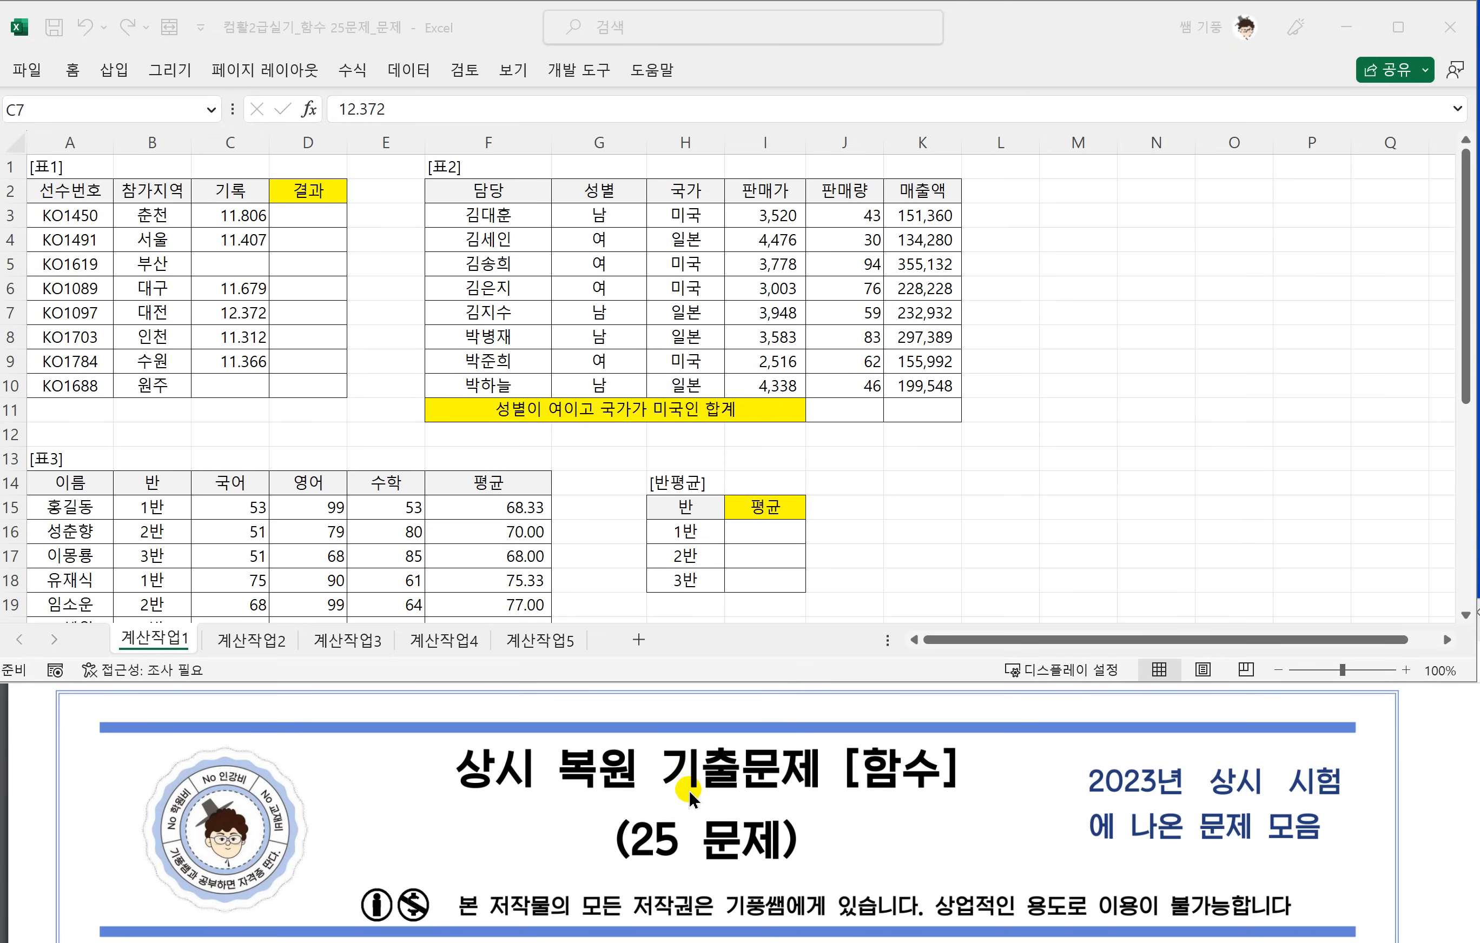
Enlarge the 계산작업1 sheet to 175% and underline the phrase on ranking 기록[C3:C10] from the fastest in task 1 of the PDF.
{"action": "scroll", "coordinate": [689, 789], "scroll_direction": "down", "scroll_amount": 5}
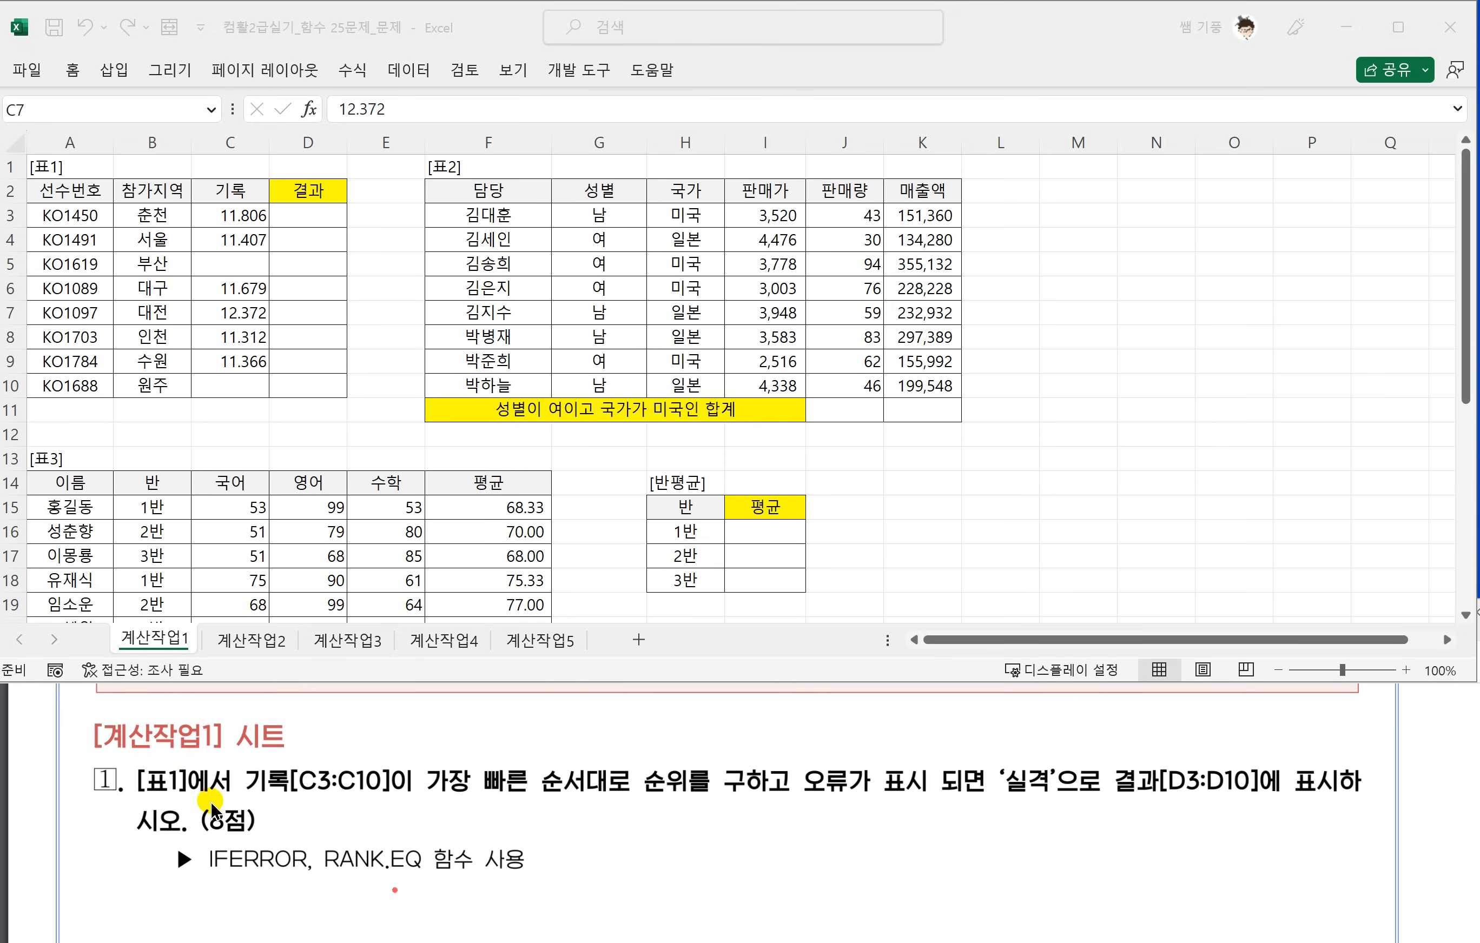
{"action": "left_click", "coordinate": [305, 345]}
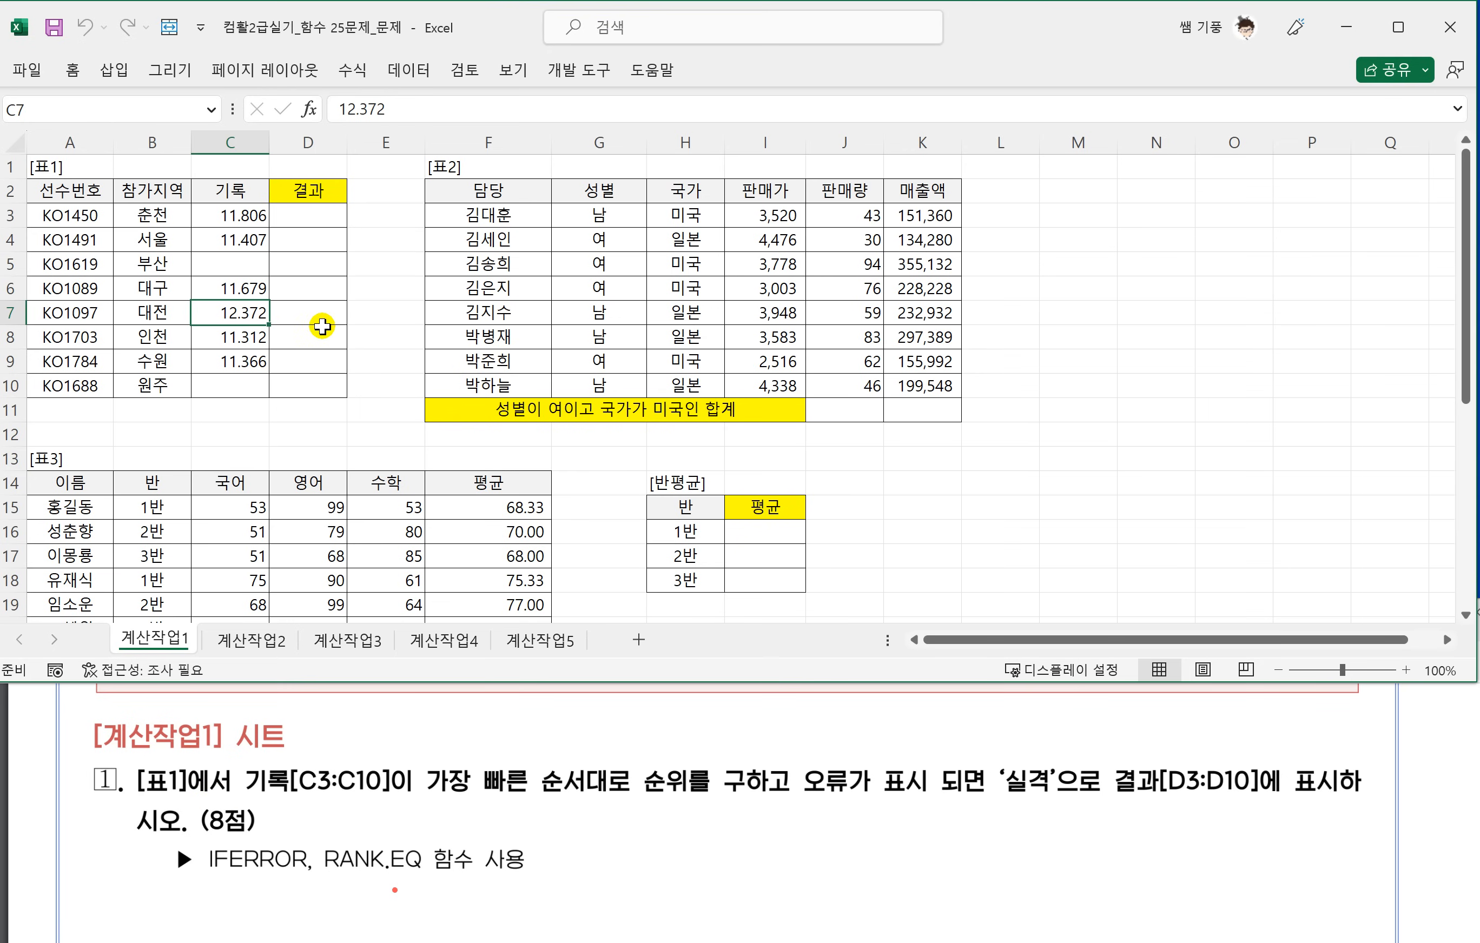
{"action": "scroll", "coordinate": [321, 384], "scroll_direction": "up", "scroll_amount": 5, "text": "ctrl"}
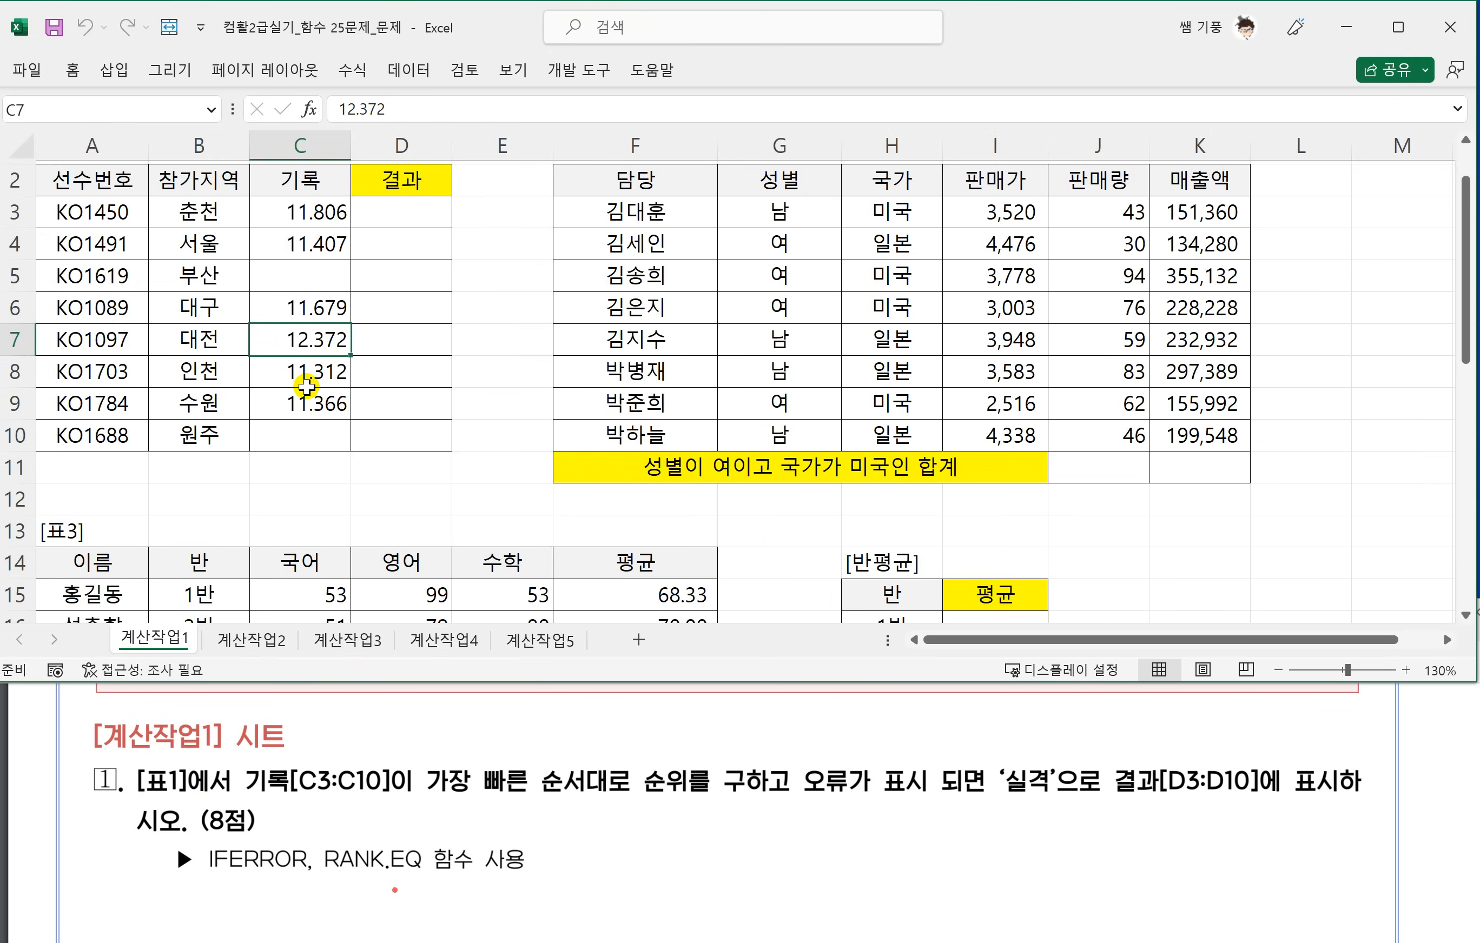
{"action": "scroll", "coordinate": [321, 381], "scroll_direction": "up", "scroll_amount": 1}
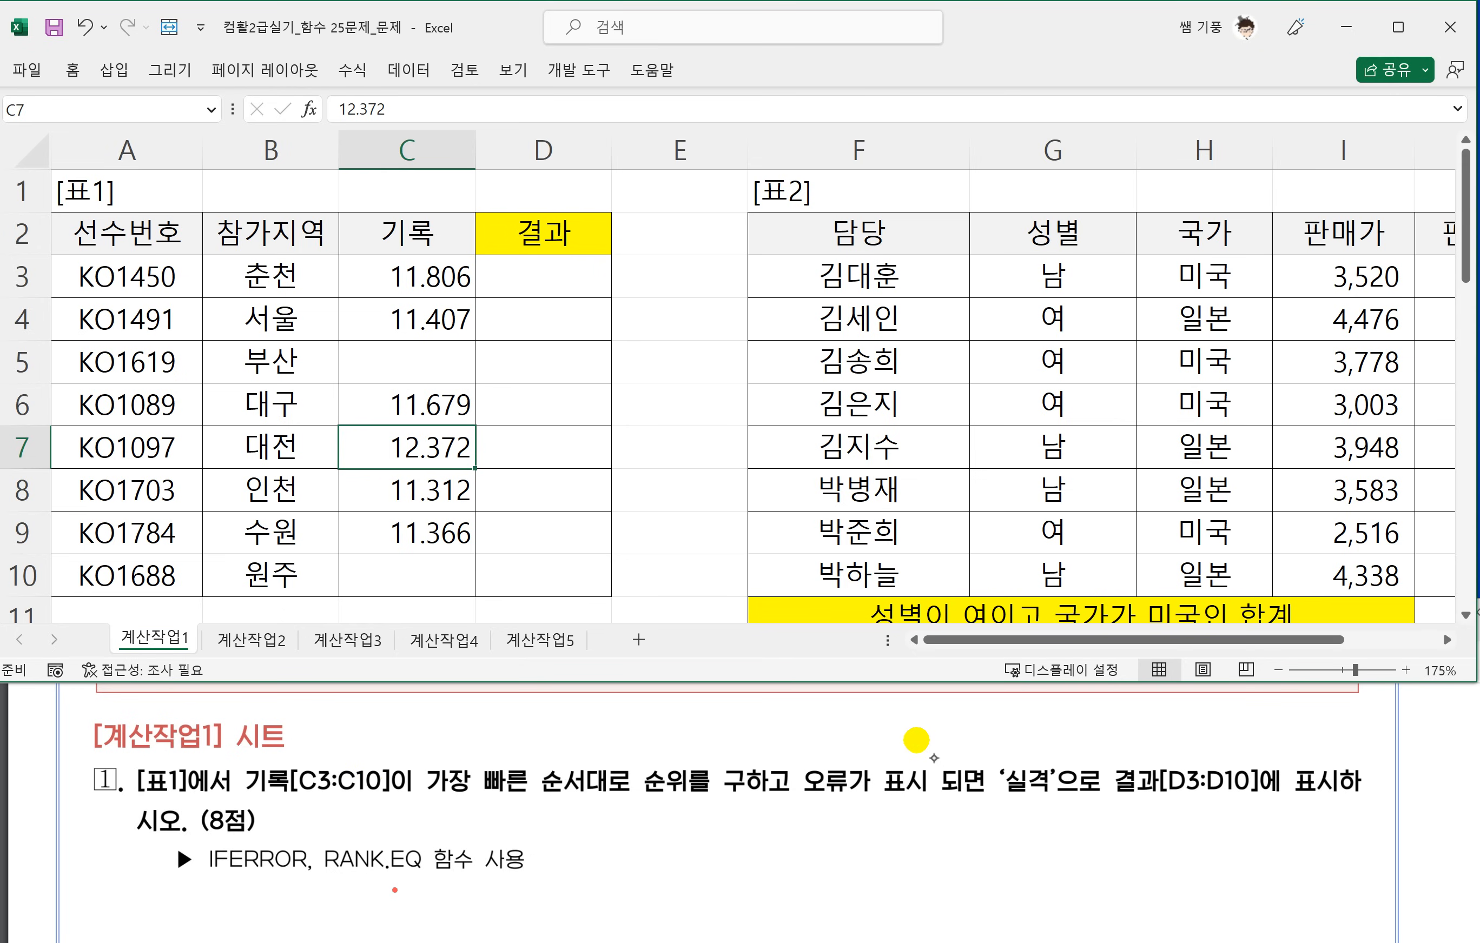
{"action": "left_click_drag", "start_coordinate": [259, 794], "coordinate": [669, 802]}
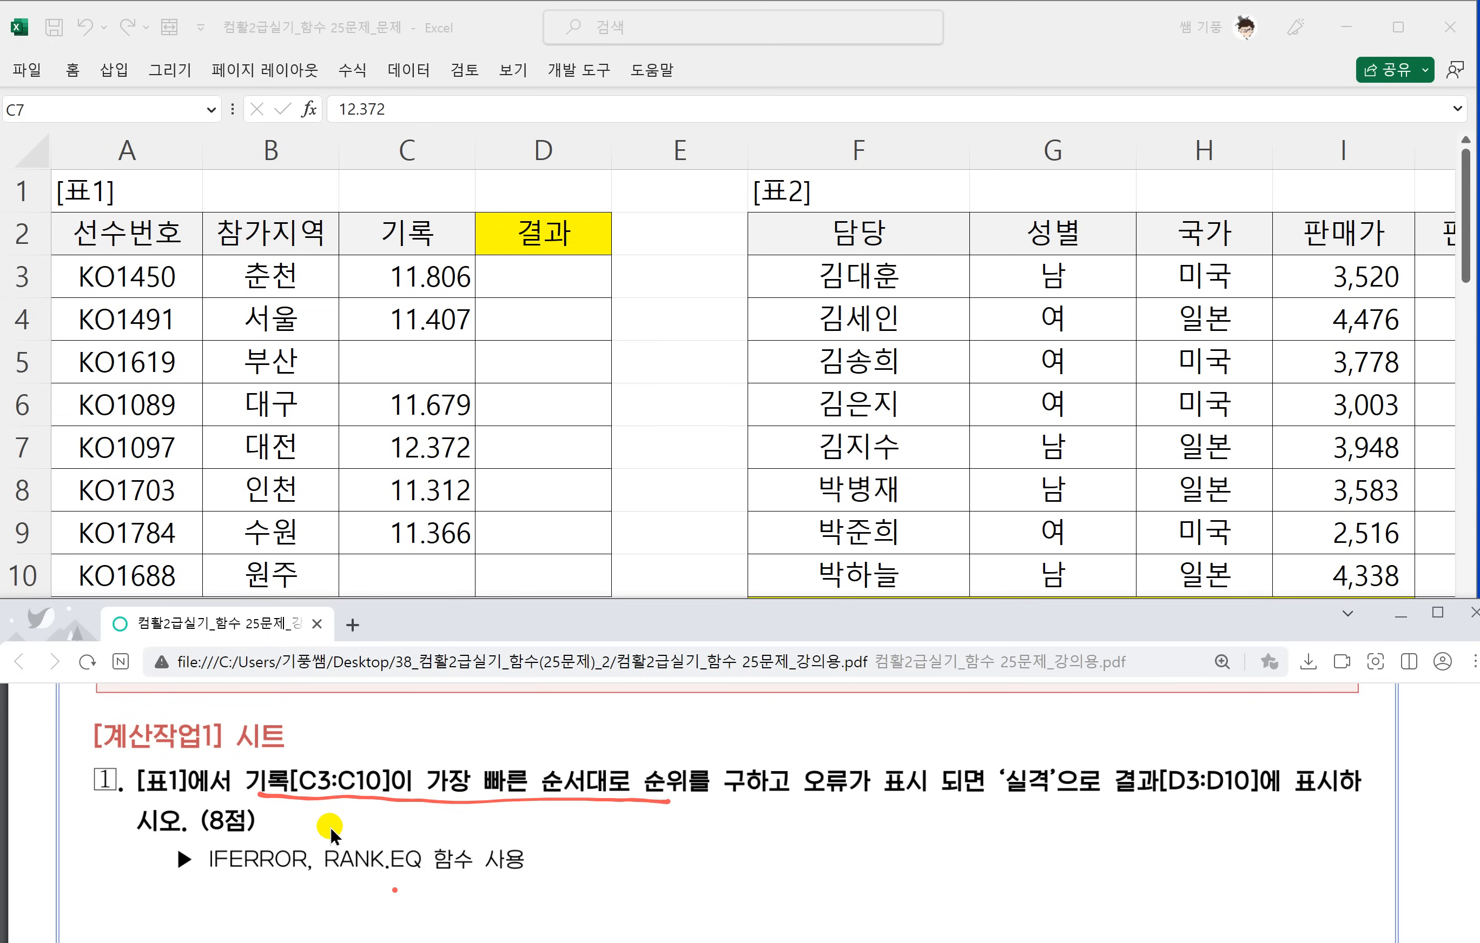
Handwrite the syntax =iferror(값, 오류값) in the blank area beside task 1's function list and underline both arguments.
{"action": "scroll", "coordinate": [370, 784], "scroll_direction": "up", "scroll_amount": 1}
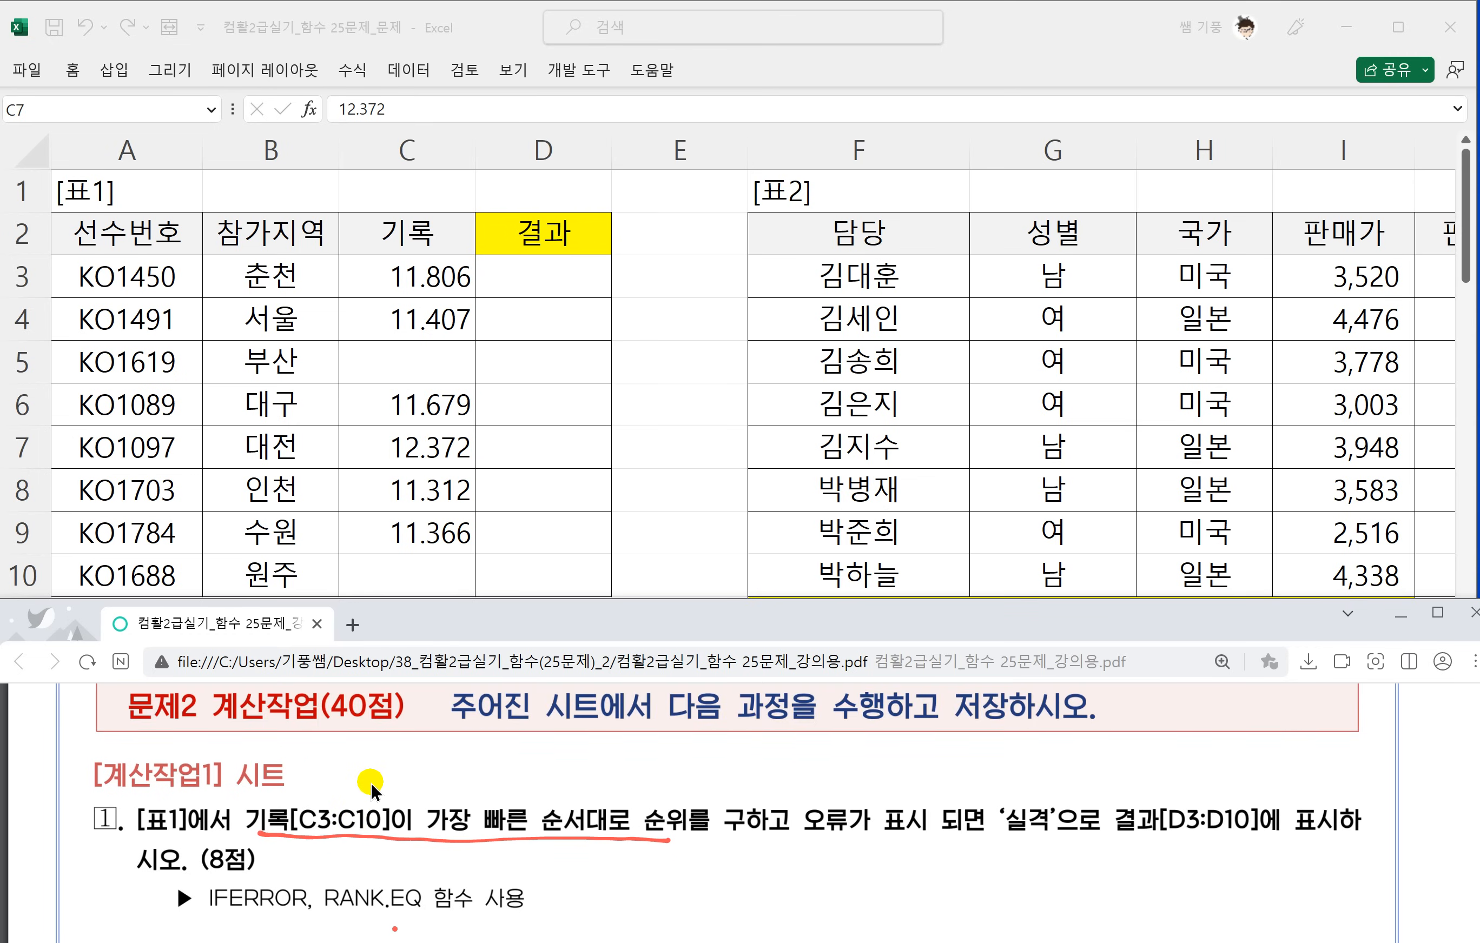
{"action": "scroll", "coordinate": [370, 783], "scroll_direction": "down", "scroll_amount": 3}
{"action": "scroll", "coordinate": [370, 784], "scroll_direction": "up", "scroll_amount": 1}
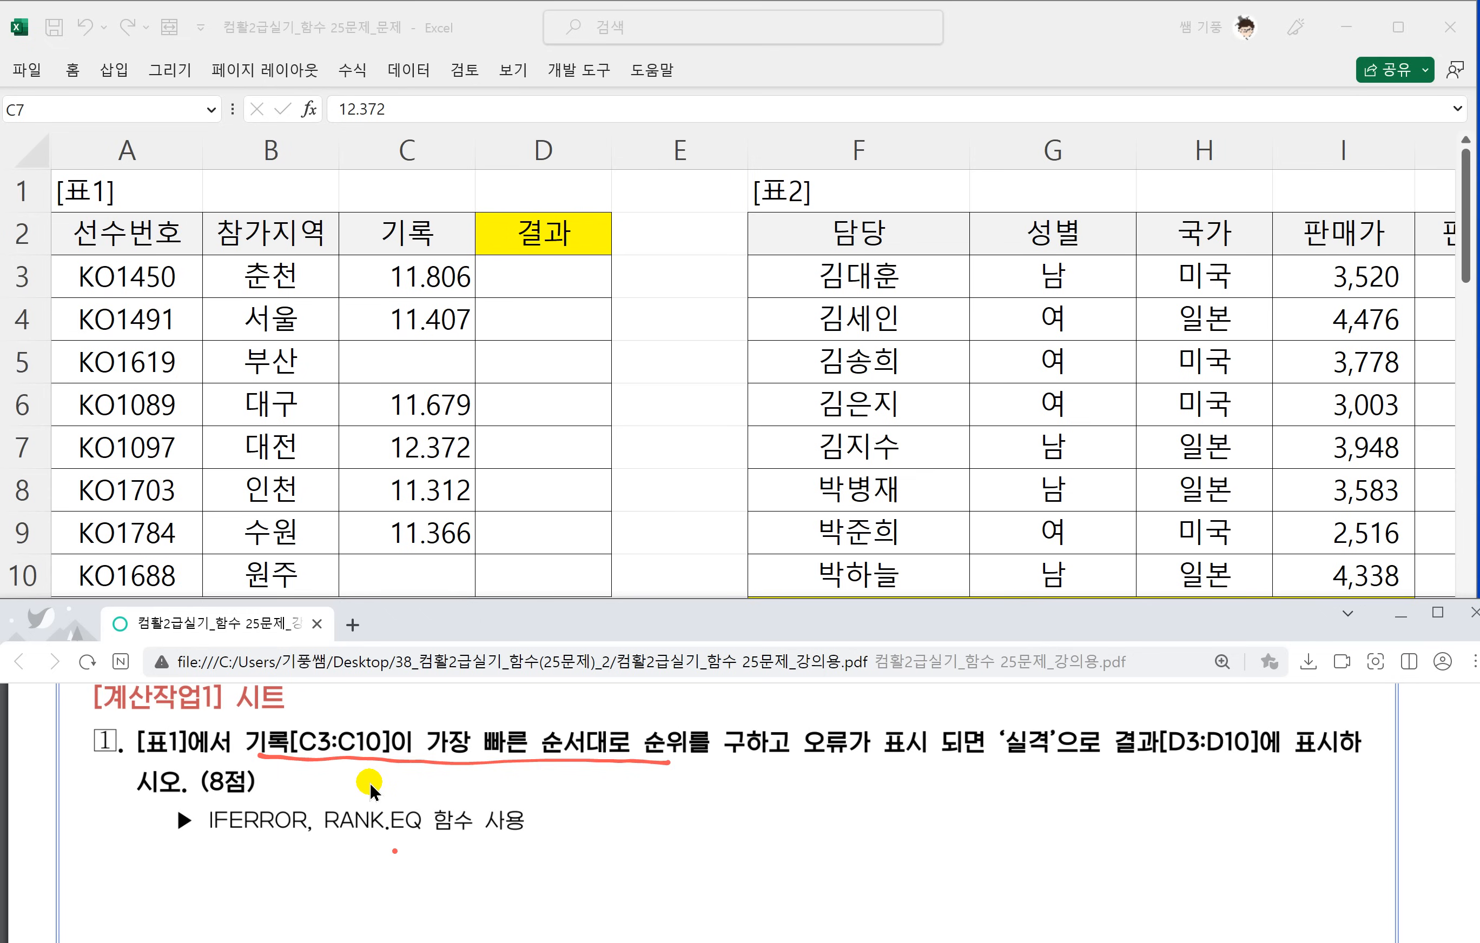
{"action": "left_click_drag", "start_coordinate": [723, 788], "coordinate": [748, 781]}
{"action": "left_click_drag", "start_coordinate": [728, 798], "coordinate": [758, 802]}
{"action": "left_click", "coordinate": [761, 777]}
{"action": "mouse_move", "coordinate": [808, 781]}
{"action": "left_mouse_down"}
{"action": "mouse_move", "coordinate": [806, 757]}
{"action": "mouse_move", "coordinate": [777, 830]}
{"action": "left_mouse_up"}
{"action": "mouse_move", "coordinate": [772, 792]}
{"action": "left_mouse_down"}
{"action": "mouse_move", "coordinate": [799, 786]}
{"action": "mouse_move", "coordinate": [818, 803]}
{"action": "mouse_move", "coordinate": [855, 784]}
{"action": "left_mouse_up"}
{"action": "key", "text": "ctrl+z"}
{"action": "mouse_move", "coordinate": [849, 796]}
{"action": "left_mouse_down"}
{"action": "mouse_move", "coordinate": [867, 786]}
{"action": "mouse_move", "coordinate": [858, 797]}
{"action": "left_mouse_up"}
{"action": "mouse_move", "coordinate": [887, 799]}
{"action": "left_mouse_down"}
{"action": "mouse_move", "coordinate": [893, 777]}
{"action": "mouse_move", "coordinate": [908, 783]}
{"action": "left_mouse_up"}
{"action": "mouse_move", "coordinate": [938, 771]}
{"action": "left_mouse_down"}
{"action": "mouse_move", "coordinate": [923, 789]}
{"action": "mouse_move", "coordinate": [940, 803]}
{"action": "mouse_move", "coordinate": [980, 784]}
{"action": "left_mouse_up"}
{"action": "mouse_move", "coordinate": [951, 785]}
{"action": "left_mouse_down"}
{"action": "mouse_move", "coordinate": [976, 805]}
{"action": "mouse_move", "coordinate": [973, 788]}
{"action": "left_mouse_up"}
{"action": "mouse_move", "coordinate": [986, 785]}
{"action": "left_mouse_down"}
{"action": "mouse_move", "coordinate": [967, 817]}
{"action": "mouse_move", "coordinate": [996, 802]}
{"action": "left_mouse_up"}
{"action": "mouse_move", "coordinate": [995, 796]}
{"action": "left_mouse_down"}
{"action": "mouse_move", "coordinate": [992, 809]}
{"action": "mouse_move", "coordinate": [1026, 772]}
{"action": "mouse_move", "coordinate": [1046, 789]}
{"action": "left_mouse_up"}
{"action": "left_click_drag", "start_coordinate": [1037, 768], "coordinate": [1057, 780]}
{"action": "left_click_drag", "start_coordinate": [1035, 790], "coordinate": [1064, 784]}
{"action": "mouse_move", "coordinate": [1059, 786]}
{"action": "left_mouse_down"}
{"action": "mouse_move", "coordinate": [1040, 807]}
{"action": "mouse_move", "coordinate": [1059, 801]}
{"action": "left_mouse_up"}
{"action": "mouse_move", "coordinate": [1064, 773]}
{"action": "left_mouse_down"}
{"action": "mouse_move", "coordinate": [1068, 793]}
{"action": "mouse_move", "coordinate": [1096, 783]}
{"action": "left_mouse_up"}
{"action": "left_click_drag", "start_coordinate": [1072, 786], "coordinate": [1076, 799]}
{"action": "mouse_move", "coordinate": [1099, 789]}
{"action": "left_mouse_down"}
{"action": "mouse_move", "coordinate": [1085, 810]}
{"action": "mouse_move", "coordinate": [1113, 799]}
{"action": "left_mouse_up"}
{"action": "left_click_drag", "start_coordinate": [1114, 761], "coordinate": [1122, 803]}
{"action": "left_click_drag", "start_coordinate": [969, 813], "coordinate": [1105, 809]}
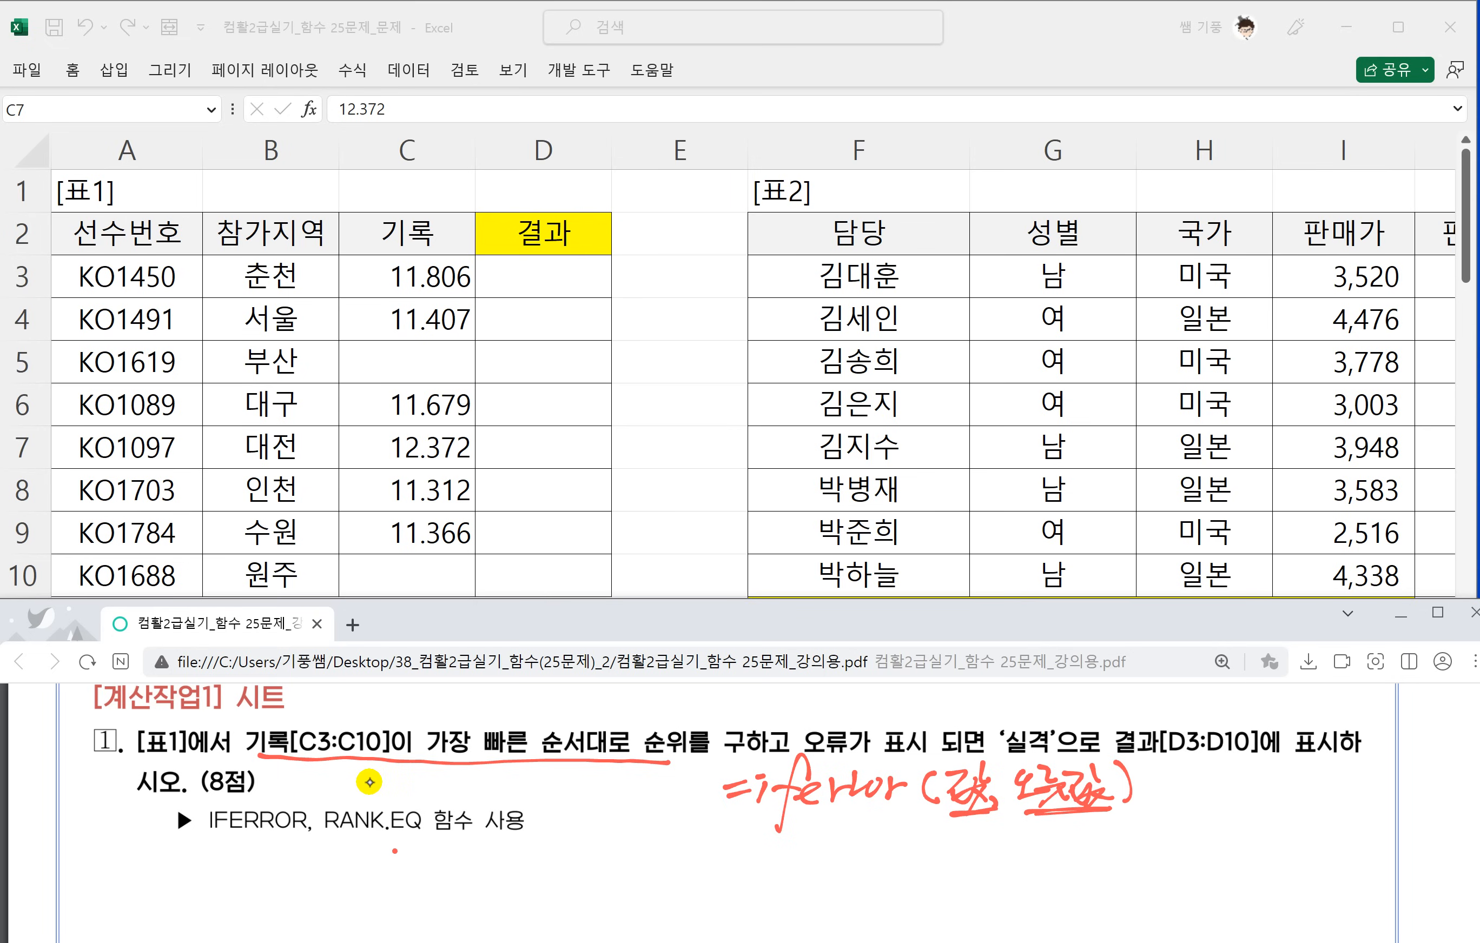
Handwrite the example =iferror(3×4, 4×5) → 12 below the syntax, circling 3×4 and linking it to the result with an arrow.
{"action": "left_click_drag", "start_coordinate": [717, 851], "coordinate": [743, 856]}
{"action": "mouse_move", "coordinate": [724, 844]}
{"action": "left_mouse_down"}
{"action": "mouse_move", "coordinate": [749, 844]}
{"action": "mouse_move", "coordinate": [756, 865]}
{"action": "left_mouse_up"}
{"action": "mouse_move", "coordinate": [751, 844]}
{"action": "left_mouse_down"}
{"action": "mouse_move", "coordinate": [771, 838]}
{"action": "mouse_move", "coordinate": [778, 892]}
{"action": "left_mouse_up"}
{"action": "mouse_move", "coordinate": [771, 852]}
{"action": "left_mouse_down"}
{"action": "mouse_move", "coordinate": [817, 864]}
{"action": "mouse_move", "coordinate": [897, 850]}
{"action": "left_mouse_up"}
{"action": "mouse_move", "coordinate": [913, 831]}
{"action": "left_mouse_down"}
{"action": "mouse_move", "coordinate": [905, 865]}
{"action": "mouse_move", "coordinate": [936, 857]}
{"action": "mouse_move", "coordinate": [924, 868]}
{"action": "left_mouse_up"}
{"action": "mouse_move", "coordinate": [945, 836]}
{"action": "left_mouse_down"}
{"action": "mouse_move", "coordinate": [970, 868]}
{"action": "mouse_move", "coordinate": [949, 861]}
{"action": "left_mouse_up"}
{"action": "mouse_move", "coordinate": [980, 833]}
{"action": "left_mouse_down"}
{"action": "mouse_move", "coordinate": [1002, 846]}
{"action": "mouse_move", "coordinate": [986, 869]}
{"action": "mouse_move", "coordinate": [1010, 872]}
{"action": "left_mouse_up"}
{"action": "mouse_move", "coordinate": [1044, 835]}
{"action": "left_mouse_down"}
{"action": "mouse_move", "coordinate": [1060, 854]}
{"action": "mouse_move", "coordinate": [1048, 868]}
{"action": "left_mouse_up"}
{"action": "mouse_move", "coordinate": [1064, 832]}
{"action": "left_mouse_down"}
{"action": "mouse_move", "coordinate": [1087, 867]}
{"action": "mouse_move", "coordinate": [1065, 864]}
{"action": "left_mouse_up"}
{"action": "mouse_move", "coordinate": [1090, 832]}
{"action": "left_mouse_down"}
{"action": "mouse_move", "coordinate": [1102, 828]}
{"action": "mouse_move", "coordinate": [1095, 867]}
{"action": "left_mouse_up"}
{"action": "left_click_drag", "start_coordinate": [1114, 824], "coordinate": [1122, 868]}
{"action": "mouse_move", "coordinate": [1133, 847]}
{"action": "left_mouse_down"}
{"action": "mouse_move", "coordinate": [1172, 842]}
{"action": "mouse_move", "coordinate": [1155, 842]}
{"action": "left_mouse_up"}
{"action": "left_click_drag", "start_coordinate": [926, 877], "coordinate": [990, 877]}
{"action": "mouse_move", "coordinate": [968, 885]}
{"action": "left_mouse_down"}
{"action": "mouse_move", "coordinate": [1074, 882]}
{"action": "mouse_move", "coordinate": [1201, 841]}
{"action": "left_mouse_up"}
{"action": "mouse_move", "coordinate": [1201, 842]}
{"action": "left_mouse_down"}
{"action": "mouse_move", "coordinate": [1214, 855]}
{"action": "mouse_move", "coordinate": [1200, 809]}
{"action": "mouse_move", "coordinate": [1229, 832]}
{"action": "left_mouse_up"}
{"action": "mouse_move", "coordinate": [924, 845]}
{"action": "left_mouse_down"}
{"action": "mouse_move", "coordinate": [994, 827]}
{"action": "mouse_move", "coordinate": [976, 873]}
{"action": "left_mouse_up"}
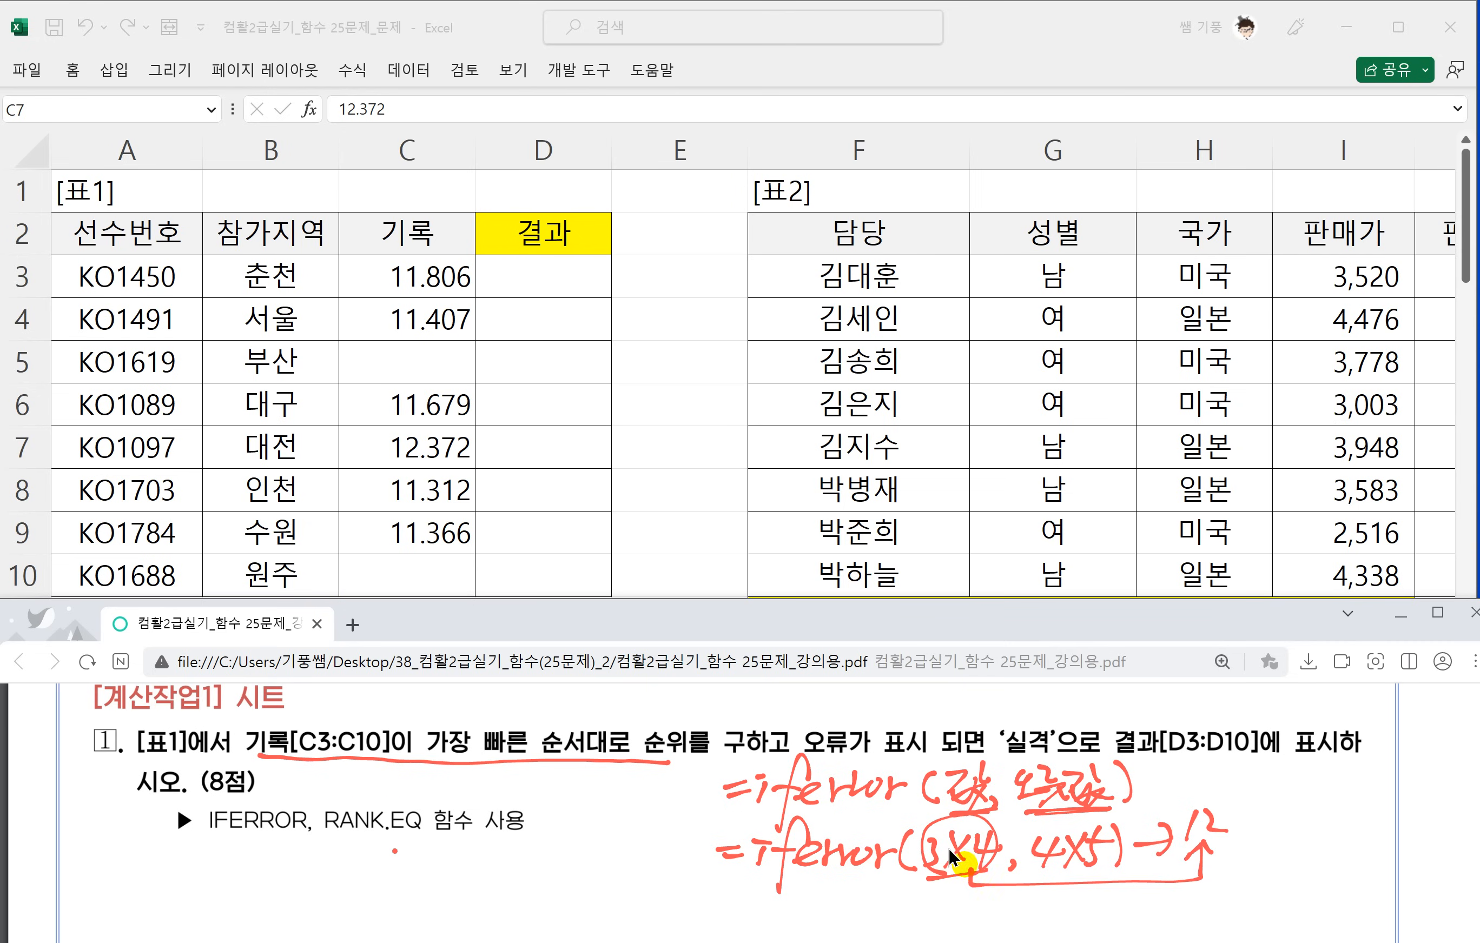
Handwrite a second example =iferror(3/0, 4×5) → 20, underlining 4×5 and linking it to the result with an arrow.
{"action": "scroll", "coordinate": [1163, 823], "scroll_direction": "down", "scroll_amount": 2}
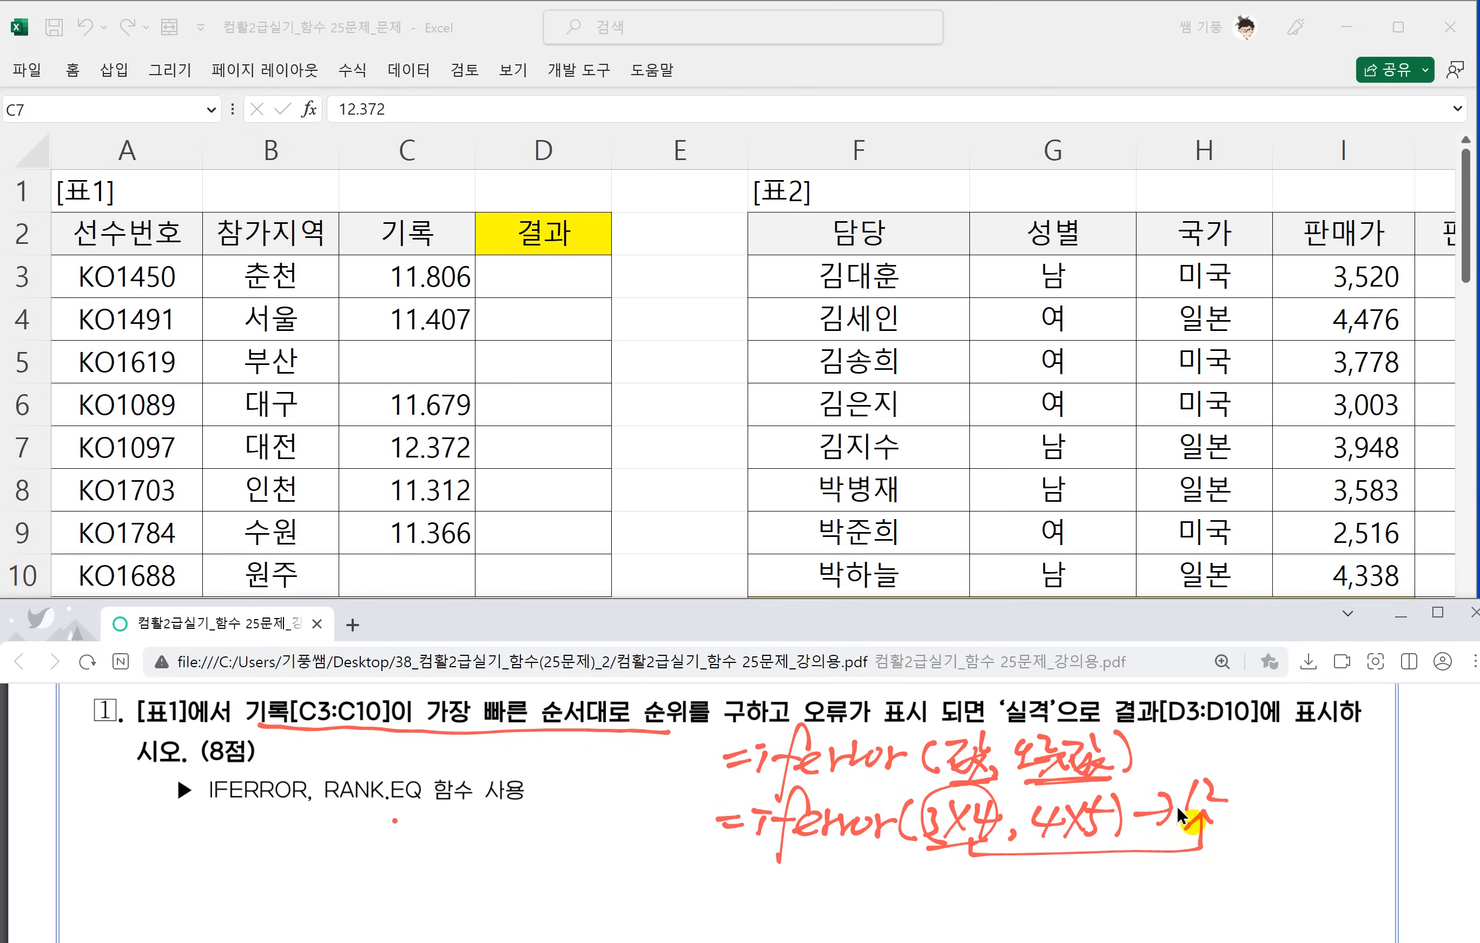
{"action": "left_click_drag", "start_coordinate": [728, 837], "coordinate": [756, 832]}
{"action": "mouse_move", "coordinate": [734, 850]}
{"action": "left_mouse_down"}
{"action": "mouse_move", "coordinate": [776, 853]}
{"action": "mouse_move", "coordinate": [793, 873]}
{"action": "mouse_move", "coordinate": [810, 835]}
{"action": "left_mouse_up"}
{"action": "left_click_drag", "start_coordinate": [811, 846], "coordinate": [865, 834]}
{"action": "mouse_move", "coordinate": [870, 834]}
{"action": "left_mouse_down"}
{"action": "mouse_move", "coordinate": [902, 832]}
{"action": "mouse_move", "coordinate": [957, 865]}
{"action": "left_mouse_up"}
{"action": "mouse_move", "coordinate": [997, 826]}
{"action": "left_mouse_down"}
{"action": "mouse_move", "coordinate": [988, 843]}
{"action": "mouse_move", "coordinate": [999, 828]}
{"action": "left_mouse_up"}
{"action": "mouse_move", "coordinate": [1022, 843]}
{"action": "left_mouse_down"}
{"action": "mouse_move", "coordinate": [1014, 854]}
{"action": "mouse_move", "coordinate": [1082, 849]}
{"action": "left_mouse_up"}
{"action": "mouse_move", "coordinate": [1106, 819]}
{"action": "left_mouse_down"}
{"action": "mouse_move", "coordinate": [1094, 856]}
{"action": "mouse_move", "coordinate": [1121, 851]}
{"action": "left_mouse_up"}
{"action": "mouse_move", "coordinate": [1136, 831]}
{"action": "left_mouse_down"}
{"action": "mouse_move", "coordinate": [1162, 830]}
{"action": "mouse_move", "coordinate": [1149, 846]}
{"action": "left_mouse_up"}
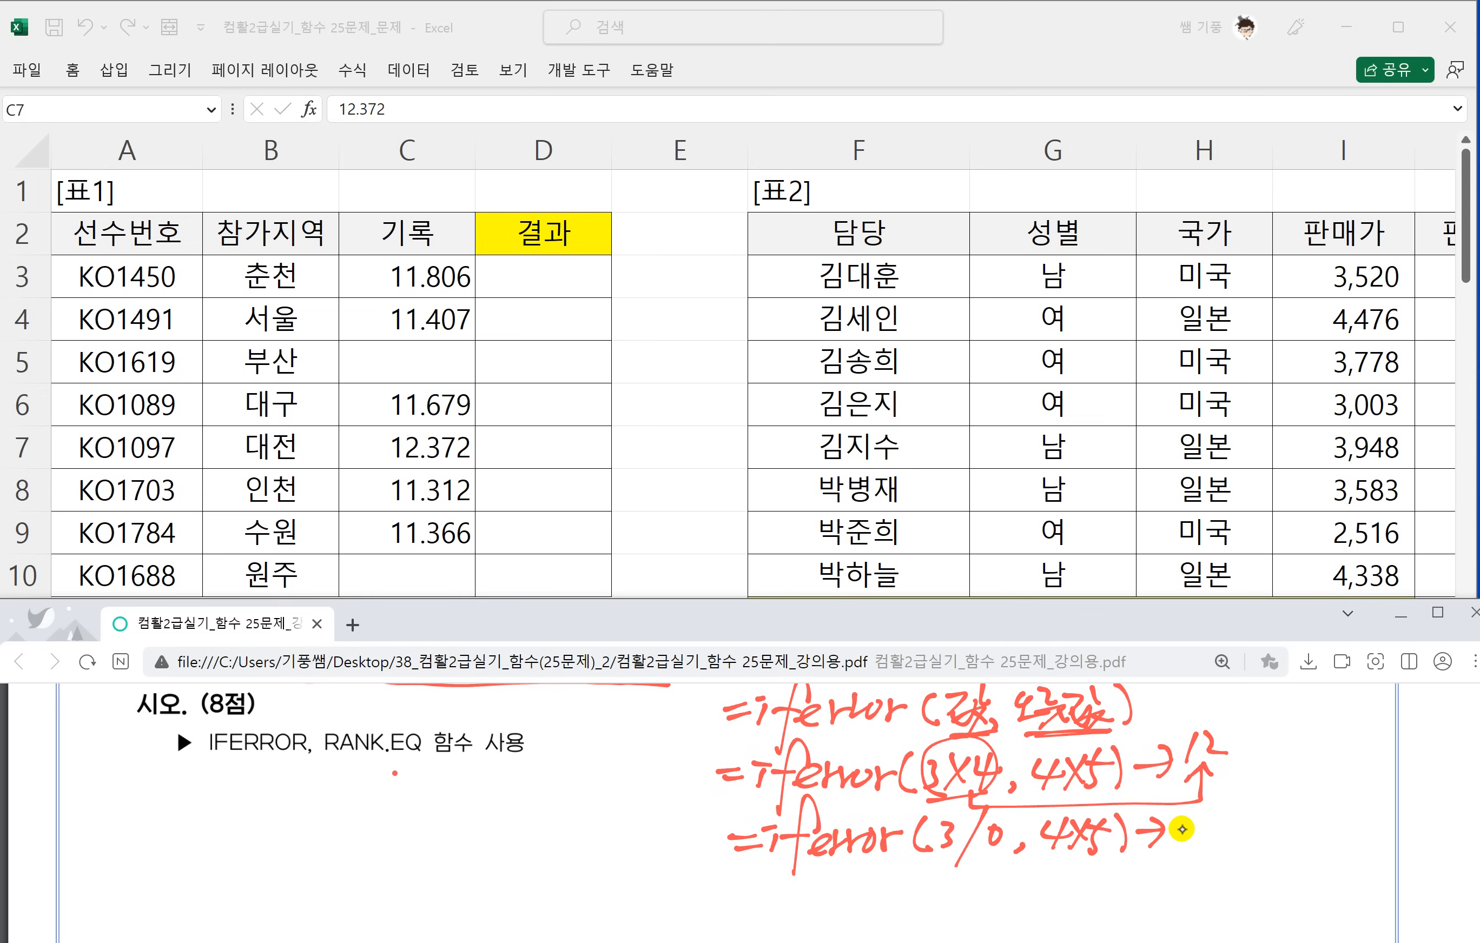
{"action": "mouse_move", "coordinate": [1054, 857]}
{"action": "left_mouse_down"}
{"action": "mouse_move", "coordinate": [1186, 873]}
{"action": "mouse_move", "coordinate": [1183, 832]}
{"action": "mouse_move", "coordinate": [1204, 848]}
{"action": "mouse_move", "coordinate": [1189, 830]}
{"action": "mouse_move", "coordinate": [1227, 824]}
{"action": "left_mouse_up"}
{"action": "mouse_move", "coordinate": [1233, 804]}
{"action": "left_mouse_down"}
{"action": "mouse_move", "coordinate": [1248, 817]}
{"action": "mouse_move", "coordinate": [1234, 816]}
{"action": "left_mouse_up"}
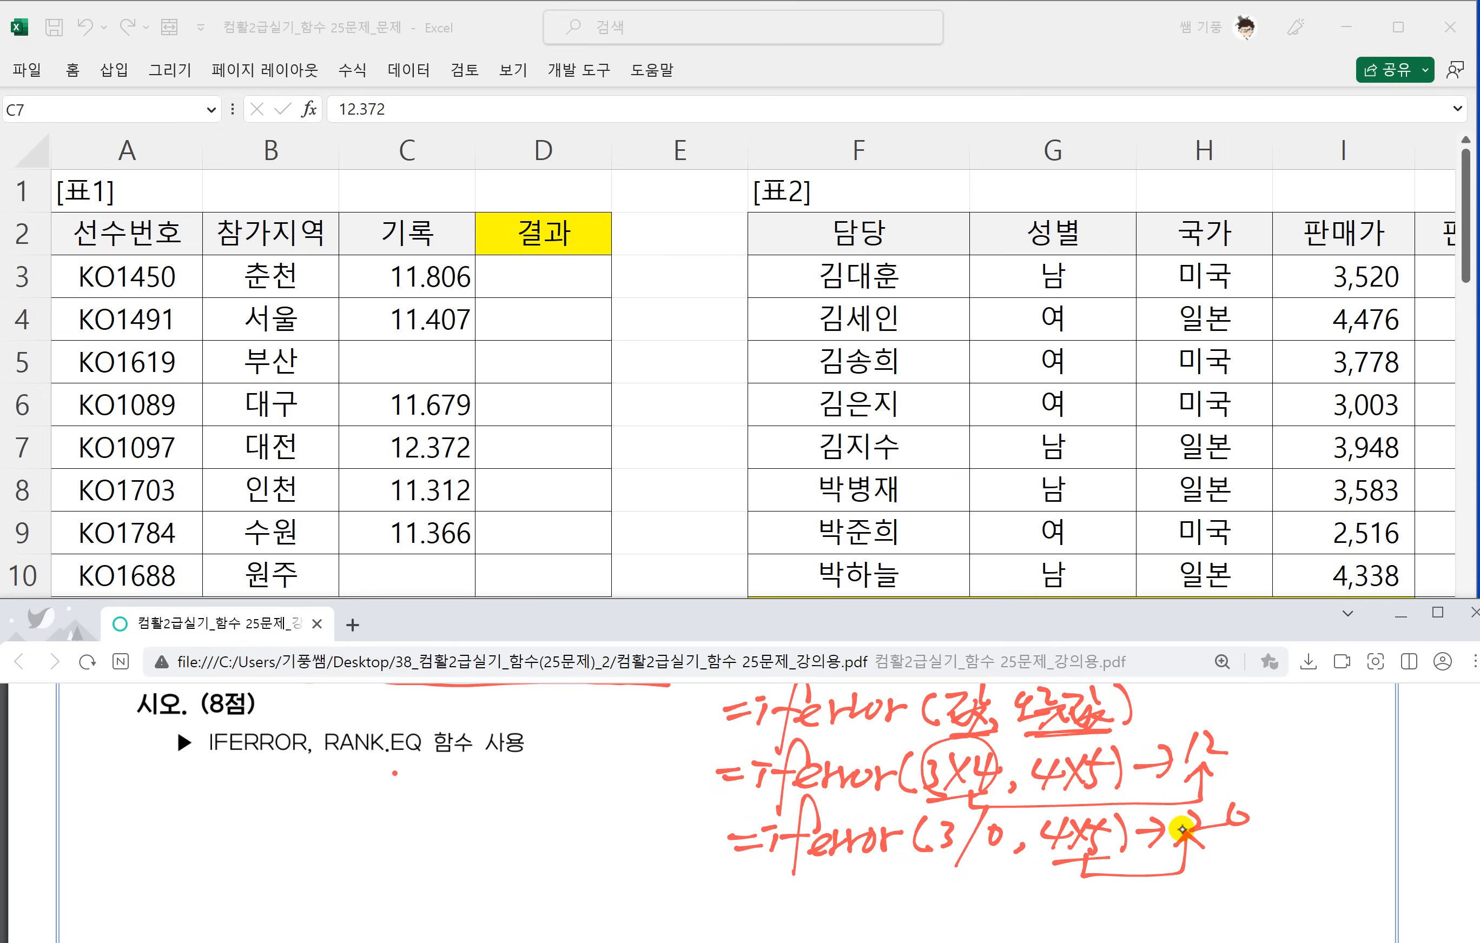
Underline RANK.EQ in the function list and handwrite the start of its syntax with the cell and 범위 arguments below.
{"action": "scroll", "coordinate": [1182, 830], "scroll_direction": "up", "scroll_amount": 1}
{"action": "scroll", "coordinate": [994, 843], "scroll_direction": "down", "scroll_amount": 1}
{"action": "scroll", "coordinate": [926, 771], "scroll_direction": "down", "scroll_amount": 1}
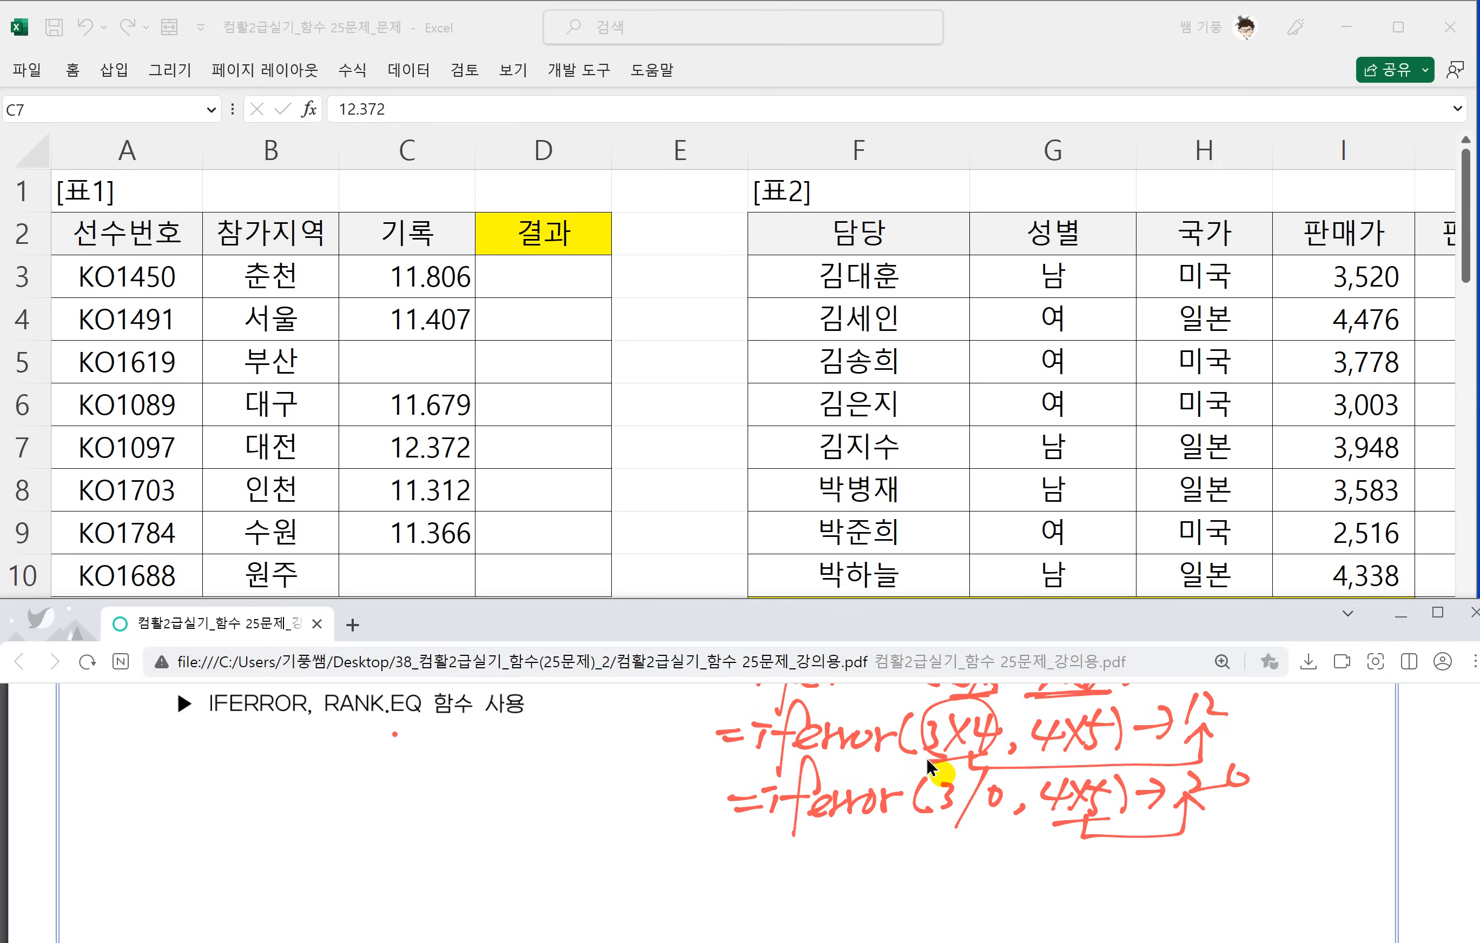
{"action": "left_click_drag", "start_coordinate": [329, 719], "coordinate": [428, 716]}
{"action": "mouse_move", "coordinate": [82, 748]}
{"action": "left_mouse_down"}
{"action": "mouse_move", "coordinate": [108, 746]}
{"action": "mouse_move", "coordinate": [106, 758]}
{"action": "left_mouse_up"}
{"action": "mouse_move", "coordinate": [130, 724]}
{"action": "left_mouse_down"}
{"action": "mouse_move", "coordinate": [95, 796]}
{"action": "mouse_move", "coordinate": [157, 755]}
{"action": "mouse_move", "coordinate": [174, 761]}
{"action": "left_mouse_up"}
{"action": "mouse_move", "coordinate": [188, 733]}
{"action": "left_mouse_down"}
{"action": "mouse_move", "coordinate": [186, 777]}
{"action": "mouse_move", "coordinate": [228, 767]}
{"action": "left_mouse_up"}
{"action": "mouse_move", "coordinate": [230, 775]}
{"action": "left_mouse_down"}
{"action": "mouse_move", "coordinate": [277, 768]}
{"action": "mouse_move", "coordinate": [249, 806]}
{"action": "left_mouse_up"}
{"action": "mouse_move", "coordinate": [303, 740]}
{"action": "left_mouse_down"}
{"action": "mouse_move", "coordinate": [292, 781]}
{"action": "mouse_move", "coordinate": [332, 780]}
{"action": "left_mouse_up"}
{"action": "mouse_move", "coordinate": [336, 743]}
{"action": "left_mouse_down"}
{"action": "mouse_move", "coordinate": [352, 764]}
{"action": "mouse_move", "coordinate": [363, 748]}
{"action": "left_mouse_up"}
{"action": "mouse_move", "coordinate": [329, 784]}
{"action": "left_mouse_down"}
{"action": "mouse_move", "coordinate": [372, 759]}
{"action": "mouse_move", "coordinate": [371, 776]}
{"action": "left_mouse_up"}
{"action": "mouse_move", "coordinate": [395, 734]}
{"action": "left_mouse_down"}
{"action": "mouse_move", "coordinate": [374, 774]}
{"action": "mouse_move", "coordinate": [402, 757]}
{"action": "left_mouse_up"}
{"action": "left_click_drag", "start_coordinate": [410, 728], "coordinate": [410, 752]}
{"action": "mouse_move", "coordinate": [386, 757]}
{"action": "left_mouse_down"}
{"action": "mouse_move", "coordinate": [386, 775]}
{"action": "mouse_move", "coordinate": [424, 785]}
{"action": "mouse_move", "coordinate": [446, 747]}
{"action": "mouse_move", "coordinate": [446, 771]}
{"action": "left_mouse_up"}
{"action": "left_click_drag", "start_coordinate": [460, 722], "coordinate": [461, 766]}
{"action": "mouse_move", "coordinate": [448, 752]}
{"action": "left_mouse_down"}
{"action": "mouse_move", "coordinate": [482, 746]}
{"action": "mouse_move", "coordinate": [482, 765]}
{"action": "left_mouse_up"}
{"action": "mouse_move", "coordinate": [464, 763]}
{"action": "left_mouse_down"}
{"action": "mouse_move", "coordinate": [478, 781]}
{"action": "mouse_move", "coordinate": [497, 756]}
{"action": "mouse_move", "coordinate": [502, 780]}
{"action": "left_mouse_up"}
{"action": "mouse_move", "coordinate": [525, 727]}
{"action": "left_mouse_down"}
{"action": "mouse_move", "coordinate": [516, 776]}
{"action": "mouse_move", "coordinate": [533, 789]}
{"action": "mouse_move", "coordinate": [562, 771]}
{"action": "mouse_move", "coordinate": [561, 747]}
{"action": "left_mouse_up"}
Add handwritten notes for the RANK.EQ order argument: 0 for highest value first, 1 for lowest value first.
{"action": "left_click_drag", "start_coordinate": [583, 729], "coordinate": [556, 814]}
{"action": "mouse_move", "coordinate": [578, 759]}
{"action": "left_mouse_down"}
{"action": "mouse_move", "coordinate": [603, 754]}
{"action": "mouse_move", "coordinate": [599, 776]}
{"action": "mouse_move", "coordinate": [631, 754]}
{"action": "left_mouse_up"}
{"action": "left_click_drag", "start_coordinate": [614, 746], "coordinate": [629, 771]}
{"action": "mouse_move", "coordinate": [619, 764]}
{"action": "left_mouse_down"}
{"action": "mouse_move", "coordinate": [640, 776]}
{"action": "mouse_move", "coordinate": [655, 751]}
{"action": "left_mouse_up"}
{"action": "left_click_drag", "start_coordinate": [626, 767], "coordinate": [648, 771]}
{"action": "left_click_drag", "start_coordinate": [647, 740], "coordinate": [666, 771]}
{"action": "mouse_move", "coordinate": [672, 727]}
{"action": "left_mouse_down"}
{"action": "mouse_move", "coordinate": [666, 754]}
{"action": "mouse_move", "coordinate": [688, 735]}
{"action": "left_mouse_up"}
{"action": "left_click_drag", "start_coordinate": [648, 764], "coordinate": [702, 742]}
{"action": "mouse_move", "coordinate": [687, 753]}
{"action": "left_mouse_down"}
{"action": "mouse_move", "coordinate": [689, 772]}
{"action": "mouse_move", "coordinate": [707, 751]}
{"action": "left_mouse_up"}
{"action": "left_click_drag", "start_coordinate": [700, 749], "coordinate": [718, 773]}
{"action": "left_click_drag", "start_coordinate": [573, 802], "coordinate": [604, 809]}
{"action": "mouse_move", "coordinate": [609, 784]}
{"action": "left_mouse_down"}
{"action": "mouse_move", "coordinate": [617, 806]}
{"action": "mouse_move", "coordinate": [639, 785]}
{"action": "left_mouse_up"}
{"action": "mouse_move", "coordinate": [612, 808]}
{"action": "left_mouse_down"}
{"action": "mouse_move", "coordinate": [639, 814]}
{"action": "mouse_move", "coordinate": [604, 836]}
{"action": "left_mouse_up"}
{"action": "left_click_drag", "start_coordinate": [640, 788], "coordinate": [656, 798]}
{"action": "left_click_drag", "start_coordinate": [624, 815], "coordinate": [645, 817]}
{"action": "mouse_move", "coordinate": [639, 799]}
{"action": "left_mouse_down"}
{"action": "mouse_move", "coordinate": [660, 821]}
{"action": "mouse_move", "coordinate": [676, 809]}
{"action": "left_mouse_up"}
{"action": "mouse_move", "coordinate": [650, 813]}
{"action": "left_mouse_down"}
{"action": "mouse_move", "coordinate": [681, 803]}
{"action": "mouse_move", "coordinate": [681, 824]}
{"action": "left_mouse_up"}
{"action": "mouse_move", "coordinate": [686, 784]}
{"action": "left_mouse_down"}
{"action": "mouse_move", "coordinate": [693, 826]}
{"action": "mouse_move", "coordinate": [712, 785]}
{"action": "mouse_move", "coordinate": [714, 798]}
{"action": "left_mouse_up"}
{"action": "left_click_drag", "start_coordinate": [703, 806], "coordinate": [701, 827]}
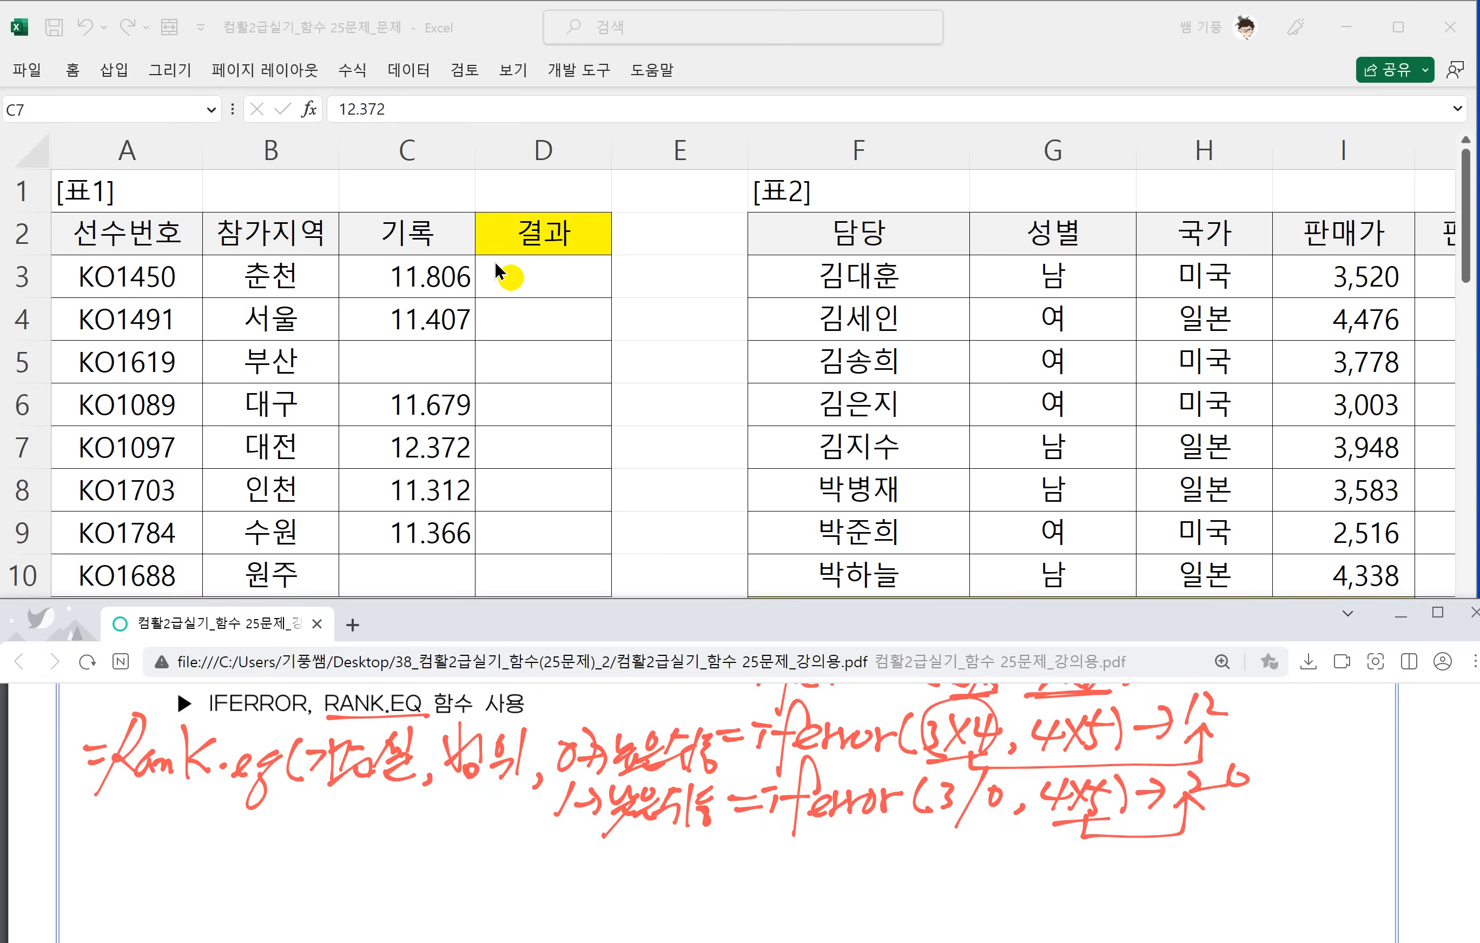
Switch to Excel and start a RANK.EQ formula in D3 with C3 as the number to rank.
{"action": "left_click", "coordinate": [520, 283]}
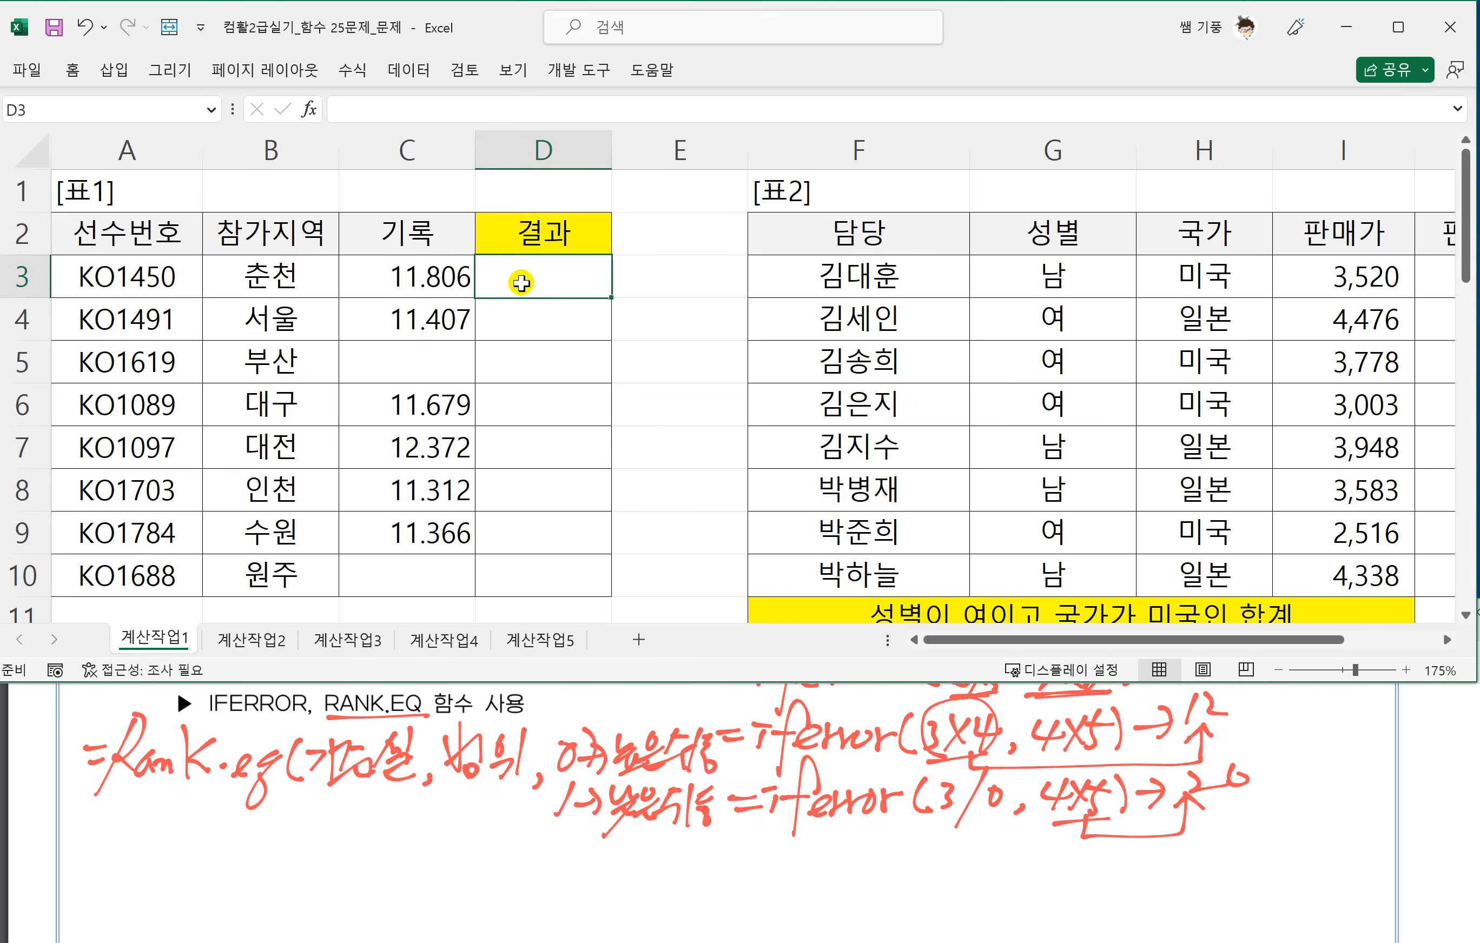
{"action": "type", "text": "="}
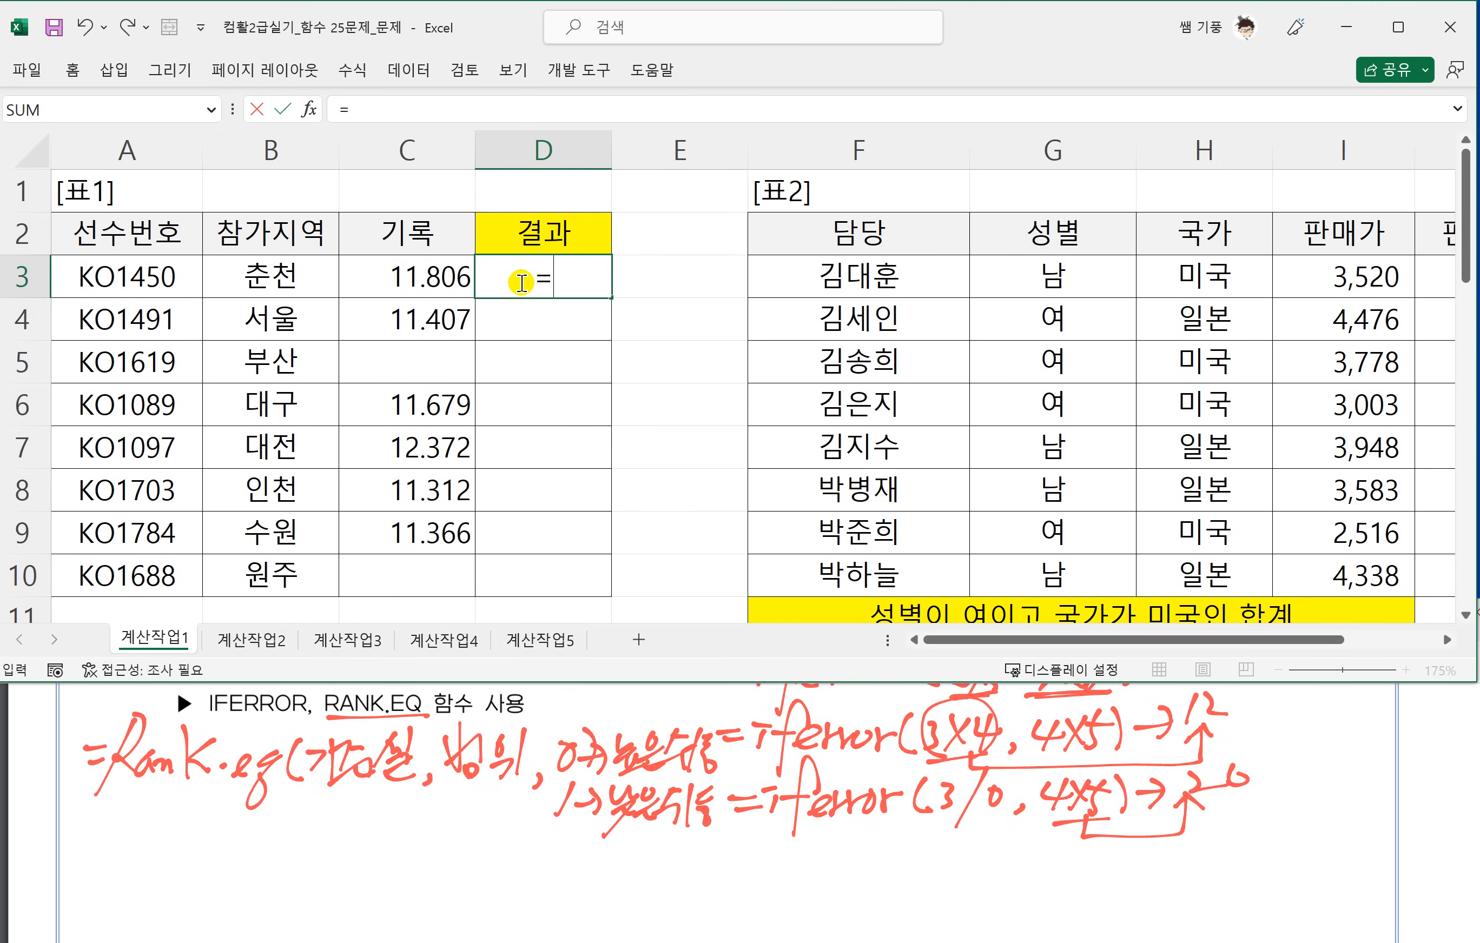
{"action": "type", "text": "r"}
{"action": "key", "text": "BackSpace"}
{"action": "type", "text": "RANK.EQ"}
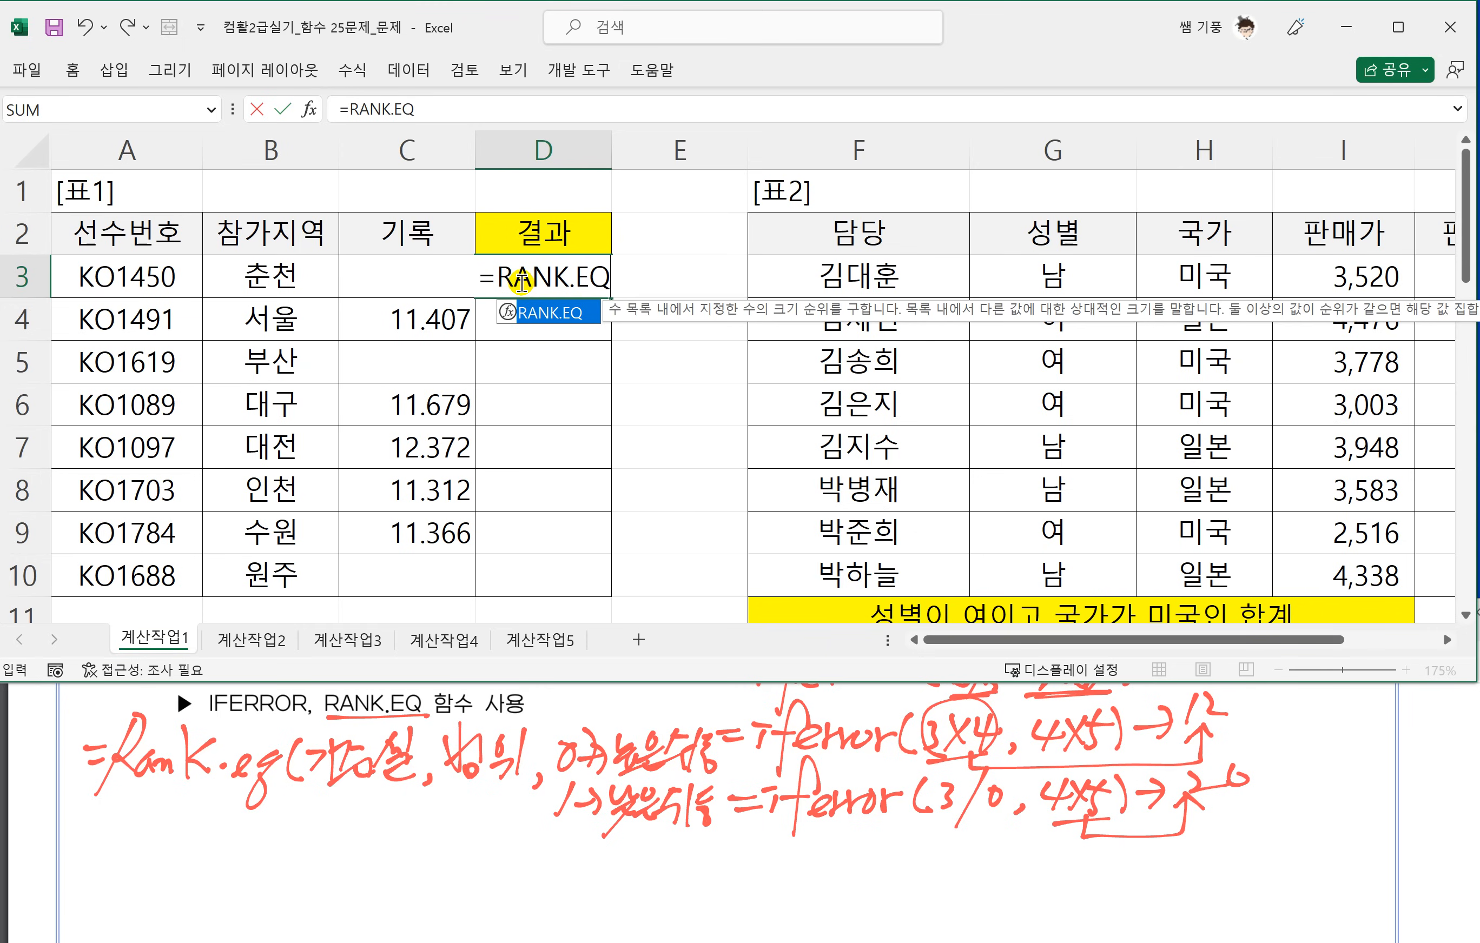
{"action": "type", "text": "("}
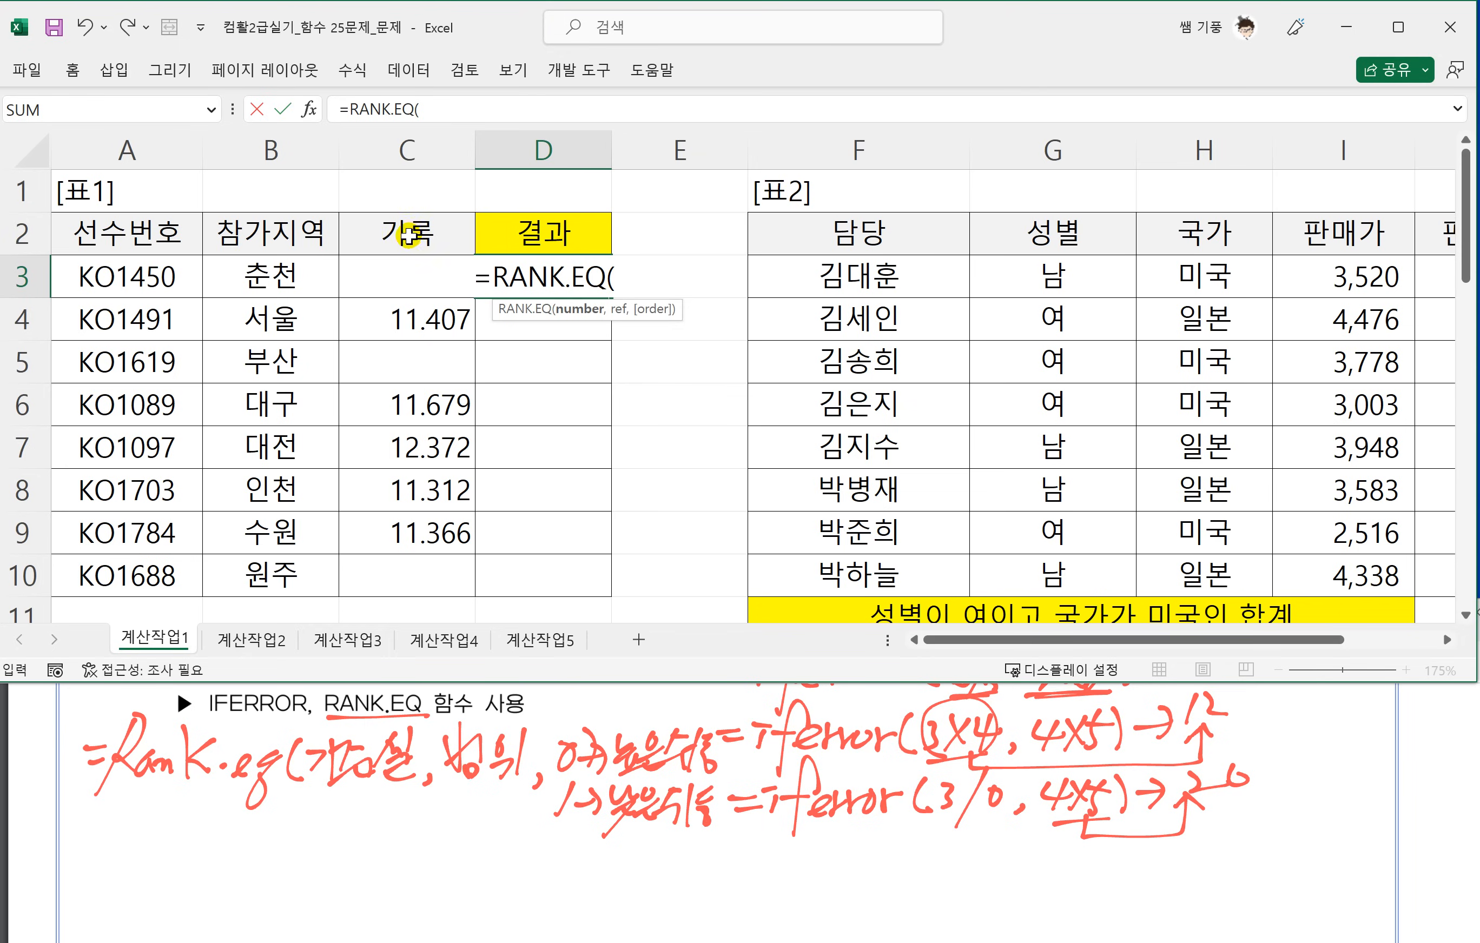
{"action": "left_click", "coordinate": [406, 230]}
{"action": "key", "text": "Down"}
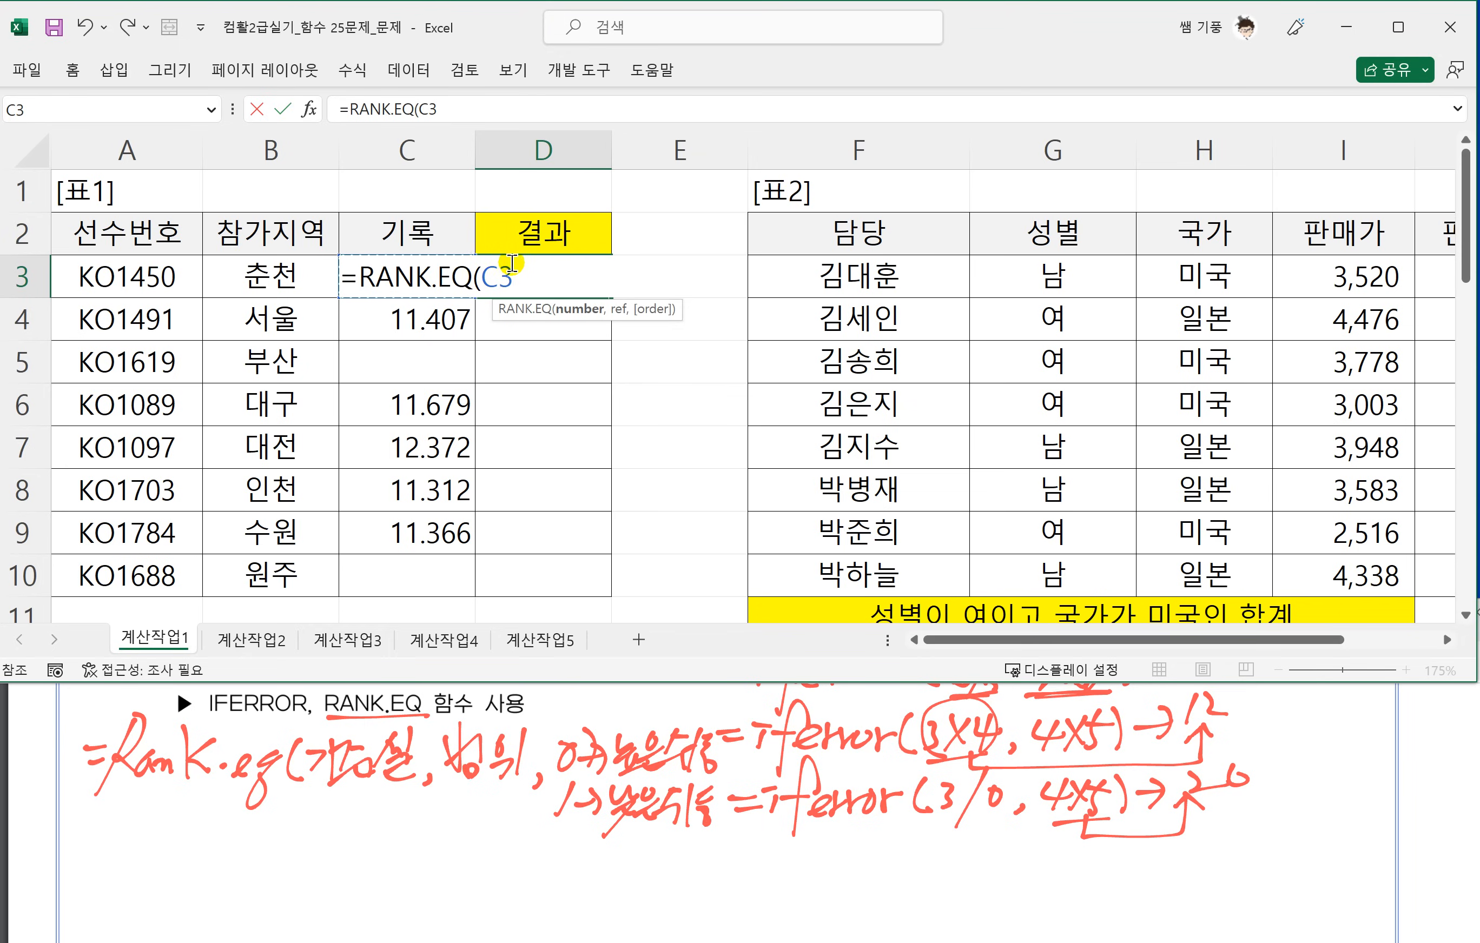
{"action": "type", "text": ","}
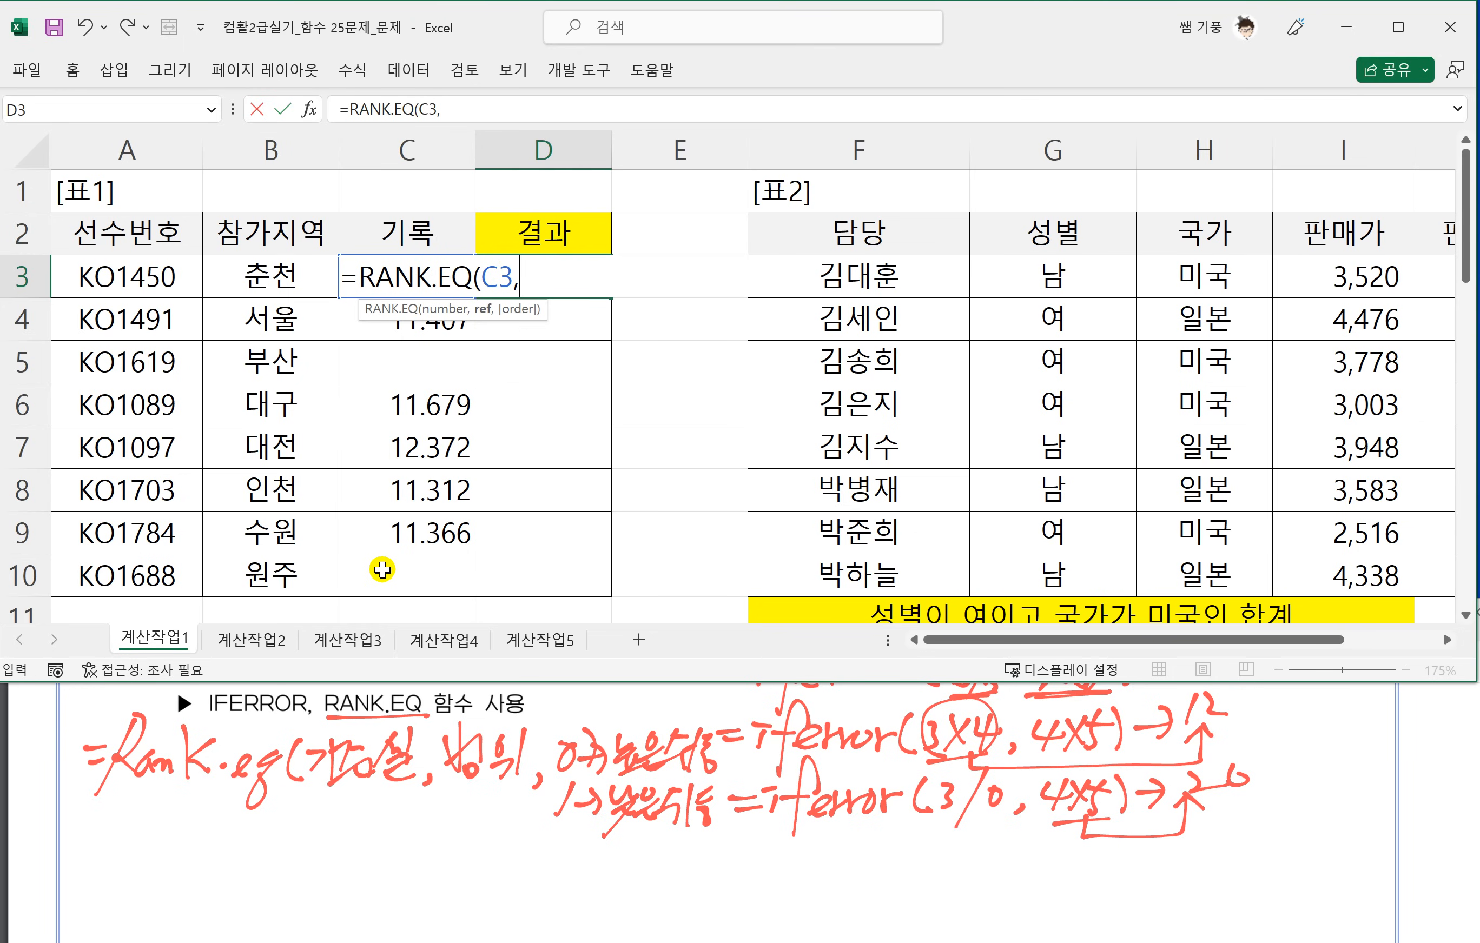
Complete the D3 formula with the absolute range $C$3:$C$10 and ascending order 1, and commit it.
{"action": "left_click_drag", "start_coordinate": [381, 568], "coordinate": [390, 281]}
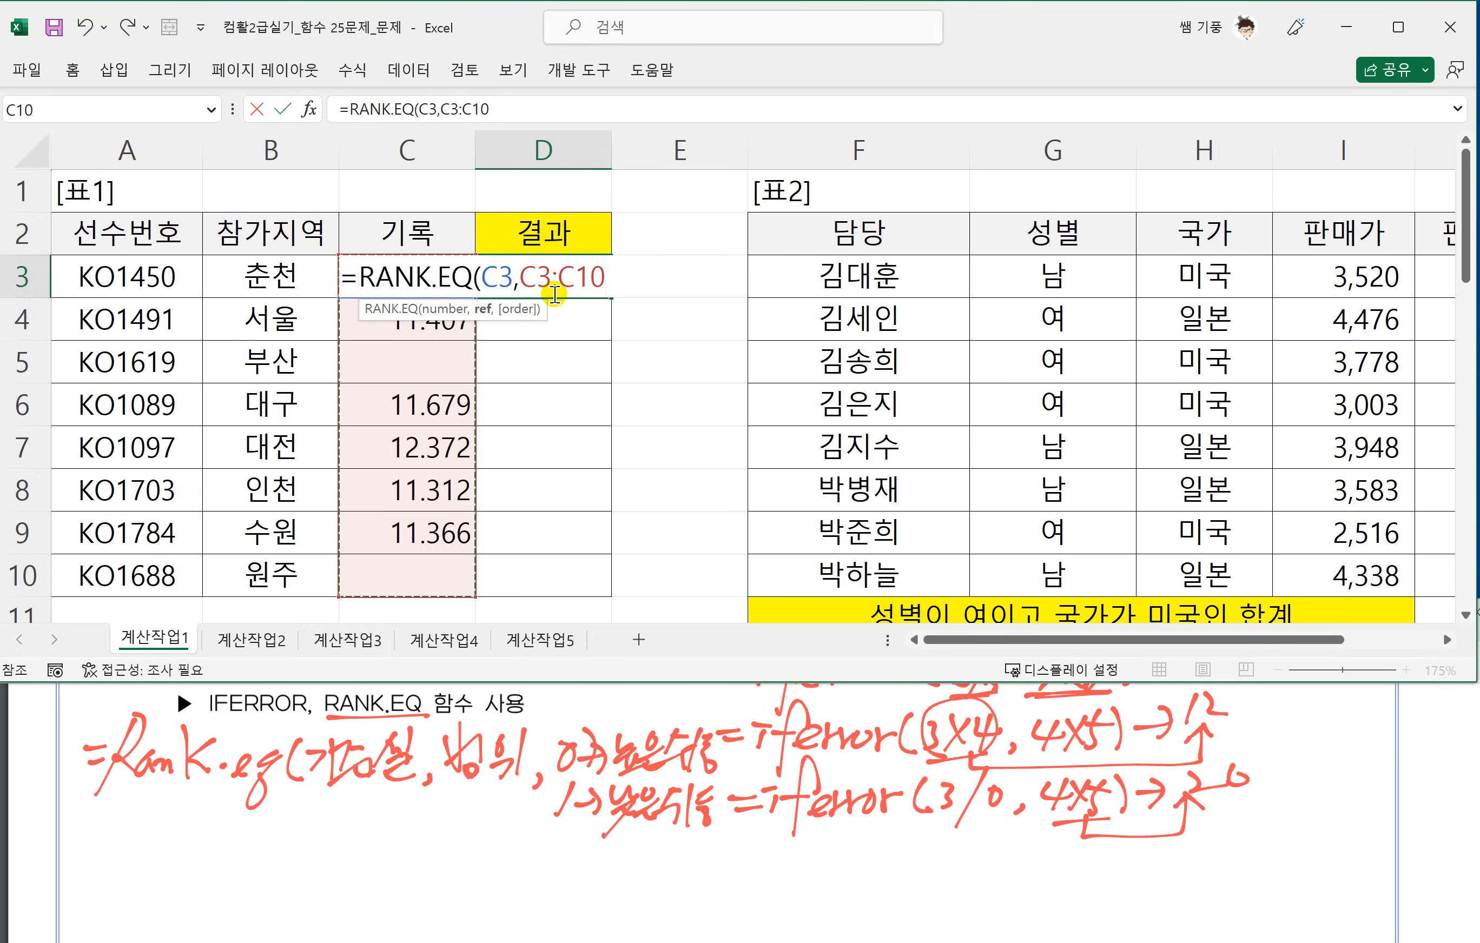
{"action": "key", "text": "F4"}
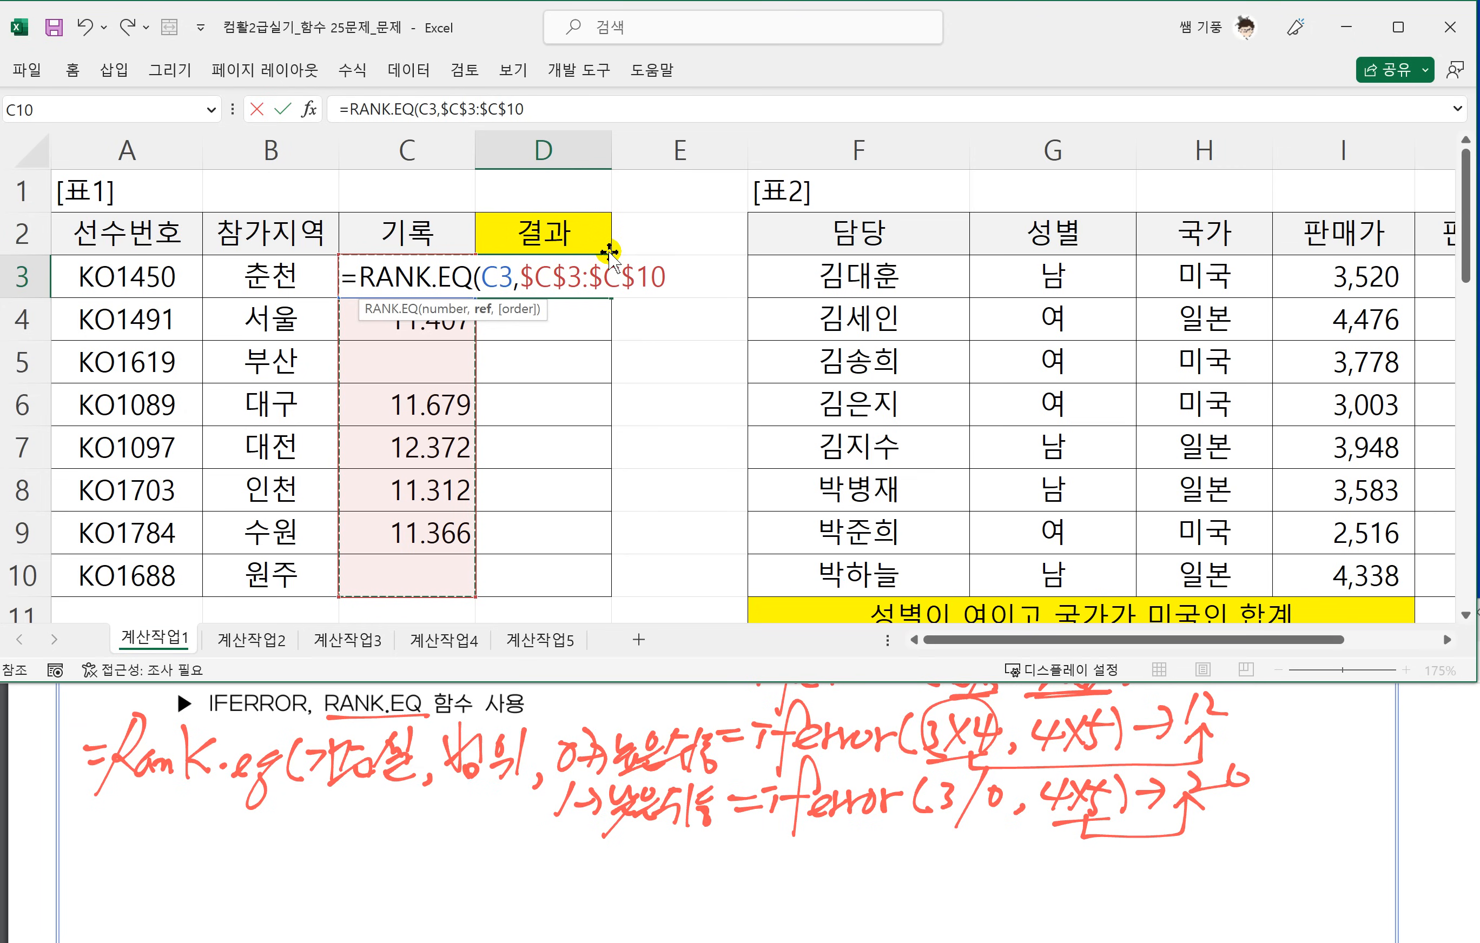
{"action": "type", "text": ","}
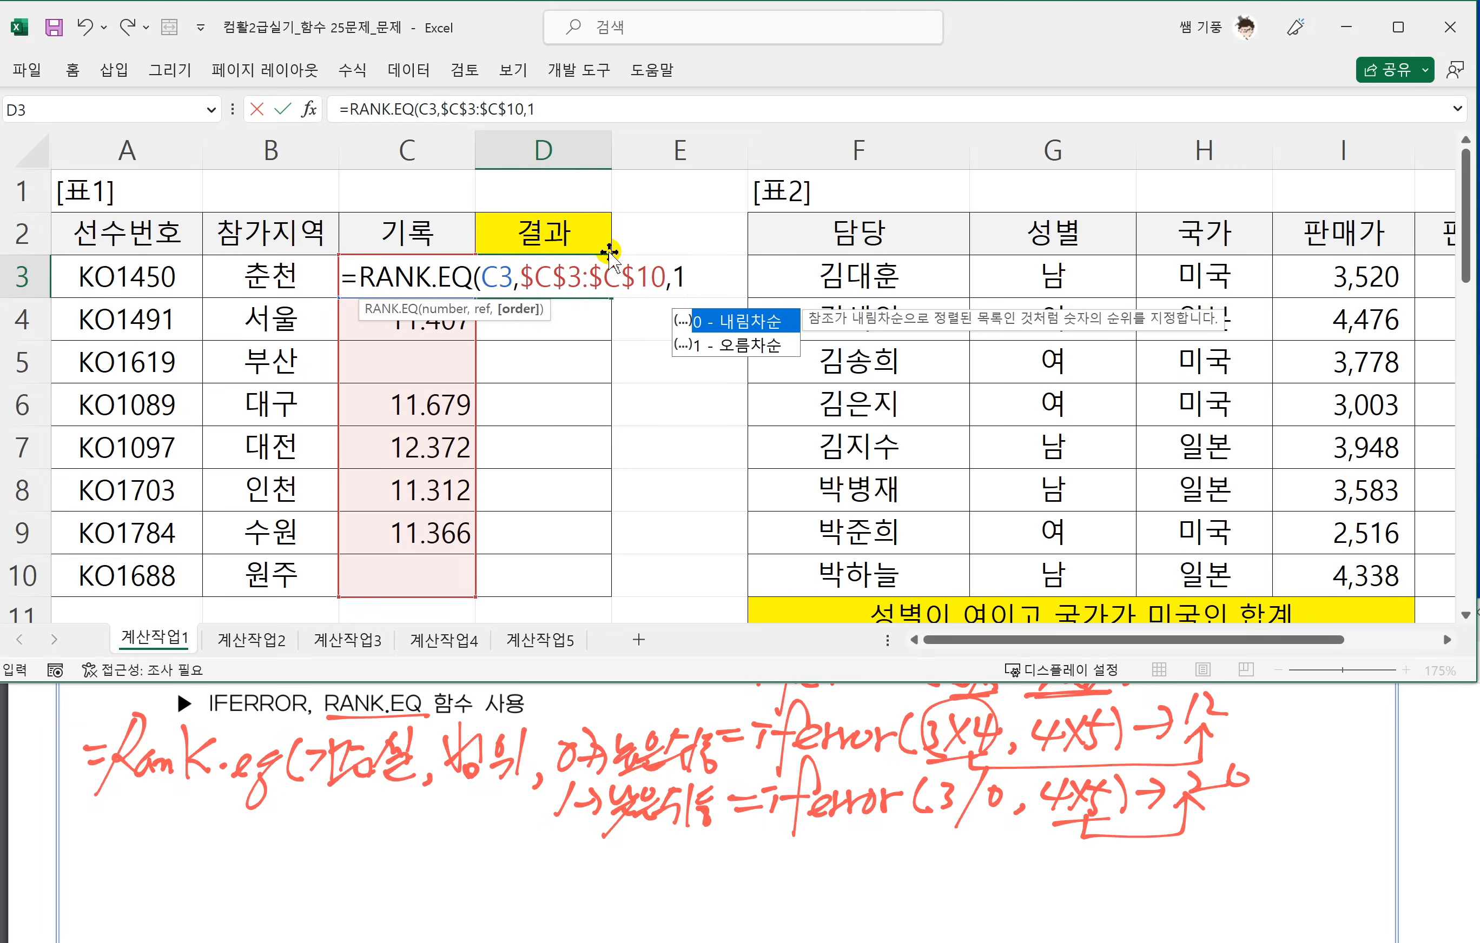
{"action": "type", "text": "1)"}
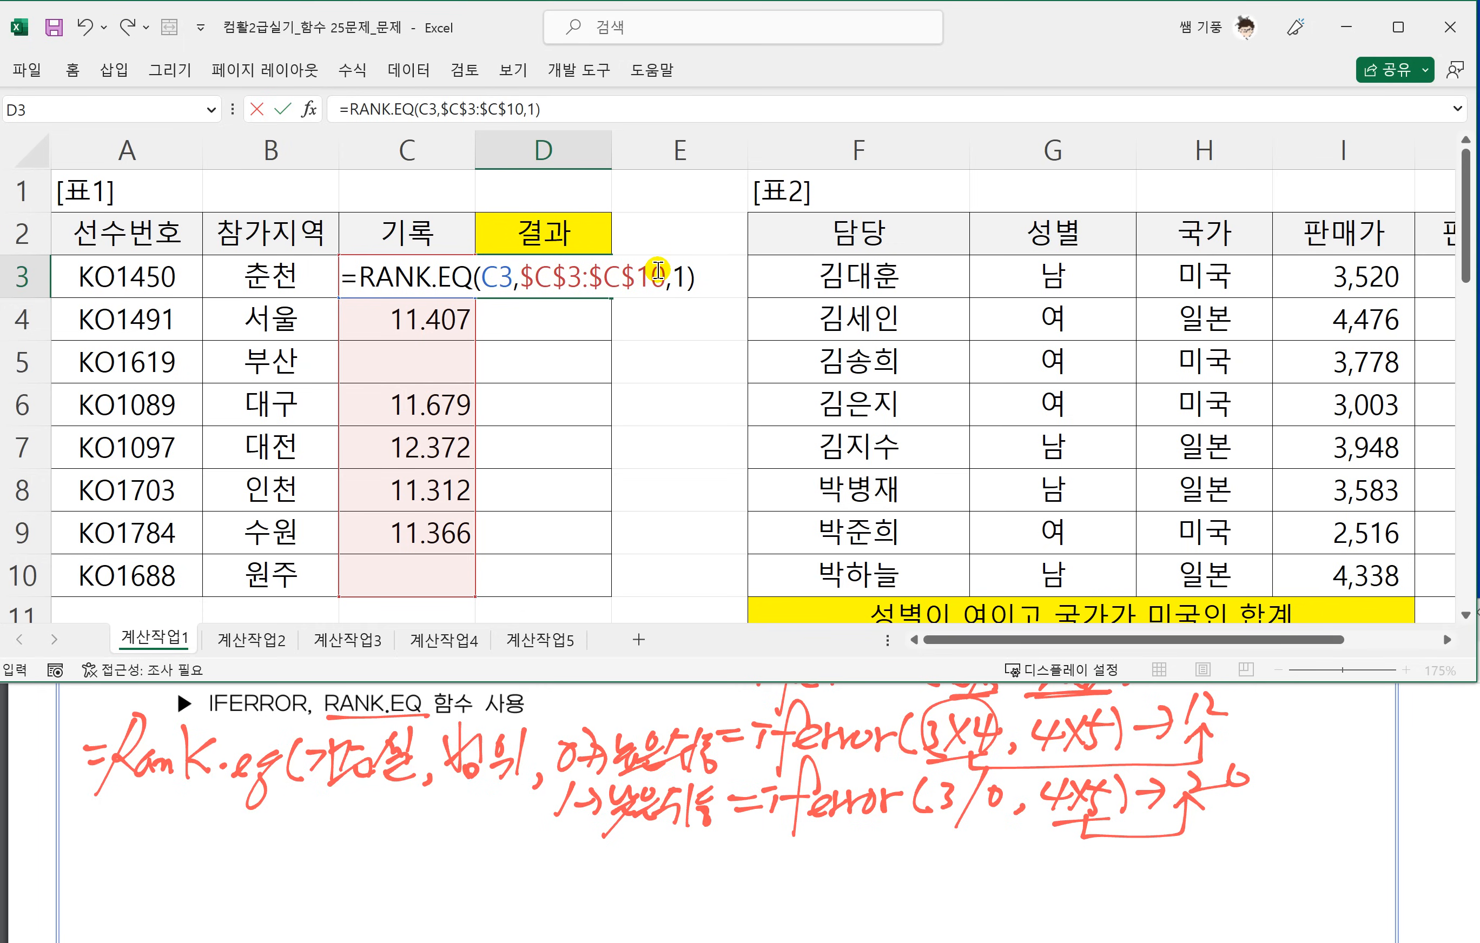
{"action": "key", "text": "Return"}
Fill the D3 formula down to D10 and check the results beside the blank records in C5 and C10.
{"action": "left_click", "coordinate": [552, 277]}
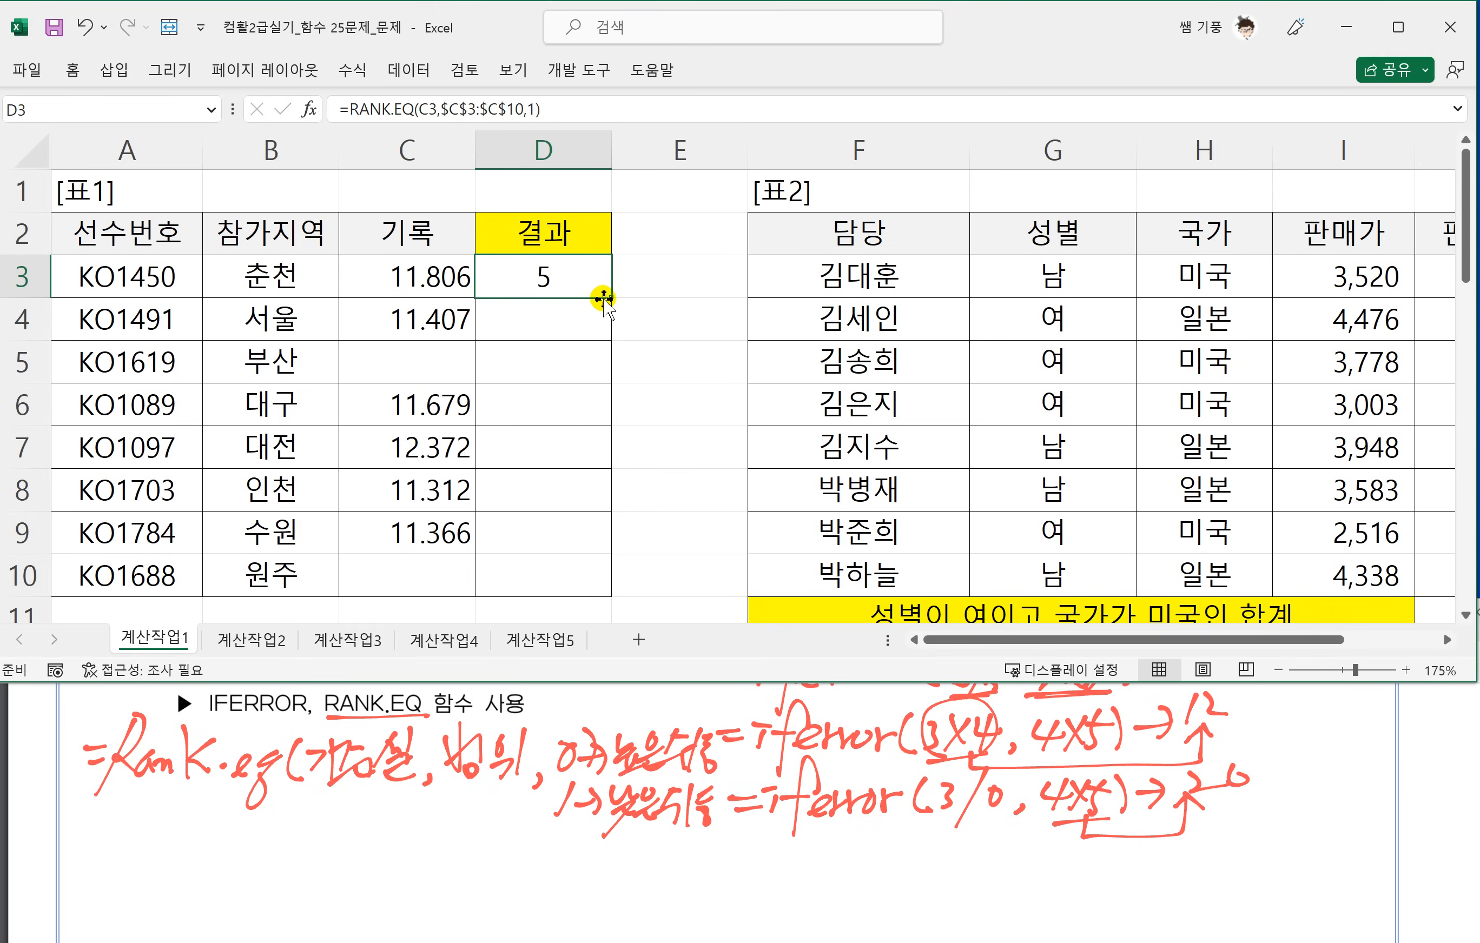
{"action": "left_click_drag", "start_coordinate": [603, 298], "coordinate": [602, 593]}
{"action": "left_click", "coordinate": [431, 358]}
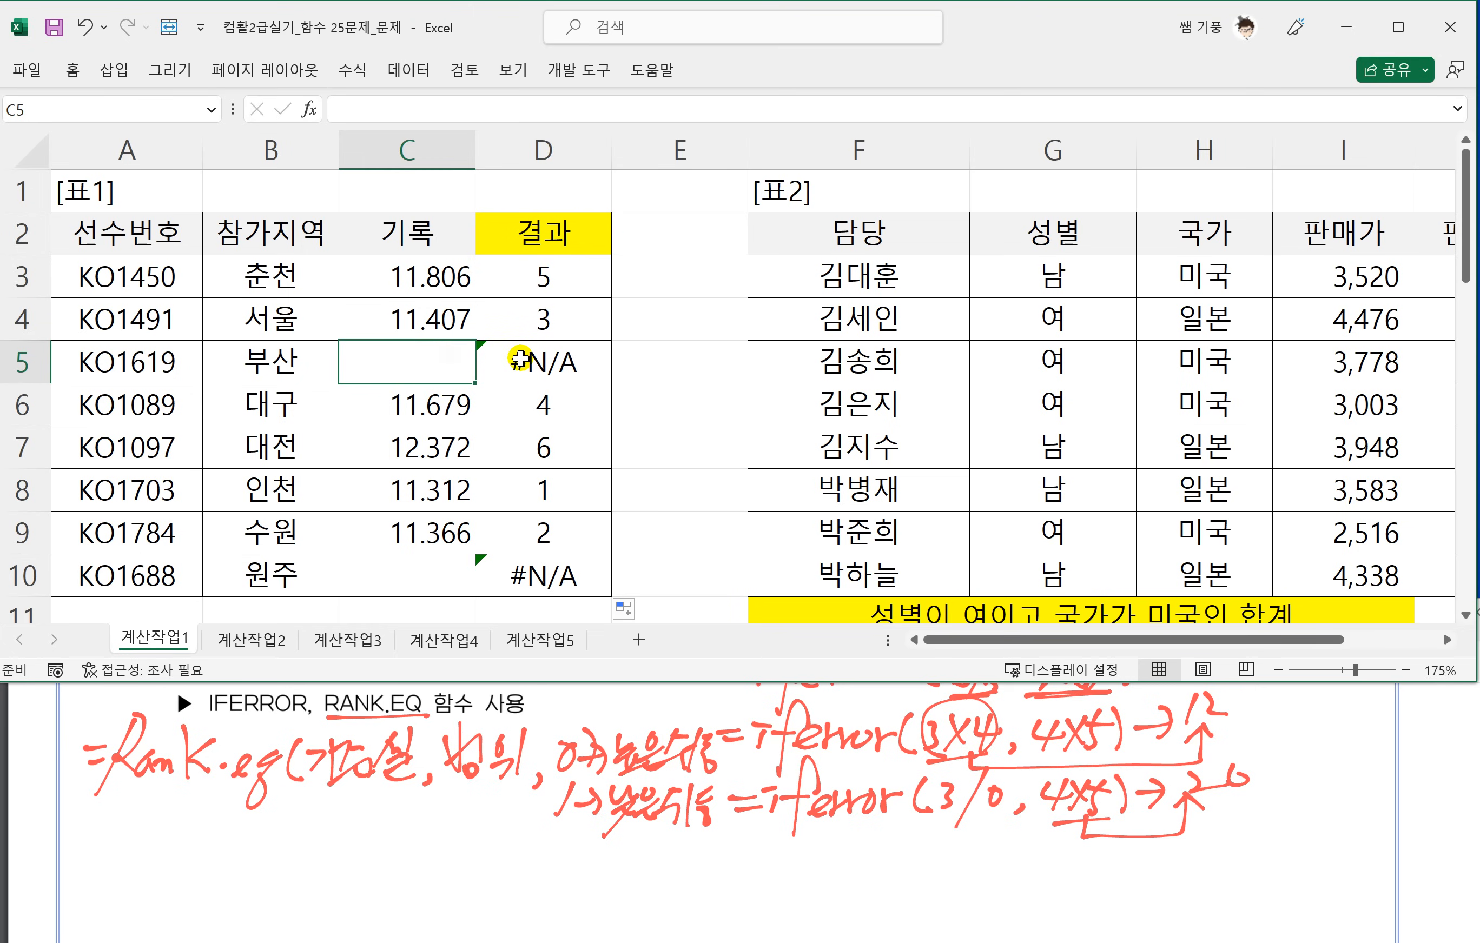
{"action": "left_click", "coordinate": [489, 362]}
{"action": "left_click", "coordinate": [434, 587]}
{"action": "left_click", "coordinate": [495, 587]}
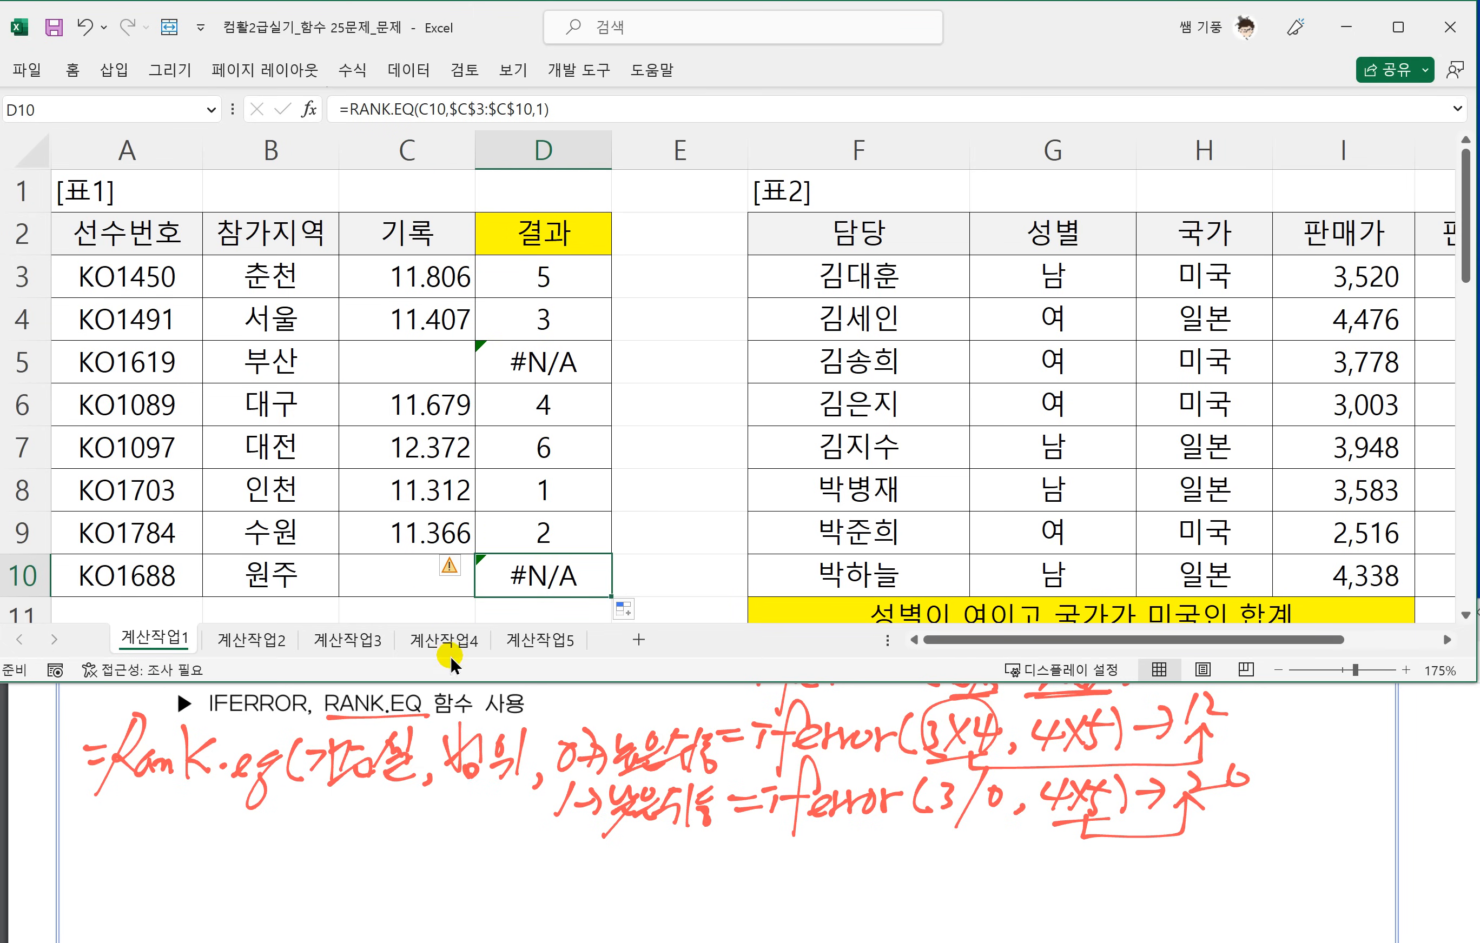
Wrap the RANK.EQ formula in D3 in IFERROR and add the comma for its second argument.
{"action": "double_click", "coordinate": [500, 276]}
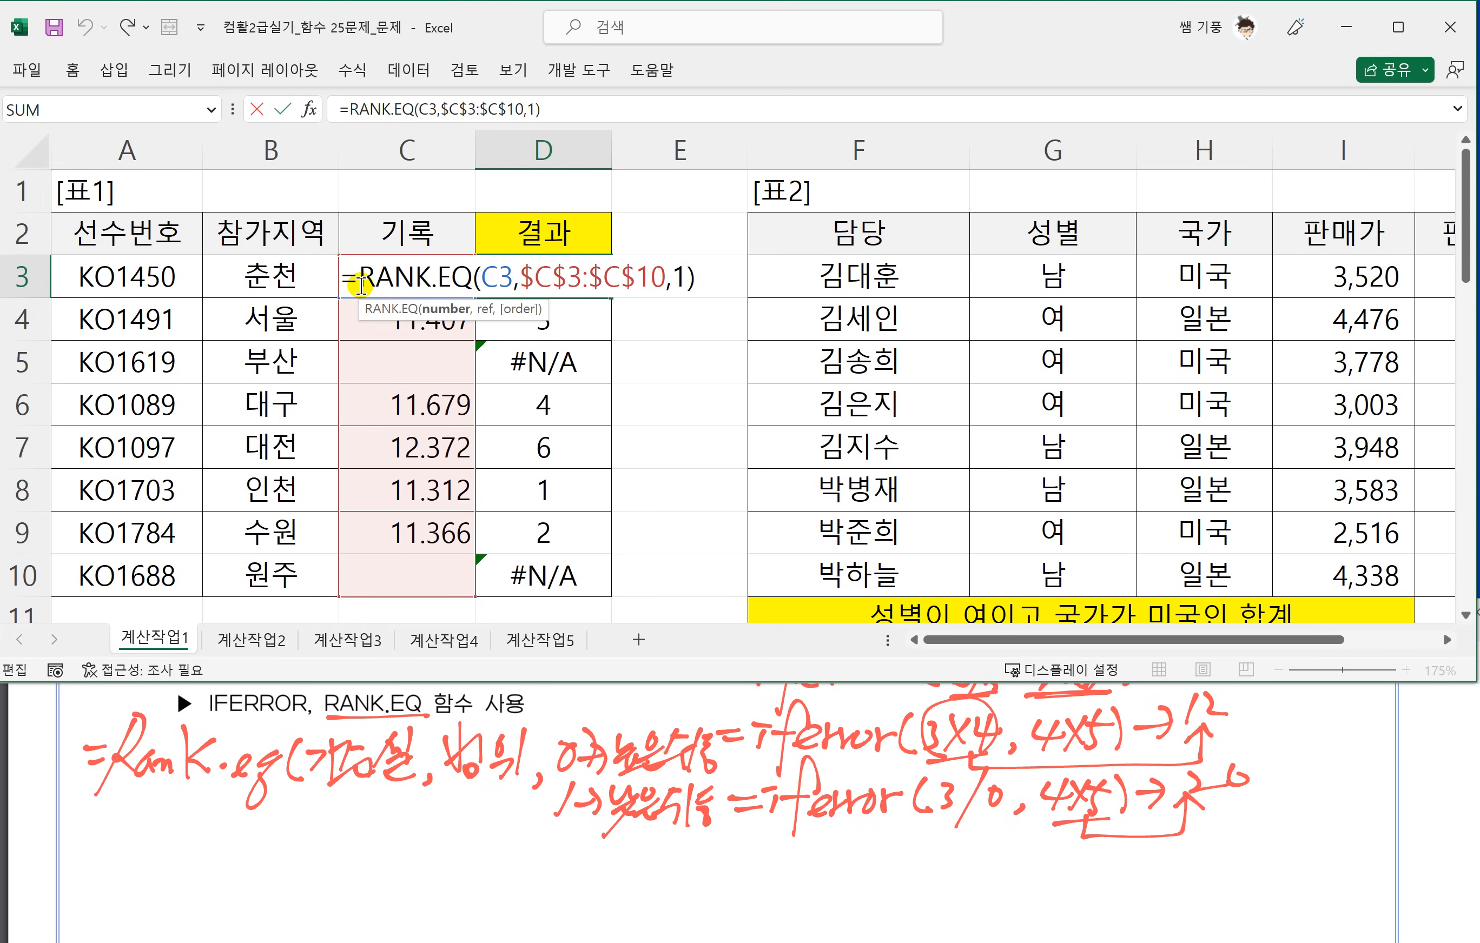
{"action": "left_click", "coordinate": [360, 286]}
{"action": "type", "text": "IFREE"}
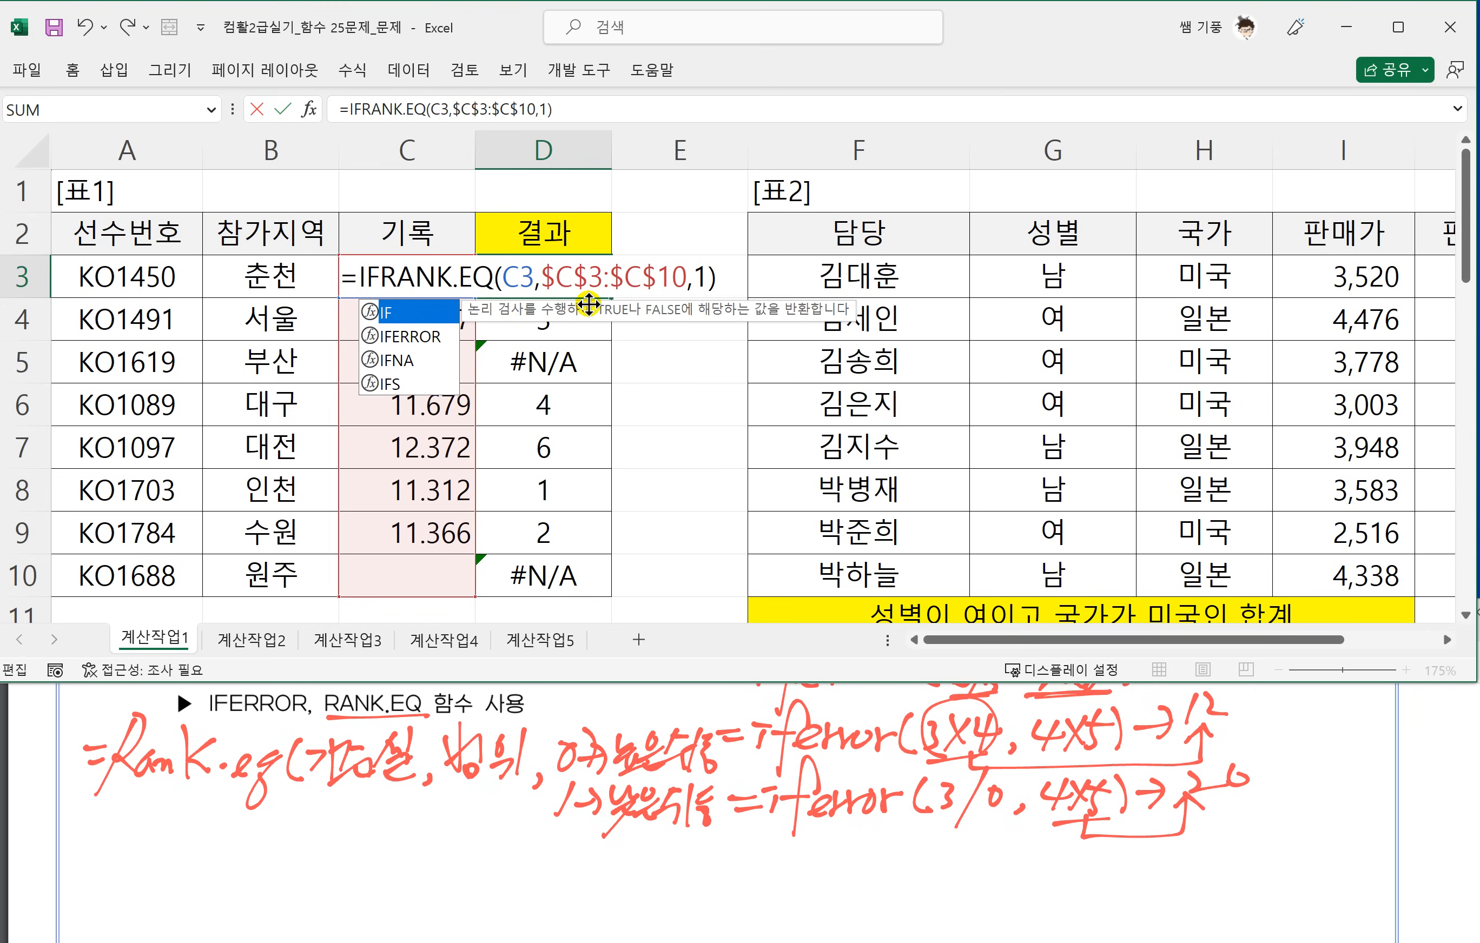
{"action": "type", "text": "OR"}
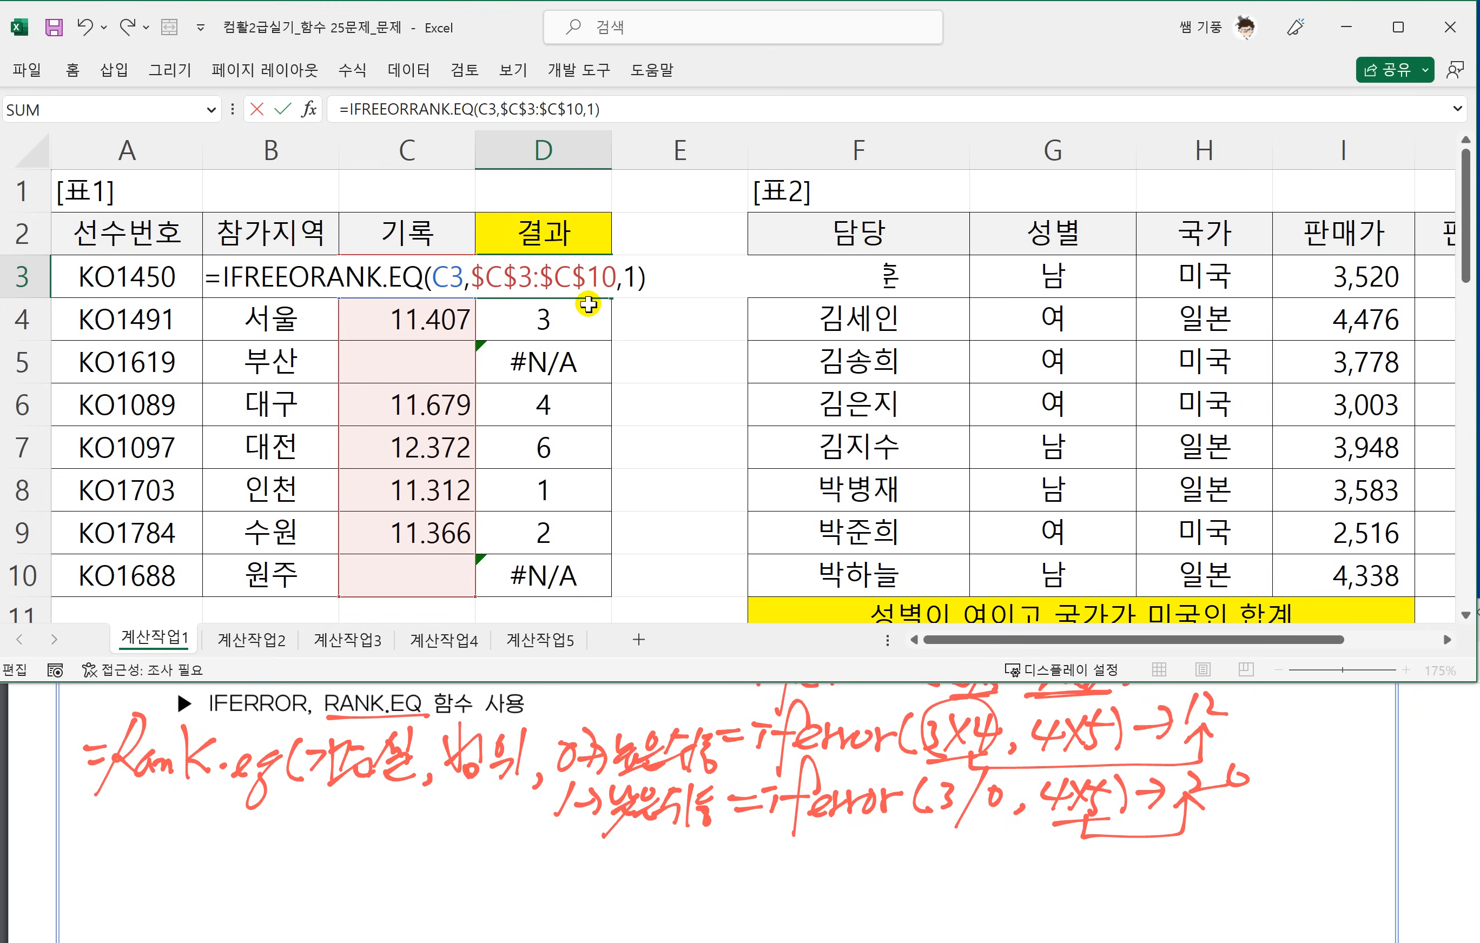
{"action": "type", "text": "("}
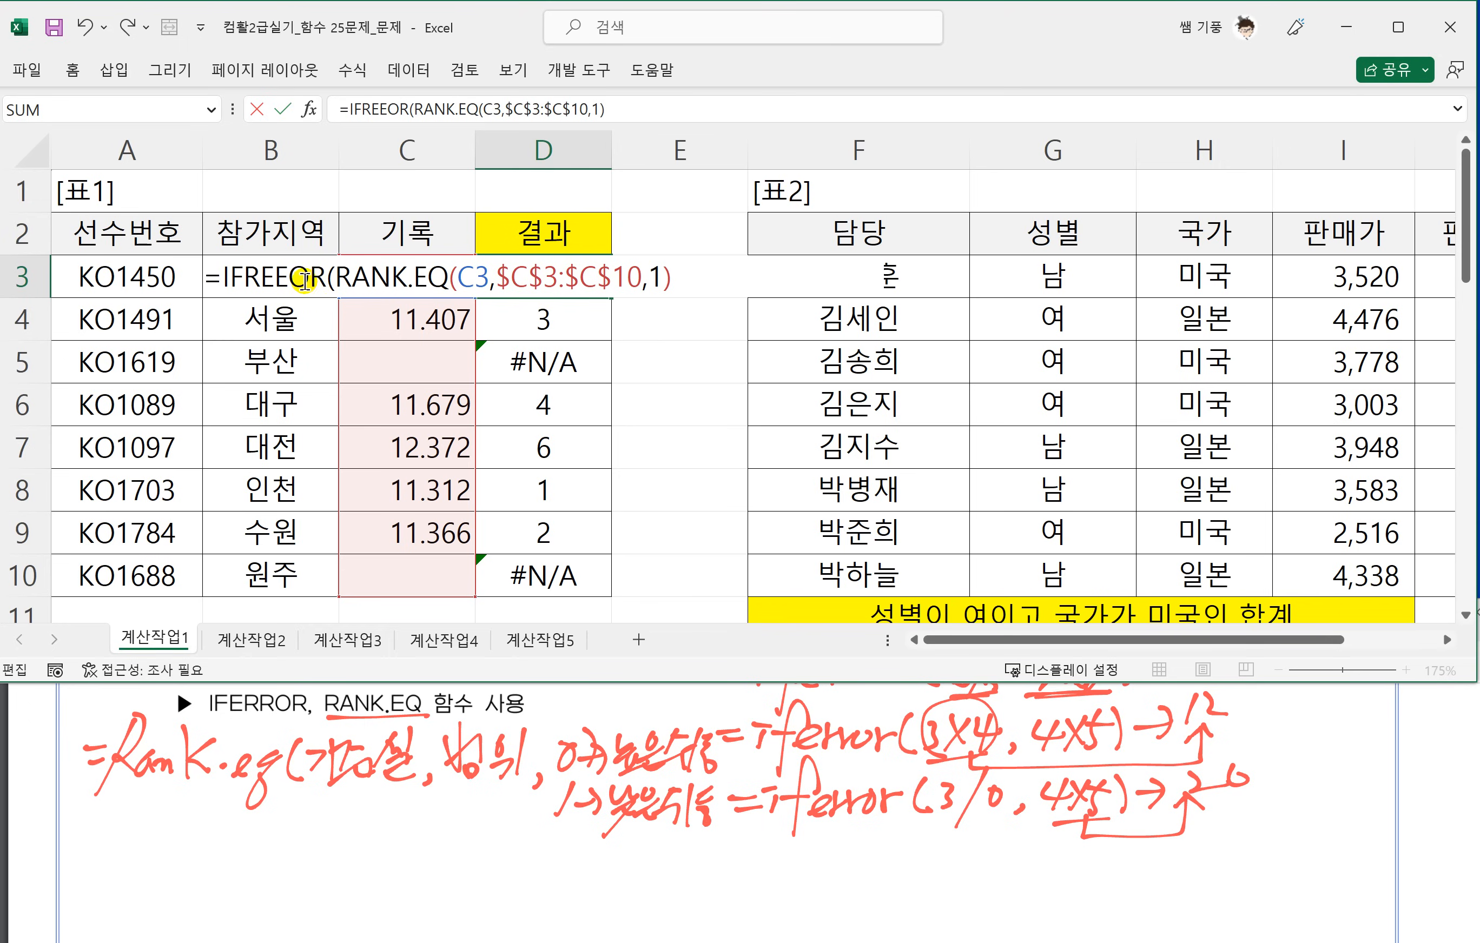
{"action": "left_click", "coordinate": [290, 281]}
{"action": "left_click_drag", "start_coordinate": [326, 278], "coordinate": [247, 278]}
{"action": "type", "text": "E"}
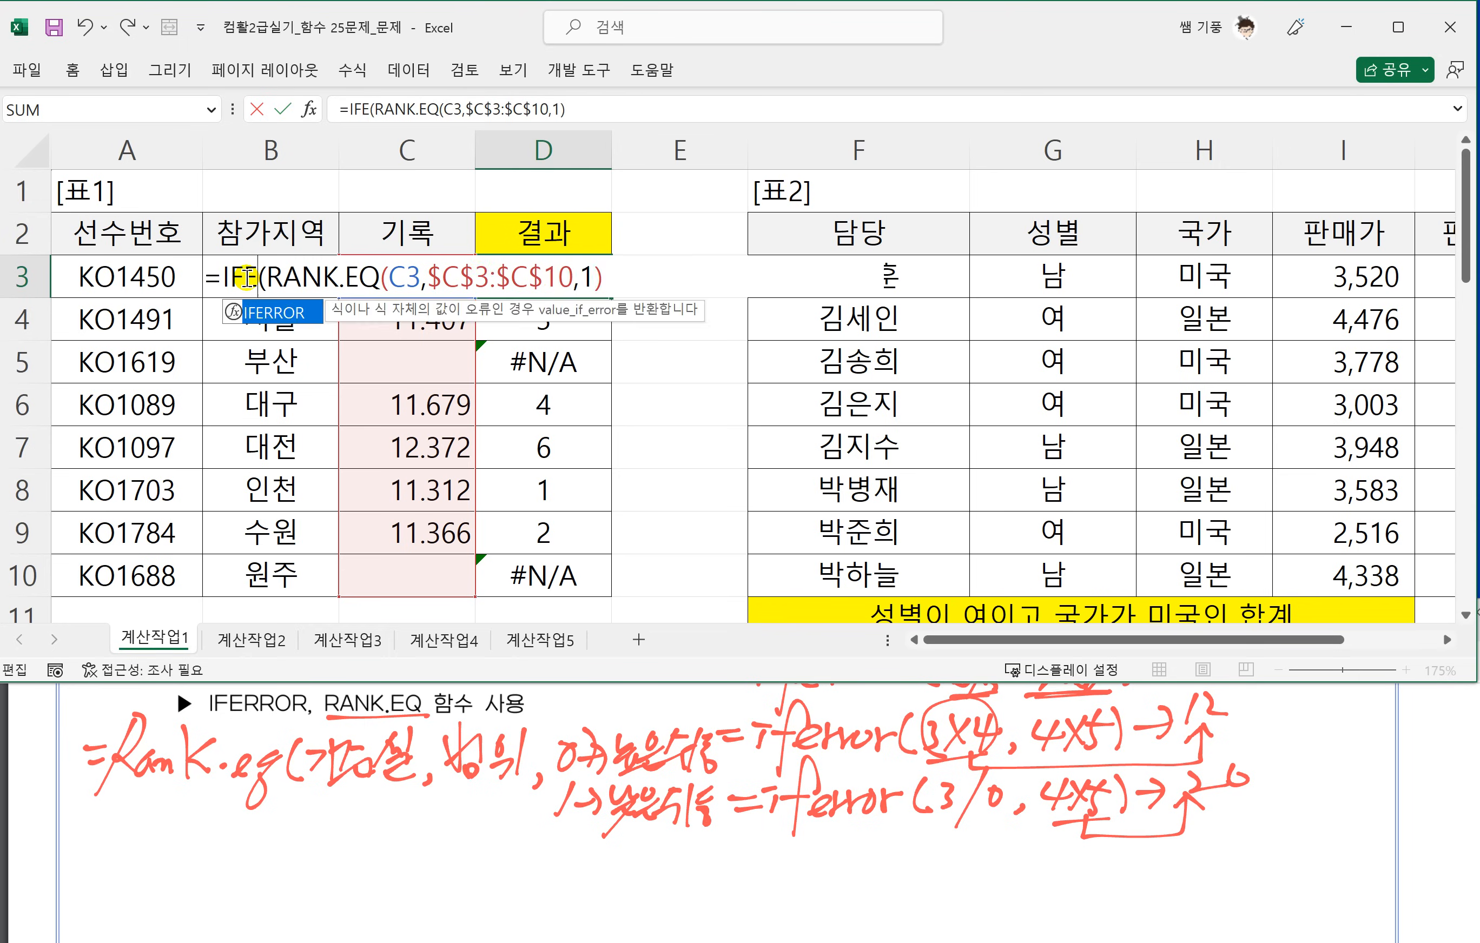
{"action": "type", "text": "RROR"}
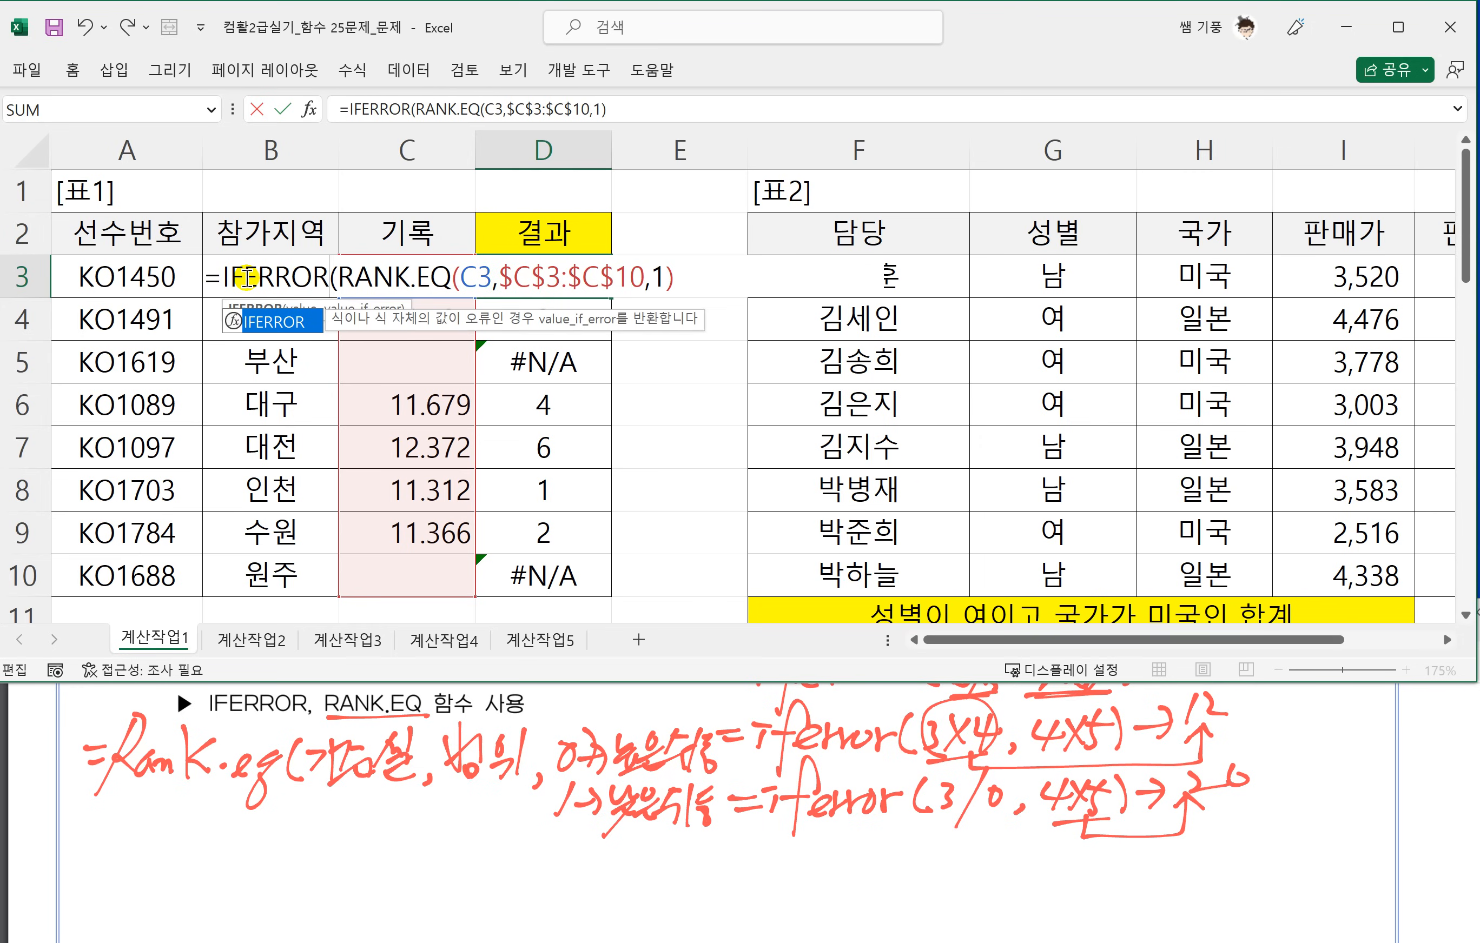
{"action": "left_click", "coordinate": [703, 278]}
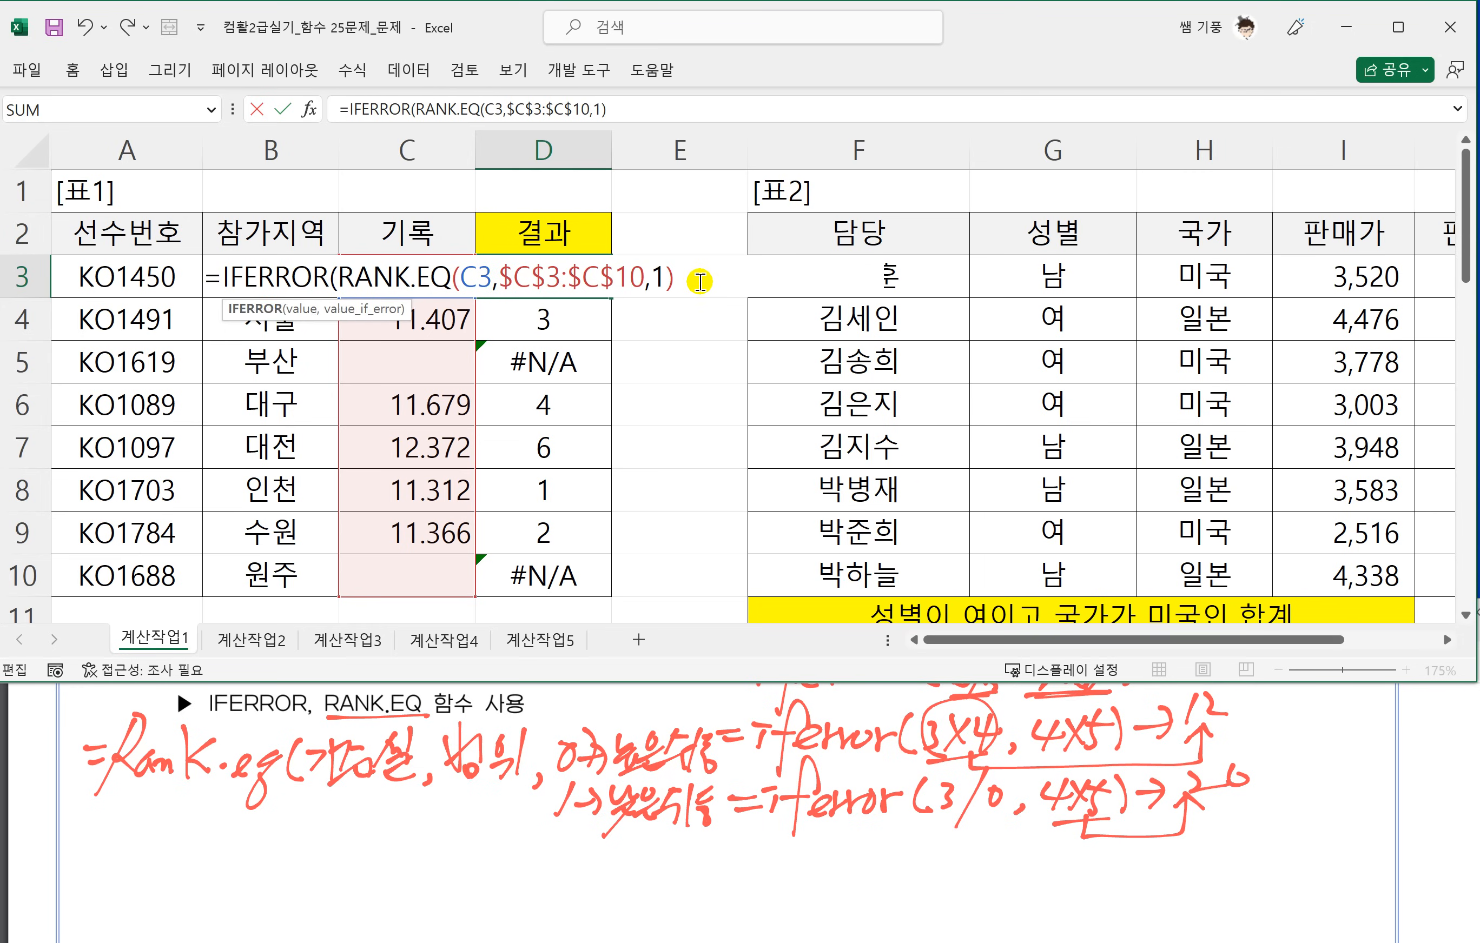
{"action": "type", "text": ","}
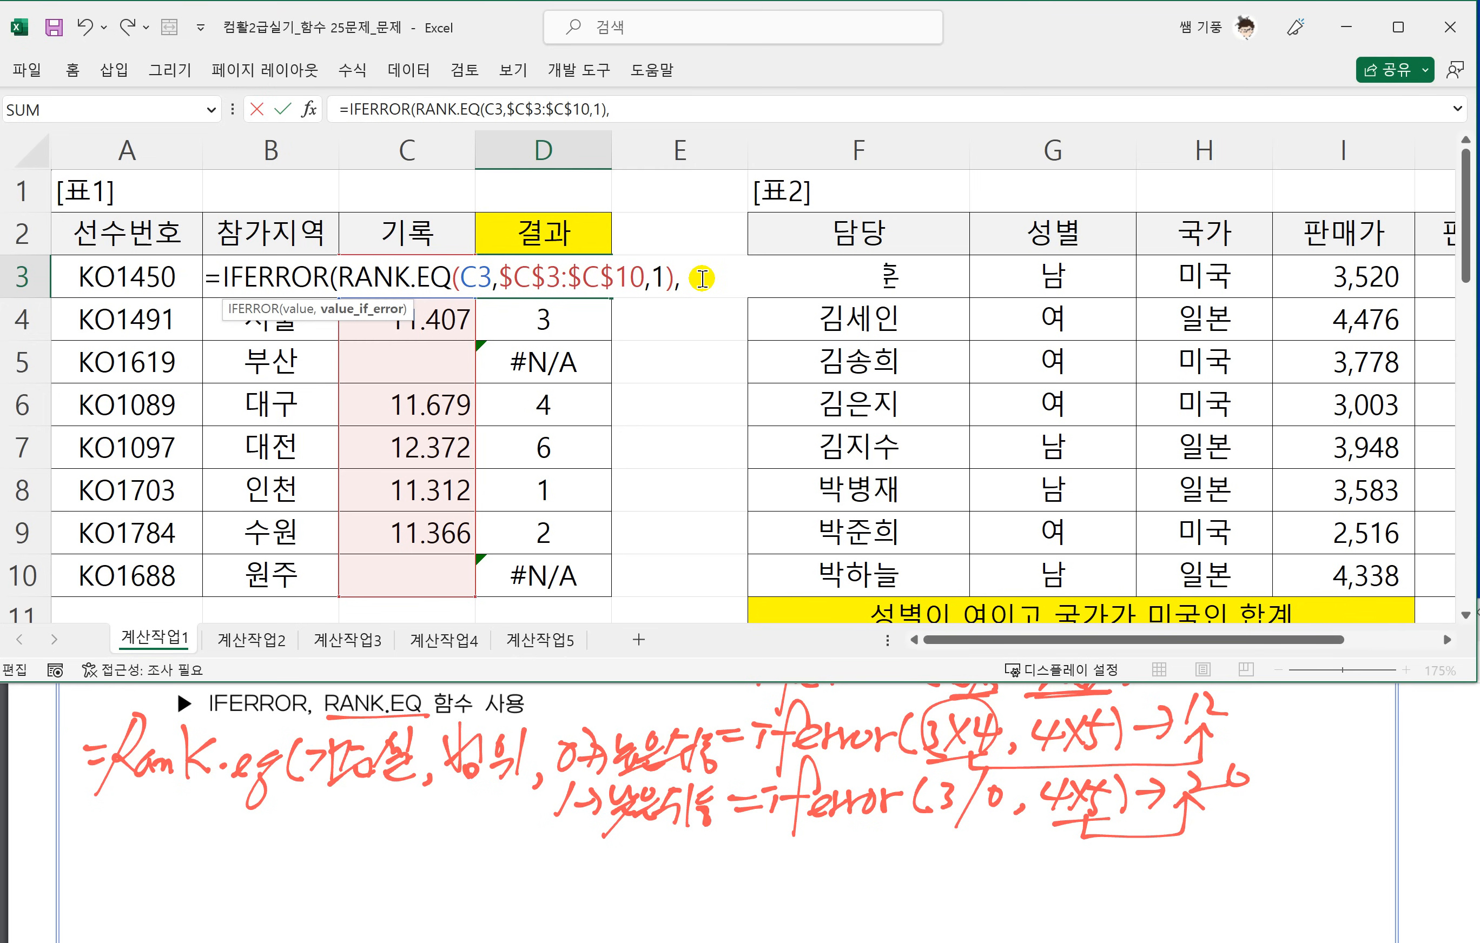
Switch to the PDF and mark the error condition and the word 실격 in the text of task 1.
{"action": "left_click", "coordinate": [583, 777]}
{"action": "scroll", "coordinate": [694, 779], "scroll_direction": "up", "scroll_amount": 2}
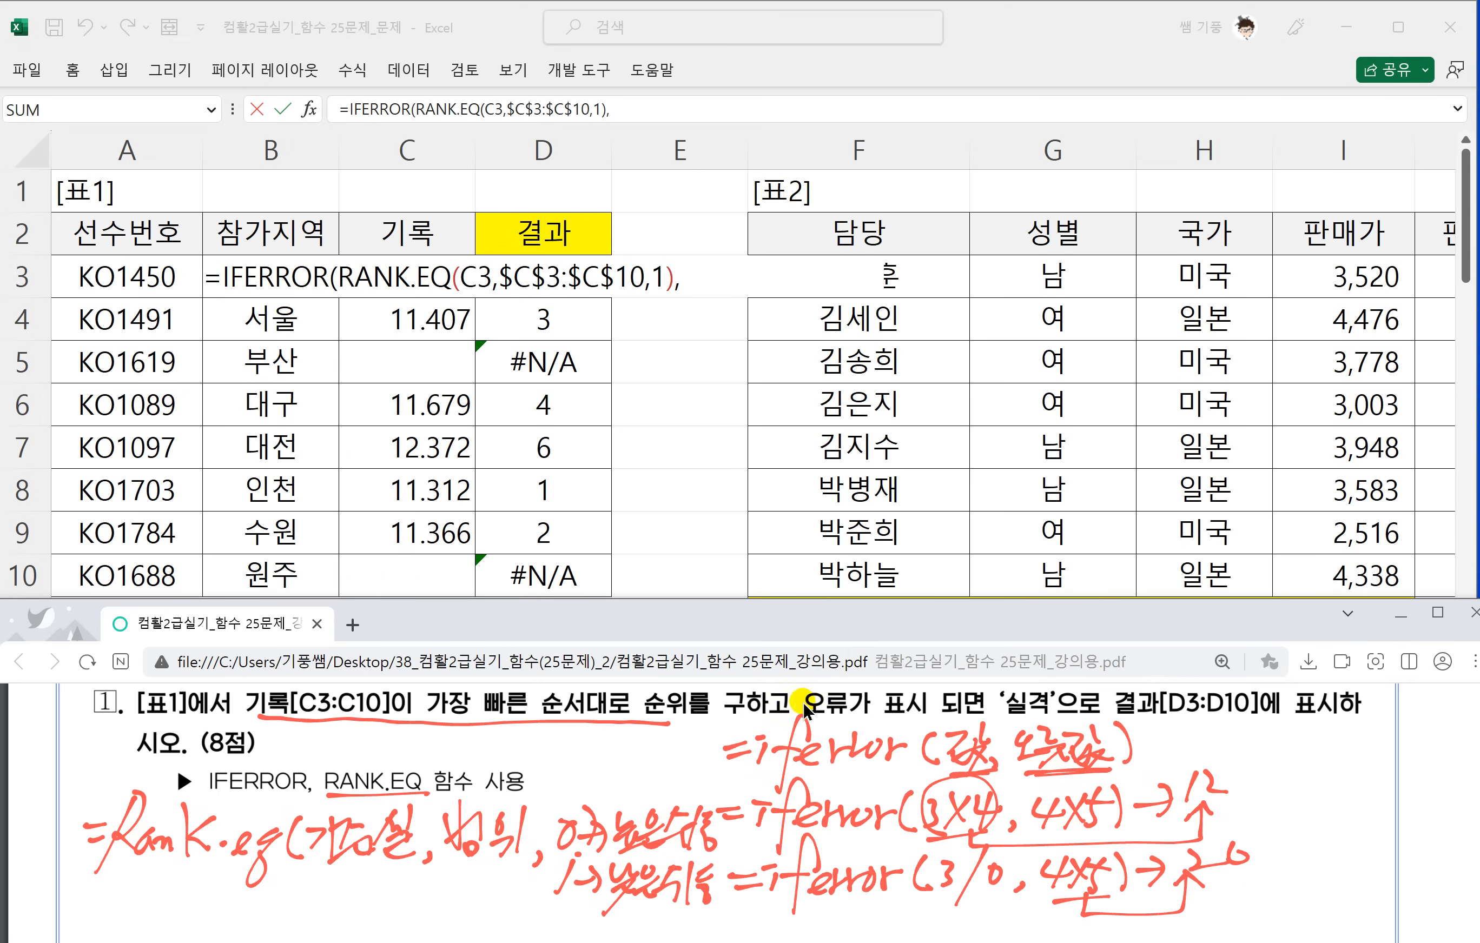
{"action": "mouse_move", "coordinate": [803, 709]}
{"action": "left_mouse_down"}
{"action": "mouse_move", "coordinate": [1051, 721]}
{"action": "mouse_move", "coordinate": [1047, 699]}
{"action": "mouse_move", "coordinate": [1010, 688]}
{"action": "mouse_move", "coordinate": [1002, 717]}
{"action": "left_mouse_up"}
Switch to Excel, complete the D3 formula with "실격" as the IFERROR error value, and commit it.
{"action": "left_click", "coordinate": [691, 278]}
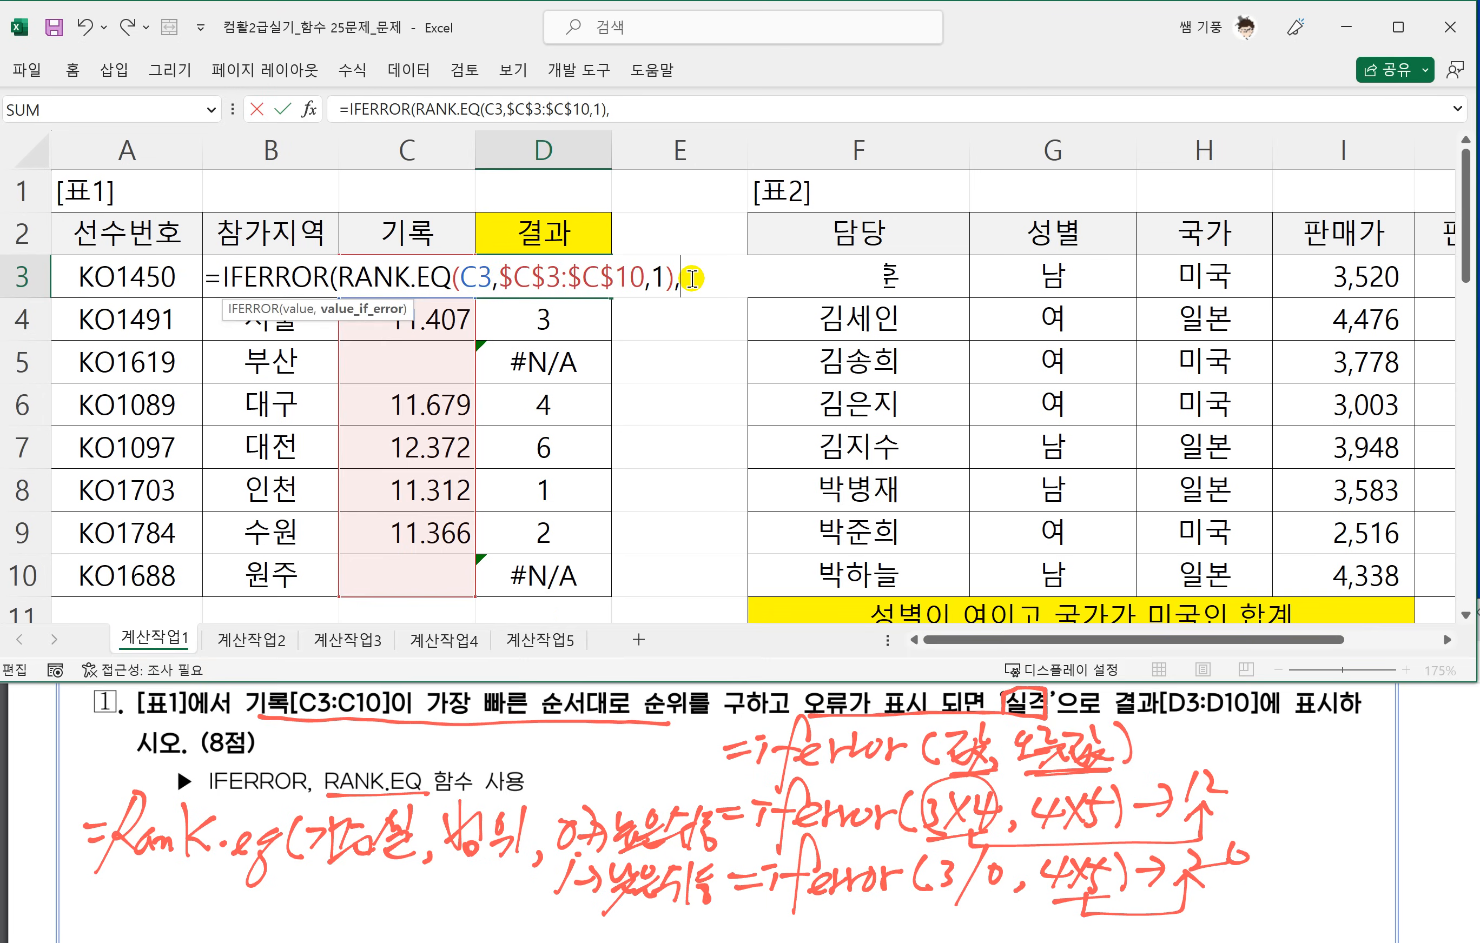
{"action": "type", "text": "실격"}
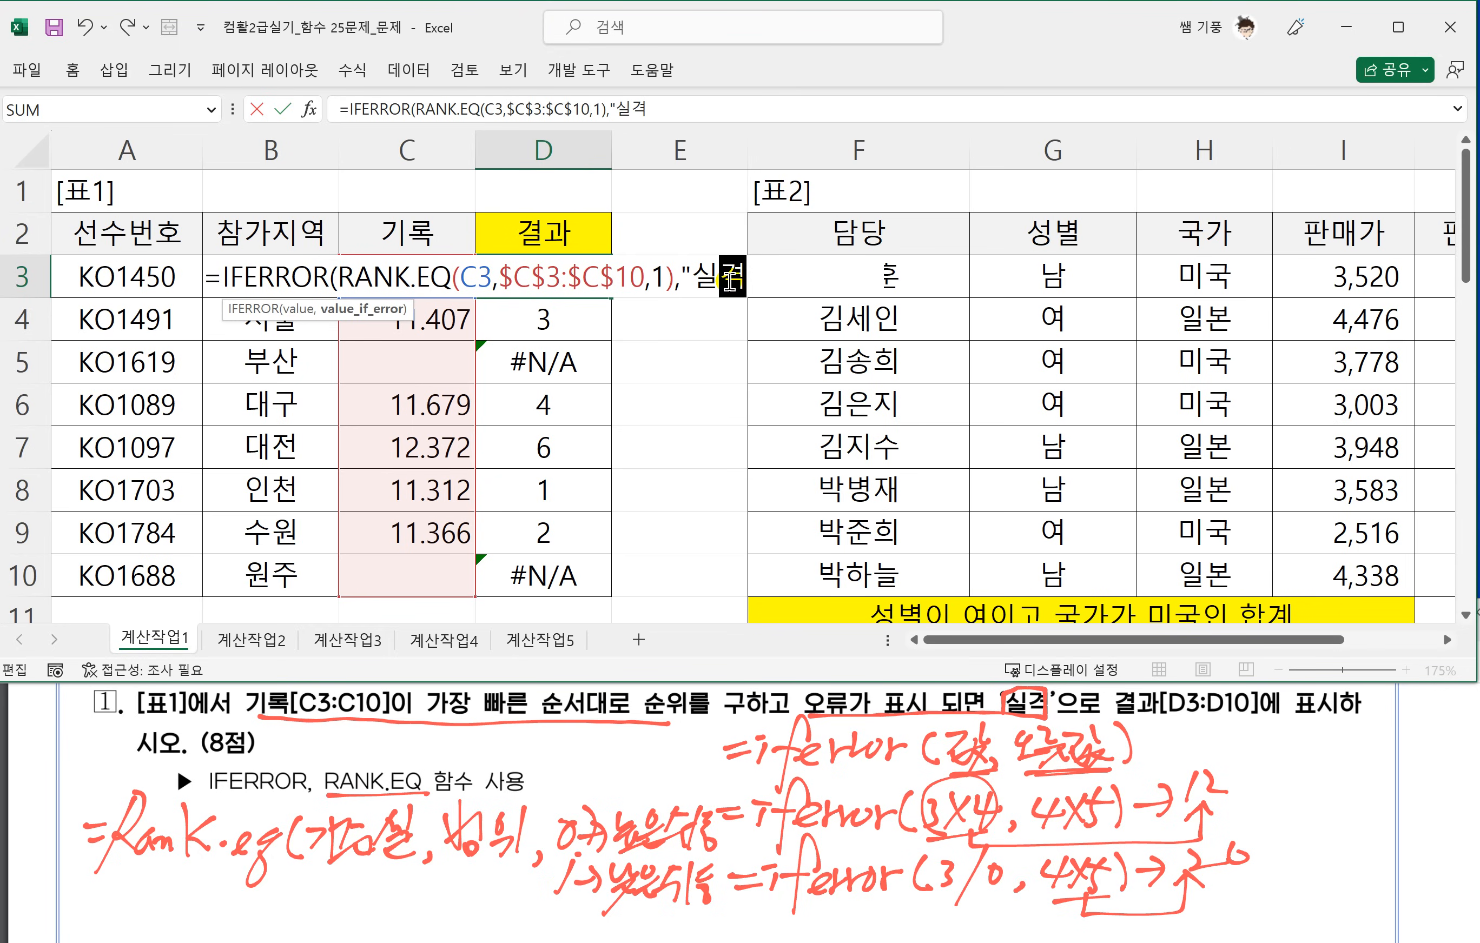
{"action": "type", "text": "\")"}
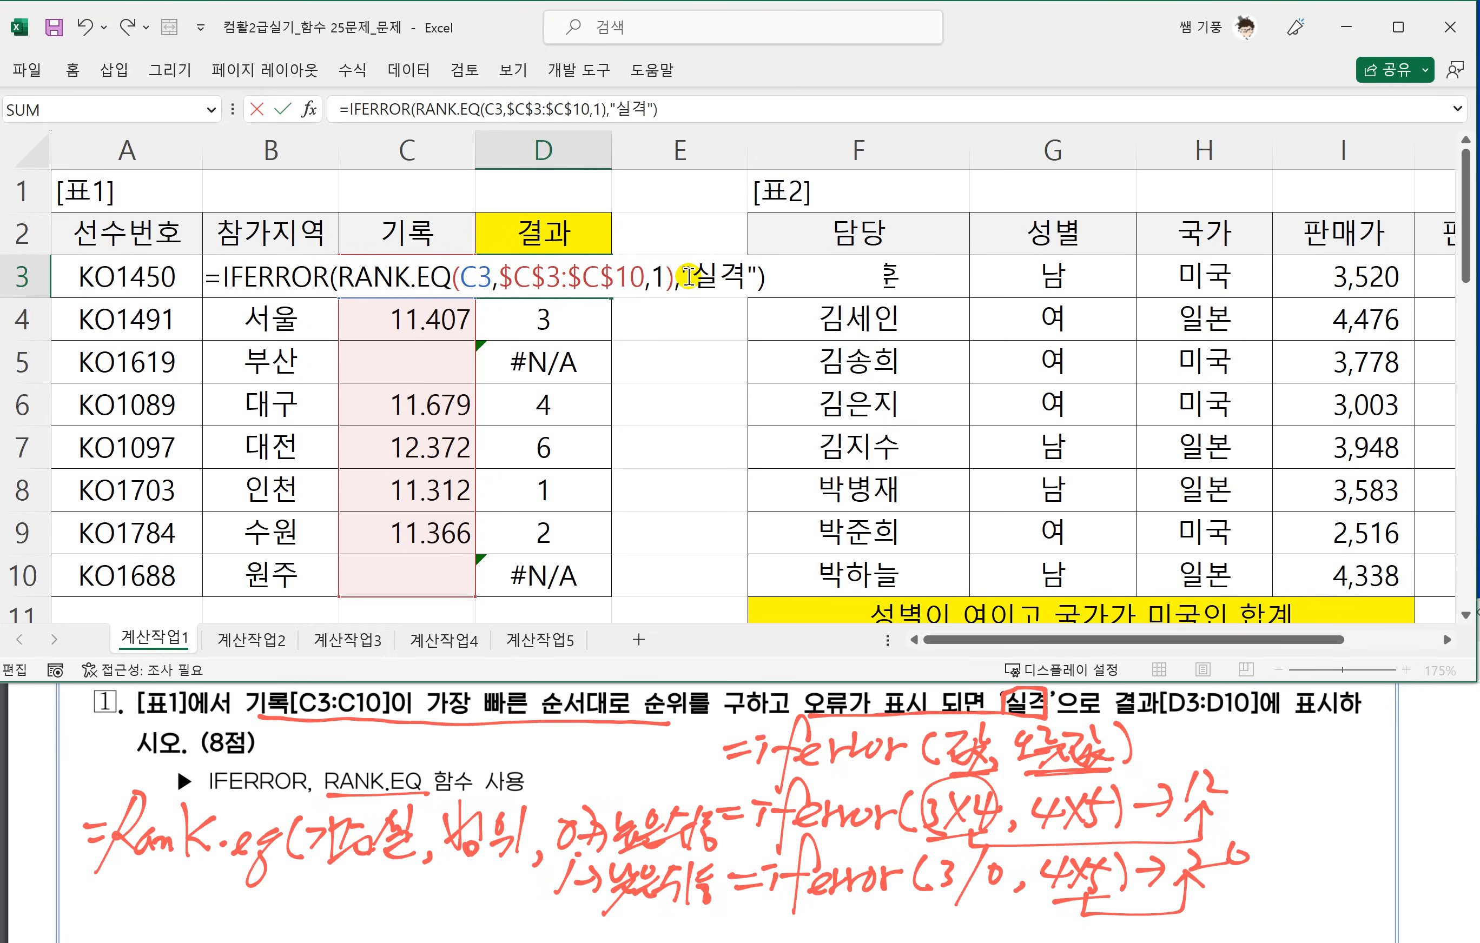
{"action": "left_click_drag", "start_coordinate": [675, 276], "coordinate": [343, 281]}
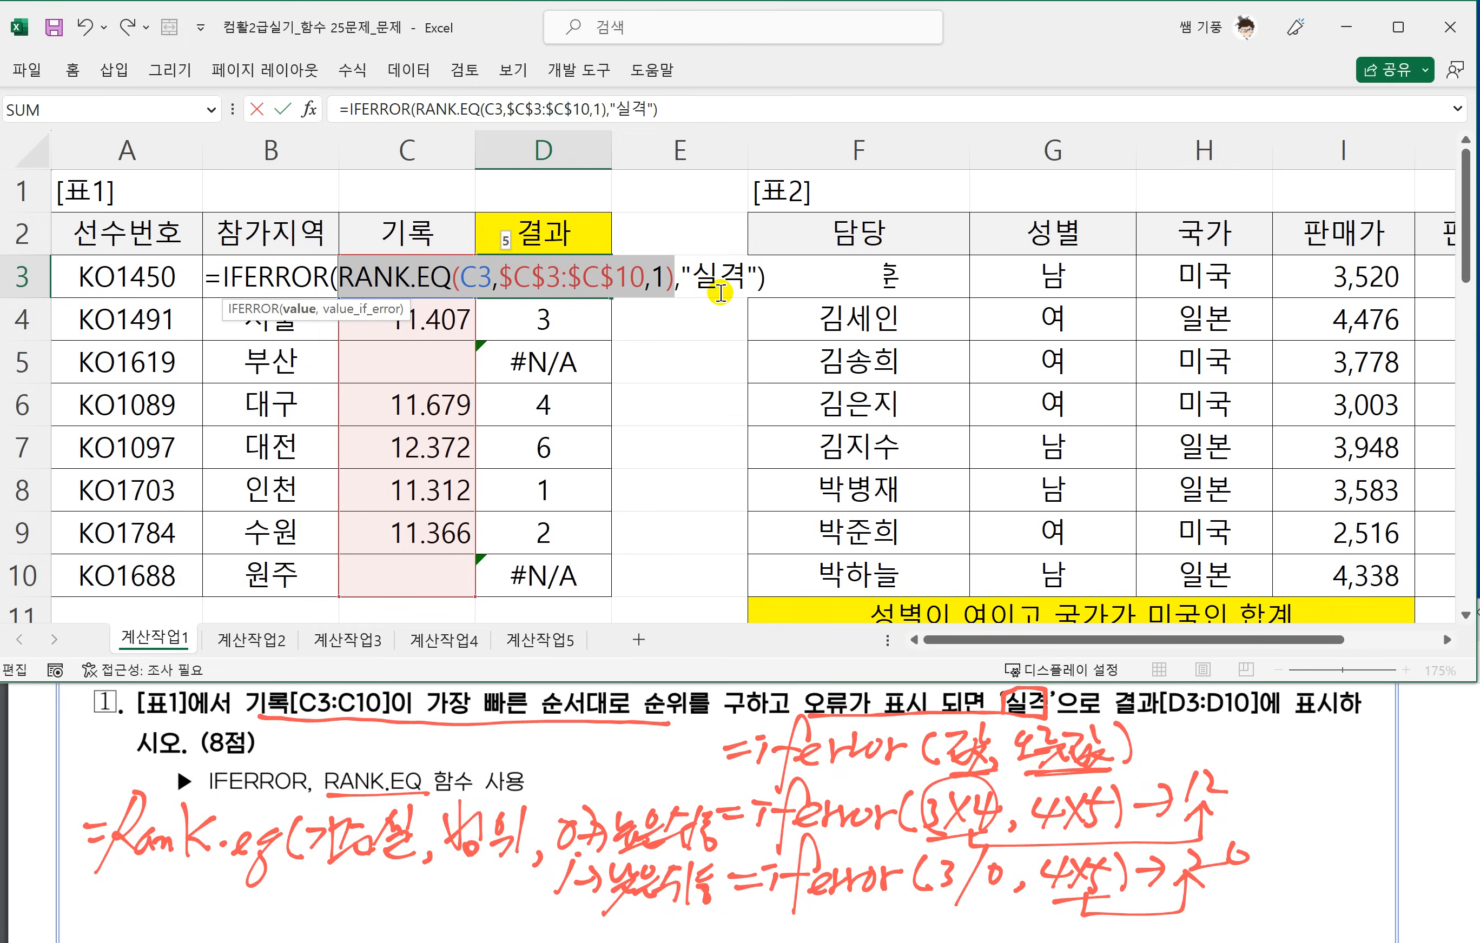
{"action": "key", "text": "Return"}
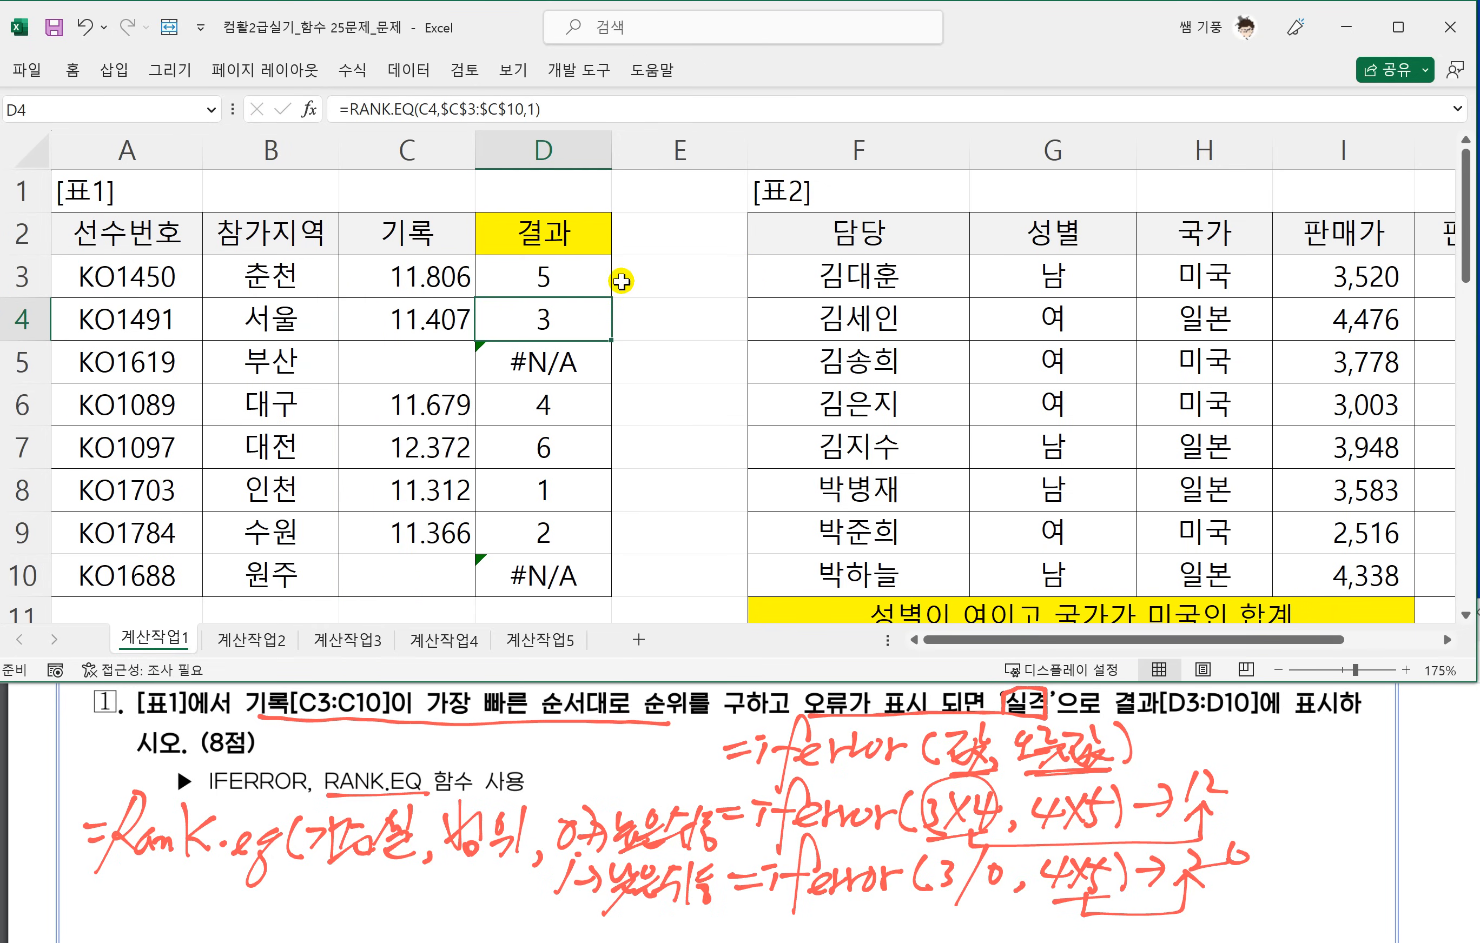
Fill the IFERROR formula in D3 down to D10.
{"action": "left_click", "coordinate": [581, 277]}
{"action": "left_click_drag", "start_coordinate": [607, 301], "coordinate": [623, 567]}
{"action": "left_click", "coordinate": [544, 392]}
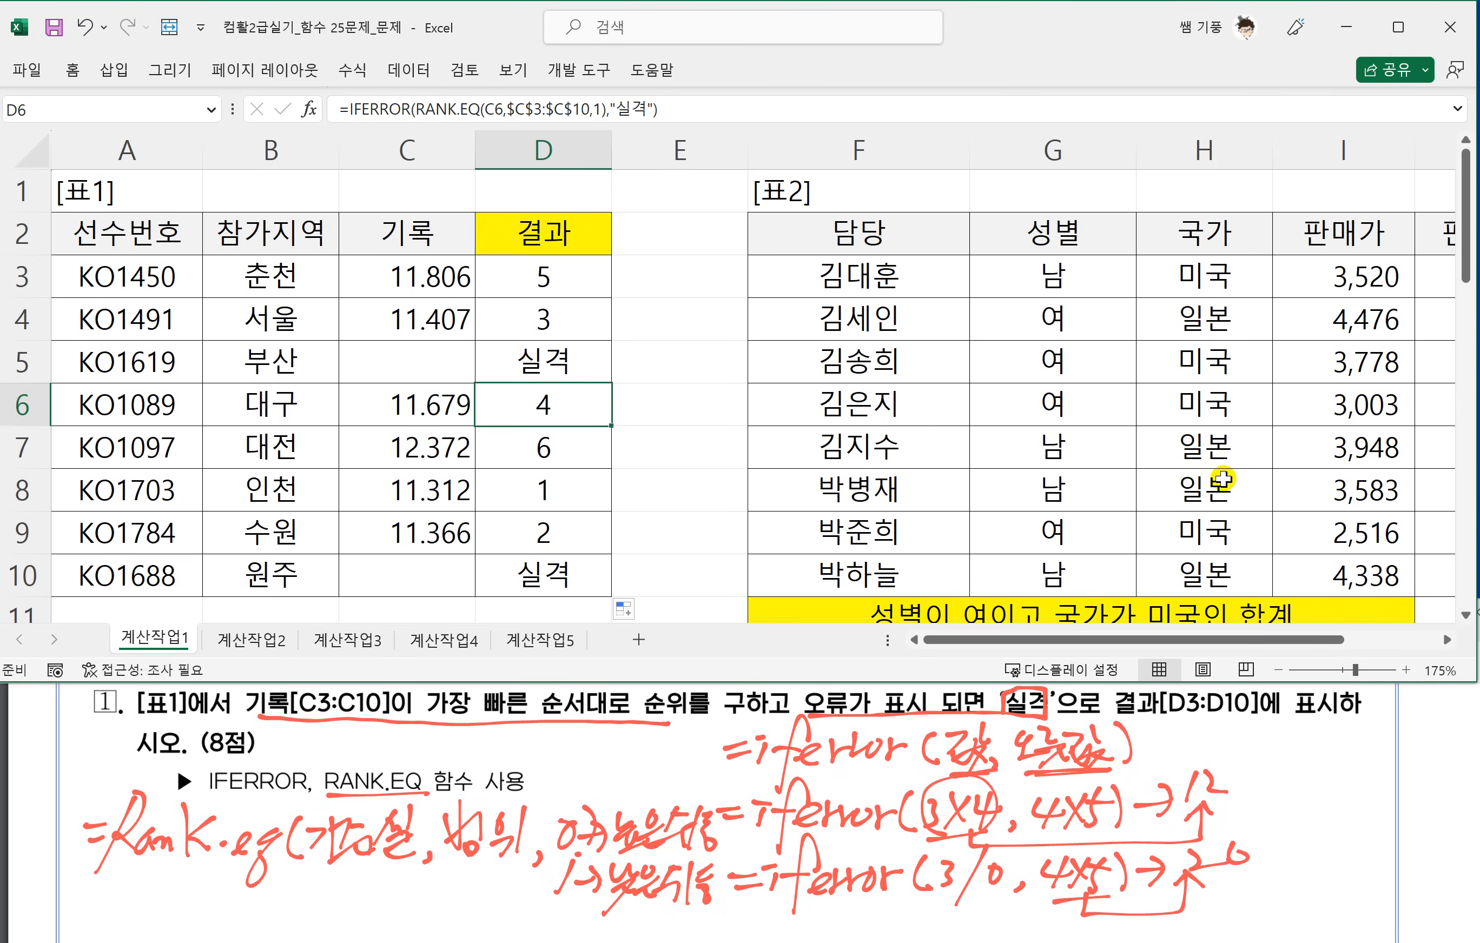
Examine 표2 down to its totals row 11, and read the SUMIFS instructions of task 2 in the PDF.
{"action": "left_click", "coordinate": [1450, 640]}
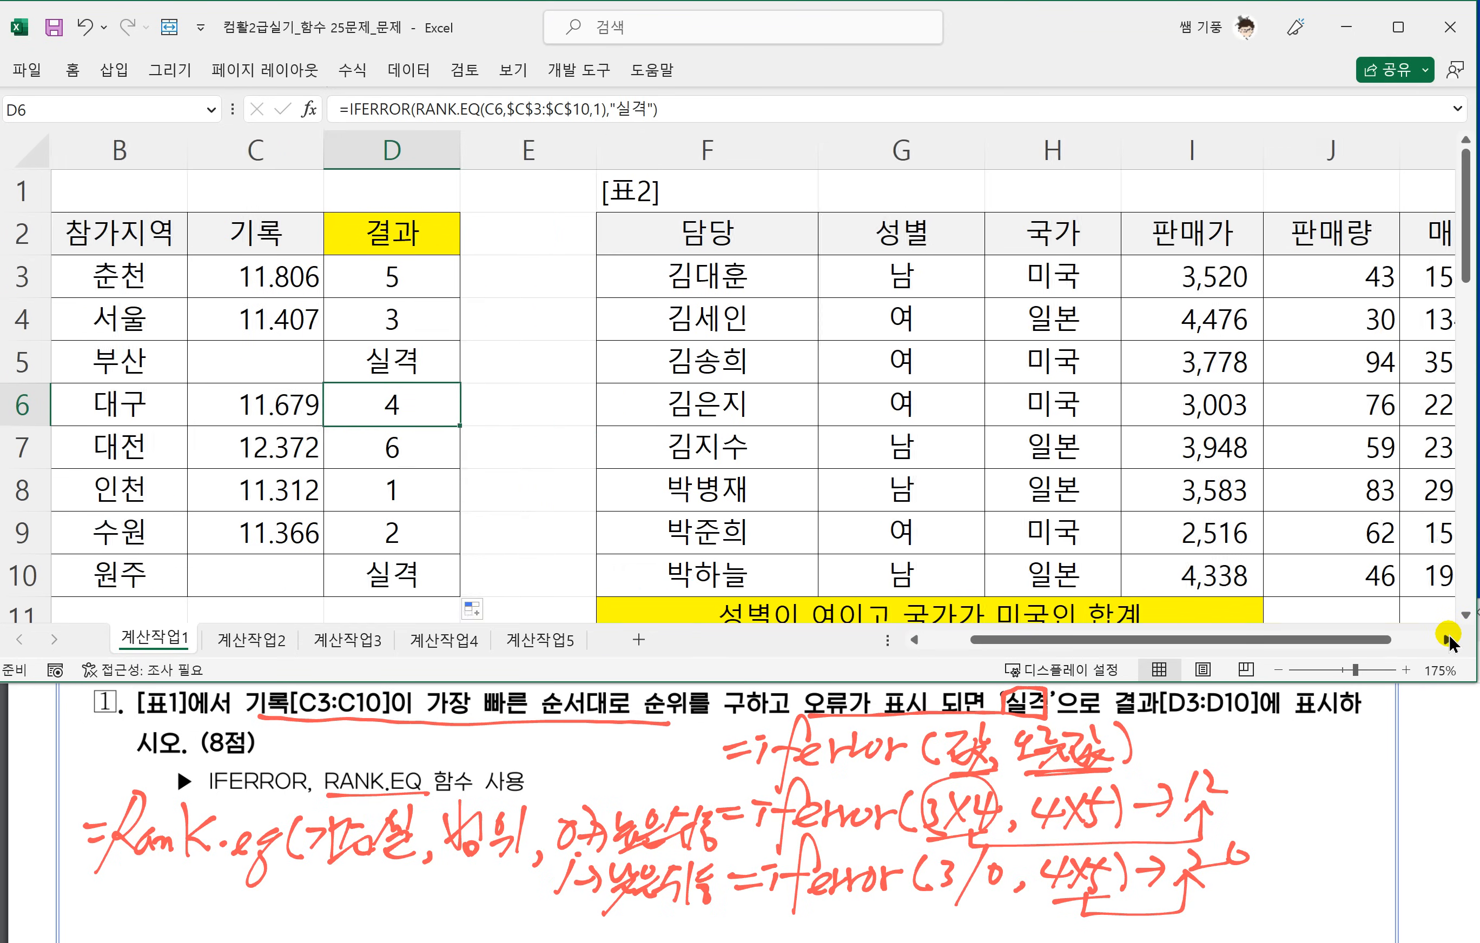
{"action": "left_click", "coordinate": [1449, 640]}
{"action": "left_click", "coordinate": [1449, 640]}
{"action": "left_click", "coordinate": [1449, 640]}
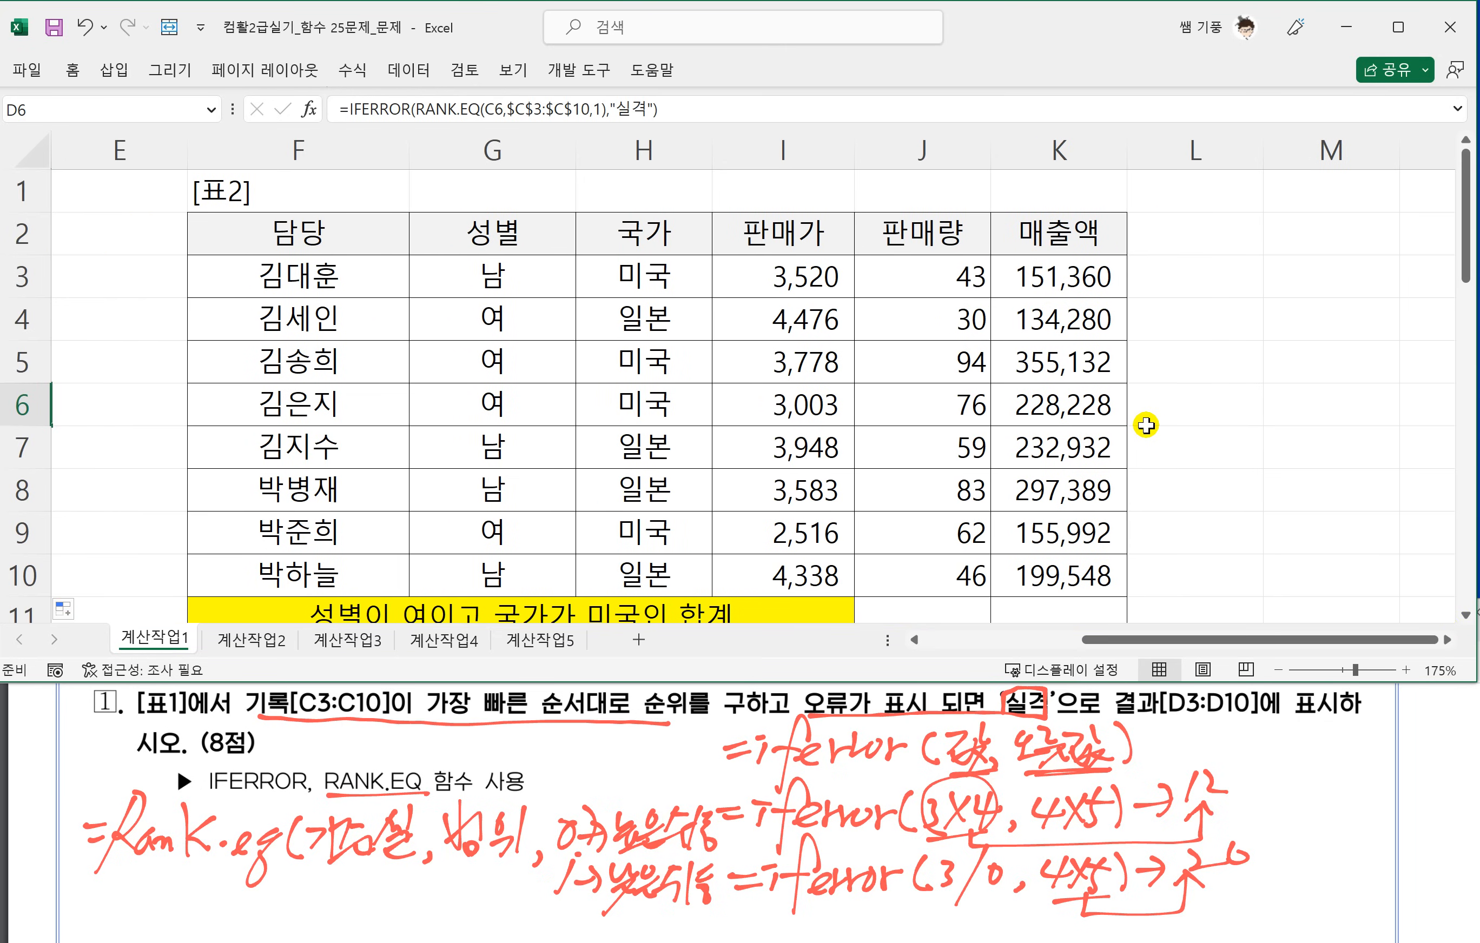
{"action": "scroll", "coordinate": [1146, 425], "scroll_direction": "down", "scroll_amount": 1}
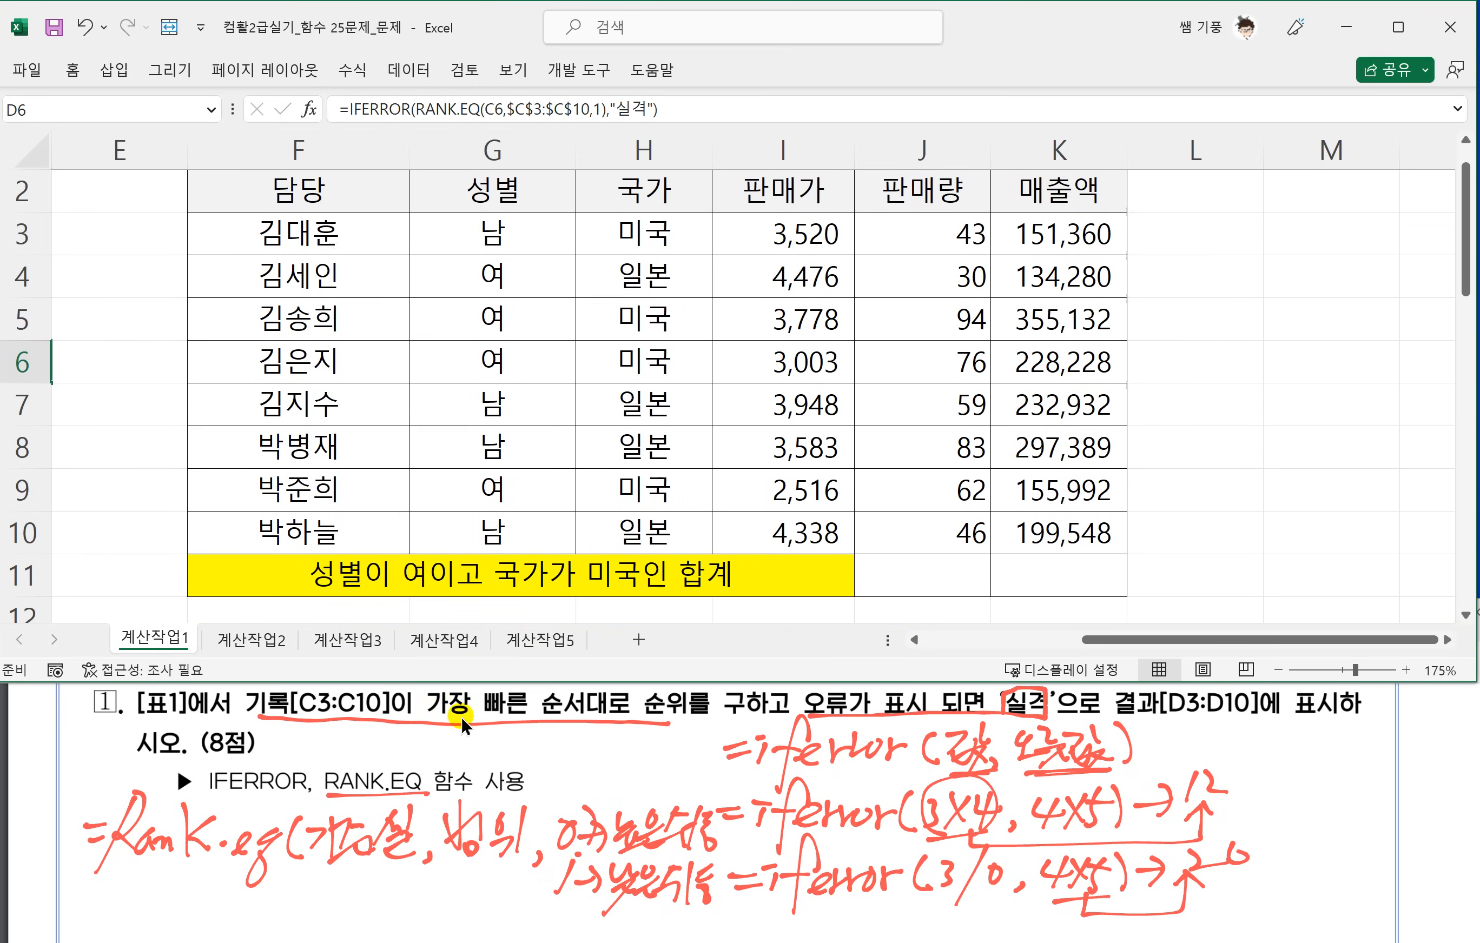
{"action": "left_click", "coordinate": [456, 794]}
{"action": "scroll", "coordinate": [456, 814], "scroll_direction": "down", "scroll_amount": 3}
{"action": "scroll", "coordinate": [456, 819], "scroll_direction": "down", "scroll_amount": 1}
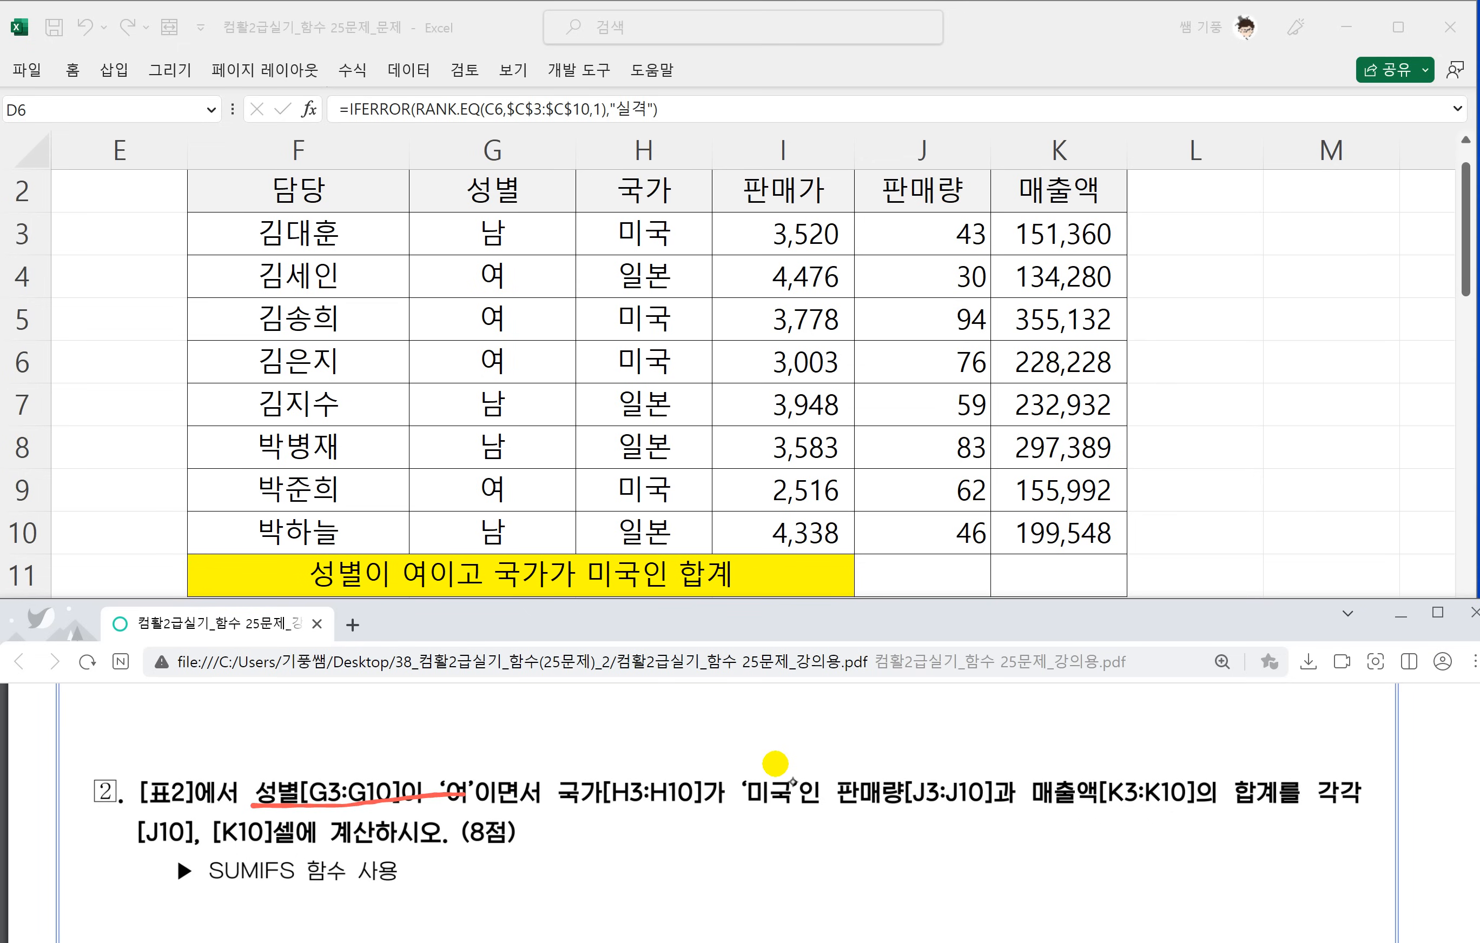
Handwrite the start of the SUMIFS syntax, =sumifs(합계범위, below task 2 and link 합계범위 to the sum part of the name.
{"action": "left_click_drag", "start_coordinate": [604, 855], "coordinate": [622, 853]}
{"action": "mouse_move", "coordinate": [606, 868]}
{"action": "left_mouse_down"}
{"action": "mouse_move", "coordinate": [644, 865]}
{"action": "mouse_move", "coordinate": [633, 881]}
{"action": "left_mouse_up"}
{"action": "mouse_move", "coordinate": [658, 858]}
{"action": "left_mouse_down"}
{"action": "mouse_move", "coordinate": [697, 855]}
{"action": "mouse_move", "coordinate": [722, 895]}
{"action": "mouse_move", "coordinate": [794, 867]}
{"action": "left_mouse_up"}
{"action": "left_click_drag", "start_coordinate": [814, 840], "coordinate": [819, 876]}
{"action": "mouse_move", "coordinate": [816, 846]}
{"action": "left_mouse_down"}
{"action": "mouse_move", "coordinate": [824, 873]}
{"action": "mouse_move", "coordinate": [851, 877]}
{"action": "left_mouse_up"}
{"action": "mouse_move", "coordinate": [856, 839]}
{"action": "left_mouse_down"}
{"action": "mouse_move", "coordinate": [872, 873]}
{"action": "mouse_move", "coordinate": [887, 857]}
{"action": "left_mouse_up"}
{"action": "mouse_move", "coordinate": [883, 851]}
{"action": "left_mouse_down"}
{"action": "mouse_move", "coordinate": [877, 877]}
{"action": "mouse_move", "coordinate": [913, 877]}
{"action": "left_mouse_up"}
{"action": "mouse_move", "coordinate": [790, 889]}
{"action": "left_mouse_down"}
{"action": "mouse_move", "coordinate": [851, 904]}
{"action": "mouse_move", "coordinate": [665, 894]}
{"action": "left_mouse_up"}
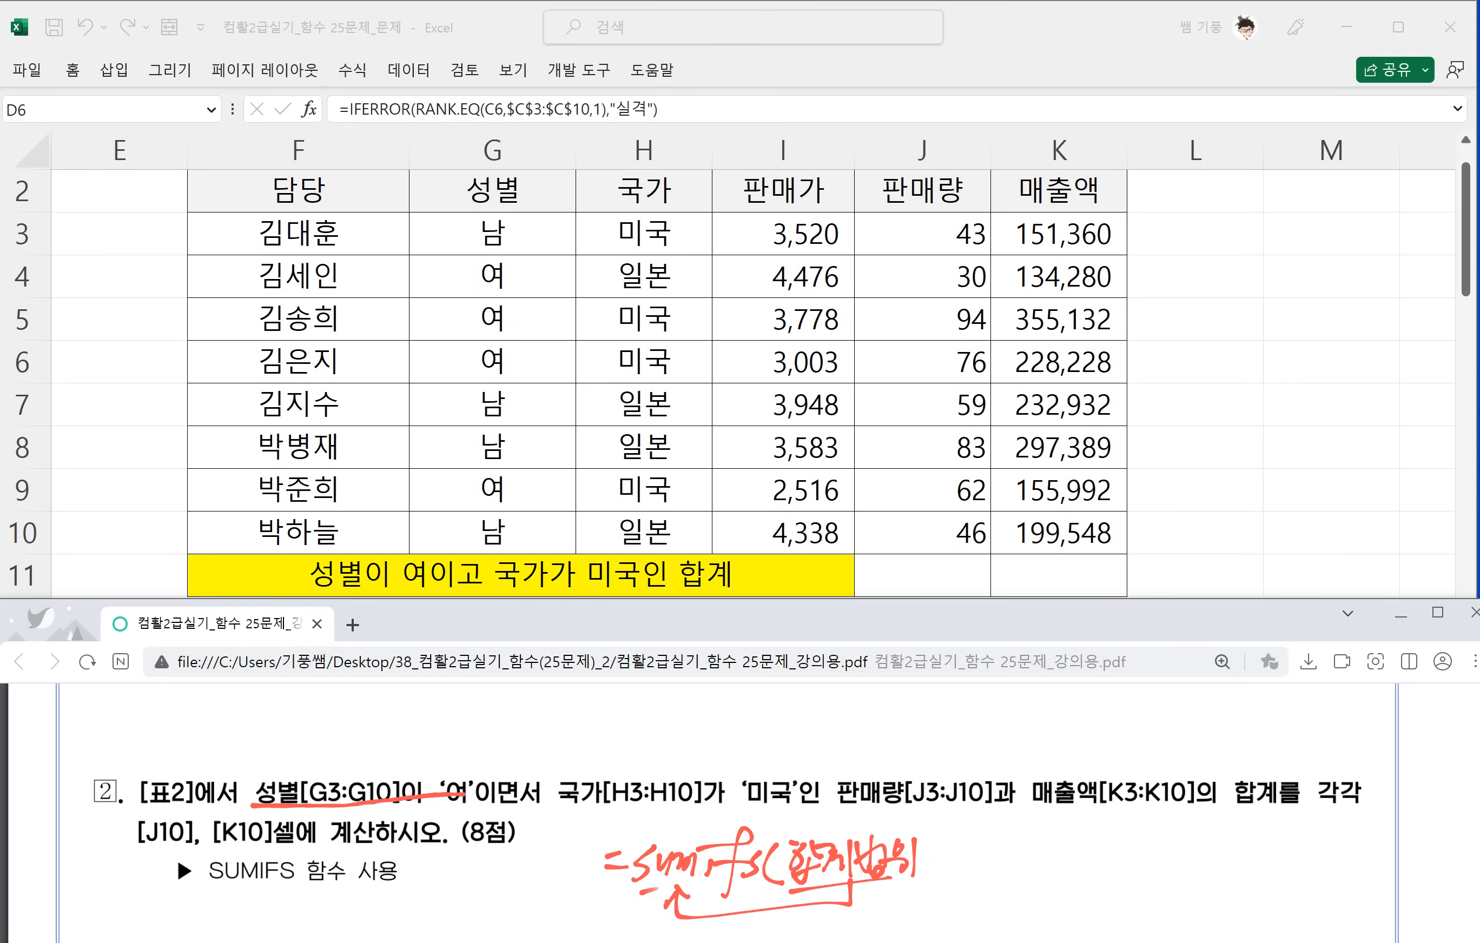
Complete the handwritten SUMIFS syntax with 범위1, 조건1, 범위2, 조건2 and a closing parenthesis.
{"action": "mouse_move", "coordinate": [928, 870]}
{"action": "left_mouse_down"}
{"action": "mouse_move", "coordinate": [923, 881]}
{"action": "mouse_move", "coordinate": [954, 846]}
{"action": "mouse_move", "coordinate": [984, 852]}
{"action": "left_mouse_up"}
{"action": "mouse_move", "coordinate": [980, 849]}
{"action": "left_mouse_down"}
{"action": "mouse_move", "coordinate": [970, 867]}
{"action": "mouse_move", "coordinate": [995, 873]}
{"action": "left_mouse_up"}
{"action": "mouse_move", "coordinate": [1007, 833]}
{"action": "left_mouse_down"}
{"action": "mouse_move", "coordinate": [1002, 870]}
{"action": "mouse_move", "coordinate": [1018, 880]}
{"action": "left_mouse_up"}
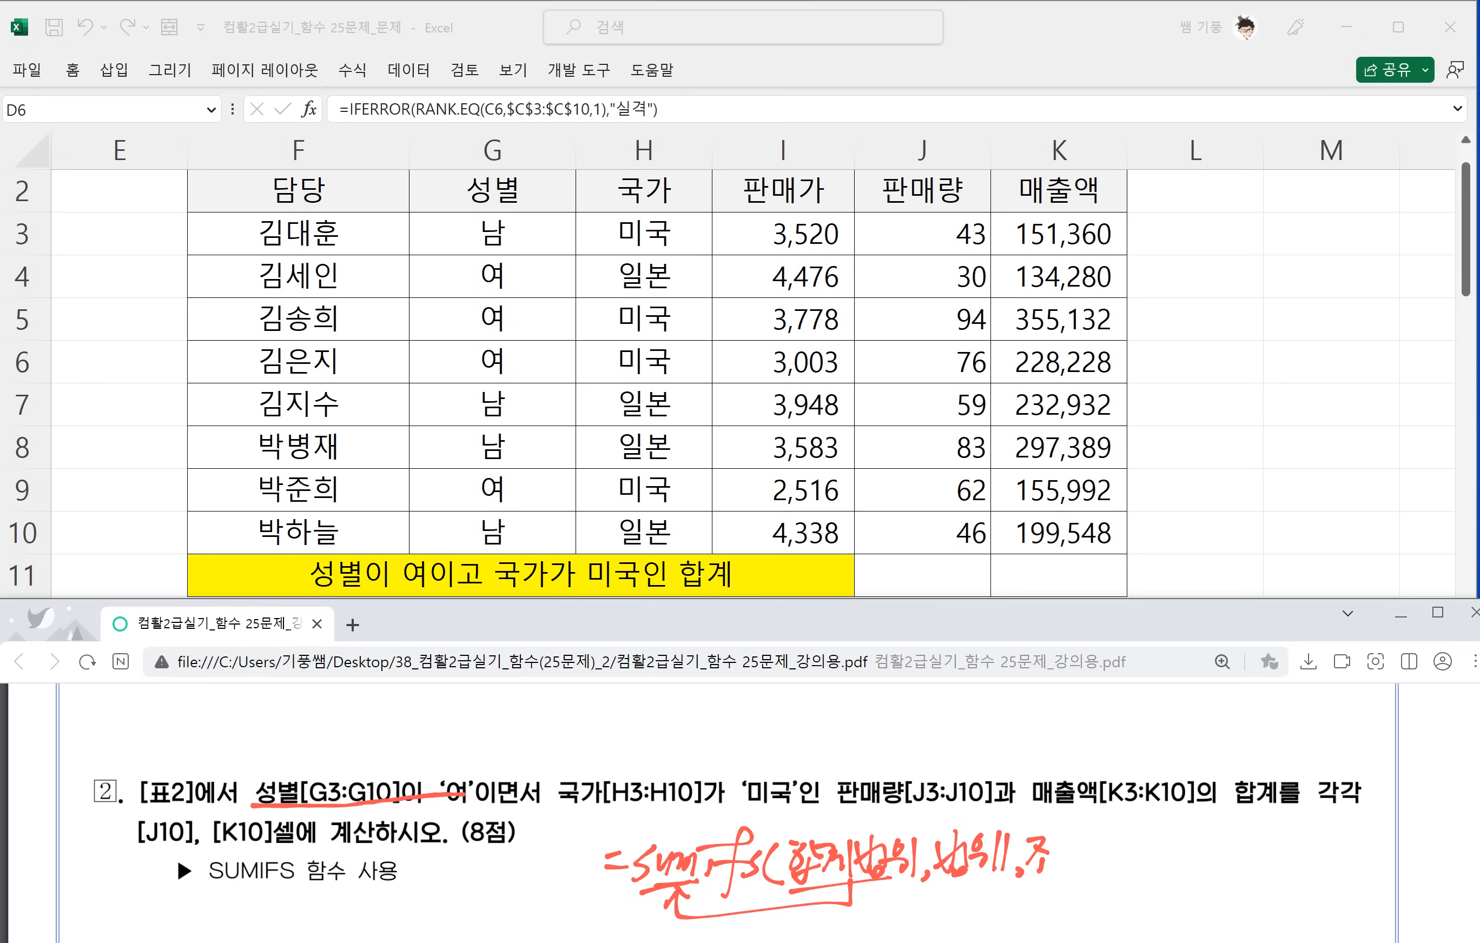
{"action": "mouse_move", "coordinate": [1099, 834]}
{"action": "left_mouse_down"}
{"action": "mouse_move", "coordinate": [1086, 873]}
{"action": "mouse_move", "coordinate": [1106, 875]}
{"action": "left_mouse_up"}
{"action": "left_click_drag", "start_coordinate": [1119, 846], "coordinate": [1171, 852]}
{"action": "mouse_move", "coordinate": [1152, 864]}
{"action": "left_mouse_down"}
{"action": "mouse_move", "coordinate": [1173, 861]}
{"action": "mouse_move", "coordinate": [1178, 877]}
{"action": "left_mouse_up"}
{"action": "mouse_move", "coordinate": [1190, 841]}
{"action": "left_mouse_down"}
{"action": "mouse_move", "coordinate": [1193, 868]}
{"action": "mouse_move", "coordinate": [1248, 865]}
{"action": "left_mouse_up"}
{"action": "mouse_move", "coordinate": [1246, 847]}
{"action": "left_mouse_down"}
{"action": "mouse_move", "coordinate": [1271, 838]}
{"action": "mouse_move", "coordinate": [1323, 881]}
{"action": "left_mouse_up"}
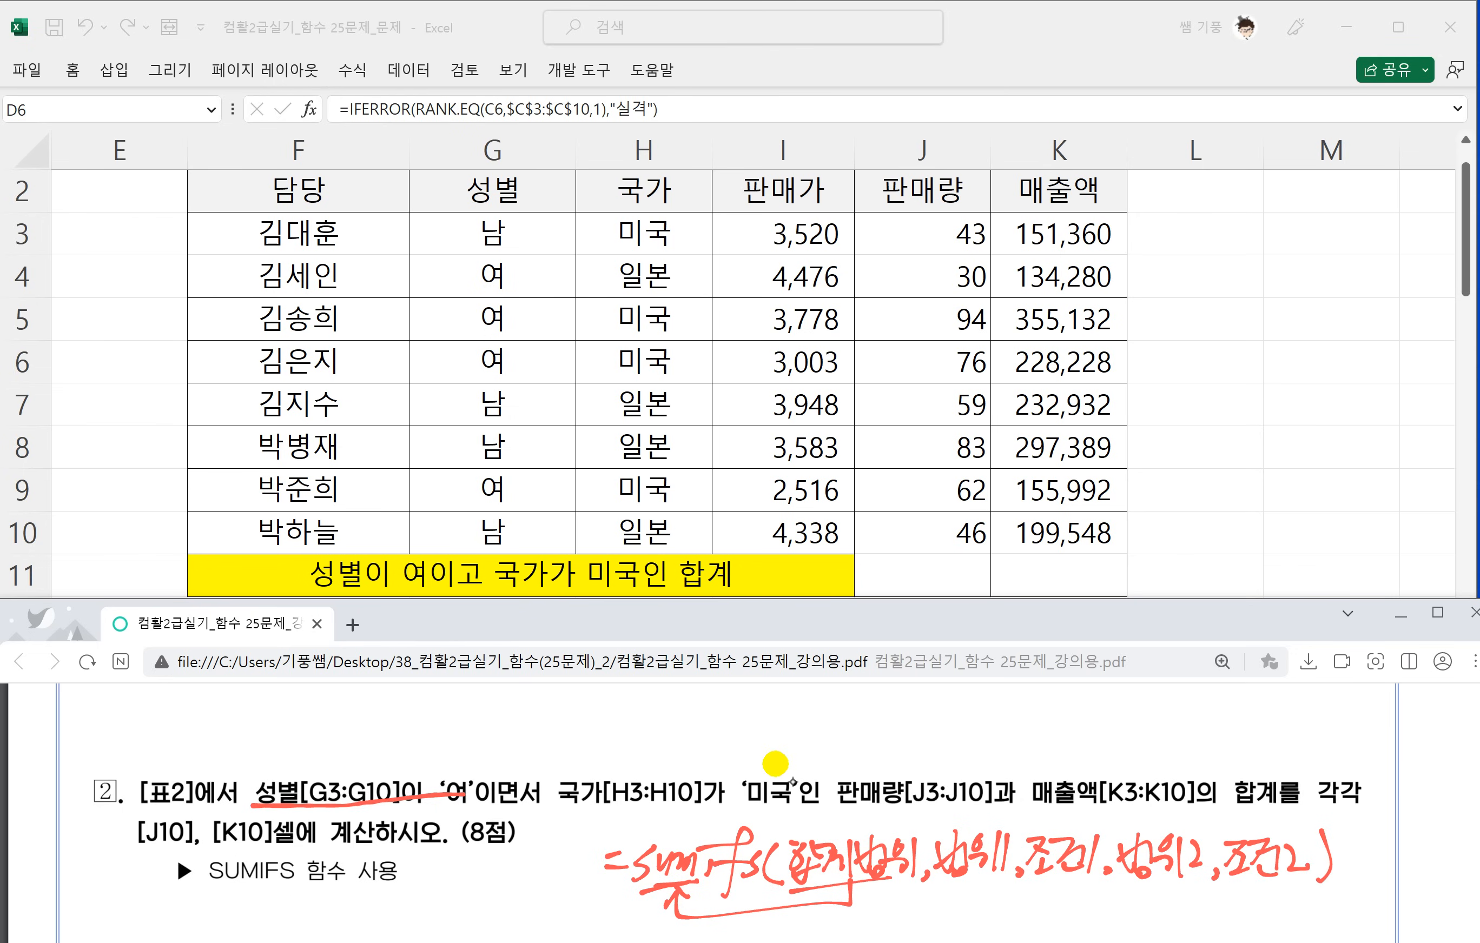
Box 합계범위 in the handwritten syntax, and mark 성별[G3:G10] as 범위1 and '여' as 조건1 in task 2.
{"action": "left_click_drag", "start_coordinate": [785, 830], "coordinate": [788, 879]}
{"action": "mouse_move", "coordinate": [787, 827]}
{"action": "left_mouse_down"}
{"action": "mouse_move", "coordinate": [904, 825]}
{"action": "mouse_move", "coordinate": [893, 880]}
{"action": "left_mouse_up"}
{"action": "mouse_move", "coordinate": [254, 805]}
{"action": "left_mouse_down"}
{"action": "mouse_move", "coordinate": [255, 772]}
{"action": "mouse_move", "coordinate": [407, 763]}
{"action": "mouse_move", "coordinate": [418, 803]}
{"action": "left_mouse_up"}
{"action": "mouse_move", "coordinate": [283, 722]}
{"action": "left_mouse_down"}
{"action": "mouse_move", "coordinate": [307, 755]}
{"action": "mouse_move", "coordinate": [287, 756]}
{"action": "mouse_move", "coordinate": [349, 751]}
{"action": "left_mouse_up"}
{"action": "left_click_drag", "start_coordinate": [373, 706], "coordinate": [364, 777]}
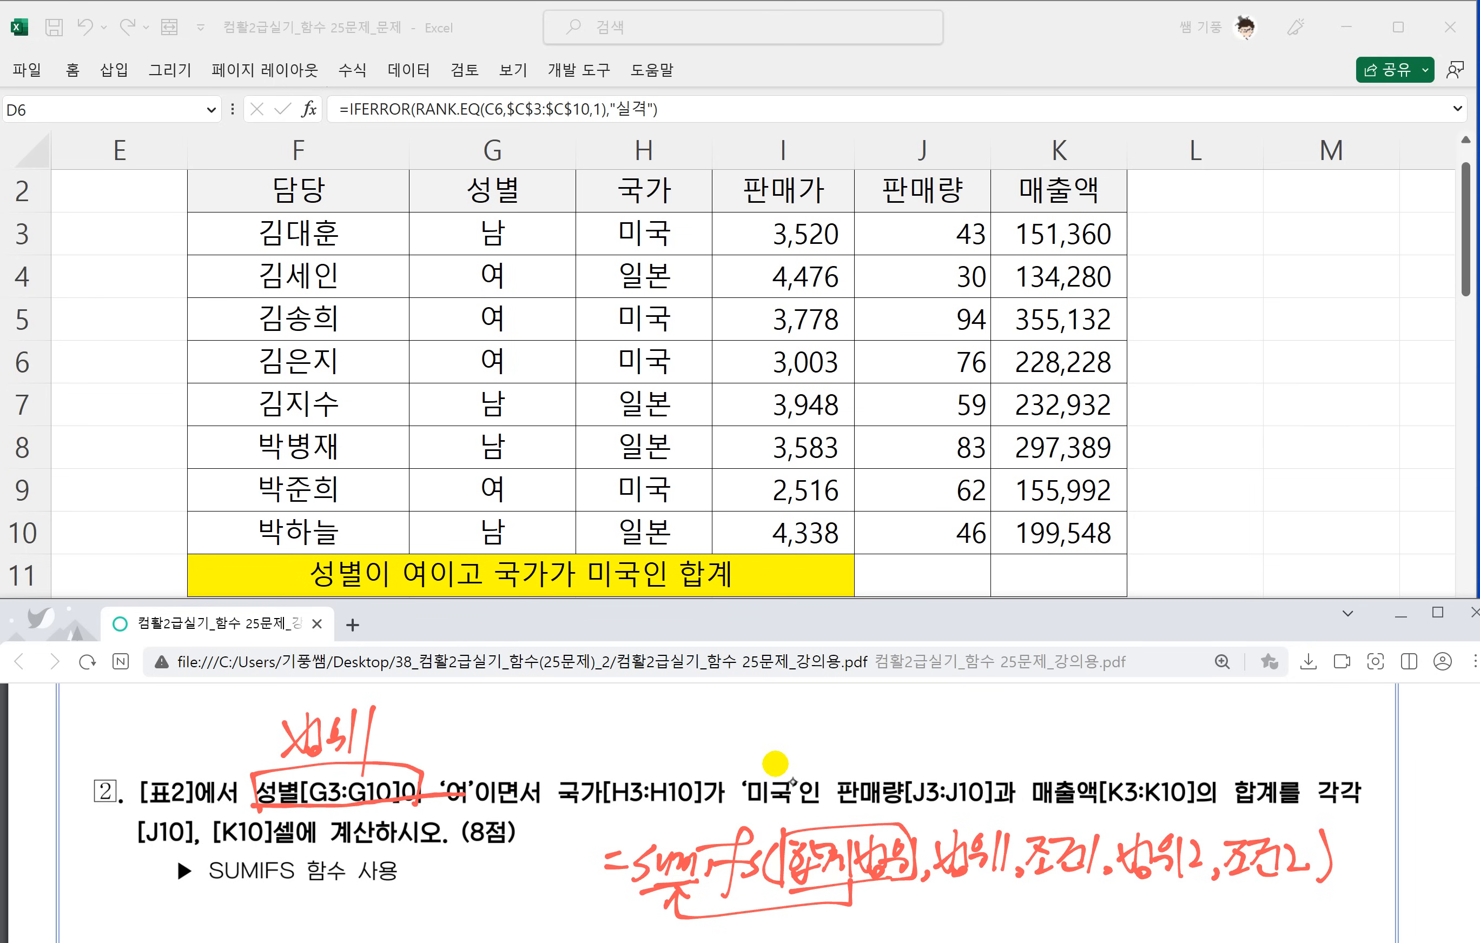
{"action": "mouse_move", "coordinate": [472, 809]}
{"action": "left_mouse_down"}
{"action": "mouse_move", "coordinate": [435, 803]}
{"action": "mouse_move", "coordinate": [480, 784]}
{"action": "left_mouse_up"}
{"action": "mouse_move", "coordinate": [407, 715]}
{"action": "left_mouse_down"}
{"action": "mouse_move", "coordinate": [413, 752]}
{"action": "mouse_move", "coordinate": [460, 737]}
{"action": "left_mouse_up"}
{"action": "left_click_drag", "start_coordinate": [448, 731], "coordinate": [466, 746]}
Box 국가[H3:H10] and '미국' in task 2 and label them 범위2 and 조건2.
{"action": "mouse_move", "coordinate": [478, 693]}
{"action": "left_mouse_down"}
{"action": "mouse_move", "coordinate": [466, 765]}
{"action": "mouse_move", "coordinate": [623, 819]}
{"action": "mouse_move", "coordinate": [697, 767]}
{"action": "mouse_move", "coordinate": [556, 773]}
{"action": "left_mouse_up"}
{"action": "mouse_move", "coordinate": [567, 716]}
{"action": "left_mouse_down"}
{"action": "mouse_move", "coordinate": [586, 715]}
{"action": "mouse_move", "coordinate": [587, 743]}
{"action": "left_mouse_up"}
{"action": "mouse_move", "coordinate": [598, 721]}
{"action": "left_mouse_down"}
{"action": "mouse_move", "coordinate": [602, 752]}
{"action": "mouse_move", "coordinate": [636, 770]}
{"action": "left_mouse_up"}
{"action": "mouse_move", "coordinate": [647, 730]}
{"action": "left_mouse_down"}
{"action": "mouse_move", "coordinate": [794, 808]}
{"action": "mouse_move", "coordinate": [791, 782]}
{"action": "left_mouse_up"}
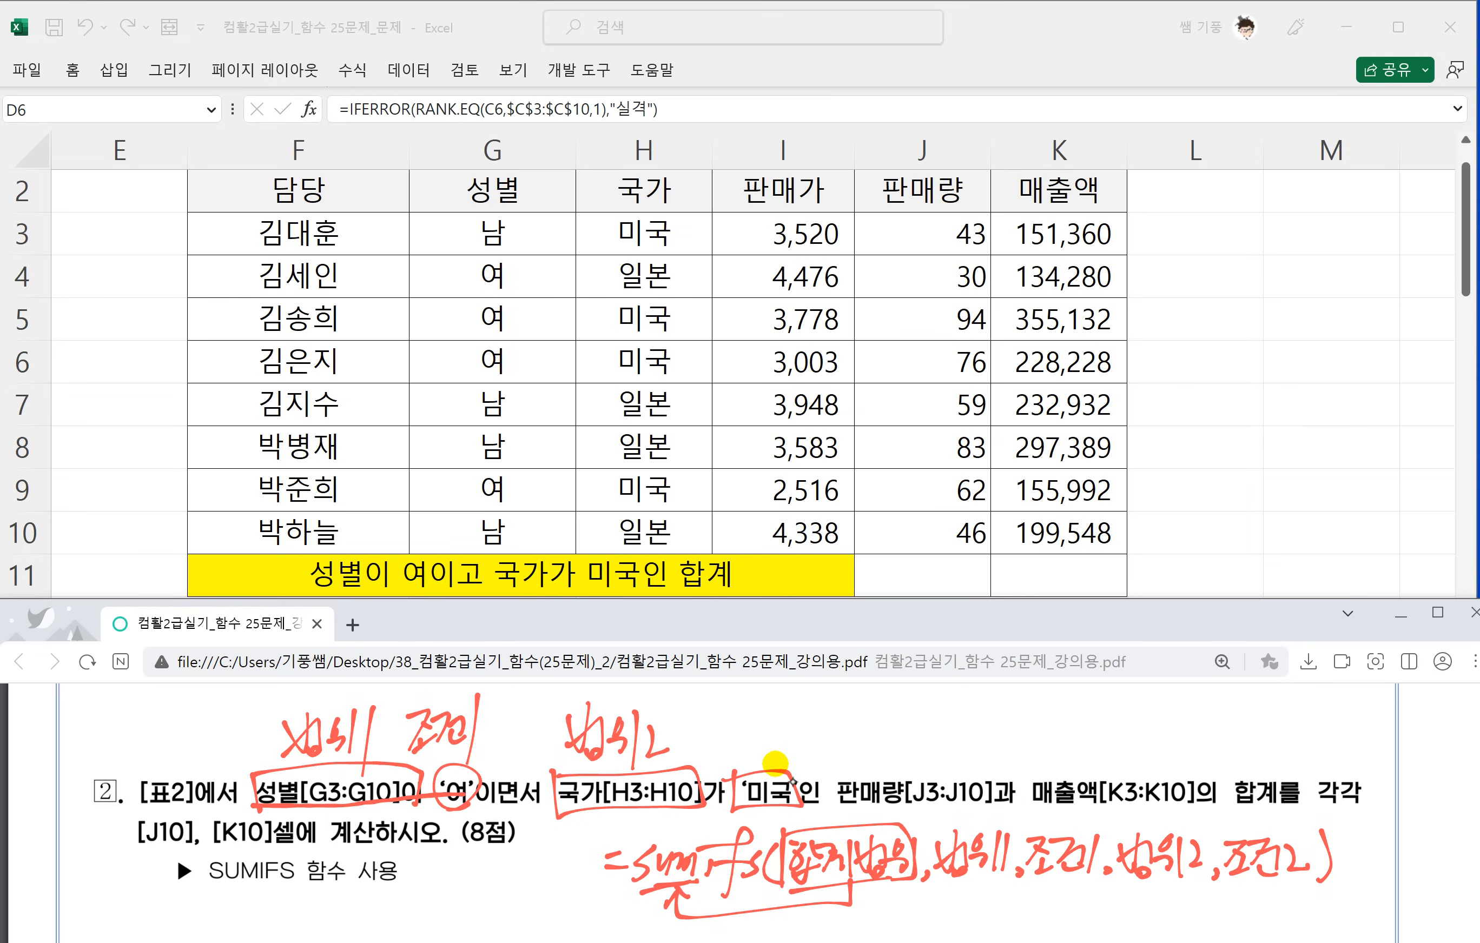
{"action": "left_click_drag", "start_coordinate": [721, 721], "coordinate": [720, 755]}
{"action": "left_click_drag", "start_coordinate": [751, 724], "coordinate": [750, 743]}
{"action": "left_click_drag", "start_coordinate": [778, 727], "coordinate": [781, 749]}
Mark 판매량[J3:J10] and 매출액[K3:K10] in task 2, connect them and label them 합계범위.
{"action": "mouse_move", "coordinate": [783, 721]}
{"action": "left_mouse_down"}
{"action": "mouse_move", "coordinate": [787, 739]}
{"action": "mouse_move", "coordinate": [828, 727]}
{"action": "mouse_move", "coordinate": [978, 752]}
{"action": "mouse_move", "coordinate": [990, 802]}
{"action": "mouse_move", "coordinate": [1111, 808]}
{"action": "left_mouse_up"}
{"action": "left_click_drag", "start_coordinate": [934, 765], "coordinate": [1084, 706]}
{"action": "left_click_drag", "start_coordinate": [1065, 712], "coordinate": [1119, 734]}
{"action": "mouse_move", "coordinate": [1133, 709]}
{"action": "left_mouse_down"}
{"action": "mouse_move", "coordinate": [1137, 731]}
{"action": "mouse_move", "coordinate": [1201, 744]}
{"action": "left_mouse_up"}
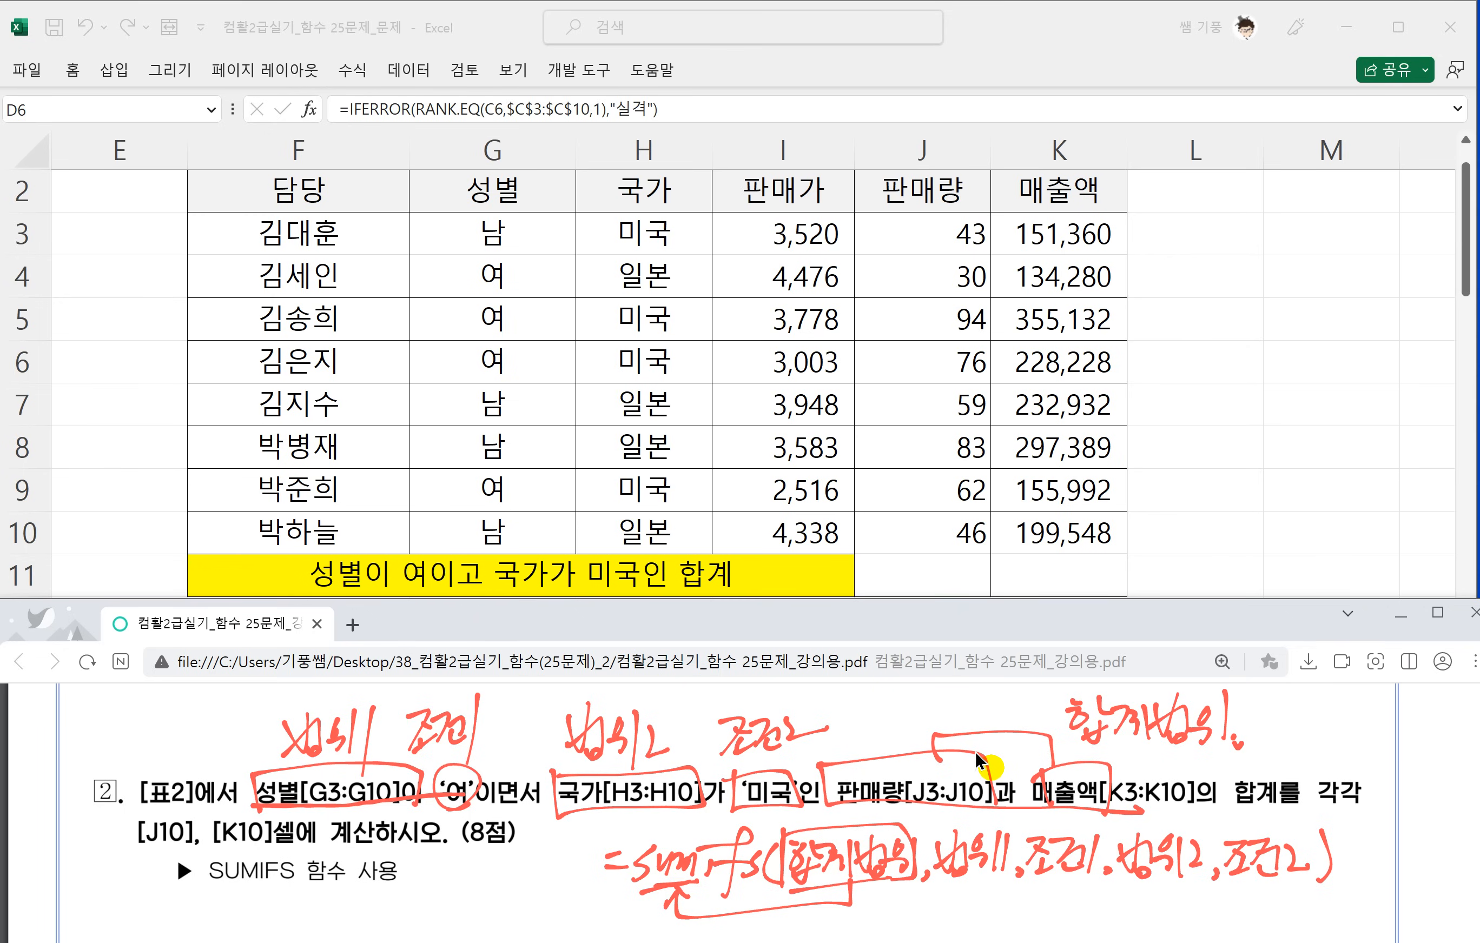
Switch to Excel and start a SUMIFS formula in J11 with J3:J10 as the sum range.
{"action": "left_click", "coordinate": [970, 529]}
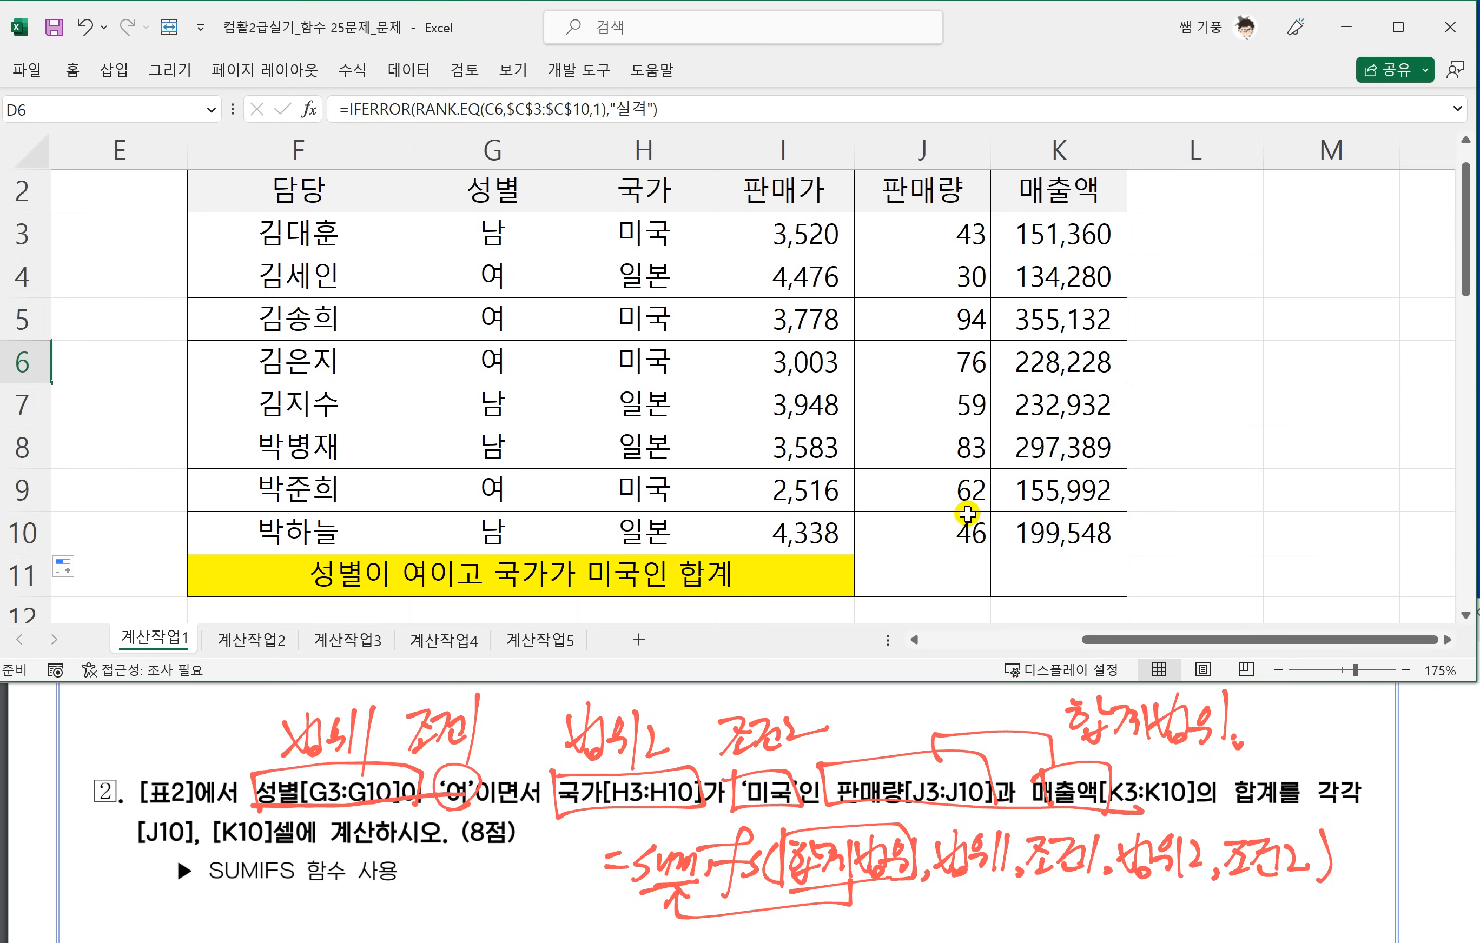
{"action": "left_click", "coordinate": [893, 576]}
{"action": "type", "text": "="}
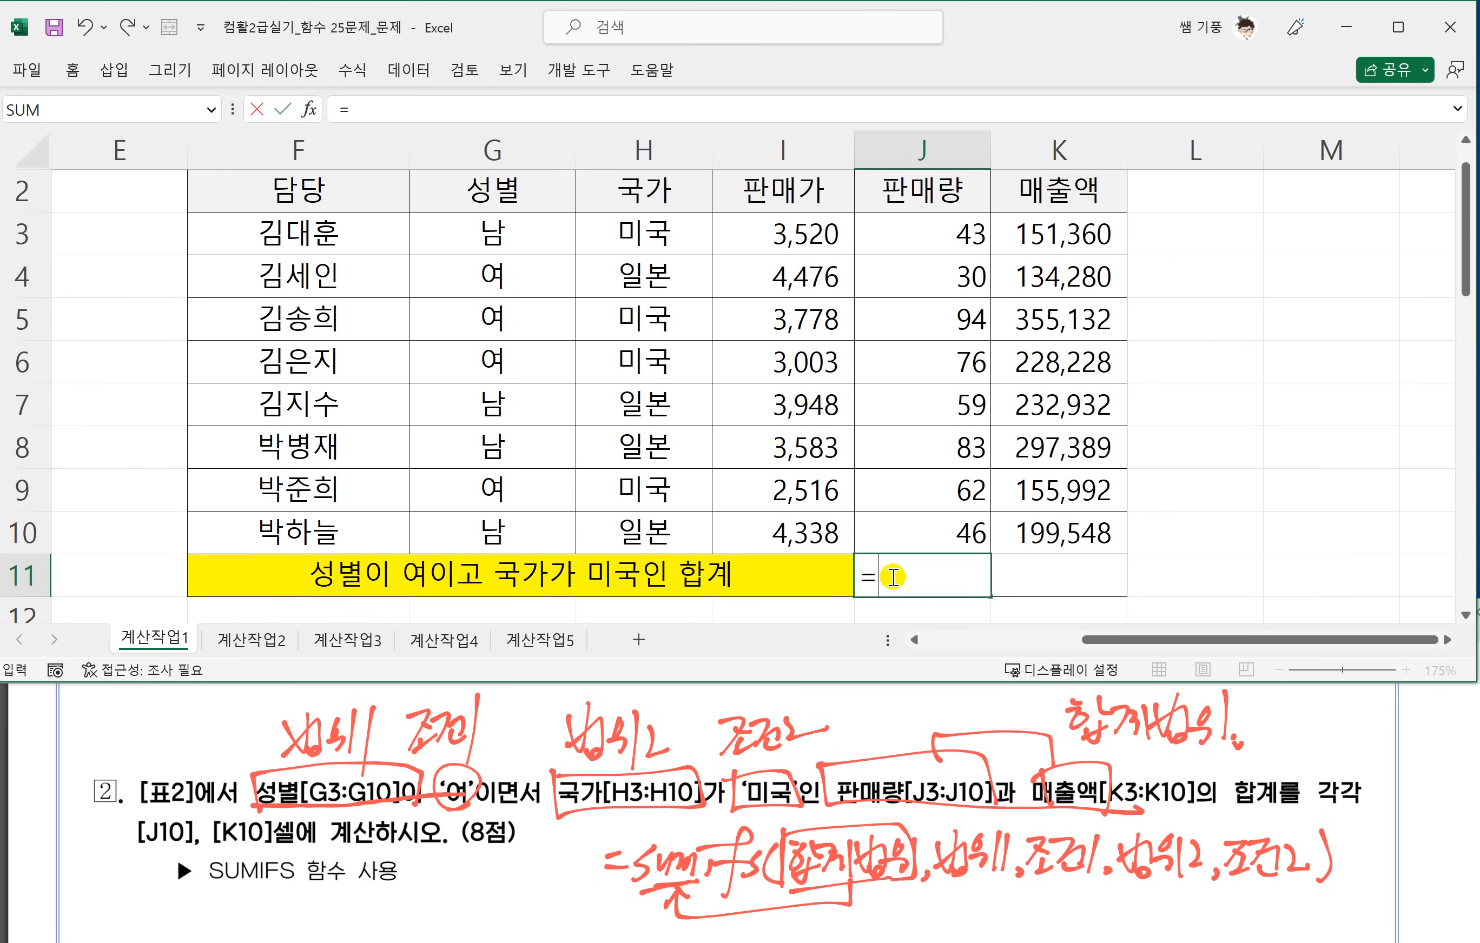
{"action": "type", "text": "ㄴ"}
{"action": "type", "text": "SUMIFS"}
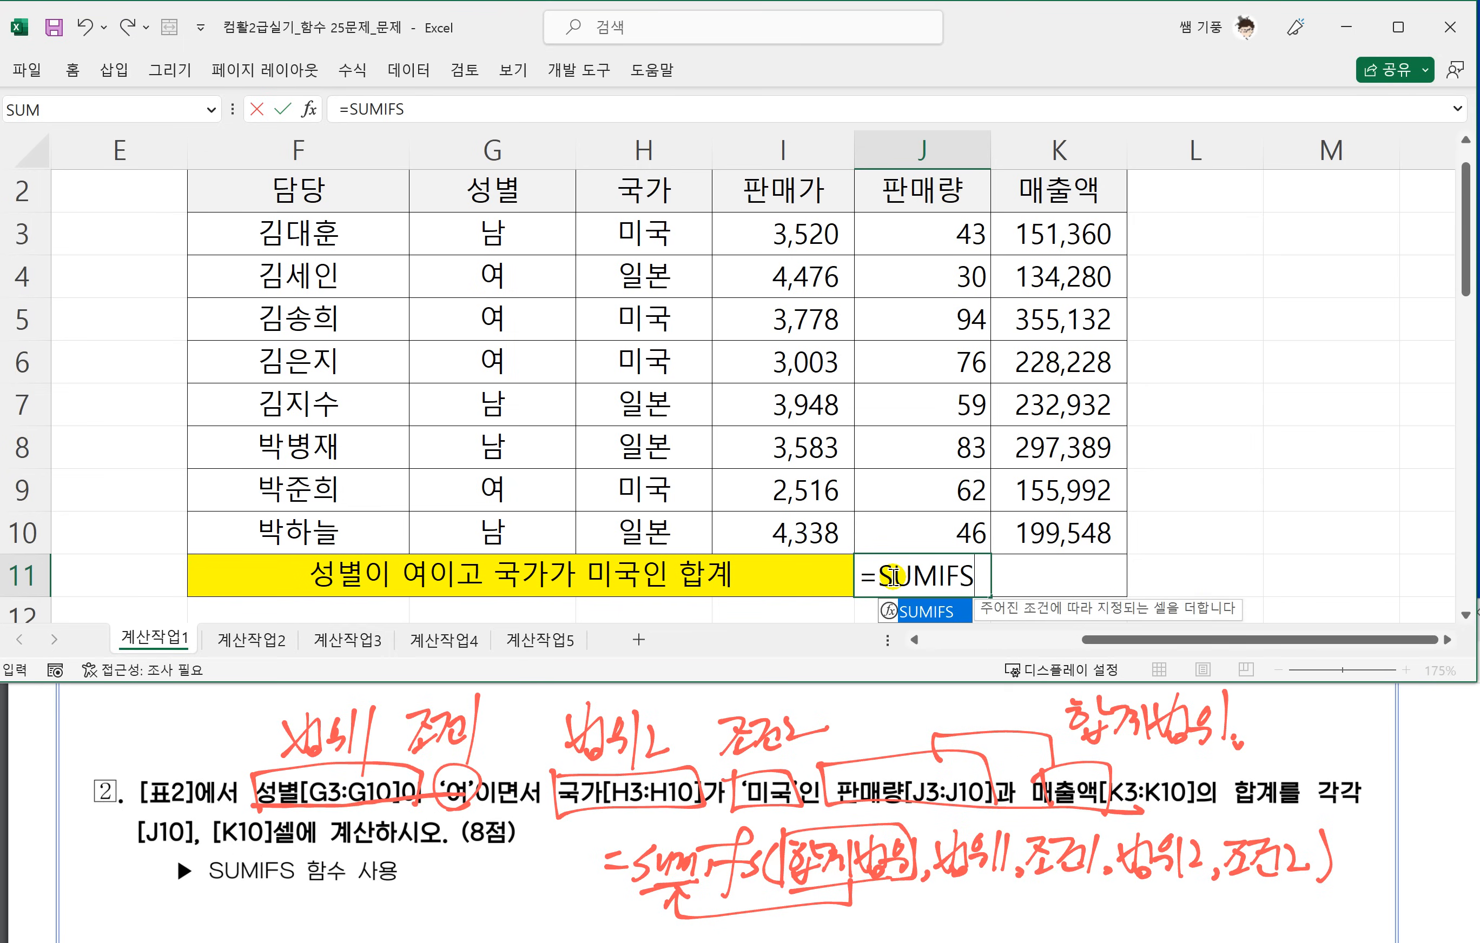
{"action": "type", "text": "("}
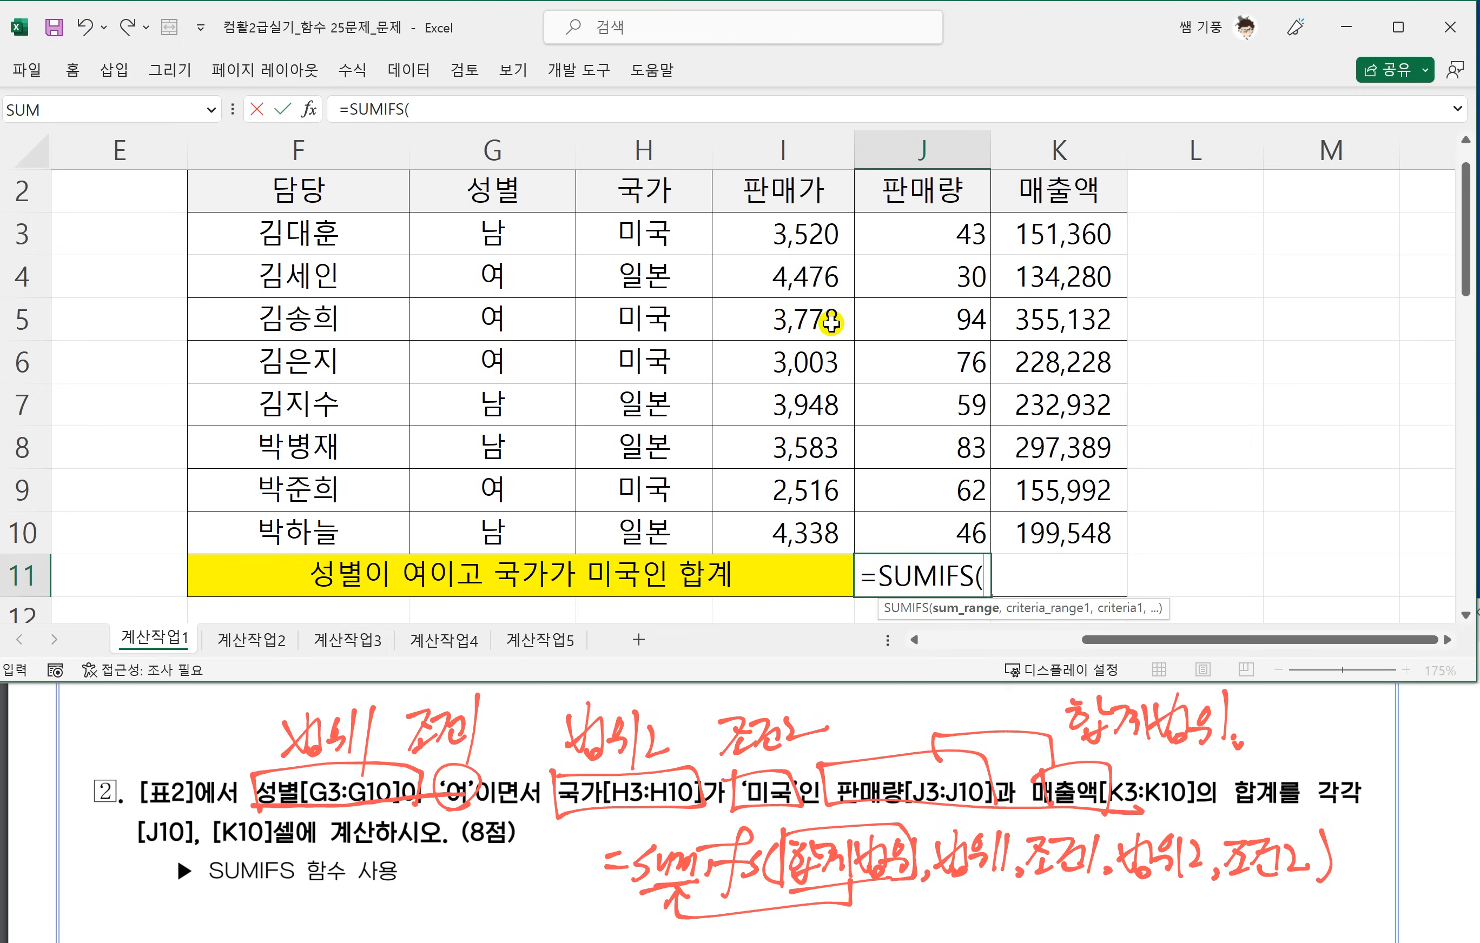
{"action": "left_click_drag", "start_coordinate": [921, 231], "coordinate": [912, 518]}
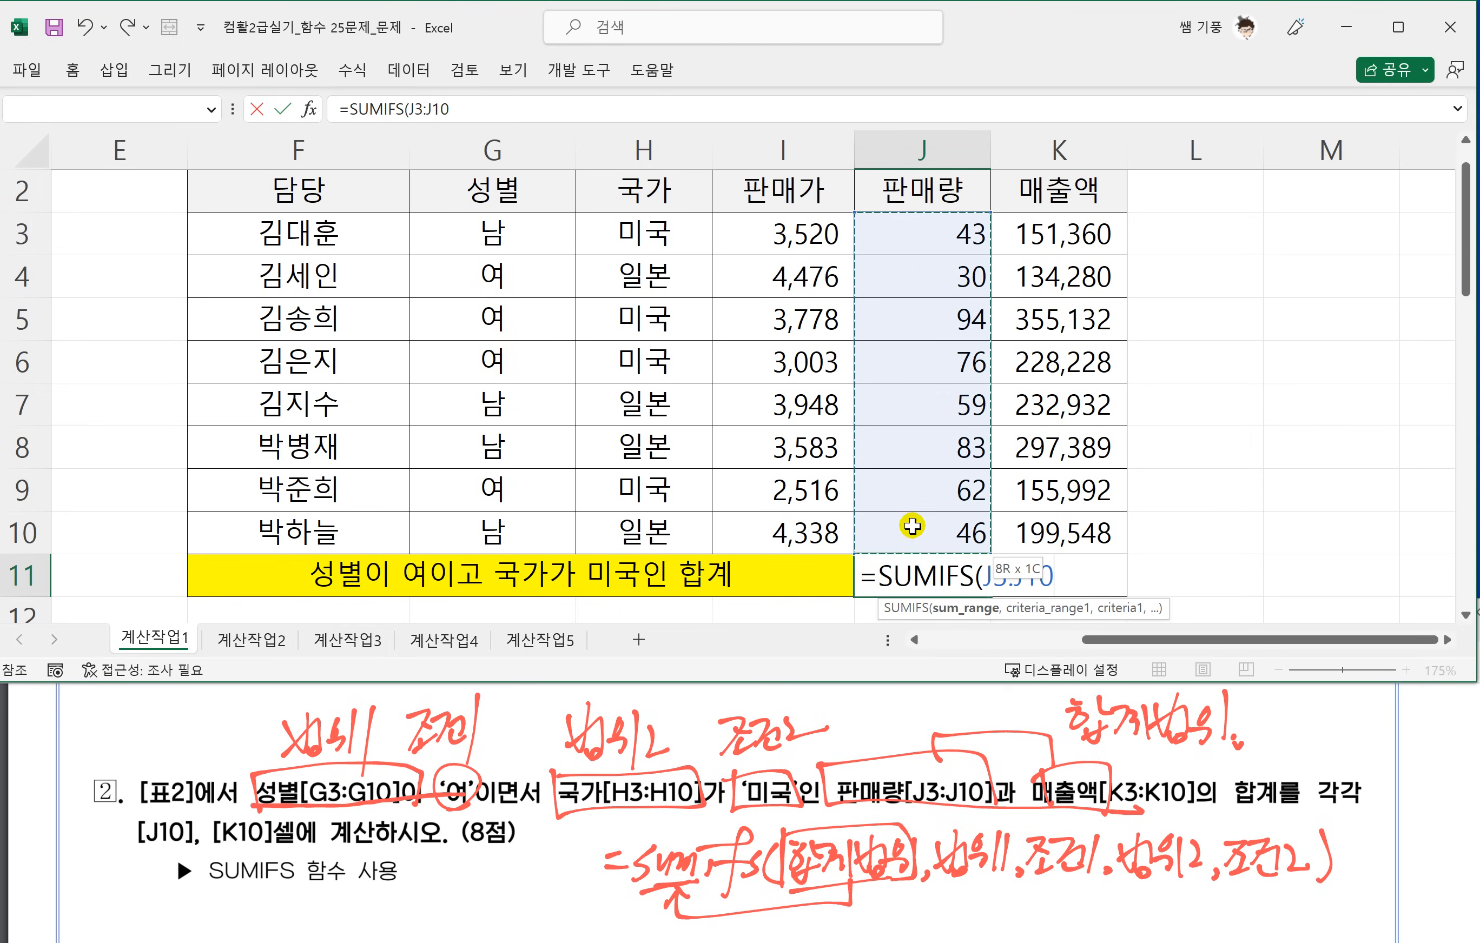
{"action": "left_click", "coordinate": [1449, 640]}
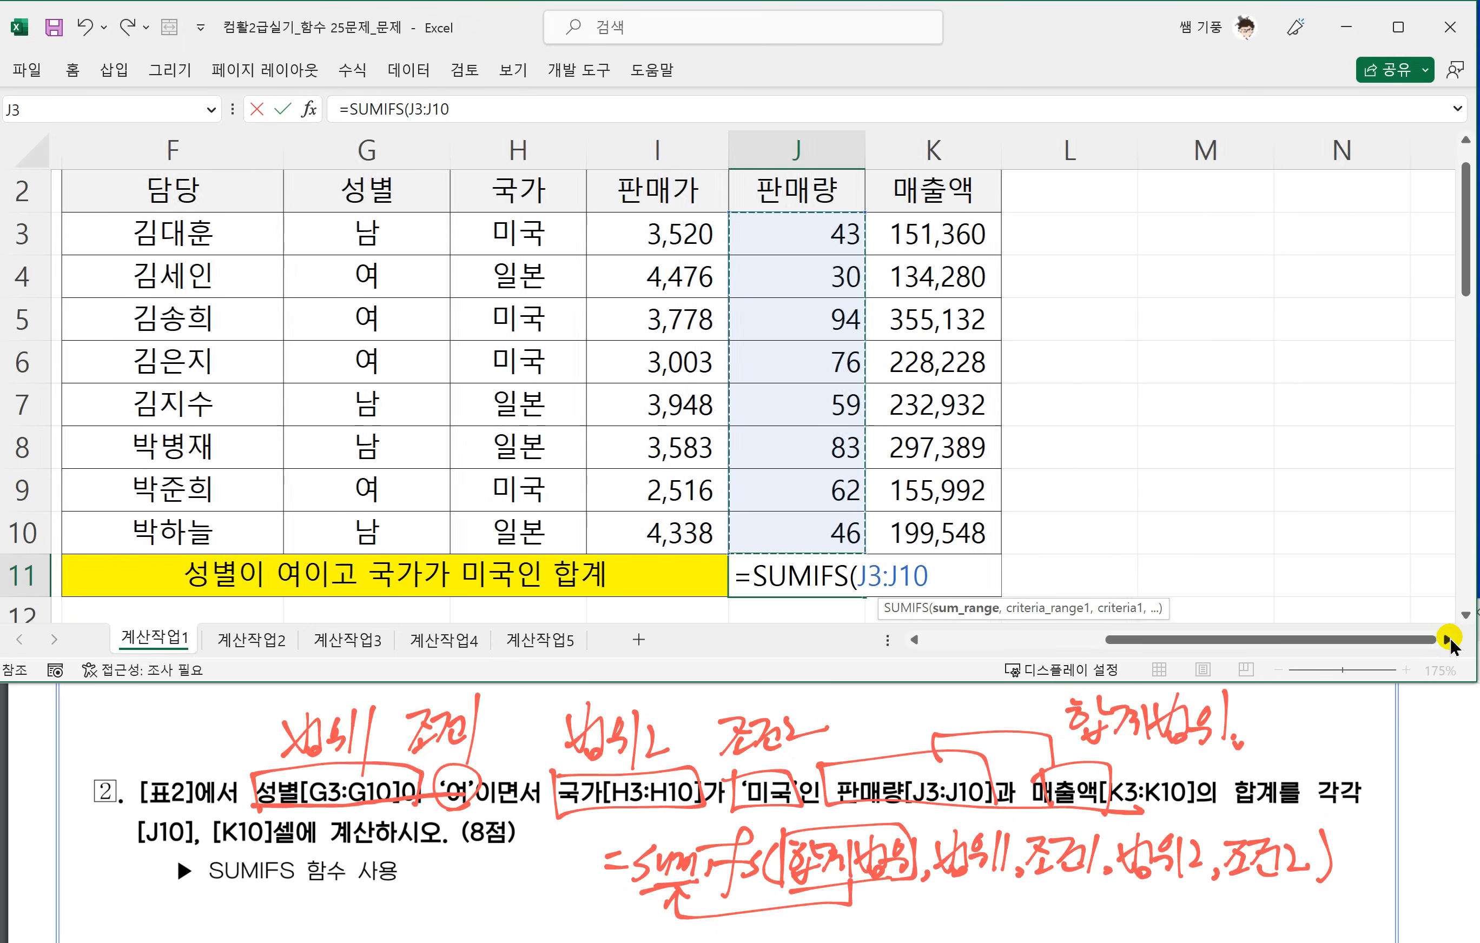
{"action": "left_click", "coordinate": [1449, 640]}
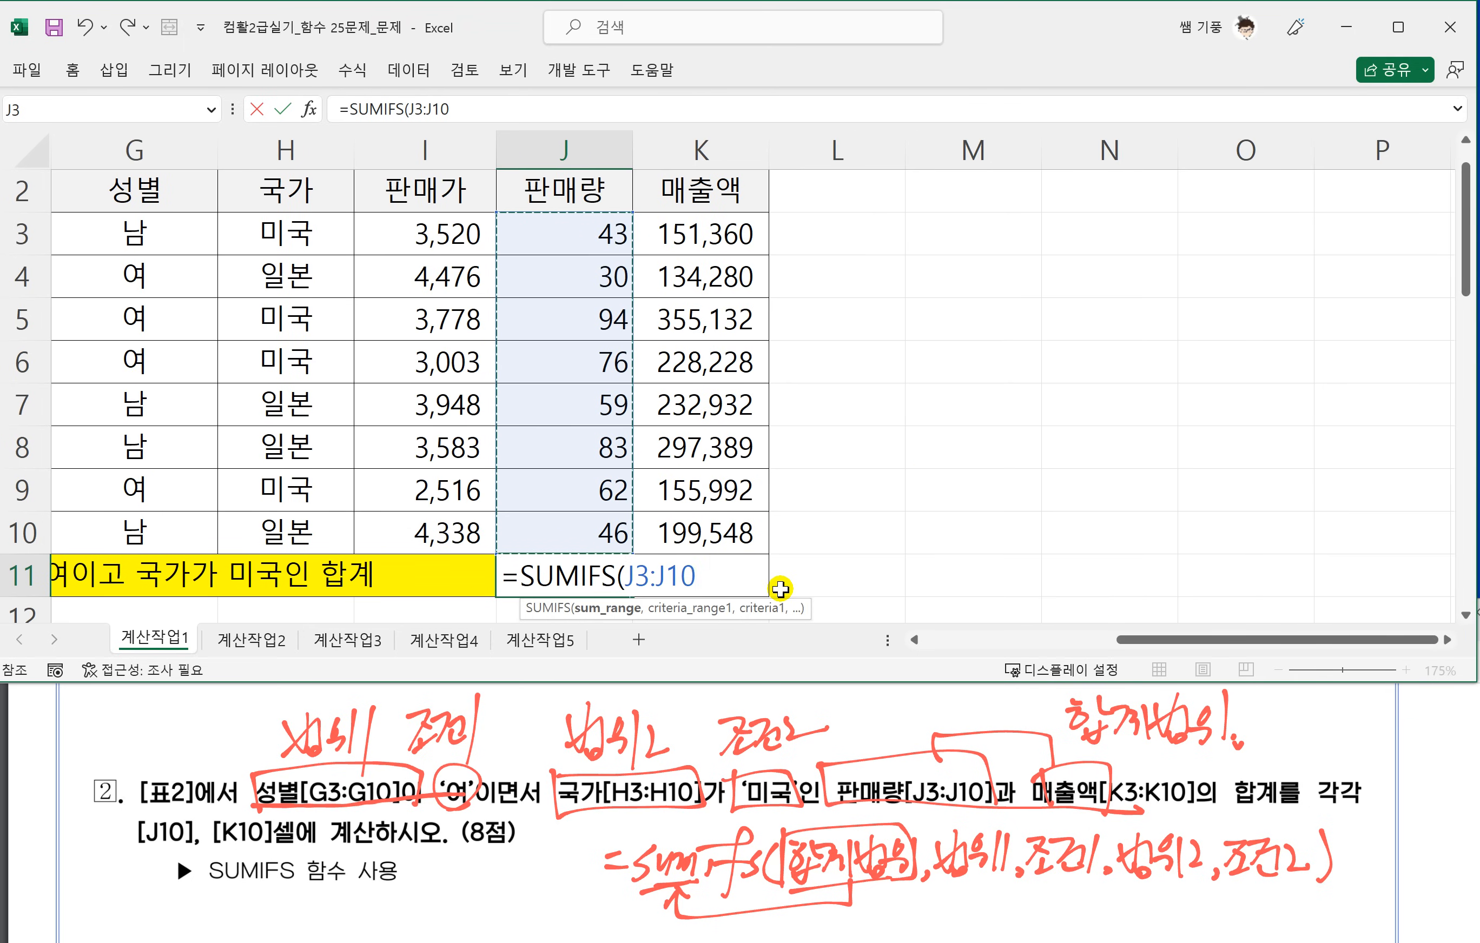
{"action": "type", "text": ","}
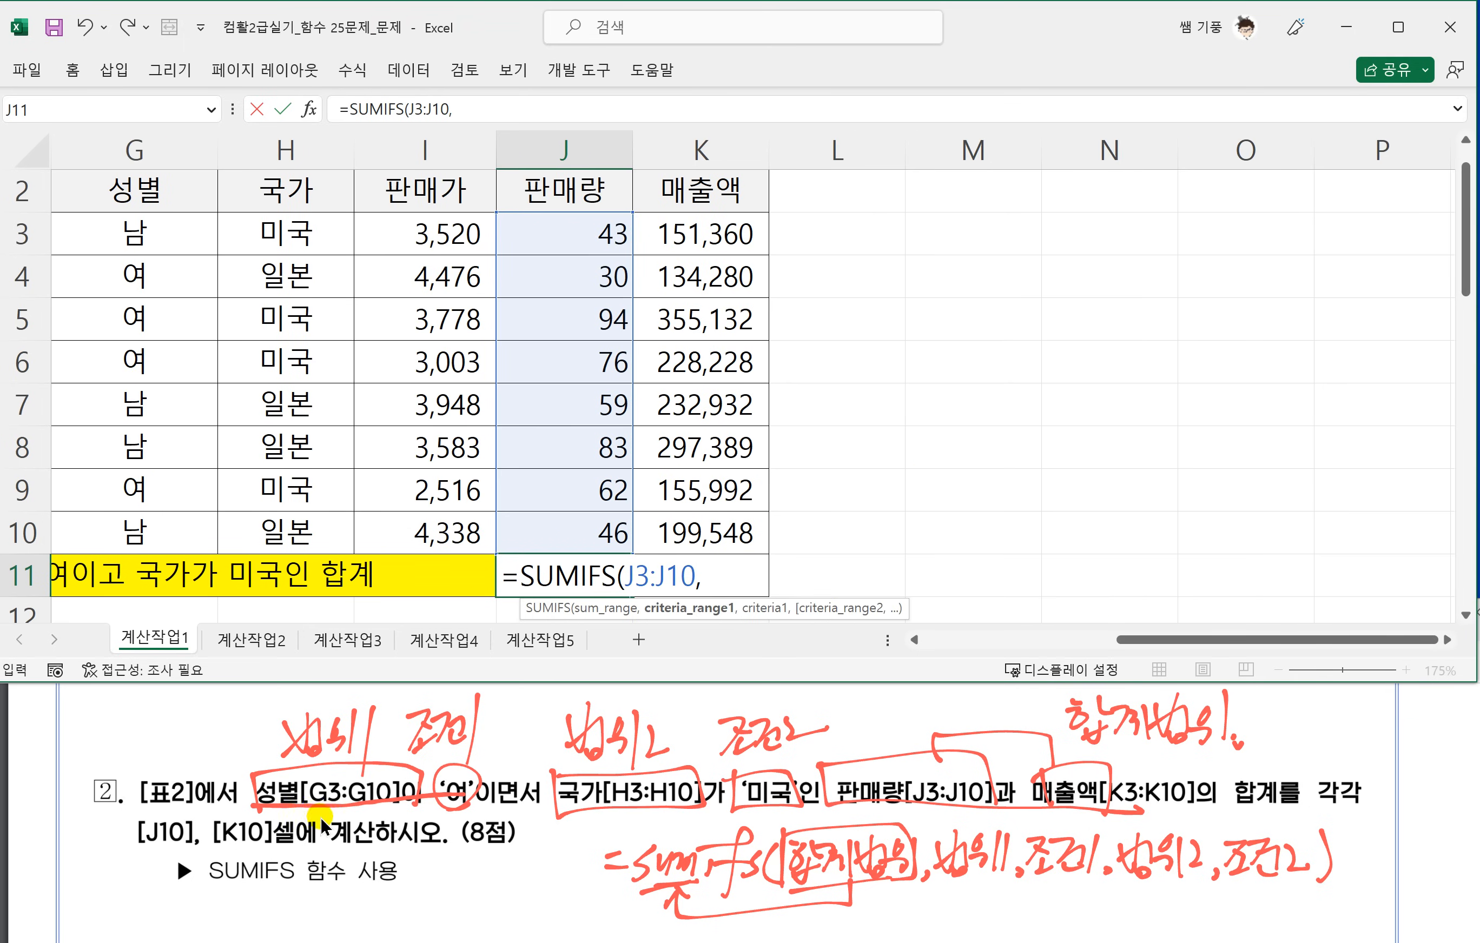
{"action": "left_click_drag", "start_coordinate": [144, 227], "coordinate": [145, 529]}
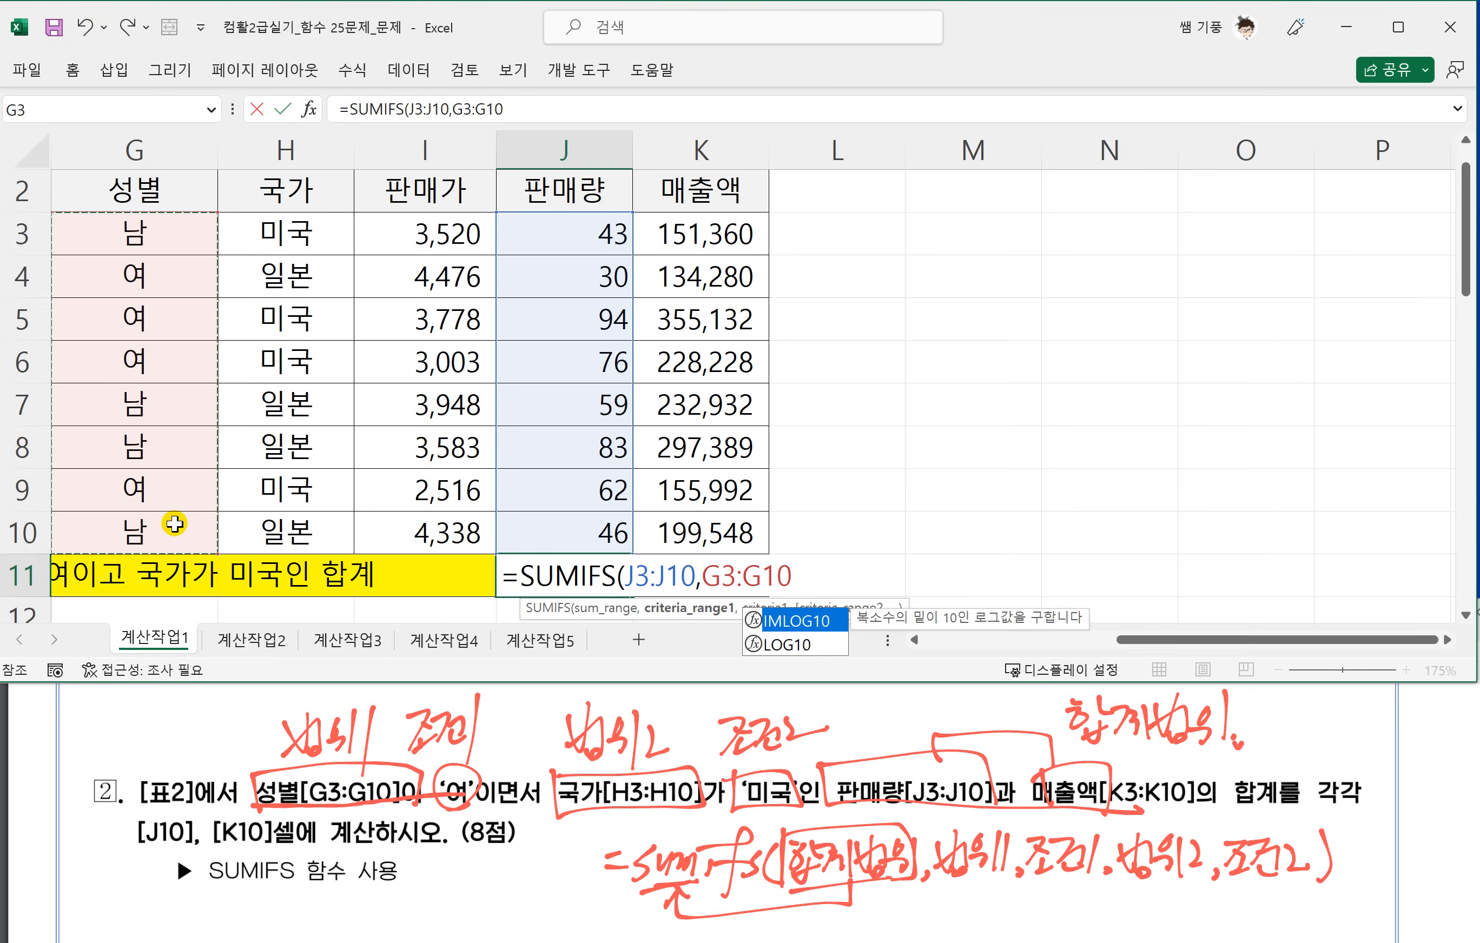
{"action": "type", "text": ","}
{"action": "key", "text": "BackSpace"}
{"action": "key", "text": "BackSpace"}
{"action": "key", "text": "BackSpace"}
{"action": "key", "text": "BackSpace"}
{"action": "key", "text": "BackSpace"}
{"action": "key", "text": "BackSpace"}
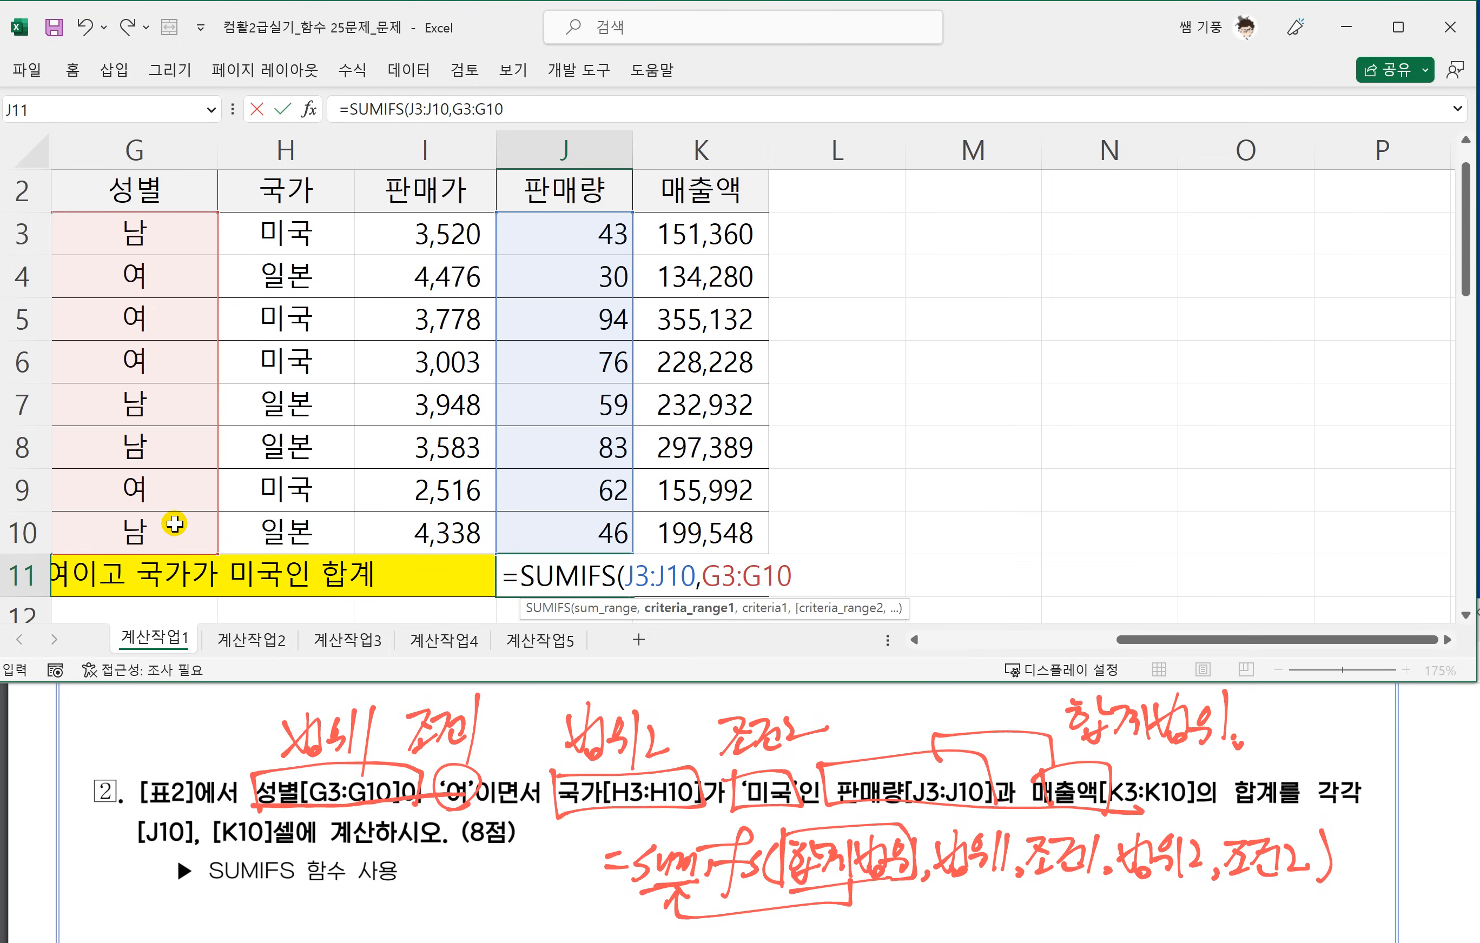
{"action": "key", "text": "BackSpace"}
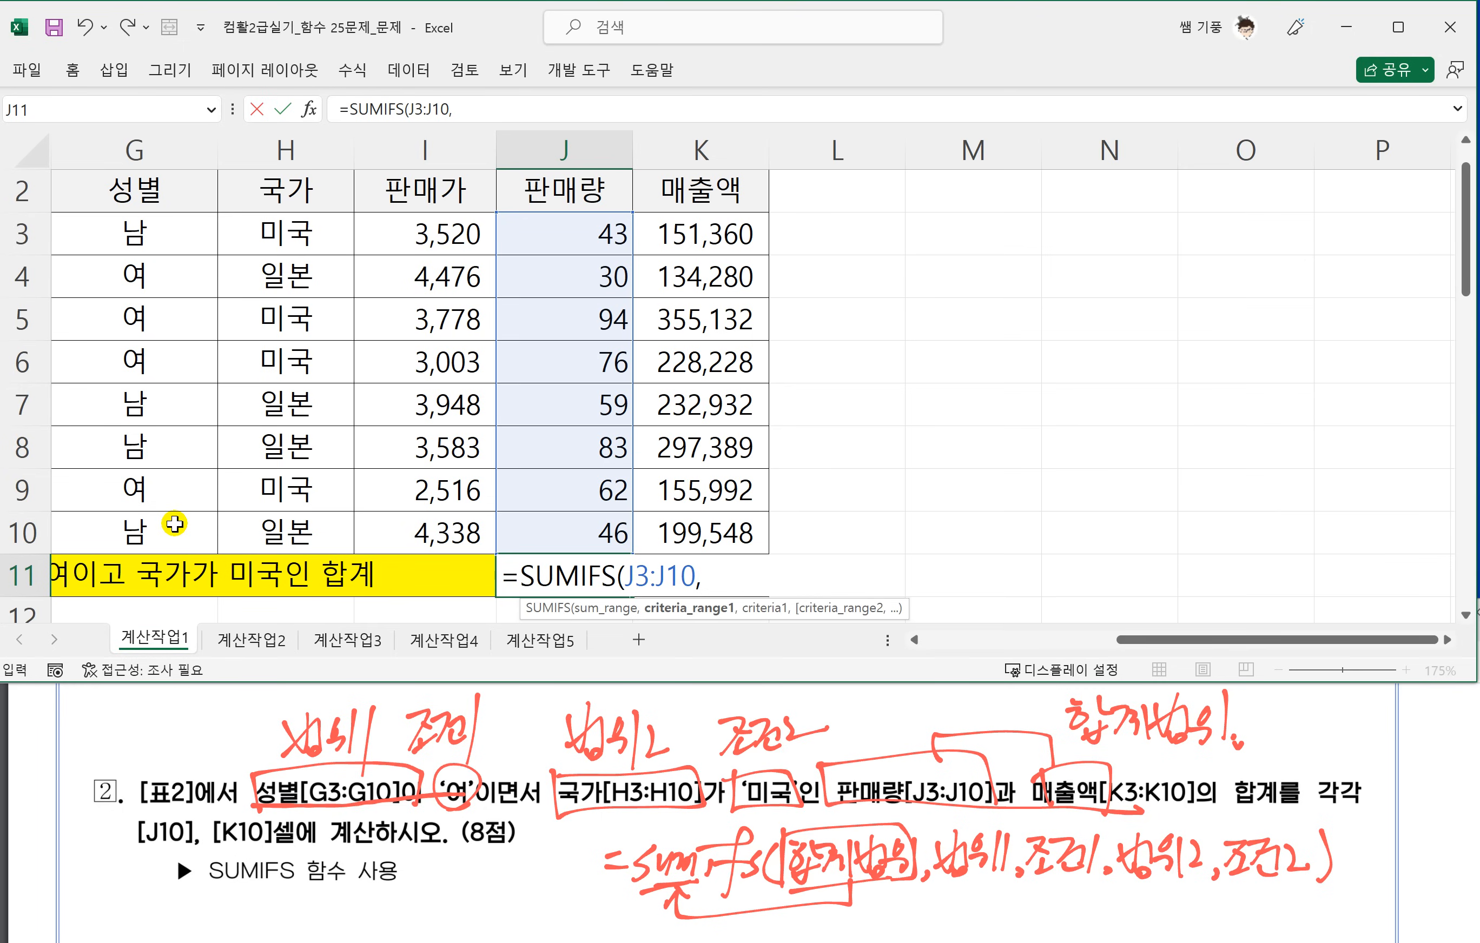
Add the 성별 range G3:G10 as an absolute first criteria range in the J11 SUMIFS formula, with "여" as its criterion.
{"action": "left_click_drag", "start_coordinate": [165, 239], "coordinate": [133, 533]}
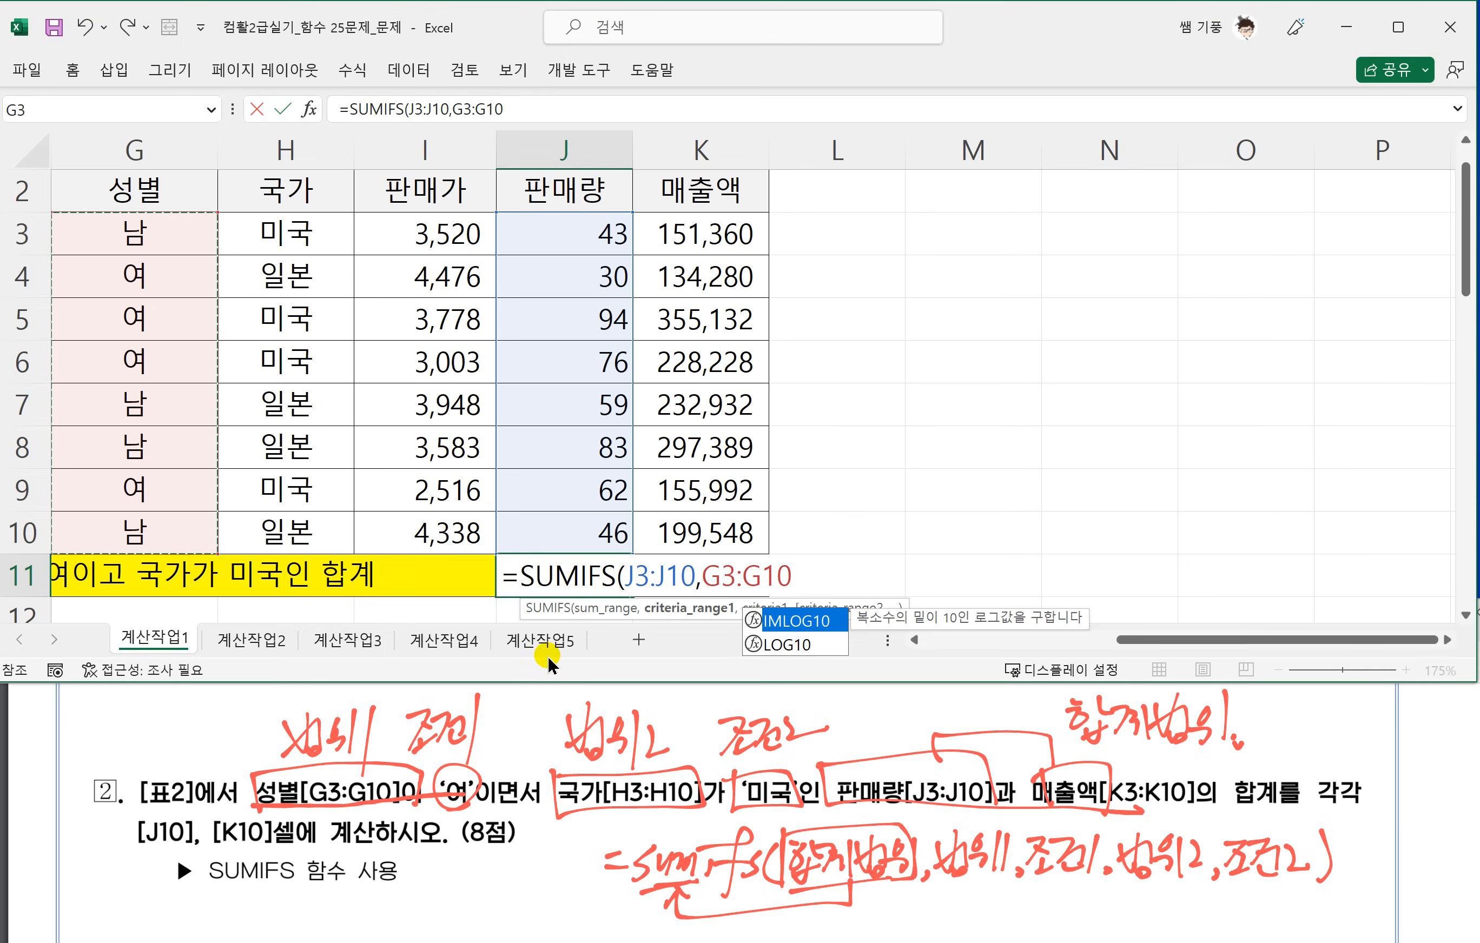
{"action": "key", "text": "F4"}
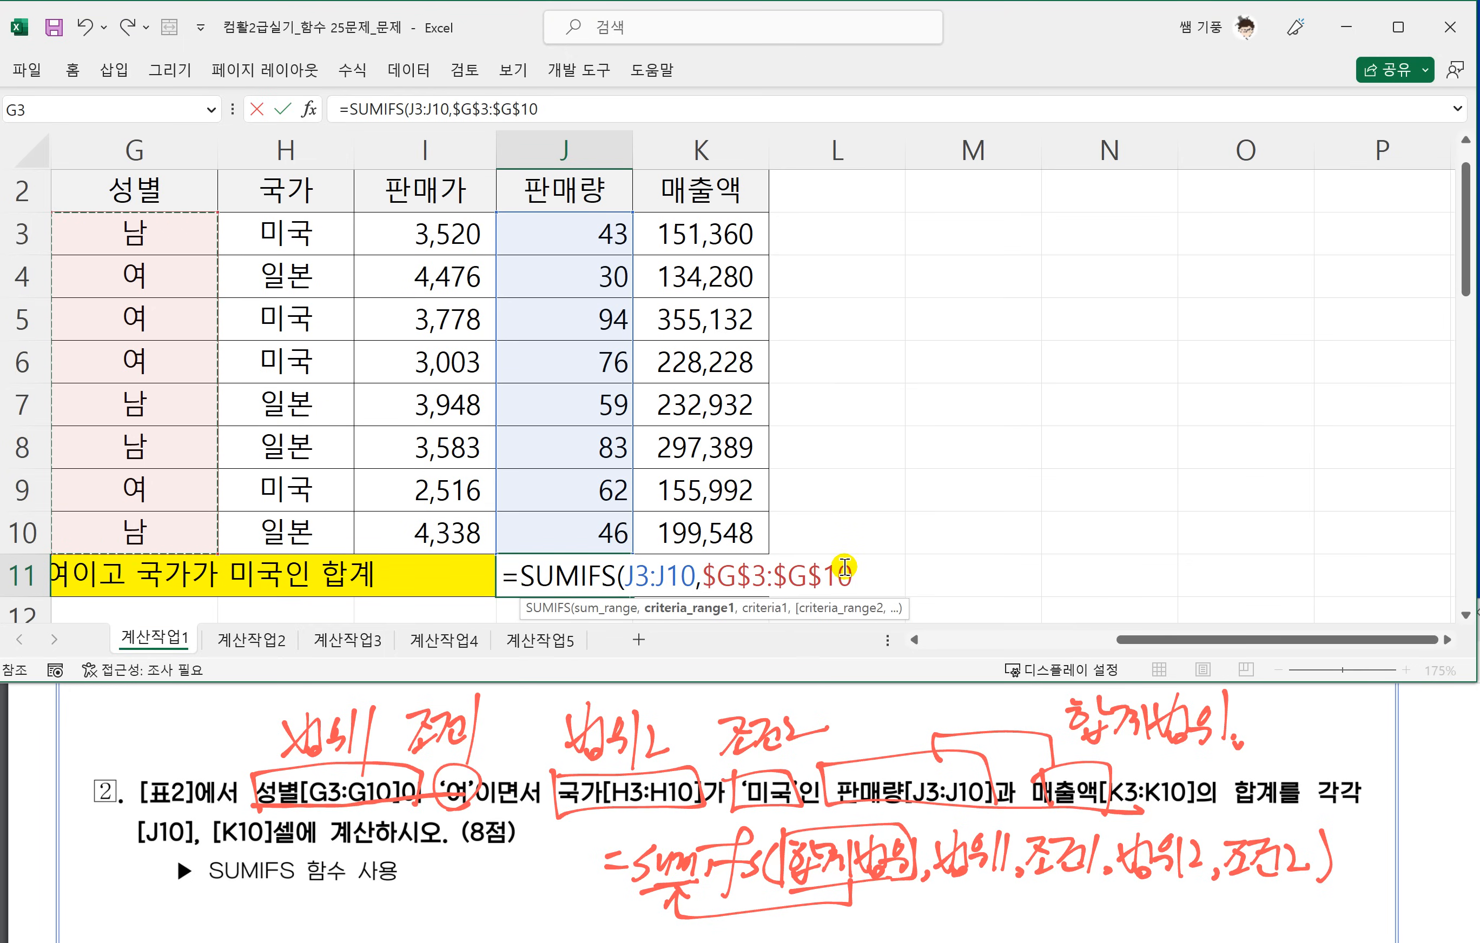
{"action": "type", "text": ","}
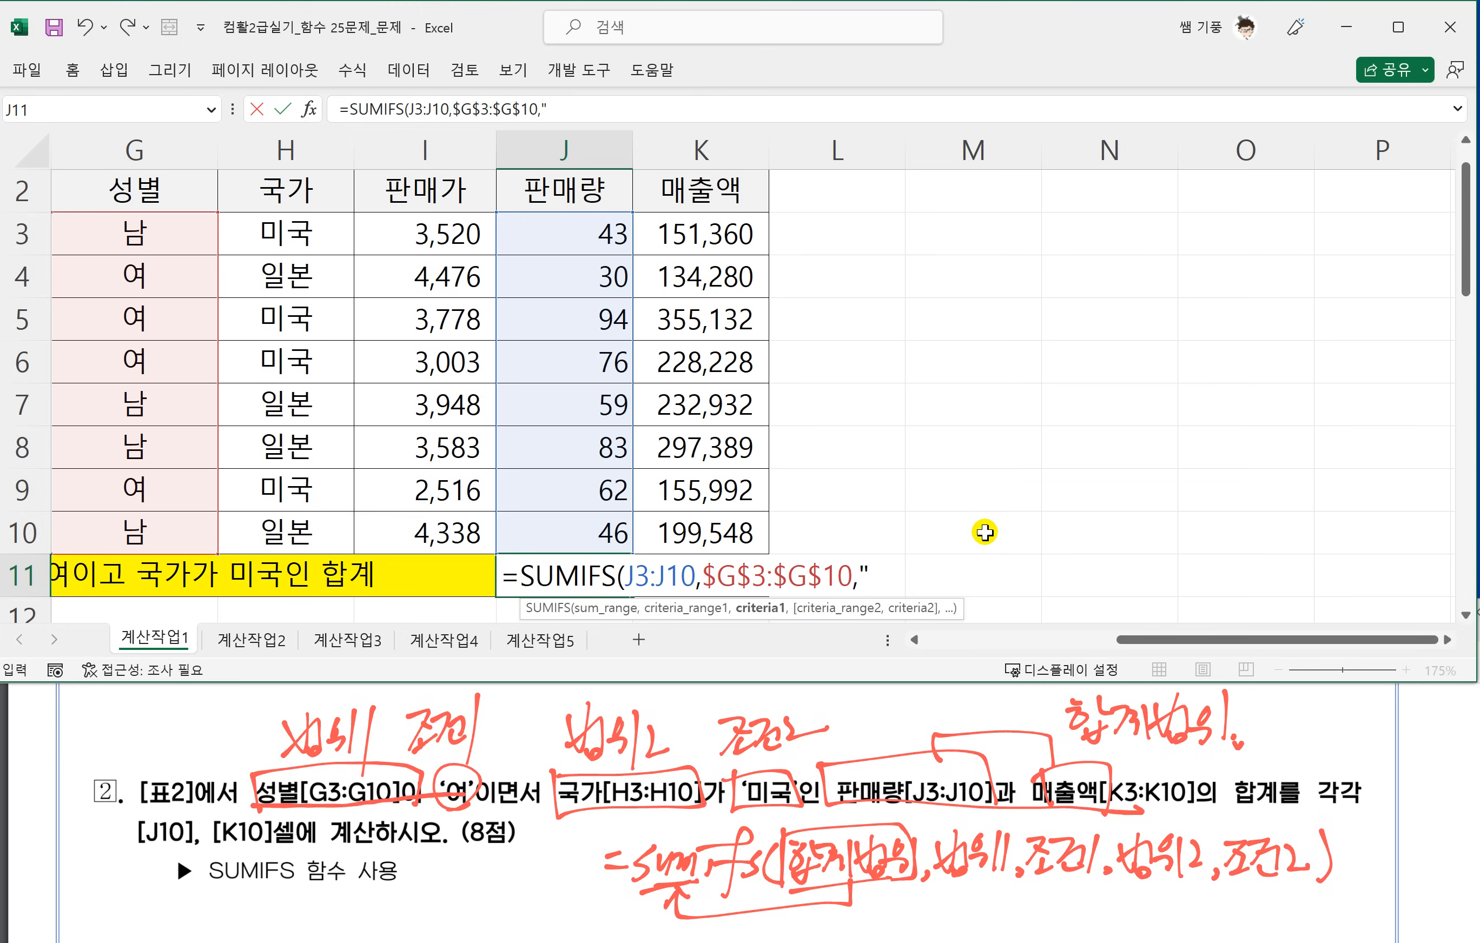
{"action": "type", "text": "\"여\","}
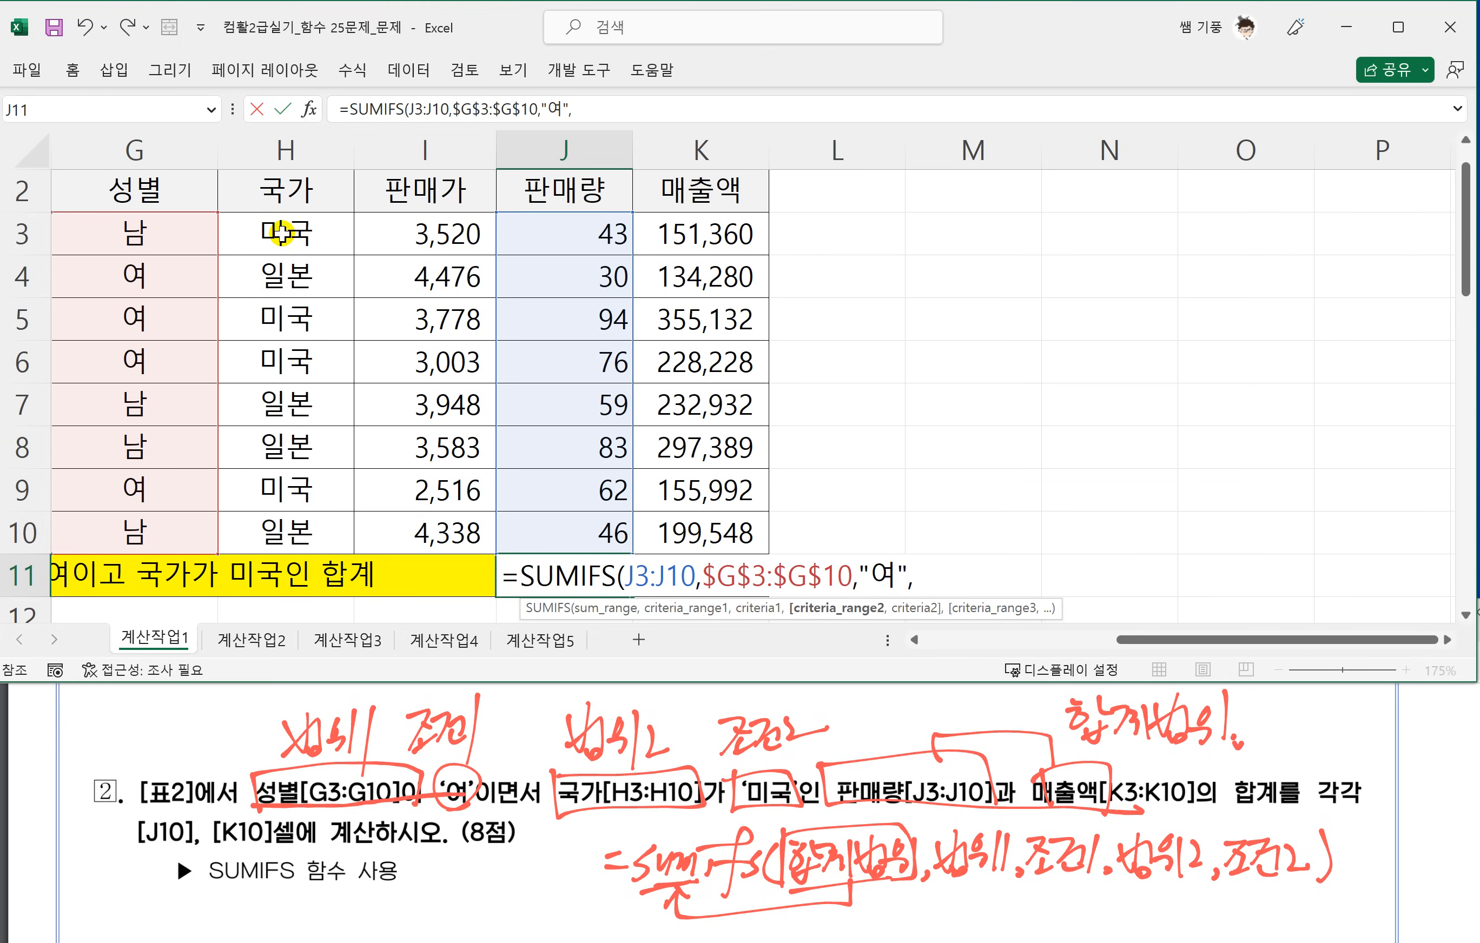
Add absolute 국가 range $H$3:$H$10 with criterion "미국" to the J11 SUMIFS formula and complete it.
{"action": "left_click_drag", "start_coordinate": [281, 234], "coordinate": [271, 529]}
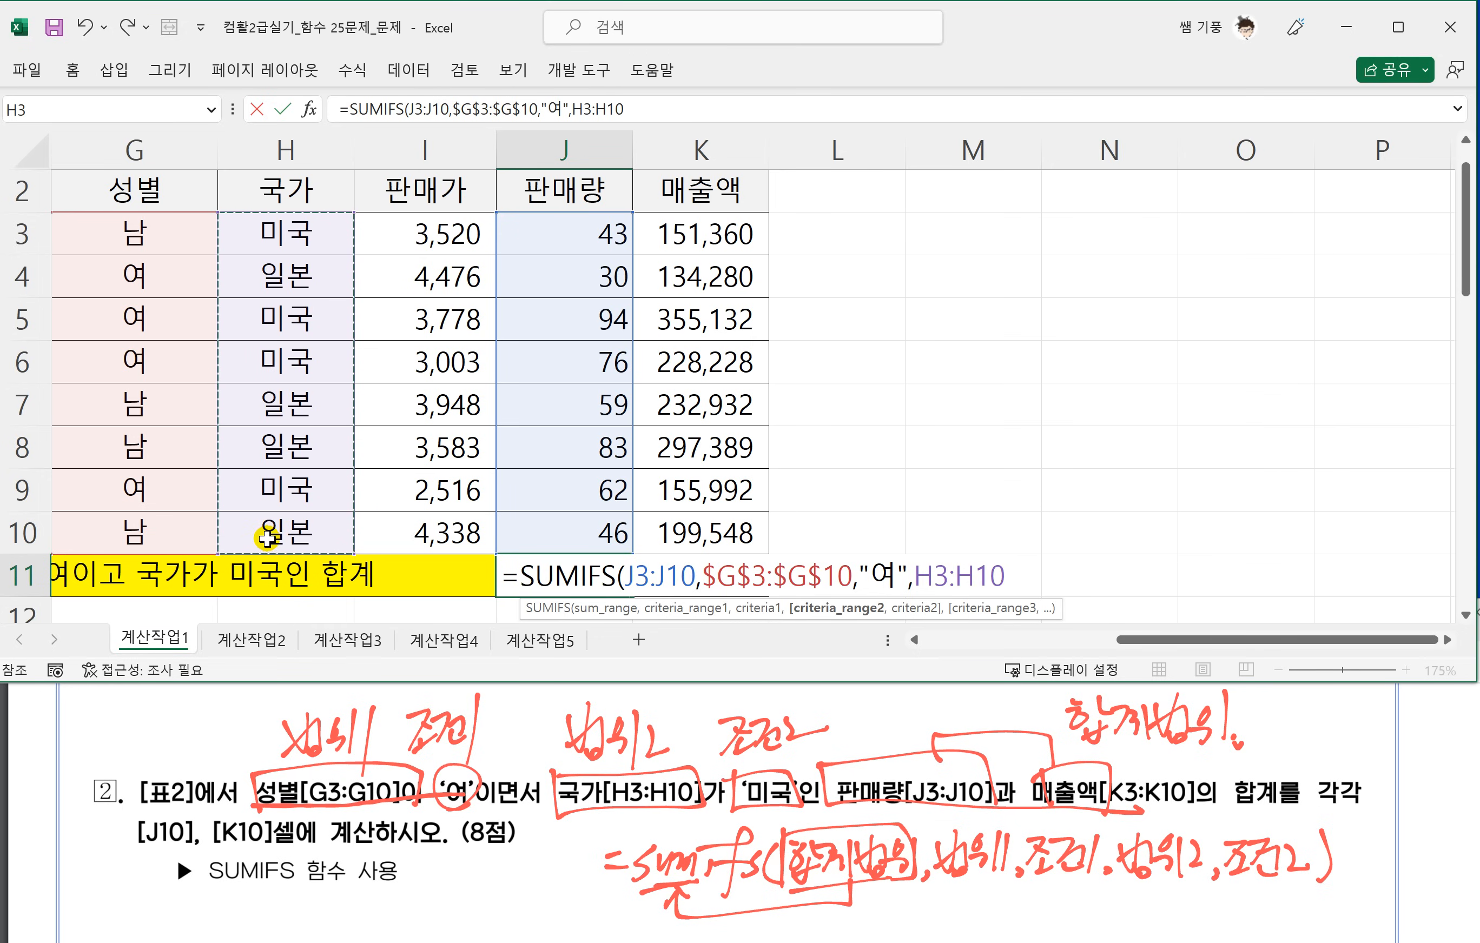
{"action": "key", "text": "F4"}
{"action": "type", "text": ","}
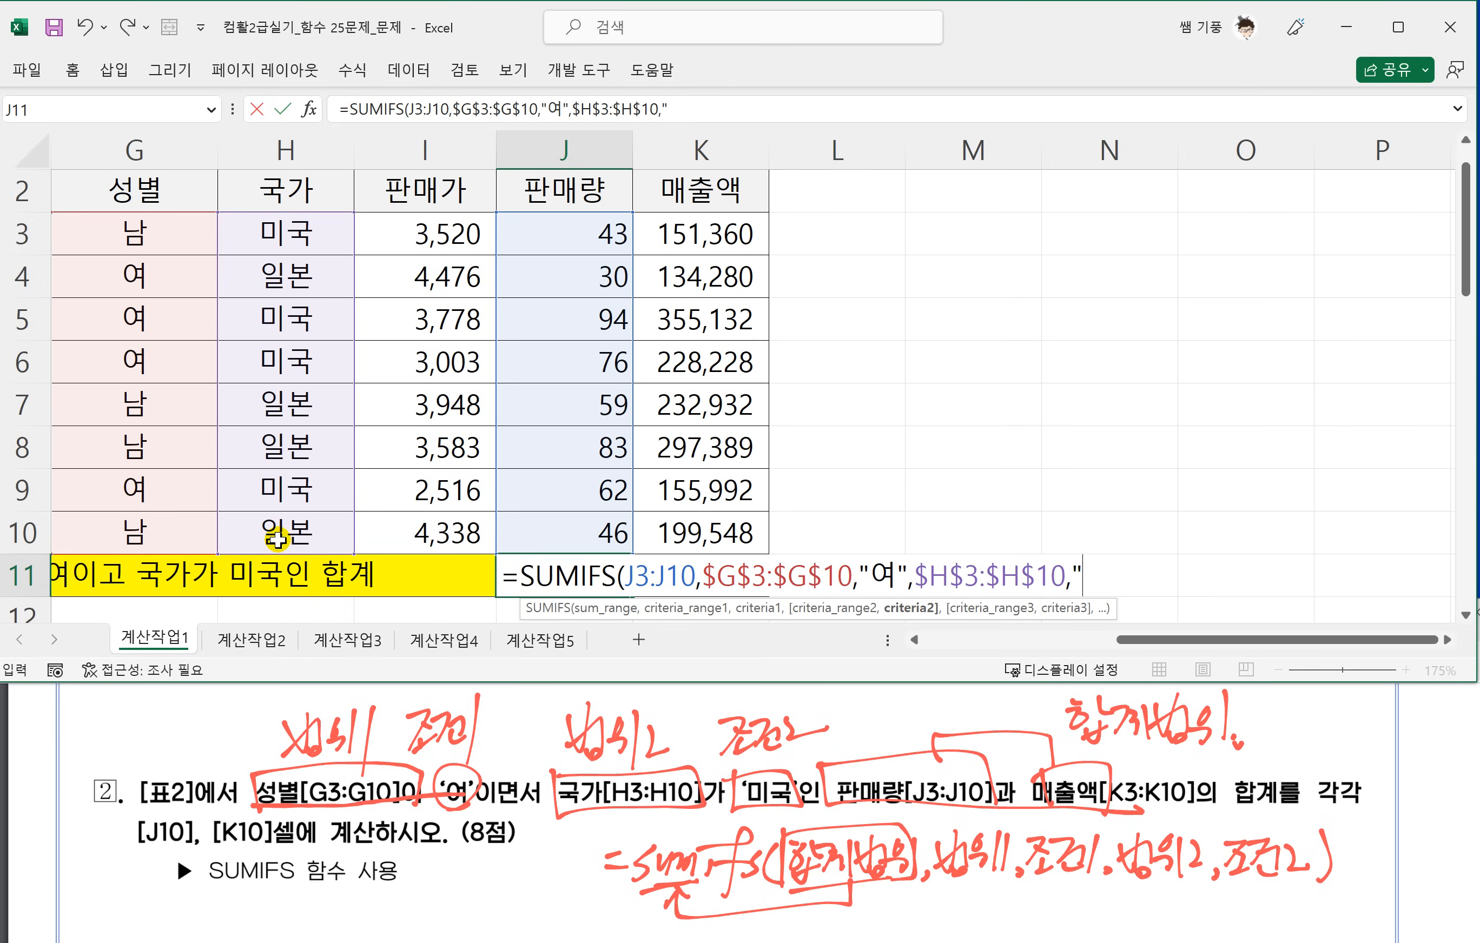
{"action": "type", "text": "\"미국"}
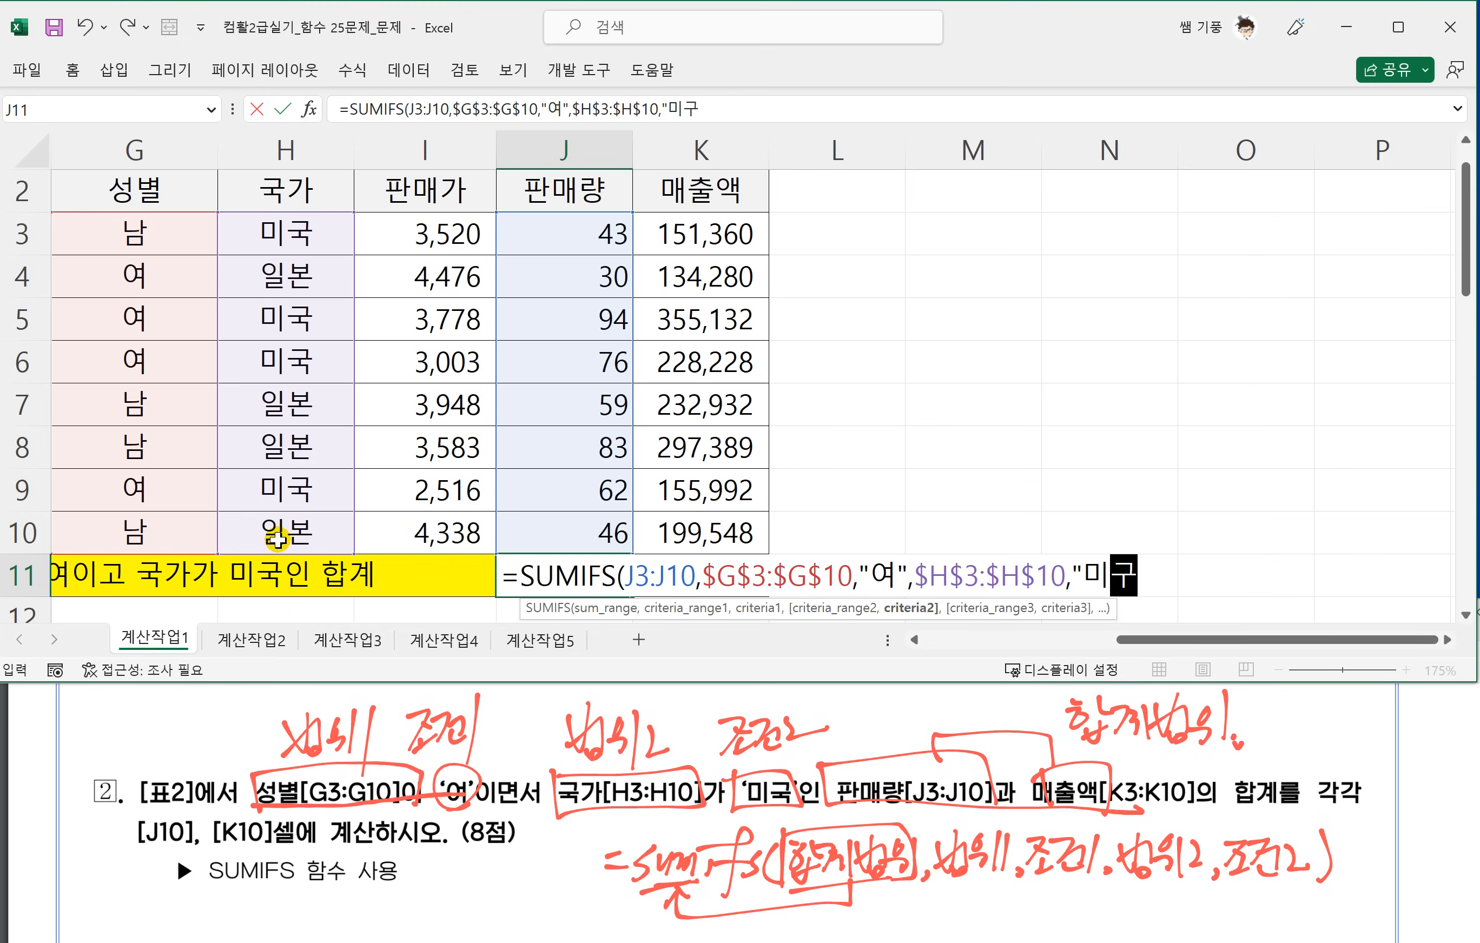
{"action": "type", "text": "\","}
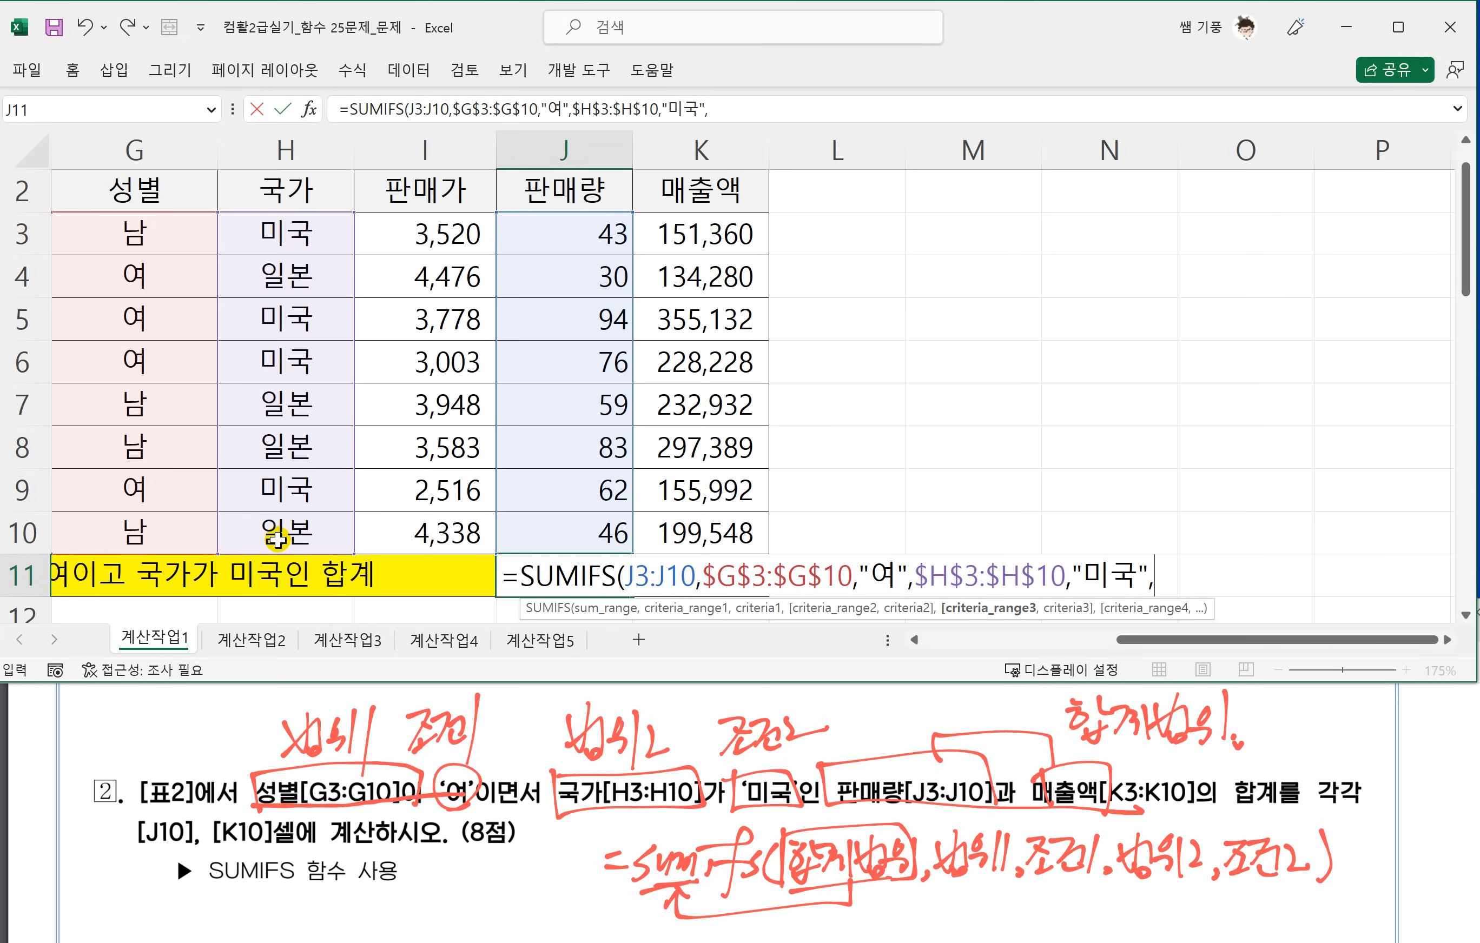
{"action": "key", "text": "BackSpace"}
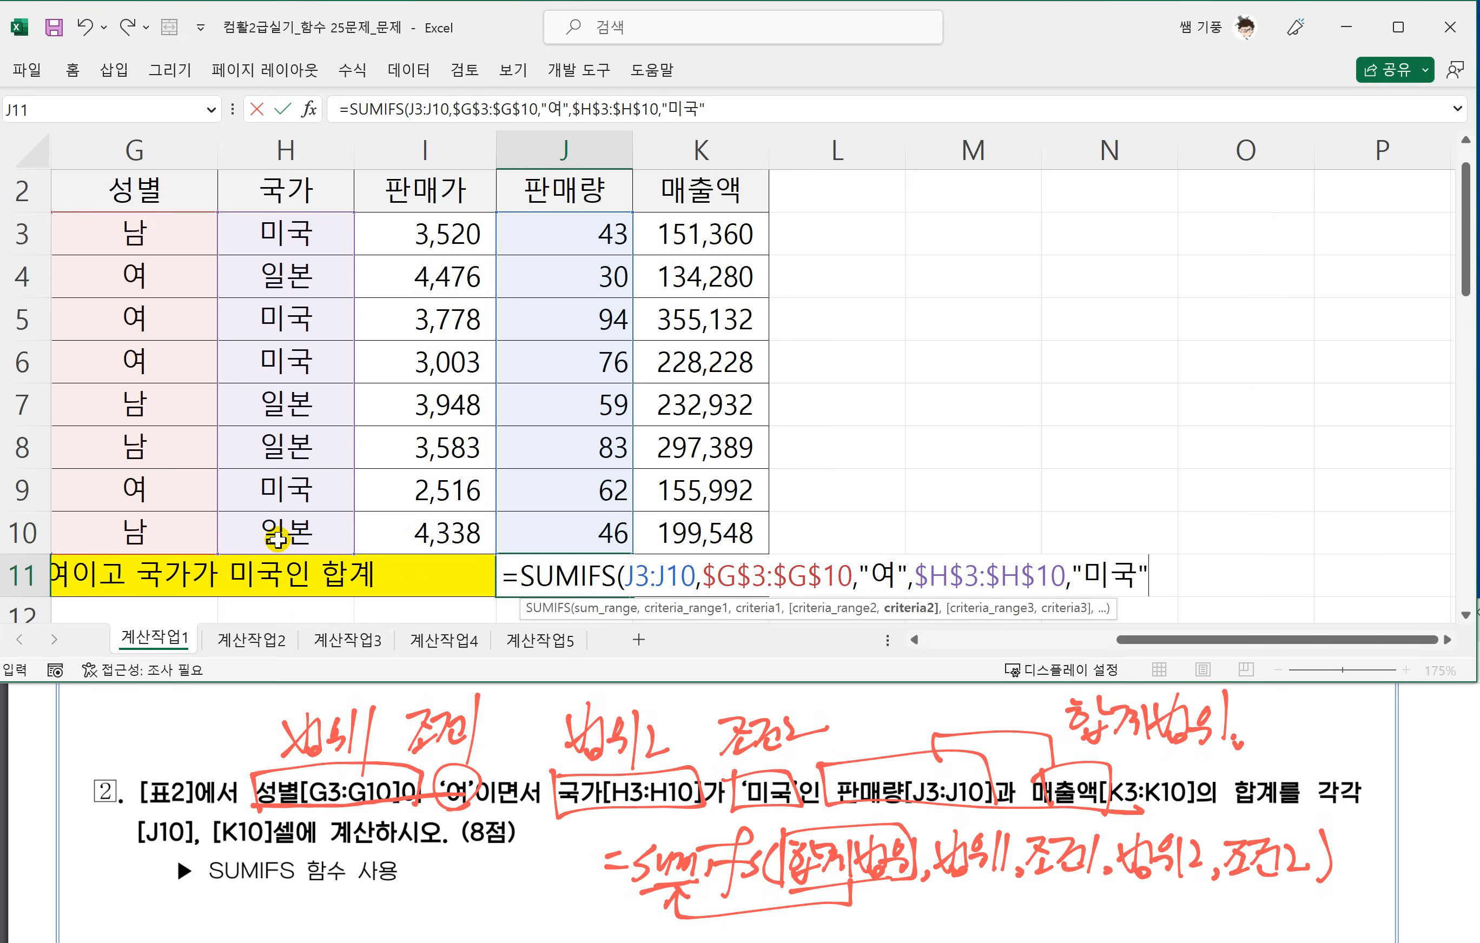
{"action": "type", "text": ")"}
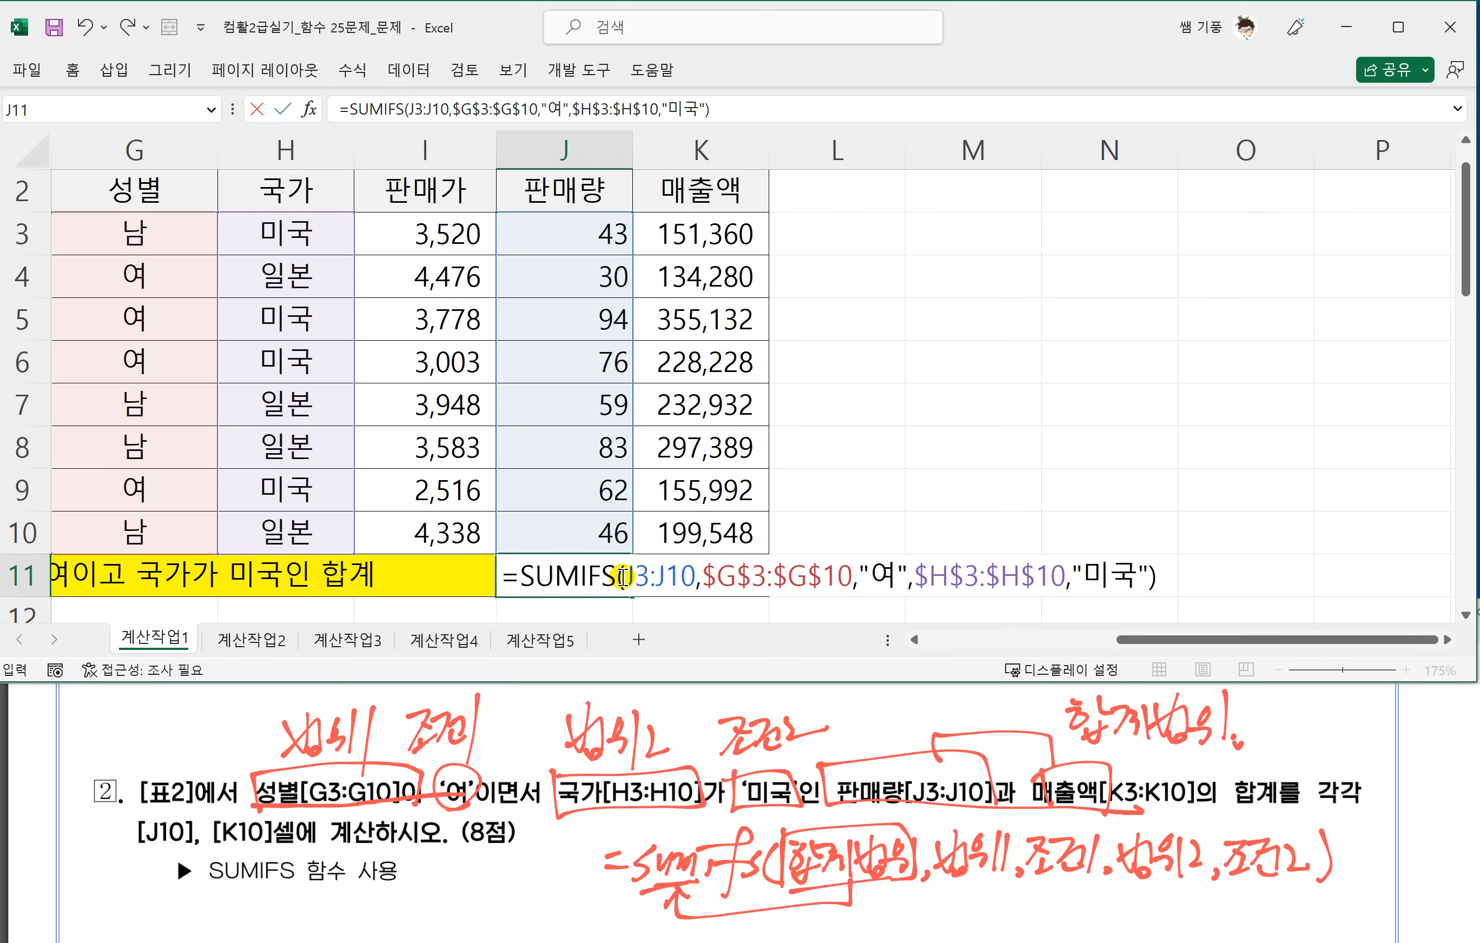
{"action": "key", "text": "Return"}
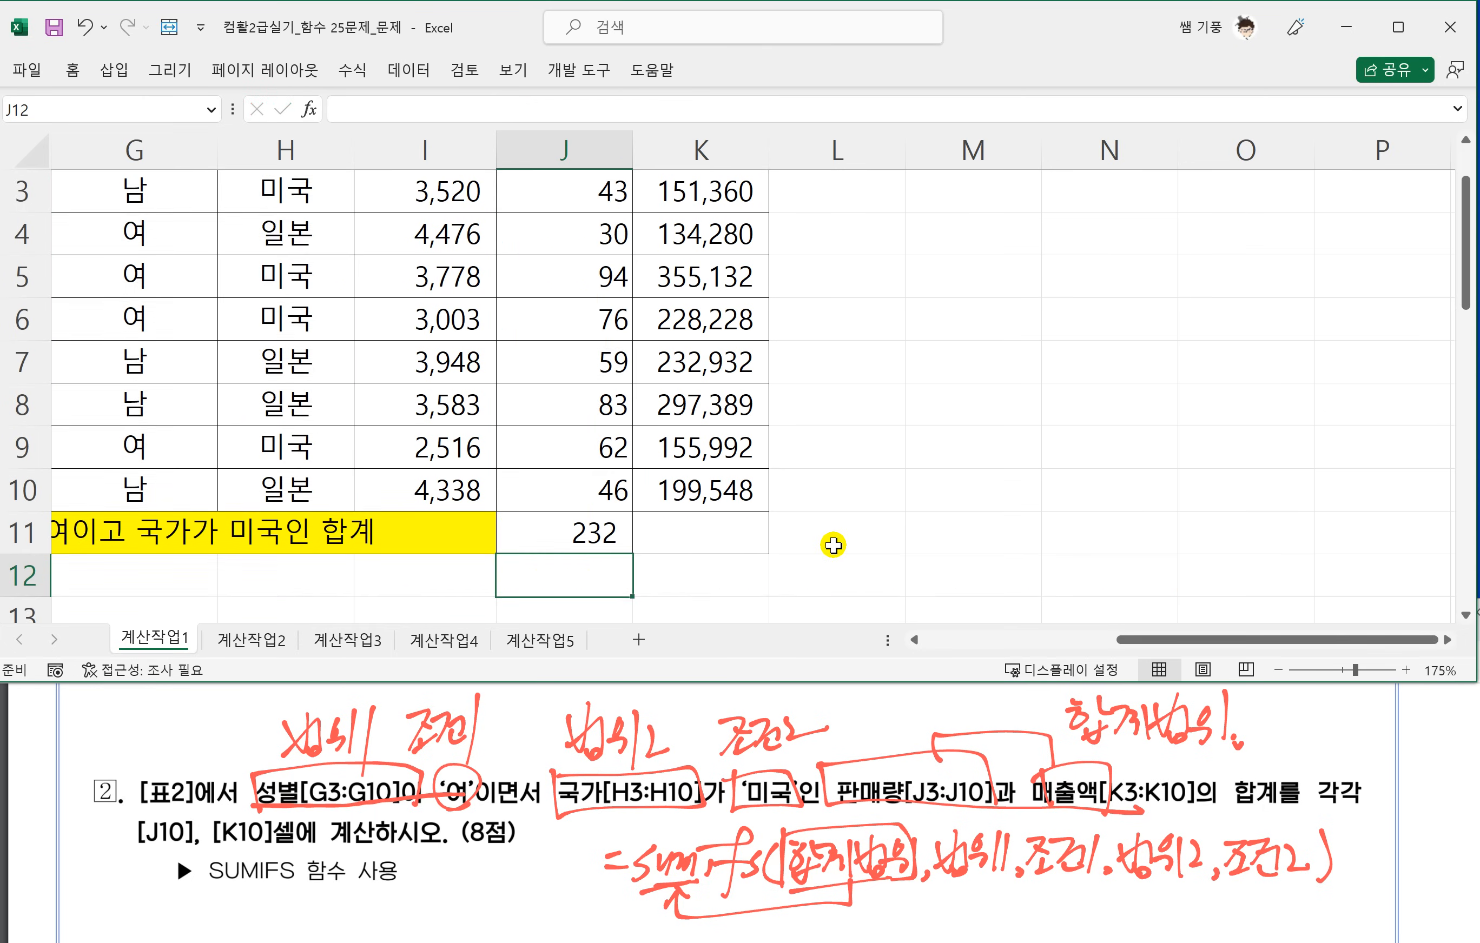
Copy the SUMIFS formula from J11 across to K11.
{"action": "scroll", "coordinate": [746, 571], "scroll_direction": "up", "scroll_amount": 1}
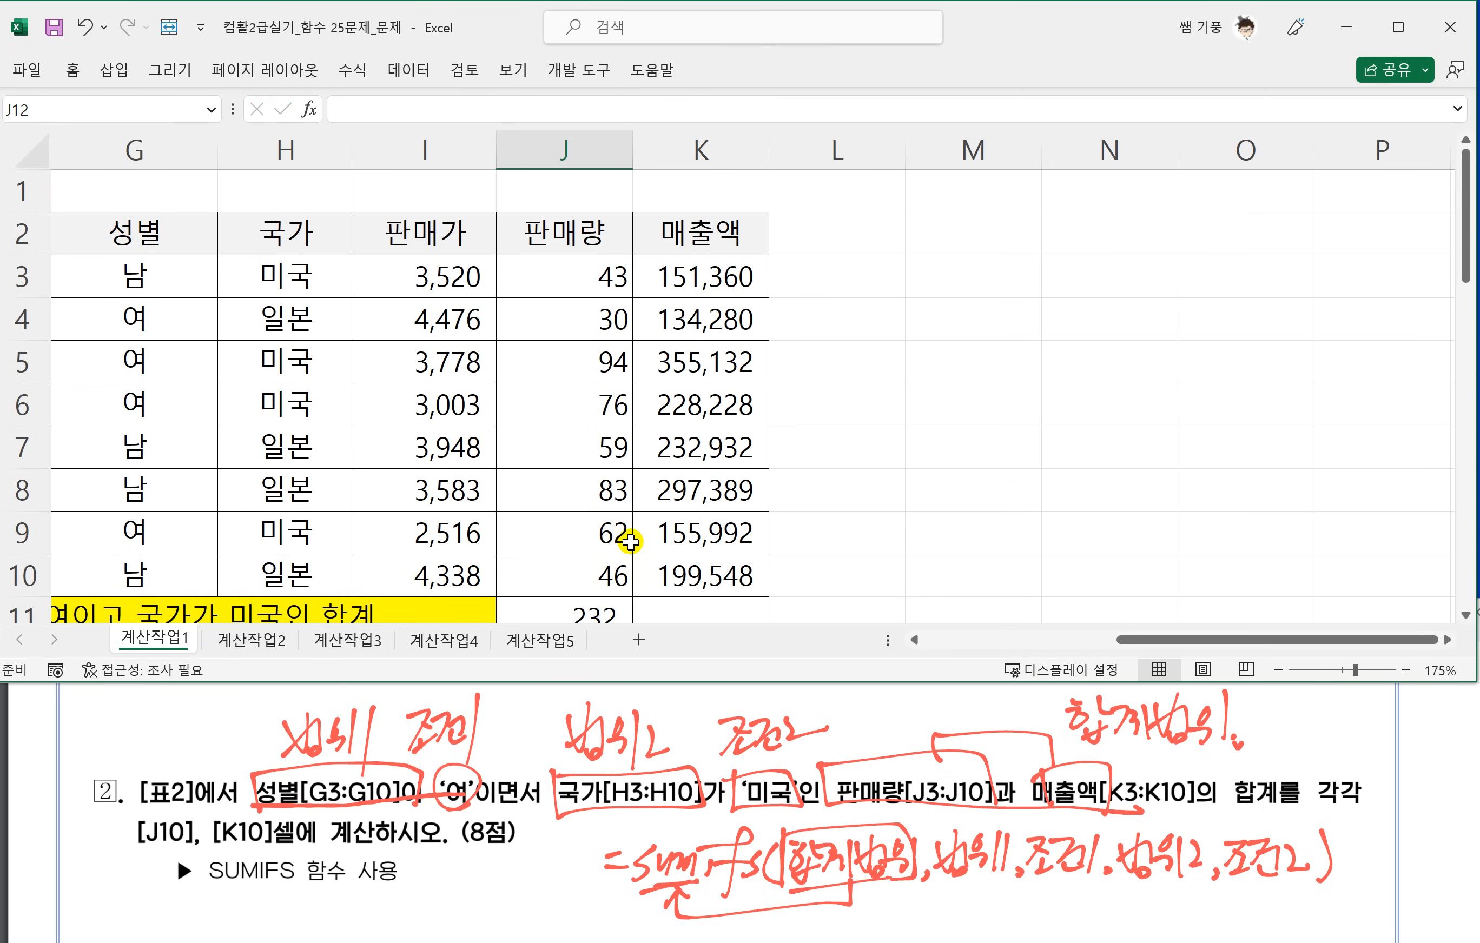
{"action": "left_click", "coordinate": [602, 575]}
{"action": "scroll", "coordinate": [604, 575], "scroll_direction": "down", "scroll_amount": 1}
{"action": "left_click", "coordinate": [591, 494]}
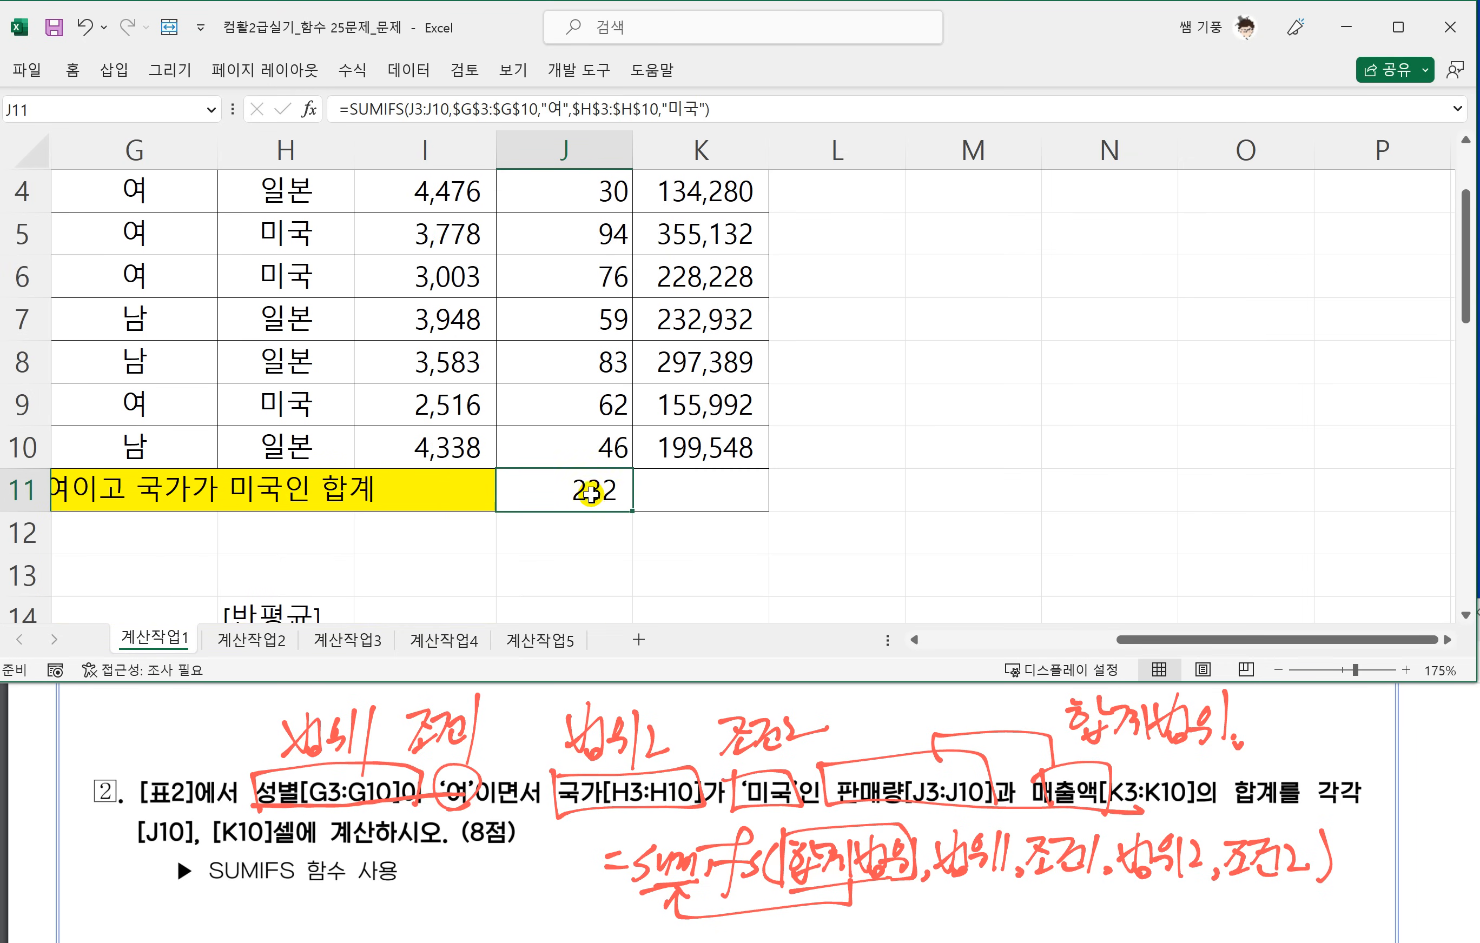
{"action": "left_click_drag", "start_coordinate": [631, 508], "coordinate": [739, 504]}
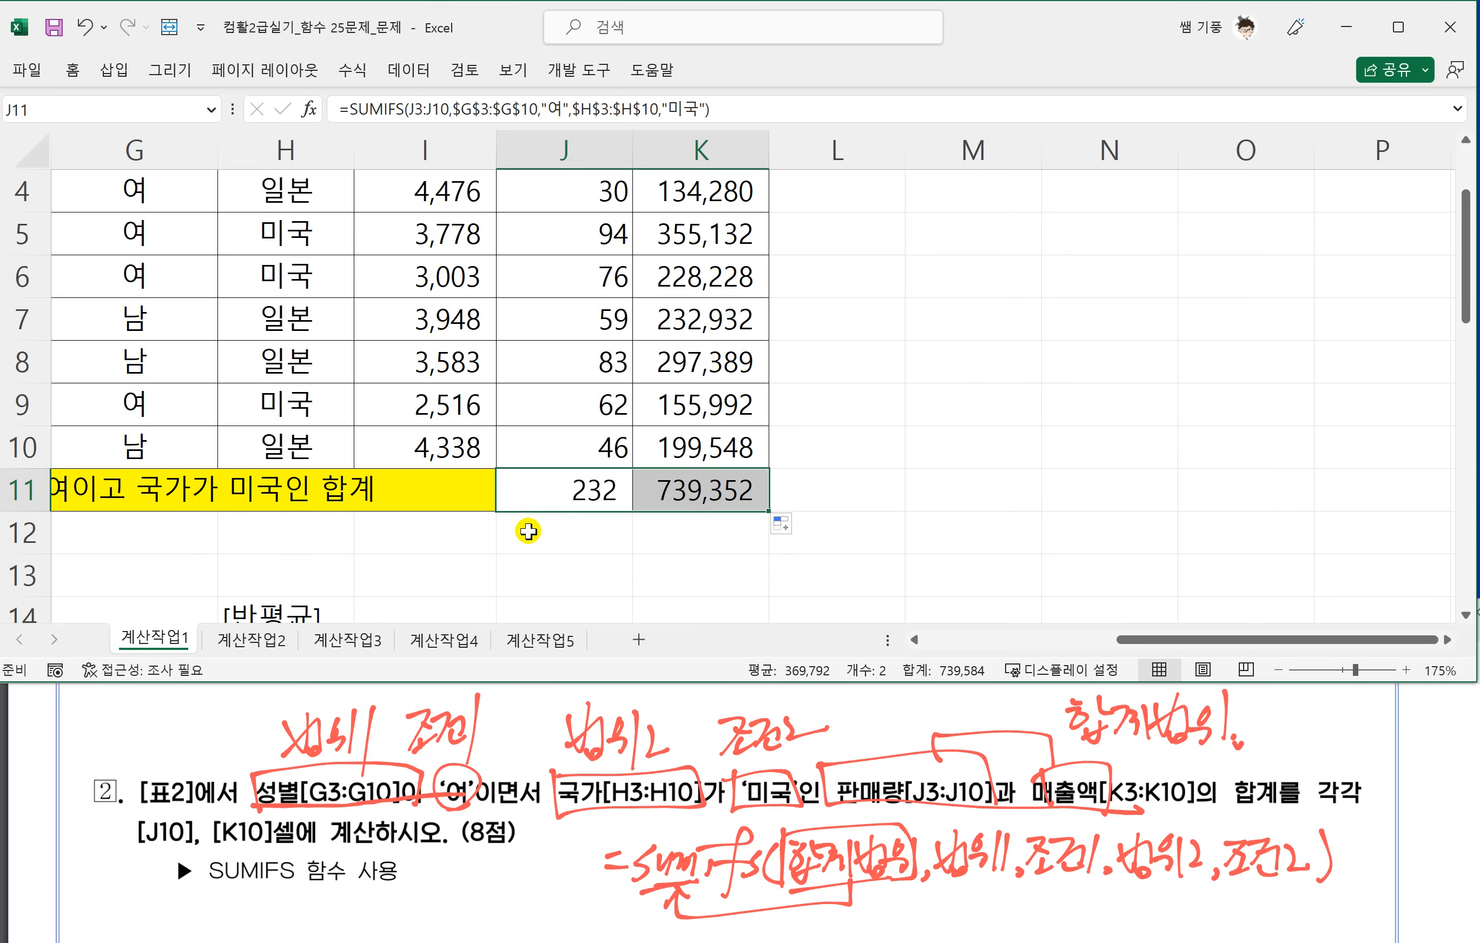
Examine the copied SUMIFS formula in K11 and the ranges it refers to, leaving it unchanged.
{"action": "scroll", "coordinate": [528, 532], "scroll_direction": "down", "scroll_amount": 2}
{"action": "scroll", "coordinate": [512, 538], "scroll_direction": "up", "scroll_amount": 2}
{"action": "left_click", "coordinate": [623, 535]}
{"action": "left_click", "coordinate": [694, 491]}
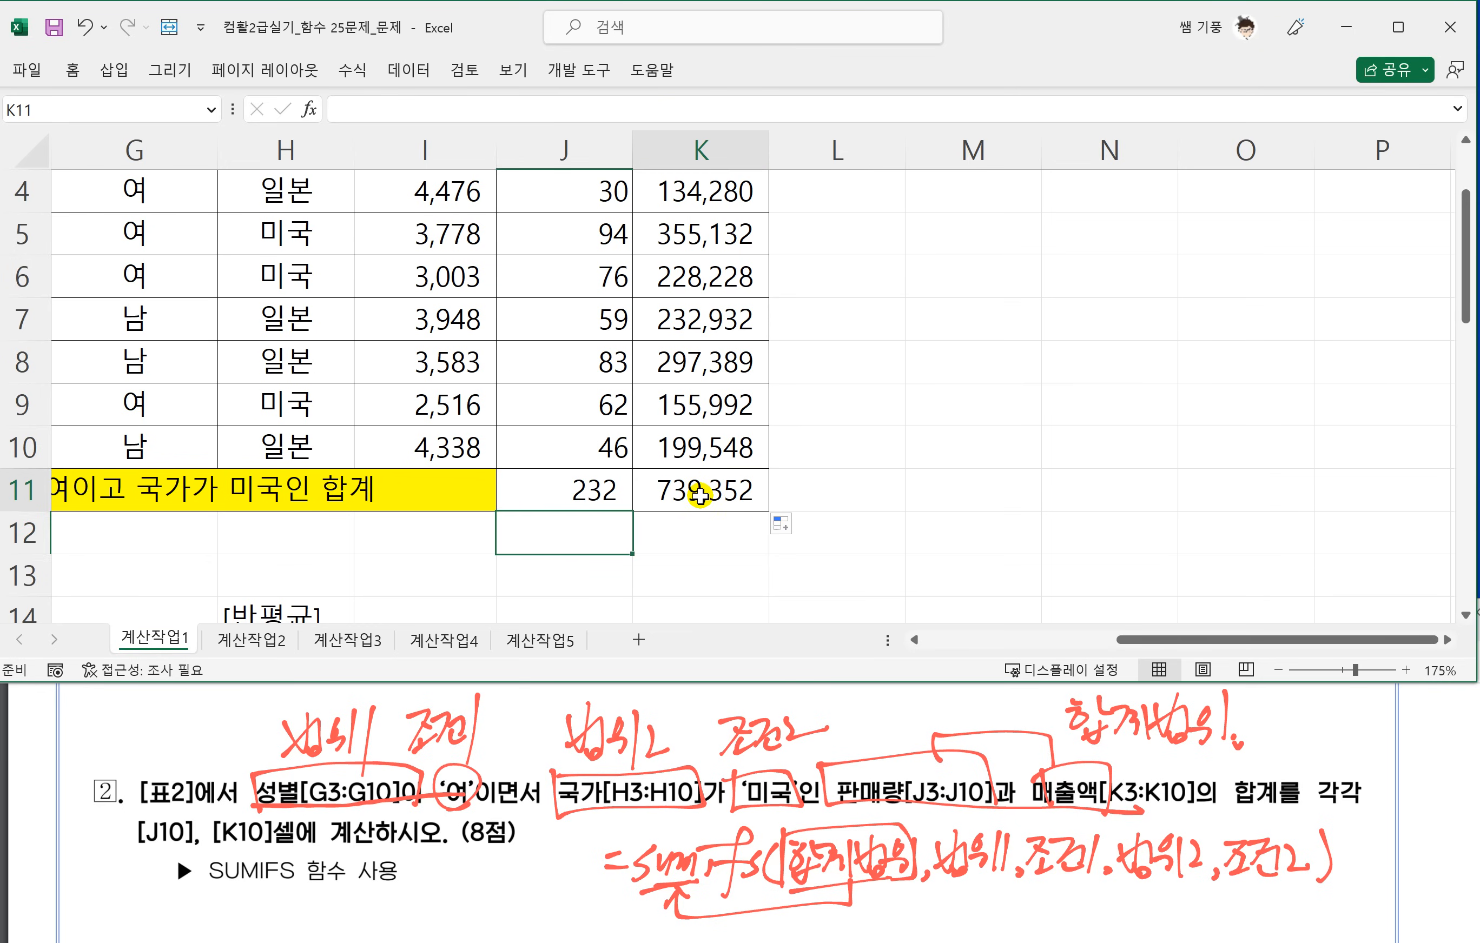
{"action": "double_click", "coordinate": [697, 491]}
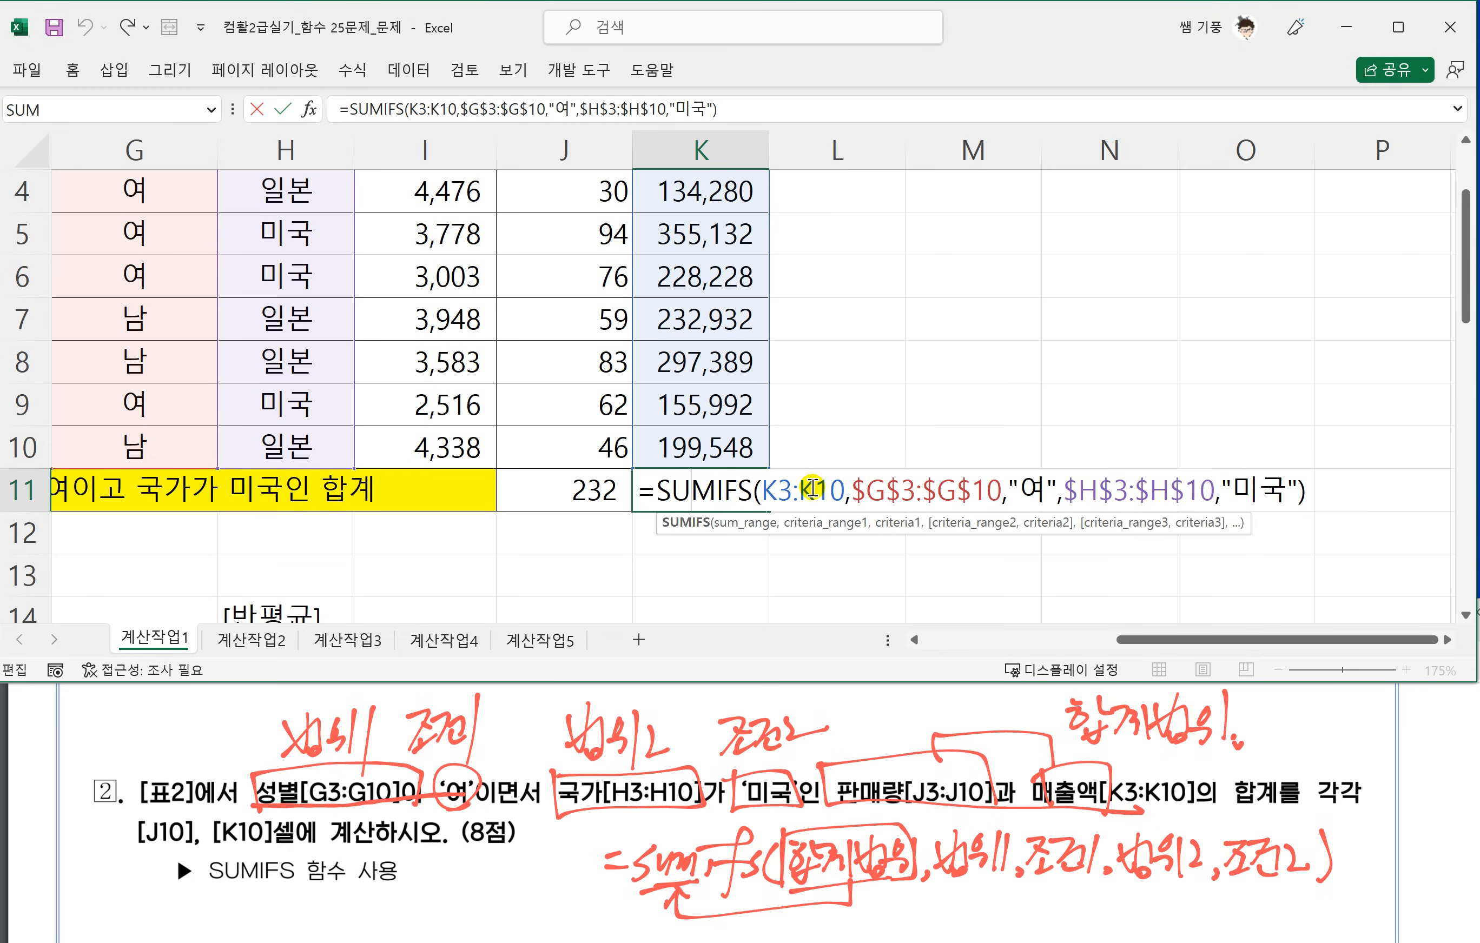
{"action": "scroll", "coordinate": [570, 339], "scroll_direction": "up", "scroll_amount": 1}
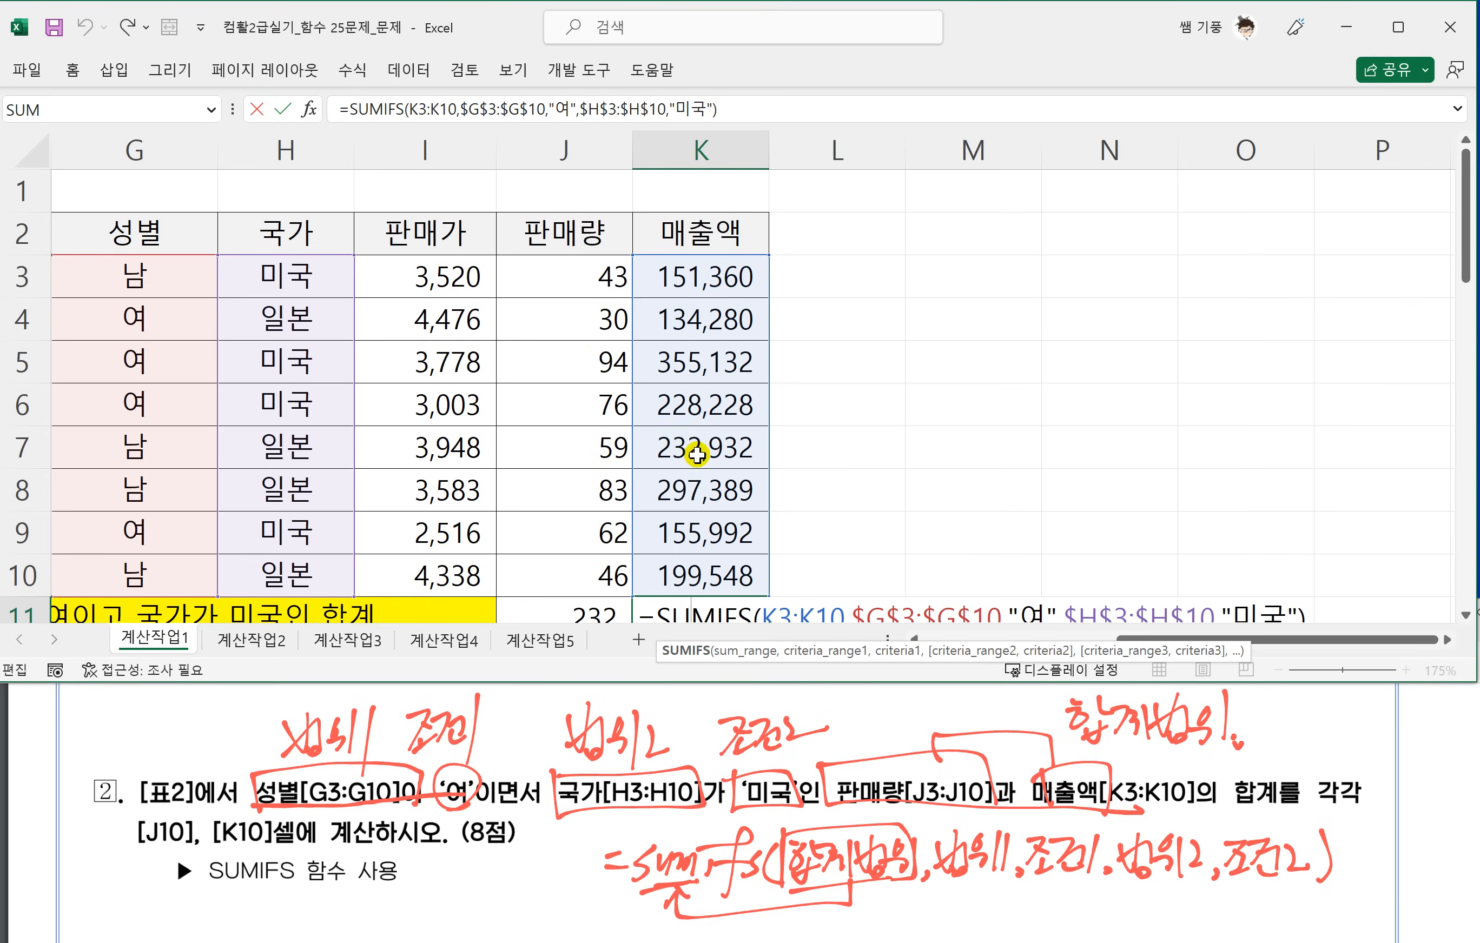
{"action": "scroll", "coordinate": [746, 487], "scroll_direction": "down", "scroll_amount": 1}
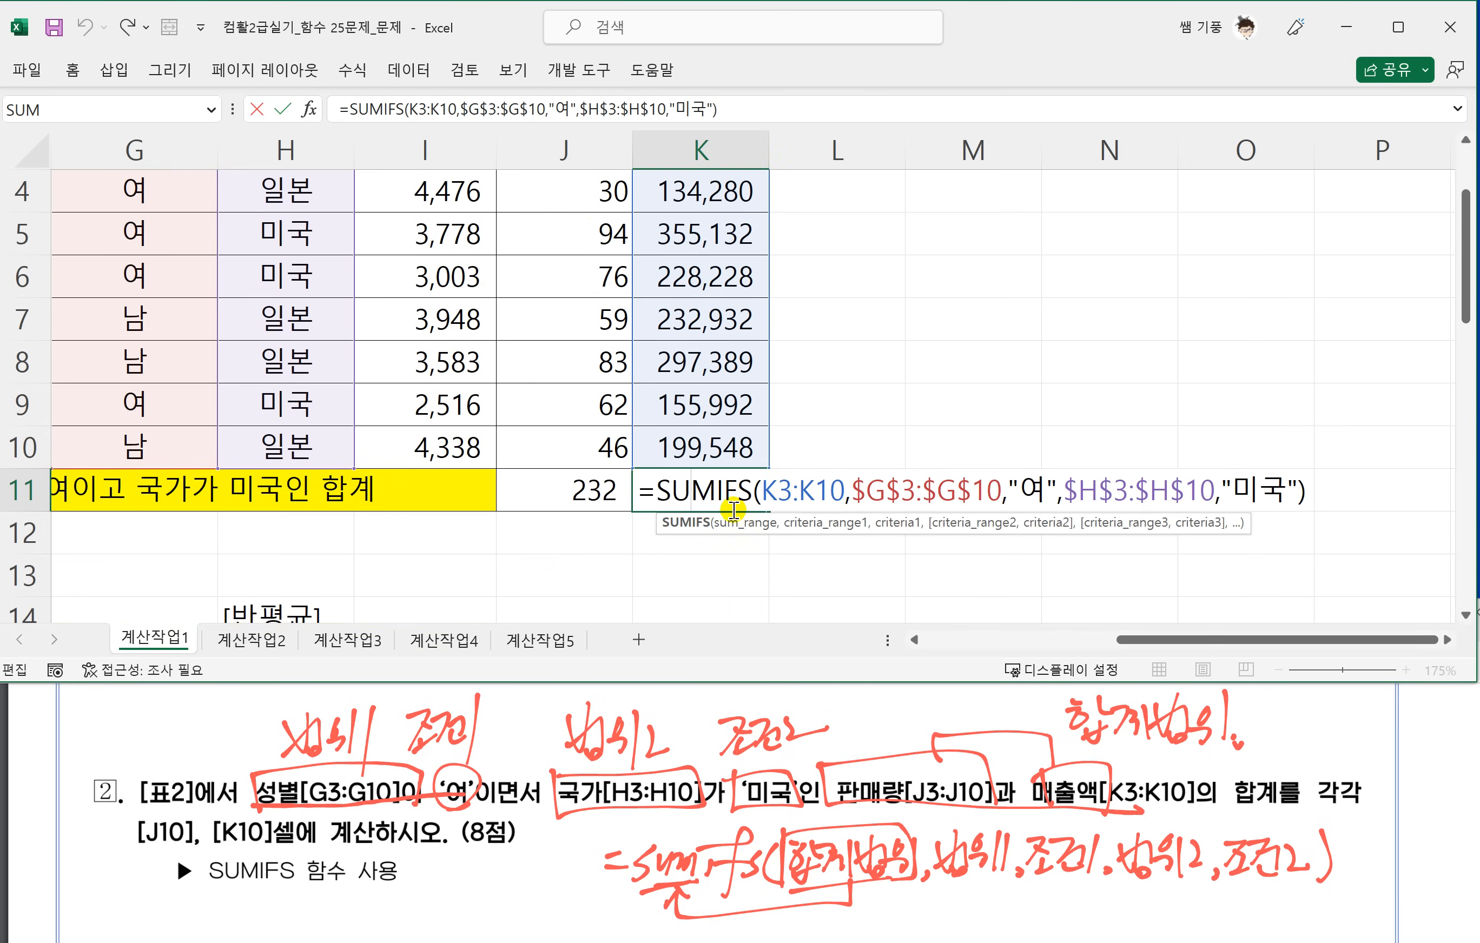
{"action": "left_click", "coordinate": [616, 567]}
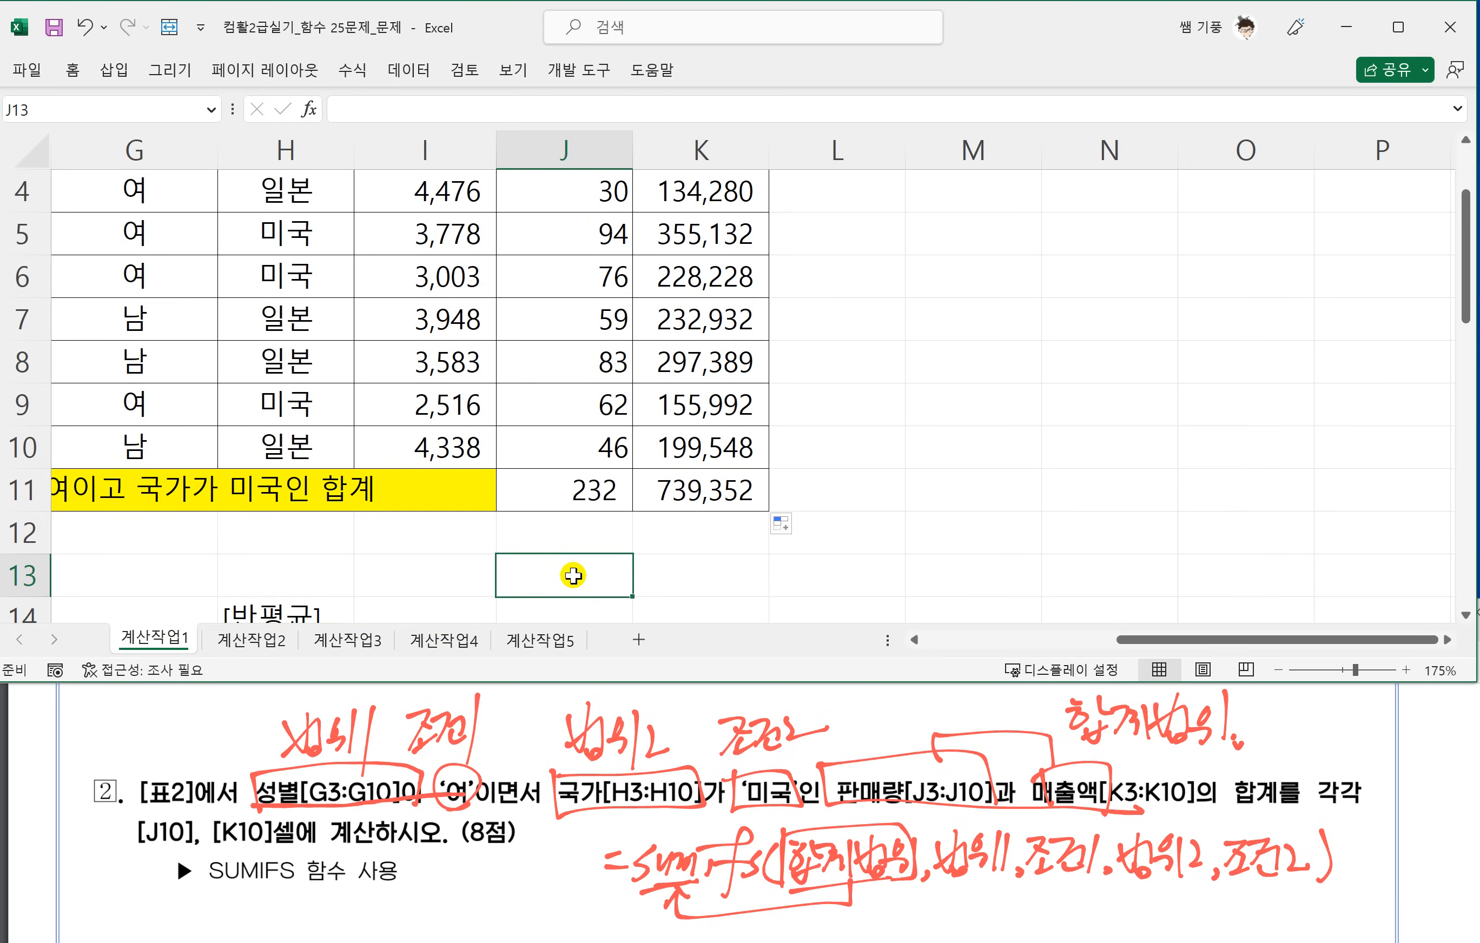
Show 표3 with the 반평균 table in the worksheet, and switch to the exam PDF to read task 3.
{"action": "left_click_drag", "start_coordinate": [1152, 638], "coordinate": [926, 641]}
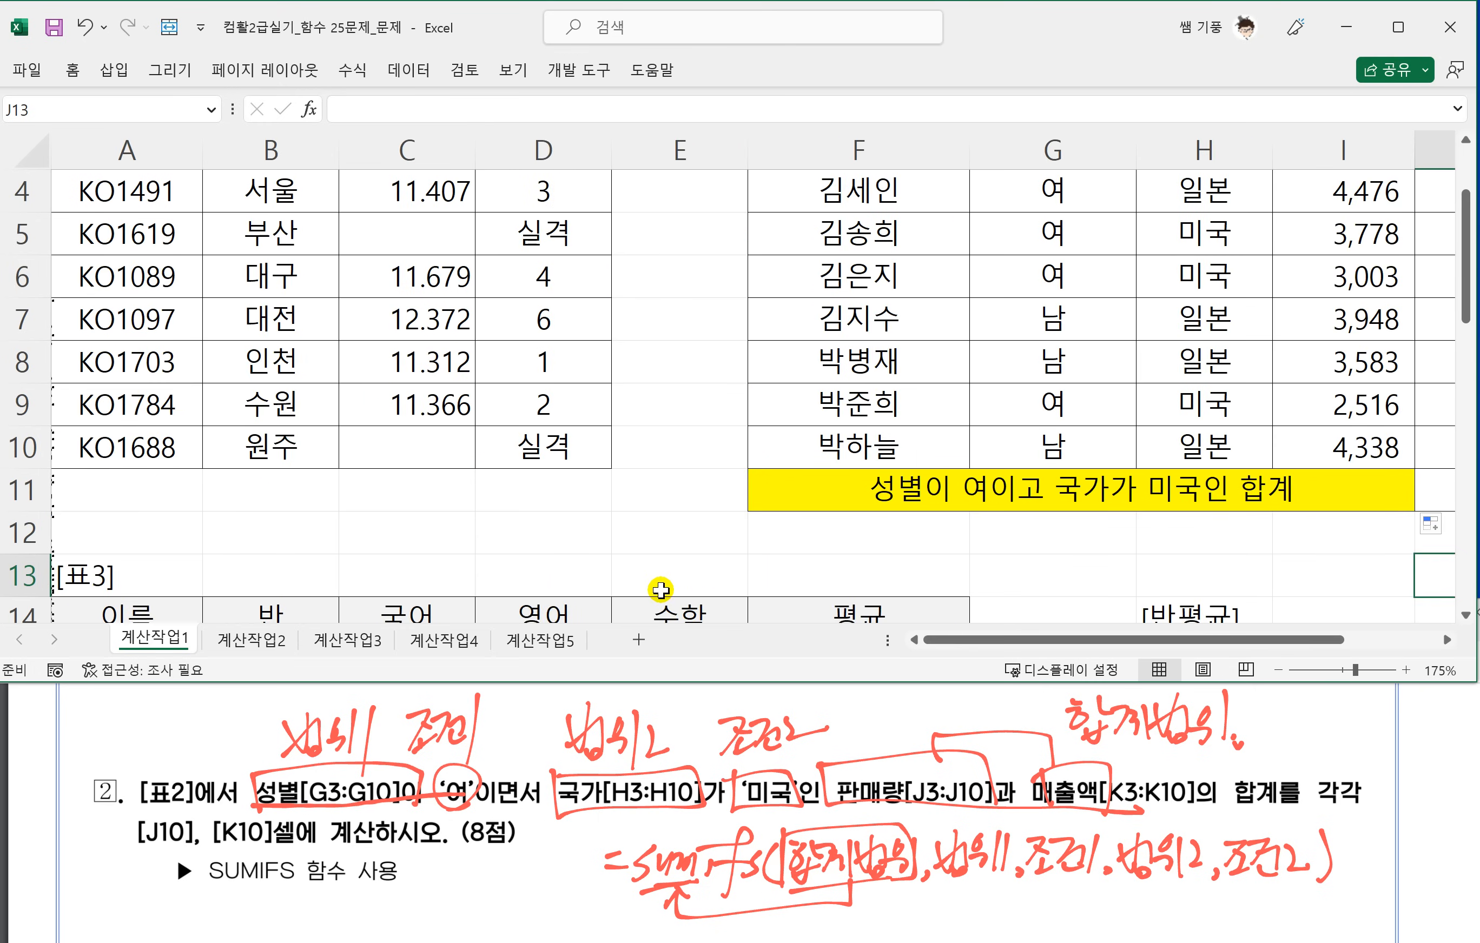
{"action": "scroll", "coordinate": [661, 581], "scroll_direction": "down", "scroll_amount": 2}
{"action": "scroll", "coordinate": [944, 522], "scroll_direction": "down", "scroll_amount": 1}
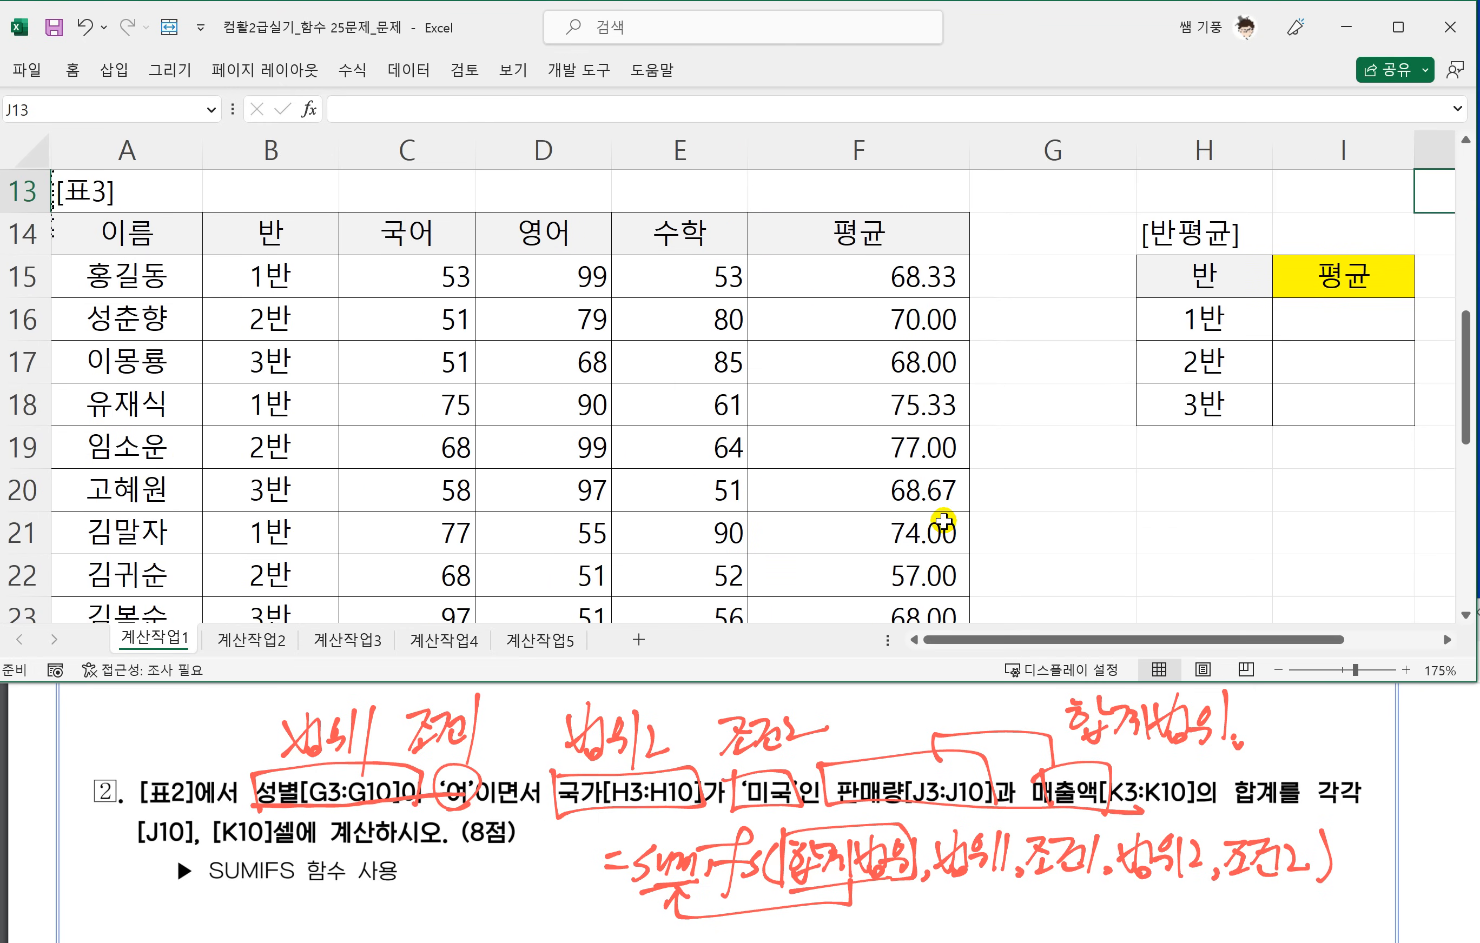
{"action": "scroll", "coordinate": [909, 458], "scroll_direction": "down", "scroll_amount": 1}
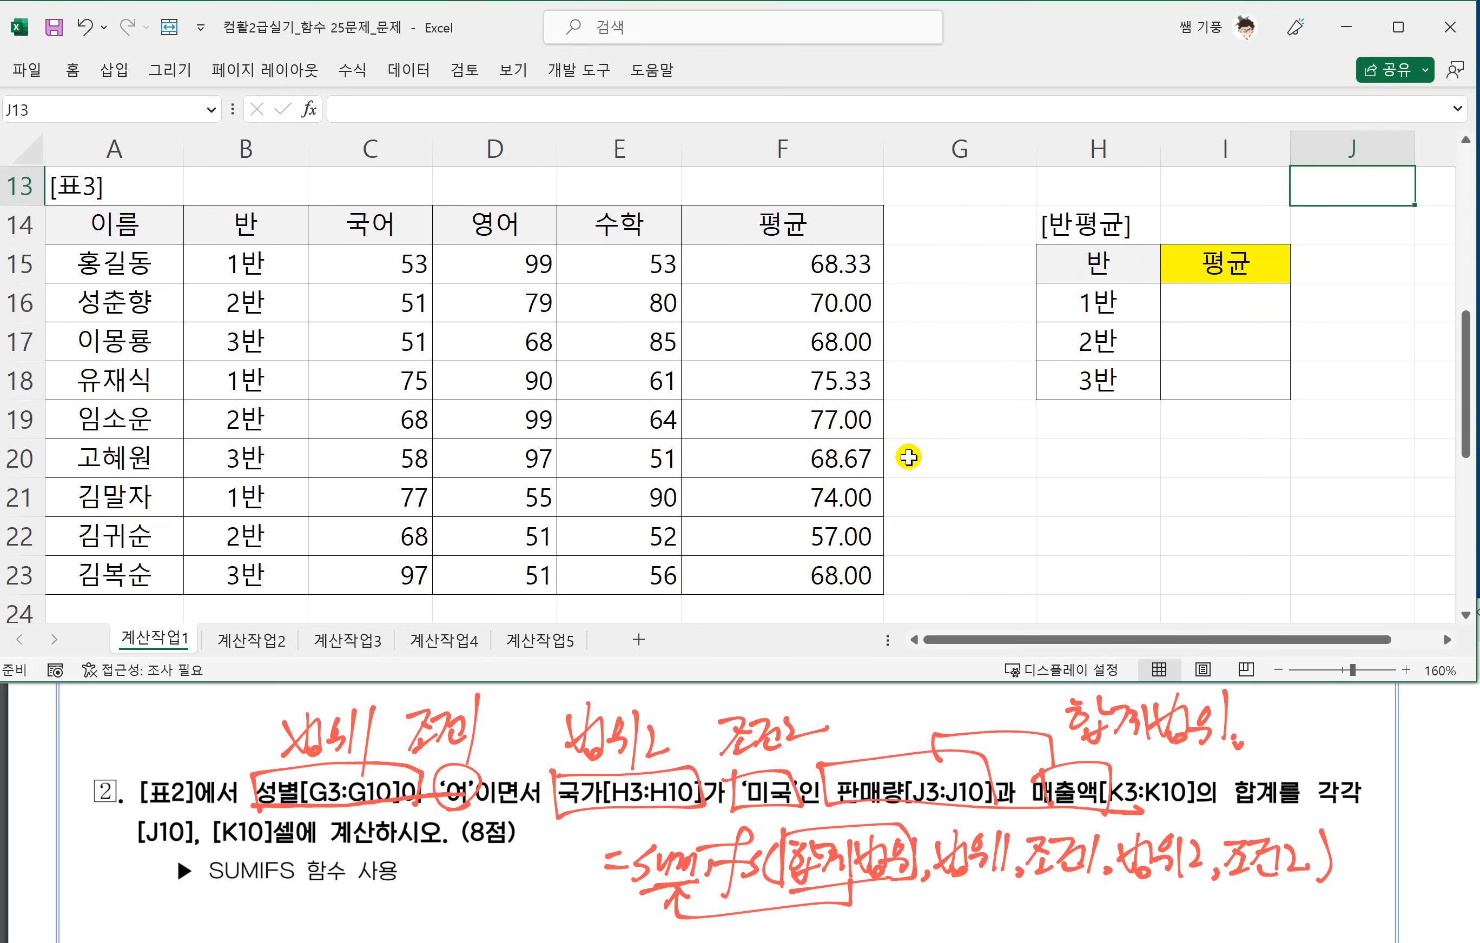
{"action": "left_click", "coordinate": [544, 767]}
{"action": "scroll", "coordinate": [543, 767], "scroll_direction": "down", "scroll_amount": 5}
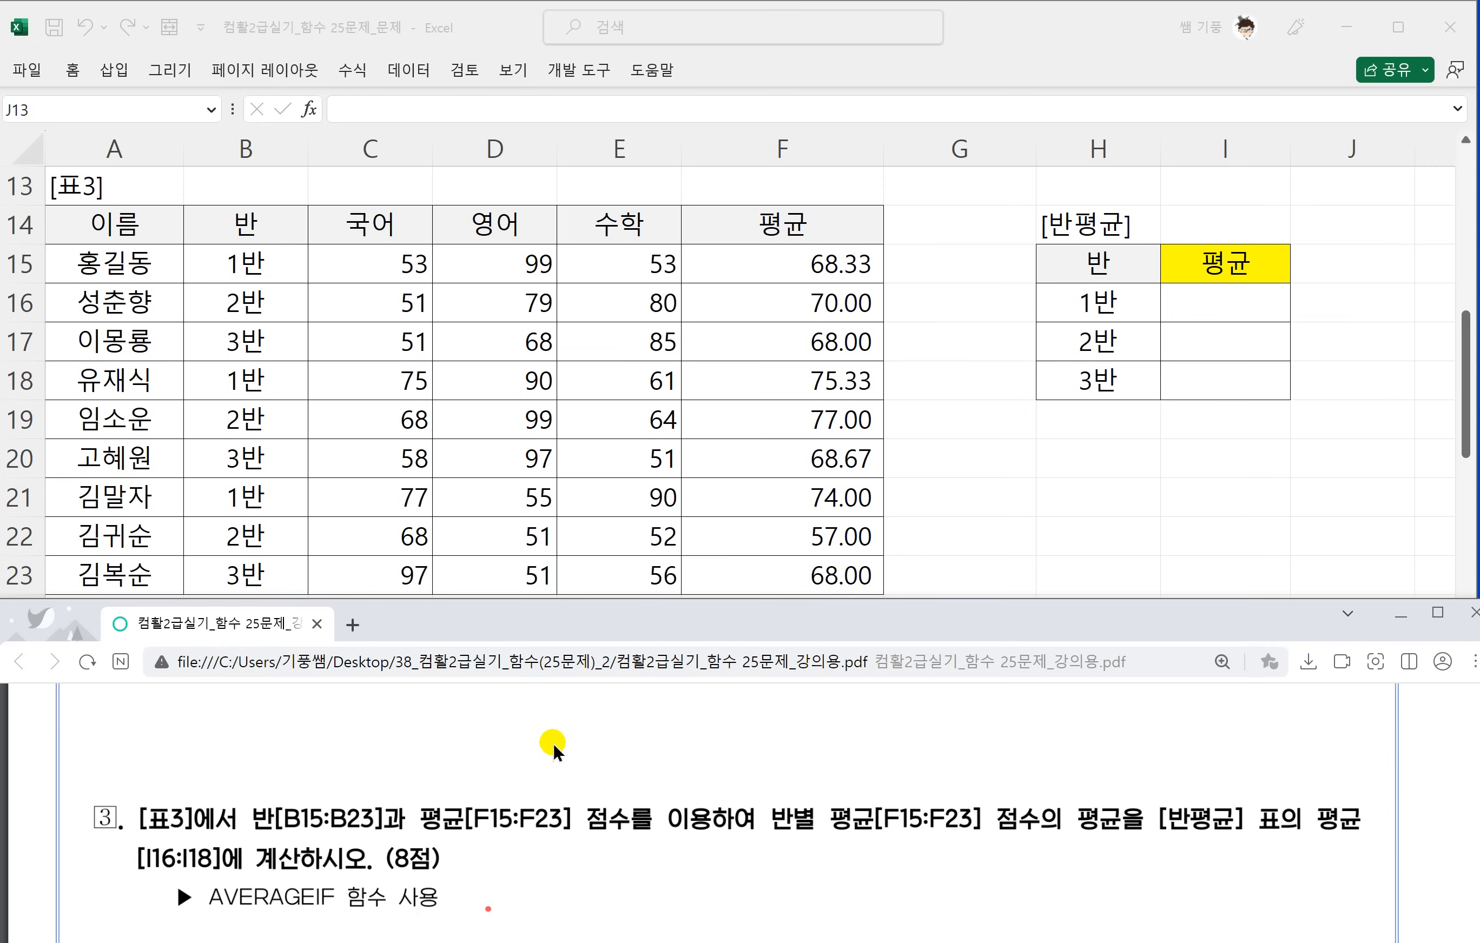
{"action": "scroll", "coordinate": [554, 749], "scroll_direction": "down", "scroll_amount": 1}
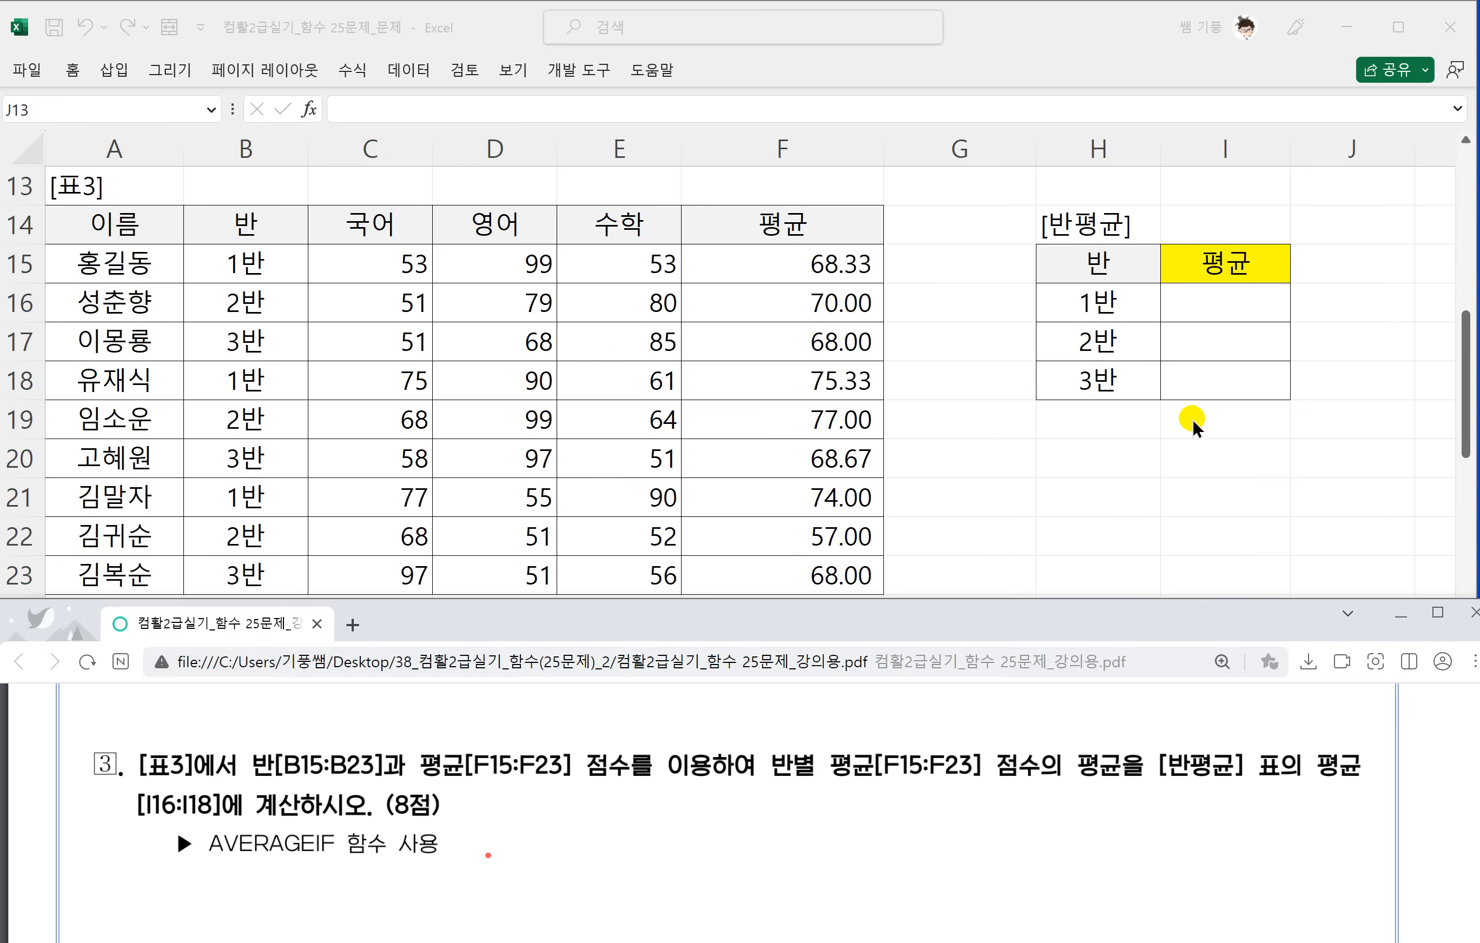
Handwrite the syntax =averageif(범위1,조건1,평균범위) below the text of task 3.
{"action": "left_click_drag", "start_coordinate": [632, 814], "coordinate": [647, 813]}
{"action": "mouse_move", "coordinate": [631, 830]}
{"action": "left_mouse_down"}
{"action": "mouse_move", "coordinate": [683, 815]}
{"action": "mouse_move", "coordinate": [691, 831]}
{"action": "left_mouse_up"}
{"action": "left_click_drag", "start_coordinate": [693, 806], "coordinate": [739, 824]}
{"action": "mouse_move", "coordinate": [745, 804]}
{"action": "left_mouse_down"}
{"action": "mouse_move", "coordinate": [744, 819]}
{"action": "mouse_move", "coordinate": [837, 809]}
{"action": "left_mouse_up"}
{"action": "mouse_move", "coordinate": [836, 806]}
{"action": "left_mouse_down"}
{"action": "mouse_move", "coordinate": [890, 814]}
{"action": "mouse_move", "coordinate": [915, 838]}
{"action": "mouse_move", "coordinate": [936, 802]}
{"action": "left_mouse_up"}
{"action": "mouse_move", "coordinate": [941, 783]}
{"action": "left_mouse_down"}
{"action": "mouse_move", "coordinate": [943, 822]}
{"action": "mouse_move", "coordinate": [958, 810]}
{"action": "left_mouse_up"}
{"action": "left_click_drag", "start_coordinate": [934, 823], "coordinate": [951, 836]}
{"action": "left_click_drag", "start_coordinate": [966, 806], "coordinate": [965, 837]}
{"action": "left_click_drag", "start_coordinate": [985, 794], "coordinate": [995, 835]}
{"action": "mouse_move", "coordinate": [1020, 829]}
{"action": "left_mouse_down"}
{"action": "mouse_move", "coordinate": [1012, 840]}
{"action": "mouse_move", "coordinate": [1079, 823]}
{"action": "left_mouse_up"}
{"action": "left_click_drag", "start_coordinate": [1060, 808], "coordinate": [1101, 843]}
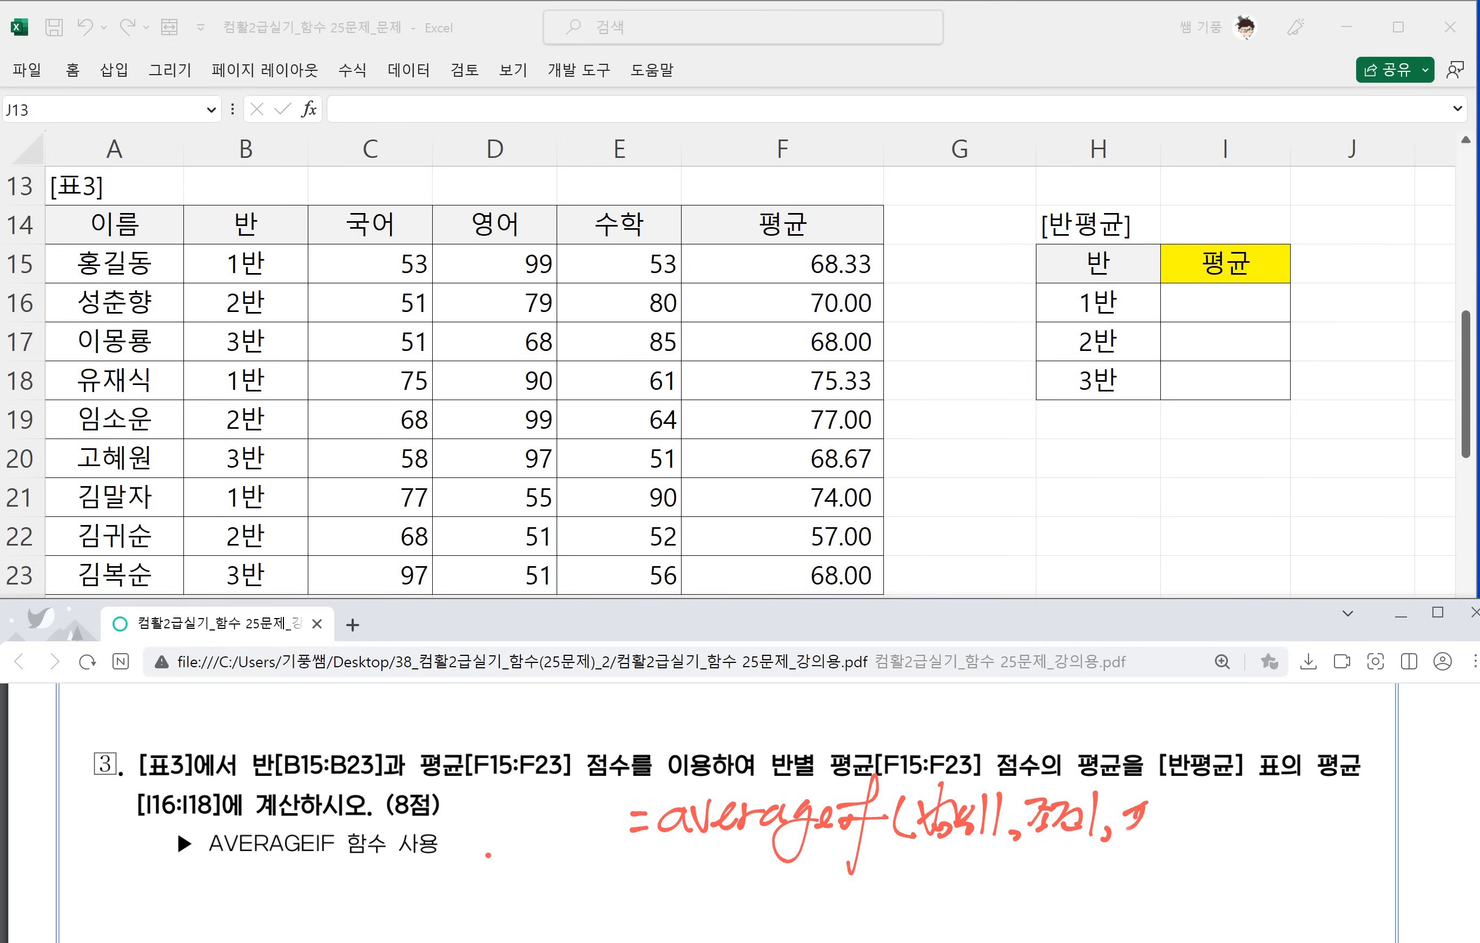
{"action": "left_click_drag", "start_coordinate": [1163, 826], "coordinate": [1189, 835]}
{"action": "left_click_drag", "start_coordinate": [1190, 800], "coordinate": [1254, 838]}
{"action": "left_click_drag", "start_coordinate": [1256, 794], "coordinate": [1268, 838]}
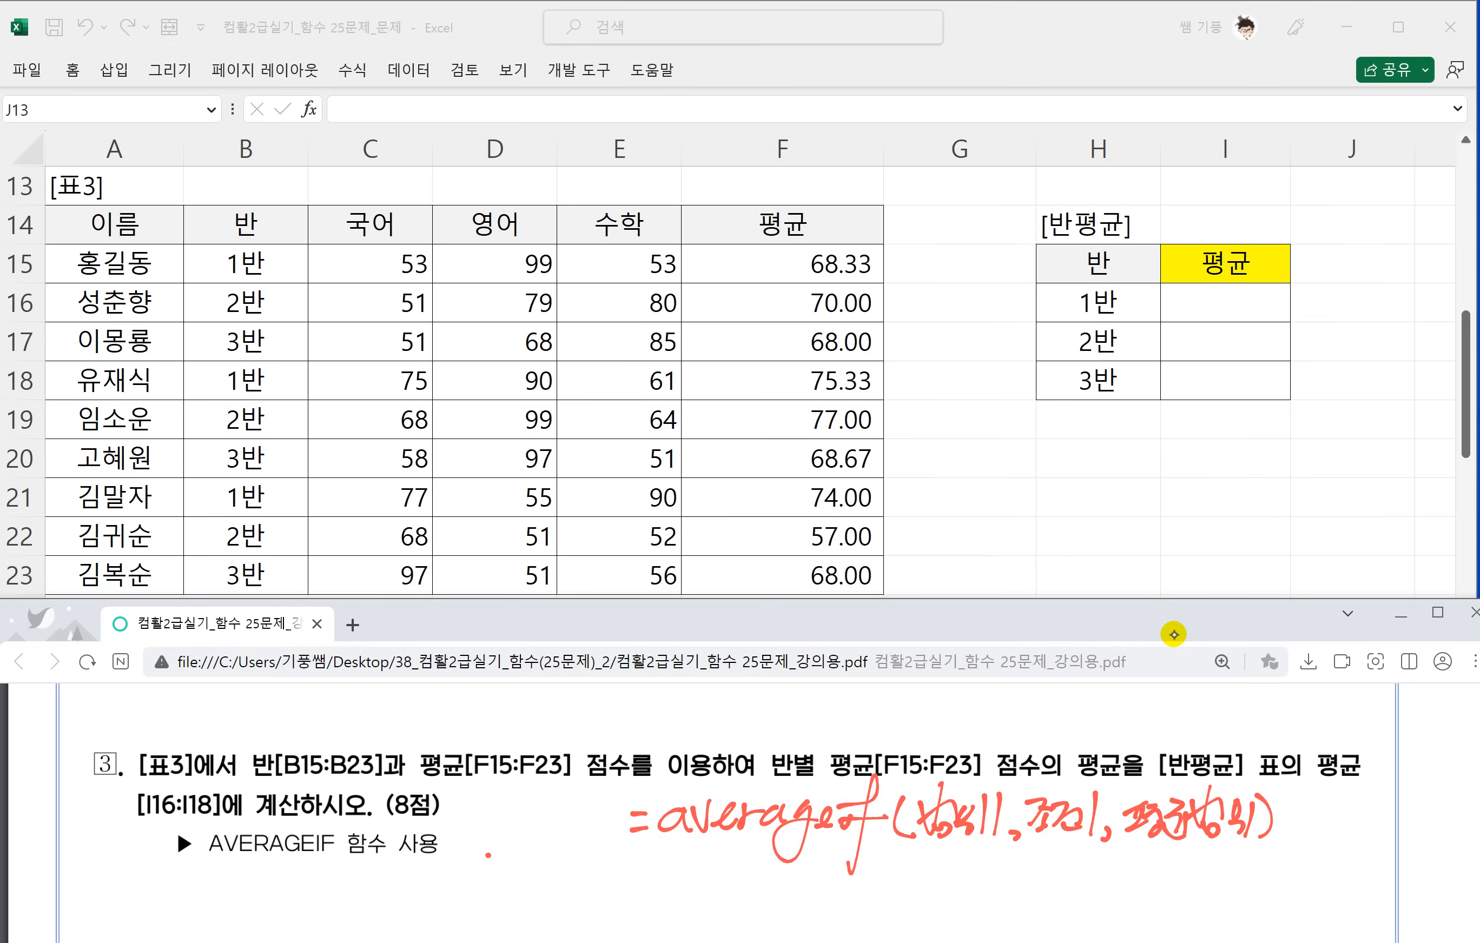
Underline averageif and its arguments in the handwritten syntax, draw an arrow from 평균범위 to the function name, and box 평균범위.
{"action": "mouse_move", "coordinate": [910, 850]}
{"action": "left_mouse_down"}
{"action": "mouse_move", "coordinate": [1087, 841]}
{"action": "mouse_move", "coordinate": [1168, 874]}
{"action": "mouse_move", "coordinate": [755, 910]}
{"action": "mouse_move", "coordinate": [771, 861]}
{"action": "left_mouse_up"}
{"action": "left_click_drag", "start_coordinate": [665, 855], "coordinate": [790, 847]}
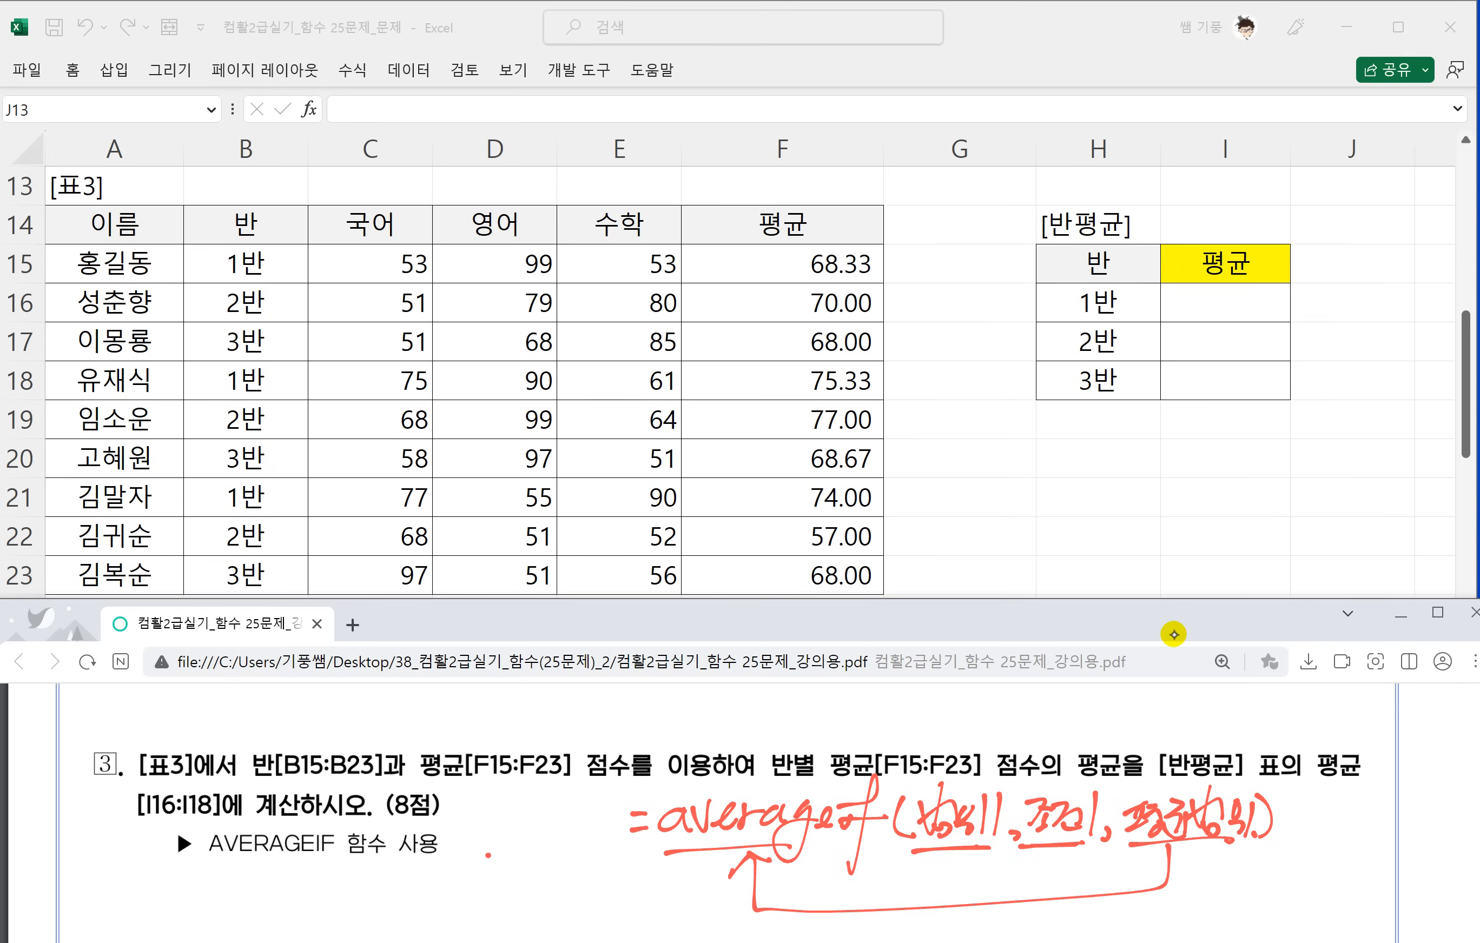
{"action": "left_click_drag", "start_coordinate": [1113, 785], "coordinate": [1124, 839]}
{"action": "mouse_move", "coordinate": [1121, 797]}
{"action": "left_mouse_down"}
{"action": "mouse_move", "coordinate": [1210, 788]}
{"action": "mouse_move", "coordinate": [1233, 843]}
{"action": "left_mouse_up"}
Box 반별 in task 3 and label it 조건 above.
{"action": "scroll", "coordinate": [1032, 689], "scroll_direction": "up", "scroll_amount": 1}
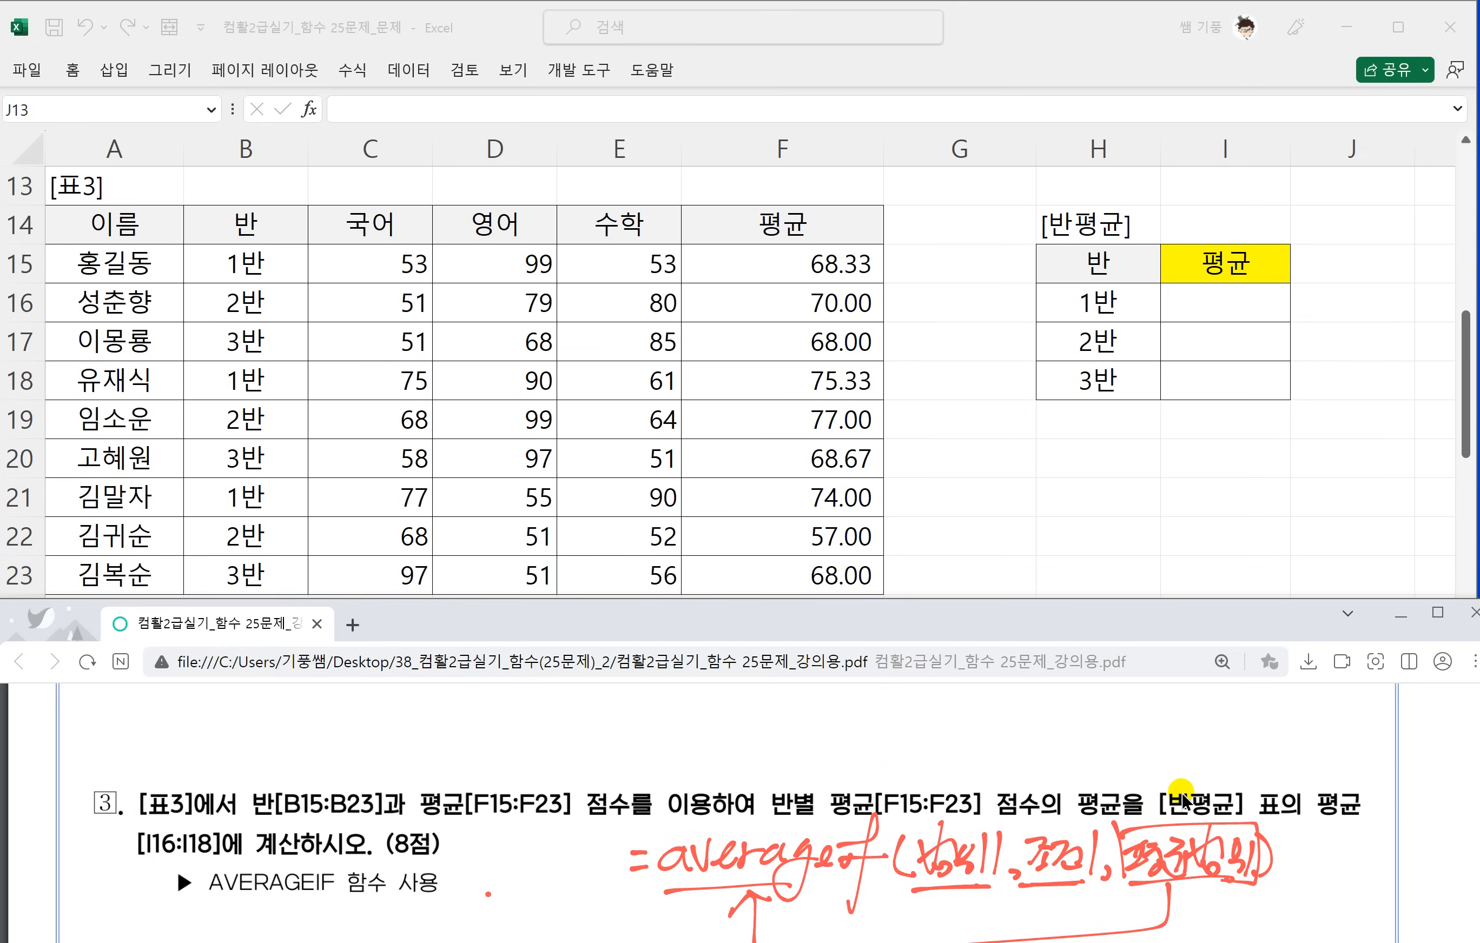
{"action": "left_click_drag", "start_coordinate": [760, 781], "coordinate": [770, 823]}
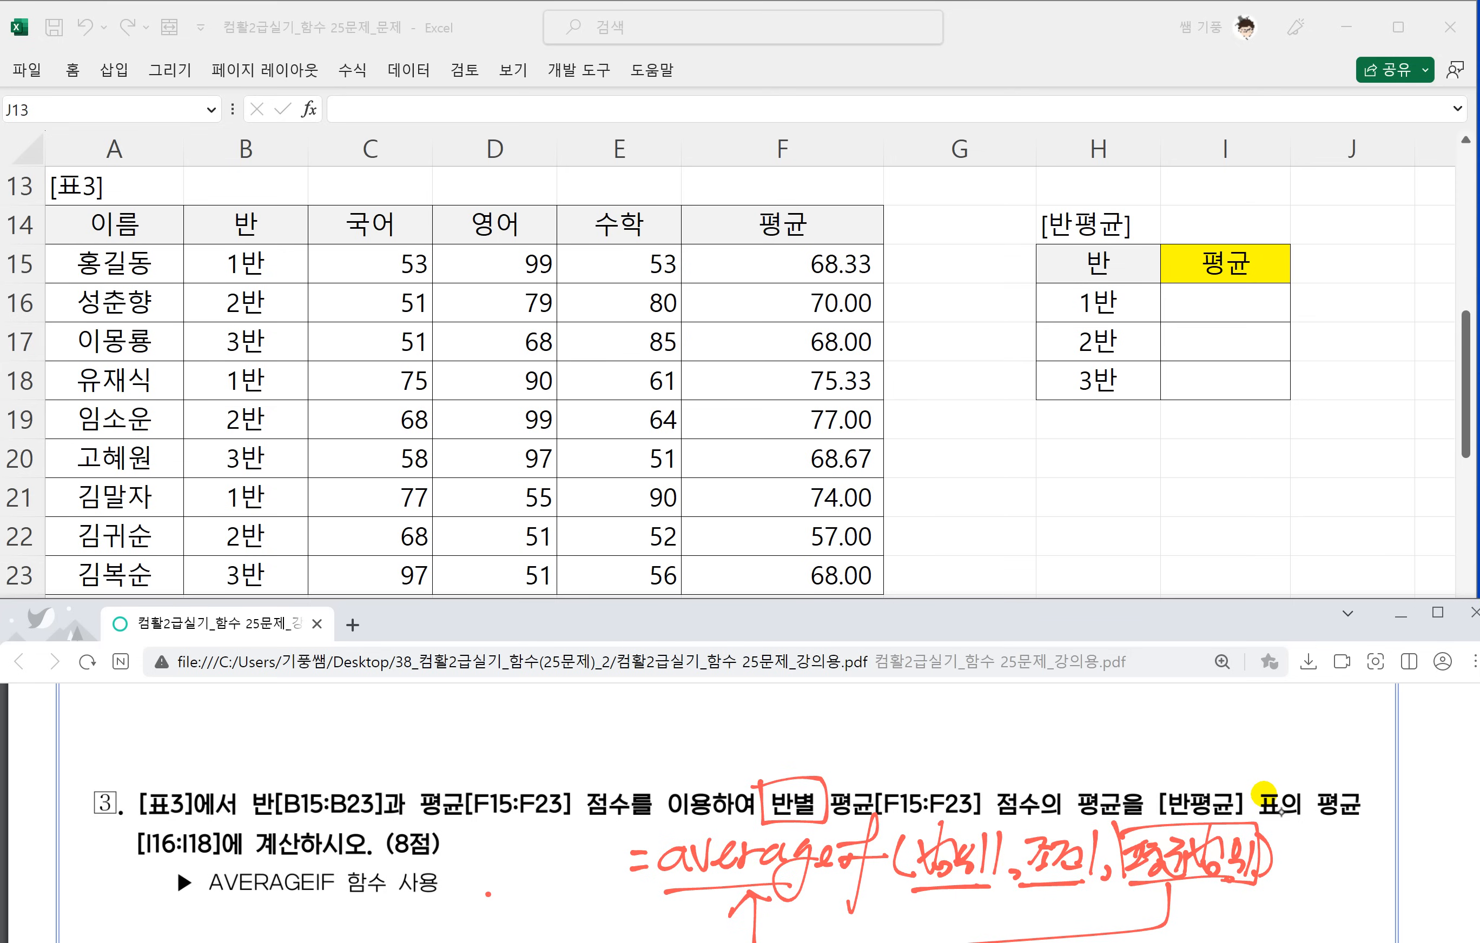
{"action": "mouse_move", "coordinate": [734, 736]}
{"action": "left_mouse_down"}
{"action": "mouse_move", "coordinate": [764, 724]}
{"action": "mouse_move", "coordinate": [768, 758]}
{"action": "mouse_move", "coordinate": [796, 737]}
{"action": "left_mouse_up"}
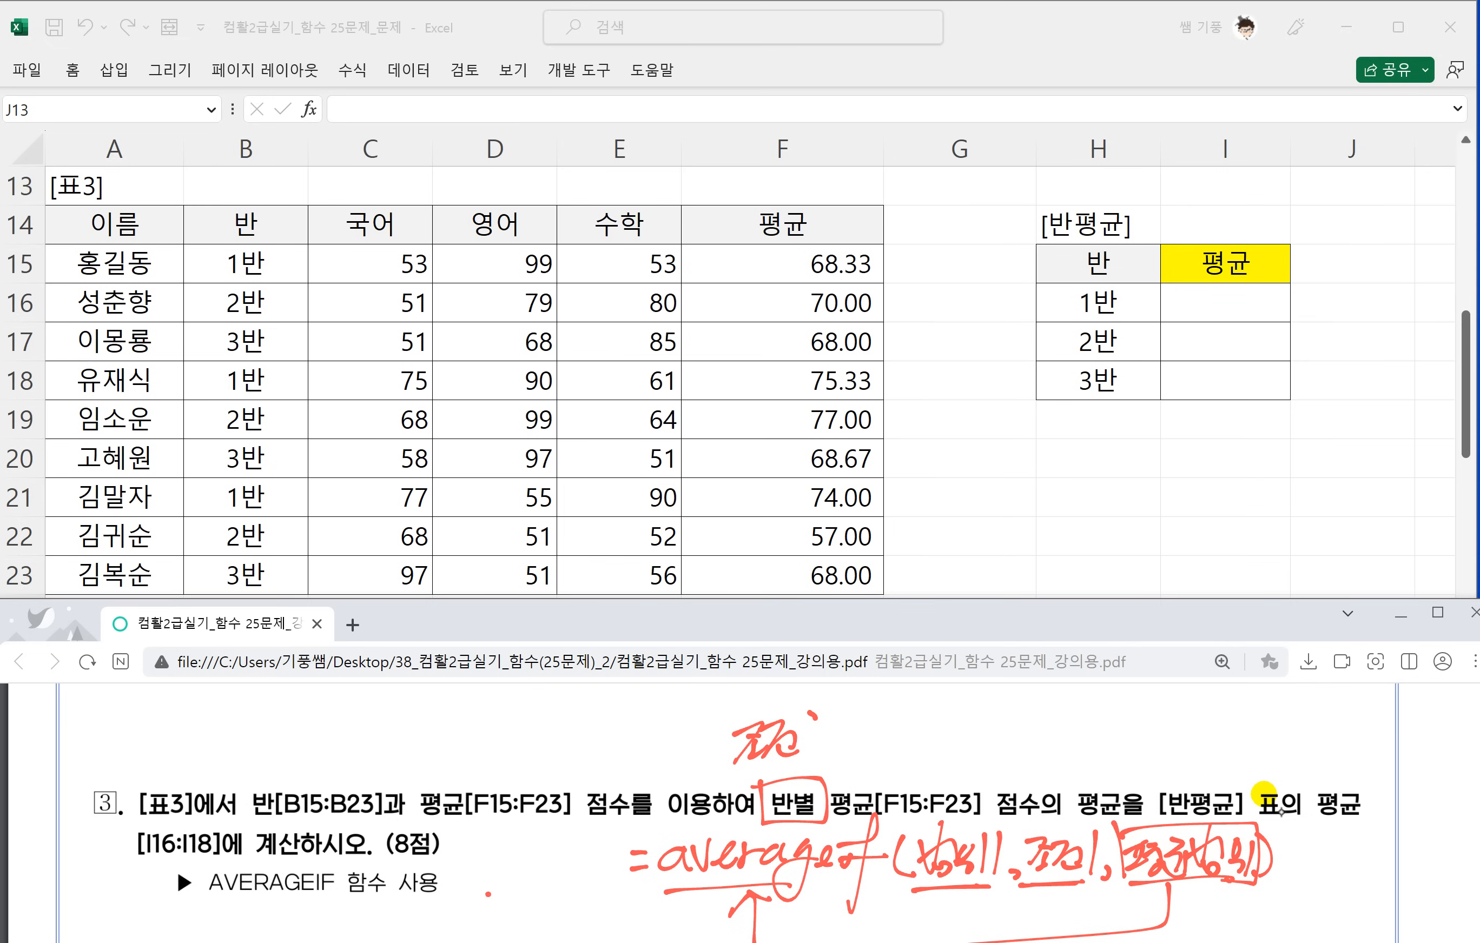
Box 평균[F15:F23] in task 3 and label it 평균범위 above.
{"action": "mouse_move", "coordinate": [837, 784]}
{"action": "left_mouse_down"}
{"action": "mouse_move", "coordinate": [833, 826]}
{"action": "mouse_move", "coordinate": [978, 810]}
{"action": "mouse_move", "coordinate": [836, 785]}
{"action": "left_mouse_up"}
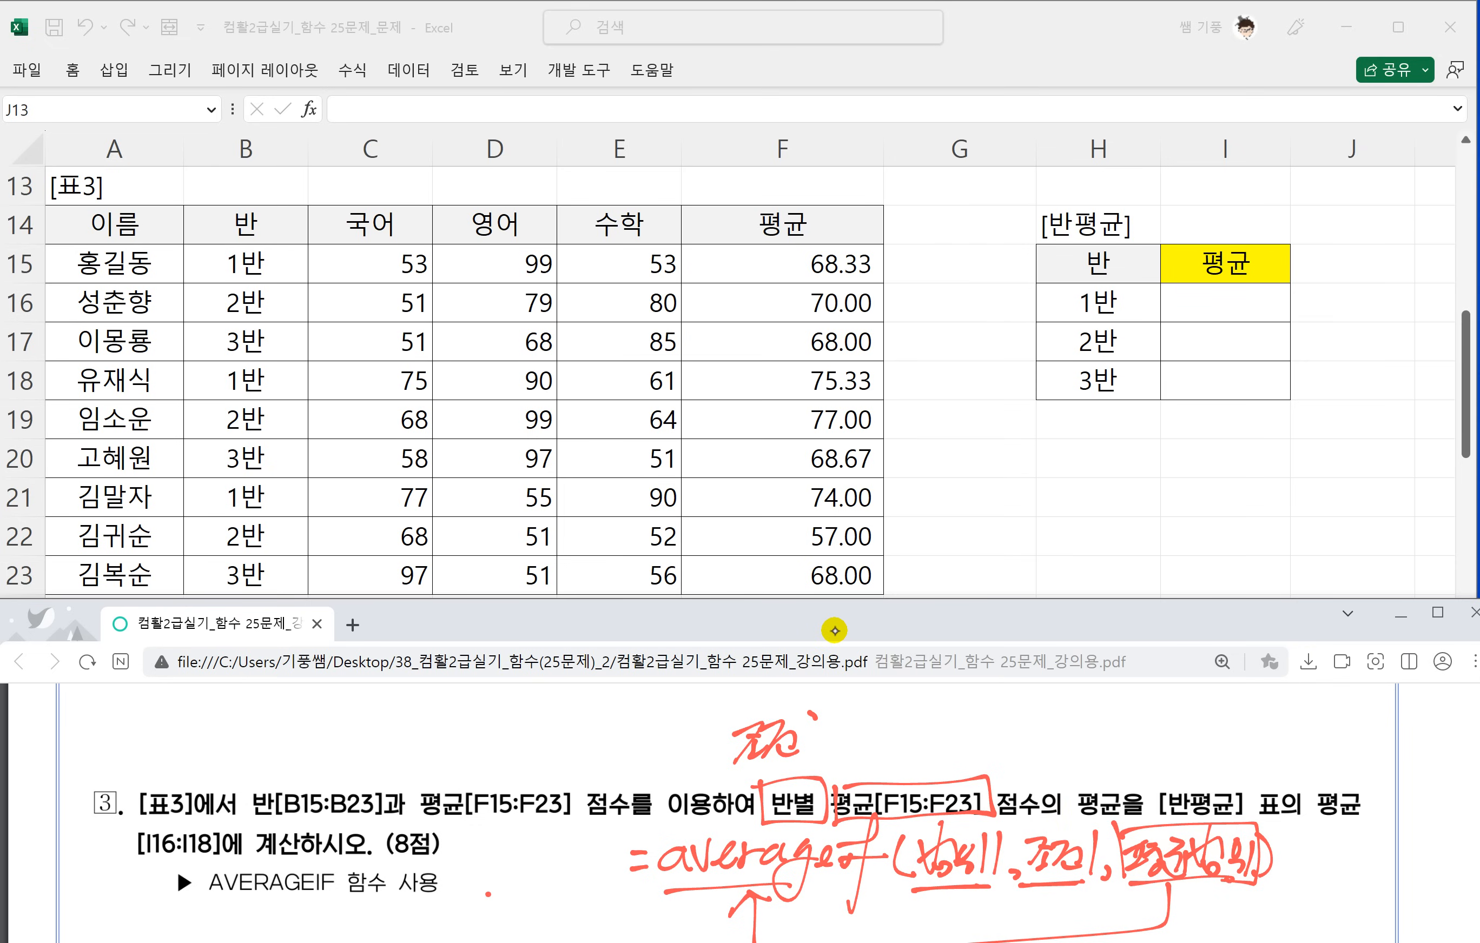
{"action": "left_click_drag", "start_coordinate": [863, 740], "coordinate": [882, 733]}
{"action": "left_click_drag", "start_coordinate": [872, 738], "coordinate": [870, 763]}
{"action": "left_click_drag", "start_coordinate": [885, 740], "coordinate": [902, 739]}
{"action": "left_click_drag", "start_coordinate": [906, 729], "coordinate": [906, 747]}
{"action": "mouse_move", "coordinate": [899, 745]}
{"action": "left_mouse_down"}
{"action": "mouse_move", "coordinate": [897, 763]}
{"action": "mouse_move", "coordinate": [930, 764]}
{"action": "left_mouse_up"}
{"action": "left_click_drag", "start_coordinate": [911, 751], "coordinate": [942, 757]}
{"action": "left_click_drag", "start_coordinate": [962, 702], "coordinate": [952, 759]}
{"action": "mouse_move", "coordinate": [957, 748]}
{"action": "left_mouse_down"}
{"action": "mouse_move", "coordinate": [968, 760]}
{"action": "mouse_move", "coordinate": [980, 741]}
{"action": "left_mouse_up"}
{"action": "left_click_drag", "start_coordinate": [974, 742], "coordinate": [986, 760]}
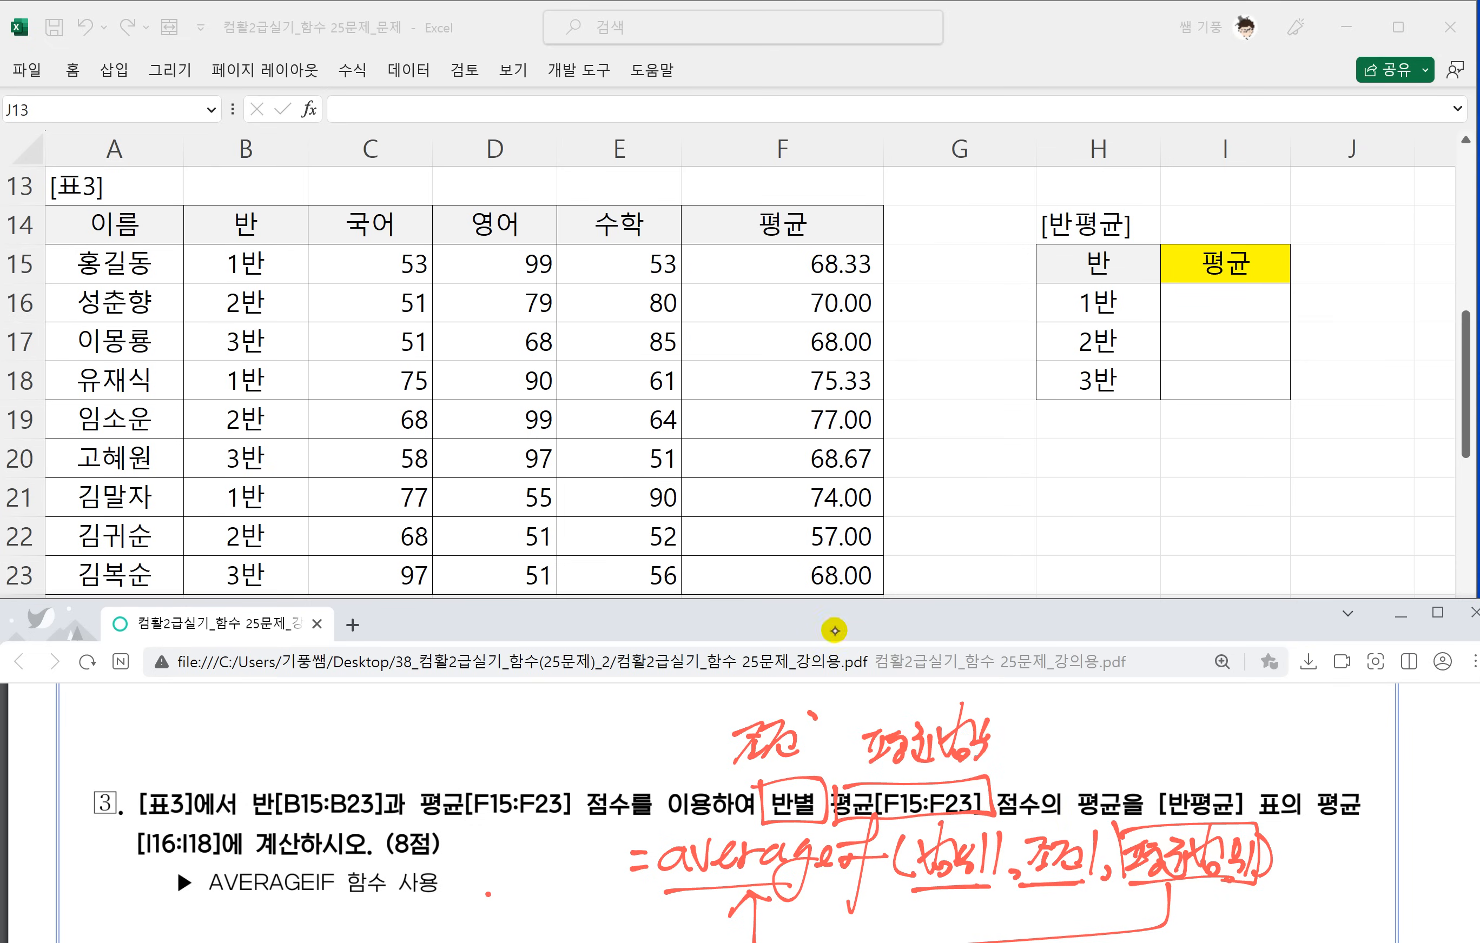
Finish the 평균범위 label in task 3, underline the 조건 and 평균범위 labels, and retrace the box around 평균[F15:F23].
{"action": "left_click_drag", "start_coordinate": [1002, 702], "coordinate": [997, 769]}
{"action": "left_click", "coordinate": [1007, 753]}
{"action": "mouse_move", "coordinate": [726, 773]}
{"action": "left_mouse_down"}
{"action": "mouse_move", "coordinate": [807, 757]}
{"action": "mouse_move", "coordinate": [1014, 773]}
{"action": "left_mouse_up"}
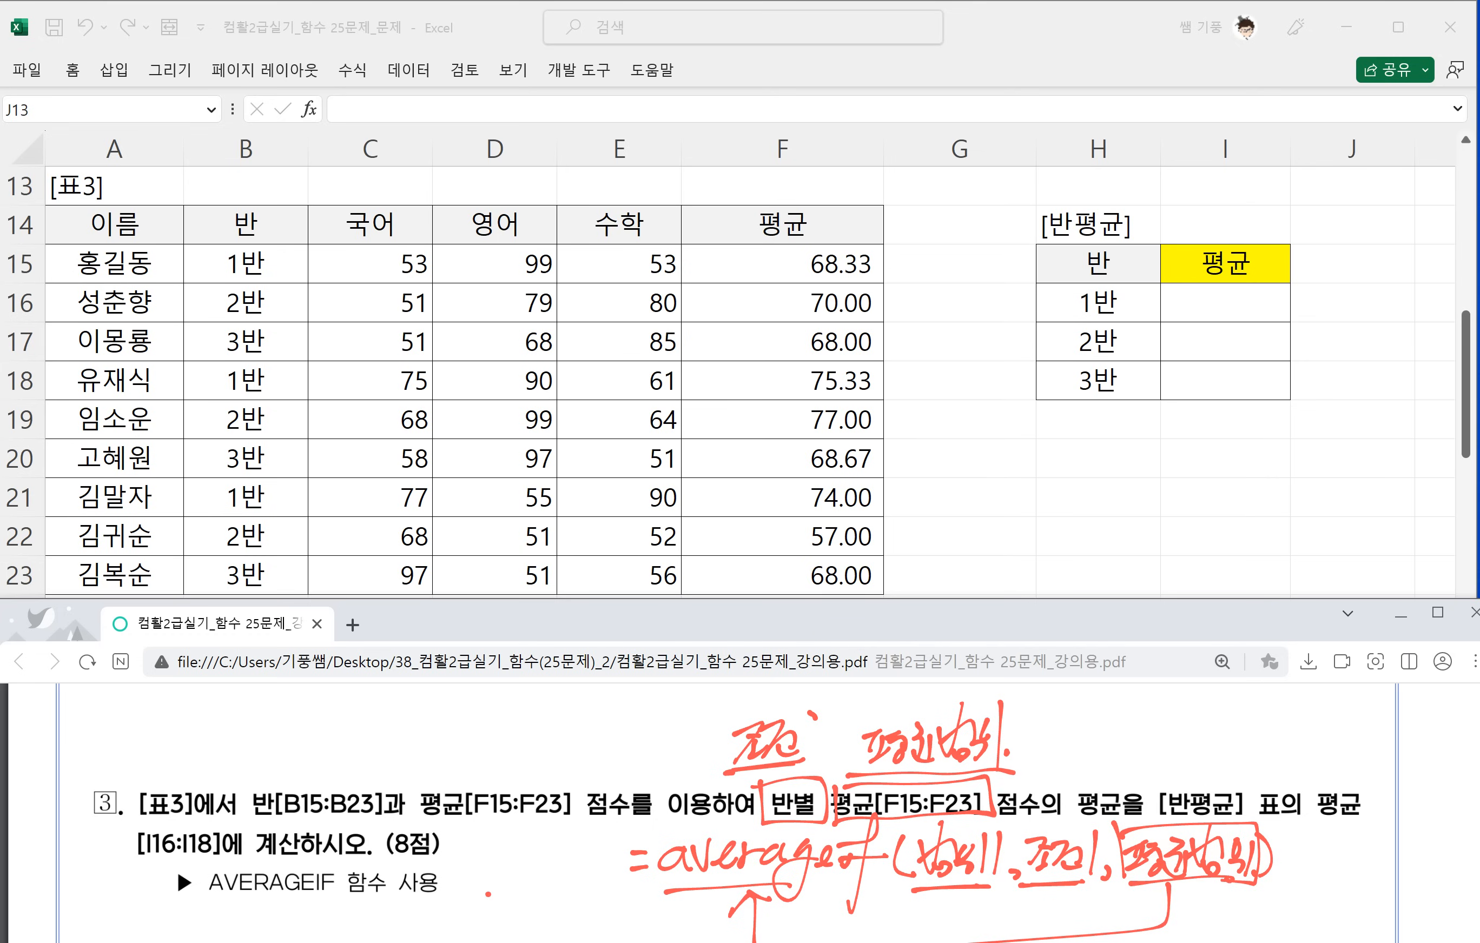
{"action": "left_click_drag", "start_coordinate": [841, 767], "coordinate": [981, 781]}
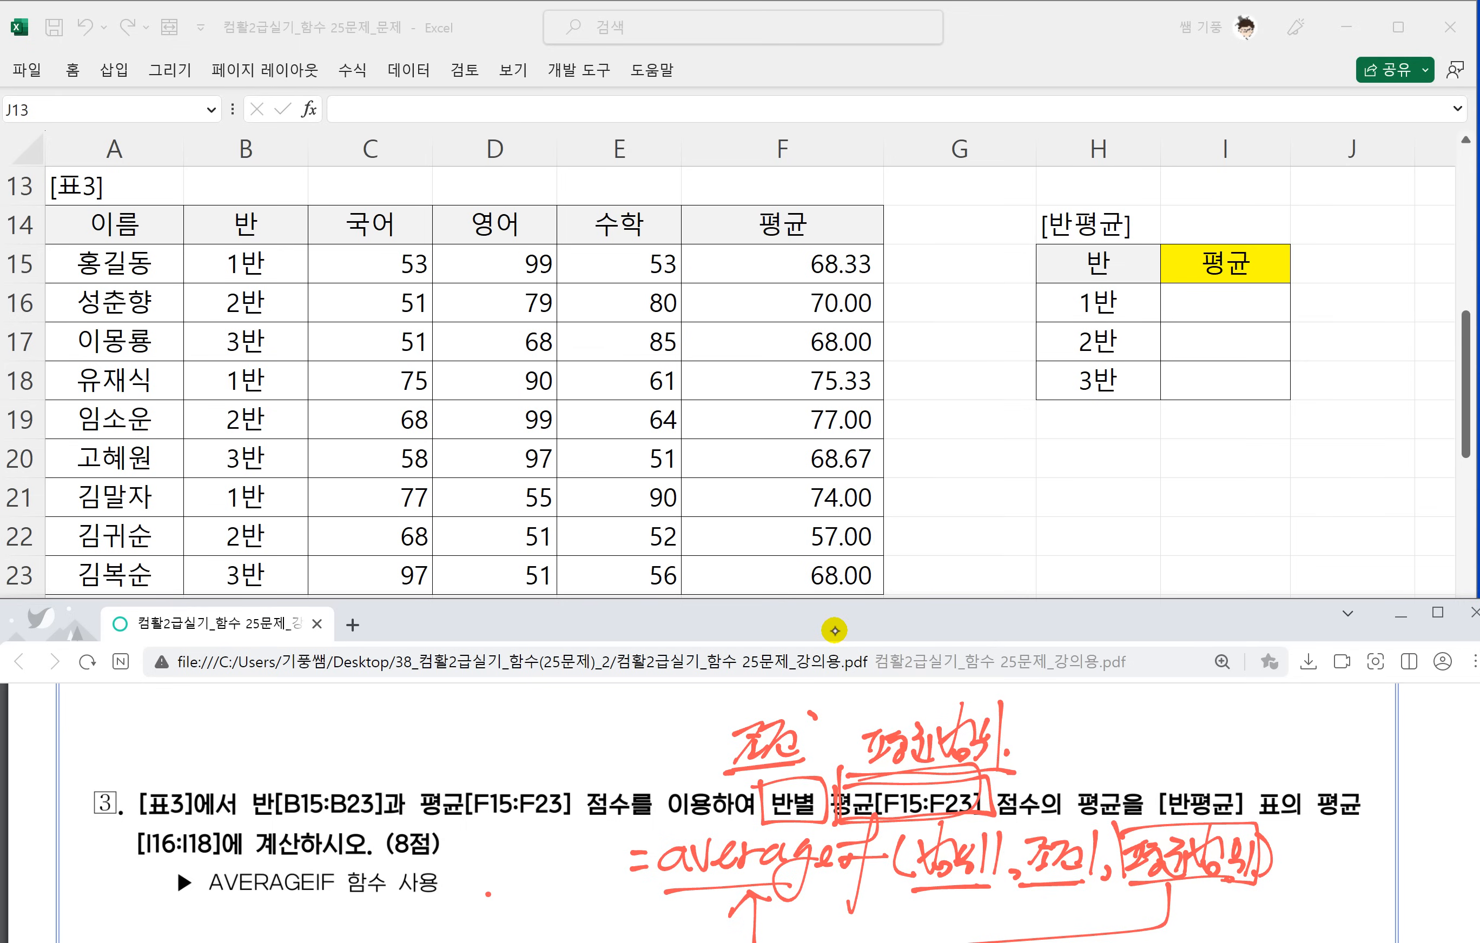
{"action": "mouse_move", "coordinate": [843, 778]}
{"action": "left_mouse_down"}
{"action": "mouse_move", "coordinate": [869, 819]}
{"action": "mouse_move", "coordinate": [938, 765]}
{"action": "left_mouse_up"}
Start an AVERAGEIF formula in I16 with the absolute class range $B$15:$B$23 as its first argument.
{"action": "left_click", "coordinate": [932, 356]}
{"action": "left_click", "coordinate": [1236, 298]}
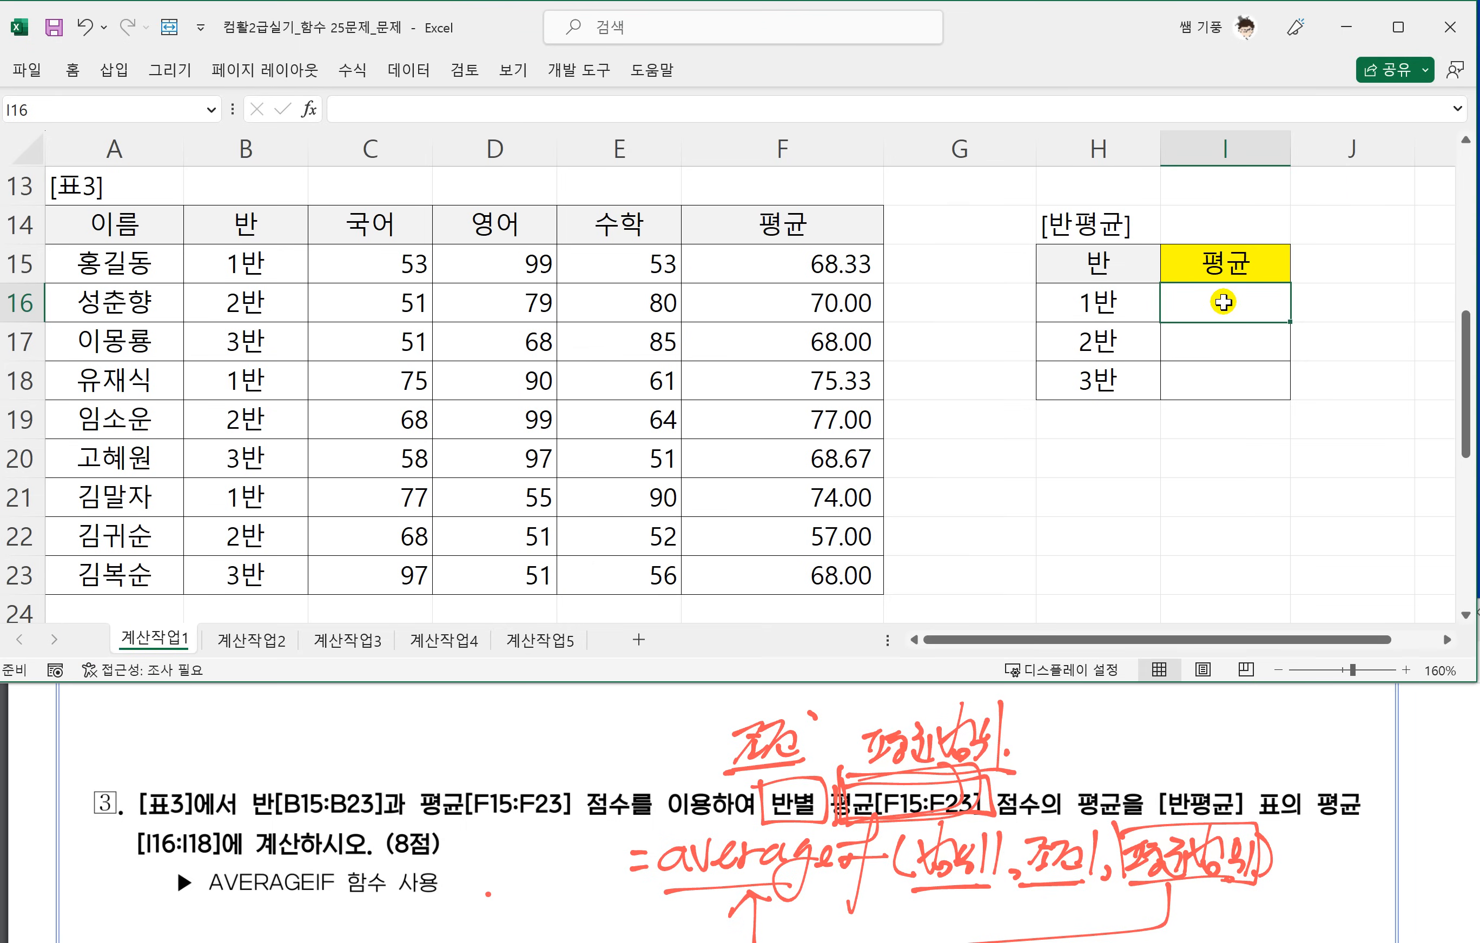
{"action": "type", "text": "="}
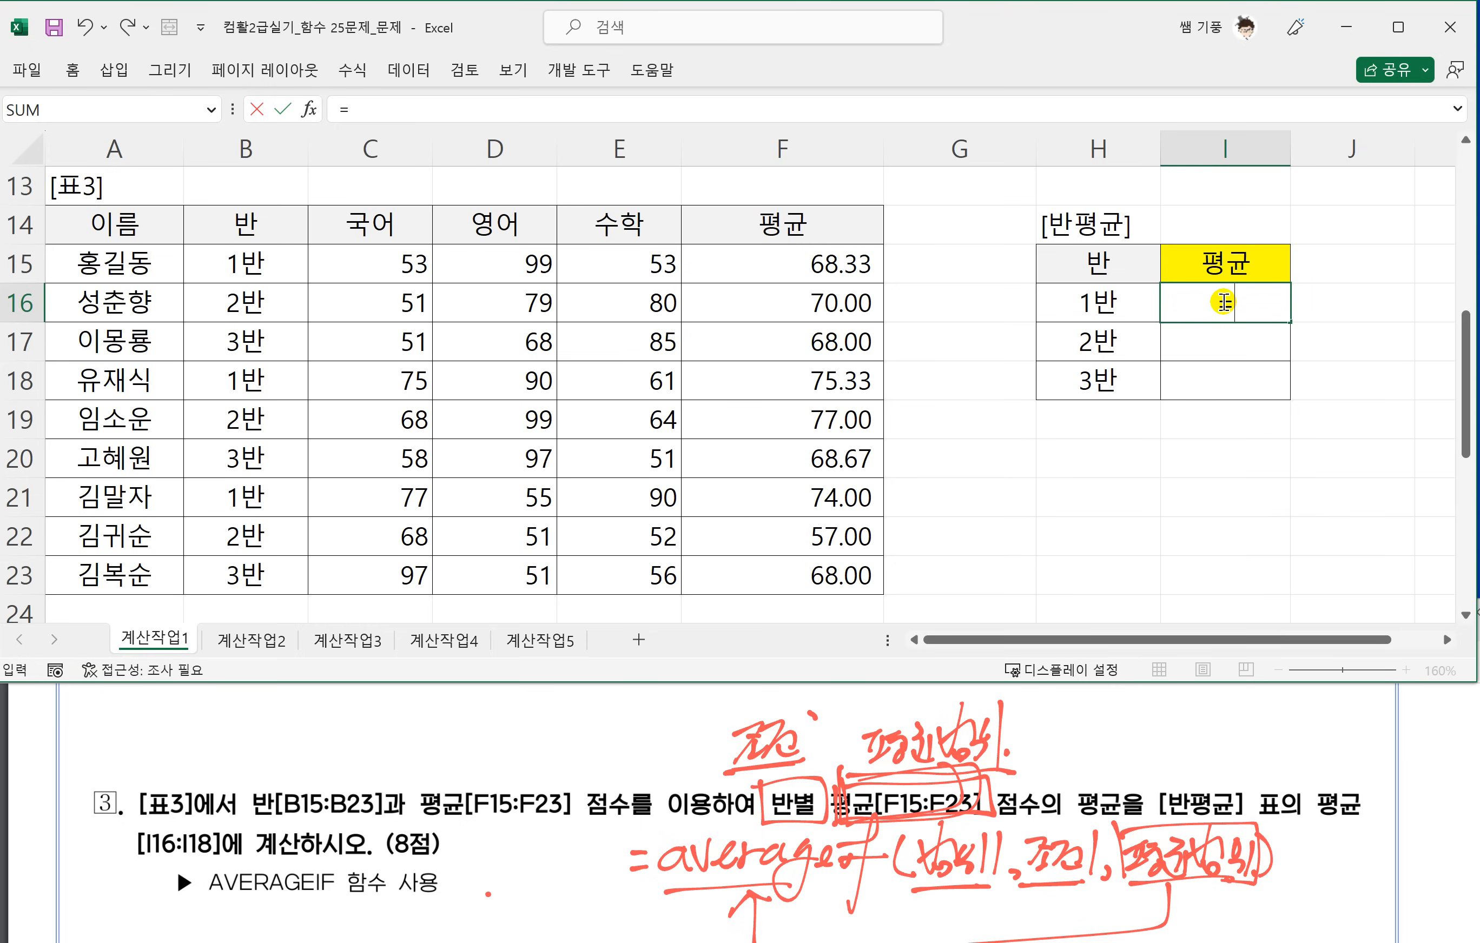
{"action": "type", "text": "AVERAGE"}
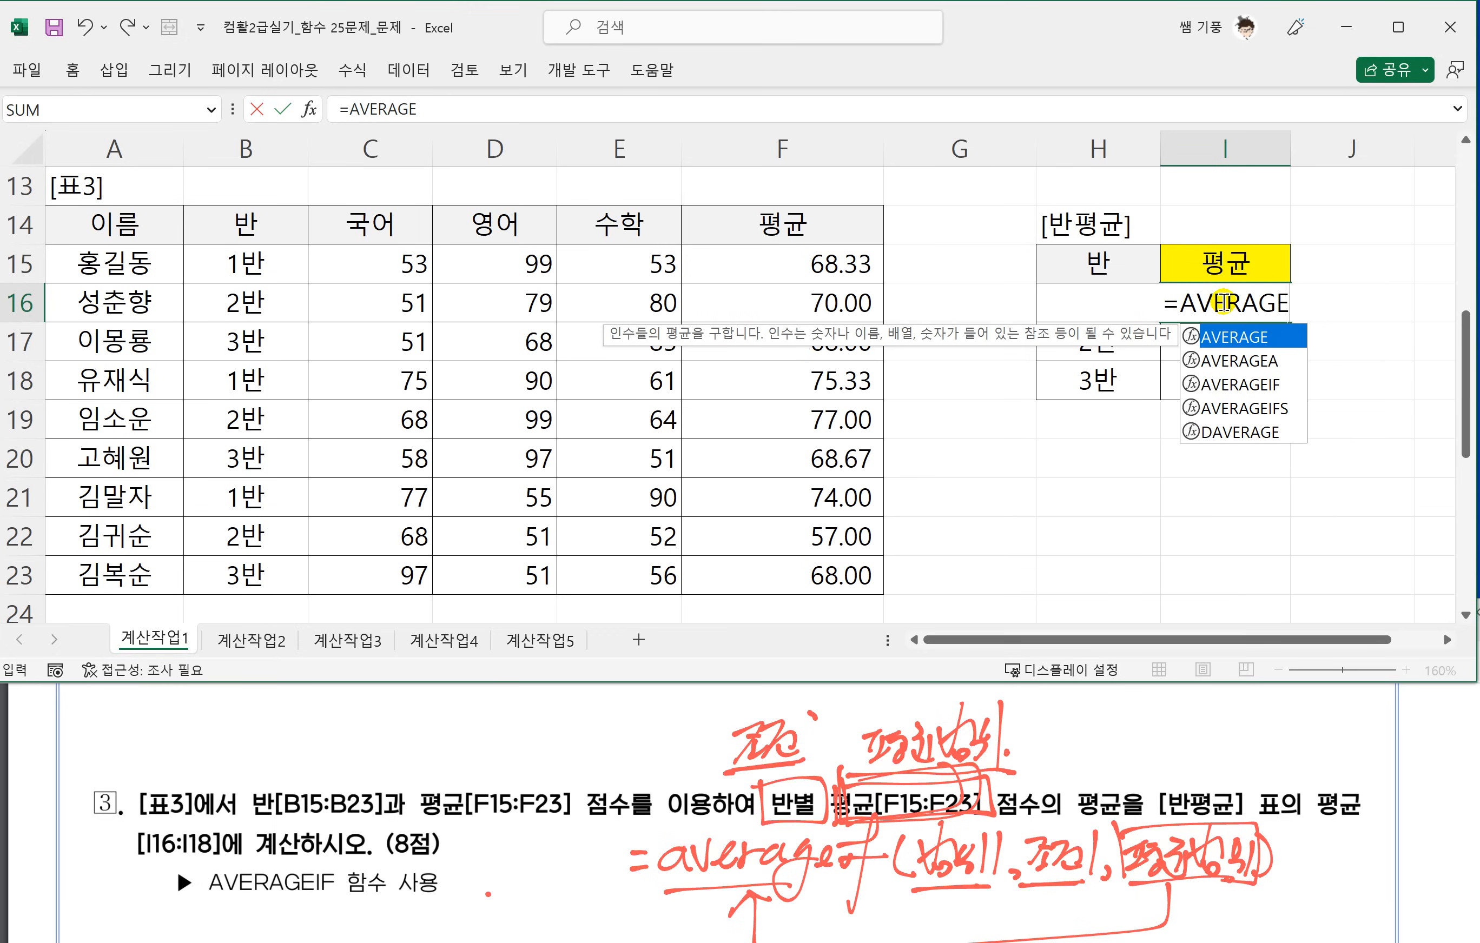
{"action": "type", "text": "IF"}
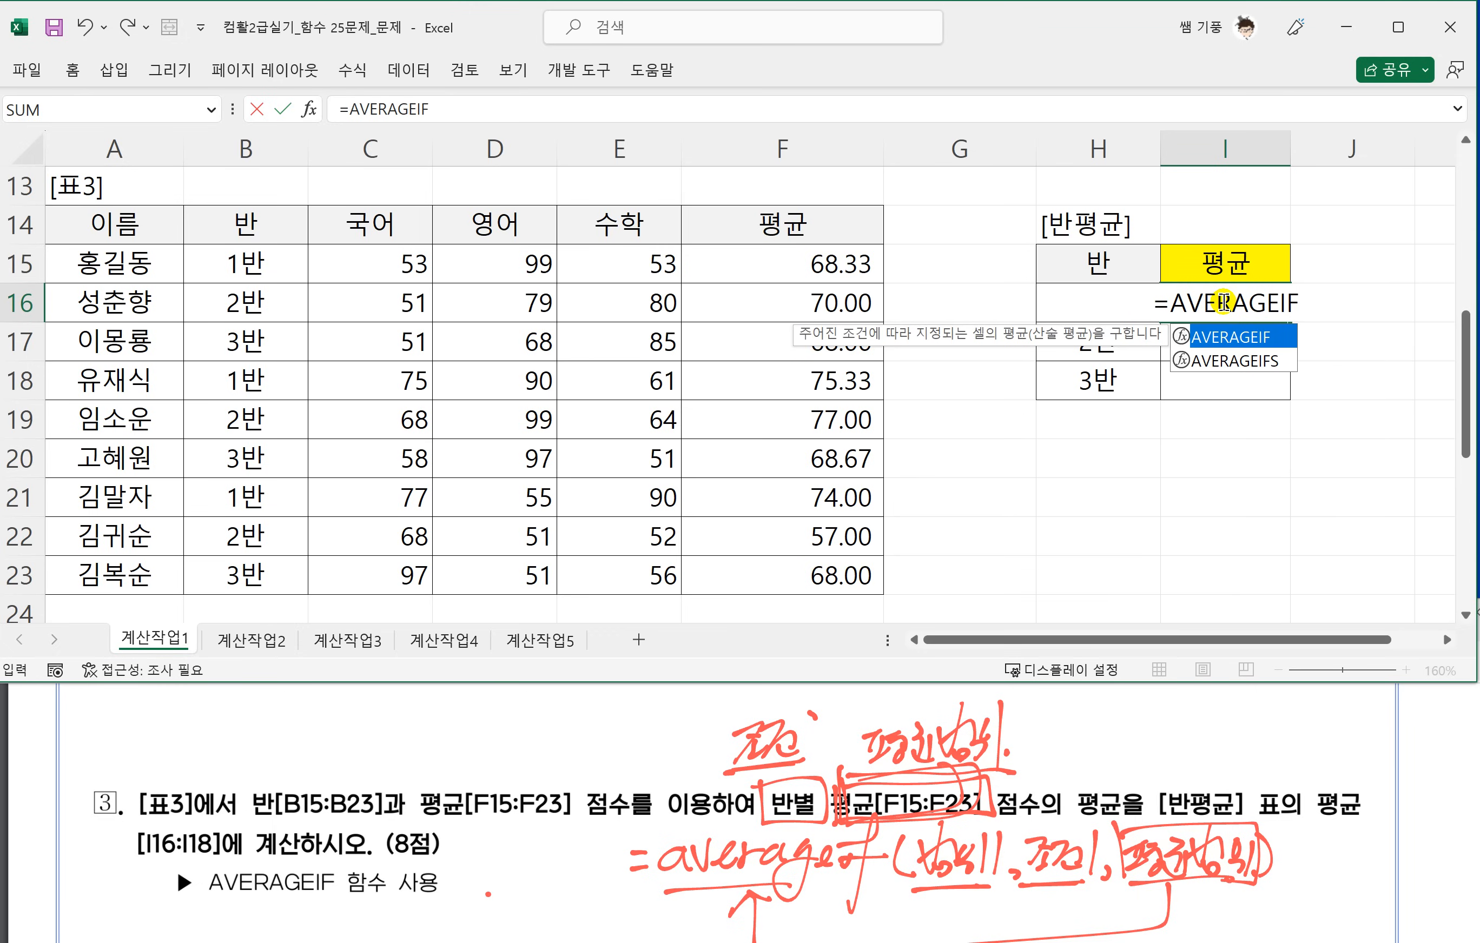
{"action": "type", "text": "("}
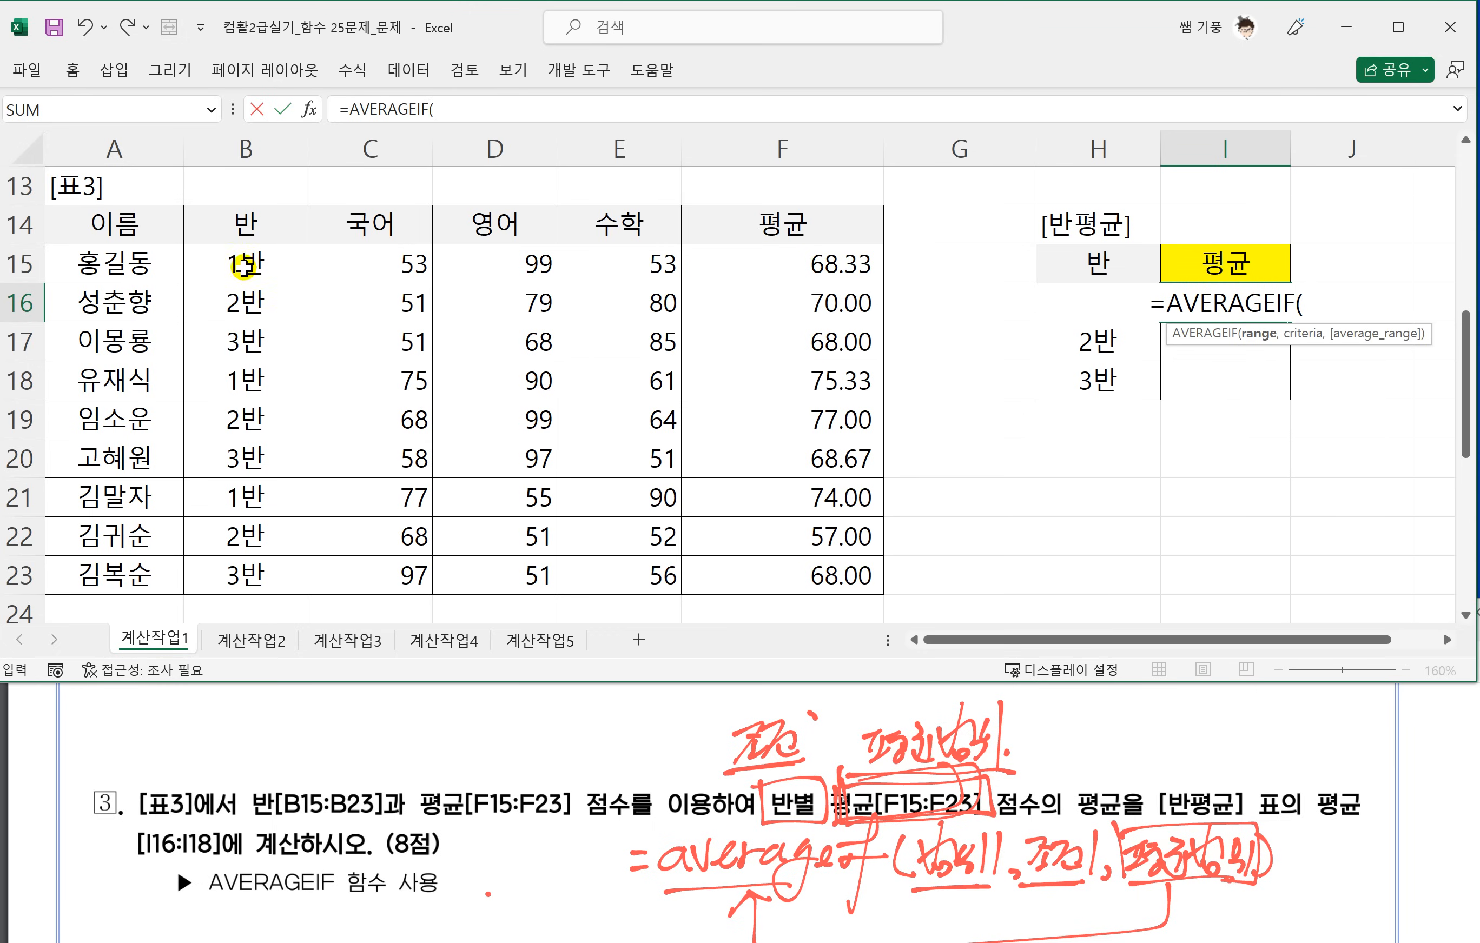
{"action": "left_click_drag", "start_coordinate": [242, 264], "coordinate": [237, 583]}
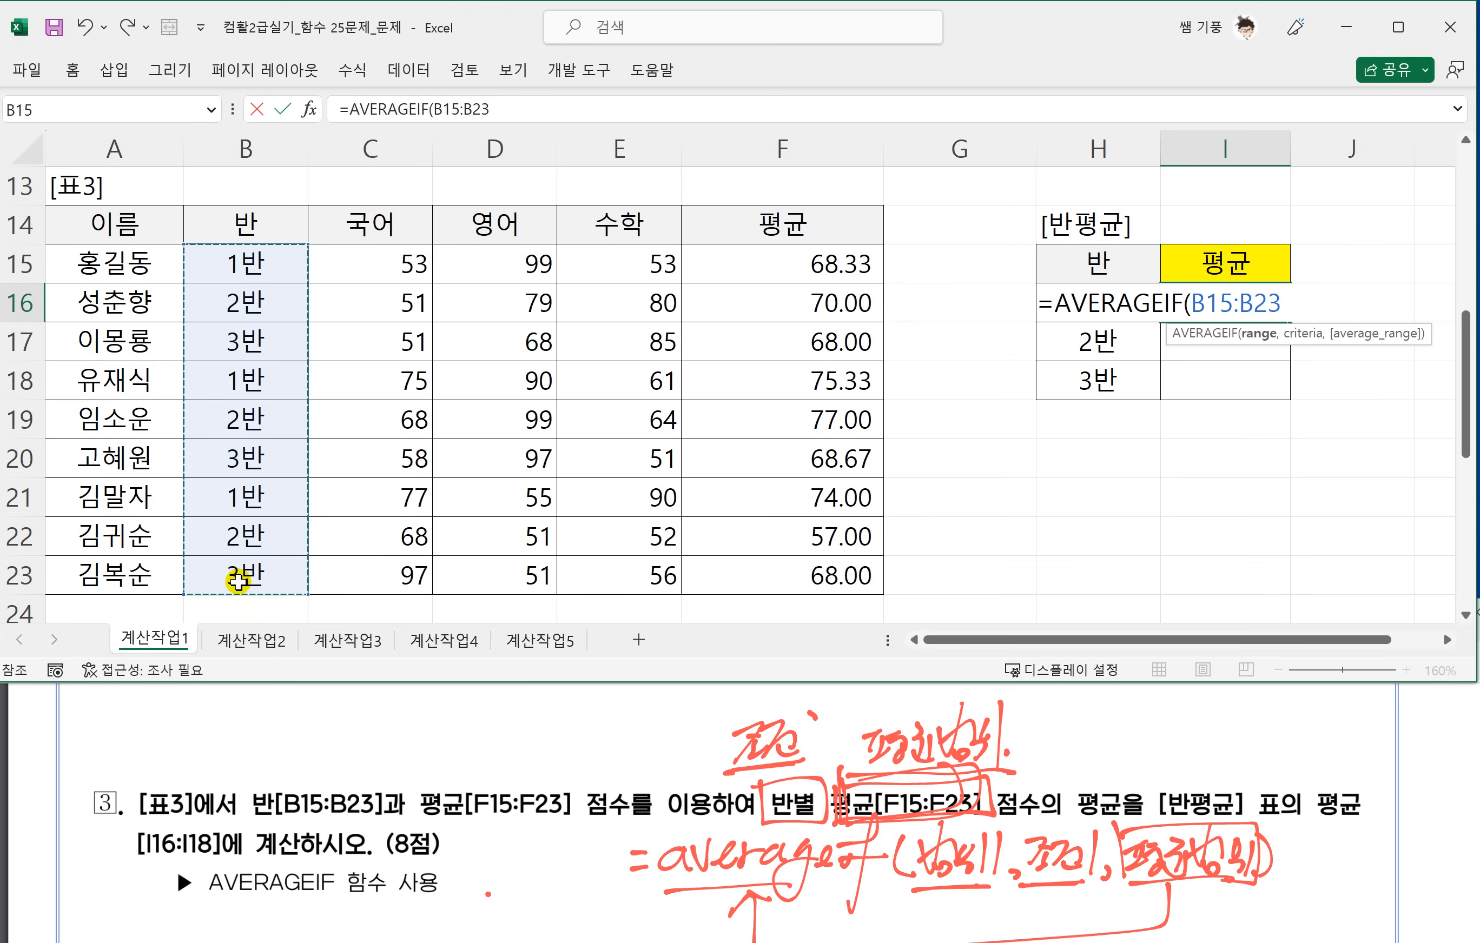
{"action": "key", "text": "F4"}
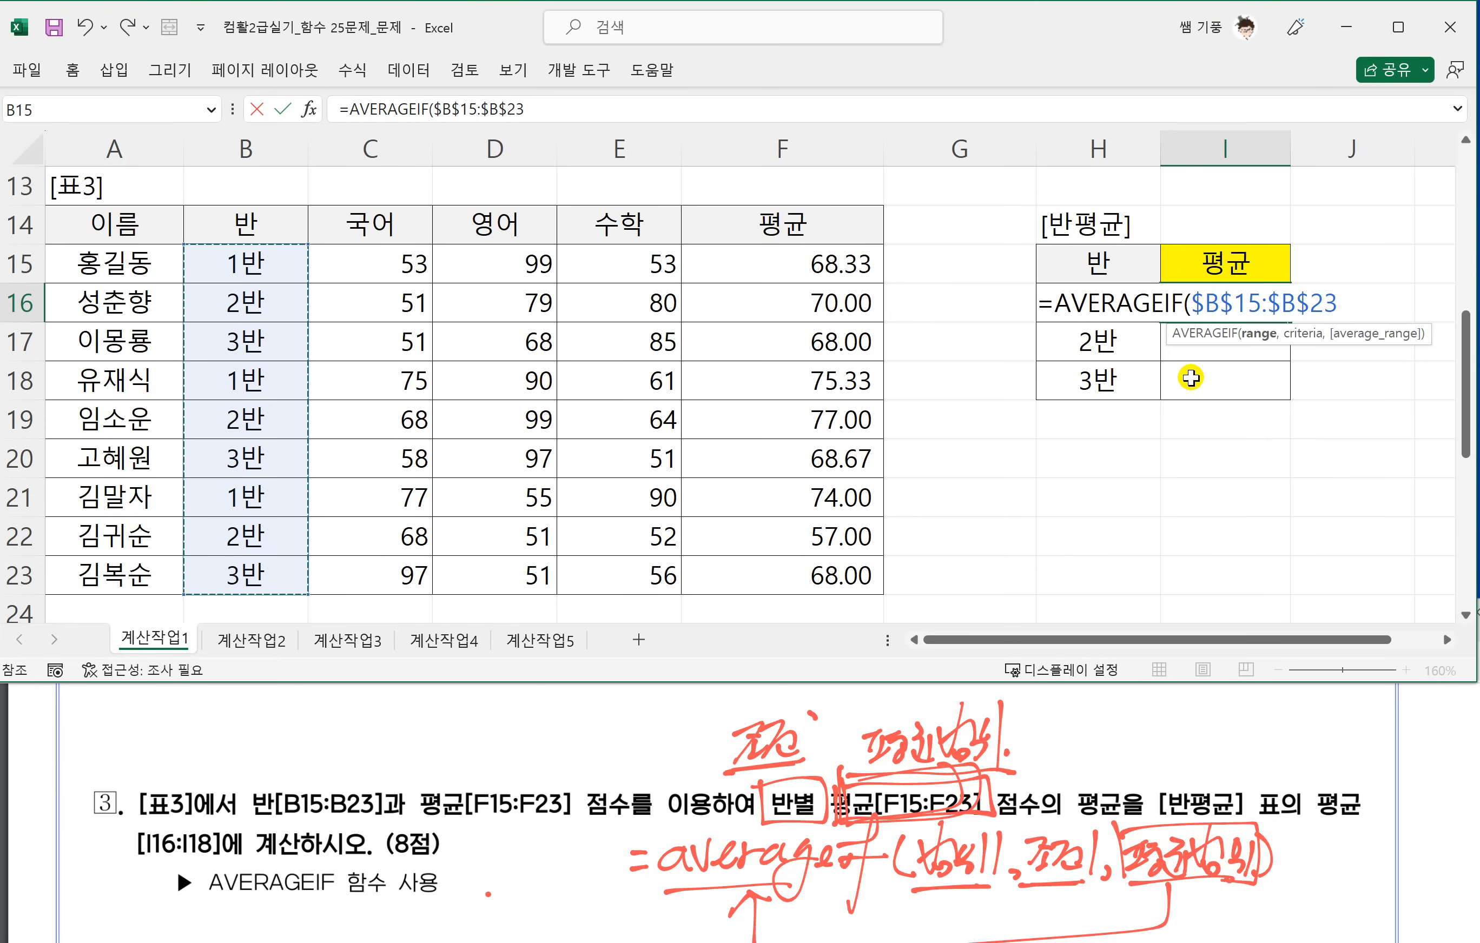
{"action": "type", "text": ","}
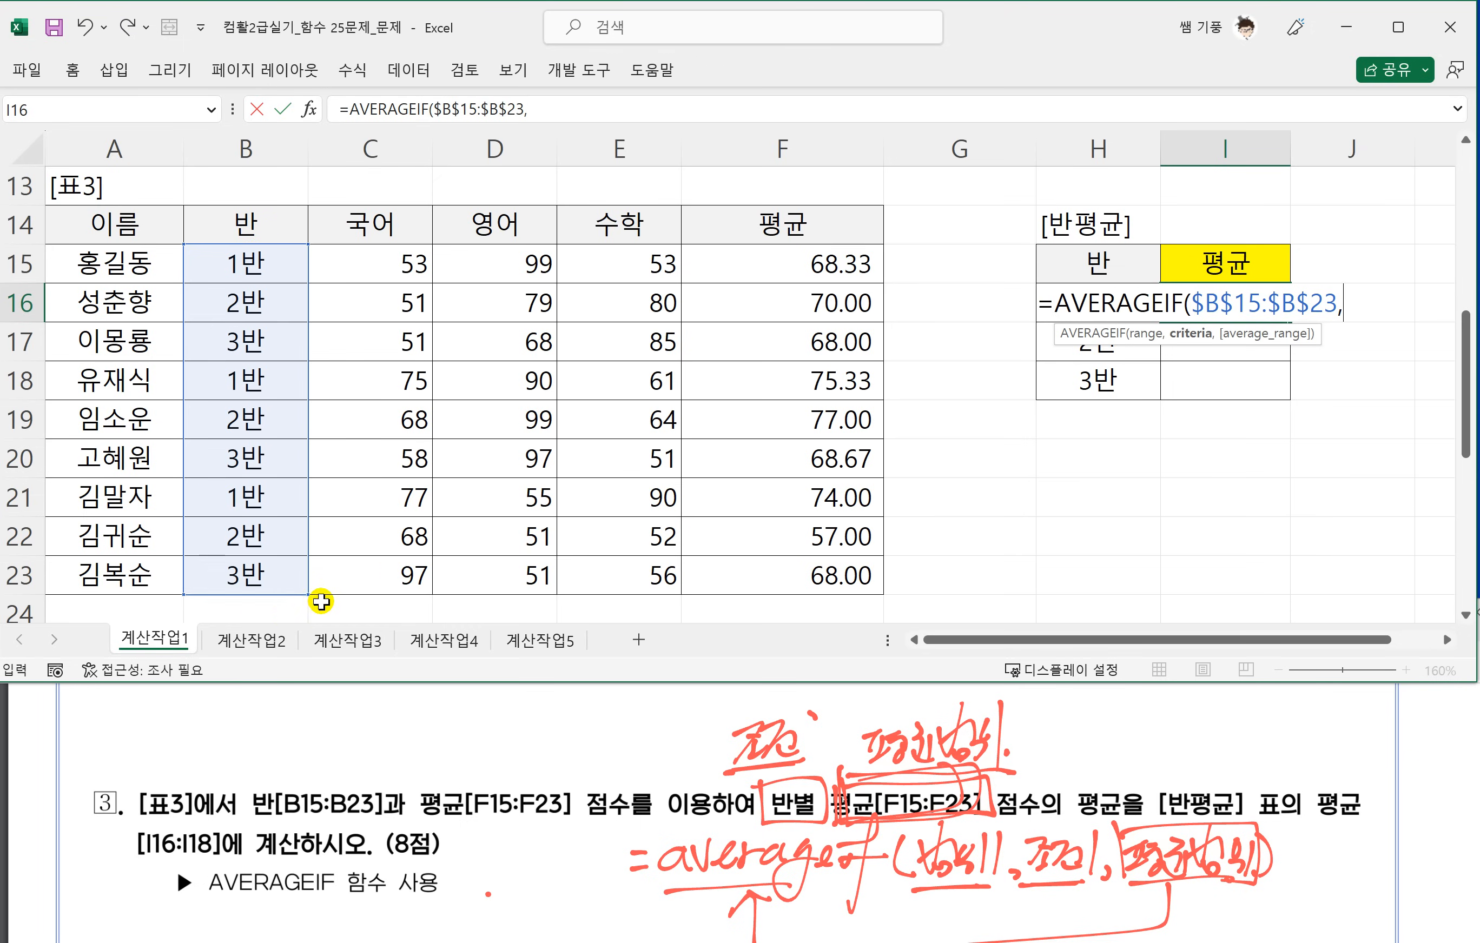
Complete the I16 formula with criterion H16 and the absolute average range $F$15:$F$23.
{"action": "left_click", "coordinate": [1094, 263]}
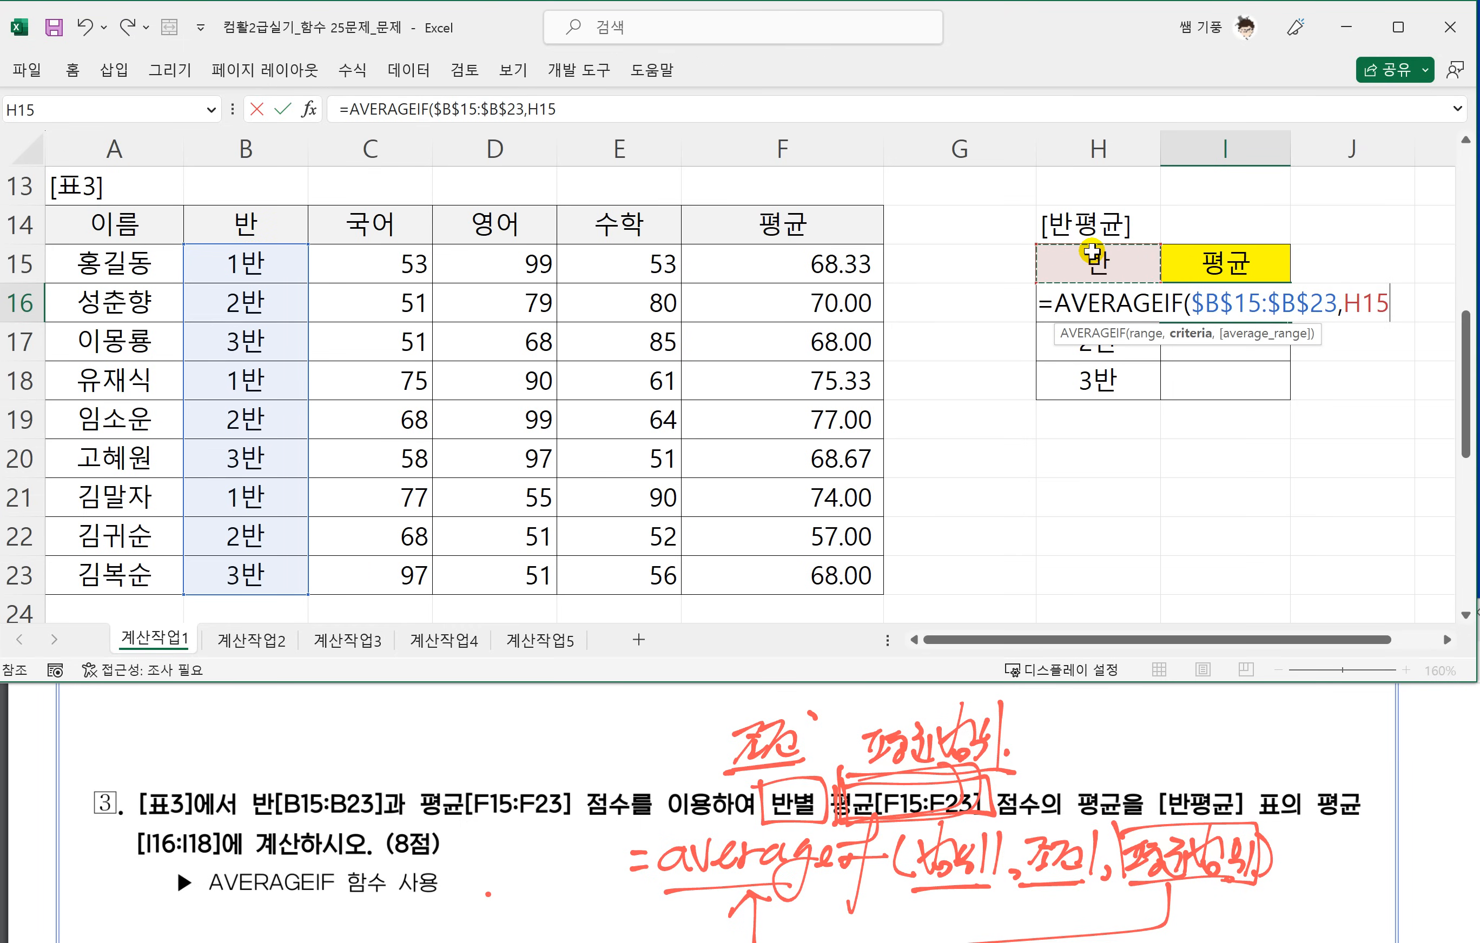
{"action": "key", "text": "Down"}
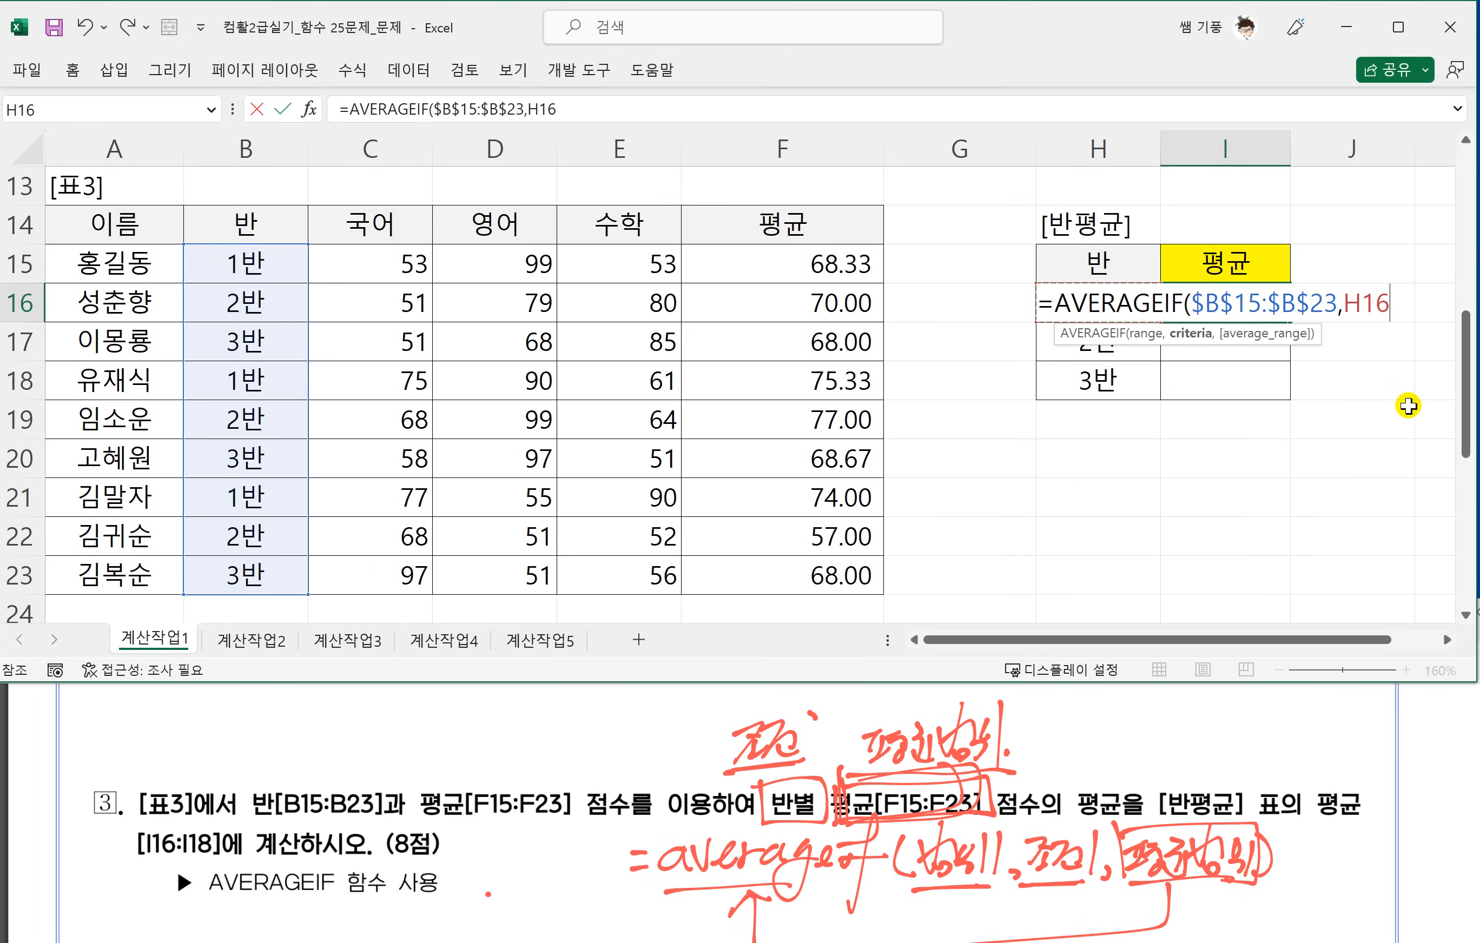
{"action": "type", "text": ","}
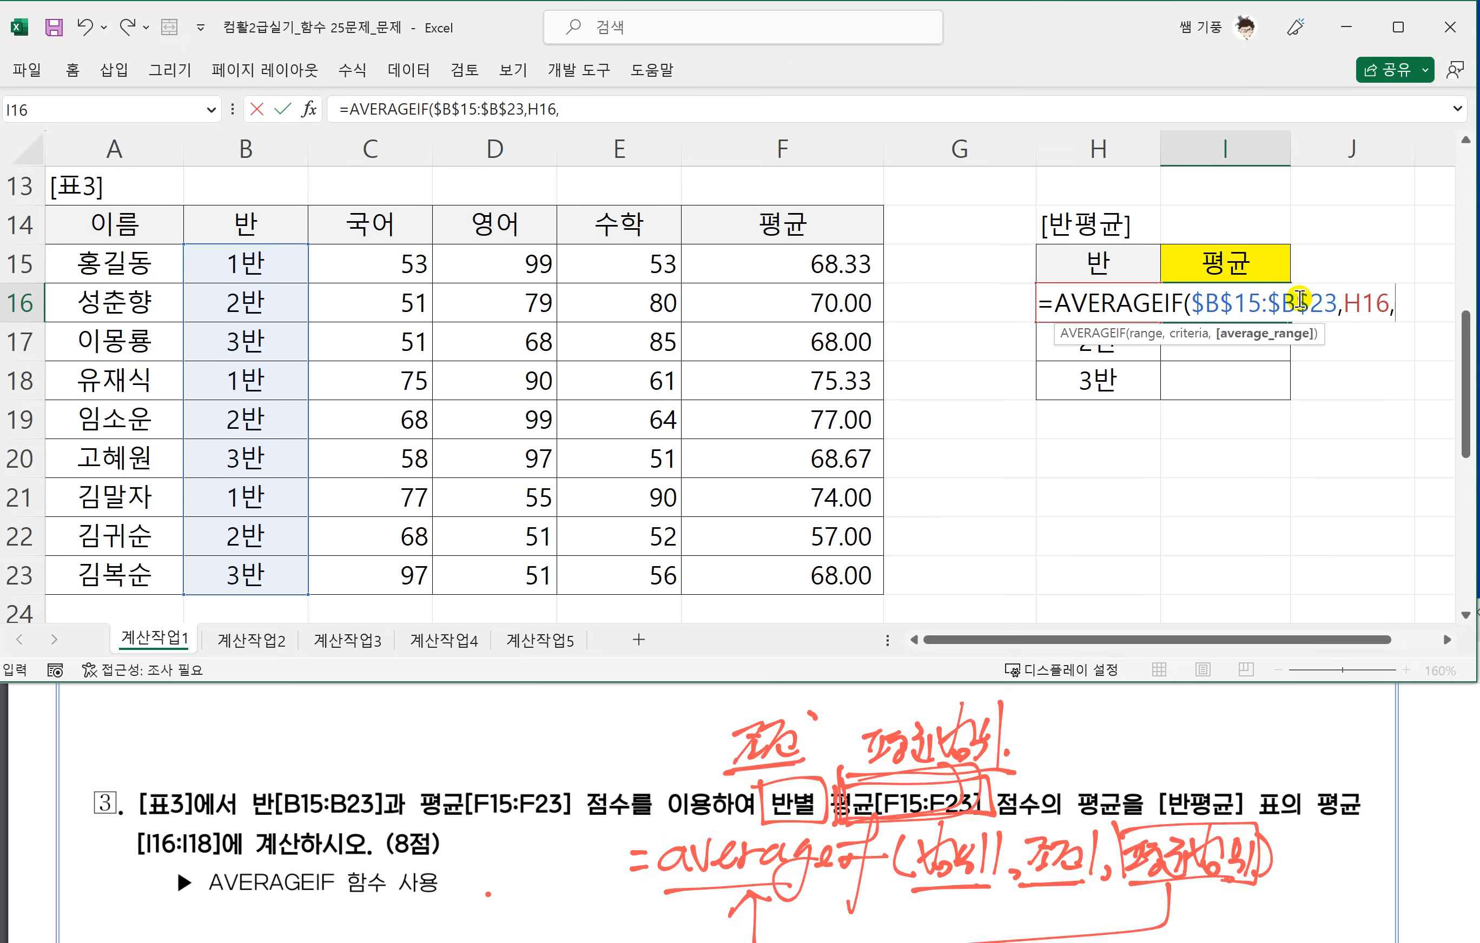
{"action": "left_click_drag", "start_coordinate": [810, 274], "coordinate": [785, 574]}
{"action": "key", "text": "F4"}
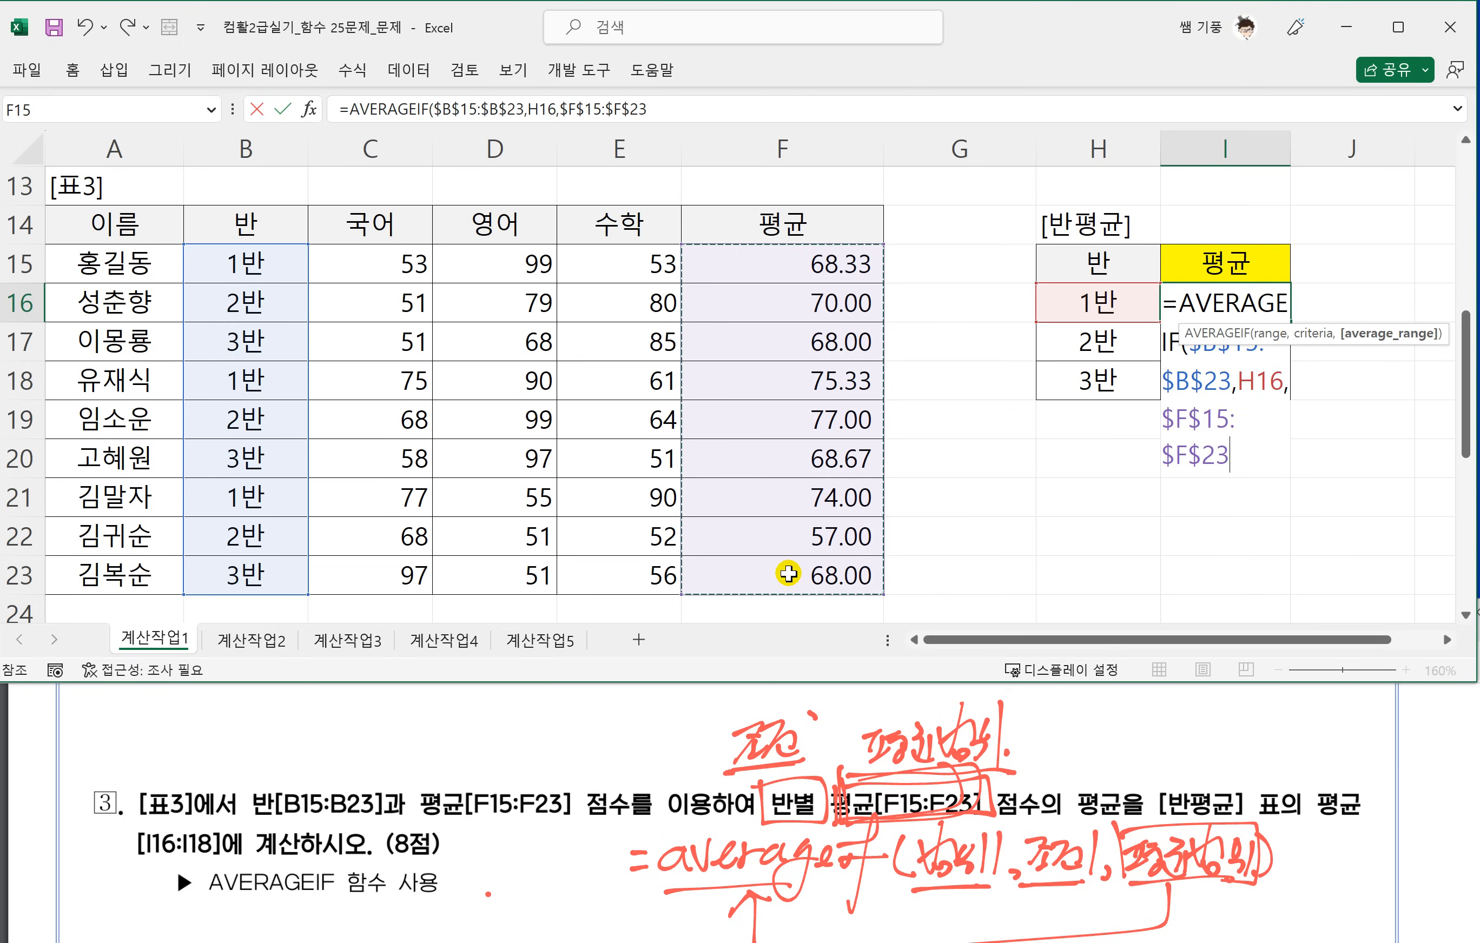
{"action": "left_click", "coordinate": [1442, 640]}
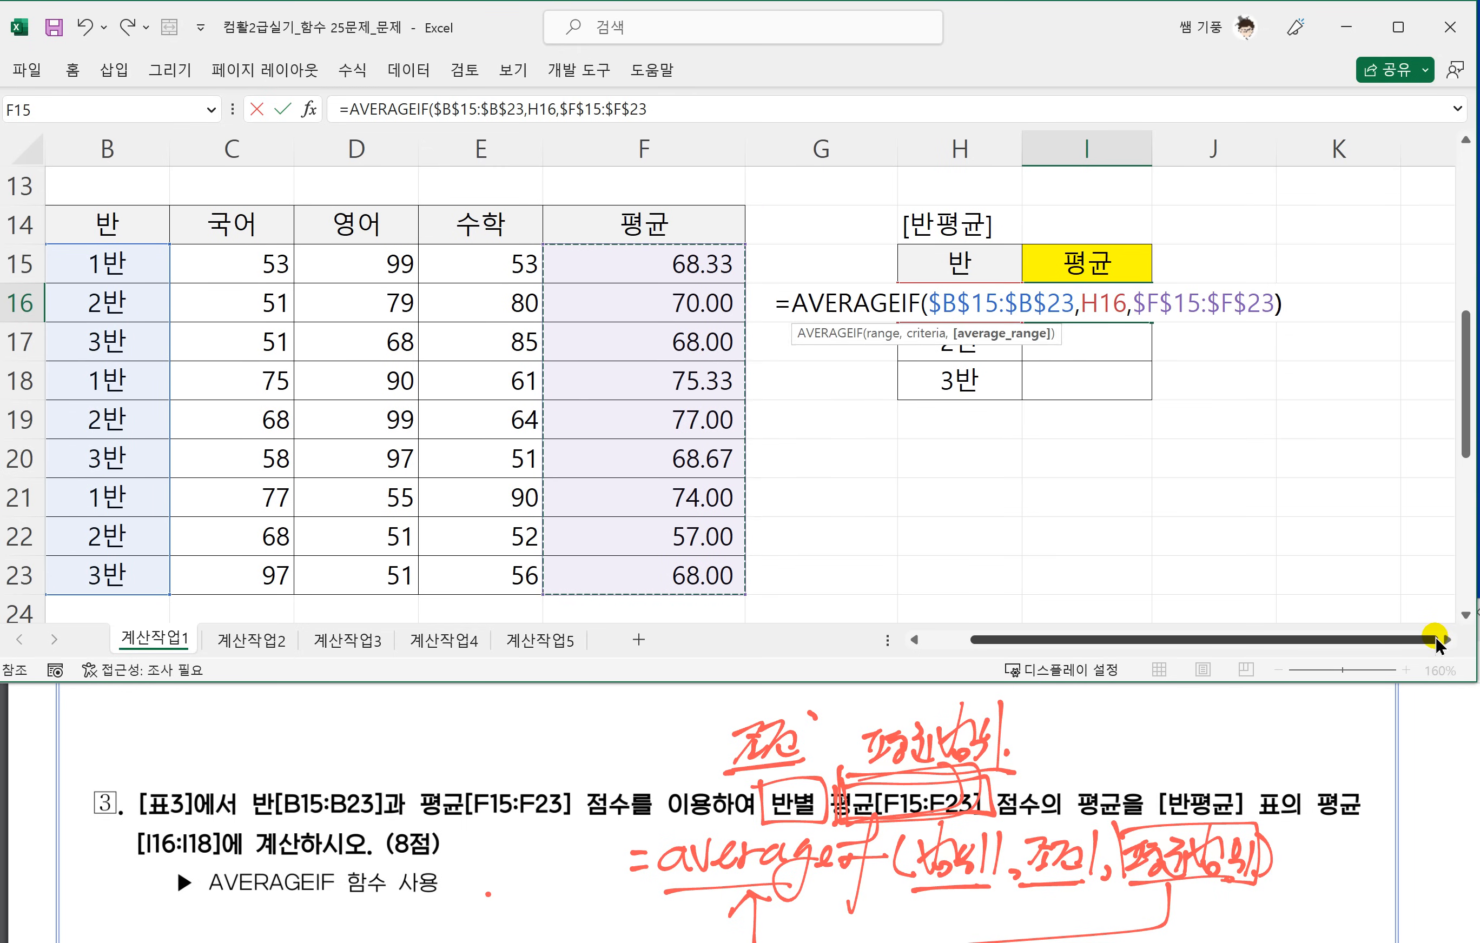
{"action": "type", "text": ")"}
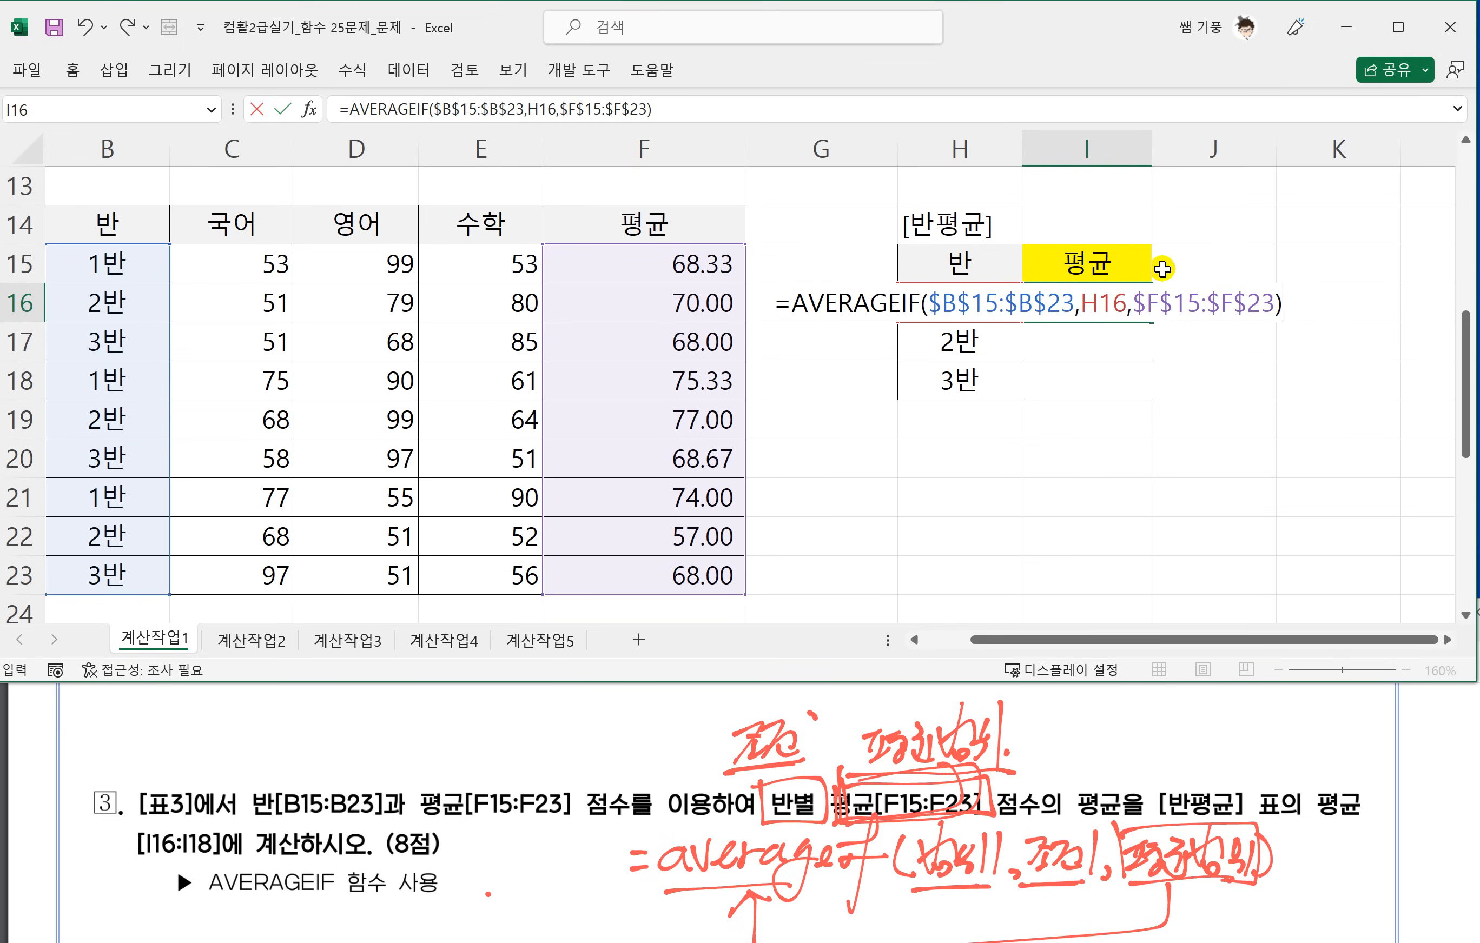
{"action": "key", "text": "Return"}
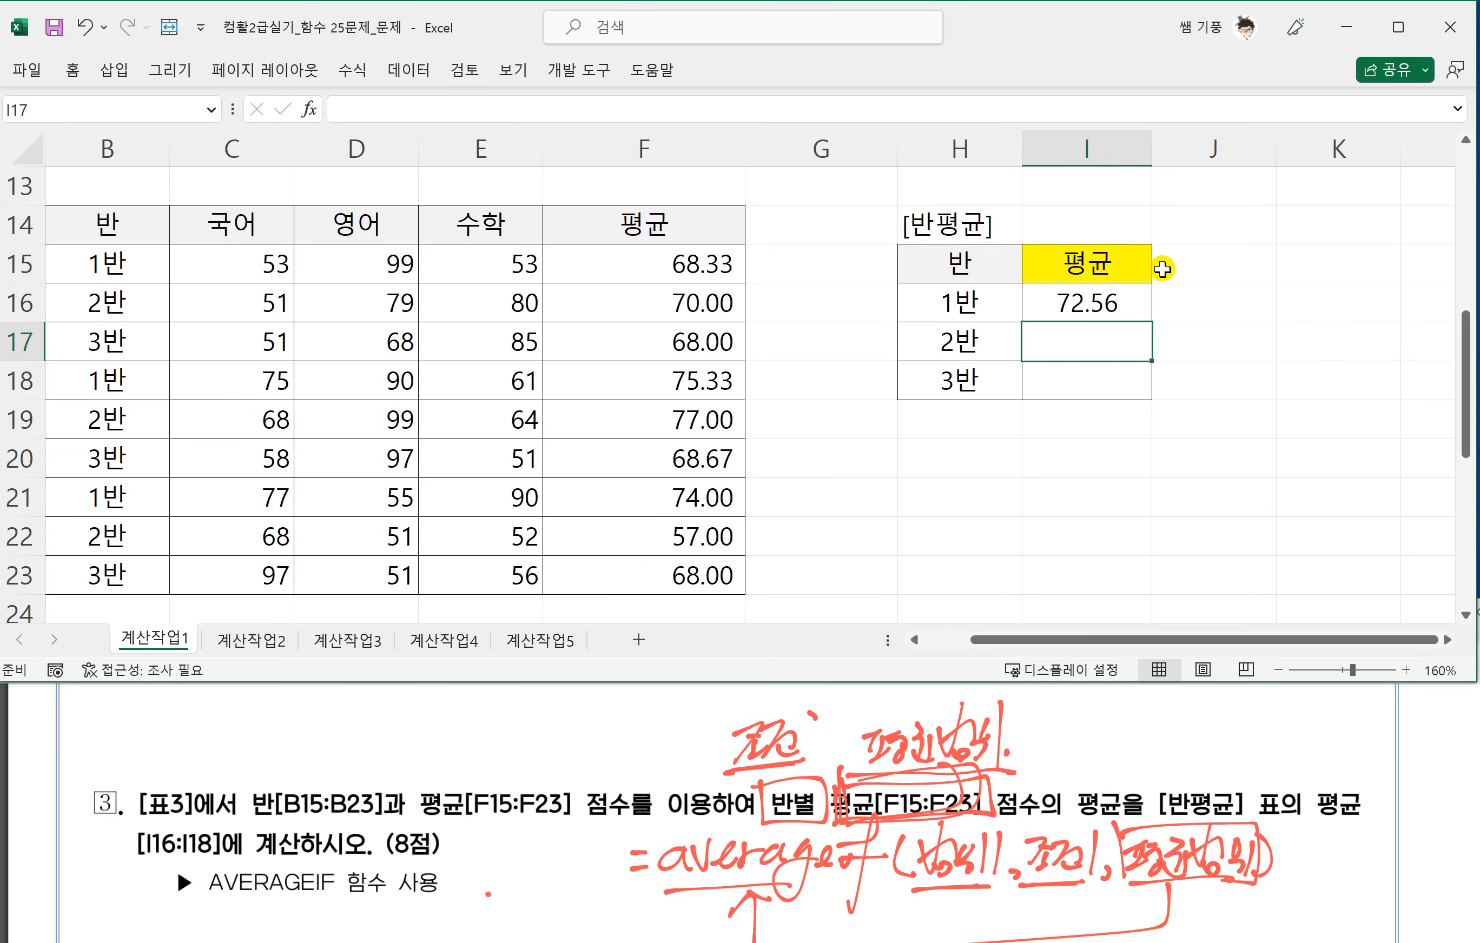
Fill the AVERAGEIF formula from I16 down to I18 and review the formula in I16.
{"action": "left_click", "coordinate": [1104, 296]}
{"action": "left_click_drag", "start_coordinate": [1144, 318], "coordinate": [1142, 381]}
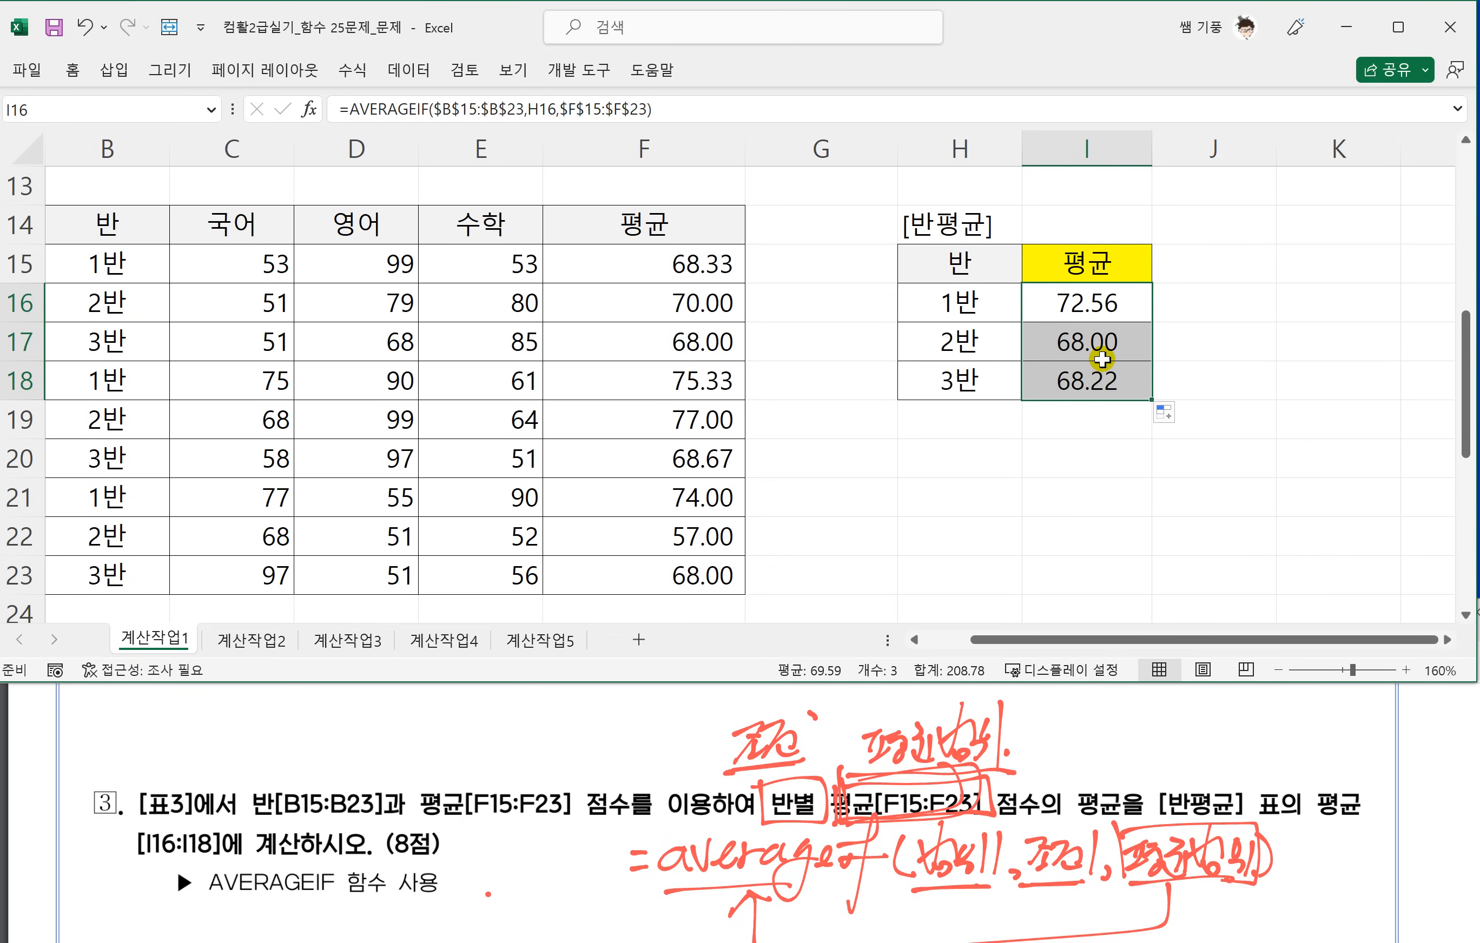
{"action": "double_click", "coordinate": [1073, 304]}
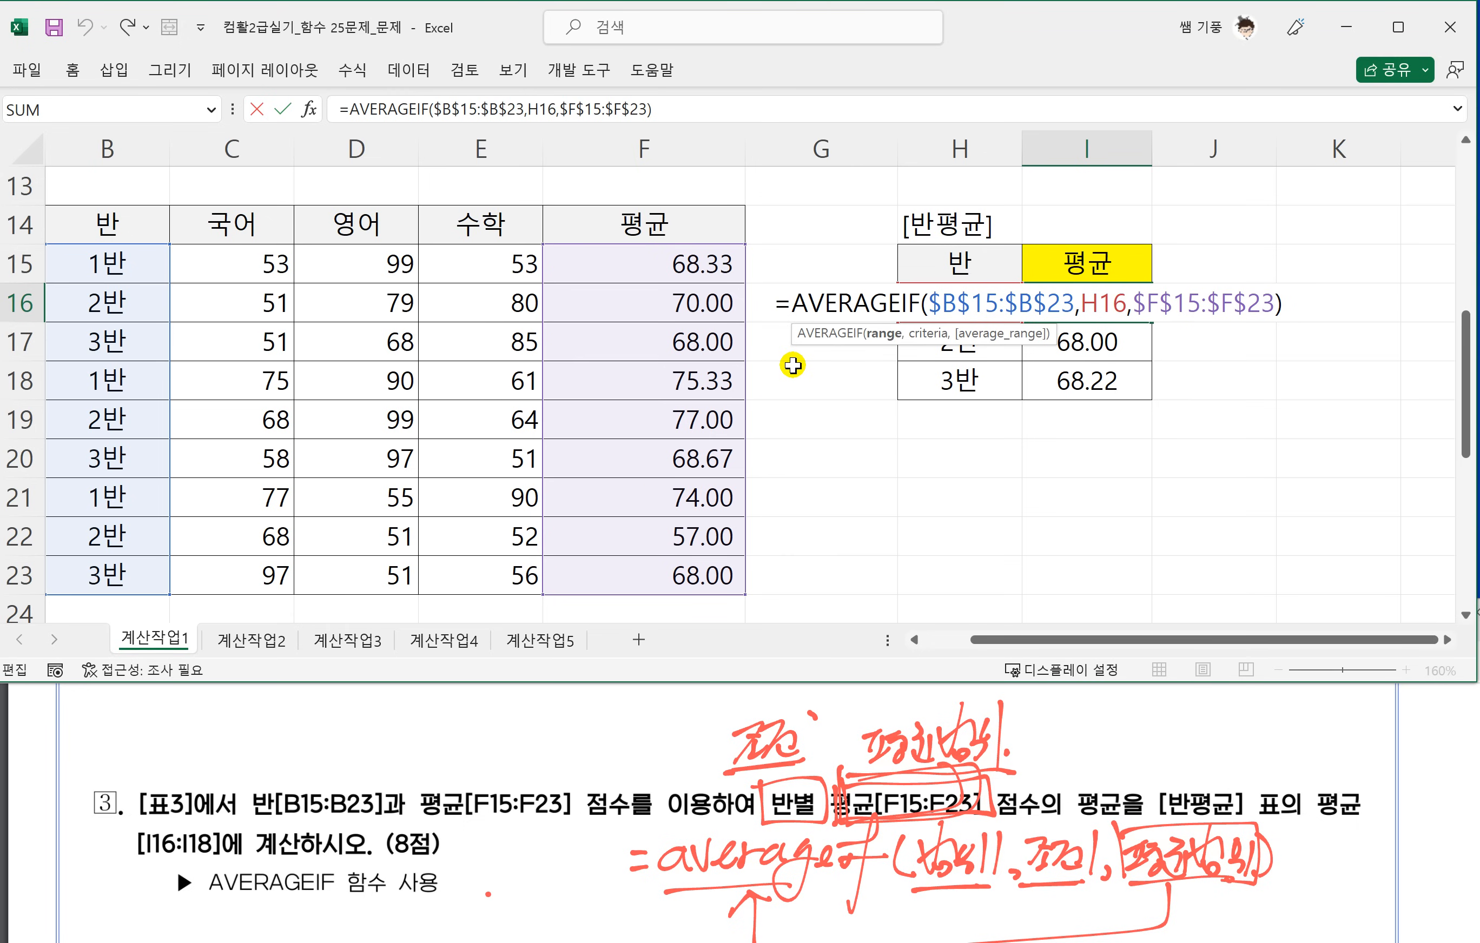
{"action": "key", "text": "Return"}
Read task 4 in the PDF and find 표4 with its empty 비만도 column in the worksheet.
{"action": "scroll", "coordinate": [771, 404], "scroll_direction": "up", "scroll_amount": 1}
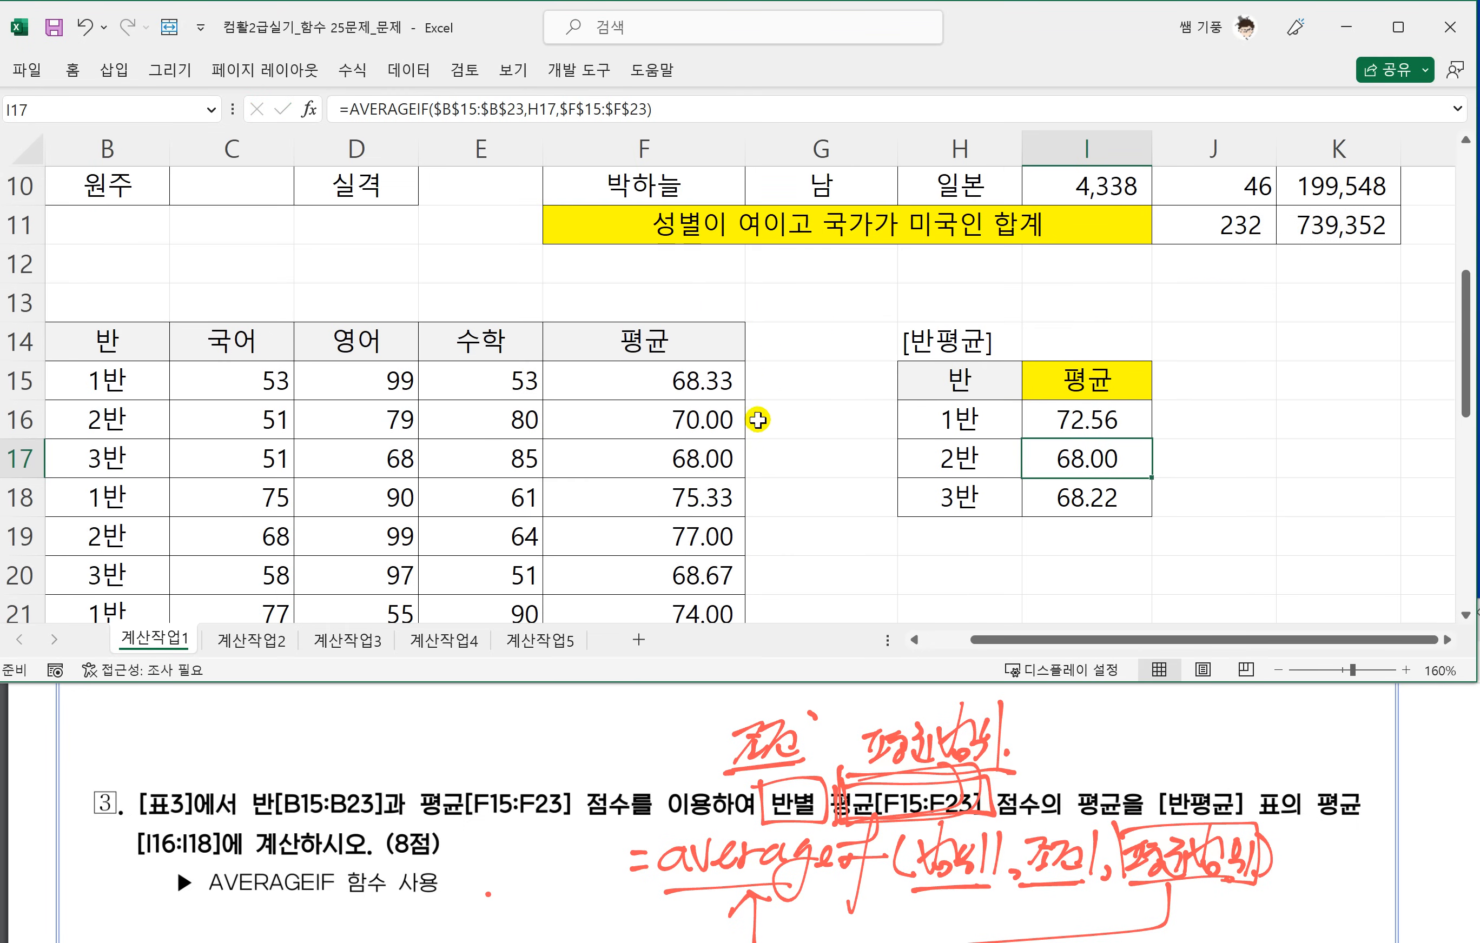
{"action": "left_click", "coordinate": [404, 802]}
{"action": "scroll", "coordinate": [411, 805], "scroll_direction": "down", "scroll_amount": 3}
{"action": "scroll", "coordinate": [412, 805], "scroll_direction": "down", "scroll_amount": 3}
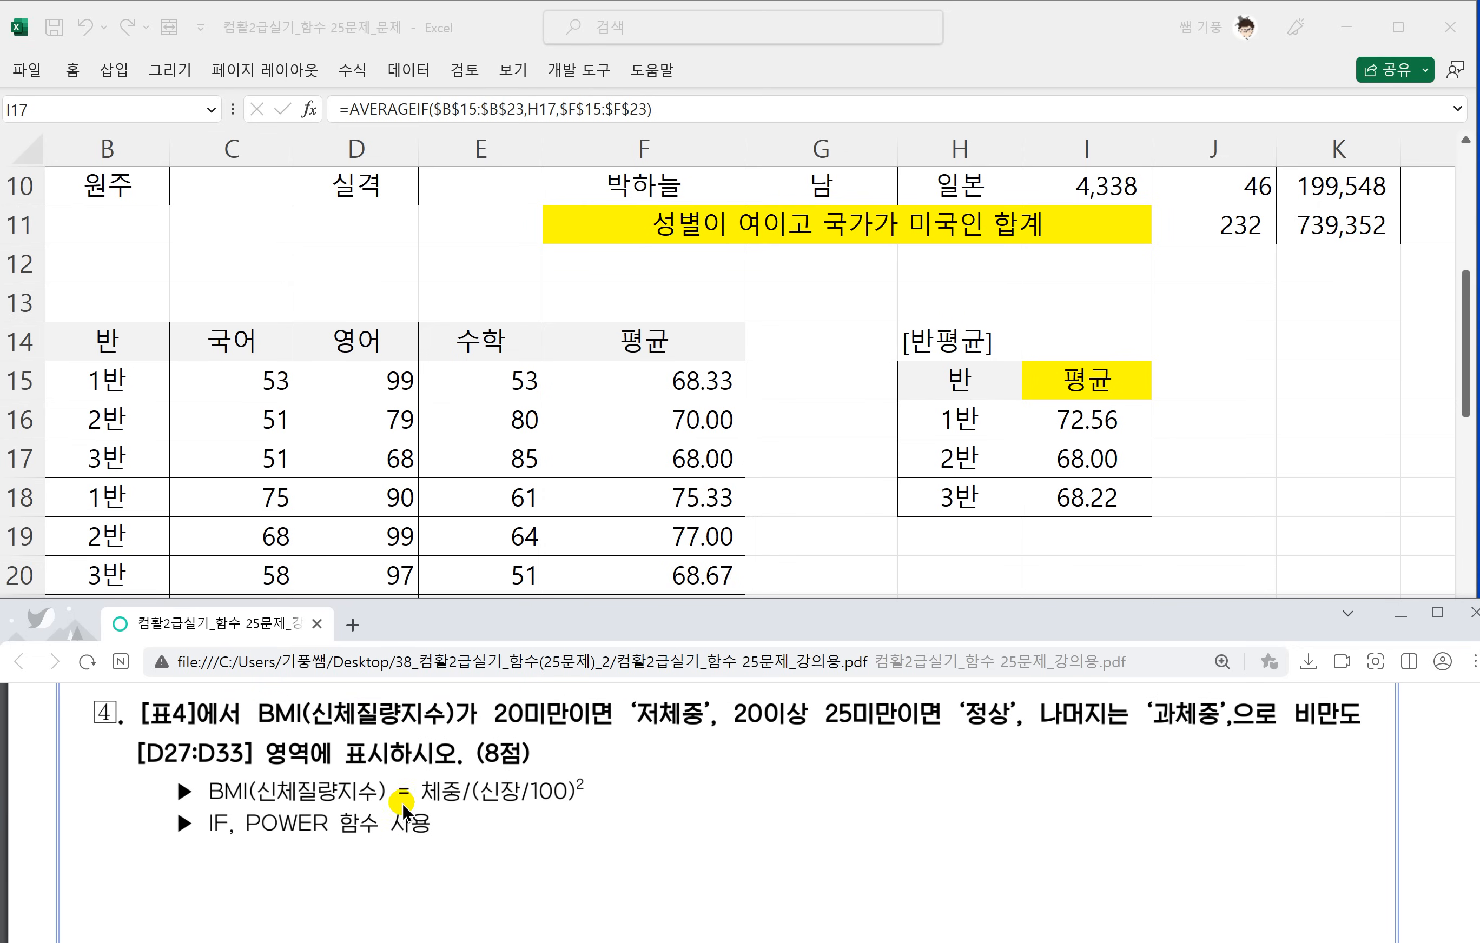
{"action": "left_click", "coordinate": [291, 476]}
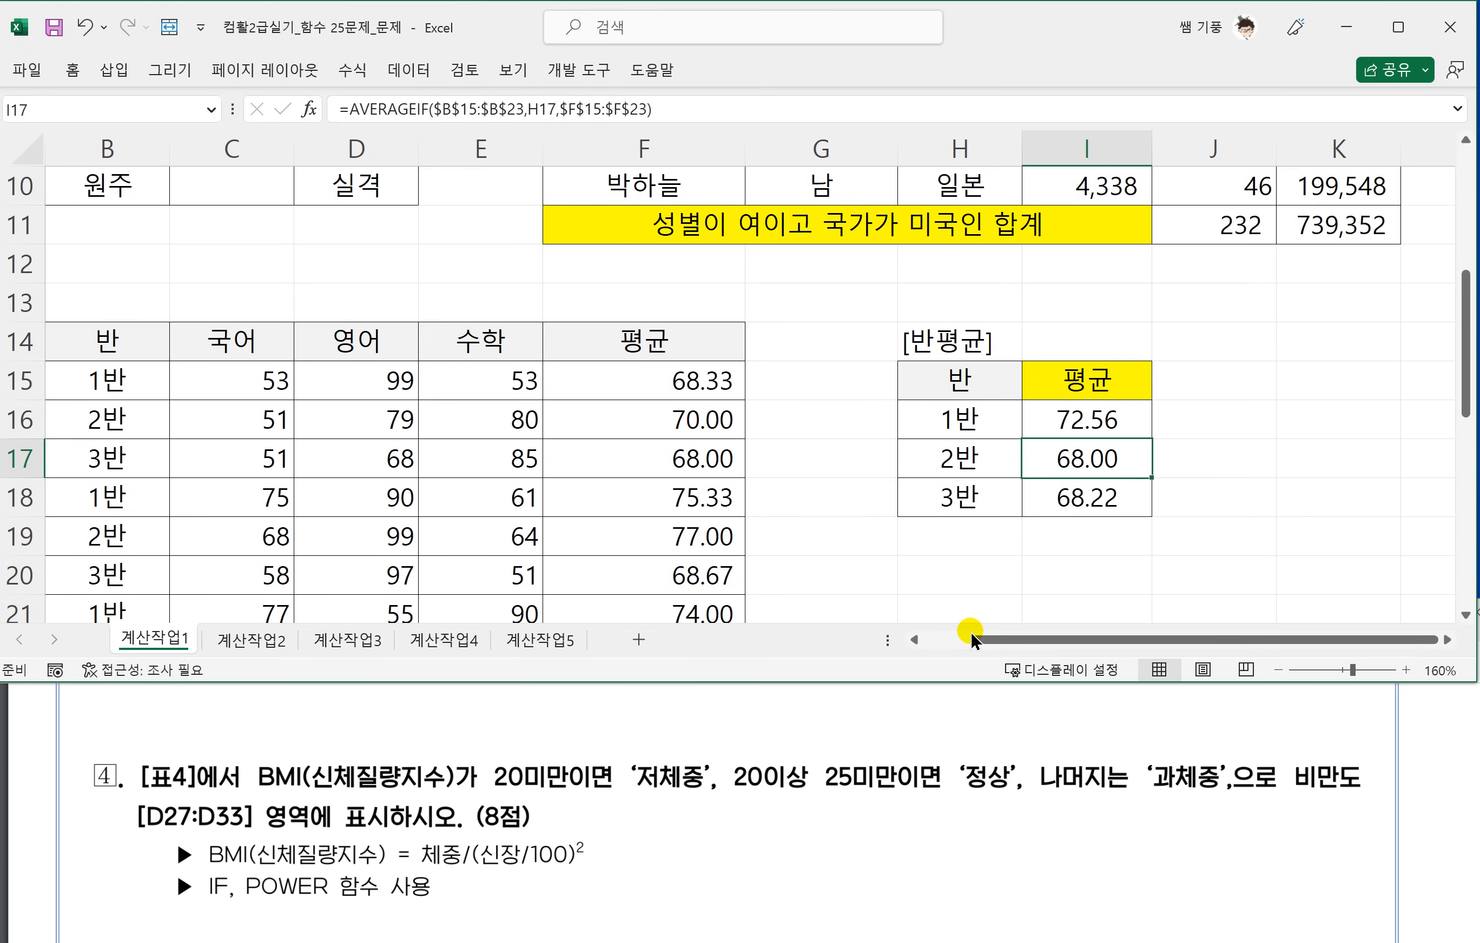
{"action": "left_click_drag", "start_coordinate": [970, 639], "coordinate": [823, 639]}
{"action": "scroll", "coordinate": [408, 538], "scroll_direction": "down", "scroll_amount": 6}
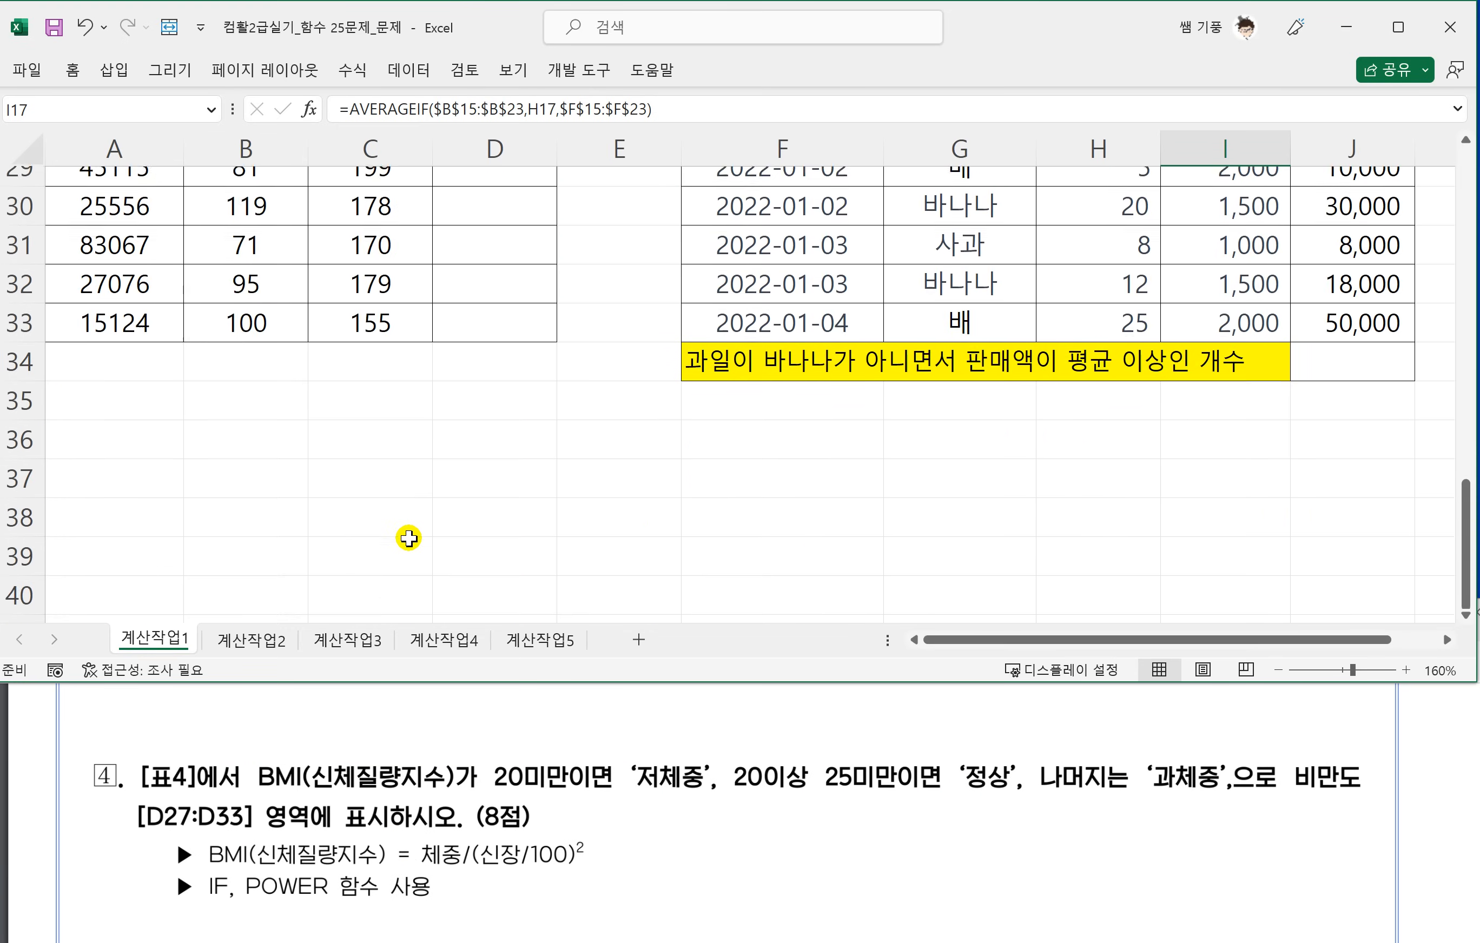
{"action": "scroll", "coordinate": [408, 538], "scroll_direction": "up", "scroll_amount": 2}
{"action": "scroll", "coordinate": [408, 538], "scroll_direction": "down", "scroll_amount": 1}
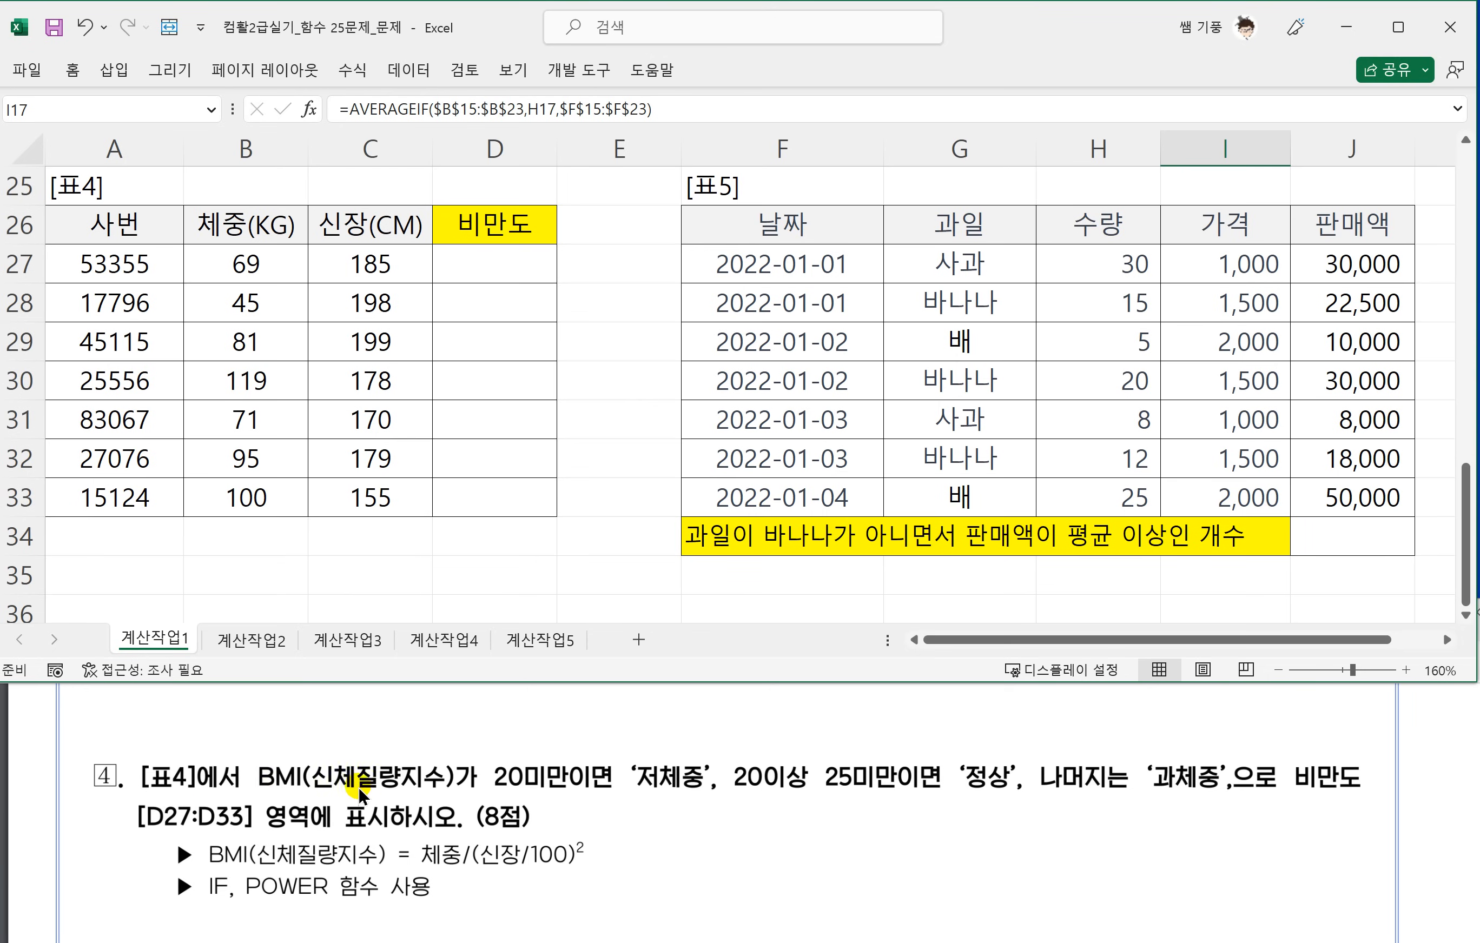
Underline 20미만이면 and 20이상 25미만이면 in task 4 and circle the results 저체중, 정상 and 과체중.
{"action": "left_click", "coordinate": [475, 786]}
{"action": "mouse_move", "coordinate": [471, 790]}
{"action": "left_mouse_down"}
{"action": "mouse_move", "coordinate": [600, 793]}
{"action": "mouse_move", "coordinate": [619, 748]}
{"action": "mouse_move", "coordinate": [709, 786]}
{"action": "mouse_move", "coordinate": [652, 805]}
{"action": "mouse_move", "coordinate": [932, 798]}
{"action": "mouse_move", "coordinate": [955, 721]}
{"action": "mouse_move", "coordinate": [1010, 801]}
{"action": "mouse_move", "coordinate": [995, 805]}
{"action": "left_mouse_up"}
{"action": "mouse_move", "coordinate": [1163, 794]}
{"action": "left_mouse_down"}
{"action": "mouse_move", "coordinate": [1168, 728]}
{"action": "mouse_move", "coordinate": [1209, 789]}
{"action": "left_mouse_up"}
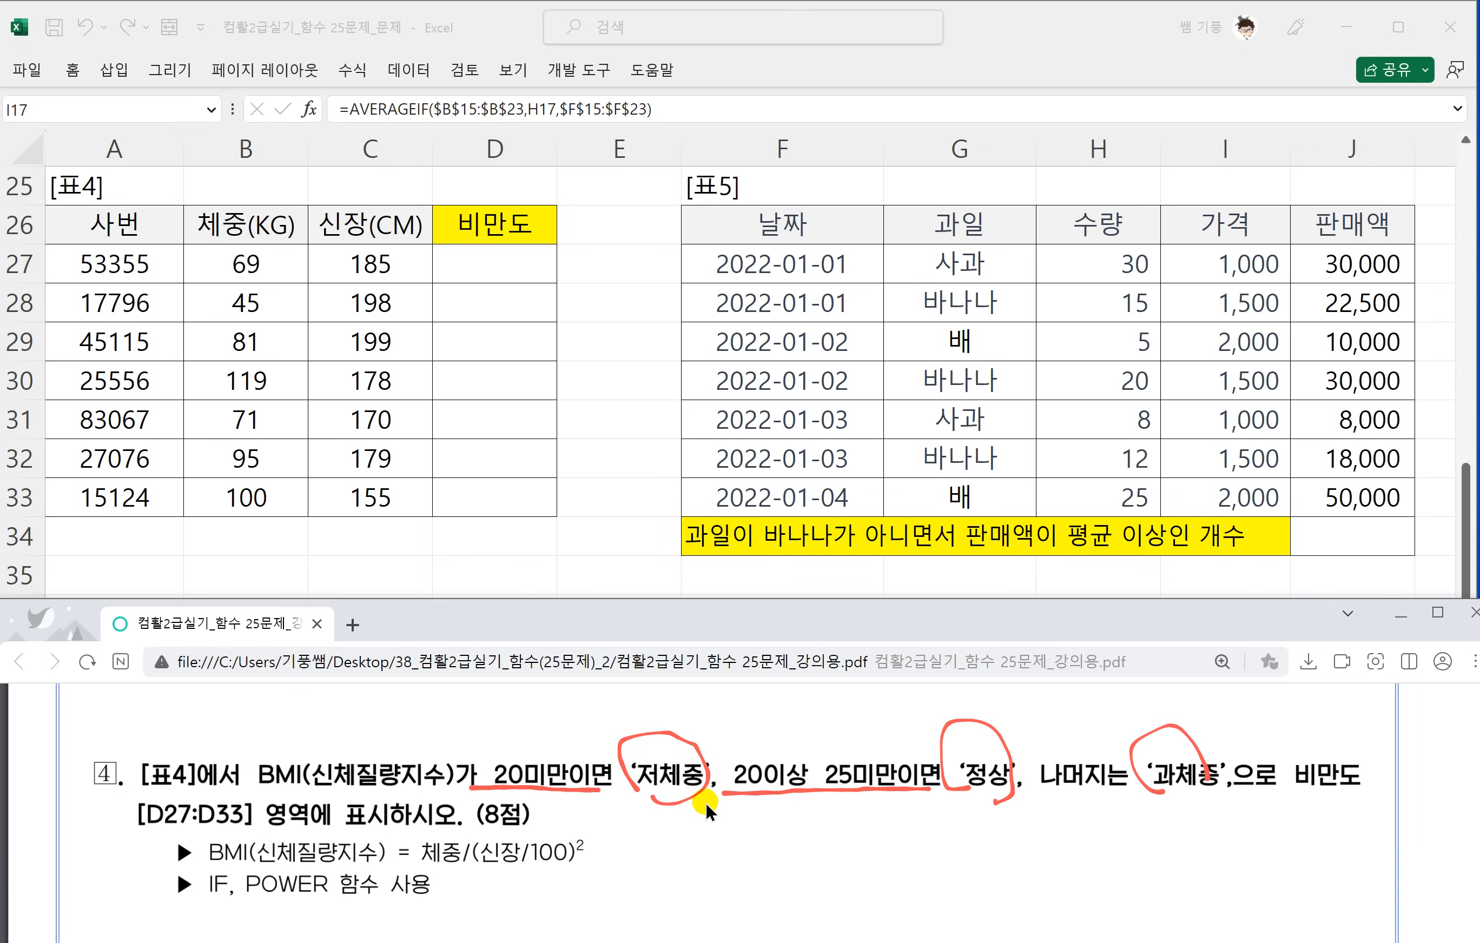
Handwrite <20 and <25 below the two conditions of task 4 and underline 나머지는.
{"action": "scroll", "coordinate": [705, 801], "scroll_direction": "down", "scroll_amount": 1}
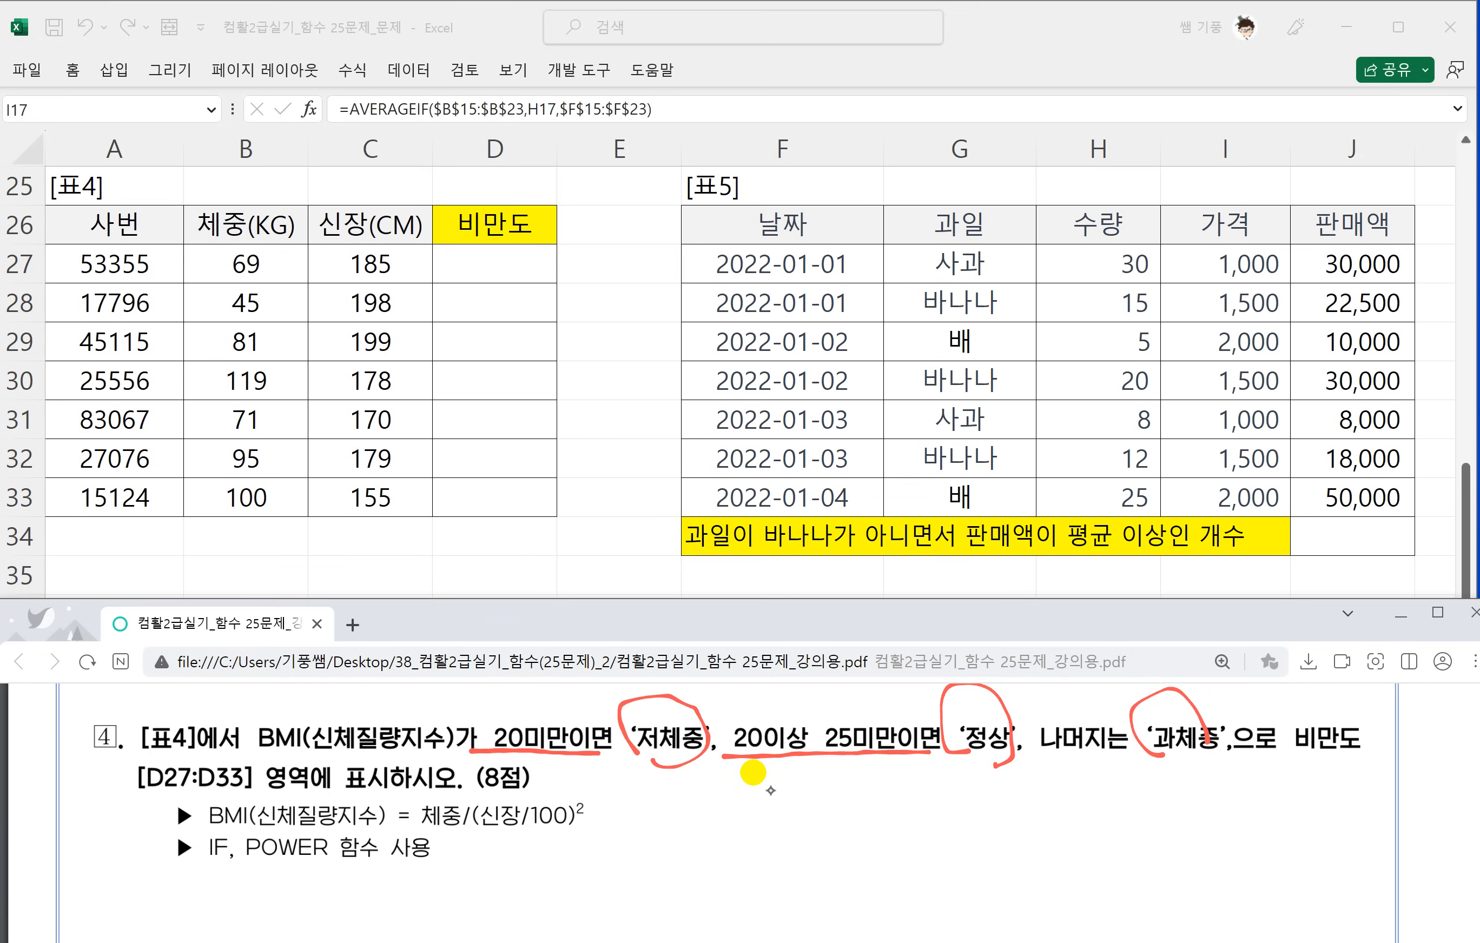
{"action": "mouse_move", "coordinate": [571, 763]}
{"action": "left_mouse_down"}
{"action": "mouse_move", "coordinate": [579, 797]}
{"action": "mouse_move", "coordinate": [606, 780]}
{"action": "left_mouse_up"}
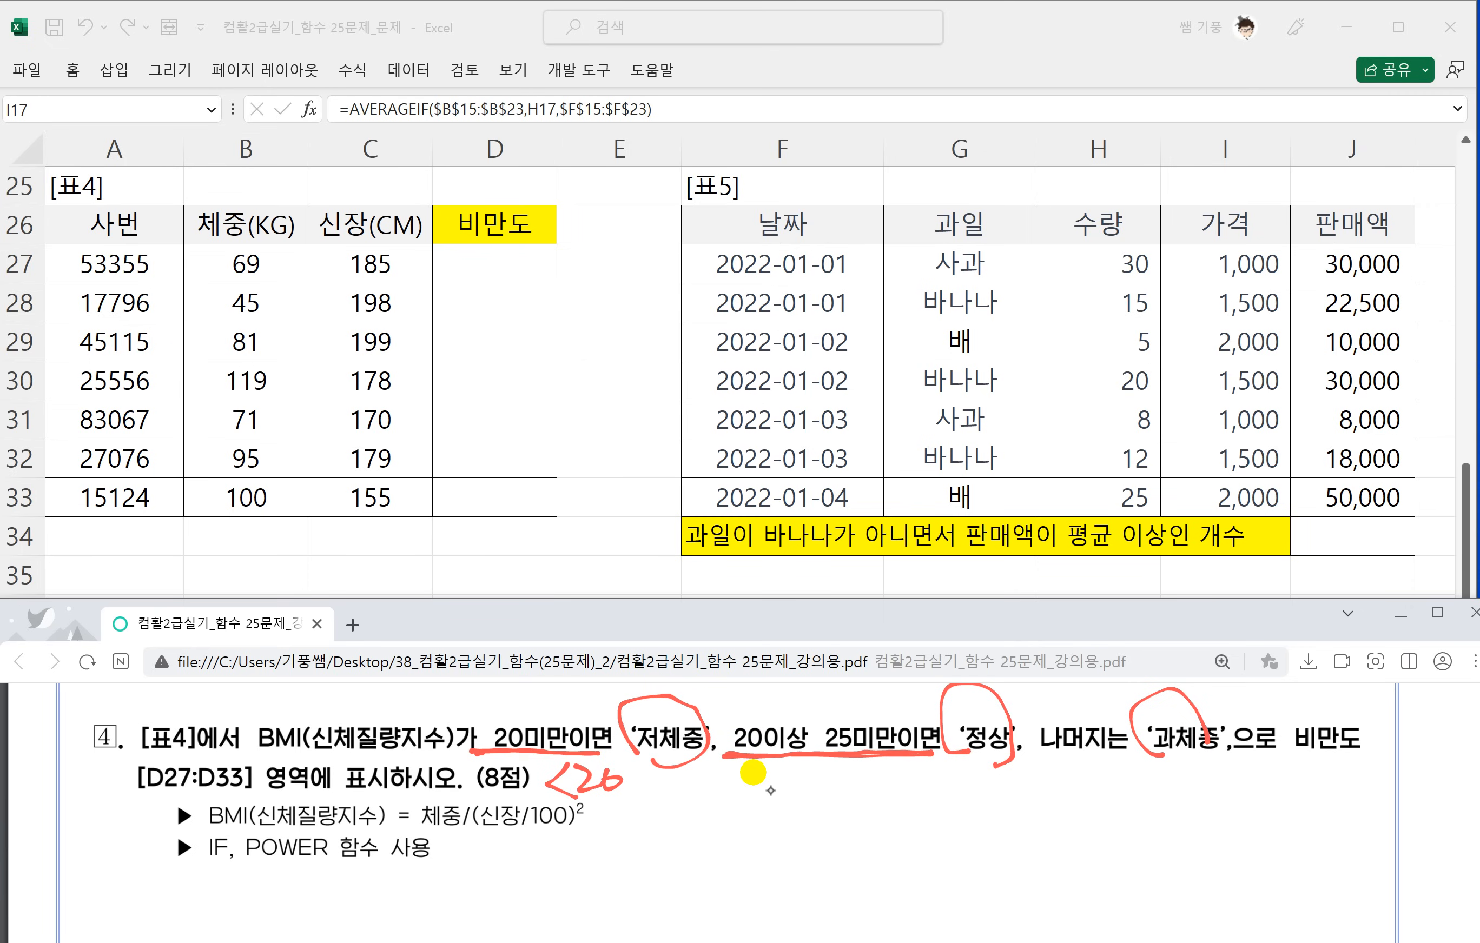
{"action": "mouse_move", "coordinate": [818, 767]}
{"action": "left_mouse_down"}
{"action": "mouse_move", "coordinate": [831, 802]}
{"action": "mouse_move", "coordinate": [852, 798]}
{"action": "left_mouse_up"}
{"action": "left_click_drag", "start_coordinate": [865, 779], "coordinate": [893, 776]}
{"action": "left_click_drag", "start_coordinate": [1040, 753], "coordinate": [1142, 757]}
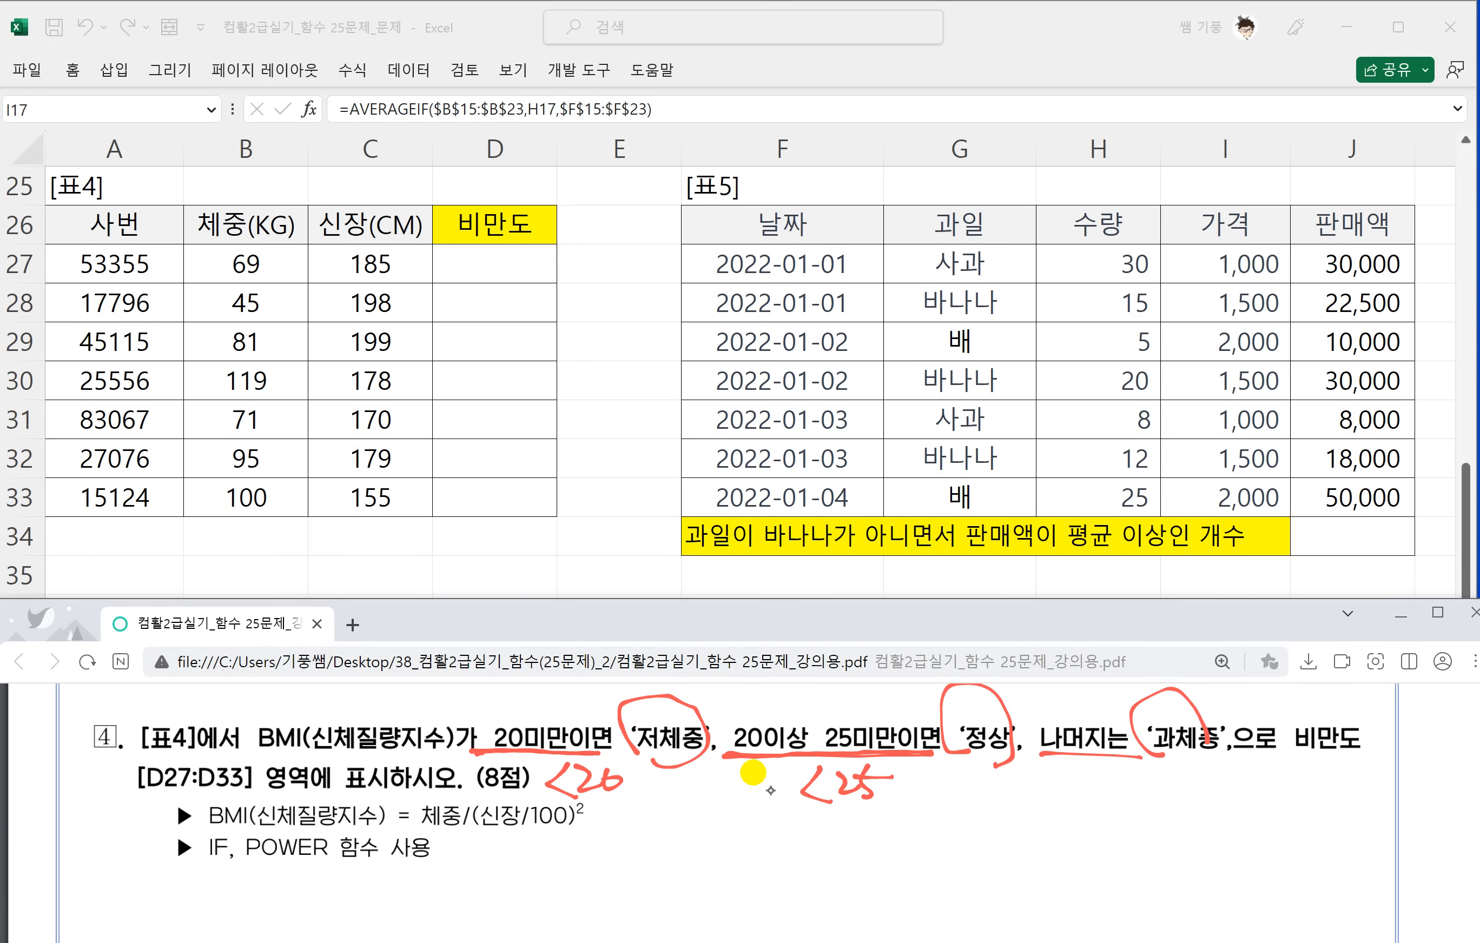
Handwrite the syntax =if(조건,참,거짓) beside the BMI and function notes of task 4.
{"action": "scroll", "coordinate": [719, 811], "scroll_direction": "down", "scroll_amount": 1}
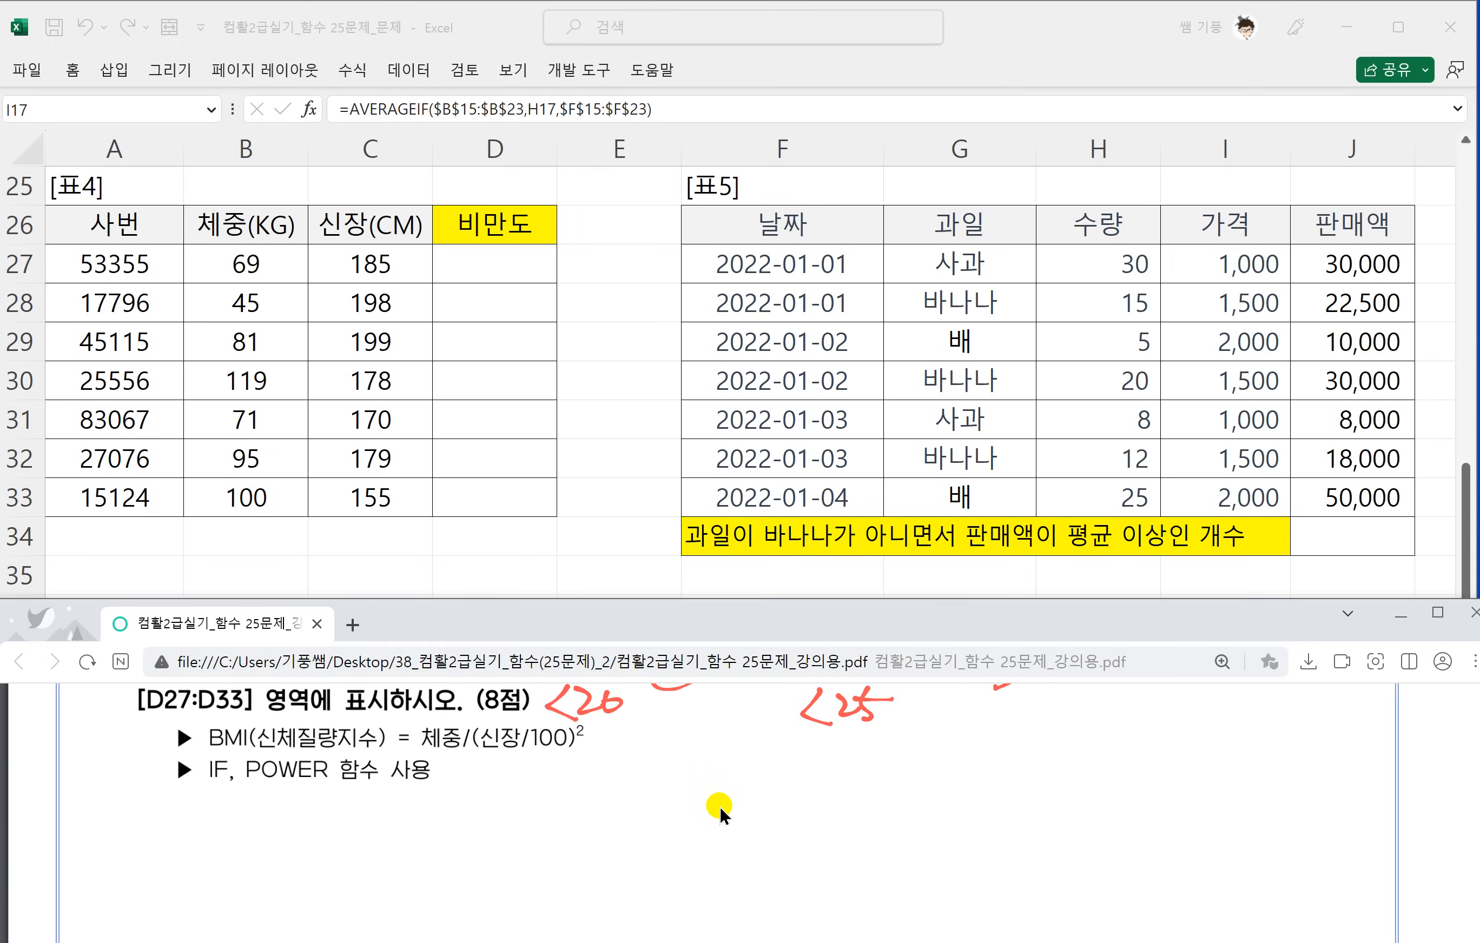
{"action": "mouse_move", "coordinate": [662, 759]}
{"action": "left_mouse_down"}
{"action": "mouse_move", "coordinate": [681, 756]}
{"action": "mouse_move", "coordinate": [681, 775]}
{"action": "left_mouse_up"}
{"action": "left_click_drag", "start_coordinate": [708, 760], "coordinate": [702, 776]}
{"action": "mouse_move", "coordinate": [696, 754]}
{"action": "left_mouse_down"}
{"action": "mouse_move", "coordinate": [716, 750]}
{"action": "mouse_move", "coordinate": [723, 819]}
{"action": "mouse_move", "coordinate": [751, 762]}
{"action": "left_mouse_up"}
{"action": "mouse_move", "coordinate": [766, 745]}
{"action": "left_mouse_down"}
{"action": "mouse_move", "coordinate": [760, 777]}
{"action": "mouse_move", "coordinate": [780, 777]}
{"action": "left_mouse_up"}
{"action": "mouse_move", "coordinate": [794, 754]}
{"action": "left_mouse_down"}
{"action": "mouse_move", "coordinate": [808, 759]}
{"action": "mouse_move", "coordinate": [798, 776]}
{"action": "left_mouse_up"}
{"action": "left_click_drag", "start_coordinate": [789, 777], "coordinate": [810, 772]}
{"action": "mouse_move", "coordinate": [811, 751]}
{"action": "left_mouse_down"}
{"action": "mouse_move", "coordinate": [830, 744]}
{"action": "mouse_move", "coordinate": [867, 786]}
{"action": "mouse_move", "coordinate": [897, 740]}
{"action": "left_mouse_up"}
{"action": "mouse_move", "coordinate": [879, 750]}
{"action": "left_mouse_down"}
{"action": "mouse_move", "coordinate": [878, 768]}
{"action": "mouse_move", "coordinate": [904, 759]}
{"action": "left_mouse_up"}
{"action": "mouse_move", "coordinate": [910, 738]}
{"action": "left_mouse_down"}
{"action": "mouse_move", "coordinate": [928, 756]}
{"action": "mouse_move", "coordinate": [890, 784]}
{"action": "left_mouse_up"}
{"action": "left_click_drag", "start_coordinate": [891, 767], "coordinate": [924, 786]}
{"action": "left_click_drag", "start_coordinate": [939, 751], "coordinate": [1014, 758]}
{"action": "left_click_drag", "start_coordinate": [988, 765], "coordinate": [1006, 756]}
{"action": "mouse_move", "coordinate": [1003, 769]}
{"action": "left_mouse_down"}
{"action": "mouse_move", "coordinate": [988, 786]}
{"action": "mouse_move", "coordinate": [1024, 765]}
{"action": "left_mouse_up"}
{"action": "left_click_drag", "start_coordinate": [1032, 731], "coordinate": [1036, 798]}
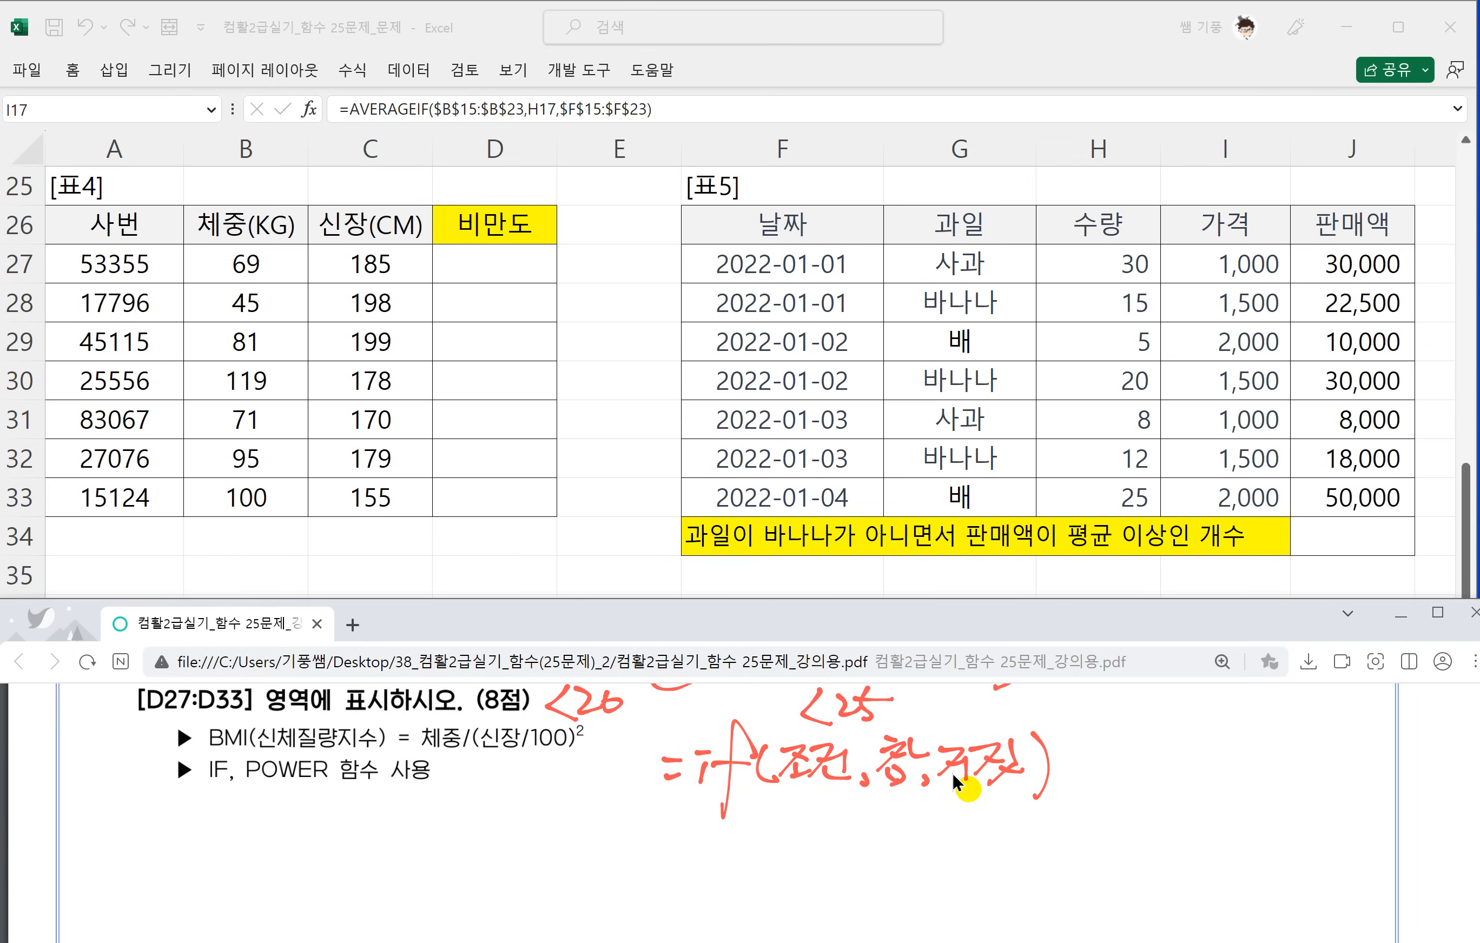
Draw an arrow from 거짓 in the handwritten syntax to a second if(조건,참,거짓) written below it.
{"action": "left_click_drag", "start_coordinate": [1027, 810], "coordinate": [1031, 831]}
{"action": "mouse_move", "coordinate": [1056, 815]}
{"action": "left_mouse_down"}
{"action": "mouse_move", "coordinate": [1057, 835]}
{"action": "mouse_move", "coordinate": [1055, 806]}
{"action": "left_mouse_up"}
{"action": "left_click_drag", "start_coordinate": [1087, 806], "coordinate": [1080, 848]}
{"action": "mouse_move", "coordinate": [1127, 798]}
{"action": "left_mouse_down"}
{"action": "mouse_move", "coordinate": [1117, 830]}
{"action": "mouse_move", "coordinate": [1157, 792]}
{"action": "mouse_move", "coordinate": [1206, 819]}
{"action": "mouse_move", "coordinate": [1244, 792]}
{"action": "left_mouse_up"}
{"action": "left_click_drag", "start_coordinate": [1227, 802], "coordinate": [1257, 813]}
{"action": "mouse_move", "coordinate": [1261, 784]}
{"action": "left_mouse_down"}
{"action": "mouse_move", "coordinate": [1275, 810]}
{"action": "mouse_move", "coordinate": [1247, 832]}
{"action": "left_mouse_up"}
{"action": "left_click_drag", "start_coordinate": [1243, 818], "coordinate": [1277, 835]}
{"action": "mouse_move", "coordinate": [1289, 796]}
{"action": "left_mouse_down"}
{"action": "mouse_move", "coordinate": [1308, 789]}
{"action": "mouse_move", "coordinate": [1288, 820]}
{"action": "left_mouse_up"}
{"action": "mouse_move", "coordinate": [1316, 800]}
{"action": "left_mouse_down"}
{"action": "mouse_move", "coordinate": [1313, 820]}
{"action": "mouse_move", "coordinate": [1350, 809]}
{"action": "left_mouse_up"}
{"action": "left_click_drag", "start_coordinate": [1330, 789], "coordinate": [1352, 821]}
{"action": "left_click_drag", "start_coordinate": [1362, 778], "coordinate": [1367, 837]}
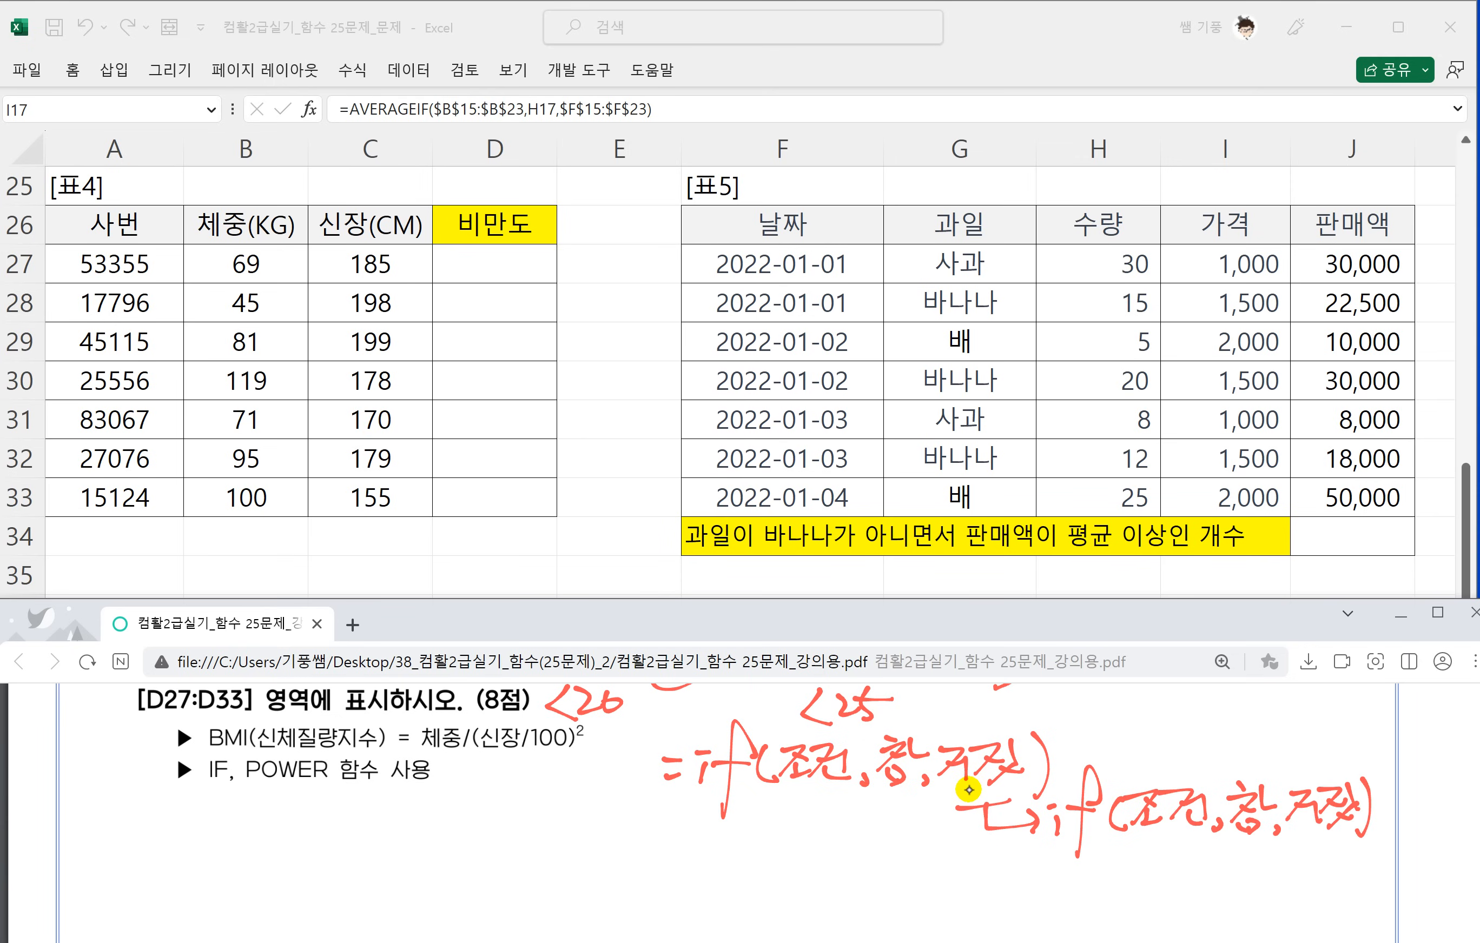
Handwrite the combined nested syntax =if(조건,참,if(조건,참,거짓)) below the two separate if syntaxes.
{"action": "scroll", "coordinate": [951, 777], "scroll_direction": "down", "scroll_amount": 1}
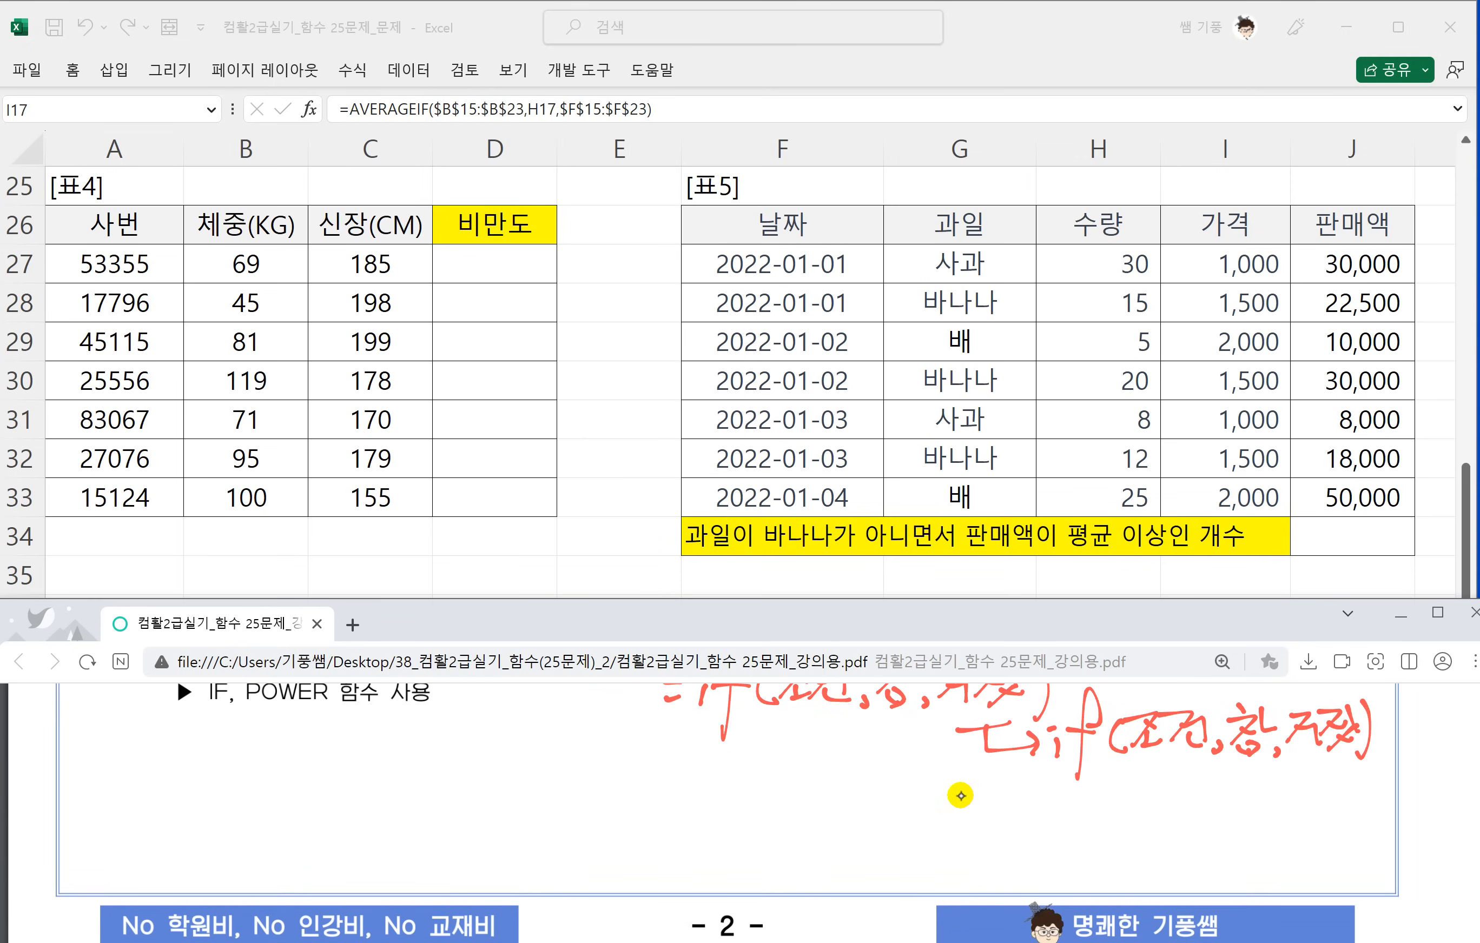
{"action": "left_click_drag", "start_coordinate": [633, 792], "coordinate": [655, 796]}
{"action": "left_click_drag", "start_coordinate": [735, 770], "coordinate": [702, 845]}
{"action": "left_click_drag", "start_coordinate": [685, 802], "coordinate": [833, 813]}
{"action": "left_click_drag", "start_coordinate": [860, 761], "coordinate": [875, 777]}
{"action": "mouse_move", "coordinate": [869, 783]}
{"action": "left_mouse_down"}
{"action": "mouse_move", "coordinate": [840, 819]}
{"action": "mouse_move", "coordinate": [901, 826]}
{"action": "left_mouse_up"}
{"action": "mouse_move", "coordinate": [930, 799]}
{"action": "left_mouse_down"}
{"action": "mouse_move", "coordinate": [927, 817]}
{"action": "mouse_move", "coordinate": [931, 793]}
{"action": "left_mouse_up"}
{"action": "mouse_move", "coordinate": [973, 761]}
{"action": "left_mouse_down"}
{"action": "mouse_move", "coordinate": [943, 852]}
{"action": "mouse_move", "coordinate": [974, 793]}
{"action": "left_mouse_up"}
{"action": "mouse_move", "coordinate": [995, 778]}
{"action": "left_mouse_down"}
{"action": "mouse_move", "coordinate": [985, 823]}
{"action": "mouse_move", "coordinate": [1013, 786]}
{"action": "mouse_move", "coordinate": [998, 822]}
{"action": "left_mouse_up"}
{"action": "left_click_drag", "start_coordinate": [1016, 797], "coordinate": [1040, 814]}
{"action": "mouse_move", "coordinate": [1030, 789]}
{"action": "left_mouse_down"}
{"action": "mouse_move", "coordinate": [1059, 783]}
{"action": "mouse_move", "coordinate": [1051, 814]}
{"action": "left_mouse_up"}
{"action": "left_click_drag", "start_coordinate": [1064, 786], "coordinate": [1064, 810]}
{"action": "left_click_drag", "start_coordinate": [1048, 806], "coordinate": [1098, 817]}
{"action": "mouse_move", "coordinate": [1089, 803]}
{"action": "left_mouse_down"}
{"action": "mouse_move", "coordinate": [1166, 819]}
{"action": "mouse_move", "coordinate": [1188, 808]}
{"action": "left_mouse_up"}
{"action": "left_click_drag", "start_coordinate": [1184, 785], "coordinate": [1211, 784]}
{"action": "mouse_move", "coordinate": [1183, 802]}
{"action": "left_mouse_down"}
{"action": "mouse_move", "coordinate": [1226, 826]}
{"action": "mouse_move", "coordinate": [1266, 819]}
{"action": "left_mouse_up"}
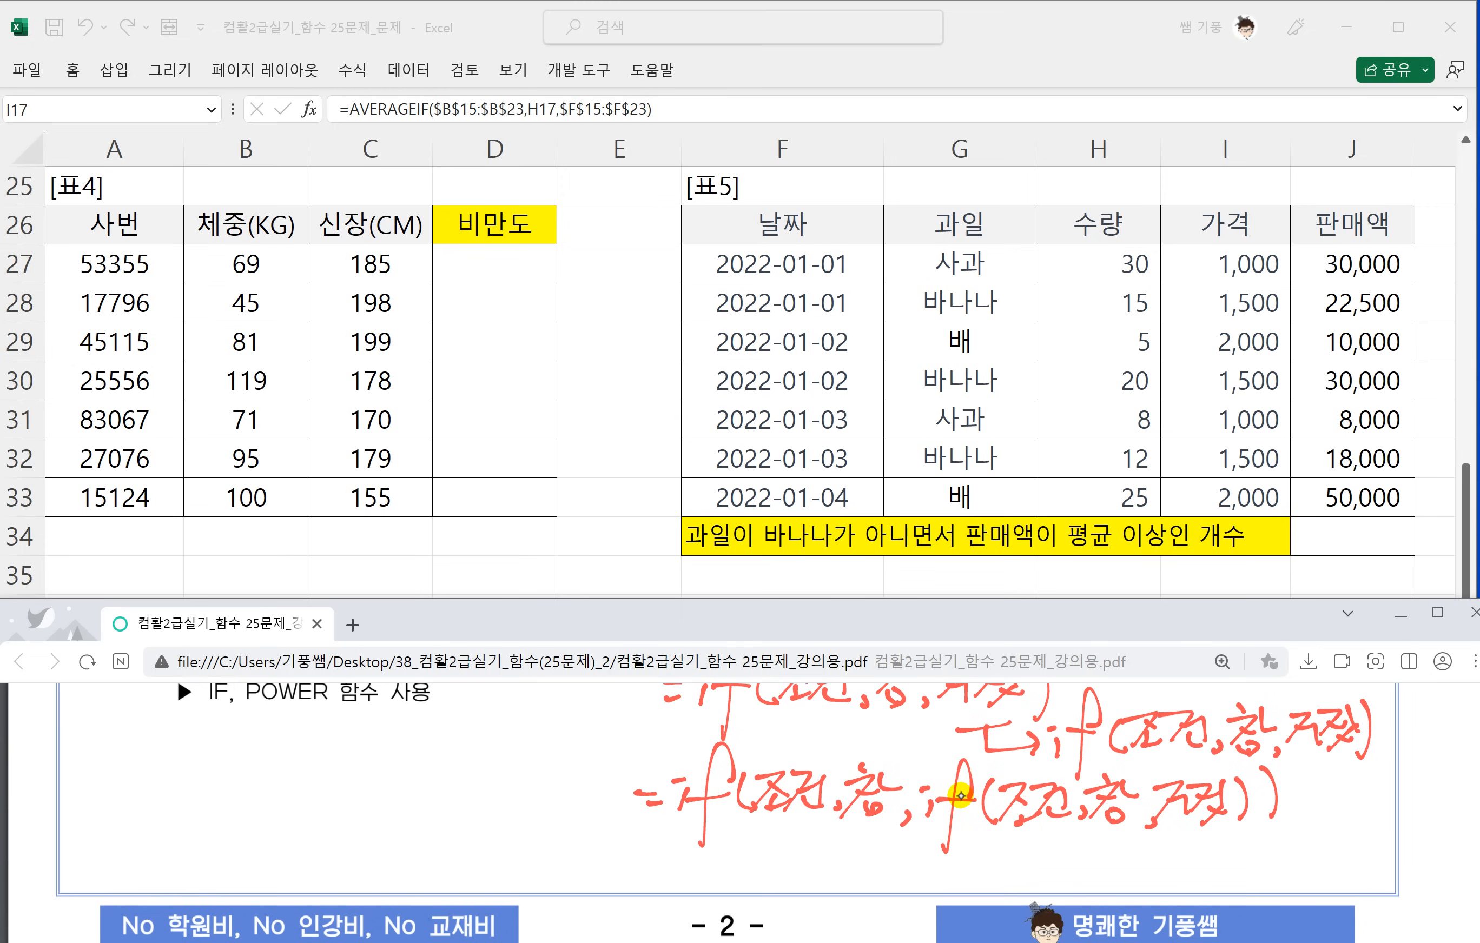
Underline the outer if's 조건 and 참 in the handwritten nested syntax and write 비만도<20 and 저체중 beneath them.
{"action": "left_click_drag", "start_coordinate": [752, 822], "coordinate": [824, 819]}
{"action": "left_click_drag", "start_coordinate": [697, 844], "coordinate": [714, 836]}
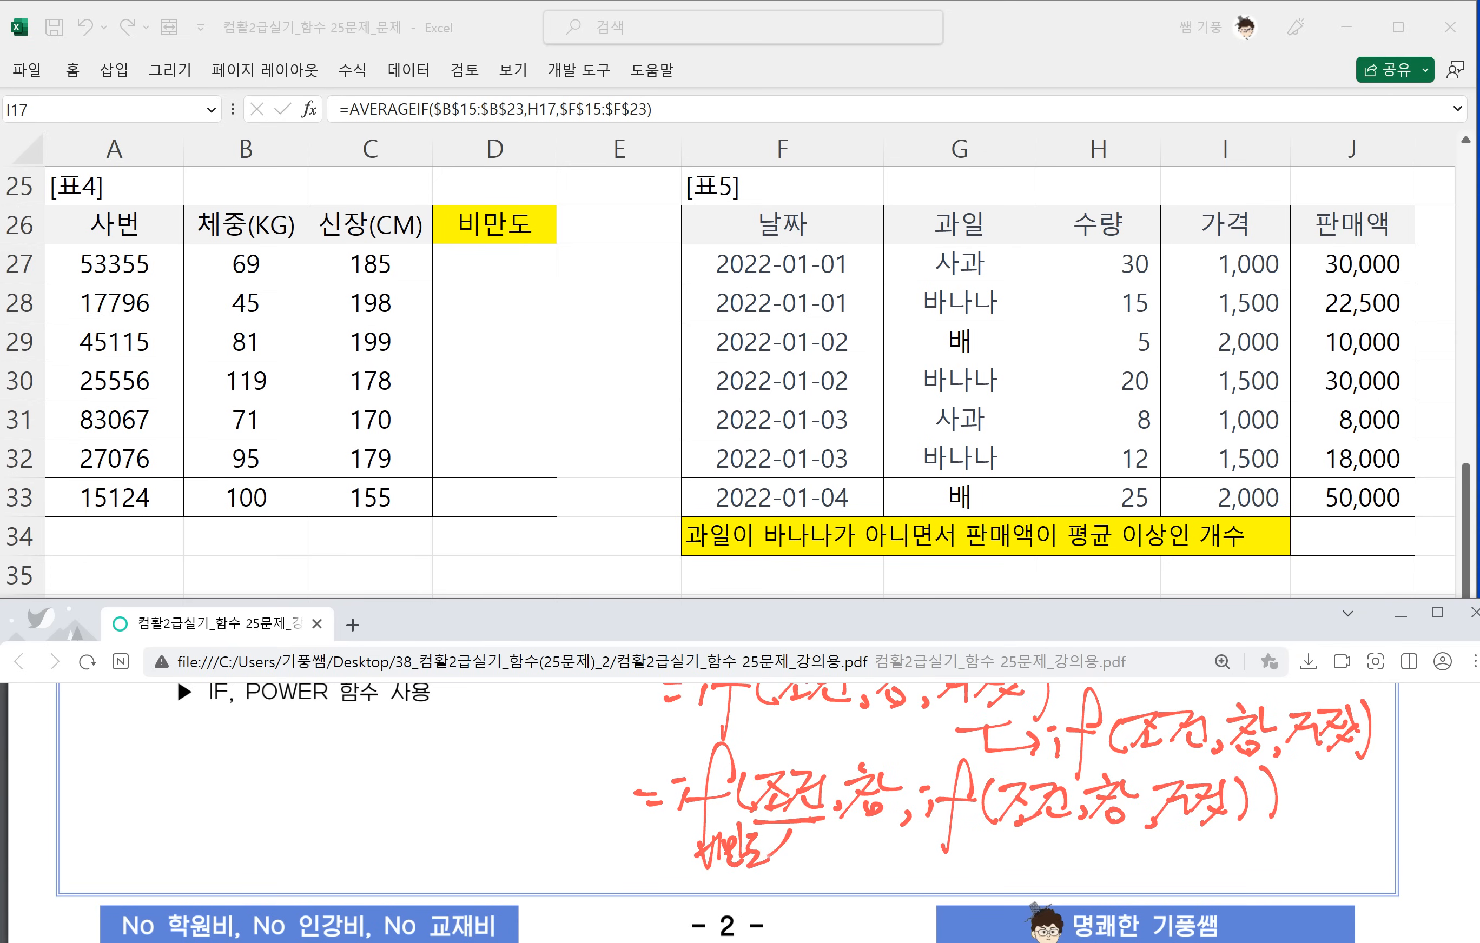
{"action": "left_click_drag", "start_coordinate": [799, 851], "coordinate": [829, 854]}
{"action": "scroll", "coordinate": [709, 793], "scroll_direction": "up", "scroll_amount": 3}
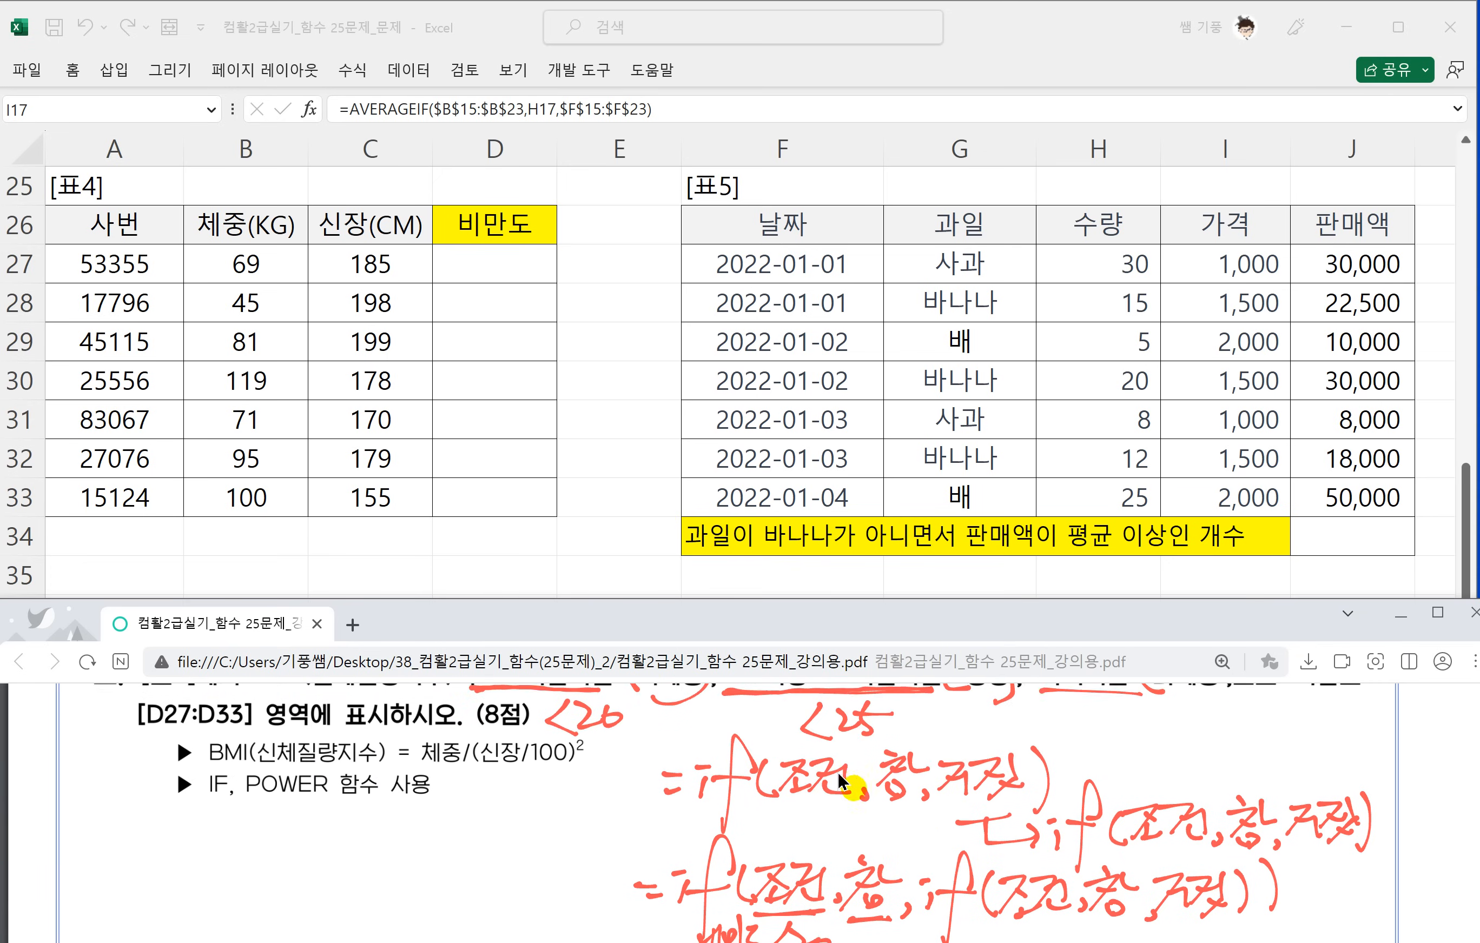
{"action": "scroll", "coordinate": [709, 792], "scroll_direction": "down", "scroll_amount": 2}
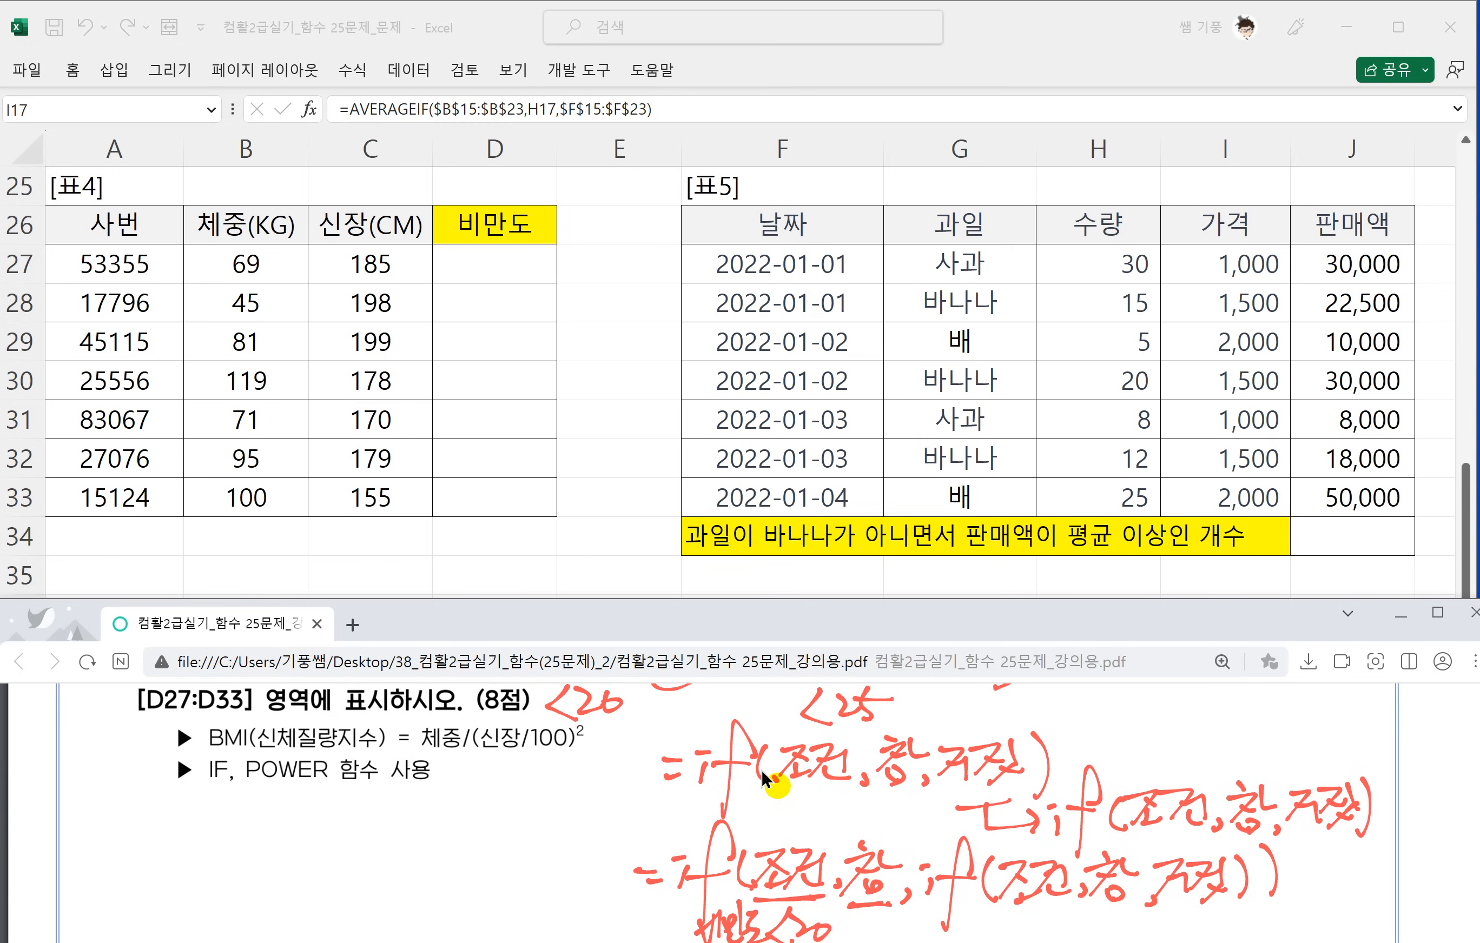
{"action": "scroll", "coordinate": [768, 776], "scroll_direction": "up", "scroll_amount": 1}
{"action": "scroll", "coordinate": [777, 776], "scroll_direction": "down", "scroll_amount": 2}
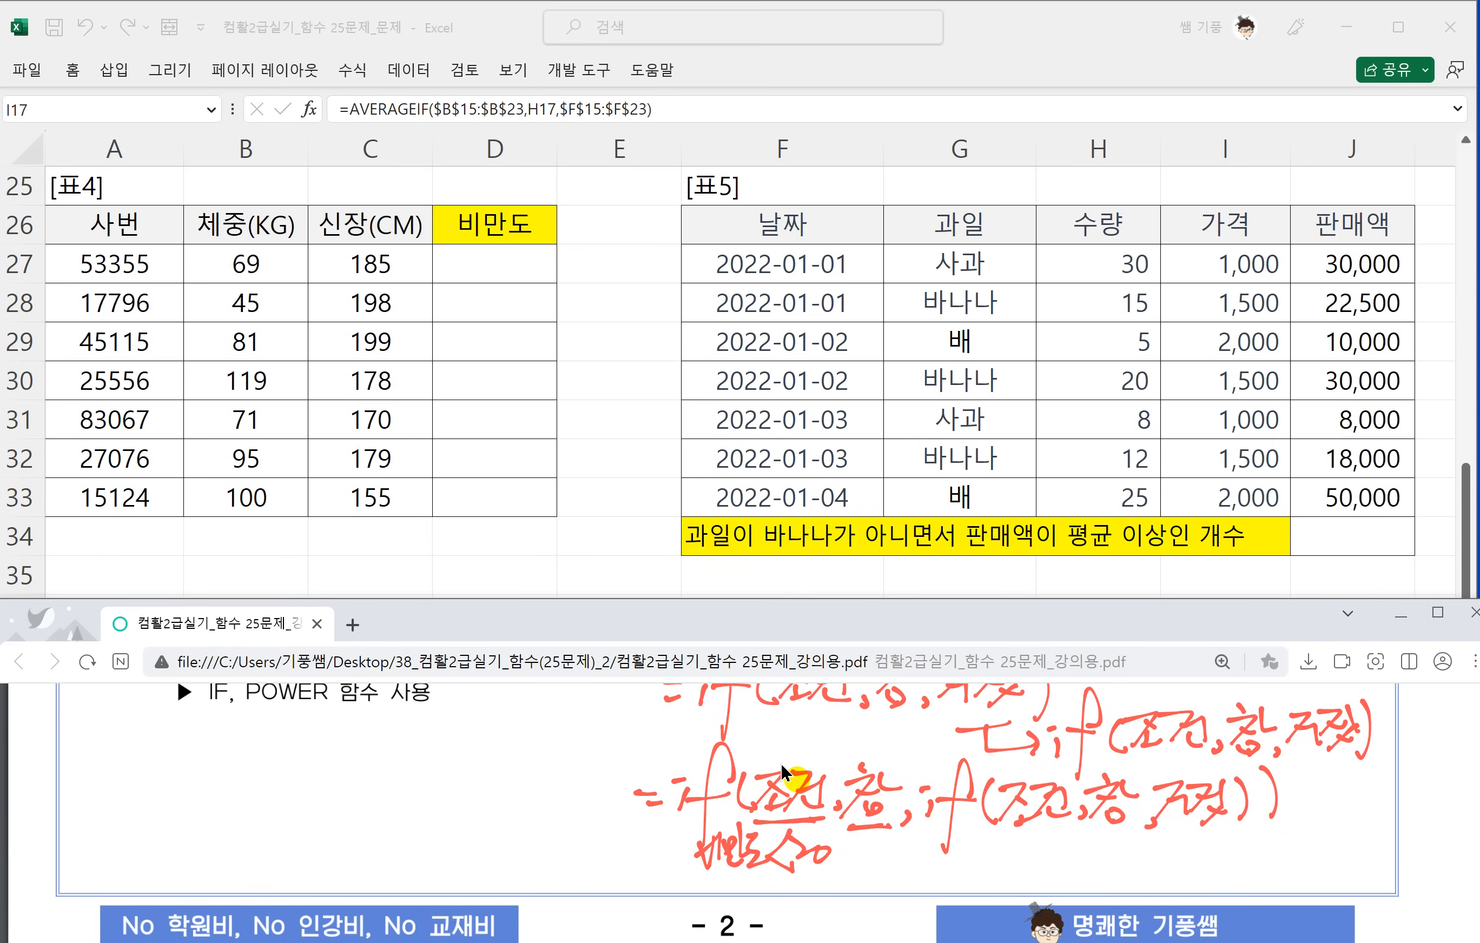
{"action": "mouse_move", "coordinate": [852, 843]}
{"action": "left_mouse_down"}
{"action": "mouse_move", "coordinate": [839, 876]}
{"action": "mouse_move", "coordinate": [889, 844]}
{"action": "mouse_move", "coordinate": [895, 882]}
{"action": "mouse_move", "coordinate": [940, 860]}
{"action": "left_mouse_up"}
{"action": "left_click_drag", "start_coordinate": [927, 860], "coordinate": [935, 880]}
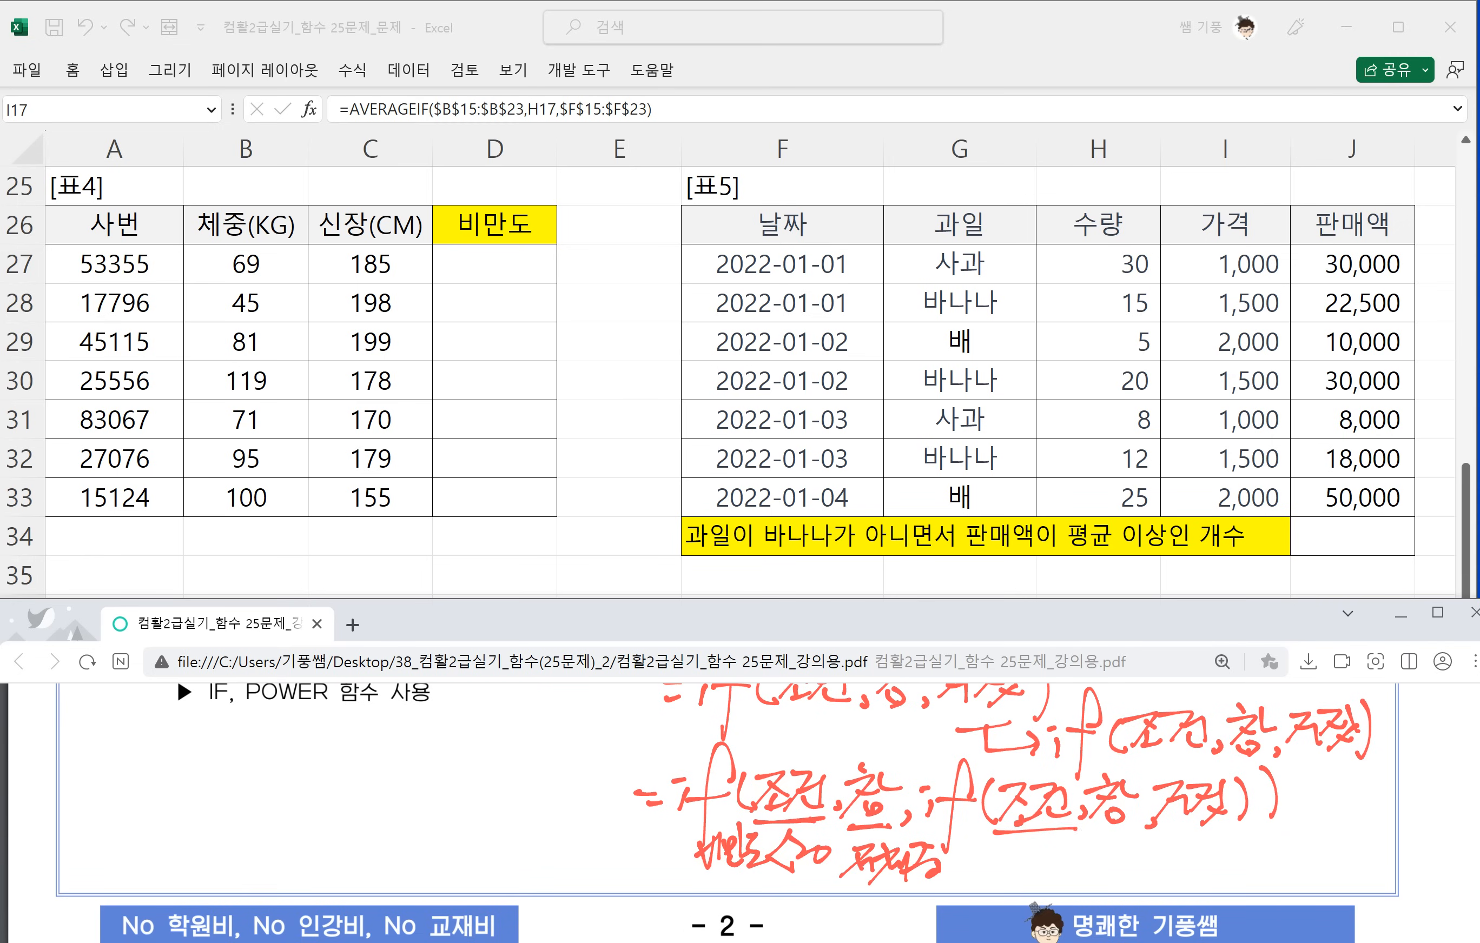
Annotate the inner if's 조건, 참 and 거짓 with 비만도<25, 정상 and 과체중 written beneath them.
{"action": "mouse_move", "coordinate": [994, 826]}
{"action": "left_mouse_down"}
{"action": "mouse_move", "coordinate": [1077, 835]}
{"action": "mouse_move", "coordinate": [998, 840]}
{"action": "mouse_move", "coordinate": [1007, 869]}
{"action": "left_mouse_up"}
{"action": "left_click_drag", "start_coordinate": [1012, 842], "coordinate": [1042, 871]}
{"action": "left_click_drag", "start_coordinate": [1035, 844], "coordinate": [1064, 873]}
{"action": "mouse_move", "coordinate": [1060, 864]}
{"action": "left_mouse_down"}
{"action": "mouse_move", "coordinate": [1076, 839]}
{"action": "mouse_move", "coordinate": [1083, 873]}
{"action": "mouse_move", "coordinate": [1116, 870]}
{"action": "mouse_move", "coordinate": [1156, 830]}
{"action": "left_mouse_up"}
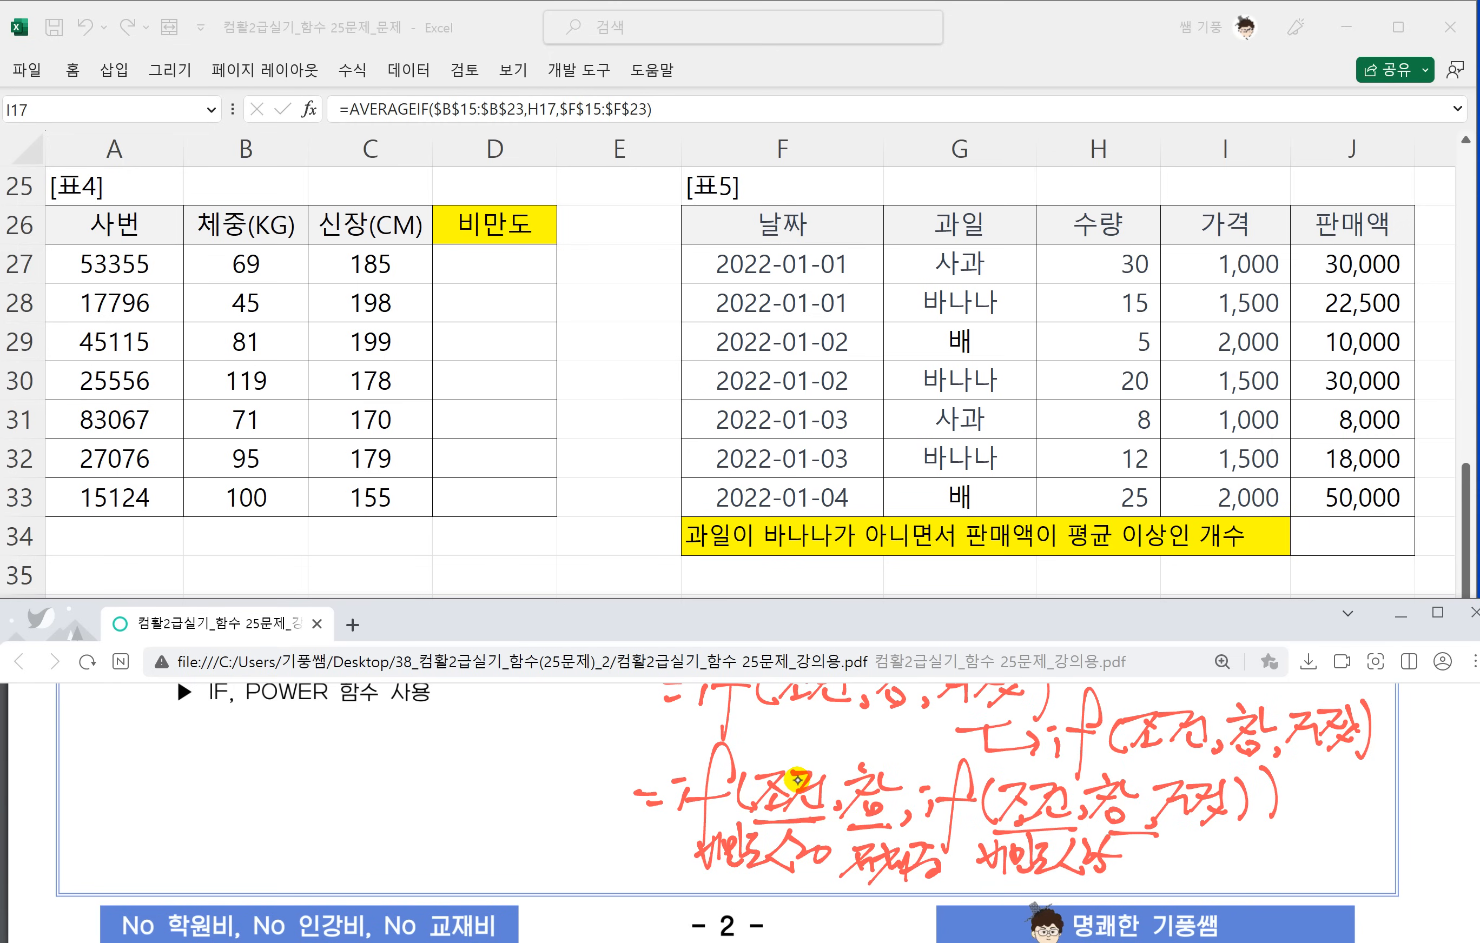
{"action": "scroll", "coordinate": [798, 779], "scroll_direction": "up", "scroll_amount": 2}
{"action": "scroll", "coordinate": [981, 724], "scroll_direction": "down", "scroll_amount": 1}
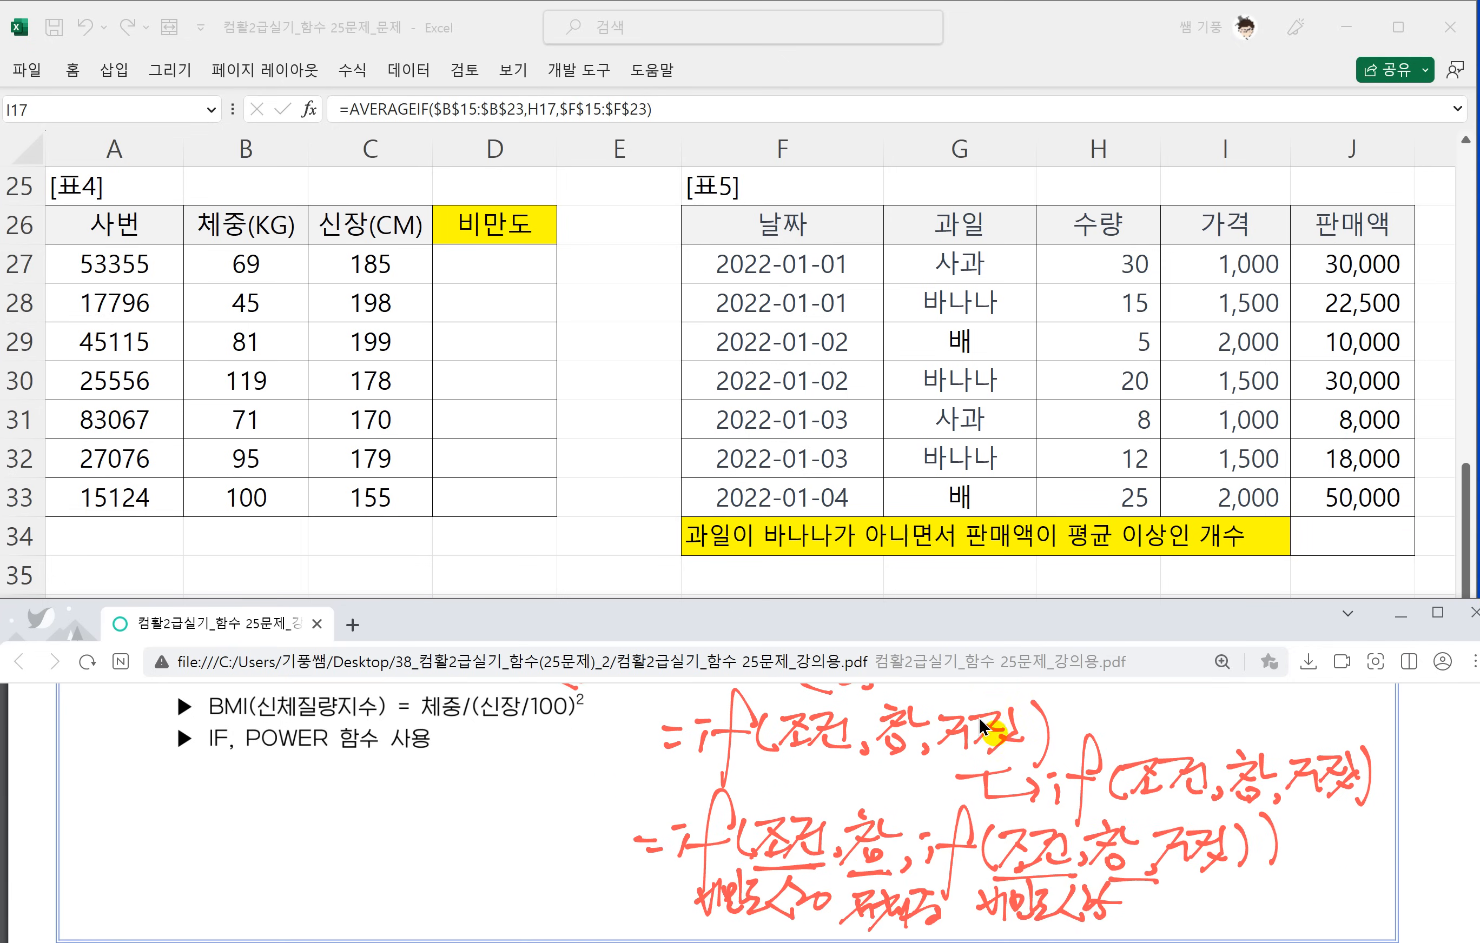
{"action": "scroll", "coordinate": [981, 724], "scroll_direction": "down", "scroll_amount": 2}
{"action": "scroll", "coordinate": [981, 725], "scroll_direction": "up", "scroll_amount": 1}
{"action": "mouse_move", "coordinate": [1118, 843]}
{"action": "left_mouse_down"}
{"action": "mouse_move", "coordinate": [1155, 876]}
{"action": "mouse_move", "coordinate": [1185, 845]}
{"action": "mouse_move", "coordinate": [1200, 873]}
{"action": "mouse_move", "coordinate": [1186, 861]}
{"action": "left_mouse_up"}
{"action": "mouse_move", "coordinate": [1173, 828]}
{"action": "left_mouse_down"}
{"action": "mouse_move", "coordinate": [1279, 824]}
{"action": "mouse_move", "coordinate": [1254, 844]}
{"action": "mouse_move", "coordinate": [1337, 873]}
{"action": "left_mouse_up"}
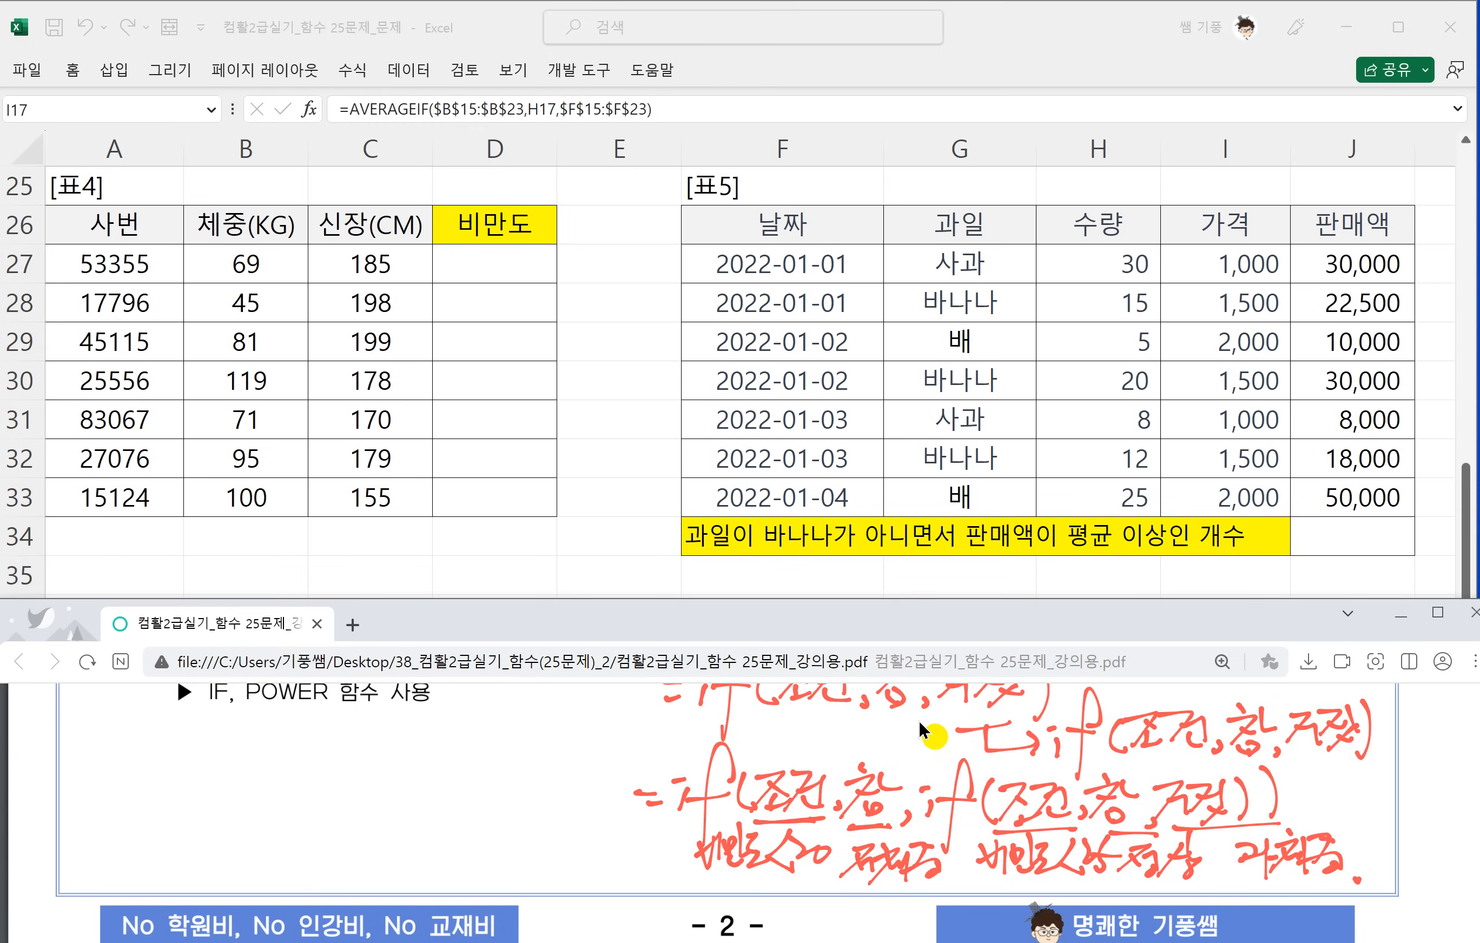
Handwrite the syntax =power(숫자,K)→숫자 to the K-th power below the IF, POWER function note.
{"action": "scroll", "coordinate": [997, 715], "scroll_direction": "up", "scroll_amount": 2}
{"action": "scroll", "coordinate": [996, 703], "scroll_direction": "down", "scroll_amount": 1}
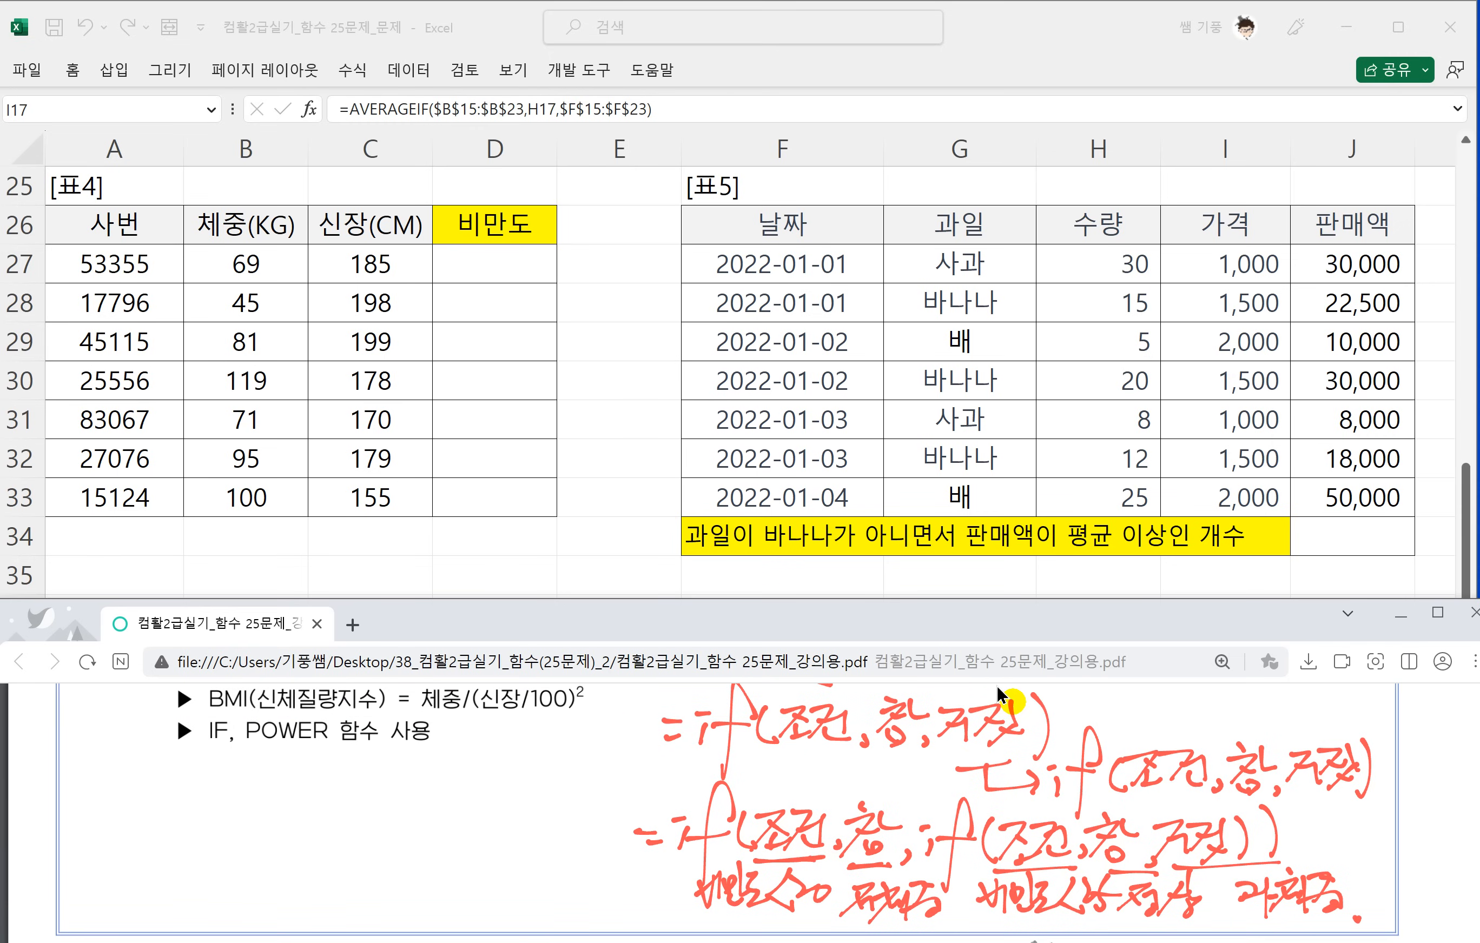
{"action": "left_click_drag", "start_coordinate": [157, 774], "coordinate": [180, 796]}
{"action": "mouse_move", "coordinate": [220, 761]}
{"action": "left_mouse_down"}
{"action": "mouse_move", "coordinate": [161, 857]}
{"action": "mouse_move", "coordinate": [225, 788]}
{"action": "mouse_move", "coordinate": [241, 794]}
{"action": "left_mouse_up"}
{"action": "mouse_move", "coordinate": [249, 769]}
{"action": "left_mouse_down"}
{"action": "mouse_move", "coordinate": [252, 794]}
{"action": "mouse_move", "coordinate": [329, 764]}
{"action": "mouse_move", "coordinate": [360, 773]}
{"action": "mouse_move", "coordinate": [327, 808]}
{"action": "left_mouse_up"}
{"action": "mouse_move", "coordinate": [365, 764]}
{"action": "left_mouse_down"}
{"action": "mouse_move", "coordinate": [381, 757]}
{"action": "mouse_move", "coordinate": [383, 784]}
{"action": "left_mouse_up"}
{"action": "mouse_move", "coordinate": [367, 777]}
{"action": "left_mouse_down"}
{"action": "mouse_move", "coordinate": [388, 768]}
{"action": "mouse_move", "coordinate": [387, 808]}
{"action": "left_mouse_up"}
{"action": "mouse_move", "coordinate": [448, 738]}
{"action": "left_mouse_down"}
{"action": "mouse_move", "coordinate": [449, 780]}
{"action": "mouse_move", "coordinate": [503, 760]}
{"action": "mouse_move", "coordinate": [508, 803]}
{"action": "mouse_move", "coordinate": [544, 787]}
{"action": "left_mouse_up"}
{"action": "mouse_move", "coordinate": [542, 752]}
{"action": "left_mouse_down"}
{"action": "mouse_move", "coordinate": [563, 786]}
{"action": "mouse_move", "coordinate": [572, 777]}
{"action": "left_mouse_up"}
{"action": "left_click_drag", "start_coordinate": [576, 735], "coordinate": [571, 819]}
{"action": "left_click_drag", "start_coordinate": [612, 727], "coordinate": [619, 758]}
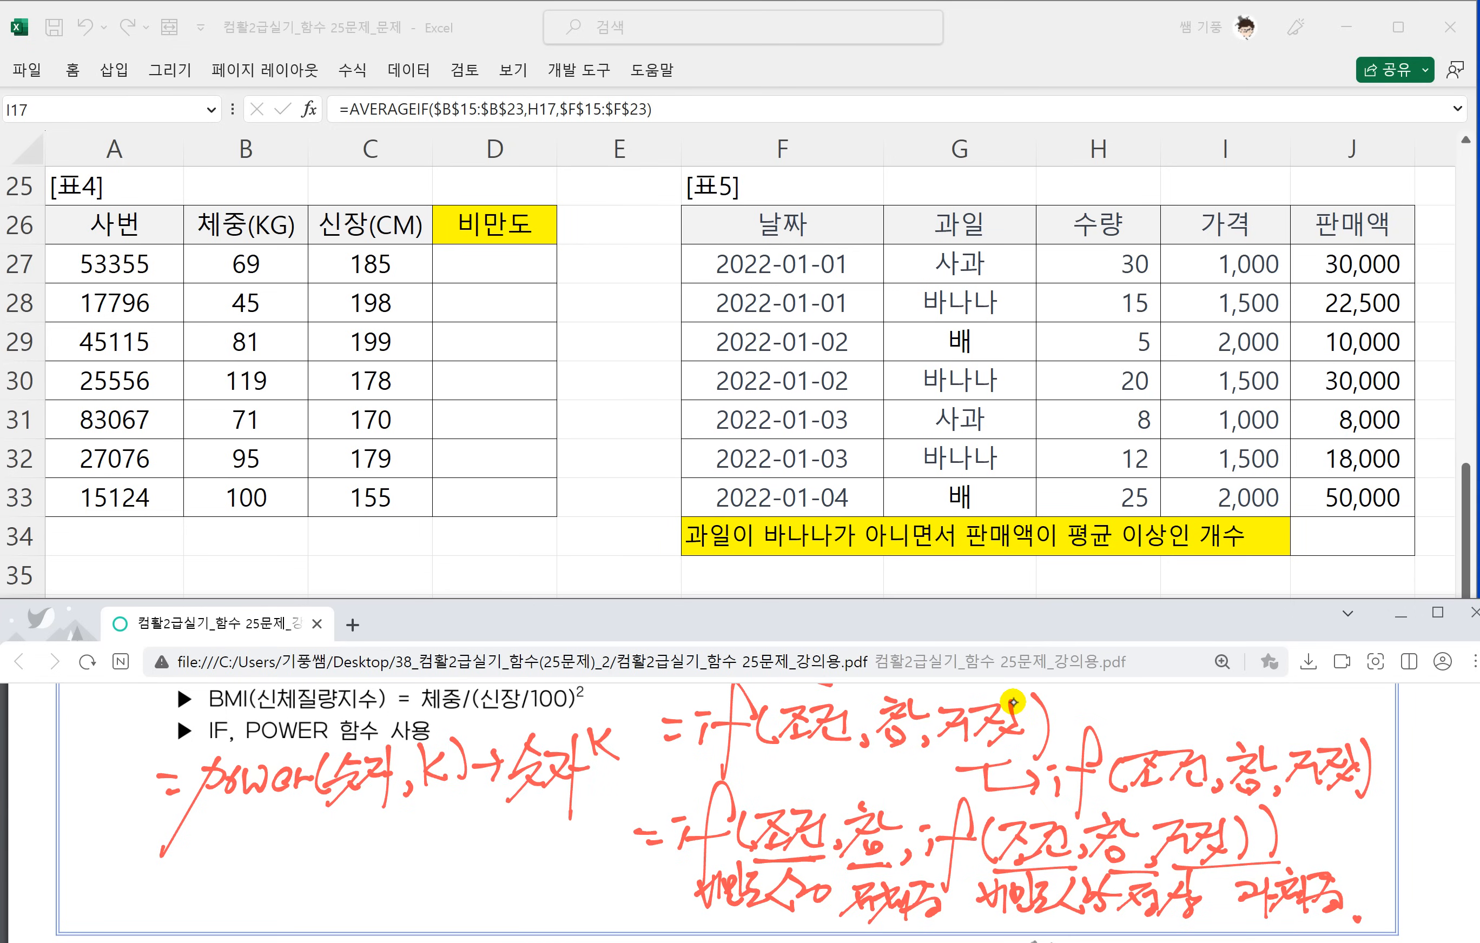
Handwrite the example =power(2,3)=2³=8 below the power syntax and underline 체중/(신장/100) in the BMI note.
{"action": "left_click_drag", "start_coordinate": [150, 841], "coordinate": [179, 858]}
{"action": "left_click_drag", "start_coordinate": [198, 832], "coordinate": [178, 910]}
{"action": "mouse_move", "coordinate": [194, 852]}
{"action": "left_mouse_down"}
{"action": "mouse_move", "coordinate": [230, 865]}
{"action": "mouse_move", "coordinate": [303, 846]}
{"action": "left_mouse_up"}
{"action": "mouse_move", "coordinate": [323, 828]}
{"action": "left_mouse_down"}
{"action": "mouse_move", "coordinate": [314, 870]}
{"action": "mouse_move", "coordinate": [366, 877]}
{"action": "left_mouse_up"}
{"action": "left_click_drag", "start_coordinate": [386, 831], "coordinate": [387, 867]}
{"action": "mouse_move", "coordinate": [403, 815]}
{"action": "left_mouse_down"}
{"action": "mouse_move", "coordinate": [410, 870]}
{"action": "mouse_move", "coordinate": [457, 855]}
{"action": "left_mouse_up"}
{"action": "mouse_move", "coordinate": [465, 831]}
{"action": "left_mouse_down"}
{"action": "mouse_move", "coordinate": [479, 852]}
{"action": "mouse_move", "coordinate": [495, 836]}
{"action": "left_mouse_up"}
{"action": "mouse_move", "coordinate": [502, 847]}
{"action": "left_mouse_down"}
{"action": "mouse_move", "coordinate": [545, 867]}
{"action": "mouse_move", "coordinate": [560, 850]}
{"action": "left_mouse_up"}
{"action": "left_click", "coordinate": [577, 886]}
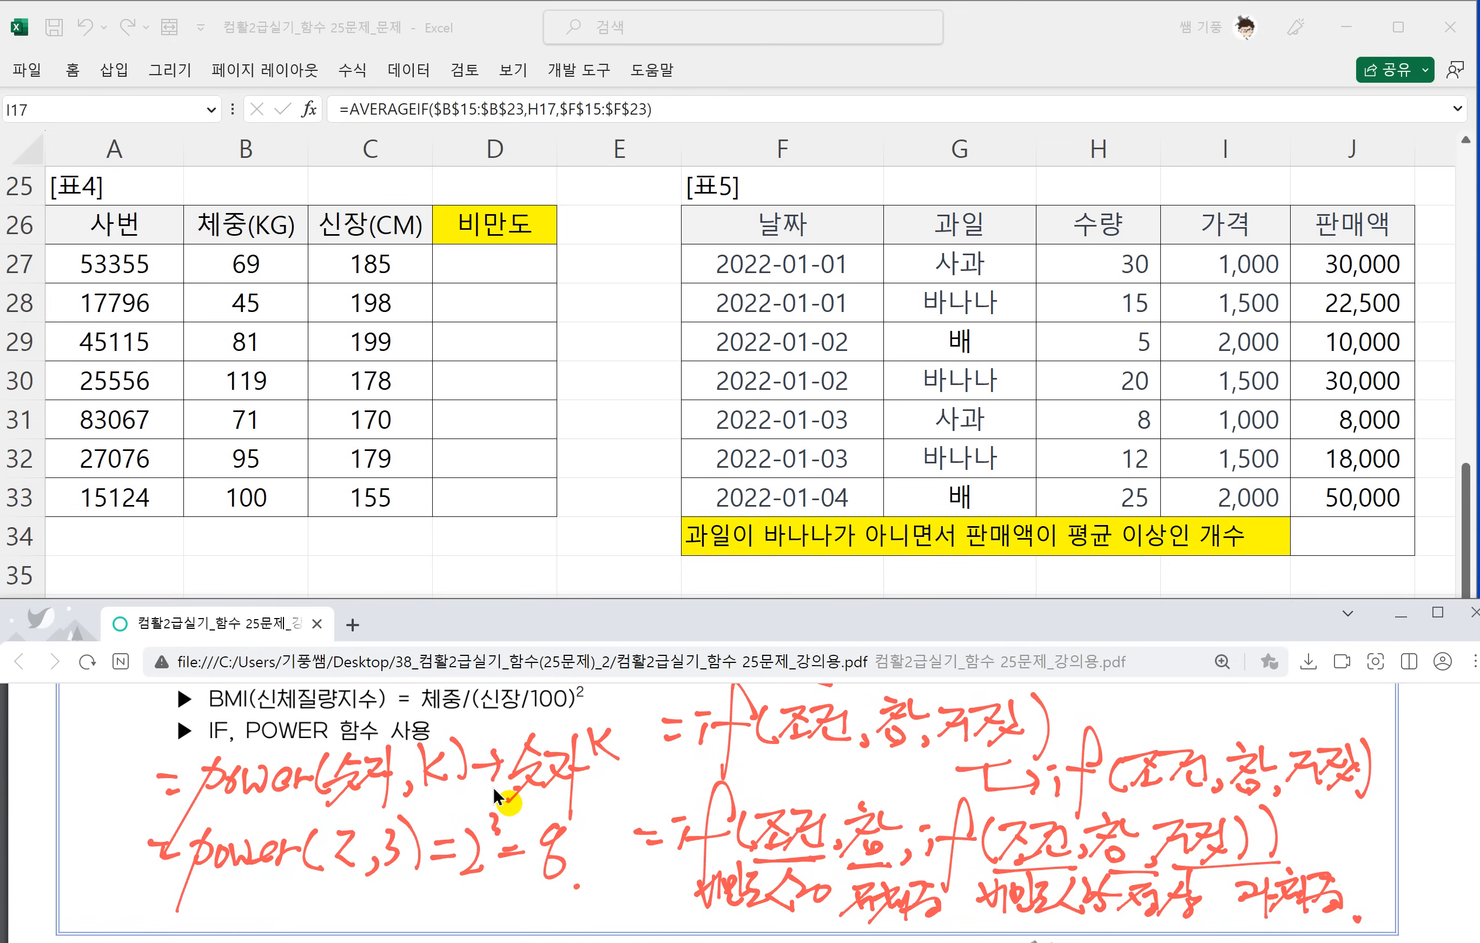
{"action": "scroll", "coordinate": [491, 802], "scroll_direction": "up", "scroll_amount": 1}
{"action": "left_click_drag", "start_coordinate": [398, 793], "coordinate": [562, 789]}
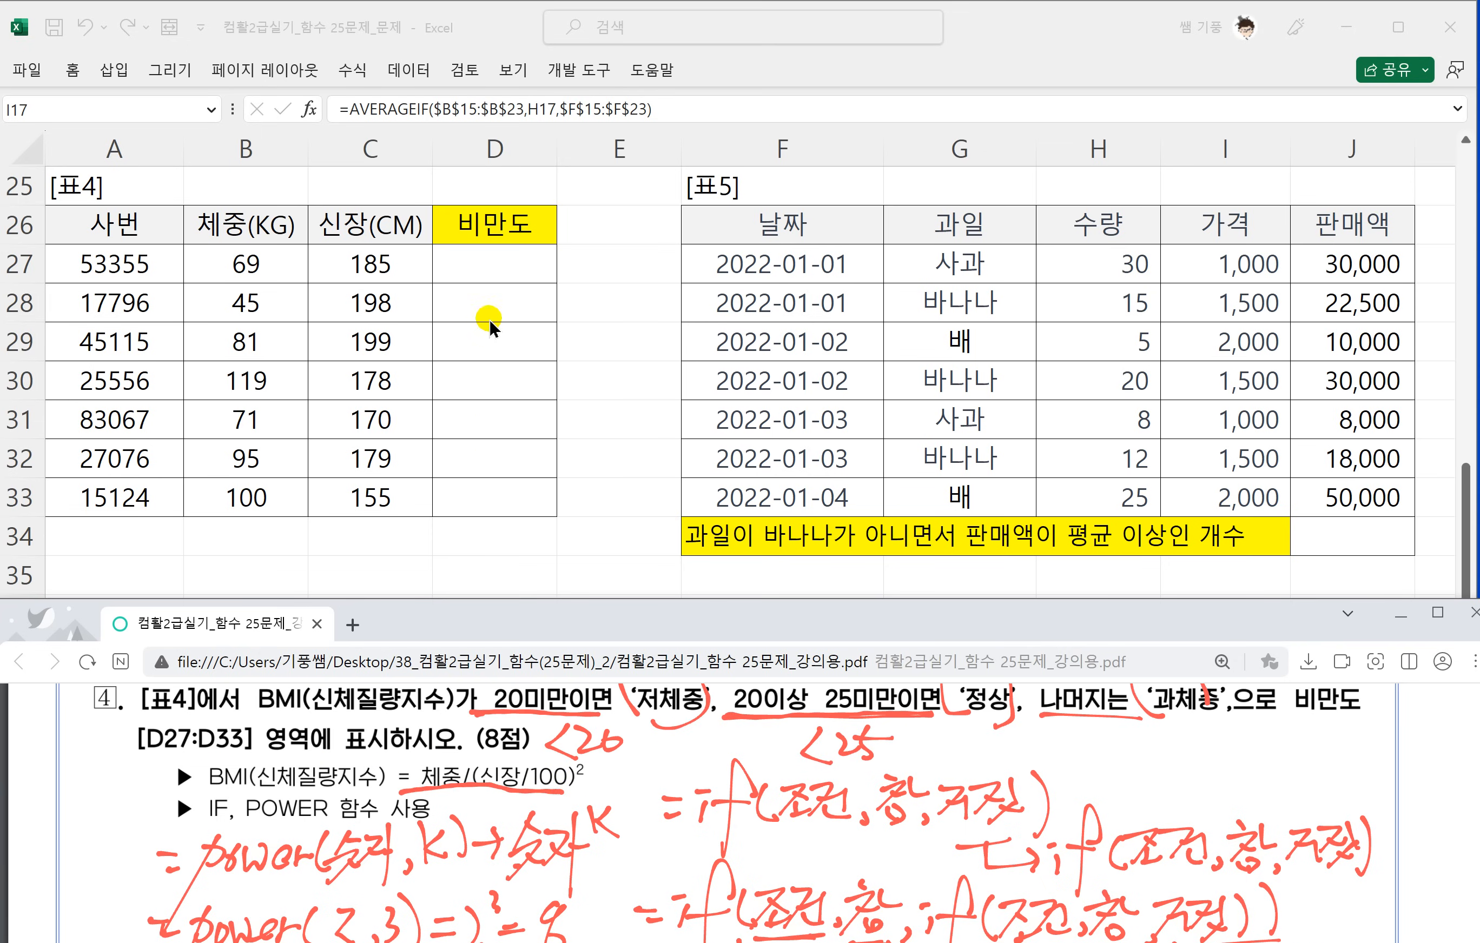
Switch to Excel and enter the BMI formula =B27/POWER(C27/100,2) in D27 of 표4.
{"action": "left_click", "coordinate": [497, 262]}
{"action": "left_click", "coordinate": [497, 261]}
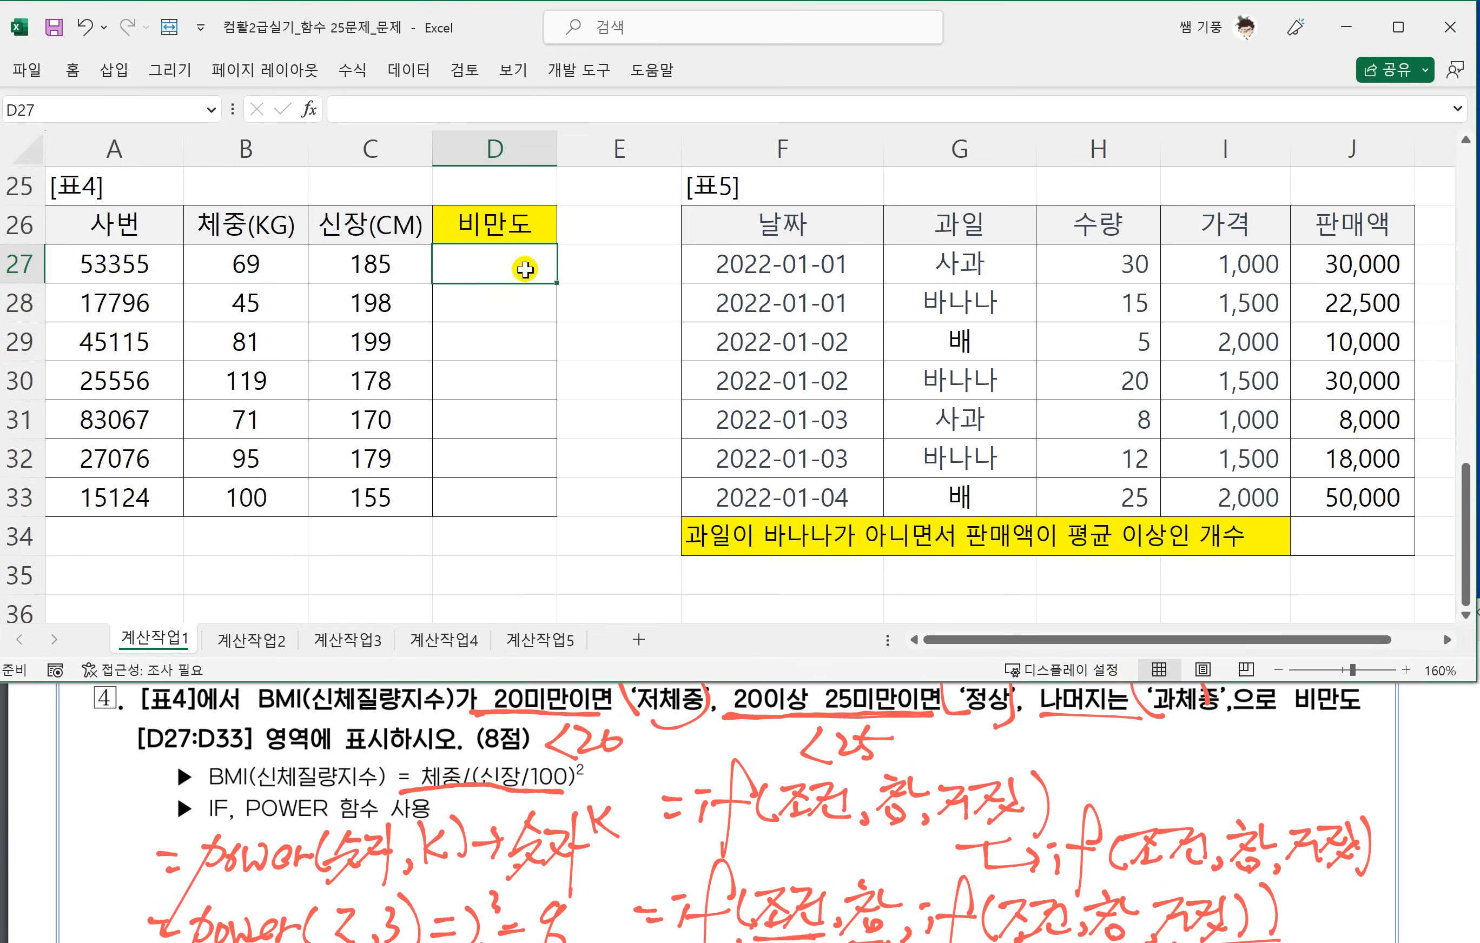
{"action": "type", "text": "="}
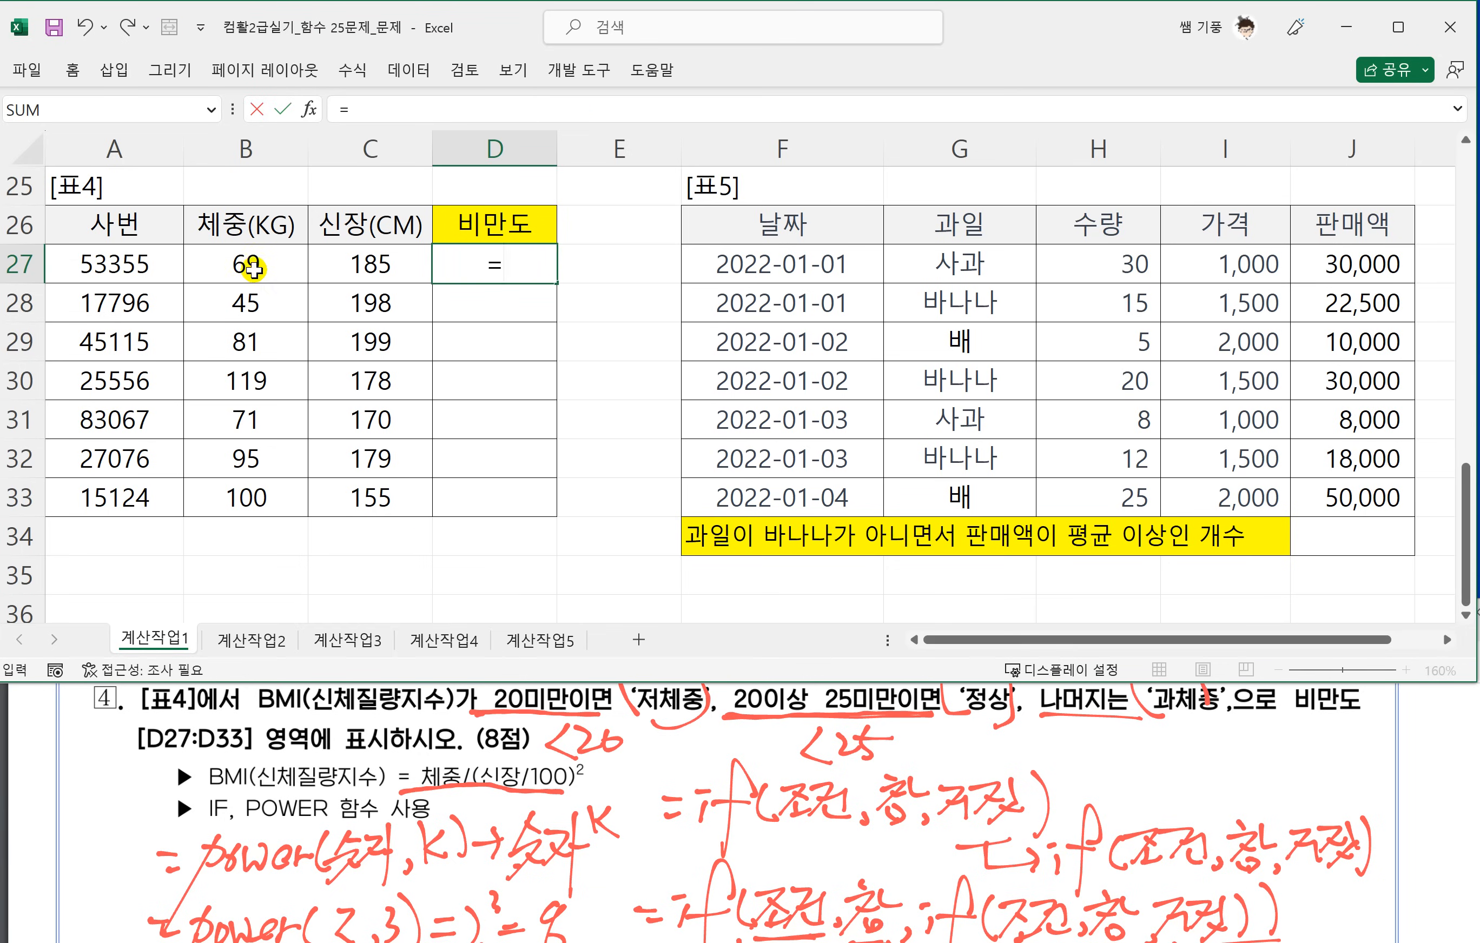
{"action": "left_click", "coordinate": [252, 268]}
{"action": "type", "text": "/"}
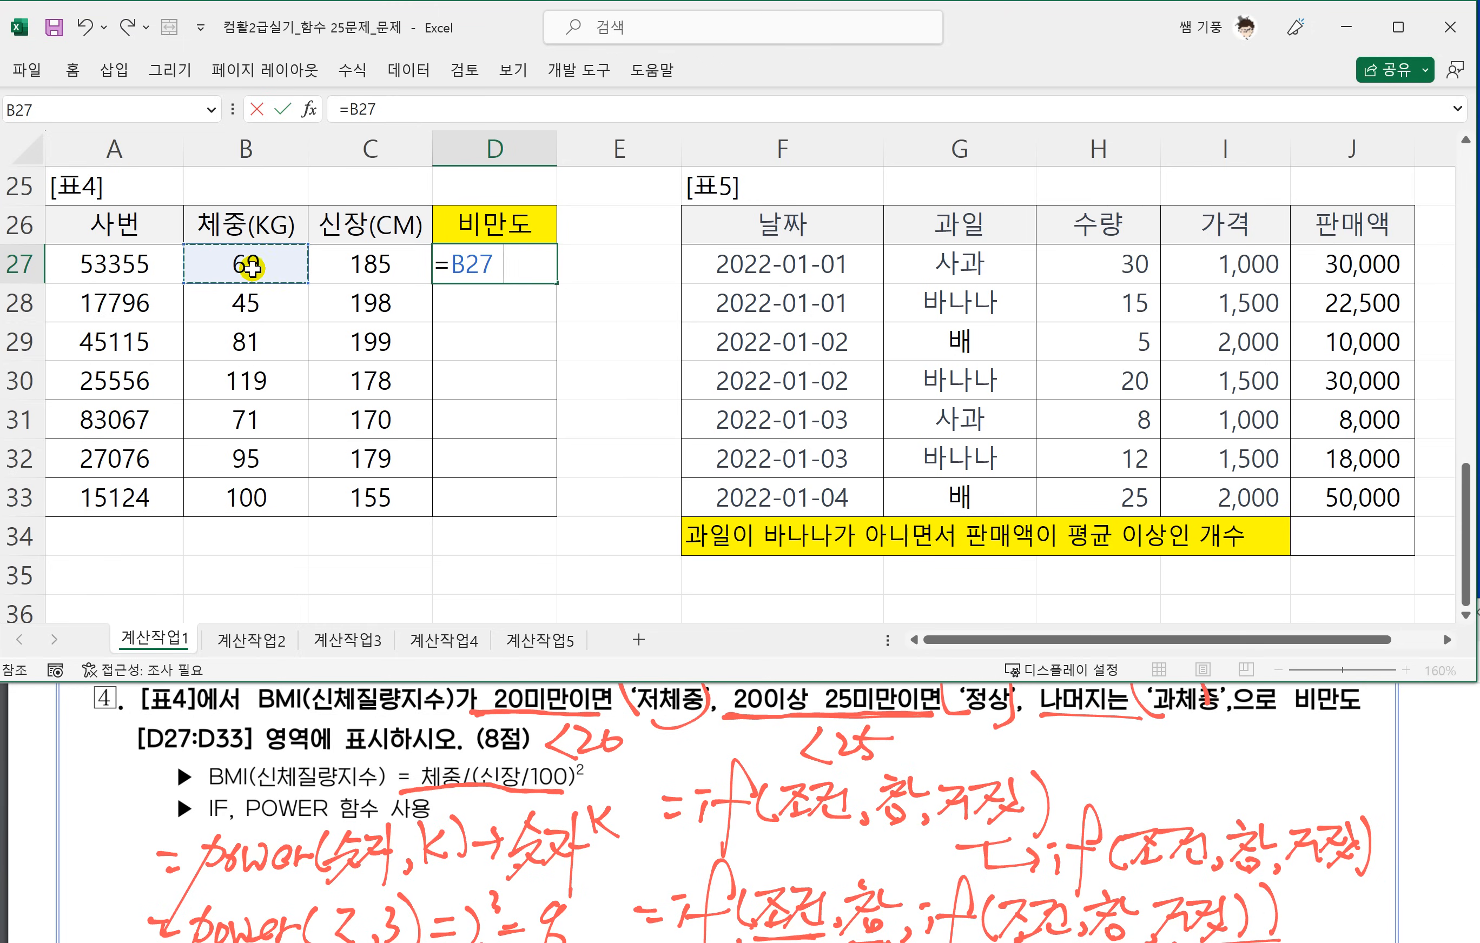
{"action": "type", "text": "P"}
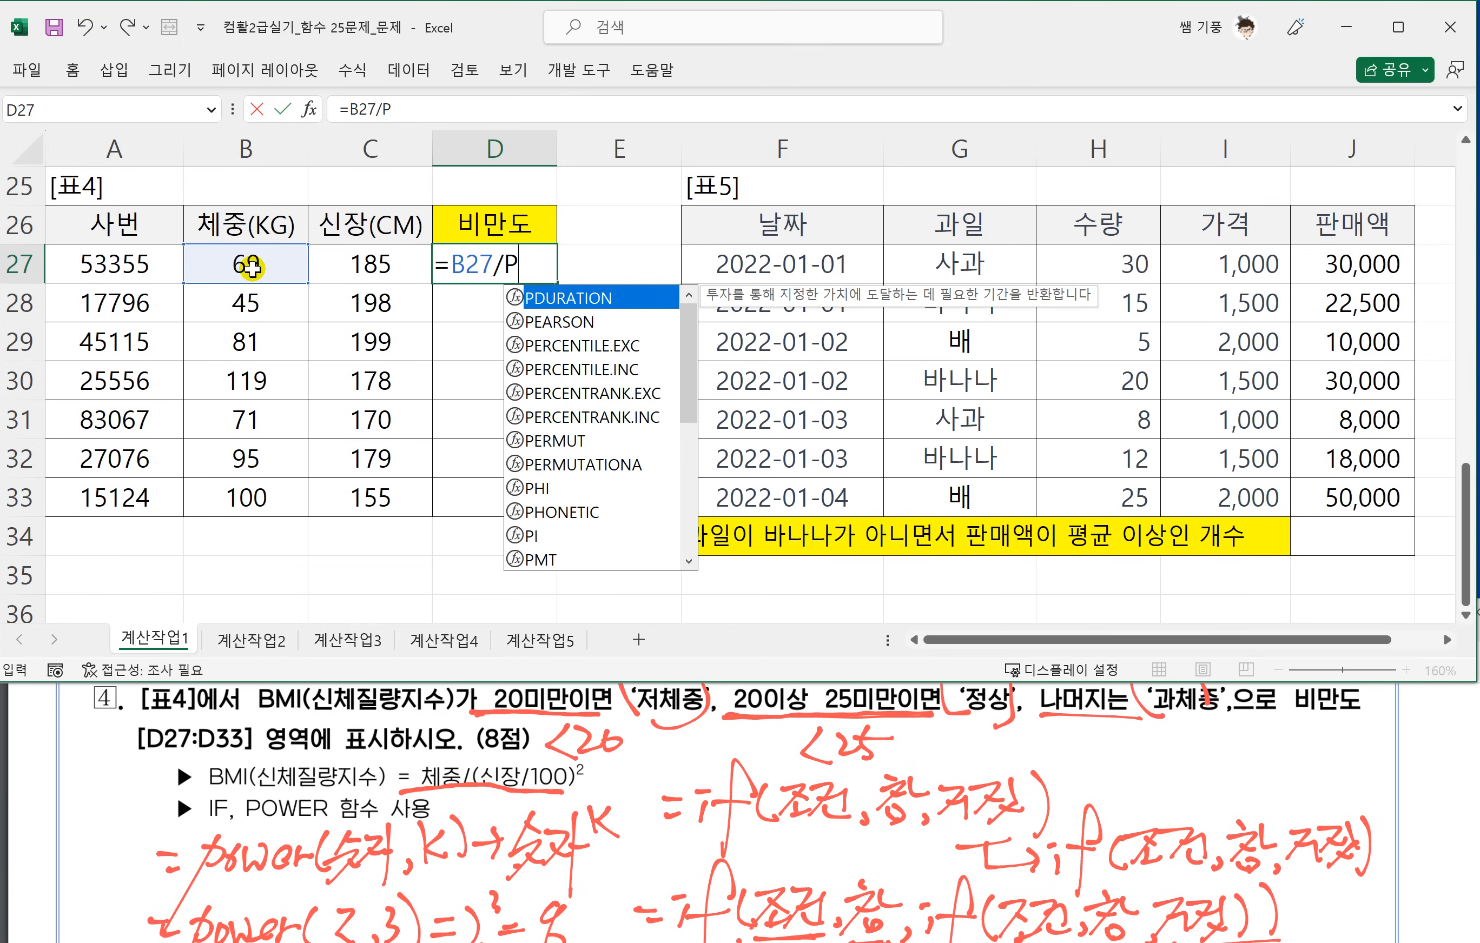
{"action": "type", "text": "OW"}
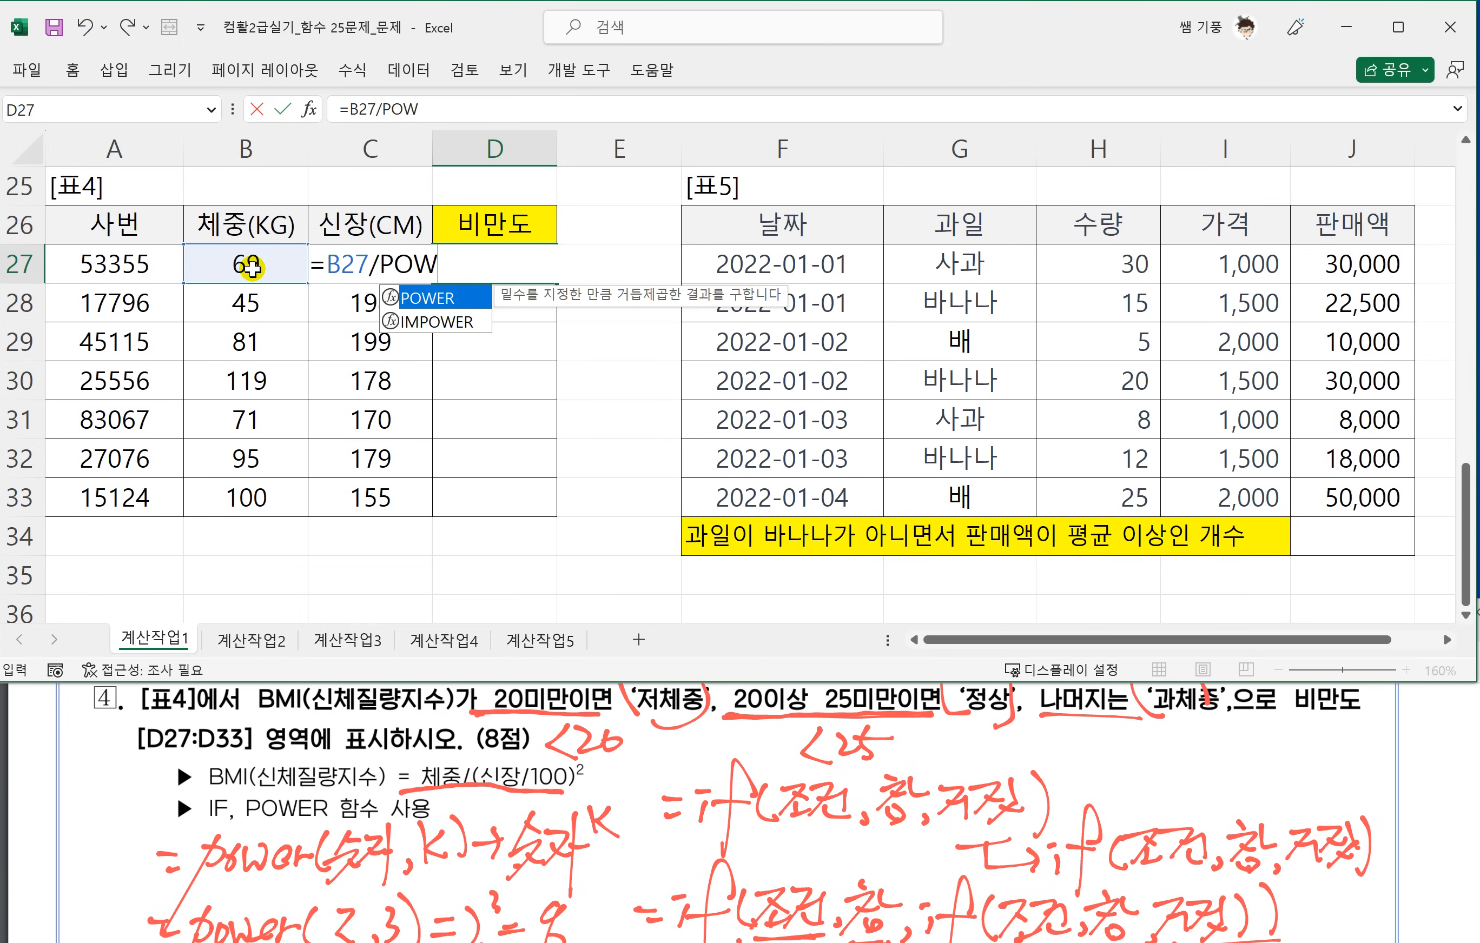
{"action": "type", "text": "ER("}
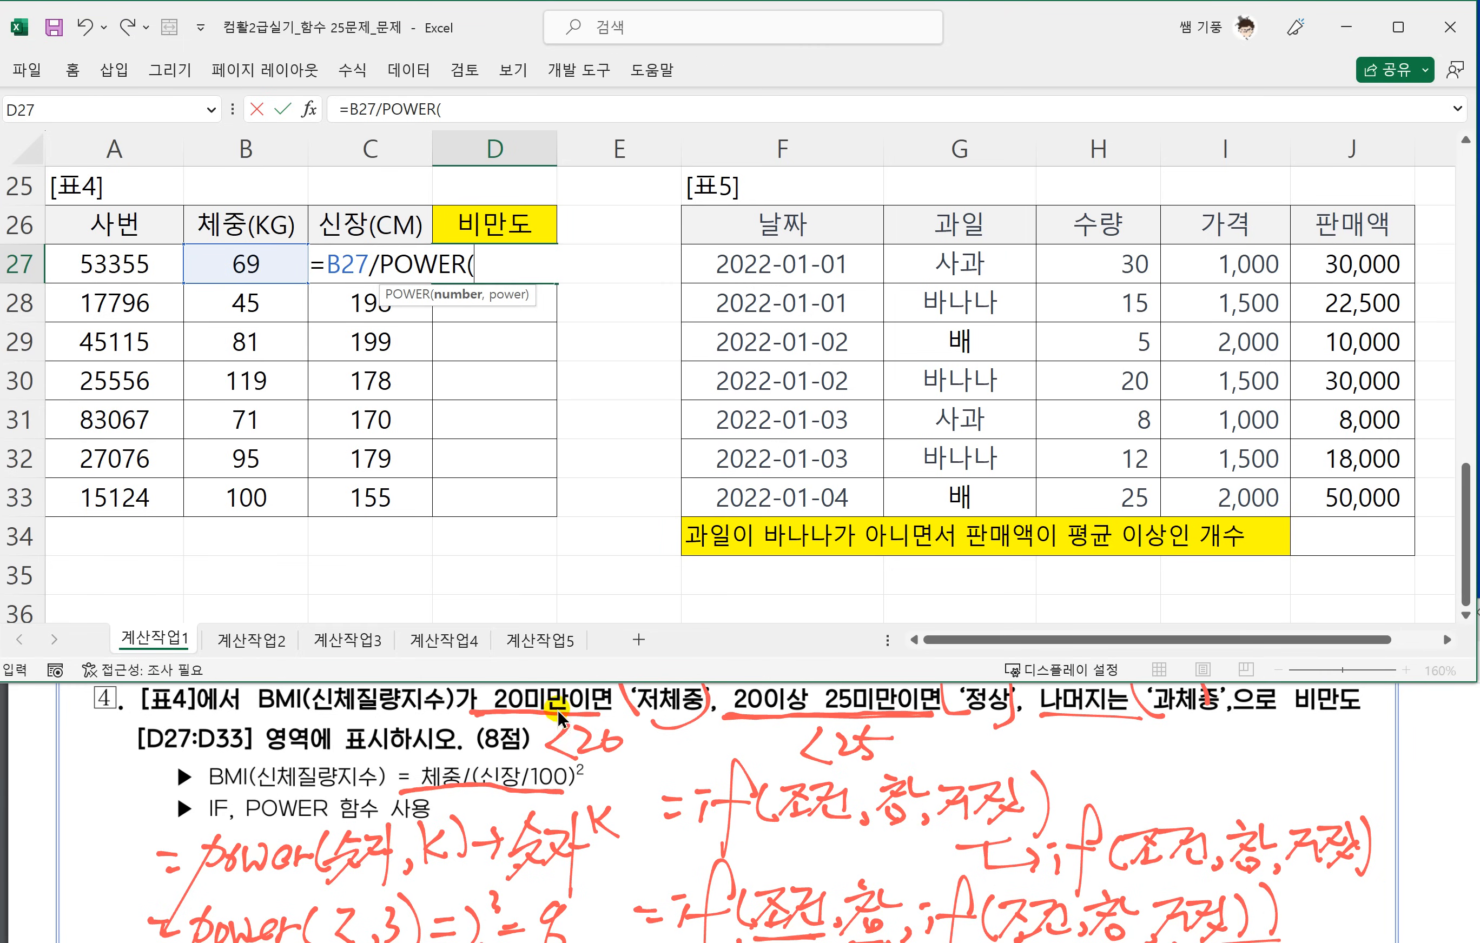
{"action": "left_click", "coordinate": [374, 224]}
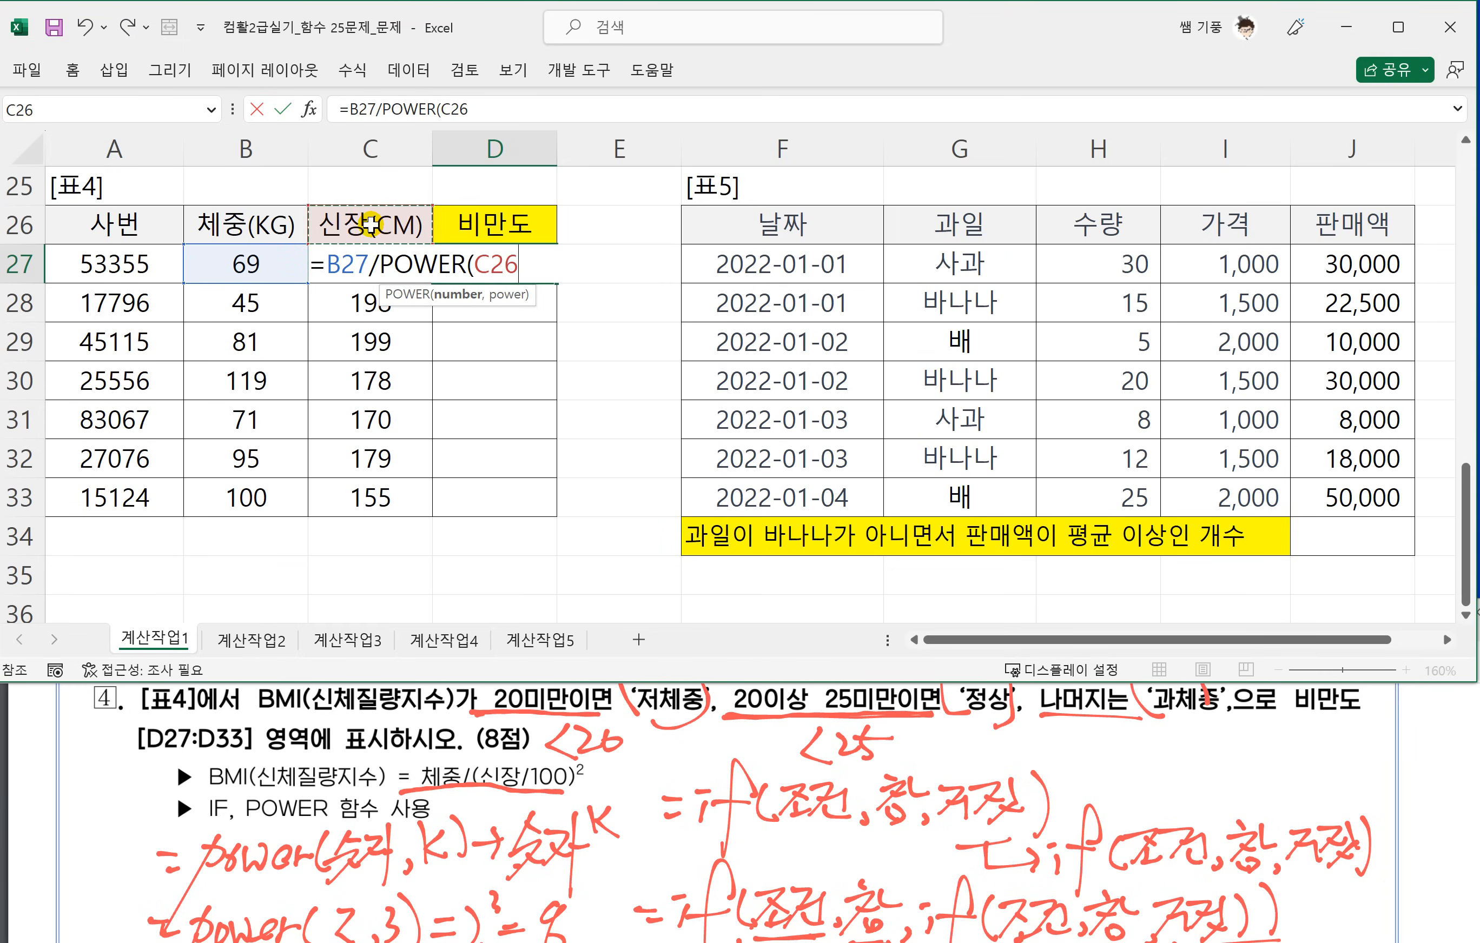
{"action": "key", "text": "Down"}
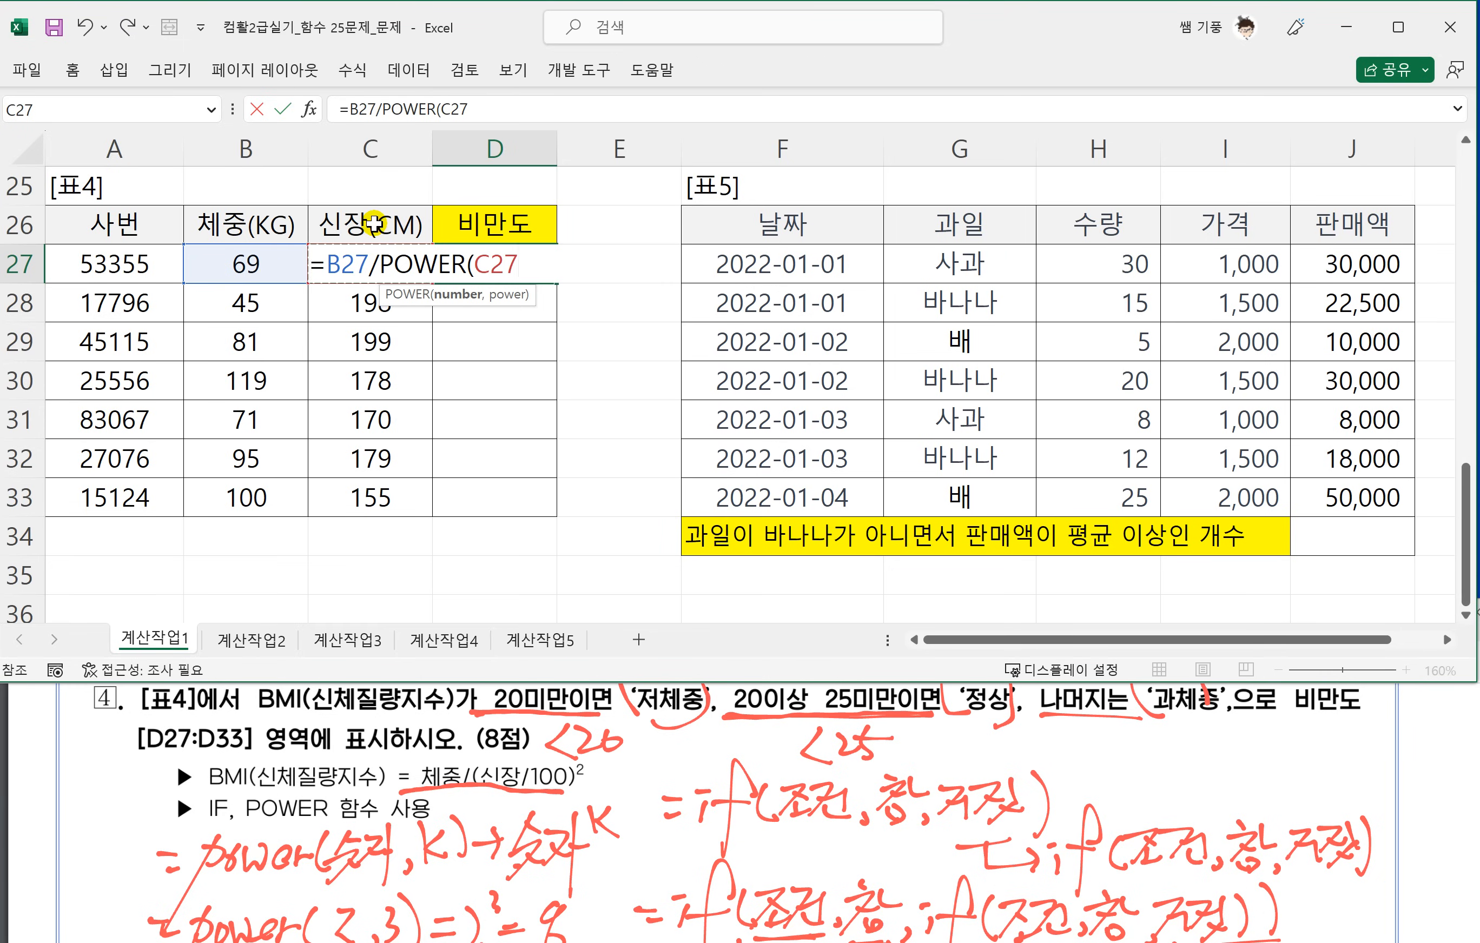
{"action": "type", "text": "/100"}
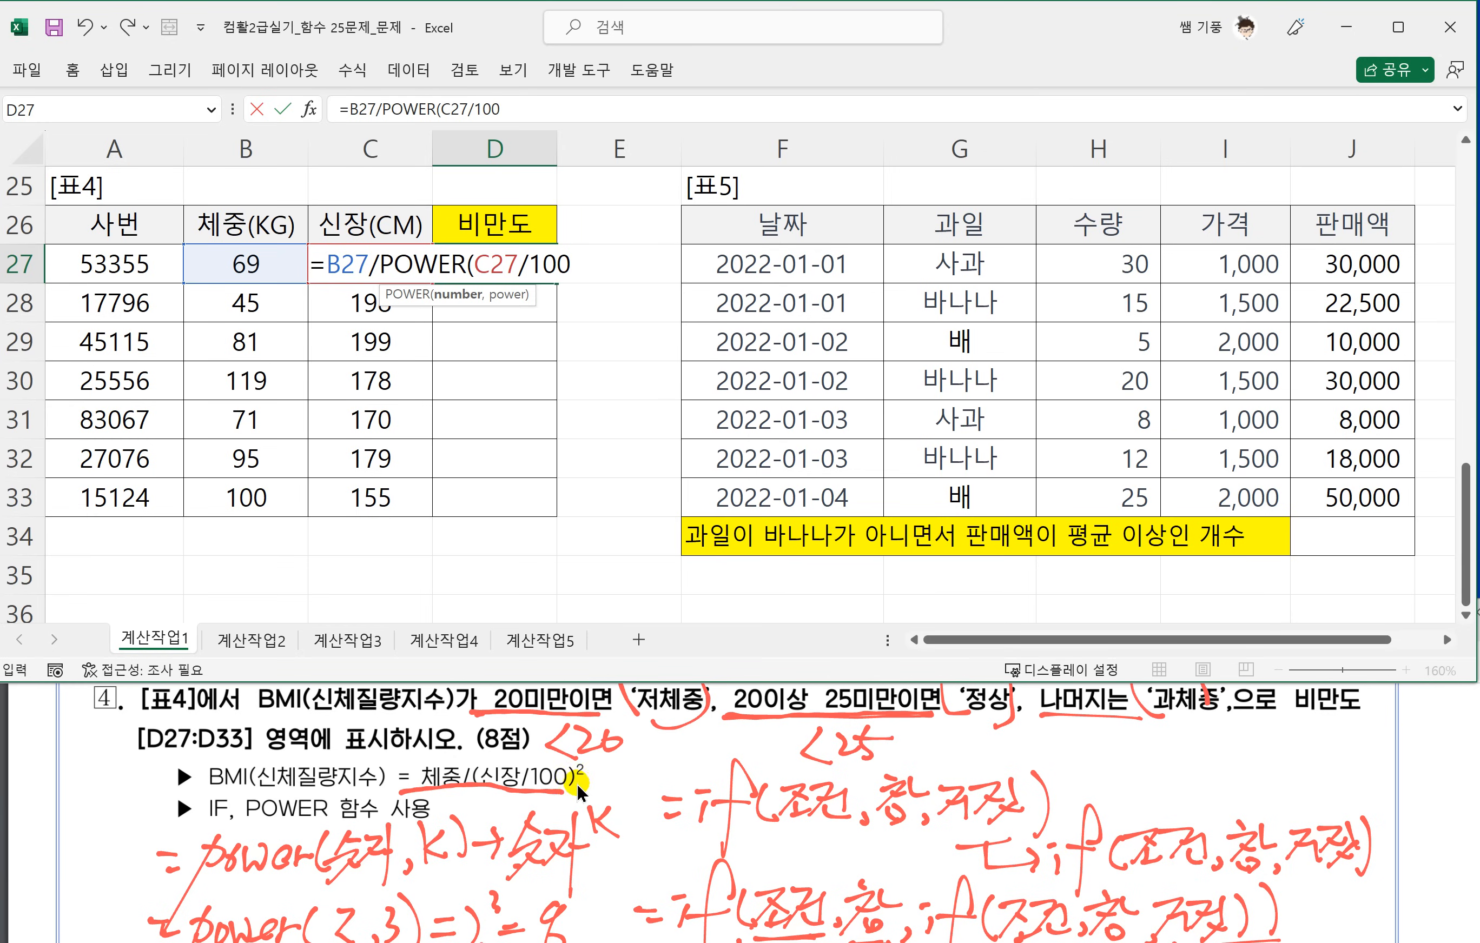
{"action": "type", "text": ",2"}
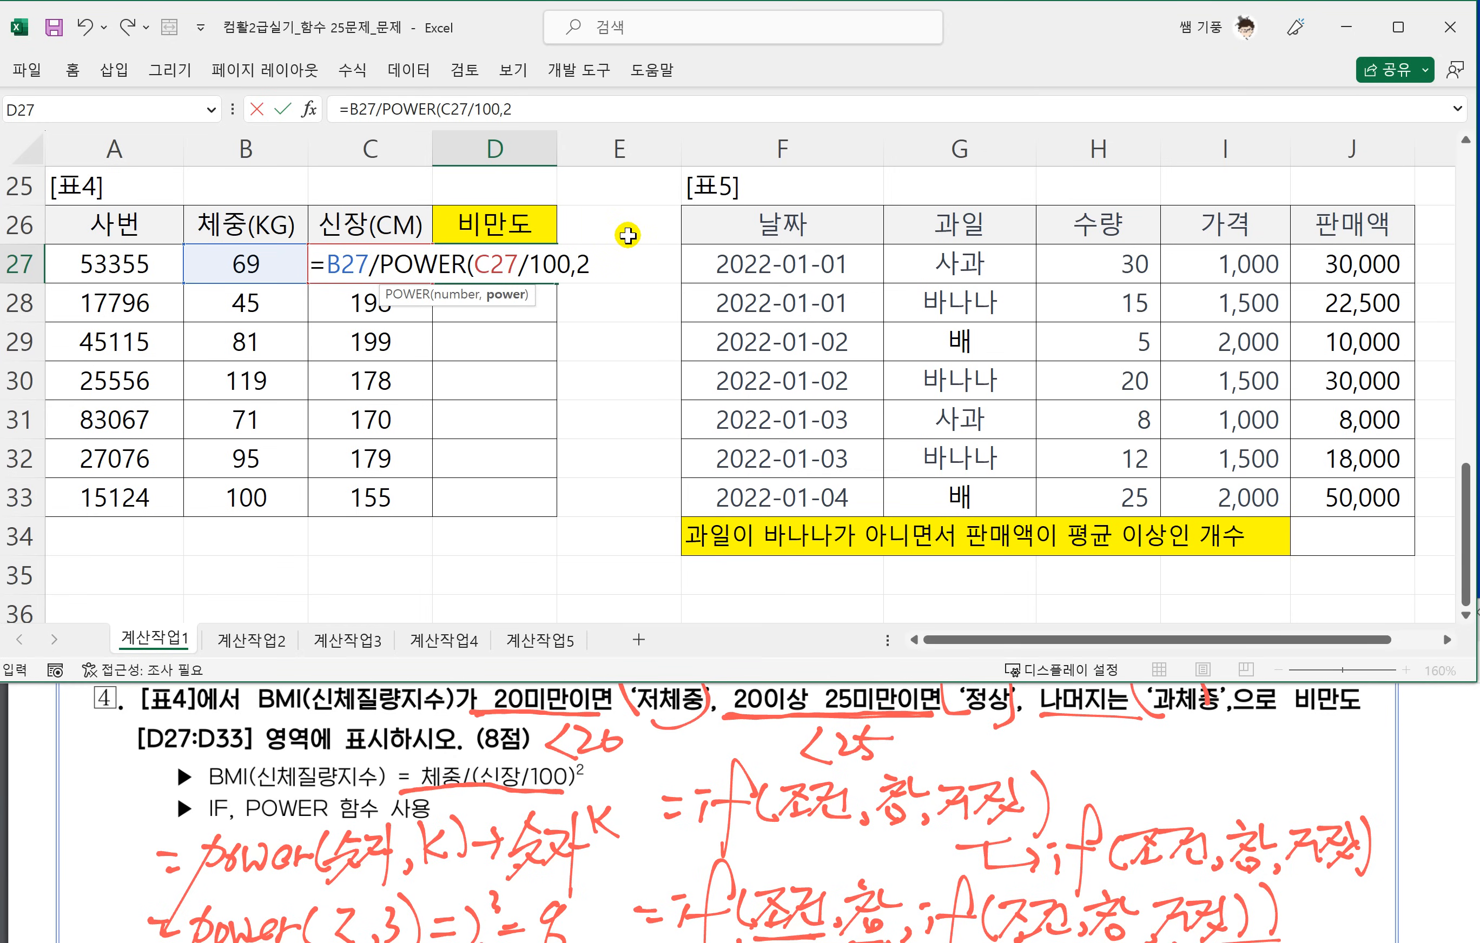
{"action": "type", "text": ")"}
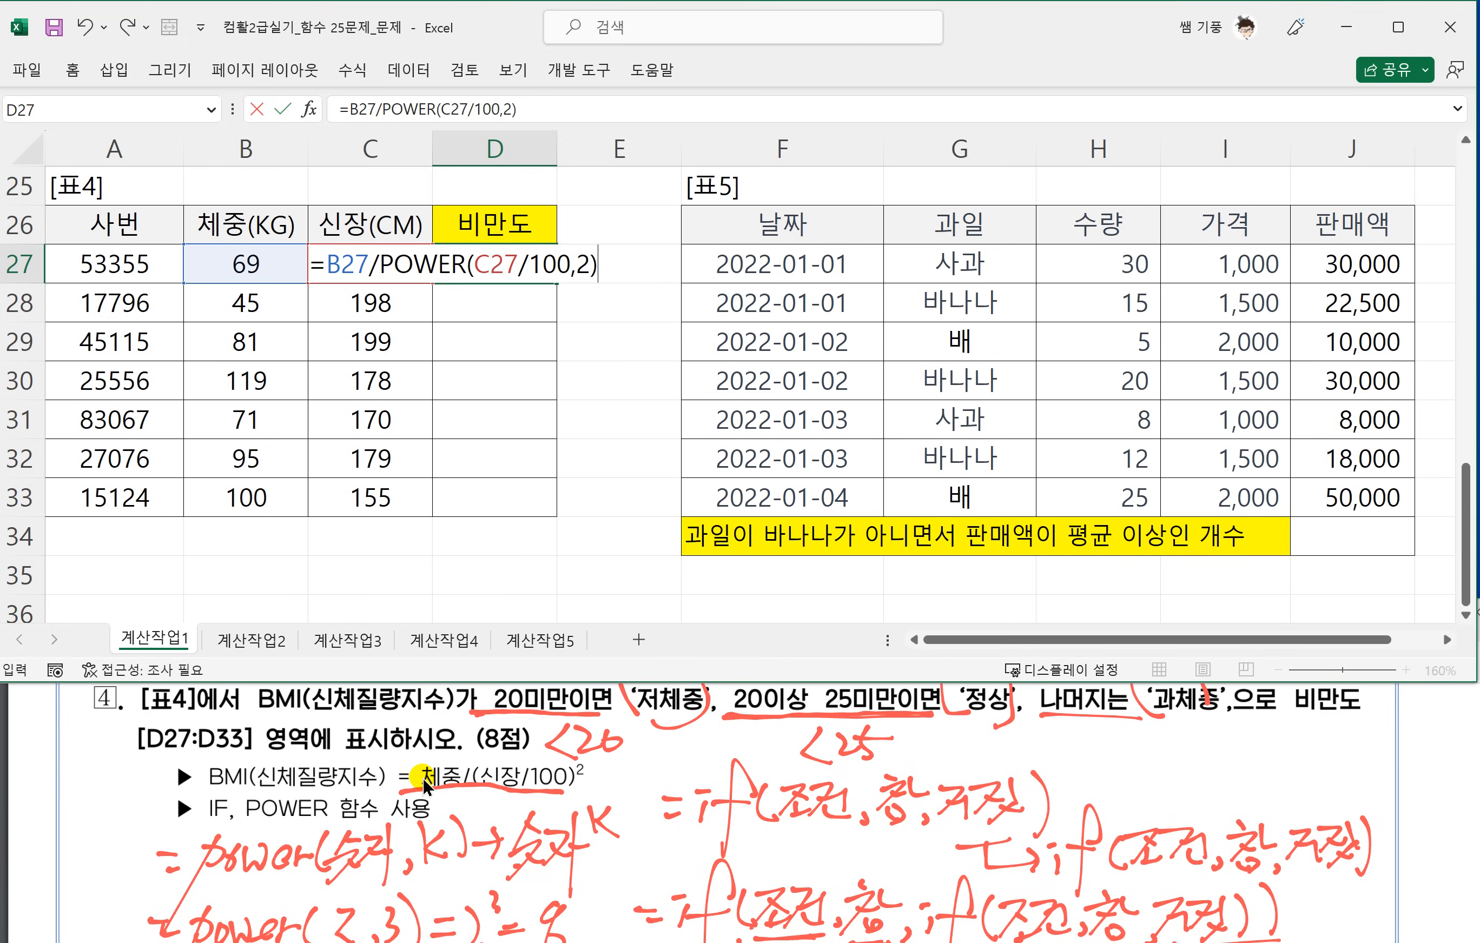
{"action": "key", "text": "Return"}
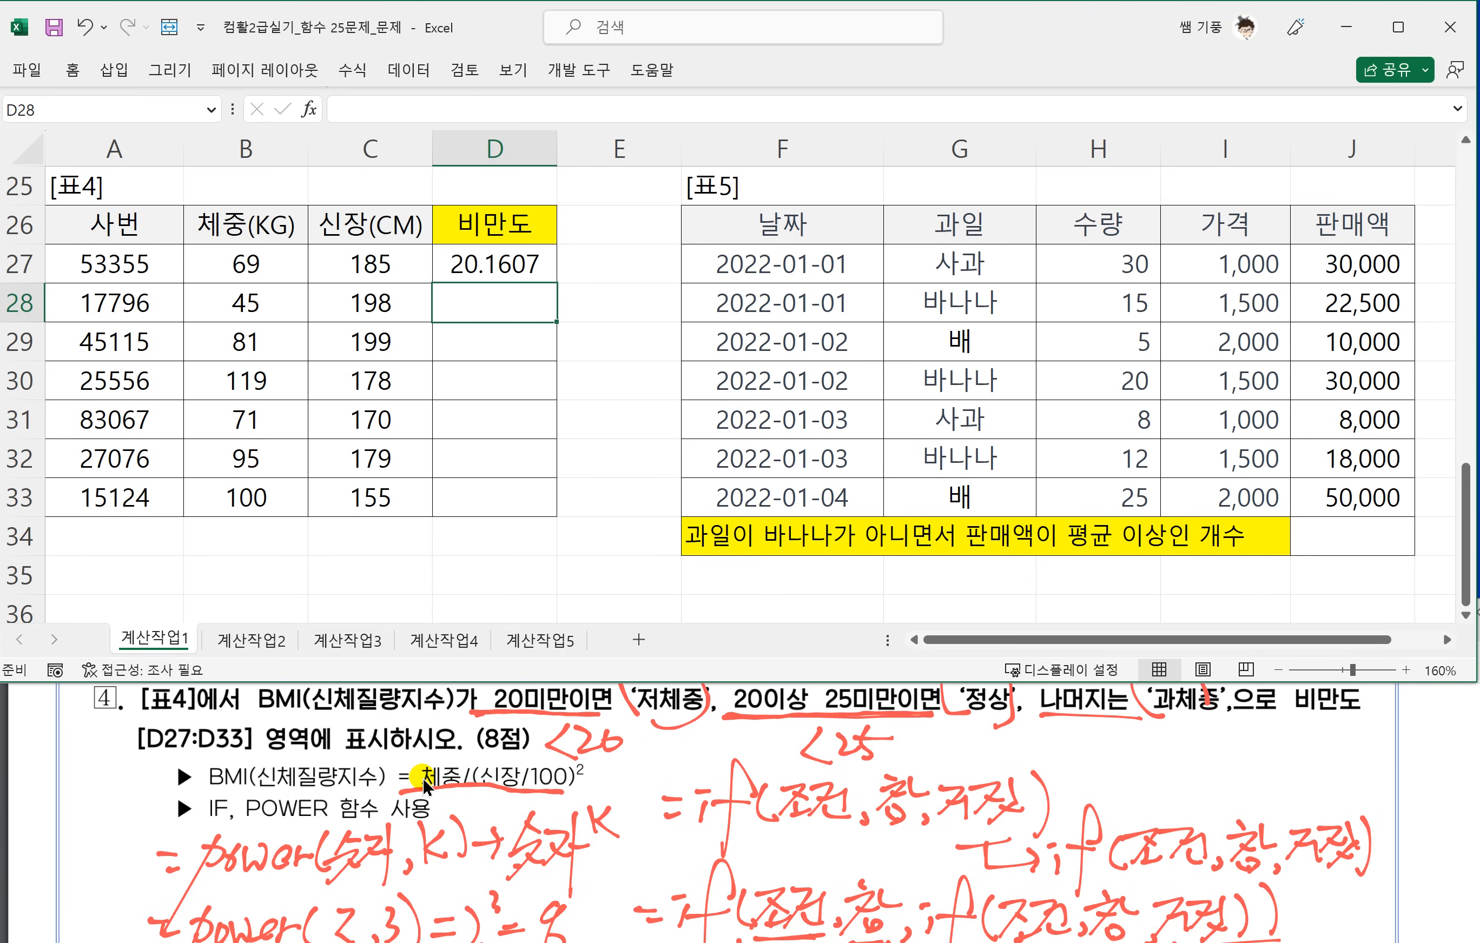
Fill the BMI formula from D27 down to D33 and underline the handwritten 비만도 under the outer if's condition.
{"action": "left_click", "coordinate": [492, 274]}
{"action": "left_click_drag", "start_coordinate": [557, 285], "coordinate": [556, 506]}
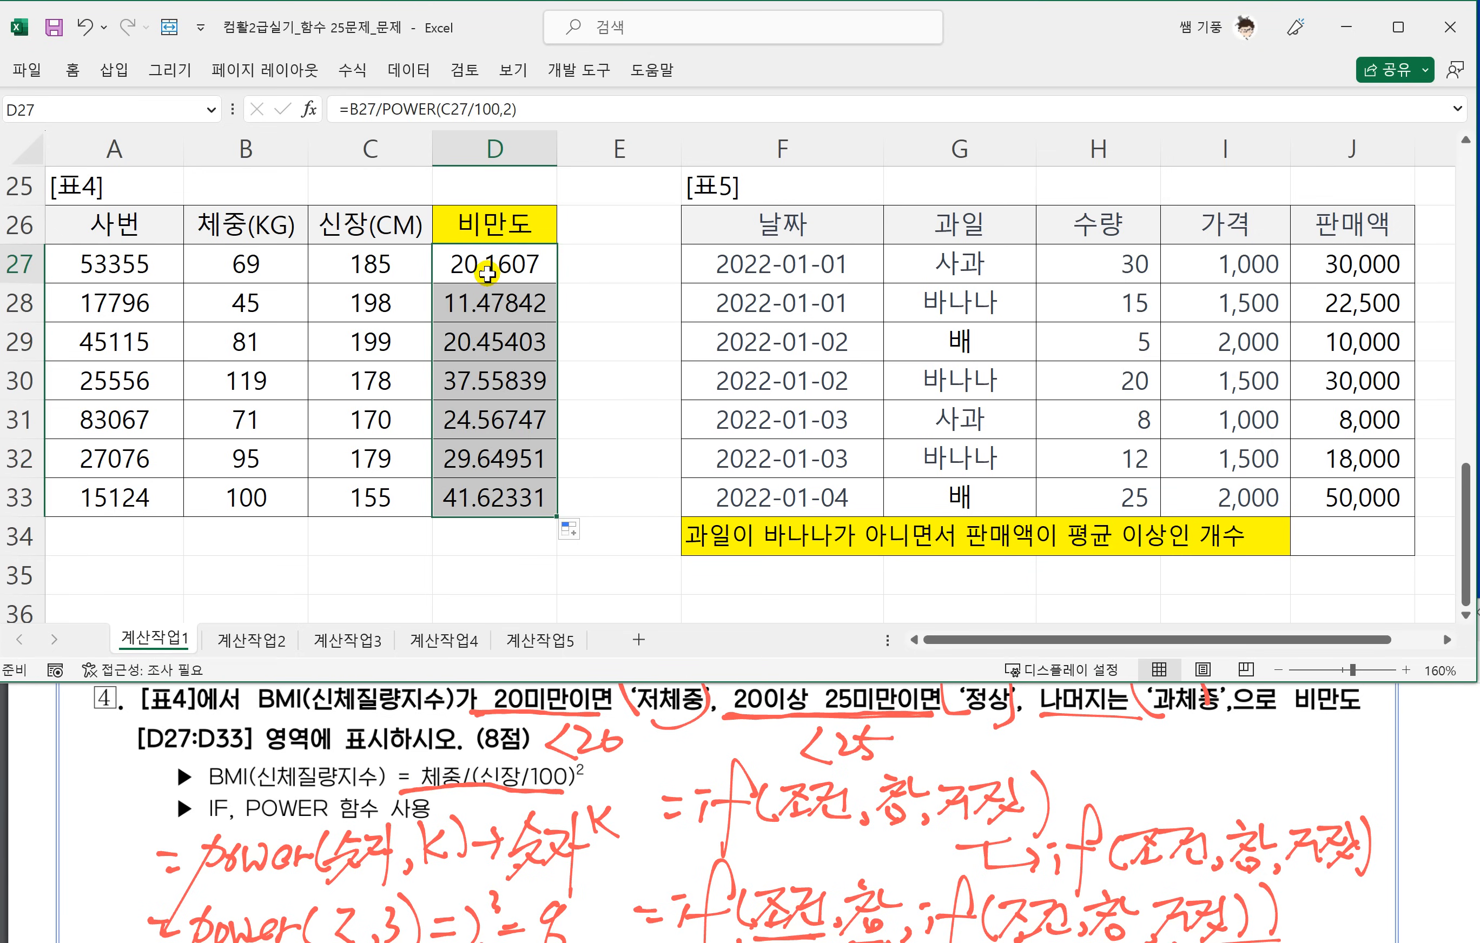
{"action": "left_click", "coordinate": [498, 274]}
{"action": "scroll", "coordinate": [541, 780], "scroll_direction": "down", "scroll_amount": 2}
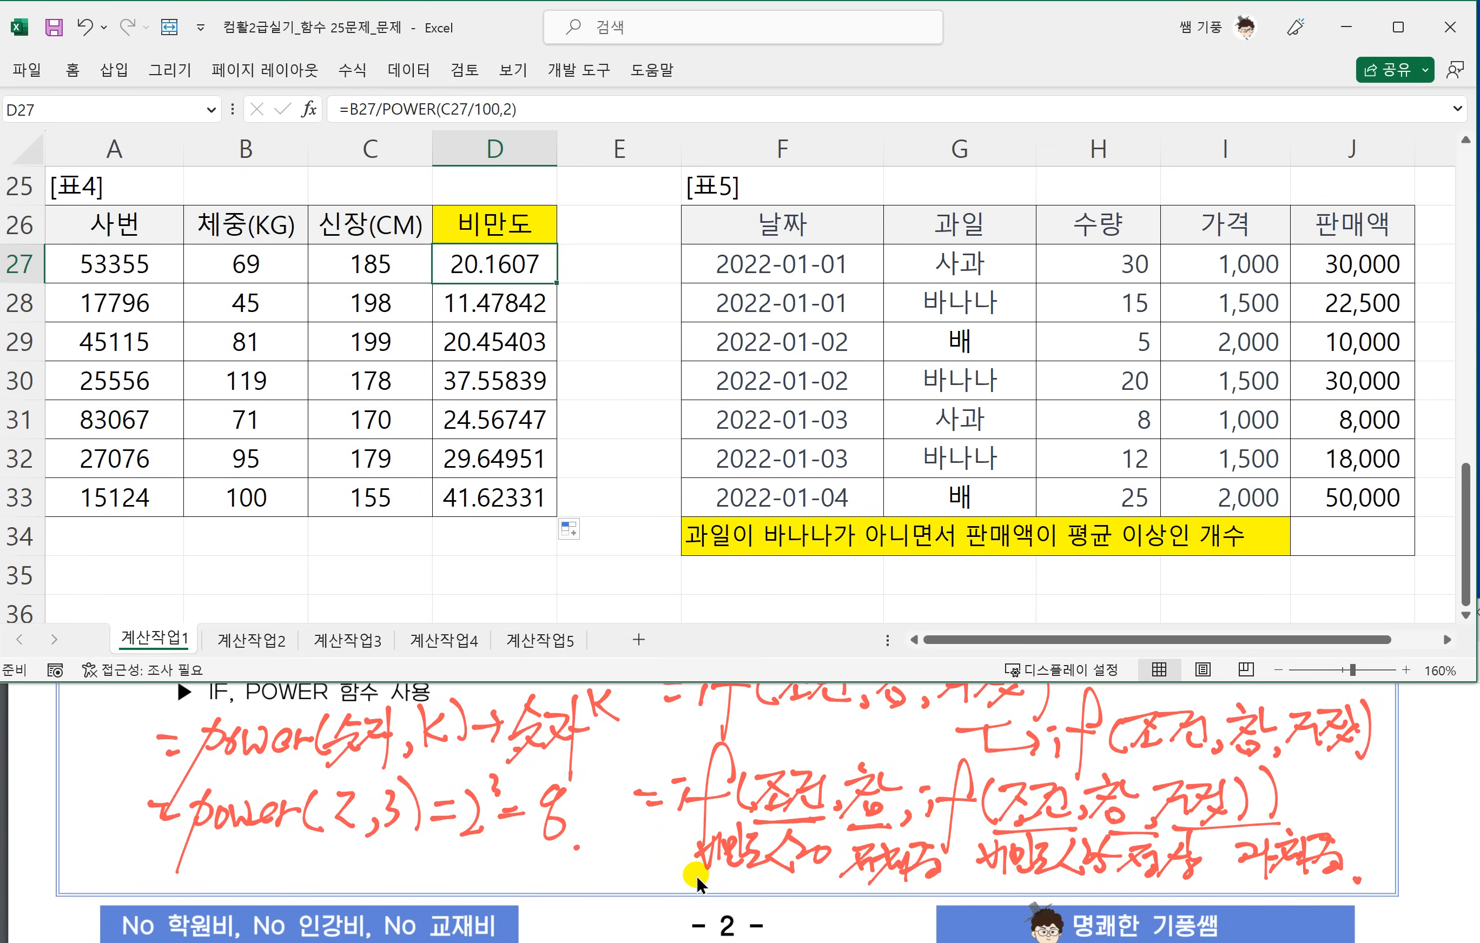
{"action": "left_click", "coordinate": [793, 876]}
Wrap the BMI formula in D27 in an IF that tests <20 and returns "저체중" when true.
{"action": "left_click", "coordinate": [513, 277]}
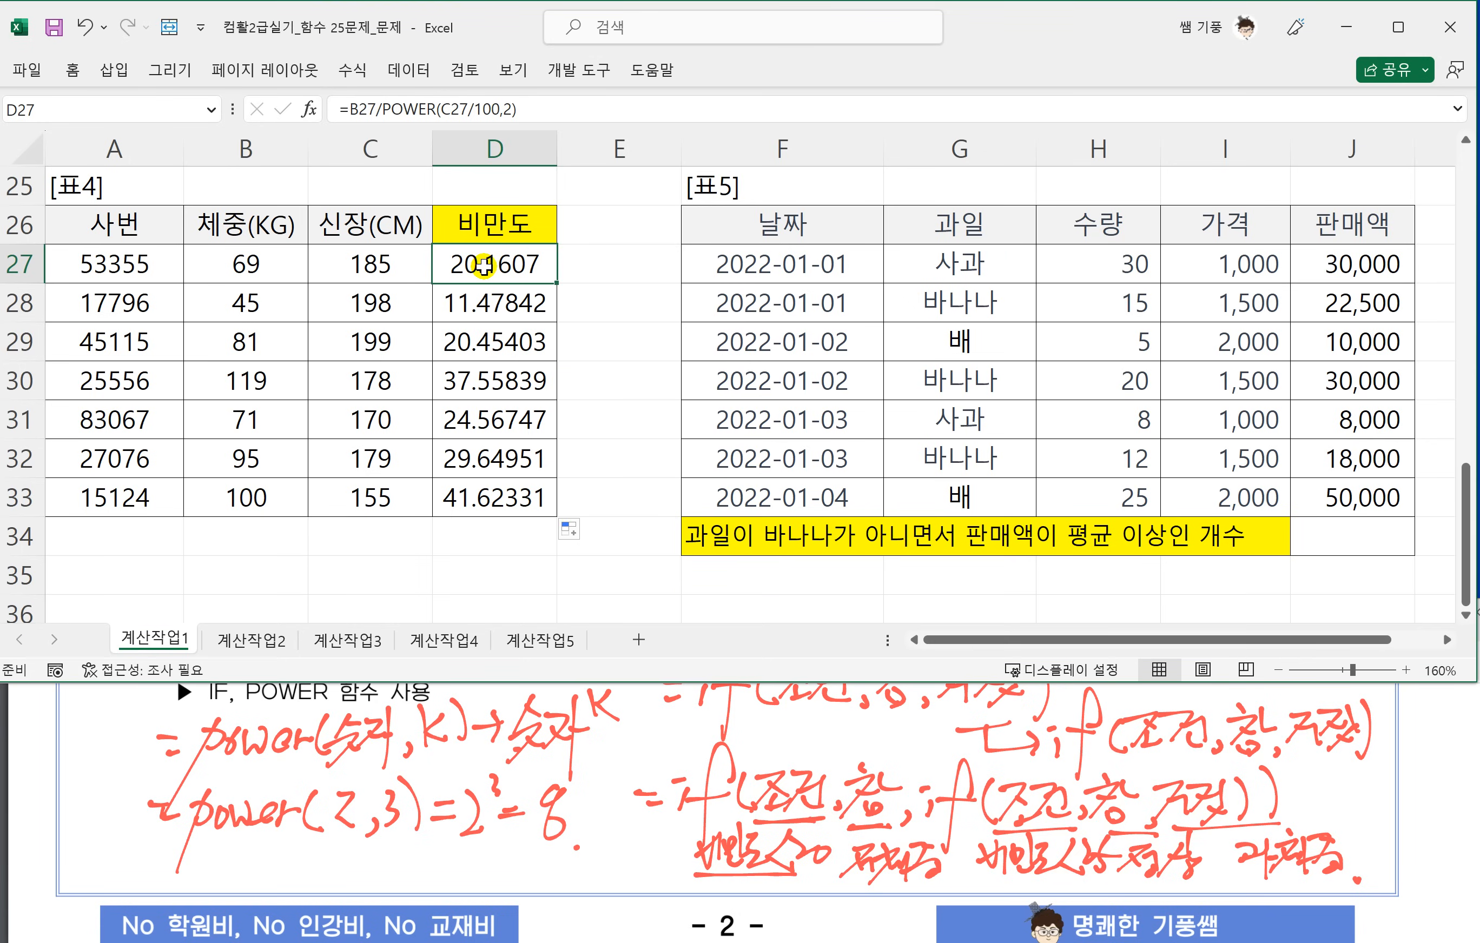
{"action": "double_click", "coordinate": [498, 271]}
{"action": "left_click", "coordinate": [324, 267]}
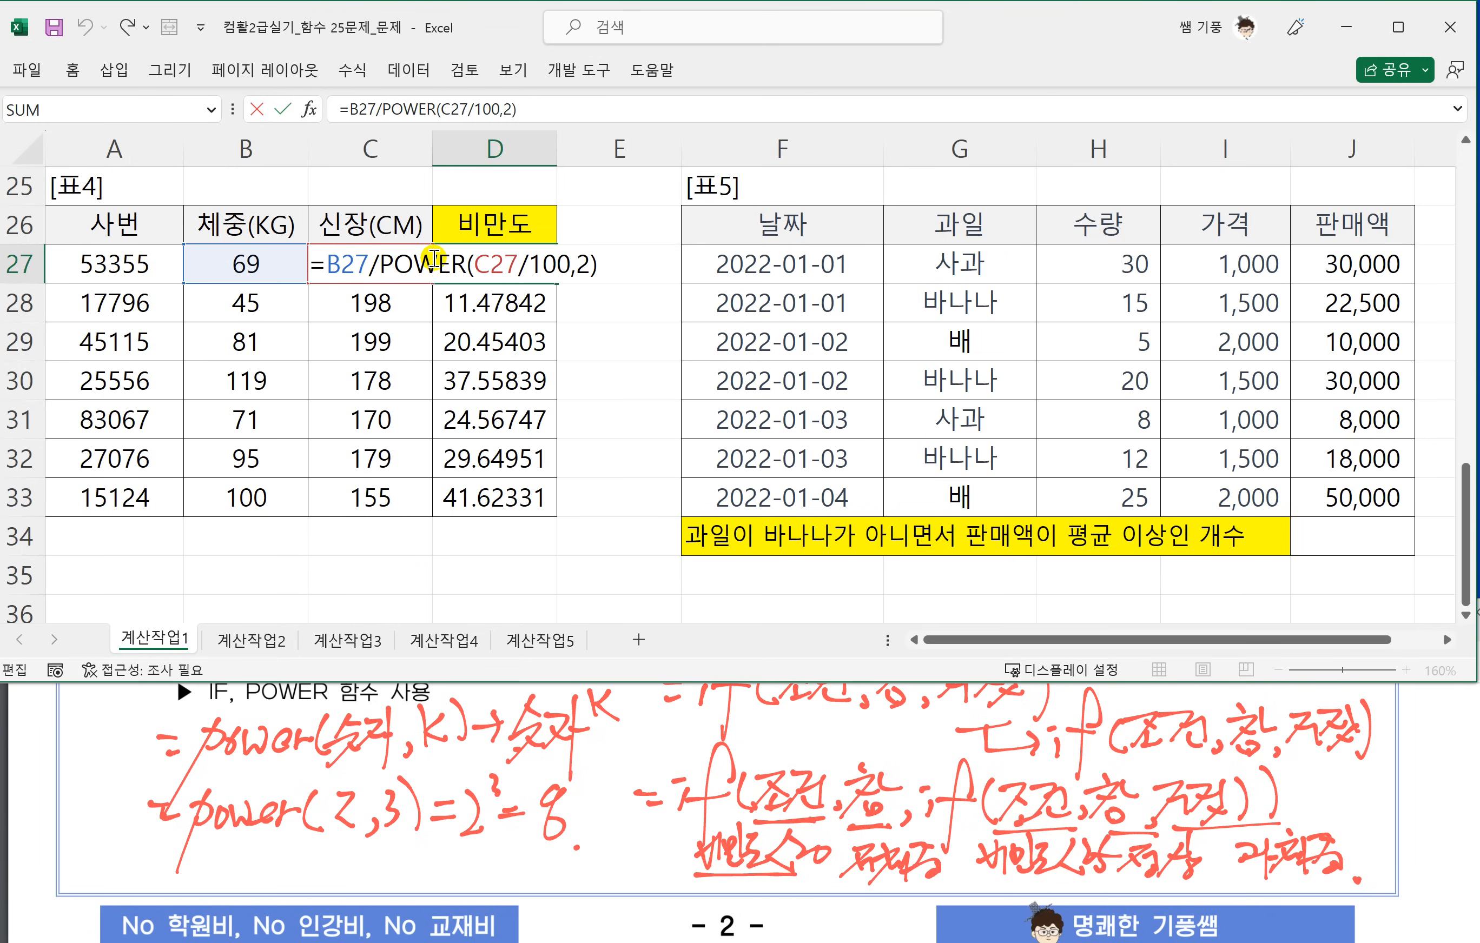
{"action": "type", "text": "IF"}
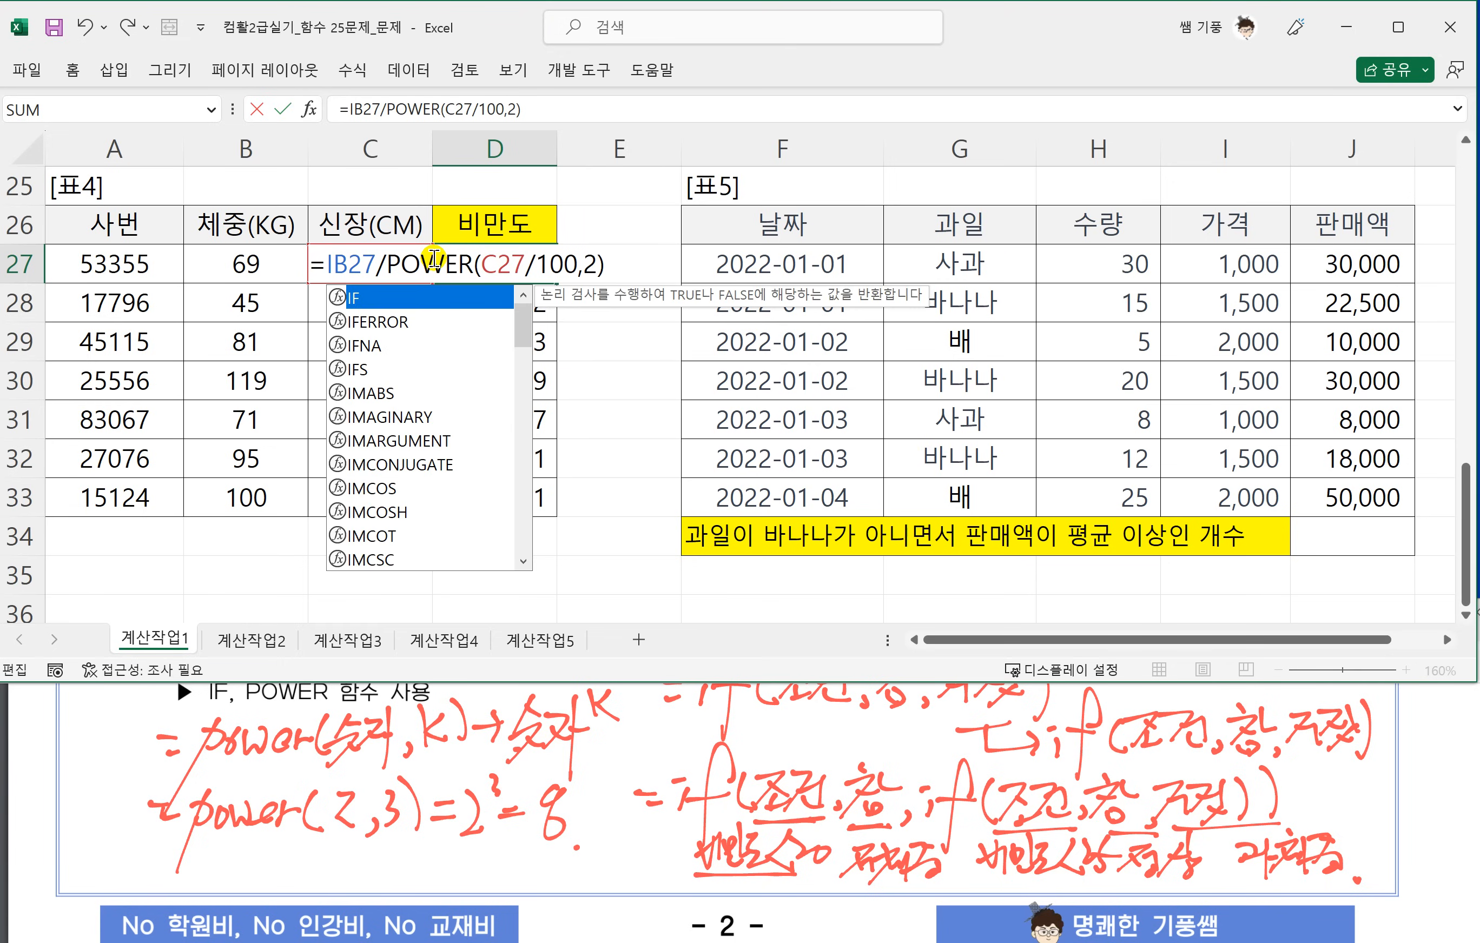
{"action": "type", "text": "("}
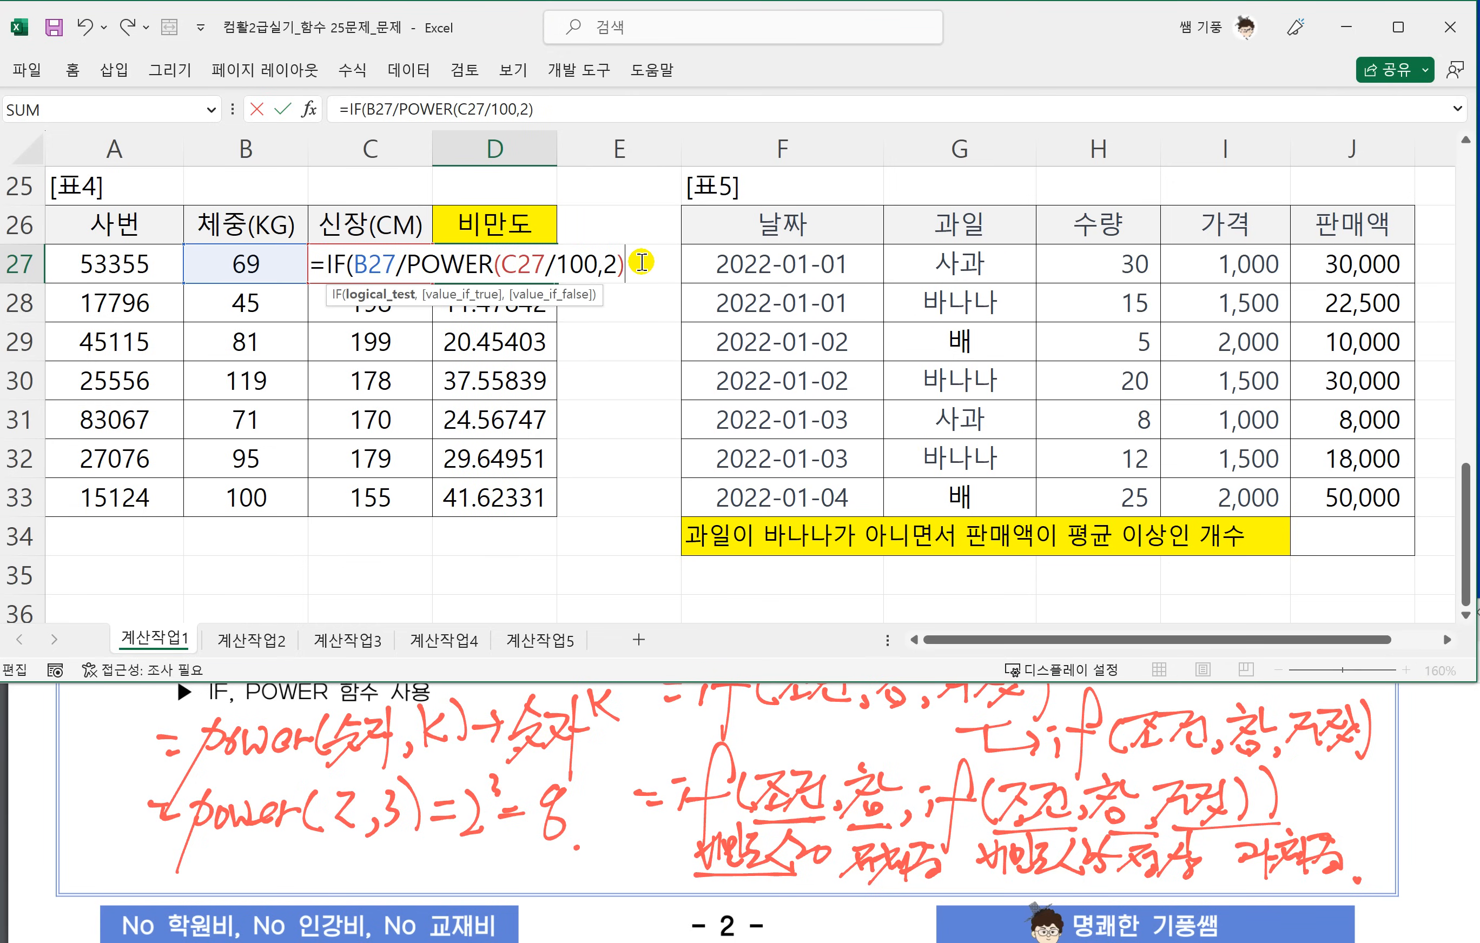
{"action": "type", "text": "0"}
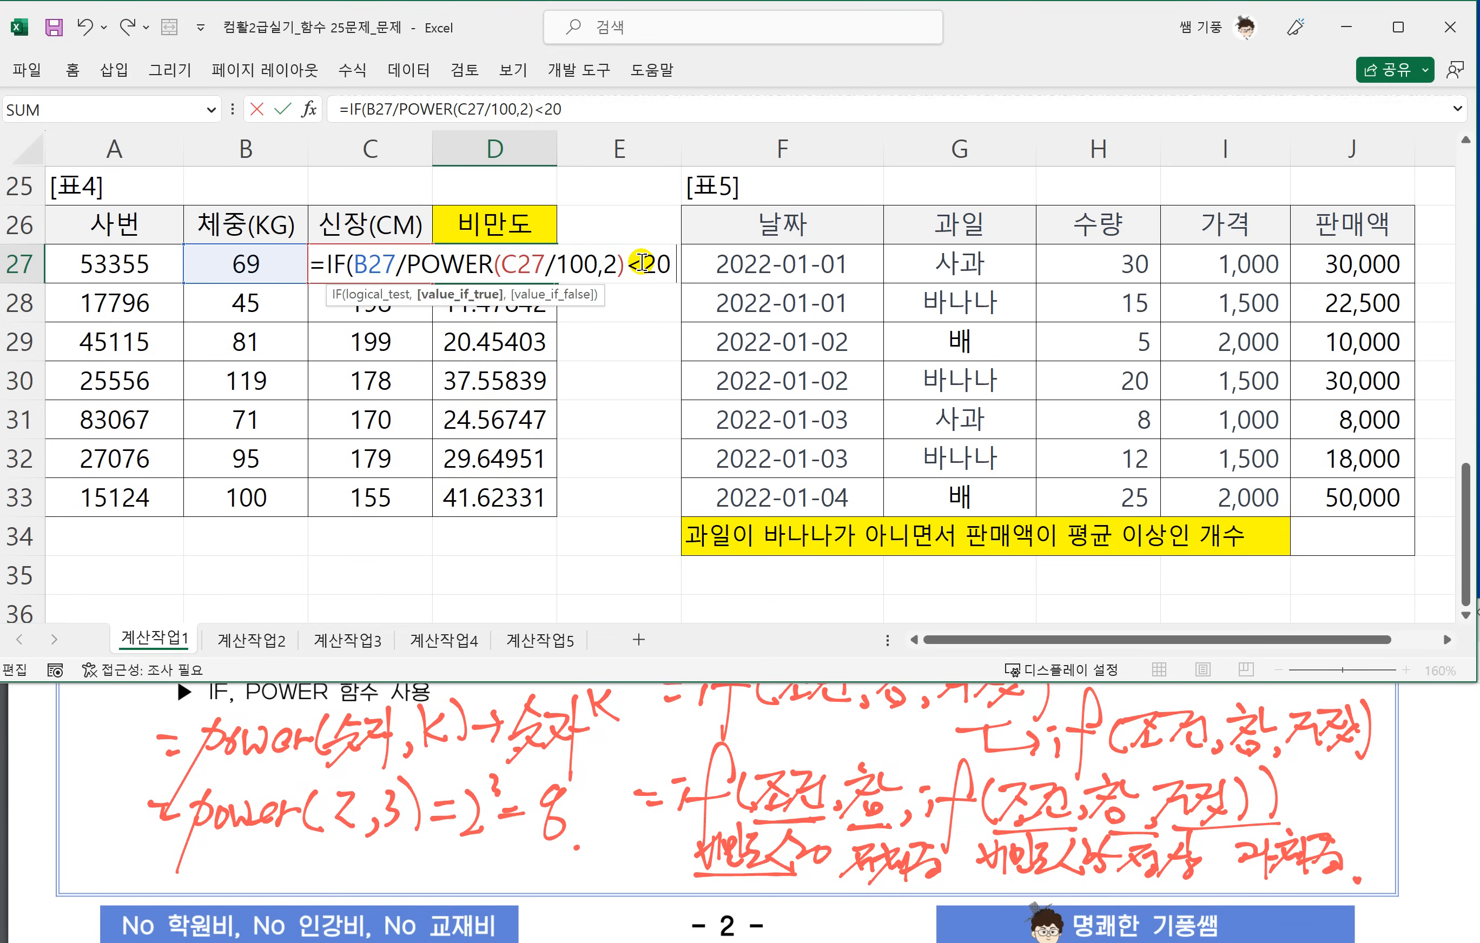
{"action": "type", "text": ",\"ㅈ저"}
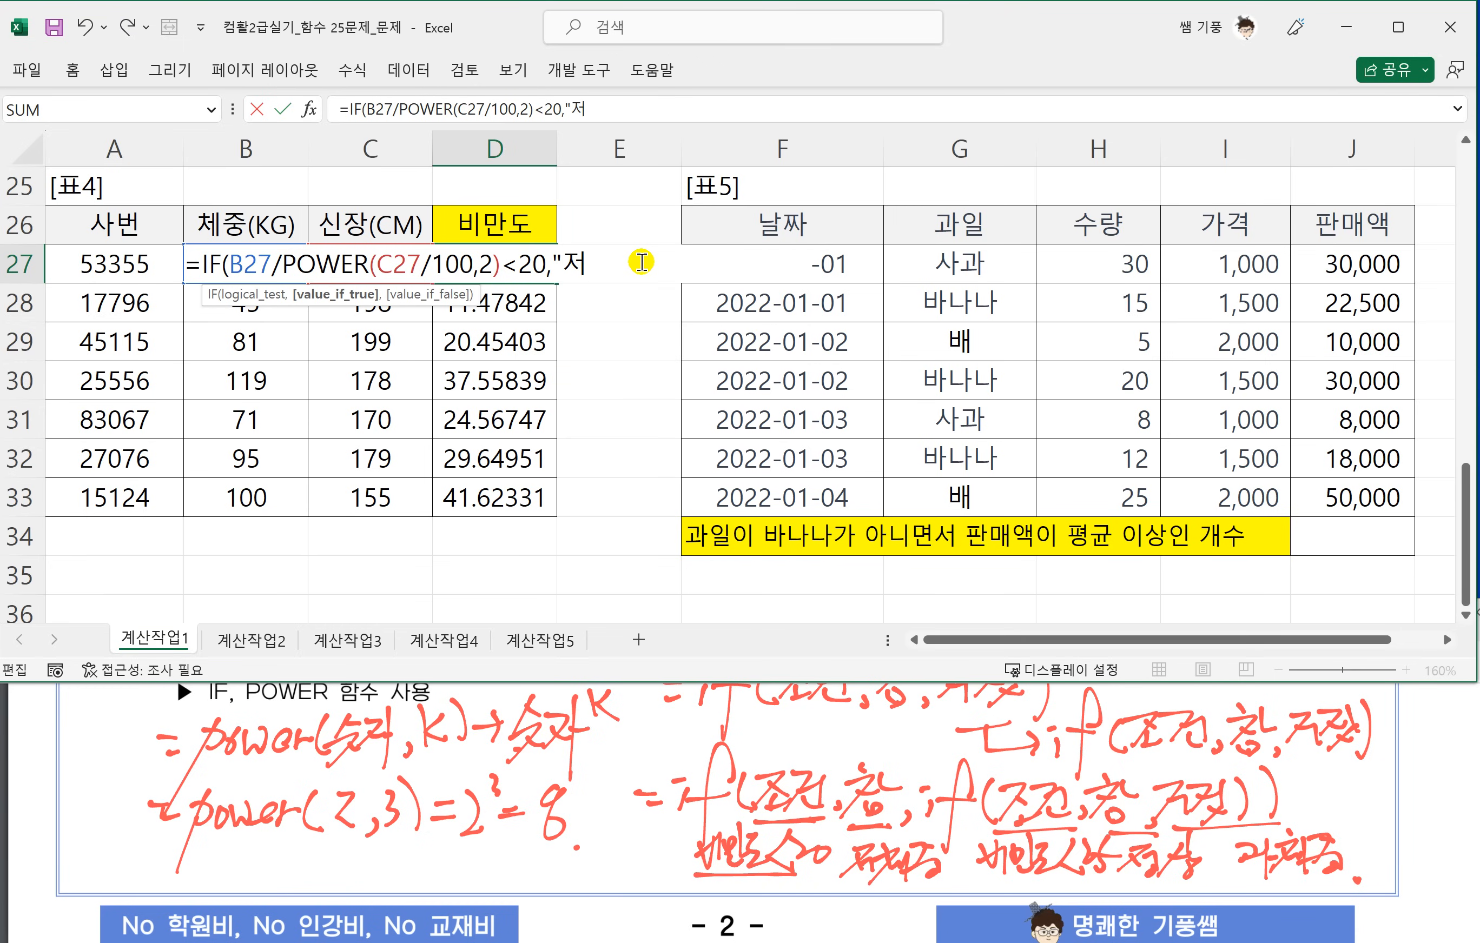
{"action": "type", "text": "체중\","}
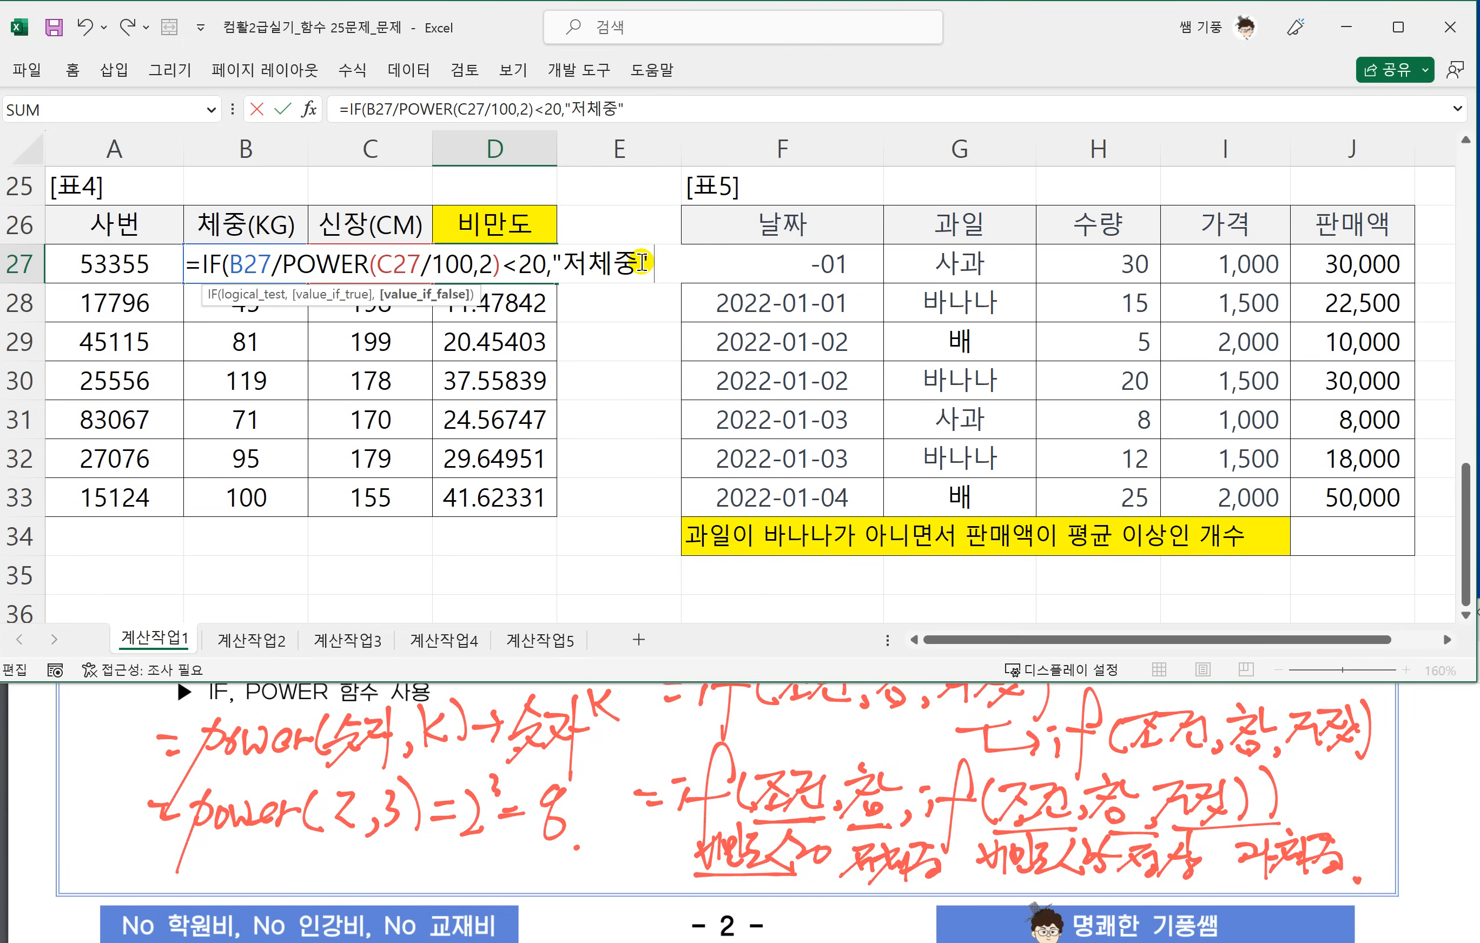
{"action": "type", "text": "IF"}
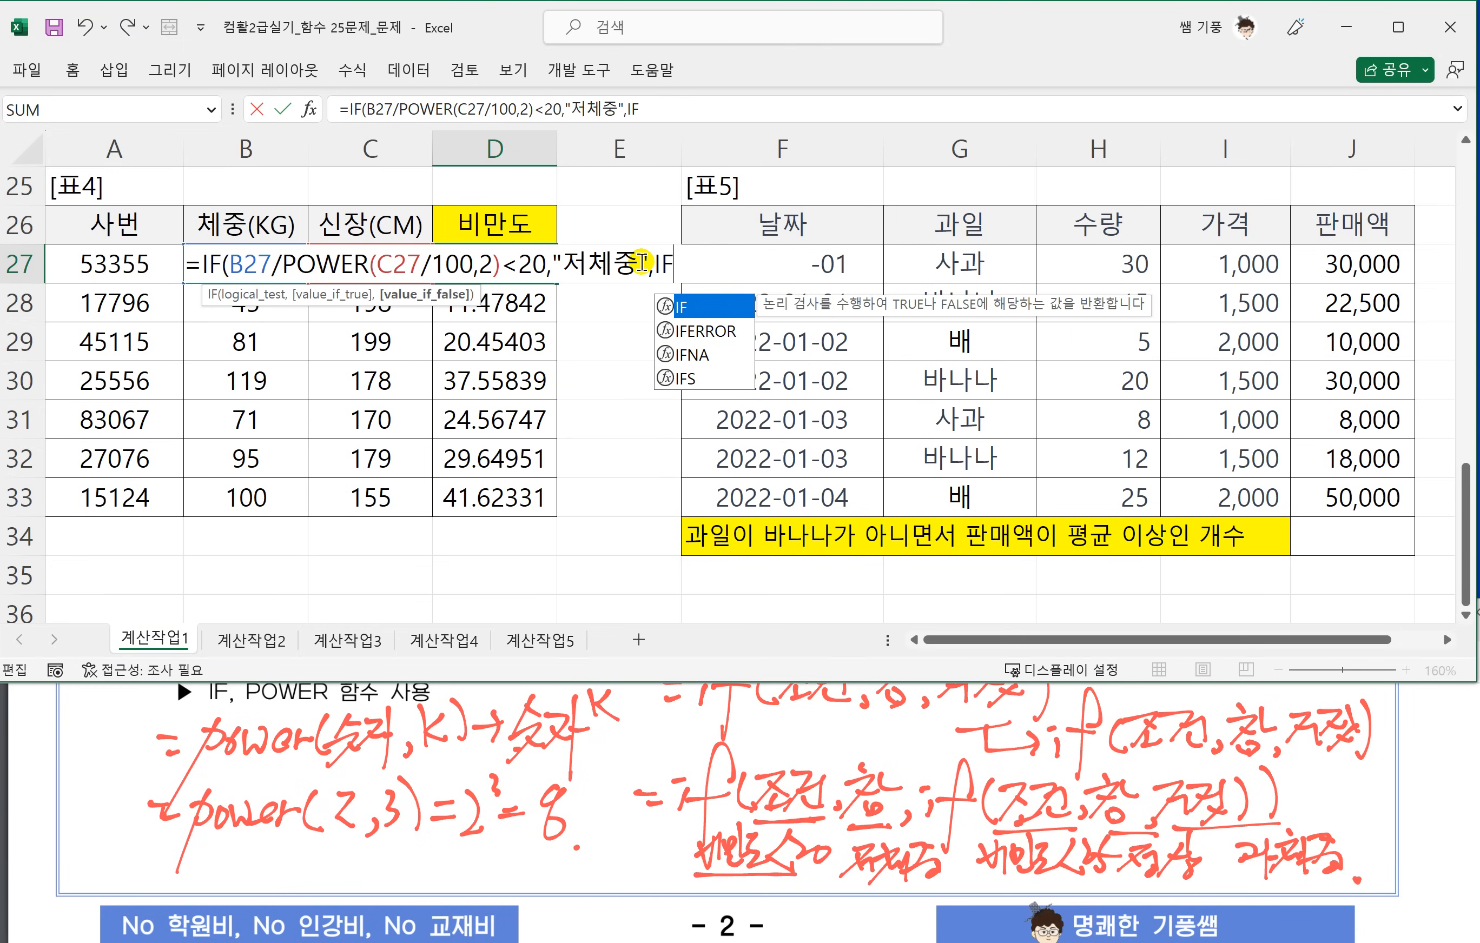
{"action": "type", "text": "("}
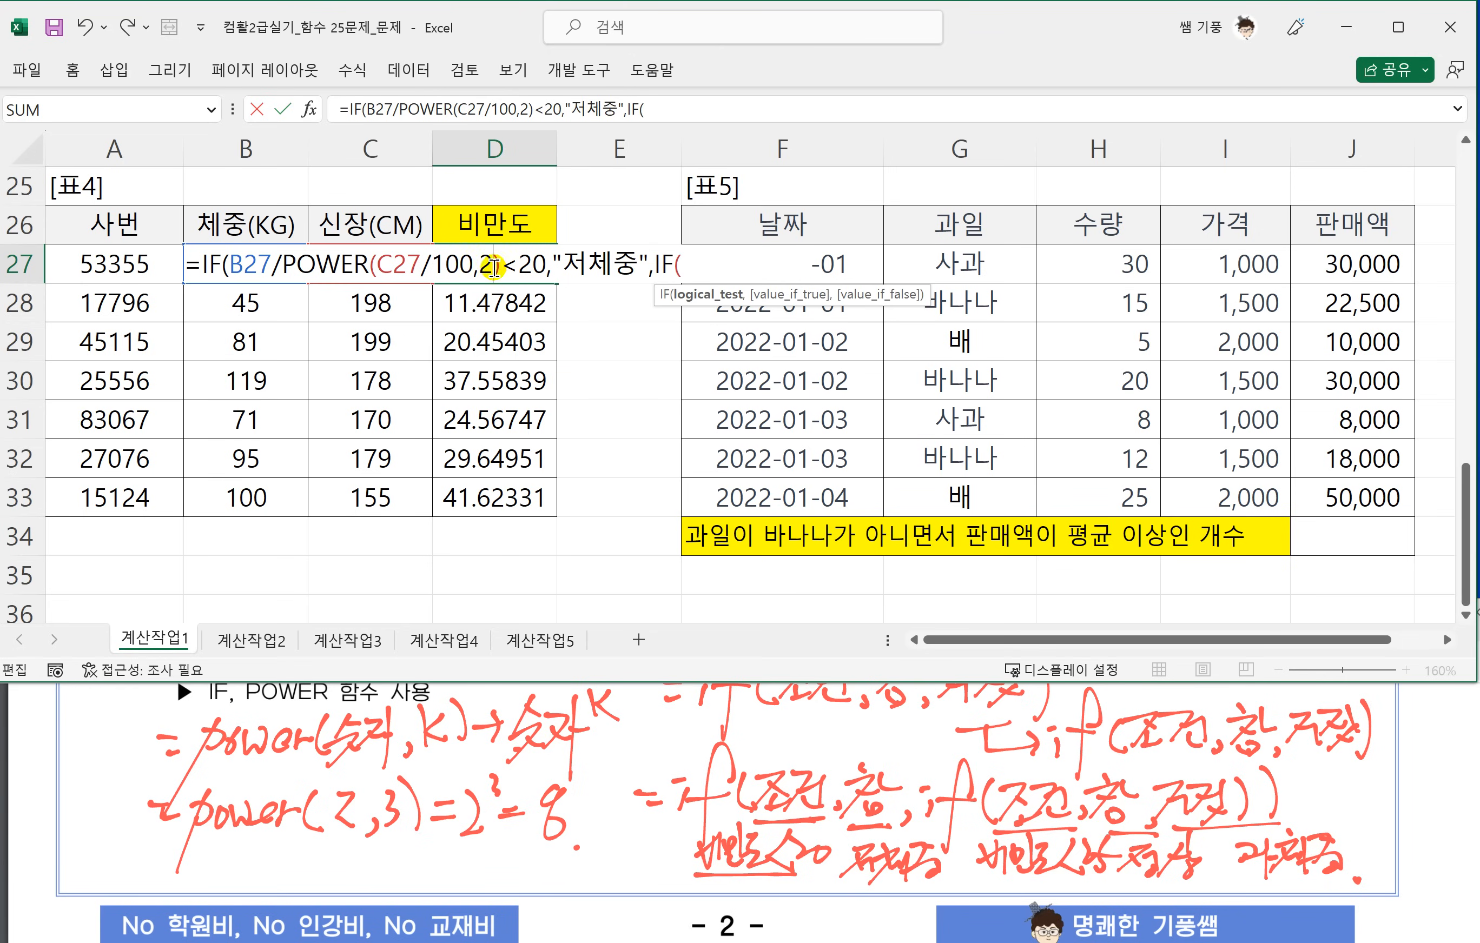
Nest a second IF as the false argument in D27 with the condition B27/POWER(C27/100,2)<25.
{"action": "left_click_drag", "start_coordinate": [502, 264], "coordinate": [687, 252]}
{"action": "left_click_drag", "start_coordinate": [787, 255], "coordinate": [939, 252]}
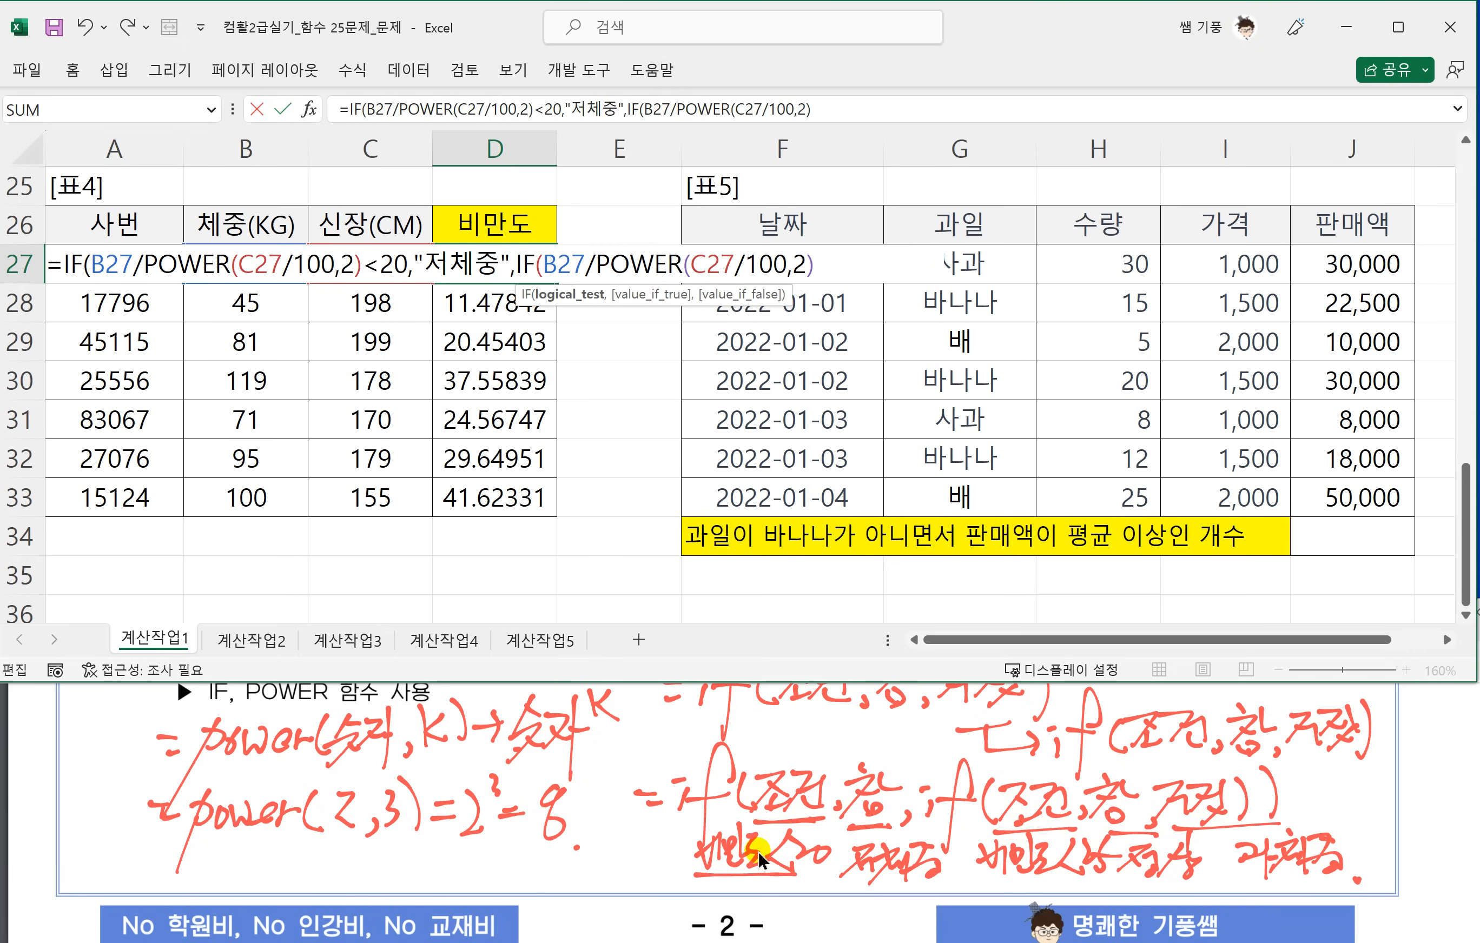
{"action": "left_click", "coordinate": [770, 781]}
{"action": "scroll", "coordinate": [808, 746], "scroll_direction": "up", "scroll_amount": 2}
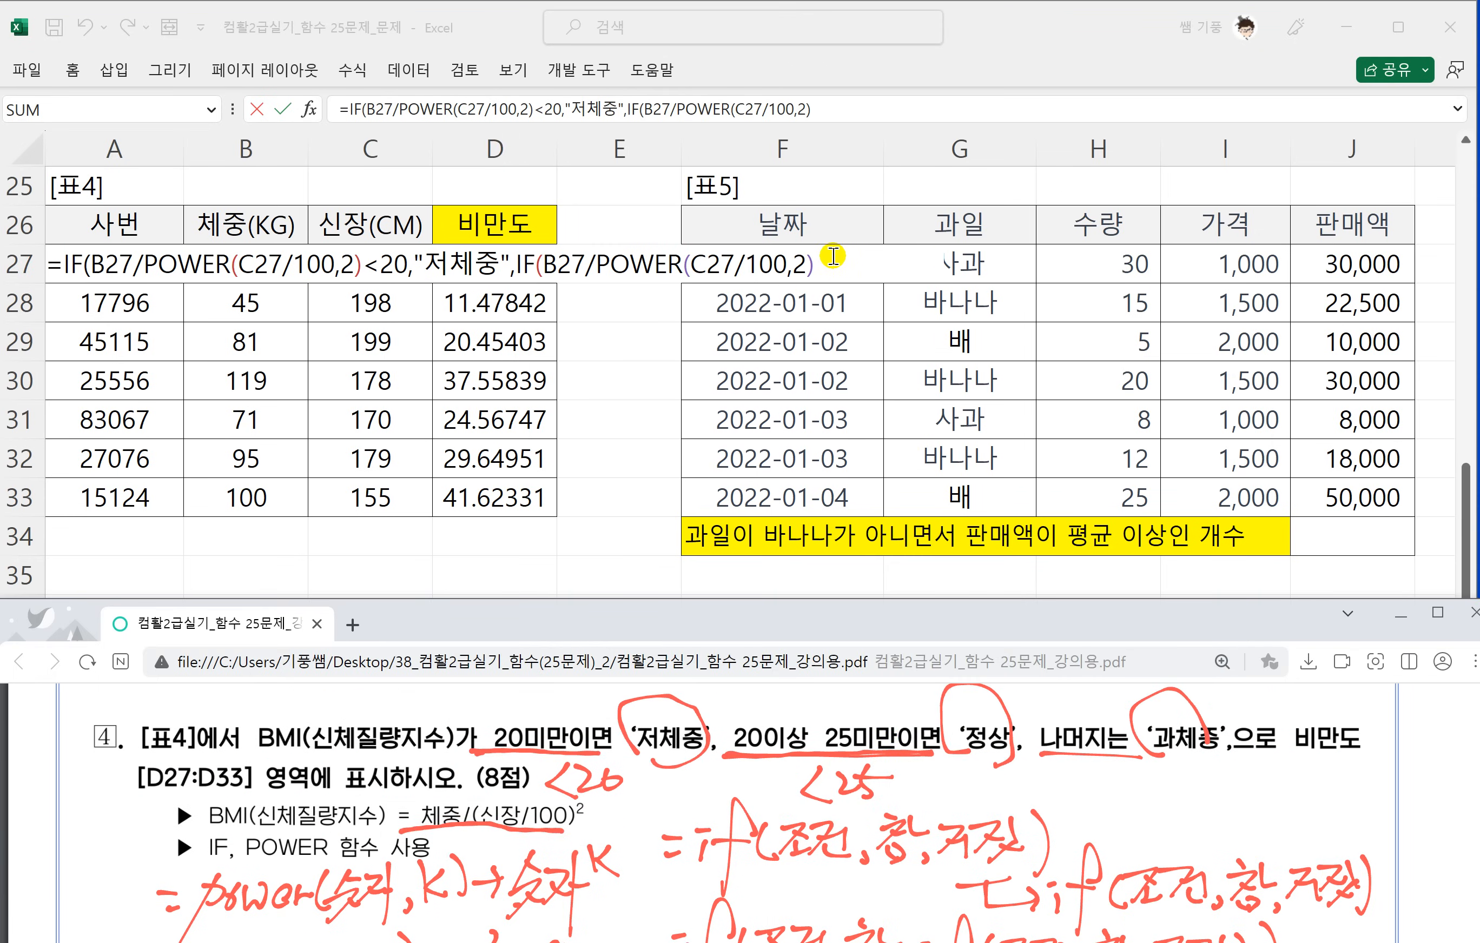
{"action": "left_click", "coordinate": [861, 261]}
{"action": "type", "text": "<"}
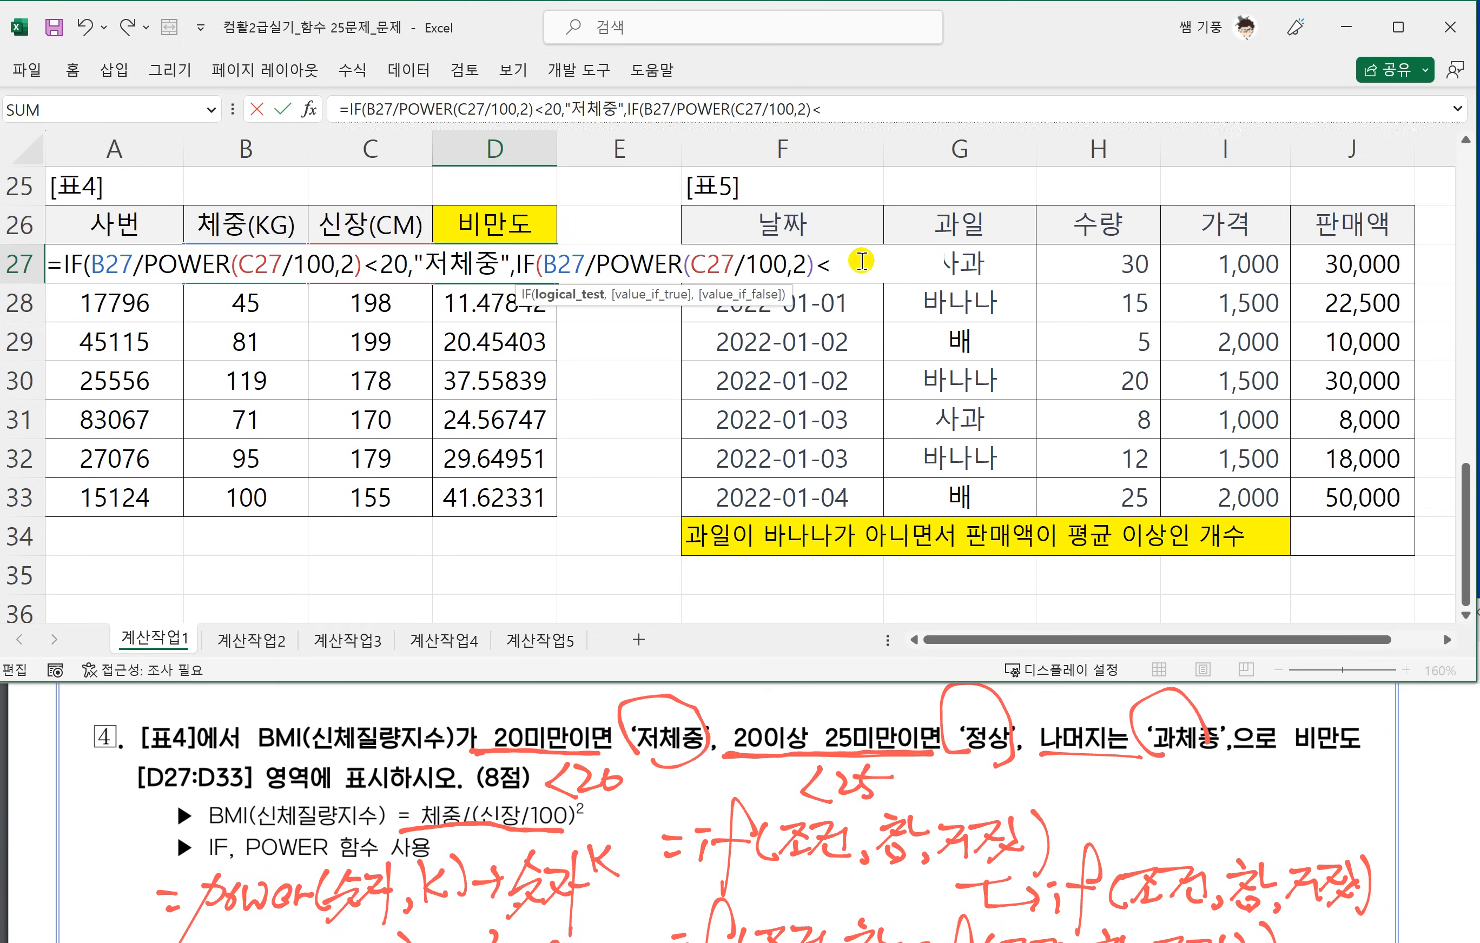
{"action": "type", "text": "25,"}
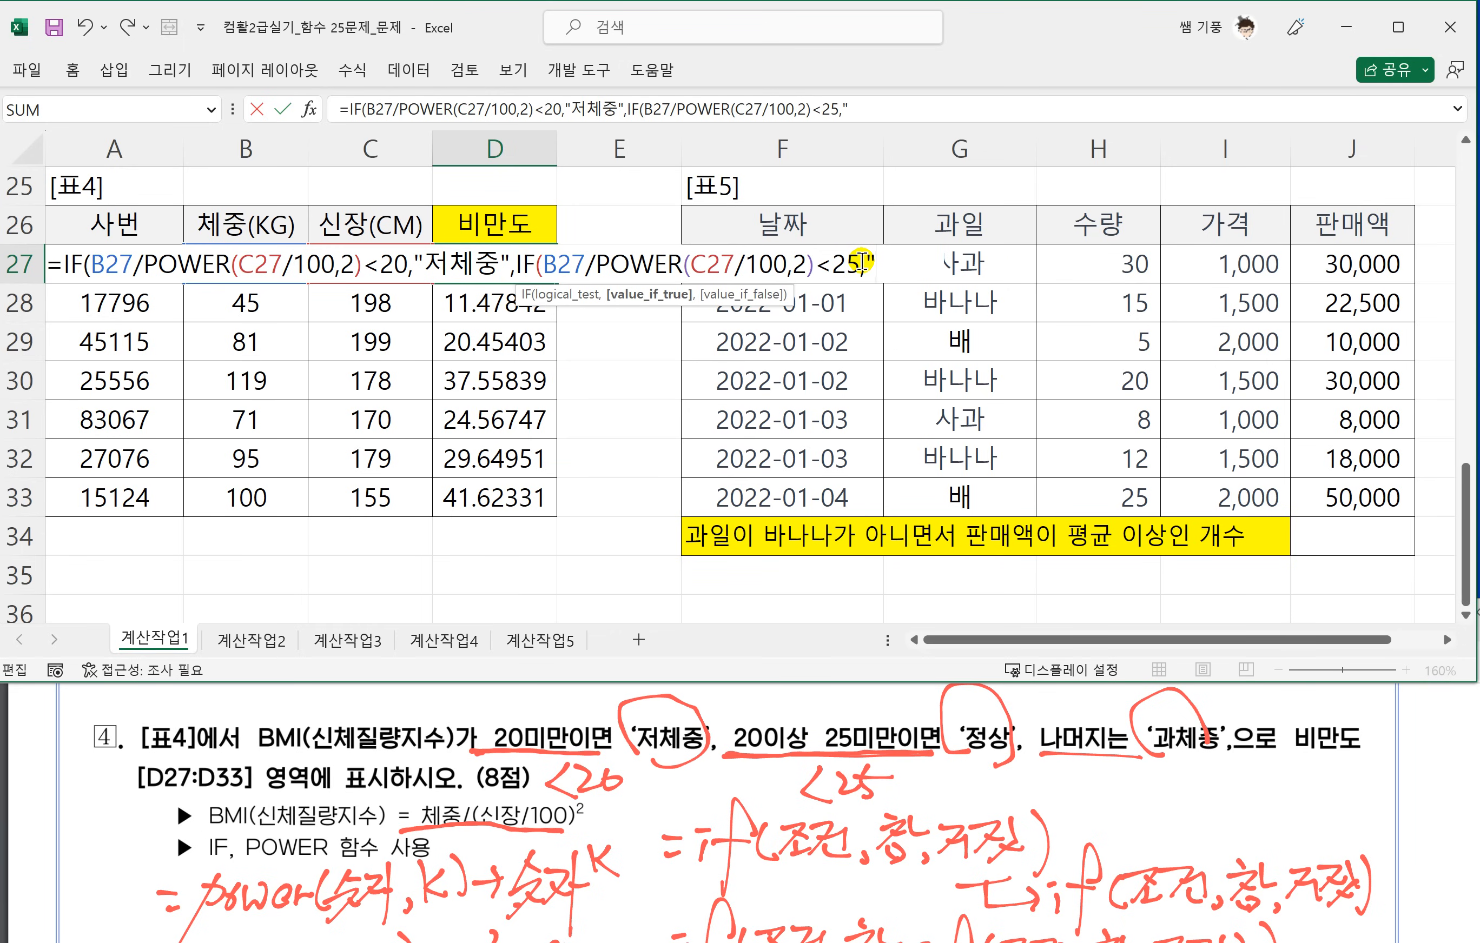
{"action": "type", "text": "\"정상\",\"과"}
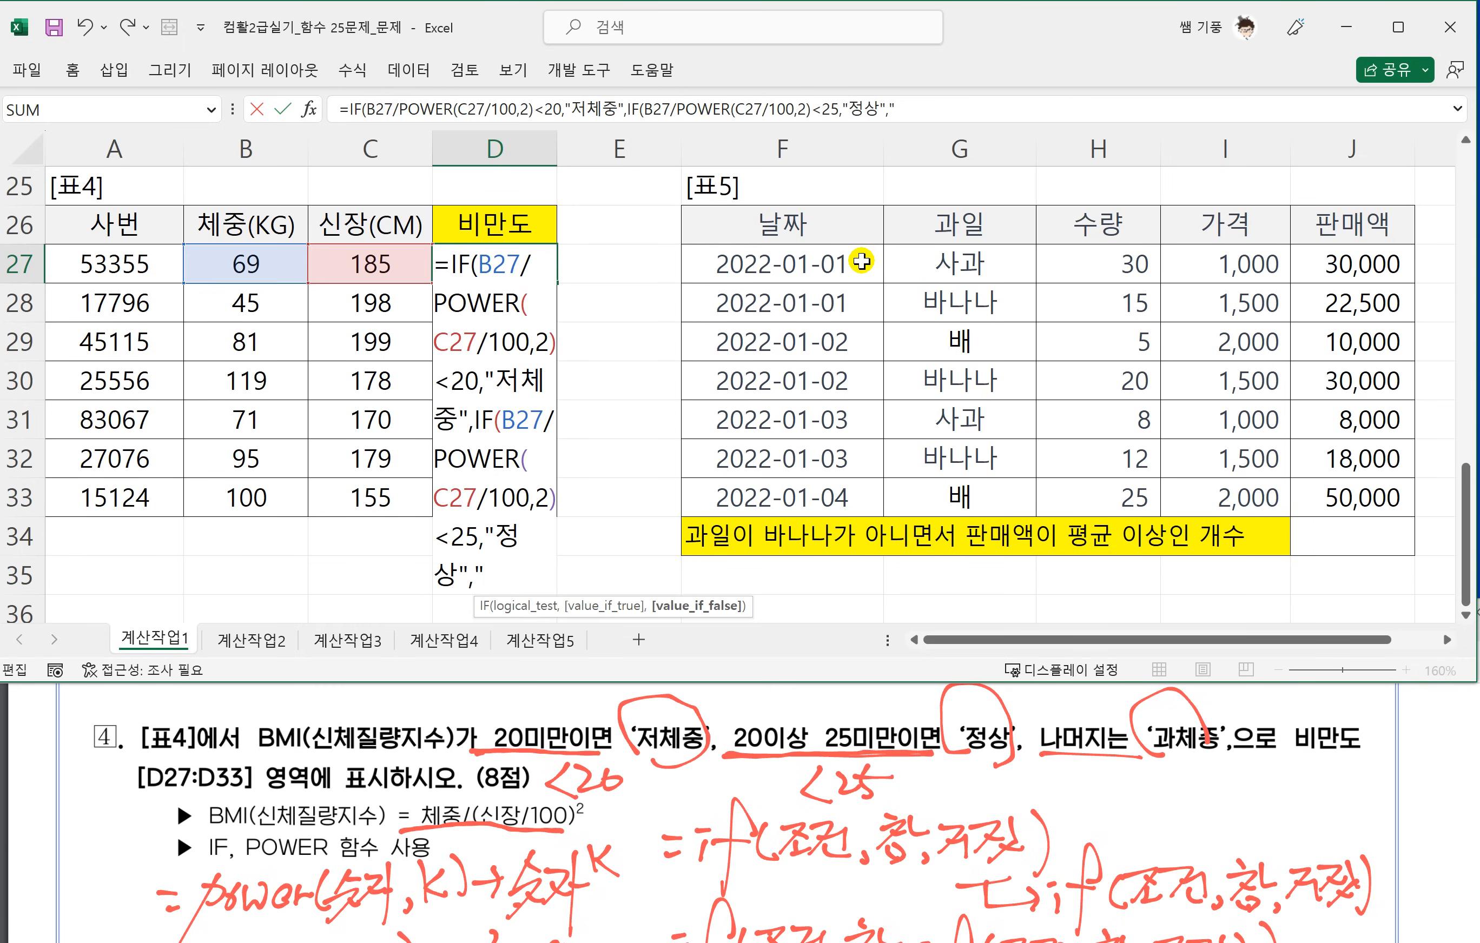
{"action": "type", "text": "체중\""}
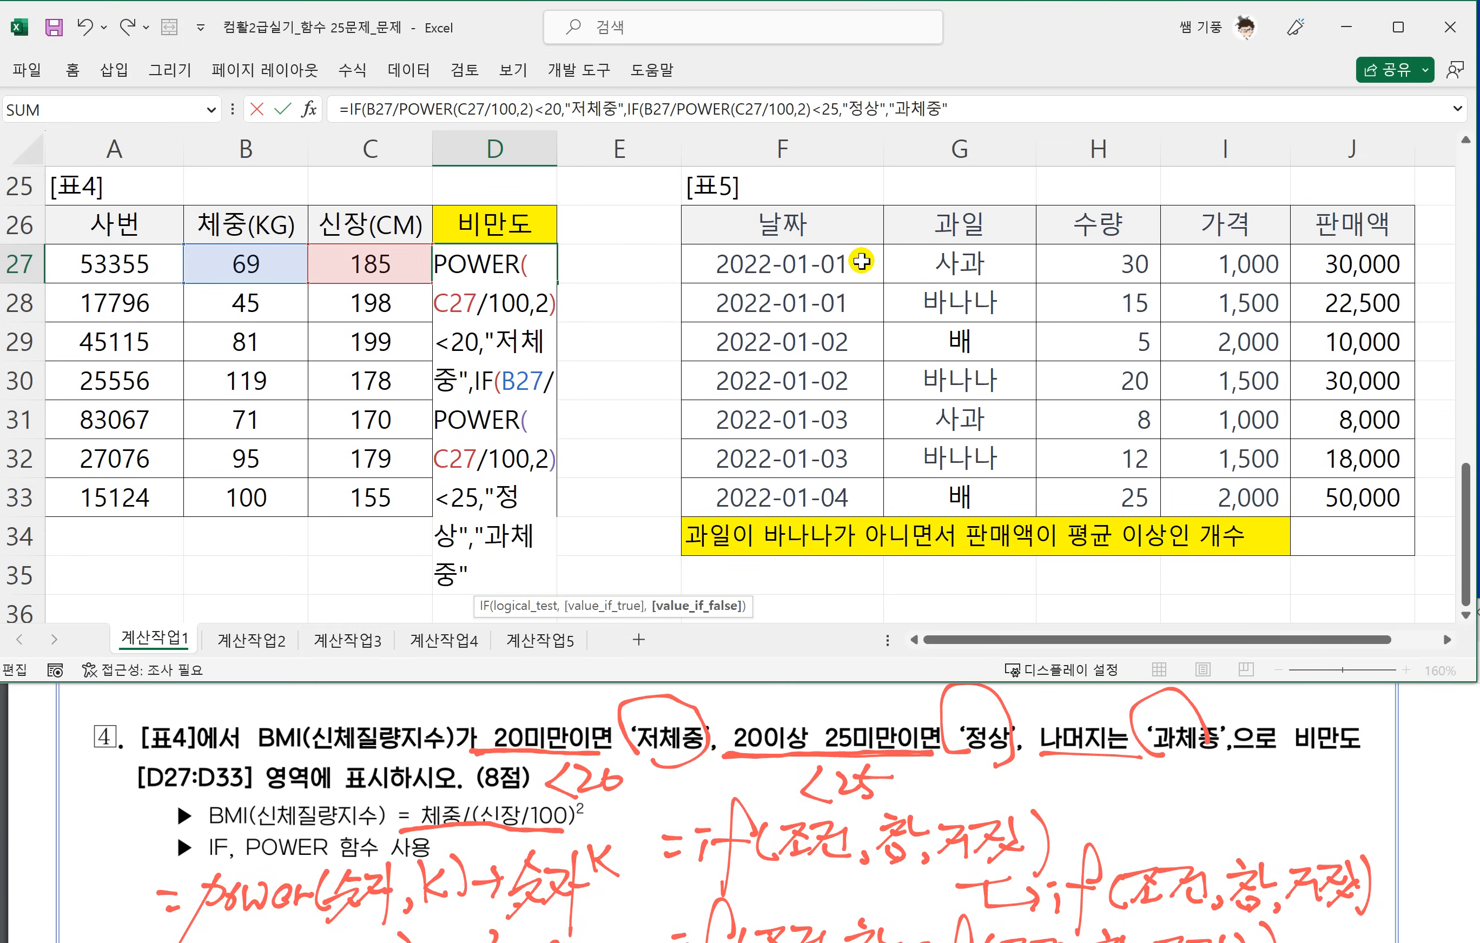
{"action": "type", "text": ")"}
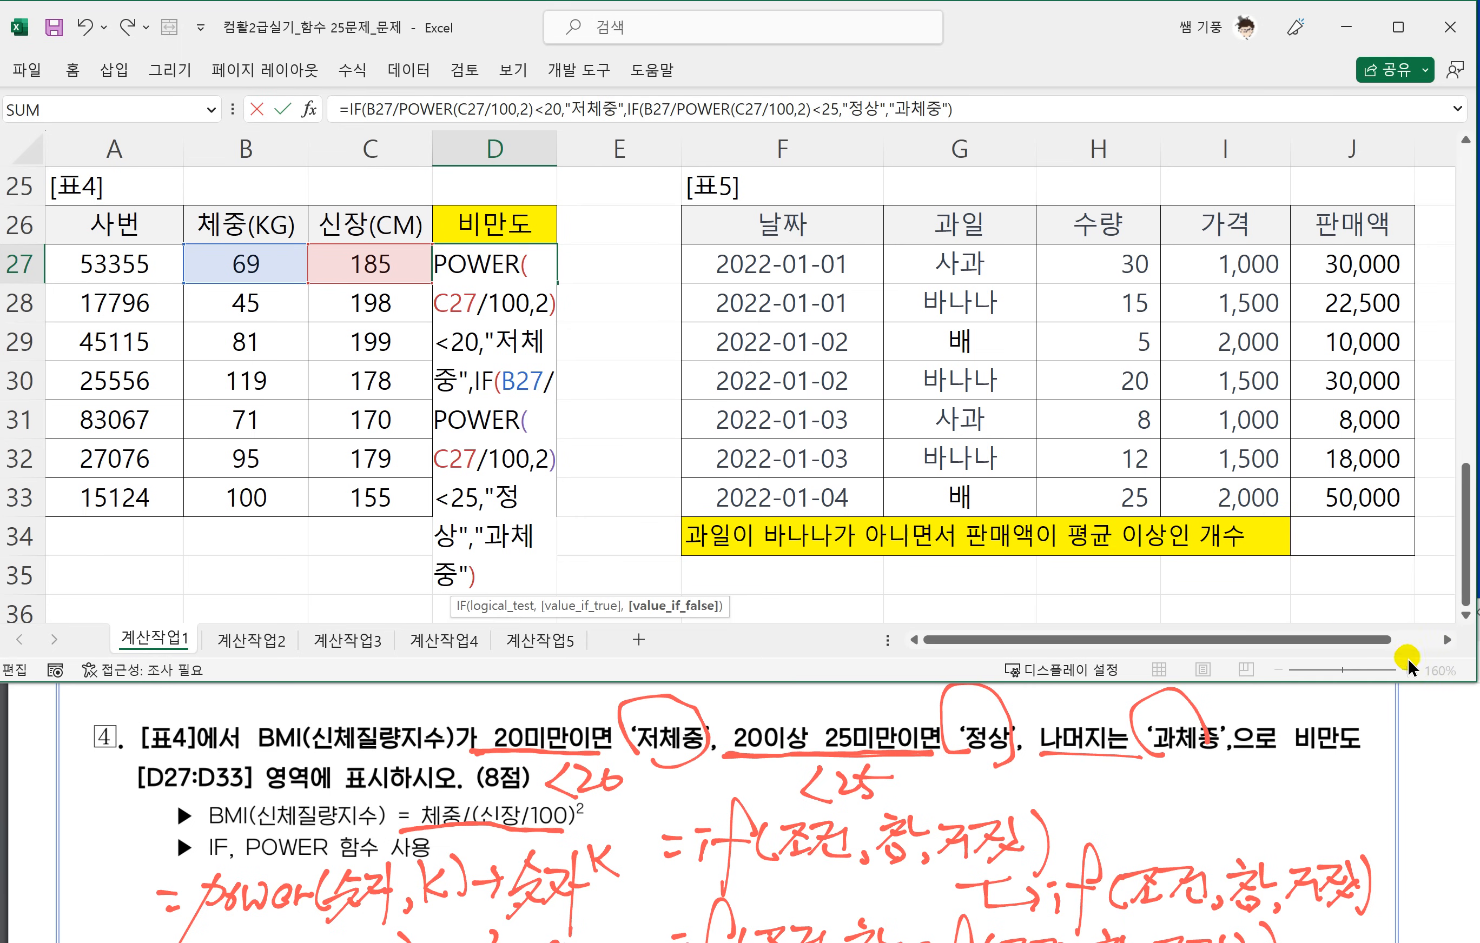
Give the nested IF the results "정상" and "과체중", close both IFs and commit the formula in D27.
{"action": "left_click", "coordinate": [1446, 640]}
{"action": "left_click", "coordinate": [1446, 640]}
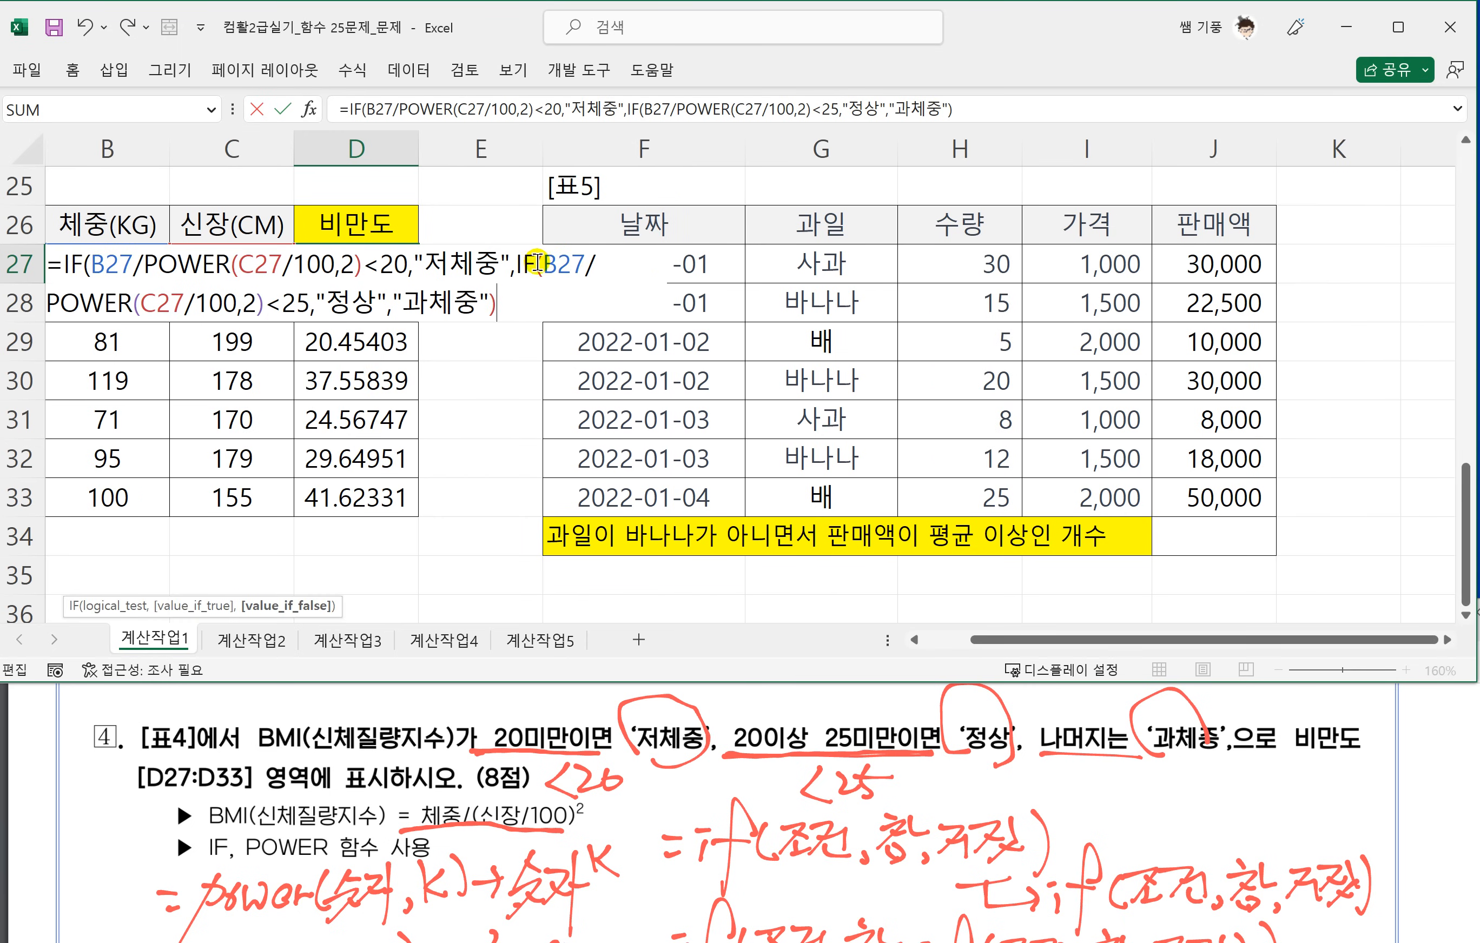
{"action": "left_click", "coordinate": [523, 308]}
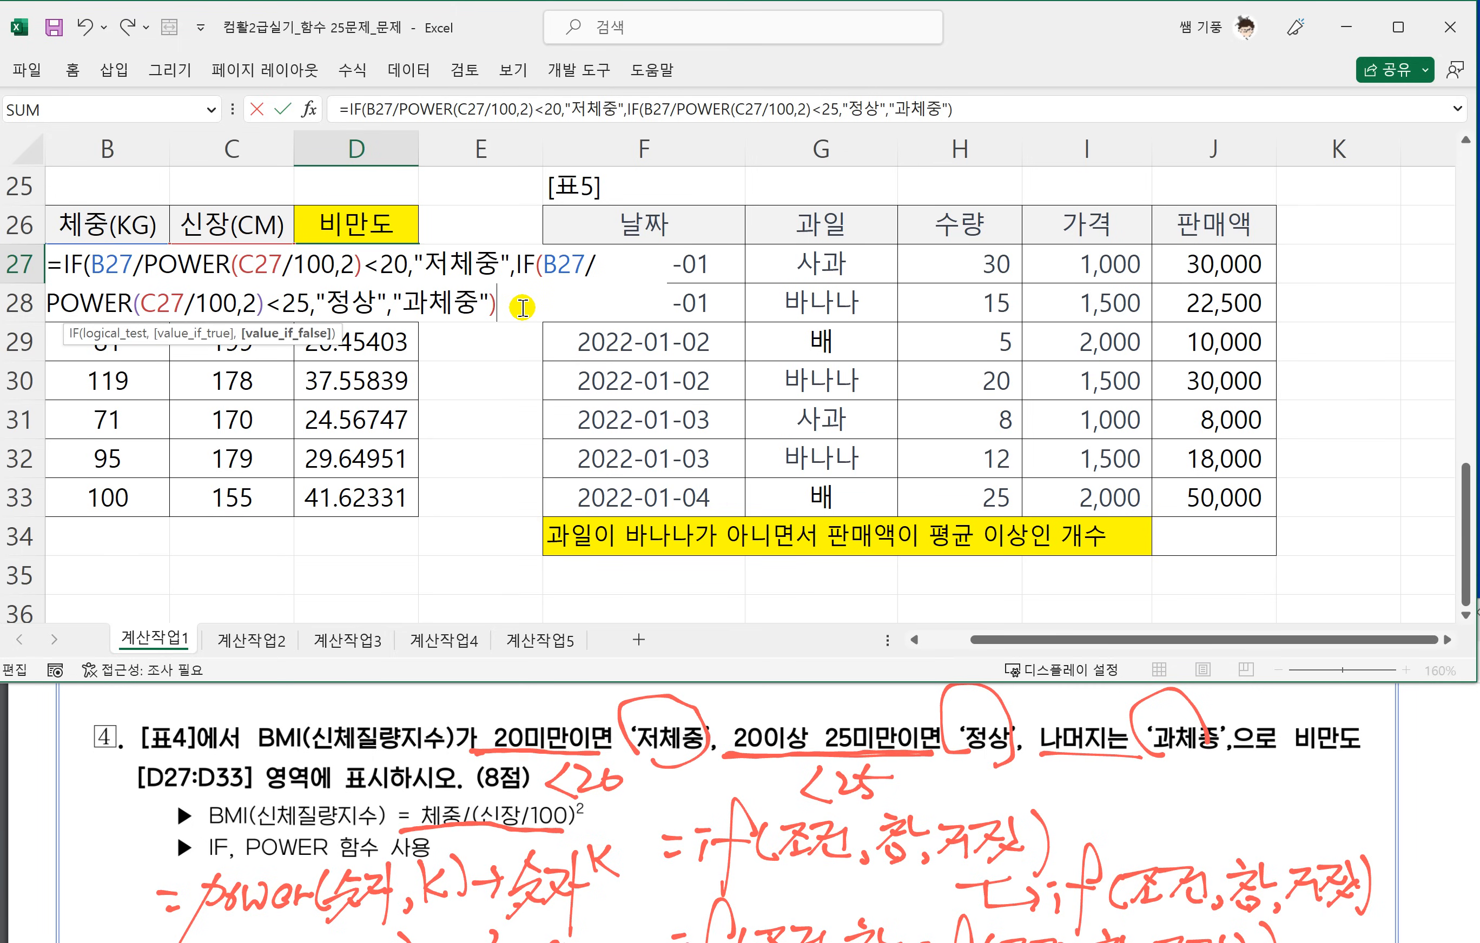
{"action": "type", "text": ")"}
{"action": "key", "text": "Return"}
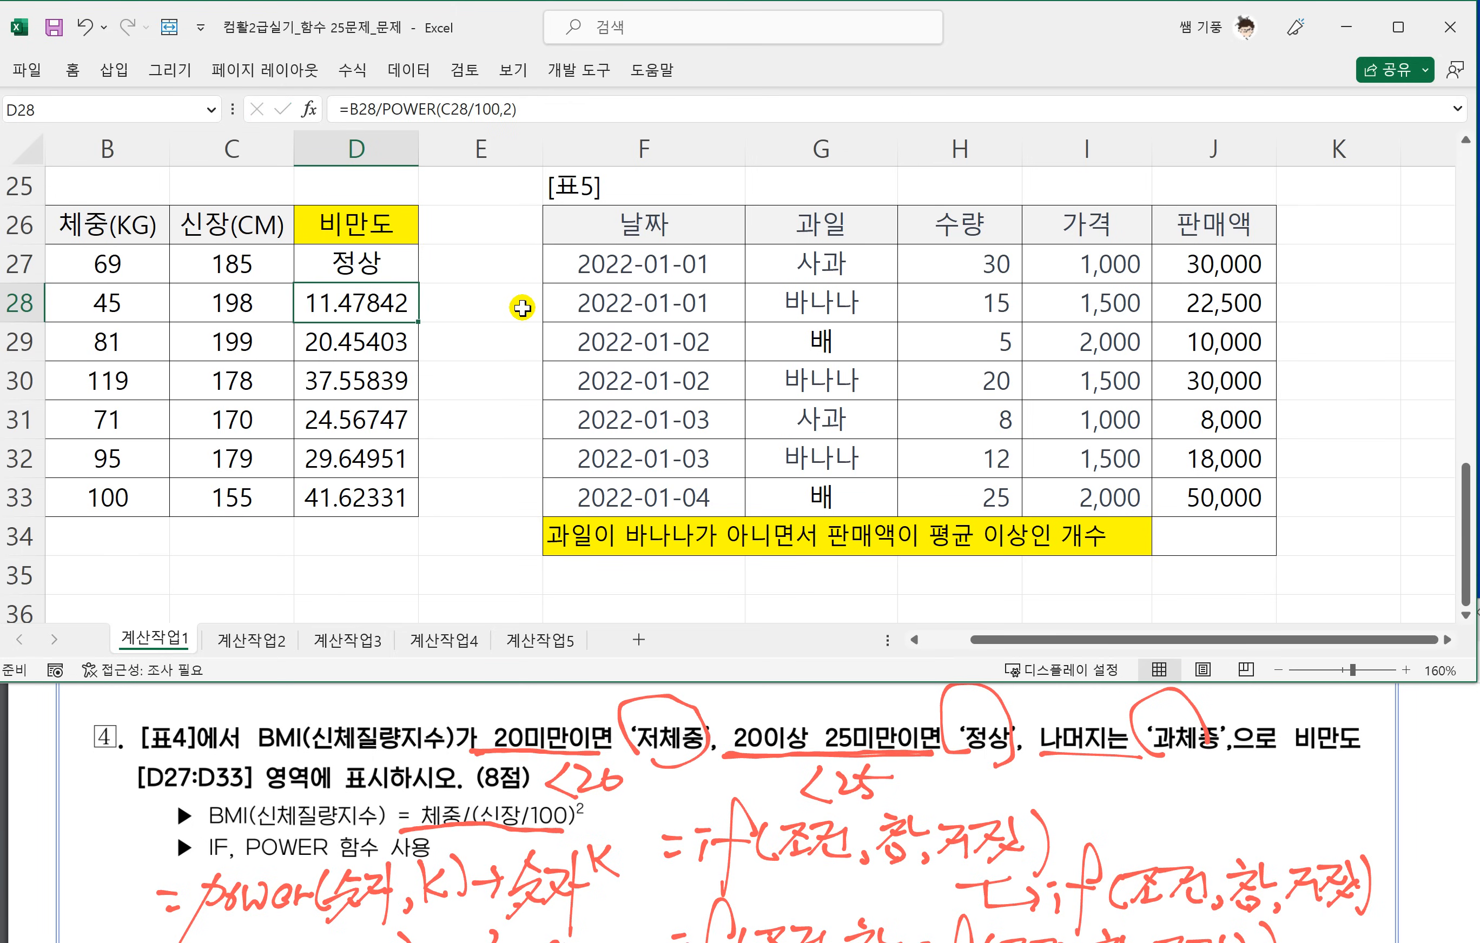
Fill the nested IF formula from D27 down to D33 and check the grades in the 비만도 column.
{"action": "left_click", "coordinate": [379, 267]}
{"action": "left_click_drag", "start_coordinate": [419, 286], "coordinate": [421, 506]}
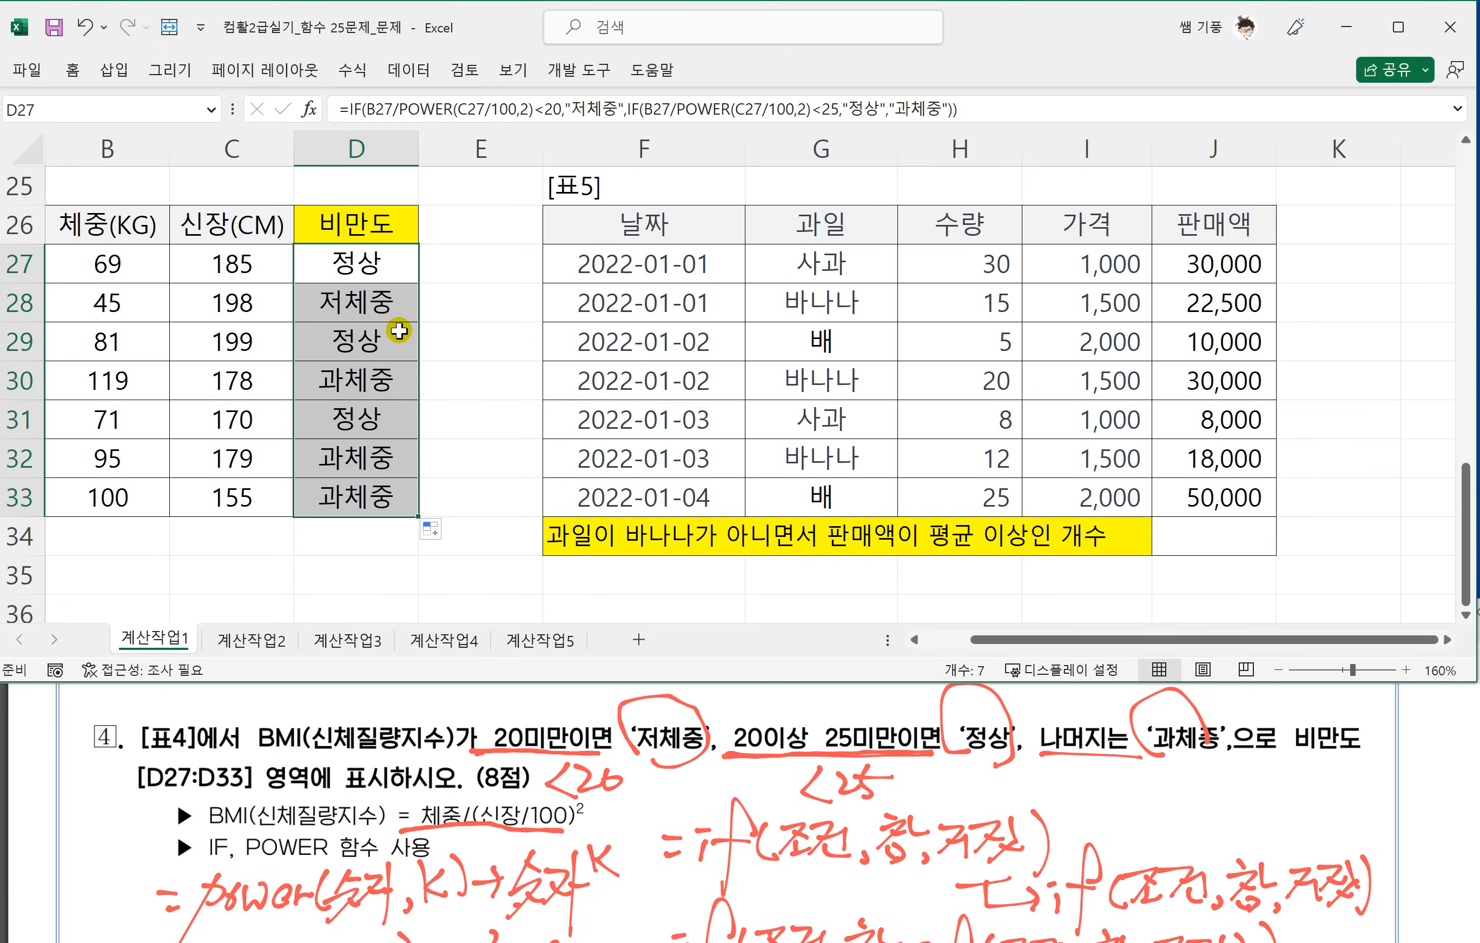
{"action": "left_click", "coordinate": [401, 314]}
{"action": "left_click", "coordinate": [395, 377]}
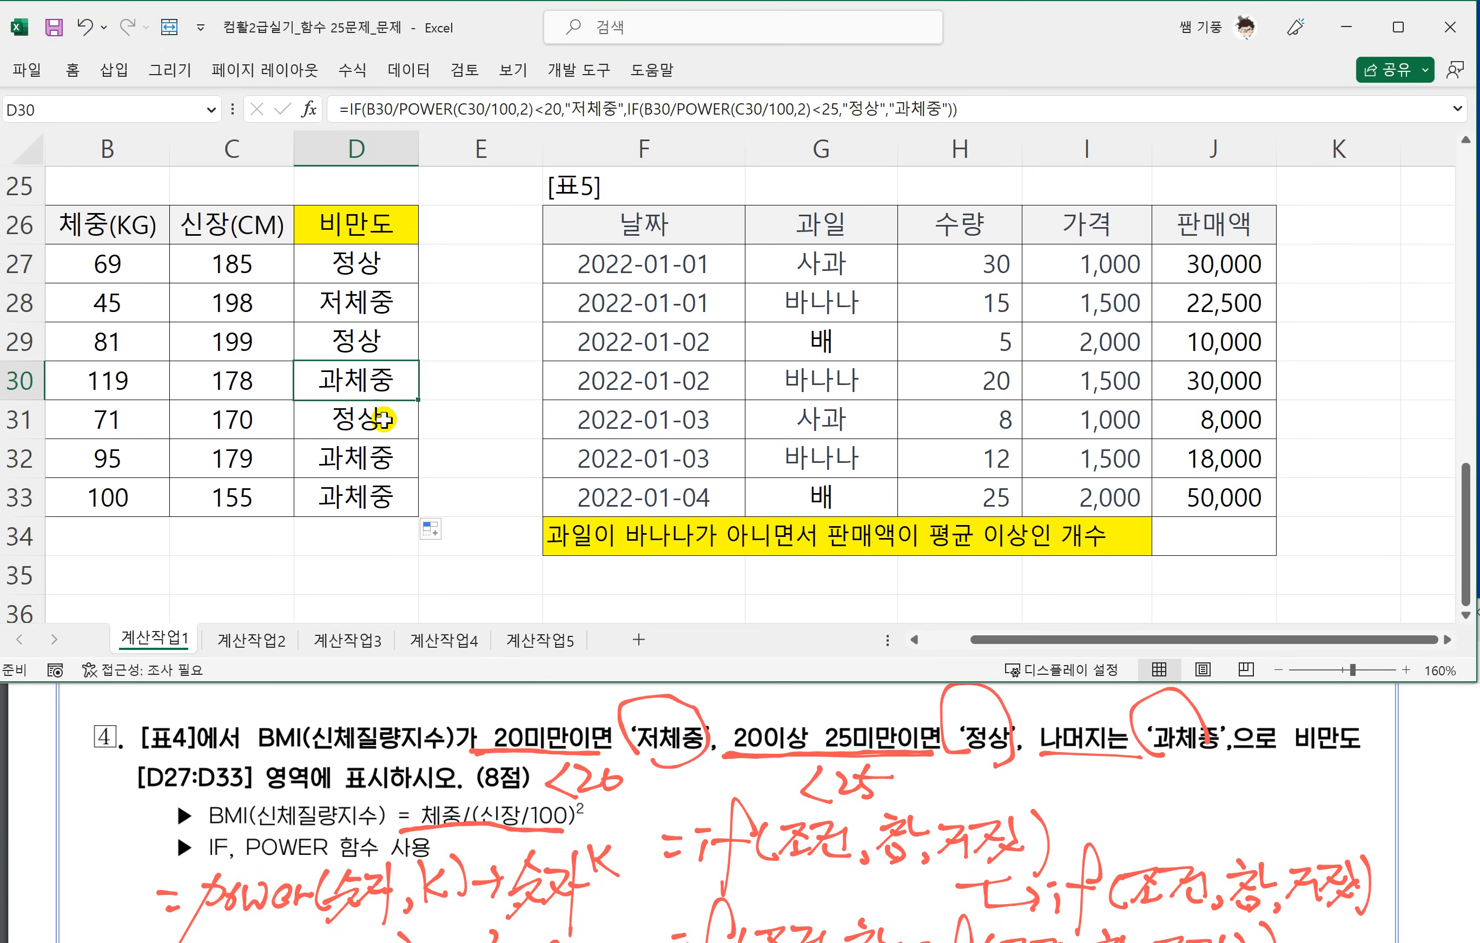
{"action": "left_click", "coordinate": [383, 419]}
{"action": "left_click", "coordinate": [365, 318]}
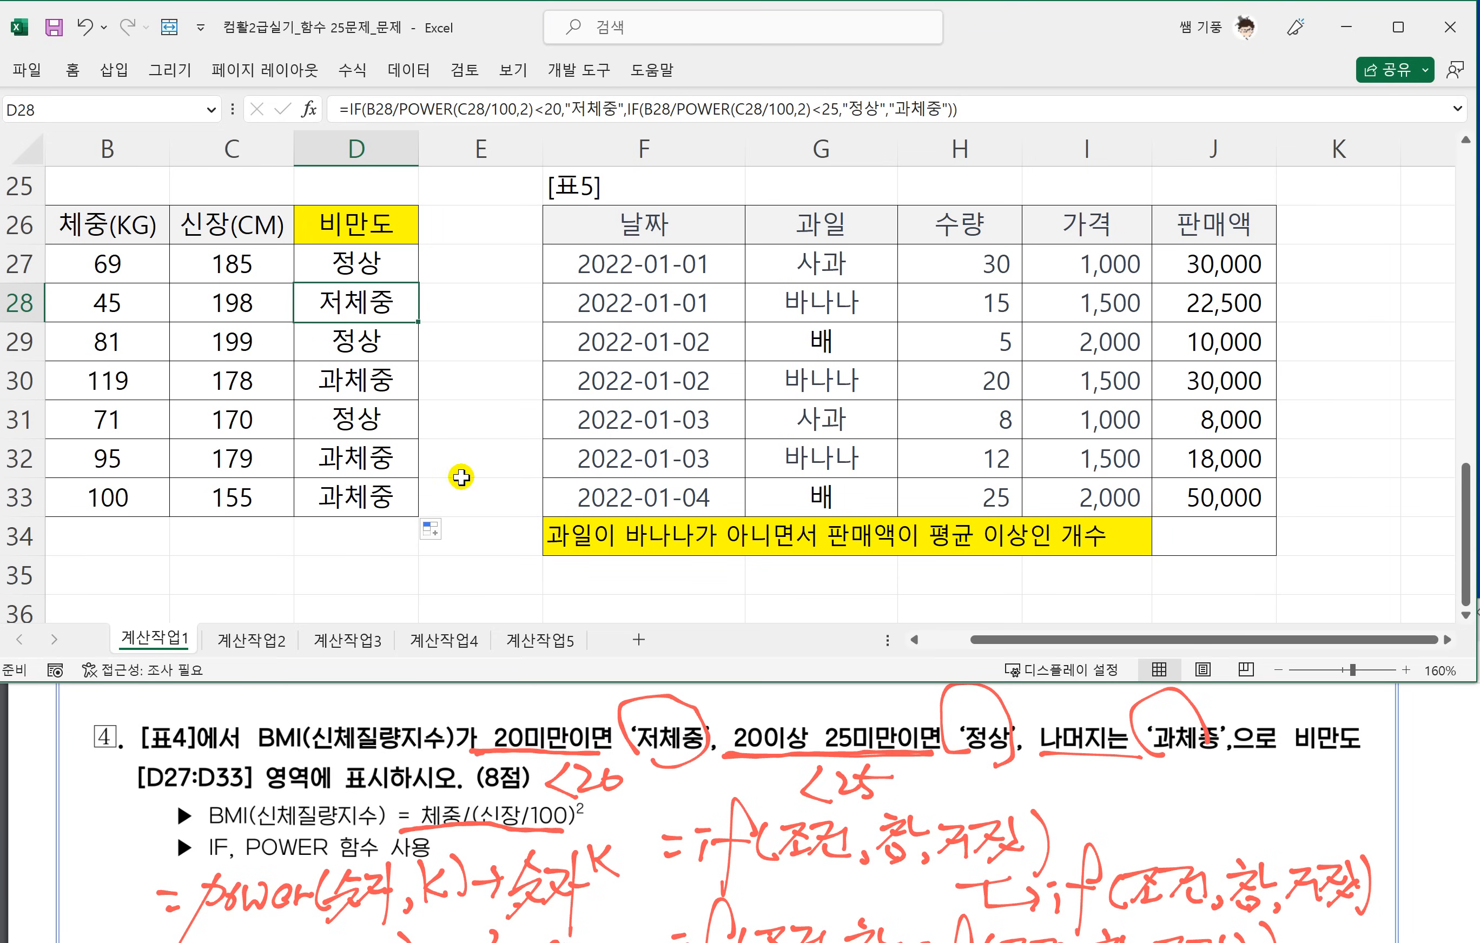
Go to question 5 in the PDF and underline its 과일 not 바나나 and 판매액 average-or-above conditions.
{"action": "left_click", "coordinate": [469, 770]}
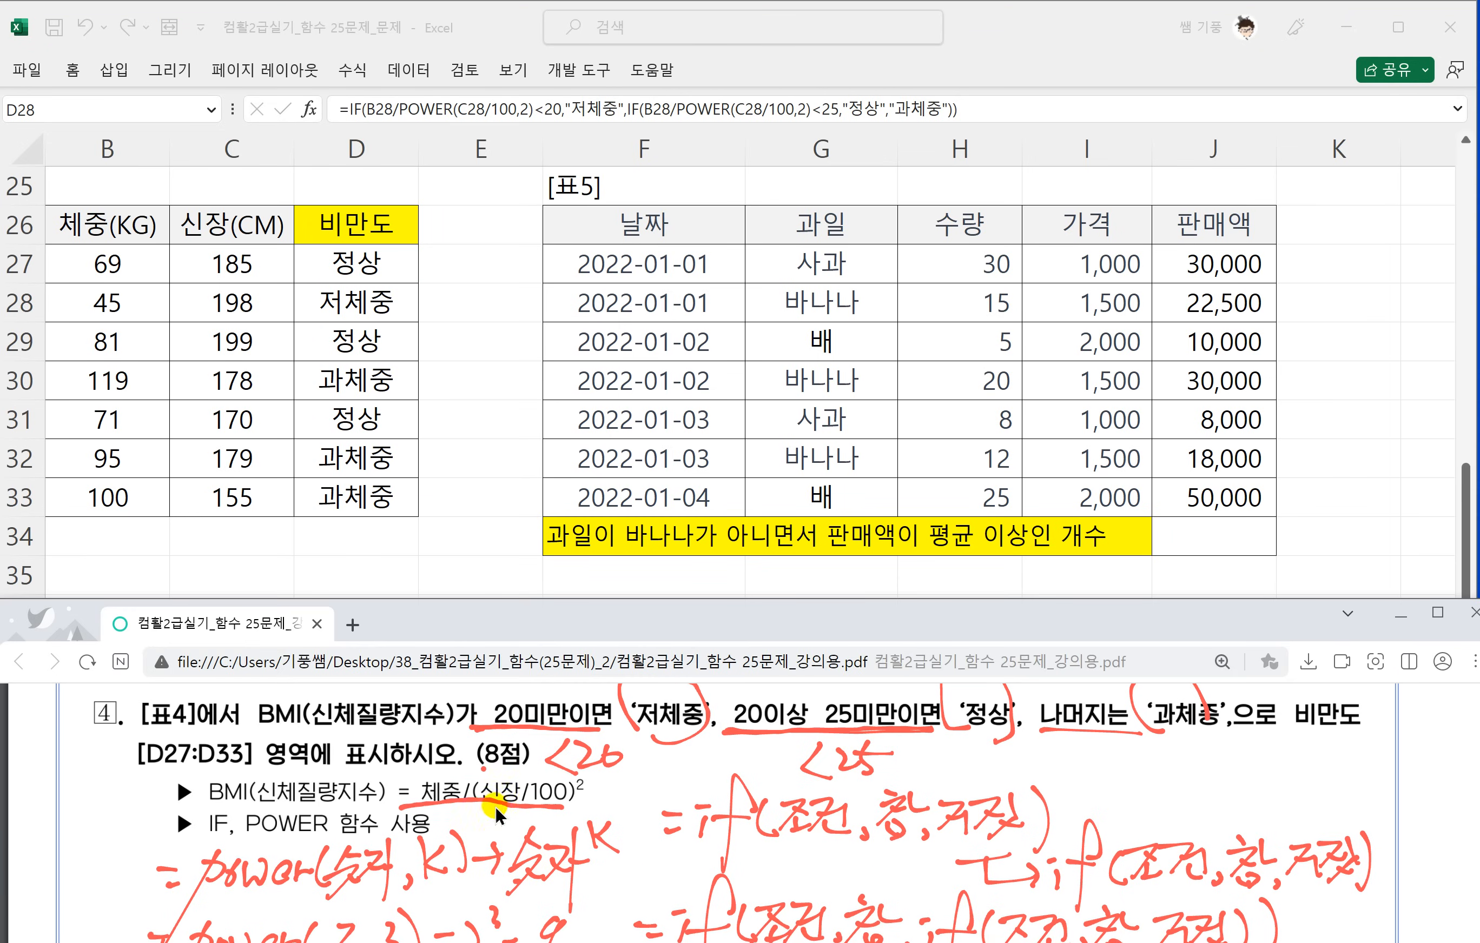
{"action": "scroll", "coordinate": [521, 811], "scroll_direction": "down", "scroll_amount": 1}
{"action": "scroll", "coordinate": [541, 781], "scroll_direction": "down", "scroll_amount": 8}
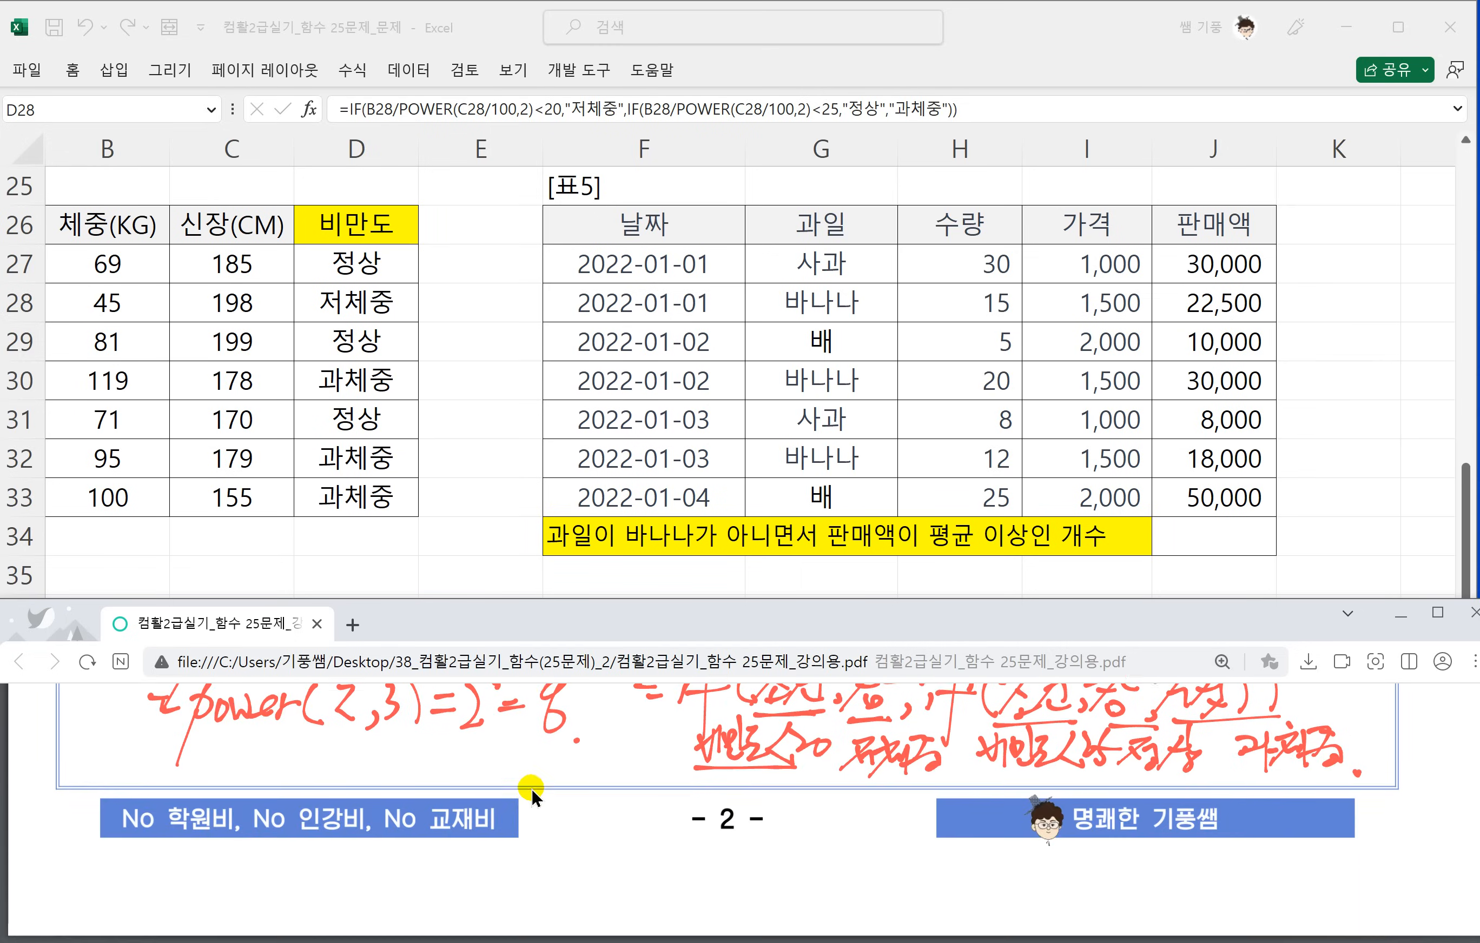
{"action": "scroll", "coordinate": [529, 788], "scroll_direction": "down", "scroll_amount": 1}
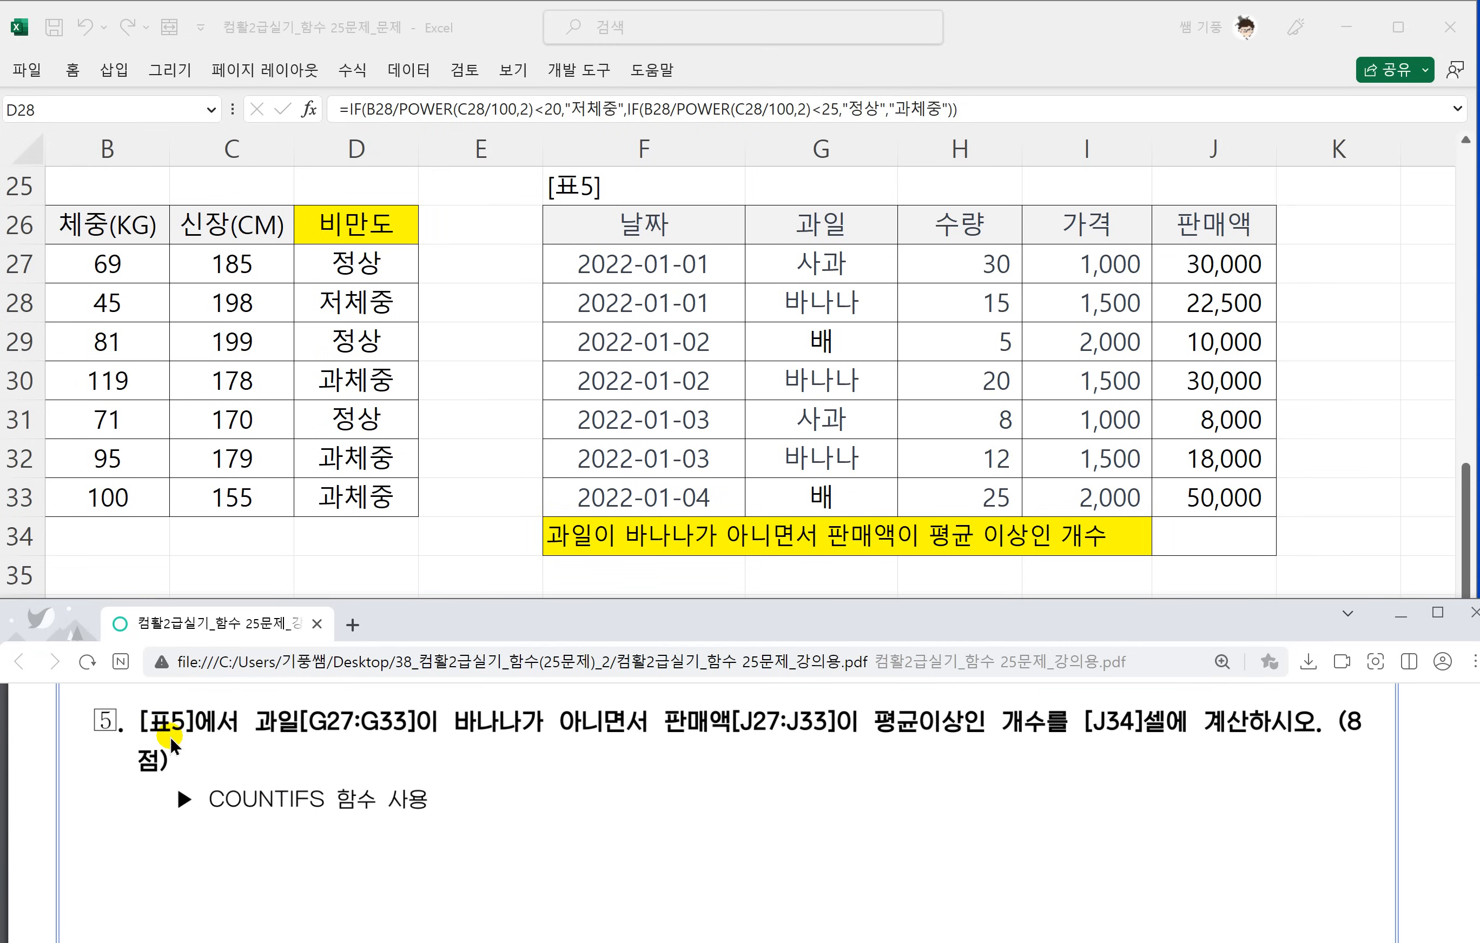
{"action": "left_click_drag", "start_coordinate": [258, 735], "coordinate": [1065, 735]}
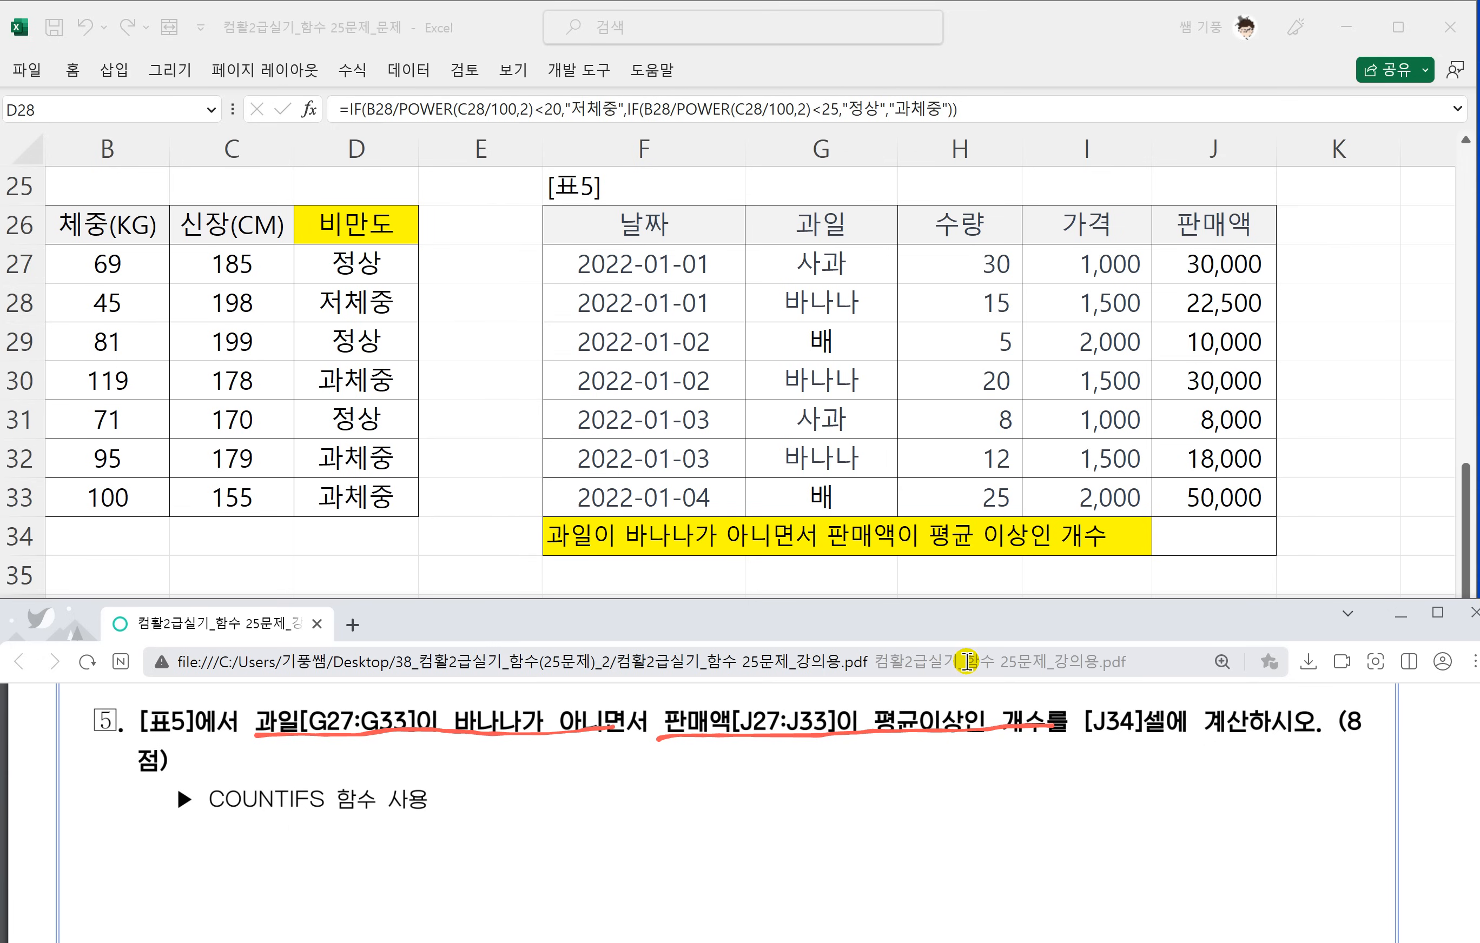
Handwrite the syntax =countifs(범위1,조건1,범위2,조건2,~) beside the COUNTIFS function note.
{"action": "left_click_drag", "start_coordinate": [515, 788], "coordinate": [570, 815]}
{"action": "mouse_move", "coordinate": [587, 790]}
{"action": "left_mouse_down"}
{"action": "mouse_move", "coordinate": [651, 787]}
{"action": "mouse_move", "coordinate": [645, 813]}
{"action": "left_mouse_up"}
{"action": "left_click_drag", "start_coordinate": [652, 792], "coordinate": [693, 783]}
{"action": "left_click_drag", "start_coordinate": [672, 771], "coordinate": [664, 816]}
{"action": "left_click_drag", "start_coordinate": [692, 788], "coordinate": [706, 848]}
{"action": "mouse_move", "coordinate": [754, 781]}
{"action": "left_mouse_down"}
{"action": "mouse_move", "coordinate": [726, 811]}
{"action": "mouse_move", "coordinate": [803, 818]}
{"action": "mouse_move", "coordinate": [812, 801]}
{"action": "left_mouse_up"}
{"action": "mouse_move", "coordinate": [786, 797]}
{"action": "left_mouse_down"}
{"action": "mouse_move", "coordinate": [828, 781]}
{"action": "mouse_move", "coordinate": [814, 815]}
{"action": "left_mouse_up"}
{"action": "mouse_move", "coordinate": [815, 804]}
{"action": "left_mouse_down"}
{"action": "mouse_move", "coordinate": [830, 811]}
{"action": "mouse_move", "coordinate": [845, 782]}
{"action": "left_mouse_up"}
{"action": "left_click_drag", "start_coordinate": [832, 809], "coordinate": [861, 810]}
{"action": "mouse_move", "coordinate": [886, 769]}
{"action": "left_mouse_down"}
{"action": "mouse_move", "coordinate": [875, 813]}
{"action": "mouse_move", "coordinate": [927, 798]}
{"action": "mouse_move", "coordinate": [915, 809]}
{"action": "left_mouse_up"}
{"action": "left_click_drag", "start_coordinate": [904, 810], "coordinate": [938, 806]}
{"action": "mouse_move", "coordinate": [932, 775]}
{"action": "left_mouse_down"}
{"action": "mouse_move", "coordinate": [944, 775]}
{"action": "mouse_move", "coordinate": [938, 796]}
{"action": "left_mouse_up"}
{"action": "left_click_drag", "start_coordinate": [948, 775], "coordinate": [961, 796]}
{"action": "left_click_drag", "start_coordinate": [944, 794], "coordinate": [994, 815]}
{"action": "mouse_move", "coordinate": [1013, 778]}
{"action": "left_mouse_down"}
{"action": "mouse_move", "coordinate": [1021, 806]}
{"action": "mouse_move", "coordinate": [1032, 801]}
{"action": "left_mouse_up"}
{"action": "mouse_move", "coordinate": [1009, 798]}
{"action": "left_mouse_down"}
{"action": "mouse_move", "coordinate": [1053, 779]}
{"action": "mouse_move", "coordinate": [1048, 805]}
{"action": "left_mouse_up"}
{"action": "left_click_drag", "start_coordinate": [1034, 801], "coordinate": [1036, 815]}
{"action": "mouse_move", "coordinate": [1037, 804]}
{"action": "left_mouse_down"}
{"action": "mouse_move", "coordinate": [1047, 813]}
{"action": "mouse_move", "coordinate": [1067, 792]}
{"action": "left_mouse_up"}
{"action": "mouse_move", "coordinate": [1049, 803]}
{"action": "left_mouse_down"}
{"action": "mouse_move", "coordinate": [1072, 798]}
{"action": "mouse_move", "coordinate": [1070, 813]}
{"action": "left_mouse_up"}
{"action": "mouse_move", "coordinate": [1085, 765]}
{"action": "left_mouse_down"}
{"action": "mouse_move", "coordinate": [1083, 819]}
{"action": "mouse_move", "coordinate": [1110, 806]}
{"action": "left_mouse_up"}
{"action": "left_click_drag", "start_coordinate": [1120, 802], "coordinate": [1135, 802]}
{"action": "left_click_drag", "start_coordinate": [1147, 784], "coordinate": [1157, 802]}
{"action": "left_click_drag", "start_coordinate": [1146, 811], "coordinate": [1170, 805]}
{"action": "left_click_drag", "start_coordinate": [1166, 775], "coordinate": [1193, 799]}
{"action": "left_click_drag", "start_coordinate": [1174, 800], "coordinate": [1223, 807]}
{"action": "mouse_move", "coordinate": [1243, 802]}
{"action": "left_mouse_down"}
{"action": "mouse_move", "coordinate": [1239, 817]}
{"action": "mouse_move", "coordinate": [1352, 788]}
{"action": "mouse_move", "coordinate": [1346, 824]}
{"action": "left_mouse_up"}
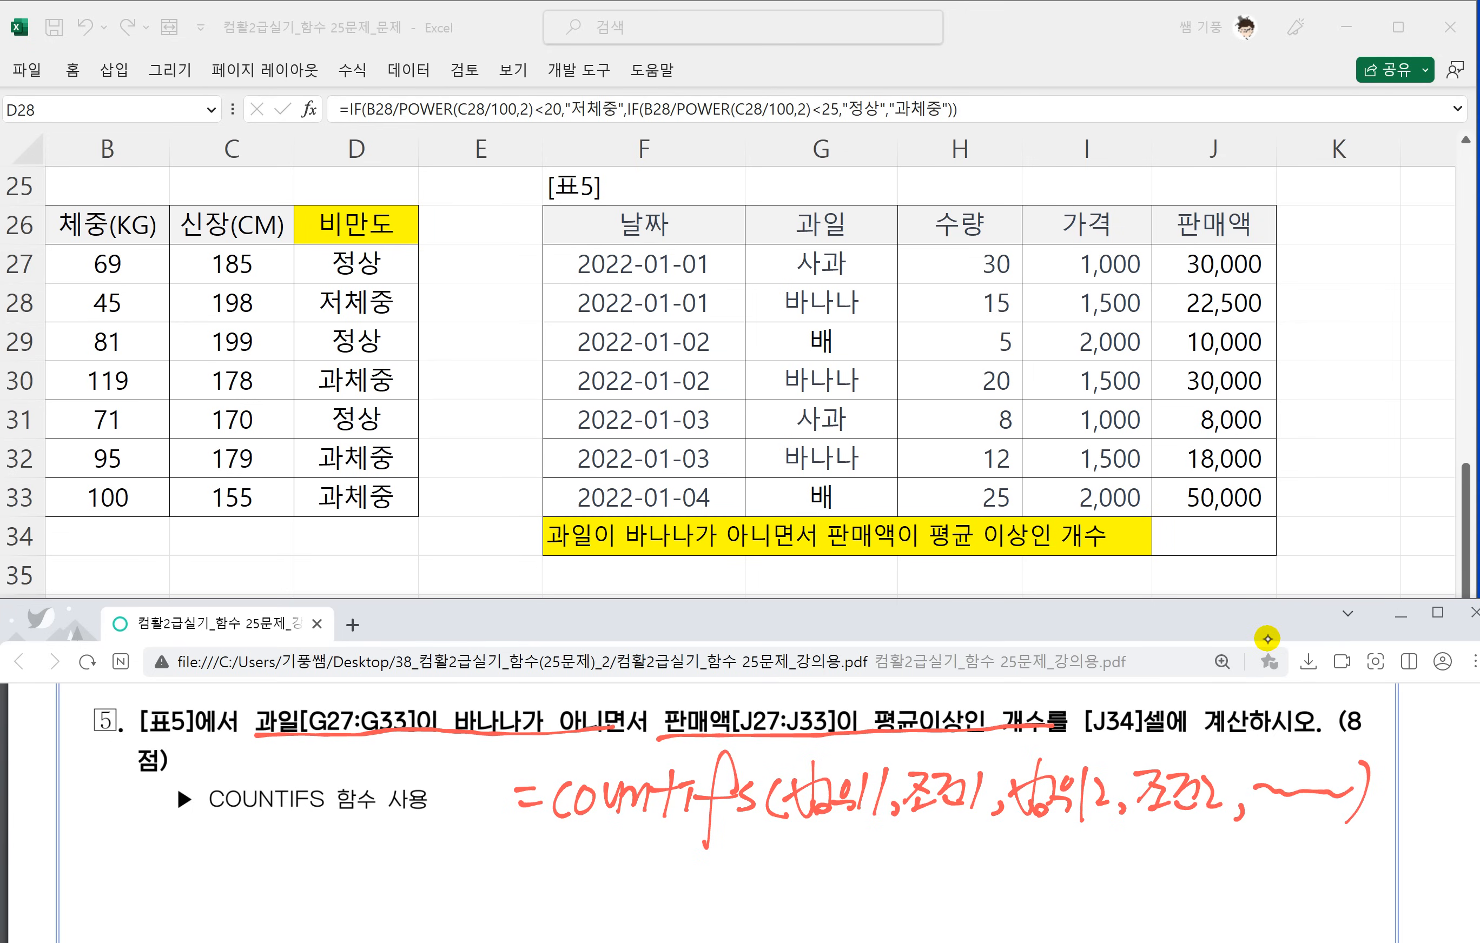
Underline the two range-condition pairs in the countifs syntax and link them with an underlined "and".
{"action": "mouse_move", "coordinate": [795, 829]}
{"action": "left_mouse_down"}
{"action": "mouse_move", "coordinate": [1180, 826]}
{"action": "mouse_move", "coordinate": [1009, 868]}
{"action": "left_mouse_up"}
{"action": "left_click_drag", "start_coordinate": [909, 832], "coordinate": [943, 865]}
{"action": "left_click_drag", "start_coordinate": [968, 855], "coordinate": [1021, 879]}
{"action": "left_click_drag", "start_coordinate": [934, 898], "coordinate": [1050, 896]}
{"action": "left_click", "coordinate": [1017, 908]}
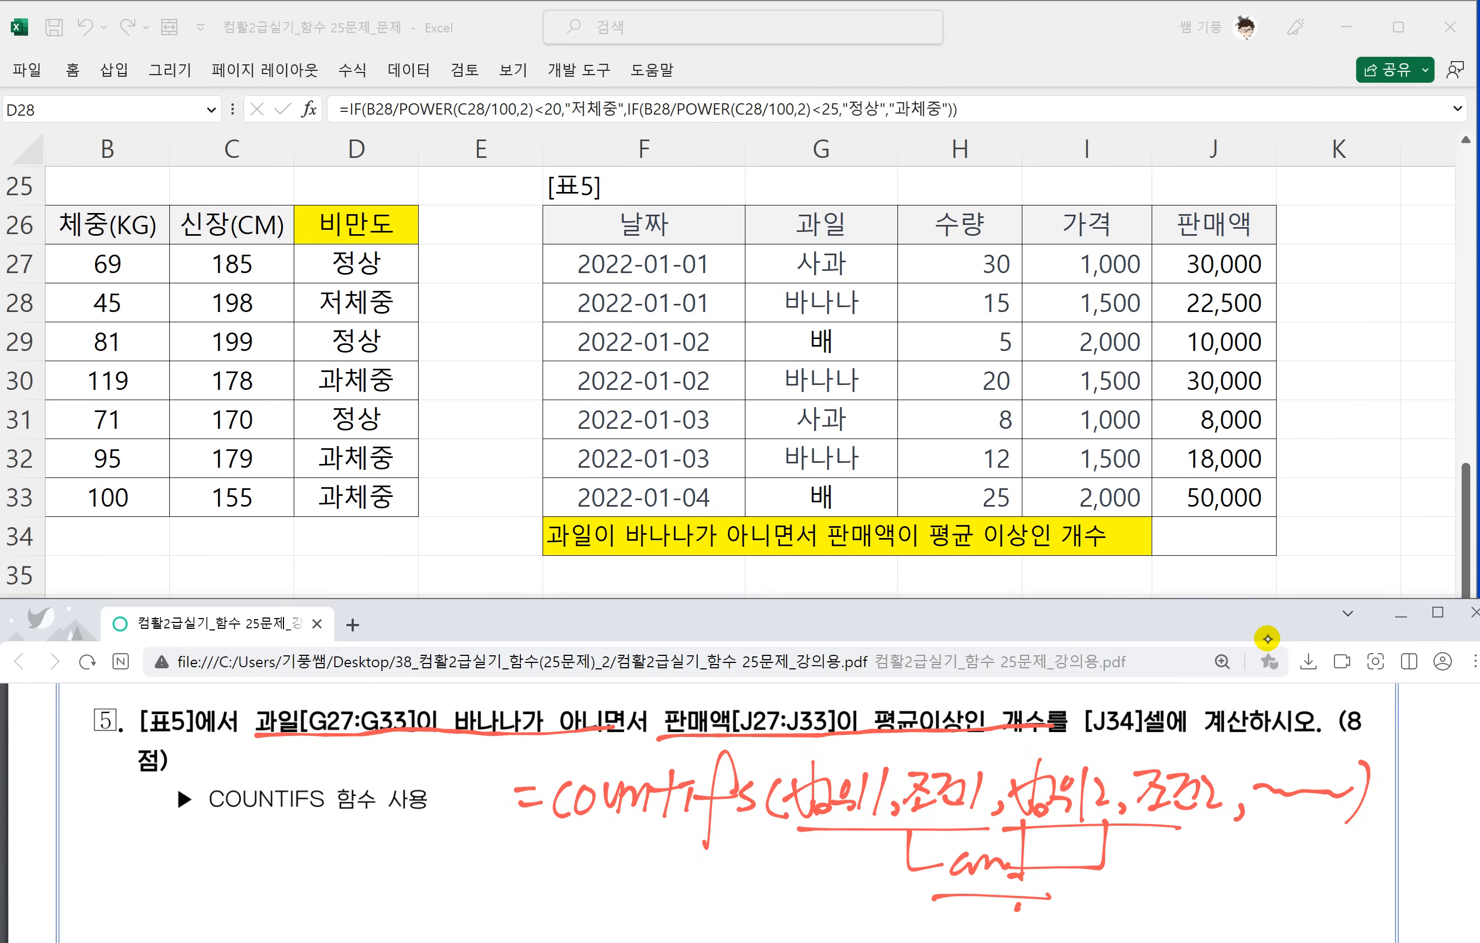
Box 과일[G27:G33] and 바나나가 아니면서 in question 5 and label them 범위1 and 조건1.
{"action": "scroll", "coordinate": [697, 867], "scroll_direction": "up", "scroll_amount": 1}
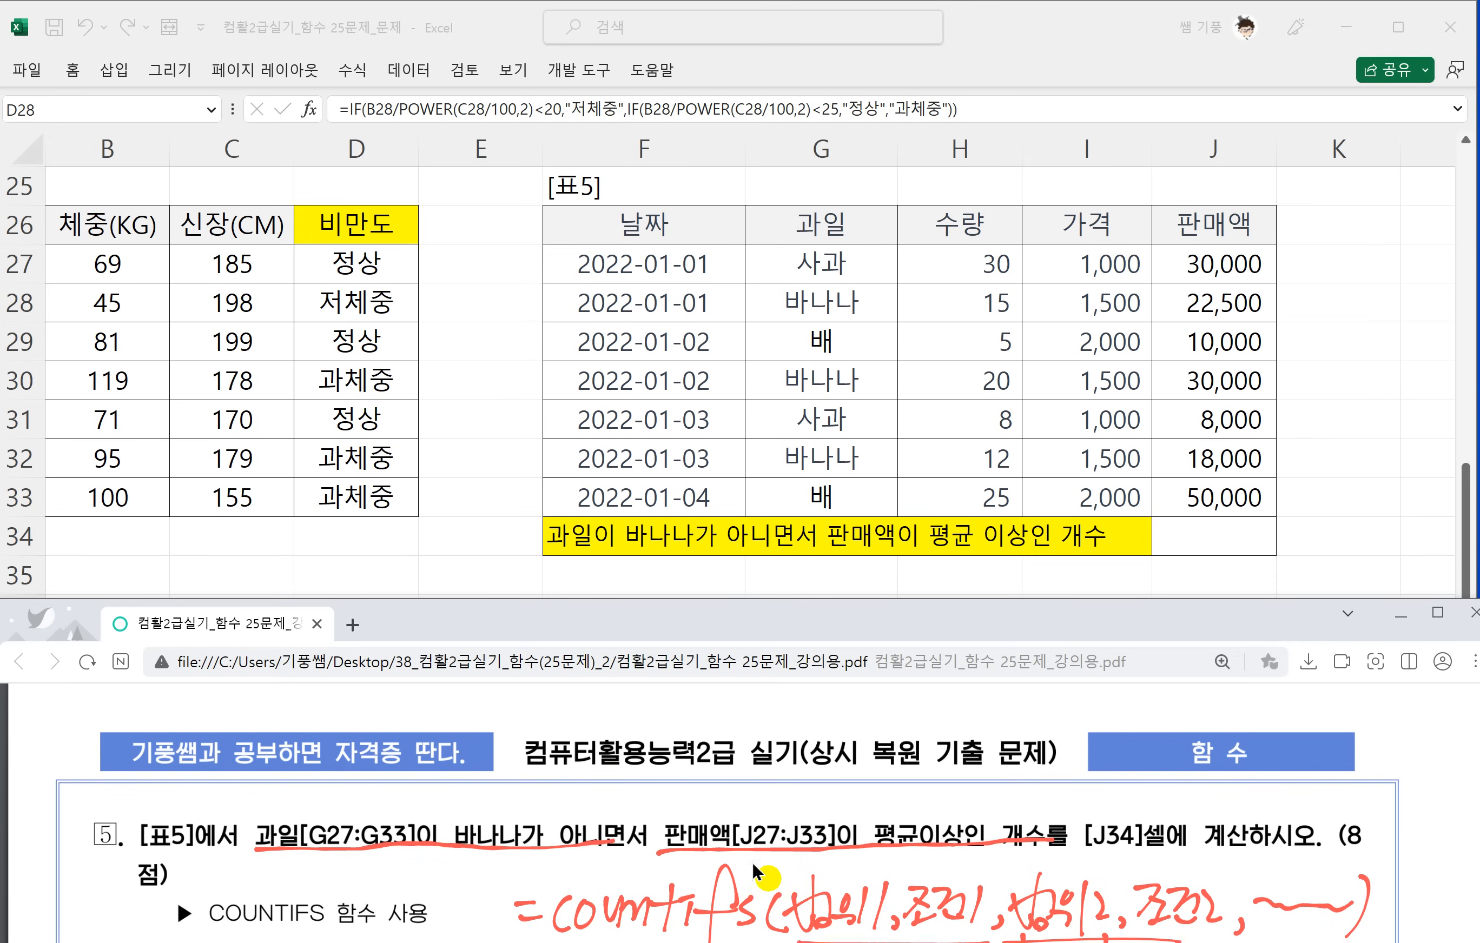
{"action": "mouse_move", "coordinate": [258, 776]}
{"action": "left_mouse_down"}
{"action": "mouse_move", "coordinate": [255, 823]}
{"action": "mouse_move", "coordinate": [435, 775]}
{"action": "mouse_move", "coordinate": [423, 811]}
{"action": "left_mouse_up"}
{"action": "mouse_move", "coordinate": [277, 737]}
{"action": "left_mouse_down"}
{"action": "mouse_move", "coordinate": [302, 768]}
{"action": "mouse_move", "coordinate": [333, 738]}
{"action": "mouse_move", "coordinate": [348, 771]}
{"action": "left_mouse_up"}
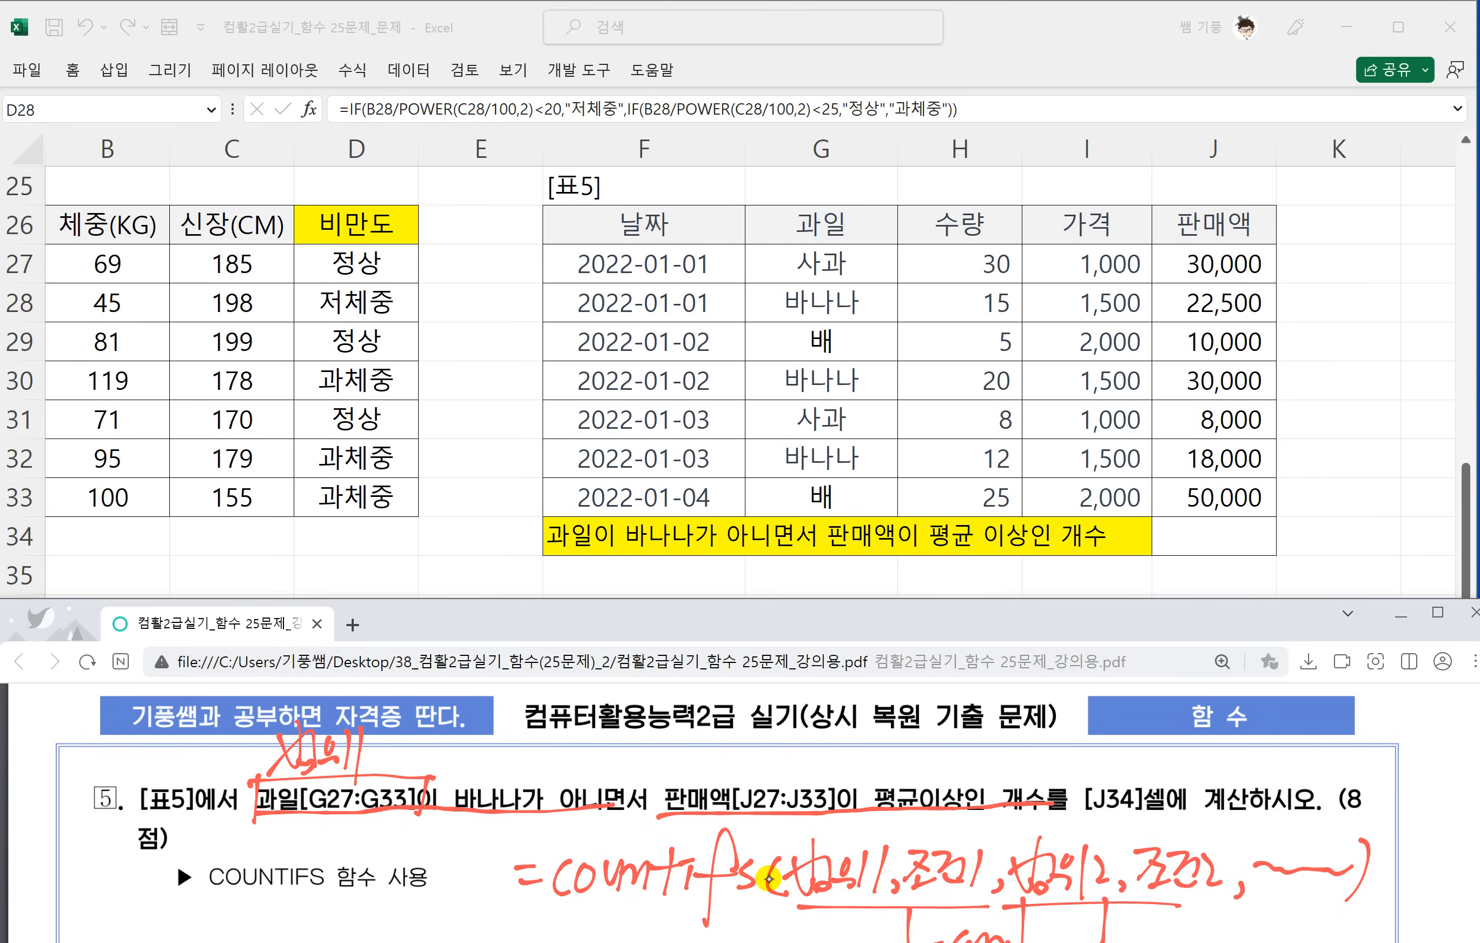
{"action": "mouse_move", "coordinate": [457, 777]}
{"action": "left_mouse_down"}
{"action": "mouse_move", "coordinate": [520, 819]}
{"action": "mouse_move", "coordinate": [628, 781]}
{"action": "mouse_move", "coordinate": [482, 785]}
{"action": "mouse_move", "coordinate": [571, 768]}
{"action": "left_mouse_up"}
Box 판매액[J27:J33] and 평균이상인 in question 5 and label them 범위2 and 조건2.
{"action": "mouse_move", "coordinate": [588, 722]}
{"action": "left_mouse_down"}
{"action": "mouse_move", "coordinate": [573, 782]}
{"action": "mouse_move", "coordinate": [839, 775]}
{"action": "mouse_move", "coordinate": [827, 823]}
{"action": "left_mouse_up"}
{"action": "left_click_drag", "start_coordinate": [698, 739], "coordinate": [711, 777]}
{"action": "mouse_move", "coordinate": [720, 717]}
{"action": "left_mouse_down"}
{"action": "mouse_move", "coordinate": [714, 759]}
{"action": "mouse_move", "coordinate": [764, 755]}
{"action": "mouse_move", "coordinate": [762, 786]}
{"action": "left_mouse_up"}
{"action": "mouse_move", "coordinate": [776, 736]}
{"action": "left_mouse_down"}
{"action": "mouse_move", "coordinate": [786, 761]}
{"action": "mouse_move", "coordinate": [812, 757]}
{"action": "mouse_move", "coordinate": [870, 807]}
{"action": "mouse_move", "coordinate": [980, 780]}
{"action": "left_mouse_up"}
{"action": "mouse_move", "coordinate": [981, 780]}
{"action": "left_mouse_down"}
{"action": "mouse_move", "coordinate": [982, 817]}
{"action": "mouse_move", "coordinate": [967, 826]}
{"action": "left_mouse_up"}
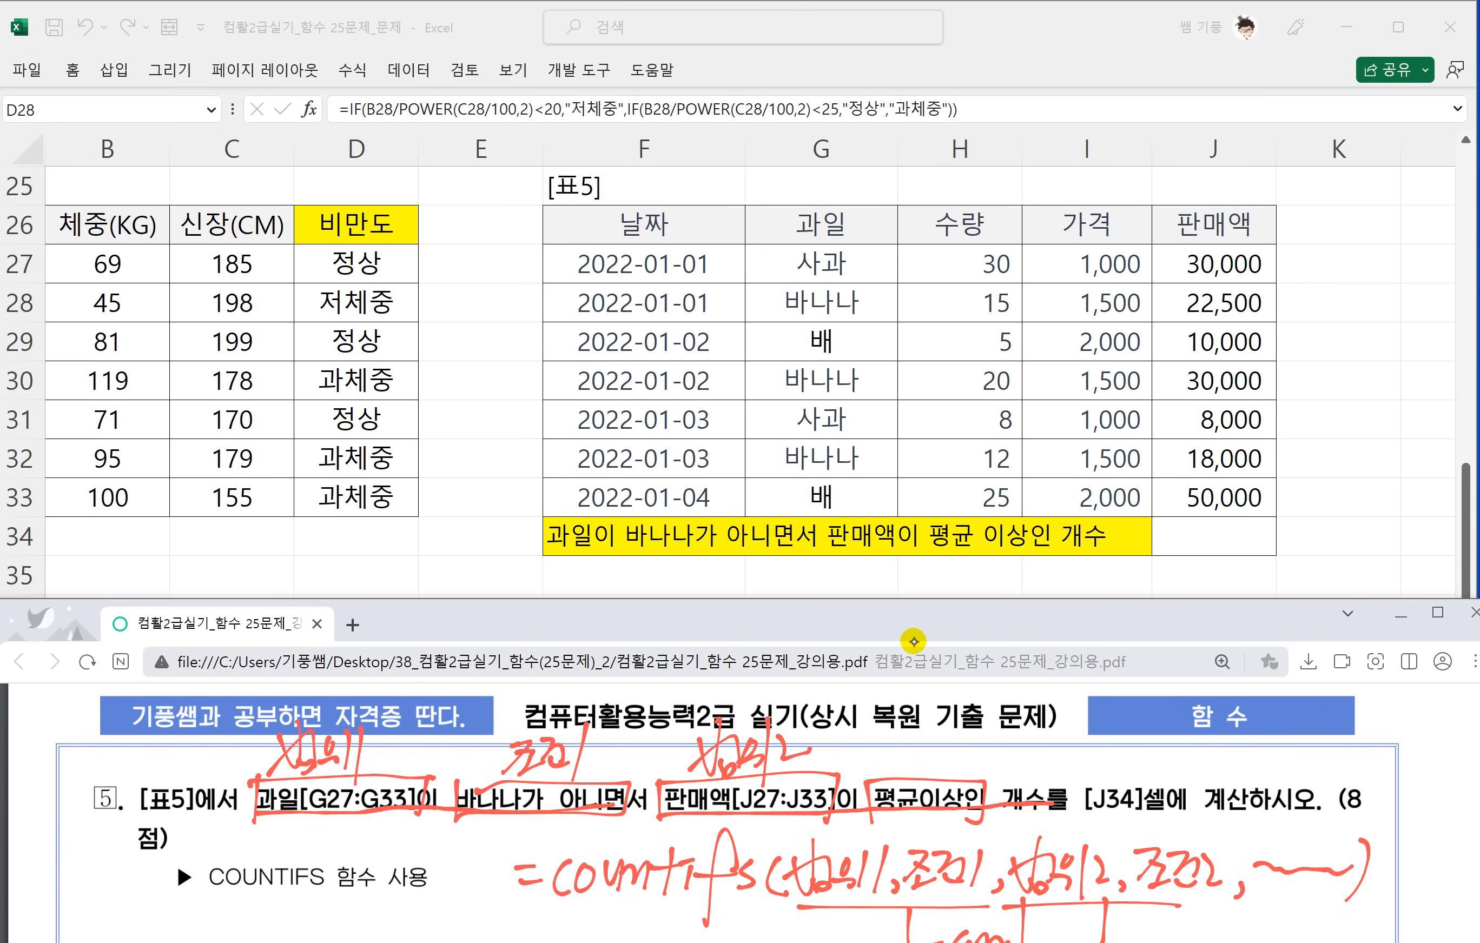
{"action": "mouse_move", "coordinate": [892, 755]}
{"action": "left_mouse_down"}
{"action": "mouse_move", "coordinate": [911, 731]}
{"action": "mouse_move", "coordinate": [890, 765]}
{"action": "mouse_move", "coordinate": [989, 757]}
{"action": "left_mouse_up"}
{"action": "left_click", "coordinate": [998, 778]}
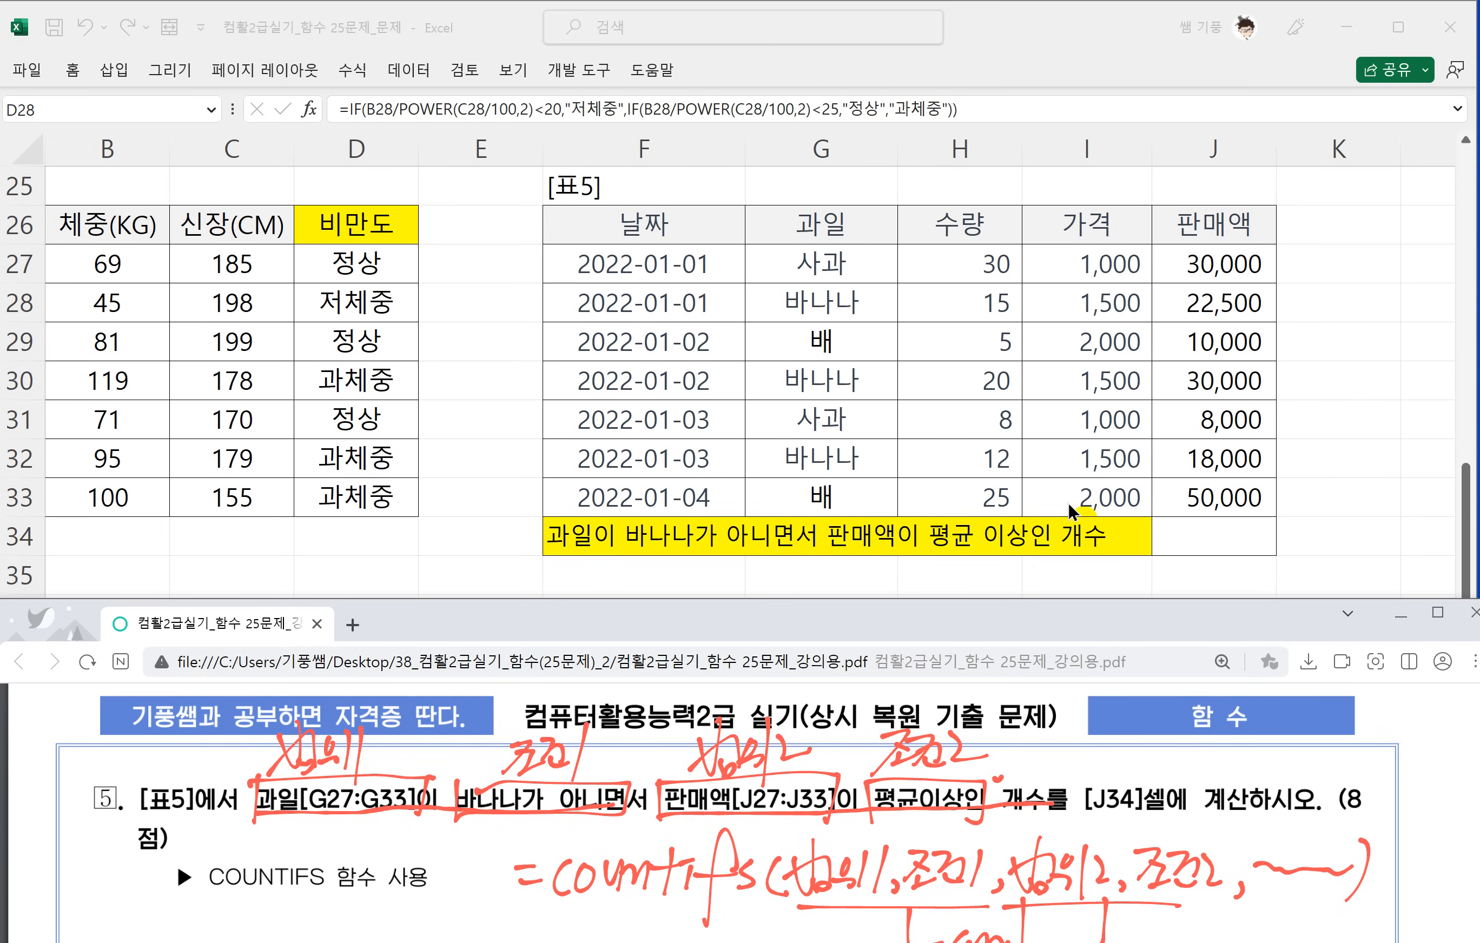
Start a COUNTIFS formula in cell J34 of 표5.
{"action": "left_click", "coordinate": [1163, 531]}
{"action": "left_click", "coordinate": [1167, 529]}
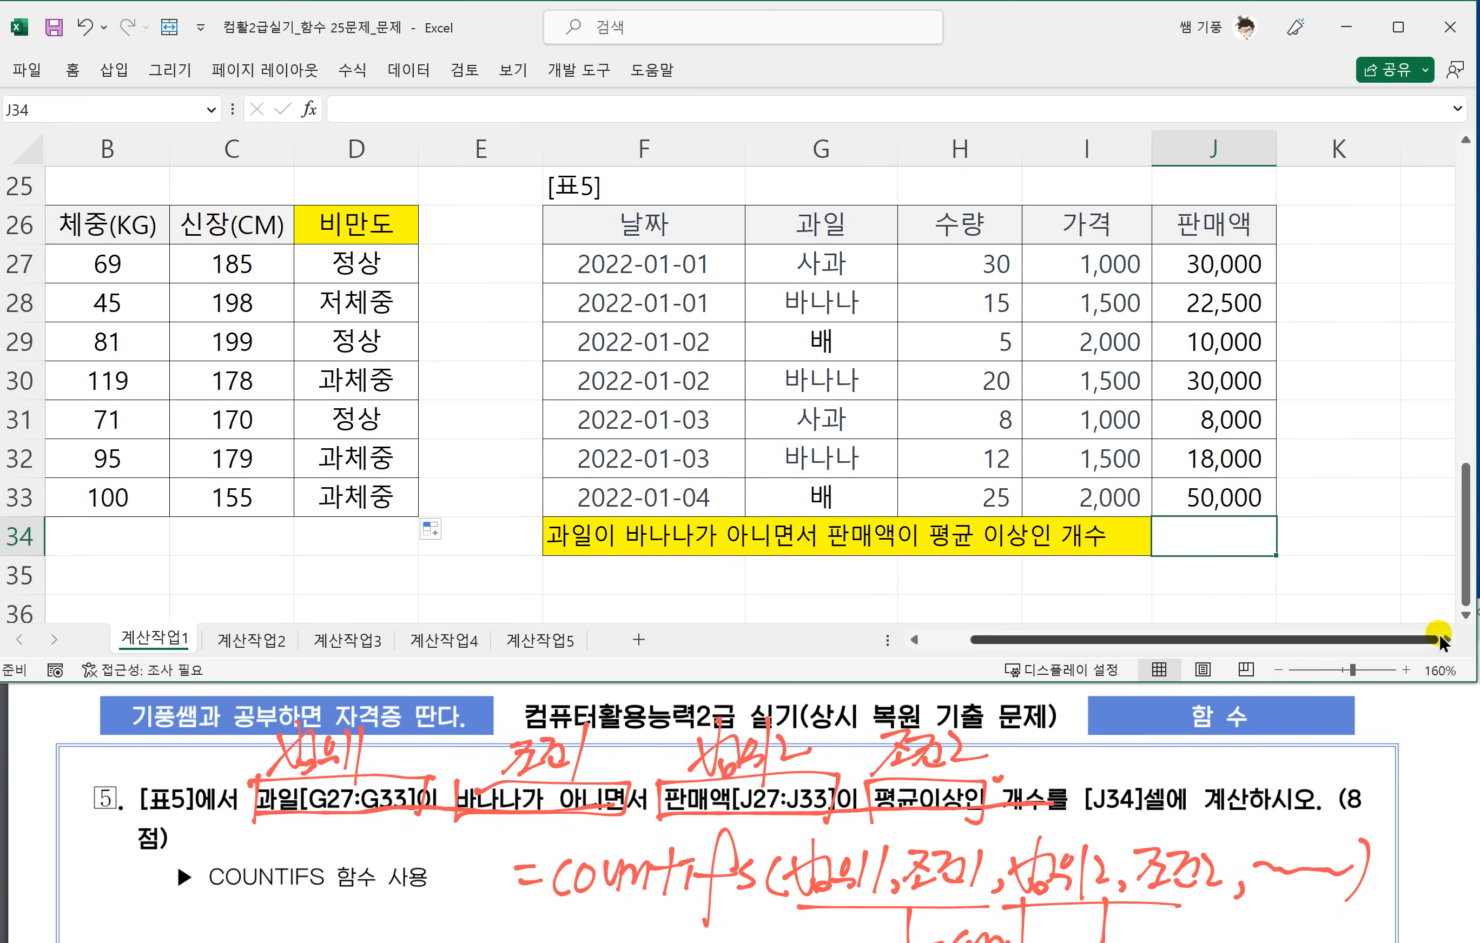
{"action": "left_click", "coordinate": [1443, 641]}
{"action": "left_click", "coordinate": [1443, 641]}
{"action": "left_click", "coordinate": [1442, 642]}
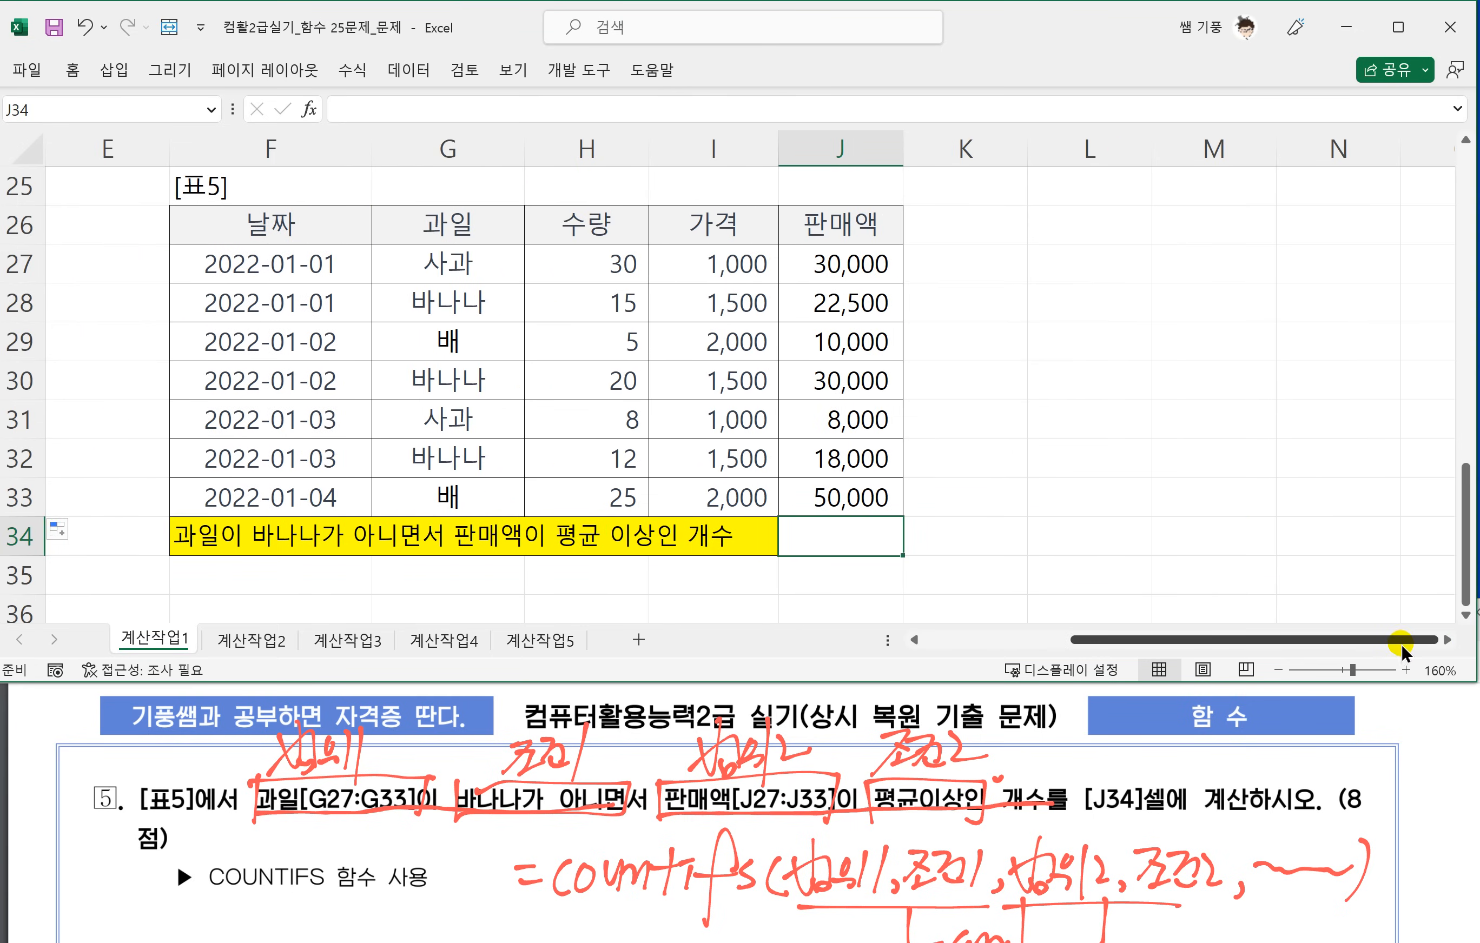
{"action": "left_click", "coordinate": [1442, 641]}
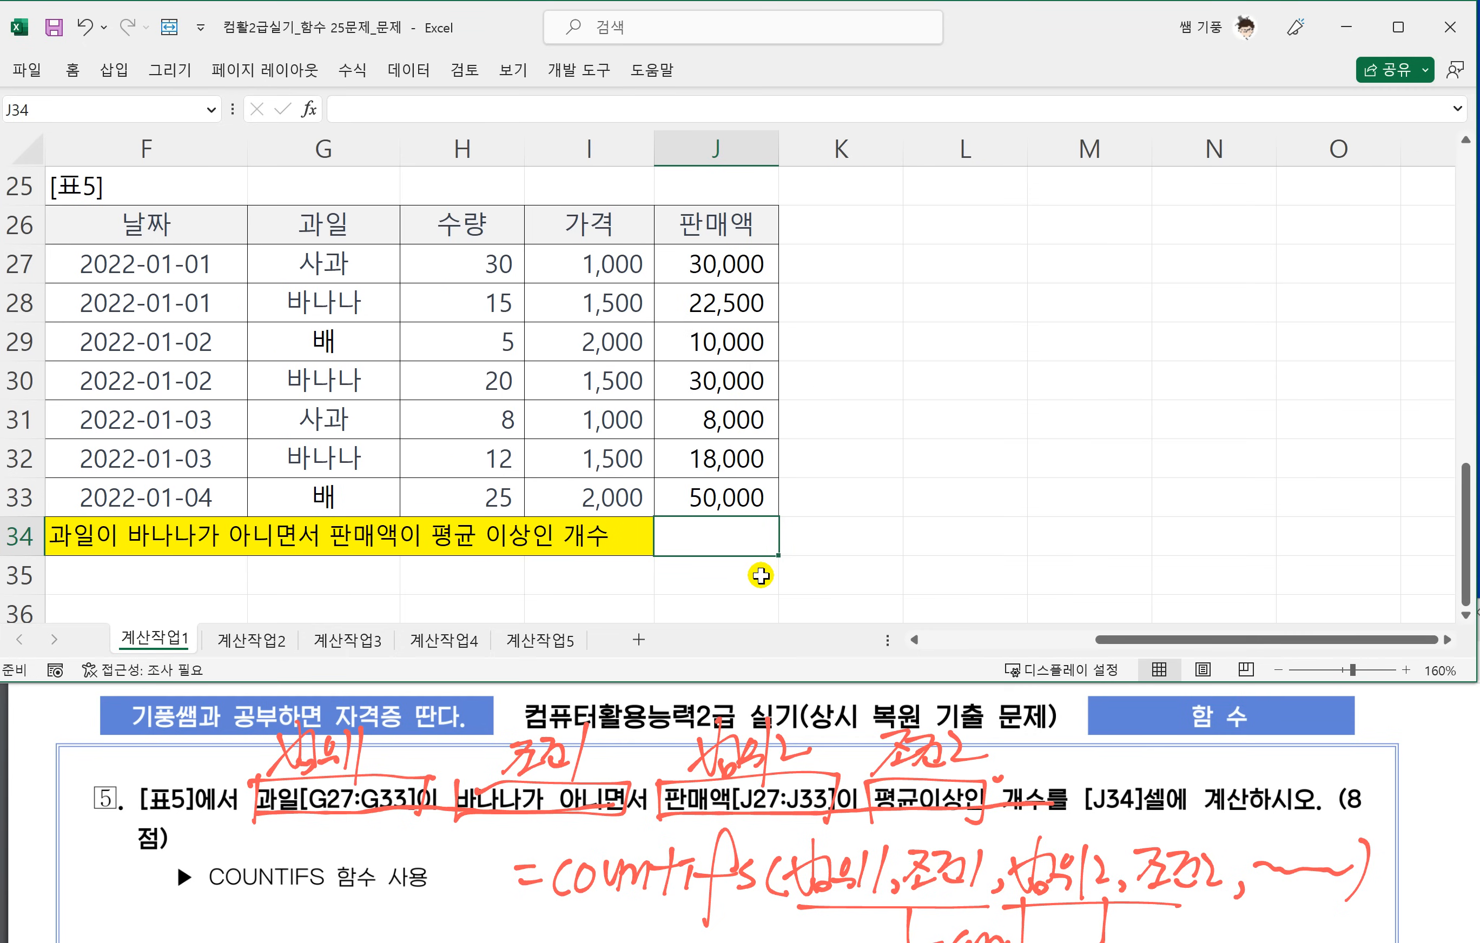
{"action": "type", "text": "=ㅊ"}
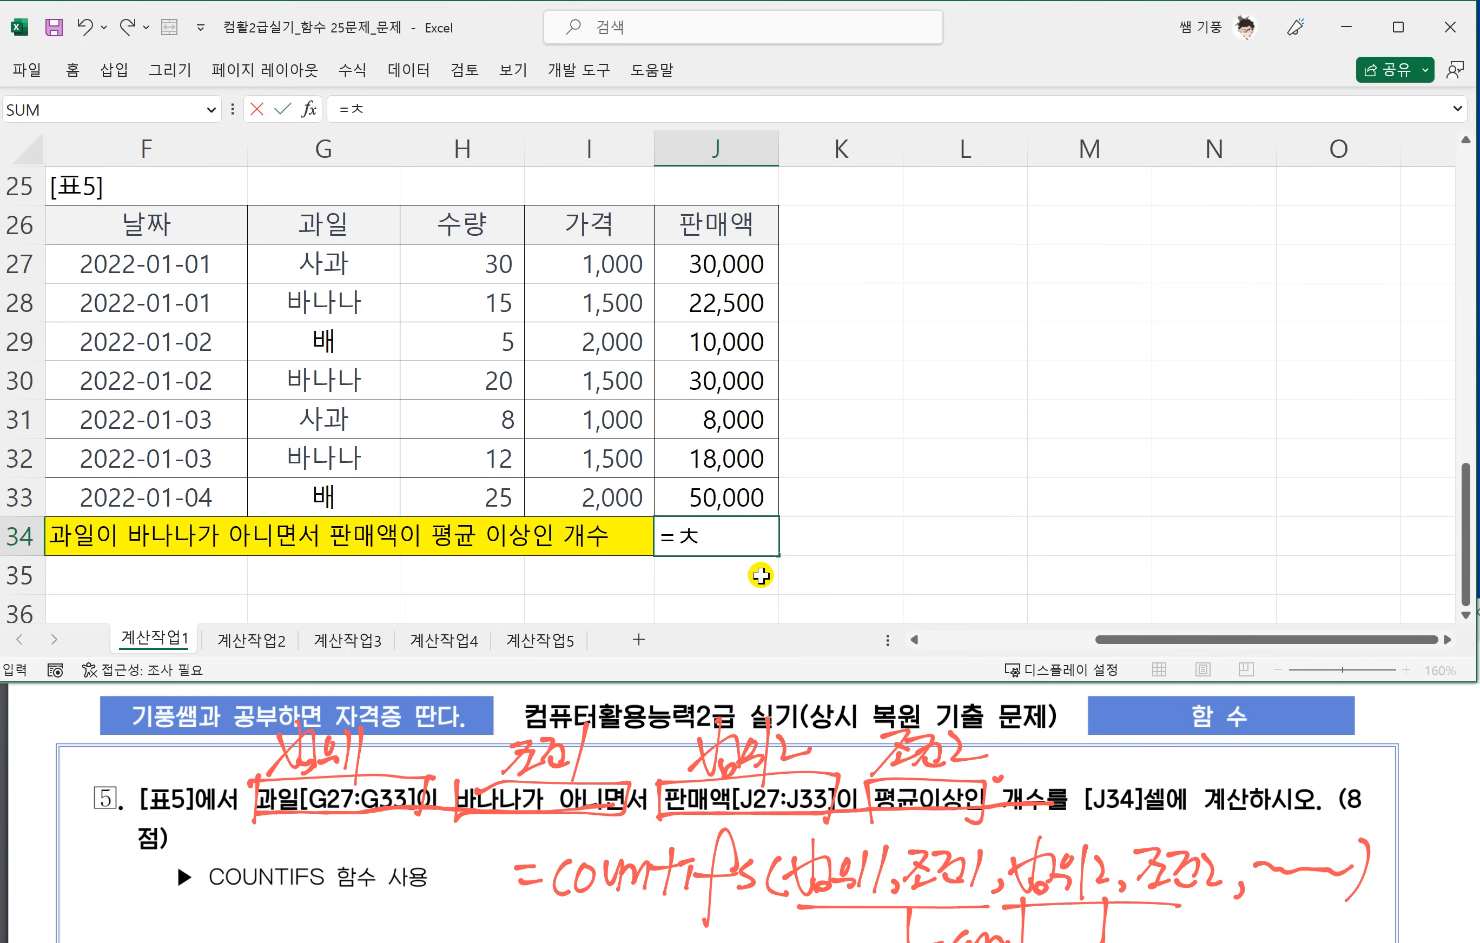
{"action": "key", "text": "BackSpace"}
{"action": "type", "text": "COUNTIFS"}
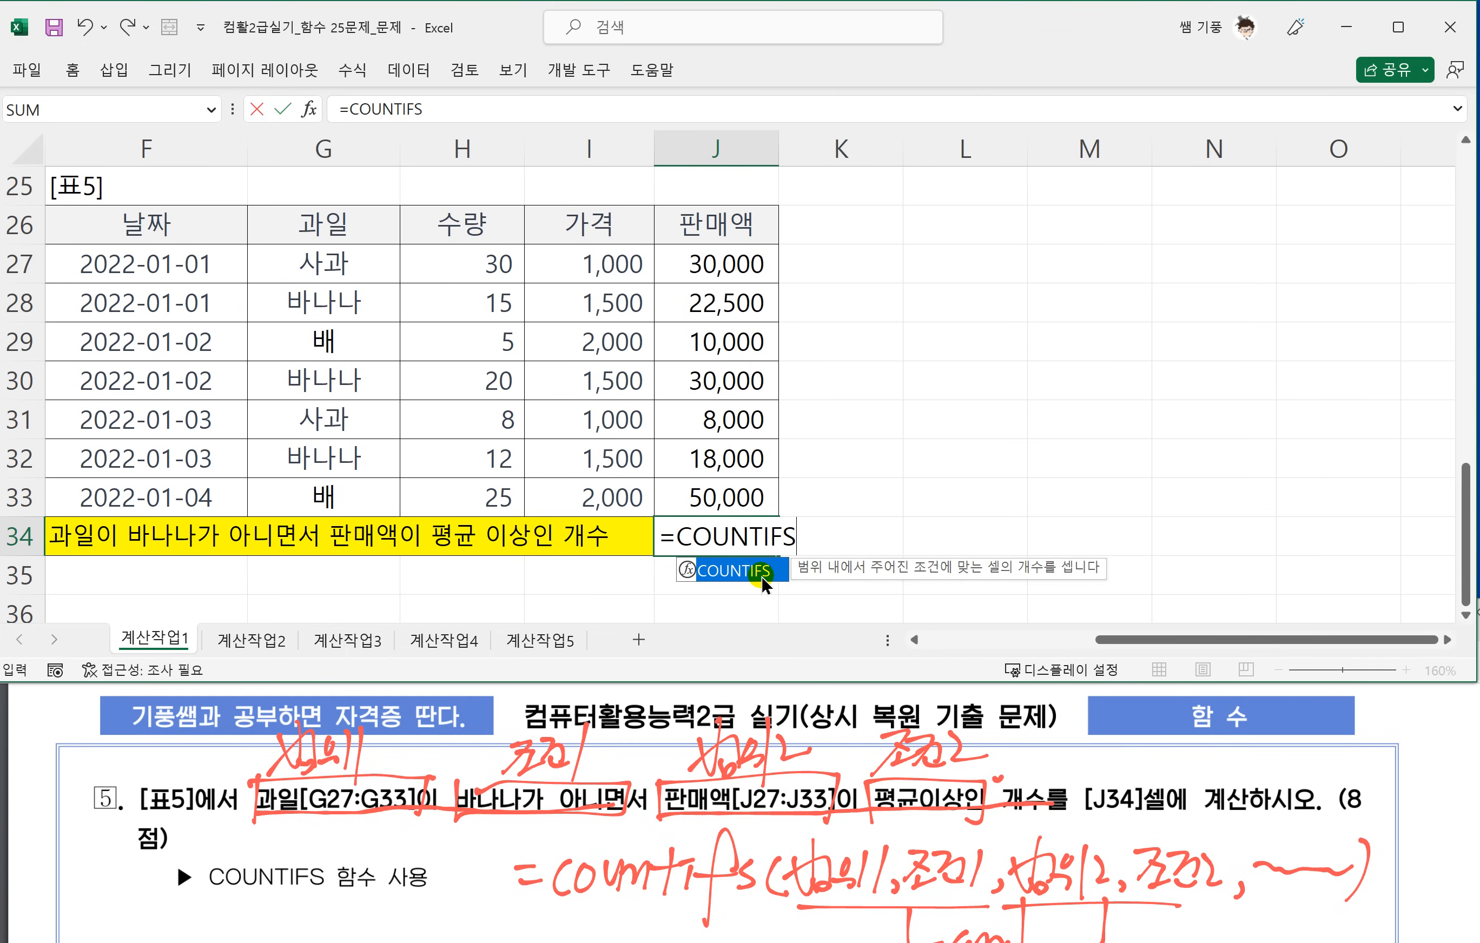
{"action": "double_click", "coordinate": [762, 576]}
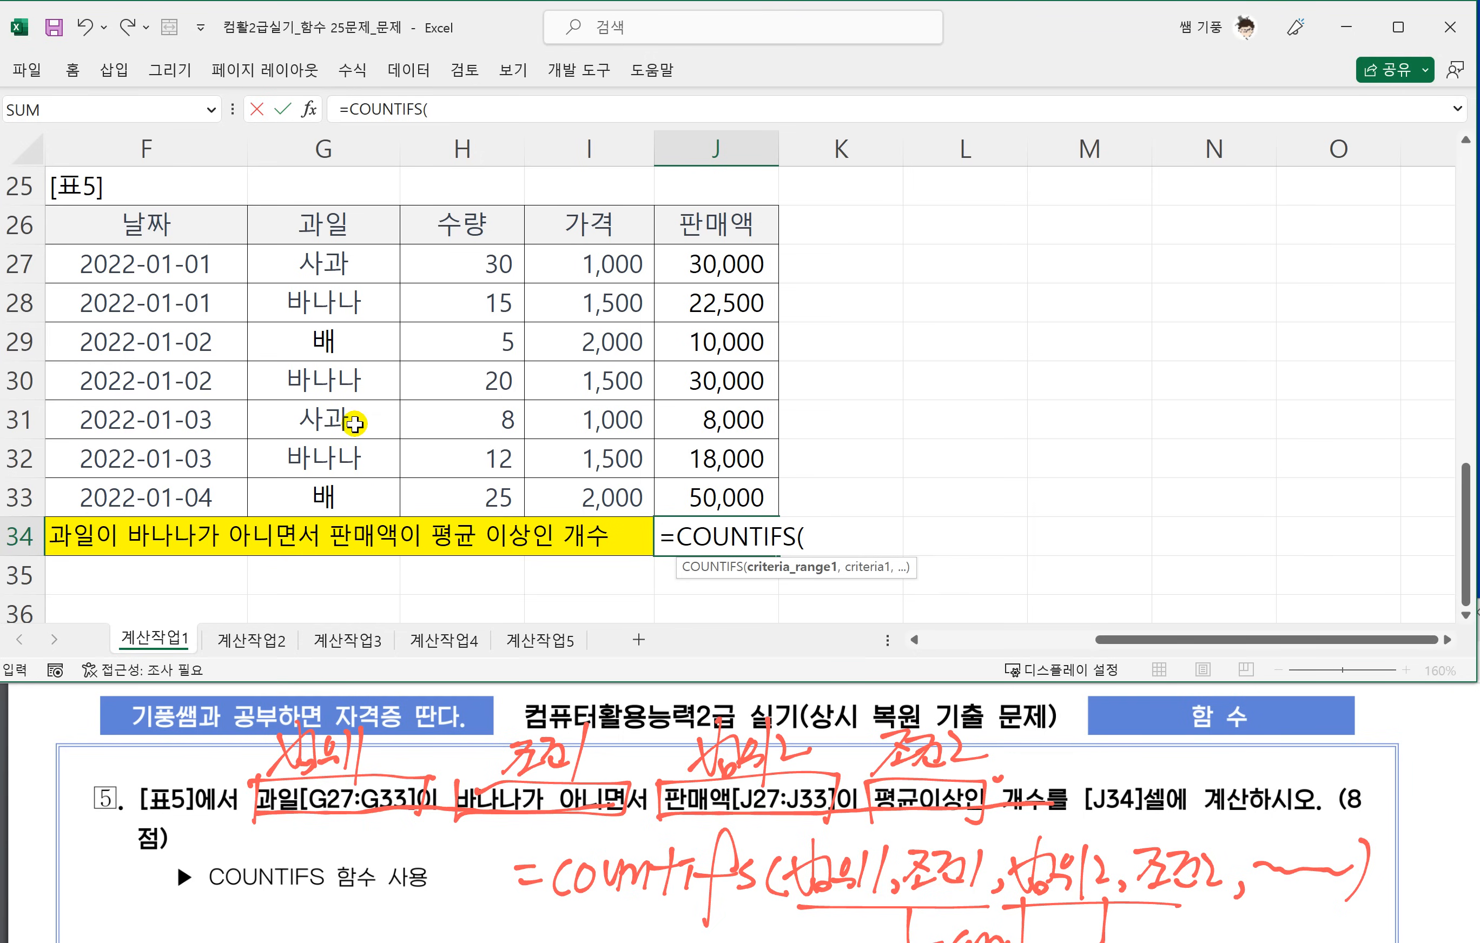
Add G27:G33 as the first COUNTIFS range with the condition "<>바나나".
{"action": "left_click_drag", "start_coordinate": [306, 259], "coordinate": [290, 494]}
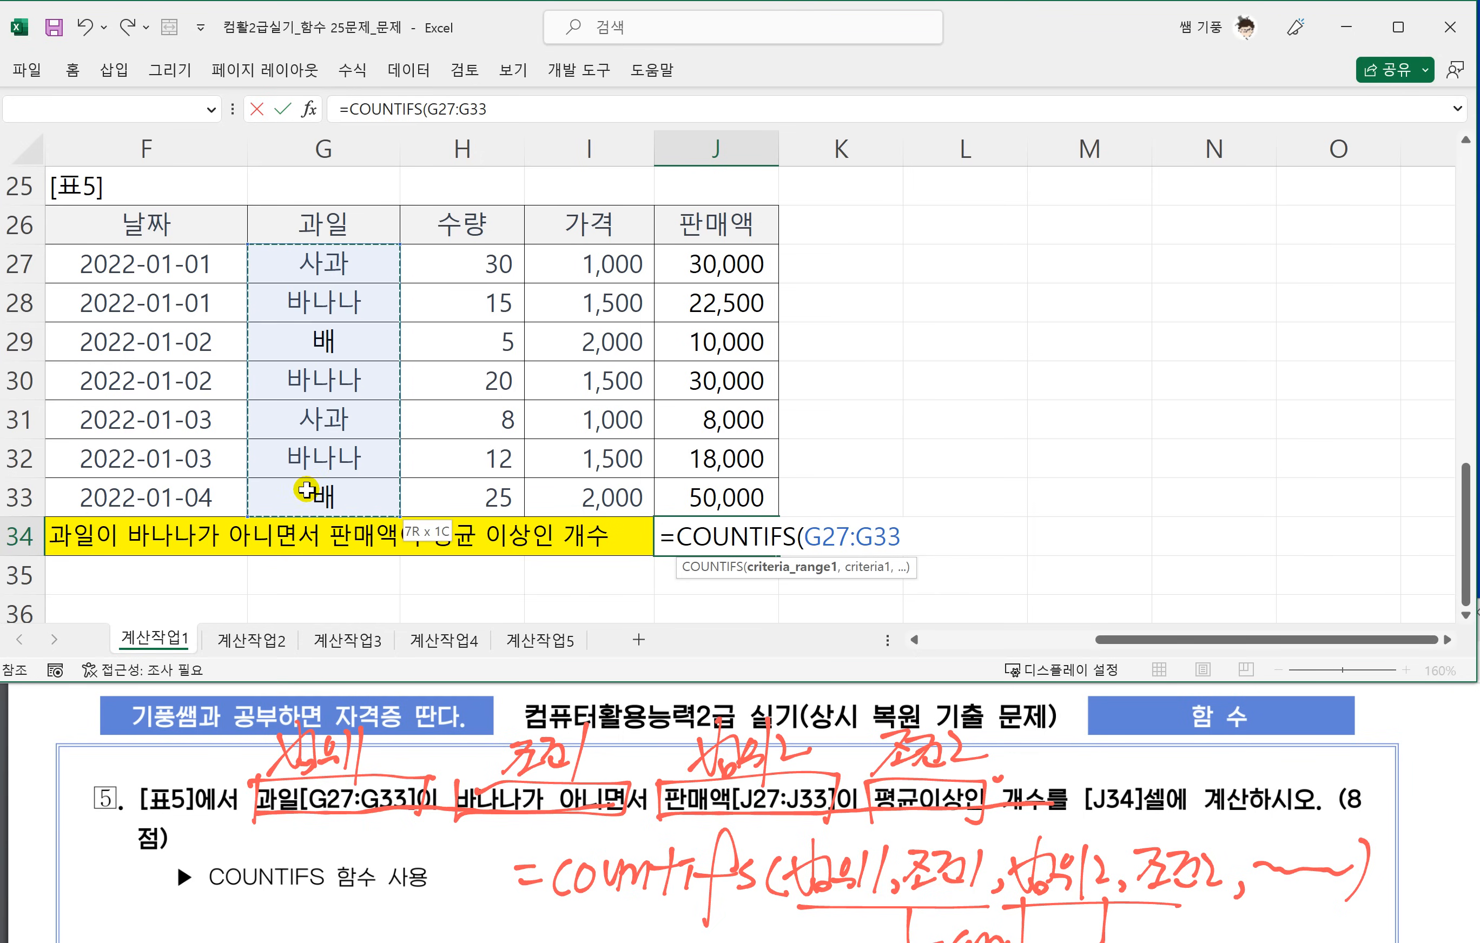
{"action": "type", "text": ","}
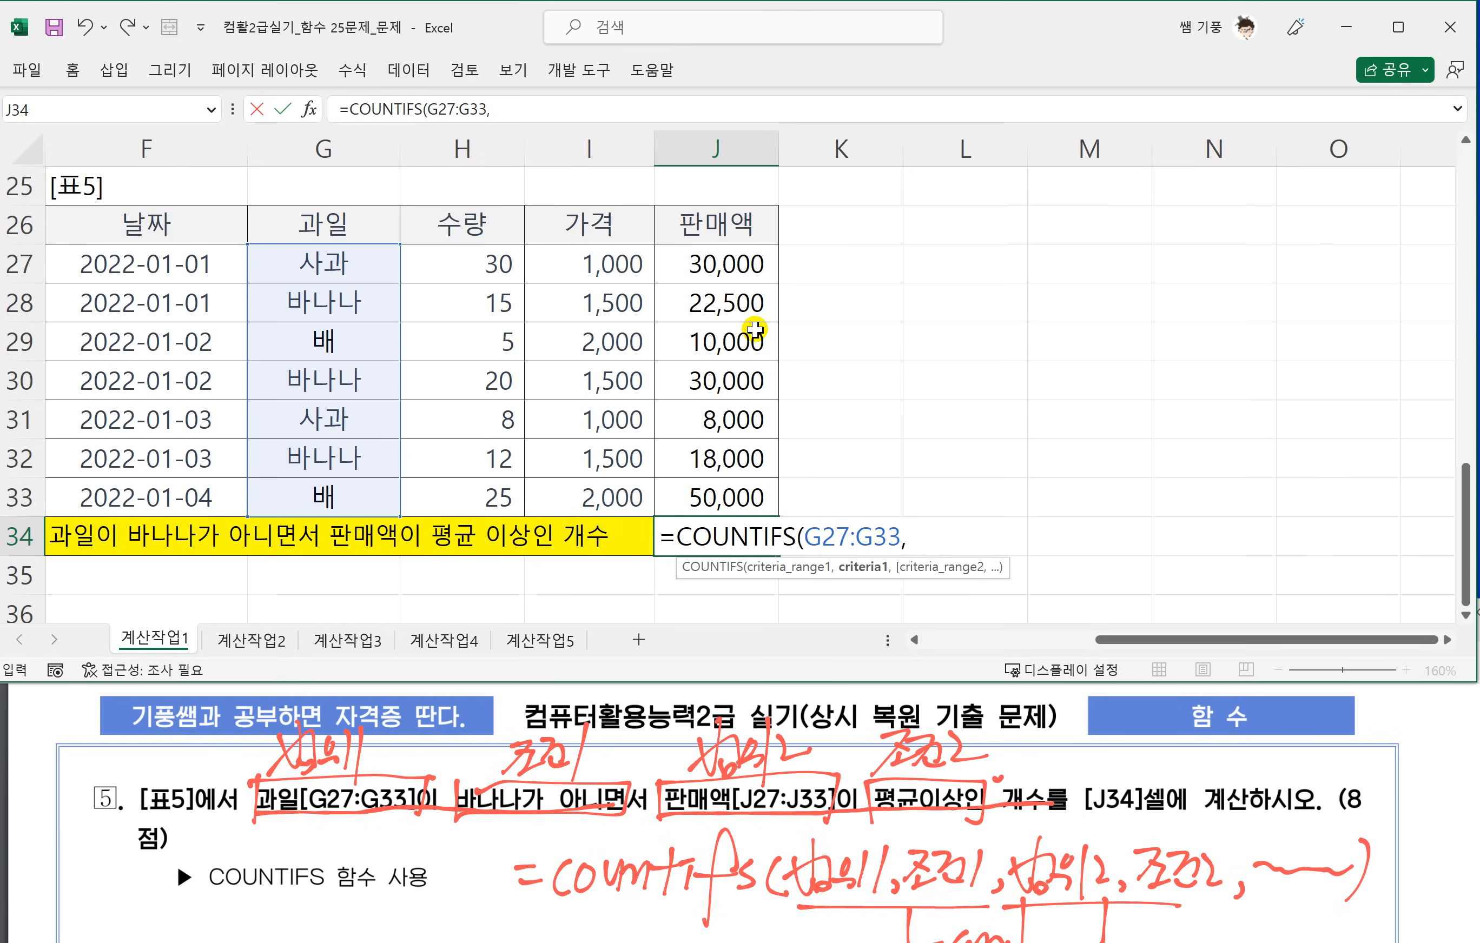
{"action": "type", "text": "\"<>바나나"}
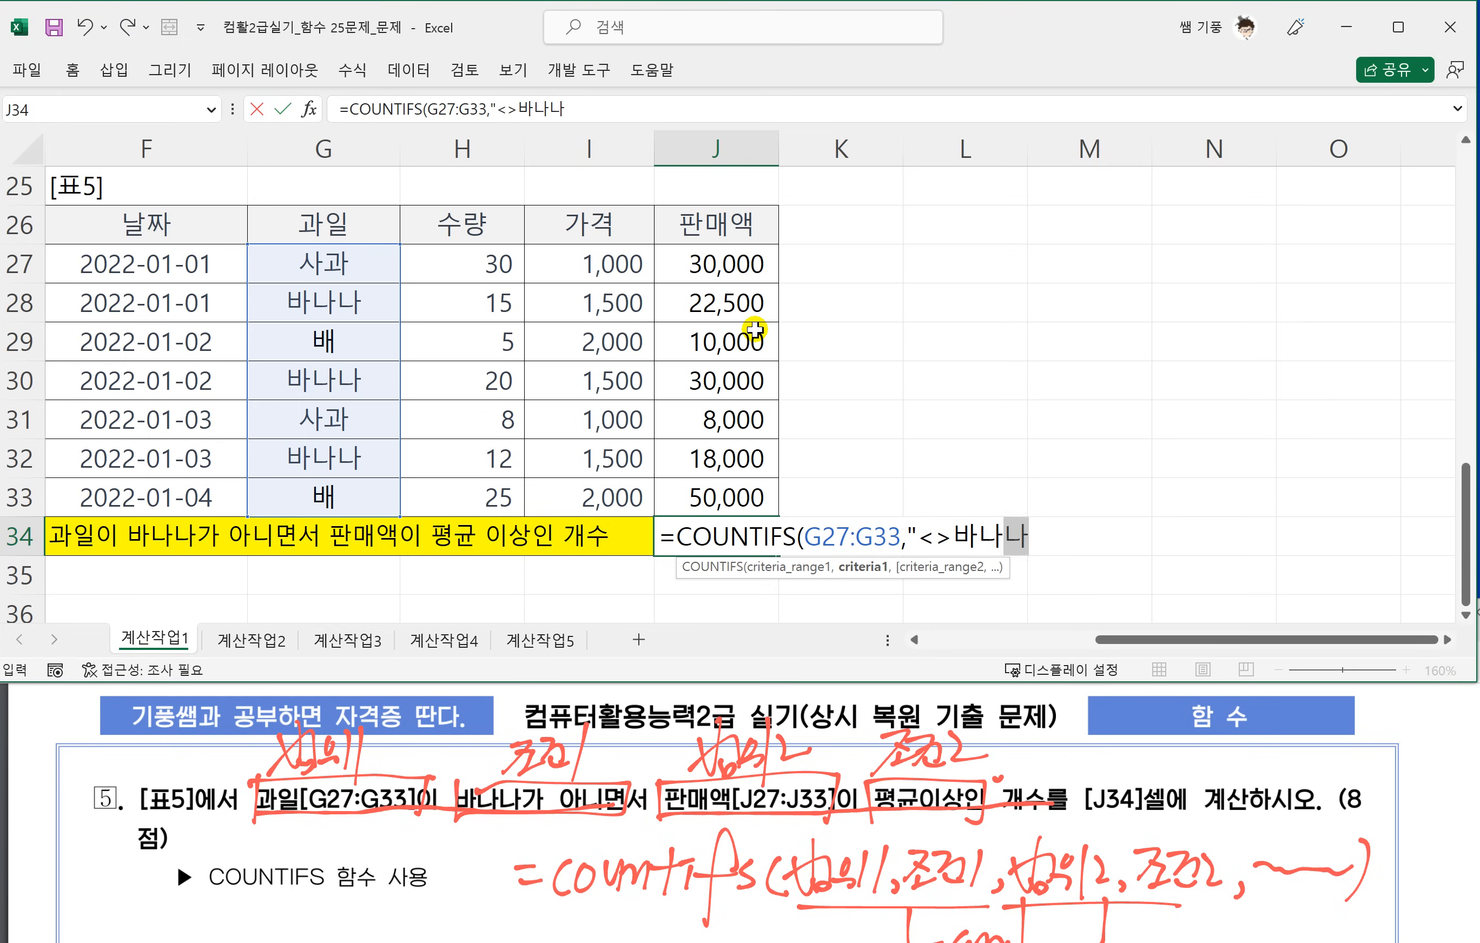
{"action": "type", "text": "\""}
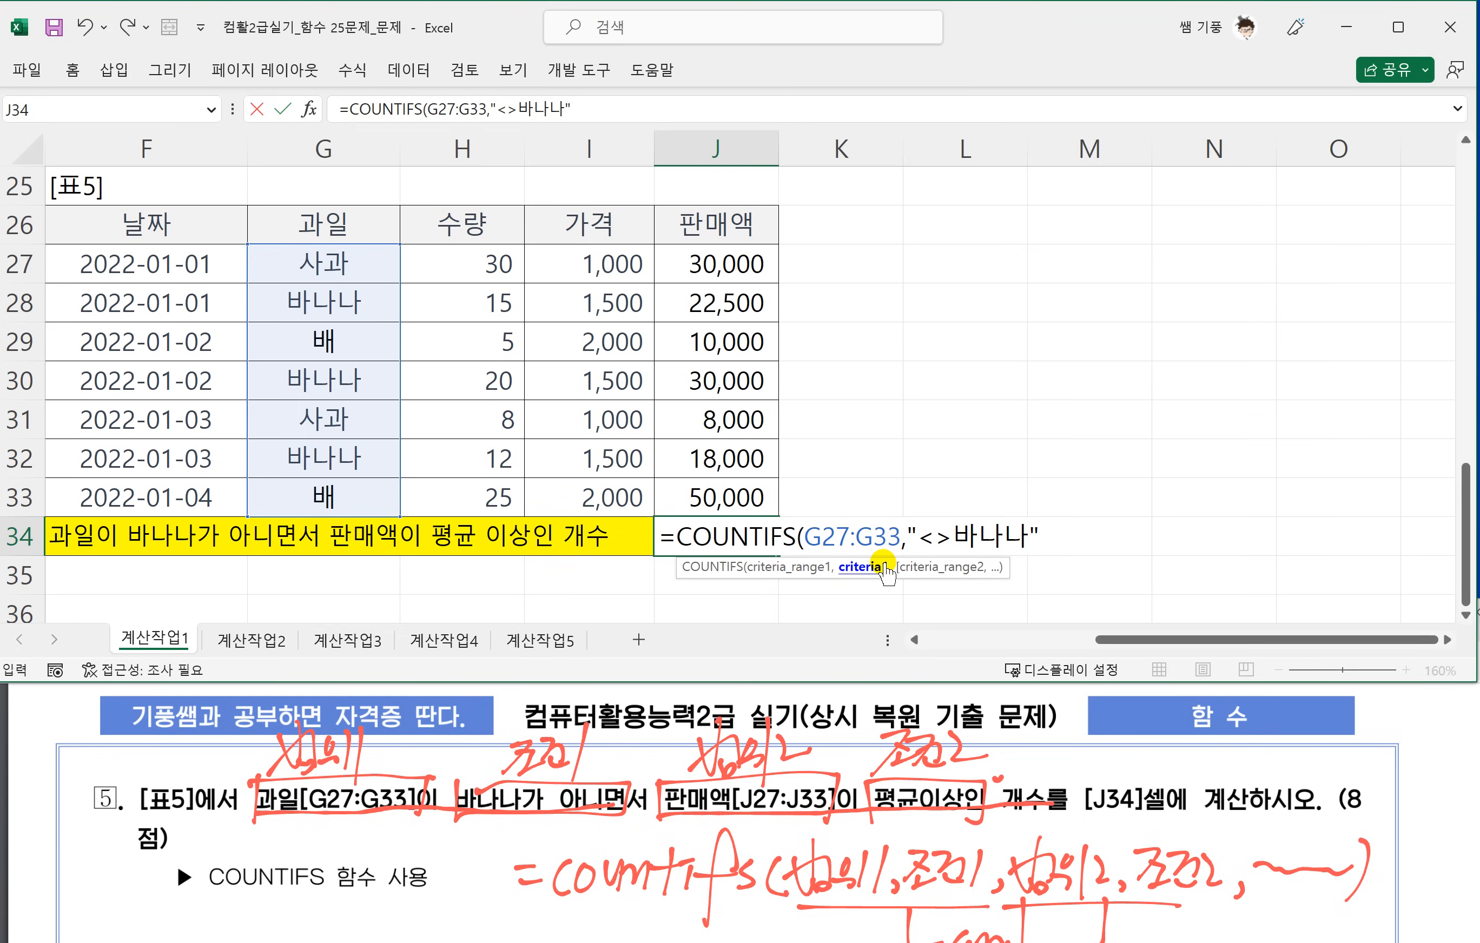
Add J27:J33 as the second COUNTIFS range and begin its condition with ">="&.
{"action": "type", "text": ","}
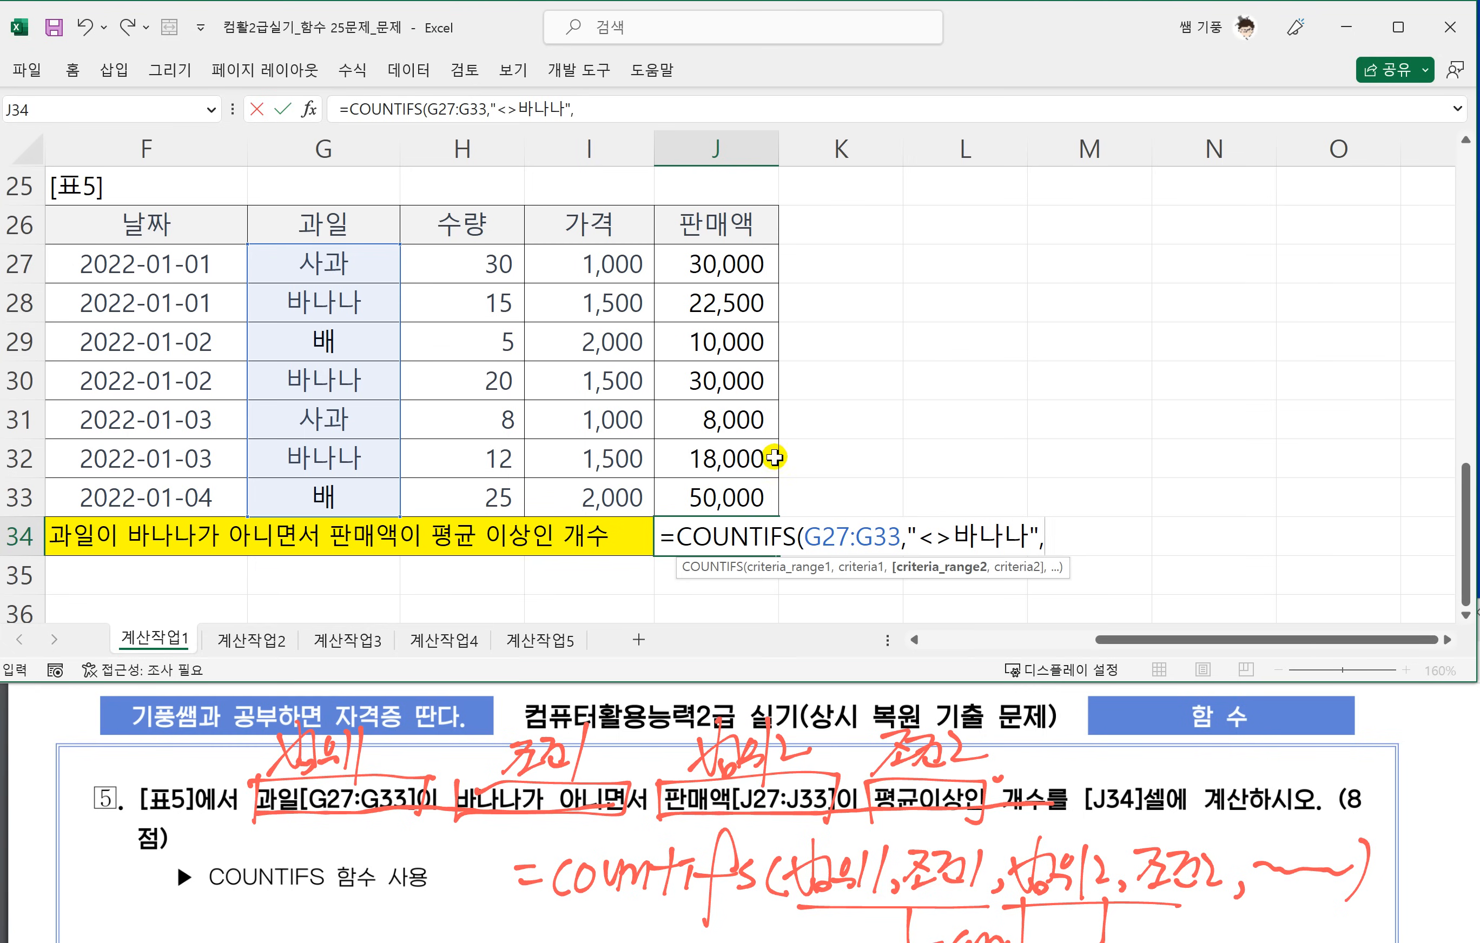
{"action": "left_click_drag", "start_coordinate": [716, 268], "coordinate": [720, 491]}
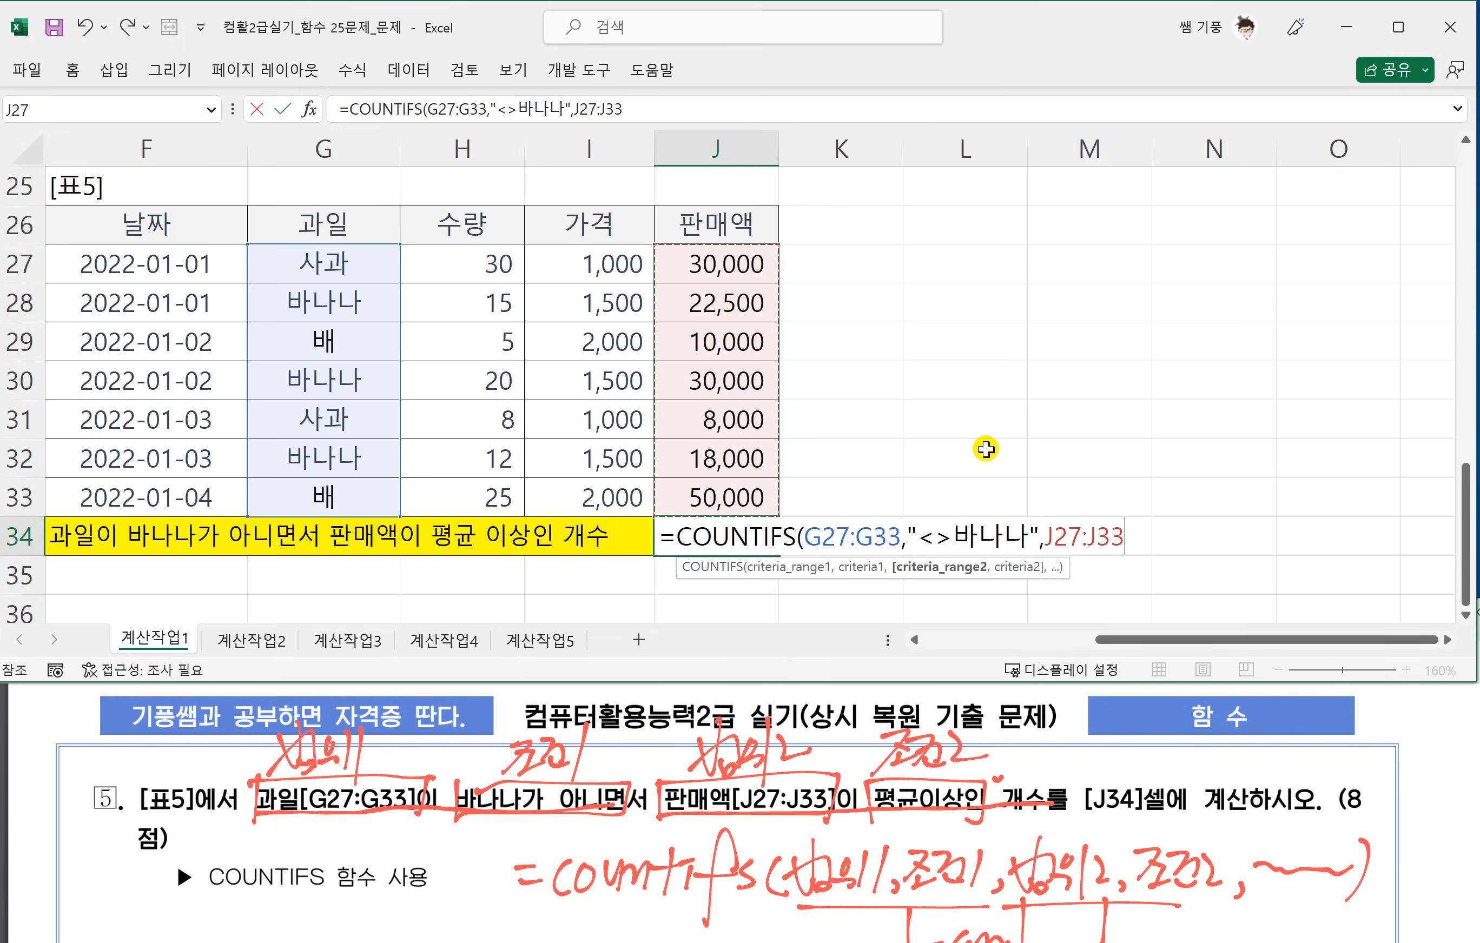
{"action": "type", "text": ","}
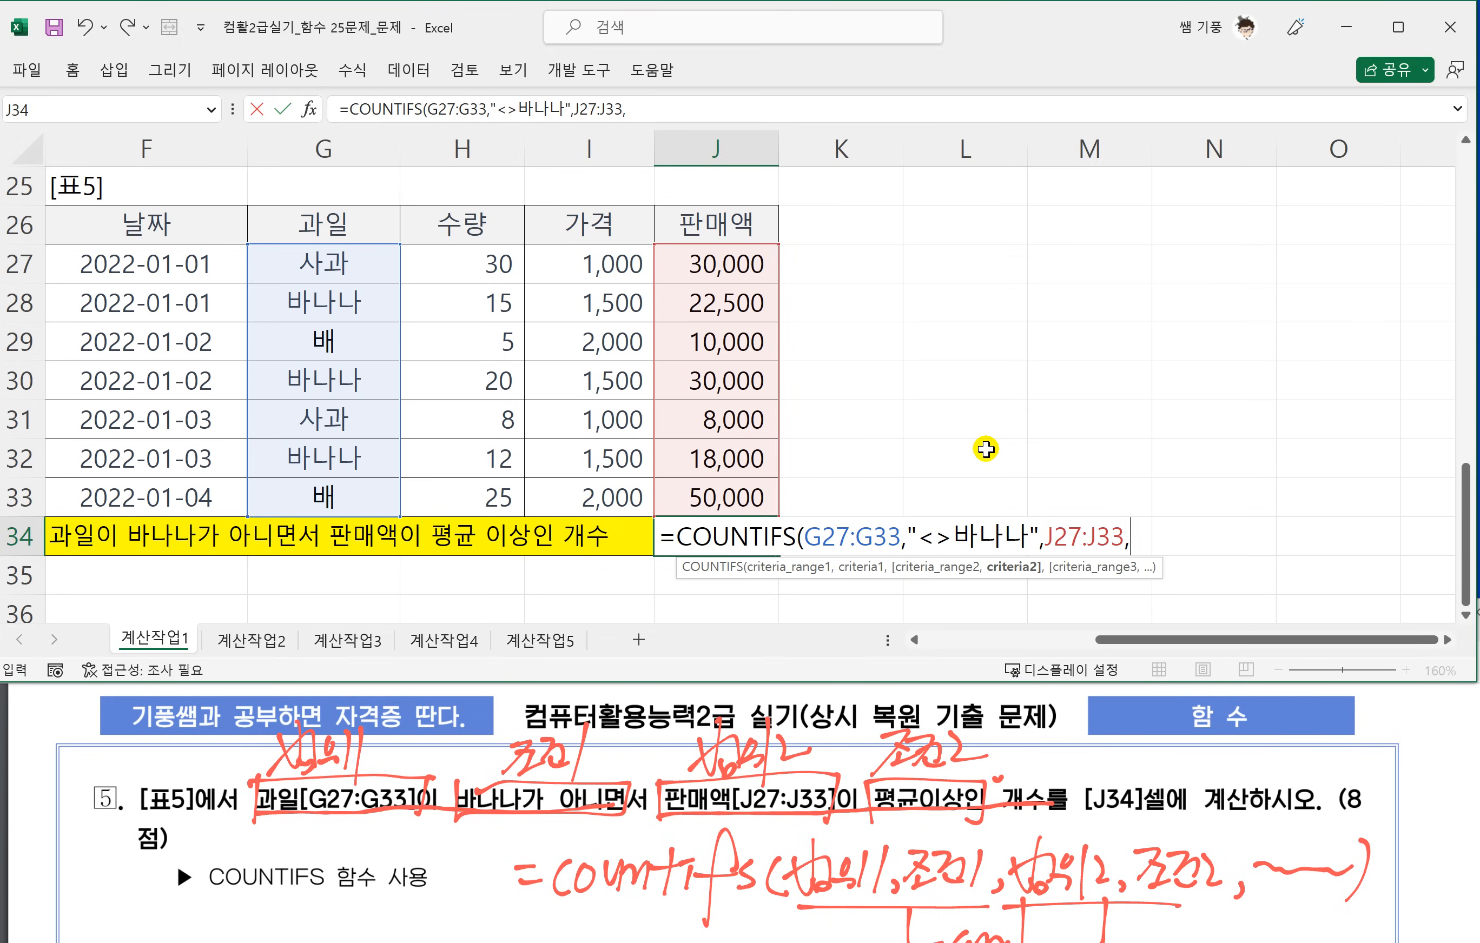
{"action": "type", "text": "\">=\"&"}
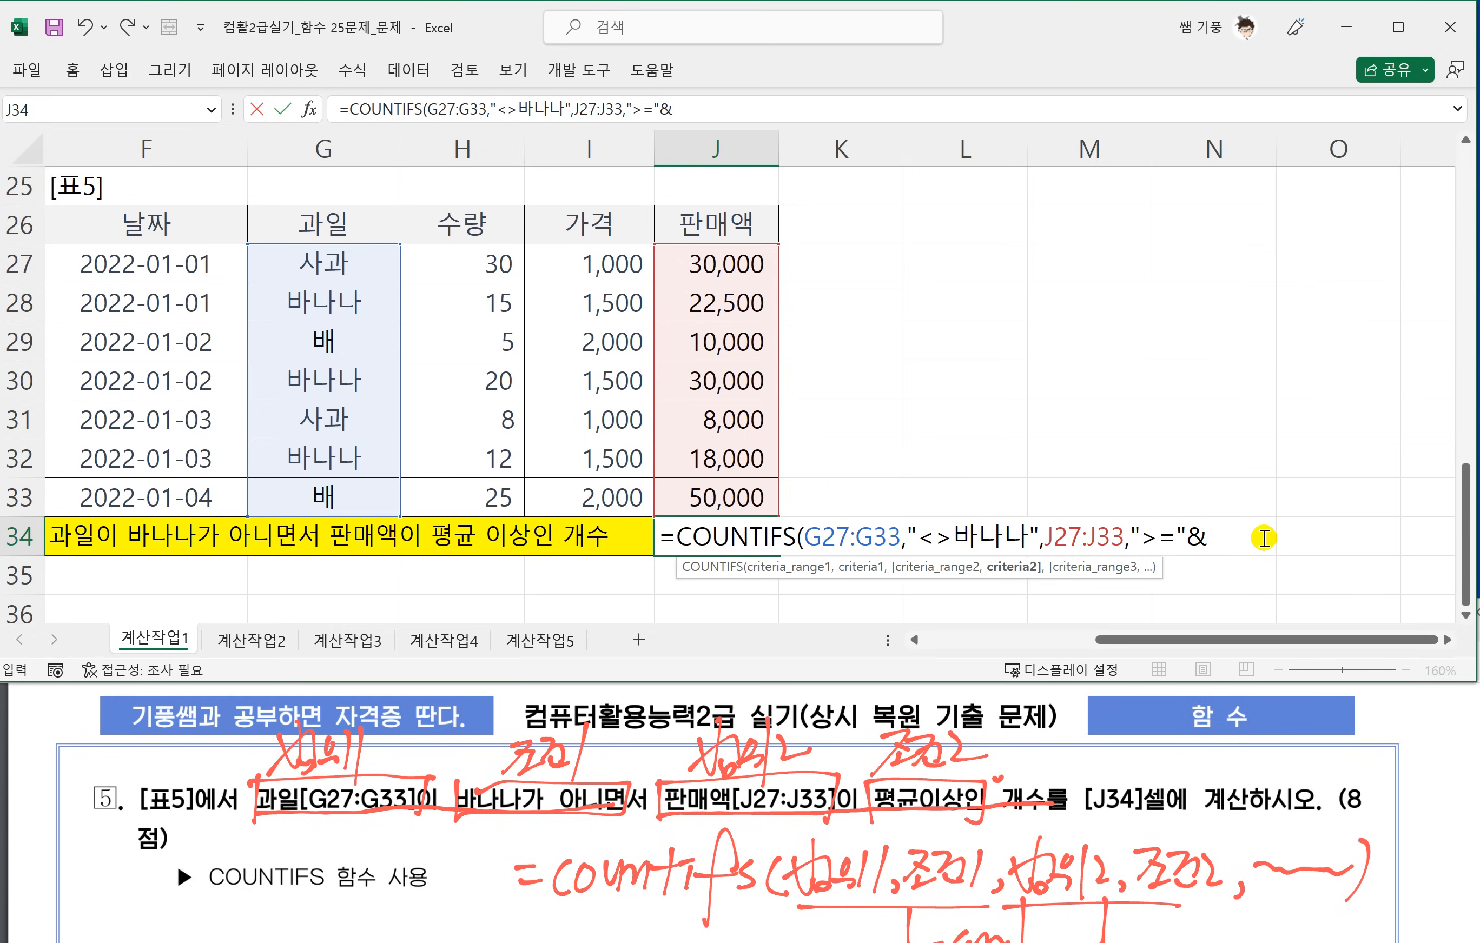
Complete the second condition with AVERAGE(J27:J33) and close the COUNTIFS formula.
{"action": "type", "text": "ㅁ"}
{"action": "key", "text": "BackSpace"}
{"action": "type", "text": "AV"}
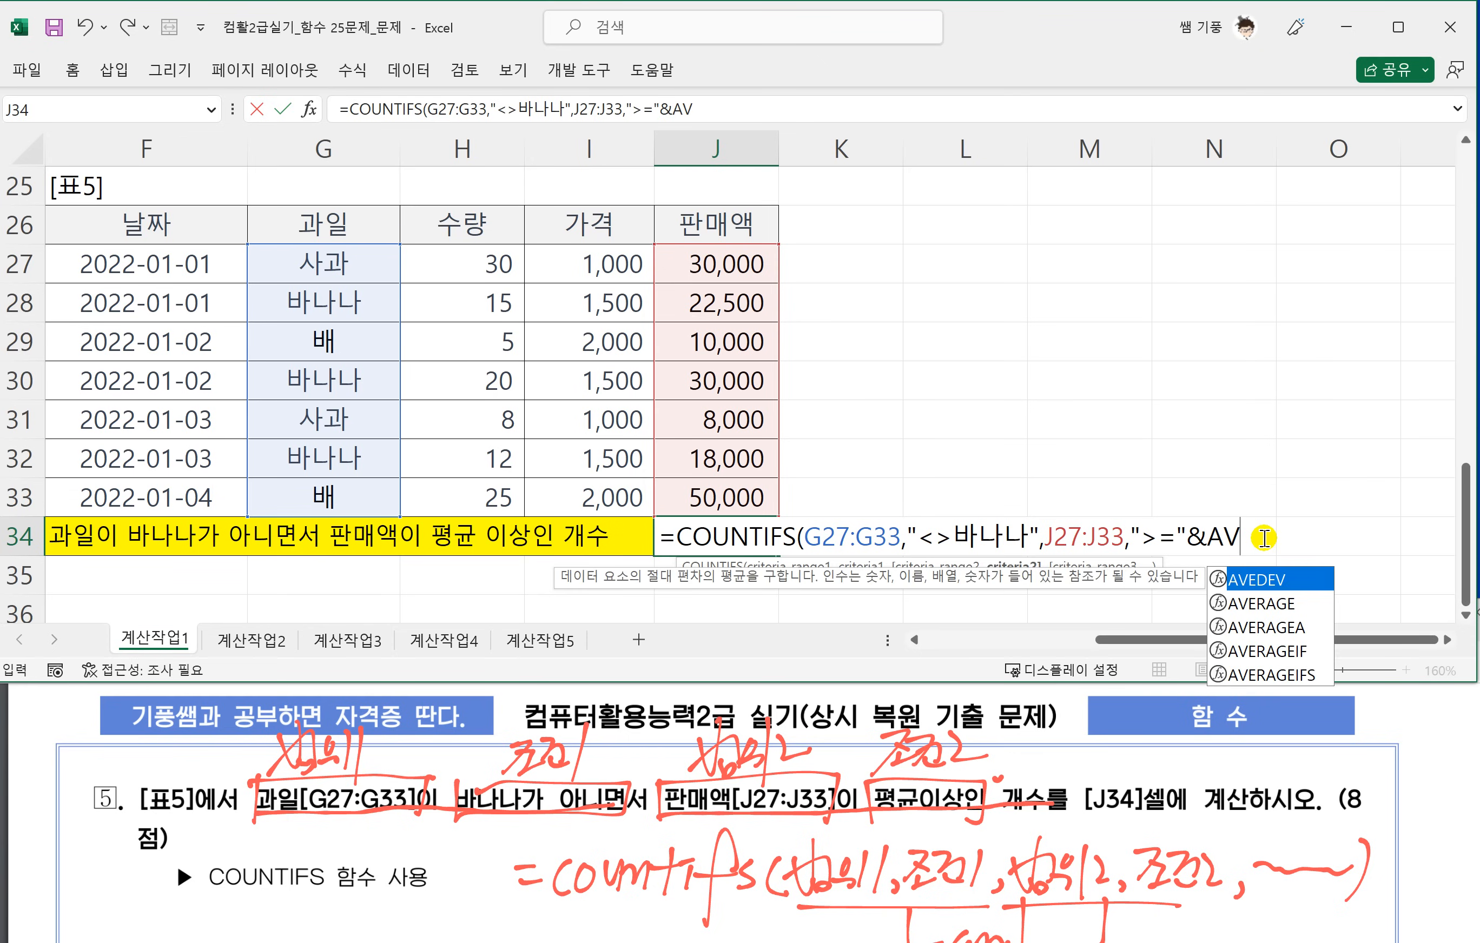
{"action": "key", "text": "Down"}
{"action": "key", "text": "Tab"}
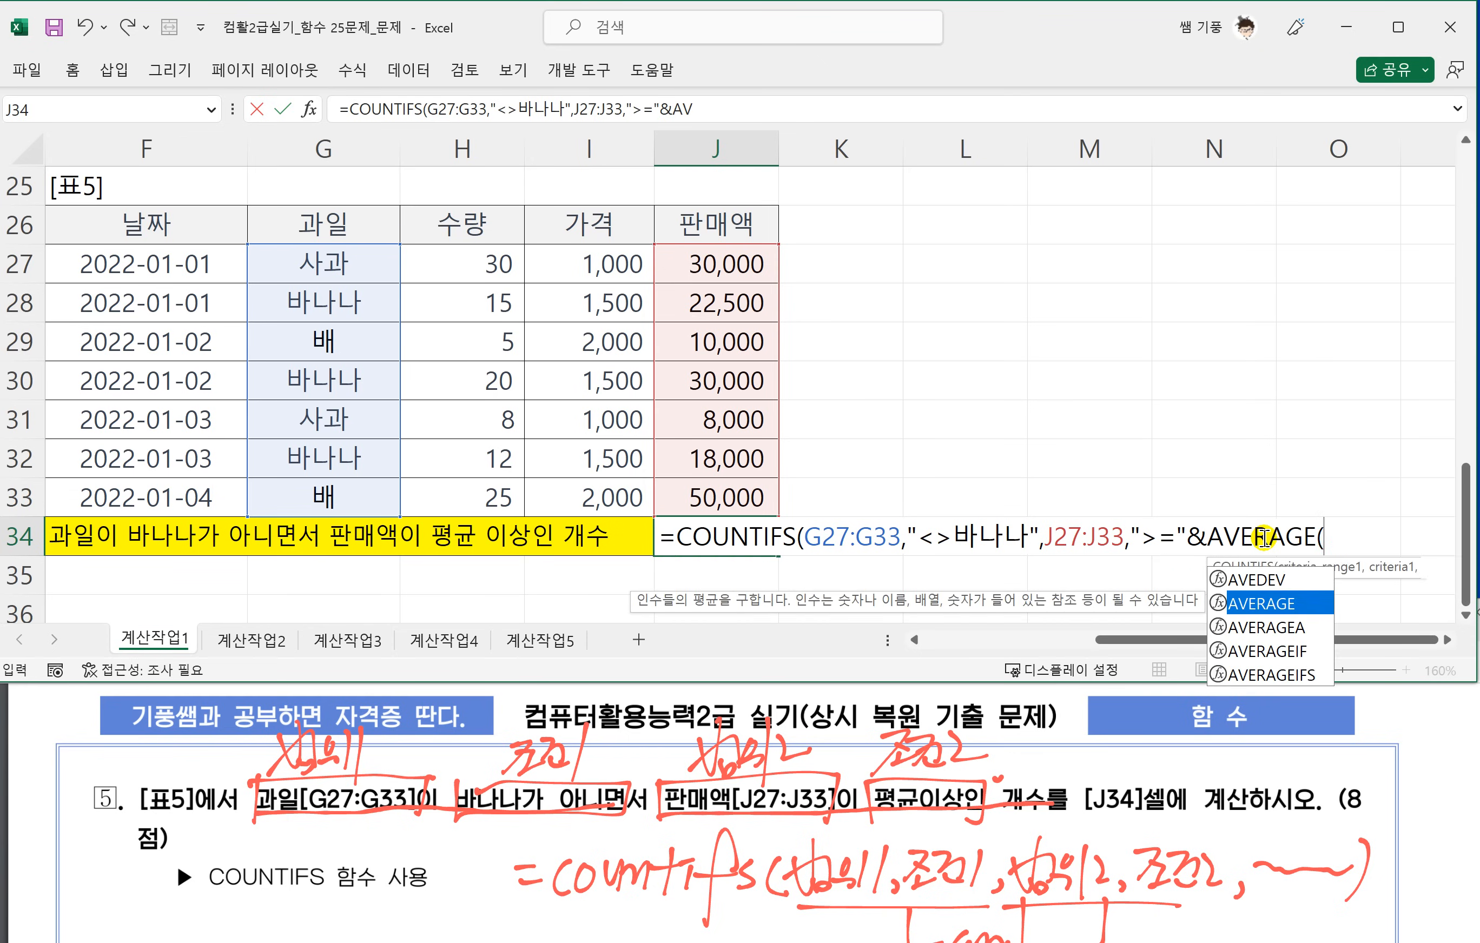
{"action": "left_click_drag", "start_coordinate": [697, 269], "coordinate": [704, 491]}
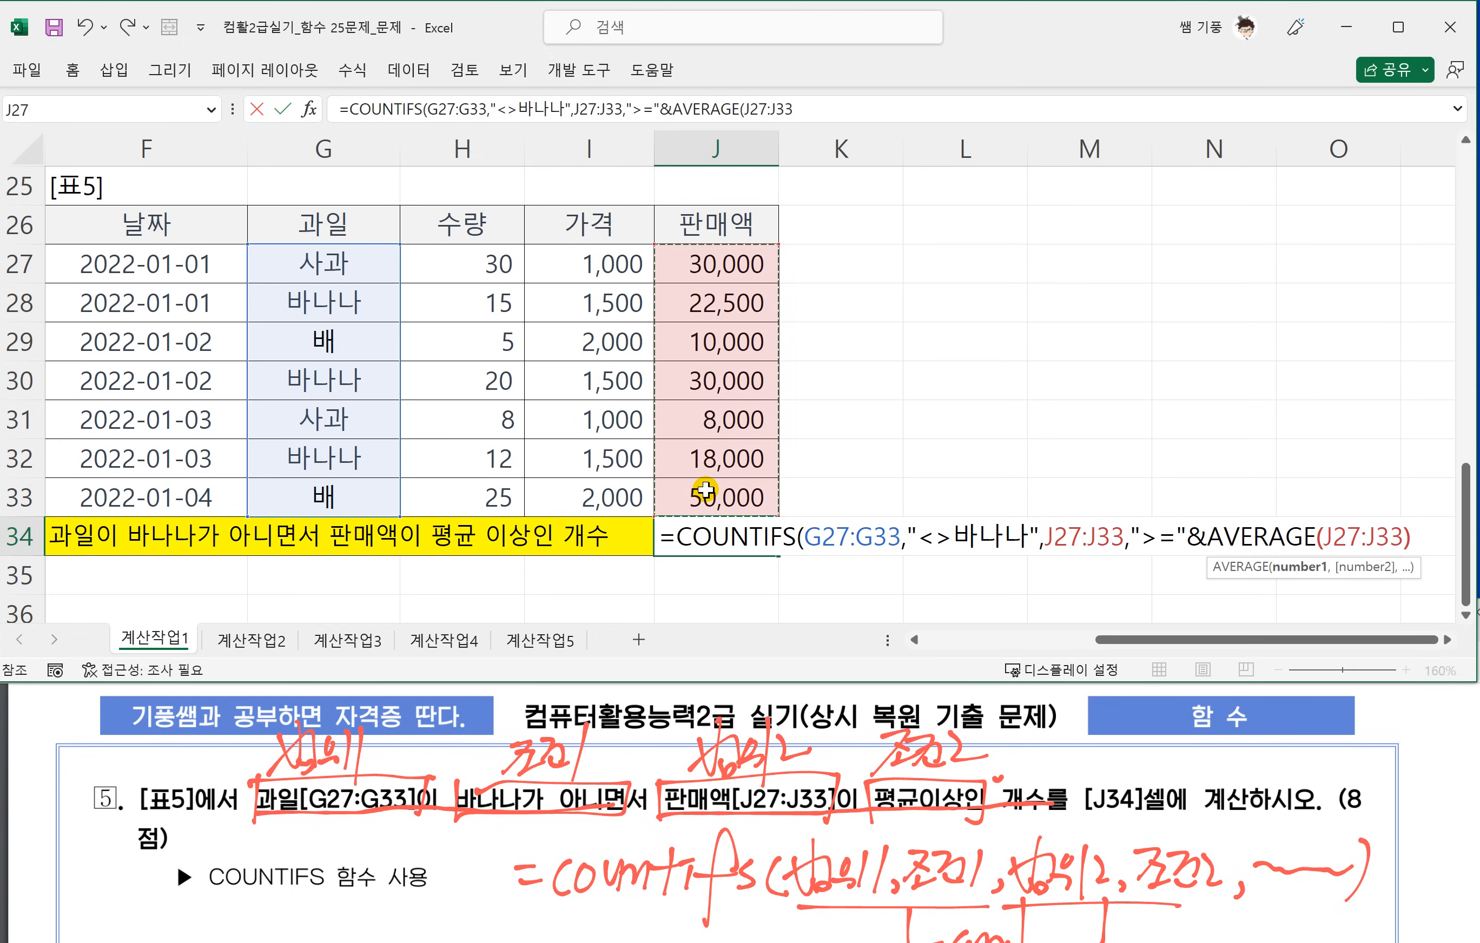
{"action": "type", "text": ")"}
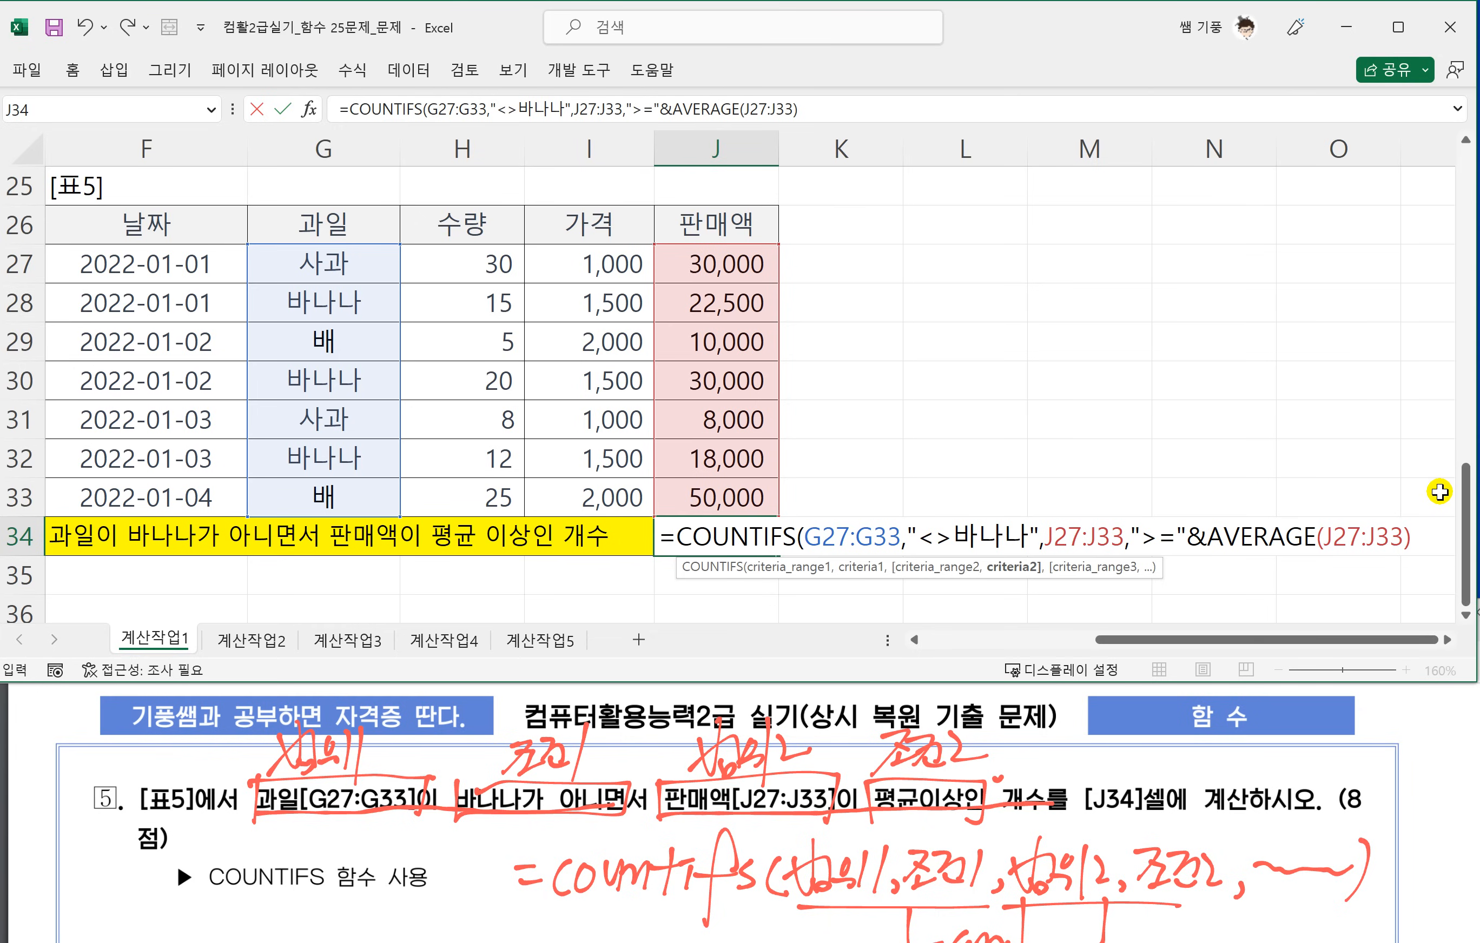
{"action": "type", "text": ")"}
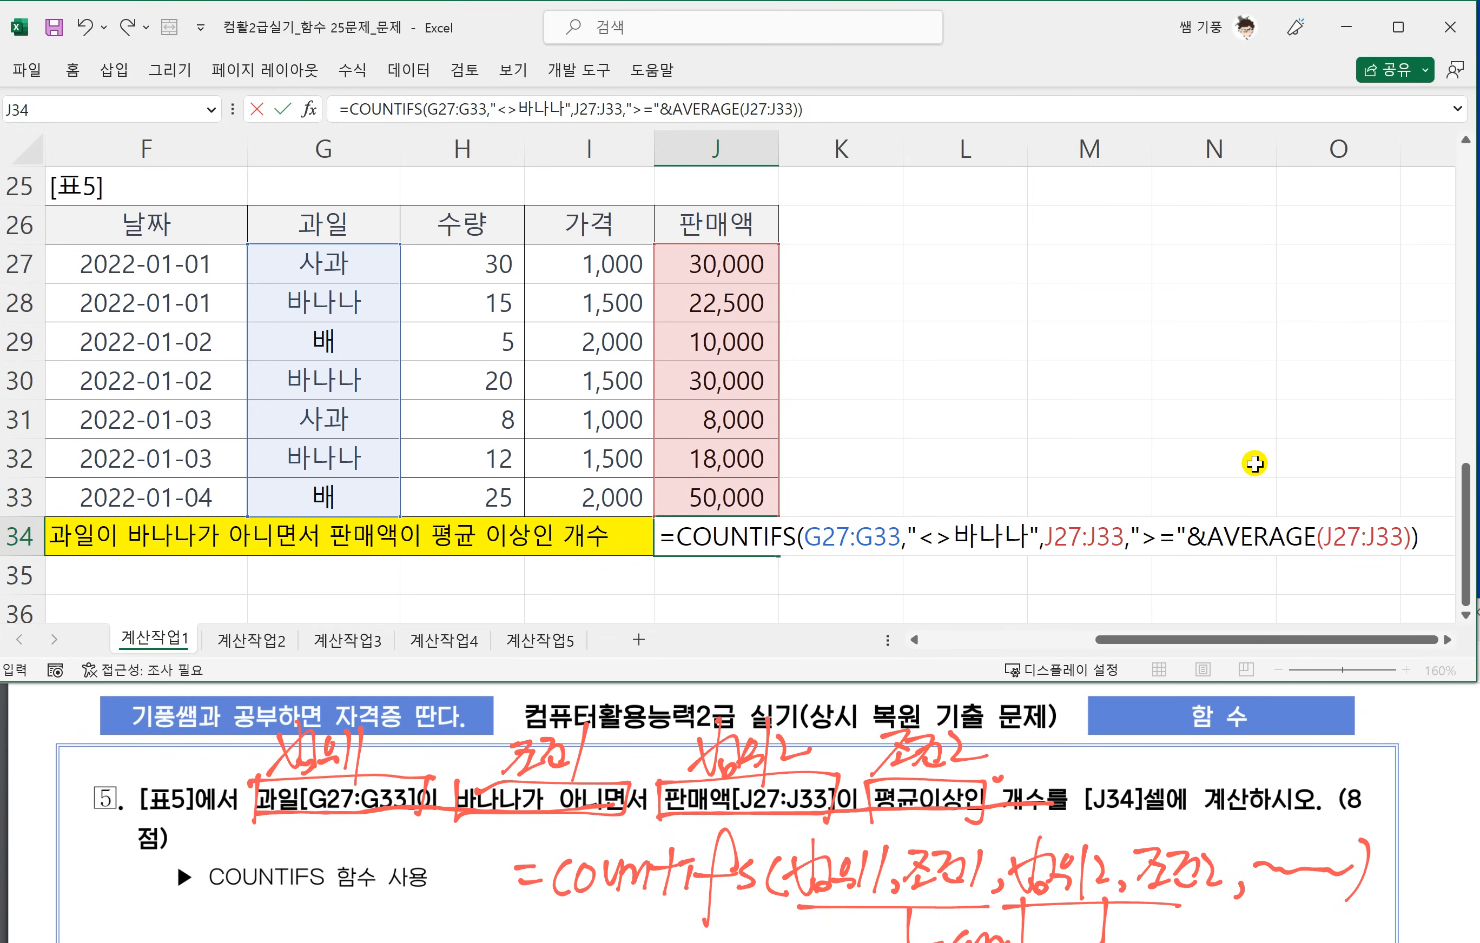
{"action": "type", "text": "&\"명"}
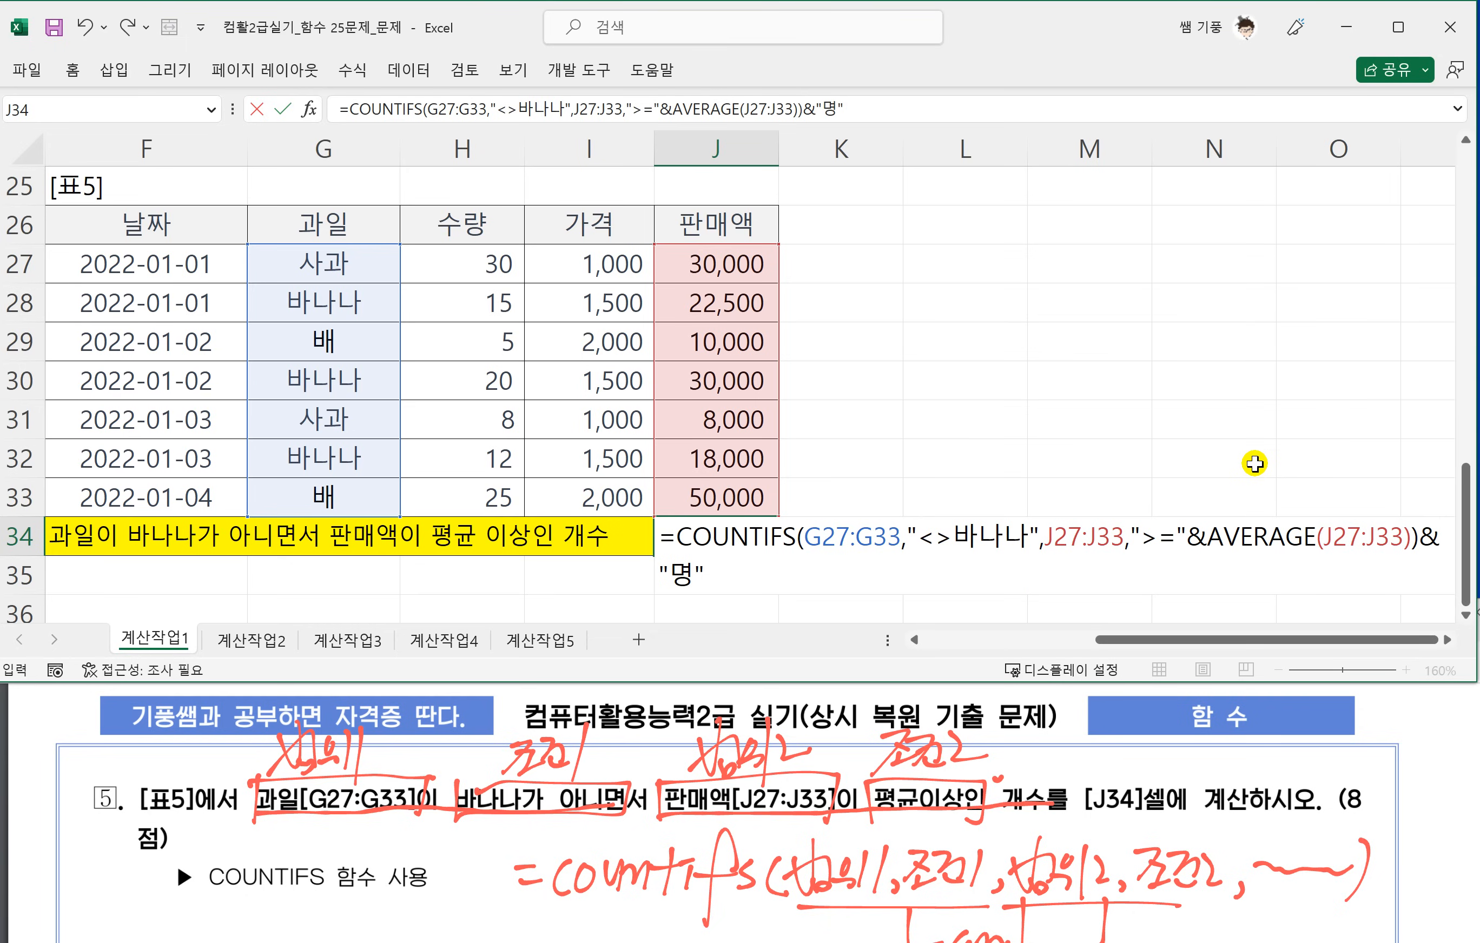
{"action": "key", "text": "BackSpace"}
{"action": "key", "text": "BackSpace"}
{"action": "key", "text": "BackSpace"}
{"action": "key", "text": "BackSpace"}
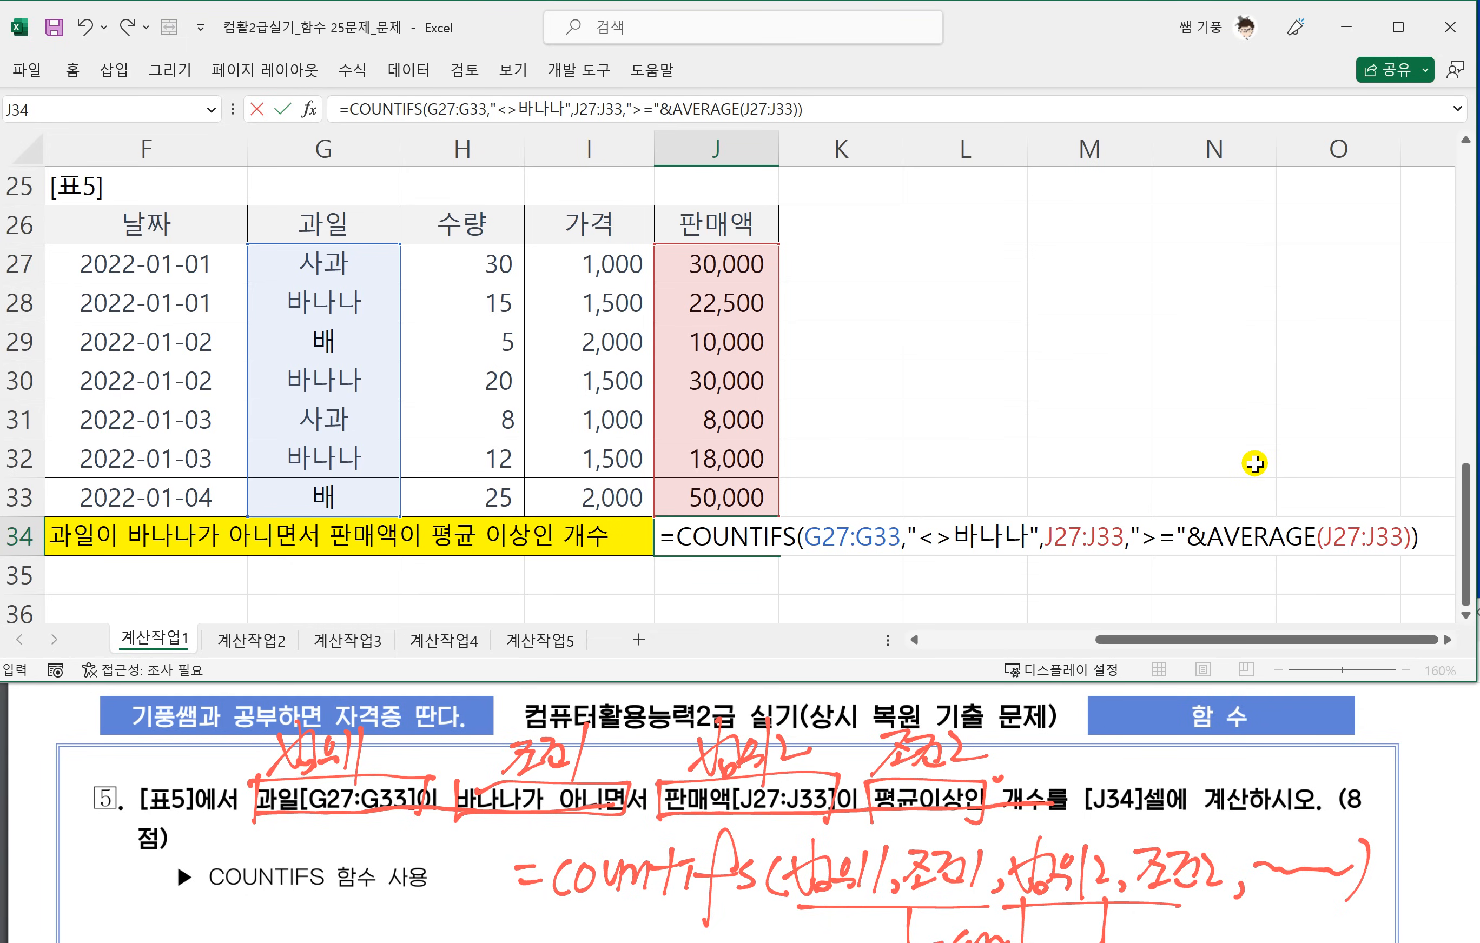
Commit the COUNTIFS formula in J34 and reselect the cell to review it.
{"action": "key", "text": "Return"}
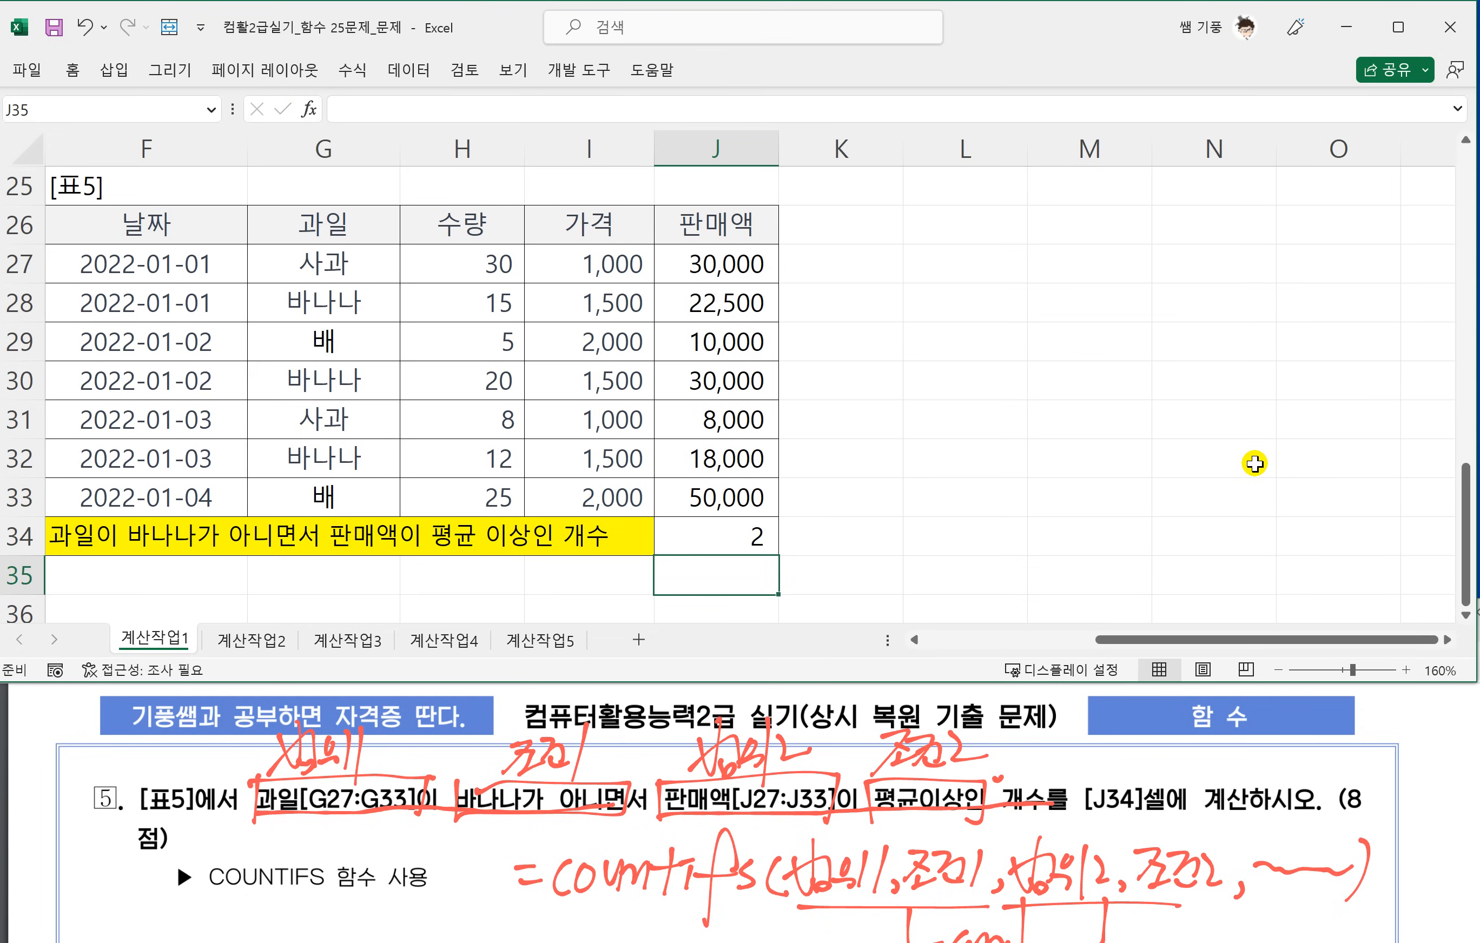
{"action": "left_click", "coordinate": [678, 530]}
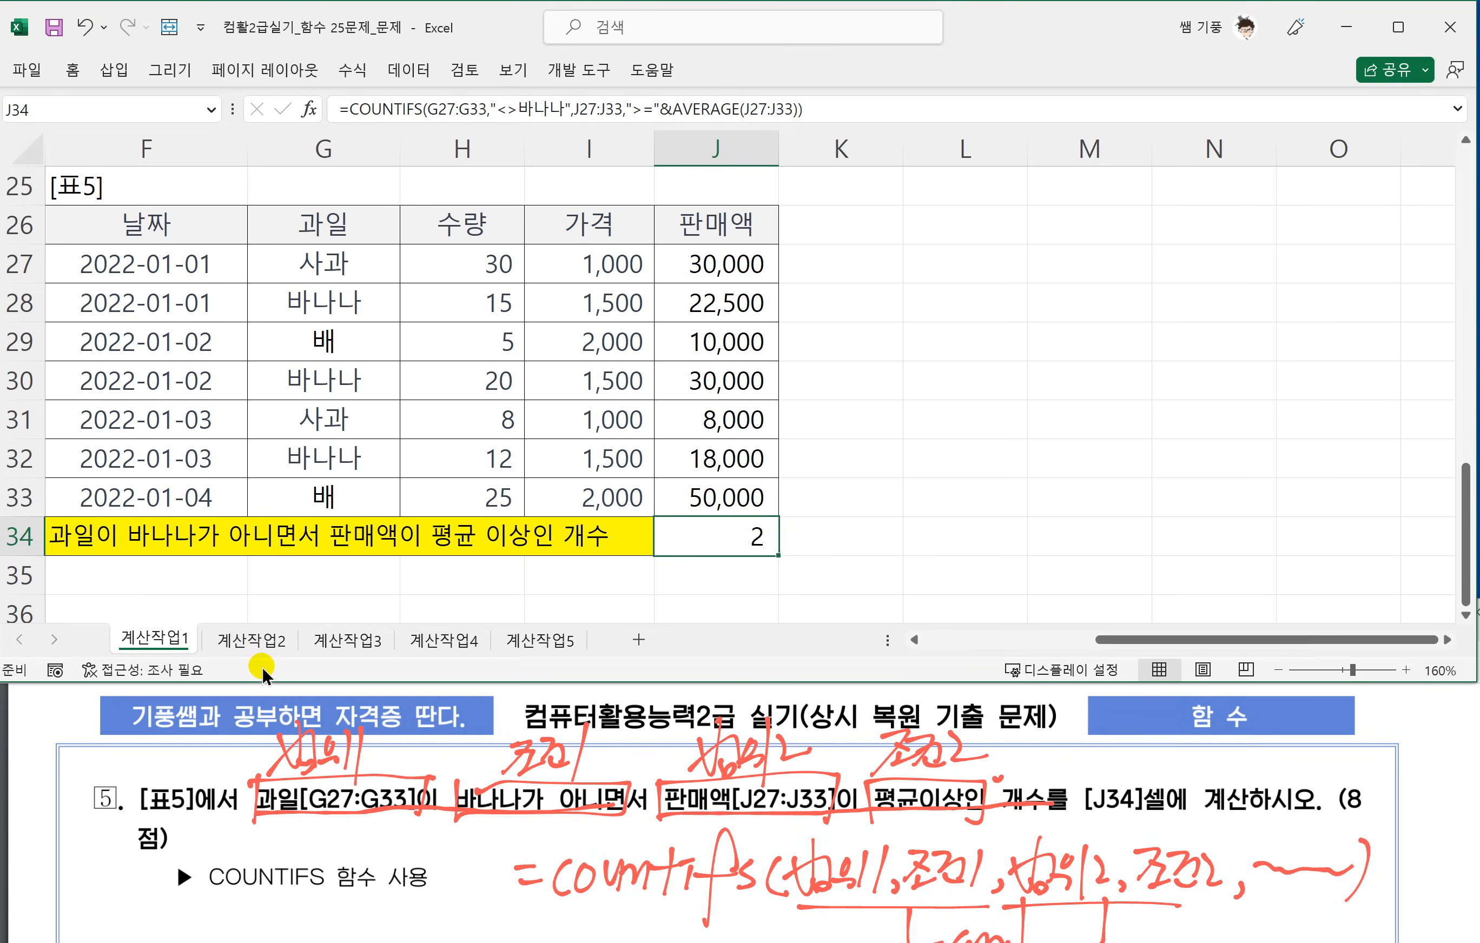
Switch to the 계산작업2 sheet and enlarge 표1 and 표2 at 145% zoom.
{"action": "left_click", "coordinate": [245, 640]}
{"action": "left_click", "coordinate": [345, 290]}
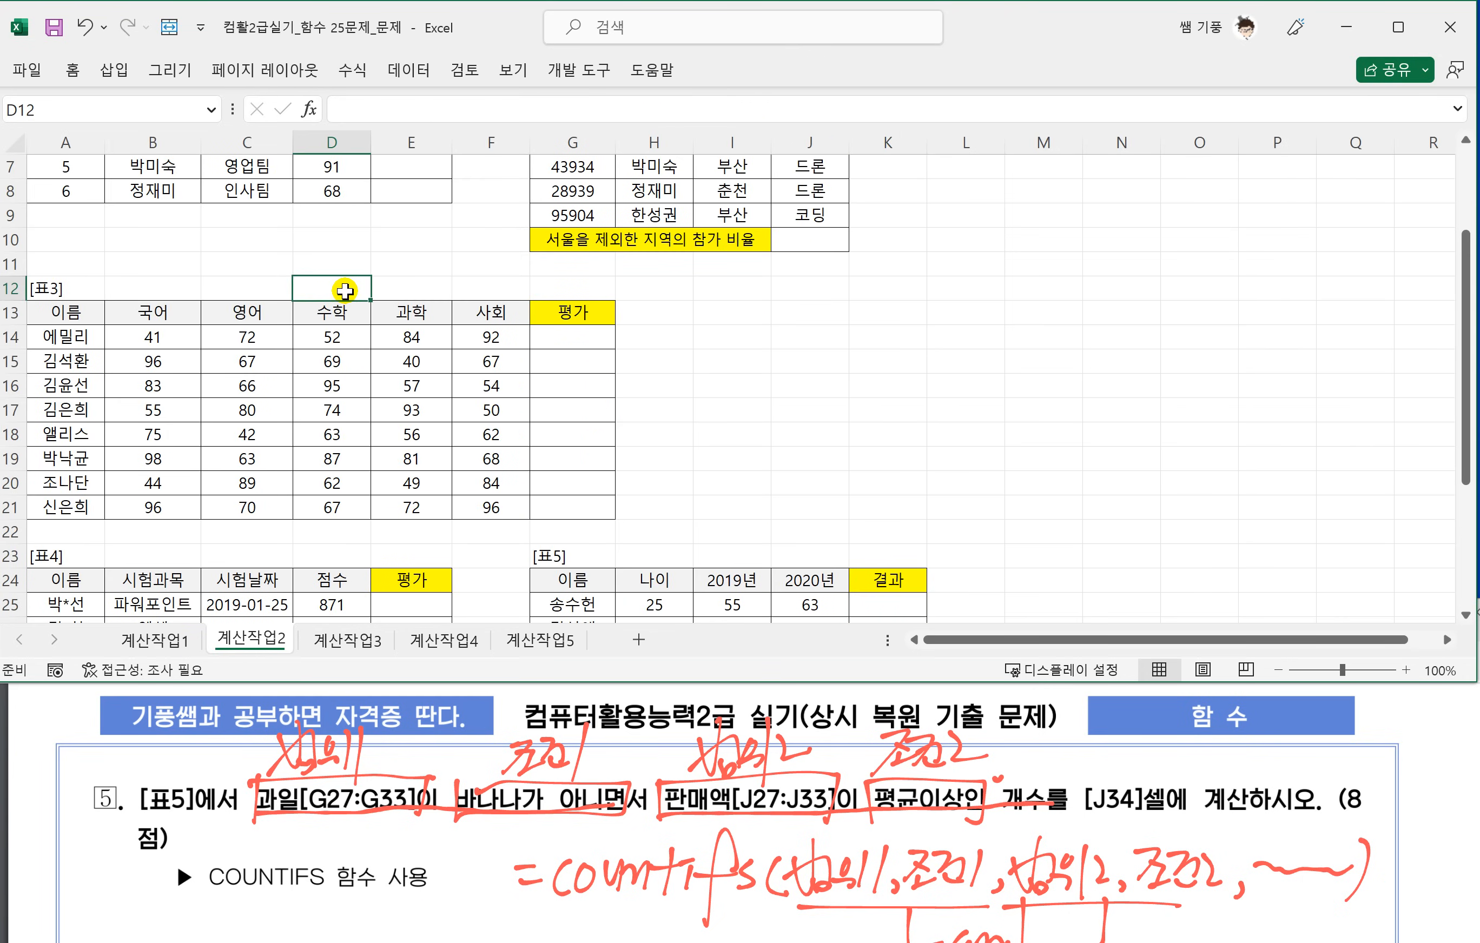
{"action": "scroll", "coordinate": [345, 290], "scroll_direction": "up", "scroll_amount": 2}
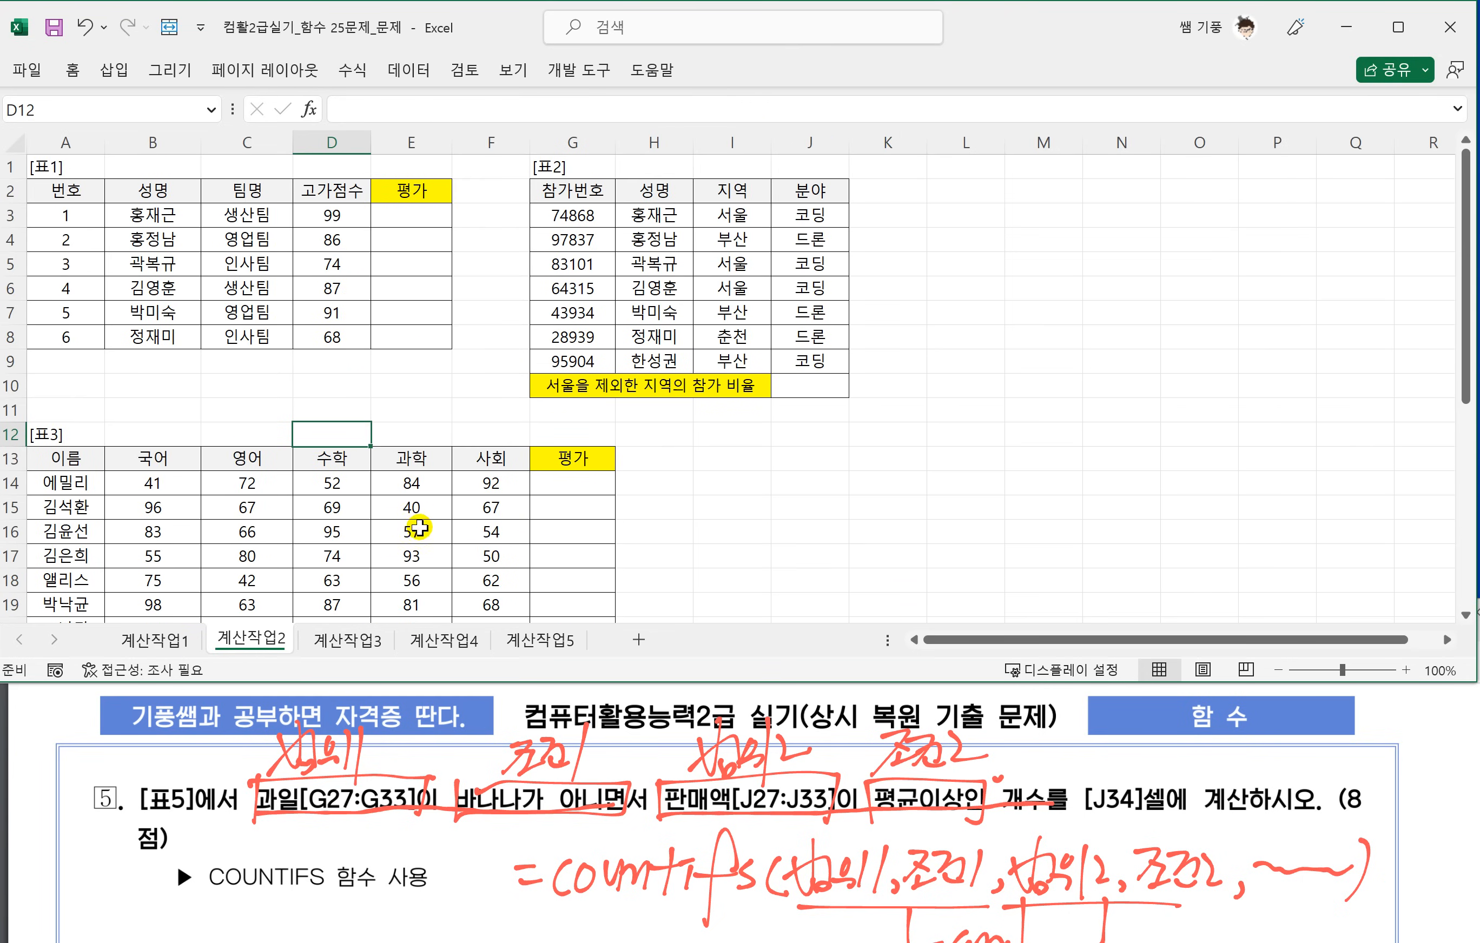
{"action": "scroll", "coordinate": [371, 485], "scroll_direction": "up", "scroll_amount": 2, "text": "ctrl"}
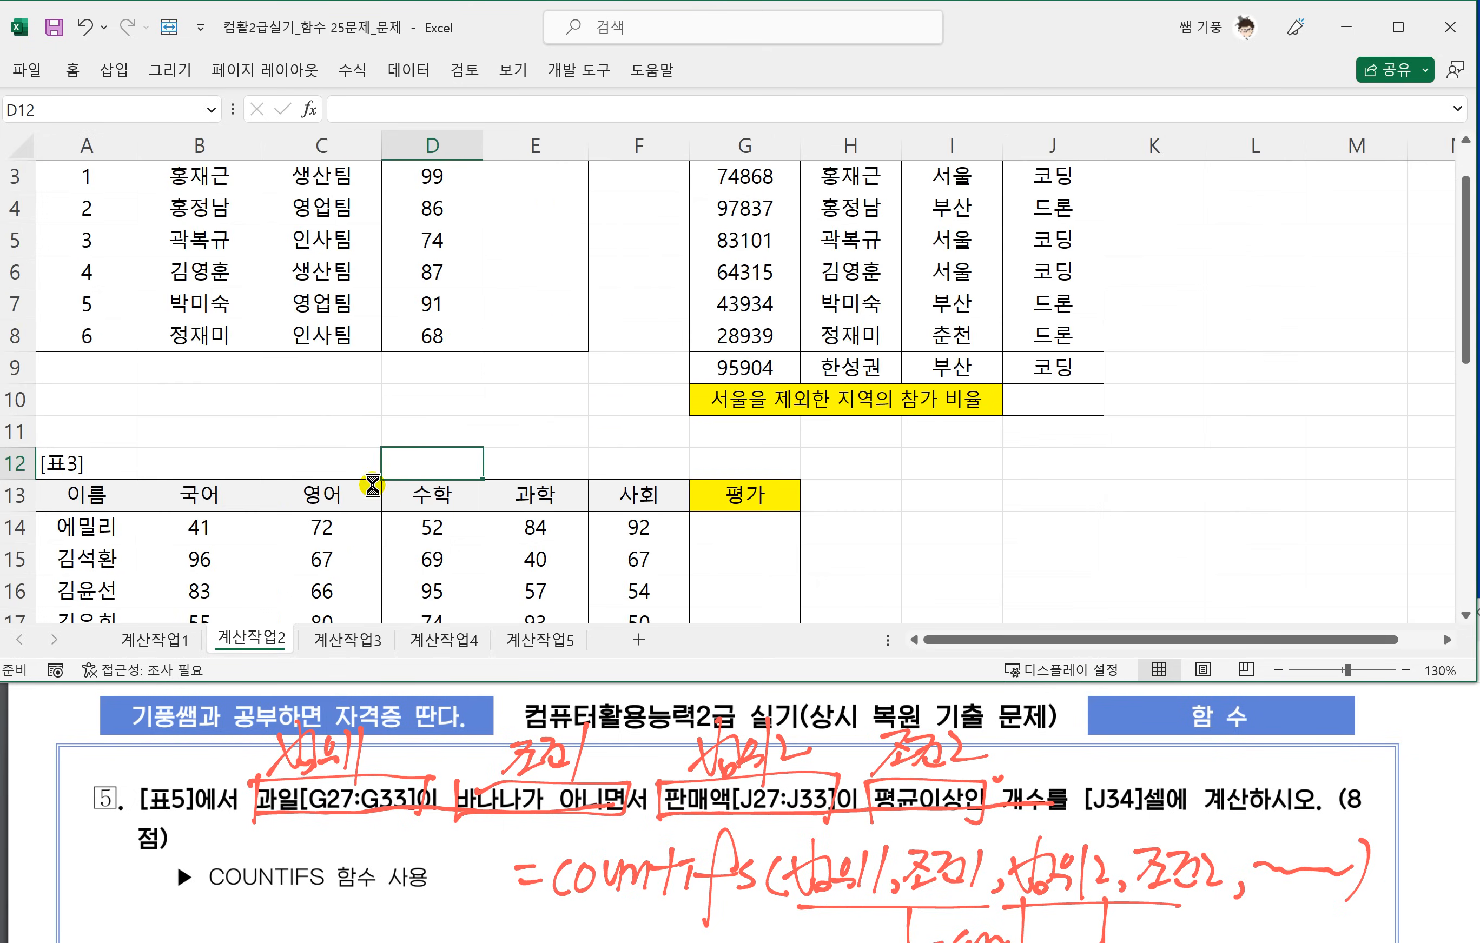
{"action": "scroll", "coordinate": [372, 484], "scroll_direction": "up", "scroll_amount": 1, "text": "ctrl"}
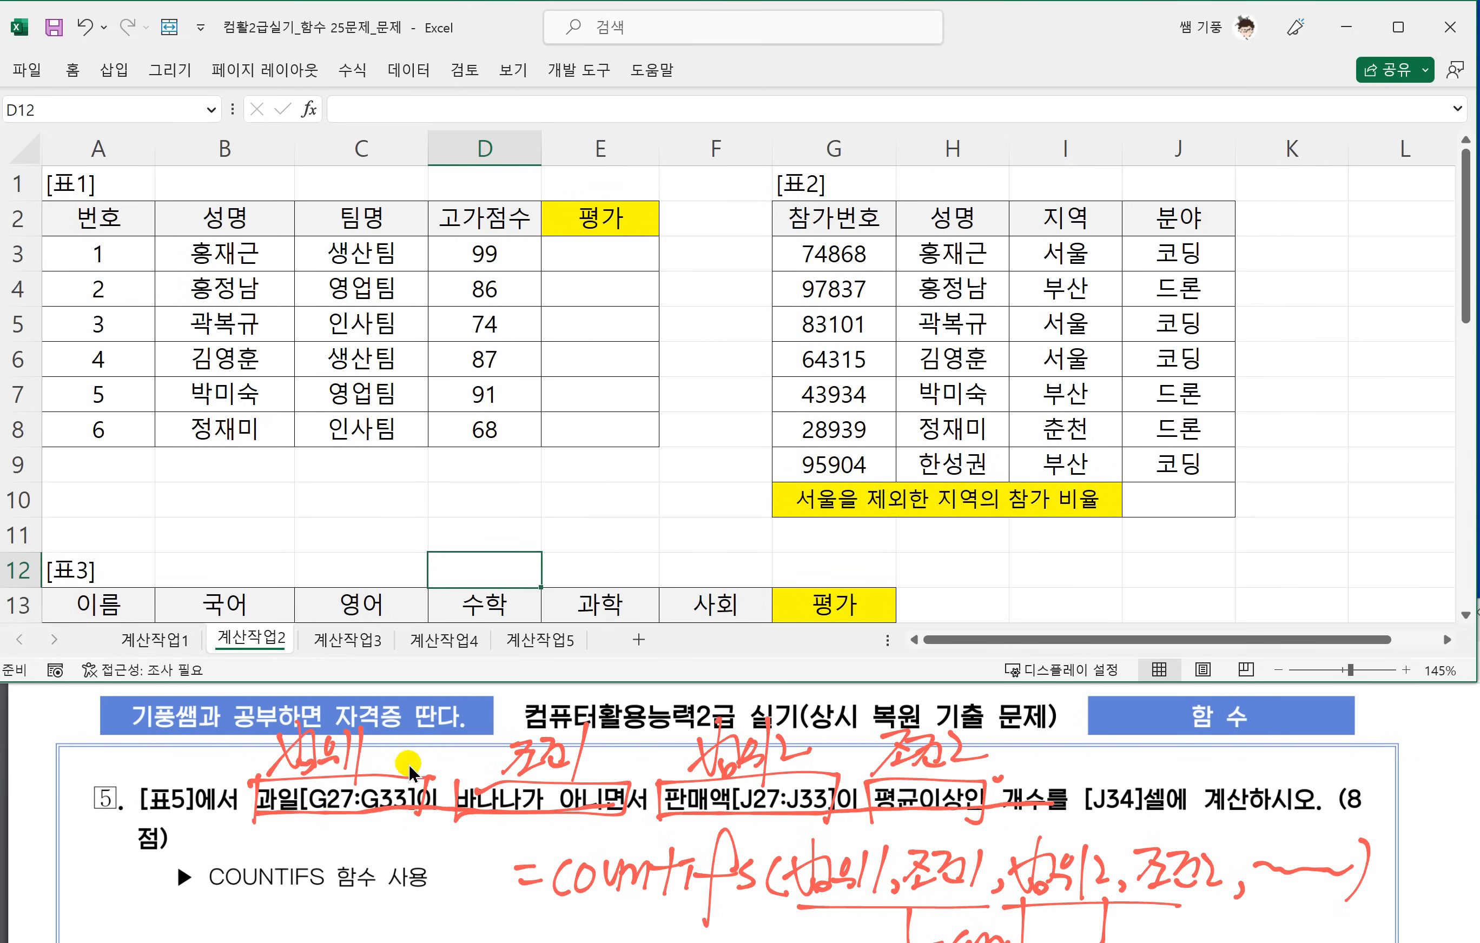
In the browser PDF, underline the high-score and low-score 1~2위 conditions of 계산작업2 question 1 and circle ★ and ☆.
{"action": "left_click", "coordinate": [386, 833]}
{"action": "scroll", "coordinate": [407, 824], "scroll_direction": "down", "scroll_amount": 5}
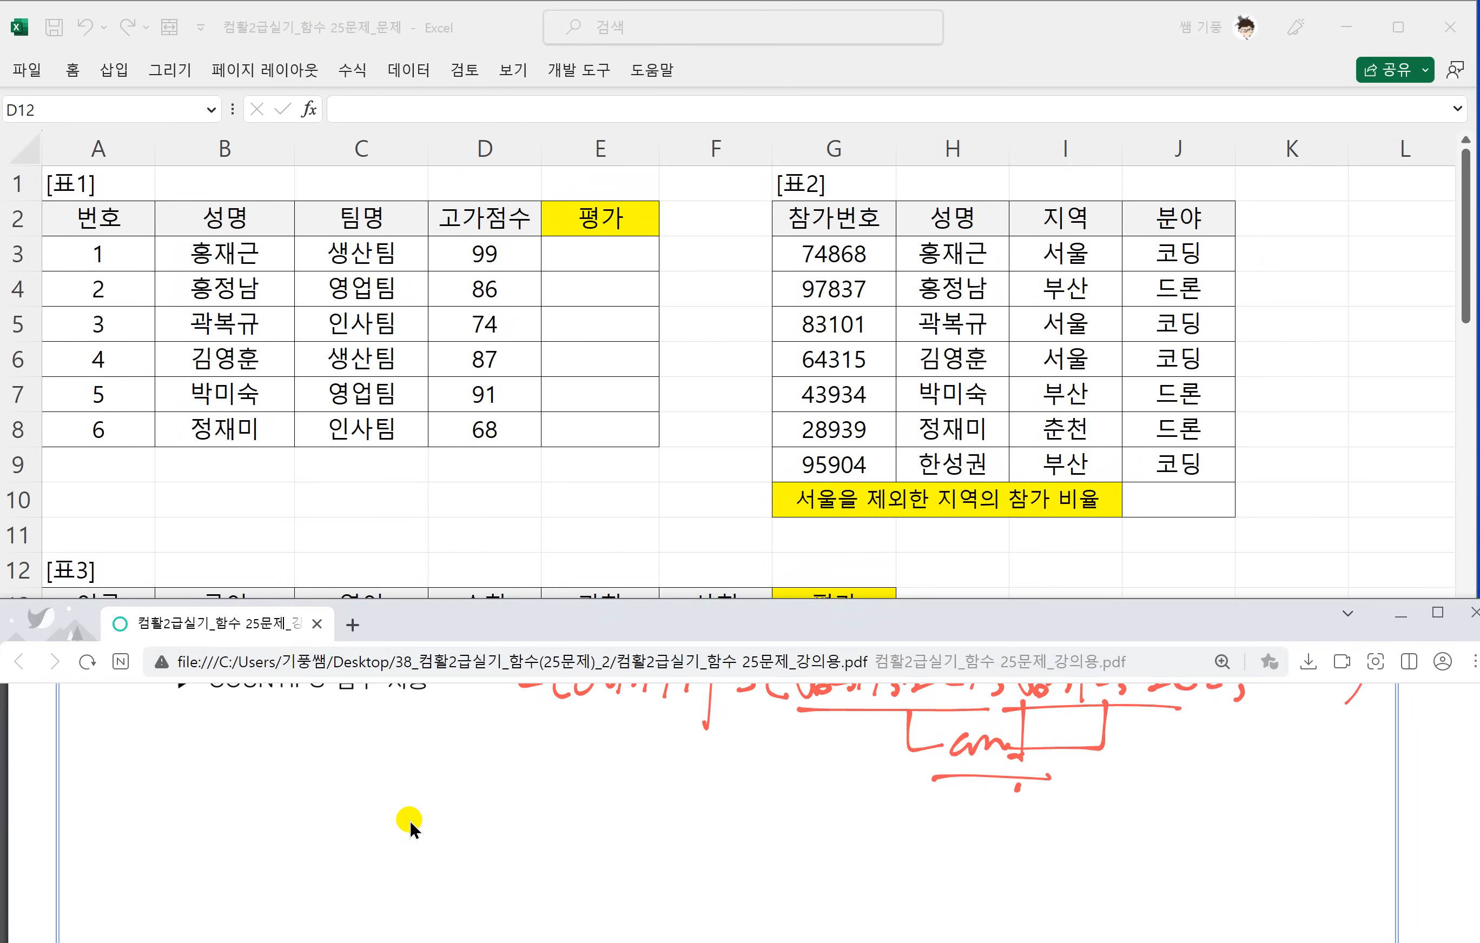
{"action": "scroll", "coordinate": [411, 810], "scroll_direction": "up", "scroll_amount": 1}
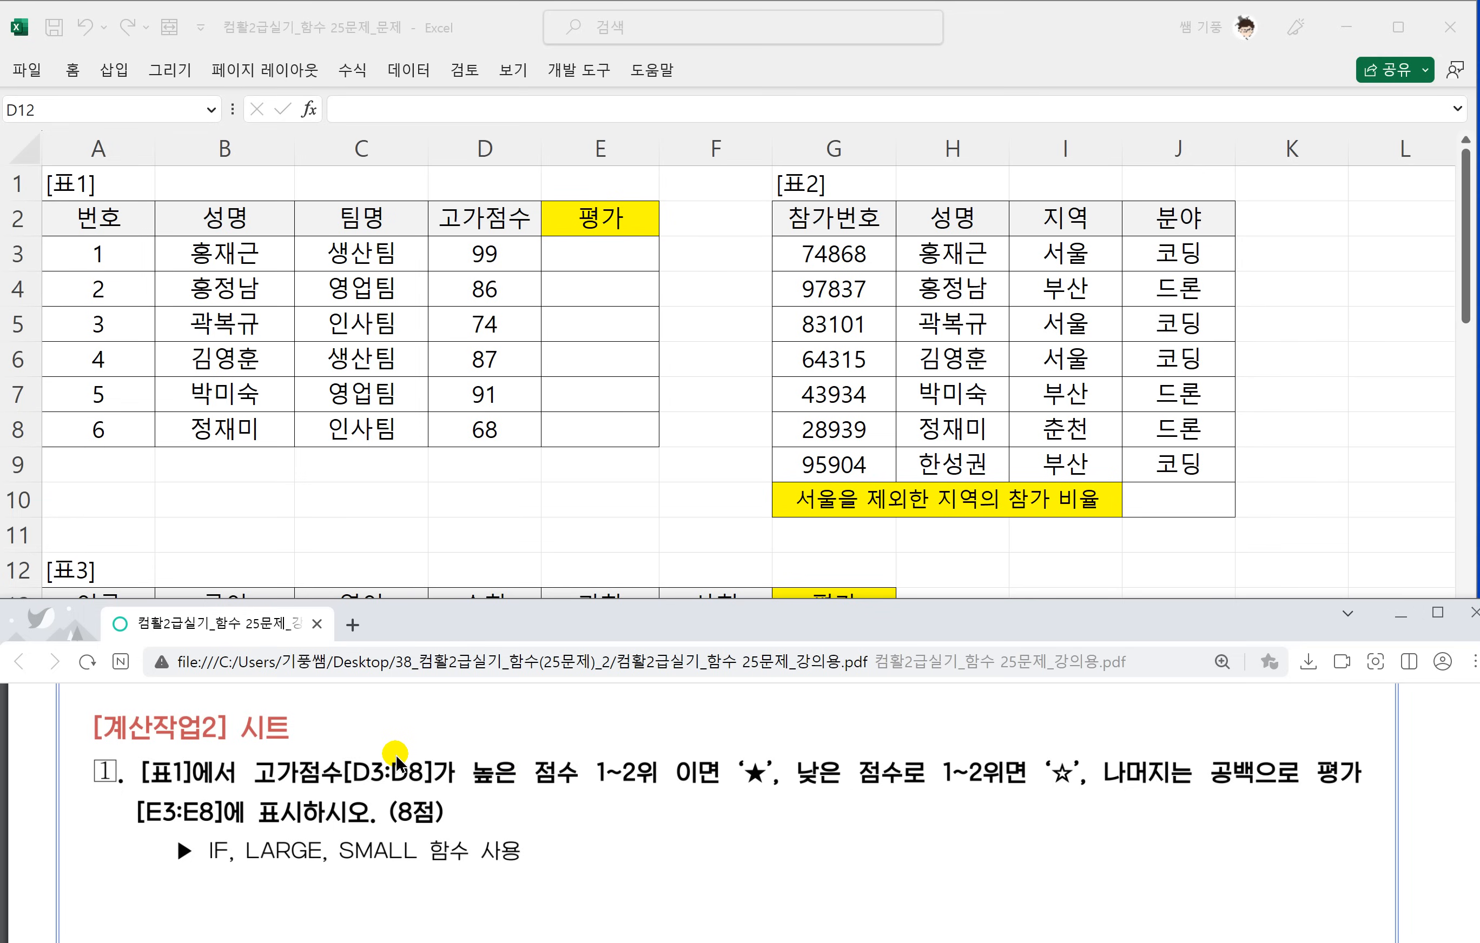
{"action": "scroll", "coordinate": [395, 753], "scroll_direction": "down", "scroll_amount": 1}
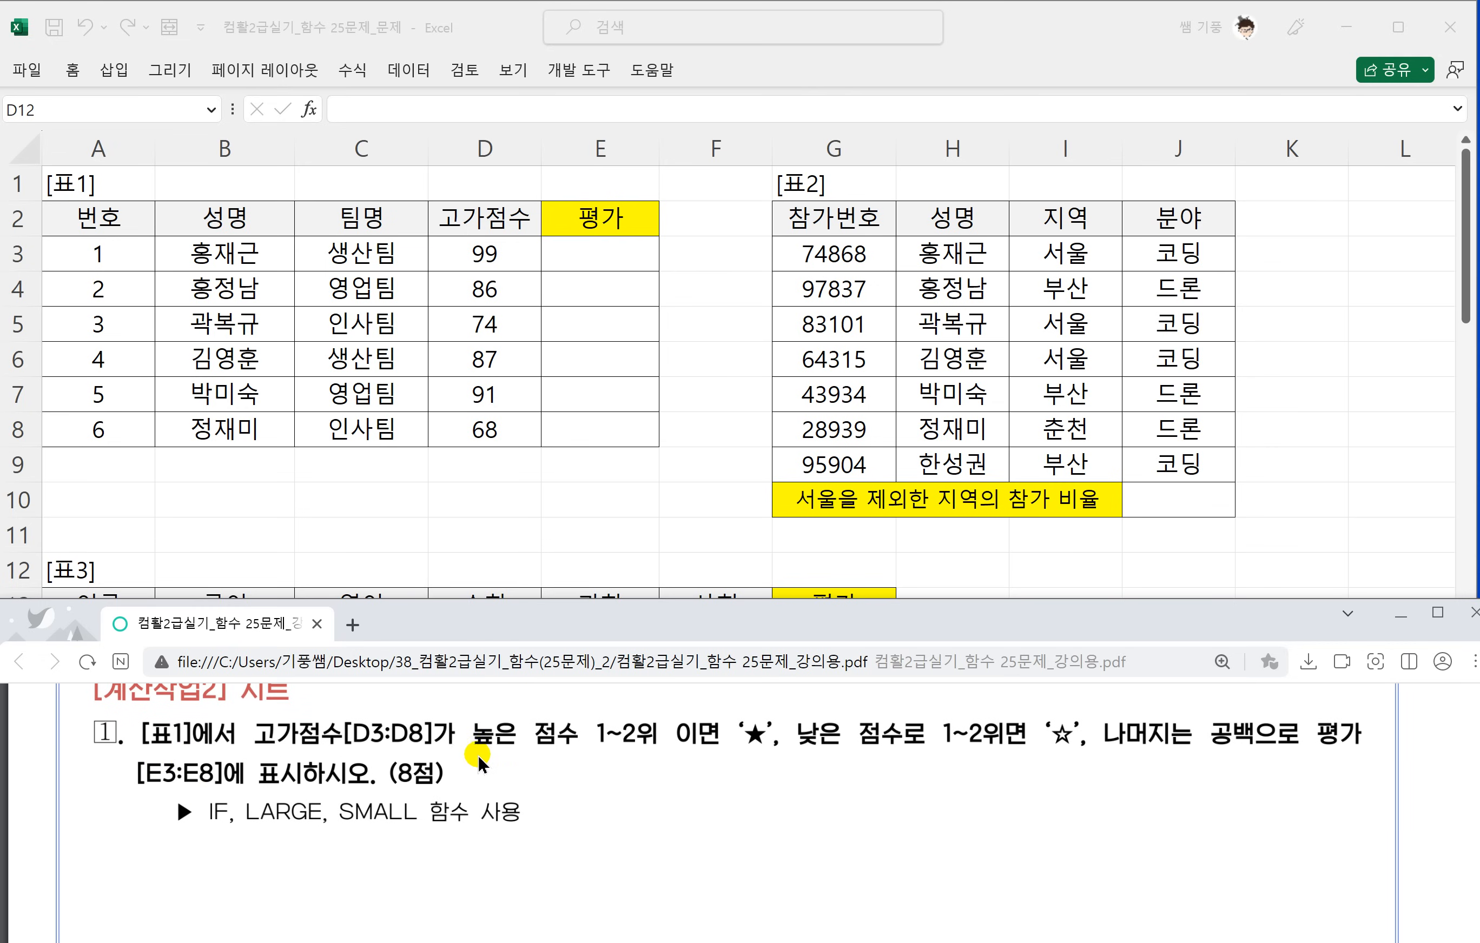
{"action": "left_click_drag", "start_coordinate": [470, 750], "coordinate": [648, 741]}
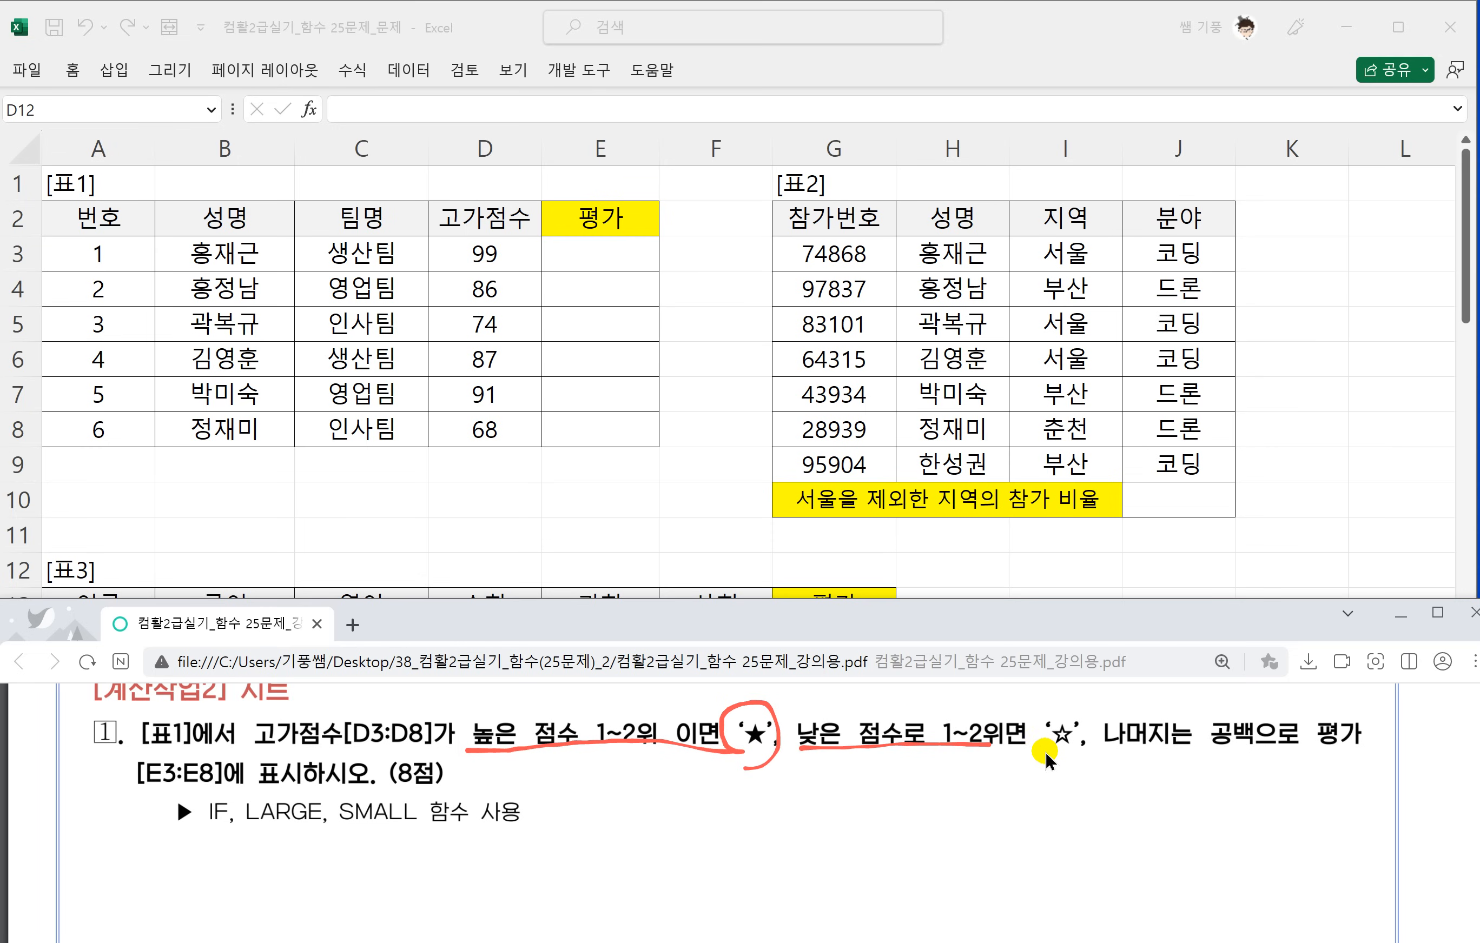
{"action": "left_click_drag", "start_coordinate": [1045, 751], "coordinate": [1055, 695]}
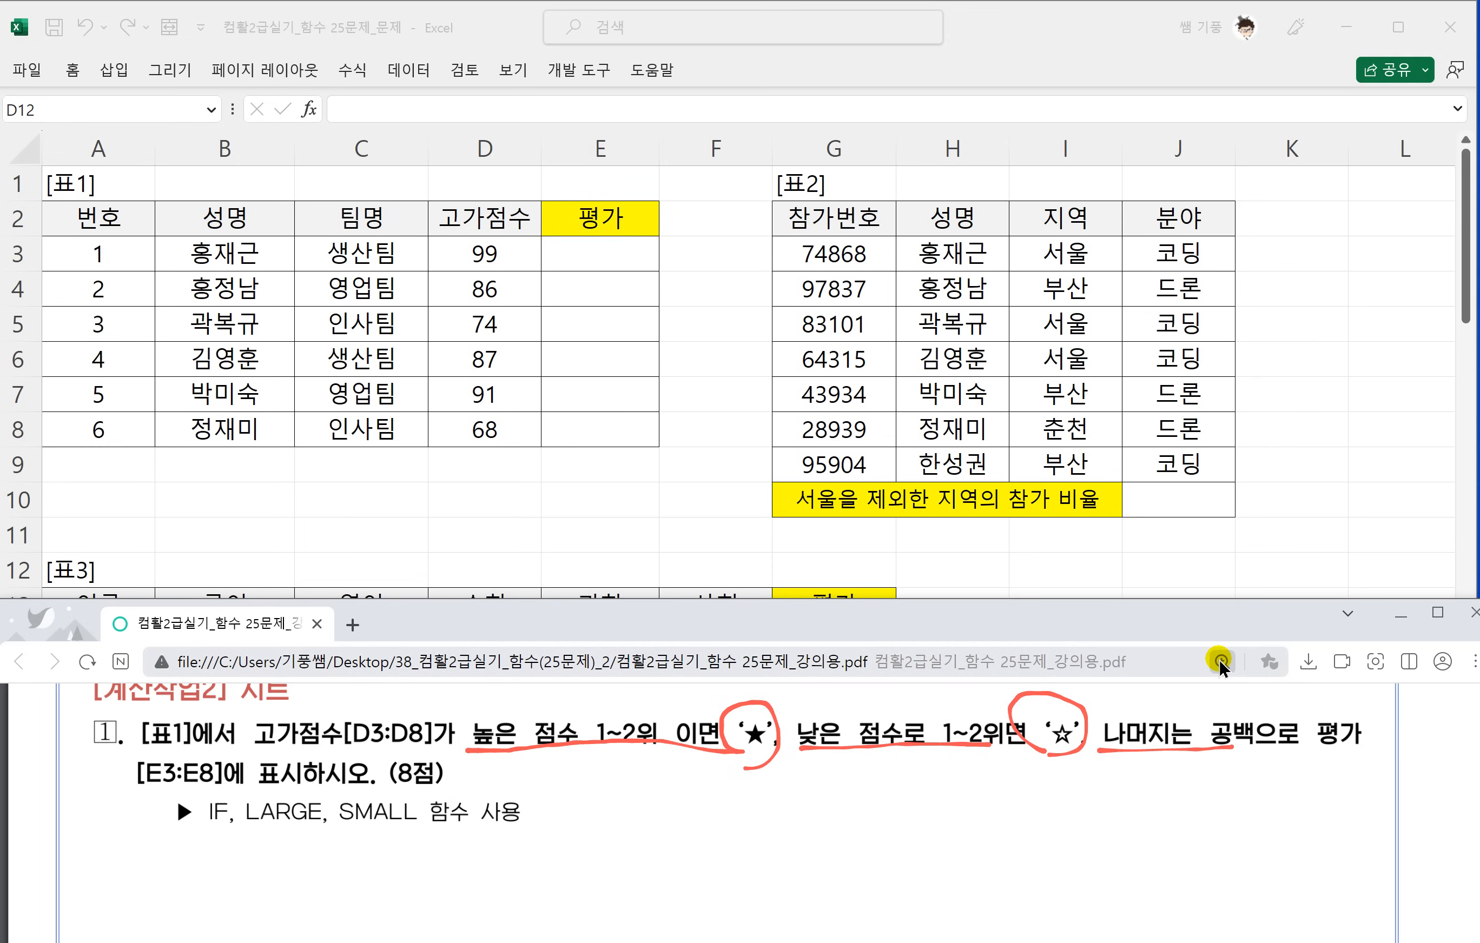
Underline 나머지는 공백 in question 1 and handwrite the syntax =if(조건,참,거짓) below the question.
{"action": "left_click_drag", "start_coordinate": [609, 789], "coordinate": [623, 786]}
{"action": "left_click_drag", "start_coordinate": [611, 806], "coordinate": [653, 809]}
{"action": "mouse_move", "coordinate": [645, 780]}
{"action": "left_mouse_down"}
{"action": "mouse_move", "coordinate": [664, 775]}
{"action": "mouse_move", "coordinate": [678, 849]}
{"action": "left_mouse_up"}
{"action": "left_click_drag", "start_coordinate": [672, 797], "coordinate": [714, 792]}
{"action": "mouse_move", "coordinate": [738, 781]}
{"action": "left_mouse_down"}
{"action": "mouse_move", "coordinate": [739, 810]}
{"action": "mouse_move", "coordinate": [770, 773]}
{"action": "mouse_move", "coordinate": [741, 803]}
{"action": "left_mouse_up"}
{"action": "mouse_move", "coordinate": [760, 784]}
{"action": "left_mouse_down"}
{"action": "mouse_move", "coordinate": [764, 805]}
{"action": "mouse_move", "coordinate": [781, 805]}
{"action": "left_mouse_up"}
{"action": "mouse_move", "coordinate": [774, 777]}
{"action": "left_mouse_down"}
{"action": "mouse_move", "coordinate": [790, 808]}
{"action": "mouse_move", "coordinate": [808, 781]}
{"action": "left_mouse_up"}
{"action": "mouse_move", "coordinate": [789, 792]}
{"action": "left_mouse_down"}
{"action": "mouse_move", "coordinate": [827, 808]}
{"action": "mouse_move", "coordinate": [863, 775]}
{"action": "left_mouse_up"}
{"action": "mouse_move", "coordinate": [863, 775]}
{"action": "left_mouse_down"}
{"action": "mouse_move", "coordinate": [836, 810]}
{"action": "mouse_move", "coordinate": [852, 792]}
{"action": "left_mouse_up"}
{"action": "mouse_move", "coordinate": [868, 784]}
{"action": "left_mouse_down"}
{"action": "mouse_move", "coordinate": [889, 777]}
{"action": "mouse_move", "coordinate": [890, 810]}
{"action": "left_mouse_up"}
{"action": "mouse_move", "coordinate": [903, 773]}
{"action": "left_mouse_down"}
{"action": "mouse_move", "coordinate": [909, 798]}
{"action": "mouse_move", "coordinate": [932, 788]}
{"action": "left_mouse_up"}
{"action": "mouse_move", "coordinate": [938, 780]}
{"action": "left_mouse_down"}
{"action": "mouse_move", "coordinate": [940, 805]}
{"action": "mouse_move", "coordinate": [949, 793]}
{"action": "left_mouse_up"}
{"action": "left_click_drag", "start_coordinate": [951, 785], "coordinate": [970, 794]}
{"action": "mouse_move", "coordinate": [963, 786]}
{"action": "left_mouse_down"}
{"action": "mouse_move", "coordinate": [953, 810]}
{"action": "mouse_move", "coordinate": [986, 795]}
{"action": "left_mouse_up"}
{"action": "left_click_drag", "start_coordinate": [994, 751], "coordinate": [1022, 829]}
Draw an arrow from 거짓 in the IF syntax and handwrite a second if(조건,참,거짓) beside it.
{"action": "mouse_move", "coordinate": [1040, 814]}
{"action": "left_mouse_down"}
{"action": "mouse_move", "coordinate": [1037, 833]}
{"action": "mouse_move", "coordinate": [1085, 788]}
{"action": "left_mouse_up"}
{"action": "mouse_move", "coordinate": [1085, 773]}
{"action": "left_mouse_down"}
{"action": "mouse_move", "coordinate": [1062, 863]}
{"action": "mouse_move", "coordinate": [1091, 816]}
{"action": "left_mouse_up"}
{"action": "mouse_move", "coordinate": [1110, 798]}
{"action": "left_mouse_down"}
{"action": "mouse_move", "coordinate": [1099, 828]}
{"action": "mouse_move", "coordinate": [1124, 831]}
{"action": "mouse_move", "coordinate": [1143, 809]}
{"action": "mouse_move", "coordinate": [1131, 833]}
{"action": "mouse_move", "coordinate": [1174, 832]}
{"action": "left_mouse_up"}
{"action": "mouse_move", "coordinate": [1190, 824]}
{"action": "left_mouse_down"}
{"action": "mouse_move", "coordinate": [1225, 834]}
{"action": "mouse_move", "coordinate": [1252, 814]}
{"action": "mouse_move", "coordinate": [1257, 837]}
{"action": "mouse_move", "coordinate": [1296, 822]}
{"action": "mouse_move", "coordinate": [1335, 830]}
{"action": "left_mouse_up"}
{"action": "left_click_drag", "start_coordinate": [1337, 784], "coordinate": [1351, 835]}
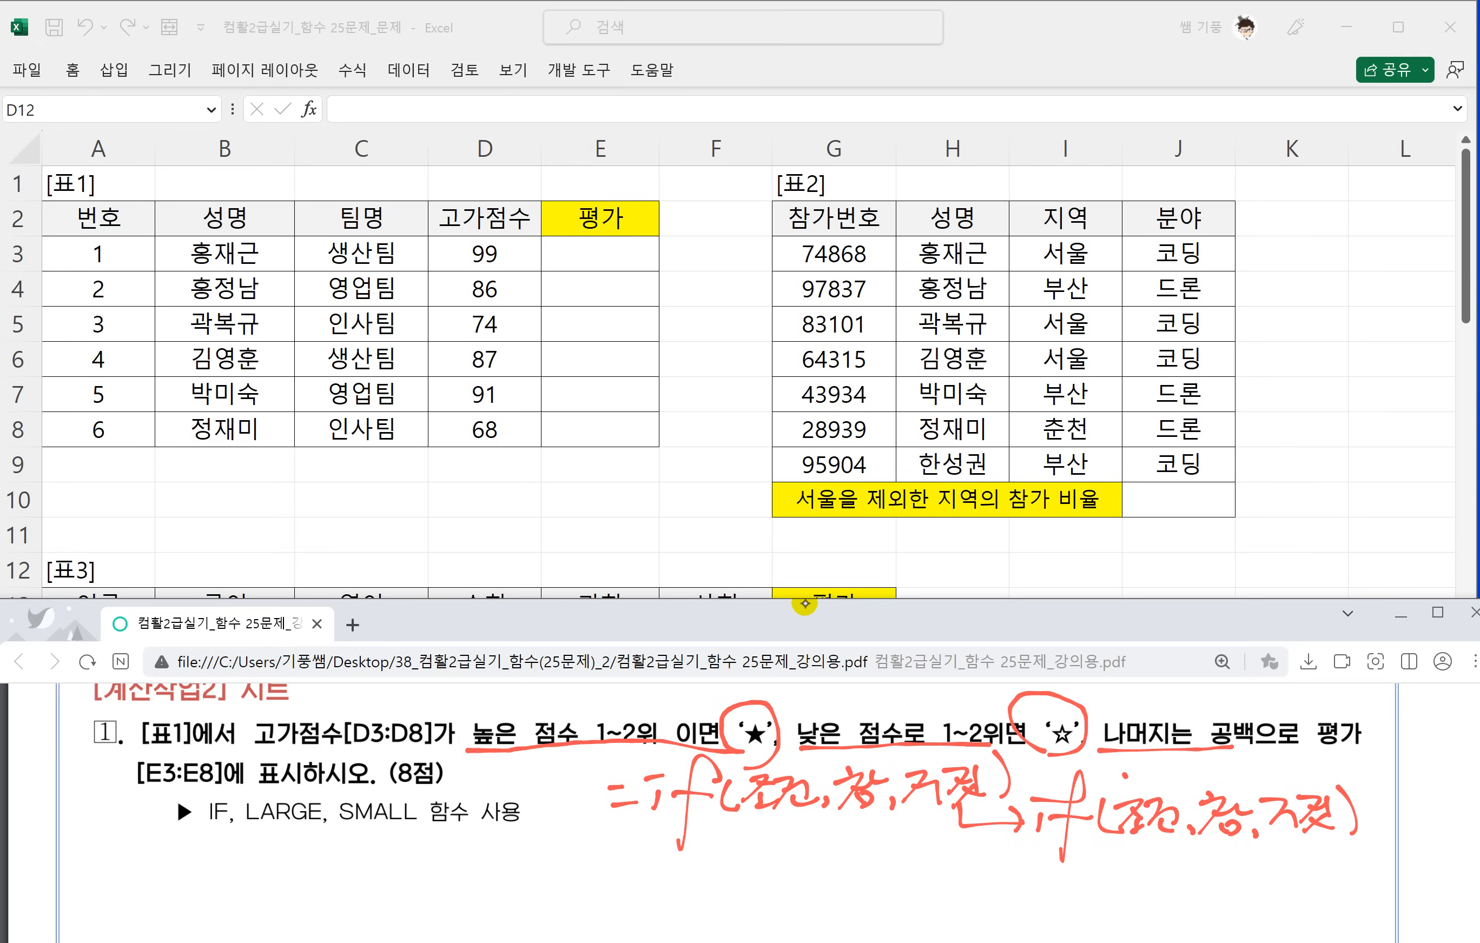
Handwrite =if(조건,참, on a new line and box the second if(조건,참,거짓) above it.
{"action": "left_click_drag", "start_coordinate": [634, 881], "coordinate": [656, 877]}
{"action": "left_click_drag", "start_coordinate": [664, 868], "coordinate": [675, 873]}
{"action": "left_click_drag", "start_coordinate": [687, 876], "coordinate": [679, 888]}
{"action": "mouse_move", "coordinate": [735, 836]}
{"action": "left_mouse_down"}
{"action": "mouse_move", "coordinate": [701, 925]}
{"action": "mouse_move", "coordinate": [740, 872]}
{"action": "left_mouse_up"}
{"action": "mouse_move", "coordinate": [770, 852]}
{"action": "left_mouse_down"}
{"action": "mouse_move", "coordinate": [773, 893]}
{"action": "mouse_move", "coordinate": [831, 876]}
{"action": "mouse_move", "coordinate": [832, 890]}
{"action": "left_mouse_up"}
{"action": "mouse_move", "coordinate": [840, 880]}
{"action": "left_mouse_down"}
{"action": "mouse_move", "coordinate": [883, 851]}
{"action": "mouse_move", "coordinate": [856, 894]}
{"action": "left_mouse_up"}
{"action": "left_click_drag", "start_coordinate": [895, 854], "coordinate": [893, 895]}
{"action": "mouse_move", "coordinate": [894, 867]}
{"action": "left_mouse_down"}
{"action": "mouse_move", "coordinate": [909, 865]}
{"action": "mouse_move", "coordinate": [914, 906]}
{"action": "left_mouse_up"}
{"action": "mouse_move", "coordinate": [917, 808]}
{"action": "left_mouse_down"}
{"action": "mouse_move", "coordinate": [997, 801]}
{"action": "mouse_move", "coordinate": [1059, 855]}
{"action": "mouse_move", "coordinate": [1327, 777]}
{"action": "mouse_move", "coordinate": [1029, 830]}
{"action": "left_mouse_up"}
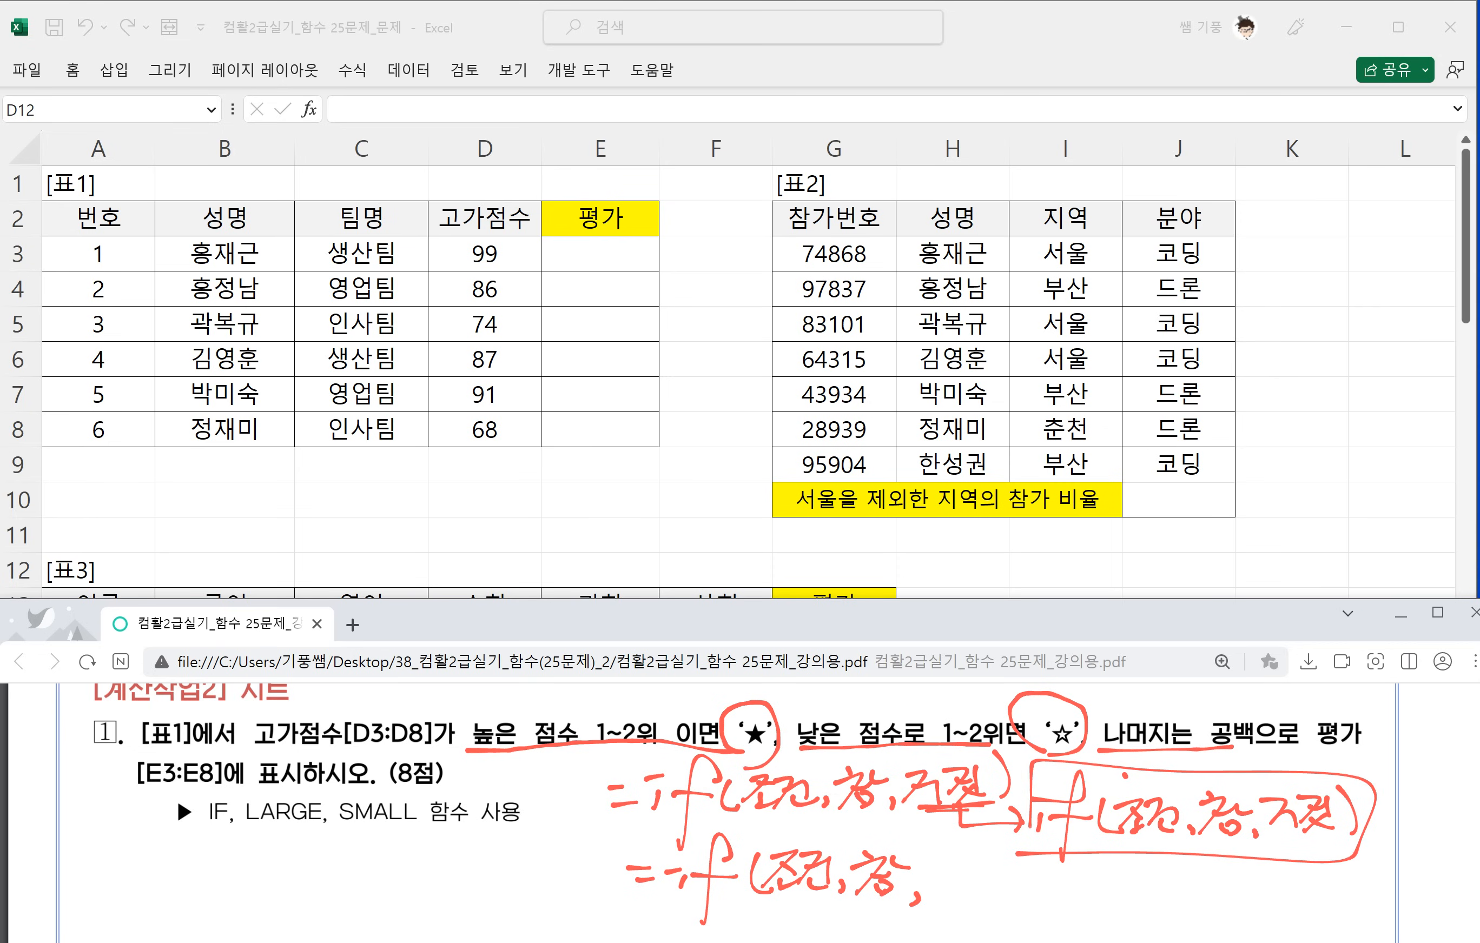
Complete the lower handwritten syntax with the nested if(조건,참,거짓)) in place of 거짓.
{"action": "mouse_move", "coordinate": [939, 880]}
{"action": "left_mouse_down"}
{"action": "mouse_move", "coordinate": [937, 899]}
{"action": "mouse_move", "coordinate": [936, 864]}
{"action": "left_mouse_up"}
{"action": "mouse_move", "coordinate": [974, 847]}
{"action": "left_mouse_down"}
{"action": "mouse_move", "coordinate": [955, 919]}
{"action": "mouse_move", "coordinate": [973, 876]}
{"action": "left_mouse_up"}
{"action": "mouse_move", "coordinate": [998, 865]}
{"action": "left_mouse_down"}
{"action": "mouse_move", "coordinate": [1002, 900]}
{"action": "mouse_move", "coordinate": [1030, 866]}
{"action": "left_mouse_up"}
{"action": "mouse_move", "coordinate": [1020, 869]}
{"action": "left_mouse_down"}
{"action": "mouse_move", "coordinate": [1001, 895]}
{"action": "mouse_move", "coordinate": [1032, 880]}
{"action": "left_mouse_up"}
{"action": "mouse_move", "coordinate": [1018, 884]}
{"action": "left_mouse_down"}
{"action": "mouse_move", "coordinate": [1063, 898]}
{"action": "mouse_move", "coordinate": [1064, 877]}
{"action": "left_mouse_up"}
{"action": "mouse_move", "coordinate": [1085, 888]}
{"action": "left_mouse_down"}
{"action": "mouse_move", "coordinate": [1081, 901]}
{"action": "mouse_move", "coordinate": [1121, 860]}
{"action": "mouse_move", "coordinate": [1092, 905]}
{"action": "left_mouse_up"}
{"action": "left_click_drag", "start_coordinate": [1102, 886], "coordinate": [1127, 880]}
{"action": "left_click_drag", "start_coordinate": [1133, 861], "coordinate": [1151, 881]}
{"action": "left_click_drag", "start_coordinate": [1126, 891], "coordinate": [1182, 896]}
{"action": "mouse_move", "coordinate": [1177, 873]}
{"action": "left_mouse_down"}
{"action": "mouse_move", "coordinate": [1188, 896]}
{"action": "mouse_move", "coordinate": [1209, 864]}
{"action": "left_mouse_up"}
{"action": "mouse_move", "coordinate": [1191, 889]}
{"action": "left_mouse_down"}
{"action": "mouse_move", "coordinate": [1217, 870]}
{"action": "mouse_move", "coordinate": [1226, 886]}
{"action": "left_mouse_up"}
{"action": "left_click_drag", "start_coordinate": [1191, 907], "coordinate": [1229, 893]}
{"action": "left_click_drag", "start_coordinate": [1236, 862], "coordinate": [1262, 911]}
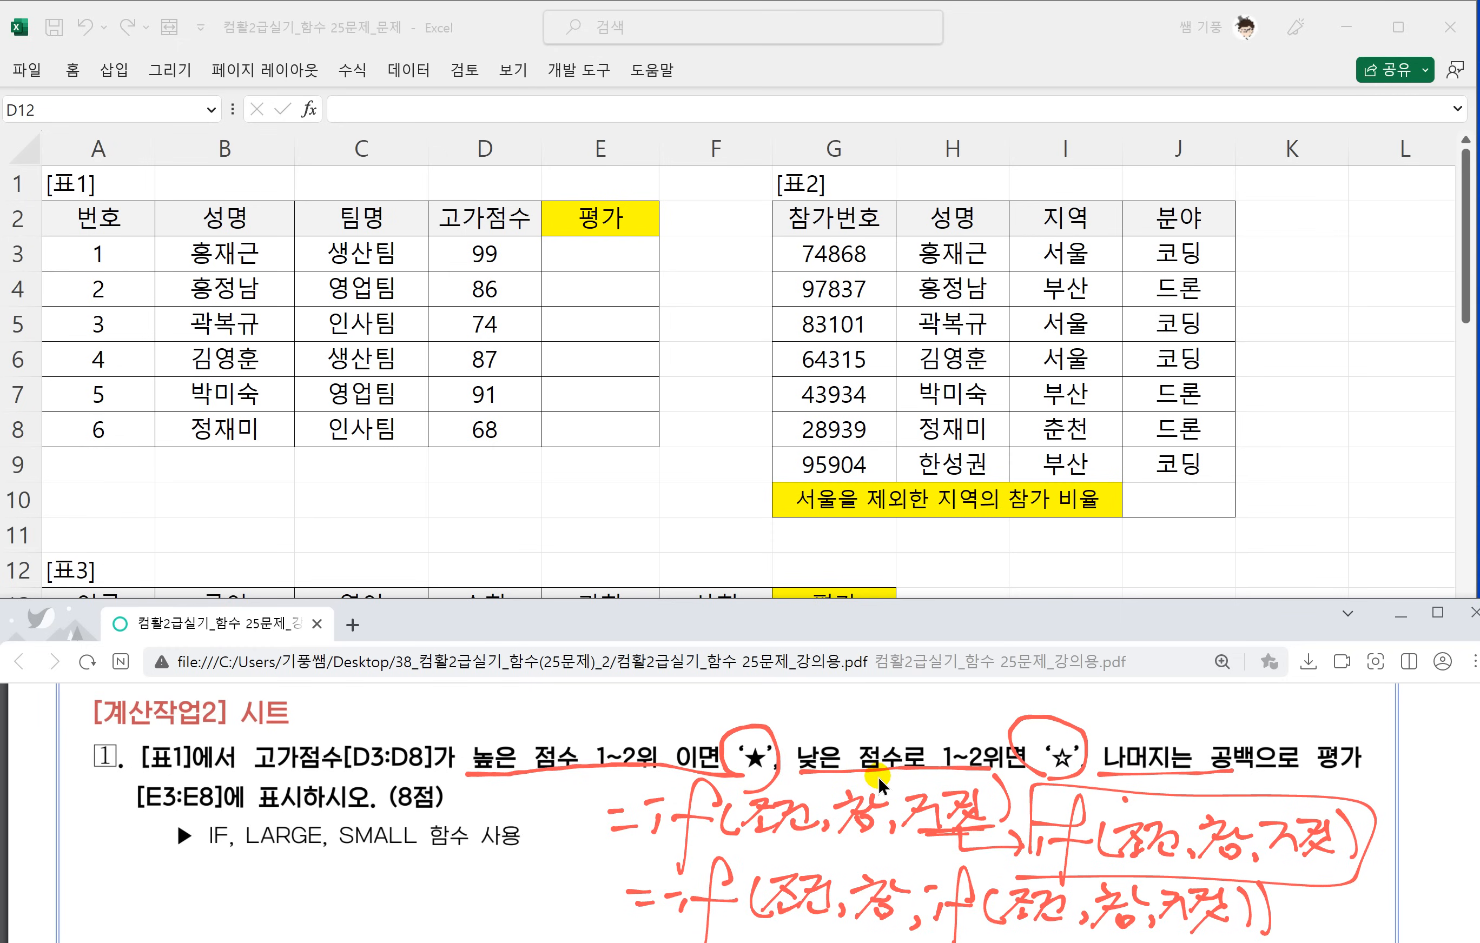
Underline 조건 in the lower handwritten nested IF syntax and handwrite 높 beneath that line.
{"action": "scroll", "coordinate": [888, 782], "scroll_direction": "down", "scroll_amount": 2}
{"action": "scroll", "coordinate": [679, 840], "scroll_direction": "up", "scroll_amount": 2}
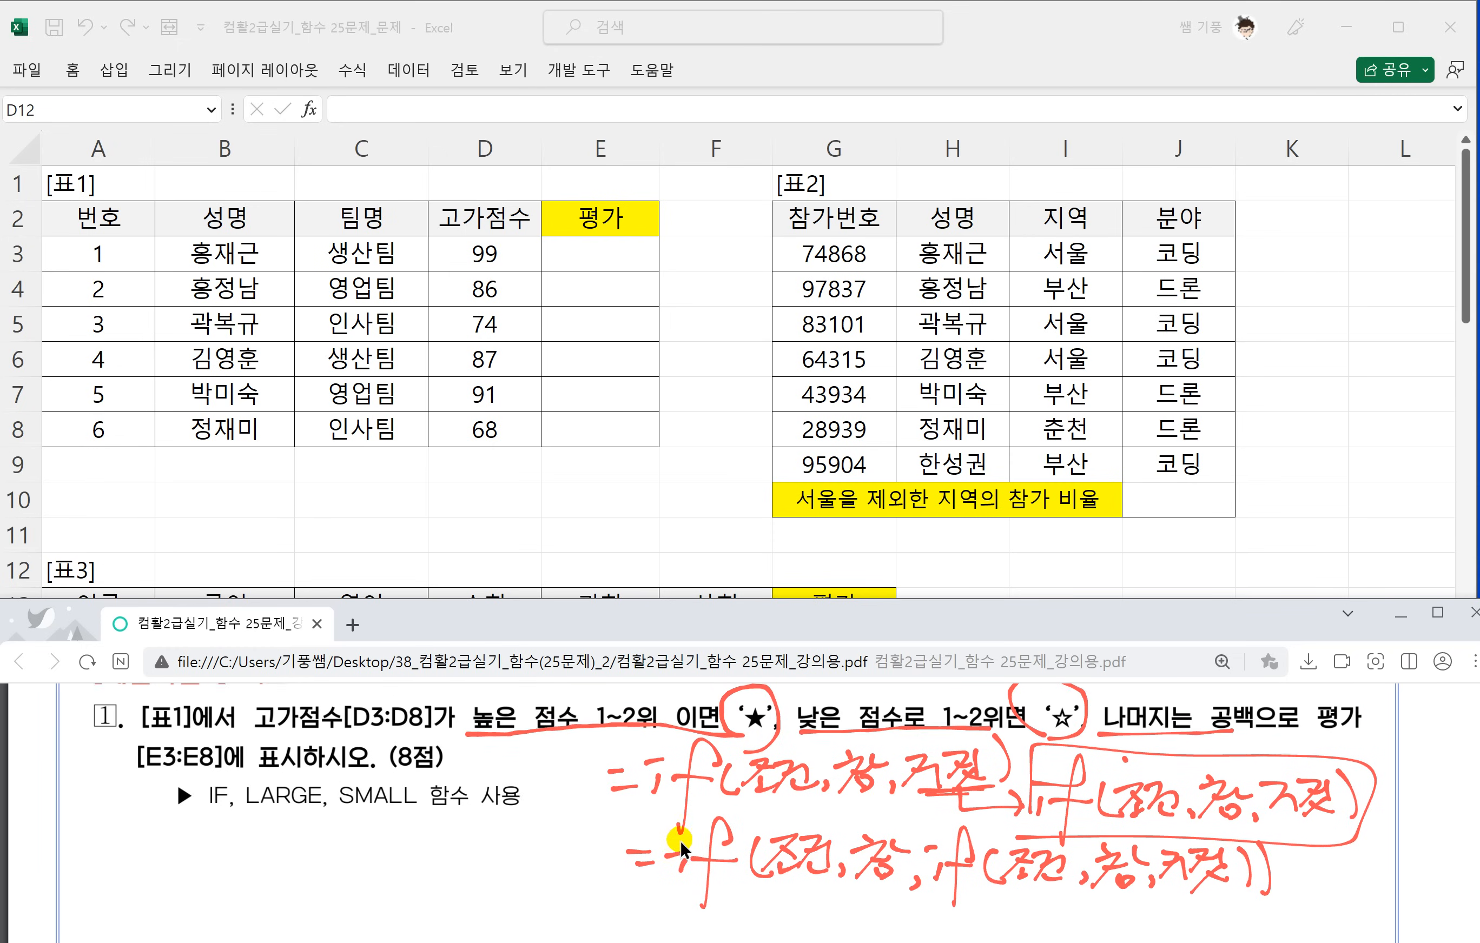
{"action": "scroll", "coordinate": [616, 748], "scroll_direction": "down", "scroll_amount": 2}
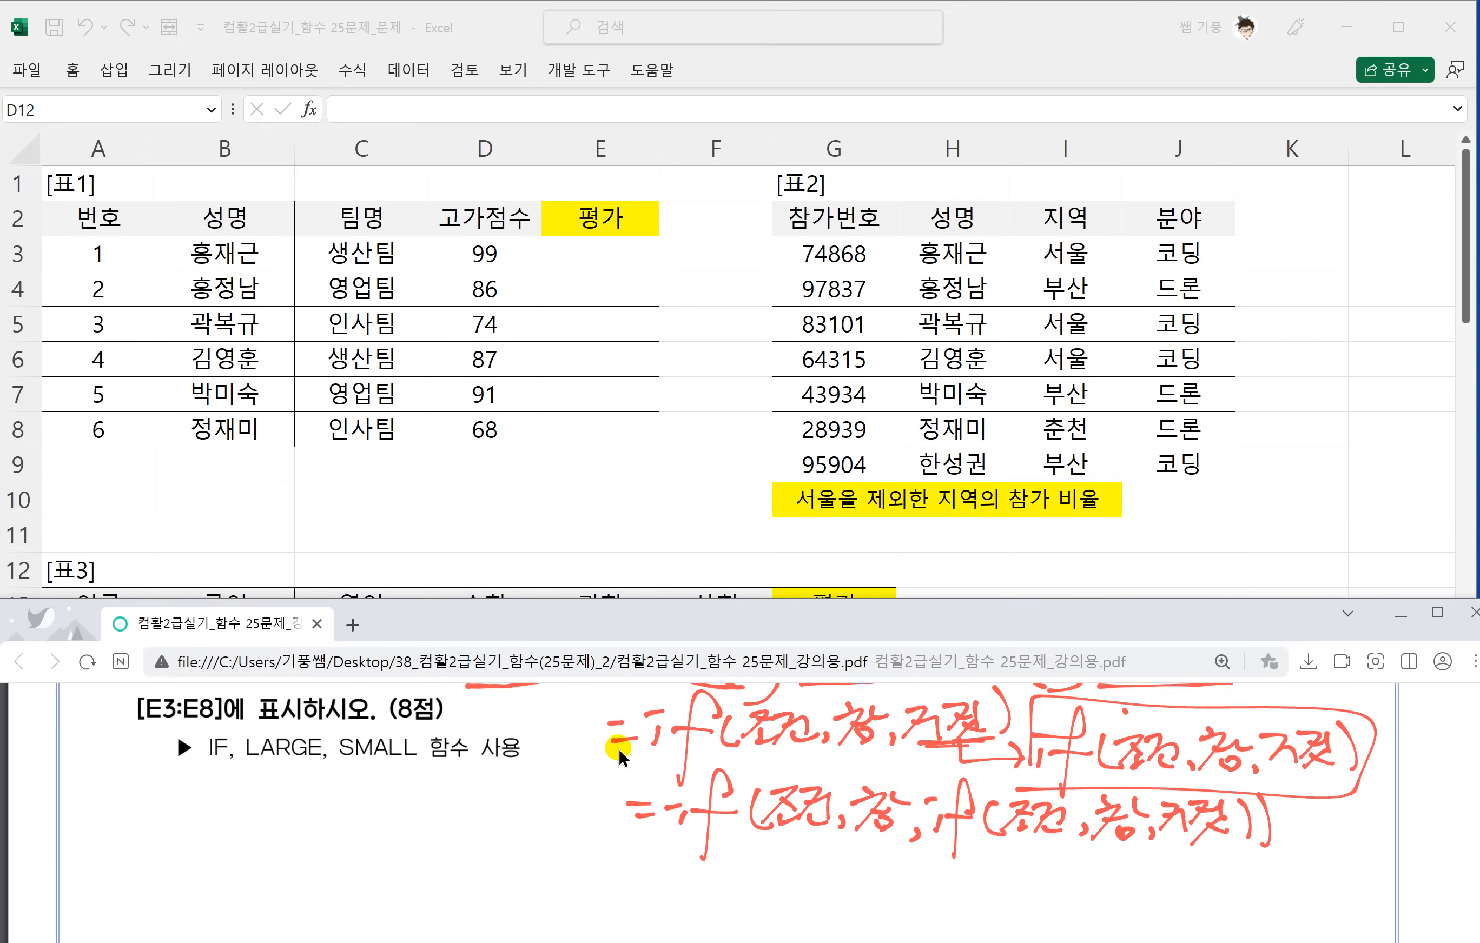
{"action": "scroll", "coordinate": [619, 749], "scroll_direction": "up", "scroll_amount": 1}
{"action": "scroll", "coordinate": [653, 764], "scroll_direction": "down", "scroll_amount": 1}
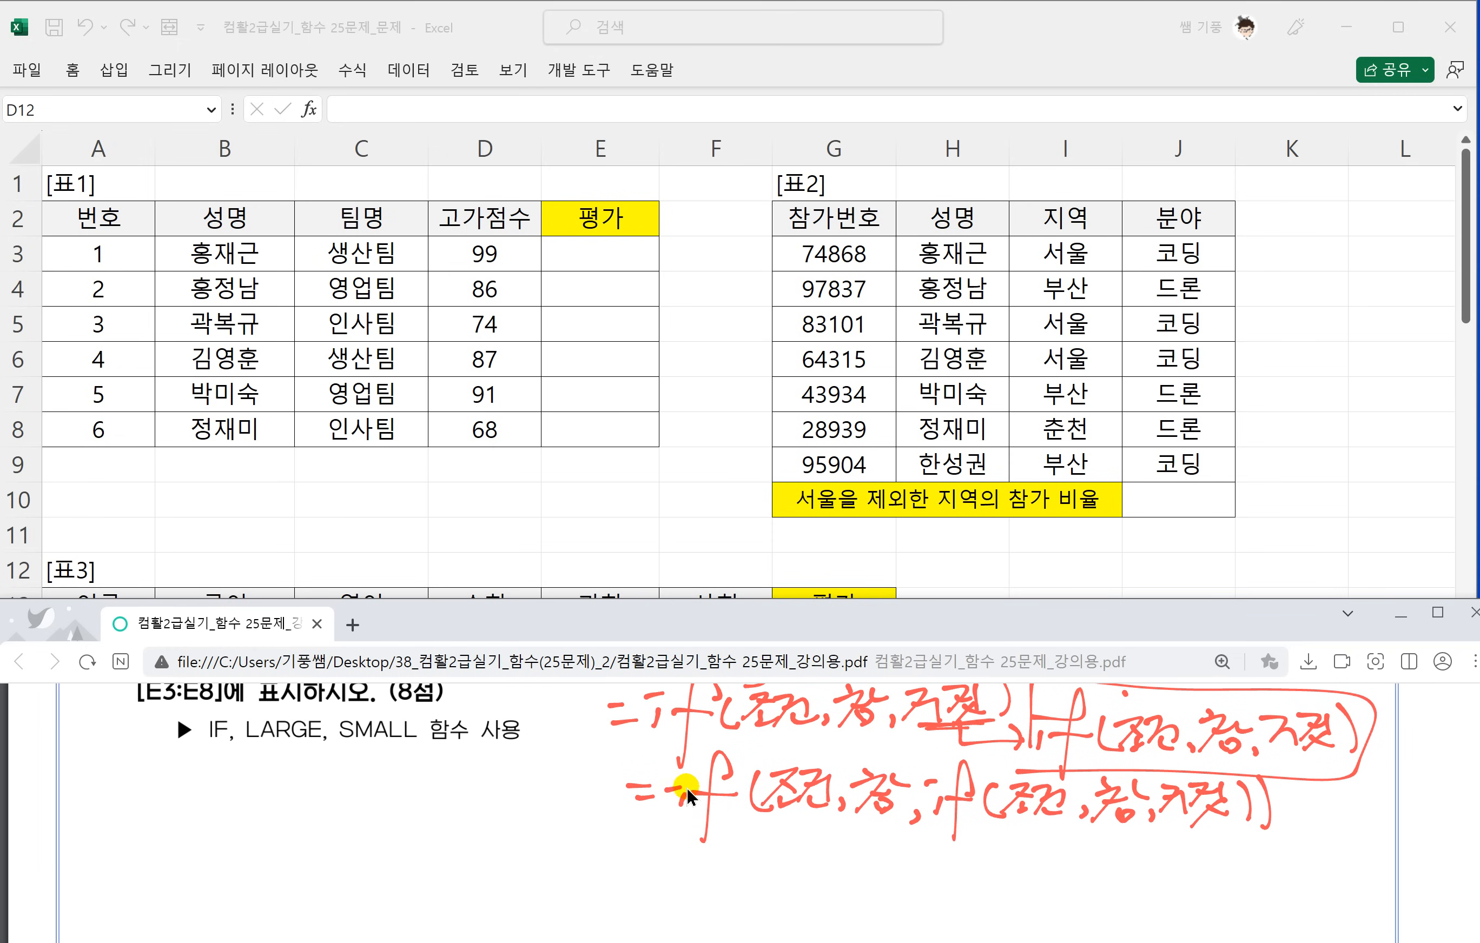
{"action": "left_click_drag", "start_coordinate": [745, 826], "coordinate": [843, 820]}
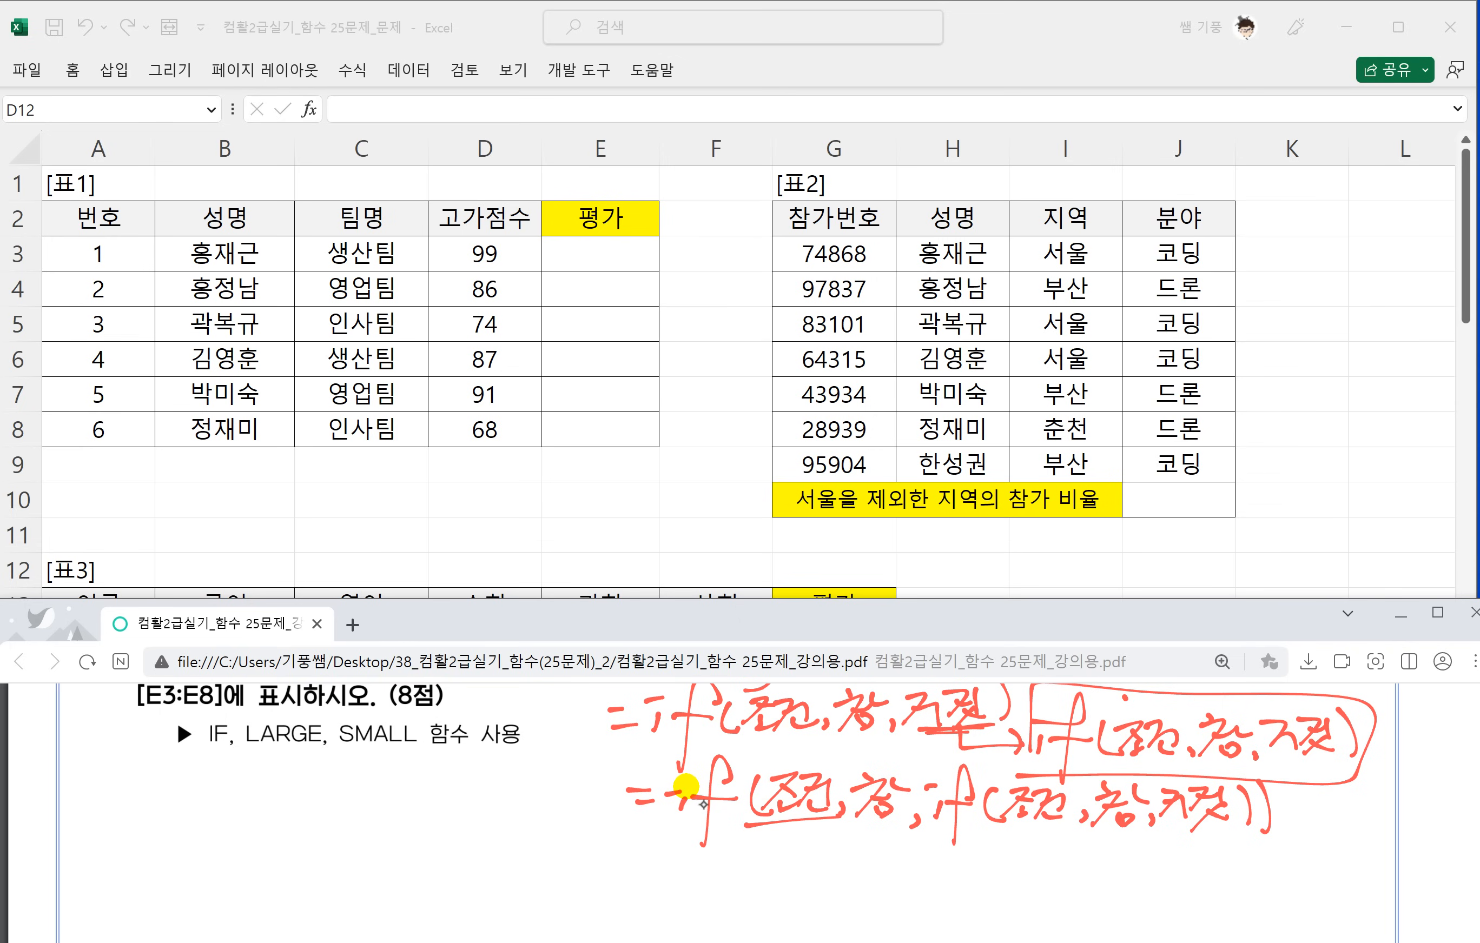
{"action": "left_click_drag", "start_coordinate": [637, 838], "coordinate": [667, 854]}
{"action": "mouse_move", "coordinate": [629, 880]}
{"action": "left_mouse_down"}
{"action": "mouse_move", "coordinate": [670, 853]}
{"action": "mouse_move", "coordinate": [663, 865]}
{"action": "left_mouse_up"}
{"action": "left_click_drag", "start_coordinate": [646, 886], "coordinate": [670, 882]}
Box 높은 점수 1~2위 in question 1, labelling it 조건 and the circled ★ 참 by hand.
{"action": "scroll", "coordinate": [684, 786], "scroll_direction": "up", "scroll_amount": 4}
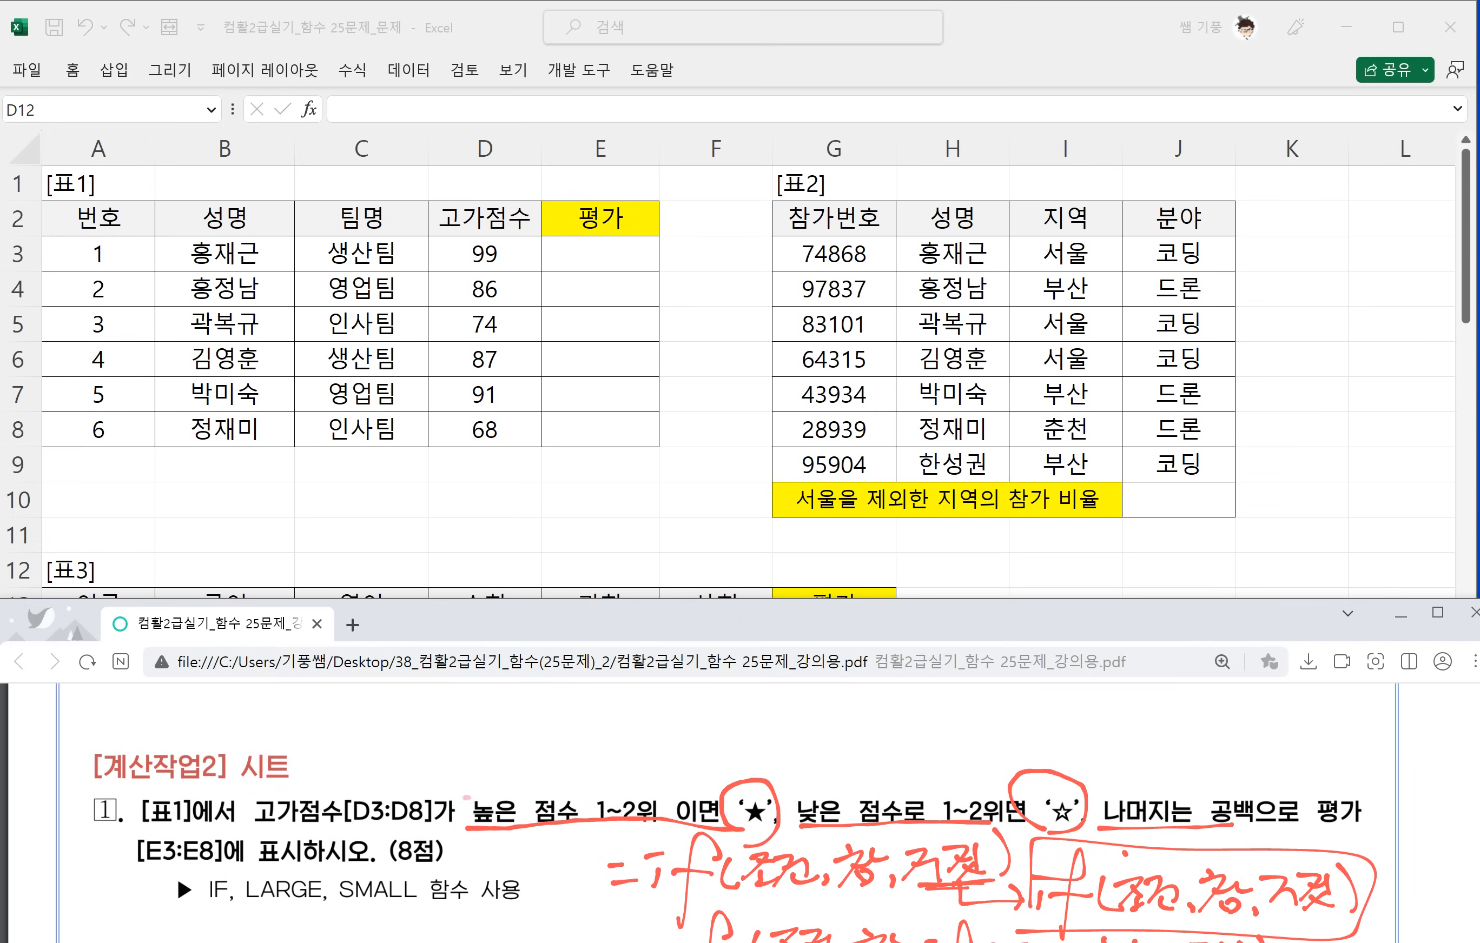
{"action": "mouse_move", "coordinate": [473, 830]}
{"action": "left_mouse_down"}
{"action": "mouse_move", "coordinate": [612, 787]}
{"action": "mouse_move", "coordinate": [669, 830]}
{"action": "left_mouse_up"}
{"action": "mouse_move", "coordinate": [482, 741]}
{"action": "left_mouse_down"}
{"action": "mouse_move", "coordinate": [473, 784]}
{"action": "mouse_move", "coordinate": [553, 771]}
{"action": "left_mouse_up"}
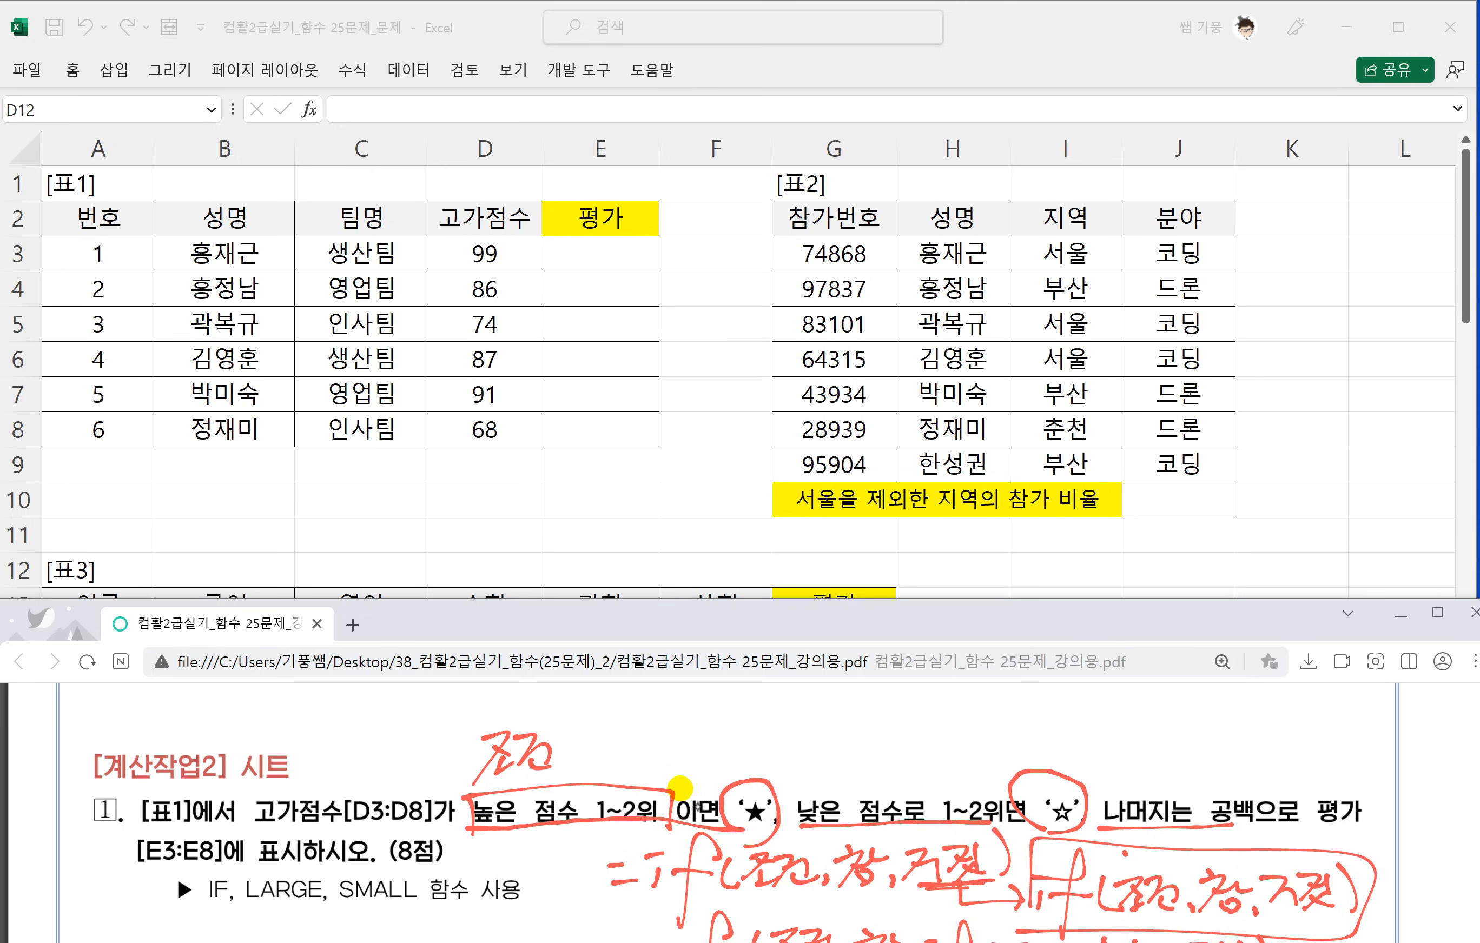
{"action": "mouse_move", "coordinate": [729, 721]}
{"action": "left_mouse_down"}
{"action": "mouse_move", "coordinate": [751, 766]}
{"action": "mouse_move", "coordinate": [769, 746]}
{"action": "left_mouse_up"}
Box 낮은 점수로 1~2위 in question 1 and handwrite 조건 above it.
{"action": "mouse_move", "coordinate": [737, 749]}
{"action": "left_mouse_down"}
{"action": "mouse_move", "coordinate": [759, 777]}
{"action": "mouse_move", "coordinate": [988, 820]}
{"action": "left_mouse_up"}
{"action": "mouse_move", "coordinate": [851, 736]}
{"action": "left_mouse_down"}
{"action": "mouse_move", "coordinate": [876, 739]}
{"action": "mouse_move", "coordinate": [847, 776]}
{"action": "left_mouse_up"}
{"action": "mouse_move", "coordinate": [868, 751]}
{"action": "left_mouse_down"}
{"action": "mouse_move", "coordinate": [876, 777]}
{"action": "mouse_move", "coordinate": [889, 768]}
{"action": "left_mouse_up"}
{"action": "left_click_drag", "start_coordinate": [881, 738], "coordinate": [899, 747]}
{"action": "mouse_move", "coordinate": [898, 736]}
{"action": "left_mouse_down"}
{"action": "mouse_move", "coordinate": [903, 773]}
{"action": "mouse_move", "coordinate": [919, 769]}
{"action": "left_mouse_up"}
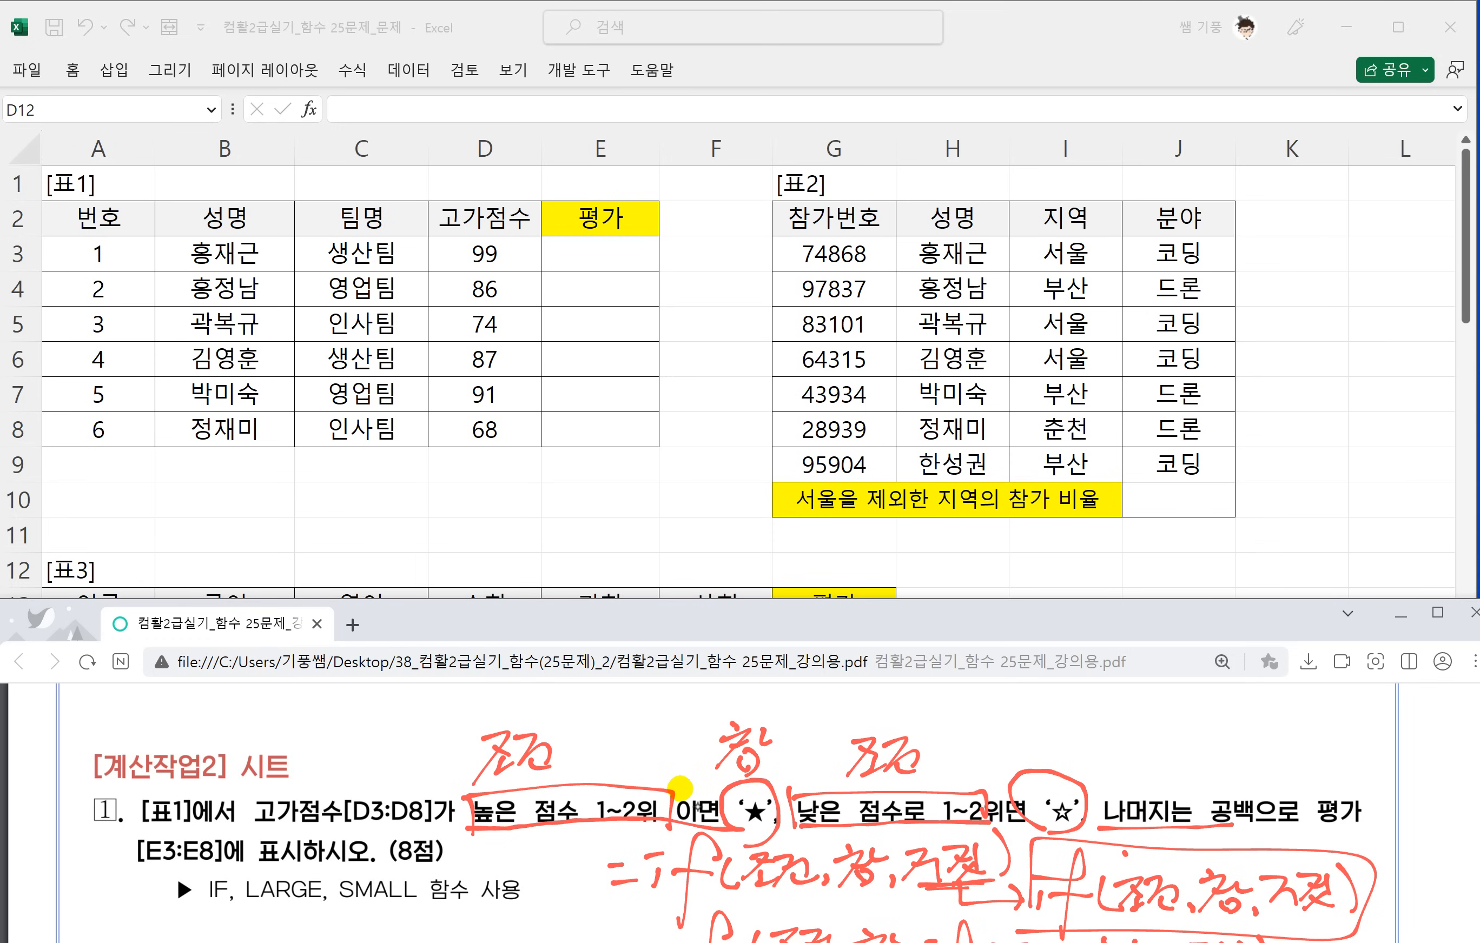
Handwrite 참 above the circled ☆, and mark 공백 with the label 거짓.
{"action": "mouse_move", "coordinate": [1039, 714]}
{"action": "left_mouse_down"}
{"action": "mouse_move", "coordinate": [1032, 755]}
{"action": "mouse_move", "coordinate": [1085, 733]}
{"action": "mouse_move", "coordinate": [1060, 765]}
{"action": "left_mouse_up"}
{"action": "mouse_move", "coordinate": [1206, 790]}
{"action": "left_mouse_down"}
{"action": "mouse_move", "coordinate": [1209, 823]}
{"action": "mouse_move", "coordinate": [1186, 764]}
{"action": "mouse_move", "coordinate": [1257, 732]}
{"action": "left_mouse_up"}
{"action": "mouse_move", "coordinate": [1243, 739]}
{"action": "left_mouse_down"}
{"action": "mouse_move", "coordinate": [1213, 782]}
{"action": "mouse_move", "coordinate": [1268, 778]}
{"action": "left_mouse_up"}
Handwrite =If in front of the first 조건 label above question 1.
{"action": "left_click_drag", "start_coordinate": [308, 756], "coordinate": [323, 759]}
{"action": "mouse_move", "coordinate": [336, 726]}
{"action": "left_mouse_down"}
{"action": "mouse_move", "coordinate": [347, 769]}
{"action": "mouse_move", "coordinate": [371, 766]}
{"action": "left_mouse_up"}
{"action": "left_click_drag", "start_coordinate": [415, 724], "coordinate": [382, 825]}
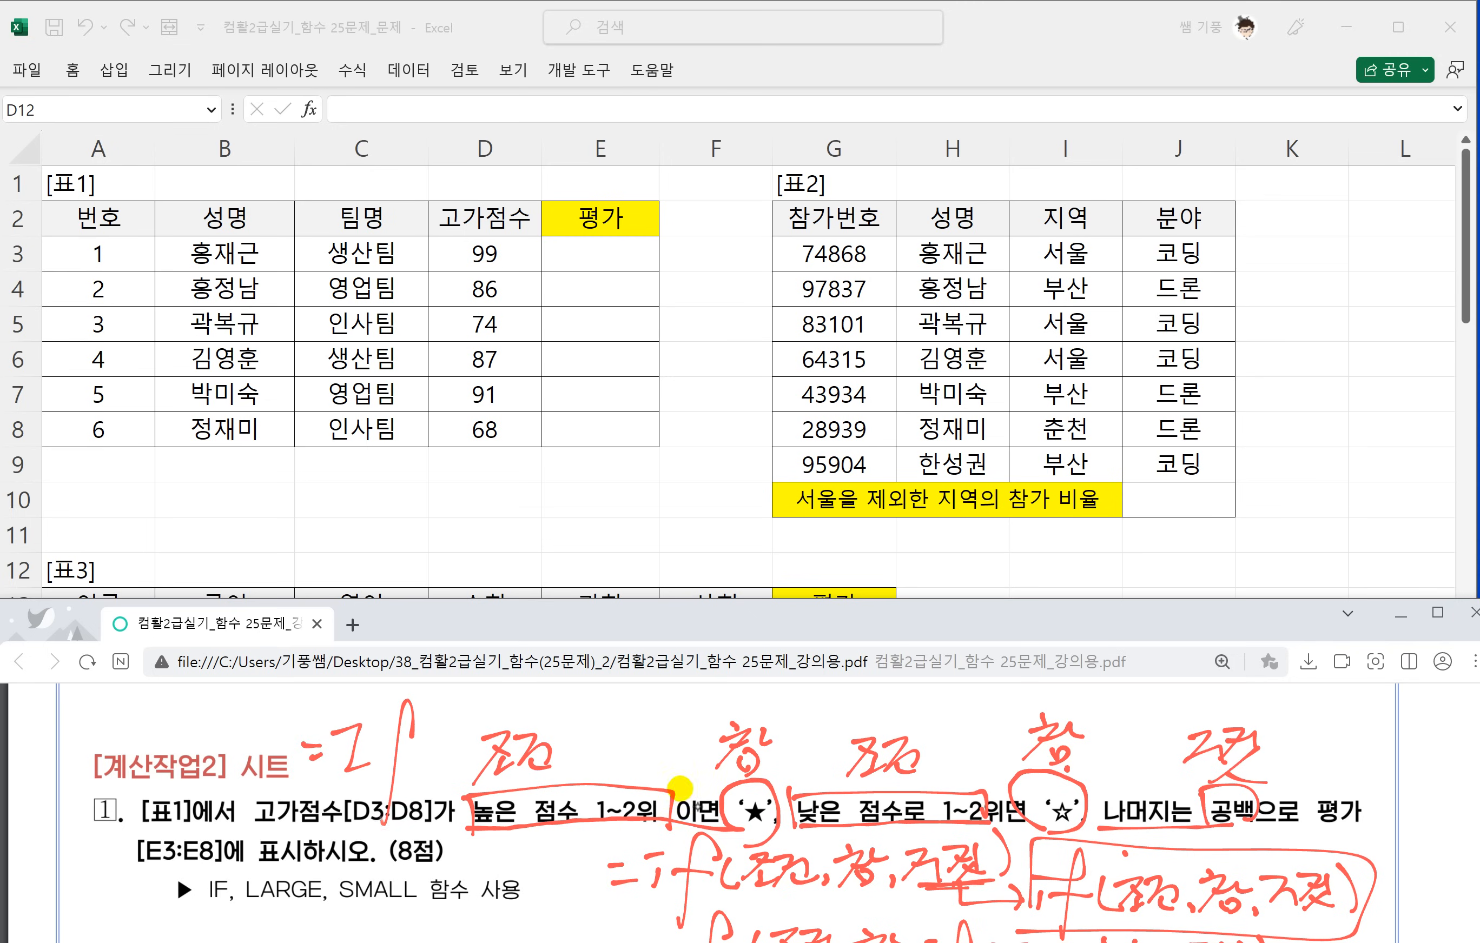
{"action": "left_click_drag", "start_coordinate": [376, 751], "coordinate": [435, 755]}
Join the handwritten labels above question 1 into a nested IF with commas, an inner if( and closing brackets.
{"action": "left_click_drag", "start_coordinate": [597, 759], "coordinate": [600, 793]}
{"action": "mouse_move", "coordinate": [785, 755]}
{"action": "left_mouse_down"}
{"action": "mouse_move", "coordinate": [789, 781]}
{"action": "mouse_move", "coordinate": [806, 745]}
{"action": "left_mouse_up"}
{"action": "left_click_drag", "start_coordinate": [815, 761], "coordinate": [808, 774]}
{"action": "mouse_move", "coordinate": [843, 693]}
{"action": "left_mouse_down"}
{"action": "mouse_move", "coordinate": [824, 802]}
{"action": "mouse_move", "coordinate": [837, 749]}
{"action": "left_mouse_up"}
{"action": "left_click_drag", "start_coordinate": [841, 730], "coordinate": [857, 777]}
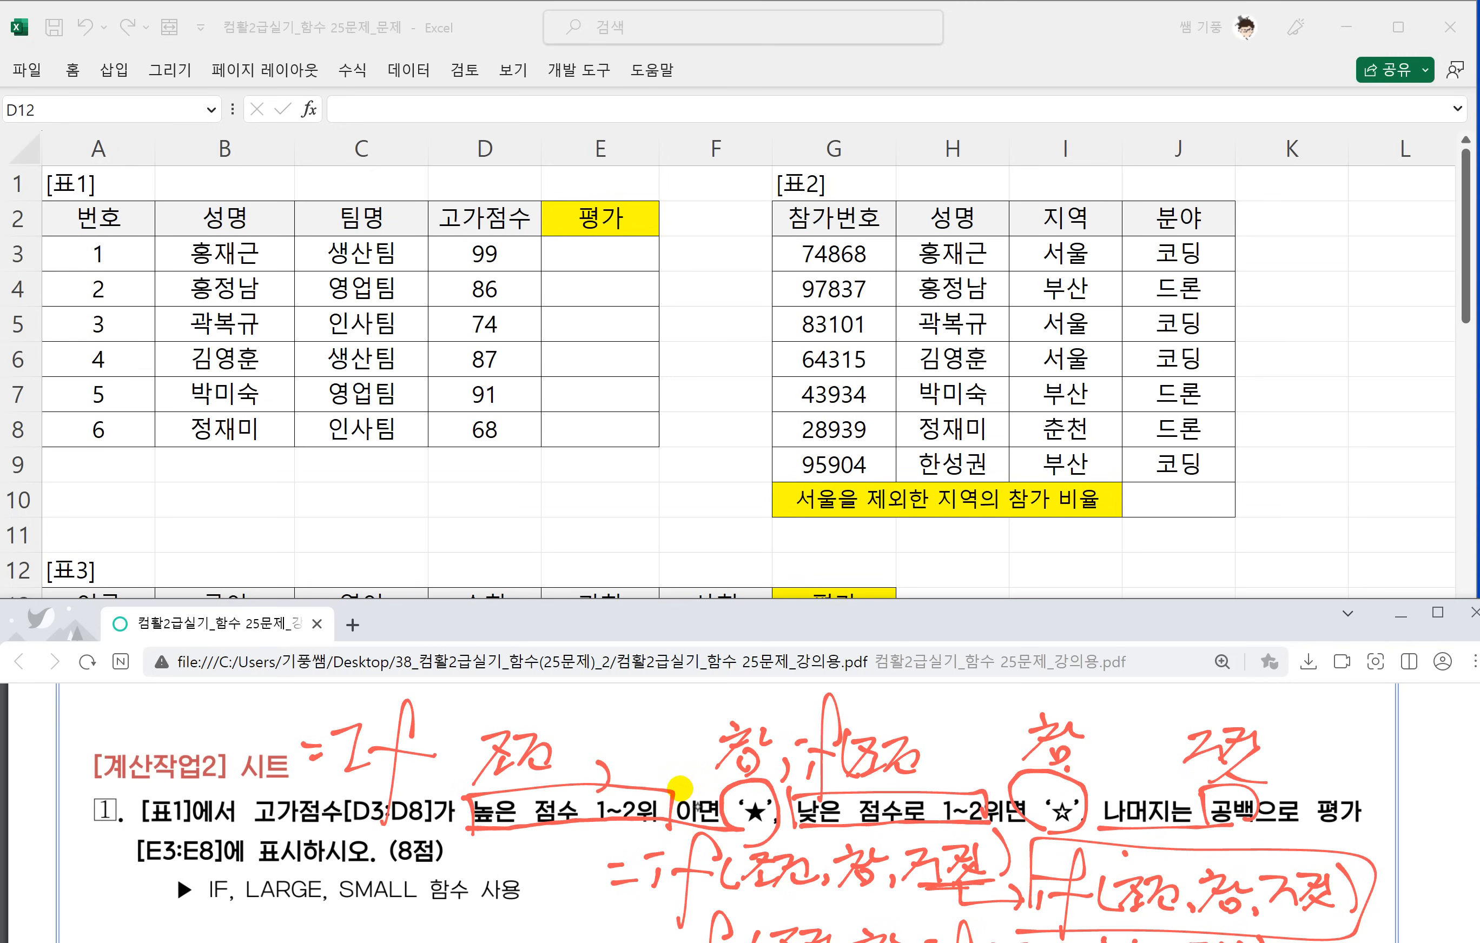
{"action": "left_click_drag", "start_coordinate": [1127, 755], "coordinate": [1126, 778]}
{"action": "mouse_move", "coordinate": [1272, 733]}
{"action": "left_mouse_down"}
{"action": "mouse_move", "coordinate": [1274, 777]}
{"action": "mouse_move", "coordinate": [1300, 780]}
{"action": "left_mouse_up"}
Start the 평가 formula in cell E3 of 표1 with an equals sign.
{"action": "scroll", "coordinate": [572, 814], "scroll_direction": "up", "scroll_amount": 1}
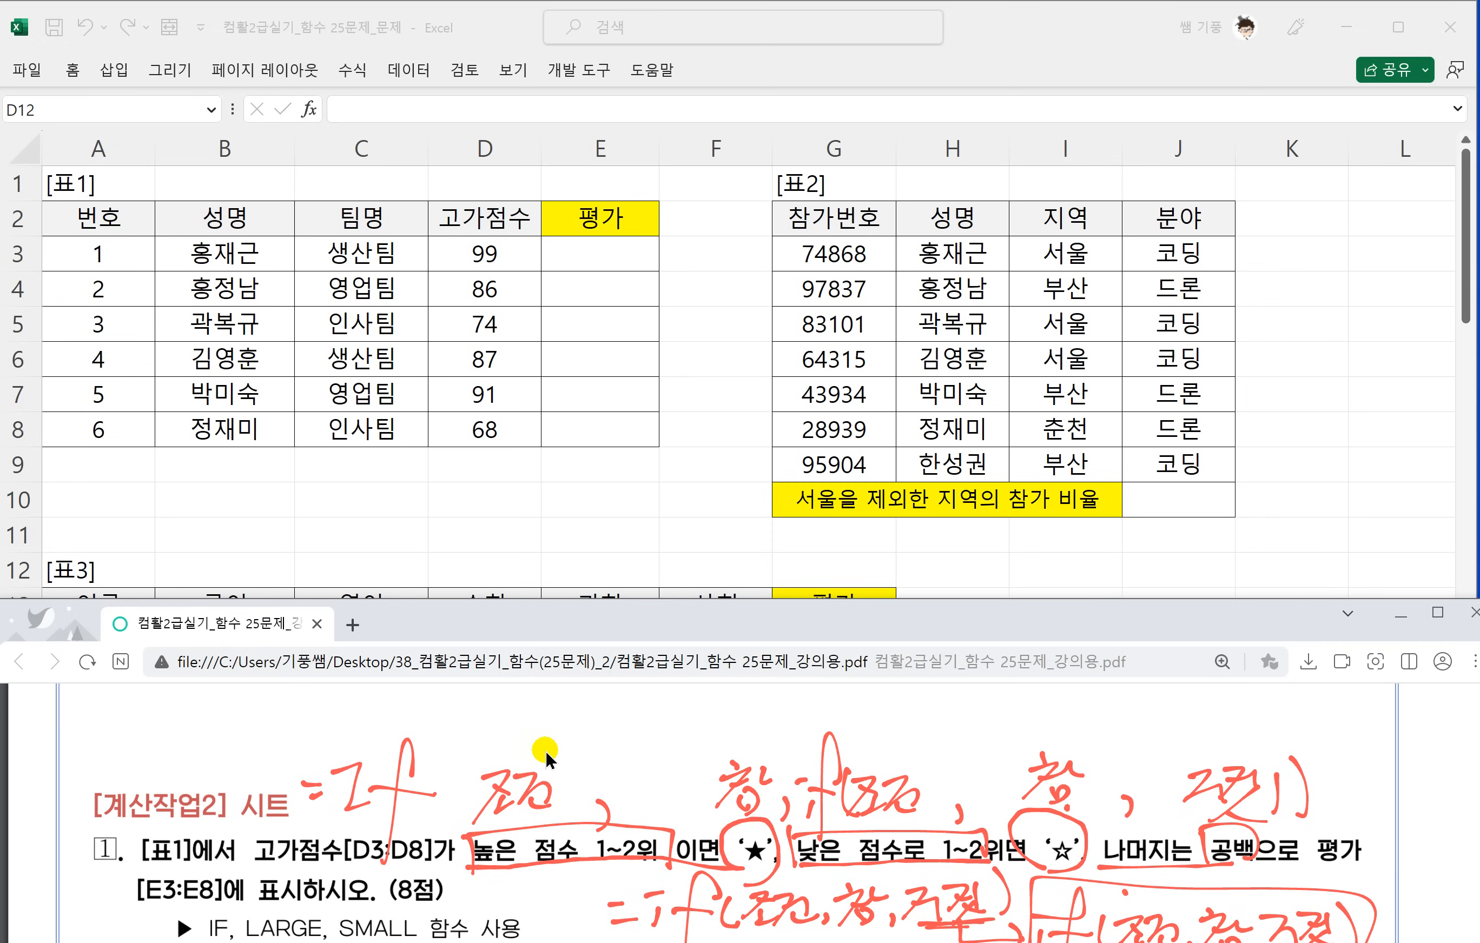
{"action": "scroll", "coordinate": [487, 743], "scroll_direction": "down", "scroll_amount": 2}
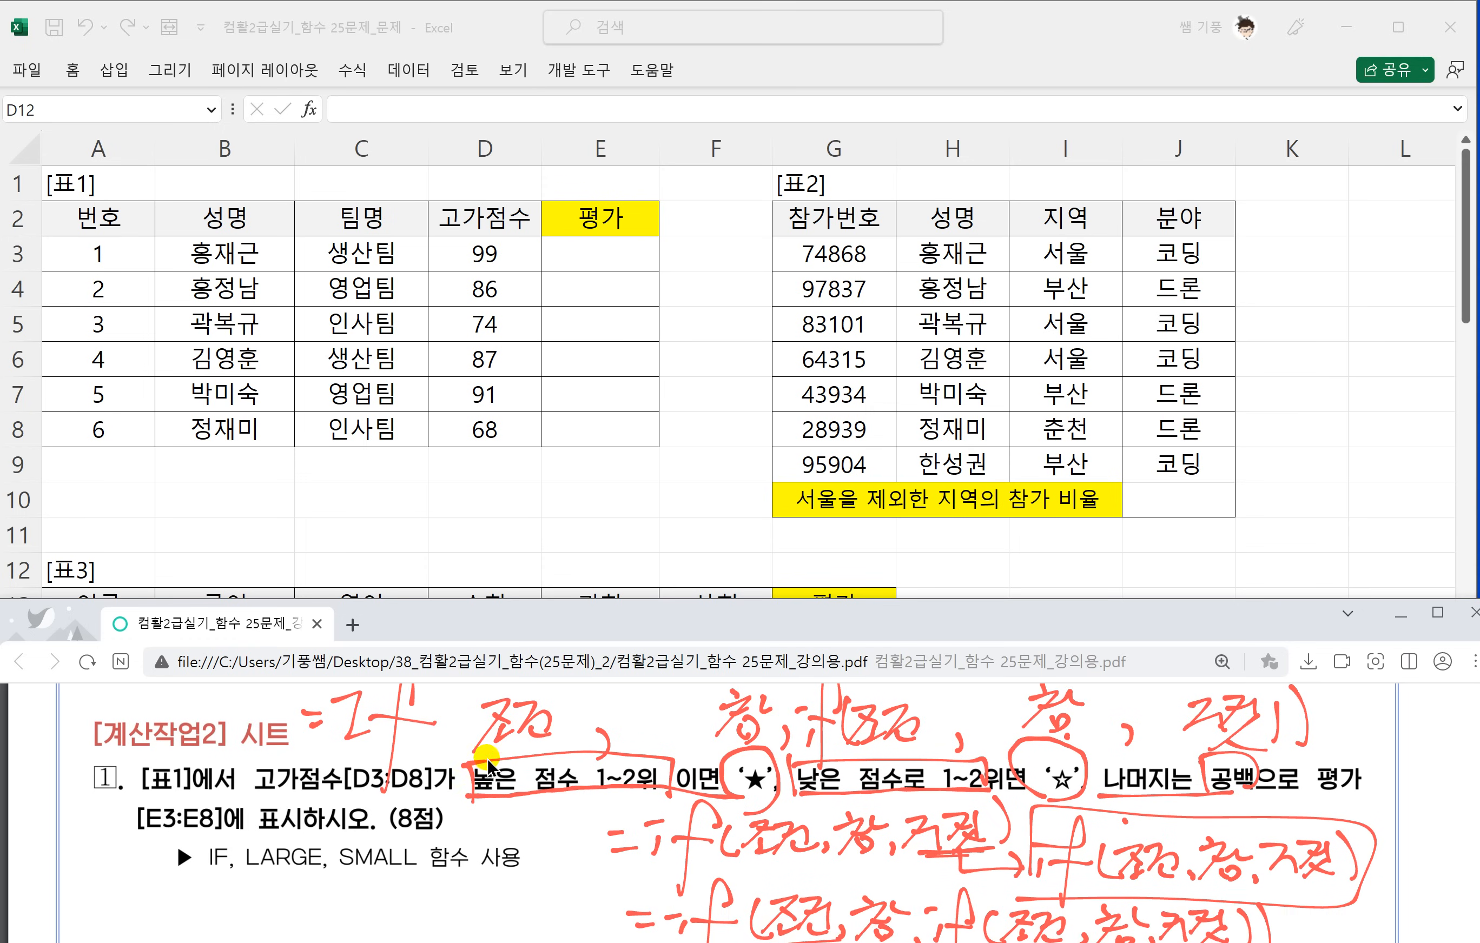
{"action": "scroll", "coordinate": [488, 759], "scroll_direction": "down", "scroll_amount": 1}
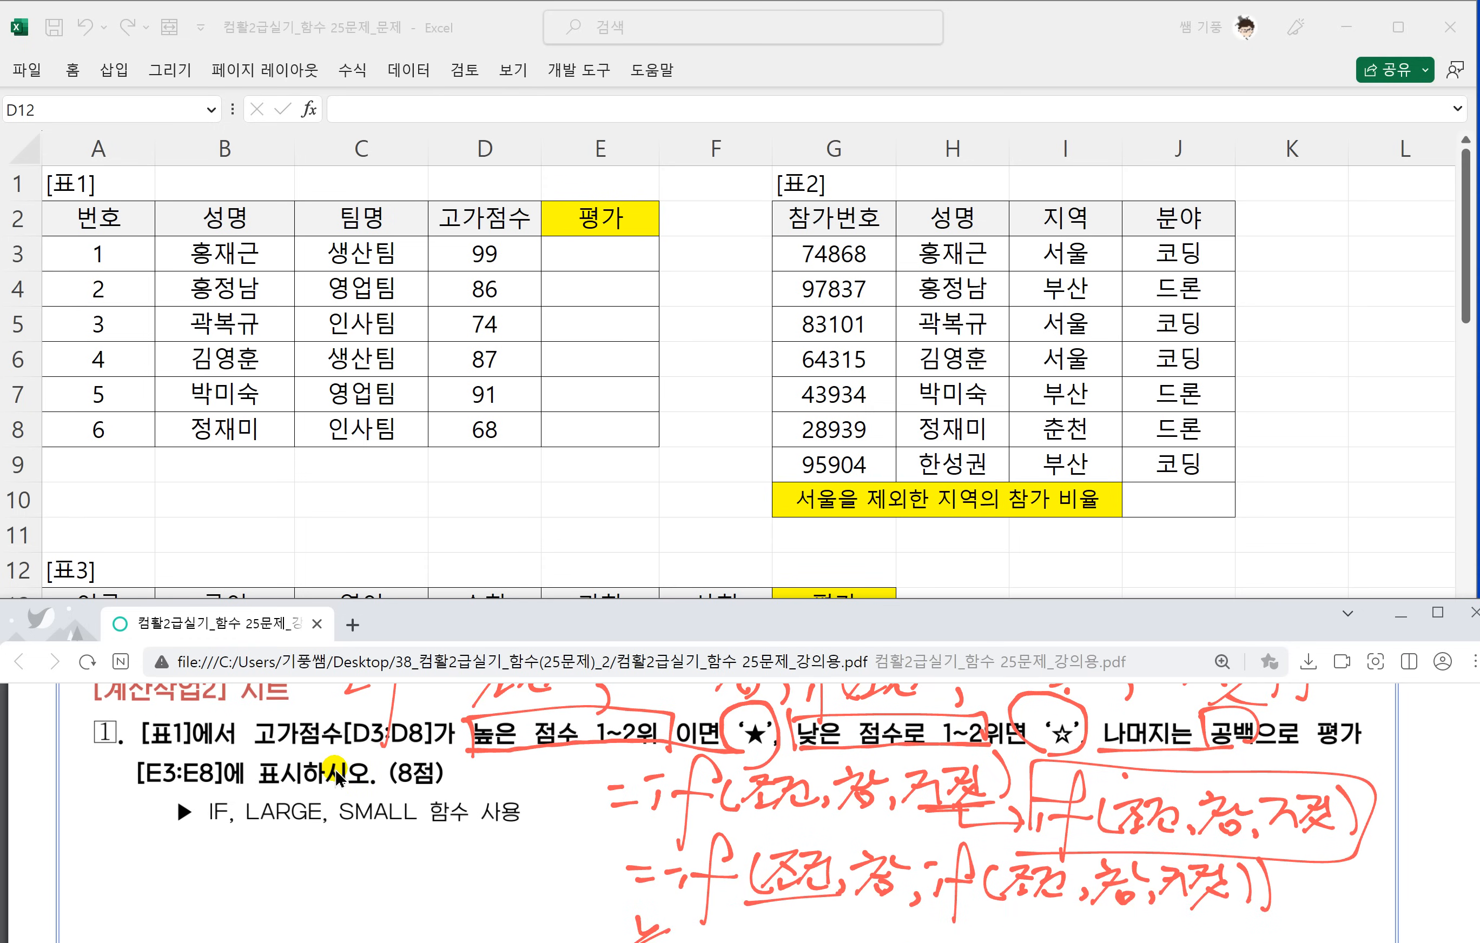
{"action": "scroll", "coordinate": [410, 768], "scroll_direction": "down", "scroll_amount": 1}
{"action": "scroll", "coordinate": [487, 764], "scroll_direction": "up", "scroll_amount": 1}
{"action": "left_click", "coordinate": [608, 254]}
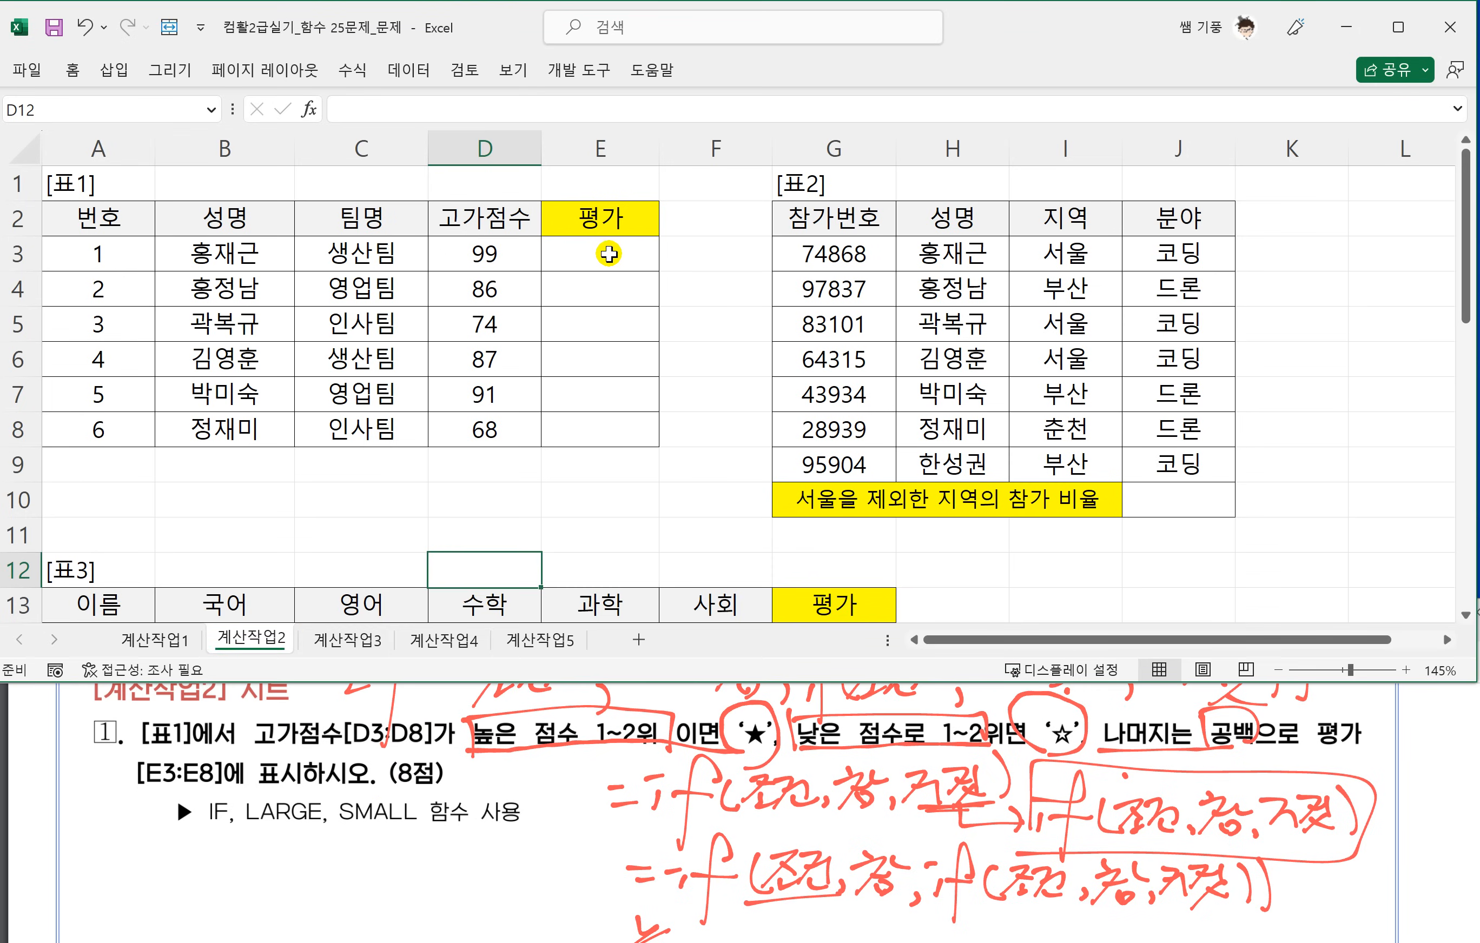
{"action": "type", "text": "="}
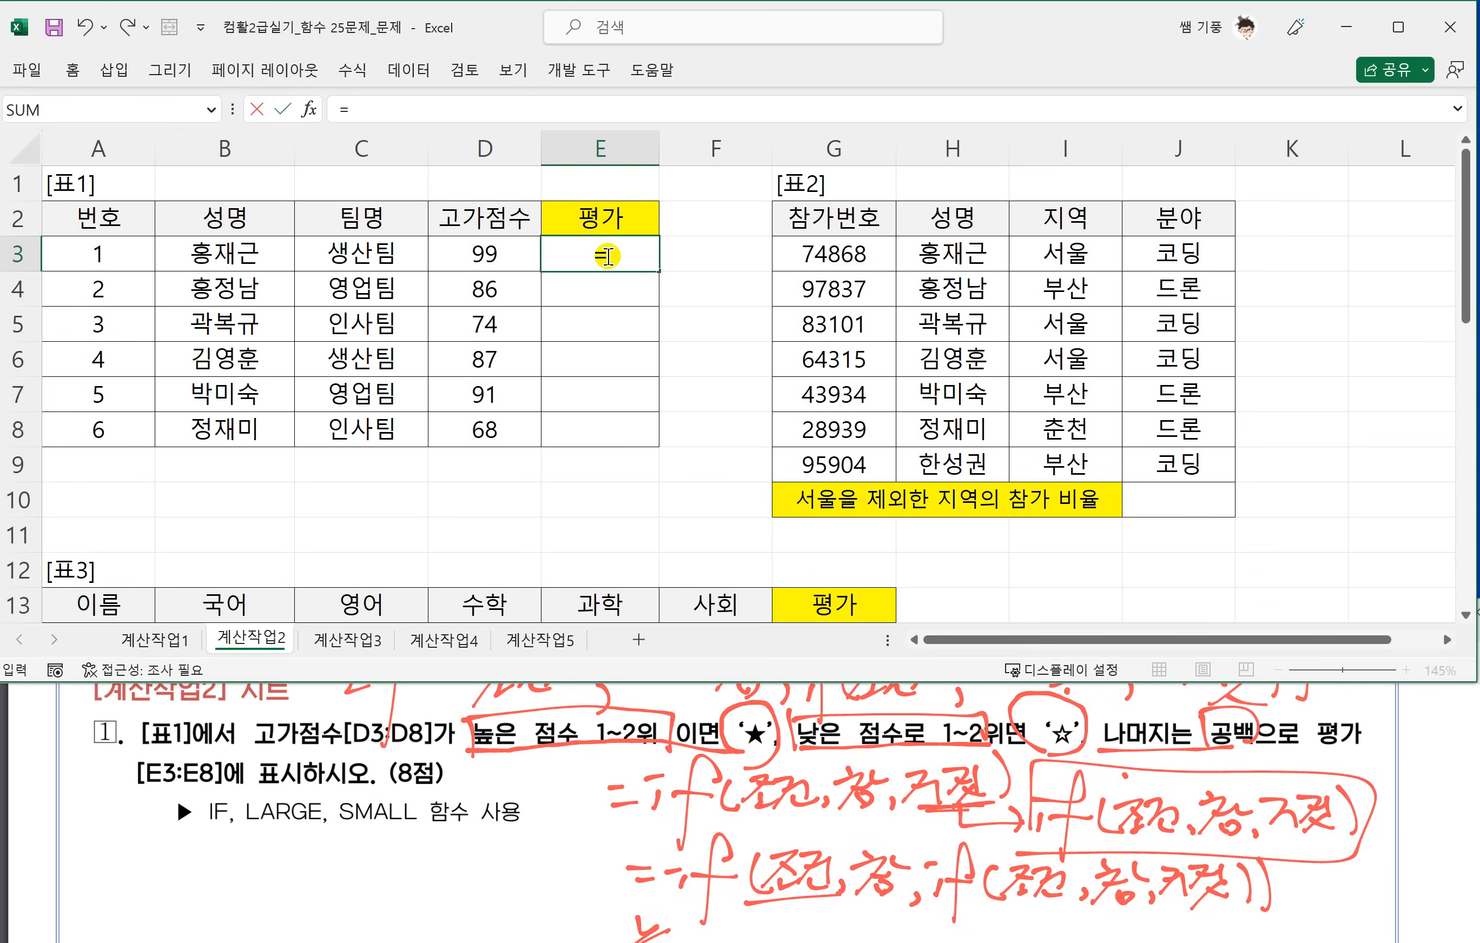
{"action": "type", "text": "ㅑ"}
{"action": "key", "text": "BackSpace"}
Handwrite the syntax =Large(범위,K) below the function list of question 1.
{"action": "scroll", "coordinate": [421, 694], "scroll_direction": "down", "scroll_amount": 1}
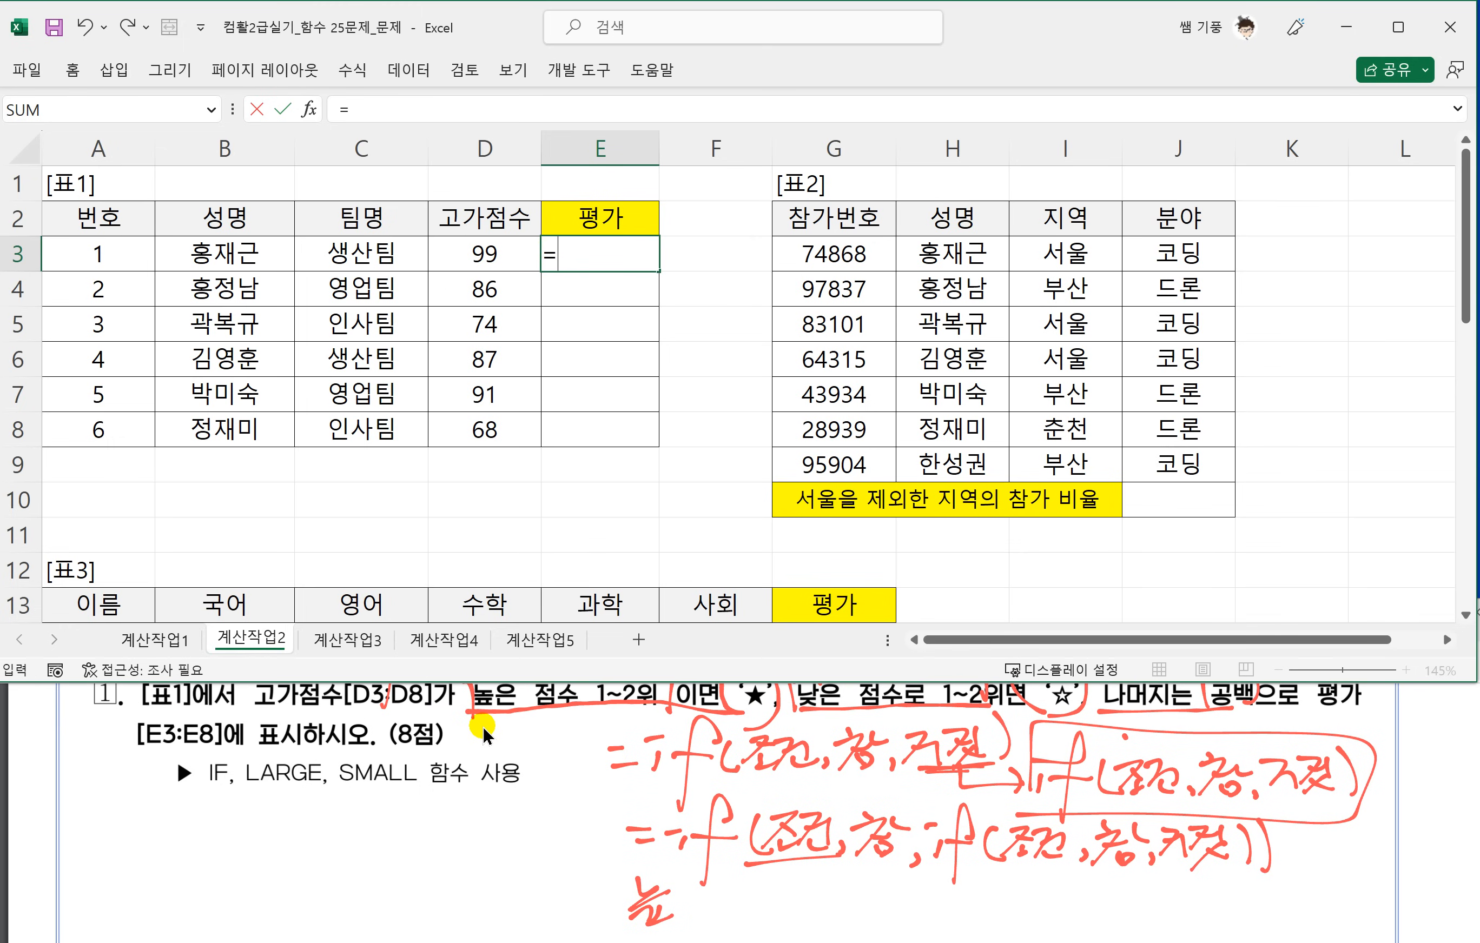
{"action": "left_click_drag", "start_coordinate": [108, 824], "coordinate": [134, 818]}
{"action": "mouse_move", "coordinate": [117, 834]}
{"action": "left_mouse_down"}
{"action": "mouse_move", "coordinate": [163, 809]}
{"action": "mouse_move", "coordinate": [202, 811]}
{"action": "mouse_move", "coordinate": [219, 864]}
{"action": "mouse_move", "coordinate": [296, 835]}
{"action": "left_mouse_up"}
{"action": "mouse_move", "coordinate": [311, 798]}
{"action": "left_mouse_down"}
{"action": "mouse_move", "coordinate": [314, 828]}
{"action": "mouse_move", "coordinate": [330, 826]}
{"action": "left_mouse_up"}
{"action": "mouse_move", "coordinate": [332, 795]}
{"action": "left_mouse_down"}
{"action": "mouse_move", "coordinate": [348, 836]}
{"action": "mouse_move", "coordinate": [376, 811]}
{"action": "left_mouse_up"}
{"action": "left_click_drag", "start_coordinate": [351, 814], "coordinate": [394, 830]}
{"action": "left_click_drag", "start_coordinate": [410, 821], "coordinate": [425, 838]}
{"action": "mouse_move", "coordinate": [450, 803]}
{"action": "left_mouse_down"}
{"action": "mouse_move", "coordinate": [429, 819]}
{"action": "mouse_move", "coordinate": [459, 826]}
{"action": "left_mouse_up"}
{"action": "left_click_drag", "start_coordinate": [461, 782], "coordinate": [466, 836]}
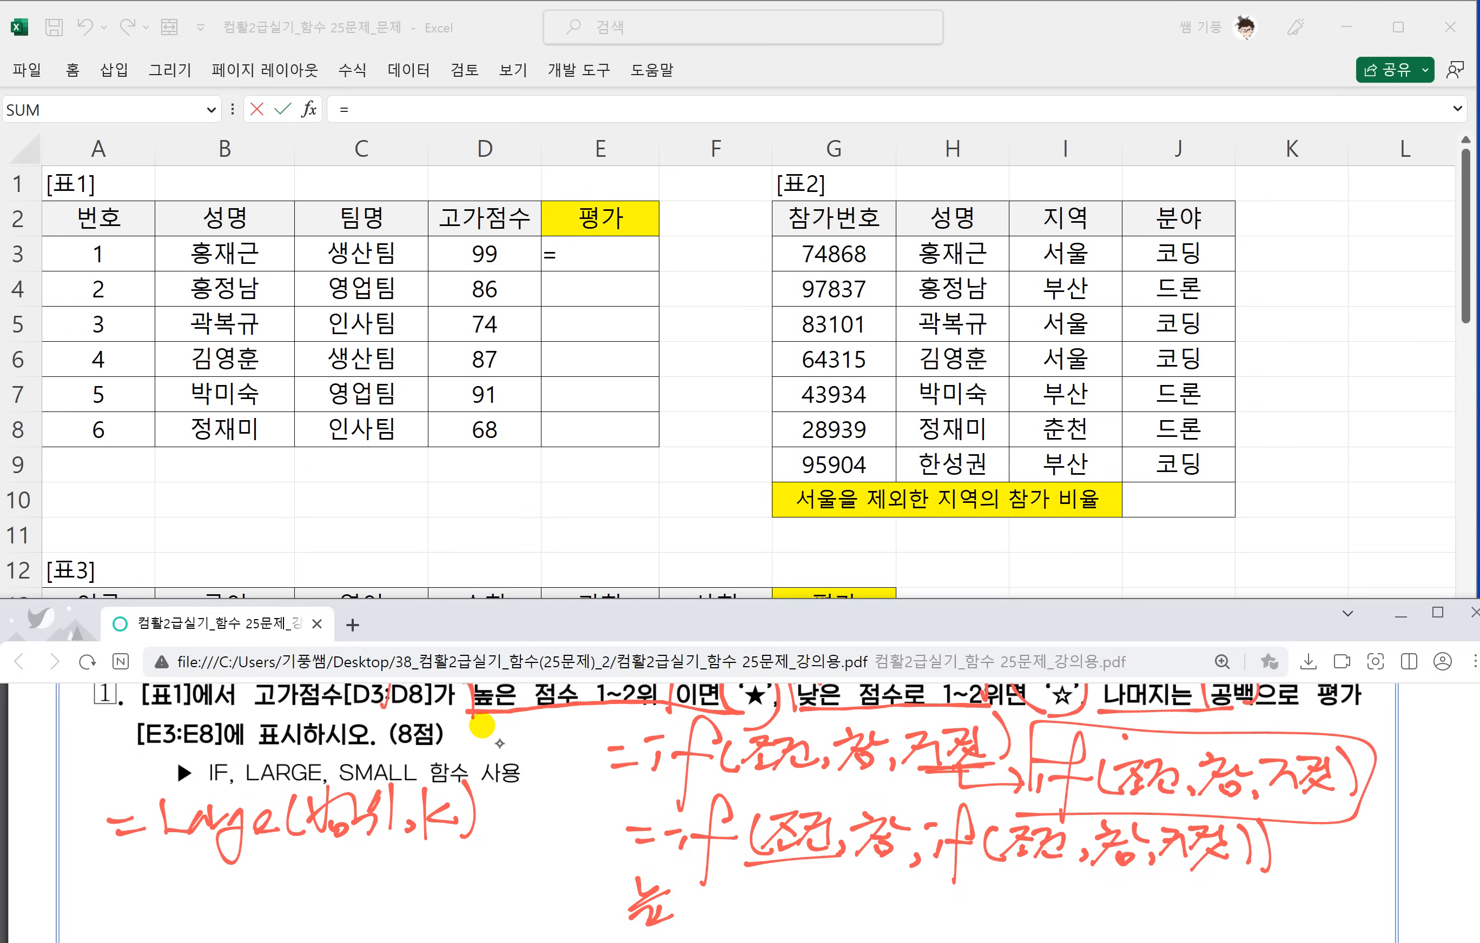
Handwrite the syntax =small(범위,K) below the LARGE syntax.
{"action": "left_click_drag", "start_coordinate": [117, 878], "coordinate": [150, 882]}
{"action": "left_click_drag", "start_coordinate": [133, 899], "coordinate": [159, 901]}
{"action": "left_click_drag", "start_coordinate": [209, 873], "coordinate": [180, 909]}
{"action": "mouse_move", "coordinate": [200, 902]}
{"action": "left_mouse_down"}
{"action": "mouse_move", "coordinate": [282, 870]}
{"action": "mouse_move", "coordinate": [285, 907]}
{"action": "mouse_move", "coordinate": [325, 901]}
{"action": "left_mouse_up"}
{"action": "left_click_drag", "start_coordinate": [332, 852], "coordinate": [413, 898]}
{"action": "mouse_move", "coordinate": [437, 885]}
{"action": "left_mouse_down"}
{"action": "mouse_move", "coordinate": [427, 898]}
{"action": "mouse_move", "coordinate": [446, 901]}
{"action": "left_mouse_up"}
{"action": "mouse_move", "coordinate": [467, 862]}
{"action": "left_mouse_down"}
{"action": "mouse_move", "coordinate": [449, 882]}
{"action": "mouse_move", "coordinate": [475, 890]}
{"action": "left_mouse_up"}
{"action": "left_click_drag", "start_coordinate": [475, 844], "coordinate": [470, 907]}
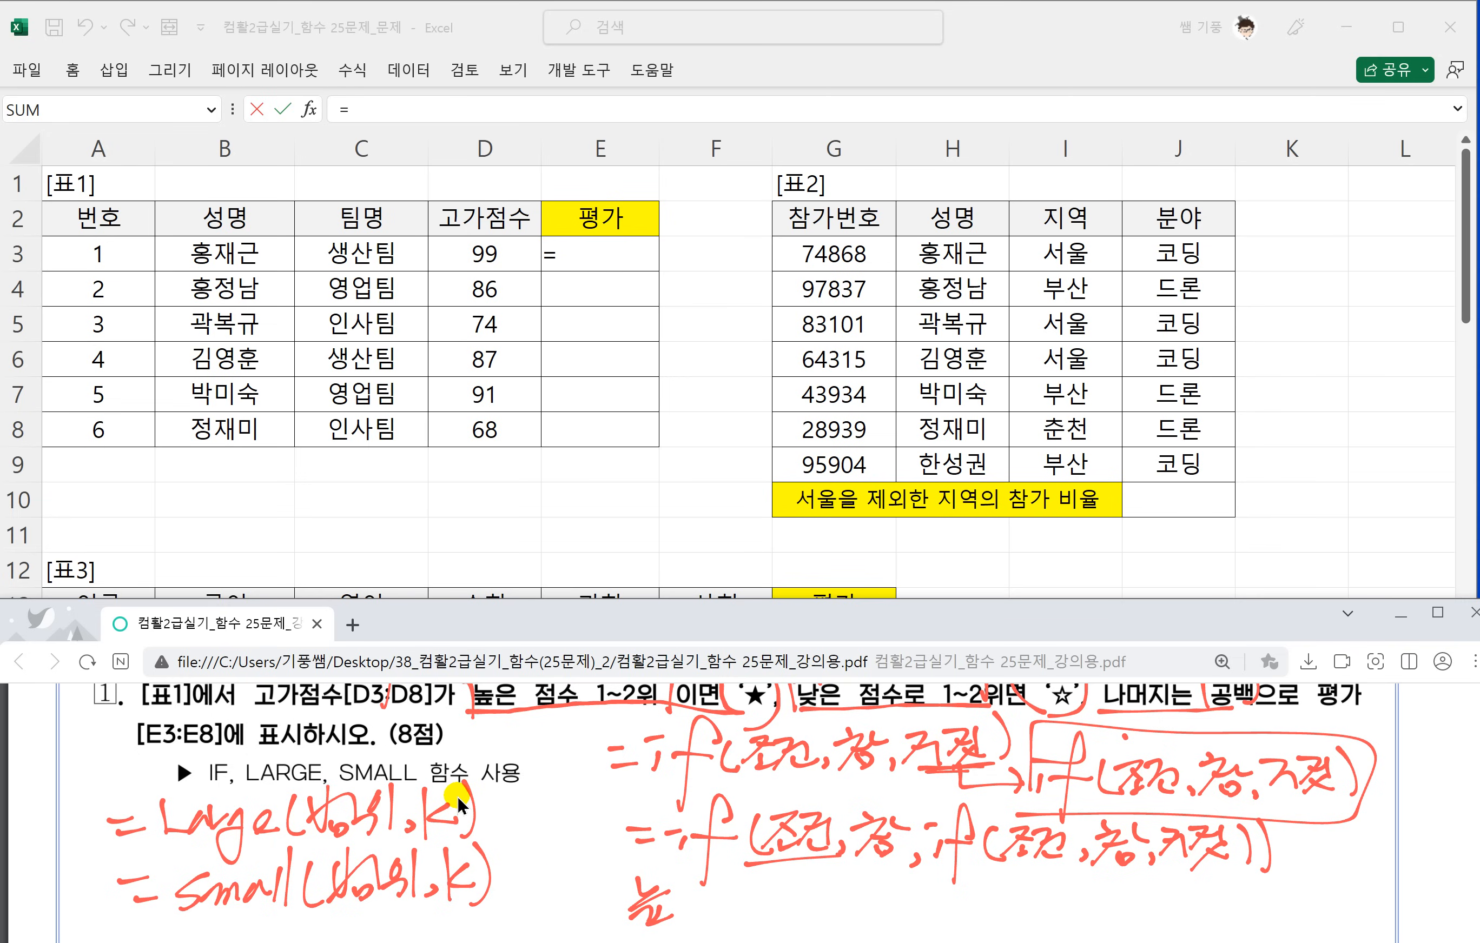
Cancel the started E3 entry and enter =LARGE(D3:D8,2) in cell F3 to get the second-highest 고가점수.
{"action": "left_click", "coordinate": [706, 253]}
{"action": "key", "text": "Escape"}
{"action": "left_click", "coordinate": [697, 258]}
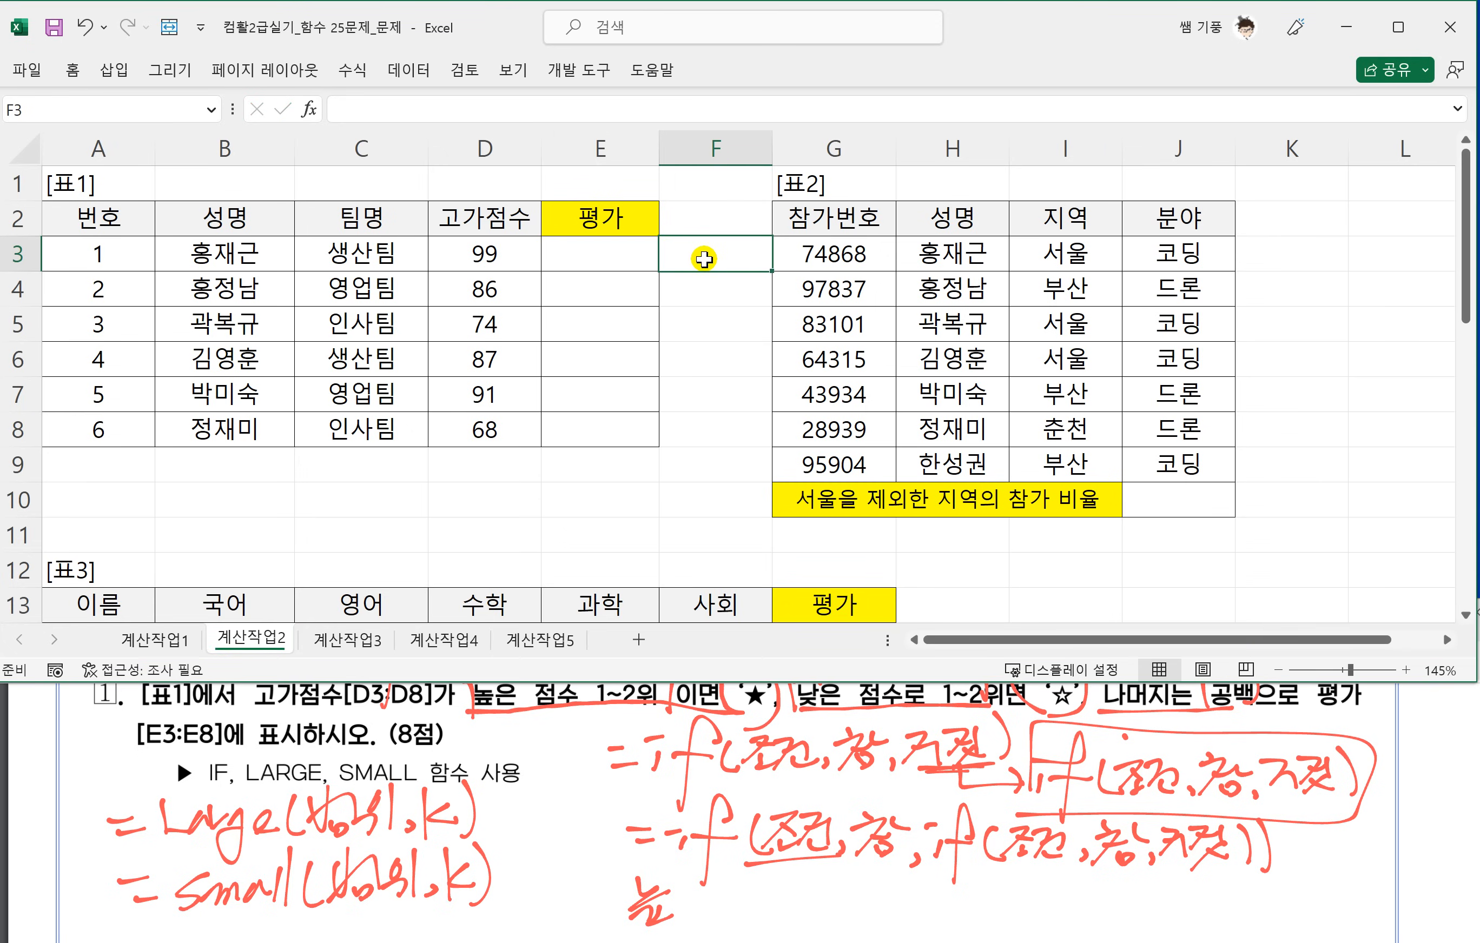
{"action": "type", "text": "="}
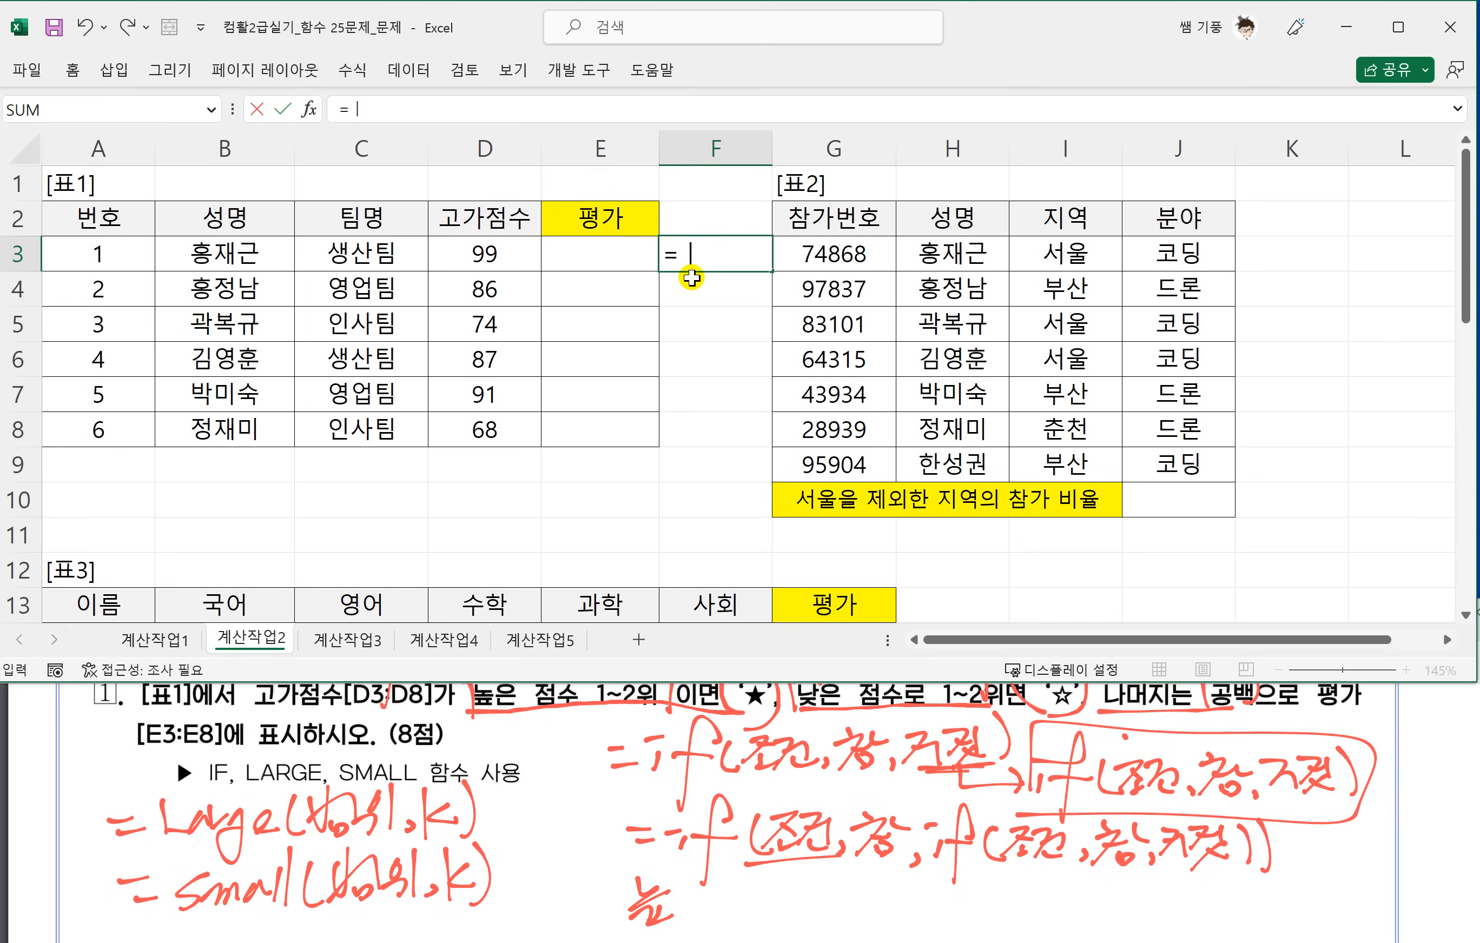
{"action": "type", "text": "LARGE("}
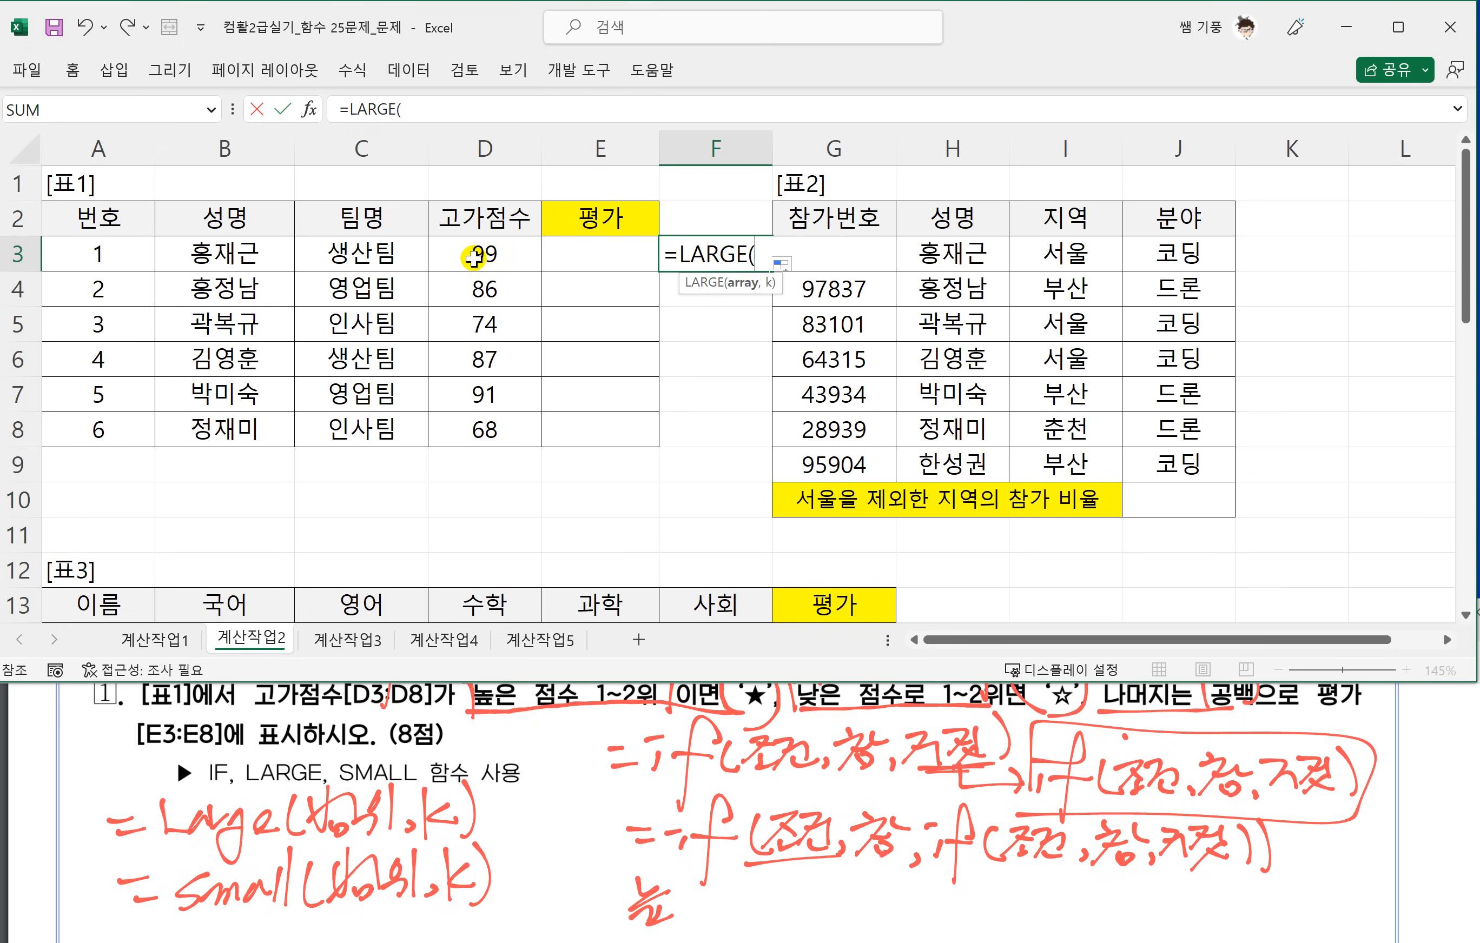
{"action": "left_click_drag", "start_coordinate": [486, 251], "coordinate": [477, 413]}
{"action": "type", "text": ",2)"}
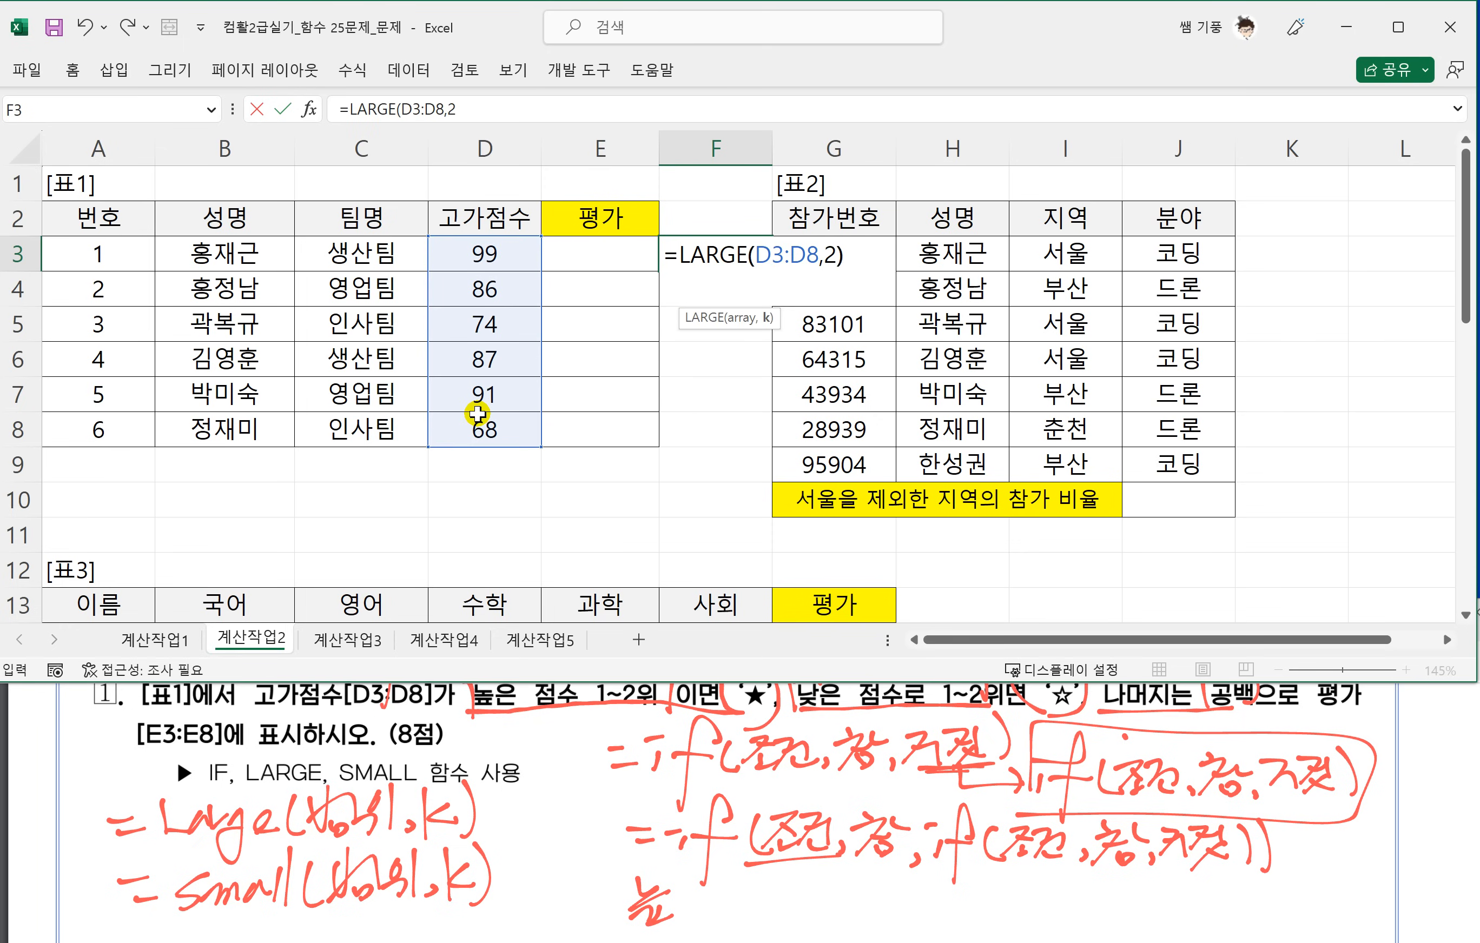
{"action": "key", "text": "Return"}
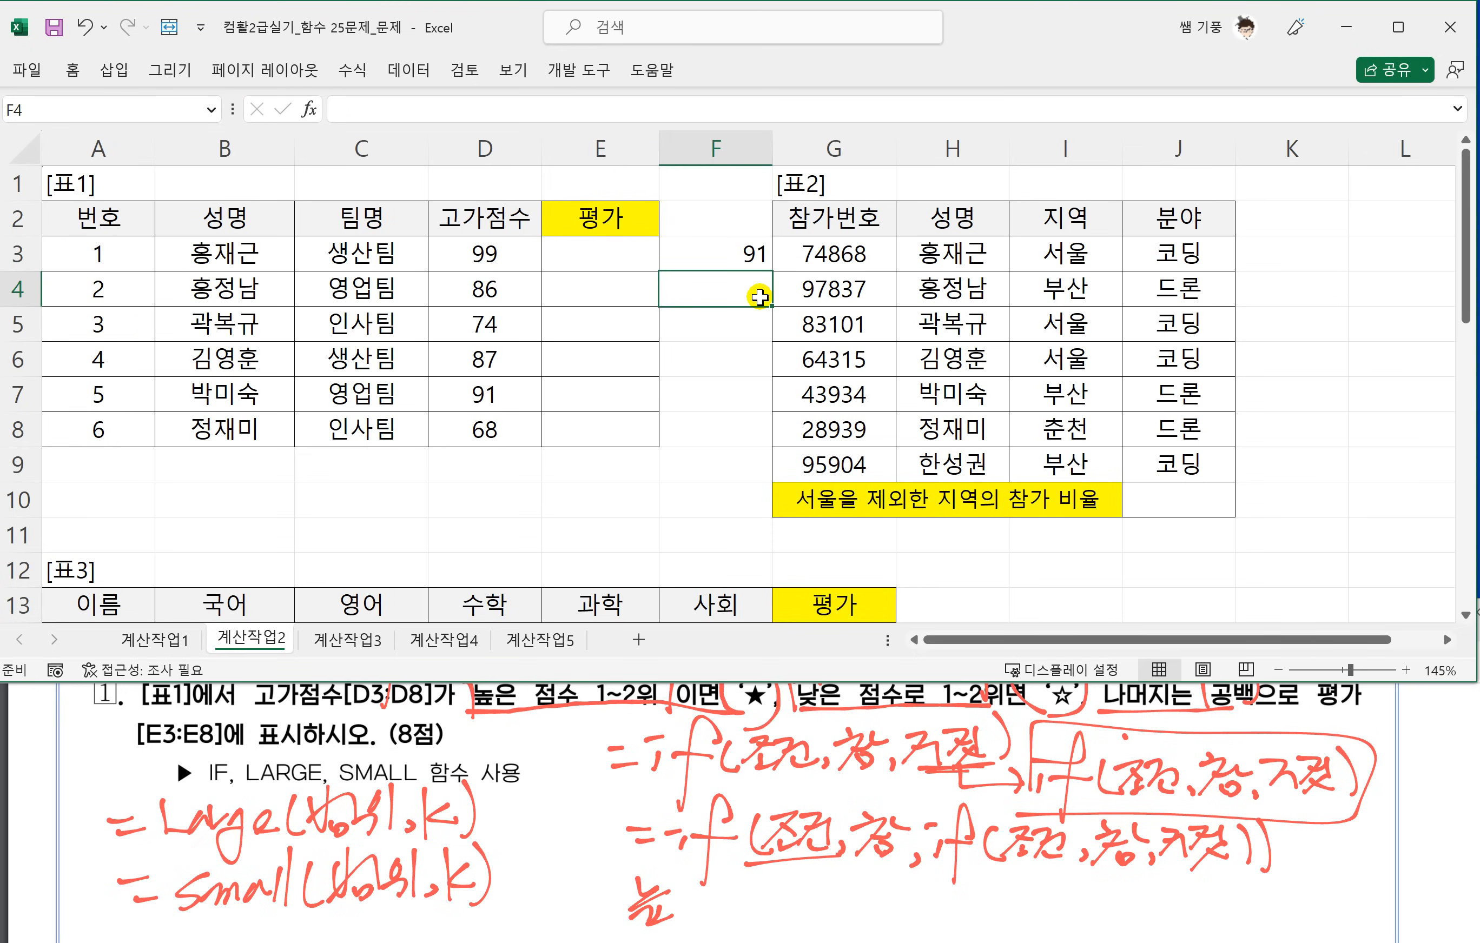
Enter =SMALL(D3:D8,2) in cell F4 for the second-lowest 고가점수, and review the formulas in F3 and F4.
{"action": "type", "text": "=SM"}
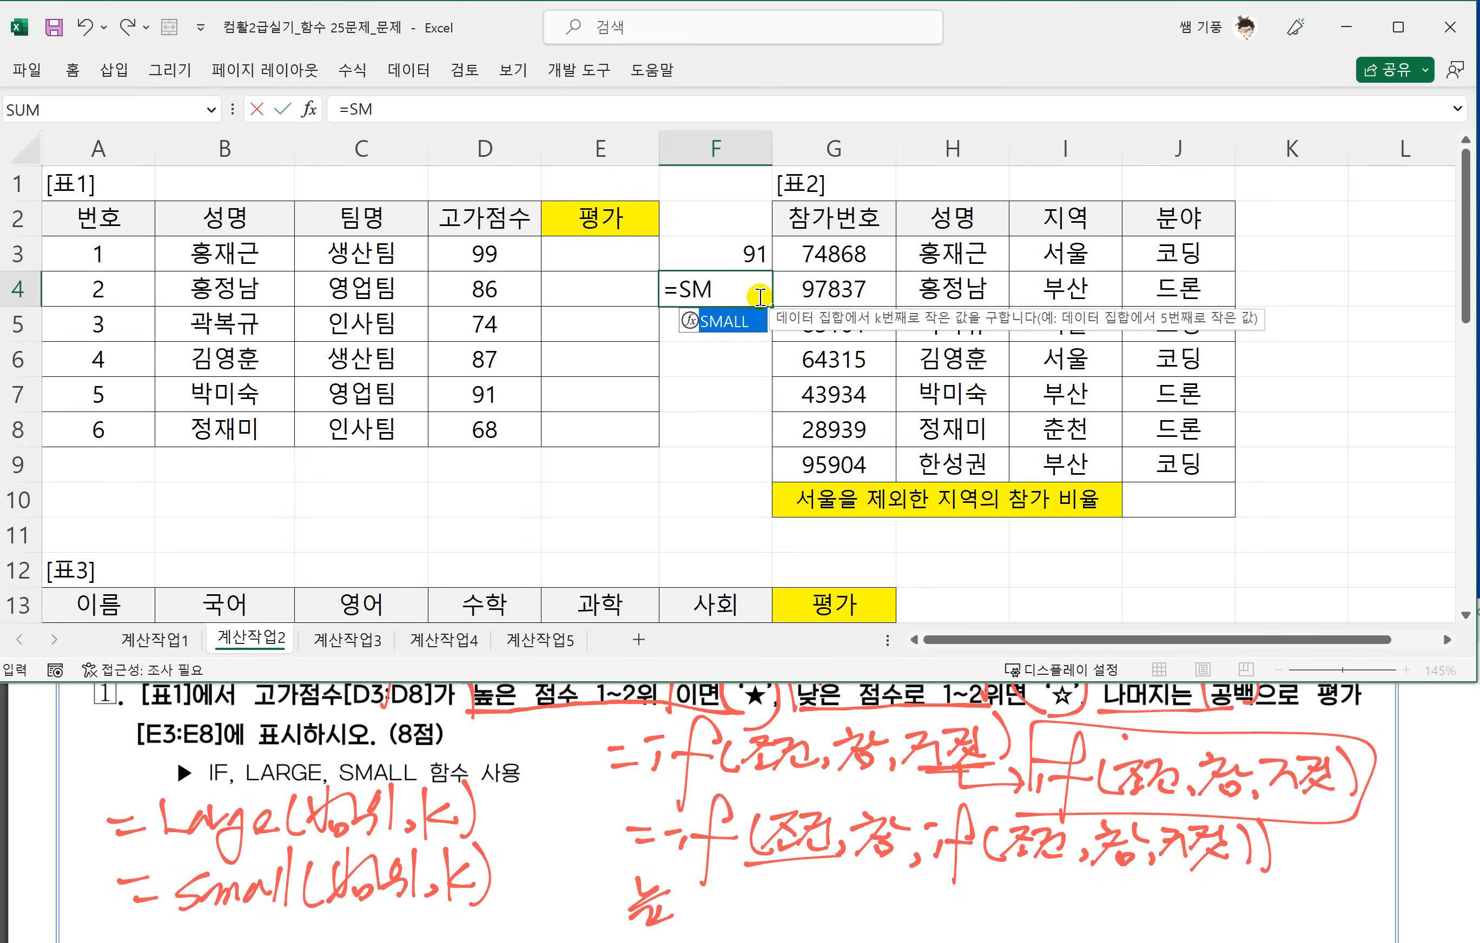
{"action": "type", "text": "ALL("}
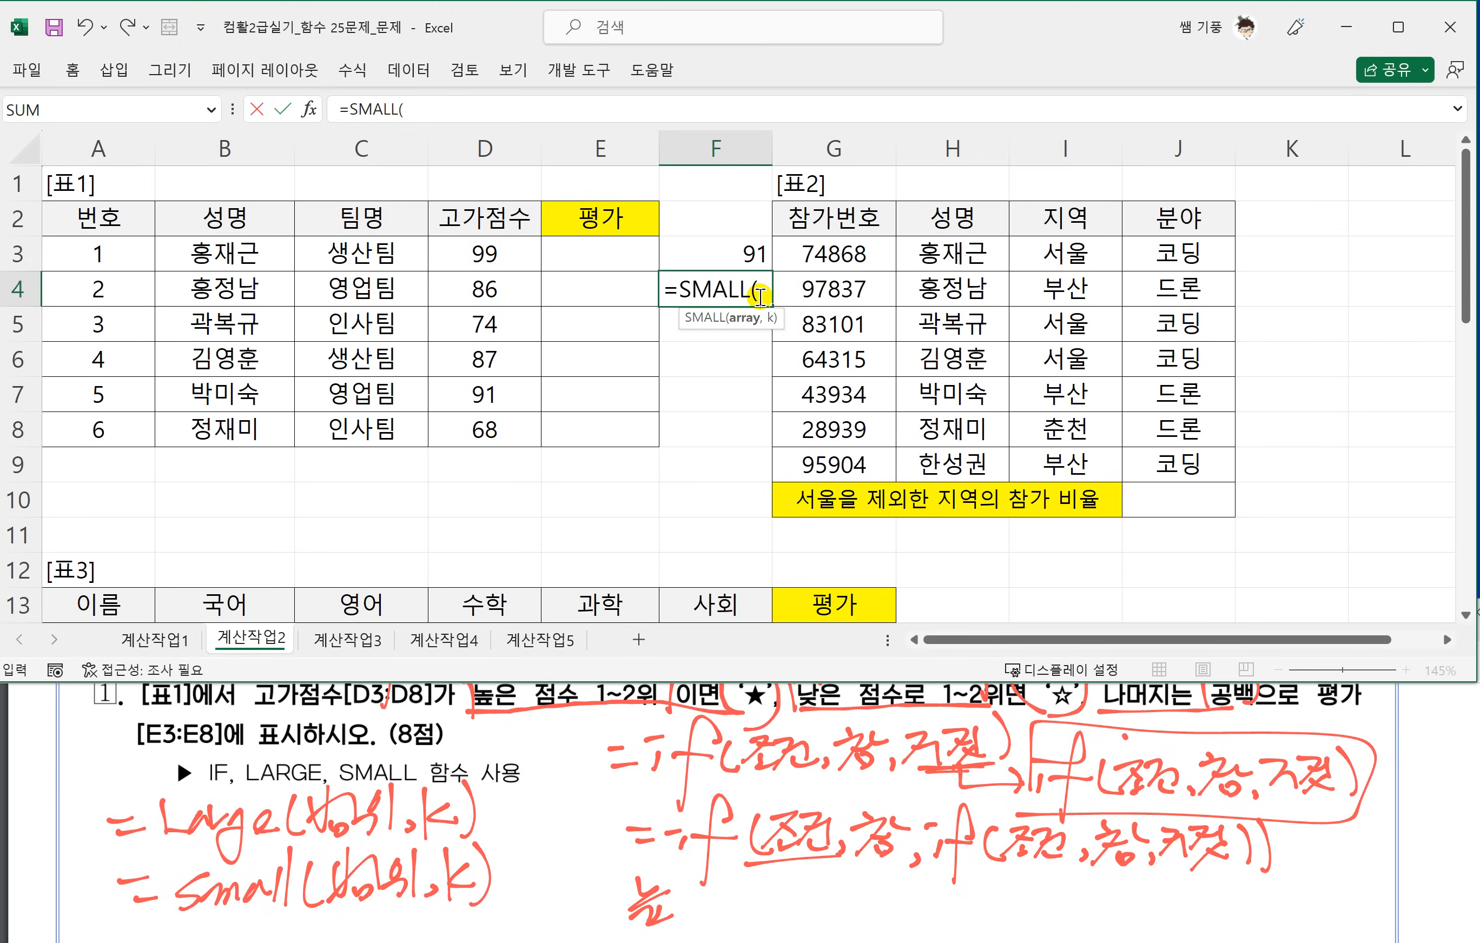
{"action": "left_click_drag", "start_coordinate": [476, 254], "coordinate": [477, 422]}
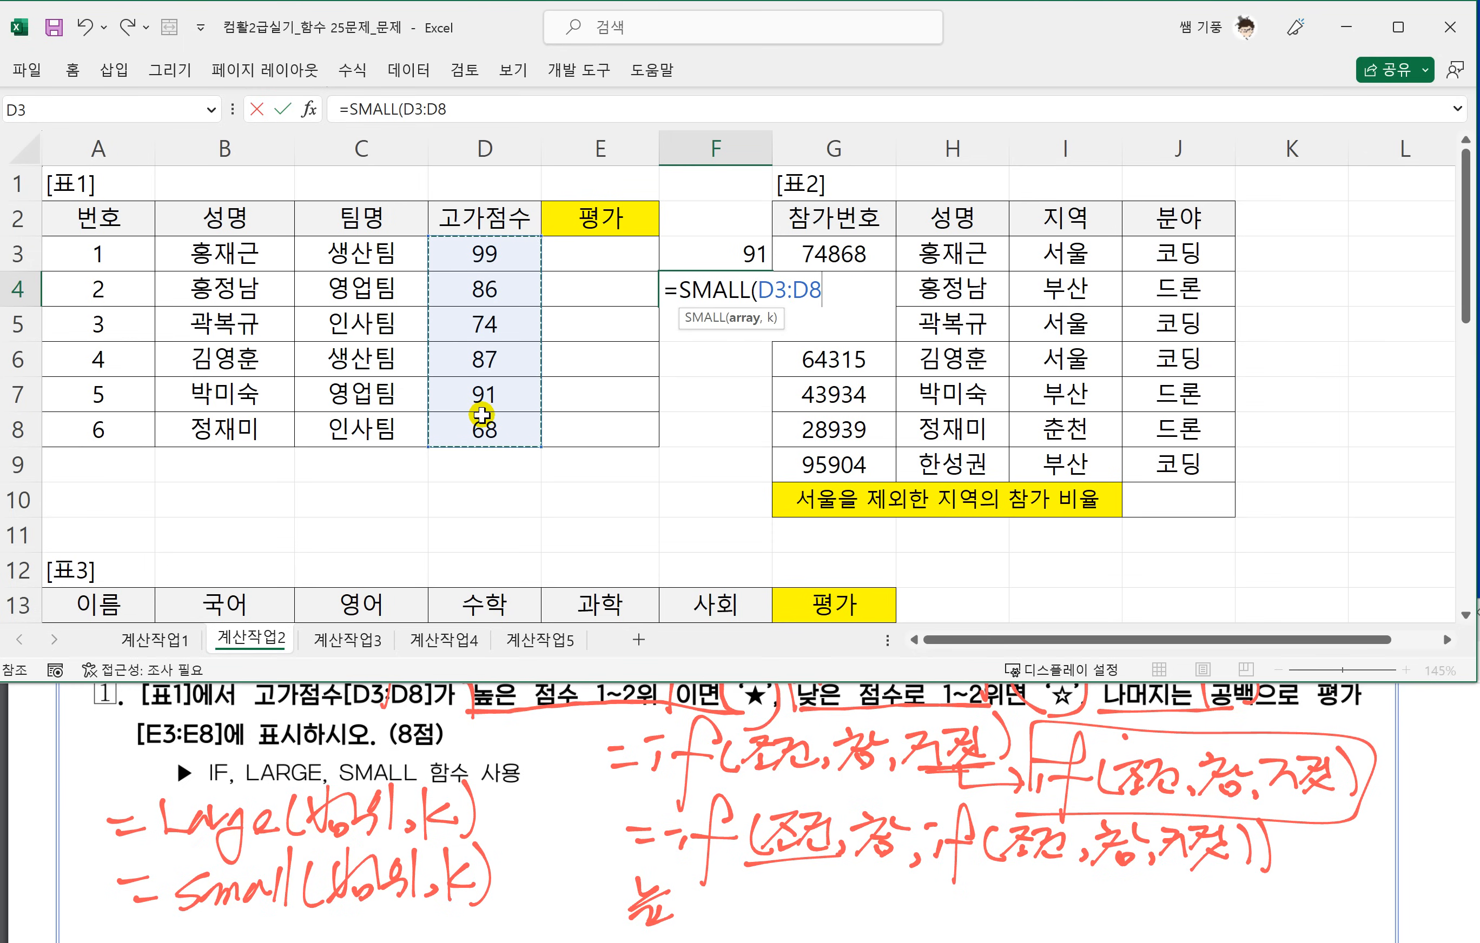
{"action": "type", "text": ","}
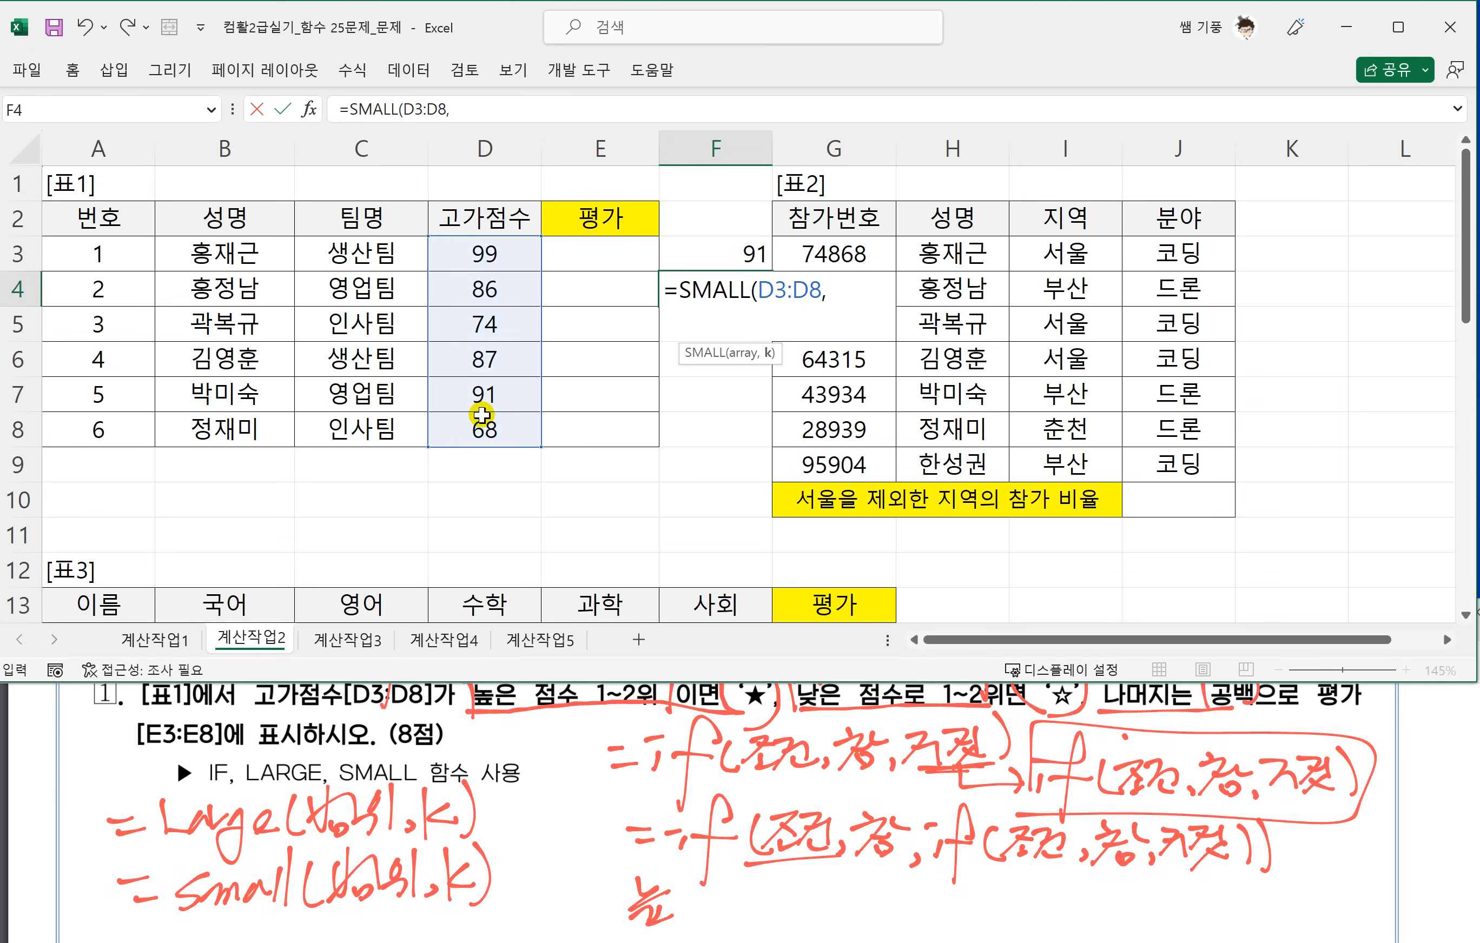
{"action": "type", "text": "2)"}
{"action": "key", "text": "Return"}
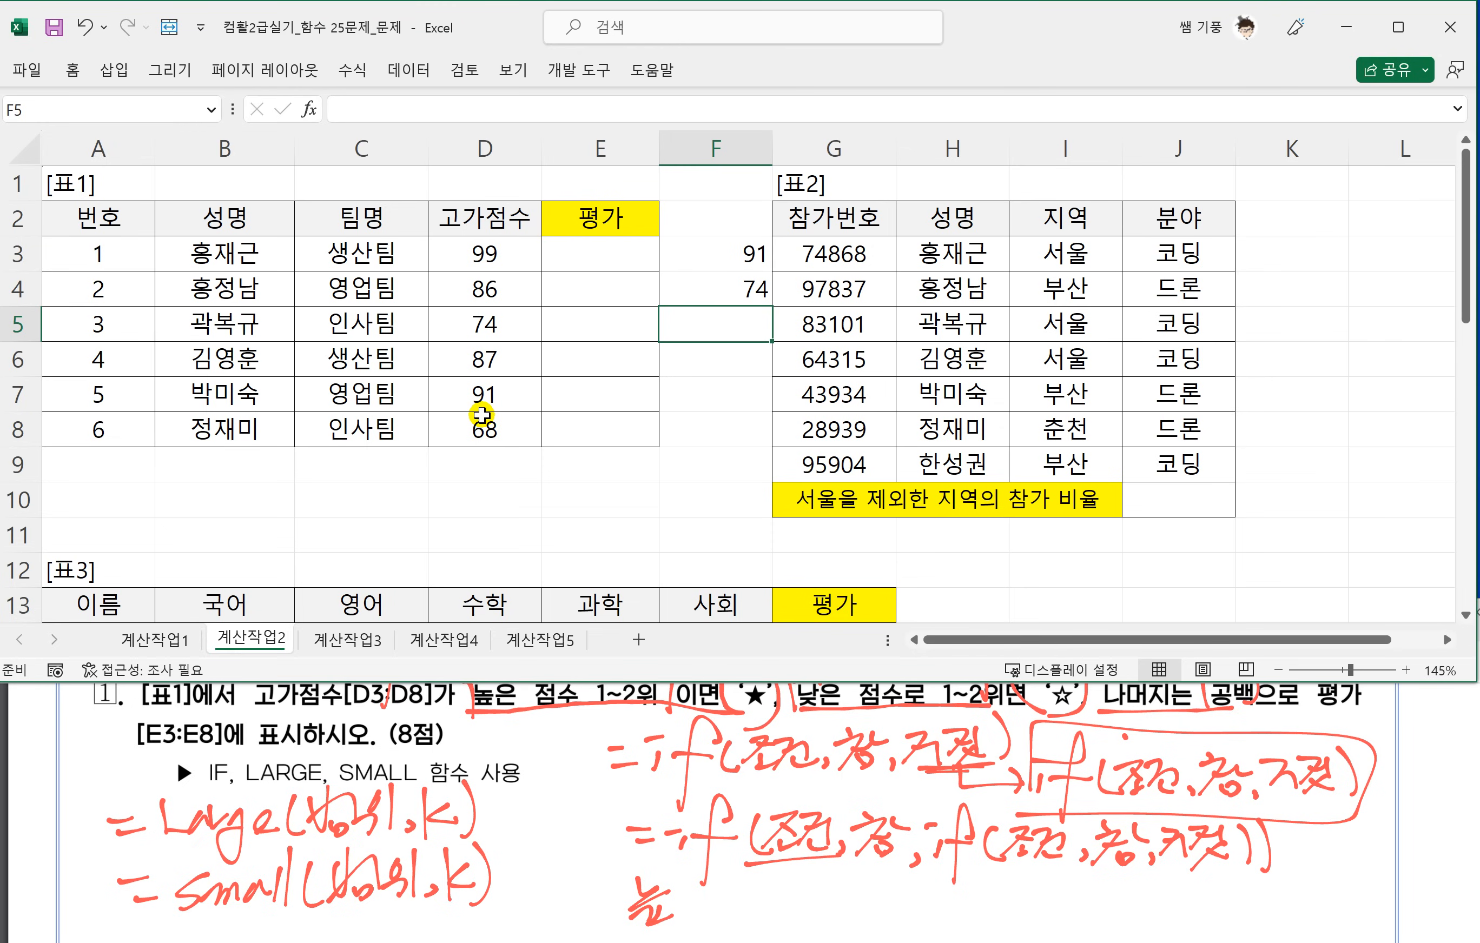
{"action": "left_click", "coordinate": [701, 252]}
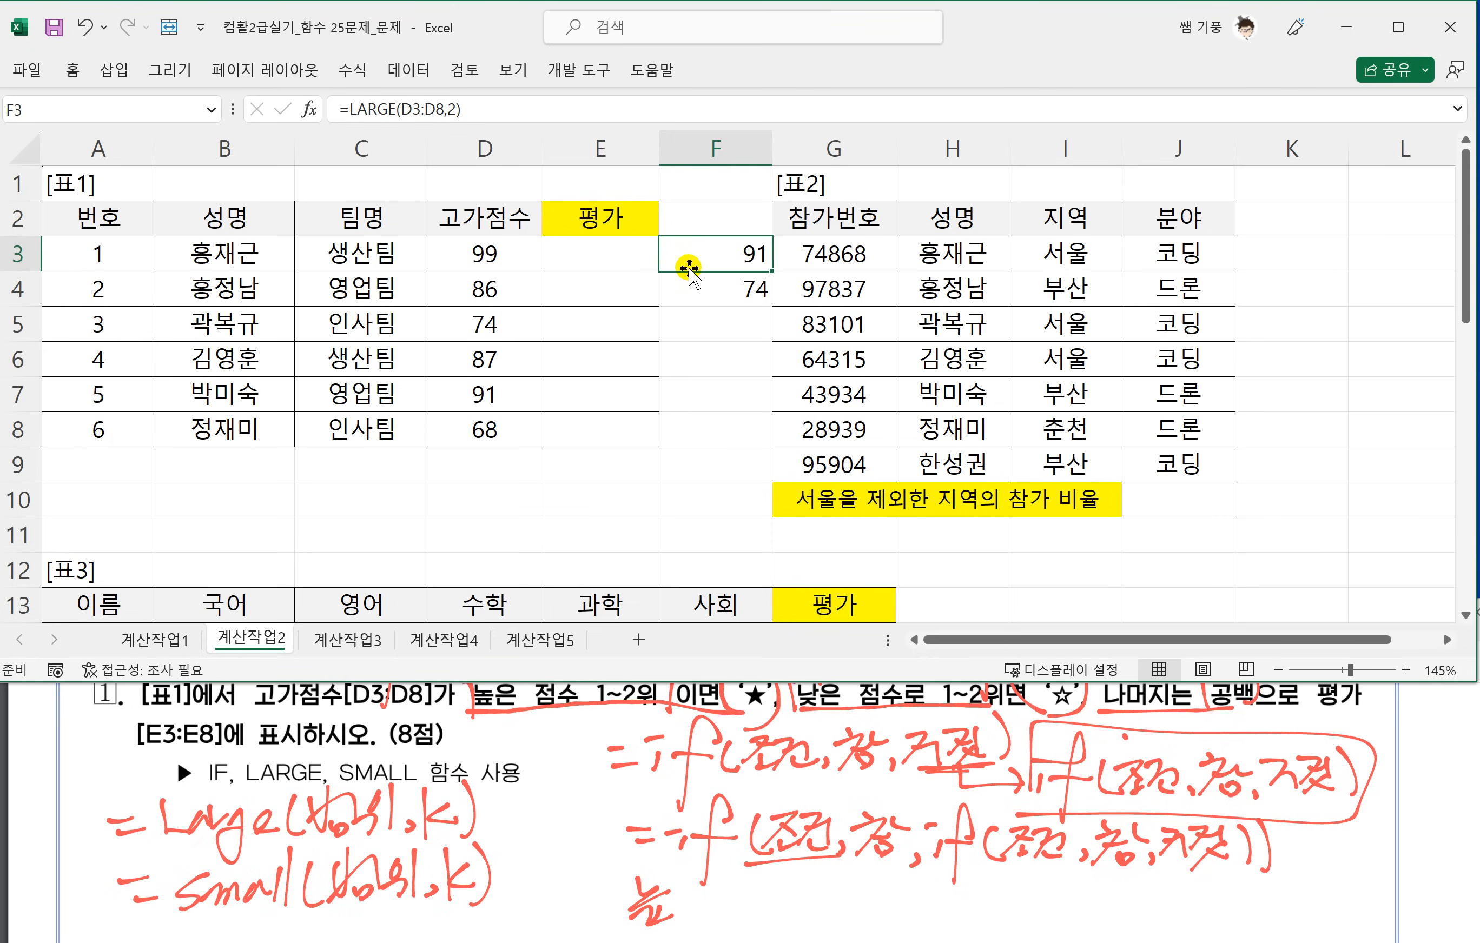
{"action": "left_click", "coordinate": [721, 288]}
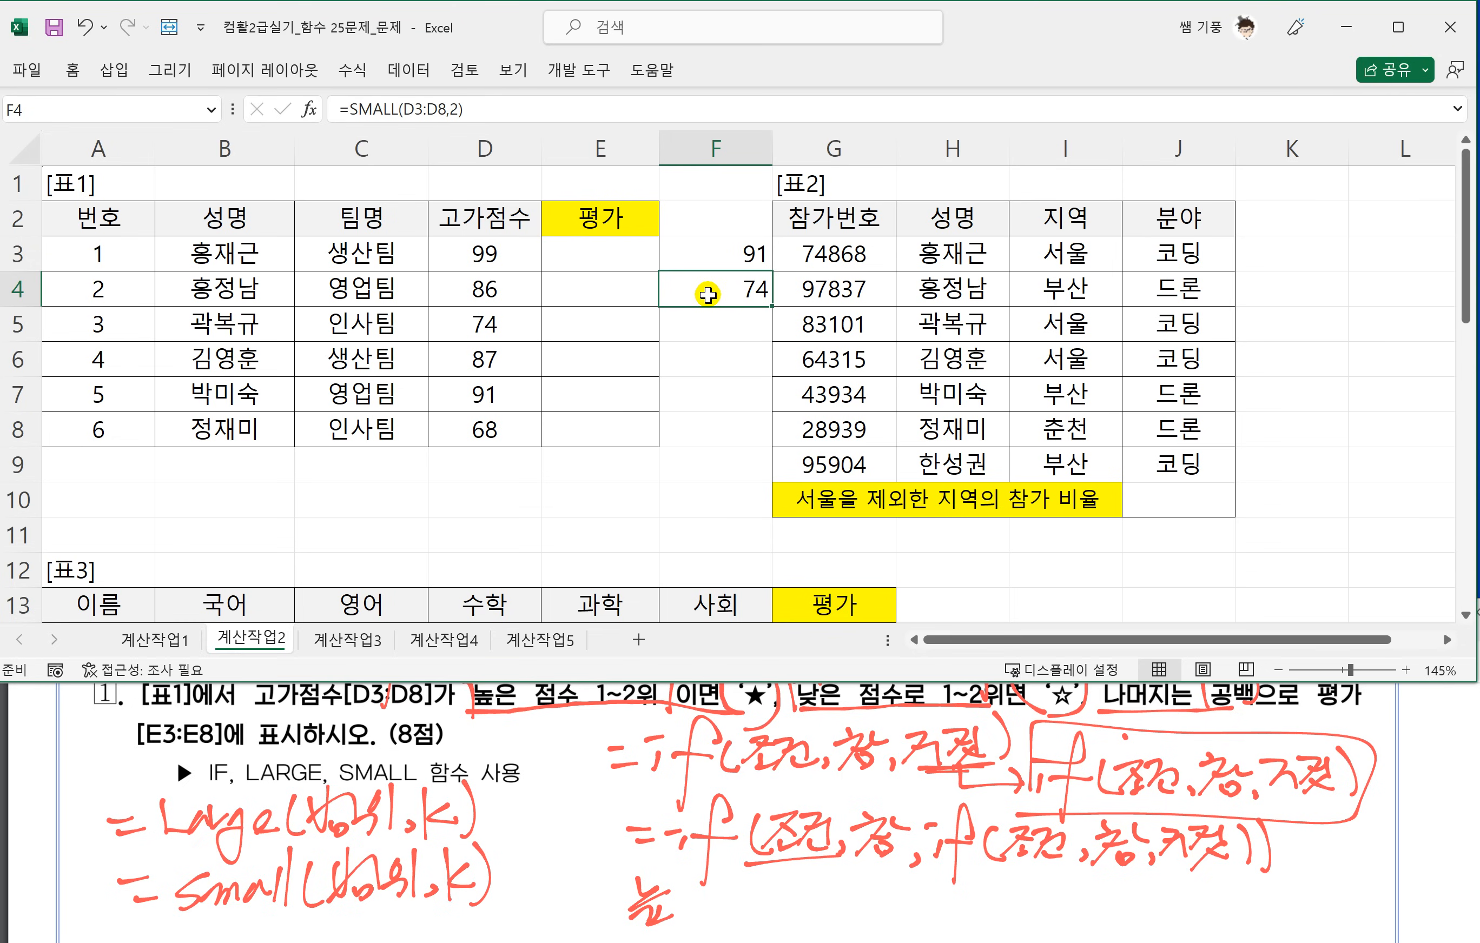
Begin the 평가 formula in cell E3 with the condition =IF(D3>=LARGE($D$3:$D$8,2), using an absolute score range.
{"action": "left_click", "coordinate": [588, 259]}
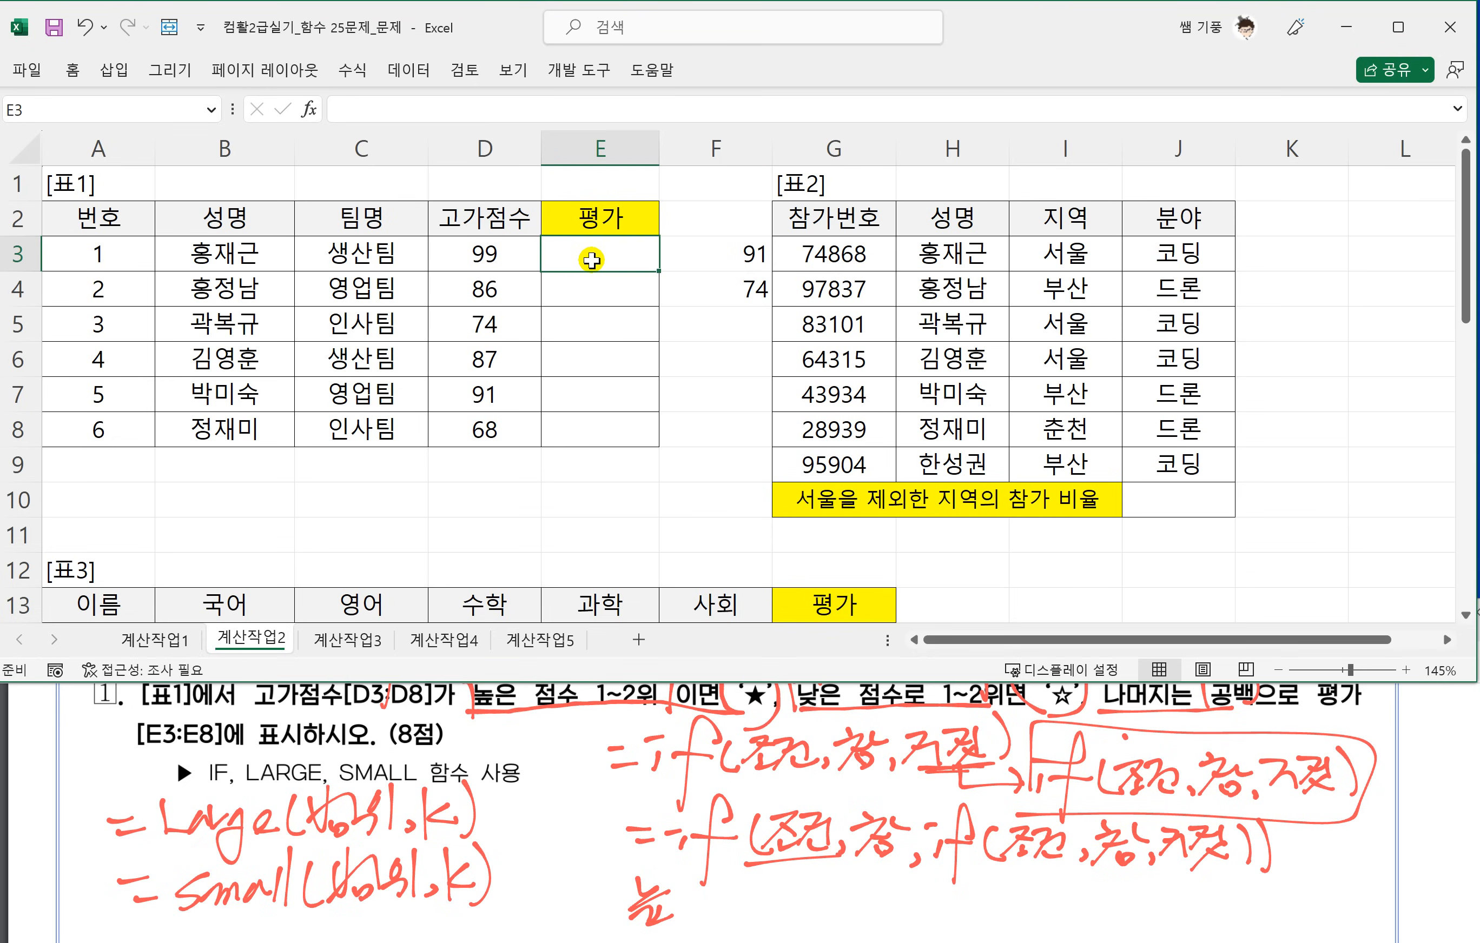
{"action": "type", "text": "=I"}
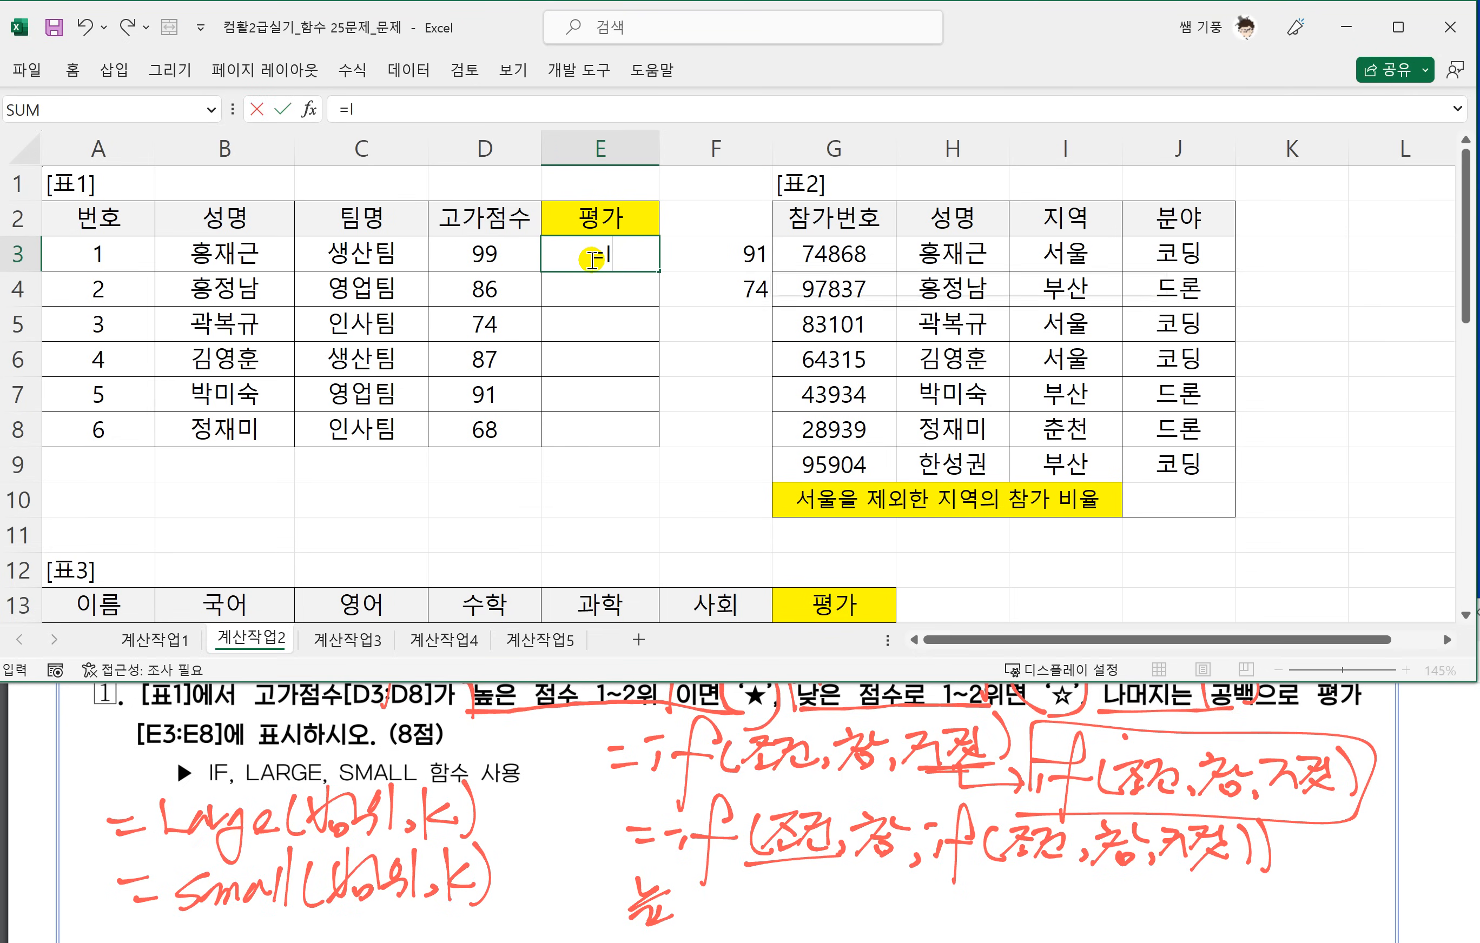
{"action": "type", "text": "F("}
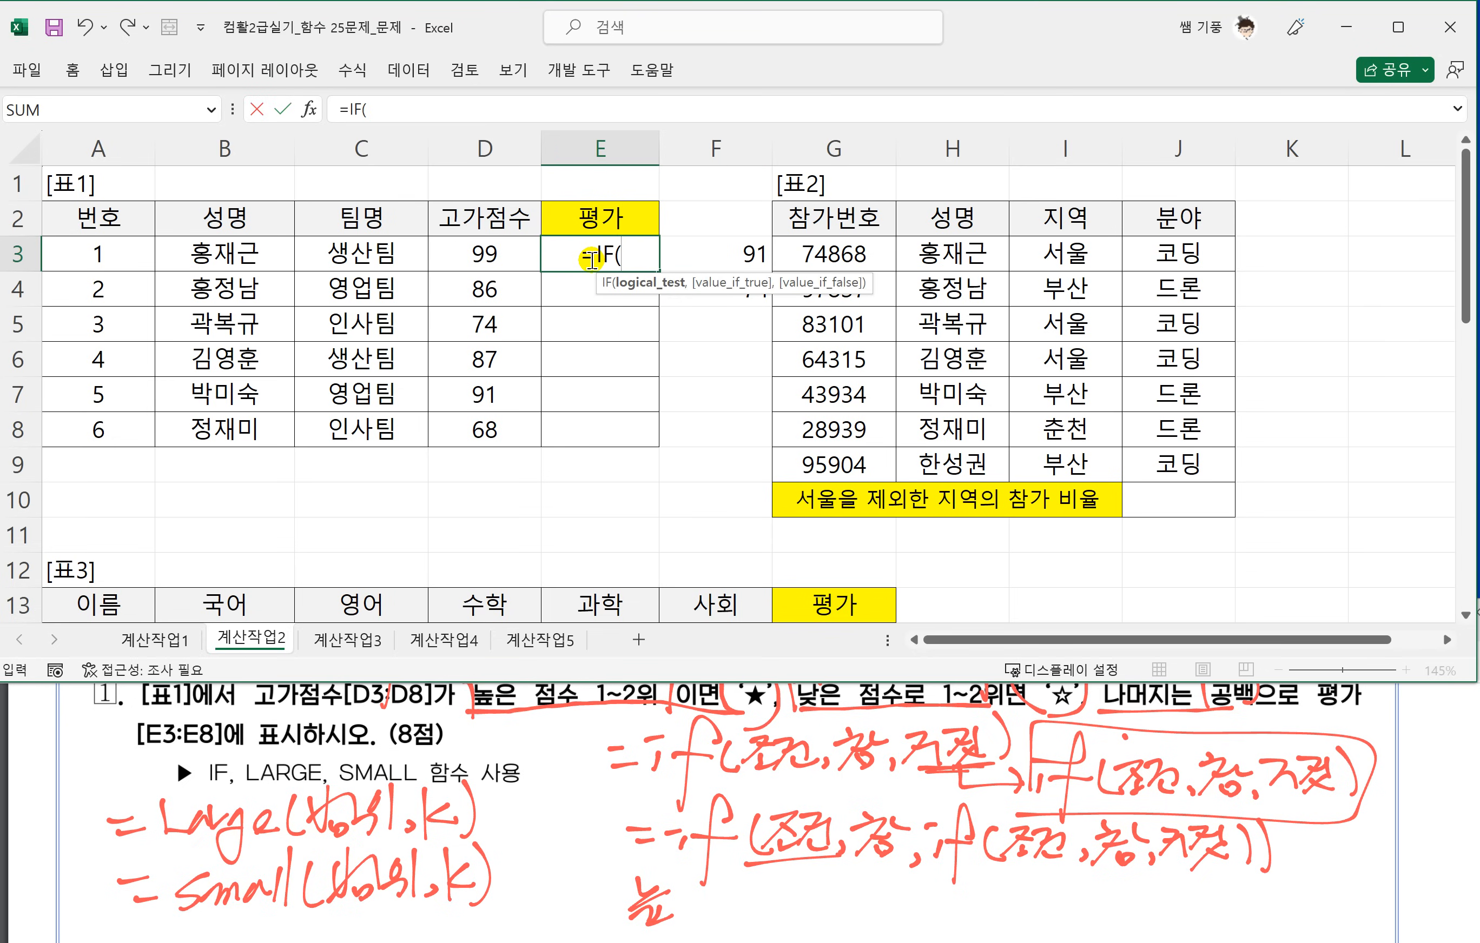
{"action": "left_click", "coordinate": [482, 253]}
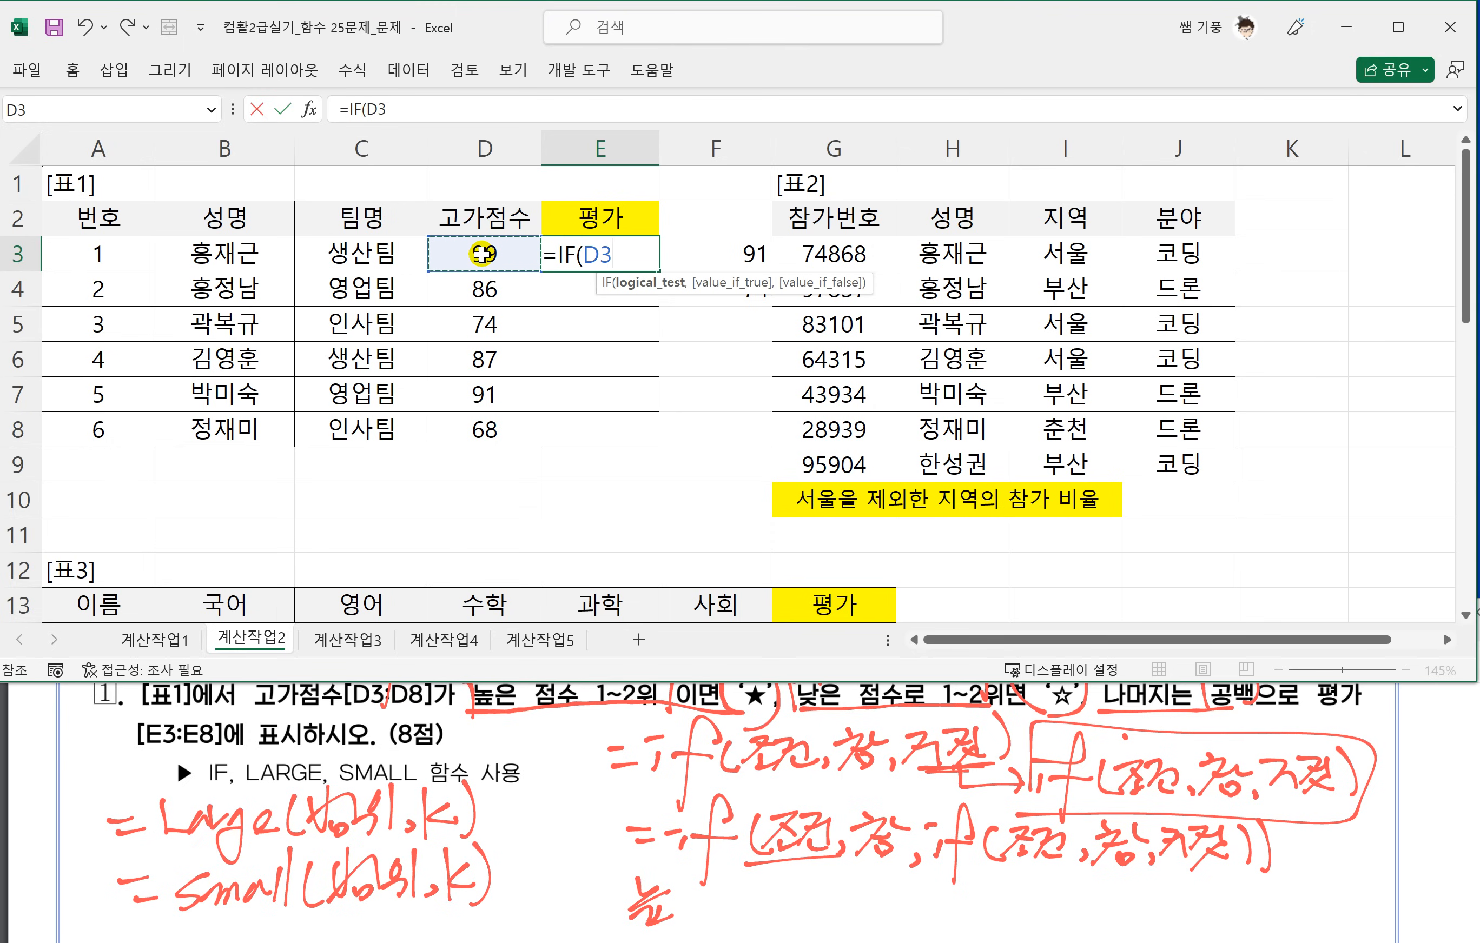
{"action": "type", "text": ">=L"}
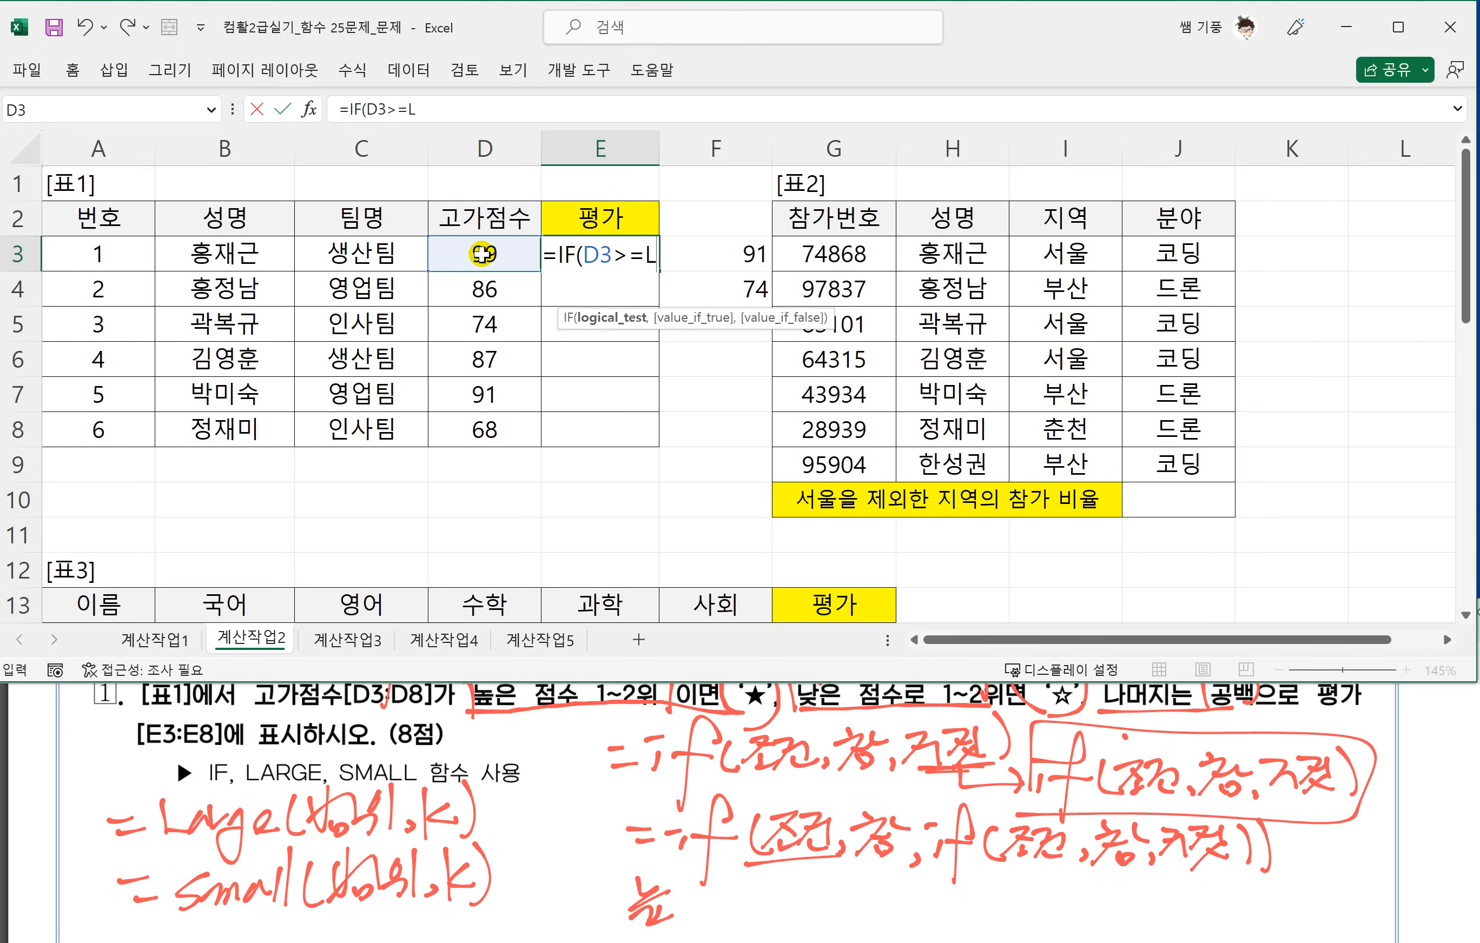
{"action": "type", "text": "ARGE("}
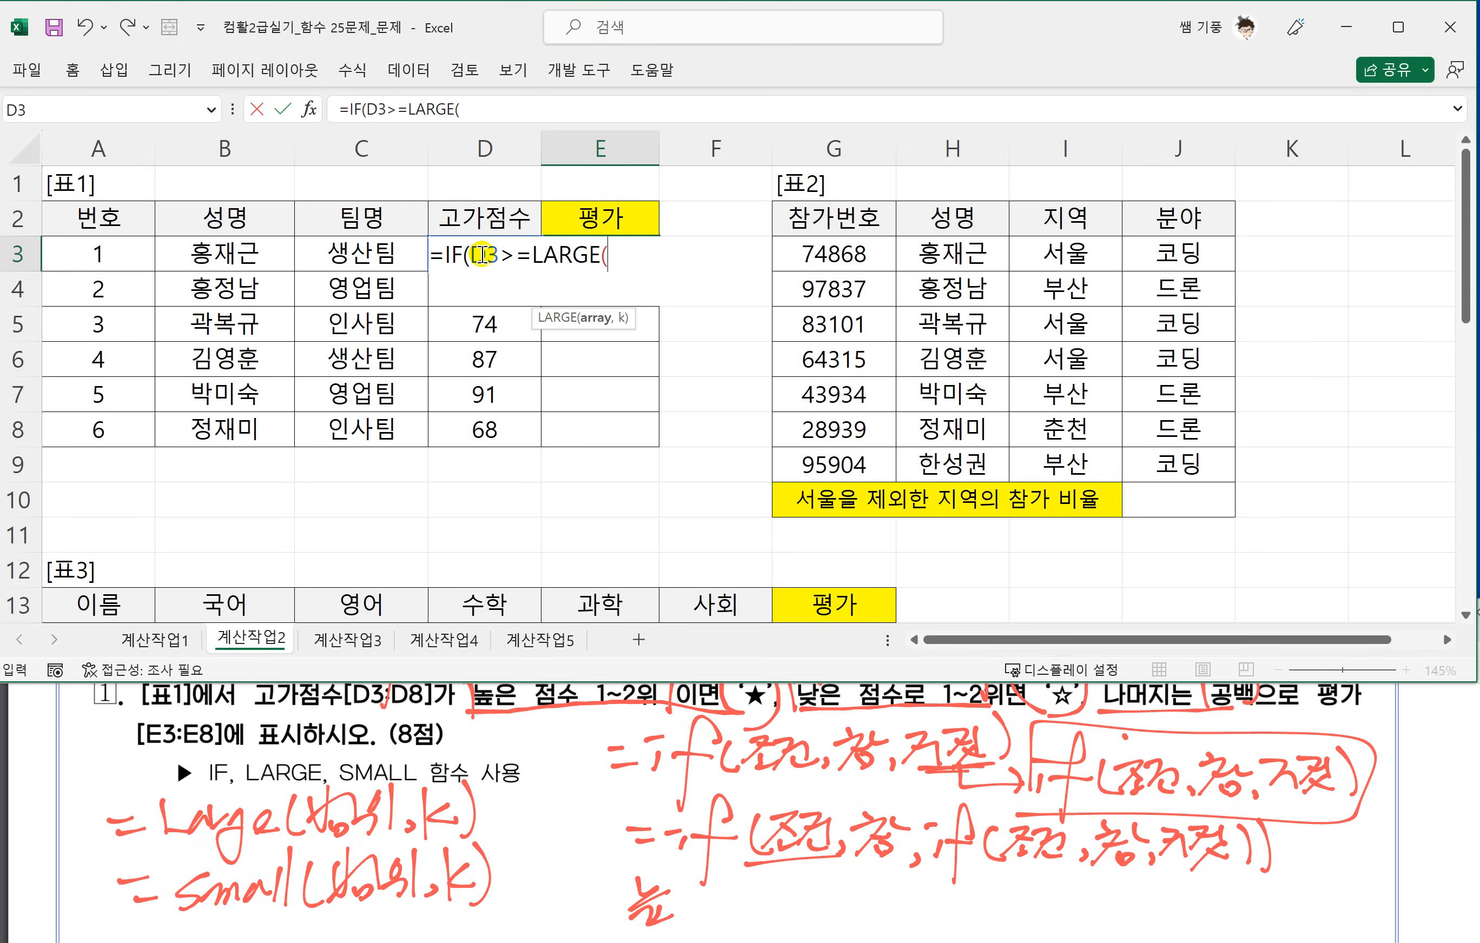
{"action": "left_click_drag", "start_coordinate": [474, 430], "coordinate": [468, 250]}
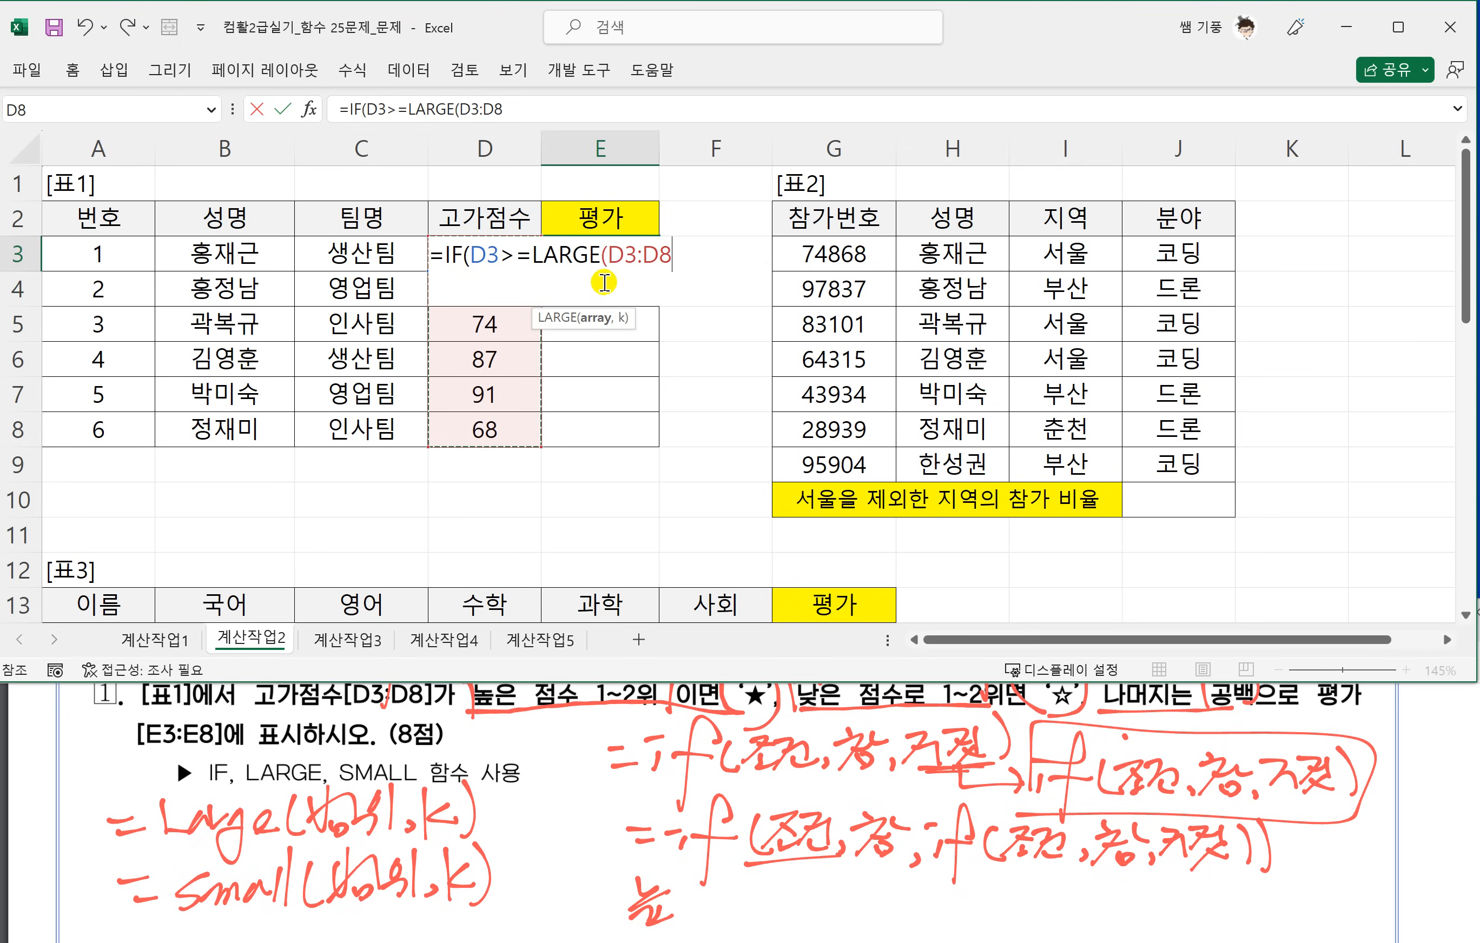
{"action": "key", "text": "F4"}
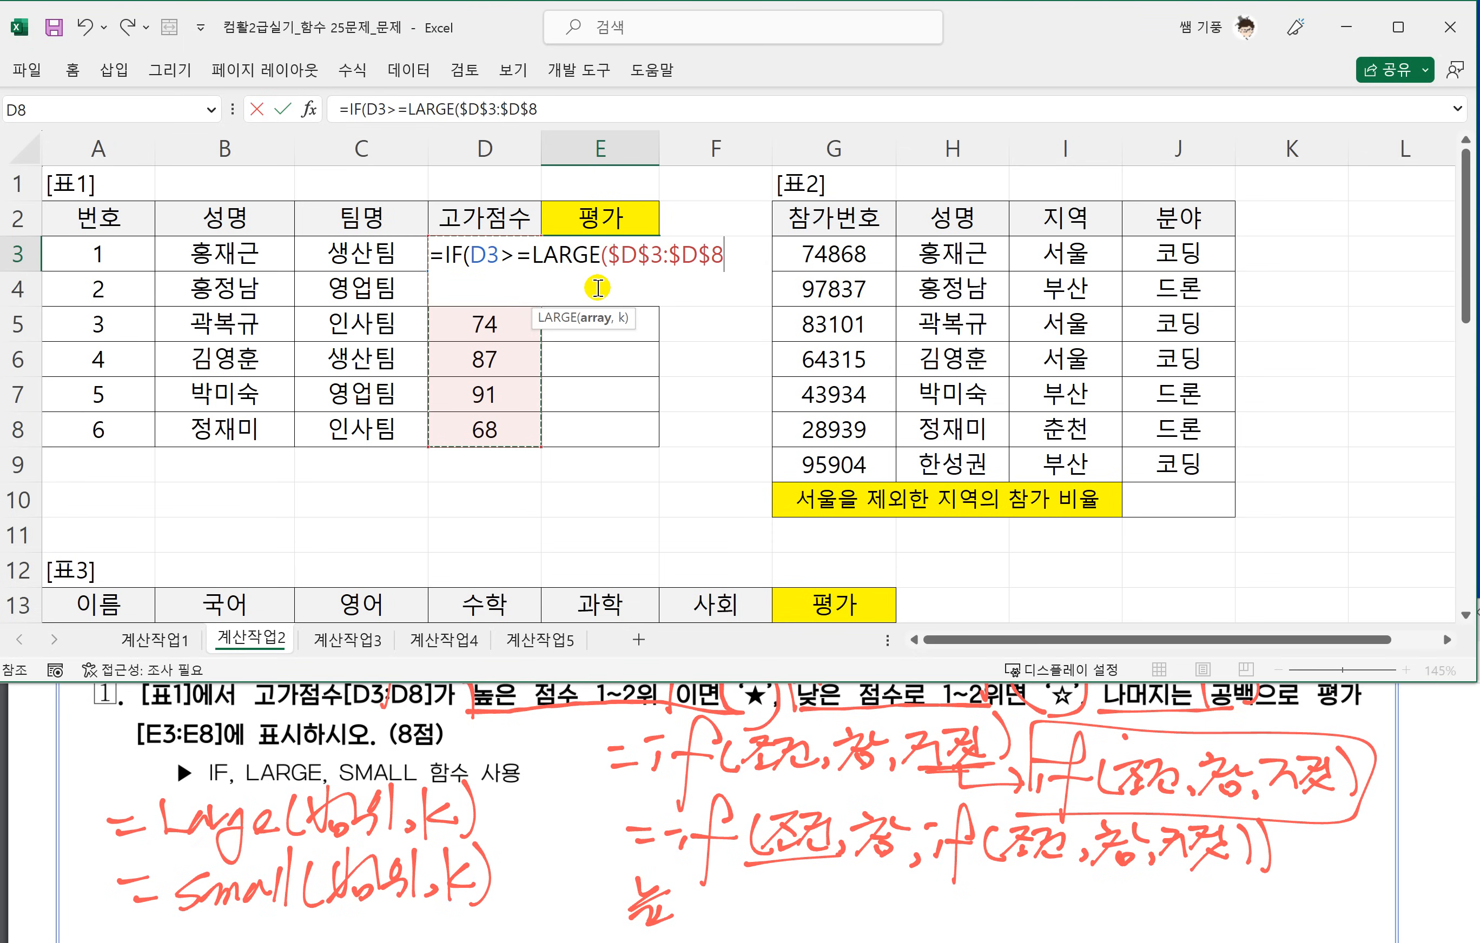
{"action": "type", "text": ",2)"}
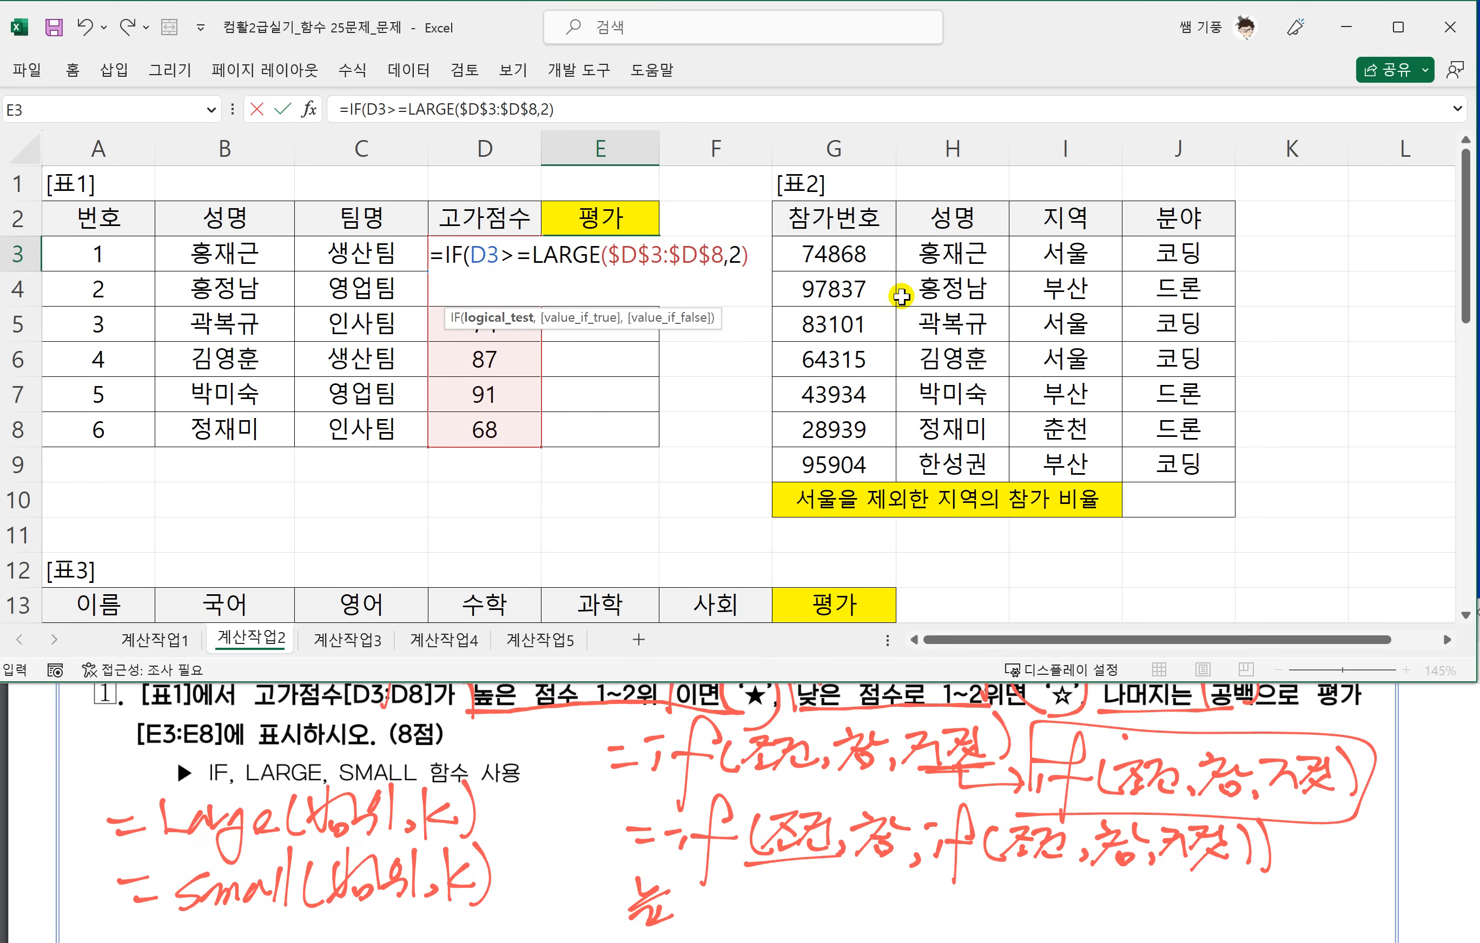
Add the special character "★" as the value if true of the IF in E3.
{"action": "type", "text": ","}
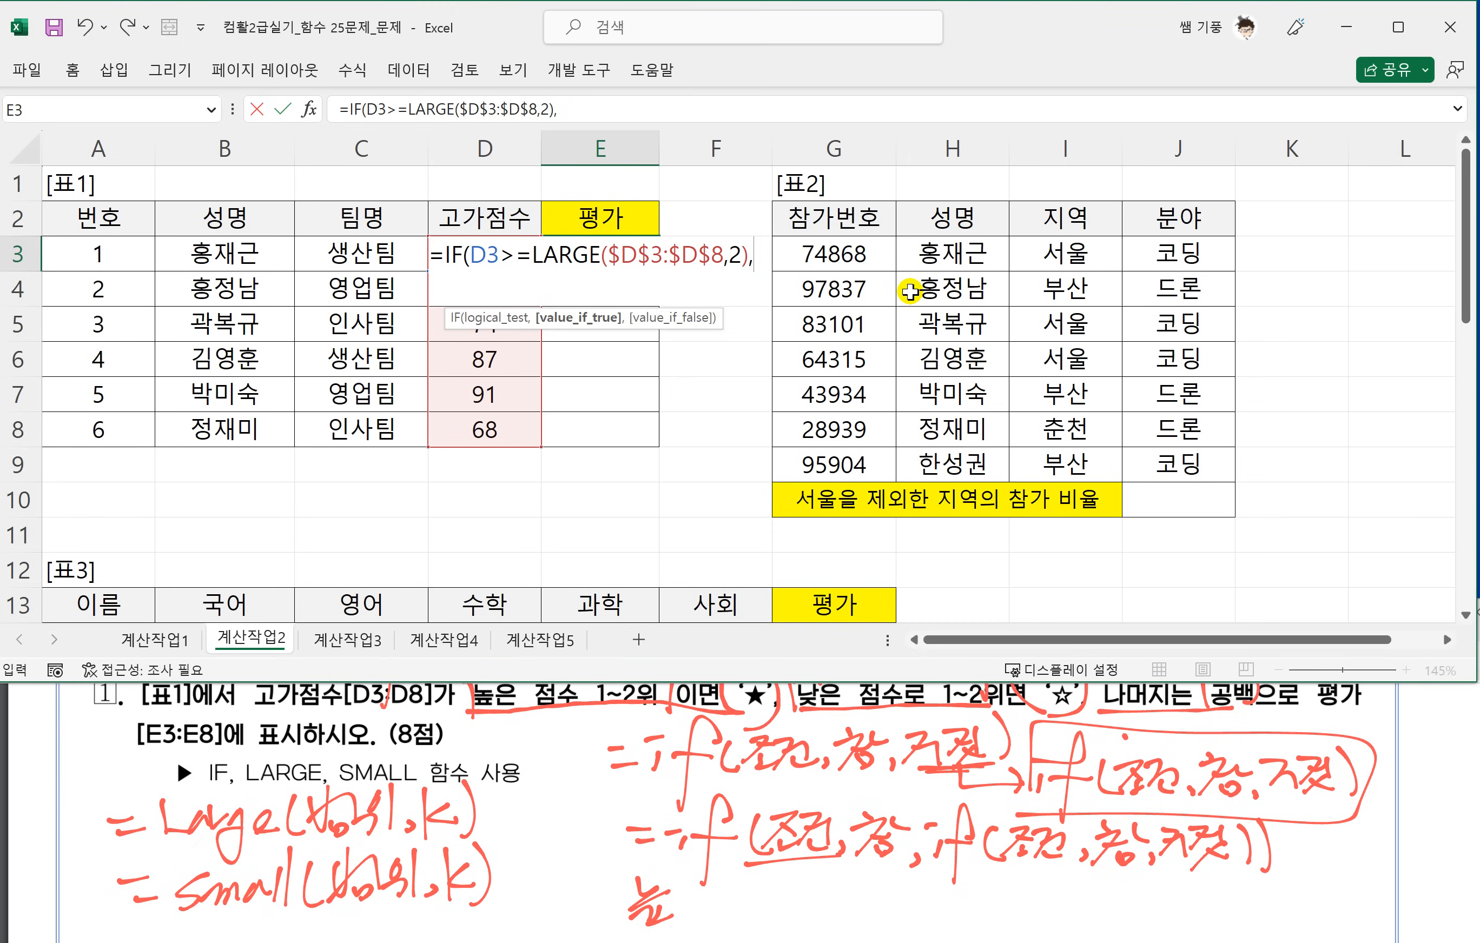
{"action": "type", "text": "\"A"}
{"action": "key", "text": "BackSpace"}
{"action": "key", "text": "Hangul"}
{"action": "type", "text": "ㅁ"}
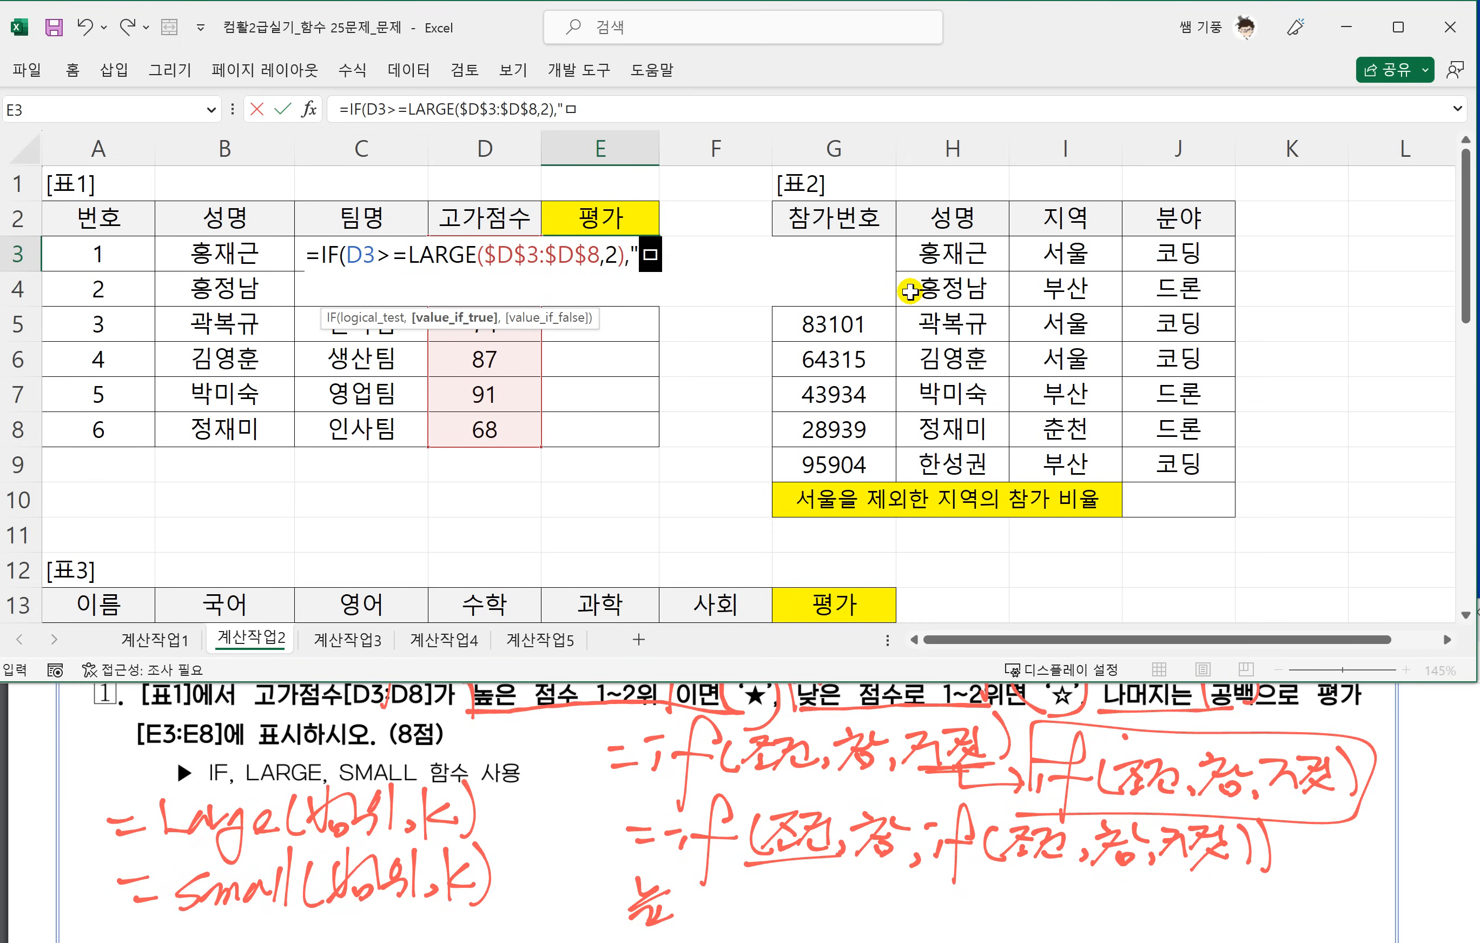
{"action": "key", "text": "Hangul_Hanja"}
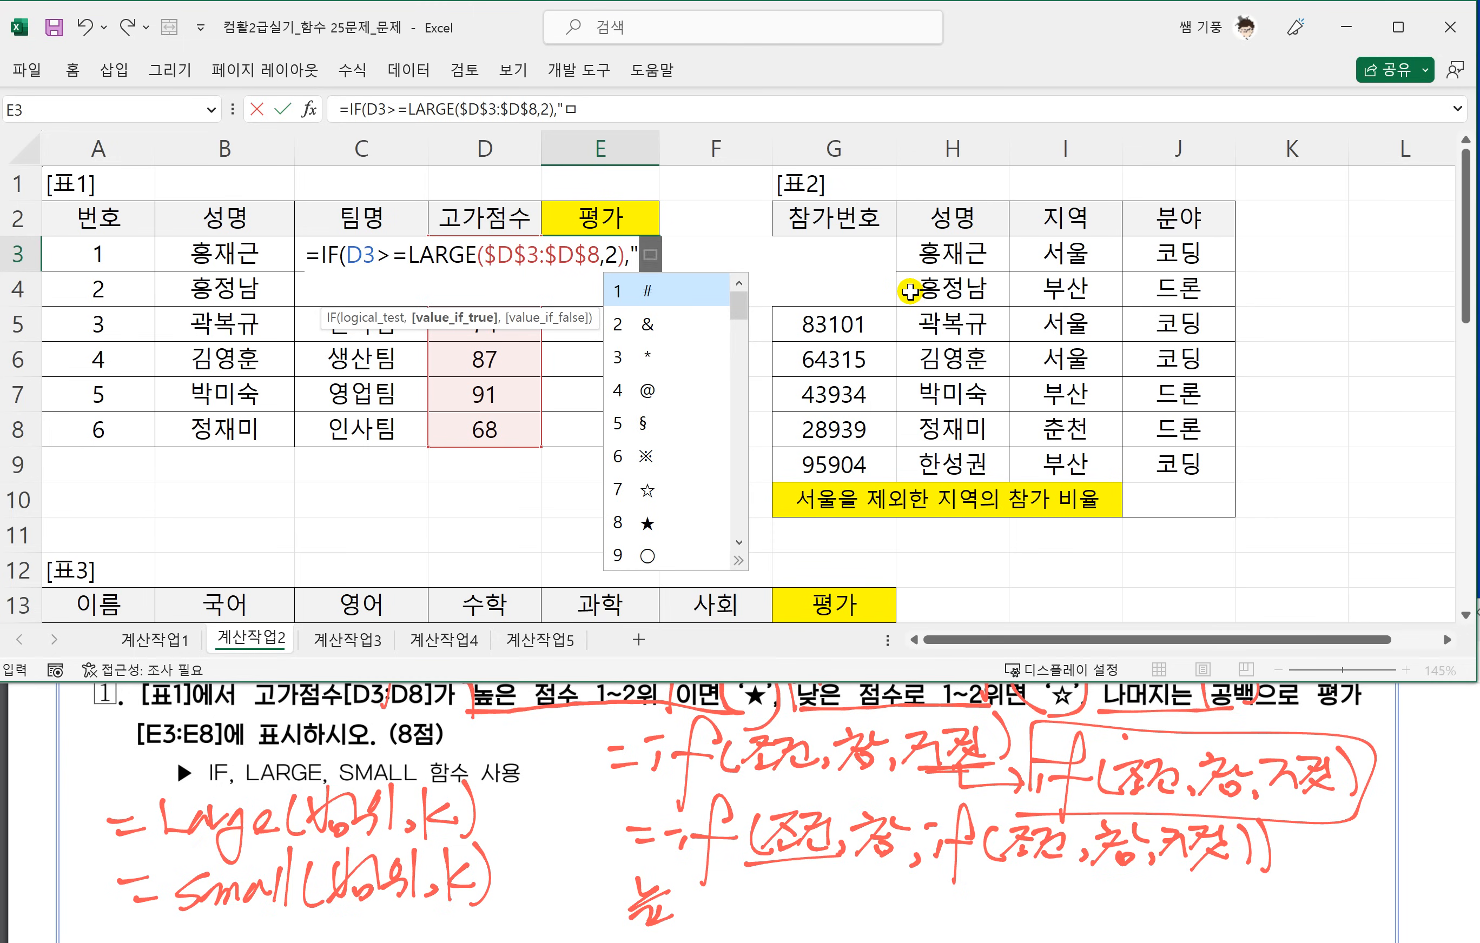
{"action": "type", "text": "8,2),\"★\""}
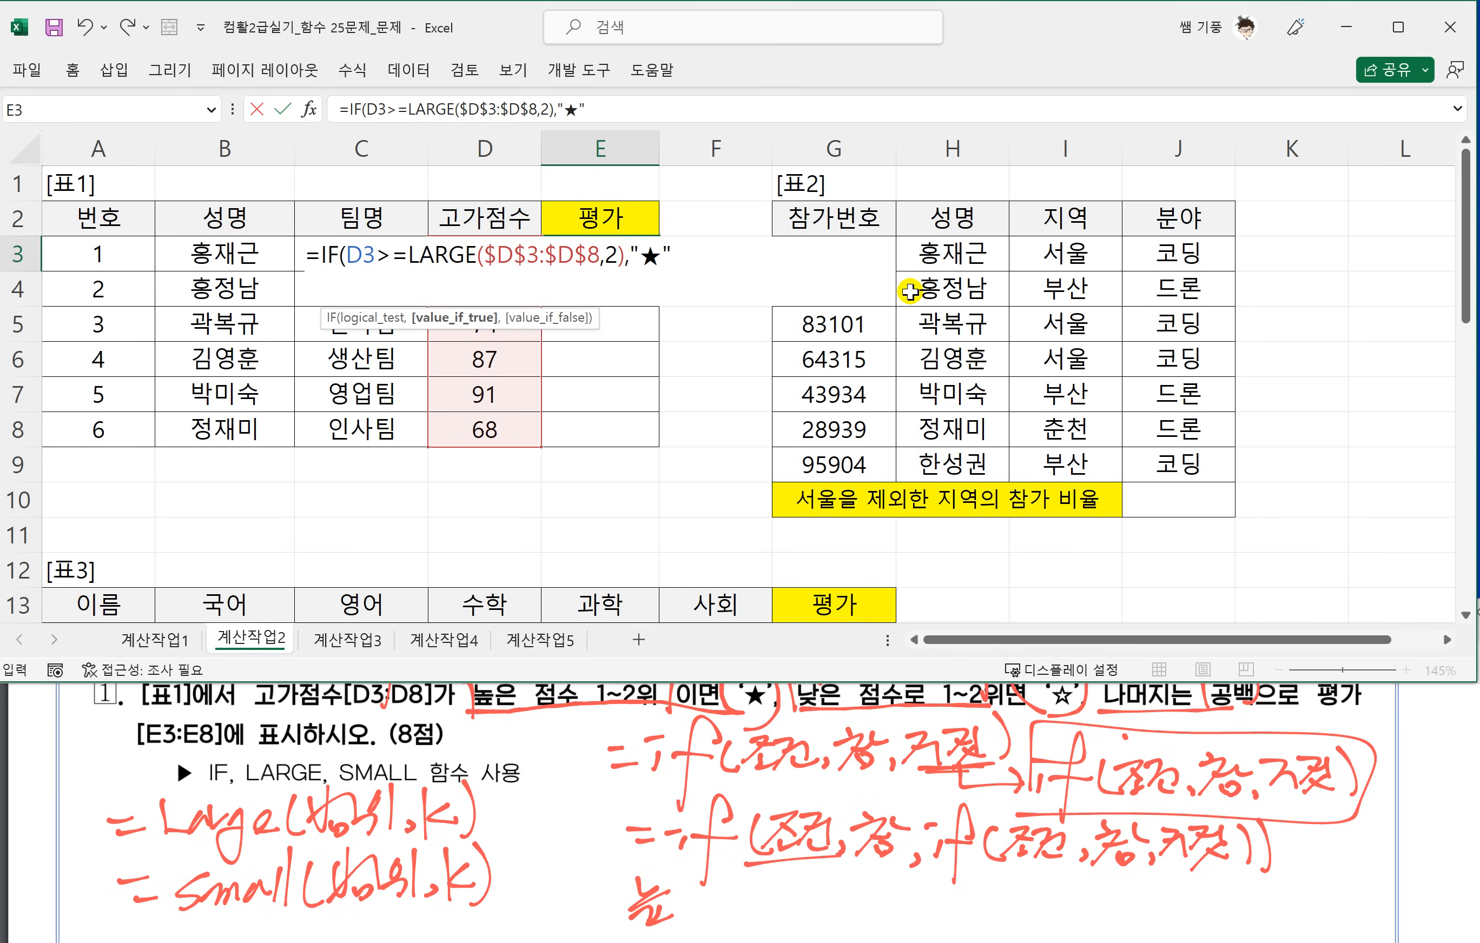
{"action": "type", "text": ",IF"}
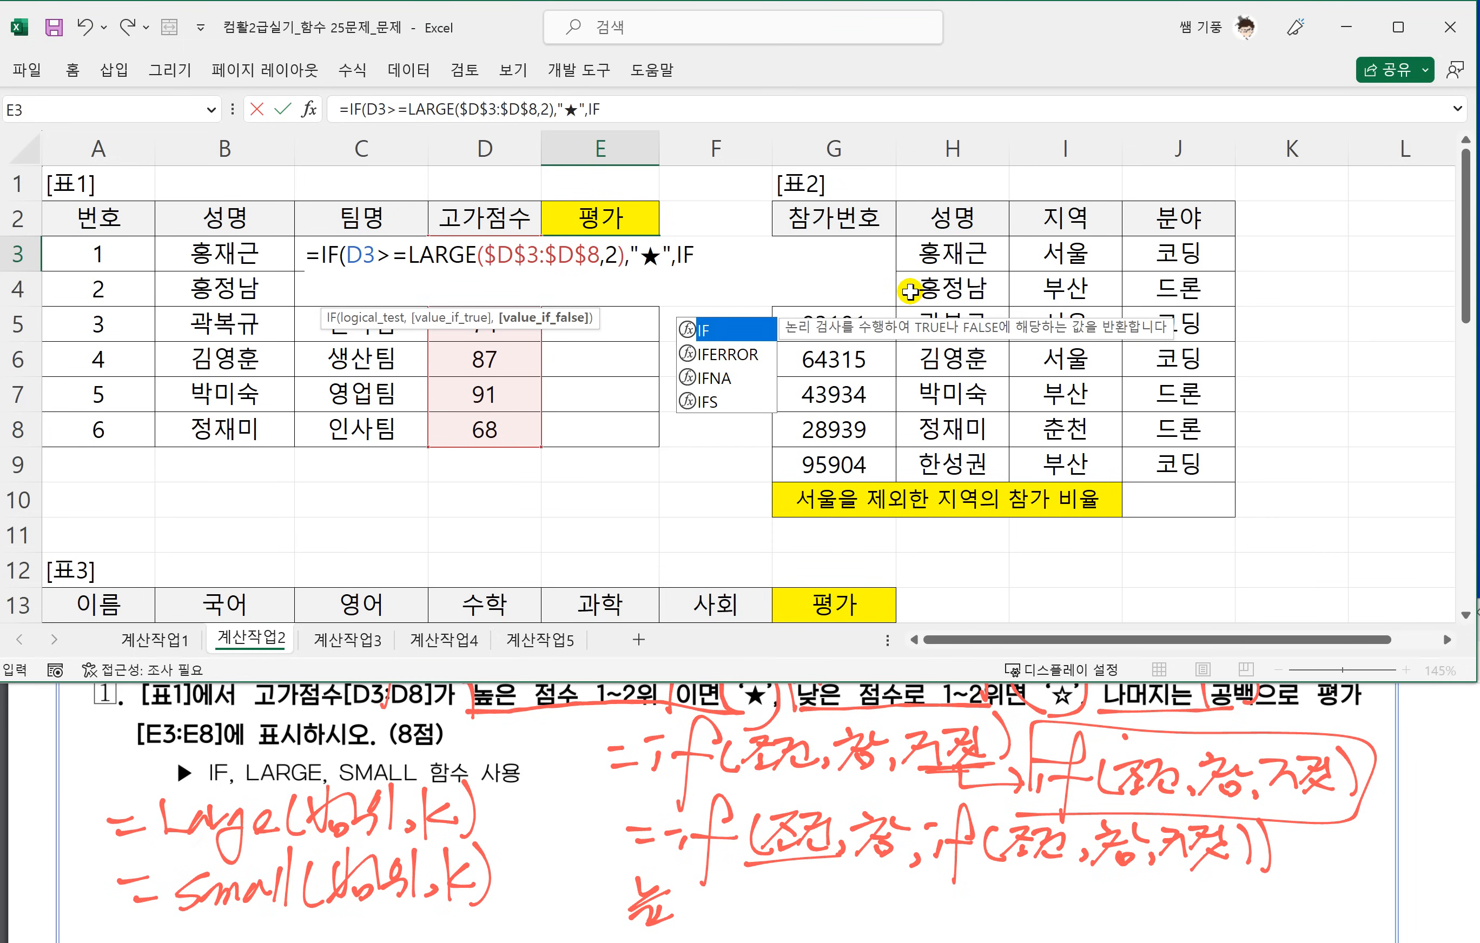
{"action": "type", "text": "("}
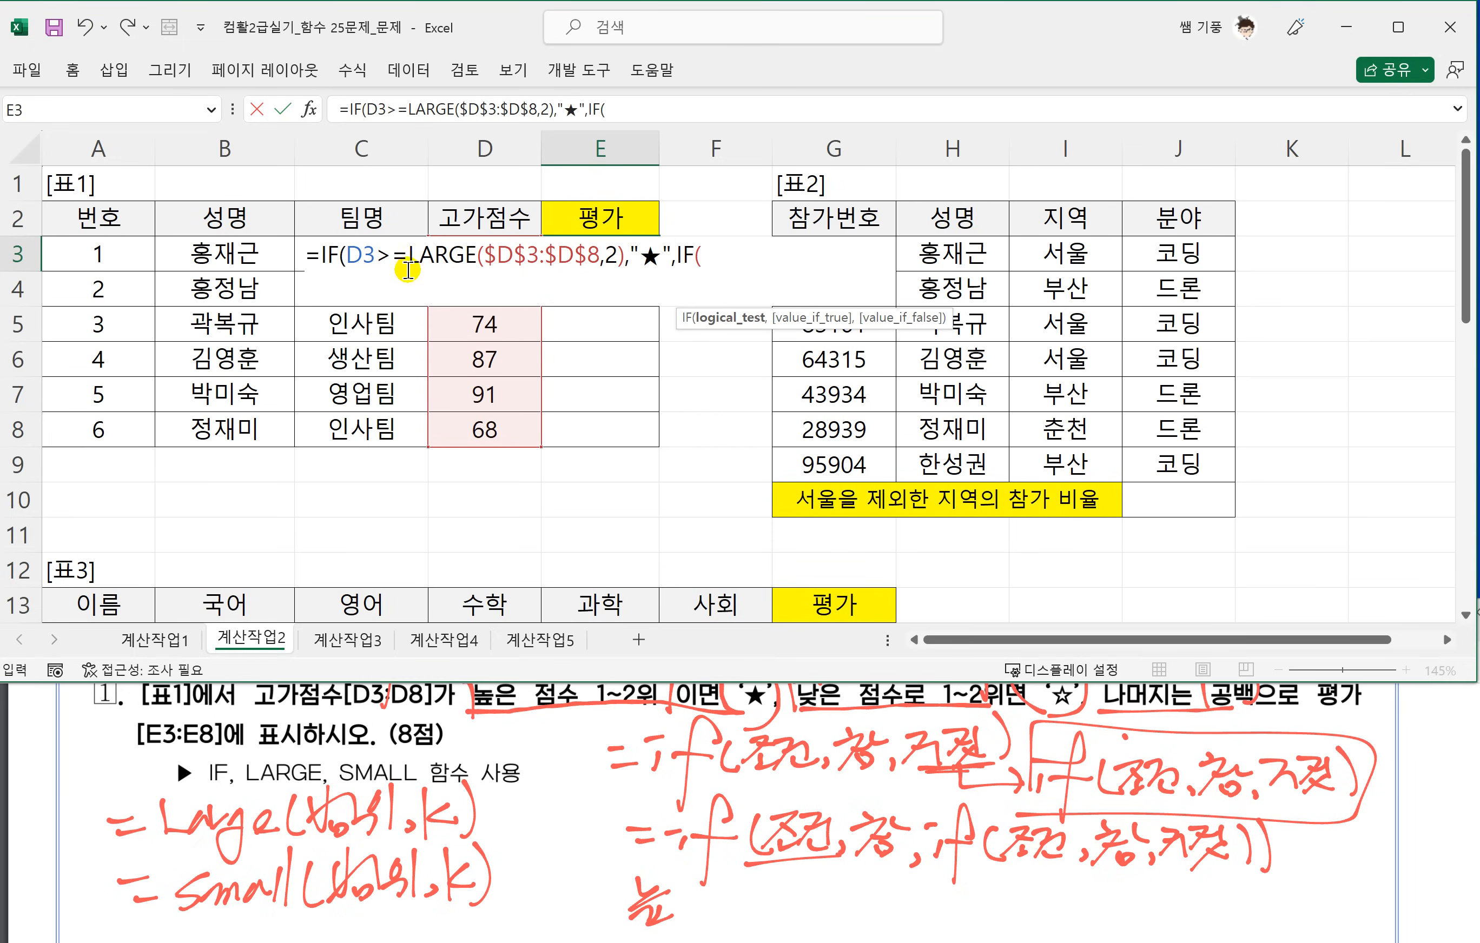
Nest a second IF as the value if false, with the condition D3<=SMALL($D$3:$D$8,2) followed by a comma.
{"action": "left_click", "coordinate": [488, 219]}
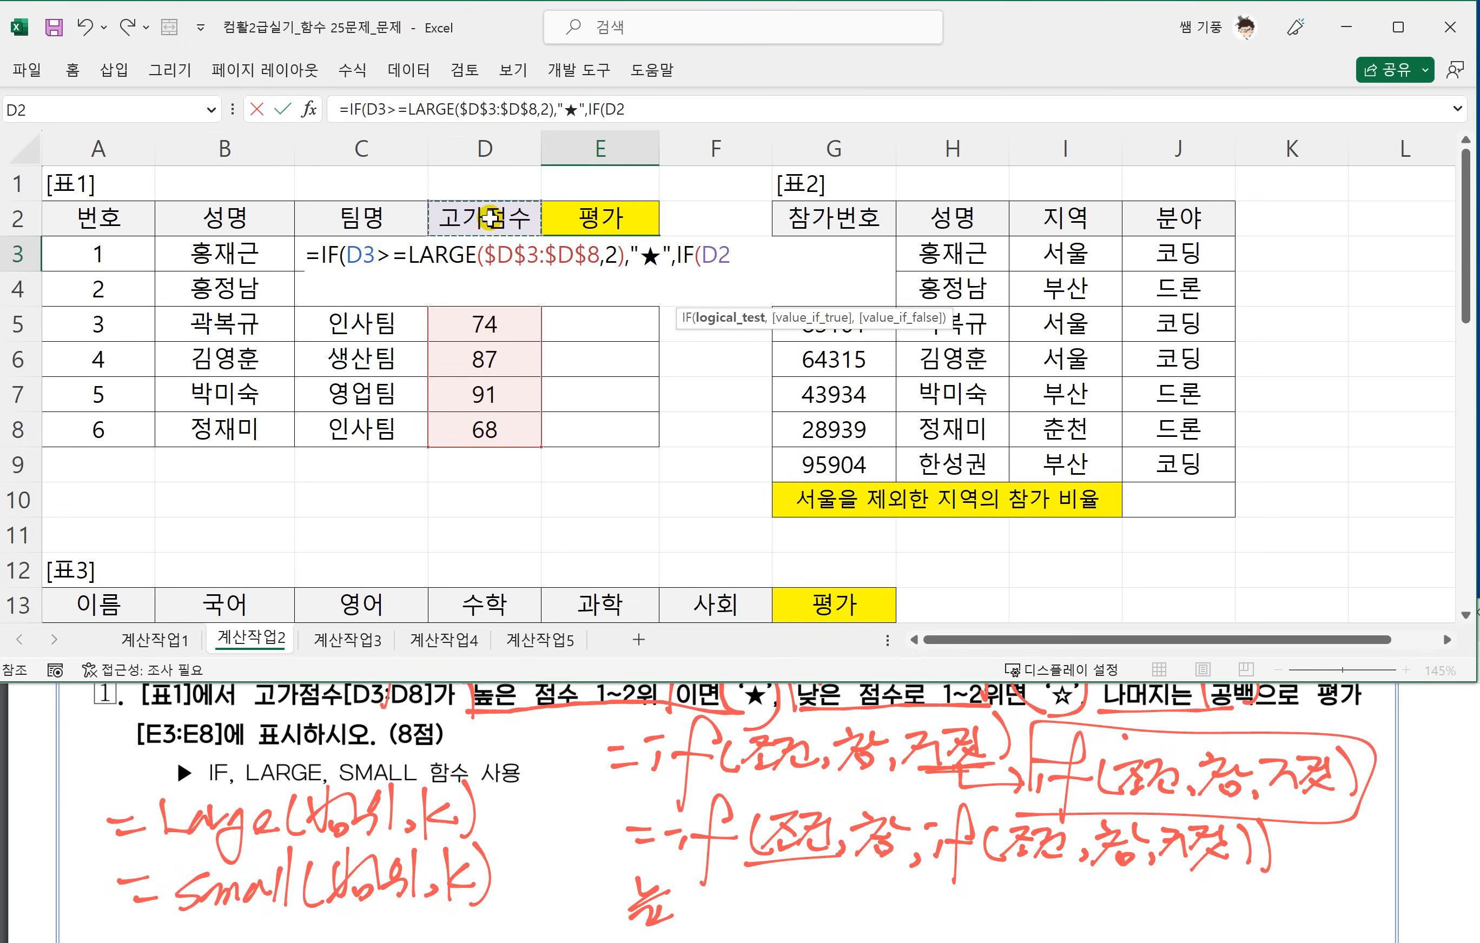
{"action": "key", "text": "Down"}
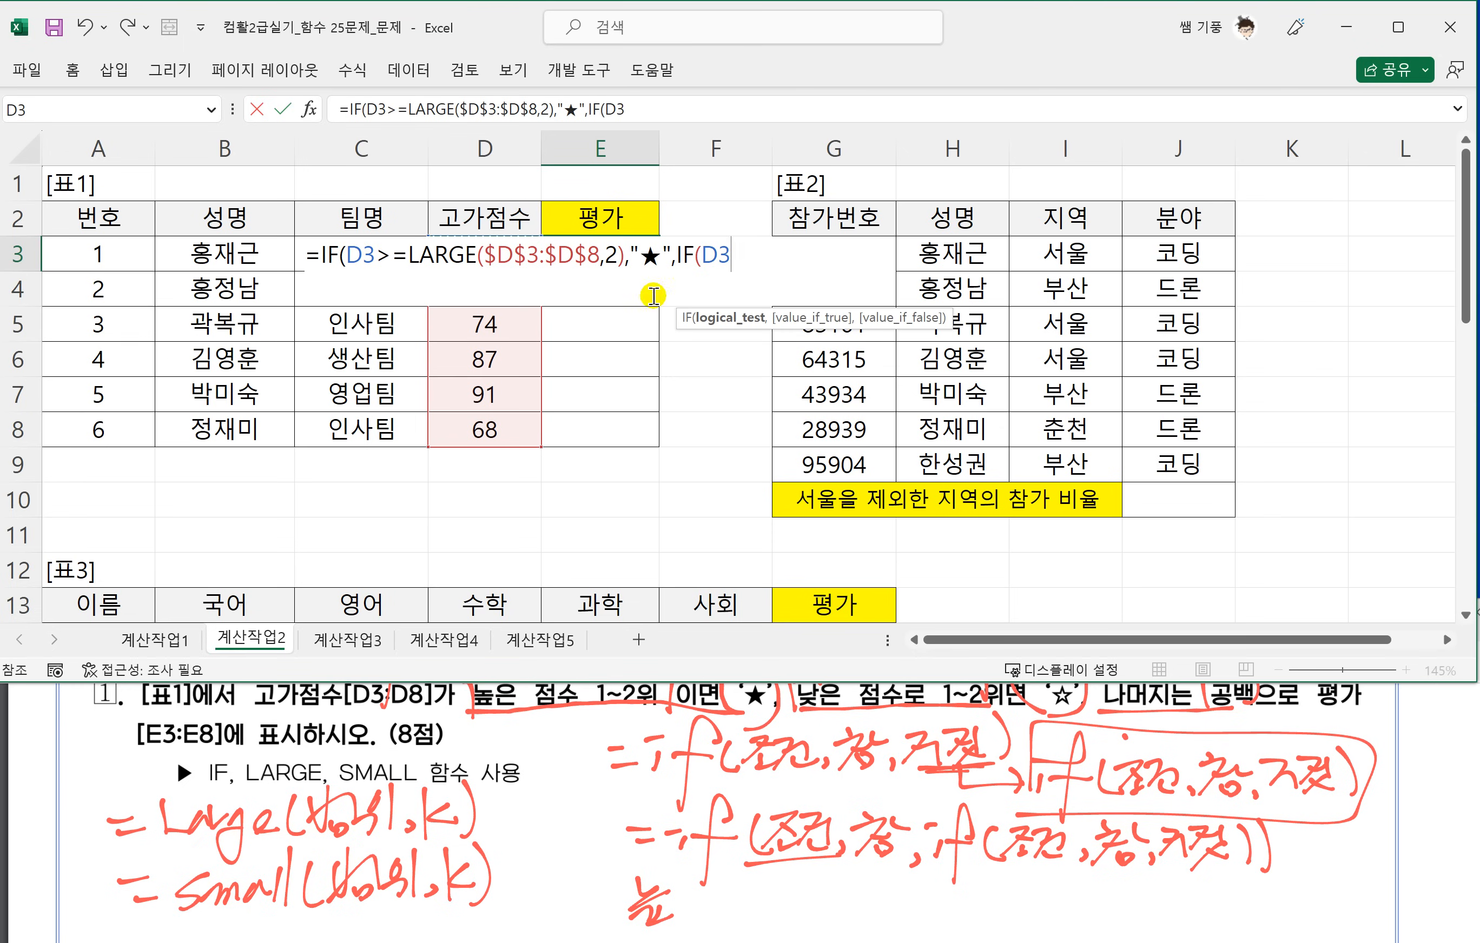
{"action": "type", "text": "<"}
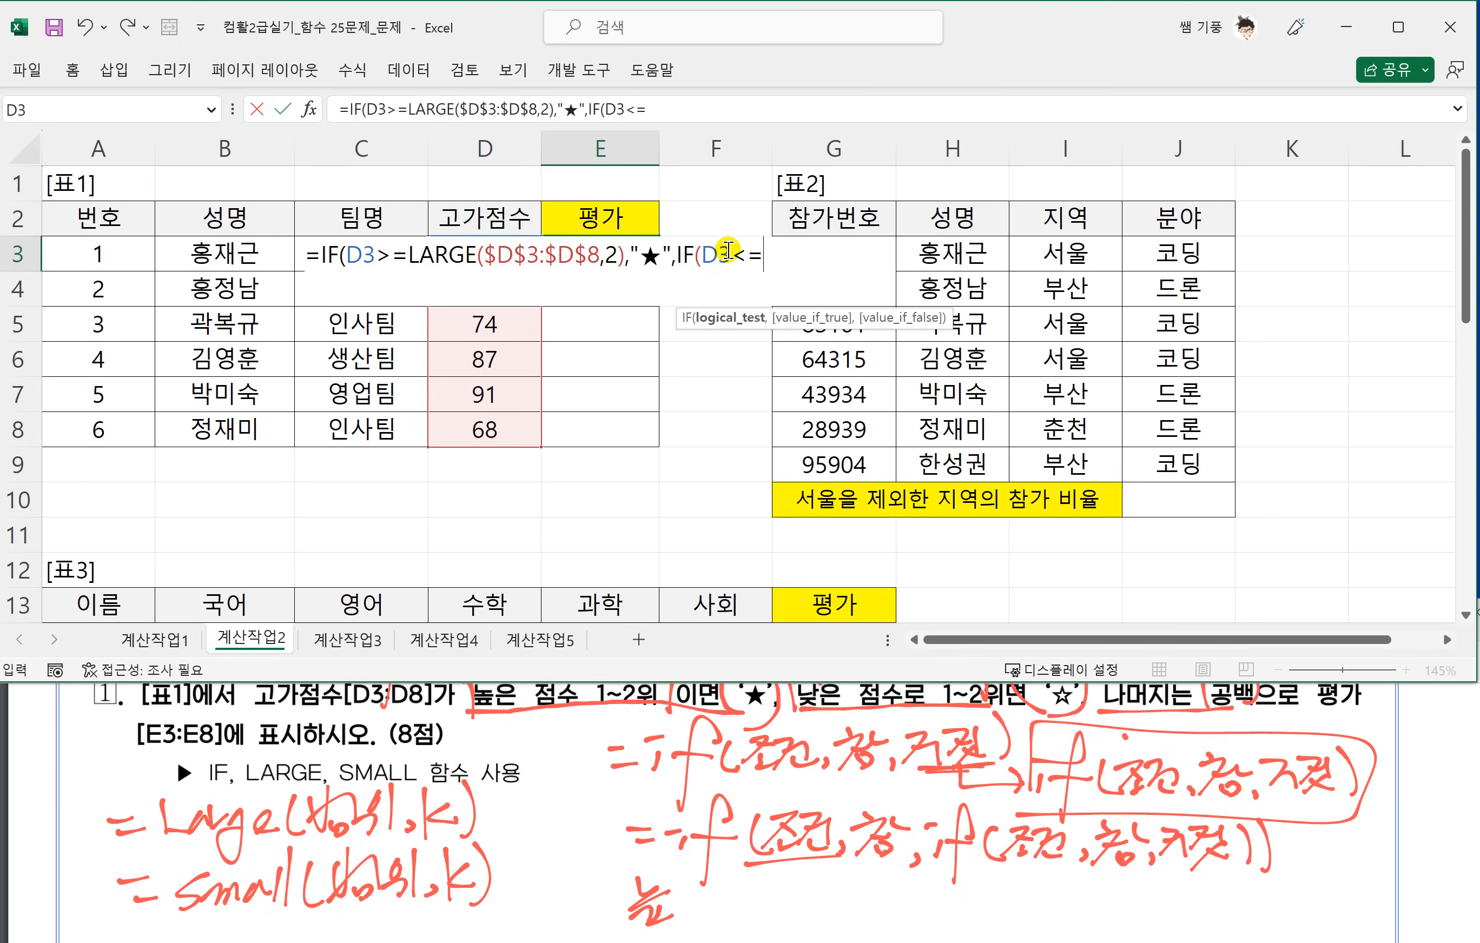
{"action": "type", "text": "="}
{"action": "type", "text": "SMAL"}
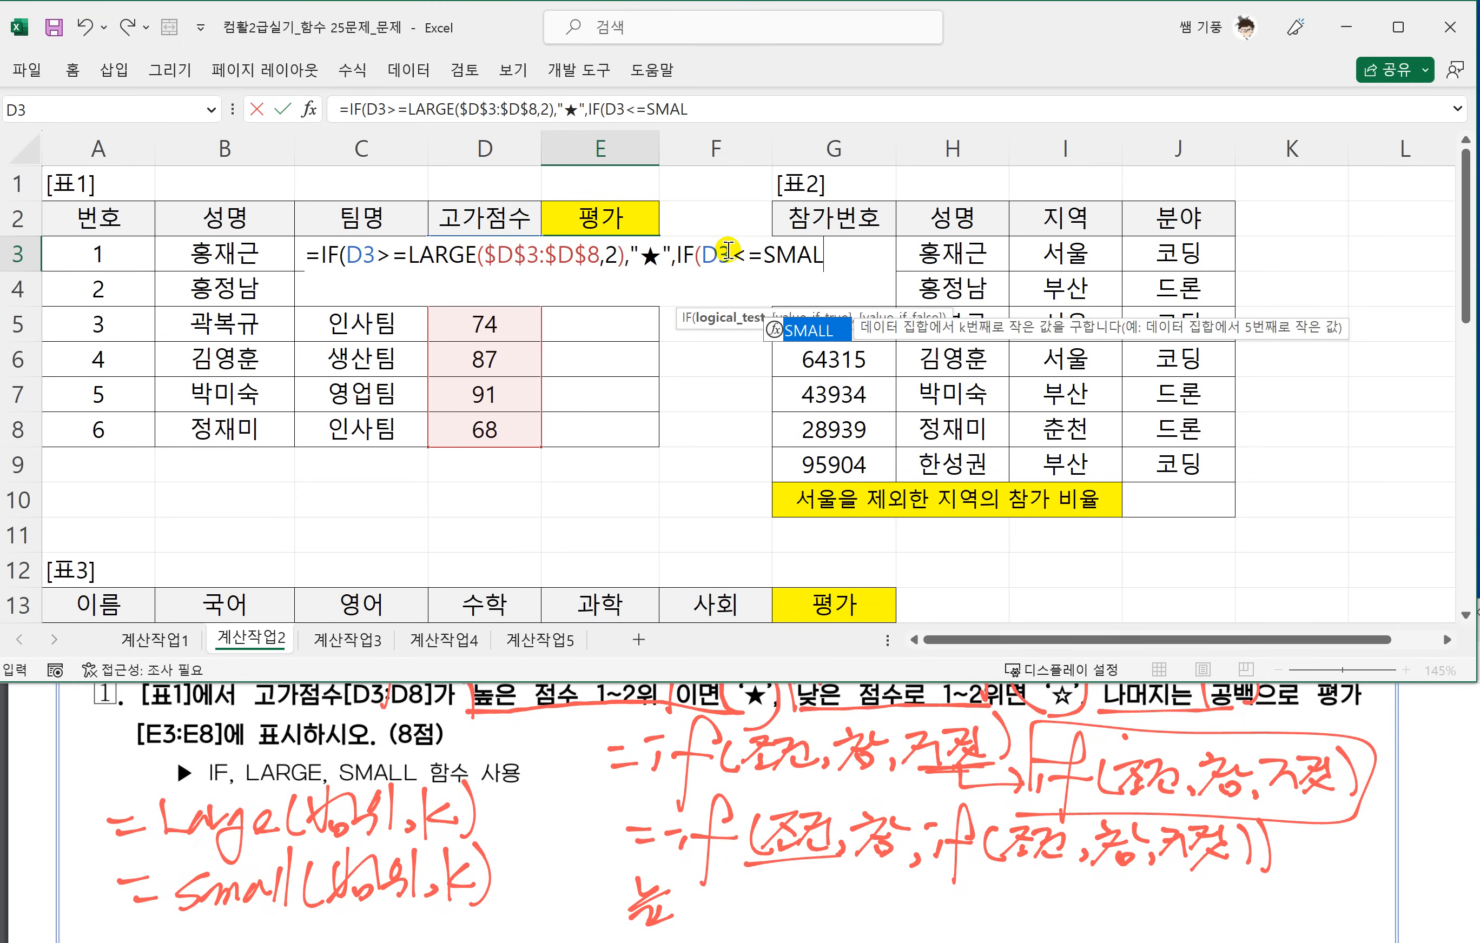
{"action": "type", "text": "L("}
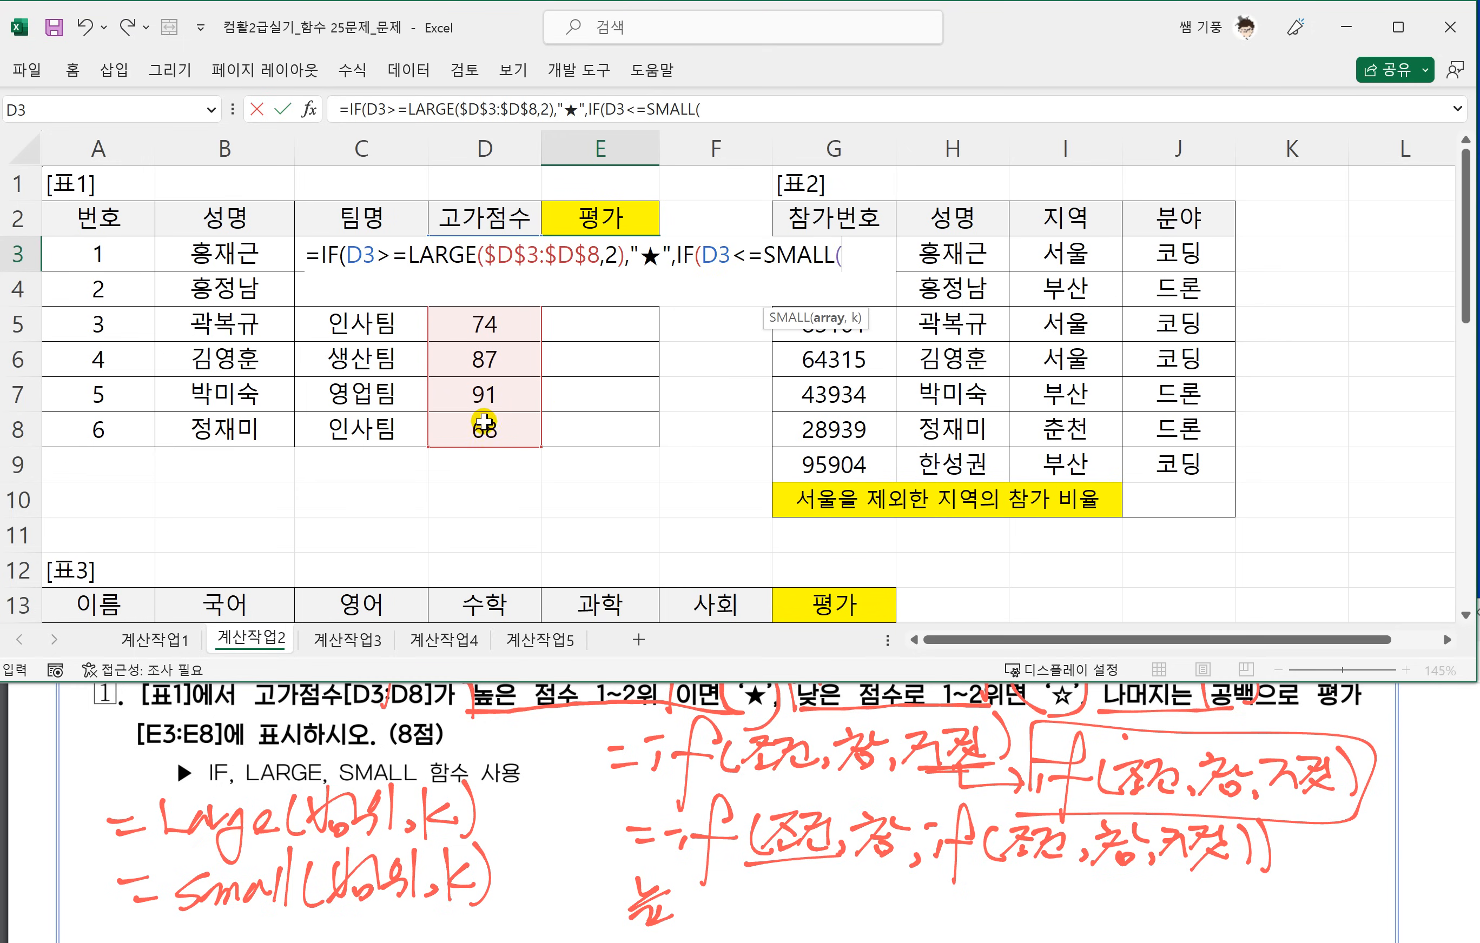
{"action": "left_click_drag", "start_coordinate": [482, 425], "coordinate": [476, 241]}
{"action": "key", "text": "F4"}
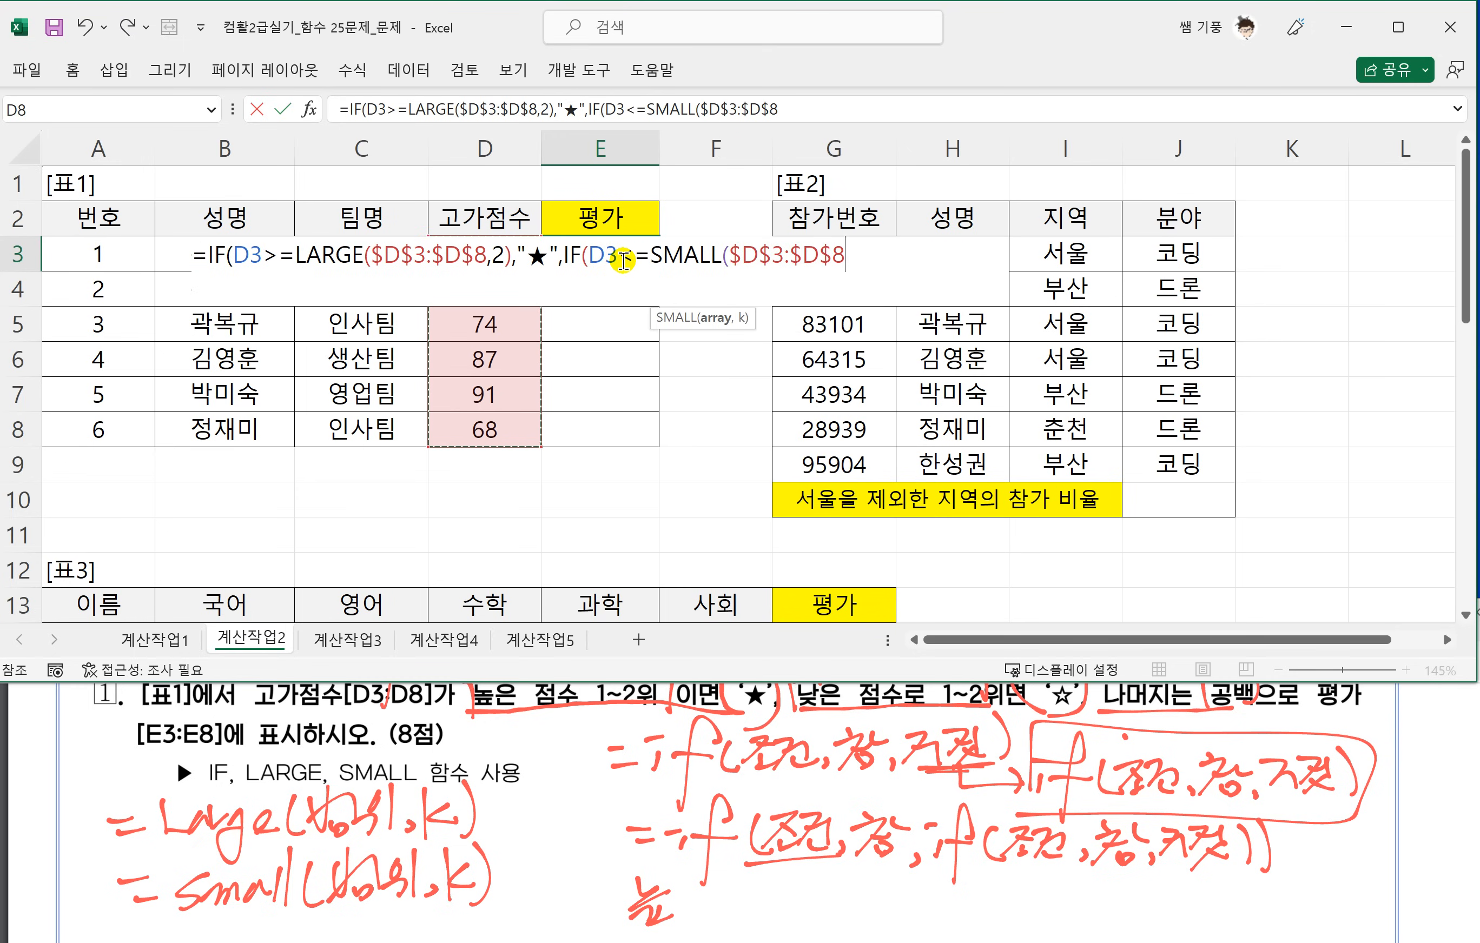
{"action": "type", "text": ",2)"}
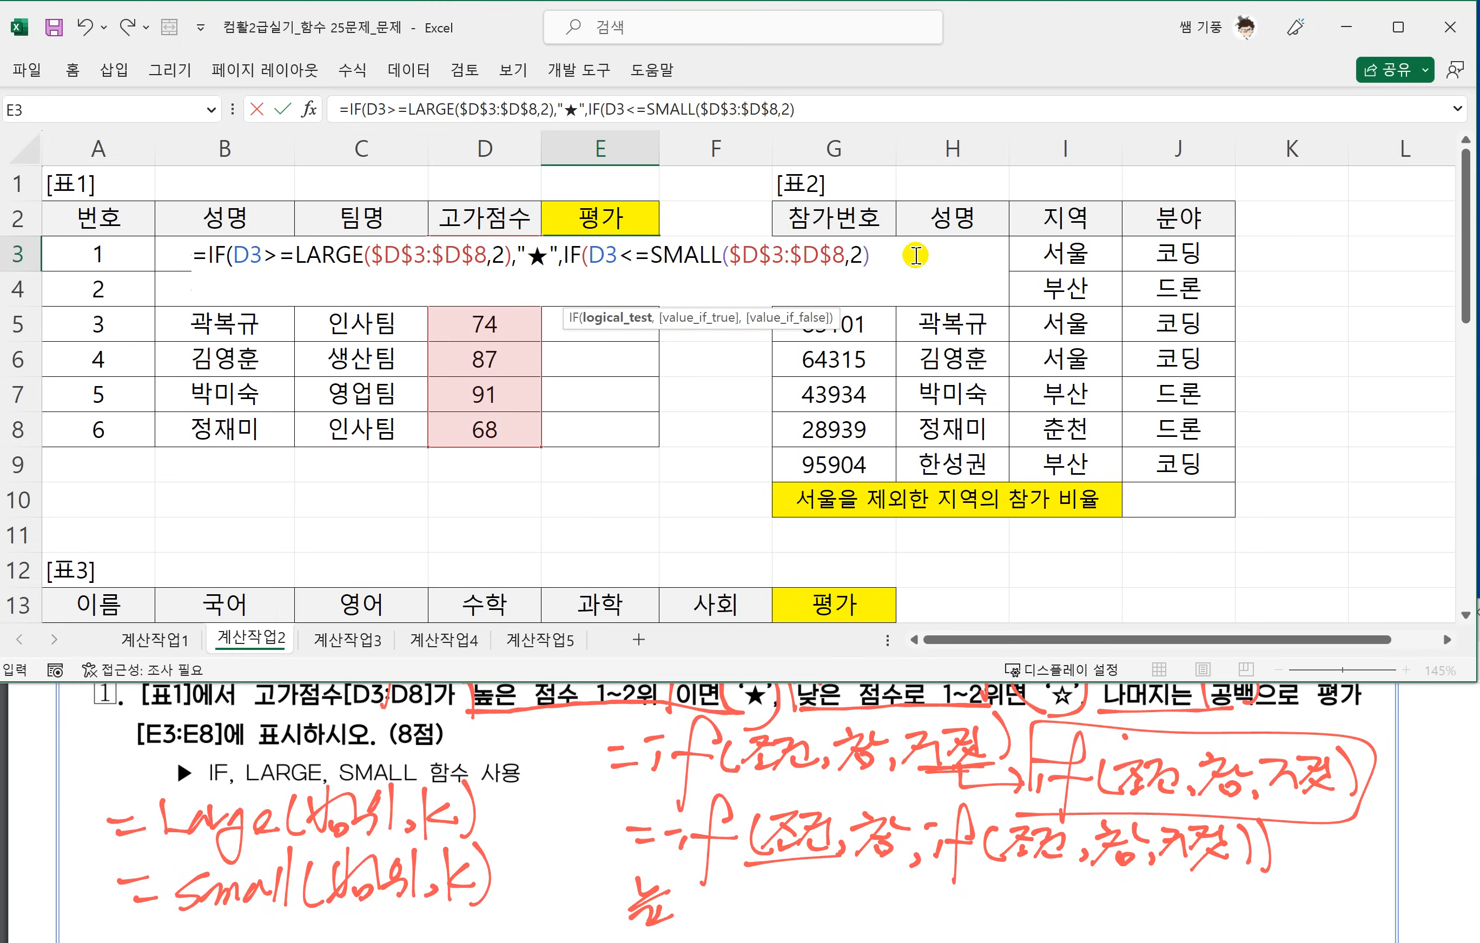
{"action": "type", "text": ","}
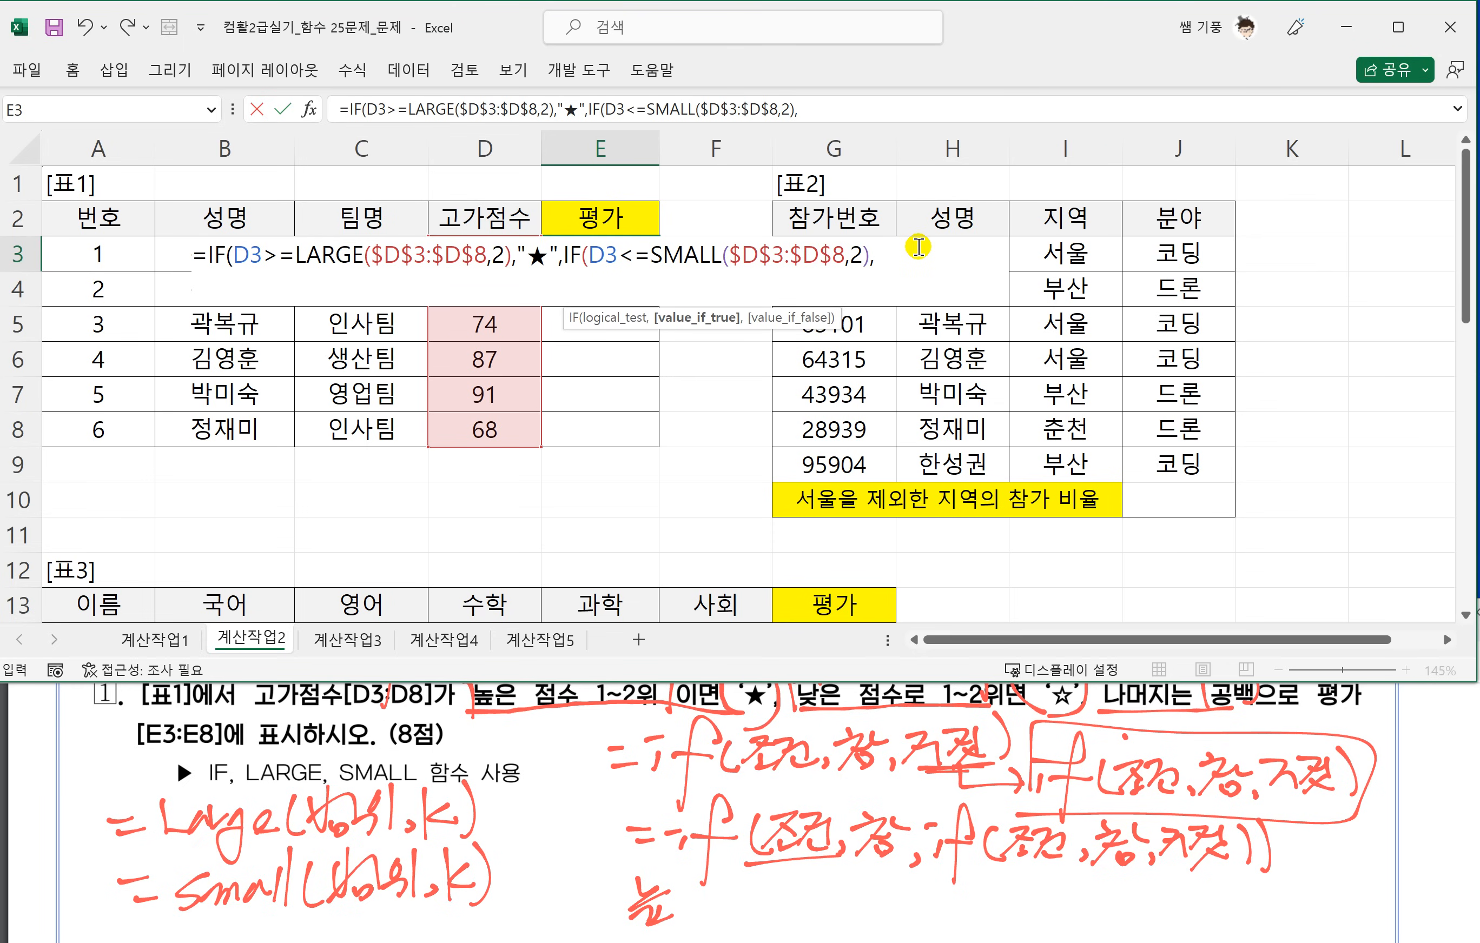
{"action": "type", "text": "\"ㅁ"}
Complete the nested IF in E3 with the special character "☆" if true and "" if false, close both parentheses and enter the formula.
{"action": "key", "text": "Hangul_Hanja"}
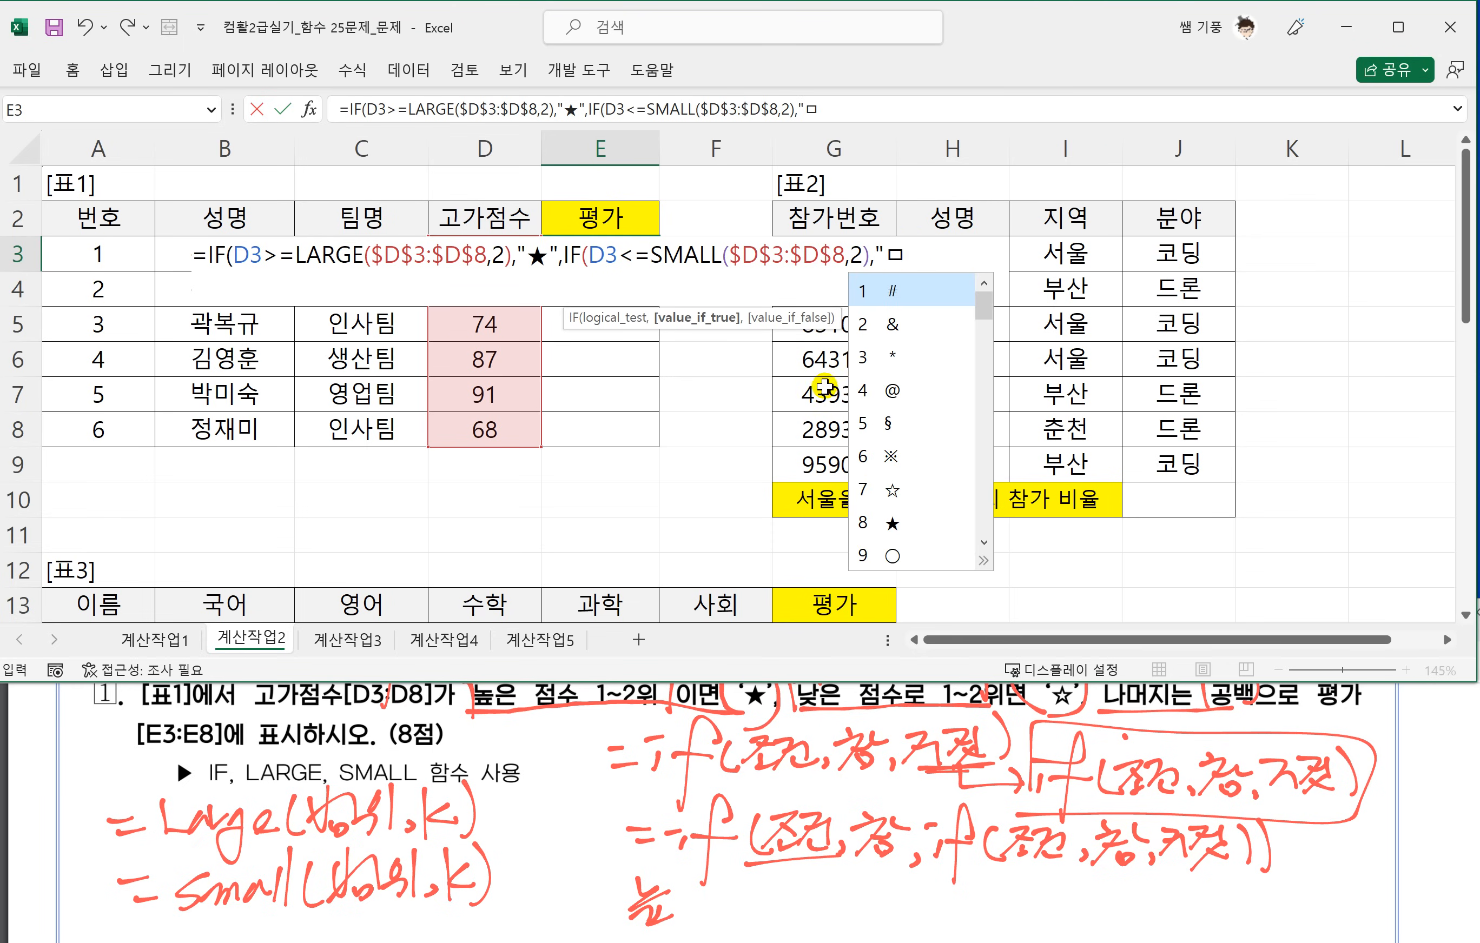
{"action": "key", "text": "7"}
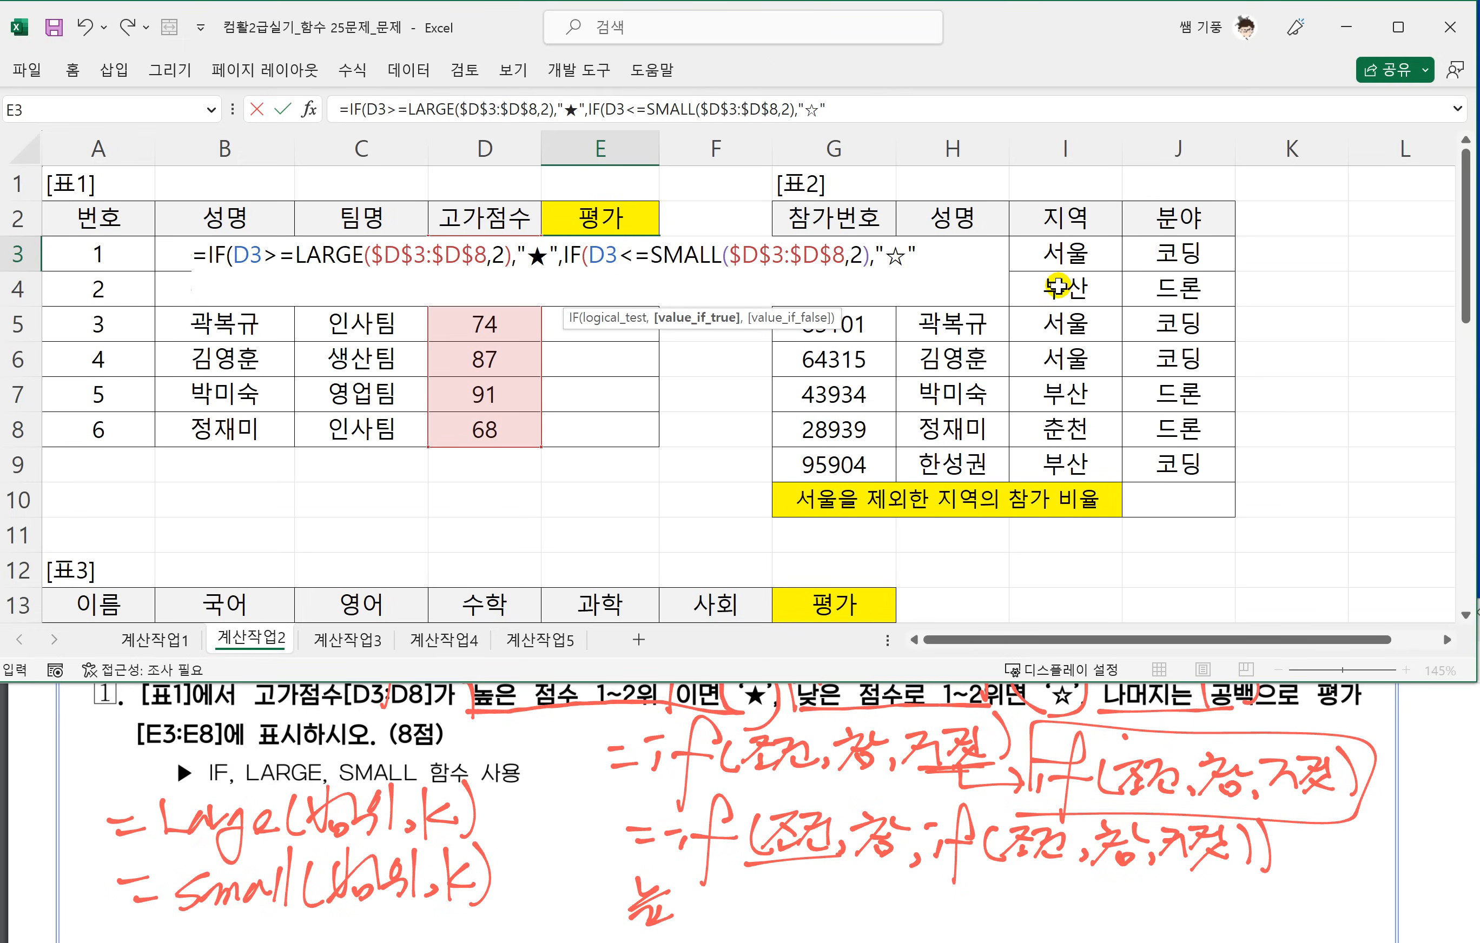
{"action": "type", "text": ",\"\""}
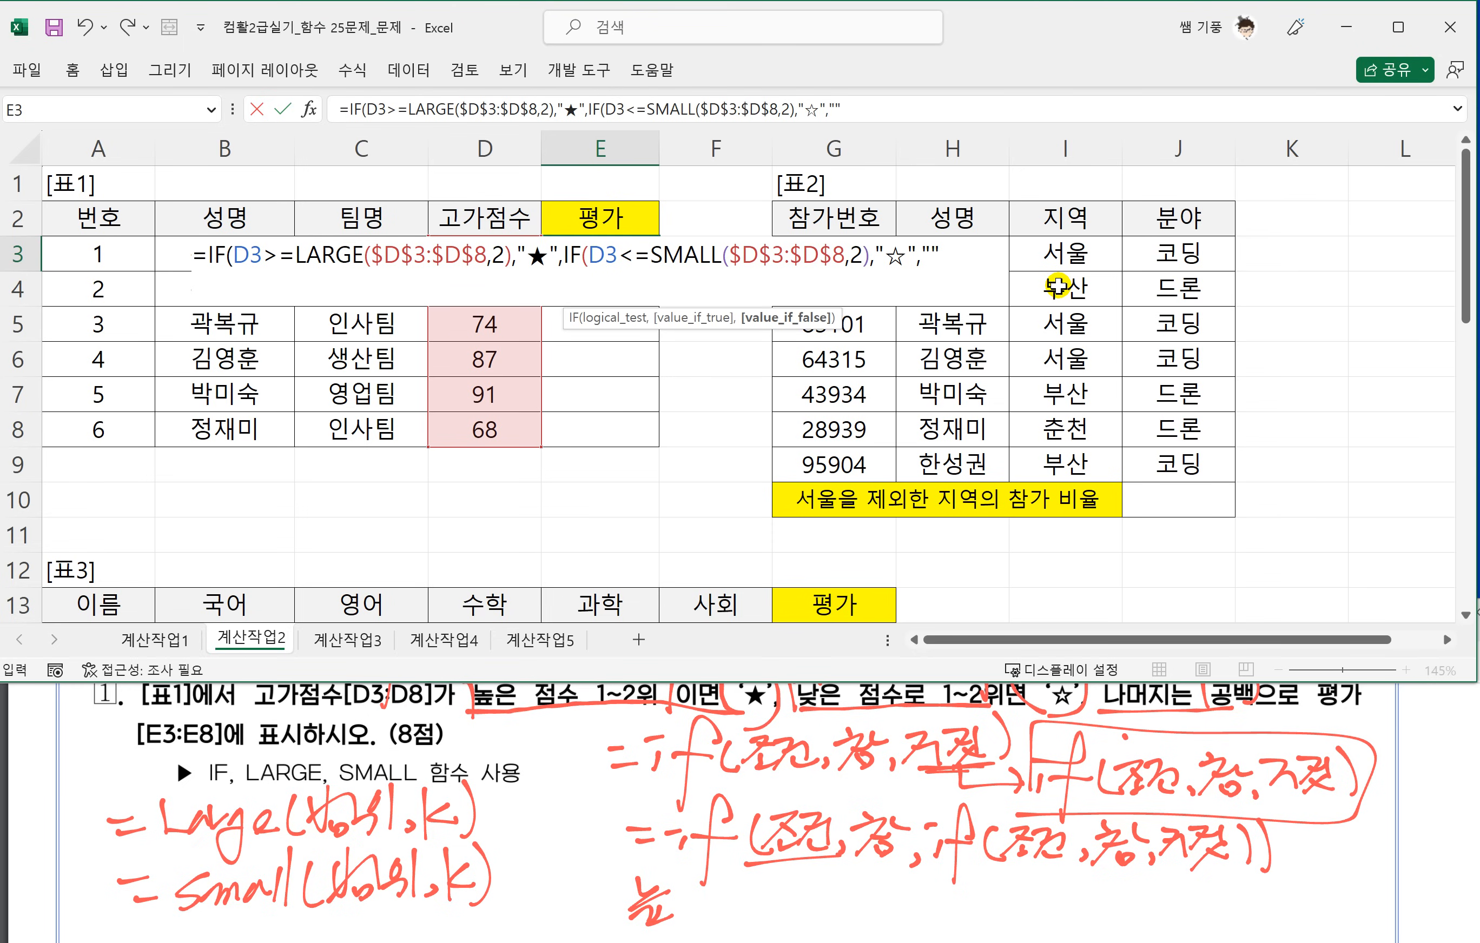
{"action": "type", "text": ")"}
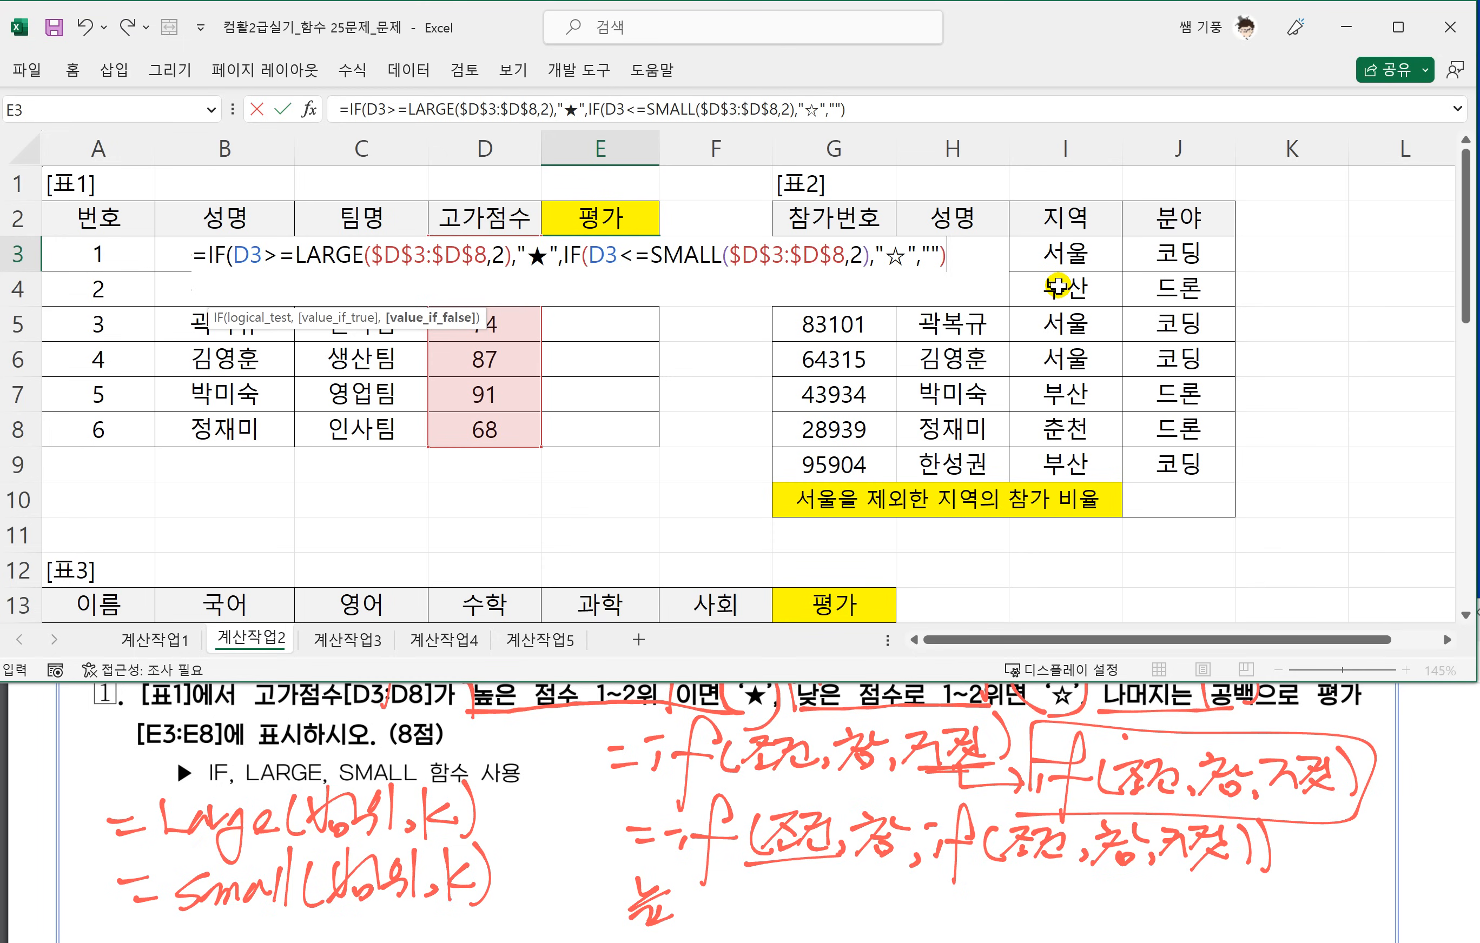
{"action": "type", "text": ")"}
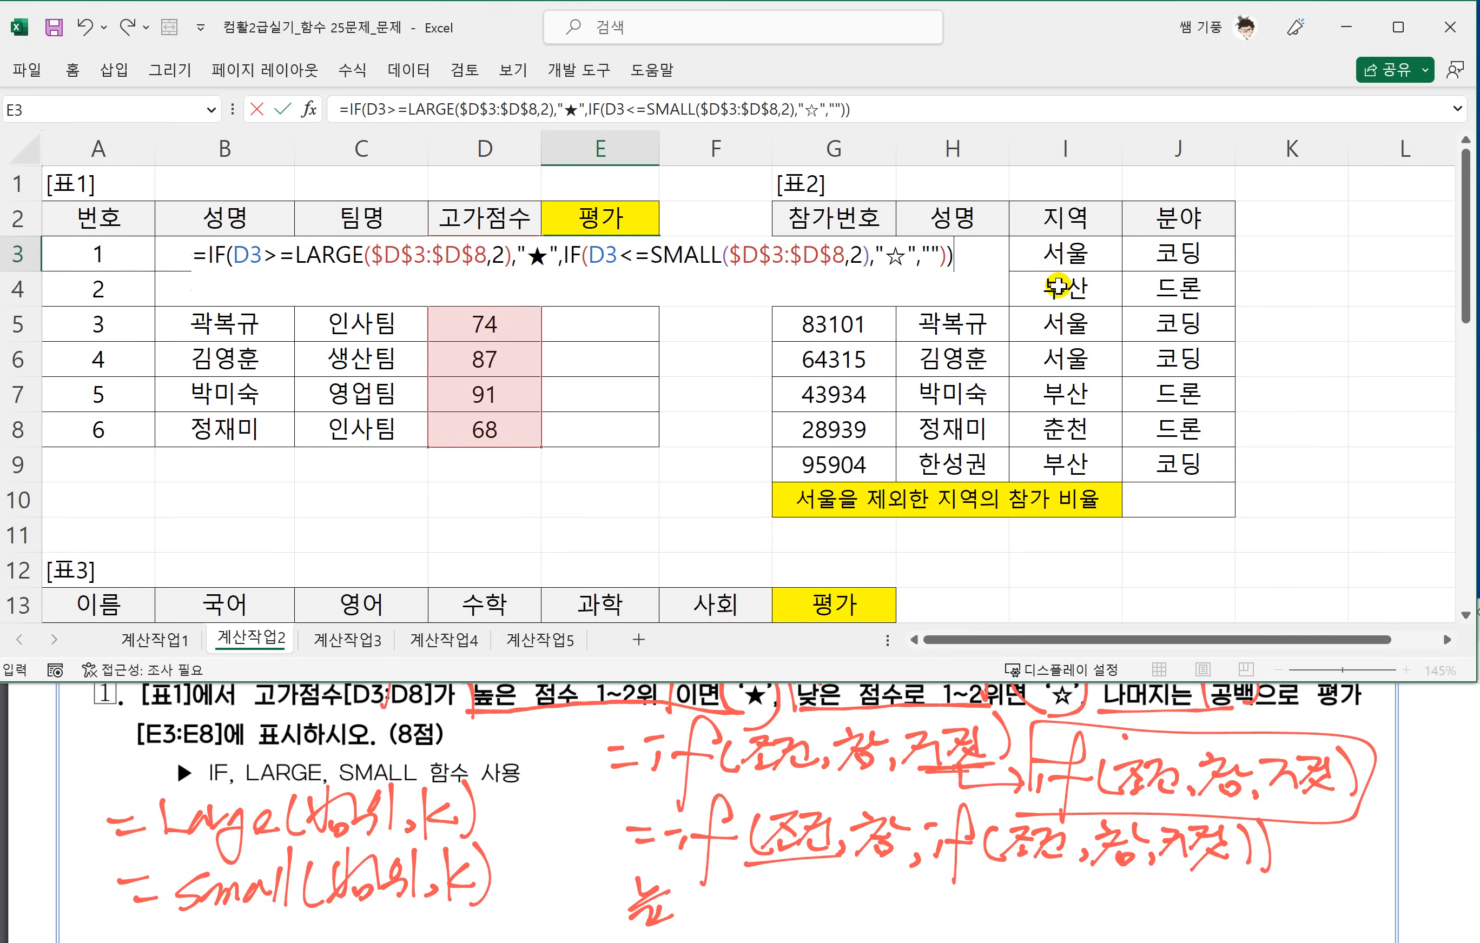
{"action": "key", "text": "Return"}
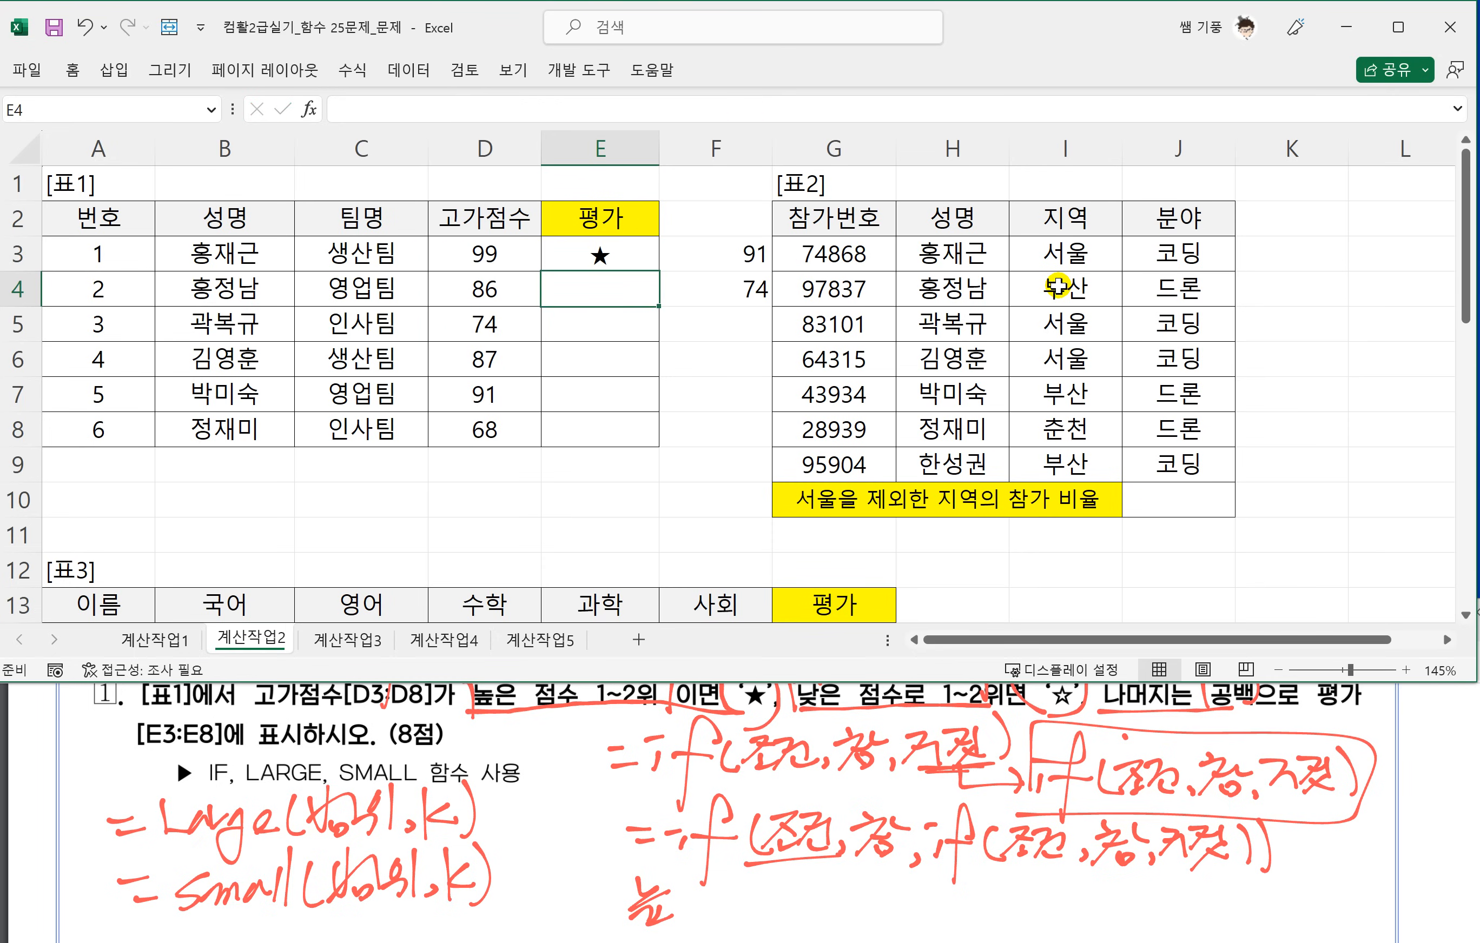
Copy the 평가 formula from E3 down to E8 and delete the helper formulas in F3:F4.
{"action": "left_click", "coordinate": [585, 268]}
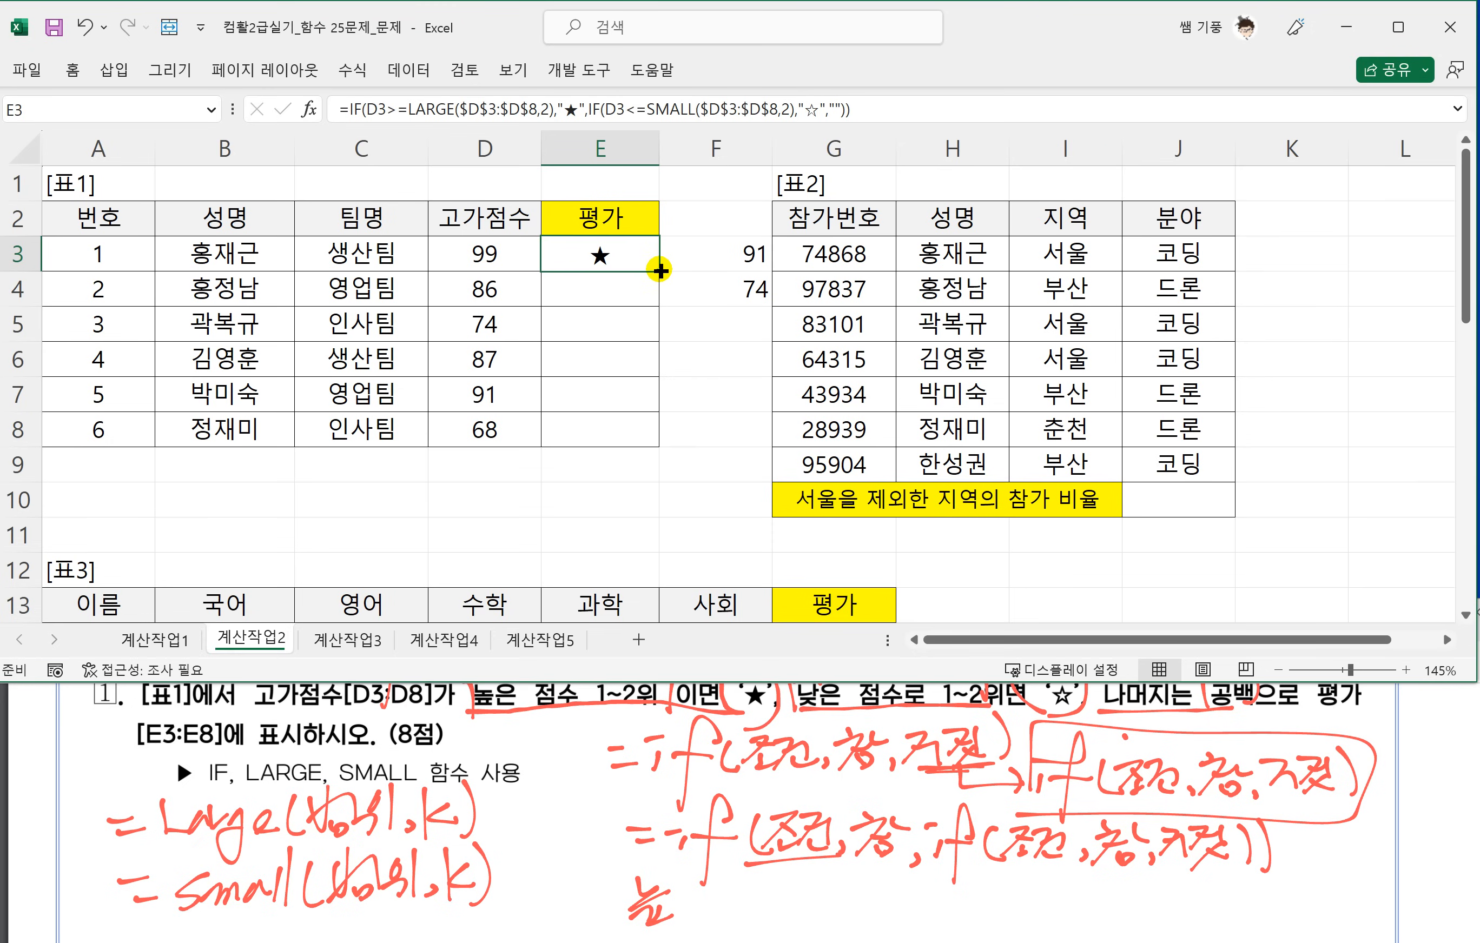
{"action": "left_click_drag", "start_coordinate": [660, 271], "coordinate": [646, 431]}
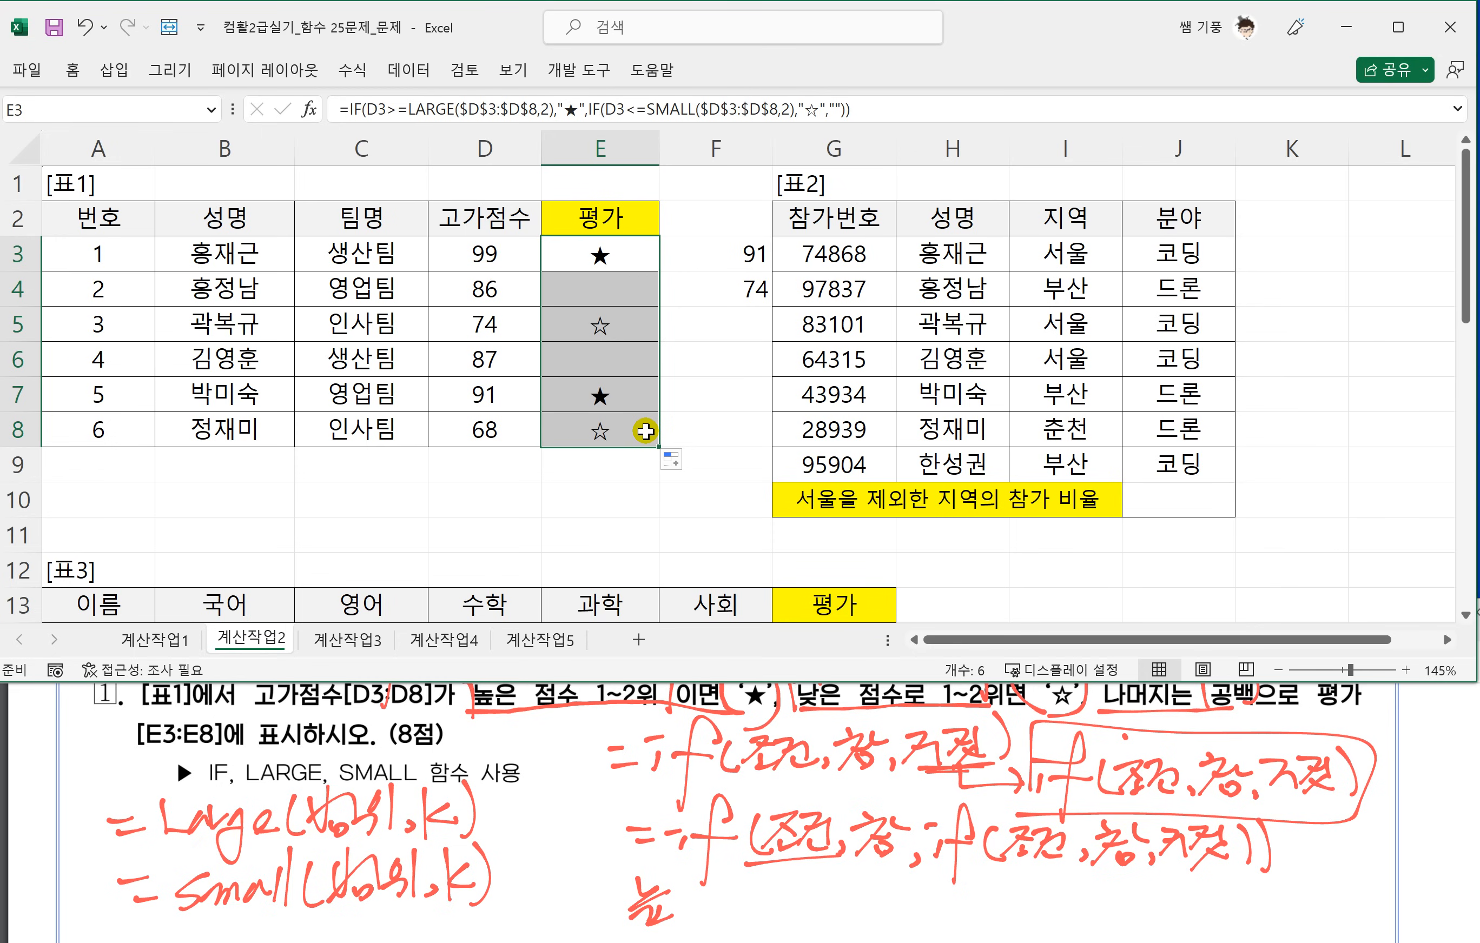
{"action": "left_click_drag", "start_coordinate": [690, 217], "coordinate": [710, 296]}
{"action": "key", "text": "Delete"}
Switch to task 2 in the question PDF, box the word 비율 and handwrite the example counts 남: 21 and 여: 25.
{"action": "left_click", "coordinate": [1138, 495]}
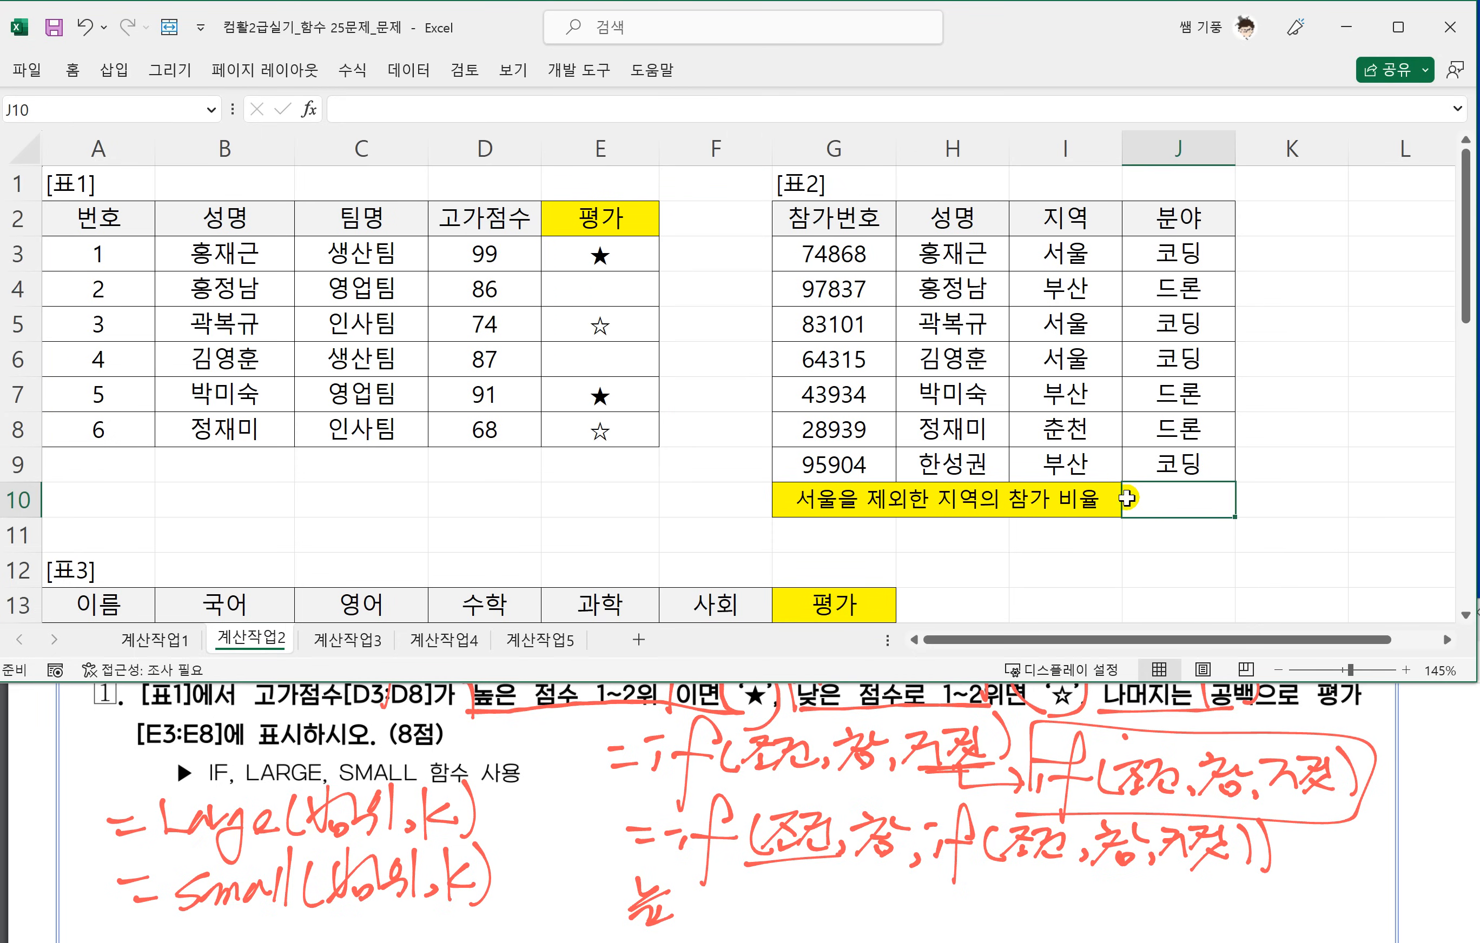
{"action": "left_click", "coordinate": [547, 813]}
{"action": "scroll", "coordinate": [548, 800], "scroll_direction": "down", "scroll_amount": 3}
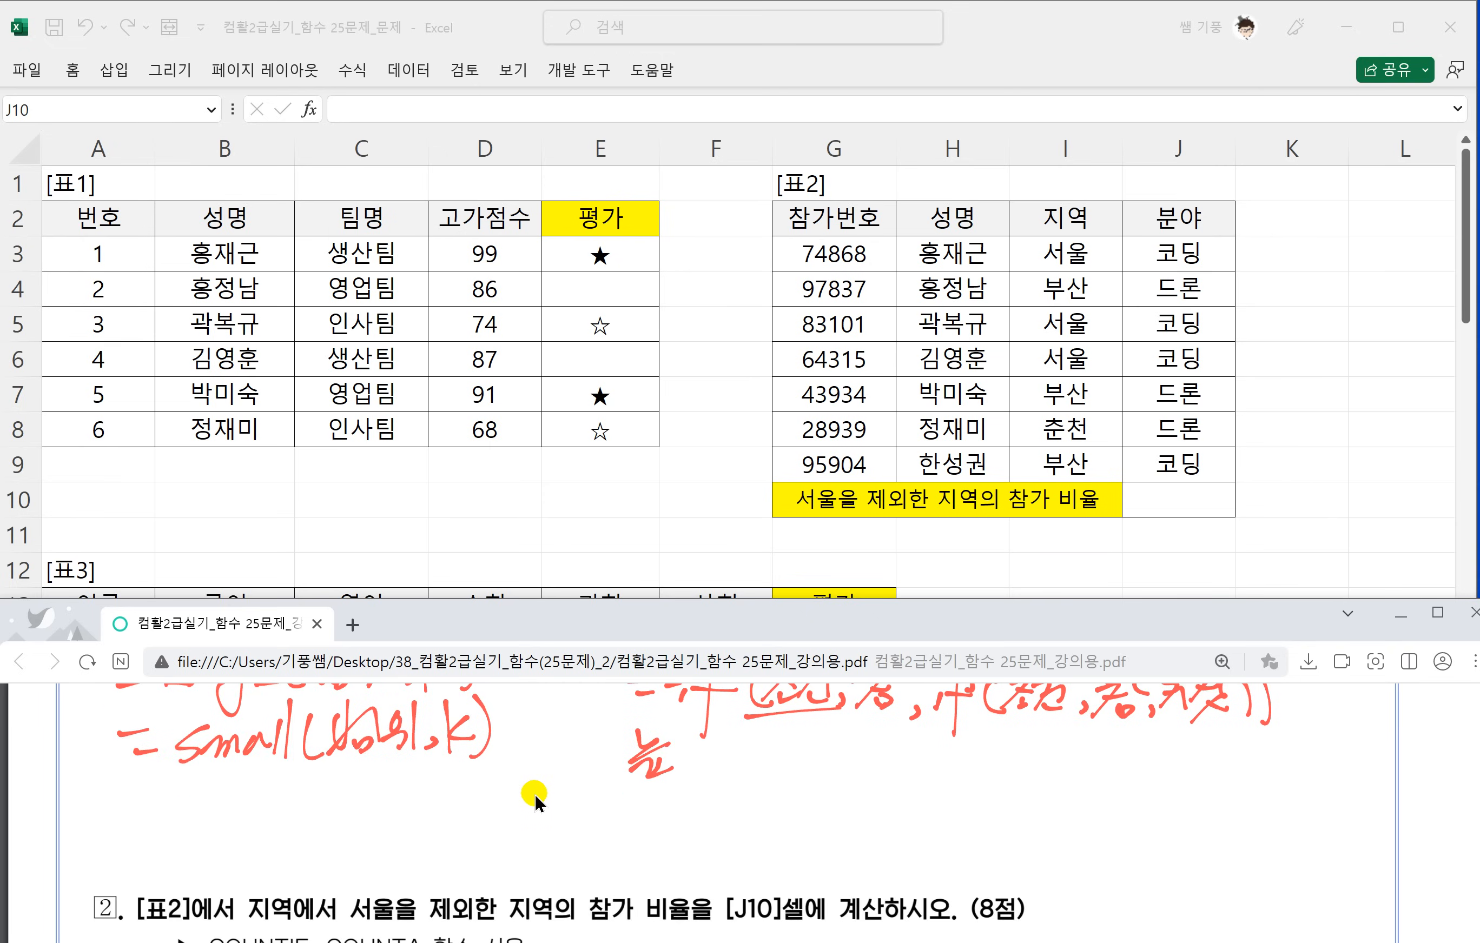
{"action": "scroll", "coordinate": [534, 792], "scroll_direction": "down", "scroll_amount": 2}
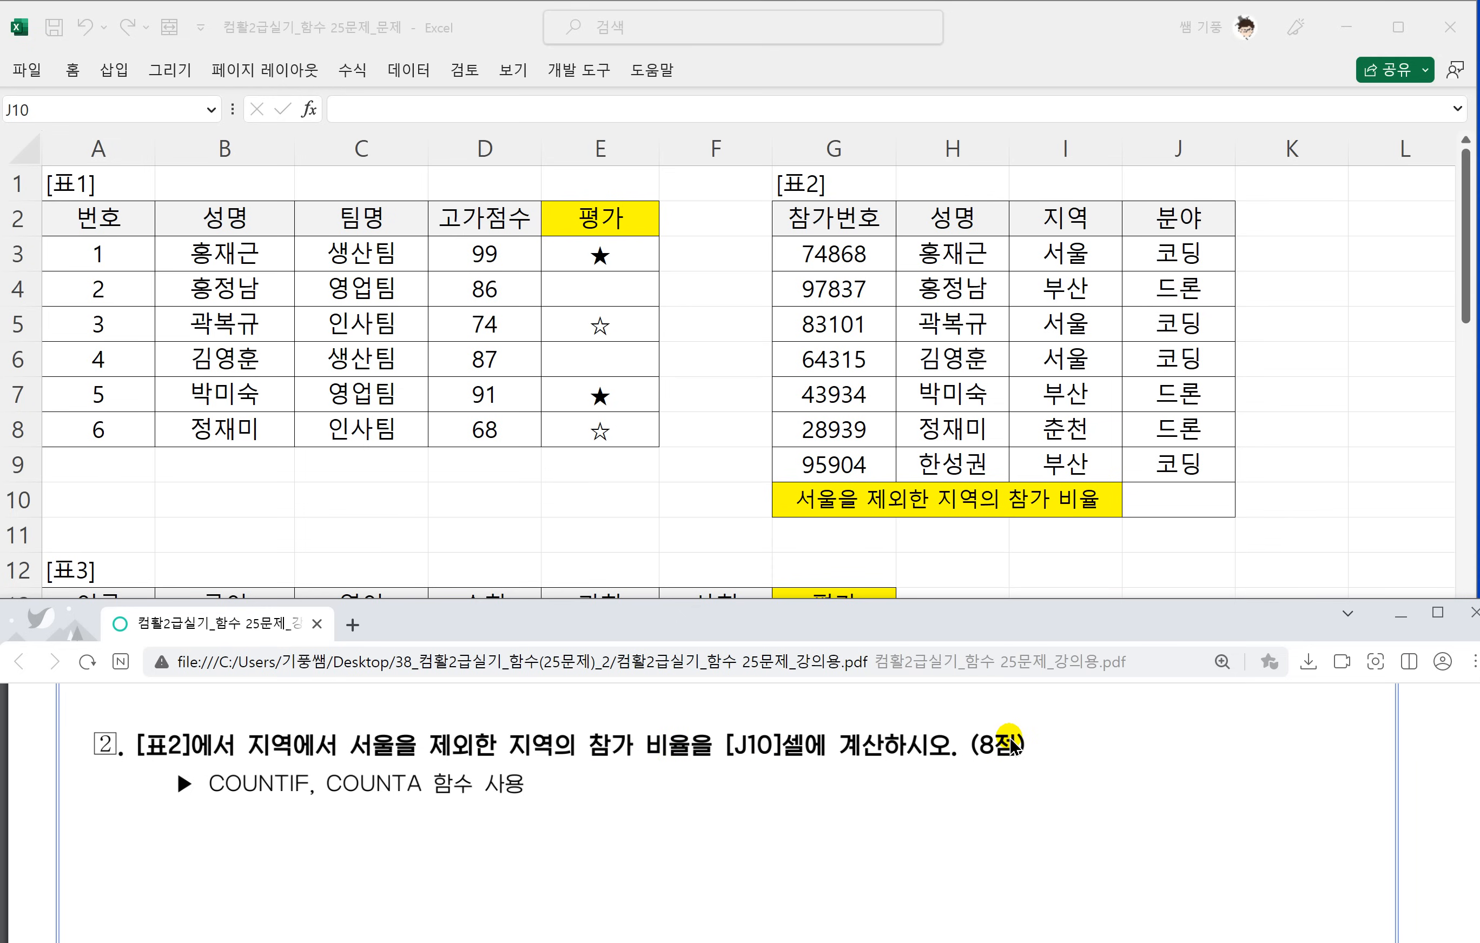
{"action": "mouse_move", "coordinate": [641, 767]}
{"action": "left_mouse_down"}
{"action": "mouse_move", "coordinate": [695, 728]}
{"action": "mouse_move", "coordinate": [645, 763]}
{"action": "left_mouse_up"}
{"action": "mouse_move", "coordinate": [628, 787]}
{"action": "left_mouse_down"}
{"action": "mouse_move", "coordinate": [659, 794]}
{"action": "mouse_move", "coordinate": [656, 814]}
{"action": "left_mouse_up"}
{"action": "left_click_drag", "start_coordinate": [630, 818], "coordinate": [677, 797]}
{"action": "left_click_drag", "start_coordinate": [680, 810], "coordinate": [726, 802]}
{"action": "left_click_drag", "start_coordinate": [734, 768], "coordinate": [724, 819]}
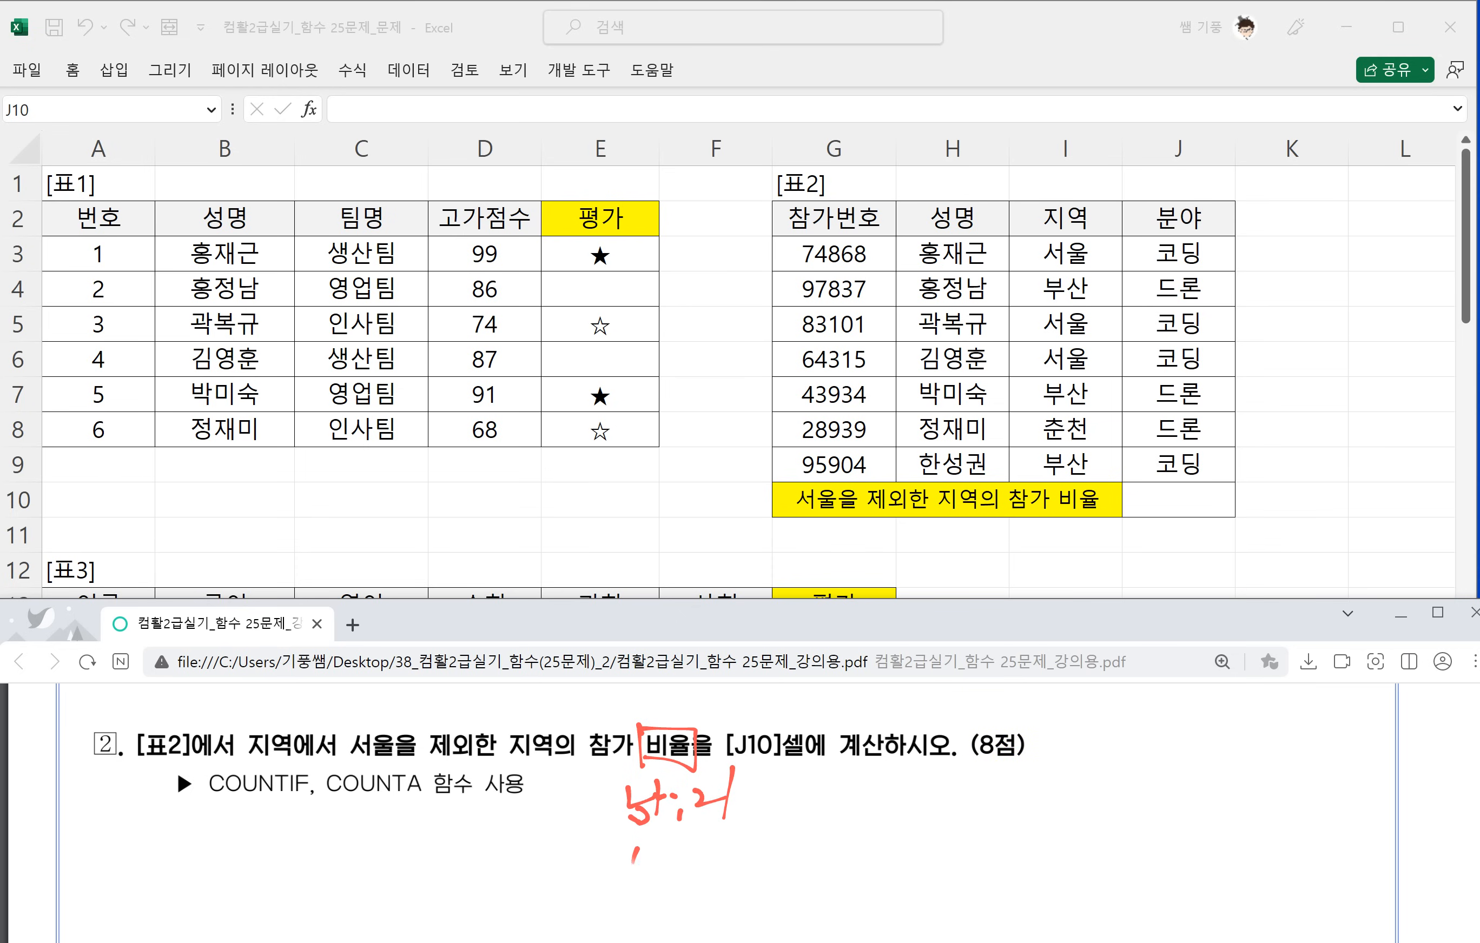
{"action": "mouse_move", "coordinate": [640, 848]}
{"action": "left_mouse_down"}
{"action": "mouse_move", "coordinate": [659, 847]}
{"action": "mouse_move", "coordinate": [662, 877]}
{"action": "mouse_move", "coordinate": [729, 857]}
{"action": "mouse_move", "coordinate": [762, 830]}
{"action": "mouse_move", "coordinate": [749, 819]}
{"action": "left_mouse_up"}
{"action": "left_click", "coordinate": [675, 857]}
{"action": "left_click", "coordinate": [686, 868]}
Handwrite the example ratios 21/46 → 남자 비율 and 25/46 → 여자 비율 beside the counts.
{"action": "mouse_move", "coordinate": [831, 790]}
{"action": "left_mouse_down"}
{"action": "mouse_move", "coordinate": [868, 803]}
{"action": "mouse_move", "coordinate": [868, 845]}
{"action": "left_mouse_up"}
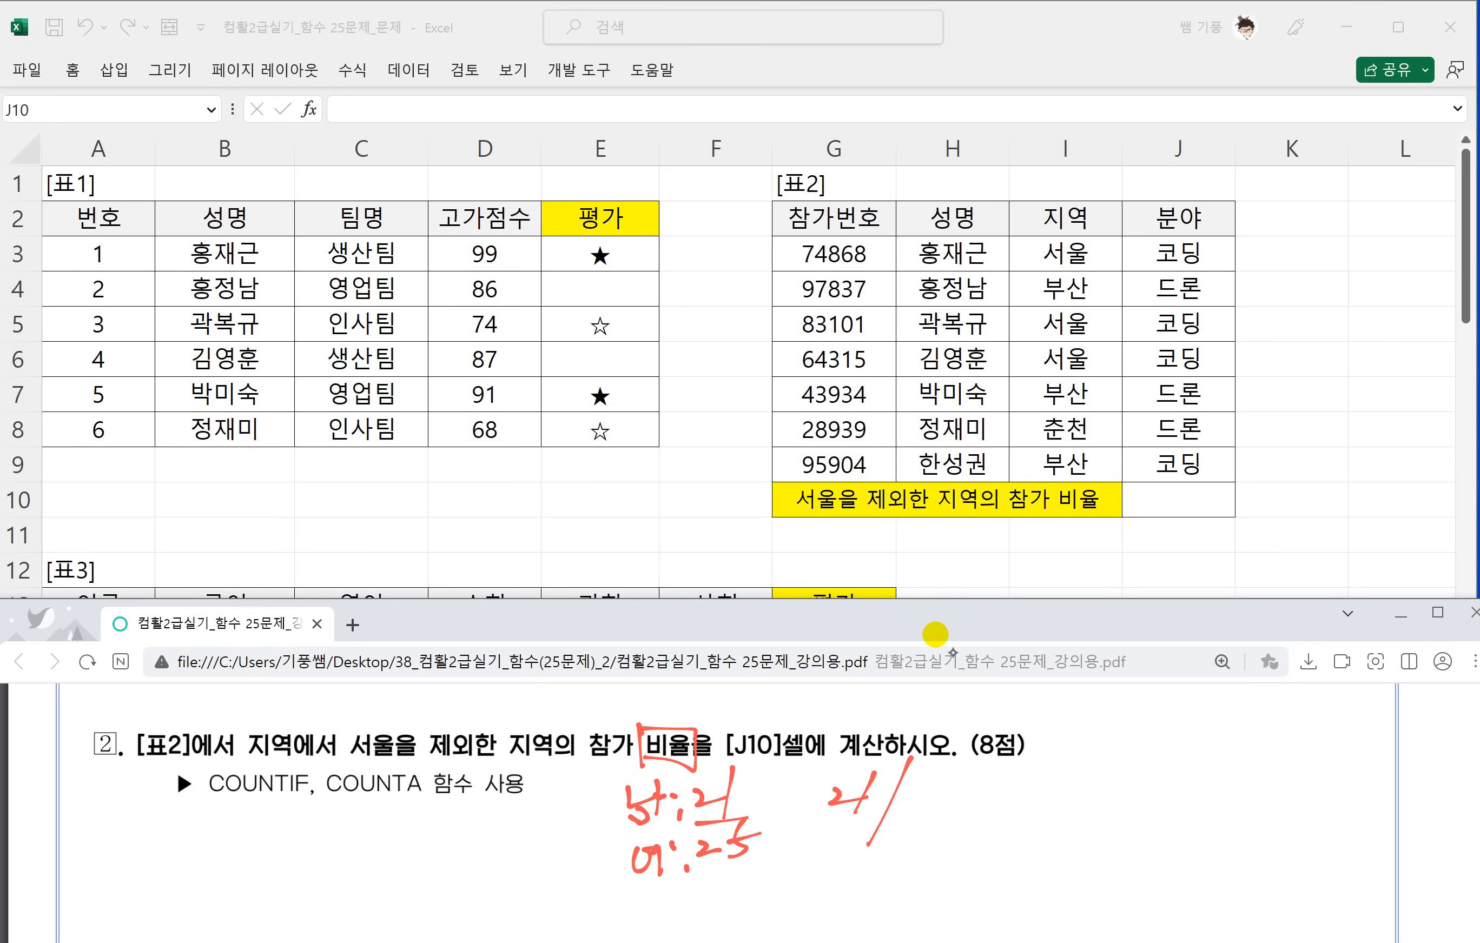
{"action": "left_click_drag", "start_coordinate": [916, 793], "coordinate": [935, 808]}
{"action": "mouse_move", "coordinate": [927, 792]}
{"action": "left_mouse_down"}
{"action": "mouse_move", "coordinate": [916, 826]}
{"action": "mouse_move", "coordinate": [1019, 792]}
{"action": "left_mouse_up"}
{"action": "mouse_move", "coordinate": [1003, 782]}
{"action": "left_mouse_down"}
{"action": "mouse_move", "coordinate": [1007, 810]}
{"action": "mouse_move", "coordinate": [1077, 789]}
{"action": "left_mouse_up"}
{"action": "mouse_move", "coordinate": [1042, 798]}
{"action": "left_mouse_down"}
{"action": "mouse_move", "coordinate": [1063, 809]}
{"action": "mouse_move", "coordinate": [1092, 777]}
{"action": "left_mouse_up"}
{"action": "mouse_move", "coordinate": [1091, 770]}
{"action": "left_mouse_down"}
{"action": "mouse_move", "coordinate": [1068, 808]}
{"action": "mouse_move", "coordinate": [1138, 786]}
{"action": "left_mouse_up"}
{"action": "left_click_drag", "start_coordinate": [1150, 780], "coordinate": [1149, 804]}
{"action": "left_click_drag", "start_coordinate": [1174, 759], "coordinate": [1182, 817]}
{"action": "mouse_move", "coordinate": [832, 851]}
{"action": "left_mouse_down"}
{"action": "mouse_move", "coordinate": [835, 871]}
{"action": "mouse_move", "coordinate": [890, 849]}
{"action": "left_mouse_up"}
{"action": "left_click_drag", "start_coordinate": [909, 828], "coordinate": [882, 904]}
{"action": "left_click", "coordinate": [919, 853]}
{"action": "left_click_drag", "start_coordinate": [963, 835], "coordinate": [947, 870]}
{"action": "mouse_move", "coordinate": [990, 865]}
{"action": "left_mouse_down"}
{"action": "mouse_move", "coordinate": [1048, 849]}
{"action": "mouse_move", "coordinate": [1155, 869]}
{"action": "left_mouse_up"}
{"action": "left_click_drag", "start_coordinate": [1127, 856], "coordinate": [1175, 857]}
{"action": "left_click_drag", "start_coordinate": [1162, 861], "coordinate": [1198, 869]}
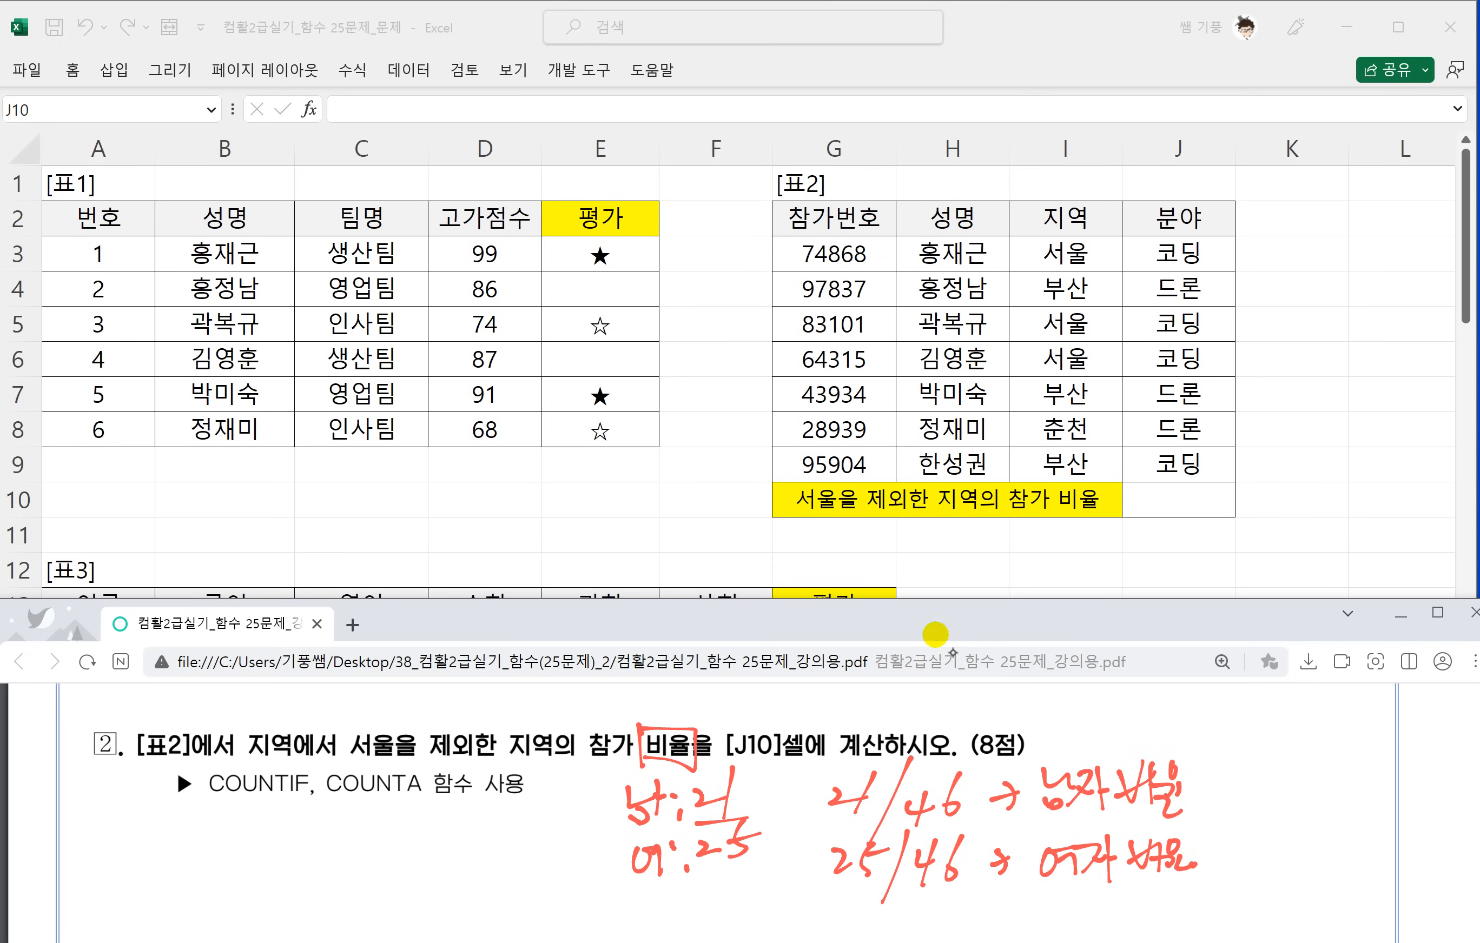
Underline COUNTIF and COUNTA in task 2 and handwrite the formula outline =countif/counta below them.
{"action": "left_click_drag", "start_coordinate": [211, 800], "coordinate": [311, 795]}
{"action": "left_click_drag", "start_coordinate": [328, 798], "coordinate": [437, 802]}
{"action": "left_click_drag", "start_coordinate": [230, 832], "coordinate": [249, 835]}
{"action": "left_click_drag", "start_coordinate": [240, 849], "coordinate": [311, 839]}
{"action": "left_click_drag", "start_coordinate": [314, 833], "coordinate": [367, 851]}
{"action": "left_click_drag", "start_coordinate": [356, 830], "coordinate": [390, 824]}
{"action": "left_click_drag", "start_coordinate": [428, 798], "coordinate": [398, 886]}
{"action": "mouse_move", "coordinate": [390, 836]}
{"action": "left_mouse_down"}
{"action": "mouse_move", "coordinate": [428, 831]}
{"action": "mouse_move", "coordinate": [398, 898]}
{"action": "left_mouse_up"}
{"action": "left_click_drag", "start_coordinate": [474, 830], "coordinate": [467, 859]}
{"action": "mouse_move", "coordinate": [488, 828]}
{"action": "left_mouse_down"}
{"action": "mouse_move", "coordinate": [484, 846]}
{"action": "mouse_move", "coordinate": [529, 850]}
{"action": "left_mouse_up"}
{"action": "mouse_move", "coordinate": [522, 832]}
{"action": "left_mouse_down"}
{"action": "mouse_move", "coordinate": [551, 822]}
{"action": "mouse_move", "coordinate": [540, 860]}
{"action": "left_mouse_up"}
{"action": "left_click_drag", "start_coordinate": [569, 830], "coordinate": [574, 850]}
{"action": "left_click_drag", "start_coordinate": [446, 869], "coordinate": [580, 863]}
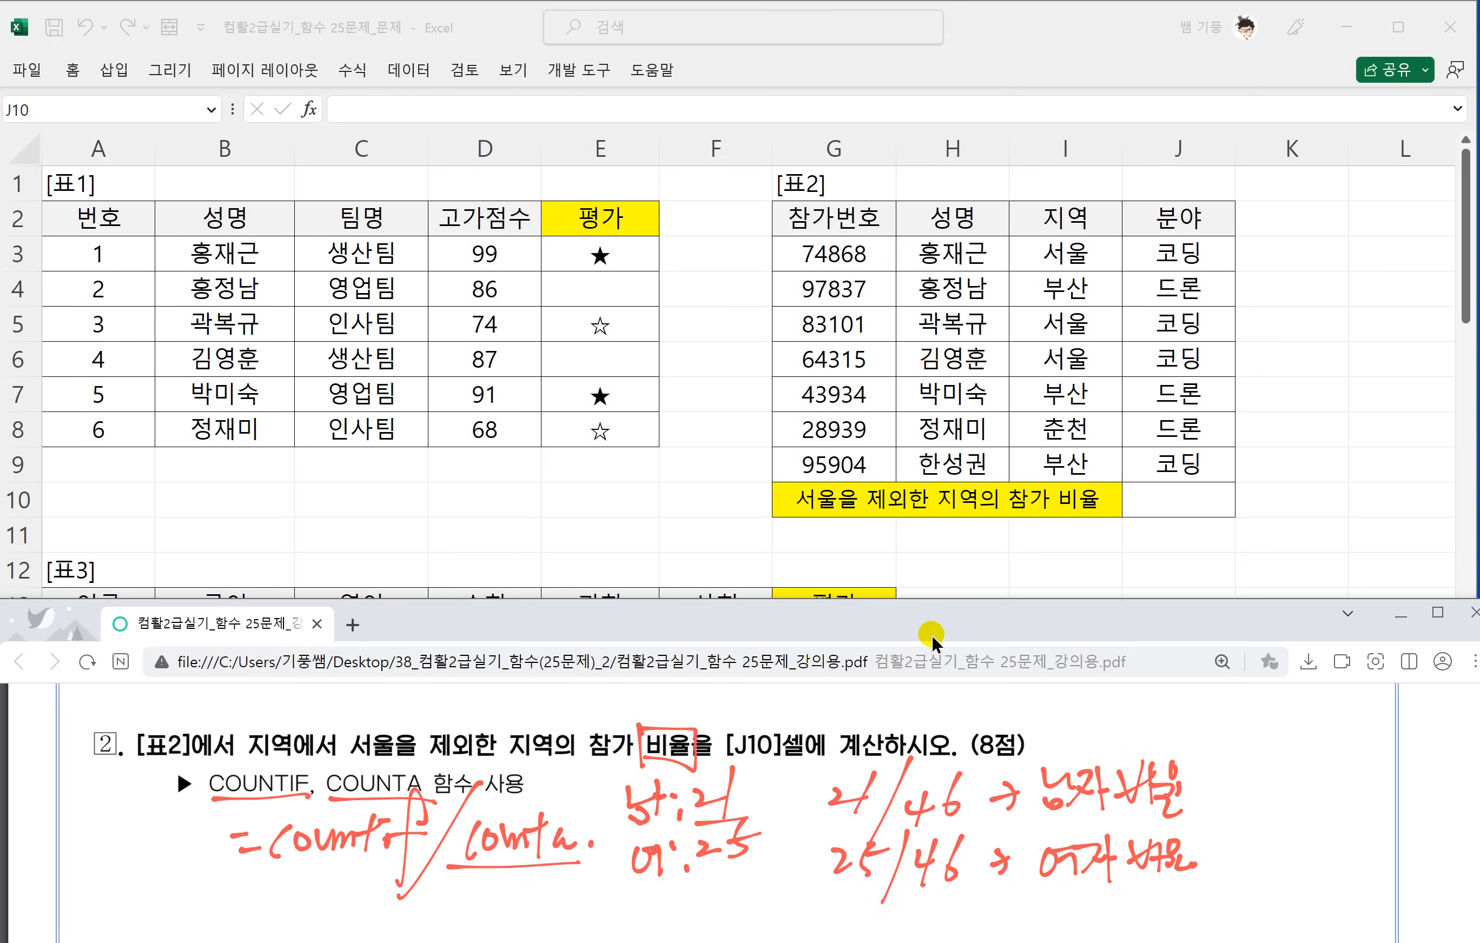
Handwrite the syntax note =countif(범위,조건) : 범위에서 조건을 만족하는 개수 below the ratio examples.
{"action": "scroll", "coordinate": [821, 703], "scroll_direction": "down", "scroll_amount": 2}
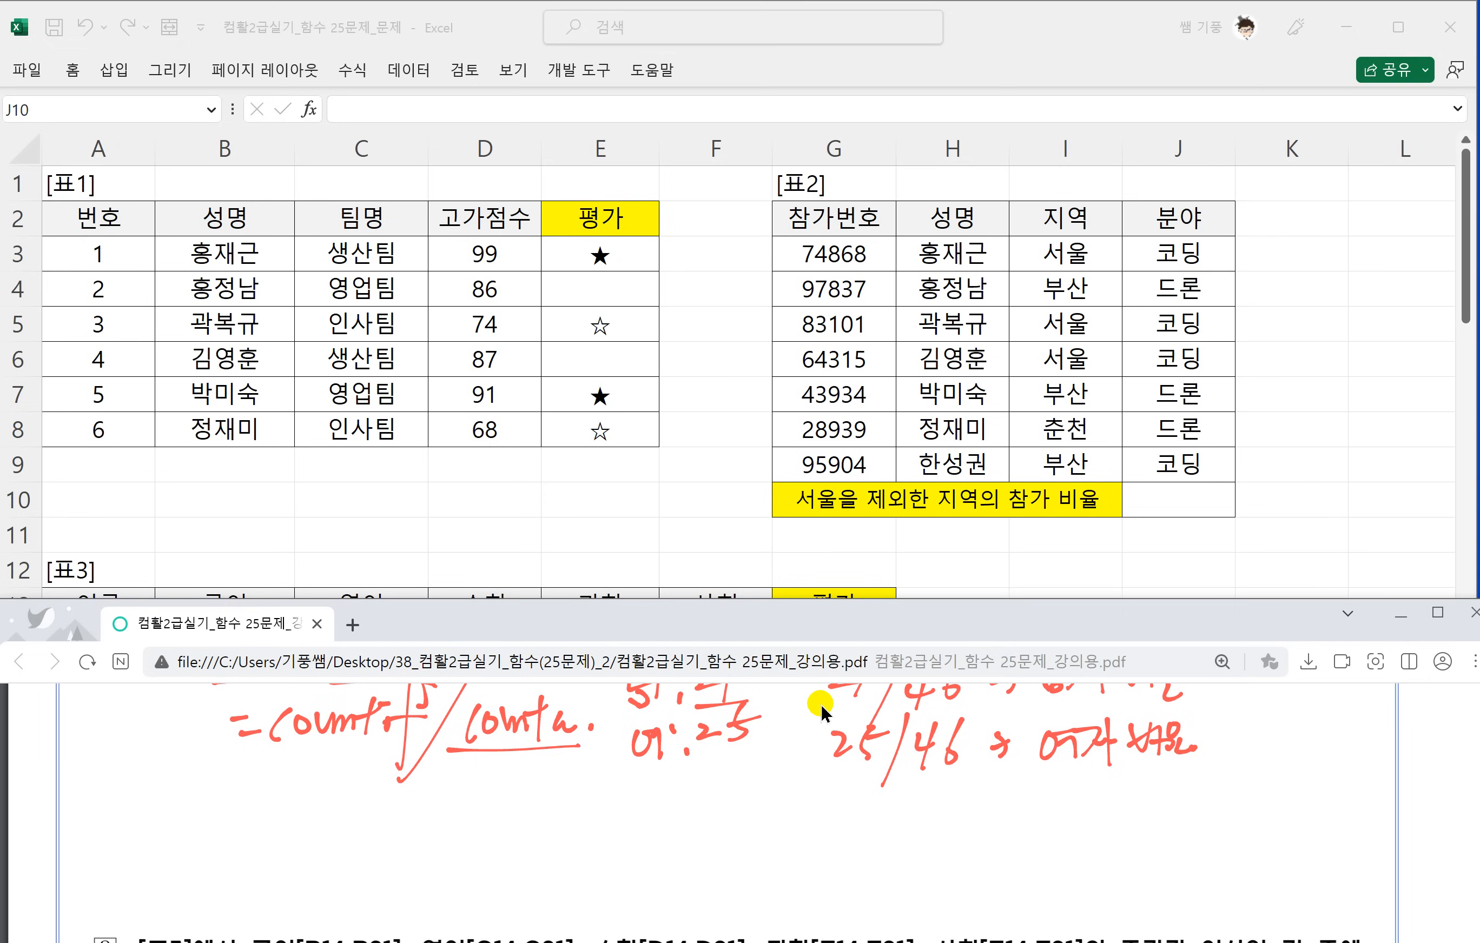
{"action": "left_click_drag", "start_coordinate": [599, 796], "coordinate": [687, 813]}
{"action": "left_click_drag", "start_coordinate": [681, 792], "coordinate": [697, 786]}
{"action": "mouse_move", "coordinate": [730, 787]}
{"action": "left_mouse_down"}
{"action": "mouse_move", "coordinate": [733, 750]}
{"action": "mouse_move", "coordinate": [703, 857]}
{"action": "left_mouse_up"}
{"action": "mouse_move", "coordinate": [697, 799]}
{"action": "left_mouse_down"}
{"action": "mouse_move", "coordinate": [770, 813]}
{"action": "mouse_move", "coordinate": [816, 769]}
{"action": "left_mouse_up"}
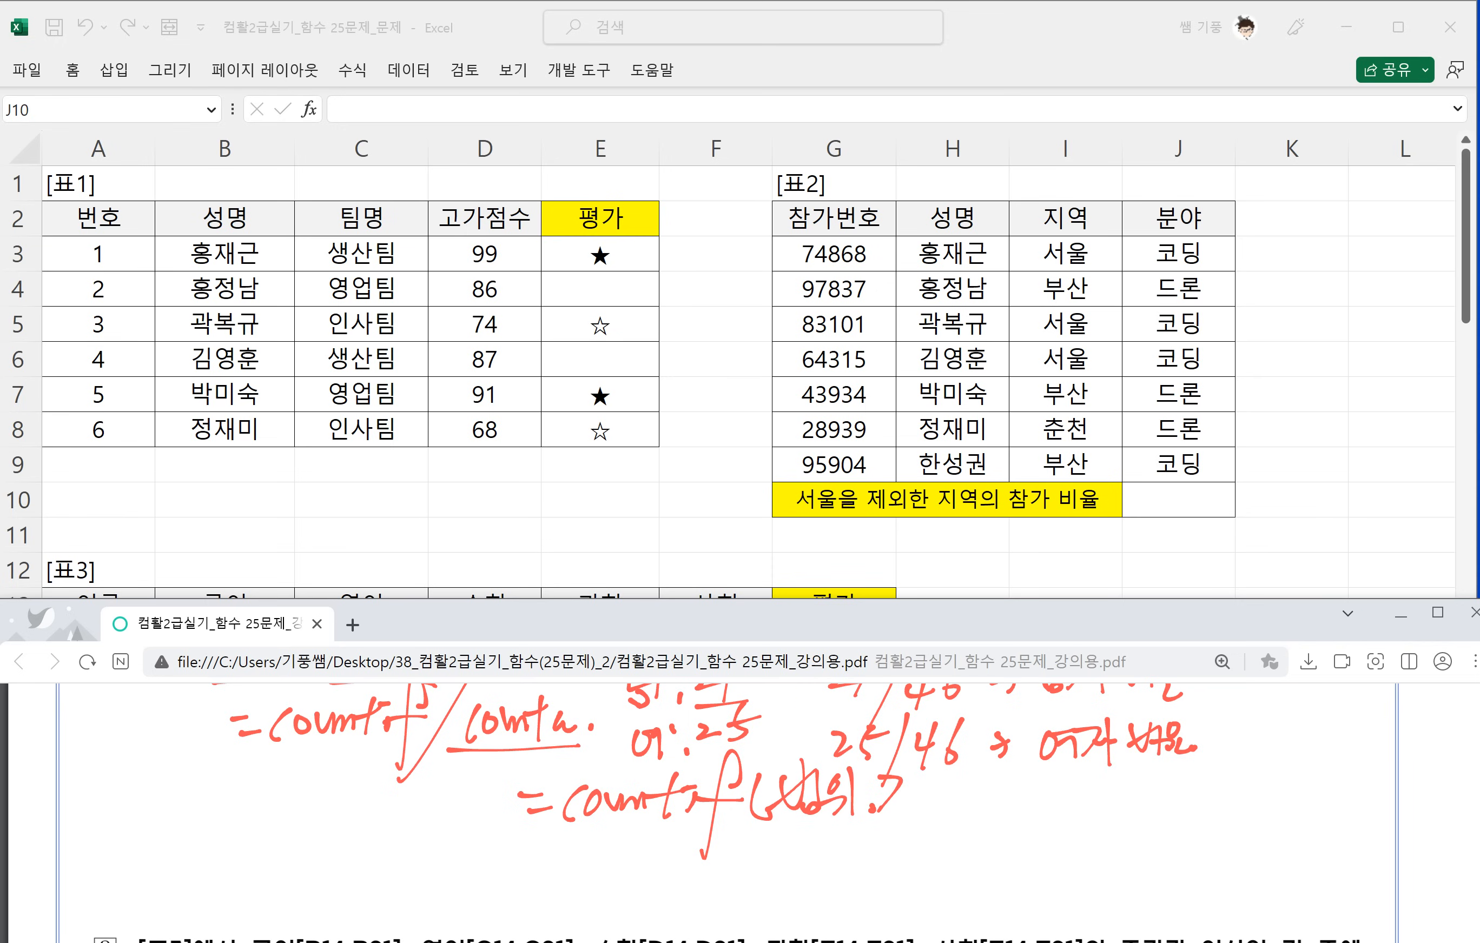
{"action": "left_click_drag", "start_coordinate": [926, 796], "coordinate": [946, 808]}
{"action": "mouse_move", "coordinate": [952, 771]}
{"action": "left_mouse_down"}
{"action": "mouse_move", "coordinate": [963, 822]}
{"action": "mouse_move", "coordinate": [1030, 754]}
{"action": "mouse_move", "coordinate": [1085, 805]}
{"action": "left_mouse_up"}
{"action": "left_click", "coordinate": [986, 784]}
{"action": "left_click", "coordinate": [989, 818]}
{"action": "mouse_move", "coordinate": [1102, 773]}
{"action": "left_mouse_down"}
{"action": "mouse_move", "coordinate": [1104, 813]}
{"action": "mouse_move", "coordinate": [1135, 815]}
{"action": "left_mouse_up"}
{"action": "left_click_drag", "start_coordinate": [1154, 781], "coordinate": [1185, 808]}
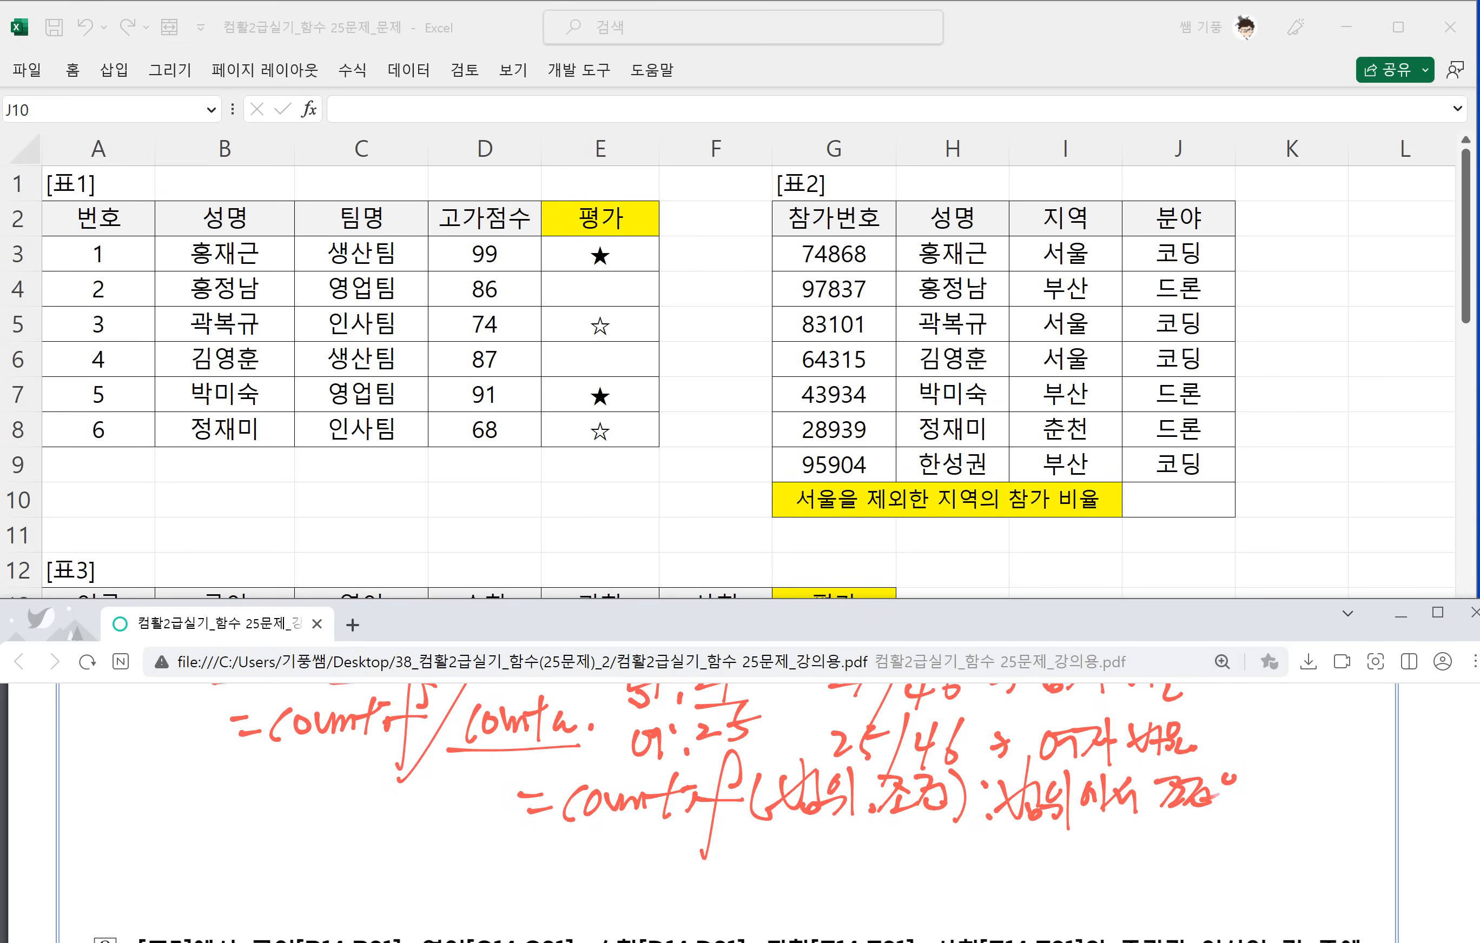
{"action": "left_click_drag", "start_coordinate": [1297, 762], "coordinate": [1318, 795]}
{"action": "mouse_move", "coordinate": [1308, 769]}
{"action": "left_mouse_down"}
{"action": "mouse_move", "coordinate": [1324, 810]}
{"action": "mouse_move", "coordinate": [1353, 816]}
{"action": "left_mouse_up"}
{"action": "left_click_drag", "start_coordinate": [1362, 763], "coordinate": [1380, 784]}
{"action": "left_click_drag", "start_coordinate": [1359, 794], "coordinate": [1425, 808]}
{"action": "left_click_drag", "start_coordinate": [1430, 806], "coordinate": [1442, 828]}
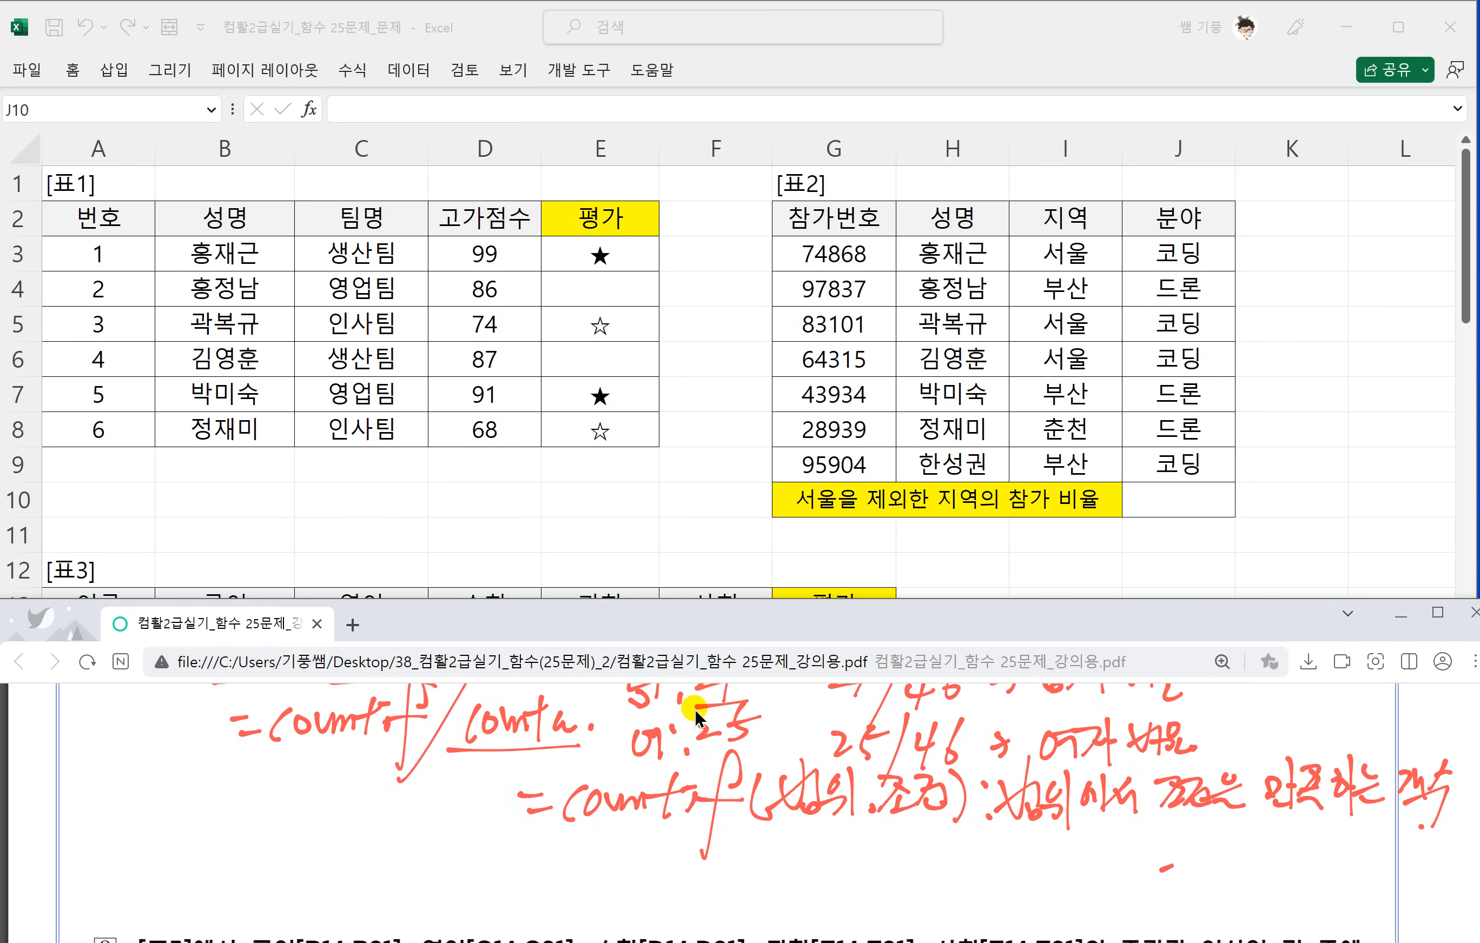
Switch back to Excel and enter =COUNTIF(I3:I9,"<>서울") in cell I11 to count the regions other than 서울.
{"action": "scroll", "coordinate": [710, 767], "scroll_direction": "up", "scroll_amount": 2}
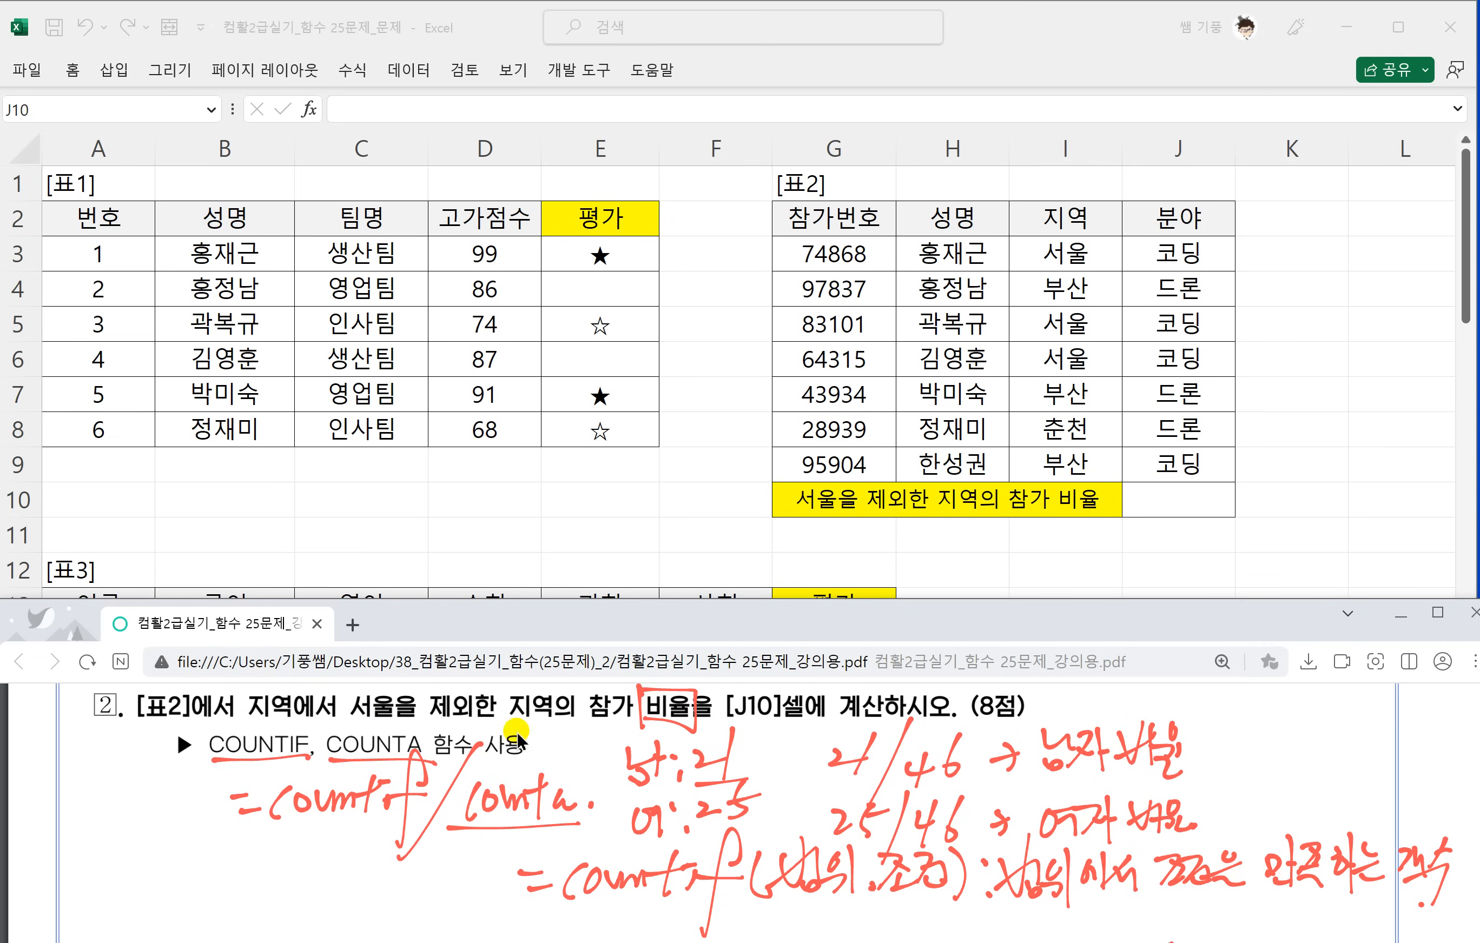
{"action": "left_click", "coordinate": [1174, 506]}
{"action": "left_click", "coordinate": [1051, 541]}
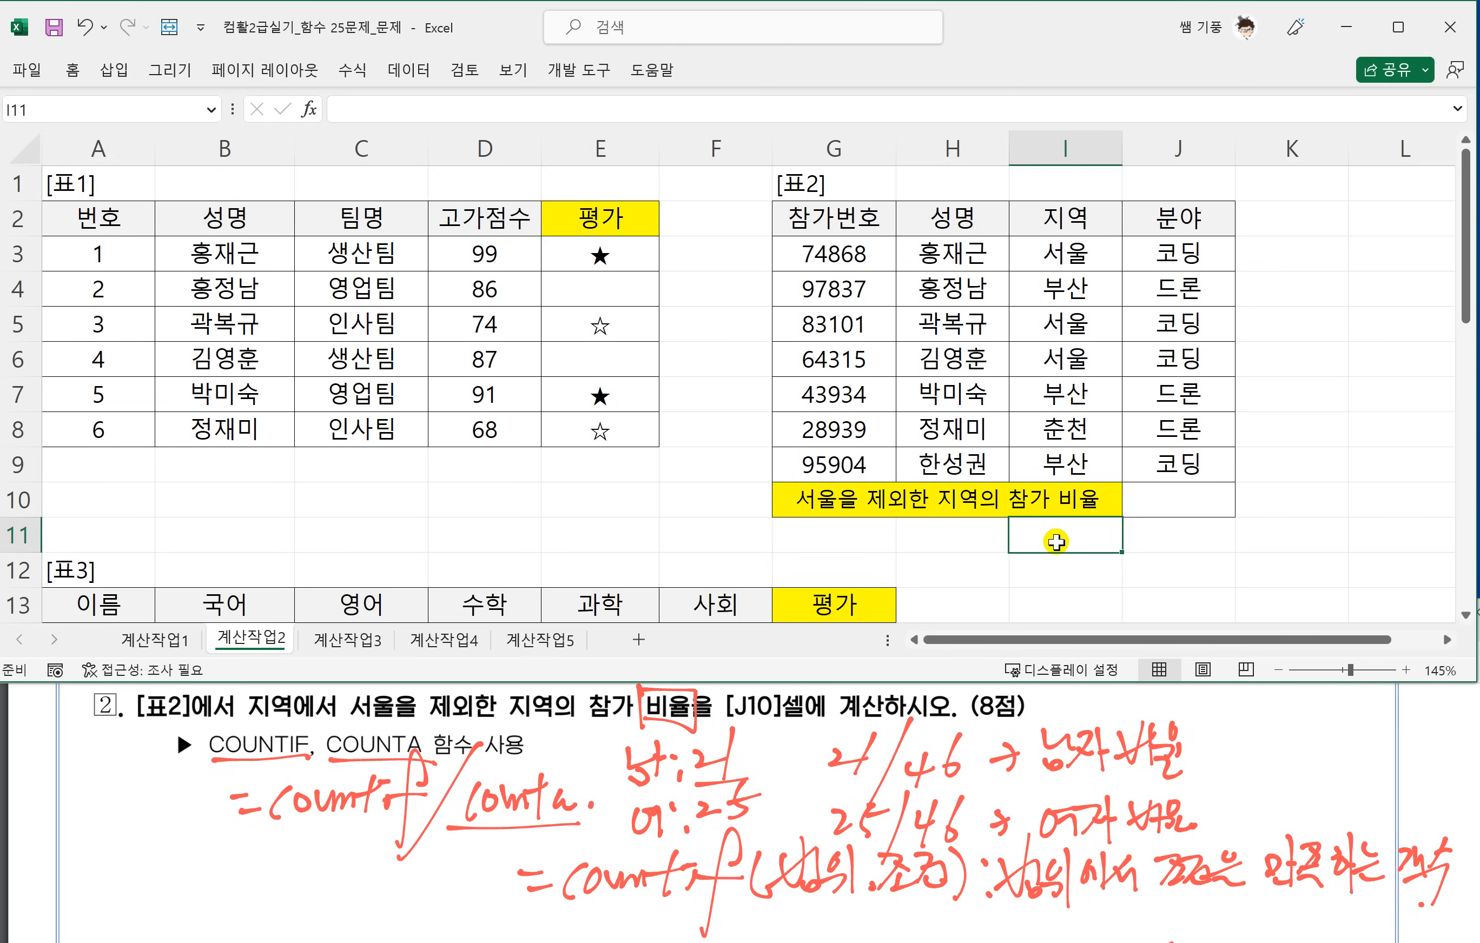
{"action": "type", "text": "="}
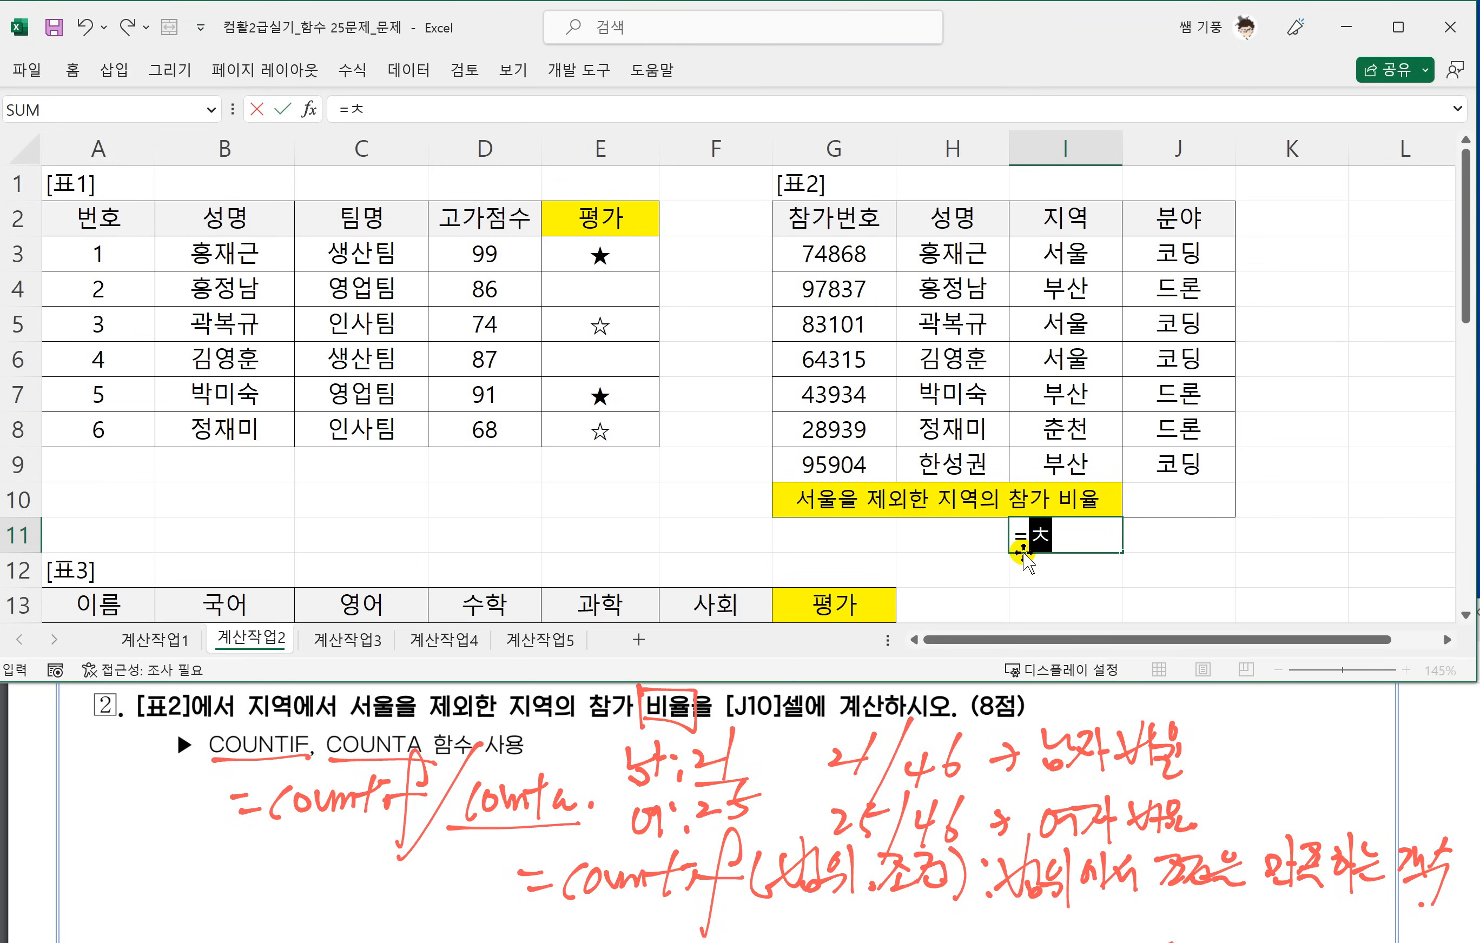
{"action": "type", "text": "COUNTI"}
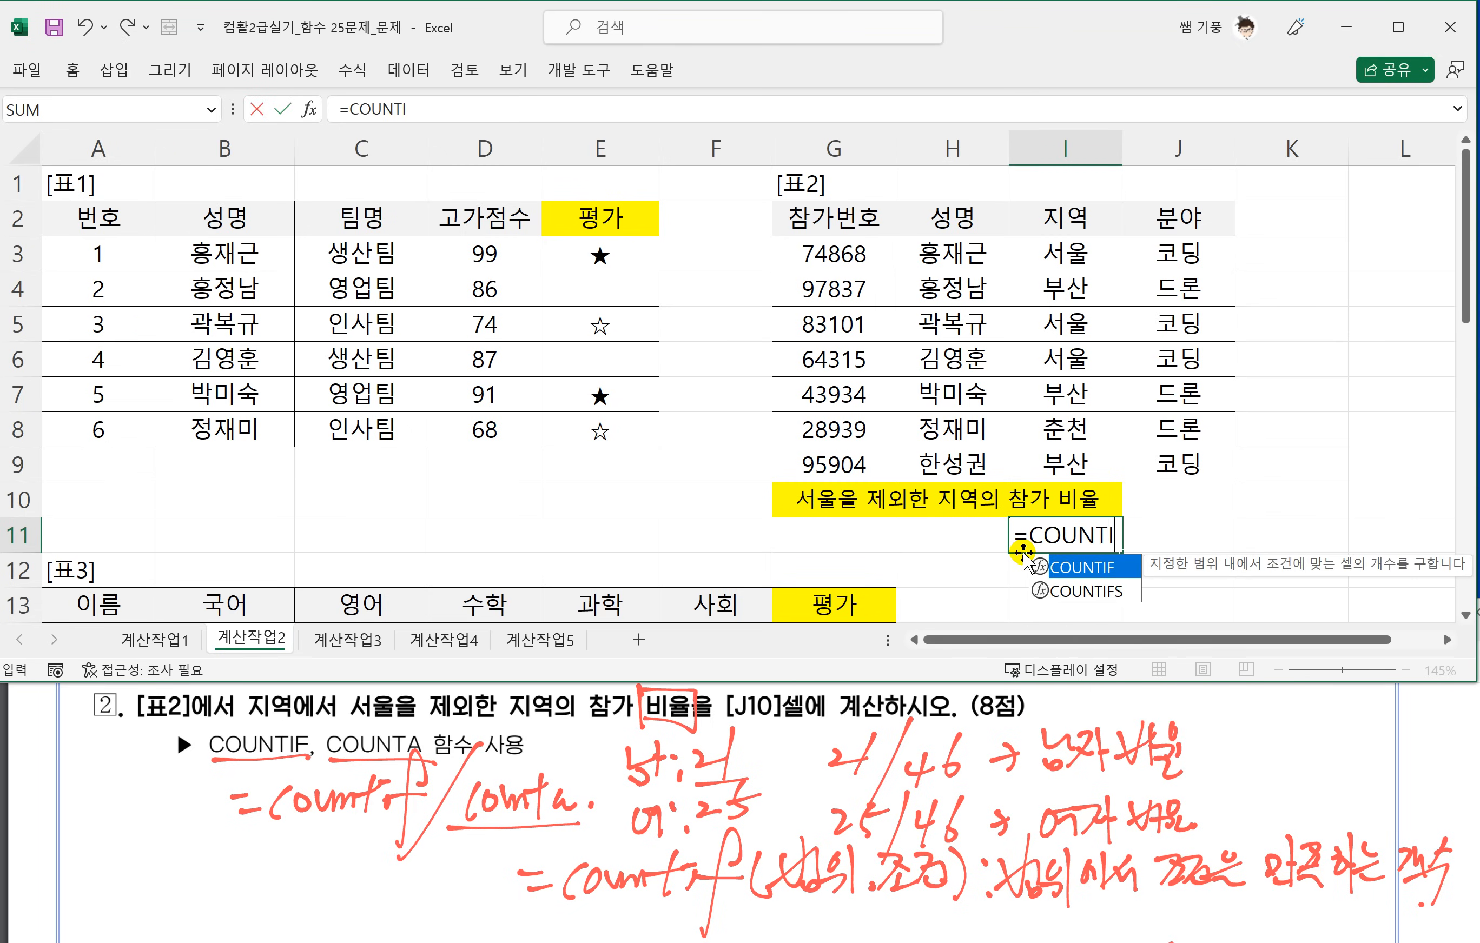
{"action": "type", "text": "F("}
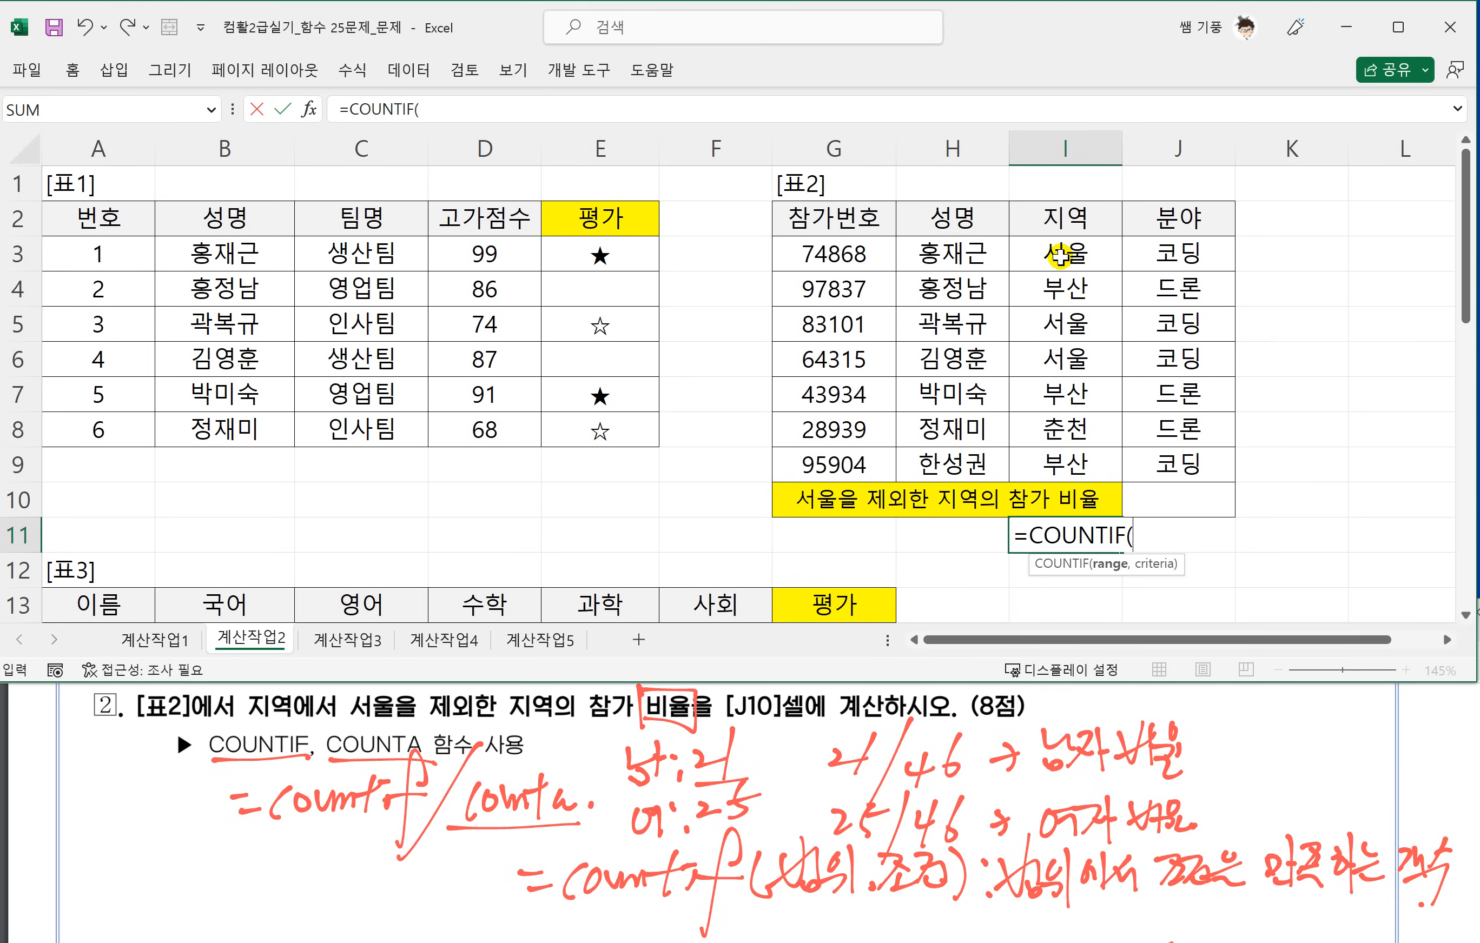
{"action": "left_click_drag", "start_coordinate": [1060, 255], "coordinate": [1068, 460]}
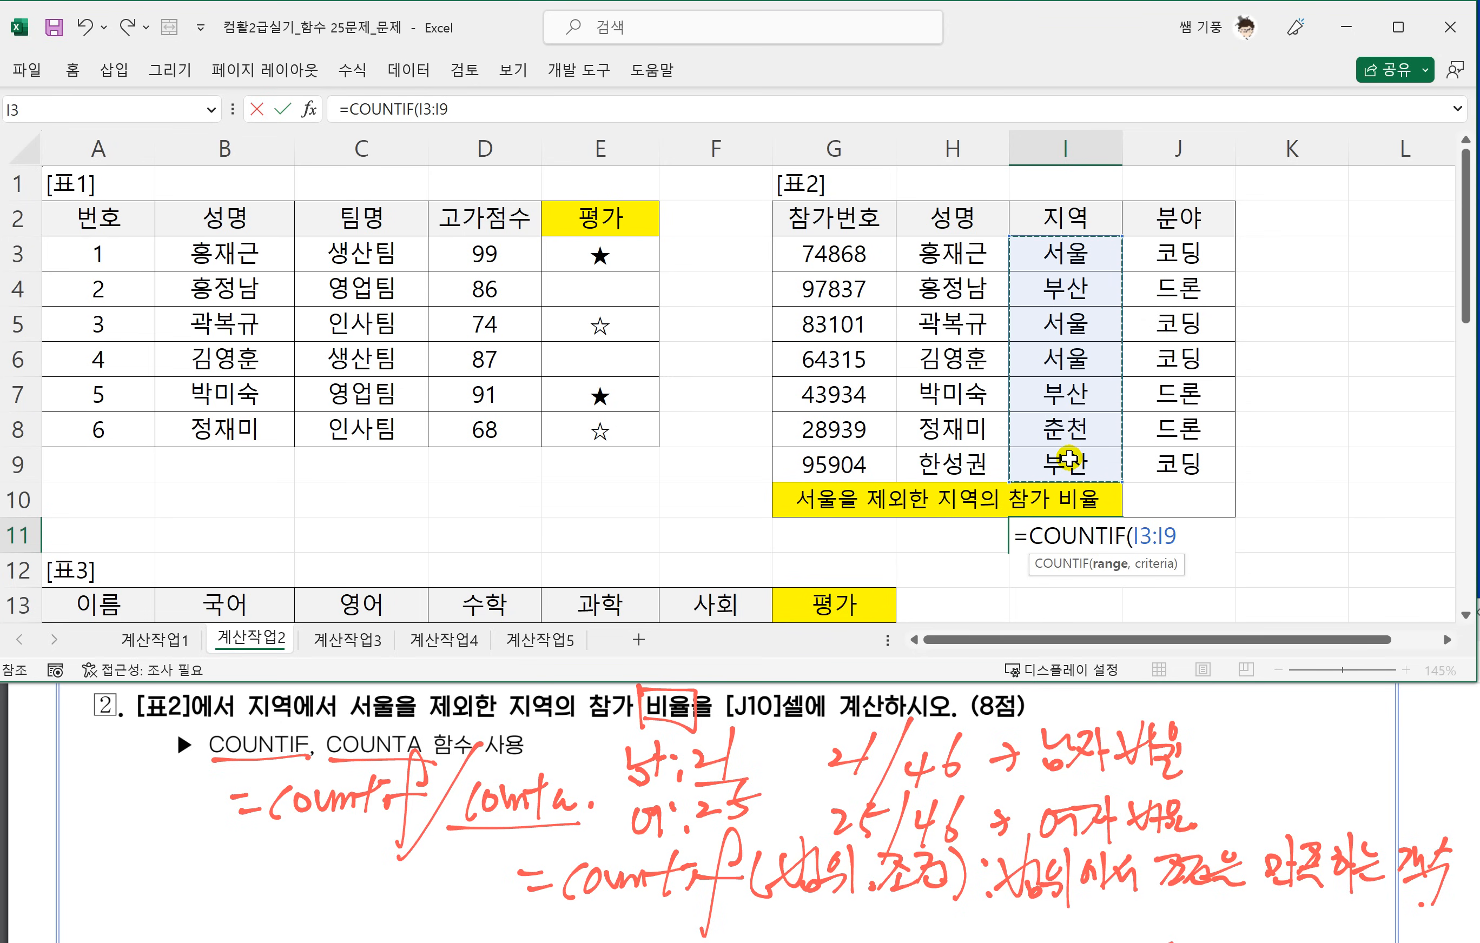
{"action": "type", "text": ",\"<"}
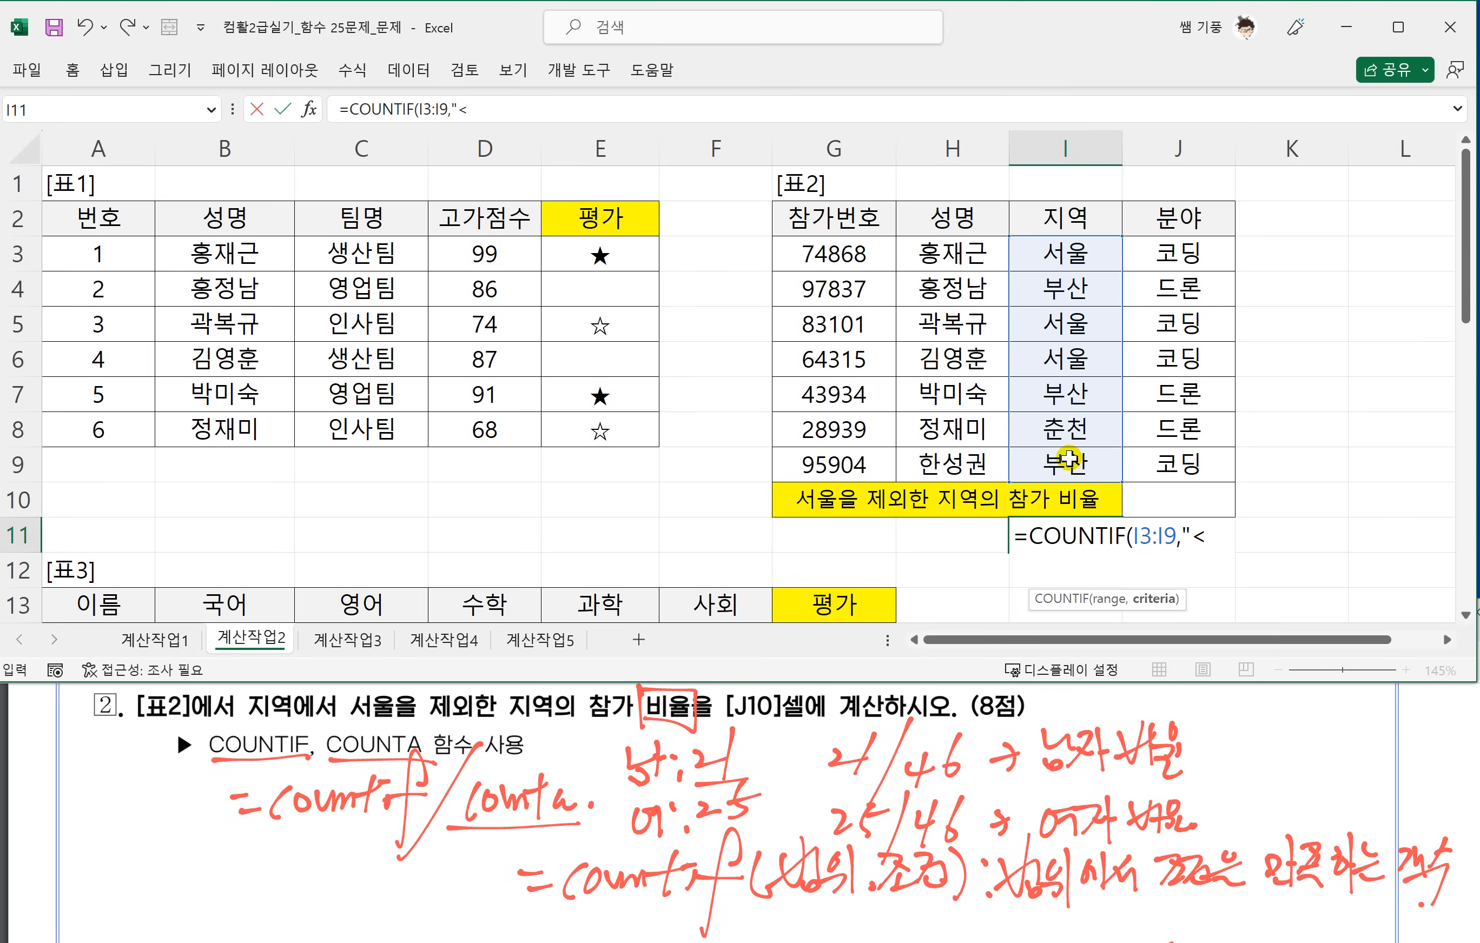
{"action": "type", "text": ">서울\""}
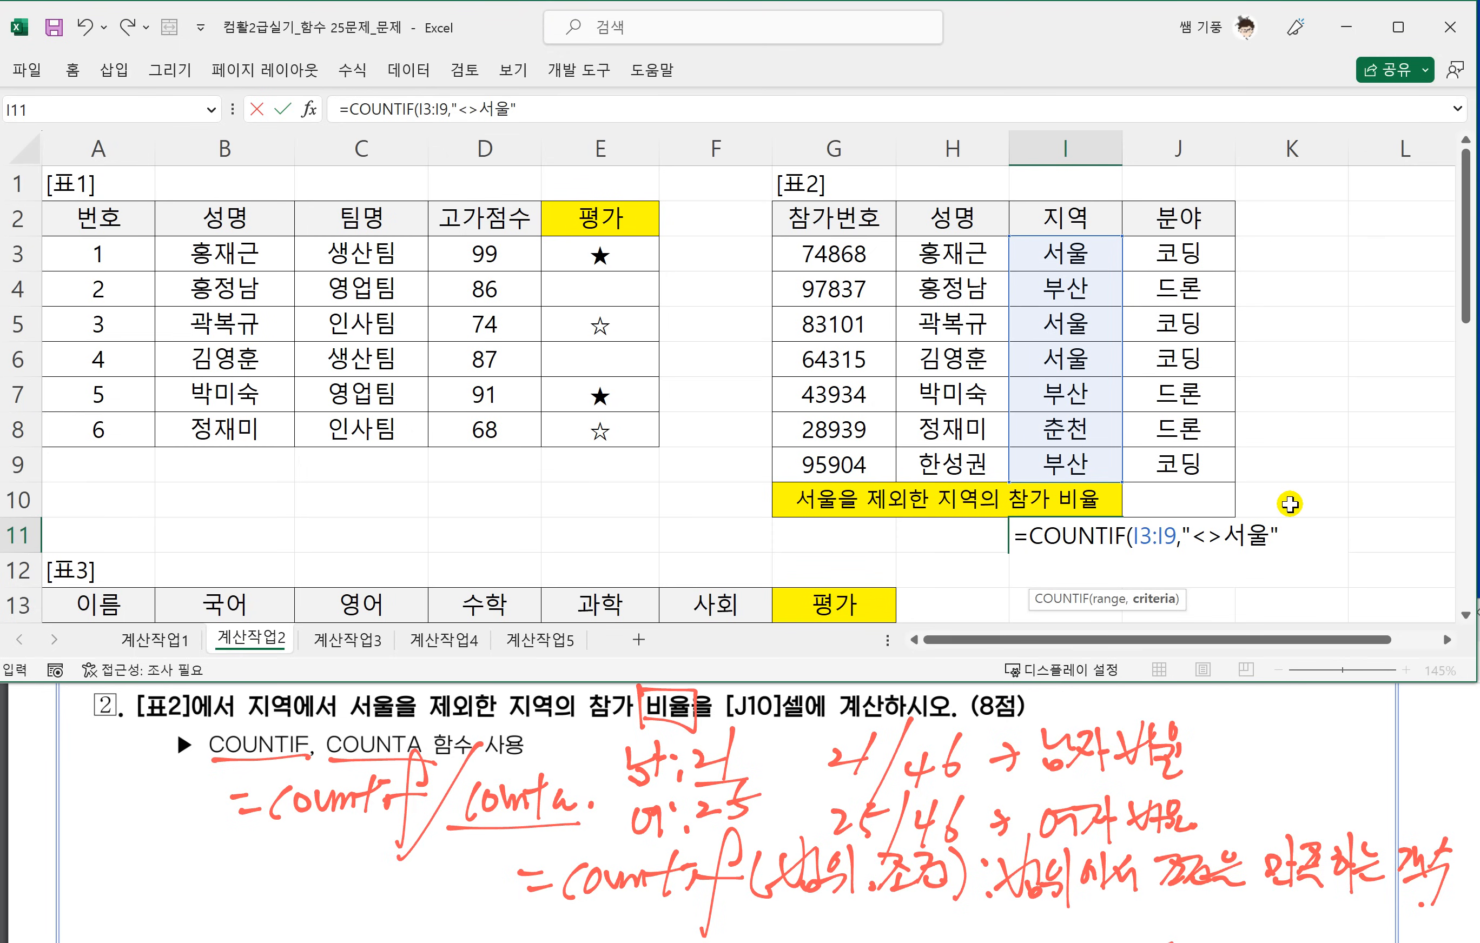
{"action": "type", "text": ")"}
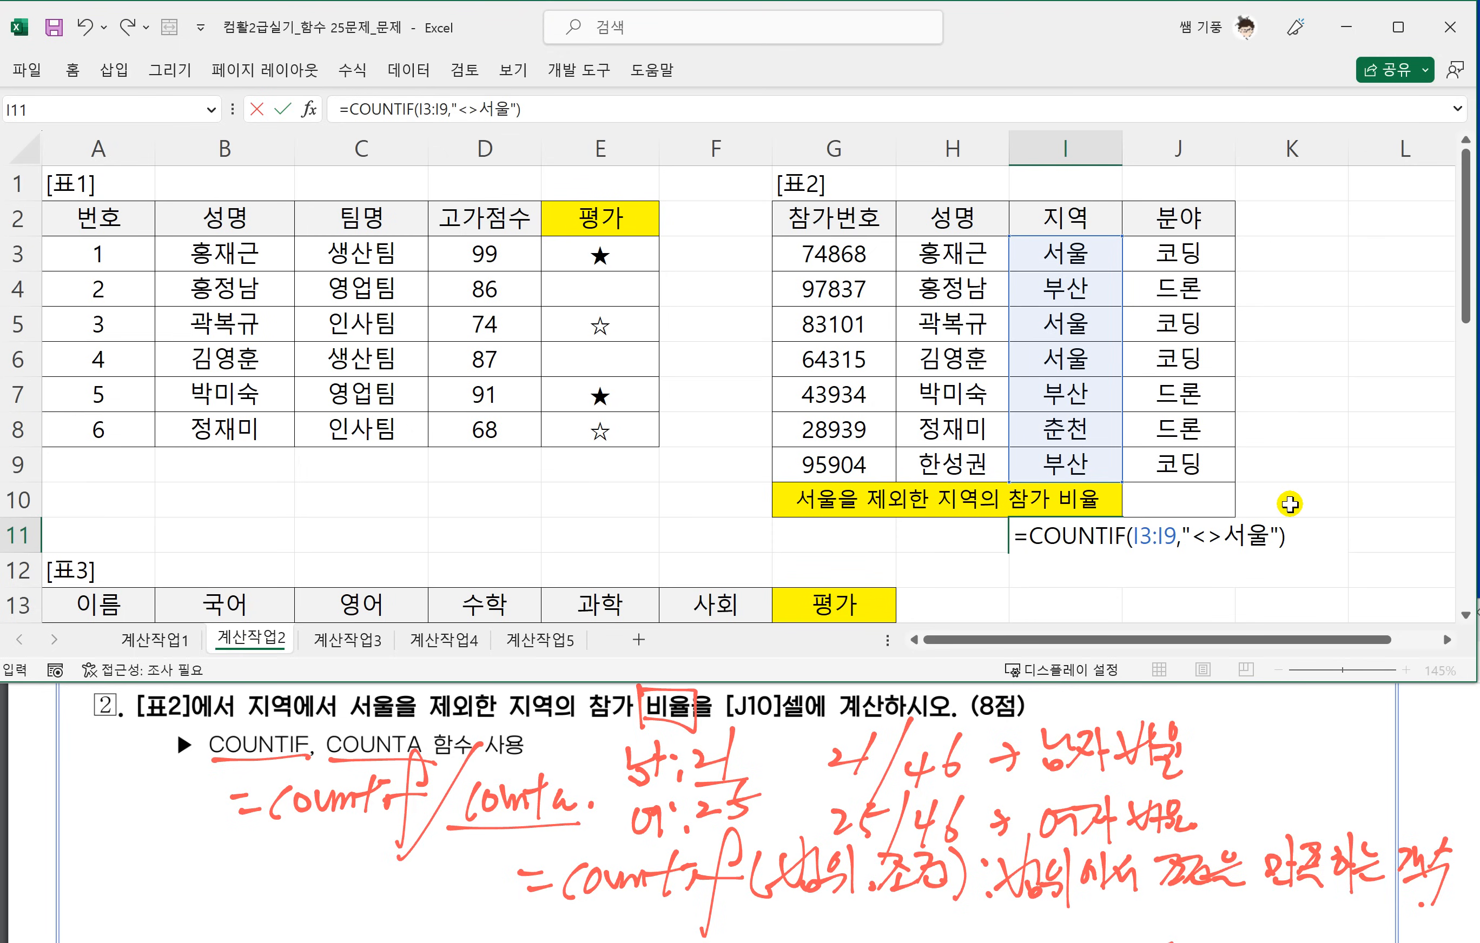
{"action": "key", "text": "Return"}
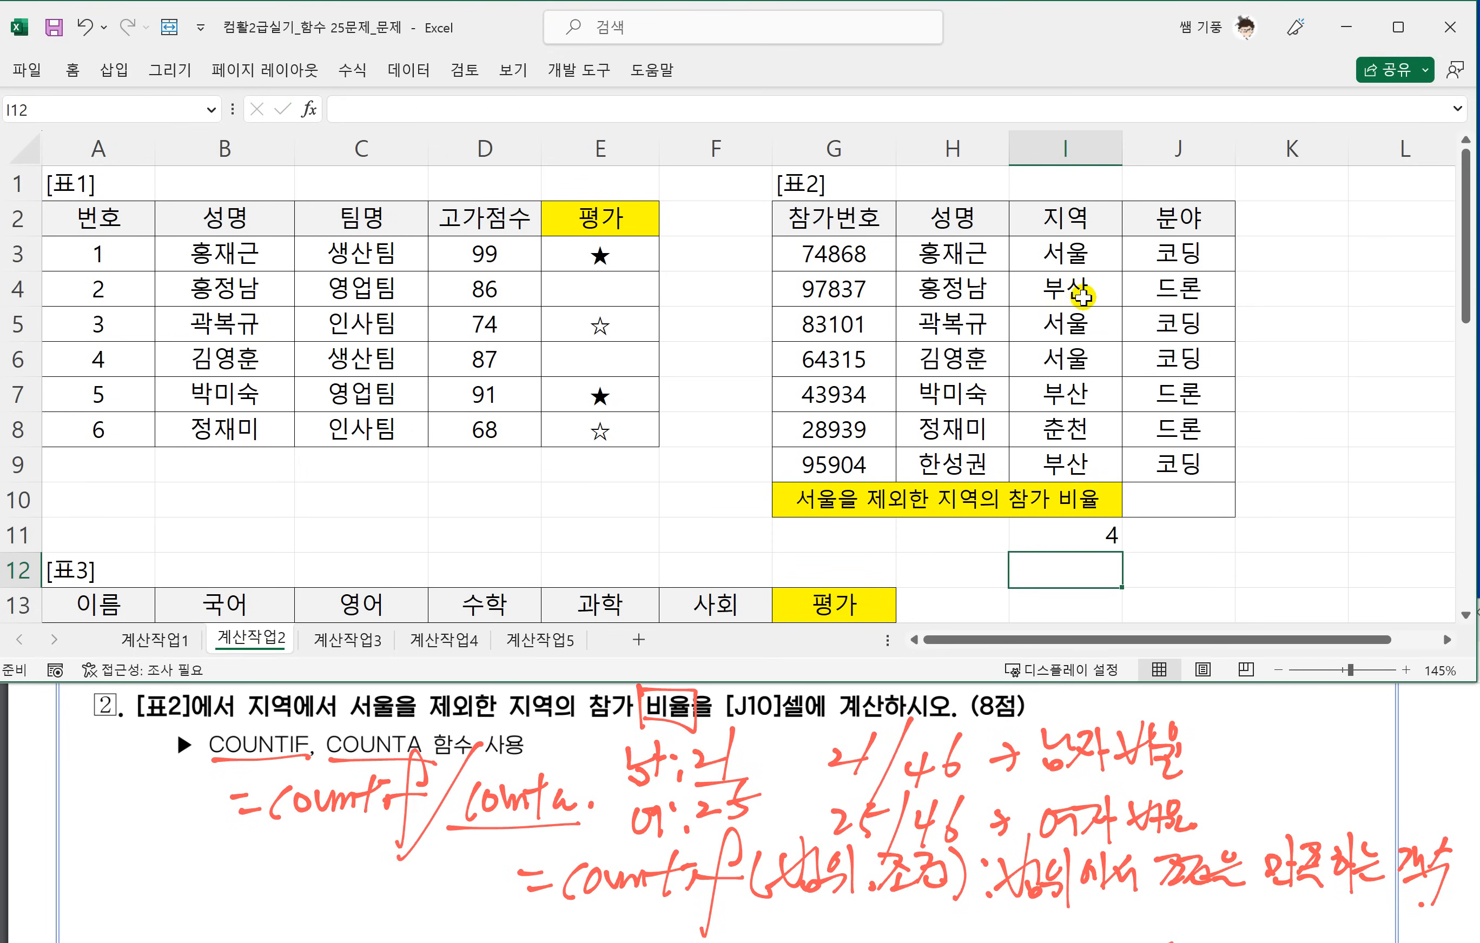
Check the count against the 지역 cells other than 서울: I4, I7, I8 and I9.
{"action": "left_click", "coordinate": [1081, 297]}
{"action": "left_click", "coordinate": [1085, 384]}
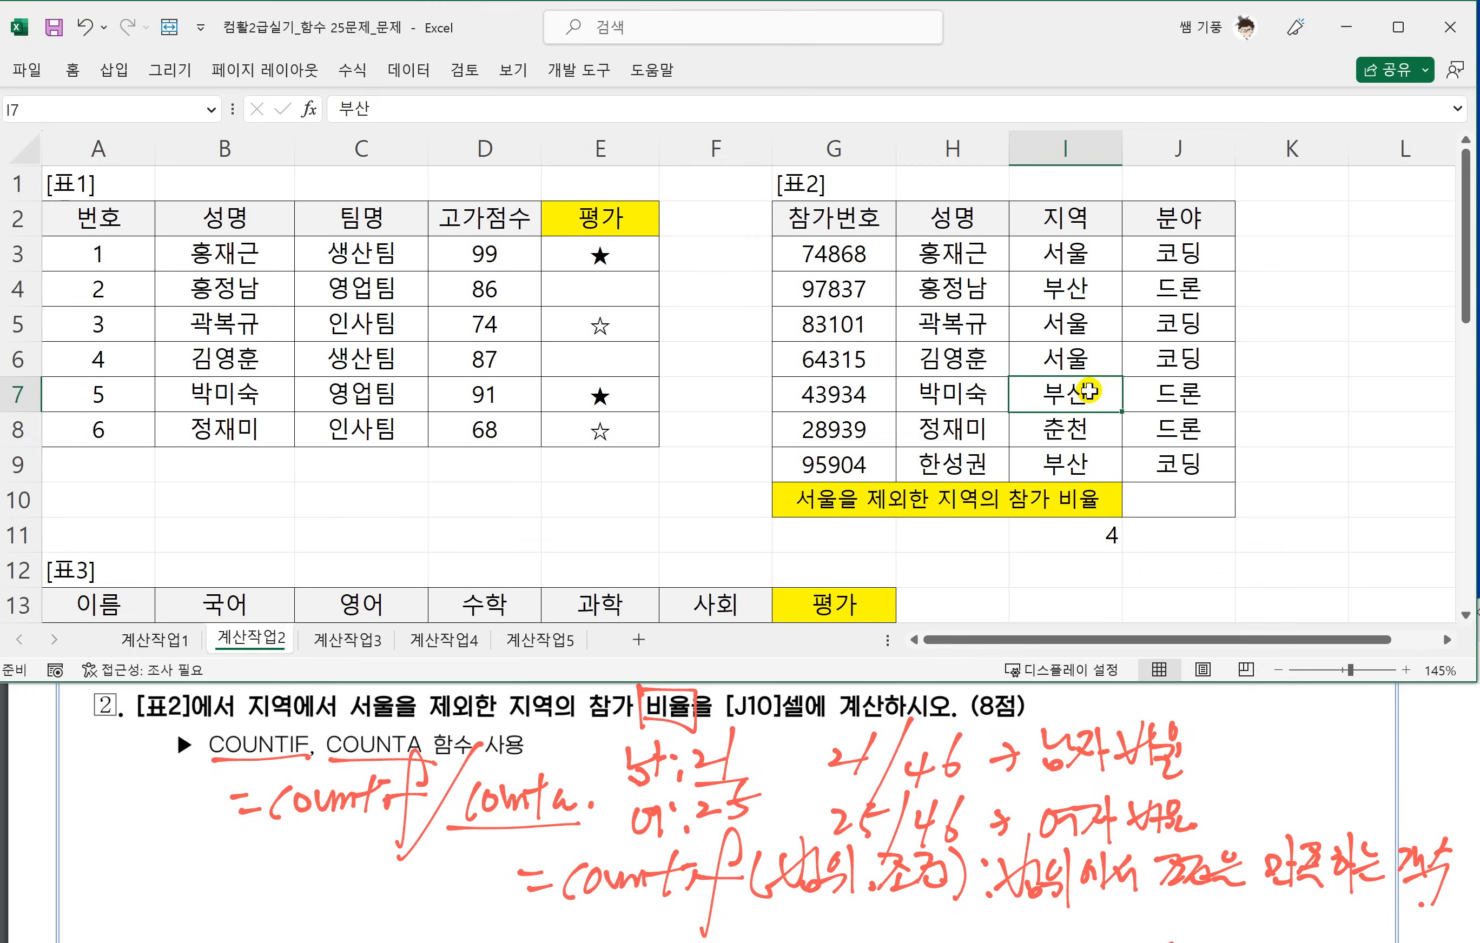
{"action": "left_click", "coordinate": [1082, 422]}
{"action": "left_click", "coordinate": [1070, 465]}
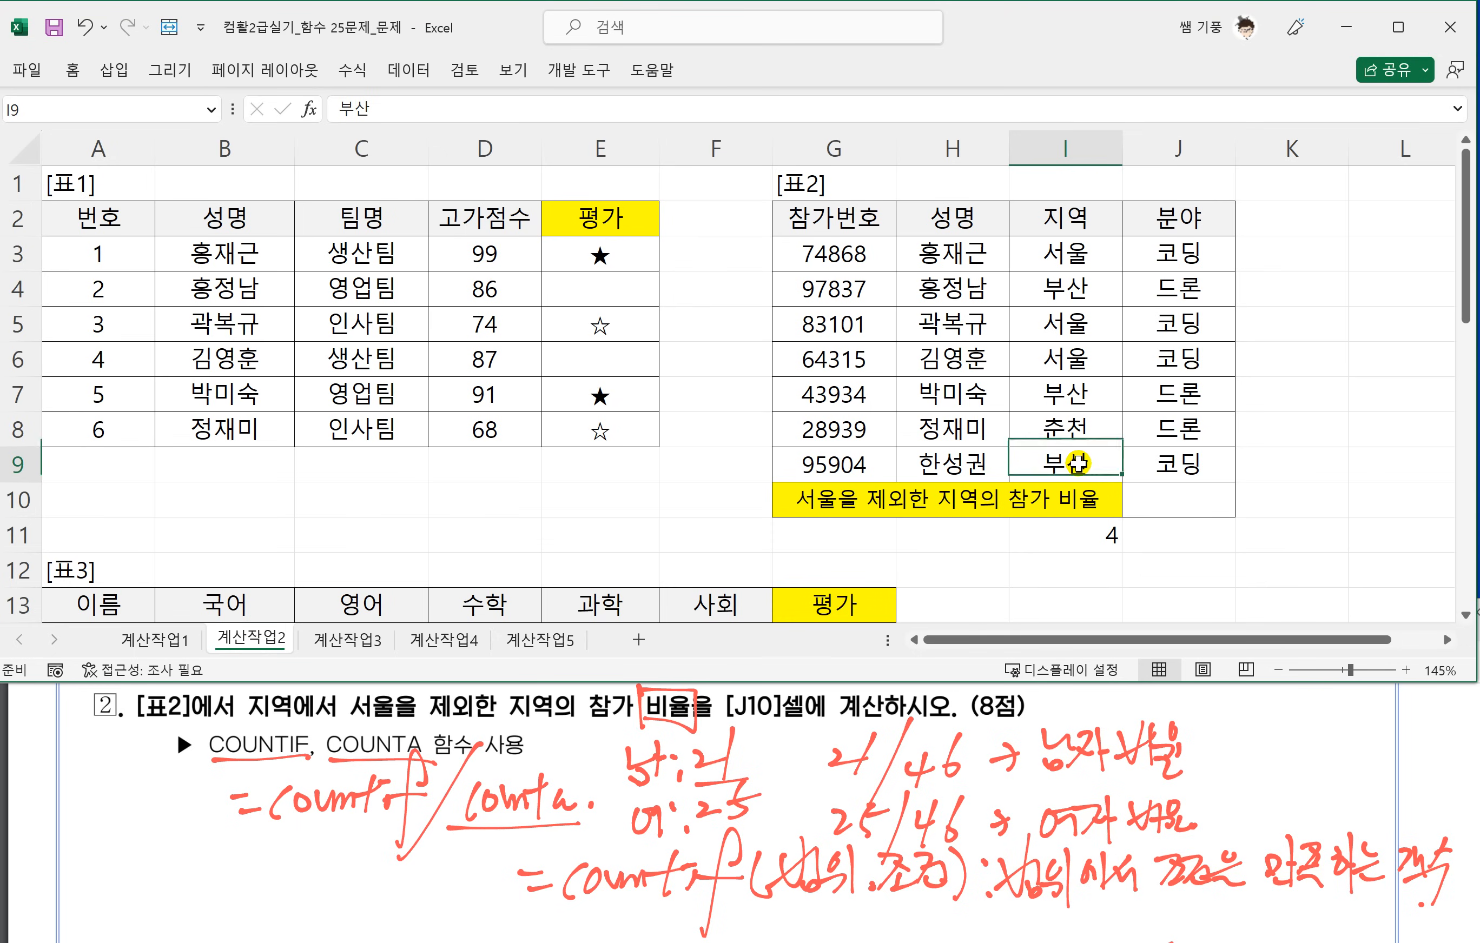
Enter =COUNTA(I3:I9) in cell J11 to count all the 지역 entries.
{"action": "left_click", "coordinate": [1167, 505]}
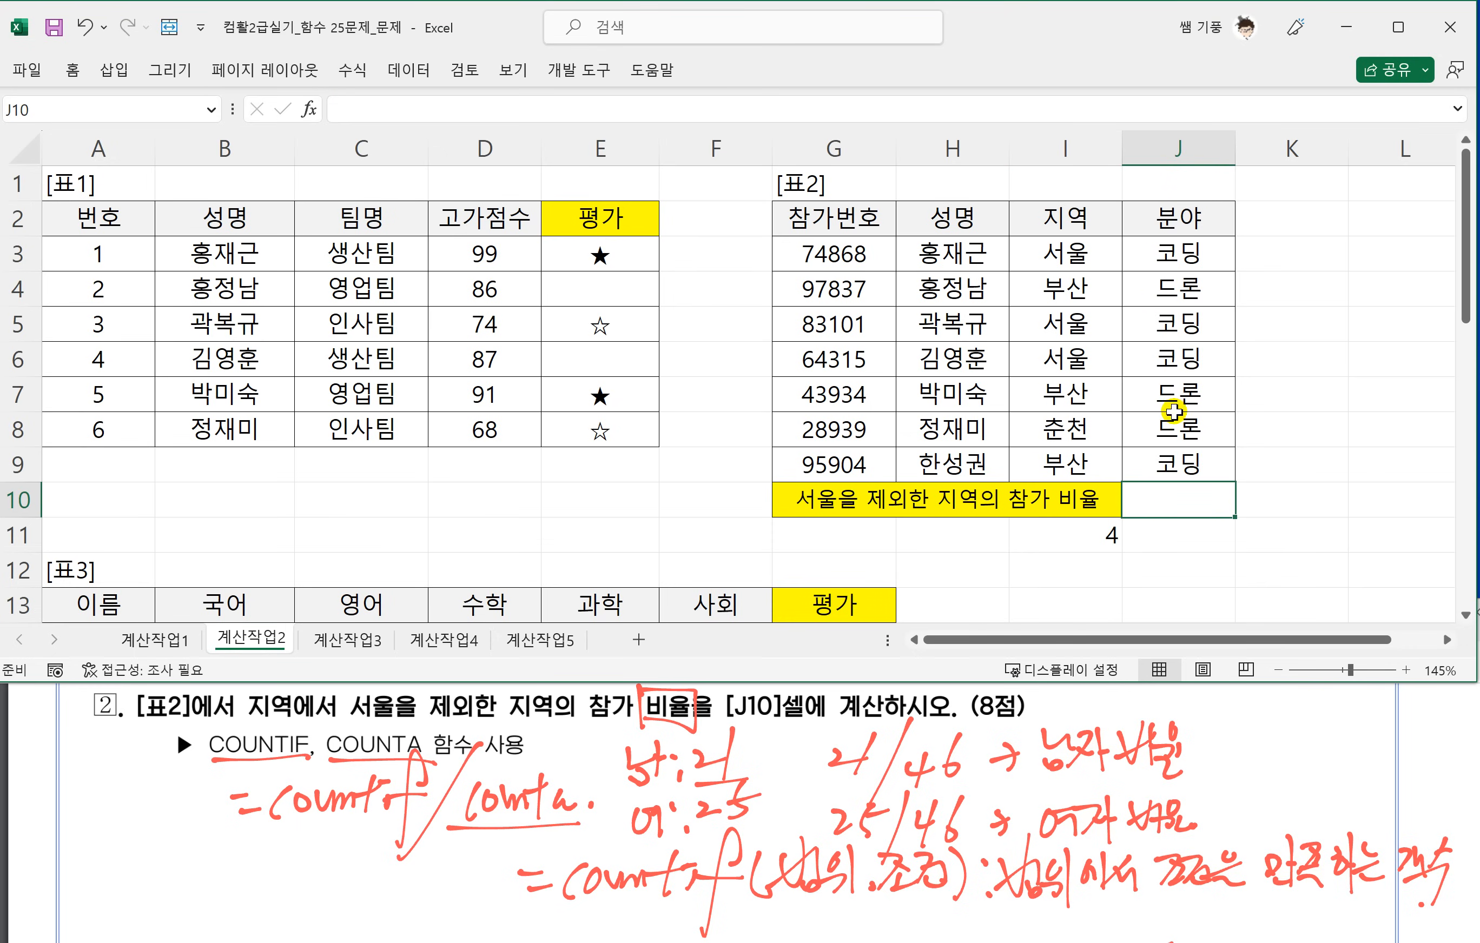
{"action": "left_click", "coordinate": [1191, 538]}
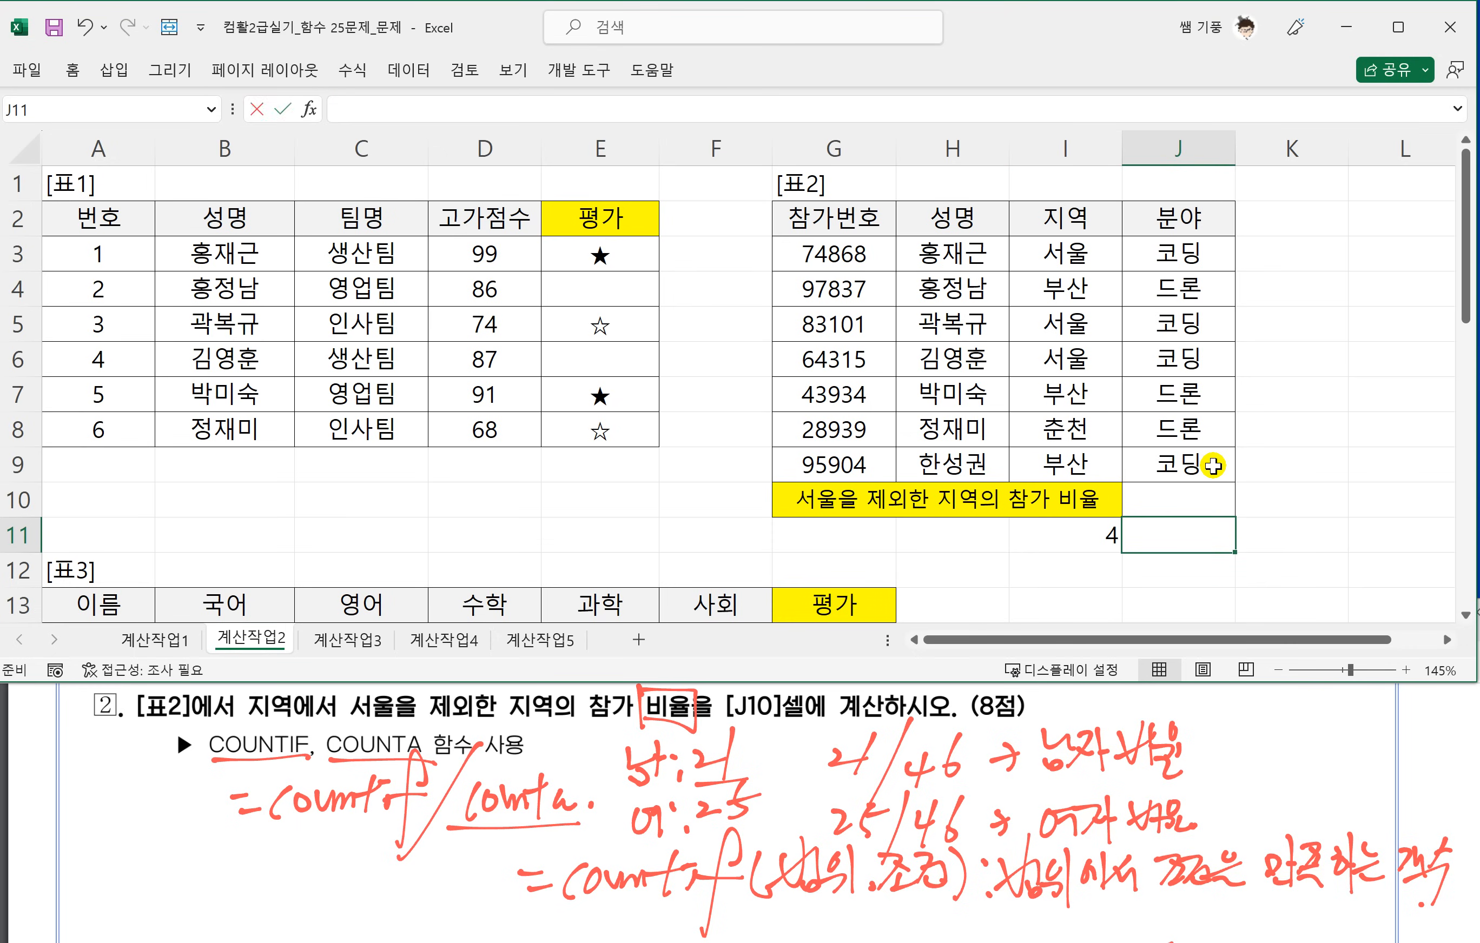
{"action": "type", "text": "=채"}
{"action": "key", "text": "BackSpace"}
{"action": "key", "text": "BackSpace"}
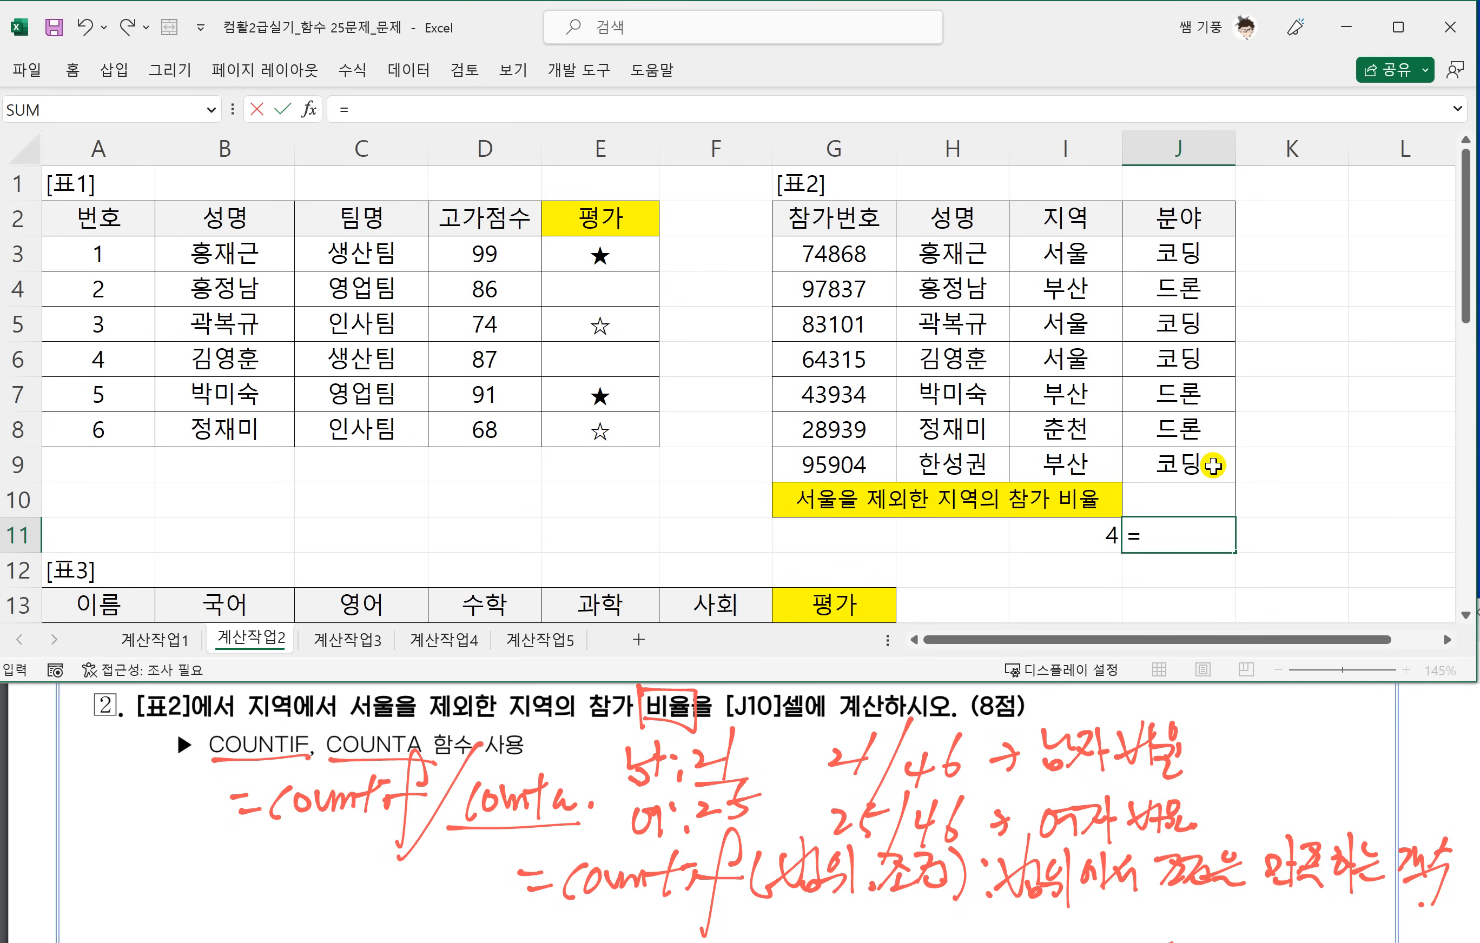
{"action": "type", "text": "COUNTA("}
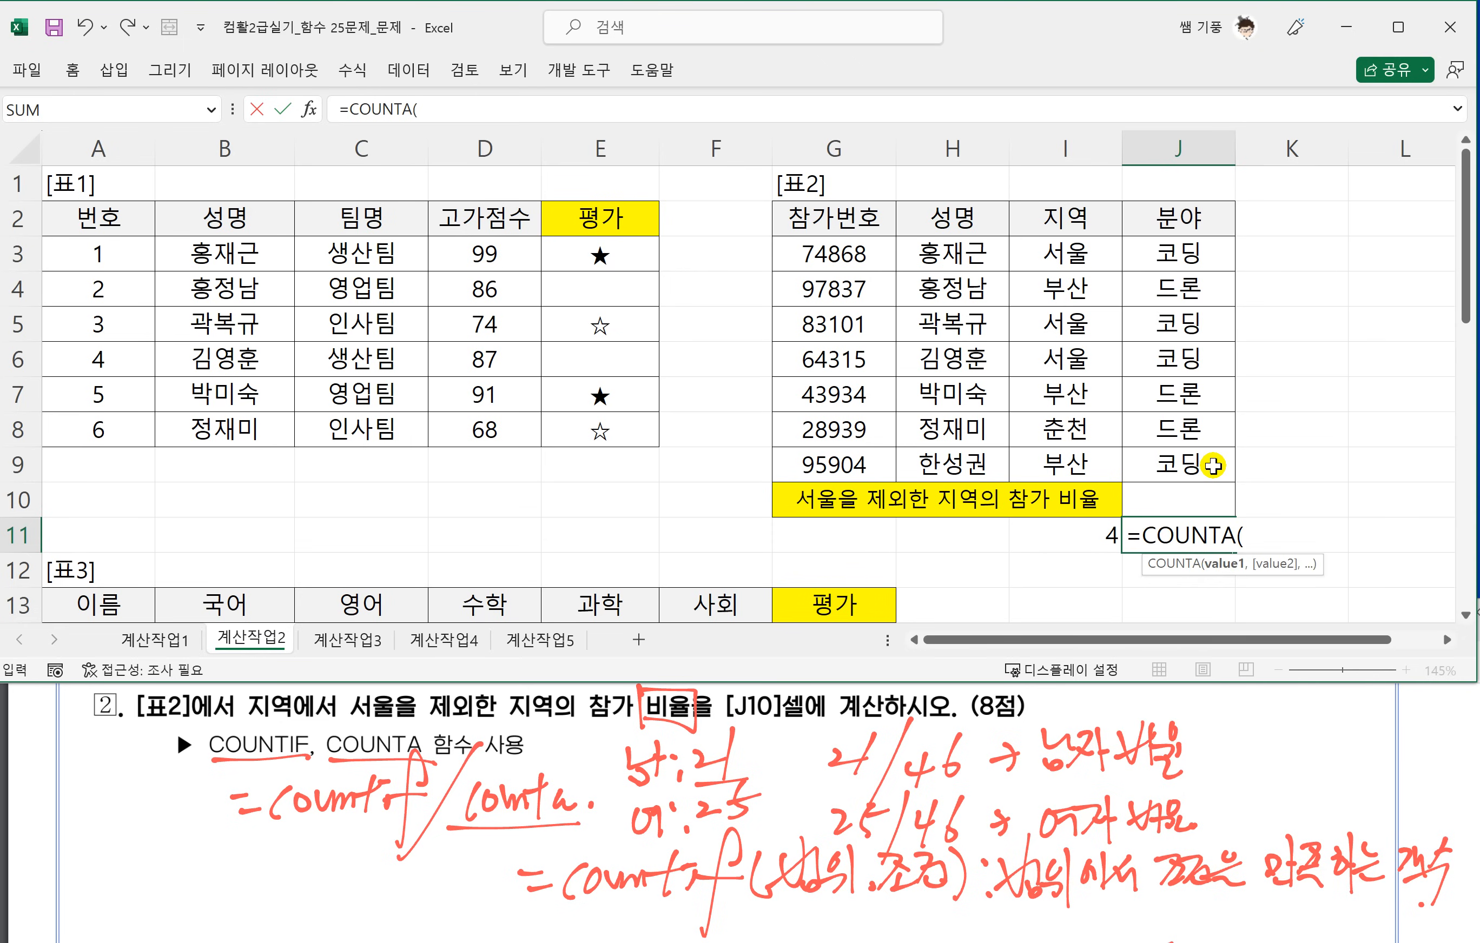
{"action": "left_click_drag", "start_coordinate": [1047, 255], "coordinate": [1036, 458]}
{"action": "key", "text": "Return"}
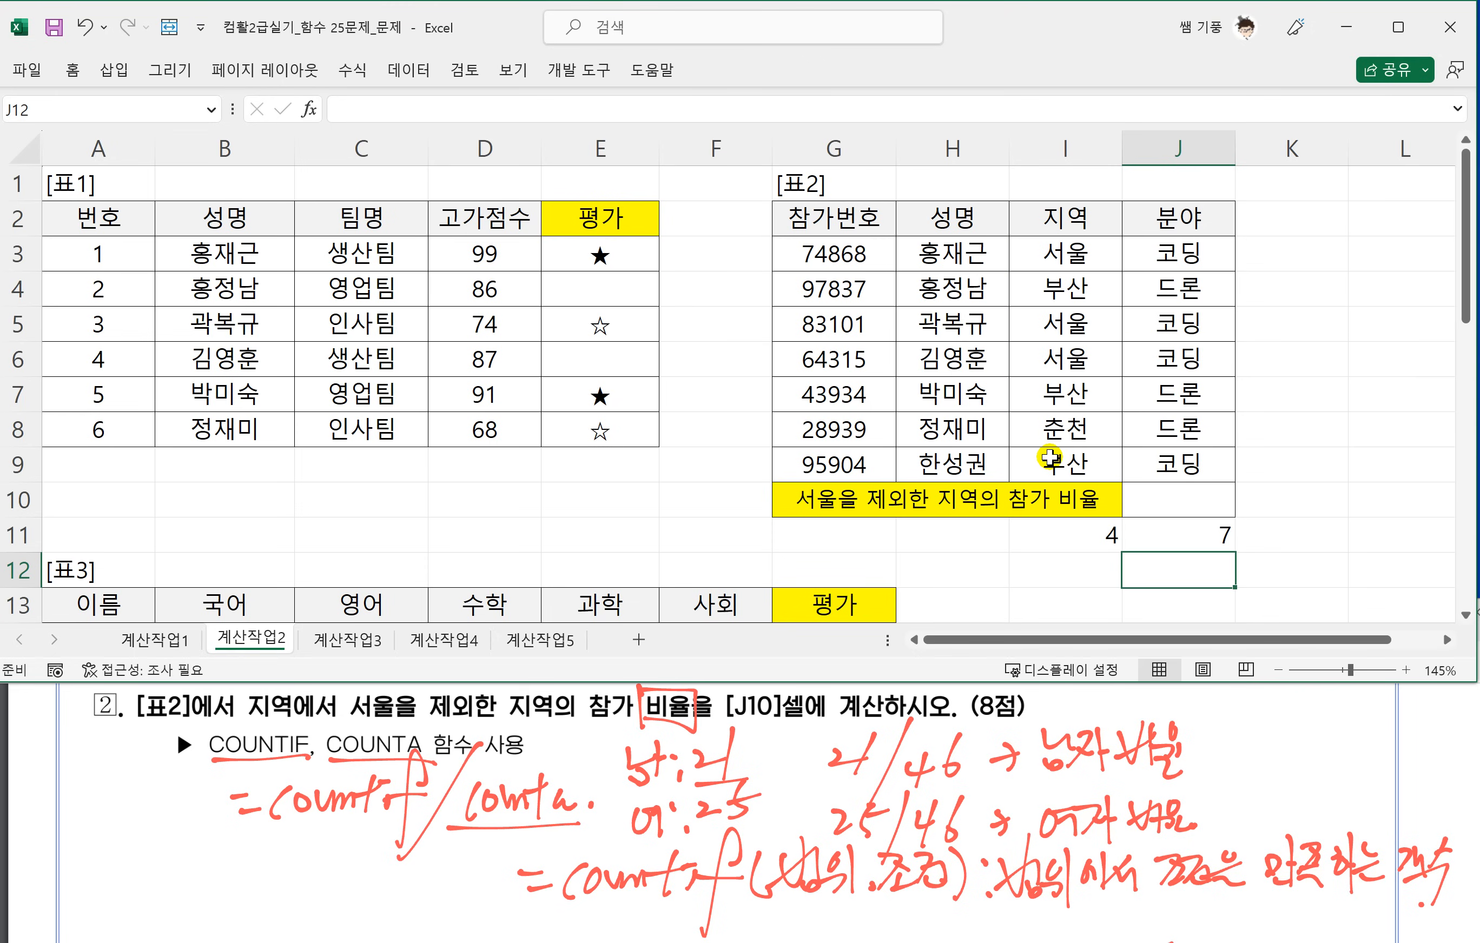
Start the participation ratio formula in J10 with =COUNTIF(I3:I9,"<>서울").
{"action": "left_click", "coordinate": [1190, 508]}
{"action": "type", "text": "=C"}
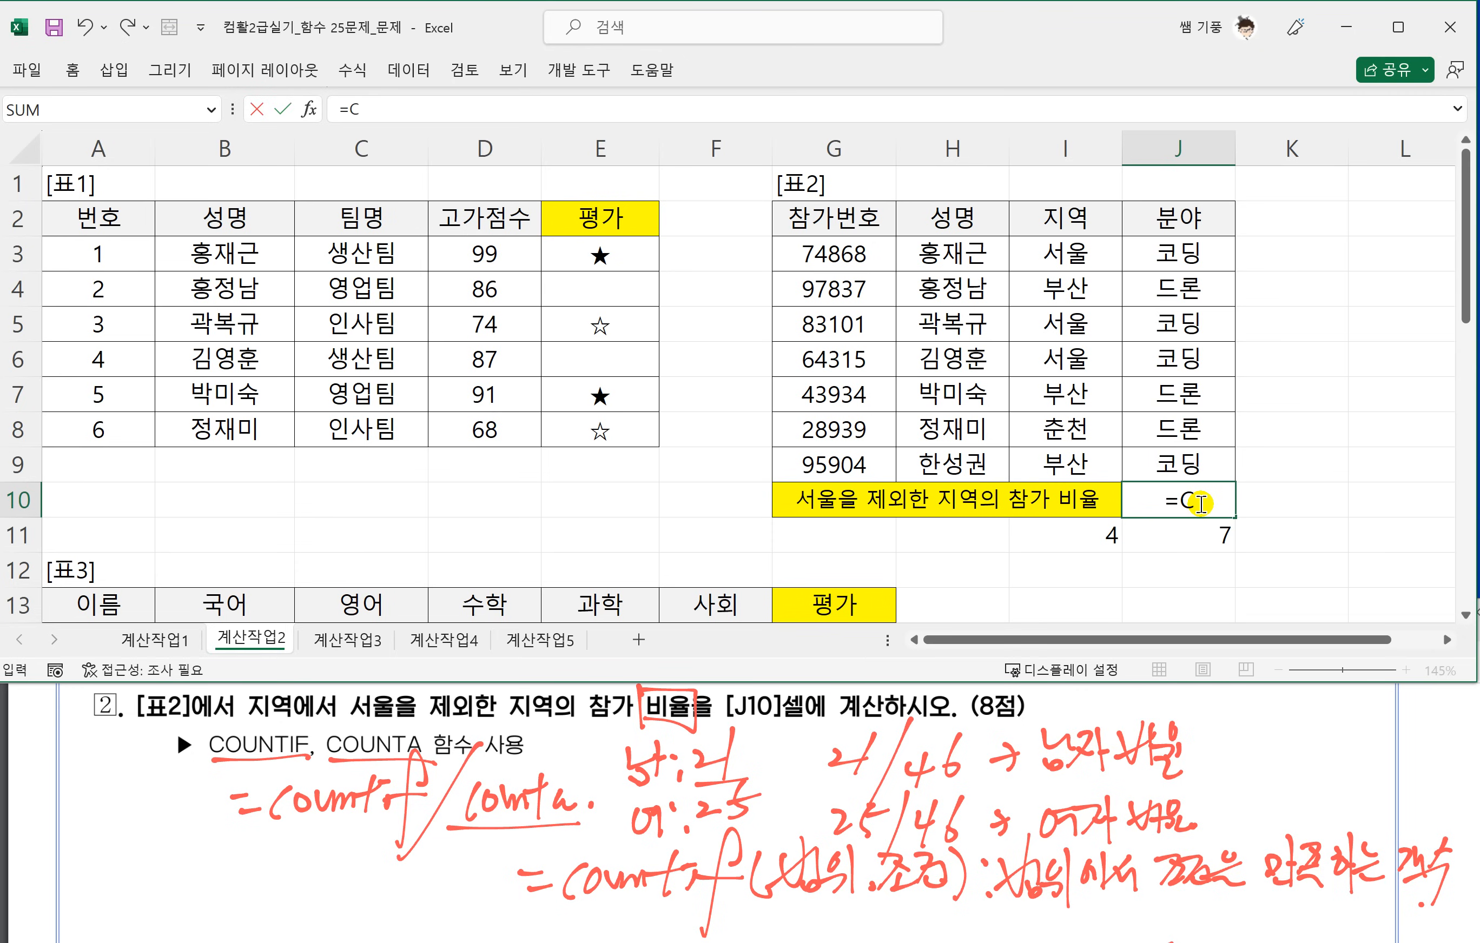
{"action": "type", "text": "OUNTIF"}
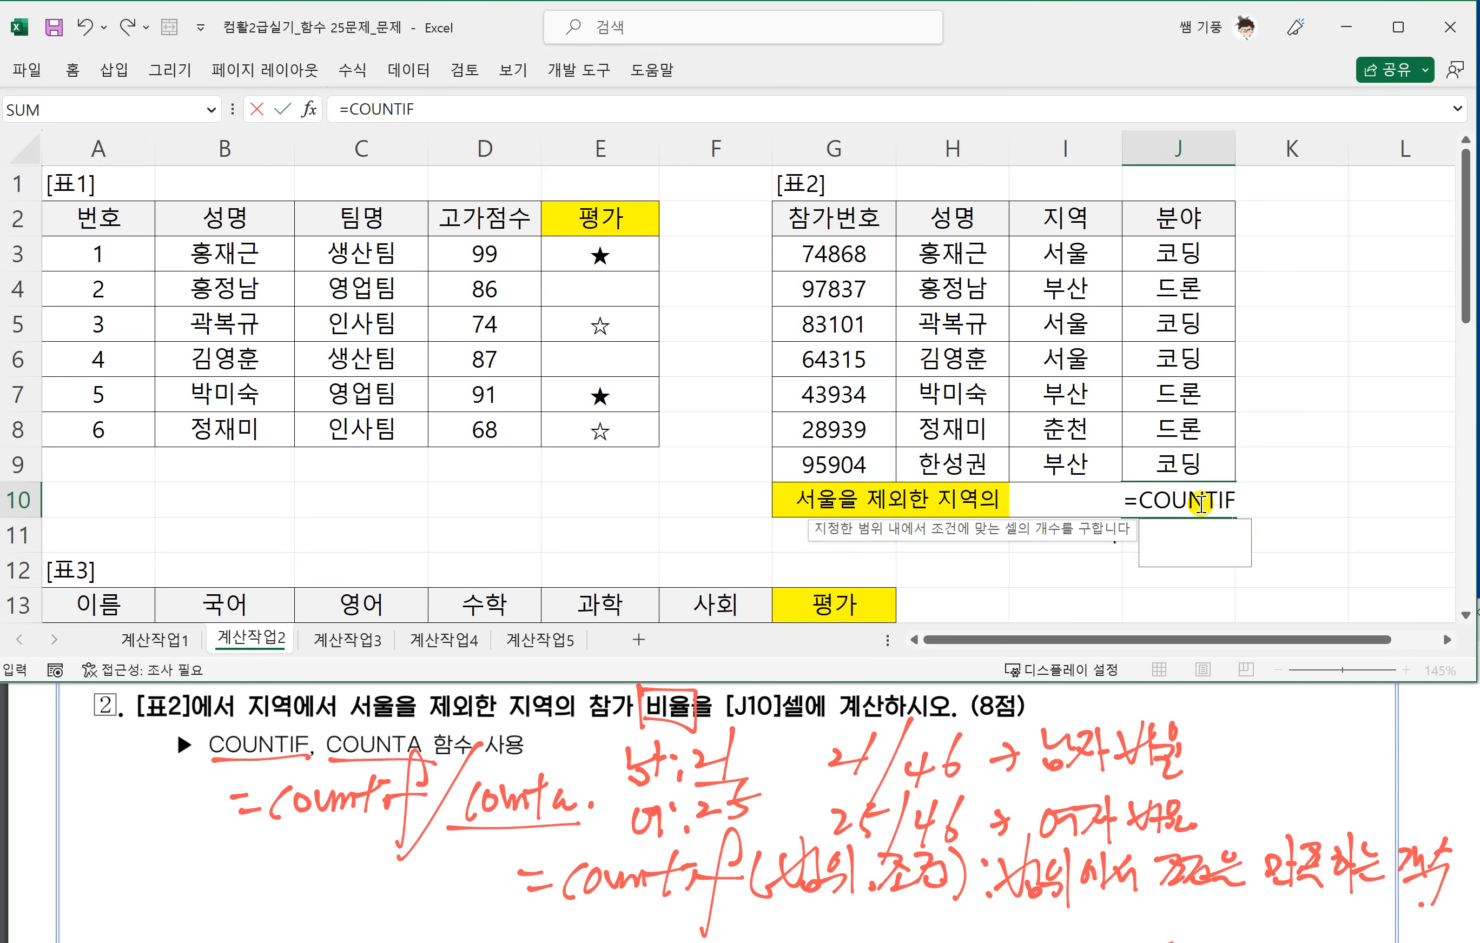
{"action": "type", "text": "("}
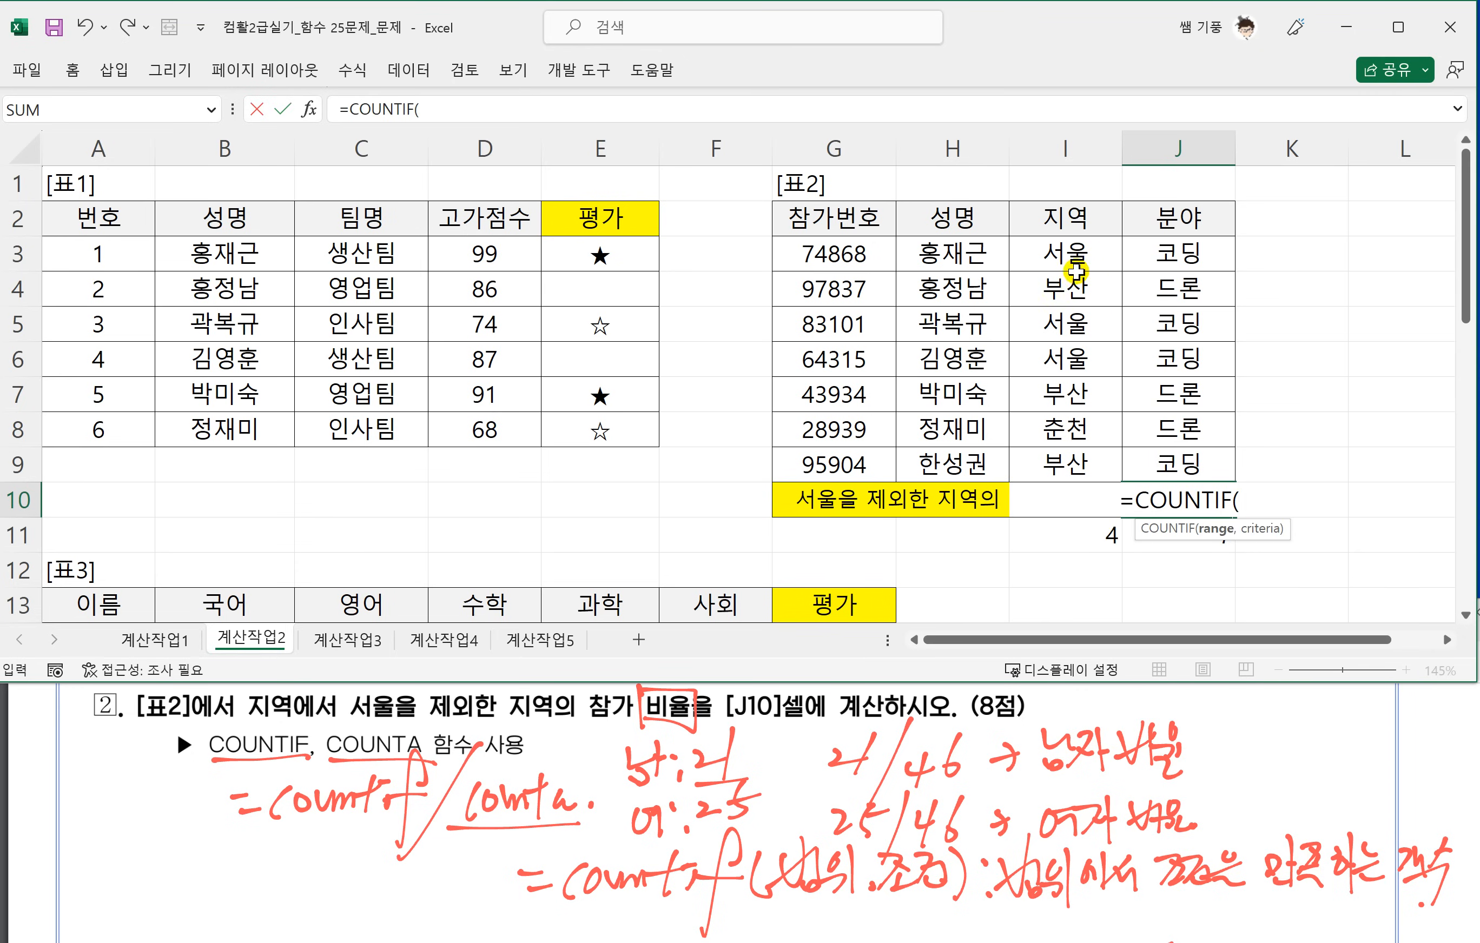
{"action": "left_click_drag", "start_coordinate": [1067, 254], "coordinate": [1064, 459]}
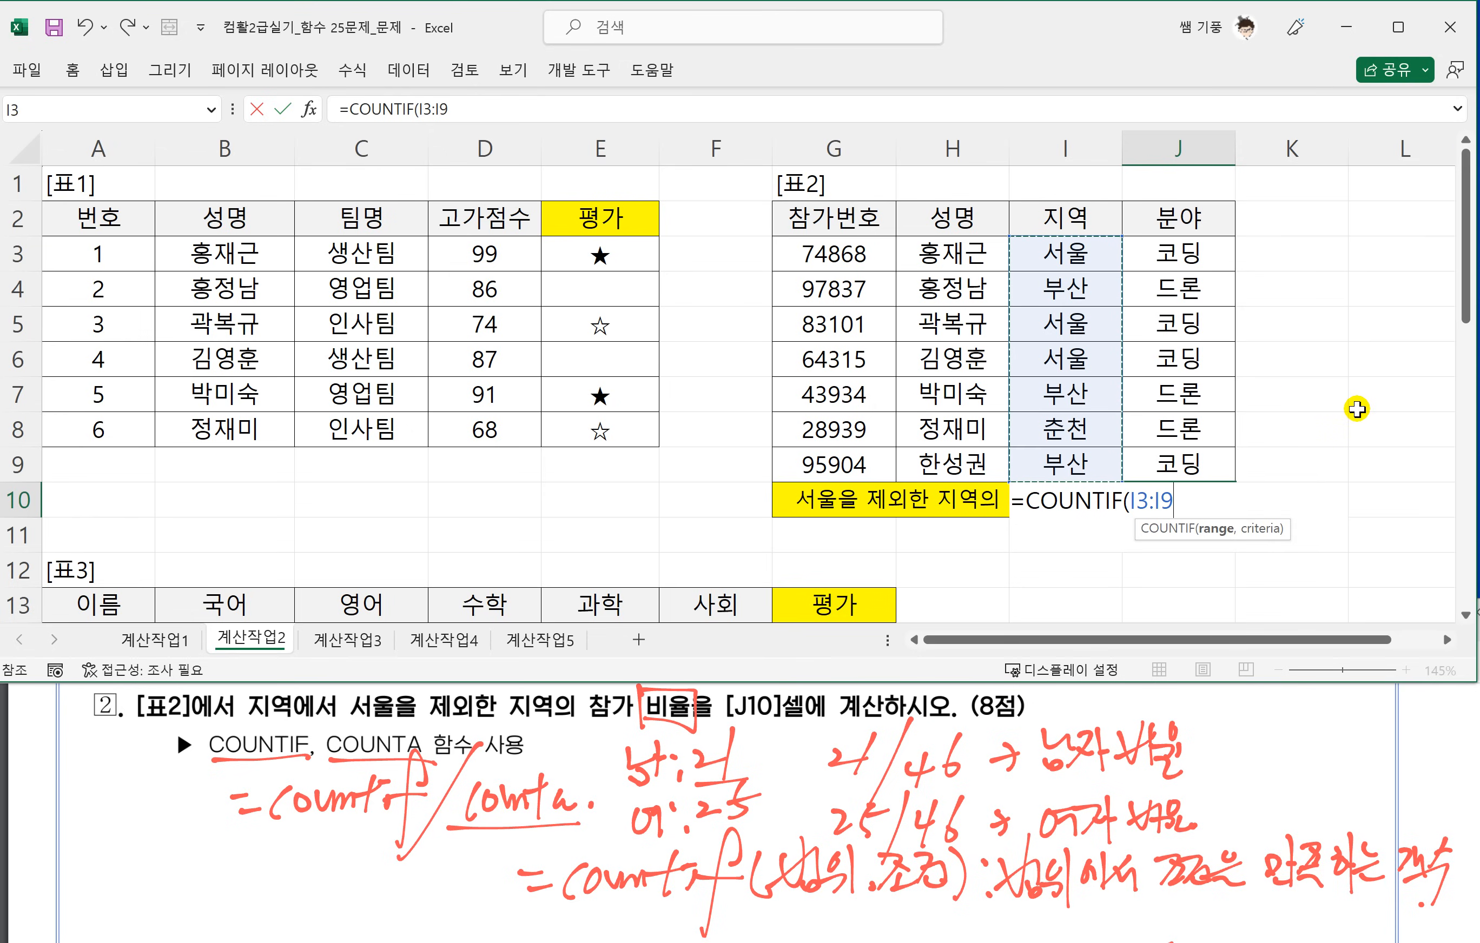
{"action": "type", "text": ","}
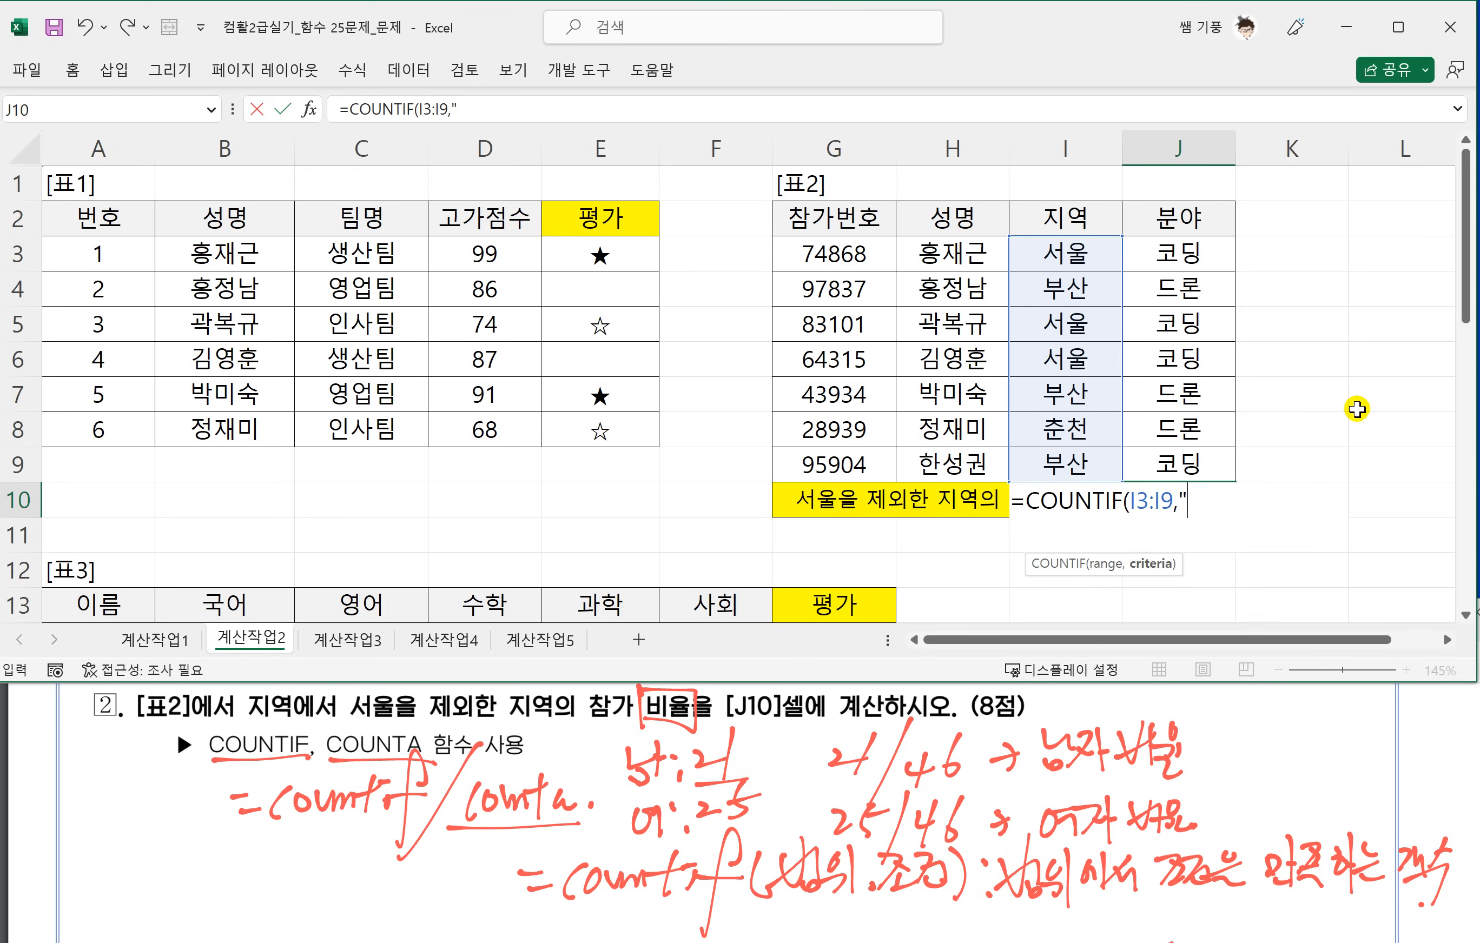
{"action": "type", "text": "\"<>서울"}
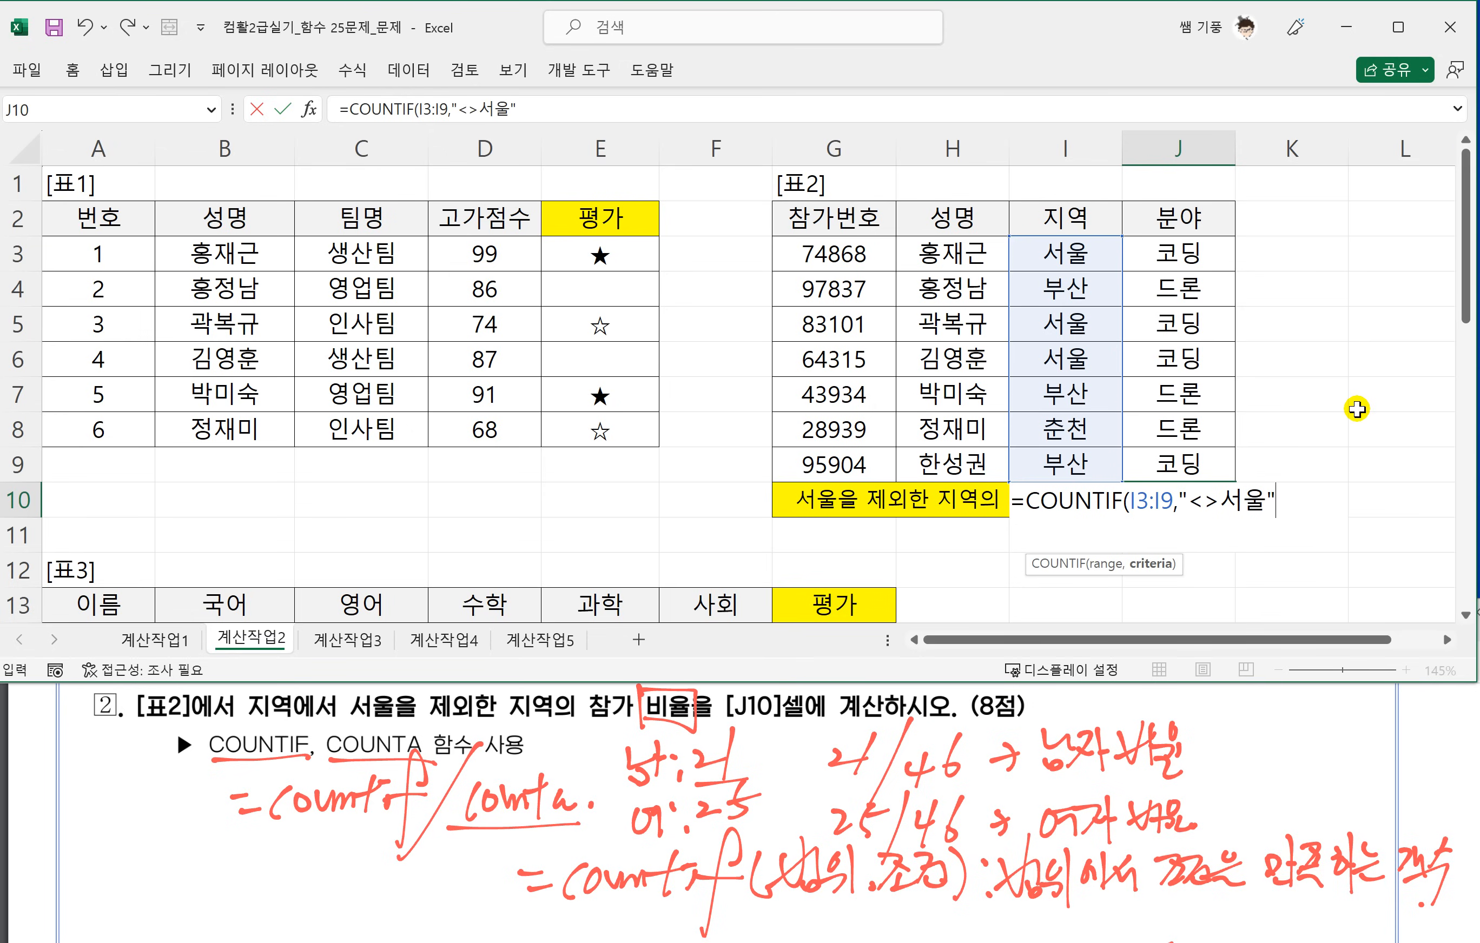
{"action": "type", "text": "\")"}
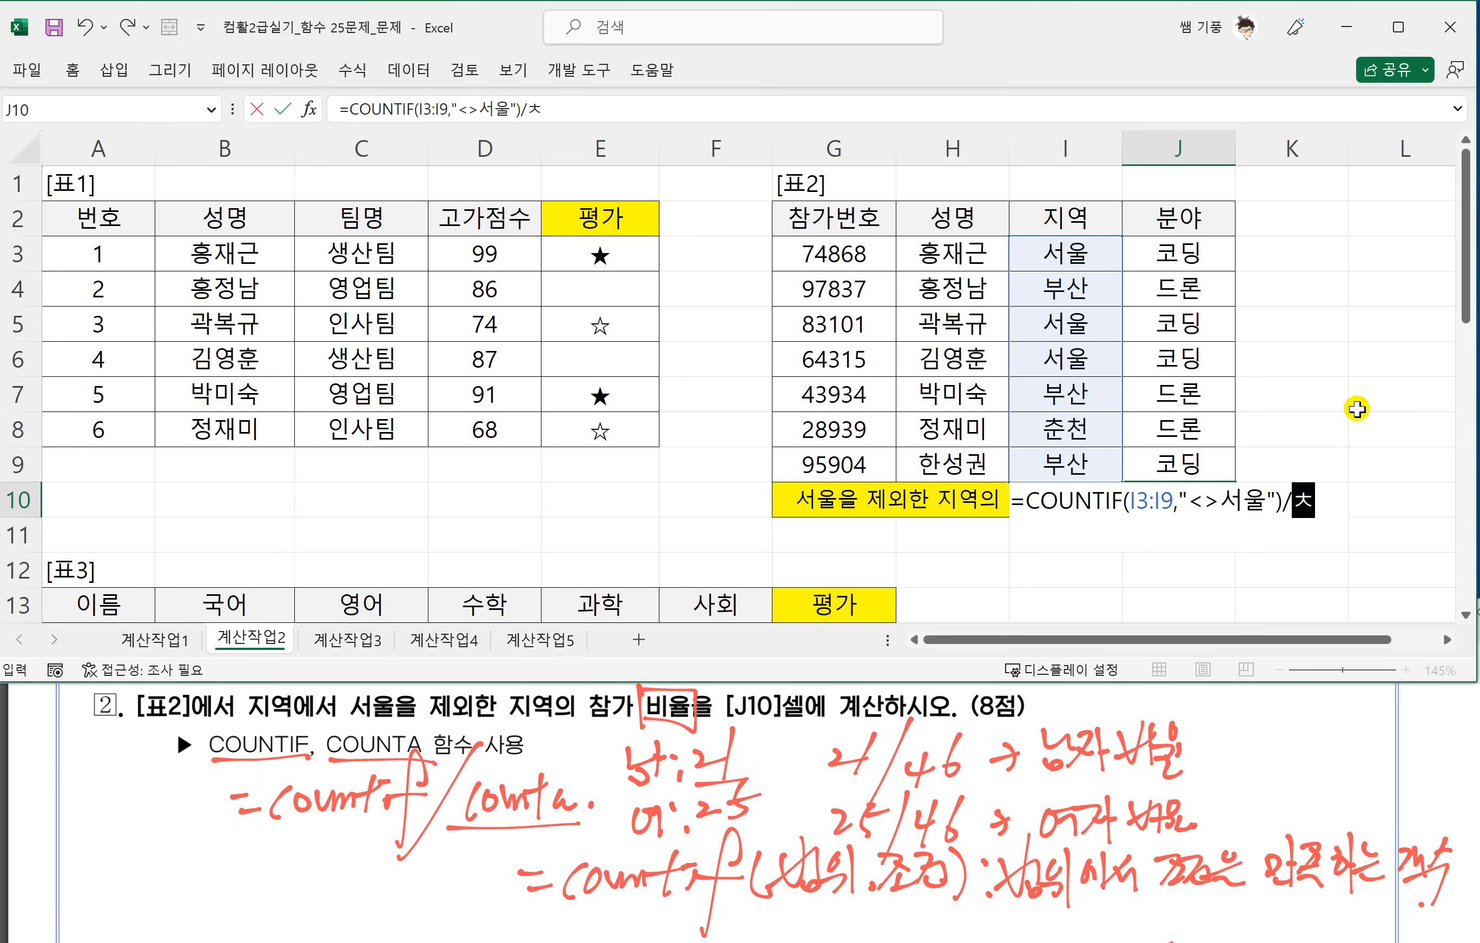
{"action": "type", "text": "/CO"}
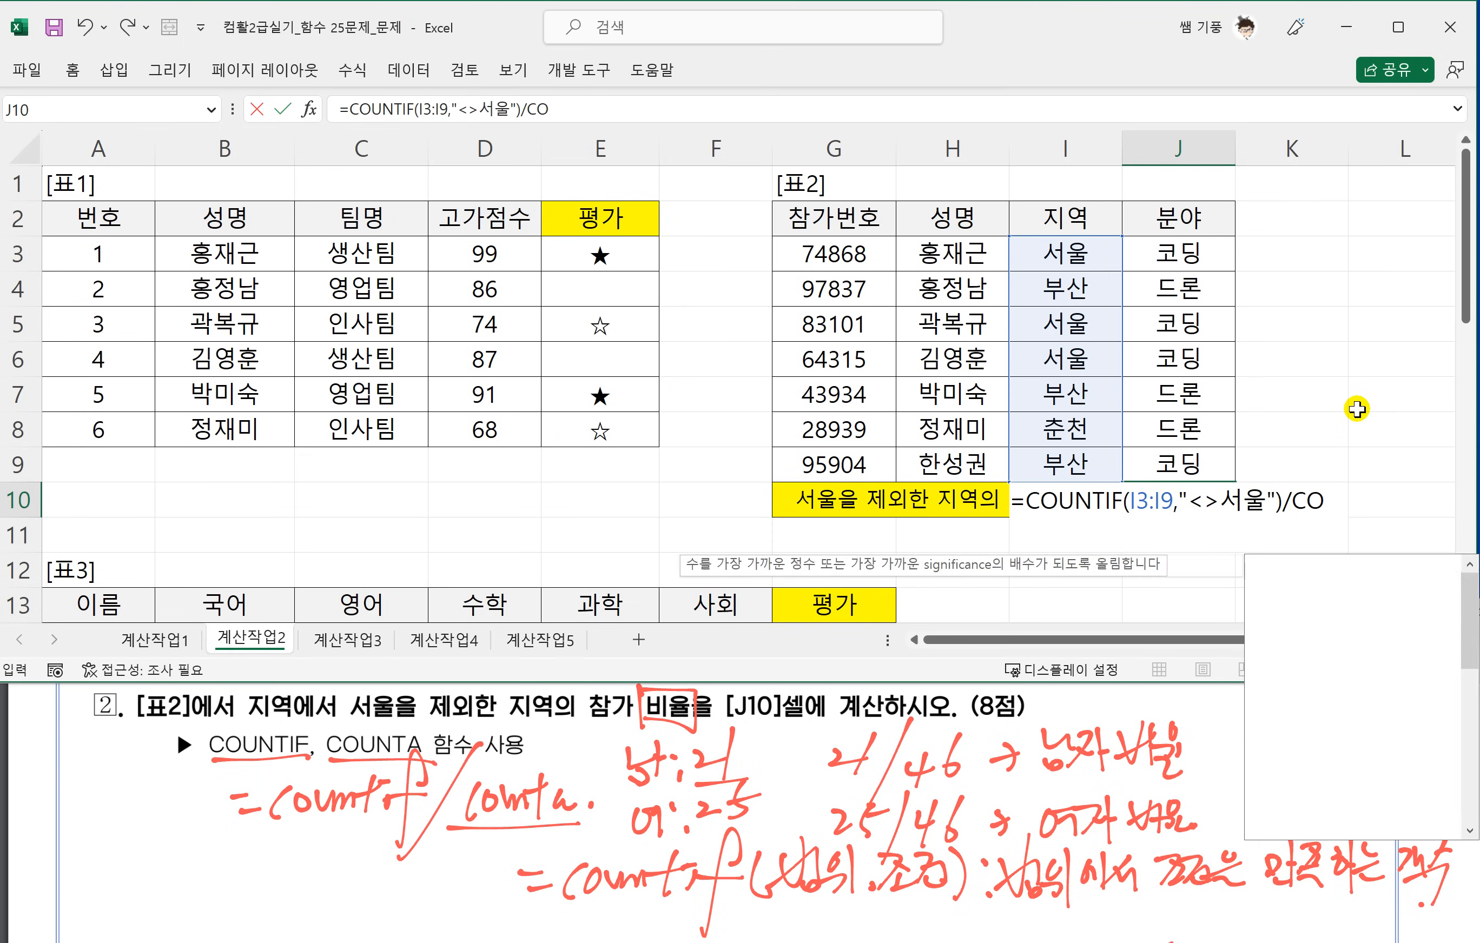
{"action": "type", "text": "UNTA("}
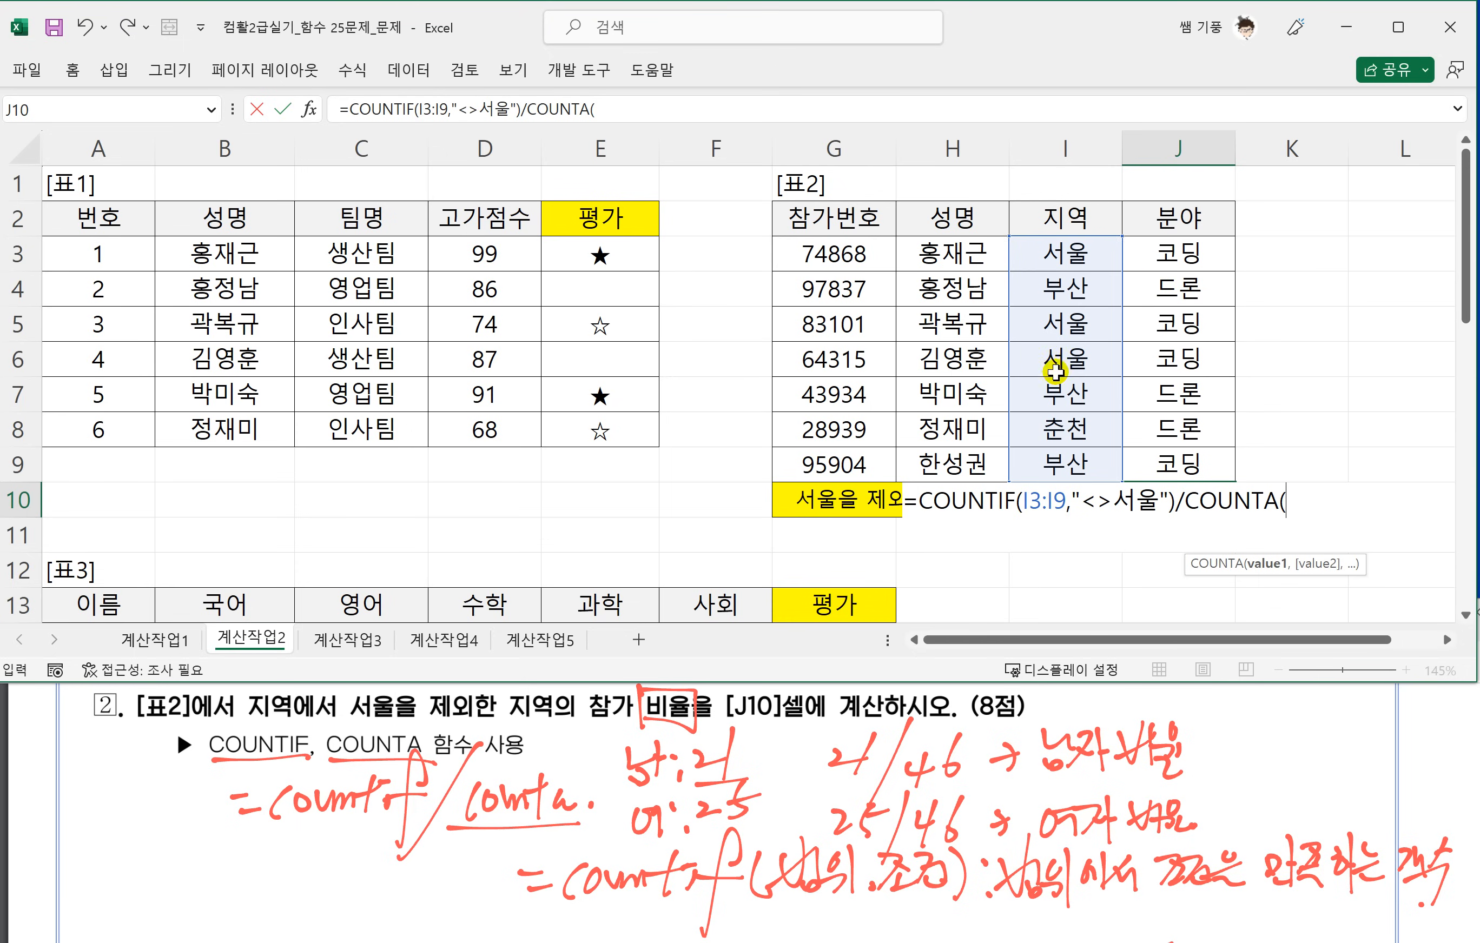
Complete the J10 formula by dividing the COUNTIF by COUNTA(I3:K7).
{"action": "left_click_drag", "start_coordinate": [1064, 250], "coordinate": [1064, 463]}
{"action": "left_click_drag", "start_coordinate": [1222, 409], "coordinate": [1238, 388]}
{"action": "type", "text": ")"}
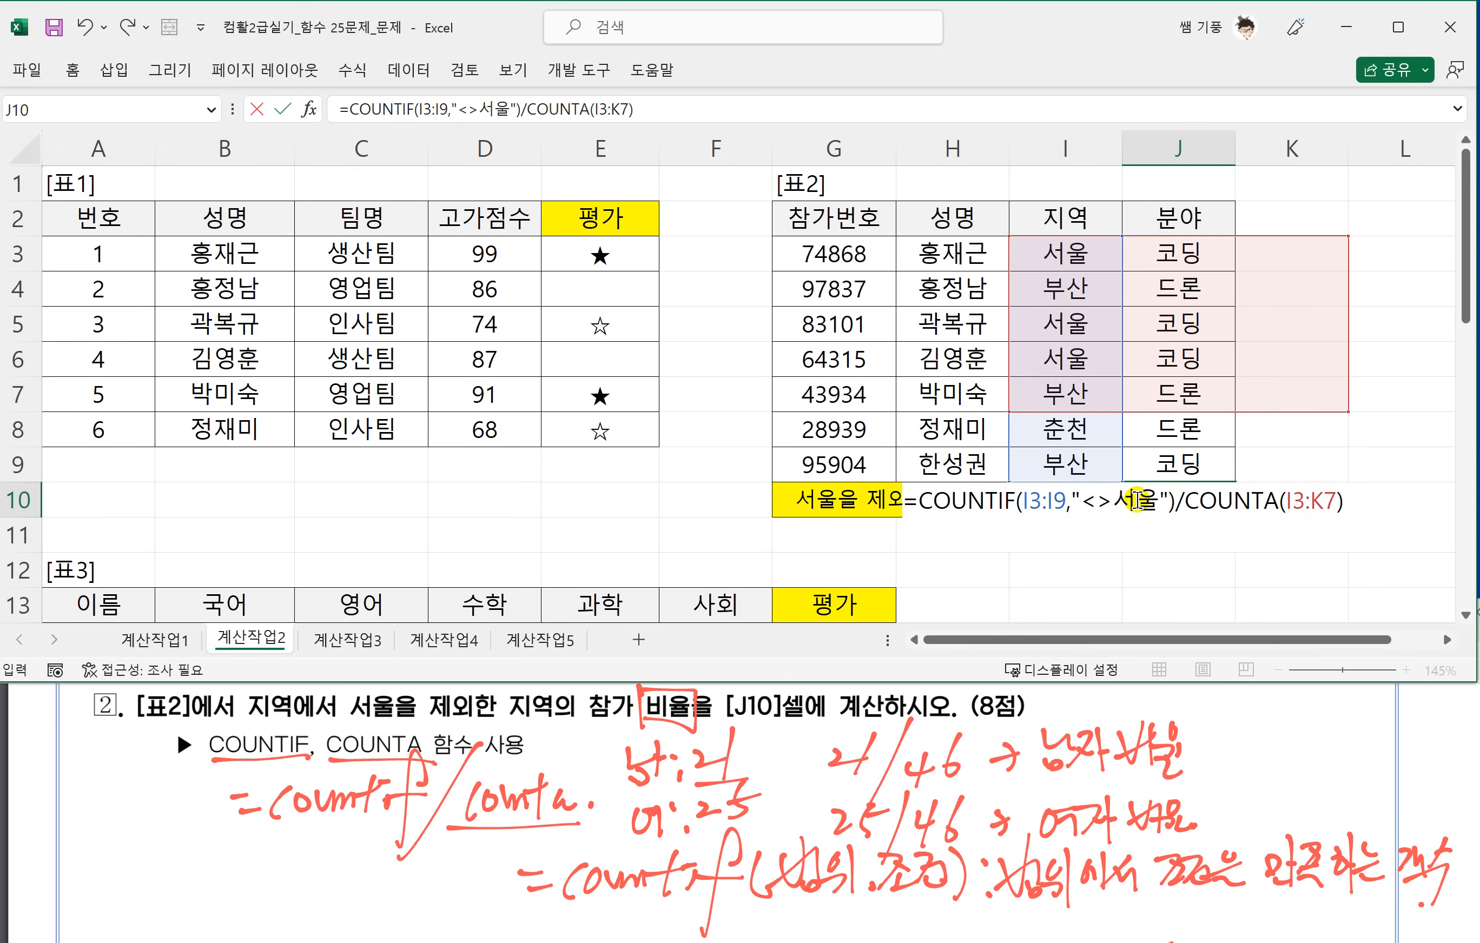
{"action": "key", "text": "Return"}
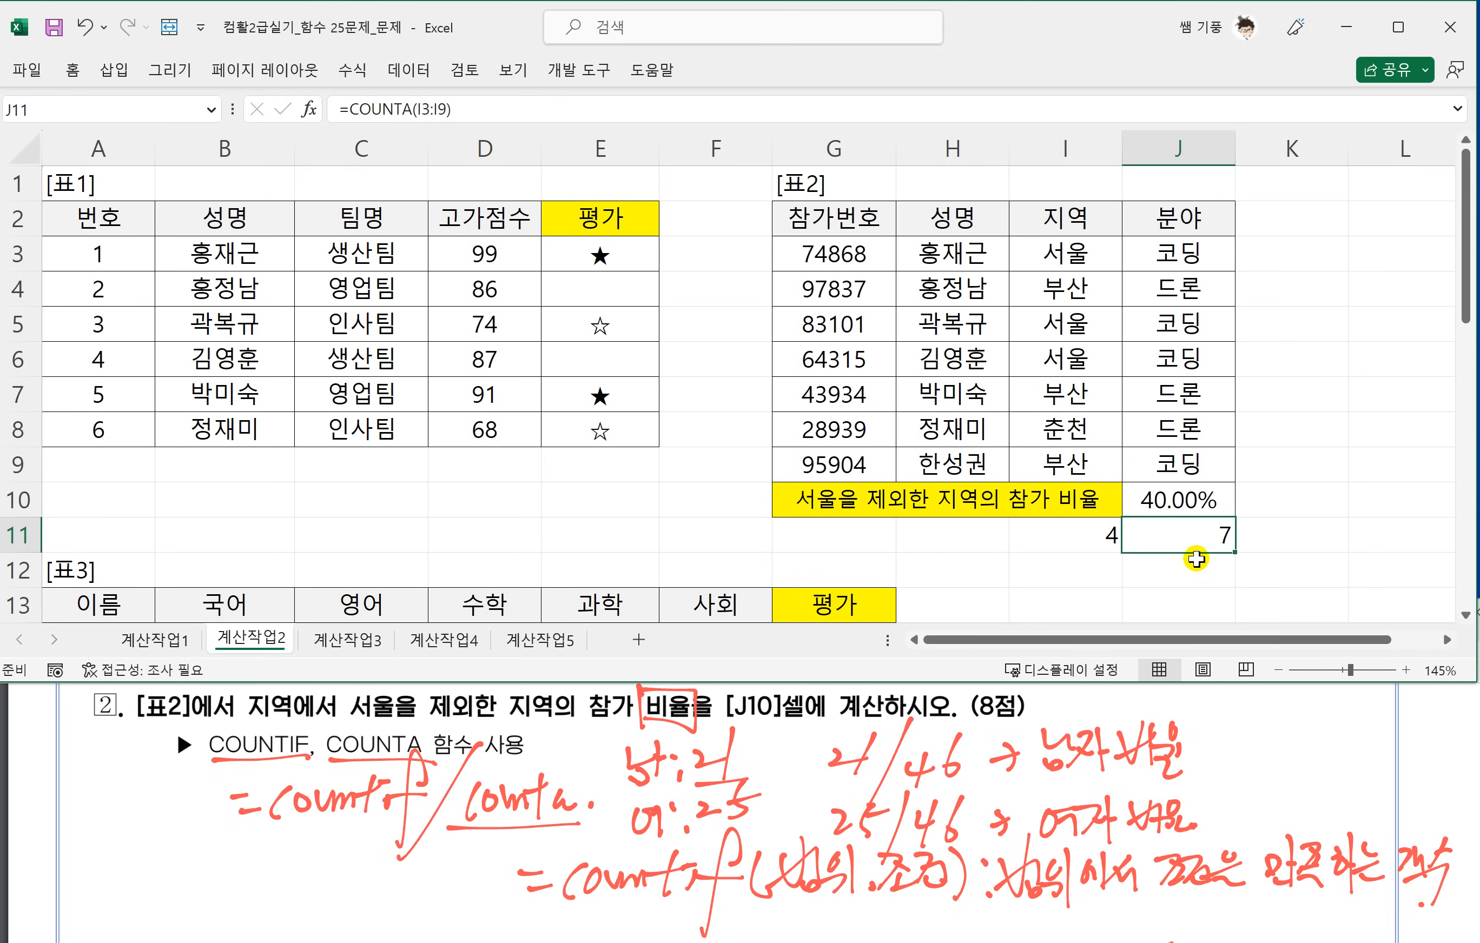
Correct the COUNTA range in the J10 formula to I3:I9.
{"action": "left_click", "coordinate": [1189, 505]}
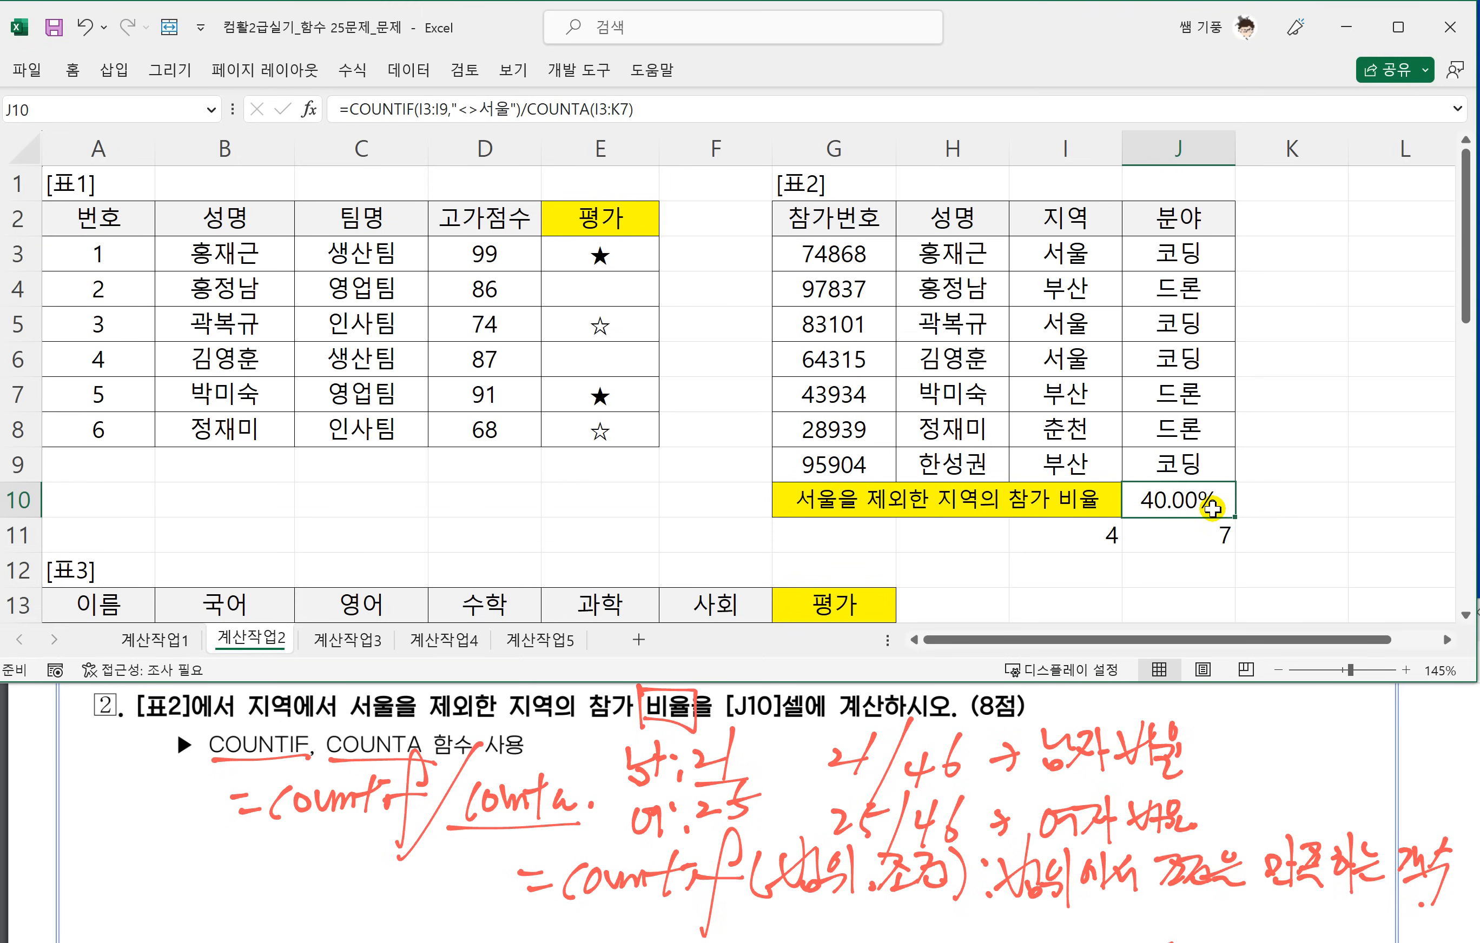
{"action": "double_click", "coordinate": [1161, 499]}
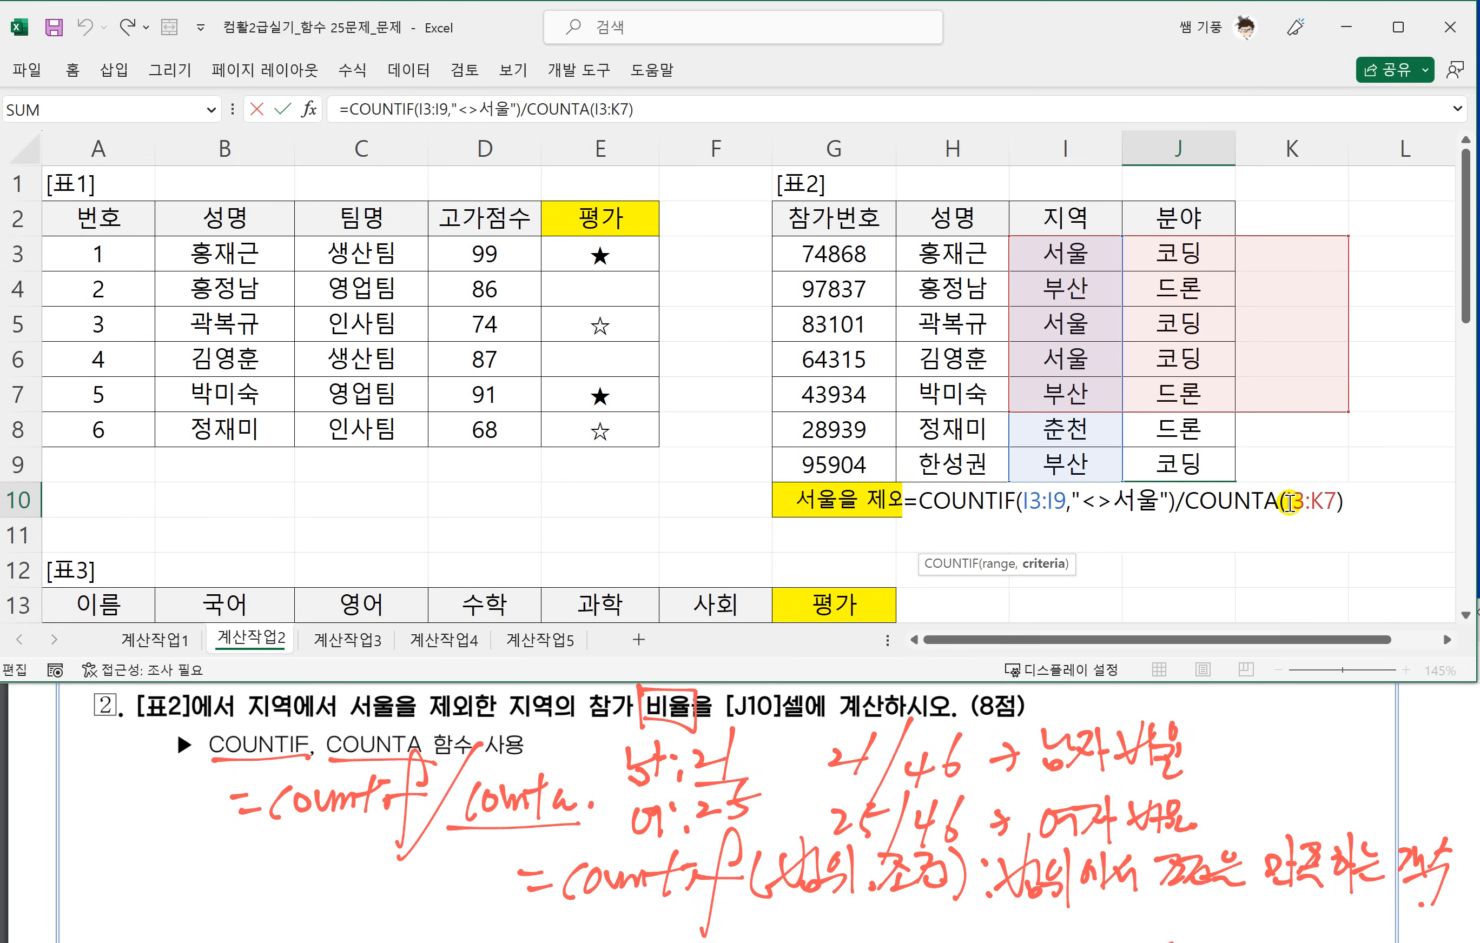
{"action": "left_click_drag", "start_coordinate": [1290, 501], "coordinate": [1338, 507]}
{"action": "type", "text": "I"}
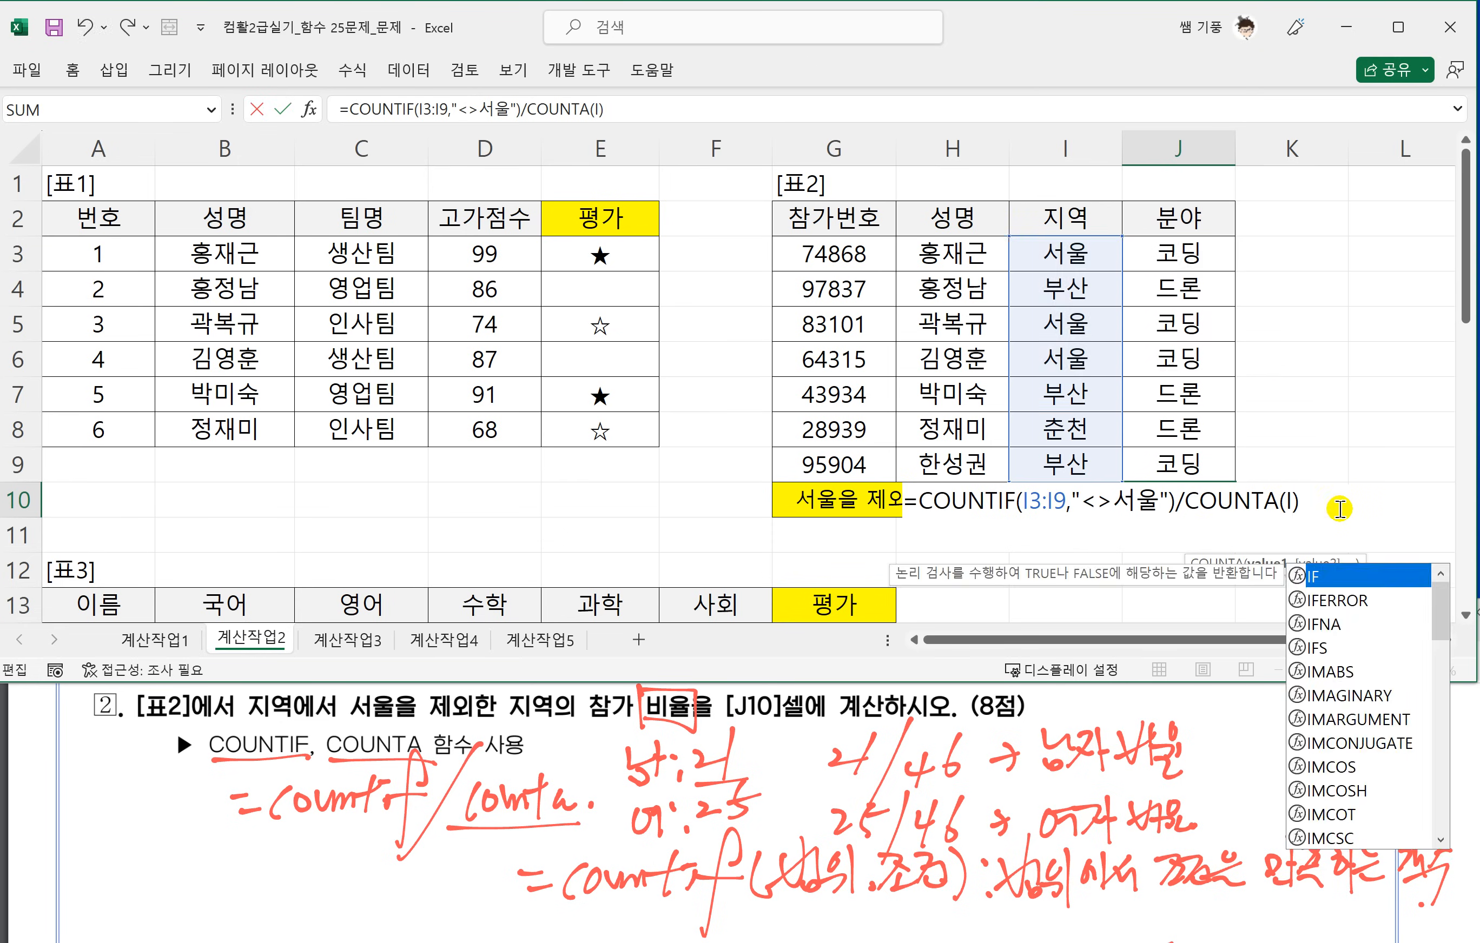
{"action": "key", "text": "BackSpace"}
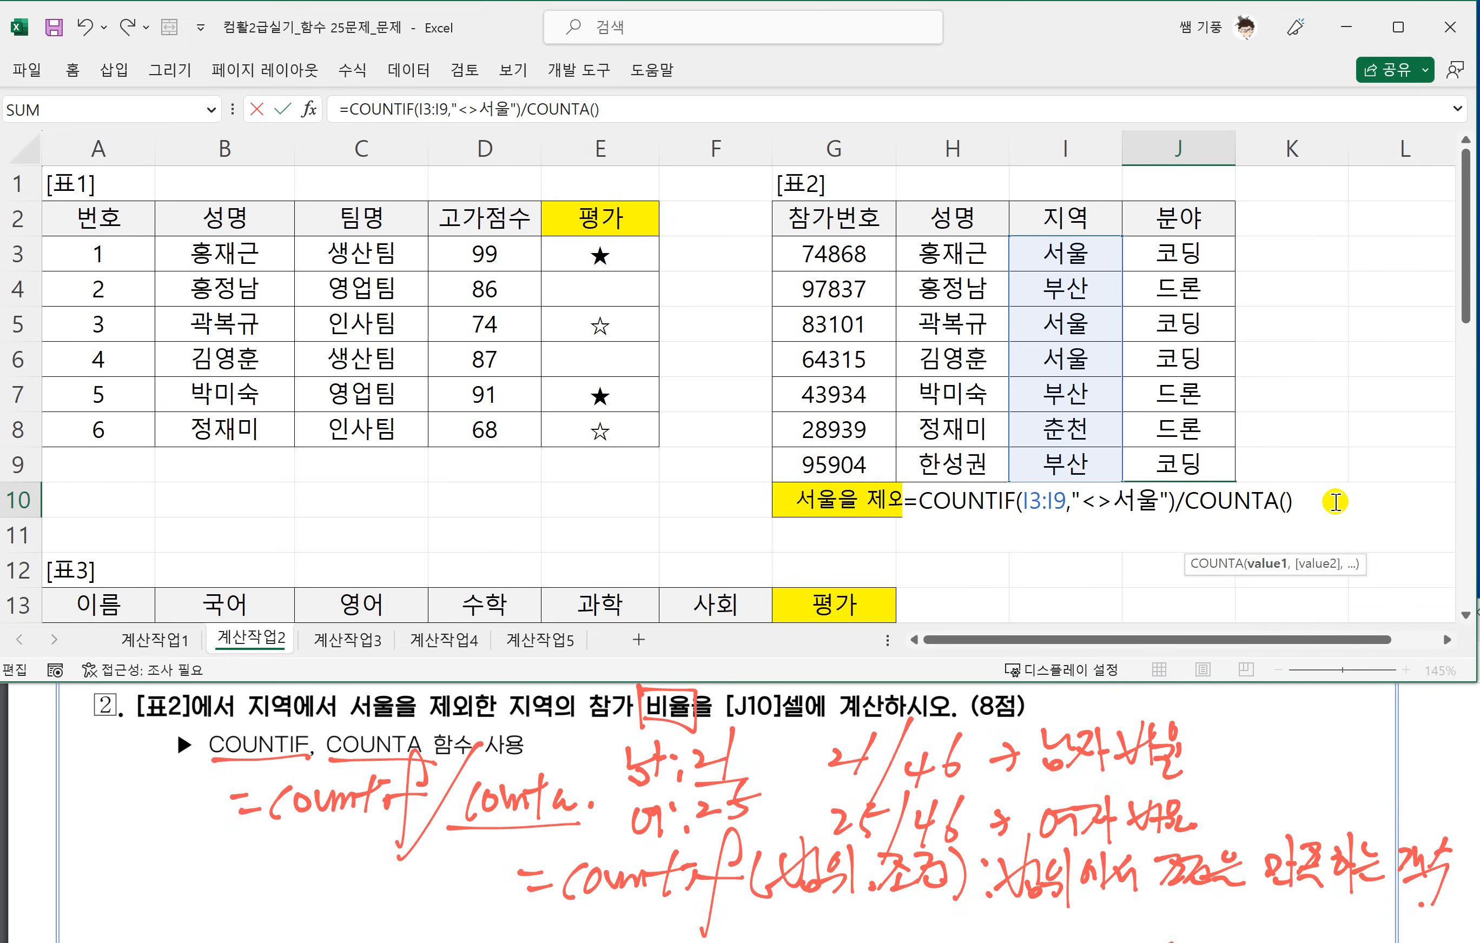
{"action": "left_click_drag", "start_coordinate": [1044, 248], "coordinate": [1063, 454]}
{"action": "key", "text": "Return"}
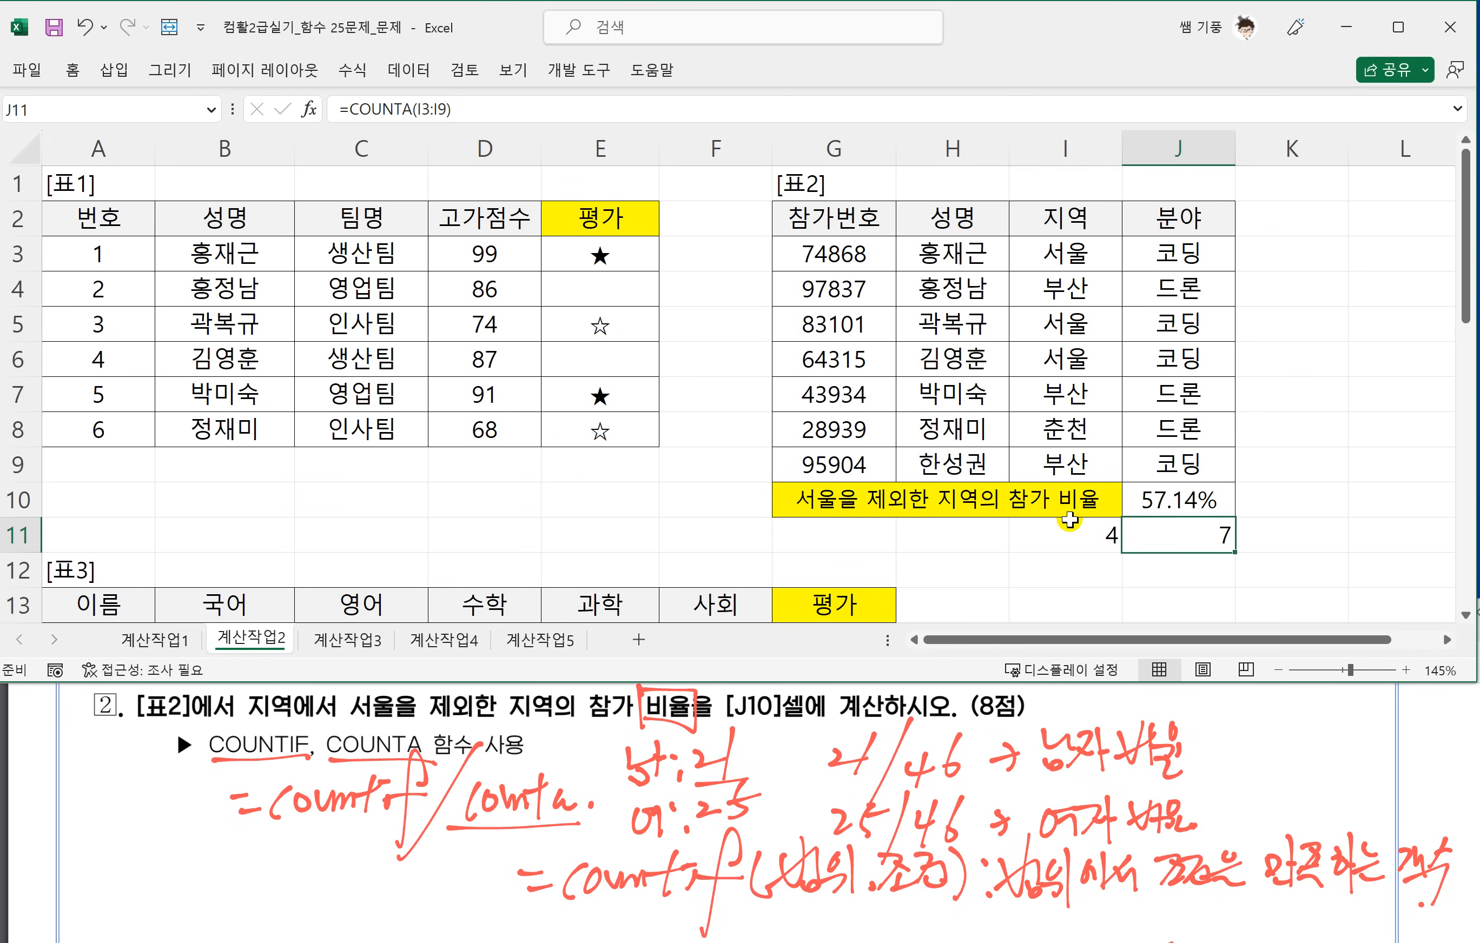
Bring 표3 on the 계산작업2 sheet into view and switch to the PDF to read task 3.
{"action": "left_click", "coordinate": [733, 541]}
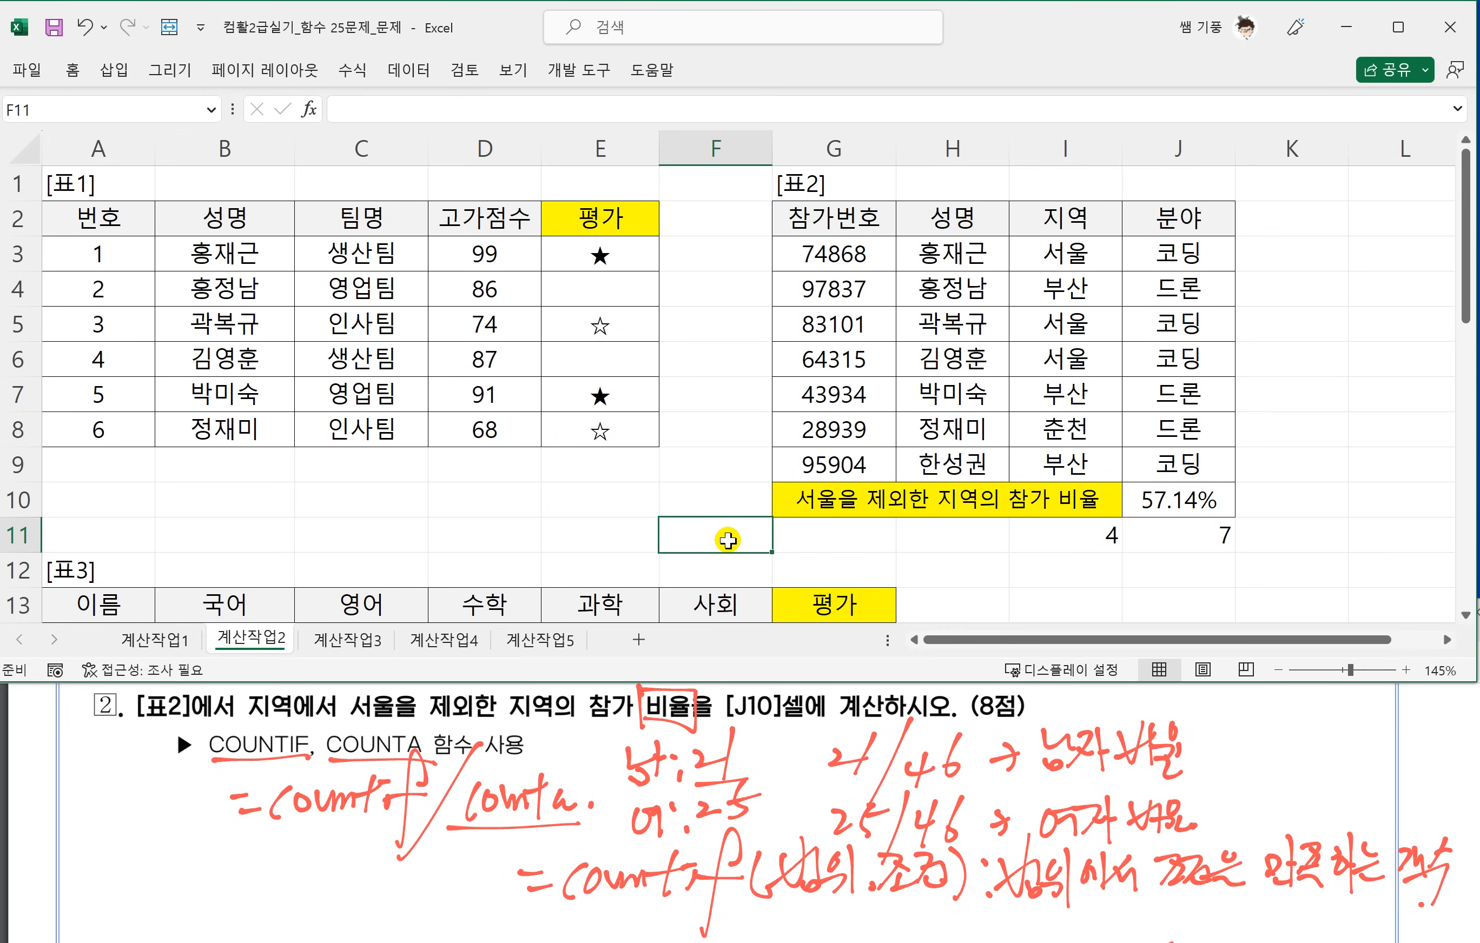
{"action": "scroll", "coordinate": [245, 619], "scroll_direction": "down", "scroll_amount": 1}
{"action": "left_click", "coordinate": [229, 530]}
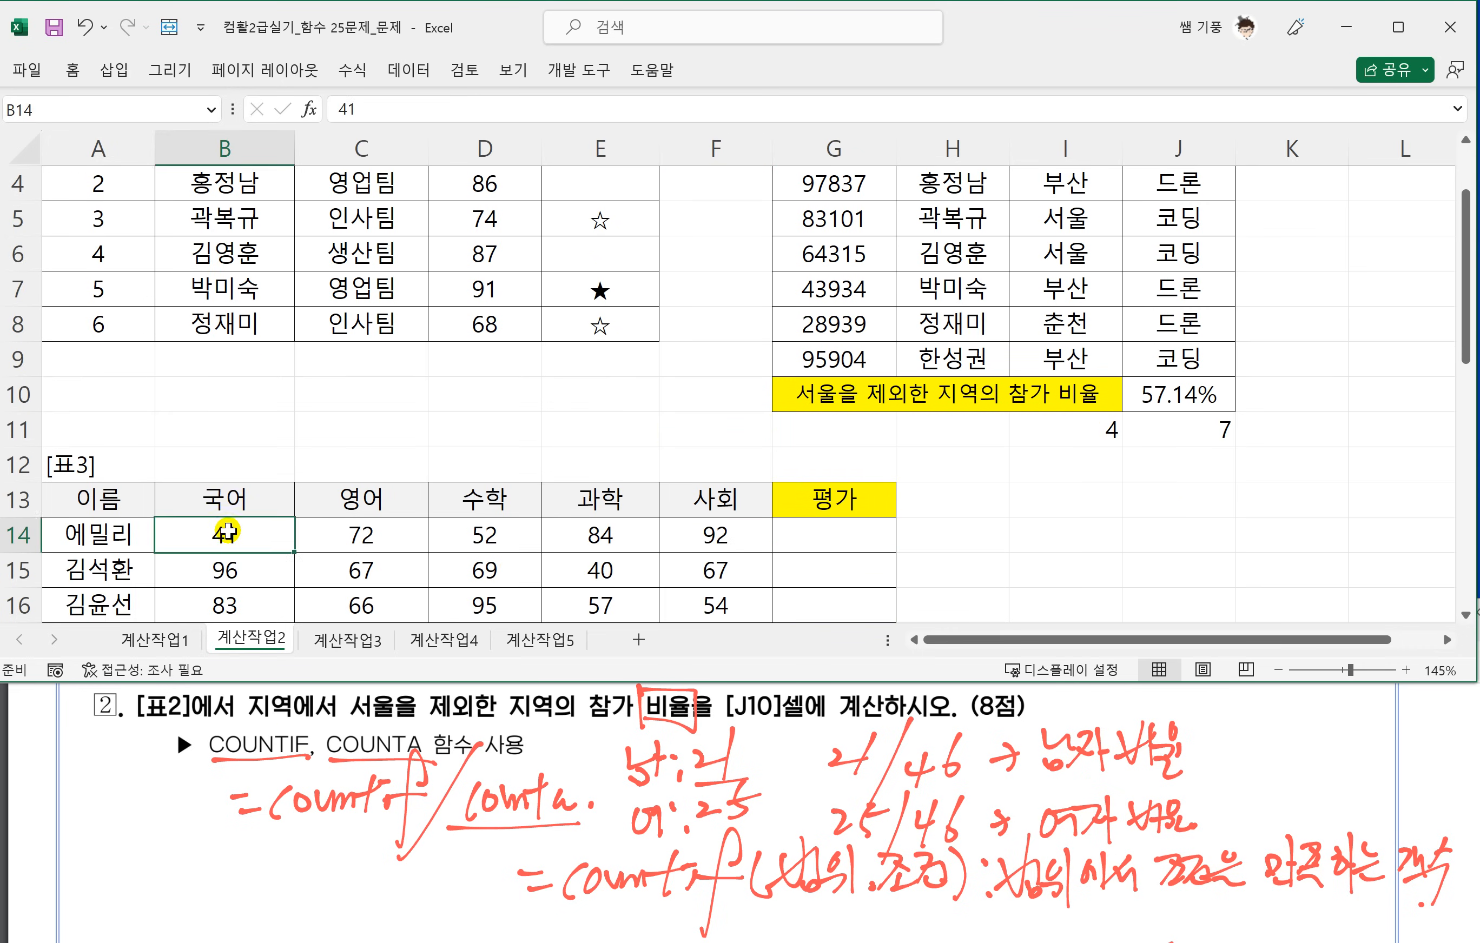
{"action": "scroll", "coordinate": [233, 534], "scroll_direction": "down", "scroll_amount": 2}
{"action": "left_click", "coordinate": [387, 838]}
{"action": "scroll", "coordinate": [390, 838], "scroll_direction": "down", "scroll_amount": 3}
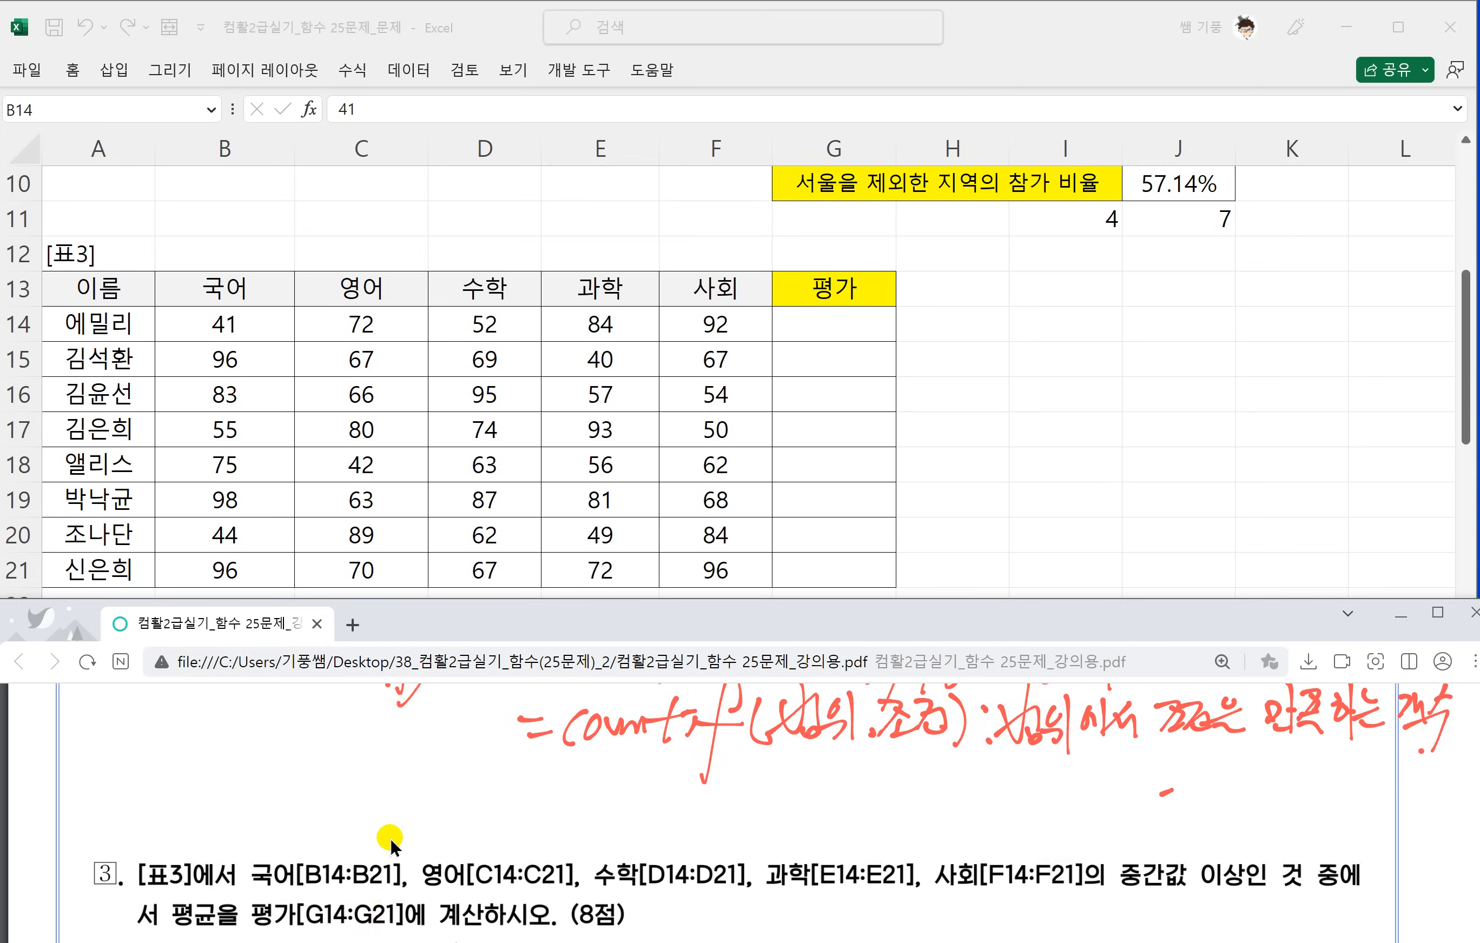
{"action": "scroll", "coordinate": [390, 839], "scroll_direction": "down", "scroll_amount": 1}
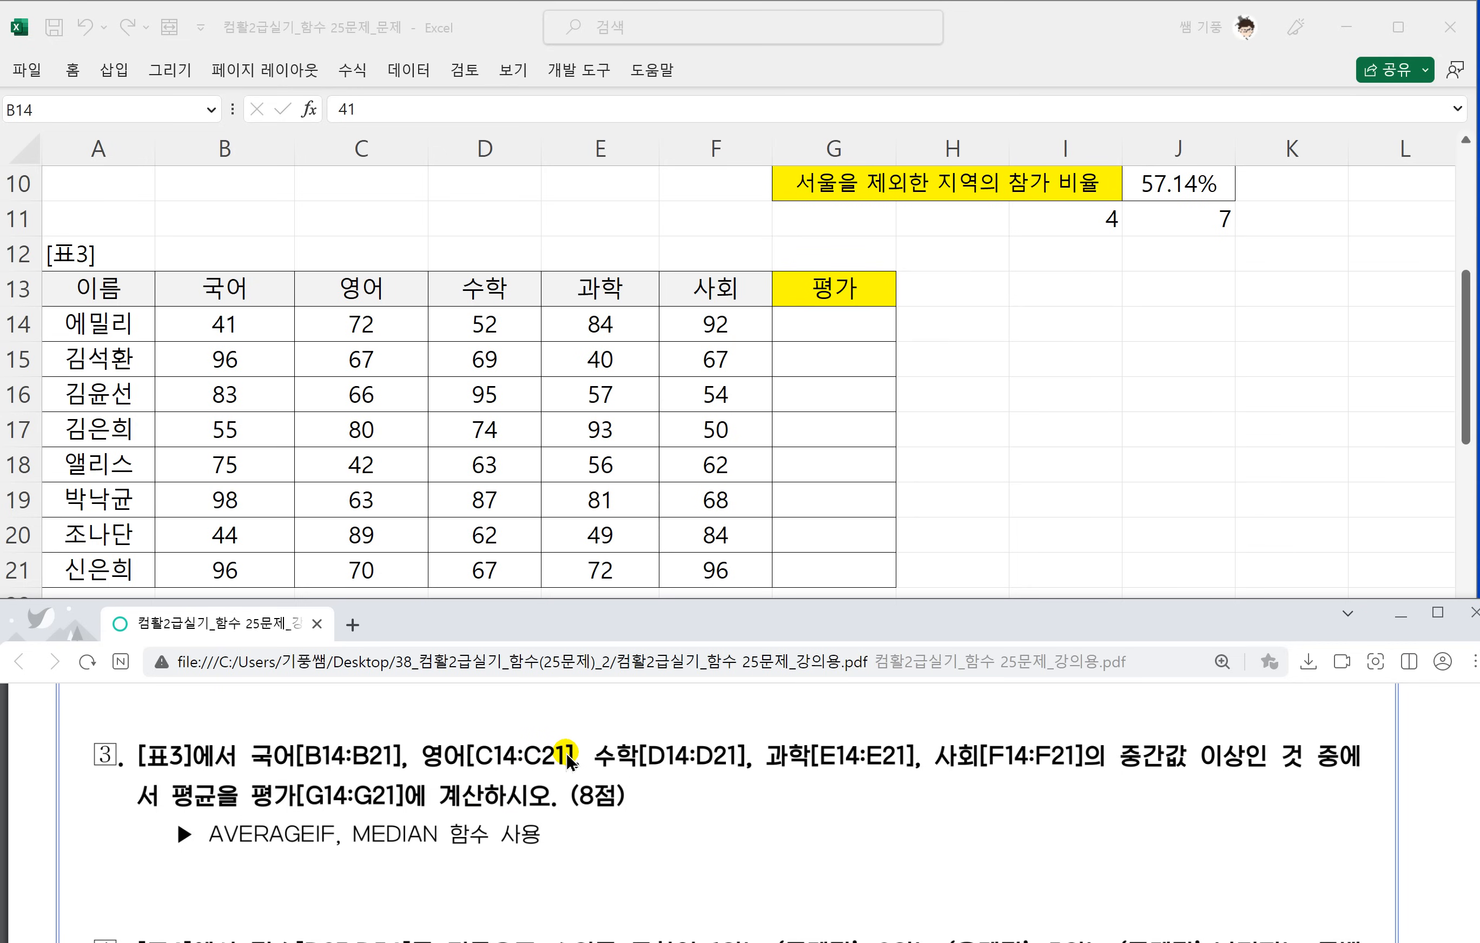
Handwrite the syntax note =averageif(범위,조건,평균범위) beside task 3, underline its parts and link 평균범위 back to average with an arrow.
{"action": "mouse_move", "coordinate": [698, 807]}
{"action": "left_mouse_down"}
{"action": "mouse_move", "coordinate": [722, 802]}
{"action": "mouse_move", "coordinate": [722, 816]}
{"action": "left_mouse_up"}
{"action": "mouse_move", "coordinate": [755, 806]}
{"action": "left_mouse_down"}
{"action": "mouse_move", "coordinate": [741, 821]}
{"action": "mouse_move", "coordinate": [762, 823]}
{"action": "left_mouse_up"}
{"action": "left_click_drag", "start_coordinate": [764, 807], "coordinate": [922, 809]}
{"action": "mouse_move", "coordinate": [978, 797]}
{"action": "left_mouse_down"}
{"action": "mouse_move", "coordinate": [983, 826]}
{"action": "mouse_move", "coordinate": [995, 817]}
{"action": "left_mouse_up"}
{"action": "mouse_move", "coordinate": [1014, 781]}
{"action": "left_mouse_down"}
{"action": "mouse_move", "coordinate": [996, 822]}
{"action": "mouse_move", "coordinate": [1030, 811]}
{"action": "left_mouse_up"}
{"action": "left_click_drag", "start_coordinate": [1011, 810], "coordinate": [1026, 820]}
{"action": "left_click_drag", "start_coordinate": [1039, 790], "coordinate": [1043, 818]}
{"action": "mouse_move", "coordinate": [1052, 783]}
{"action": "left_mouse_down"}
{"action": "mouse_move", "coordinate": [1052, 819]}
{"action": "mouse_move", "coordinate": [1067, 825]}
{"action": "left_mouse_up"}
{"action": "mouse_move", "coordinate": [1086, 811]}
{"action": "left_mouse_down"}
{"action": "mouse_move", "coordinate": [1080, 827]}
{"action": "mouse_move", "coordinate": [1129, 803]}
{"action": "left_mouse_up"}
{"action": "left_click_drag", "start_coordinate": [1108, 808], "coordinate": [1144, 808]}
{"action": "left_click_drag", "start_coordinate": [1130, 801], "coordinate": [1160, 815]}
{"action": "mouse_move", "coordinate": [1173, 778]}
{"action": "left_mouse_down"}
{"action": "mouse_move", "coordinate": [1154, 824]}
{"action": "mouse_move", "coordinate": [1225, 791]}
{"action": "mouse_move", "coordinate": [1238, 802]}
{"action": "left_mouse_up"}
{"action": "left_click_drag", "start_coordinate": [1230, 802], "coordinate": [1248, 823]}
{"action": "left_click_drag", "start_coordinate": [1248, 782], "coordinate": [1271, 818]}
{"action": "left_click_drag", "start_coordinate": [1250, 809], "coordinate": [1293, 822]}
{"action": "left_click_drag", "start_coordinate": [1282, 778], "coordinate": [1306, 811]}
{"action": "mouse_move", "coordinate": [1282, 811]}
{"action": "left_mouse_down"}
{"action": "mouse_move", "coordinate": [1300, 828]}
{"action": "mouse_move", "coordinate": [1323, 810]}
{"action": "left_mouse_up"}
{"action": "left_click_drag", "start_coordinate": [1310, 796], "coordinate": [1328, 822]}
{"action": "mouse_move", "coordinate": [1342, 780]}
{"action": "left_mouse_down"}
{"action": "mouse_move", "coordinate": [1331, 821]}
{"action": "mouse_move", "coordinate": [1353, 828]}
{"action": "left_mouse_up"}
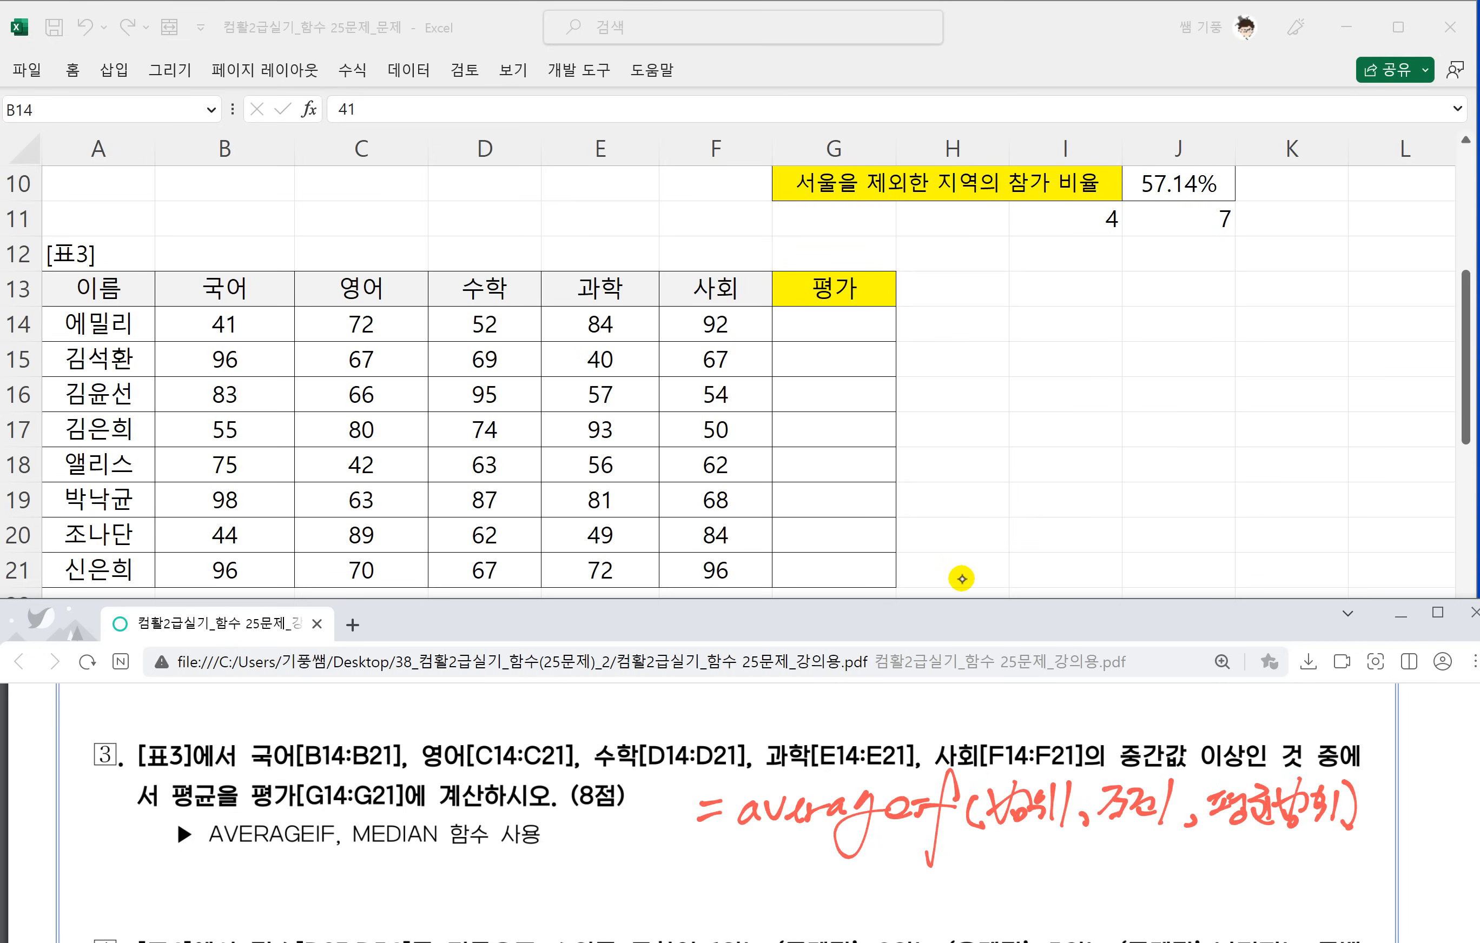
{"action": "mouse_move", "coordinate": [988, 840]}
{"action": "left_mouse_down"}
{"action": "mouse_move", "coordinate": [1157, 822]}
{"action": "mouse_move", "coordinate": [1308, 828]}
{"action": "mouse_move", "coordinate": [1008, 873]}
{"action": "mouse_move", "coordinate": [855, 835]}
{"action": "mouse_move", "coordinate": [862, 845]}
{"action": "left_mouse_up"}
{"action": "left_click_drag", "start_coordinate": [758, 833], "coordinate": [909, 819]}
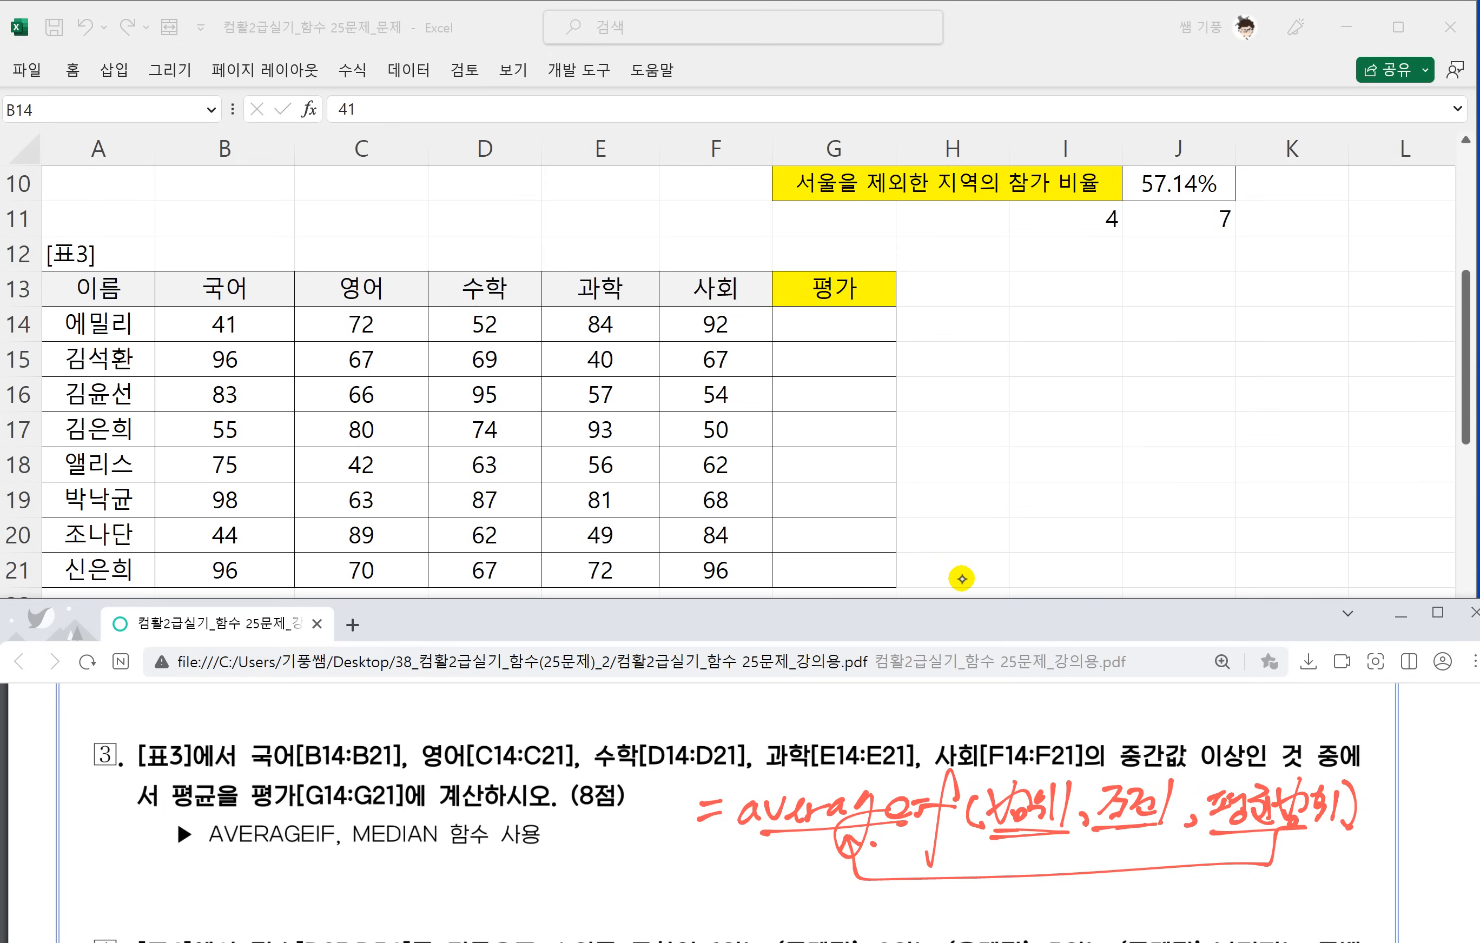
Handwrite the syntax note =Median(범위) → 중간값 below the AVERAGEIF note.
{"action": "scroll", "coordinate": [978, 715], "scroll_direction": "down", "scroll_amount": 1}
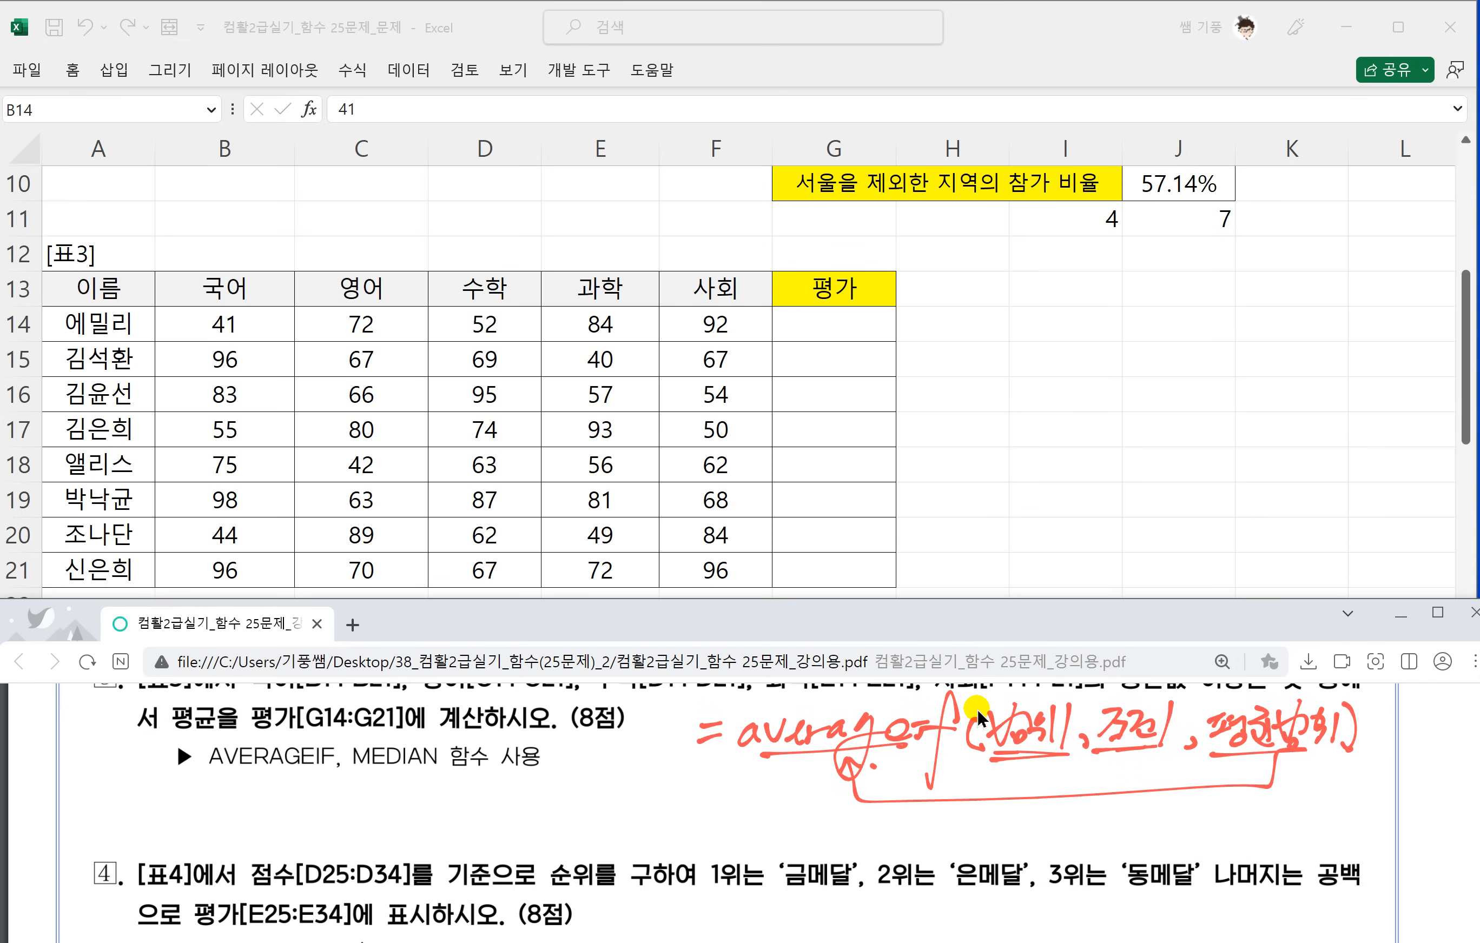
{"action": "left_click_drag", "start_coordinate": [514, 836], "coordinate": [547, 796]}
{"action": "mouse_move", "coordinate": [533, 819]}
{"action": "left_mouse_down"}
{"action": "mouse_move", "coordinate": [578, 780]}
{"action": "mouse_move", "coordinate": [589, 819]}
{"action": "mouse_move", "coordinate": [594, 808]}
{"action": "left_mouse_up"}
{"action": "mouse_move", "coordinate": [625, 769]}
{"action": "left_mouse_down"}
{"action": "mouse_move", "coordinate": [612, 823]}
{"action": "mouse_move", "coordinate": [596, 830]}
{"action": "left_mouse_up"}
{"action": "mouse_move", "coordinate": [625, 811]}
{"action": "left_mouse_down"}
{"action": "mouse_move", "coordinate": [619, 826]}
{"action": "mouse_move", "coordinate": [690, 828]}
{"action": "mouse_move", "coordinate": [749, 801]}
{"action": "mouse_move", "coordinate": [749, 828]}
{"action": "mouse_move", "coordinate": [780, 828]}
{"action": "left_mouse_up"}
{"action": "mouse_move", "coordinate": [783, 786]}
{"action": "left_mouse_down"}
{"action": "mouse_move", "coordinate": [803, 836]}
{"action": "mouse_move", "coordinate": [849, 826]}
{"action": "left_mouse_up"}
{"action": "mouse_move", "coordinate": [840, 813]}
{"action": "left_mouse_down"}
{"action": "mouse_move", "coordinate": [844, 838]}
{"action": "mouse_move", "coordinate": [893, 816]}
{"action": "mouse_move", "coordinate": [899, 847]}
{"action": "mouse_move", "coordinate": [957, 809]}
{"action": "mouse_move", "coordinate": [976, 860]}
{"action": "mouse_move", "coordinate": [980, 848]}
{"action": "left_mouse_up"}
{"action": "left_click", "coordinate": [999, 847]}
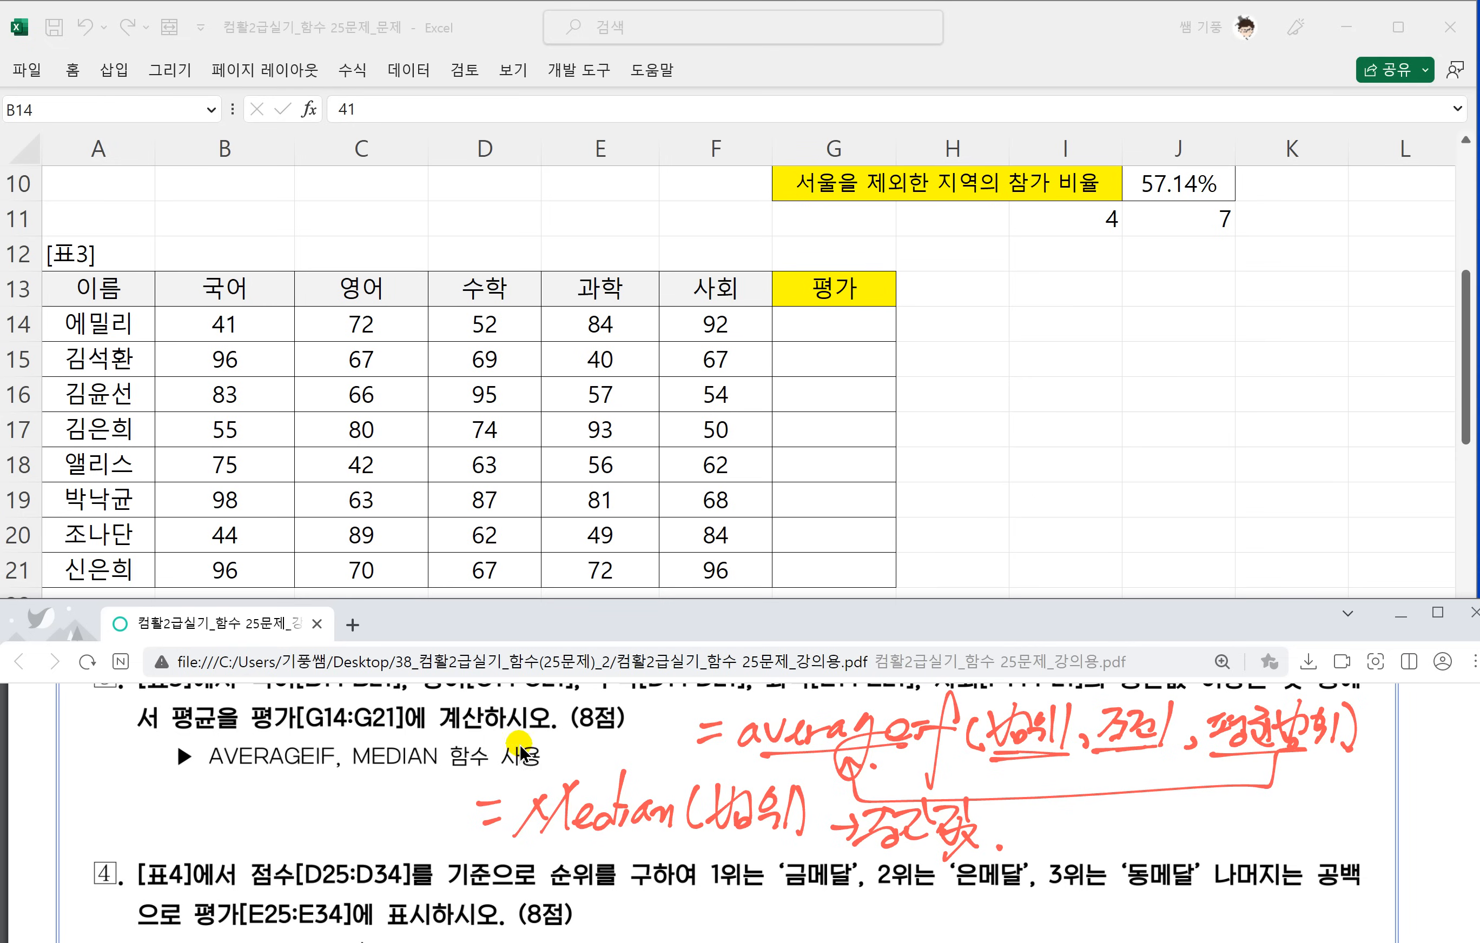
Return to the worksheet and begin the G14 formula with =AVERAGEIF(B14:F14,">=".
{"action": "left_click", "coordinate": [762, 523]}
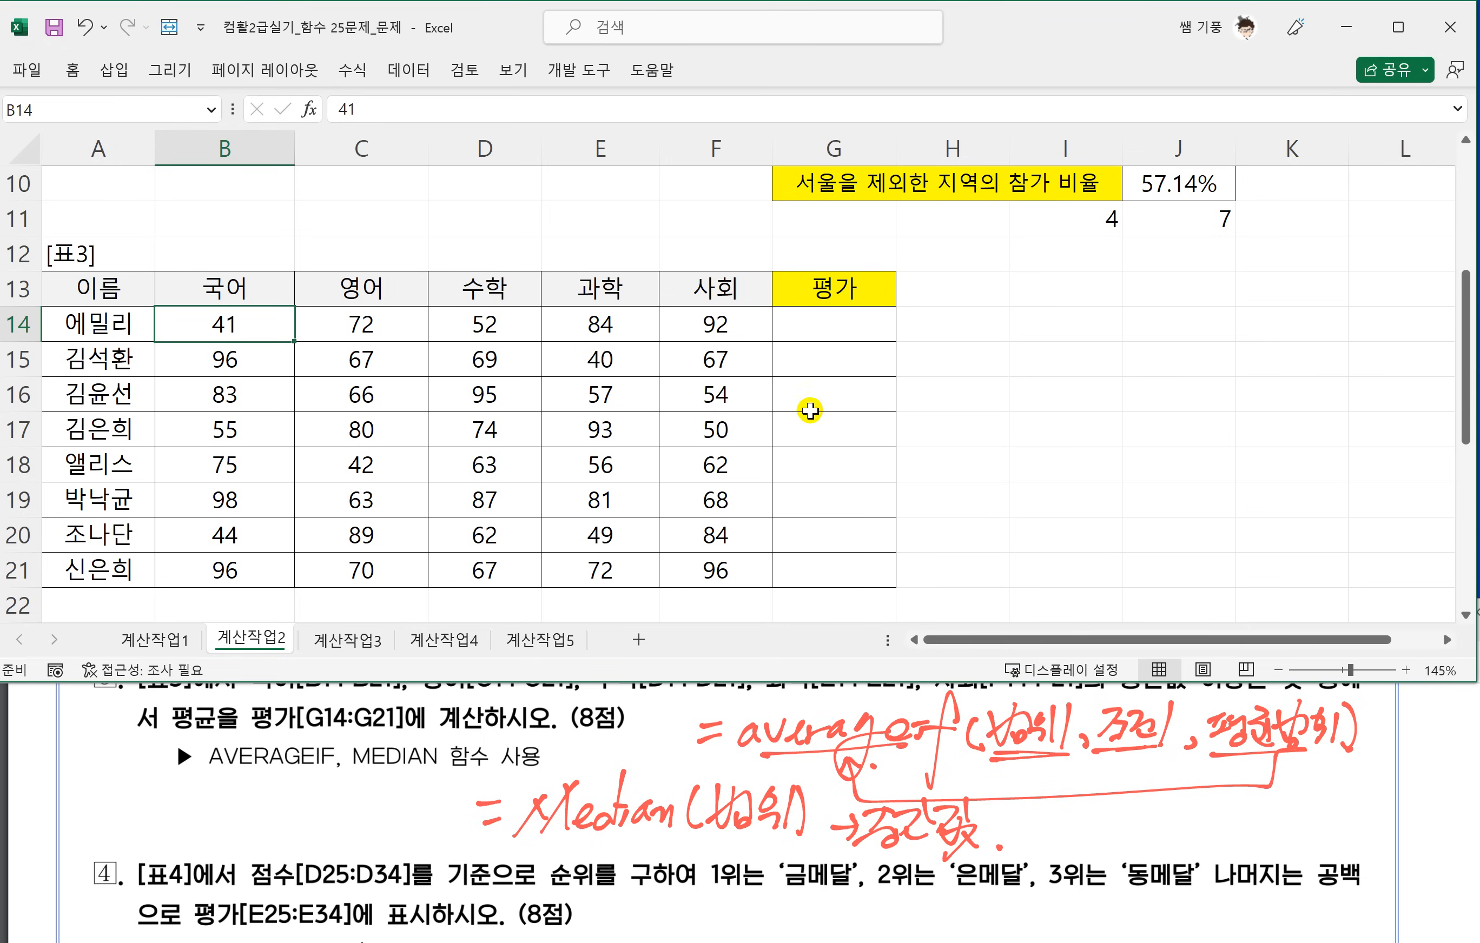
{"action": "scroll", "coordinate": [793, 786], "scroll_direction": "up", "scroll_amount": 1}
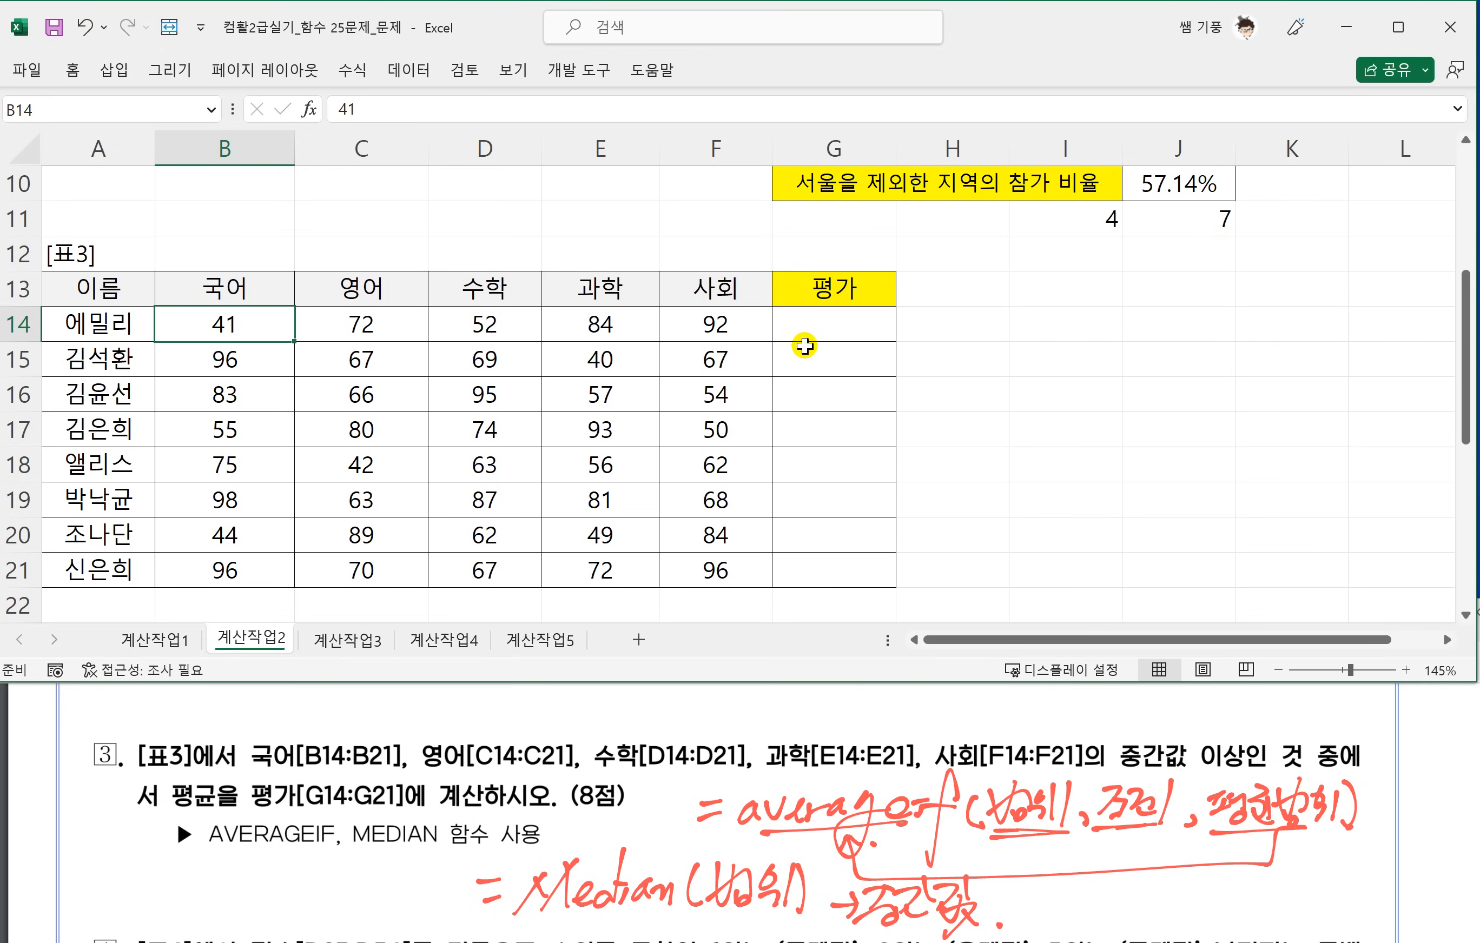
{"action": "left_click", "coordinate": [871, 317]}
{"action": "type", "text": "=A"}
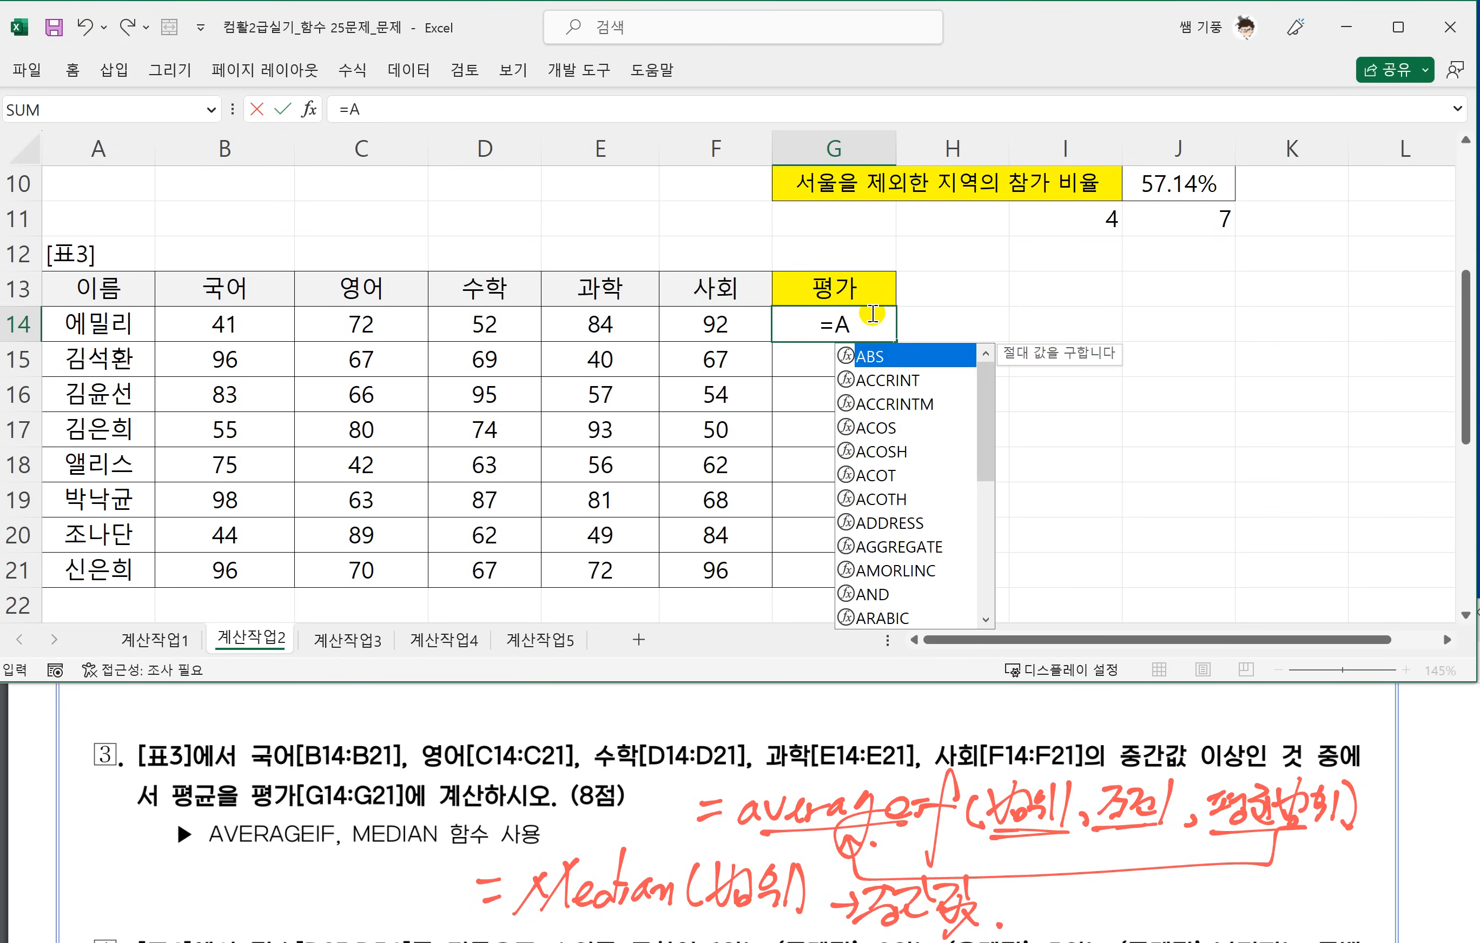
{"action": "type", "text": "V"}
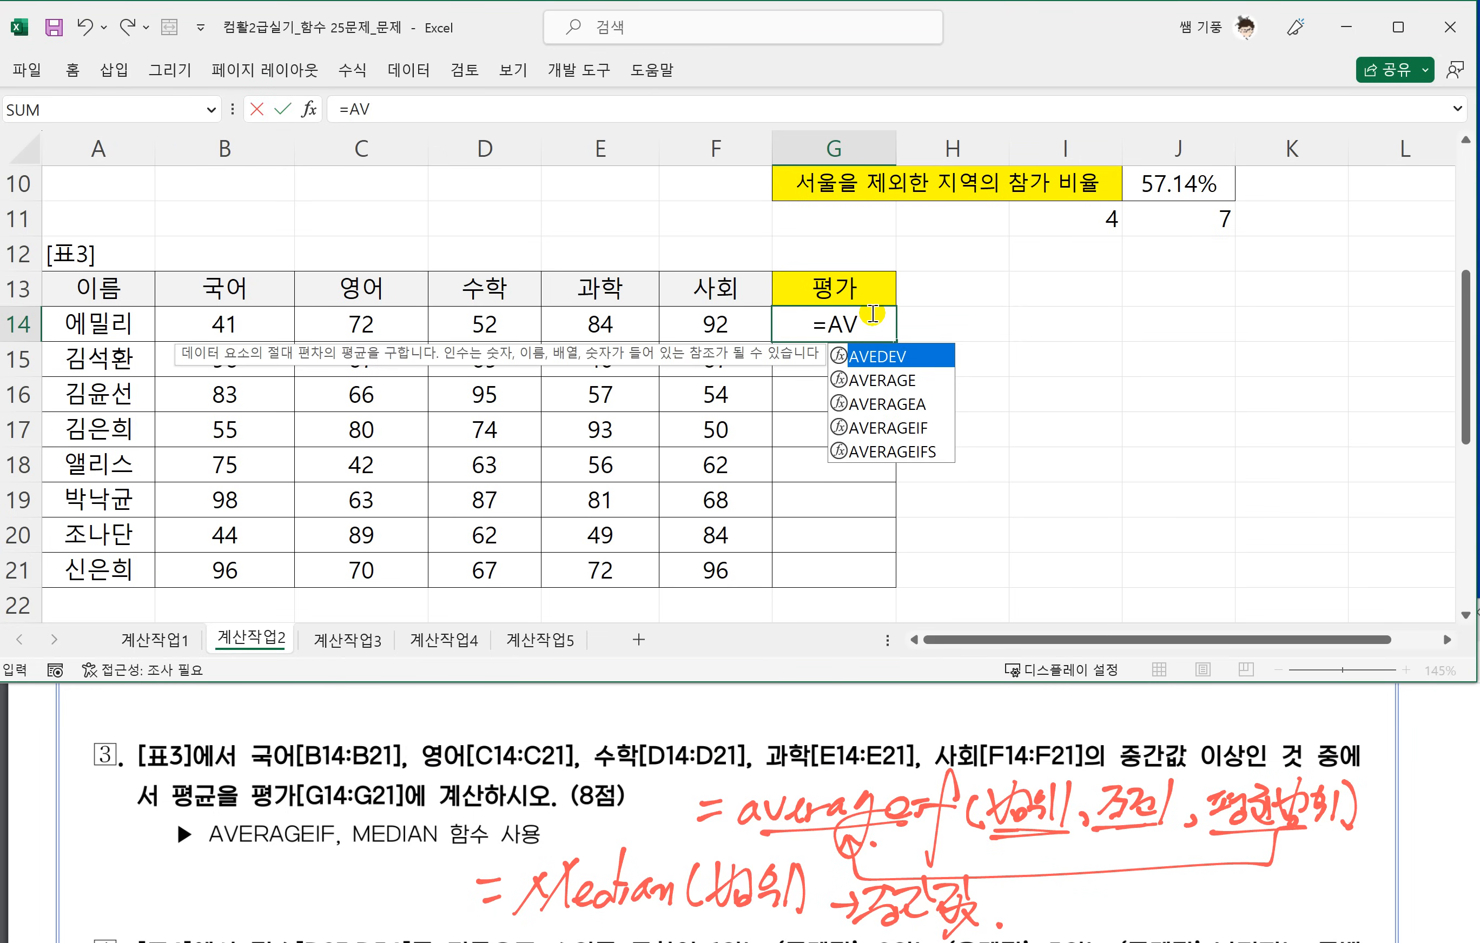
{"action": "left_click", "coordinate": [873, 314]}
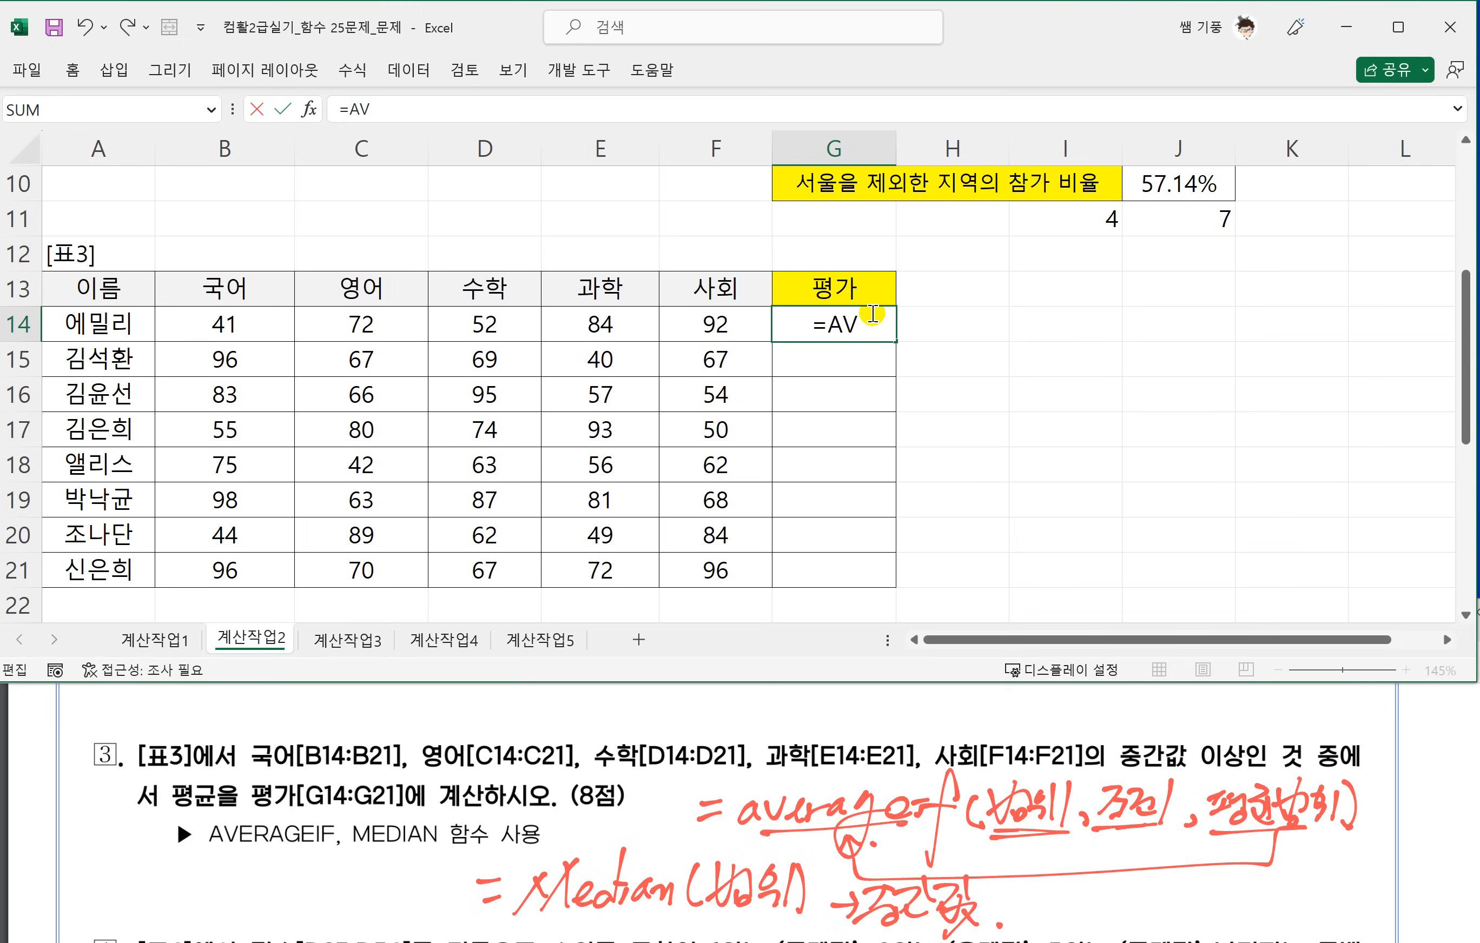
{"action": "type", "text": "ERA₩GE"}
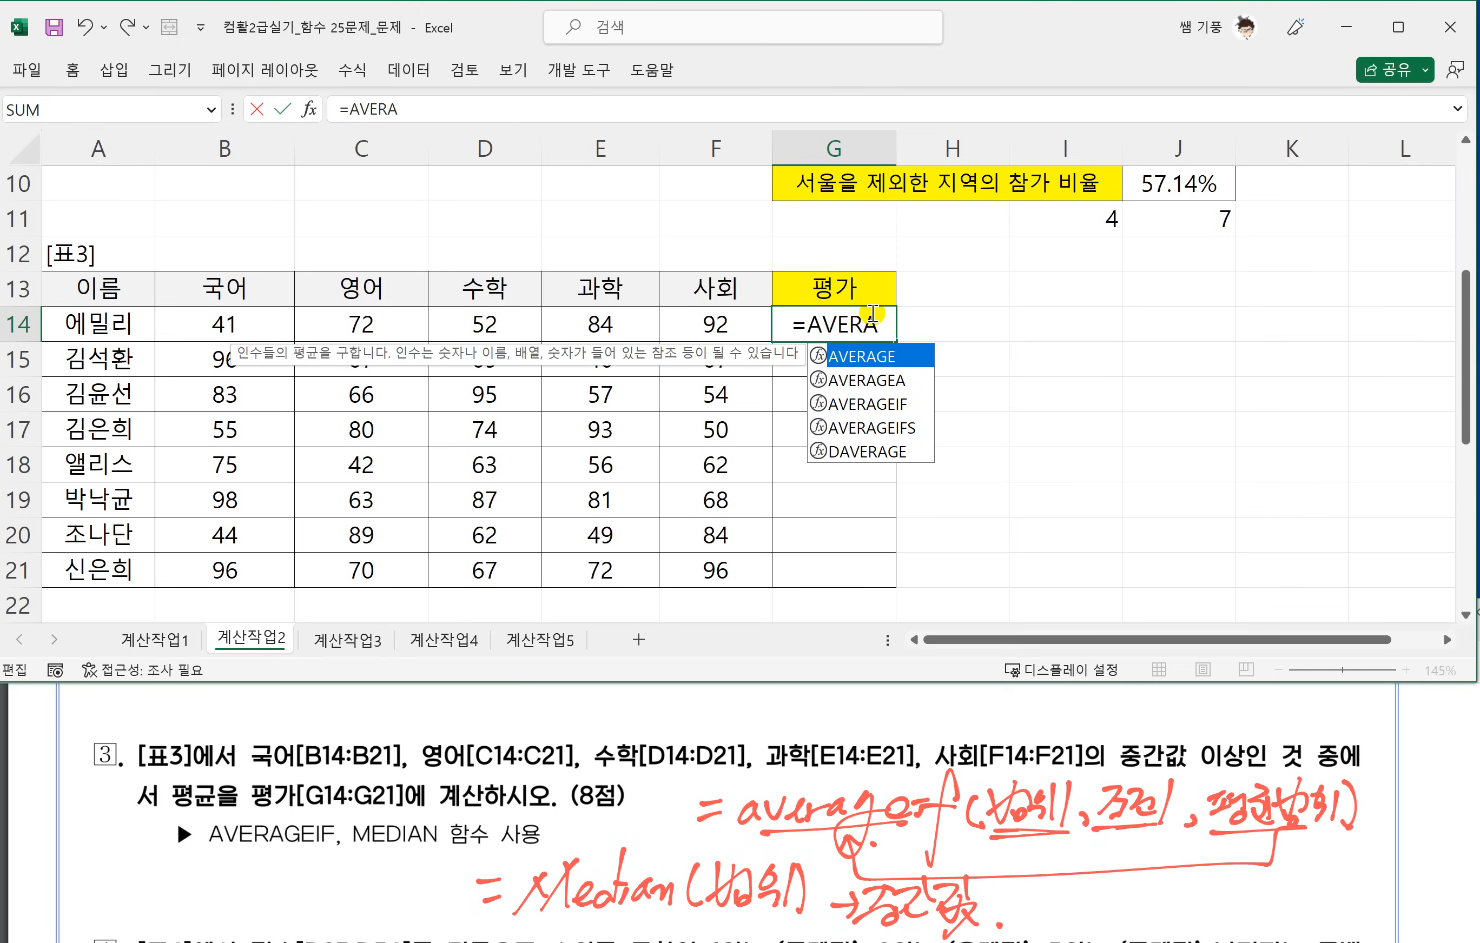
{"action": "key", "text": "BackSpace"}
{"action": "key", "text": "BackSpace"}
{"action": "key", "text": "BackSpace"}
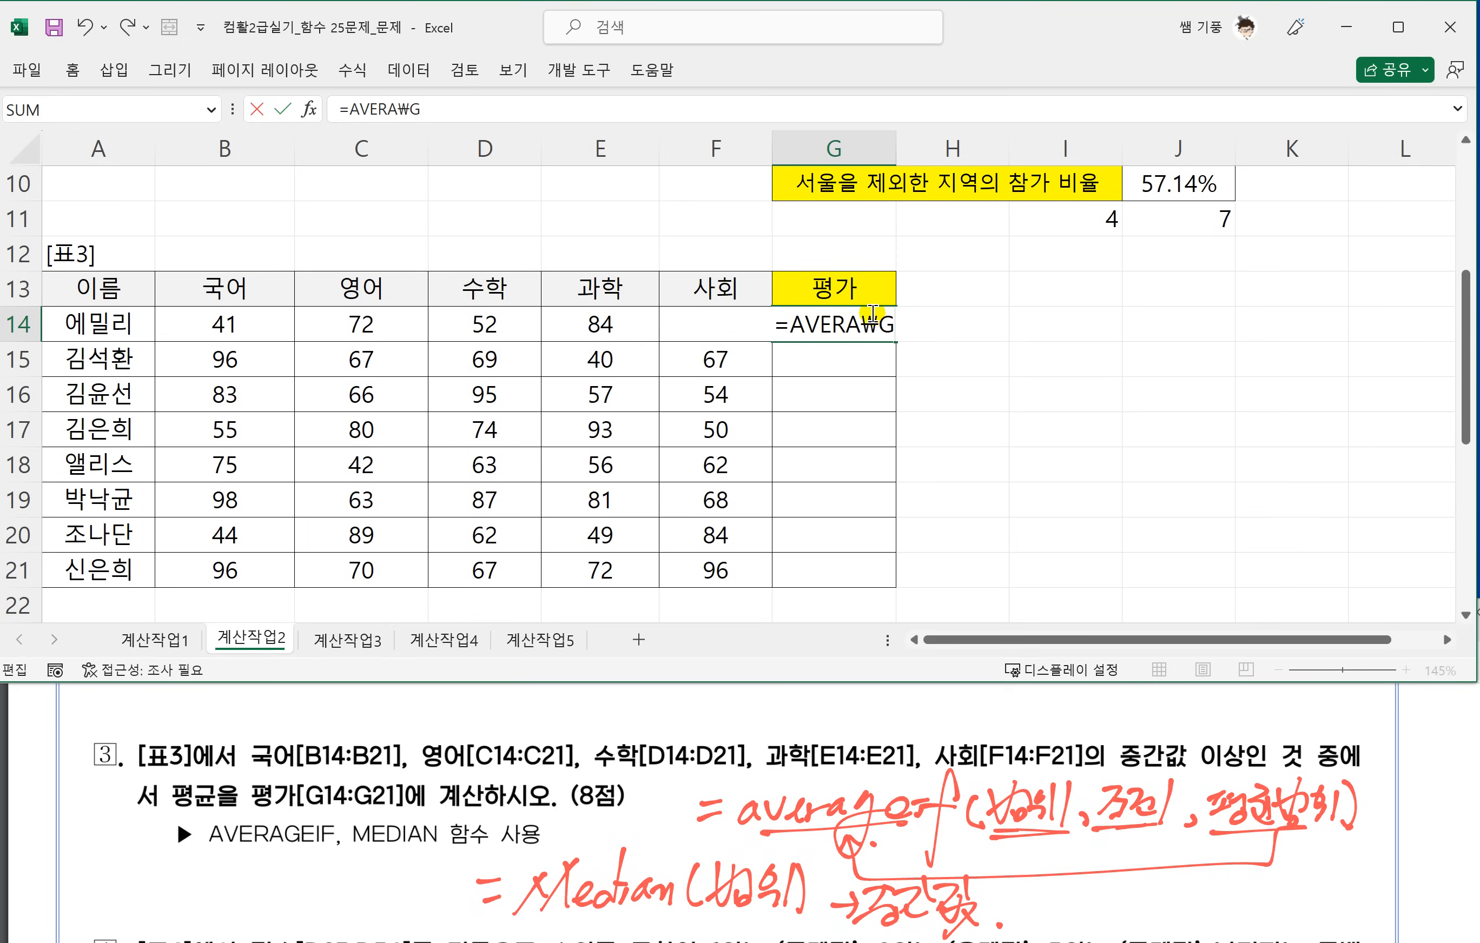
{"action": "type", "text": "GE"}
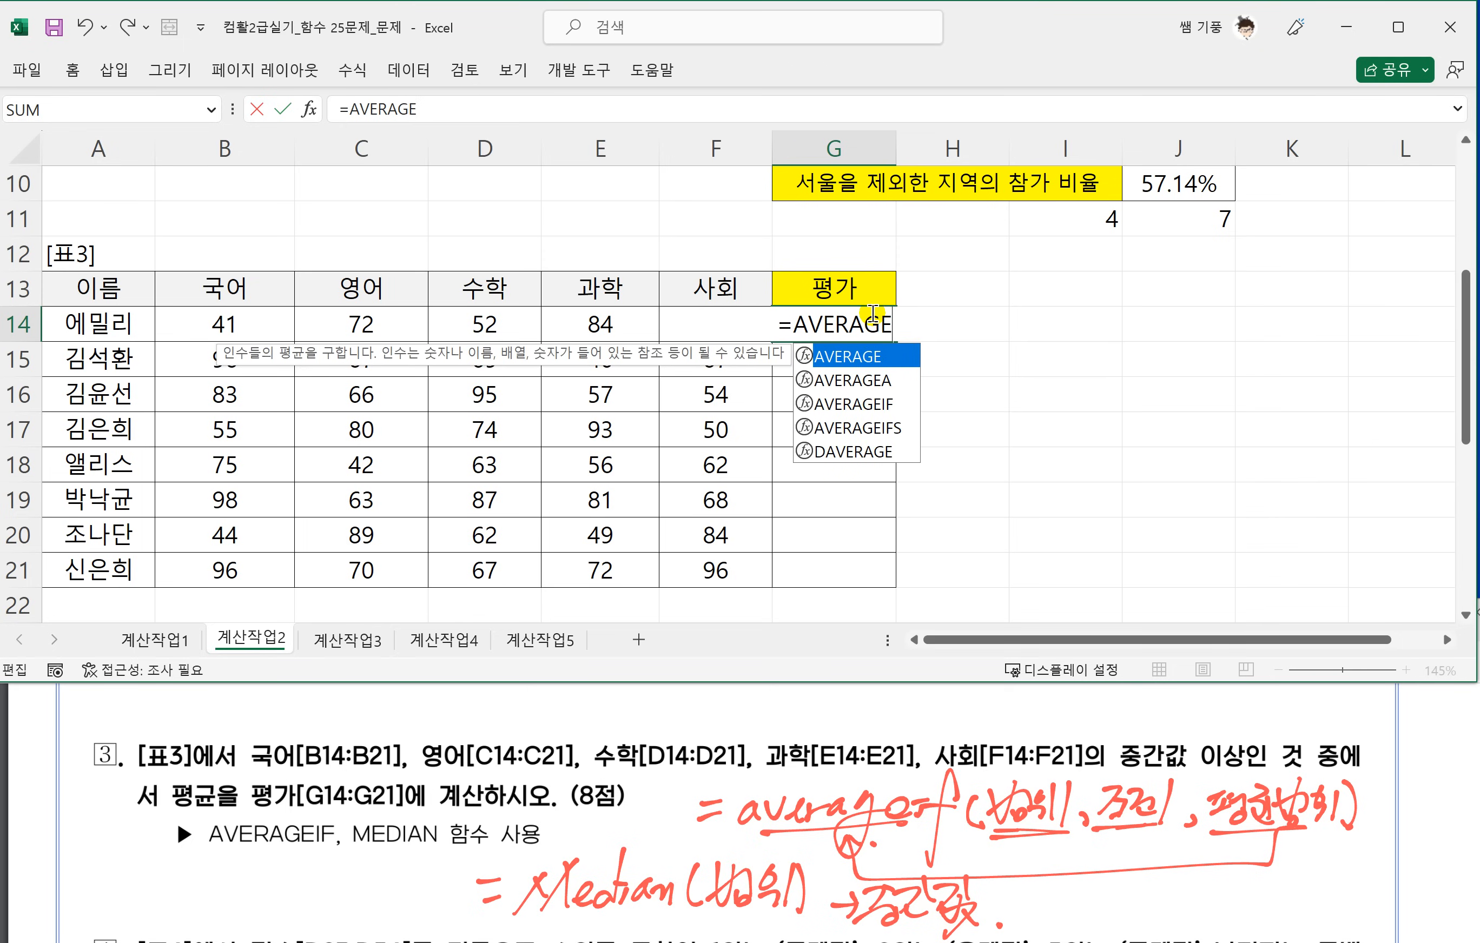
{"action": "type", "text": "IF("}
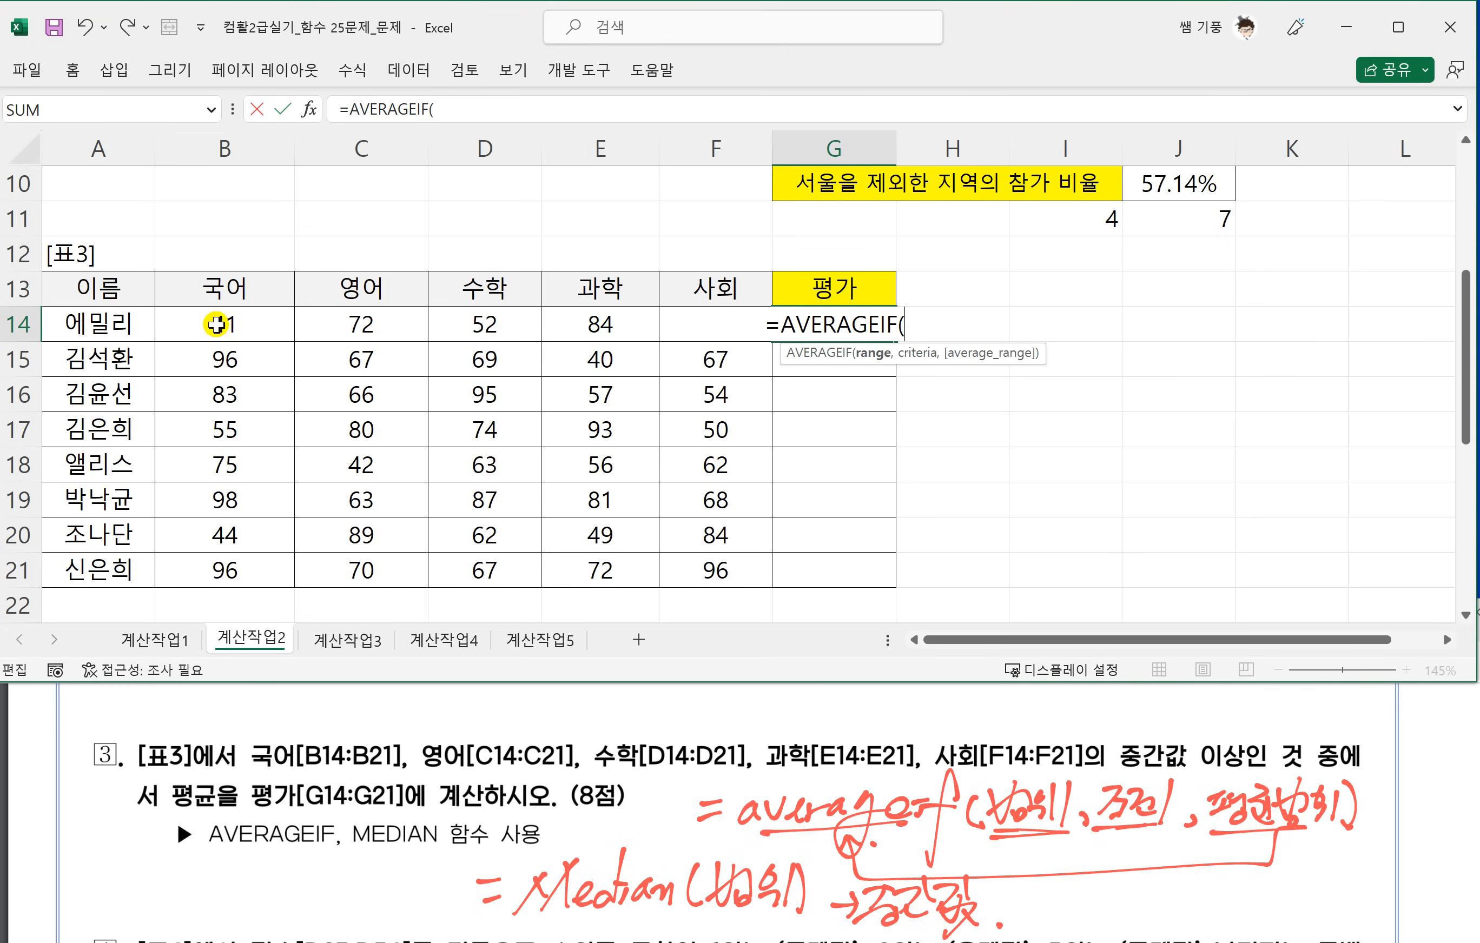
{"action": "left_click_drag", "start_coordinate": [218, 320], "coordinate": [717, 315]}
{"action": "type", "text": ",\">="}
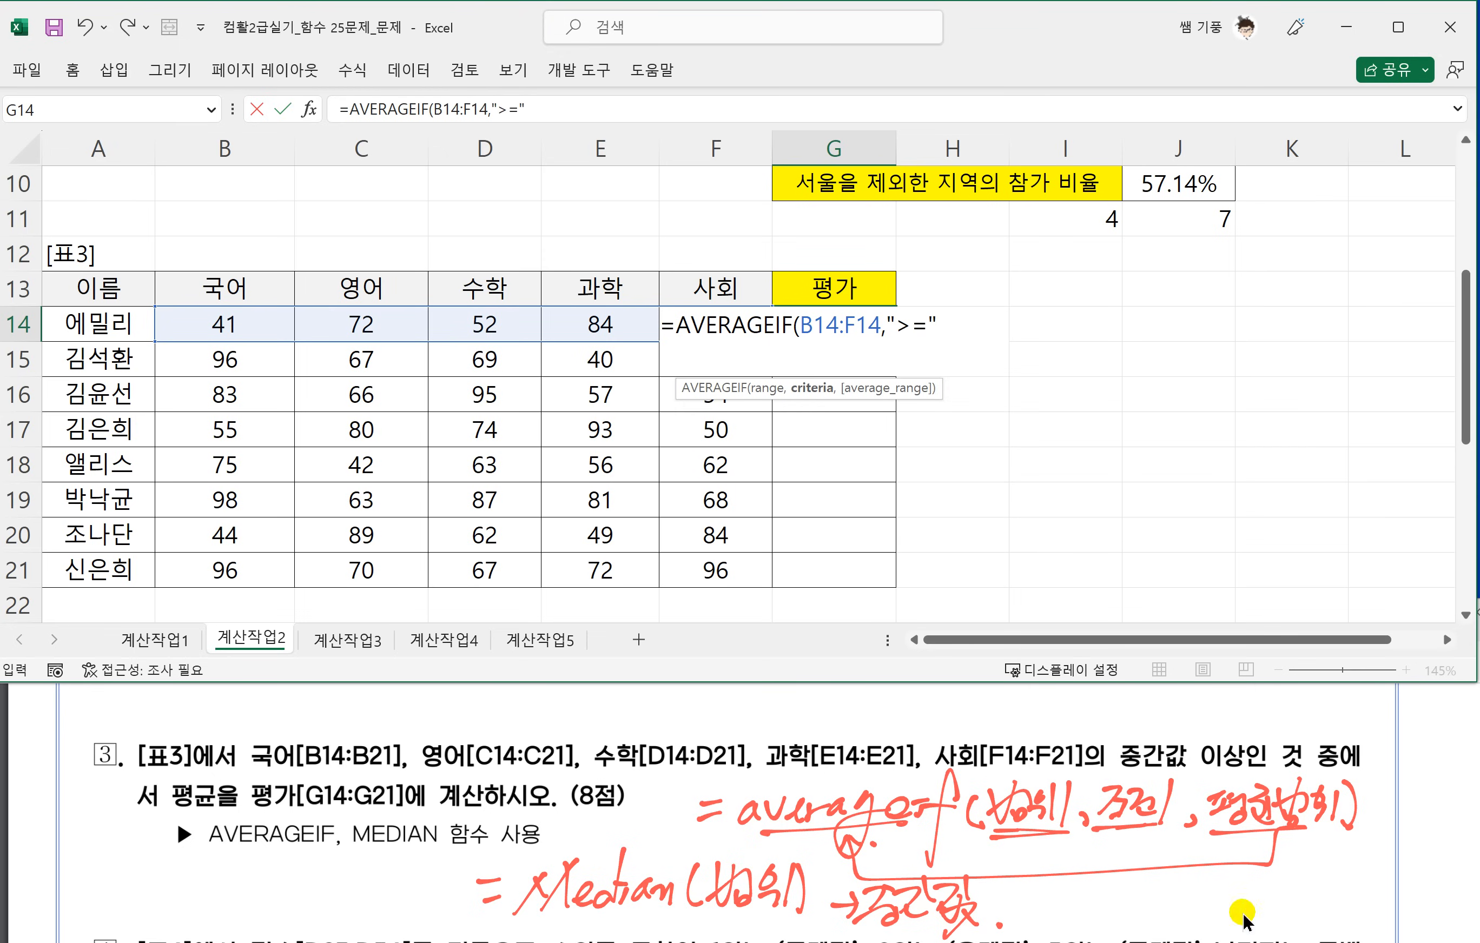
Circle 이상 in task 3 of the PDF and extend the AVERAGEIF criterion in G14 with &MEDIAN(B14:F14).
{"action": "left_click", "coordinate": [1231, 765]}
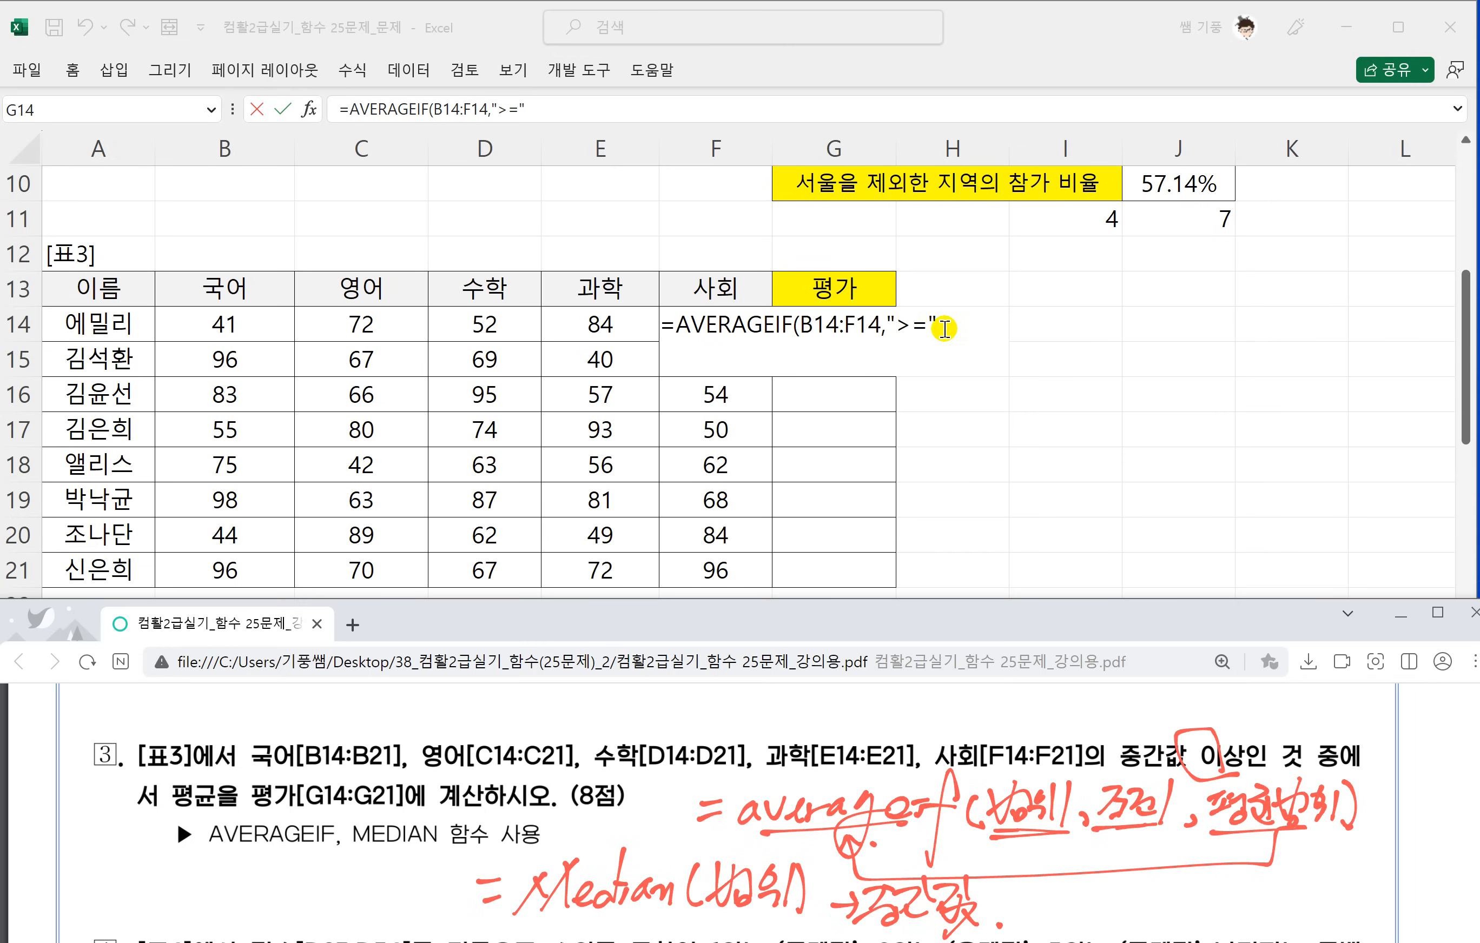
{"action": "left_click", "coordinate": [1007, 324]}
{"action": "type", "text": "&"}
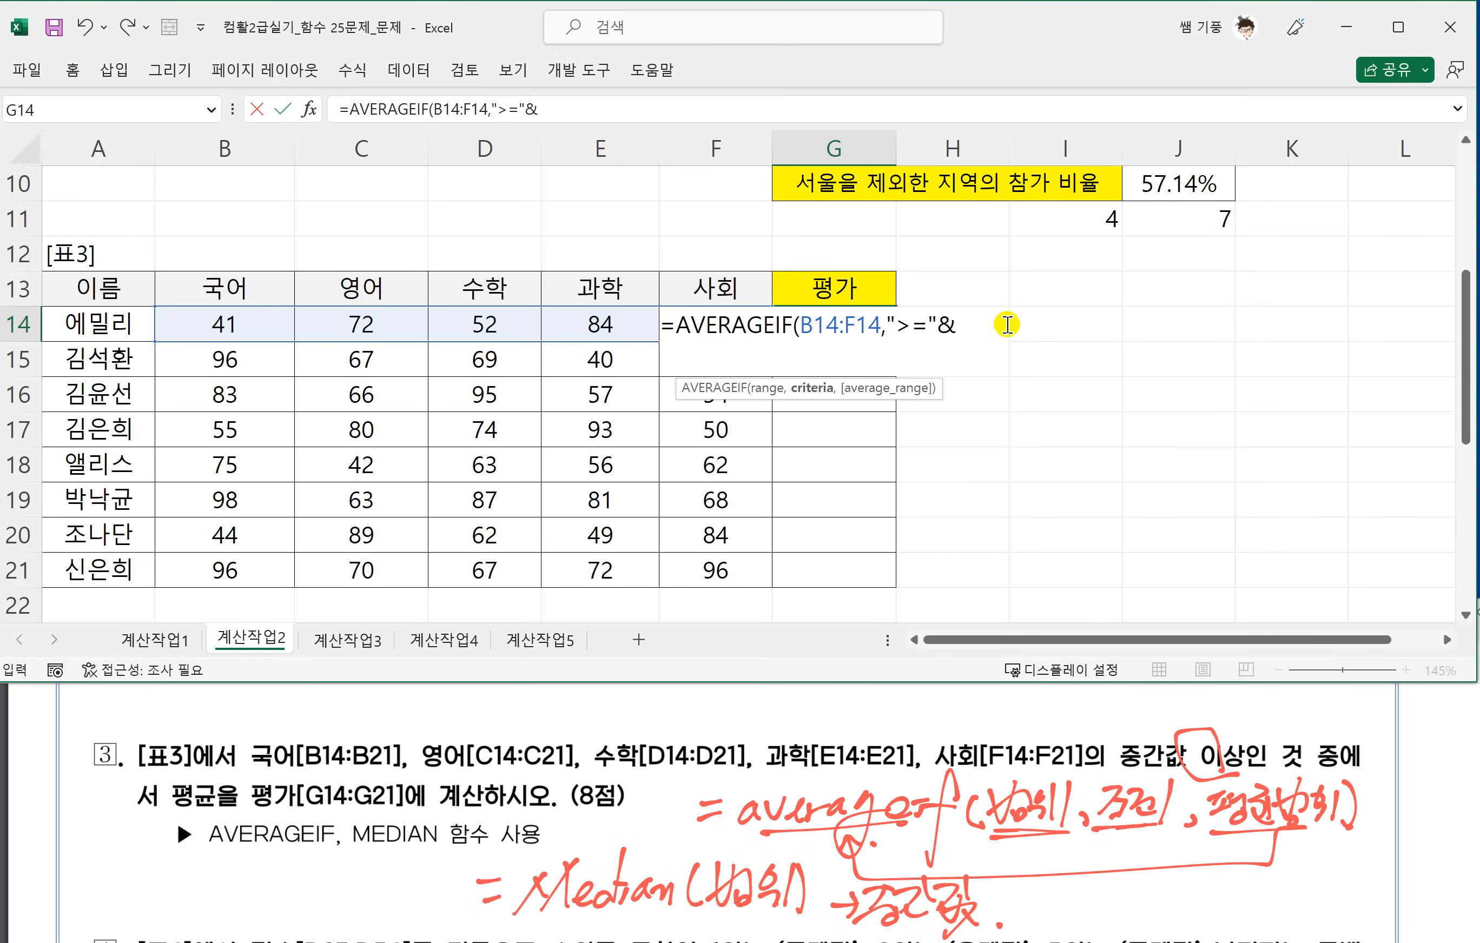
{"action": "type", "text": "ME"}
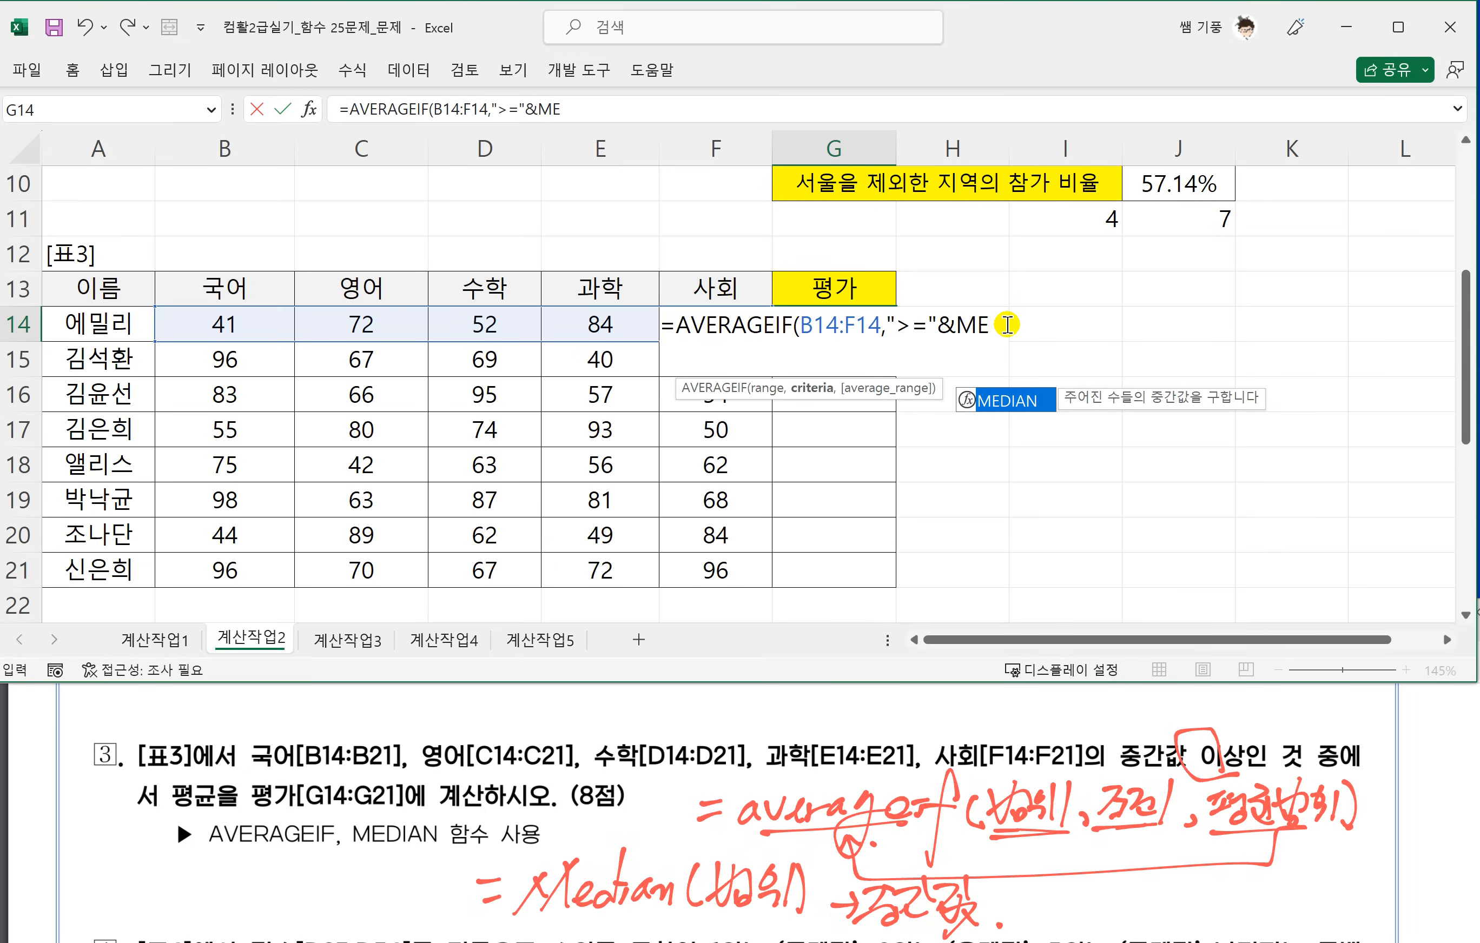
{"action": "key", "text": "Tab"}
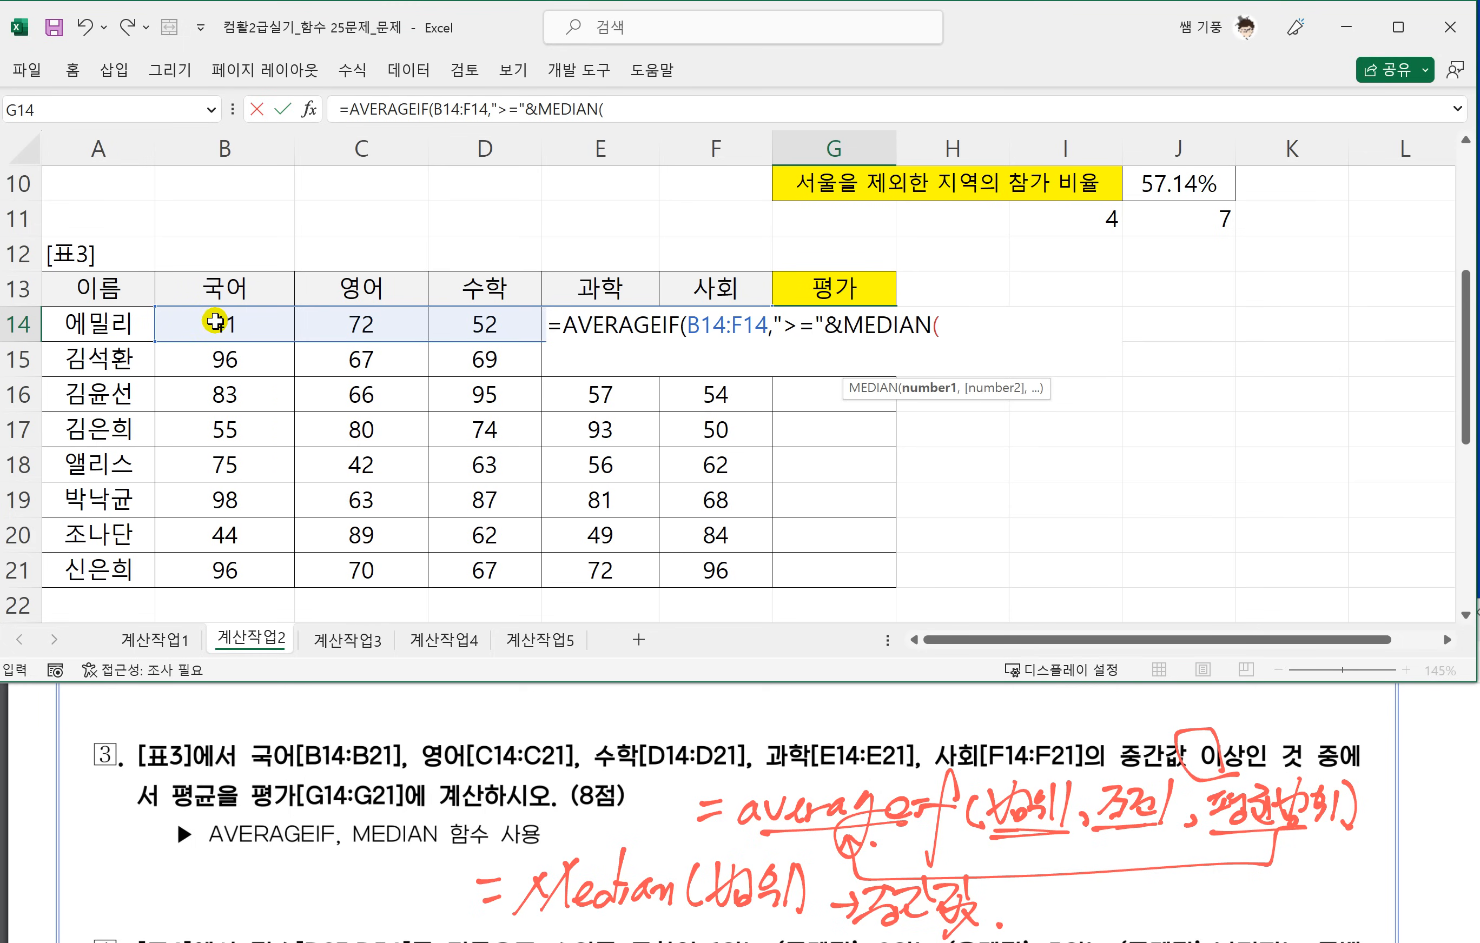
{"action": "left_click_drag", "start_coordinate": [225, 330], "coordinate": [727, 325]}
{"action": "type", "text": ")"}
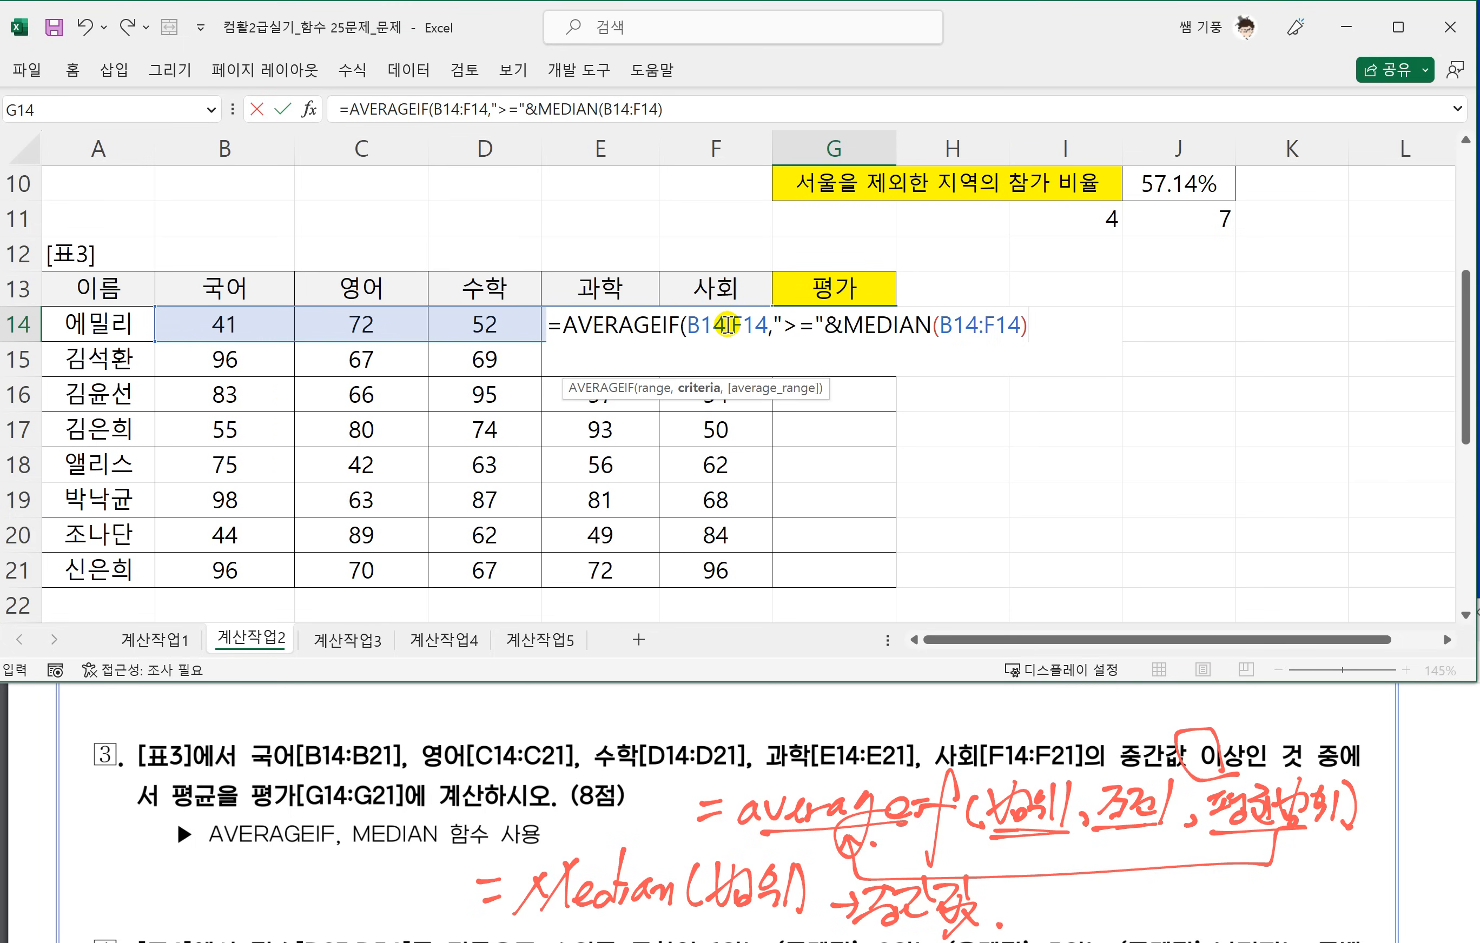
{"action": "type", "text": ","}
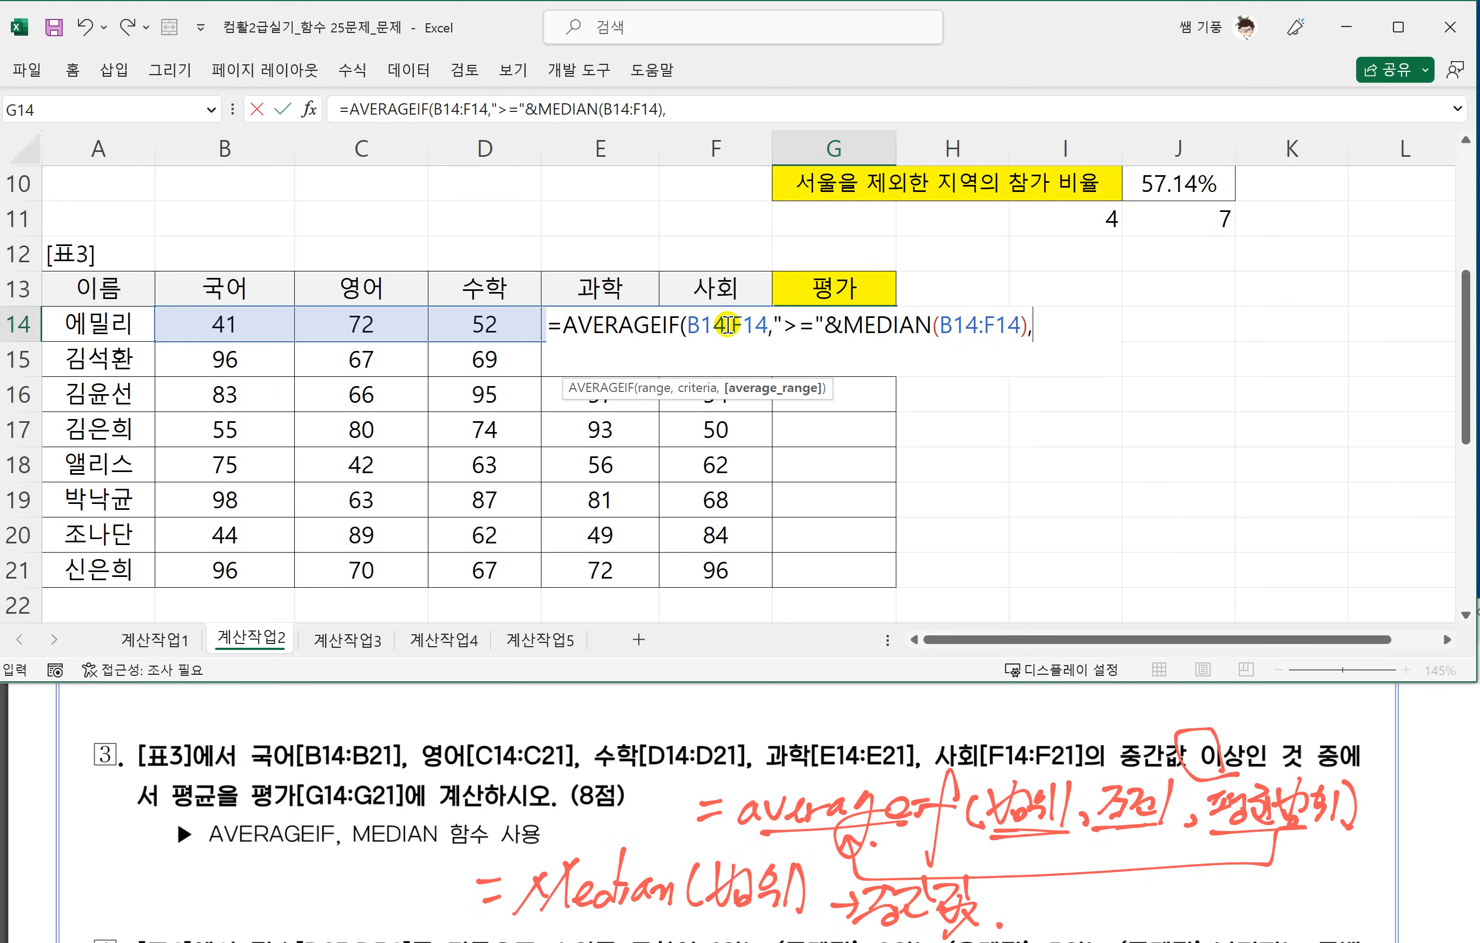
Complete the G14 formula with average range B14:F14 and fill it down to G21.
{"action": "left_click_drag", "start_coordinate": [209, 327], "coordinate": [725, 325]}
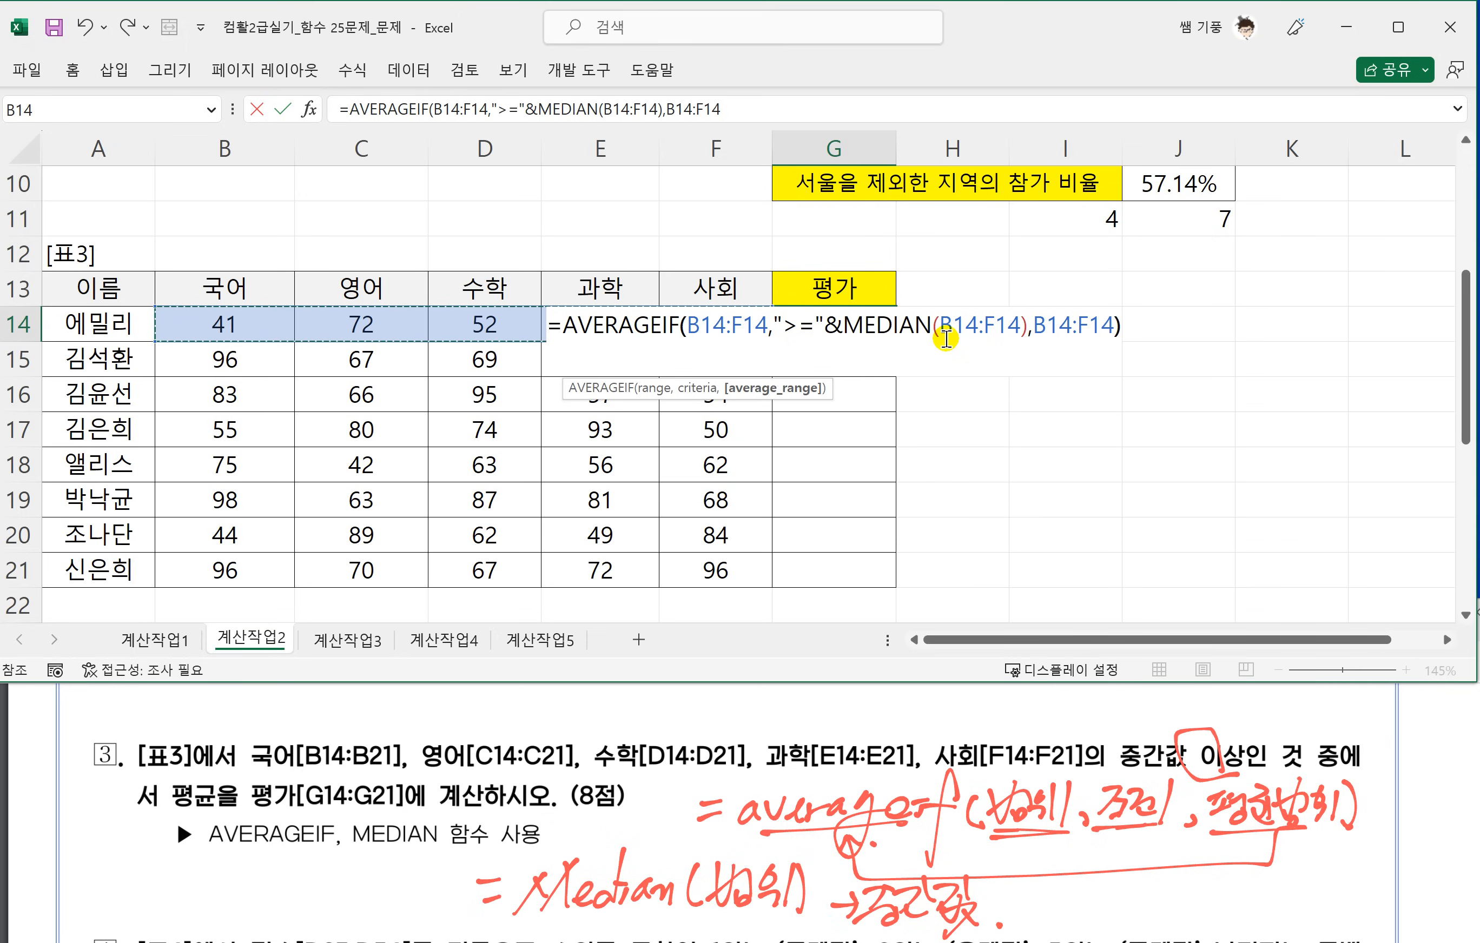
{"action": "type", "text": ")"}
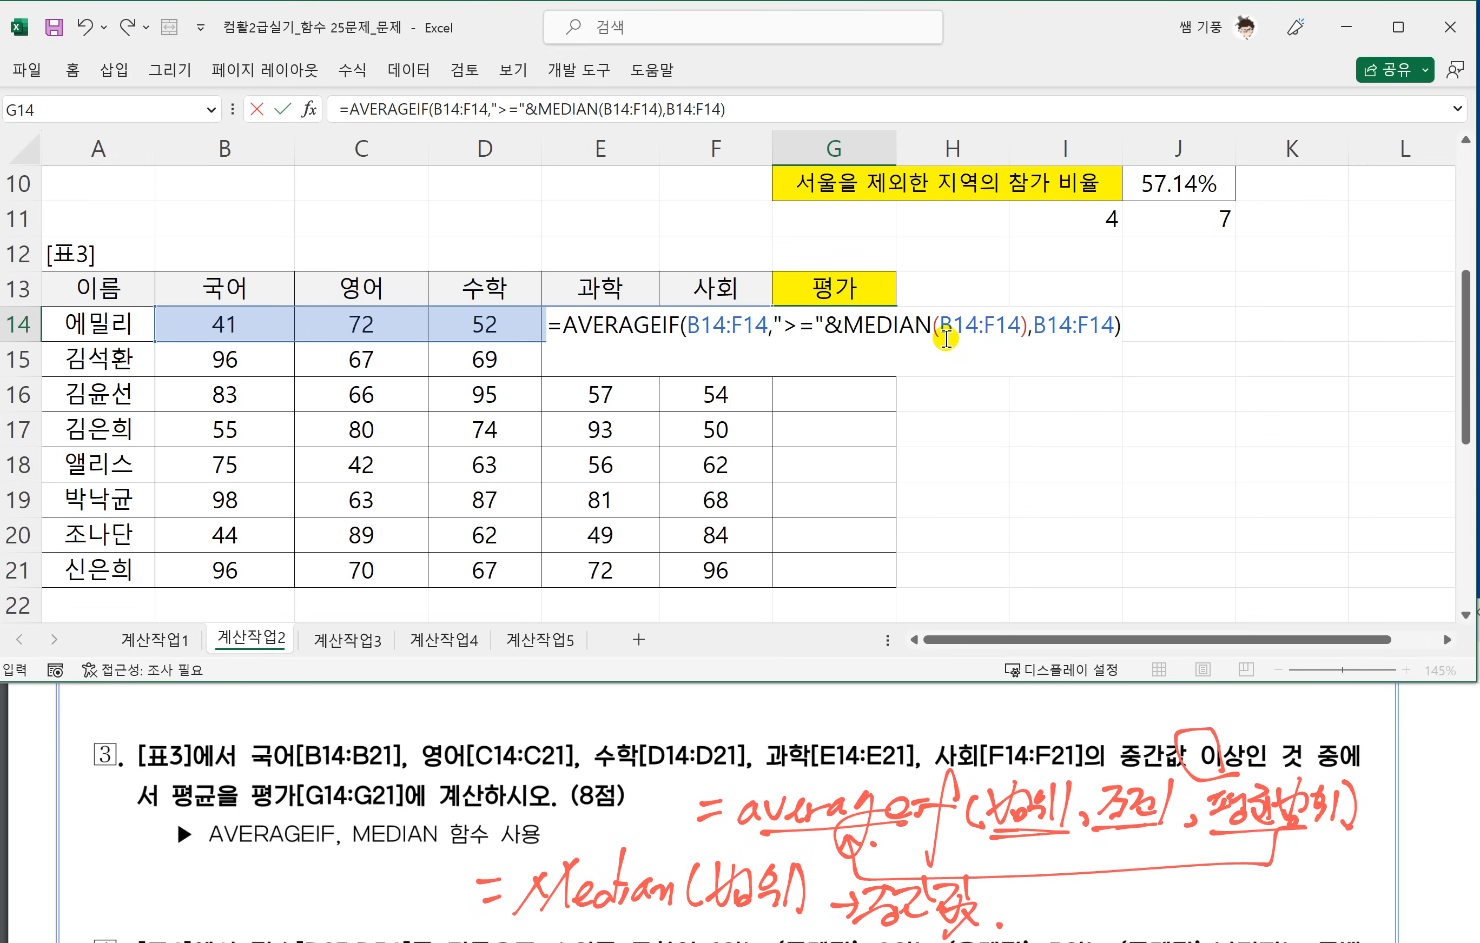
{"action": "key", "text": "Return"}
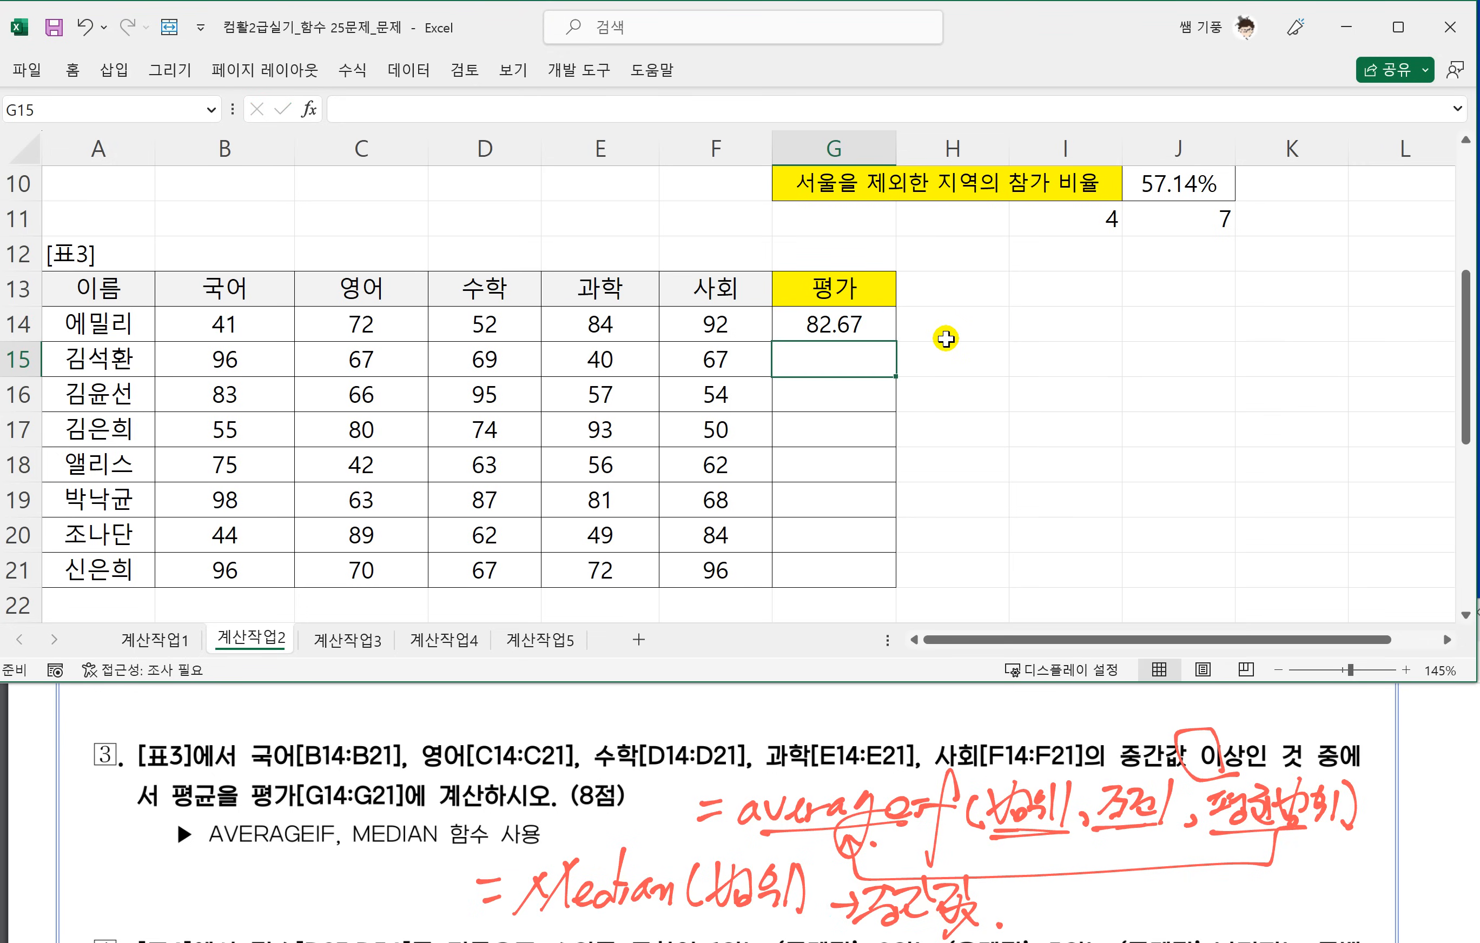
{"action": "left_click", "coordinate": [877, 321]}
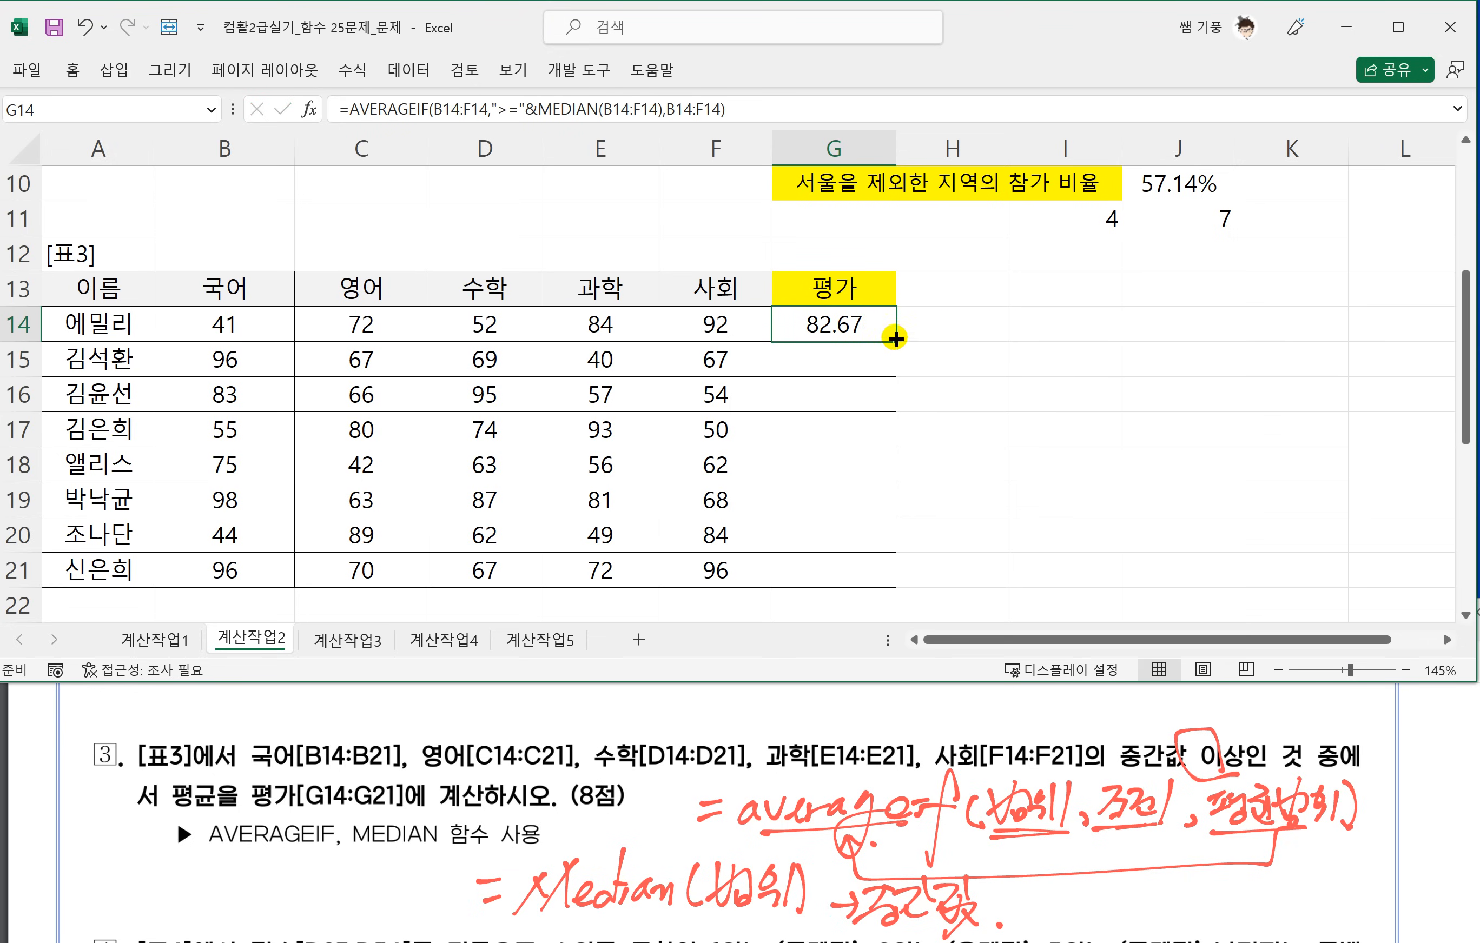
{"action": "left_click_drag", "start_coordinate": [895, 346], "coordinate": [887, 581]}
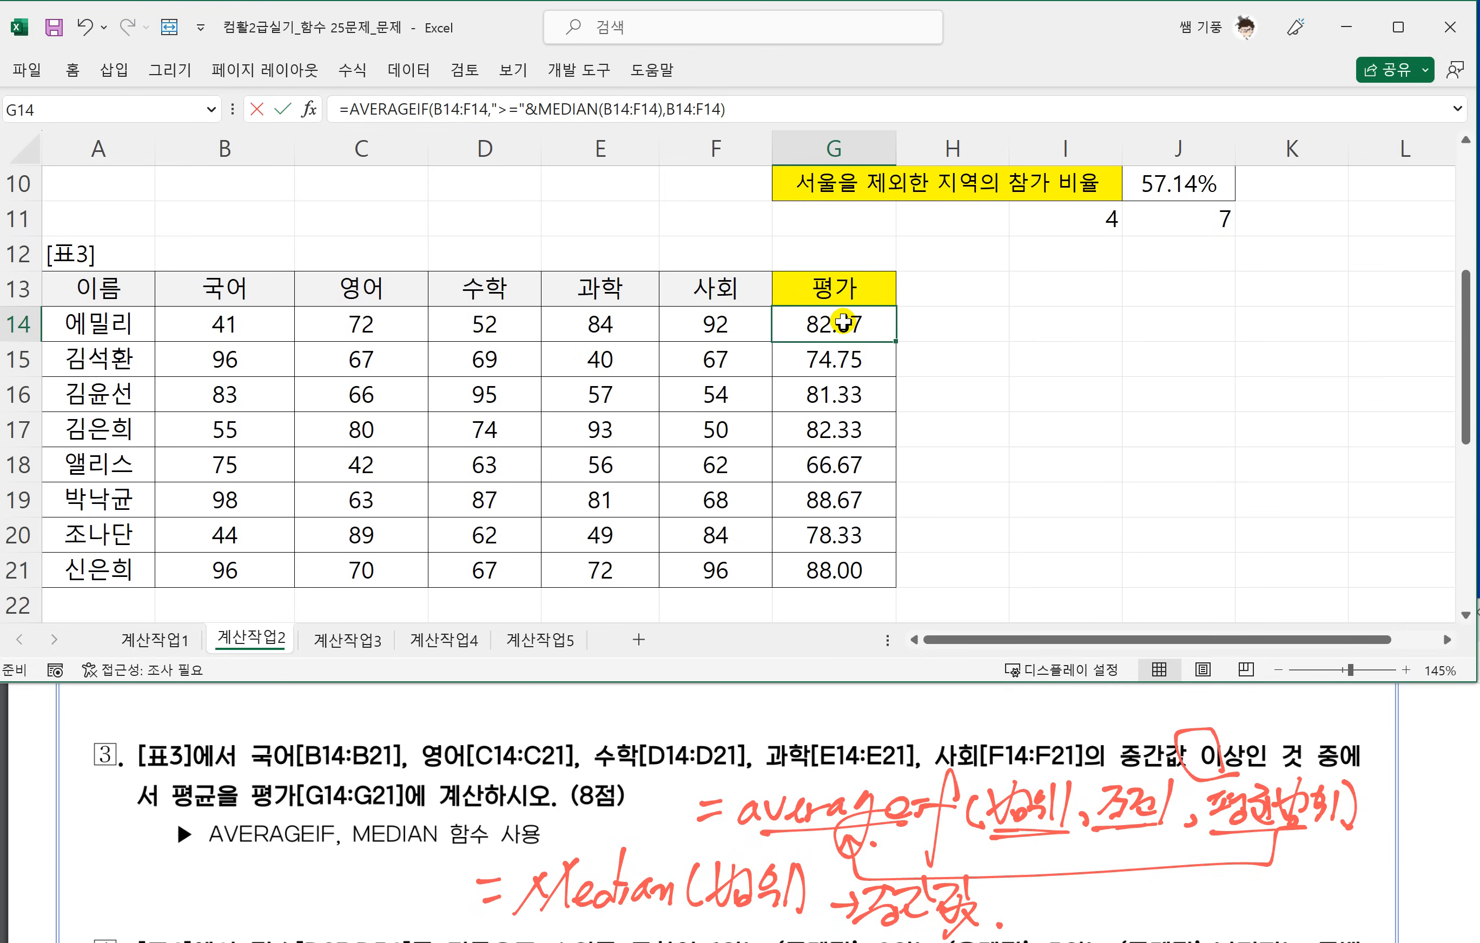
Review the AVERAGEIF arguments in the G14 formula and leave it as entered.
{"action": "double_click", "coordinate": [845, 320]}
{"action": "left_click_drag", "start_coordinate": [687, 325], "coordinate": [1107, 328]}
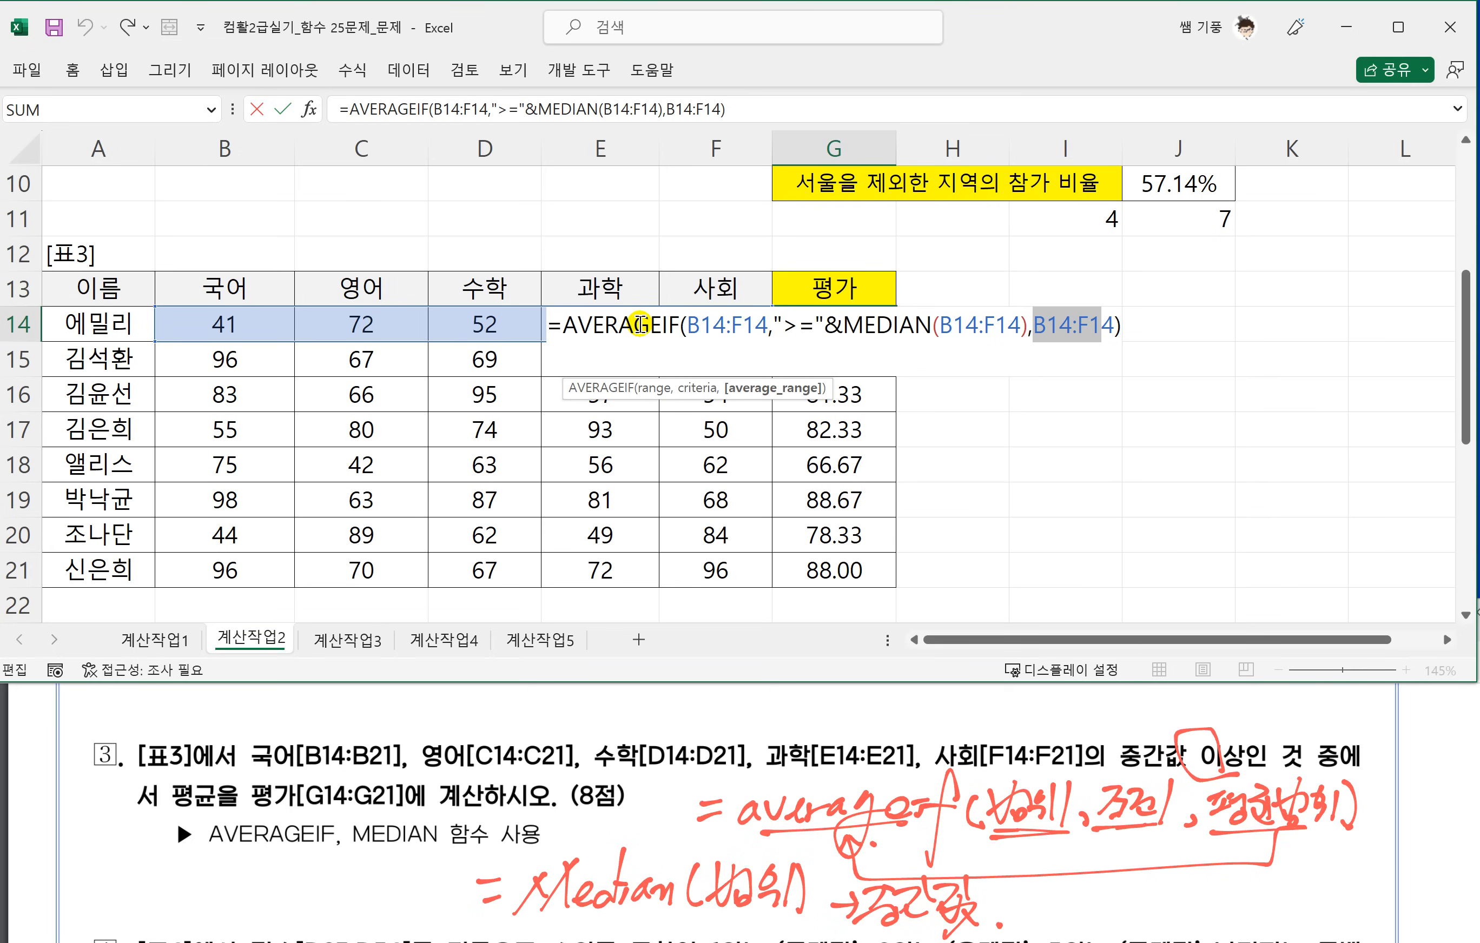
{"action": "key", "text": "Return"}
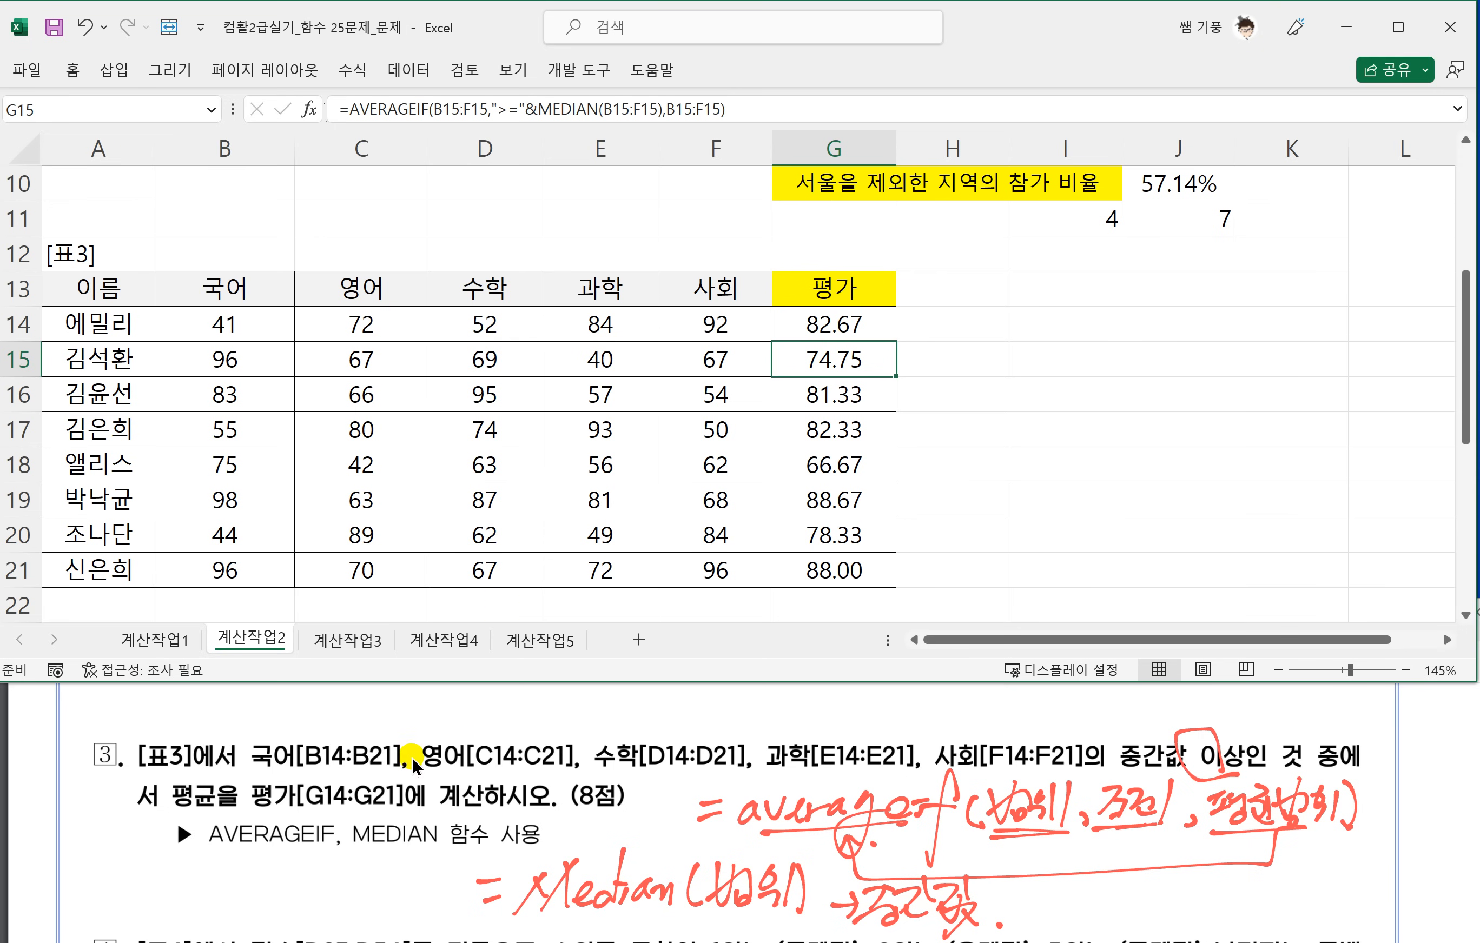
Bring 표4 and task 4 into view and underline the 1위, 2위, 3위 medal conditions and the 나머지는 공백 wording.
{"action": "left_click", "coordinate": [365, 798]}
{"action": "left_click", "coordinate": [319, 513]}
{"action": "scroll", "coordinate": [317, 513], "scroll_direction": "down", "scroll_amount": 3}
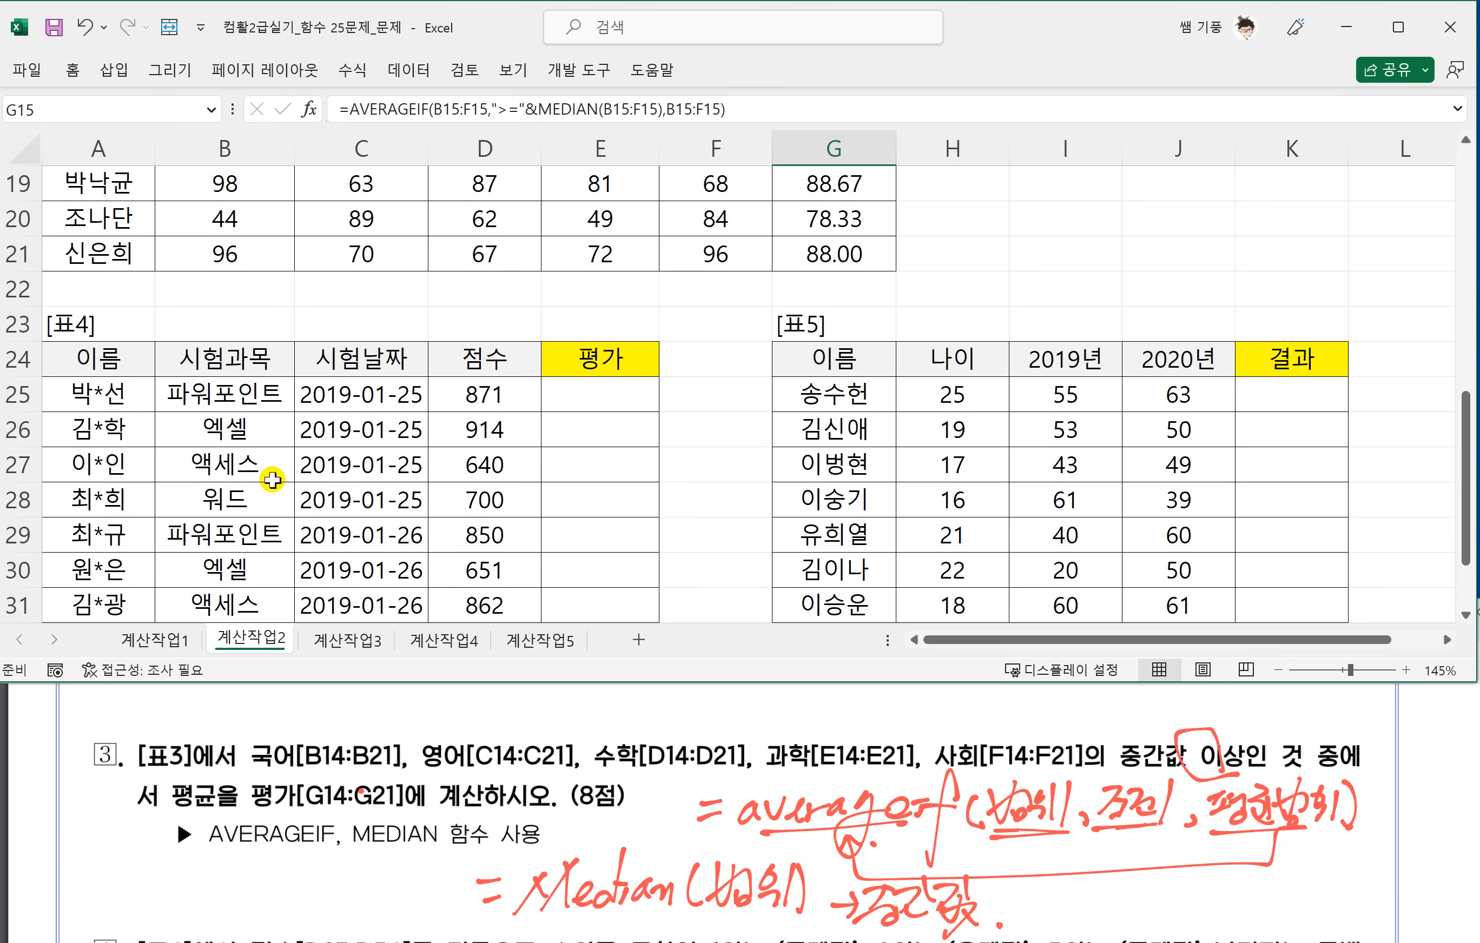
{"action": "scroll", "coordinate": [244, 466], "scroll_direction": "down", "scroll_amount": 1}
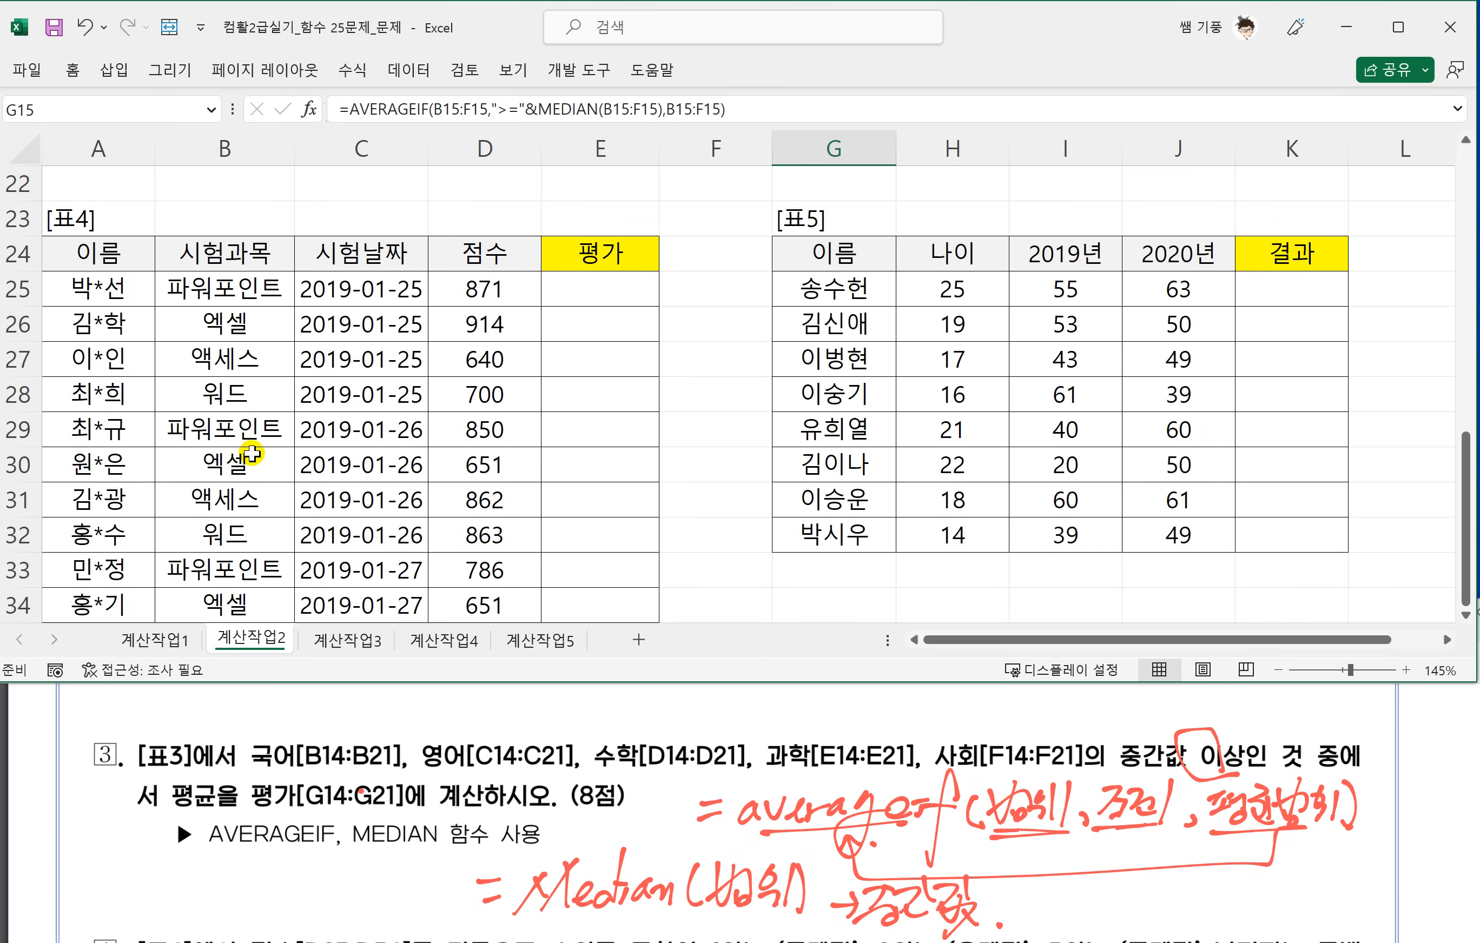
{"action": "left_click", "coordinate": [286, 791]}
{"action": "scroll", "coordinate": [296, 794], "scroll_direction": "down", "scroll_amount": 2}
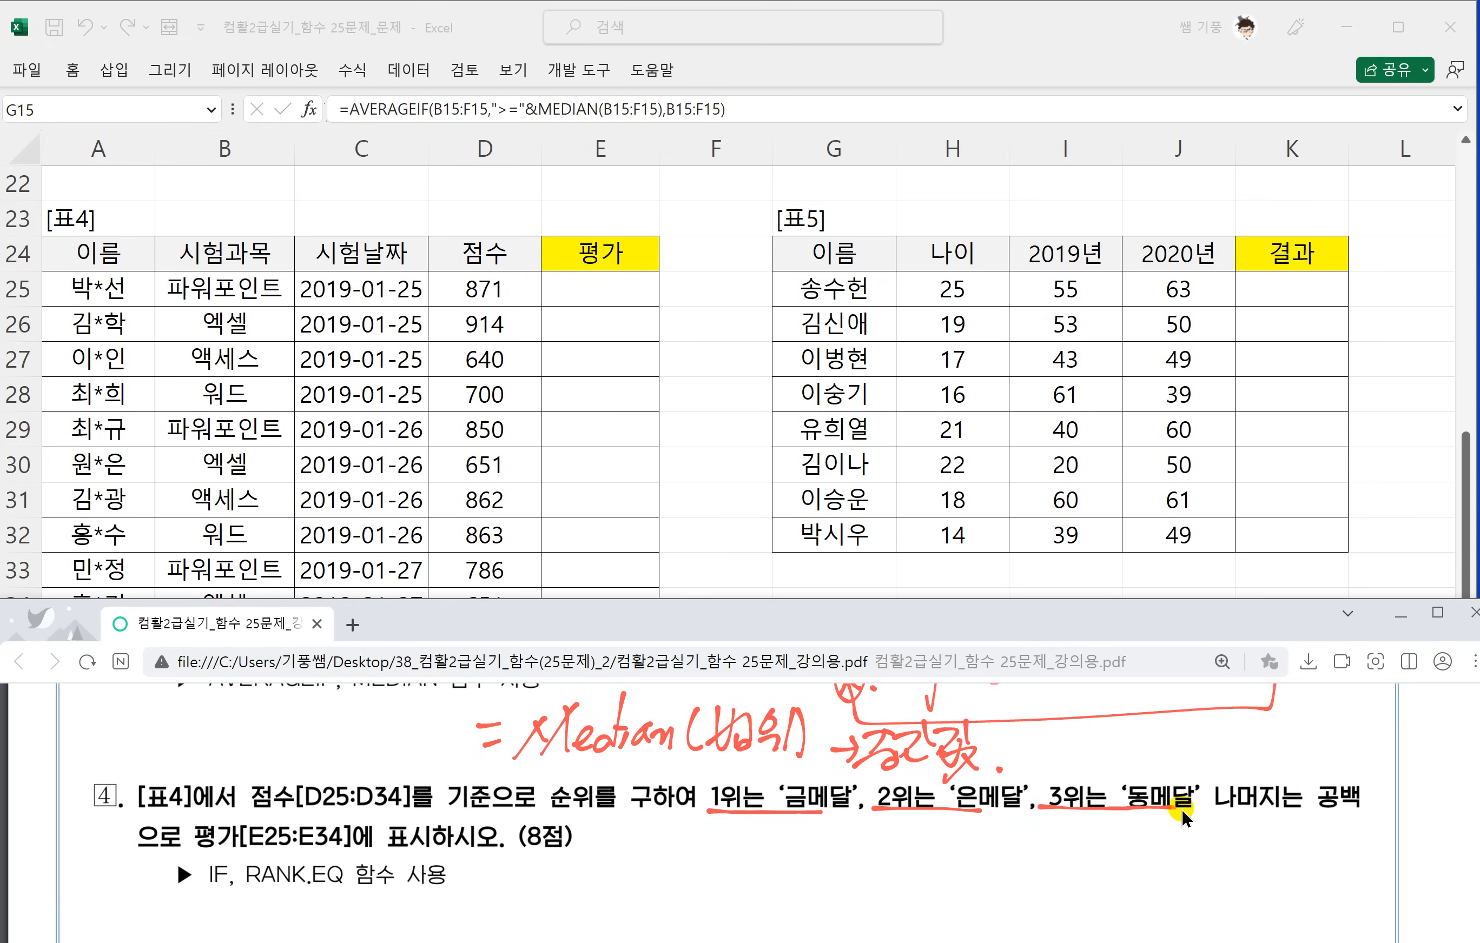
{"action": "left_click_drag", "start_coordinate": [1217, 809], "coordinate": [1354, 809]}
{"action": "left_click_drag", "start_coordinate": [151, 859], "coordinate": [303, 860]}
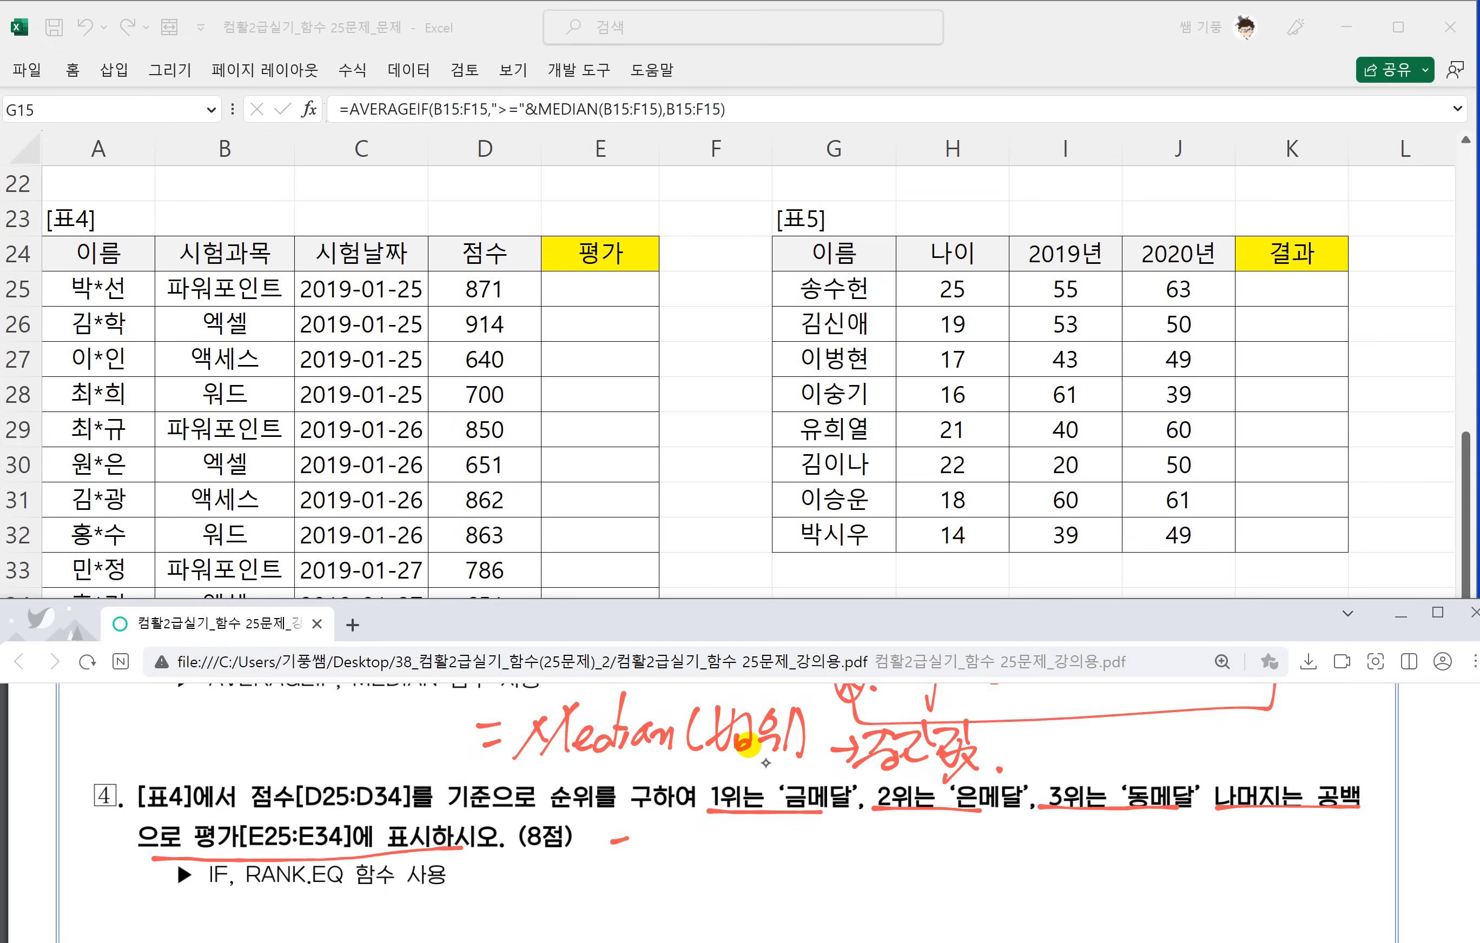
Handwrite the syntax note =if(조건,참,거짓) beside task 4 in the PDF.
{"action": "left_click_drag", "start_coordinate": [612, 853], "coordinate": [636, 850]}
{"action": "mouse_move", "coordinate": [648, 839]}
{"action": "left_mouse_down"}
{"action": "mouse_move", "coordinate": [677, 895]}
{"action": "mouse_move", "coordinate": [709, 844]}
{"action": "left_mouse_up"}
{"action": "mouse_move", "coordinate": [727, 828]}
{"action": "left_mouse_down"}
{"action": "mouse_move", "coordinate": [712, 845]}
{"action": "mouse_move", "coordinate": [724, 857]}
{"action": "mouse_move", "coordinate": [740, 847]}
{"action": "left_mouse_up"}
{"action": "left_click_drag", "start_coordinate": [745, 833], "coordinate": [757, 851]}
{"action": "mouse_move", "coordinate": [755, 832]}
{"action": "left_mouse_down"}
{"action": "mouse_move", "coordinate": [778, 826]}
{"action": "mouse_move", "coordinate": [789, 856]}
{"action": "left_mouse_up"}
{"action": "mouse_move", "coordinate": [808, 849]}
{"action": "left_mouse_down"}
{"action": "mouse_move", "coordinate": [801, 859]}
{"action": "mouse_move", "coordinate": [824, 825]}
{"action": "left_mouse_up"}
{"action": "left_click_drag", "start_coordinate": [803, 836], "coordinate": [832, 828]}
{"action": "mouse_move", "coordinate": [827, 829]}
{"action": "left_mouse_down"}
{"action": "mouse_move", "coordinate": [805, 856]}
{"action": "mouse_move", "coordinate": [835, 842]}
{"action": "left_mouse_up"}
{"action": "left_click_drag", "start_coordinate": [840, 826], "coordinate": [854, 836]}
{"action": "left_click_drag", "start_coordinate": [822, 848], "coordinate": [858, 859]}
{"action": "mouse_move", "coordinate": [866, 828]}
{"action": "left_mouse_down"}
{"action": "mouse_move", "coordinate": [874, 852]}
{"action": "mouse_move", "coordinate": [895, 839]}
{"action": "left_mouse_up"}
{"action": "left_click_drag", "start_coordinate": [896, 827], "coordinate": [892, 856]}
{"action": "mouse_move", "coordinate": [898, 827]}
{"action": "left_mouse_down"}
{"action": "mouse_move", "coordinate": [916, 824]}
{"action": "mouse_move", "coordinate": [905, 857]}
{"action": "left_mouse_up"}
{"action": "mouse_move", "coordinate": [919, 839]}
{"action": "left_mouse_down"}
{"action": "mouse_move", "coordinate": [936, 854]}
{"action": "mouse_move", "coordinate": [927, 881]}
{"action": "left_mouse_up"}
Handwrite a second if(조건,참,거짓) with an arrow from the 거짓 argument of the first IF note.
{"action": "left_click_drag", "start_coordinate": [983, 832], "coordinate": [962, 921]}
{"action": "left_click_drag", "start_coordinate": [948, 879], "coordinate": [1034, 888]}
{"action": "left_click_drag", "start_coordinate": [1031, 856], "coordinate": [1060, 870]}
{"action": "left_click_drag", "start_coordinate": [1040, 878], "coordinate": [1065, 886]}
{"action": "mouse_move", "coordinate": [1079, 852]}
{"action": "left_mouse_down"}
{"action": "mouse_move", "coordinate": [1096, 858]}
{"action": "mouse_move", "coordinate": [1085, 886]}
{"action": "left_mouse_up"}
{"action": "left_click_drag", "start_coordinate": [1102, 855], "coordinate": [1148, 876]}
{"action": "left_click_drag", "start_coordinate": [1150, 867], "coordinate": [1195, 870]}
{"action": "mouse_move", "coordinate": [1170, 869]}
{"action": "left_mouse_down"}
{"action": "mouse_move", "coordinate": [1197, 888]}
{"action": "mouse_move", "coordinate": [1212, 852]}
{"action": "left_mouse_up"}
{"action": "left_click_drag", "start_coordinate": [1203, 843], "coordinate": [1214, 881]}
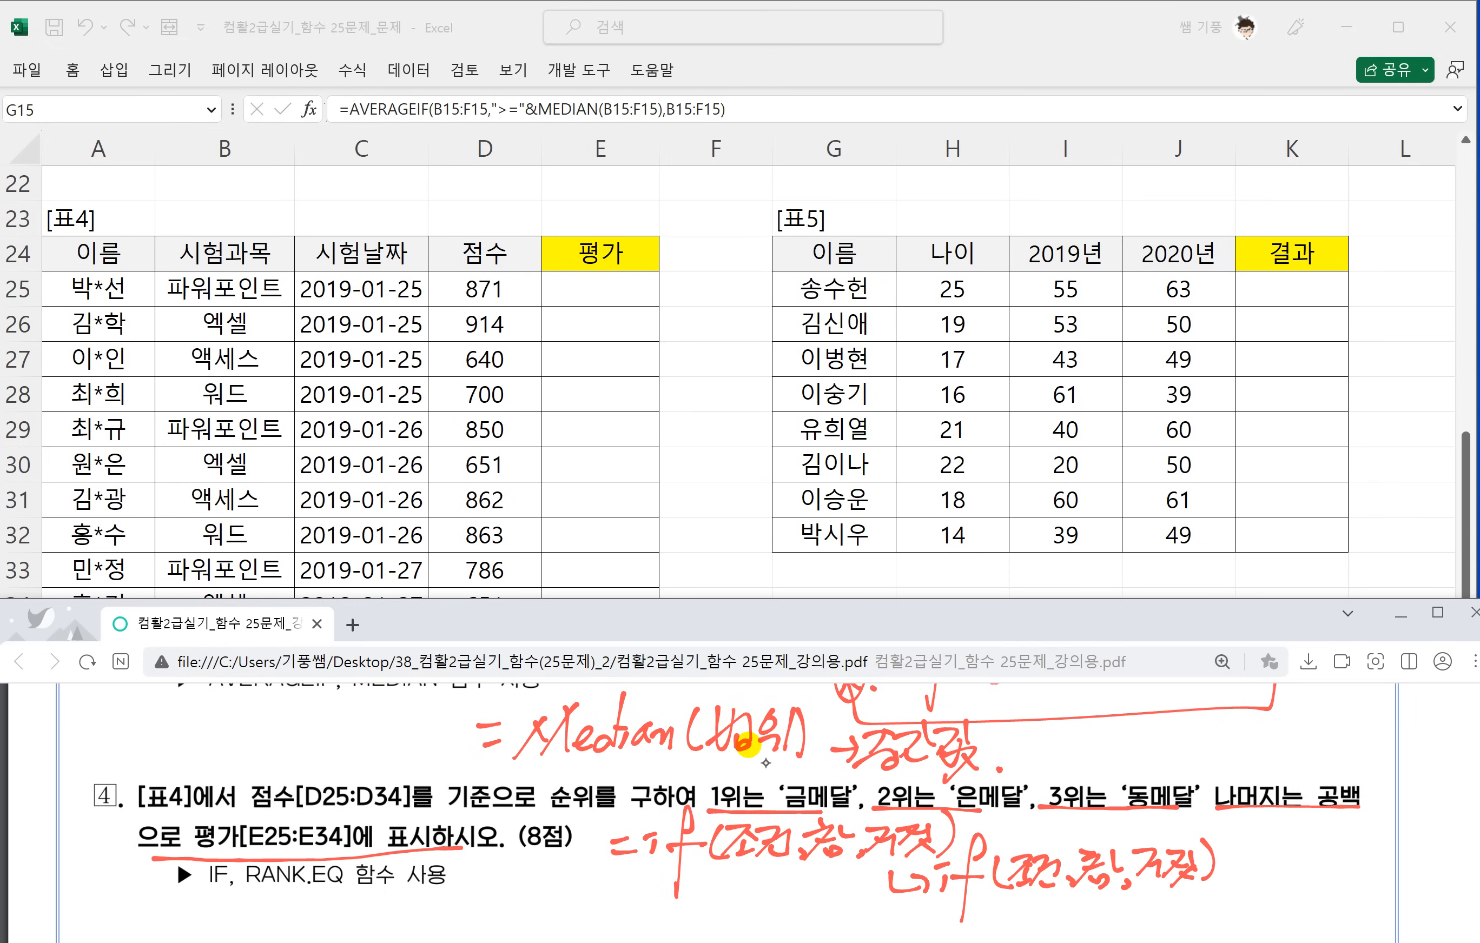
Handwrite a third if(조건,참,거짓) with an arrow from the 거짓 argument of the second IF note.
{"action": "scroll", "coordinate": [883, 795], "scroll_direction": "down", "scroll_amount": 2}
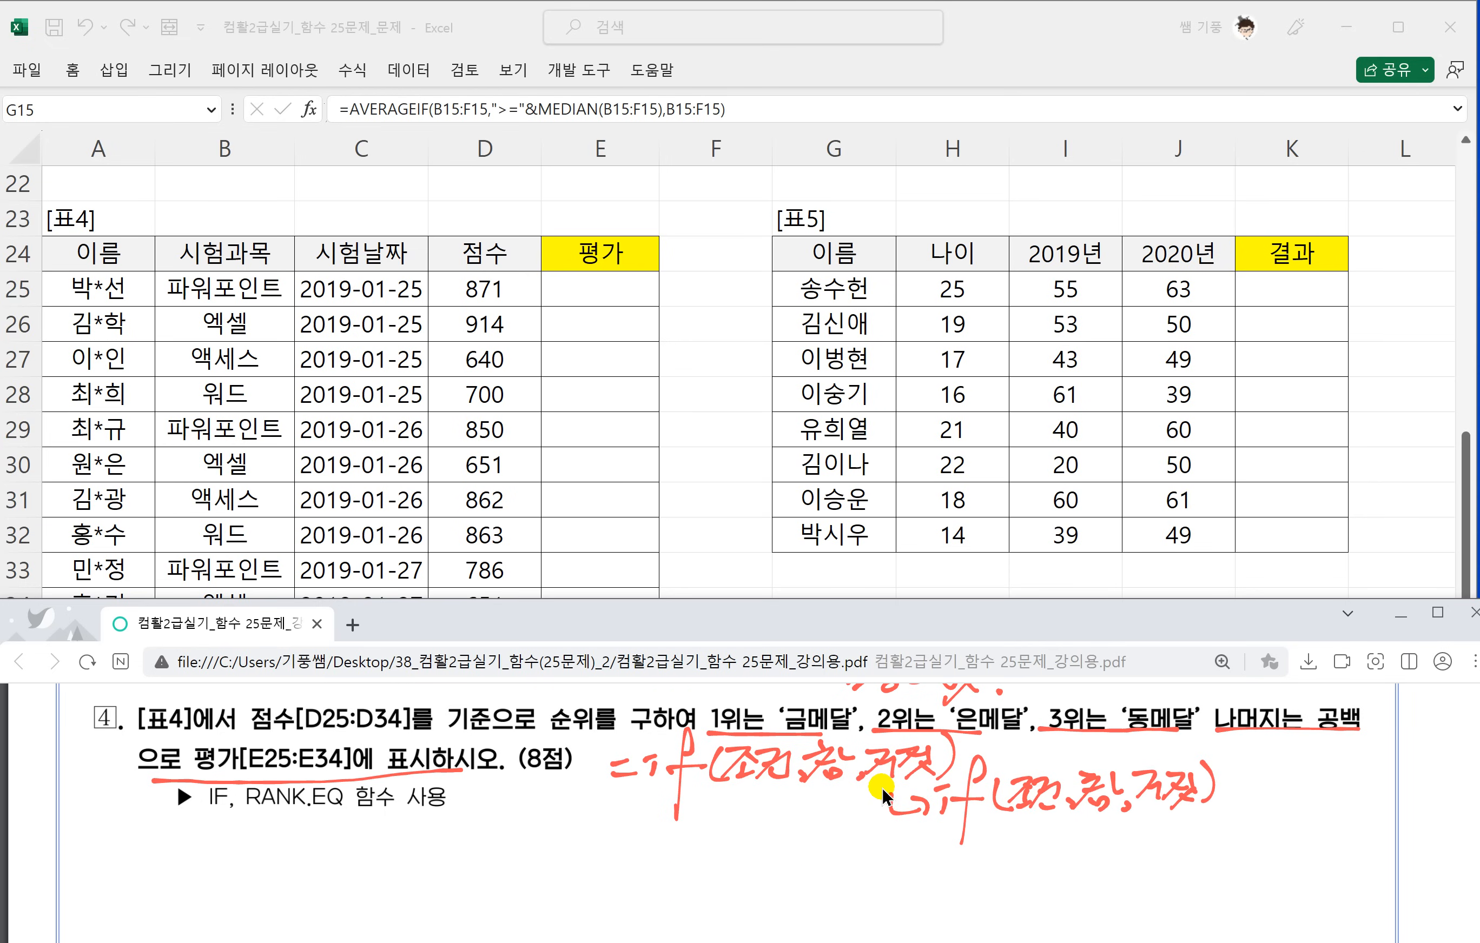
{"action": "left_click_drag", "start_coordinate": [1169, 809], "coordinate": [1209, 830]}
{"action": "mouse_move", "coordinate": [1238, 789]}
{"action": "left_mouse_down"}
{"action": "mouse_move", "coordinate": [1222, 868]}
{"action": "mouse_move", "coordinate": [1253, 821]}
{"action": "left_mouse_up"}
{"action": "mouse_move", "coordinate": [1272, 808]}
{"action": "left_mouse_down"}
{"action": "mouse_move", "coordinate": [1255, 842]}
{"action": "mouse_move", "coordinate": [1288, 806]}
{"action": "left_mouse_up"}
{"action": "mouse_move", "coordinate": [1285, 807]}
{"action": "left_mouse_down"}
{"action": "mouse_move", "coordinate": [1267, 833]}
{"action": "mouse_move", "coordinate": [1287, 835]}
{"action": "left_mouse_up"}
{"action": "mouse_move", "coordinate": [1290, 811]}
{"action": "left_mouse_down"}
{"action": "mouse_move", "coordinate": [1311, 804]}
{"action": "mouse_move", "coordinate": [1324, 840]}
{"action": "left_mouse_up"}
{"action": "left_click_drag", "start_coordinate": [1336, 801], "coordinate": [1371, 827]}
{"action": "left_click_drag", "start_coordinate": [1347, 828], "coordinate": [1378, 842]}
{"action": "left_click_drag", "start_coordinate": [1384, 802], "coordinate": [1427, 837]}
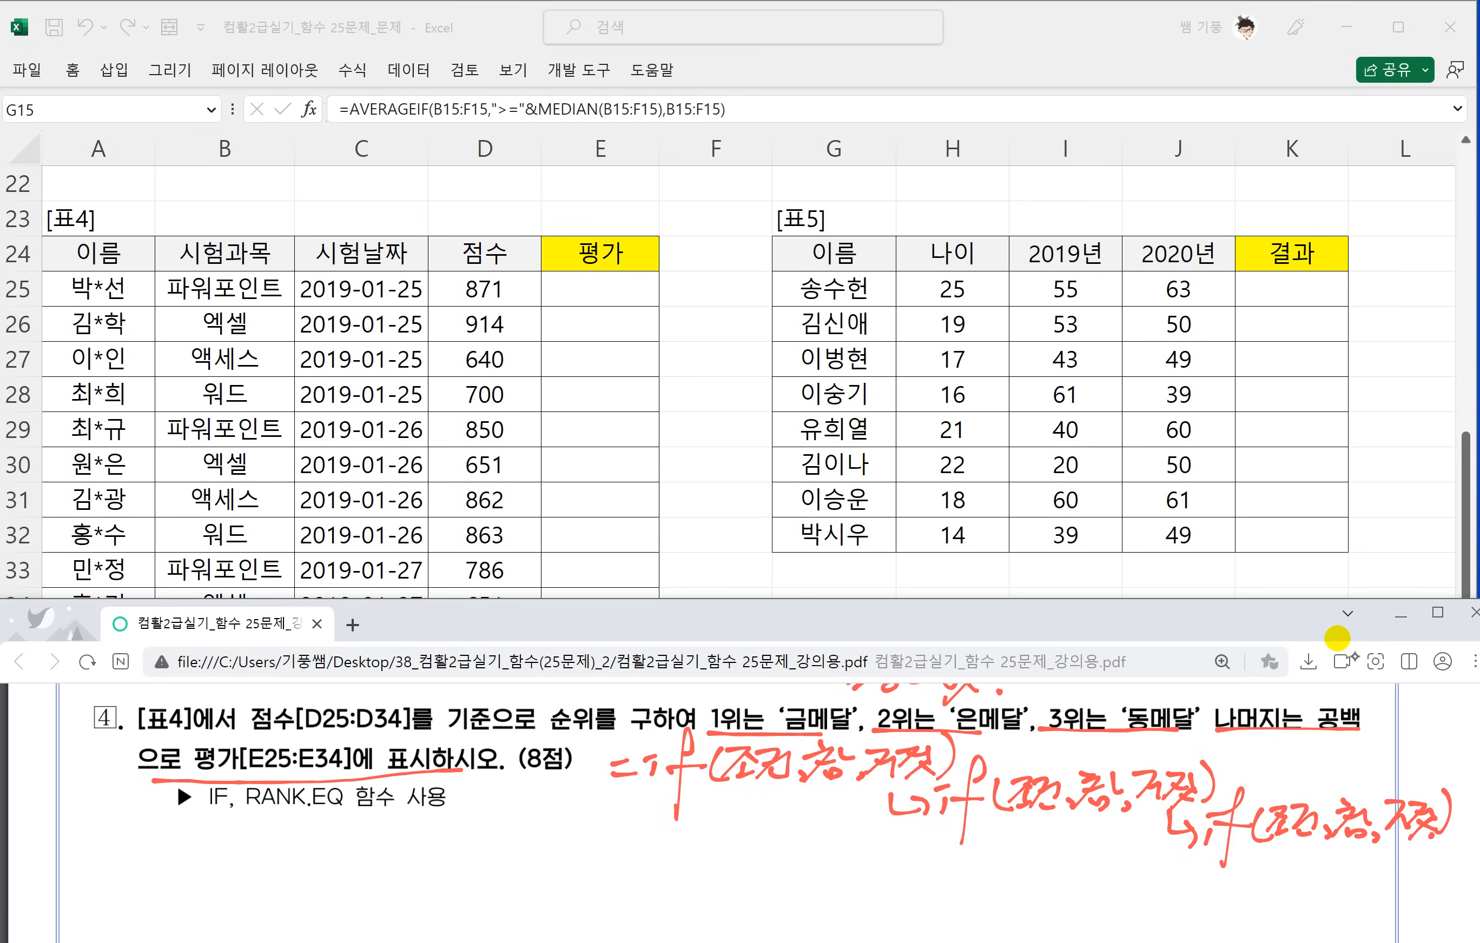
Handwrite the start of the combined nested formula, =if(조건,참,if(조건,참,if, below the separate IF notes.
{"action": "left_click_drag", "start_coordinate": [499, 856], "coordinate": [529, 852]}
{"action": "left_click_drag", "start_coordinate": [496, 867], "coordinate": [554, 844]}
{"action": "mouse_move", "coordinate": [600, 827]}
{"action": "left_mouse_down"}
{"action": "mouse_move", "coordinate": [569, 908]}
{"action": "mouse_move", "coordinate": [585, 859]}
{"action": "left_mouse_up"}
{"action": "mouse_move", "coordinate": [612, 839]}
{"action": "left_mouse_down"}
{"action": "mouse_move", "coordinate": [608, 873]}
{"action": "mouse_move", "coordinate": [626, 871]}
{"action": "left_mouse_up"}
{"action": "mouse_move", "coordinate": [616, 844]}
{"action": "left_mouse_down"}
{"action": "mouse_move", "coordinate": [624, 869]}
{"action": "mouse_move", "coordinate": [643, 872]}
{"action": "left_mouse_up"}
{"action": "mouse_move", "coordinate": [662, 848]}
{"action": "left_mouse_down"}
{"action": "mouse_move", "coordinate": [649, 877]}
{"action": "mouse_move", "coordinate": [681, 873]}
{"action": "left_mouse_up"}
{"action": "mouse_move", "coordinate": [695, 866]}
{"action": "left_mouse_down"}
{"action": "mouse_move", "coordinate": [688, 877]}
{"action": "mouse_move", "coordinate": [718, 843]}
{"action": "left_mouse_up"}
{"action": "mouse_move", "coordinate": [701, 851]}
{"action": "left_mouse_down"}
{"action": "mouse_move", "coordinate": [724, 844]}
{"action": "mouse_move", "coordinate": [694, 875]}
{"action": "left_mouse_up"}
{"action": "mouse_move", "coordinate": [732, 832]}
{"action": "left_mouse_down"}
{"action": "mouse_move", "coordinate": [749, 845]}
{"action": "mouse_move", "coordinate": [731, 874]}
{"action": "mouse_move", "coordinate": [748, 883]}
{"action": "left_mouse_up"}
{"action": "mouse_move", "coordinate": [774, 860]}
{"action": "left_mouse_down"}
{"action": "mouse_move", "coordinate": [767, 877]}
{"action": "mouse_move", "coordinate": [774, 844]}
{"action": "left_mouse_up"}
{"action": "mouse_move", "coordinate": [801, 808]}
{"action": "left_mouse_down"}
{"action": "mouse_move", "coordinate": [786, 909]}
{"action": "mouse_move", "coordinate": [794, 852]}
{"action": "left_mouse_up"}
{"action": "mouse_move", "coordinate": [826, 838]}
{"action": "left_mouse_down"}
{"action": "mouse_move", "coordinate": [803, 873]}
{"action": "mouse_move", "coordinate": [837, 876]}
{"action": "mouse_move", "coordinate": [856, 840]}
{"action": "left_mouse_up"}
{"action": "left_click_drag", "start_coordinate": [845, 870], "coordinate": [861, 860]}
{"action": "mouse_move", "coordinate": [860, 842]}
{"action": "left_mouse_down"}
{"action": "mouse_move", "coordinate": [860, 869]}
{"action": "mouse_move", "coordinate": [892, 861]}
{"action": "left_mouse_up"}
{"action": "left_click_drag", "start_coordinate": [874, 857], "coordinate": [894, 868]}
{"action": "mouse_move", "coordinate": [910, 859]}
{"action": "left_mouse_down"}
{"action": "mouse_move", "coordinate": [903, 870]}
{"action": "mouse_move", "coordinate": [935, 842]}
{"action": "mouse_move", "coordinate": [912, 875]}
{"action": "left_mouse_up"}
{"action": "left_click_drag", "start_coordinate": [943, 839], "coordinate": [973, 882]}
{"action": "mouse_move", "coordinate": [997, 854]}
{"action": "left_mouse_down"}
{"action": "mouse_move", "coordinate": [1013, 896]}
{"action": "mouse_move", "coordinate": [1040, 866]}
{"action": "left_mouse_up"}
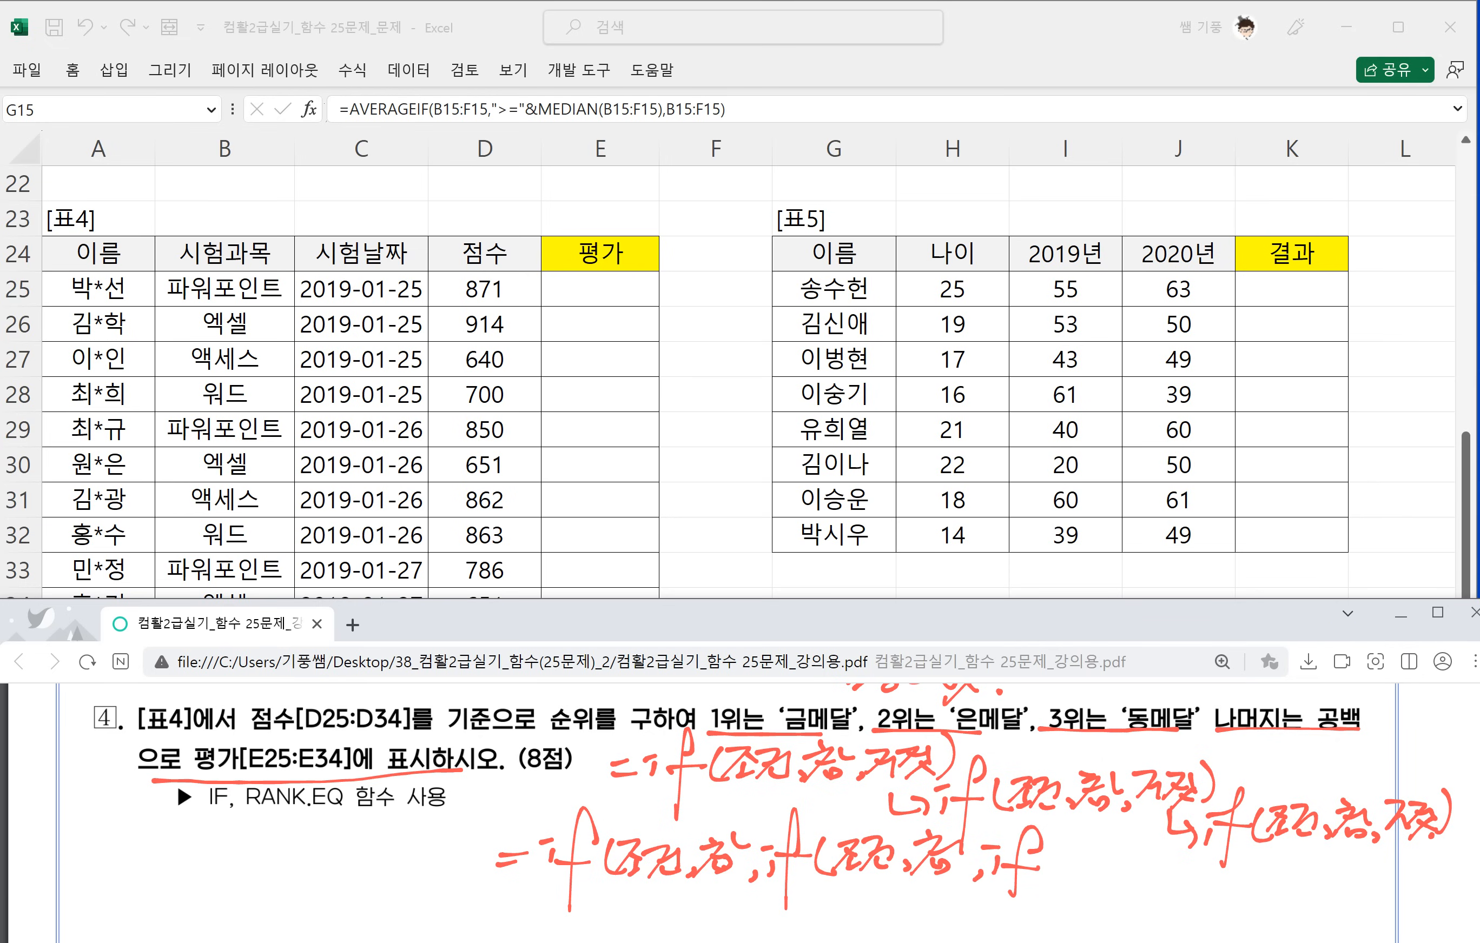
Box the second and third IF notes that replace 거짓 and finish the combined formula with (조건,참,거짓))).
{"action": "mouse_move", "coordinate": [868, 782]}
{"action": "left_mouse_down"}
{"action": "mouse_move", "coordinate": [925, 773]}
{"action": "mouse_move", "coordinate": [1212, 819]}
{"action": "mouse_move", "coordinate": [958, 761]}
{"action": "left_mouse_up"}
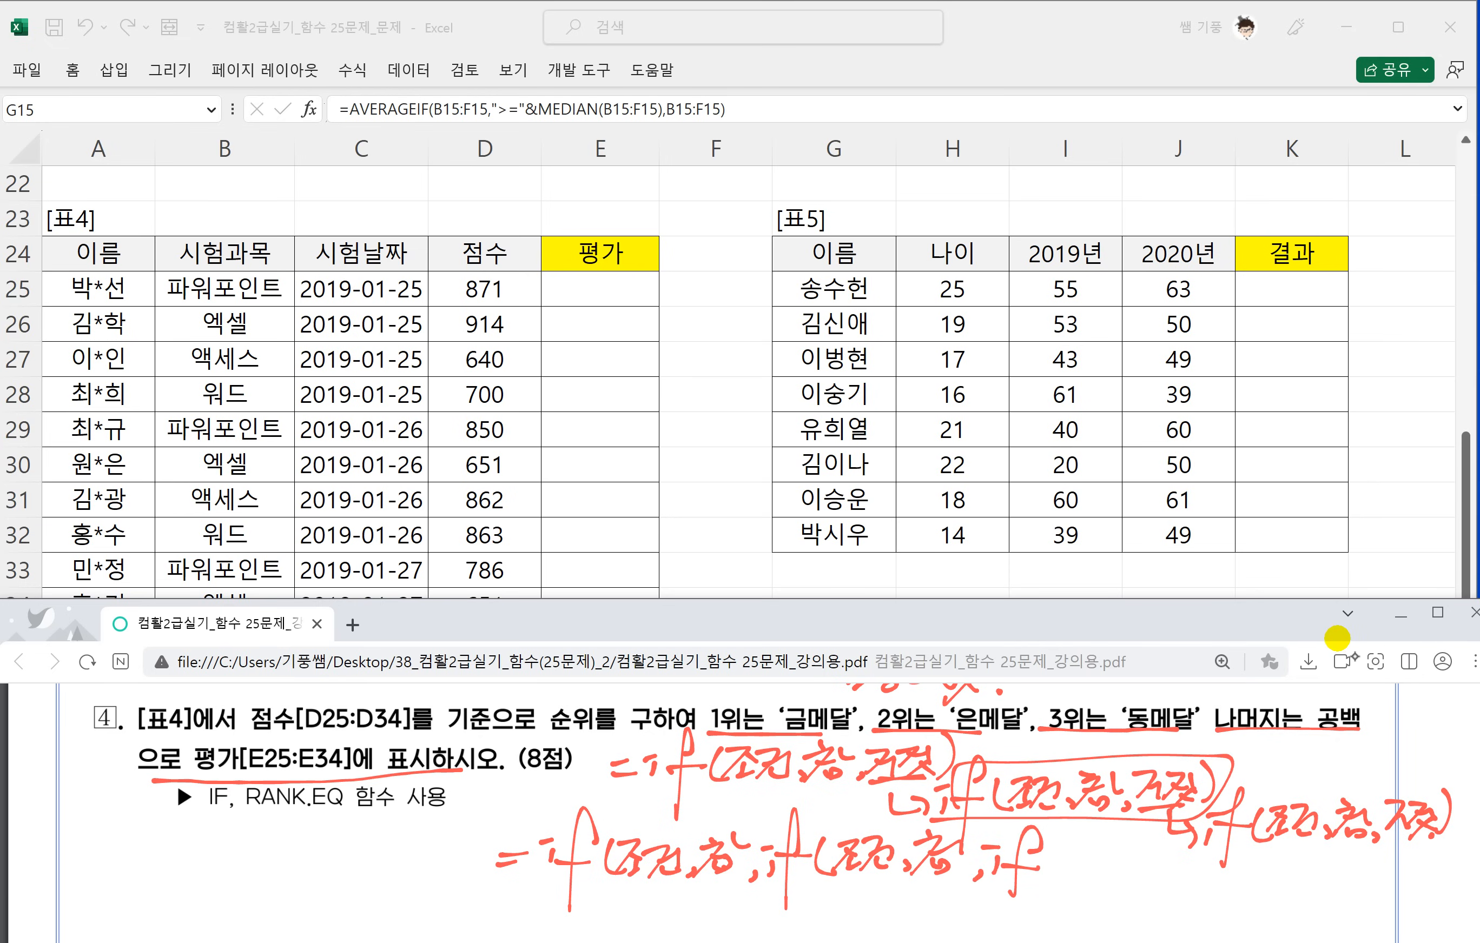
{"action": "mouse_move", "coordinate": [1200, 802]}
{"action": "left_mouse_down"}
{"action": "mouse_move", "coordinate": [1209, 860]}
{"action": "mouse_move", "coordinate": [1449, 852]}
{"action": "mouse_move", "coordinate": [1222, 782]}
{"action": "left_mouse_up"}
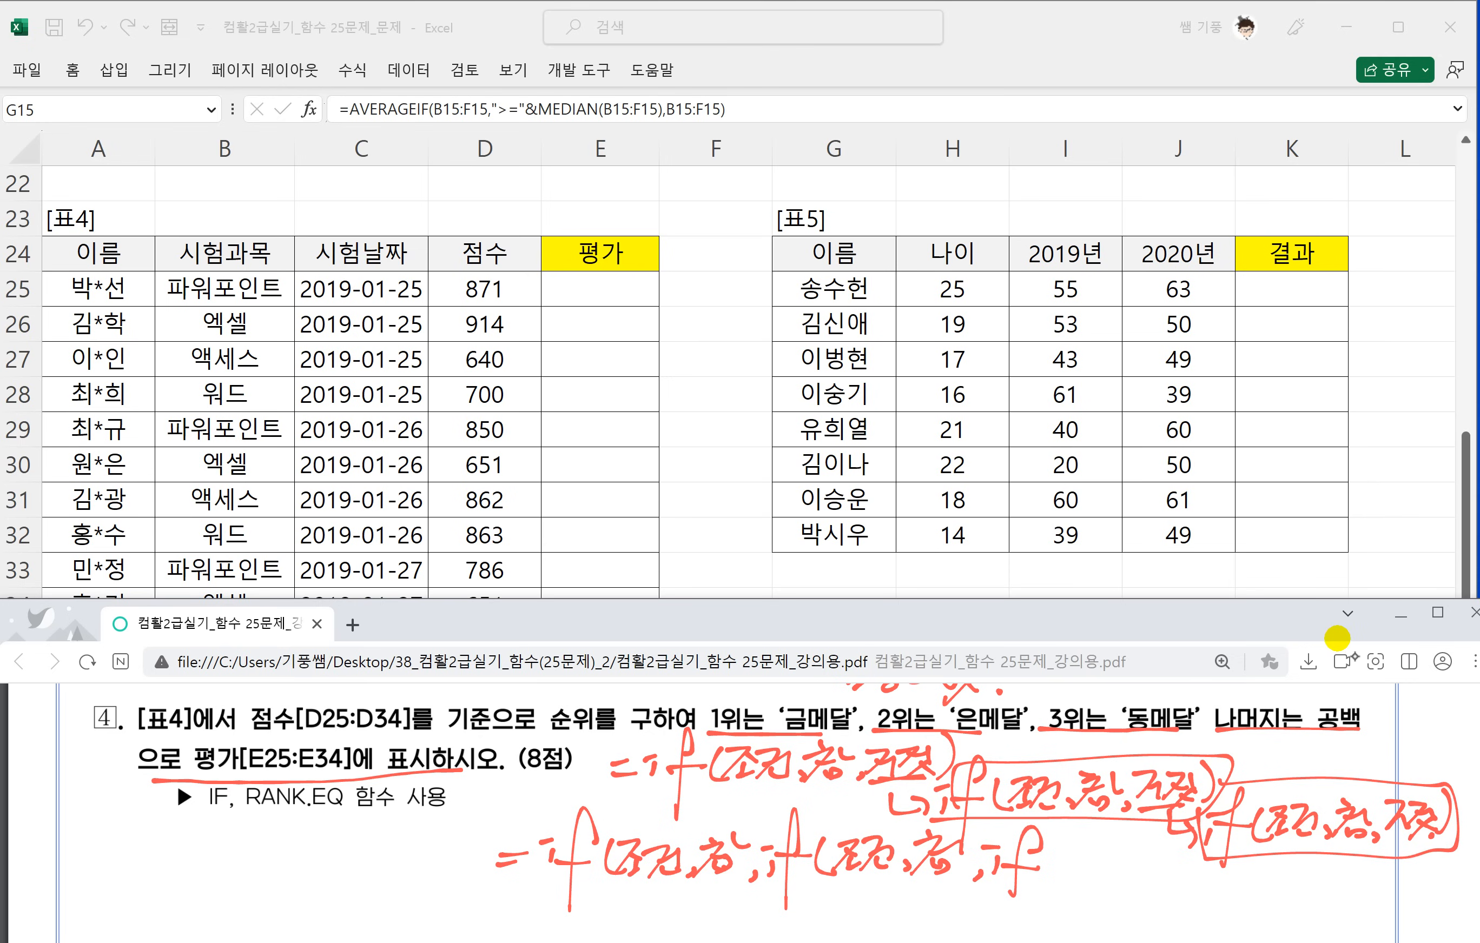
{"action": "mouse_move", "coordinate": [1062, 847]}
{"action": "left_mouse_down"}
{"action": "mouse_move", "coordinate": [1056, 880]}
{"action": "mouse_move", "coordinate": [1087, 852]}
{"action": "mouse_move", "coordinate": [1118, 881]}
{"action": "mouse_move", "coordinate": [1192, 897]}
{"action": "left_mouse_up"}
{"action": "mouse_move", "coordinate": [1195, 865]}
{"action": "left_mouse_down"}
{"action": "mouse_move", "coordinate": [1225, 894]}
{"action": "mouse_move", "coordinate": [1284, 892]}
{"action": "left_mouse_up"}
{"action": "left_click_drag", "start_coordinate": [1296, 855], "coordinate": [1300, 894]}
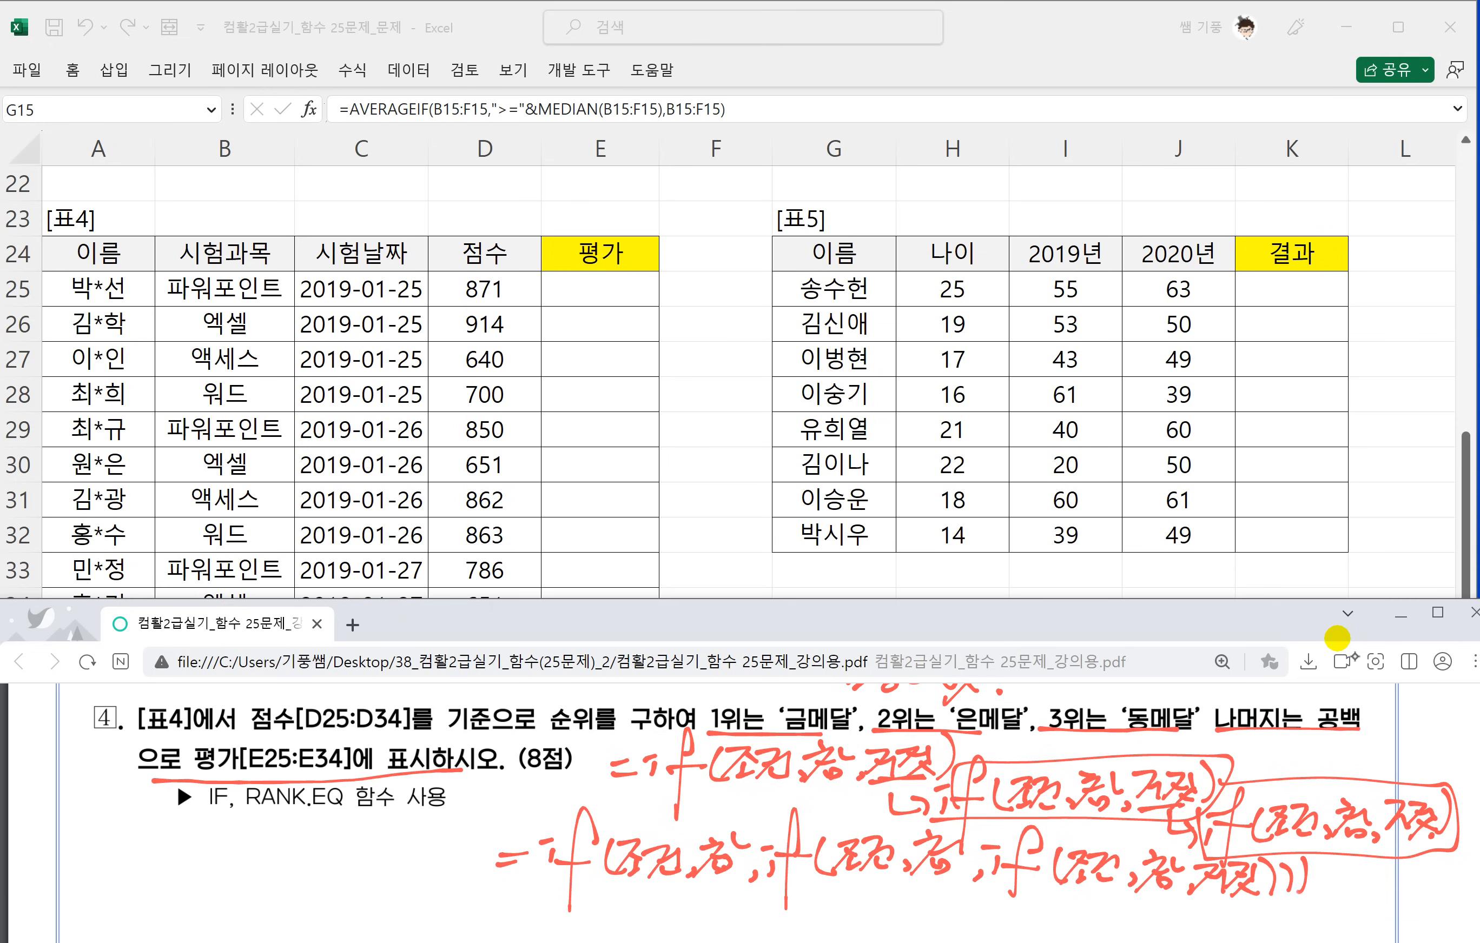
{"action": "scroll", "coordinate": [1255, 714], "scroll_direction": "down", "scroll_amount": 2}
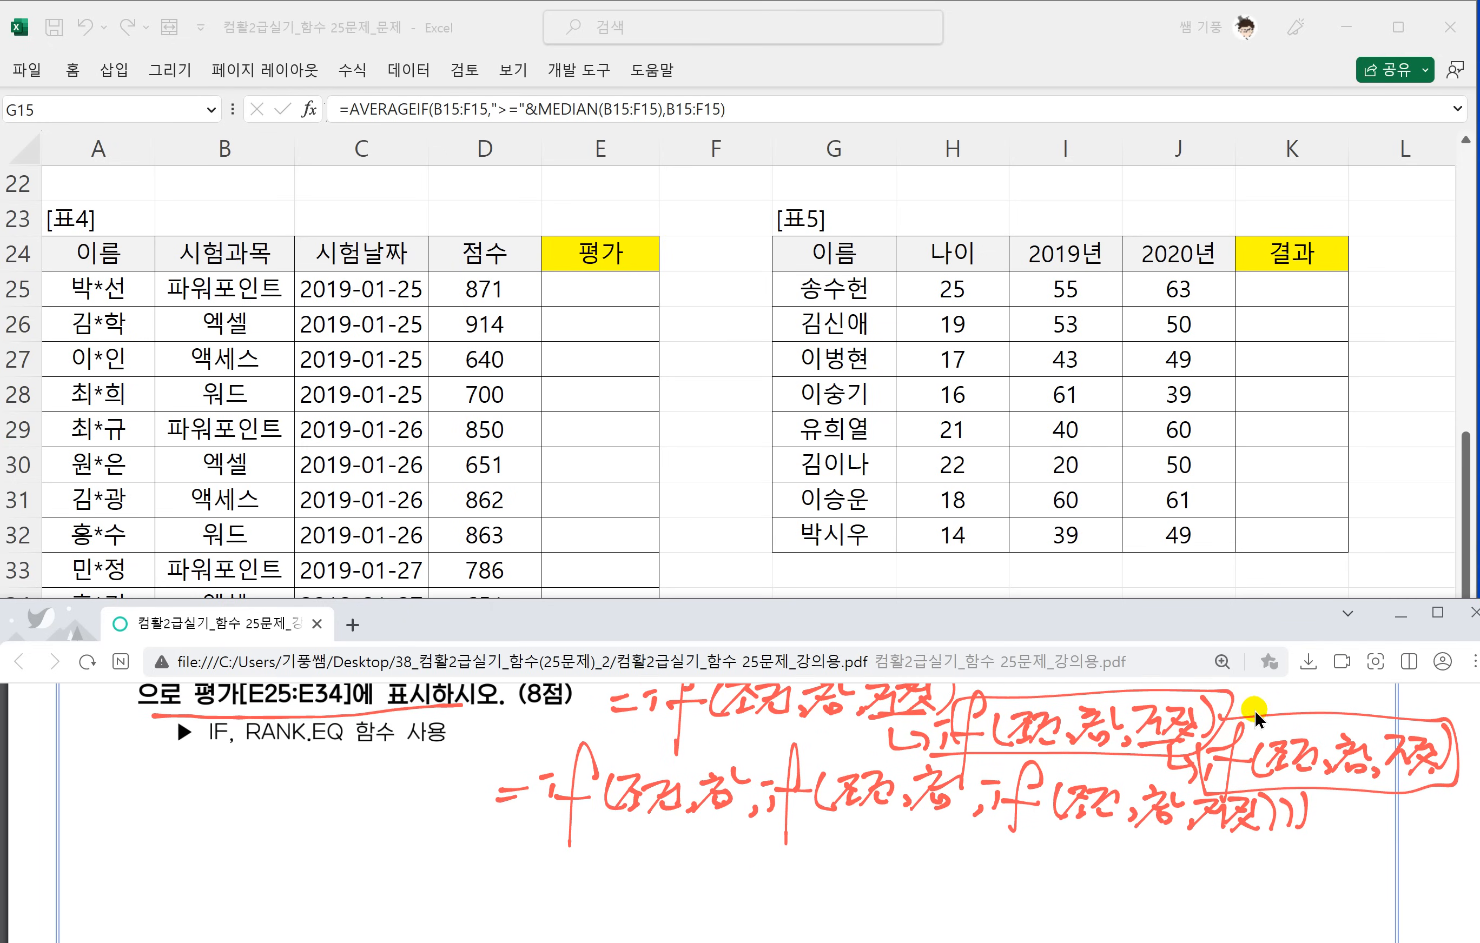
Handwrite 1위 and 금메달 under the first 조건 and 참 of the combined nested IF formula.
{"action": "mouse_move", "coordinate": [607, 811]}
{"action": "left_mouse_down"}
{"action": "mouse_move", "coordinate": [677, 802]}
{"action": "mouse_move", "coordinate": [610, 854]}
{"action": "left_mouse_up"}
{"action": "left_click_drag", "start_coordinate": [641, 822], "coordinate": [653, 834]}
{"action": "left_click_drag", "start_coordinate": [662, 813], "coordinate": [658, 845]}
{"action": "mouse_move", "coordinate": [645, 835]}
{"action": "left_mouse_down"}
{"action": "mouse_move", "coordinate": [639, 857]}
{"action": "mouse_move", "coordinate": [656, 864]}
{"action": "left_mouse_up"}
{"action": "mouse_move", "coordinate": [697, 809]}
{"action": "left_mouse_down"}
{"action": "mouse_move", "coordinate": [735, 804]}
{"action": "mouse_move", "coordinate": [706, 835]}
{"action": "left_mouse_up"}
{"action": "mouse_move", "coordinate": [704, 827]}
{"action": "left_mouse_down"}
{"action": "mouse_move", "coordinate": [736, 827]}
{"action": "mouse_move", "coordinate": [723, 854]}
{"action": "left_mouse_up"}
{"action": "left_click_drag", "start_coordinate": [732, 817], "coordinate": [734, 845]}
{"action": "left_click_drag", "start_coordinate": [736, 823], "coordinate": [748, 844]}
{"action": "left_click_drag", "start_coordinate": [757, 815], "coordinate": [756, 844]}
{"action": "left_click_drag", "start_coordinate": [760, 819], "coordinate": [782, 831]}
Handwrite 2위 and 은메달 under the second 조건 and 참 of the combined formula.
{"action": "mouse_move", "coordinate": [760, 834]}
{"action": "left_mouse_down"}
{"action": "mouse_move", "coordinate": [783, 844]}
{"action": "mouse_move", "coordinate": [834, 806]}
{"action": "mouse_move", "coordinate": [899, 799]}
{"action": "mouse_move", "coordinate": [871, 840]}
{"action": "left_mouse_up"}
{"action": "mouse_move", "coordinate": [864, 814]}
{"action": "left_mouse_down"}
{"action": "mouse_move", "coordinate": [883, 831]}
{"action": "mouse_move", "coordinate": [865, 850]}
{"action": "left_mouse_up"}
{"action": "mouse_move", "coordinate": [889, 802]}
{"action": "left_mouse_down"}
{"action": "mouse_move", "coordinate": [888, 864]}
{"action": "mouse_move", "coordinate": [951, 808]}
{"action": "mouse_move", "coordinate": [945, 821]}
{"action": "left_mouse_up"}
{"action": "mouse_move", "coordinate": [899, 850]}
{"action": "left_mouse_down"}
{"action": "mouse_move", "coordinate": [958, 828]}
{"action": "mouse_move", "coordinate": [948, 845]}
{"action": "left_mouse_up"}
{"action": "left_click_drag", "start_coordinate": [950, 826], "coordinate": [970, 831]}
{"action": "mouse_move", "coordinate": [973, 819]}
{"action": "left_mouse_down"}
{"action": "mouse_move", "coordinate": [974, 849]}
{"action": "mouse_move", "coordinate": [991, 831]}
{"action": "left_mouse_up"}
{"action": "left_click_drag", "start_coordinate": [997, 819], "coordinate": [997, 834]}
Handwrite 3위 and 동메달 under the third 조건 and 참 of the combined formula.
{"action": "mouse_move", "coordinate": [997, 828]}
{"action": "left_mouse_down"}
{"action": "mouse_move", "coordinate": [1005, 852]}
{"action": "mouse_move", "coordinate": [1103, 843]}
{"action": "left_mouse_up"}
{"action": "mouse_move", "coordinate": [1115, 821]}
{"action": "left_mouse_down"}
{"action": "mouse_move", "coordinate": [1112, 874]}
{"action": "mouse_move", "coordinate": [1154, 840]}
{"action": "left_mouse_up"}
{"action": "left_click_drag", "start_coordinate": [1147, 836], "coordinate": [1159, 863]}
{"action": "left_click_drag", "start_coordinate": [1160, 834], "coordinate": [1186, 851]}
{"action": "mouse_move", "coordinate": [1188, 821]}
{"action": "left_mouse_down"}
{"action": "mouse_move", "coordinate": [1186, 865]}
{"action": "mouse_move", "coordinate": [1218, 846]}
{"action": "mouse_move", "coordinate": [1223, 860]}
{"action": "left_mouse_up"}
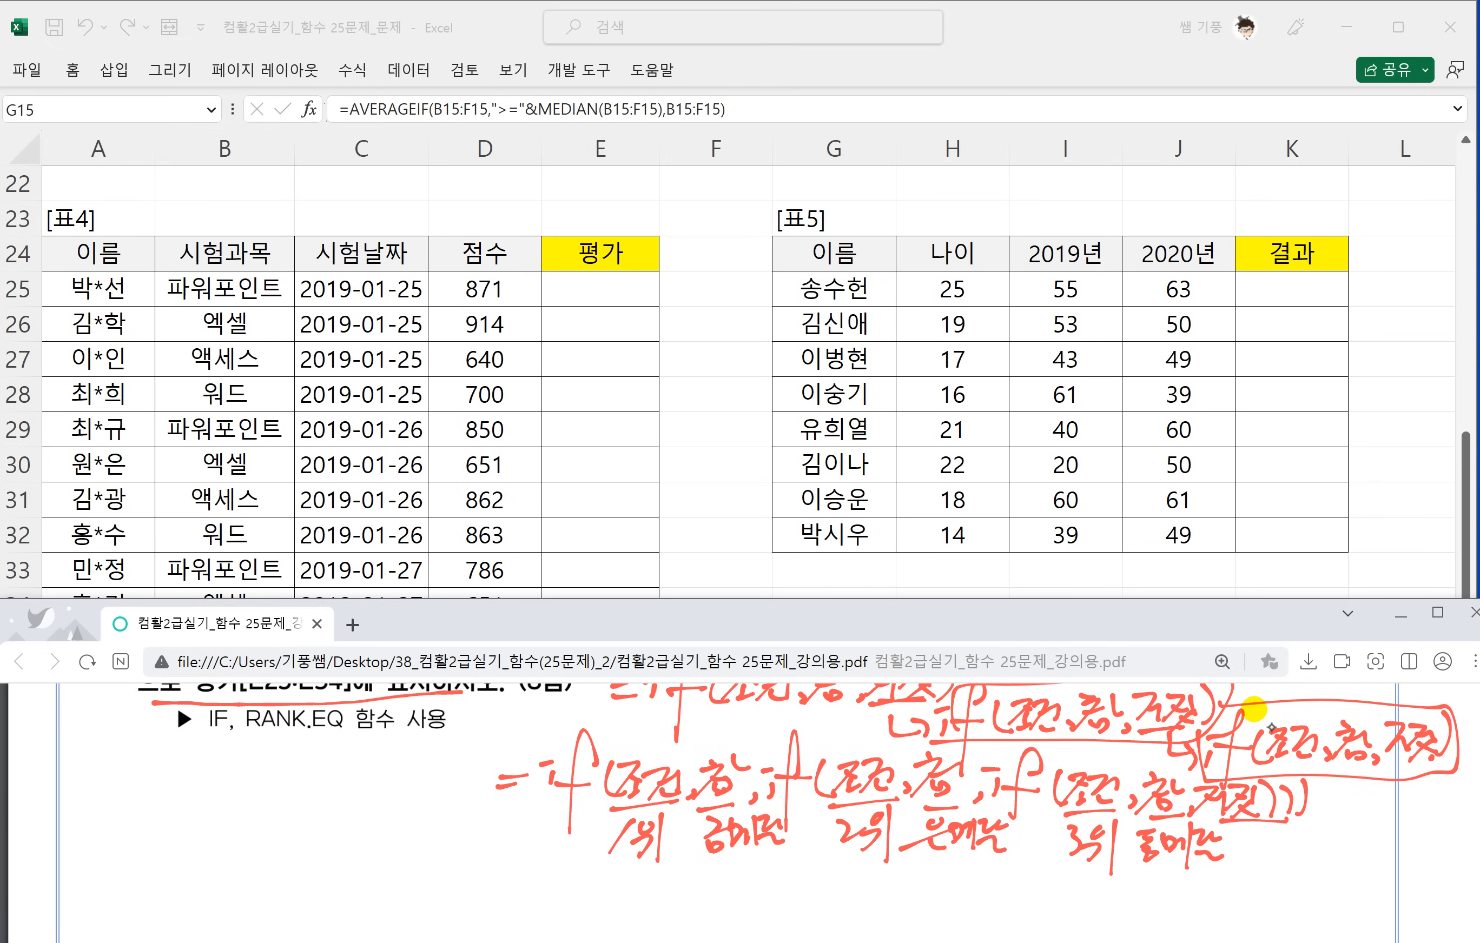
Handwrite a comma, quote marks for the blank and a closing parenthesis after 동메달.
{"action": "scroll", "coordinate": [1231, 802], "scroll_direction": "up", "scroll_amount": 2}
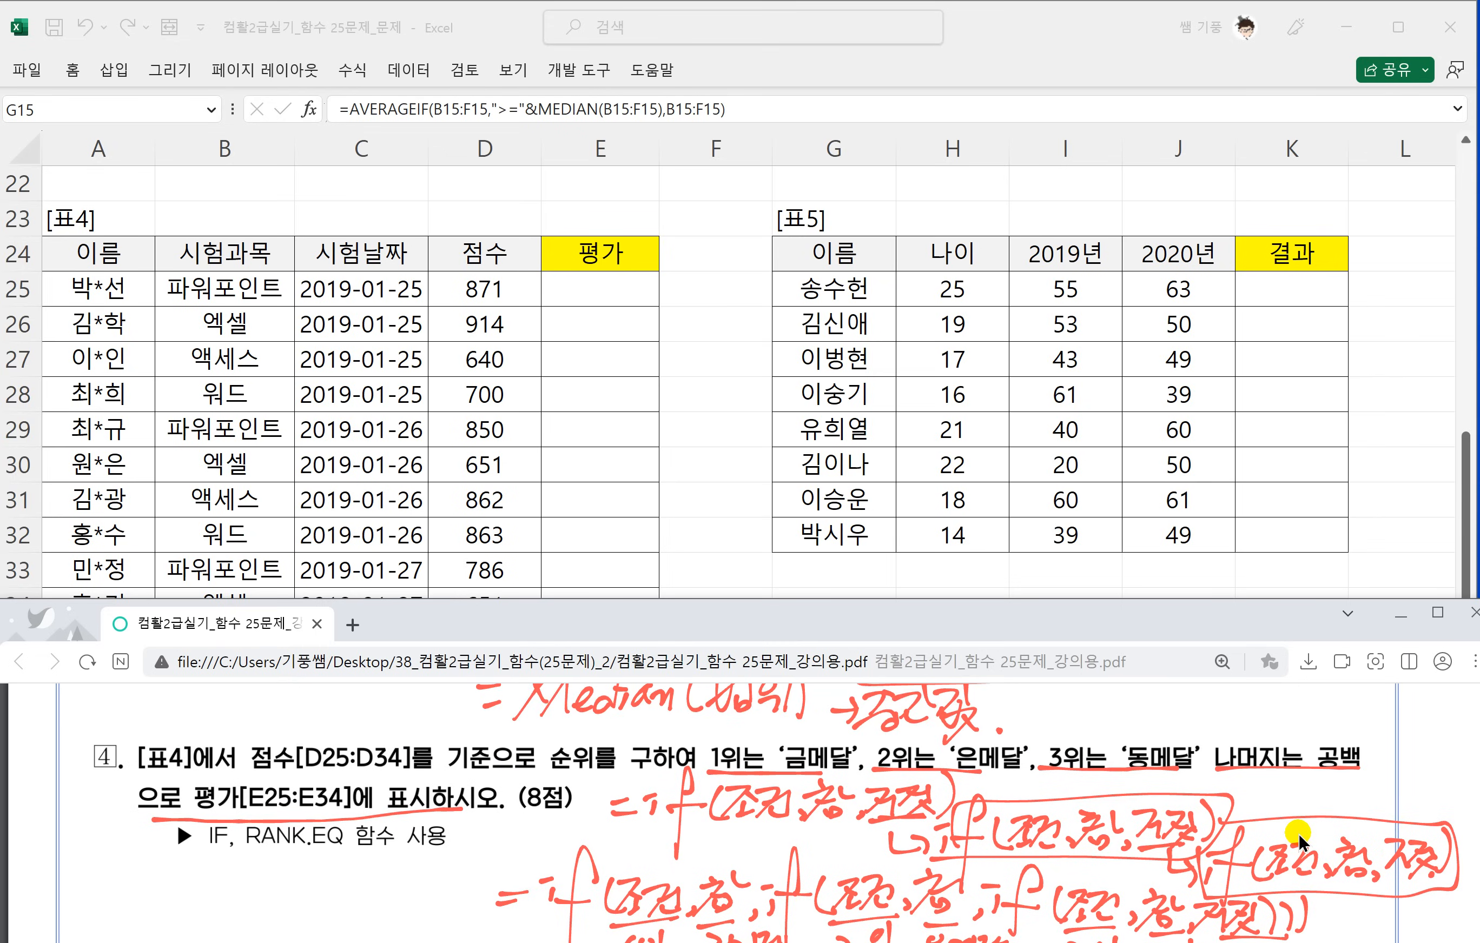
{"action": "scroll", "coordinate": [1300, 842], "scroll_direction": "down", "scroll_amount": 3}
{"action": "scroll", "coordinate": [1300, 842], "scroll_direction": "down", "scroll_amount": 1}
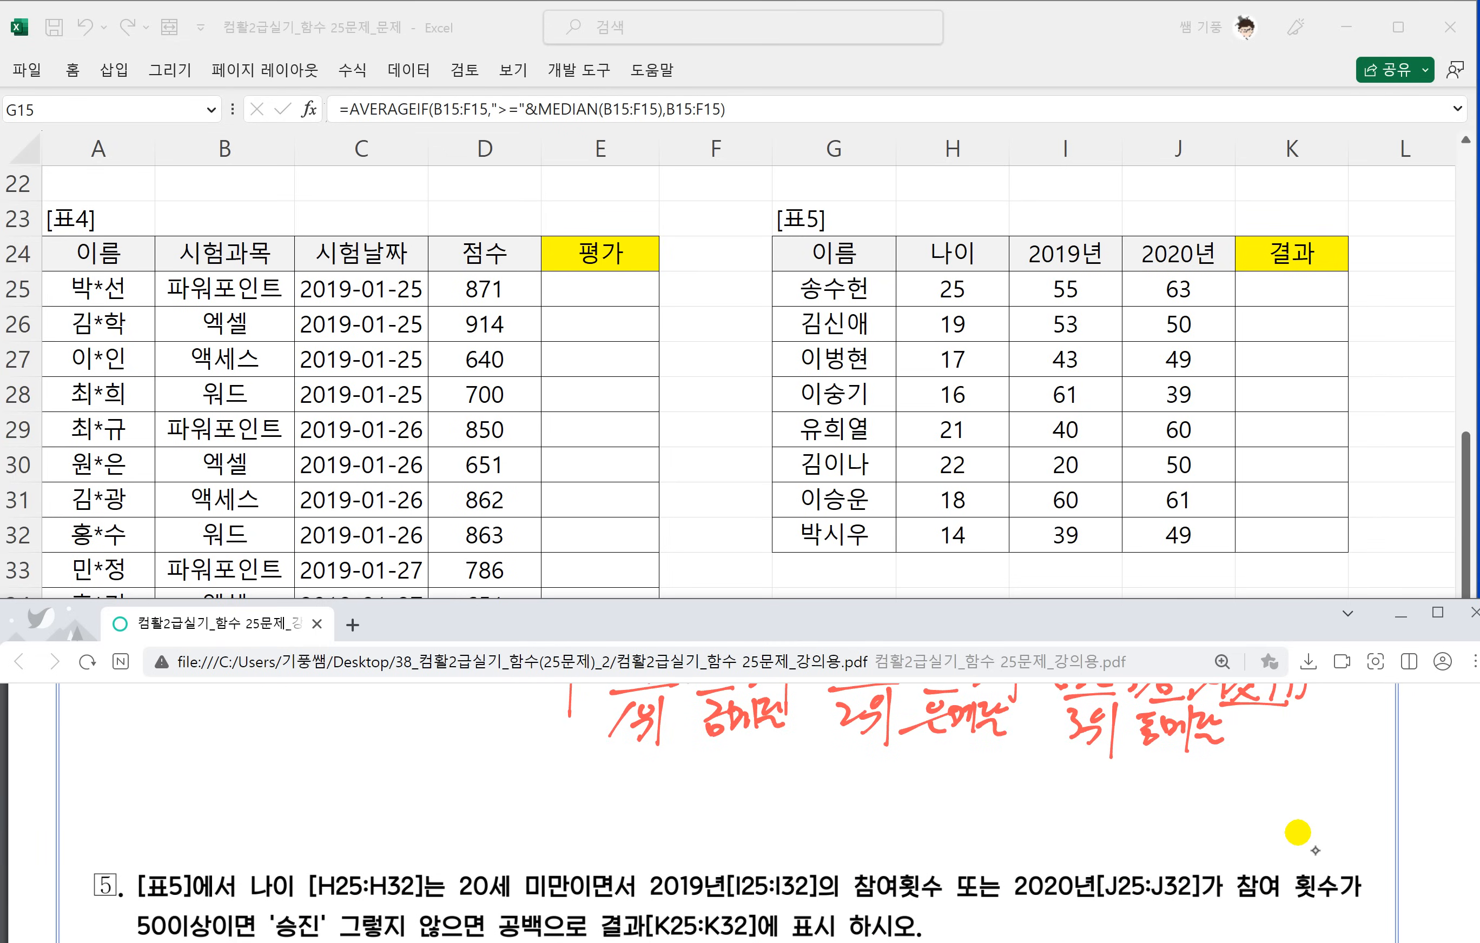
{"action": "left_click_drag", "start_coordinate": [1237, 740], "coordinate": [1236, 750]}
{"action": "left_click_drag", "start_coordinate": [1256, 718], "coordinate": [1259, 726]}
{"action": "left_click_drag", "start_coordinate": [1267, 718], "coordinate": [1284, 724]}
{"action": "mouse_move", "coordinate": [1312, 701]}
{"action": "left_mouse_down"}
{"action": "mouse_move", "coordinate": [1315, 755]}
{"action": "mouse_move", "coordinate": [1295, 776]}
{"action": "left_mouse_up"}
{"action": "left_click", "coordinate": [1321, 775]}
Handwrite =if( before 1위 and if( before 2위, with commas between the arguments and an opening quote before 은메달.
{"action": "scroll", "coordinate": [1297, 833], "scroll_direction": "up", "scroll_amount": 1}
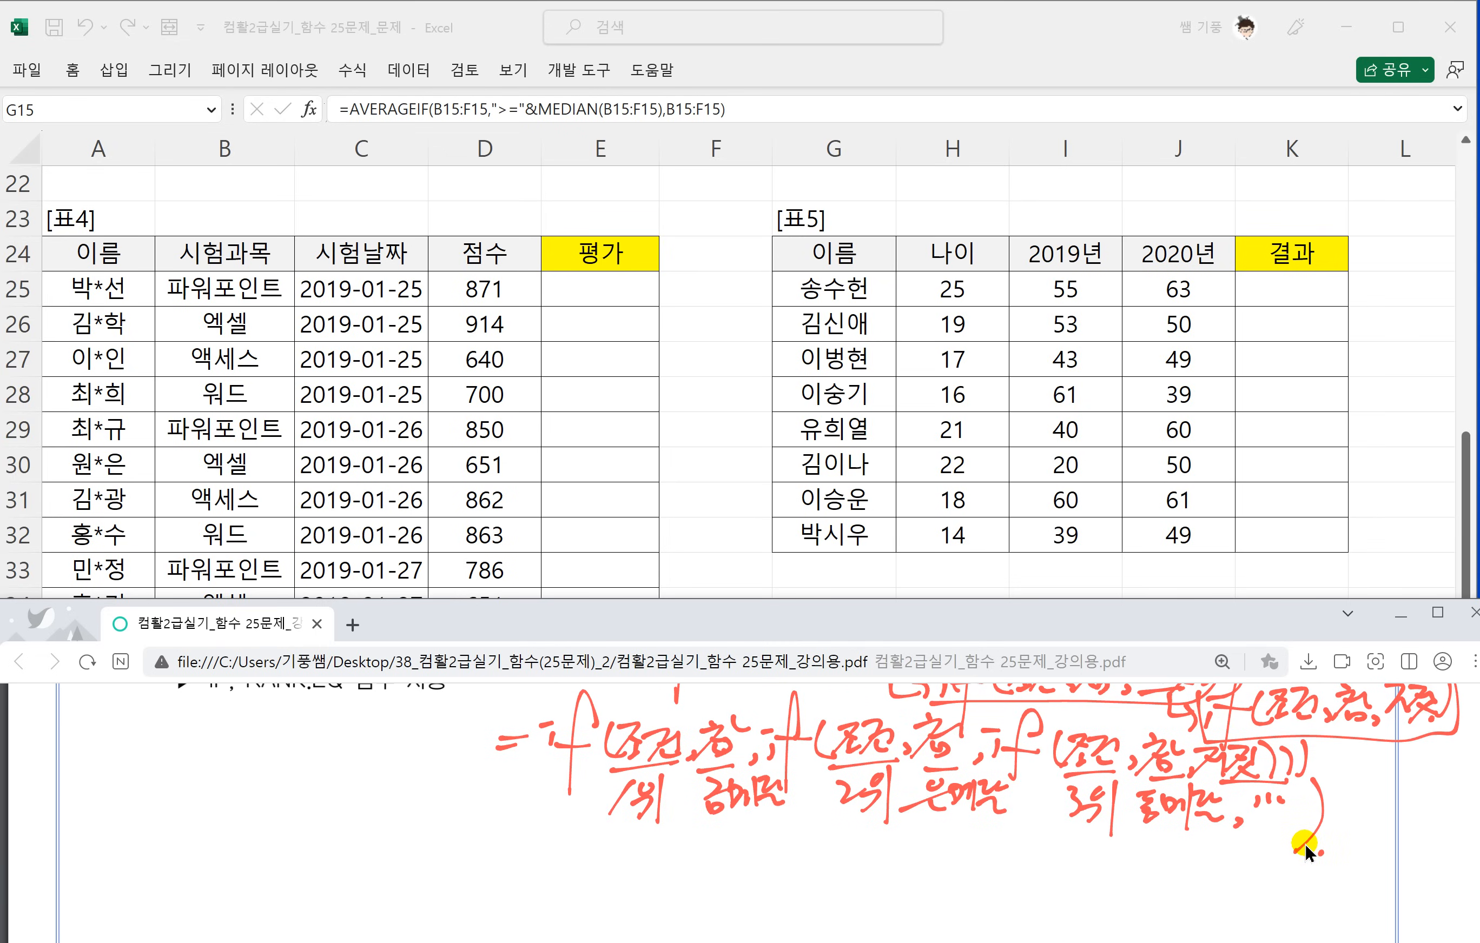
{"action": "left_click_drag", "start_coordinate": [483, 811], "coordinate": [532, 804]}
{"action": "mouse_move", "coordinate": [539, 819]}
{"action": "left_mouse_down"}
{"action": "mouse_move", "coordinate": [549, 804]}
{"action": "mouse_move", "coordinate": [567, 854]}
{"action": "mouse_move", "coordinate": [591, 802]}
{"action": "left_mouse_up"}
{"action": "mouse_move", "coordinate": [612, 773]}
{"action": "left_mouse_down"}
{"action": "mouse_move", "coordinate": [594, 819]}
{"action": "mouse_move", "coordinate": [672, 834]}
{"action": "left_mouse_up"}
{"action": "left_click_drag", "start_coordinate": [687, 763], "coordinate": [698, 777]}
{"action": "left_click_drag", "start_coordinate": [772, 758], "coordinate": [785, 768]}
{"action": "left_click_drag", "start_coordinate": [788, 801], "coordinate": [802, 806]}
{"action": "left_click_drag", "start_coordinate": [796, 784], "coordinate": [806, 785]}
{"action": "left_click_drag", "start_coordinate": [828, 754], "coordinate": [806, 852]}
{"action": "mouse_move", "coordinate": [804, 793]}
{"action": "left_mouse_down"}
{"action": "mouse_move", "coordinate": [828, 788]}
{"action": "mouse_move", "coordinate": [848, 807]}
{"action": "mouse_move", "coordinate": [923, 784]}
{"action": "left_mouse_up"}
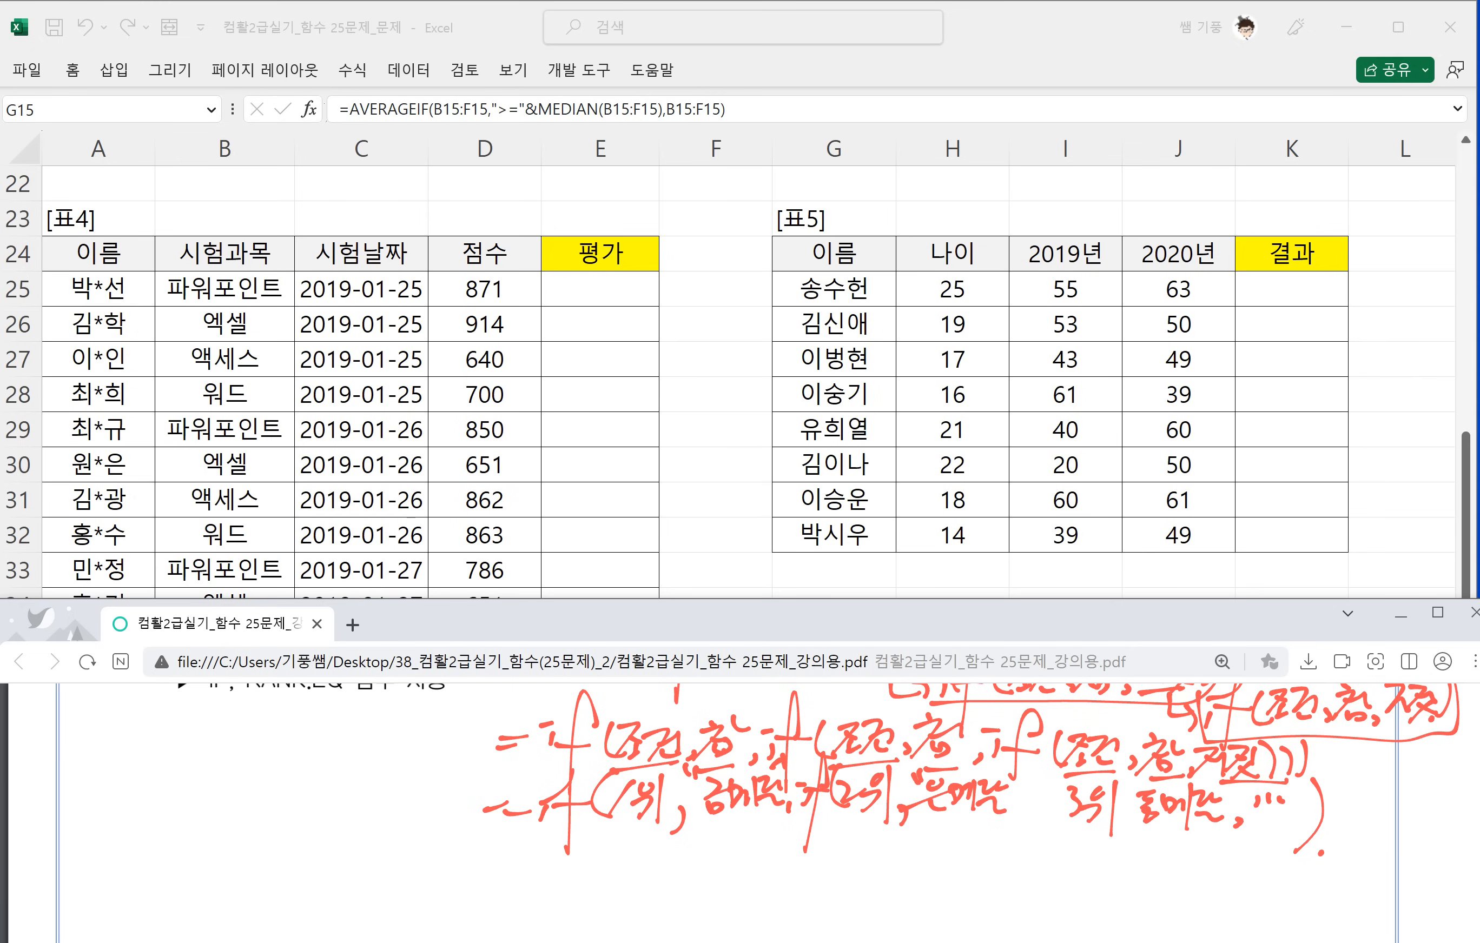
Close the quote after 은메달, handwrite if( before 3위, quote 동메달 and finish the note with the remaining closing parentheses.
{"action": "left_click_drag", "start_coordinate": [1009, 767], "coordinate": [1012, 780]}
{"action": "left_click_drag", "start_coordinate": [1018, 767], "coordinate": [1046, 813]}
{"action": "left_click_drag", "start_coordinate": [1068, 782], "coordinate": [1047, 846]}
{"action": "mouse_move", "coordinate": [1046, 799]}
{"action": "left_mouse_down"}
{"action": "mouse_move", "coordinate": [1065, 797]}
{"action": "mouse_move", "coordinate": [1062, 827]}
{"action": "left_mouse_up"}
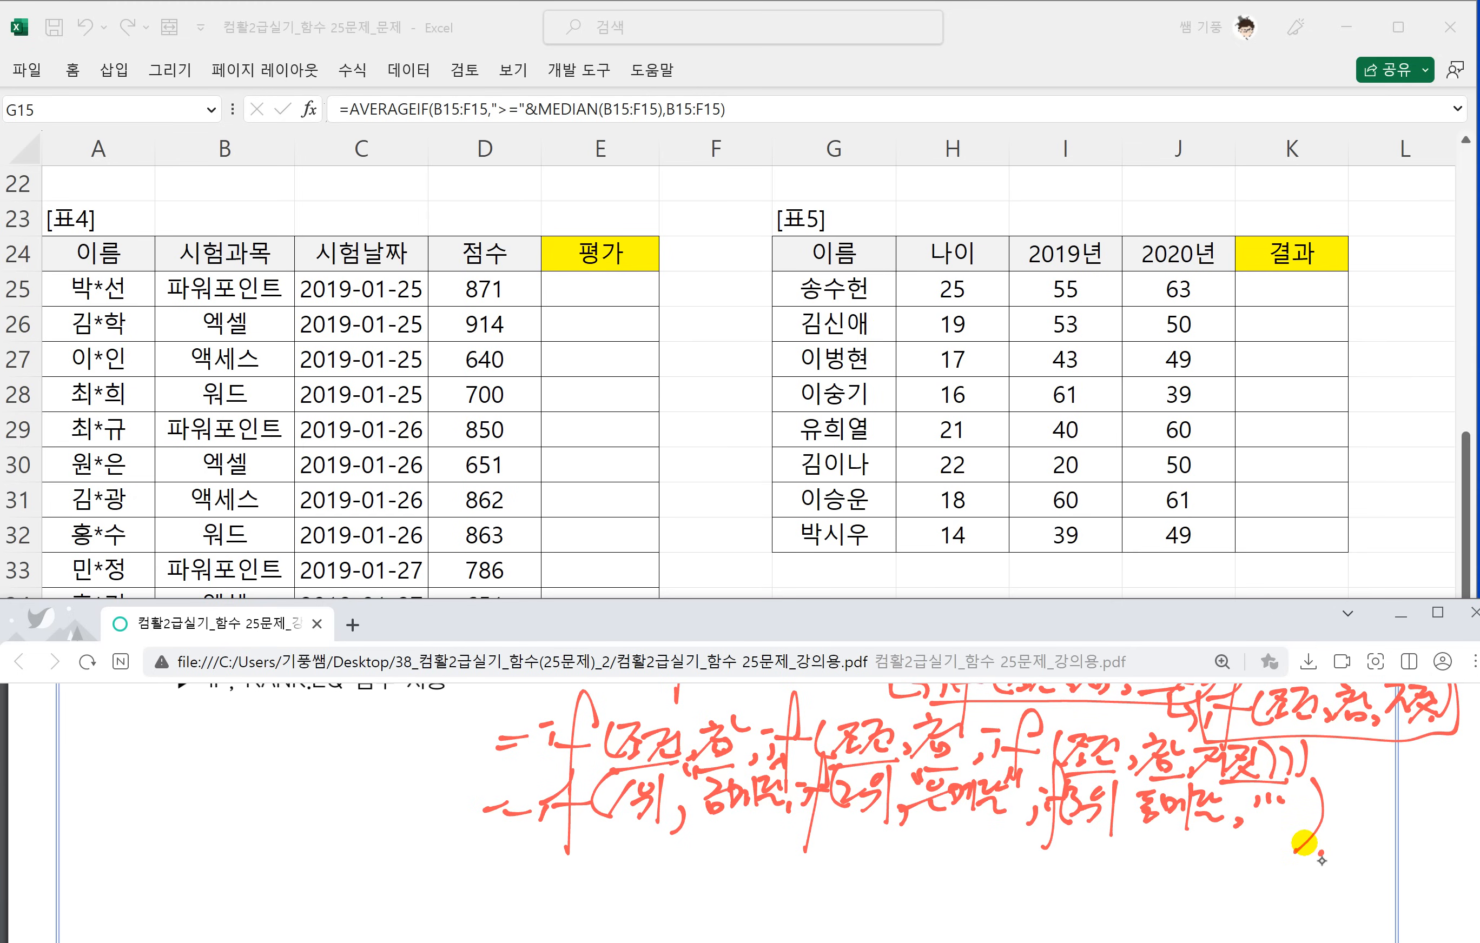
{"action": "left_click_drag", "start_coordinate": [1134, 784], "coordinate": [1140, 792]}
{"action": "left_click_drag", "start_coordinate": [1229, 785], "coordinate": [1238, 803]}
{"action": "mouse_move", "coordinate": [1335, 786]}
{"action": "left_mouse_down"}
{"action": "mouse_move", "coordinate": [1330, 822]}
{"action": "mouse_move", "coordinate": [1362, 803]}
{"action": "mouse_move", "coordinate": [1355, 838]}
{"action": "mouse_move", "coordinate": [1377, 839]}
{"action": "mouse_move", "coordinate": [1294, 840]}
{"action": "left_mouse_up"}
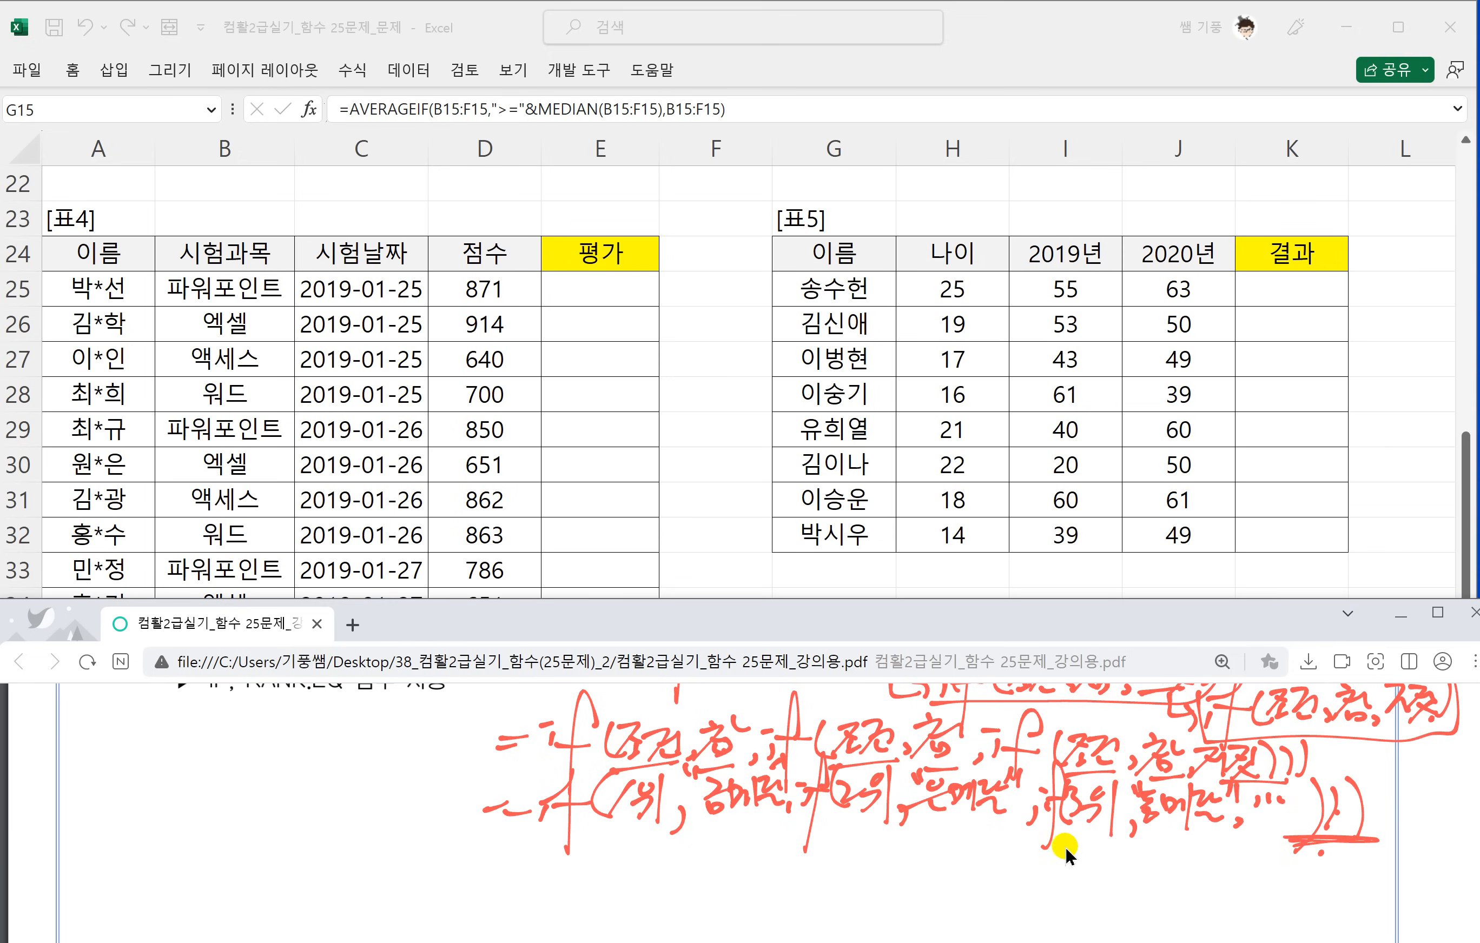
Start a RANK.EQ formula in E25 with the score in D25 as its number argument.
{"action": "scroll", "coordinate": [1063, 851], "scroll_direction": "up", "scroll_amount": 2}
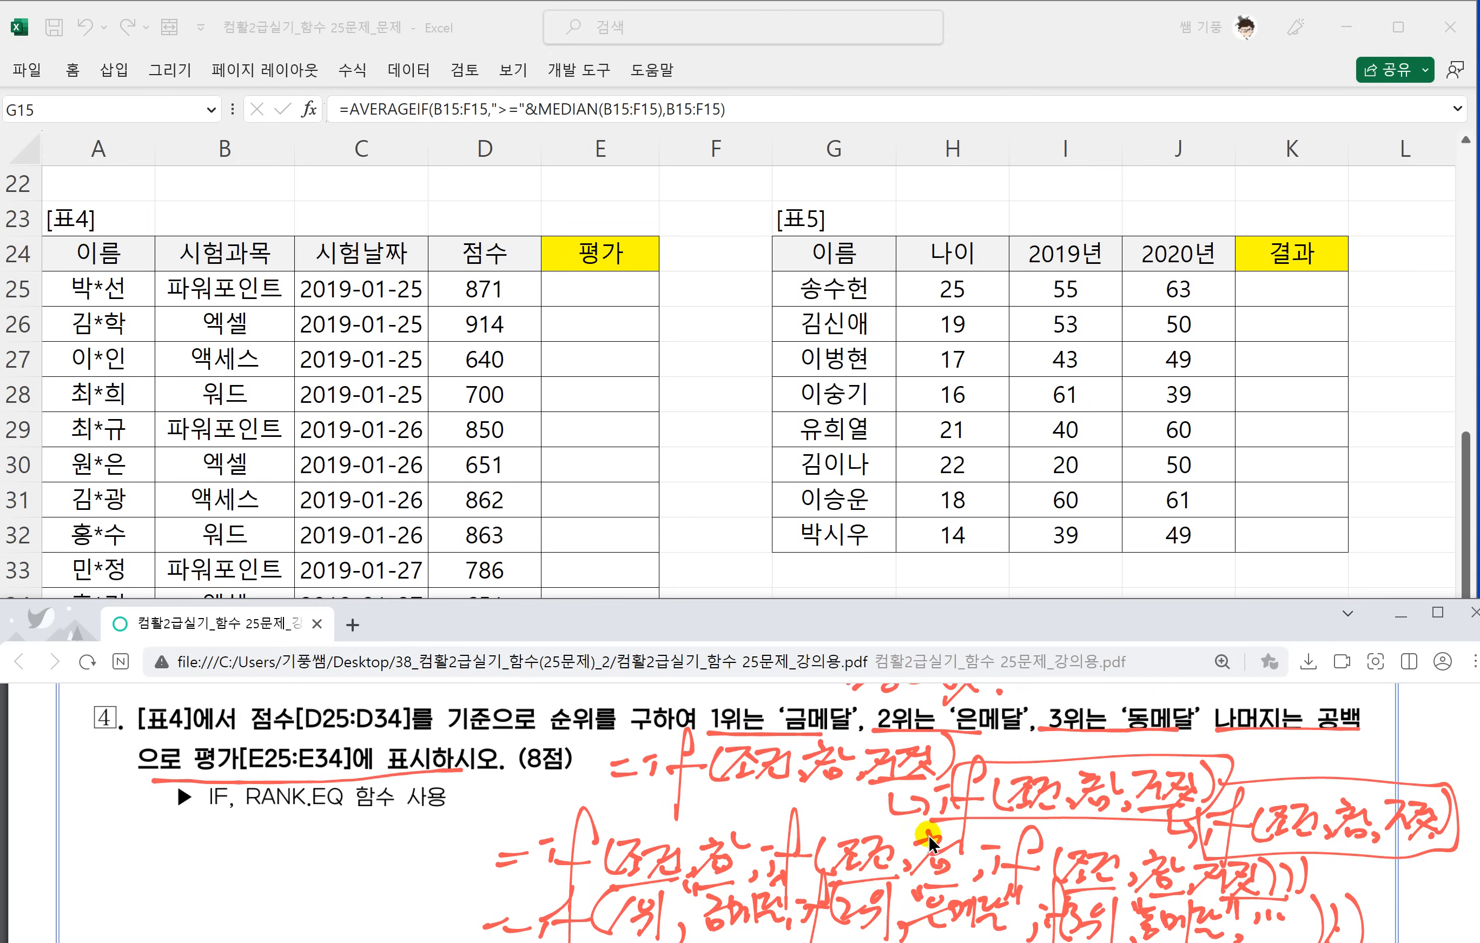
{"action": "left_click", "coordinate": [603, 285]}
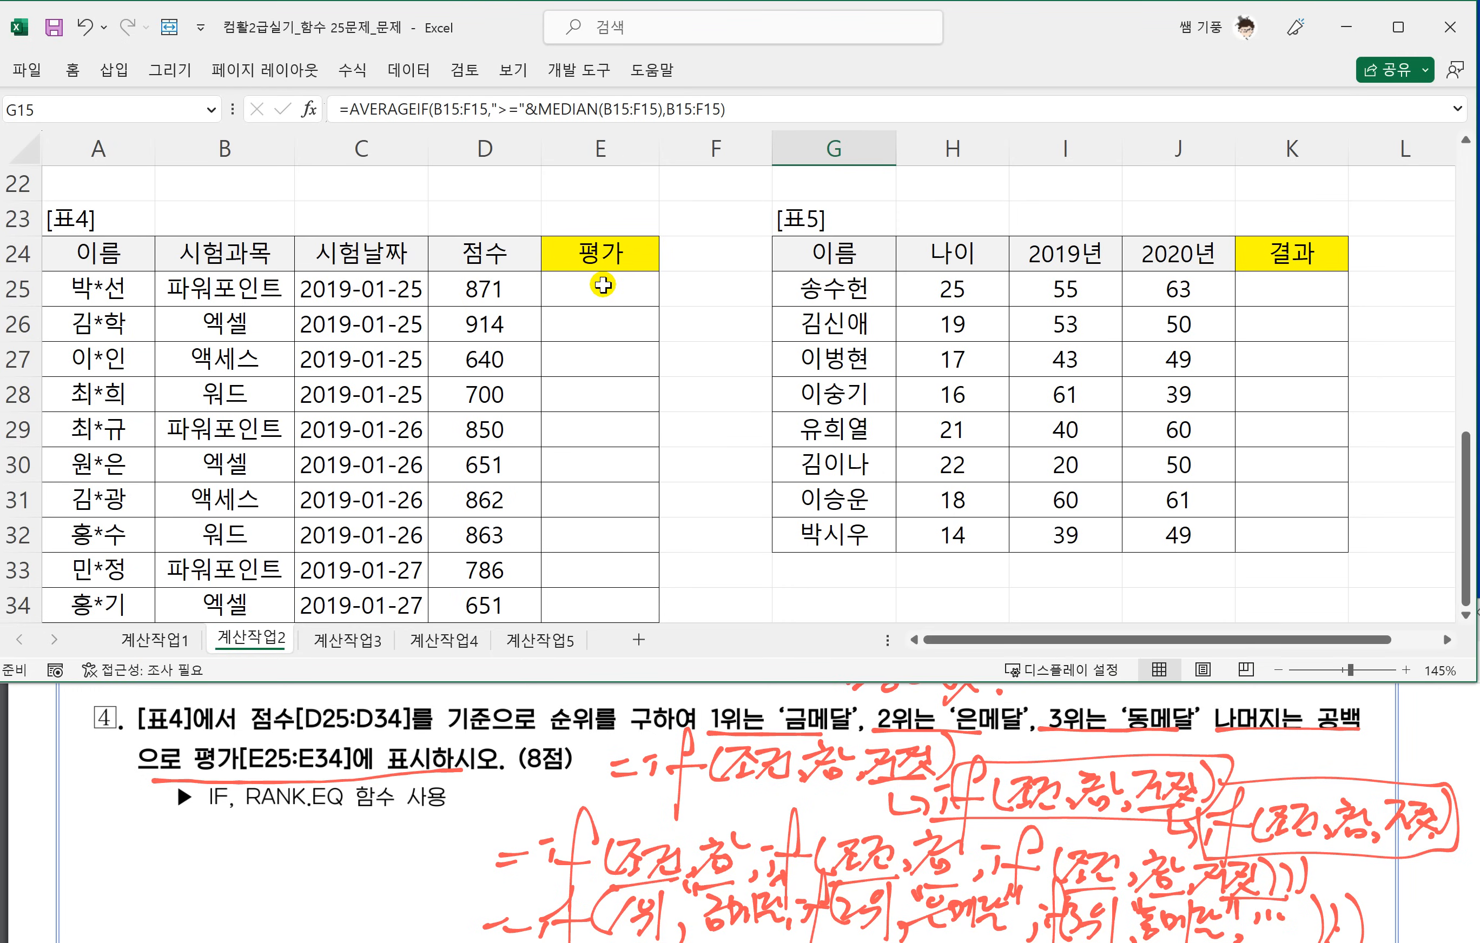
{"action": "left_click", "coordinate": [603, 285]}
{"action": "type", "text": "="}
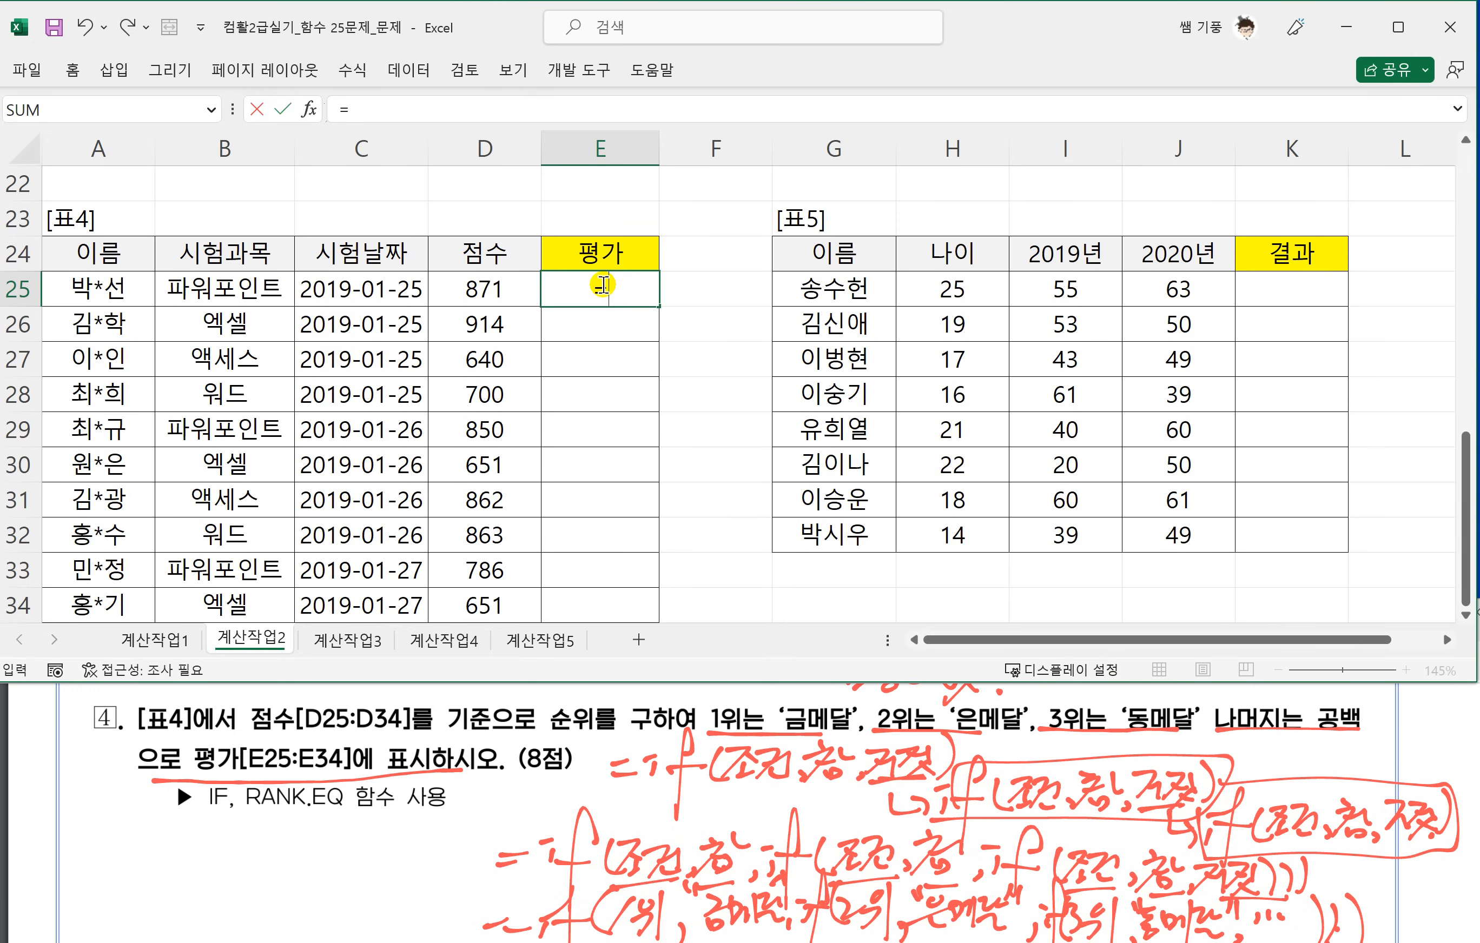
{"action": "type", "text": "RANK.EQ("}
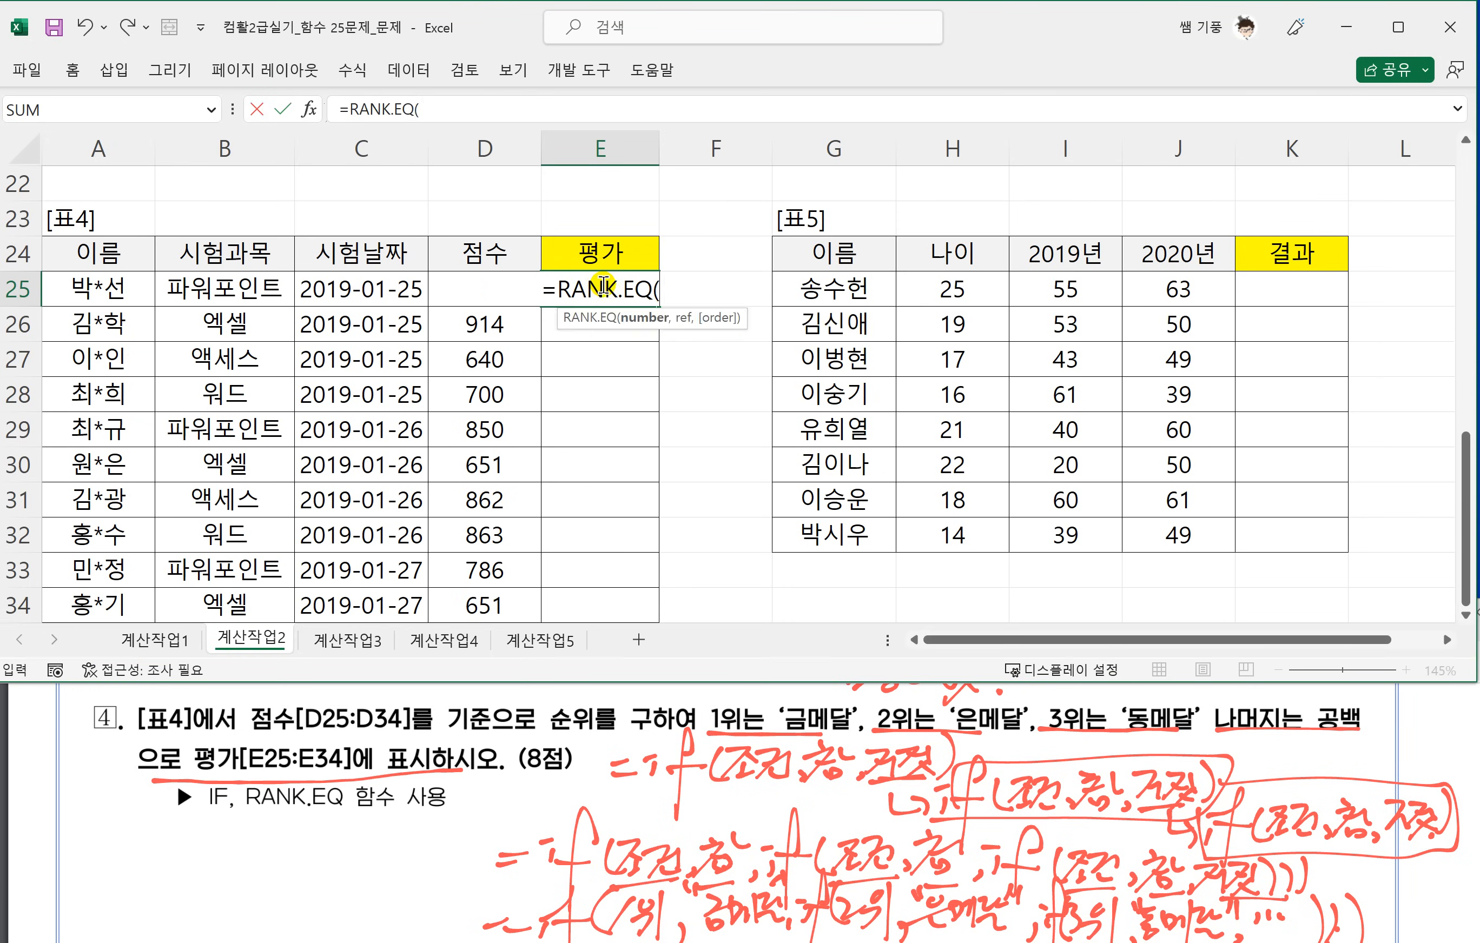
{"action": "left_click", "coordinate": [463, 257]}
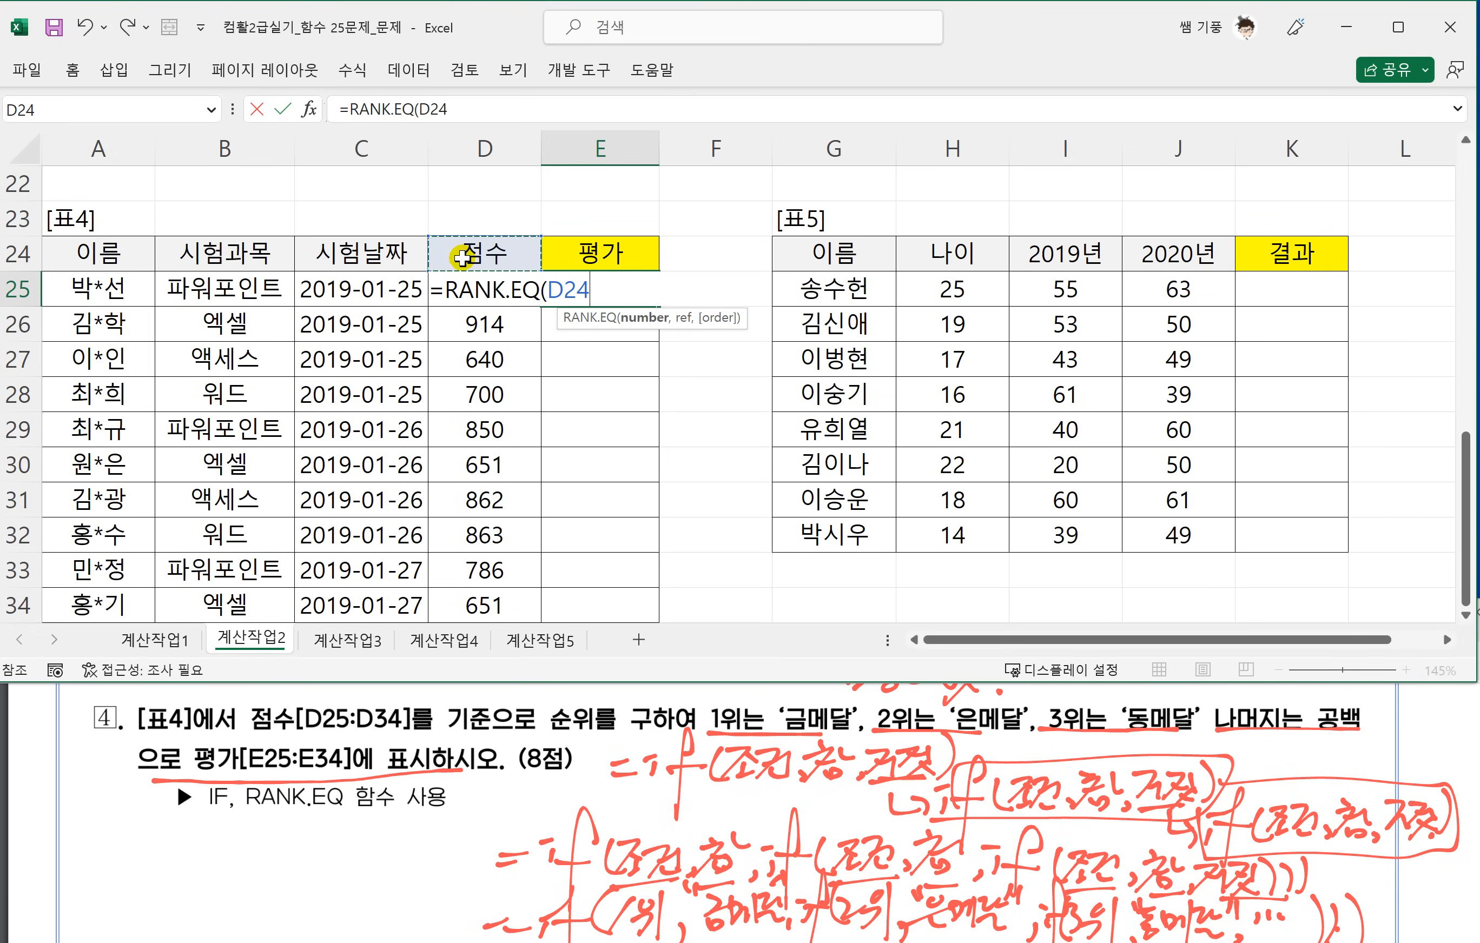
{"action": "key", "text": "Down"}
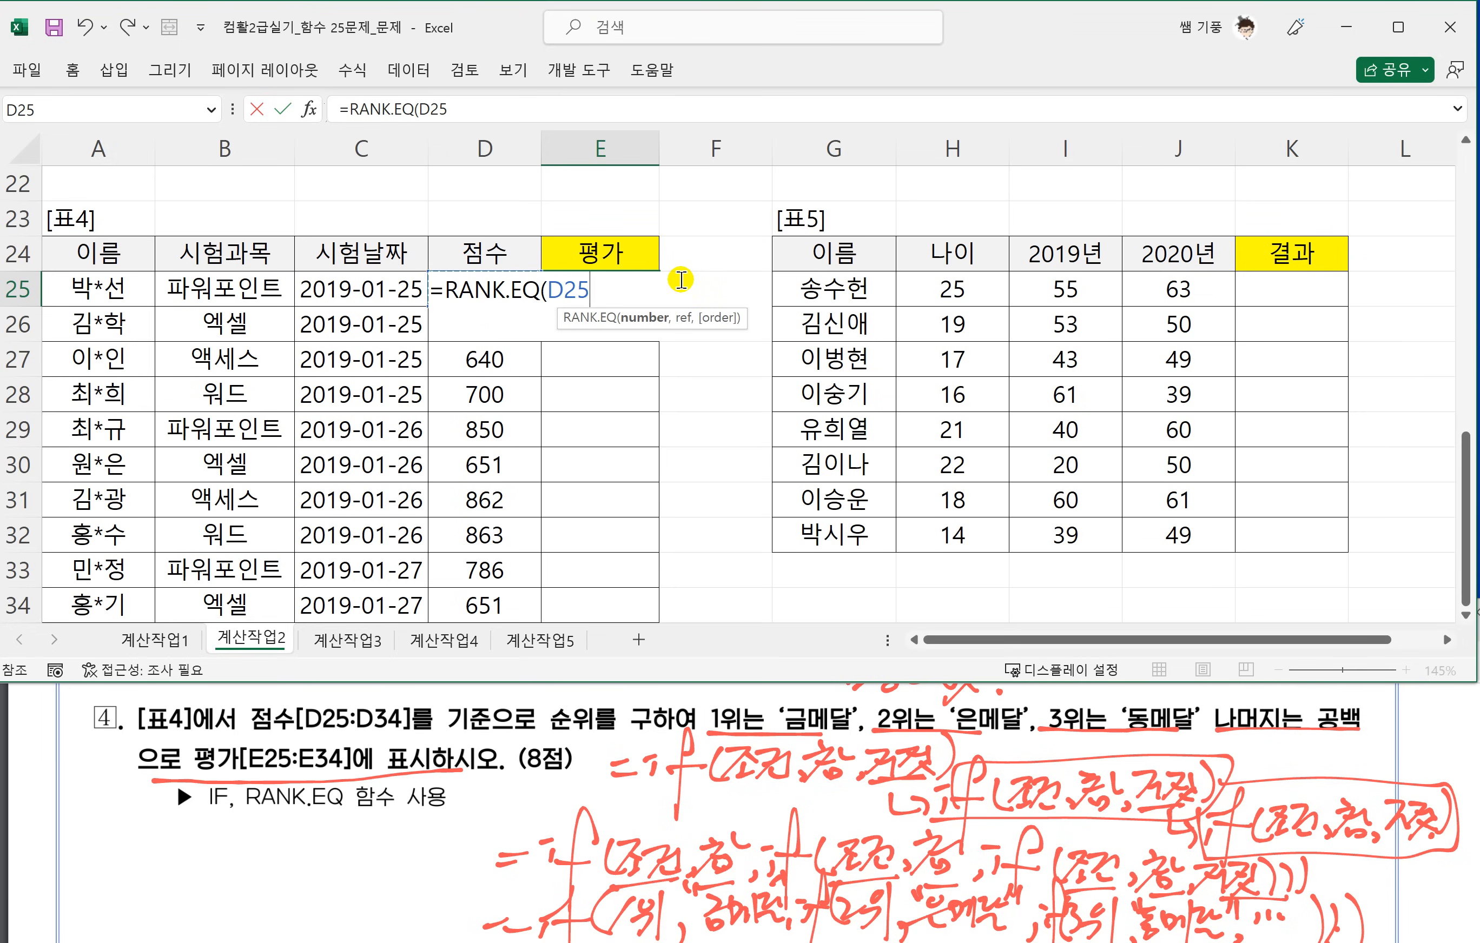
{"action": "type", "text": ","}
Set the RANK.EQ reference range to the absolute range $D$25:$D$34.
{"action": "scroll", "coordinate": [607, 488], "scroll_direction": "down", "scroll_amount": 1}
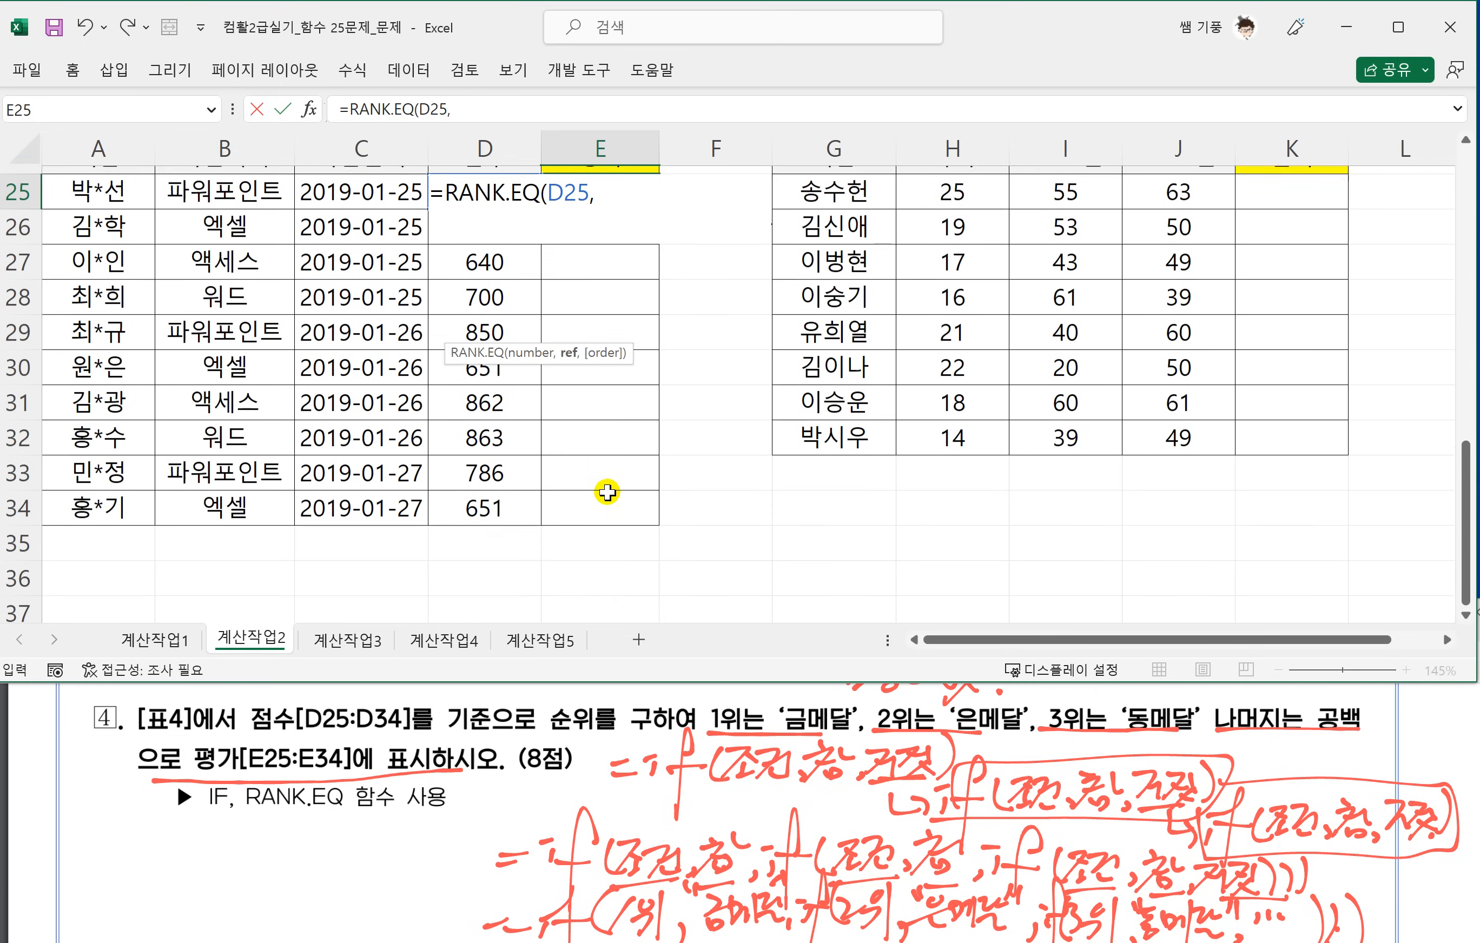
{"action": "scroll", "coordinate": [560, 528], "scroll_direction": "up", "scroll_amount": 1}
{"action": "left_click_drag", "start_coordinate": [491, 604], "coordinate": [487, 288]}
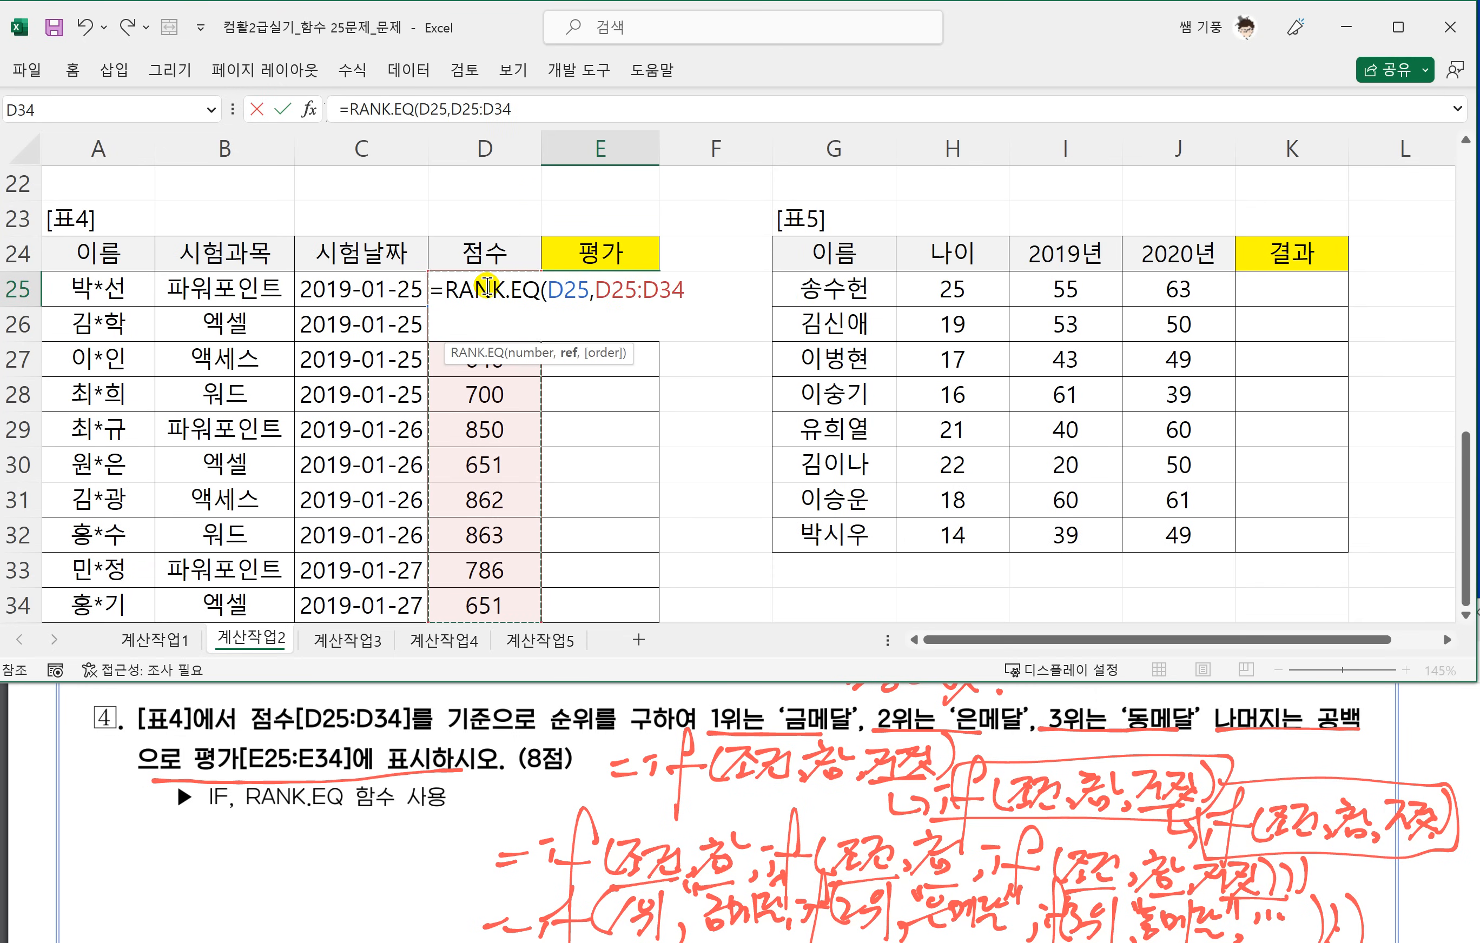
{"action": "key", "text": "F4"}
{"action": "type", "text": ","}
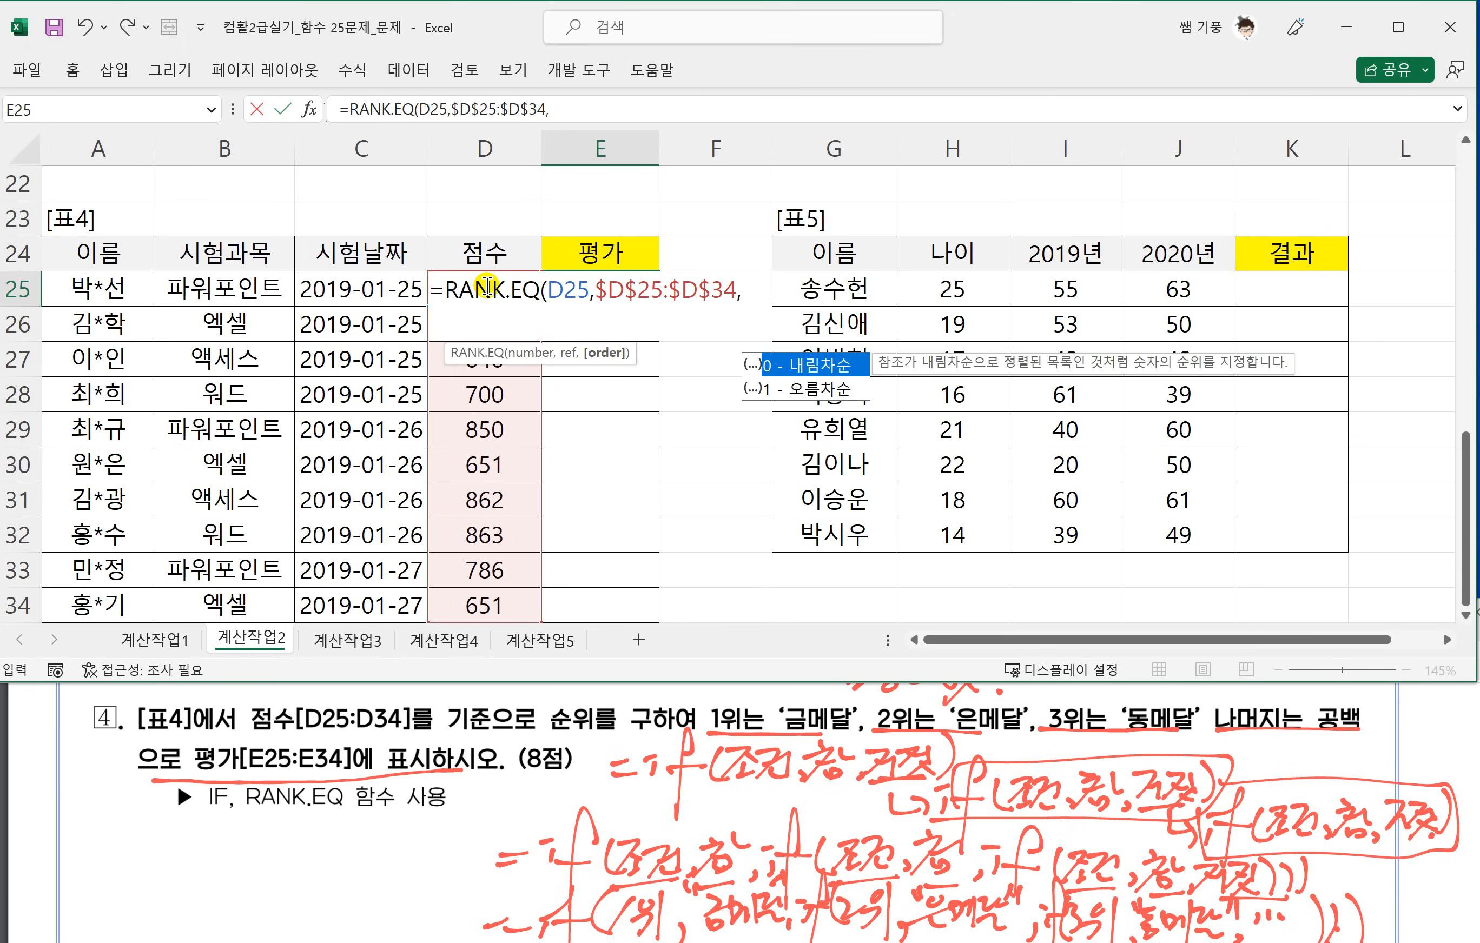
{"action": "type", "text": "1"}
Set the rank order to 0 for descending, enter the formula and fill it down to E34.
{"action": "key", "text": "BackSpace"}
{"action": "type", "text": "0)"}
{"action": "key", "text": "Return"}
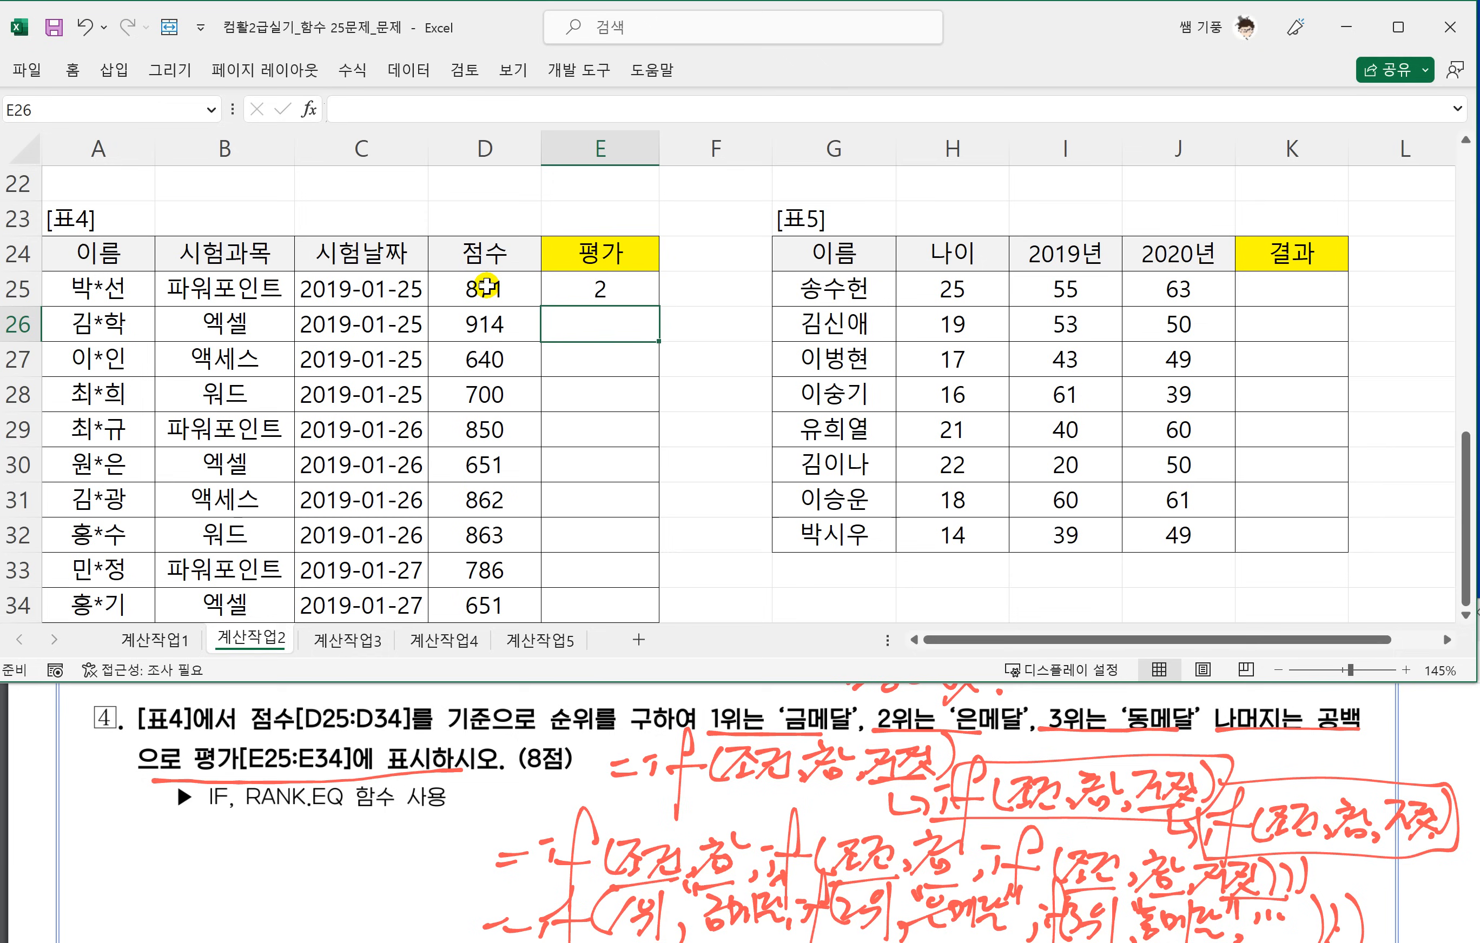
{"action": "left_click", "coordinate": [552, 288]}
{"action": "left_click_drag", "start_coordinate": [657, 308], "coordinate": [654, 613]}
Copy the RANK.EQ expression in E25 and wrap the original in an IF that tests =1 and returns "금메달".
{"action": "double_click", "coordinate": [622, 293]}
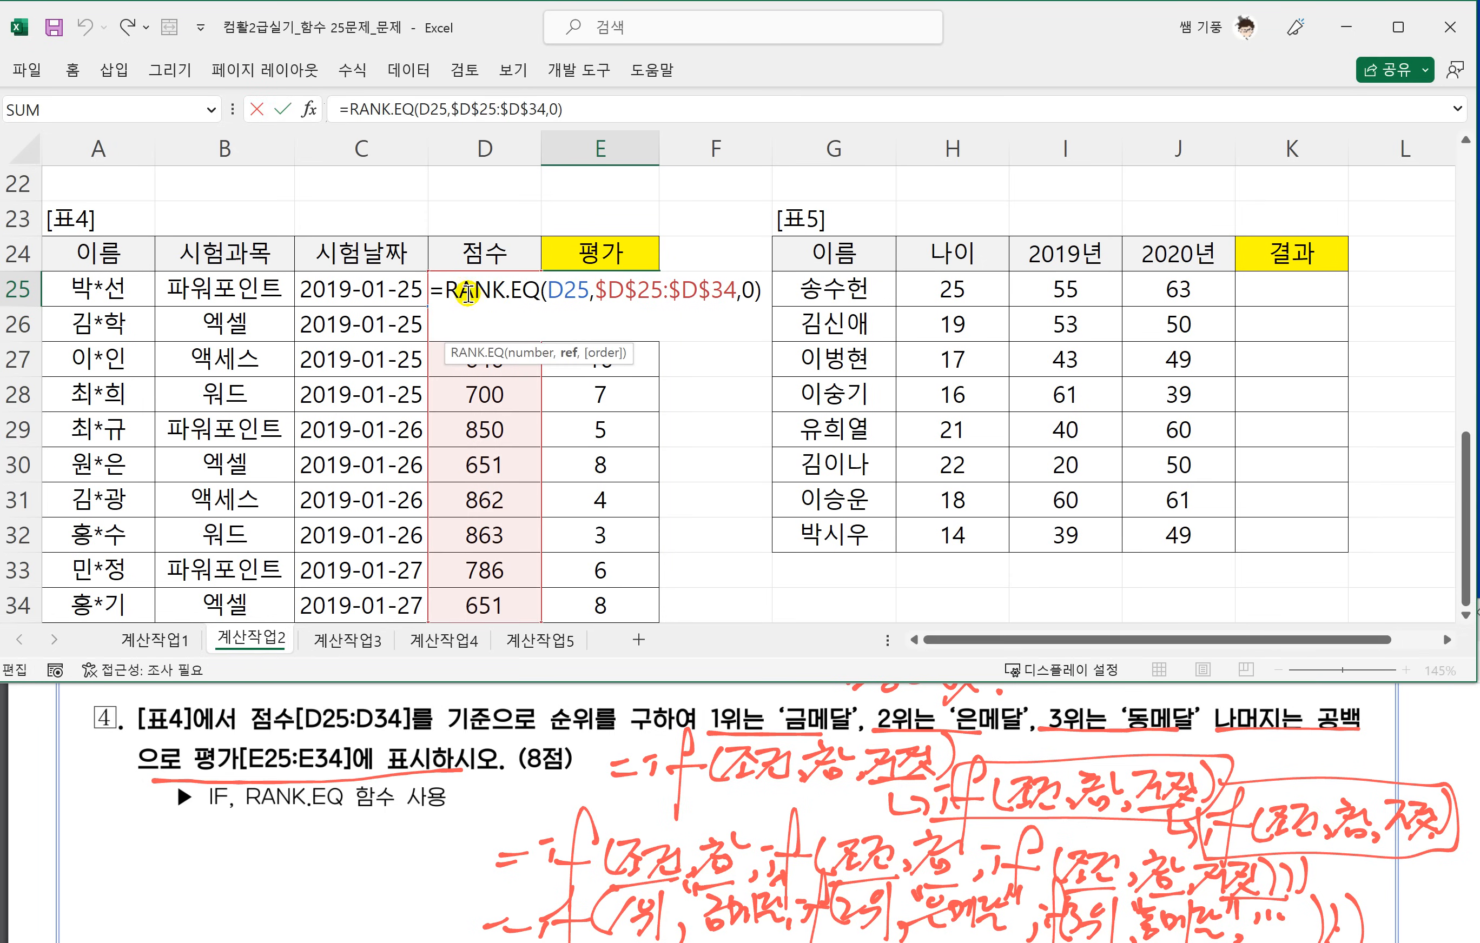
{"action": "left_click_drag", "start_coordinate": [443, 290], "coordinate": [770, 282]}
{"action": "key", "text": "ctrl+c"}
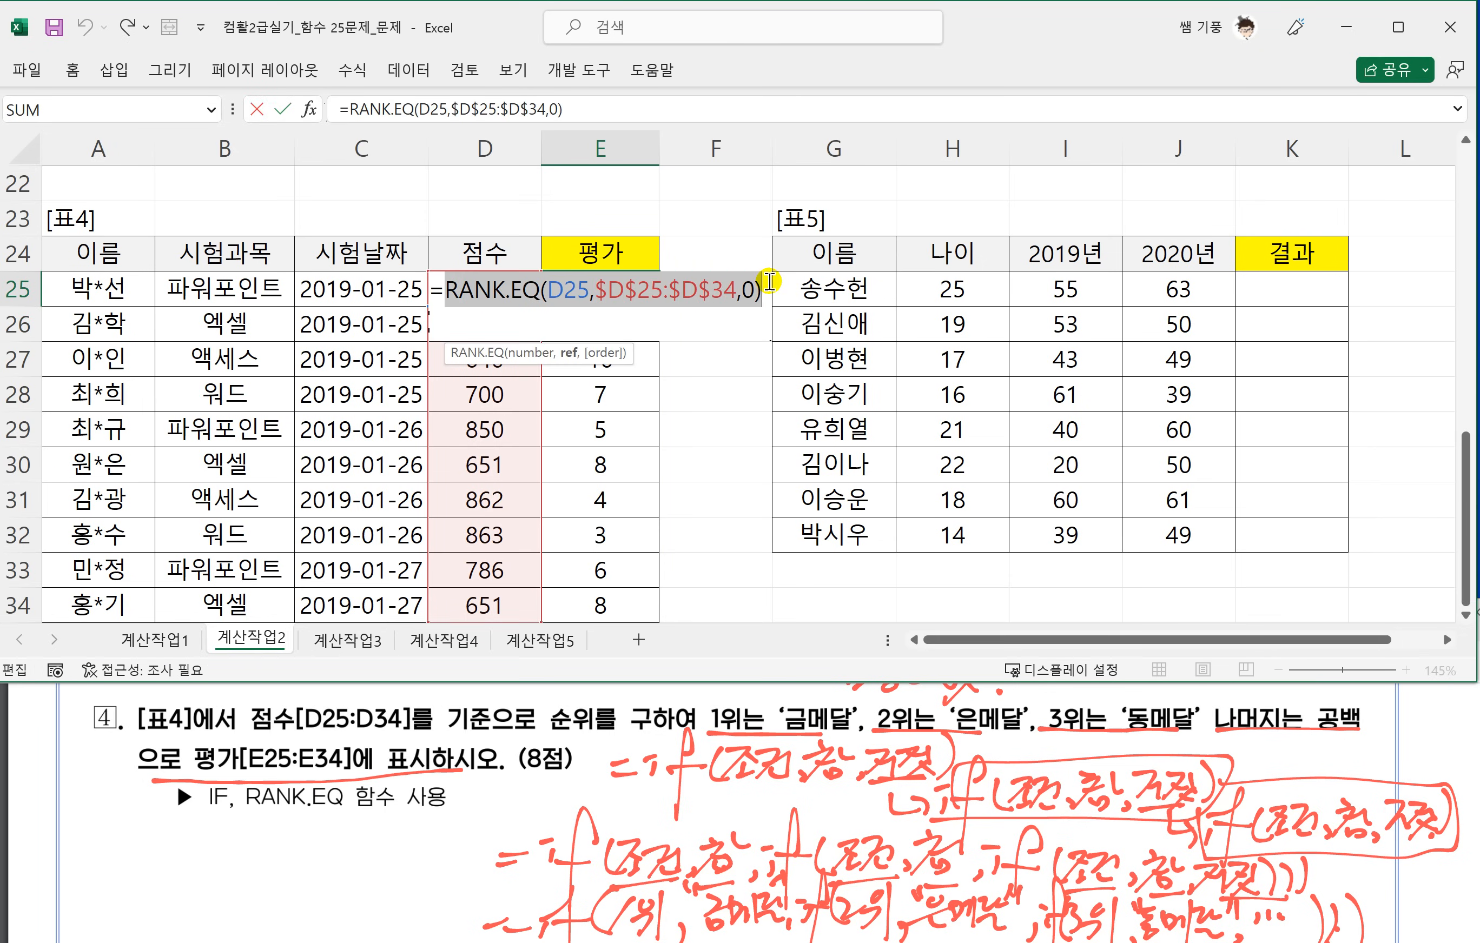
{"action": "left_click", "coordinate": [444, 298]}
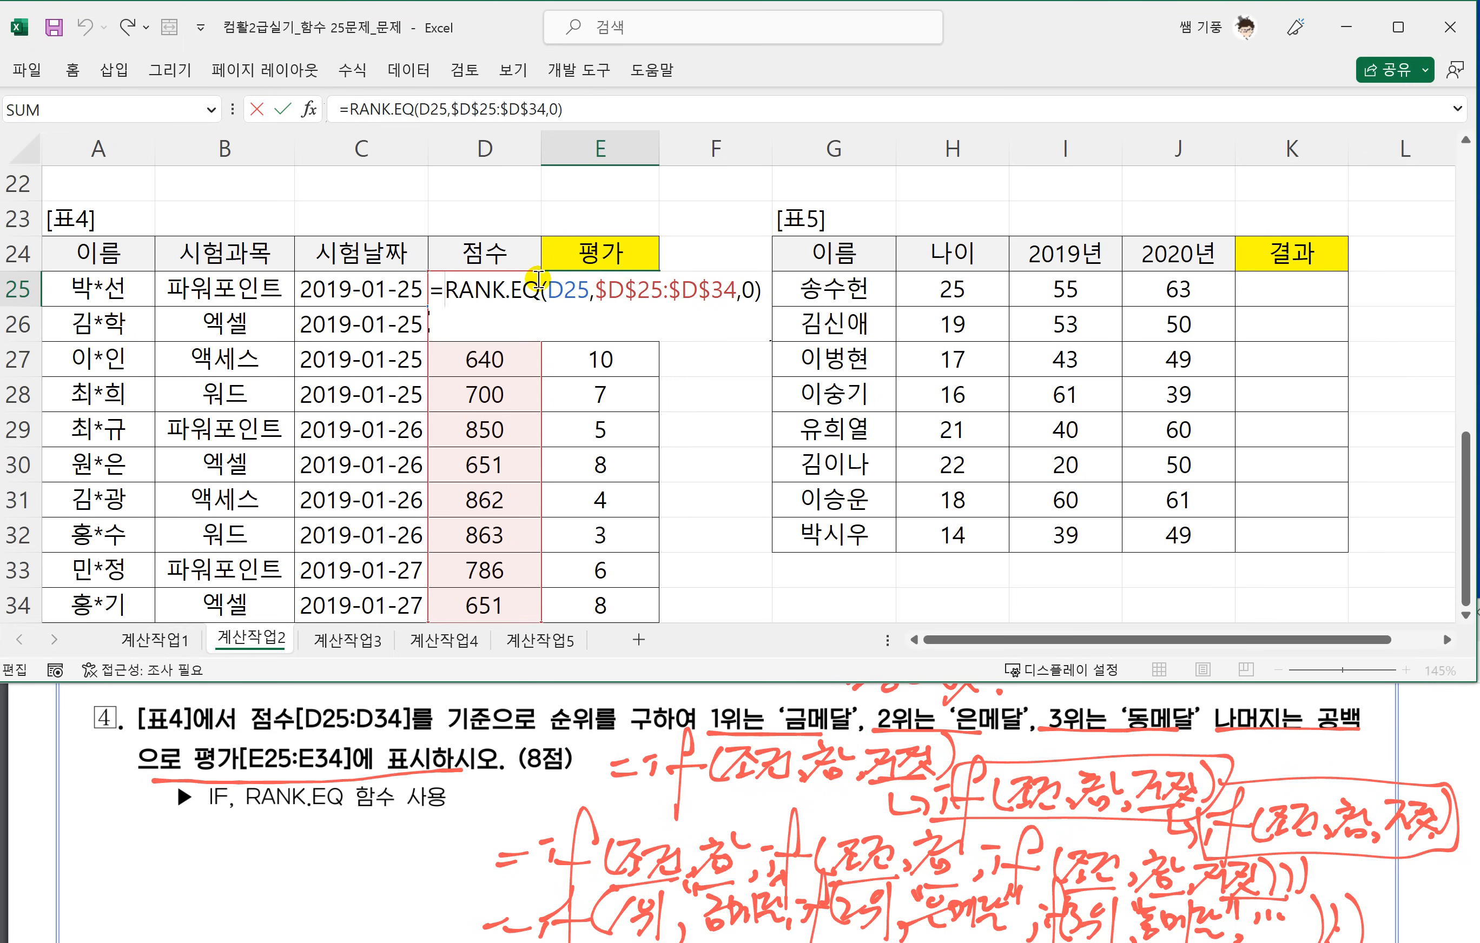
{"action": "type", "text": "IF("}
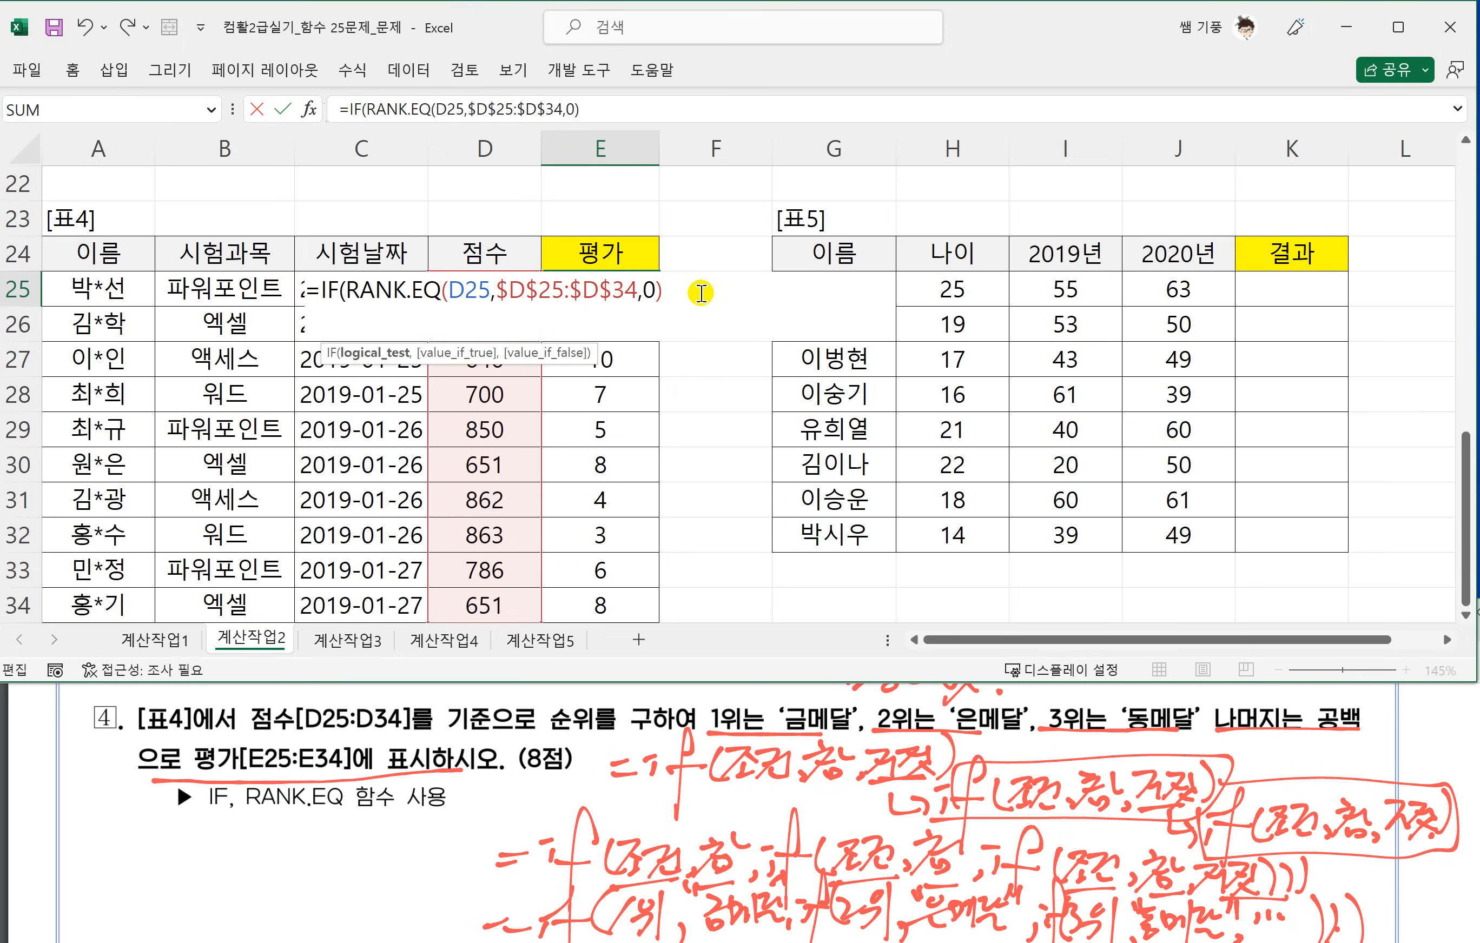
{"action": "type", "text": "=1,\""}
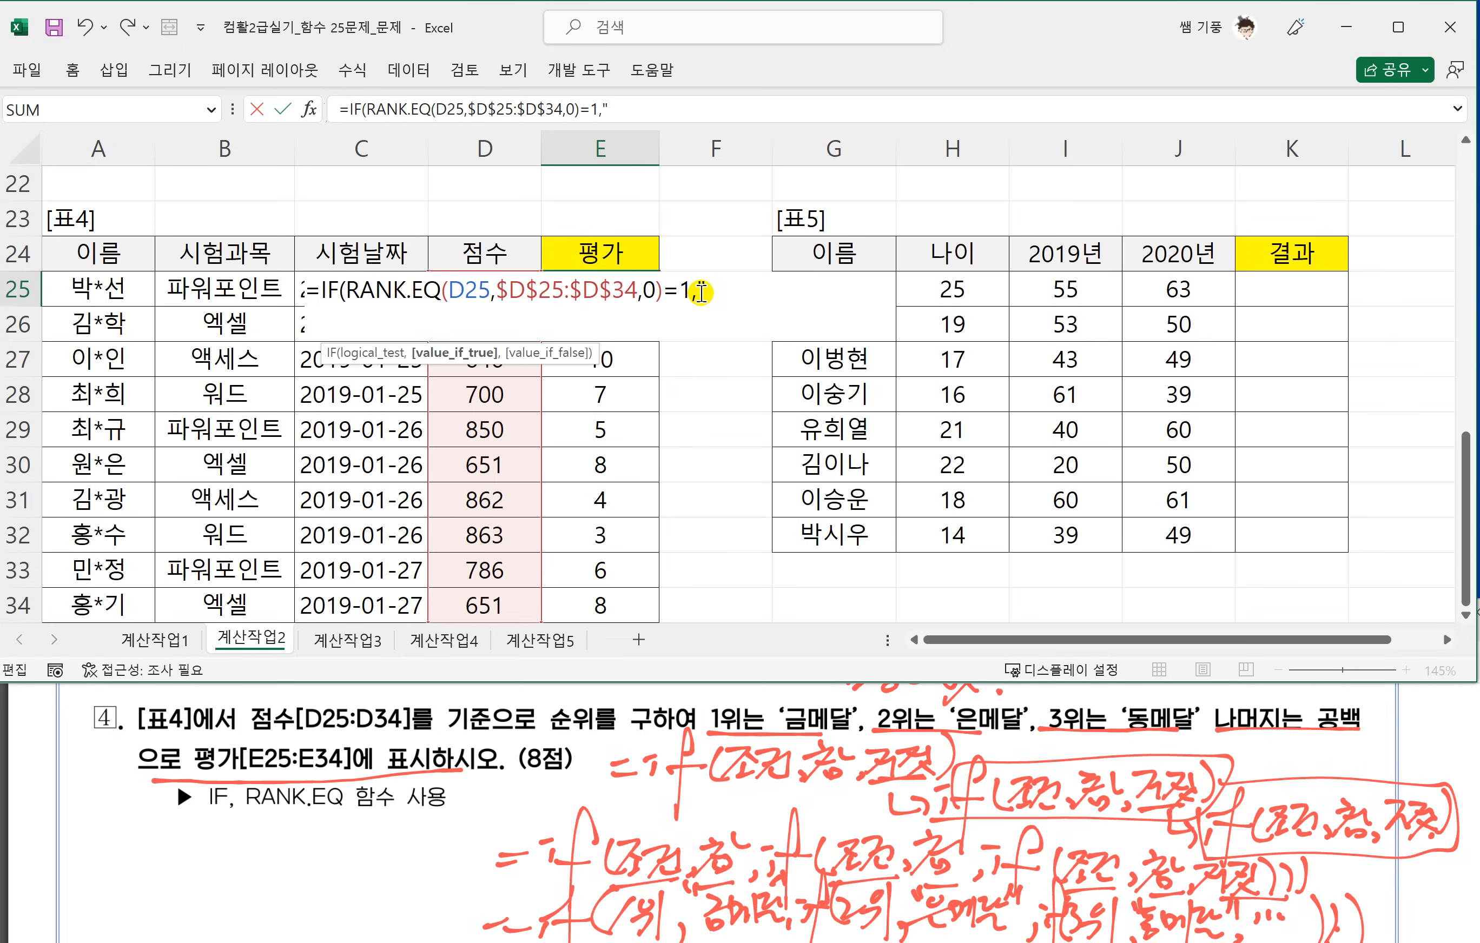
{"action": "type", "text": "금메달"}
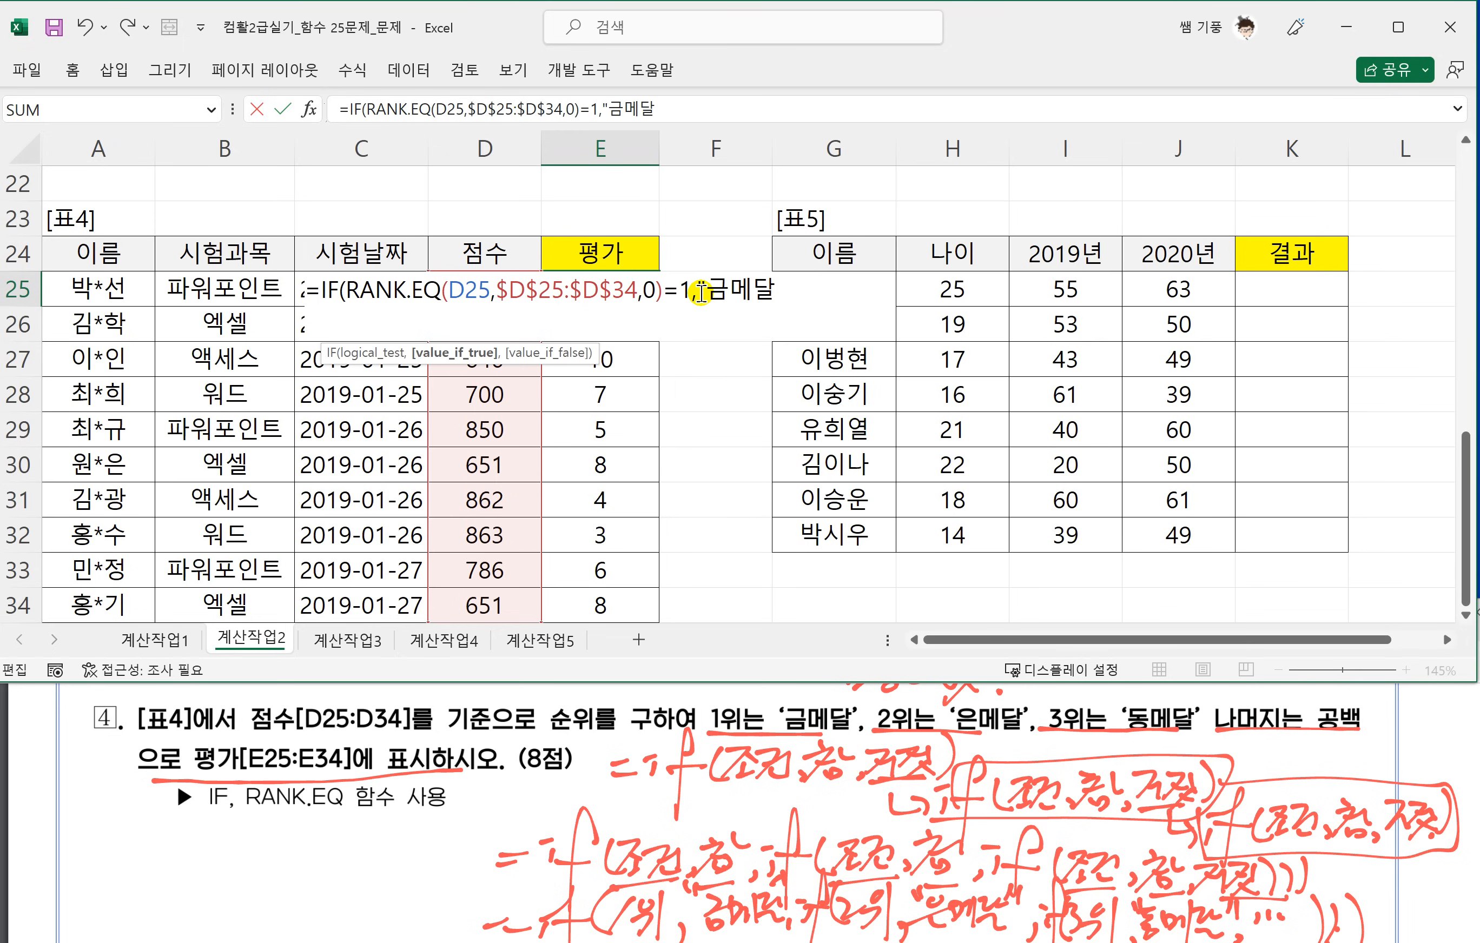
{"action": "type", "text": "\",IF("}
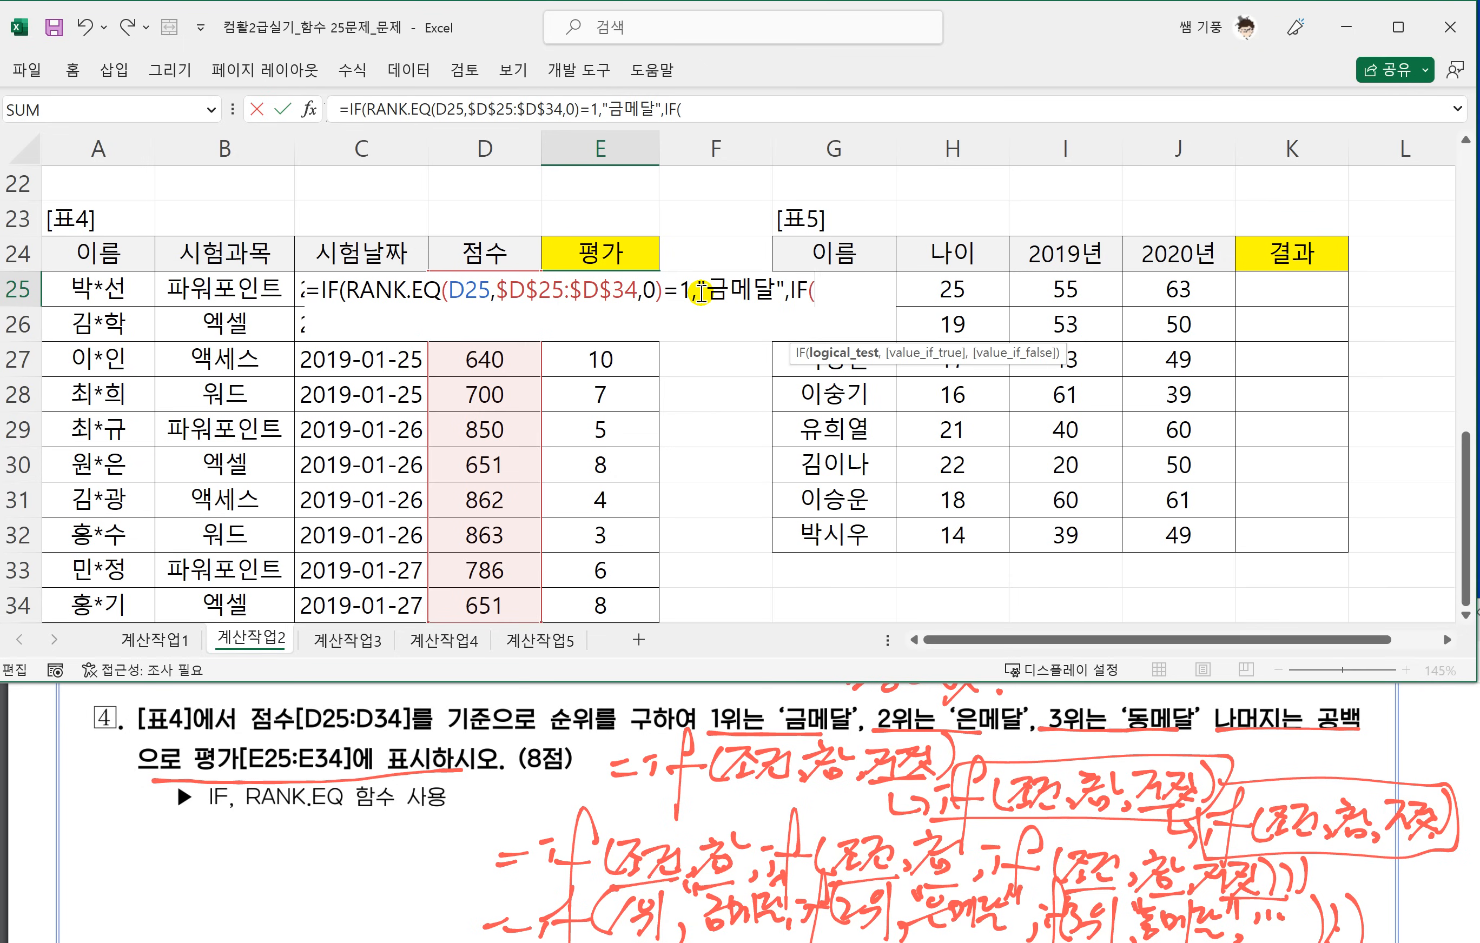
Nest a second IF as the false argument, testing the pasted RANK.EQ expression for =2 and returning "은메달".
{"action": "key", "text": "ctrl+v"}
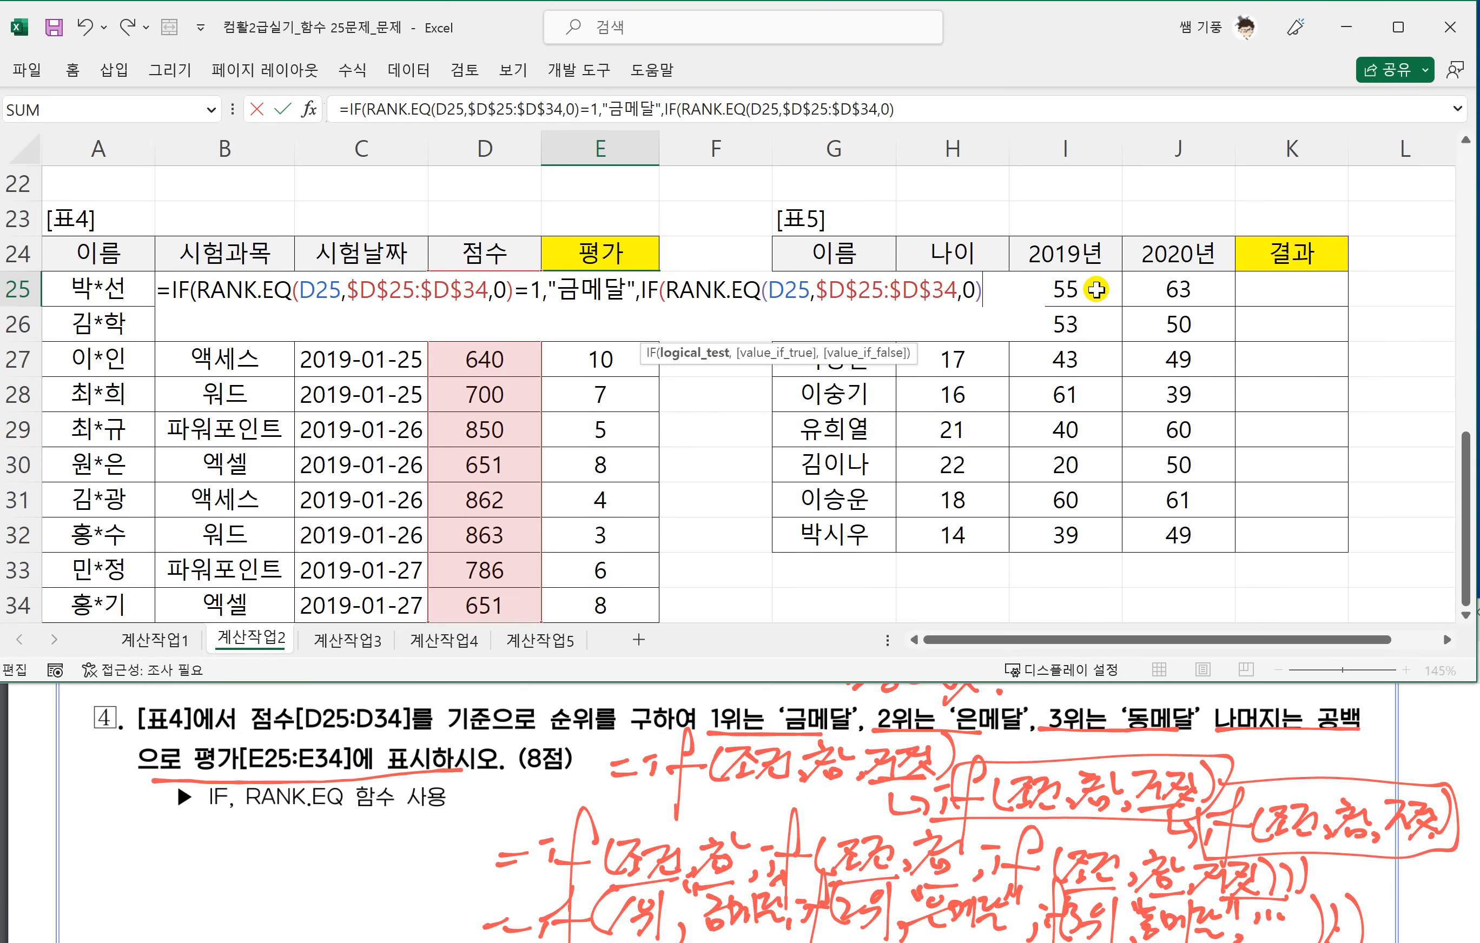
{"action": "type", "text": "=2"}
{"action": "type", "text": ","}
{"action": "type", "text": "\"은메달"}
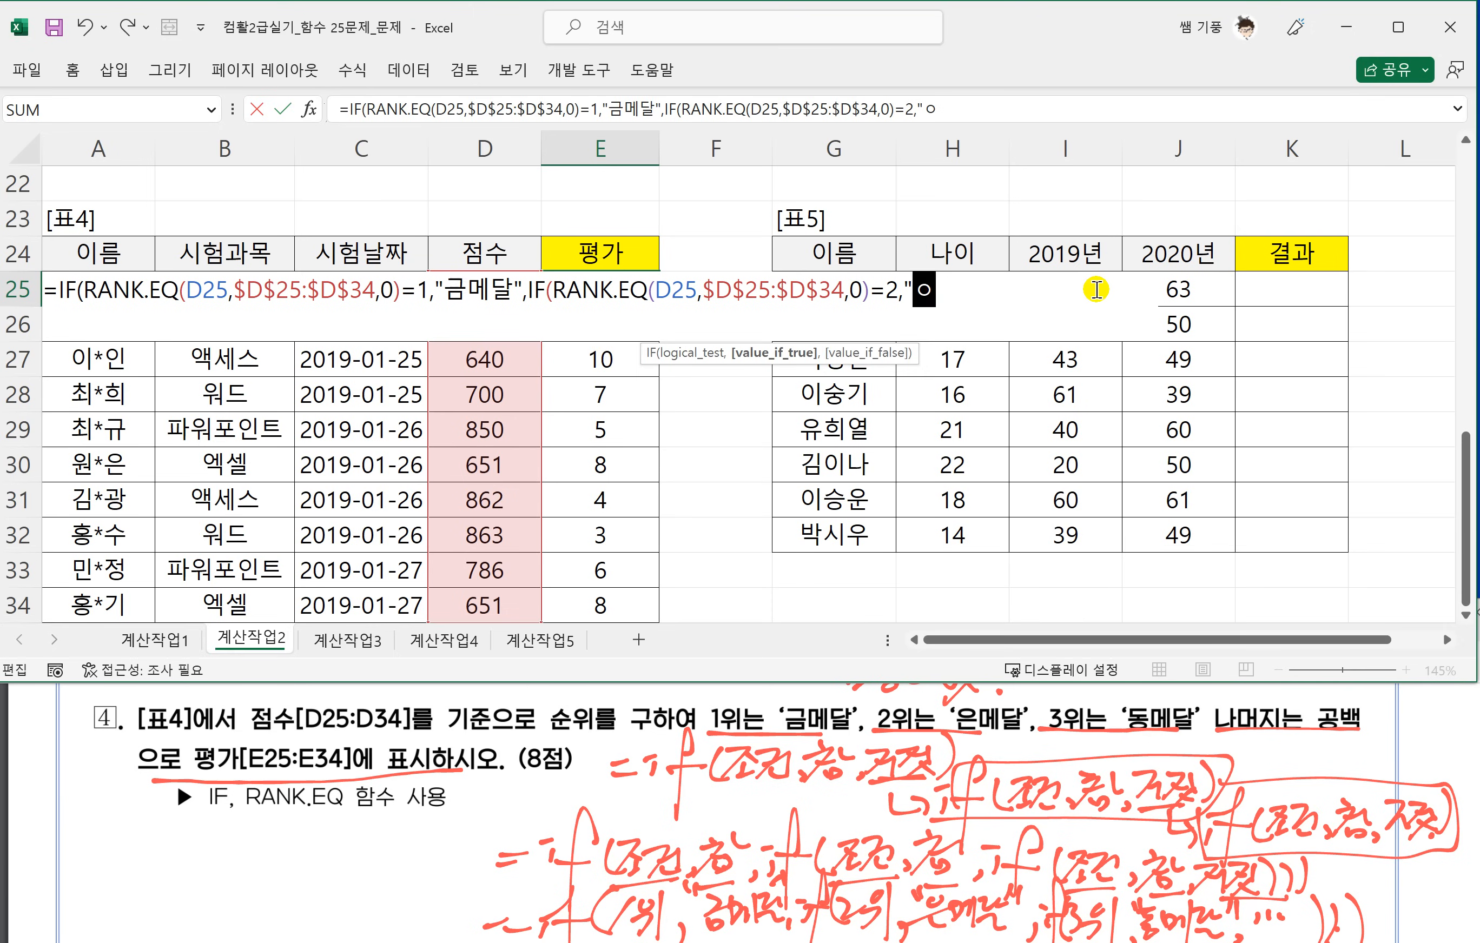
{"action": "type", "text": "\","}
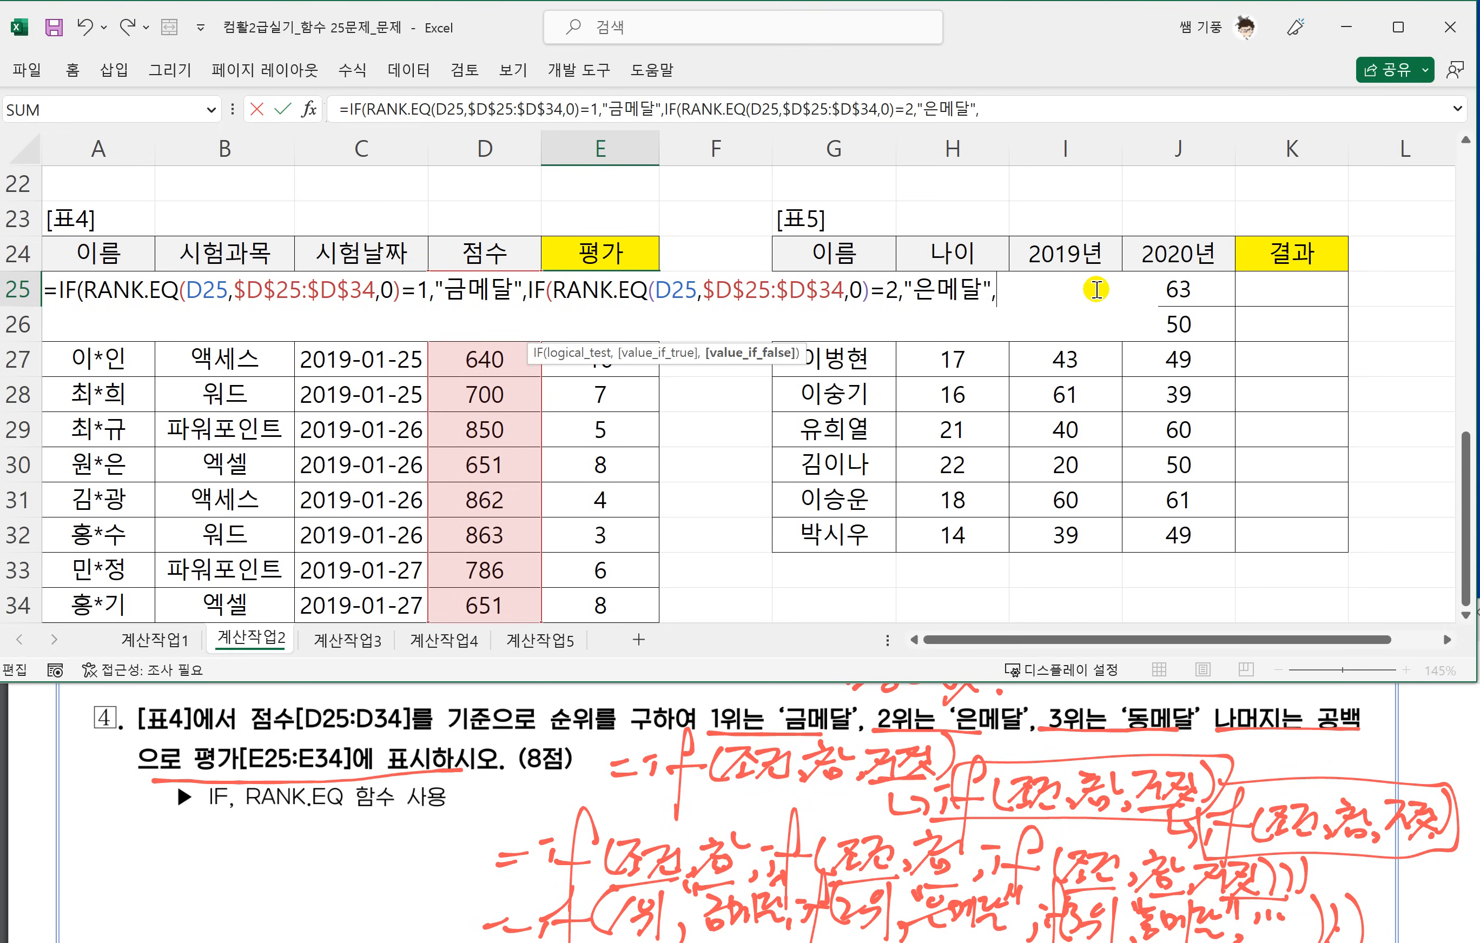
{"action": "type", "text": "IF("}
Nest a third IF testing the pasted RANK.EQ expression for =3, returning "동메달" or "", and close all three IFs.
{"action": "key", "text": "ctrl+v"}
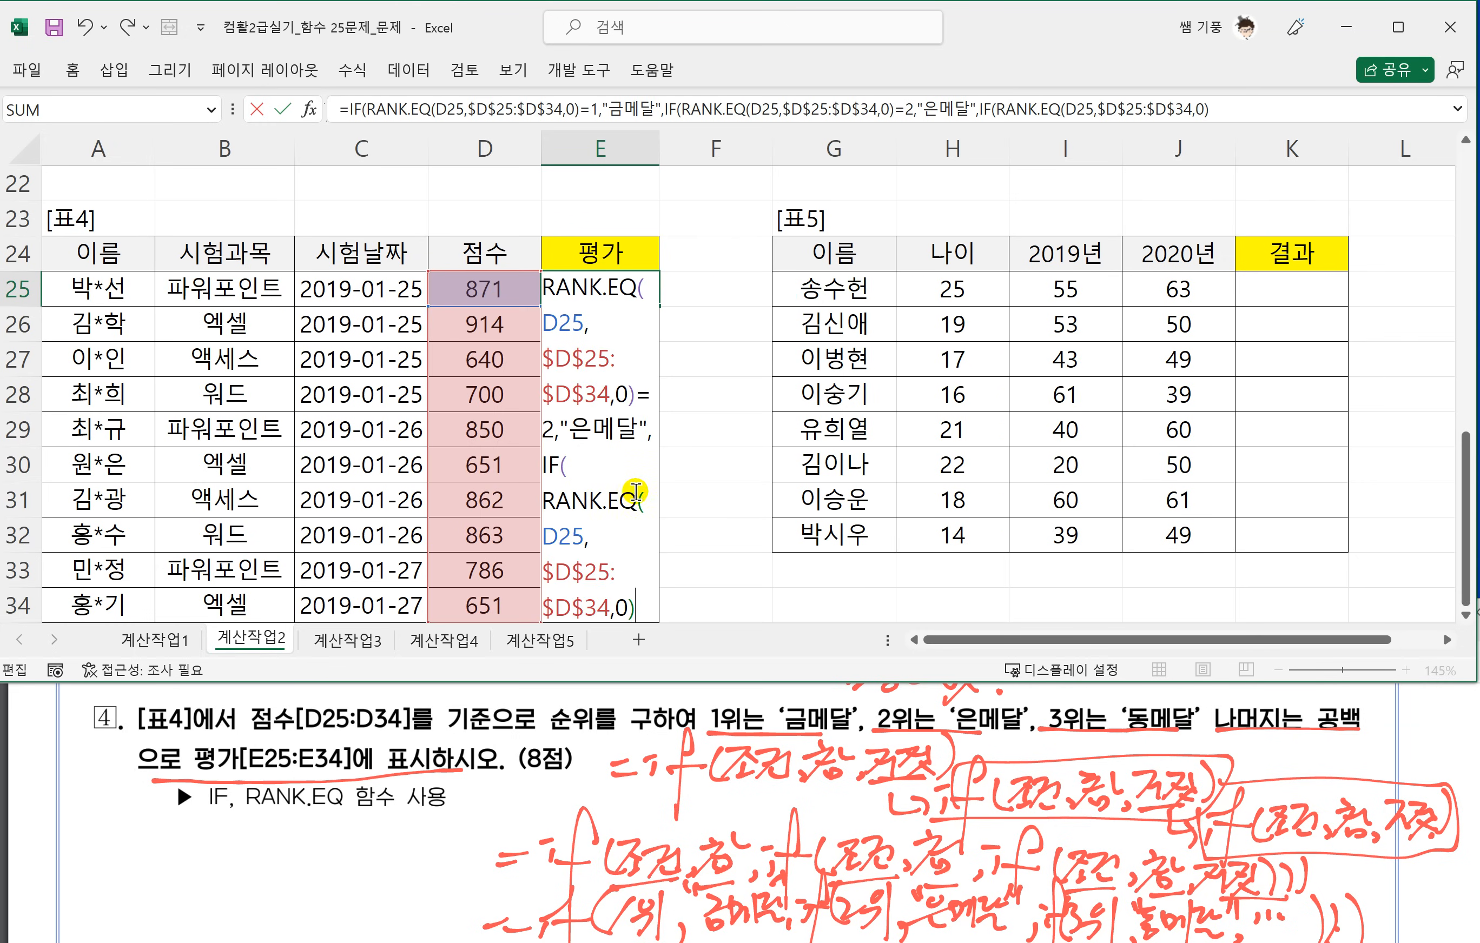
{"action": "scroll", "coordinate": [620, 499], "scroll_direction": "down", "scroll_amount": 1}
{"action": "scroll", "coordinate": [620, 499], "scroll_direction": "down", "scroll_amount": 2}
{"action": "scroll", "coordinate": [644, 465], "scroll_direction": "up", "scroll_amount": 3}
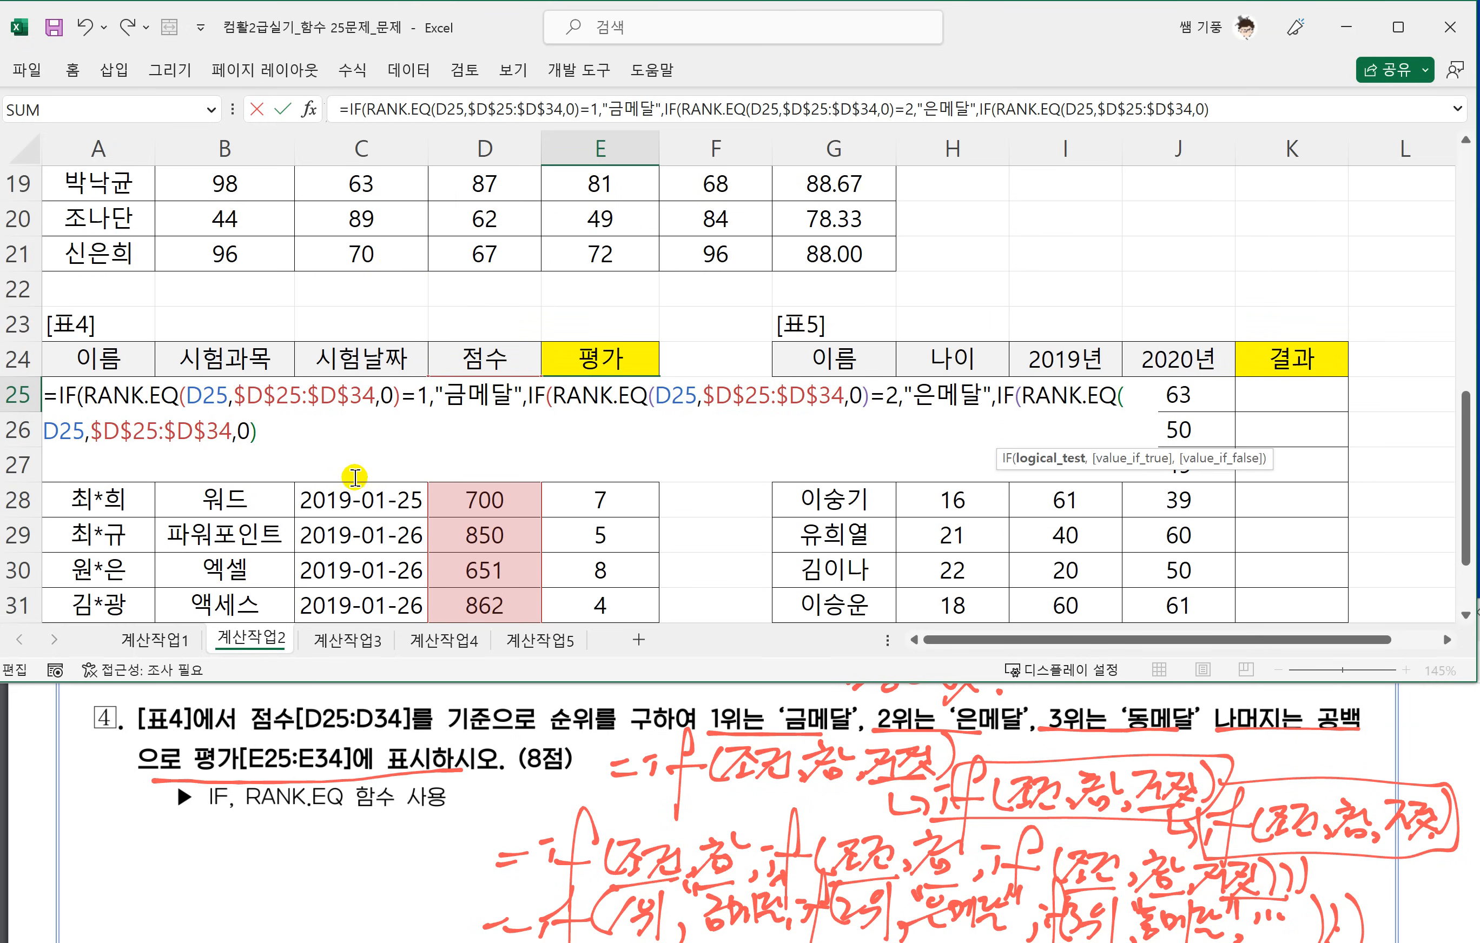
{"action": "type", "text": "="}
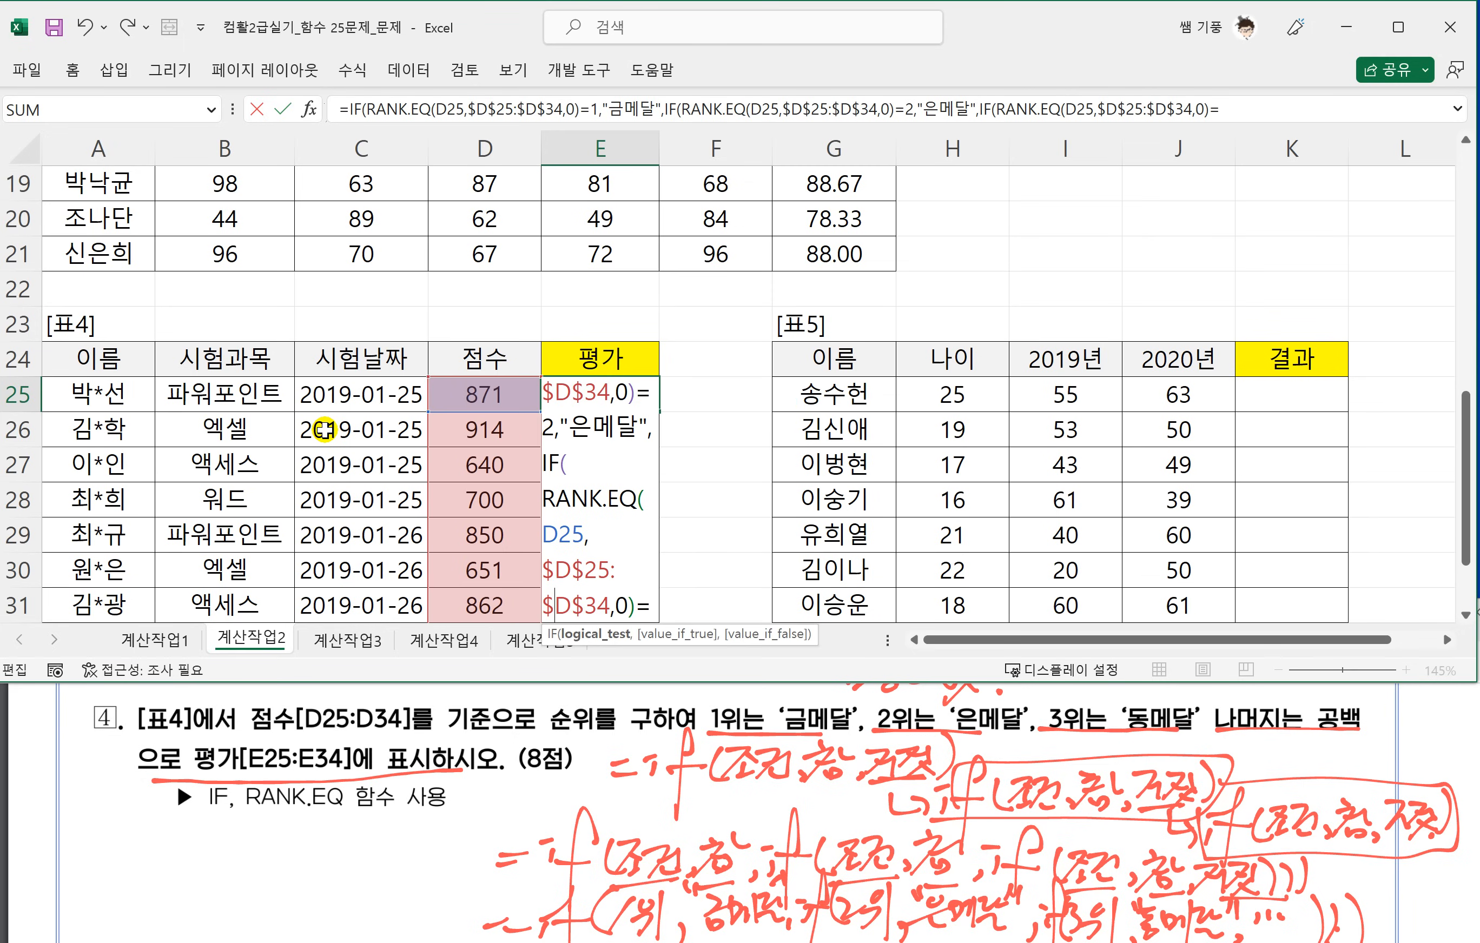
{"action": "type", "text": "3,"}
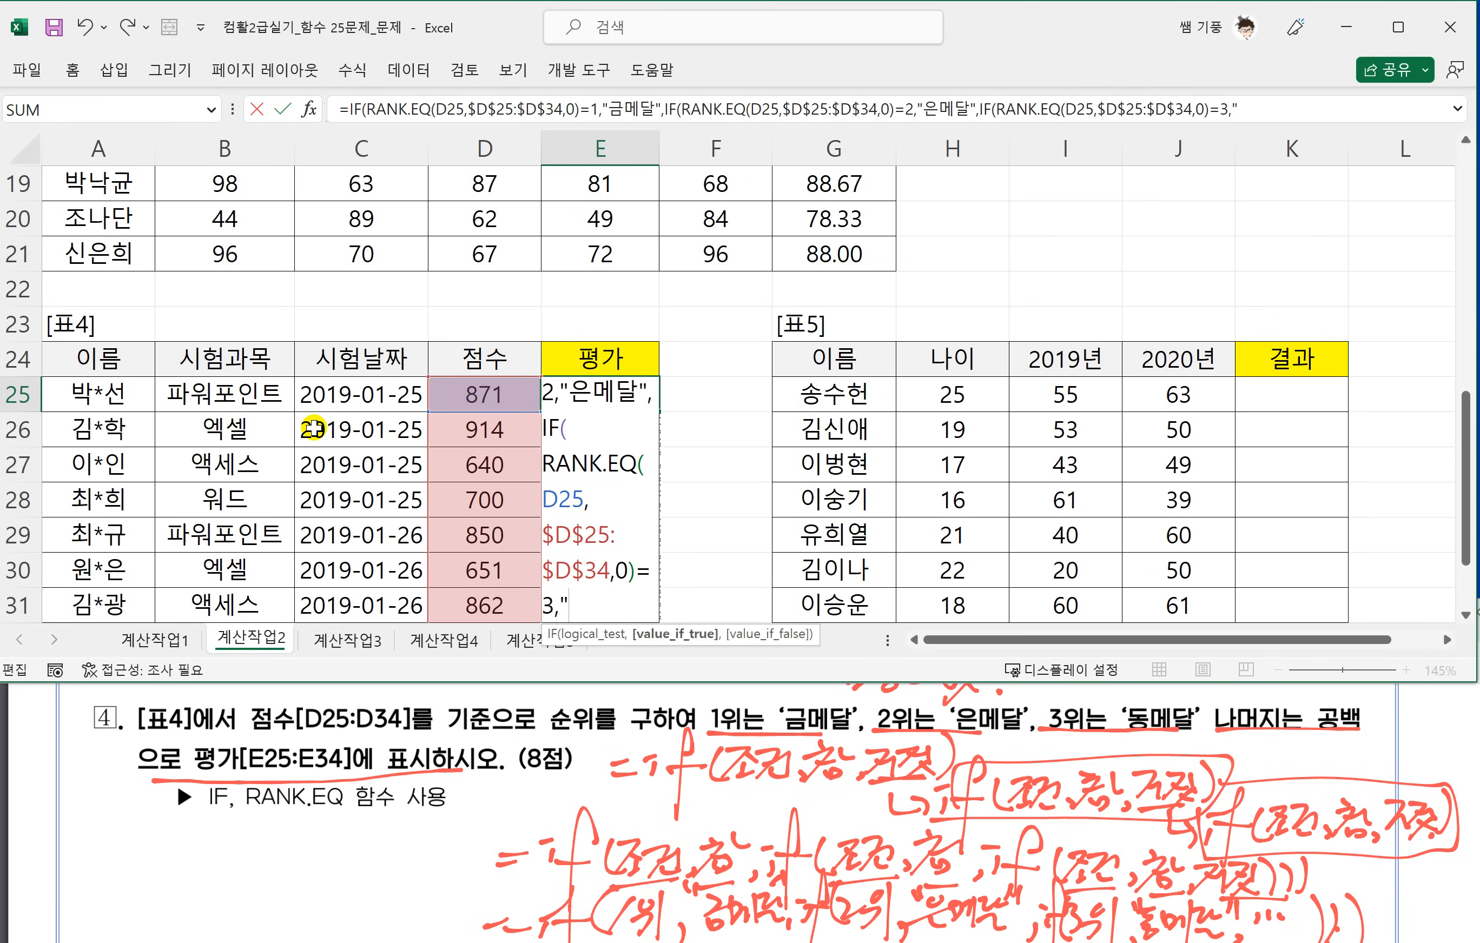
{"action": "type", "text": "\"동메달"}
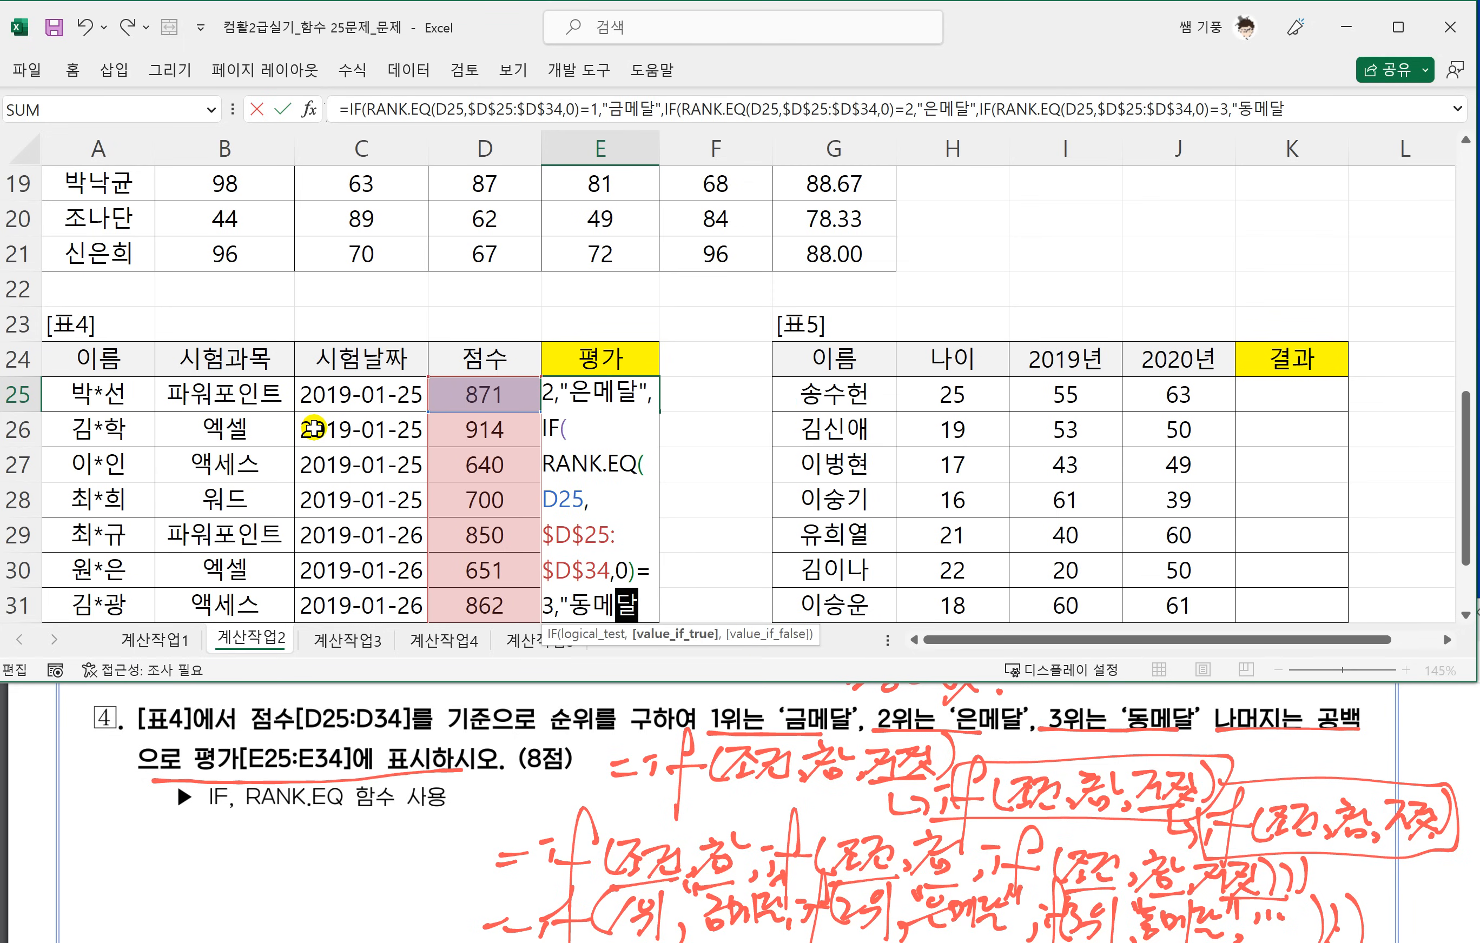
{"action": "type", "text": "\",\""}
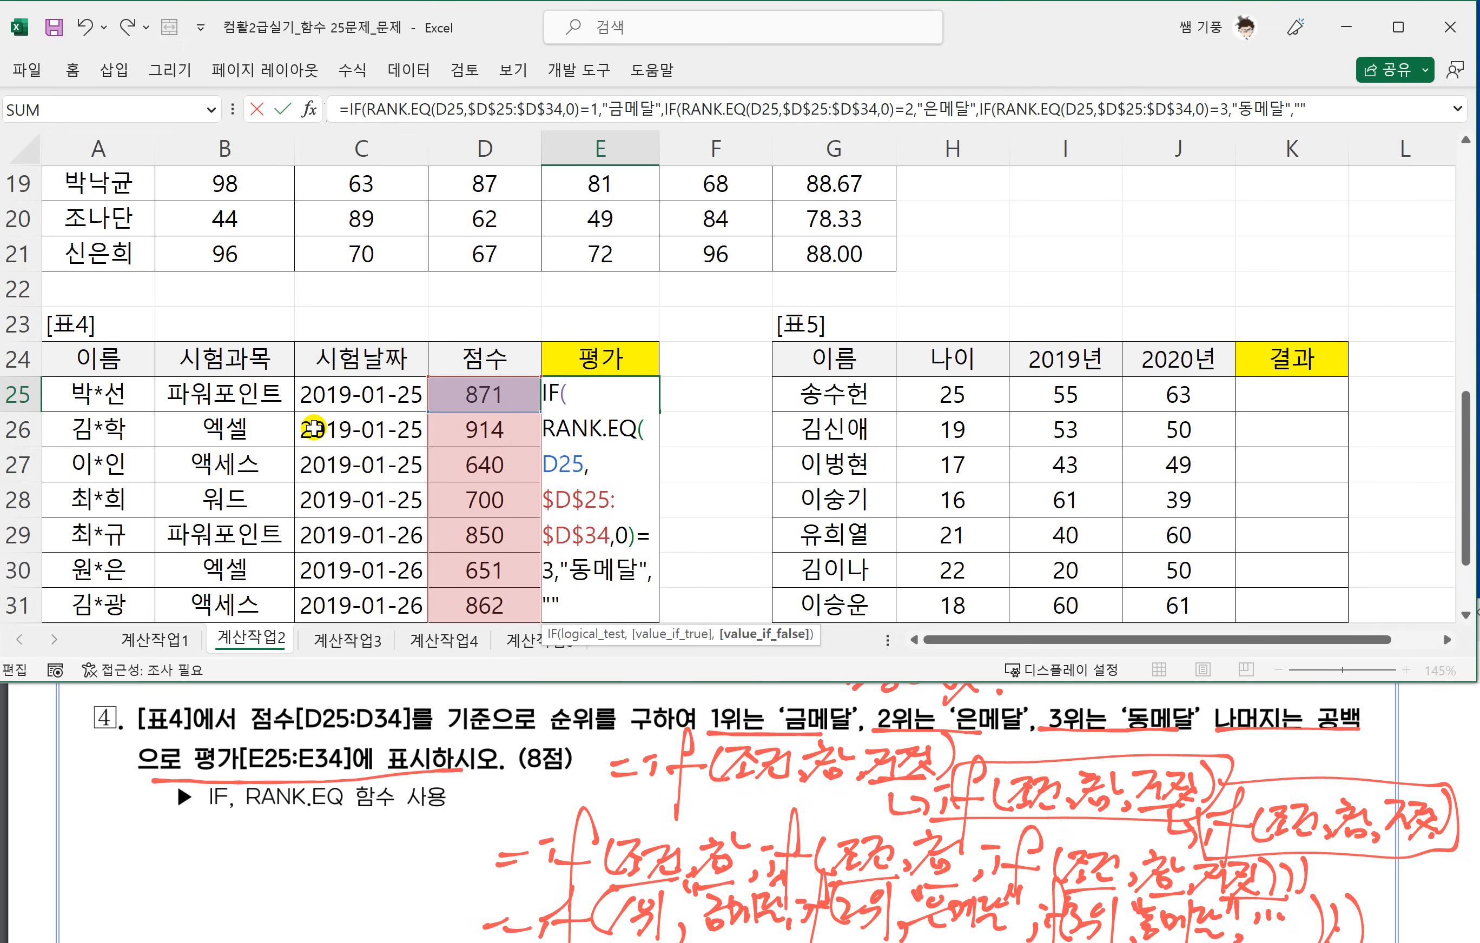
{"action": "type", "text": "\")"}
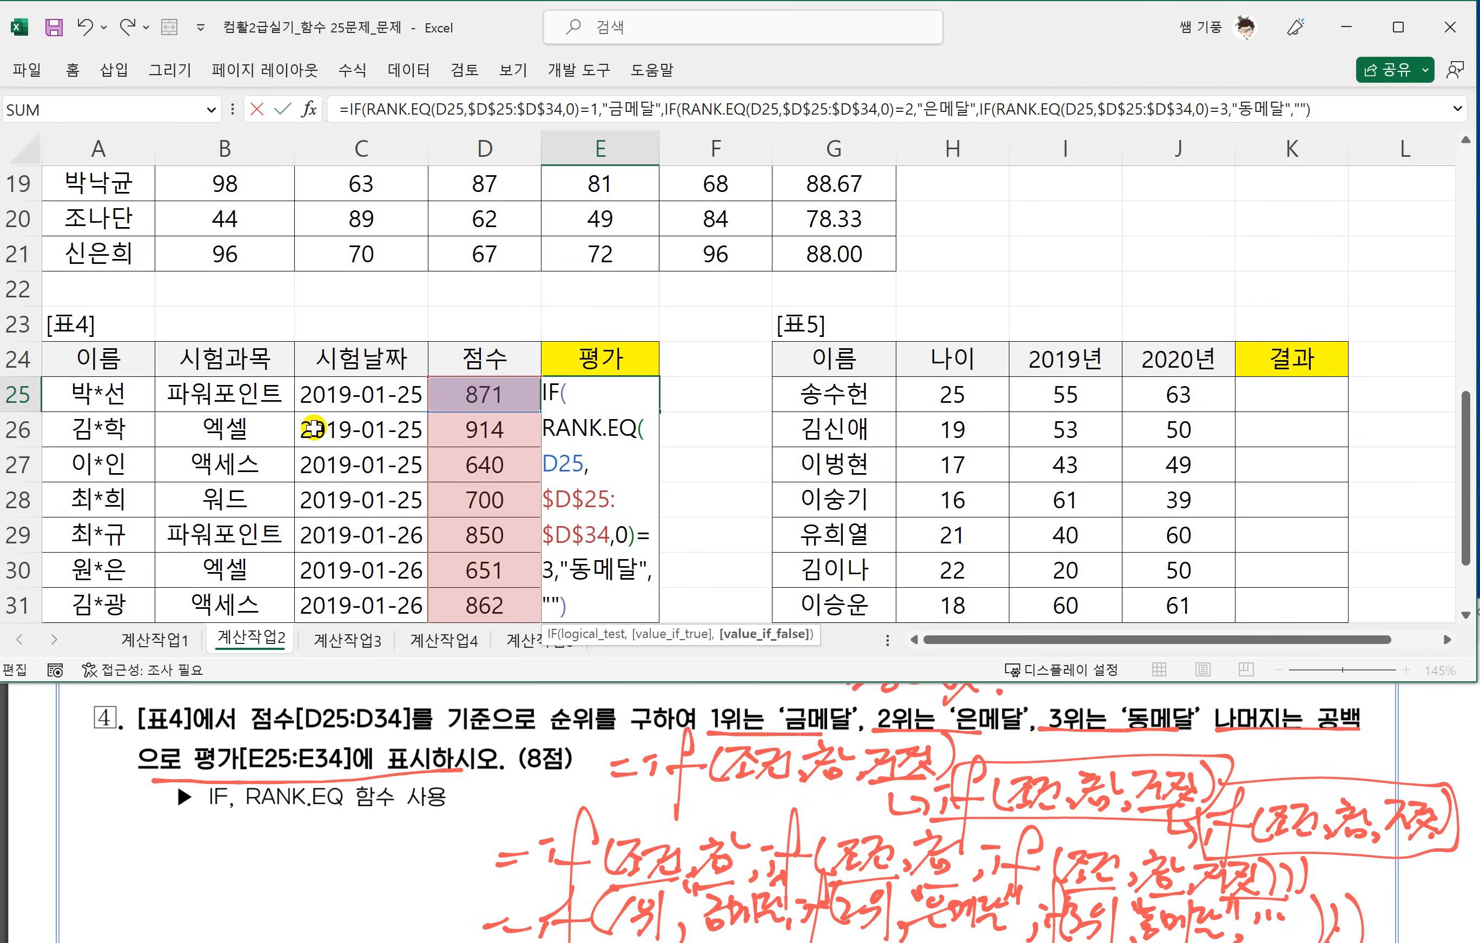
{"action": "type", "text": "))"}
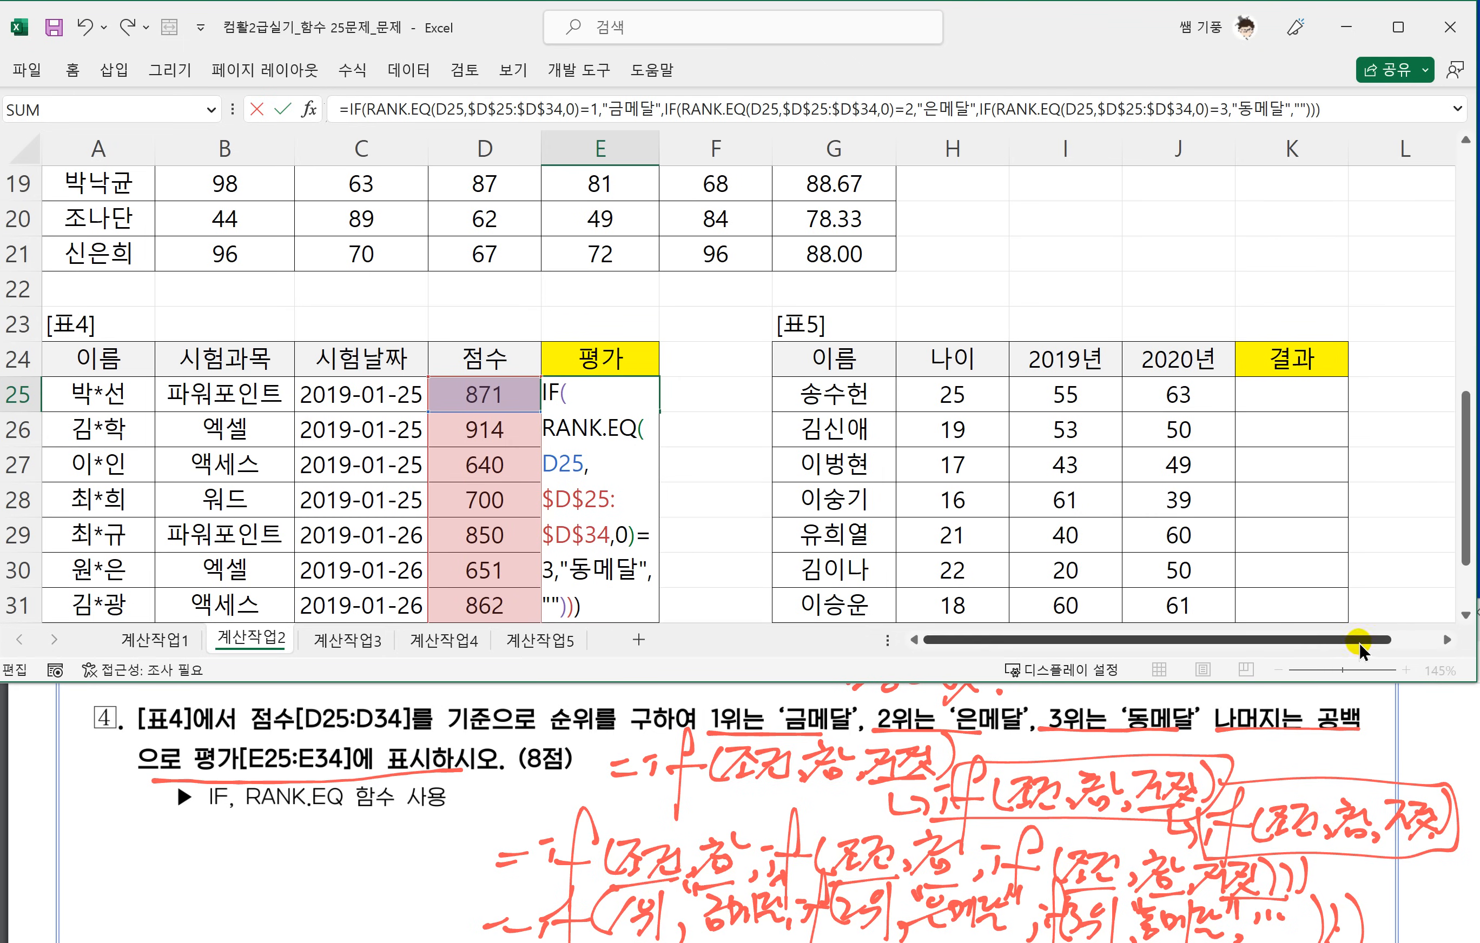
Enter the nested IF formula in E25 and fill it down the 평가 column to E34.
{"action": "left_click_drag", "start_coordinate": [1359, 646], "coordinate": [1441, 644]}
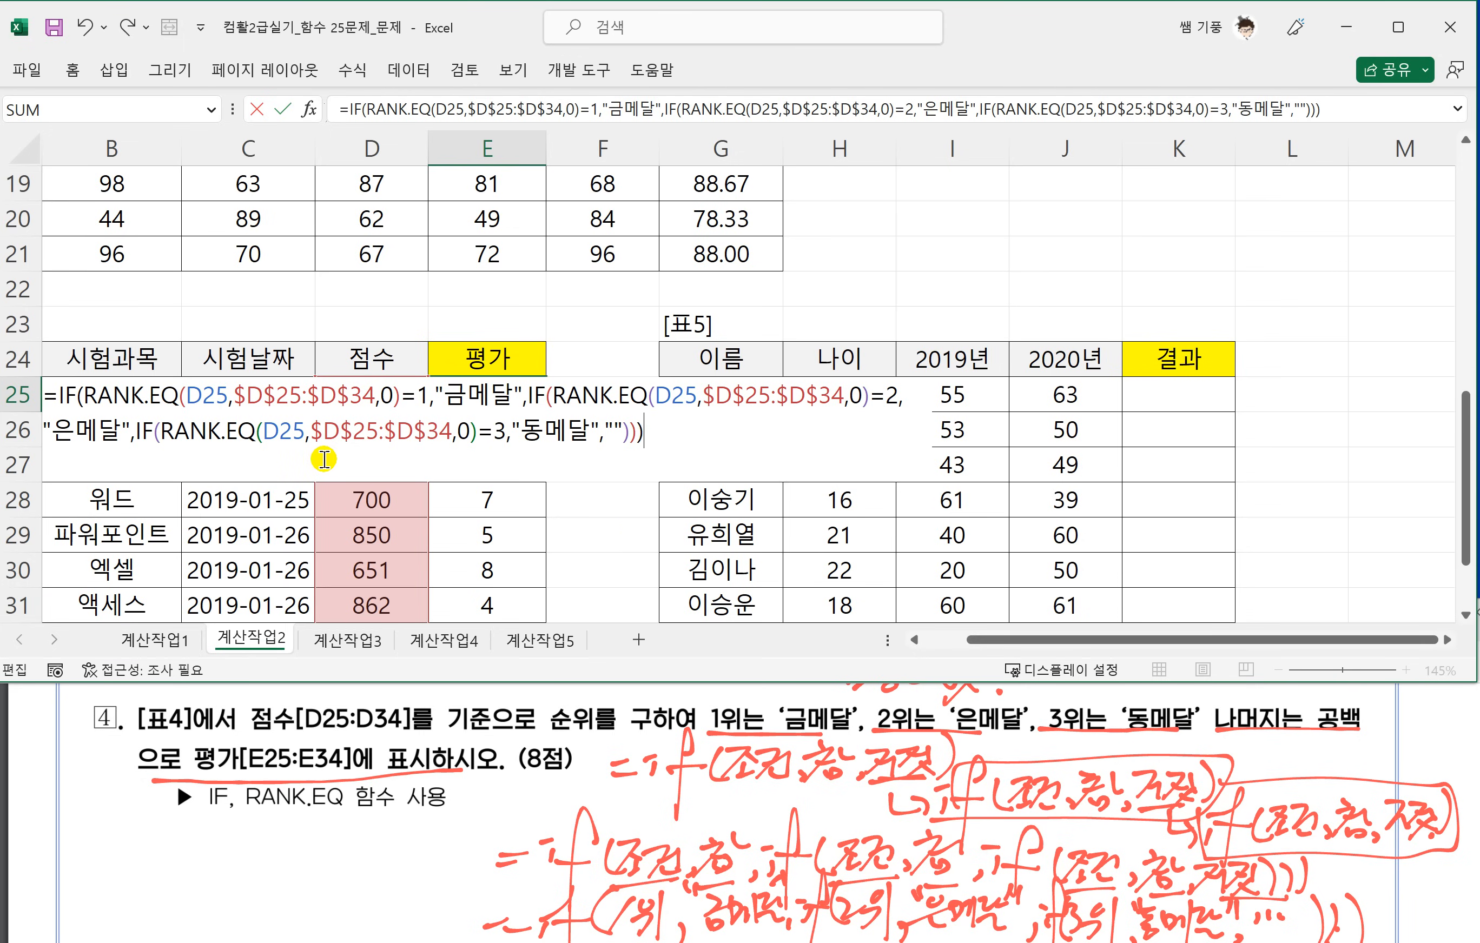
{"action": "key", "text": "Return"}
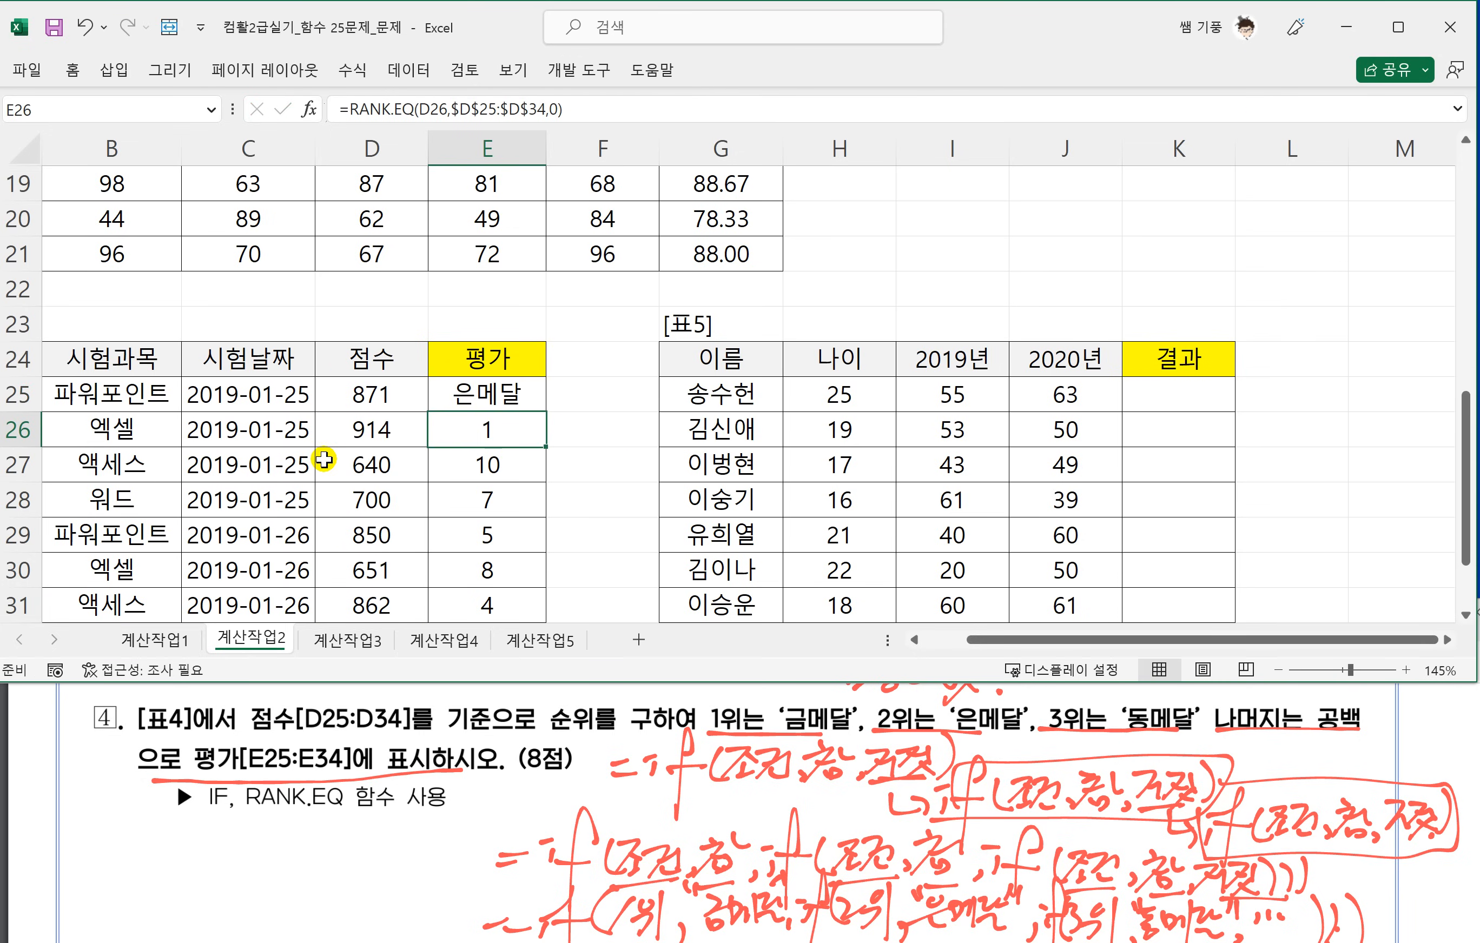
{"action": "left_click", "coordinate": [491, 396]}
{"action": "left_click_drag", "start_coordinate": [524, 408], "coordinate": [529, 612]}
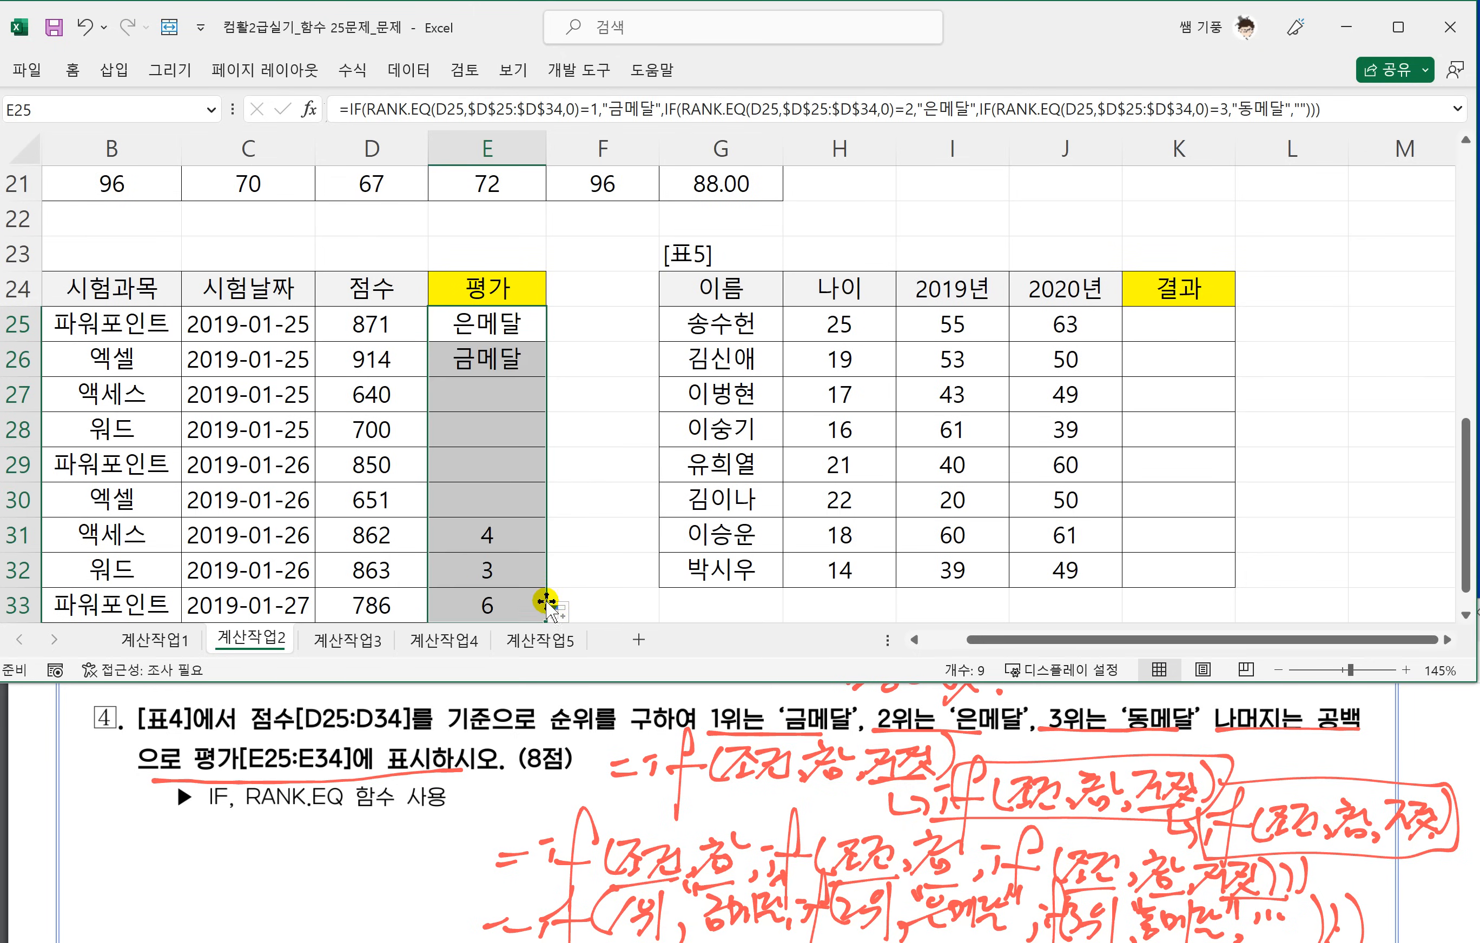
{"action": "scroll", "coordinate": [595, 440], "scroll_direction": "down", "scroll_amount": 1}
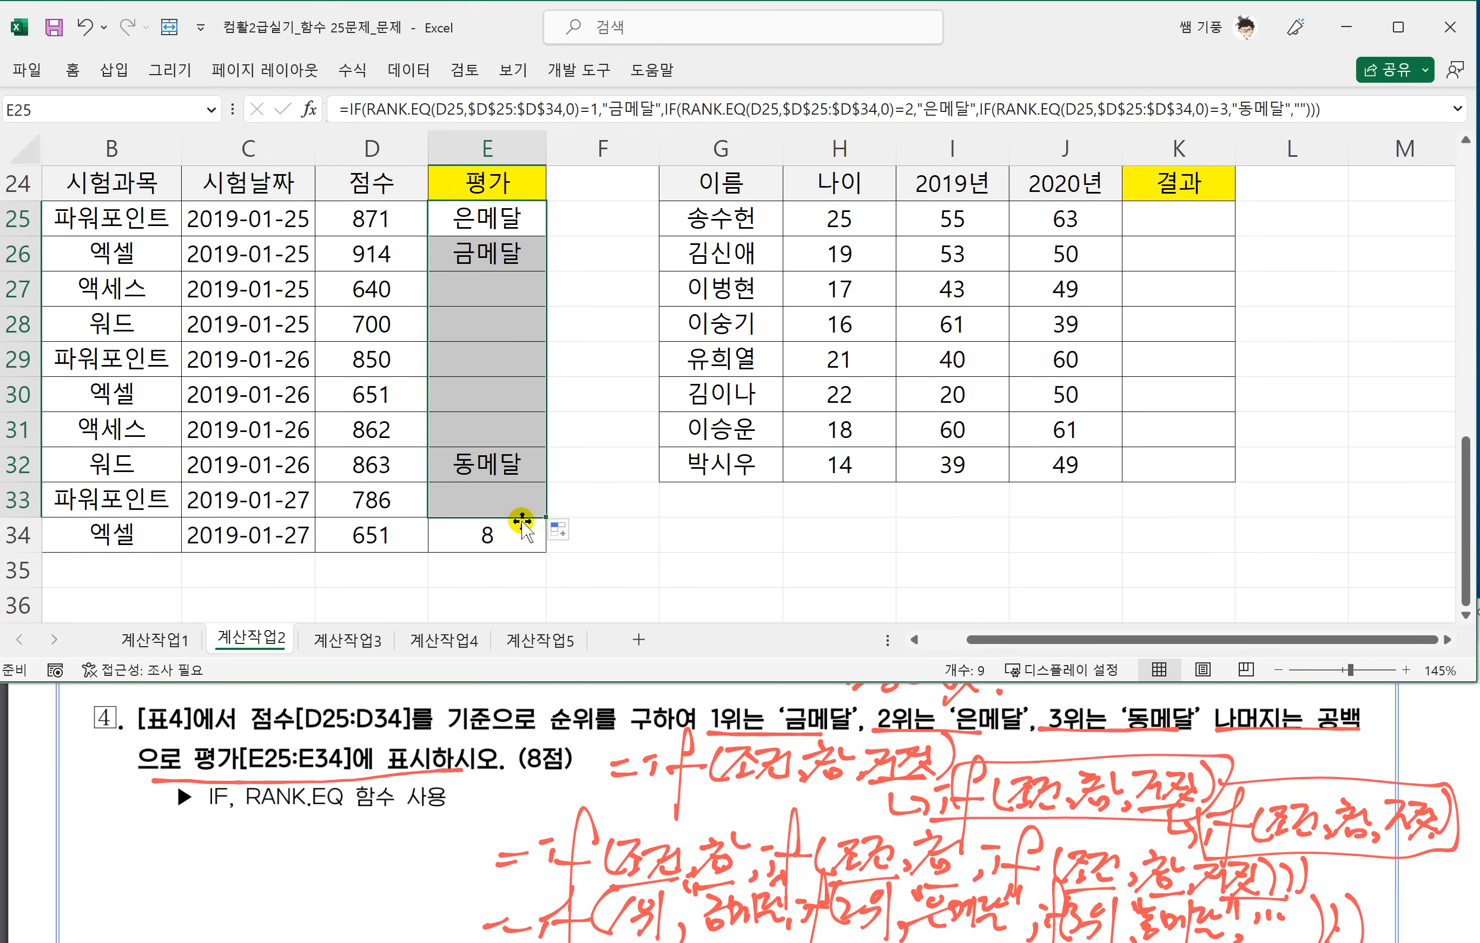
{"action": "left_click_drag", "start_coordinate": [545, 518], "coordinate": [547, 539]}
{"action": "left_click", "coordinate": [625, 538]}
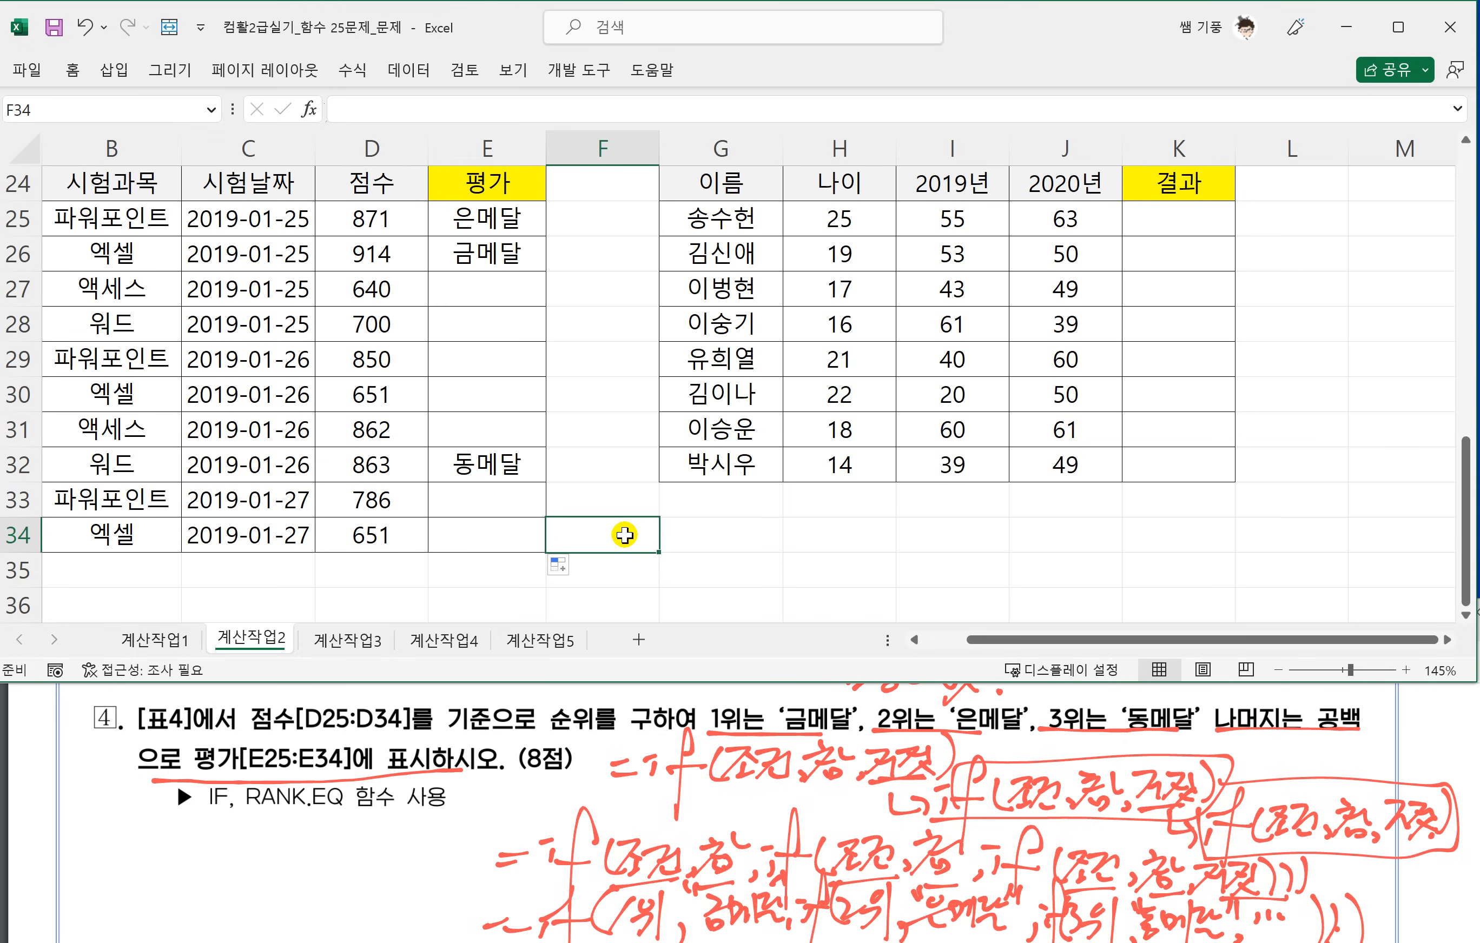
Switch to the task PDF and mark up task 5's age, participation, 50이상, '승진' and blank-result wording in red ink.
{"action": "left_click", "coordinate": [475, 808]}
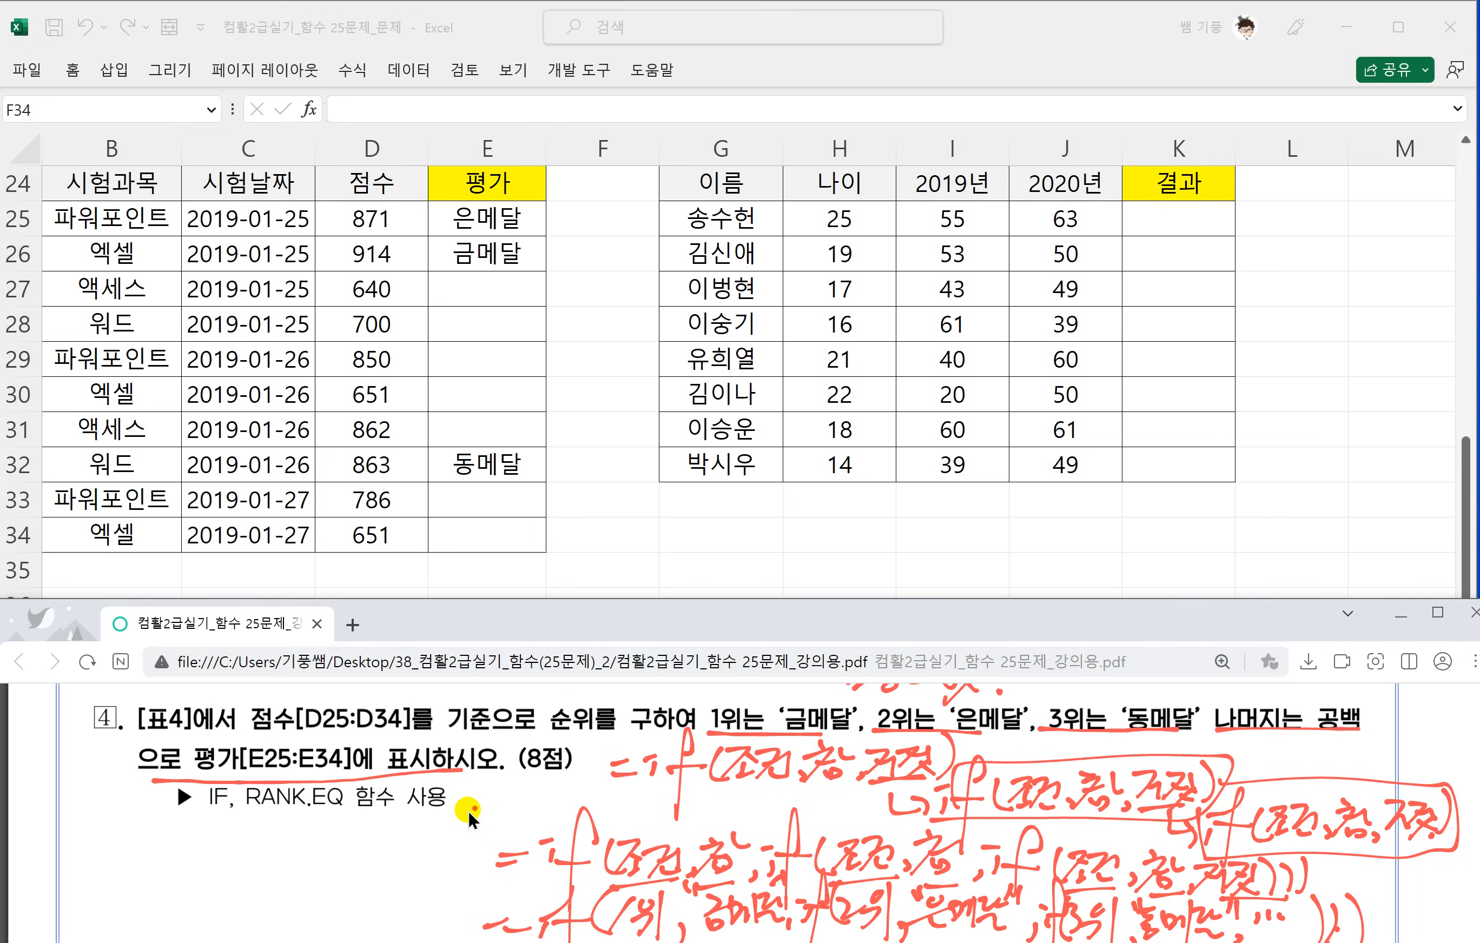
{"action": "scroll", "coordinate": [467, 811], "scroll_direction": "down", "scroll_amount": 2}
{"action": "scroll", "coordinate": [467, 811], "scroll_direction": "down", "scroll_amount": 3}
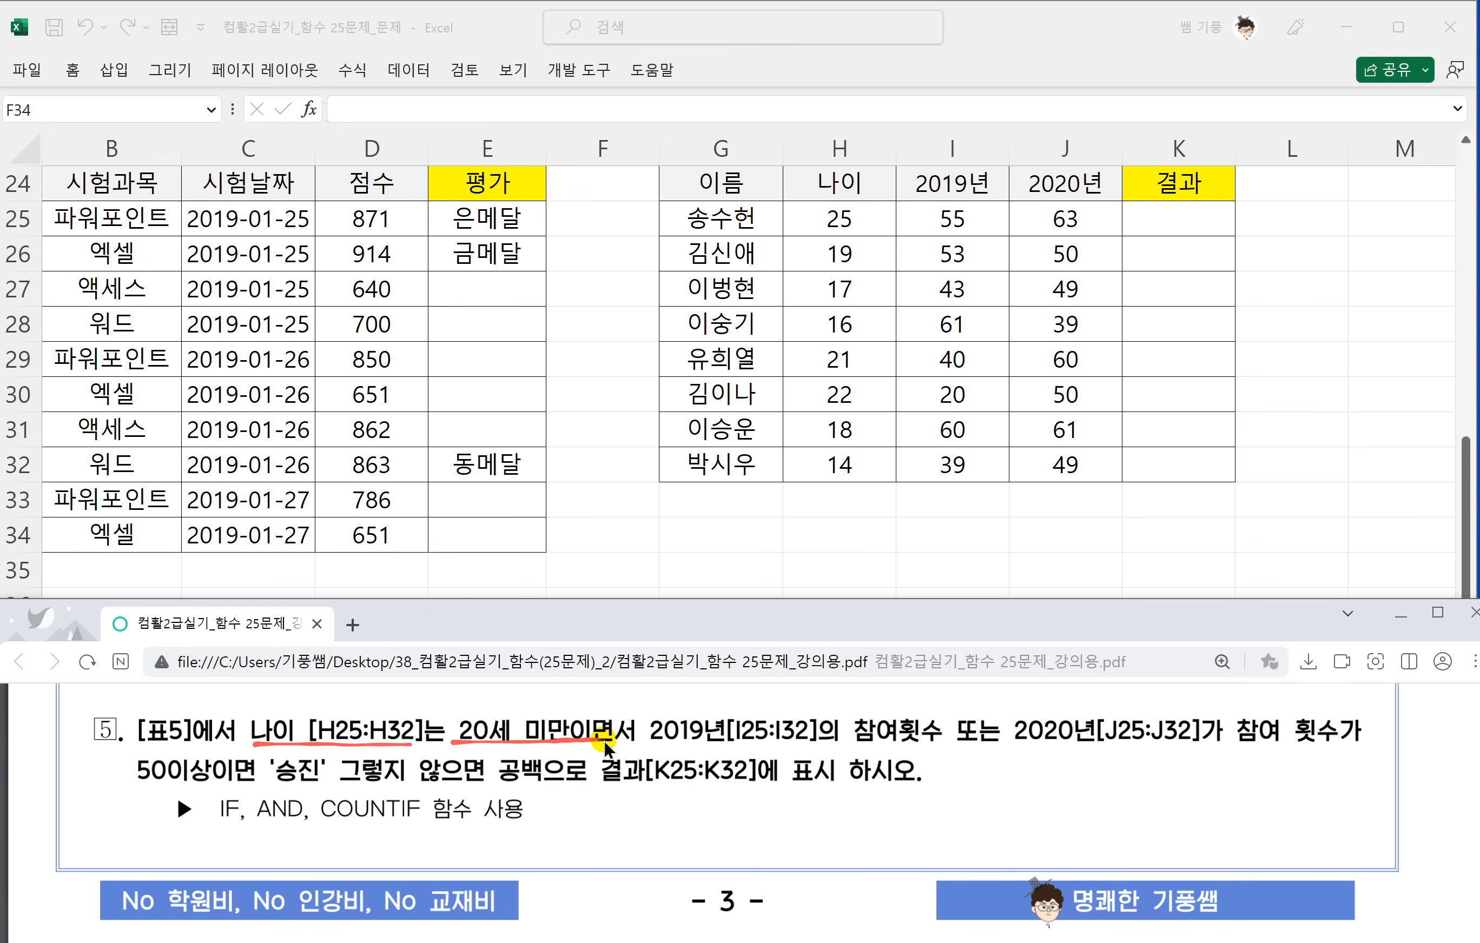
{"action": "left_click_drag", "start_coordinate": [722, 747], "coordinate": [915, 747]}
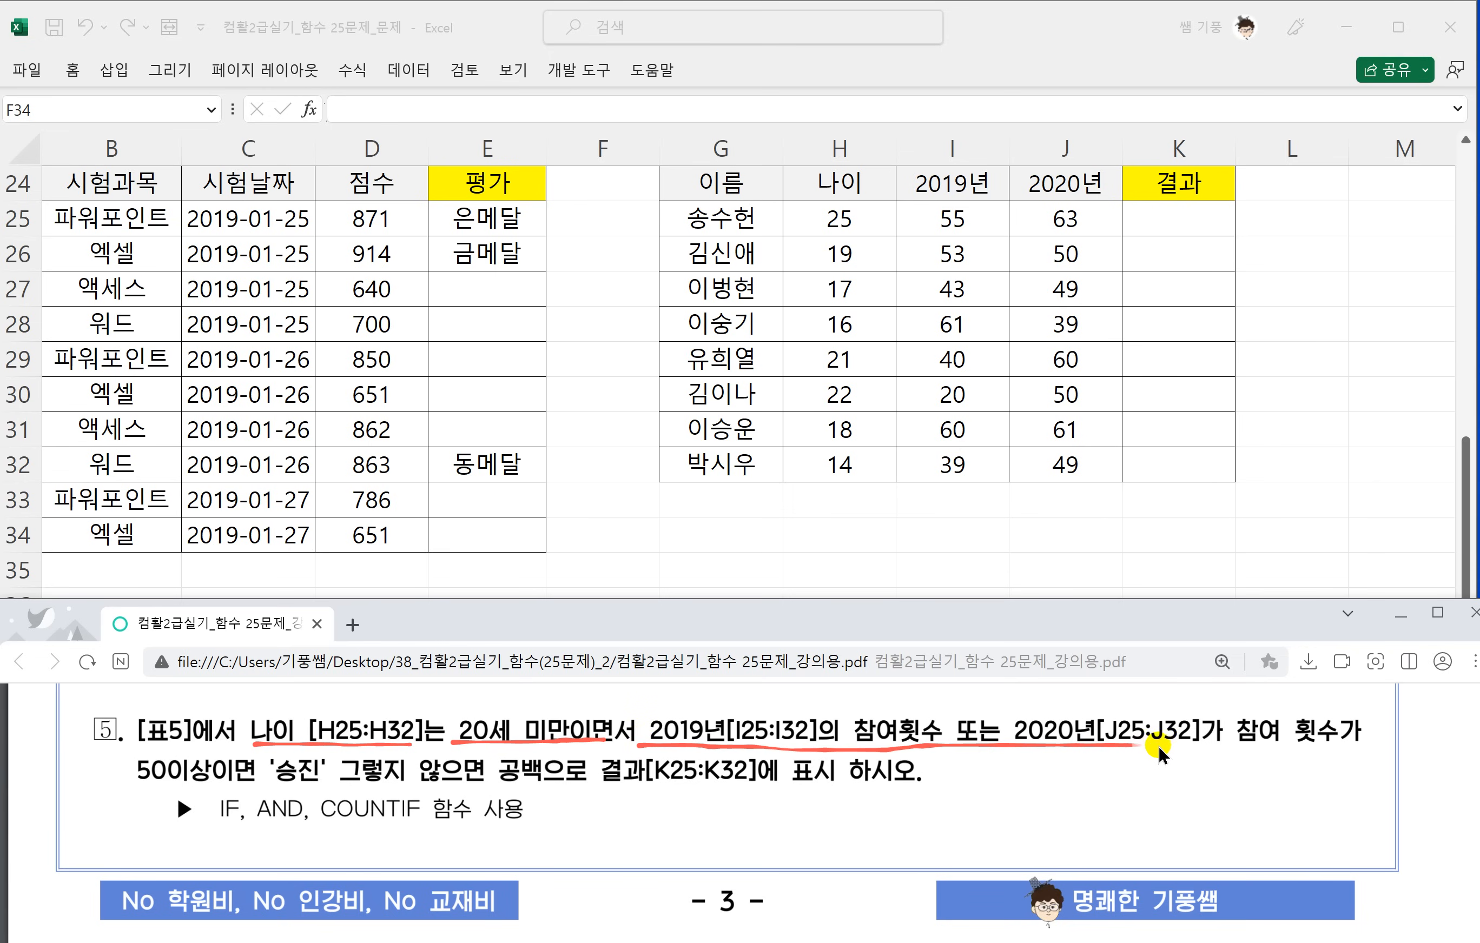
{"action": "left_click_drag", "start_coordinate": [1280, 739], "coordinate": [1322, 734]}
{"action": "left_click_drag", "start_coordinate": [141, 788], "coordinate": [210, 792]}
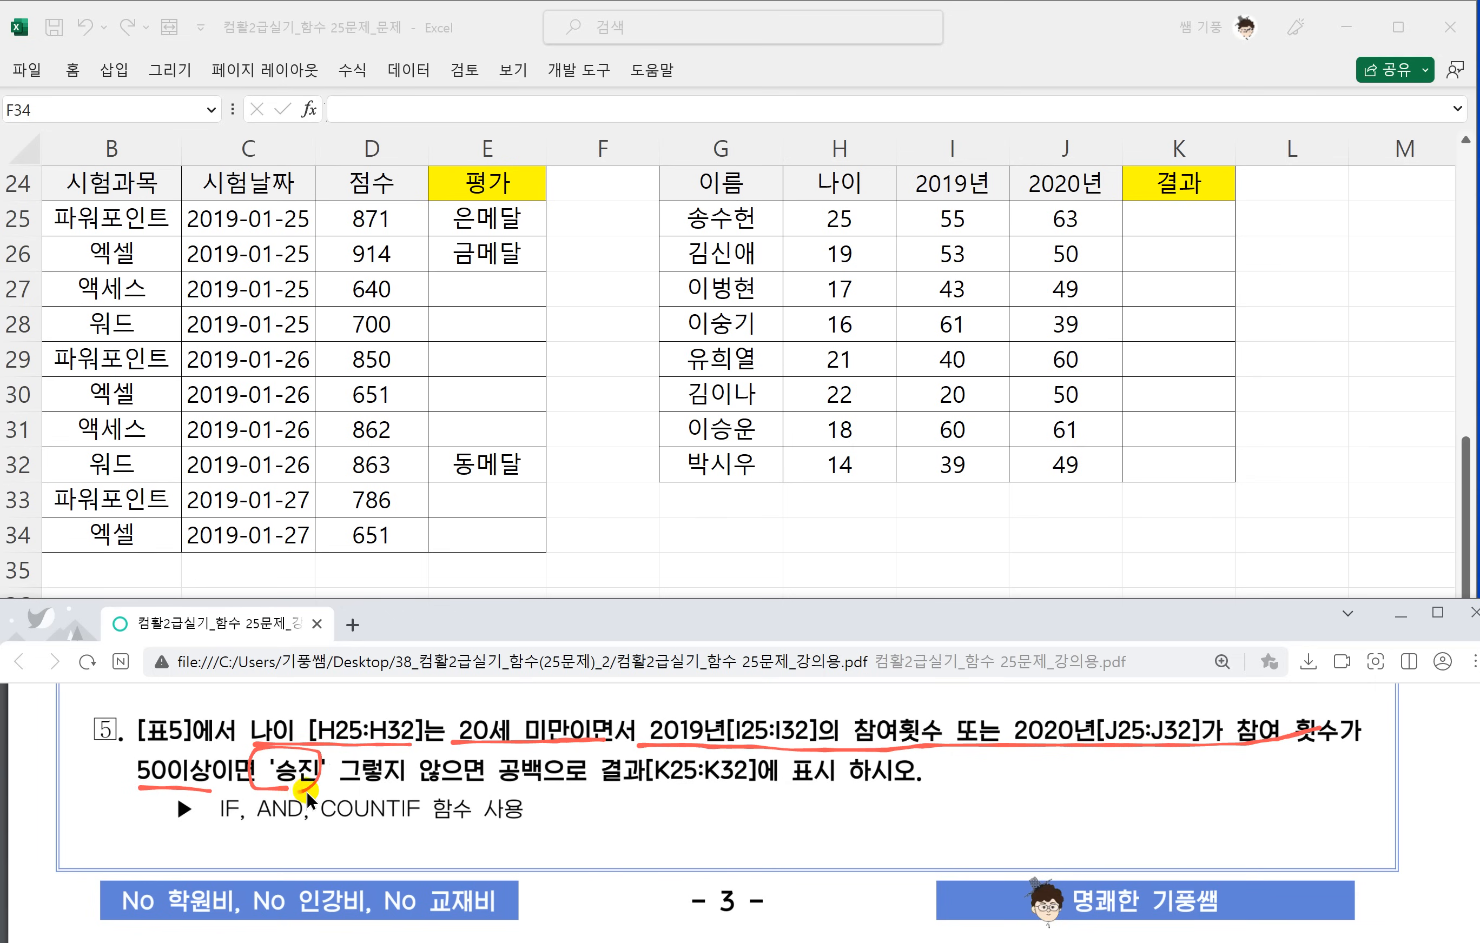
{"action": "left_click_drag", "start_coordinate": [347, 785], "coordinate": [485, 785]}
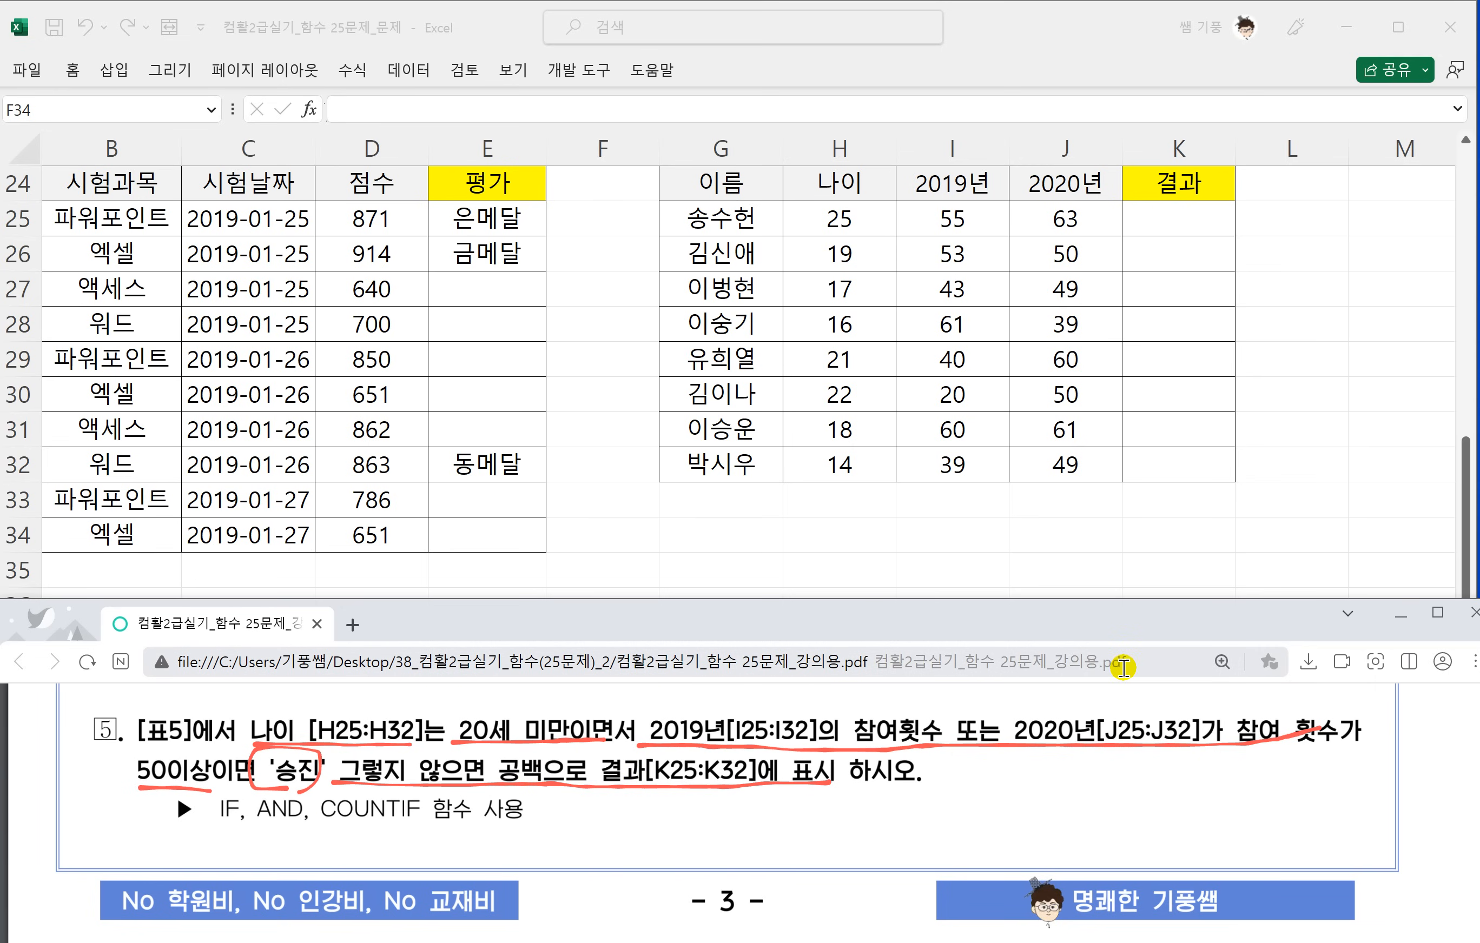
Handwrite the formula outline =if(and(조건1,조건2),"승진","") beside task 5's function hint.
{"action": "left_click_drag", "start_coordinate": [571, 816], "coordinate": [590, 813]}
{"action": "left_click_drag", "start_coordinate": [579, 825], "coordinate": [600, 806]}
{"action": "left_click_drag", "start_coordinate": [615, 818], "coordinate": [615, 832]}
{"action": "mouse_move", "coordinate": [660, 815]}
{"action": "left_mouse_down"}
{"action": "mouse_move", "coordinate": [647, 809]}
{"action": "mouse_move", "coordinate": [632, 890]}
{"action": "left_mouse_up"}
{"action": "mouse_move", "coordinate": [628, 818]}
{"action": "left_mouse_down"}
{"action": "mouse_move", "coordinate": [699, 845]}
{"action": "mouse_move", "coordinate": [943, 822]}
{"action": "mouse_move", "coordinate": [952, 798]}
{"action": "mouse_move", "coordinate": [964, 830]}
{"action": "left_mouse_up"}
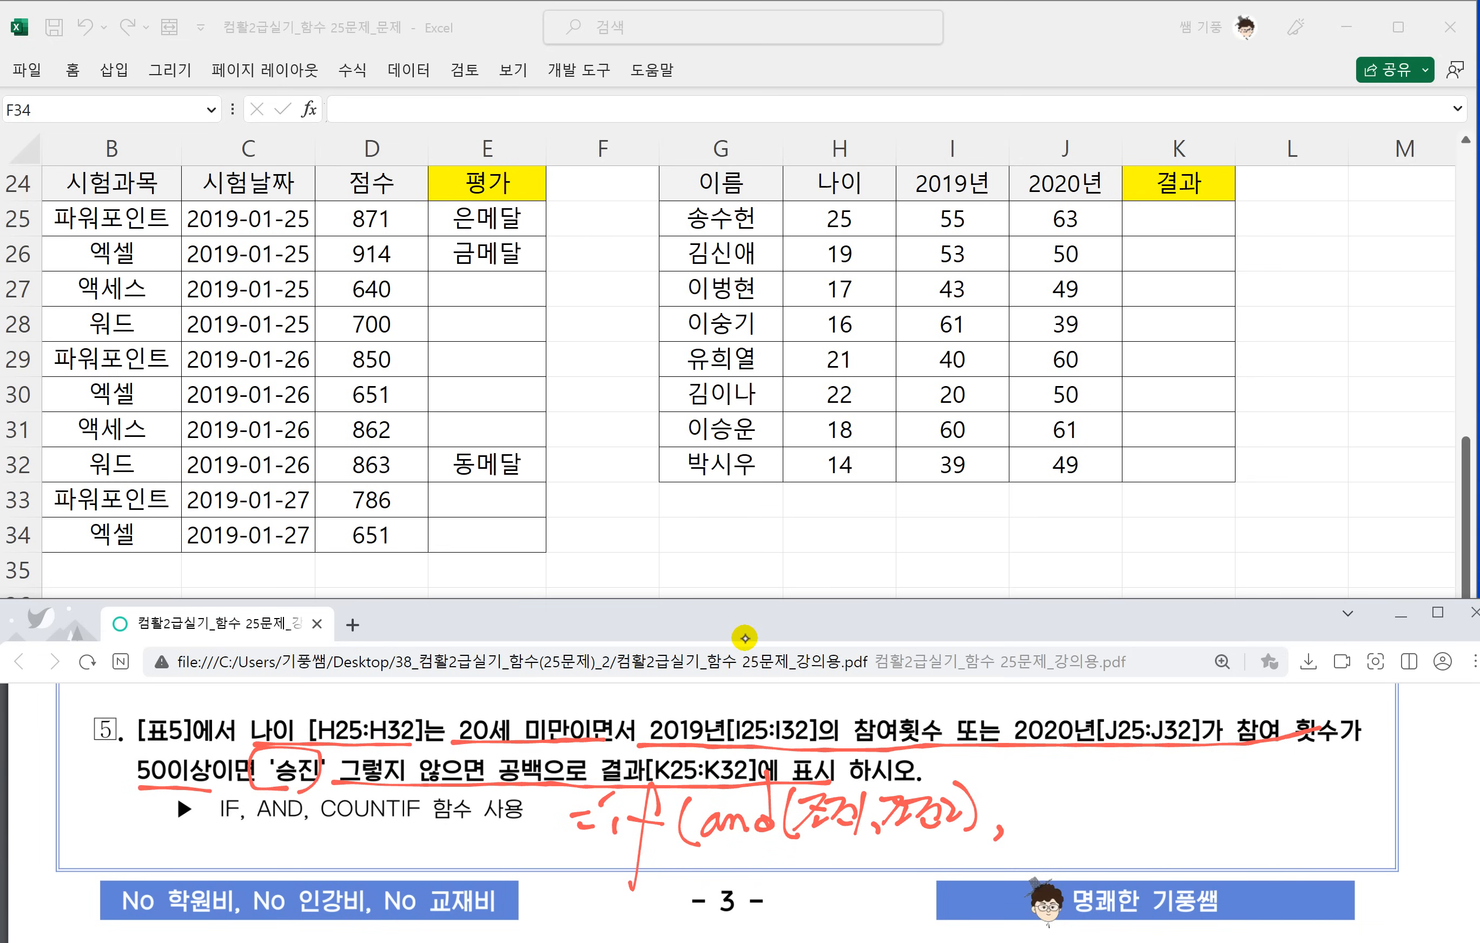
{"action": "left_click_drag", "start_coordinate": [1012, 789], "coordinate": [1014, 801]}
{"action": "left_click_drag", "start_coordinate": [1019, 788], "coordinate": [1018, 800]}
{"action": "mouse_move", "coordinate": [1044, 782]}
{"action": "left_mouse_down"}
{"action": "mouse_move", "coordinate": [1034, 802]}
{"action": "mouse_move", "coordinate": [1052, 792]}
{"action": "left_mouse_up"}
{"action": "left_click_drag", "start_coordinate": [1024, 813], "coordinate": [1055, 804]}
{"action": "mouse_move", "coordinate": [1047, 813]}
{"action": "left_mouse_down"}
{"action": "mouse_move", "coordinate": [1046, 832]}
{"action": "mouse_move", "coordinate": [1050, 815]}
{"action": "left_mouse_up"}
{"action": "mouse_move", "coordinate": [1063, 796]}
{"action": "left_mouse_down"}
{"action": "mouse_move", "coordinate": [1065, 826]}
{"action": "mouse_move", "coordinate": [1090, 811]}
{"action": "left_mouse_up"}
{"action": "mouse_move", "coordinate": [1096, 788]}
{"action": "left_mouse_down"}
{"action": "mouse_move", "coordinate": [1098, 829]}
{"action": "mouse_move", "coordinate": [1118, 799]}
{"action": "left_mouse_up"}
{"action": "left_click_drag", "start_coordinate": [1130, 827], "coordinate": [1131, 846]}
{"action": "left_click_drag", "start_coordinate": [1160, 780], "coordinate": [1156, 793]}
{"action": "left_click_drag", "start_coordinate": [1171, 780], "coordinate": [1212, 830]}
Underline both conditions in the handwritten outline and write 나이20세미만 beneath the first one.
{"action": "left_click_drag", "start_coordinate": [805, 840], "coordinate": [855, 842]}
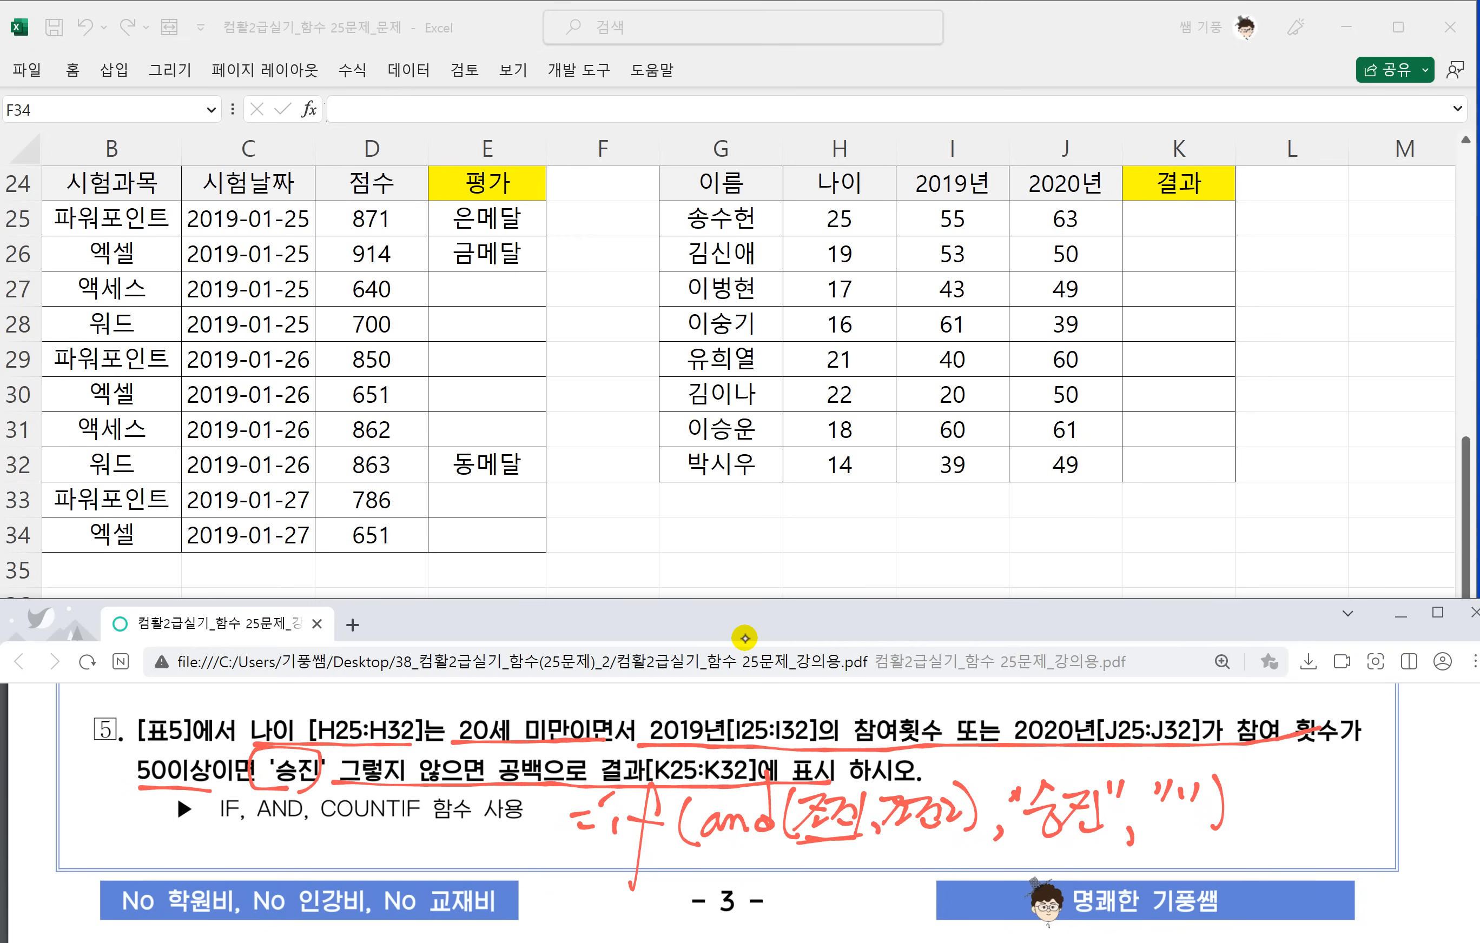
{"action": "scroll", "coordinate": [858, 808], "scroll_direction": "down", "scroll_amount": 1}
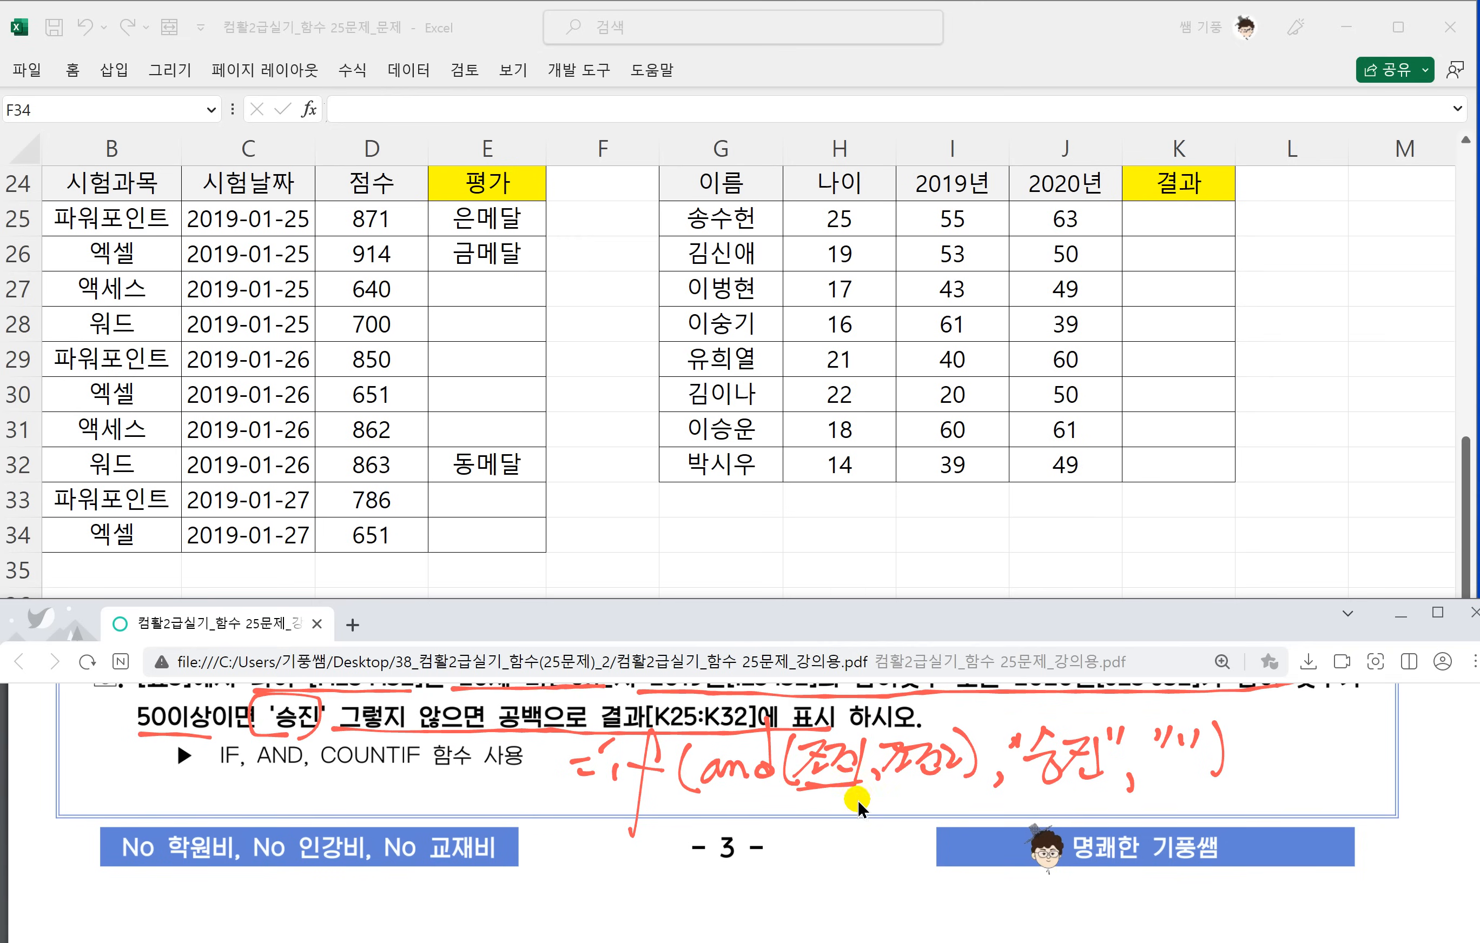
{"action": "mouse_move", "coordinate": [669, 781]}
{"action": "left_mouse_down"}
{"action": "mouse_move", "coordinate": [693, 783]}
{"action": "mouse_move", "coordinate": [698, 802]}
{"action": "left_mouse_up"}
{"action": "left_click_drag", "start_coordinate": [697, 787], "coordinate": [723, 776]}
{"action": "mouse_move", "coordinate": [735, 763]}
{"action": "left_mouse_down"}
{"action": "mouse_move", "coordinate": [732, 815]}
{"action": "mouse_move", "coordinate": [796, 771]}
{"action": "mouse_move", "coordinate": [837, 797]}
{"action": "mouse_move", "coordinate": [848, 777]}
{"action": "mouse_move", "coordinate": [868, 808]}
{"action": "mouse_move", "coordinate": [857, 798]}
{"action": "left_mouse_up"}
{"action": "mouse_move", "coordinate": [672, 808]}
{"action": "left_mouse_down"}
{"action": "mouse_move", "coordinate": [837, 801]}
{"action": "mouse_move", "coordinate": [957, 761]}
{"action": "left_mouse_up"}
{"action": "left_click_drag", "start_coordinate": [936, 764], "coordinate": [927, 811]}
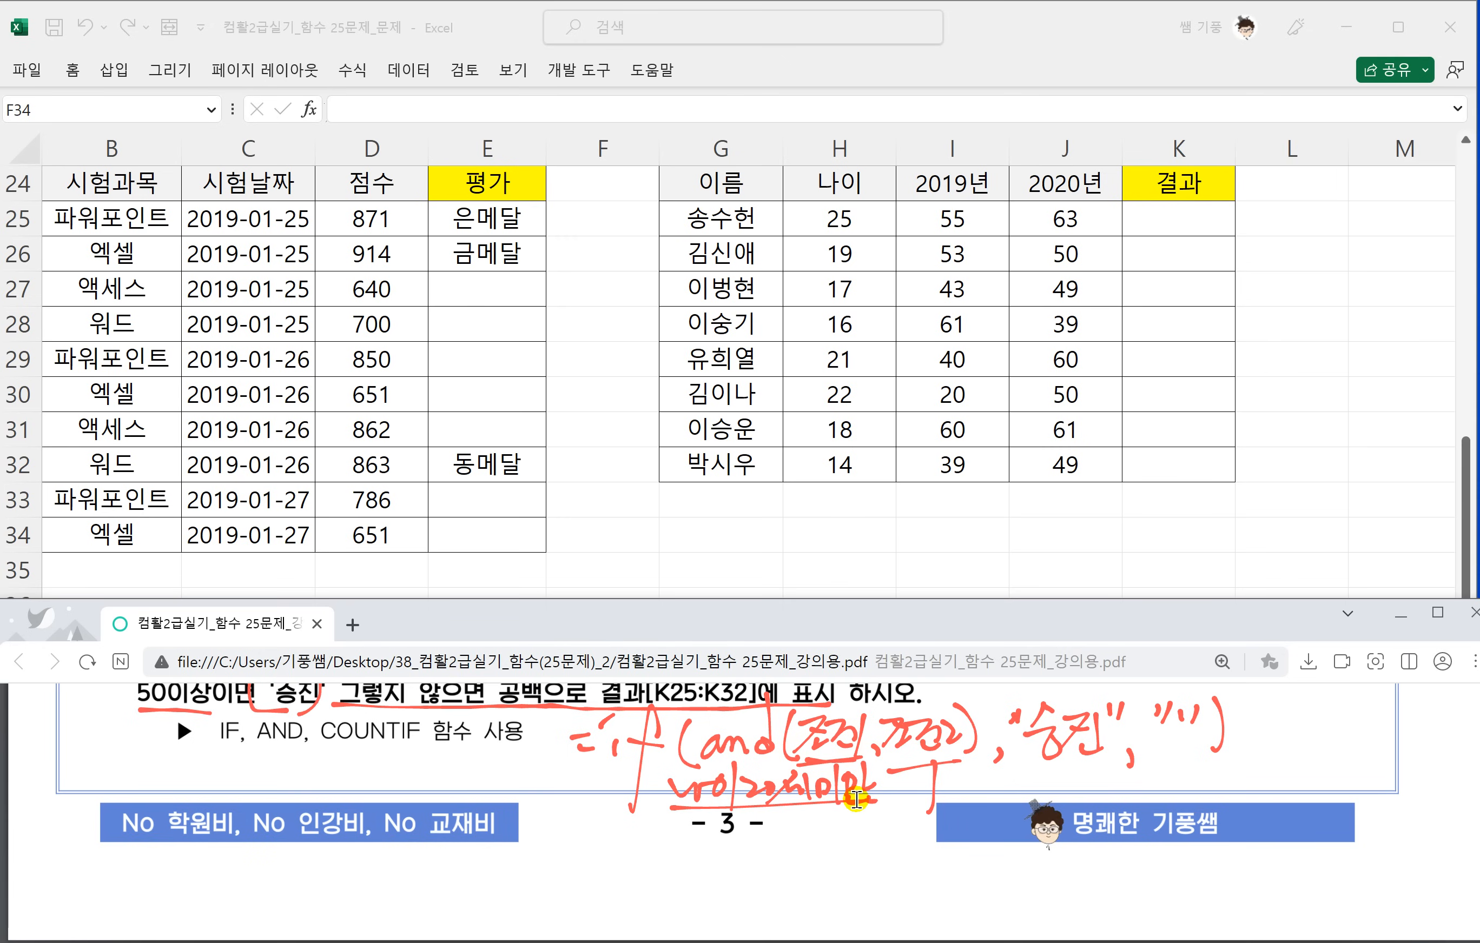
Box the age condition and the participation condition in task 5's text, labelling them 조건1 and 조건2.
{"action": "scroll", "coordinate": [857, 798], "scroll_direction": "up", "scroll_amount": 1}
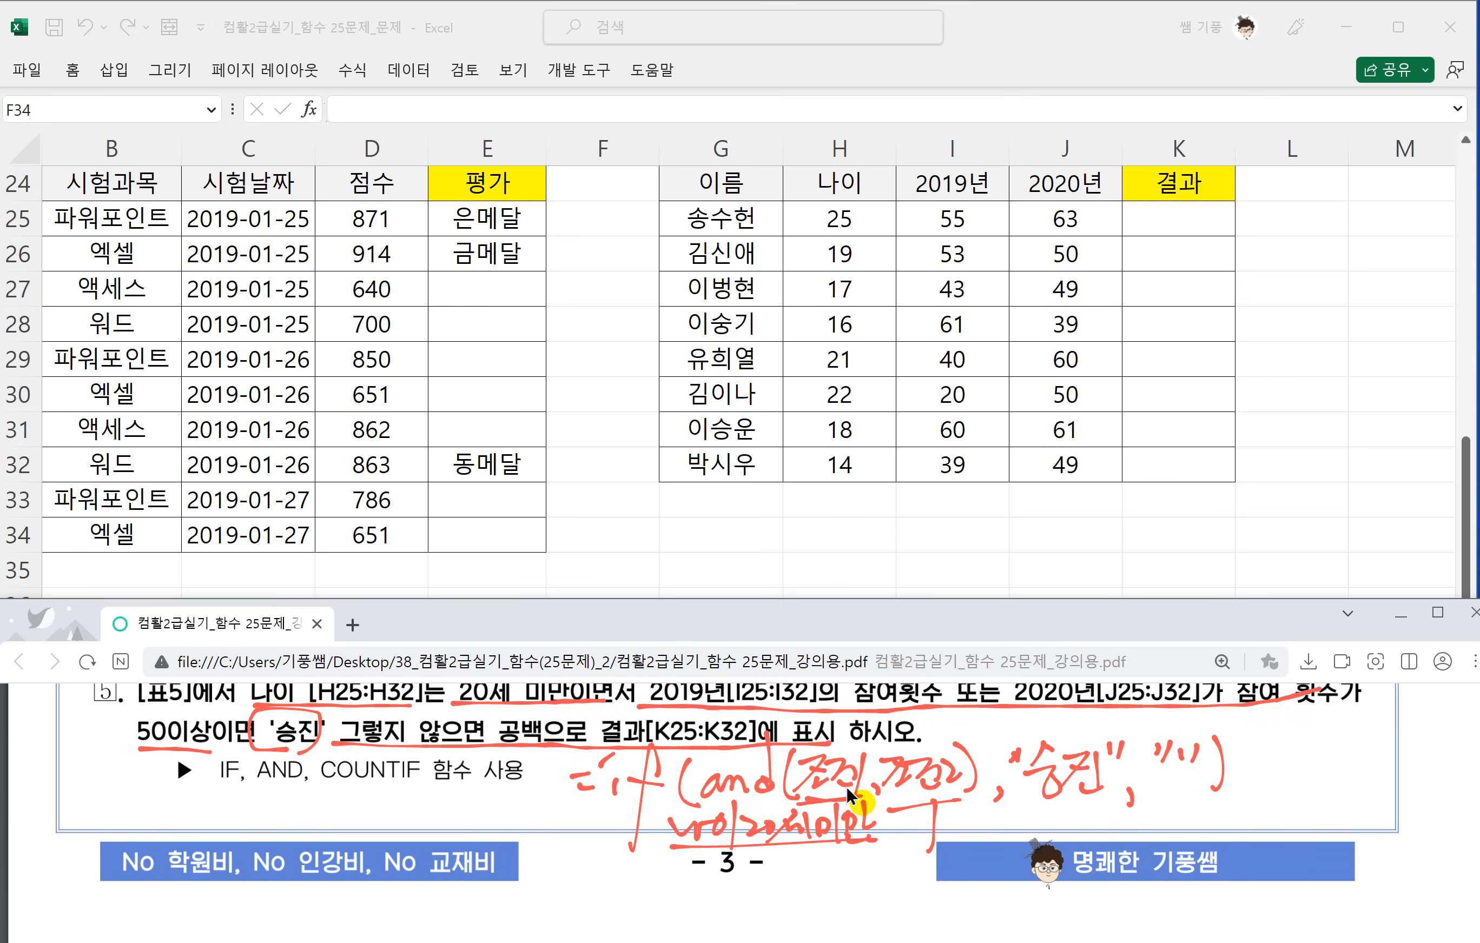
{"action": "scroll", "coordinate": [752, 739], "scroll_direction": "up", "scroll_amount": 1}
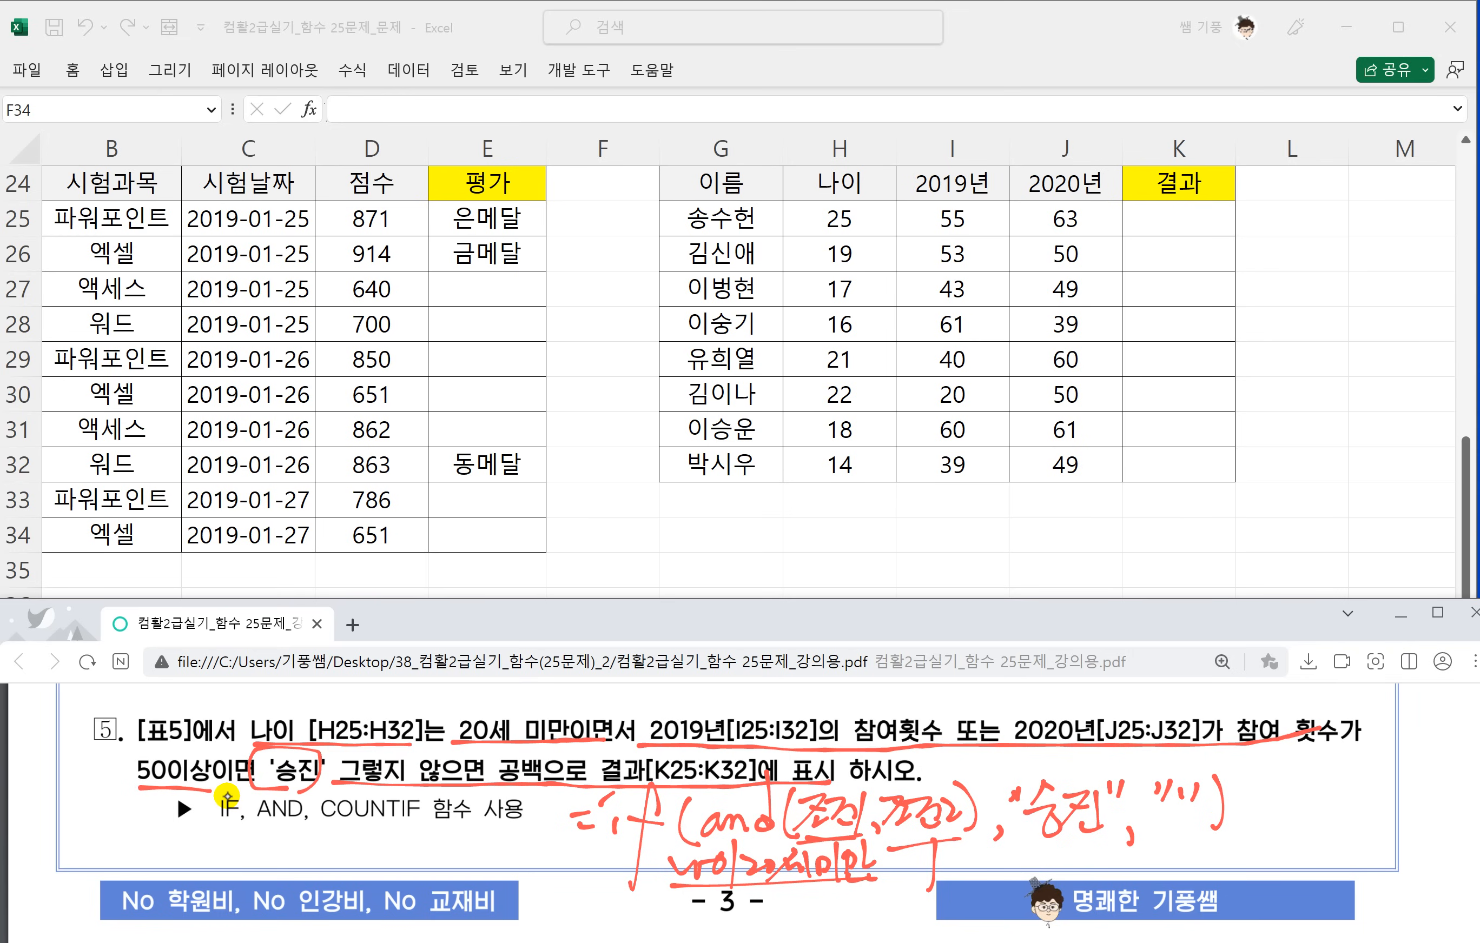
{"action": "scroll", "coordinate": [227, 796], "scroll_direction": "up", "scroll_amount": 2}
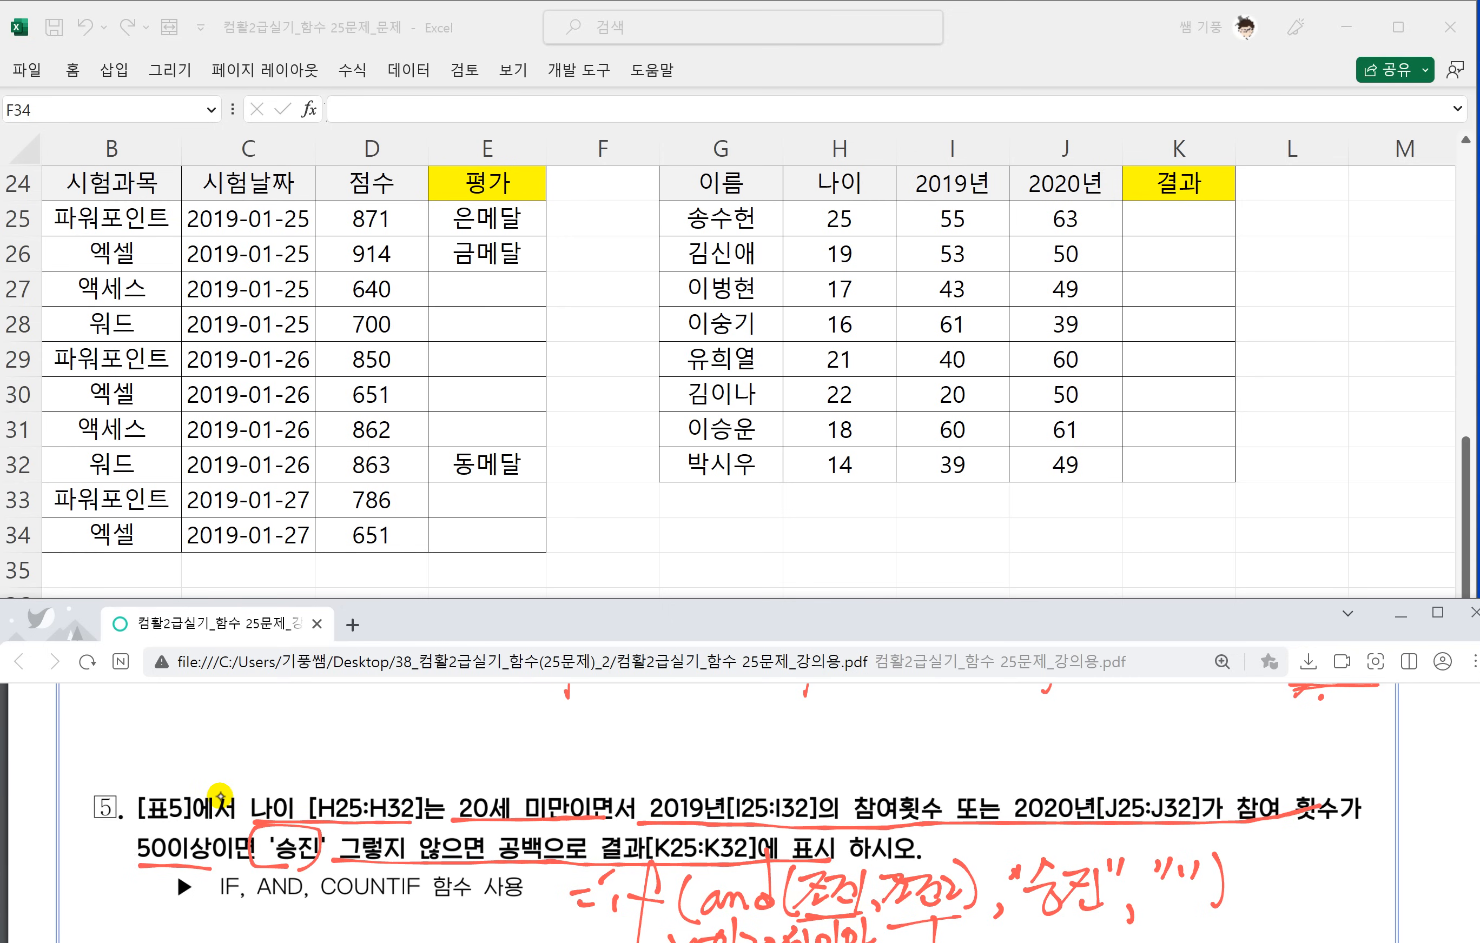
{"action": "mouse_move", "coordinate": [244, 782]}
{"action": "left_mouse_down"}
{"action": "mouse_move", "coordinate": [252, 830]}
{"action": "mouse_move", "coordinate": [500, 815]}
{"action": "mouse_move", "coordinate": [550, 772]}
{"action": "mouse_move", "coordinate": [249, 786]}
{"action": "left_mouse_up"}
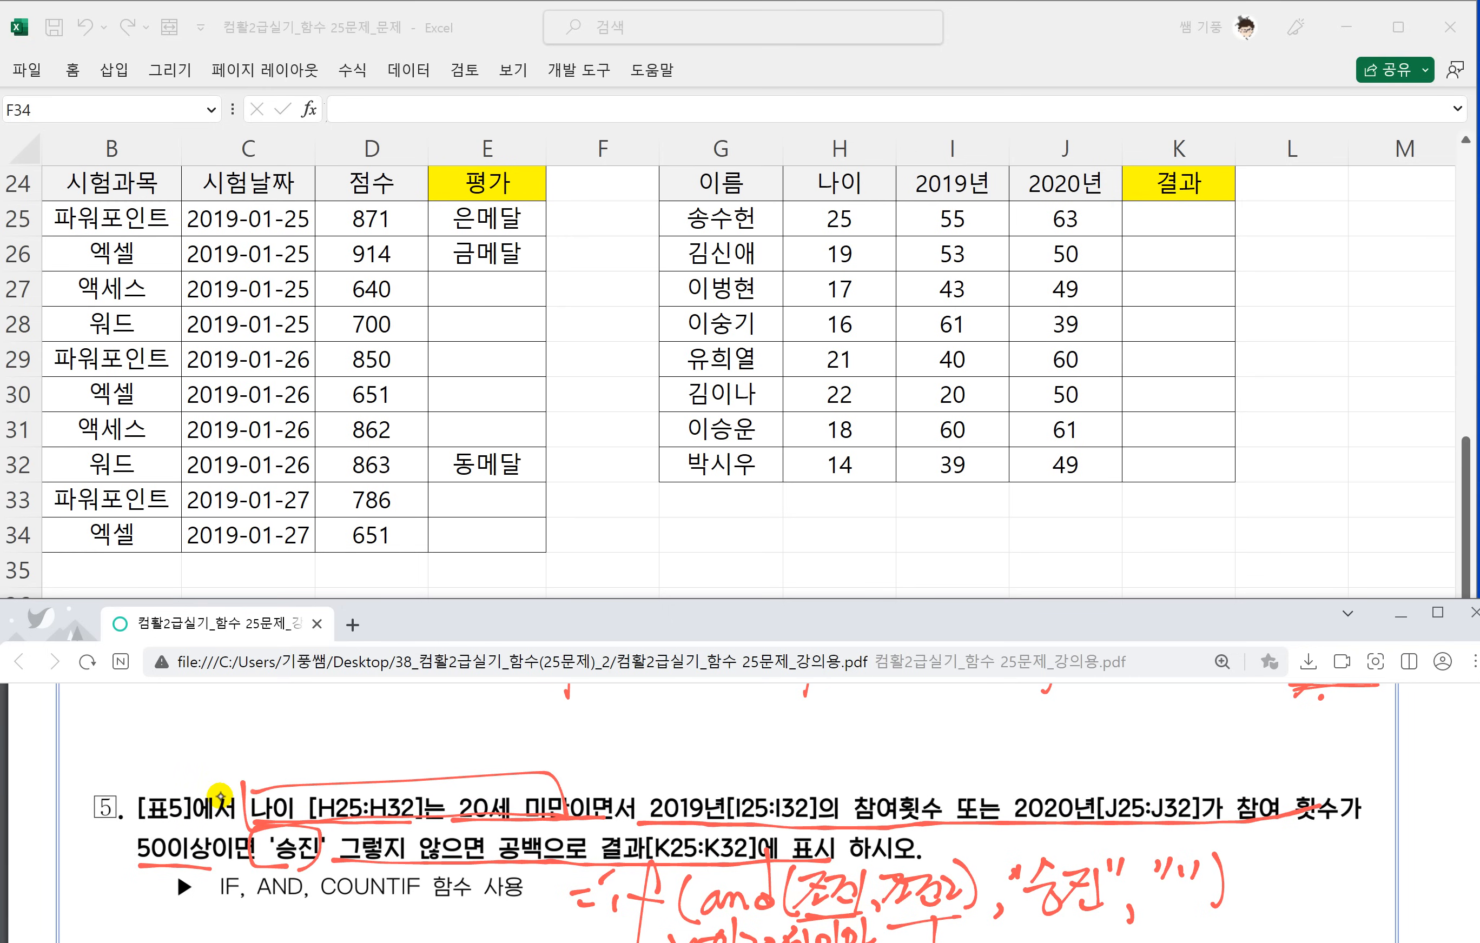
{"action": "mouse_move", "coordinate": [354, 736]}
{"action": "left_mouse_down"}
{"action": "mouse_move", "coordinate": [376, 740]}
{"action": "mouse_move", "coordinate": [373, 777]}
{"action": "mouse_move", "coordinate": [429, 736]}
{"action": "mouse_move", "coordinate": [434, 760]}
{"action": "left_mouse_up"}
{"action": "left_click_drag", "start_coordinate": [454, 711], "coordinate": [455, 790]}
{"action": "mouse_move", "coordinate": [640, 776]}
{"action": "left_mouse_down"}
{"action": "mouse_move", "coordinate": [720, 827]}
{"action": "mouse_move", "coordinate": [904, 824]}
{"action": "left_mouse_up"}
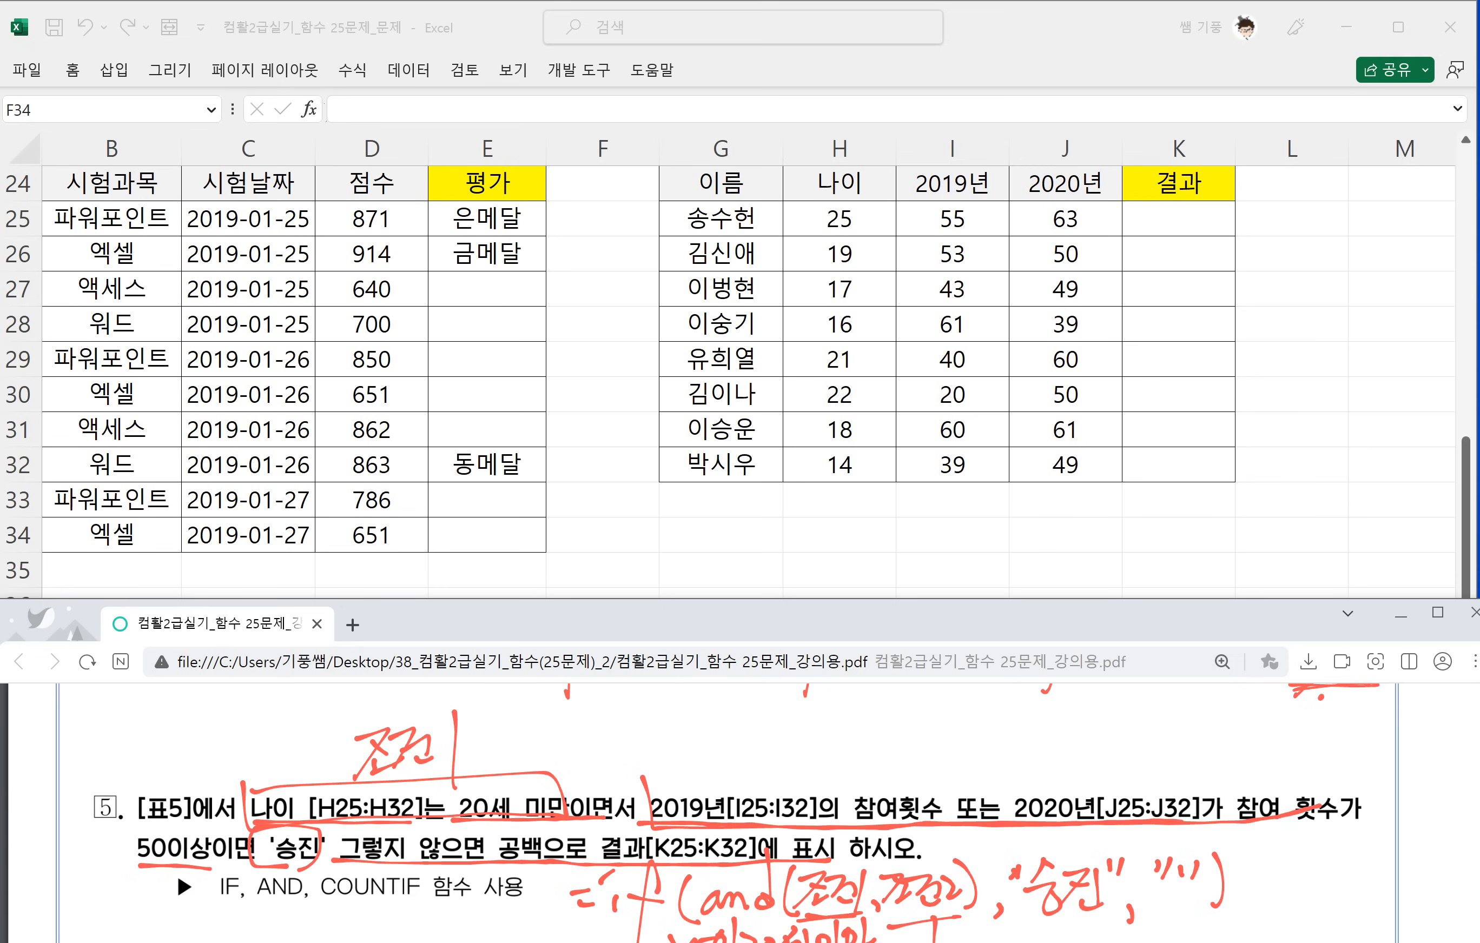
{"action": "mouse_move", "coordinate": [1228, 827]}
{"action": "left_mouse_down"}
{"action": "mouse_move", "coordinate": [1335, 823]}
{"action": "mouse_move", "coordinate": [1269, 763]}
{"action": "mouse_move", "coordinate": [658, 784]}
{"action": "left_mouse_up"}
{"action": "mouse_move", "coordinate": [220, 819]}
{"action": "left_mouse_down"}
{"action": "mouse_move", "coordinate": [171, 864]}
{"action": "mouse_move", "coordinate": [133, 835]}
{"action": "left_mouse_up"}
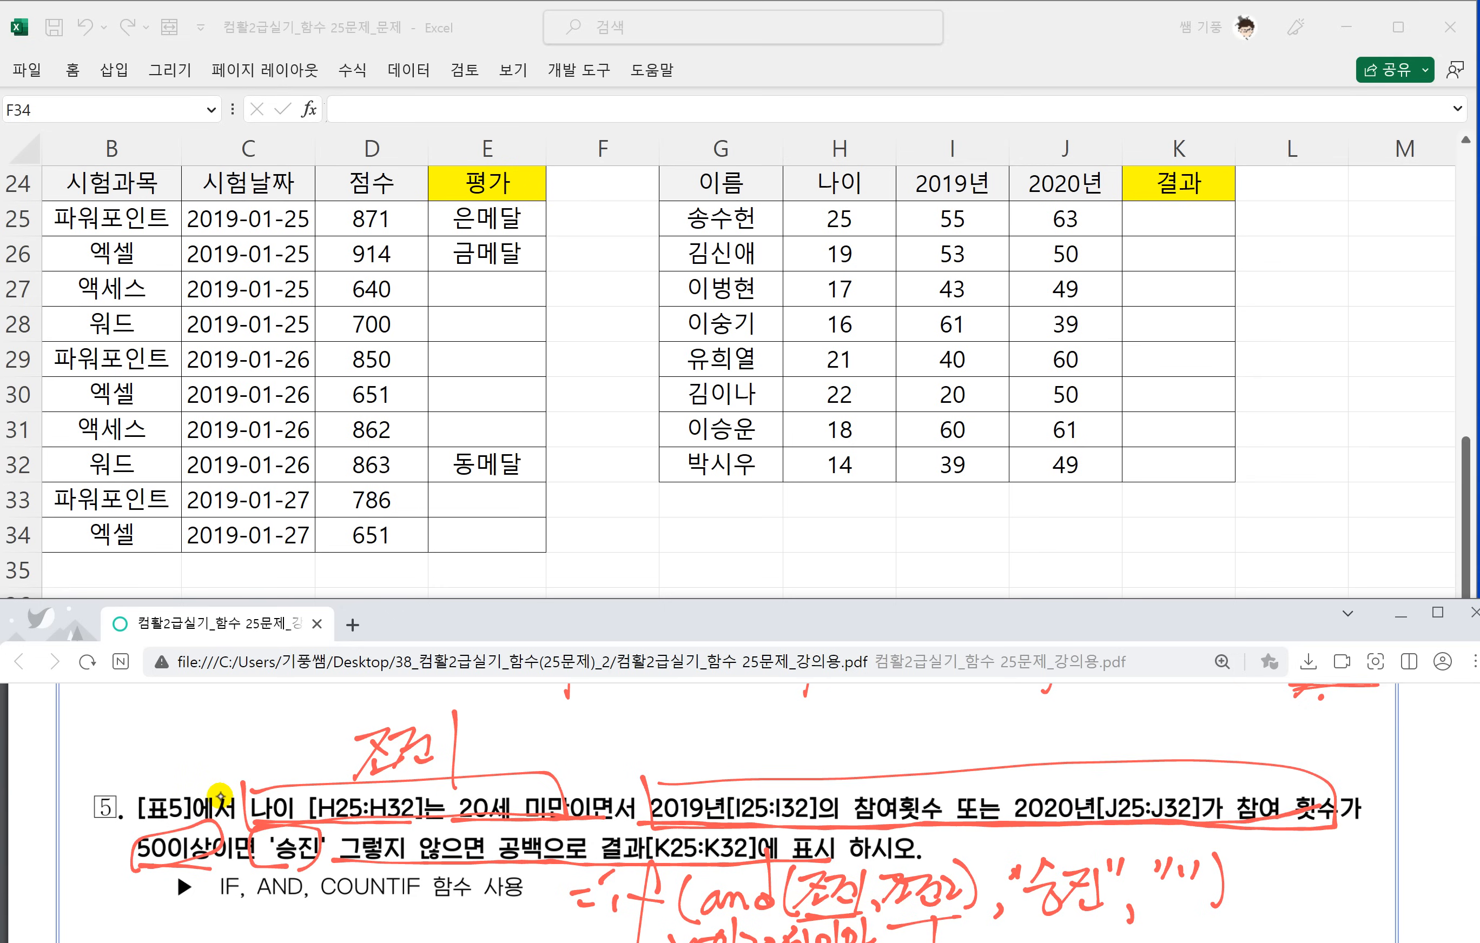
{"action": "mouse_move", "coordinate": [929, 728]}
{"action": "left_mouse_down"}
{"action": "mouse_move", "coordinate": [969, 761]}
{"action": "mouse_move", "coordinate": [989, 723]}
{"action": "mouse_move", "coordinate": [1025, 746]}
{"action": "mouse_move", "coordinate": [1107, 735]}
{"action": "left_mouse_up"}
{"action": "left_click", "coordinate": [1072, 746]}
Handwrite =if(and( before the 조건1 label, a comma between the conditions and a closing parenthesis after 조건2.
{"action": "mouse_move", "coordinate": [190, 740]}
{"action": "left_mouse_down"}
{"action": "mouse_move", "coordinate": [200, 763]}
{"action": "mouse_move", "coordinate": [234, 762]}
{"action": "left_mouse_up"}
{"action": "left_click_drag", "start_coordinate": [254, 699], "coordinate": [271, 755]}
{"action": "left_click_drag", "start_coordinate": [327, 706], "coordinate": [323, 771]}
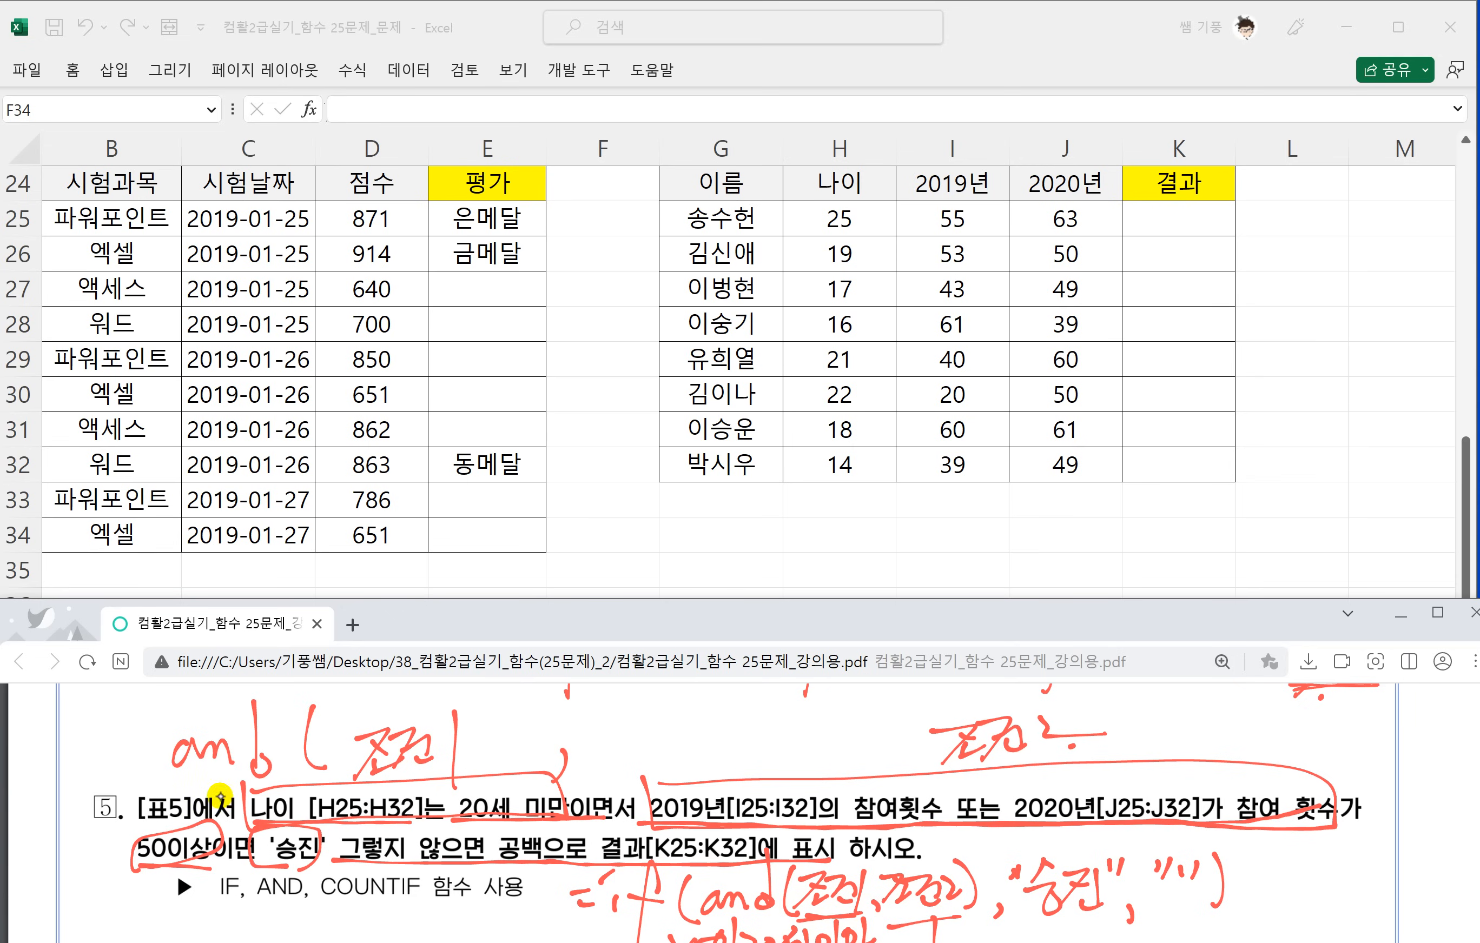
{"action": "left_click_drag", "start_coordinate": [1118, 702], "coordinate": [1123, 757]}
{"action": "scroll", "coordinate": [224, 802], "scroll_direction": "down", "scroll_amount": 3}
{"action": "scroll", "coordinate": [231, 811], "scroll_direction": "up", "scroll_amount": 1}
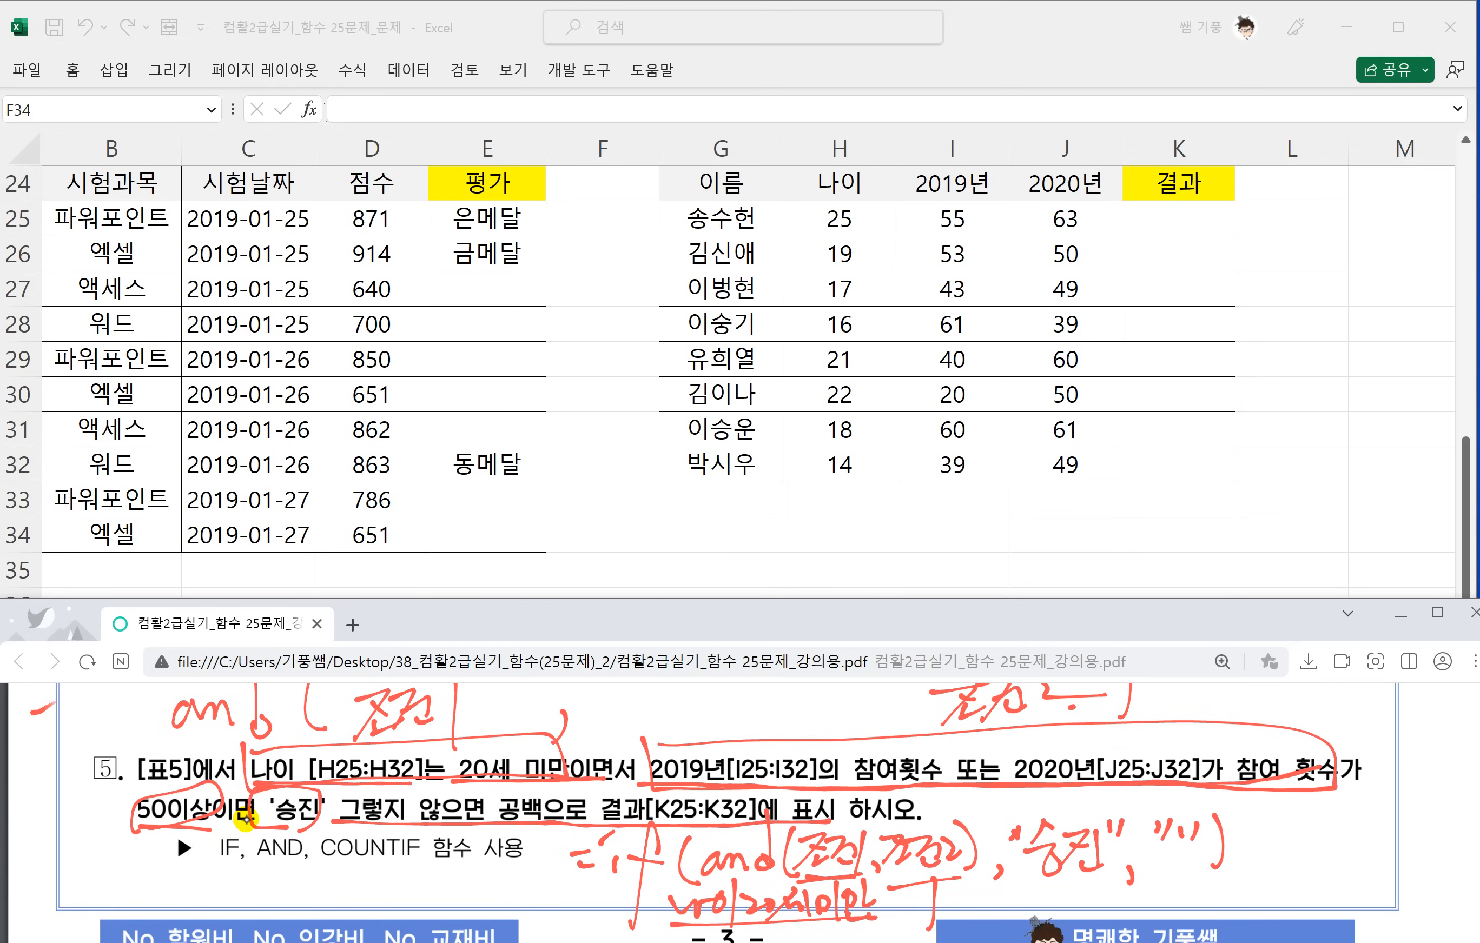
{"action": "left_click_drag", "start_coordinate": [54, 704], "coordinate": [63, 698]}
{"action": "left_click_drag", "start_coordinate": [35, 730], "coordinate": [53, 723]}
{"action": "mouse_move", "coordinate": [55, 716]}
{"action": "left_mouse_down"}
{"action": "mouse_move", "coordinate": [79, 697]}
{"action": "mouse_move", "coordinate": [73, 738]}
{"action": "left_mouse_up"}
{"action": "left_click_drag", "start_coordinate": [121, 704], "coordinate": [100, 801]}
{"action": "left_click_drag", "start_coordinate": [87, 734], "coordinate": [132, 721]}
{"action": "mouse_move", "coordinate": [155, 686]}
{"action": "left_mouse_down"}
{"action": "mouse_move", "coordinate": [141, 727]}
{"action": "mouse_move", "coordinate": [163, 738]}
{"action": "left_mouse_up"}
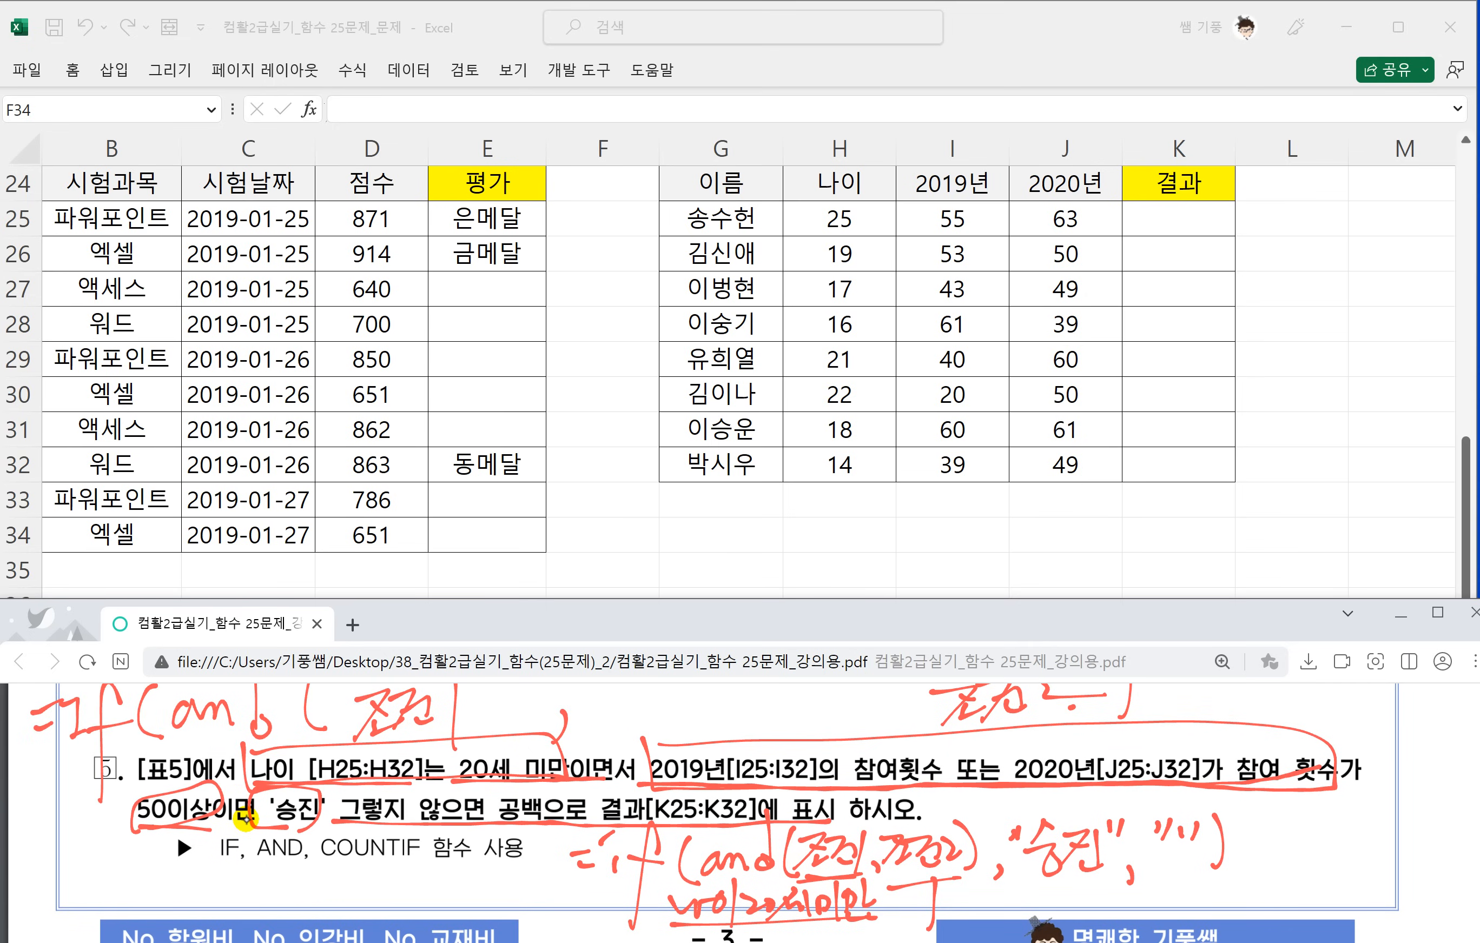
Circle 승진 and 공백 in task 5's text and label them 참 and 거짓, separated by commas.
{"action": "mouse_move", "coordinate": [274, 793]}
{"action": "left_mouse_down"}
{"action": "mouse_move", "coordinate": [323, 790]}
{"action": "mouse_move", "coordinate": [273, 865]}
{"action": "mouse_move", "coordinate": [272, 899]}
{"action": "left_mouse_up"}
{"action": "left_click_drag", "start_coordinate": [295, 854], "coordinate": [336, 852]}
{"action": "left_click_drag", "start_coordinate": [297, 876], "coordinate": [327, 897]}
{"action": "left_click_drag", "start_coordinate": [421, 882], "coordinate": [403, 910]}
{"action": "left_click_drag", "start_coordinate": [538, 789], "coordinate": [497, 798]}
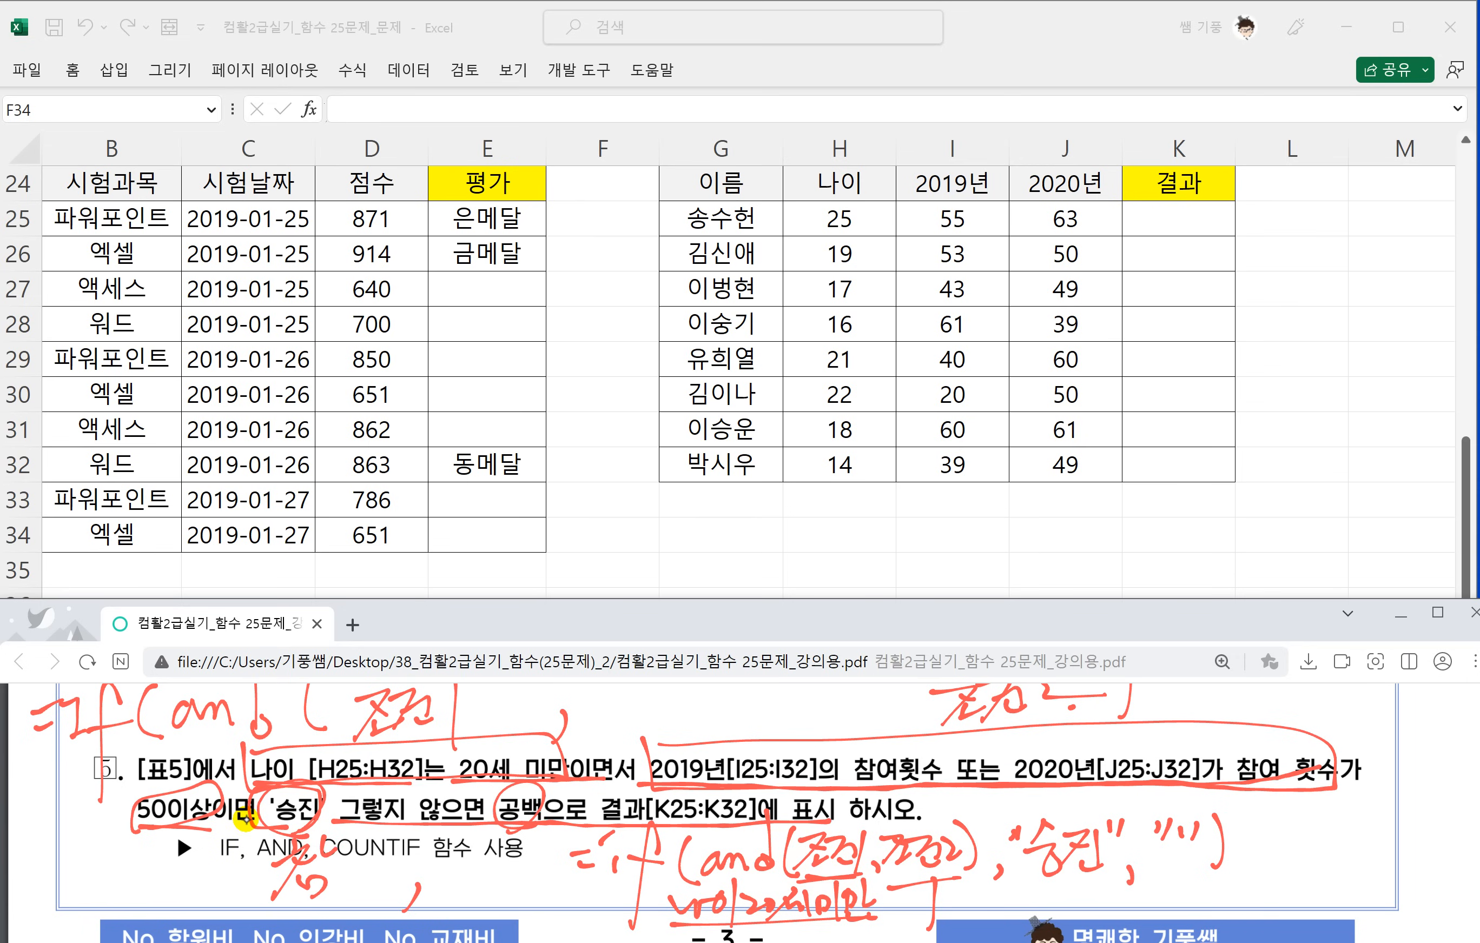
{"action": "mouse_move", "coordinate": [453, 865]}
{"action": "left_mouse_down"}
{"action": "mouse_move", "coordinate": [473, 861]}
{"action": "mouse_move", "coordinate": [456, 894]}
{"action": "left_mouse_up"}
{"action": "left_click_drag", "start_coordinate": [466, 873], "coordinate": [507, 856]}
{"action": "left_click_drag", "start_coordinate": [497, 857], "coordinate": [531, 876]}
{"action": "mouse_move", "coordinate": [532, 872]}
{"action": "left_mouse_down"}
{"action": "mouse_move", "coordinate": [492, 915]}
{"action": "mouse_move", "coordinate": [525, 899]}
{"action": "left_mouse_up"}
{"action": "left_click_drag", "start_coordinate": [548, 892], "coordinate": [550, 900]}
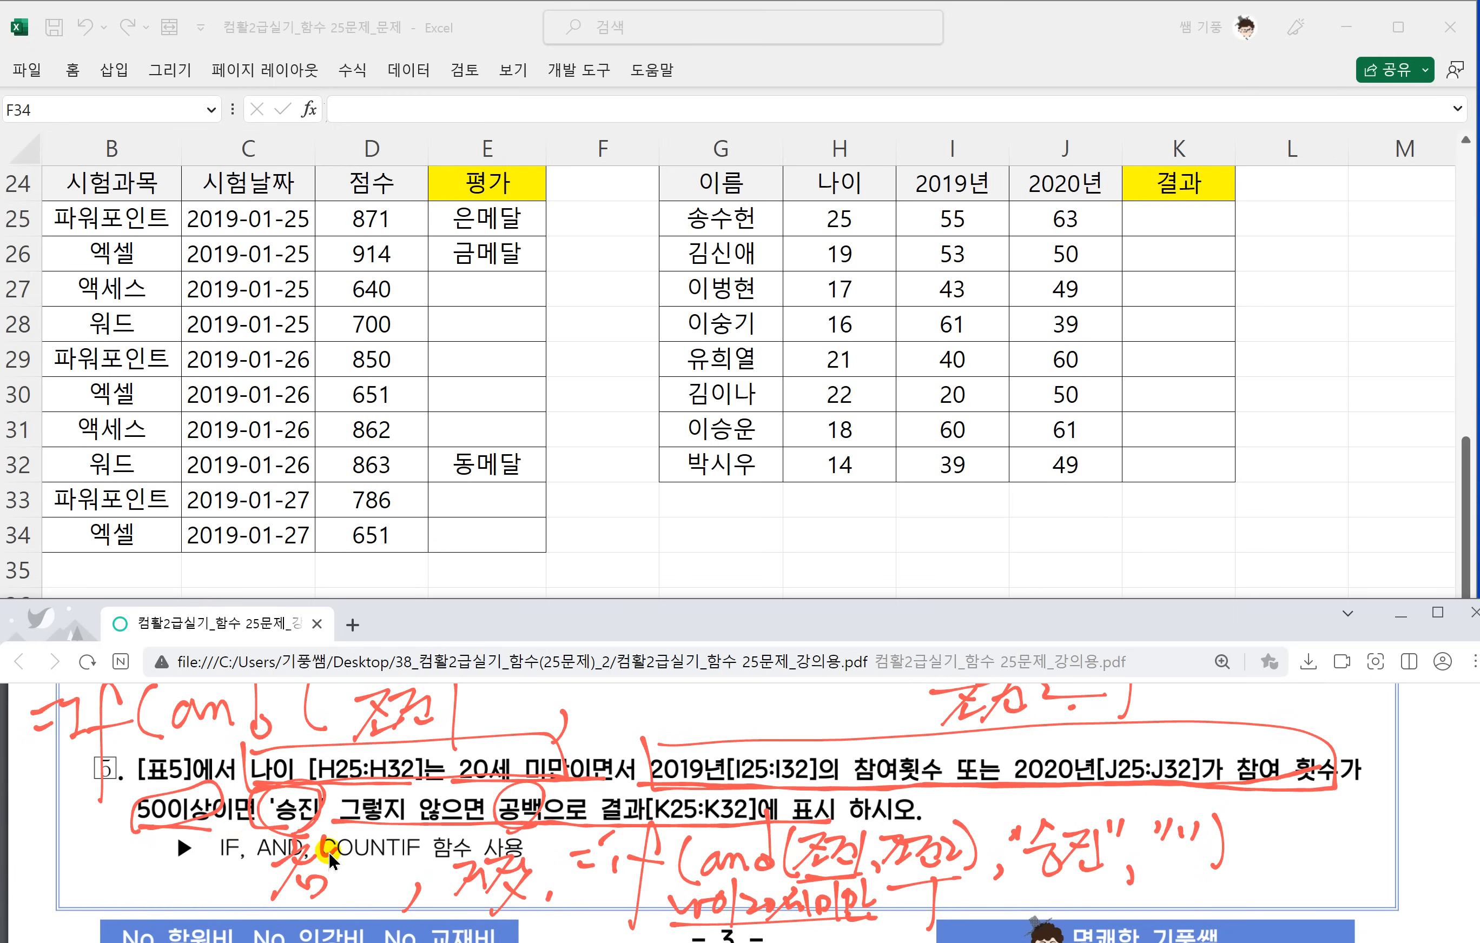
Handwrite the COUNTIF syntax =countif(범위,조건): in the blank area below the page footer.
{"action": "scroll", "coordinate": [1057, 821], "scroll_direction": "up", "scroll_amount": 1}
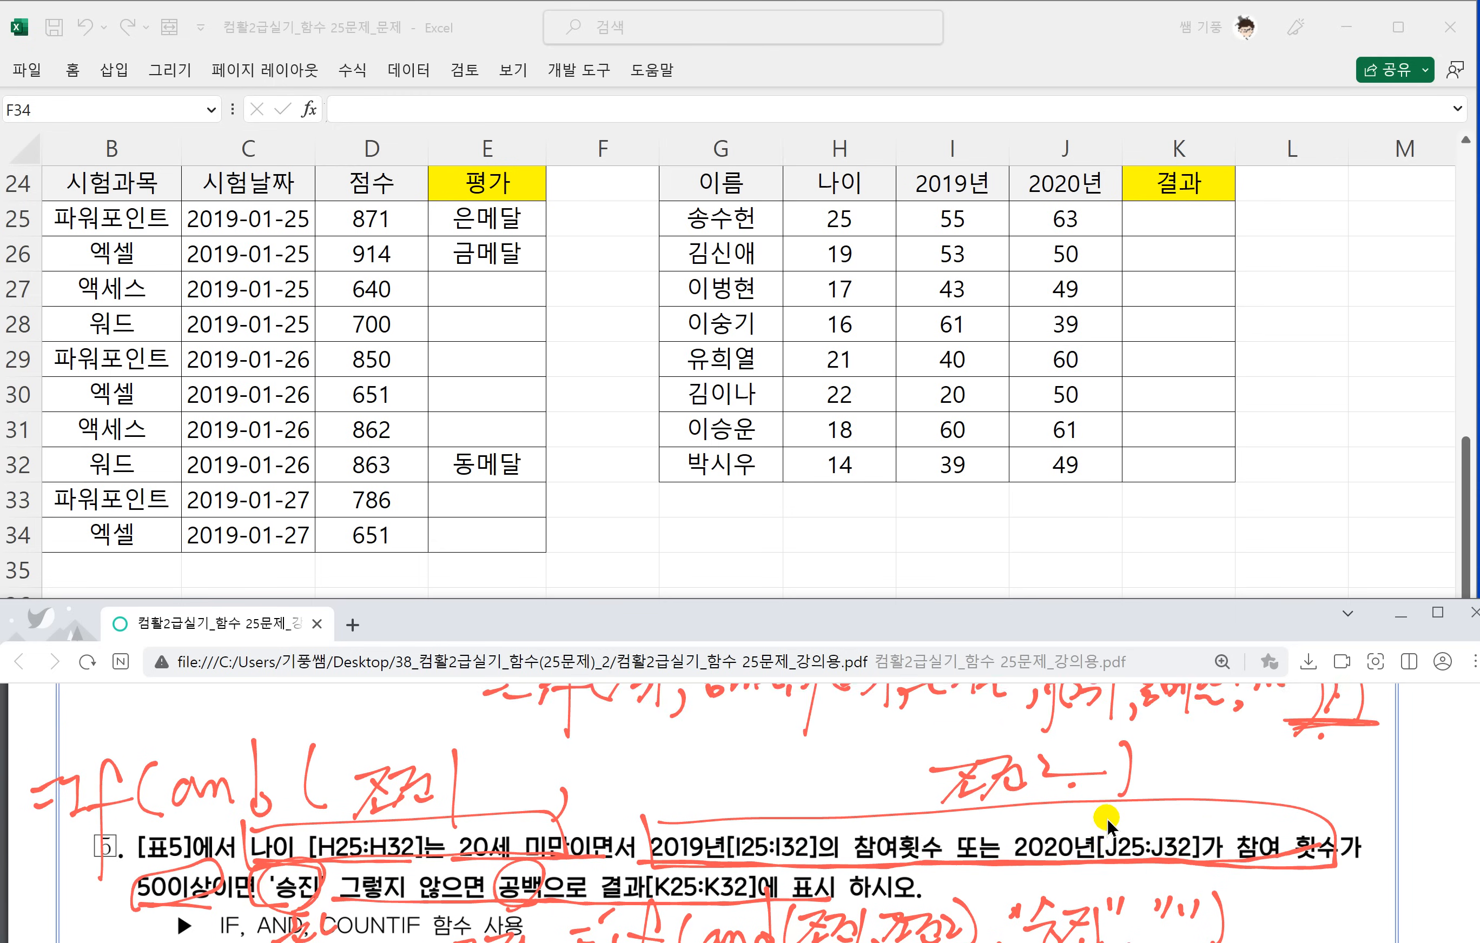
{"action": "scroll", "coordinate": [1088, 827], "scroll_direction": "down", "scroll_amount": 3}
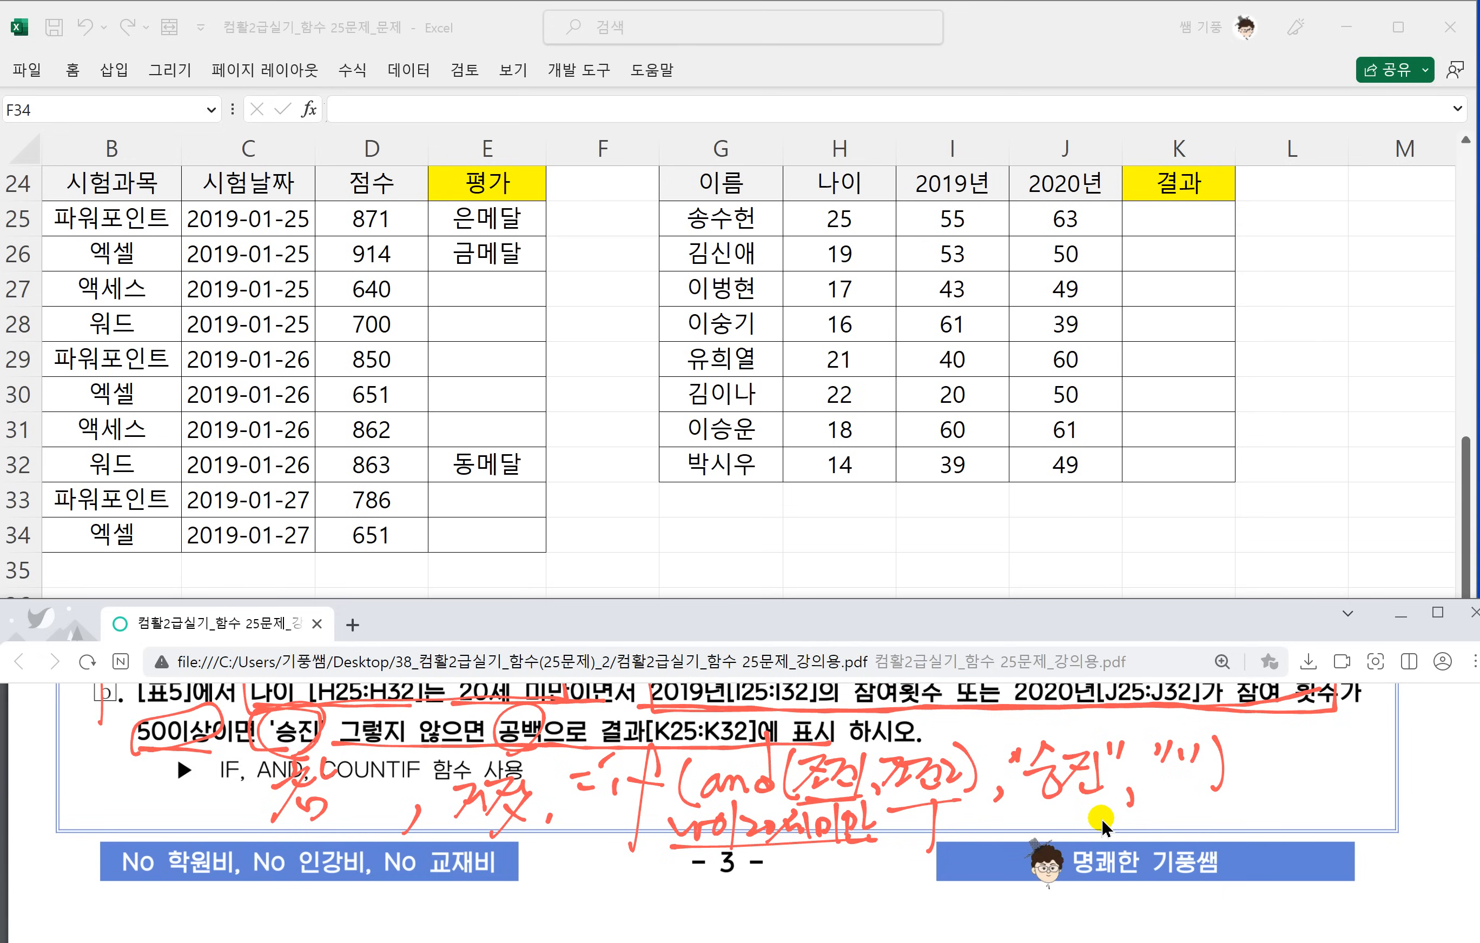
{"action": "scroll", "coordinate": [1101, 827], "scroll_direction": "down", "scroll_amount": 2}
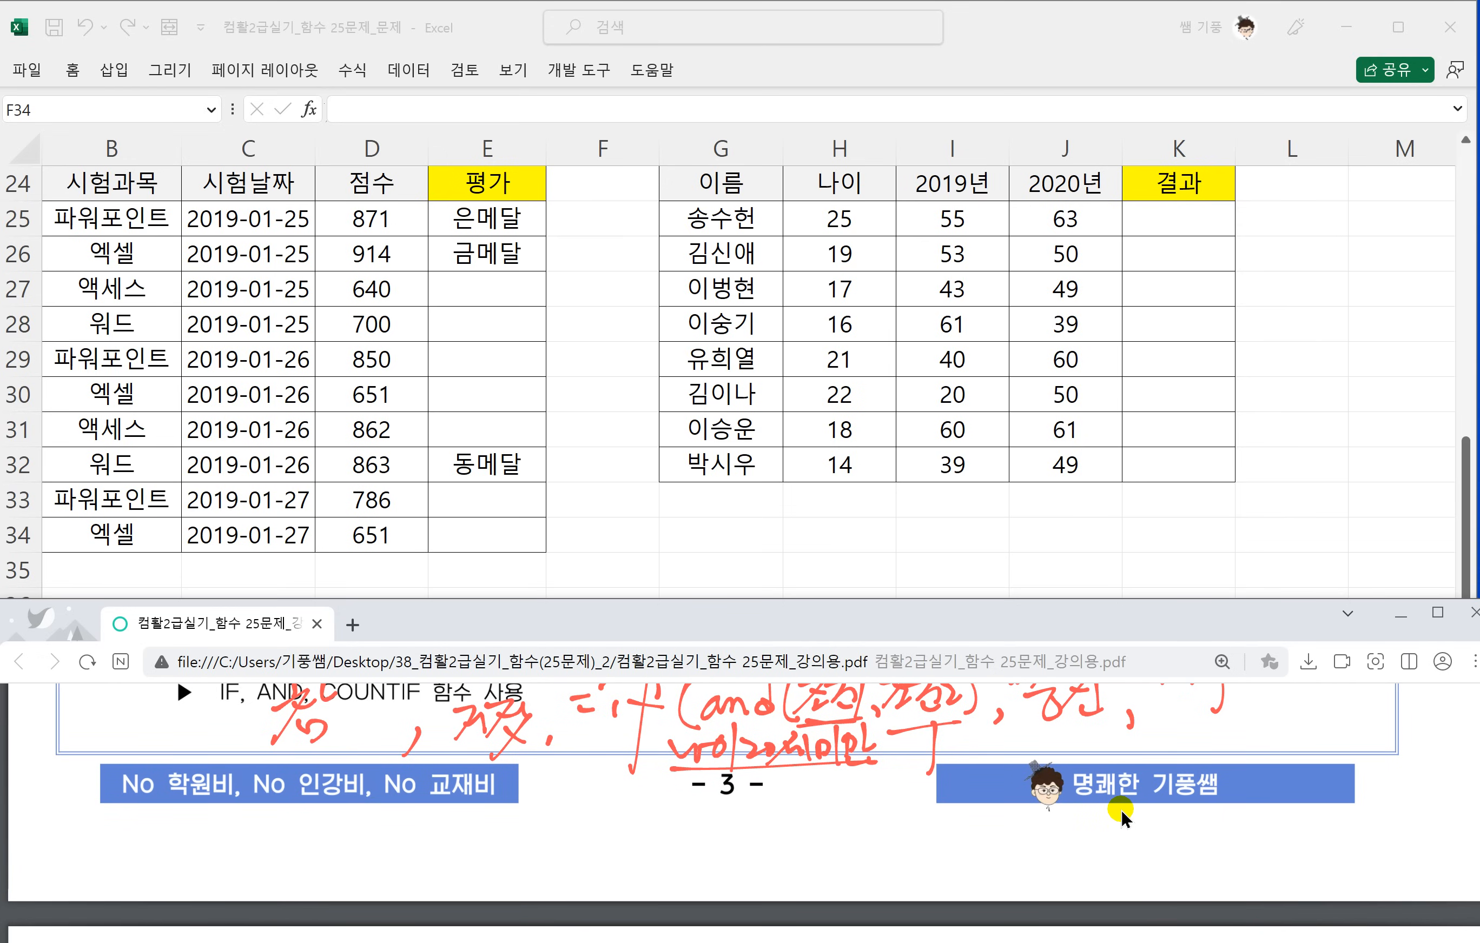
{"action": "left_click_drag", "start_coordinate": [644, 830], "coordinate": [640, 859]}
{"action": "mouse_move", "coordinate": [660, 828]}
{"action": "left_mouse_down"}
{"action": "mouse_move", "coordinate": [650, 853]}
{"action": "mouse_move", "coordinate": [665, 832]}
{"action": "left_mouse_up"}
{"action": "left_click_drag", "start_coordinate": [678, 831], "coordinate": [759, 831]}
{"action": "mouse_move", "coordinate": [752, 811]}
{"action": "left_mouse_down"}
{"action": "mouse_move", "coordinate": [739, 857]}
{"action": "mouse_move", "coordinate": [760, 856]}
{"action": "left_mouse_up"}
{"action": "mouse_move", "coordinate": [754, 827]}
{"action": "left_mouse_down"}
{"action": "mouse_move", "coordinate": [775, 825]}
{"action": "mouse_move", "coordinate": [781, 901]}
{"action": "left_mouse_up"}
{"action": "left_click_drag", "start_coordinate": [769, 847], "coordinate": [818, 843]}
{"action": "mouse_move", "coordinate": [840, 819]}
{"action": "left_mouse_down"}
{"action": "mouse_move", "coordinate": [848, 858]}
{"action": "mouse_move", "coordinate": [895, 857]}
{"action": "left_mouse_up"}
{"action": "left_click_drag", "start_coordinate": [910, 818], "coordinate": [919, 842]}
{"action": "mouse_move", "coordinate": [922, 805]}
{"action": "left_mouse_down"}
{"action": "mouse_move", "coordinate": [923, 856]}
{"action": "mouse_move", "coordinate": [974, 815]}
{"action": "mouse_move", "coordinate": [985, 853]}
{"action": "left_mouse_up"}
{"action": "left_click_drag", "start_coordinate": [978, 828], "coordinate": [996, 846]}
{"action": "mouse_move", "coordinate": [990, 820]}
{"action": "left_mouse_down"}
{"action": "mouse_move", "coordinate": [995, 845]}
{"action": "mouse_move", "coordinate": [1014, 833]}
{"action": "left_mouse_up"}
{"action": "left_click_drag", "start_coordinate": [1020, 824], "coordinate": [1019, 844]}
{"action": "left_click_drag", "start_coordinate": [1003, 839], "coordinate": [1089, 861]}
{"action": "left_click", "coordinate": [1058, 834]}
{"action": "left_click", "coordinate": [1064, 852]}
{"action": "mouse_move", "coordinate": [1110, 814]}
{"action": "left_mouse_down"}
{"action": "mouse_move", "coordinate": [1064, 858]}
{"action": "mouse_move", "coordinate": [1134, 852]}
{"action": "left_mouse_up"}
{"action": "mouse_move", "coordinate": [1150, 806]}
{"action": "left_mouse_down"}
{"action": "mouse_move", "coordinate": [1147, 867]}
{"action": "mouse_move", "coordinate": [1165, 848]}
{"action": "left_mouse_up"}
{"action": "left_click_drag", "start_coordinate": [1171, 835], "coordinate": [1190, 852]}
{"action": "left_click_drag", "start_coordinate": [1194, 814], "coordinate": [1222, 833]}
{"action": "mouse_move", "coordinate": [1222, 825]}
{"action": "left_mouse_down"}
{"action": "mouse_move", "coordinate": [1226, 857]}
{"action": "mouse_move", "coordinate": [1275, 811]}
{"action": "mouse_move", "coordinate": [1300, 851]}
{"action": "mouse_move", "coordinate": [1329, 828]}
{"action": "left_mouse_up"}
{"action": "left_click", "coordinate": [1236, 856]}
{"action": "mouse_move", "coordinate": [1310, 832]}
{"action": "left_mouse_down"}
{"action": "mouse_move", "coordinate": [1333, 825]}
{"action": "mouse_move", "coordinate": [1340, 854]}
{"action": "left_mouse_up"}
{"action": "mouse_move", "coordinate": [1353, 817]}
{"action": "left_mouse_down"}
{"action": "mouse_move", "coordinate": [1350, 835]}
{"action": "mouse_move", "coordinate": [1354, 816]}
{"action": "left_mouse_up"}
{"action": "mouse_move", "coordinate": [1384, 791]}
{"action": "left_mouse_down"}
{"action": "mouse_move", "coordinate": [1377, 853]}
{"action": "mouse_move", "coordinate": [1405, 826]}
{"action": "left_mouse_up"}
{"action": "left_click_drag", "start_coordinate": [1398, 828], "coordinate": [1416, 834]}
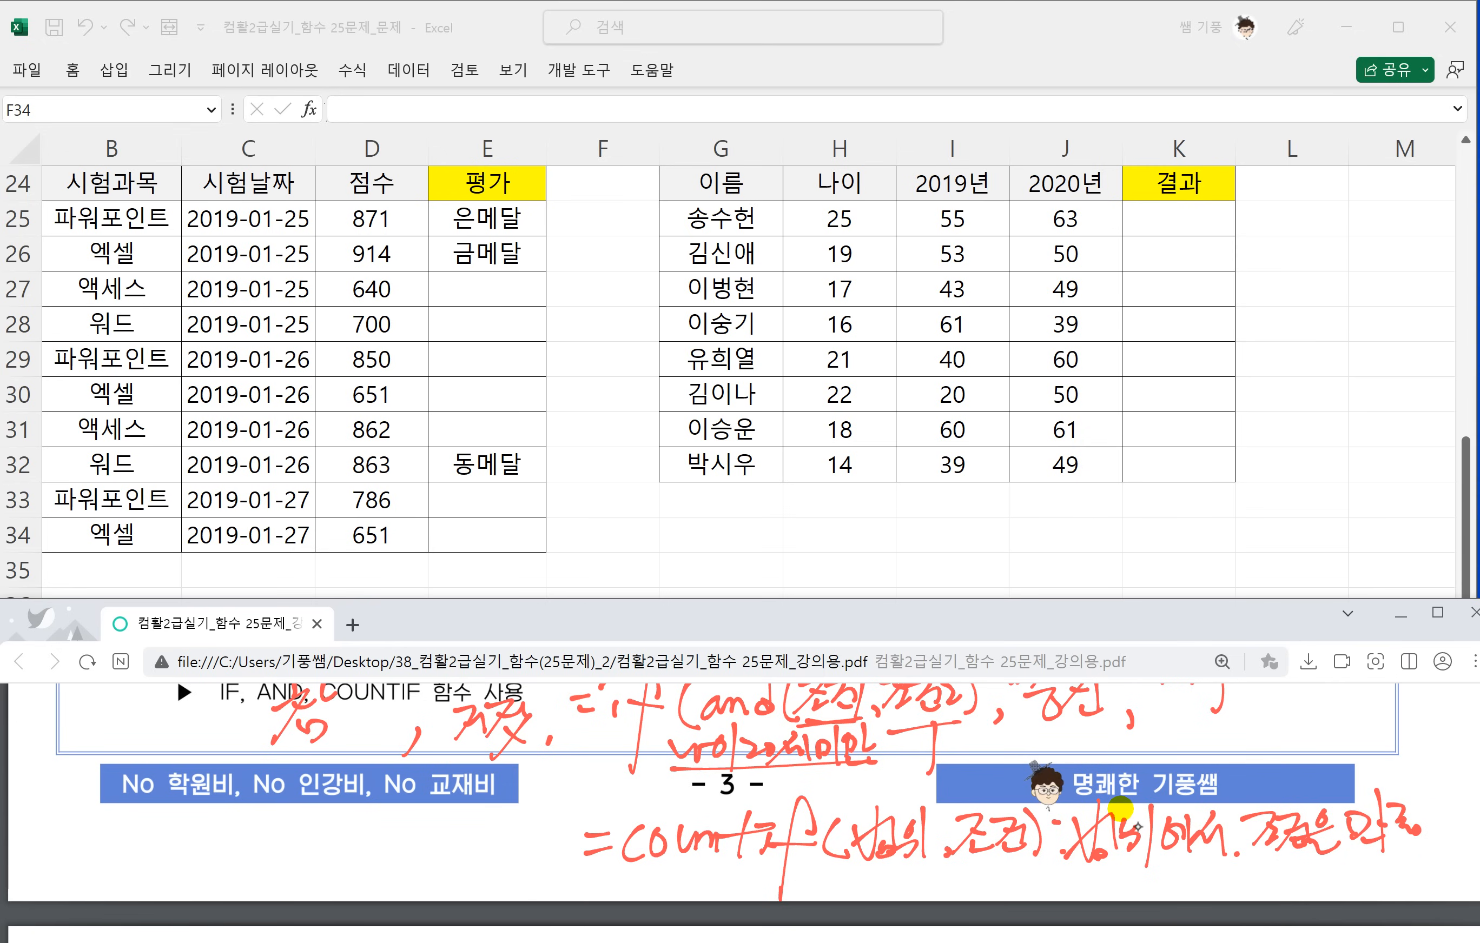
{"action": "key", "text": "ctrl+z"}
{"action": "mouse_move", "coordinate": [1384, 821]}
{"action": "left_mouse_down"}
{"action": "mouse_move", "coordinate": [1080, 832]}
{"action": "mouse_move", "coordinate": [1325, 845]}
{"action": "left_mouse_up"}
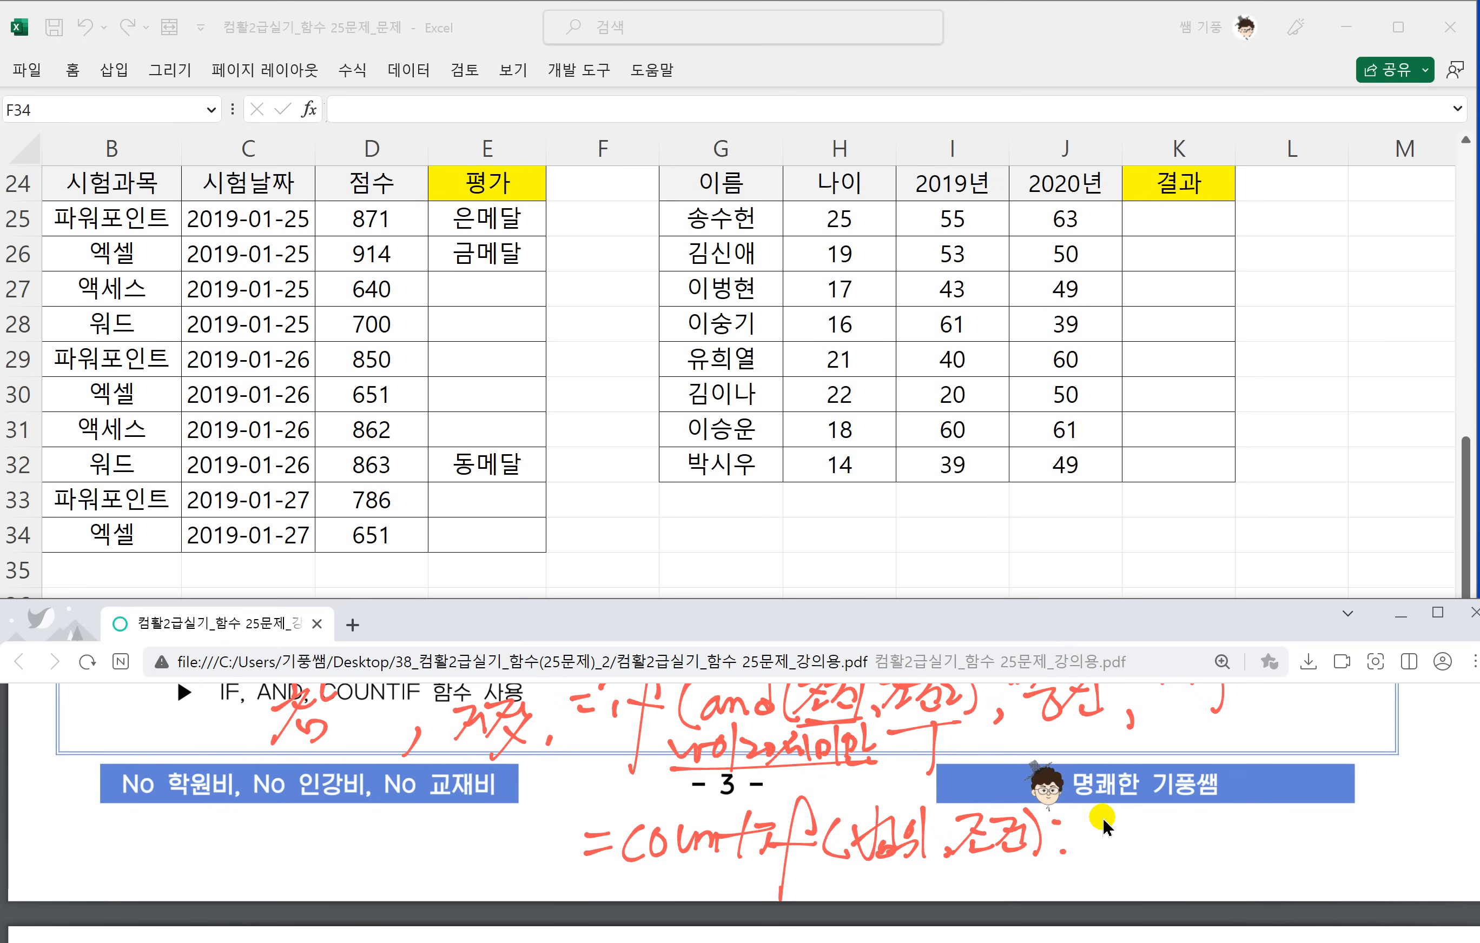
Start the 표5 result formula in K25 with =IF(AND(H25<20, as the age condition.
{"action": "scroll", "coordinate": [754, 765], "scroll_direction": "up", "scroll_amount": 2}
{"action": "scroll", "coordinate": [754, 764], "scroll_direction": "up", "scroll_amount": 2}
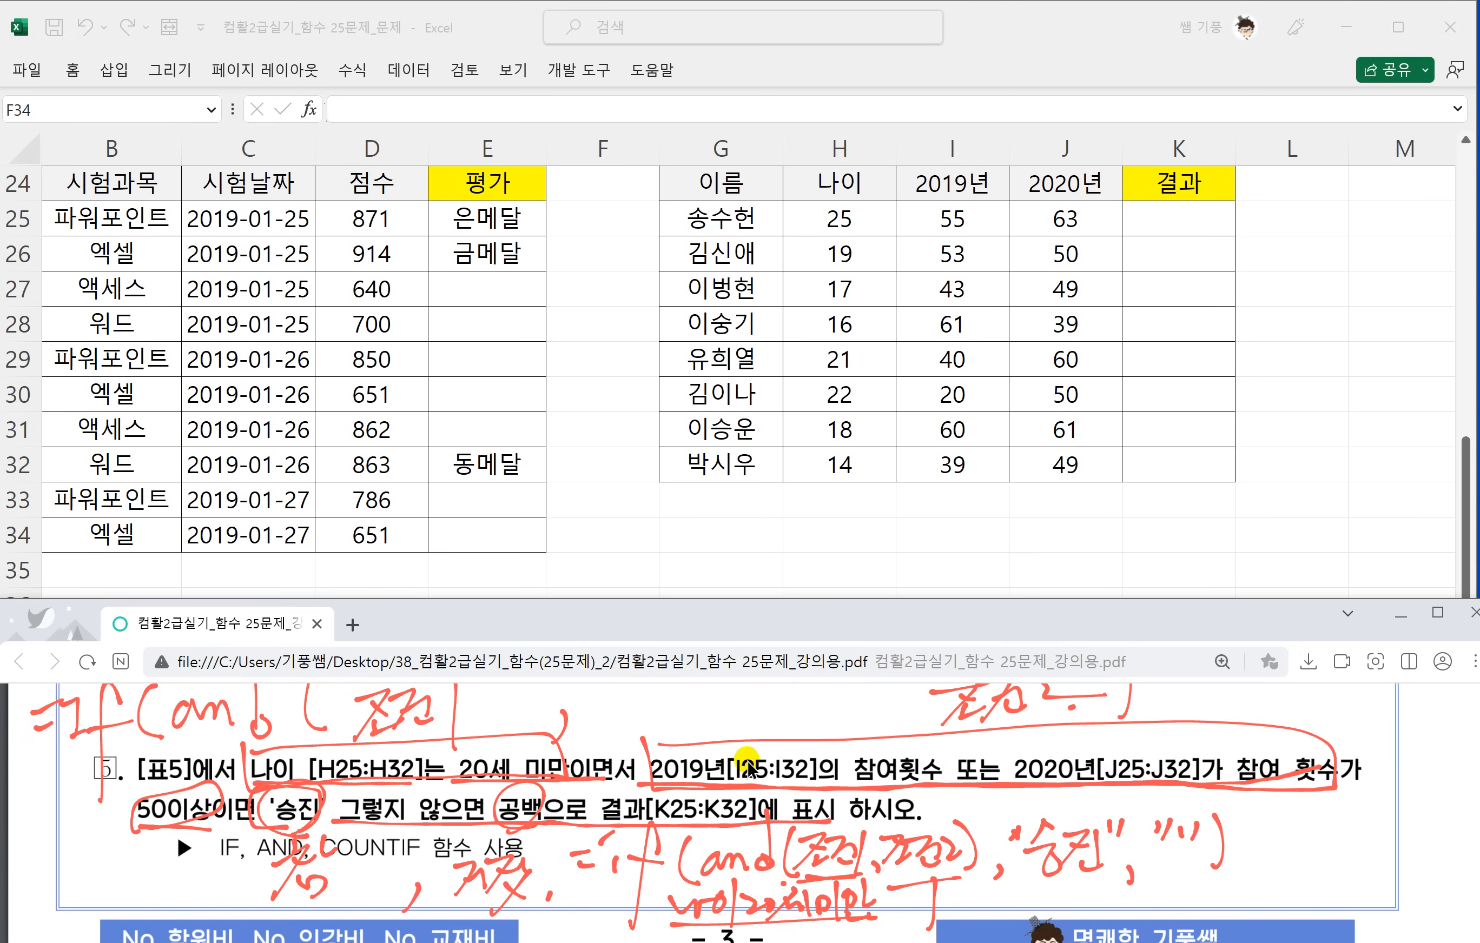
{"action": "left_click", "coordinate": [1179, 218]}
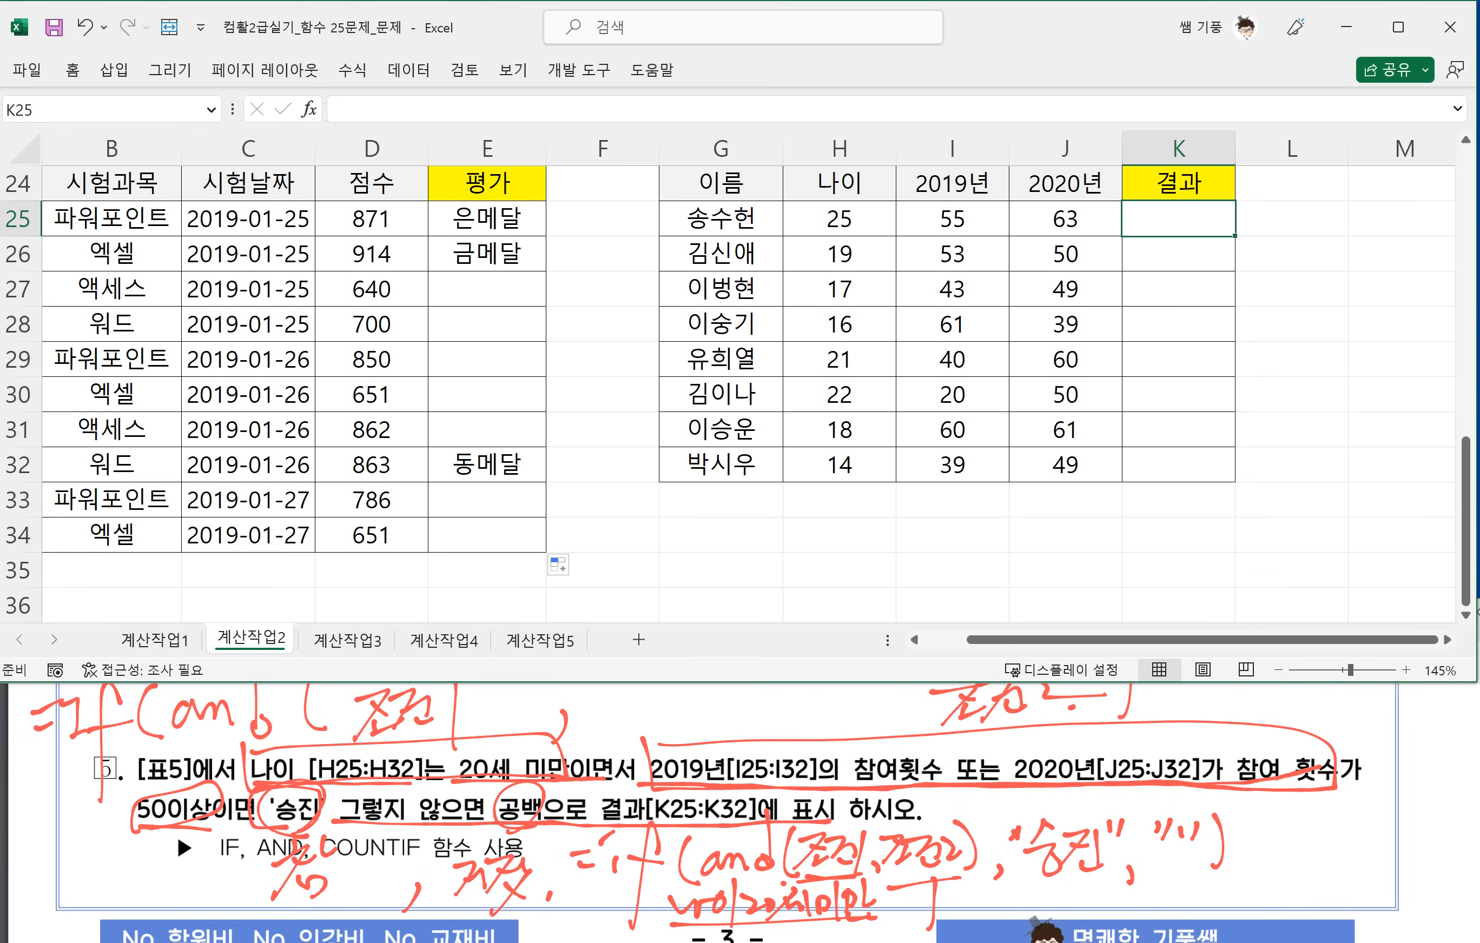
{"action": "left_click", "coordinate": [1447, 640]}
{"action": "left_click", "coordinate": [1447, 640]}
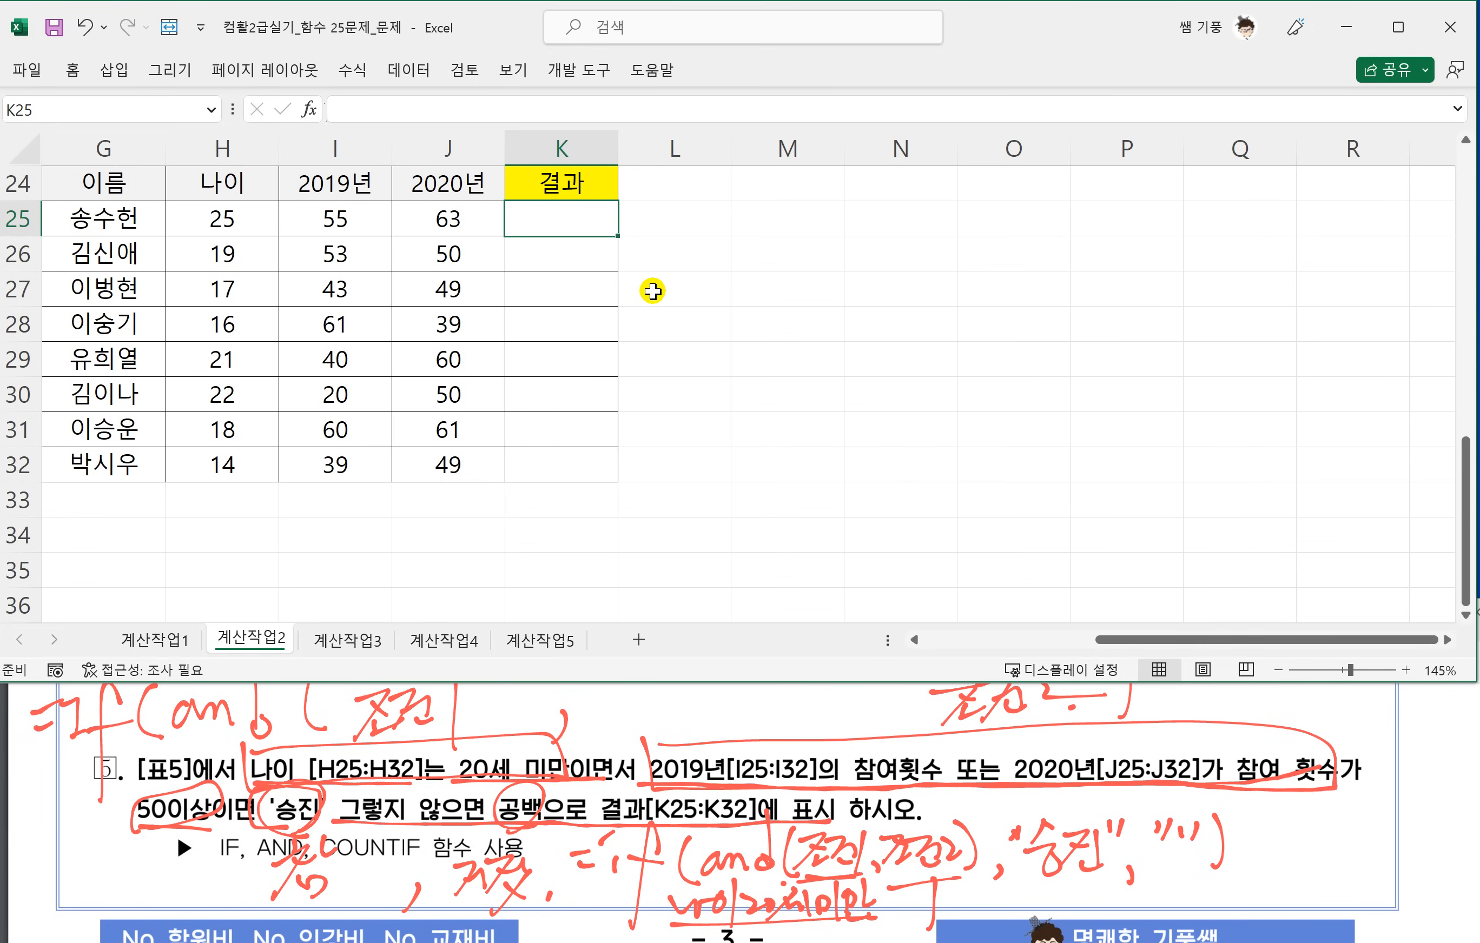
{"action": "type", "text": "="}
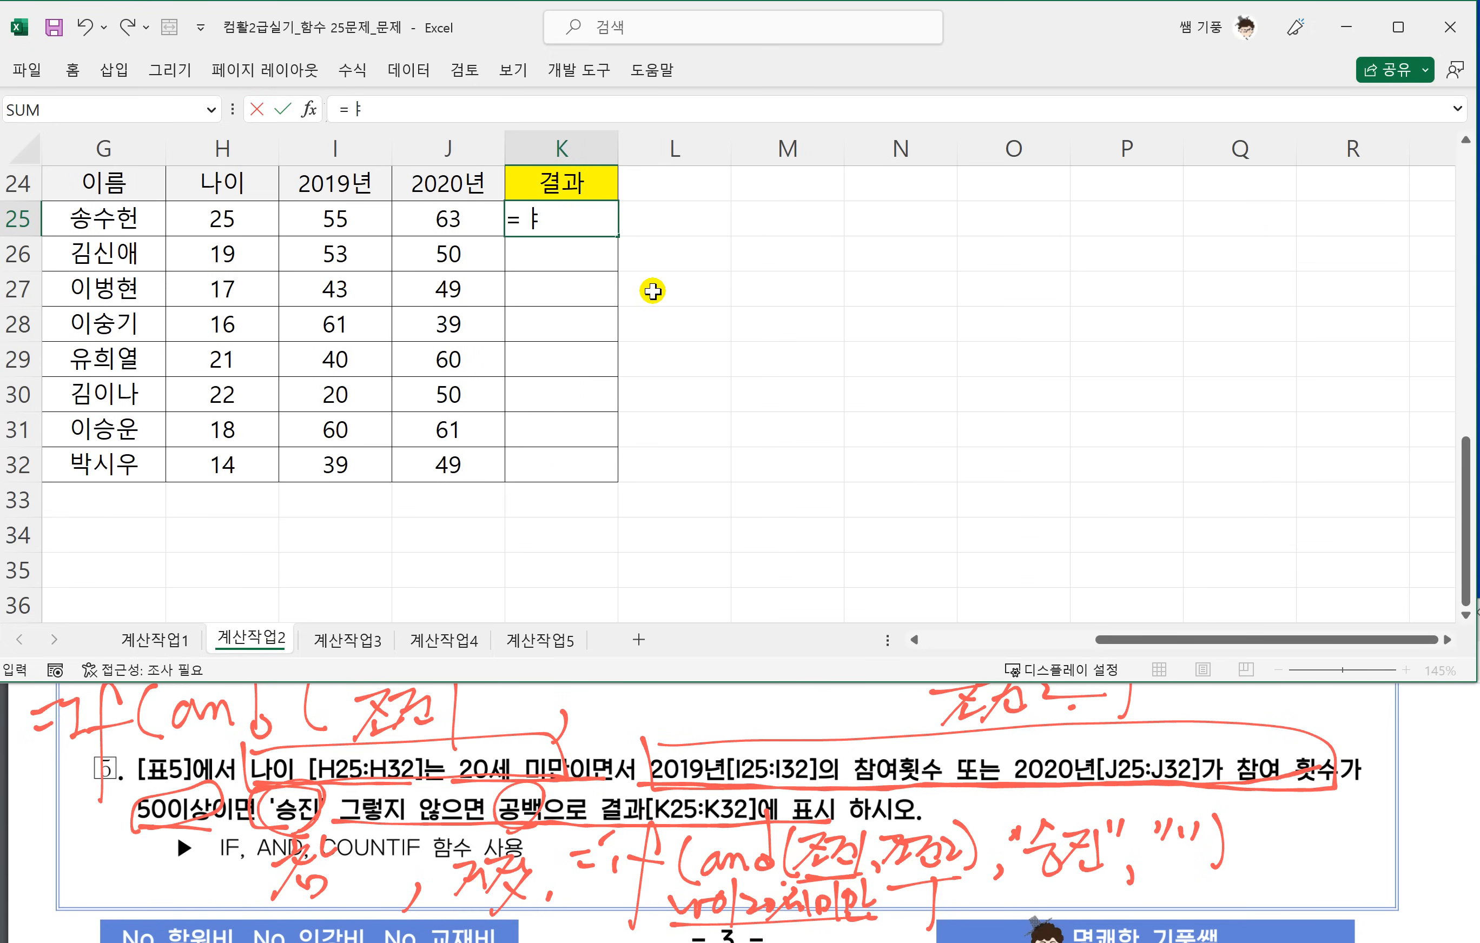
{"action": "type", "text": "IF(AND("}
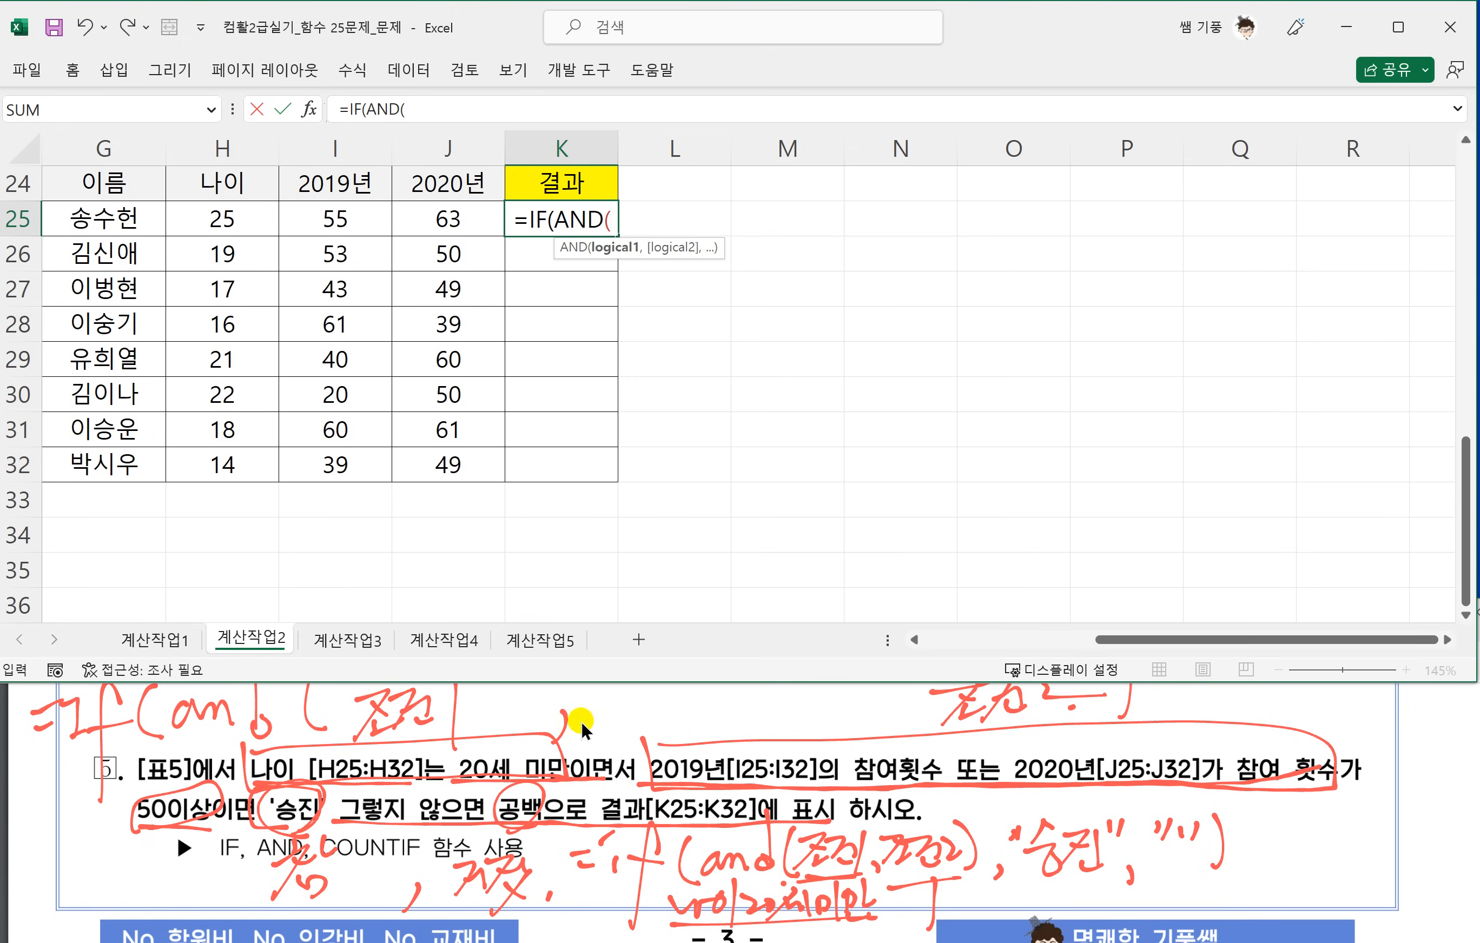
{"action": "left_click", "coordinate": [224, 221]}
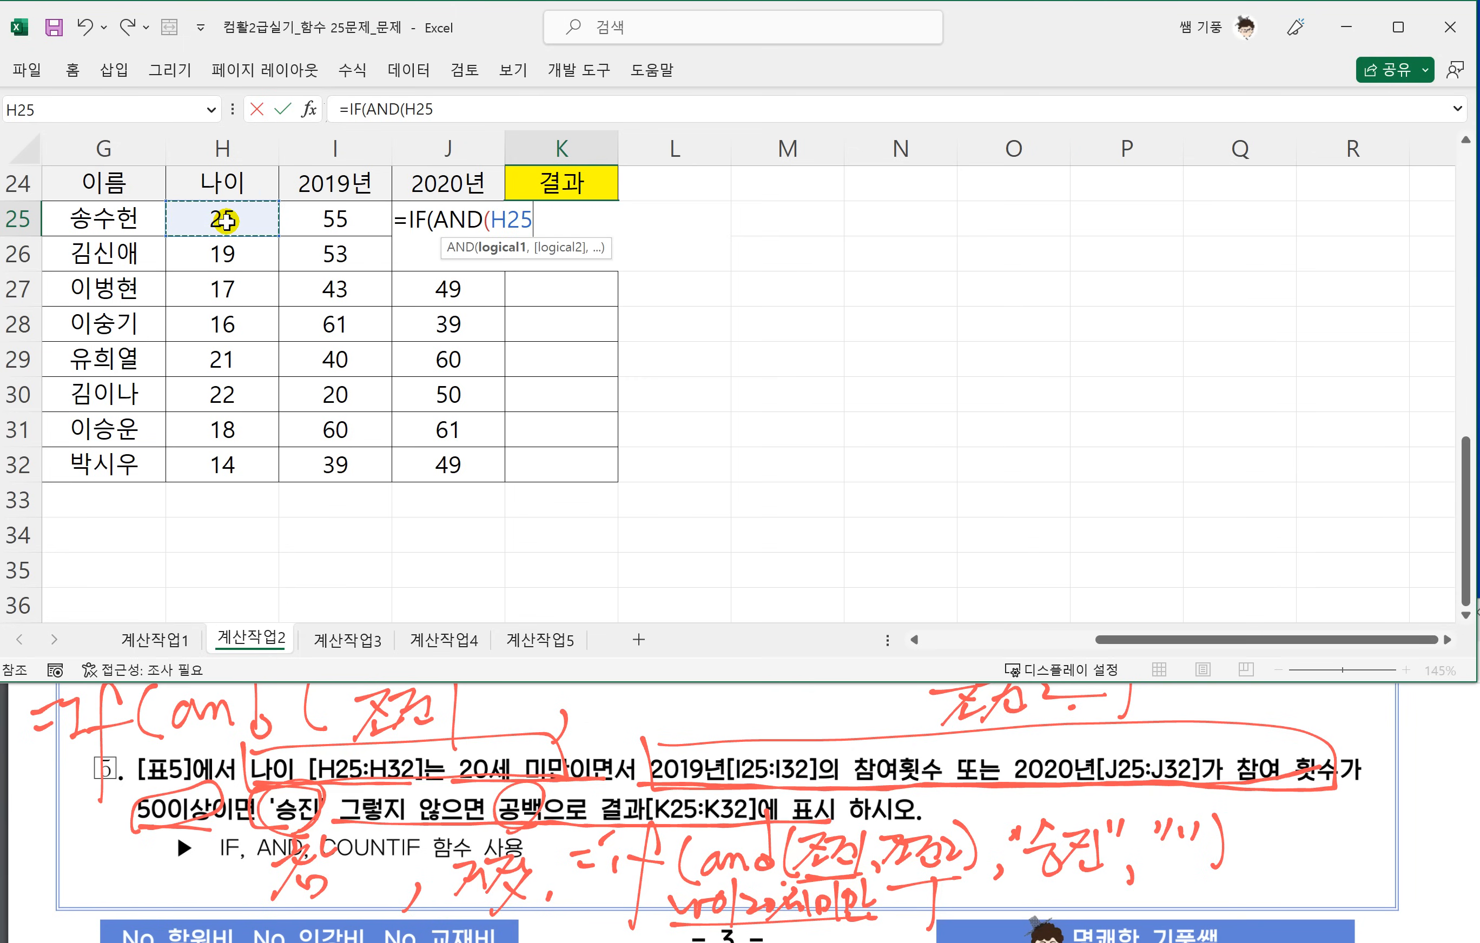
{"action": "type", "text": "<20,"}
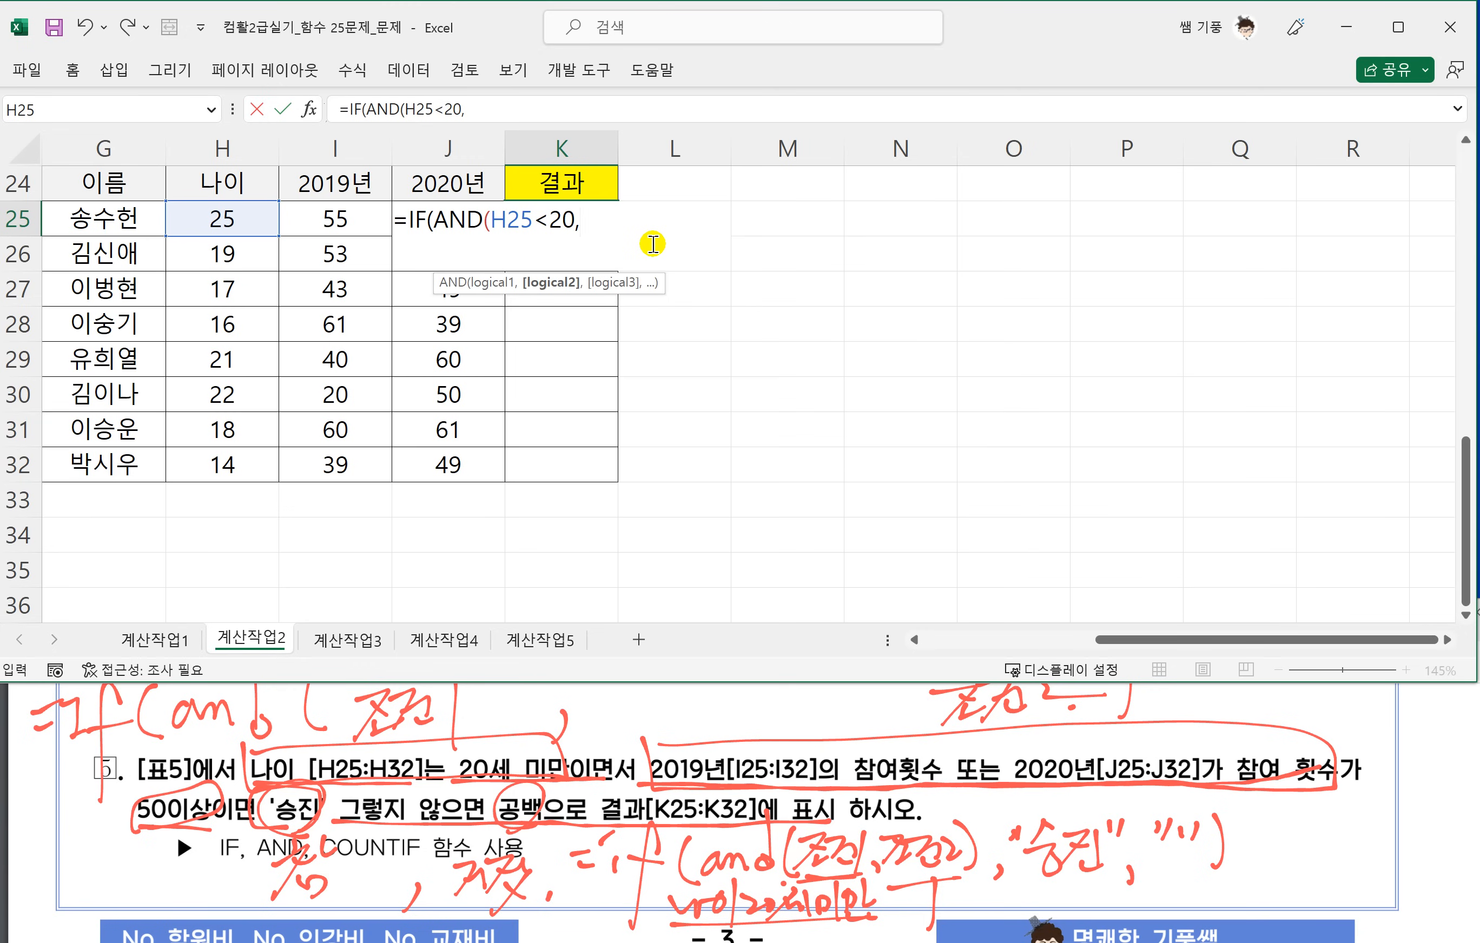
Add COUNTIF(I25:J25,">=50")>=1 as the second AND condition in the K25 formula and close the AND.
{"action": "type", "text": "COUT"}
{"action": "key", "text": "BackSpace"}
{"action": "key", "text": "BackSpace"}
{"action": "key", "text": "BackSpace"}
{"action": "type", "text": "NTIF"}
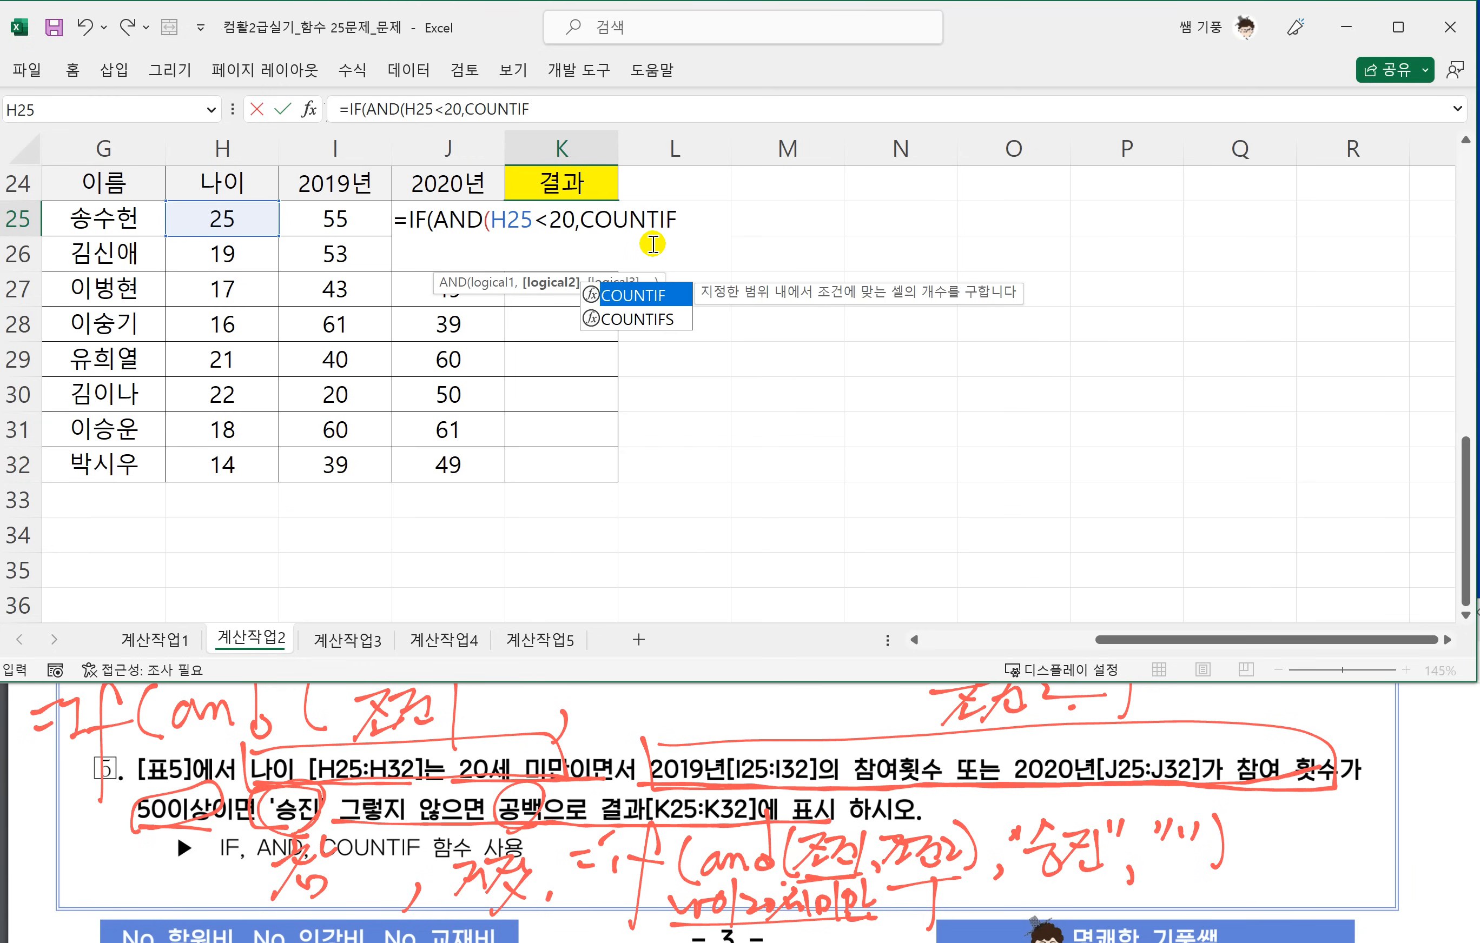
{"action": "type", "text": "("}
{"action": "left_click", "coordinate": [327, 215]}
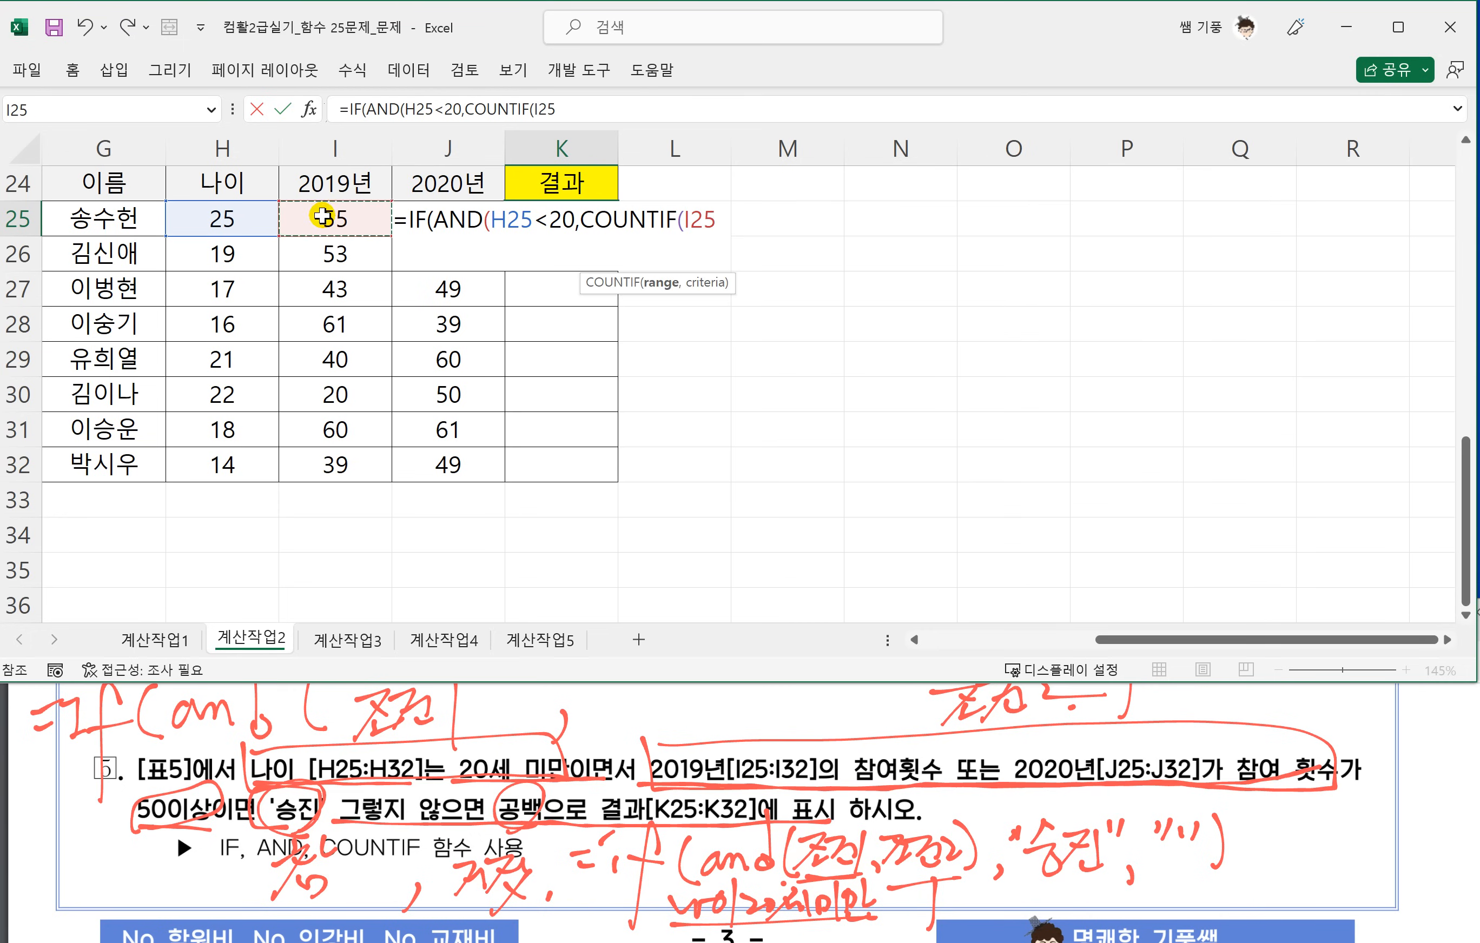
{"action": "left_click_drag", "start_coordinate": [381, 214], "coordinate": [479, 205]}
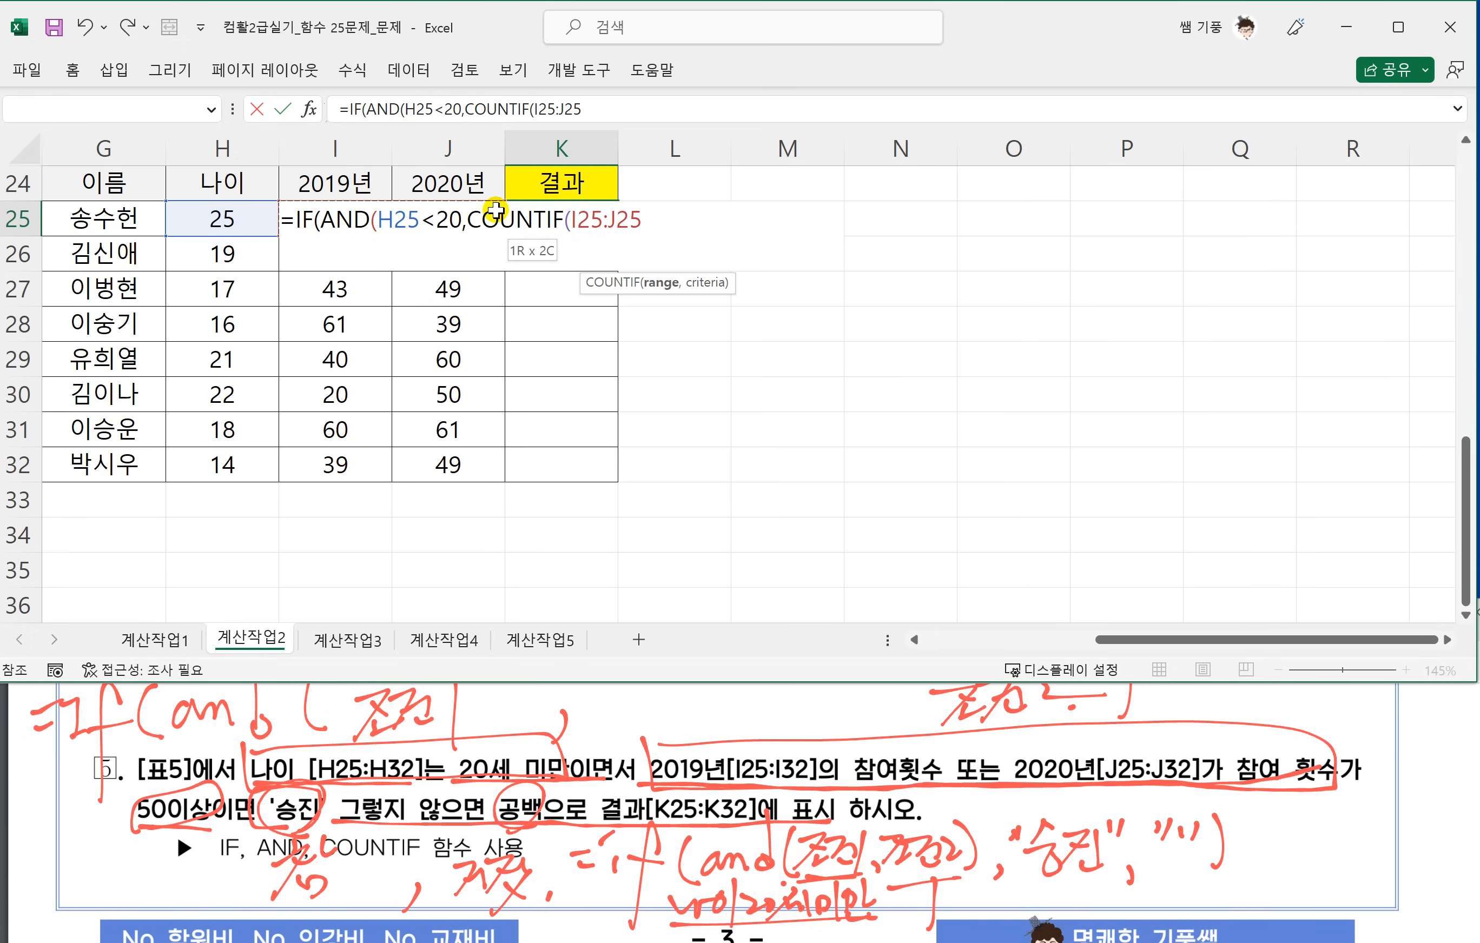
{"action": "type", "text": ","}
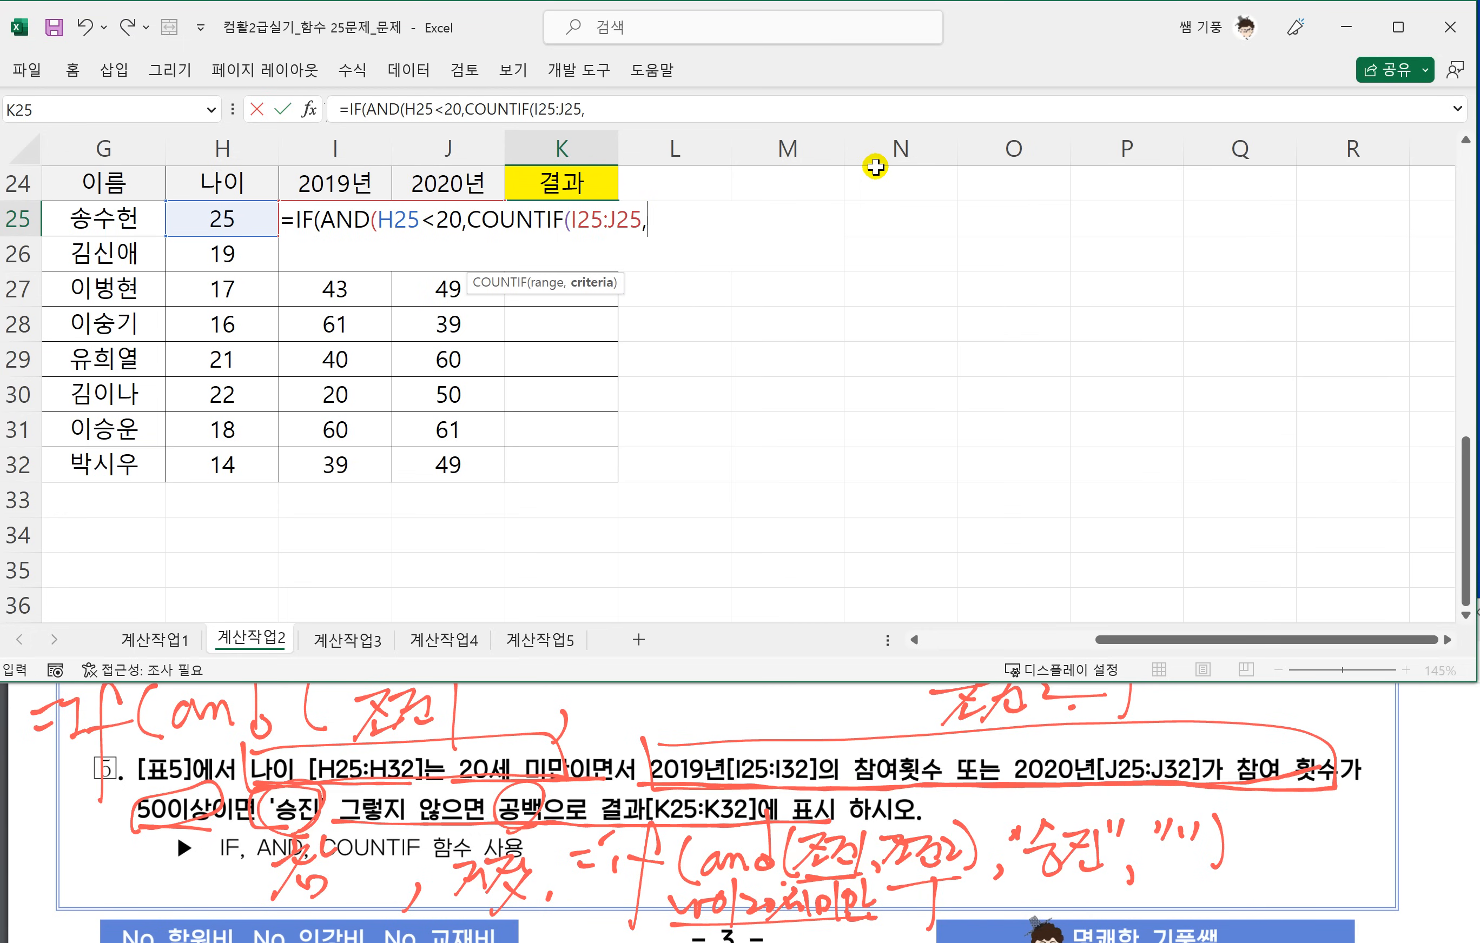
{"action": "type", "text": "\">=50"}
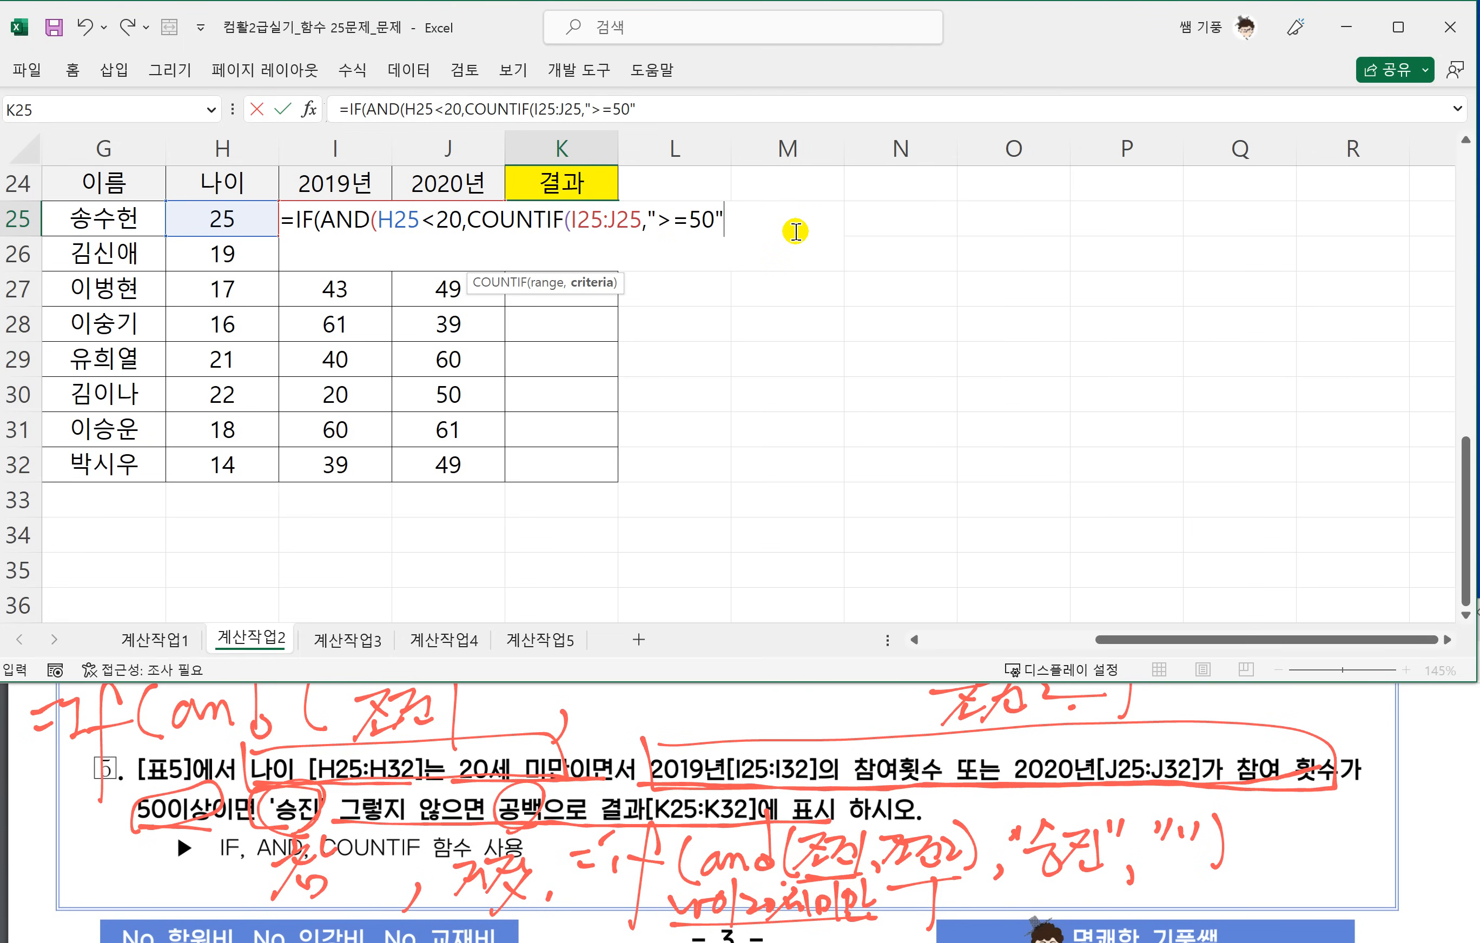
{"action": "type", "text": "\")"}
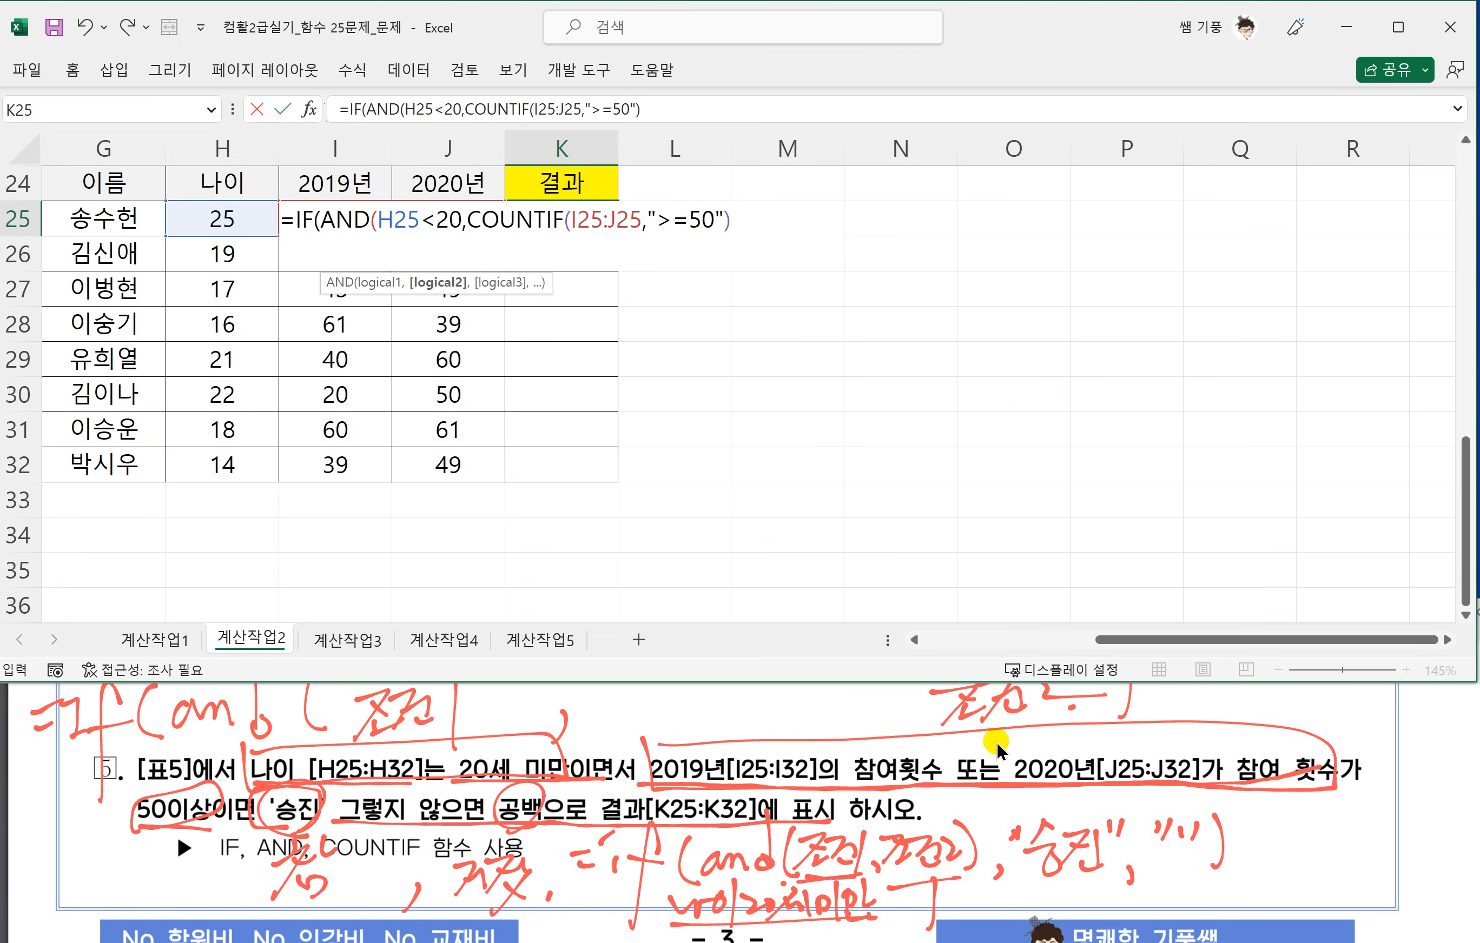
{"action": "type", "text": ">=1)"}
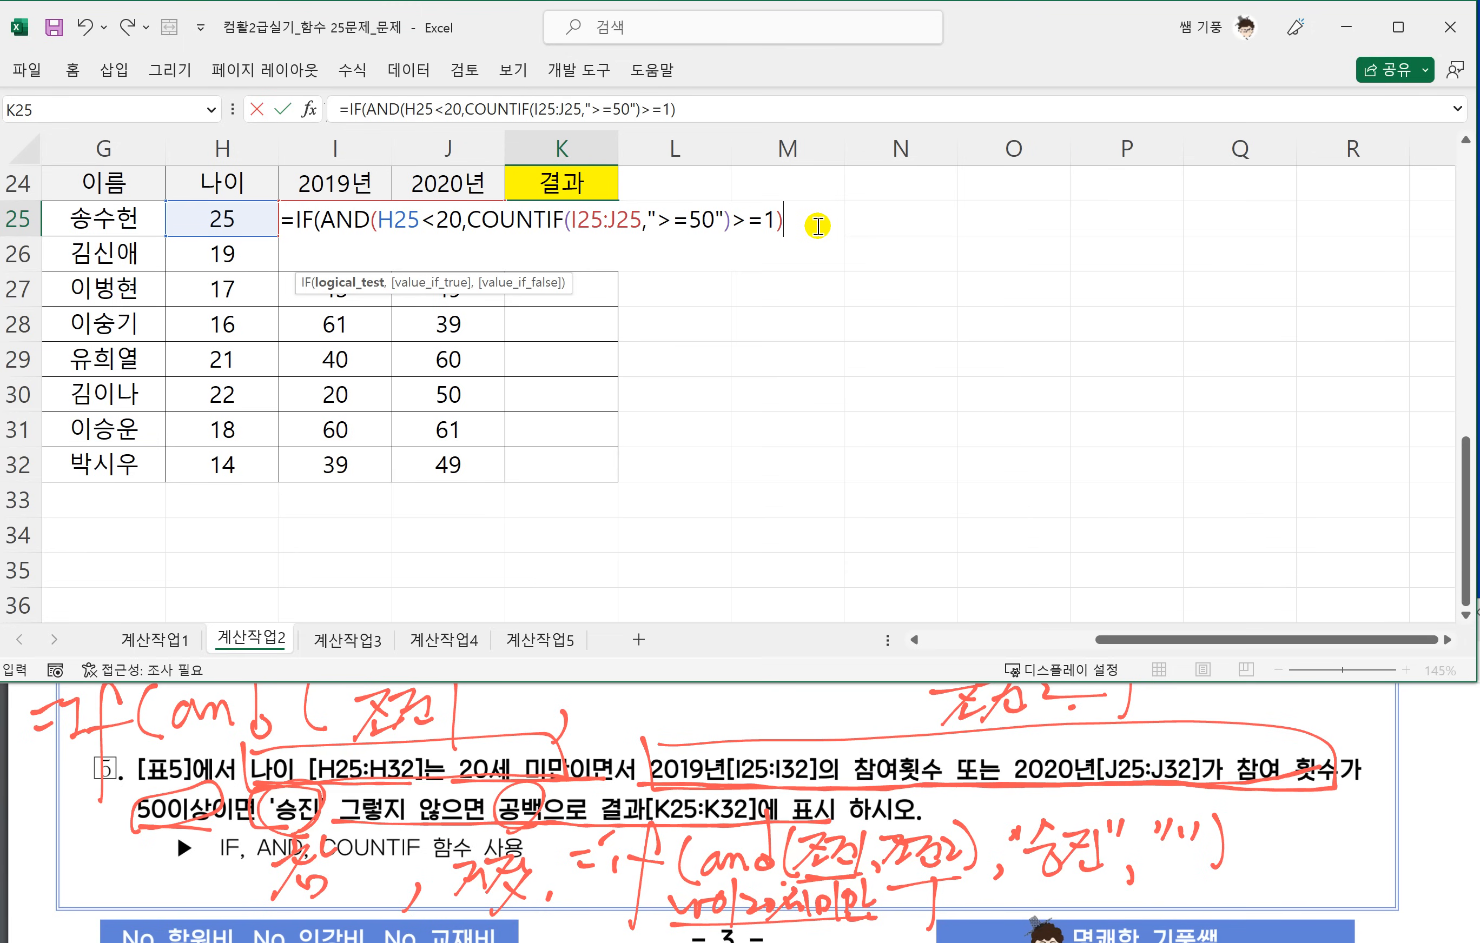
Complete the K25 formula with "승진" as the true result and "" as the false result.
{"action": "type", "text": ","}
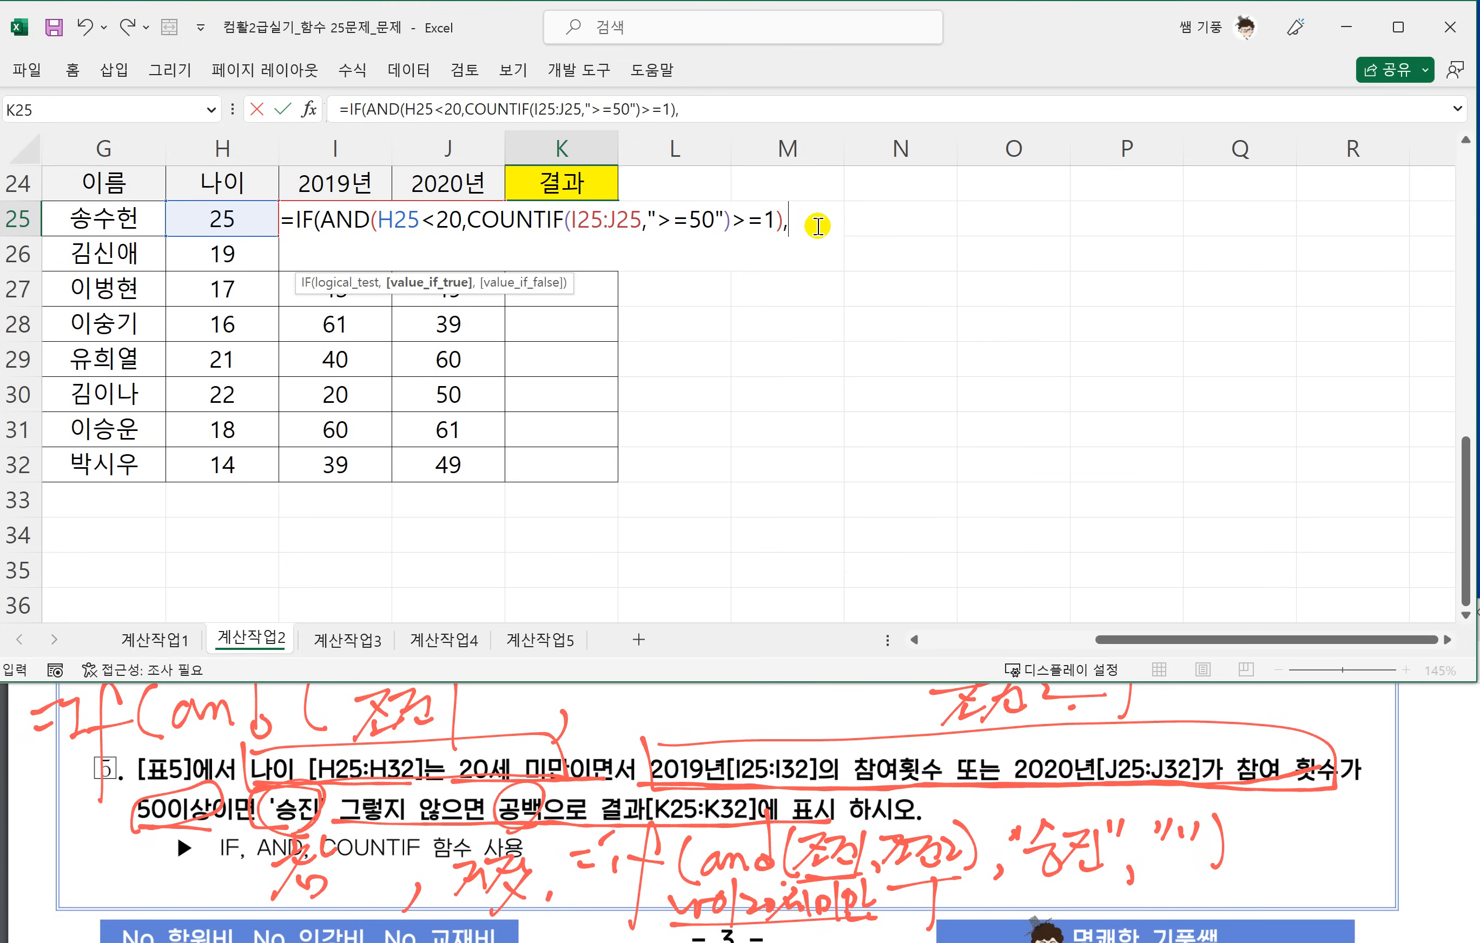
{"action": "type", "text": "\"승진\",\"\""}
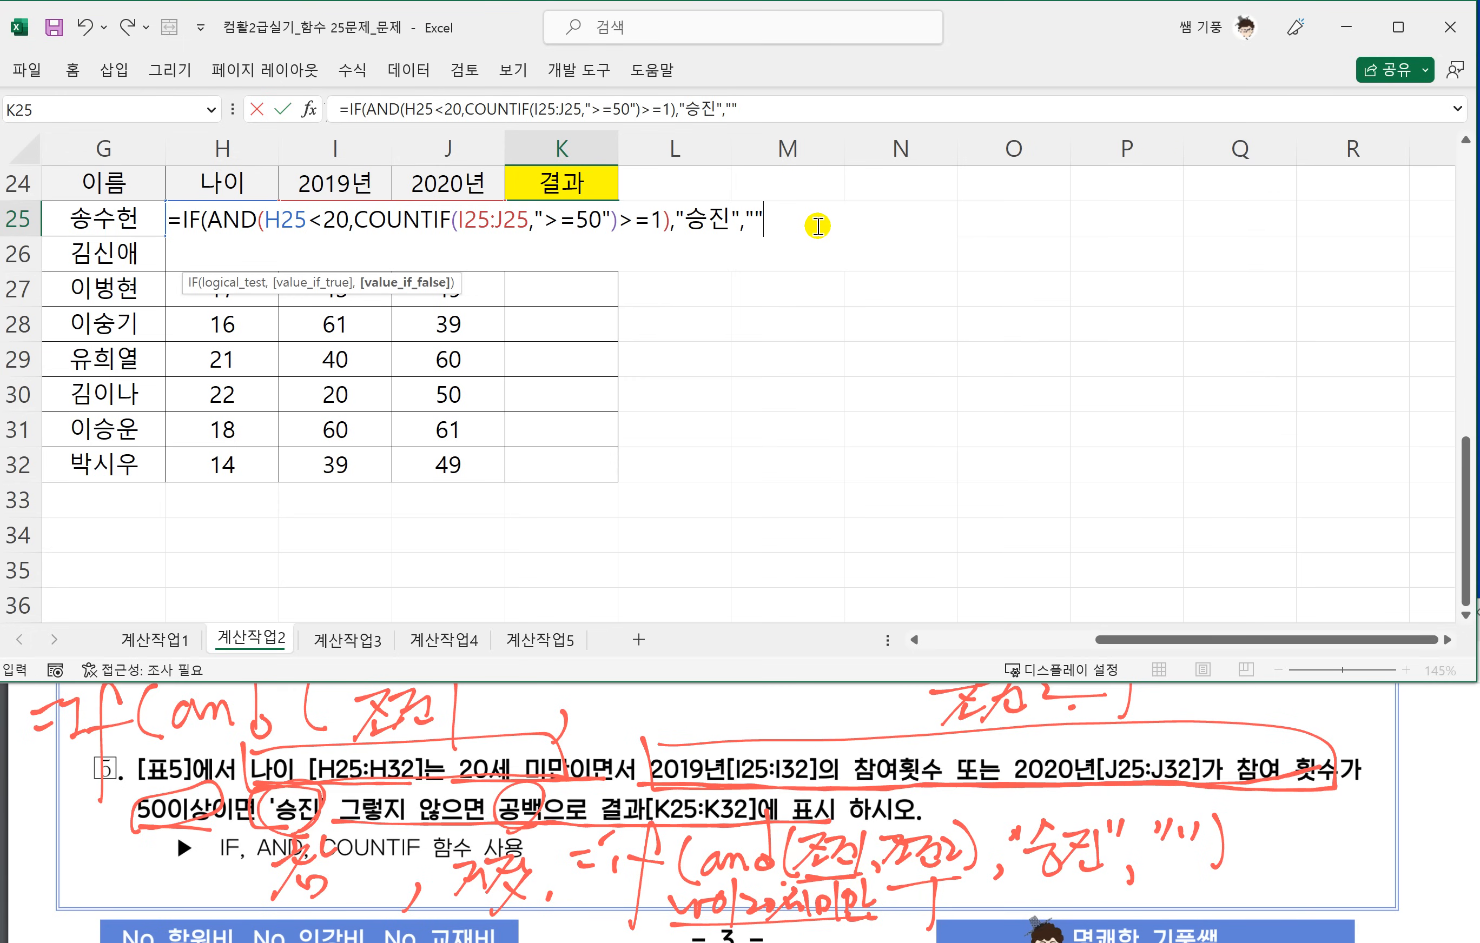
{"action": "type", "text": ")"}
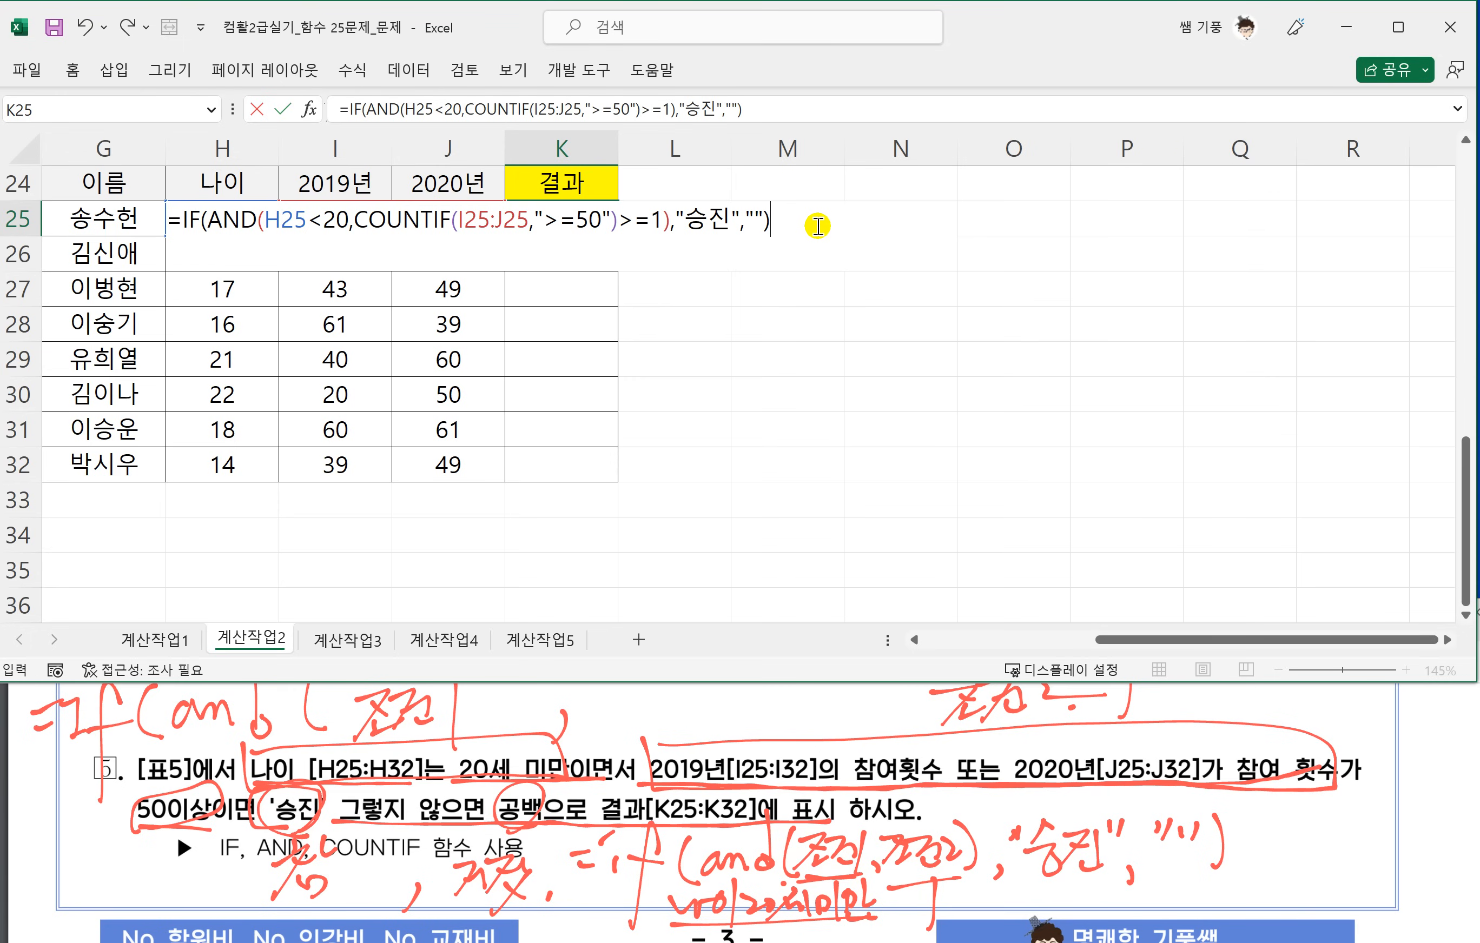
{"action": "key", "text": "Return"}
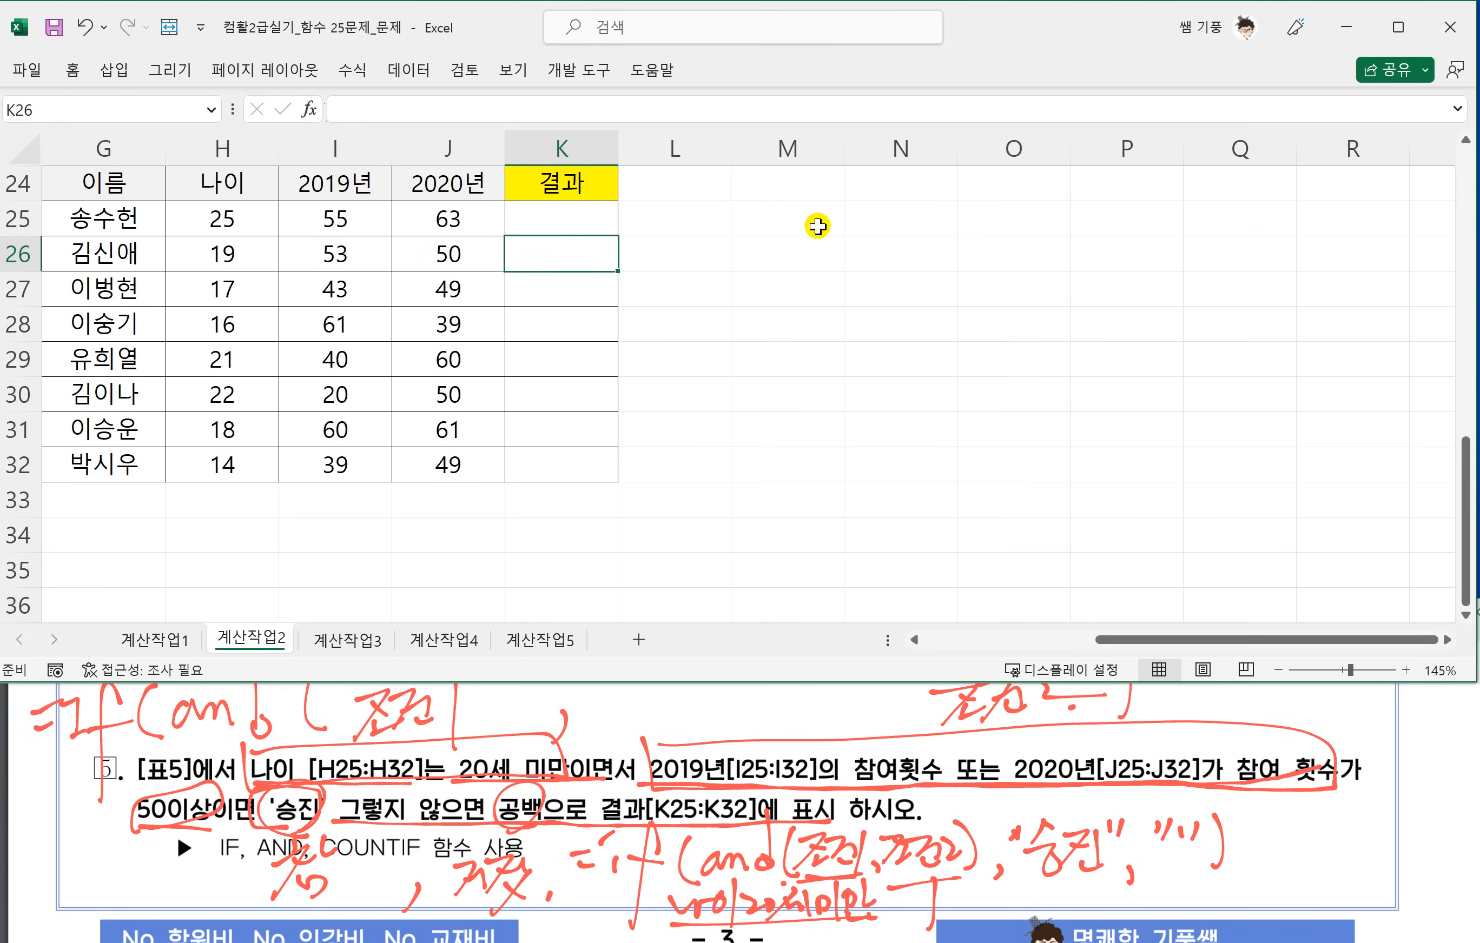
Fill the K25 formula down through K32.
{"action": "left_click", "coordinate": [587, 220]}
{"action": "left_click_drag", "start_coordinate": [617, 236], "coordinate": [600, 483]}
{"action": "left_click", "coordinate": [685, 467]}
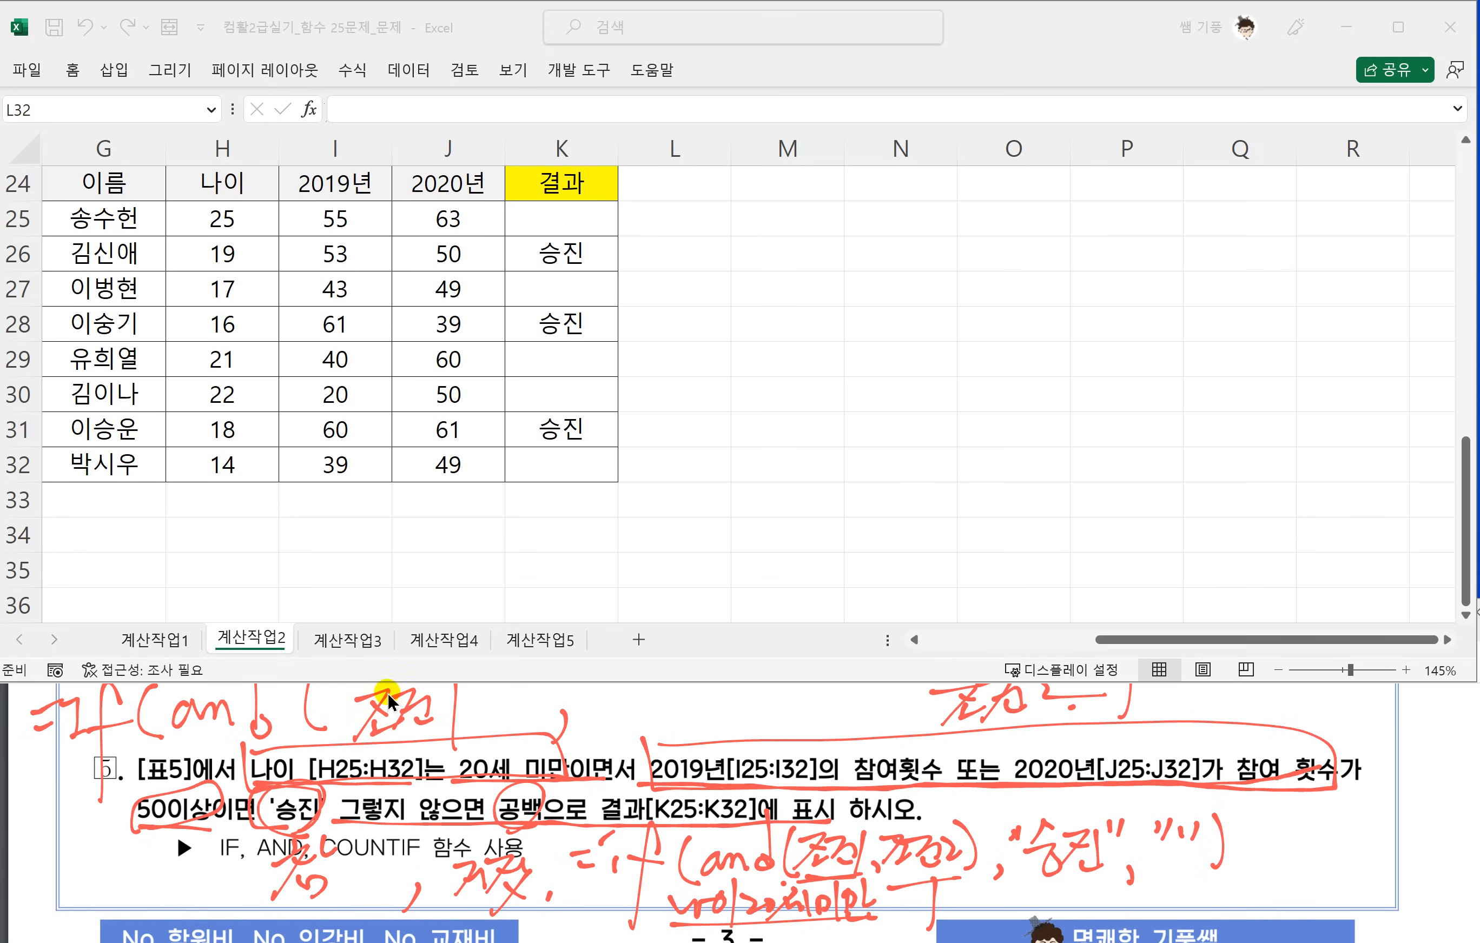
Open the 계산작업3 sheet and underline the attendance conditions in its task 1 text in the PDF.
{"action": "left_click", "coordinate": [342, 639]}
{"action": "left_click", "coordinate": [342, 639]}
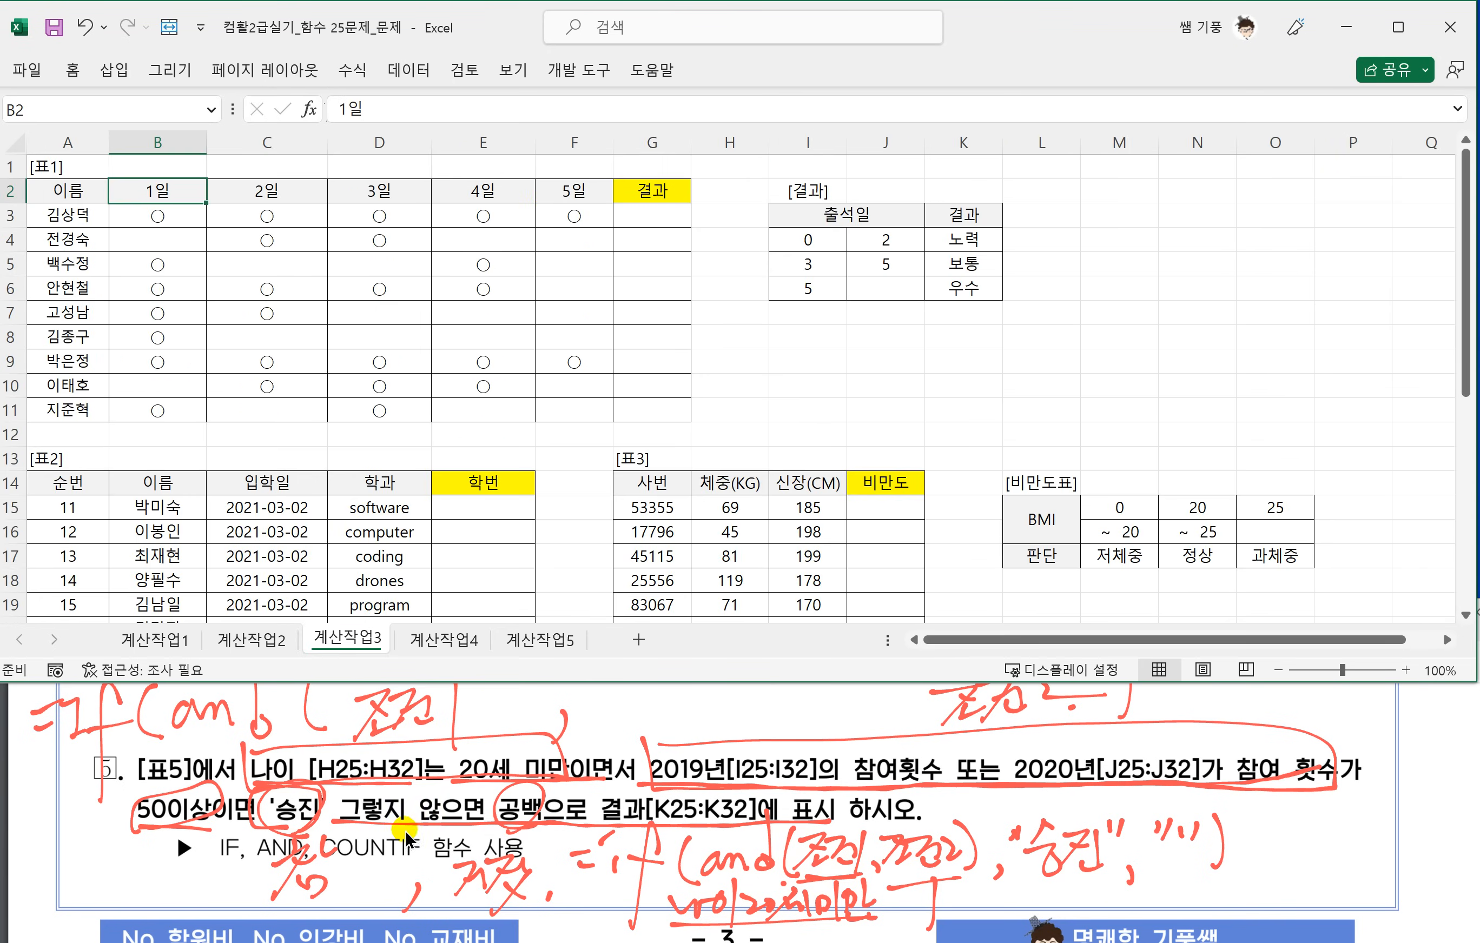
{"action": "scroll", "coordinate": [622, 791], "scroll_direction": "down", "scroll_amount": 2}
{"action": "left_click", "coordinate": [622, 791]}
{"action": "scroll", "coordinate": [622, 790], "scroll_direction": "down", "scroll_amount": 8}
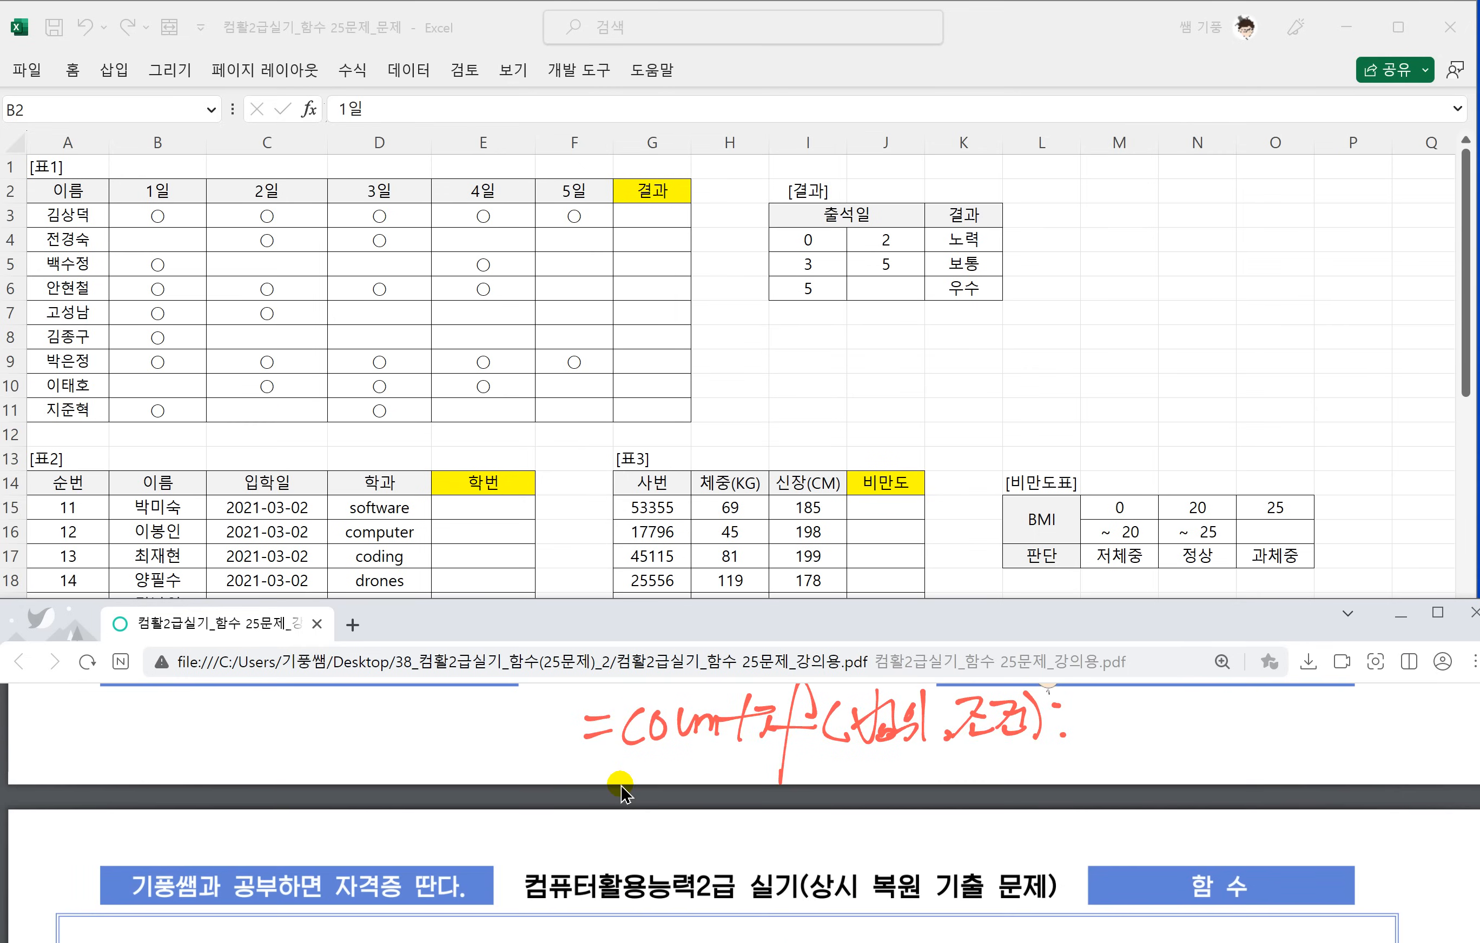
{"action": "scroll", "coordinate": [619, 788], "scroll_direction": "down", "scroll_amount": 3}
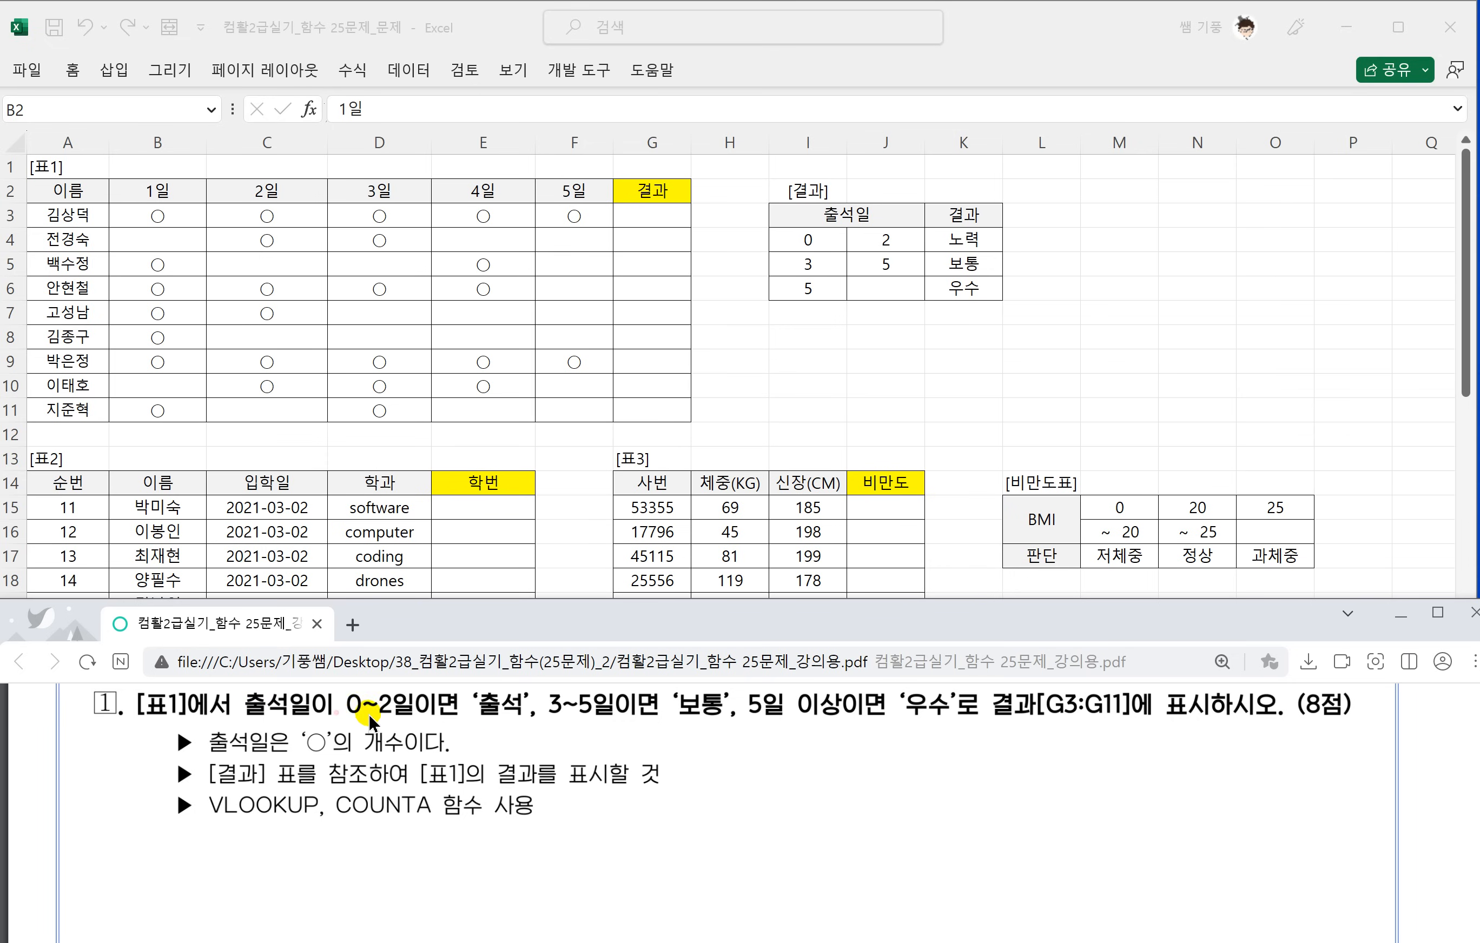
{"action": "left_click_drag", "start_coordinate": [474, 719], "coordinate": [547, 722]}
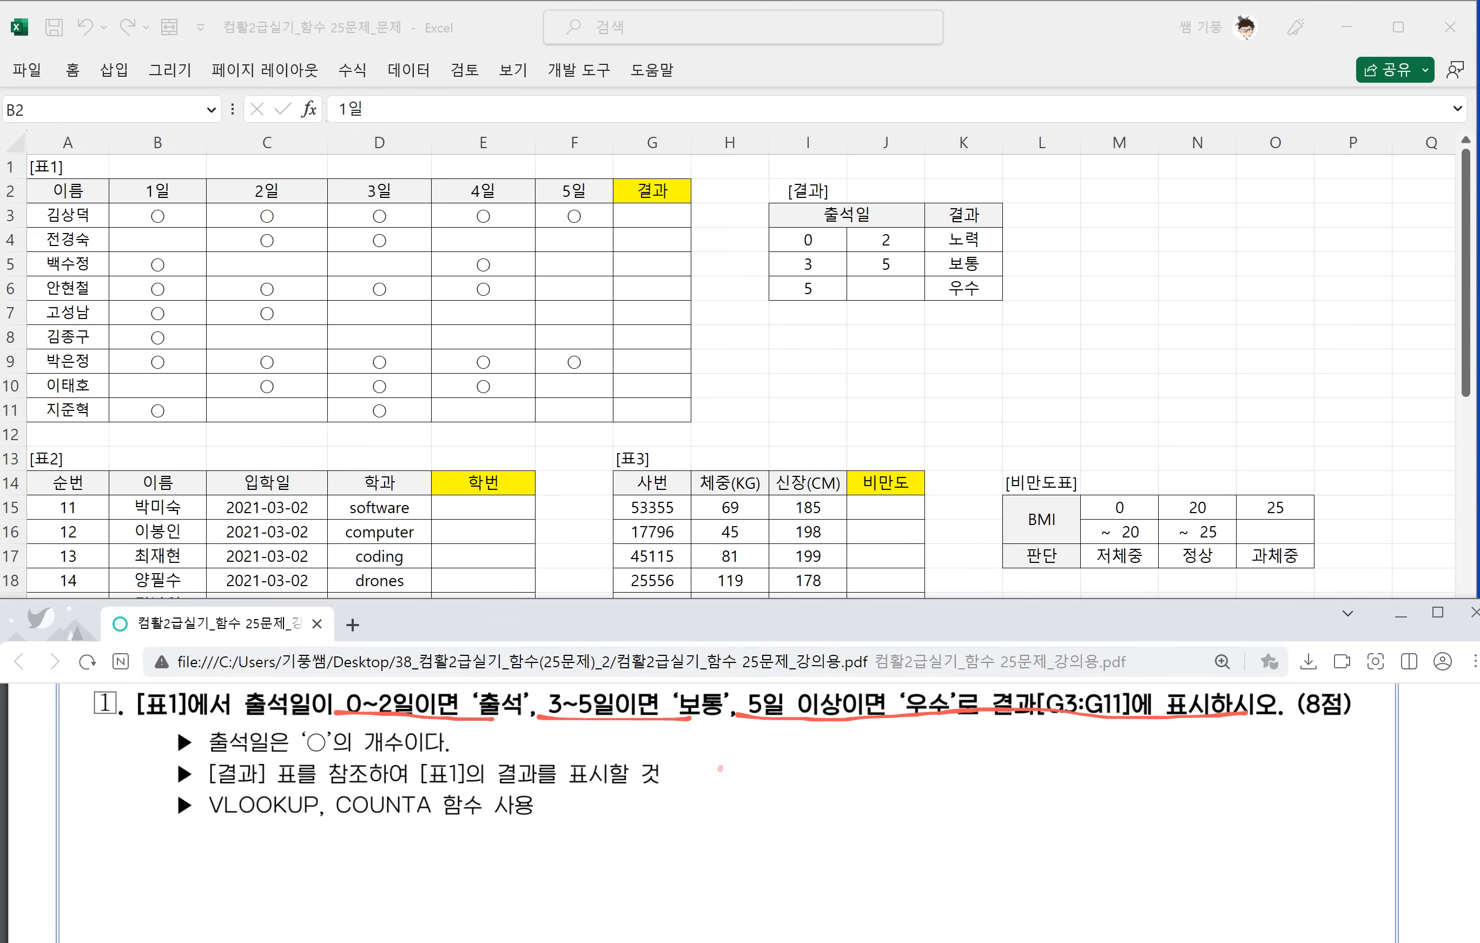
Handwrite =vlookup(기준셀, in the blank area beside task 1's notes and underline the v.
{"action": "left_click_drag", "start_coordinate": [717, 772], "coordinate": [735, 767]}
{"action": "left_click_drag", "start_coordinate": [715, 783], "coordinate": [734, 779]}
{"action": "mouse_move", "coordinate": [748, 764]}
{"action": "left_mouse_down"}
{"action": "mouse_move", "coordinate": [758, 783]}
{"action": "mouse_move", "coordinate": [776, 762]}
{"action": "left_mouse_up"}
{"action": "mouse_move", "coordinate": [801, 726]}
{"action": "left_mouse_down"}
{"action": "mouse_move", "coordinate": [776, 790]}
{"action": "mouse_move", "coordinate": [820, 770]}
{"action": "left_mouse_up"}
{"action": "mouse_move", "coordinate": [837, 730]}
{"action": "left_mouse_down"}
{"action": "mouse_move", "coordinate": [824, 789]}
{"action": "mouse_move", "coordinate": [878, 776]}
{"action": "left_mouse_up"}
{"action": "left_click_drag", "start_coordinate": [900, 737], "coordinate": [872, 824]}
{"action": "mouse_move", "coordinate": [893, 756]}
{"action": "left_mouse_down"}
{"action": "mouse_move", "coordinate": [890, 775]}
{"action": "mouse_move", "coordinate": [932, 775]}
{"action": "left_mouse_up"}
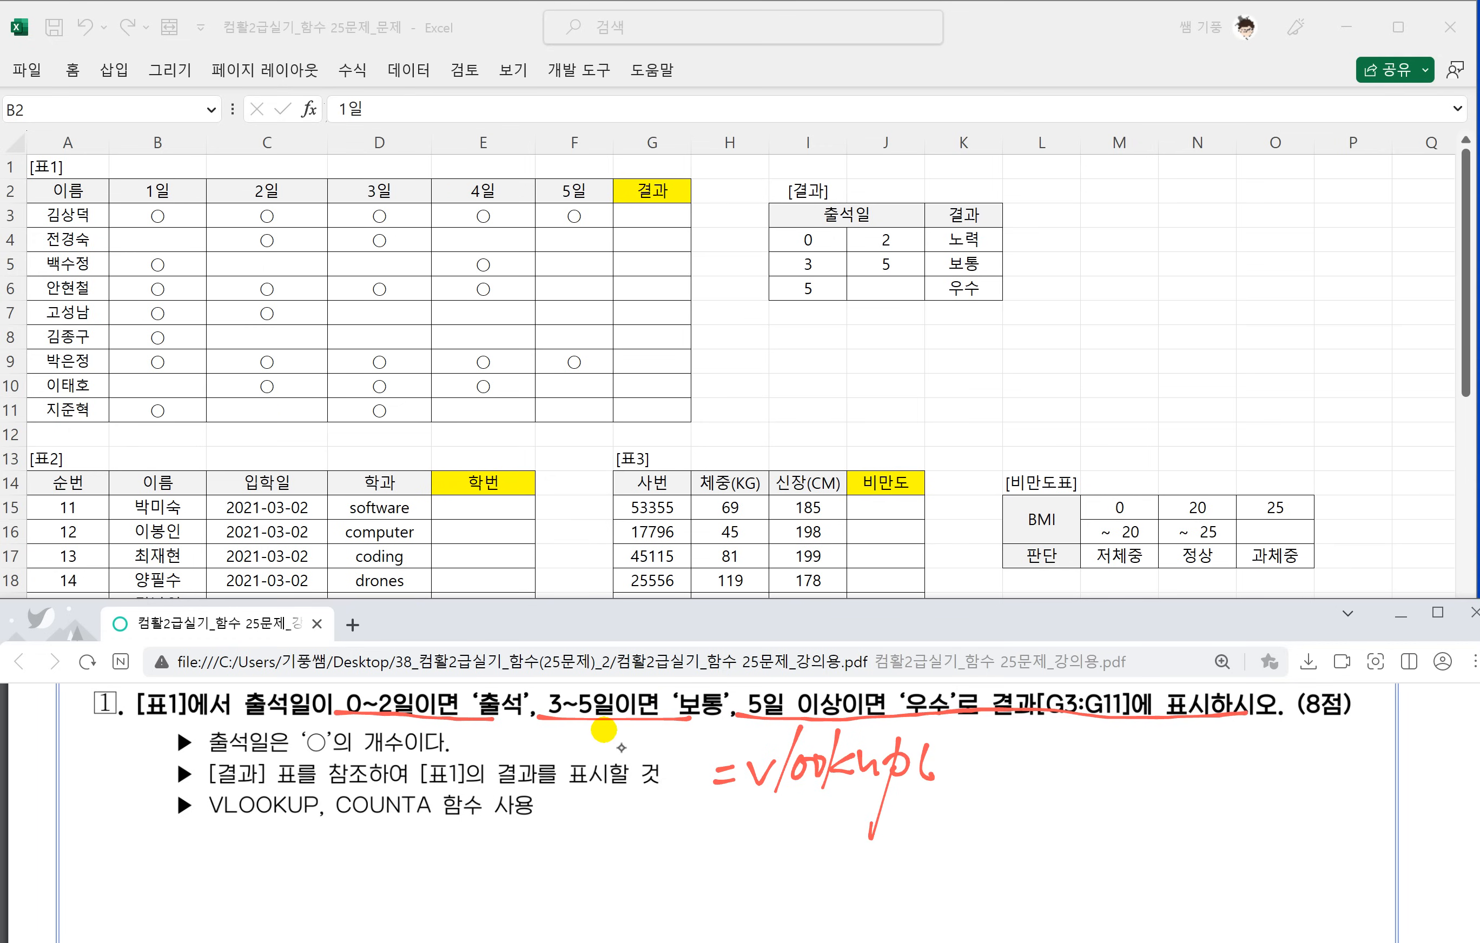
{"action": "left_click_drag", "start_coordinate": [748, 792], "coordinate": [773, 792]}
{"action": "left_click_drag", "start_coordinate": [935, 752], "coordinate": [953, 776]}
{"action": "mouse_move", "coordinate": [961, 740]}
{"action": "left_mouse_down"}
{"action": "mouse_move", "coordinate": [959, 782]}
{"action": "mouse_move", "coordinate": [984, 776]}
{"action": "left_mouse_up"}
{"action": "left_click_drag", "start_coordinate": [990, 763], "coordinate": [990, 781]}
{"action": "left_click_drag", "start_coordinate": [993, 745], "coordinate": [1022, 769]}
{"action": "left_click_drag", "start_coordinate": [1026, 738], "coordinate": [1031, 777]}
{"action": "left_click_drag", "start_coordinate": [1039, 776], "coordinate": [1036, 790]}
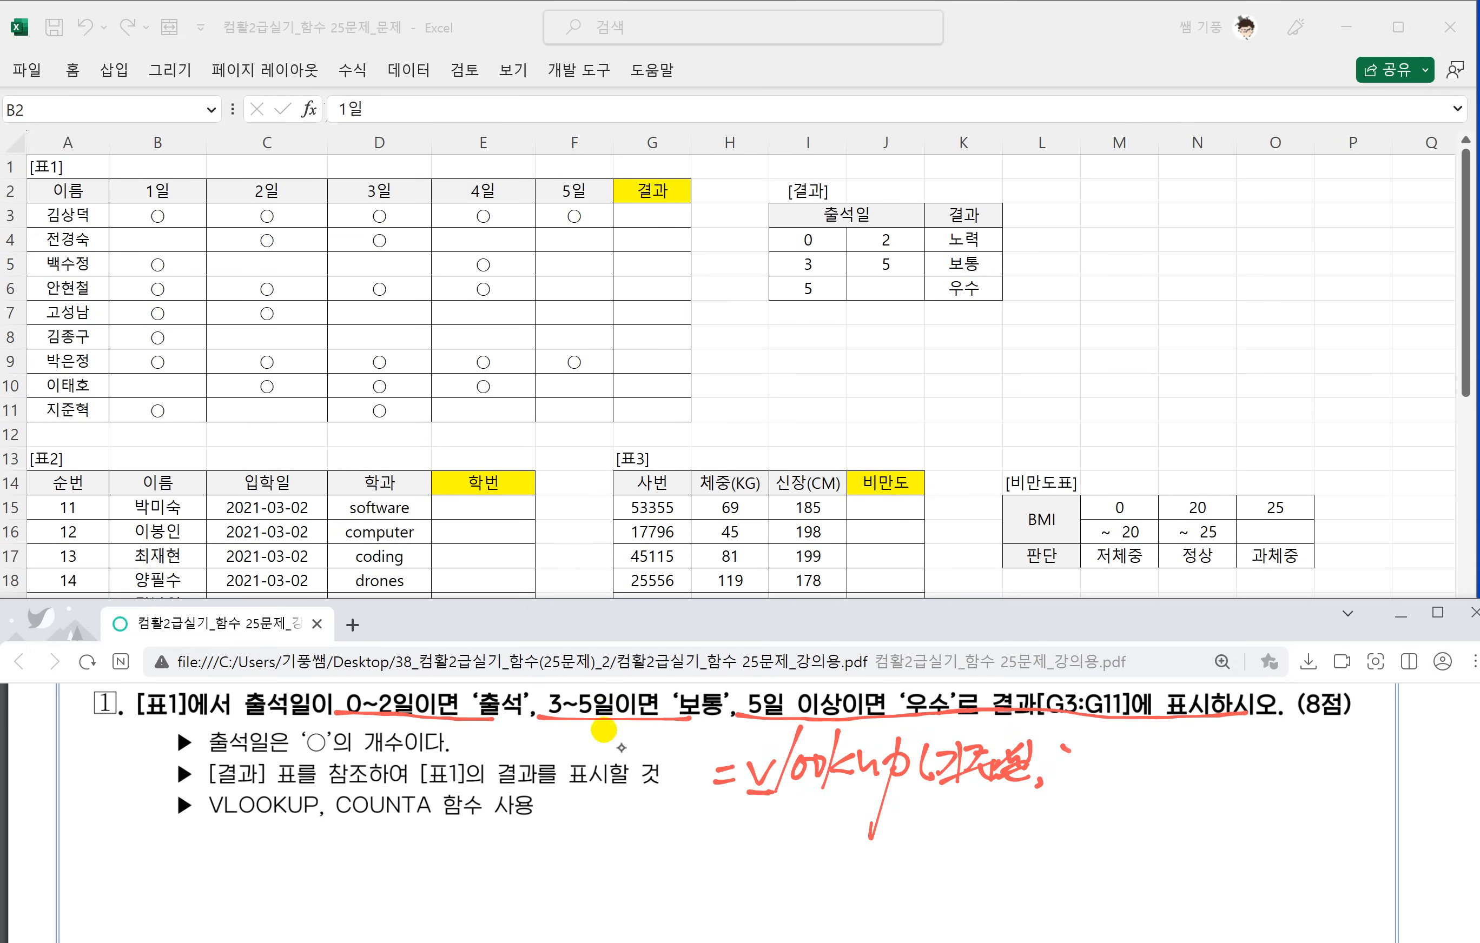
Continue the handwritten VLOOKUP syntax with 참조범위 and a comma.
{"action": "left_click_drag", "start_coordinate": [1051, 750], "coordinate": [1082, 759]}
{"action": "mouse_move", "coordinate": [1064, 753]}
{"action": "left_mouse_down"}
{"action": "mouse_move", "coordinate": [1051, 777]}
{"action": "mouse_move", "coordinate": [1089, 759]}
{"action": "left_mouse_up"}
{"action": "left_click_drag", "start_coordinate": [1068, 764], "coordinate": [1080, 780]}
{"action": "mouse_move", "coordinate": [1085, 755]}
{"action": "left_mouse_down"}
{"action": "mouse_move", "coordinate": [1099, 753]}
{"action": "mouse_move", "coordinate": [1088, 782]}
{"action": "mouse_move", "coordinate": [1121, 745]}
{"action": "mouse_move", "coordinate": [1096, 773]}
{"action": "left_mouse_up"}
{"action": "left_click_drag", "start_coordinate": [1103, 763], "coordinate": [1125, 773]}
{"action": "left_click_drag", "start_coordinate": [1127, 744], "coordinate": [1156, 771]}
{"action": "mouse_move", "coordinate": [1131, 771]}
{"action": "left_mouse_down"}
{"action": "mouse_move", "coordinate": [1151, 782]}
{"action": "mouse_move", "coordinate": [1163, 763]}
{"action": "left_mouse_up"}
{"action": "mouse_move", "coordinate": [1148, 769]}
{"action": "left_mouse_down"}
{"action": "mouse_move", "coordinate": [1171, 765]}
{"action": "mouse_move", "coordinate": [1163, 781]}
{"action": "left_mouse_up"}
{"action": "left_click_drag", "start_coordinate": [1180, 737], "coordinate": [1189, 787]}
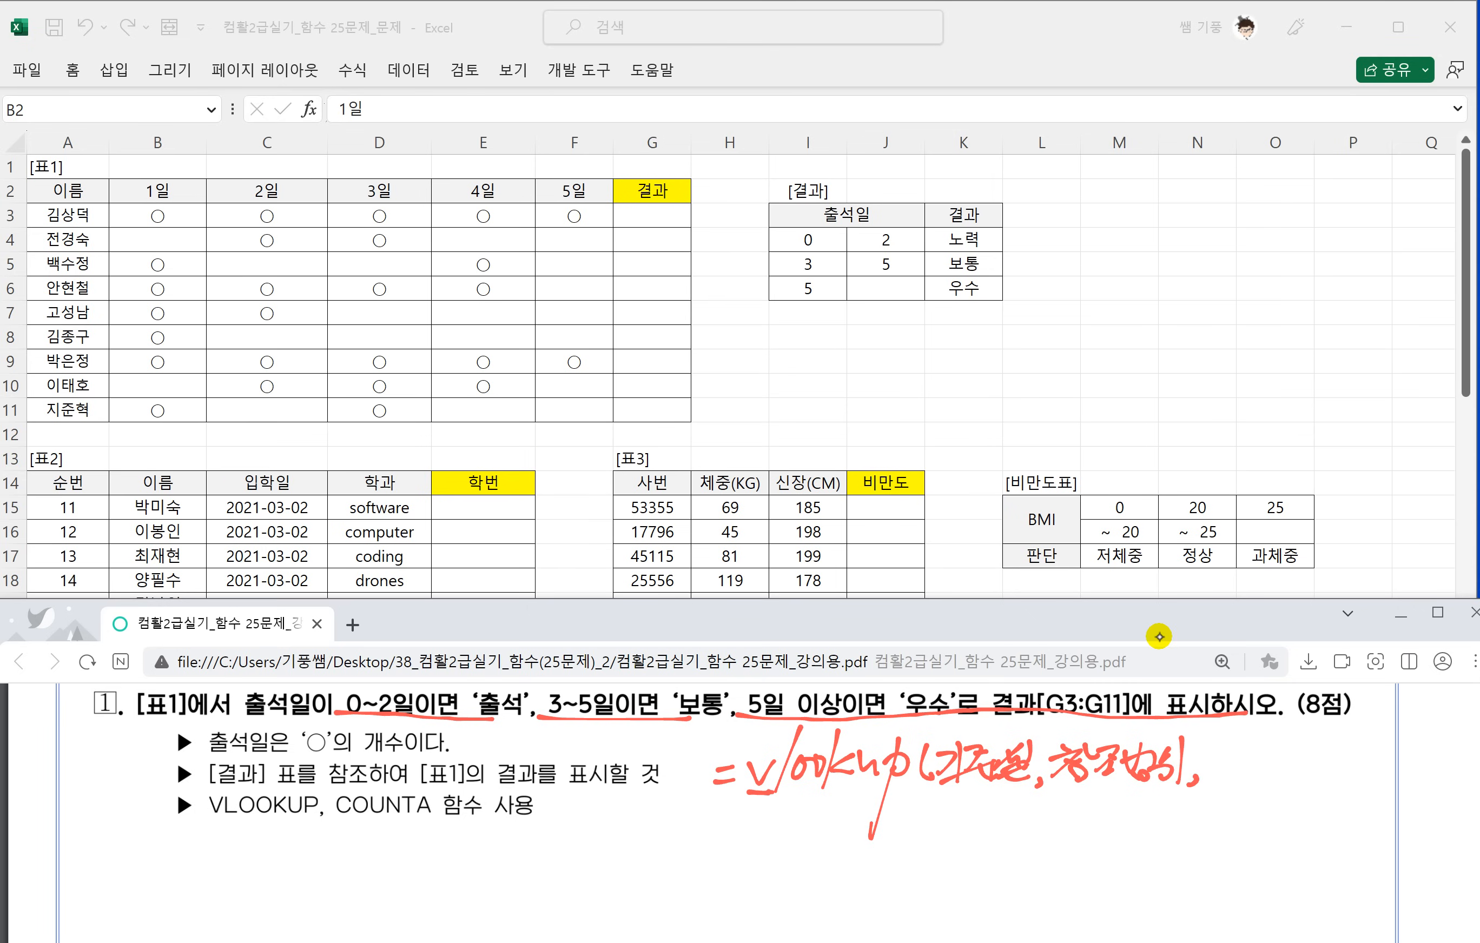
Finish the handwritten VLOOKUP syntax with 열번호,0) and mark 1 below the 0.
{"action": "mouse_move", "coordinate": [1220, 744]}
{"action": "left_mouse_down"}
{"action": "mouse_move", "coordinate": [1212, 768]}
{"action": "mouse_move", "coordinate": [1229, 749]}
{"action": "left_mouse_up"}
{"action": "left_click_drag", "start_coordinate": [1239, 747], "coordinate": [1250, 785]}
{"action": "mouse_move", "coordinate": [1251, 739]}
{"action": "left_mouse_down"}
{"action": "mouse_move", "coordinate": [1275, 738]}
{"action": "mouse_move", "coordinate": [1269, 767]}
{"action": "left_mouse_up"}
{"action": "mouse_move", "coordinate": [1264, 762]}
{"action": "left_mouse_down"}
{"action": "mouse_move", "coordinate": [1288, 782]}
{"action": "mouse_move", "coordinate": [1305, 745]}
{"action": "left_mouse_up"}
{"action": "left_click_drag", "start_coordinate": [1290, 756], "coordinate": [1304, 774]}
{"action": "left_click_drag", "start_coordinate": [1294, 776], "coordinate": [1323, 784]}
{"action": "left_click_drag", "start_coordinate": [1346, 747], "coordinate": [1356, 743]}
{"action": "mouse_move", "coordinate": [1367, 730]}
{"action": "left_mouse_down"}
{"action": "mouse_move", "coordinate": [1371, 776]}
{"action": "mouse_move", "coordinate": [1338, 816]}
{"action": "left_mouse_up"}
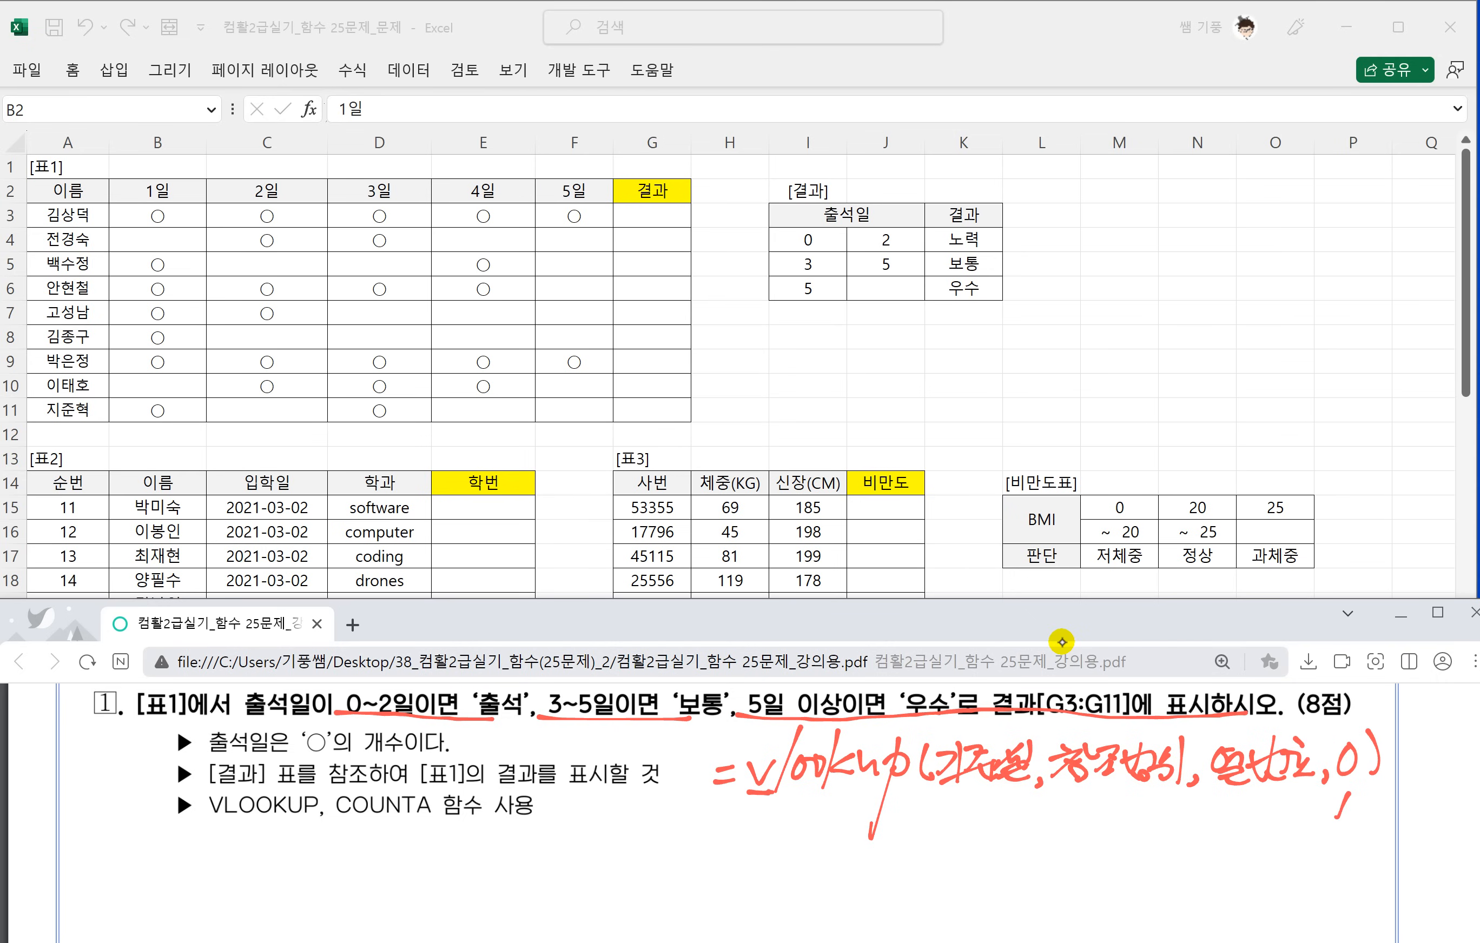
Handwrite the note 0: 정확한 값 below the VLOOKUP syntax.
{"action": "mouse_move", "coordinate": [961, 804]}
{"action": "left_mouse_down"}
{"action": "mouse_move", "coordinate": [1032, 840]}
{"action": "mouse_move", "coordinate": [1070, 827]}
{"action": "left_mouse_up"}
{"action": "left_click_drag", "start_coordinate": [1045, 833], "coordinate": [1063, 840]}
{"action": "mouse_move", "coordinate": [1071, 814]}
{"action": "left_mouse_down"}
{"action": "mouse_move", "coordinate": [1089, 806]}
{"action": "mouse_move", "coordinate": [1113, 834]}
{"action": "left_mouse_up"}
{"action": "left_click_drag", "start_coordinate": [1134, 802], "coordinate": [1150, 840]}
{"action": "left_click_drag", "start_coordinate": [1155, 797], "coordinate": [1164, 840]}
{"action": "mouse_move", "coordinate": [1144, 826]}
{"action": "left_mouse_down"}
{"action": "mouse_move", "coordinate": [1175, 850]}
{"action": "mouse_move", "coordinate": [1138, 860]}
{"action": "left_mouse_up"}
{"action": "left_click", "coordinate": [1182, 845]}
Handwrite the note 1: 유사한 값 below the exact-match note.
{"action": "mouse_move", "coordinate": [974, 861]}
{"action": "left_mouse_down"}
{"action": "mouse_move", "coordinate": [961, 892]}
{"action": "mouse_move", "coordinate": [1030, 860]}
{"action": "left_mouse_up"}
{"action": "left_click", "coordinate": [991, 863]}
{"action": "left_click", "coordinate": [993, 889]}
{"action": "mouse_move", "coordinate": [1000, 883]}
{"action": "left_mouse_down"}
{"action": "mouse_move", "coordinate": [1023, 878]}
{"action": "mouse_move", "coordinate": [1005, 906]}
{"action": "mouse_move", "coordinate": [1089, 883]}
{"action": "left_mouse_up"}
{"action": "left_click_drag", "start_coordinate": [1101, 852], "coordinate": [1100, 890]}
{"action": "mouse_move", "coordinate": [1083, 888]}
{"action": "left_mouse_down"}
{"action": "mouse_move", "coordinate": [1109, 898]}
{"action": "mouse_move", "coordinate": [1151, 870]}
{"action": "left_mouse_up"}
{"action": "left_click_drag", "start_coordinate": [1151, 869], "coordinate": [1148, 903]}
{"action": "left_click_drag", "start_coordinate": [1144, 878], "coordinate": [1172, 911]}
{"action": "left_click", "coordinate": [1192, 907]}
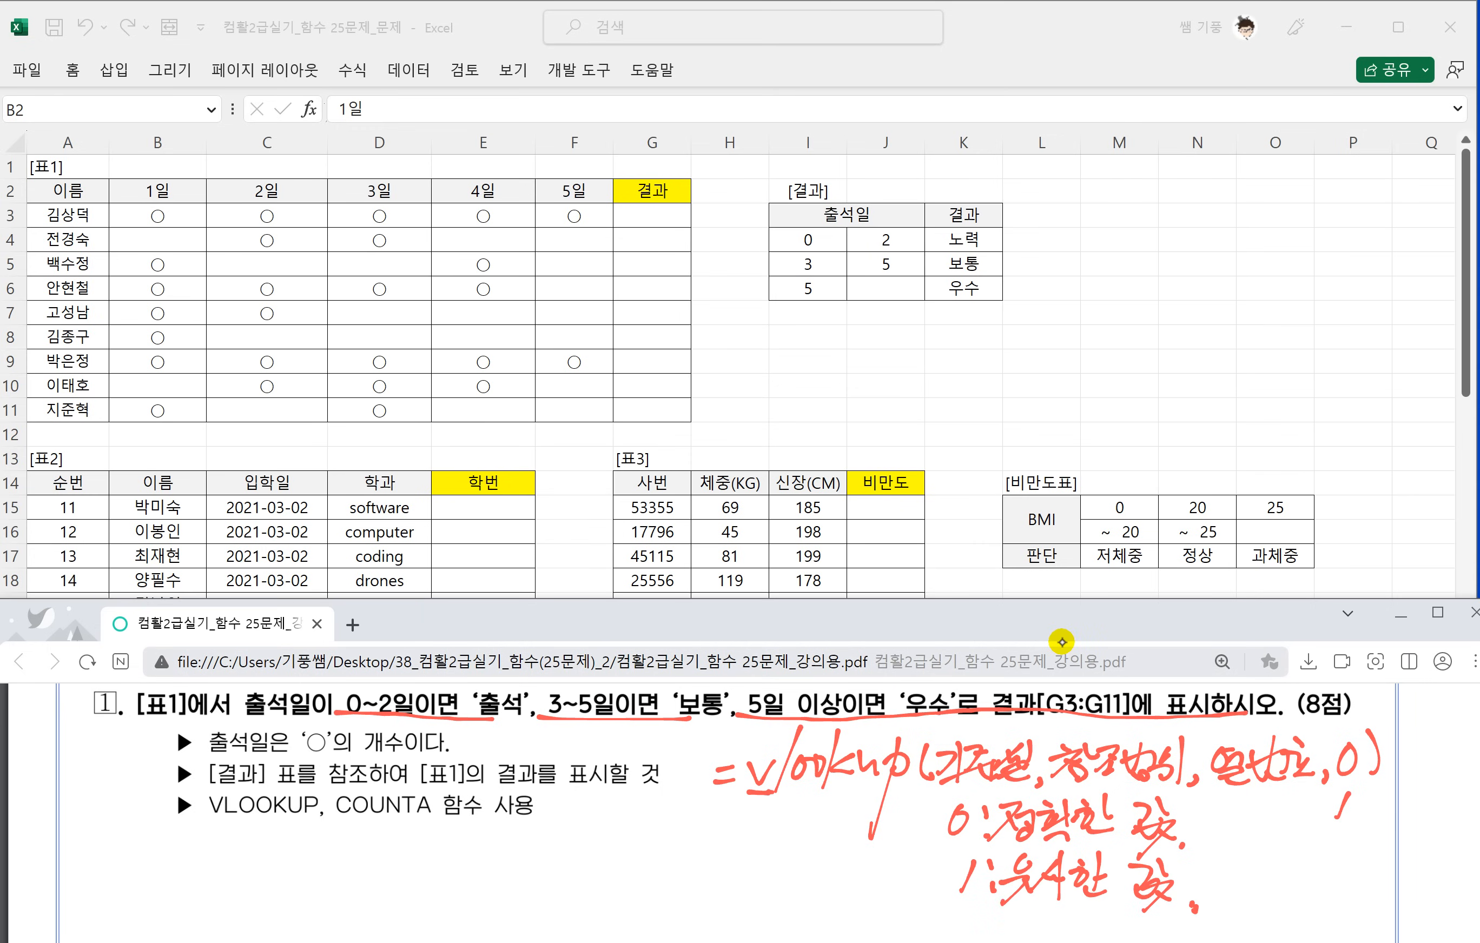
Underline COUNTA in task 1's function list and handwrite its syntax =counta(범위) below it.
{"action": "left_click_drag", "start_coordinate": [335, 822], "coordinate": [443, 815]}
{"action": "left_click_drag", "start_coordinate": [369, 850], "coordinate": [388, 848]}
{"action": "left_click_drag", "start_coordinate": [373, 862], "coordinate": [415, 868]}
{"action": "left_click_drag", "start_coordinate": [431, 840], "coordinate": [429, 858]}
{"action": "mouse_move", "coordinate": [443, 838]}
{"action": "left_mouse_down"}
{"action": "mouse_move", "coordinate": [462, 853]}
{"action": "mouse_move", "coordinate": [474, 840]}
{"action": "left_mouse_up"}
{"action": "mouse_move", "coordinate": [470, 840]}
{"action": "left_mouse_down"}
{"action": "mouse_move", "coordinate": [504, 840]}
{"action": "mouse_move", "coordinate": [498, 874]}
{"action": "left_mouse_up"}
{"action": "mouse_move", "coordinate": [530, 840]}
{"action": "left_mouse_down"}
{"action": "mouse_move", "coordinate": [524, 860]}
{"action": "mouse_move", "coordinate": [562, 826]}
{"action": "mouse_move", "coordinate": [569, 859]}
{"action": "mouse_move", "coordinate": [591, 846]}
{"action": "left_mouse_up"}
{"action": "left_click_drag", "start_coordinate": [612, 824], "coordinate": [610, 844]}
{"action": "left_click_drag", "start_coordinate": [598, 851], "coordinate": [641, 861]}
{"action": "left_click_drag", "start_coordinate": [653, 820], "coordinate": [657, 859]}
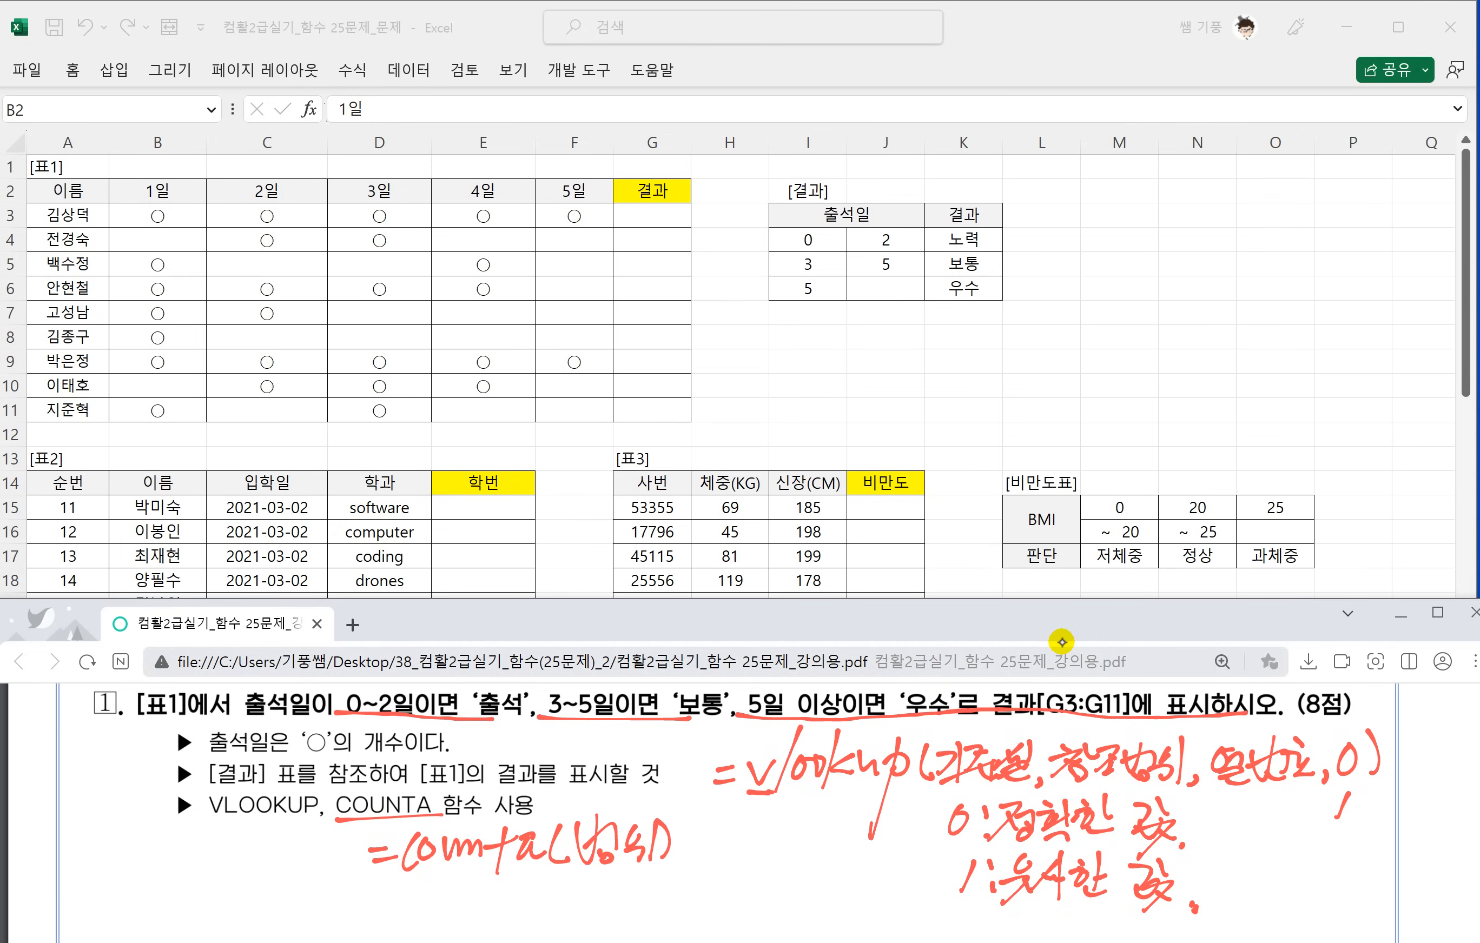
Underline the handwritten counta and write its meaning, 비어있지 않은 셀의 개수, below it.
{"action": "scroll", "coordinate": [824, 815], "scroll_direction": "down", "scroll_amount": 1}
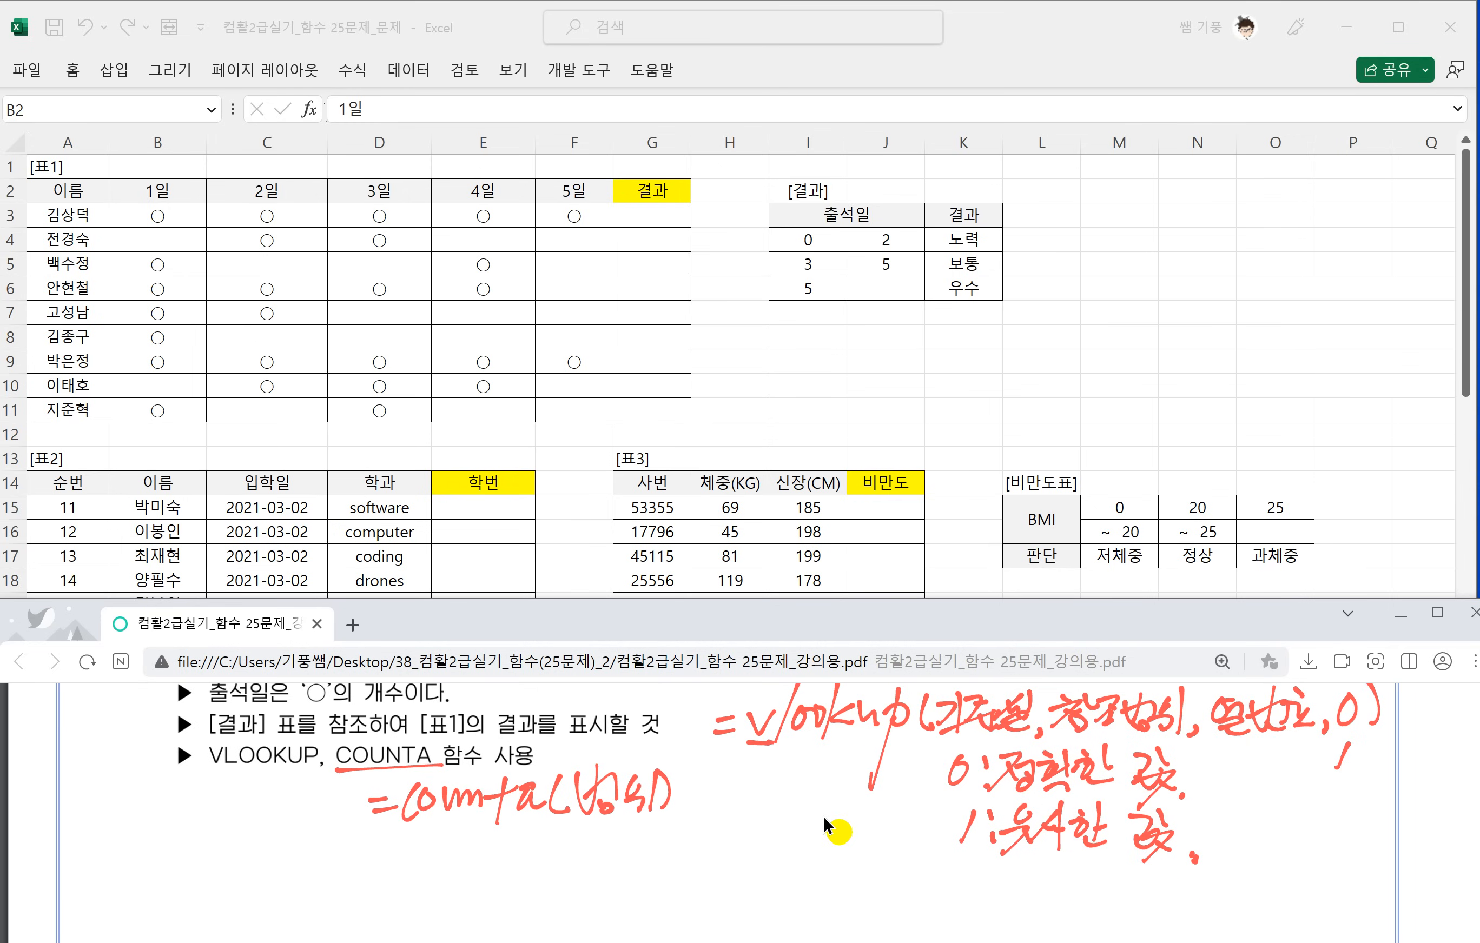
{"action": "mouse_move", "coordinate": [391, 849]}
{"action": "left_mouse_down"}
{"action": "mouse_move", "coordinate": [562, 827]}
{"action": "mouse_move", "coordinate": [410, 890]}
{"action": "left_mouse_up"}
{"action": "mouse_move", "coordinate": [401, 869]}
{"action": "left_mouse_down"}
{"action": "mouse_move", "coordinate": [425, 876]}
{"action": "mouse_move", "coordinate": [431, 899]}
{"action": "left_mouse_up"}
{"action": "left_click_drag", "start_coordinate": [449, 857], "coordinate": [461, 885]}
{"action": "left_click_drag", "start_coordinate": [483, 850], "coordinate": [500, 863]}
{"action": "mouse_move", "coordinate": [500, 860]}
{"action": "left_mouse_down"}
{"action": "mouse_move", "coordinate": [471, 893]}
{"action": "mouse_move", "coordinate": [503, 879]}
{"action": "left_mouse_up"}
{"action": "mouse_move", "coordinate": [513, 863]}
{"action": "left_mouse_down"}
{"action": "mouse_move", "coordinate": [490, 892]}
{"action": "mouse_move", "coordinate": [541, 879]}
{"action": "left_mouse_up"}
{"action": "mouse_move", "coordinate": [576, 841]}
{"action": "left_mouse_down"}
{"action": "mouse_move", "coordinate": [571, 866]}
{"action": "mouse_move", "coordinate": [578, 852]}
{"action": "left_mouse_up"}
{"action": "mouse_move", "coordinate": [593, 832]}
{"action": "left_mouse_down"}
{"action": "mouse_move", "coordinate": [605, 857]}
{"action": "mouse_move", "coordinate": [586, 860]}
{"action": "mouse_move", "coordinate": [594, 886]}
{"action": "left_mouse_up"}
{"action": "left_click_drag", "start_coordinate": [599, 832], "coordinate": [615, 856]}
{"action": "mouse_move", "coordinate": [596, 855]}
{"action": "left_mouse_down"}
{"action": "mouse_move", "coordinate": [635, 881]}
{"action": "mouse_move", "coordinate": [654, 861]}
{"action": "left_mouse_up"}
{"action": "left_click_drag", "start_coordinate": [667, 839], "coordinate": [690, 856]}
{"action": "left_click_drag", "start_coordinate": [695, 821], "coordinate": [705, 857]}
{"action": "left_click_drag", "start_coordinate": [700, 833], "coordinate": [725, 856]}
{"action": "mouse_move", "coordinate": [727, 822]}
{"action": "left_mouse_down"}
{"action": "mouse_move", "coordinate": [731, 867]}
{"action": "mouse_move", "coordinate": [777, 856]}
{"action": "left_mouse_up"}
{"action": "mouse_move", "coordinate": [788, 817]}
{"action": "left_mouse_down"}
{"action": "mouse_move", "coordinate": [790, 866]}
{"action": "mouse_move", "coordinate": [799, 849]}
{"action": "left_mouse_up"}
{"action": "left_click_drag", "start_coordinate": [810, 833], "coordinate": [822, 845]}
{"action": "mouse_move", "coordinate": [762, 870]}
{"action": "left_mouse_down"}
{"action": "mouse_move", "coordinate": [828, 844]}
{"action": "mouse_move", "coordinate": [825, 872]}
{"action": "left_mouse_up"}
{"action": "left_click_drag", "start_coordinate": [844, 866], "coordinate": [847, 867]}
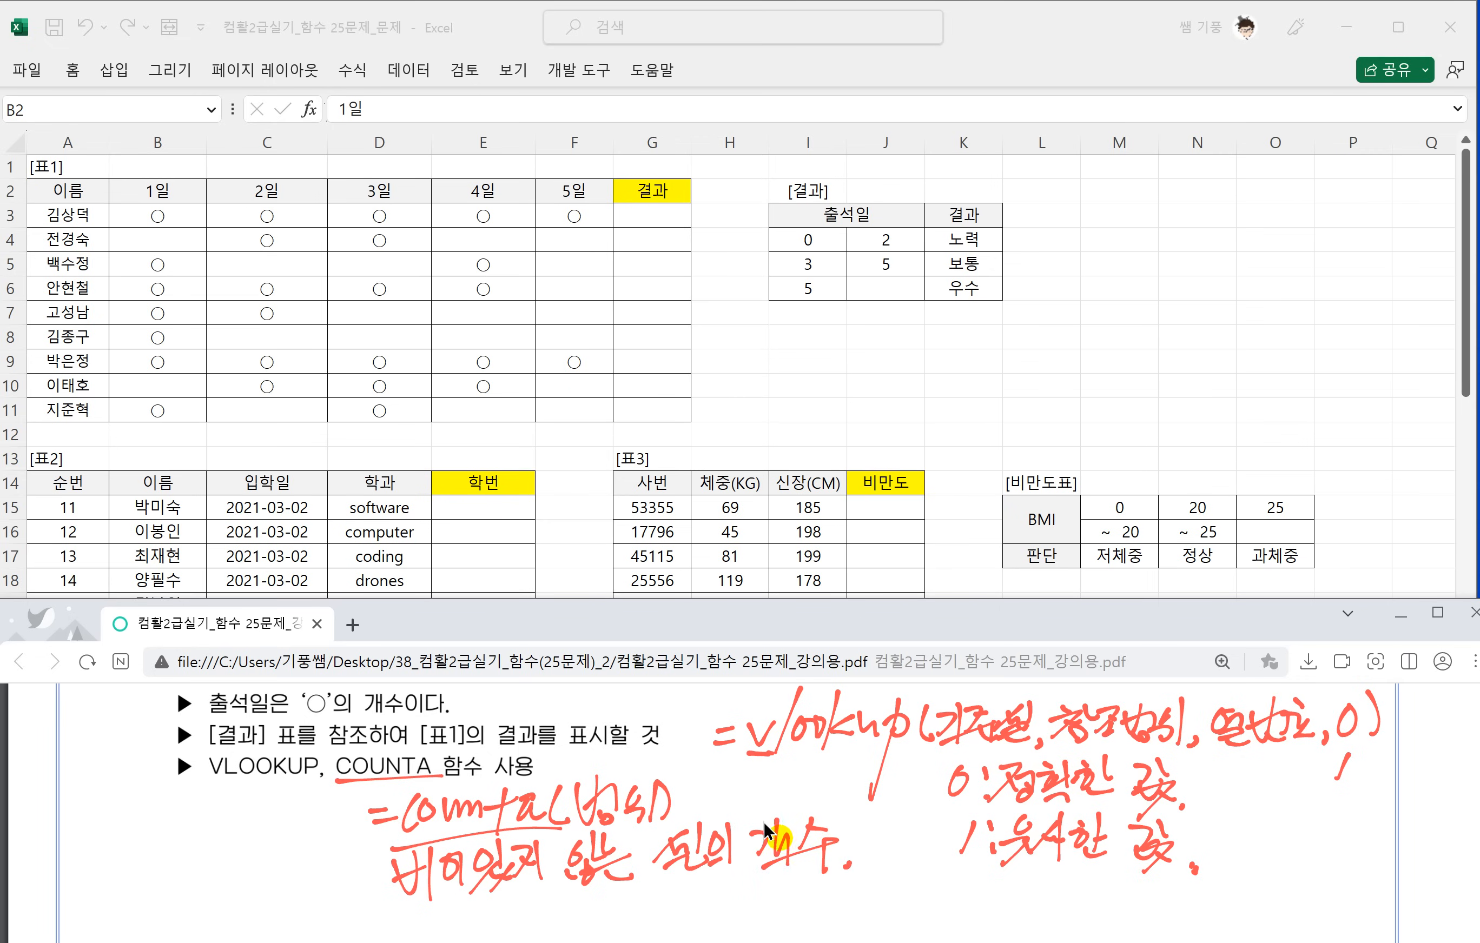
Enter =COUNTA(B3:F3) in G3 to count the first student's attendance marks.
{"action": "left_click", "coordinate": [643, 212]}
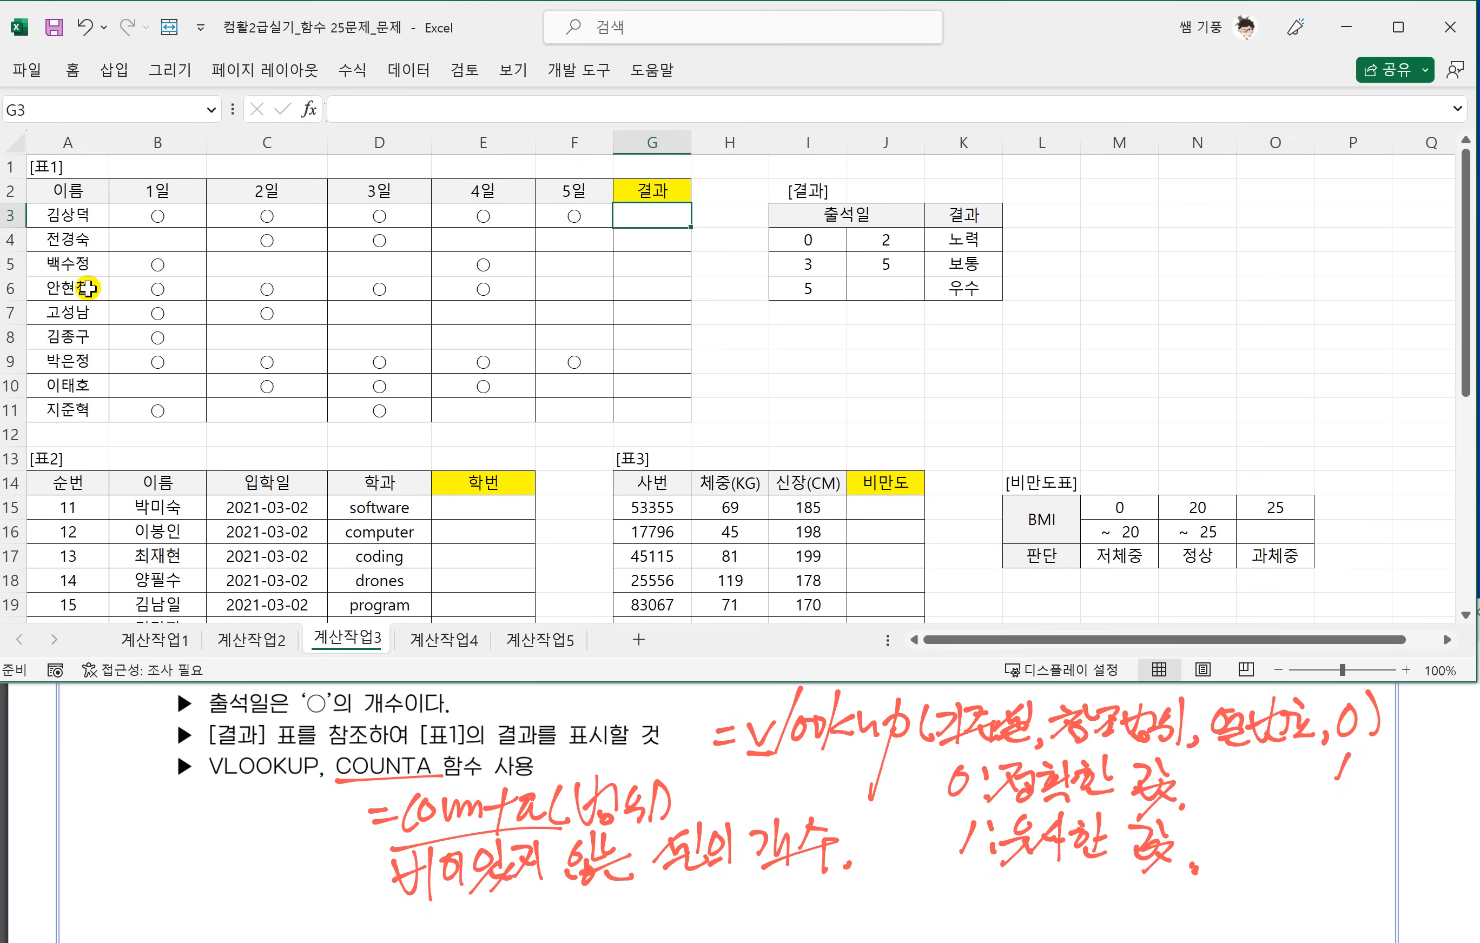
{"action": "left_click_drag", "start_coordinate": [132, 216], "coordinate": [565, 217]}
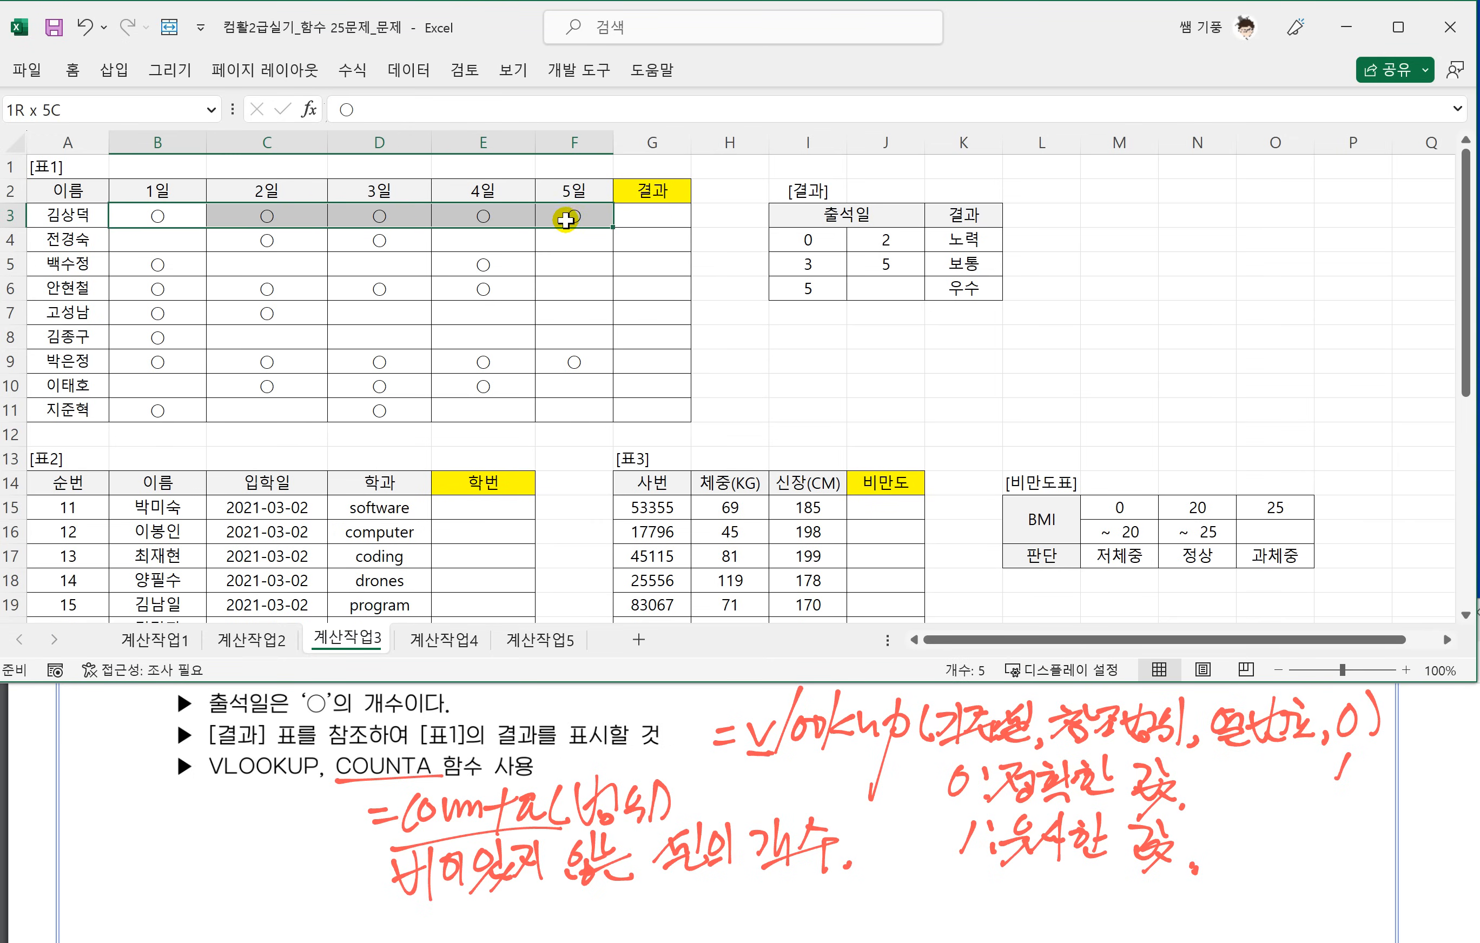
{"action": "left_click", "coordinate": [643, 214]}
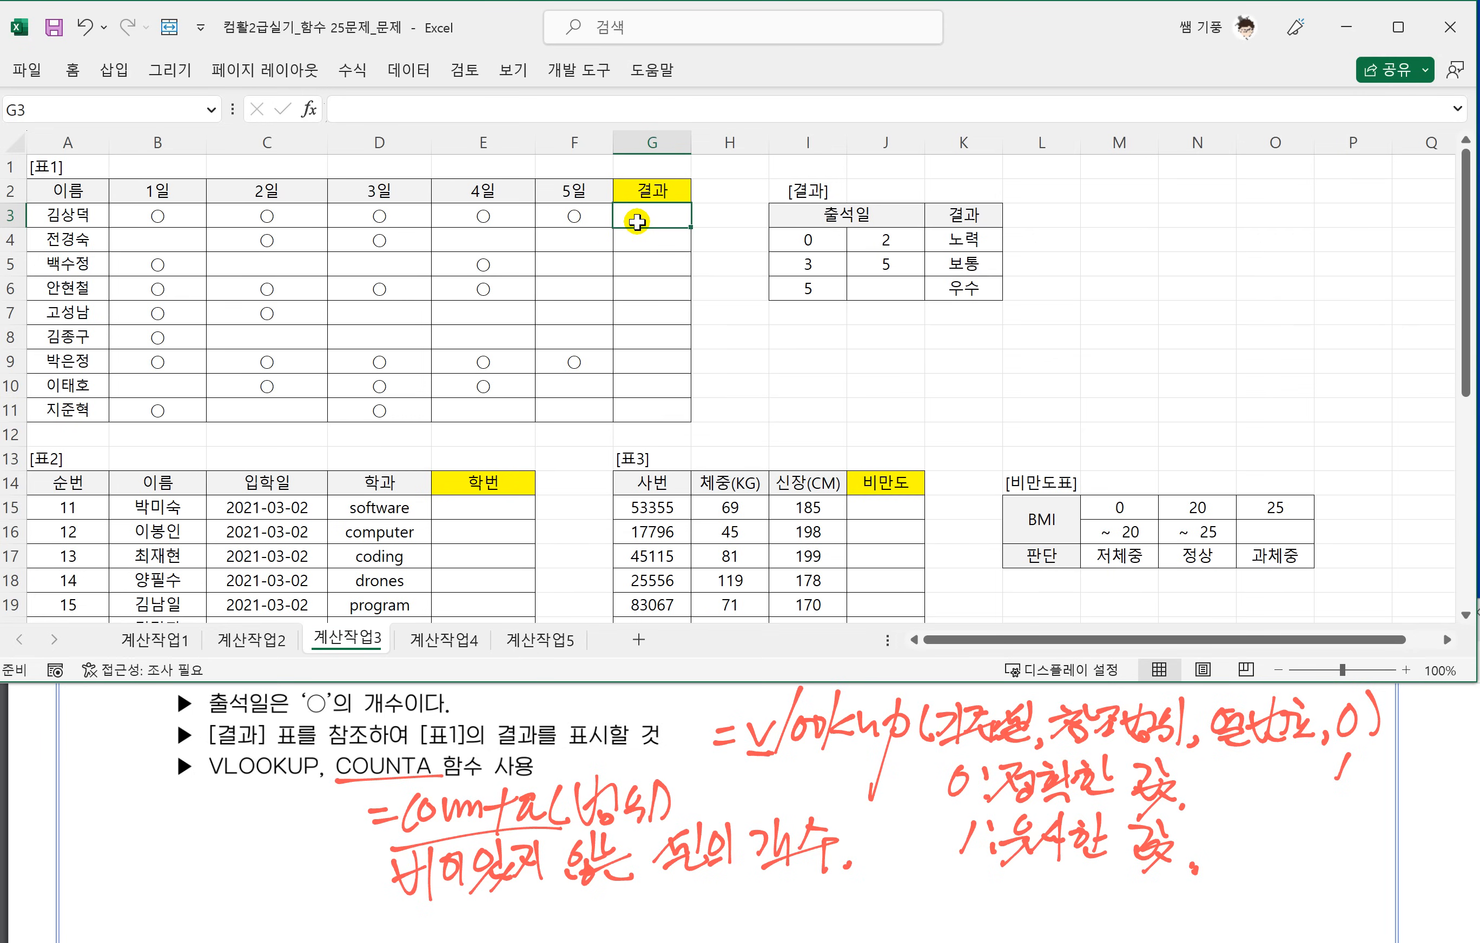
{"action": "type", "text": "=ㅊ"}
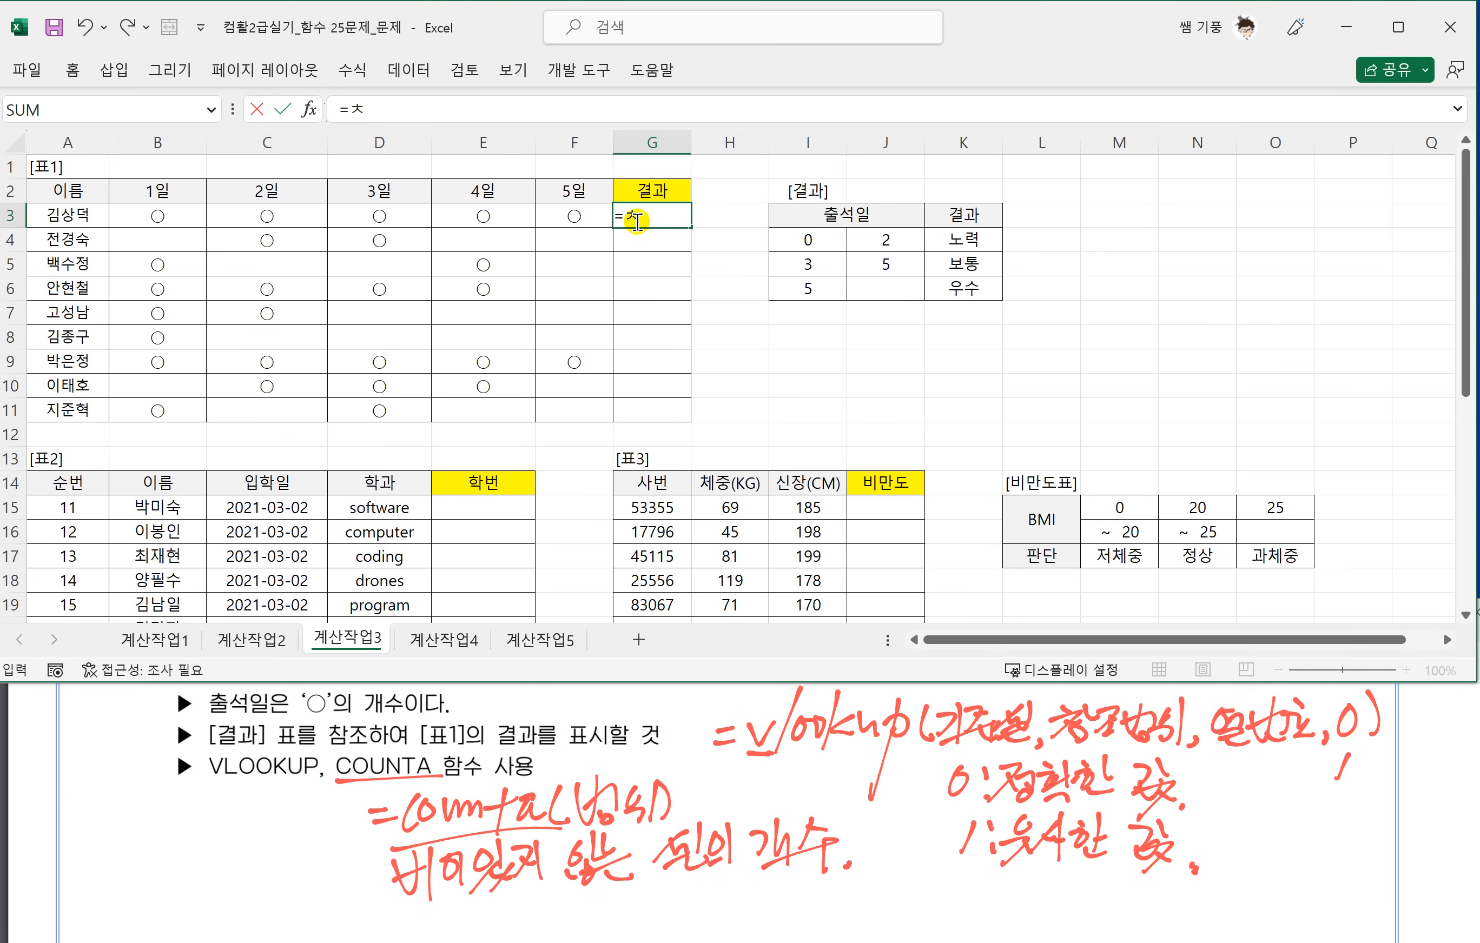
{"action": "key", "text": "BackSpace"}
{"action": "type", "text": "COUNTA"}
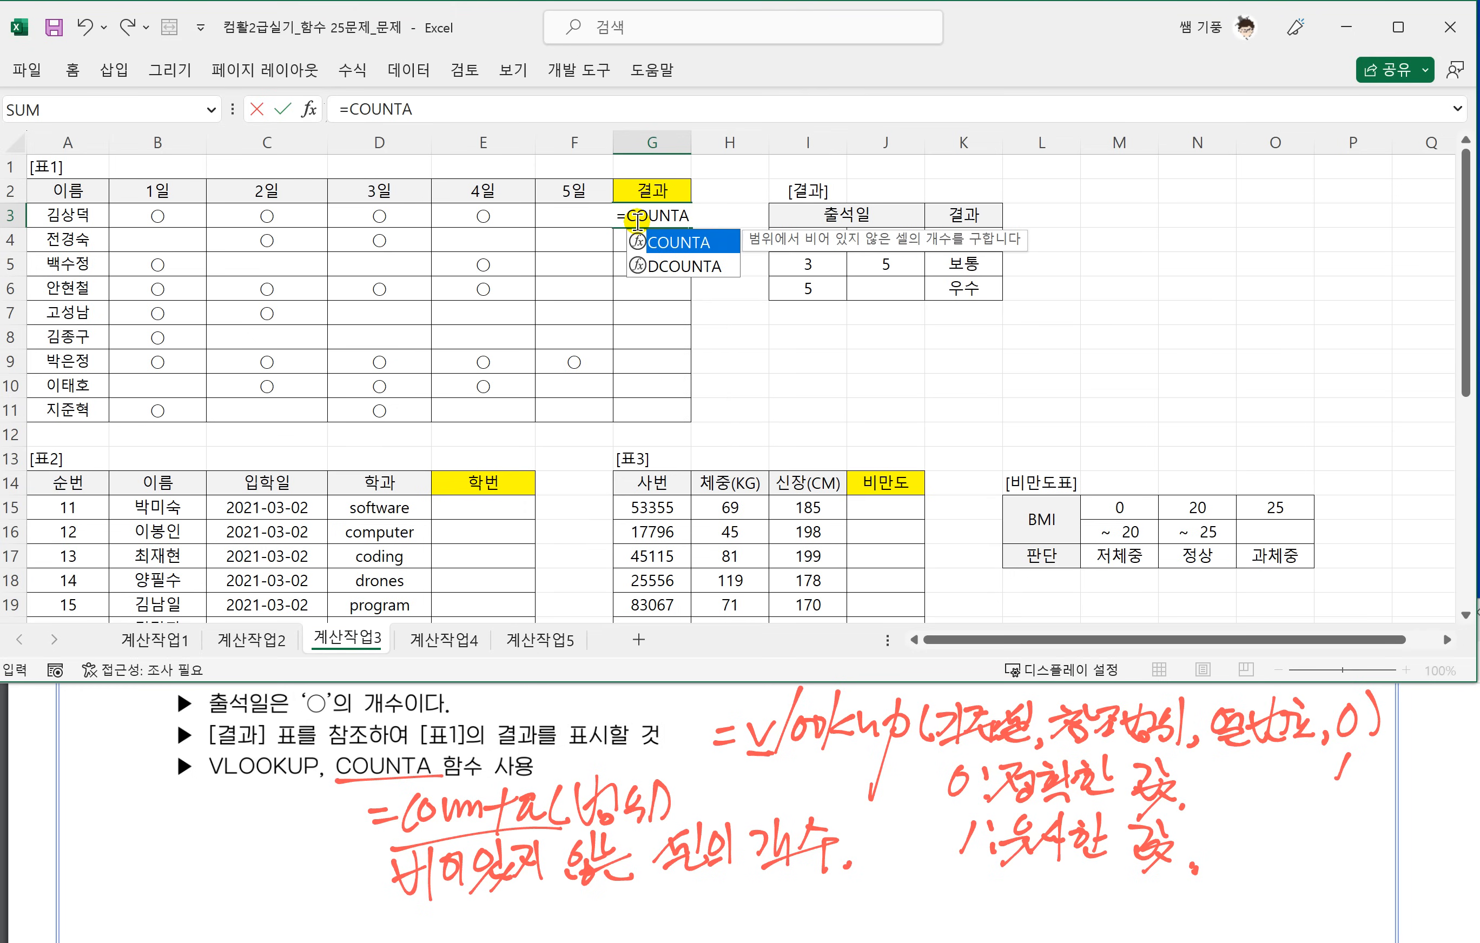
{"action": "type", "text": "("}
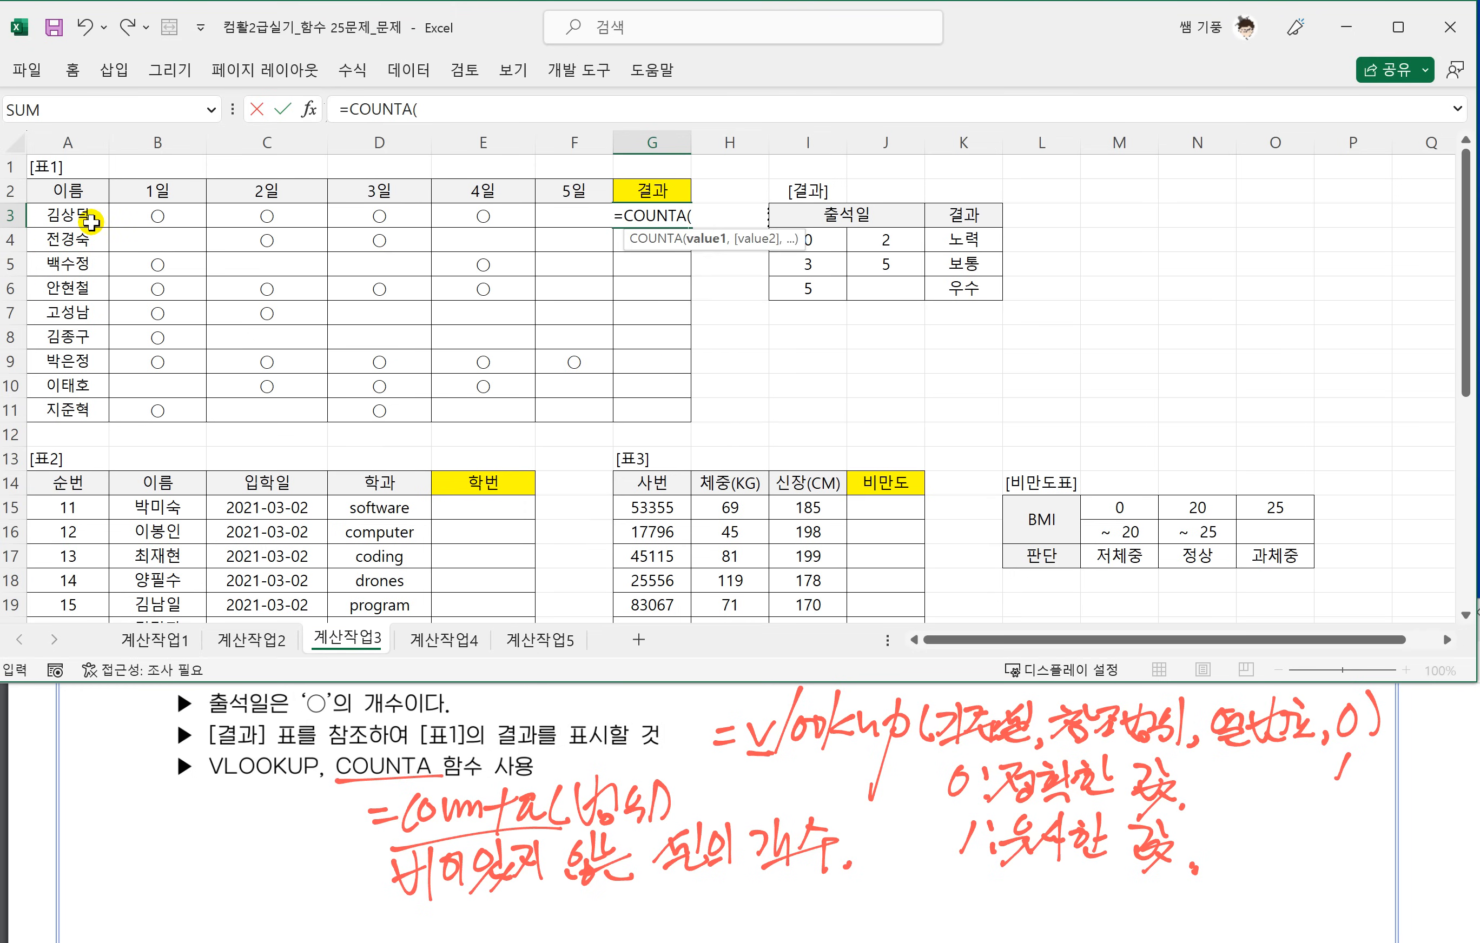
{"action": "left_click_drag", "start_coordinate": [137, 219], "coordinate": [576, 218]}
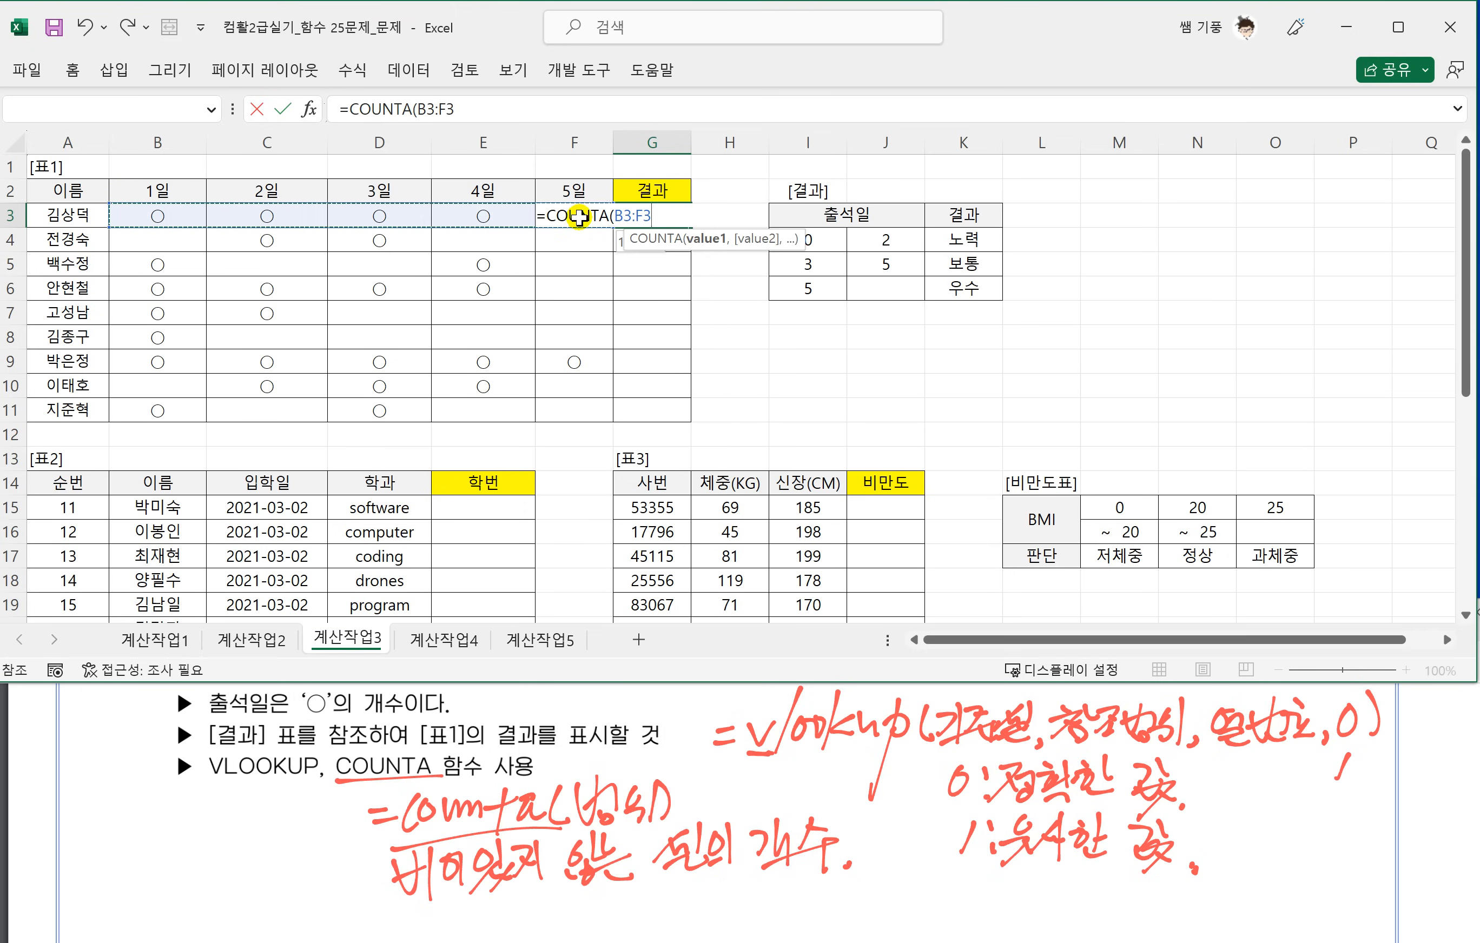
{"action": "type", "text": ")"}
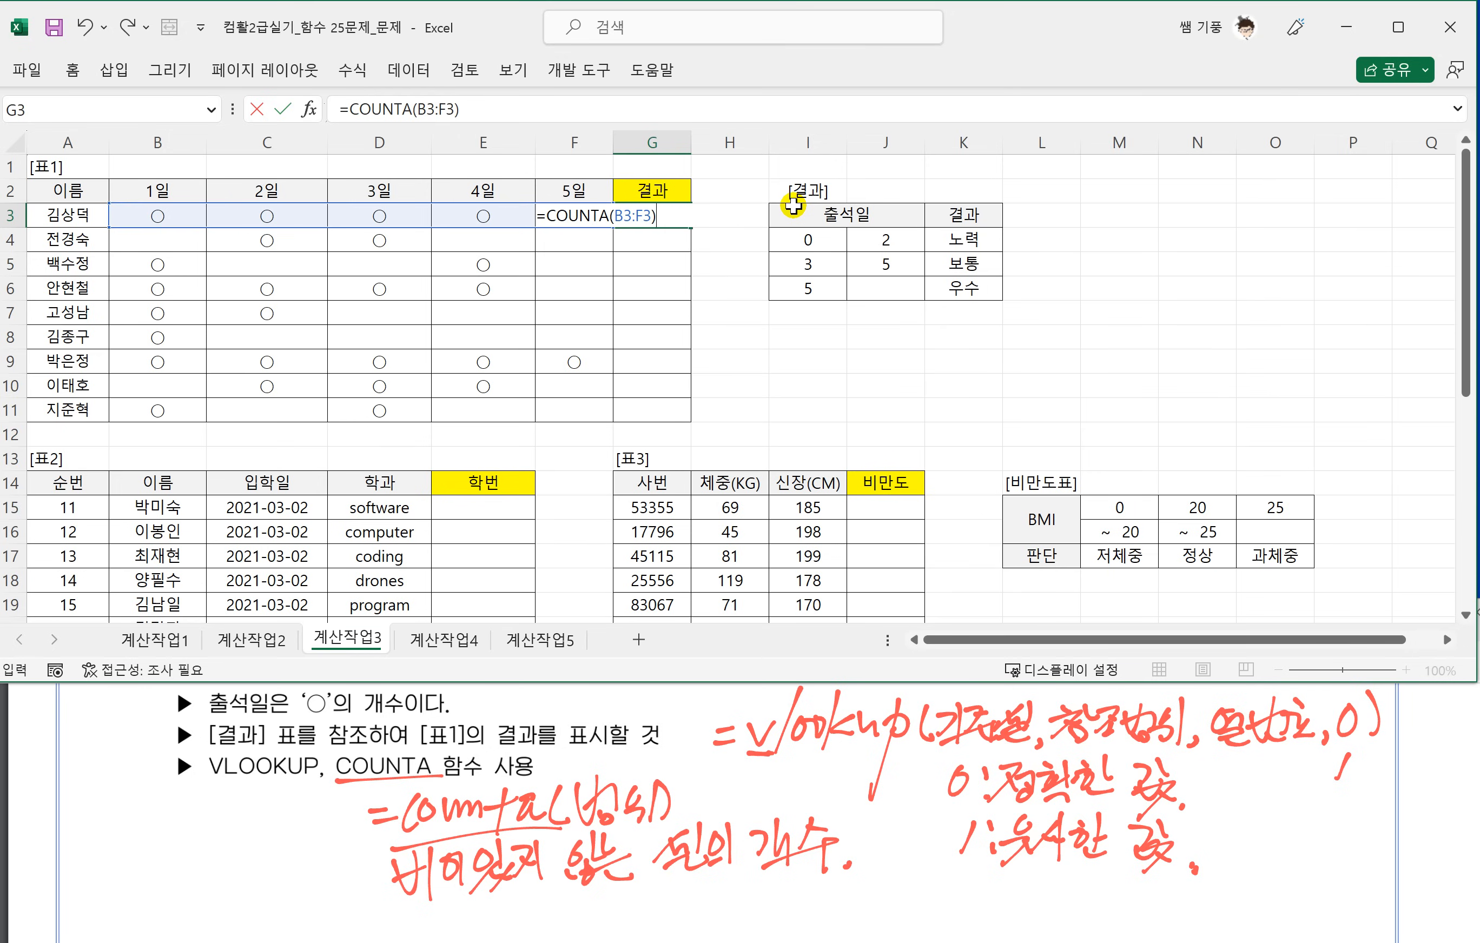
{"action": "key", "text": "Return"}
Fill the COUNTA formula from G3 down through G11.
{"action": "left_click", "coordinate": [652, 215]}
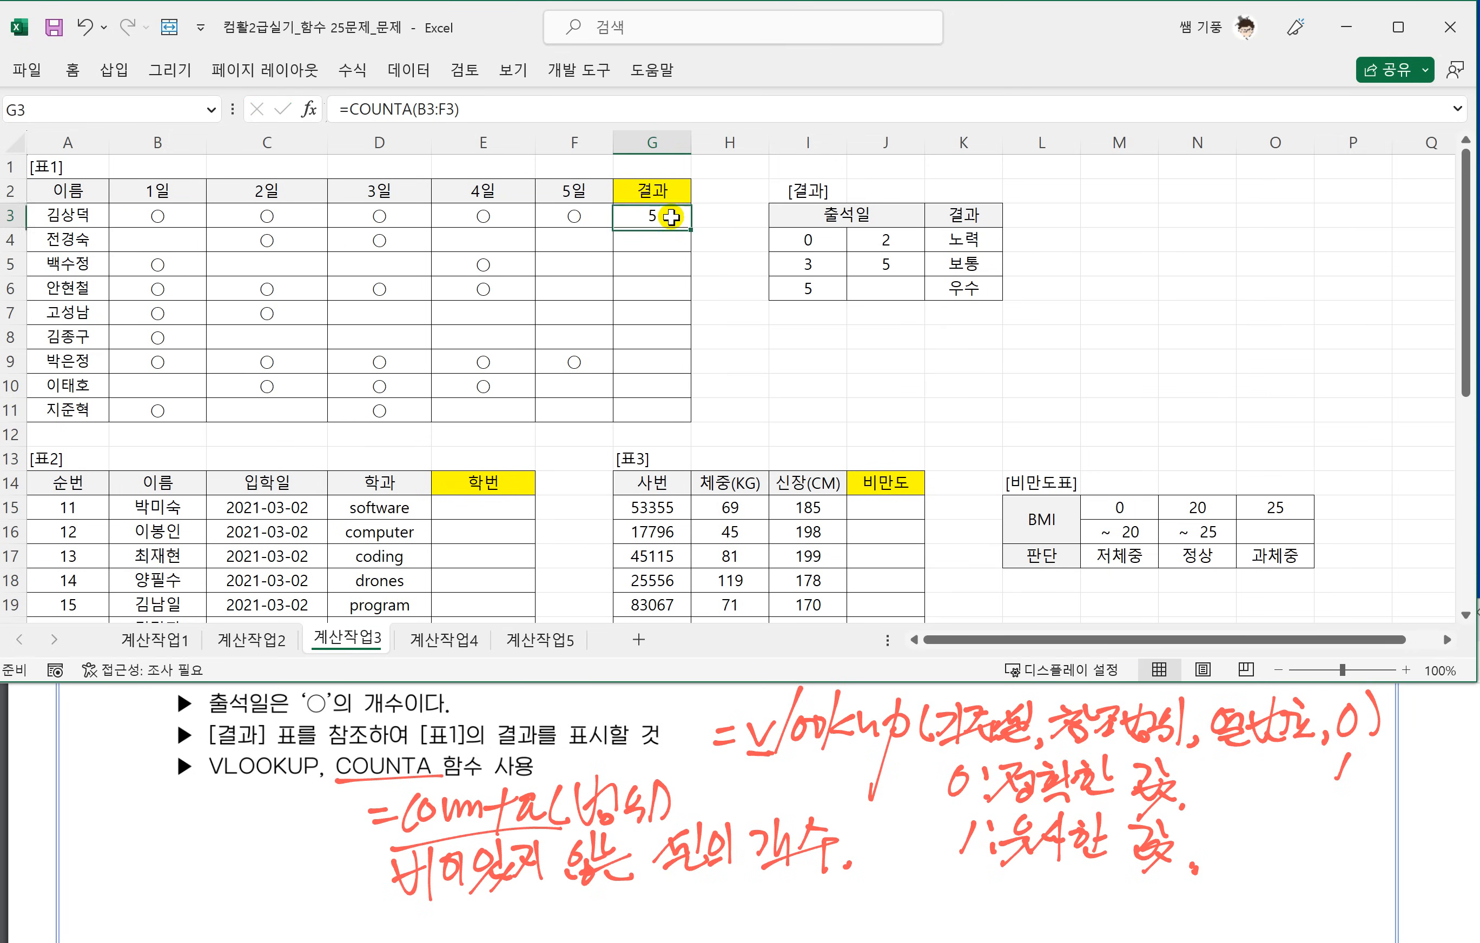
{"action": "left_click_drag", "start_coordinate": [690, 227], "coordinate": [679, 425]}
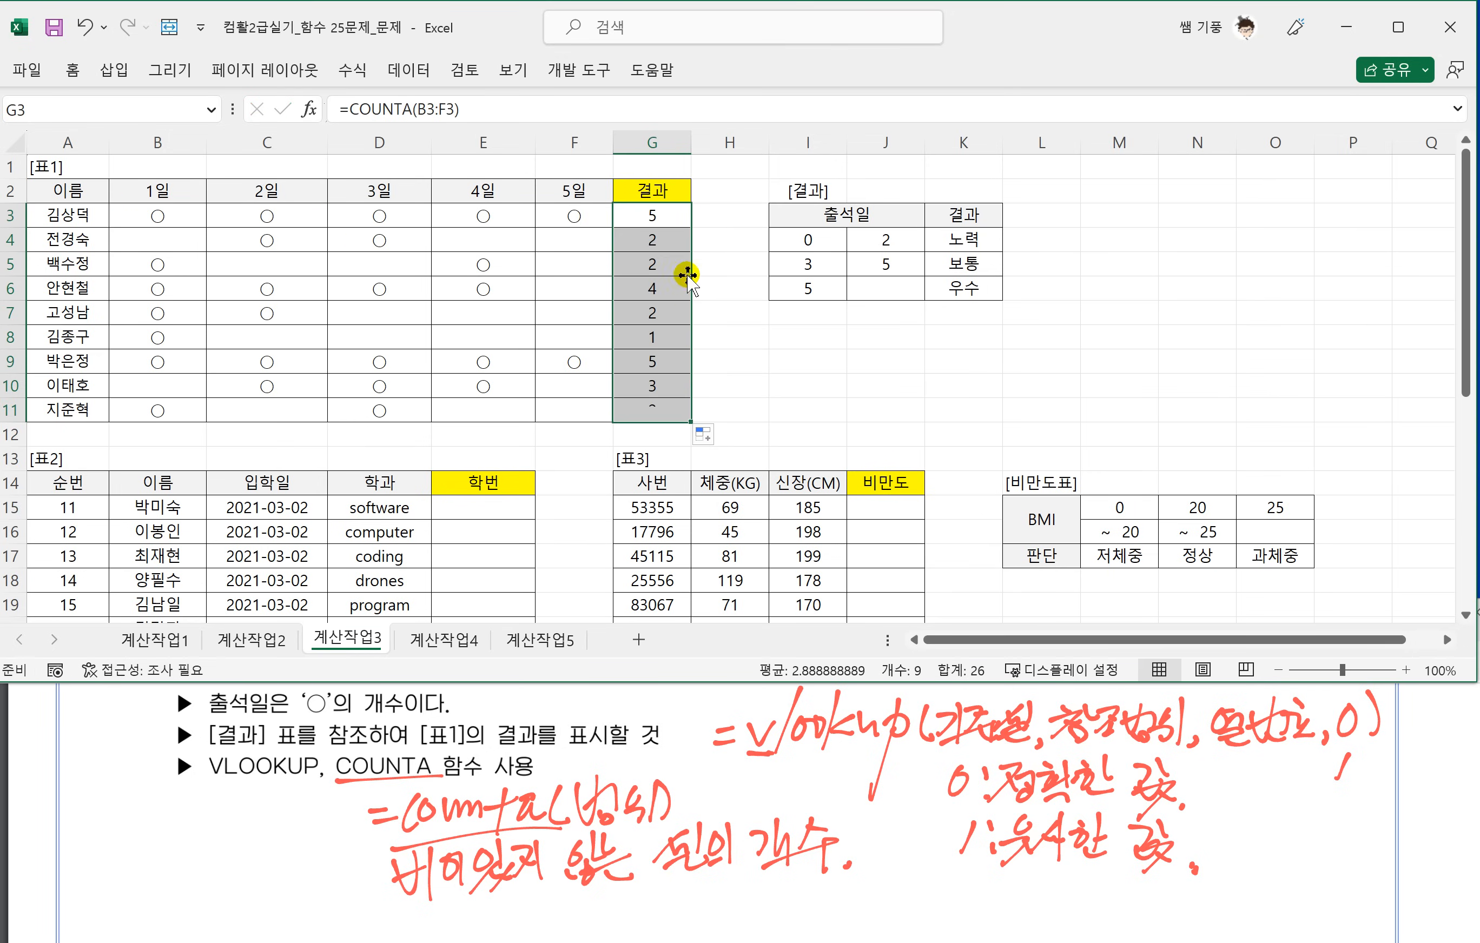
{"action": "left_click", "coordinate": [668, 242]}
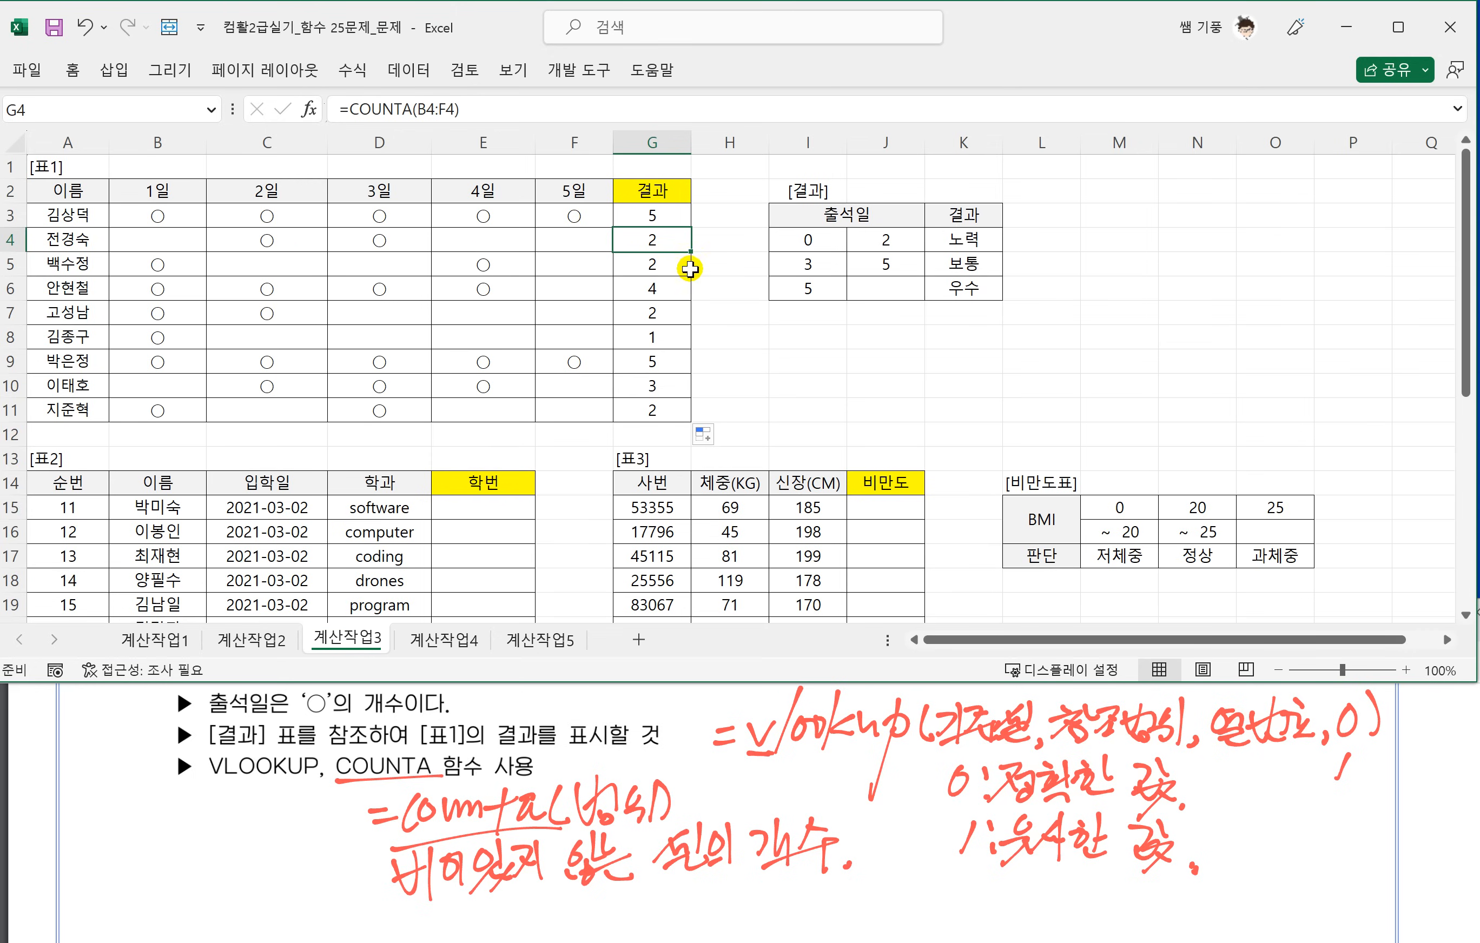
In pink ink, circle G3's count and label it 기준셀, then box I4:K6 and label it 참조범위.
{"action": "scroll", "coordinate": [697, 339], "scroll_direction": "up", "scroll_amount": 1}
{"action": "scroll", "coordinate": [696, 338], "scroll_direction": "up", "scroll_amount": 2}
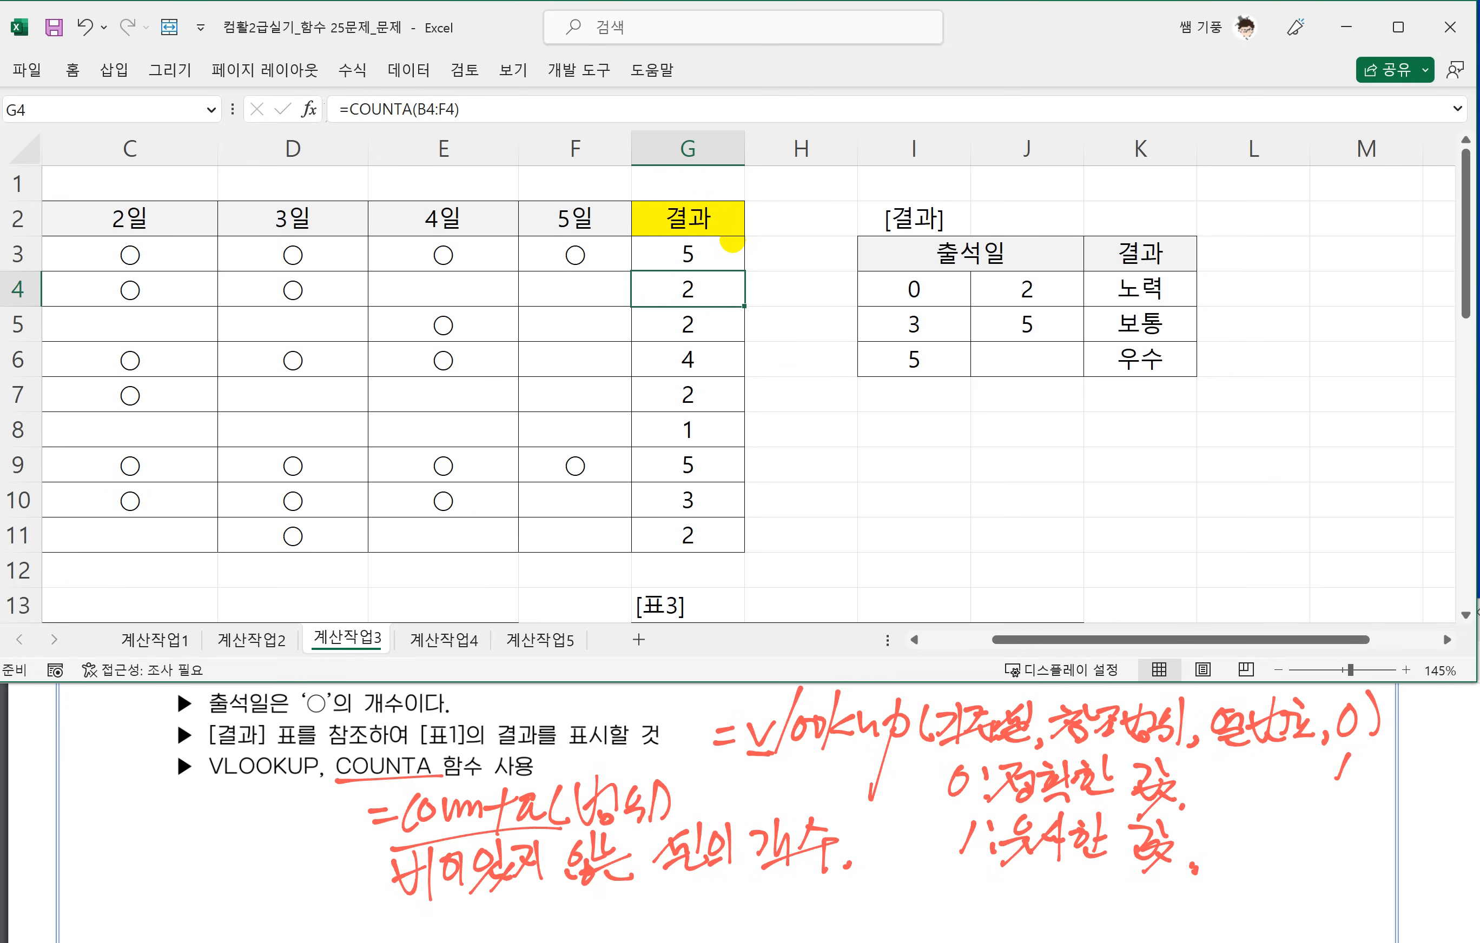
{"action": "left_click", "coordinate": [180, 69]}
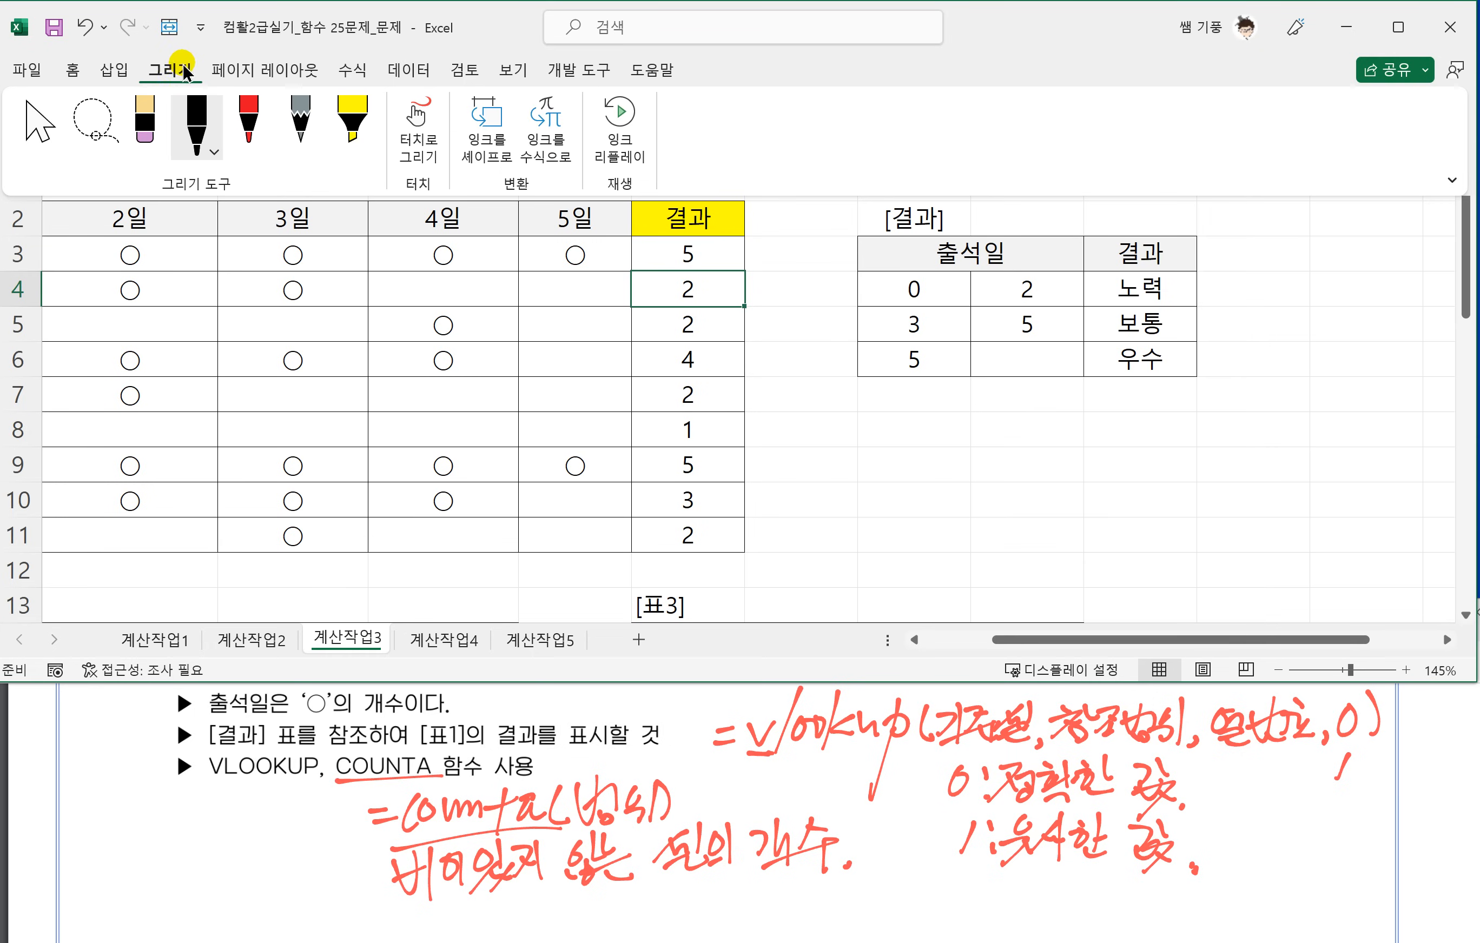
{"action": "left_click", "coordinate": [212, 151]}
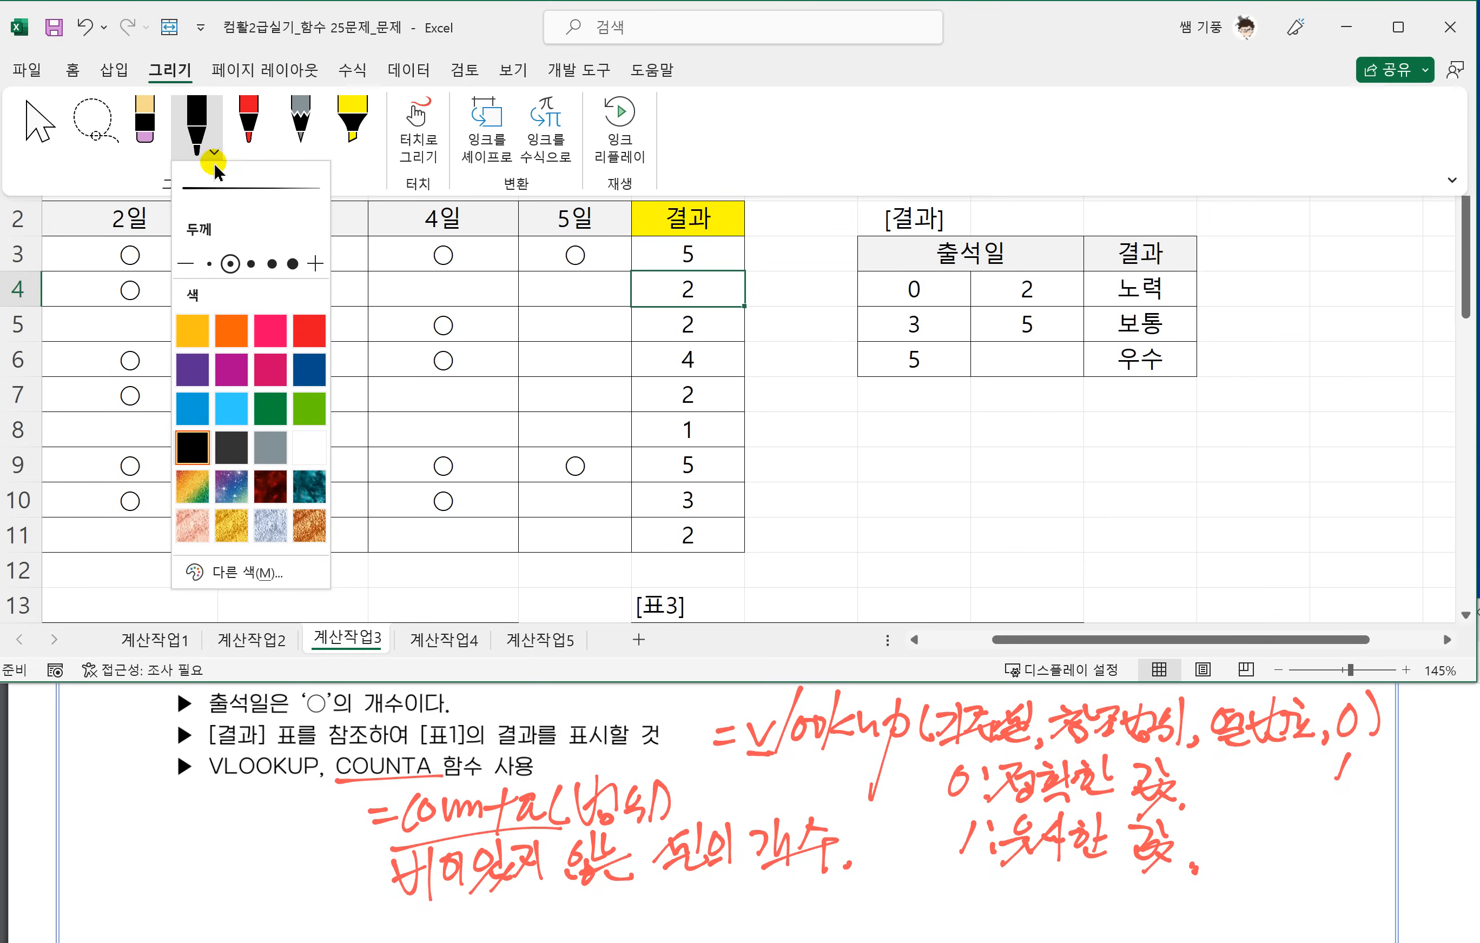
{"action": "left_click", "coordinate": [270, 331]}
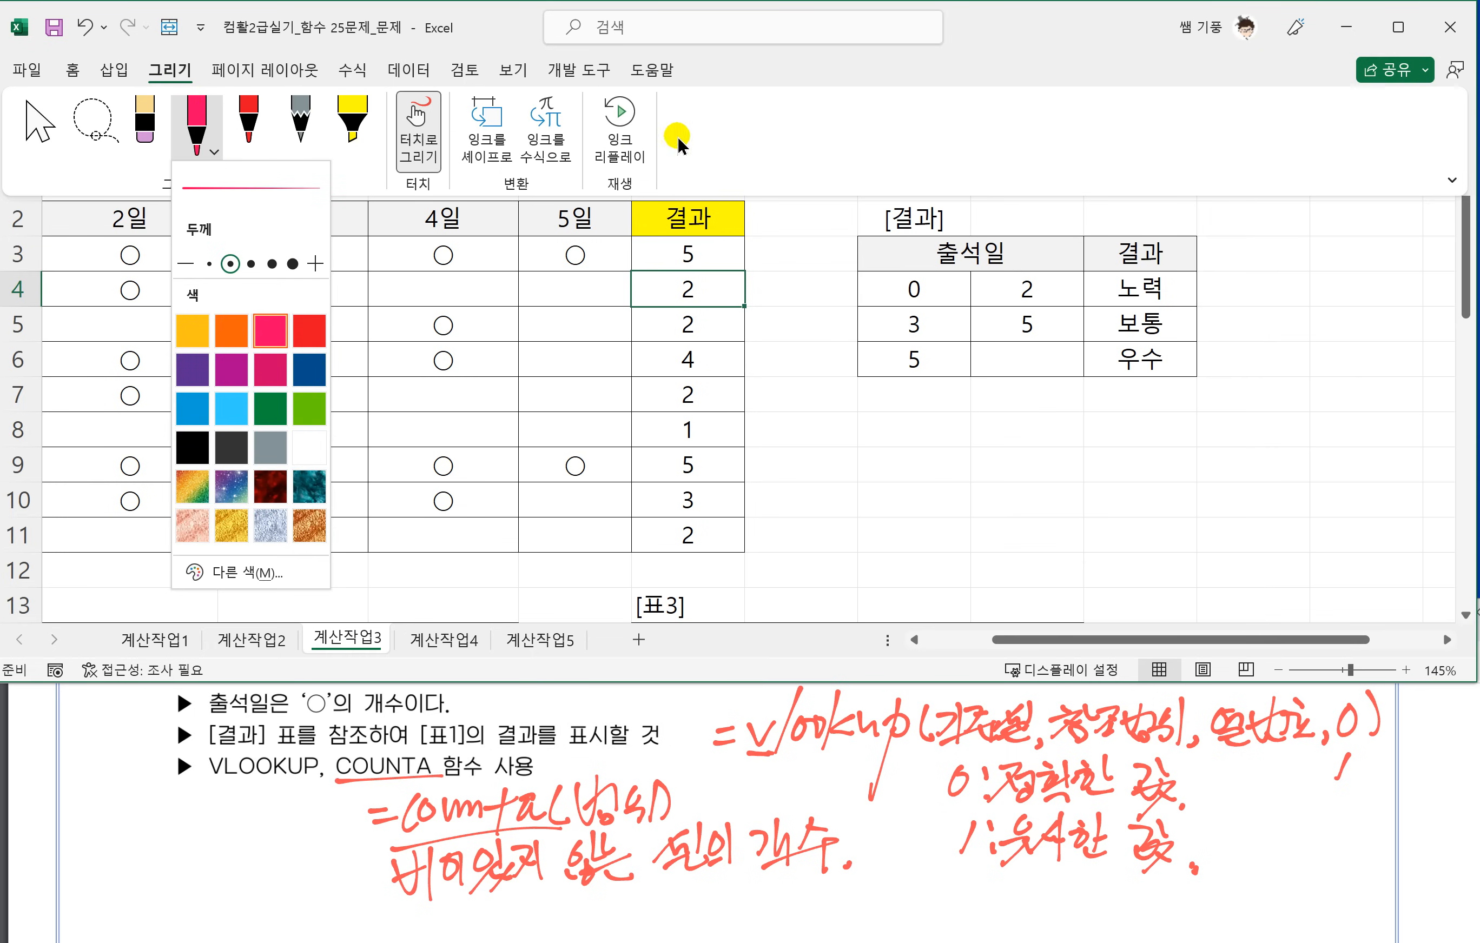
{"action": "left_click", "coordinate": [745, 140]}
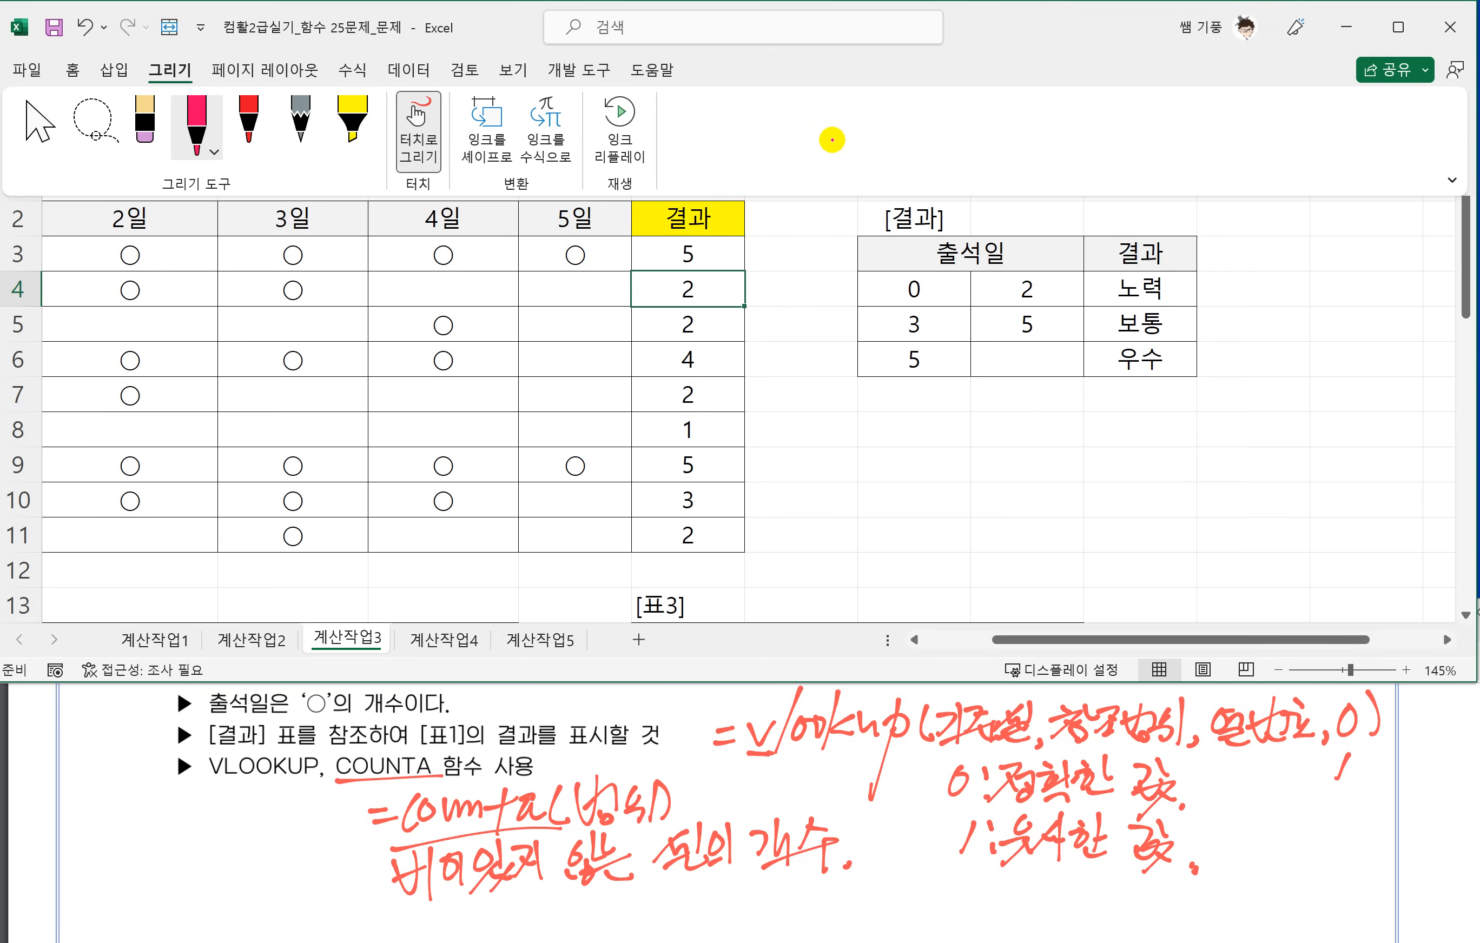
{"action": "left_click", "coordinate": [732, 65]}
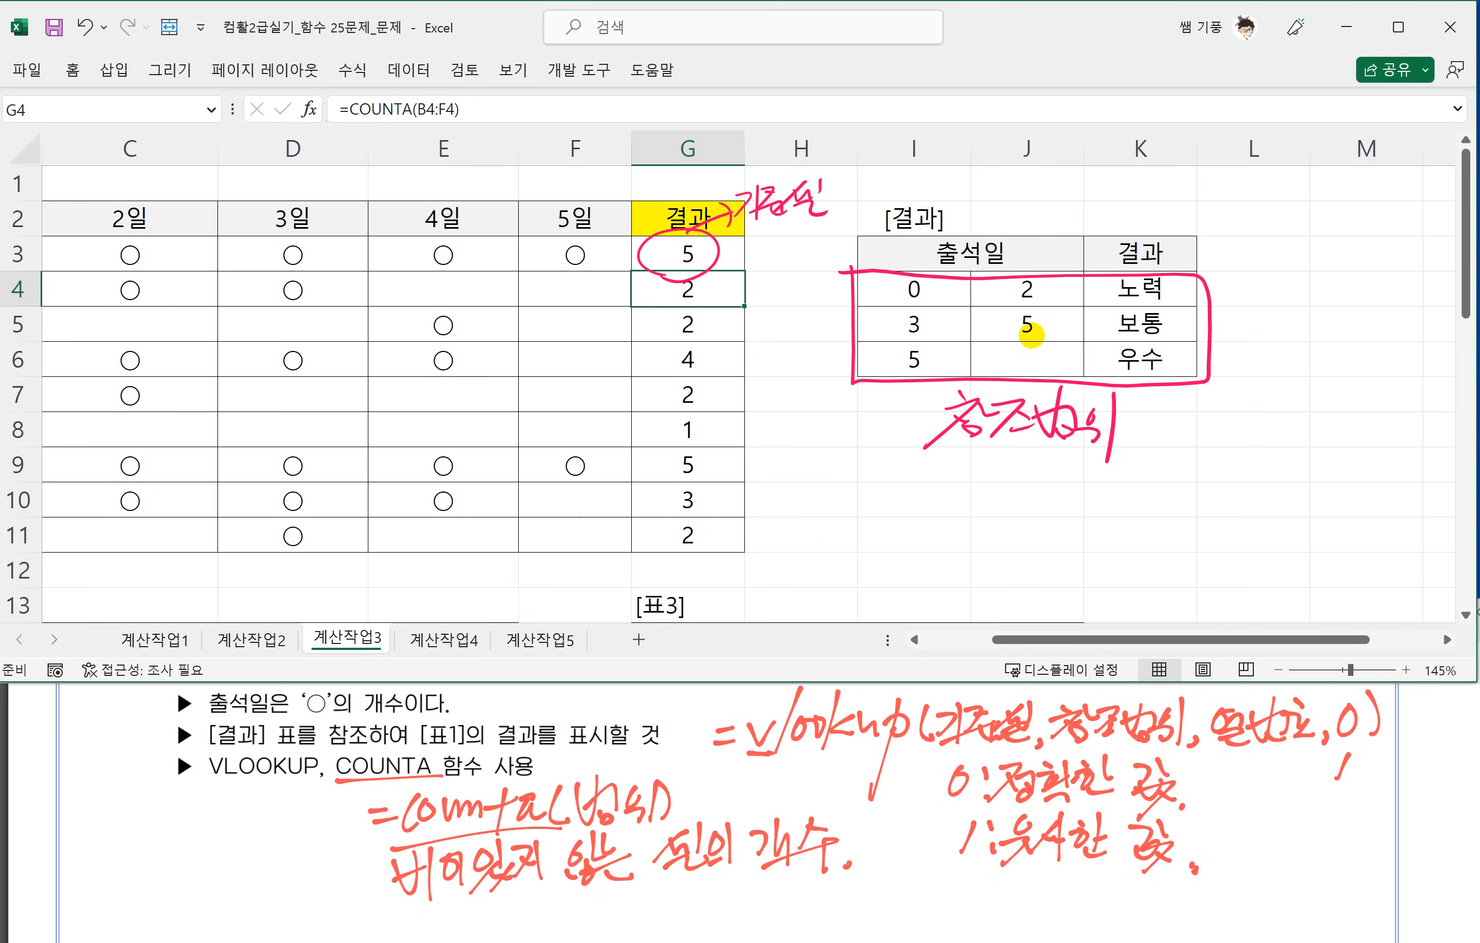
Change the drawing pen's colour from pink to red for further annotations on the sheet.
{"action": "left_click", "coordinate": [170, 71]}
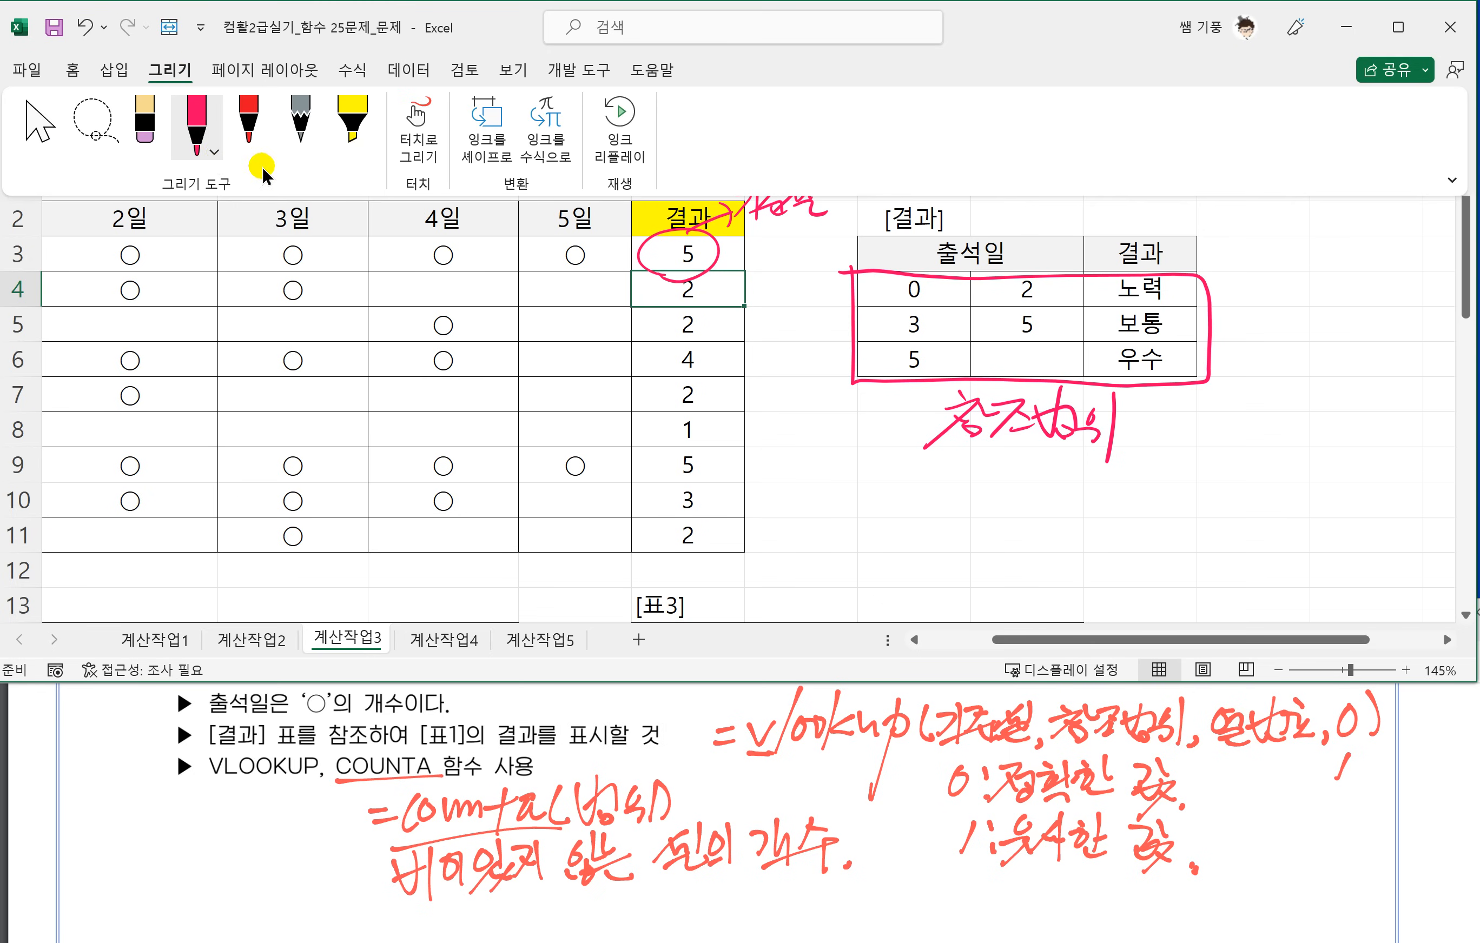
{"action": "left_click", "coordinate": [212, 150]}
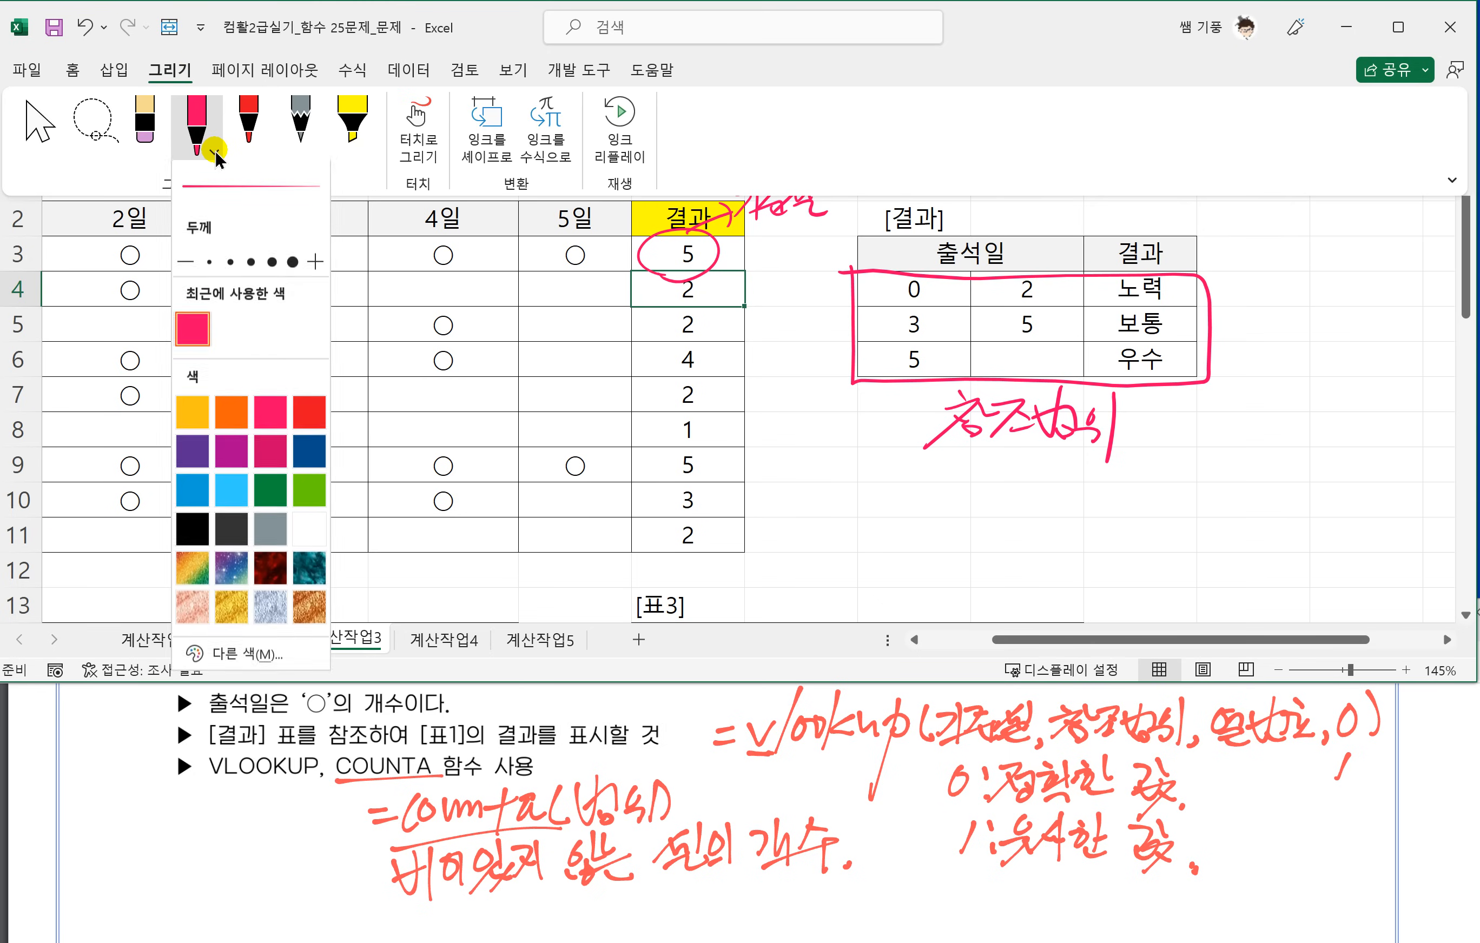
{"action": "left_click", "coordinate": [301, 415]}
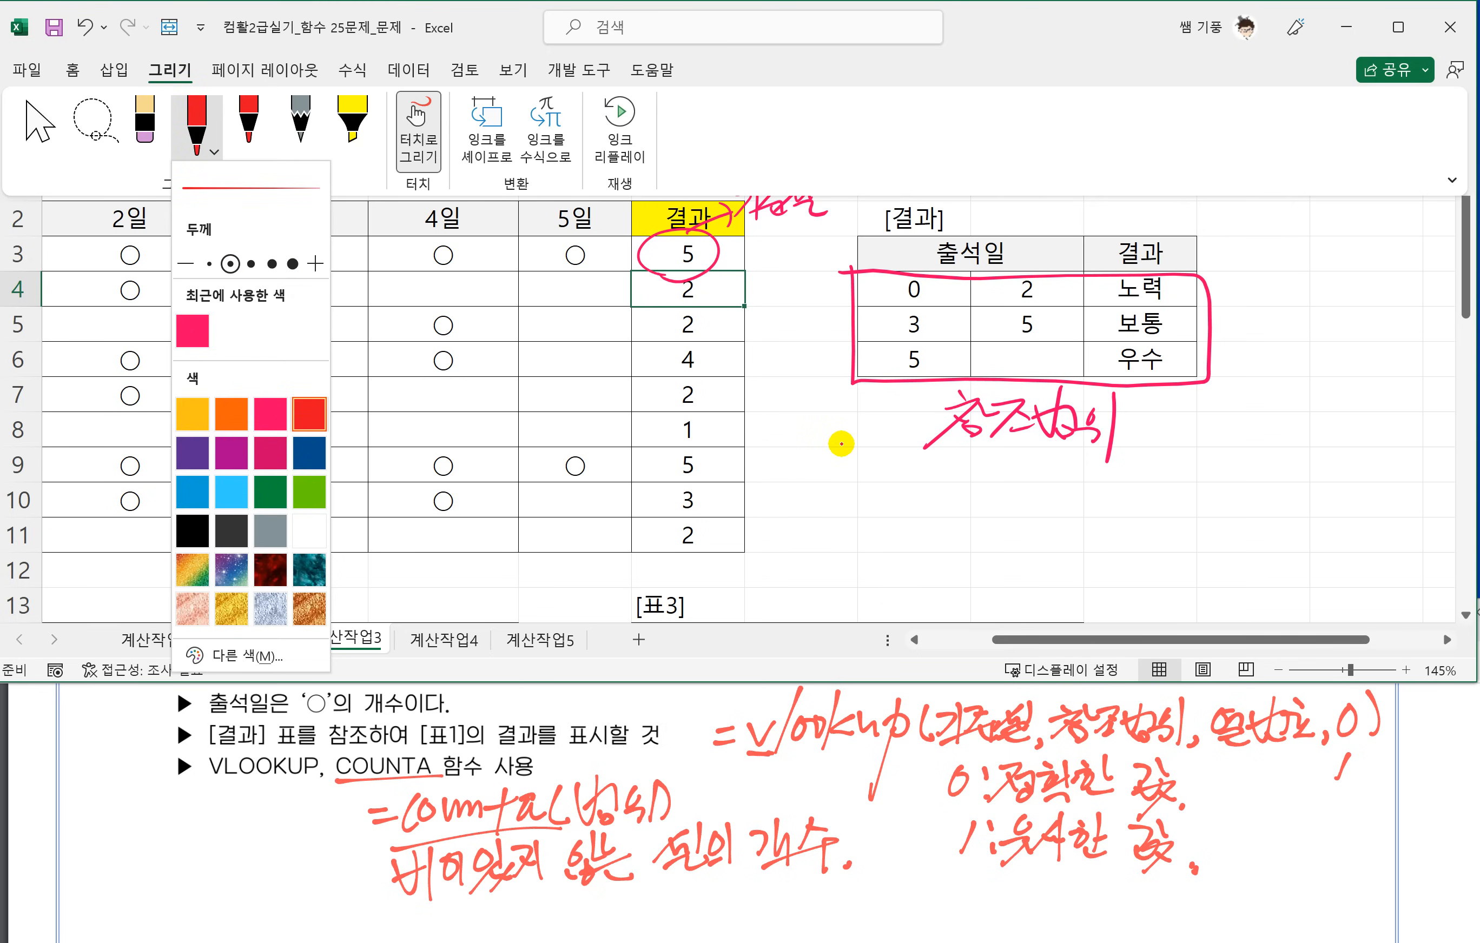
{"action": "left_click", "coordinate": [841, 444]}
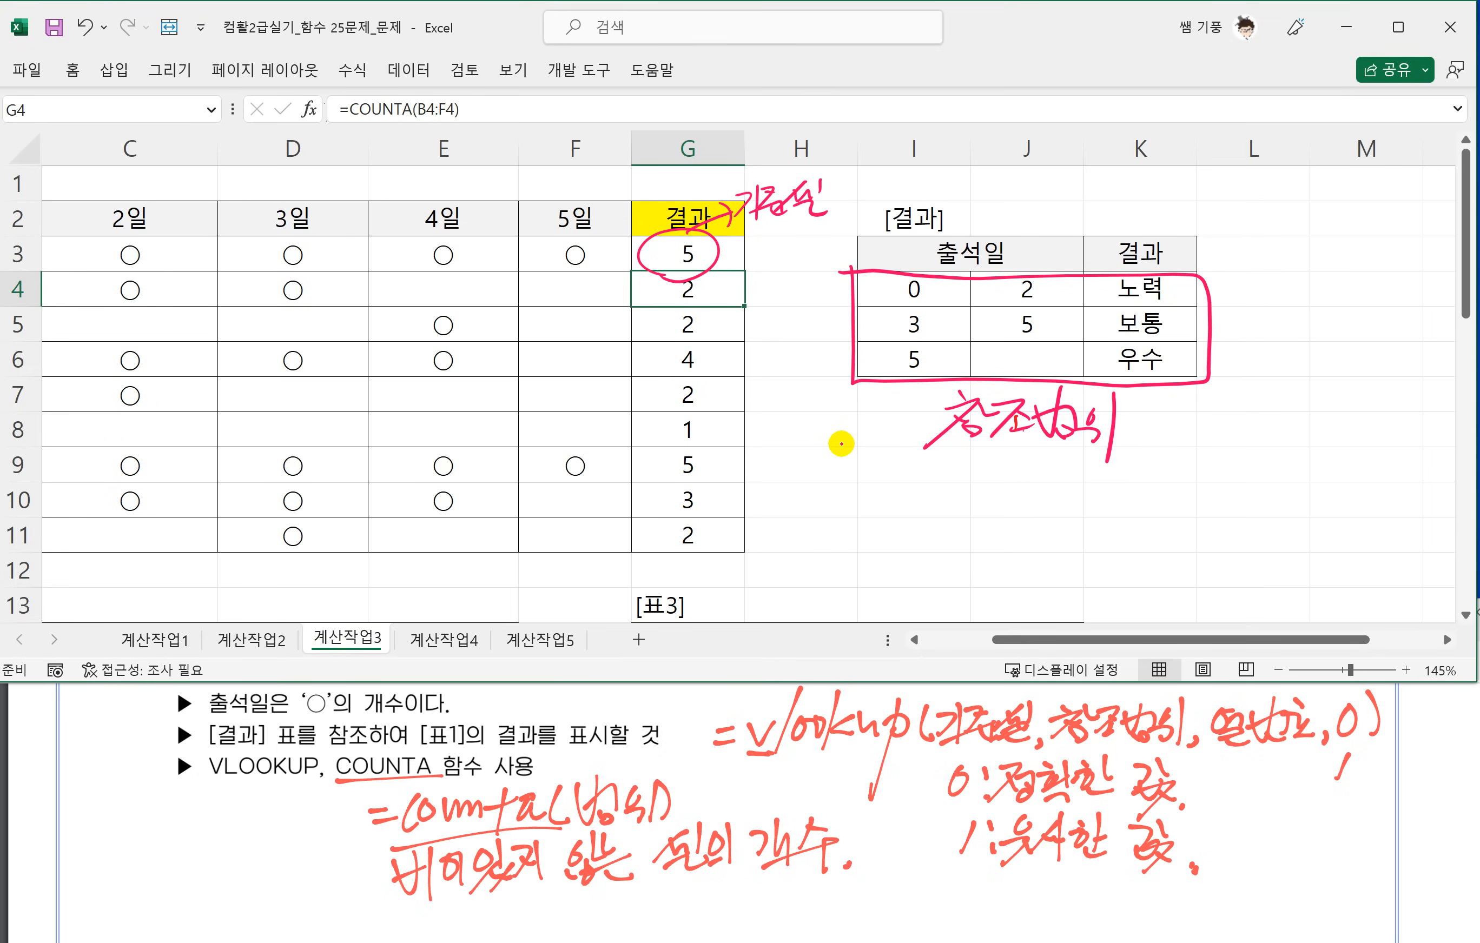
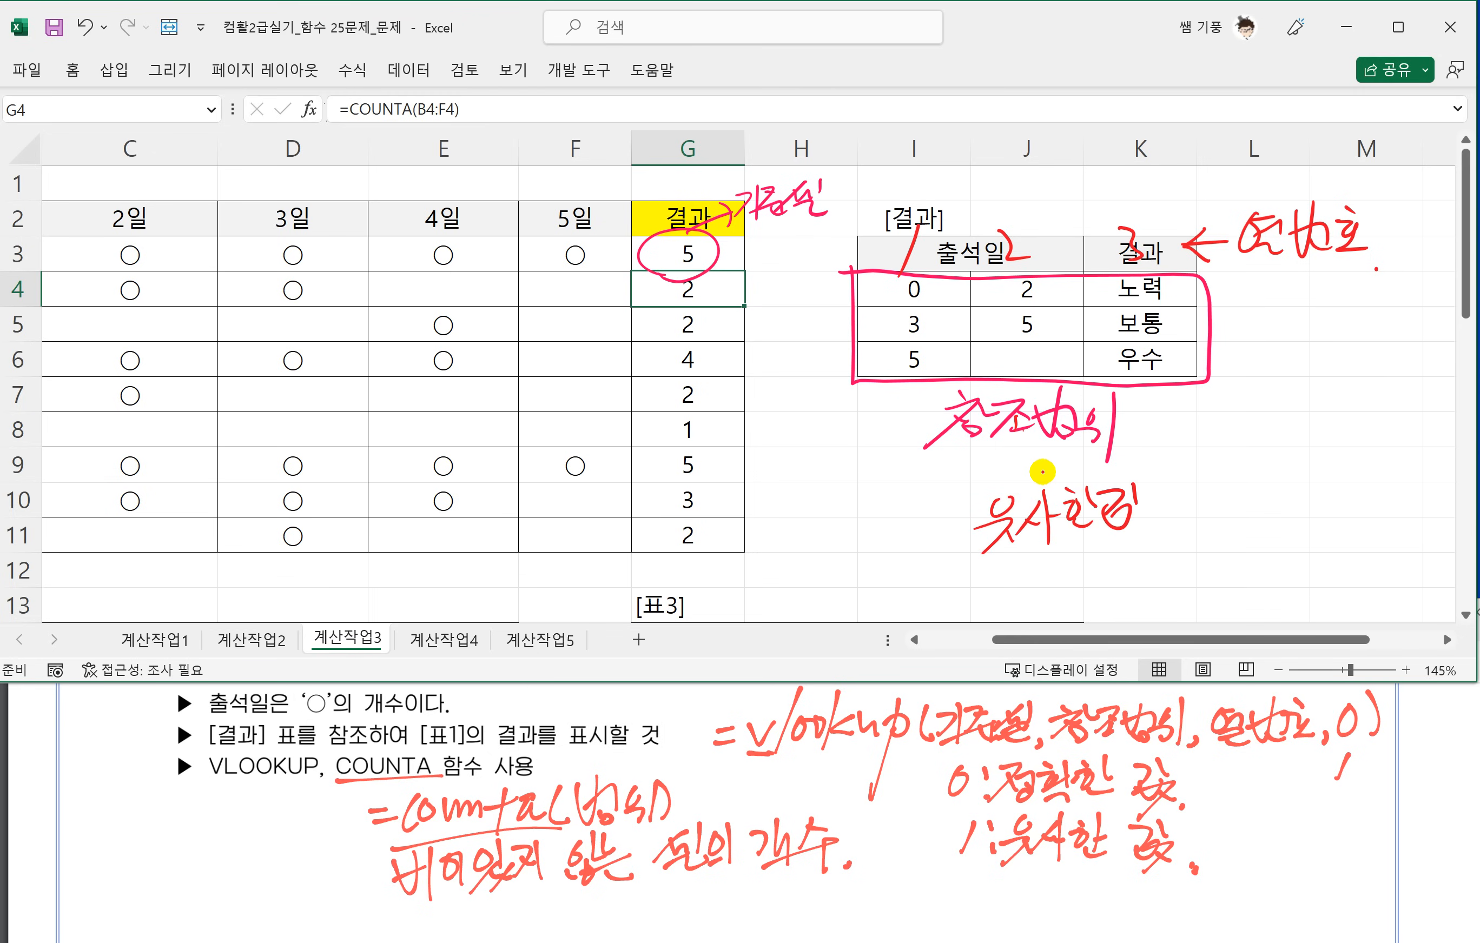
In red ink, write 1 beside the 유사한값 note on the sheet and box the 1:유사한 값 line in the PDF.
{"action": "left_click_drag", "start_coordinate": [1186, 483], "coordinate": [1183, 529]}
{"action": "mouse_move", "coordinate": [953, 876]}
{"action": "left_mouse_down"}
{"action": "mouse_move", "coordinate": [1040, 886]}
{"action": "mouse_move", "coordinate": [954, 847]}
{"action": "left_mouse_up"}
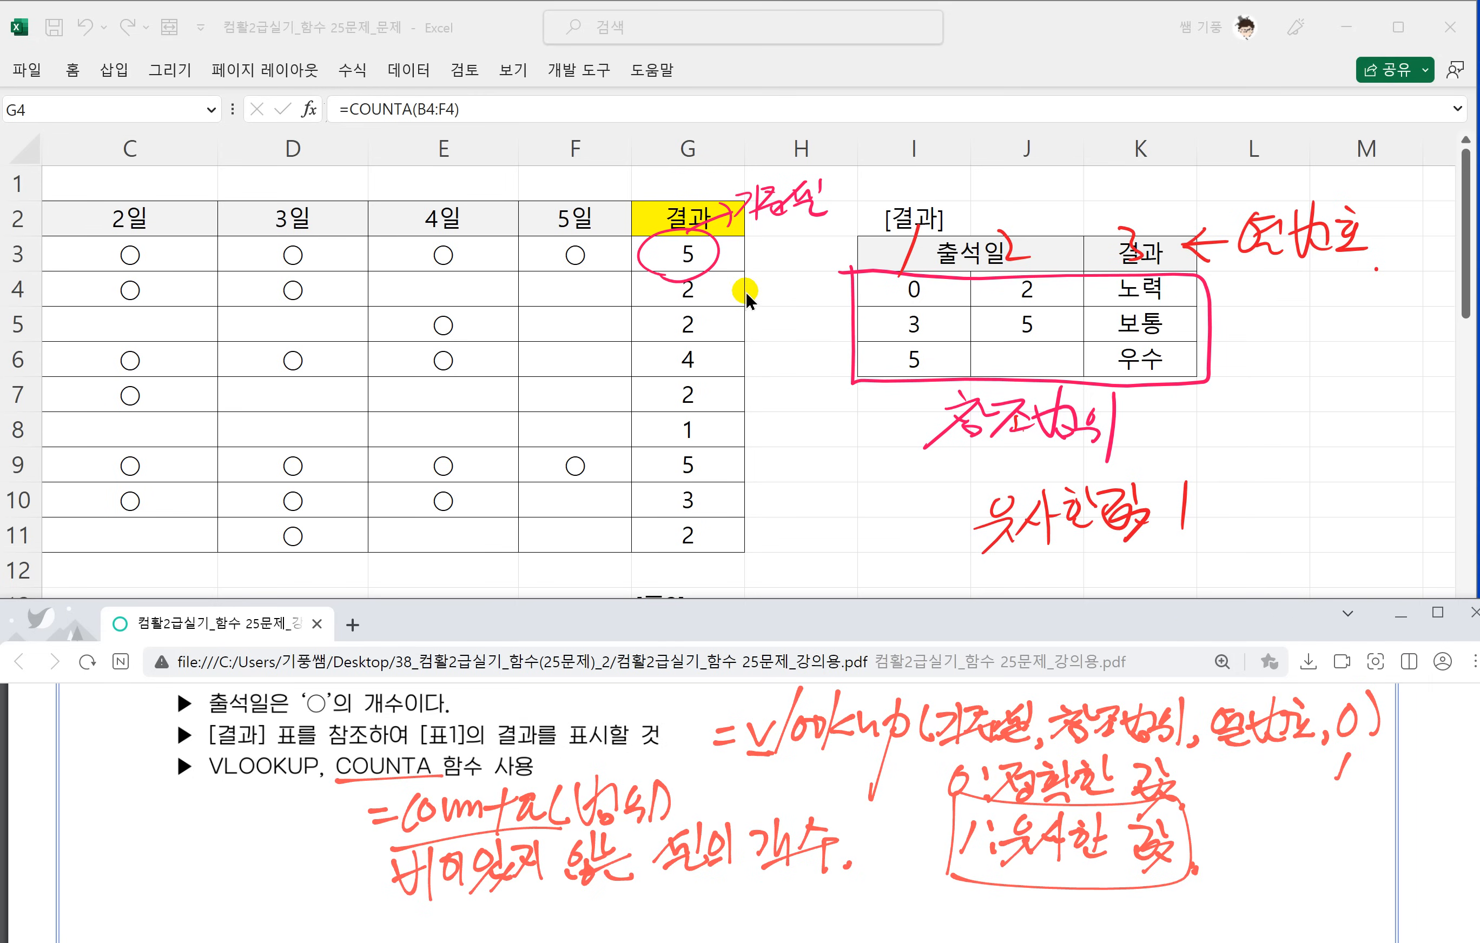
Delete the pink ink annotation covering G3 and the I4:K6 range.
{"action": "left_click", "coordinate": [730, 288]}
{"action": "left_click", "coordinate": [715, 252]}
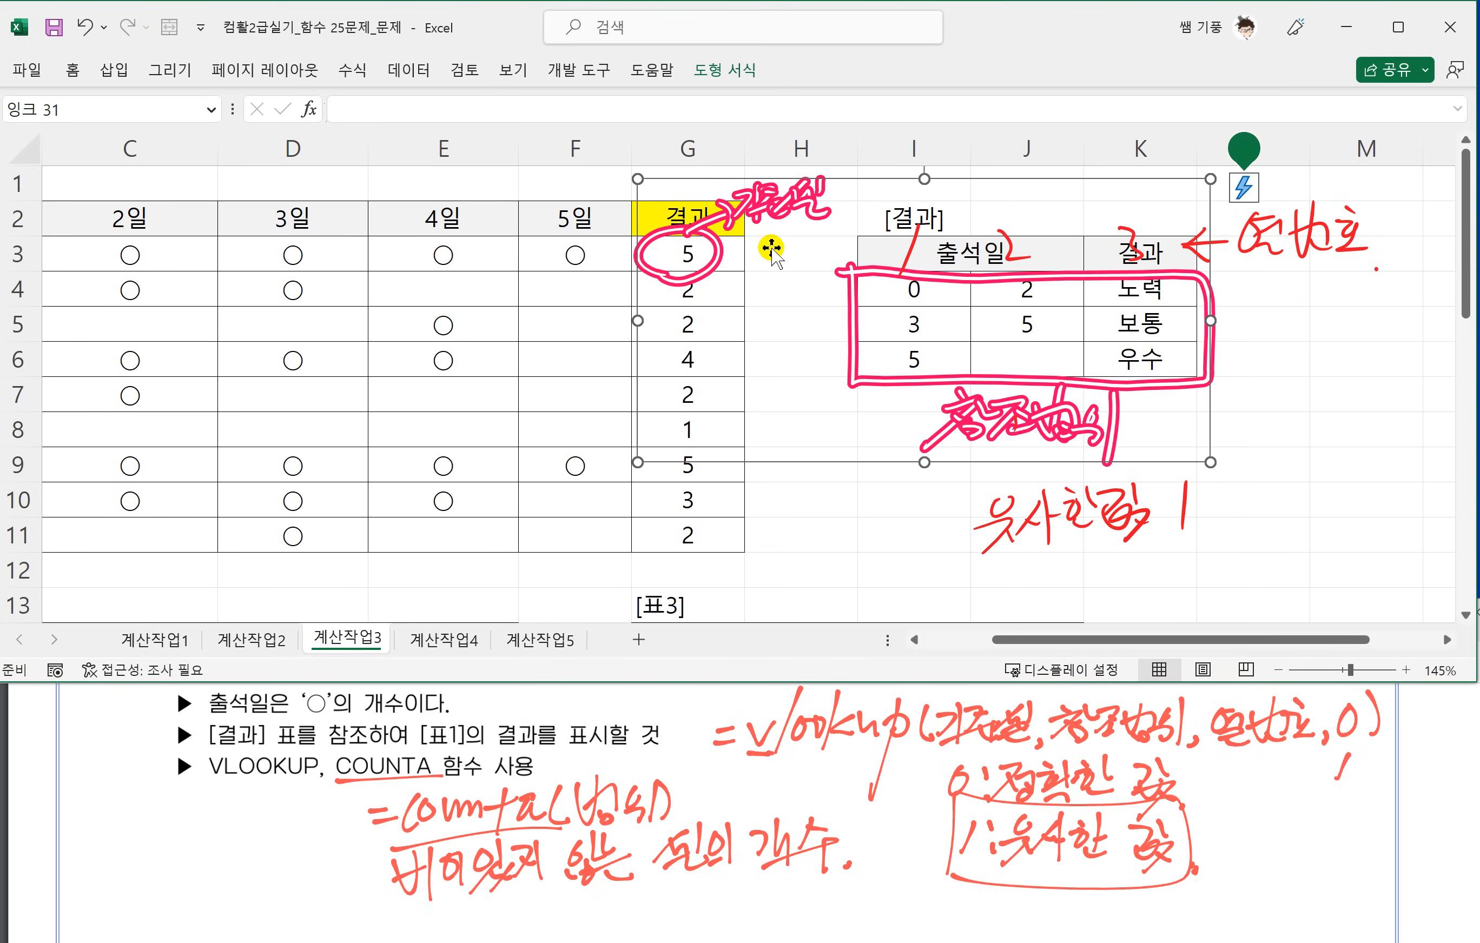
{"action": "key", "text": "Delete"}
Nest G3's COUNTA inside VLOOKUP, giving =VLOOKUP(COUNTA(B3:F3),$I$4:$K$6,3,1).
{"action": "left_click", "coordinate": [712, 260]}
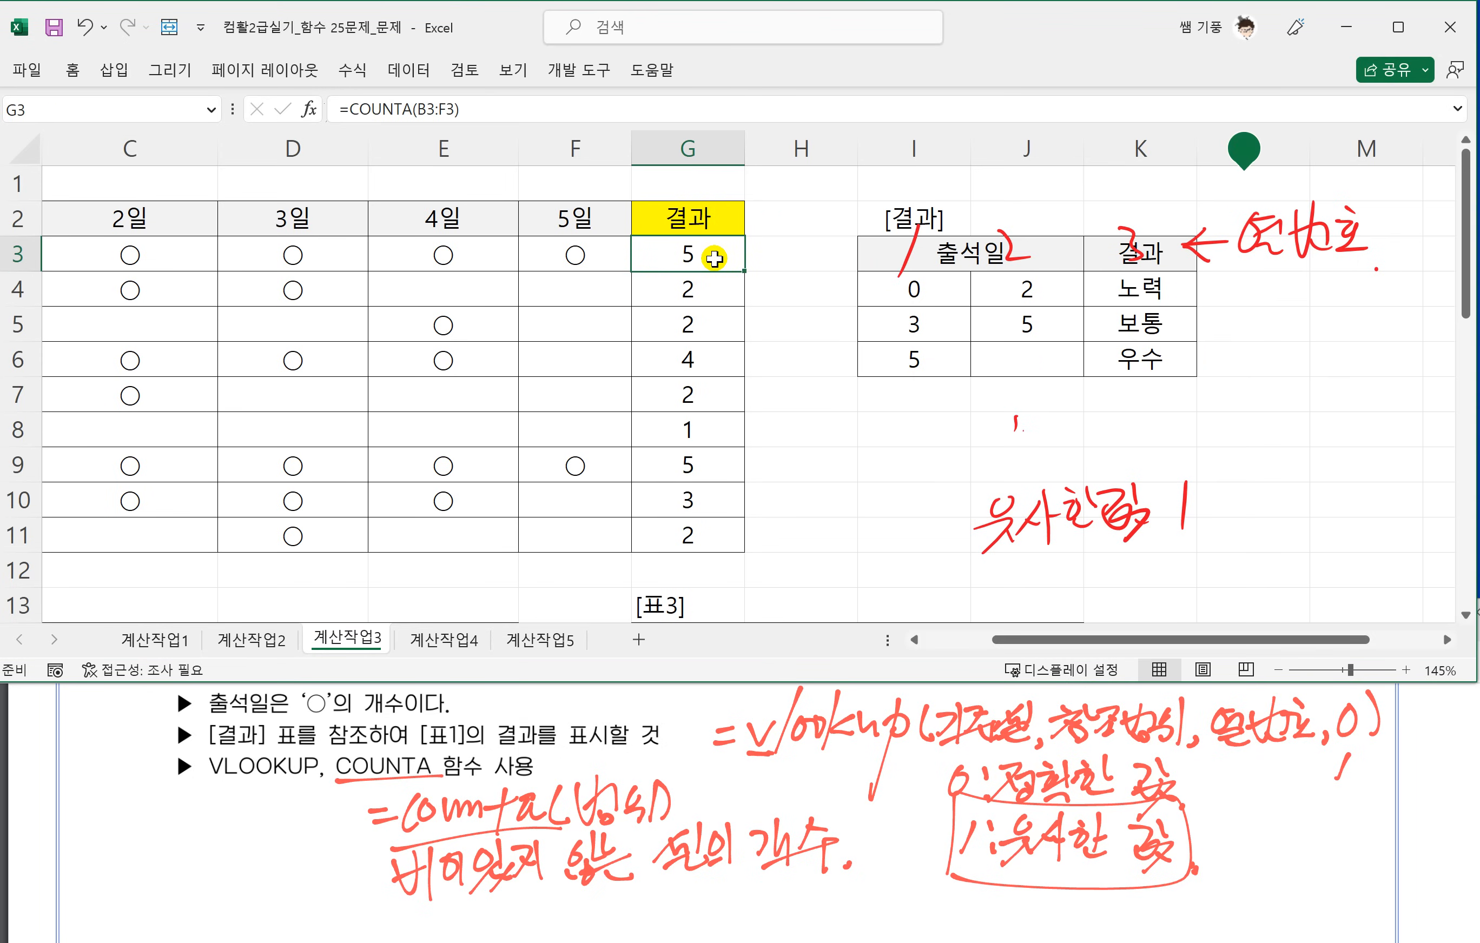
{"action": "double_click", "coordinate": [694, 258]}
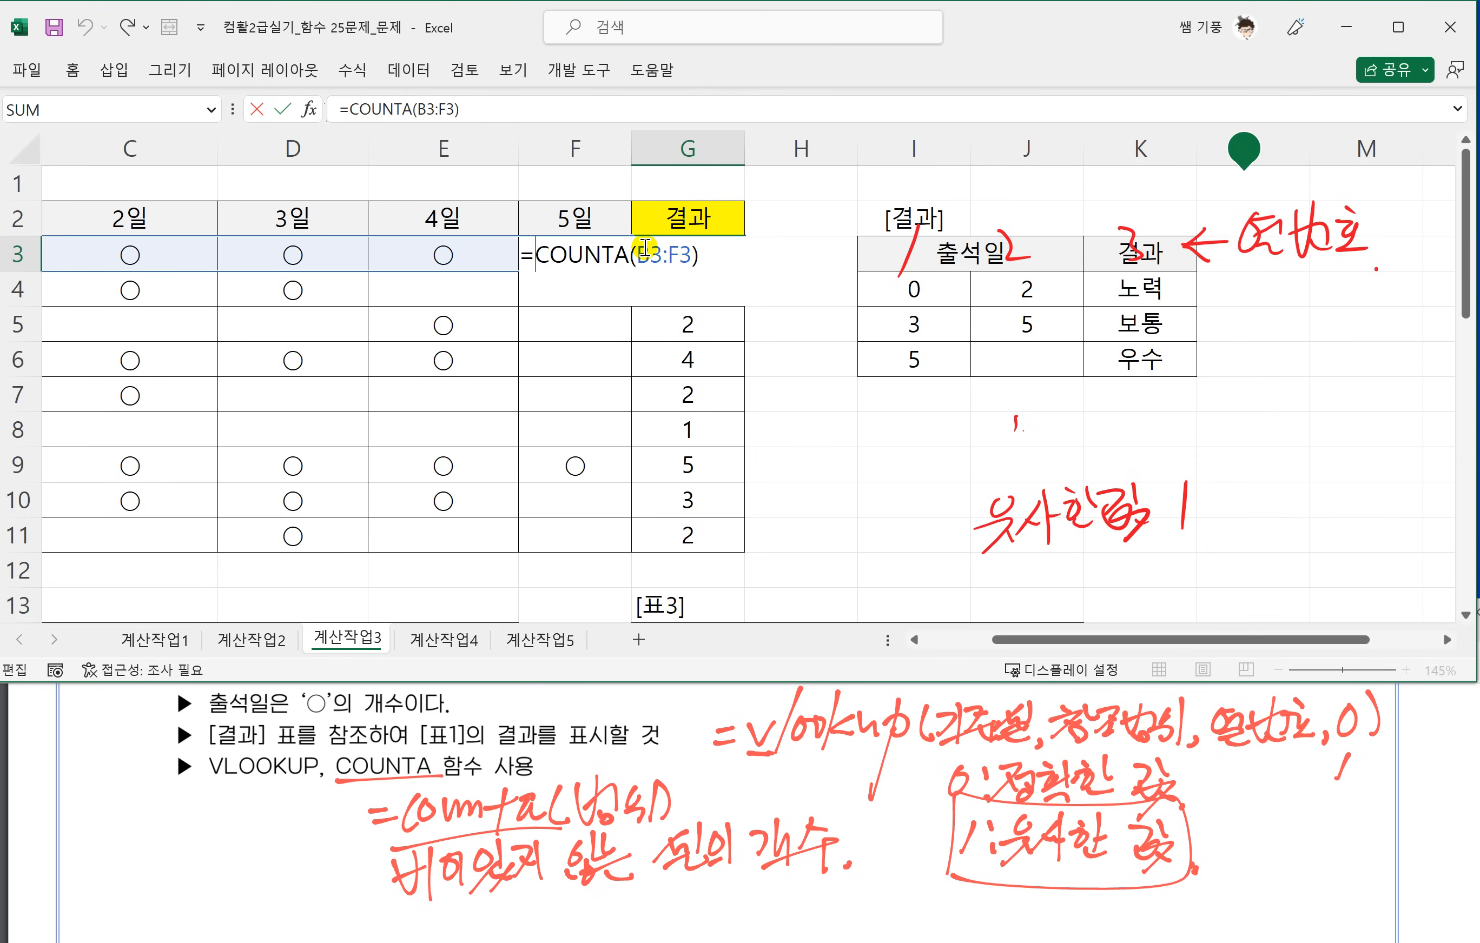
{"action": "type", "text": "VLOOKUP("}
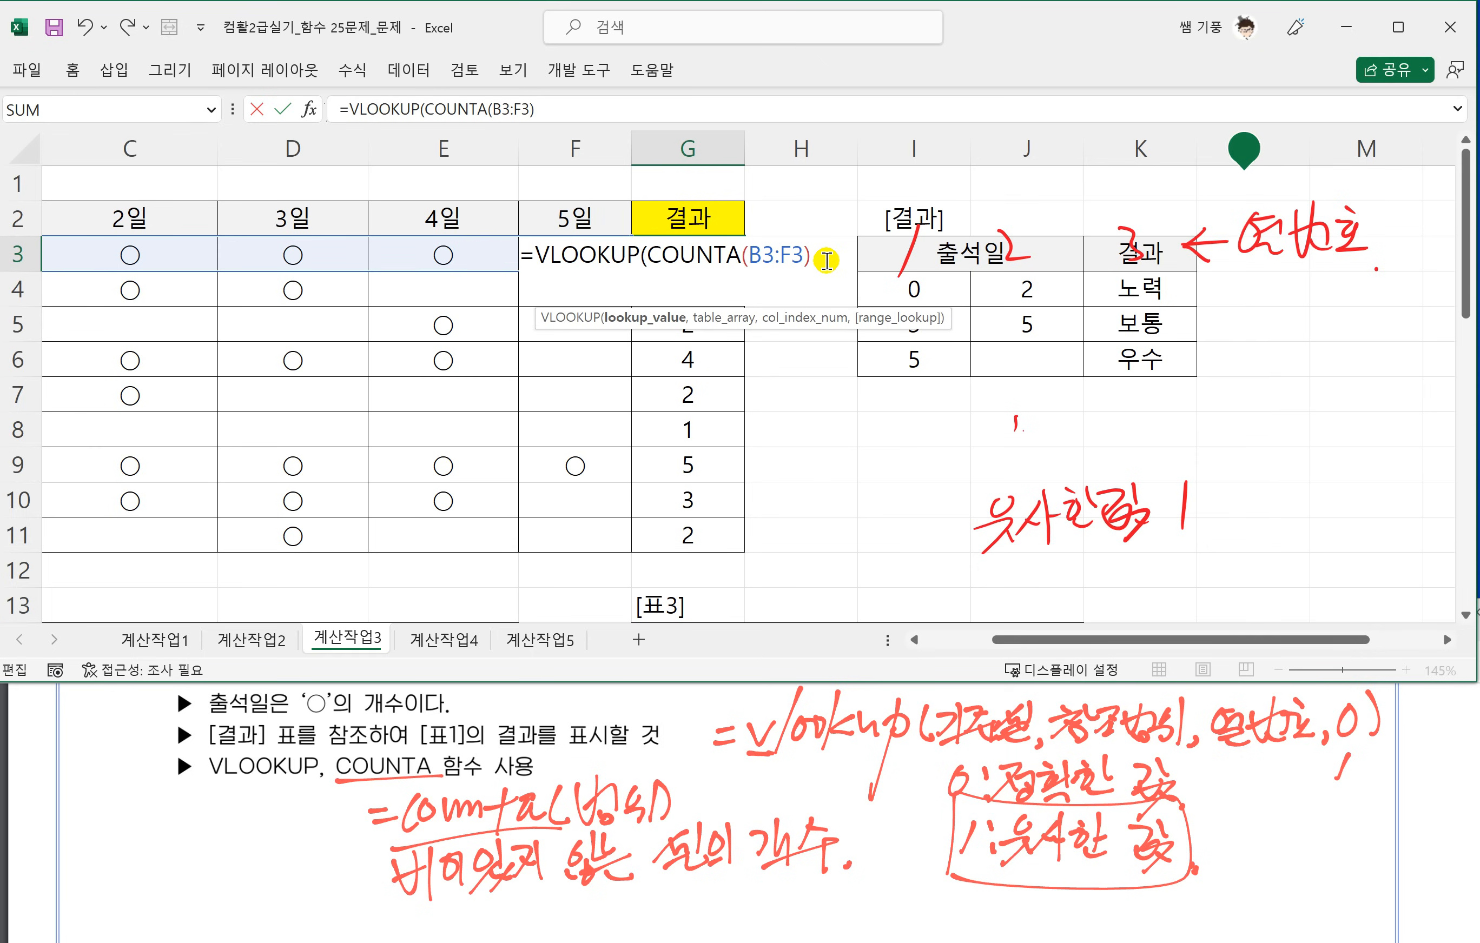
{"action": "type", "text": ","}
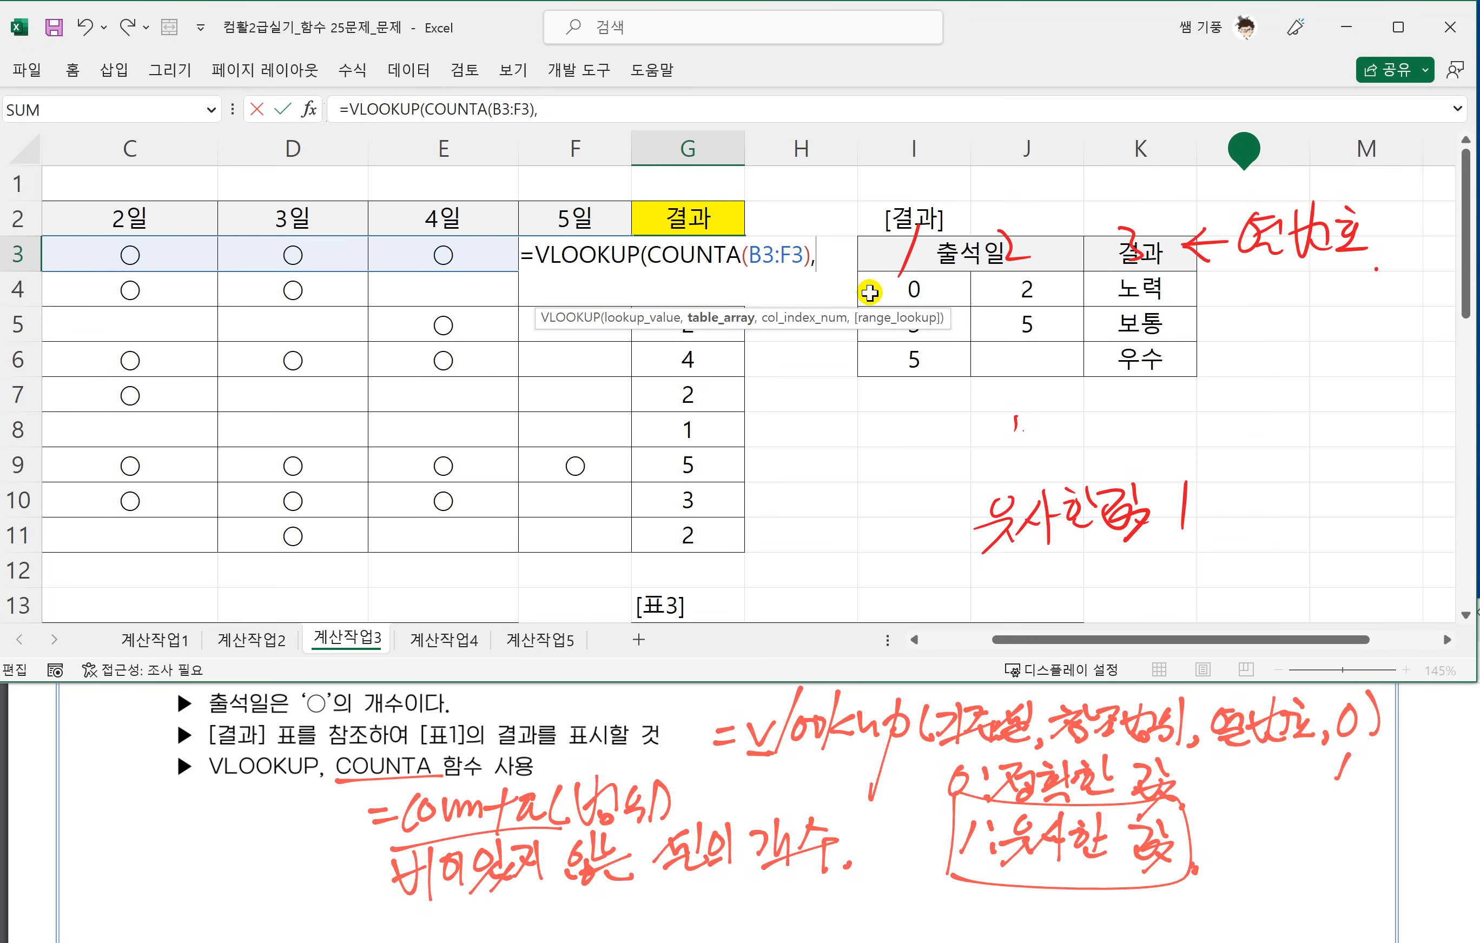
{"action": "left_click_drag", "start_coordinate": [907, 291], "coordinate": [1140, 366]}
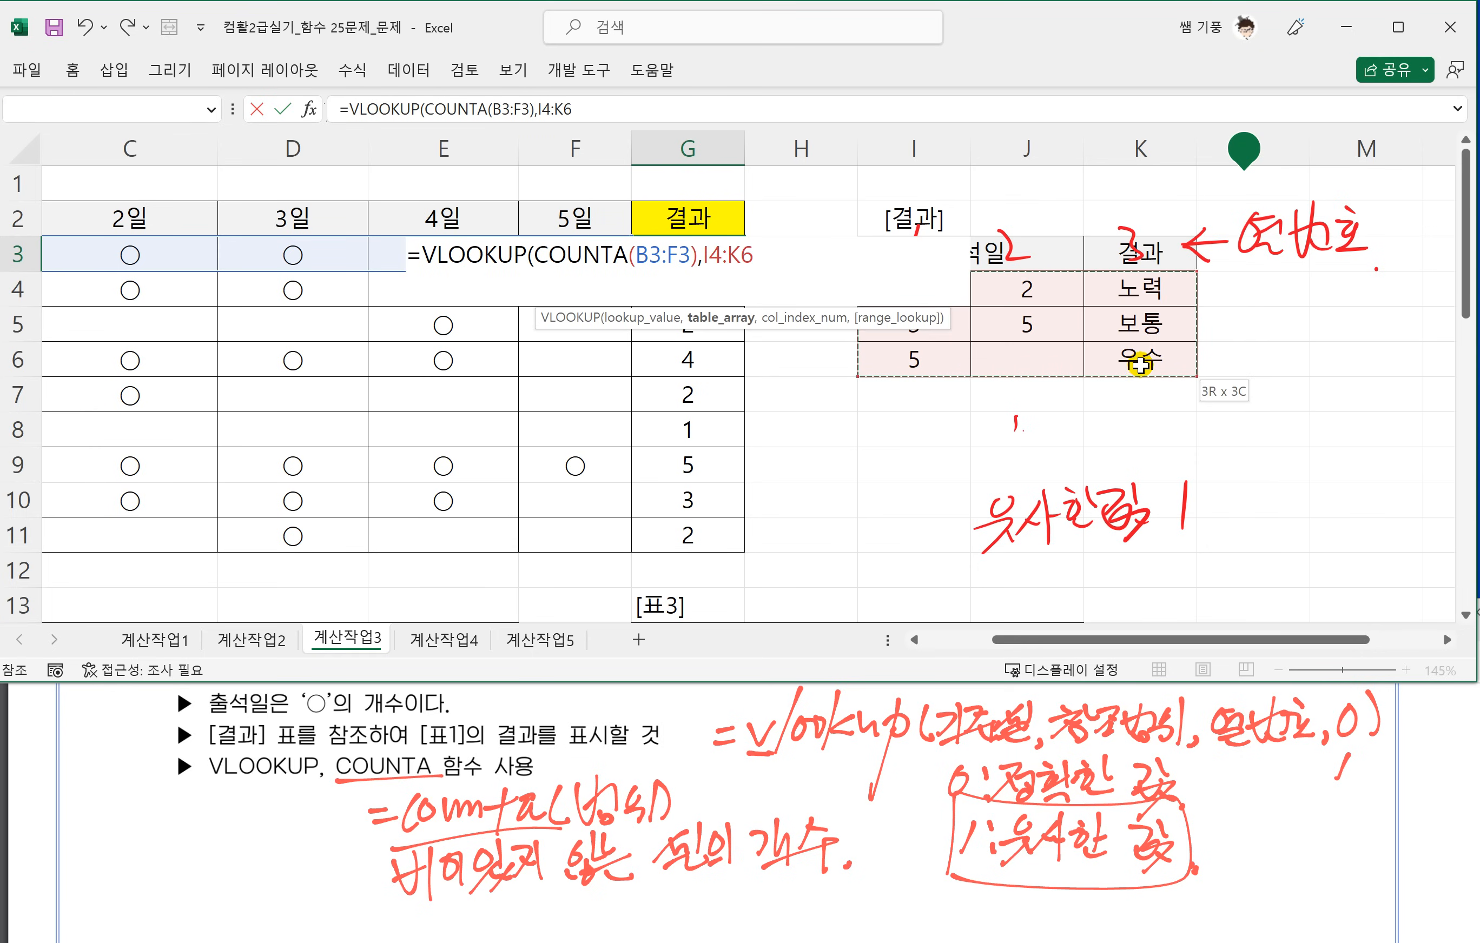
{"action": "key", "text": "F4"}
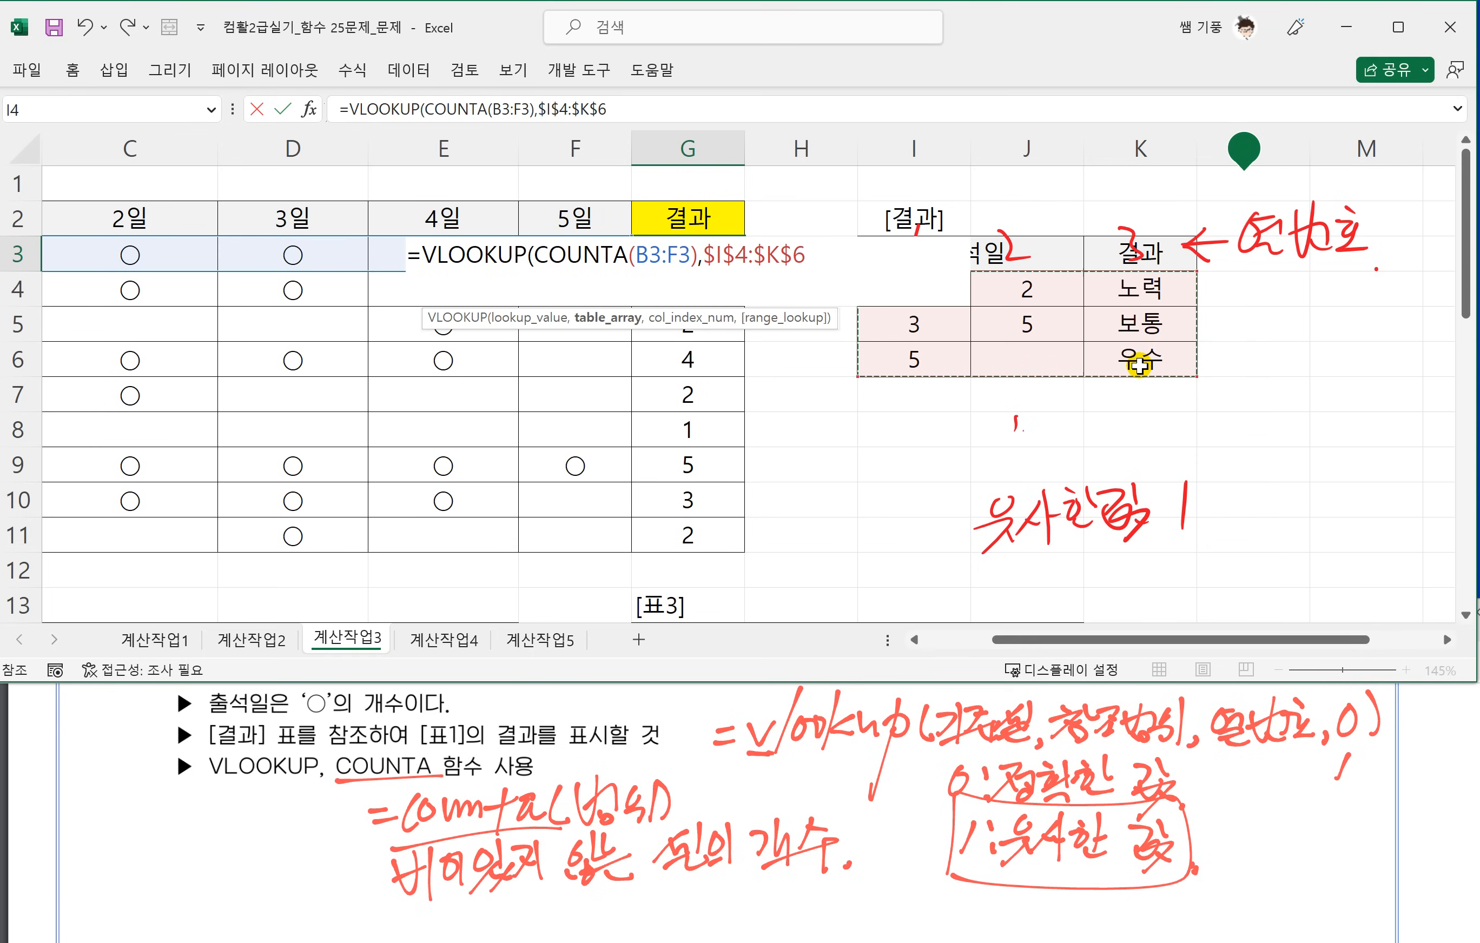
{"action": "type", "text": ","}
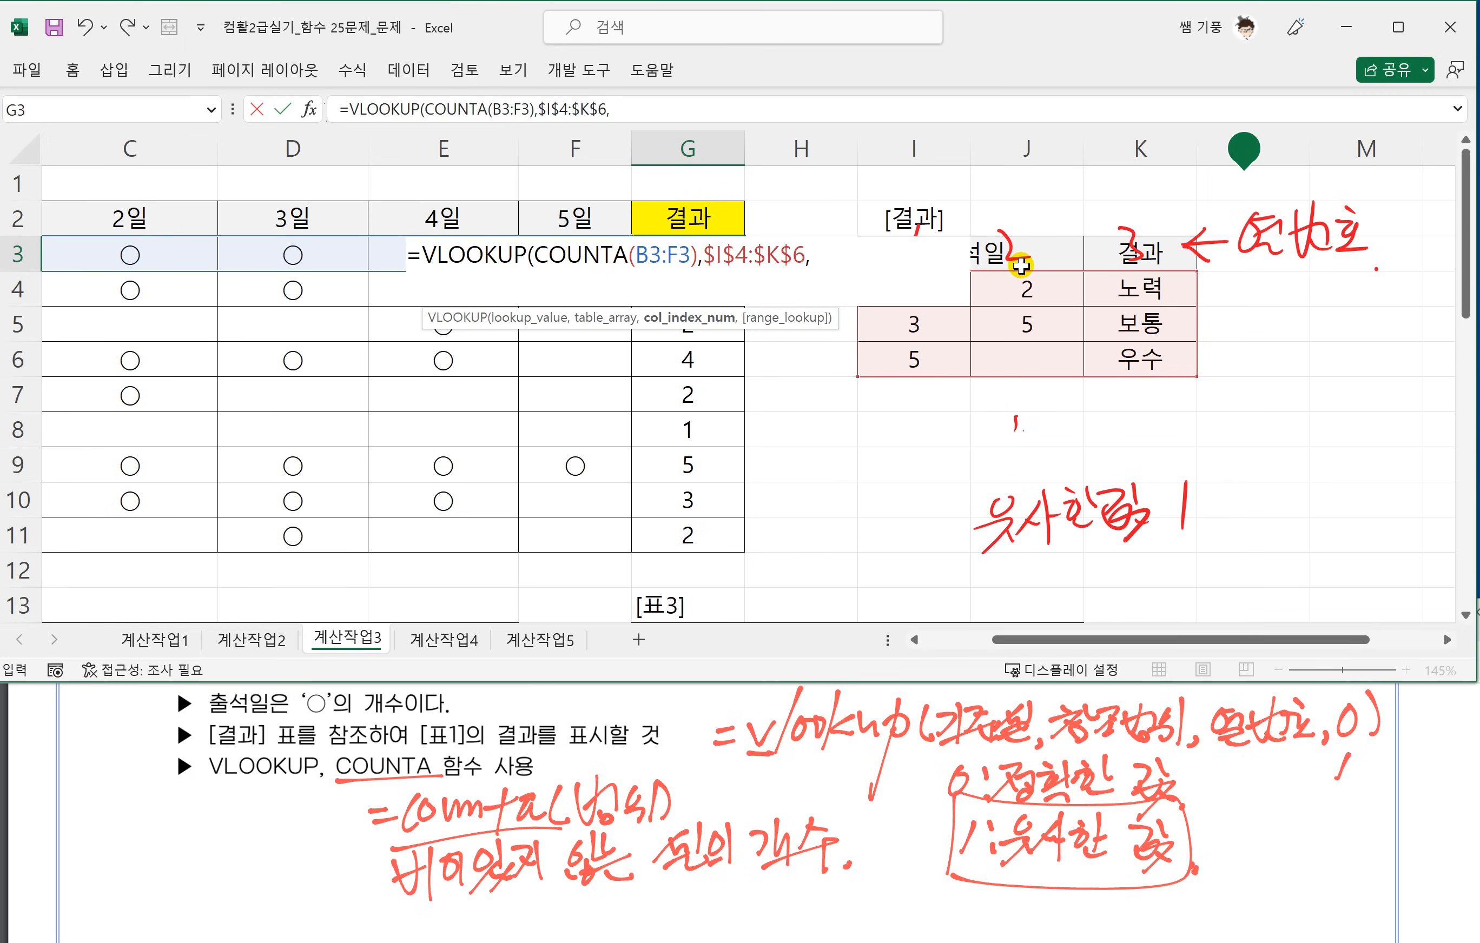
{"action": "type", "text": "3,"}
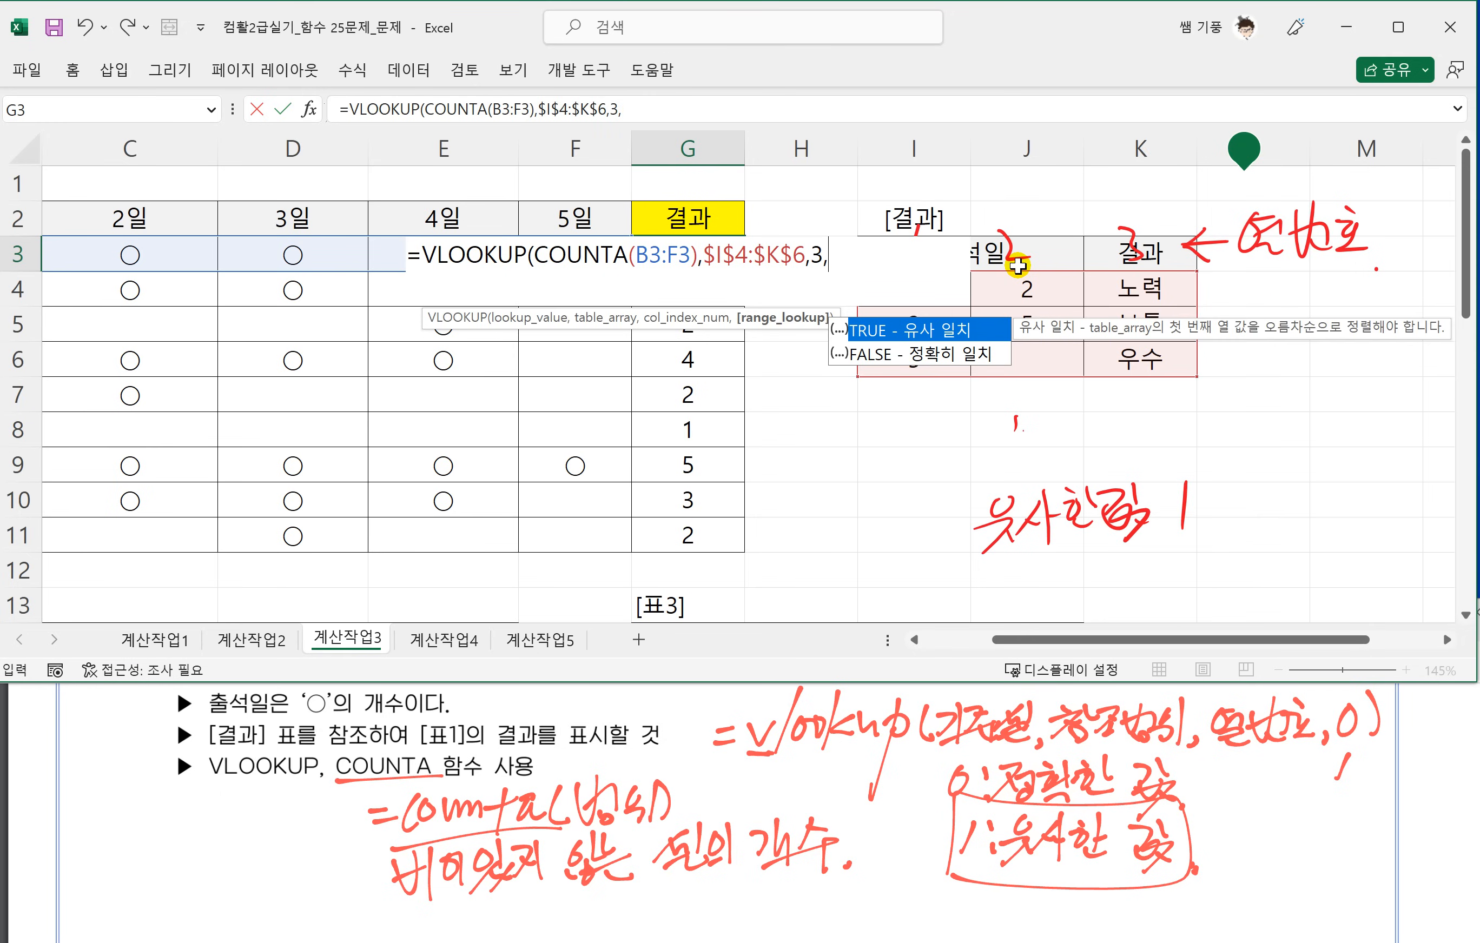
{"action": "type", "text": "1)"}
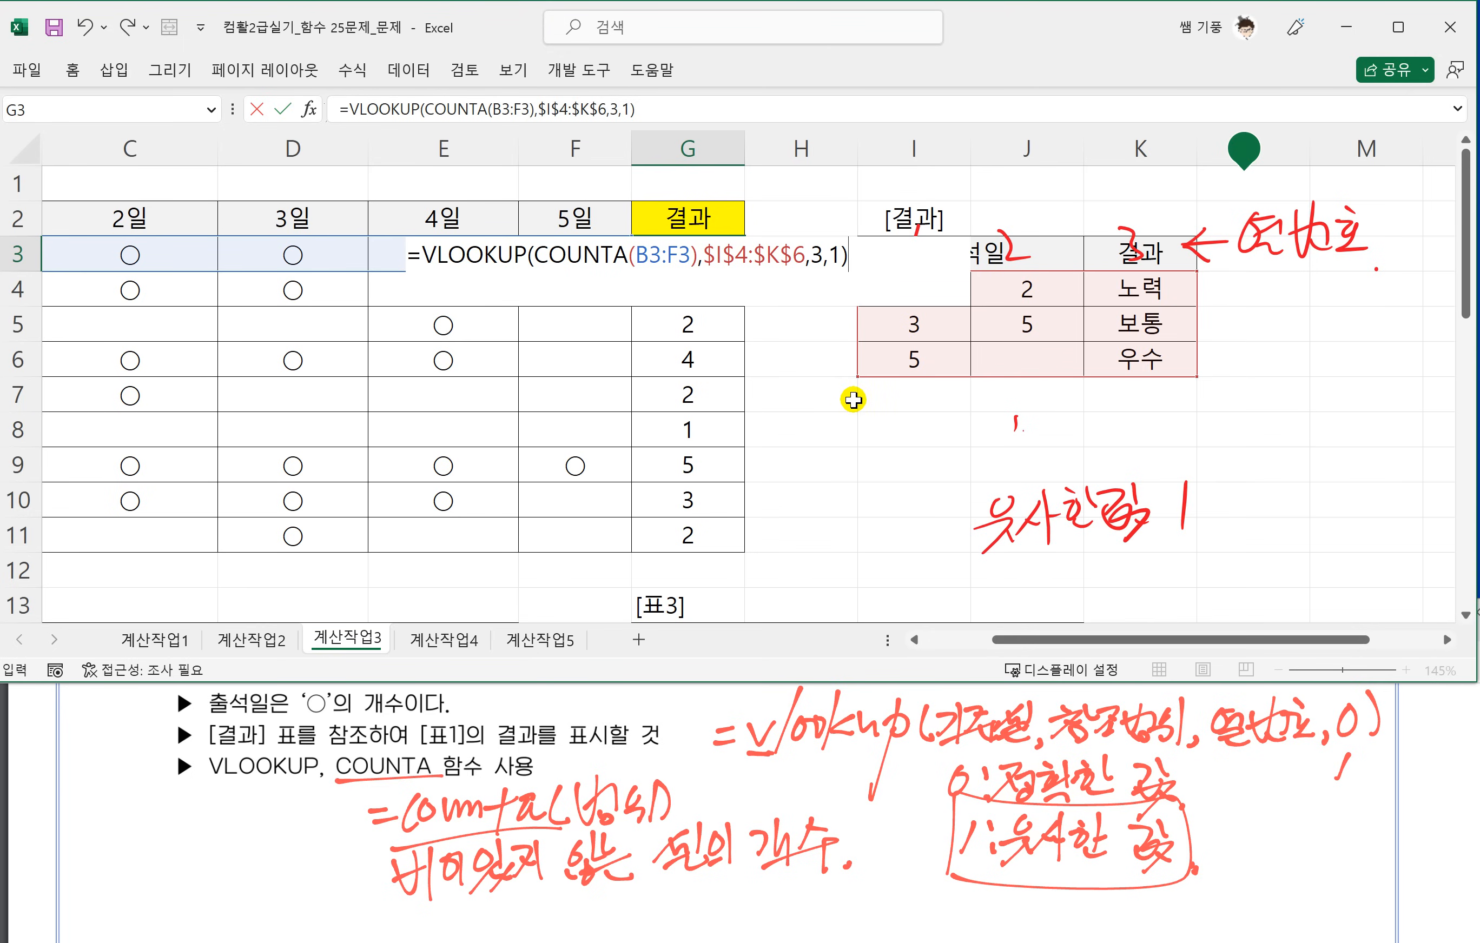
{"action": "key", "text": "Return"}
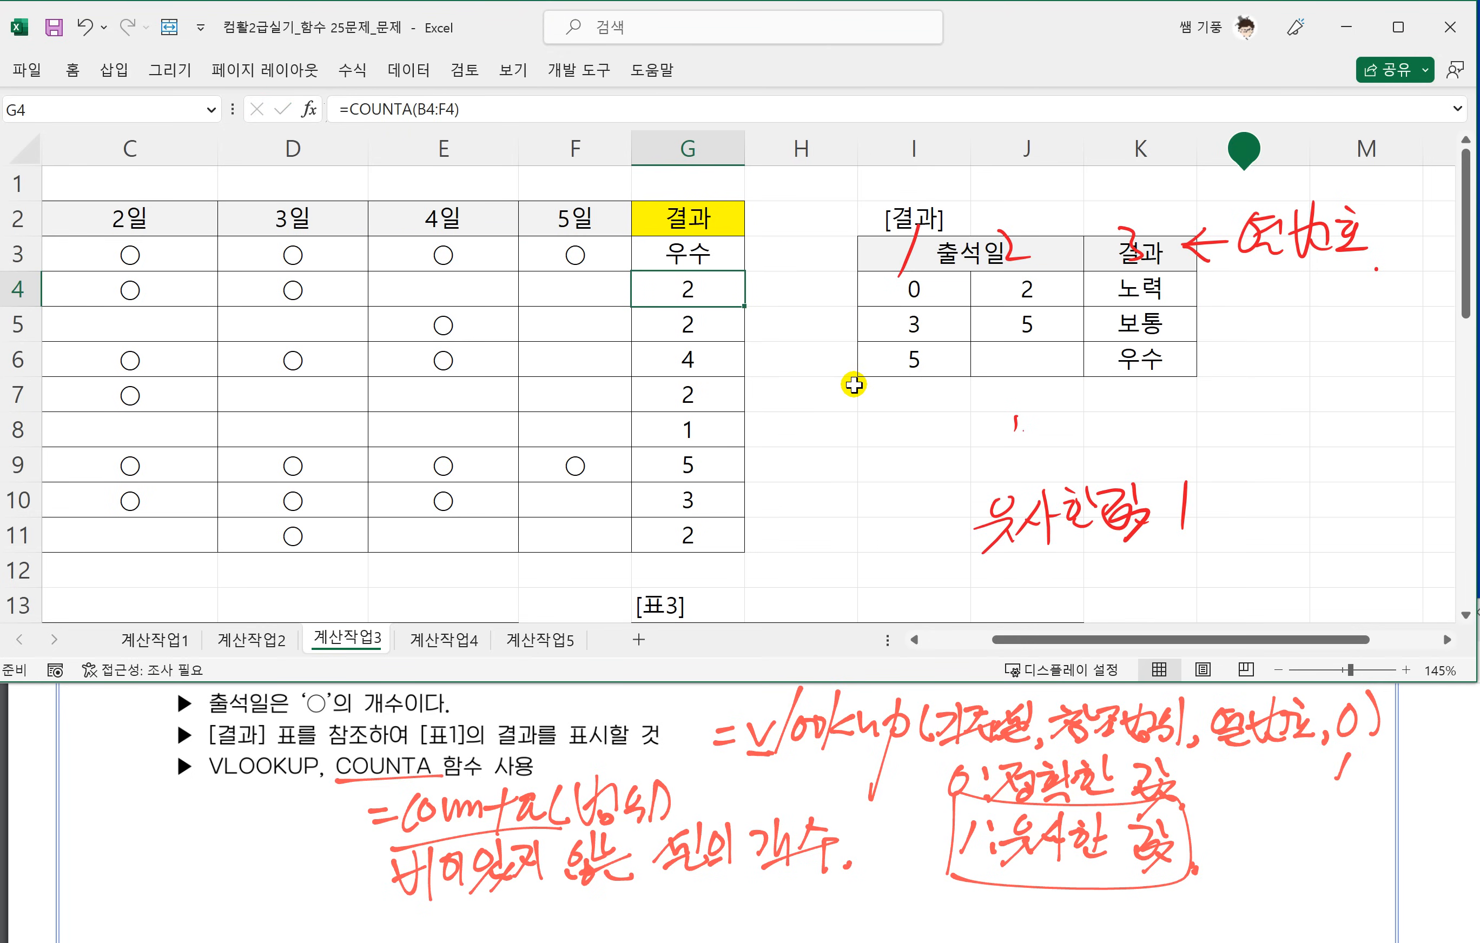
Try exact matching by setting the last VLOOKUP argument in G3 to 0 and filling the formula down through G11.
{"action": "double_click", "coordinate": [702, 249]}
{"action": "left_click", "coordinate": [843, 256]}
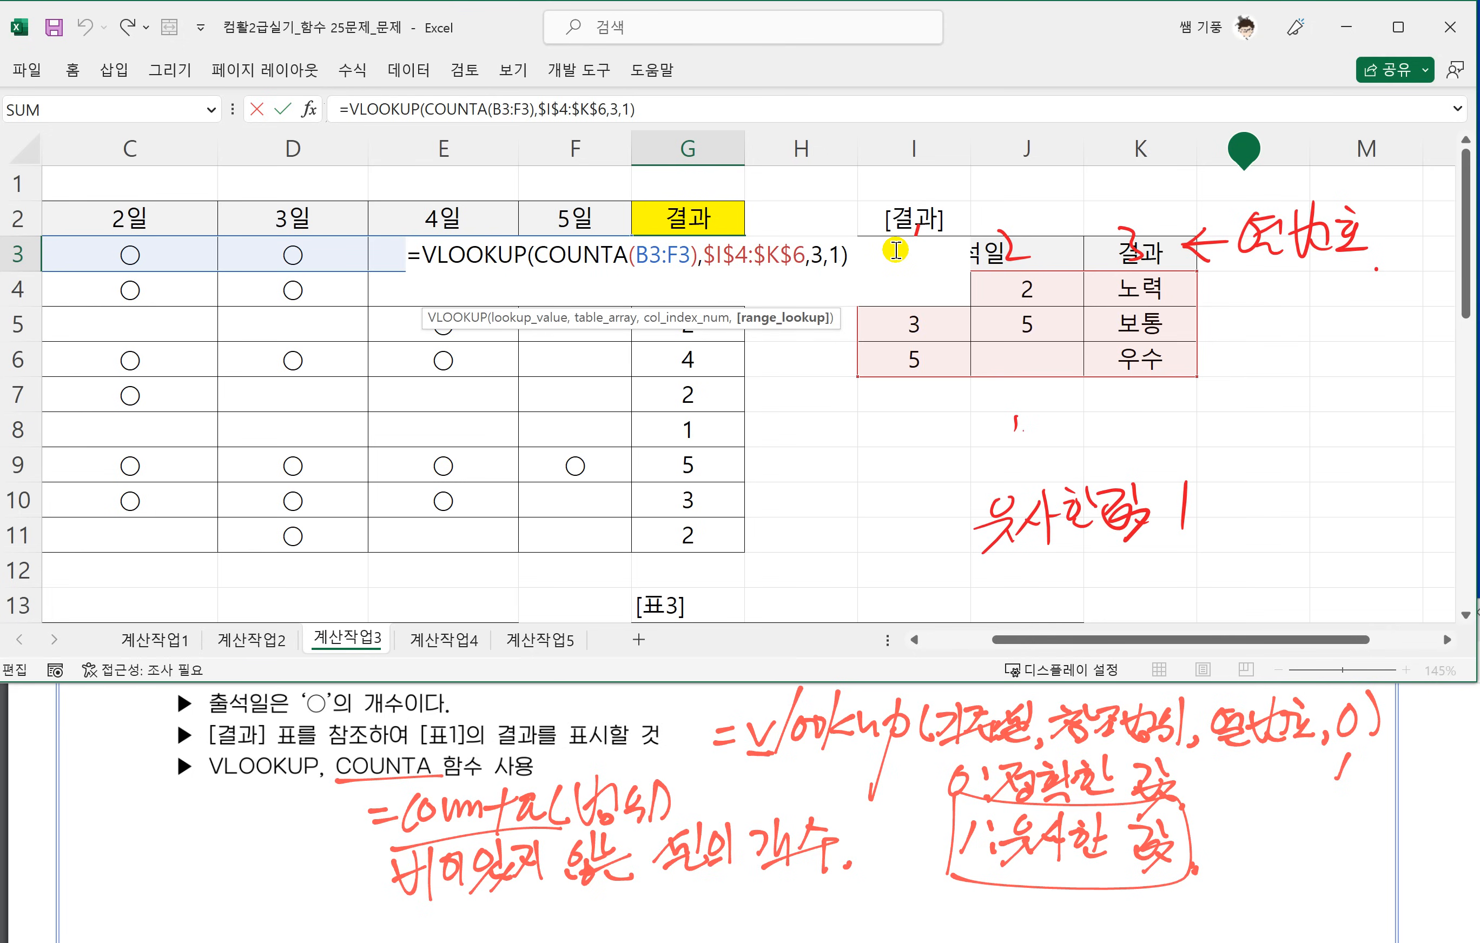
{"action": "key", "text": "BackSpace"}
{"action": "key", "text": "Return"}
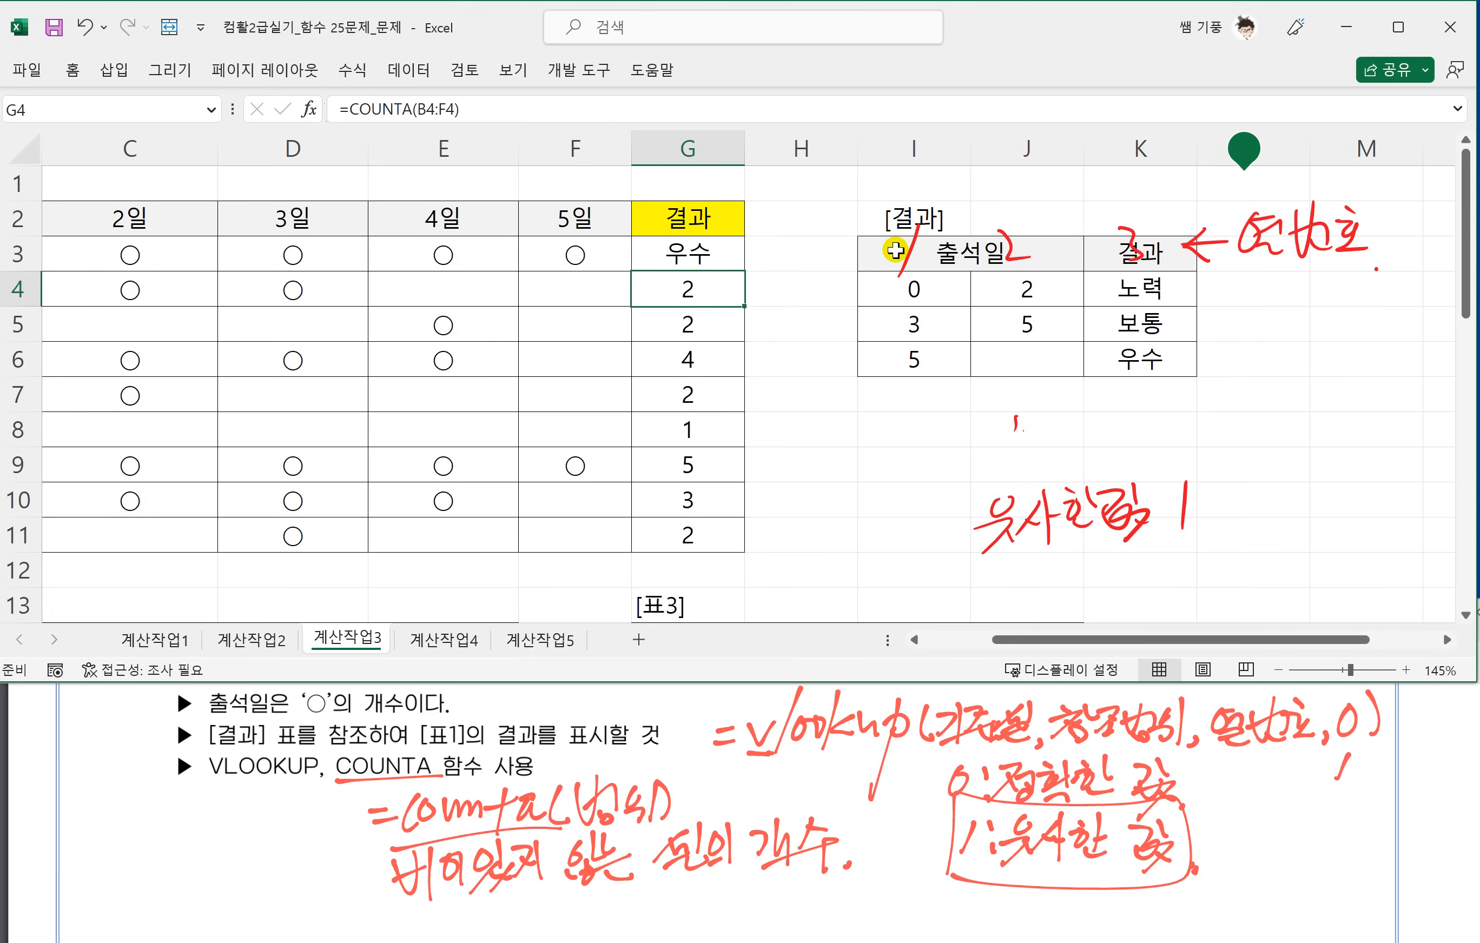
{"action": "left_click", "coordinate": [678, 259]}
{"action": "left_click_drag", "start_coordinate": [748, 281], "coordinate": [753, 547]}
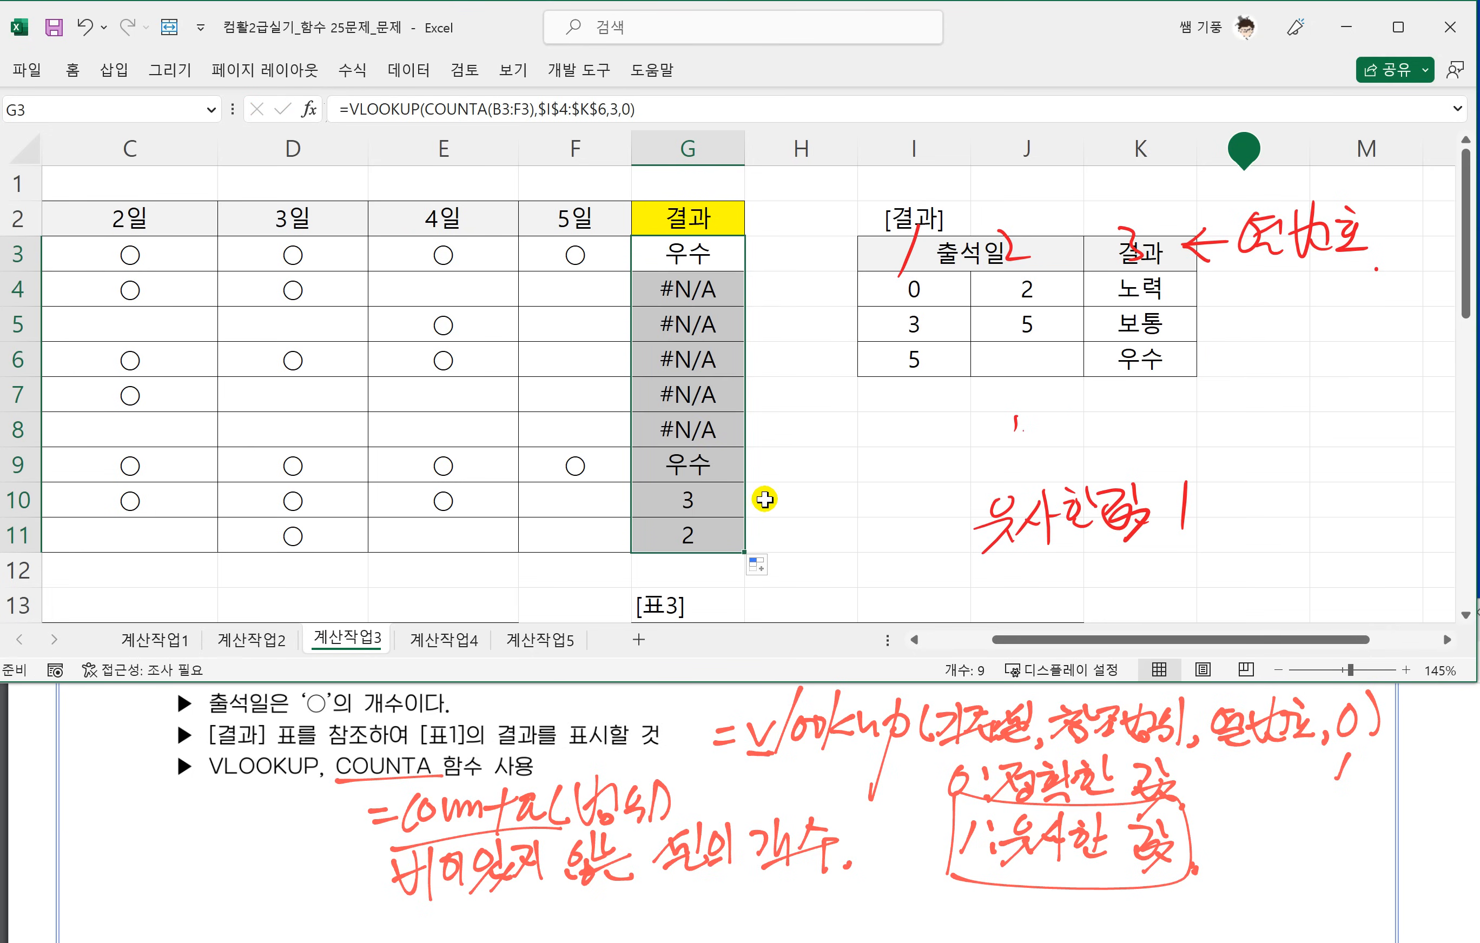
{"action": "left_click", "coordinate": [700, 463]}
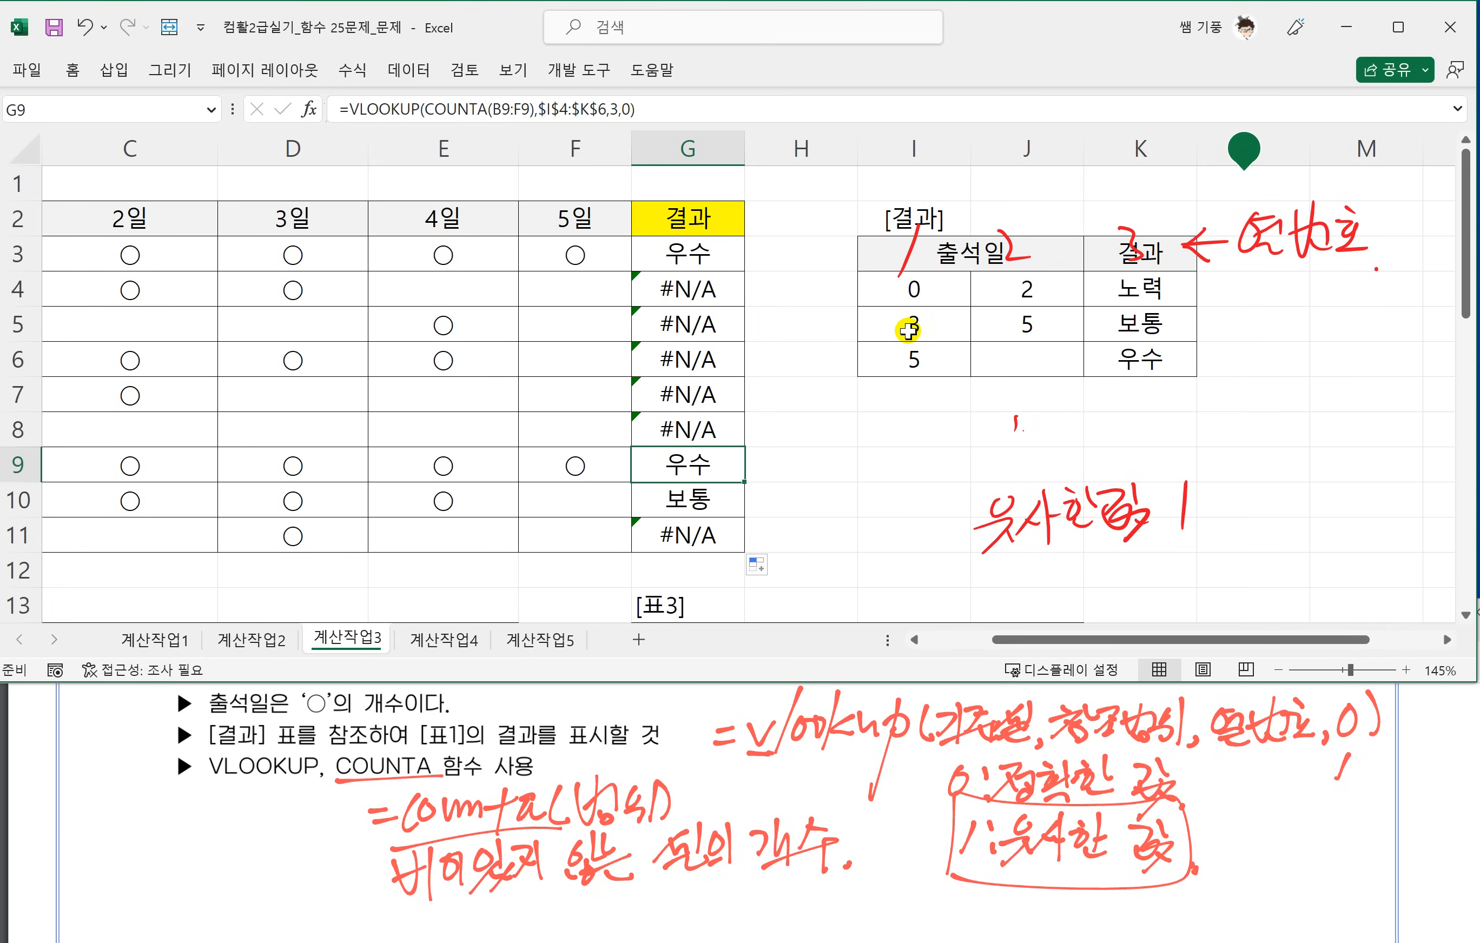
{"action": "left_click", "coordinate": [896, 324]}
Set the last VLOOKUP argument in G3 to 1 and fill the formula down through G11.
{"action": "double_click", "coordinate": [699, 251]}
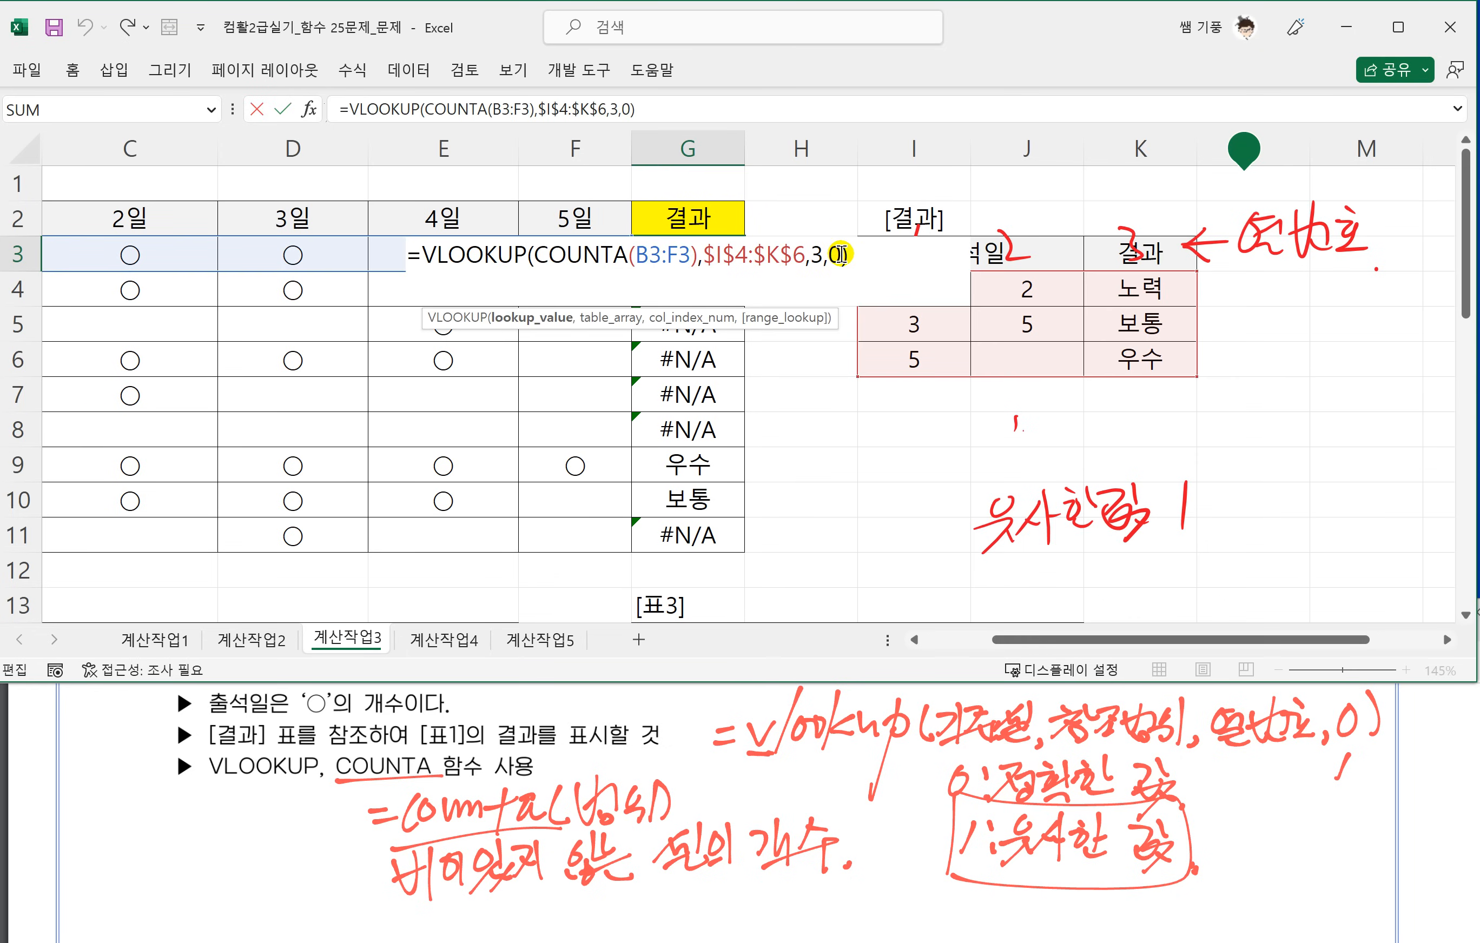
{"action": "key", "text": "BackSpace"}
{"action": "type", "text": "1"}
{"action": "key", "text": "Return"}
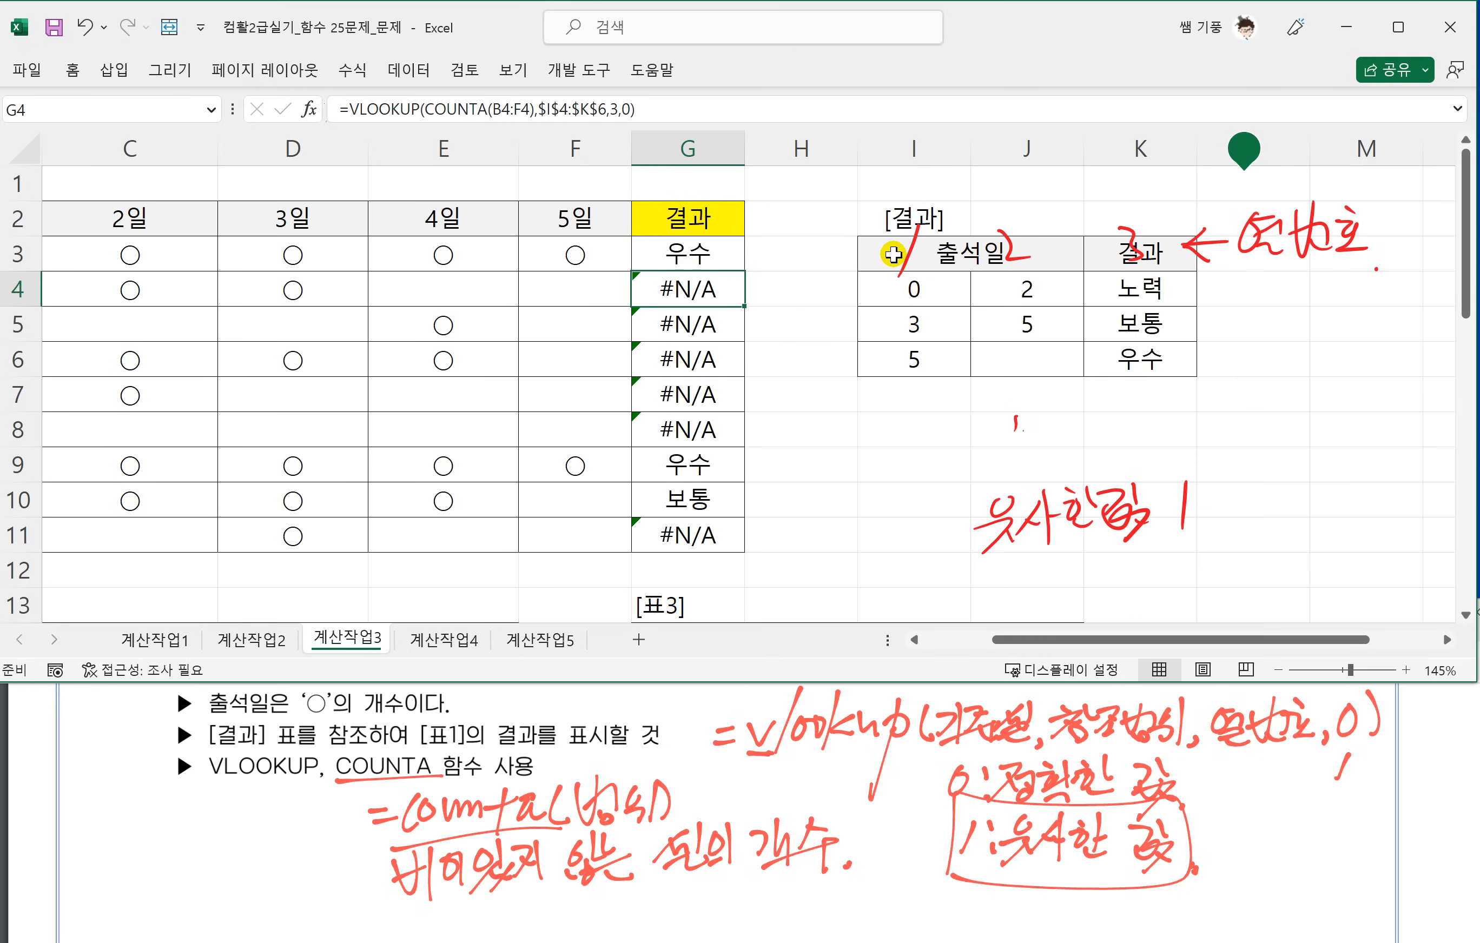
{"action": "left_click", "coordinate": [709, 254]}
{"action": "left_click_drag", "start_coordinate": [745, 272], "coordinate": [746, 542]}
{"action": "left_click", "coordinate": [781, 499]}
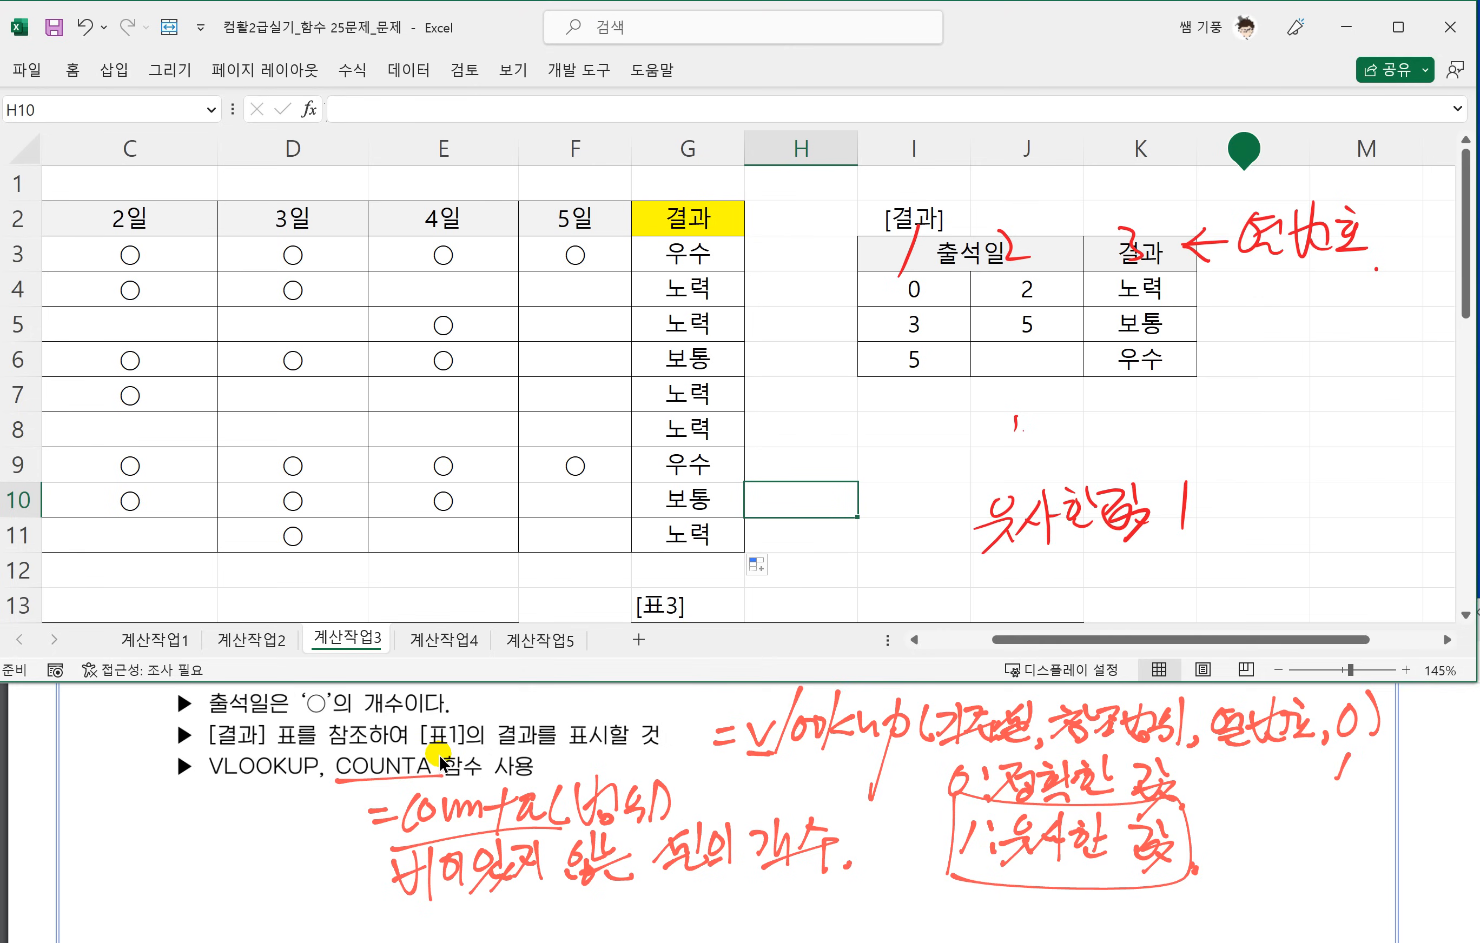
In the PDF's question 2, underline 왼쪽의 세문자, 첫글자를 대문자로 나타내고, 입학일[C15:C223]의 년도 and 번[A15:A23]를.
{"action": "left_click", "coordinate": [500, 773]}
{"action": "scroll", "coordinate": [503, 785], "scroll_direction": "down", "scroll_amount": 3}
{"action": "scroll", "coordinate": [502, 784], "scroll_direction": "down", "scroll_amount": 2}
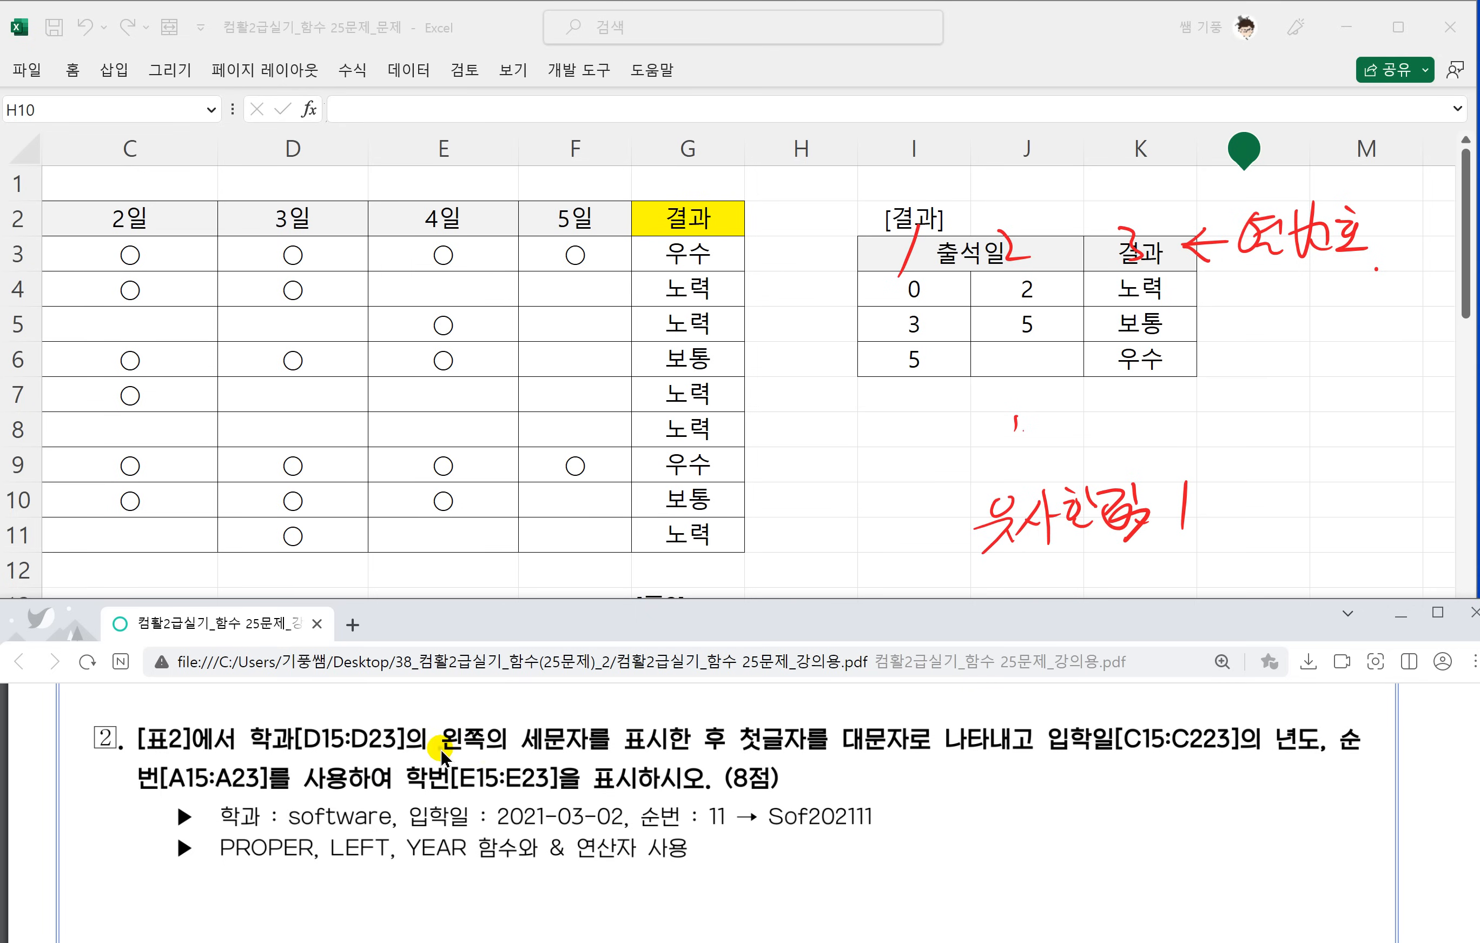
{"action": "left_click_drag", "start_coordinate": [439, 751], "coordinate": [608, 748]}
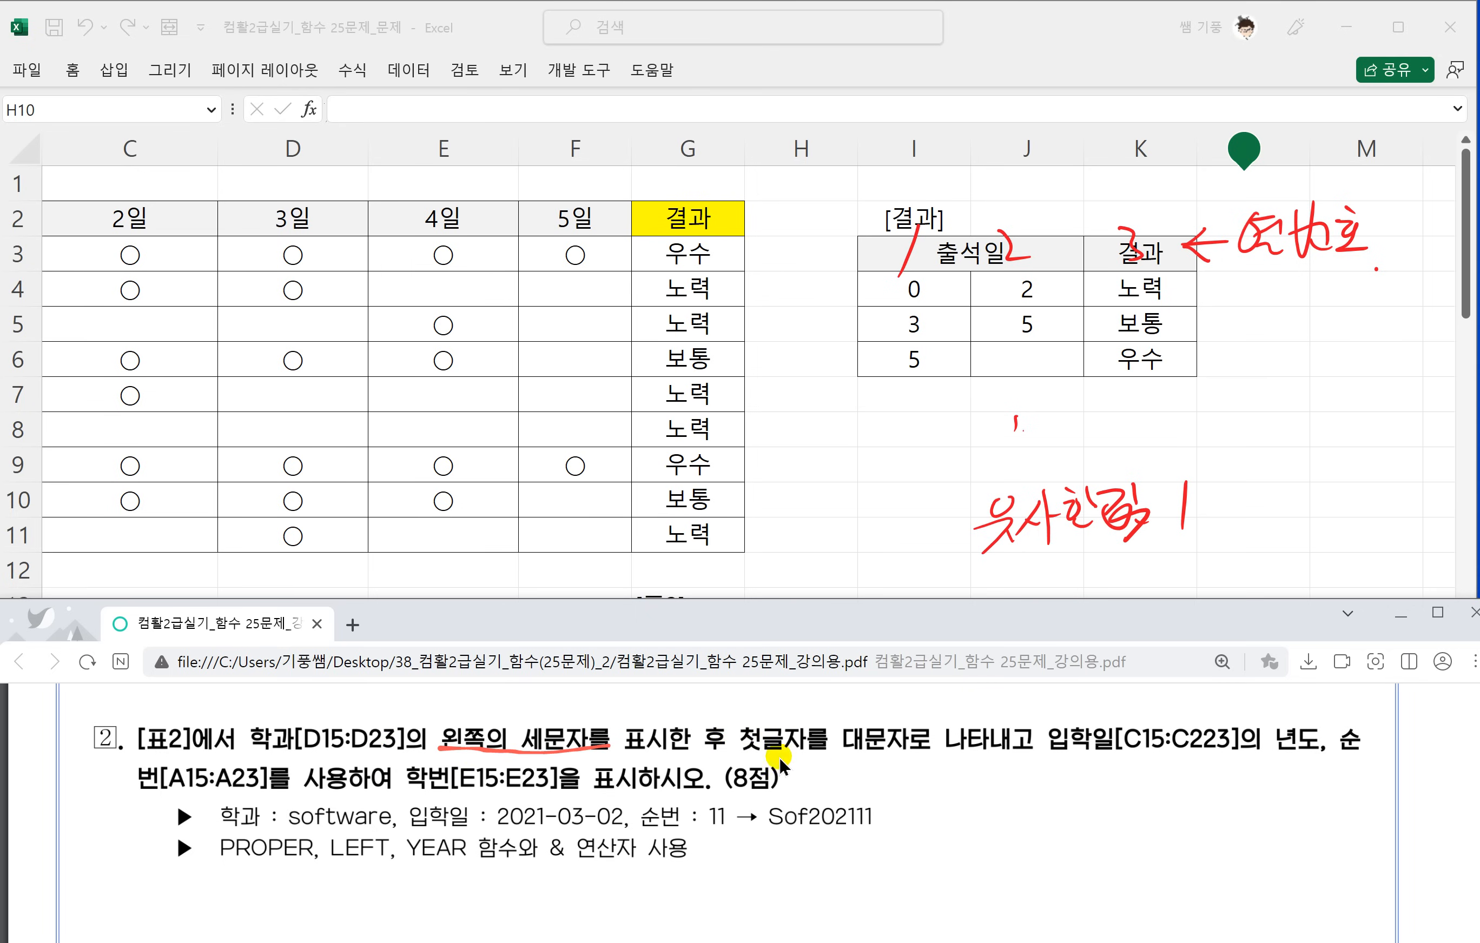
{"action": "left_click_drag", "start_coordinate": [729, 750], "coordinate": [1296, 755]}
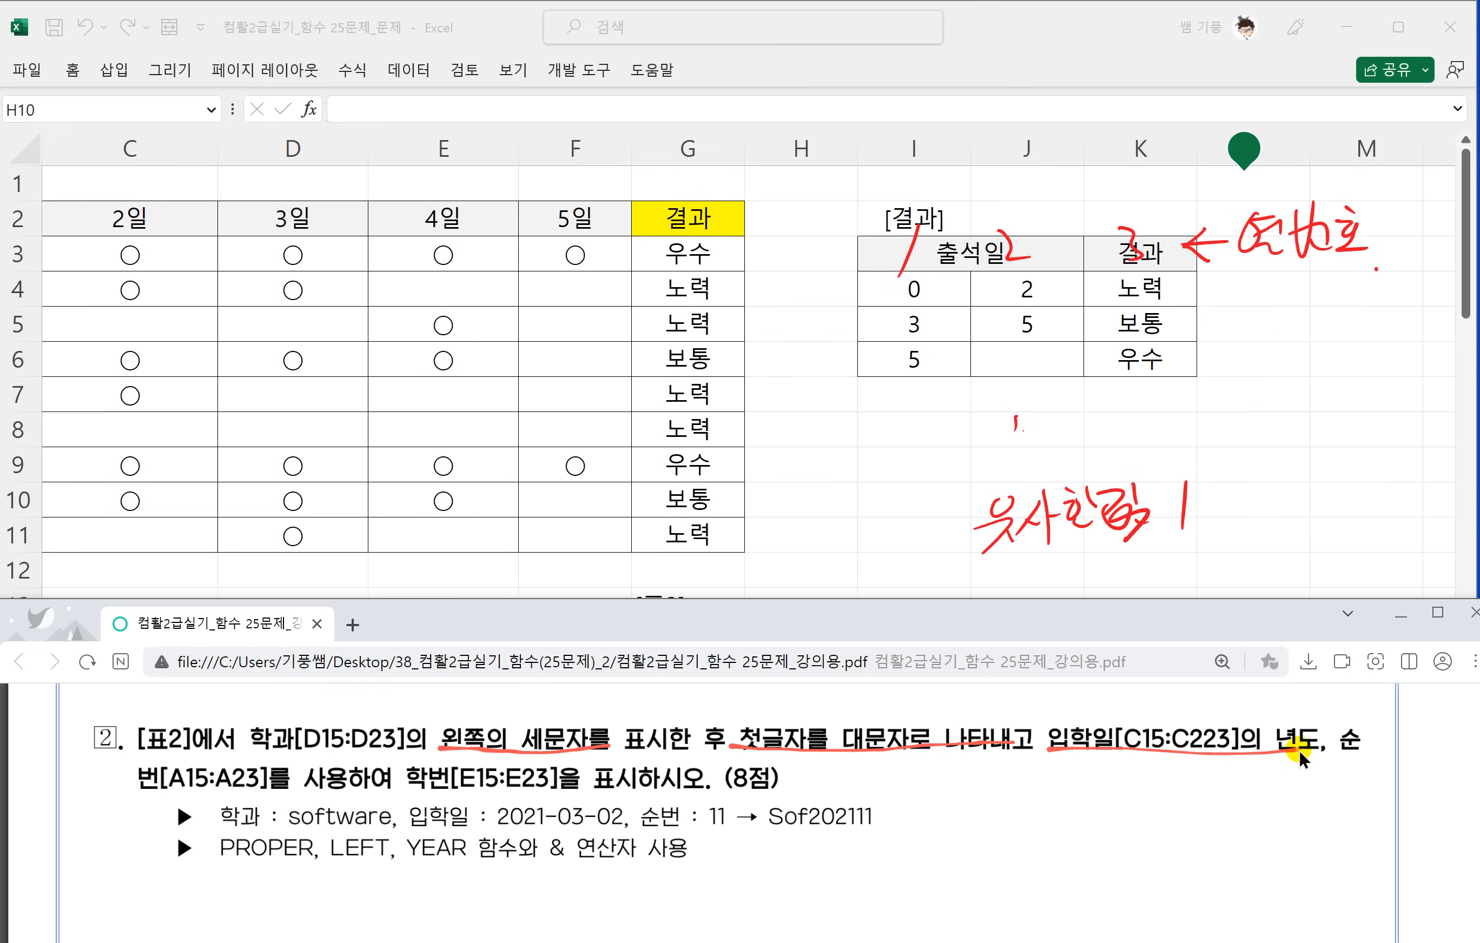
{"action": "left_click_drag", "start_coordinate": [145, 793], "coordinate": [287, 794]}
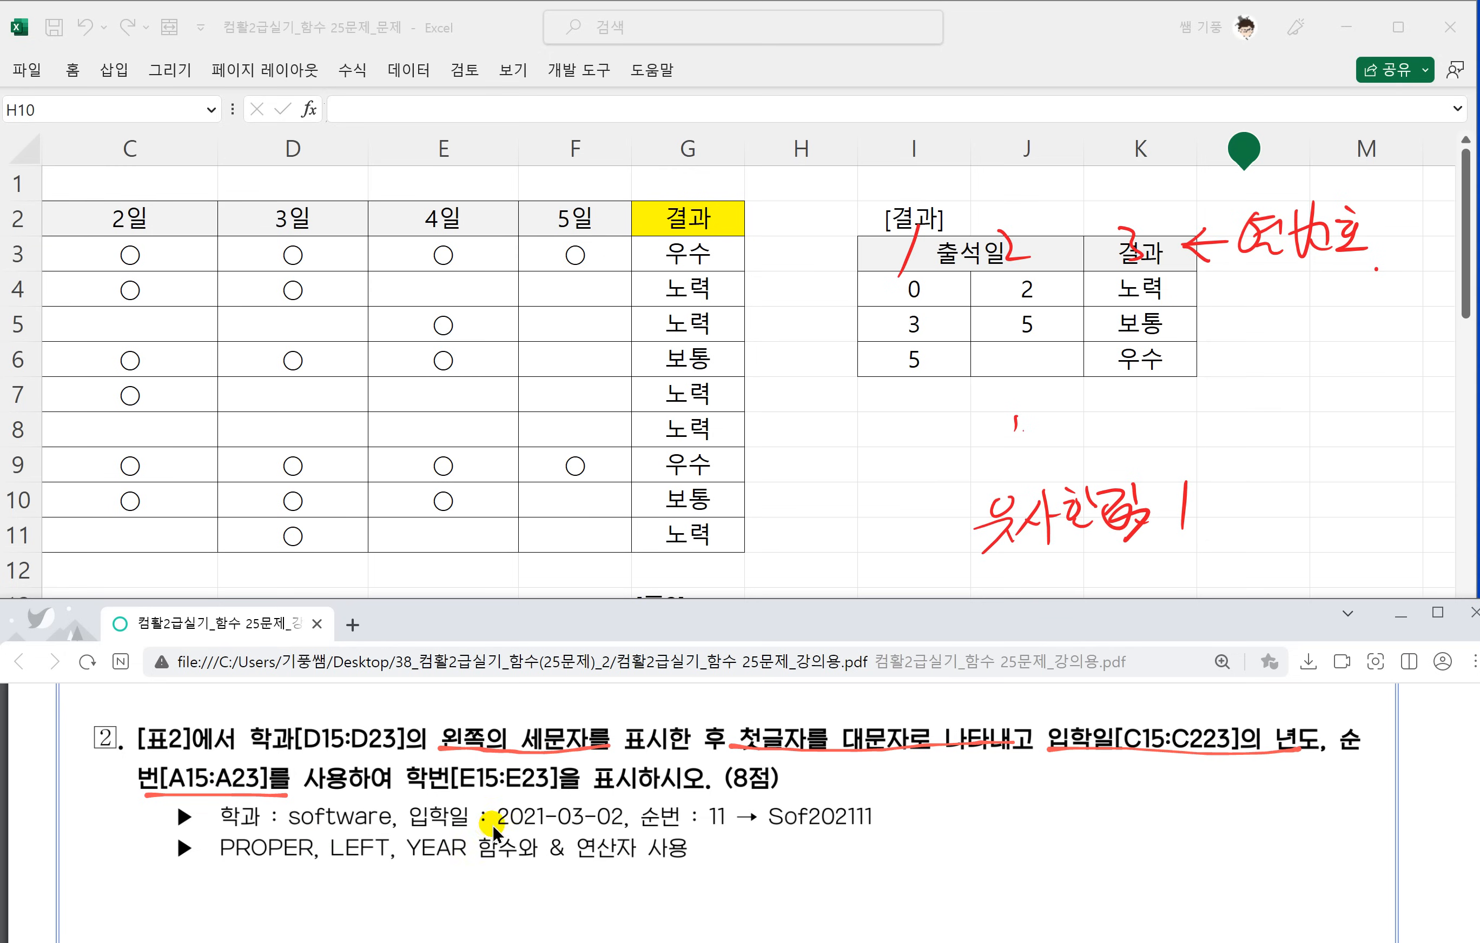
Mark 2021 and 11 in the example with arrows to Sof202111, and underline the function names PROPER, LEFT and YEAR.
{"action": "left_click_drag", "start_coordinate": [496, 834], "coordinate": [744, 839]}
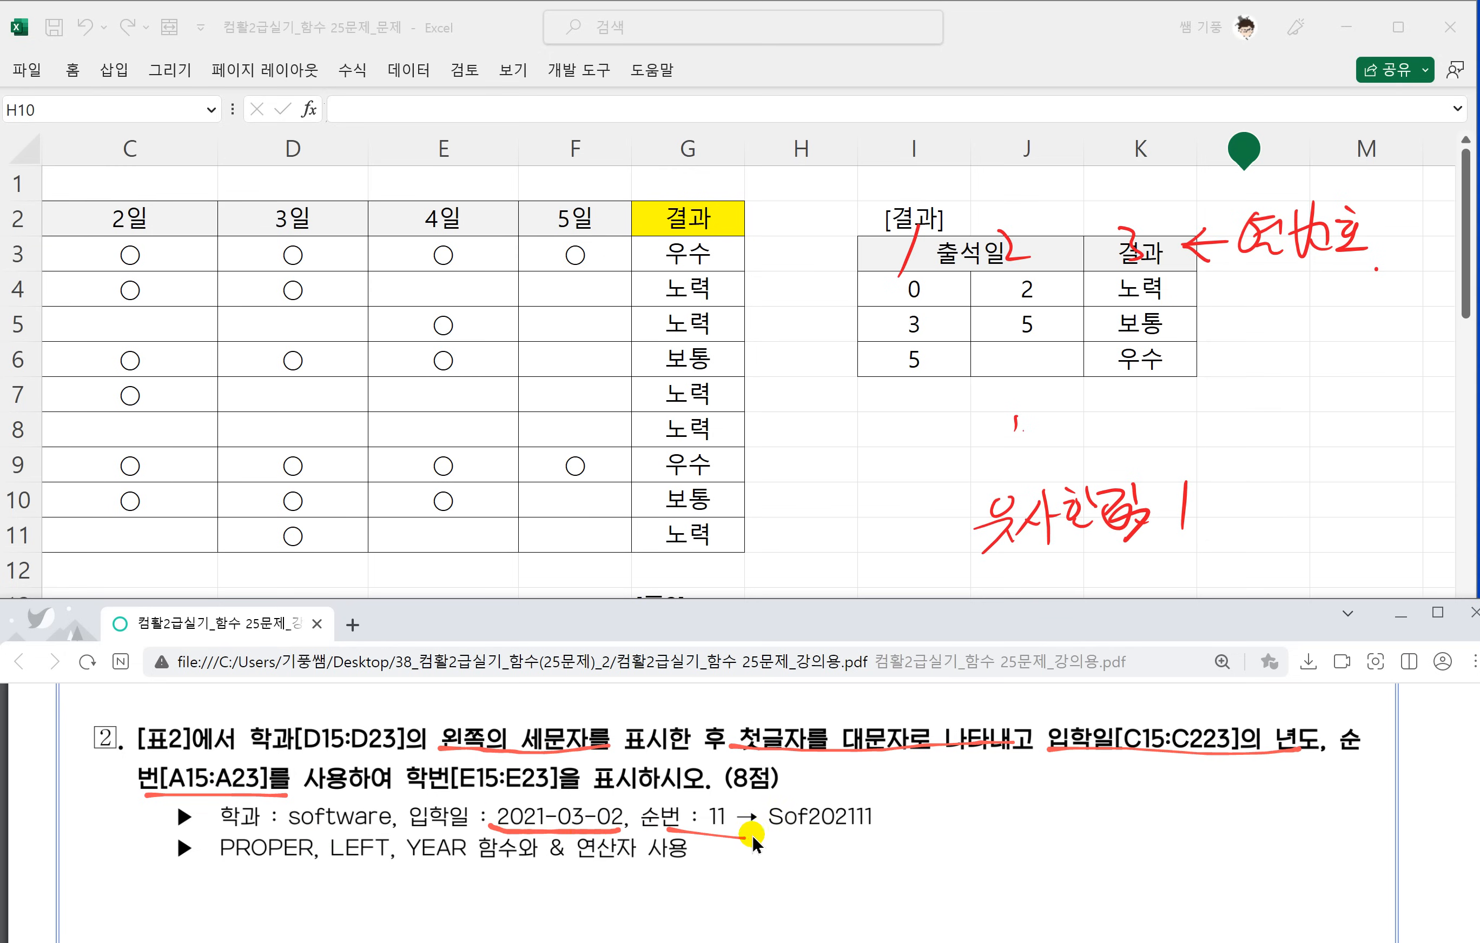
{"action": "mouse_move", "coordinate": [488, 826]}
{"action": "left_mouse_down"}
{"action": "mouse_move", "coordinate": [528, 790]}
{"action": "mouse_move", "coordinate": [539, 804]}
{"action": "left_mouse_up"}
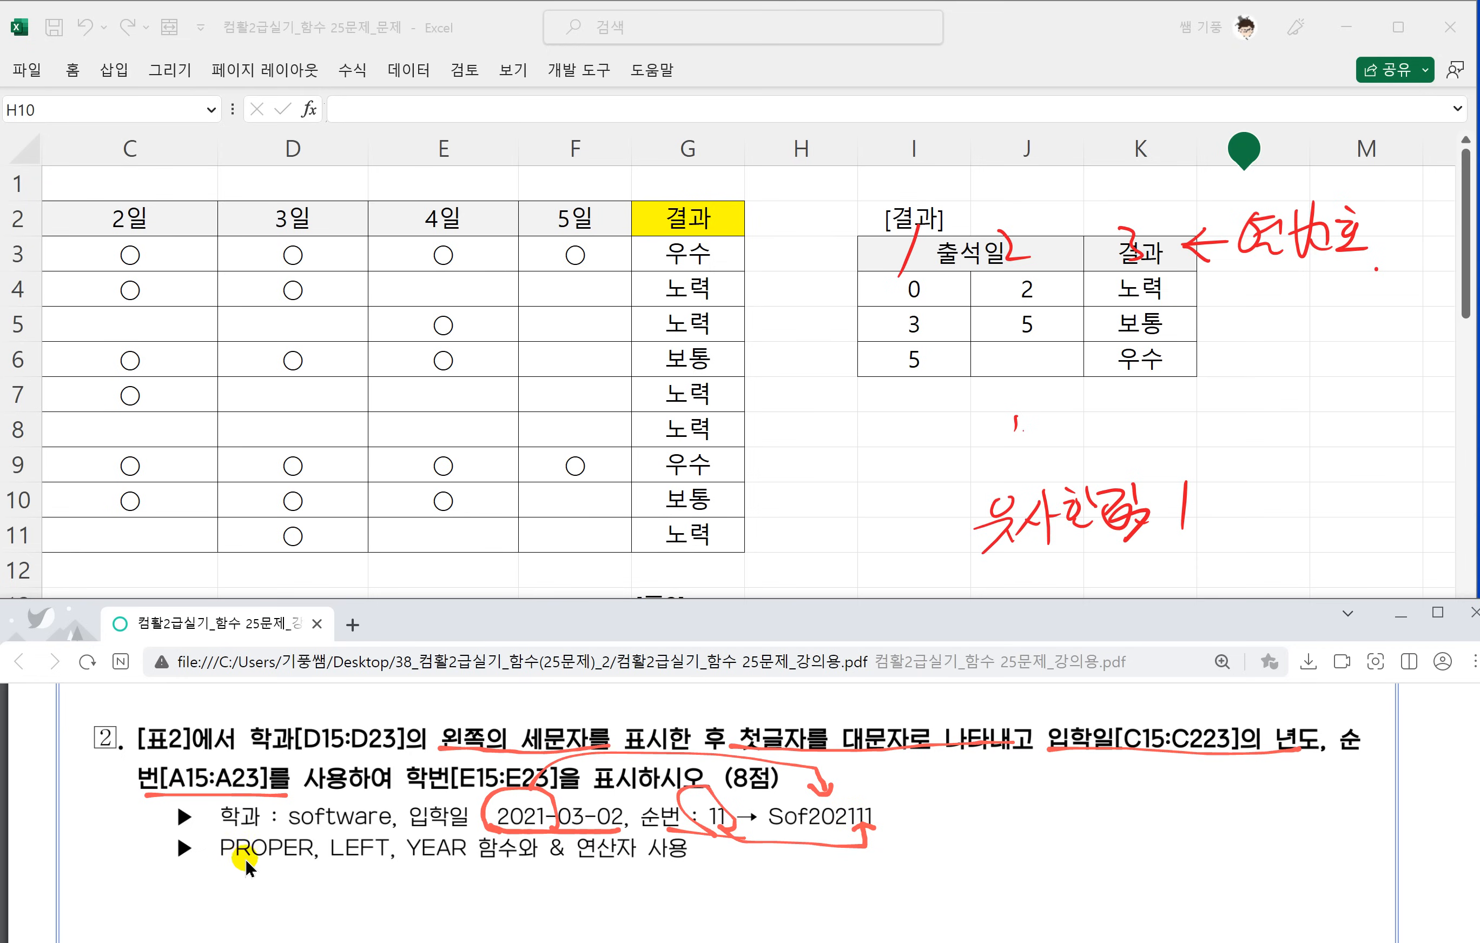
{"action": "left_click_drag", "start_coordinate": [216, 865], "coordinate": [289, 864]}
Handwrite the note =proper(영어) → 단어 첫글자만 대문자 beside question 2's function list in the PDF.
{"action": "scroll", "coordinate": [615, 864], "scroll_direction": "down", "scroll_amount": 2}
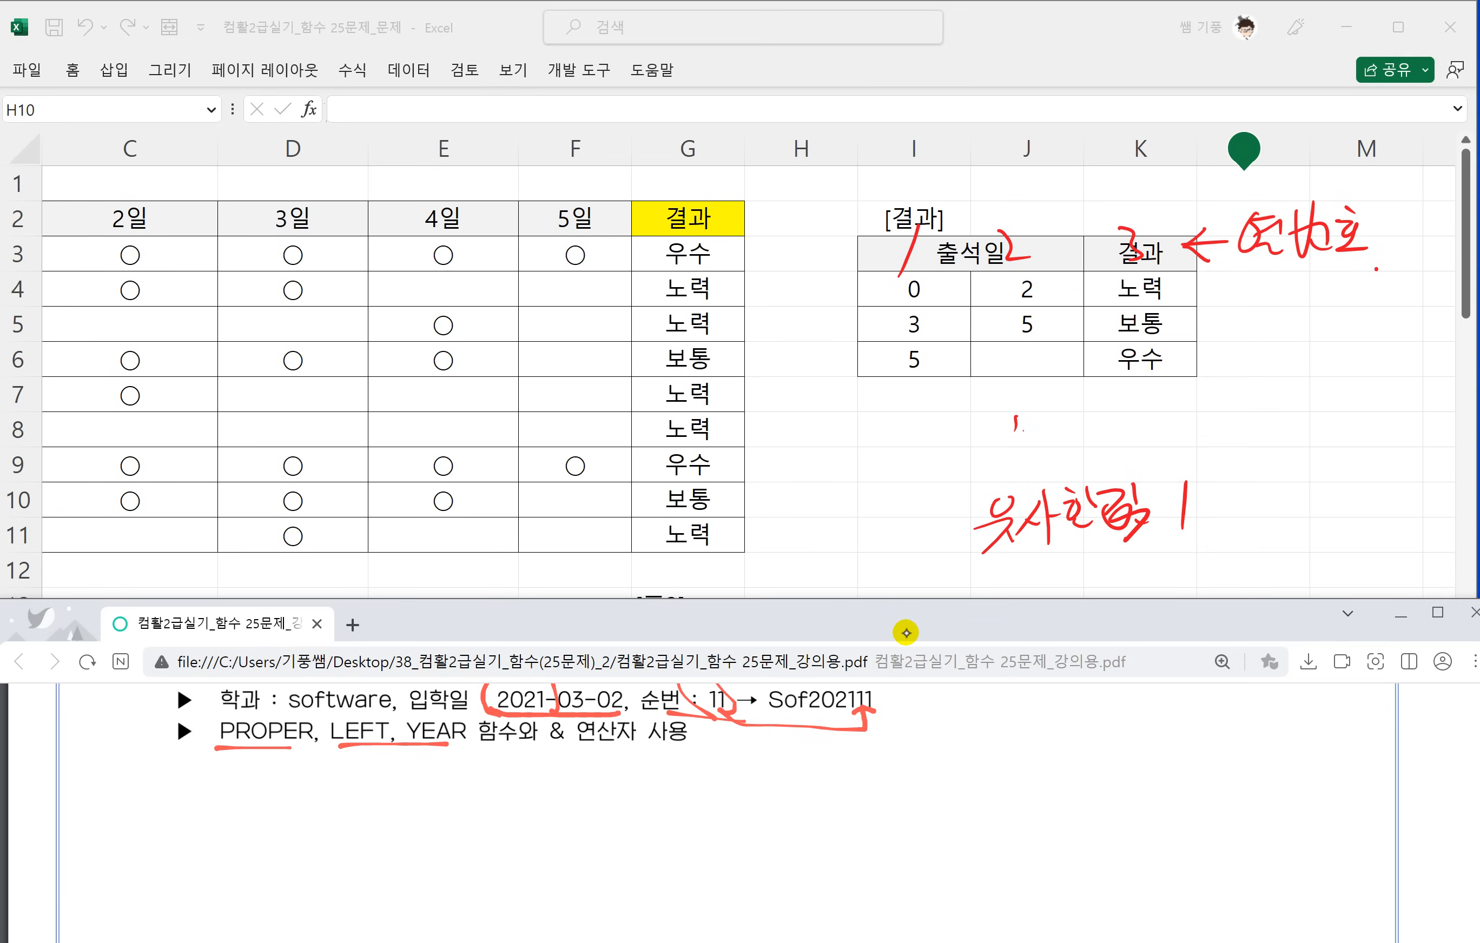
{"action": "left_click_drag", "start_coordinate": [906, 722], "coordinate": [926, 717]}
{"action": "mouse_move", "coordinate": [910, 731]}
{"action": "left_mouse_down"}
{"action": "mouse_move", "coordinate": [928, 725]}
{"action": "mouse_move", "coordinate": [914, 795]}
{"action": "left_mouse_up"}
{"action": "mouse_move", "coordinate": [947, 717]}
{"action": "left_mouse_down"}
{"action": "mouse_move", "coordinate": [949, 738]}
{"action": "mouse_move", "coordinate": [994, 718]}
{"action": "left_mouse_up"}
{"action": "mouse_move", "coordinate": [1022, 705]}
{"action": "left_mouse_down"}
{"action": "mouse_move", "coordinate": [1000, 770]}
{"action": "mouse_move", "coordinate": [1011, 731]}
{"action": "mouse_move", "coordinate": [1063, 728]}
{"action": "left_mouse_up"}
{"action": "mouse_move", "coordinate": [1069, 712]}
{"action": "left_mouse_down"}
{"action": "mouse_move", "coordinate": [1068, 730]}
{"action": "mouse_move", "coordinate": [1089, 718]}
{"action": "left_mouse_up"}
{"action": "mouse_move", "coordinate": [1103, 703]}
{"action": "left_mouse_down"}
{"action": "mouse_move", "coordinate": [1096, 732]}
{"action": "mouse_move", "coordinate": [1111, 731]}
{"action": "left_mouse_up"}
{"action": "left_click_drag", "start_coordinate": [1123, 712], "coordinate": [1152, 736]}
{"action": "left_click_drag", "start_coordinate": [1158, 708], "coordinate": [1185, 728]}
{"action": "mouse_move", "coordinate": [1188, 696]}
{"action": "left_mouse_down"}
{"action": "mouse_move", "coordinate": [1200, 736]}
{"action": "mouse_move", "coordinate": [1243, 715]}
{"action": "mouse_move", "coordinate": [1243, 728]}
{"action": "mouse_move", "coordinate": [1272, 726]}
{"action": "left_mouse_up"}
{"action": "mouse_move", "coordinate": [1257, 721]}
{"action": "left_mouse_down"}
{"action": "mouse_move", "coordinate": [1278, 733]}
{"action": "mouse_move", "coordinate": [1292, 709]}
{"action": "left_mouse_up"}
{"action": "left_click_drag", "start_coordinate": [1298, 698], "coordinate": [1299, 725]}
{"action": "left_click_drag", "start_coordinate": [1321, 699], "coordinate": [1335, 708]}
{"action": "mouse_move", "coordinate": [1334, 709]}
{"action": "left_mouse_down"}
{"action": "mouse_move", "coordinate": [1302, 731]}
{"action": "mouse_move", "coordinate": [1340, 715]}
{"action": "left_mouse_up"}
{"action": "left_click_drag", "start_coordinate": [1321, 726], "coordinate": [1341, 721]}
{"action": "mouse_move", "coordinate": [1352, 690]}
{"action": "left_mouse_down"}
{"action": "mouse_move", "coordinate": [1342, 715]}
{"action": "mouse_move", "coordinate": [1384, 728]}
{"action": "left_mouse_up"}
{"action": "mouse_move", "coordinate": [1393, 693]}
{"action": "left_mouse_down"}
{"action": "mouse_move", "coordinate": [1394, 722]}
{"action": "mouse_move", "coordinate": [1440, 729]}
{"action": "left_mouse_up"}
{"action": "left_click_drag", "start_coordinate": [1240, 748], "coordinate": [1263, 764]}
{"action": "mouse_move", "coordinate": [1273, 742]}
{"action": "left_mouse_down"}
{"action": "mouse_move", "coordinate": [1274, 768]}
{"action": "mouse_move", "coordinate": [1313, 757]}
{"action": "left_mouse_up"}
{"action": "mouse_move", "coordinate": [1288, 764]}
{"action": "left_mouse_down"}
{"action": "mouse_move", "coordinate": [1315, 763]}
{"action": "mouse_move", "coordinate": [1318, 783]}
{"action": "mouse_move", "coordinate": [1348, 770]}
{"action": "mouse_move", "coordinate": [1343, 792]}
{"action": "left_mouse_up"}
{"action": "left_click_drag", "start_coordinate": [1360, 781], "coordinate": [1361, 784]}
Handwrite =upper(영어) → 대문자 below the proper note.
{"action": "left_click_drag", "start_coordinate": [902, 803], "coordinate": [927, 806]}
{"action": "mouse_move", "coordinate": [911, 817]}
{"action": "left_mouse_down"}
{"action": "mouse_move", "coordinate": [980, 800]}
{"action": "mouse_move", "coordinate": [980, 856]}
{"action": "left_mouse_up"}
{"action": "mouse_move", "coordinate": [994, 805]}
{"action": "left_mouse_down"}
{"action": "mouse_move", "coordinate": [1016, 808]}
{"action": "mouse_move", "coordinate": [1003, 856]}
{"action": "left_mouse_up"}
{"action": "left_click_drag", "start_coordinate": [1016, 797], "coordinate": [1037, 810]}
{"action": "mouse_move", "coordinate": [1037, 811]}
{"action": "left_mouse_down"}
{"action": "mouse_move", "coordinate": [1065, 801]}
{"action": "mouse_move", "coordinate": [1072, 824]}
{"action": "left_mouse_up"}
{"action": "mouse_move", "coordinate": [1066, 814]}
{"action": "left_mouse_down"}
{"action": "mouse_move", "coordinate": [1094, 806]}
{"action": "mouse_move", "coordinate": [1094, 824]}
{"action": "left_mouse_up"}
{"action": "left_click_drag", "start_coordinate": [1115, 801], "coordinate": [1177, 825]}
{"action": "left_click_drag", "start_coordinate": [1185, 785], "coordinate": [1189, 827]}
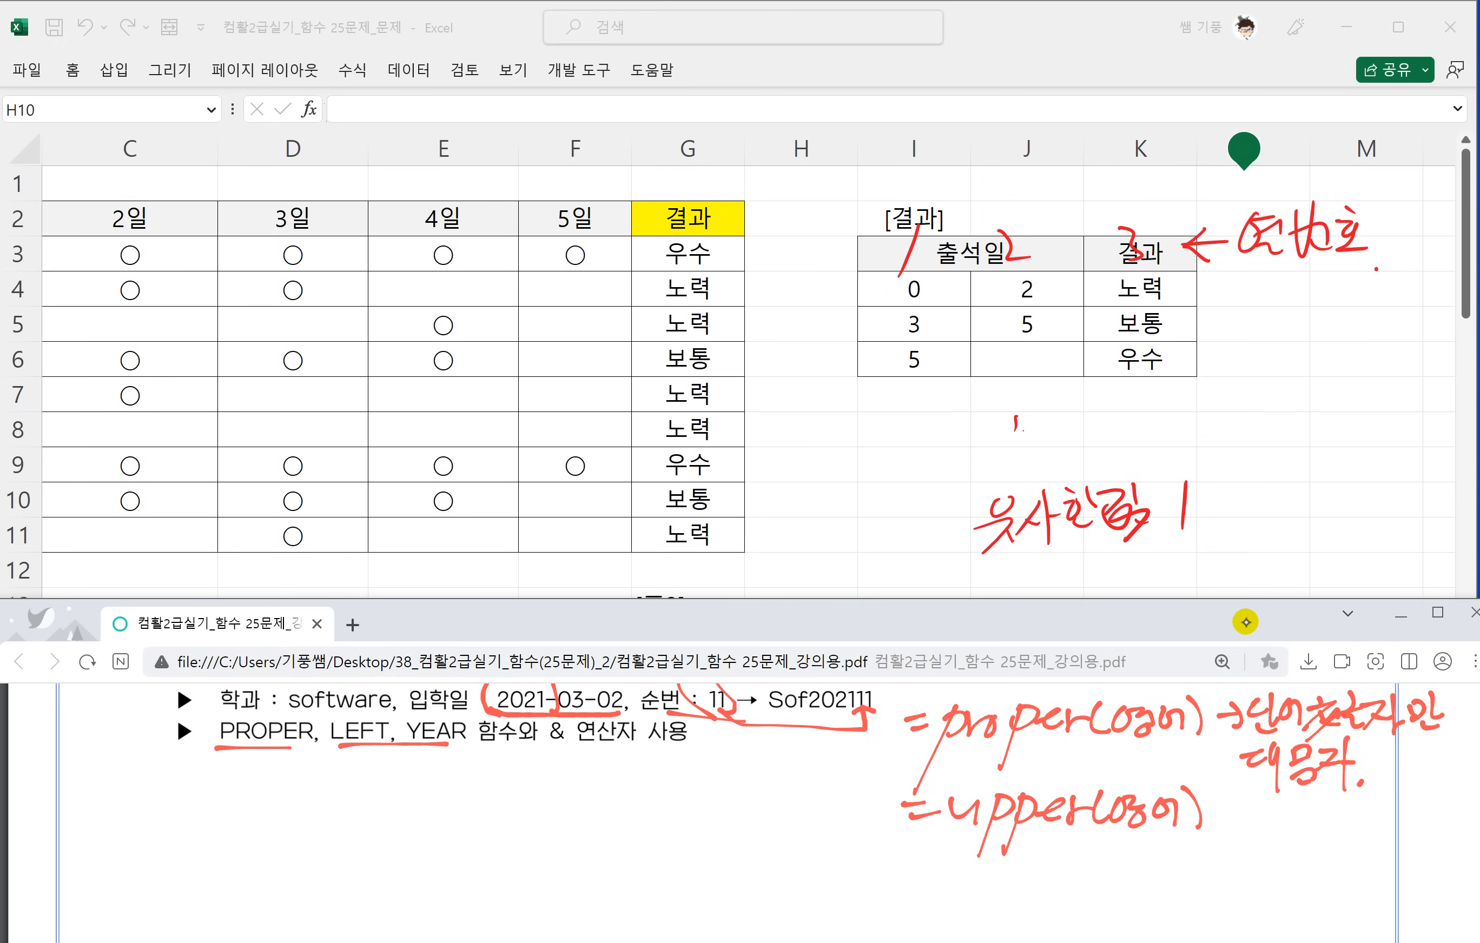
{"action": "mouse_move", "coordinate": [1274, 803]}
{"action": "left_mouse_down"}
{"action": "mouse_move", "coordinate": [1262, 811]}
{"action": "mouse_move", "coordinate": [1279, 825]}
{"action": "left_mouse_up"}
{"action": "mouse_move", "coordinate": [1289, 802]}
{"action": "left_mouse_down"}
{"action": "mouse_move", "coordinate": [1295, 824]}
{"action": "mouse_move", "coordinate": [1328, 809]}
{"action": "left_mouse_up"}
{"action": "left_click_drag", "start_coordinate": [1296, 828], "coordinate": [1330, 830]}
{"action": "left_click_drag", "start_coordinate": [1349, 792], "coordinate": [1363, 855]}
{"action": "left_click_drag", "start_coordinate": [1360, 819], "coordinate": [1371, 815]}
{"action": "left_click", "coordinate": [1378, 841]}
Handwrite =Lower(영어) → 소문자 below the upper note.
{"action": "mouse_move", "coordinate": [910, 872]}
{"action": "left_mouse_down"}
{"action": "mouse_move", "coordinate": [940, 869]}
{"action": "mouse_move", "coordinate": [941, 881]}
{"action": "left_mouse_up"}
{"action": "mouse_move", "coordinate": [968, 843]}
{"action": "left_mouse_down"}
{"action": "mouse_move", "coordinate": [963, 893]}
{"action": "mouse_move", "coordinate": [993, 883]}
{"action": "left_mouse_up"}
{"action": "mouse_move", "coordinate": [1001, 864]}
{"action": "left_mouse_down"}
{"action": "mouse_move", "coordinate": [990, 886]}
{"action": "mouse_move", "coordinate": [1007, 878]}
{"action": "left_mouse_up"}
{"action": "left_click_drag", "start_coordinate": [1007, 862], "coordinate": [1094, 869]}
{"action": "mouse_move", "coordinate": [1118, 855]}
{"action": "left_mouse_down"}
{"action": "mouse_move", "coordinate": [1102, 885]}
{"action": "mouse_move", "coordinate": [1173, 857]}
{"action": "left_mouse_up"}
{"action": "left_click_drag", "start_coordinate": [1182, 869], "coordinate": [1190, 866]}
{"action": "mouse_move", "coordinate": [1191, 859]}
{"action": "left_mouse_down"}
{"action": "mouse_move", "coordinate": [1190, 880]}
{"action": "mouse_move", "coordinate": [1278, 879]}
{"action": "left_mouse_up"}
{"action": "left_click_drag", "start_coordinate": [1267, 884], "coordinate": [1289, 878]}
{"action": "mouse_move", "coordinate": [1302, 844]}
{"action": "left_mouse_down"}
{"action": "mouse_move", "coordinate": [1306, 867]}
{"action": "mouse_move", "coordinate": [1325, 857]}
{"action": "left_mouse_up"}
{"action": "left_click_drag", "start_coordinate": [1306, 865], "coordinate": [1336, 864]}
{"action": "left_click_drag", "start_coordinate": [1315, 873], "coordinate": [1370, 894]}
{"action": "left_click_drag", "start_coordinate": [1365, 866], "coordinate": [1376, 861]}
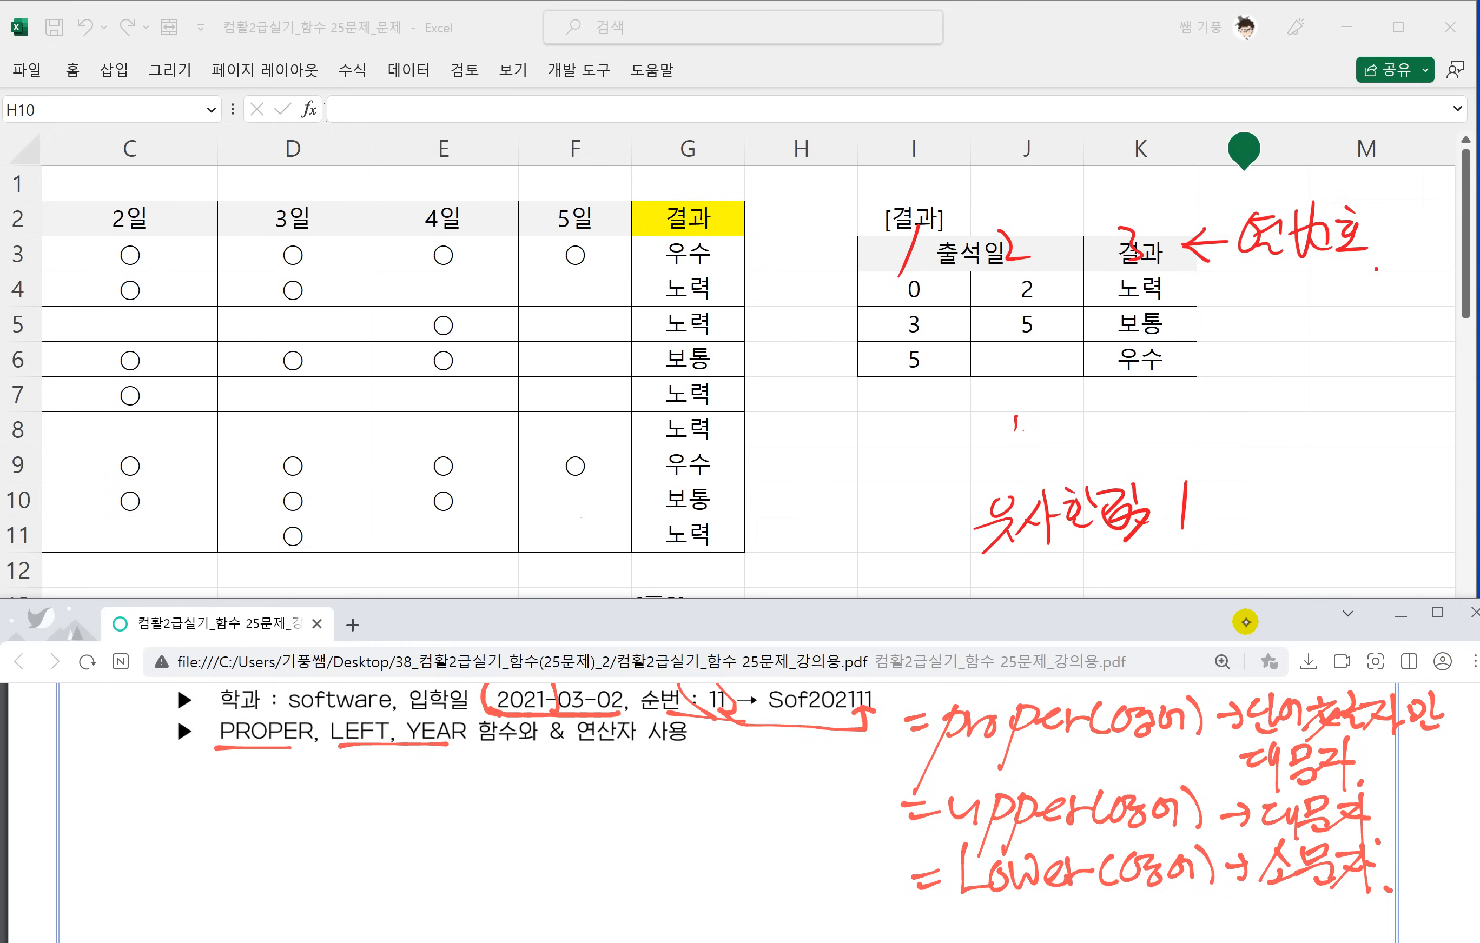
Handwrite =left(문자,k) below the function list, underline left and 문자, and draw an arrow from left to k.
{"action": "scroll", "coordinate": [1015, 773], "scroll_direction": "down", "scroll_amount": 1}
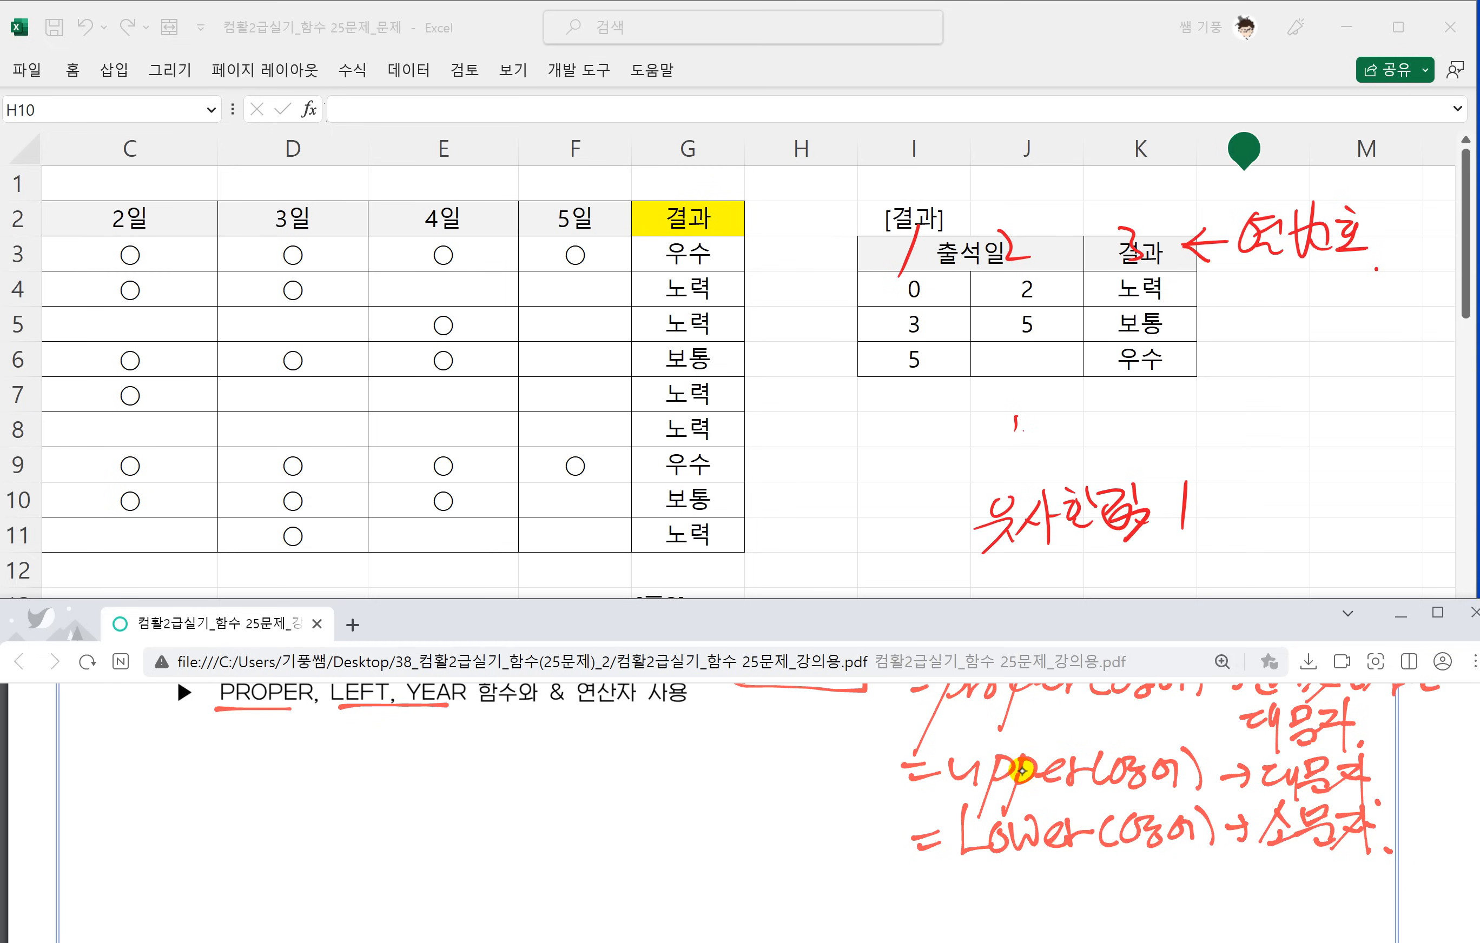
{"action": "left_click_drag", "start_coordinate": [145, 754], "coordinate": [176, 751]}
{"action": "left_click_drag", "start_coordinate": [156, 773], "coordinate": [187, 765]}
{"action": "left_click_drag", "start_coordinate": [214, 717], "coordinate": [191, 796]}
{"action": "mouse_move", "coordinate": [213, 761]}
{"action": "left_mouse_down"}
{"action": "mouse_move", "coordinate": [233, 748]}
{"action": "mouse_move", "coordinate": [244, 771]}
{"action": "left_mouse_up"}
{"action": "mouse_move", "coordinate": [281, 749]}
{"action": "left_mouse_down"}
{"action": "mouse_move", "coordinate": [253, 805]}
{"action": "mouse_move", "coordinate": [303, 753]}
{"action": "mouse_move", "coordinate": [316, 776]}
{"action": "left_mouse_up"}
{"action": "mouse_move", "coordinate": [330, 736]}
{"action": "left_mouse_down"}
{"action": "mouse_move", "coordinate": [330, 769]}
{"action": "mouse_move", "coordinate": [396, 748]}
{"action": "mouse_move", "coordinate": [388, 771]}
{"action": "left_mouse_up"}
{"action": "mouse_move", "coordinate": [398, 736]}
{"action": "left_mouse_down"}
{"action": "mouse_move", "coordinate": [401, 776]}
{"action": "mouse_move", "coordinate": [425, 765]}
{"action": "left_mouse_up"}
{"action": "left_click_drag", "start_coordinate": [423, 725], "coordinate": [436, 786]}
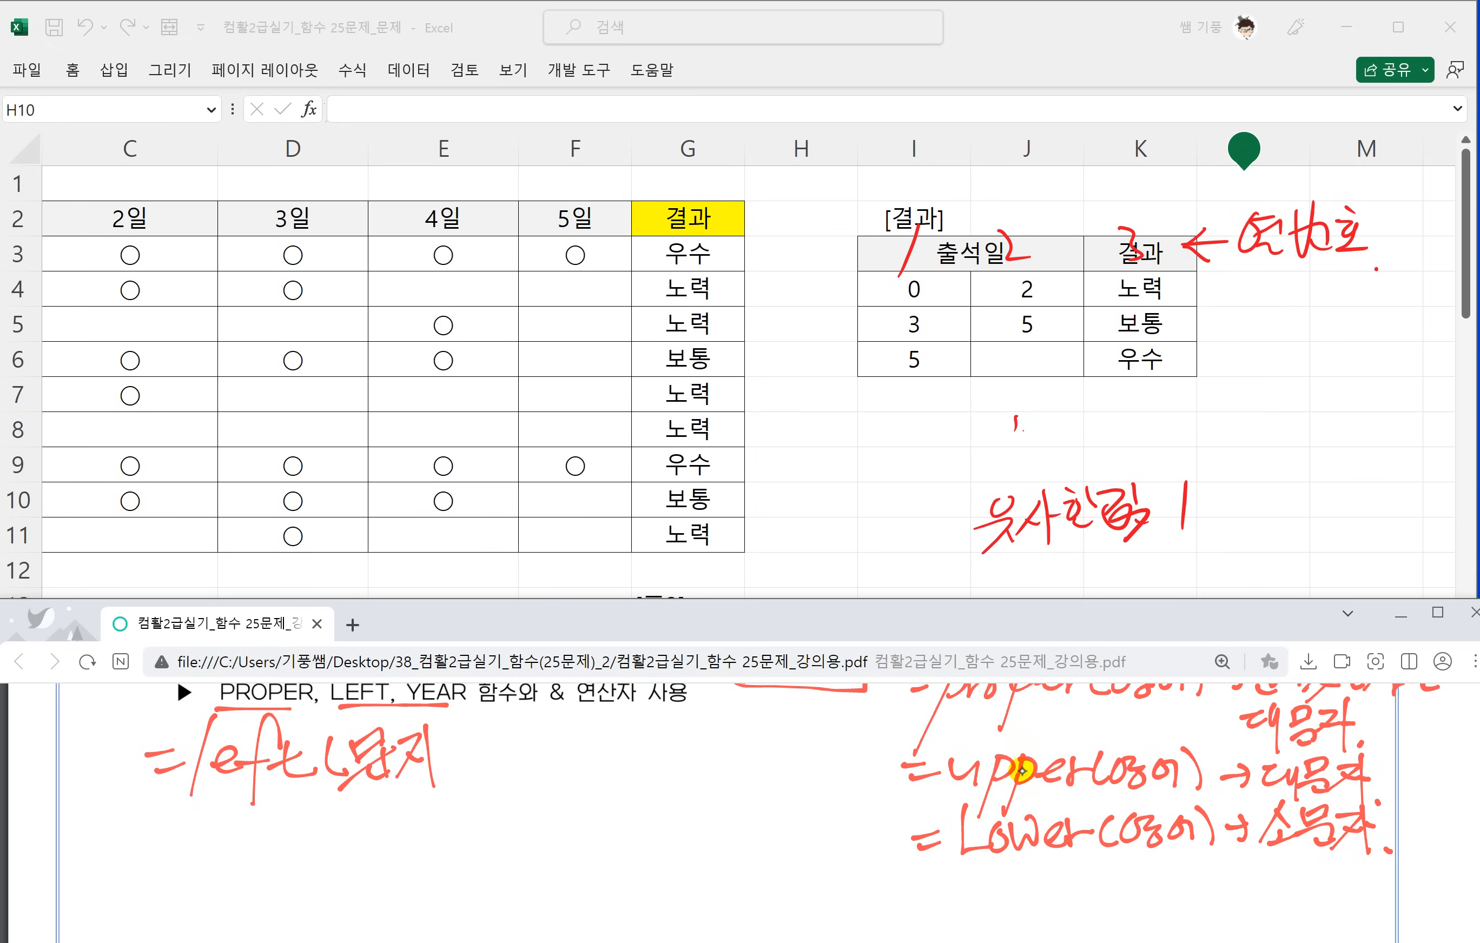
{"action": "left_click_drag", "start_coordinate": [475, 721], "coordinate": [474, 768]}
{"action": "mouse_move", "coordinate": [498, 739]}
{"action": "left_mouse_down"}
{"action": "mouse_move", "coordinate": [479, 755]}
{"action": "mouse_move", "coordinate": [505, 762]}
{"action": "left_mouse_up"}
{"action": "left_click_drag", "start_coordinate": [501, 714], "coordinate": [505, 762]}
{"action": "left_click_drag", "start_coordinate": [359, 790], "coordinate": [421, 782]}
{"action": "mouse_move", "coordinate": [208, 790]}
{"action": "left_mouse_down"}
{"action": "mouse_move", "coordinate": [486, 806]}
{"action": "mouse_move", "coordinate": [488, 780]}
{"action": "left_mouse_up"}
{"action": "left_click_drag", "start_coordinate": [478, 790], "coordinate": [503, 782]}
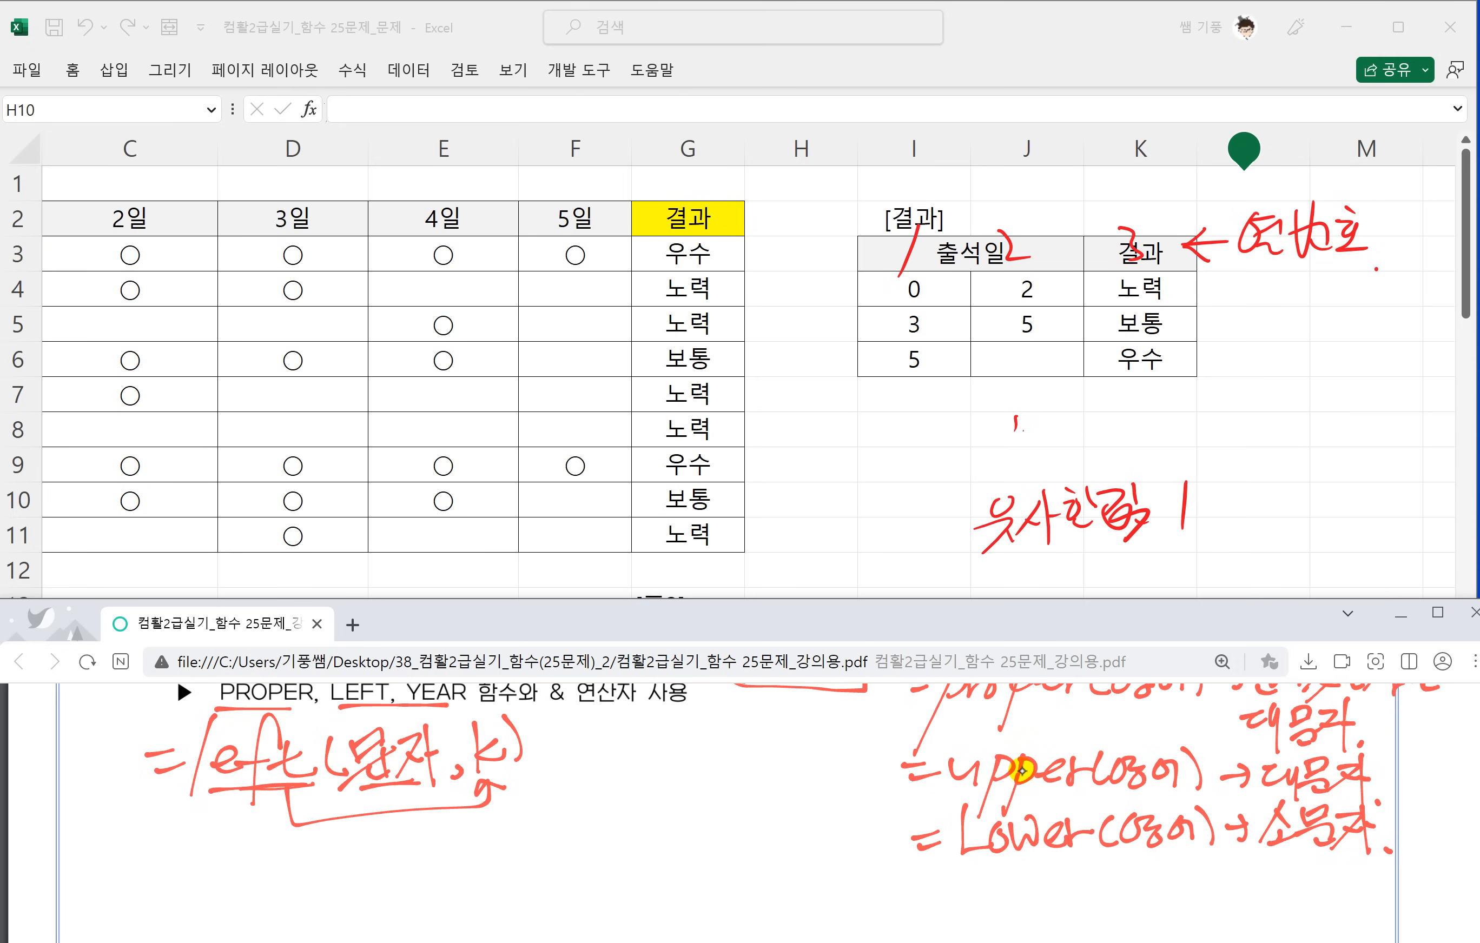
Handwrite a LEFT example taking 3 characters from a quoted text, underline those characters and write the result 못생긴.
{"action": "left_click_drag", "start_coordinate": [167, 847], "coordinate": [194, 843]}
{"action": "mouse_move", "coordinate": [165, 865]}
{"action": "left_mouse_down"}
{"action": "mouse_move", "coordinate": [197, 858]}
{"action": "mouse_move", "coordinate": [204, 886]}
{"action": "left_mouse_up"}
{"action": "left_click_drag", "start_coordinate": [227, 864], "coordinate": [245, 877]}
{"action": "mouse_move", "coordinate": [290, 857]}
{"action": "left_mouse_down"}
{"action": "mouse_move", "coordinate": [267, 902]}
{"action": "mouse_move", "coordinate": [323, 861]}
{"action": "left_mouse_up"}
{"action": "mouse_move", "coordinate": [315, 843]}
{"action": "left_mouse_down"}
{"action": "mouse_move", "coordinate": [309, 876]}
{"action": "mouse_move", "coordinate": [339, 875]}
{"action": "left_mouse_up"}
{"action": "mouse_move", "coordinate": [371, 835]}
{"action": "left_mouse_down"}
{"action": "mouse_move", "coordinate": [369, 878]}
{"action": "mouse_move", "coordinate": [404, 848]}
{"action": "mouse_move", "coordinate": [445, 844]}
{"action": "left_mouse_up"}
{"action": "left_click_drag", "start_coordinate": [432, 856], "coordinate": [398, 894]}
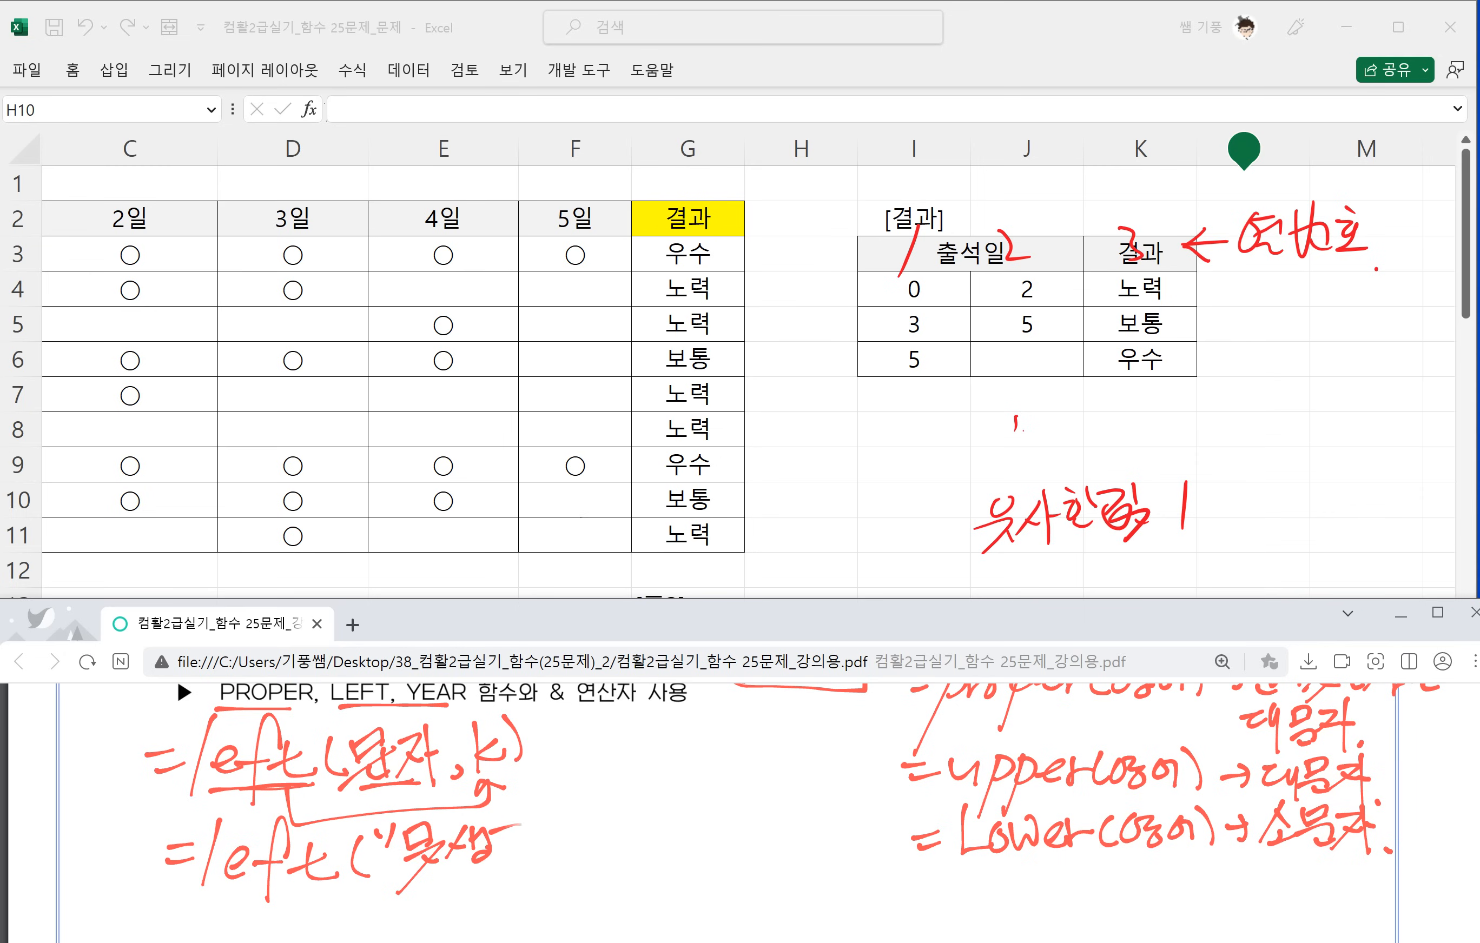
{"action": "left_click_drag", "start_coordinate": [501, 819], "coordinate": [529, 826]}
{"action": "mouse_move", "coordinate": [527, 815]}
{"action": "left_mouse_down"}
{"action": "mouse_move", "coordinate": [524, 866]}
{"action": "mouse_move", "coordinate": [540, 847]}
{"action": "left_mouse_up"}
{"action": "mouse_move", "coordinate": [533, 830]}
{"action": "left_mouse_down"}
{"action": "mouse_move", "coordinate": [547, 855]}
{"action": "mouse_move", "coordinate": [606, 839]}
{"action": "left_mouse_up"}
{"action": "left_click_drag", "start_coordinate": [596, 852], "coordinate": [615, 839]}
{"action": "left_click_drag", "start_coordinate": [633, 831], "coordinate": [649, 839]}
{"action": "mouse_move", "coordinate": [662, 818]}
{"action": "left_mouse_down"}
{"action": "mouse_move", "coordinate": [666, 863]}
{"action": "mouse_move", "coordinate": [729, 842]}
{"action": "mouse_move", "coordinate": [716, 857]}
{"action": "left_mouse_up"}
{"action": "mouse_move", "coordinate": [740, 809]}
{"action": "left_mouse_down"}
{"action": "mouse_move", "coordinate": [753, 858]}
{"action": "mouse_move", "coordinate": [801, 843]}
{"action": "left_mouse_up"}
{"action": "left_click_drag", "start_coordinate": [787, 825], "coordinate": [801, 843]}
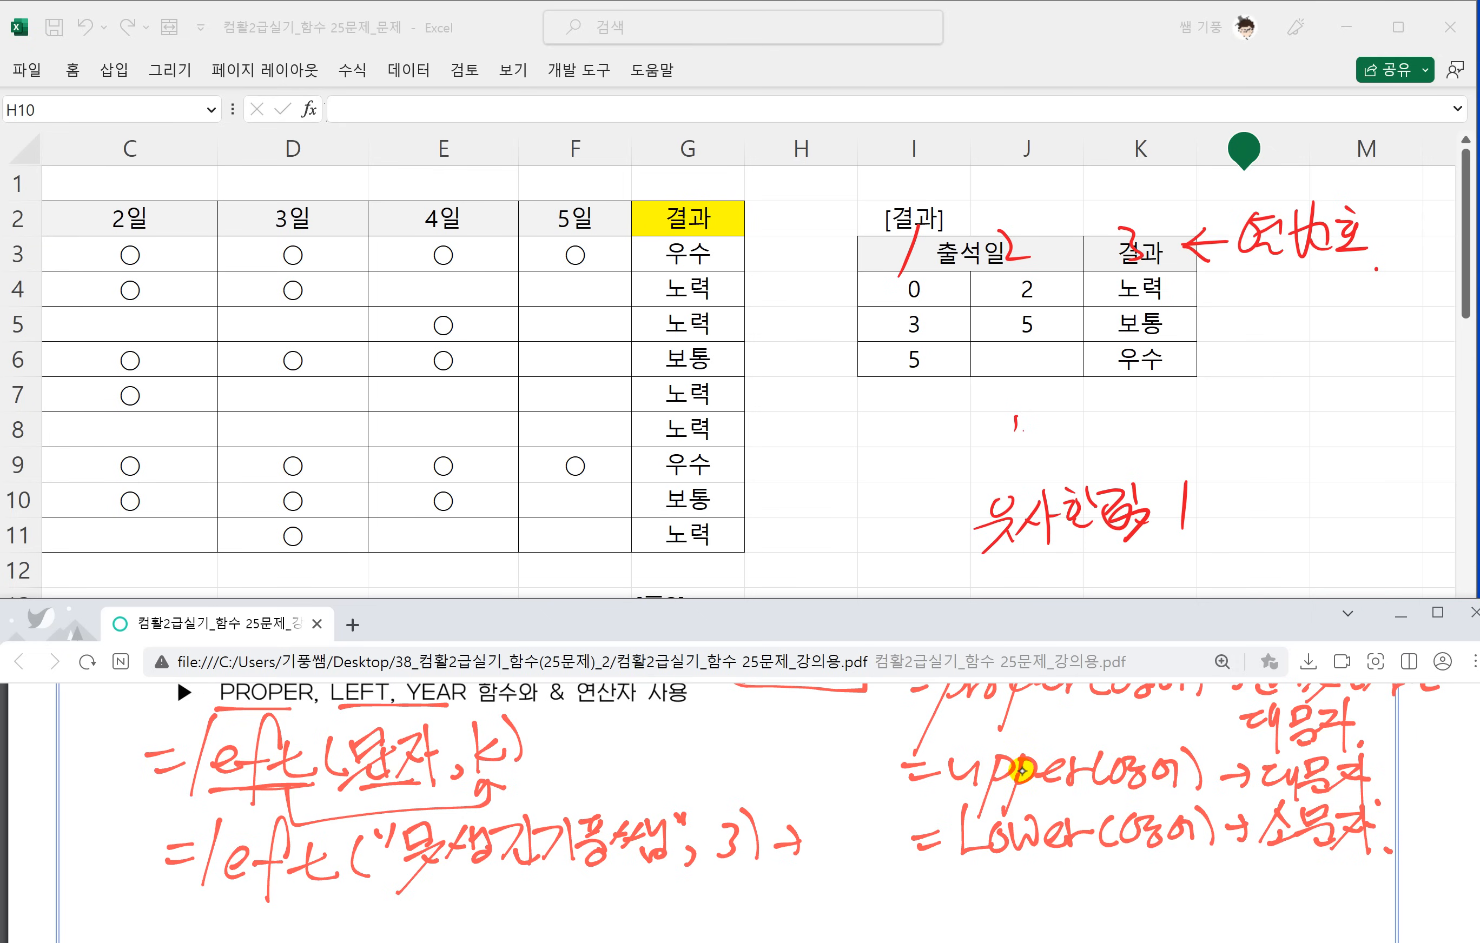
{"action": "mouse_move", "coordinate": [411, 873]}
{"action": "left_mouse_down"}
{"action": "mouse_move", "coordinate": [542, 870]}
{"action": "mouse_move", "coordinate": [522, 861]}
{"action": "left_mouse_up"}
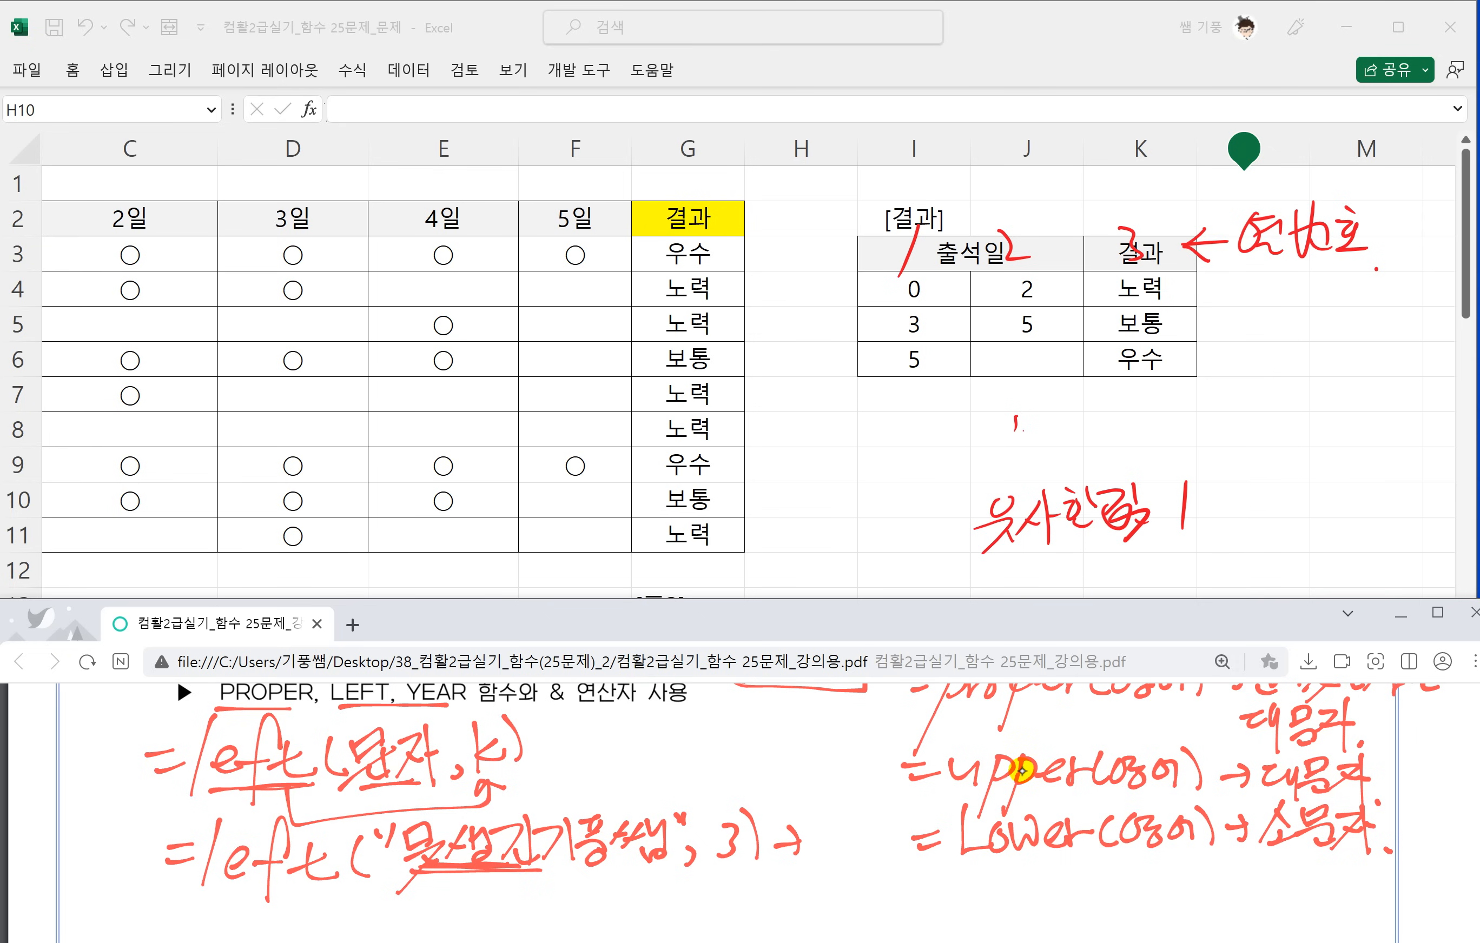
{"action": "left_click_drag", "start_coordinate": [818, 834], "coordinate": [828, 811]}
{"action": "mouse_move", "coordinate": [785, 876]}
{"action": "left_mouse_down"}
{"action": "mouse_move", "coordinate": [857, 824]}
{"action": "mouse_move", "coordinate": [889, 821]}
{"action": "mouse_move", "coordinate": [899, 856]}
{"action": "left_mouse_up"}
{"action": "left_click_drag", "start_coordinate": [880, 839], "coordinate": [908, 868]}
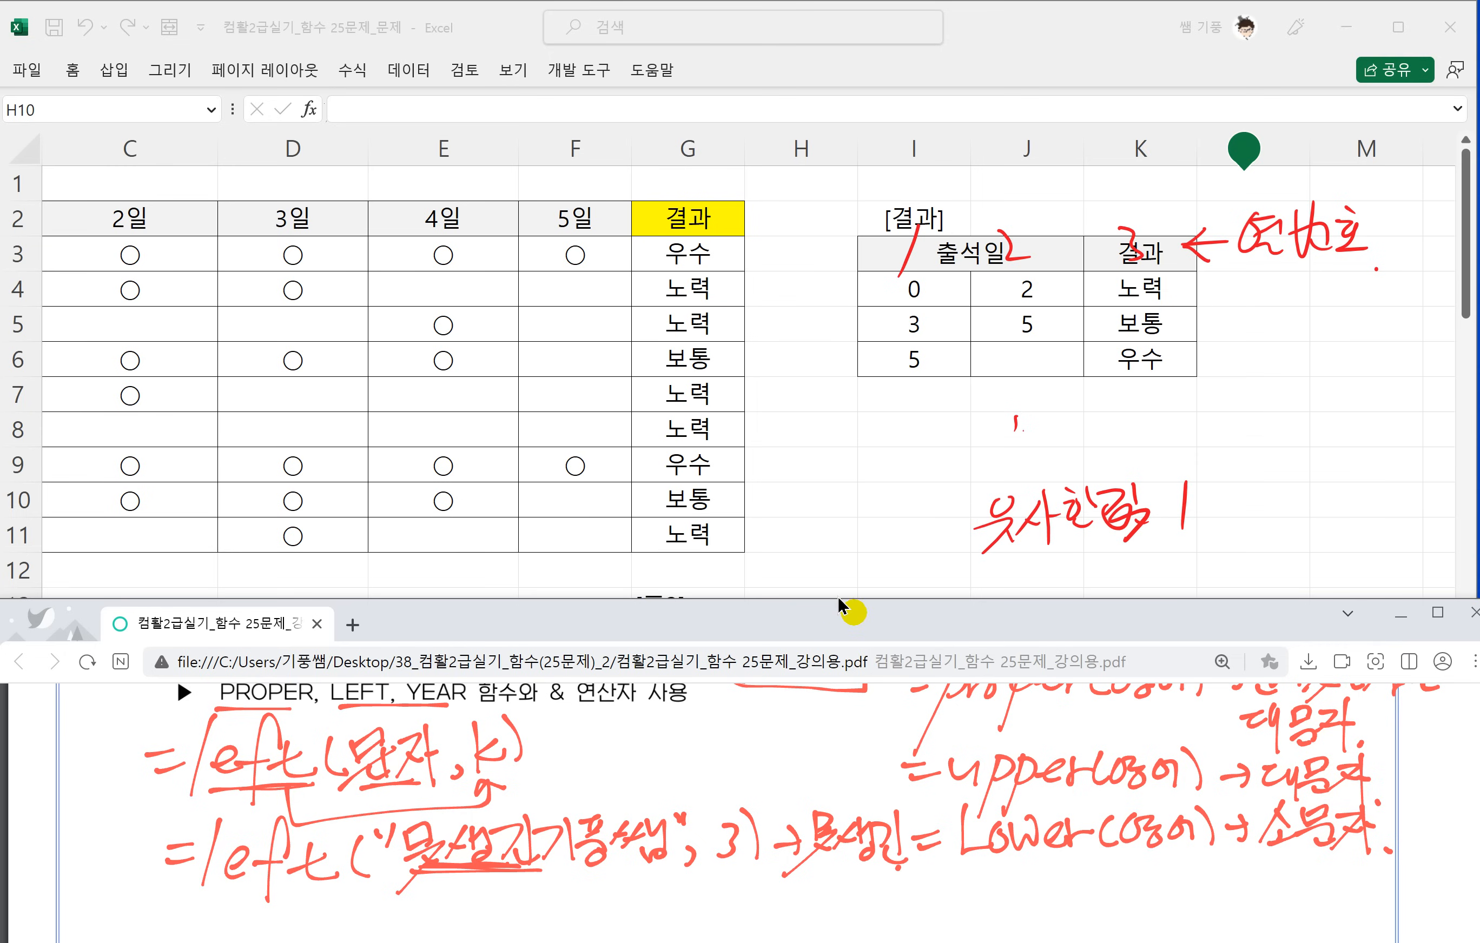
Handwrite =year(날짜) below the LEFT example.
{"action": "scroll", "coordinate": [796, 777], "scroll_direction": "down", "scroll_amount": 2}
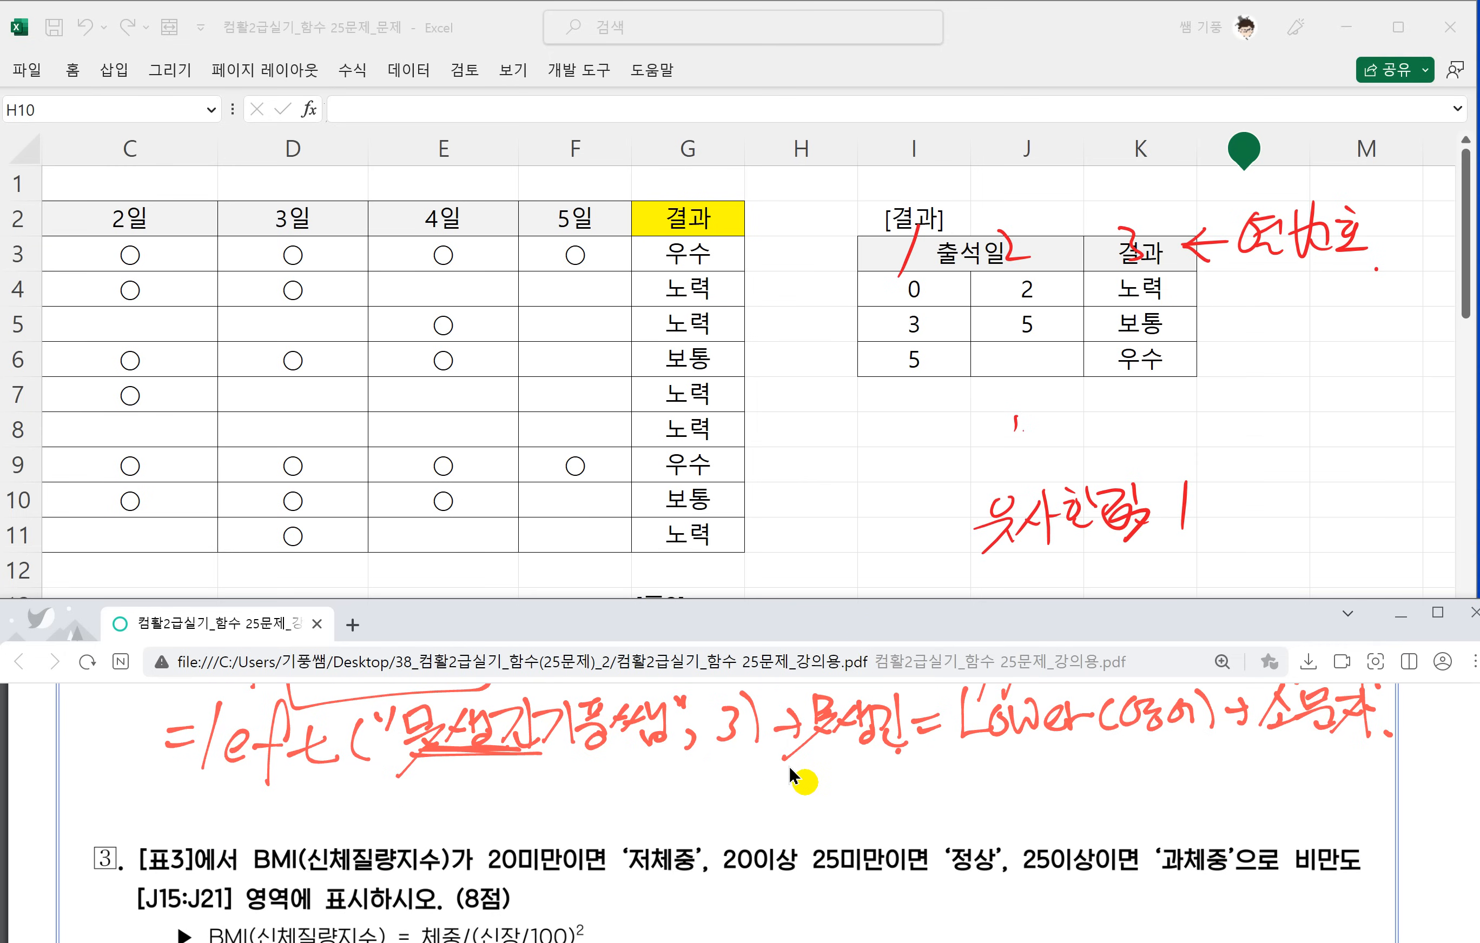
{"action": "mouse_move", "coordinate": [182, 799]}
{"action": "left_mouse_down"}
{"action": "mouse_move", "coordinate": [211, 796]}
{"action": "mouse_move", "coordinate": [210, 809]}
{"action": "left_mouse_up"}
{"action": "mouse_move", "coordinate": [213, 808]}
{"action": "left_mouse_down"}
{"action": "mouse_move", "coordinate": [253, 797]}
{"action": "mouse_move", "coordinate": [196, 842]}
{"action": "left_mouse_up"}
{"action": "mouse_move", "coordinate": [257, 809]}
{"action": "left_mouse_down"}
{"action": "mouse_move", "coordinate": [306, 793]}
{"action": "mouse_move", "coordinate": [346, 827]}
{"action": "mouse_move", "coordinate": [373, 825]}
{"action": "mouse_move", "coordinate": [434, 784]}
{"action": "mouse_move", "coordinate": [462, 823]}
{"action": "mouse_move", "coordinate": [483, 824]}
{"action": "left_mouse_up"}
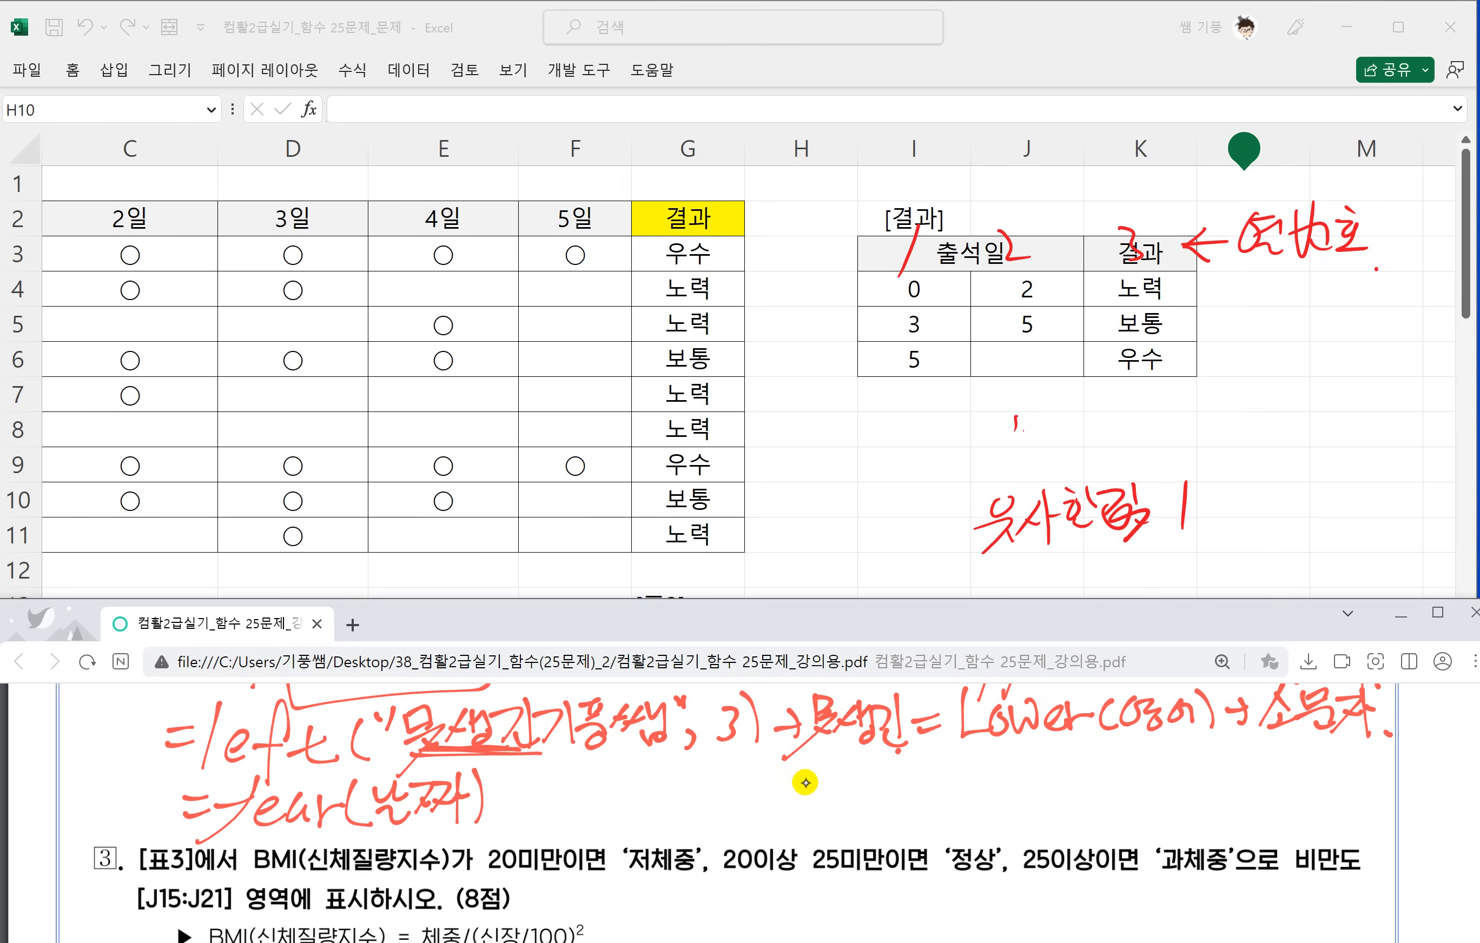
Handwrite the explanation : 날짜에서 년도만 표시 after the =year(날짜) note.
{"action": "left_click", "coordinate": [499, 783]}
{"action": "left_click", "coordinate": [504, 805]}
{"action": "mouse_move", "coordinate": [519, 776]}
{"action": "left_mouse_down"}
{"action": "mouse_move", "coordinate": [555, 814]}
{"action": "mouse_move", "coordinate": [544, 827]}
{"action": "mouse_move", "coordinate": [577, 827]}
{"action": "mouse_move", "coordinate": [577, 805]}
{"action": "left_mouse_up"}
{"action": "mouse_move", "coordinate": [569, 785]}
{"action": "left_mouse_down"}
{"action": "mouse_move", "coordinate": [593, 821]}
{"action": "mouse_move", "coordinate": [595, 799]}
{"action": "left_mouse_up"}
{"action": "mouse_move", "coordinate": [595, 776]}
{"action": "left_mouse_down"}
{"action": "mouse_move", "coordinate": [598, 835]}
{"action": "mouse_move", "coordinate": [605, 795]}
{"action": "left_mouse_up"}
{"action": "left_click_drag", "start_coordinate": [615, 780], "coordinate": [637, 813]}
{"action": "mouse_move", "coordinate": [647, 814]}
{"action": "left_mouse_down"}
{"action": "mouse_move", "coordinate": [665, 775]}
{"action": "mouse_move", "coordinate": [662, 810]}
{"action": "left_mouse_up"}
{"action": "mouse_move", "coordinate": [658, 799]}
{"action": "left_mouse_down"}
{"action": "mouse_move", "coordinate": [679, 797]}
{"action": "mouse_move", "coordinate": [678, 830]}
{"action": "mouse_move", "coordinate": [727, 802]}
{"action": "left_mouse_up"}
{"action": "left_click_drag", "start_coordinate": [718, 785], "coordinate": [736, 784]}
{"action": "left_click_drag", "start_coordinate": [720, 796], "coordinate": [741, 811]}
{"action": "mouse_move", "coordinate": [715, 805]}
{"action": "left_mouse_down"}
{"action": "mouse_move", "coordinate": [744, 815]}
{"action": "mouse_move", "coordinate": [766, 797]}
{"action": "left_mouse_up"}
{"action": "left_click_drag", "start_coordinate": [749, 809], "coordinate": [778, 807]}
{"action": "left_click_drag", "start_coordinate": [777, 781], "coordinate": [808, 806]}
{"action": "mouse_move", "coordinate": [790, 805]}
{"action": "left_mouse_down"}
{"action": "mouse_move", "coordinate": [811, 817]}
{"action": "mouse_move", "coordinate": [866, 775]}
{"action": "left_mouse_up"}
{"action": "mouse_move", "coordinate": [851, 796]}
{"action": "left_mouse_down"}
{"action": "mouse_move", "coordinate": [868, 789]}
{"action": "mouse_move", "coordinate": [911, 829]}
{"action": "mouse_move", "coordinate": [950, 786]}
{"action": "left_mouse_up"}
Handwrite the example =year("2023-5-17") → 2023 beside the YEAR explanation and underline the result.
{"action": "left_click_drag", "start_coordinate": [942, 802], "coordinate": [995, 796]}
{"action": "left_click_drag", "start_coordinate": [1000, 767], "coordinate": [934, 840]}
{"action": "left_click_drag", "start_coordinate": [997, 796], "coordinate": [1062, 805]}
{"action": "mouse_move", "coordinate": [1088, 762]}
{"action": "left_mouse_down"}
{"action": "mouse_move", "coordinate": [1078, 814]}
{"action": "mouse_move", "coordinate": [1106, 783]}
{"action": "left_mouse_up"}
{"action": "mouse_move", "coordinate": [1114, 780]}
{"action": "left_mouse_down"}
{"action": "mouse_move", "coordinate": [1175, 805]}
{"action": "mouse_move", "coordinate": [1206, 784]}
{"action": "left_mouse_up"}
{"action": "mouse_move", "coordinate": [1216, 762]}
{"action": "left_mouse_down"}
{"action": "mouse_move", "coordinate": [1214, 805]}
{"action": "mouse_move", "coordinate": [1235, 775]}
{"action": "left_mouse_up"}
{"action": "left_click_drag", "start_coordinate": [1238, 794], "coordinate": [1269, 797]}
{"action": "left_click_drag", "start_coordinate": [1280, 775], "coordinate": [1281, 825]}
{"action": "left_click_drag", "start_coordinate": [1302, 768], "coordinate": [1313, 784]}
{"action": "mouse_move", "coordinate": [1317, 760]}
{"action": "left_mouse_down"}
{"action": "mouse_move", "coordinate": [1313, 815]}
{"action": "mouse_move", "coordinate": [1352, 789]}
{"action": "mouse_move", "coordinate": [1353, 809]}
{"action": "mouse_move", "coordinate": [1442, 801]}
{"action": "left_mouse_up"}
{"action": "mouse_move", "coordinate": [1440, 765]}
{"action": "left_mouse_down"}
{"action": "mouse_move", "coordinate": [1458, 787]}
{"action": "mouse_move", "coordinate": [1449, 806]}
{"action": "left_mouse_up"}
{"action": "left_click_drag", "start_coordinate": [1362, 819], "coordinate": [1450, 805]}
Circle 5 and 17 in the handwritten YEAR example and underline year.
{"action": "mouse_move", "coordinate": [1200, 795]}
{"action": "left_mouse_down"}
{"action": "mouse_move", "coordinate": [1237, 759]}
{"action": "mouse_move", "coordinate": [1235, 810]}
{"action": "left_mouse_up"}
{"action": "left_click_drag", "start_coordinate": [976, 819], "coordinate": [1053, 809]}
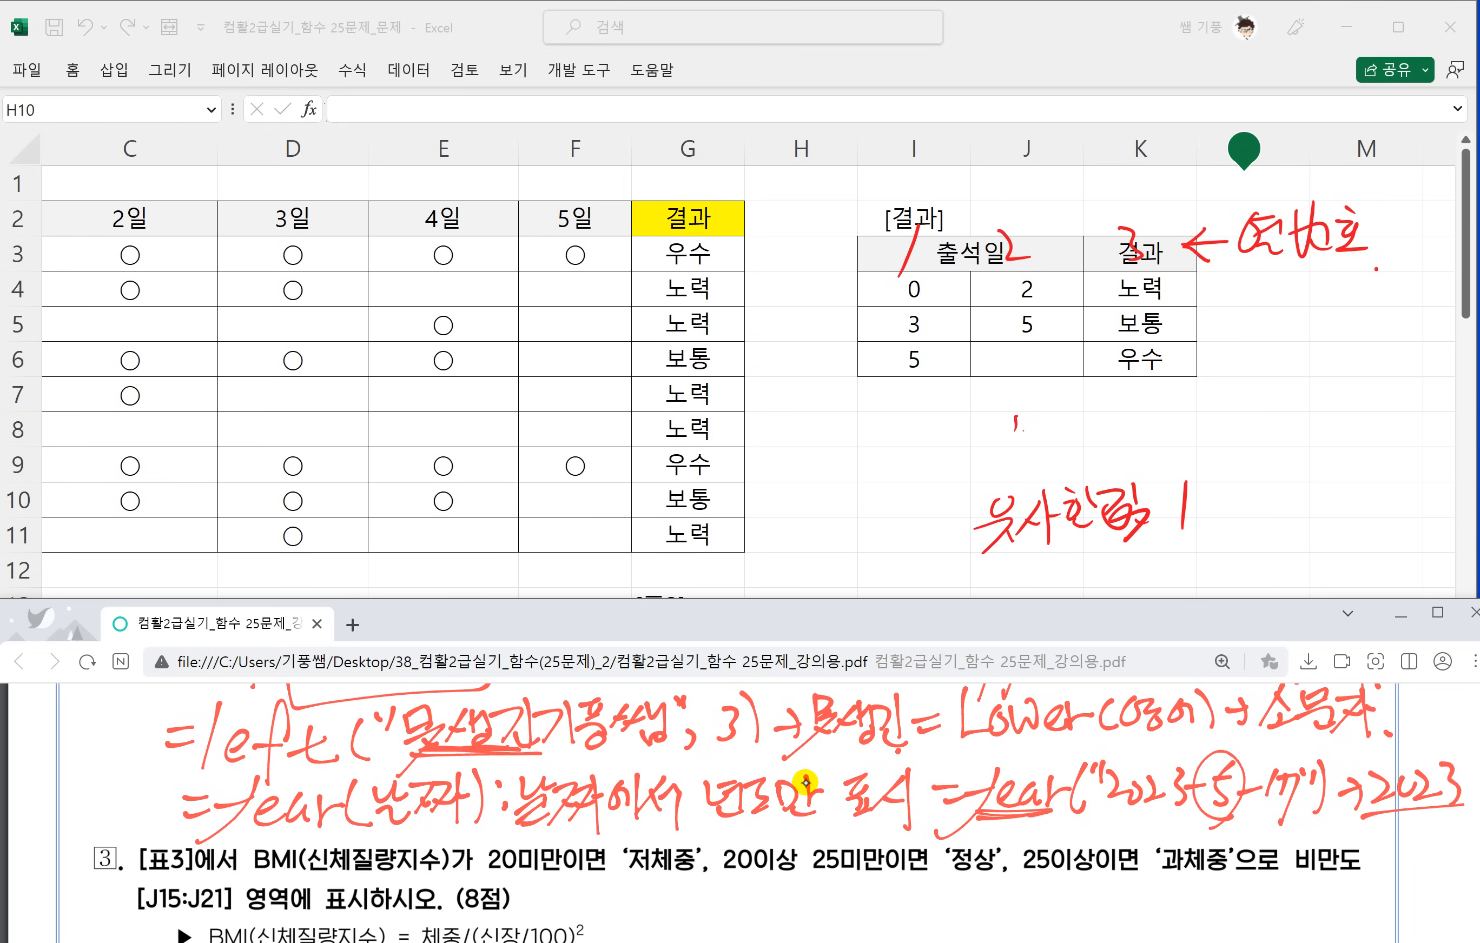
{"action": "left_click_drag", "start_coordinate": [1284, 825], "coordinate": [1294, 755]}
Outline the phrase 학과[D15:D23]의 왼쪽의 세문자 in question 2, with 표2 shown in the sheet.
{"action": "left_click", "coordinate": [479, 501]}
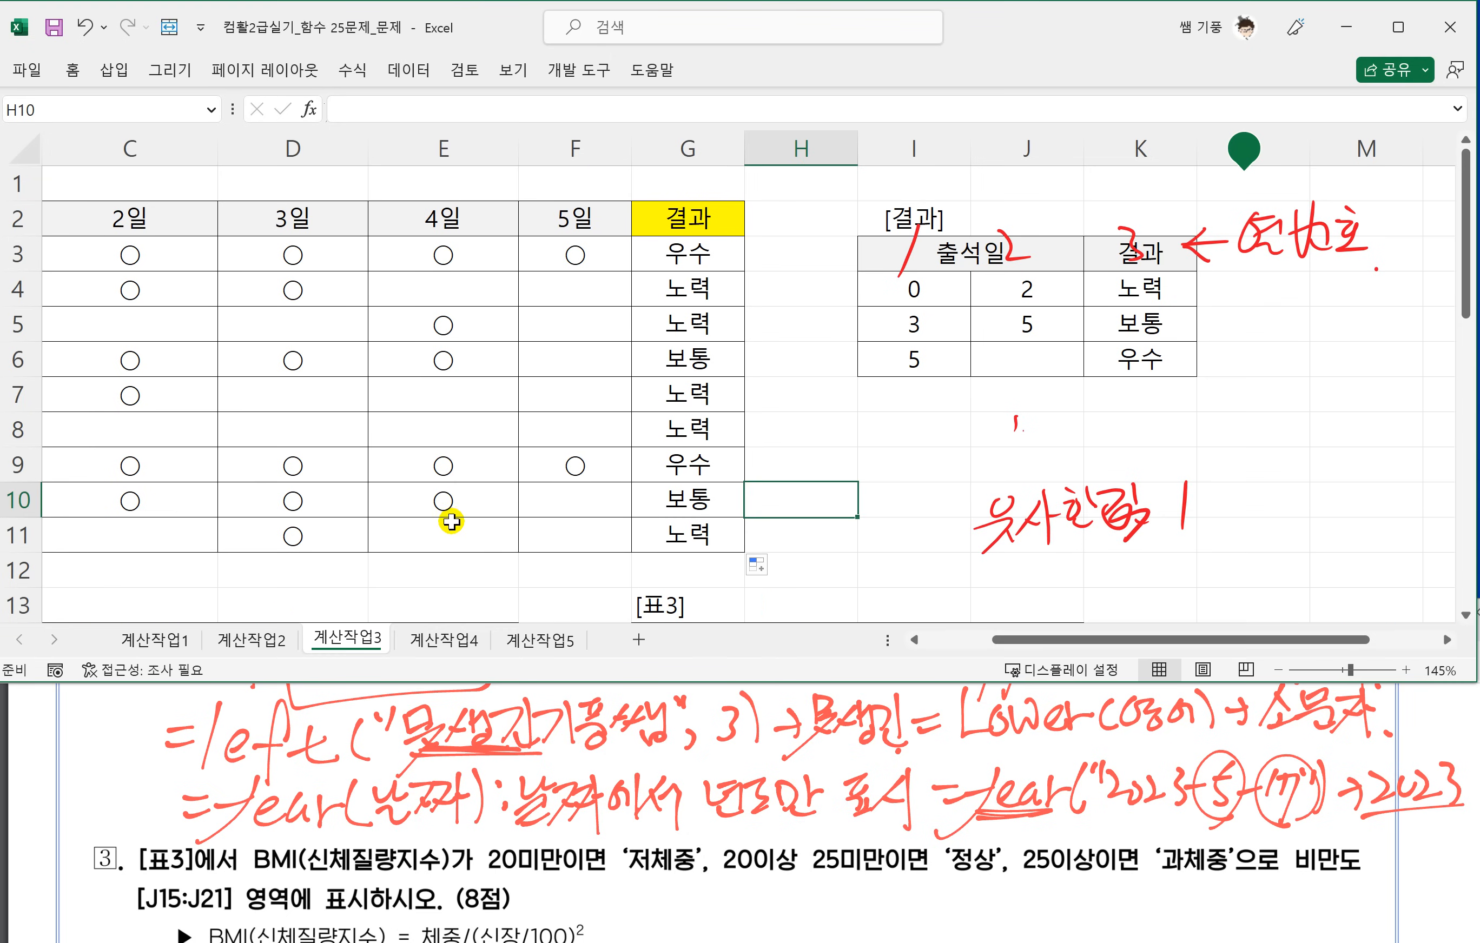
{"action": "scroll", "coordinate": [448, 520], "scroll_direction": "down", "scroll_amount": 1}
{"action": "scroll", "coordinate": [450, 519], "scroll_direction": "down", "scroll_amount": 2}
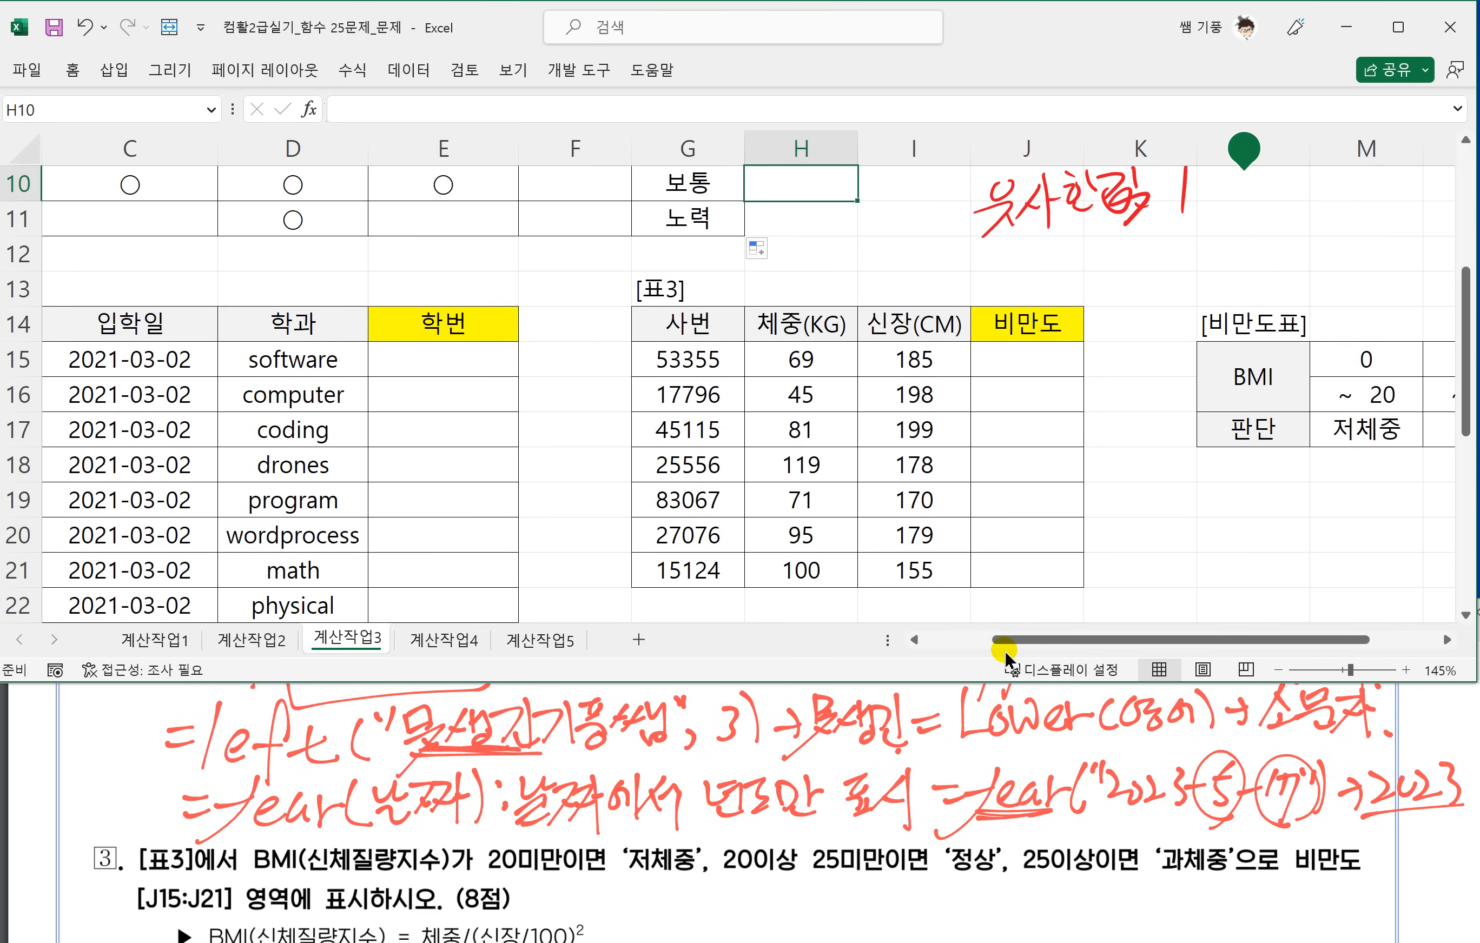
{"action": "left_click_drag", "start_coordinate": [1006, 640], "coordinate": [967, 649]}
{"action": "scroll", "coordinate": [533, 818], "scroll_direction": "up", "scroll_amount": 2}
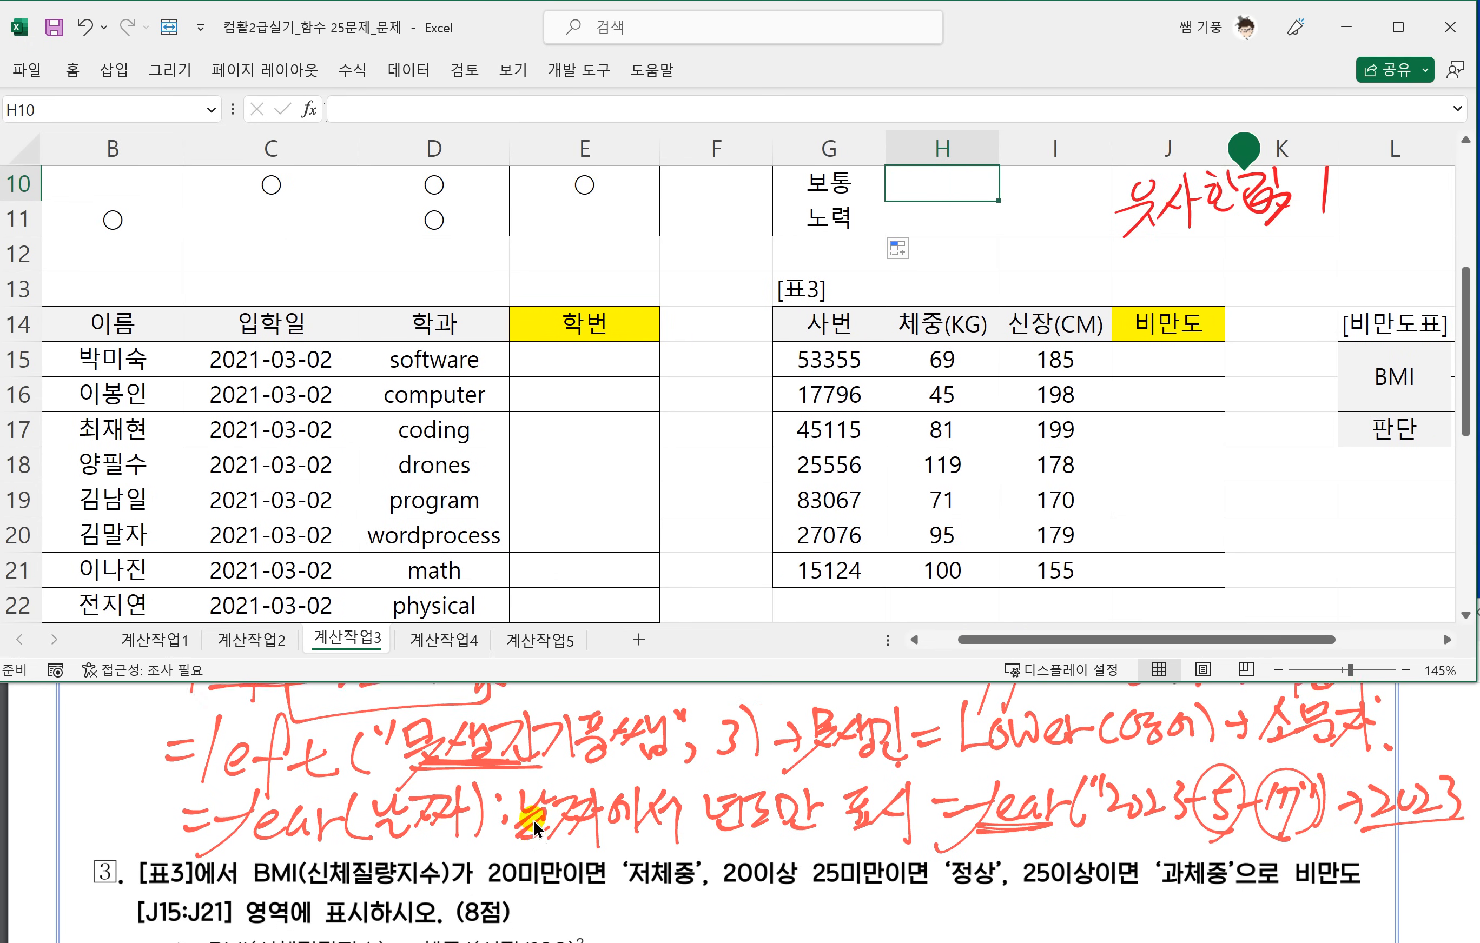
{"action": "scroll", "coordinate": [460, 798], "scroll_direction": "up", "scroll_amount": 2}
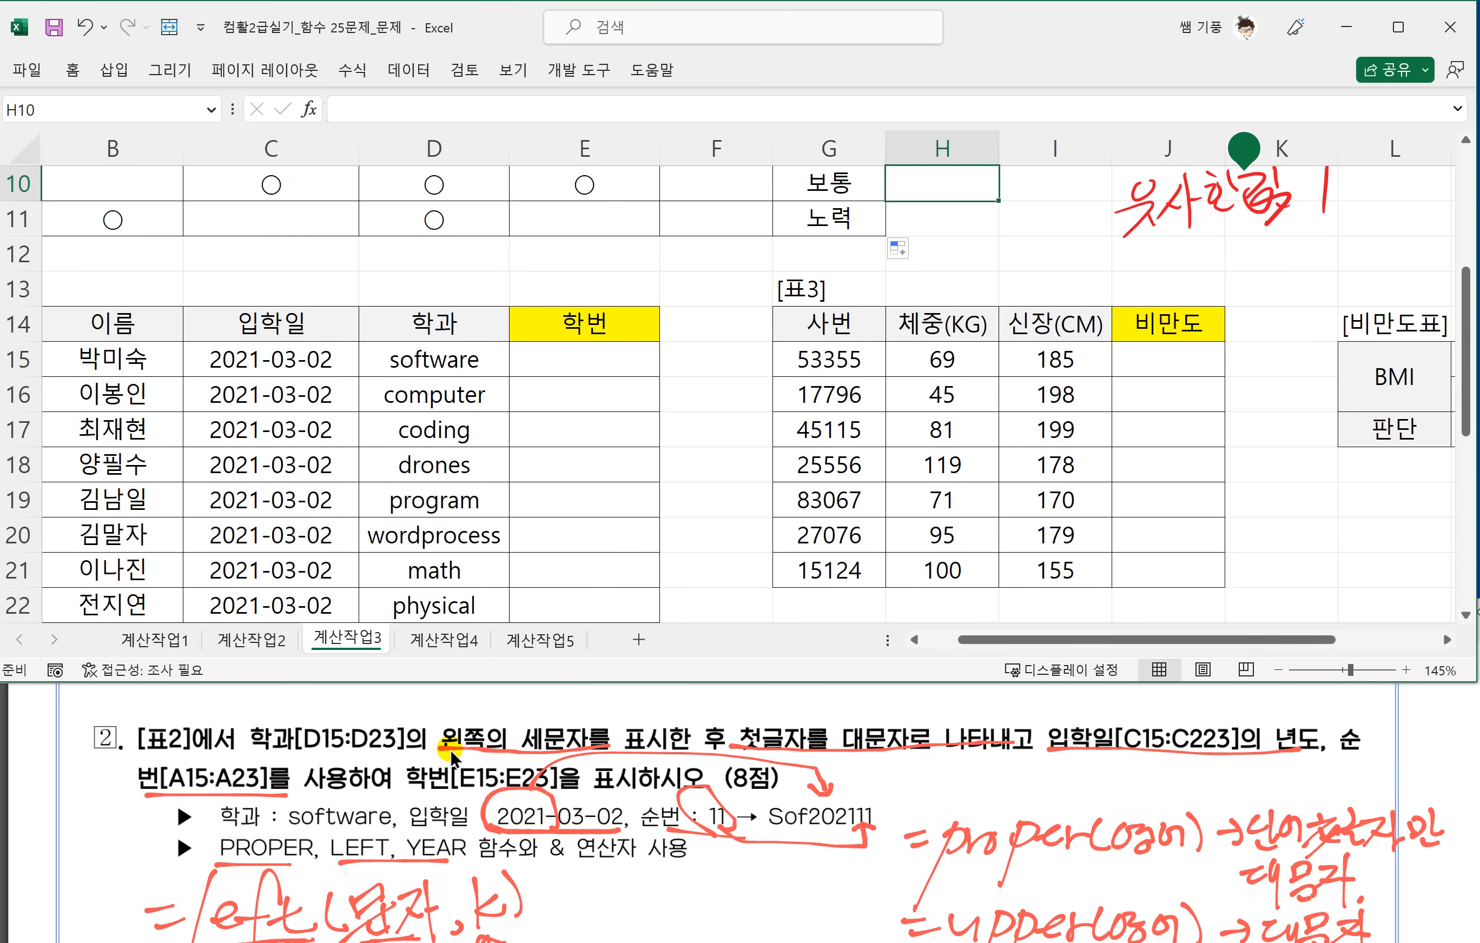
{"action": "left_click", "coordinate": [281, 747]}
{"action": "mouse_move", "coordinate": [249, 752]}
{"action": "left_mouse_down"}
{"action": "mouse_move", "coordinate": [575, 755]}
{"action": "mouse_move", "coordinate": [491, 722]}
{"action": "mouse_move", "coordinate": [262, 711]}
{"action": "left_mouse_up"}
{"action": "left_click_drag", "start_coordinate": [590, 753], "coordinate": [928, 753]}
Enter =LEFT(D15,3) in cell E15 and fill it down the 학번 column.
{"action": "left_click", "coordinate": [588, 358]}
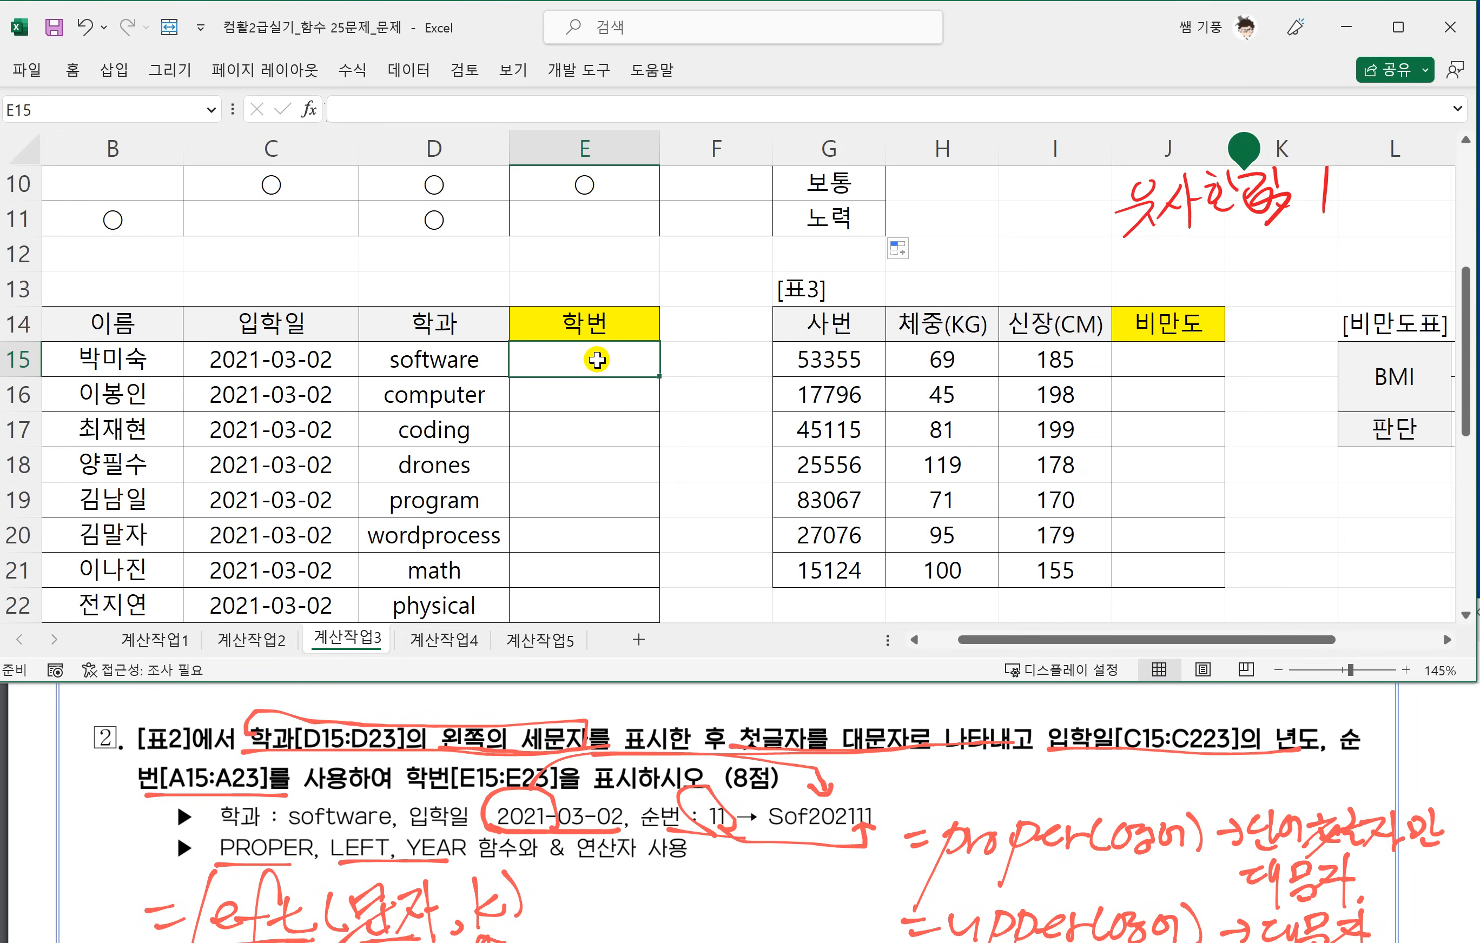
{"action": "type", "text": "=LEFT("}
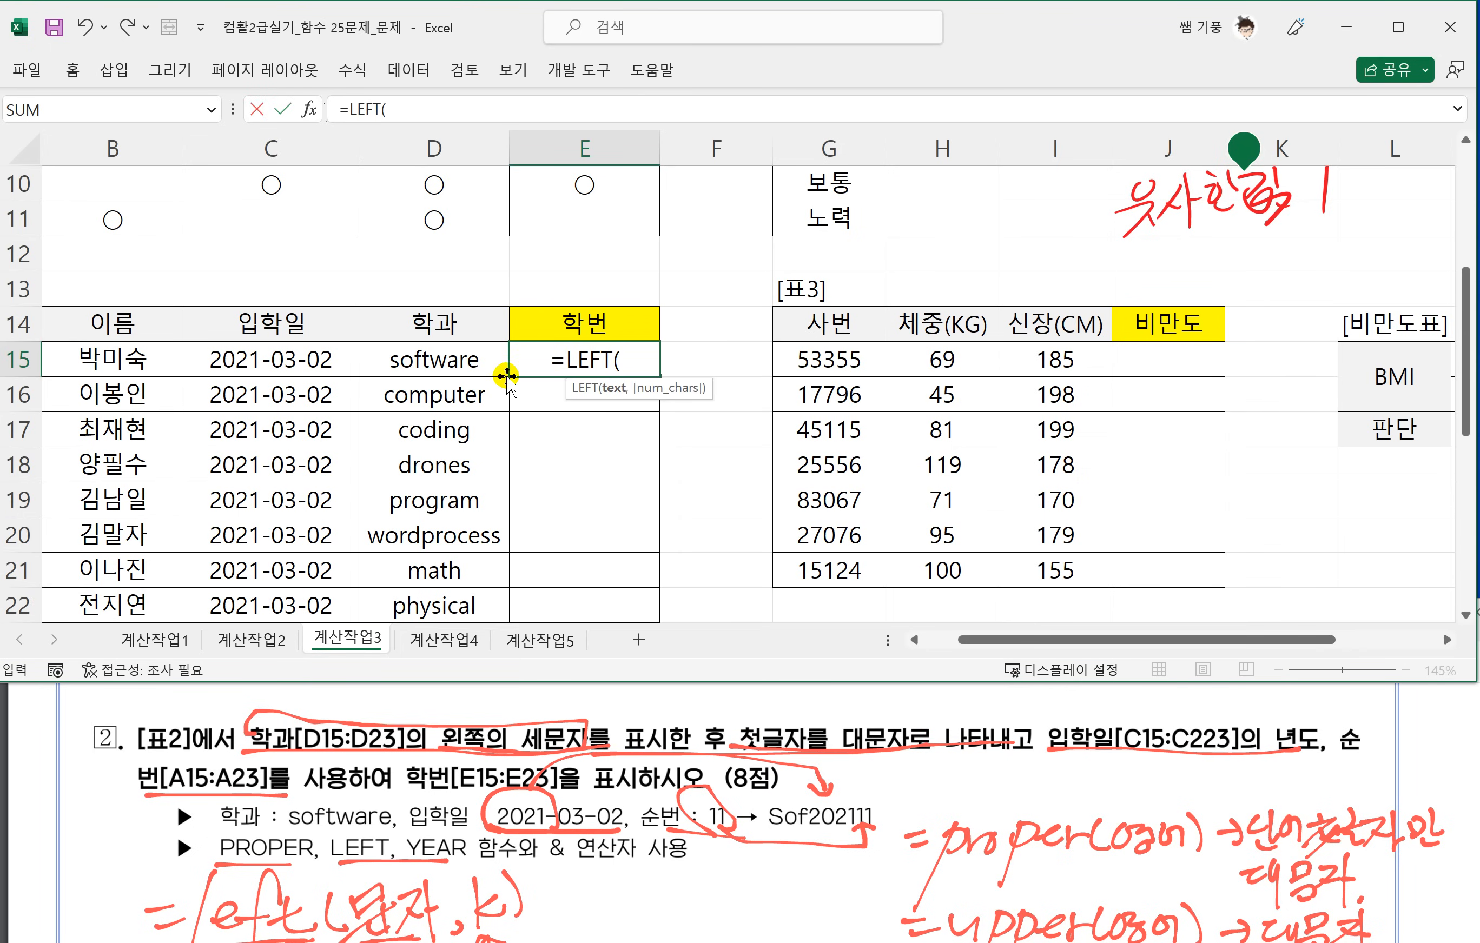
{"action": "left_click", "coordinate": [436, 359]}
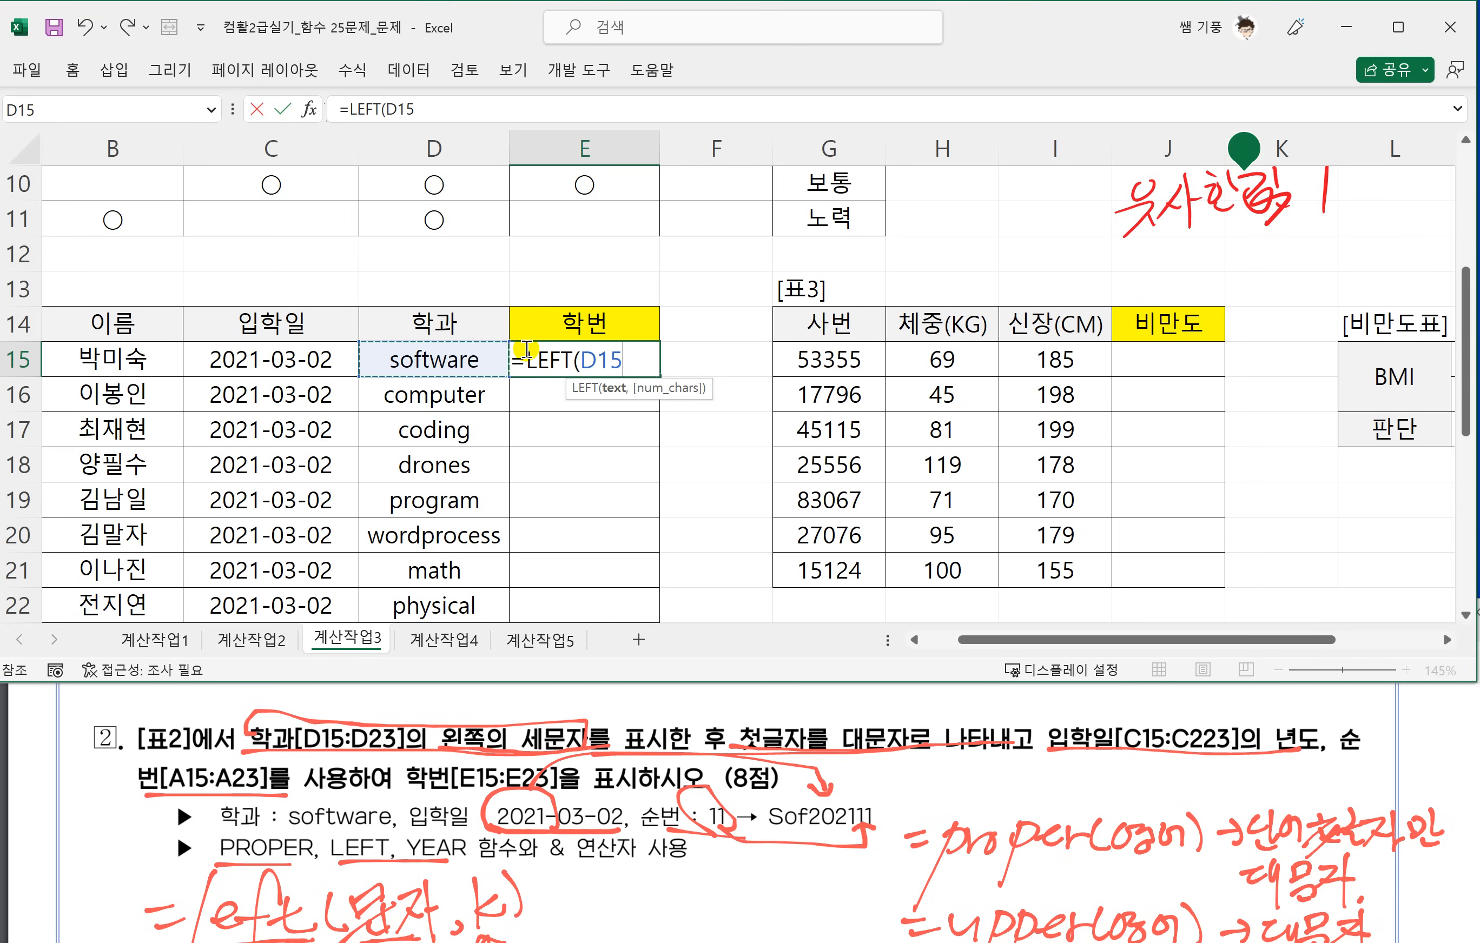
{"action": "type", "text": ",3"}
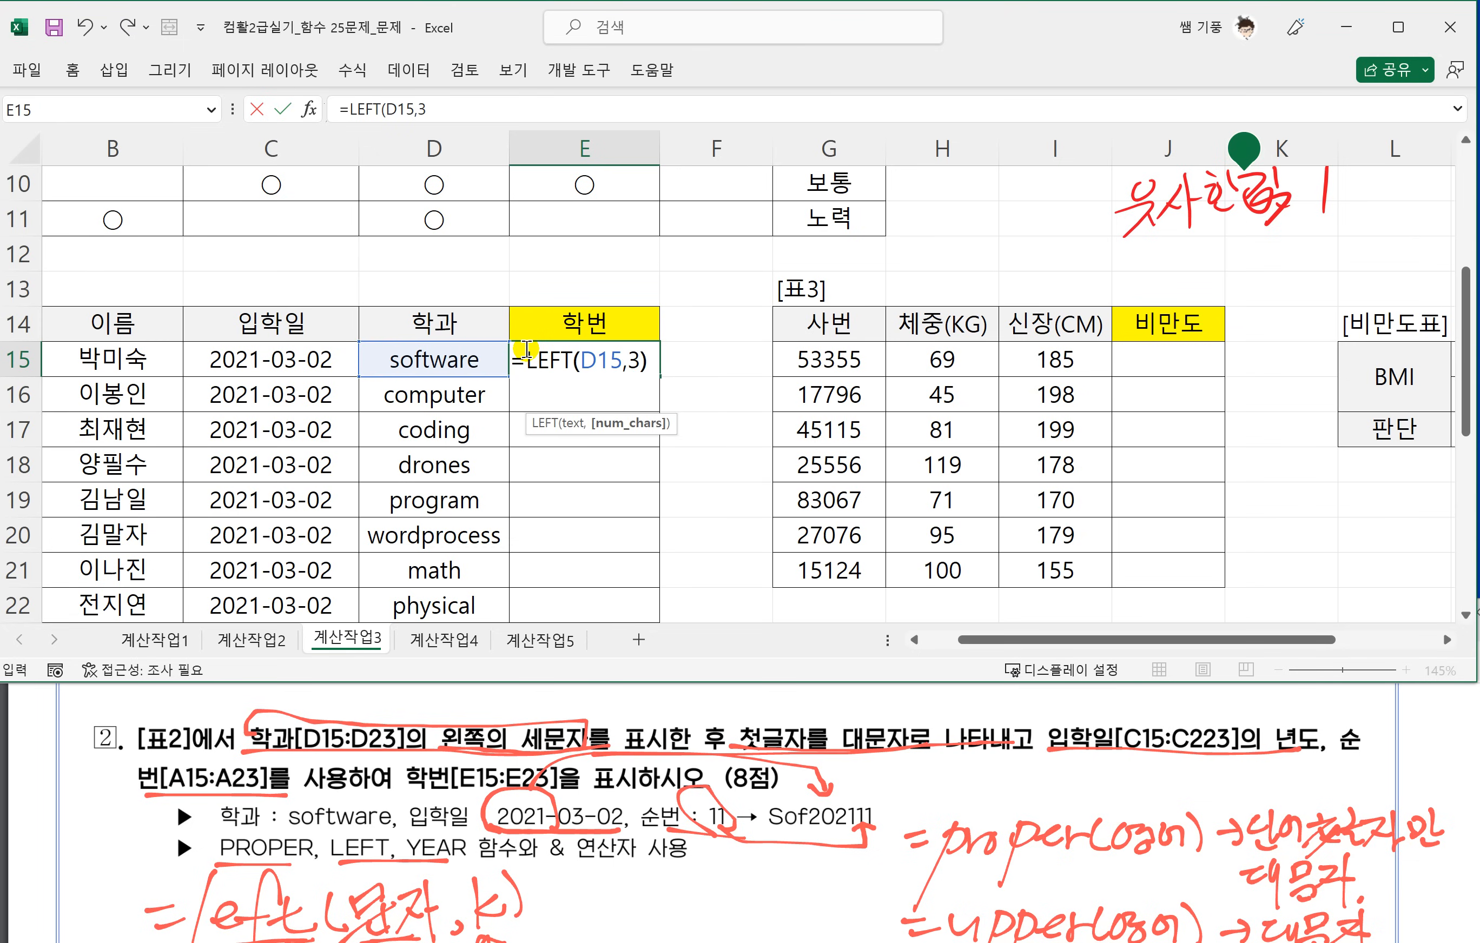
{"action": "type", "text": ")"}
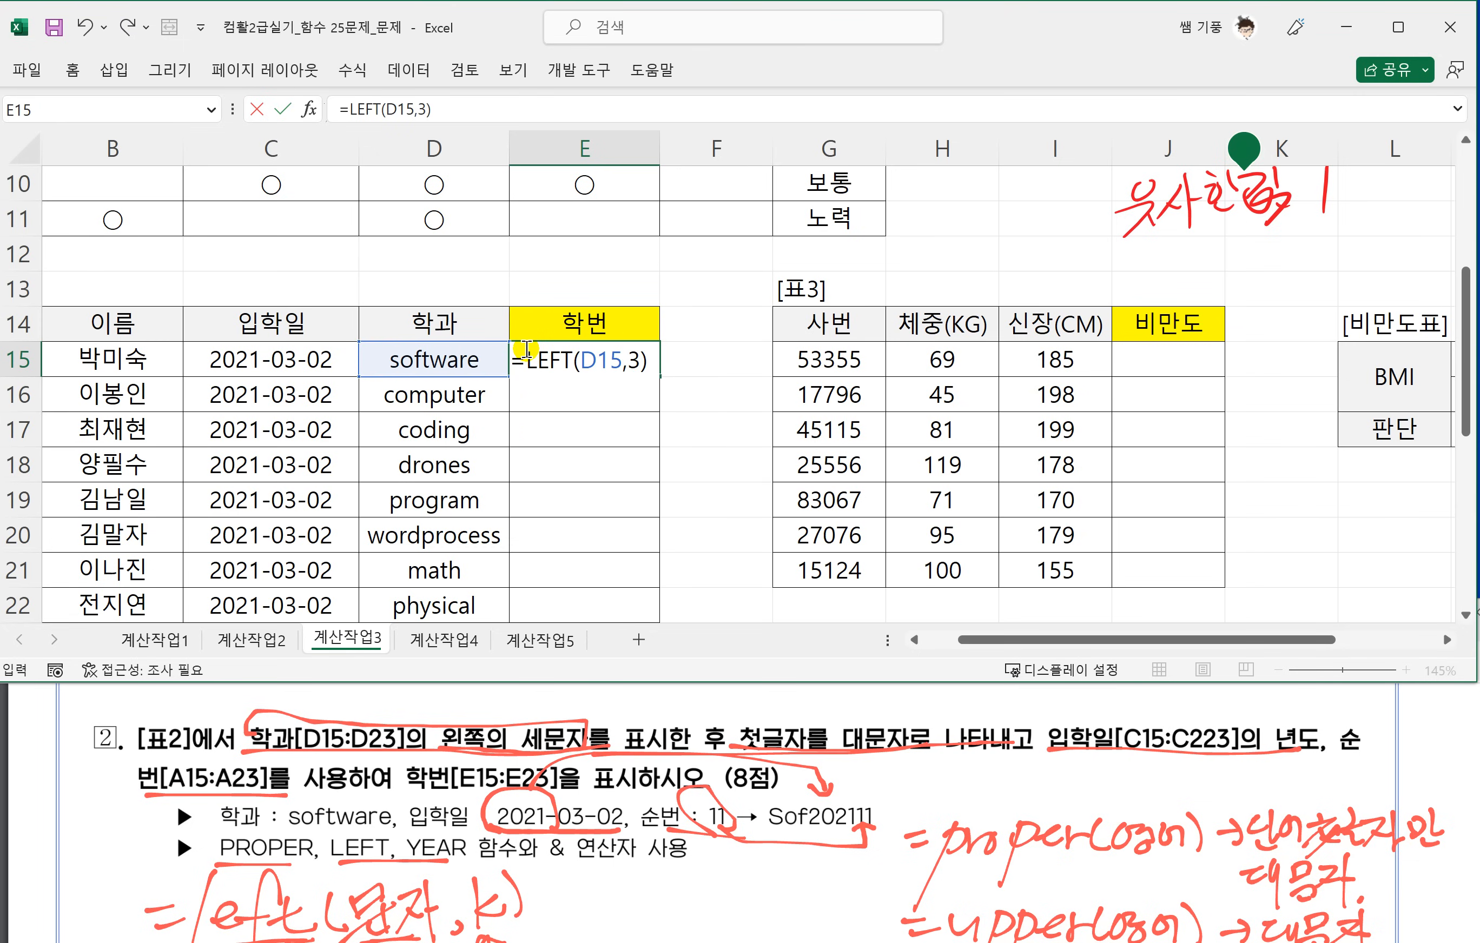
{"action": "key", "text": "Return"}
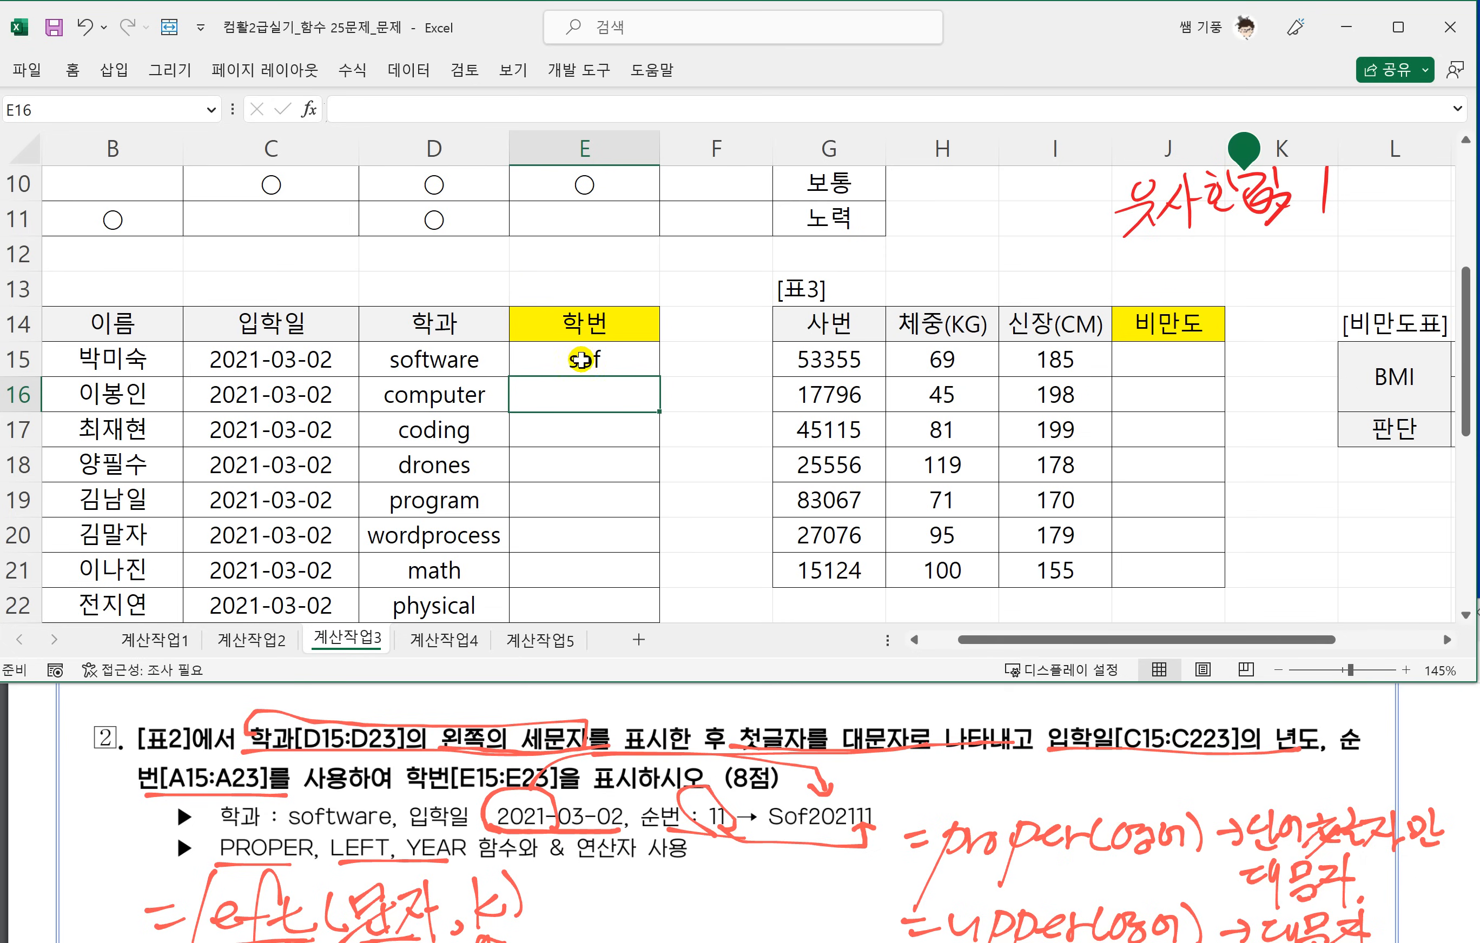
{"action": "left_click", "coordinate": [647, 370]}
{"action": "left_click_drag", "start_coordinate": [658, 376], "coordinate": [653, 619]}
Wrap the E15 formula in PROPER so it reads =PROPER(LEFT(D15,3)).
{"action": "double_click", "coordinate": [602, 366]}
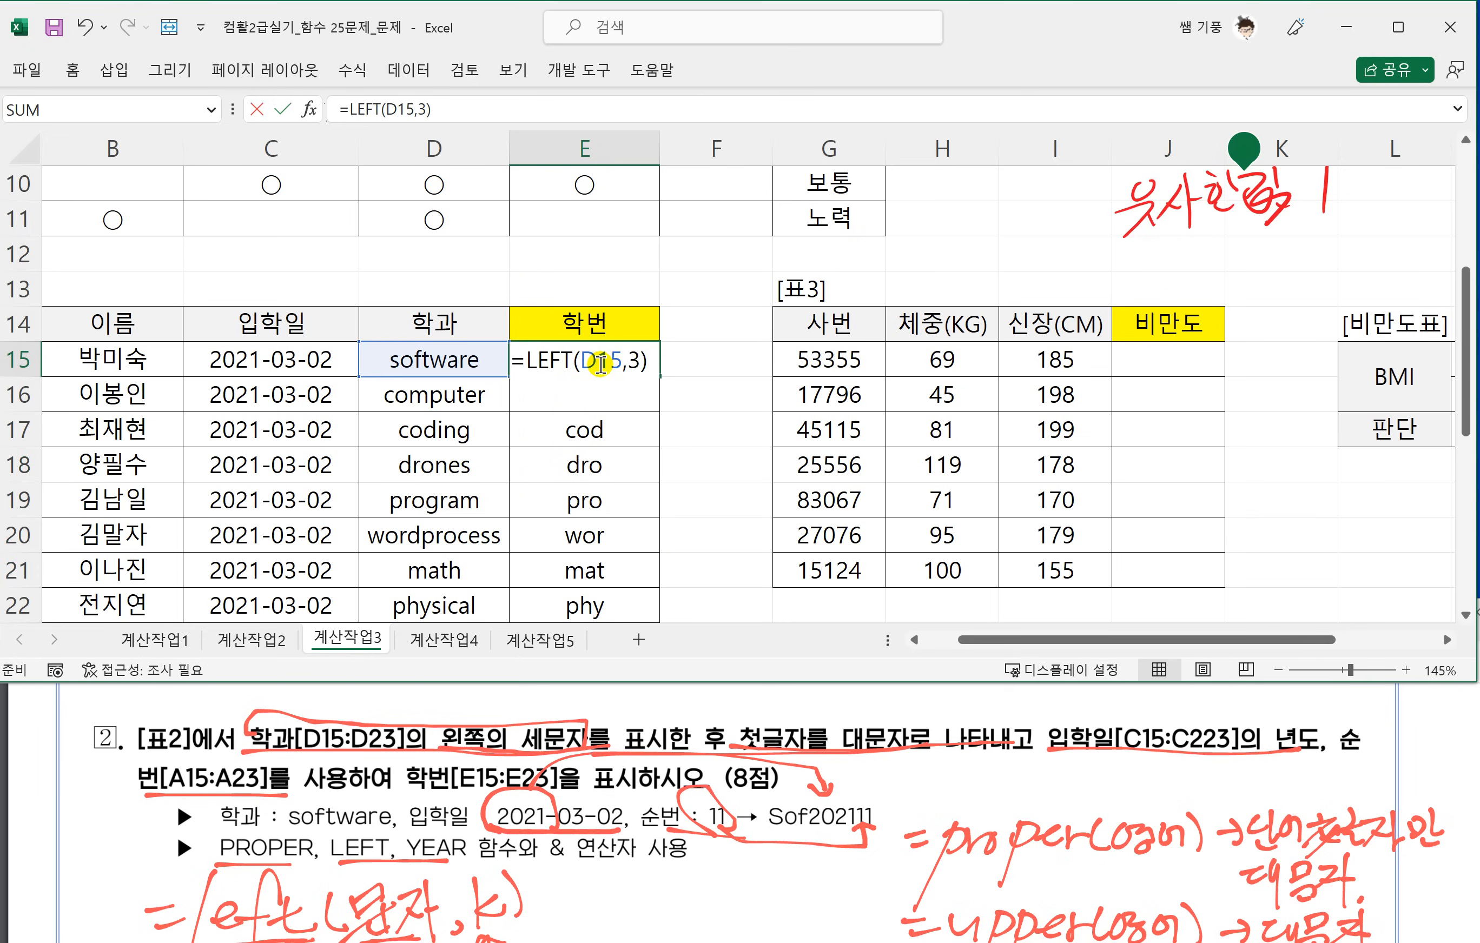
{"action": "left_click", "coordinate": [527, 361]}
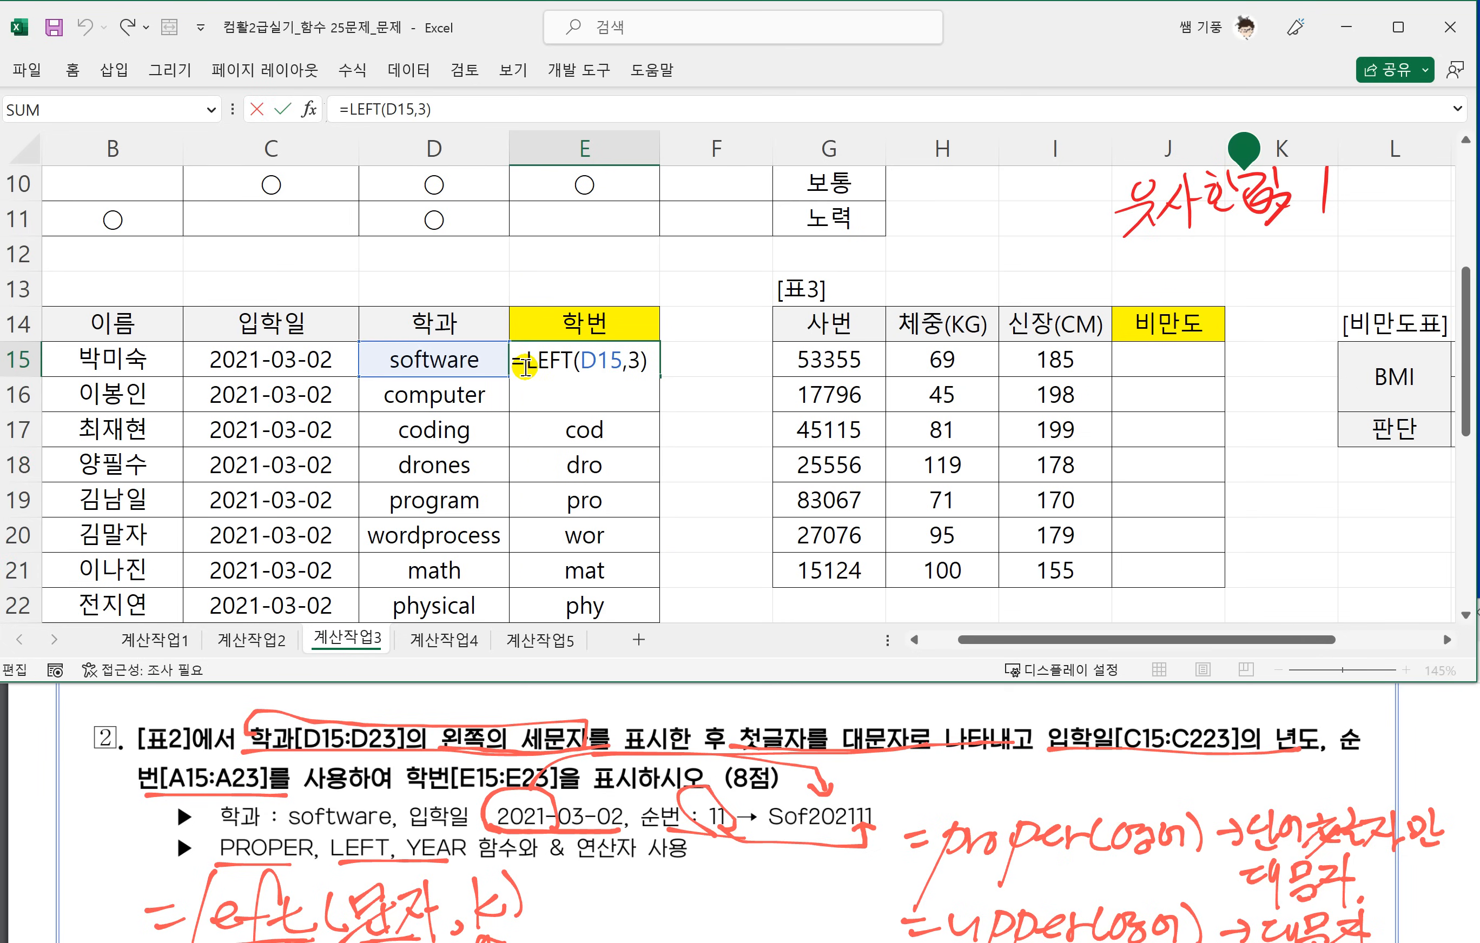
{"action": "type", "text": "PR"}
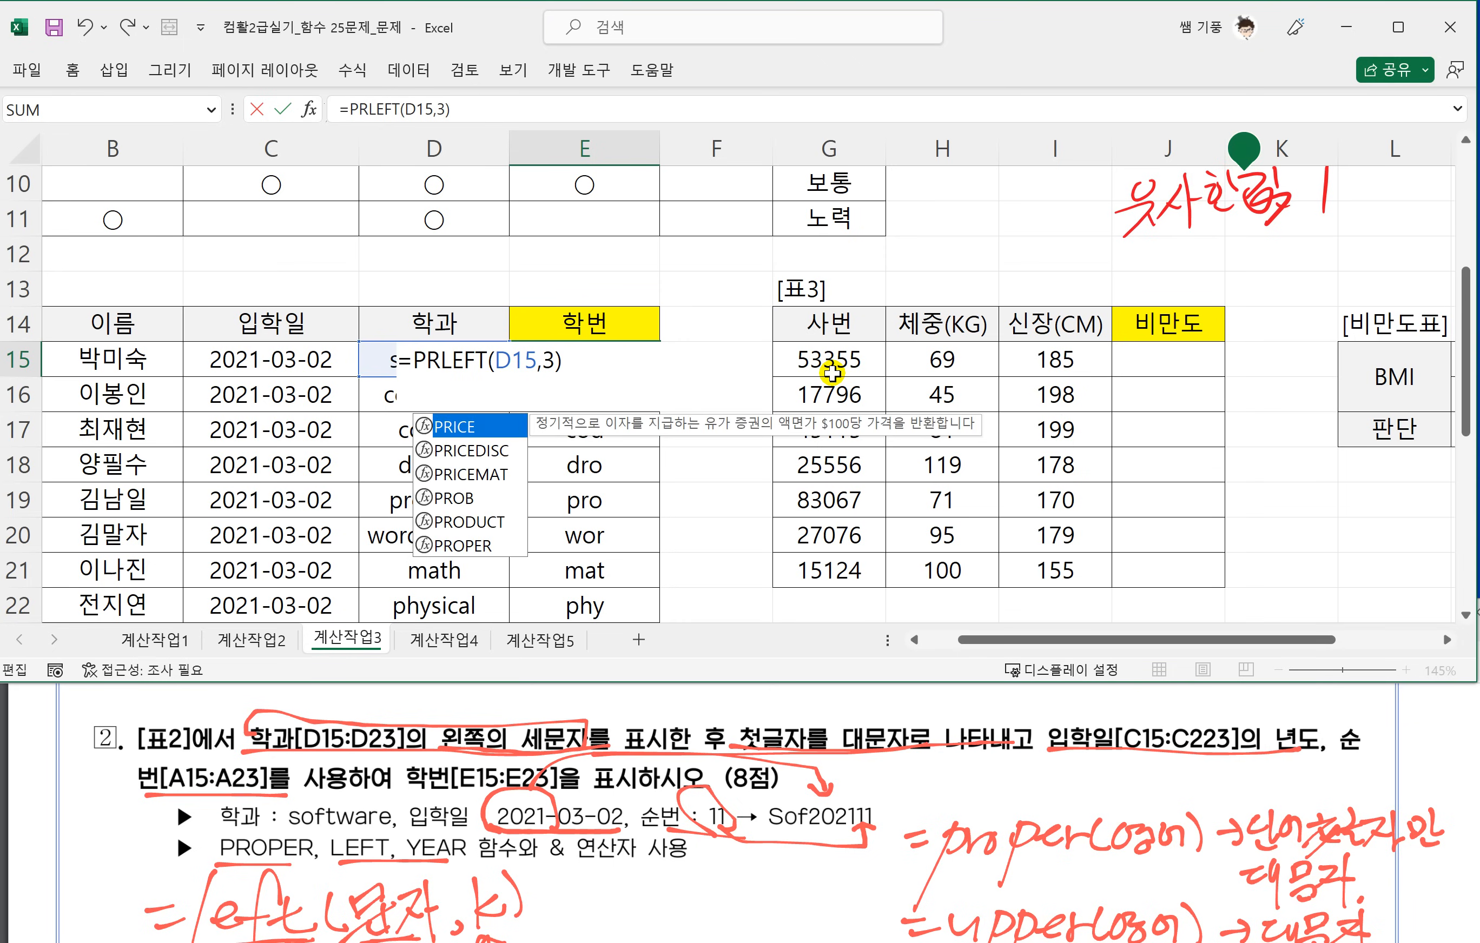
{"action": "type", "text": "O"}
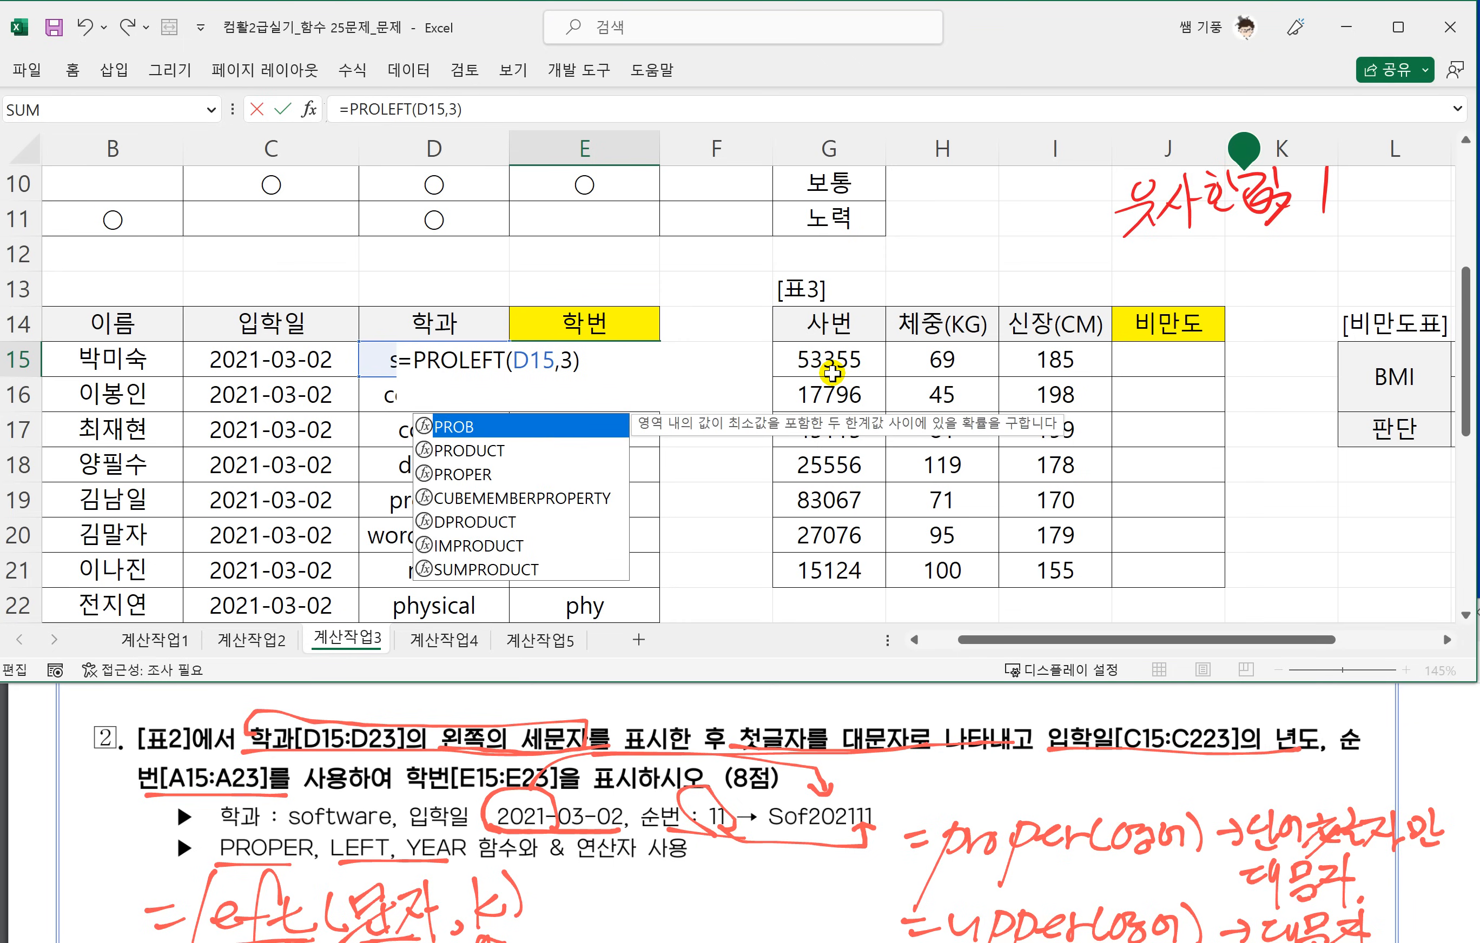
{"action": "type", "text": "PER("}
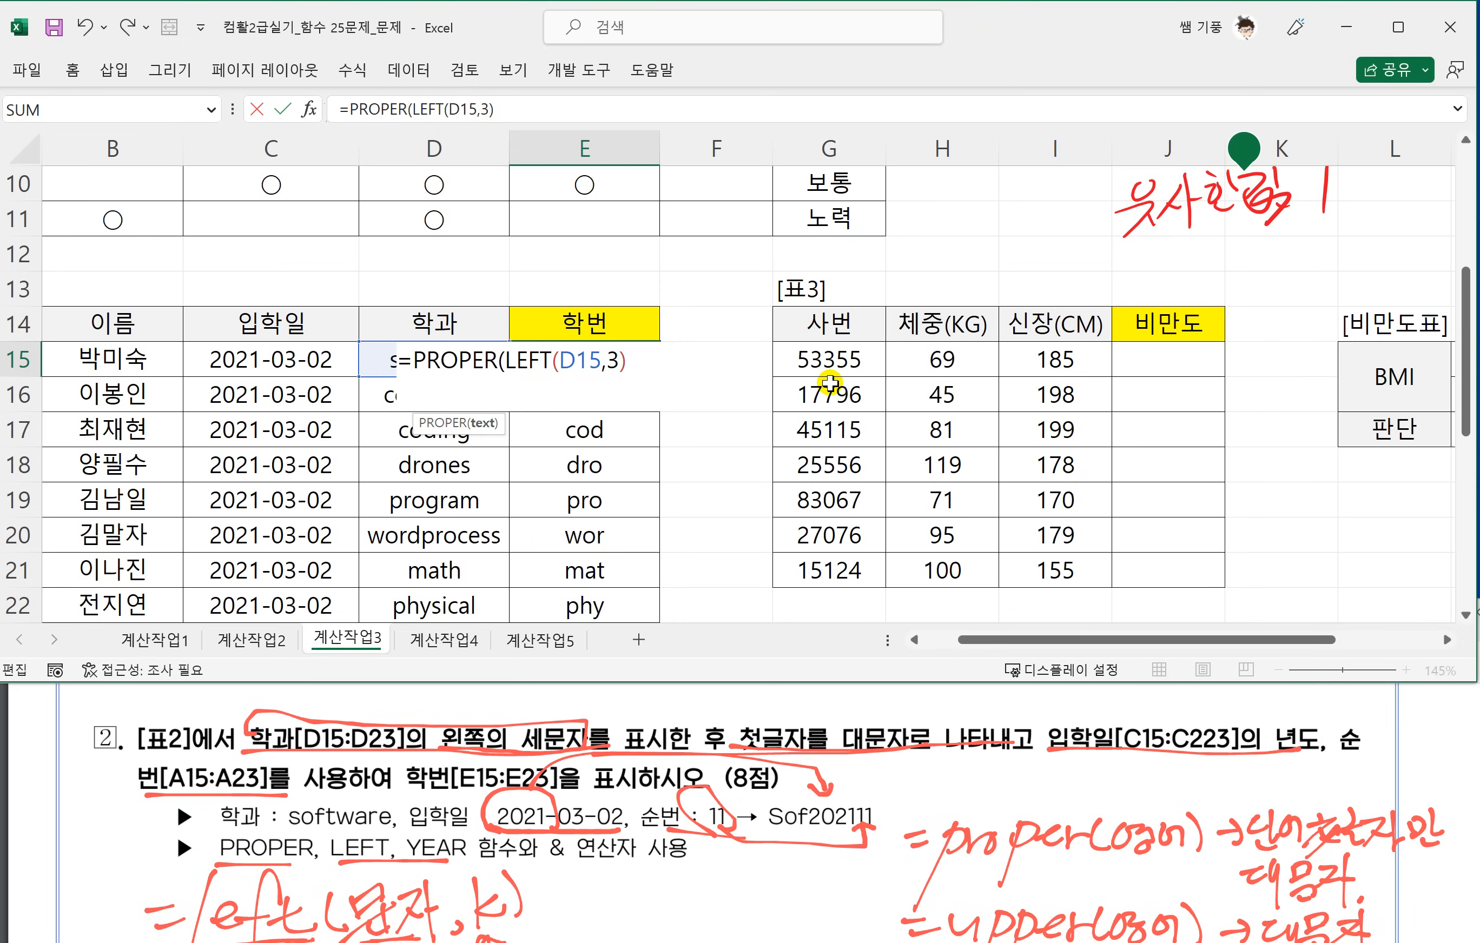
{"action": "left_click", "coordinate": [653, 358]}
{"action": "type", "text": ")"}
{"action": "key", "text": "Return"}
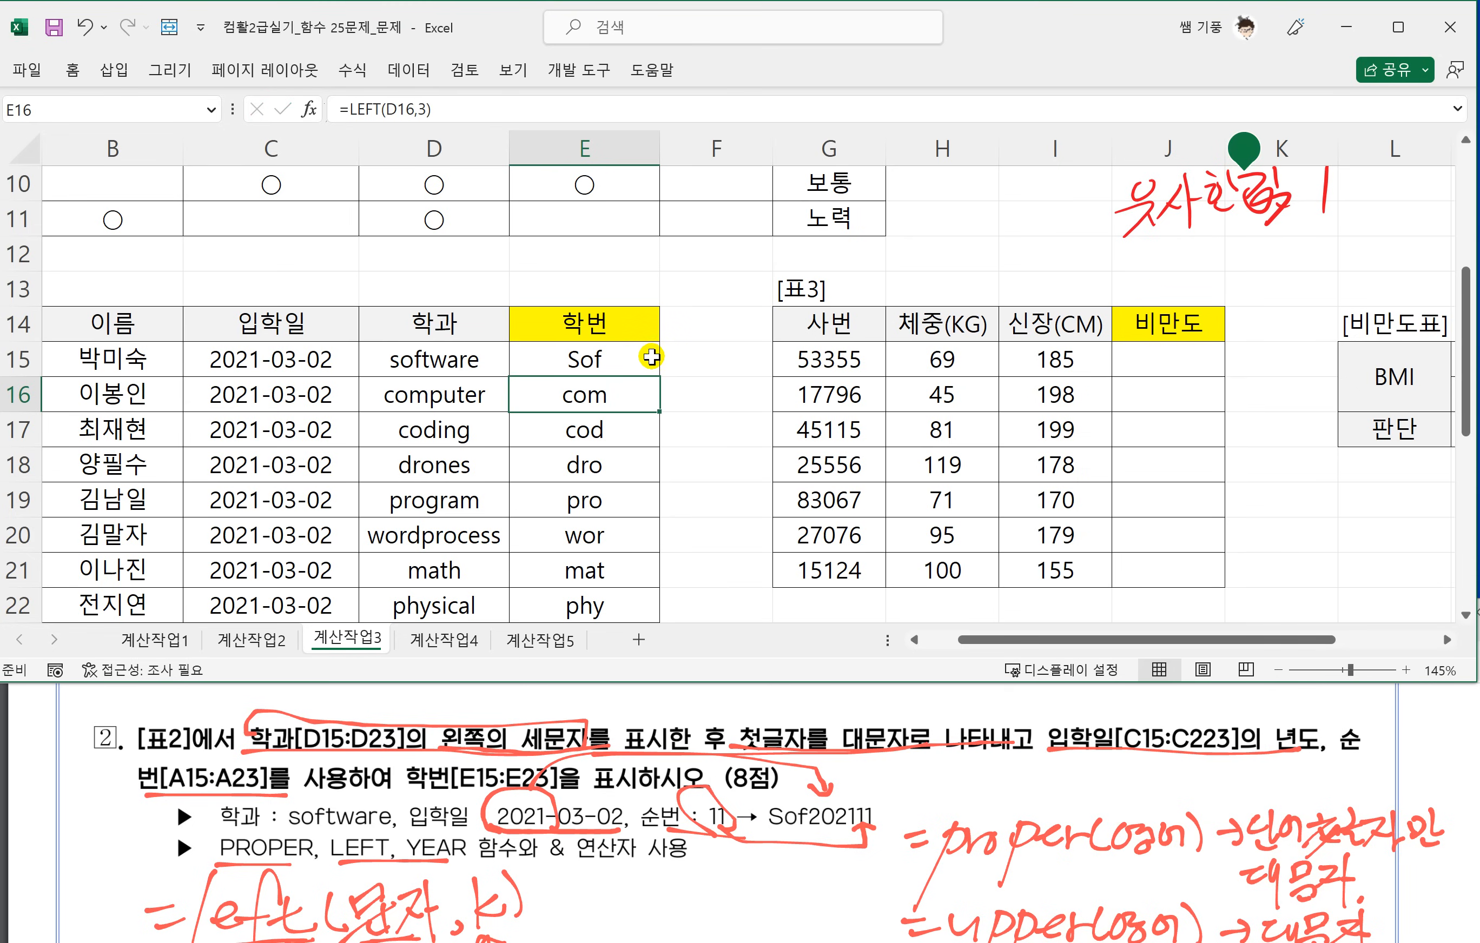
Check the inner LEFT(D15,3) part of the E15 formula and fill the PROPER formula down the 학번 column.
{"action": "key", "text": "Up"}
{"action": "double_click", "coordinate": [650, 356]}
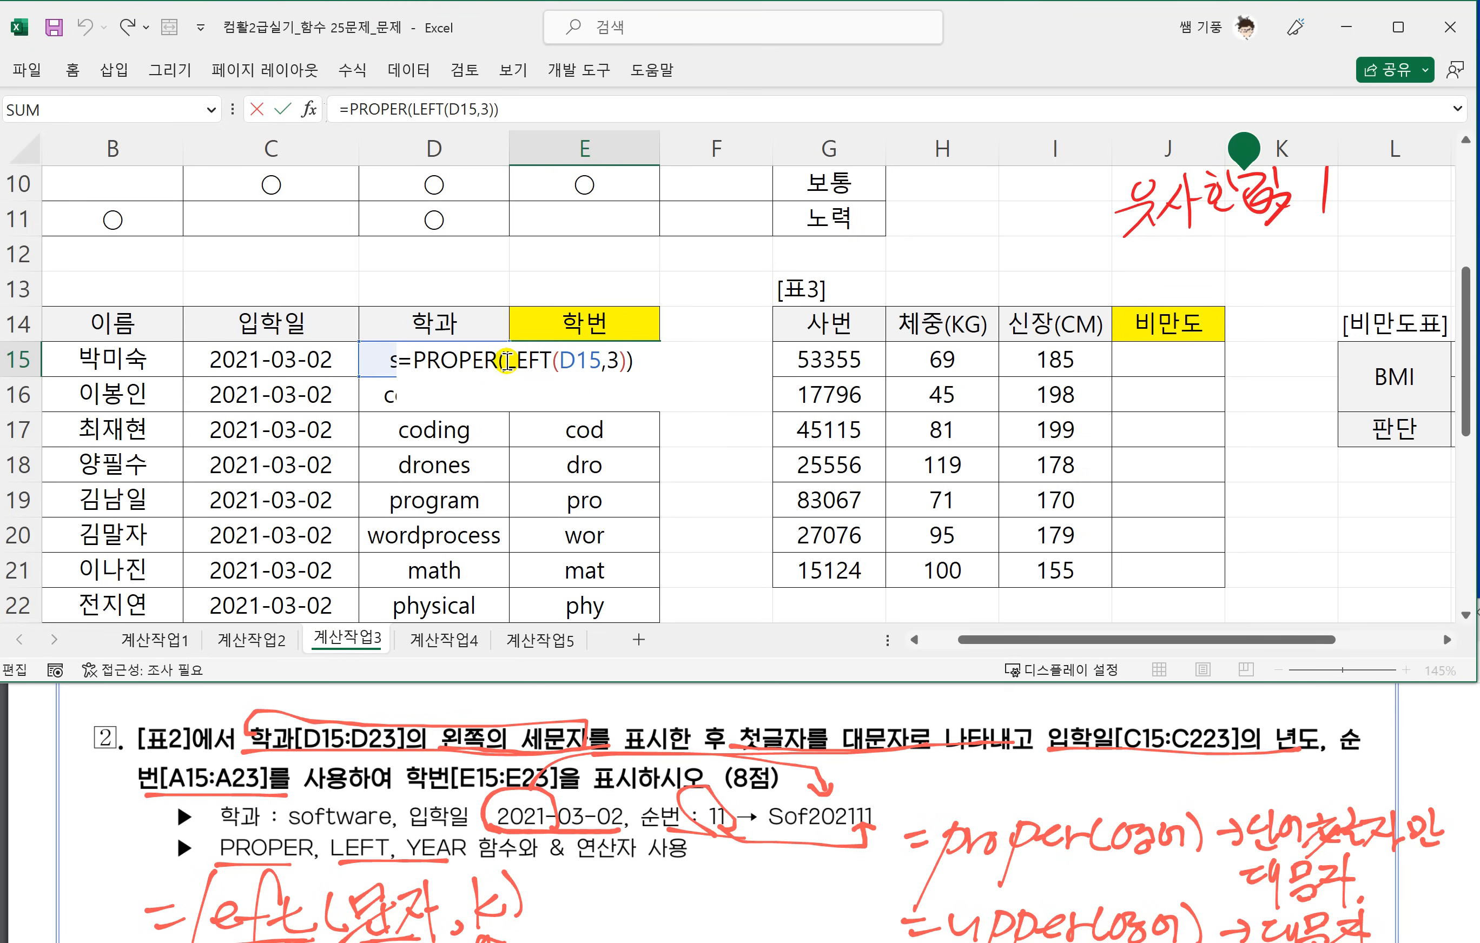
{"action": "left_click_drag", "start_coordinate": [506, 367], "coordinate": [627, 366]}
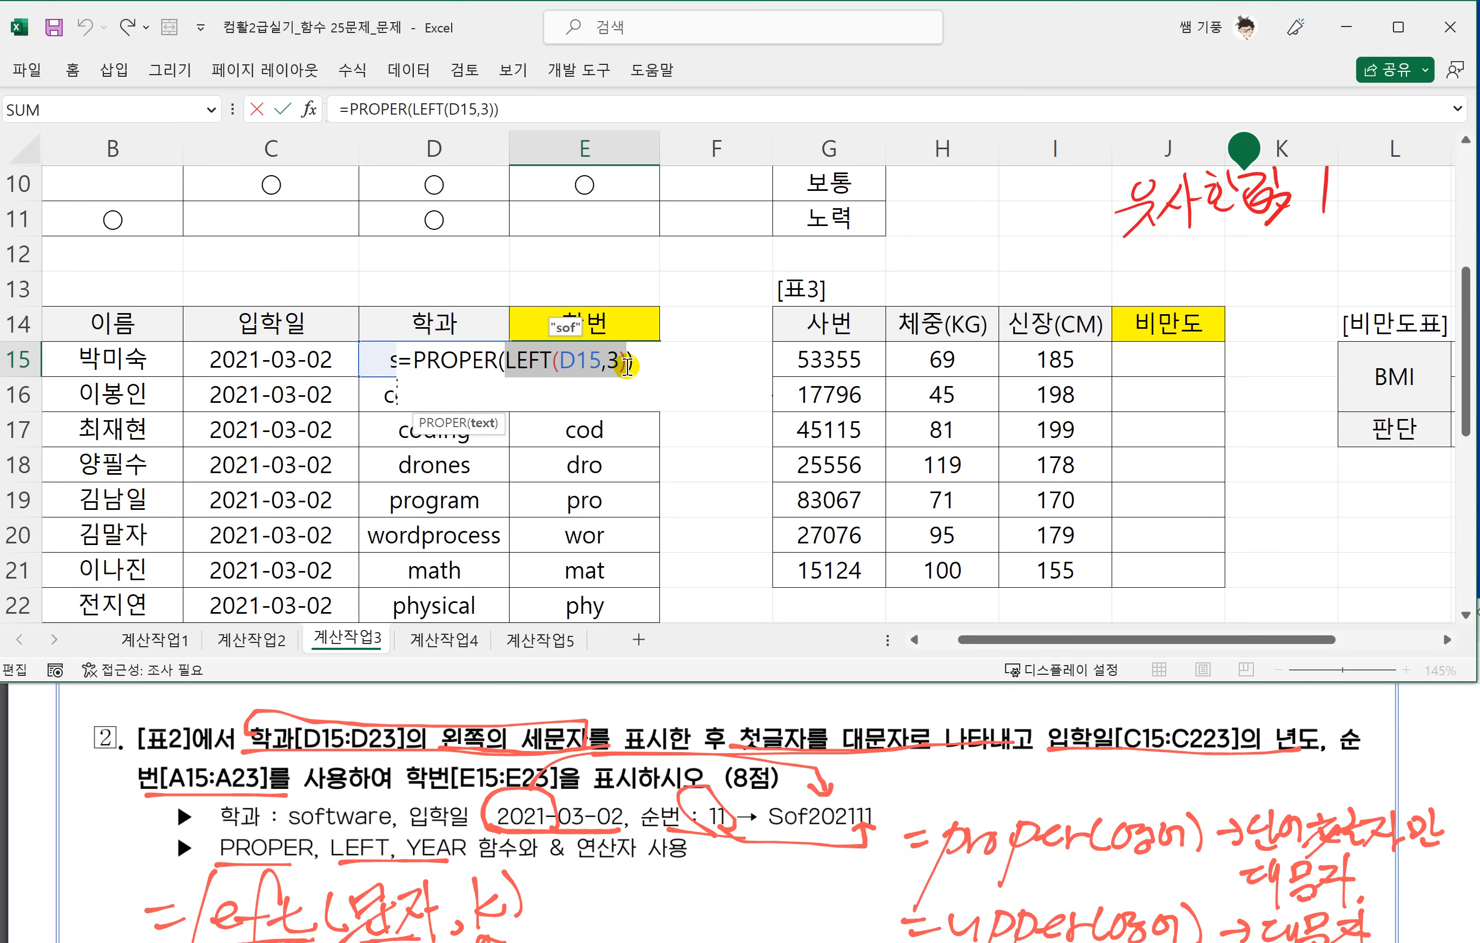
{"action": "key", "text": "Return"}
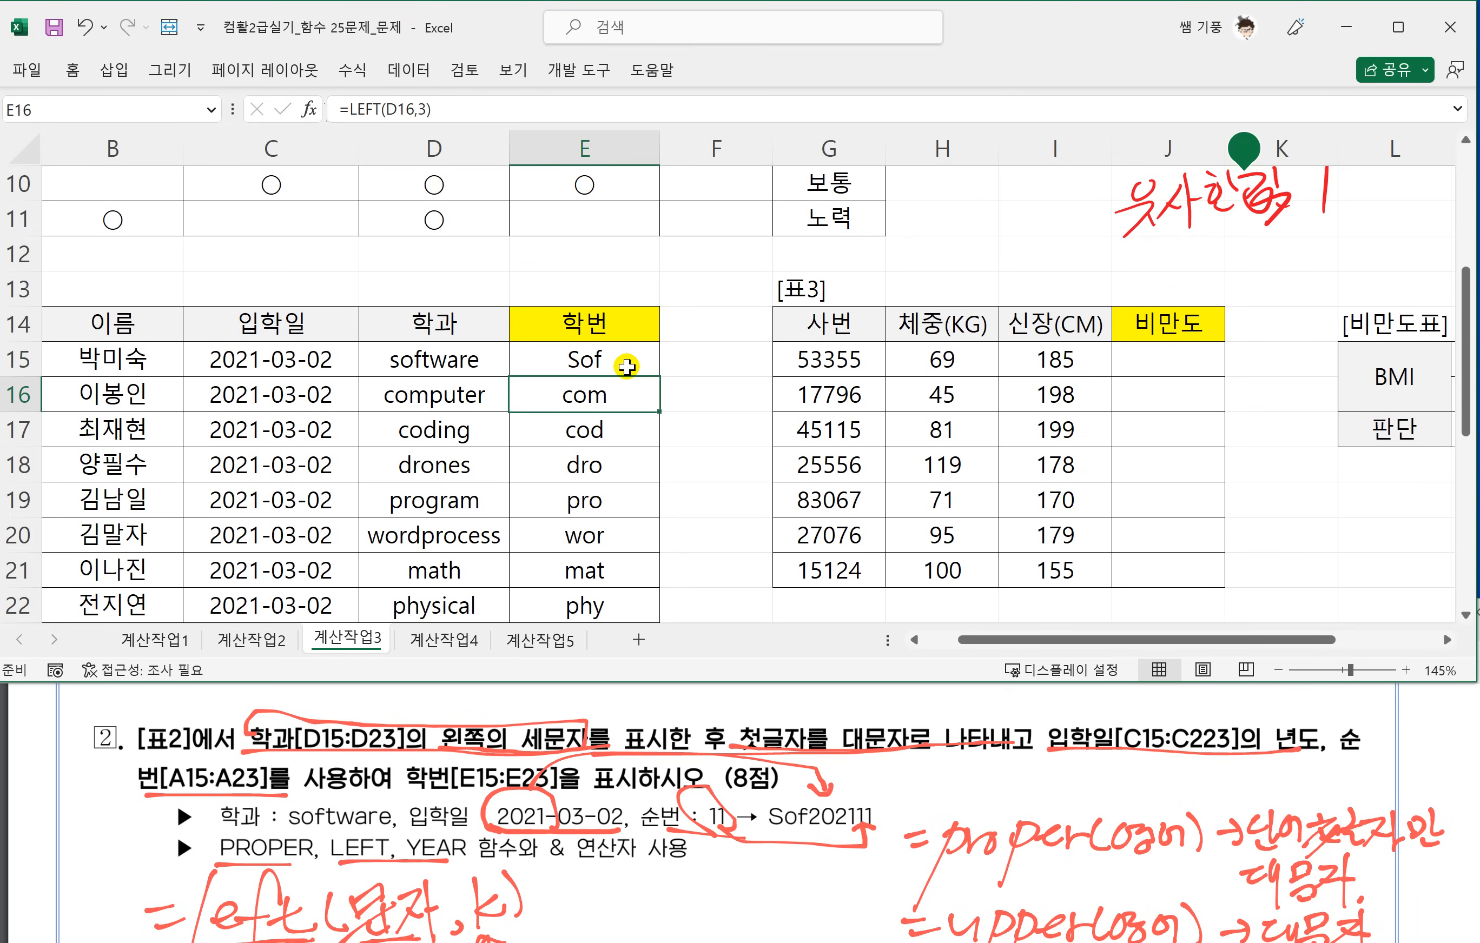
{"action": "left_click", "coordinate": [627, 367]}
{"action": "left_click_drag", "start_coordinate": [658, 376], "coordinate": [661, 615]}
Append &YEAR(C15) to the formula in E15 to join the admission year.
{"action": "double_click", "coordinate": [637, 360]}
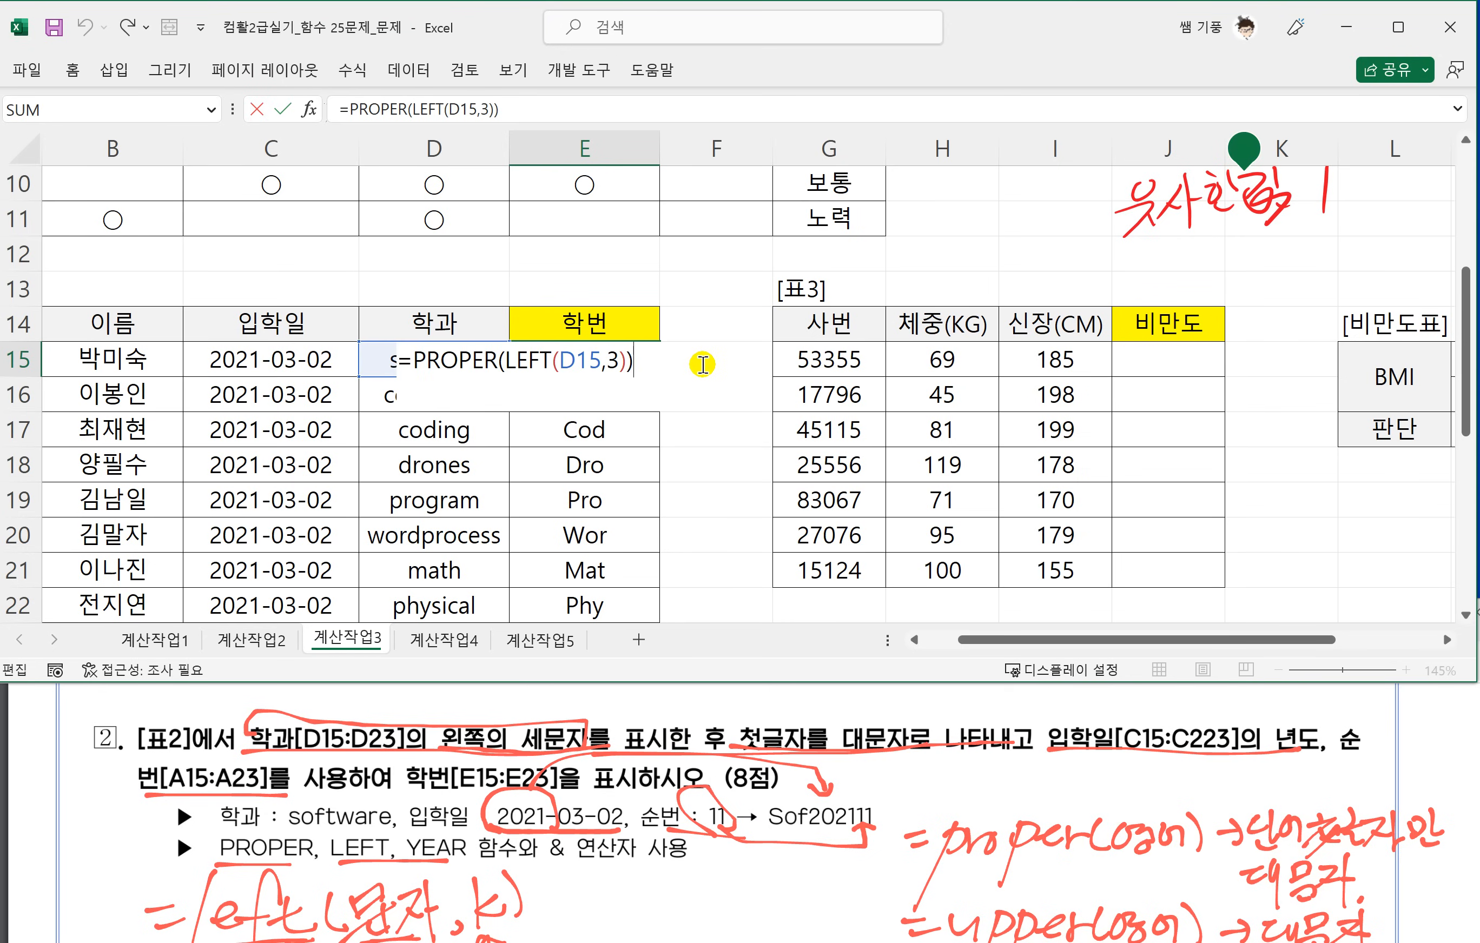
{"action": "type", "text": "&"}
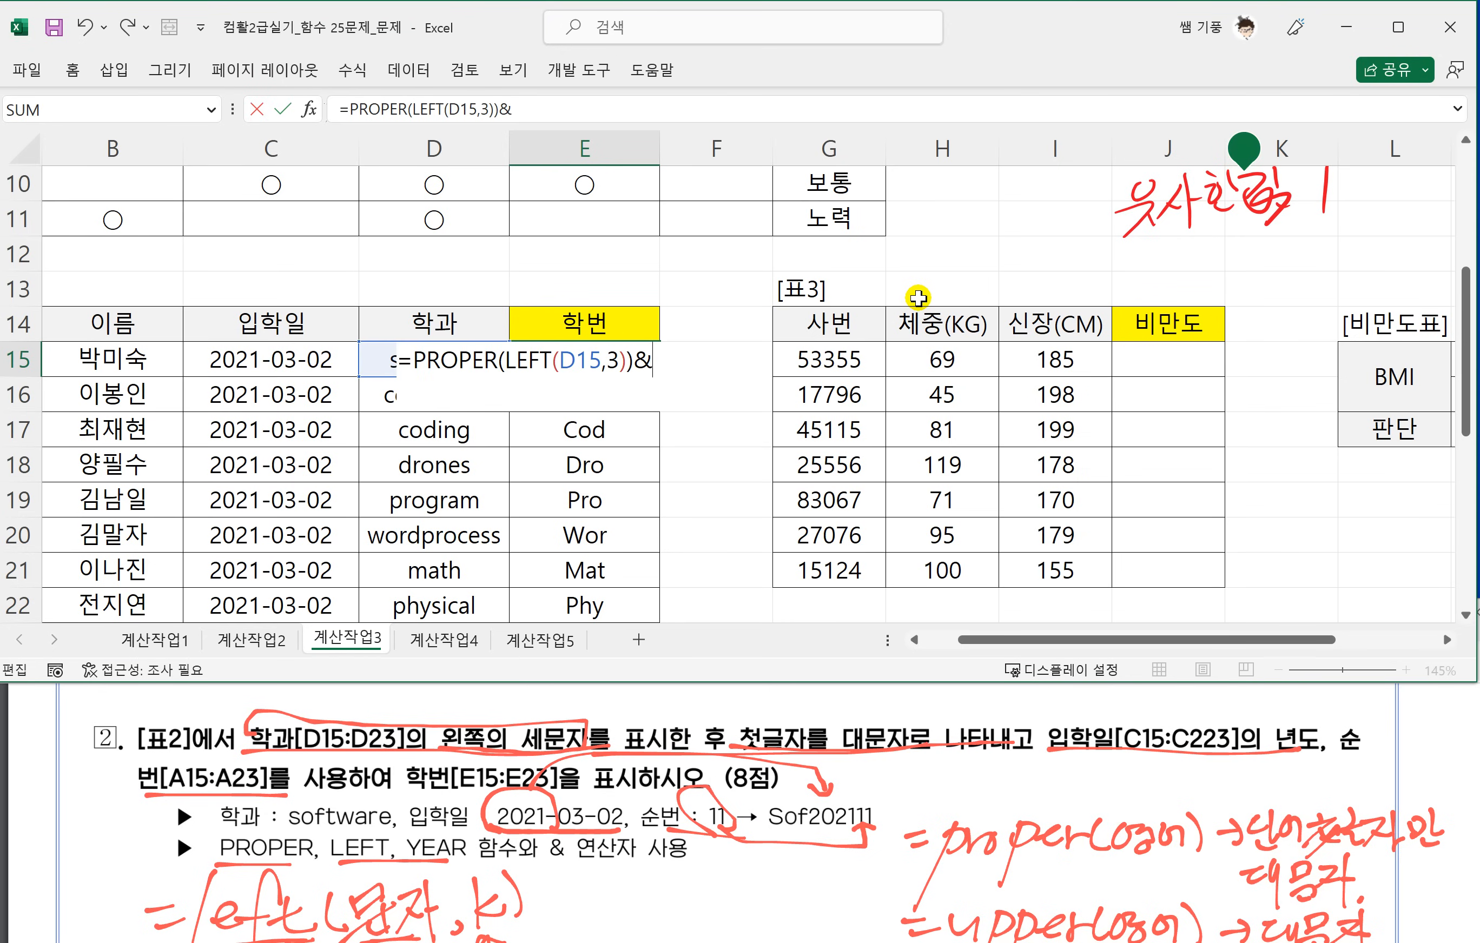
{"action": "type", "text": "YEAR"}
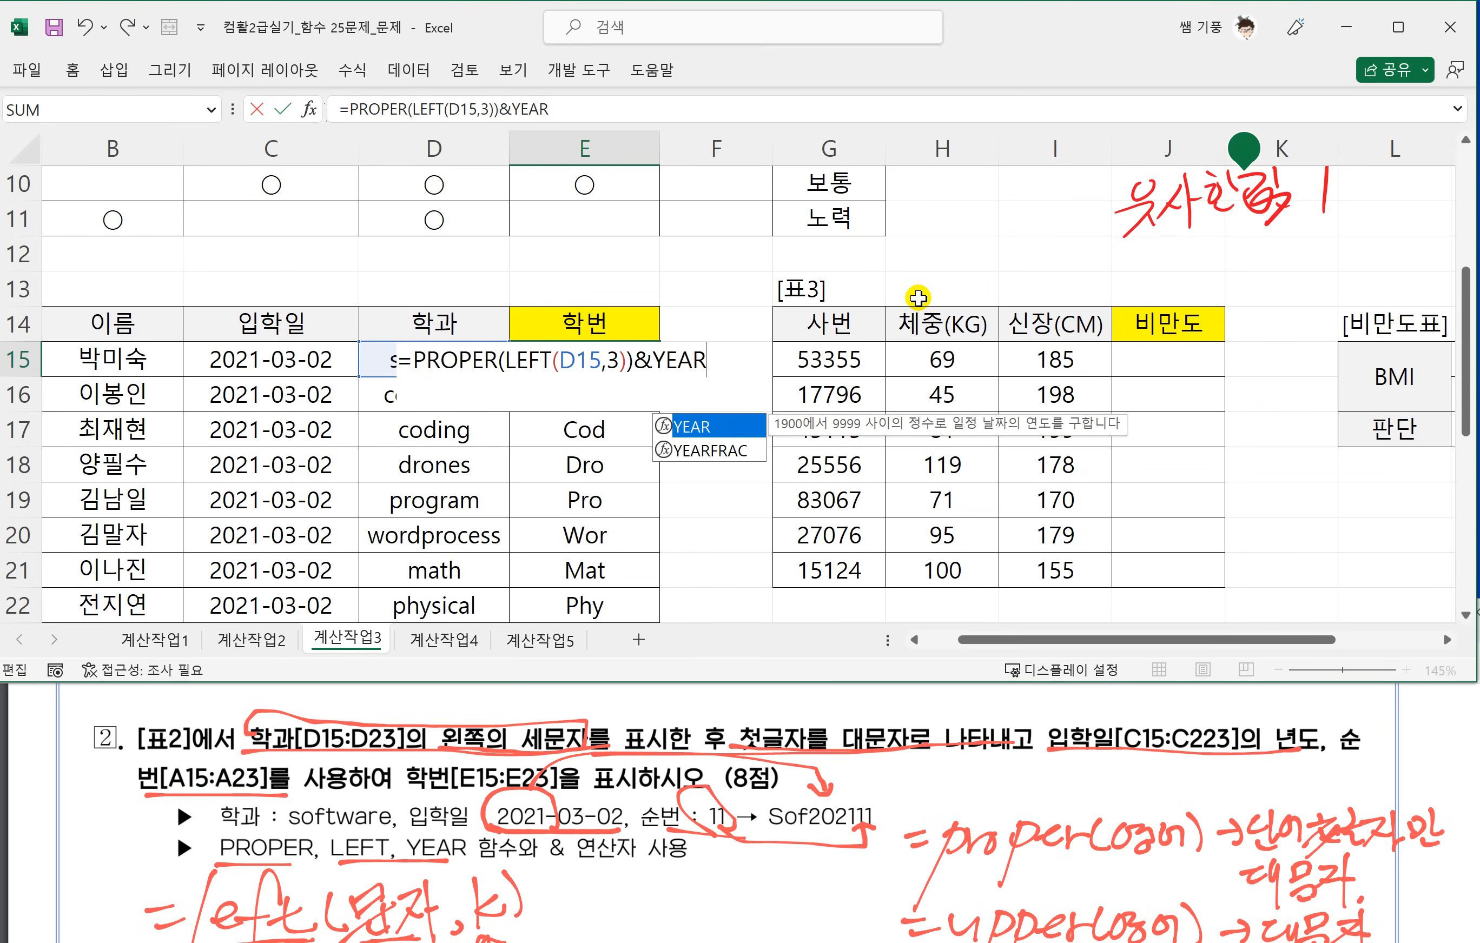
{"action": "type", "text": "("}
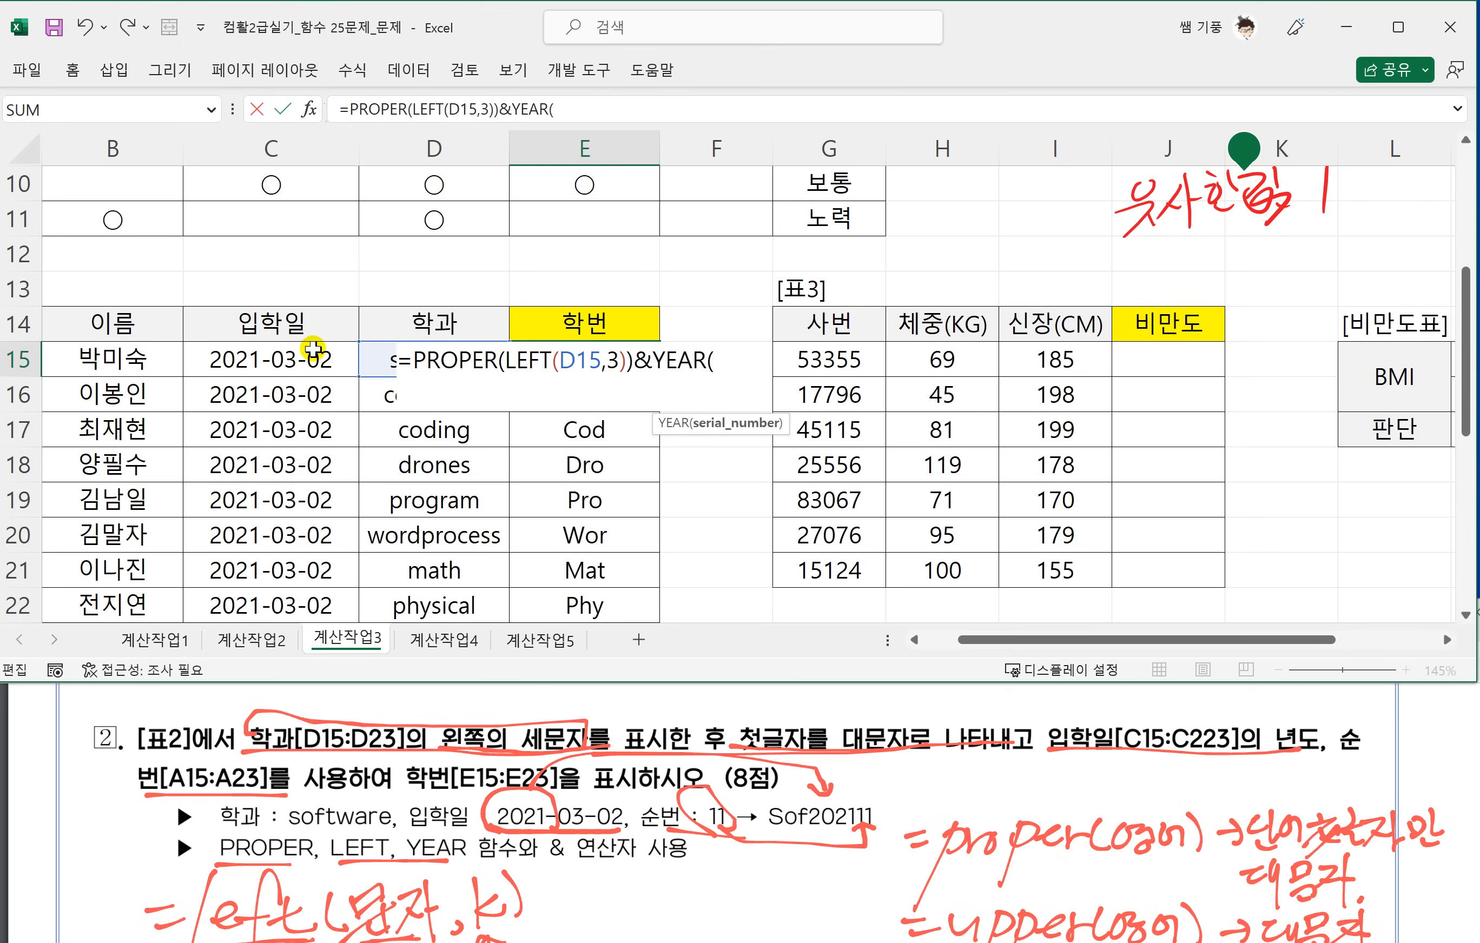
{"action": "left_click", "coordinate": [290, 357]}
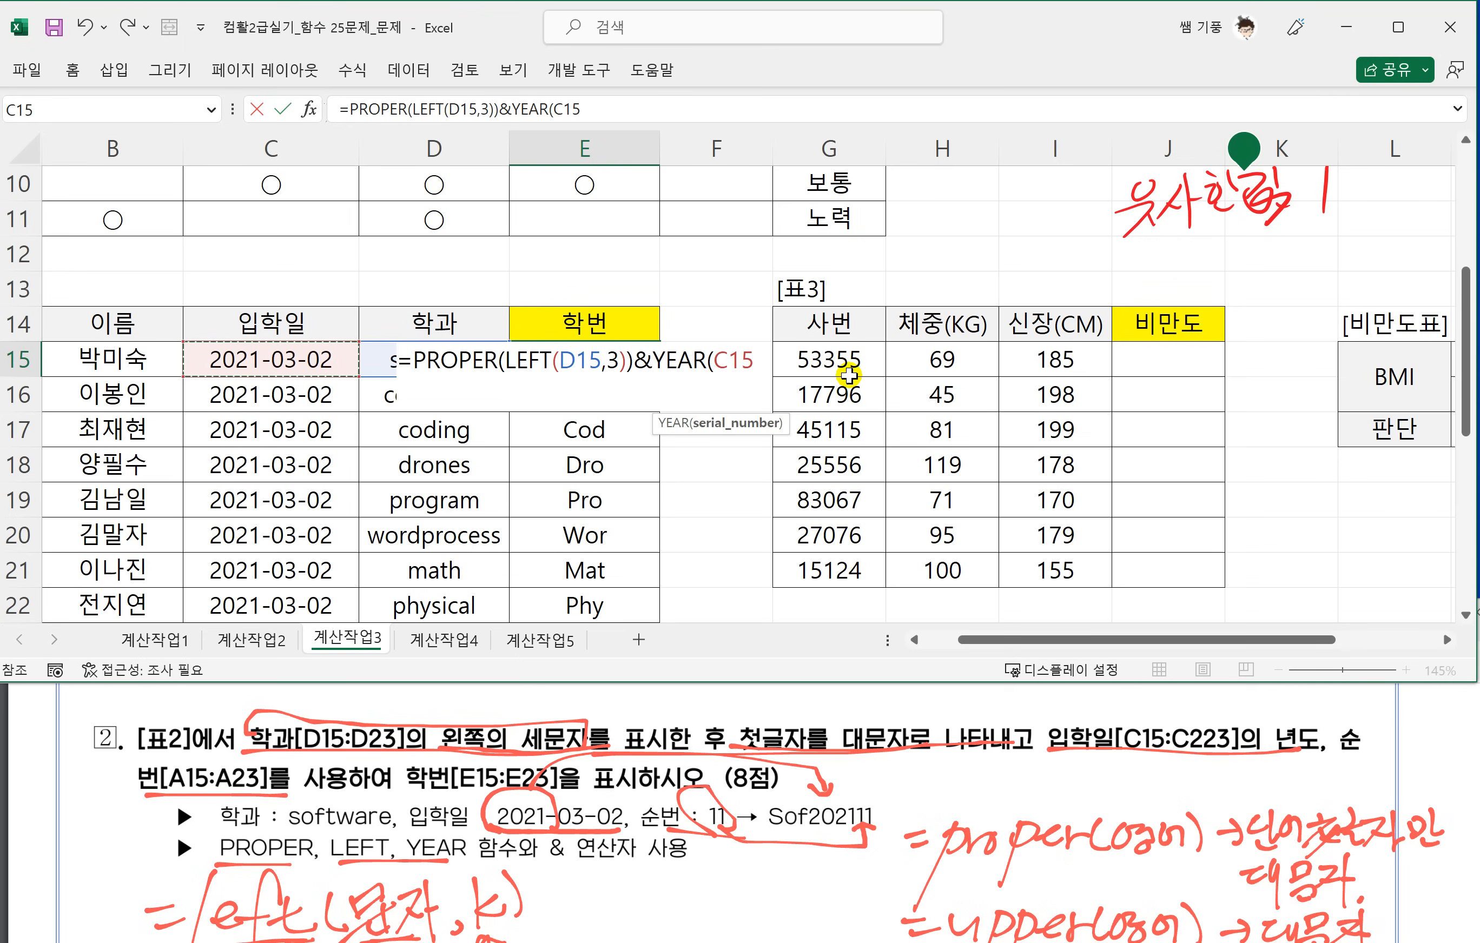
{"action": "type", "text": ")"}
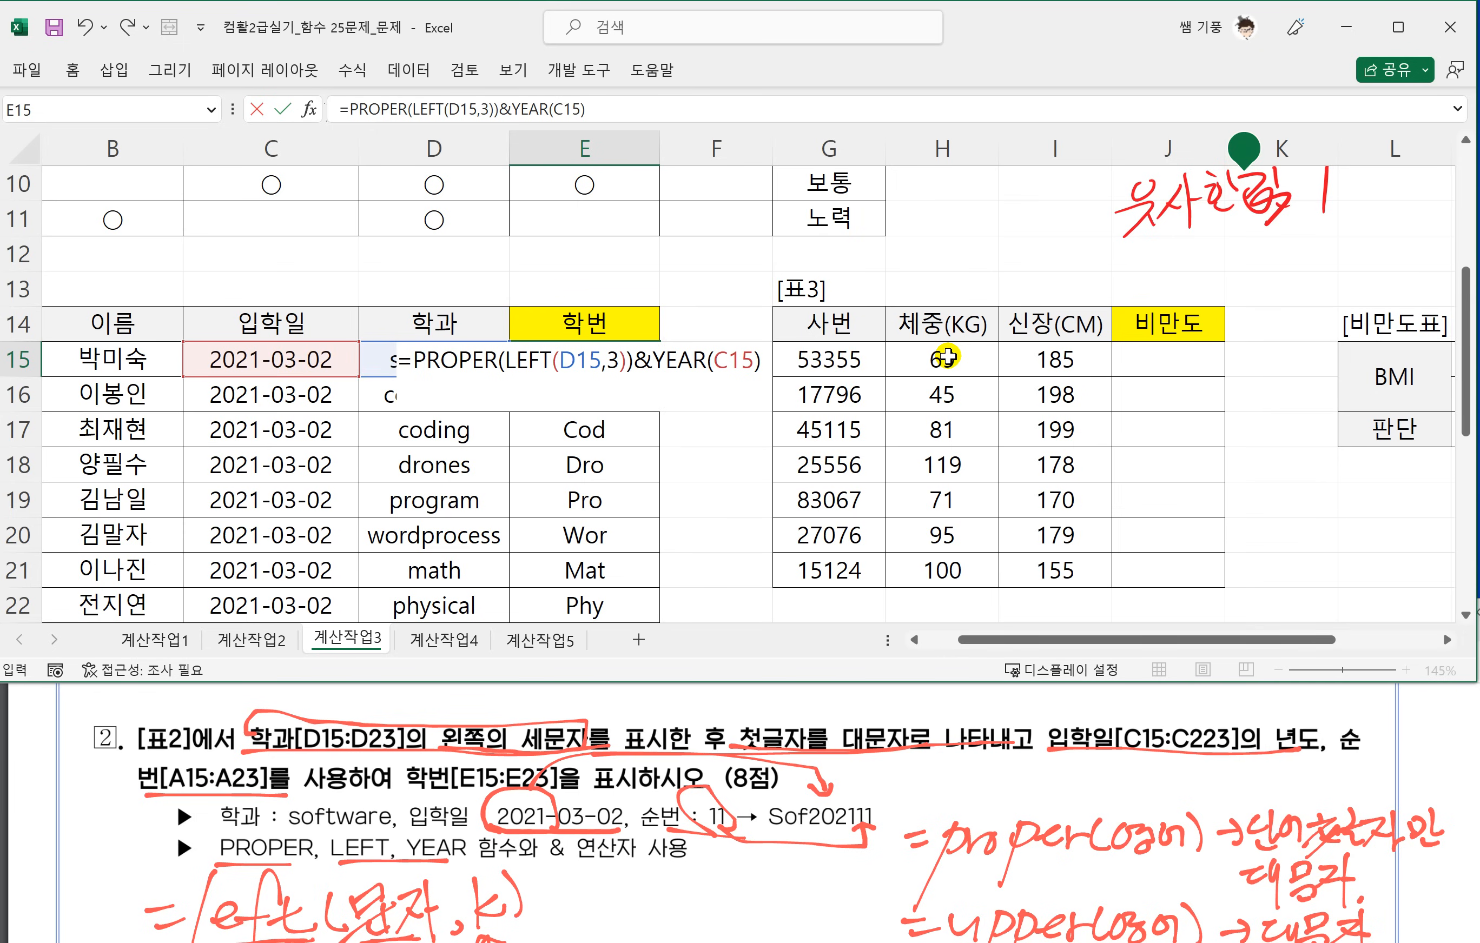
{"action": "type", "text": "&"}
Append &A15 to the E15 formula to join the 순번, and fill the completed formula down to E23.
{"action": "left_click_drag", "start_coordinate": [1005, 640], "coordinate": [971, 642]}
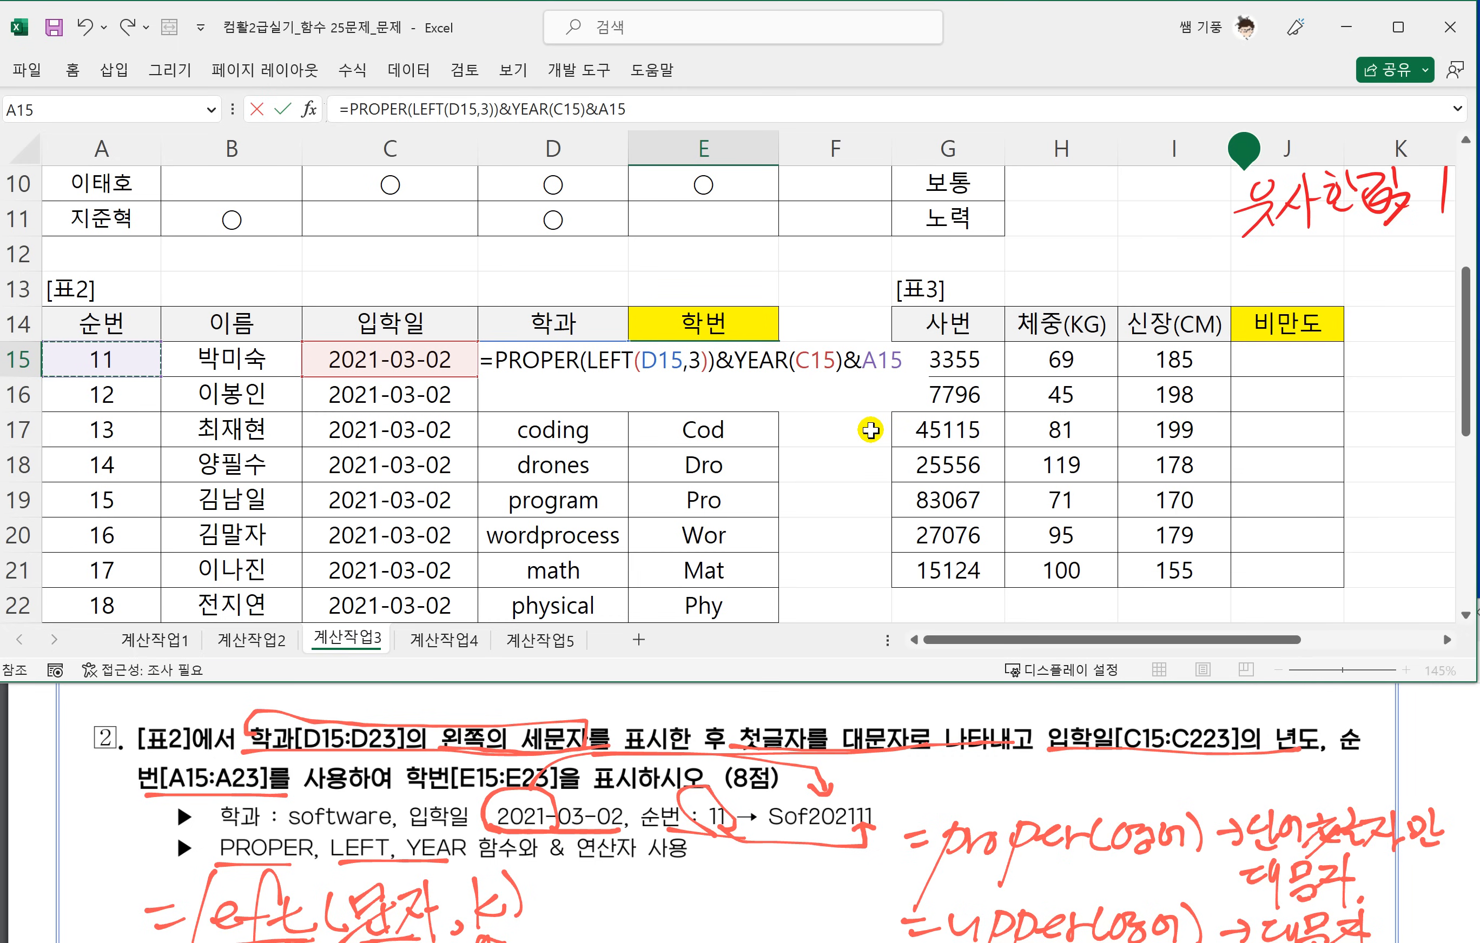
{"action": "key", "text": "Return"}
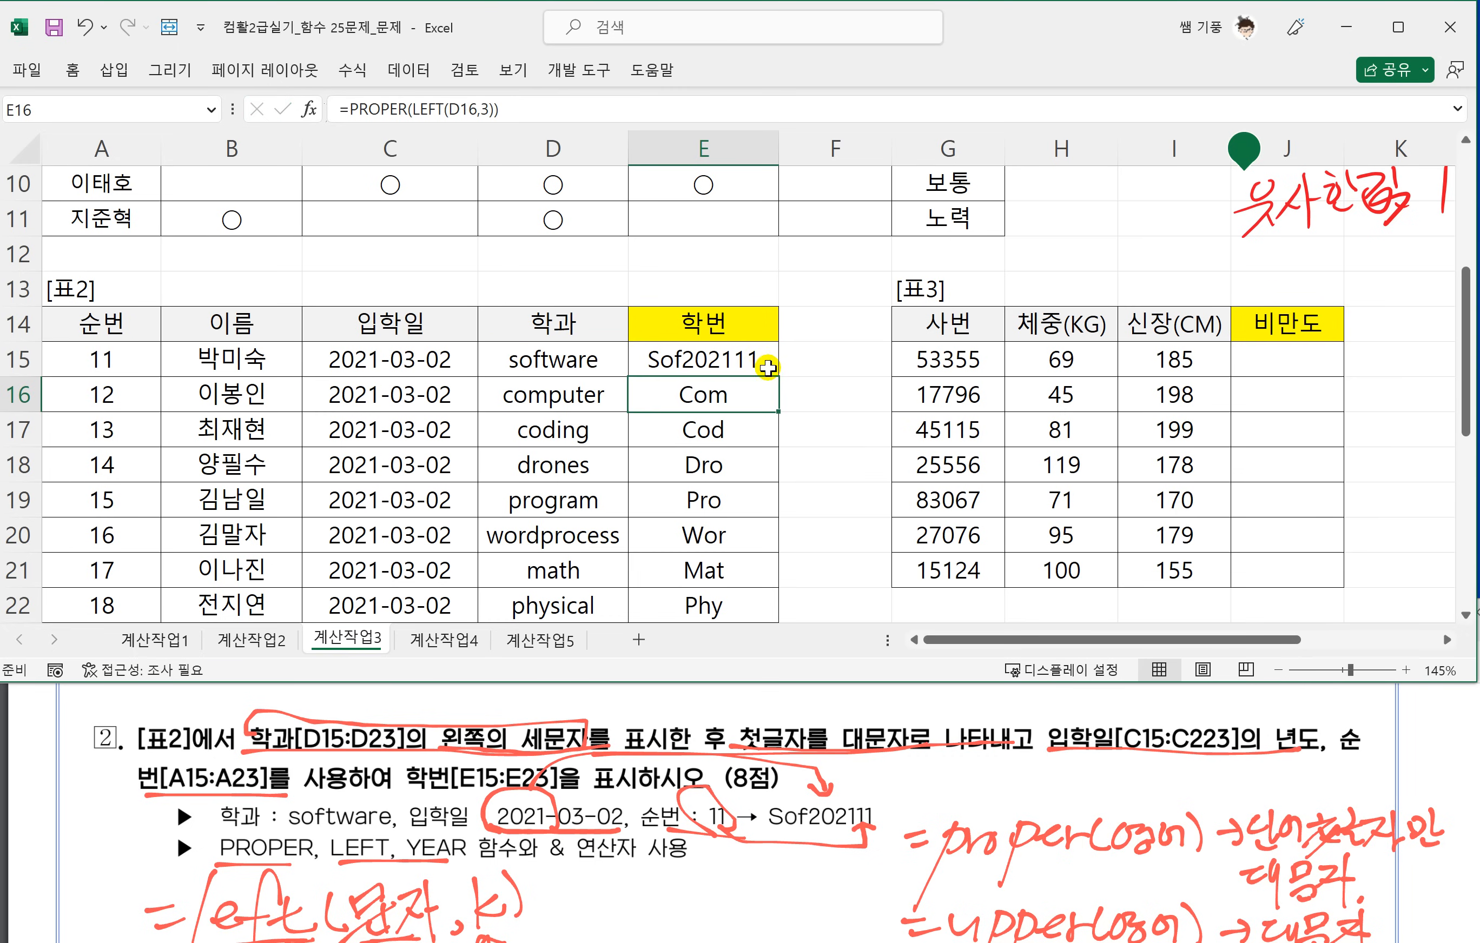
{"action": "left_click", "coordinate": [768, 368]}
{"action": "left_click_drag", "start_coordinate": [779, 385], "coordinate": [756, 584]}
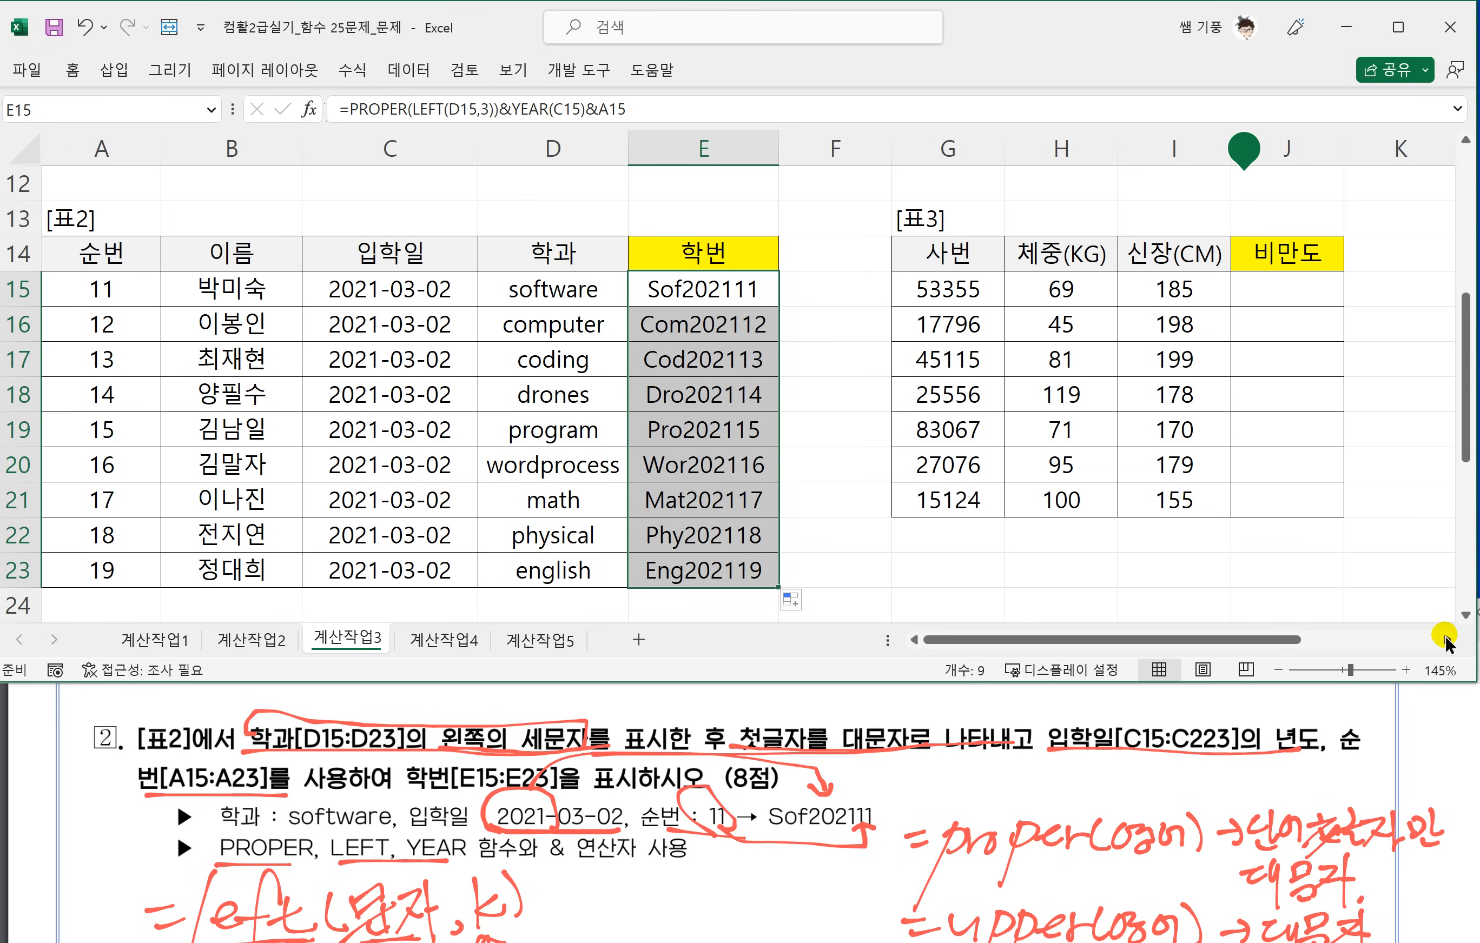
Go to 표3 and the 비만도표, and underline the three BMI ranges and 비만도 in question 3.
{"action": "left_click", "coordinate": [1446, 639]}
{"action": "left_click", "coordinate": [1446, 639]}
{"action": "left_click", "coordinate": [1442, 640]}
{"action": "left_click", "coordinate": [956, 544]}
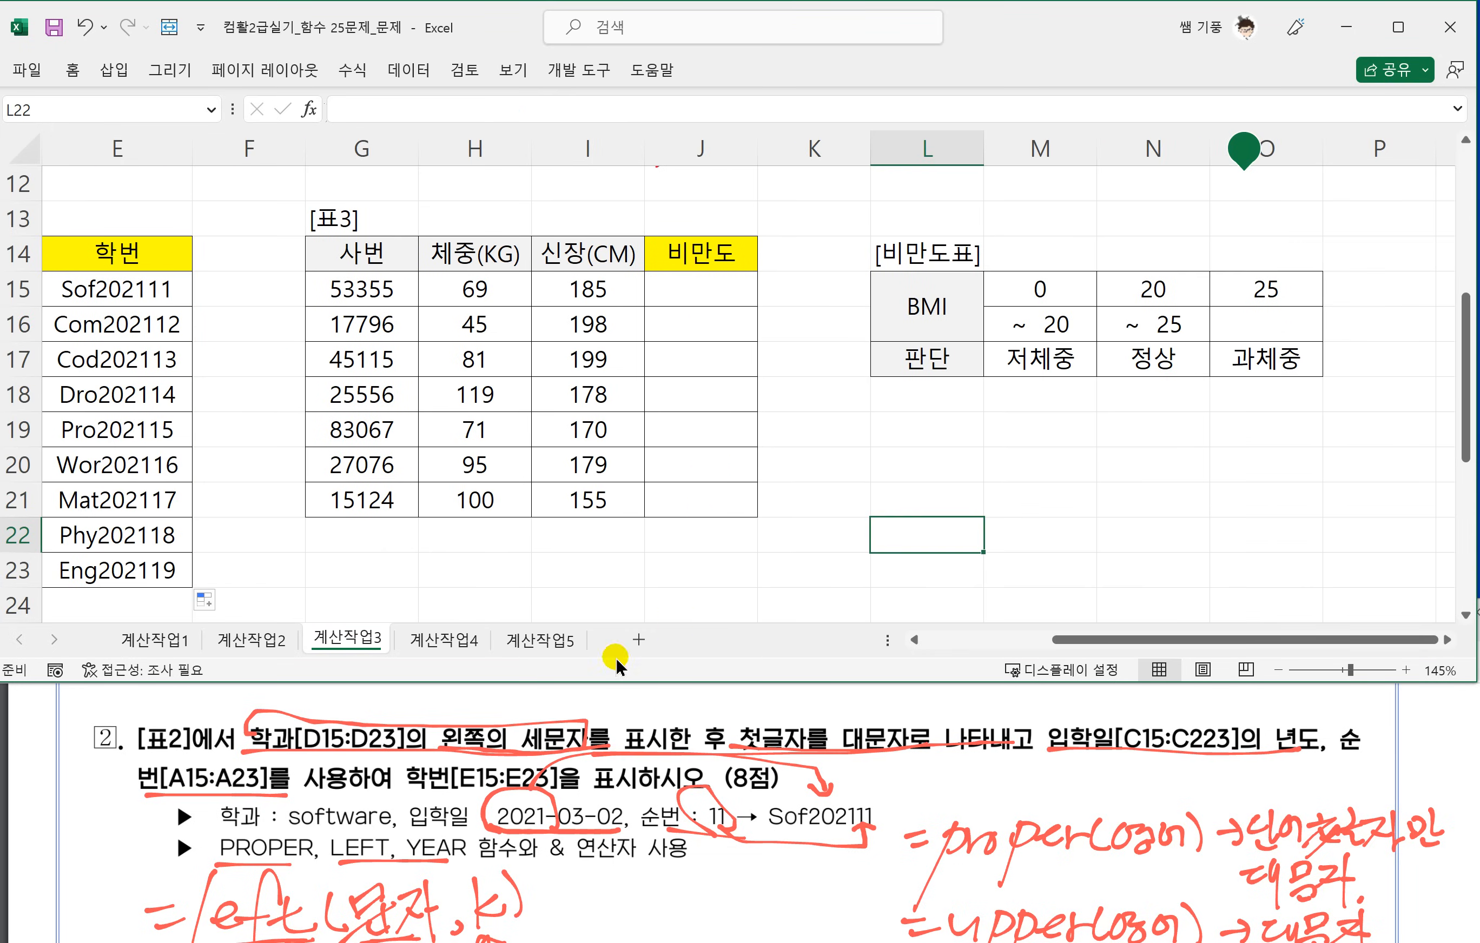
{"action": "left_click", "coordinate": [349, 782]}
{"action": "scroll", "coordinate": [364, 789], "scroll_direction": "down", "scroll_amount": 3}
{"action": "scroll", "coordinate": [364, 788], "scroll_direction": "down", "scroll_amount": 4}
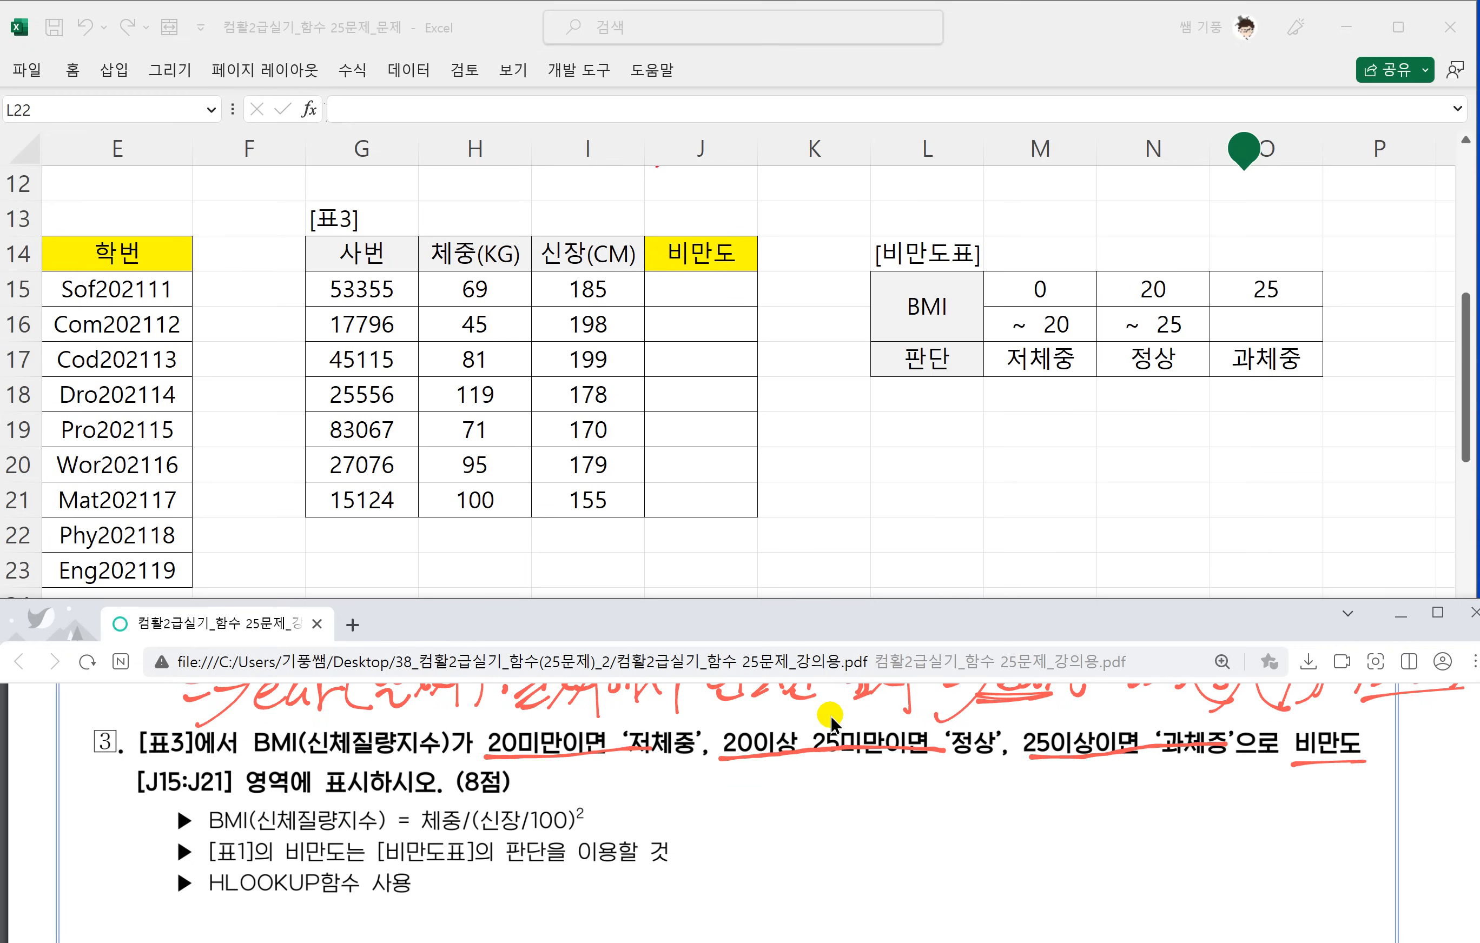
Handwrite the power operator ^ beside question 3's BMI formula with the example =2^3=2×2×2=8.
{"action": "mouse_move", "coordinate": [967, 787]}
{"action": "left_mouse_down"}
{"action": "mouse_move", "coordinate": [948, 809]}
{"action": "mouse_move", "coordinate": [1069, 829]}
{"action": "mouse_move", "coordinate": [1022, 819]}
{"action": "left_mouse_up"}
{"action": "mouse_move", "coordinate": [1011, 827]}
{"action": "left_mouse_down"}
{"action": "mouse_move", "coordinate": [1080, 790]}
{"action": "mouse_move", "coordinate": [1096, 822]}
{"action": "left_mouse_up"}
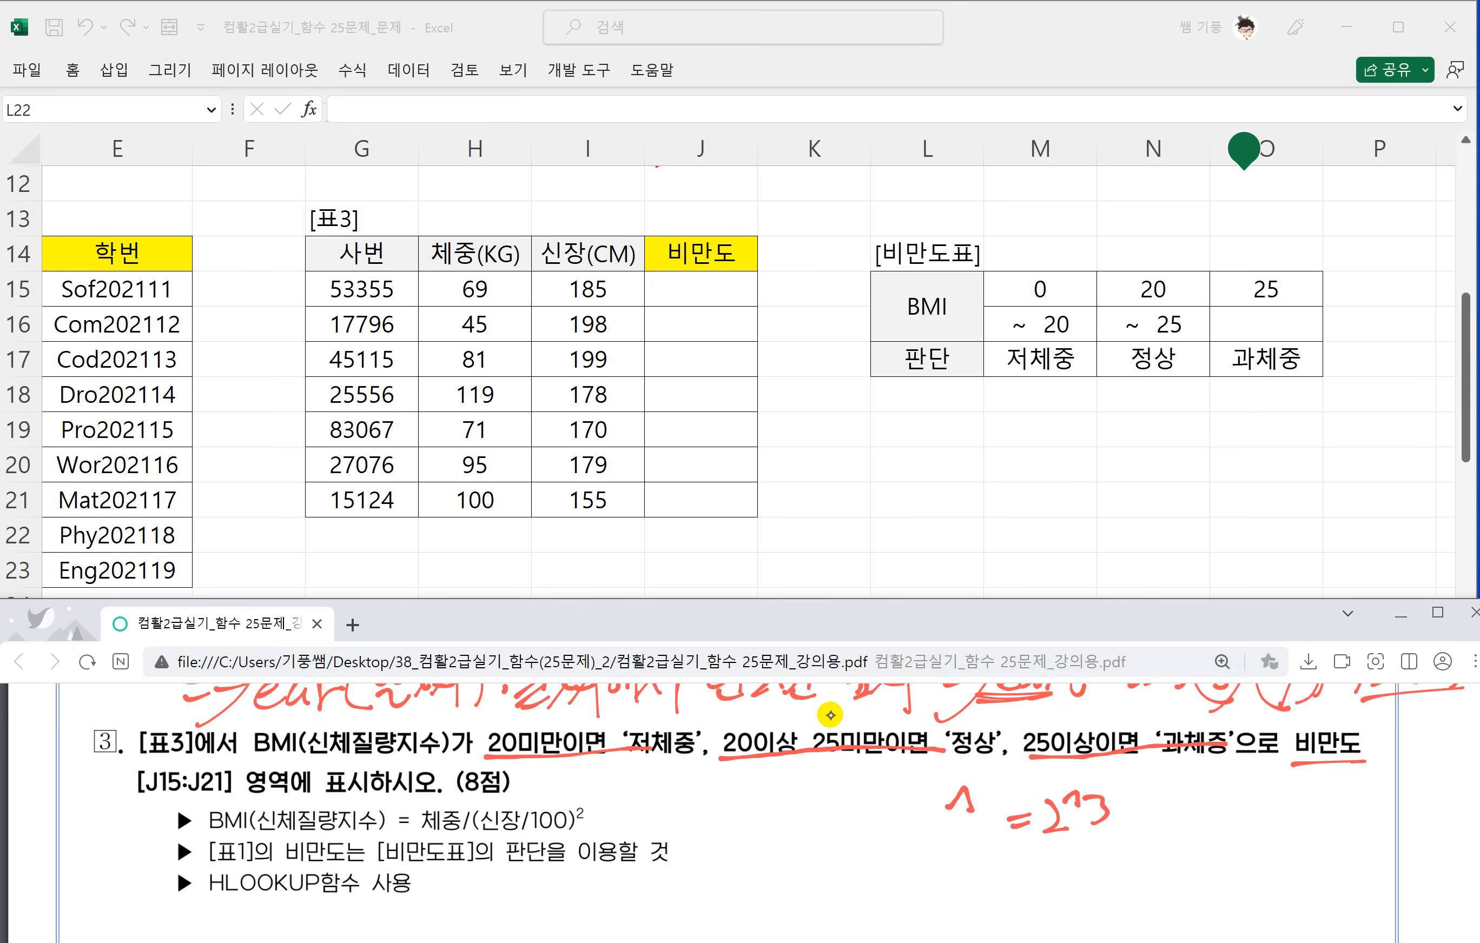
{"action": "key", "text": "ctrl+z"}
{"action": "mouse_move", "coordinate": [1060, 803]}
{"action": "left_mouse_down"}
{"action": "mouse_move", "coordinate": [1069, 789]}
{"action": "mouse_move", "coordinate": [1092, 823]}
{"action": "mouse_move", "coordinate": [1128, 805]}
{"action": "left_mouse_up"}
{"action": "left_click_drag", "start_coordinate": [1115, 814], "coordinate": [1128, 813]}
{"action": "left_click_drag", "start_coordinate": [1141, 801], "coordinate": [1164, 821]}
{"action": "left_click_drag", "start_coordinate": [1192, 799], "coordinate": [1168, 828]}
{"action": "mouse_move", "coordinate": [1169, 800]}
{"action": "left_mouse_down"}
{"action": "mouse_move", "coordinate": [1187, 827]}
{"action": "mouse_move", "coordinate": [1216, 826]}
{"action": "left_mouse_up"}
{"action": "mouse_move", "coordinate": [1247, 797]}
{"action": "left_mouse_down"}
{"action": "mouse_move", "coordinate": [1223, 830]}
{"action": "mouse_move", "coordinate": [1240, 829]}
{"action": "left_mouse_up"}
{"action": "mouse_move", "coordinate": [1255, 803]}
{"action": "left_mouse_down"}
{"action": "mouse_move", "coordinate": [1260, 828]}
{"action": "mouse_move", "coordinate": [1282, 826]}
{"action": "left_mouse_up"}
{"action": "mouse_move", "coordinate": [1365, 790]}
{"action": "left_mouse_down"}
{"action": "mouse_move", "coordinate": [1350, 836]}
{"action": "mouse_move", "coordinate": [1360, 815]}
{"action": "left_mouse_up"}
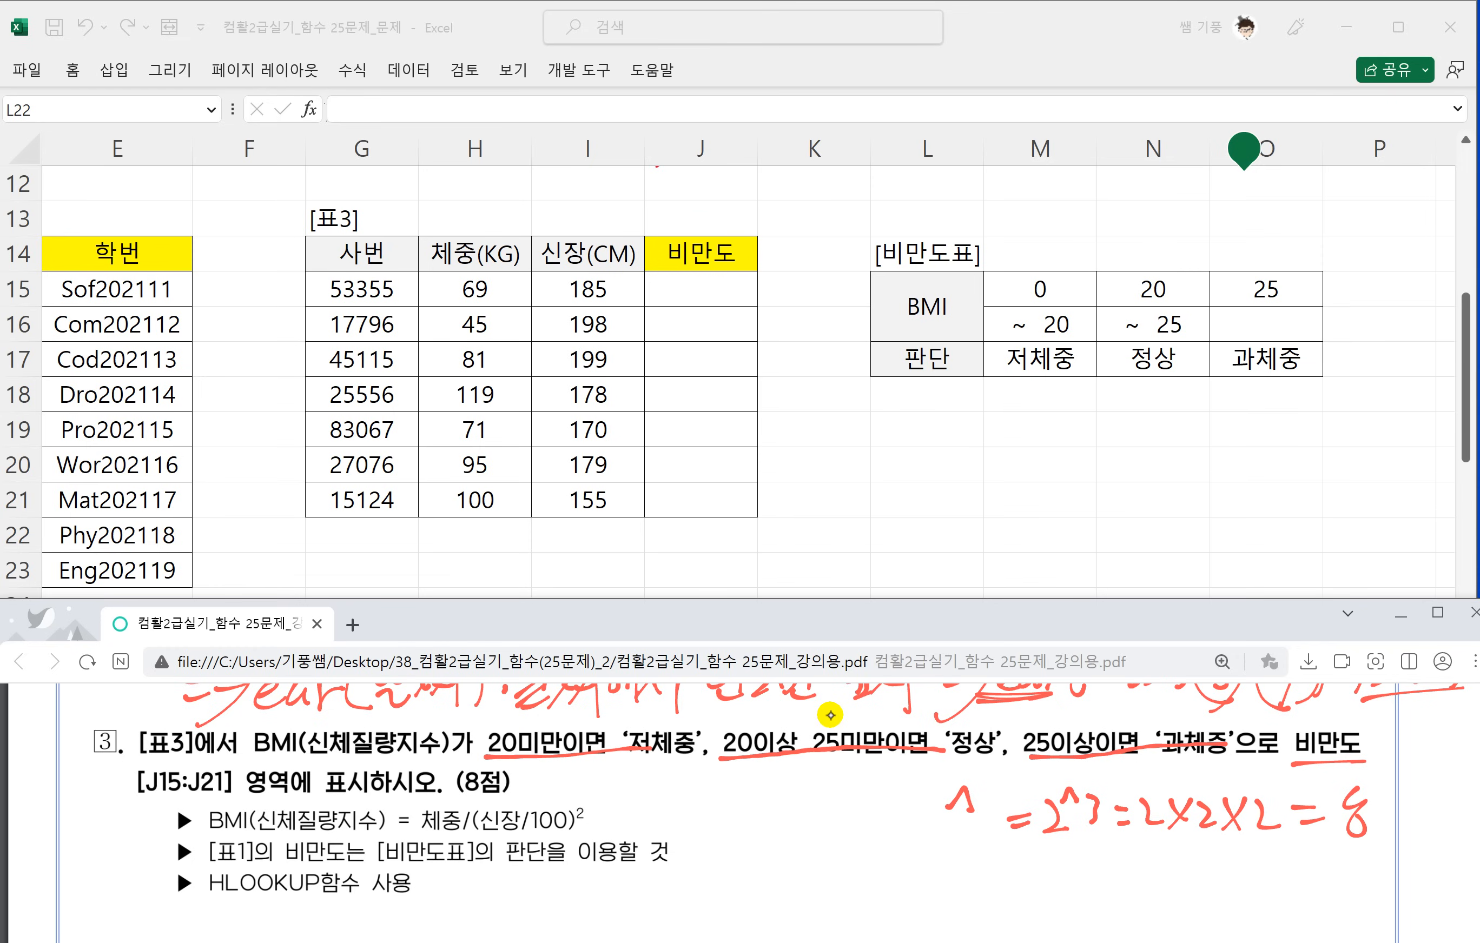
Underline the ^ example and question 3's BMI formula, and handwrite the syntax =Hlookup(기준셀,참조범위,행번호,0) with 1 beneath the 0.
{"action": "left_click_drag", "start_coordinate": [979, 853], "coordinate": [1406, 843]}
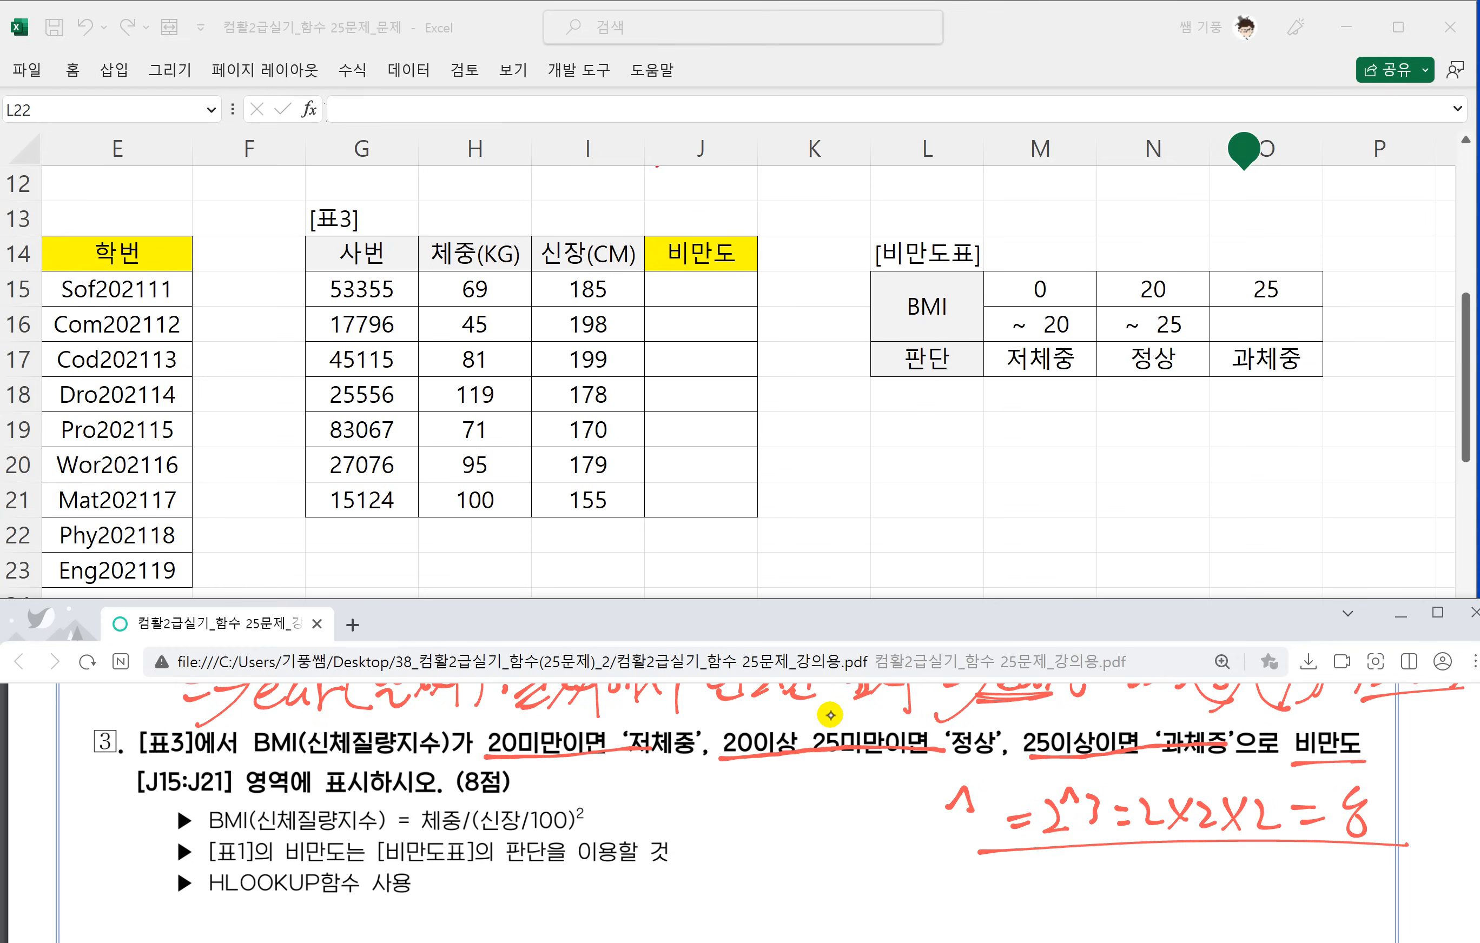
{"action": "scroll", "coordinate": [779, 821], "scroll_direction": "down", "scroll_amount": 1}
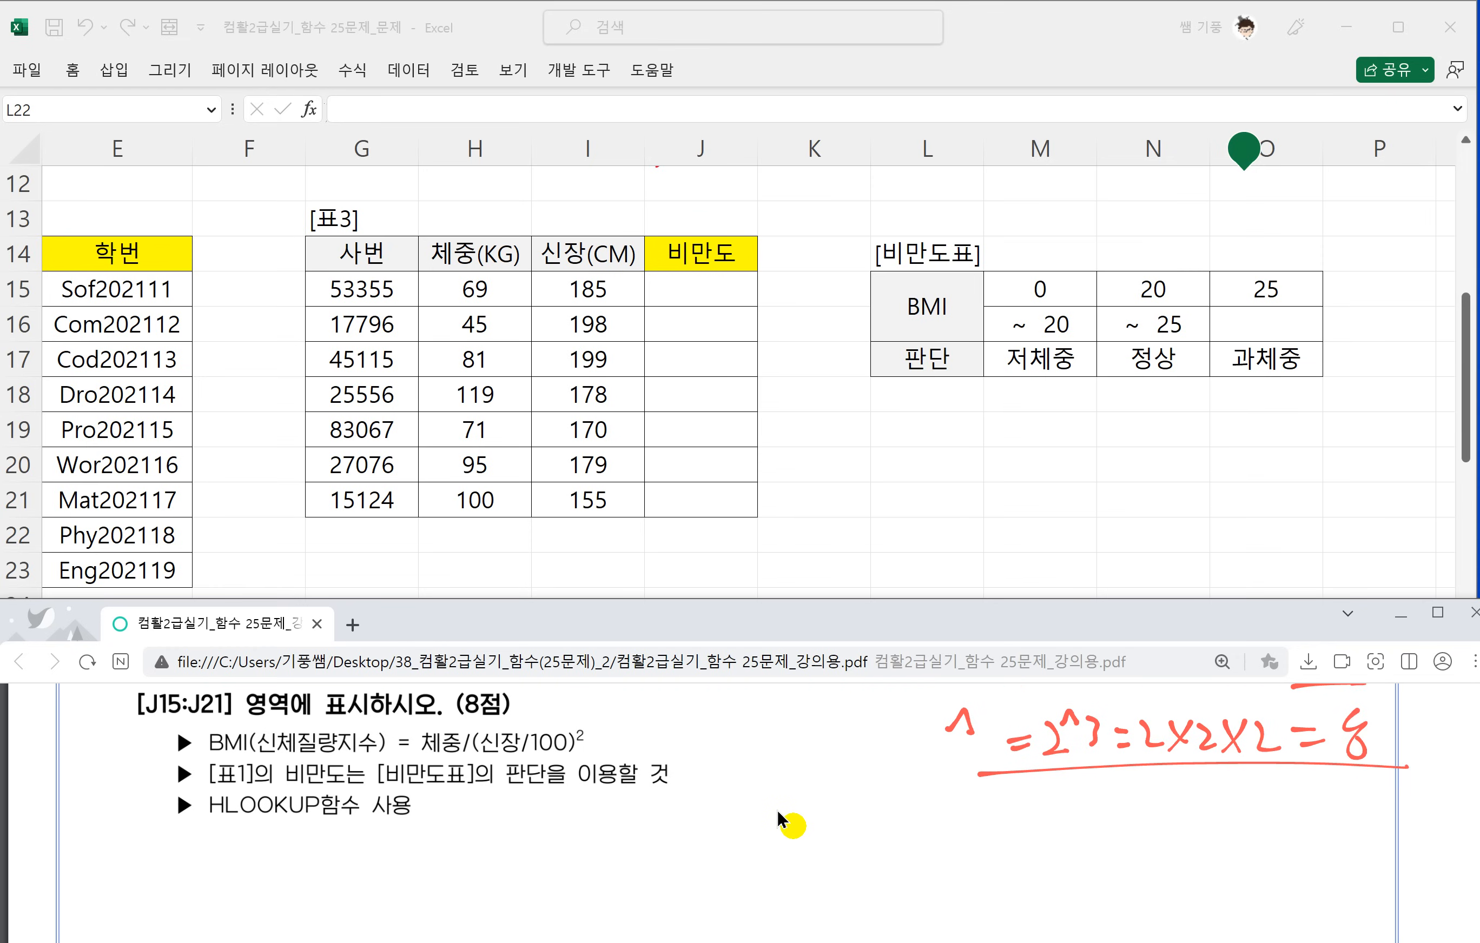
{"action": "left_click_drag", "start_coordinate": [682, 799], "coordinate": [716, 801]}
{"action": "mouse_move", "coordinate": [694, 818]}
{"action": "left_mouse_down"}
{"action": "mouse_move", "coordinate": [724, 813]}
{"action": "mouse_move", "coordinate": [732, 829]}
{"action": "mouse_move", "coordinate": [763, 806]}
{"action": "left_mouse_up"}
{"action": "left_click_drag", "start_coordinate": [760, 800], "coordinate": [748, 824]}
{"action": "left_click_drag", "start_coordinate": [785, 771], "coordinate": [760, 839]}
{"action": "left_click_drag", "start_coordinate": [785, 805], "coordinate": [800, 805]}
{"action": "left_click_drag", "start_coordinate": [823, 762], "coordinate": [809, 830]}
{"action": "left_click_drag", "start_coordinate": [840, 796], "coordinate": [846, 882]}
{"action": "mouse_move", "coordinate": [868, 815]}
{"action": "left_mouse_down"}
{"action": "mouse_move", "coordinate": [910, 827]}
{"action": "mouse_move", "coordinate": [939, 793]}
{"action": "mouse_move", "coordinate": [916, 817]}
{"action": "left_mouse_up"}
{"action": "mouse_move", "coordinate": [945, 783]}
{"action": "left_mouse_down"}
{"action": "mouse_move", "coordinate": [946, 828]}
{"action": "mouse_move", "coordinate": [972, 810]}
{"action": "left_mouse_up"}
{"action": "left_click_drag", "start_coordinate": [932, 829], "coordinate": [980, 815]}
{"action": "left_click_drag", "start_coordinate": [965, 814], "coordinate": [981, 817]}
{"action": "left_click_drag", "start_coordinate": [997, 795], "coordinate": [1009, 796]}
{"action": "left_click_drag", "start_coordinate": [1022, 784], "coordinate": [1019, 803]}
{"action": "mouse_move", "coordinate": [988, 811]}
{"action": "left_mouse_down"}
{"action": "mouse_move", "coordinate": [1040, 825]}
{"action": "mouse_move", "coordinate": [1085, 815]}
{"action": "left_mouse_up"}
{"action": "left_click_drag", "start_coordinate": [1098, 801], "coordinate": [1114, 810]}
{"action": "left_click_drag", "start_coordinate": [1124, 784], "coordinate": [1131, 816]}
{"action": "left_click_drag", "start_coordinate": [1121, 801], "coordinate": [1149, 797]}
{"action": "mouse_move", "coordinate": [1156, 788]}
{"action": "left_mouse_down"}
{"action": "mouse_move", "coordinate": [1158, 820]}
{"action": "mouse_move", "coordinate": [1172, 801]}
{"action": "left_mouse_up"}
{"action": "left_click_drag", "start_coordinate": [1164, 809], "coordinate": [1186, 804]}
{"action": "left_click_drag", "start_coordinate": [1175, 806], "coordinate": [1193, 818]}
{"action": "mouse_move", "coordinate": [1208, 813]}
{"action": "left_mouse_down"}
{"action": "mouse_move", "coordinate": [1205, 827]}
{"action": "mouse_move", "coordinate": [1237, 803]}
{"action": "mouse_move", "coordinate": [1244, 817]}
{"action": "left_mouse_up"}
{"action": "left_click_drag", "start_coordinate": [1250, 782], "coordinate": [1260, 824]}
{"action": "left_click_drag", "start_coordinate": [1263, 786], "coordinate": [1281, 819]}
{"action": "mouse_move", "coordinate": [1269, 808]}
{"action": "left_mouse_down"}
{"action": "mouse_move", "coordinate": [1300, 784]}
{"action": "mouse_move", "coordinate": [1301, 817]}
{"action": "left_mouse_up"}
{"action": "left_click_drag", "start_coordinate": [1305, 778], "coordinate": [1324, 811]}
{"action": "left_click_drag", "start_coordinate": [1303, 818], "coordinate": [1331, 813]}
{"action": "mouse_move", "coordinate": [1343, 813]}
{"action": "left_mouse_down"}
{"action": "mouse_move", "coordinate": [1337, 828]}
{"action": "mouse_move", "coordinate": [1367, 788]}
{"action": "left_mouse_up"}
{"action": "mouse_move", "coordinate": [1389, 778]}
{"action": "left_mouse_down"}
{"action": "mouse_move", "coordinate": [1393, 819]}
{"action": "mouse_move", "coordinate": [1343, 873]}
{"action": "left_mouse_up"}
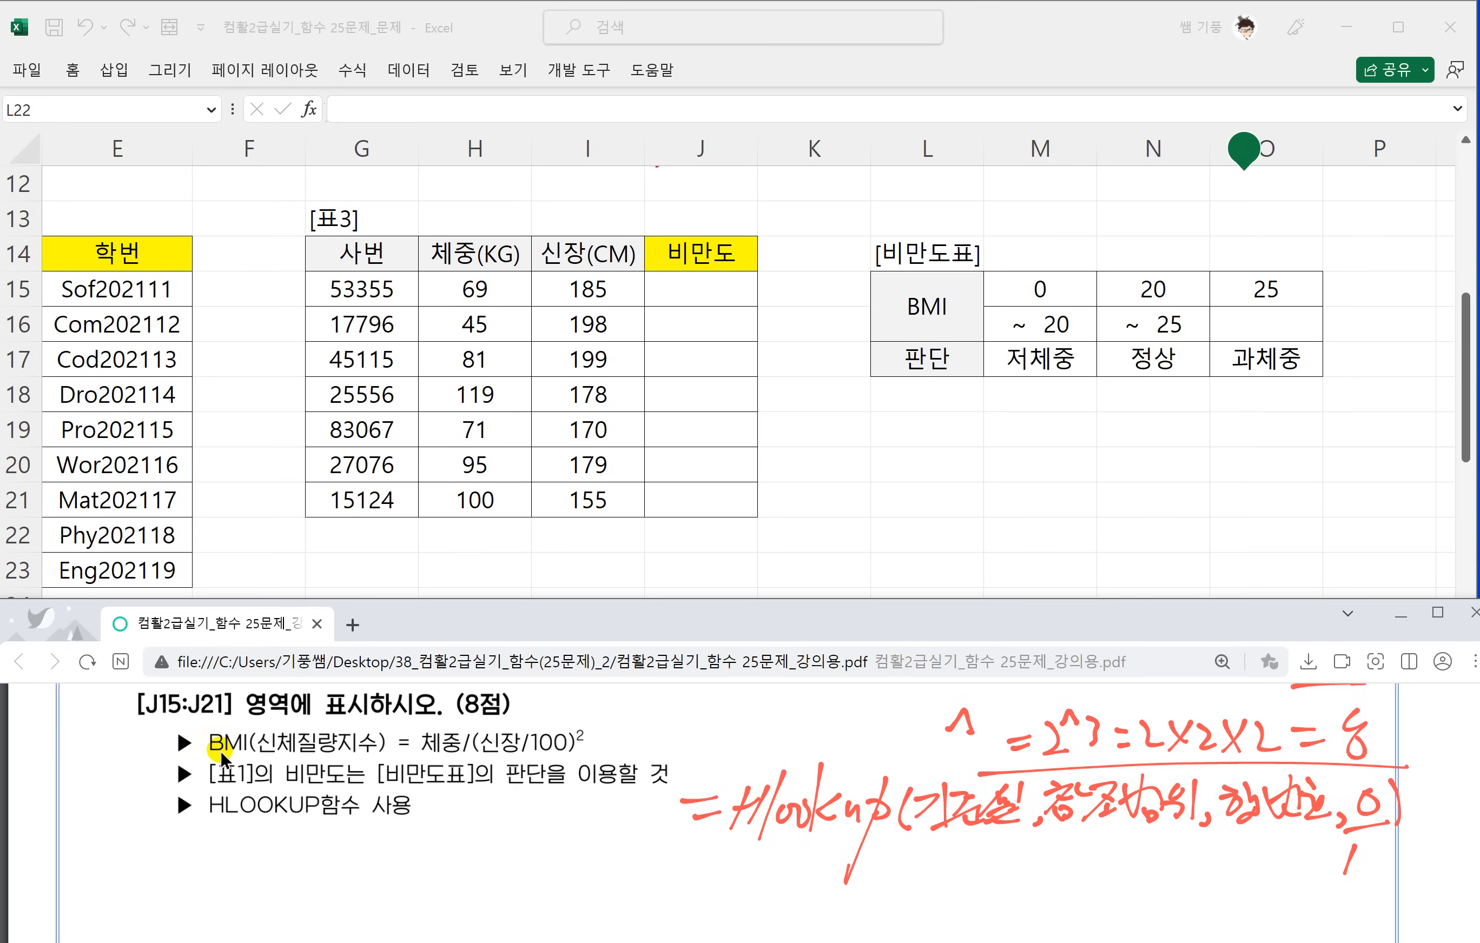
{"action": "left_click_drag", "start_coordinate": [209, 758], "coordinate": [577, 748]}
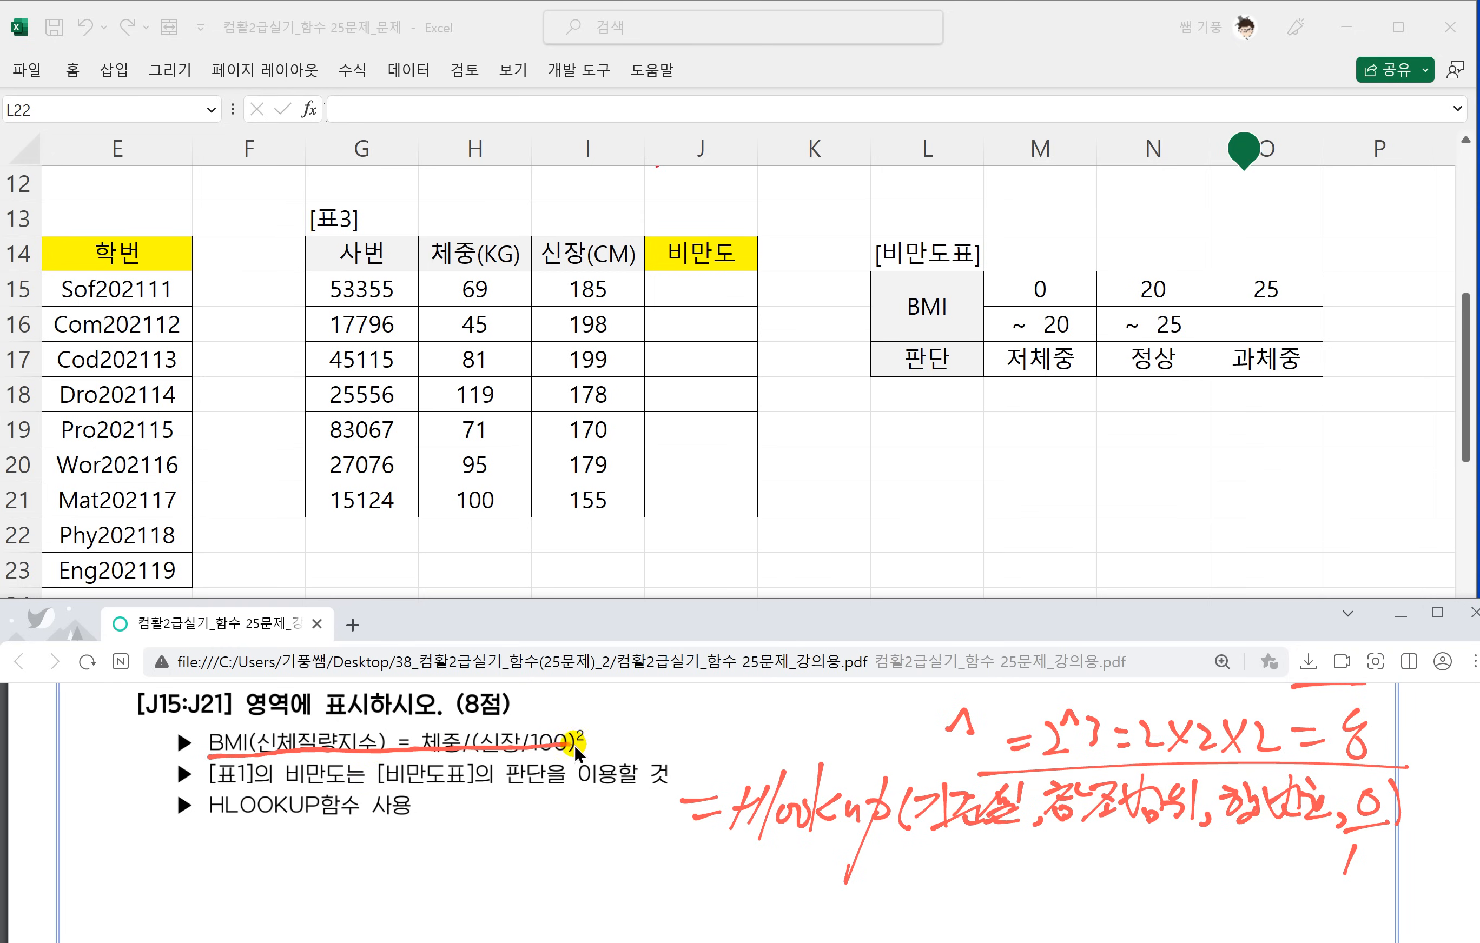
Enter =H15/(I15/100)^2 in J15 to calculate the BMI, and fill it down to J21.
{"action": "left_click", "coordinate": [694, 293]}
{"action": "type", "text": "="}
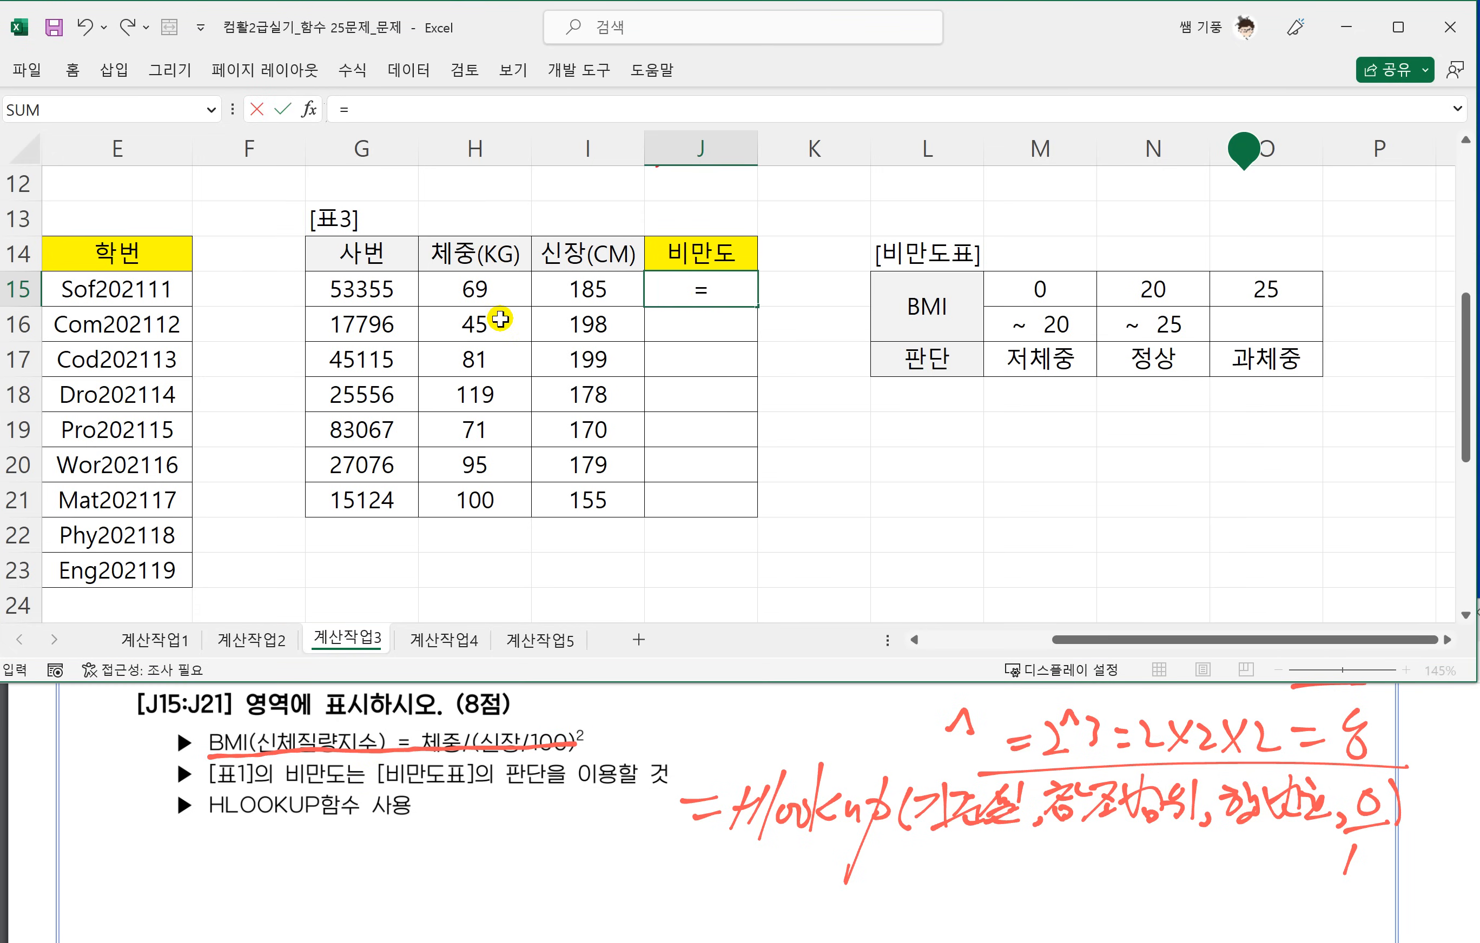
{"action": "left_click", "coordinate": [485, 285]}
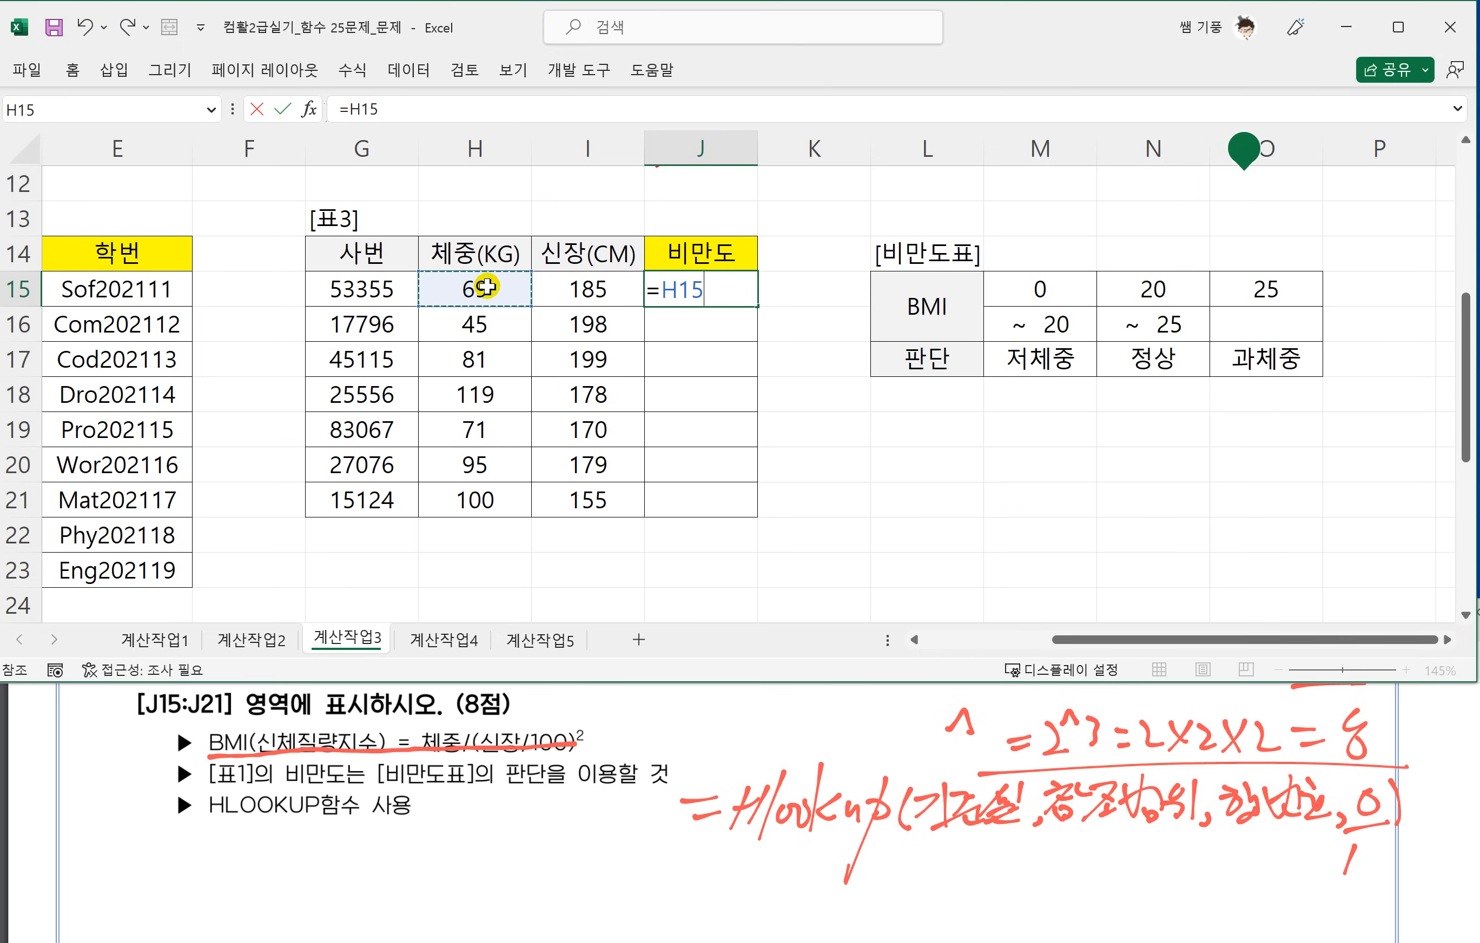
{"action": "type", "text": "/("}
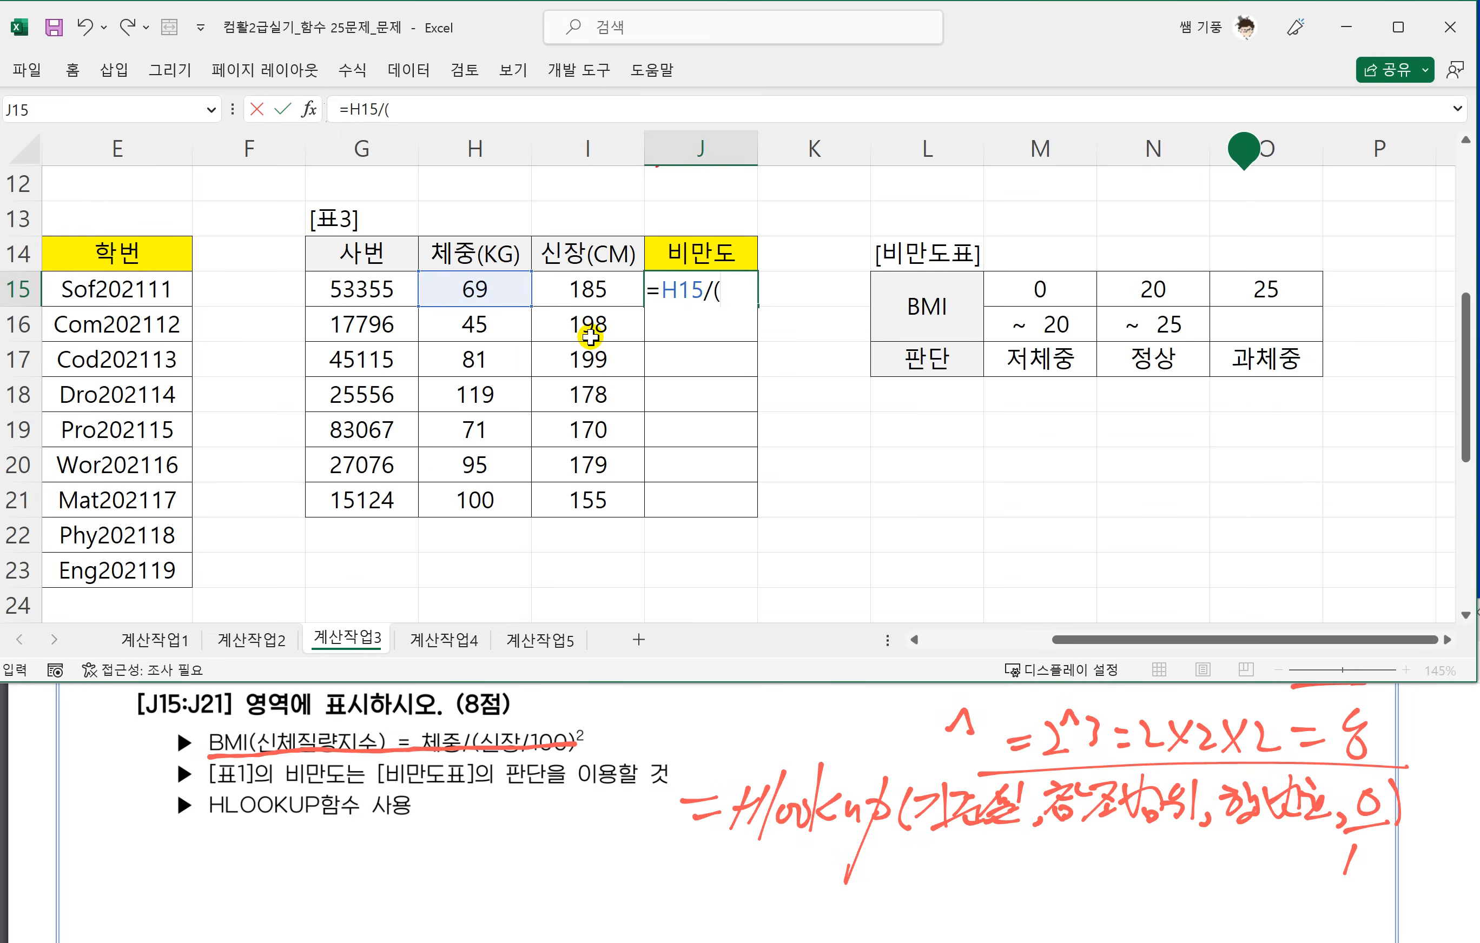
{"action": "left_click", "coordinate": [585, 289]}
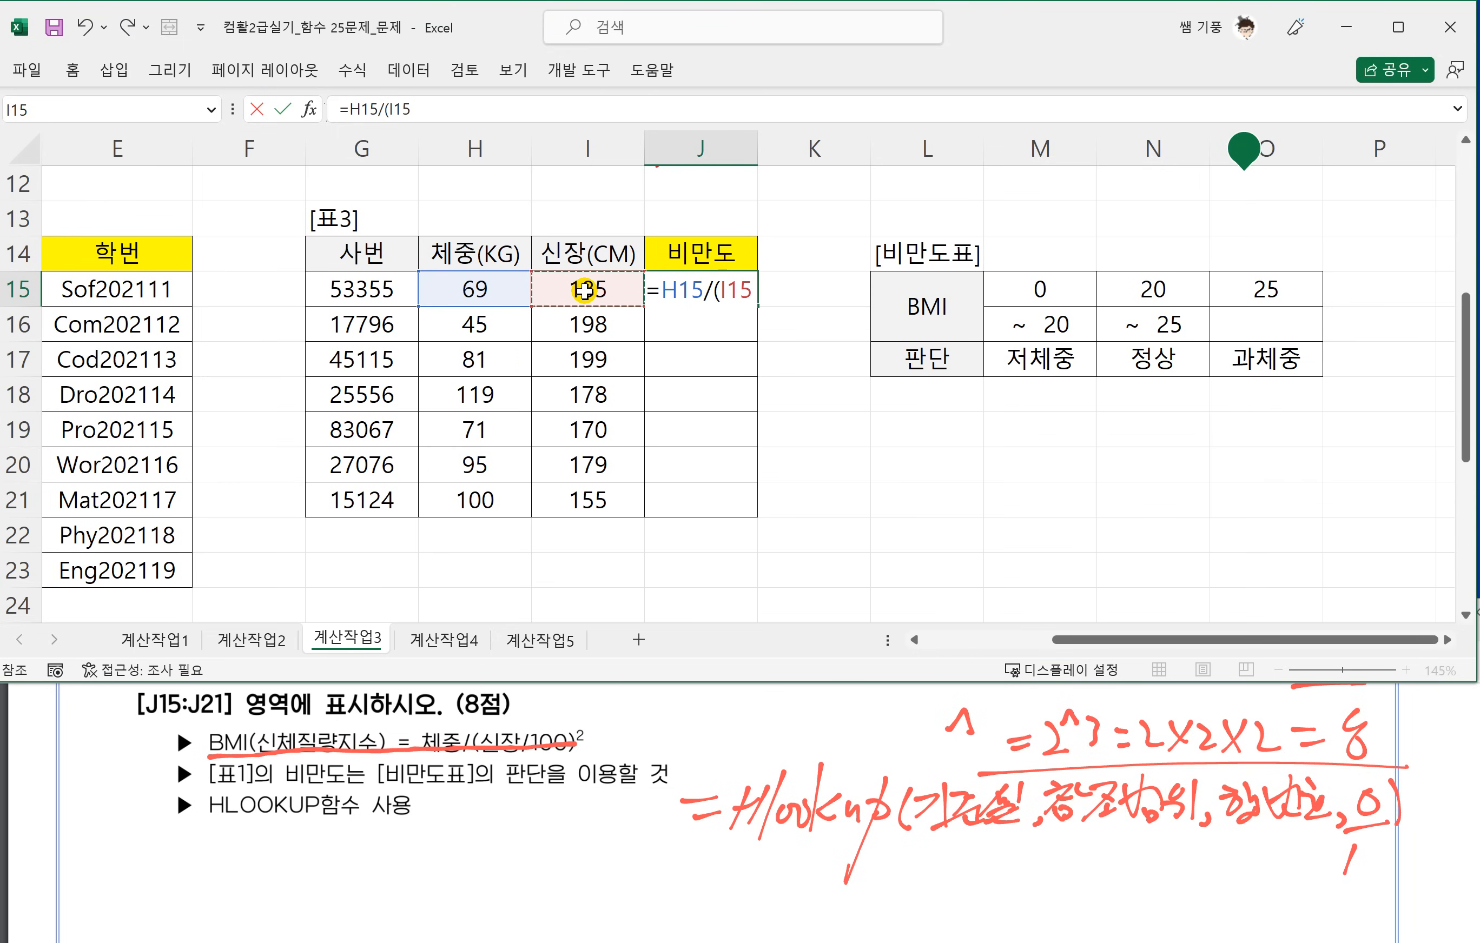
{"action": "type", "text": "/100"}
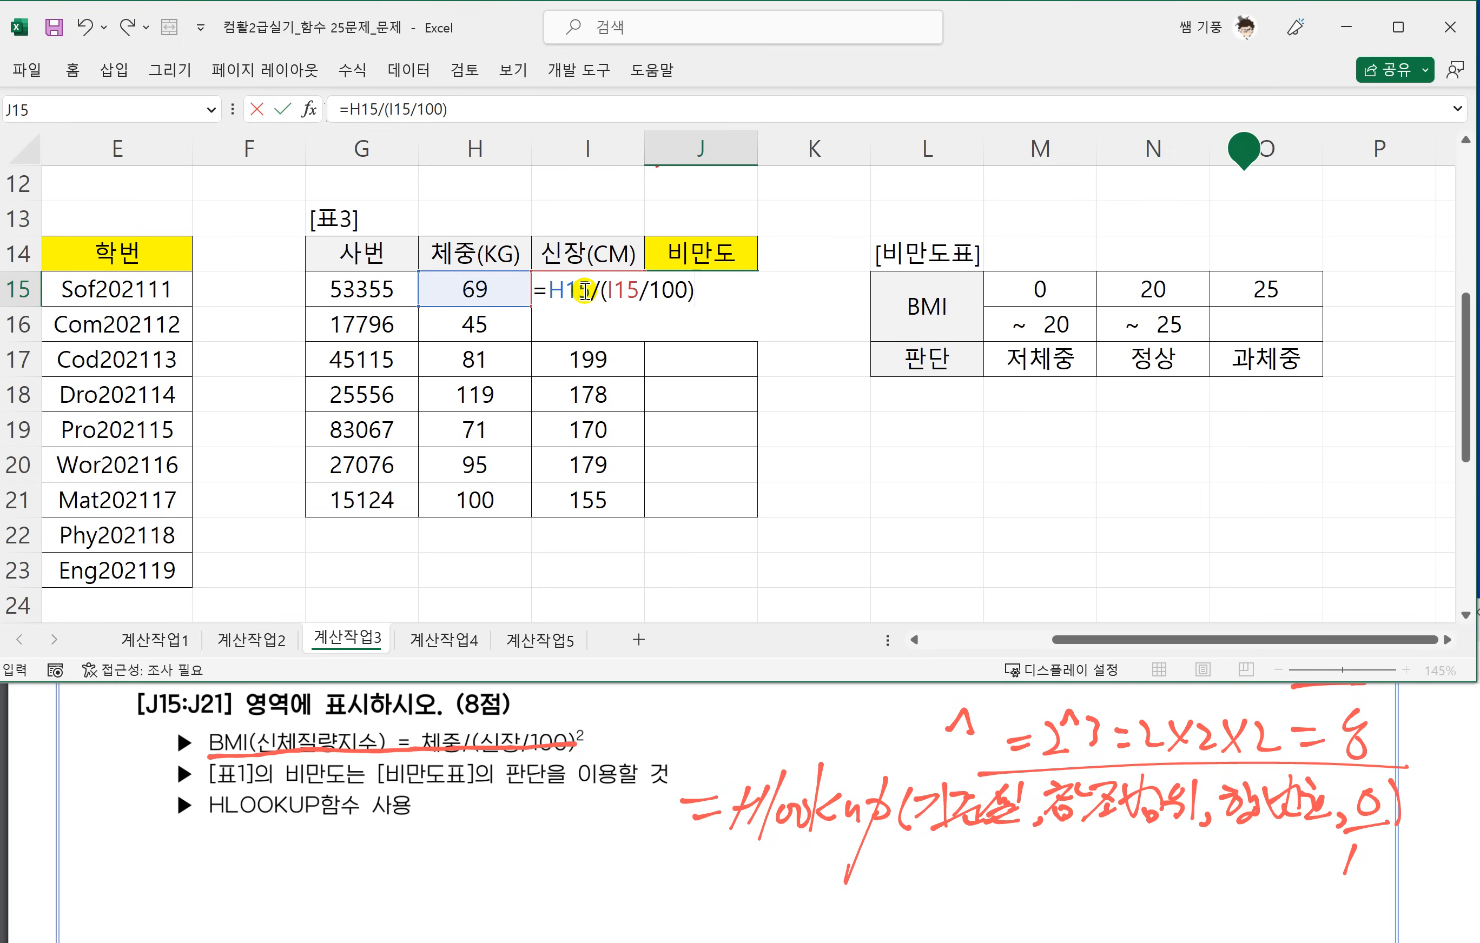
{"action": "type", "text": ")^2"}
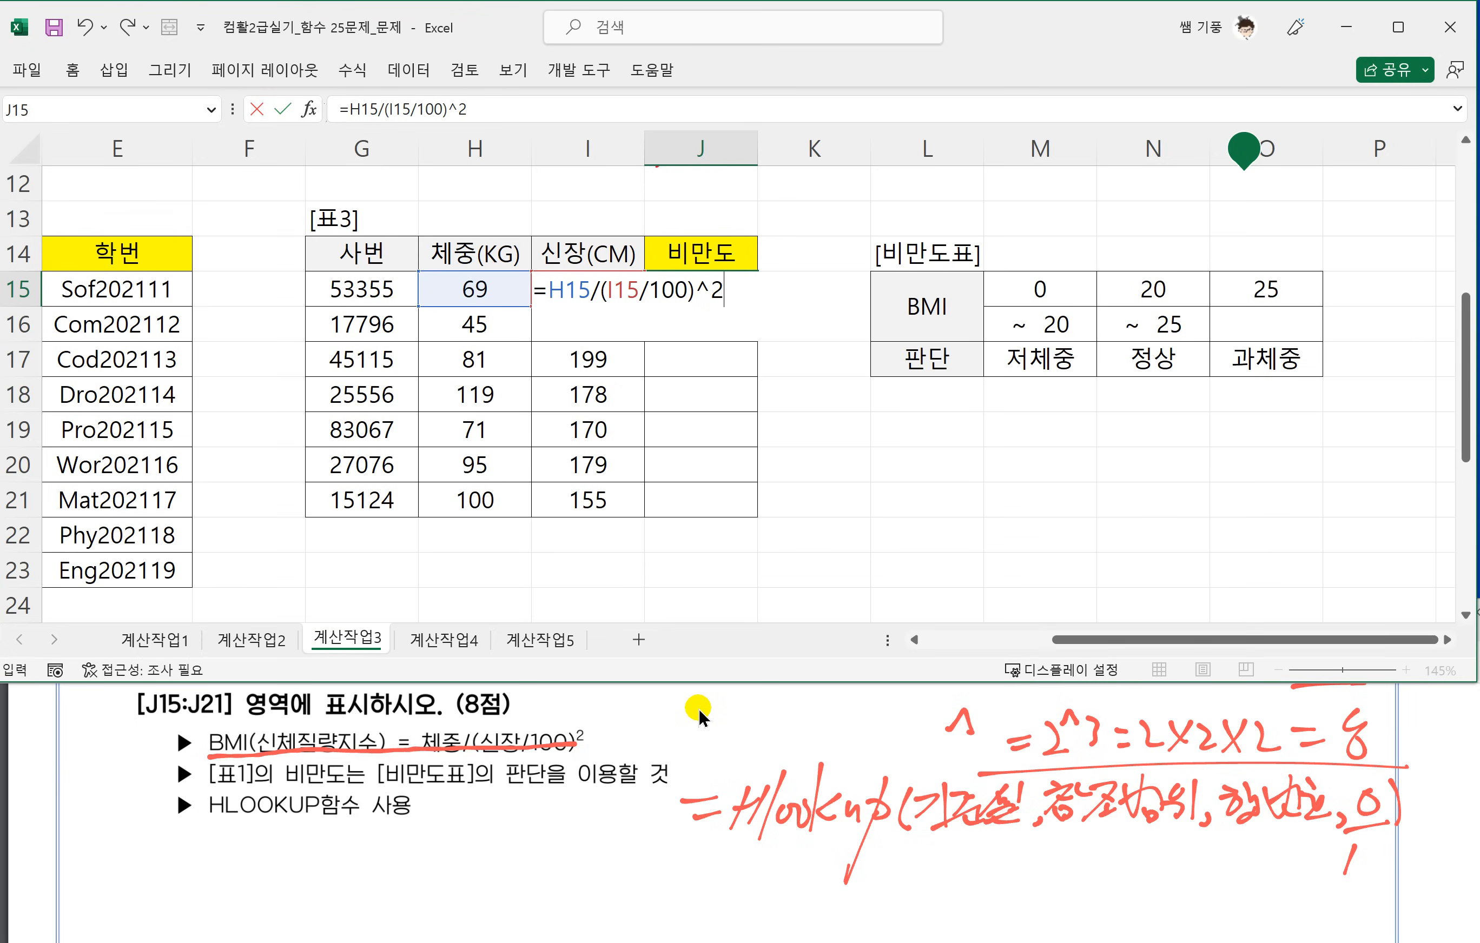
{"action": "key", "text": "Return"}
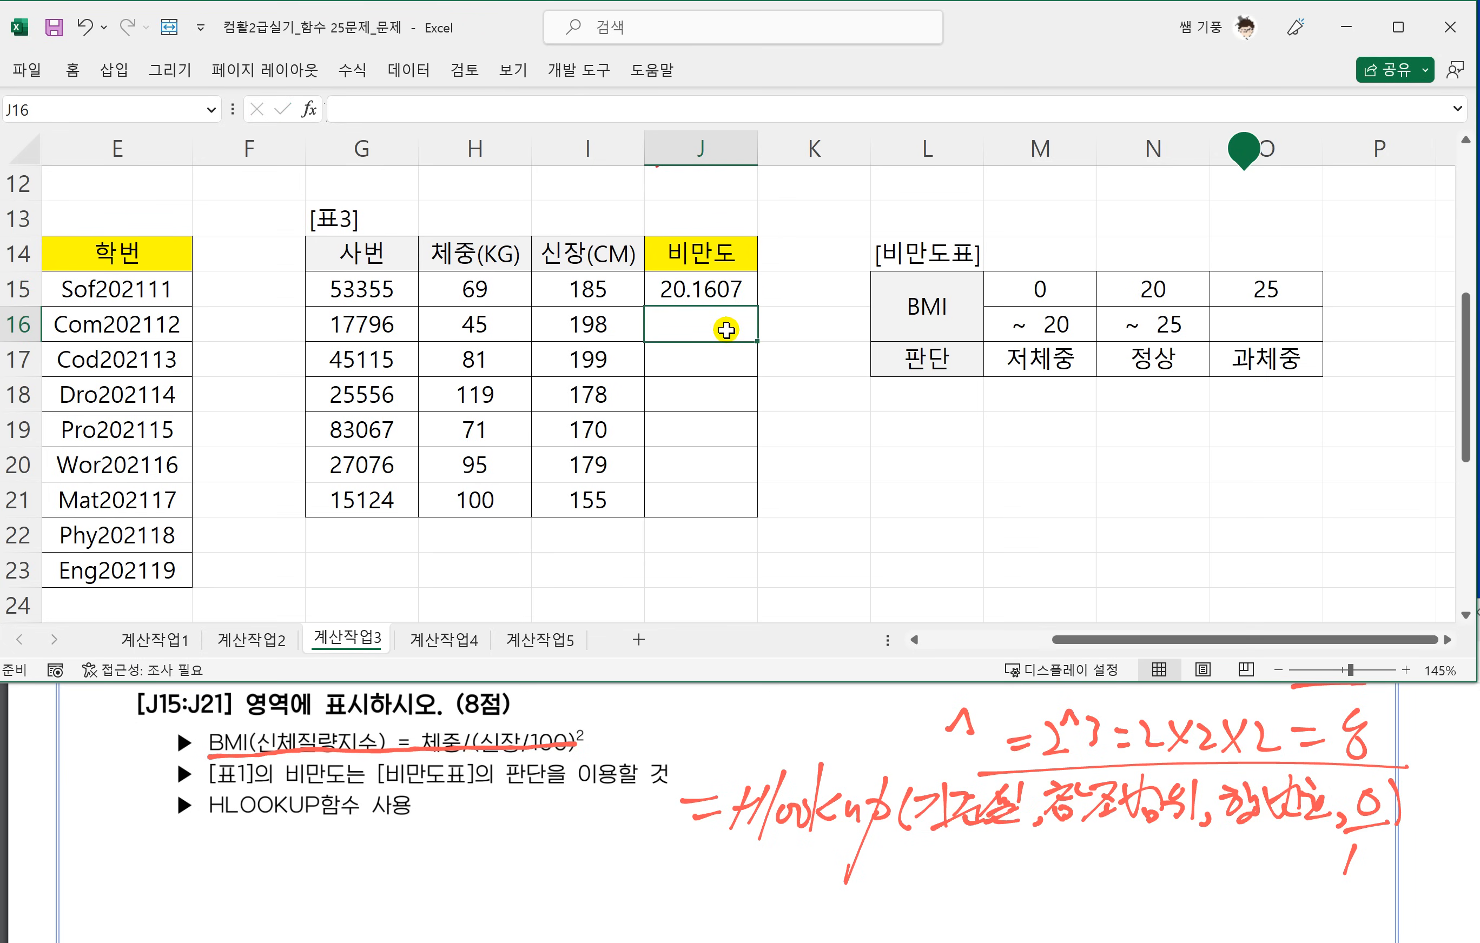
{"action": "left_click", "coordinate": [720, 287]}
{"action": "left_click_drag", "start_coordinate": [758, 305], "coordinate": [740, 511]}
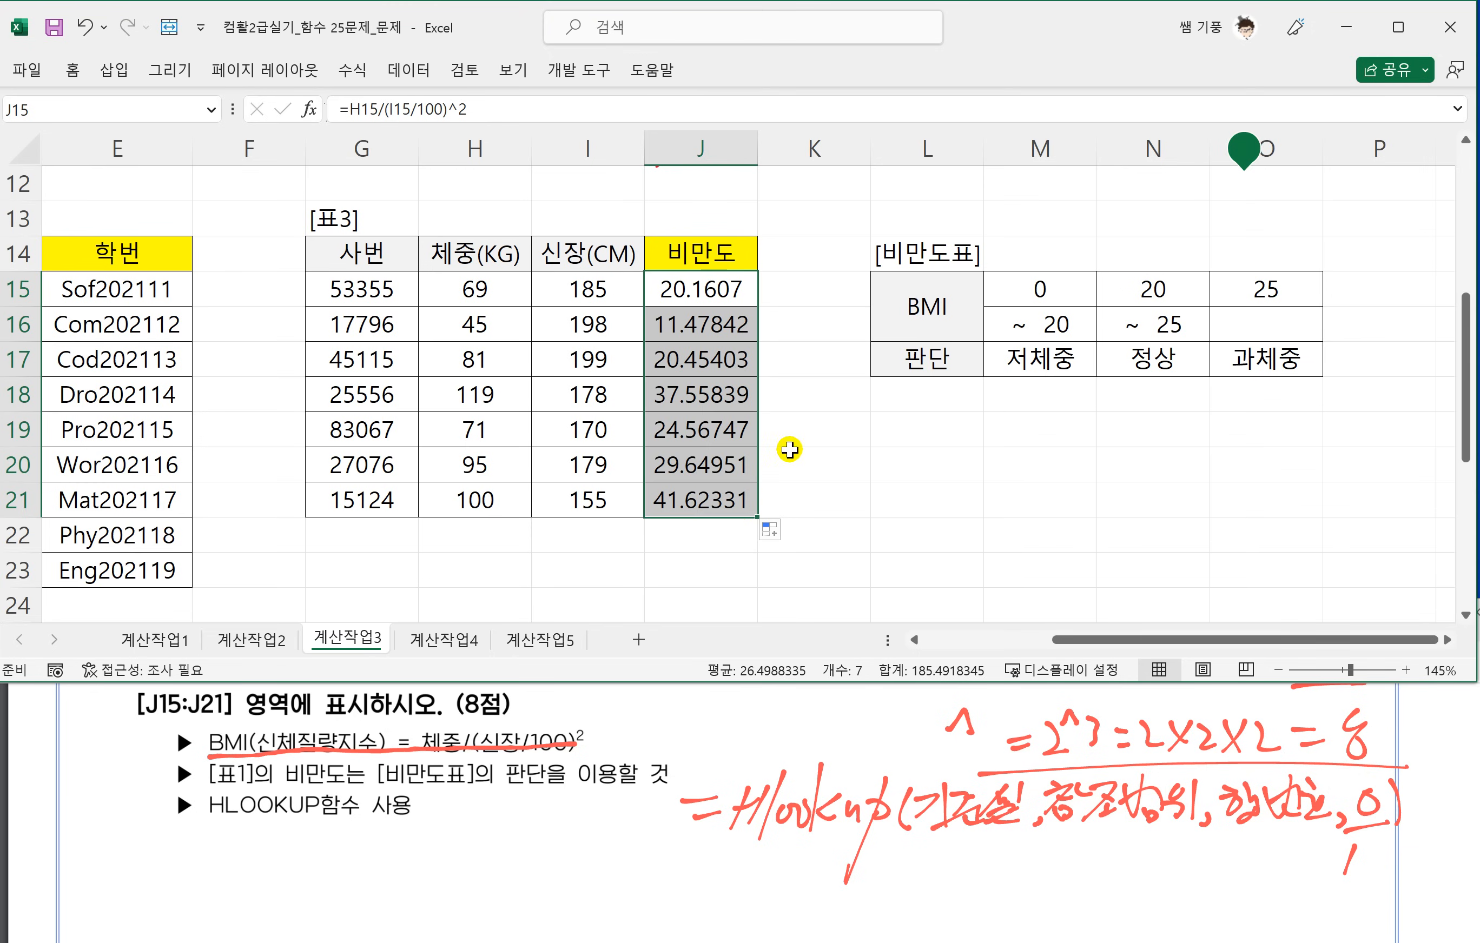
Ink a box around J15 labelled 기준셀 and one around M15:O17 labelled 참조범위, numbering the 비만도표 rows 1 to 3.
{"action": "left_click", "coordinate": [685, 297]}
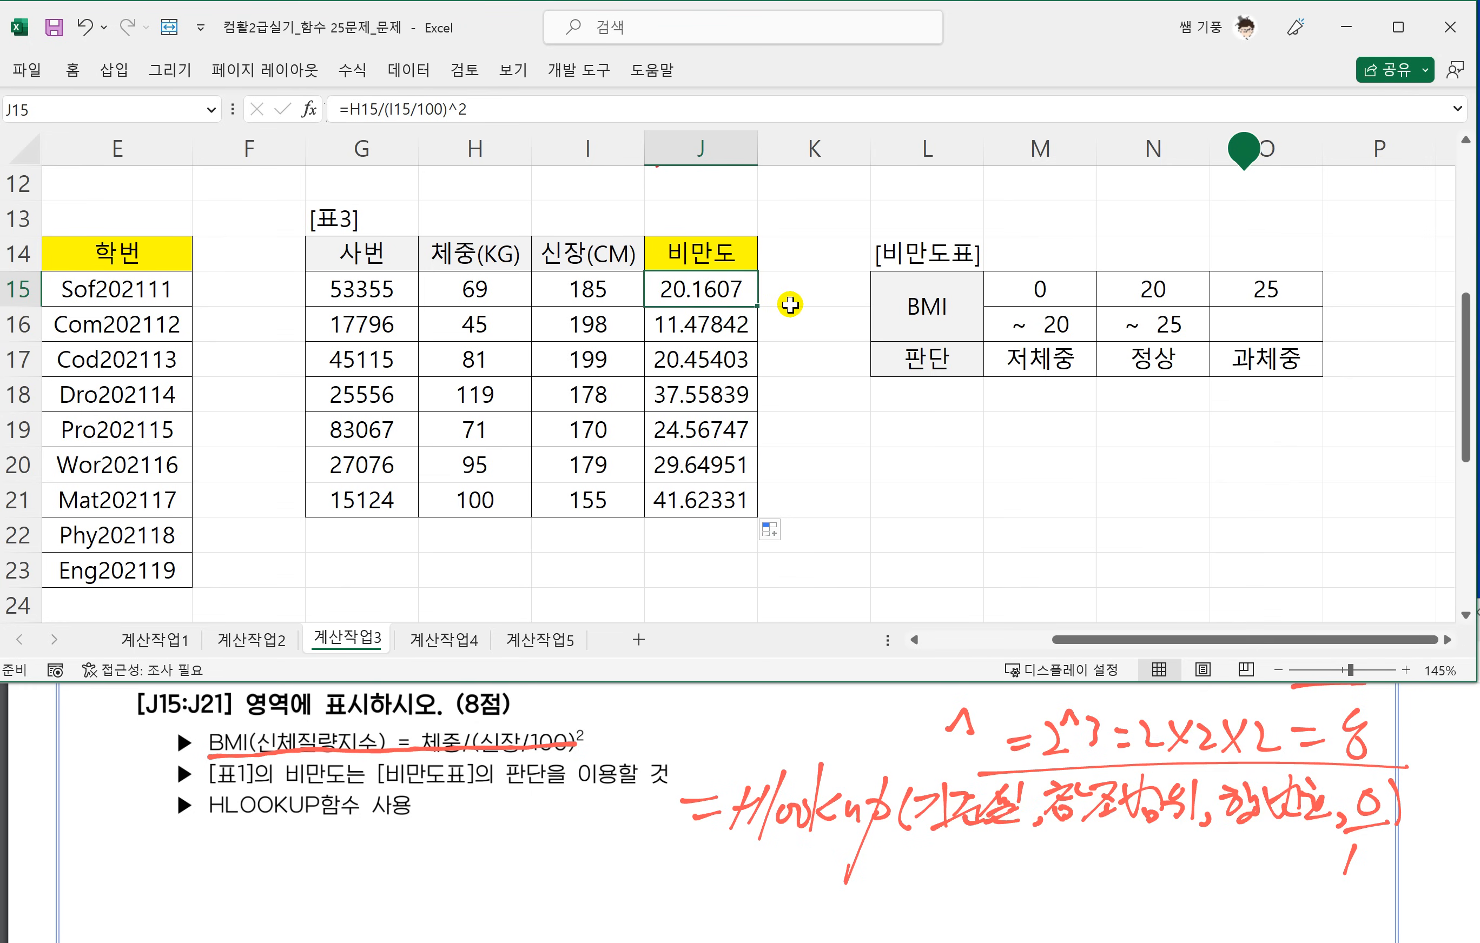
{"action": "mouse_move", "coordinate": [650, 270]}
{"action": "left_mouse_down"}
{"action": "mouse_move", "coordinate": [716, 305]}
{"action": "mouse_move", "coordinate": [690, 267]}
{"action": "mouse_move", "coordinate": [651, 271]}
{"action": "left_mouse_up"}
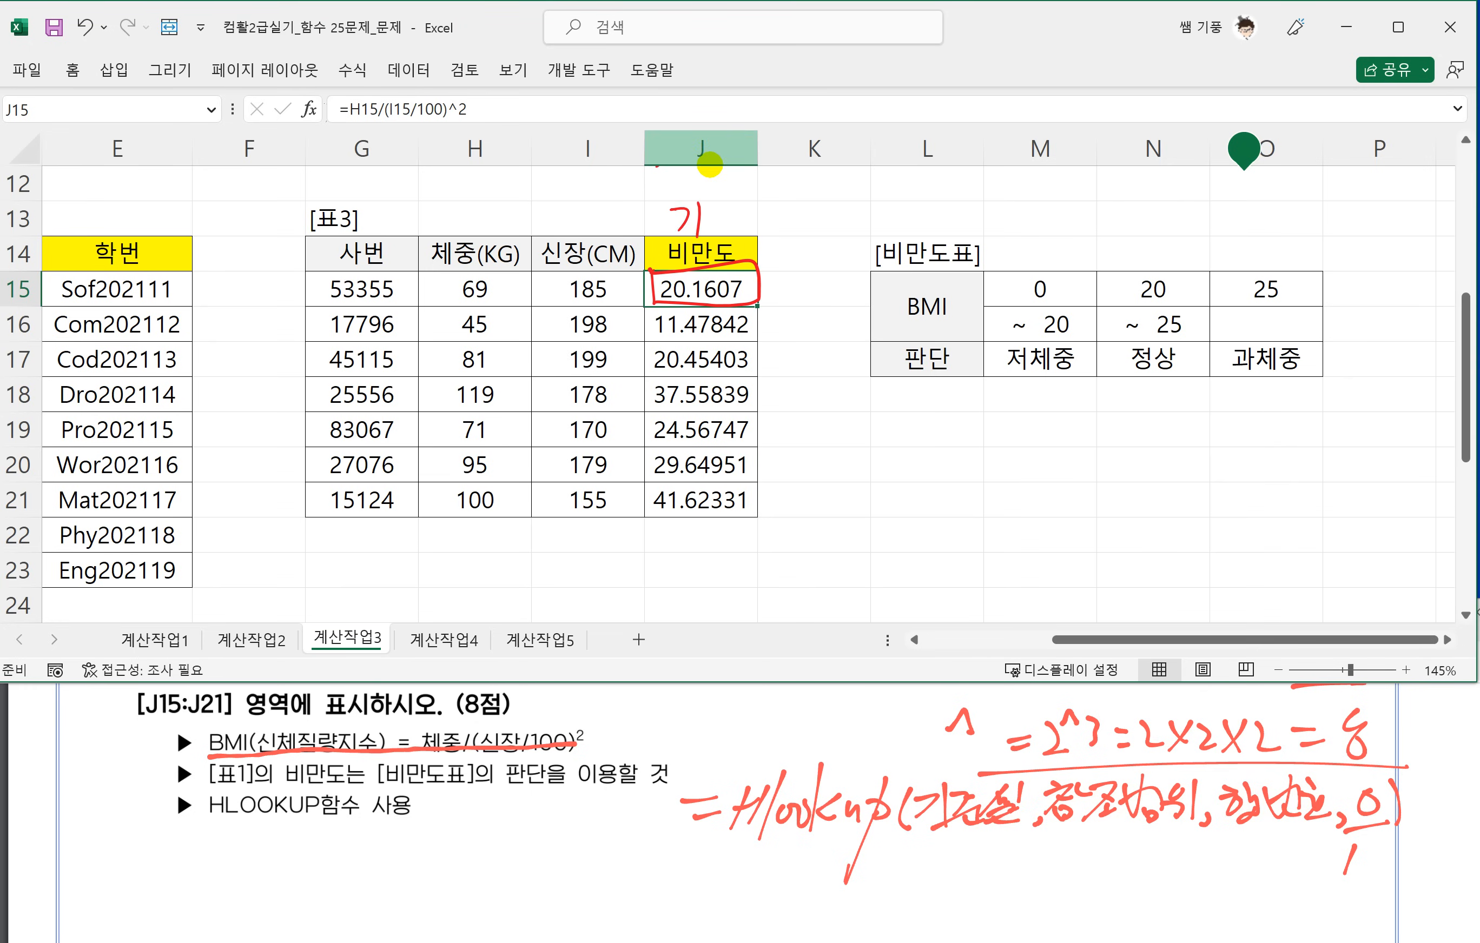
{"action": "mouse_move", "coordinate": [698, 219]}
{"action": "left_mouse_down"}
{"action": "mouse_move", "coordinate": [740, 239]}
{"action": "mouse_move", "coordinate": [781, 205]}
{"action": "left_mouse_up"}
{"action": "mouse_move", "coordinate": [982, 266]}
{"action": "left_mouse_down"}
{"action": "mouse_move", "coordinate": [1105, 373]}
{"action": "mouse_move", "coordinate": [1323, 320]}
{"action": "mouse_move", "coordinate": [983, 266]}
{"action": "left_mouse_up"}
{"action": "mouse_move", "coordinate": [1111, 409]}
{"action": "left_mouse_down"}
{"action": "mouse_move", "coordinate": [1094, 451]}
{"action": "mouse_move", "coordinate": [1201, 421]}
{"action": "left_mouse_up"}
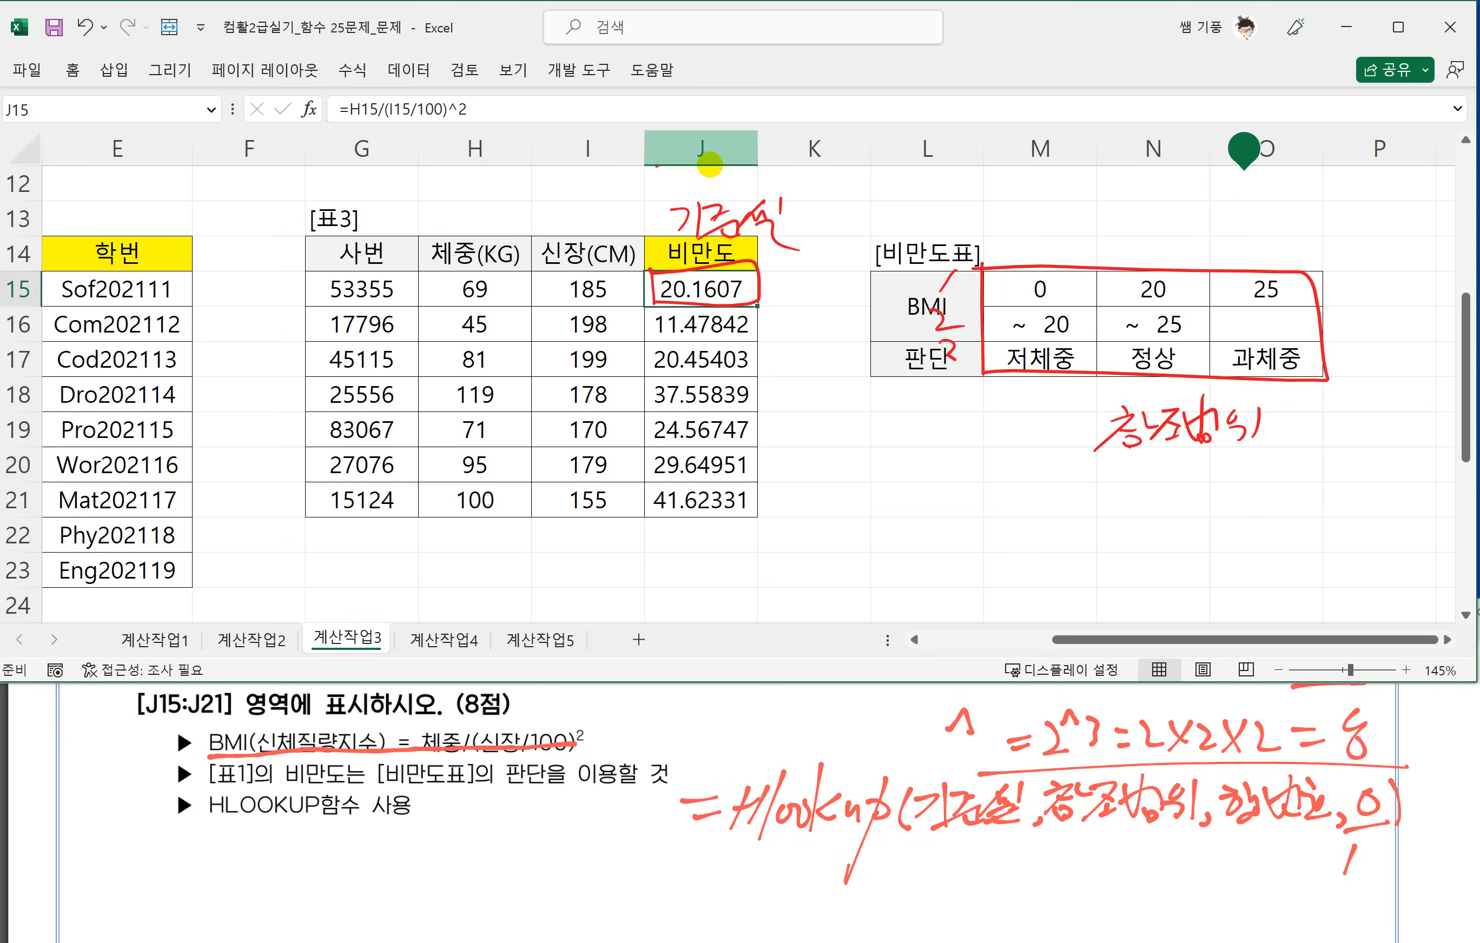
{"action": "left_click_drag", "start_coordinate": [911, 381], "coordinate": [975, 378]}
{"action": "scroll", "coordinate": [652, 718], "scroll_direction": "down", "scroll_amount": 2}
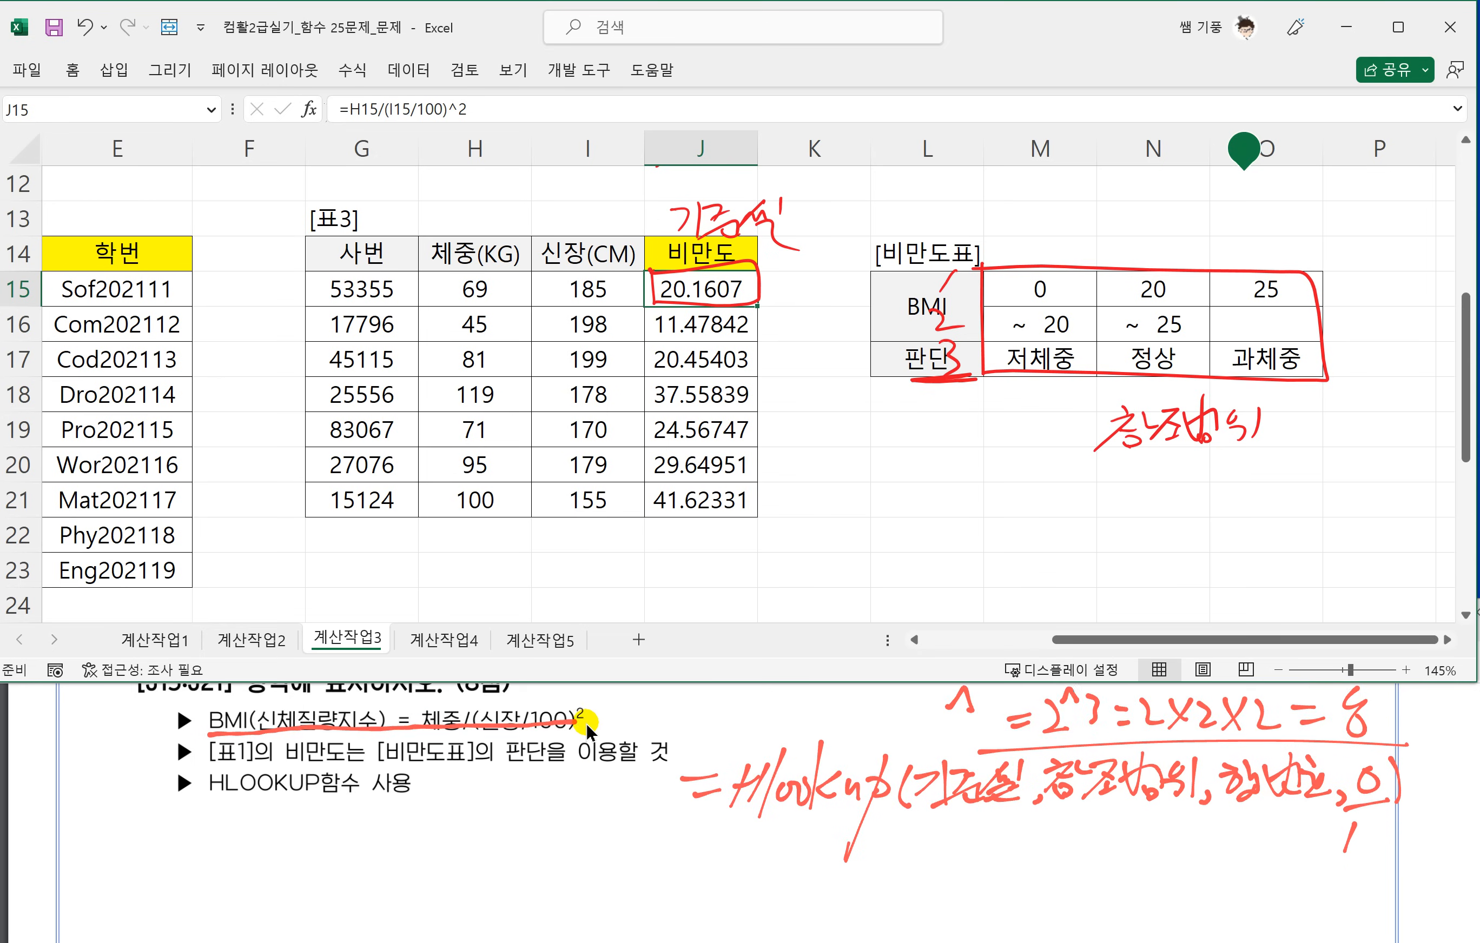
{"action": "scroll", "coordinate": [651, 718], "scroll_direction": "up", "scroll_amount": 3}
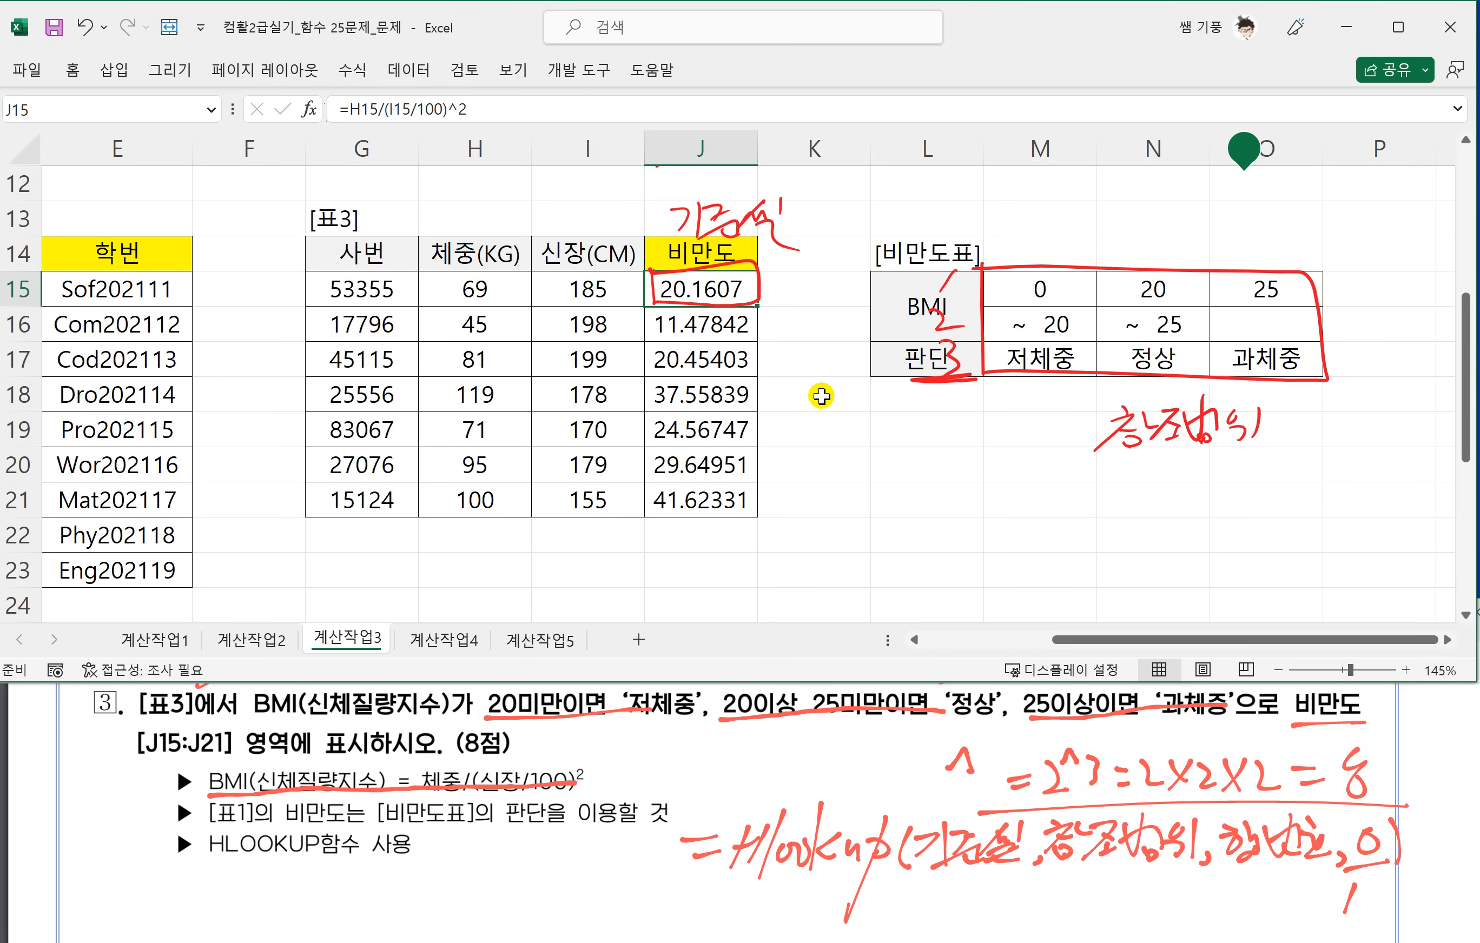
Delete the 기준셀 ink over J15 and insert HLOOKUP( in front of the cell's BMI formula.
{"action": "left_click", "coordinate": [753, 264]}
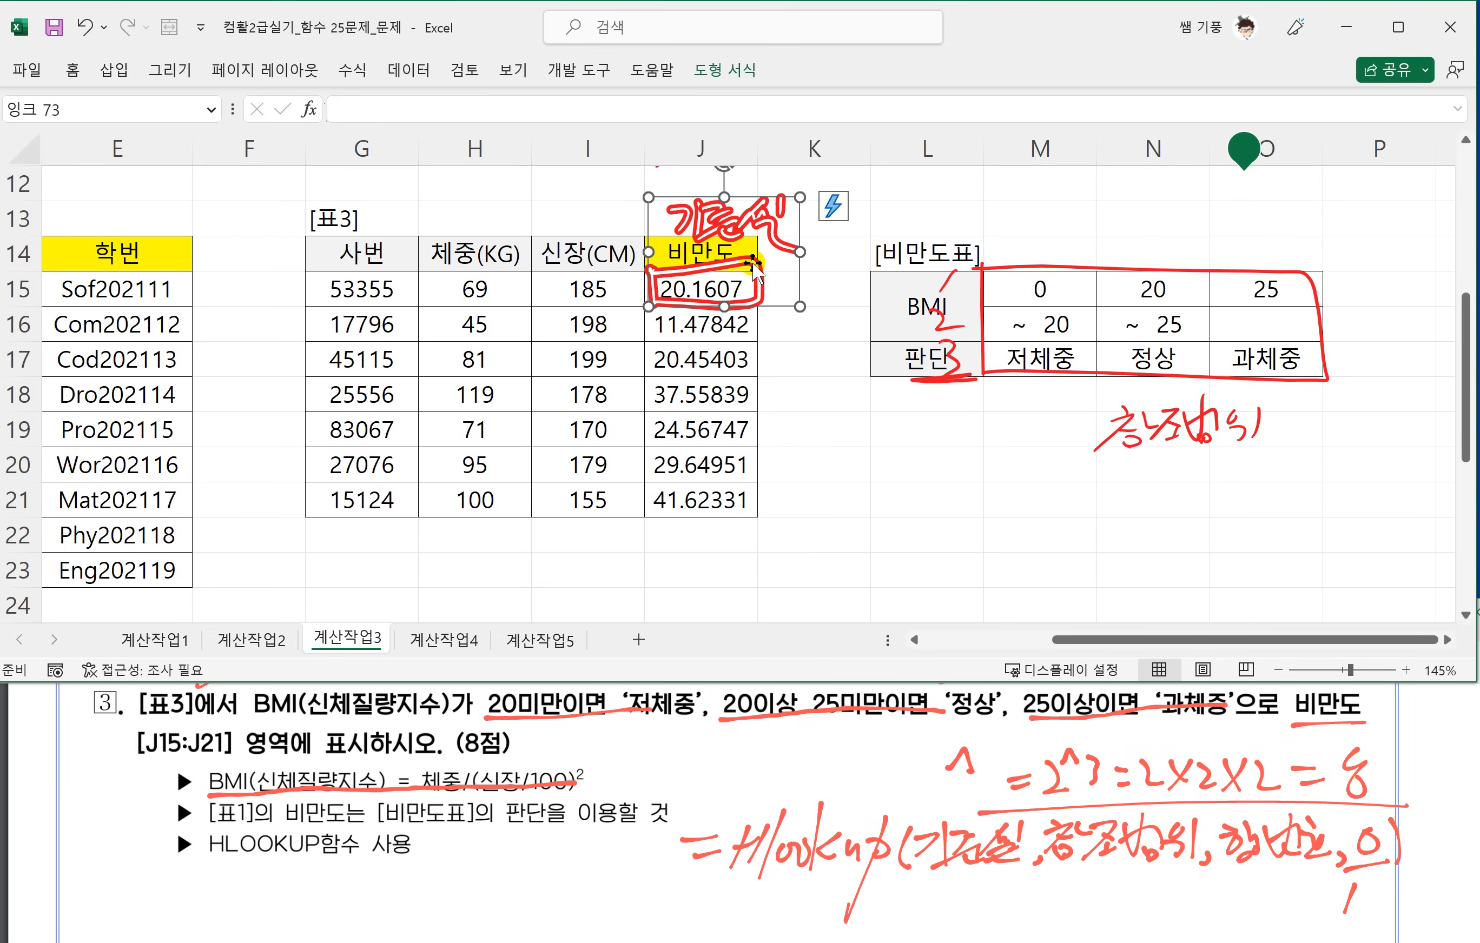
{"action": "key", "text": "Delete"}
{"action": "key", "text": "F2"}
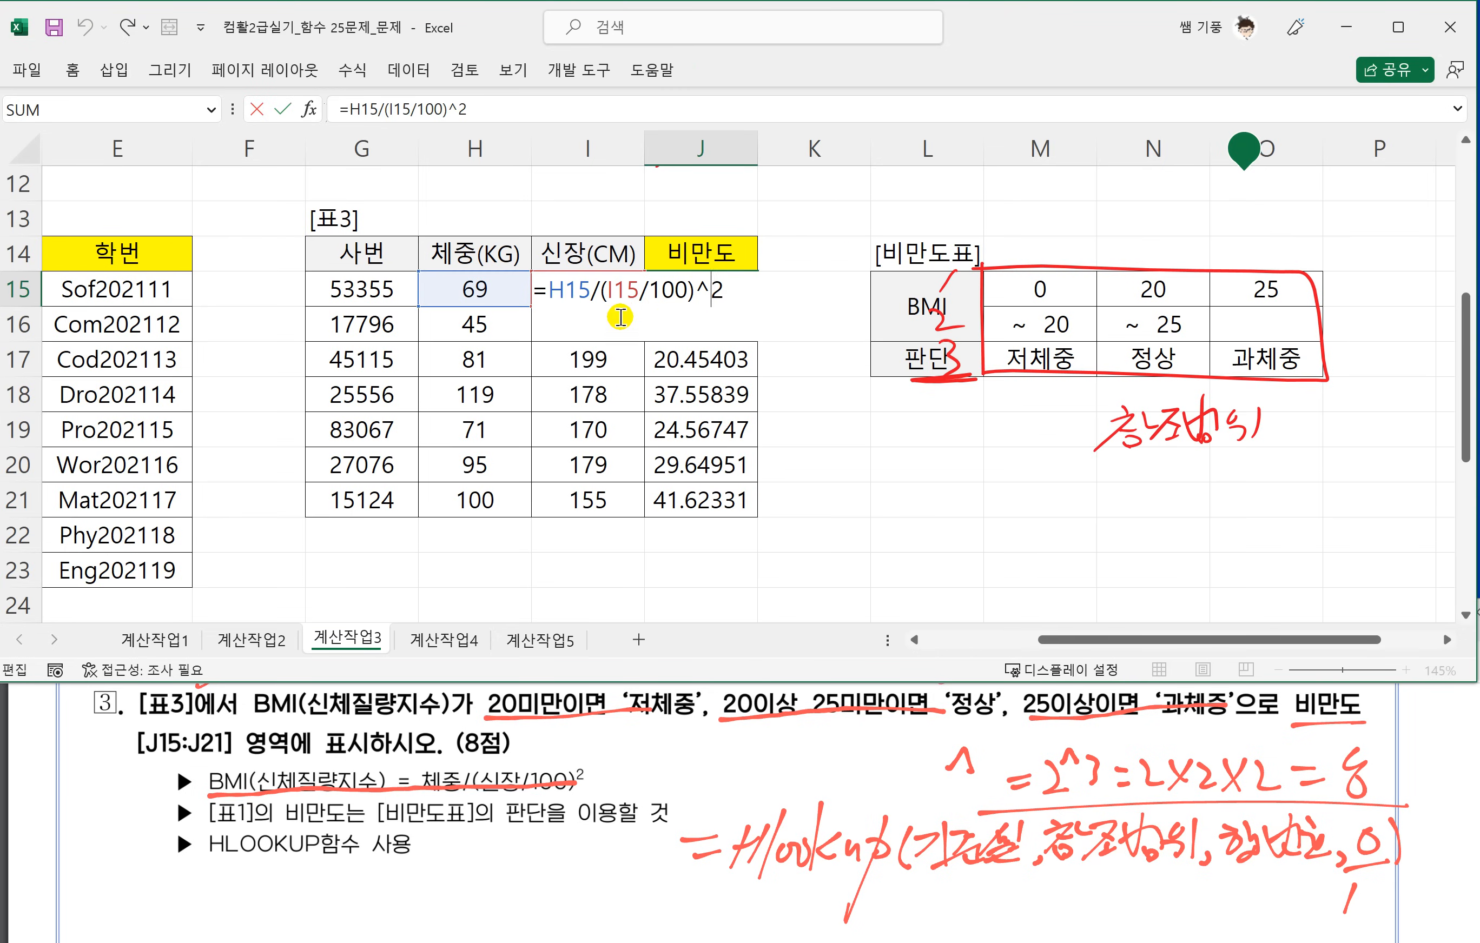
{"action": "left_click", "coordinate": [547, 289]}
{"action": "type", "text": "H"}
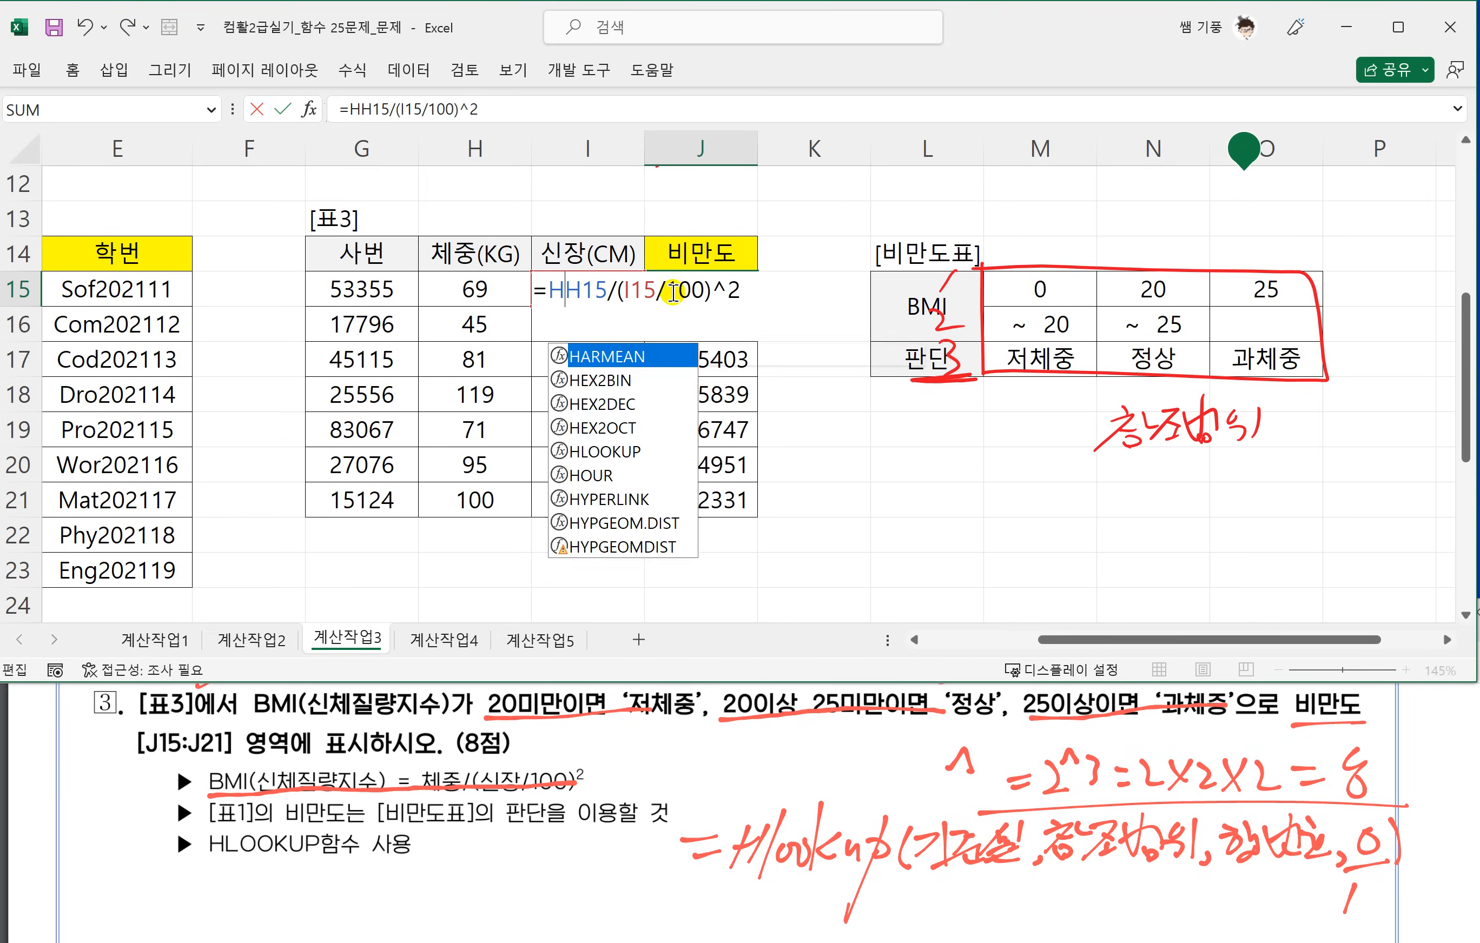
{"action": "type", "text": "L"}
{"action": "key", "text": "Tab"}
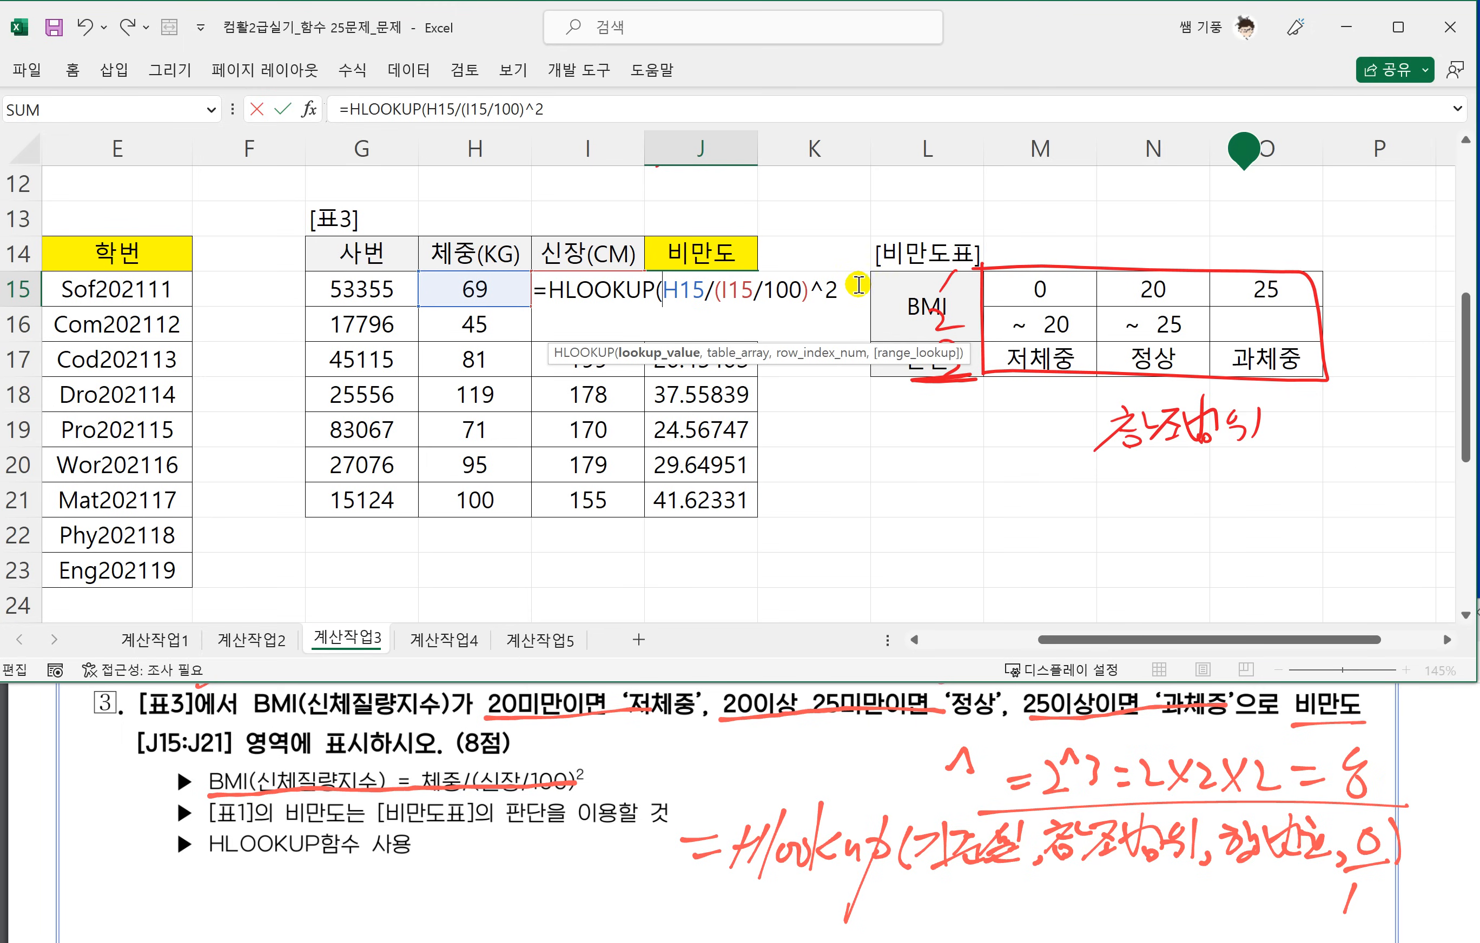
Complete J15's HLOOKUP with table $M$15:$O$17, row 3 and range lookup 1, and fill the formula down to J21.
{"action": "left_click", "coordinate": [862, 288]}
{"action": "type", "text": ","}
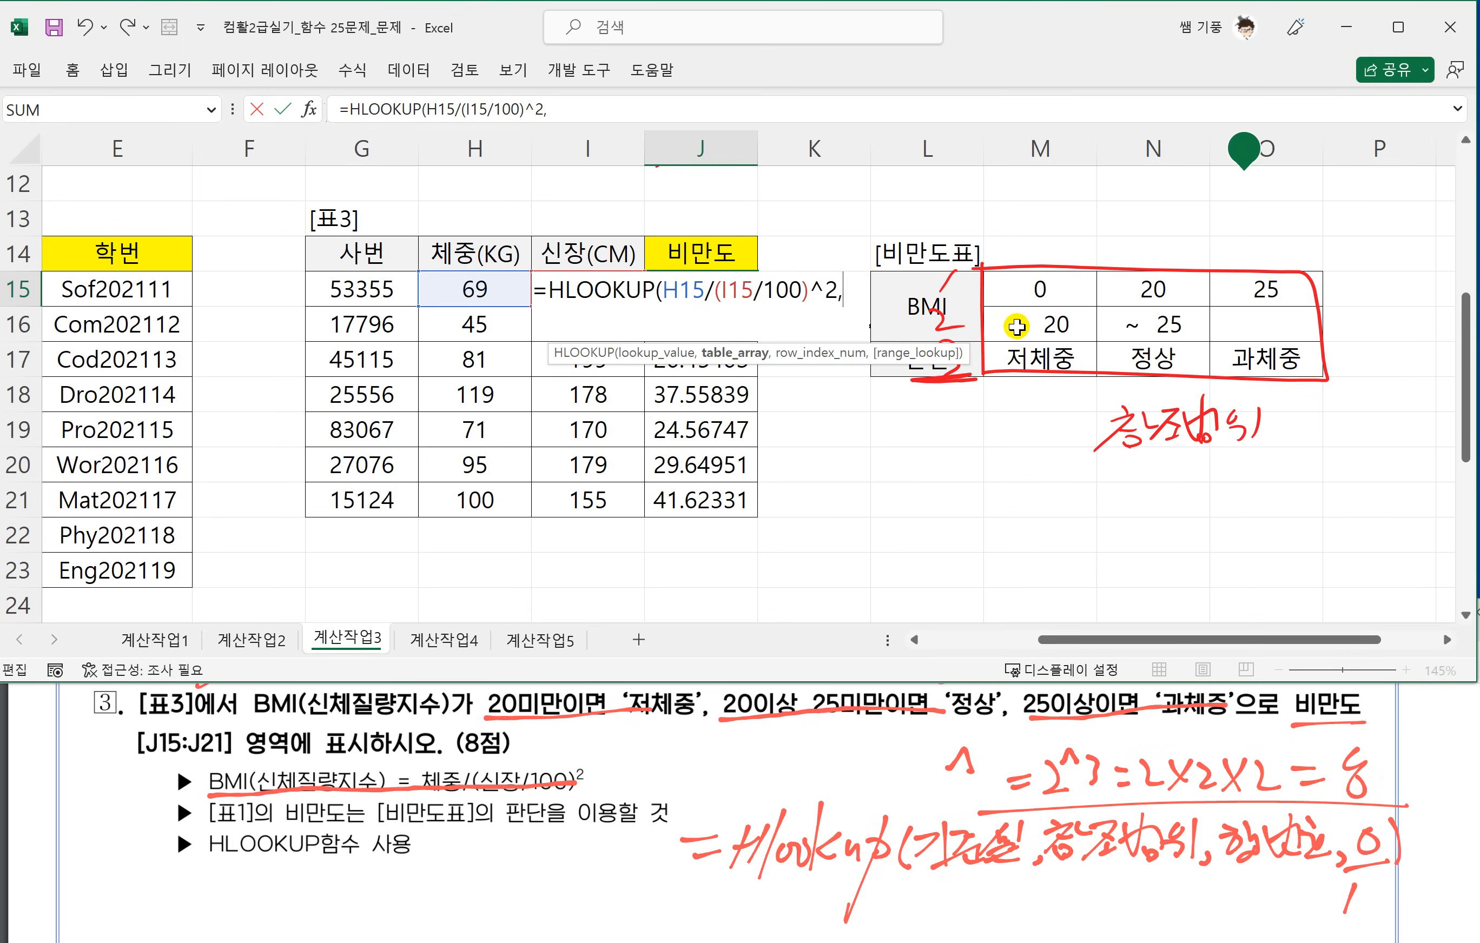
{"action": "left_click_drag", "start_coordinate": [1022, 288], "coordinate": [1262, 359]}
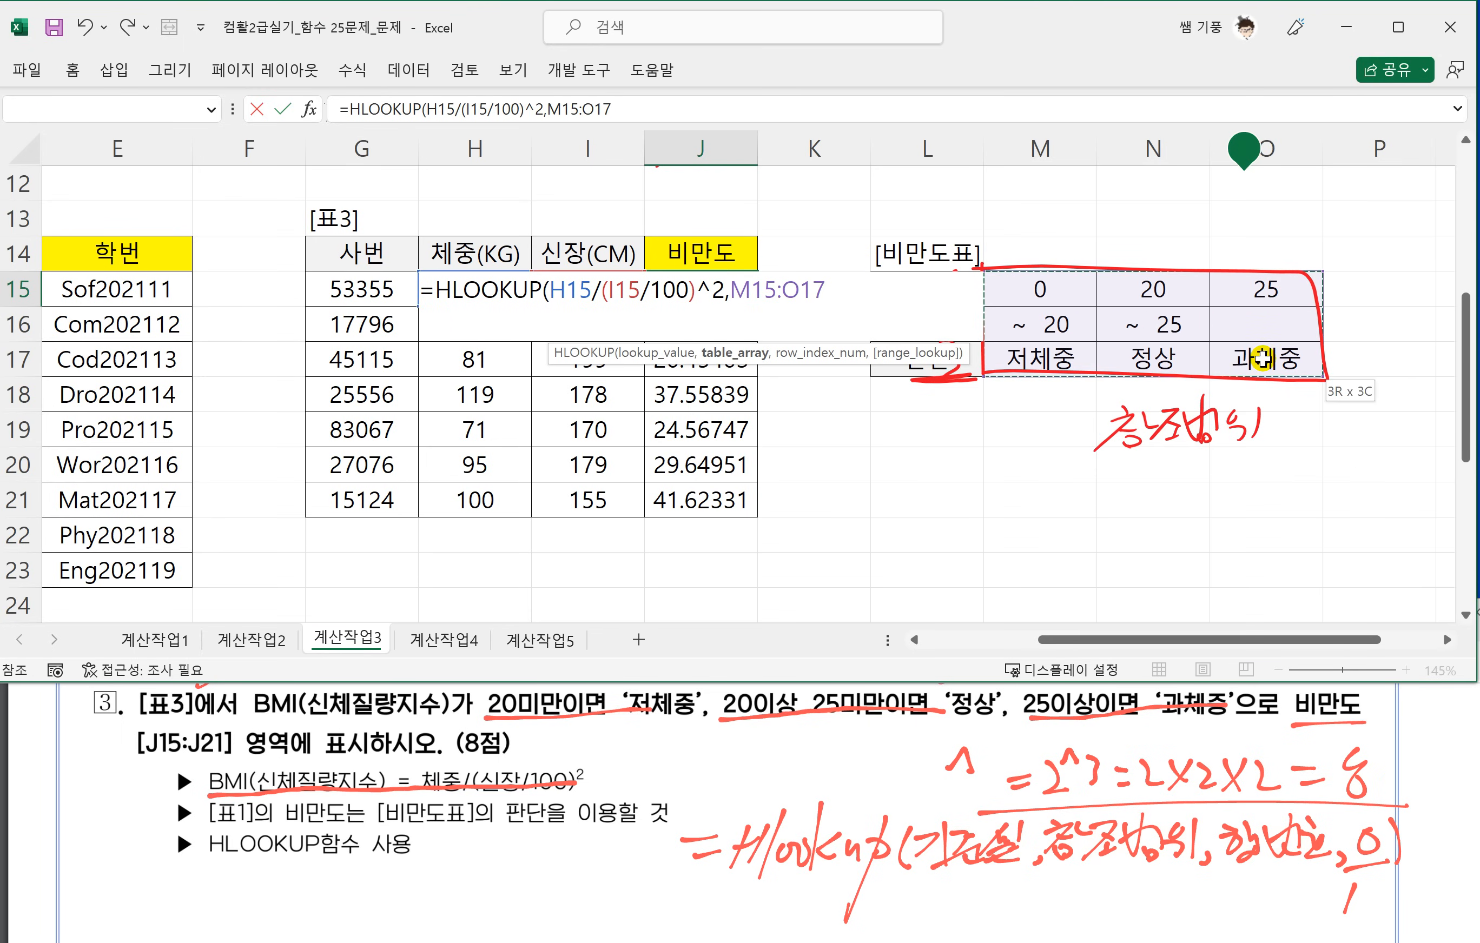
{"action": "key", "text": "F4"}
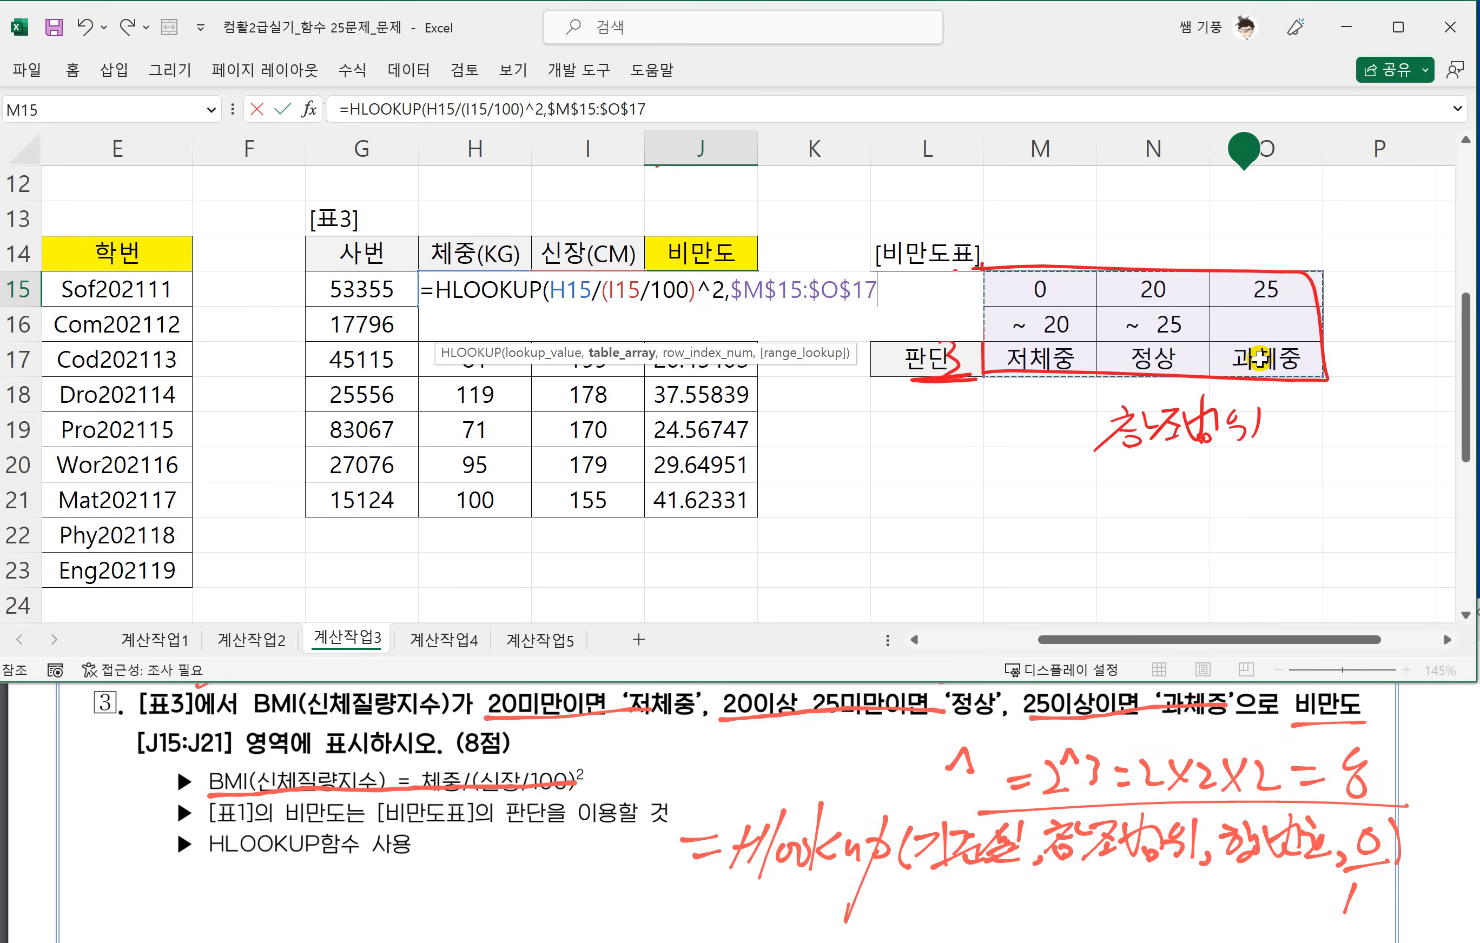
{"action": "type", "text": ","}
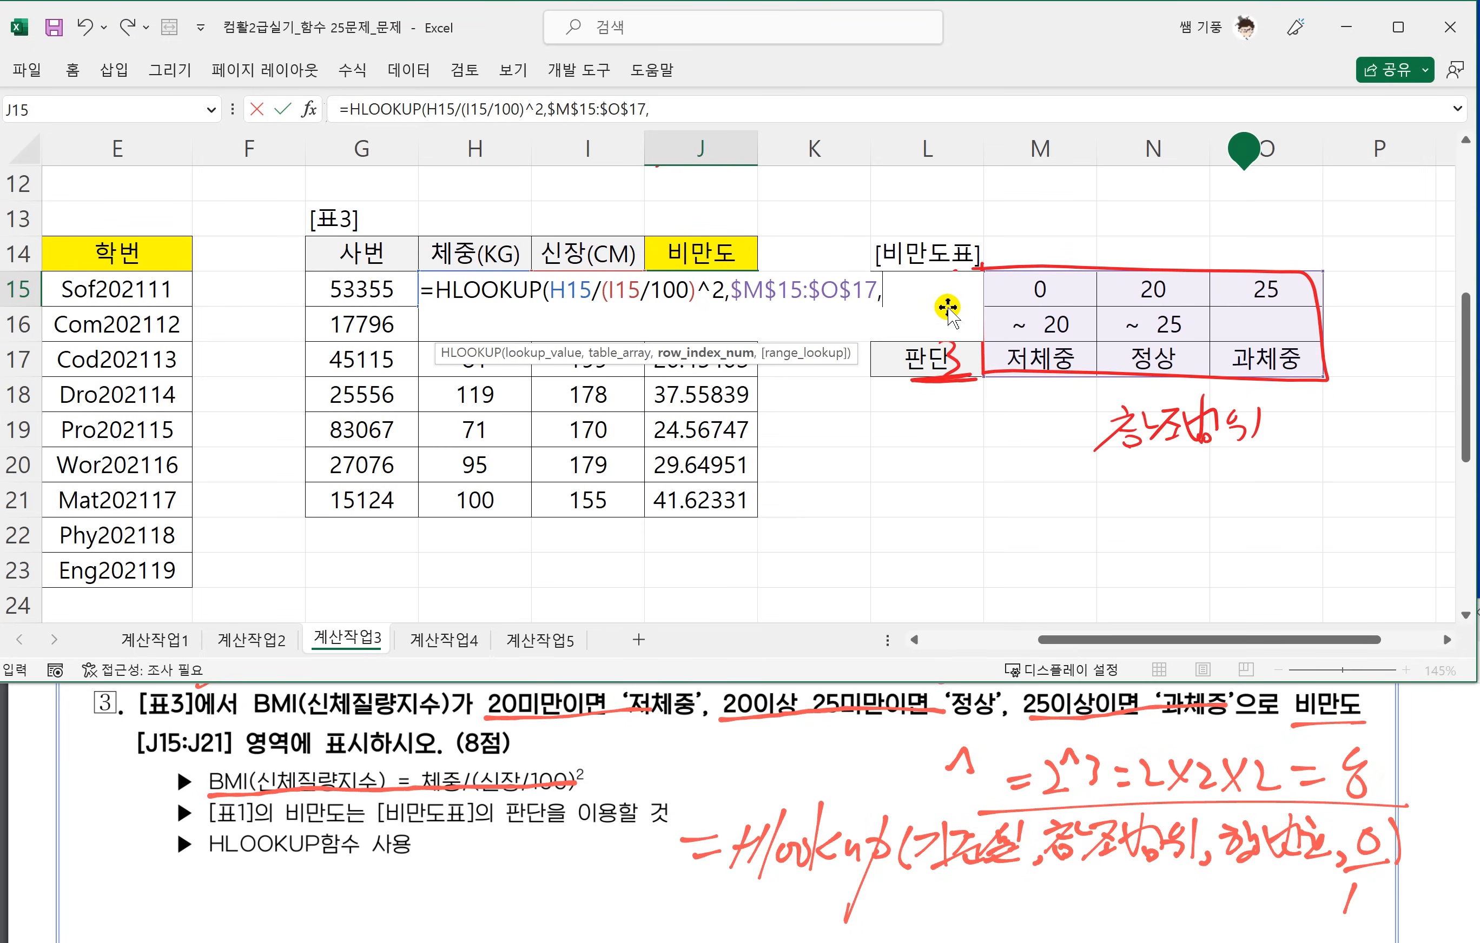
{"action": "left_click_drag", "start_coordinate": [941, 345], "coordinate": [945, 376]}
{"action": "type", "text": "3,"}
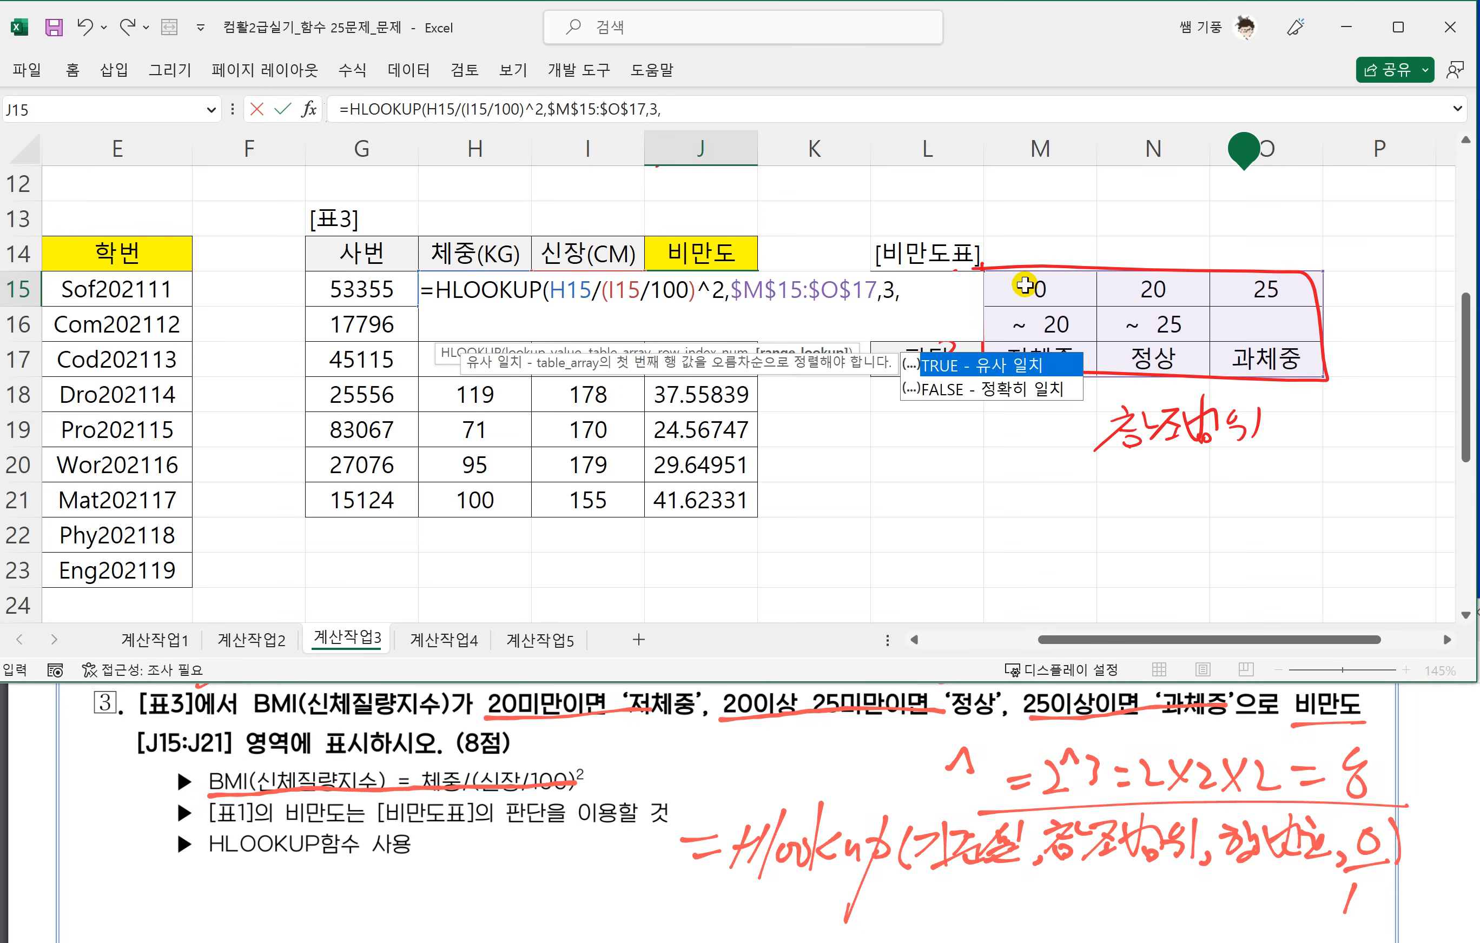
{"action": "type", "text": "1"}
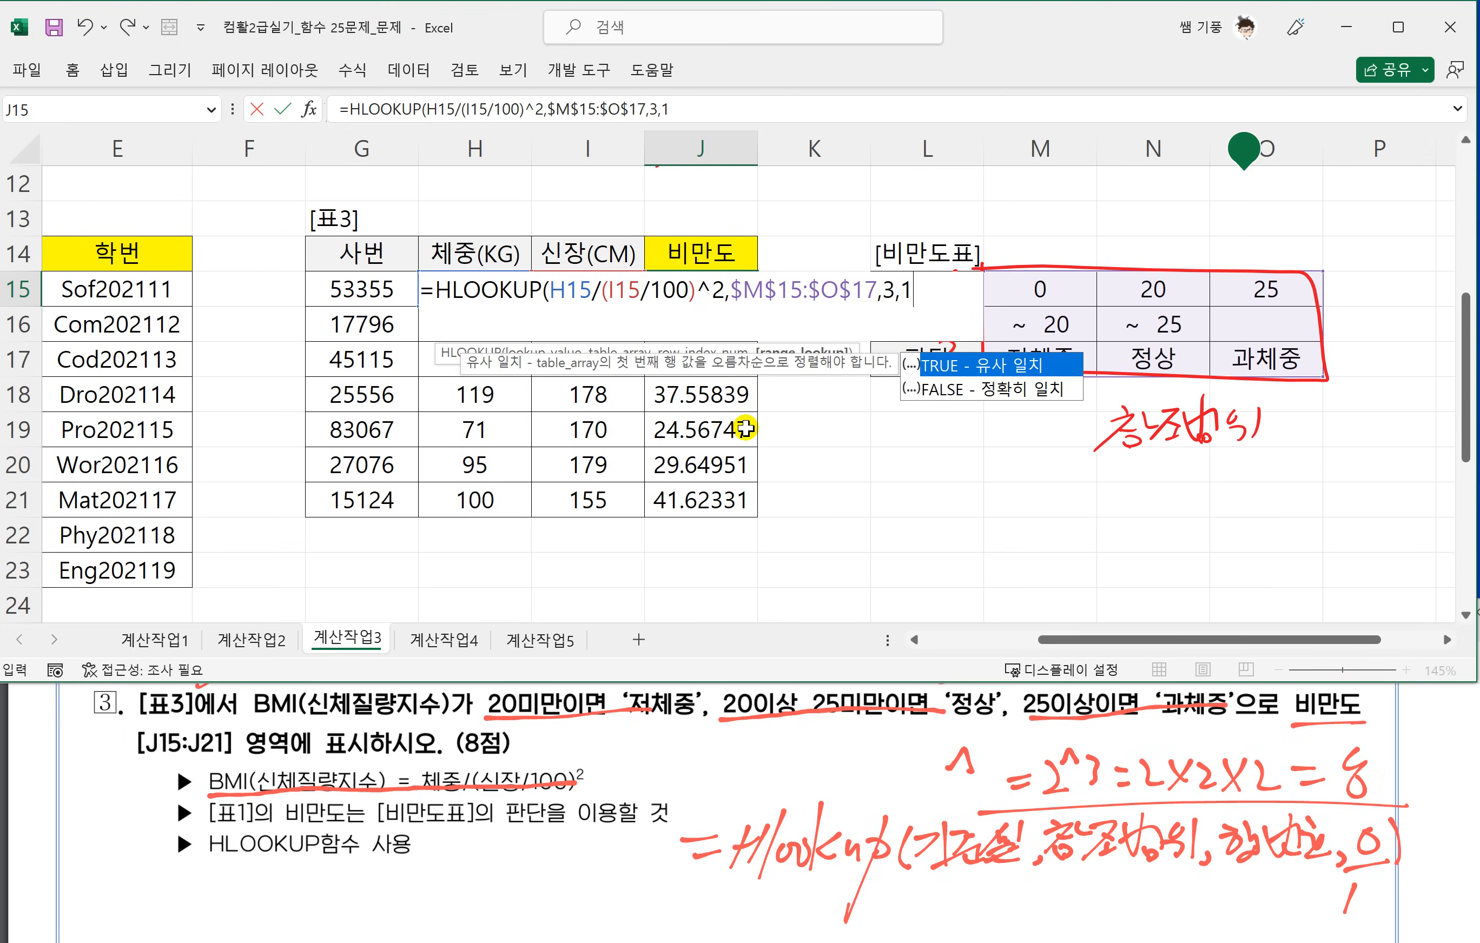
{"action": "type", "text": ")"}
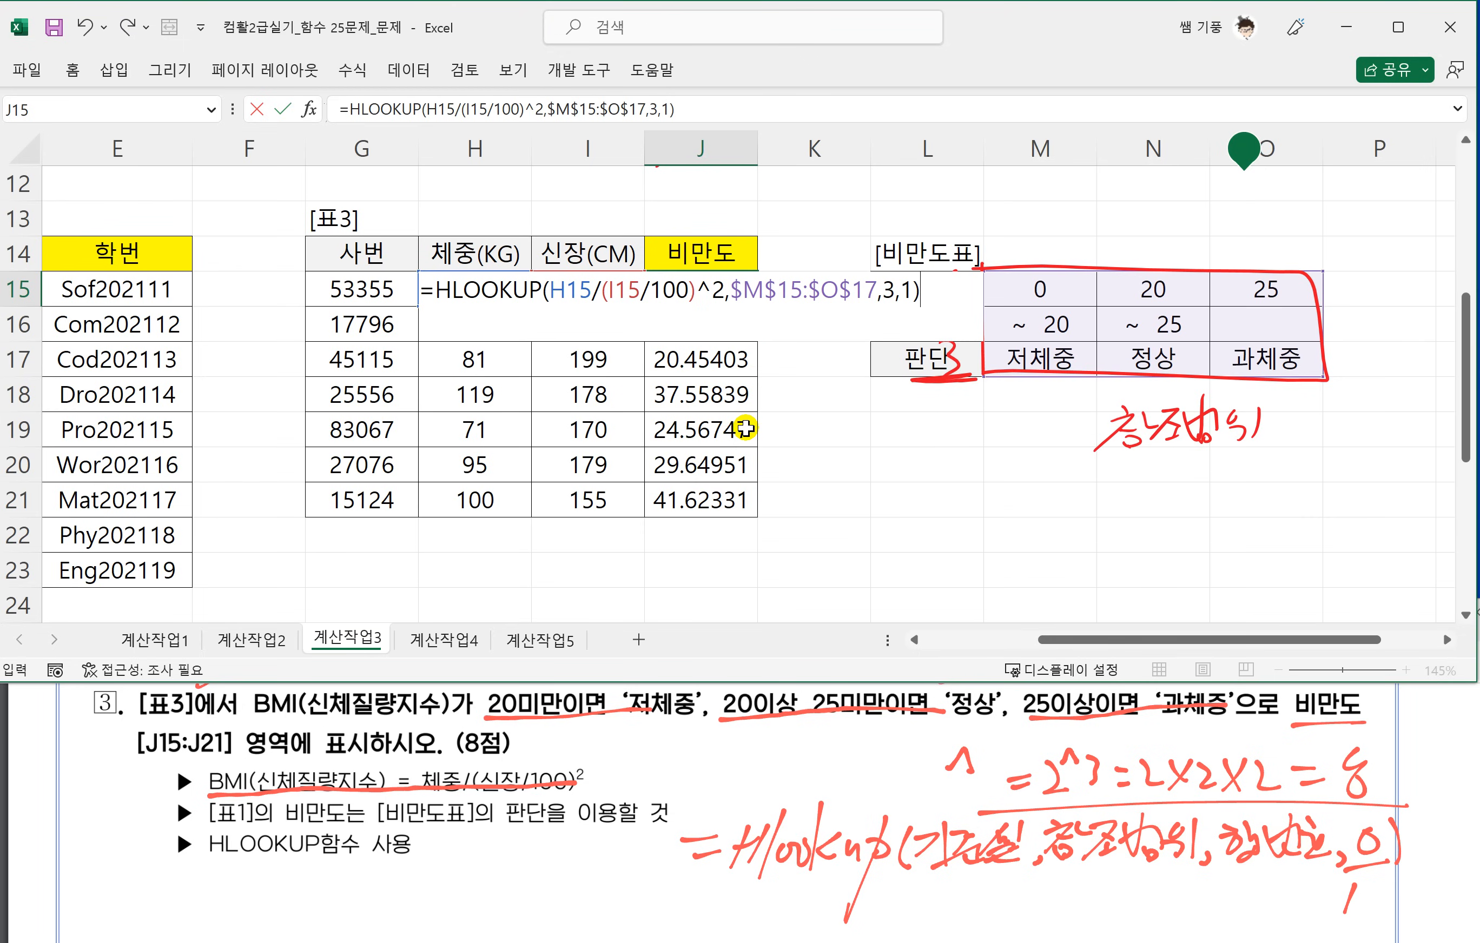
{"action": "key", "text": "Return"}
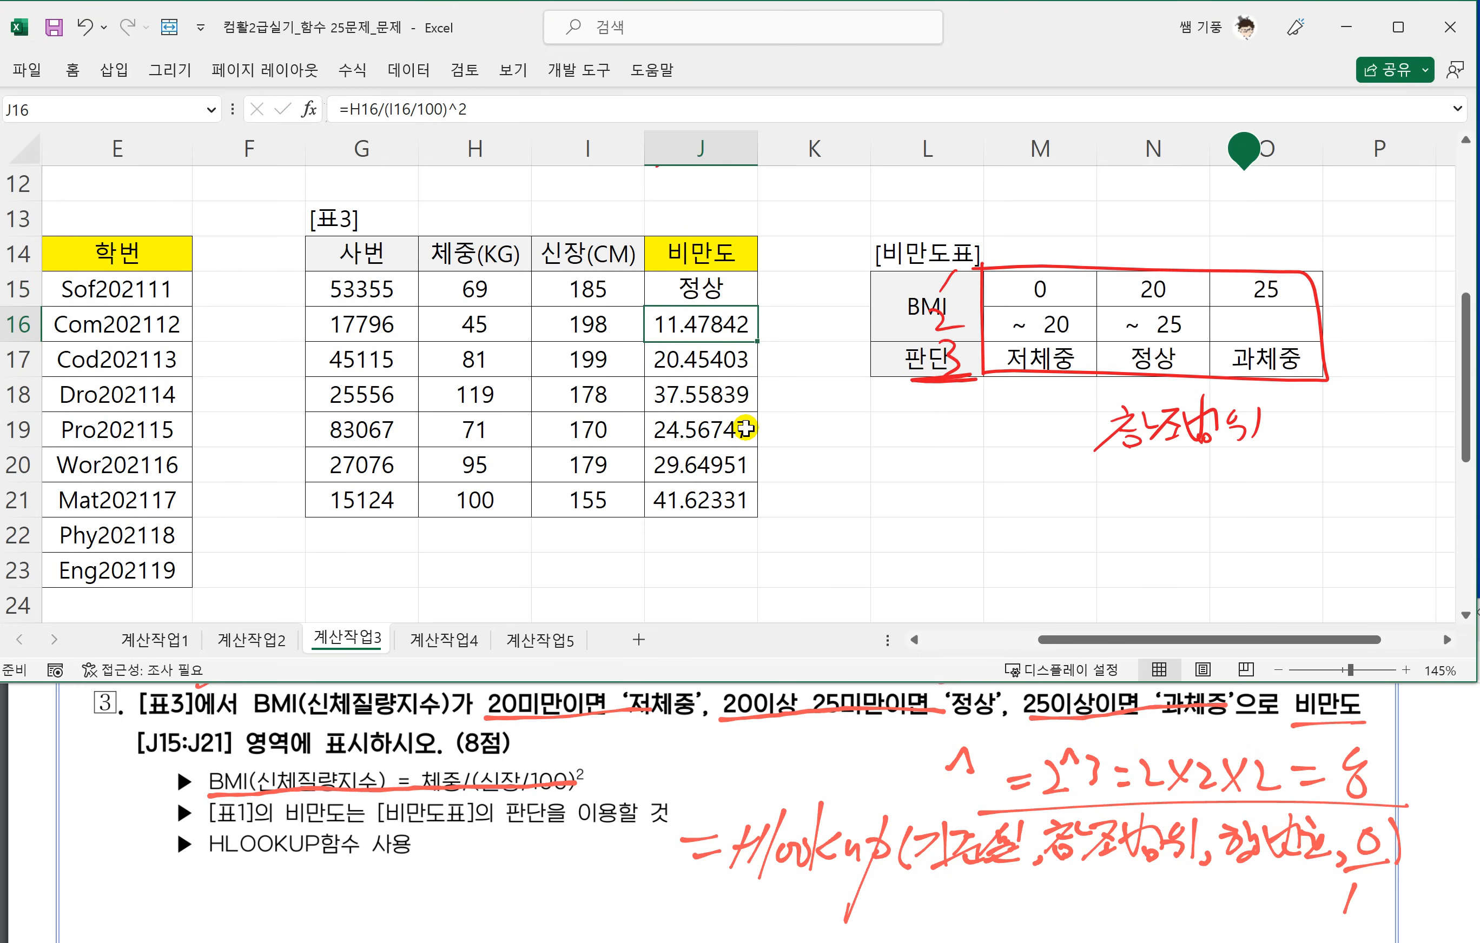
{"action": "left_click", "coordinate": [740, 292]}
{"action": "left_click_drag", "start_coordinate": [753, 308], "coordinate": [726, 504]}
{"action": "left_click", "coordinate": [603, 505]}
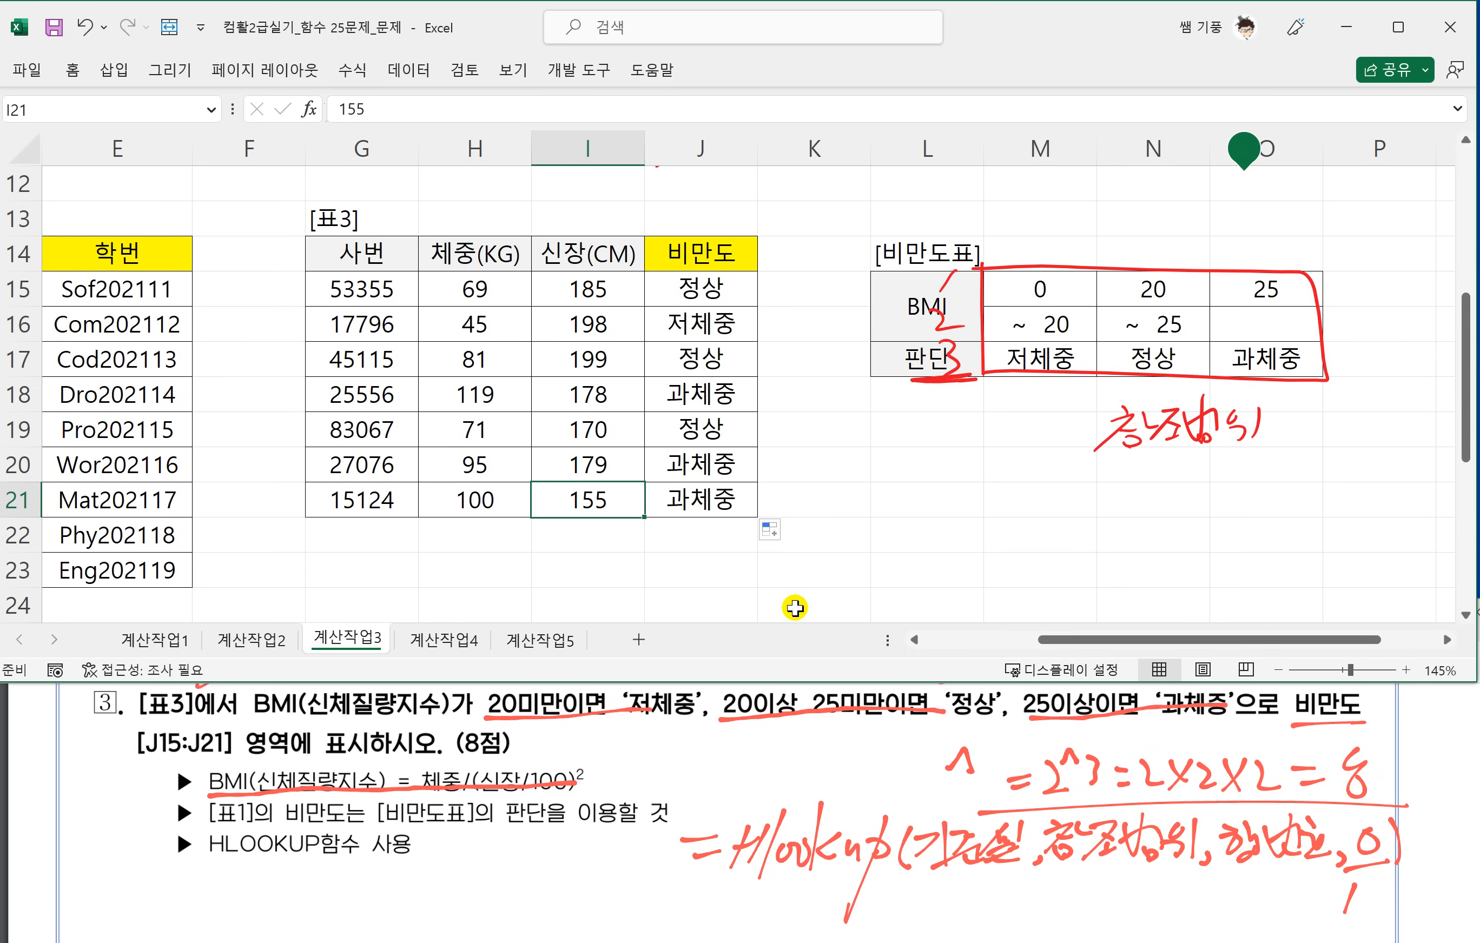
Go to 표4 and question 4, and mark 기록[D27:D35], the 1위 ★ and 2위 ☆ symbols and the 나머지는 공백 condition.
{"action": "left_click_drag", "start_coordinate": [1035, 649], "coordinate": [920, 643]}
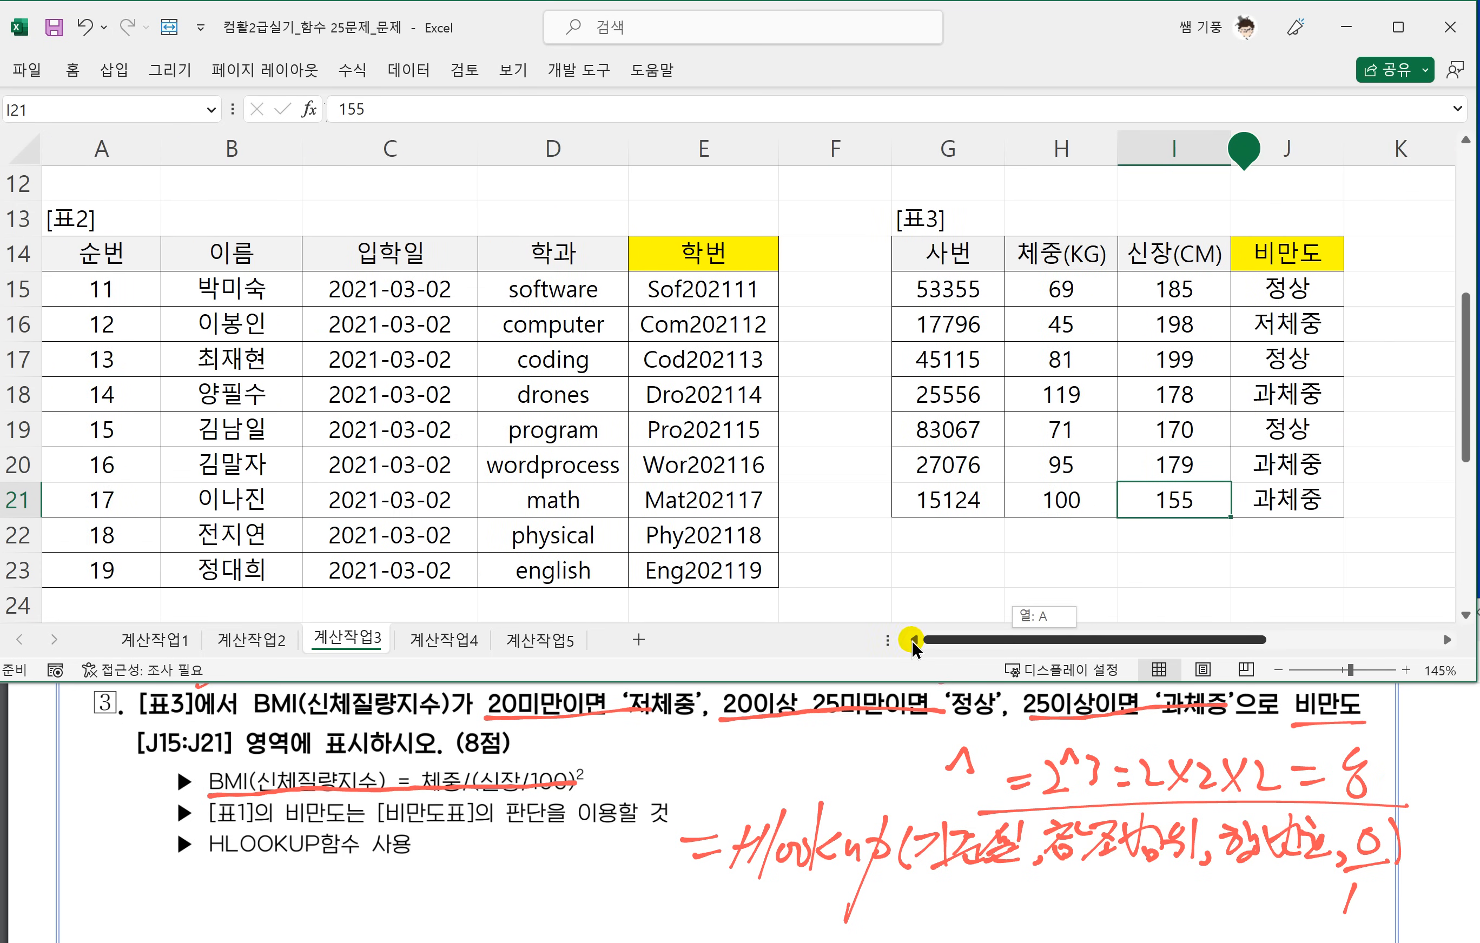
{"action": "scroll", "coordinate": [128, 447], "scroll_direction": "down", "scroll_amount": 3}
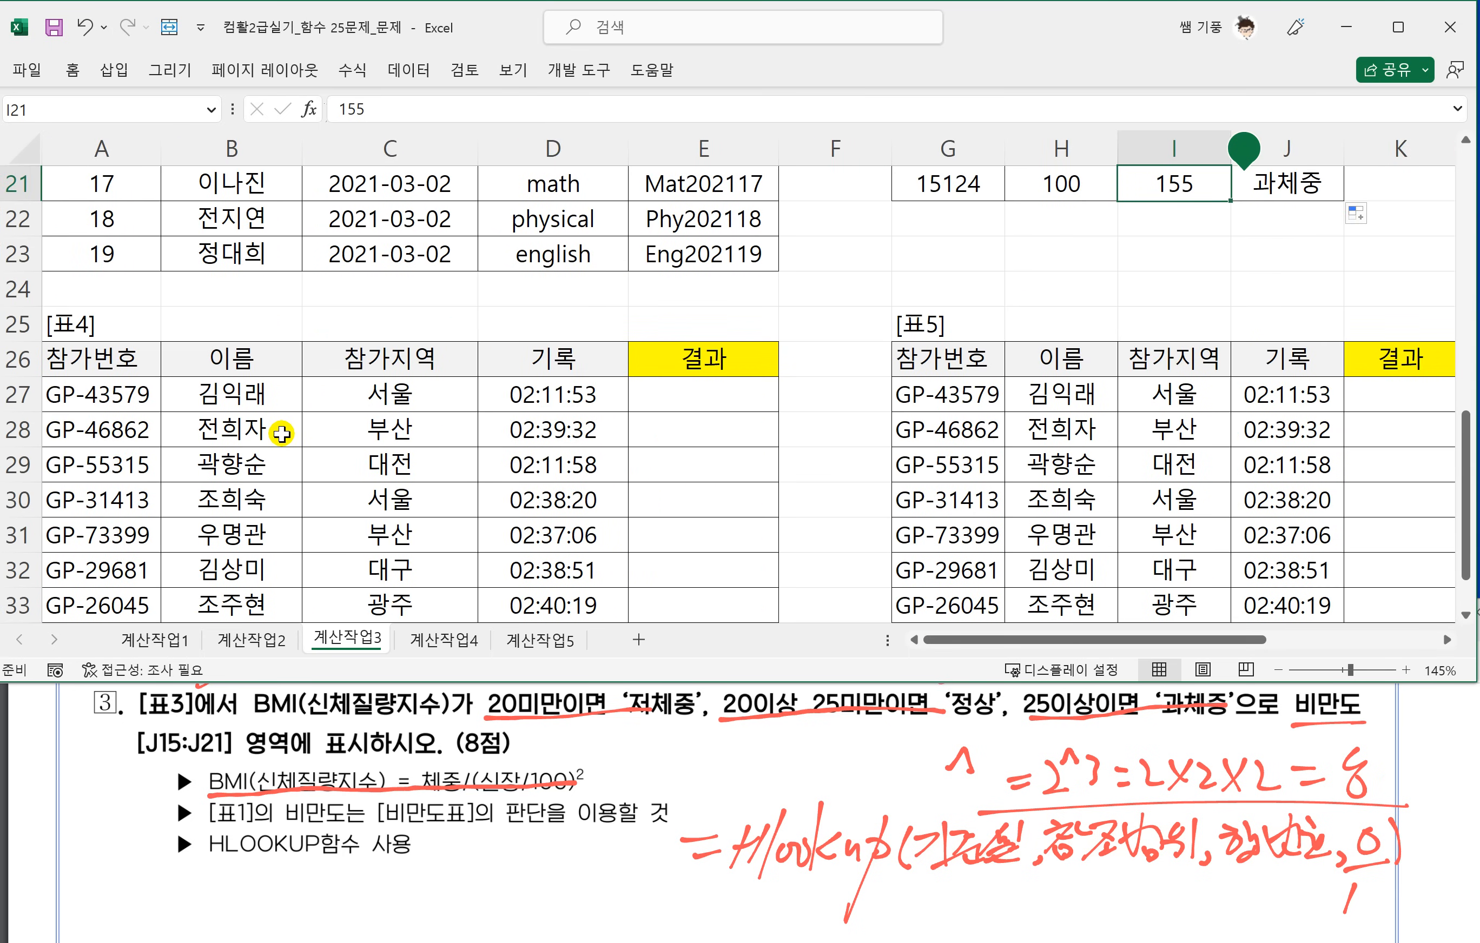
{"action": "scroll", "coordinate": [282, 434], "scroll_direction": "down", "scroll_amount": 1}
{"action": "left_click", "coordinate": [328, 742]}
{"action": "scroll", "coordinate": [328, 743], "scroll_direction": "down", "scroll_amount": 3}
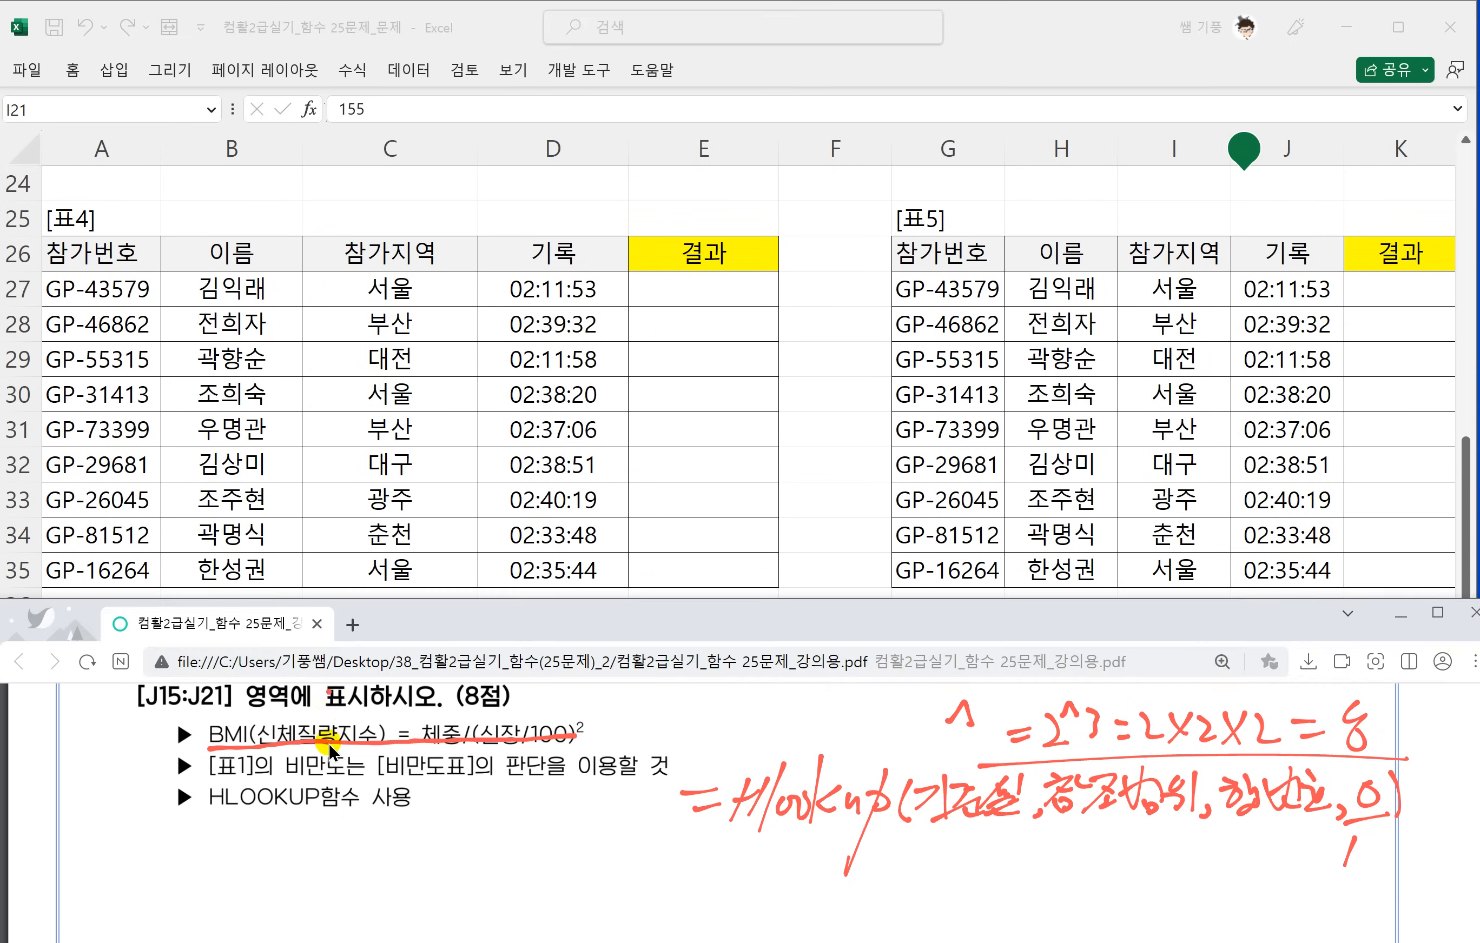
{"action": "scroll", "coordinate": [328, 742], "scroll_direction": "down", "scroll_amount": 2}
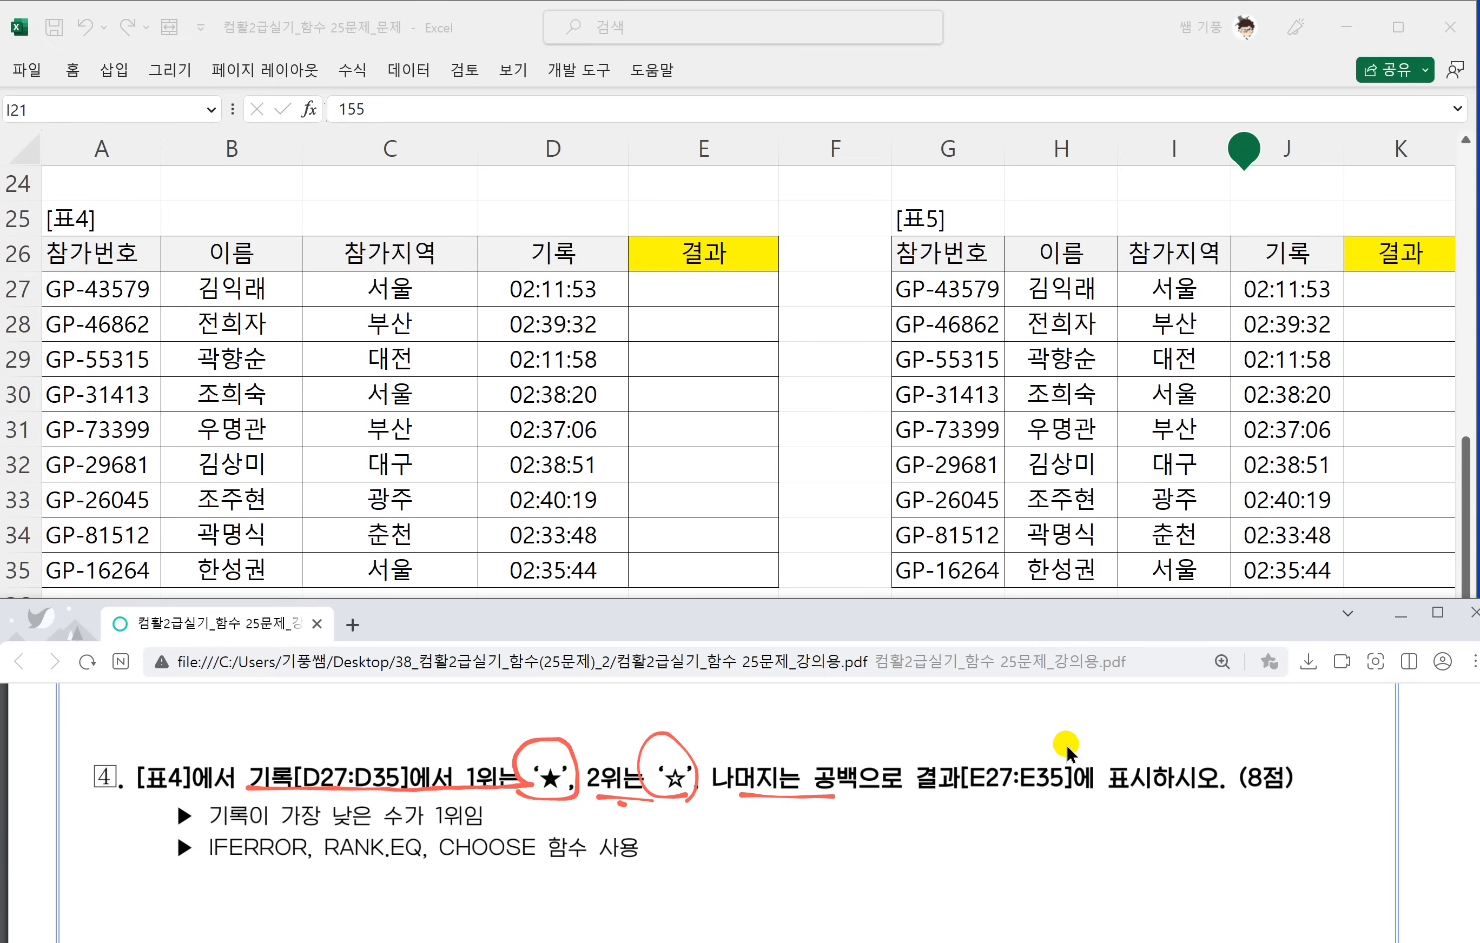
{"action": "scroll", "coordinate": [1082, 751], "scroll_direction": "down", "scroll_amount": 1}
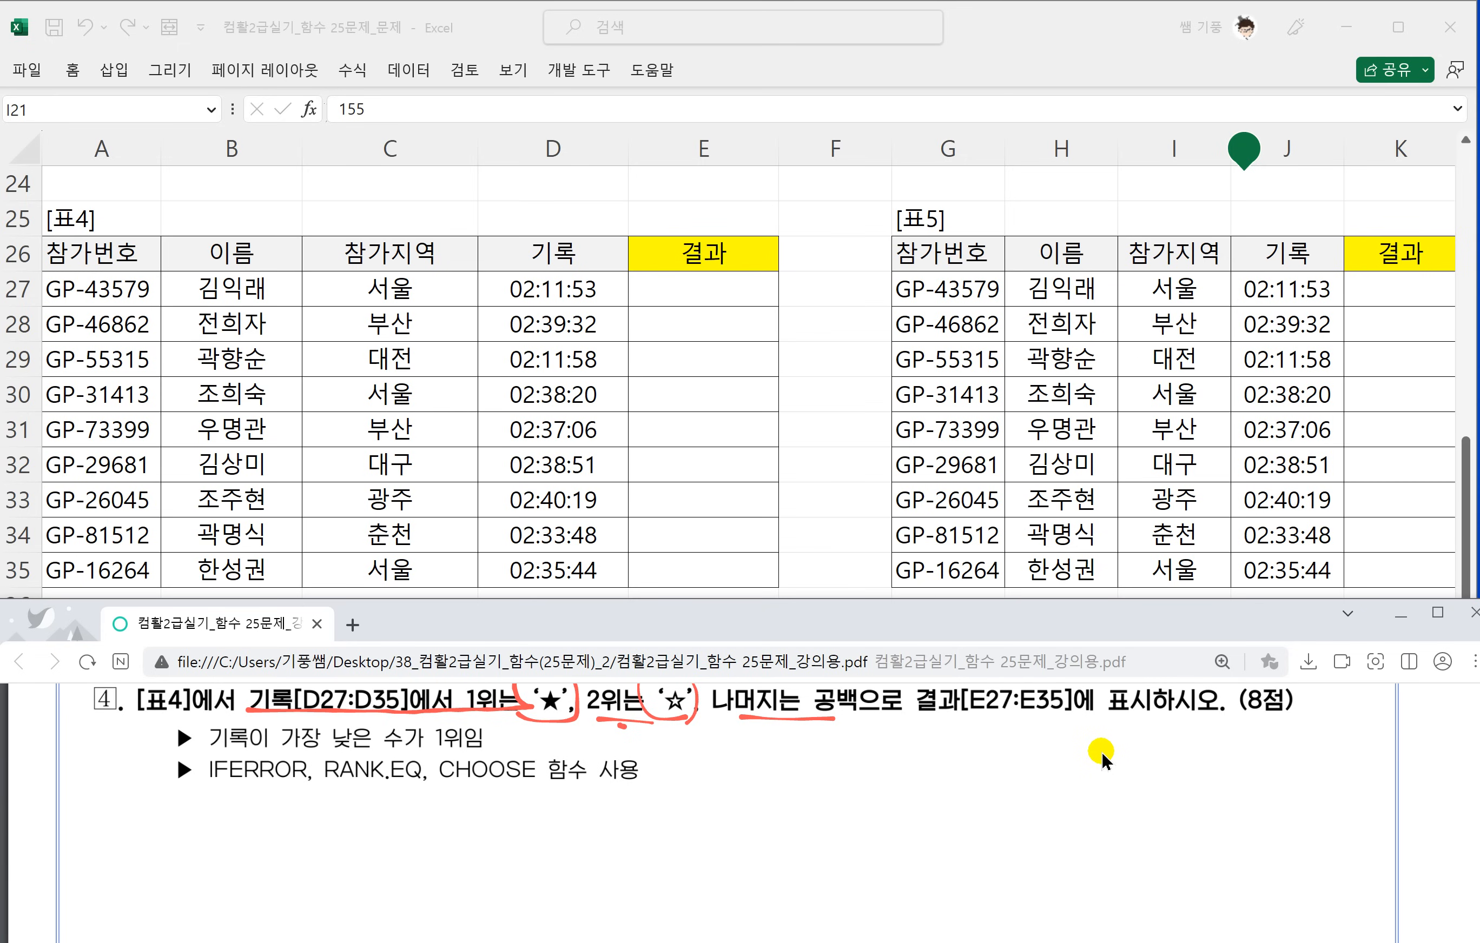
Handwrite the syntax =iferror(값, 오류값) beside question 4 and underline its arguments.
{"action": "left_click_drag", "start_coordinate": [710, 761], "coordinate": [727, 760]}
{"action": "mouse_move", "coordinate": [711, 774]}
{"action": "left_mouse_down"}
{"action": "mouse_move", "coordinate": [755, 780]}
{"action": "mouse_move", "coordinate": [766, 801]}
{"action": "mouse_move", "coordinate": [790, 759]}
{"action": "left_mouse_up"}
{"action": "mouse_move", "coordinate": [783, 772]}
{"action": "left_mouse_down"}
{"action": "mouse_move", "coordinate": [799, 754]}
{"action": "mouse_move", "coordinate": [810, 769]}
{"action": "left_mouse_up"}
{"action": "left_click_drag", "start_coordinate": [814, 750], "coordinate": [851, 754]}
{"action": "mouse_move", "coordinate": [862, 777]}
{"action": "left_mouse_down"}
{"action": "mouse_move", "coordinate": [866, 753]}
{"action": "mouse_move", "coordinate": [892, 779]}
{"action": "mouse_move", "coordinate": [946, 752]}
{"action": "left_mouse_up"}
{"action": "mouse_move", "coordinate": [909, 755]}
{"action": "left_mouse_down"}
{"action": "mouse_move", "coordinate": [933, 777]}
{"action": "mouse_move", "coordinate": [933, 764]}
{"action": "left_mouse_up"}
{"action": "mouse_move", "coordinate": [927, 771]}
{"action": "left_mouse_down"}
{"action": "mouse_move", "coordinate": [948, 787]}
{"action": "mouse_move", "coordinate": [989, 749]}
{"action": "left_mouse_up"}
{"action": "mouse_move", "coordinate": [980, 736]}
{"action": "left_mouse_down"}
{"action": "mouse_move", "coordinate": [970, 766]}
{"action": "mouse_move", "coordinate": [1000, 753]}
{"action": "left_mouse_up"}
{"action": "left_click_drag", "start_coordinate": [996, 726], "coordinate": [1019, 744]}
{"action": "mouse_move", "coordinate": [1015, 750]}
{"action": "left_mouse_down"}
{"action": "mouse_move", "coordinate": [1018, 769]}
{"action": "mouse_move", "coordinate": [1043, 732]}
{"action": "left_mouse_up"}
{"action": "mouse_move", "coordinate": [1033, 733]}
{"action": "left_mouse_down"}
{"action": "mouse_move", "coordinate": [1025, 762]}
{"action": "mouse_move", "coordinate": [1062, 747]}
{"action": "left_mouse_up"}
{"action": "mouse_move", "coordinate": [1026, 751]}
{"action": "left_mouse_down"}
{"action": "mouse_move", "coordinate": [1047, 773]}
{"action": "mouse_move", "coordinate": [1064, 763]}
{"action": "left_mouse_up"}
{"action": "mouse_move", "coordinate": [1037, 759]}
{"action": "left_mouse_down"}
{"action": "mouse_move", "coordinate": [1062, 781]}
{"action": "mouse_move", "coordinate": [1082, 767]}
{"action": "left_mouse_up"}
{"action": "left_click_drag", "start_coordinate": [911, 784], "coordinate": [944, 781]}
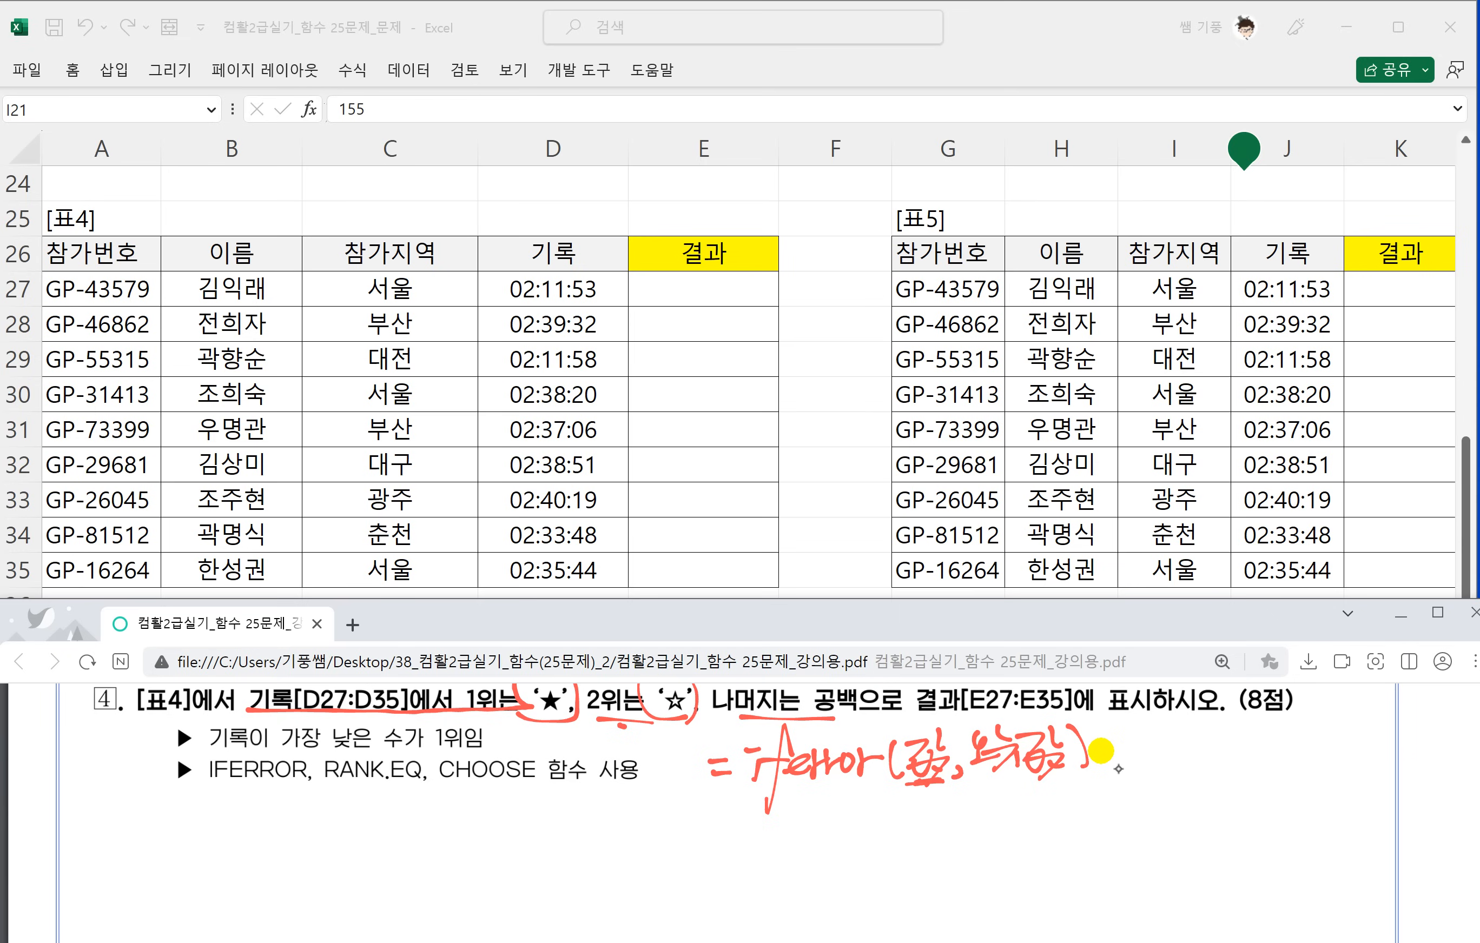
{"action": "left_click_drag", "start_coordinate": [980, 782], "coordinate": [1061, 780]}
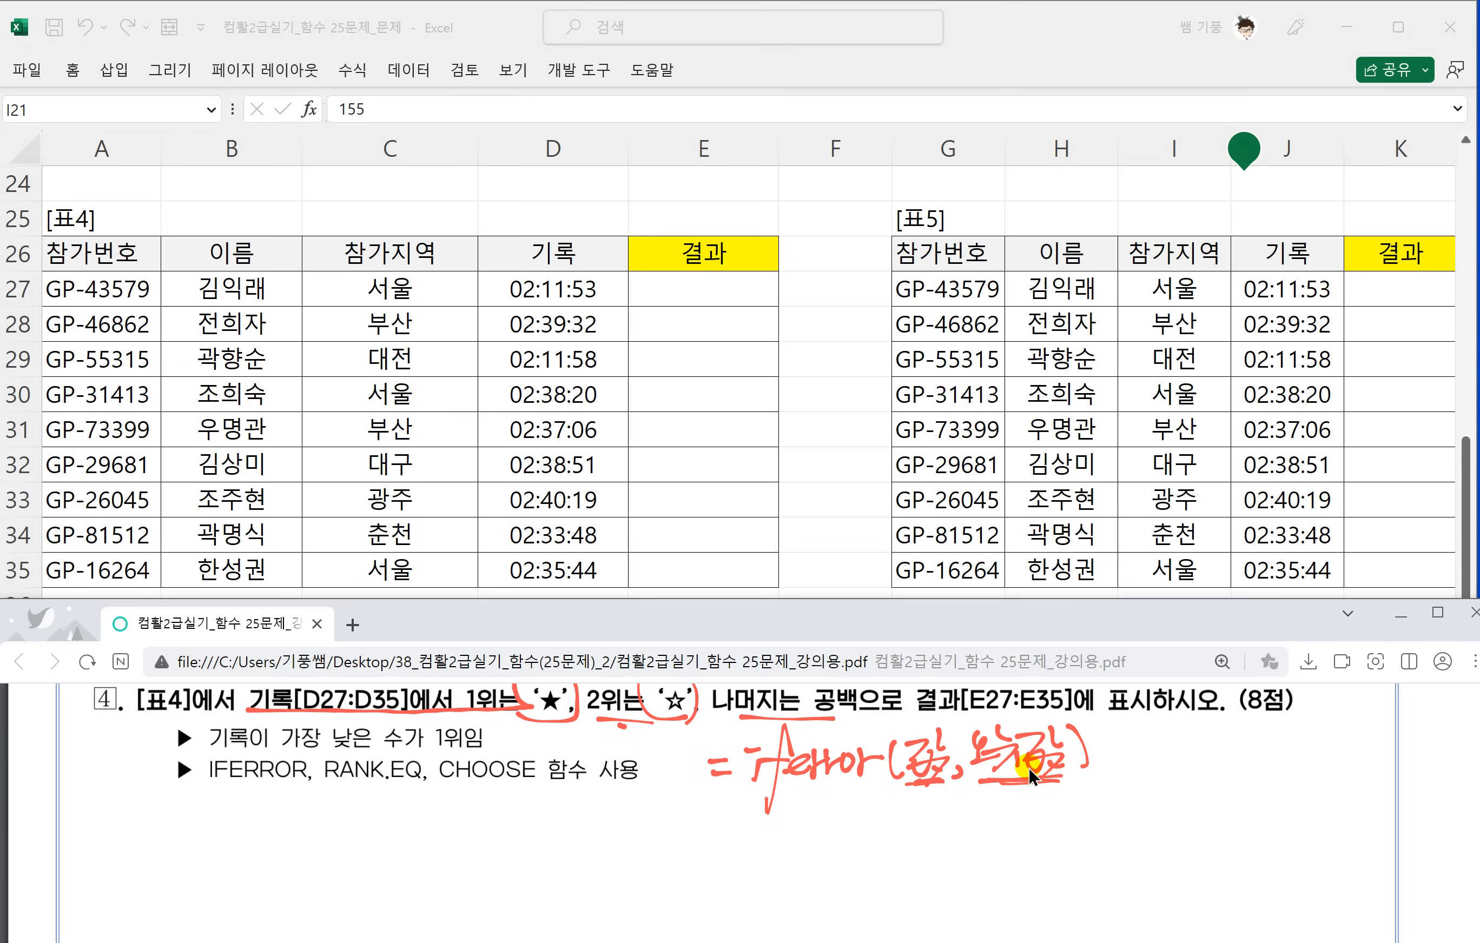
Handwrite the example =iferror(3×4, 4×5) → 12 below the syntax and link 3×4 to the answer with an arrow.
{"action": "mouse_move", "coordinate": [754, 819]}
{"action": "left_mouse_down"}
{"action": "mouse_move", "coordinate": [775, 814]}
{"action": "mouse_move", "coordinate": [781, 876]}
{"action": "left_mouse_up"}
{"action": "mouse_move", "coordinate": [772, 827]}
{"action": "left_mouse_down"}
{"action": "mouse_move", "coordinate": [883, 832]}
{"action": "mouse_move", "coordinate": [919, 797]}
{"action": "mouse_move", "coordinate": [910, 837]}
{"action": "mouse_move", "coordinate": [1005, 812]}
{"action": "mouse_move", "coordinate": [983, 835]}
{"action": "left_mouse_up"}
{"action": "mouse_move", "coordinate": [1011, 825]}
{"action": "left_mouse_down"}
{"action": "mouse_move", "coordinate": [1025, 835]}
{"action": "mouse_move", "coordinate": [1069, 812]}
{"action": "left_mouse_up"}
{"action": "mouse_move", "coordinate": [1068, 794]}
{"action": "left_mouse_down"}
{"action": "mouse_move", "coordinate": [1057, 832]}
{"action": "mouse_move", "coordinate": [1096, 833]}
{"action": "left_mouse_up"}
{"action": "mouse_move", "coordinate": [1100, 795]}
{"action": "left_mouse_down"}
{"action": "mouse_move", "coordinate": [1073, 832]}
{"action": "mouse_move", "coordinate": [1099, 830]}
{"action": "mouse_move", "coordinate": [1128, 795]}
{"action": "left_mouse_up"}
{"action": "mouse_move", "coordinate": [1132, 781]}
{"action": "left_mouse_down"}
{"action": "mouse_move", "coordinate": [1138, 823]}
{"action": "mouse_move", "coordinate": [1195, 792]}
{"action": "left_mouse_up"}
{"action": "left_click_drag", "start_coordinate": [1180, 779], "coordinate": [1182, 814]}
{"action": "mouse_move", "coordinate": [924, 846]}
{"action": "left_mouse_down"}
{"action": "mouse_move", "coordinate": [997, 834]}
{"action": "mouse_move", "coordinate": [1233, 849]}
{"action": "mouse_move", "coordinate": [1234, 819]}
{"action": "left_mouse_up"}
{"action": "left_click_drag", "start_coordinate": [1216, 834], "coordinate": [1248, 828]}
{"action": "mouse_move", "coordinate": [1212, 768]}
{"action": "left_mouse_down"}
{"action": "mouse_move", "coordinate": [1200, 811]}
{"action": "mouse_move", "coordinate": [1273, 796]}
{"action": "left_mouse_up"}
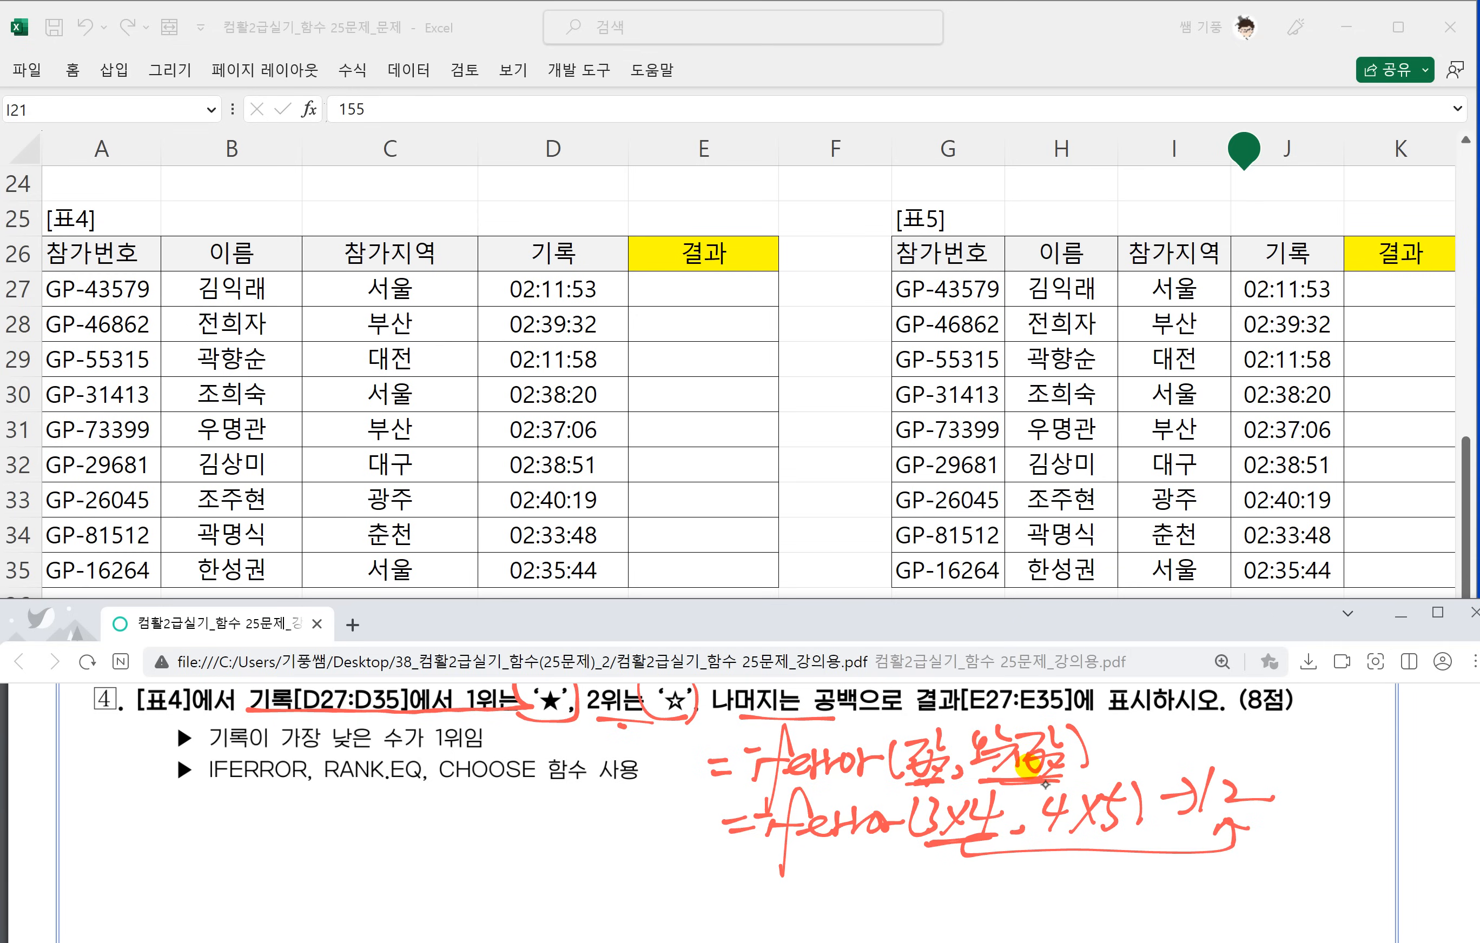
Handwrite the error example =iferror(3/0, 4×5) → 20, underlining both arguments and linking 4×5 to the answer with an arrow.
{"action": "scroll", "coordinate": [1054, 832], "scroll_direction": "down", "scroll_amount": 1}
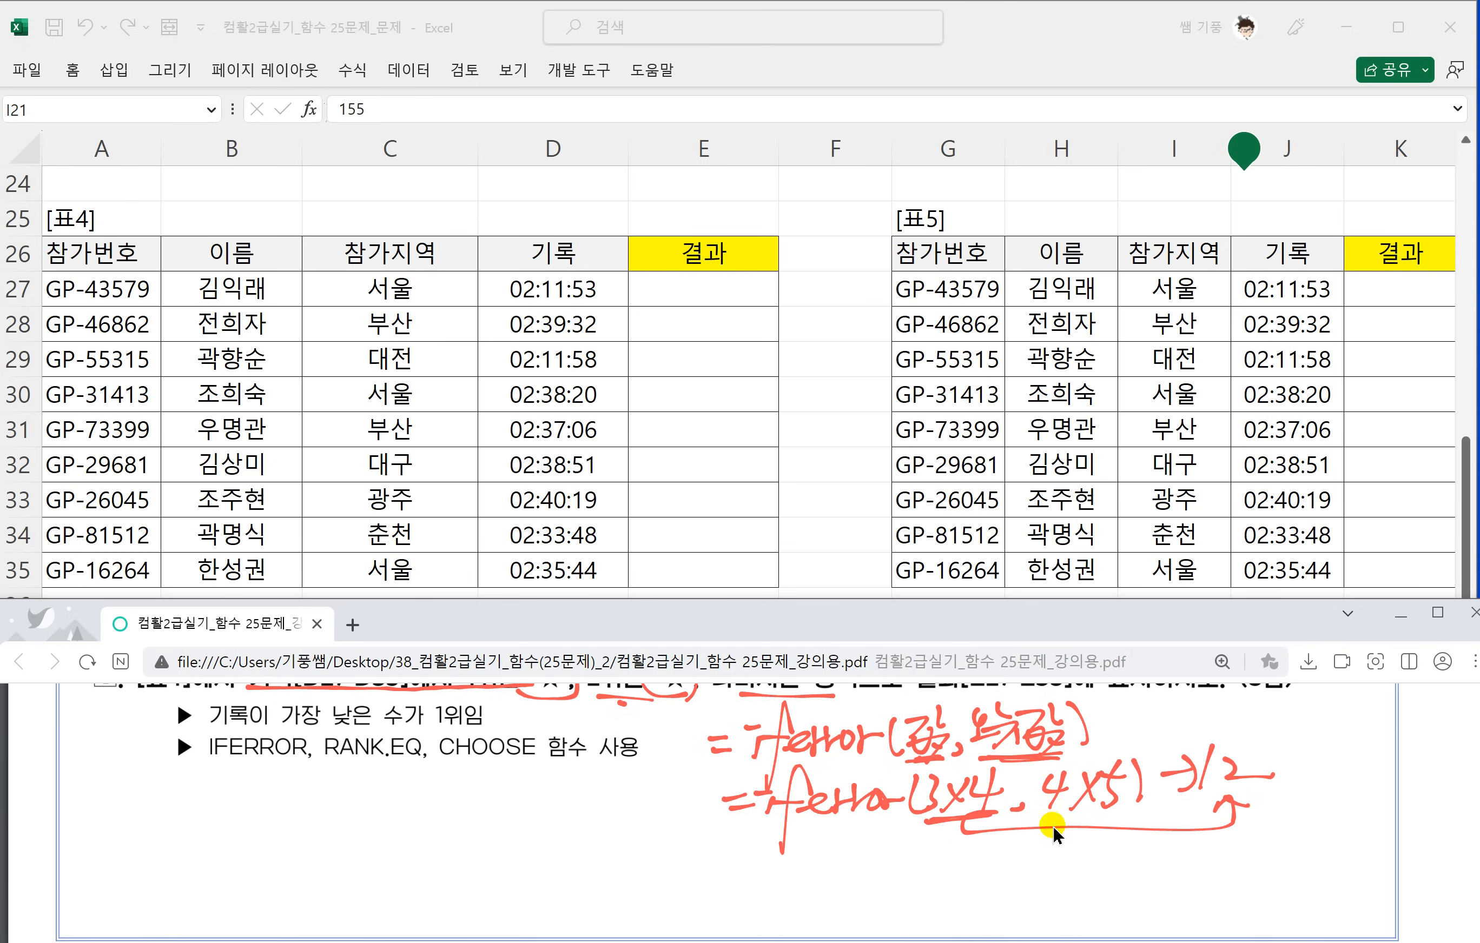
{"action": "scroll", "coordinate": [1054, 832], "scroll_direction": "down", "scroll_amount": 2}
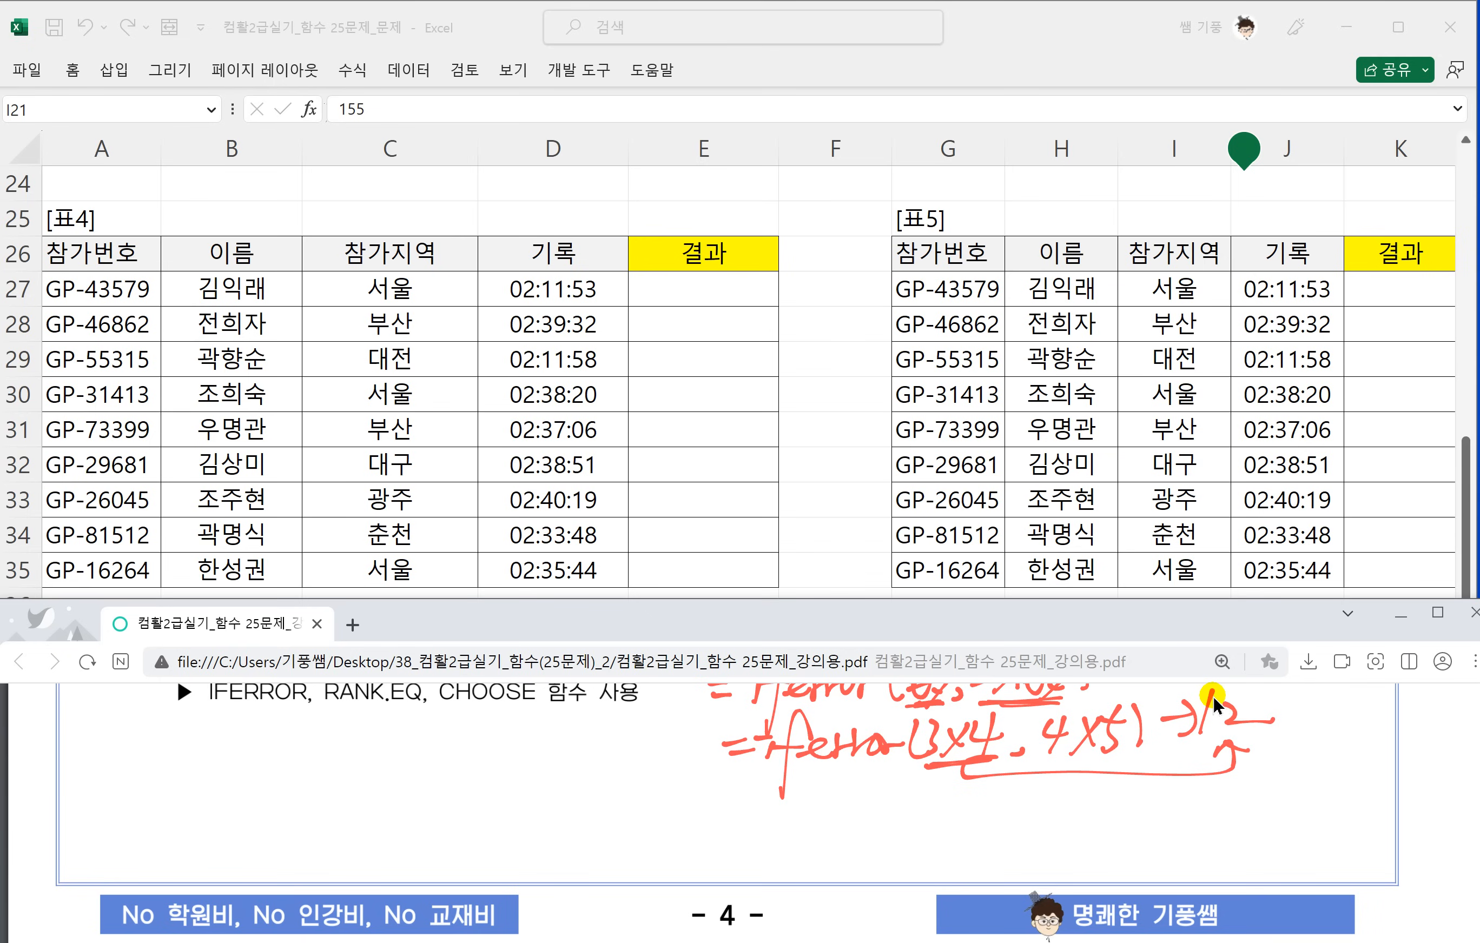
{"action": "left_click_drag", "start_coordinate": [731, 808], "coordinate": [763, 809]}
{"action": "left_click_drag", "start_coordinate": [736, 827], "coordinate": [759, 823]}
{"action": "mouse_move", "coordinate": [787, 812]}
{"action": "left_mouse_down"}
{"action": "mouse_move", "coordinate": [785, 827]}
{"action": "mouse_move", "coordinate": [799, 809]}
{"action": "left_mouse_up"}
{"action": "left_click_drag", "start_coordinate": [833, 809], "coordinate": [806, 846]}
{"action": "mouse_move", "coordinate": [793, 810]}
{"action": "left_mouse_down"}
{"action": "mouse_move", "coordinate": [889, 802]}
{"action": "mouse_move", "coordinate": [959, 828]}
{"action": "left_mouse_up"}
{"action": "left_click_drag", "start_coordinate": [1021, 776], "coordinate": [973, 838]}
{"action": "mouse_move", "coordinate": [1012, 800]}
{"action": "left_mouse_down"}
{"action": "mouse_move", "coordinate": [1016, 821]}
{"action": "mouse_move", "coordinate": [1086, 813]}
{"action": "left_mouse_up"}
{"action": "mouse_move", "coordinate": [1085, 796]}
{"action": "left_mouse_down"}
{"action": "mouse_move", "coordinate": [1072, 829]}
{"action": "mouse_move", "coordinate": [1114, 829]}
{"action": "left_mouse_up"}
{"action": "mouse_move", "coordinate": [1112, 797]}
{"action": "left_mouse_down"}
{"action": "mouse_move", "coordinate": [1095, 819]}
{"action": "mouse_move", "coordinate": [1118, 829]}
{"action": "left_mouse_up"}
{"action": "mouse_move", "coordinate": [1121, 805]}
{"action": "left_mouse_down"}
{"action": "mouse_move", "coordinate": [1147, 799]}
{"action": "mouse_move", "coordinate": [1149, 826]}
{"action": "left_mouse_up"}
{"action": "mouse_move", "coordinate": [945, 838]}
{"action": "left_mouse_down"}
{"action": "mouse_move", "coordinate": [1015, 835]}
{"action": "mouse_move", "coordinate": [958, 837]}
{"action": "mouse_move", "coordinate": [980, 845]}
{"action": "left_mouse_up"}
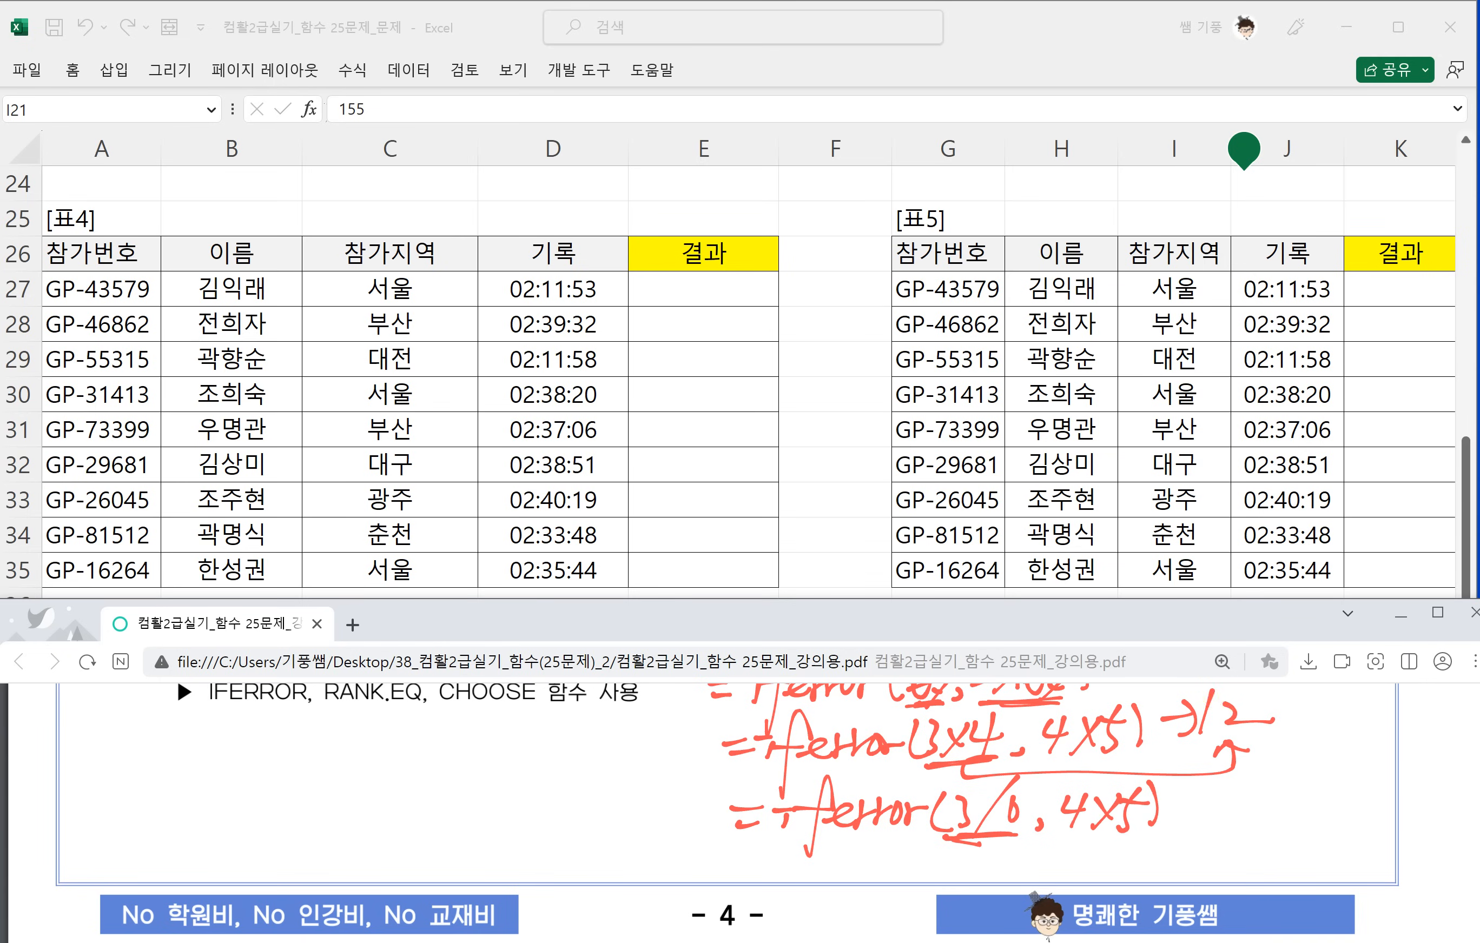
{"action": "left_click_drag", "start_coordinate": [1169, 809], "coordinate": [1197, 807]}
{"action": "left_click_drag", "start_coordinate": [1192, 800], "coordinate": [1206, 821]}
{"action": "mouse_move", "coordinate": [1071, 839]}
{"action": "left_mouse_down"}
{"action": "mouse_move", "coordinate": [1244, 832]}
{"action": "mouse_move", "coordinate": [1265, 846]}
{"action": "left_mouse_up"}
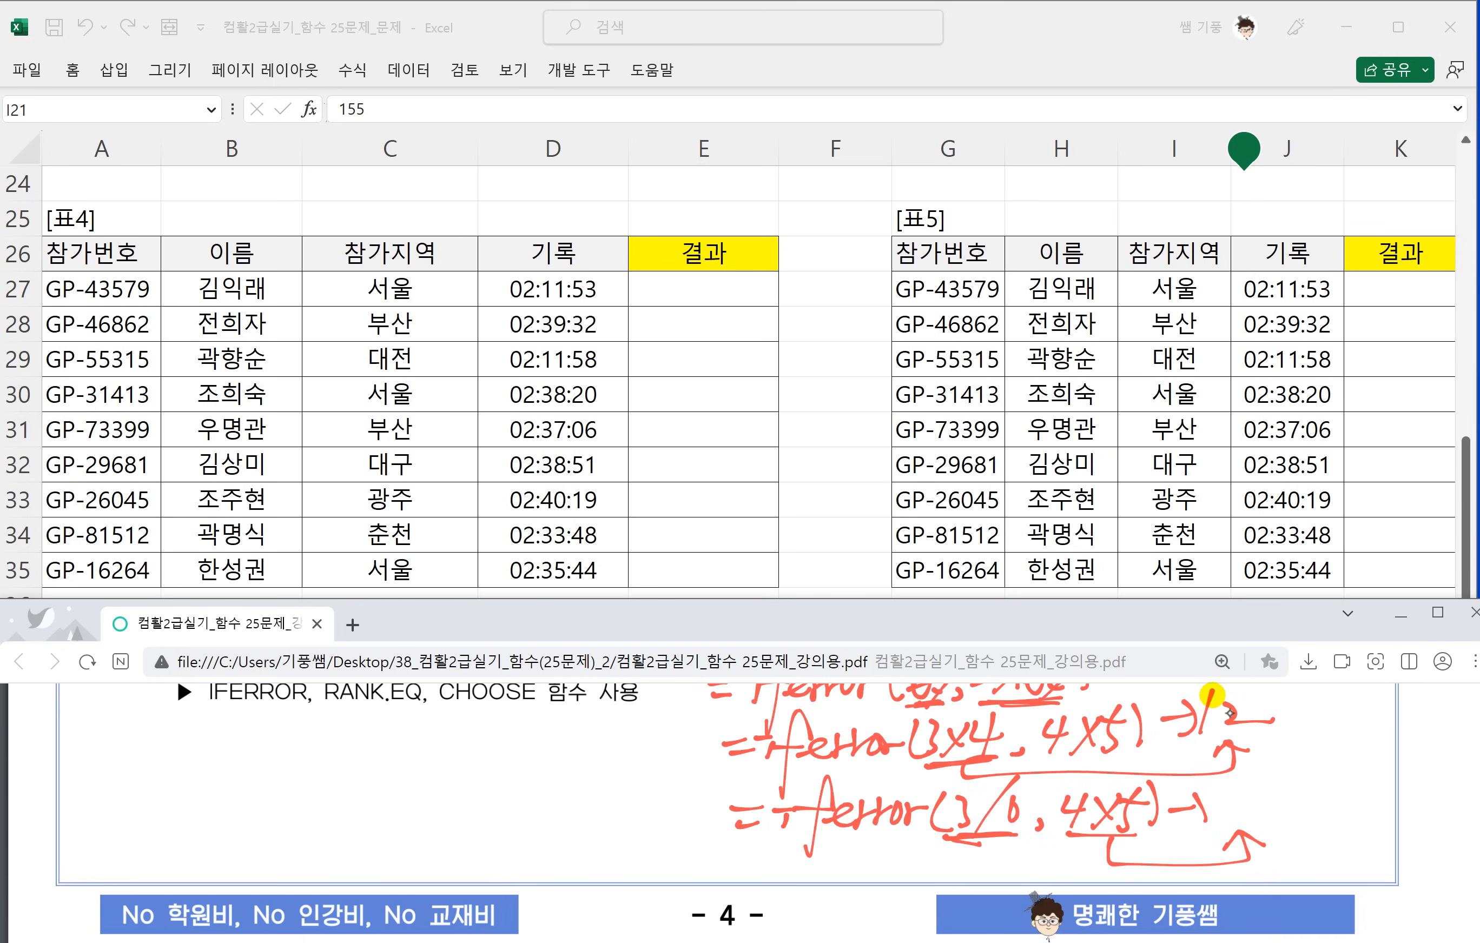
{"action": "left_click_drag", "start_coordinate": [1190, 798], "coordinate": [1183, 828]}
{"action": "mouse_move", "coordinate": [1226, 797]}
{"action": "left_mouse_down"}
{"action": "mouse_move", "coordinate": [1227, 813]}
{"action": "mouse_move", "coordinate": [1247, 813]}
{"action": "left_mouse_up"}
{"action": "left_click_drag", "start_coordinate": [1260, 798], "coordinate": [1262, 799]}
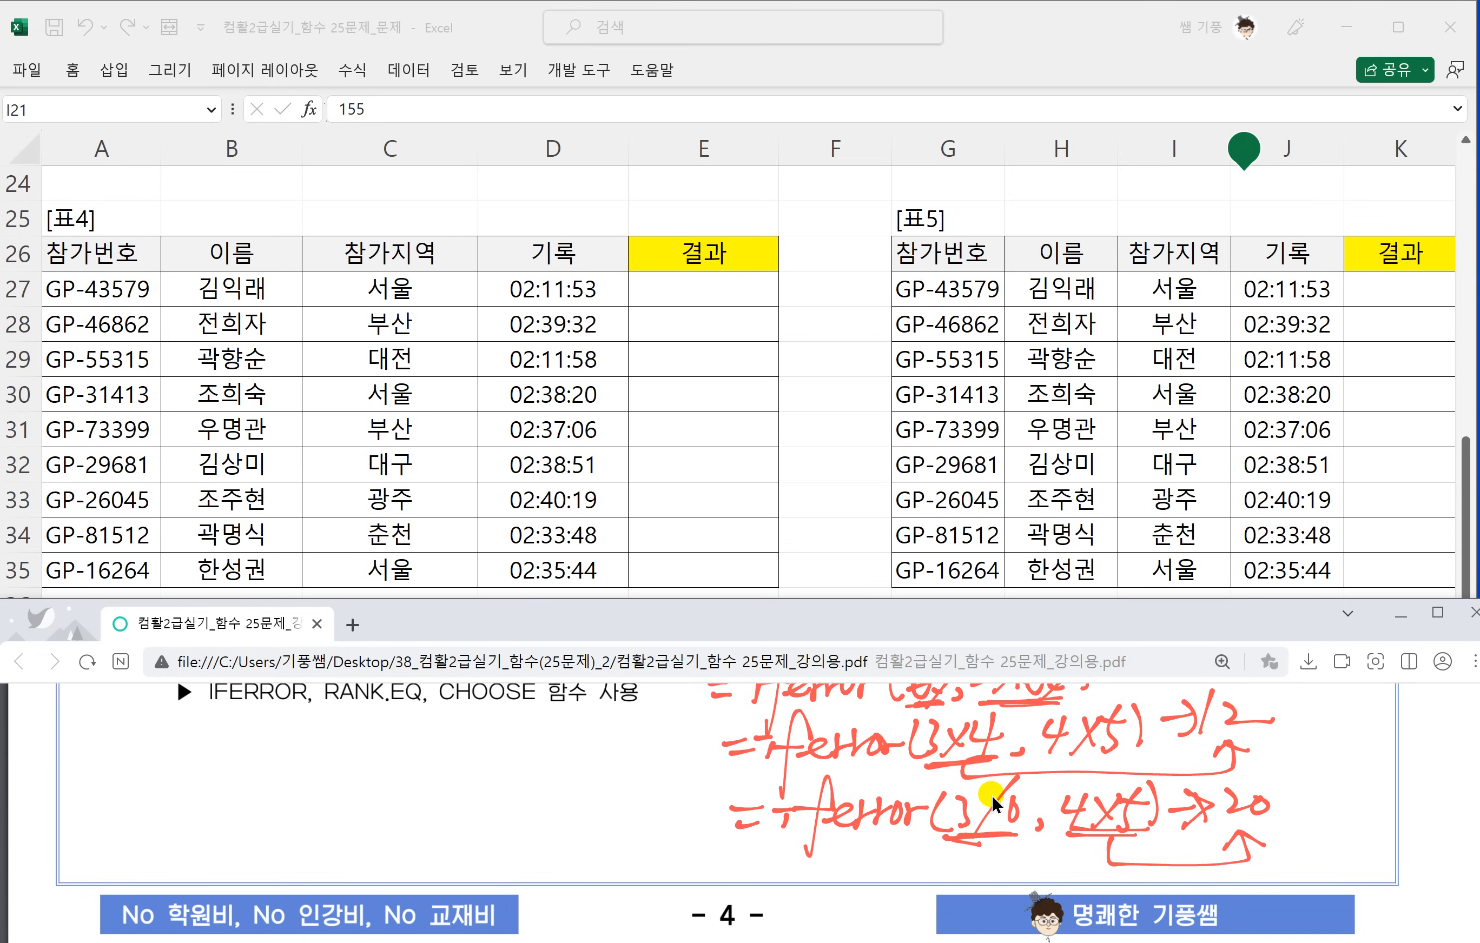
Handwrite the syntax =Rank.eq(기준셀, 범위, 0) beneath the function list, underlining the order argument and noting 1 under it.
{"action": "scroll", "coordinate": [989, 789], "scroll_direction": "up", "scroll_amount": 1}
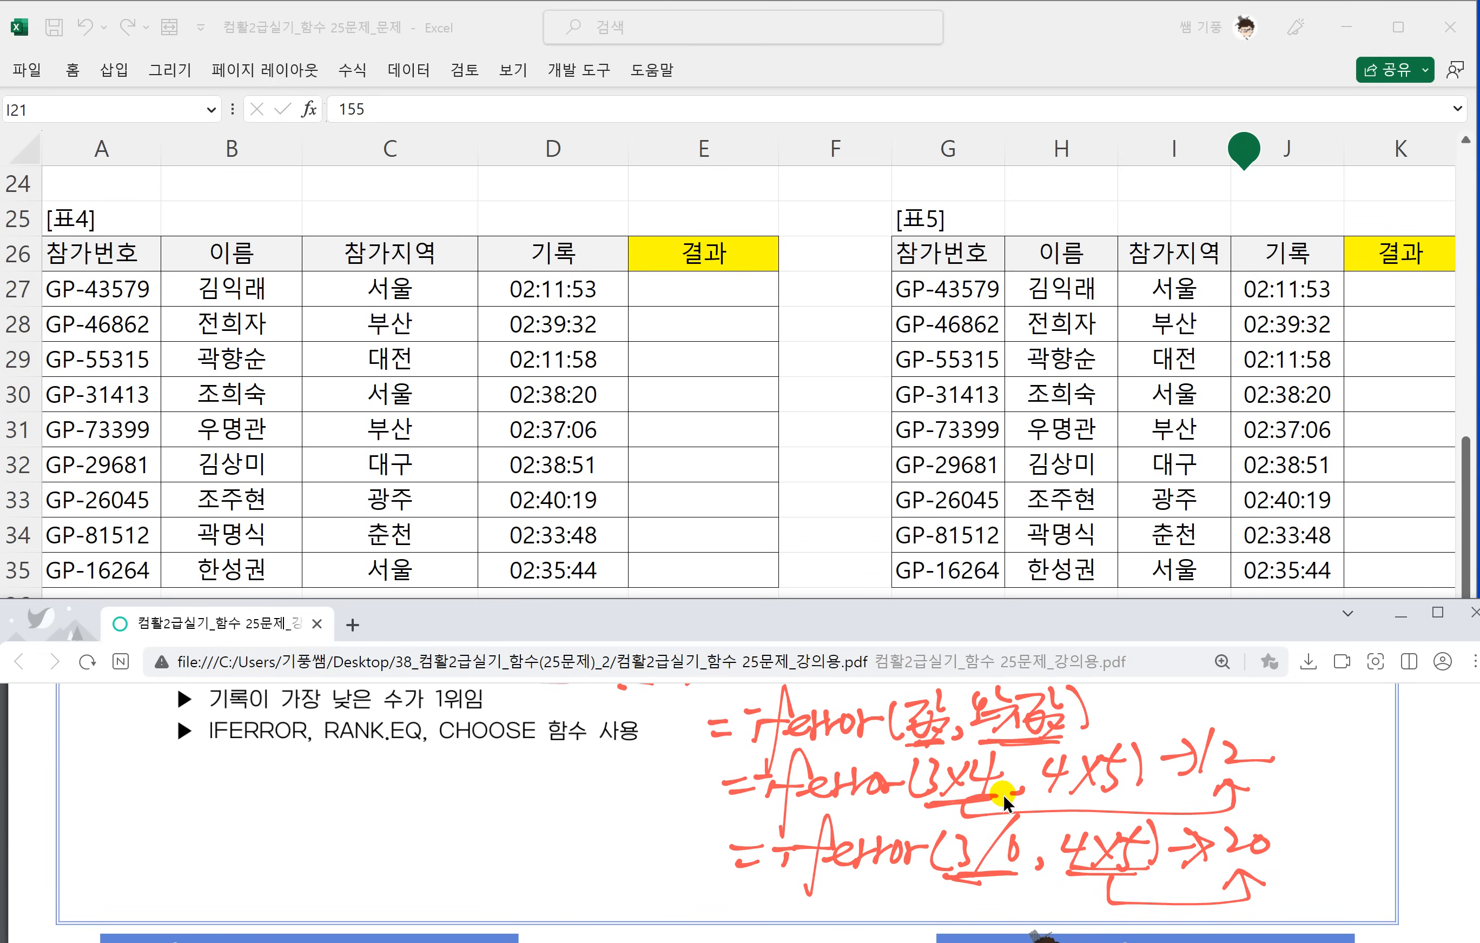
{"action": "left_click_drag", "start_coordinate": [68, 764], "coordinate": [92, 763]}
{"action": "left_click_drag", "start_coordinate": [77, 781], "coordinate": [97, 784]}
{"action": "left_click_drag", "start_coordinate": [120, 739], "coordinate": [88, 827]}
{"action": "mouse_move", "coordinate": [118, 744]}
{"action": "left_mouse_down"}
{"action": "mouse_move", "coordinate": [111, 780]}
{"action": "mouse_move", "coordinate": [161, 777]}
{"action": "mouse_move", "coordinate": [177, 793]}
{"action": "left_mouse_up"}
{"action": "mouse_move", "coordinate": [192, 735]}
{"action": "left_mouse_down"}
{"action": "mouse_move", "coordinate": [186, 796]}
{"action": "mouse_move", "coordinate": [248, 783]}
{"action": "mouse_move", "coordinate": [274, 808]}
{"action": "mouse_move", "coordinate": [256, 819]}
{"action": "left_mouse_up"}
{"action": "left_click", "coordinate": [217, 789]}
{"action": "mouse_move", "coordinate": [316, 751]}
{"action": "left_mouse_down"}
{"action": "mouse_move", "coordinate": [311, 794]}
{"action": "mouse_move", "coordinate": [322, 787]}
{"action": "left_mouse_up"}
{"action": "left_click_drag", "start_coordinate": [346, 747], "coordinate": [340, 796]}
{"action": "mouse_move", "coordinate": [346, 753]}
{"action": "left_mouse_down"}
{"action": "mouse_move", "coordinate": [368, 777]}
{"action": "mouse_move", "coordinate": [376, 757]}
{"action": "left_mouse_up"}
{"action": "left_click_drag", "start_coordinate": [342, 767], "coordinate": [387, 790]}
{"action": "mouse_move", "coordinate": [378, 784]}
{"action": "left_mouse_down"}
{"action": "mouse_move", "coordinate": [408, 746]}
{"action": "mouse_move", "coordinate": [428, 786]}
{"action": "left_mouse_up"}
{"action": "mouse_move", "coordinate": [448, 778]}
{"action": "left_mouse_down"}
{"action": "mouse_move", "coordinate": [441, 790]}
{"action": "mouse_move", "coordinate": [475, 737]}
{"action": "mouse_move", "coordinate": [478, 761]}
{"action": "left_mouse_up"}
{"action": "left_click_drag", "start_coordinate": [489, 745], "coordinate": [491, 789]}
{"action": "left_click_drag", "start_coordinate": [507, 751], "coordinate": [517, 774]}
{"action": "mouse_move", "coordinate": [507, 775]}
{"action": "left_mouse_down"}
{"action": "mouse_move", "coordinate": [502, 792]}
{"action": "mouse_move", "coordinate": [528, 793]}
{"action": "left_mouse_up"}
{"action": "mouse_move", "coordinate": [549, 776]}
{"action": "left_mouse_down"}
{"action": "mouse_move", "coordinate": [546, 794]}
{"action": "mouse_move", "coordinate": [577, 755]}
{"action": "mouse_move", "coordinate": [600, 785]}
{"action": "mouse_move", "coordinate": [585, 830]}
{"action": "mouse_move", "coordinate": [633, 781]}
{"action": "left_mouse_up"}
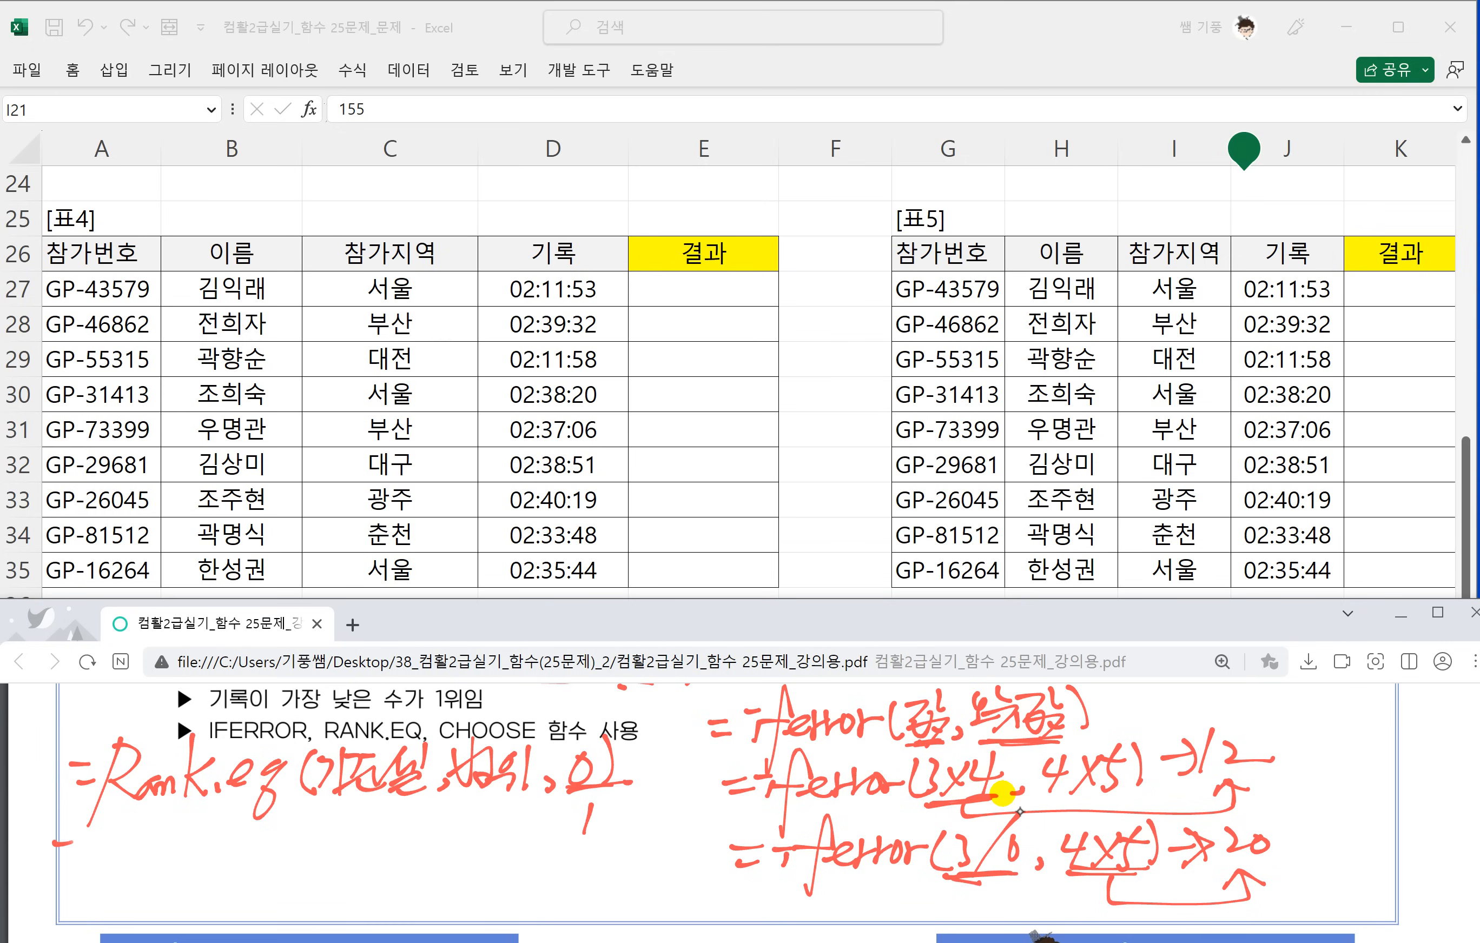
Handwrite the syntax =choose(K, 값1, 값2, 값3…) under the RANK.EQ note and connect K to the value arguments.
{"action": "left_click_drag", "start_coordinate": [55, 856], "coordinate": [80, 855]}
{"action": "mouse_move", "coordinate": [117, 832]}
{"action": "left_mouse_down"}
{"action": "mouse_move", "coordinate": [93, 867]}
{"action": "mouse_move", "coordinate": [133, 867]}
{"action": "left_mouse_up"}
{"action": "mouse_move", "coordinate": [149, 843]}
{"action": "left_mouse_down"}
{"action": "mouse_move", "coordinate": [140, 864]}
{"action": "mouse_move", "coordinate": [173, 861]}
{"action": "left_mouse_up"}
{"action": "mouse_move", "coordinate": [192, 848]}
{"action": "left_mouse_down"}
{"action": "mouse_move", "coordinate": [211, 836]}
{"action": "mouse_move", "coordinate": [217, 850]}
{"action": "left_mouse_up"}
{"action": "mouse_move", "coordinate": [237, 828]}
{"action": "left_mouse_down"}
{"action": "mouse_move", "coordinate": [227, 863]}
{"action": "mouse_move", "coordinate": [254, 852]}
{"action": "mouse_move", "coordinate": [251, 870]}
{"action": "left_mouse_up"}
{"action": "mouse_move", "coordinate": [284, 826]}
{"action": "left_mouse_down"}
{"action": "mouse_move", "coordinate": [283, 864]}
{"action": "mouse_move", "coordinate": [341, 839]}
{"action": "left_mouse_up"}
{"action": "mouse_move", "coordinate": [318, 844]}
{"action": "left_mouse_down"}
{"action": "mouse_move", "coordinate": [313, 869]}
{"action": "mouse_move", "coordinate": [337, 848]}
{"action": "left_mouse_up"}
{"action": "left_click_drag", "start_coordinate": [350, 844], "coordinate": [336, 869]}
{"action": "left_click_drag", "start_coordinate": [346, 853], "coordinate": [359, 859]}
{"action": "left_click_drag", "start_coordinate": [383, 854], "coordinate": [382, 866]}
{"action": "mouse_move", "coordinate": [392, 831]}
{"action": "left_mouse_down"}
{"action": "mouse_move", "coordinate": [403, 852]}
{"action": "mouse_move", "coordinate": [433, 839]}
{"action": "left_mouse_up"}
{"action": "left_click_drag", "start_coordinate": [398, 850], "coordinate": [418, 859]}
{"action": "mouse_move", "coordinate": [414, 852]}
{"action": "left_mouse_down"}
{"action": "mouse_move", "coordinate": [440, 873]}
{"action": "mouse_move", "coordinate": [441, 857]}
{"action": "left_mouse_up"}
{"action": "mouse_move", "coordinate": [439, 824]}
{"action": "left_mouse_down"}
{"action": "mouse_move", "coordinate": [444, 856]}
{"action": "mouse_move", "coordinate": [460, 851]}
{"action": "left_mouse_up"}
{"action": "left_click_drag", "start_coordinate": [475, 848], "coordinate": [467, 864]}
{"action": "mouse_move", "coordinate": [483, 822]}
{"action": "left_mouse_down"}
{"action": "mouse_move", "coordinate": [497, 826]}
{"action": "mouse_move", "coordinate": [488, 848]}
{"action": "left_mouse_up"}
{"action": "left_click_drag", "start_coordinate": [523, 811], "coordinate": [530, 873]}
{"action": "mouse_move", "coordinate": [538, 815]}
{"action": "left_mouse_down"}
{"action": "mouse_move", "coordinate": [554, 822]}
{"action": "mouse_move", "coordinate": [544, 857]}
{"action": "left_mouse_up"}
{"action": "left_click_drag", "start_coordinate": [565, 854], "coordinate": [596, 854]}
{"action": "left_click_drag", "start_coordinate": [611, 800], "coordinate": [628, 844]}
{"action": "left_click_drag", "start_coordinate": [239, 882], "coordinate": [305, 876]}
{"action": "mouse_move", "coordinate": [278, 870]}
{"action": "left_mouse_down"}
{"action": "mouse_move", "coordinate": [278, 898]}
{"action": "mouse_move", "coordinate": [356, 868]}
{"action": "left_mouse_up"}
{"action": "left_click_drag", "start_coordinate": [990, 793], "coordinate": [1014, 793]}
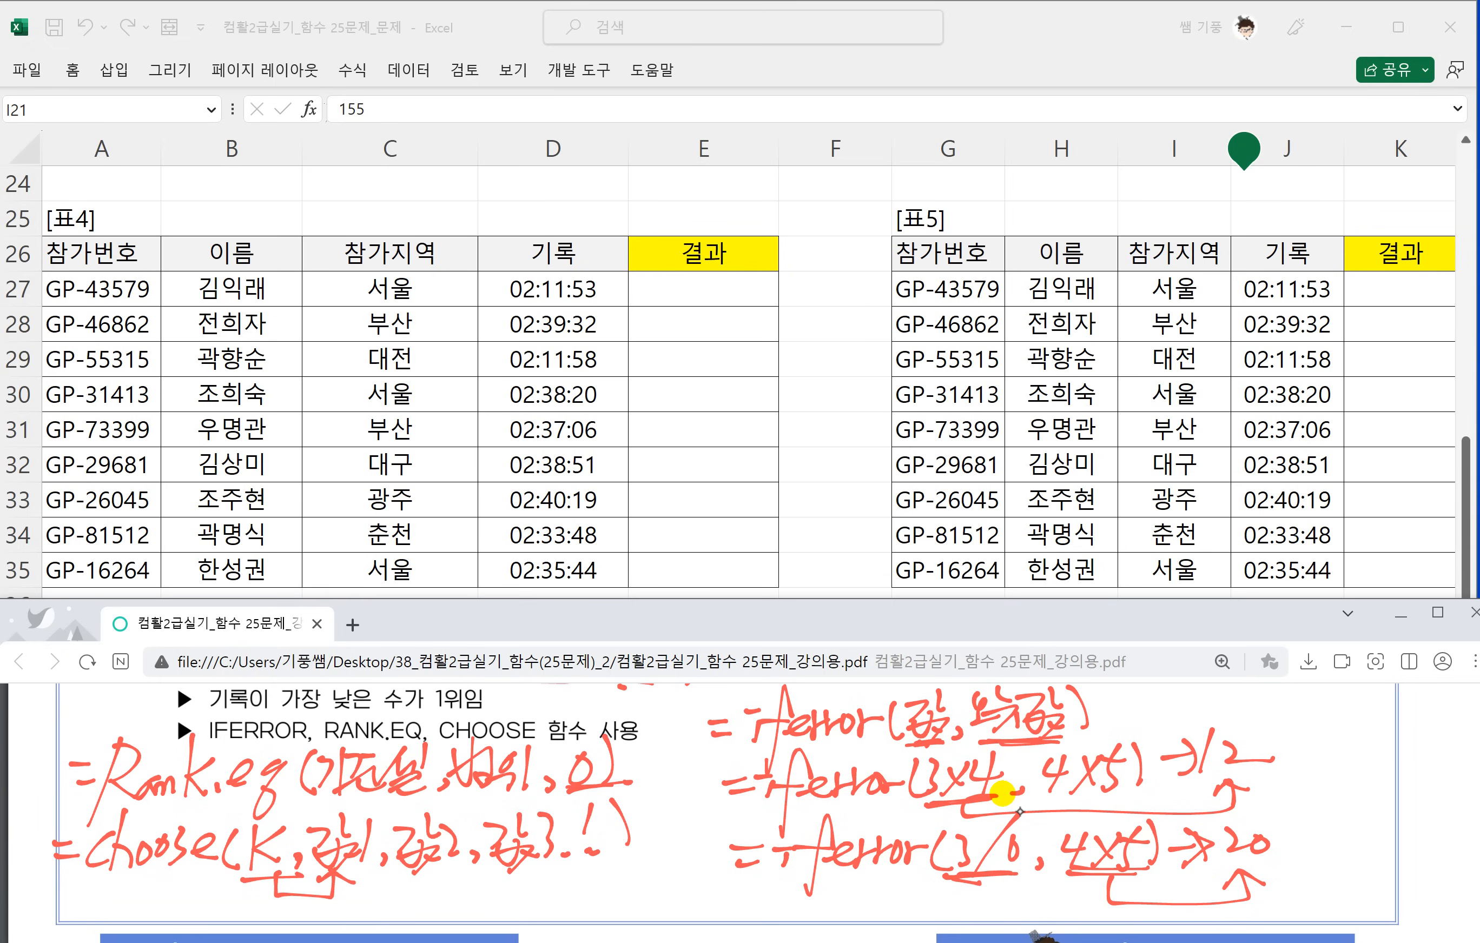
{"action": "left_click_drag", "start_coordinate": [388, 873], "coordinate": [462, 872]}
{"action": "mouse_move", "coordinate": [309, 873]}
{"action": "left_mouse_down"}
{"action": "mouse_move", "coordinate": [511, 894]}
{"action": "mouse_move", "coordinate": [521, 871]}
{"action": "left_mouse_up"}
{"action": "left_click_drag", "start_coordinate": [499, 881], "coordinate": [541, 875]}
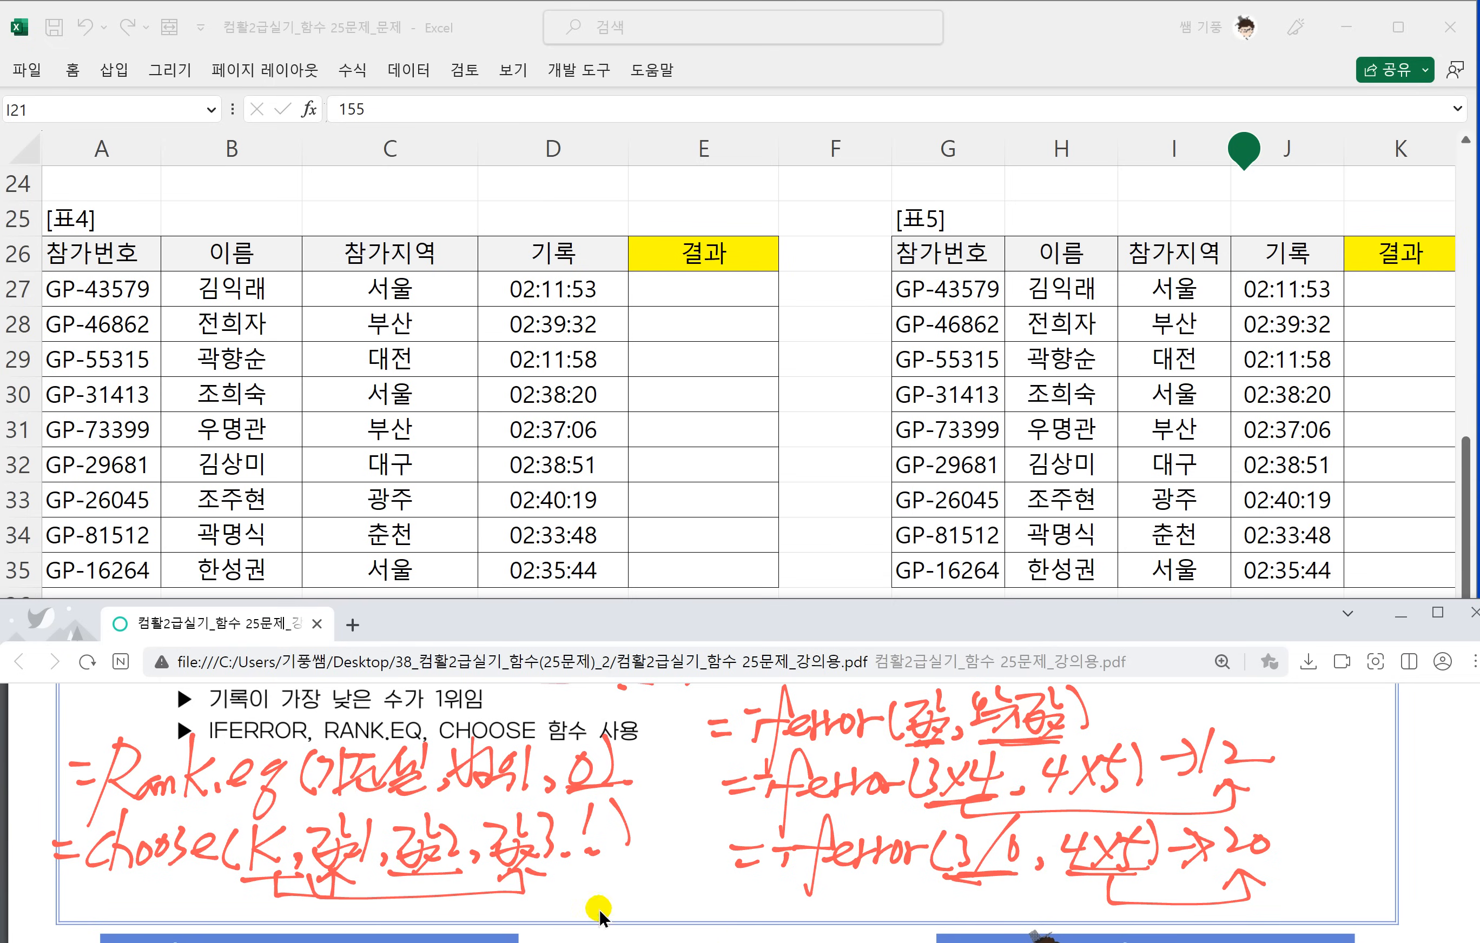
Handwrite the example =choose(2,"금","은","동") → 은 and draw arrows from the index to the listed values.
{"action": "scroll", "coordinate": [599, 911], "scroll_direction": "up", "scroll_amount": 1}
{"action": "scroll", "coordinate": [264, 879], "scroll_direction": "down", "scroll_amount": 1}
{"action": "scroll", "coordinate": [263, 880], "scroll_direction": "down", "scroll_amount": 1}
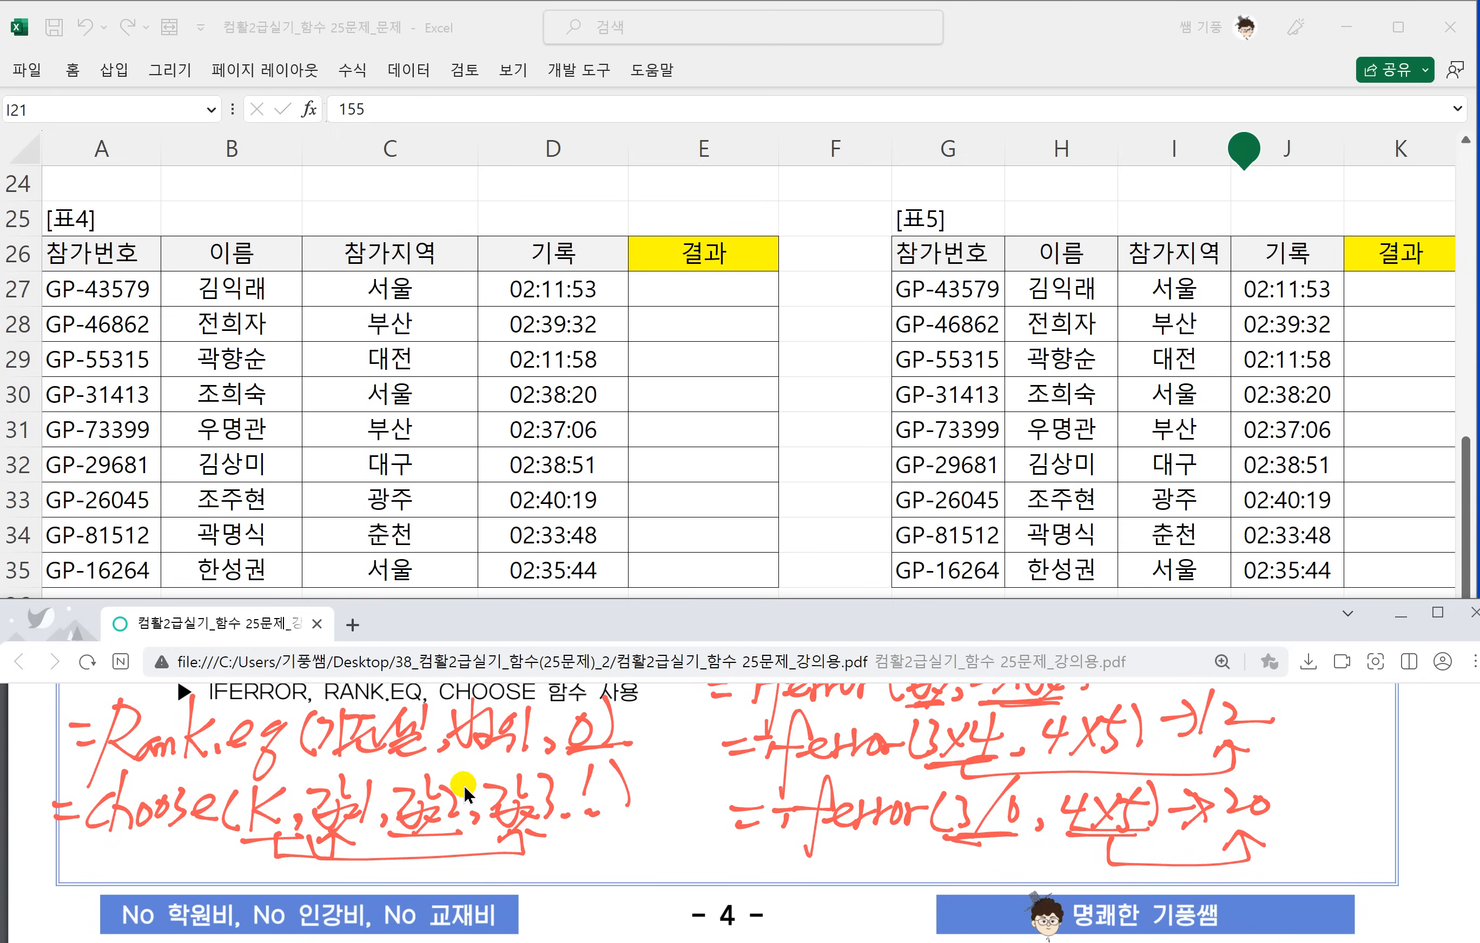
{"action": "scroll", "coordinate": [465, 786], "scroll_direction": "down", "scroll_amount": 1}
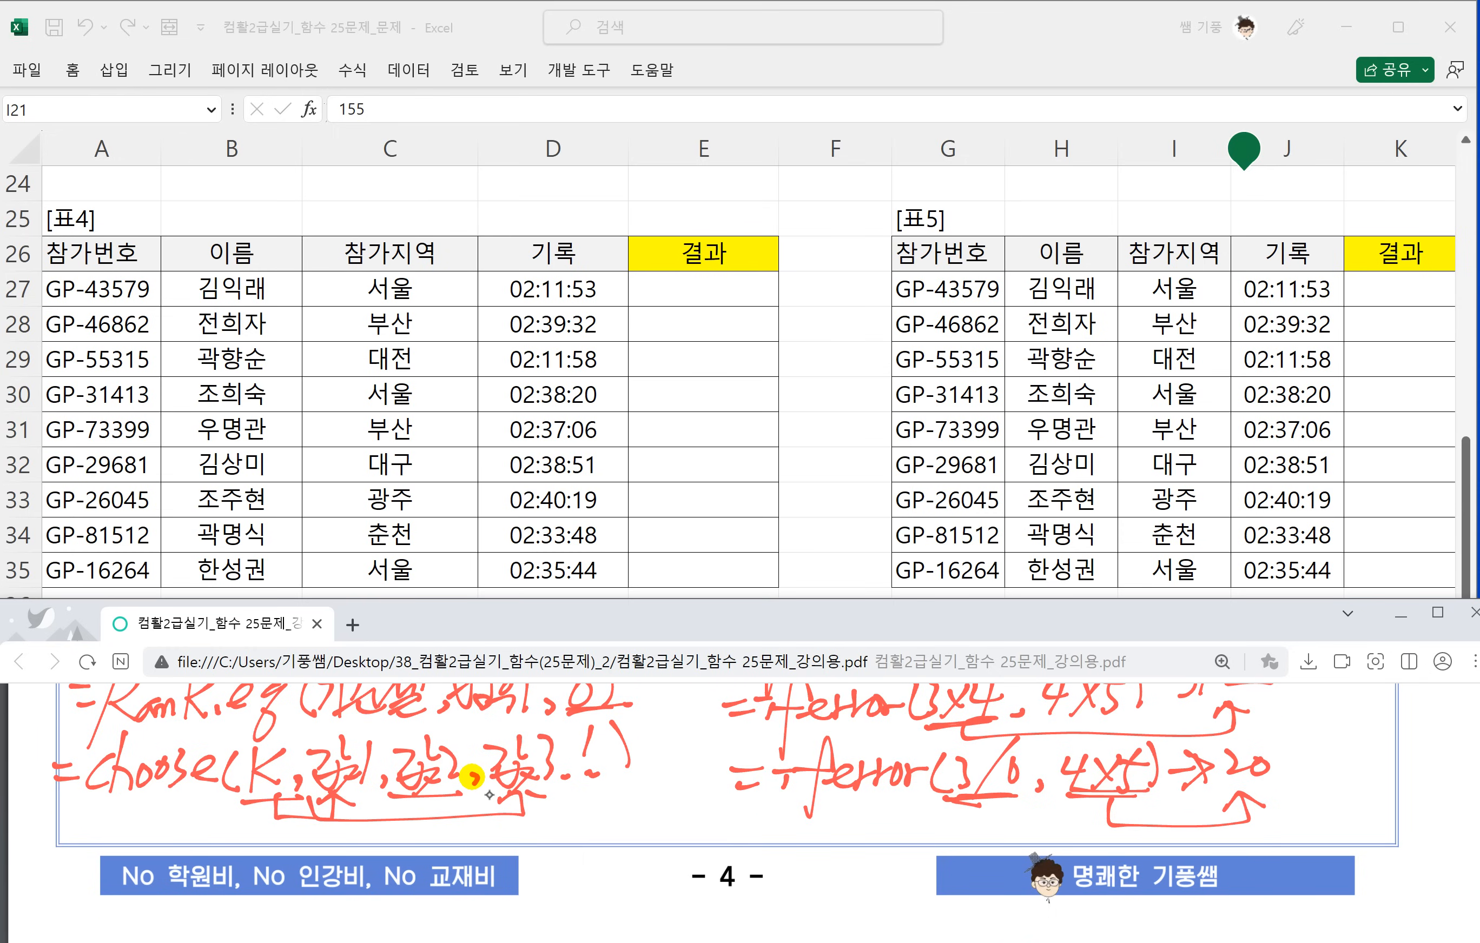
{"action": "left_click_drag", "start_coordinate": [523, 836], "coordinate": [541, 839]}
{"action": "left_click_drag", "start_coordinate": [524, 850], "coordinate": [584, 853]}
{"action": "mouse_move", "coordinate": [603, 787]}
{"action": "left_mouse_down"}
{"action": "mouse_move", "coordinate": [586, 843]}
{"action": "mouse_move", "coordinate": [609, 856]}
{"action": "mouse_move", "coordinate": [629, 829]}
{"action": "mouse_move", "coordinate": [647, 851]}
{"action": "mouse_move", "coordinate": [745, 839]}
{"action": "left_mouse_up"}
{"action": "mouse_move", "coordinate": [759, 842]}
{"action": "left_mouse_down"}
{"action": "mouse_move", "coordinate": [754, 854]}
{"action": "mouse_move", "coordinate": [777, 824]}
{"action": "left_mouse_up"}
{"action": "left_click_drag", "start_coordinate": [785, 810], "coordinate": [796, 825]}
{"action": "mouse_move", "coordinate": [774, 833]}
{"action": "left_mouse_down"}
{"action": "mouse_move", "coordinate": [806, 825]}
{"action": "mouse_move", "coordinate": [806, 849]}
{"action": "mouse_move", "coordinate": [825, 821]}
{"action": "left_mouse_up"}
{"action": "left_click_drag", "start_coordinate": [828, 803], "coordinate": [829, 849]}
{"action": "left_click_drag", "start_coordinate": [852, 806], "coordinate": [882, 824]}
{"action": "left_click_drag", "start_coordinate": [858, 829], "coordinate": [893, 839]}
{"action": "left_click_drag", "start_coordinate": [897, 805], "coordinate": [910, 824]}
{"action": "mouse_move", "coordinate": [918, 840]}
{"action": "left_mouse_down"}
{"action": "mouse_move", "coordinate": [905, 852]}
{"action": "mouse_move", "coordinate": [932, 823]}
{"action": "left_mouse_up"}
{"action": "mouse_move", "coordinate": [939, 805]}
{"action": "left_mouse_down"}
{"action": "mouse_move", "coordinate": [952, 826]}
{"action": "mouse_move", "coordinate": [967, 807]}
{"action": "left_mouse_up"}
{"action": "left_click_drag", "start_coordinate": [949, 819], "coordinate": [965, 829]}
{"action": "left_click_drag", "start_coordinate": [980, 810], "coordinate": [989, 821]}
{"action": "mouse_move", "coordinate": [998, 807]}
{"action": "left_mouse_down"}
{"action": "mouse_move", "coordinate": [1004, 846]}
{"action": "mouse_move", "coordinate": [1052, 827]}
{"action": "left_mouse_up"}
{"action": "mouse_move", "coordinate": [1040, 816]}
{"action": "left_mouse_down"}
{"action": "mouse_move", "coordinate": [1044, 839]}
{"action": "mouse_move", "coordinate": [1081, 813]}
{"action": "mouse_move", "coordinate": [1099, 835]}
{"action": "left_mouse_up"}
{"action": "left_click_drag", "start_coordinate": [1094, 834], "coordinate": [1097, 851]}
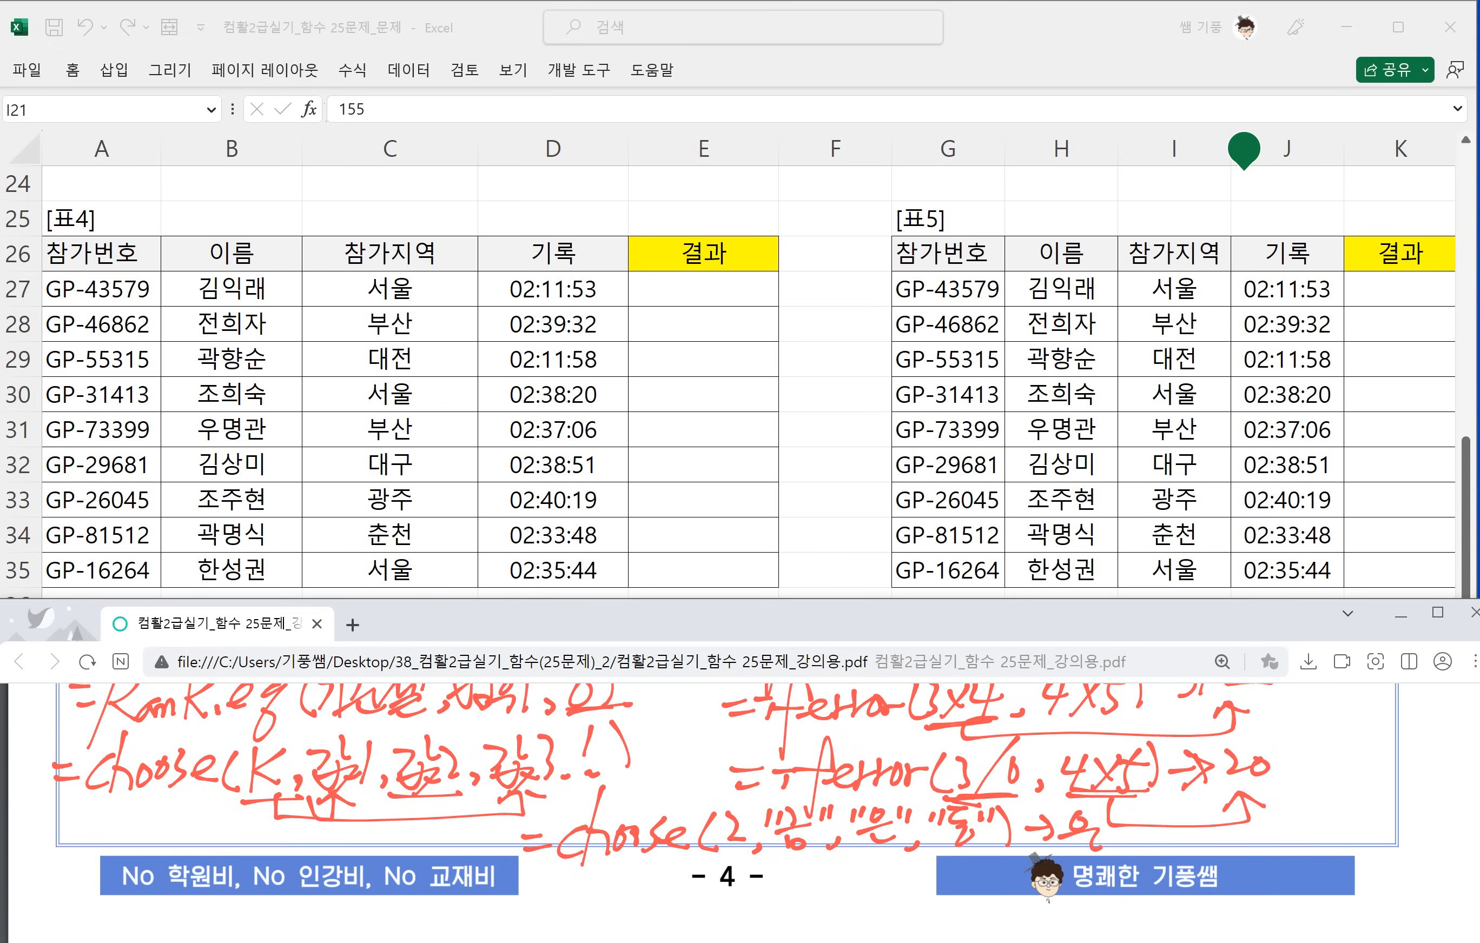
{"action": "mouse_move", "coordinate": [740, 850]}
{"action": "left_mouse_down"}
{"action": "mouse_move", "coordinate": [745, 875]}
{"action": "mouse_move", "coordinate": [863, 852]}
{"action": "left_mouse_up"}
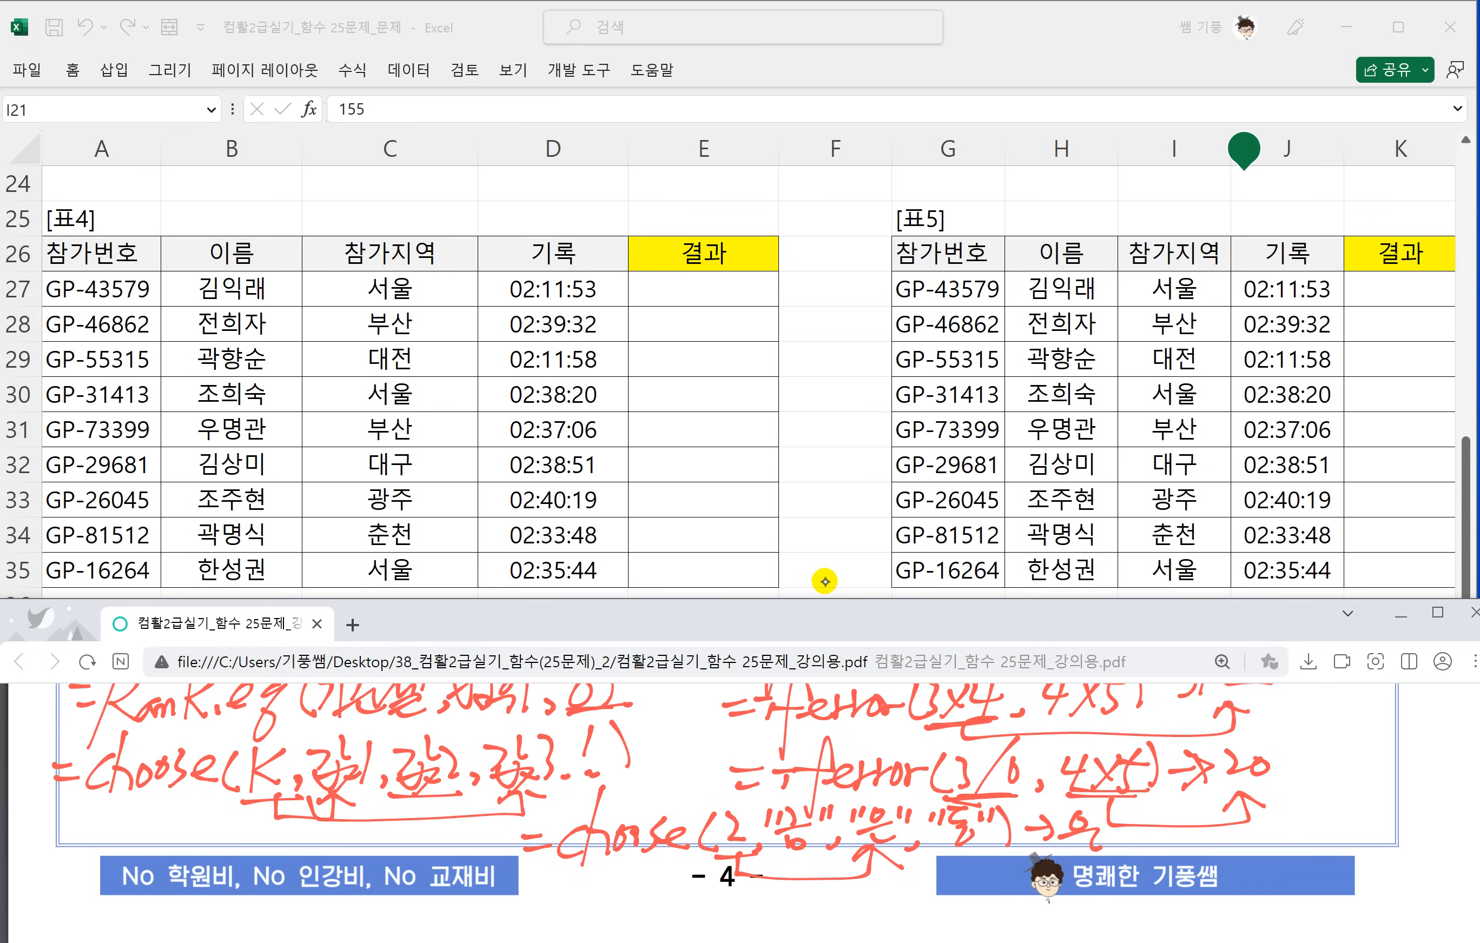
{"action": "mouse_move", "coordinate": [736, 859]}
{"action": "left_mouse_down"}
{"action": "mouse_move", "coordinate": [737, 883]}
{"action": "mouse_move", "coordinate": [793, 856]}
{"action": "left_mouse_up"}
{"action": "mouse_move", "coordinate": [779, 868]}
{"action": "left_mouse_down"}
{"action": "mouse_move", "coordinate": [793, 854]}
{"action": "mouse_move", "coordinate": [922, 885]}
{"action": "left_mouse_up"}
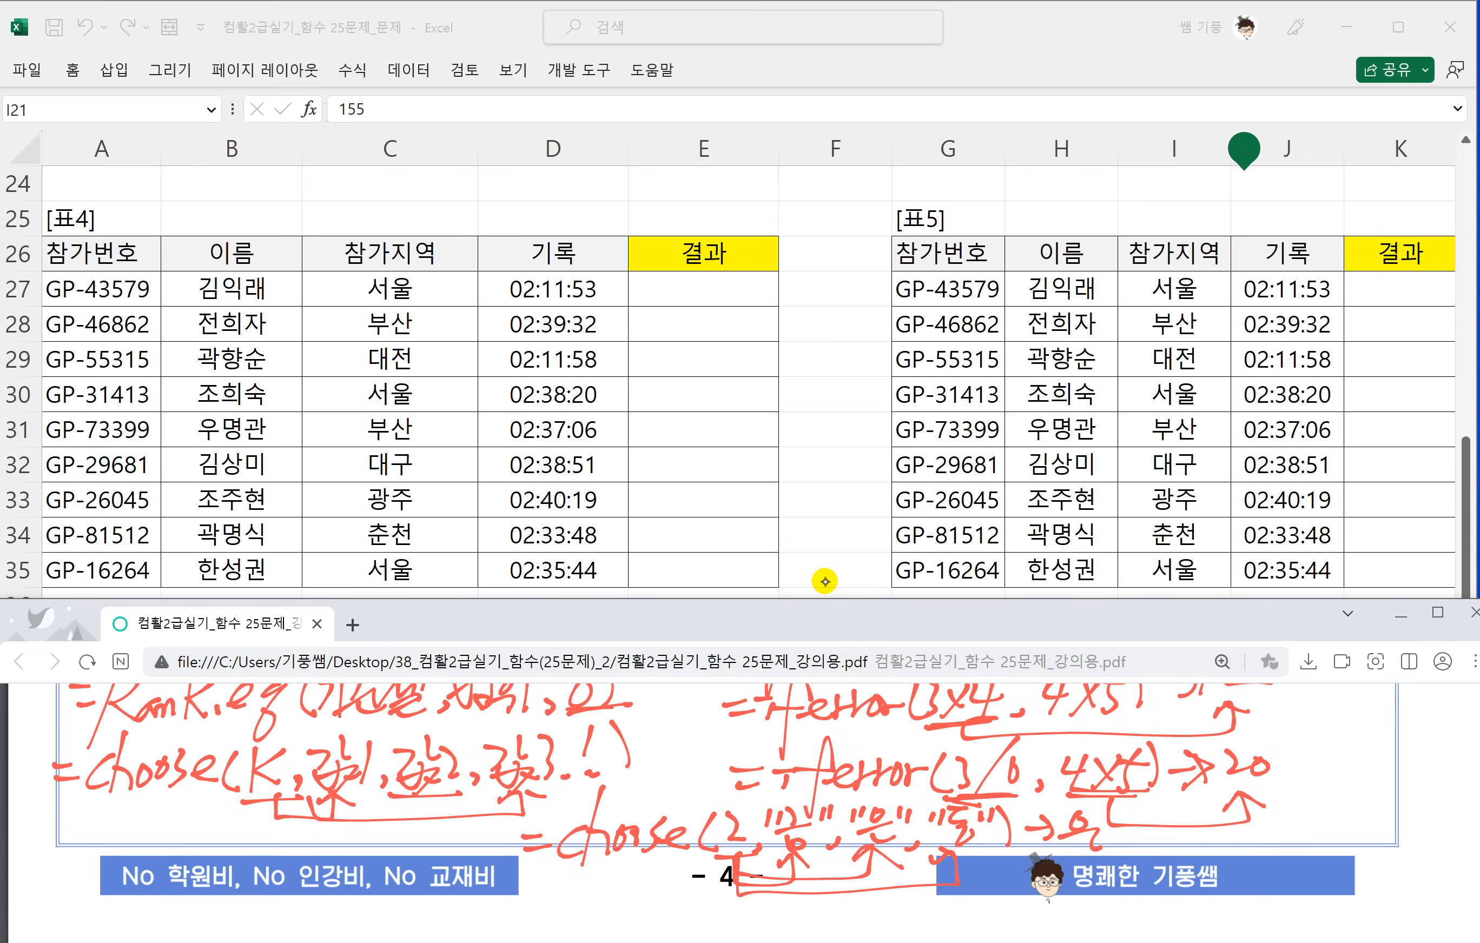
Start a RANK.EQ formula in 결과 cell E27 with D27 as the number to rank.
{"action": "scroll", "coordinate": [386, 748], "scroll_direction": "down", "scroll_amount": 1}
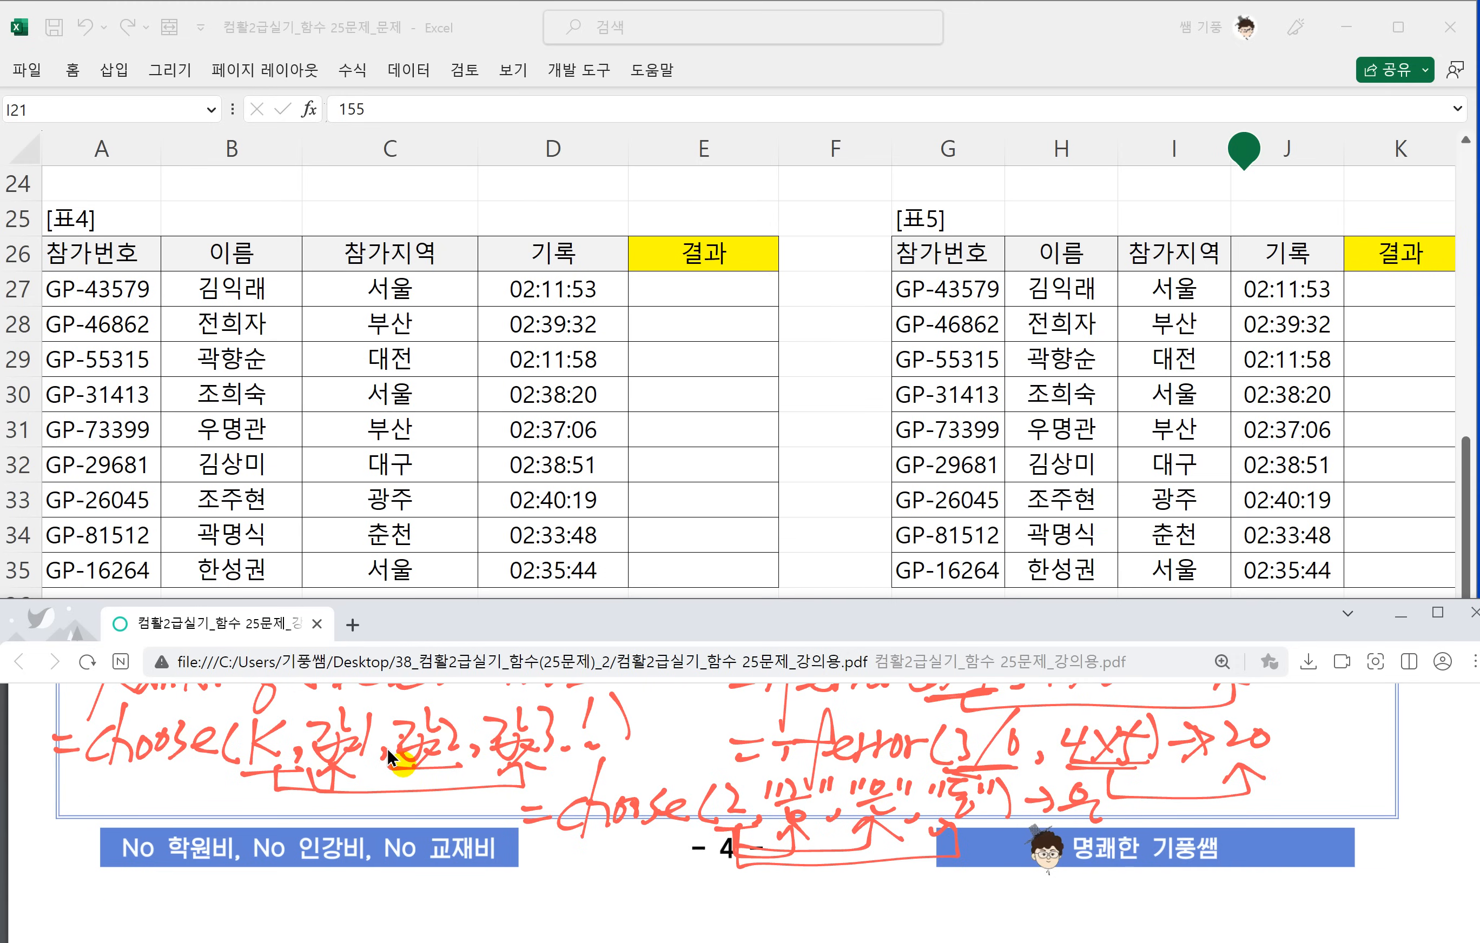
{"action": "scroll", "coordinate": [392, 750], "scroll_direction": "up", "scroll_amount": 3}
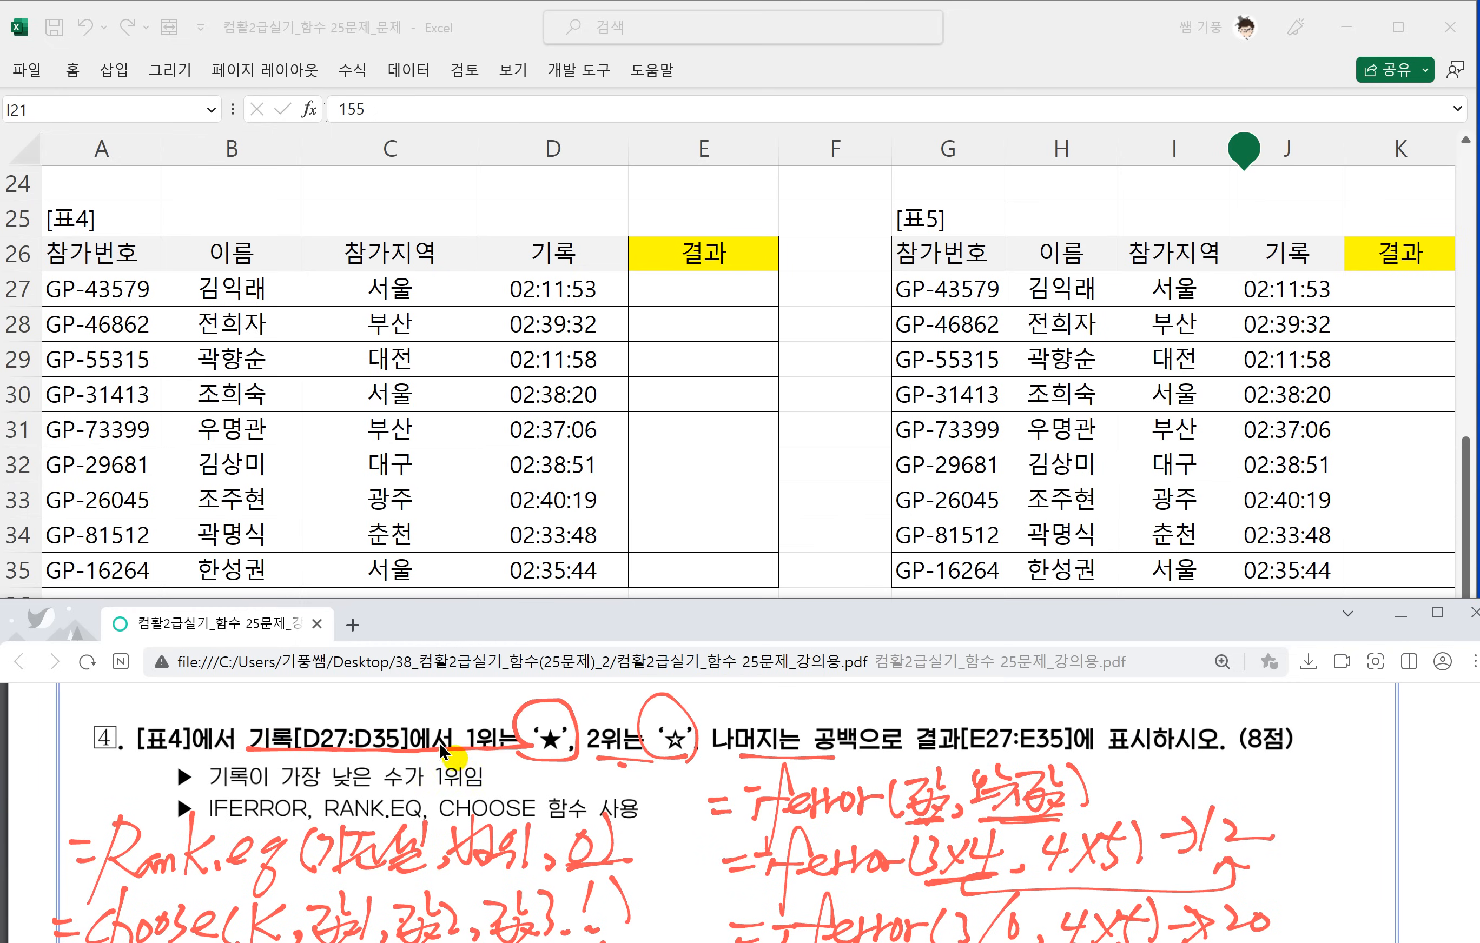
{"action": "left_click", "coordinate": [672, 287]}
{"action": "left_click", "coordinate": [670, 292]}
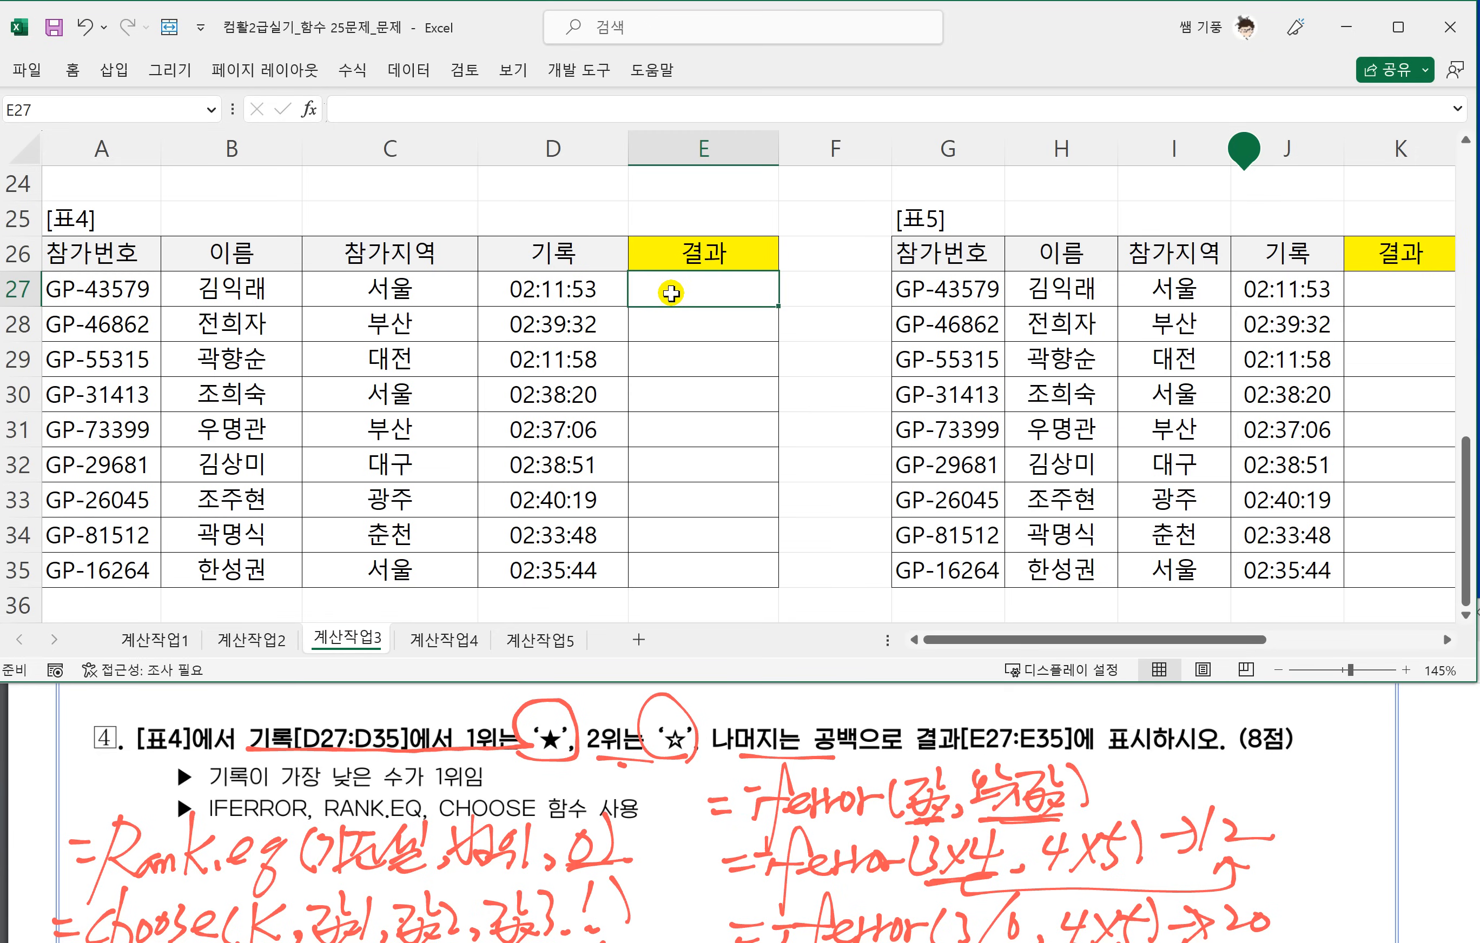
{"action": "type", "text": "=RAN"}
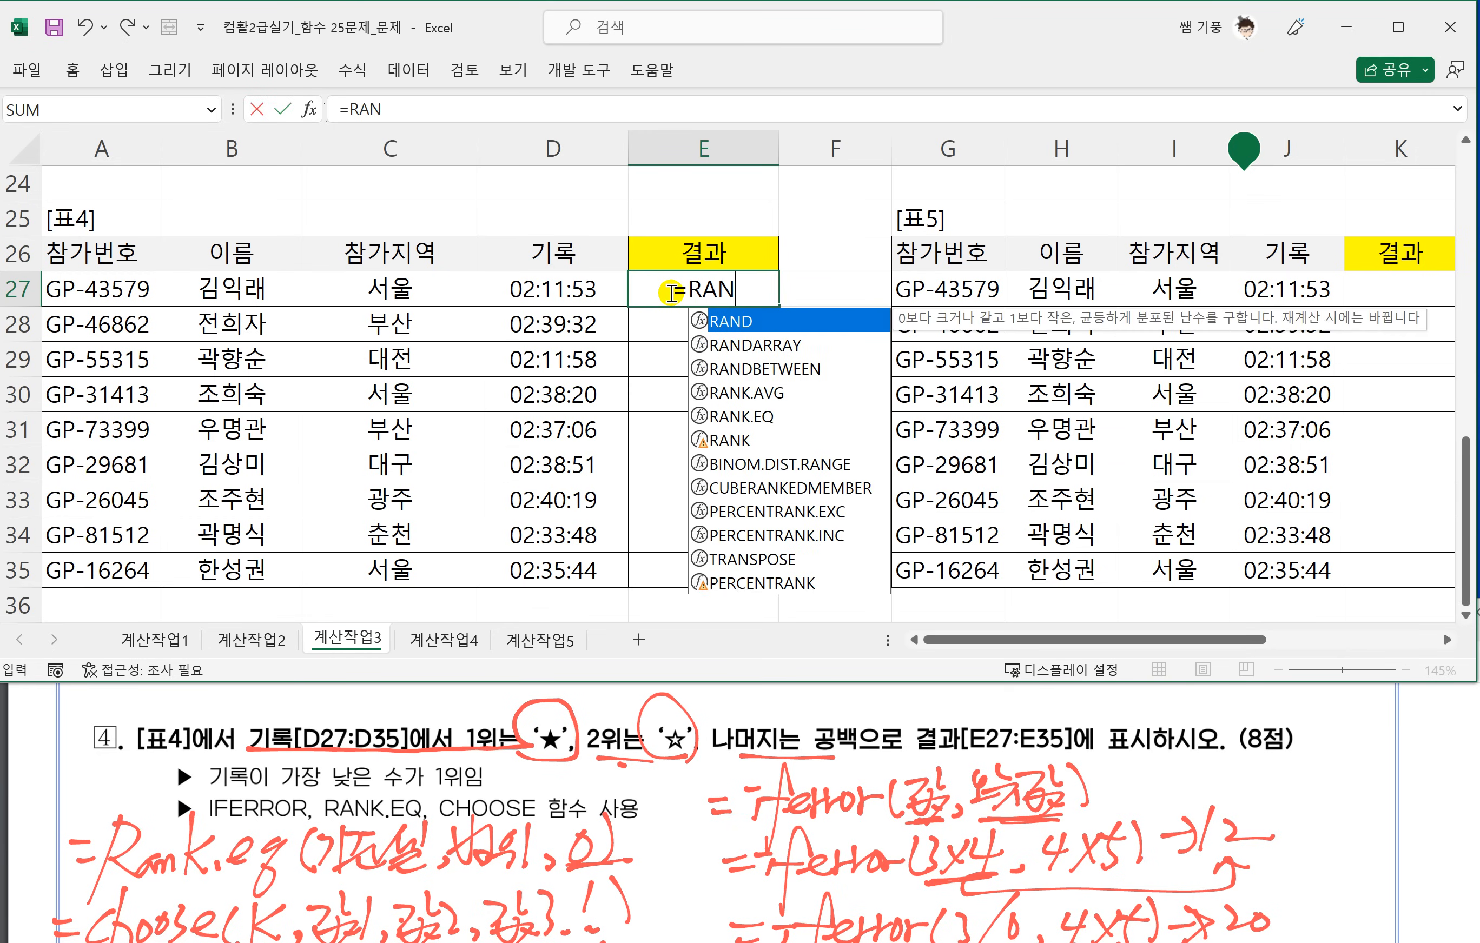
{"action": "type", "text": "K.EQ("}
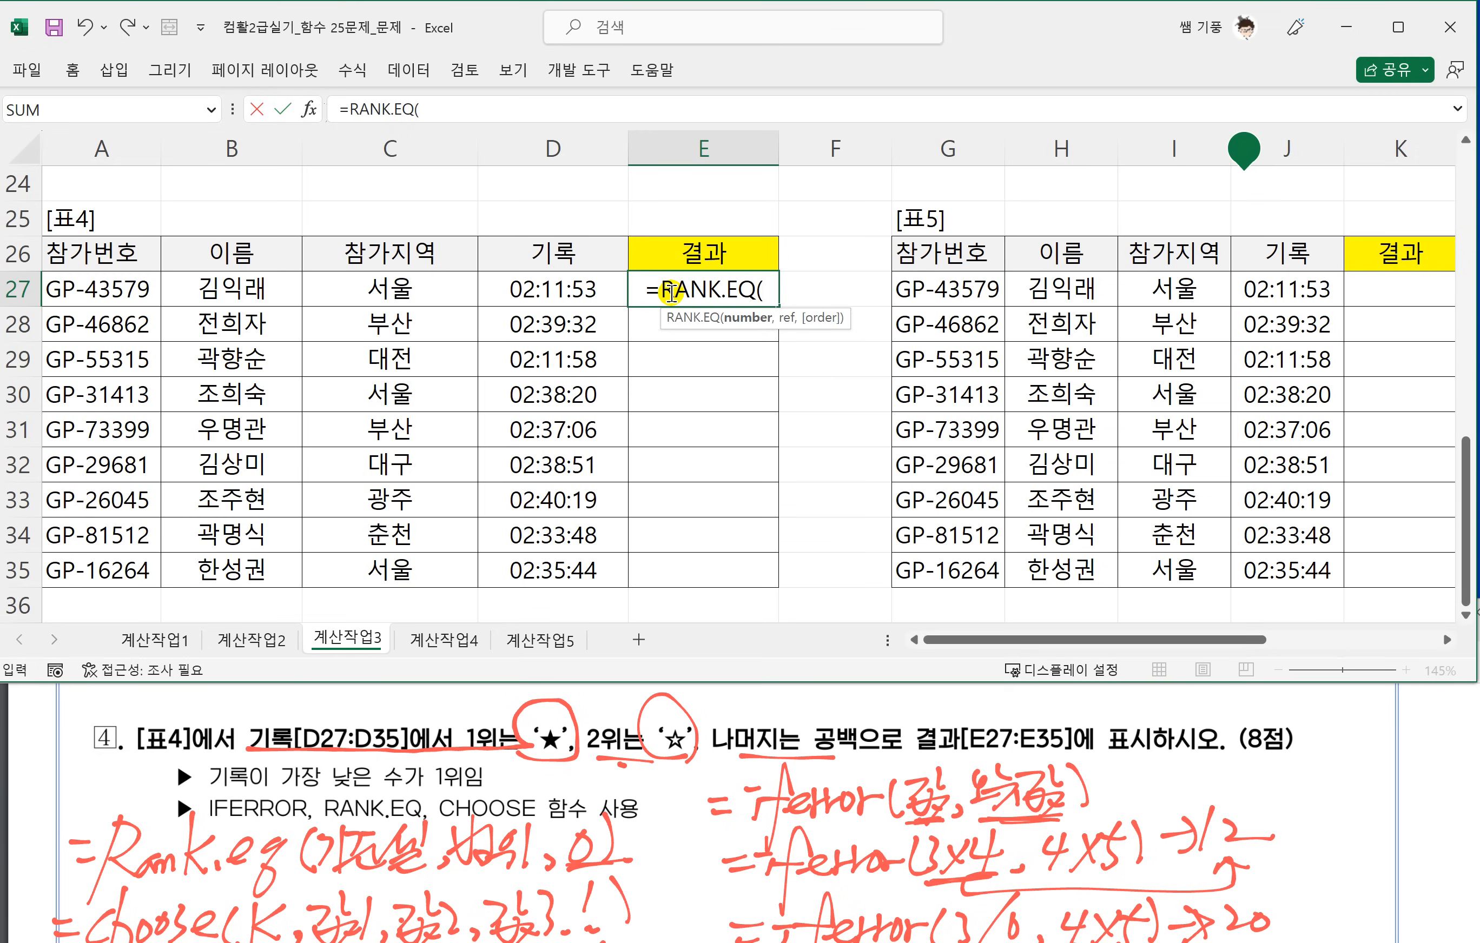
{"action": "left_click", "coordinate": [567, 293]}
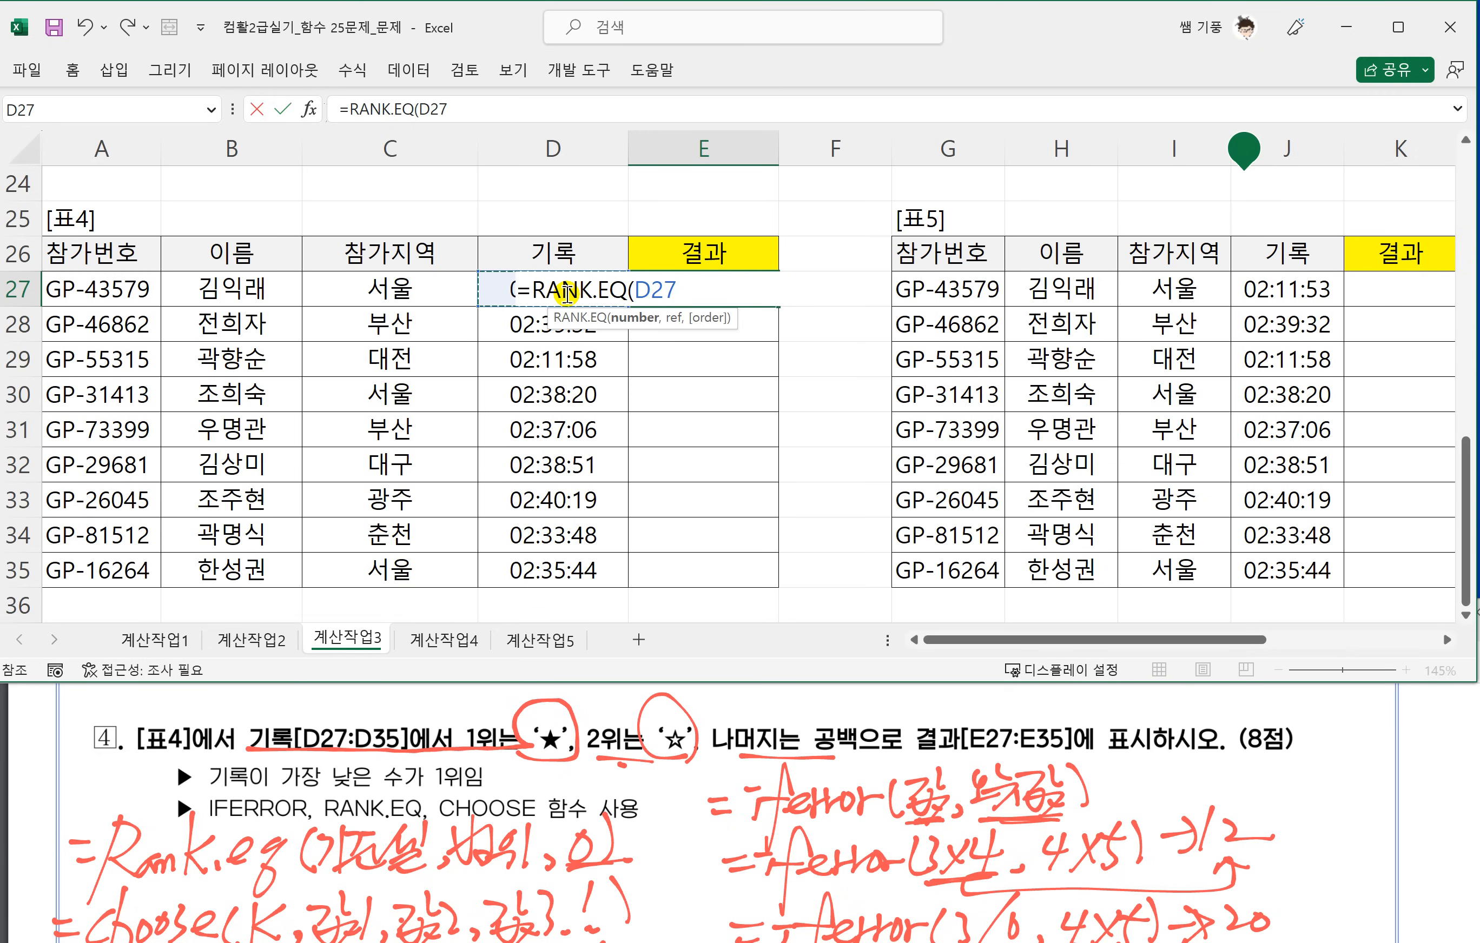
{"action": "type", "text": ","}
Circle the handwritten order value 1 in the RANK.EQ note.
{"action": "scroll", "coordinate": [567, 372], "scroll_direction": "up", "scroll_amount": 1}
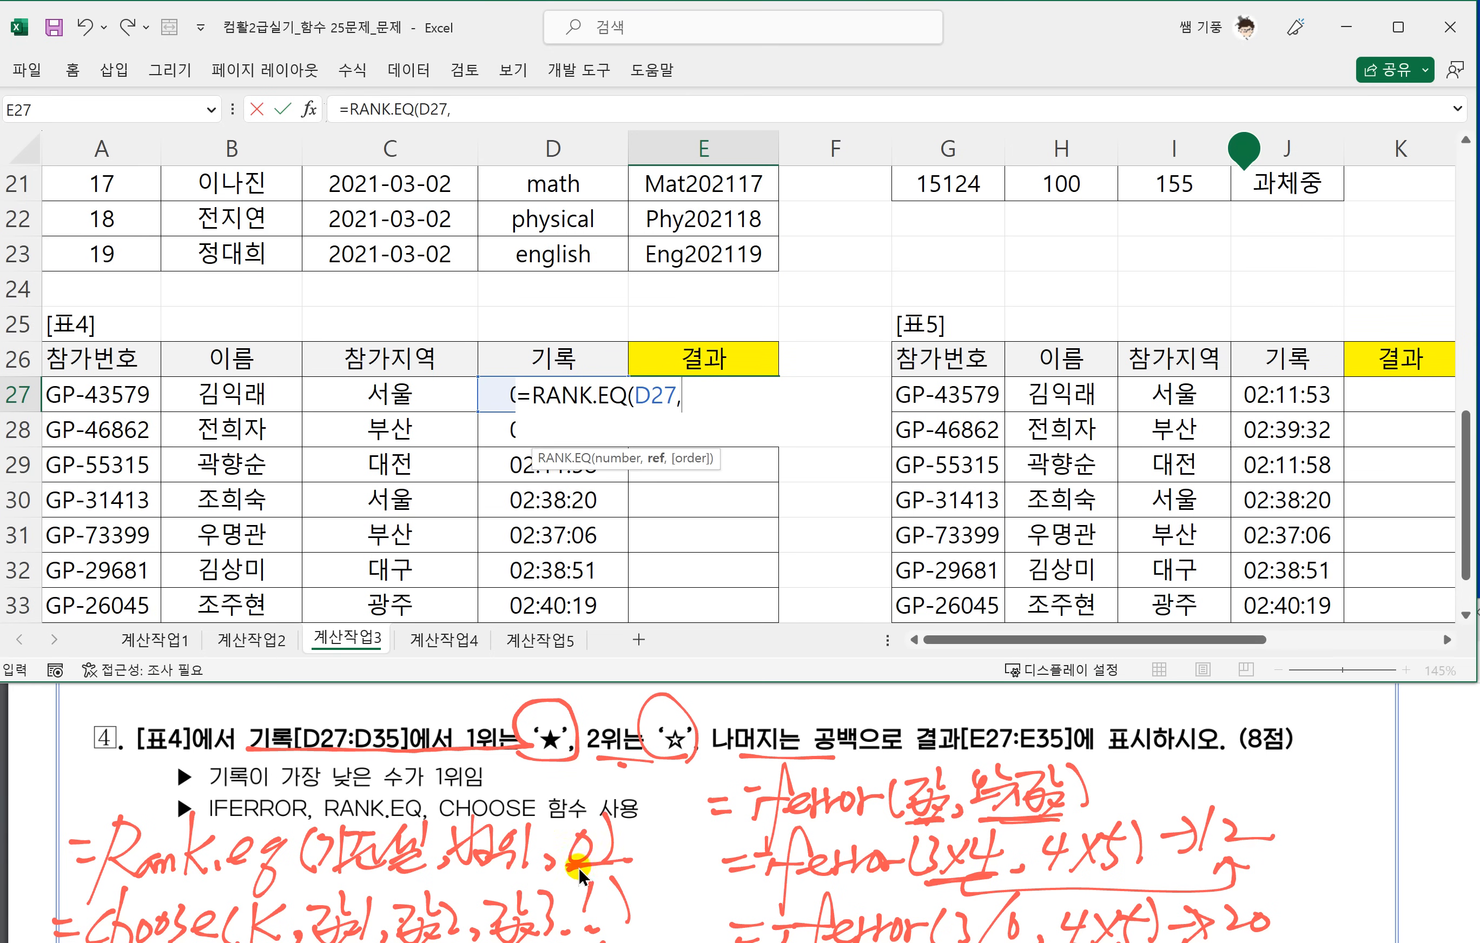
{"action": "scroll", "coordinate": [579, 868], "scroll_direction": "down", "scroll_amount": 1}
{"action": "left_click", "coordinate": [587, 827]}
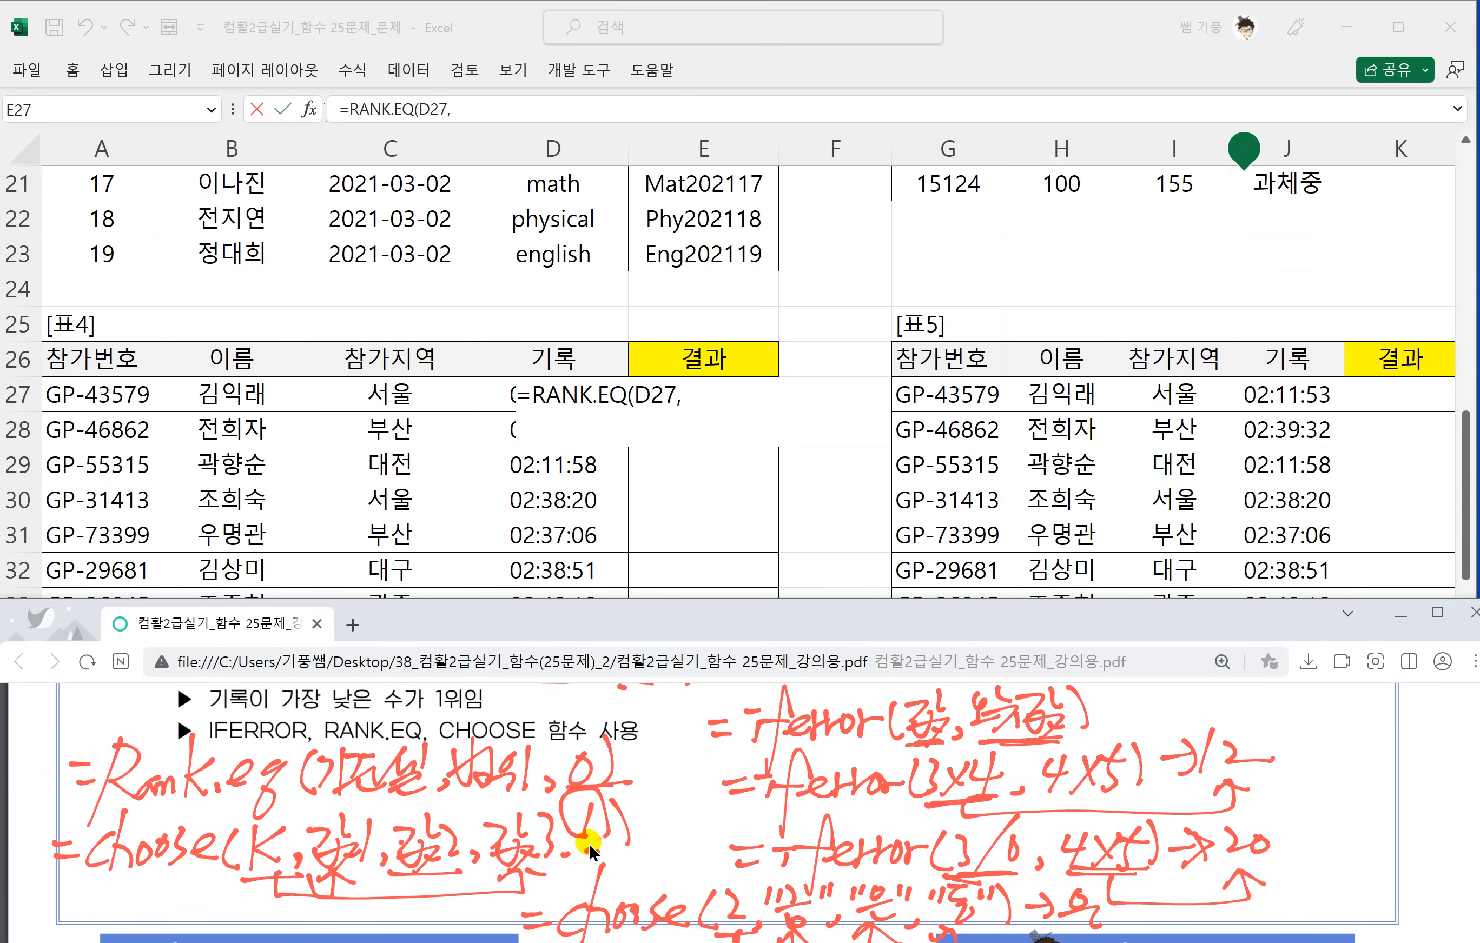
Complete E27's RANK.EQ formula with the range $D$27:$D$35 and order 1, and fill it down to E35.
{"action": "left_click", "coordinate": [685, 398]}
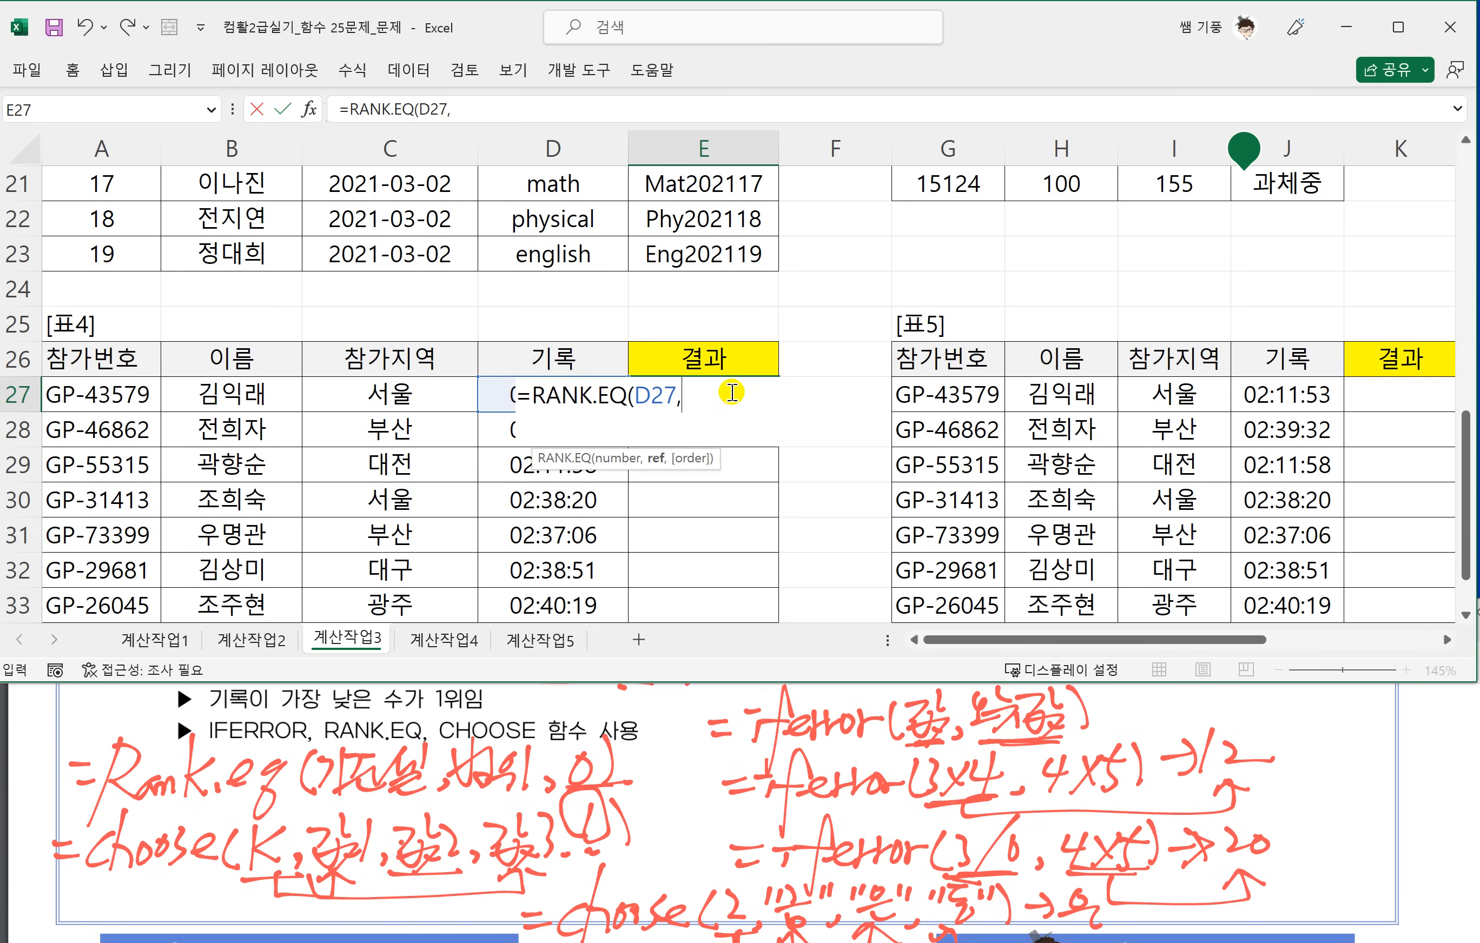
{"action": "left_click_drag", "start_coordinate": [497, 395], "coordinate": [529, 566]}
{"action": "key", "text": "F4"}
{"action": "type", "text": ",1"}
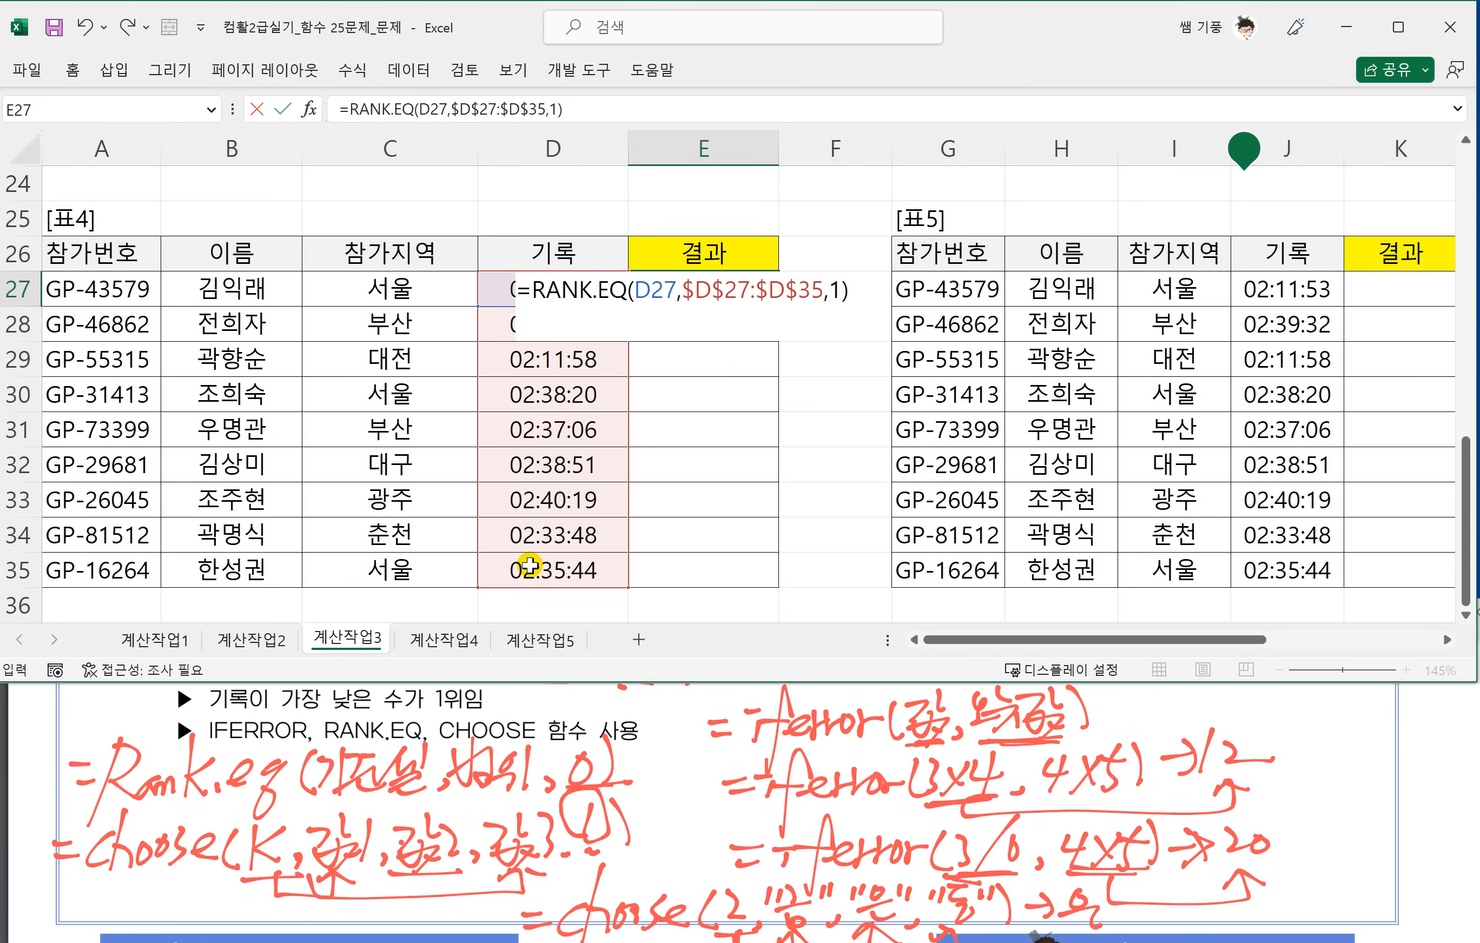
{"action": "key", "text": "Return"}
{"action": "left_click", "coordinate": [722, 291]}
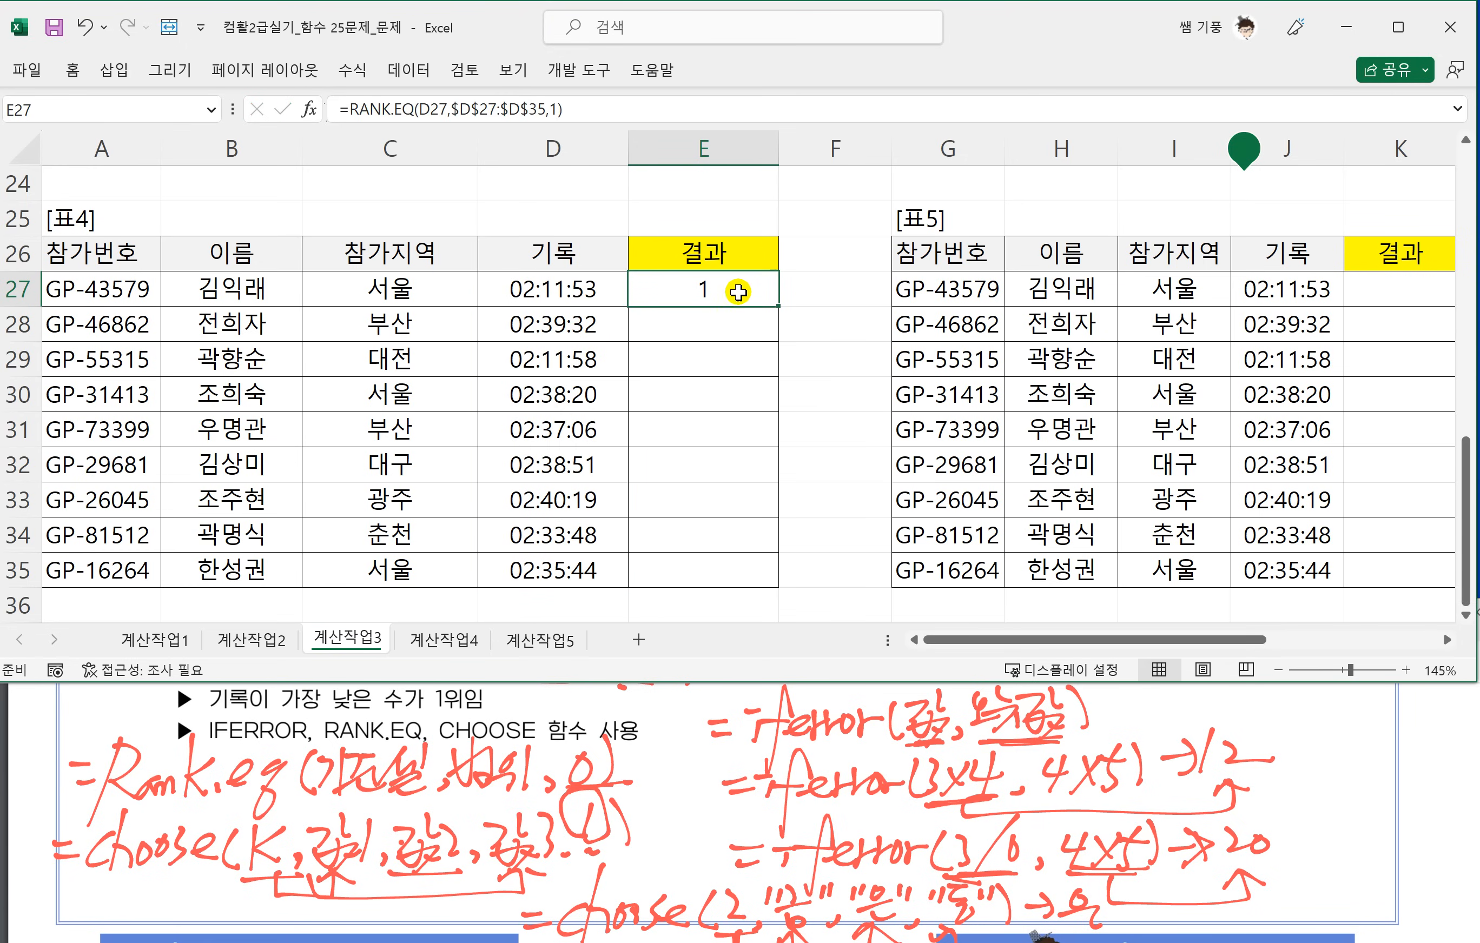
{"action": "left_click_drag", "start_coordinate": [777, 305], "coordinate": [753, 594]}
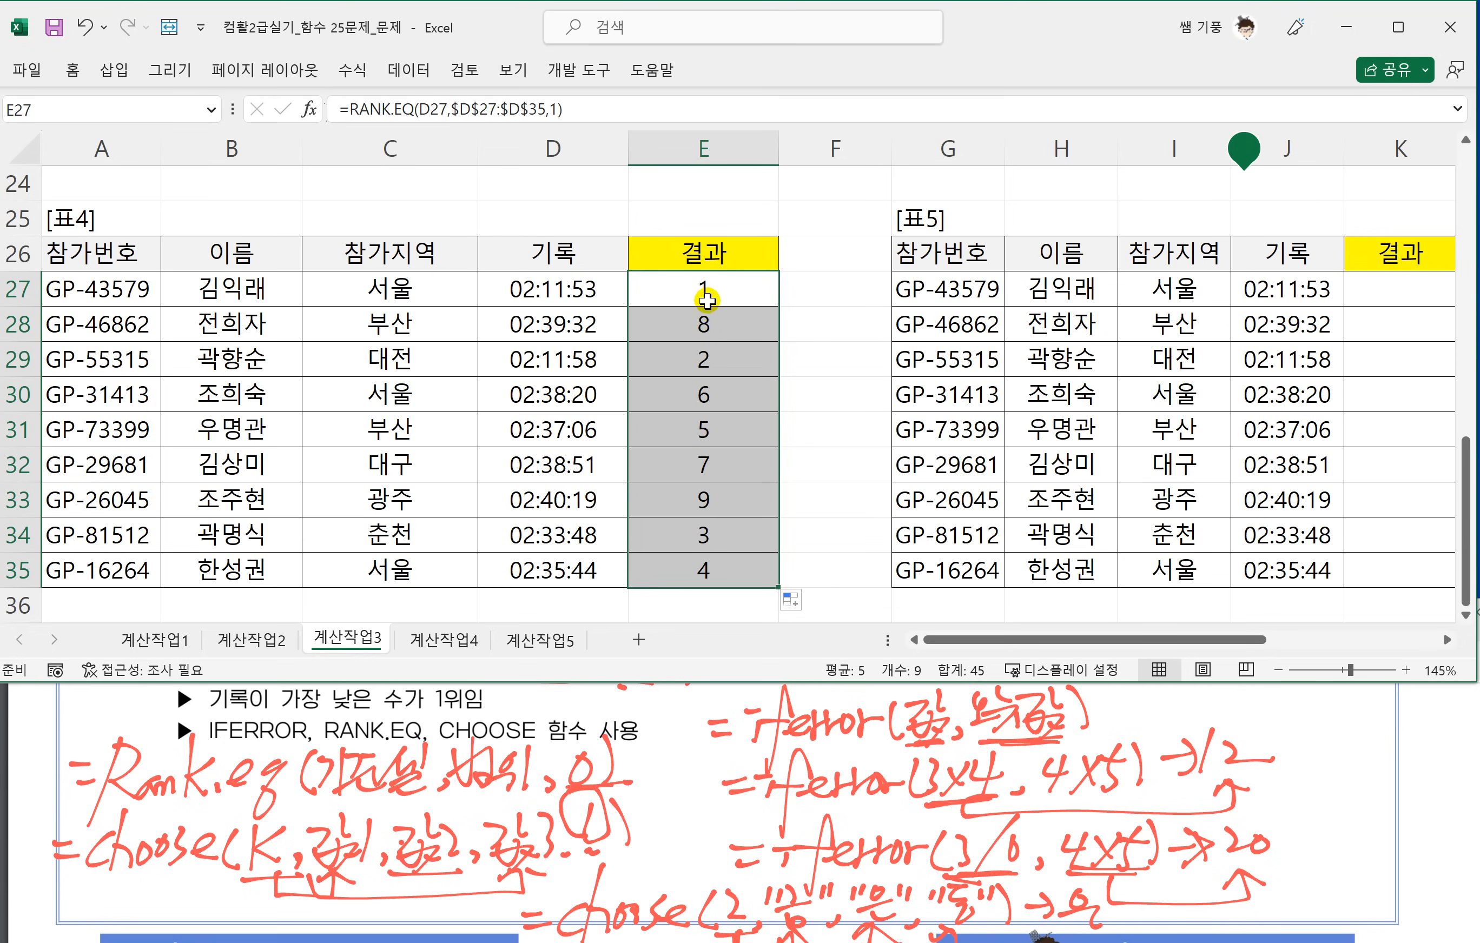
{"action": "double_click", "coordinate": [695, 290]}
{"action": "left_click", "coordinate": [533, 291]}
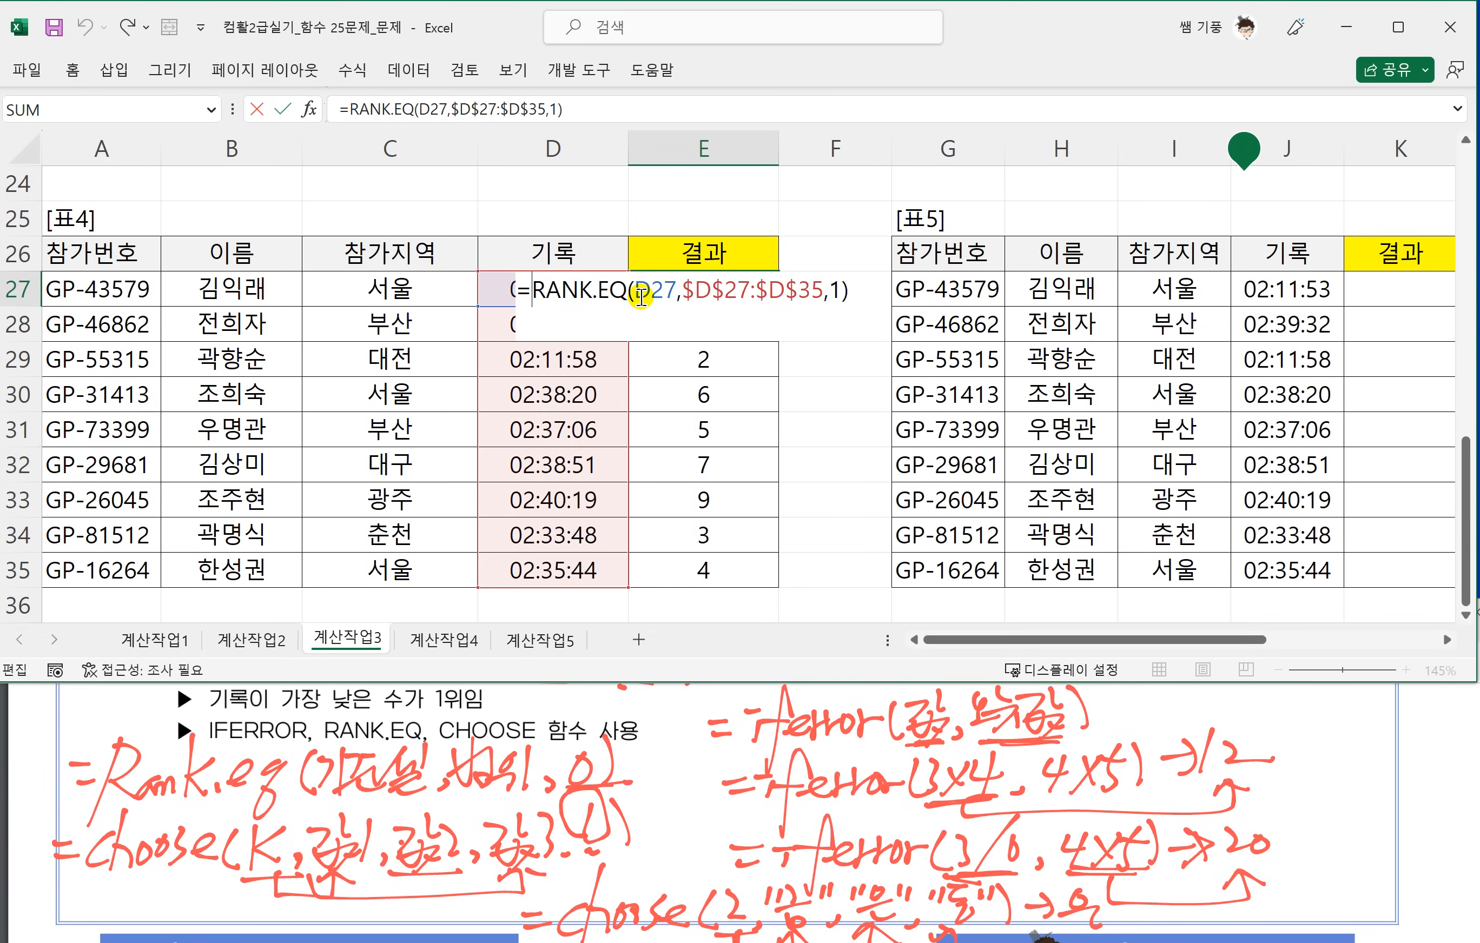
{"action": "type", "text": "IF("}
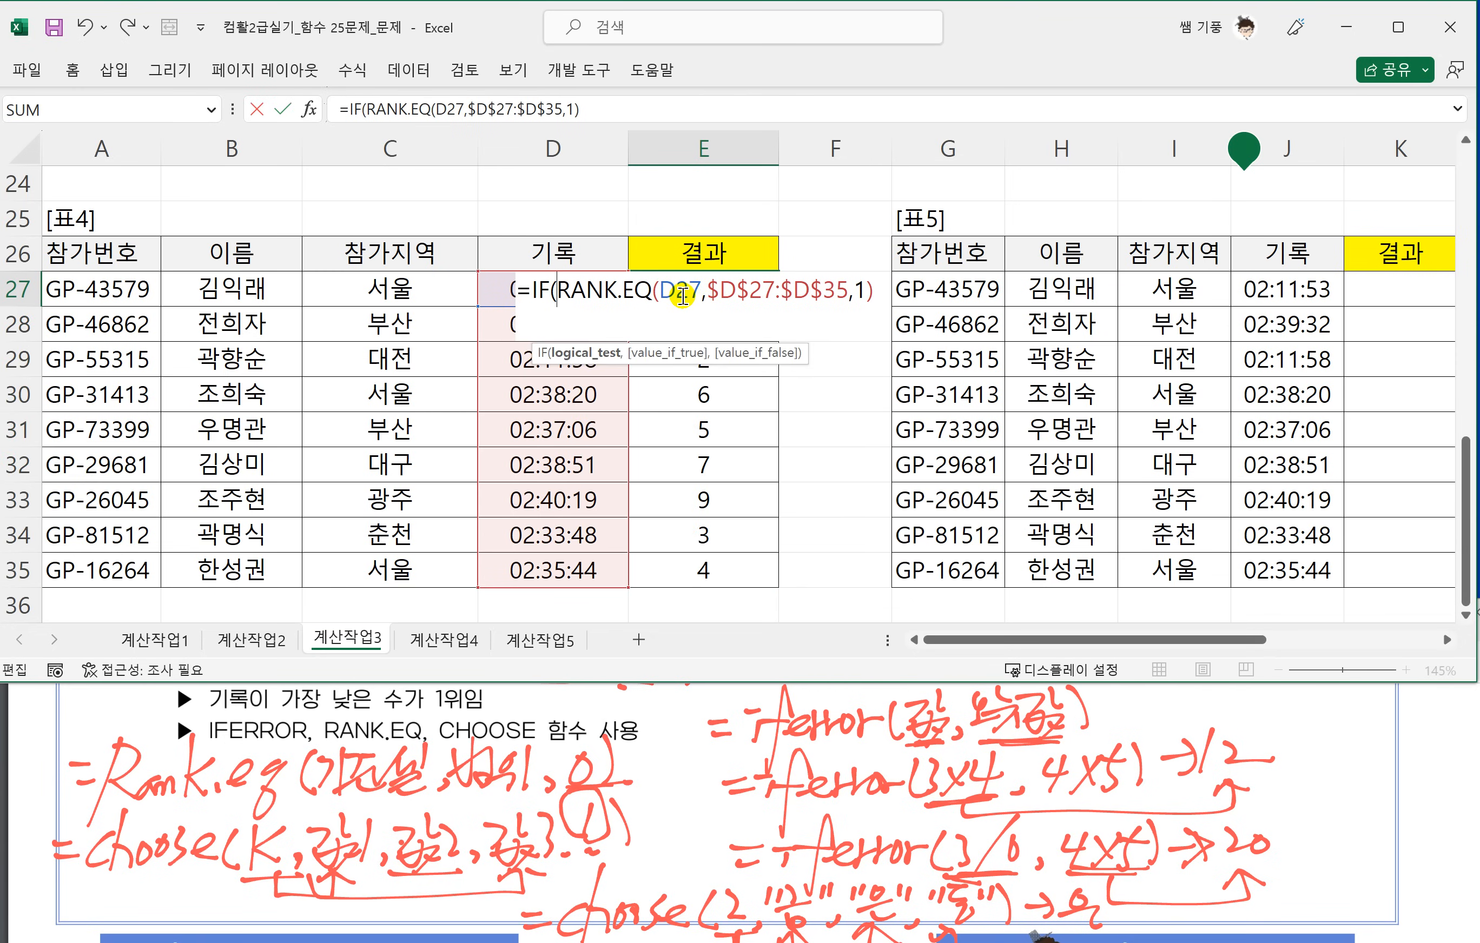
{"action": "left_click", "coordinate": [873, 290]}
{"action": "type", "text": "-1"}
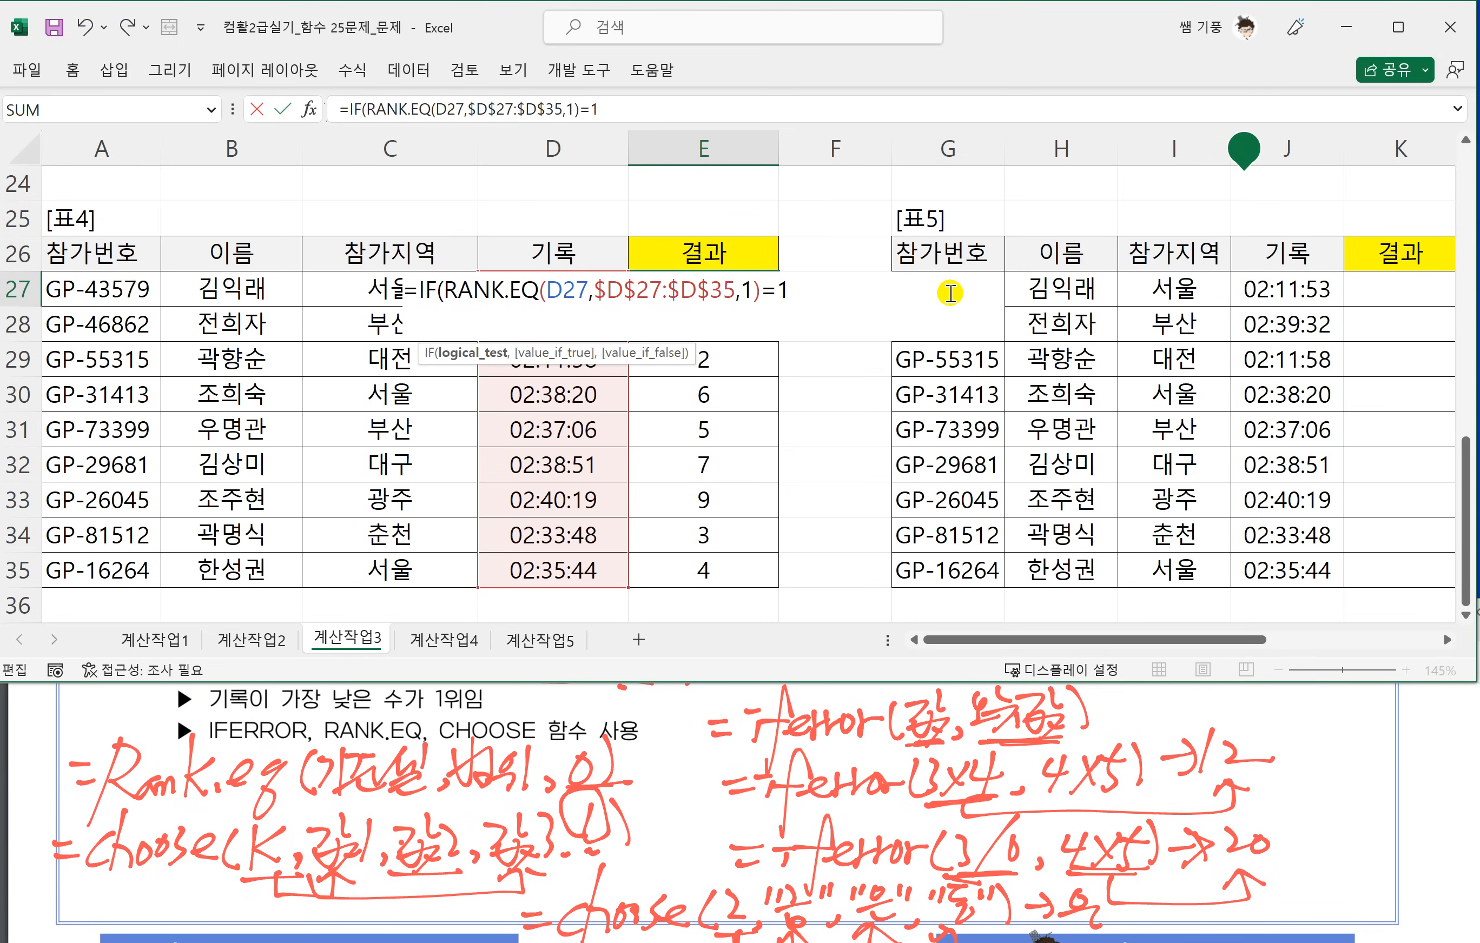
{"action": "type", "text": ","}
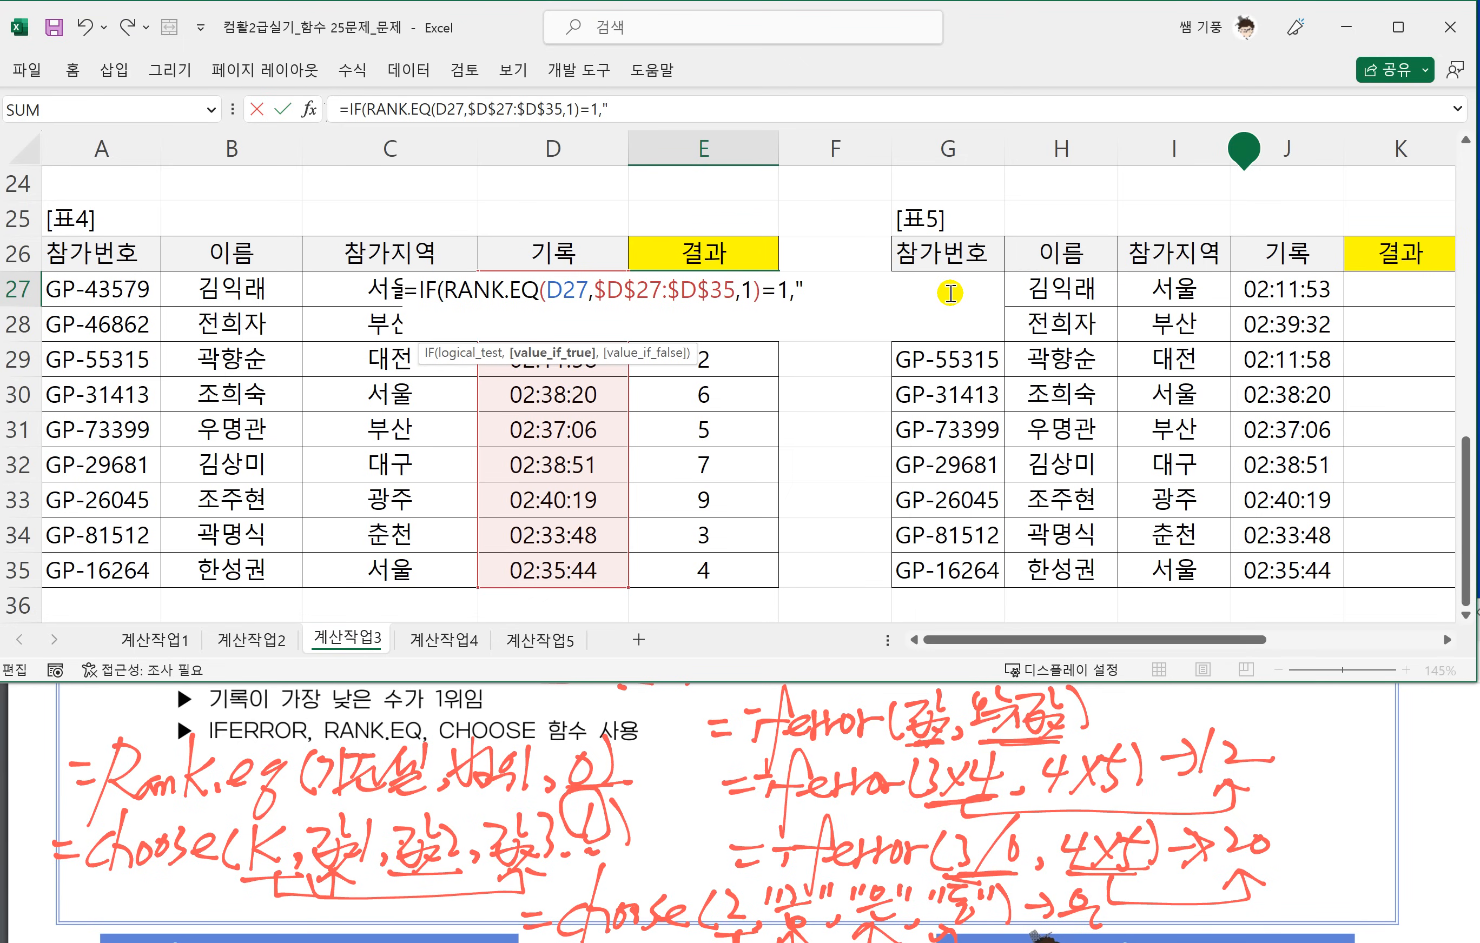
{"action": "type", "text": "\""}
{"action": "scroll", "coordinate": [612, 761], "scroll_direction": "up", "scroll_amount": 2}
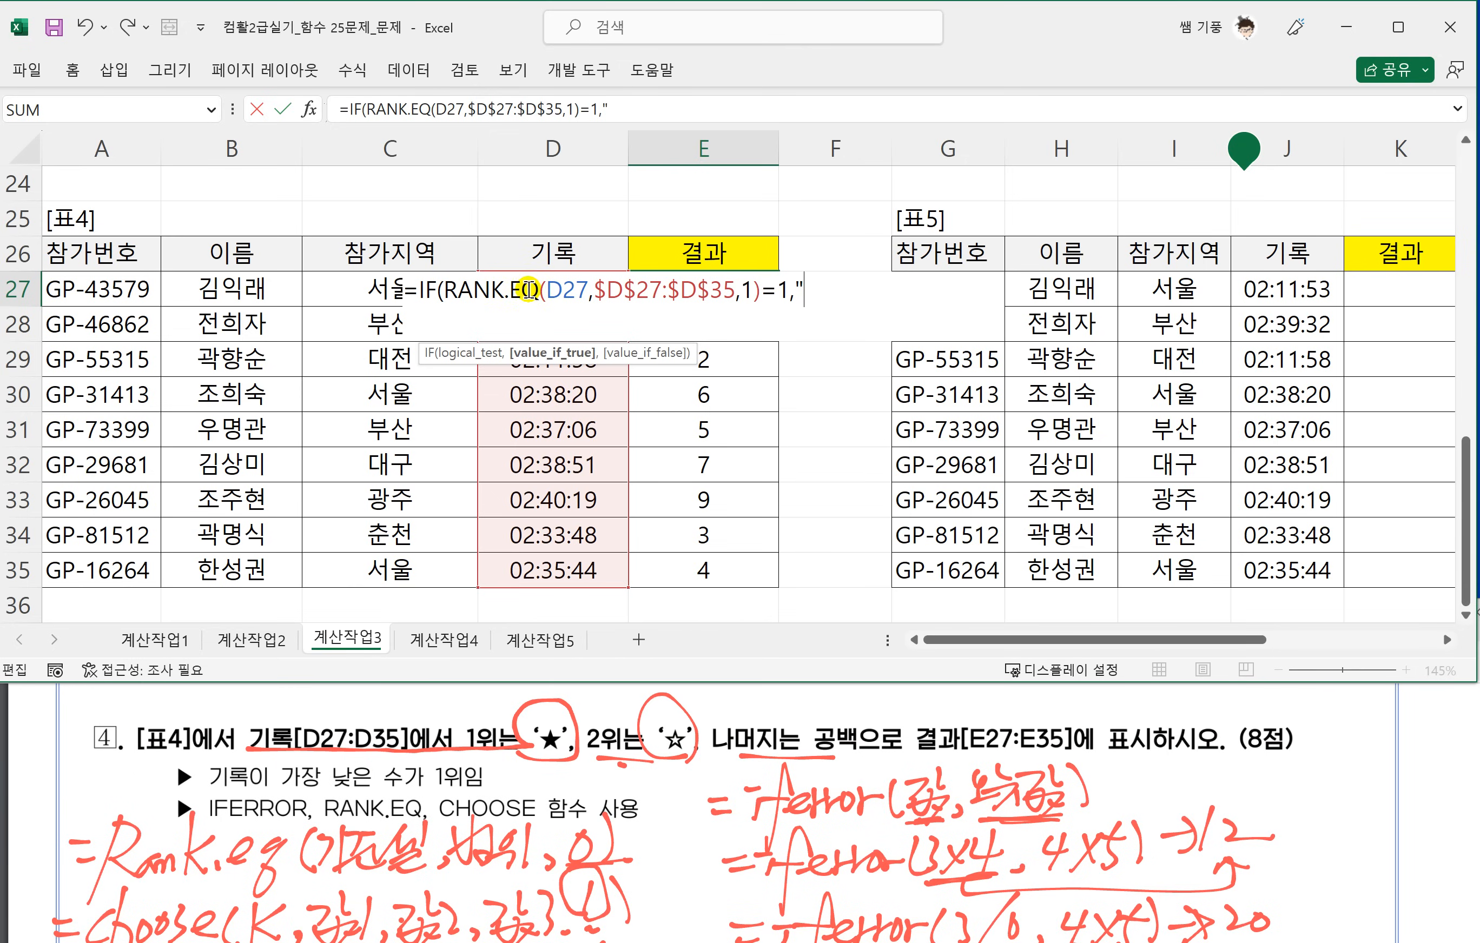
{"action": "left_click", "coordinate": [517, 289]}
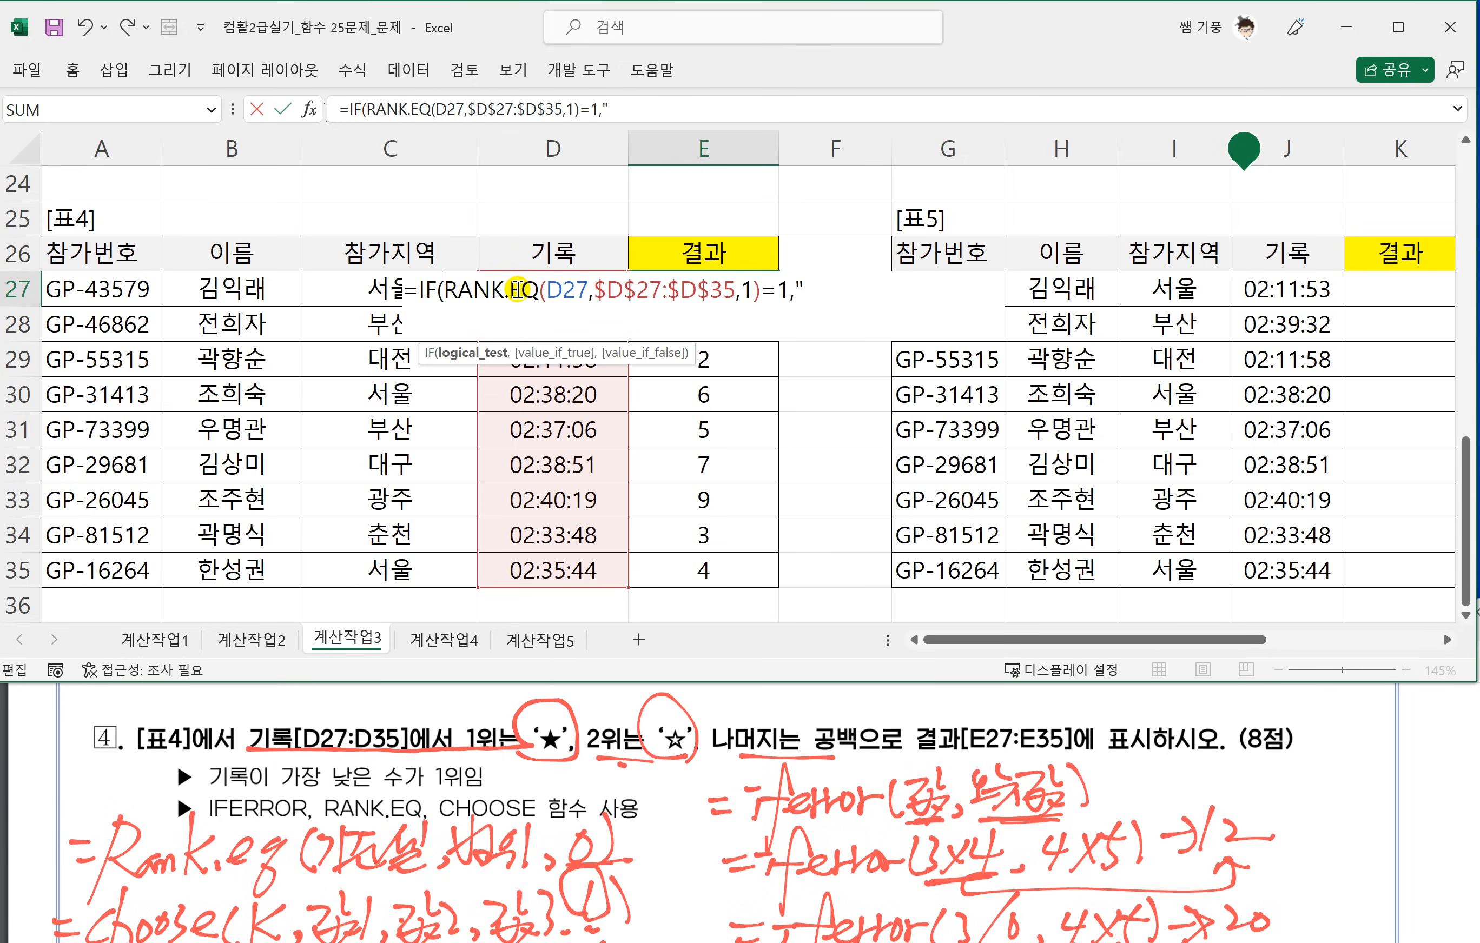
{"action": "key", "text": "BackSpace"}
{"action": "key", "text": "BackSpace"}
{"action": "key", "text": "BackSpace"}
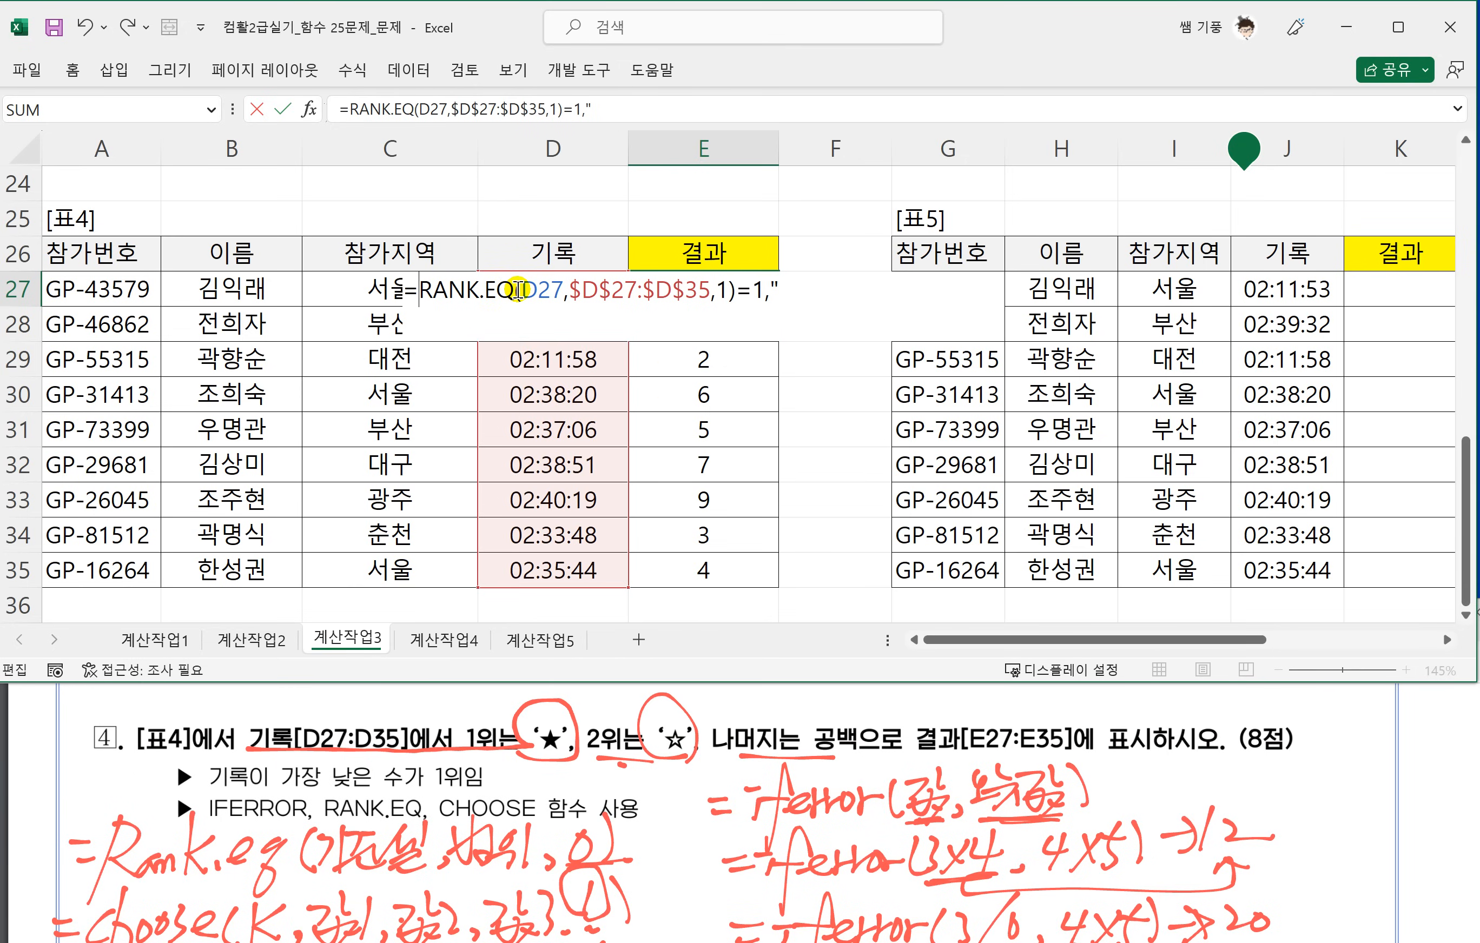
Wrap E27's RANK.EQ formula in CHOOSE as its index and remove the leftover =1," at the end.
{"action": "type", "text": "CHOOSE"}
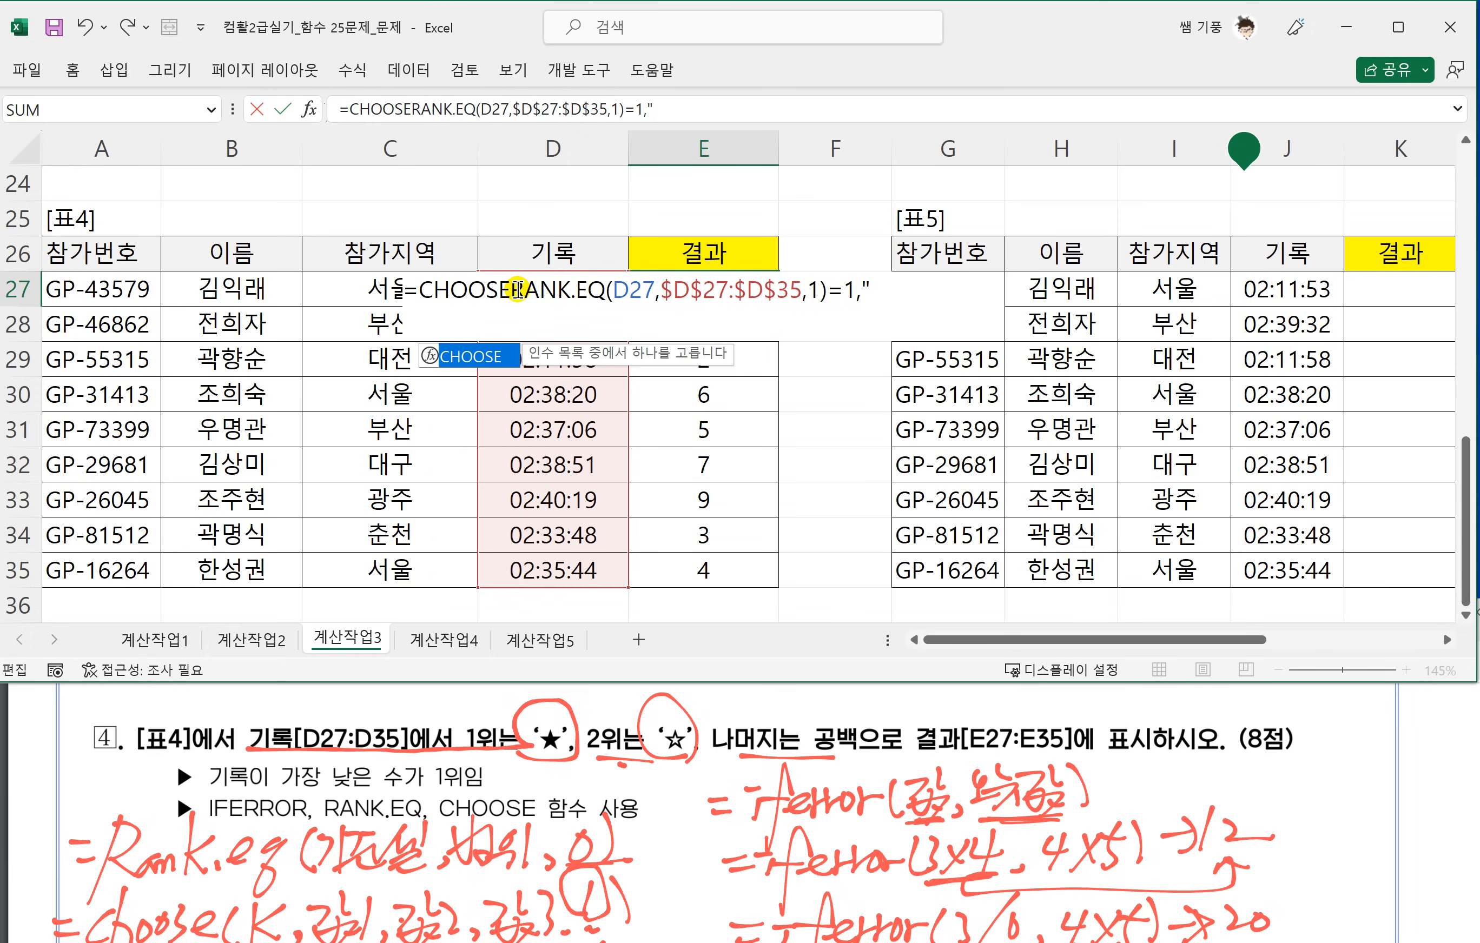
{"action": "type", "text": "("}
{"action": "left_click", "coordinate": [878, 290]}
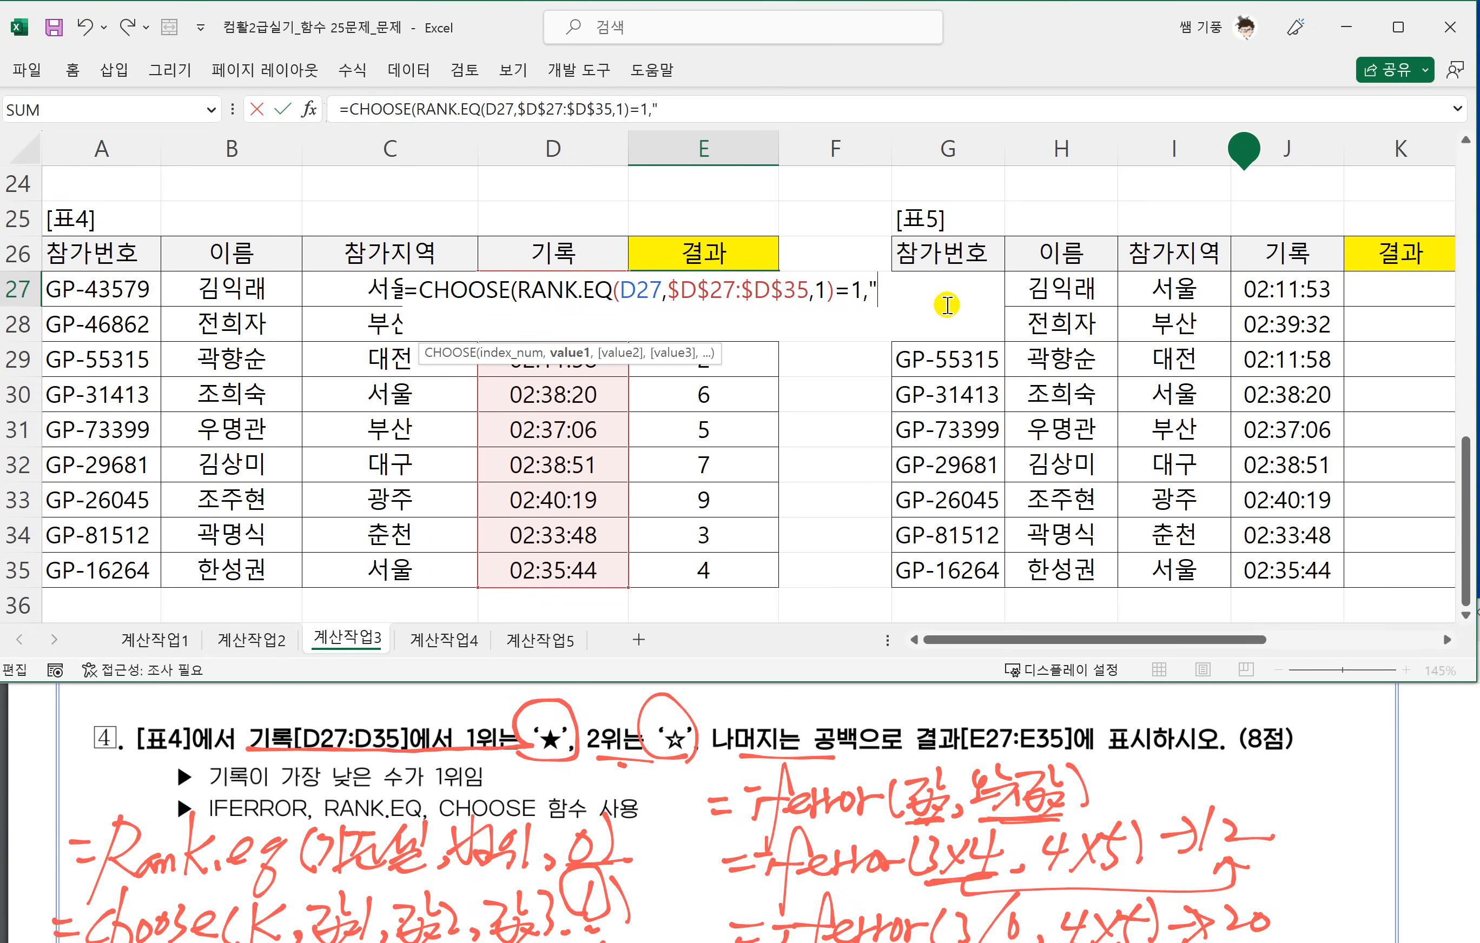
{"action": "key", "text": "BackSpace"}
{"action": "key", "text": "BackSpace"}
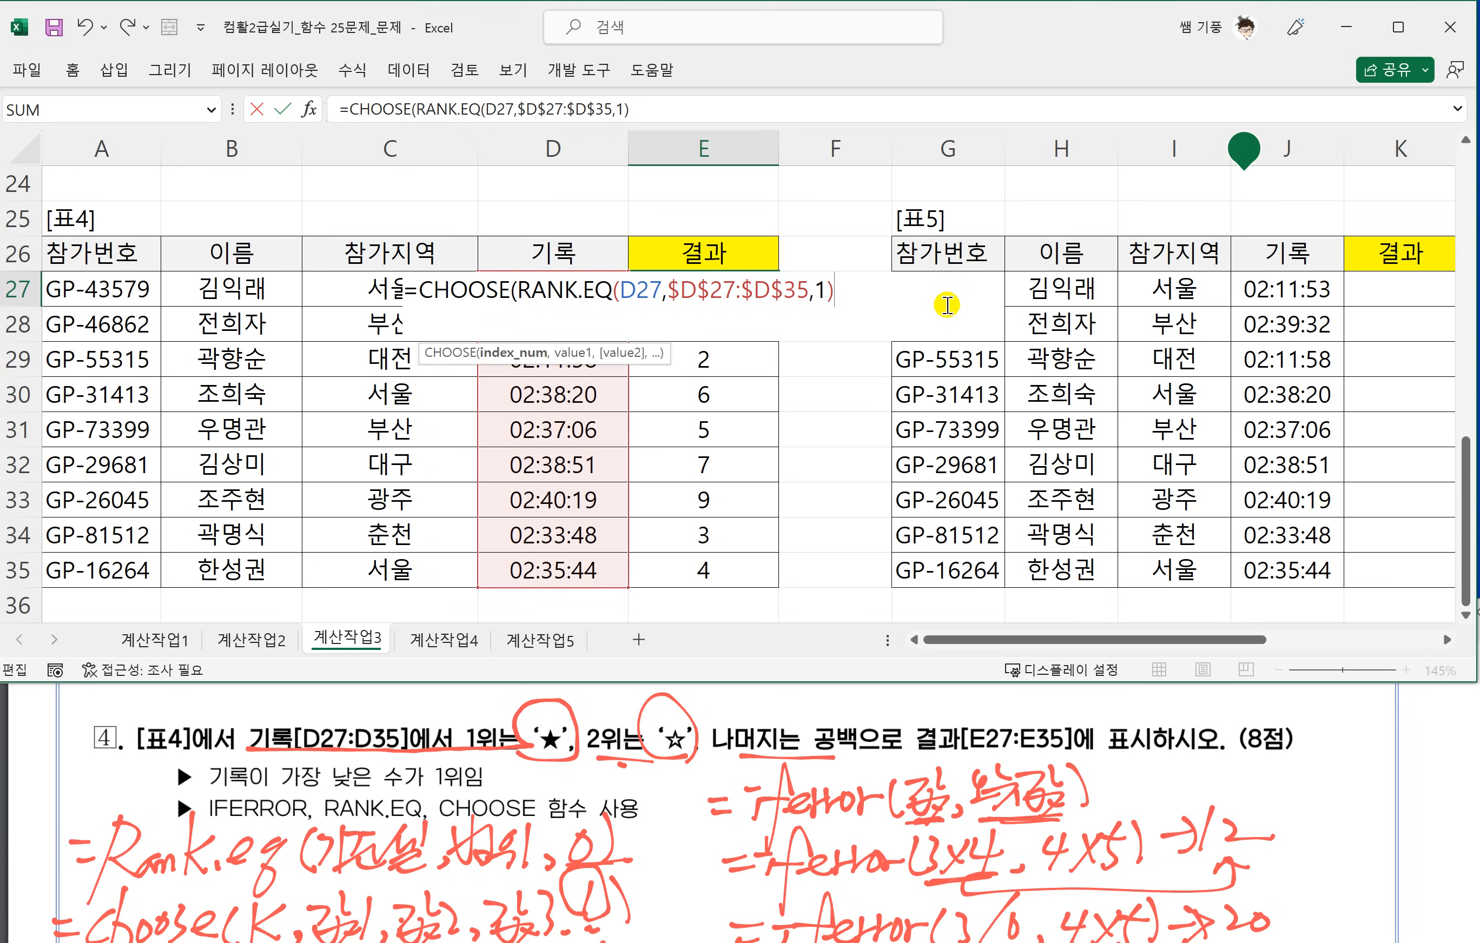
Add the special symbol "★" as the first CHOOSE value in E27's formula.
{"action": "left_click", "coordinate": [840, 292]}
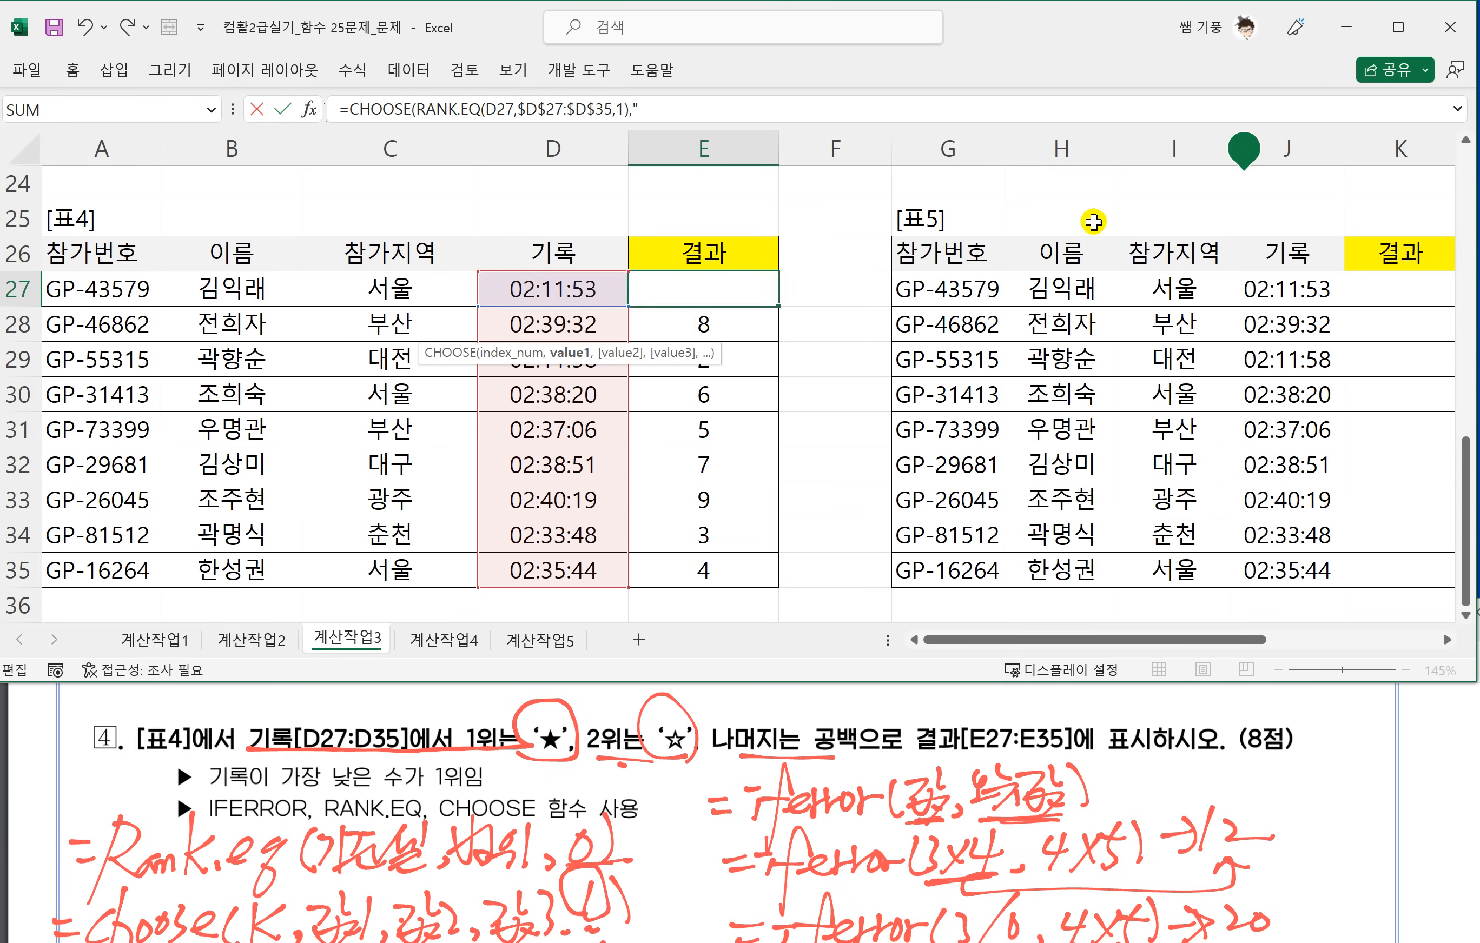
{"action": "scroll", "coordinate": [1090, 225], "scroll_direction": "up", "scroll_amount": 1}
{"action": "type", "text": ",\"A"}
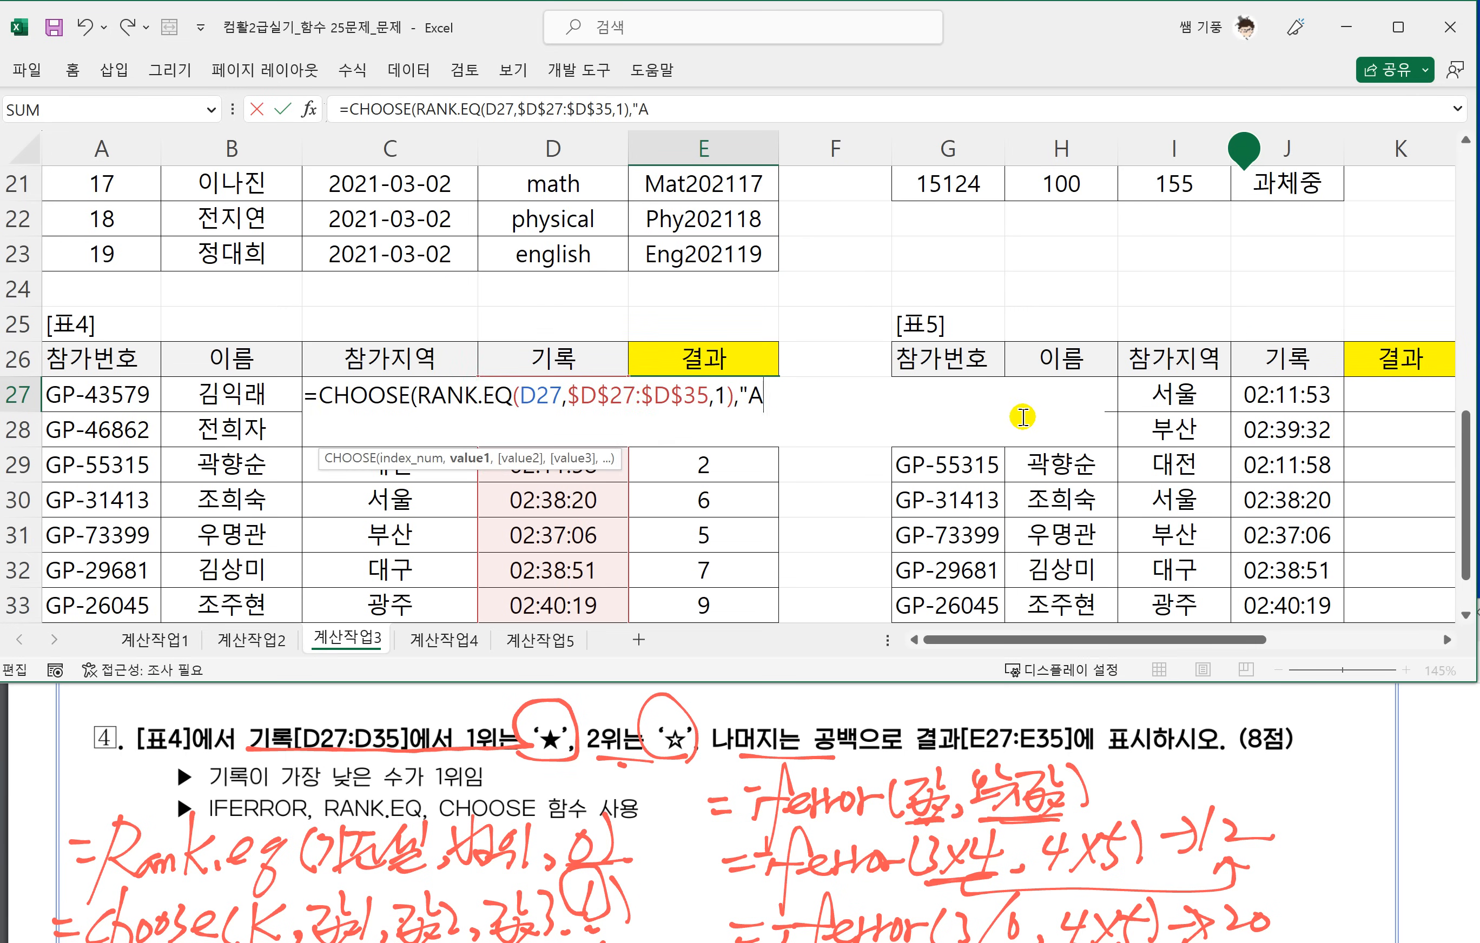
{"action": "key", "text": "BackSpace"}
{"action": "type", "text": "ㅁ"}
{"action": "key", "text": "Hangul_Hanja"}
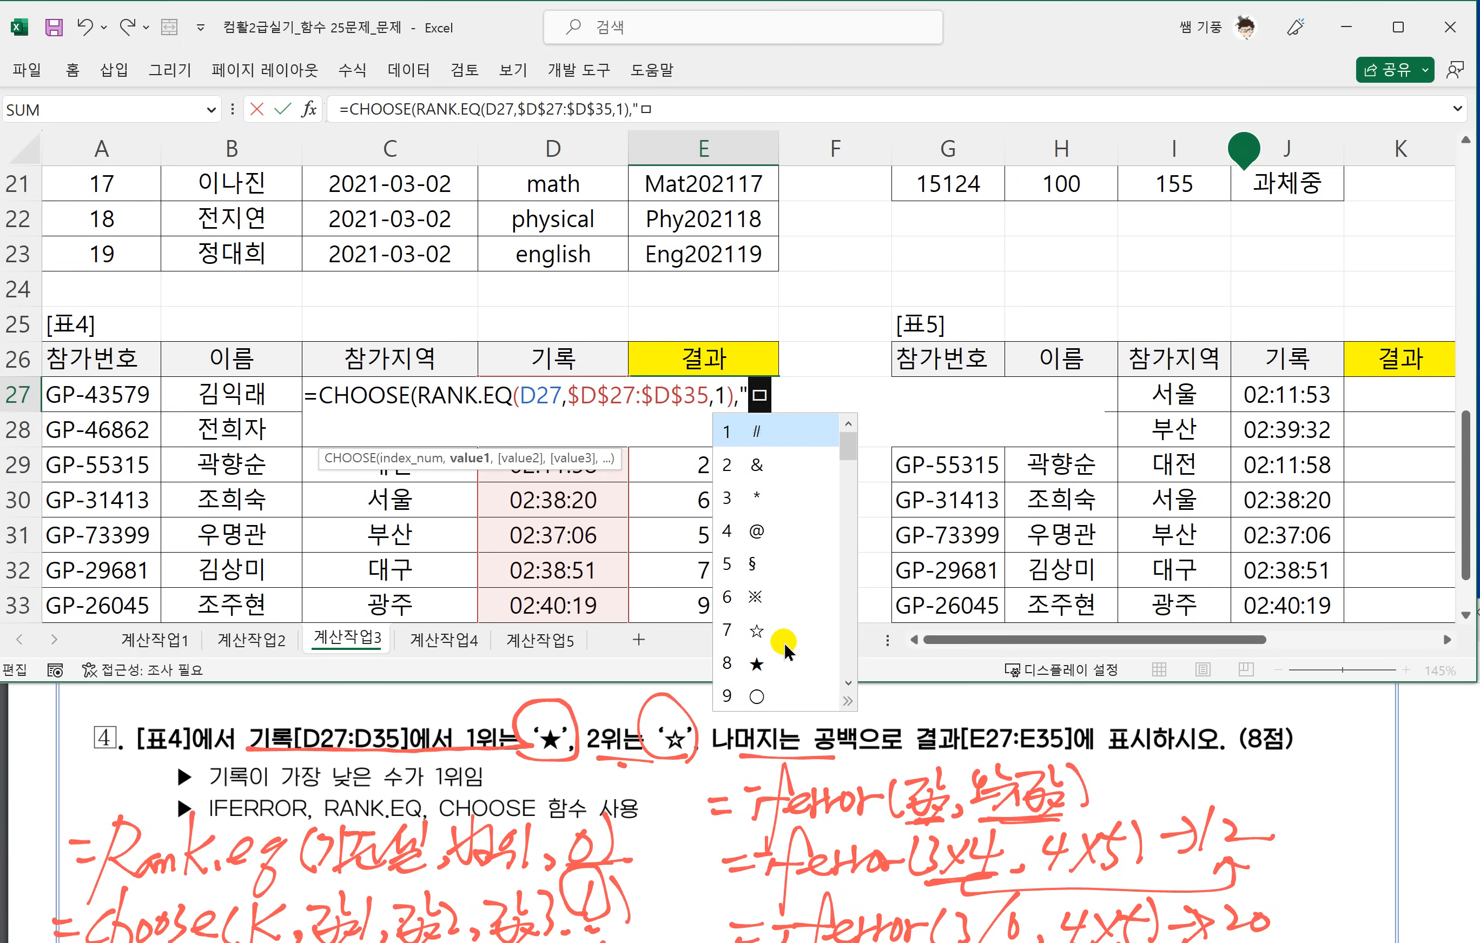
{"action": "type", "text": "8"}
{"action": "type", "text": "\""}
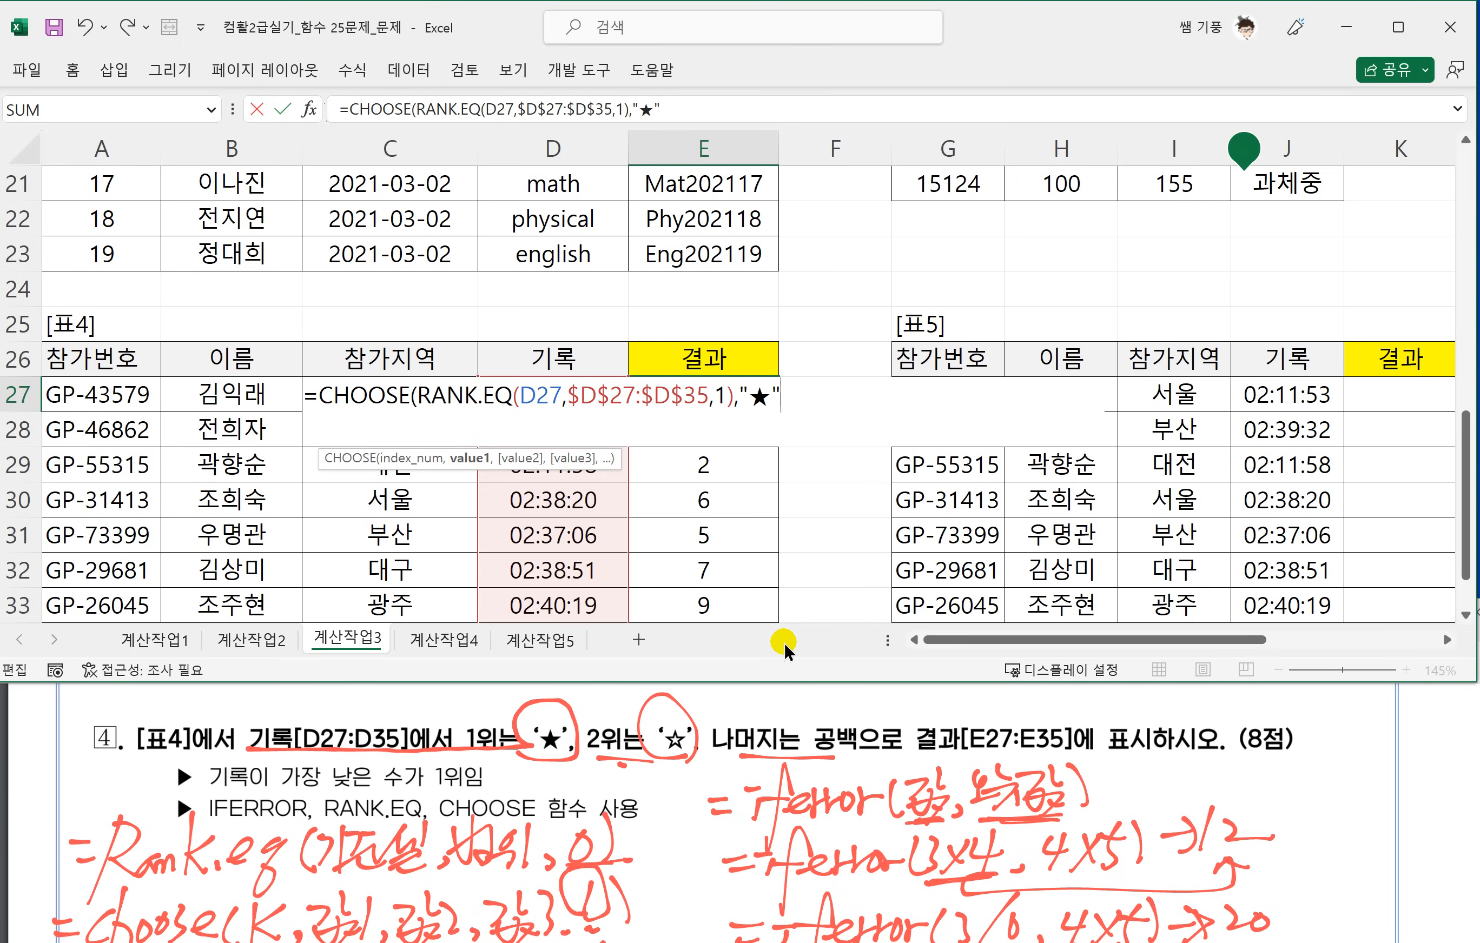
{"action": "type", "text": ","}
Add "☆" as the second CHOOSE value, complete E27's formula and fill it down to E35.
{"action": "scroll", "coordinate": [806, 598], "scroll_direction": "up", "scroll_amount": 2}
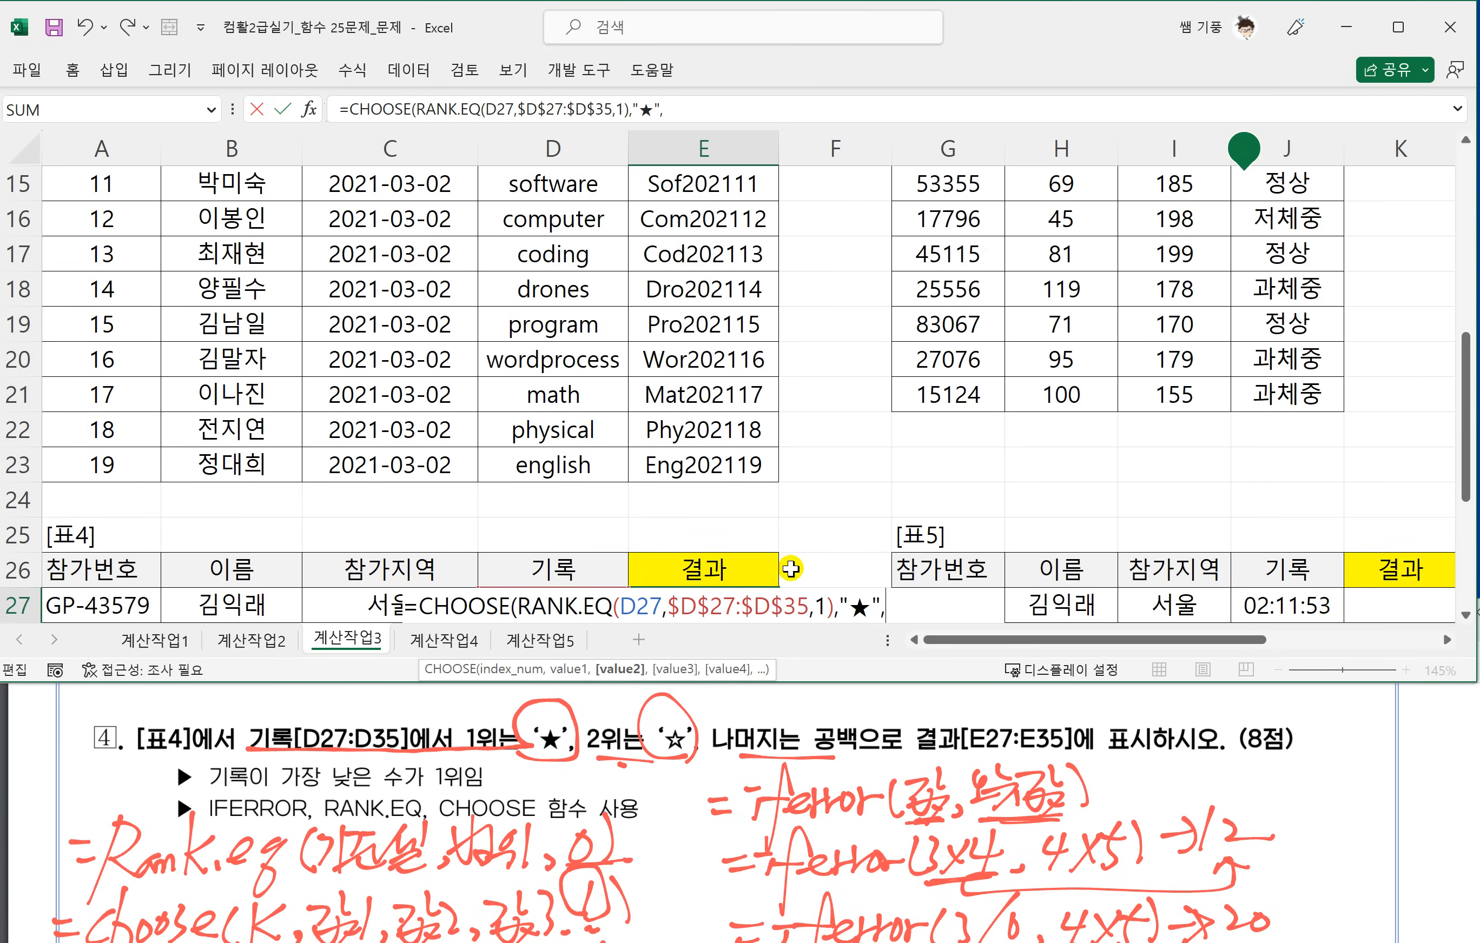
{"action": "scroll", "coordinate": [915, 587], "scroll_direction": "down", "scroll_amount": 1}
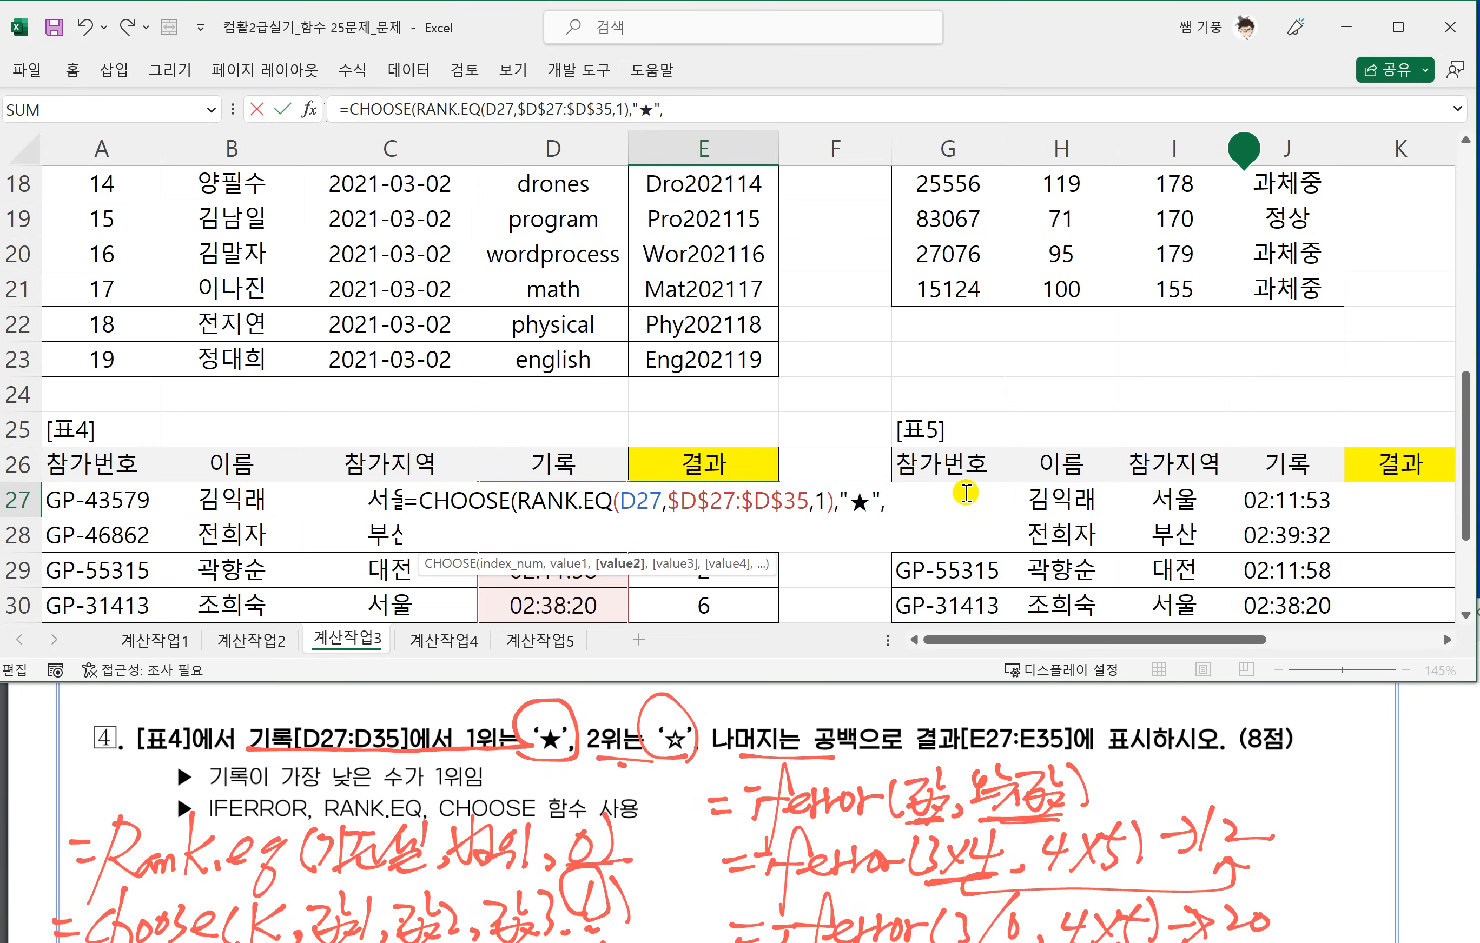
{"action": "type", "text": "\"ㅁ"}
{"action": "key", "text": "Hangul_Hanja"}
{"action": "key", "text": "7"}
{"action": "type", "text": ")"}
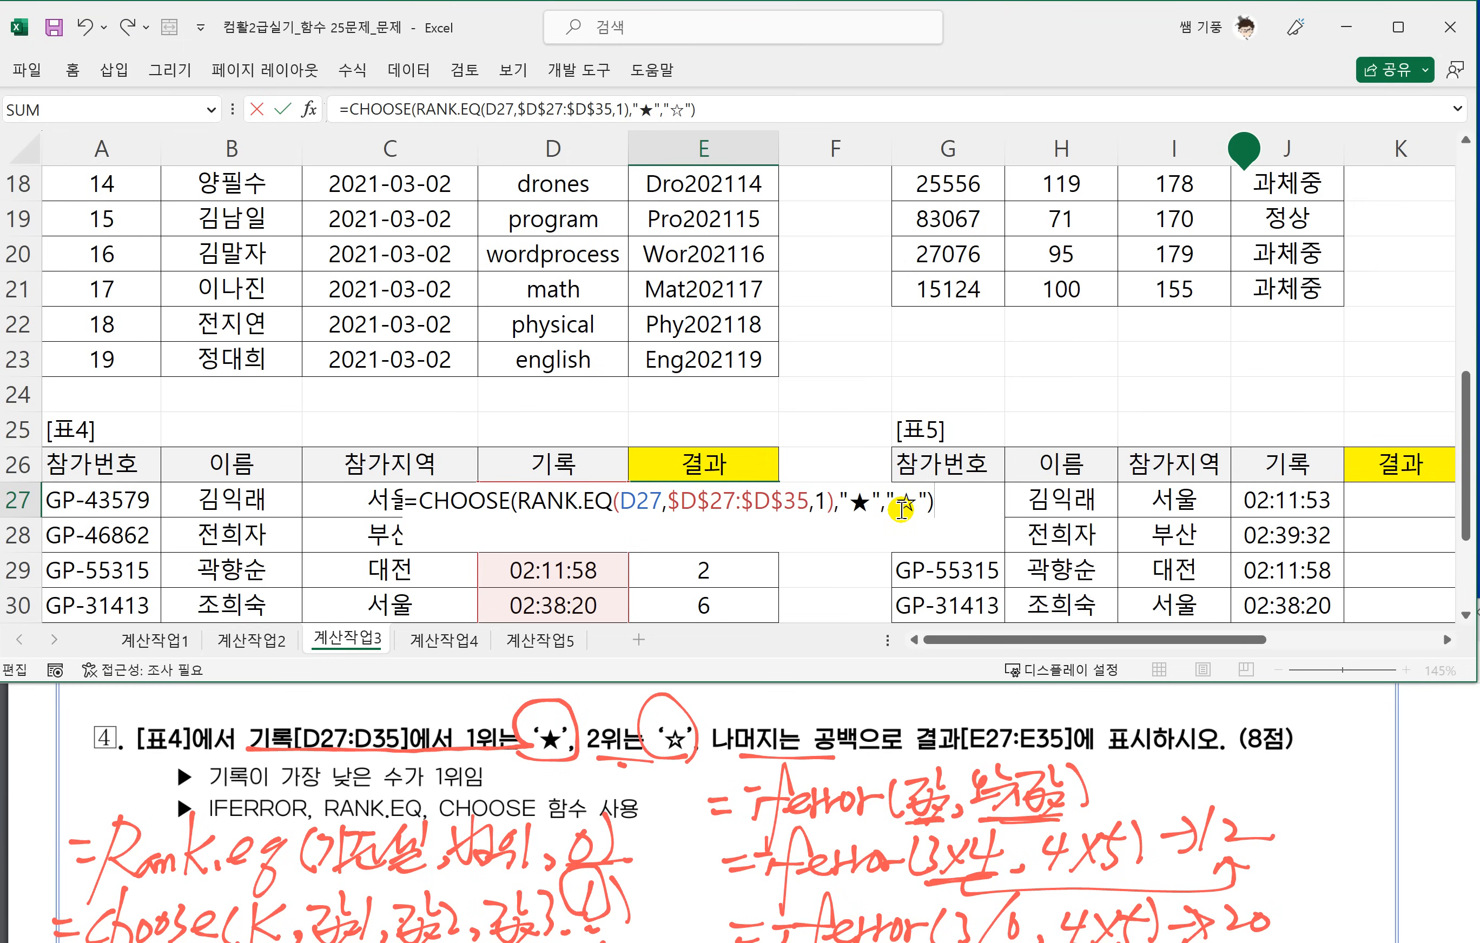
{"action": "key", "text": "Return"}
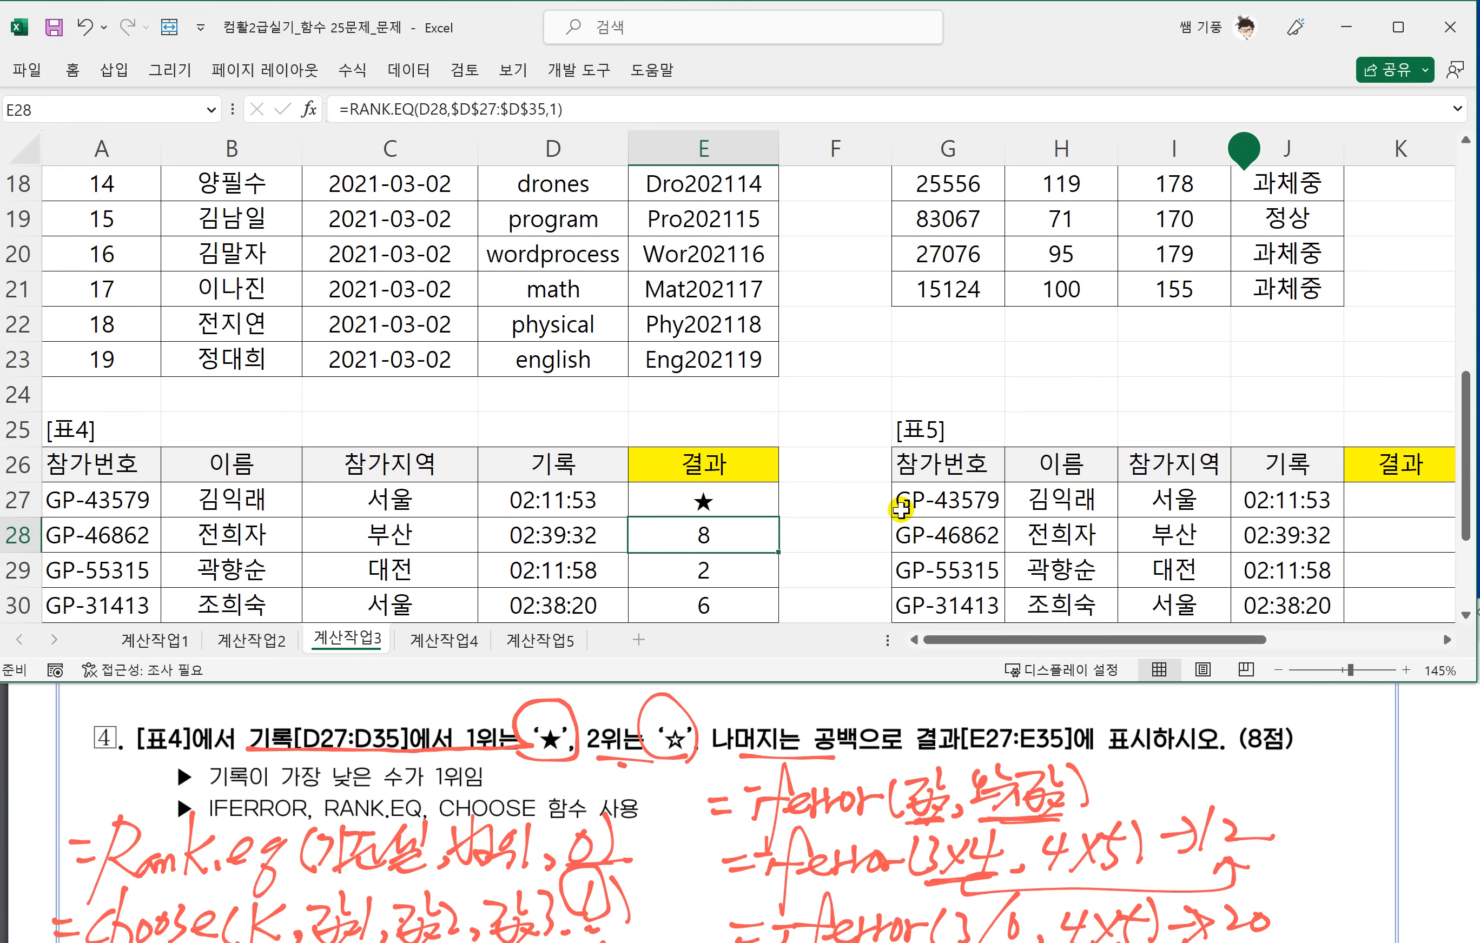
{"action": "scroll", "coordinate": [790, 575], "scroll_direction": "down", "scroll_amount": 2}
{"action": "left_click", "coordinate": [778, 291]}
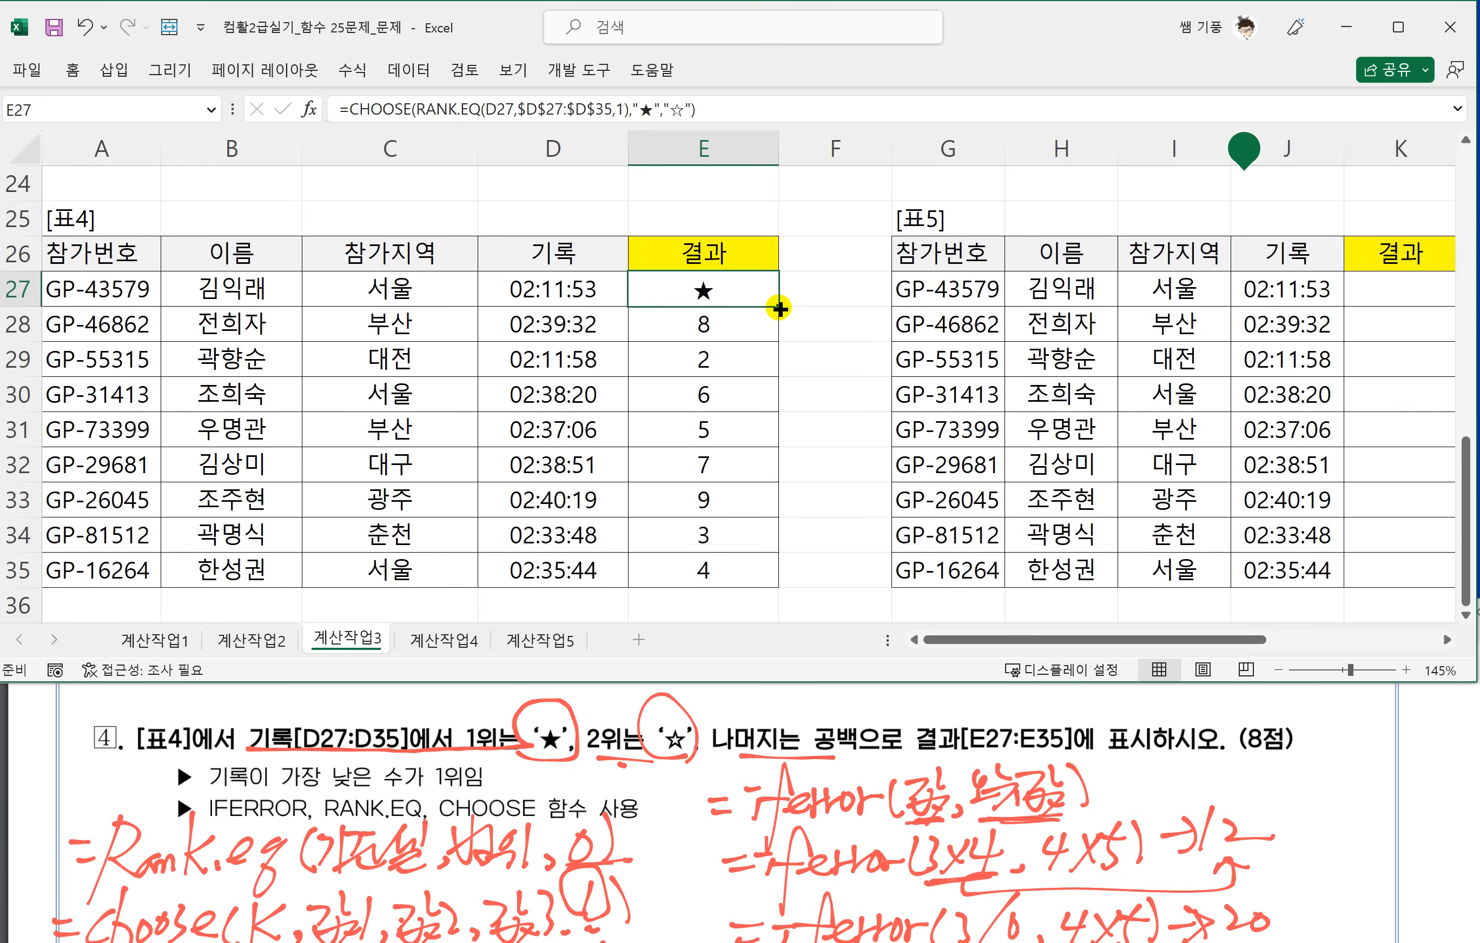
{"action": "left_click_drag", "start_coordinate": [778, 306], "coordinate": [776, 581]}
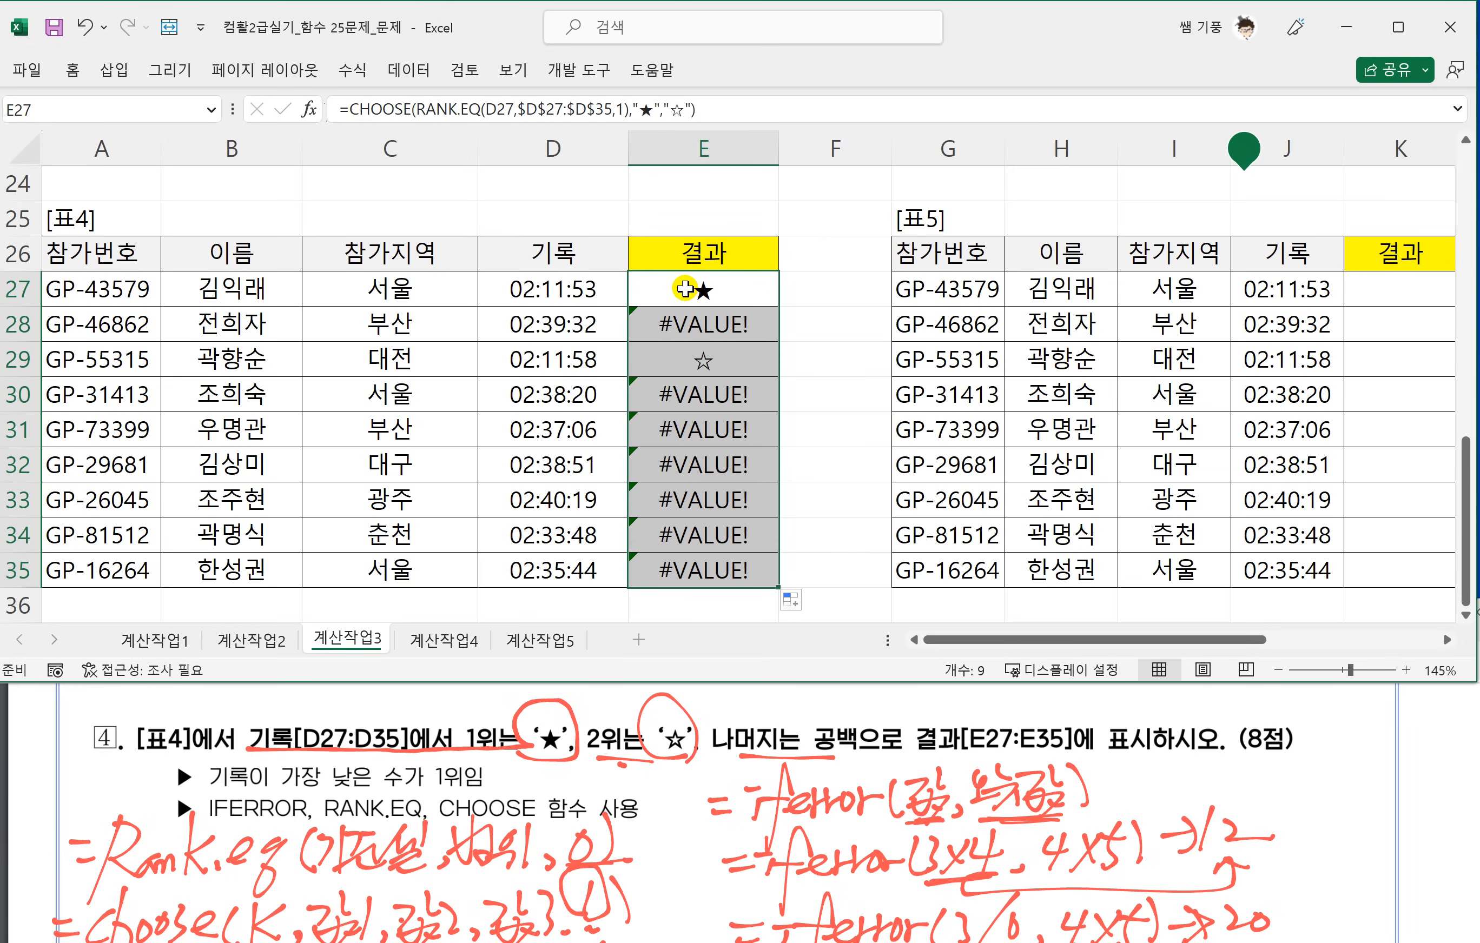
Wrap E27's CHOOSE formula in IFERROR with "" as the error value and fill it down to E35.
{"action": "double_click", "coordinate": [699, 291]}
{"action": "left_click", "coordinate": [421, 292]}
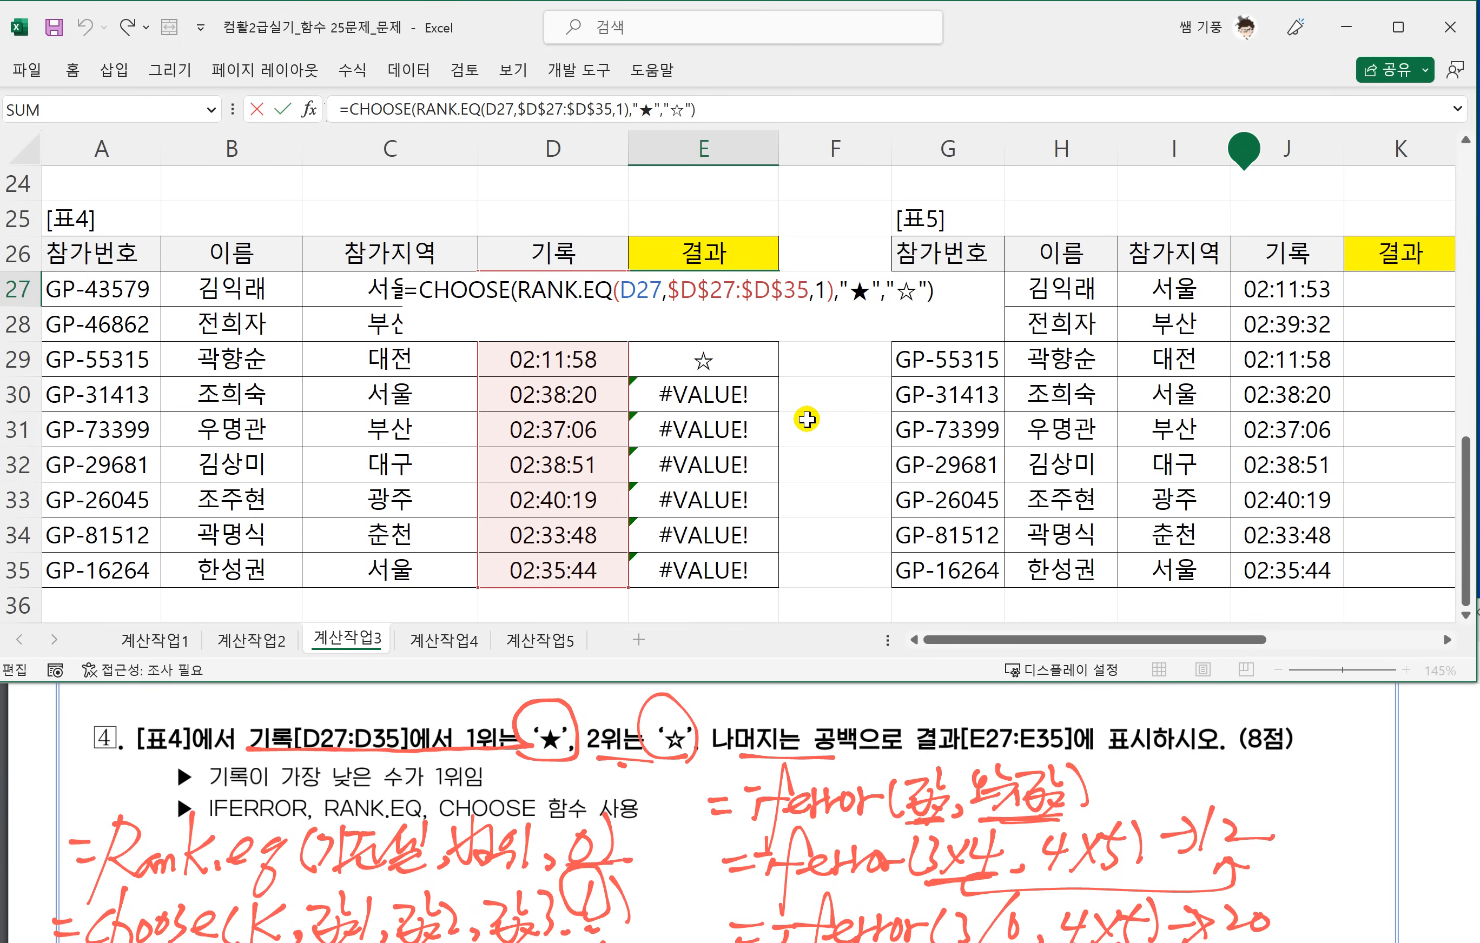
{"action": "type", "text": "ㅑㄹ"}
{"action": "key", "text": "BackSpace"}
{"action": "key", "text": "BackSpace"}
{"action": "type", "text": "IFERROR("}
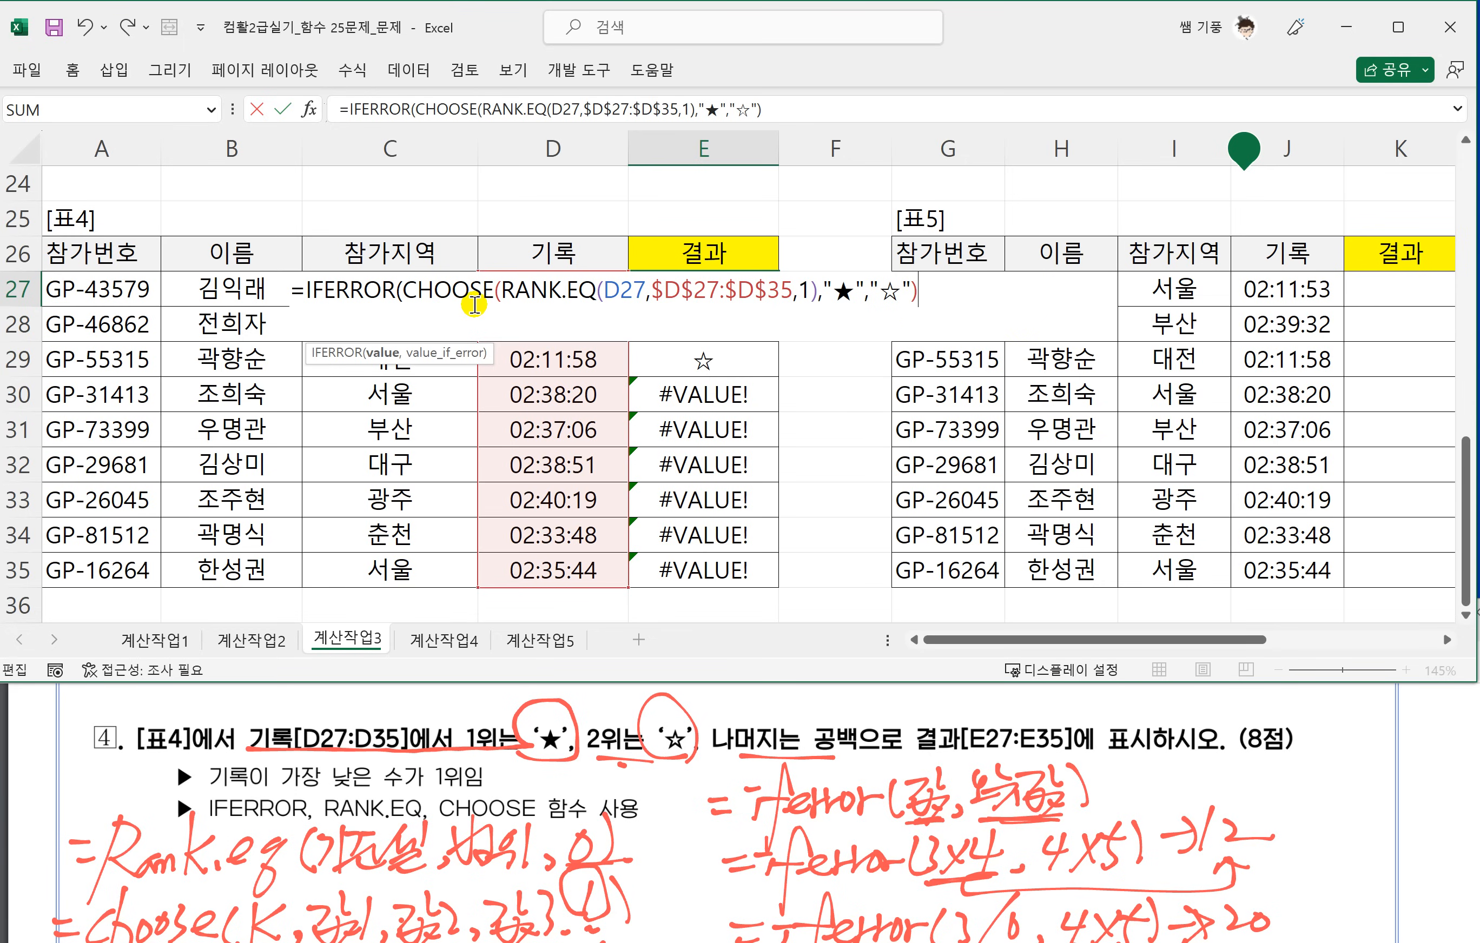
{"action": "type", "text": ","}
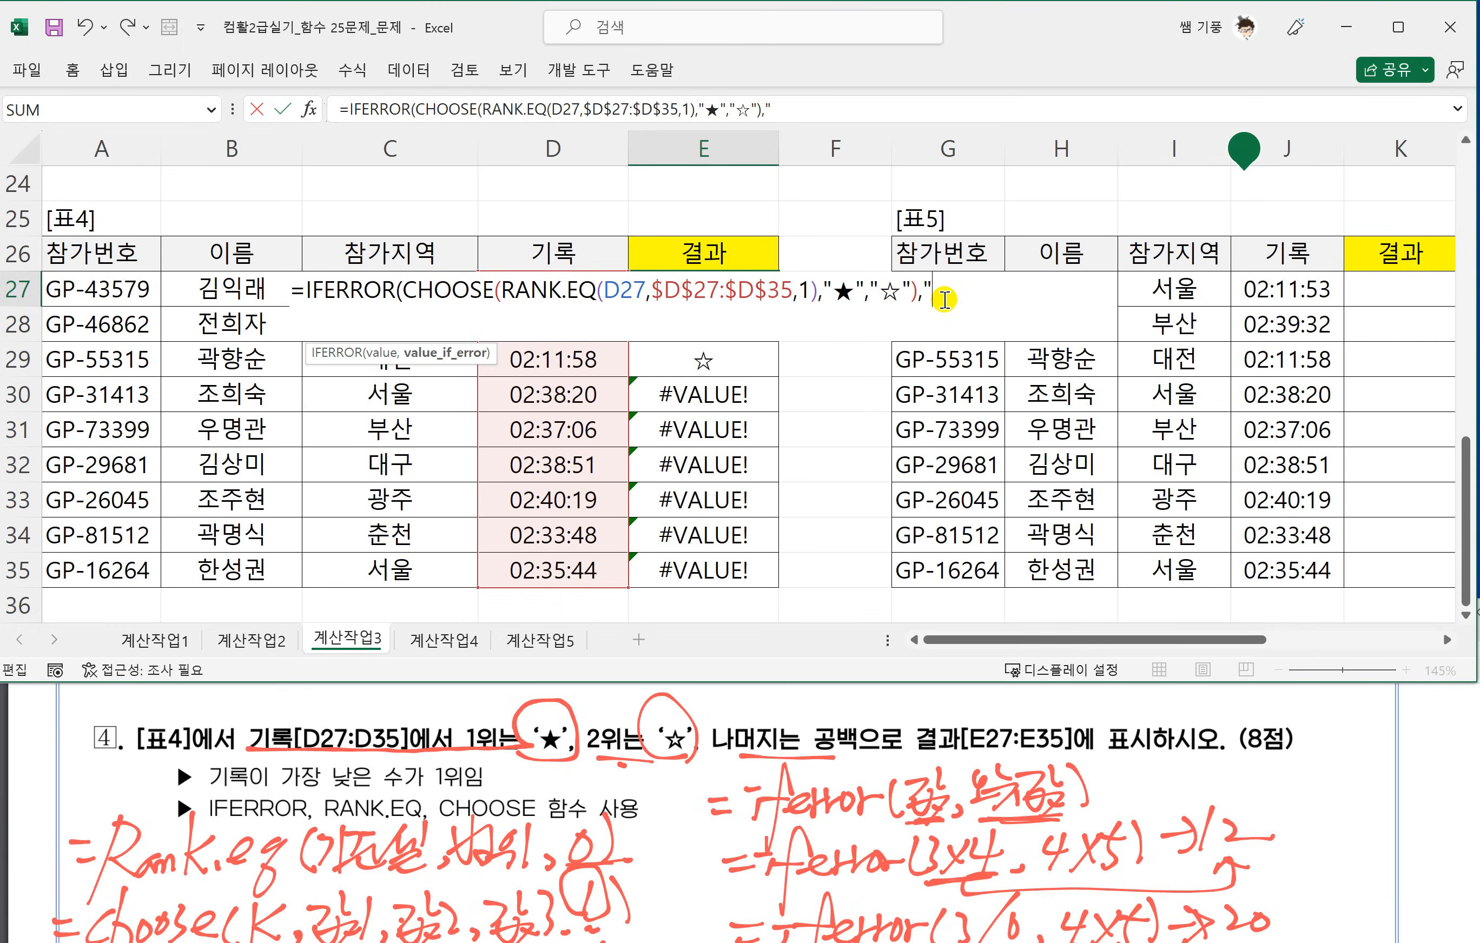
{"action": "type", "text": "\"\")"}
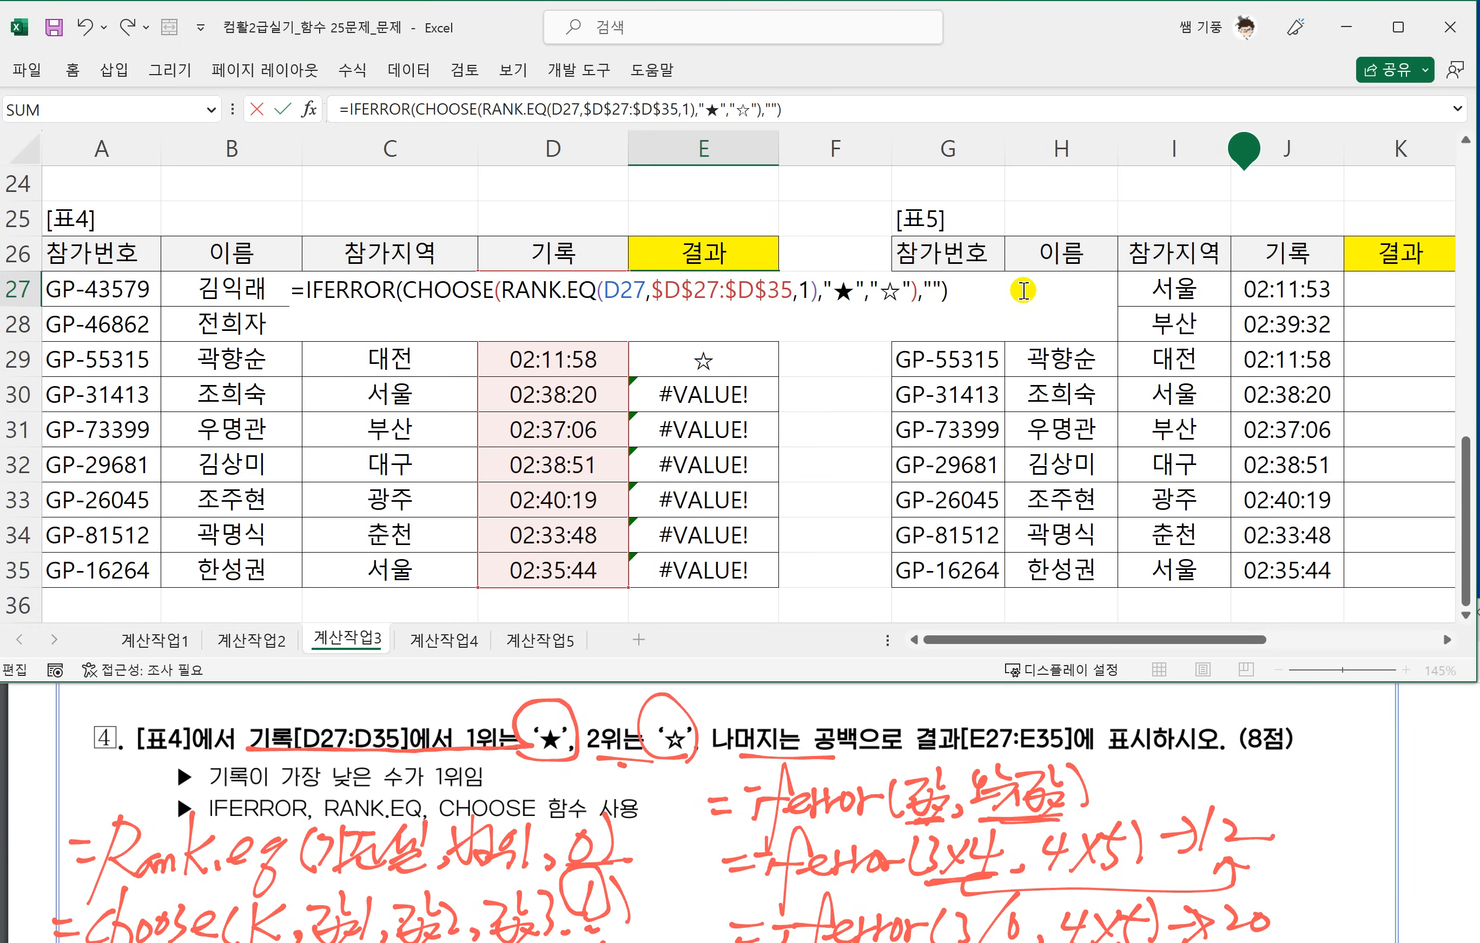
{"action": "key", "text": "Return"}
{"action": "left_click", "coordinate": [743, 293]}
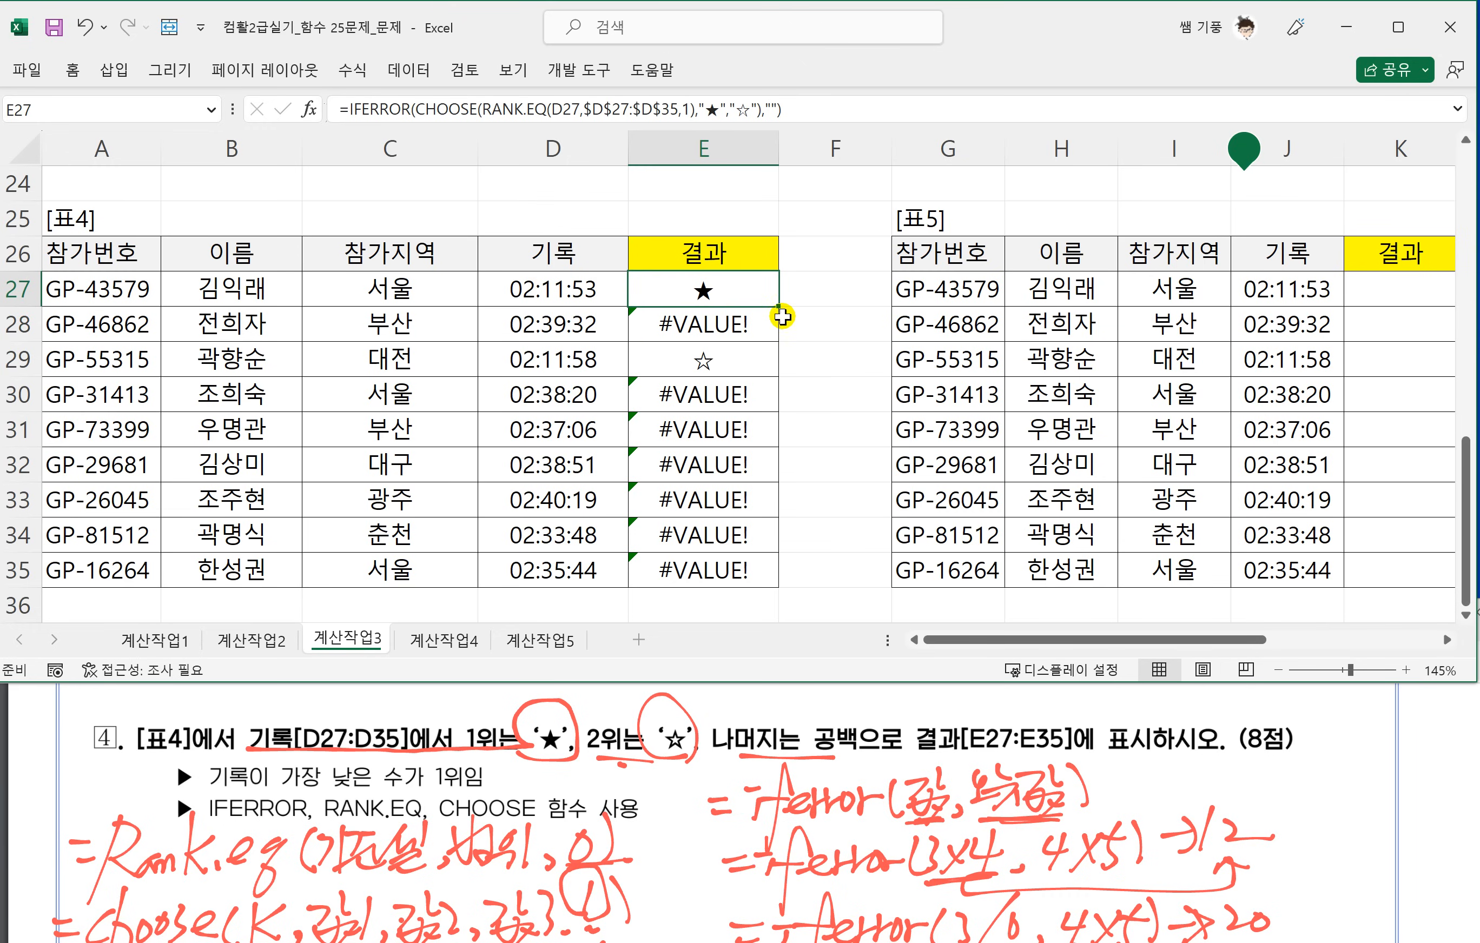
{"action": "left_click_drag", "start_coordinate": [777, 306], "coordinate": [773, 581]}
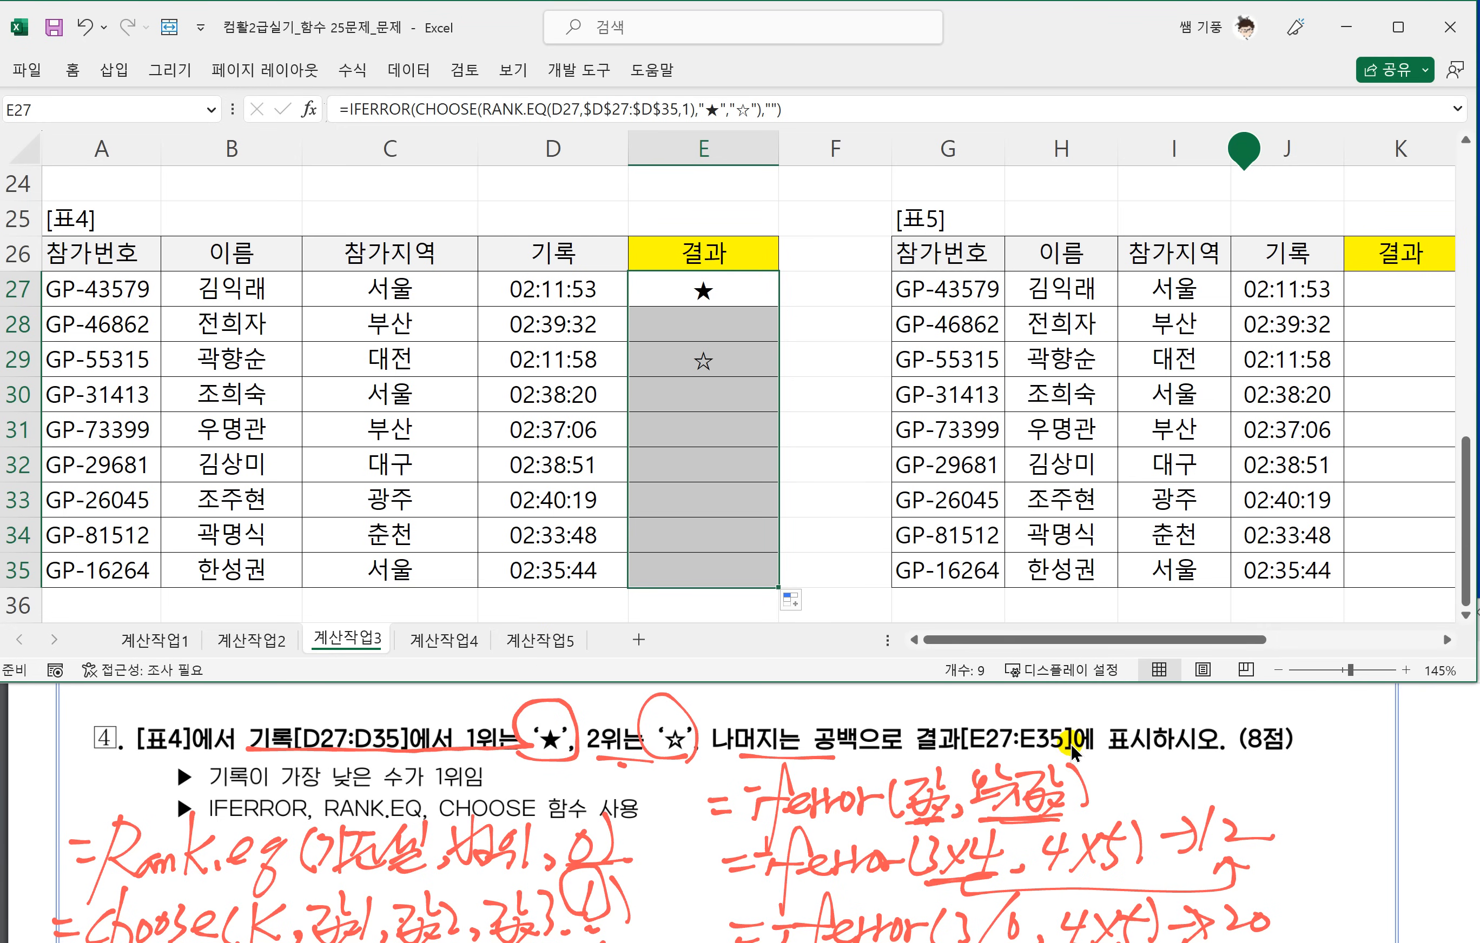
Bring 표5 and question 5 into view, underline its lowest-rank, highest-rank and blank conditions, and circle ★ and ☆.
{"action": "scroll", "coordinate": [1077, 745], "scroll_direction": "right", "scroll_amount": 5}
{"action": "left_click", "coordinate": [770, 801]}
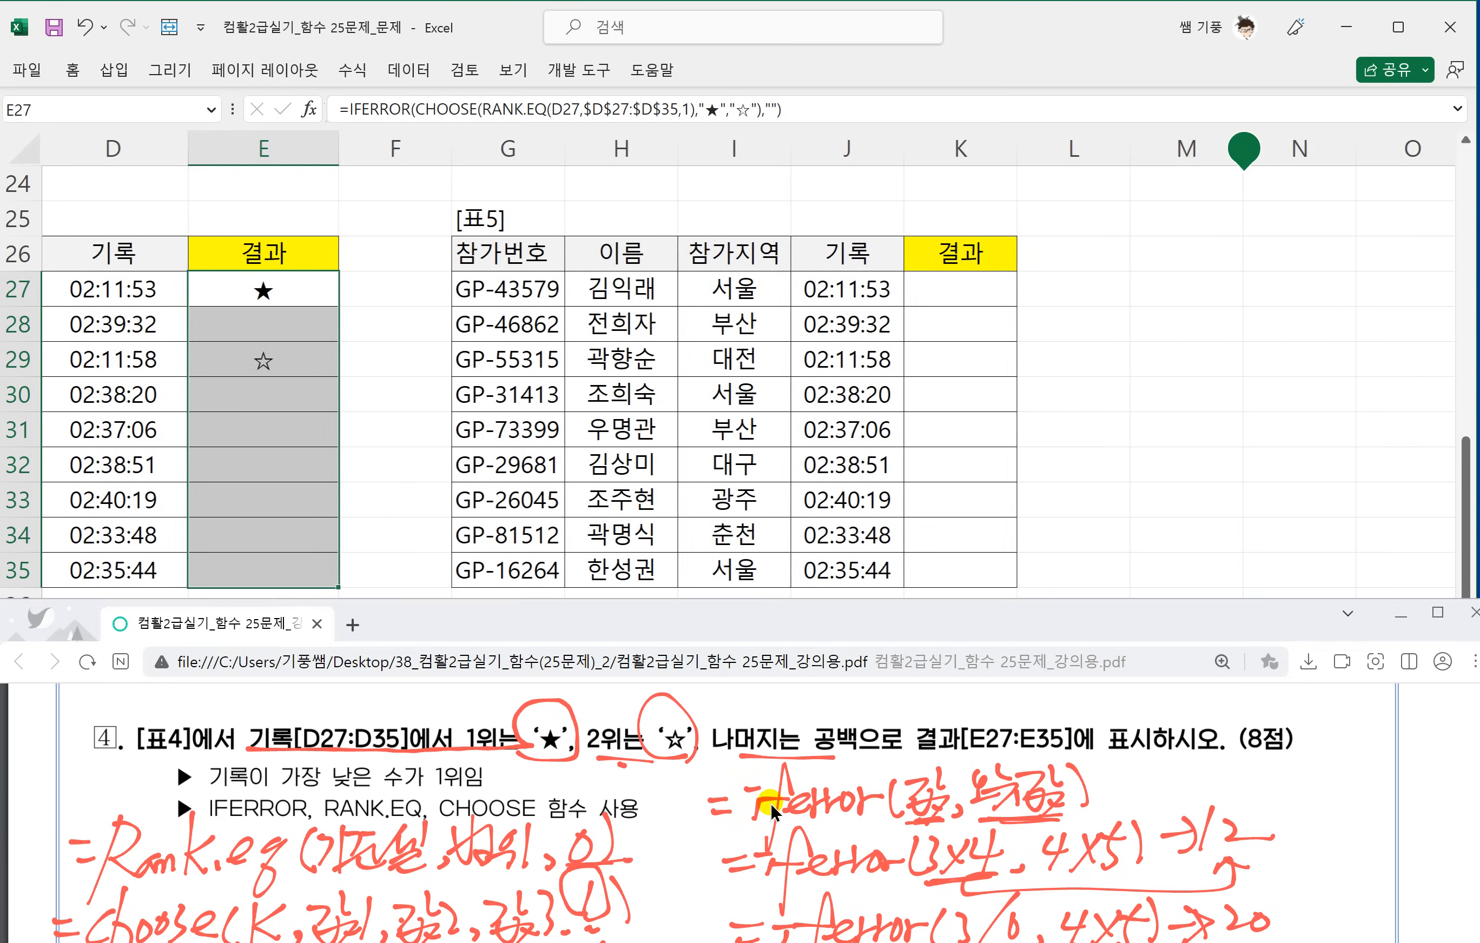
{"action": "scroll", "coordinate": [768, 807], "scroll_direction": "down", "scroll_amount": 10}
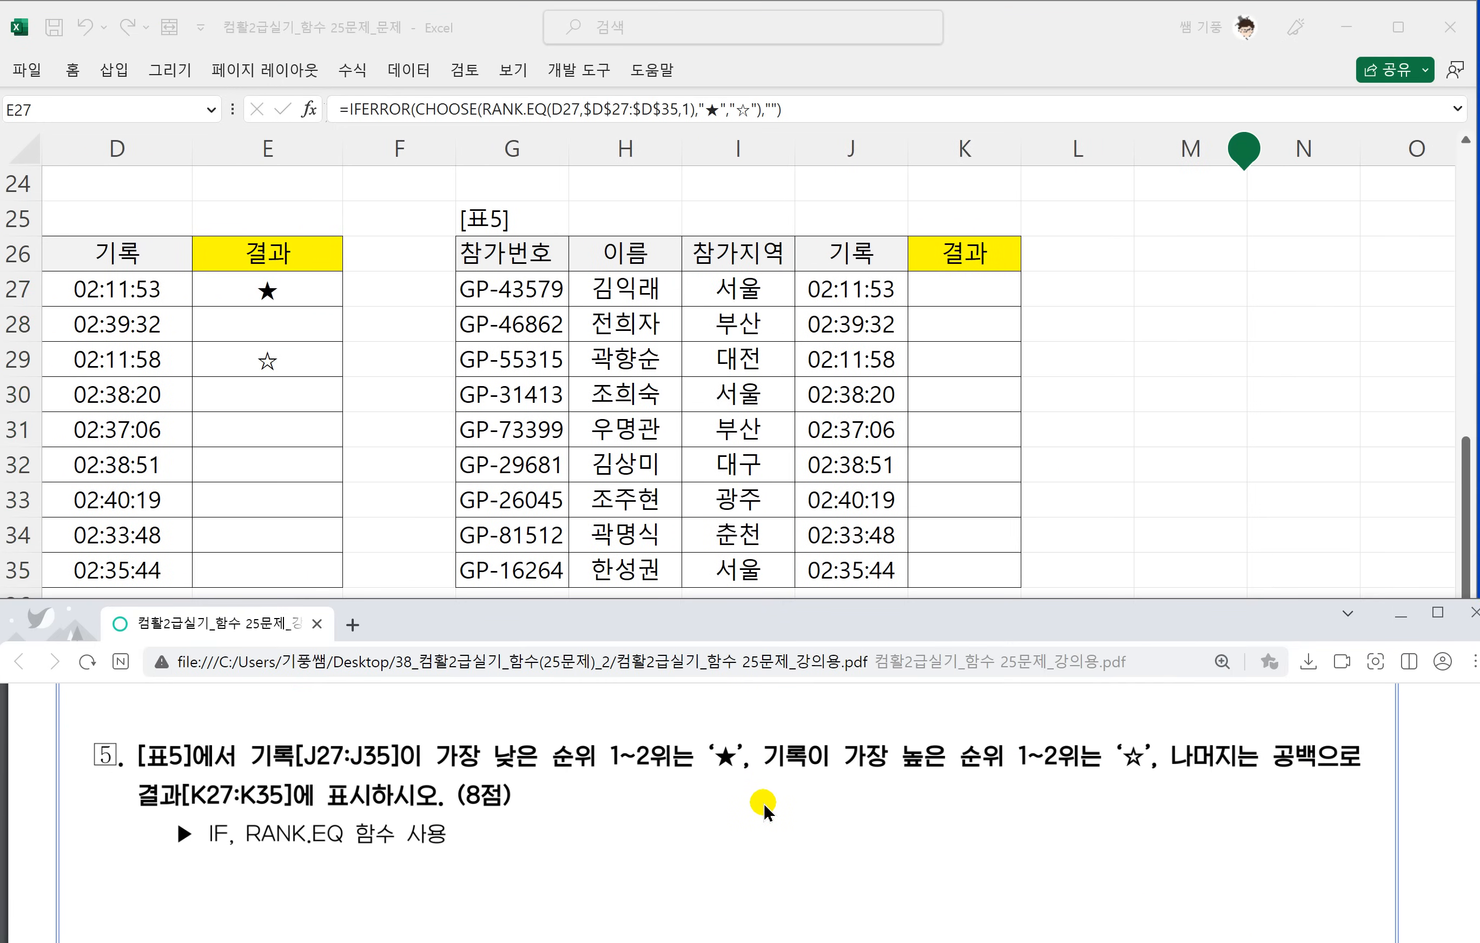
{"action": "scroll", "coordinate": [764, 802], "scroll_direction": "down", "scroll_amount": 3}
{"action": "scroll", "coordinate": [763, 801], "scroll_direction": "up", "scroll_amount": 3}
{"action": "left_click_drag", "start_coordinate": [582, 768], "coordinate": [674, 768]}
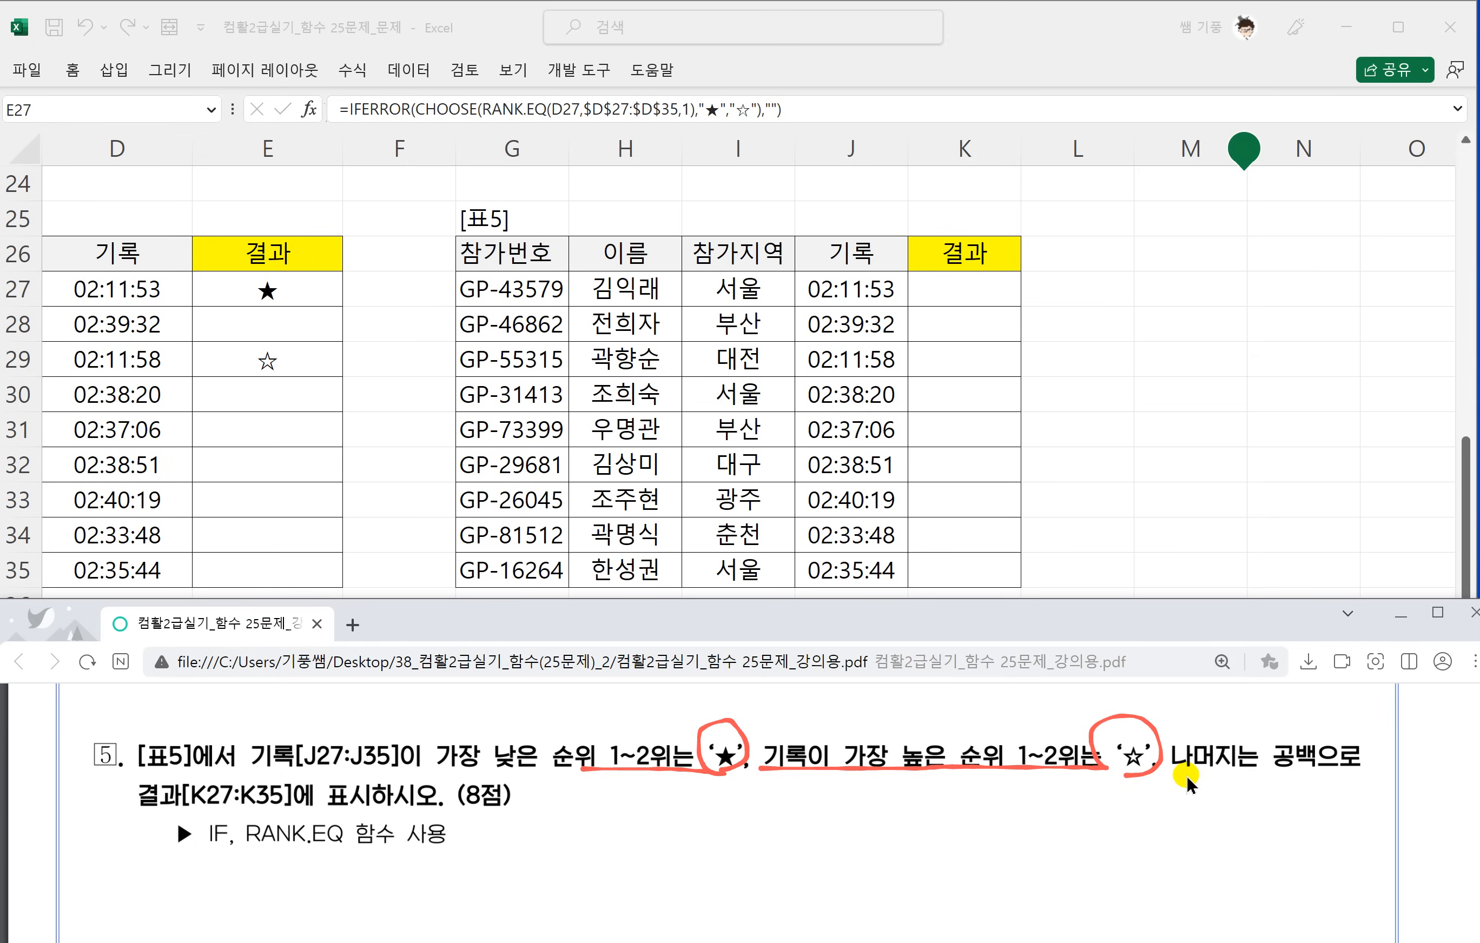
{"action": "left_click_drag", "start_coordinate": [1231, 768], "coordinate": [1302, 770]}
Handwrite the syntax =Rank.eq(기준셀, 범위, 0 under question 5.
{"action": "left_click_drag", "start_coordinate": [694, 789], "coordinate": [669, 853]}
{"action": "mouse_move", "coordinate": [685, 794]}
{"action": "left_mouse_down"}
{"action": "mouse_move", "coordinate": [698, 813]}
{"action": "mouse_move", "coordinate": [765, 829]}
{"action": "left_mouse_up"}
{"action": "mouse_move", "coordinate": [788, 774]}
{"action": "left_mouse_down"}
{"action": "mouse_move", "coordinate": [777, 839]}
{"action": "mouse_move", "coordinate": [840, 815]}
{"action": "left_mouse_up"}
{"action": "mouse_move", "coordinate": [843, 819]}
{"action": "left_mouse_down"}
{"action": "mouse_move", "coordinate": [871, 810]}
{"action": "mouse_move", "coordinate": [836, 857]}
{"action": "left_mouse_up"}
{"action": "mouse_move", "coordinate": [896, 800]}
{"action": "left_mouse_down"}
{"action": "mouse_move", "coordinate": [900, 838]}
{"action": "mouse_move", "coordinate": [920, 802]}
{"action": "mouse_move", "coordinate": [986, 805]}
{"action": "left_mouse_up"}
{"action": "mouse_move", "coordinate": [983, 819]}
{"action": "left_mouse_down"}
{"action": "mouse_move", "coordinate": [997, 797]}
{"action": "mouse_move", "coordinate": [1068, 802]}
{"action": "mouse_move", "coordinate": [1079, 825]}
{"action": "left_mouse_up"}
{"action": "mouse_move", "coordinate": [1094, 804]}
{"action": "left_mouse_down"}
{"action": "mouse_move", "coordinate": [1092, 828]}
{"action": "mouse_move", "coordinate": [1054, 797]}
{"action": "left_mouse_up"}
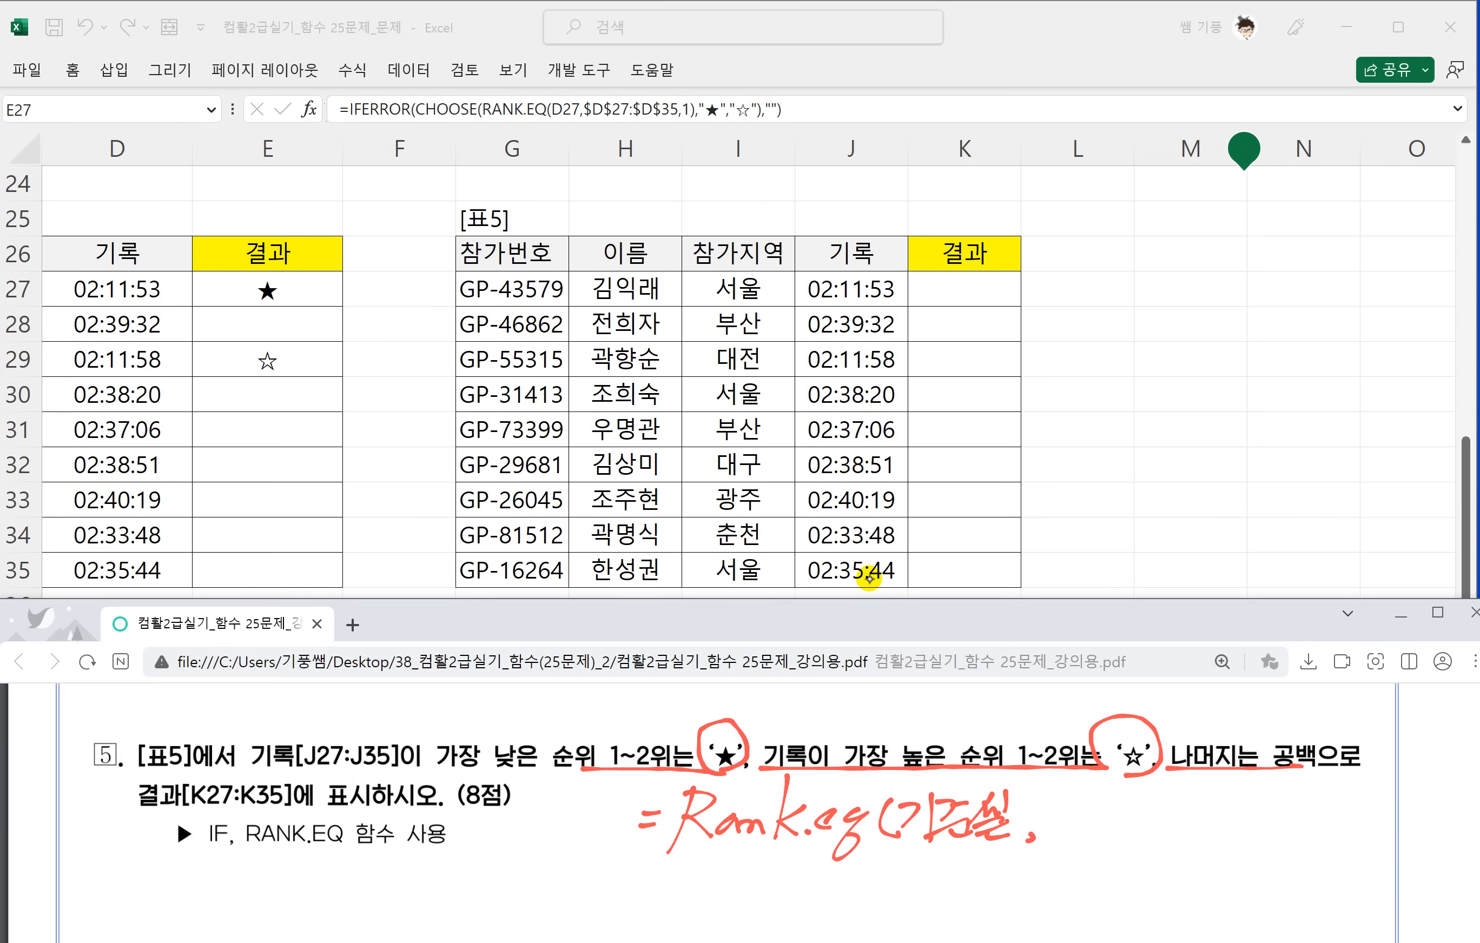
{"action": "mouse_move", "coordinate": [1049, 802]}
{"action": "left_mouse_down"}
{"action": "mouse_move", "coordinate": [1075, 790]}
{"action": "mouse_move", "coordinate": [1118, 826]}
{"action": "left_mouse_up"}
{"action": "mouse_move", "coordinate": [1131, 797]}
{"action": "left_mouse_down"}
{"action": "mouse_move", "coordinate": [1127, 840]}
{"action": "mouse_move", "coordinate": [1186, 805]}
{"action": "mouse_move", "coordinate": [1213, 831]}
{"action": "left_mouse_up"}
Write a 1 under the order value 0 and annotate the 0 with → 높은수 1등.
{"action": "left_click", "coordinate": [1192, 861]}
{"action": "left_click_drag", "start_coordinate": [1223, 814], "coordinate": [1243, 811]}
{"action": "mouse_move", "coordinate": [1230, 799]}
{"action": "left_mouse_down"}
{"action": "mouse_move", "coordinate": [1228, 830]}
{"action": "mouse_move", "coordinate": [1280, 794]}
{"action": "left_mouse_up"}
{"action": "mouse_move", "coordinate": [1275, 795]}
{"action": "left_mouse_down"}
{"action": "mouse_move", "coordinate": [1272, 809]}
{"action": "mouse_move", "coordinate": [1289, 803]}
{"action": "left_mouse_up"}
{"action": "left_click_drag", "start_coordinate": [1256, 818], "coordinate": [1277, 811]}
{"action": "left_click_drag", "start_coordinate": [1265, 816], "coordinate": [1276, 828]}
{"action": "left_click_drag", "start_coordinate": [1263, 834], "coordinate": [1297, 823]}
{"action": "mouse_move", "coordinate": [1299, 785]}
{"action": "left_mouse_down"}
{"action": "mouse_move", "coordinate": [1296, 809]}
{"action": "mouse_move", "coordinate": [1311, 804]}
{"action": "left_mouse_up"}
{"action": "left_click_drag", "start_coordinate": [1285, 822], "coordinate": [1318, 811]}
{"action": "mouse_move", "coordinate": [1295, 814]}
{"action": "left_mouse_down"}
{"action": "mouse_move", "coordinate": [1317, 826]}
{"action": "mouse_move", "coordinate": [1323, 810]}
{"action": "left_mouse_up"}
{"action": "mouse_move", "coordinate": [1338, 790]}
{"action": "left_mouse_down"}
{"action": "mouse_move", "coordinate": [1360, 829]}
{"action": "mouse_move", "coordinate": [1387, 828]}
{"action": "left_mouse_up"}
{"action": "mouse_move", "coordinate": [1401, 791]}
{"action": "left_mouse_down"}
{"action": "mouse_move", "coordinate": [1416, 781]}
{"action": "mouse_move", "coordinate": [1418, 803]}
{"action": "left_mouse_up"}
{"action": "mouse_move", "coordinate": [1397, 810]}
{"action": "left_mouse_down"}
{"action": "mouse_move", "coordinate": [1420, 805]}
{"action": "mouse_move", "coordinate": [1414, 816]}
{"action": "left_mouse_up"}
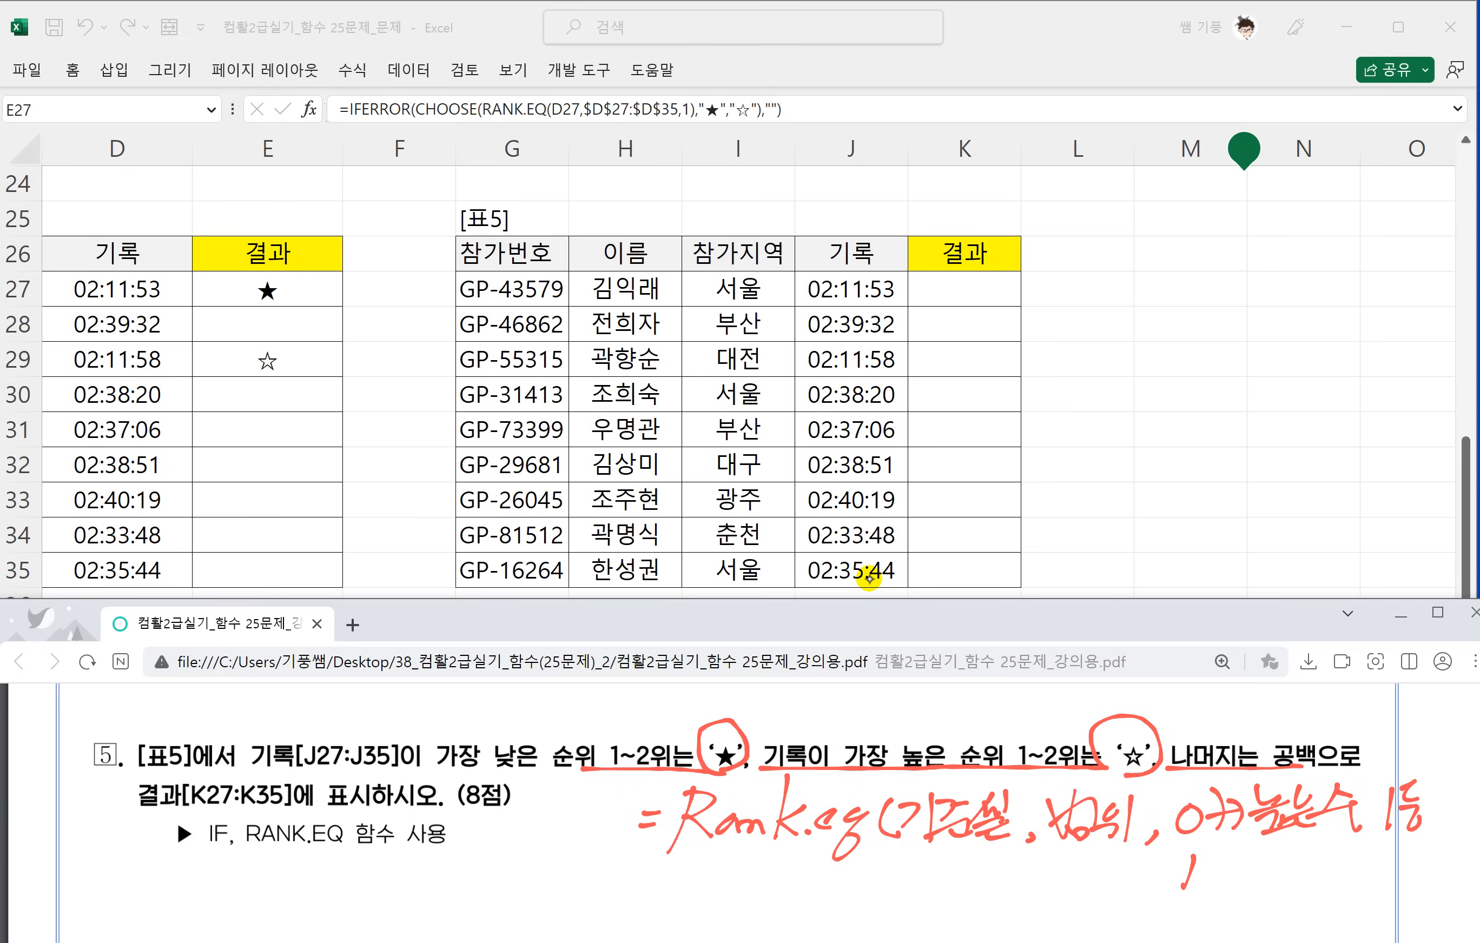
Annotate the handwritten order value 1 with → 낮은수 1등.
{"action": "left_click_drag", "start_coordinate": [1202, 879], "coordinate": [1224, 873]}
{"action": "mouse_move", "coordinate": [1219, 860]}
{"action": "left_mouse_down"}
{"action": "mouse_move", "coordinate": [1227, 882]}
{"action": "mouse_move", "coordinate": [1266, 868]}
{"action": "left_mouse_up"}
{"action": "left_click_drag", "start_coordinate": [1240, 877], "coordinate": [1235, 907]}
{"action": "left_click_drag", "start_coordinate": [1256, 877], "coordinate": [1272, 888]}
{"action": "mouse_move", "coordinate": [1292, 846]}
{"action": "left_mouse_down"}
{"action": "mouse_move", "coordinate": [1284, 867]}
{"action": "mouse_move", "coordinate": [1298, 868]}
{"action": "left_mouse_up"}
{"action": "mouse_move", "coordinate": [1265, 870]}
{"action": "left_mouse_down"}
{"action": "mouse_move", "coordinate": [1302, 887]}
{"action": "mouse_move", "coordinate": [1309, 874]}
{"action": "left_mouse_up"}
{"action": "left_click_drag", "start_coordinate": [1322, 855], "coordinate": [1338, 869]}
{"action": "mouse_move", "coordinate": [1332, 873]}
{"action": "left_mouse_down"}
{"action": "mouse_move", "coordinate": [1331, 891]}
{"action": "mouse_move", "coordinate": [1367, 884]}
{"action": "left_mouse_up"}
{"action": "mouse_move", "coordinate": [1383, 857]}
{"action": "left_mouse_down"}
{"action": "mouse_move", "coordinate": [1398, 843]}
{"action": "mouse_move", "coordinate": [1402, 869]}
{"action": "left_mouse_up"}
{"action": "left_click_drag", "start_coordinate": [1399, 876], "coordinate": [1398, 895]}
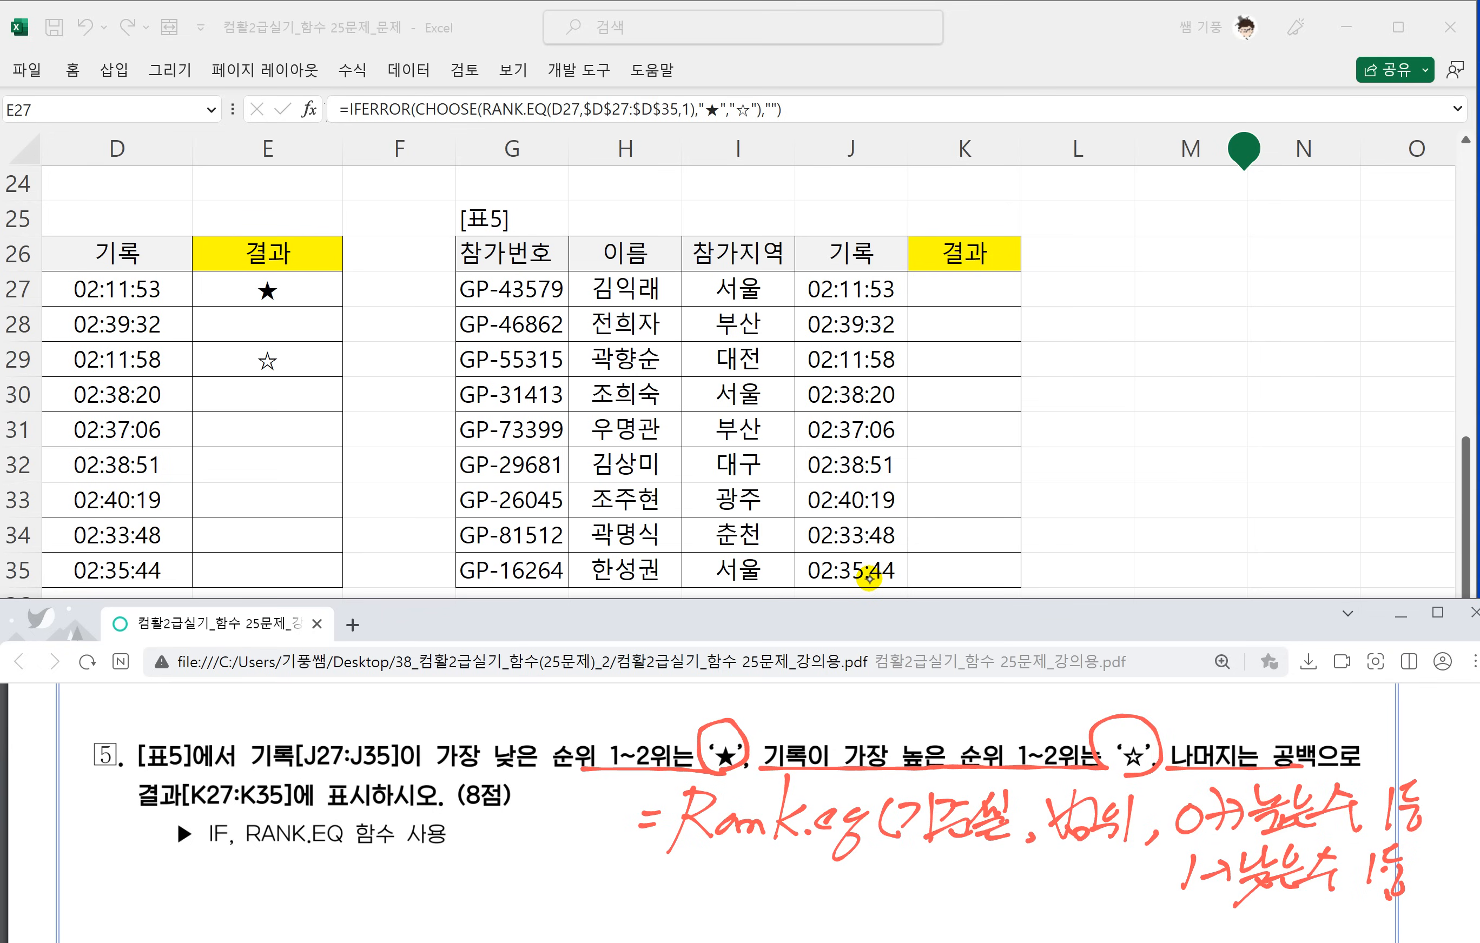
{"action": "scroll", "coordinate": [706, 689], "scroll_direction": "down", "scroll_amount": 1}
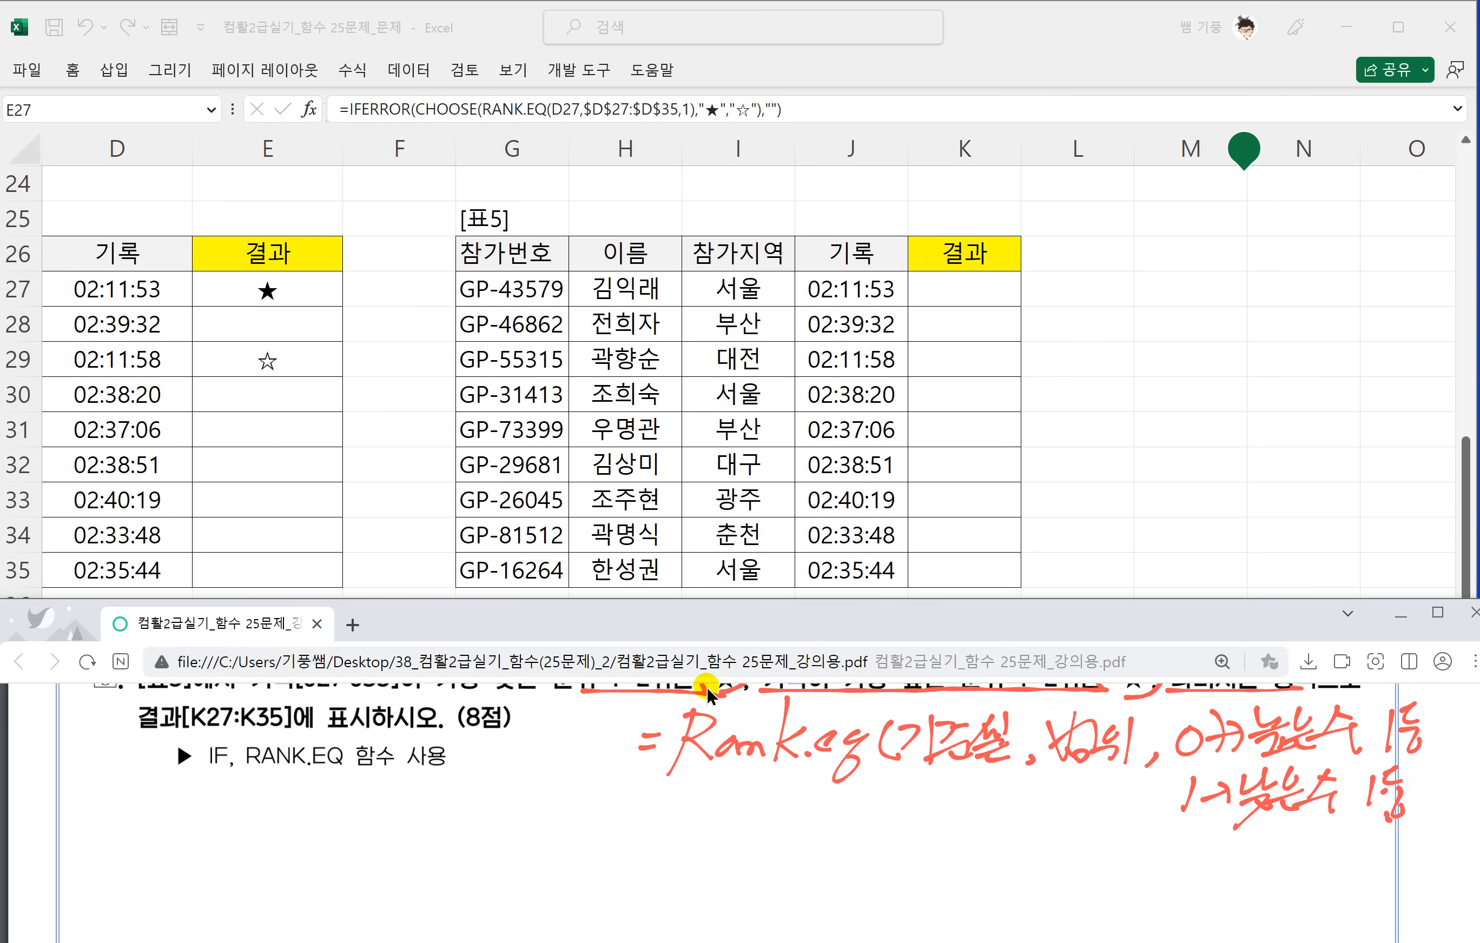
{"action": "left_click_drag", "start_coordinate": [242, 800], "coordinate": [267, 816]}
{"action": "mouse_move", "coordinate": [278, 794]}
{"action": "left_mouse_down"}
{"action": "mouse_move", "coordinate": [303, 861]}
{"action": "mouse_move", "coordinate": [335, 810]}
{"action": "left_mouse_up"}
{"action": "left_click_drag", "start_coordinate": [363, 790], "coordinate": [367, 831]}
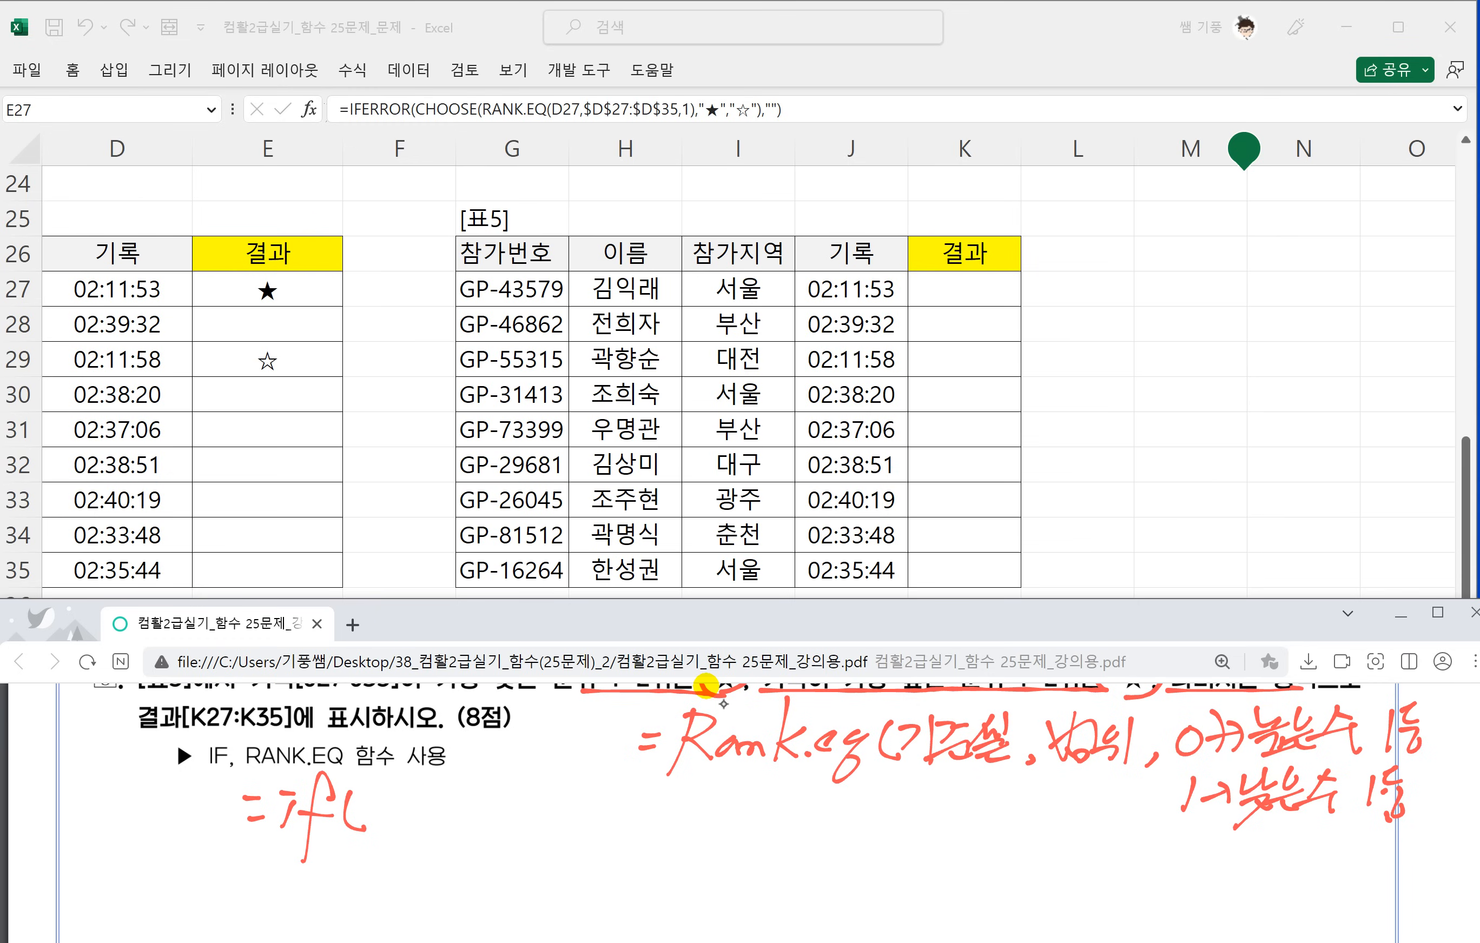
{"action": "left_click_drag", "start_coordinate": [400, 776], "coordinate": [373, 860]}
{"action": "mouse_move", "coordinate": [381, 788]}
{"action": "left_mouse_down"}
{"action": "mouse_move", "coordinate": [386, 821]}
{"action": "mouse_move", "coordinate": [438, 838]}
{"action": "left_mouse_up"}
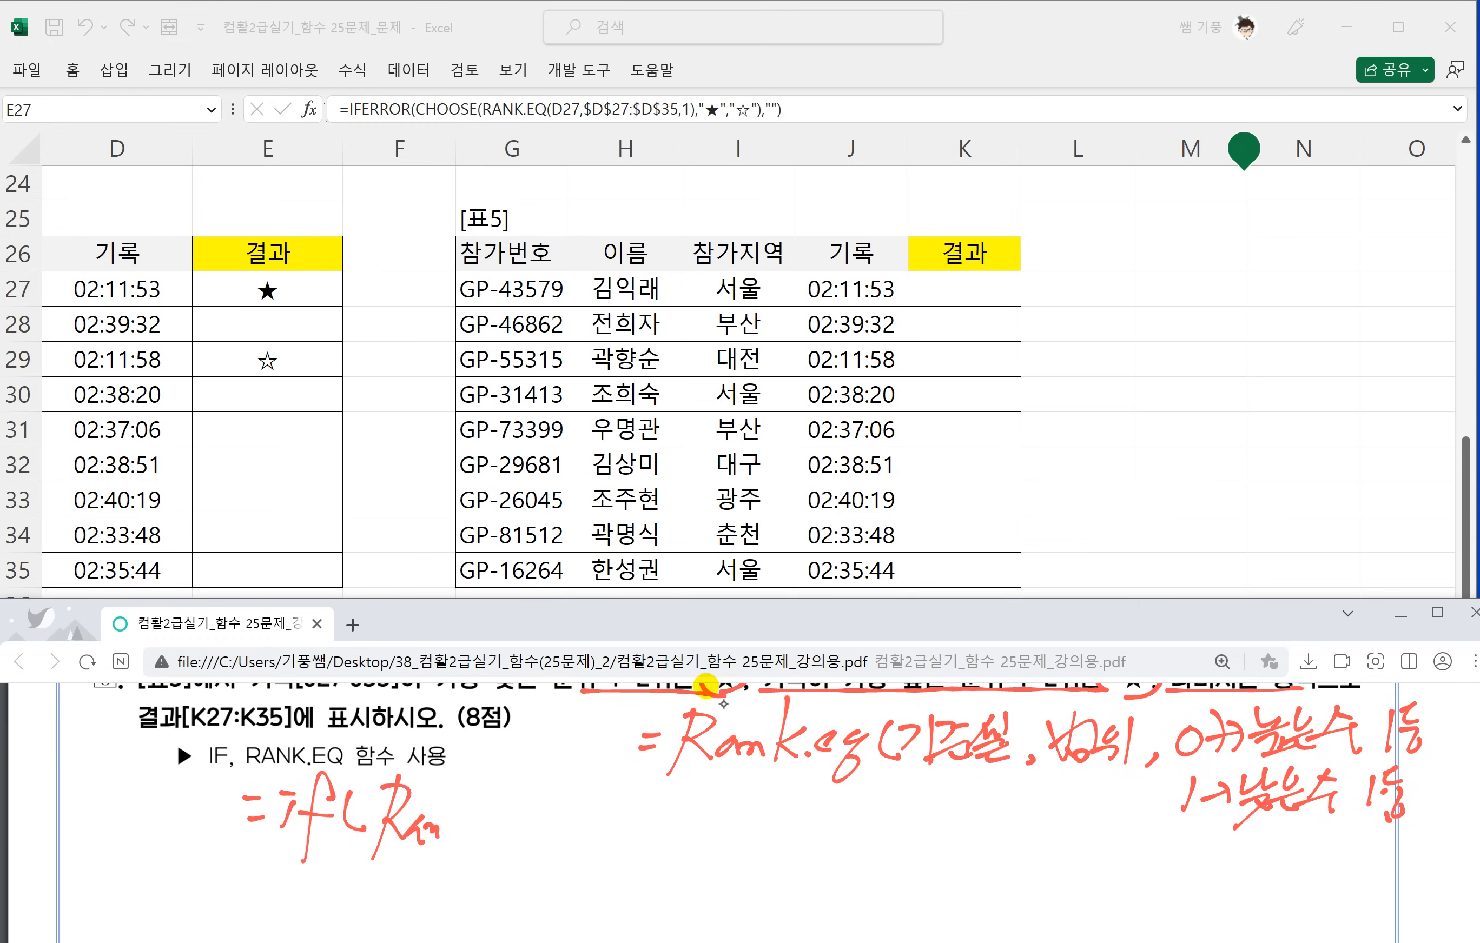
{"action": "left_click_drag", "start_coordinate": [458, 771], "coordinate": [449, 839]}
{"action": "left_click_drag", "start_coordinate": [476, 800], "coordinate": [480, 835]}
{"action": "mouse_move", "coordinate": [489, 819]}
{"action": "left_mouse_down"}
{"action": "mouse_move", "coordinate": [507, 823]}
{"action": "mouse_move", "coordinate": [510, 854]}
{"action": "left_mouse_up"}
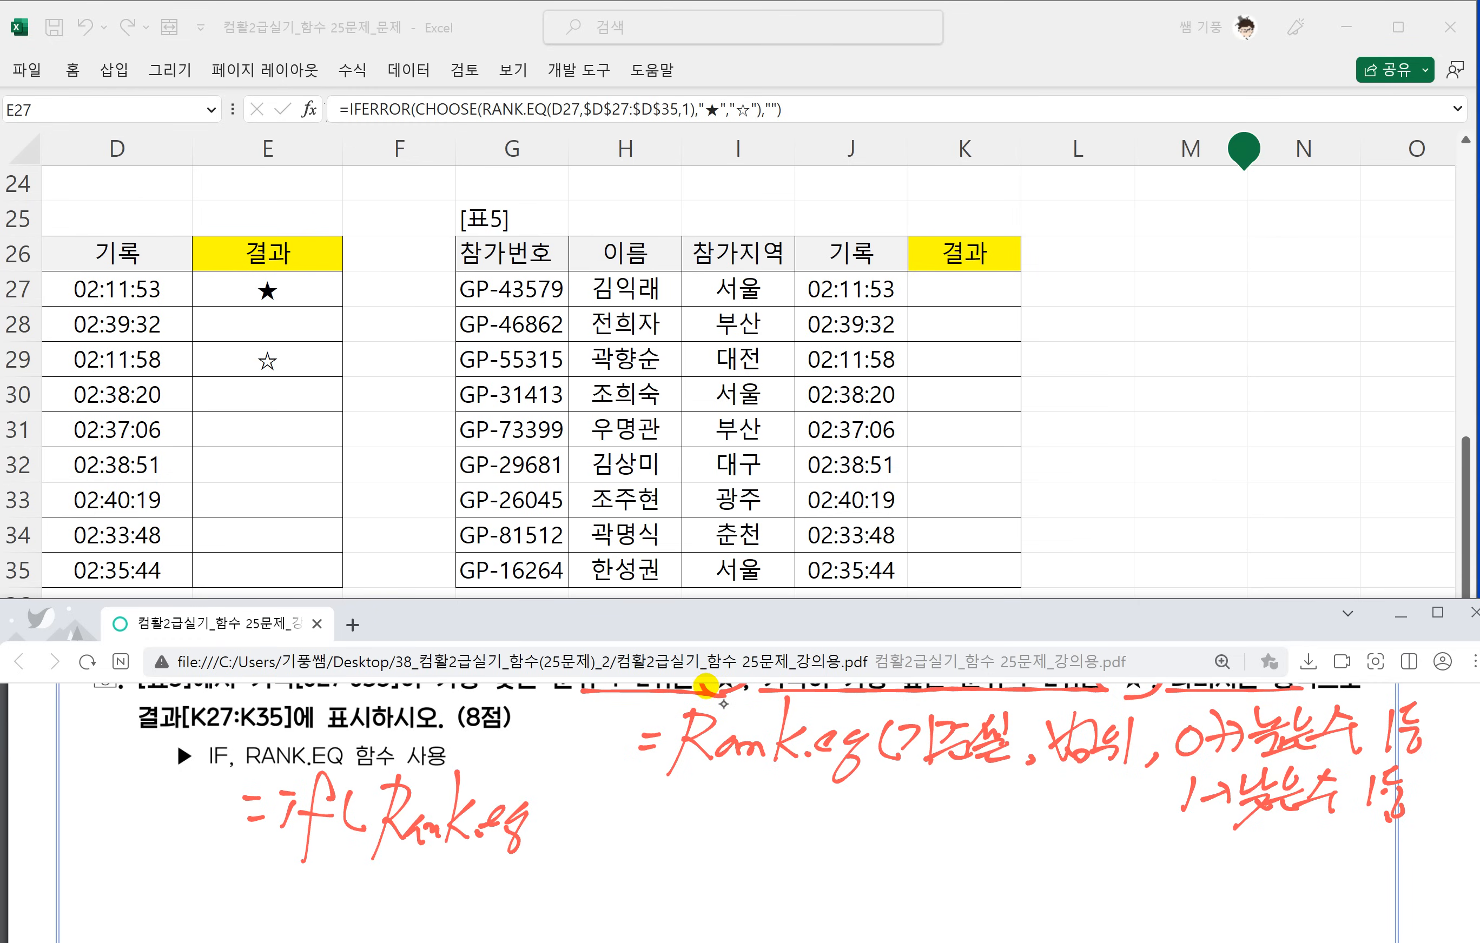
{"action": "scroll", "coordinate": [746, 734], "scroll_direction": "up", "scroll_amount": 1}
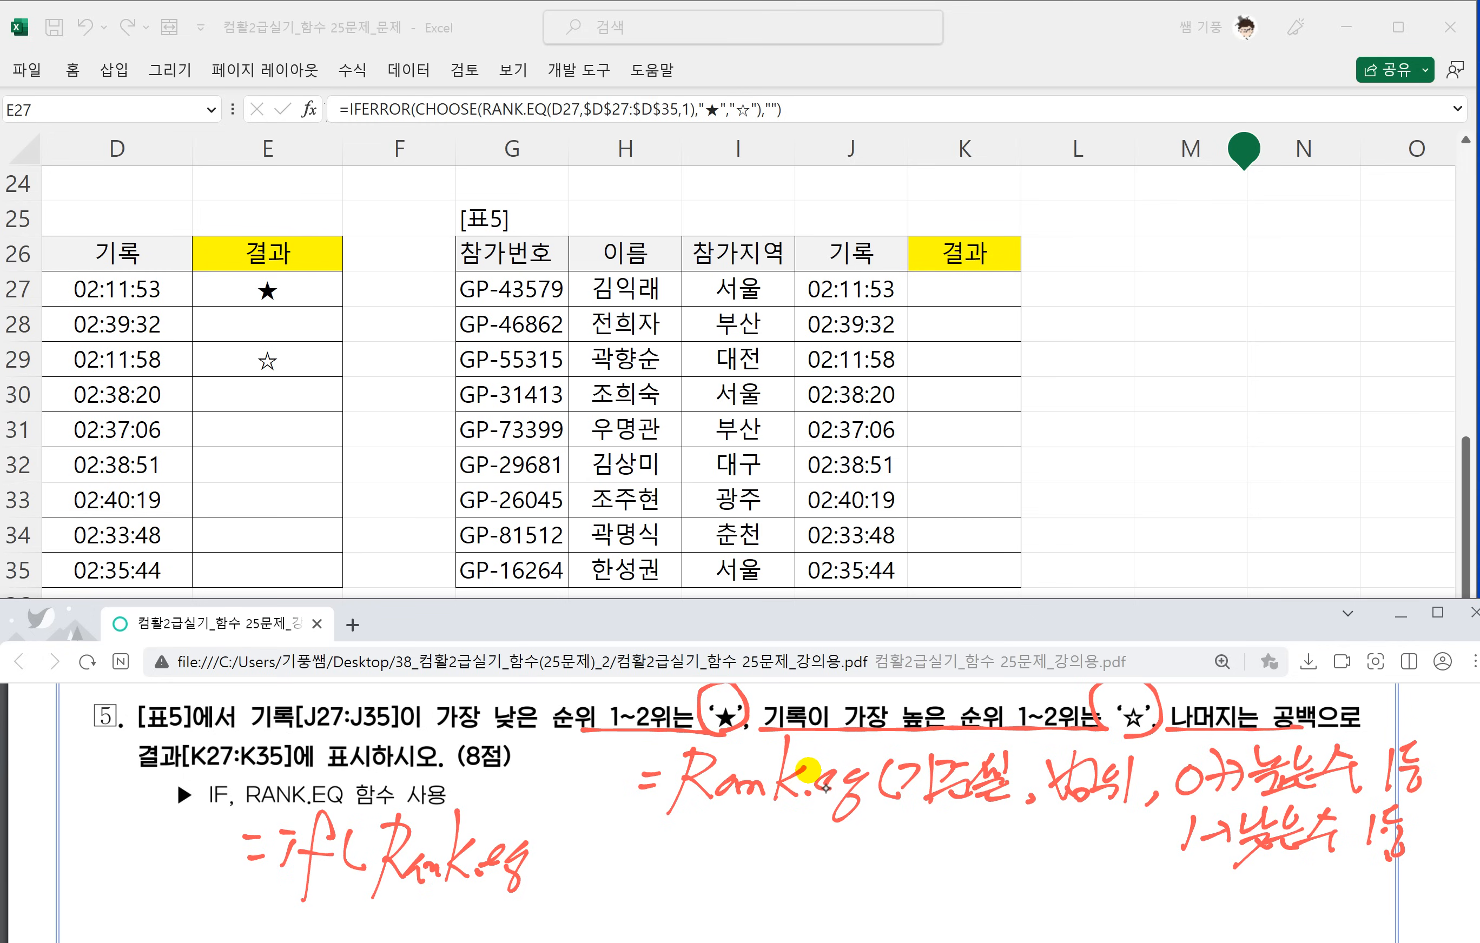
{"action": "mouse_move", "coordinate": [519, 867]}
{"action": "left_mouse_down"}
{"action": "mouse_move", "coordinate": [307, 876]}
{"action": "mouse_move", "coordinate": [249, 838]}
{"action": "left_mouse_up"}
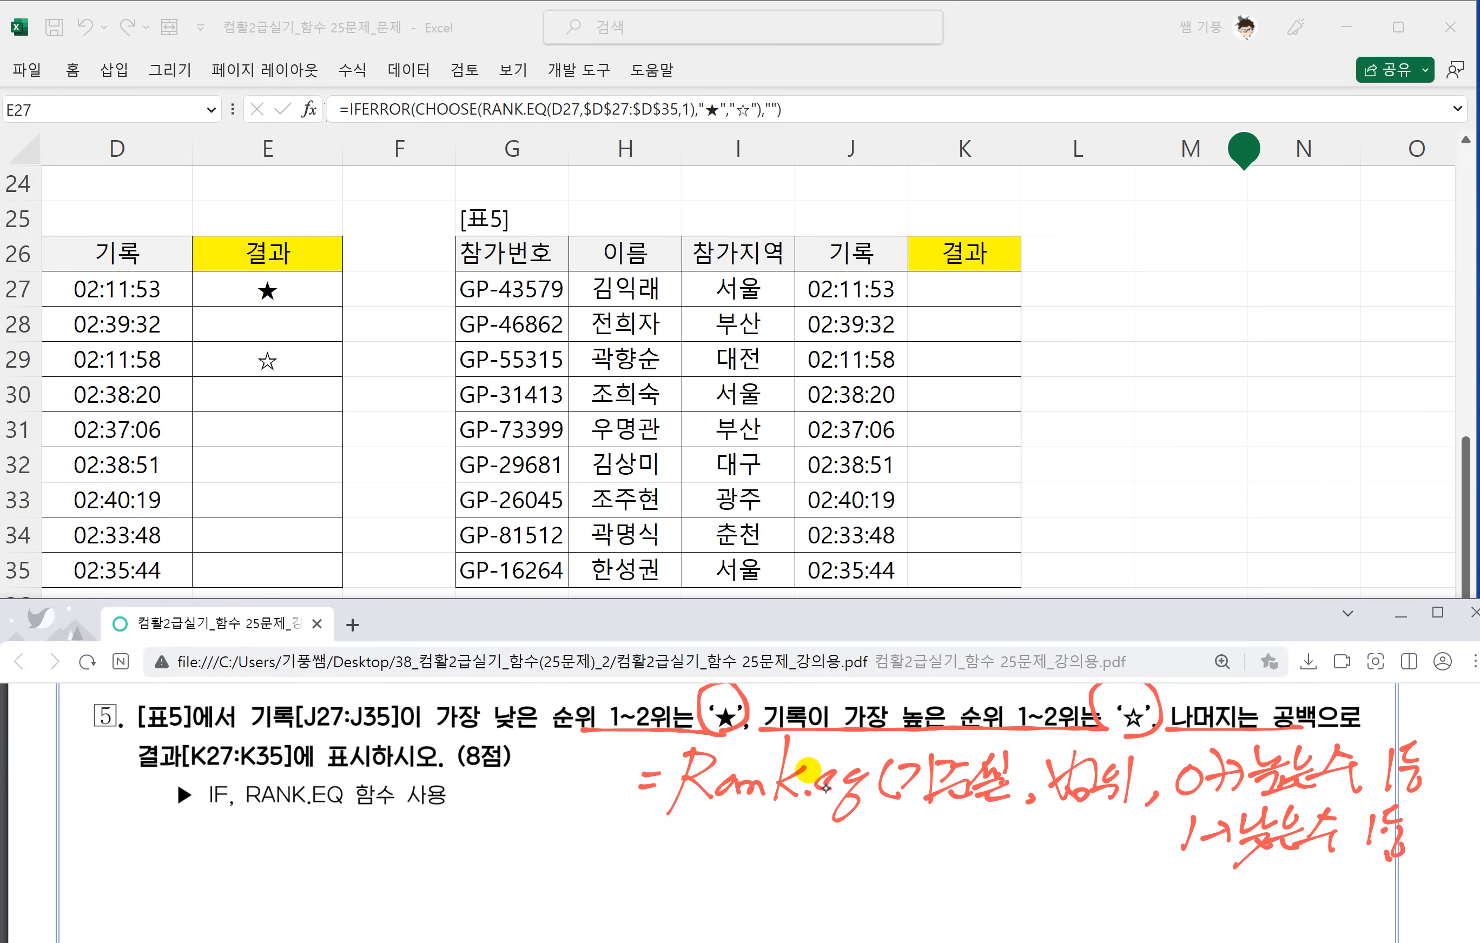
Underline the handwritten order values 0 and 1, circle them, and link 1 to the lowest 1~2위 condition and 0 to the highest.
{"action": "left_click_drag", "start_coordinate": [1161, 861], "coordinate": [1205, 863]}
{"action": "left_click_drag", "start_coordinate": [1180, 807], "coordinate": [1219, 805]}
{"action": "scroll", "coordinate": [771, 798], "scroll_direction": "up", "scroll_amount": 1}
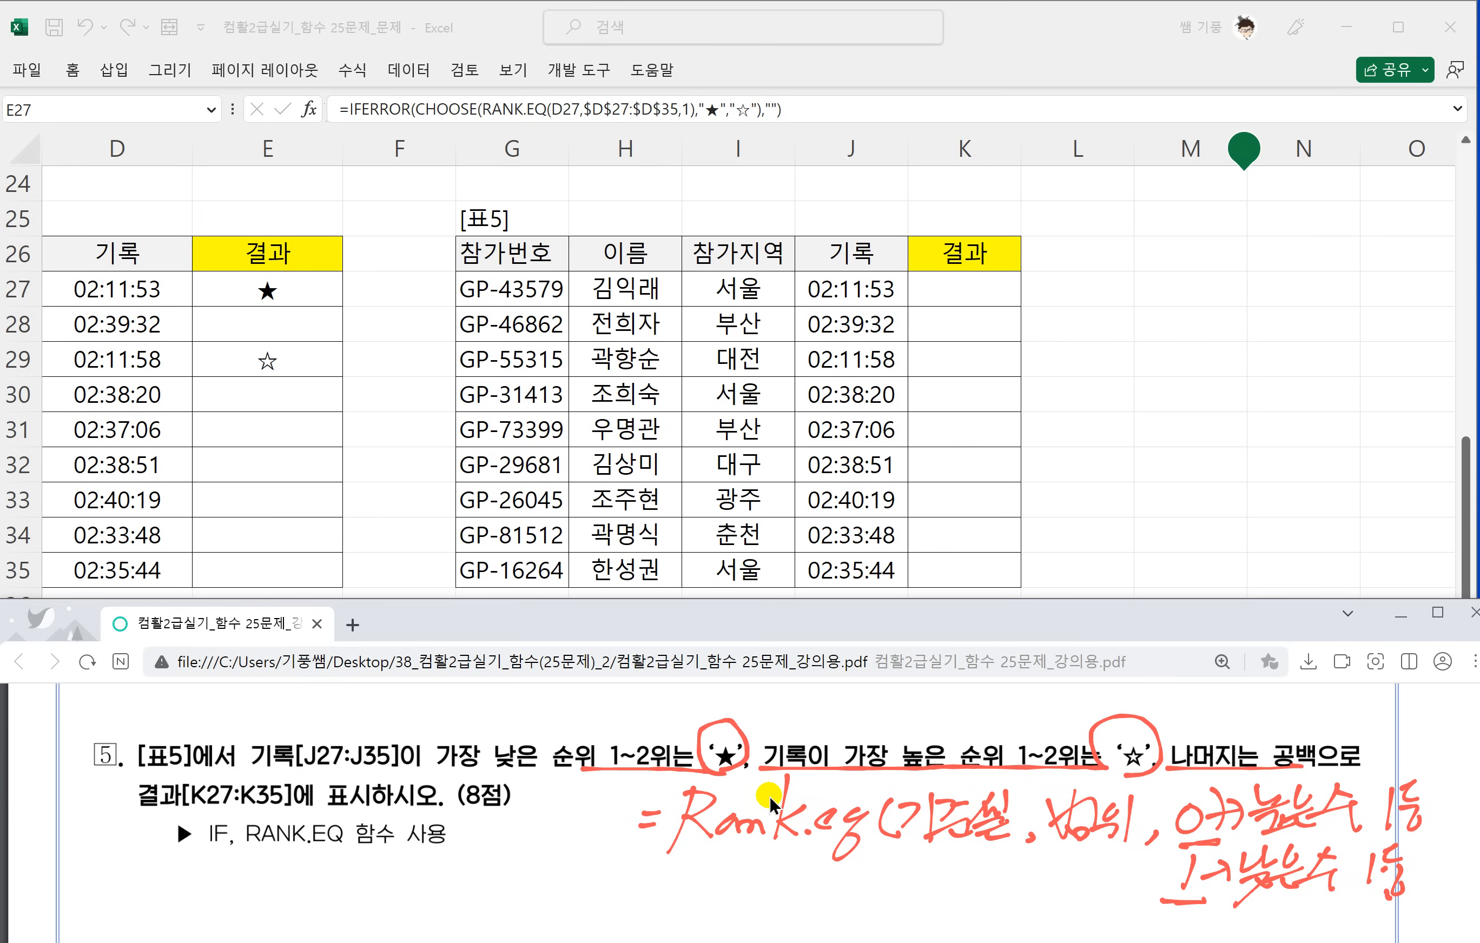
{"action": "mouse_move", "coordinate": [584, 768]}
{"action": "left_mouse_down"}
{"action": "mouse_move", "coordinate": [587, 718]}
{"action": "mouse_move", "coordinate": [684, 755]}
{"action": "mouse_move", "coordinate": [660, 786]}
{"action": "left_mouse_up"}
{"action": "mouse_move", "coordinate": [1218, 852]}
{"action": "left_mouse_down"}
{"action": "mouse_move", "coordinate": [1166, 895]}
{"action": "mouse_move", "coordinate": [884, 885]}
{"action": "mouse_move", "coordinate": [588, 771]}
{"action": "mouse_move", "coordinate": [634, 793]}
{"action": "left_mouse_up"}
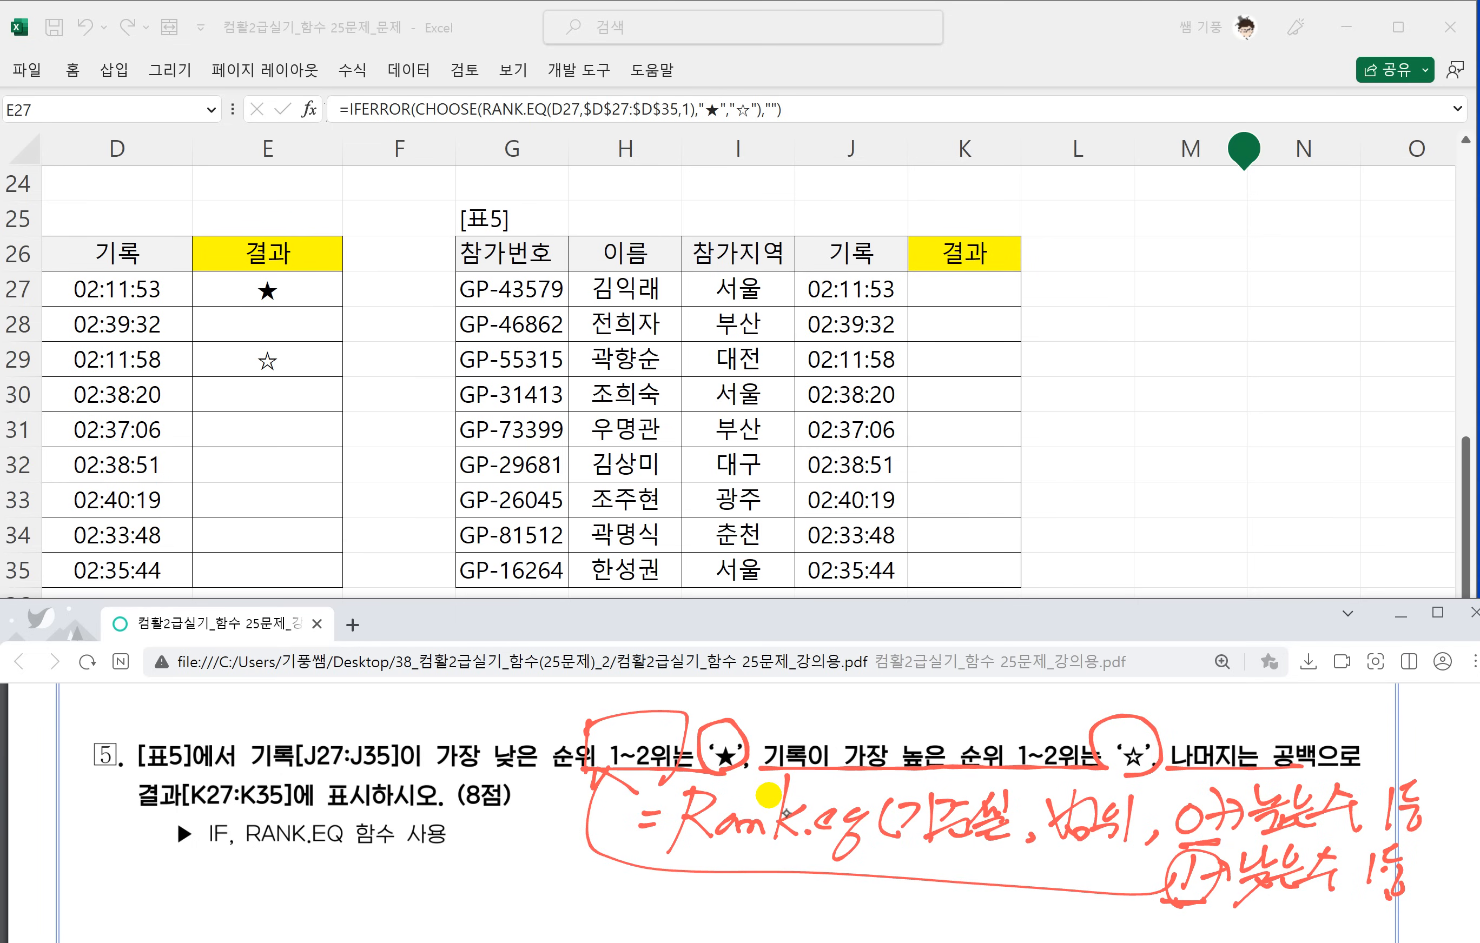
{"action": "mouse_move", "coordinate": [1186, 788]}
{"action": "left_mouse_down"}
{"action": "mouse_move", "coordinate": [1165, 830]}
{"action": "mouse_move", "coordinate": [1182, 795]}
{"action": "mouse_move", "coordinate": [1010, 777]}
{"action": "left_mouse_up"}
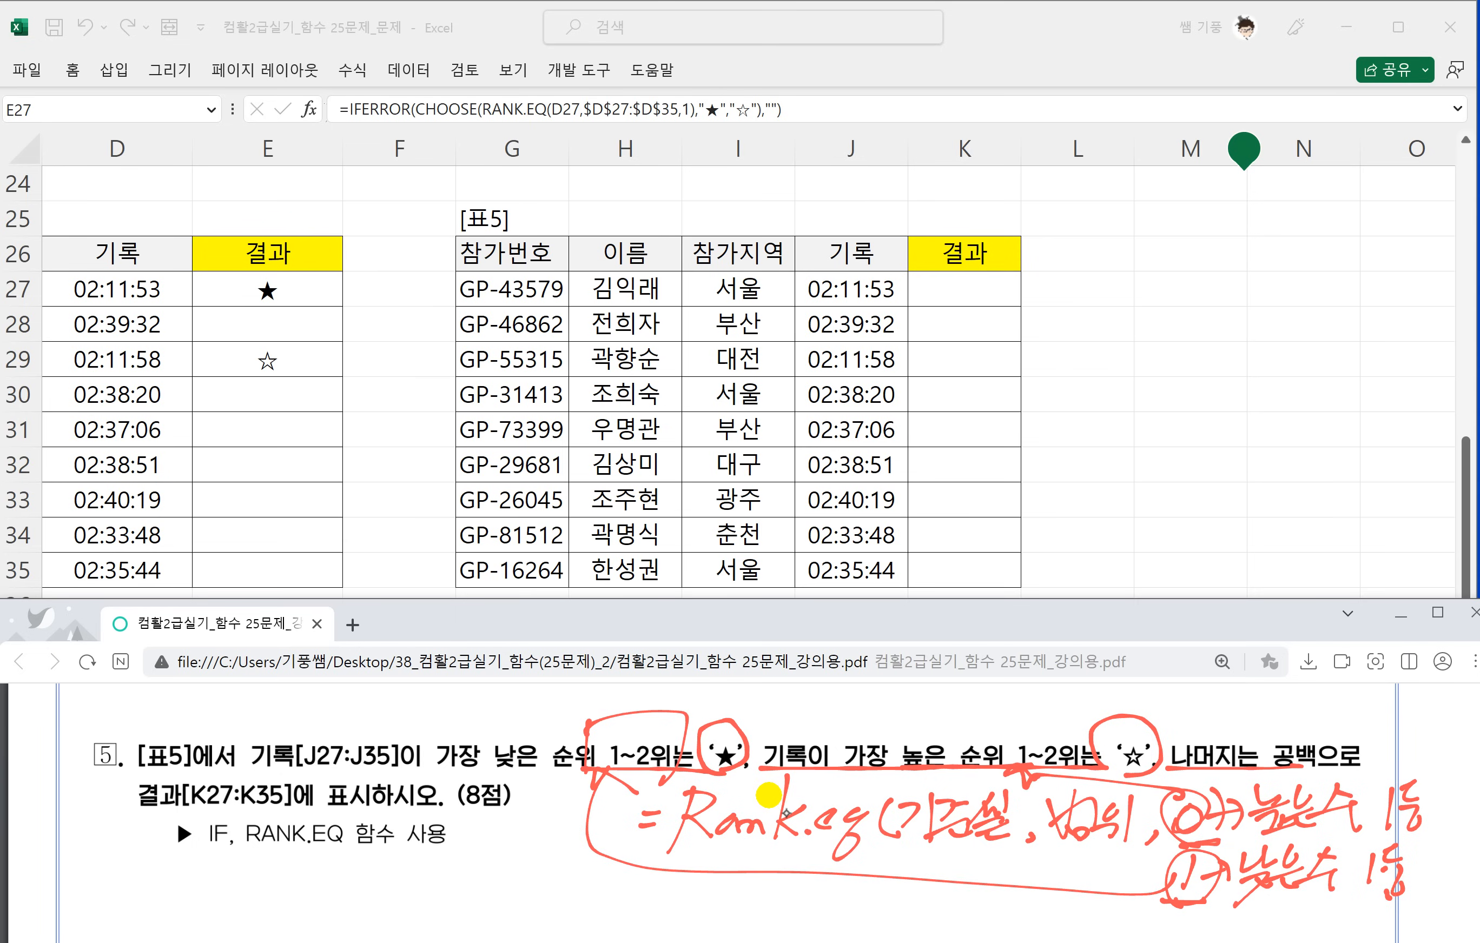
Switch to the Excel workbook and select cell K27, the first 결과 cell of 표5.
{"action": "left_click", "coordinate": [968, 283]}
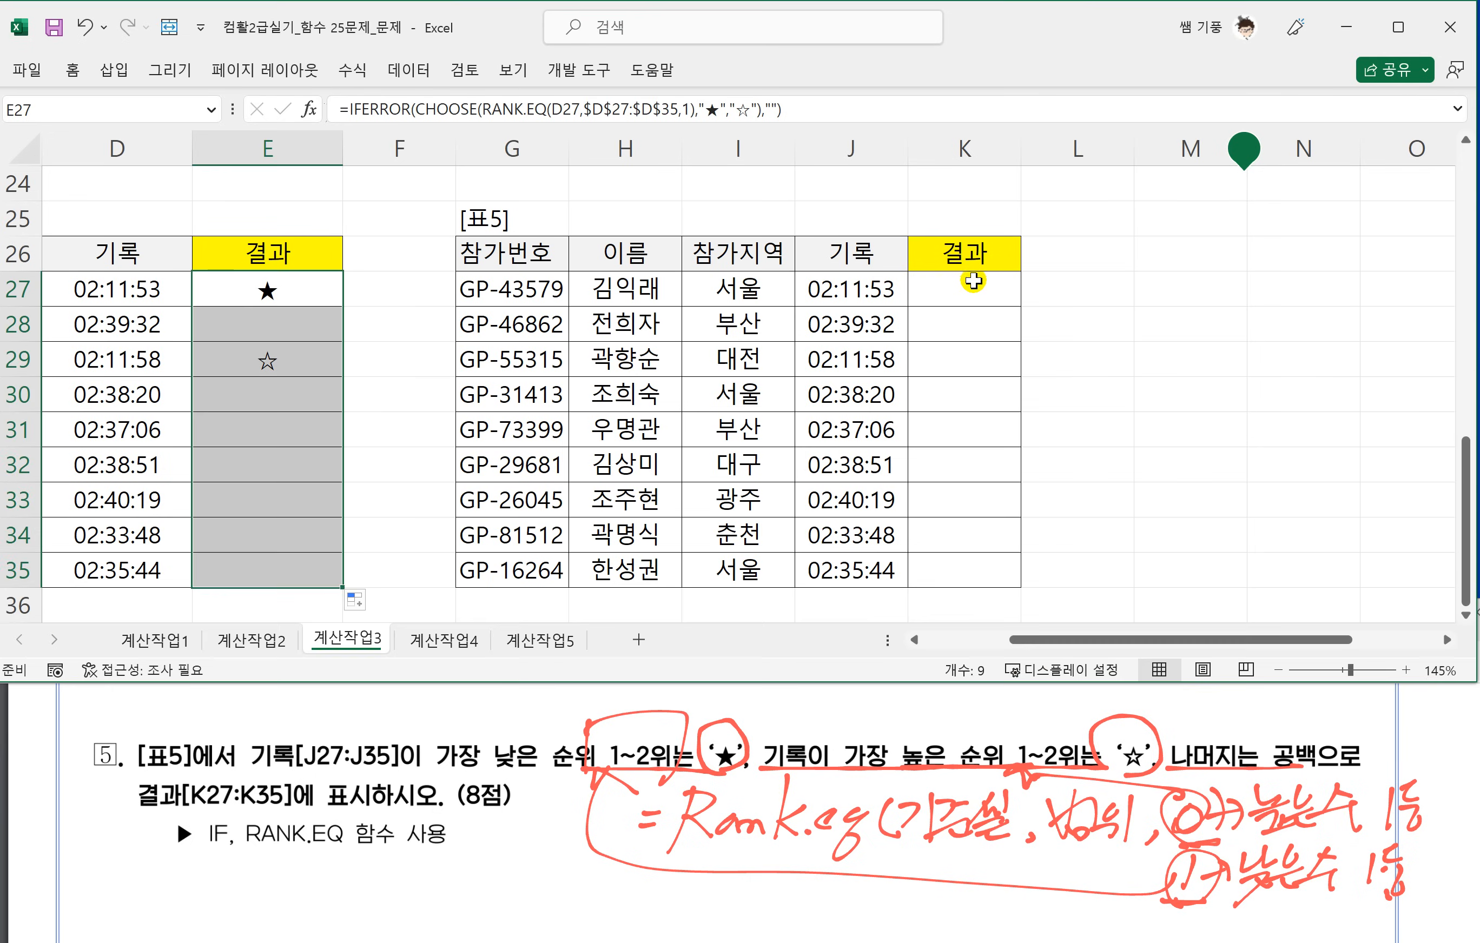
{"action": "left_click", "coordinate": [970, 292]}
{"action": "type", "text": "="}
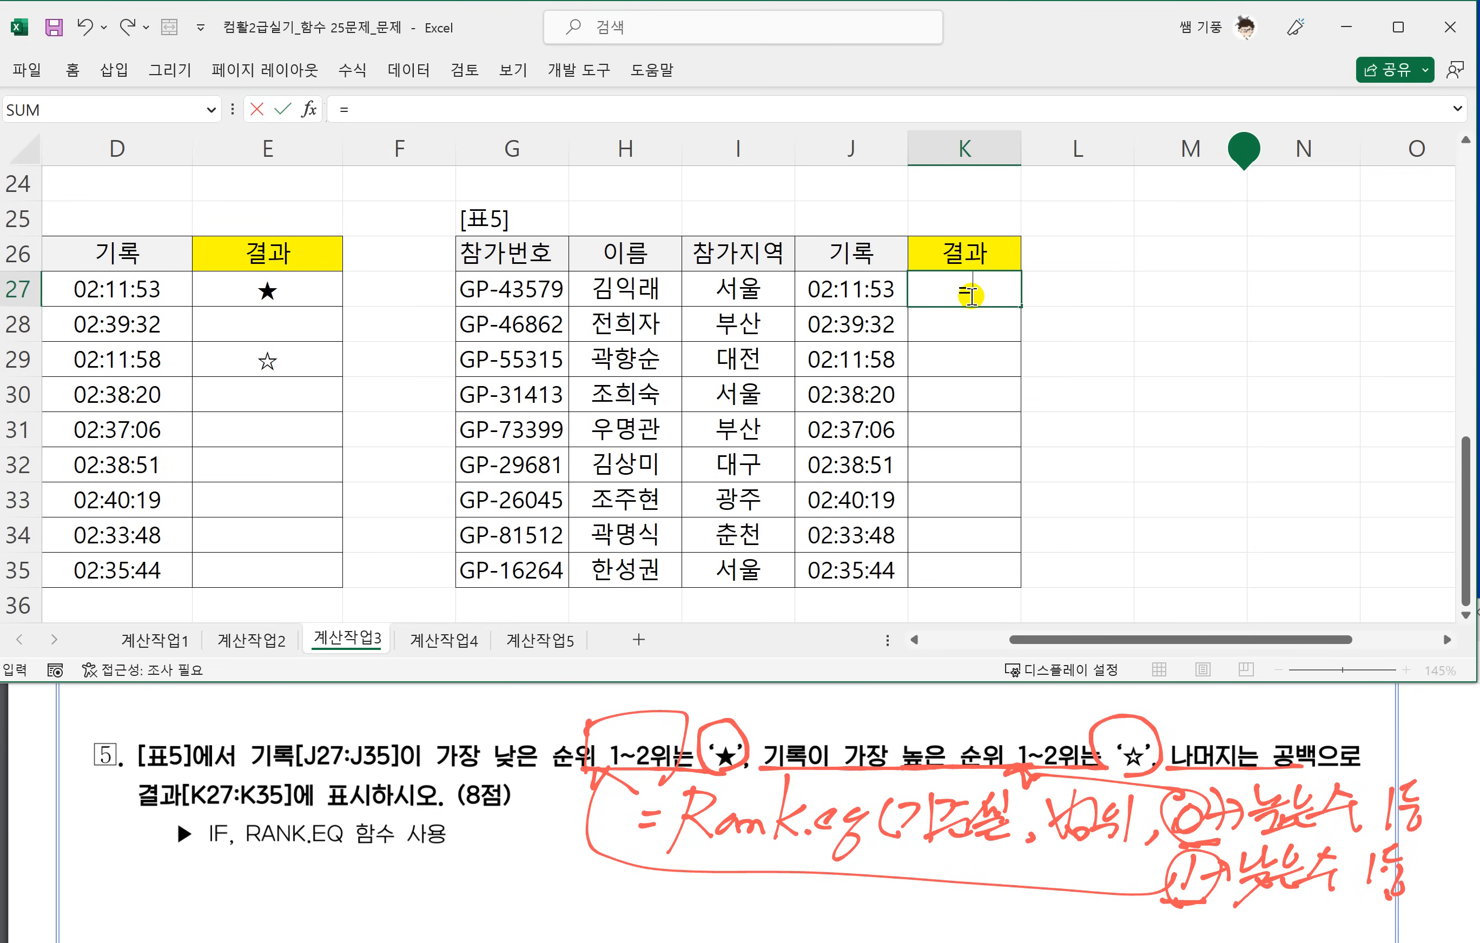
{"action": "type", "text": "IF"}
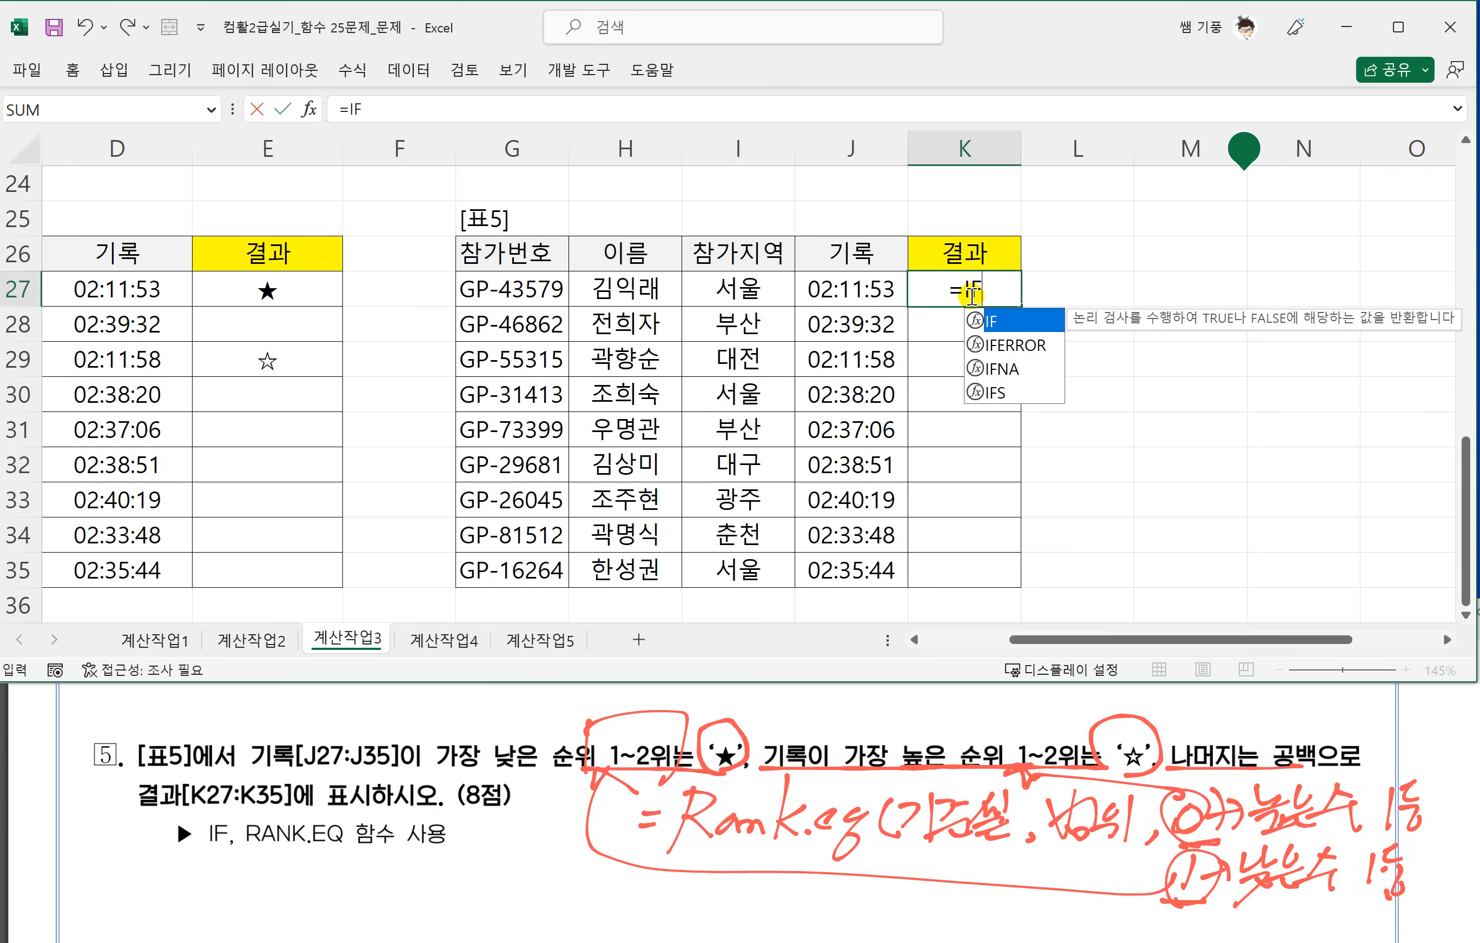
{"action": "key", "text": "Escape"}
{"action": "key", "text": "Escape"}
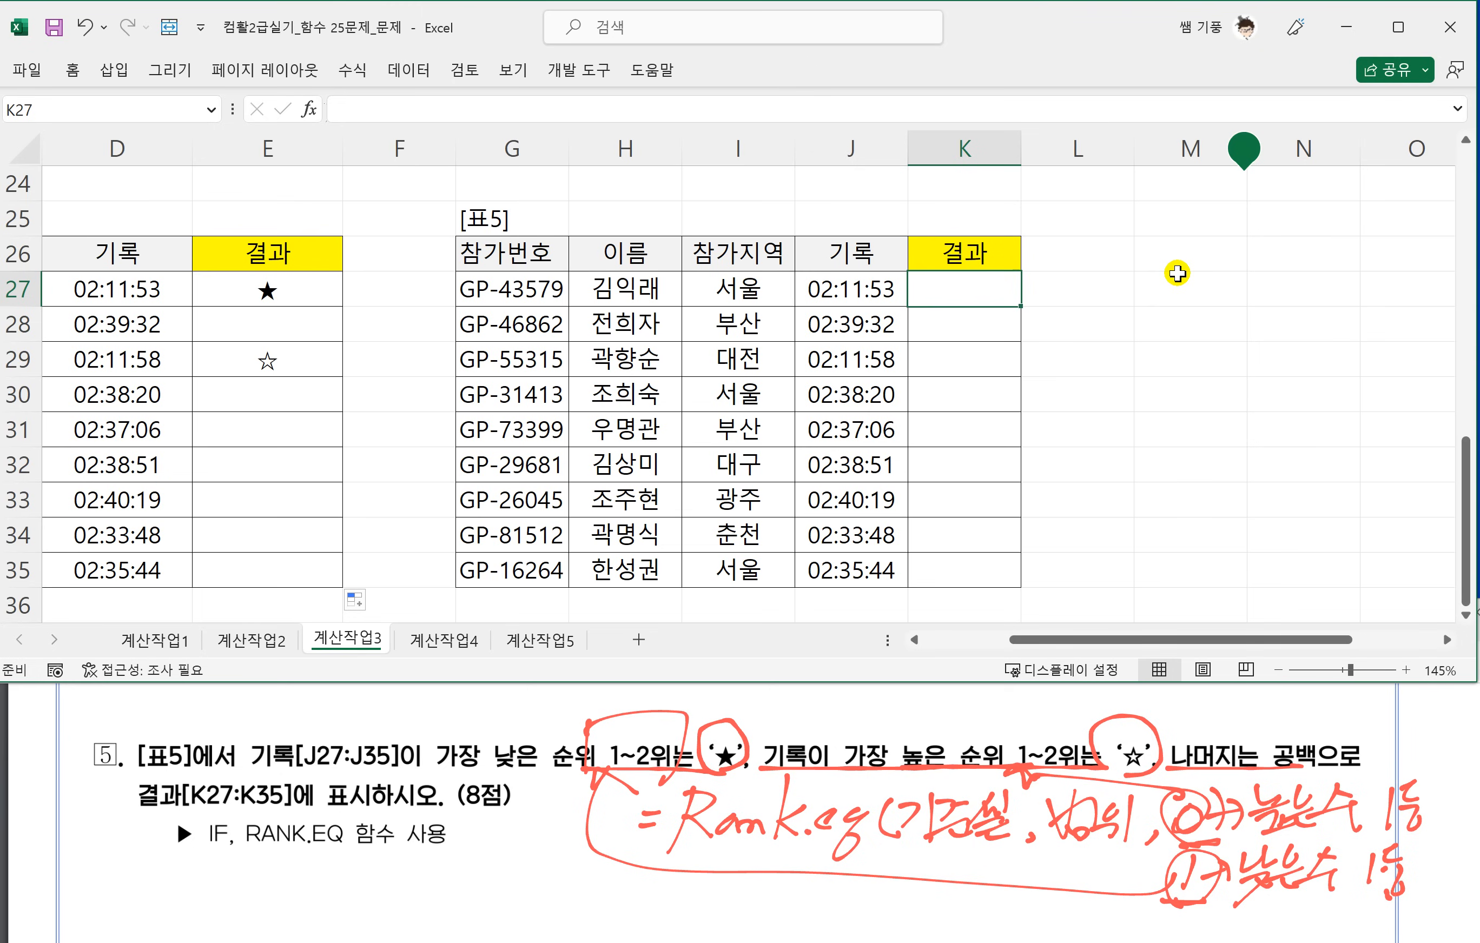
Enter the formula =RANK.EQ(J27,$J$27:$J$35,1) in K27, with the 기록 range as an absolute reference.
{"action": "type", "text": "=RANK.EQ"}
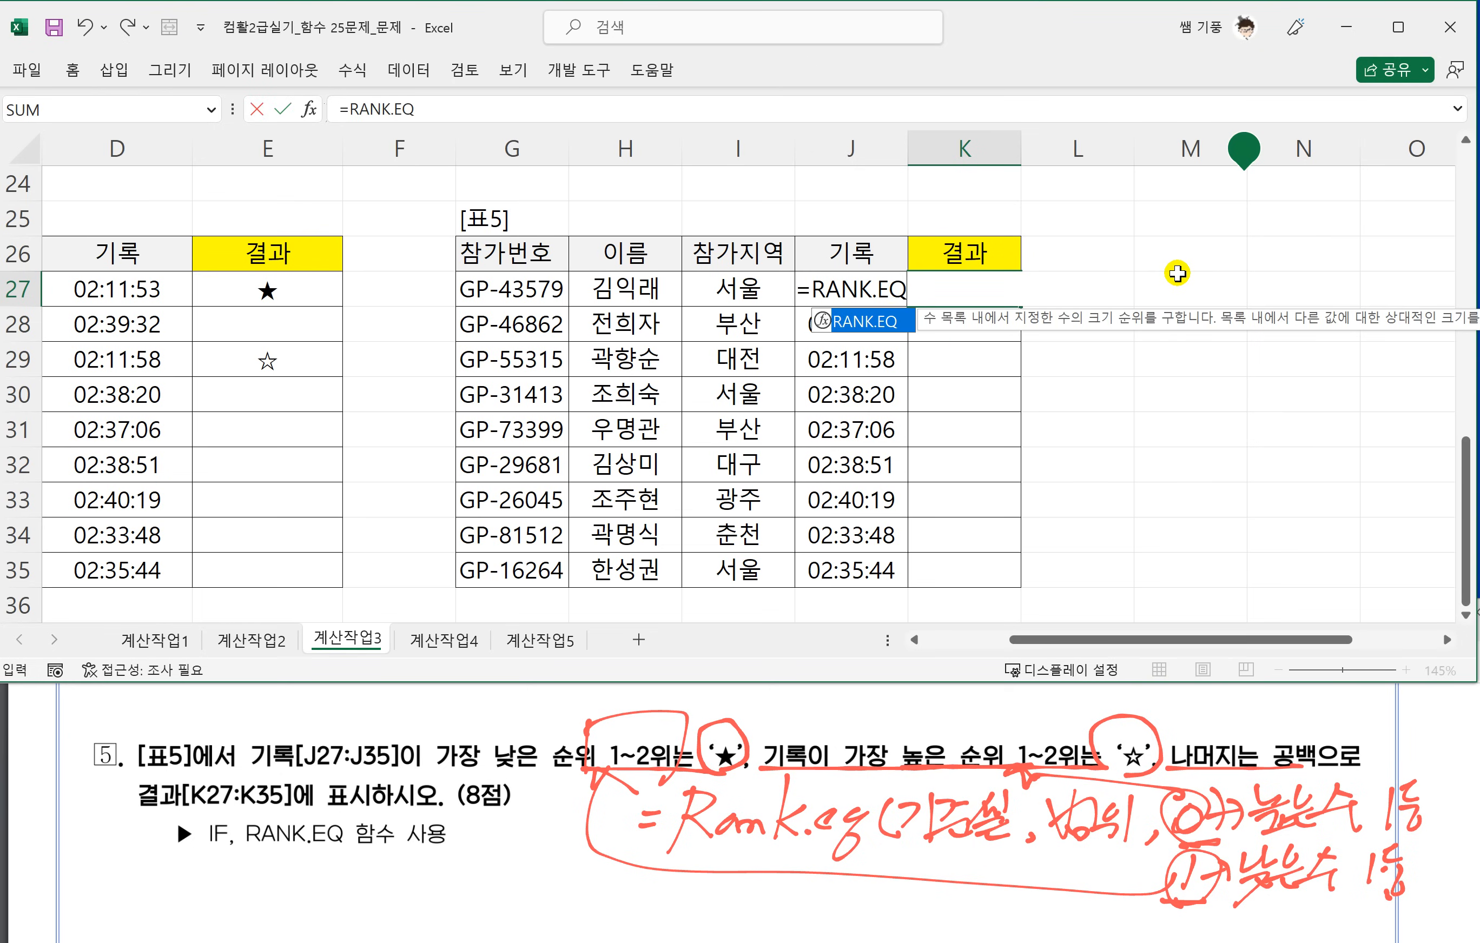
{"action": "type", "text": "("}
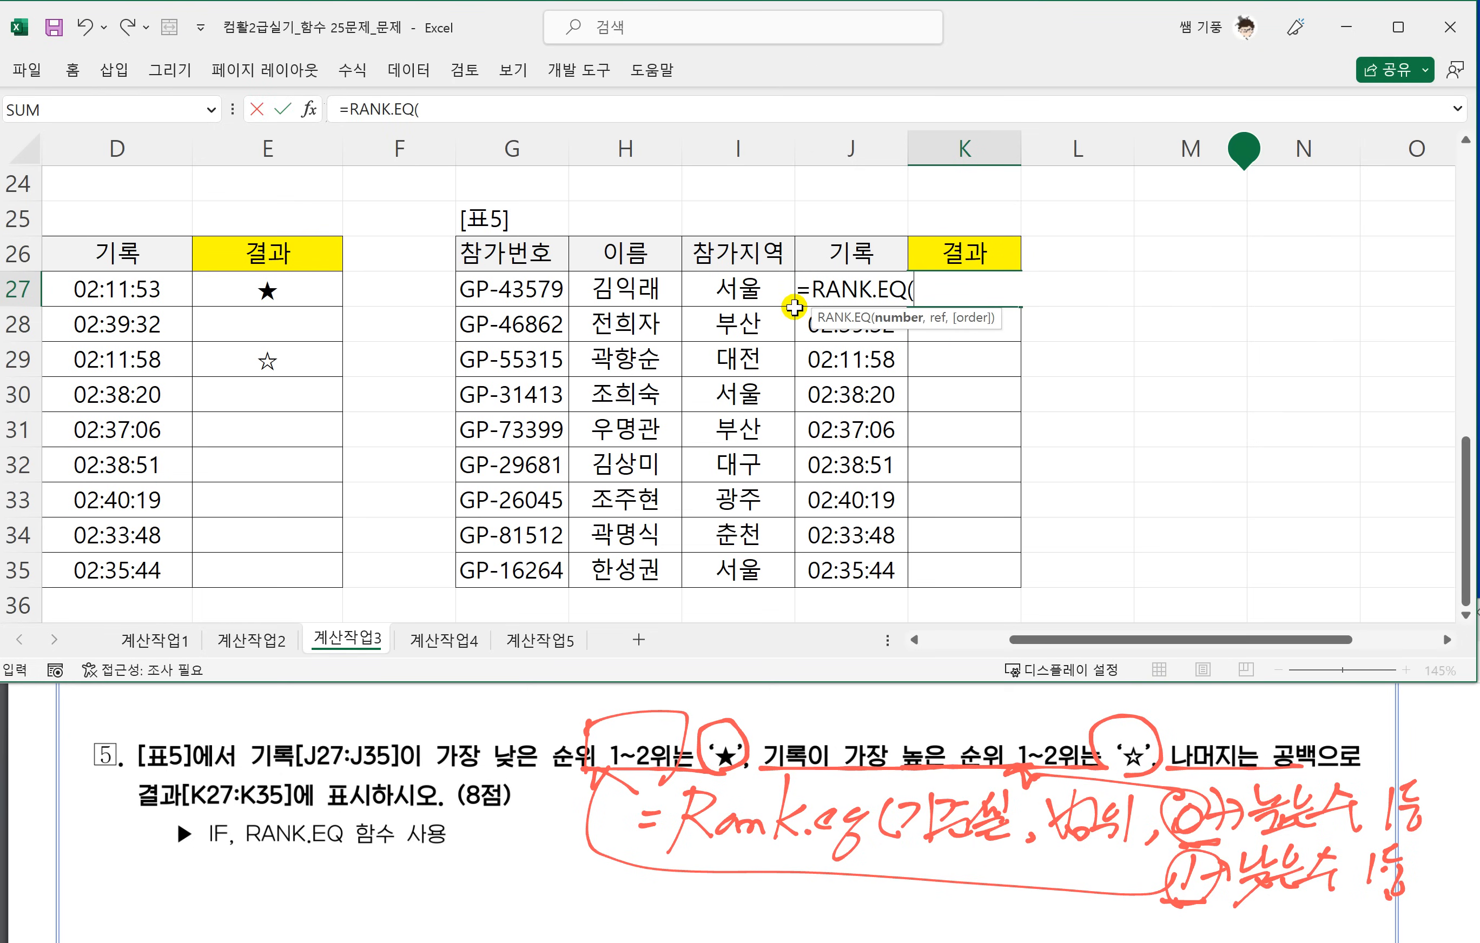
{"action": "left_click", "coordinate": [866, 249]}
{"action": "key", "text": "Down"}
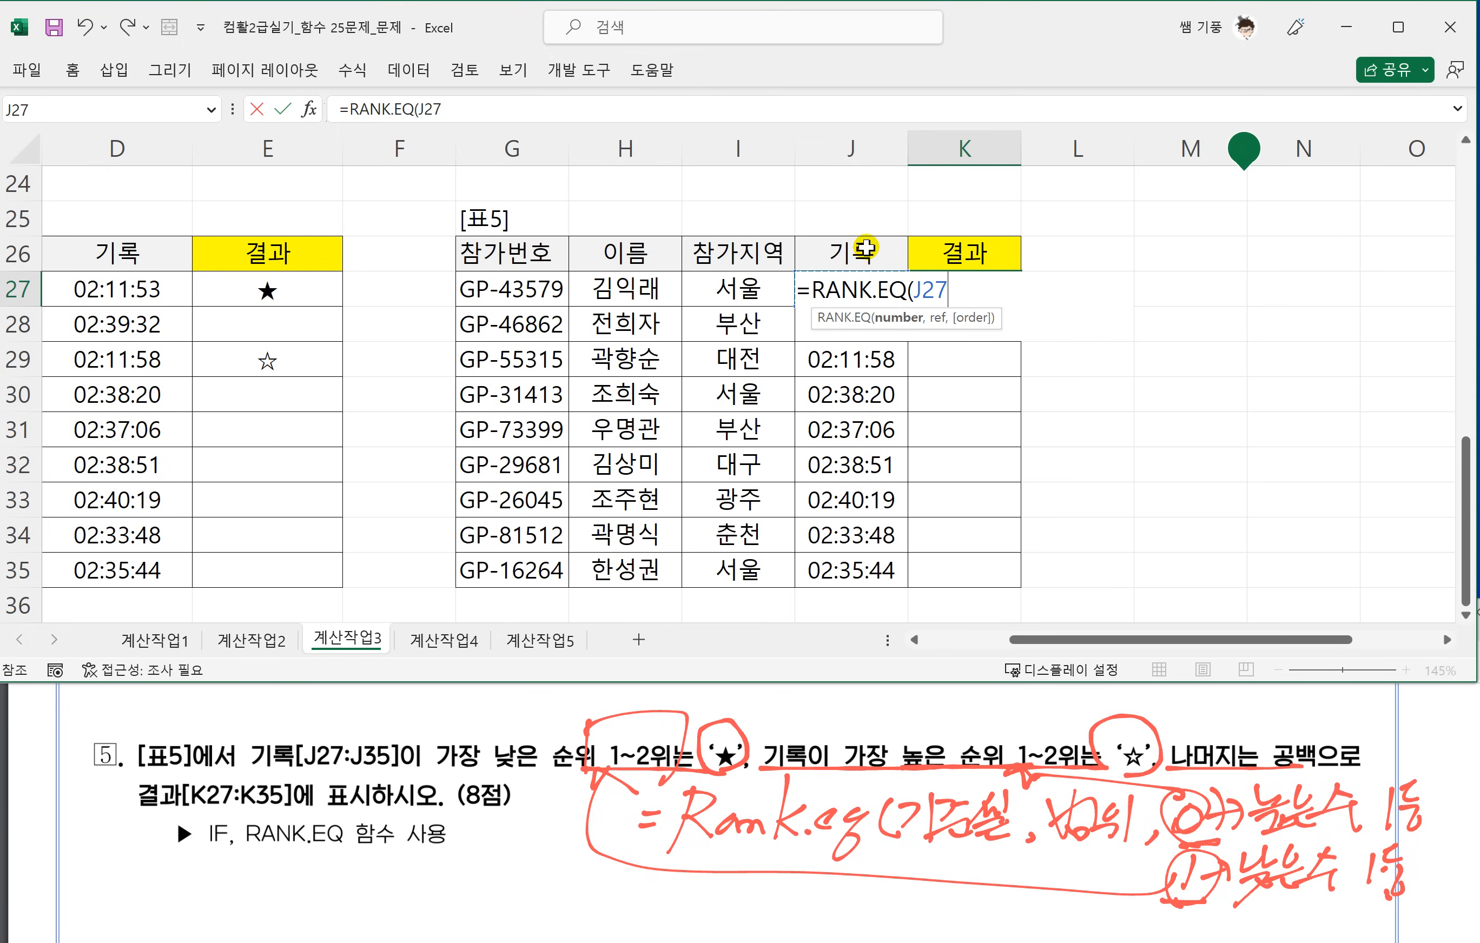
{"action": "type", "text": ","}
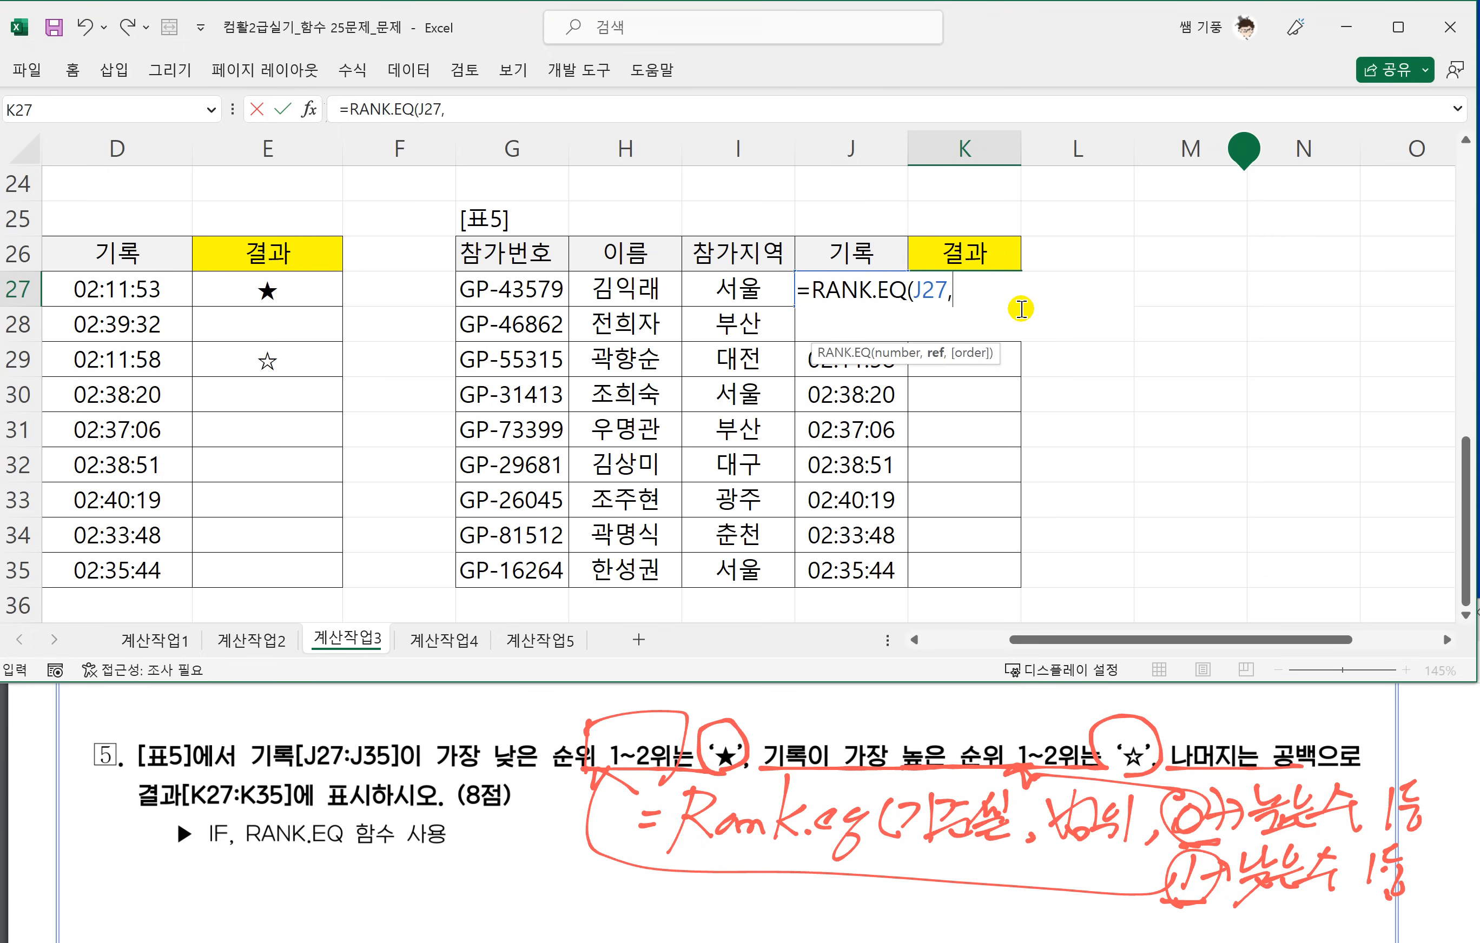
{"action": "left_click", "coordinate": [864, 587]}
{"action": "left_click_drag", "start_coordinate": [858, 513], "coordinate": [847, 288]}
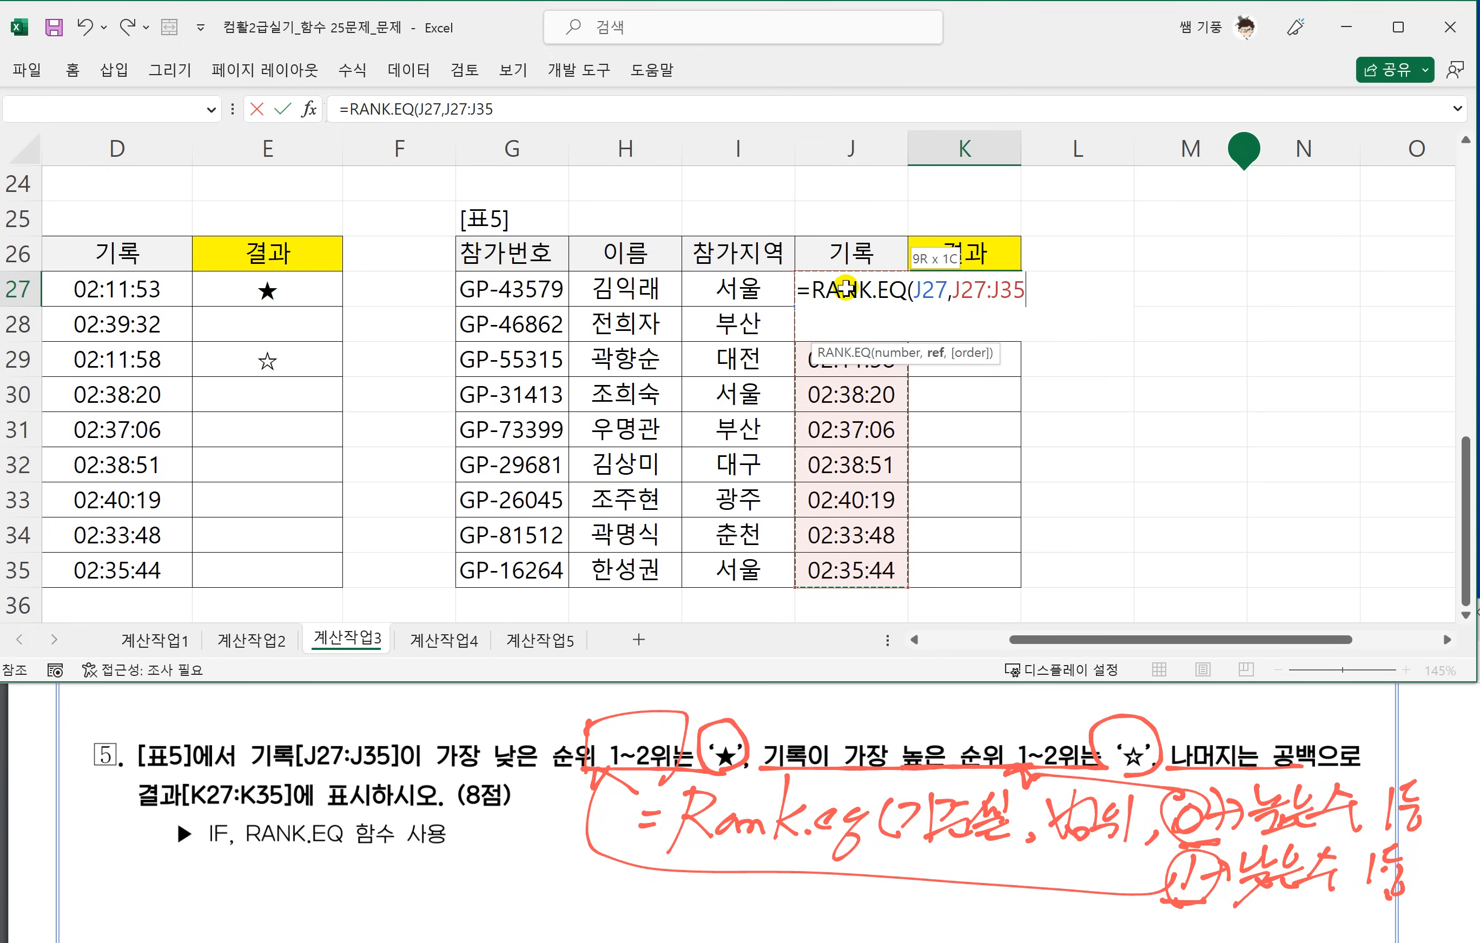
{"action": "key", "text": "F4"}
{"action": "type", "text": ","}
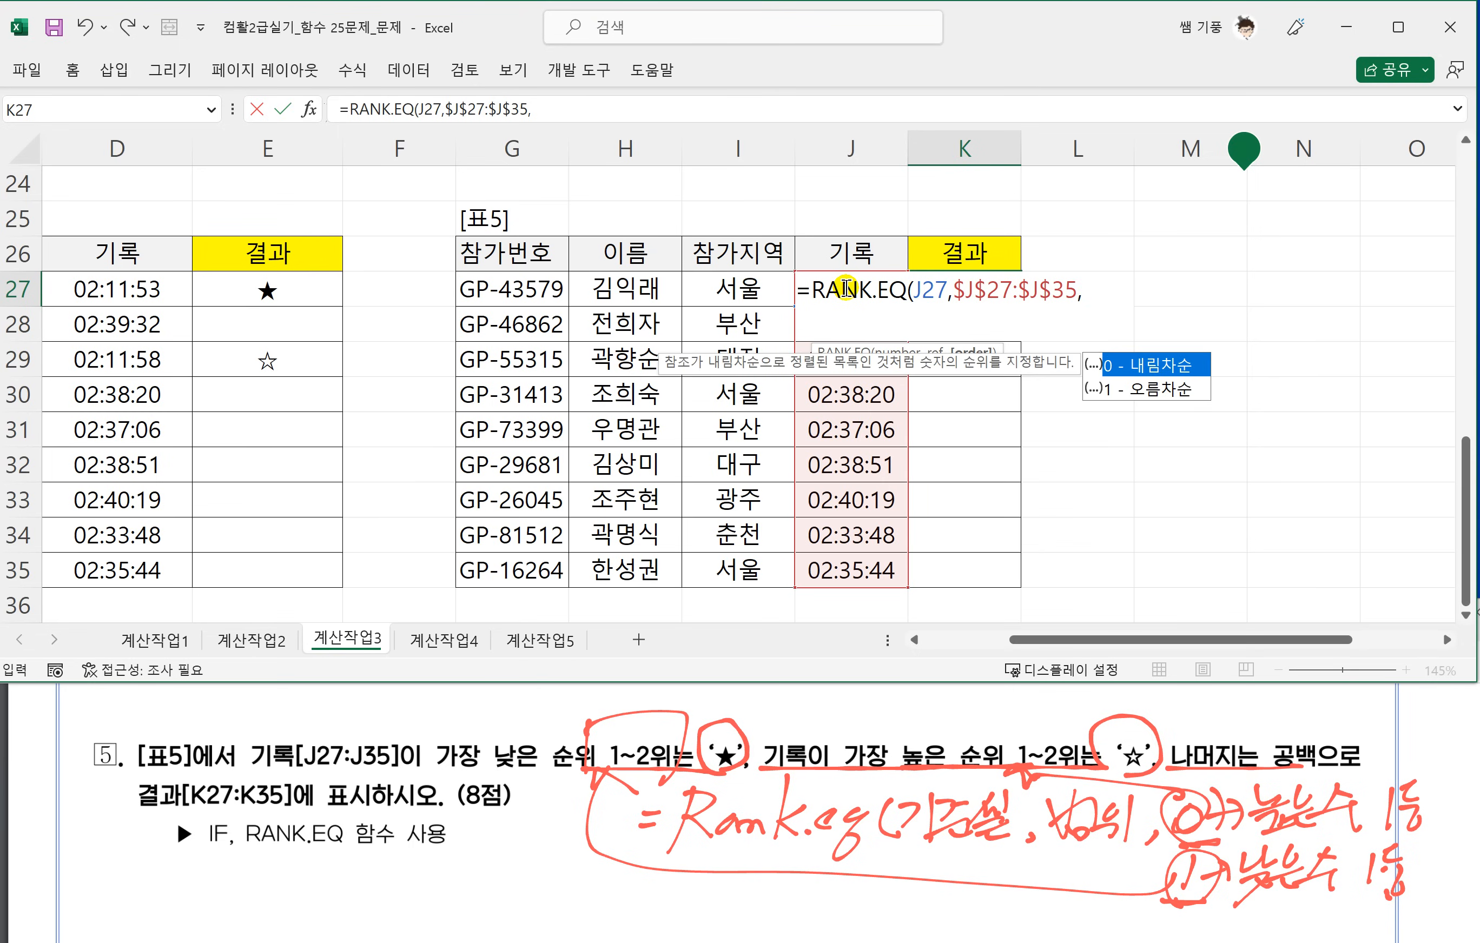
{"action": "type", "text": "1)"}
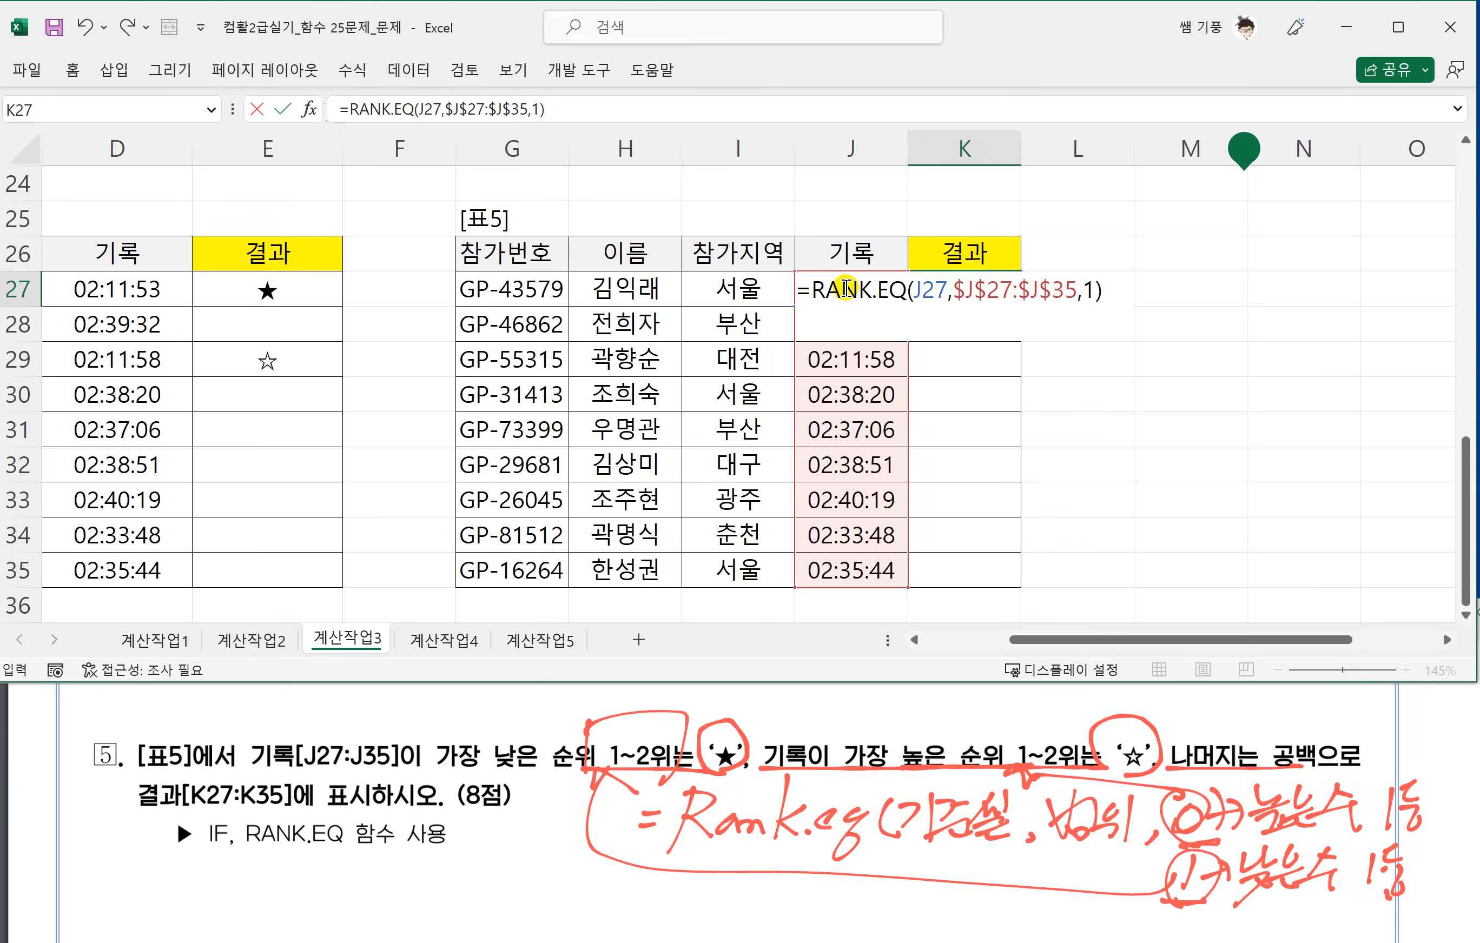
{"action": "key", "text": "Return"}
Wrap K27's formula in an IF function, copy its RANK.EQ expression, and complete the logical test with <=2.
{"action": "double_click", "coordinate": [932, 289]}
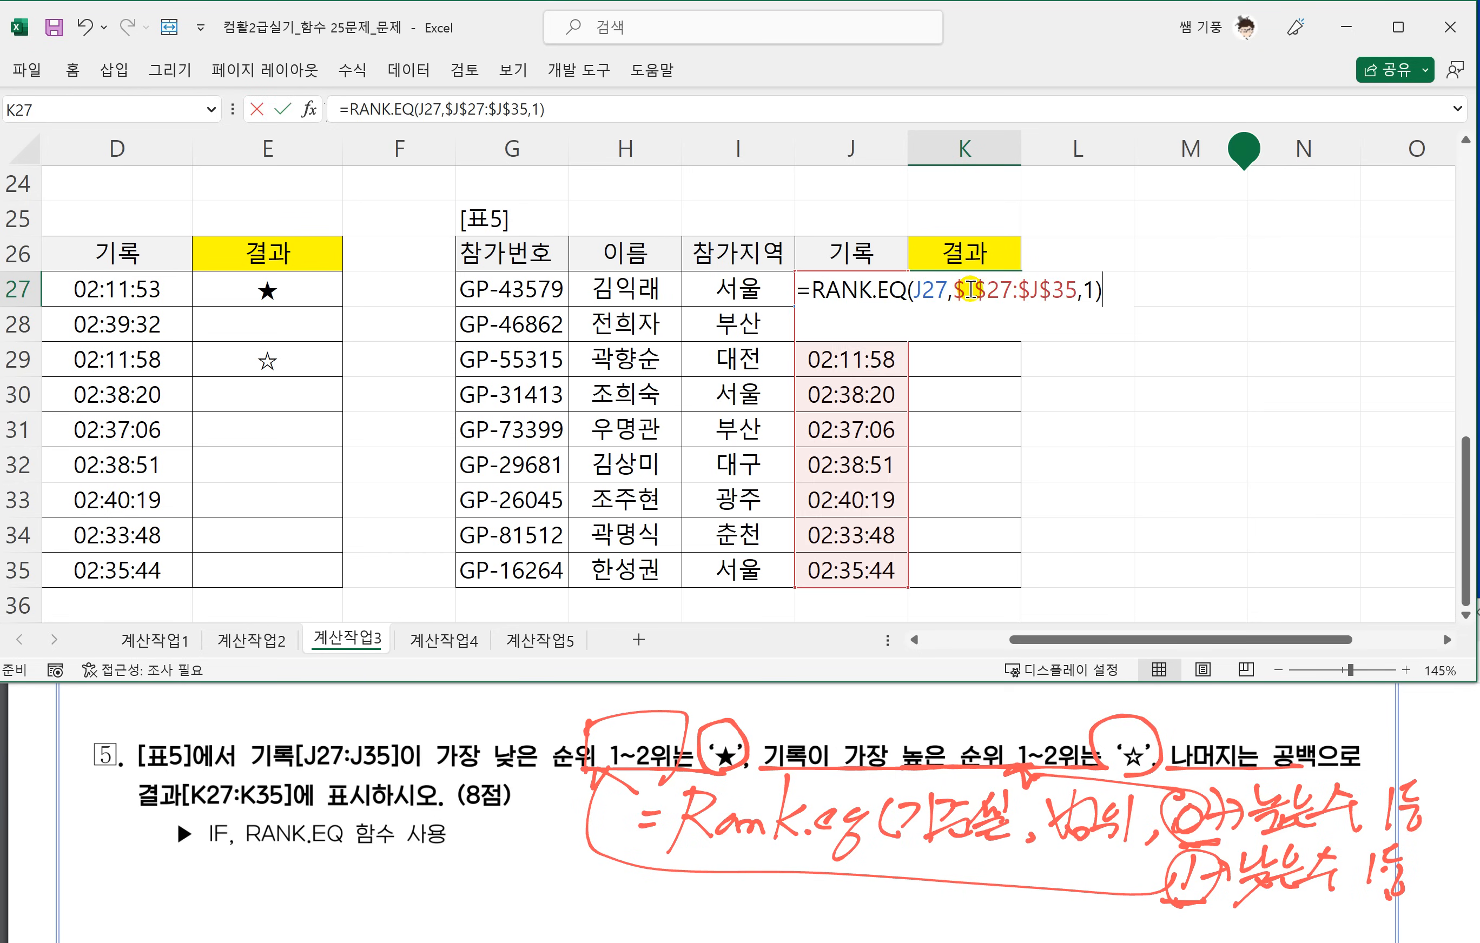
{"action": "left_click", "coordinate": [813, 289]}
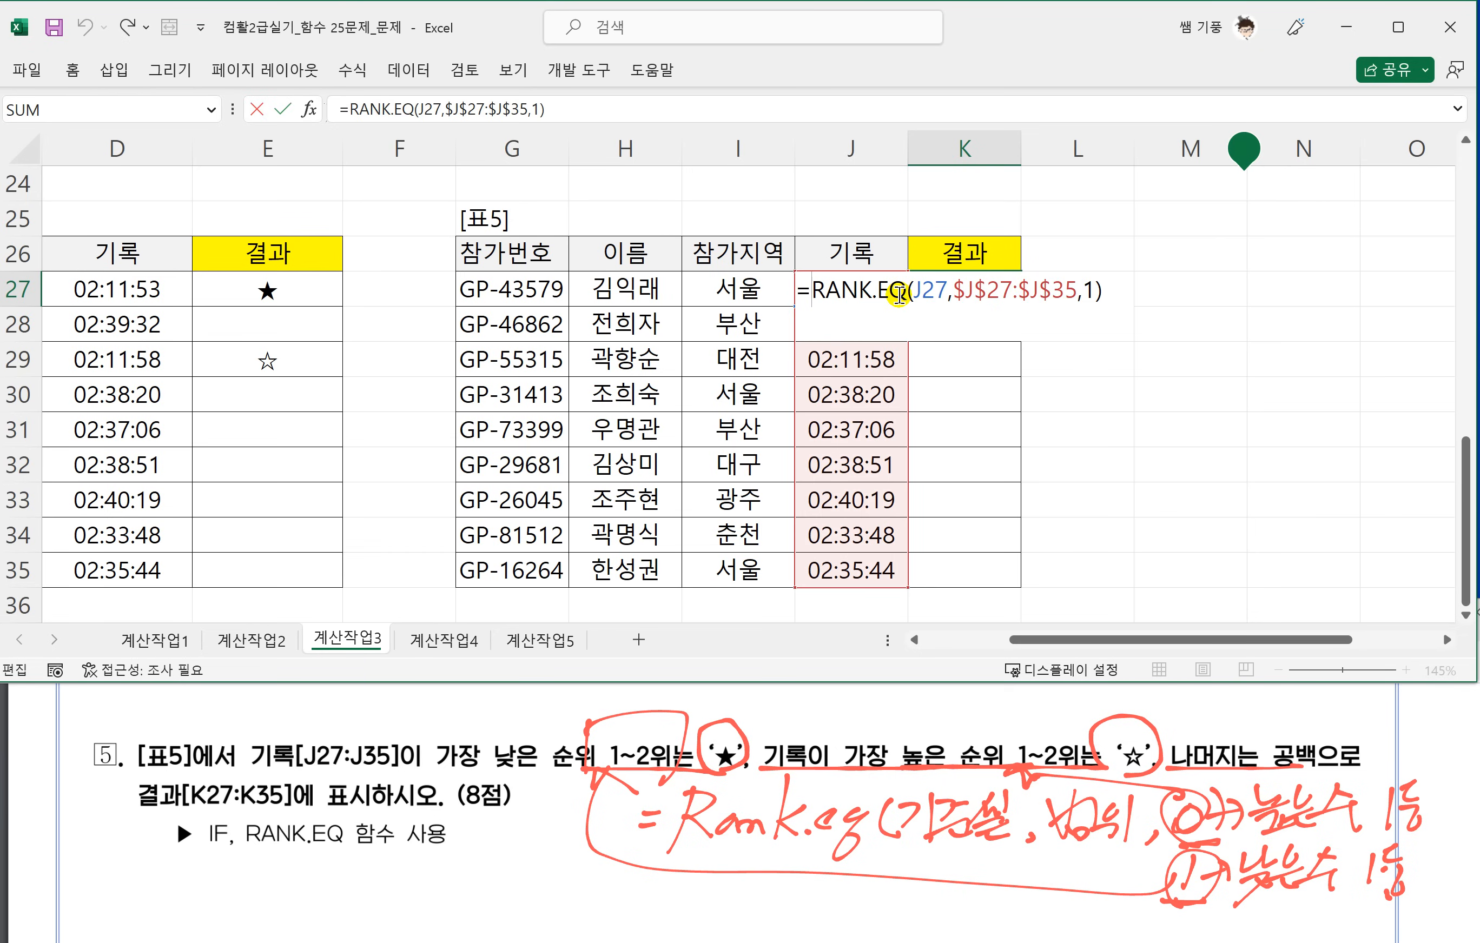
{"action": "type", "text": "IF("}
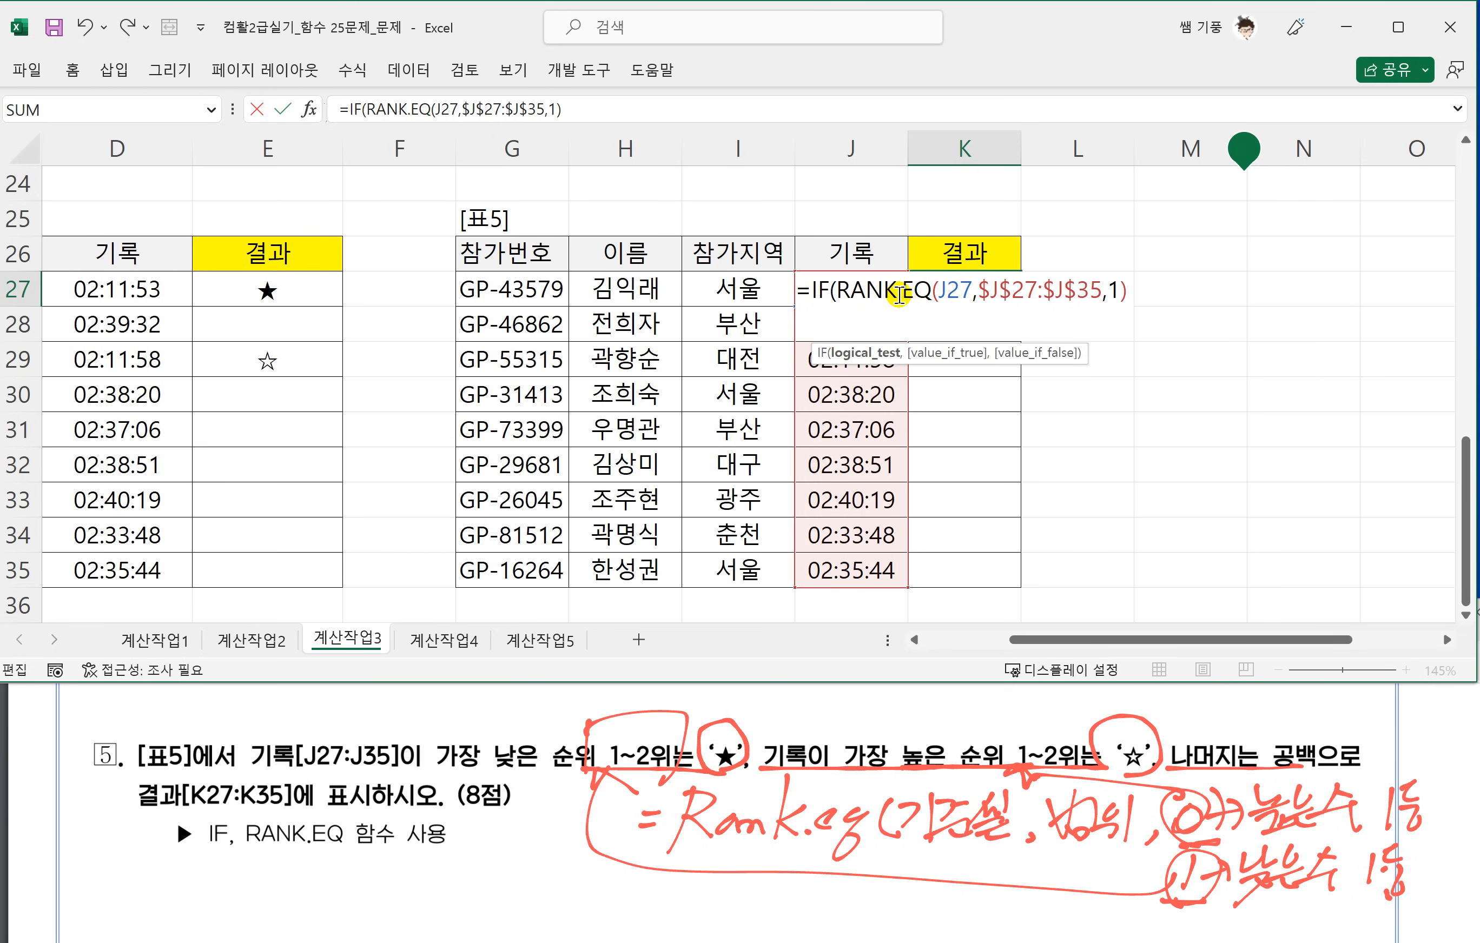
{"action": "left_click_drag", "start_coordinate": [1128, 290], "coordinate": [843, 300]}
{"action": "key", "text": "ctrl+c"}
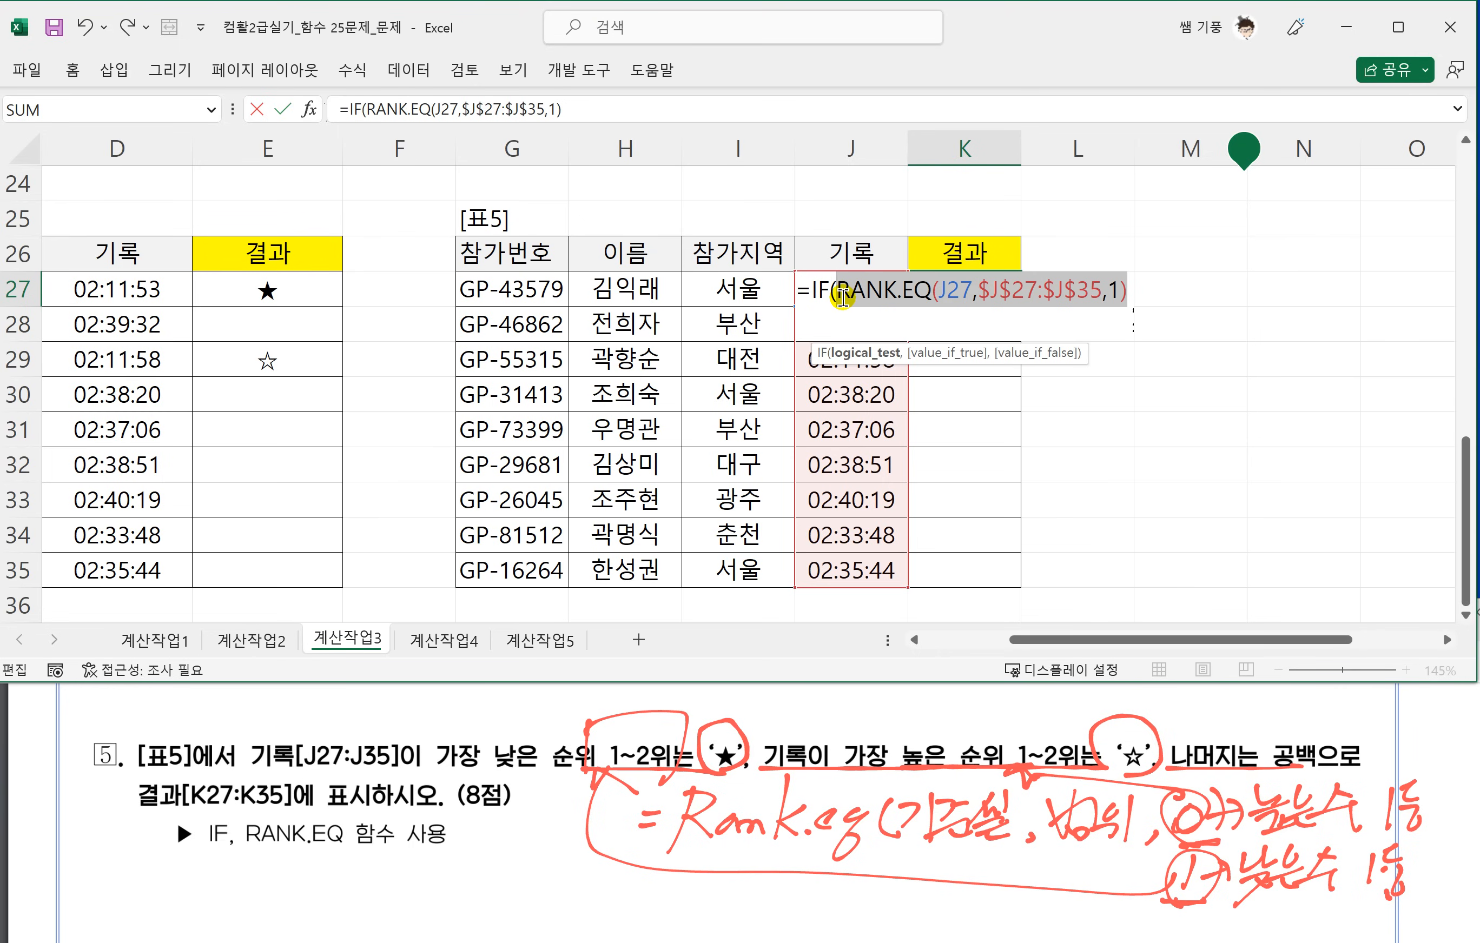
{"action": "left_click", "coordinate": [1135, 290]}
{"action": "type", "text": "<=2"}
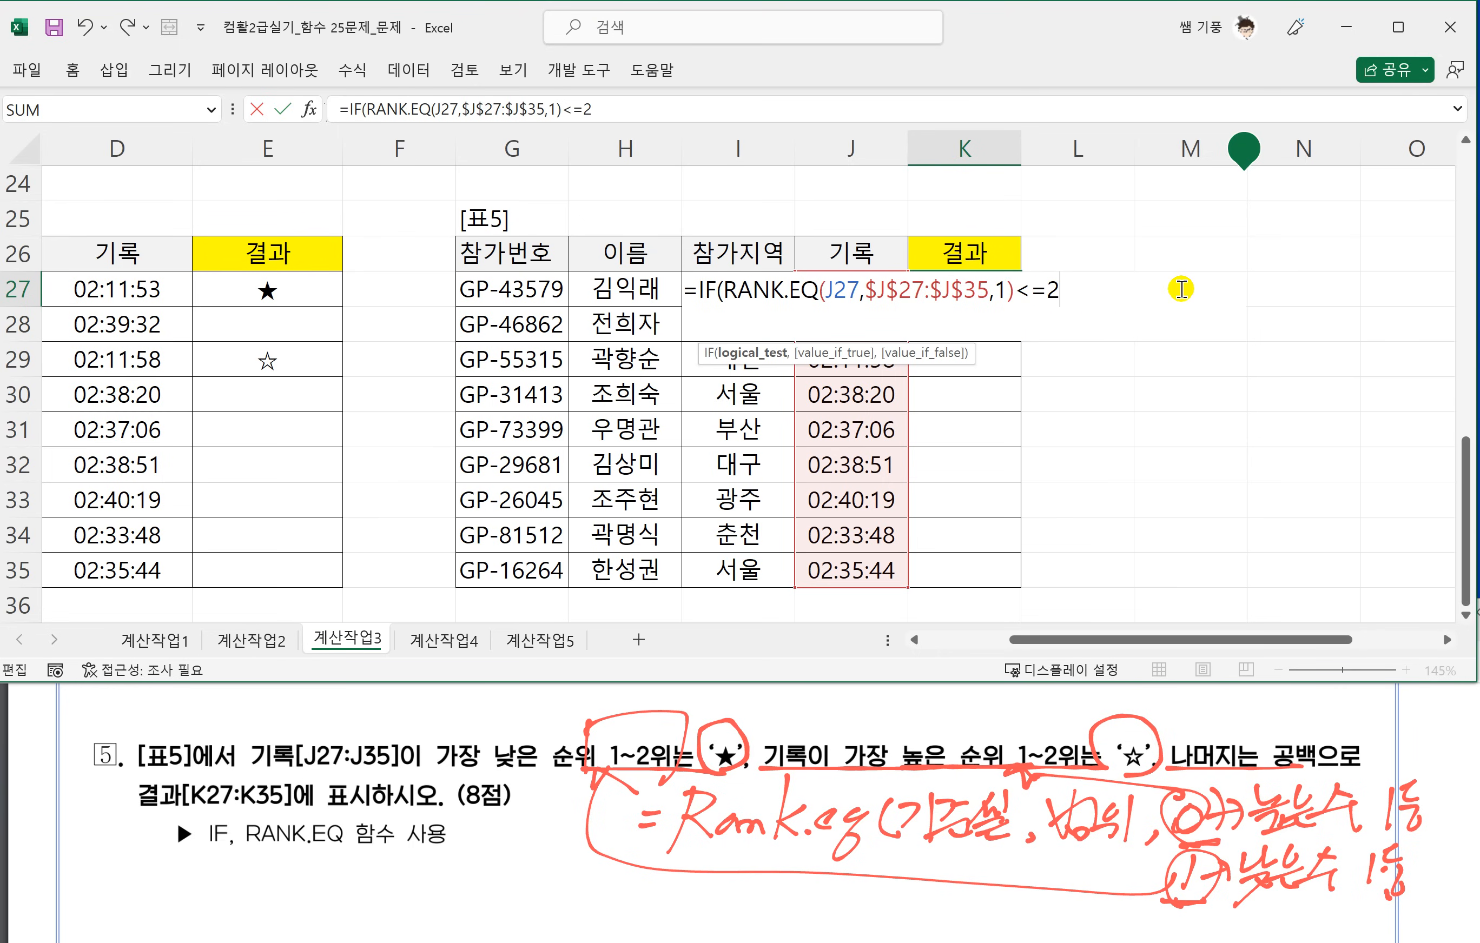
{"action": "type", "text": ",\""}
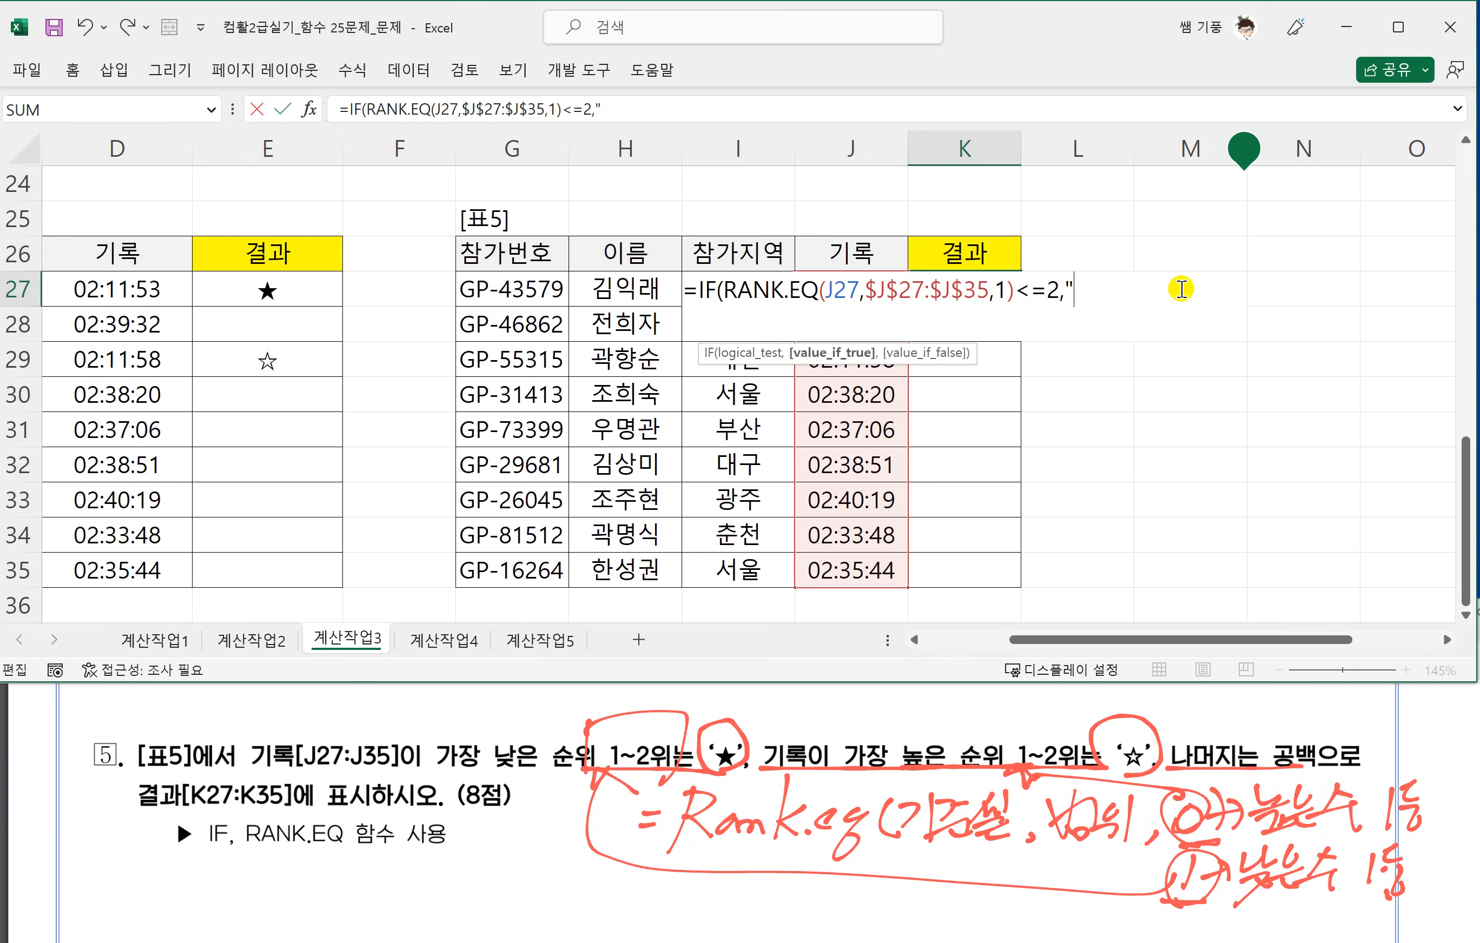
{"action": "type", "text": "ㅁ"}
Add "★" as the IF function's value-if-true argument in K27, using the special-character list for ㅁ.
{"action": "key", "text": "Hangul_Hanja"}
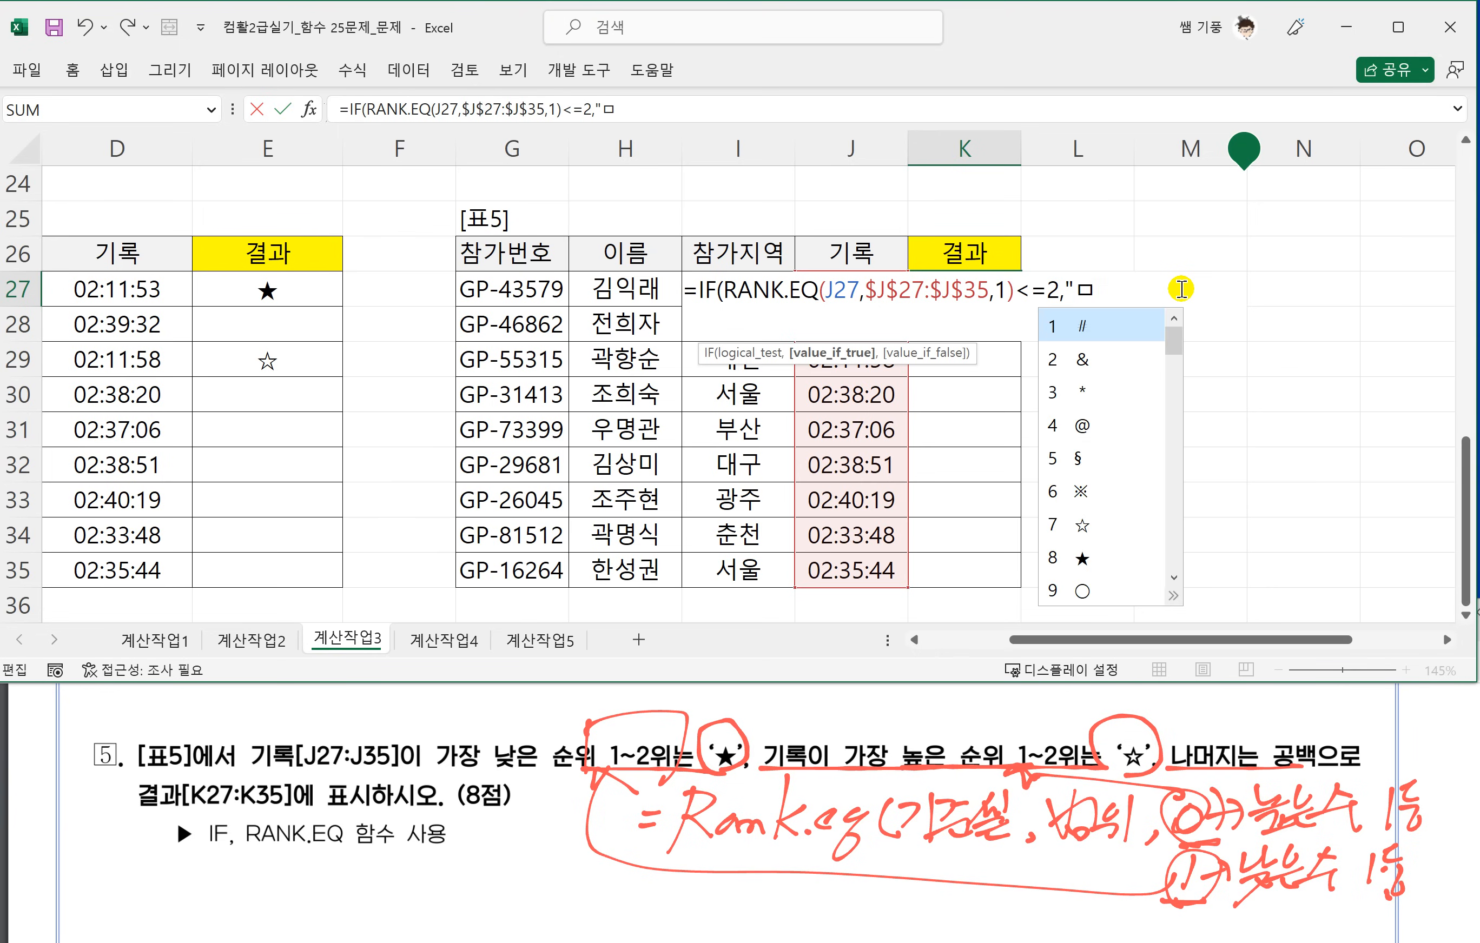
{"action": "type", "text": "8"}
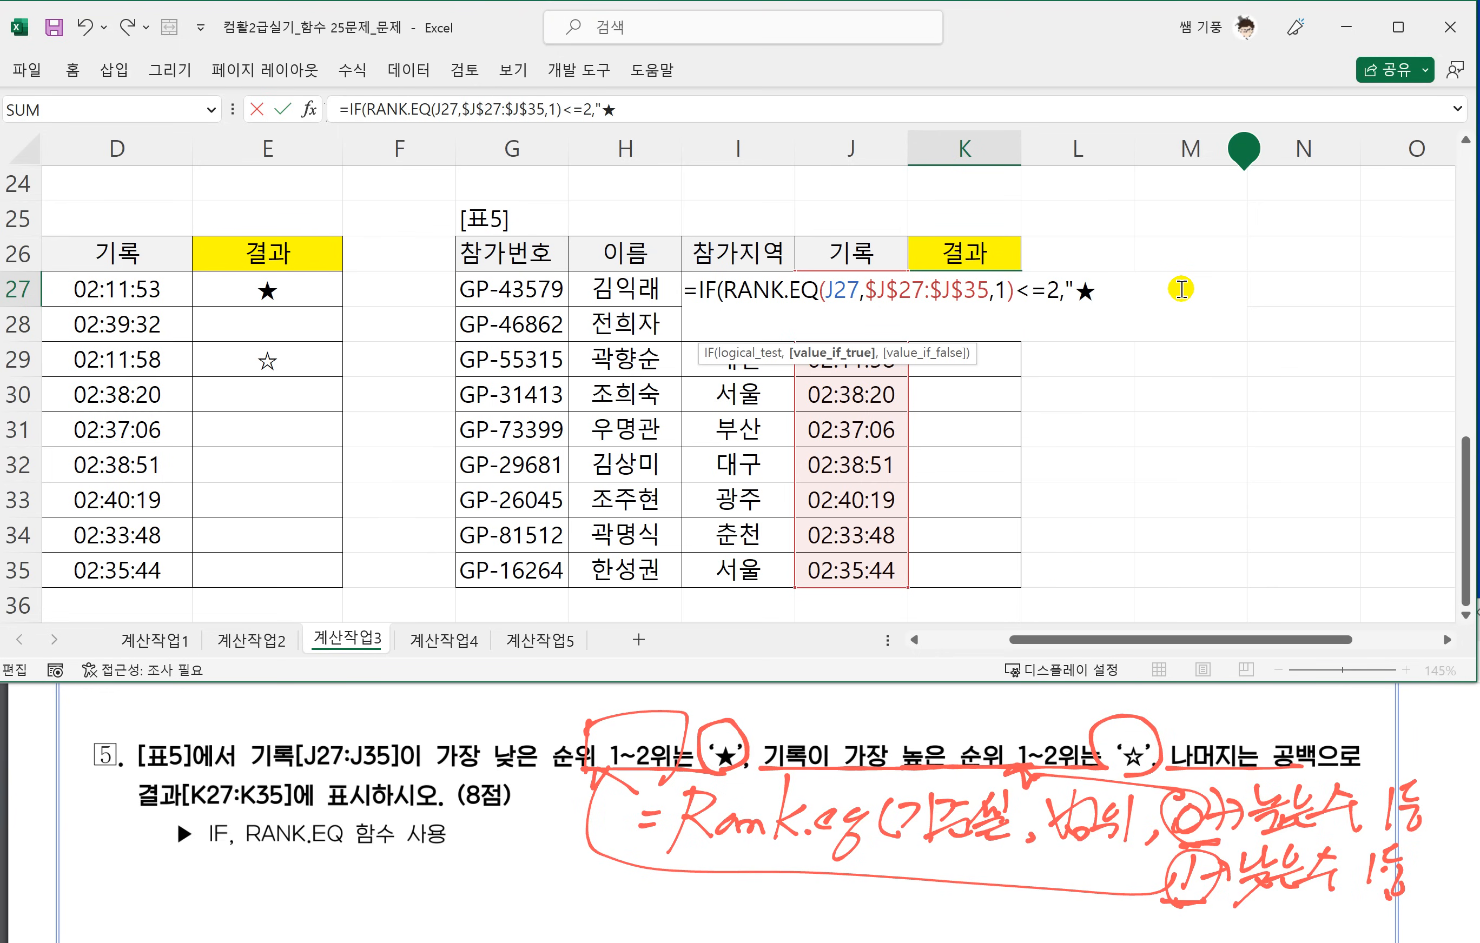
{"action": "type", "text": "\",IF("}
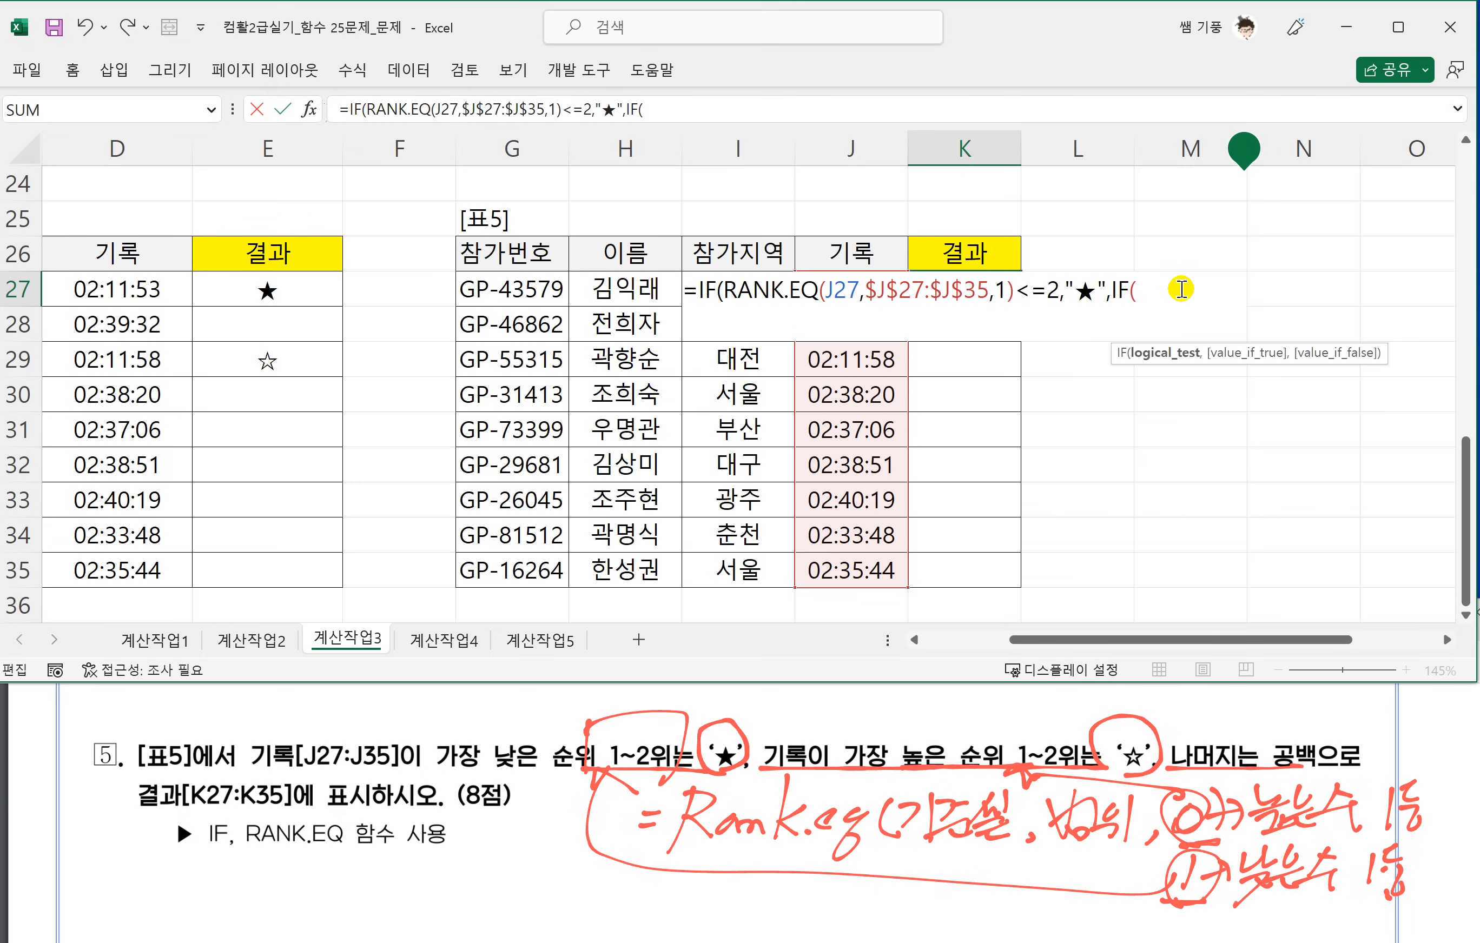
Nest a second IF as the value-if-false argument with the test RANK.EQ(J27,$J$27:$J$35,0)<=2, reusing the copied expression.
{"action": "key", "text": "ctrl+v"}
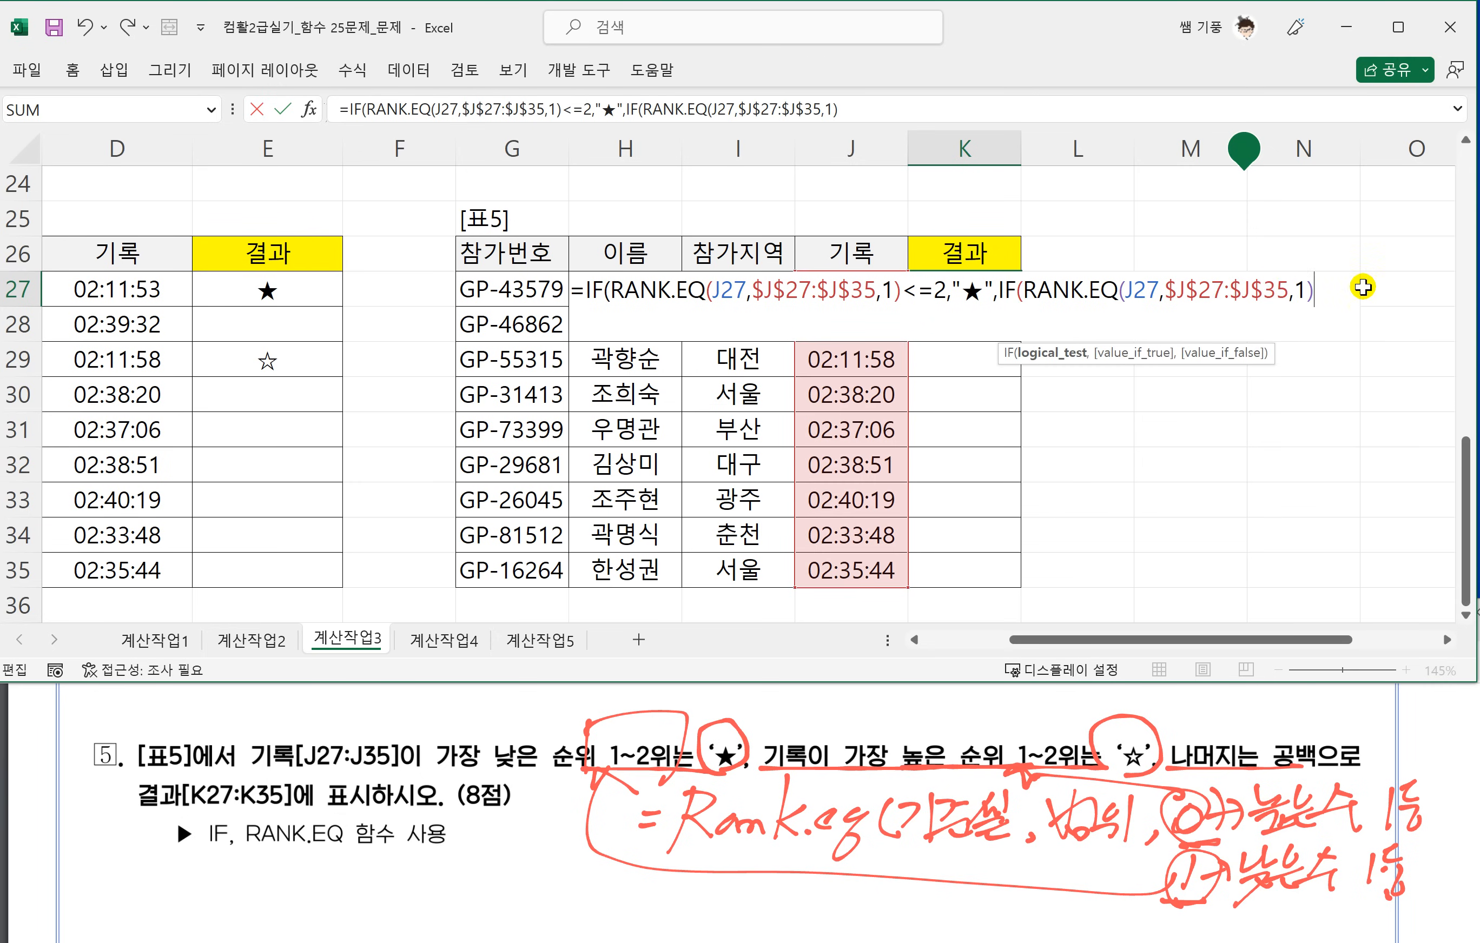
{"action": "key", "text": "Left"}
{"action": "key", "text": "BackSpace"}
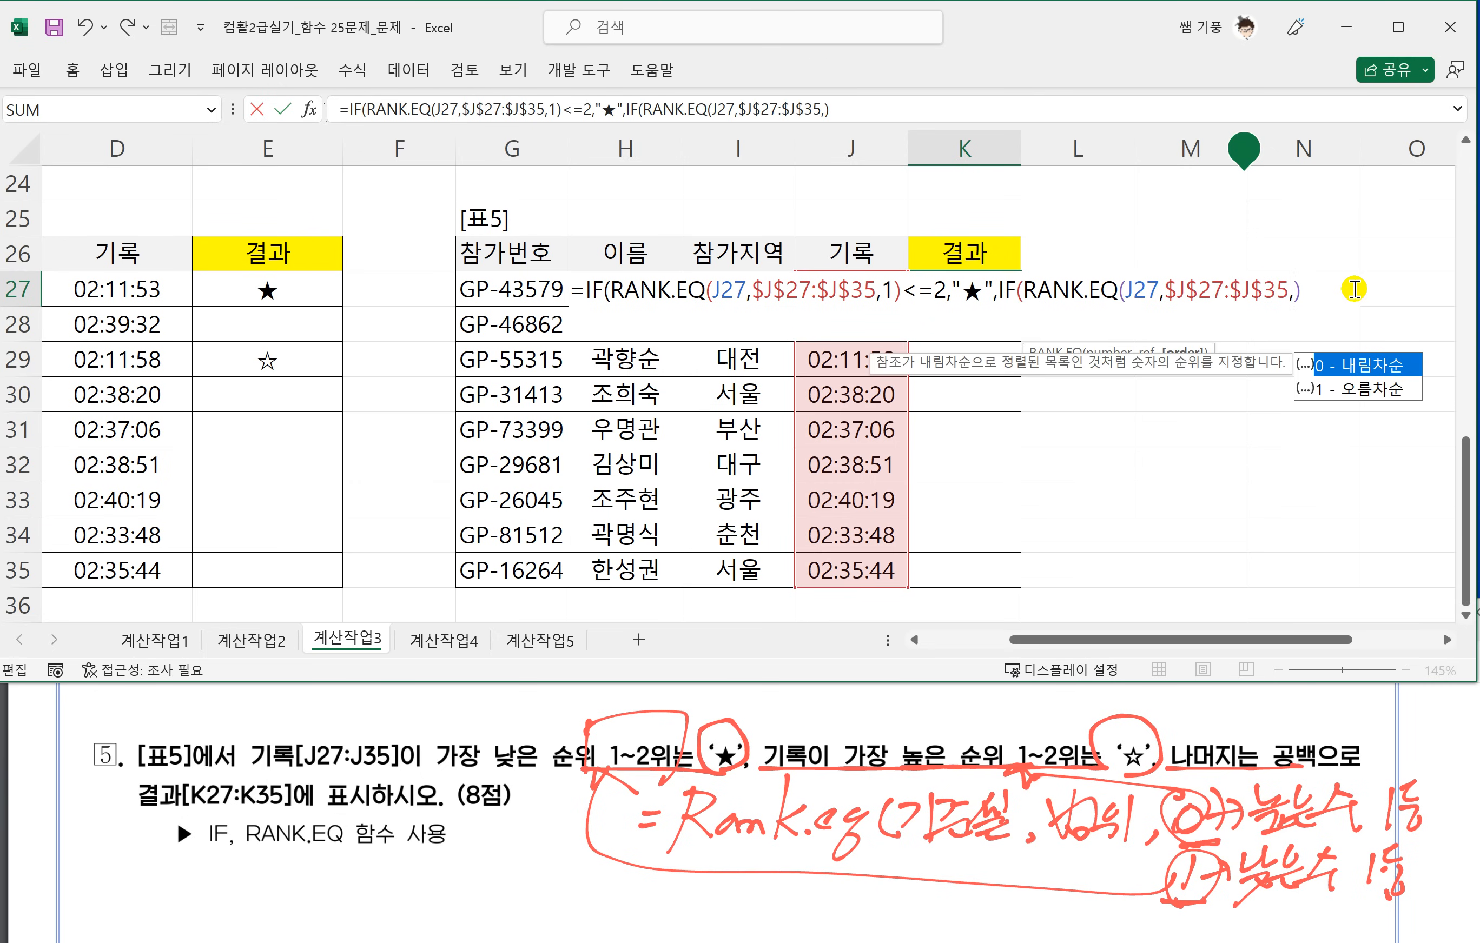
{"action": "type", "text": "0"}
{"action": "left_click", "coordinate": [1317, 294]}
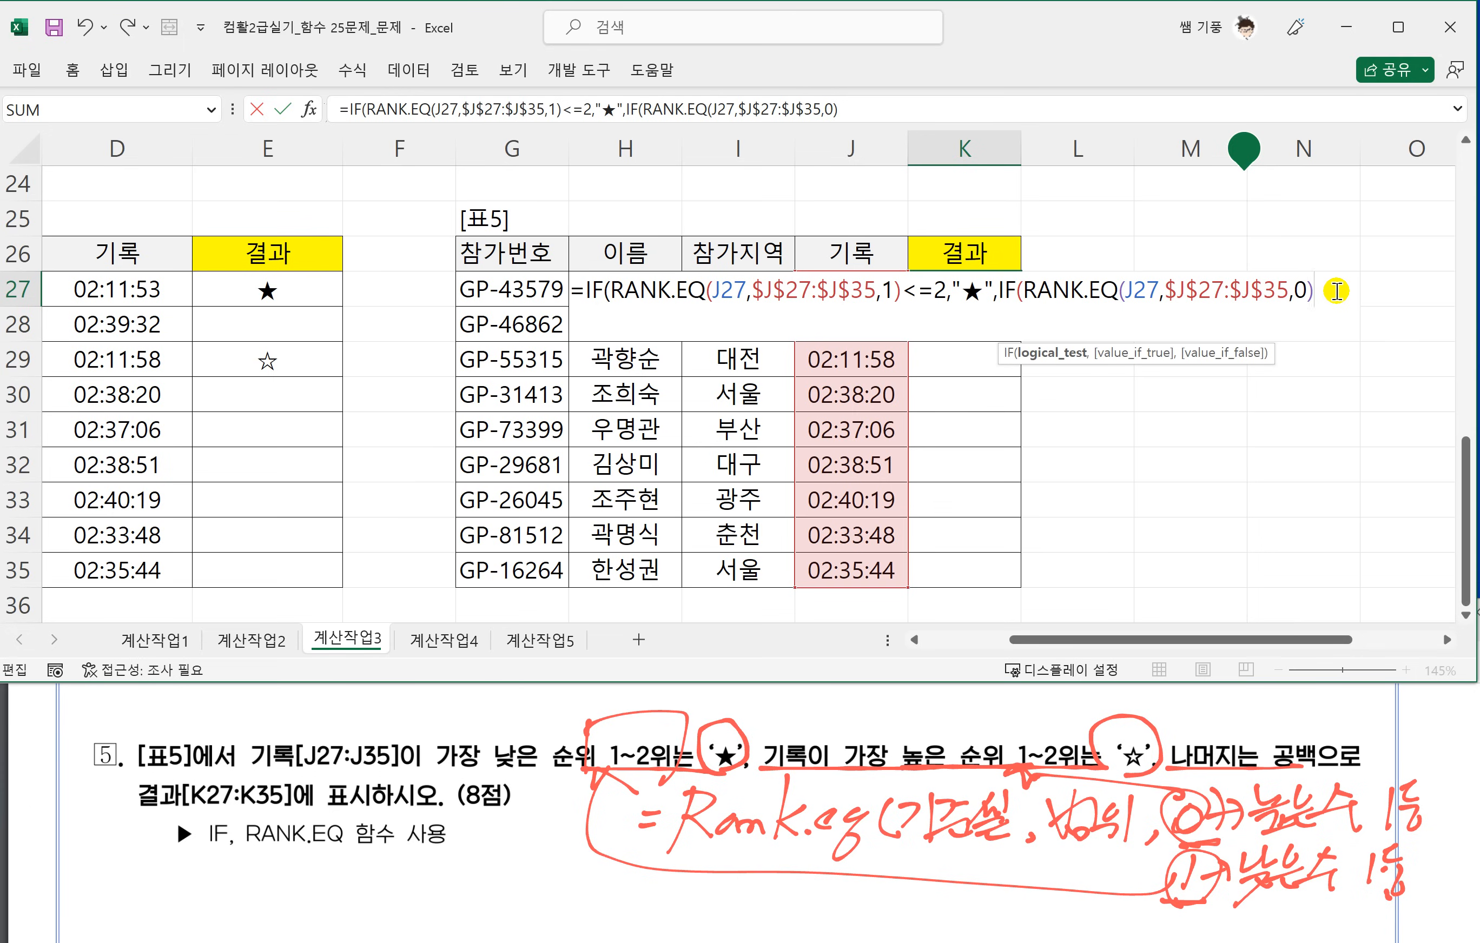
{"action": "type", "text": "<=2"}
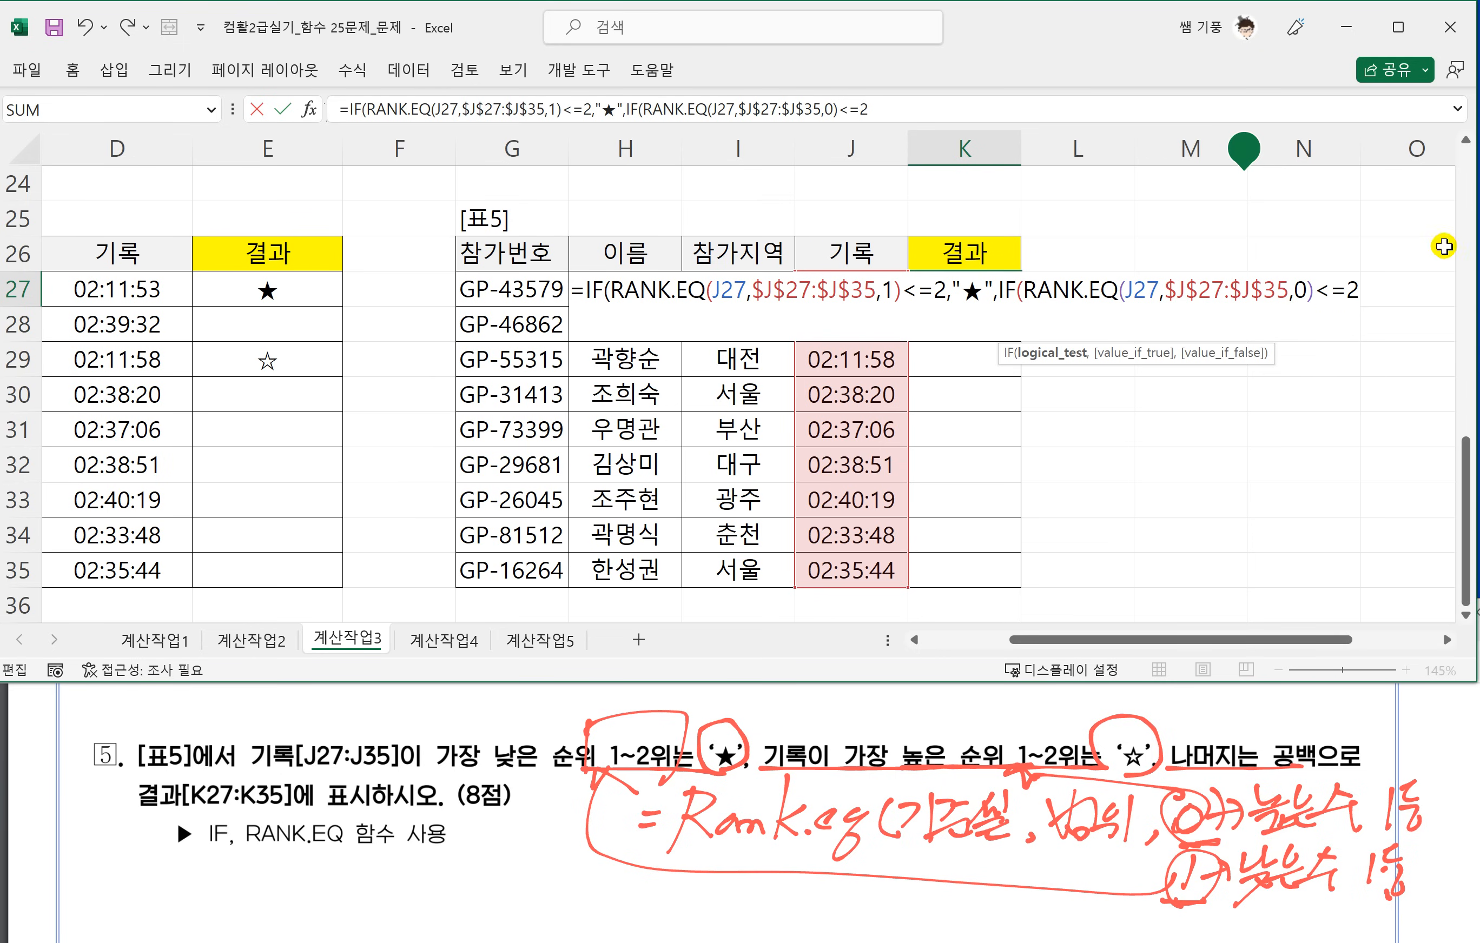
{"action": "type", "text": ","}
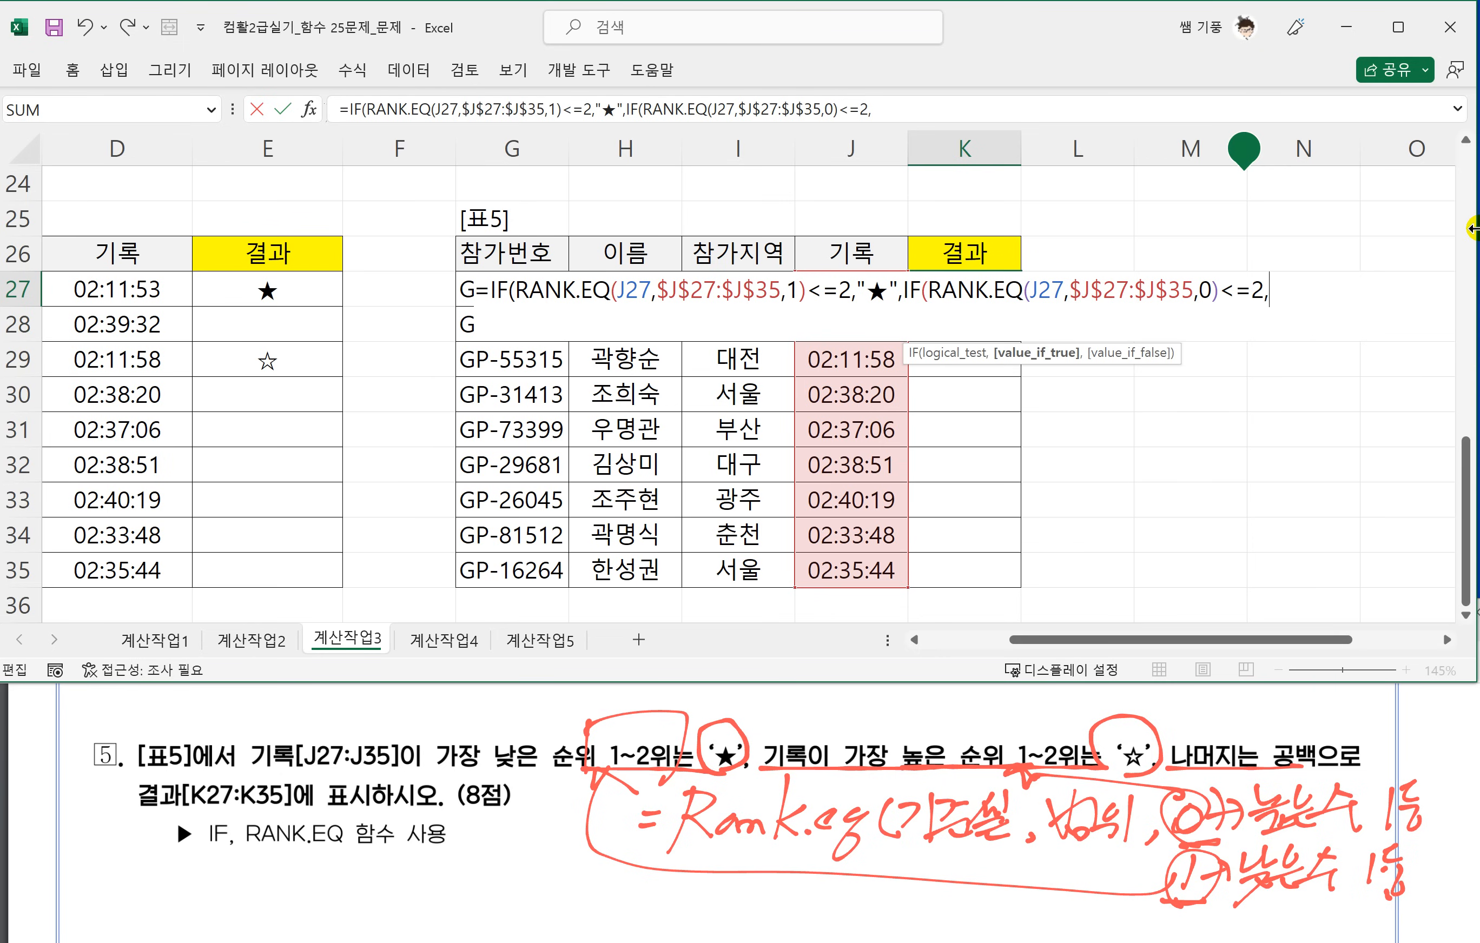
{"action": "type", "text": "\""}
{"action": "type", "text": "ㅁ"}
Add "☆" as the nested IF's value-if-true argument in K27, using the special-character list for ㅁ.
{"action": "key", "text": "BackSpace"}
{"action": "type", "text": "ㅁ"}
{"action": "key", "text": "Hangul_Hanja"}
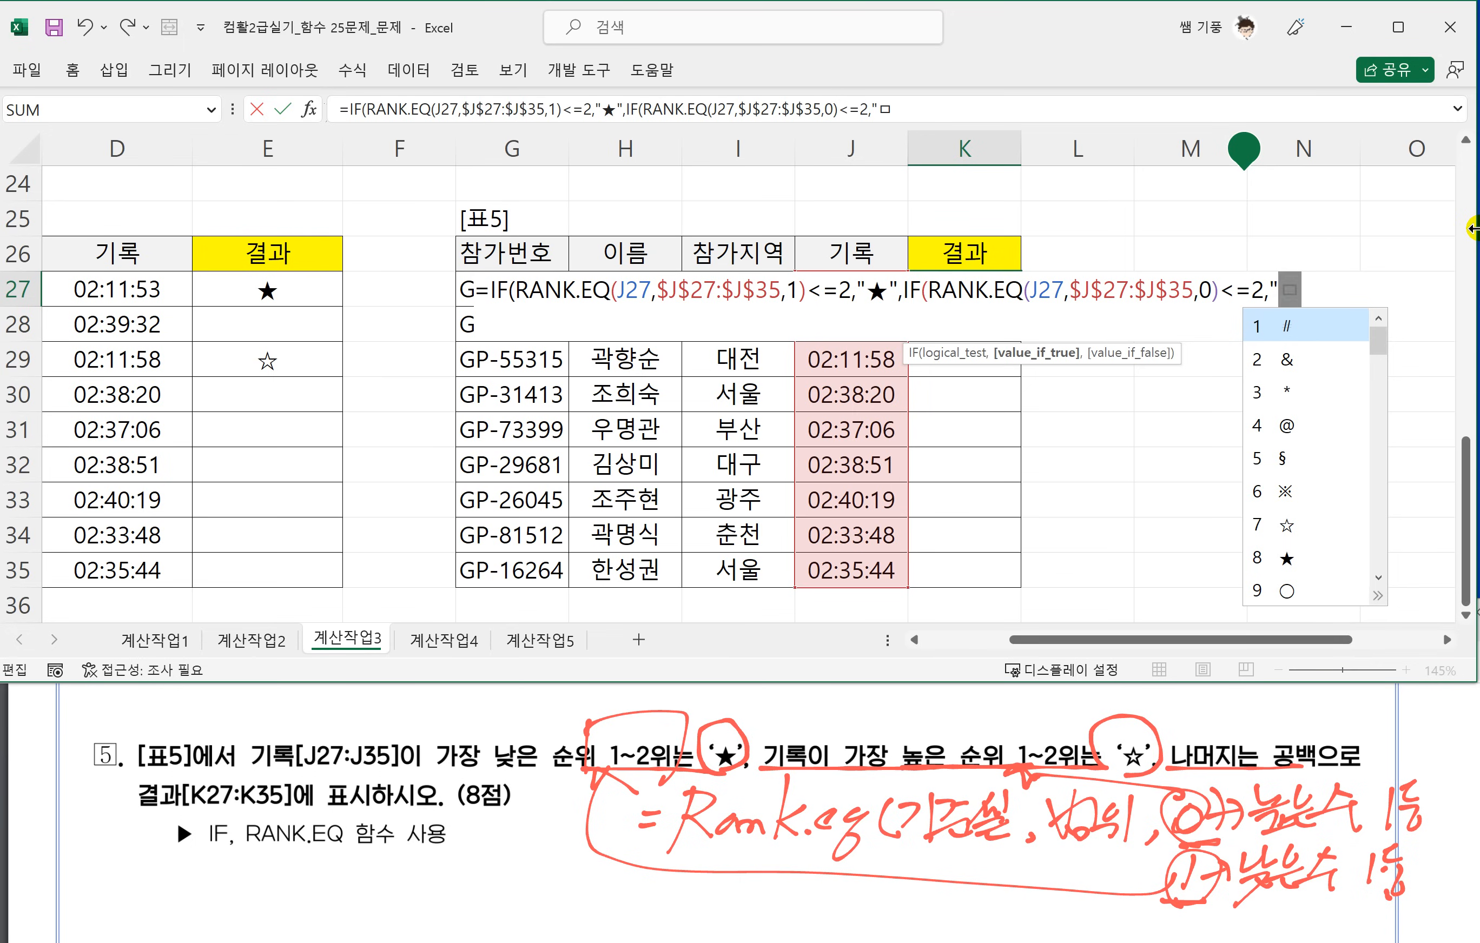
{"action": "key", "text": "7"}
{"action": "type", "text": "\""}
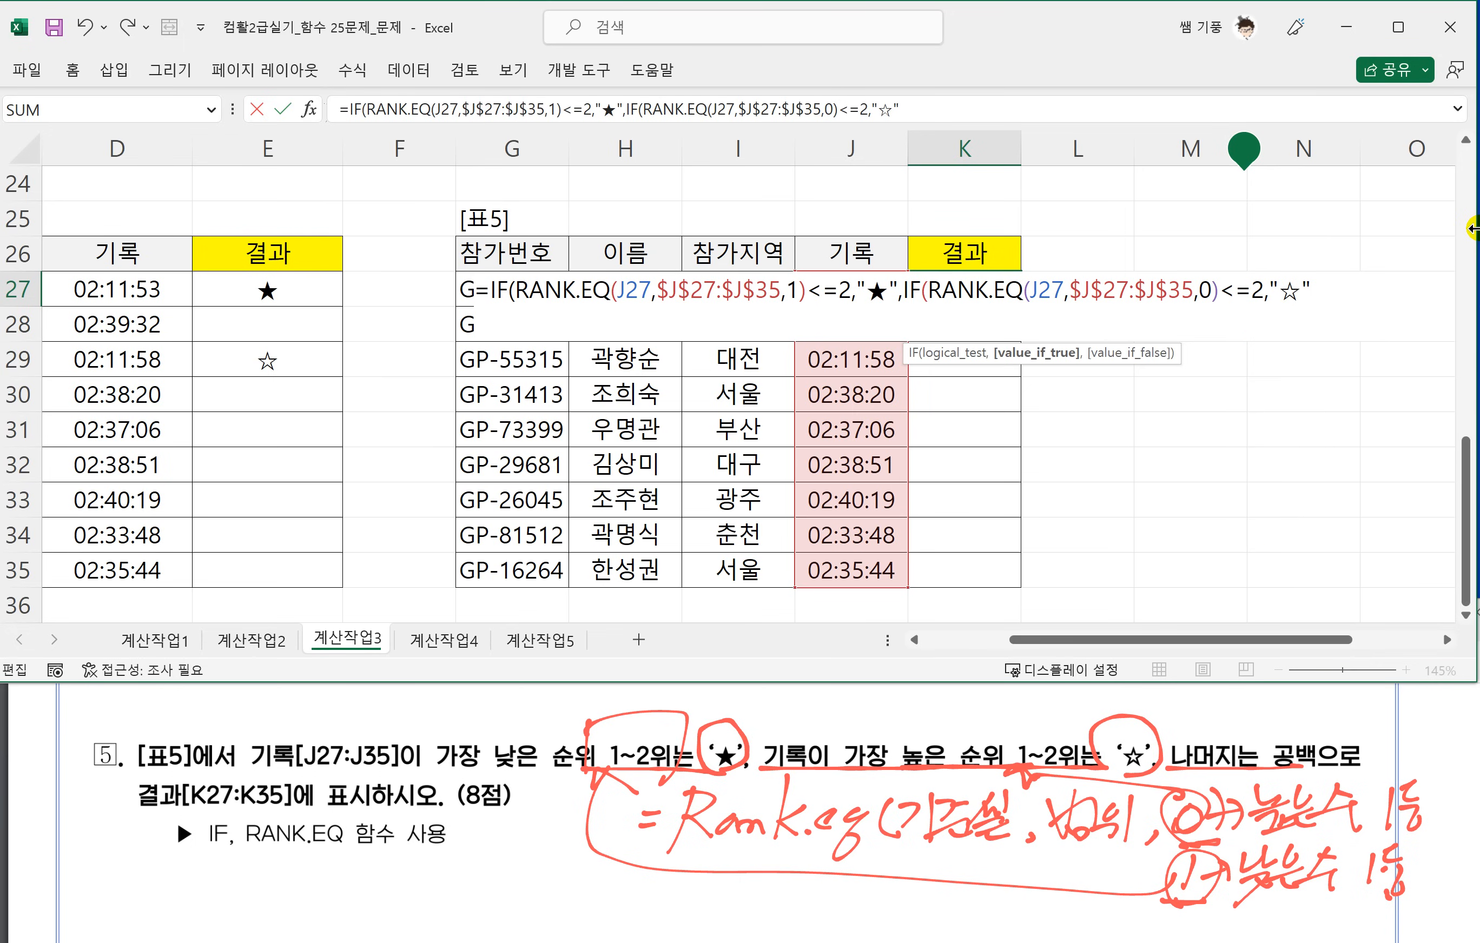
{"action": "type", "text": ","}
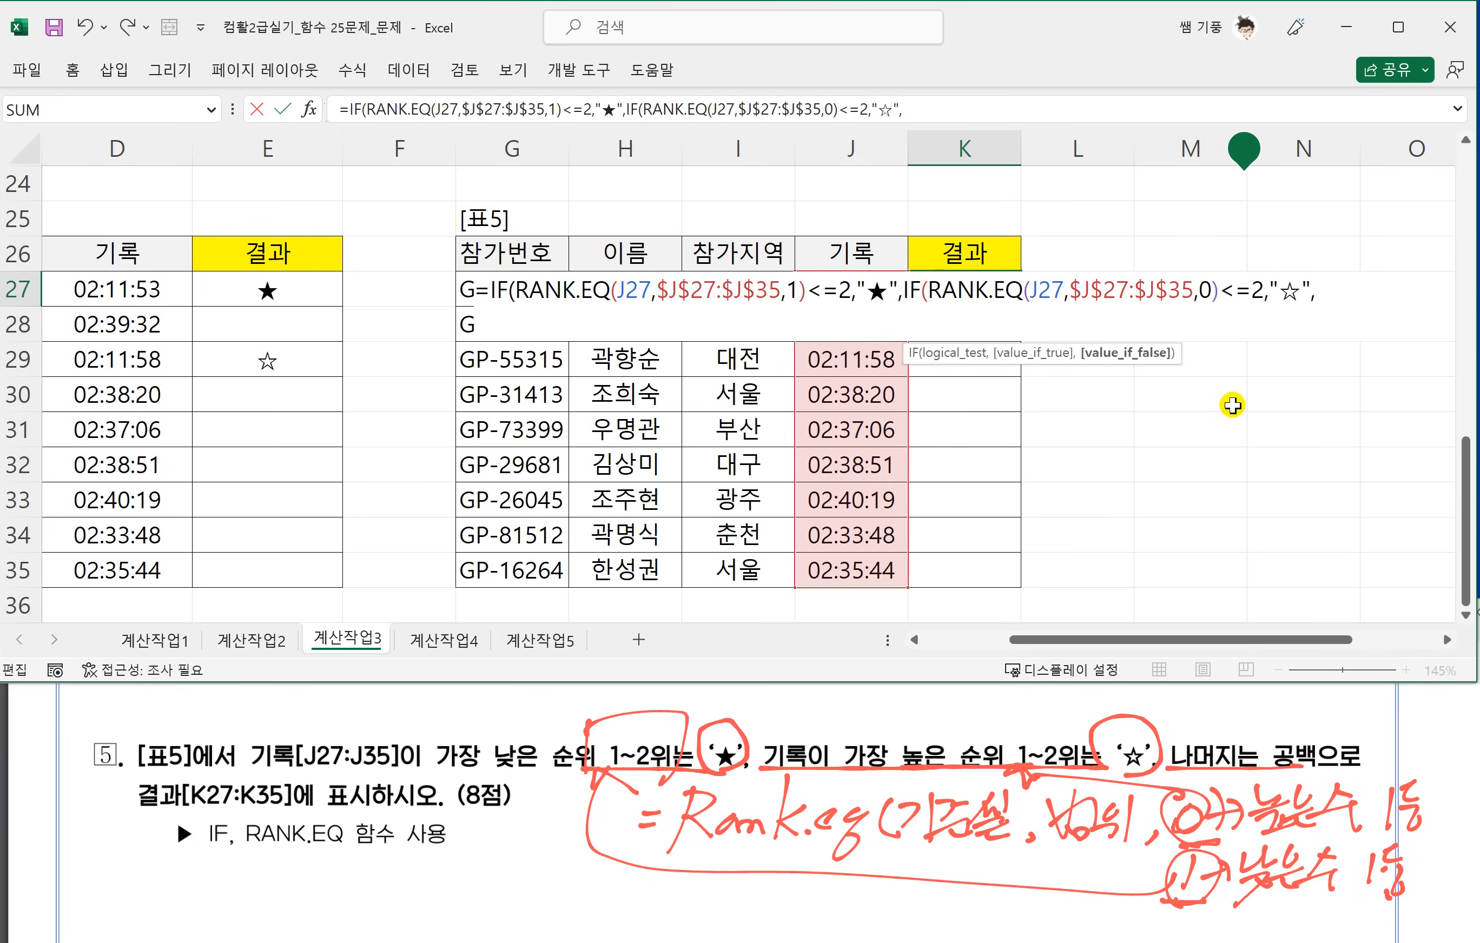
{"action": "type", "text": "\"\"))"}
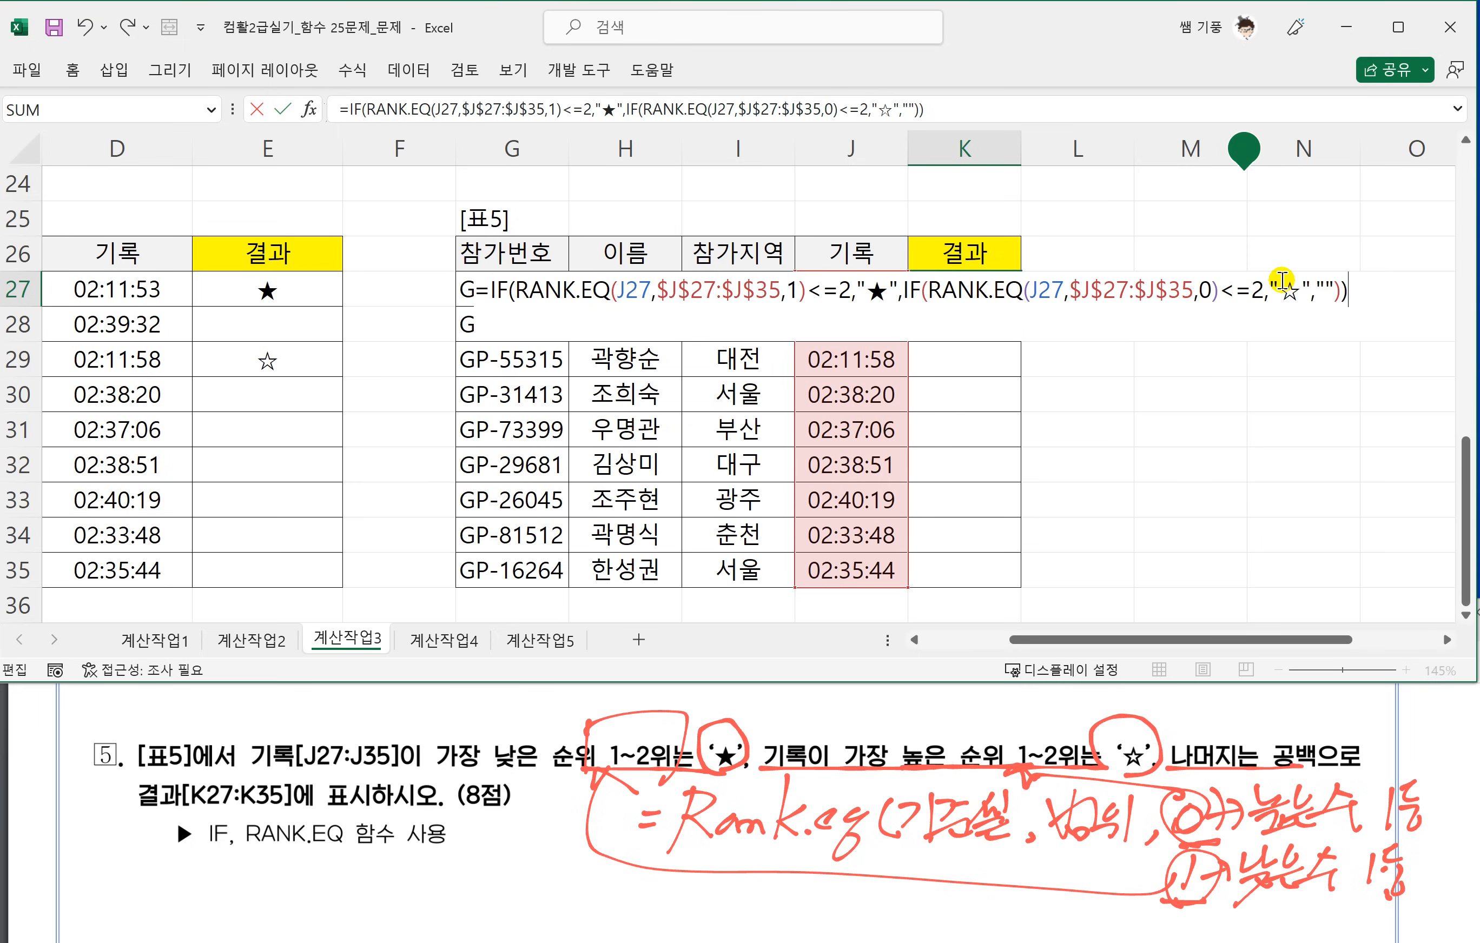
Complete K27's nested IF formula with "" as the value-if-false argument and fill it down to K35.
{"action": "key", "text": "Return"}
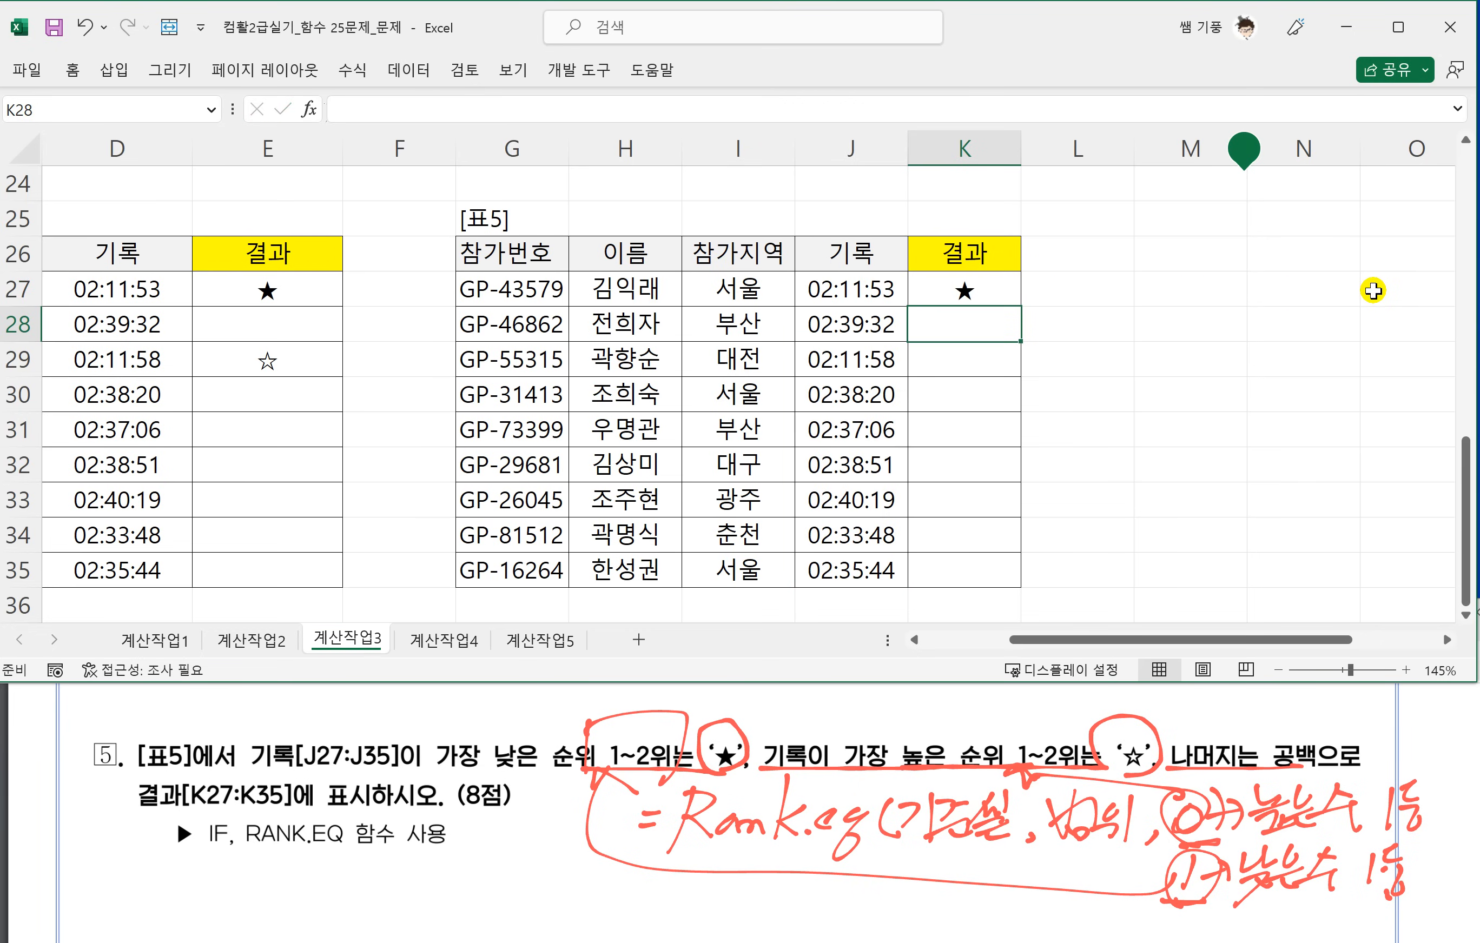
{"action": "left_click", "coordinate": [948, 291]}
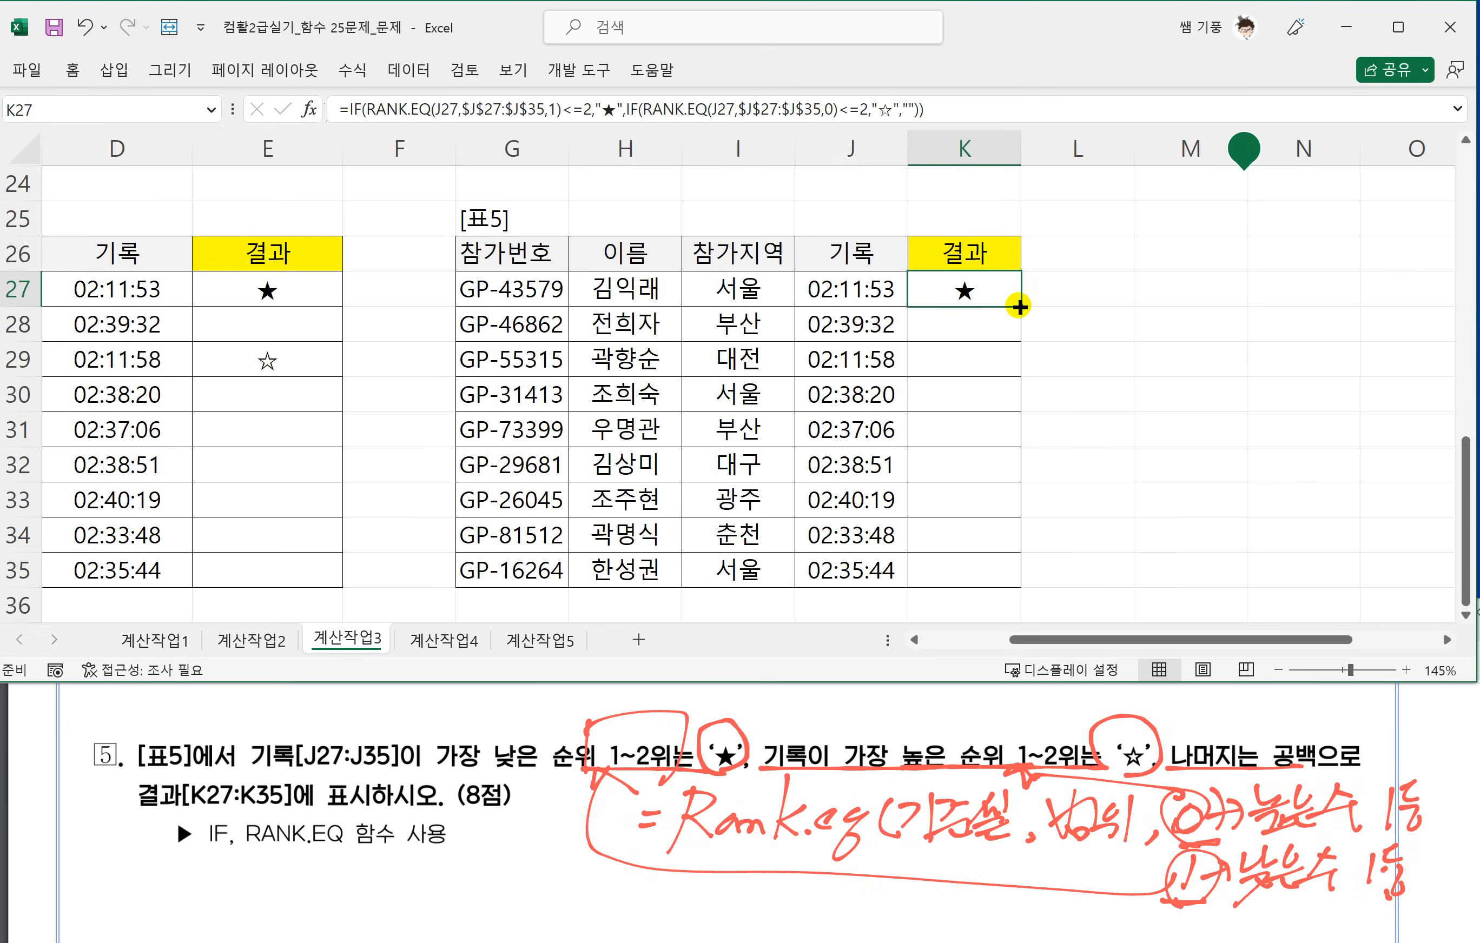
{"action": "left_click_drag", "start_coordinate": [1014, 305], "coordinate": [995, 582]}
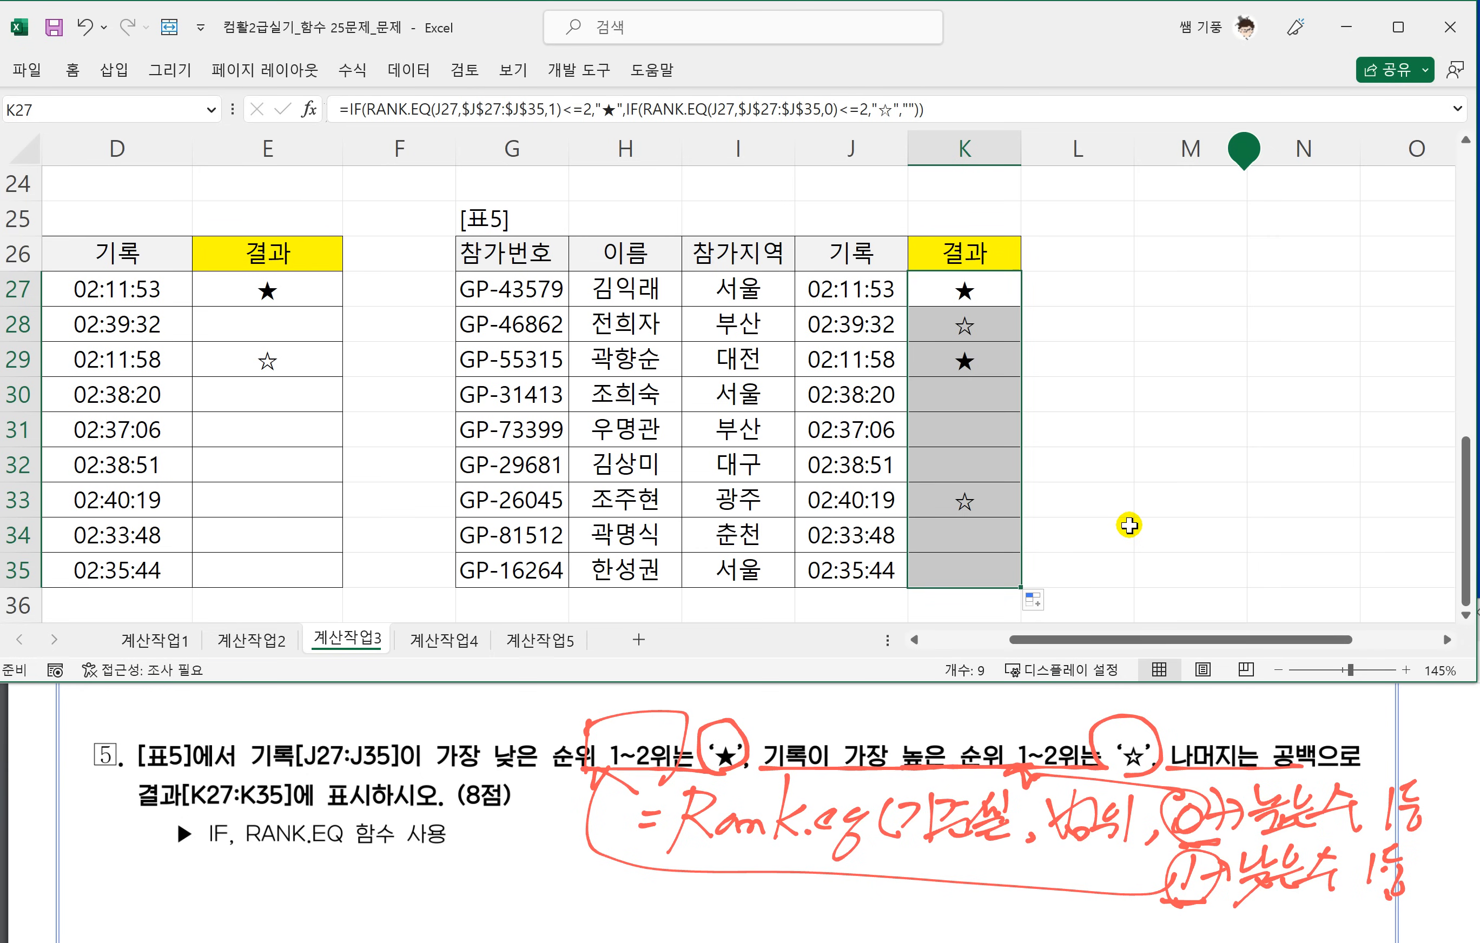
{"action": "left_click", "coordinate": [1135, 506]}
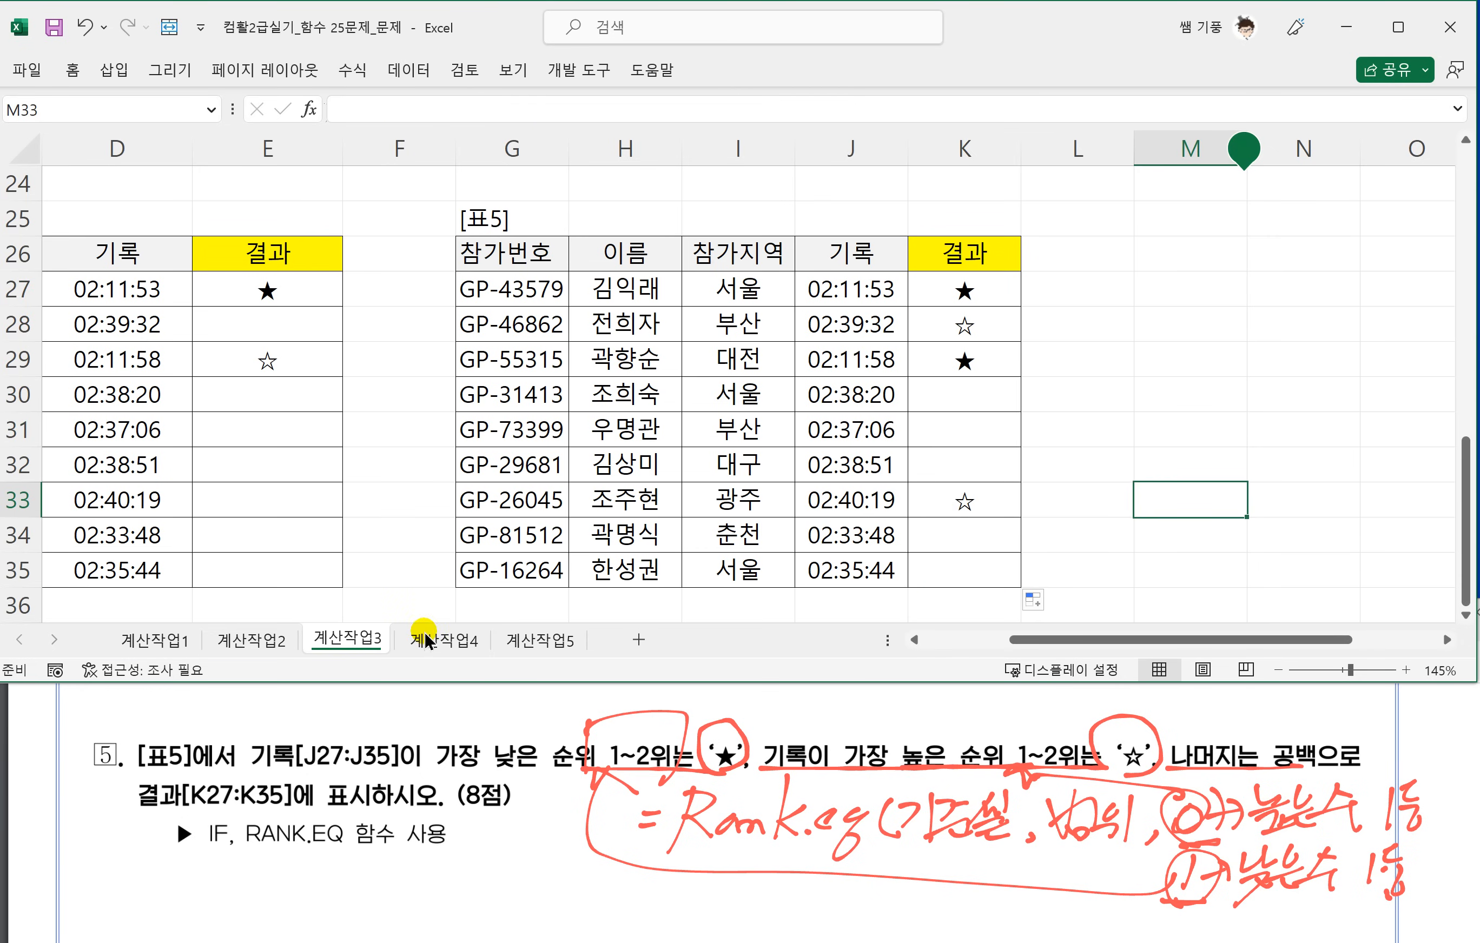
Open the 계산작업4 sheet enlarged to 145%, and bring up its task 1 in the browser's problem PDF.
{"action": "left_click", "coordinate": [428, 640]}
{"action": "left_click", "coordinate": [494, 452]}
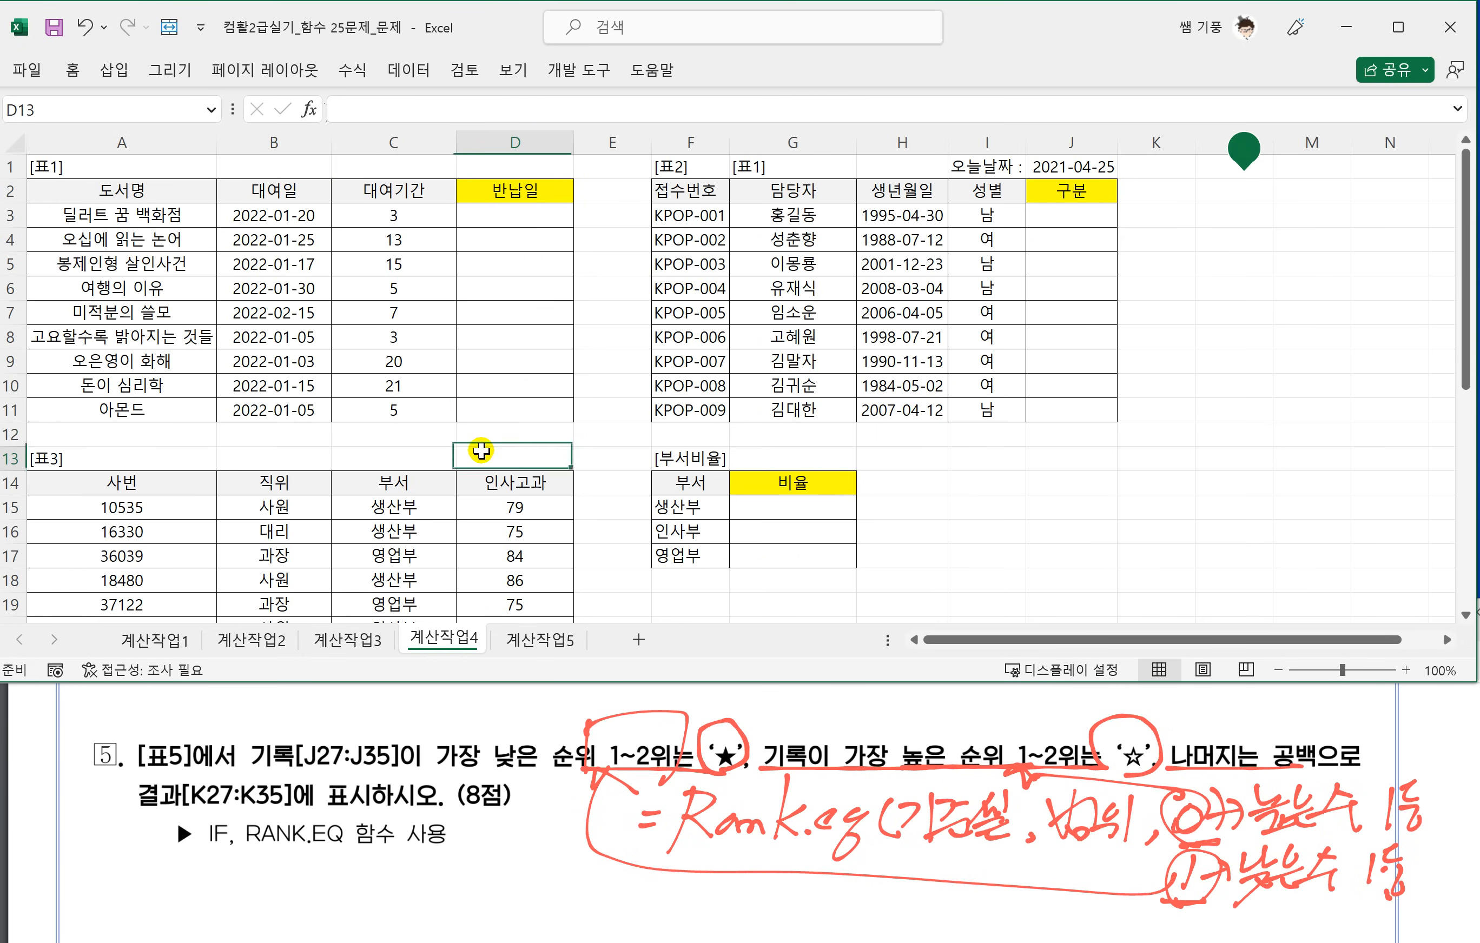
{"action": "scroll", "coordinate": [482, 454], "scroll_direction": "up", "scroll_amount": 1}
{"action": "scroll", "coordinate": [482, 454], "scroll_direction": "up", "scroll_amount": 3}
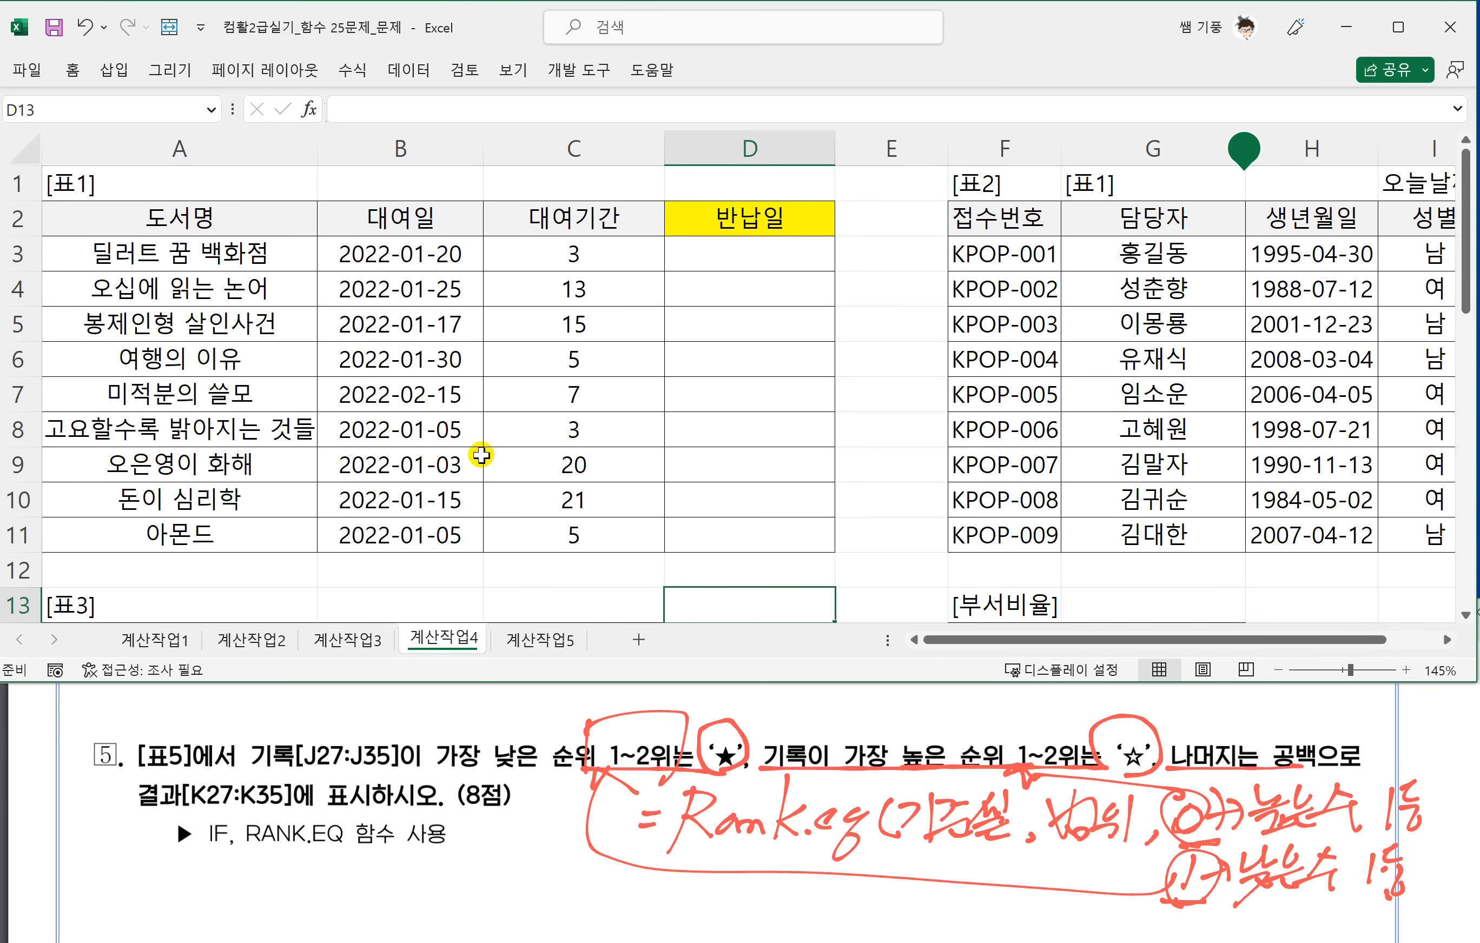
{"action": "left_click", "coordinate": [495, 853]}
{"action": "scroll", "coordinate": [492, 854], "scroll_direction": "down", "scroll_amount": 10}
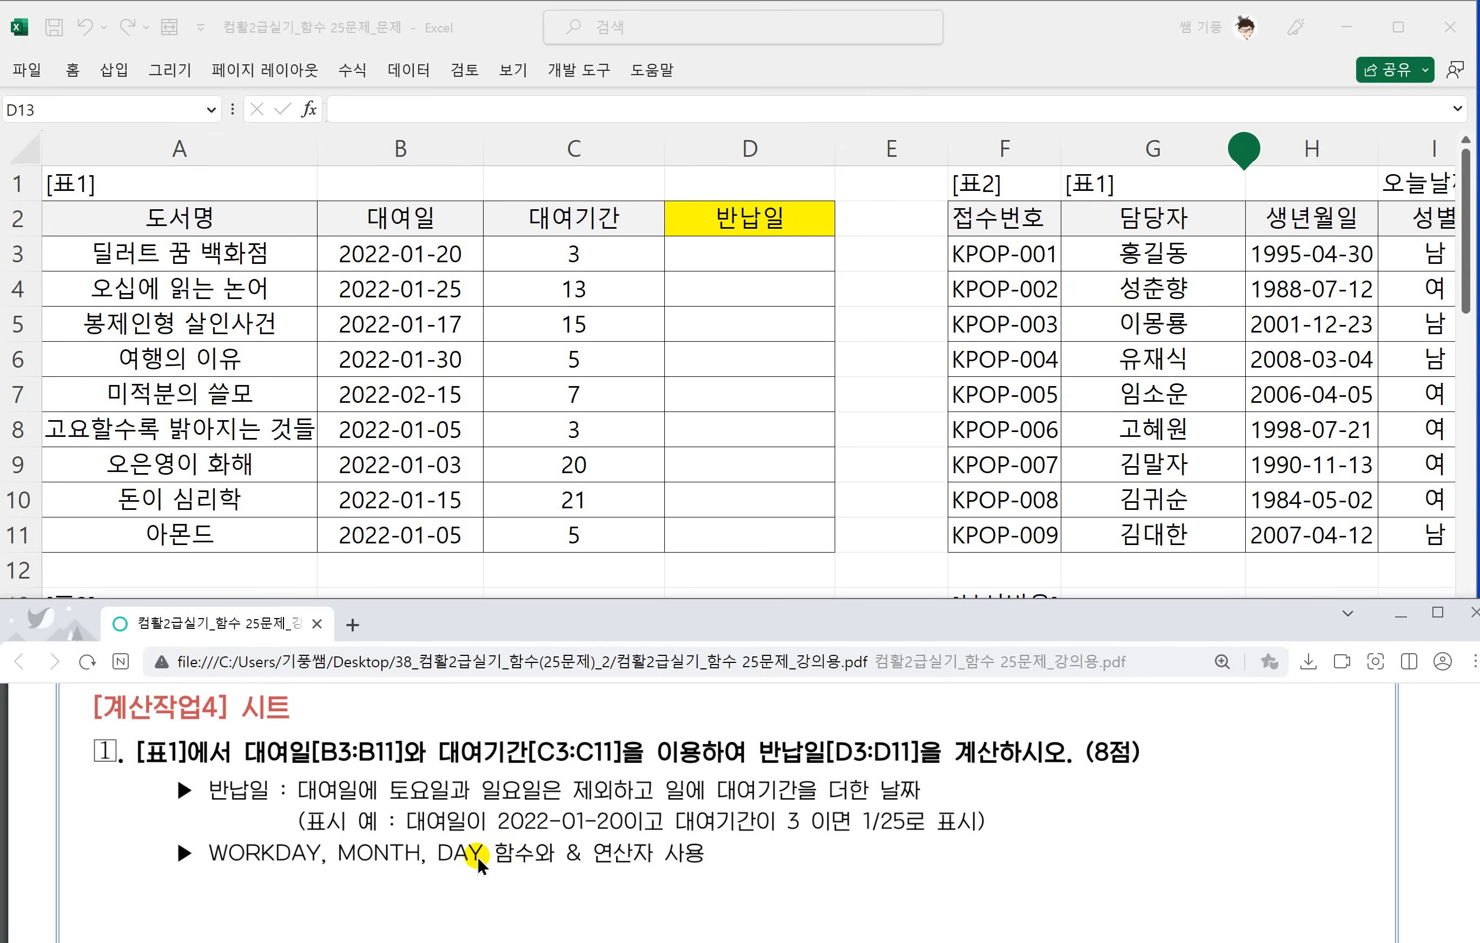
{"action": "scroll", "coordinate": [477, 856], "scroll_direction": "up", "scroll_amount": 1}
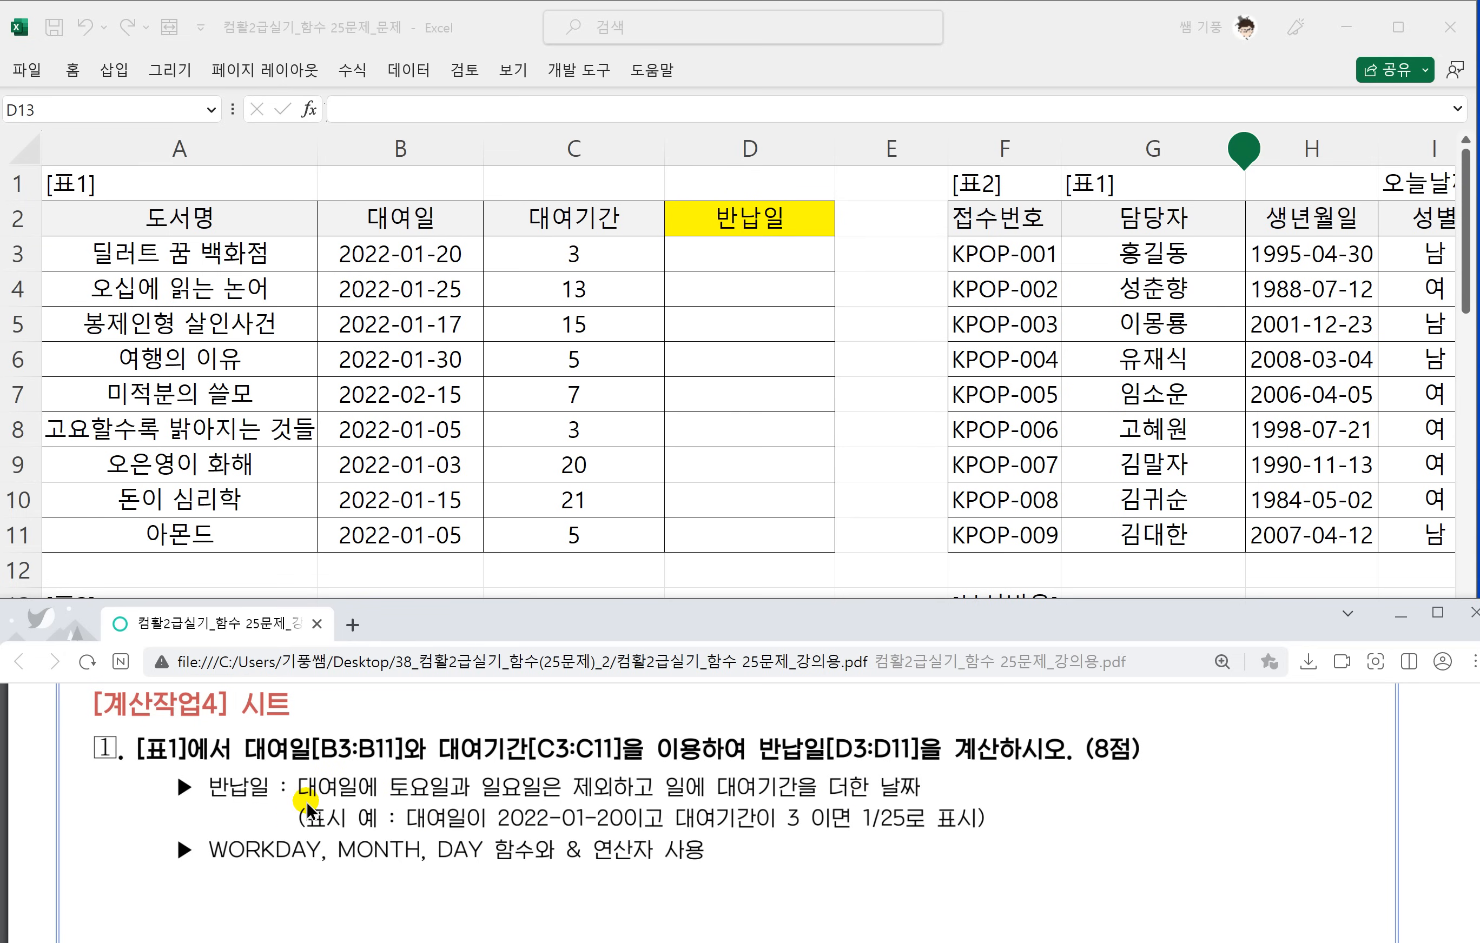
Underline the 반납일 condition and display example in red ink, and handwrite the example 2023-5-17(수)+7 beside them.
{"action": "left_click_drag", "start_coordinate": [298, 797], "coordinate": [359, 798]}
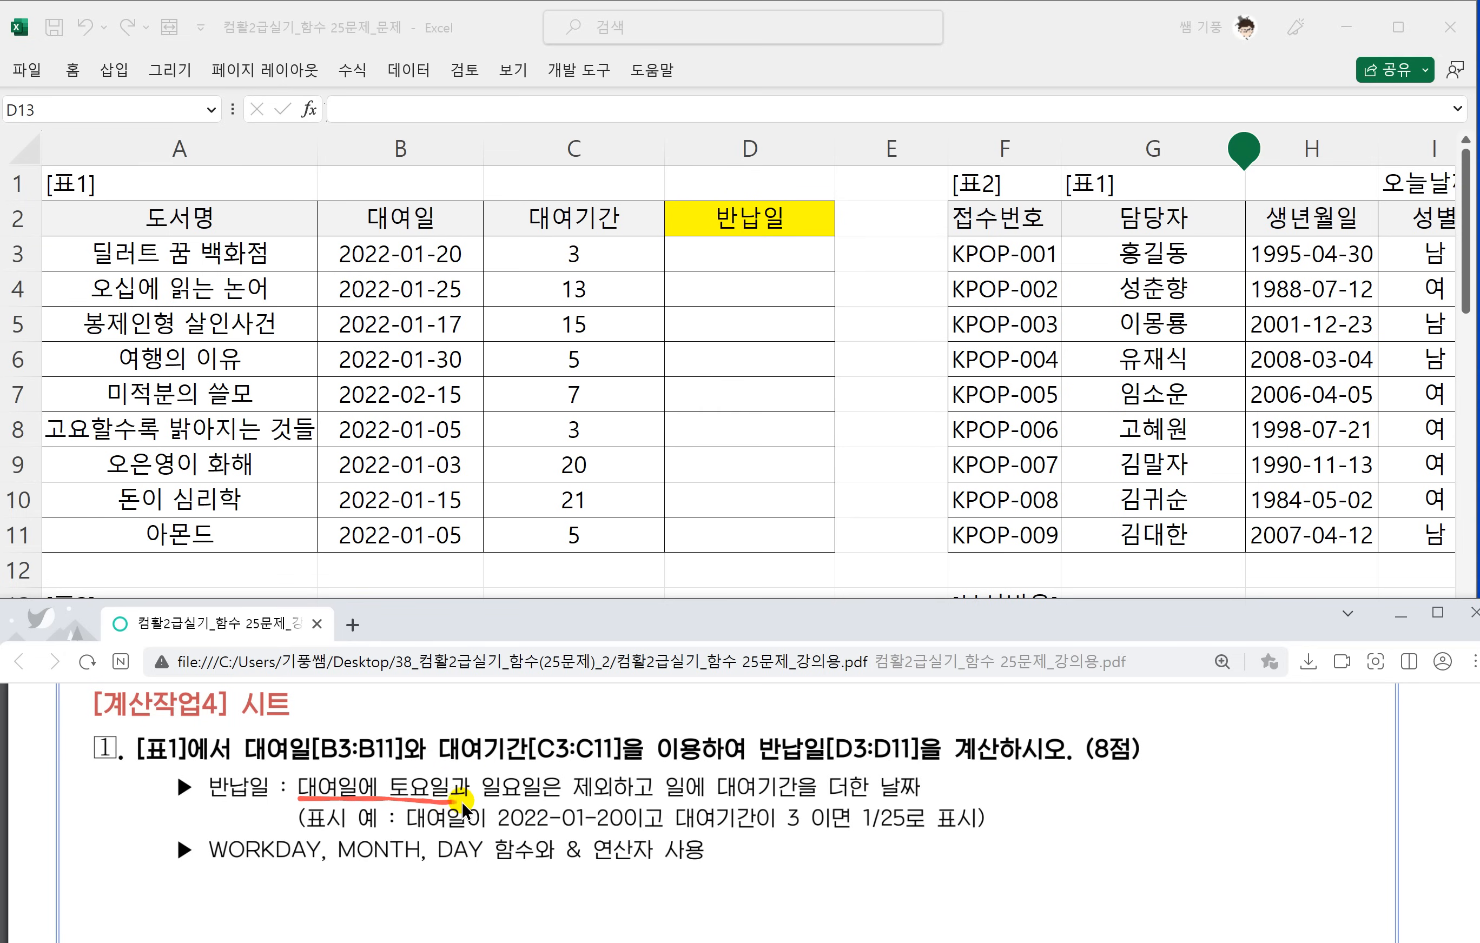
{"action": "left_click_drag", "start_coordinate": [472, 800], "coordinate": [895, 800]}
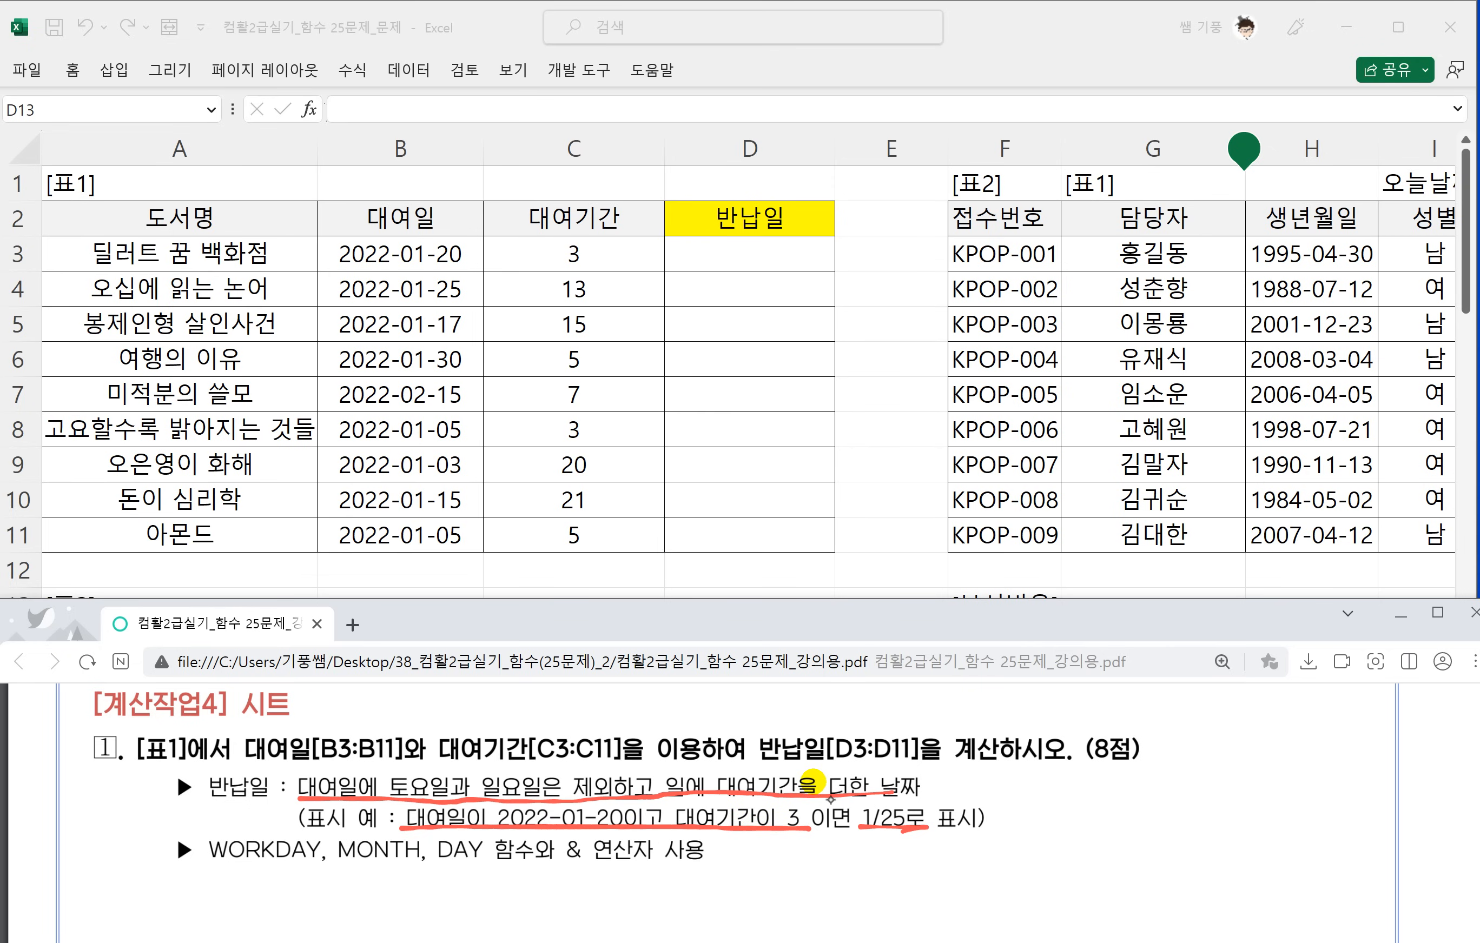
{"action": "left_click_drag", "start_coordinate": [1003, 781], "coordinate": [1031, 798]}
{"action": "left_click_drag", "start_coordinate": [1045, 781], "coordinate": [1044, 784]}
{"action": "left_click_drag", "start_coordinate": [1053, 771], "coordinate": [1063, 776]}
{"action": "mouse_move", "coordinate": [1081, 772]}
{"action": "left_mouse_down"}
{"action": "mouse_move", "coordinate": [1083, 795]}
{"action": "mouse_move", "coordinate": [1134, 798]}
{"action": "mouse_move", "coordinate": [1164, 769]}
{"action": "left_mouse_up"}
{"action": "left_click_drag", "start_coordinate": [1160, 784], "coordinate": [1189, 780]}
{"action": "mouse_move", "coordinate": [1207, 763]}
{"action": "left_mouse_down"}
{"action": "mouse_move", "coordinate": [1226, 807]}
{"action": "mouse_move", "coordinate": [1285, 802]}
{"action": "left_mouse_up"}
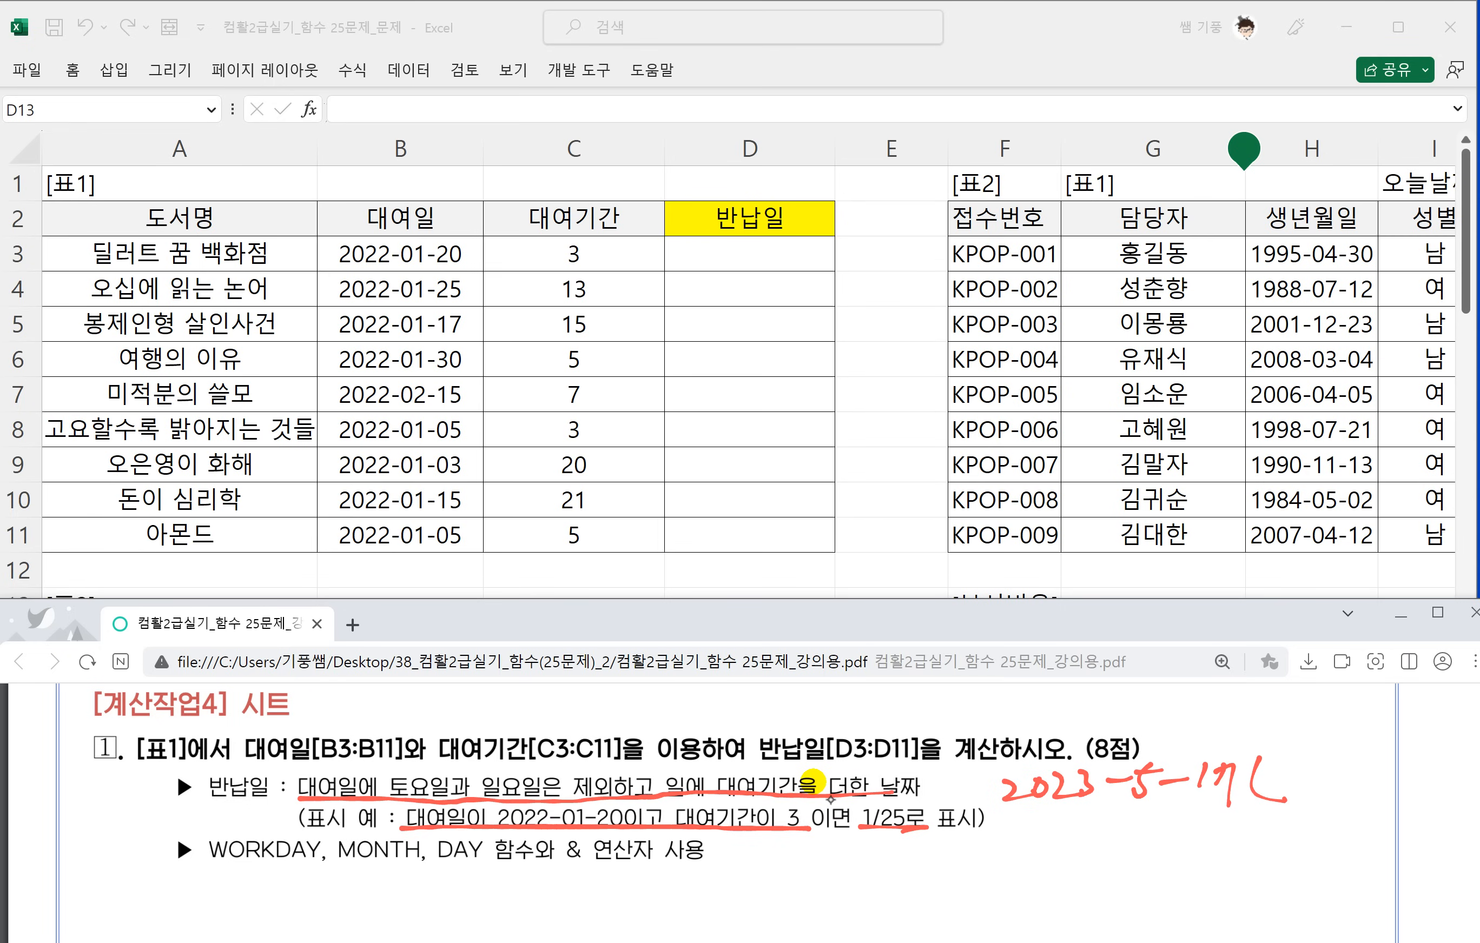
{"action": "mouse_move", "coordinate": [1286, 748]}
{"action": "left_mouse_down"}
{"action": "mouse_move", "coordinate": [1273, 776]}
{"action": "mouse_move", "coordinate": [1303, 754]}
{"action": "left_mouse_up"}
{"action": "left_click_drag", "start_coordinate": [1271, 784], "coordinate": [1309, 777]}
{"action": "mouse_move", "coordinate": [1292, 782]}
{"action": "left_mouse_down"}
{"action": "mouse_move", "coordinate": [1317, 799]}
{"action": "mouse_move", "coordinate": [1383, 765]}
{"action": "left_mouse_up"}
{"action": "mouse_move", "coordinate": [1363, 748]}
{"action": "left_mouse_down"}
{"action": "mouse_move", "coordinate": [1360, 786]}
{"action": "mouse_move", "coordinate": [1418, 740]}
{"action": "mouse_move", "coordinate": [1408, 816]}
{"action": "left_mouse_up"}
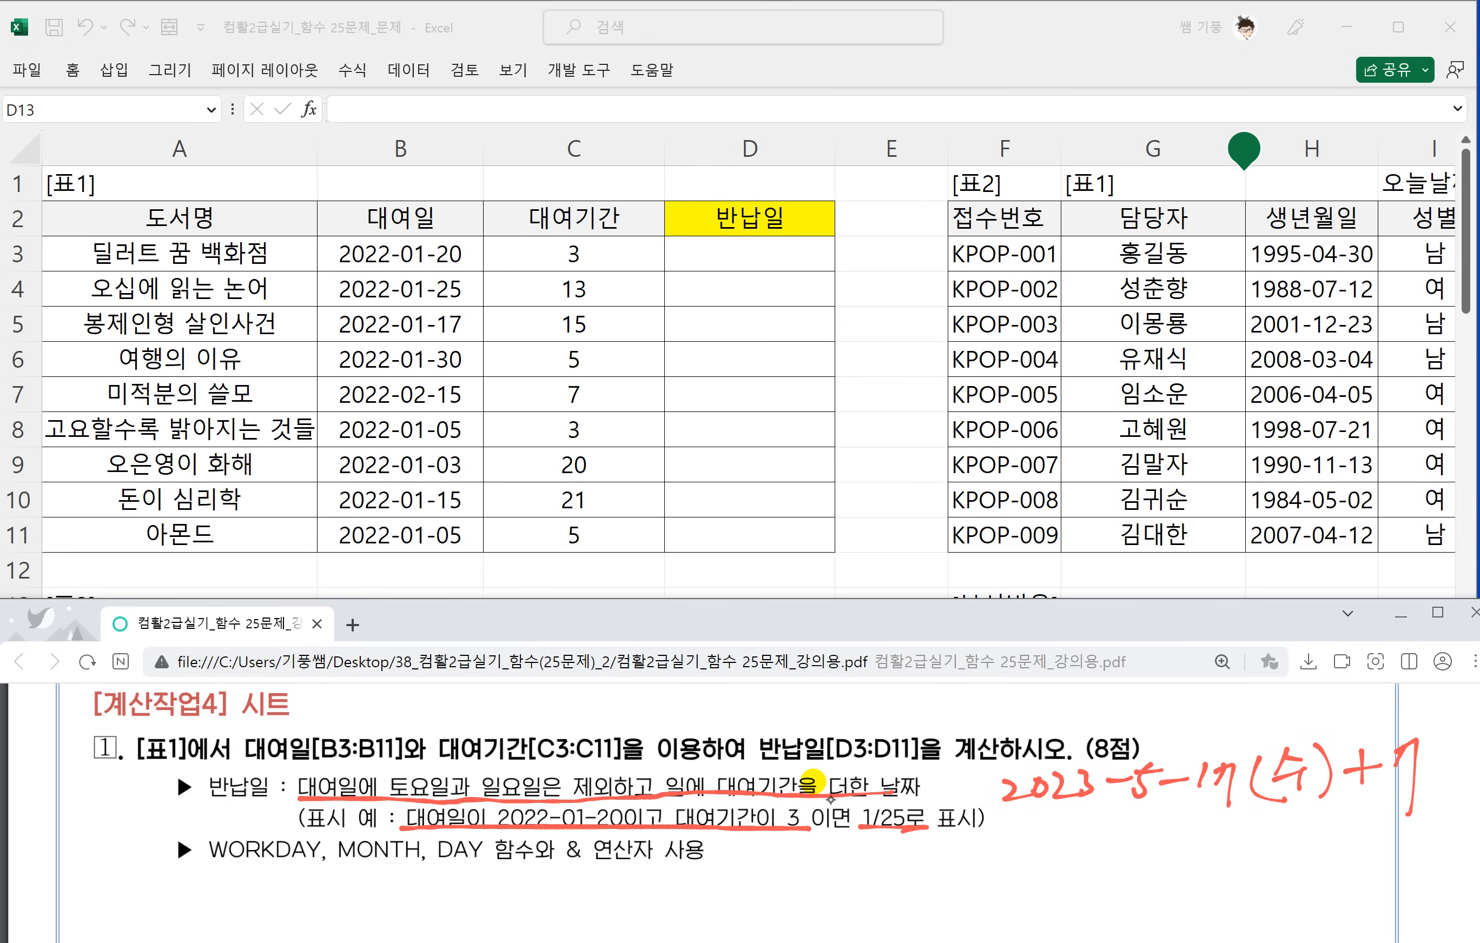
Handwrite the function syntax =workday(날짜,K) in red ink beside the line listing the functions to use.
{"action": "left_click_drag", "start_coordinate": [737, 869], "coordinate": [765, 877]}
{"action": "mouse_move", "coordinate": [762, 863]}
{"action": "left_mouse_down"}
{"action": "mouse_move", "coordinate": [783, 877]}
{"action": "mouse_move", "coordinate": [803, 868]}
{"action": "left_mouse_up"}
{"action": "left_click_drag", "start_coordinate": [806, 860], "coordinate": [833, 870]}
{"action": "mouse_move", "coordinate": [830, 873]}
{"action": "left_mouse_down"}
{"action": "mouse_move", "coordinate": [860, 878]}
{"action": "mouse_move", "coordinate": [857, 861]}
{"action": "left_mouse_up"}
{"action": "left_click_drag", "start_coordinate": [857, 861], "coordinate": [909, 867]}
{"action": "mouse_move", "coordinate": [911, 857]}
{"action": "left_mouse_down"}
{"action": "mouse_move", "coordinate": [896, 864]}
{"action": "mouse_move", "coordinate": [909, 873]}
{"action": "left_mouse_up"}
{"action": "mouse_move", "coordinate": [933, 853]}
{"action": "left_mouse_down"}
{"action": "mouse_move", "coordinate": [926, 870]}
{"action": "mouse_move", "coordinate": [945, 867]}
{"action": "left_mouse_up"}
{"action": "mouse_move", "coordinate": [961, 836]}
{"action": "left_mouse_down"}
{"action": "mouse_move", "coordinate": [933, 898]}
{"action": "mouse_move", "coordinate": [975, 864]}
{"action": "mouse_move", "coordinate": [996, 876]}
{"action": "mouse_move", "coordinate": [1026, 838]}
{"action": "mouse_move", "coordinate": [1027, 856]}
{"action": "left_mouse_up"}
{"action": "left_click_drag", "start_coordinate": [1026, 840], "coordinate": [1040, 839]}
{"action": "left_click_drag", "start_coordinate": [1000, 854], "coordinate": [1034, 861]}
{"action": "mouse_move", "coordinate": [1041, 851]}
{"action": "left_mouse_down"}
{"action": "mouse_move", "coordinate": [1049, 863]}
{"action": "mouse_move", "coordinate": [1067, 839]}
{"action": "left_mouse_up"}
{"action": "mouse_move", "coordinate": [1068, 839]}
{"action": "left_mouse_down"}
{"action": "mouse_move", "coordinate": [1047, 863]}
{"action": "mouse_move", "coordinate": [1064, 865]}
{"action": "left_mouse_up"}
{"action": "mouse_move", "coordinate": [1069, 847]}
{"action": "left_mouse_down"}
{"action": "mouse_move", "coordinate": [1088, 842]}
{"action": "mouse_move", "coordinate": [1102, 870]}
{"action": "left_mouse_up"}
{"action": "mouse_move", "coordinate": [1122, 827]}
{"action": "left_mouse_down"}
{"action": "mouse_move", "coordinate": [1119, 854]}
{"action": "mouse_move", "coordinate": [1155, 880]}
{"action": "left_mouse_up"}
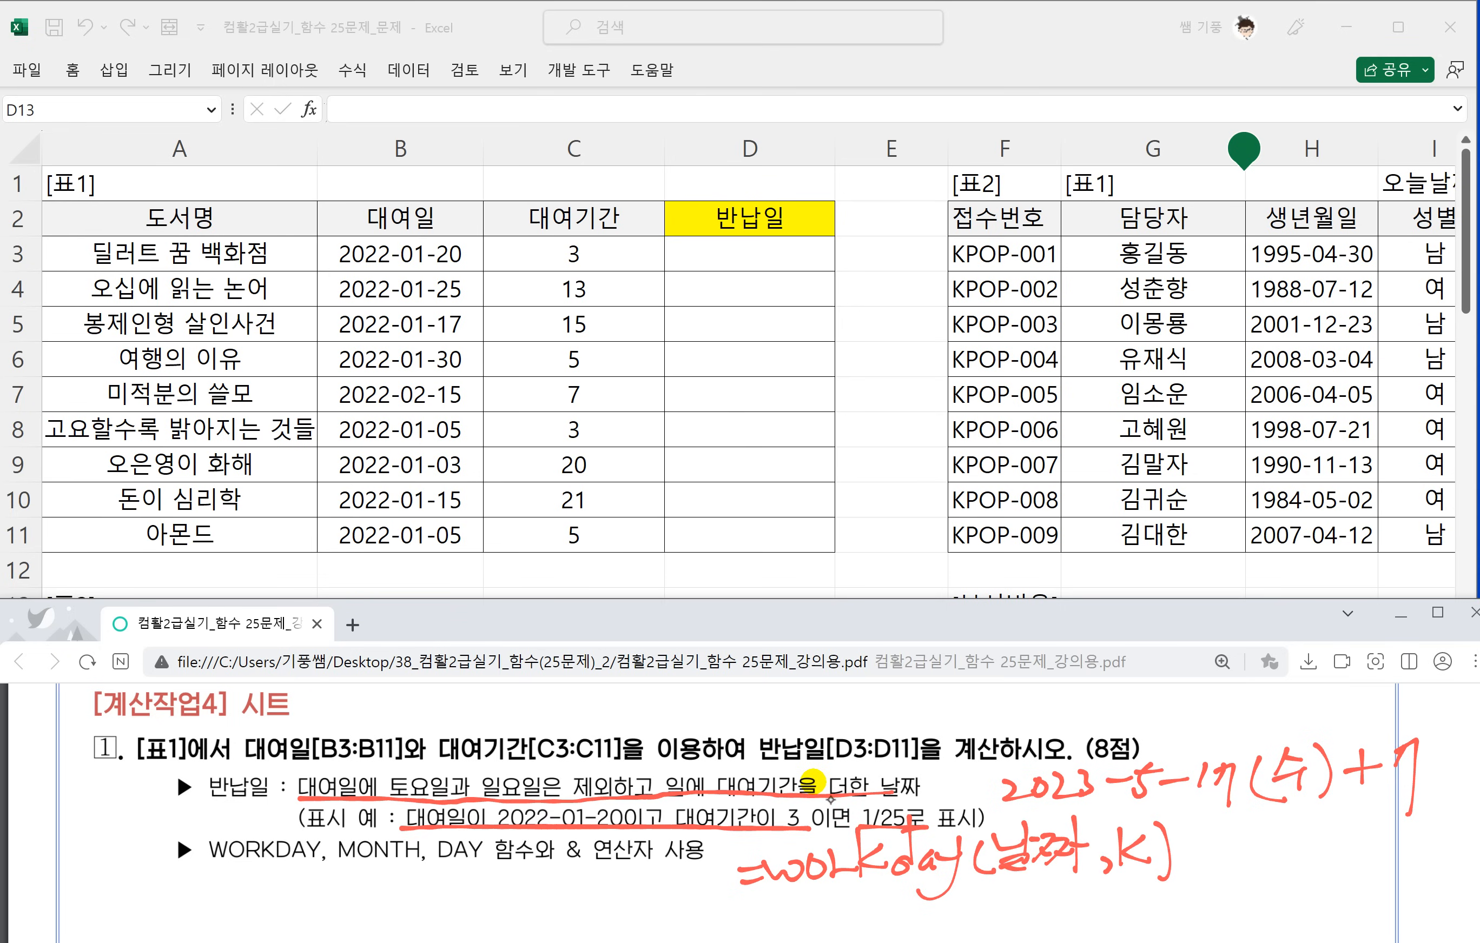
Underline workday and the example date, and draw arrows linking the example's 7 to the second argument and following the formula.
{"action": "left_click_drag", "start_coordinate": [775, 884], "coordinate": [970, 891]}
{"action": "left_click_drag", "start_coordinate": [1012, 809], "coordinate": [1228, 801]}
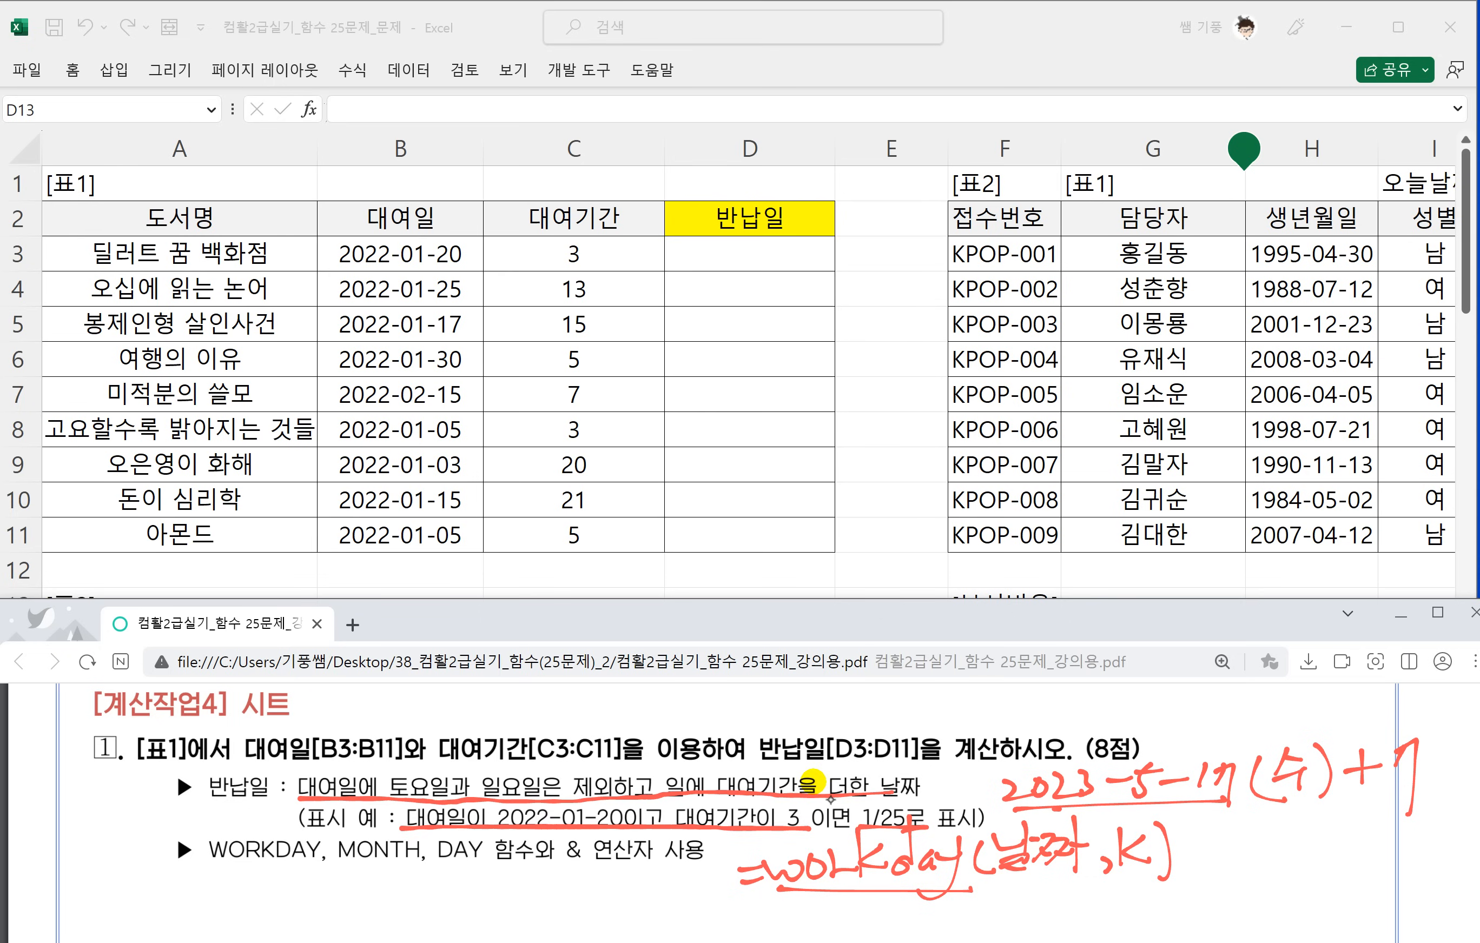
{"action": "mouse_move", "coordinate": [1362, 805]}
{"action": "left_mouse_down"}
{"action": "mouse_move", "coordinate": [1400, 803]}
{"action": "mouse_move", "coordinate": [1138, 914]}
{"action": "mouse_move", "coordinate": [1127, 880]}
{"action": "left_mouse_up"}
{"action": "mouse_move", "coordinate": [1116, 898]}
{"action": "left_mouse_down"}
{"action": "mouse_move", "coordinate": [1209, 852]}
{"action": "mouse_move", "coordinate": [1197, 870]}
{"action": "left_mouse_up"}
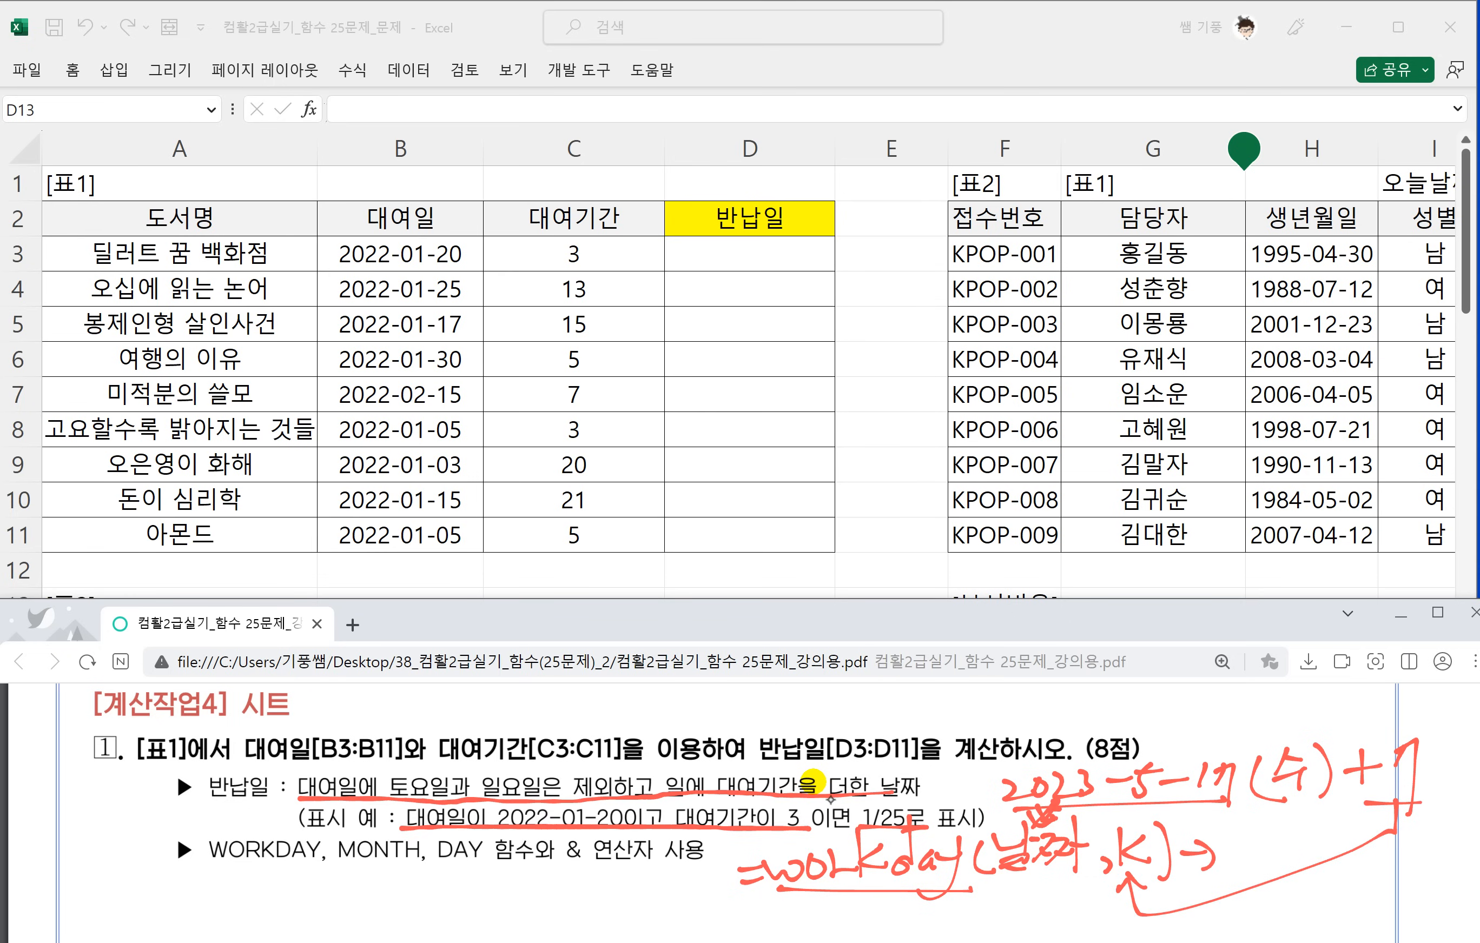
Open the system calendar at May 2023 to examine the weekdays following the 17th.
{"action": "left_click", "coordinate": [1424, 942]}
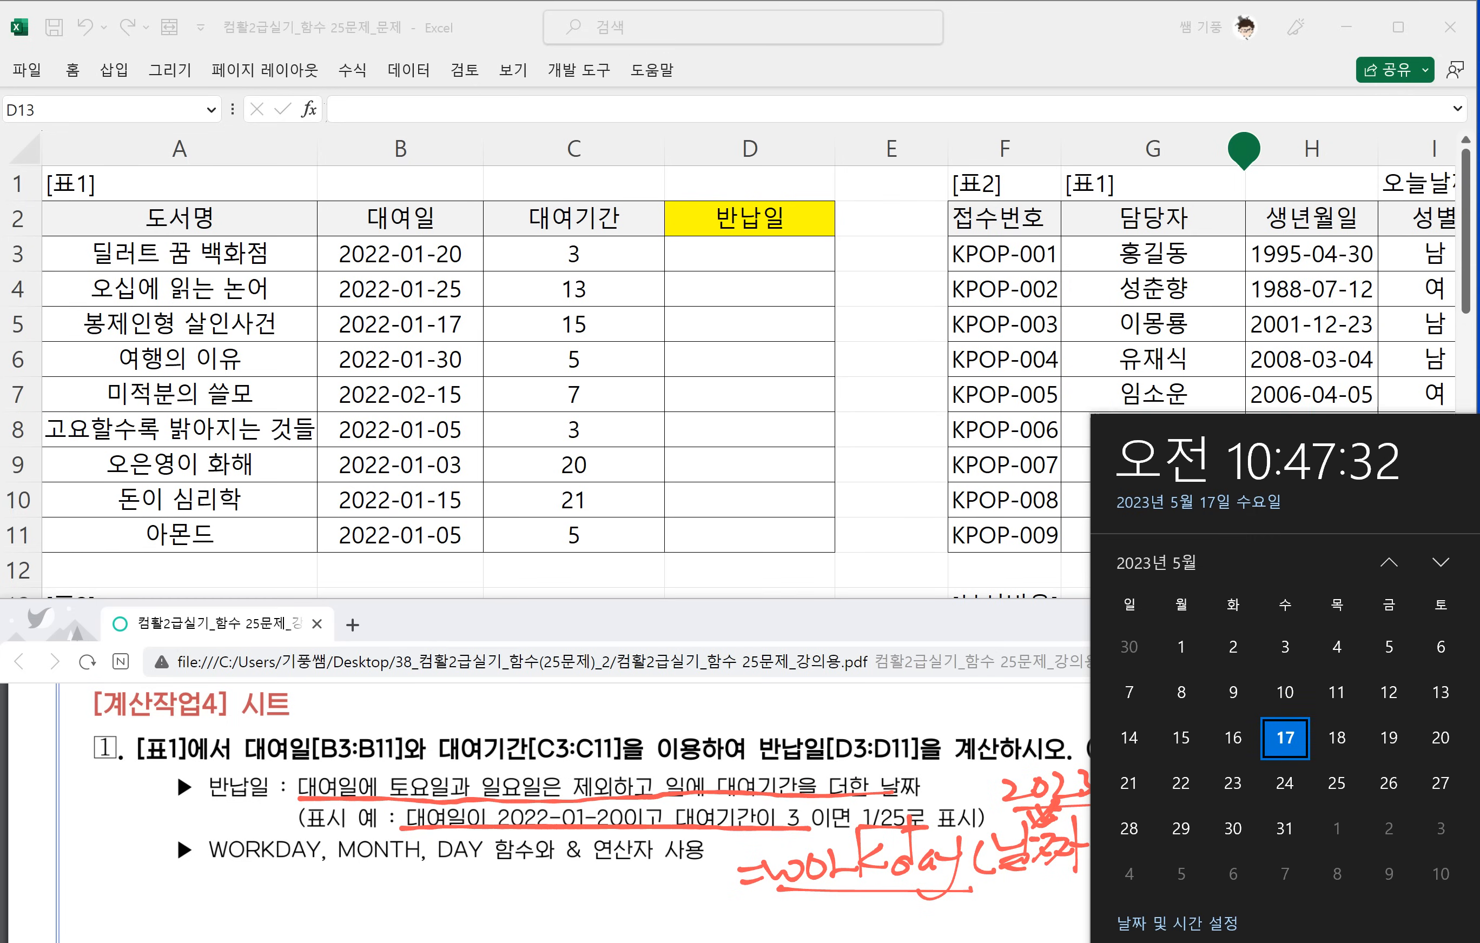
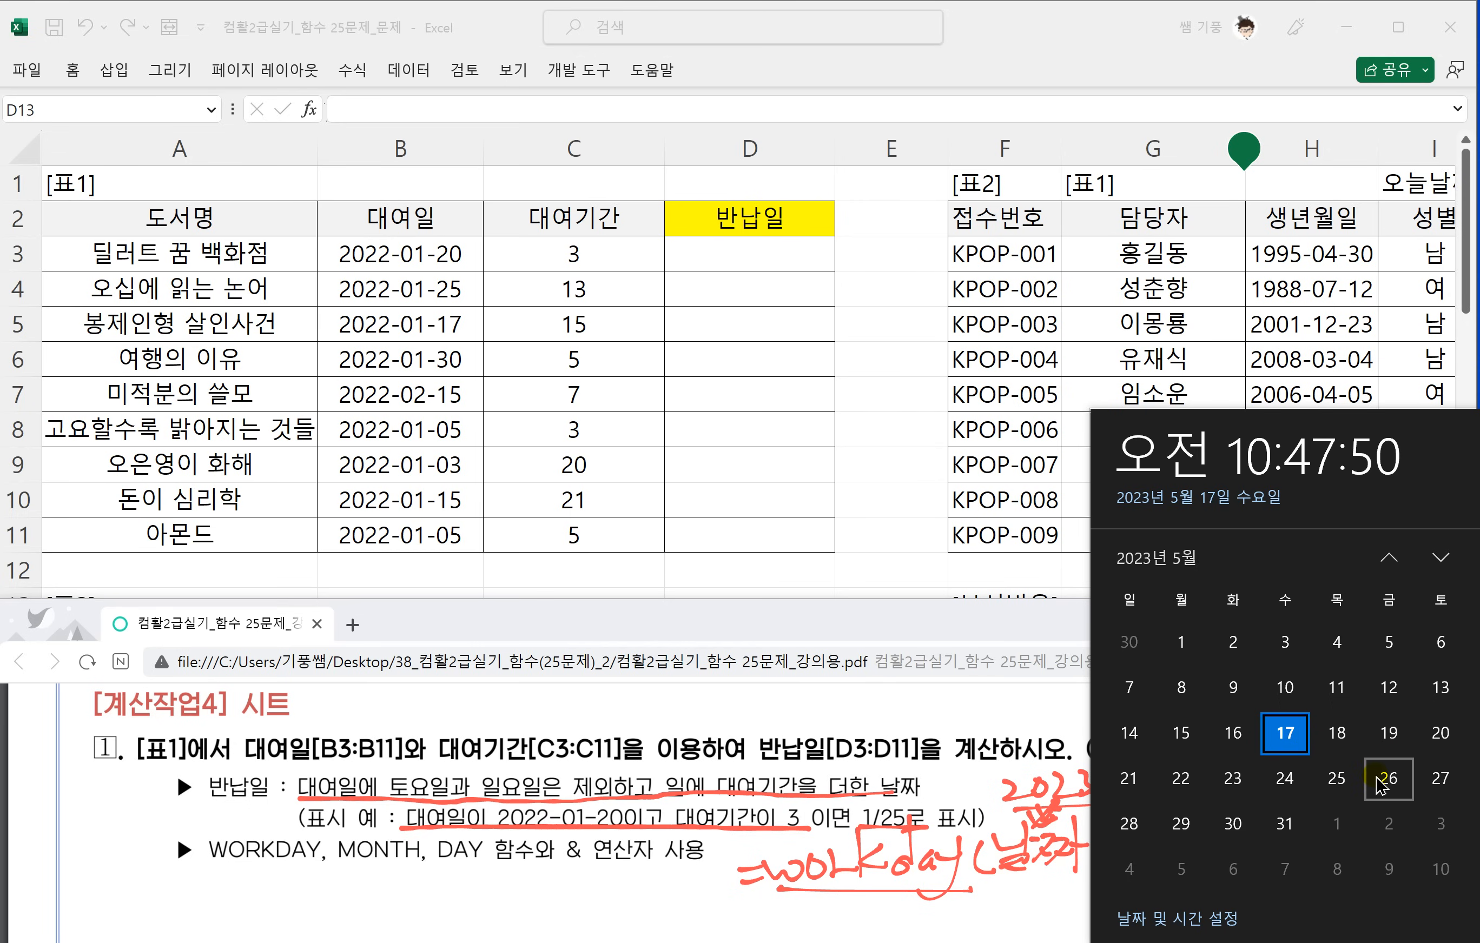
Handwrite the result 2023-5-26 in red ink after the workday arrow, underline and loop around it, and compare it with the May 2023 calendar.
{"action": "left_click", "coordinate": [981, 873]}
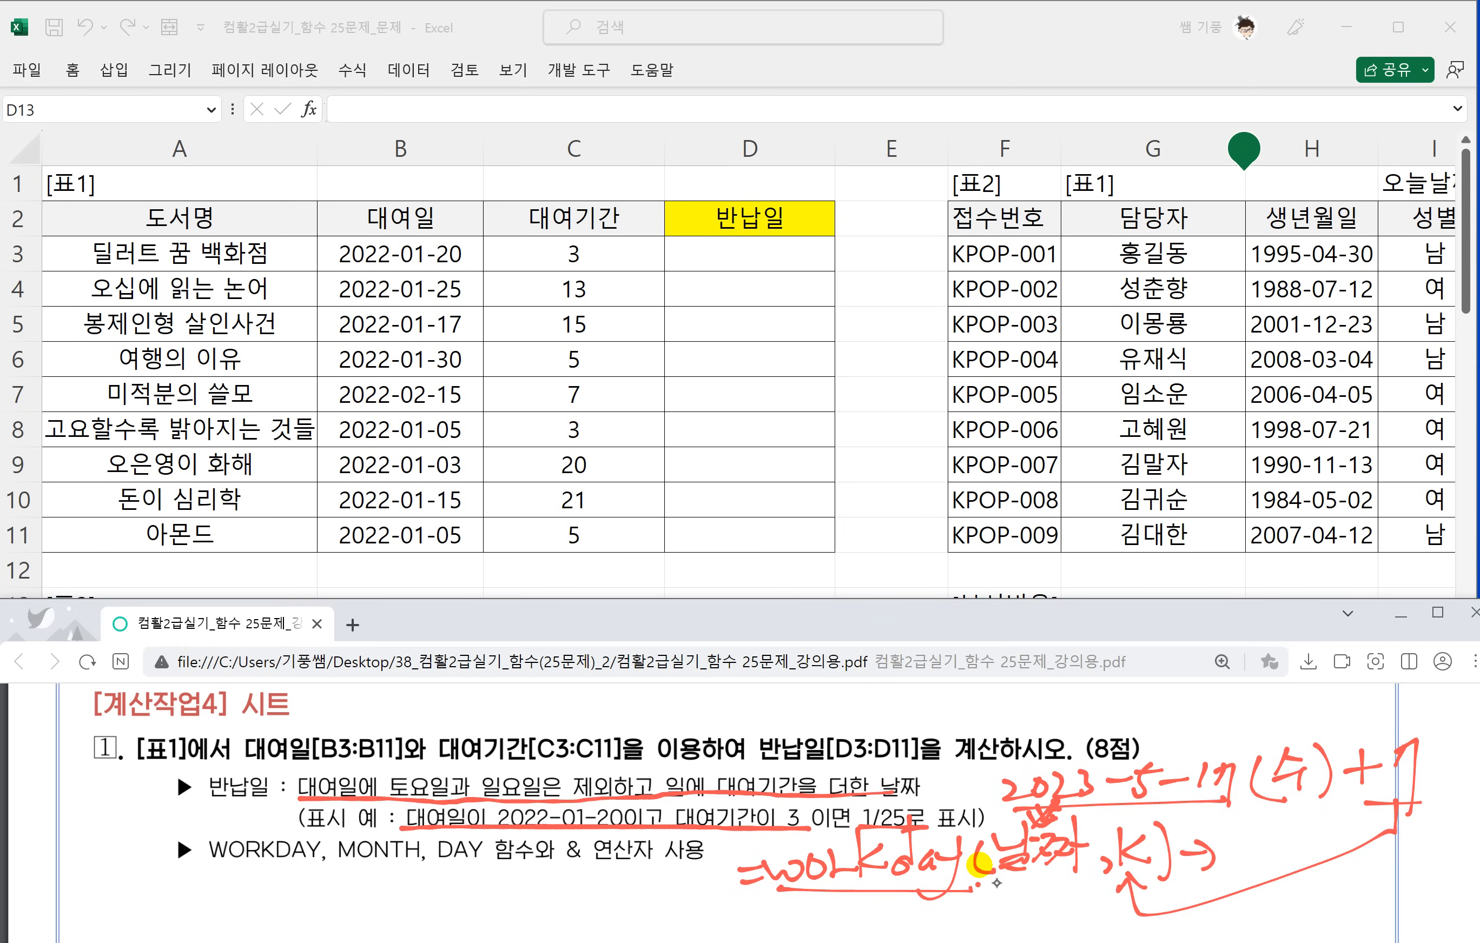
{"action": "left_click_drag", "start_coordinate": [1253, 834], "coordinate": [1252, 873]}
{"action": "key", "text": "ctrl+z"}
{"action": "mouse_move", "coordinate": [1230, 840]}
{"action": "left_mouse_down"}
{"action": "mouse_move", "coordinate": [1300, 856]}
{"action": "mouse_move", "coordinate": [1355, 846]}
{"action": "left_mouse_up"}
{"action": "mouse_move", "coordinate": [1365, 823]}
{"action": "left_mouse_down"}
{"action": "mouse_move", "coordinate": [1348, 863]}
{"action": "mouse_move", "coordinate": [1423, 855]}
{"action": "left_mouse_up"}
{"action": "left_click_drag", "start_coordinate": [1454, 810], "coordinate": [1431, 848]}
{"action": "mouse_move", "coordinate": [1217, 879]}
{"action": "left_mouse_down"}
{"action": "mouse_move", "coordinate": [1430, 884]}
{"action": "mouse_move", "coordinate": [1282, 821]}
{"action": "left_mouse_up"}
{"action": "left_click", "coordinate": [1389, 942]}
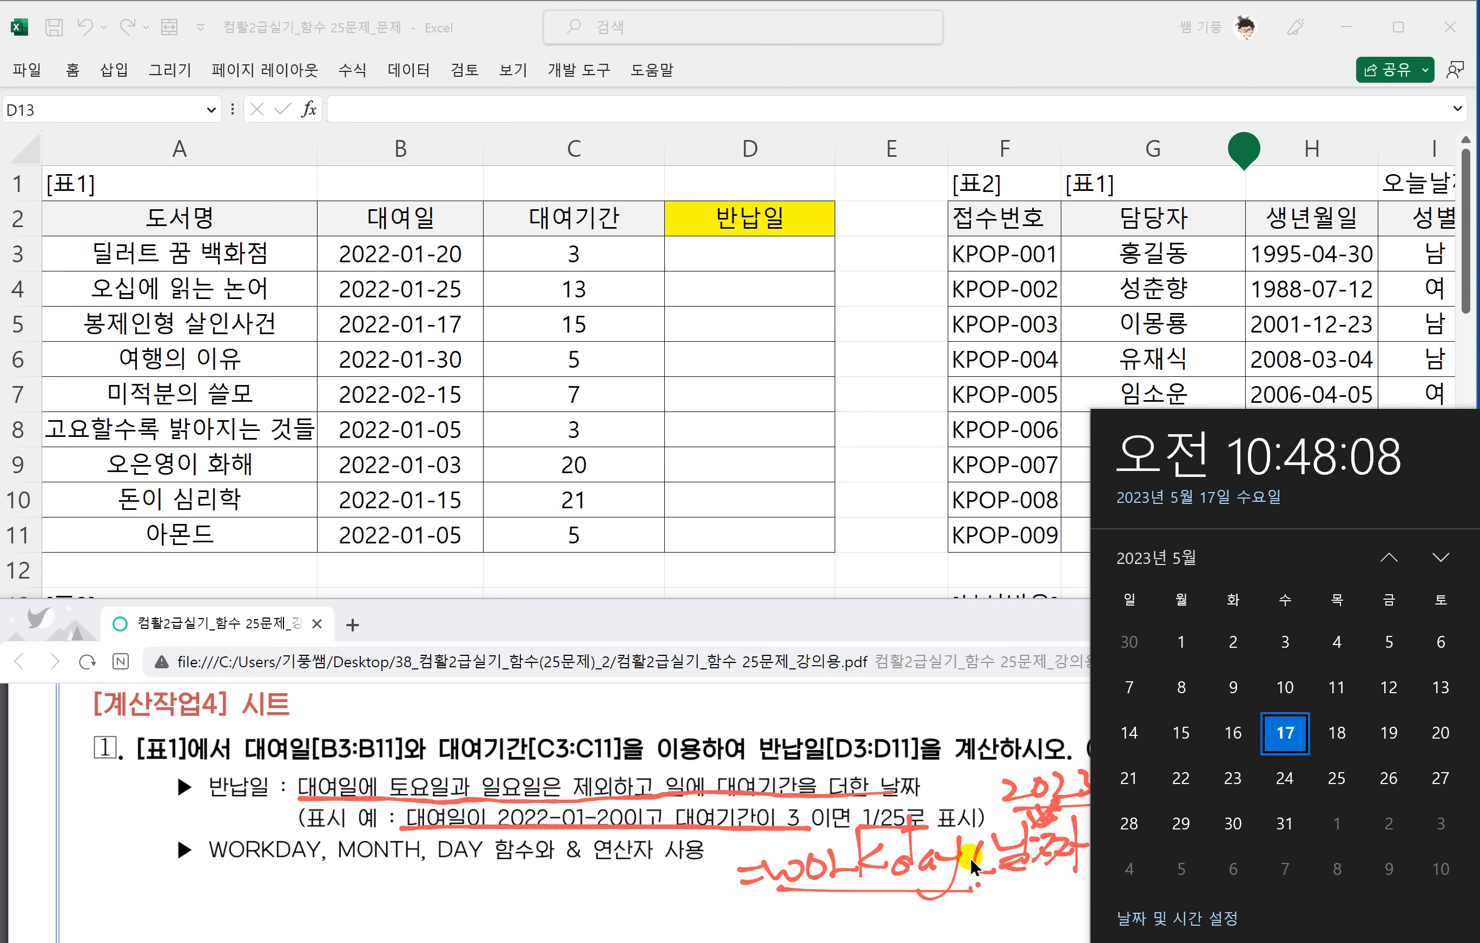
{"action": "left_click", "coordinate": [960, 873]}
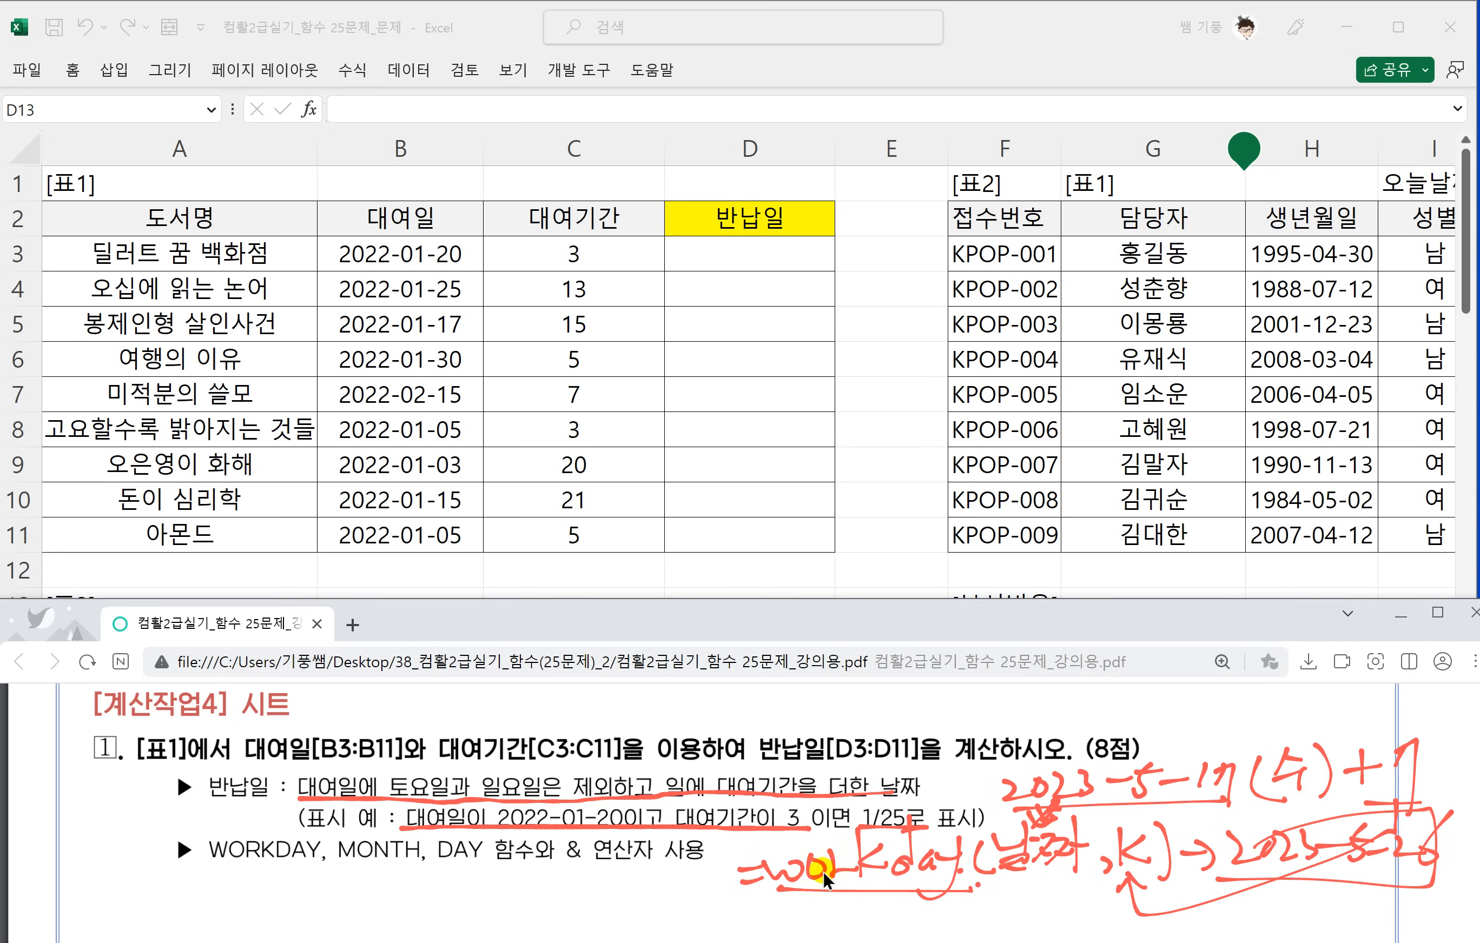
Handwrite the syntax =month(날짜) in red ink below the line listing the functions to use.
{"action": "scroll", "coordinate": [748, 850], "scroll_direction": "down", "scroll_amount": 1}
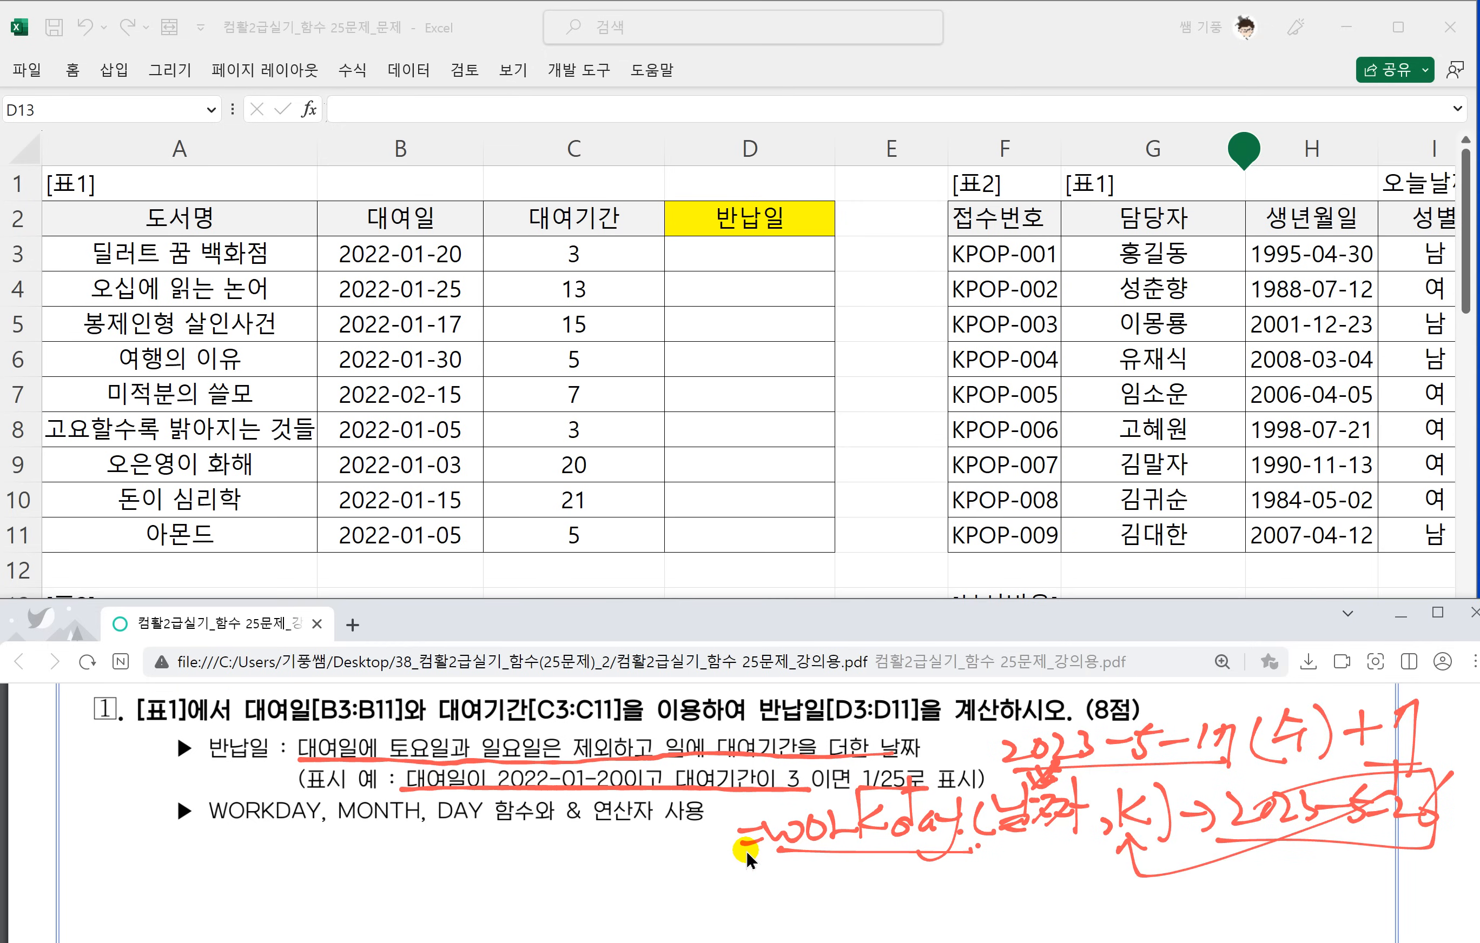
{"action": "scroll", "coordinate": [737, 855], "scroll_direction": "down", "scroll_amount": 2}
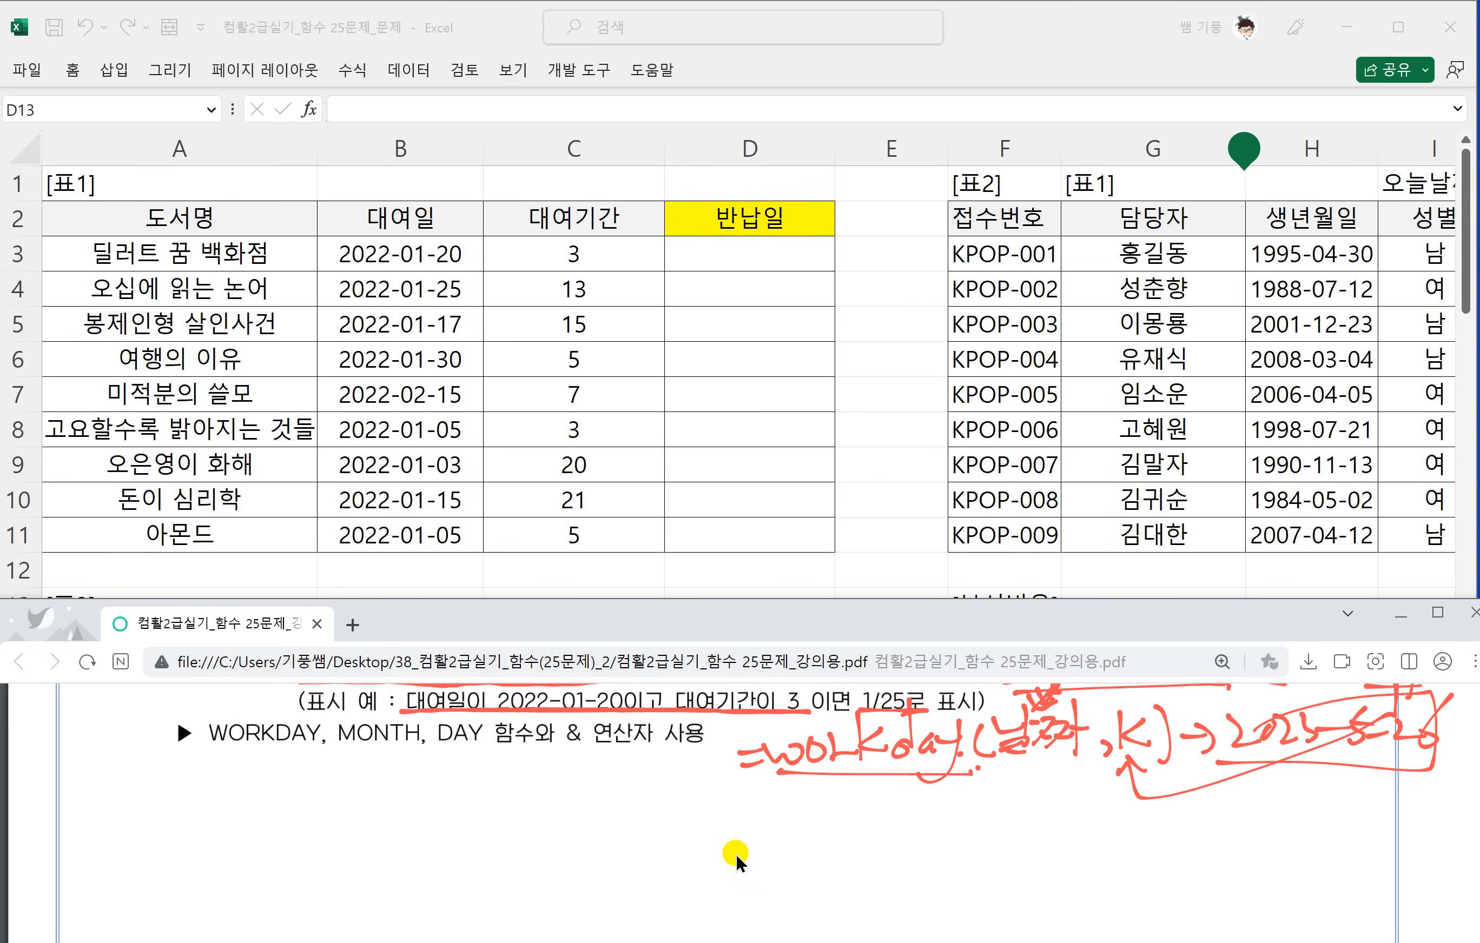
{"action": "left_click_drag", "start_coordinate": [234, 793], "coordinate": [262, 787]}
{"action": "mouse_move", "coordinate": [243, 809]}
{"action": "left_mouse_down"}
{"action": "mouse_move", "coordinate": [323, 781]}
{"action": "mouse_move", "coordinate": [321, 807]}
{"action": "left_mouse_up"}
{"action": "left_click_drag", "start_coordinate": [339, 784], "coordinate": [419, 775]}
{"action": "mouse_move", "coordinate": [399, 761]}
{"action": "left_mouse_down"}
{"action": "mouse_move", "coordinate": [387, 810]}
{"action": "mouse_move", "coordinate": [411, 809]}
{"action": "left_mouse_up"}
{"action": "mouse_move", "coordinate": [413, 790]}
{"action": "left_mouse_down"}
{"action": "mouse_move", "coordinate": [435, 808]}
{"action": "mouse_move", "coordinate": [498, 785]}
{"action": "mouse_move", "coordinate": [487, 806]}
{"action": "left_mouse_up"}
{"action": "mouse_move", "coordinate": [490, 786]}
{"action": "left_mouse_down"}
{"action": "mouse_move", "coordinate": [507, 784]}
{"action": "mouse_move", "coordinate": [517, 806]}
{"action": "left_mouse_up"}
{"action": "left_click_drag", "start_coordinate": [514, 774], "coordinate": [545, 780]}
{"action": "mouse_move", "coordinate": [536, 778]}
{"action": "left_mouse_down"}
{"action": "mouse_move", "coordinate": [529, 806]}
{"action": "mouse_move", "coordinate": [569, 781]}
{"action": "left_mouse_up"}
{"action": "left_click_drag", "start_coordinate": [569, 761], "coordinate": [563, 811]}
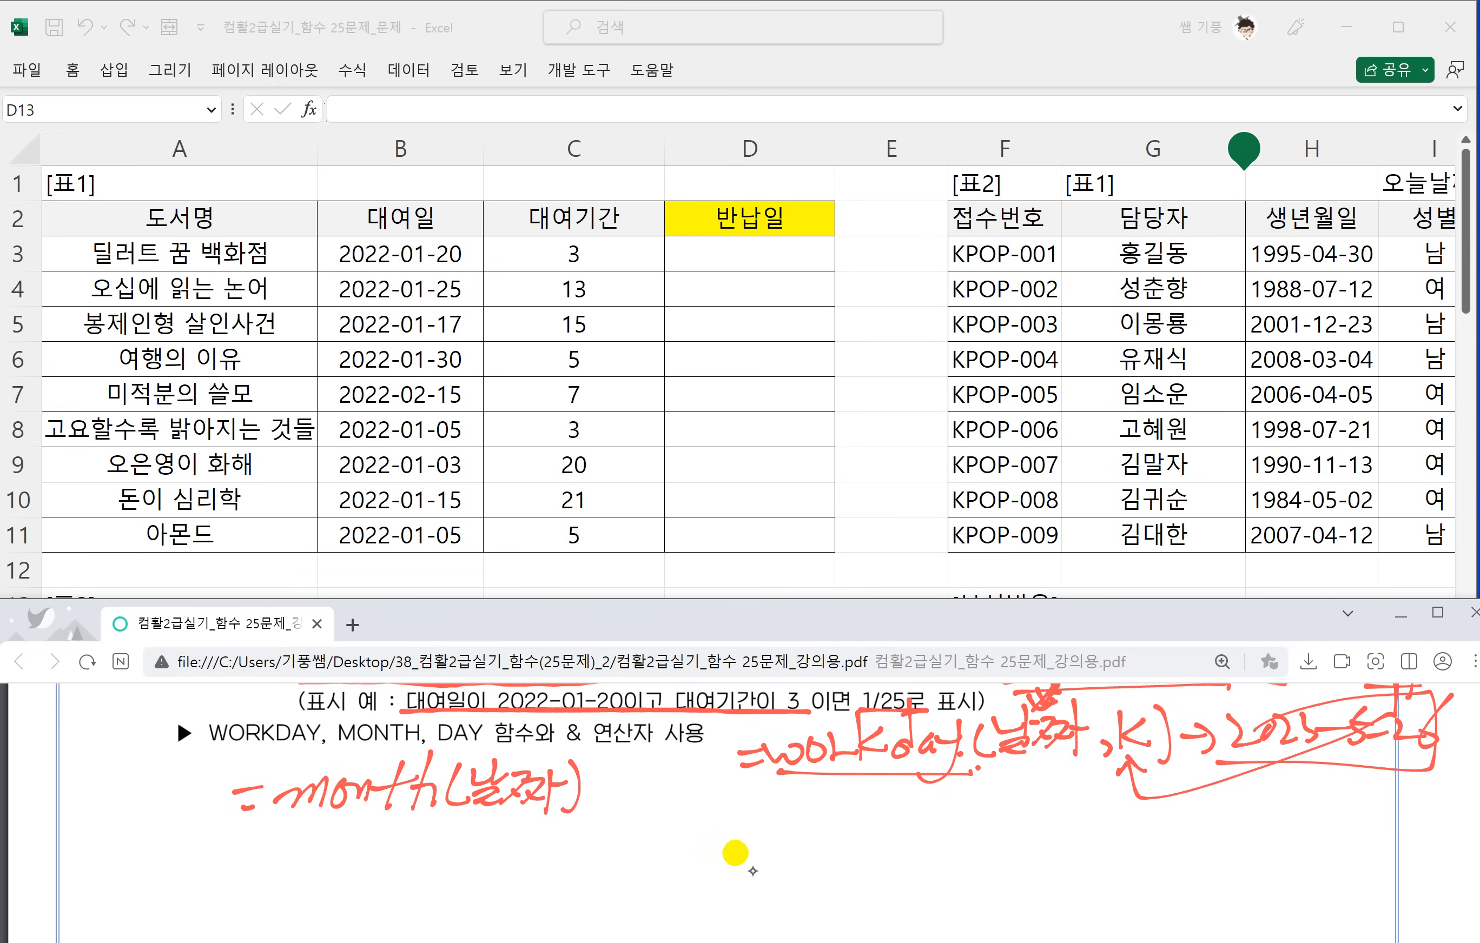
Handwrite the syntax =day(날짜) in red ink directly under the month syntax.
{"action": "left_click_drag", "start_coordinate": [255, 855], "coordinate": [281, 853]}
{"action": "left_click_drag", "start_coordinate": [320, 802], "coordinate": [302, 868]}
{"action": "mouse_move", "coordinate": [346, 840]}
{"action": "left_mouse_down"}
{"action": "mouse_move", "coordinate": [329, 863]}
{"action": "mouse_move", "coordinate": [374, 845]}
{"action": "mouse_move", "coordinate": [336, 894]}
{"action": "left_mouse_up"}
{"action": "left_click", "coordinate": [407, 836]}
{"action": "left_click_drag", "start_coordinate": [418, 835], "coordinate": [425, 868]}
{"action": "left_click_drag", "start_coordinate": [434, 831], "coordinate": [489, 860]}
{"action": "left_click_drag", "start_coordinate": [498, 848], "coordinate": [514, 860]}
{"action": "left_click_drag", "start_coordinate": [516, 850], "coordinate": [526, 847]}
{"action": "left_click_drag", "start_coordinate": [523, 826], "coordinate": [528, 875]}
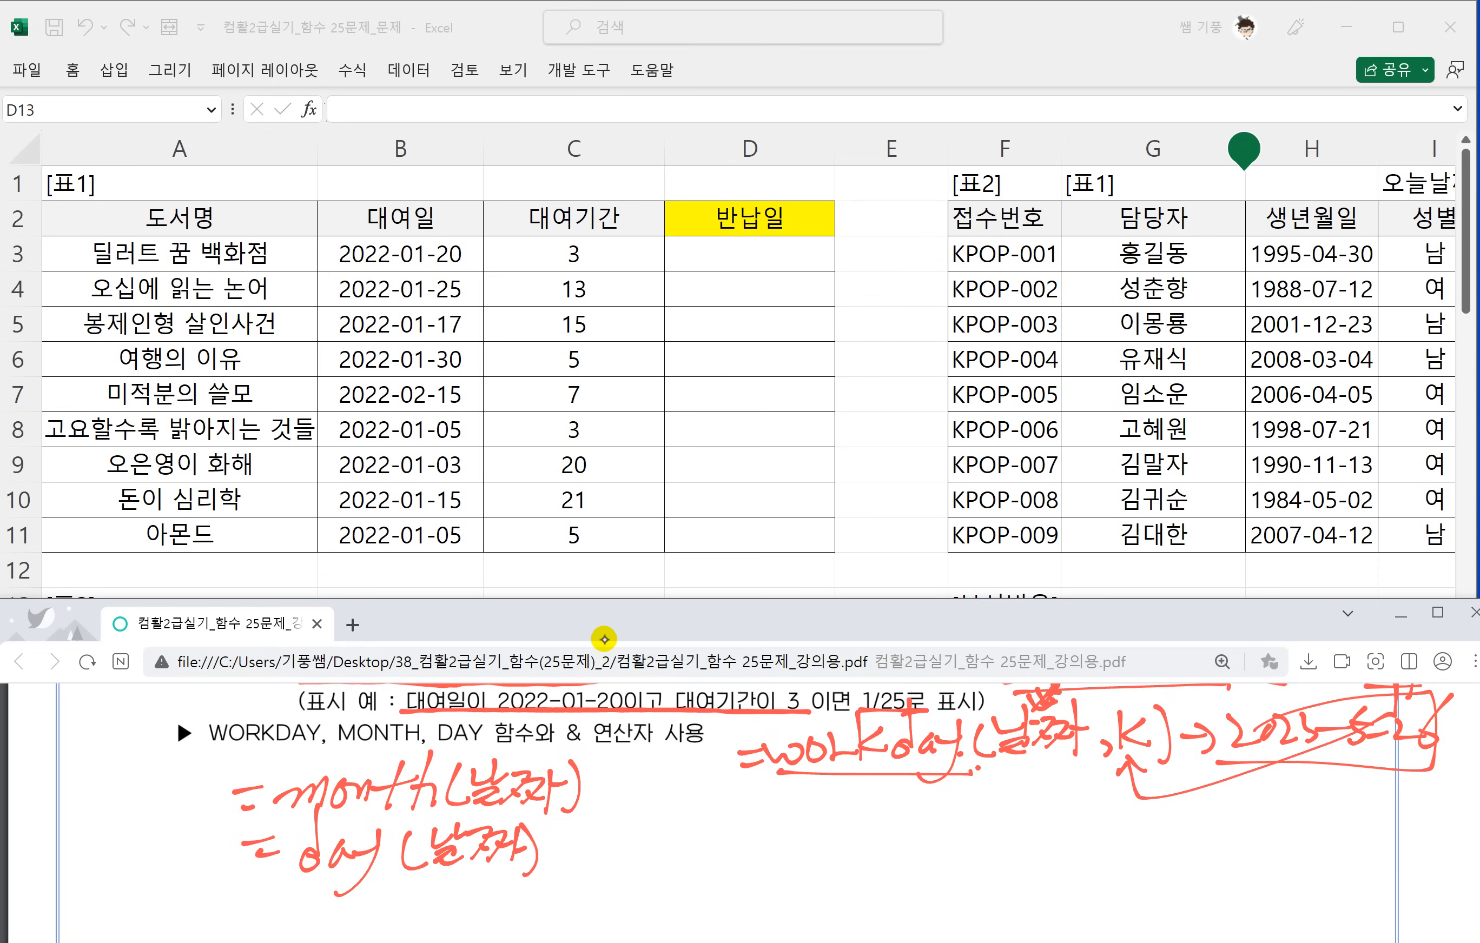
Handwrite the example month("2023-5-17") → 5 in red ink beside the month syntax, linked by an arrow.
{"action": "mouse_move", "coordinate": [598, 794]}
{"action": "left_mouse_down"}
{"action": "mouse_move", "coordinate": [625, 811]}
{"action": "mouse_move", "coordinate": [734, 794]}
{"action": "mouse_move", "coordinate": [762, 806]}
{"action": "left_mouse_up"}
{"action": "mouse_move", "coordinate": [743, 797]}
{"action": "left_mouse_down"}
{"action": "mouse_move", "coordinate": [780, 793]}
{"action": "mouse_move", "coordinate": [806, 823]}
{"action": "left_mouse_up"}
{"action": "mouse_move", "coordinate": [831, 785]}
{"action": "left_mouse_down"}
{"action": "mouse_move", "coordinate": [822, 832]}
{"action": "mouse_move", "coordinate": [845, 803]}
{"action": "mouse_move", "coordinate": [872, 814]}
{"action": "left_mouse_up"}
{"action": "left_click_drag", "start_coordinate": [861, 809], "coordinate": [899, 812]}
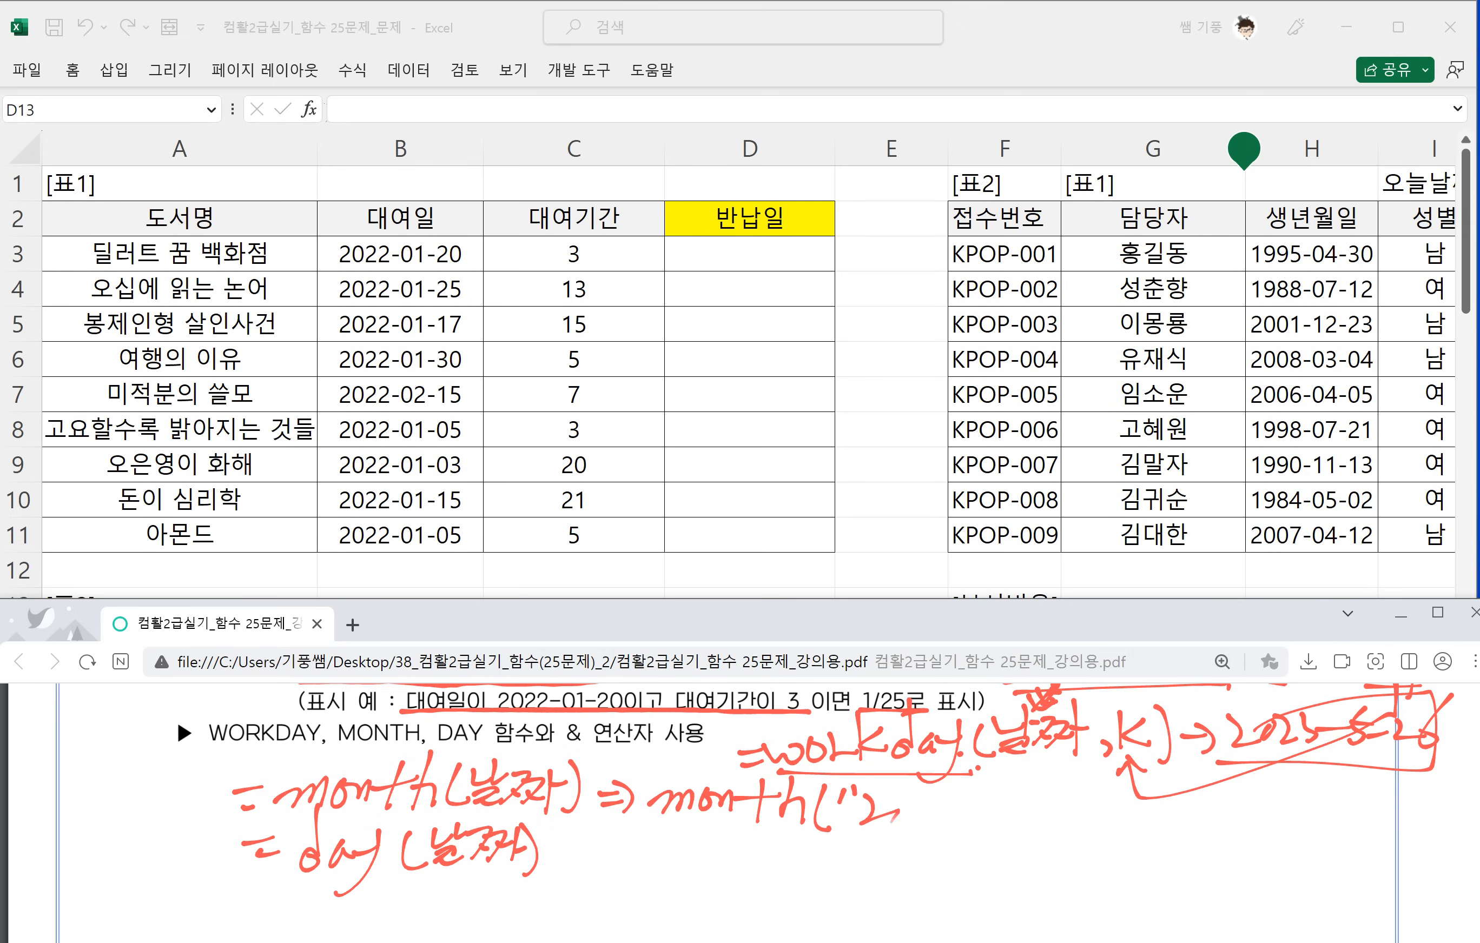
{"action": "left_click_drag", "start_coordinate": [1008, 785], "coordinate": [994, 822]}
{"action": "left_click_drag", "start_coordinate": [997, 801], "coordinate": [1050, 806]}
{"action": "mouse_move", "coordinate": [1062, 788]}
{"action": "left_mouse_down"}
{"action": "mouse_move", "coordinate": [1059, 816]}
{"action": "mouse_move", "coordinate": [1090, 822]}
{"action": "mouse_move", "coordinate": [1194, 802]}
{"action": "left_mouse_up"}
{"action": "mouse_move", "coordinate": [1174, 789]}
{"action": "left_mouse_down"}
{"action": "mouse_move", "coordinate": [1176, 825]}
{"action": "mouse_move", "coordinate": [1219, 804]}
{"action": "mouse_move", "coordinate": [1223, 830]}
{"action": "left_mouse_up"}
{"action": "left_click_drag", "start_coordinate": [1216, 804], "coordinate": [1269, 800]}
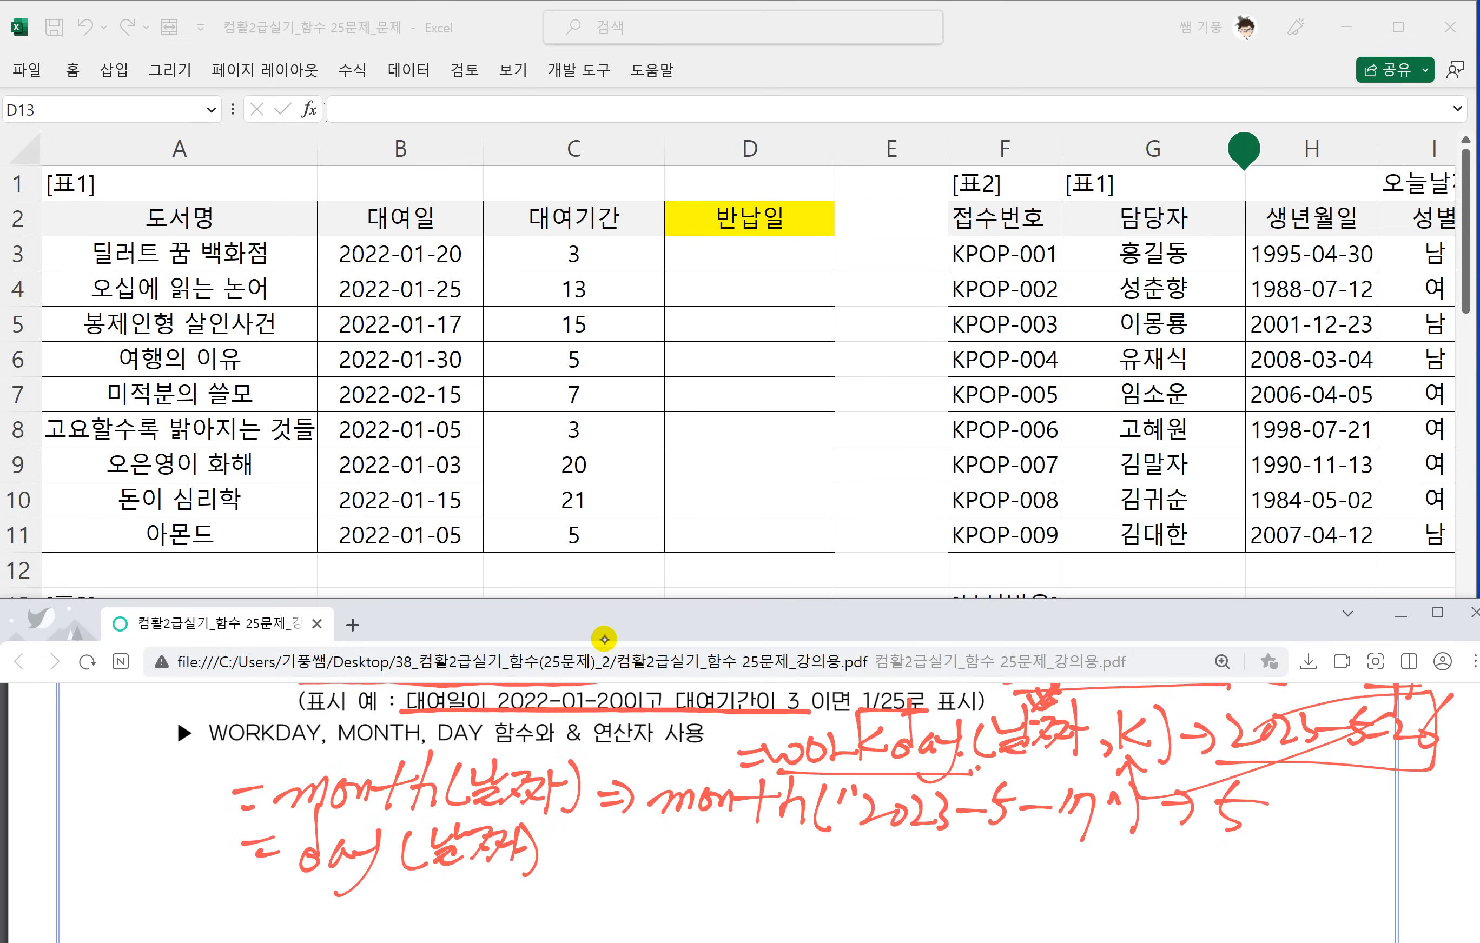
Handwrite the example day("2023-5-17") → 17 beside the day syntax, circle the 17 in the date and link it to the result.
{"action": "left_click_drag", "start_coordinate": [584, 869], "coordinate": [607, 874]}
{"action": "left_click_drag", "start_coordinate": [600, 844], "coordinate": [617, 885]}
{"action": "mouse_move", "coordinate": [675, 827]}
{"action": "left_mouse_down"}
{"action": "mouse_move", "coordinate": [658, 883]}
{"action": "mouse_move", "coordinate": [746, 847]}
{"action": "mouse_move", "coordinate": [674, 918]}
{"action": "left_mouse_up"}
{"action": "mouse_move", "coordinate": [787, 847]}
{"action": "left_mouse_down"}
{"action": "mouse_move", "coordinate": [771, 893]}
{"action": "mouse_move", "coordinate": [803, 858]}
{"action": "left_mouse_up"}
{"action": "mouse_move", "coordinate": [809, 845]}
{"action": "left_mouse_down"}
{"action": "mouse_move", "coordinate": [813, 867]}
{"action": "mouse_move", "coordinate": [873, 883]}
{"action": "left_mouse_up"}
{"action": "mouse_move", "coordinate": [866, 872]}
{"action": "left_mouse_down"}
{"action": "mouse_move", "coordinate": [897, 890]}
{"action": "mouse_move", "coordinate": [948, 873]}
{"action": "left_mouse_up"}
{"action": "mouse_move", "coordinate": [973, 852]}
{"action": "left_mouse_down"}
{"action": "mouse_move", "coordinate": [961, 886]}
{"action": "mouse_move", "coordinate": [1016, 877]}
{"action": "mouse_move", "coordinate": [1040, 901]}
{"action": "mouse_move", "coordinate": [1066, 865]}
{"action": "left_mouse_up"}
{"action": "left_click_drag", "start_coordinate": [1082, 848], "coordinate": [1087, 894]}
{"action": "left_click_drag", "start_coordinate": [1136, 855], "coordinate": [1146, 858]}
{"action": "mouse_move", "coordinate": [1117, 870]}
{"action": "left_mouse_down"}
{"action": "mouse_move", "coordinate": [1145, 867]}
{"action": "mouse_move", "coordinate": [1133, 886]}
{"action": "mouse_move", "coordinate": [1212, 852]}
{"action": "mouse_move", "coordinate": [1196, 918]}
{"action": "left_mouse_up"}
{"action": "mouse_move", "coordinate": [1063, 910]}
{"action": "left_mouse_down"}
{"action": "mouse_move", "coordinate": [1010, 898]}
{"action": "mouse_move", "coordinate": [1051, 910]}
{"action": "mouse_move", "coordinate": [1181, 890]}
{"action": "left_mouse_up"}
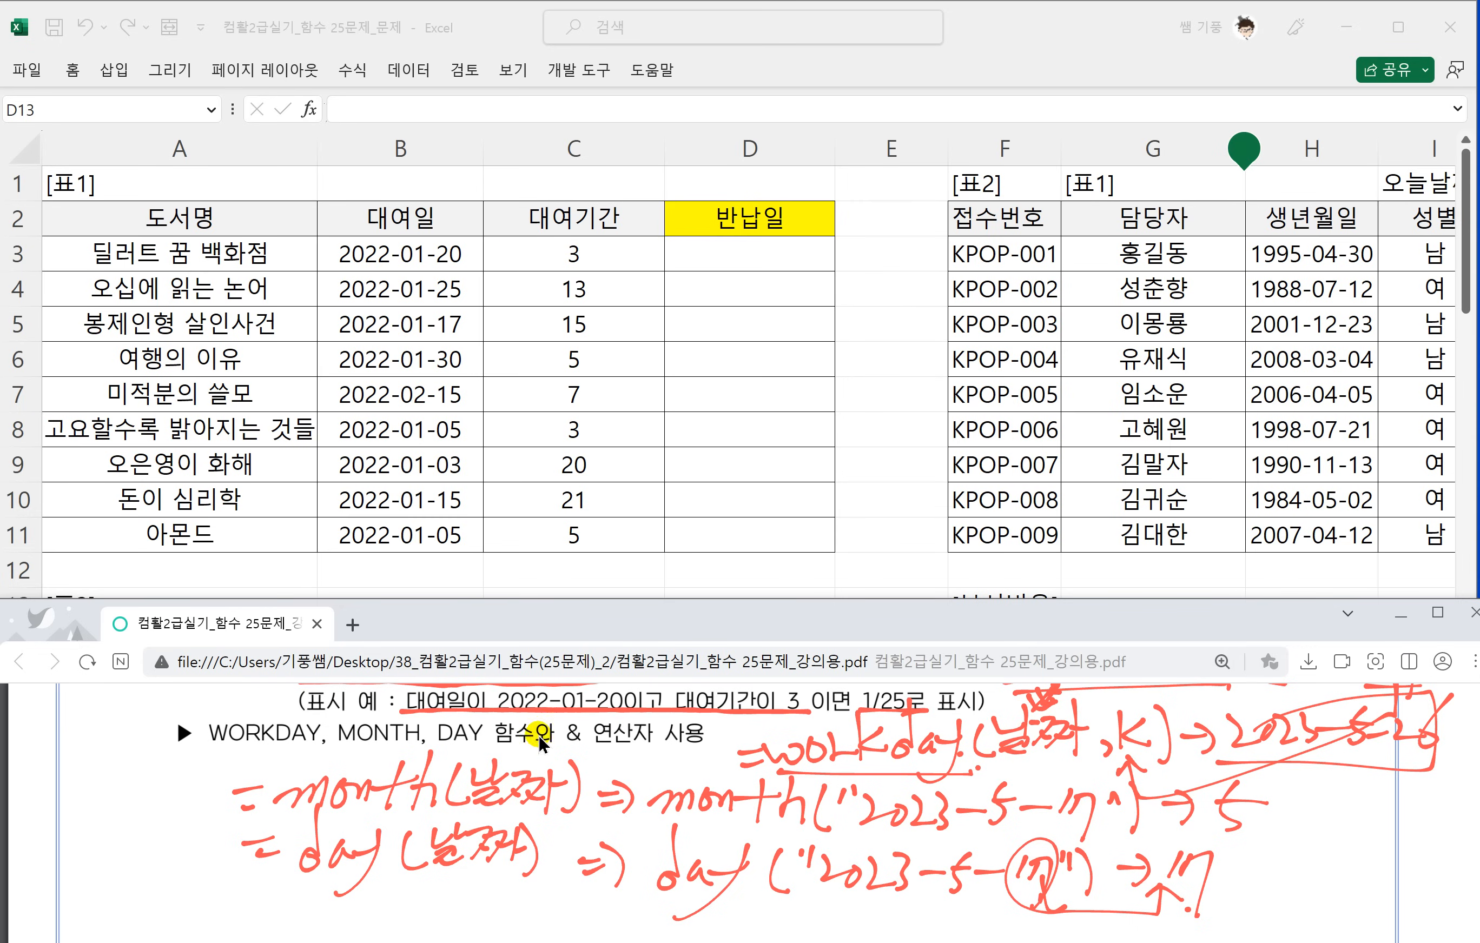
Enter =WORKDAY(B3,C3) in the first 반납일 cell, D3, of 표1 on the 계산작업4 sheet.
{"action": "scroll", "coordinate": [610, 793], "scroll_direction": "up", "scroll_amount": 1}
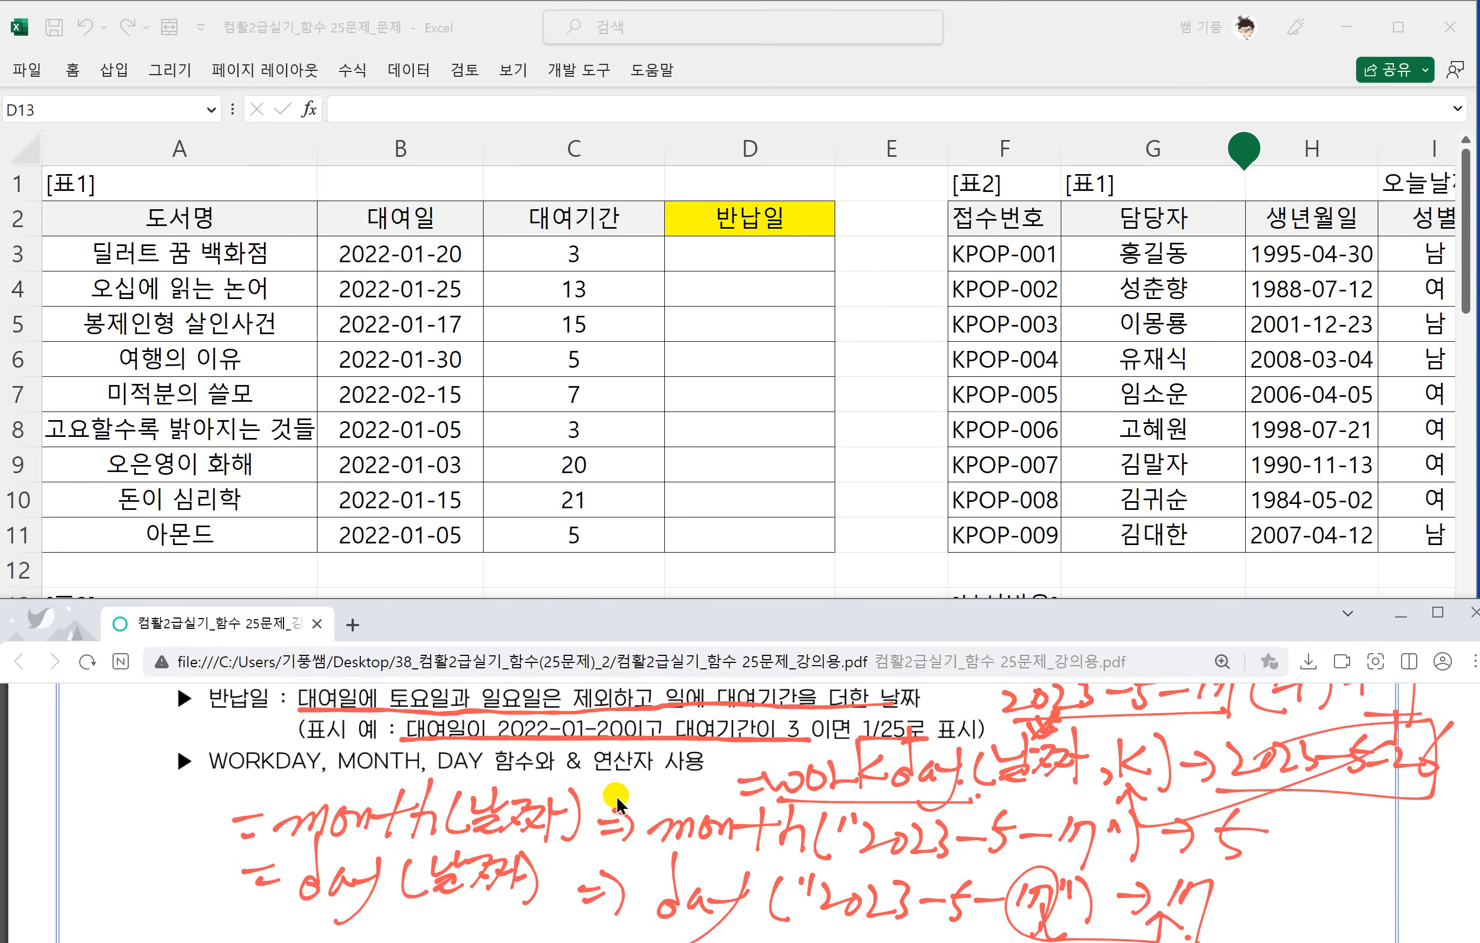
{"action": "scroll", "coordinate": [647, 814], "scroll_direction": "up", "scroll_amount": 2}
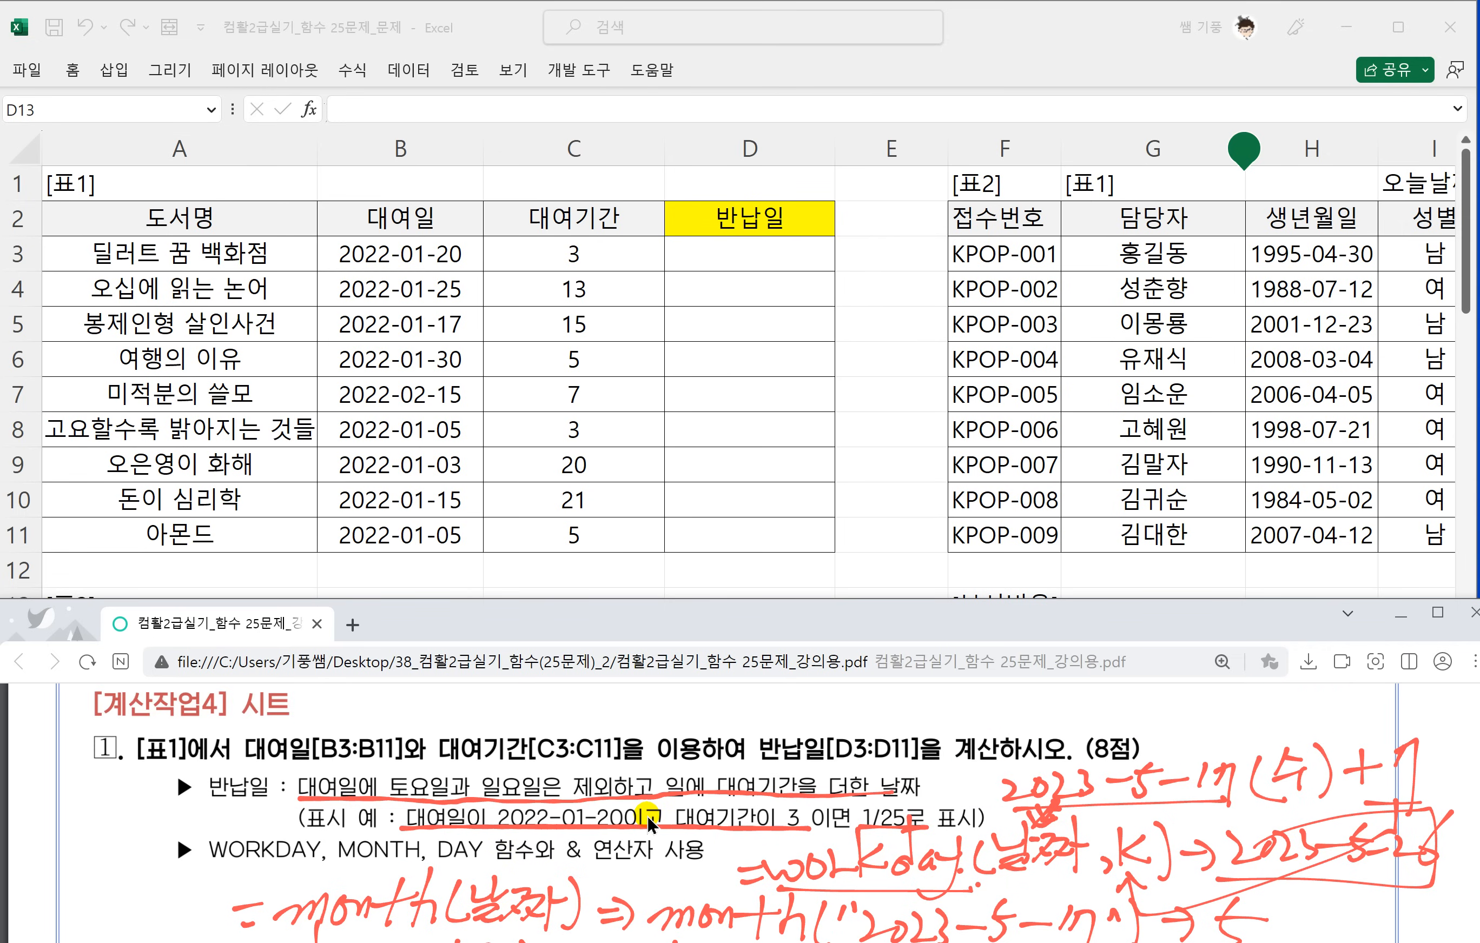
{"action": "scroll", "coordinate": [648, 814], "scroll_direction": "down", "scroll_amount": 1}
{"action": "scroll", "coordinate": [647, 815], "scroll_direction": "down", "scroll_amount": 1}
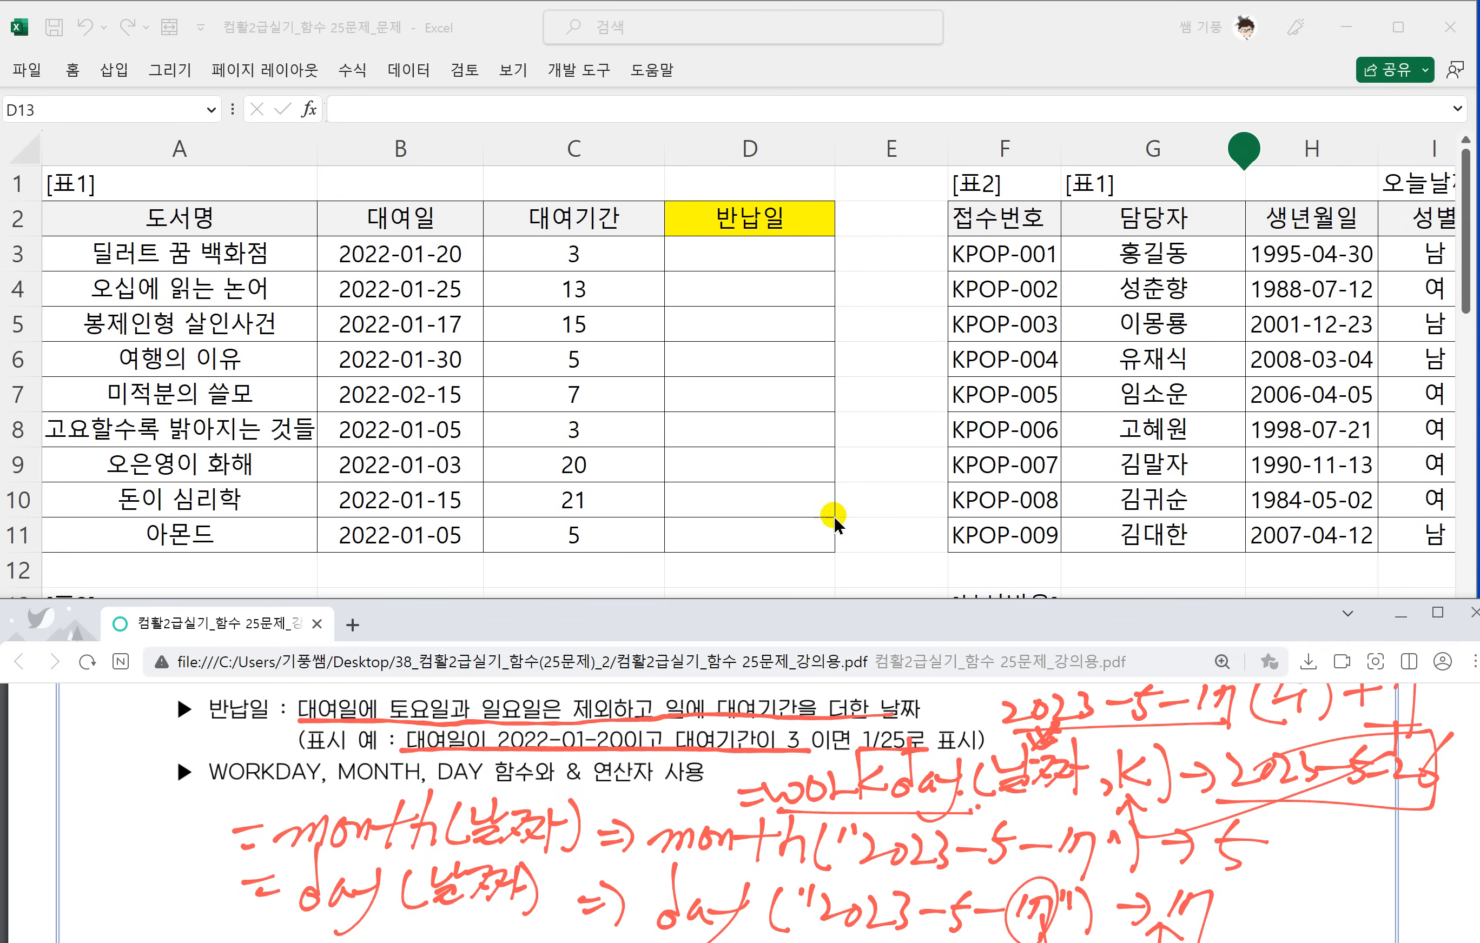
{"action": "left_click", "coordinate": [740, 255]}
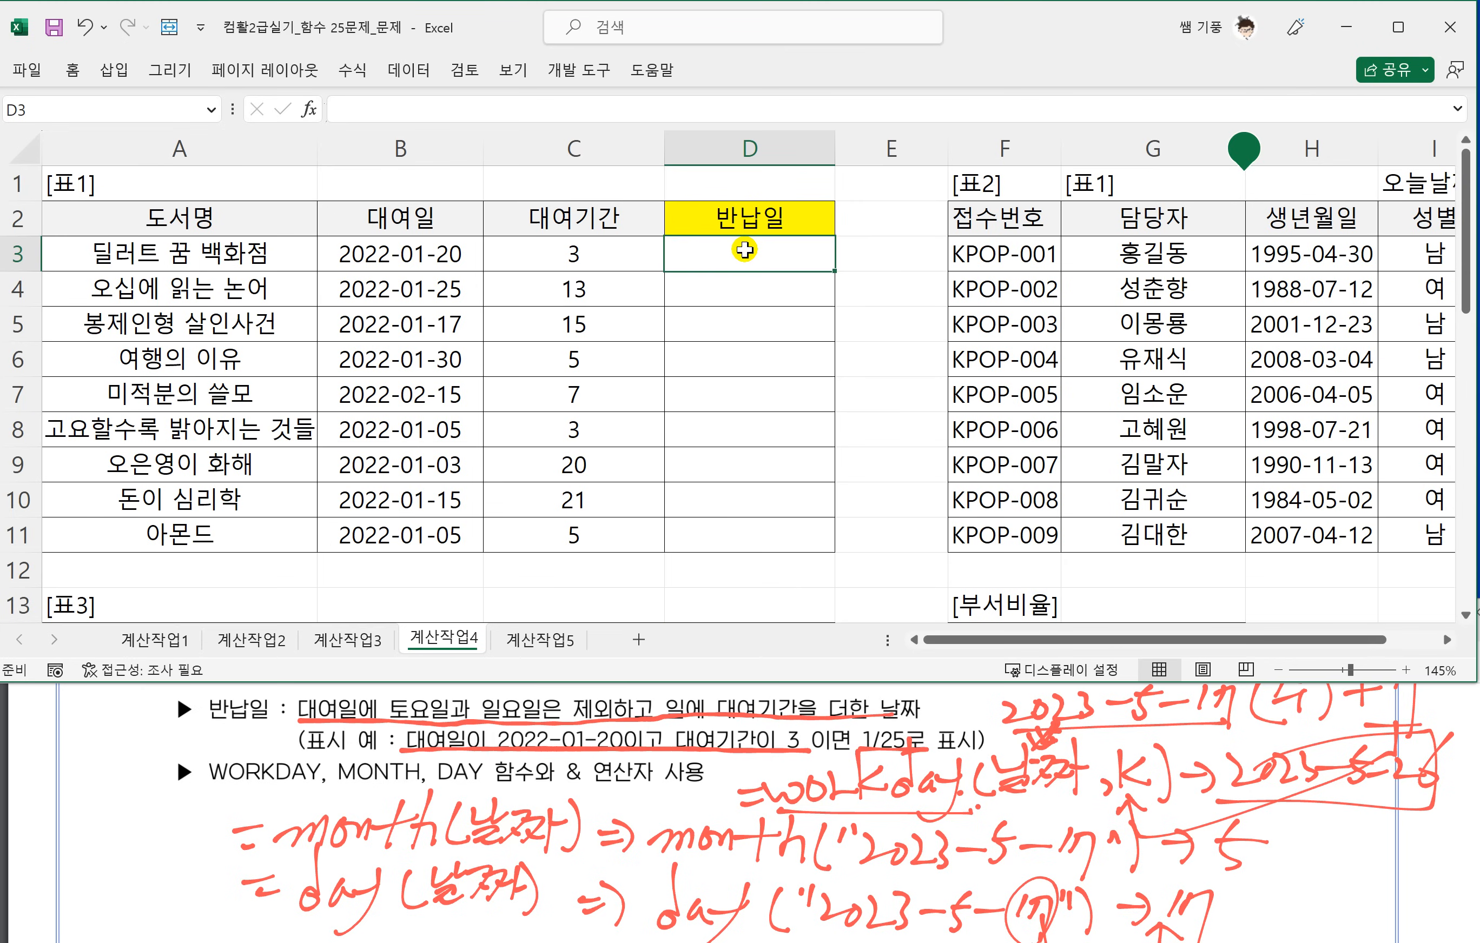
{"action": "type", "text": "="}
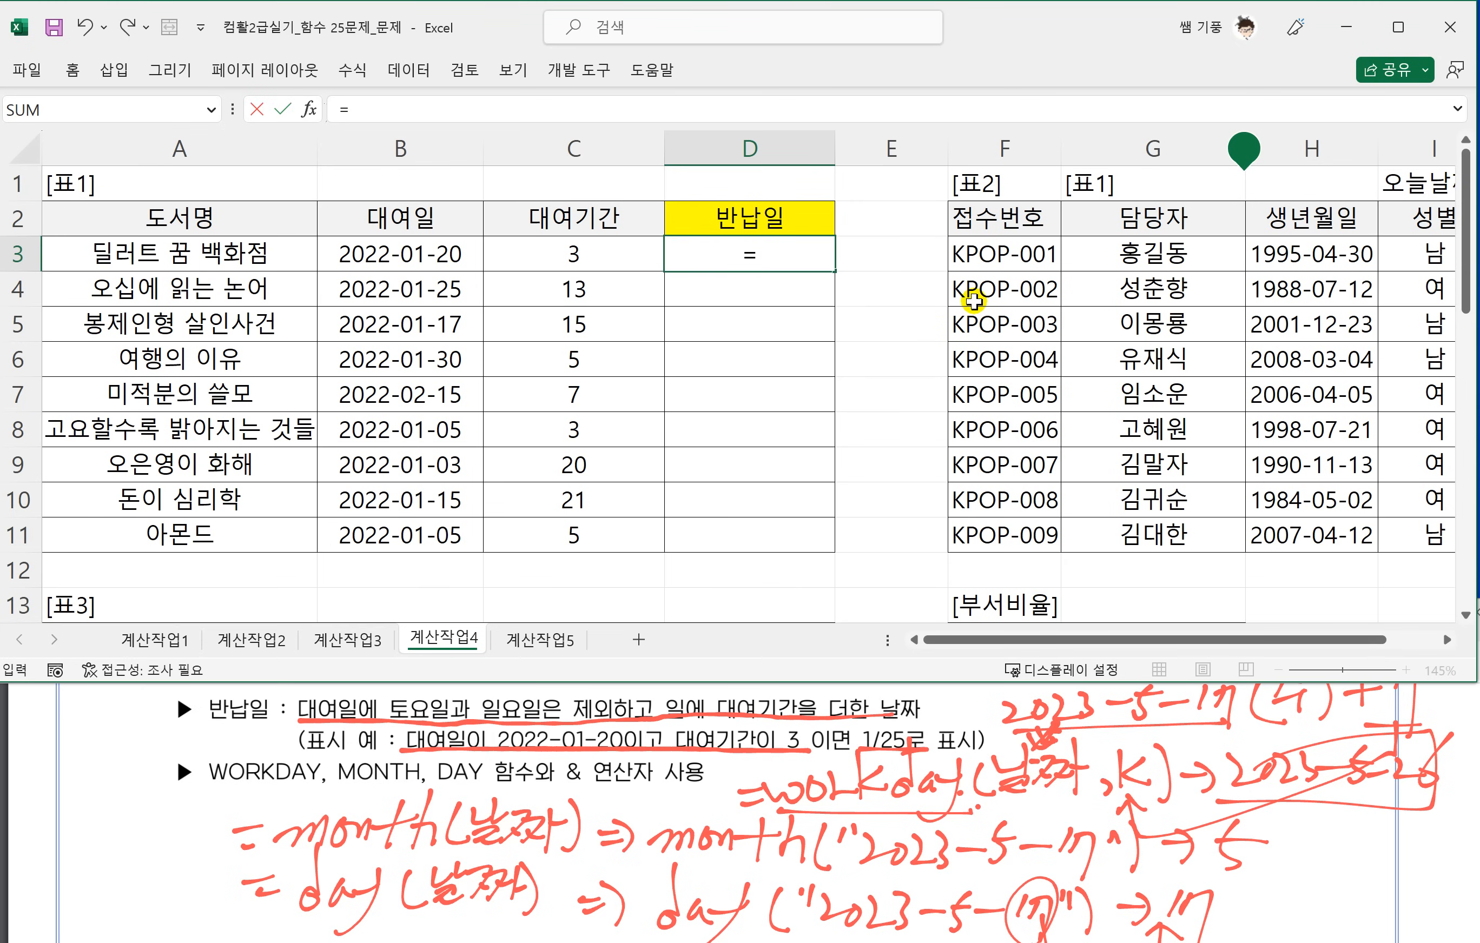
{"action": "type", "text": "ㅈ"}
{"action": "key", "text": "BackSpace"}
{"action": "type", "text": "WOR"}
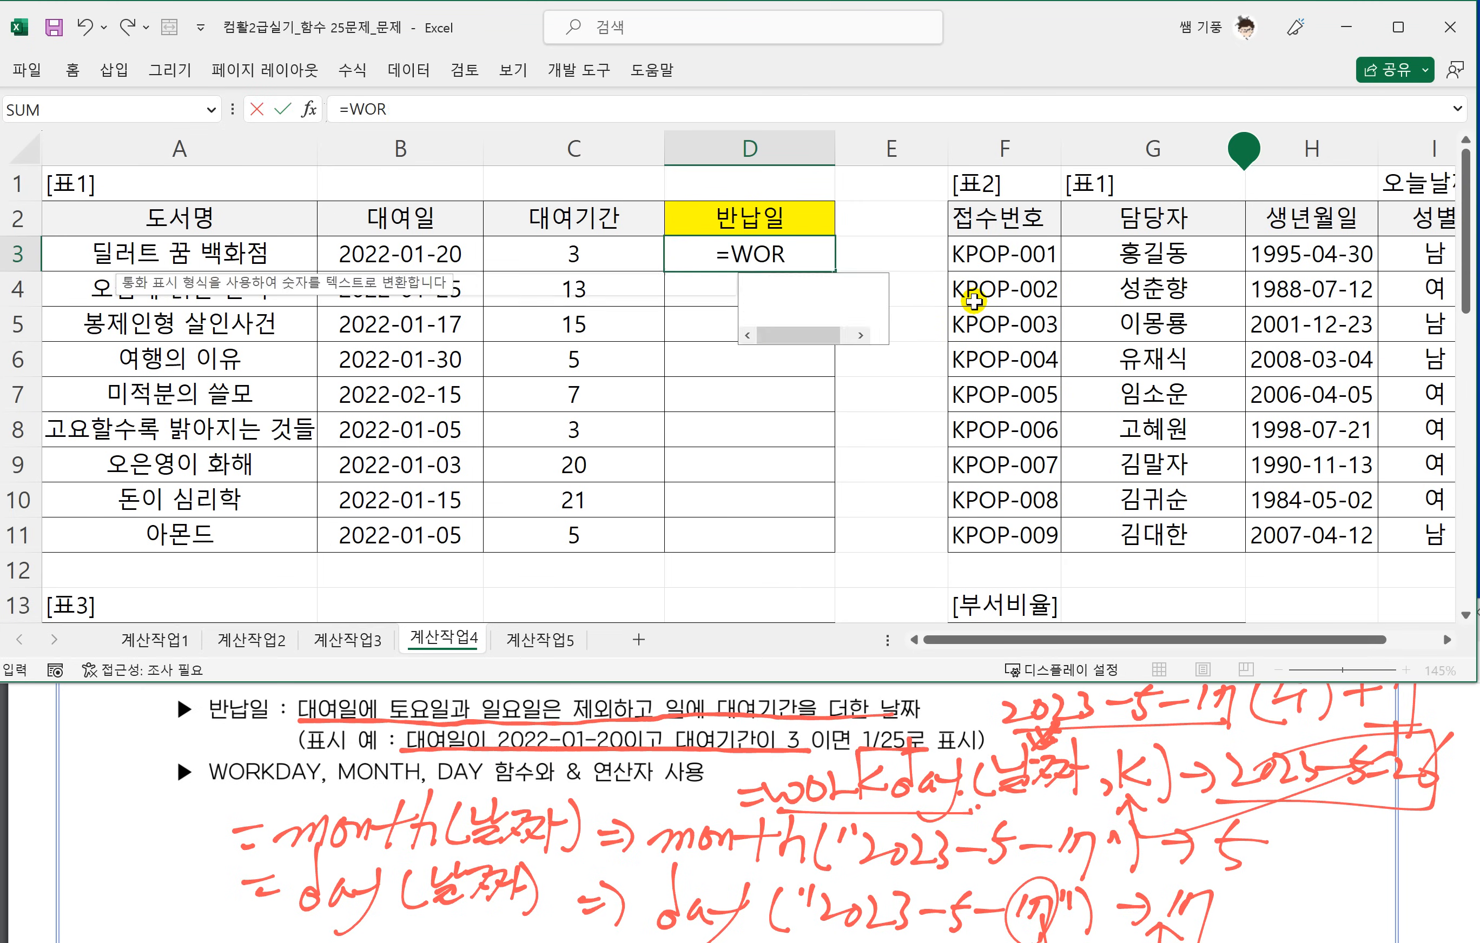
{"action": "type", "text": "KDAY("}
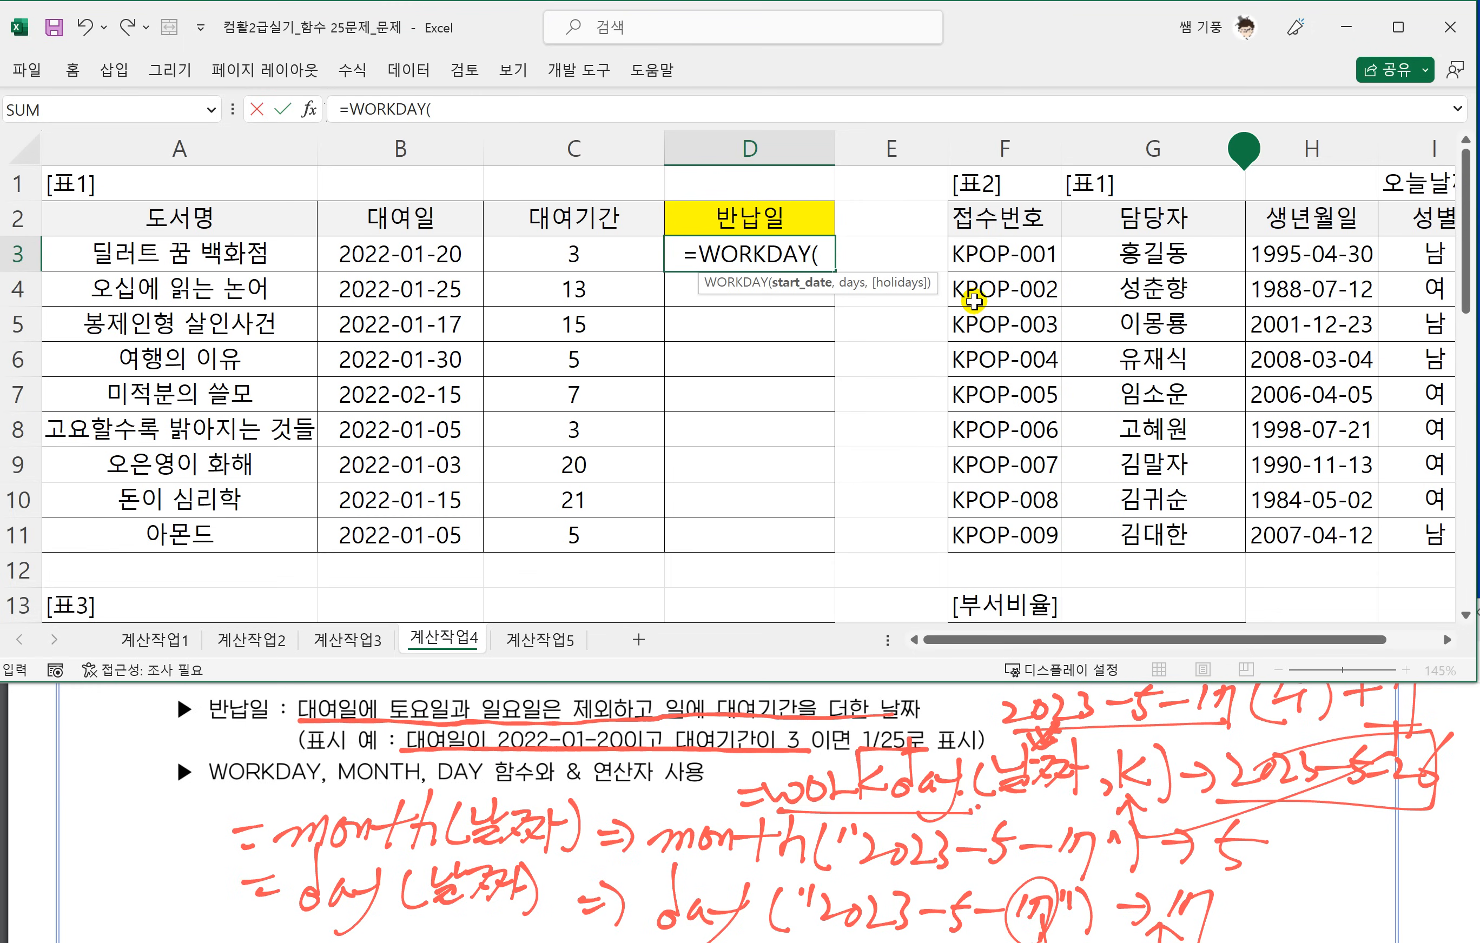
{"action": "left_click", "coordinate": [443, 251]}
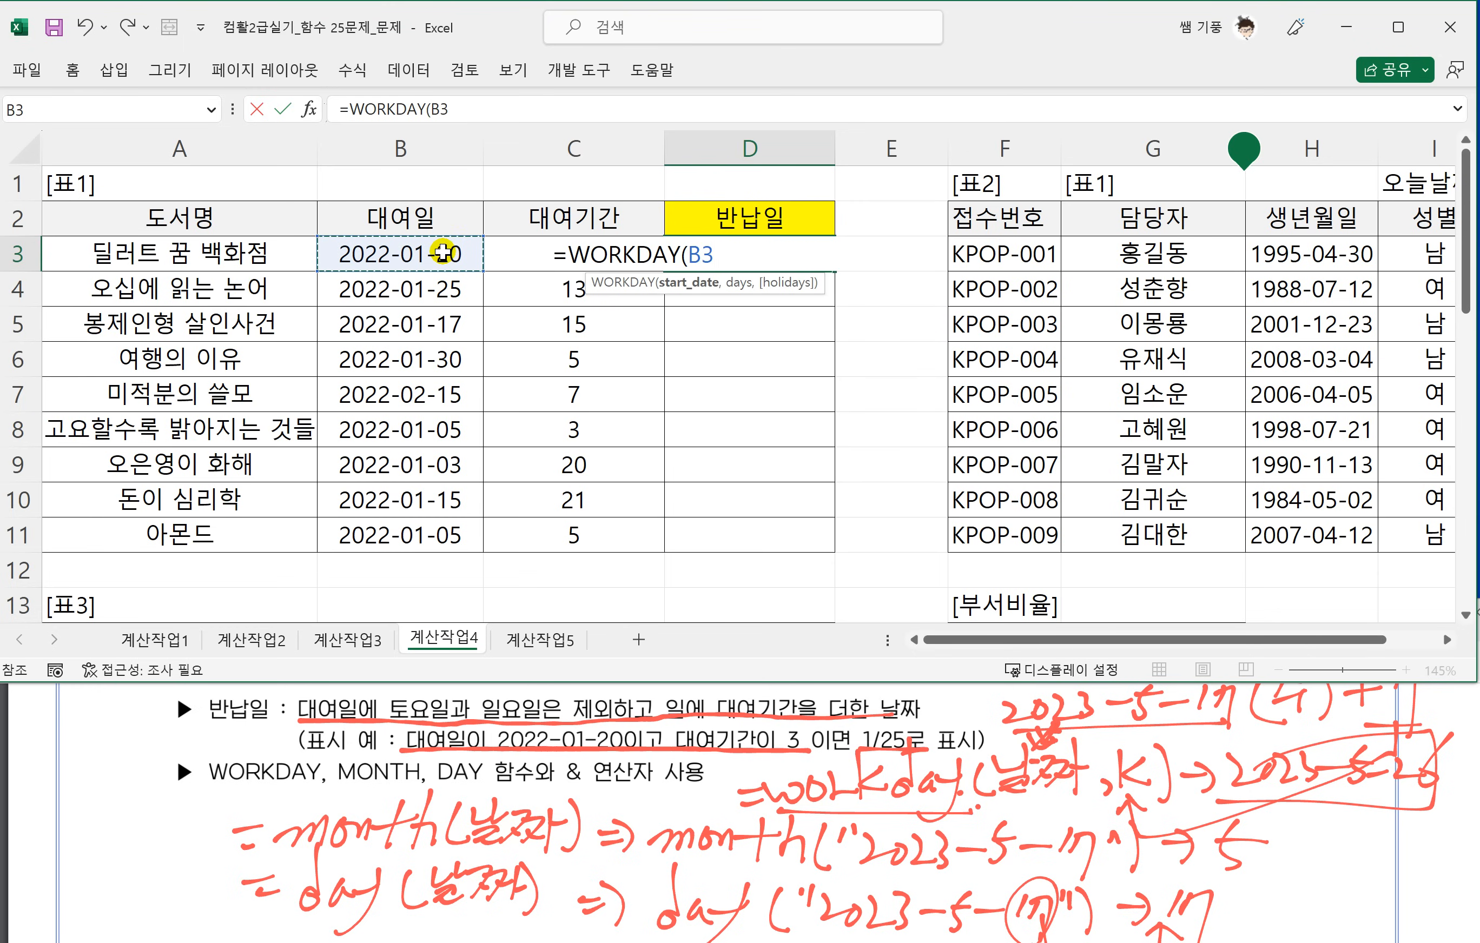
{"action": "type", "text": ","}
{"action": "left_click", "coordinate": [502, 256]}
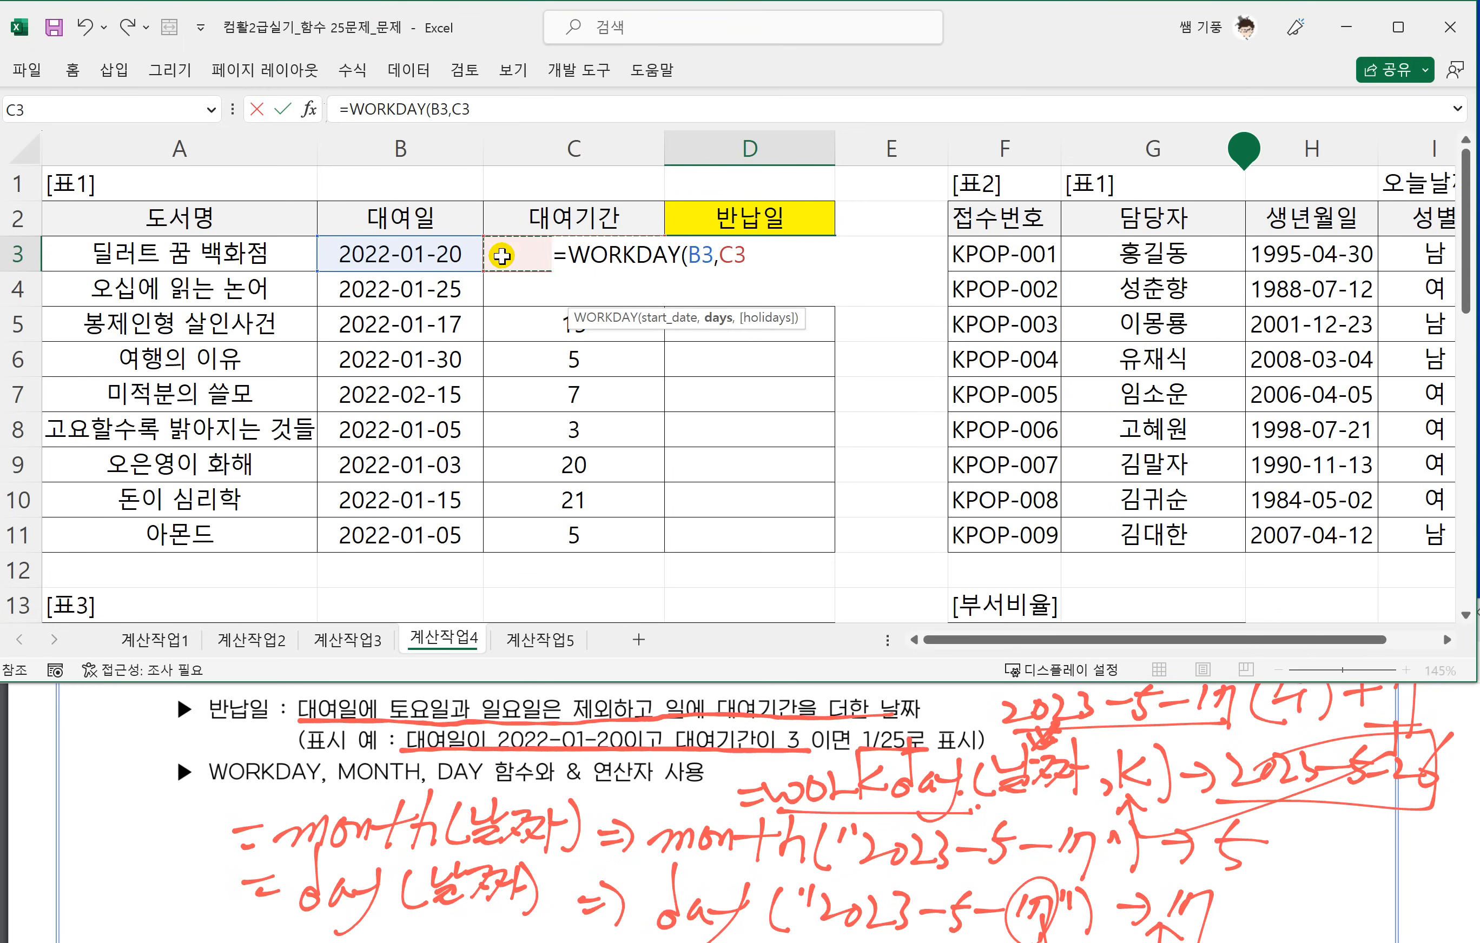
{"action": "type", "text": ")"}
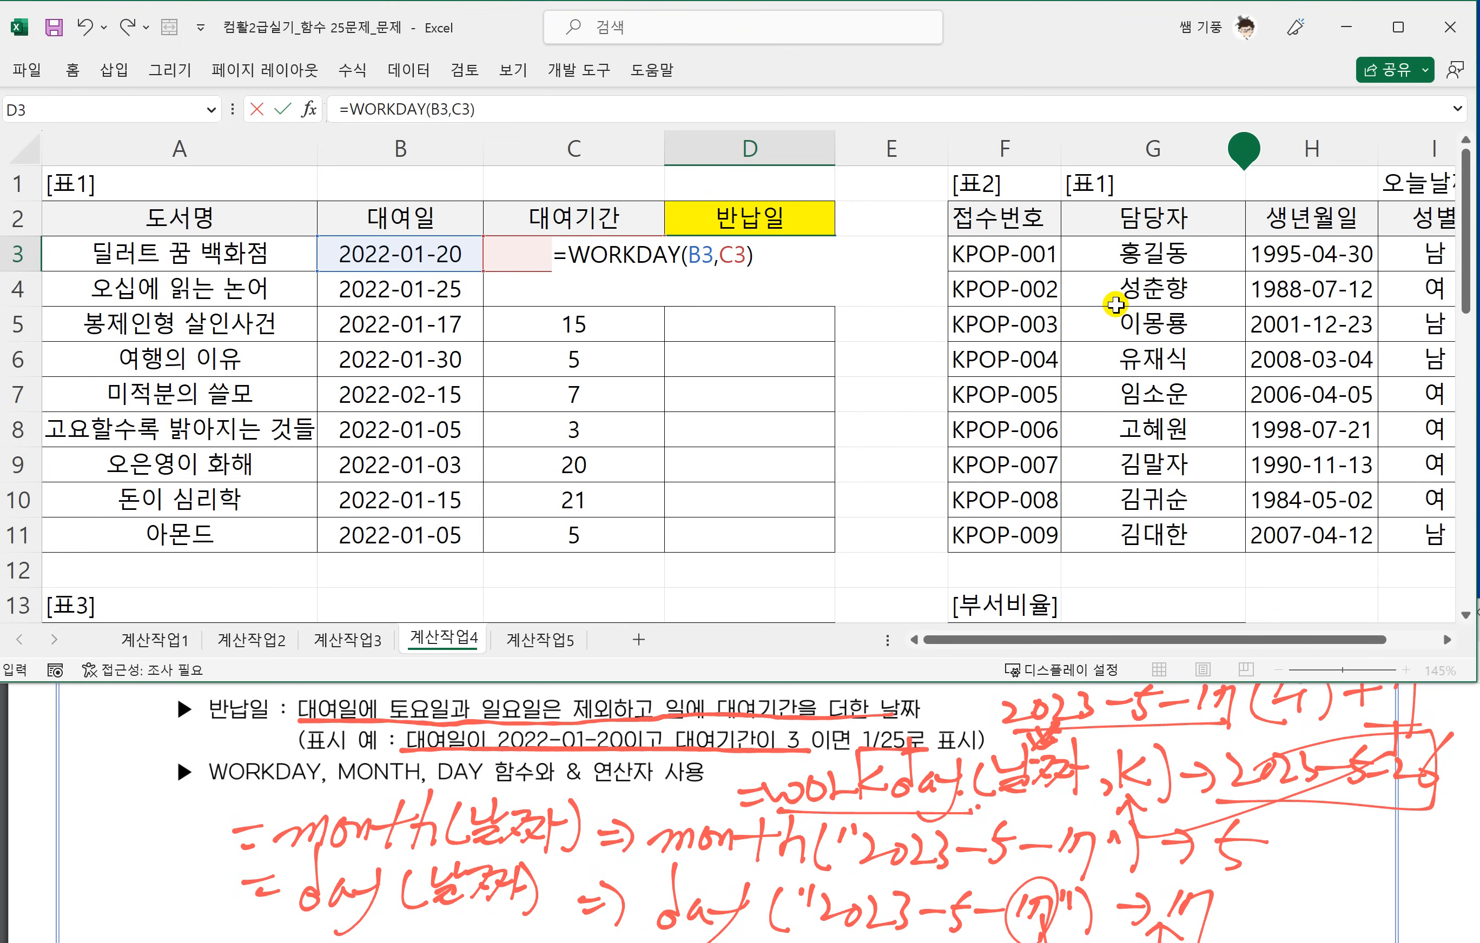
{"action": "key", "text": "Return"}
Fill the D3 formula down to D11, and circle the month and day of the 1/25 display example in red ink.
{"action": "left_click", "coordinate": [793, 255]}
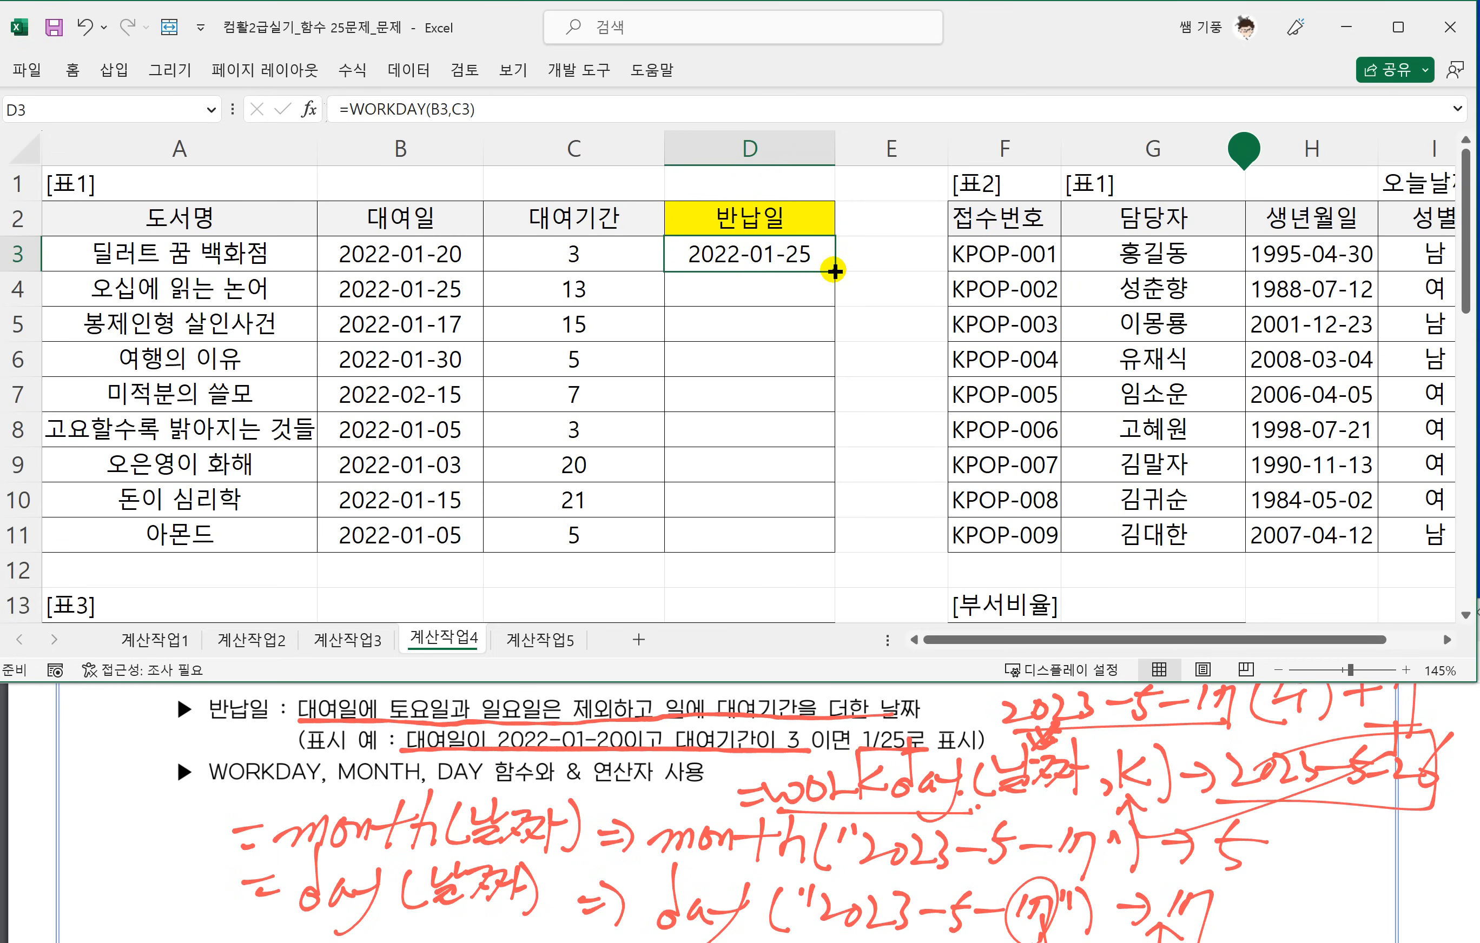
{"action": "left_click_drag", "start_coordinate": [834, 272], "coordinate": [831, 550]}
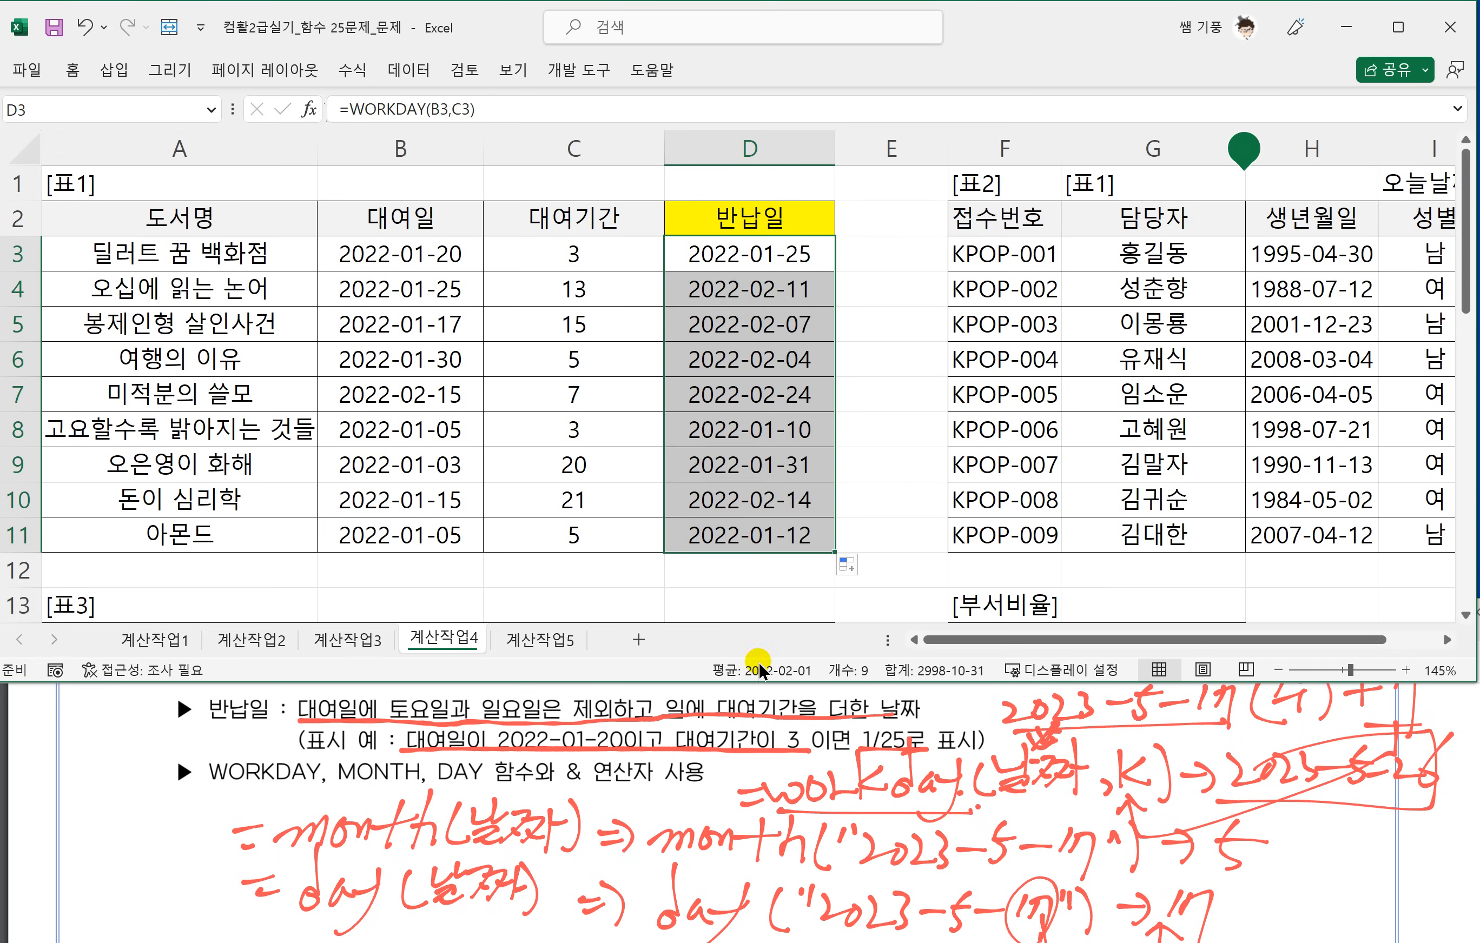
{"action": "left_click", "coordinate": [857, 755]}
{"action": "mouse_move", "coordinate": [856, 756]}
{"action": "left_mouse_down"}
{"action": "mouse_move", "coordinate": [895, 719]}
{"action": "mouse_move", "coordinate": [867, 757]}
{"action": "mouse_move", "coordinate": [918, 752]}
{"action": "mouse_move", "coordinate": [866, 756]}
{"action": "mouse_move", "coordinate": [842, 727]}
{"action": "mouse_move", "coordinate": [867, 755]}
{"action": "mouse_move", "coordinate": [892, 727]}
{"action": "mouse_move", "coordinate": [919, 758]}
{"action": "left_mouse_up"}
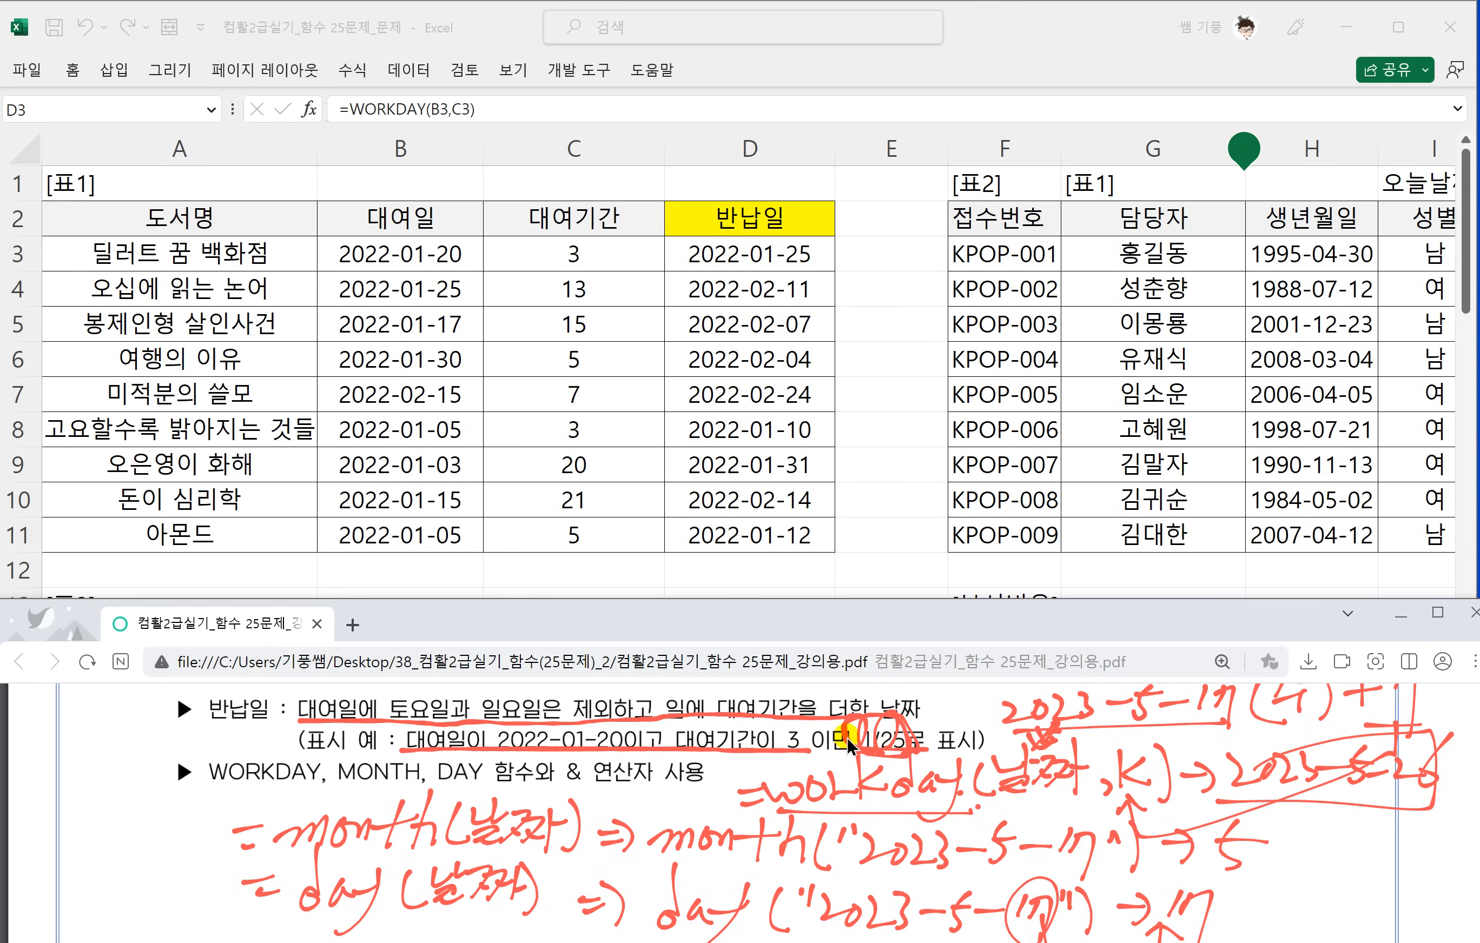
Wrap the WORKDAY formula in D3 in MONTH() and append &"/"& to it.
{"action": "left_click", "coordinate": [734, 255]}
{"action": "double_click", "coordinate": [734, 255]}
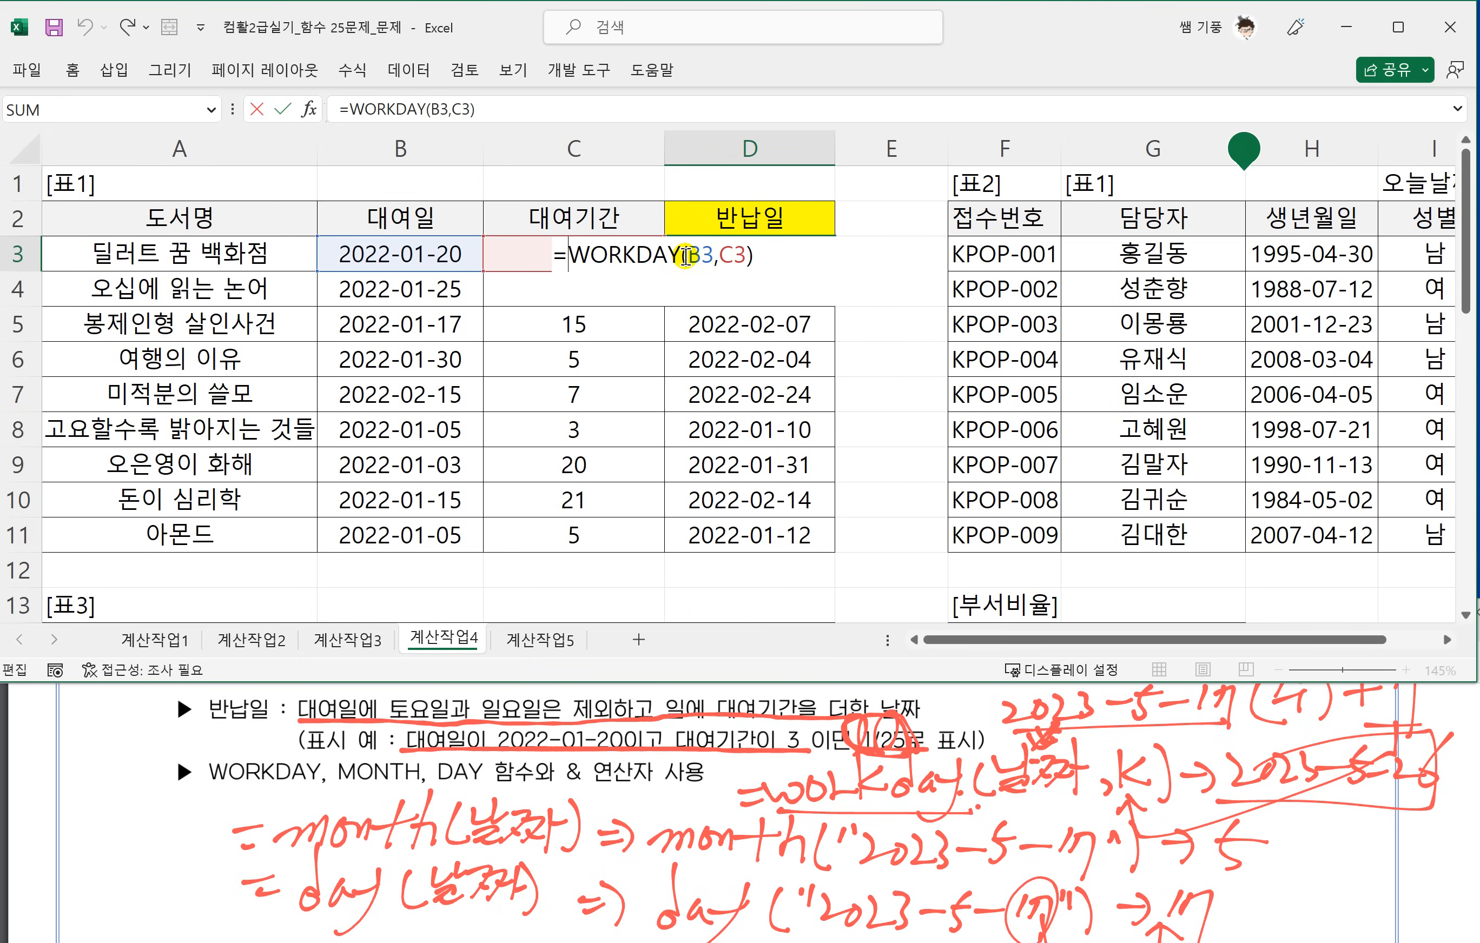
{"action": "type", "text": "MONTH("}
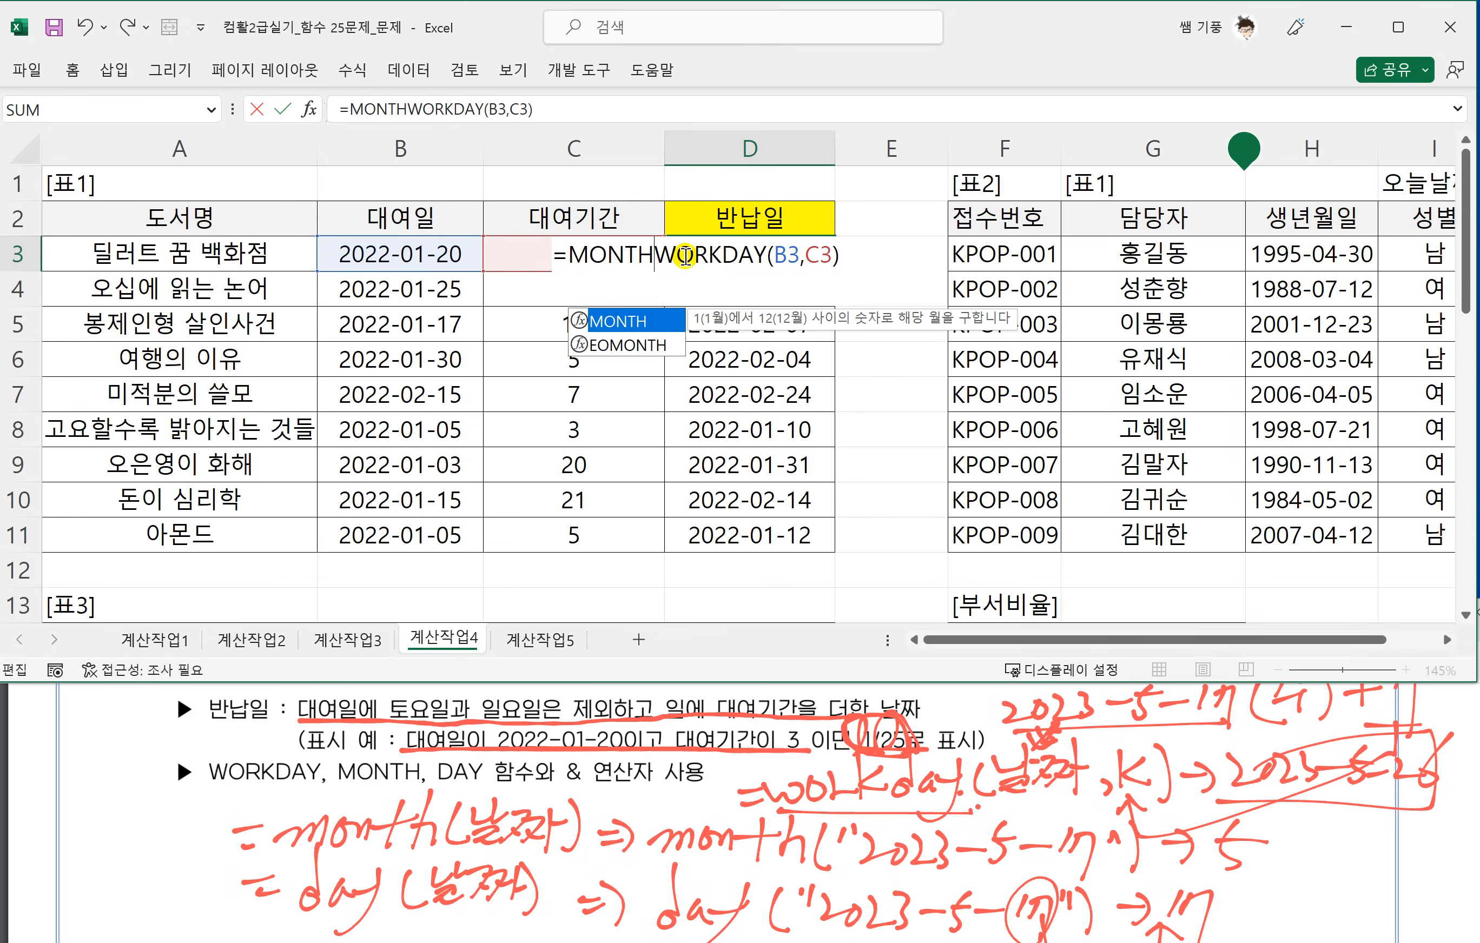
{"action": "left_click", "coordinate": [859, 261]}
{"action": "type", "text": ")"}
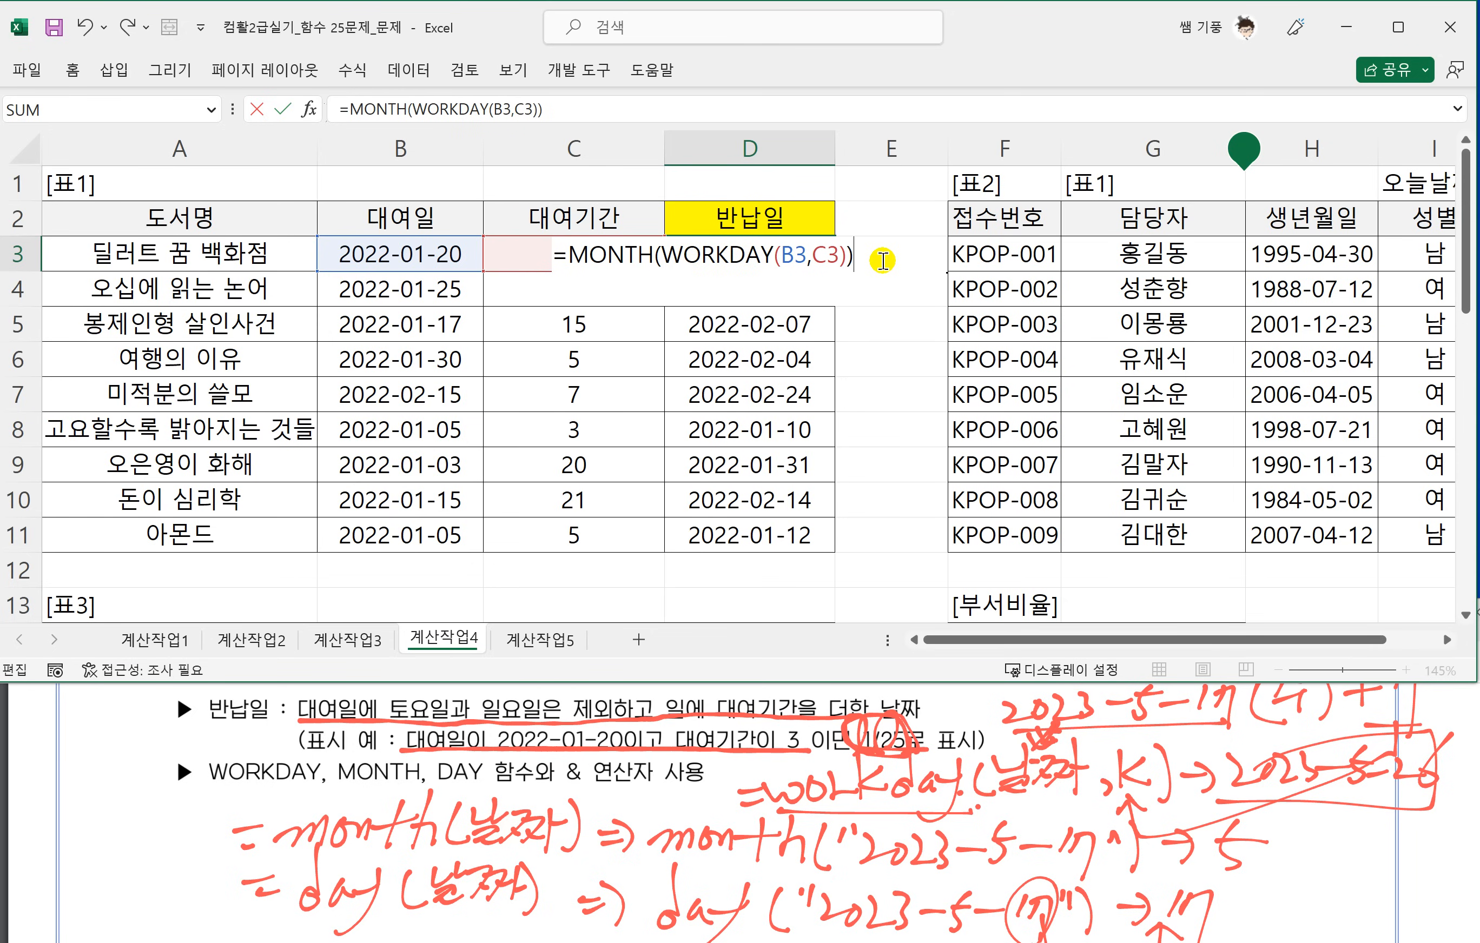
{"action": "type", "text": "&\"/\"&"}
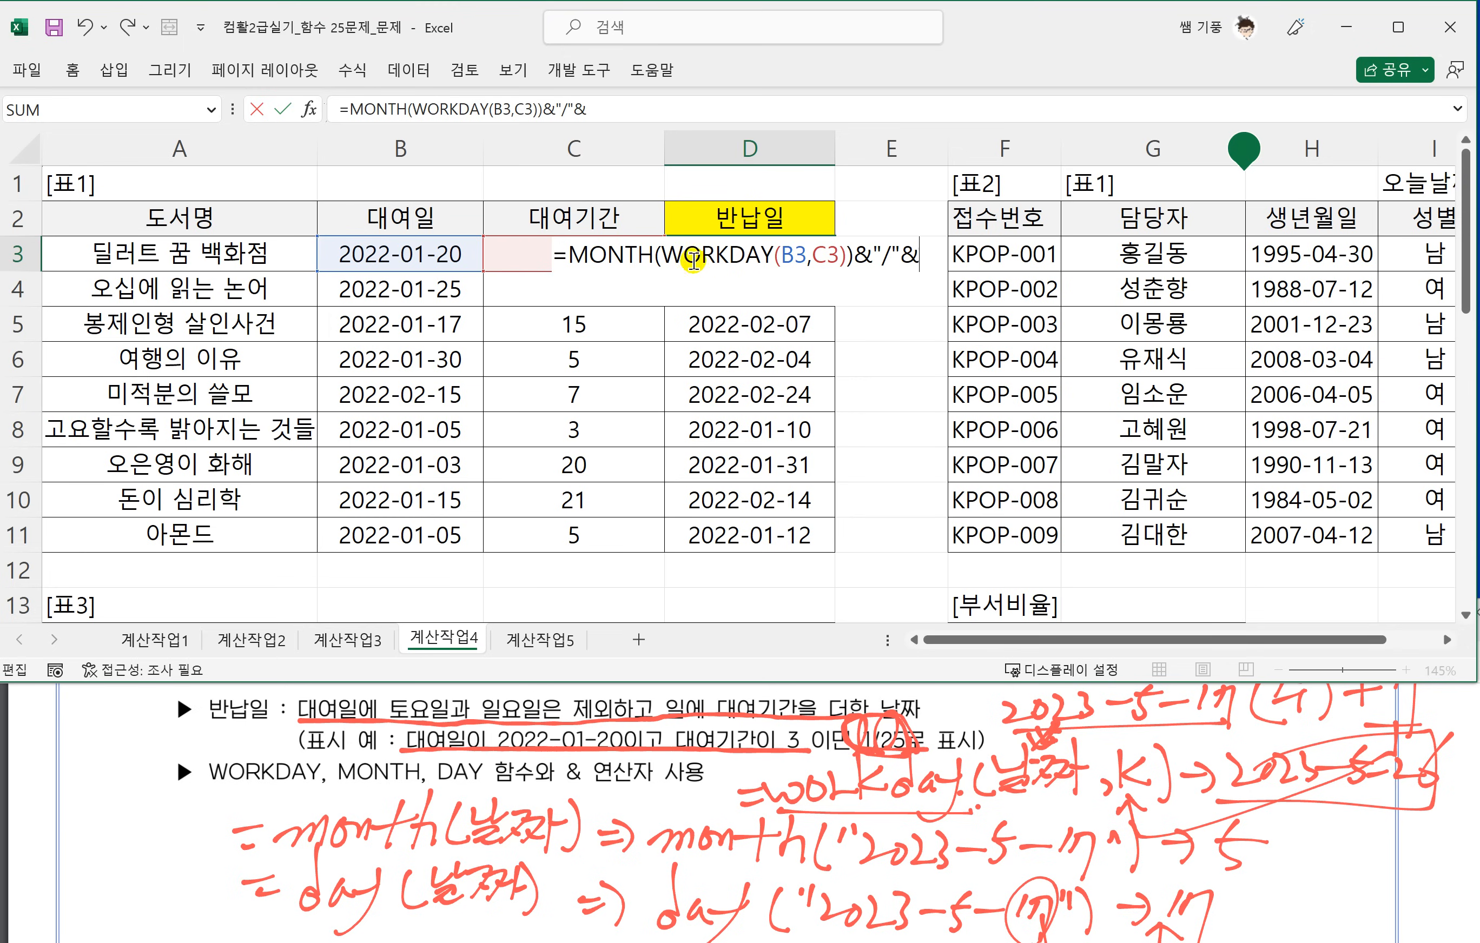
Copy WORKDAY(B3,C3) within the D3 formula and complete it with DAY(WORKDAY(B3,C3)) after the slash.
{"action": "left_click_drag", "start_coordinate": [661, 255], "coordinate": [847, 268]}
{"action": "key", "text": "ctrl+c"}
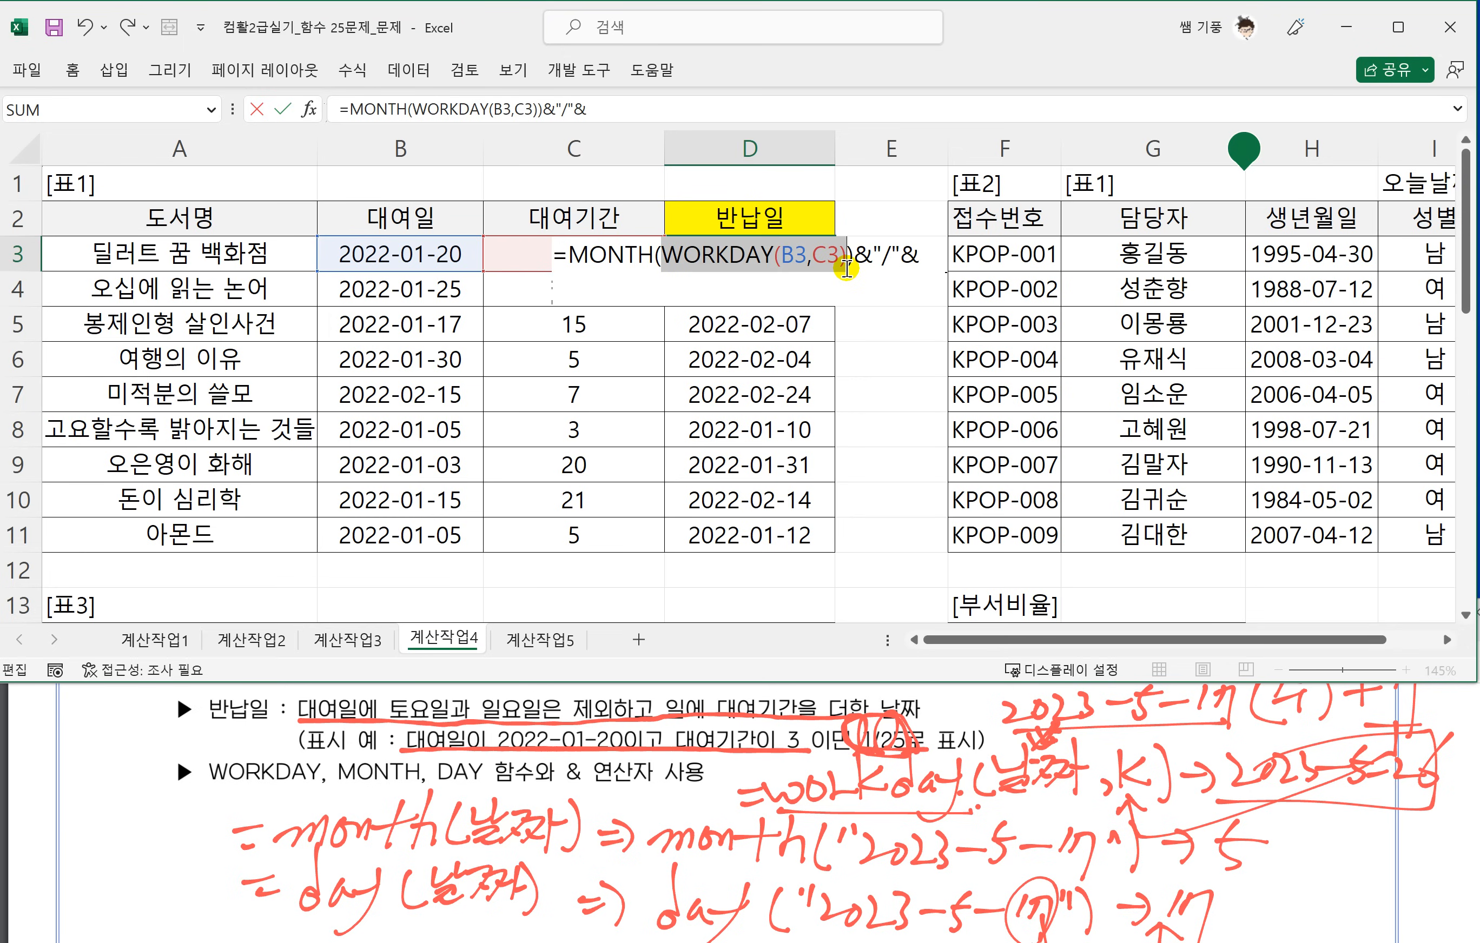
{"action": "left_click", "coordinate": [929, 259]}
{"action": "type", "text": "DAY"}
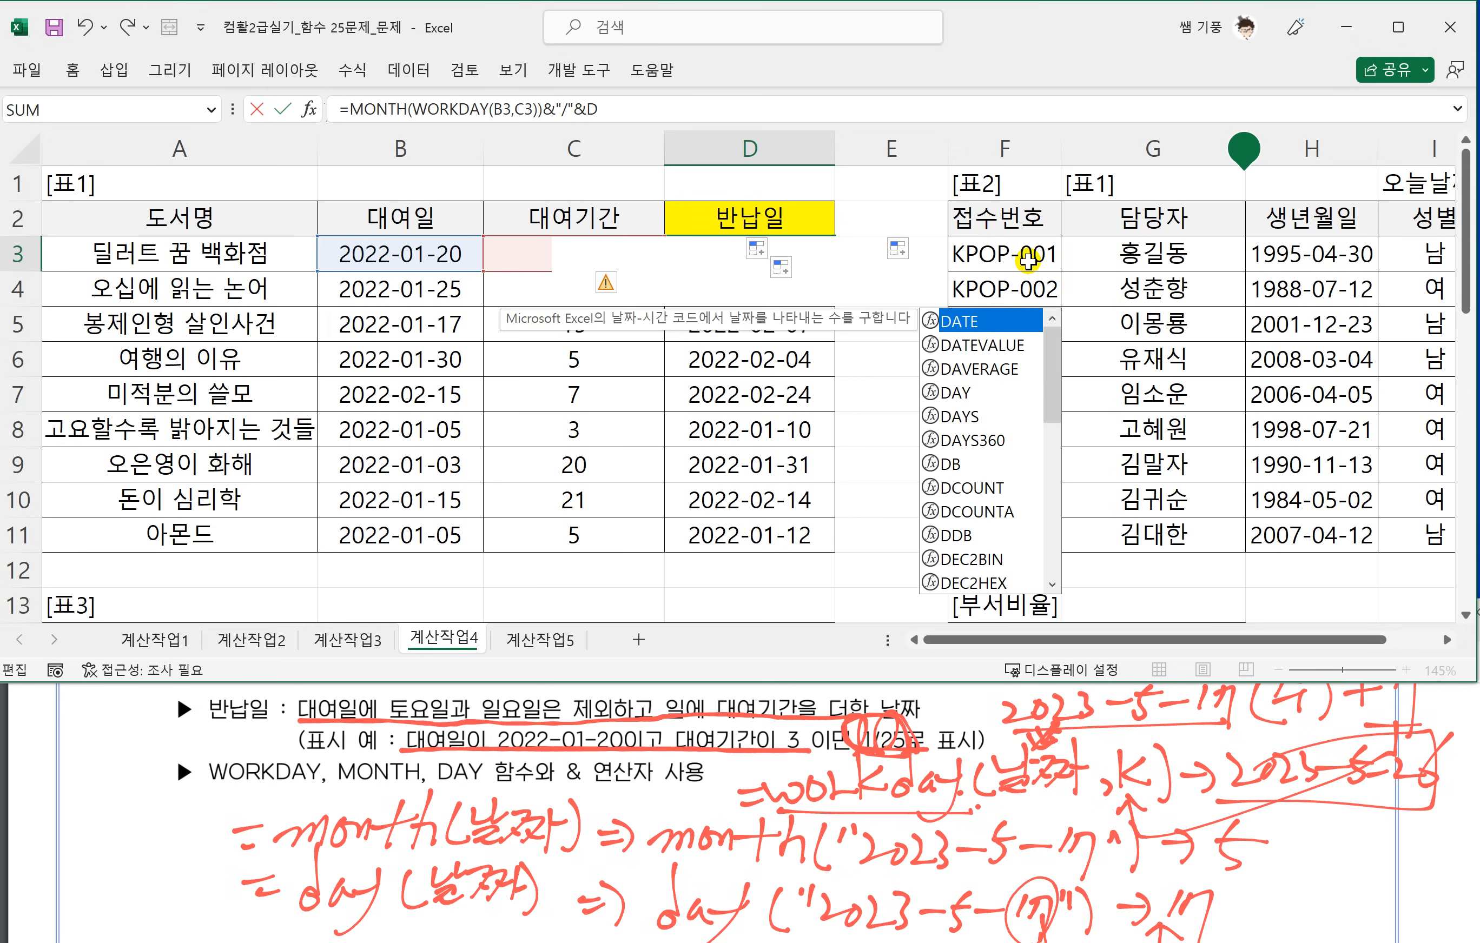
{"action": "type", "text": "("}
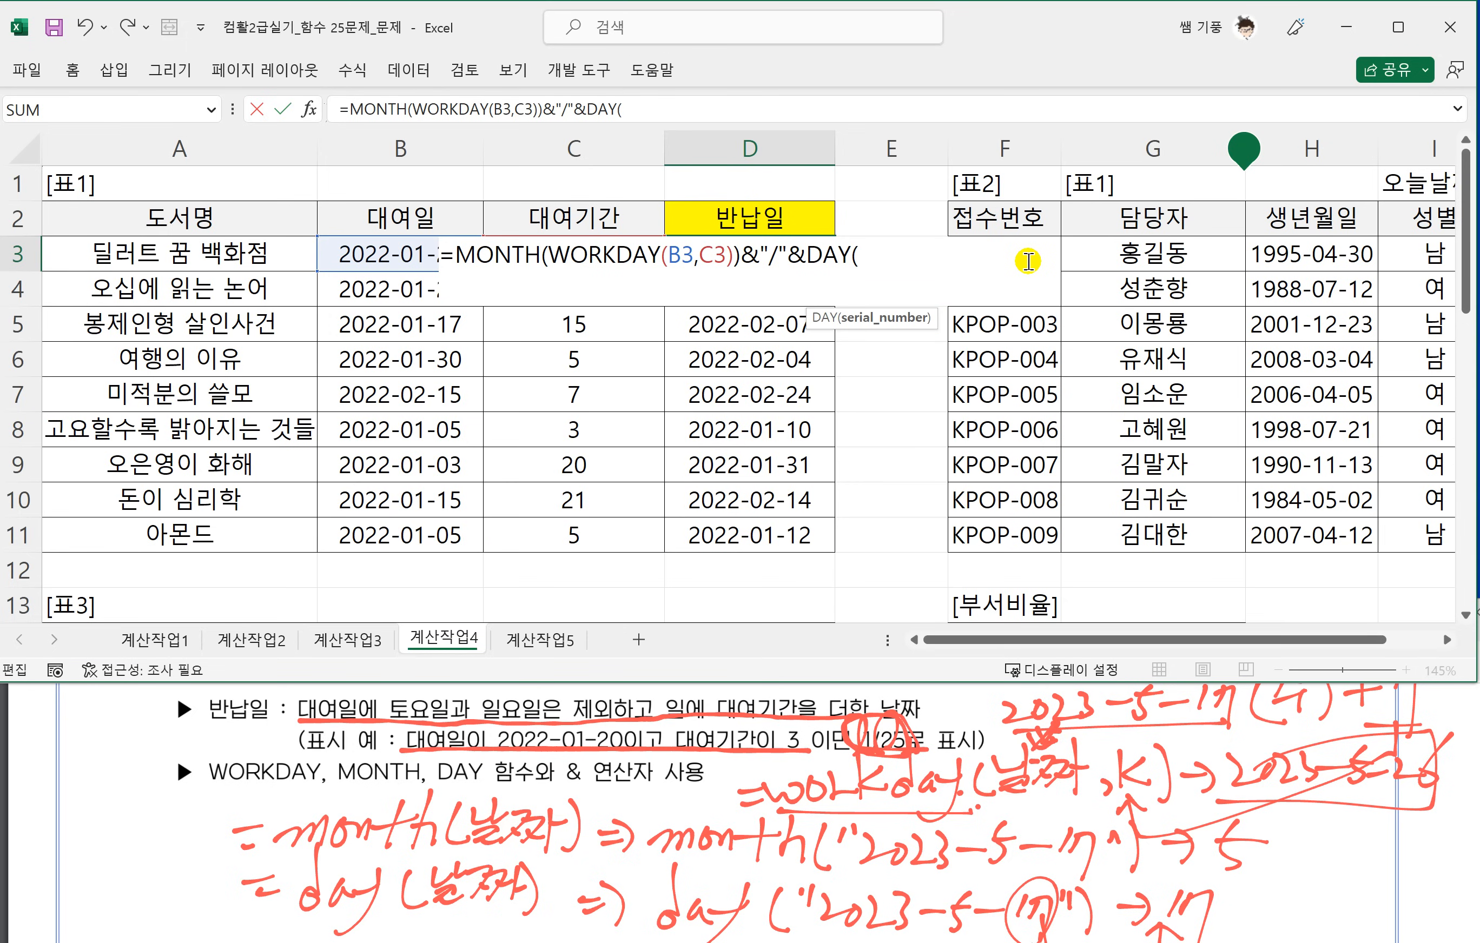
{"action": "key", "text": "ctrl+v"}
{"action": "type", "text": ")"}
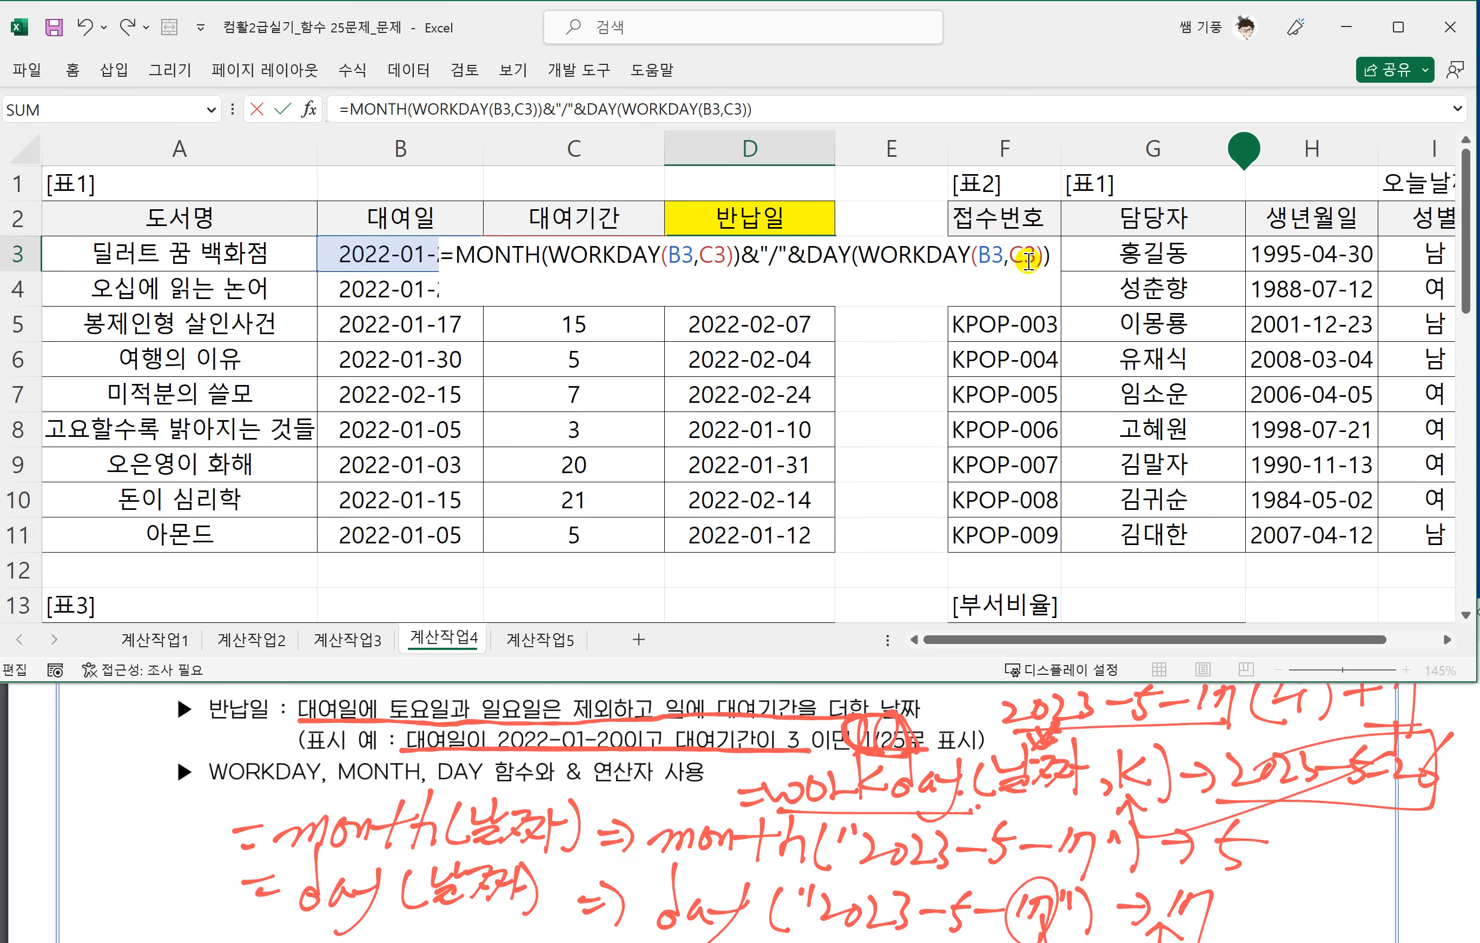
{"action": "left_click_drag", "start_coordinate": [1047, 259], "coordinate": [857, 258]}
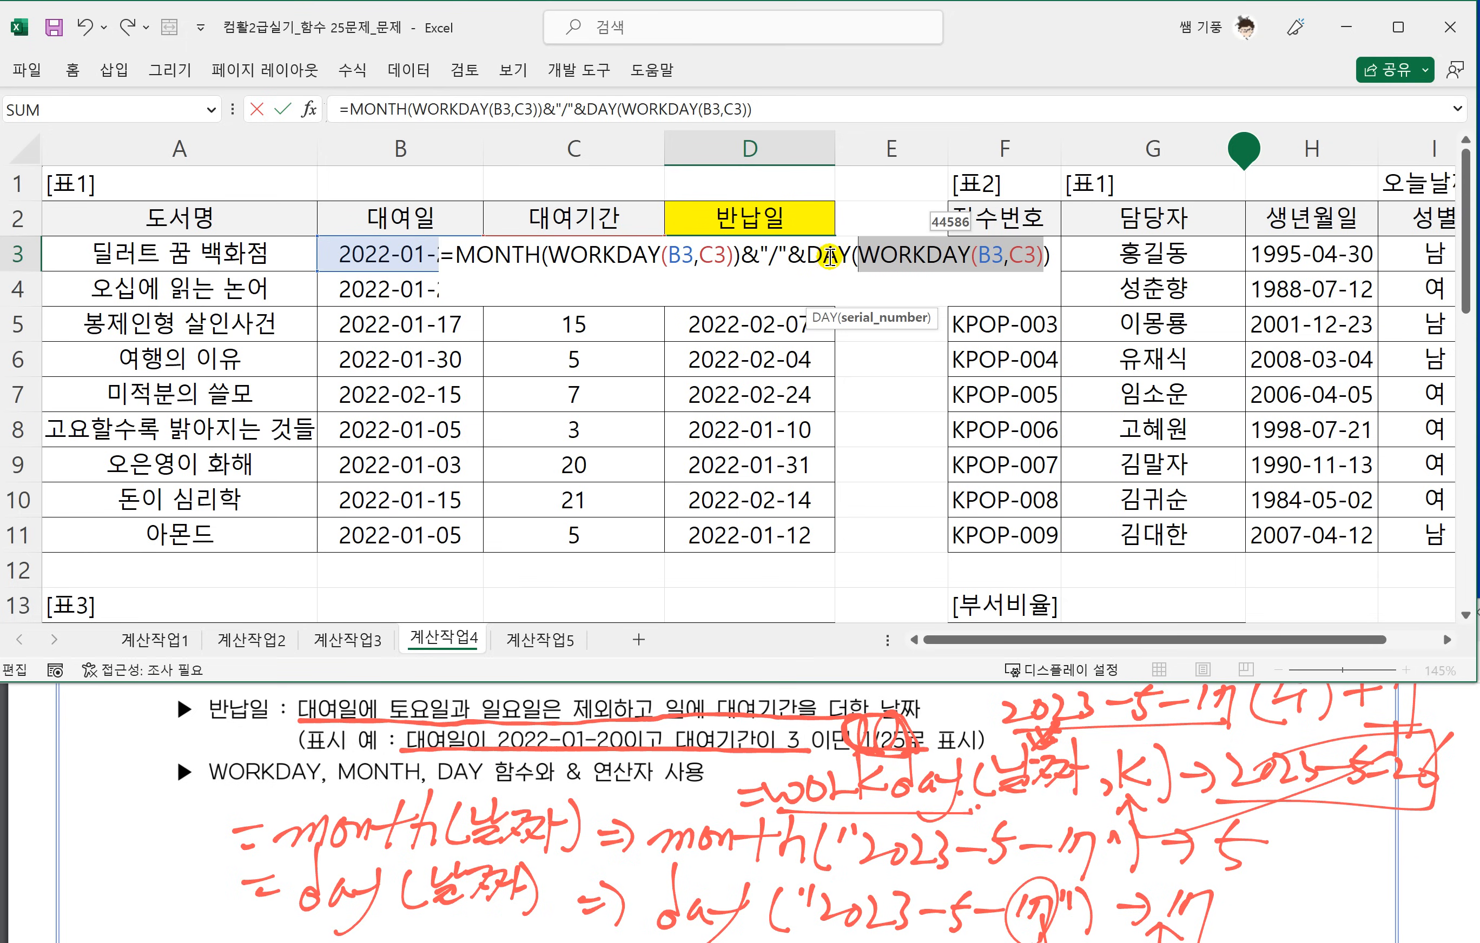
{"action": "key", "text": "Return"}
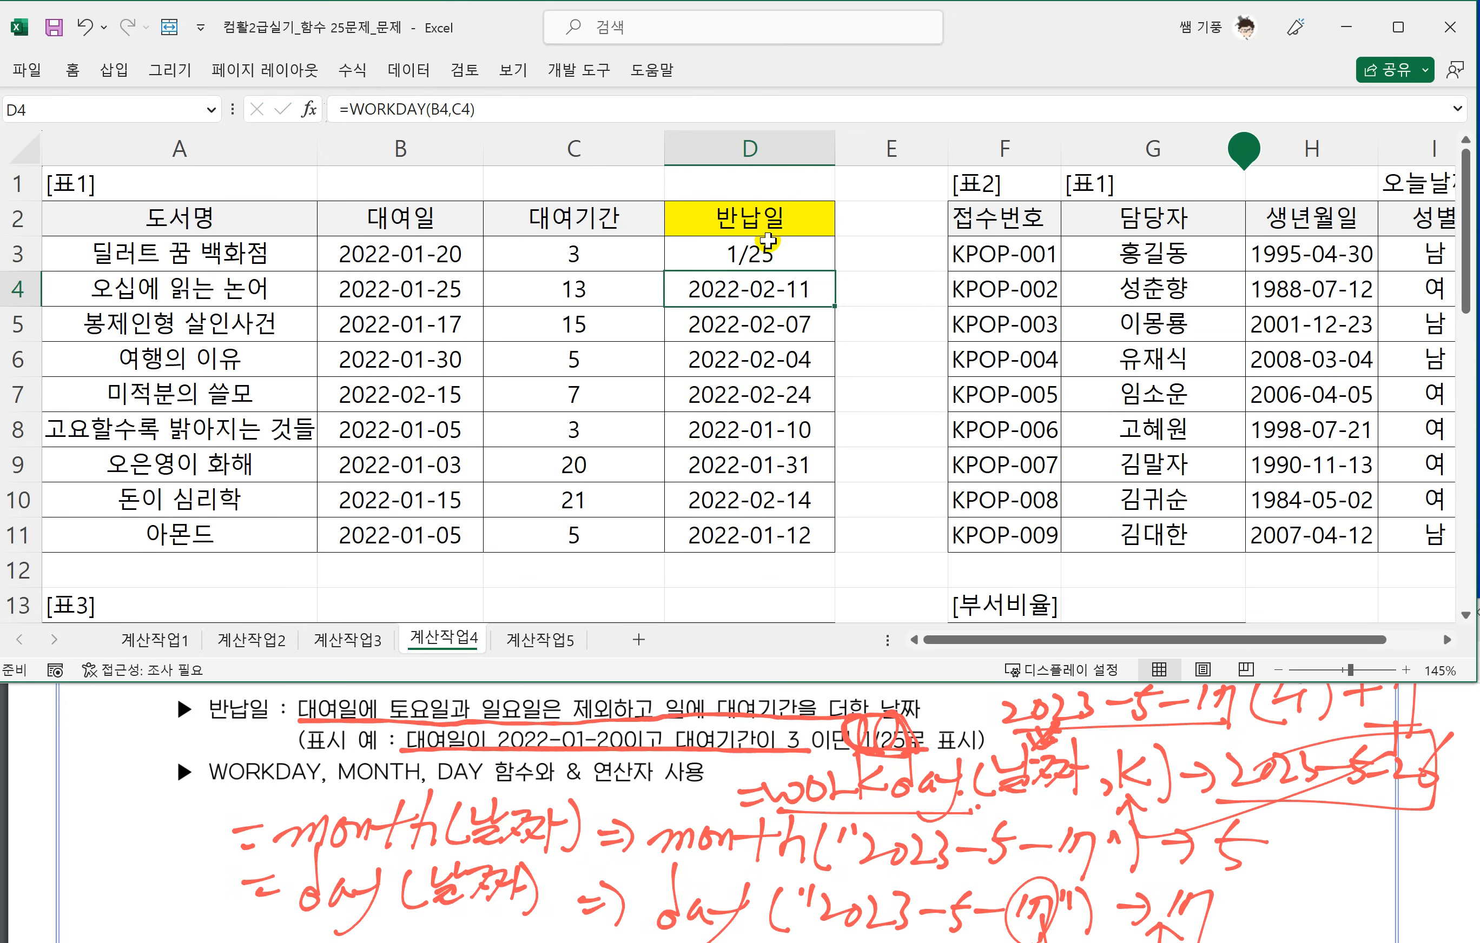
Fill the combined MONTH and DAY formula from D3 down to D11, and select D9 to check its formula.
{"action": "left_click", "coordinate": [808, 259]}
{"action": "left_click_drag", "start_coordinate": [835, 271], "coordinate": [809, 539]}
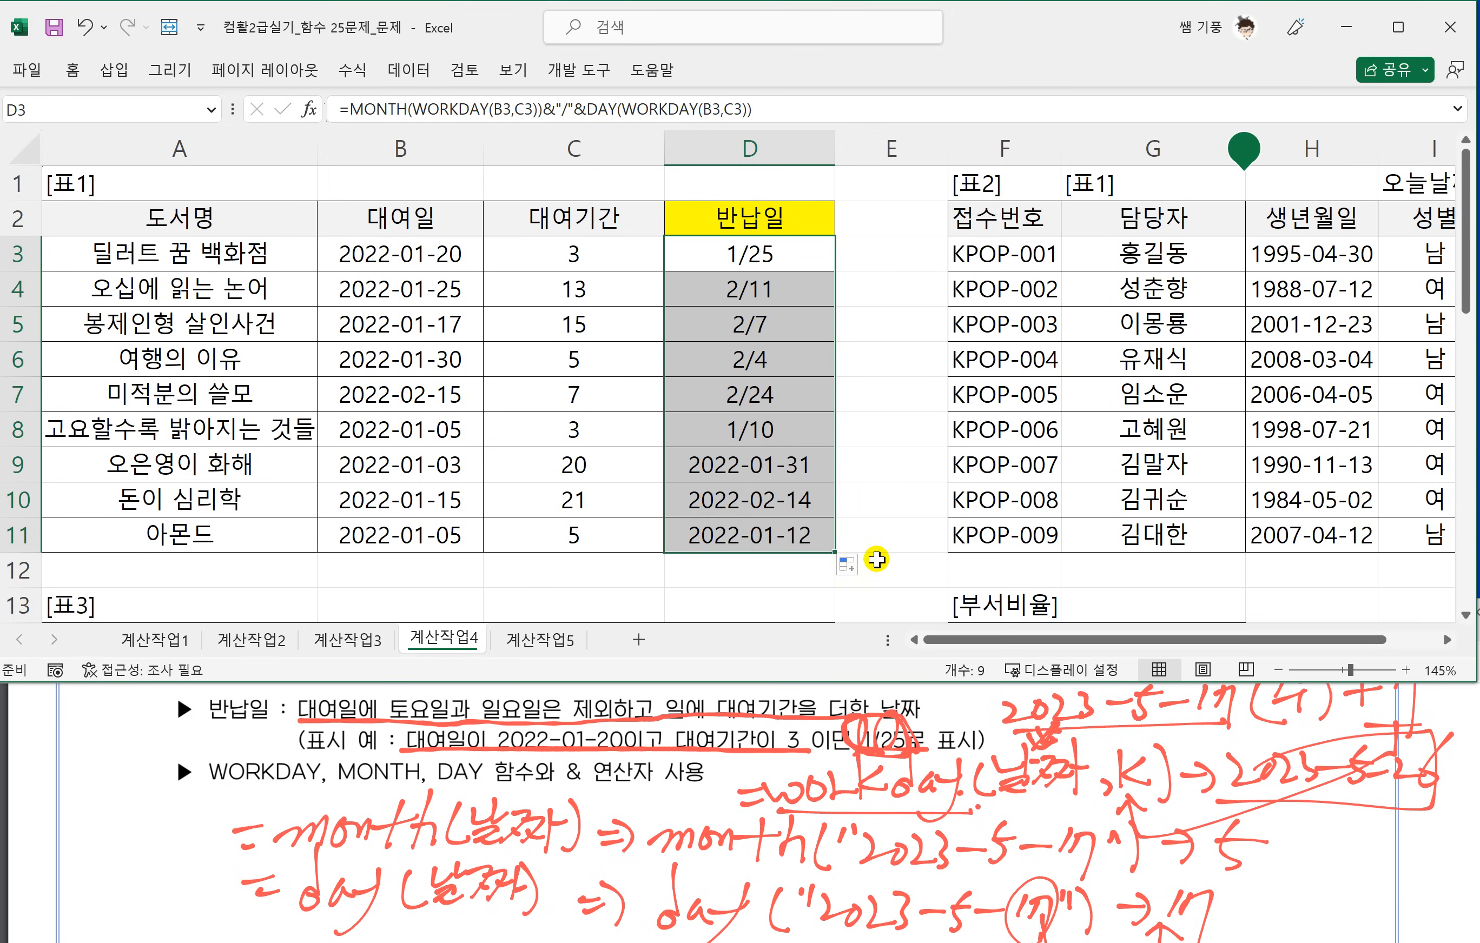
{"action": "left_click", "coordinate": [753, 467]}
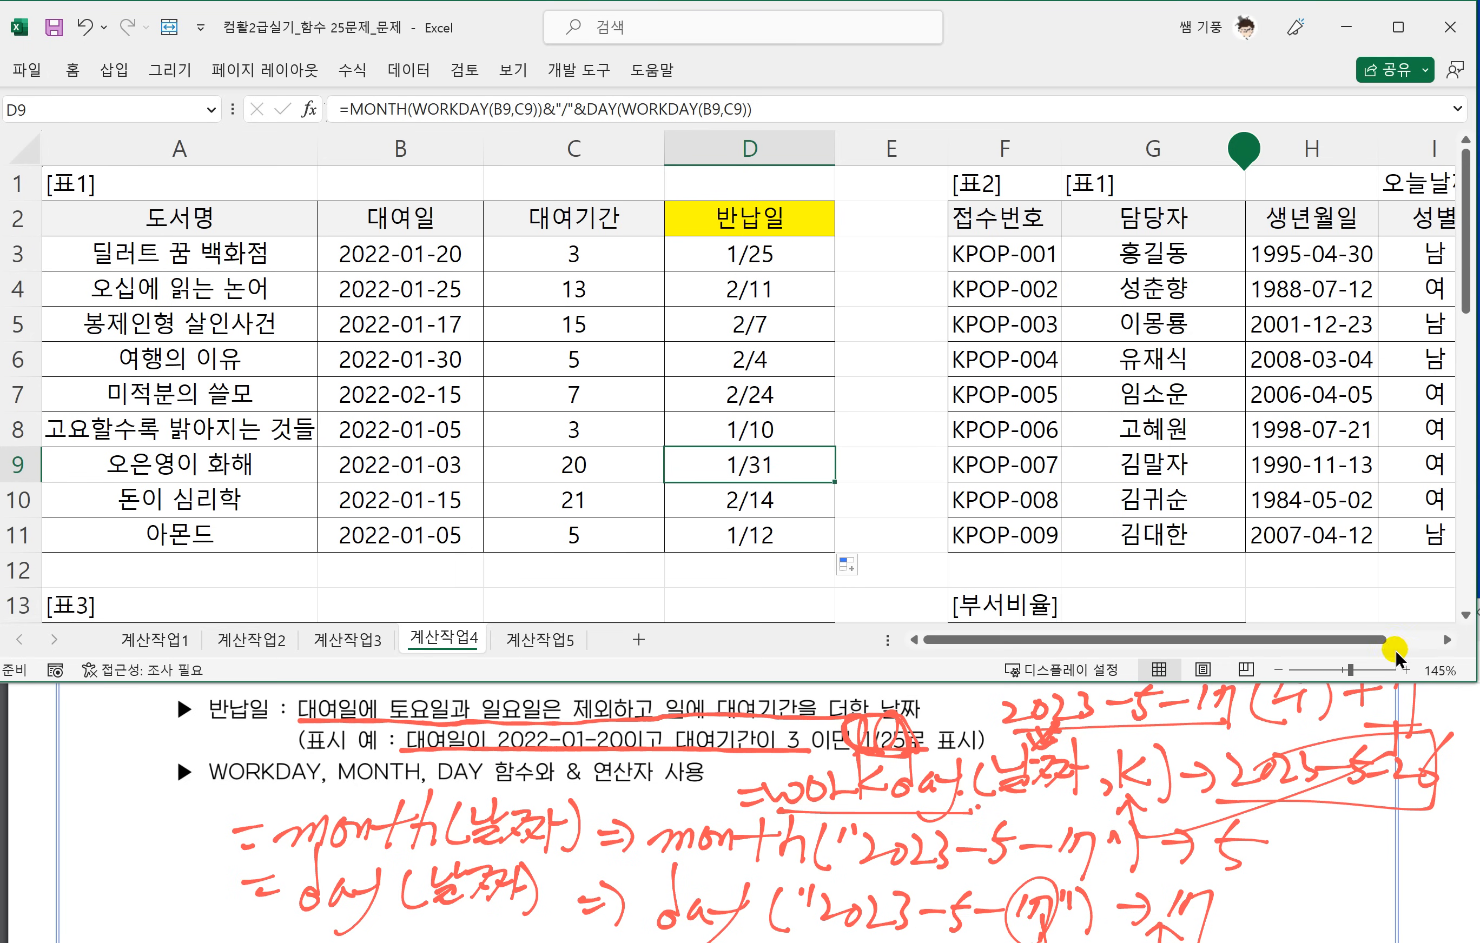
Clear the stray [표1] label from cell G1, beside the [표2] heading.
{"action": "left_click", "coordinate": [1446, 639]}
{"action": "left_click", "coordinate": [1446, 640]}
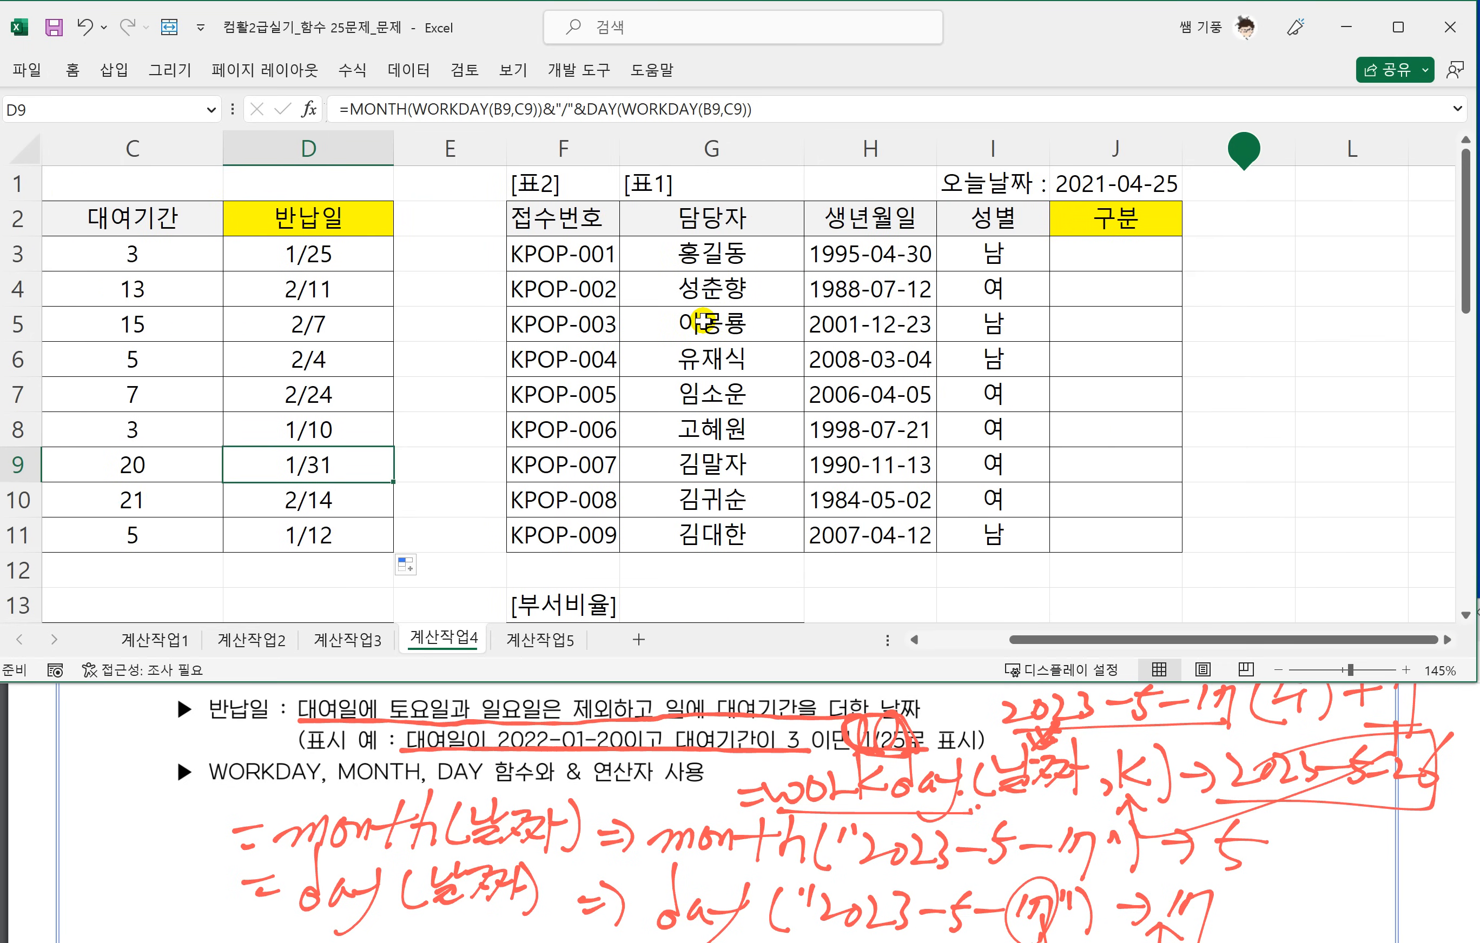
{"action": "left_click", "coordinate": [635, 186]}
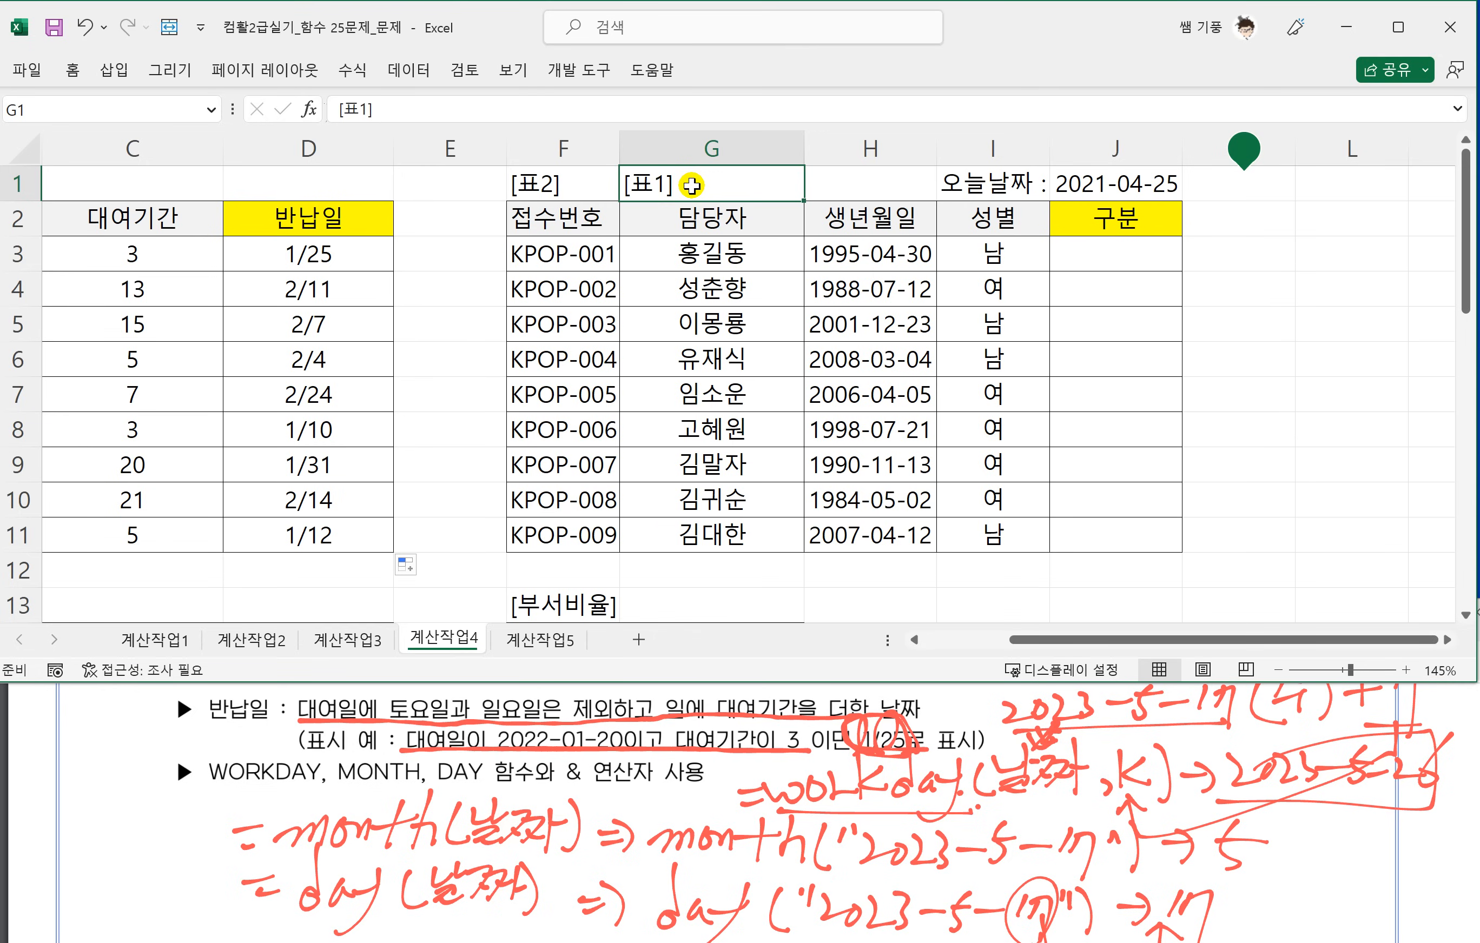
{"action": "left_click", "coordinate": [841, 448]}
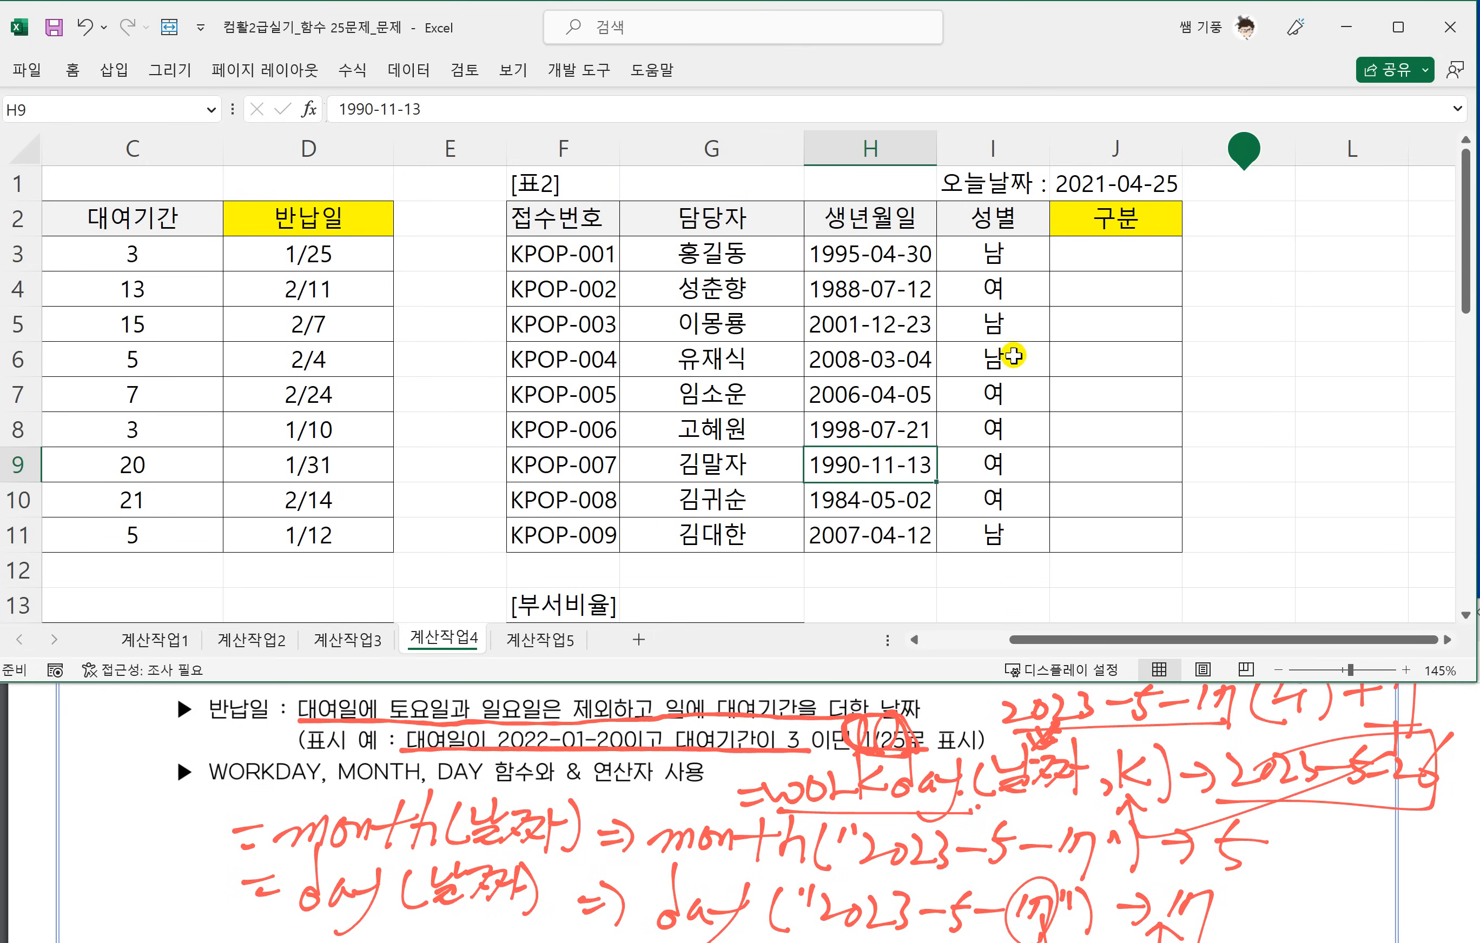
Select J3, bring up question 2 in the PDF, underline 생년월일[H3:H11] and 나이가 20미만, and circle 청소년 in red ink.
{"action": "left_click", "coordinate": [1090, 270]}
{"action": "left_click", "coordinate": [591, 771]}
{"action": "scroll", "coordinate": [599, 789], "scroll_direction": "down", "scroll_amount": 1}
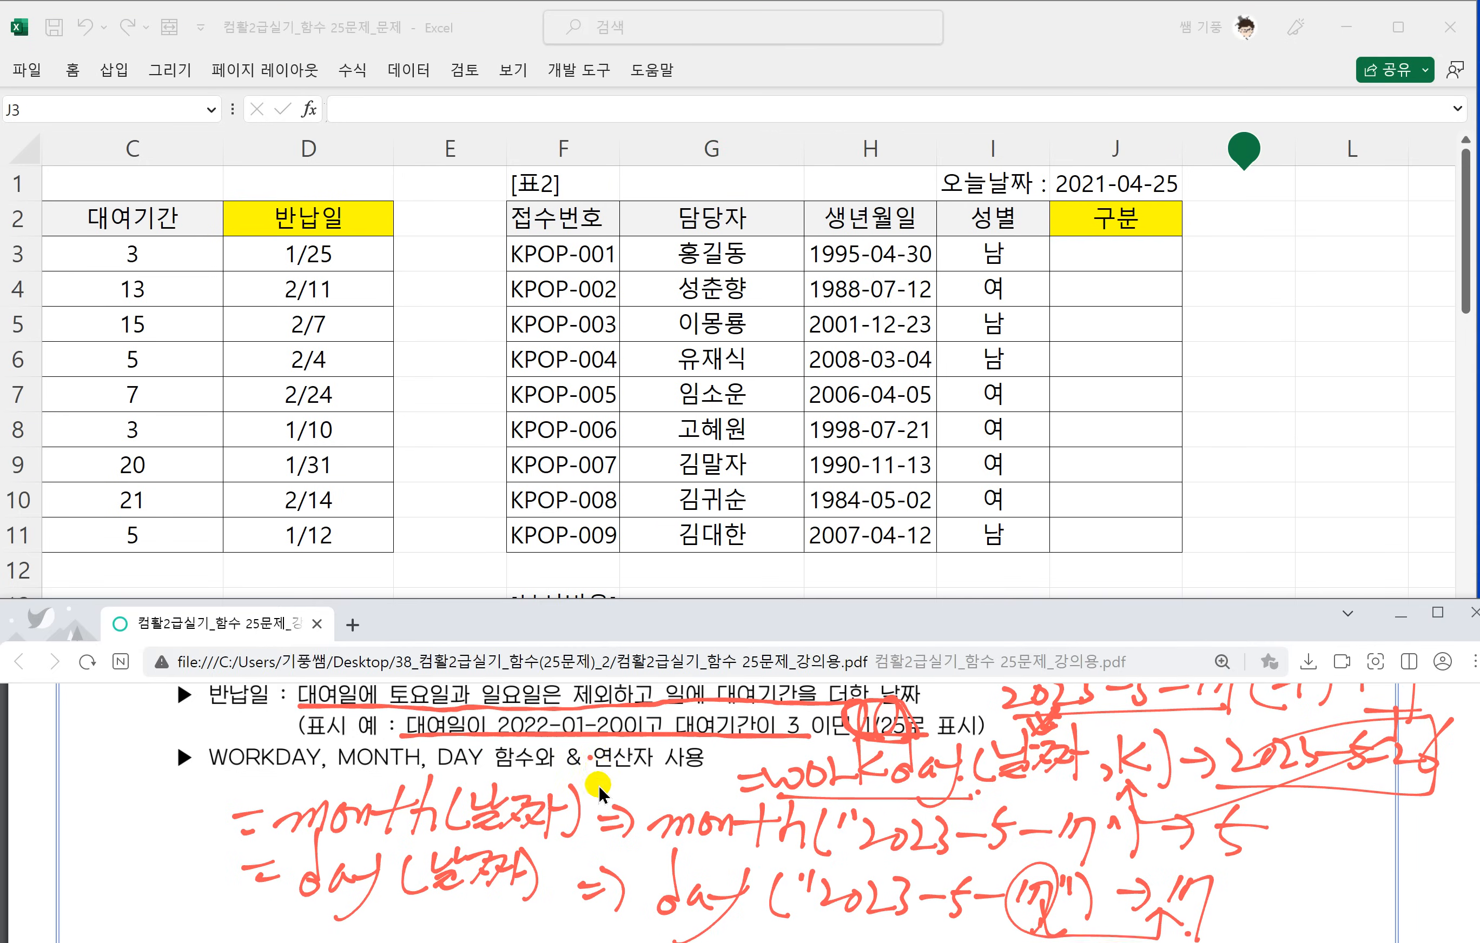
{"action": "scroll", "coordinate": [599, 793], "scroll_direction": "down", "scroll_amount": 3}
{"action": "scroll", "coordinate": [600, 794], "scroll_direction": "down", "scroll_amount": 1}
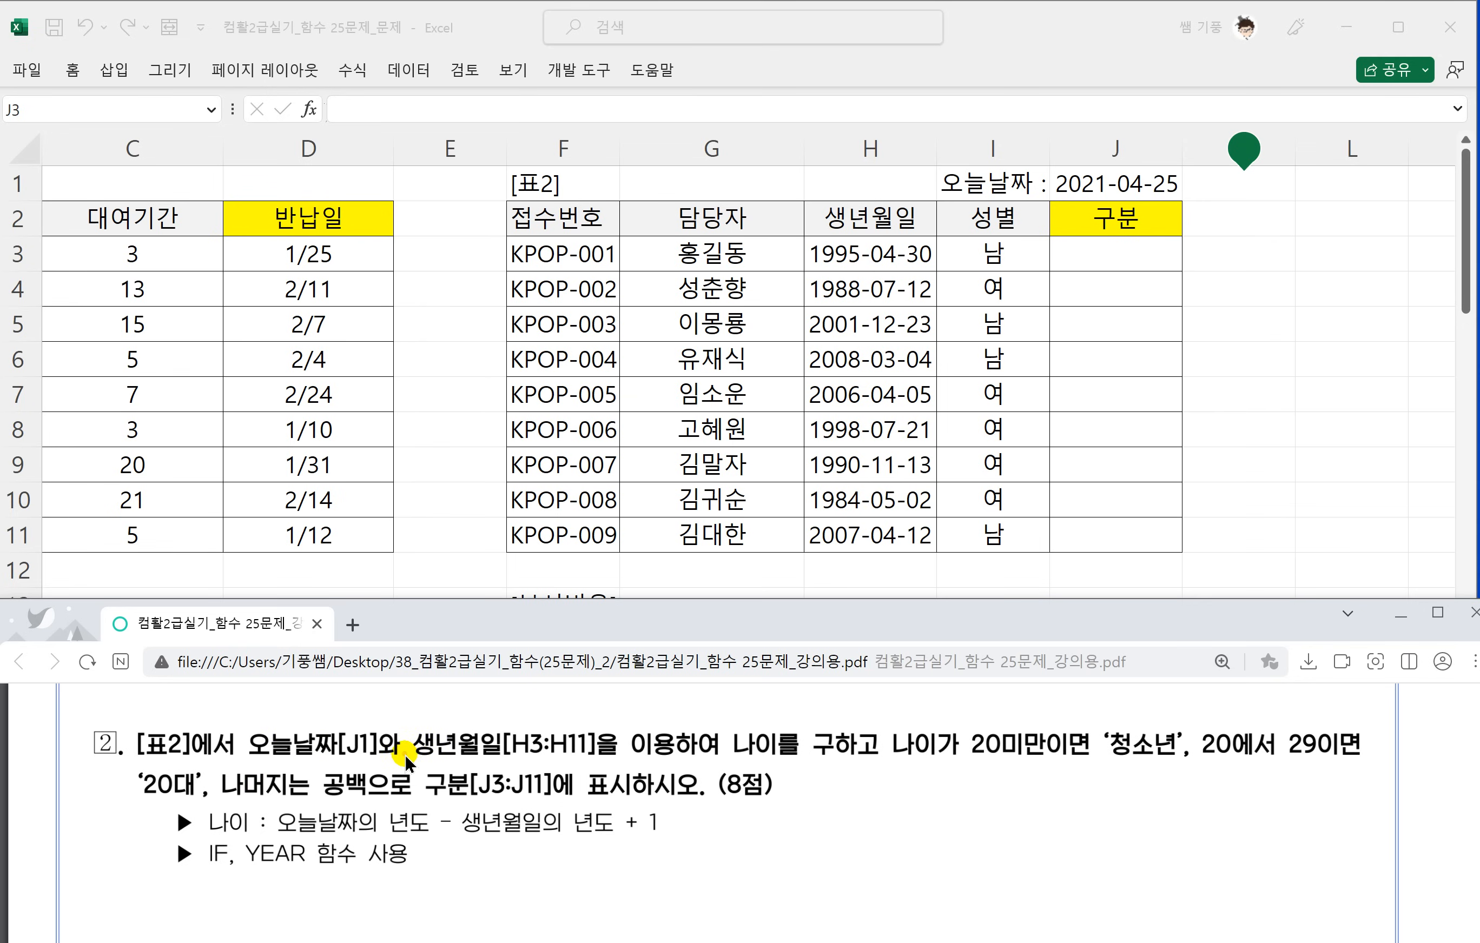
{"action": "left_click_drag", "start_coordinate": [514, 760], "coordinate": [589, 762]}
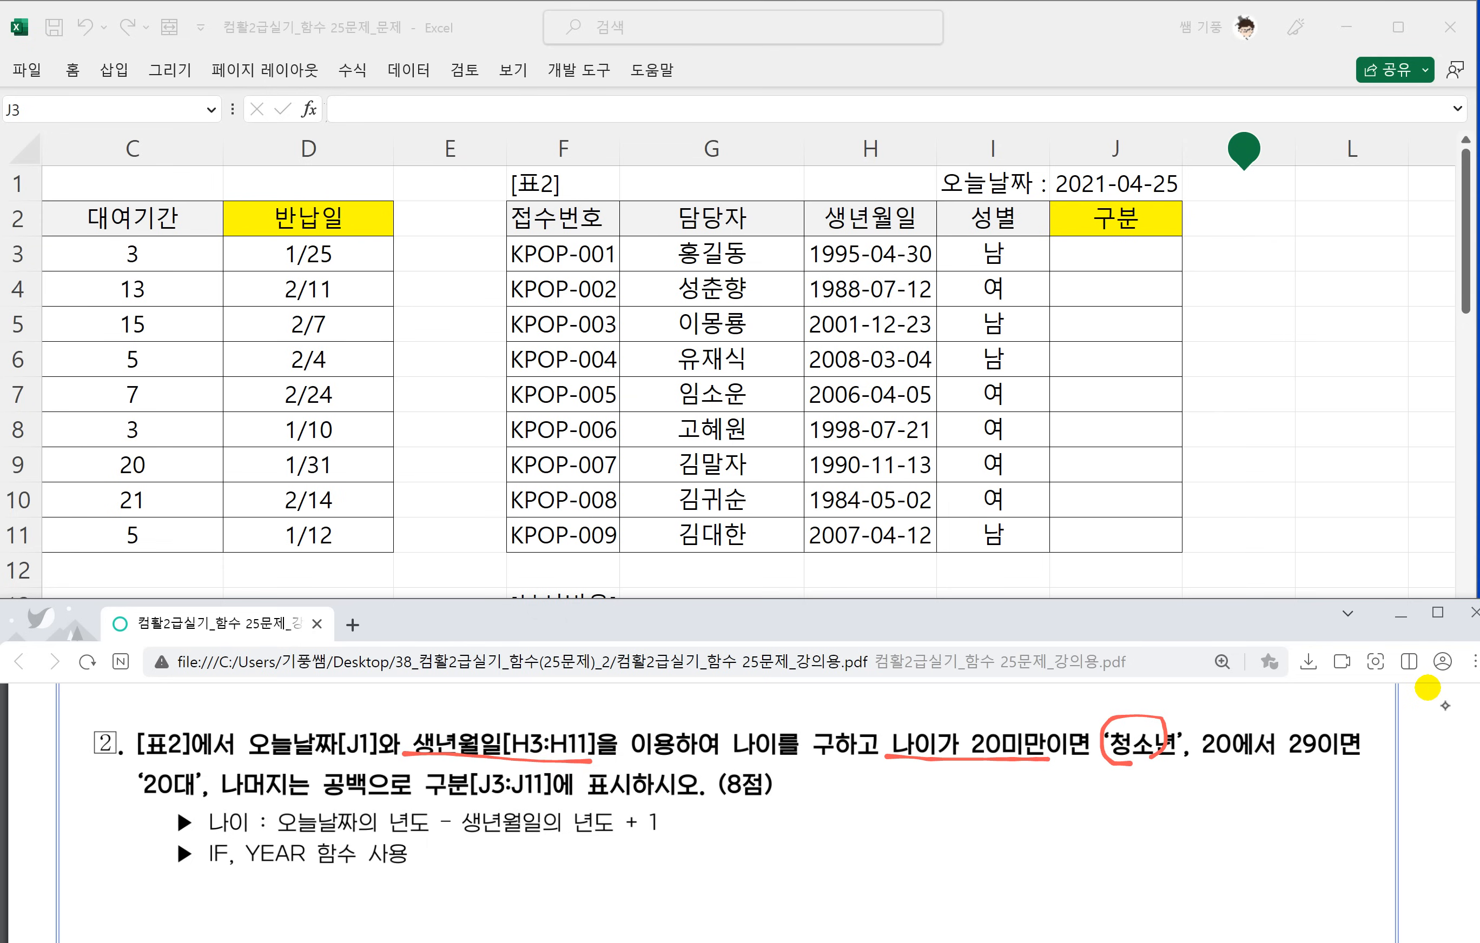
Write <20 below the 20미만 condition and an underlined <=29 below the 29이면 condition in red ink.
{"action": "mouse_move", "coordinate": [983, 775]}
{"action": "left_mouse_down"}
{"action": "mouse_move", "coordinate": [1003, 803]}
{"action": "mouse_move", "coordinate": [1046, 786]}
{"action": "left_mouse_up"}
{"action": "left_click_drag", "start_coordinate": [1232, 779], "coordinate": [1284, 807]}
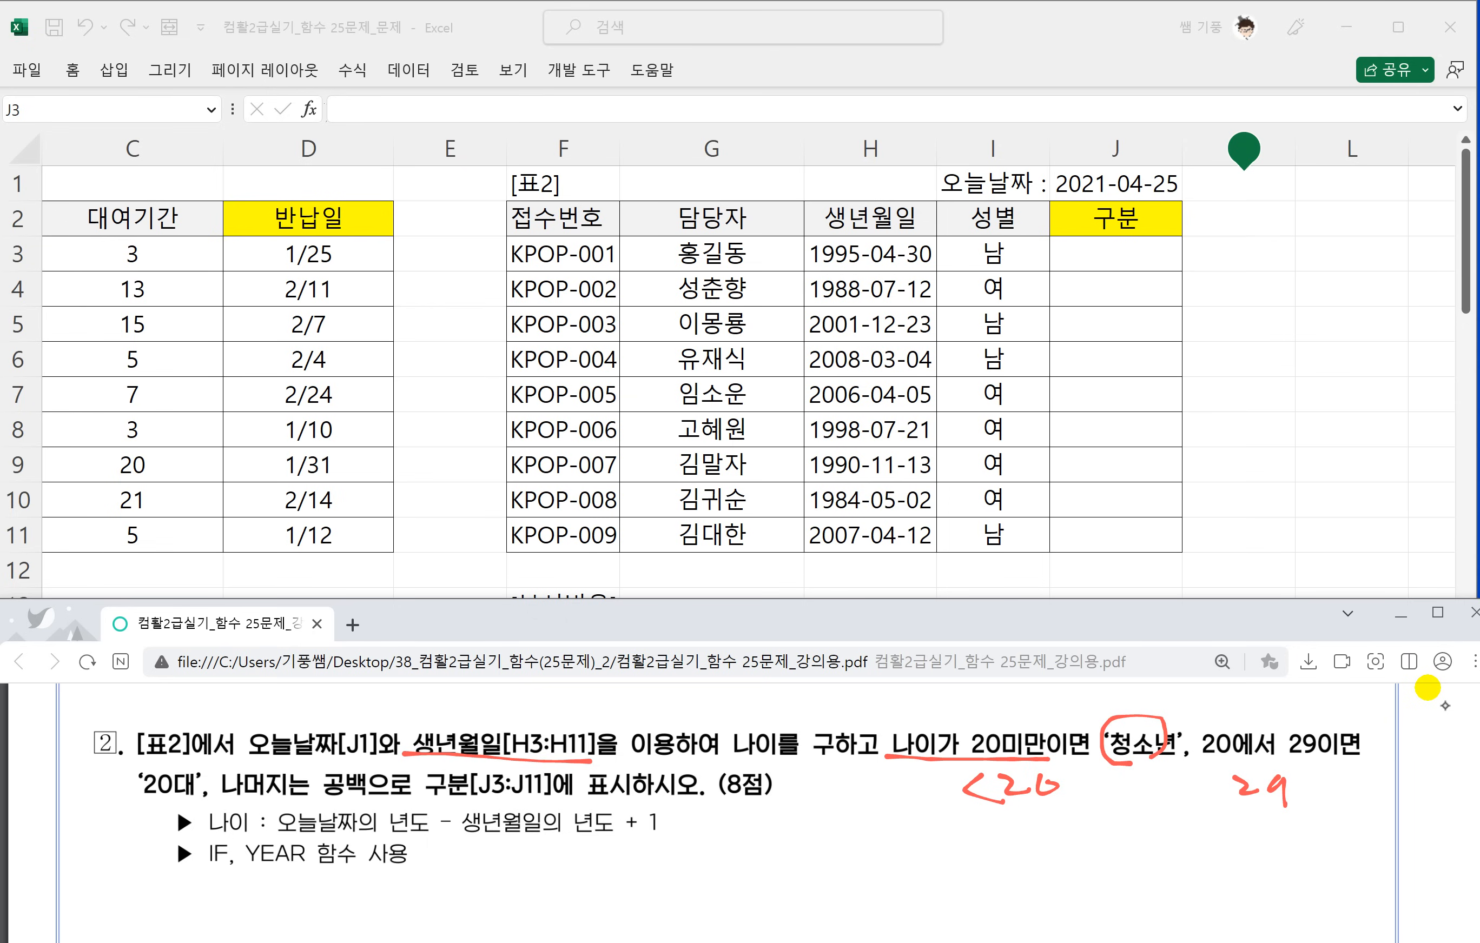
{"action": "mouse_move", "coordinate": [1209, 773]}
{"action": "left_mouse_down"}
{"action": "mouse_move", "coordinate": [1190, 798]}
{"action": "mouse_move", "coordinate": [1217, 807]}
{"action": "left_mouse_up"}
{"action": "left_click_drag", "start_coordinate": [1208, 788], "coordinate": [1316, 823]}
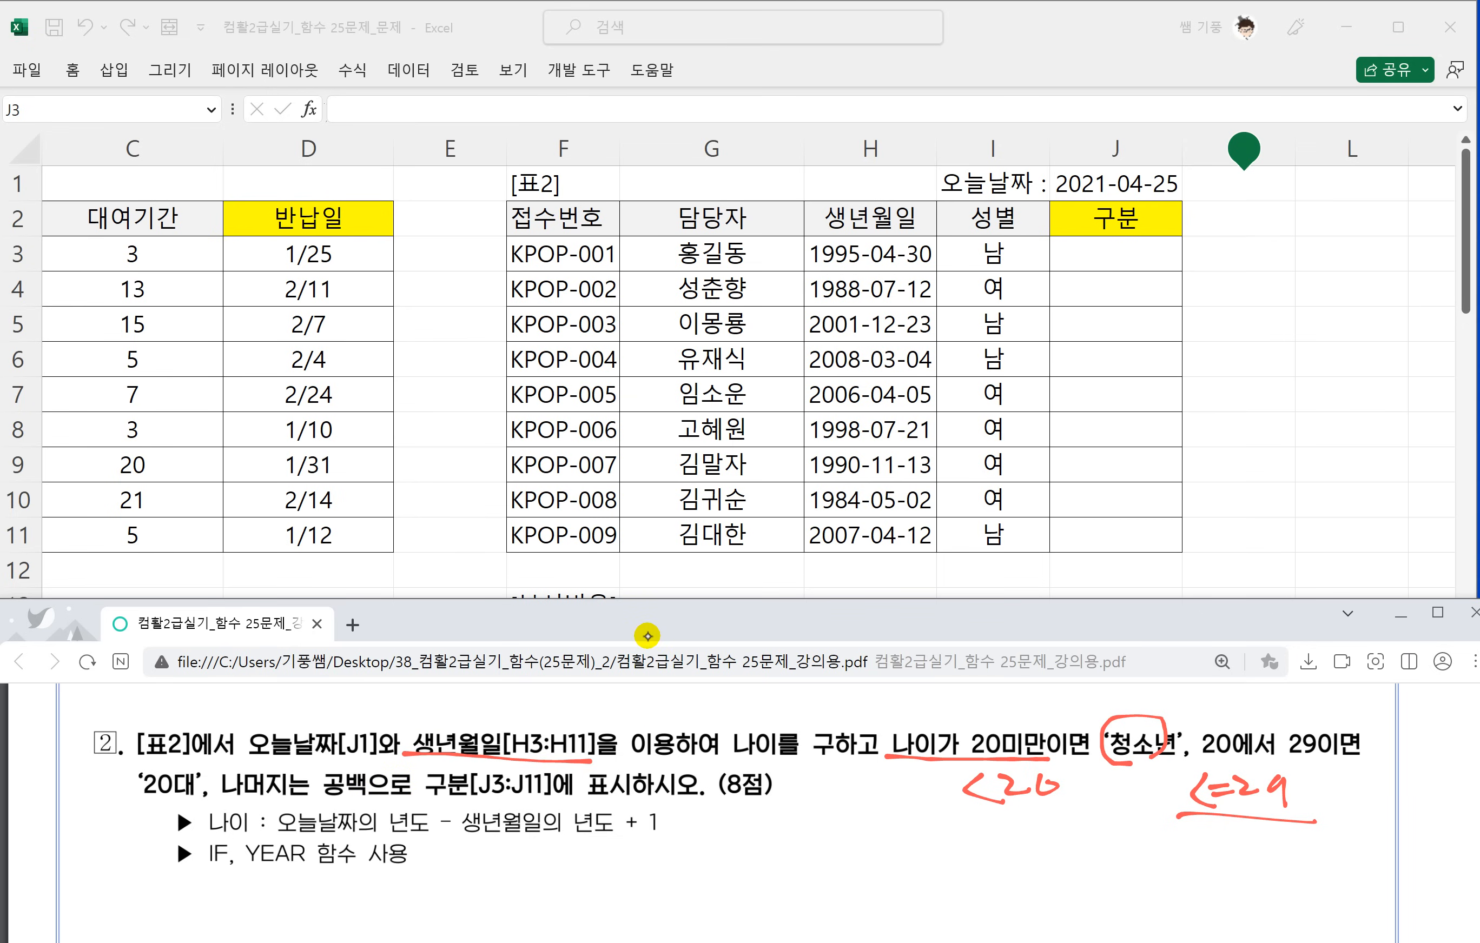
Box the 나이가 20미만 and 20에서 29이면 conditions in red ink and write If above each box.
{"action": "mouse_move", "coordinate": [879, 727]}
{"action": "left_mouse_down"}
{"action": "mouse_move", "coordinate": [884, 757]}
{"action": "mouse_move", "coordinate": [1038, 734]}
{"action": "mouse_move", "coordinate": [1040, 756]}
{"action": "left_mouse_up"}
{"action": "left_click_drag", "start_coordinate": [895, 690], "coordinate": [964, 702]}
{"action": "mouse_move", "coordinate": [952, 684]}
{"action": "left_mouse_down"}
{"action": "mouse_move", "coordinate": [948, 739]}
{"action": "mouse_move", "coordinate": [968, 706]}
{"action": "left_mouse_up"}
{"action": "left_click_drag", "start_coordinate": [1197, 722], "coordinate": [1198, 756]}
{"action": "mouse_move", "coordinate": [1198, 729]}
{"action": "left_mouse_down"}
{"action": "mouse_move", "coordinate": [1267, 722]}
{"action": "mouse_move", "coordinate": [1356, 764]}
{"action": "left_mouse_up"}
{"action": "mouse_move", "coordinate": [1214, 751]}
{"action": "left_mouse_down"}
{"action": "mouse_move", "coordinate": [1356, 766]}
{"action": "mouse_move", "coordinate": [1192, 750]}
{"action": "left_mouse_up"}
{"action": "left_click_drag", "start_coordinate": [1227, 685], "coordinate": [1272, 748]}
{"action": "left_click_drag", "start_coordinate": [1253, 705], "coordinate": [1315, 703]}
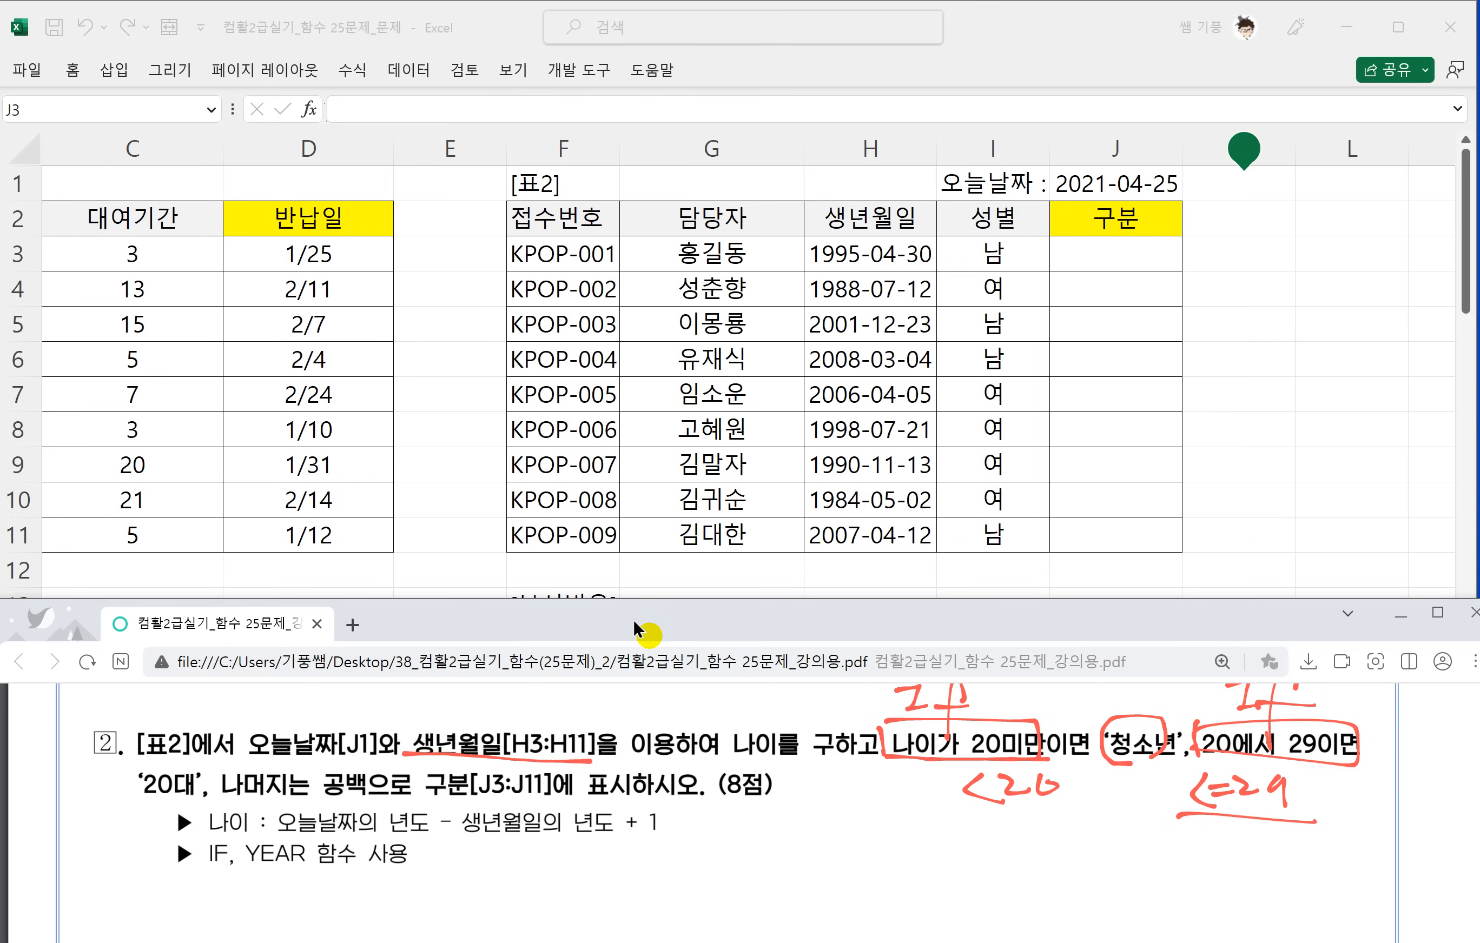
Extend the red If notes with (조건, above both conditions and write 참, above 청소년.
{"action": "scroll", "coordinate": [1051, 802], "scroll_direction": "up", "scroll_amount": 1}
{"action": "scroll", "coordinate": [1094, 821], "scroll_direction": "up", "scroll_amount": 1}
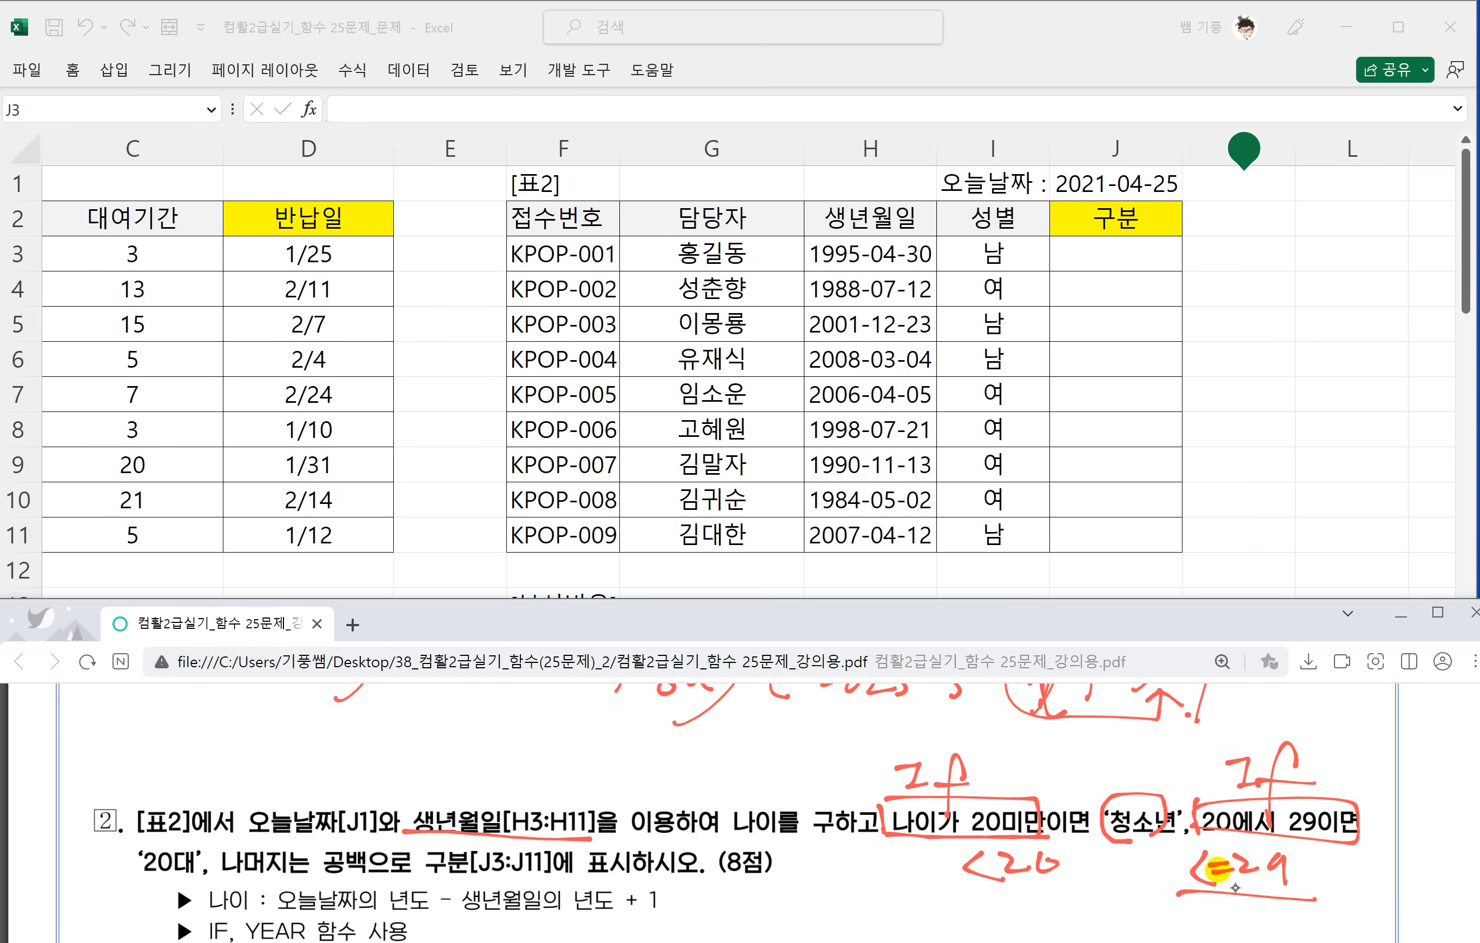
{"action": "mouse_move", "coordinate": [1115, 740]}
{"action": "left_mouse_down"}
{"action": "mouse_move", "coordinate": [1141, 752]}
{"action": "mouse_move", "coordinate": [1148, 789]}
{"action": "left_mouse_up"}
{"action": "mouse_move", "coordinate": [989, 759]}
{"action": "left_mouse_down"}
{"action": "mouse_move", "coordinate": [978, 792]}
{"action": "mouse_move", "coordinate": [1017, 789]}
{"action": "mouse_move", "coordinate": [1042, 761]}
{"action": "mouse_move", "coordinate": [1054, 784]}
{"action": "left_mouse_up"}
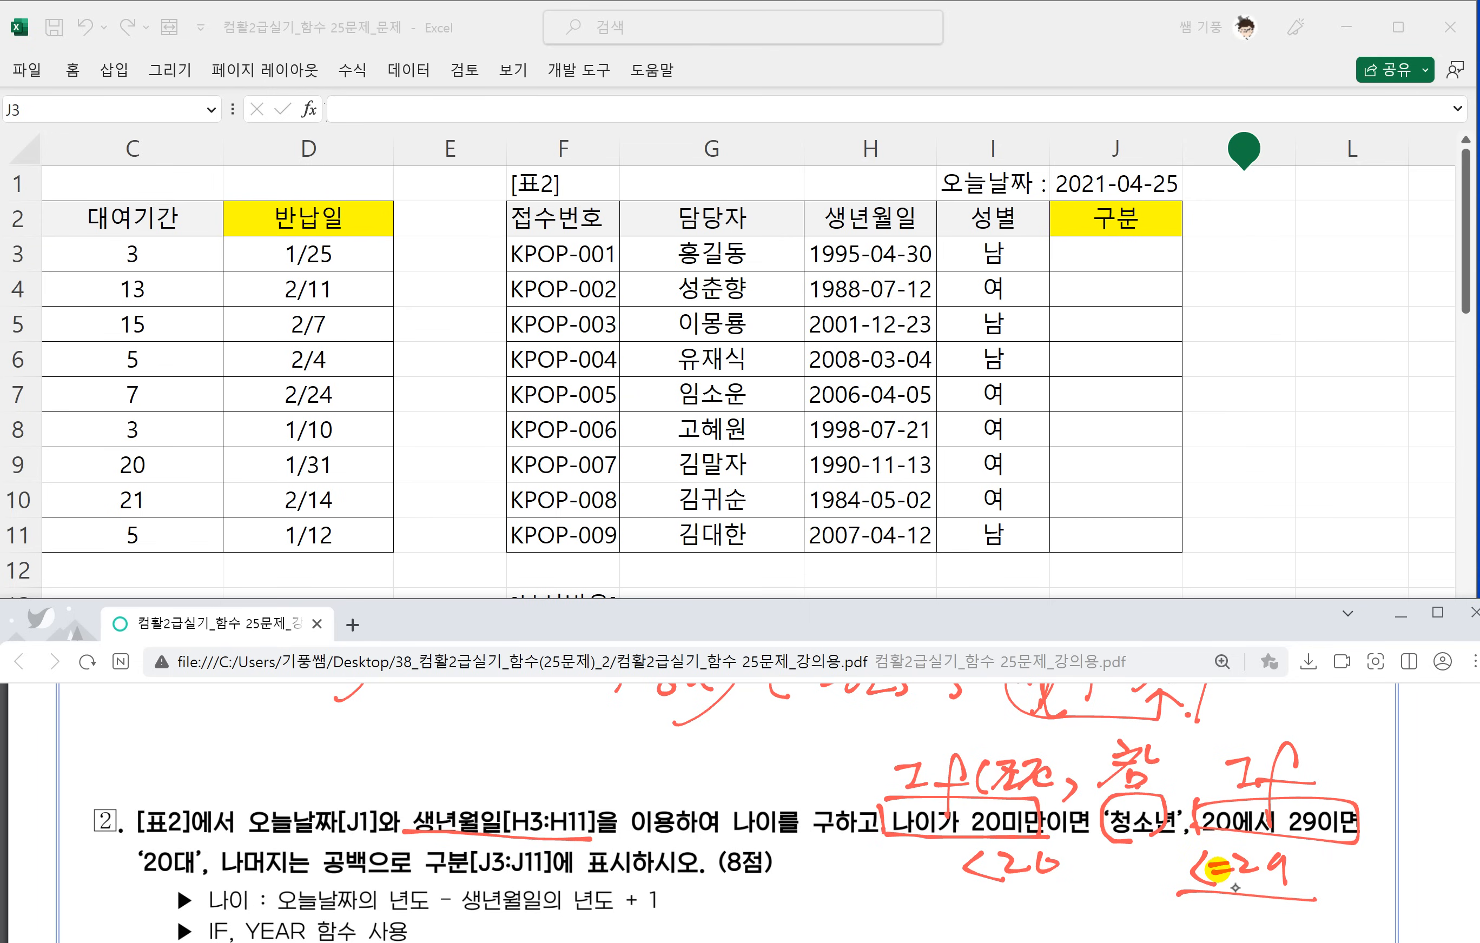
{"action": "left_click_drag", "start_coordinate": [1174, 785], "coordinate": [1169, 808]}
{"action": "mouse_move", "coordinate": [1329, 757]}
{"action": "left_mouse_down"}
{"action": "mouse_move", "coordinate": [1321, 793]}
{"action": "mouse_move", "coordinate": [1364, 785]}
{"action": "left_mouse_up"}
{"action": "left_click_drag", "start_coordinate": [1389, 764], "coordinate": [1392, 789]}
{"action": "left_click_drag", "start_coordinate": [1409, 785], "coordinate": [1401, 796]}
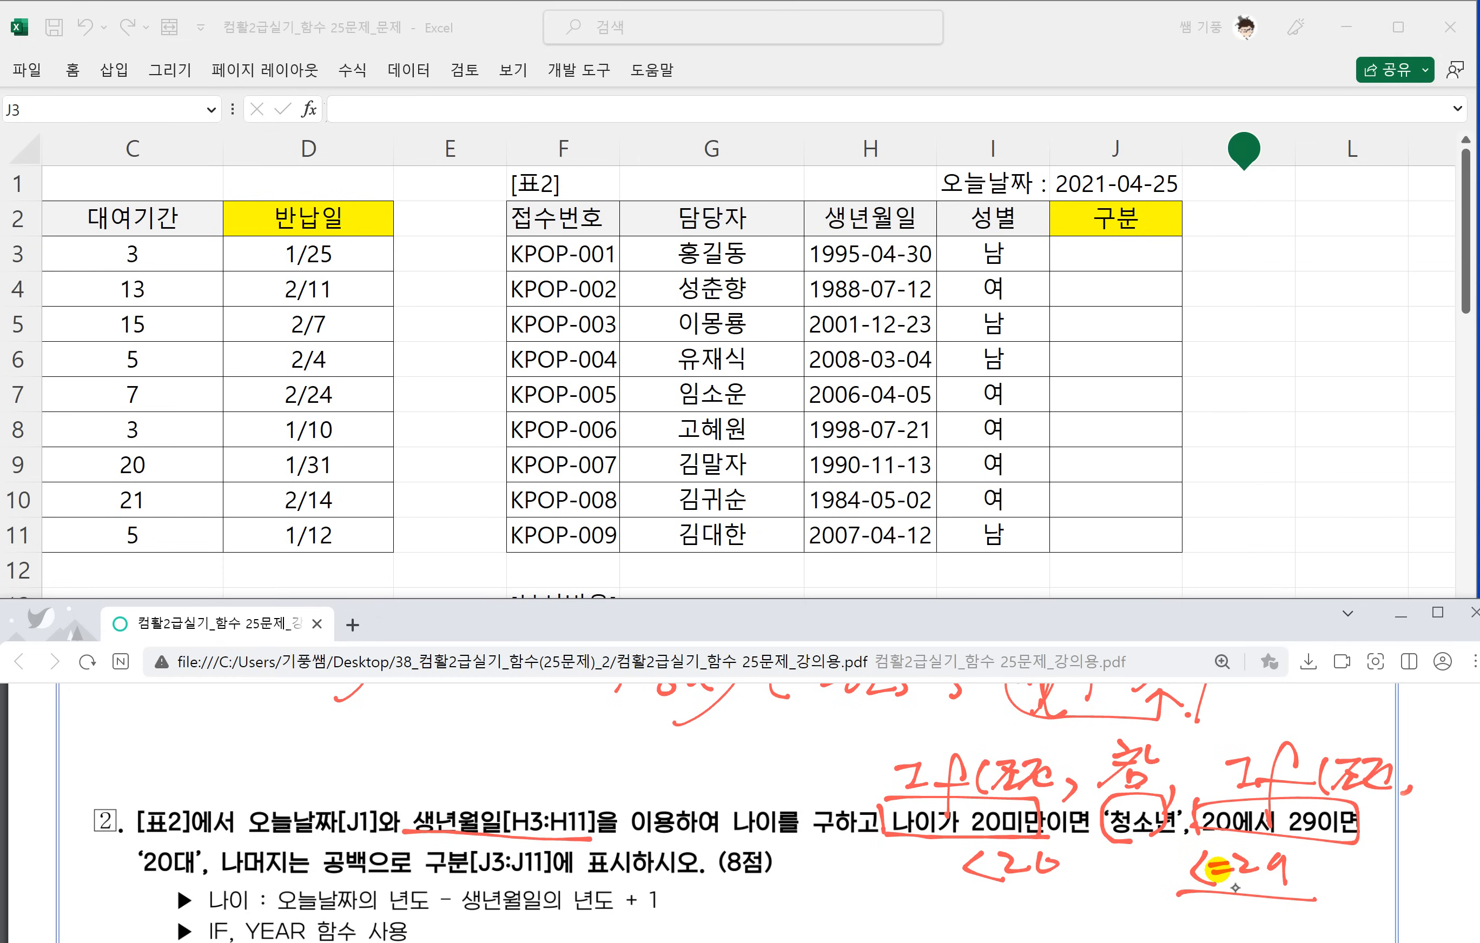
Circle 20대 and 공백 in the question in red ink and write a label above each, with 참 above 20대.
{"action": "left_click_drag", "start_coordinate": [172, 877], "coordinate": [159, 891]}
{"action": "left_click_drag", "start_coordinate": [166, 779], "coordinate": [181, 779]}
{"action": "mouse_move", "coordinate": [167, 798]}
{"action": "left_mouse_down"}
{"action": "mouse_move", "coordinate": [158, 831]}
{"action": "mouse_move", "coordinate": [196, 802]}
{"action": "left_mouse_up"}
{"action": "mouse_move", "coordinate": [208, 763]}
{"action": "left_mouse_down"}
{"action": "mouse_move", "coordinate": [223, 789]}
{"action": "mouse_move", "coordinate": [191, 836]}
{"action": "left_mouse_up"}
{"action": "mouse_move", "coordinate": [371, 876]}
{"action": "left_mouse_down"}
{"action": "mouse_move", "coordinate": [325, 888]}
{"action": "mouse_move", "coordinate": [369, 728]}
{"action": "mouse_move", "coordinate": [348, 777]}
{"action": "left_mouse_up"}
{"action": "mouse_move", "coordinate": [359, 759]}
{"action": "left_mouse_down"}
{"action": "mouse_move", "coordinate": [381, 752]}
{"action": "mouse_move", "coordinate": [388, 771]}
{"action": "left_mouse_up"}
{"action": "mouse_move", "coordinate": [390, 734]}
{"action": "left_mouse_down"}
{"action": "mouse_move", "coordinate": [412, 763]}
{"action": "mouse_move", "coordinate": [388, 793]}
{"action": "mouse_move", "coordinate": [404, 782]}
{"action": "left_mouse_up"}
{"action": "left_click", "coordinate": [431, 785]}
Write the nested structure =if(조건,참,if(조건,참,거짓)) in red ink below question 2.
{"action": "scroll", "coordinate": [1181, 870], "scroll_direction": "down", "scroll_amount": 2}
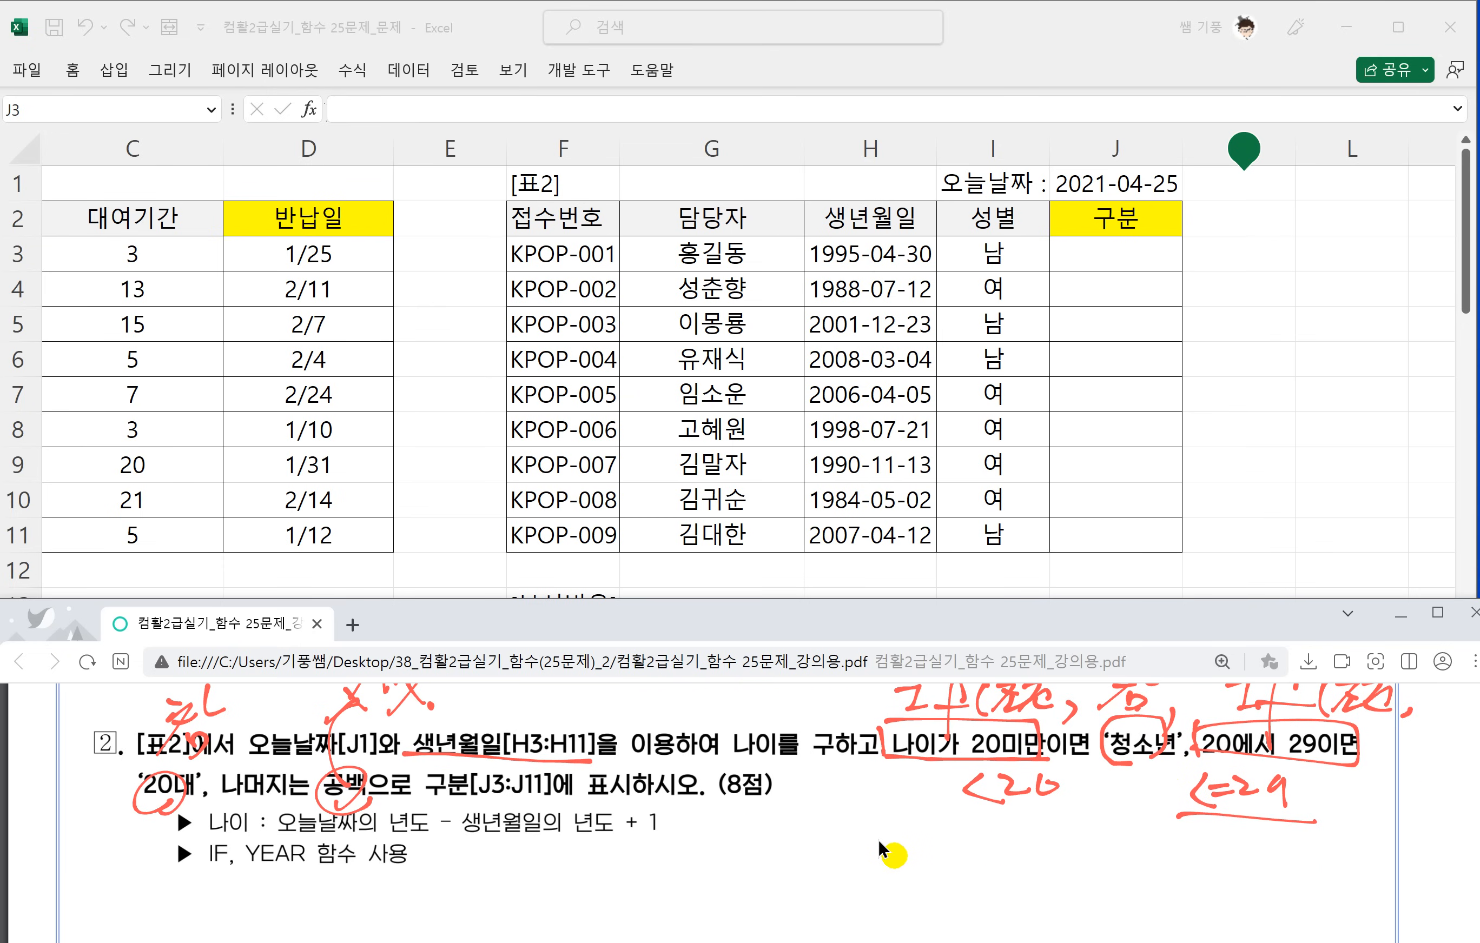
{"action": "left_click_drag", "start_coordinate": [622, 871], "coordinate": [650, 867]}
{"action": "mouse_move", "coordinate": [673, 860]}
{"action": "left_mouse_down"}
{"action": "mouse_move", "coordinate": [666, 877]}
{"action": "mouse_move", "coordinate": [665, 848]}
{"action": "left_mouse_up"}
{"action": "left_click_drag", "start_coordinate": [719, 853], "coordinate": [685, 920]}
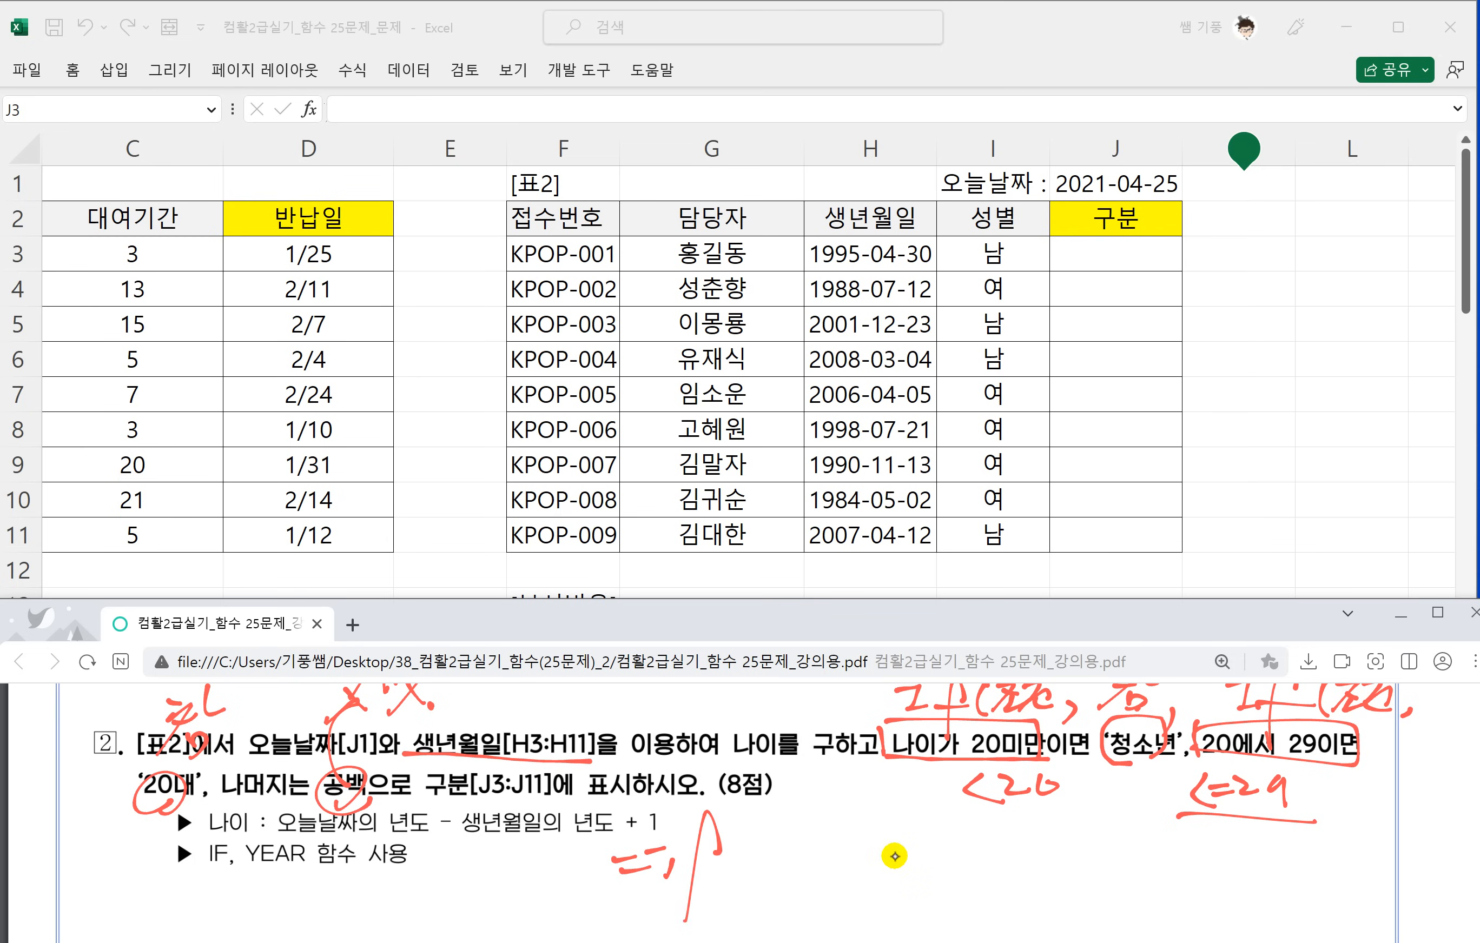
{"action": "left_click_drag", "start_coordinate": [674, 859], "coordinate": [711, 857]}
{"action": "mouse_move", "coordinate": [736, 844]}
{"action": "left_mouse_down"}
{"action": "mouse_move", "coordinate": [726, 868]}
{"action": "mouse_move", "coordinate": [748, 877]}
{"action": "mouse_move", "coordinate": [848, 875]}
{"action": "left_mouse_up"}
{"action": "mouse_move", "coordinate": [861, 836]}
{"action": "left_mouse_down"}
{"action": "mouse_move", "coordinate": [886, 861]}
{"action": "mouse_move", "coordinate": [883, 842]}
{"action": "left_mouse_up"}
{"action": "left_click_drag", "start_coordinate": [895, 827], "coordinate": [912, 848]}
{"action": "mouse_move", "coordinate": [874, 858]}
{"action": "left_mouse_down"}
{"action": "mouse_move", "coordinate": [917, 882]}
{"action": "mouse_move", "coordinate": [954, 843]}
{"action": "left_mouse_up"}
{"action": "left_click_drag", "start_coordinate": [961, 861], "coordinate": [950, 874]}
{"action": "mouse_move", "coordinate": [979, 864]}
{"action": "left_mouse_down"}
{"action": "mouse_move", "coordinate": [1008, 826]}
{"action": "mouse_move", "coordinate": [971, 908]}
{"action": "left_mouse_up"}
{"action": "left_click_drag", "start_coordinate": [960, 863], "coordinate": [1019, 870]}
{"action": "mouse_move", "coordinate": [1027, 834]}
{"action": "left_mouse_down"}
{"action": "mouse_move", "coordinate": [1059, 832]}
{"action": "mouse_move", "coordinate": [1036, 867]}
{"action": "left_mouse_up"}
{"action": "left_click_drag", "start_coordinate": [1045, 845], "coordinate": [1066, 865]}
{"action": "mouse_move", "coordinate": [1064, 834]}
{"action": "left_mouse_down"}
{"action": "mouse_move", "coordinate": [1089, 832]}
{"action": "mouse_move", "coordinate": [1064, 861]}
{"action": "left_mouse_up"}
{"action": "mouse_move", "coordinate": [1080, 856]}
{"action": "left_mouse_down"}
{"action": "mouse_move", "coordinate": [1130, 870]}
{"action": "mouse_move", "coordinate": [1166, 848]}
{"action": "left_mouse_up"}
{"action": "left_click_drag", "start_coordinate": [1144, 857], "coordinate": [1169, 873]}
{"action": "mouse_move", "coordinate": [1186, 866]}
{"action": "left_mouse_down"}
{"action": "mouse_move", "coordinate": [1181, 878]}
{"action": "mouse_move", "coordinate": [1234, 835]}
{"action": "left_mouse_up"}
{"action": "mouse_move", "coordinate": [1231, 839]}
{"action": "left_mouse_down"}
{"action": "mouse_move", "coordinate": [1201, 870]}
{"action": "mouse_move", "coordinate": [1234, 875]}
{"action": "left_mouse_up"}
{"action": "mouse_move", "coordinate": [1240, 839]}
{"action": "left_mouse_down"}
{"action": "mouse_move", "coordinate": [1272, 832]}
{"action": "mouse_move", "coordinate": [1289, 873]}
{"action": "left_mouse_up"}
{"action": "mouse_move", "coordinate": [1306, 832]}
{"action": "left_mouse_down"}
{"action": "mouse_move", "coordinate": [1325, 845]}
{"action": "mouse_move", "coordinate": [1302, 873]}
{"action": "left_mouse_up"}
{"action": "left_click_drag", "start_coordinate": [1325, 827], "coordinate": [1331, 873]}
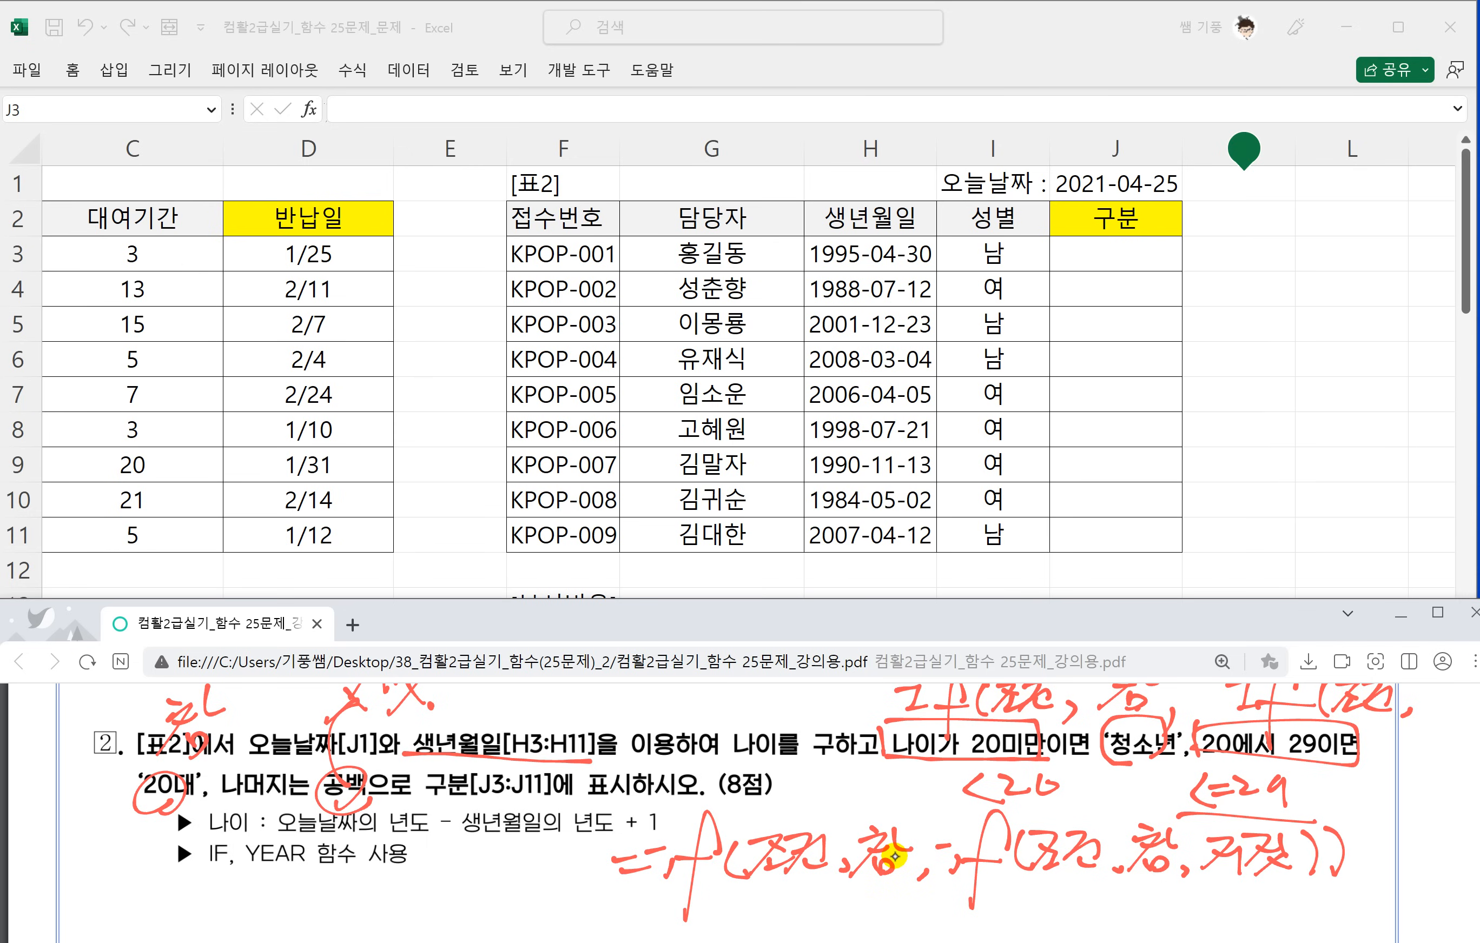
Underline 조건 and 참 of the first handwritten if and write 나이<20 and 청소년 beneath them.
{"action": "scroll", "coordinate": [292, 833], "scroll_direction": "down", "scroll_amount": 3}
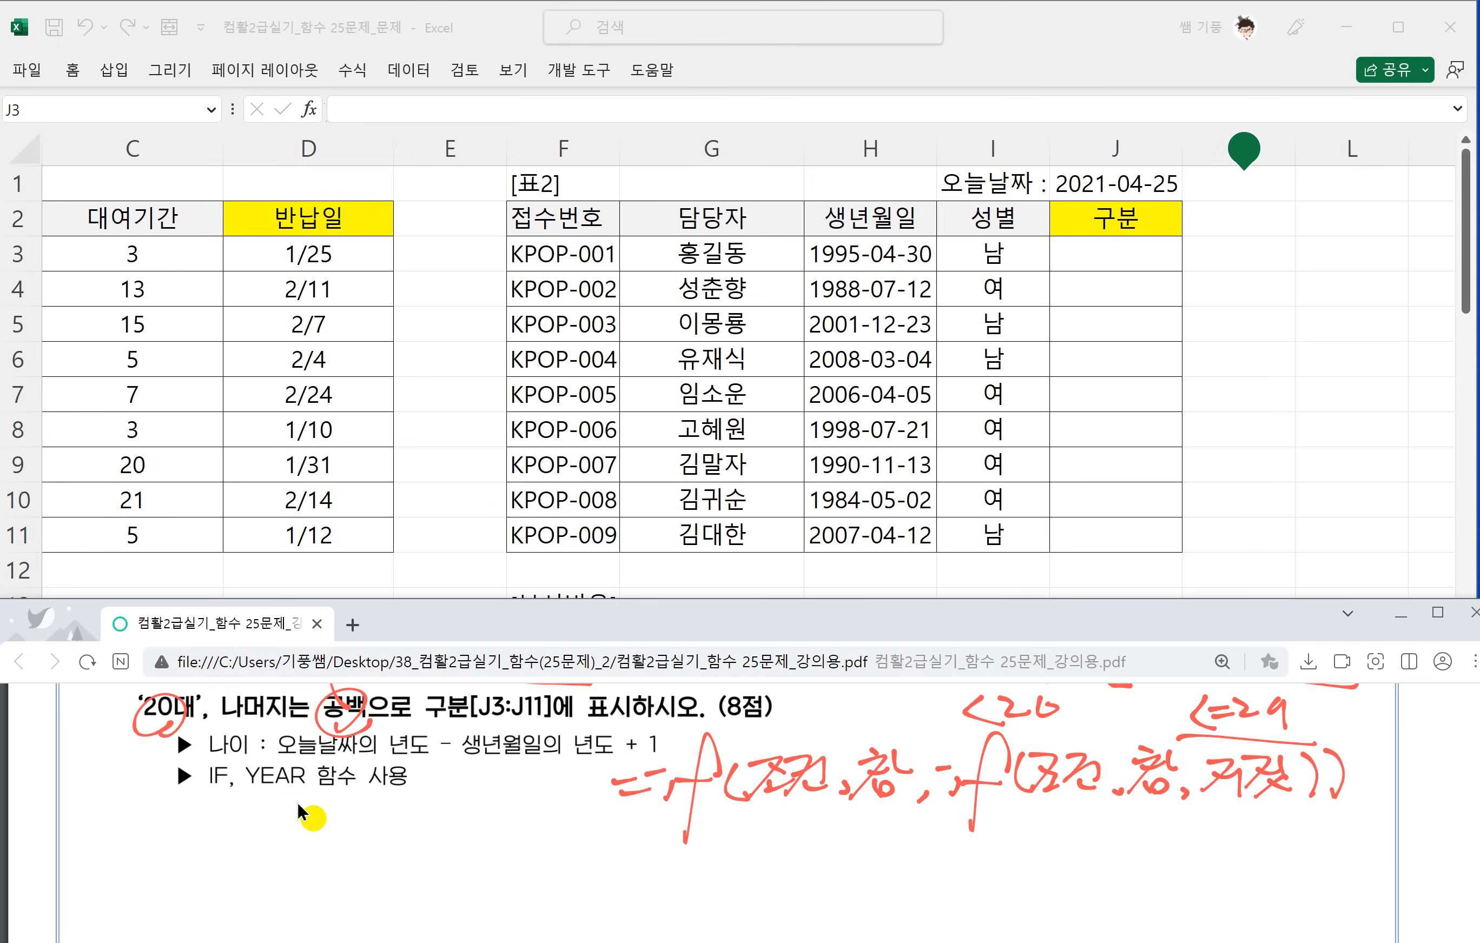
{"action": "scroll", "coordinate": [304, 812], "scroll_direction": "up", "scroll_amount": 2}
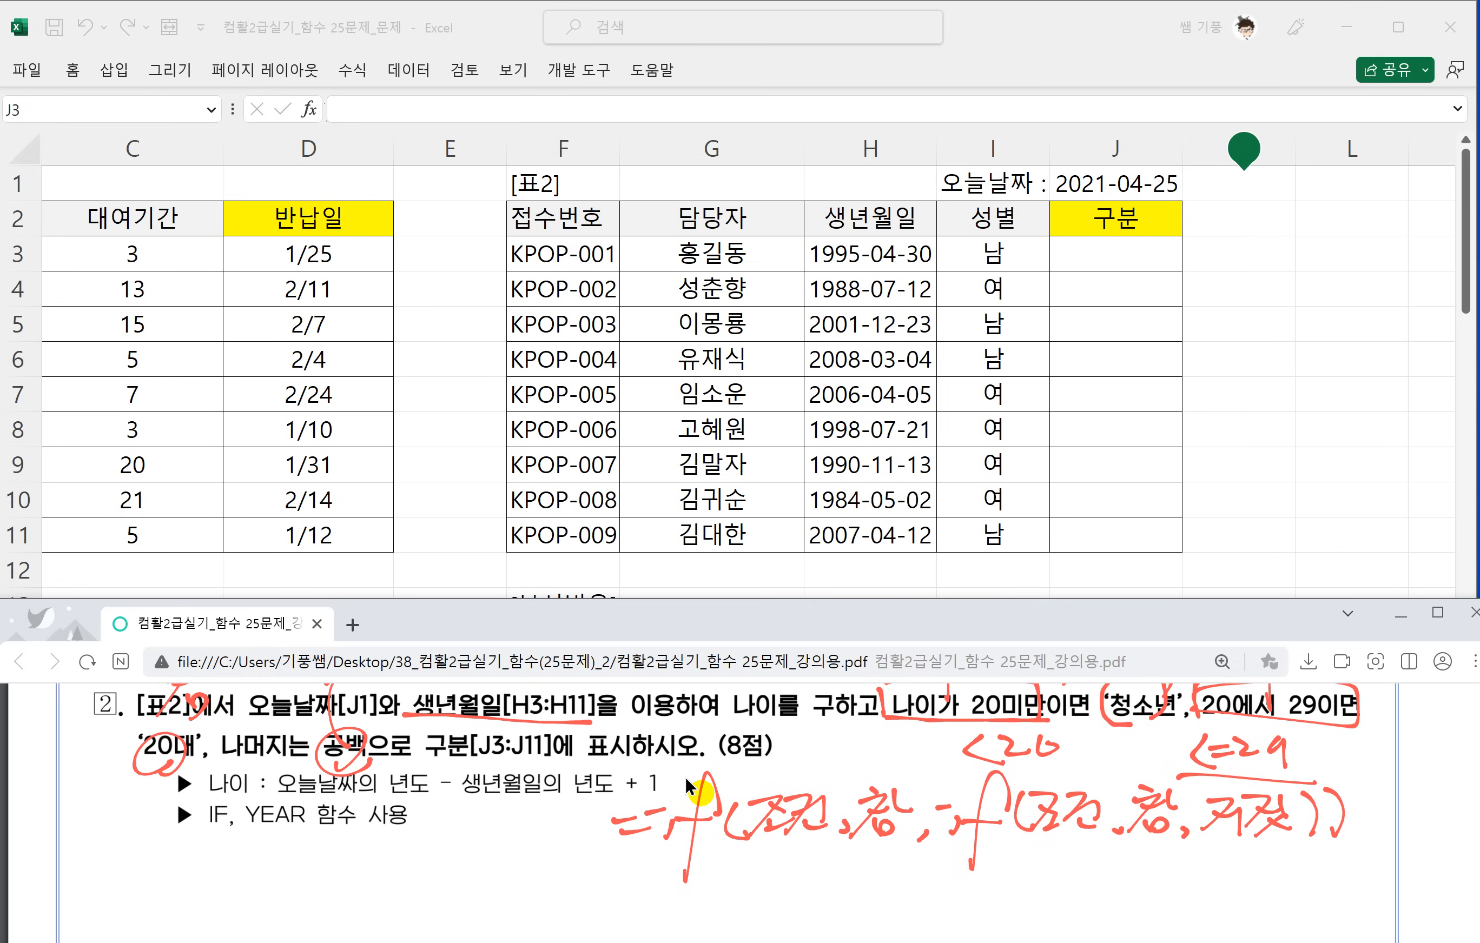
{"action": "left_click_drag", "start_coordinate": [749, 845], "coordinate": [816, 839]}
{"action": "mouse_move", "coordinate": [709, 850]}
{"action": "left_mouse_down"}
{"action": "mouse_move", "coordinate": [731, 869]}
{"action": "mouse_move", "coordinate": [724, 896]}
{"action": "left_mouse_up"}
{"action": "mouse_move", "coordinate": [749, 856]}
{"action": "left_mouse_down"}
{"action": "mouse_move", "coordinate": [812, 876]}
{"action": "mouse_move", "coordinate": [899, 840]}
{"action": "mouse_move", "coordinate": [837, 895]}
{"action": "mouse_move", "coordinate": [878, 892]}
{"action": "mouse_move", "coordinate": [900, 865]}
{"action": "mouse_move", "coordinate": [942, 893]}
{"action": "left_mouse_up"}
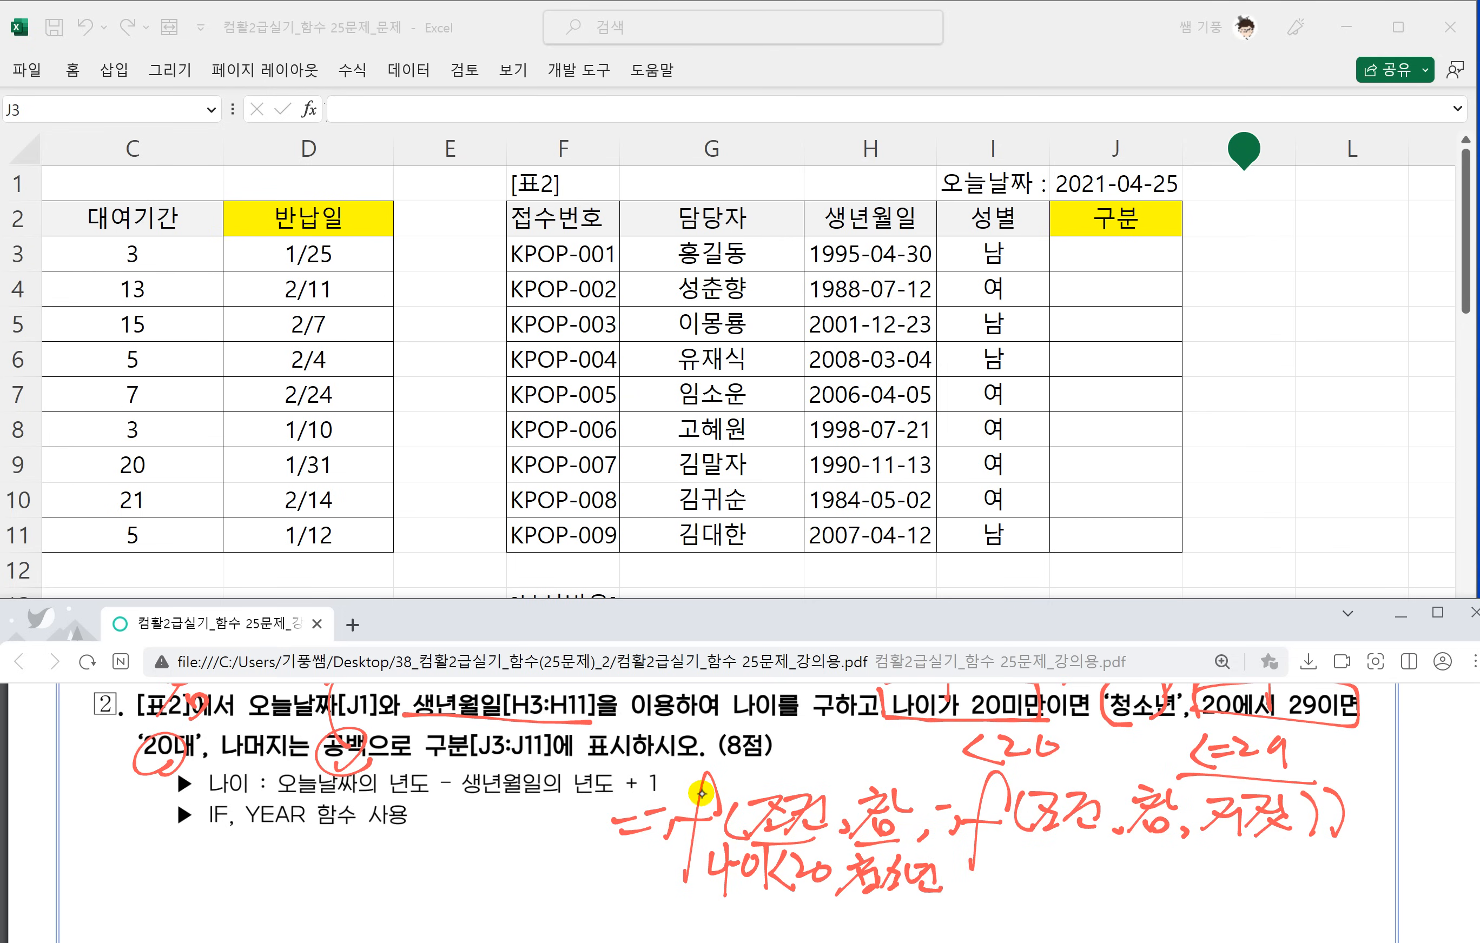
Write 나이<=29, 20대 and an underlined 공백("") in red ink beneath the second if's arguments.
{"action": "mouse_move", "coordinate": [1030, 839]}
{"action": "left_mouse_down"}
{"action": "mouse_move", "coordinate": [1116, 836]}
{"action": "mouse_move", "coordinate": [1024, 869]}
{"action": "mouse_move", "coordinate": [1046, 866]}
{"action": "left_mouse_up"}
{"action": "mouse_move", "coordinate": [1052, 851]}
{"action": "left_mouse_down"}
{"action": "mouse_move", "coordinate": [1056, 893]}
{"action": "mouse_move", "coordinate": [1082, 890]}
{"action": "left_mouse_up"}
{"action": "left_click_drag", "start_coordinate": [1083, 867], "coordinate": [1103, 877]}
{"action": "mouse_move", "coordinate": [1103, 861]}
{"action": "left_mouse_down"}
{"action": "mouse_move", "coordinate": [1128, 914]}
{"action": "mouse_move", "coordinate": [1188, 870]}
{"action": "left_mouse_up"}
{"action": "mouse_move", "coordinate": [1218, 860]}
{"action": "left_mouse_down"}
{"action": "mouse_move", "coordinate": [1207, 872]}
{"action": "mouse_move", "coordinate": [1219, 881]}
{"action": "left_mouse_up"}
{"action": "mouse_move", "coordinate": [1222, 861]}
{"action": "left_mouse_down"}
{"action": "mouse_move", "coordinate": [1233, 913]}
{"action": "mouse_move", "coordinate": [1329, 843]}
{"action": "mouse_move", "coordinate": [1280, 882]}
{"action": "left_mouse_up"}
{"action": "left_click_drag", "start_coordinate": [1287, 873], "coordinate": [1301, 888]}
{"action": "mouse_move", "coordinate": [1310, 854]}
{"action": "left_mouse_down"}
{"action": "mouse_move", "coordinate": [1312, 883]}
{"action": "mouse_move", "coordinate": [1355, 892]}
{"action": "left_mouse_up"}
{"action": "left_click_drag", "start_coordinate": [1366, 856], "coordinate": [1399, 911]}
{"action": "left_click_drag", "start_coordinate": [1380, 900], "coordinate": [1382, 902]}
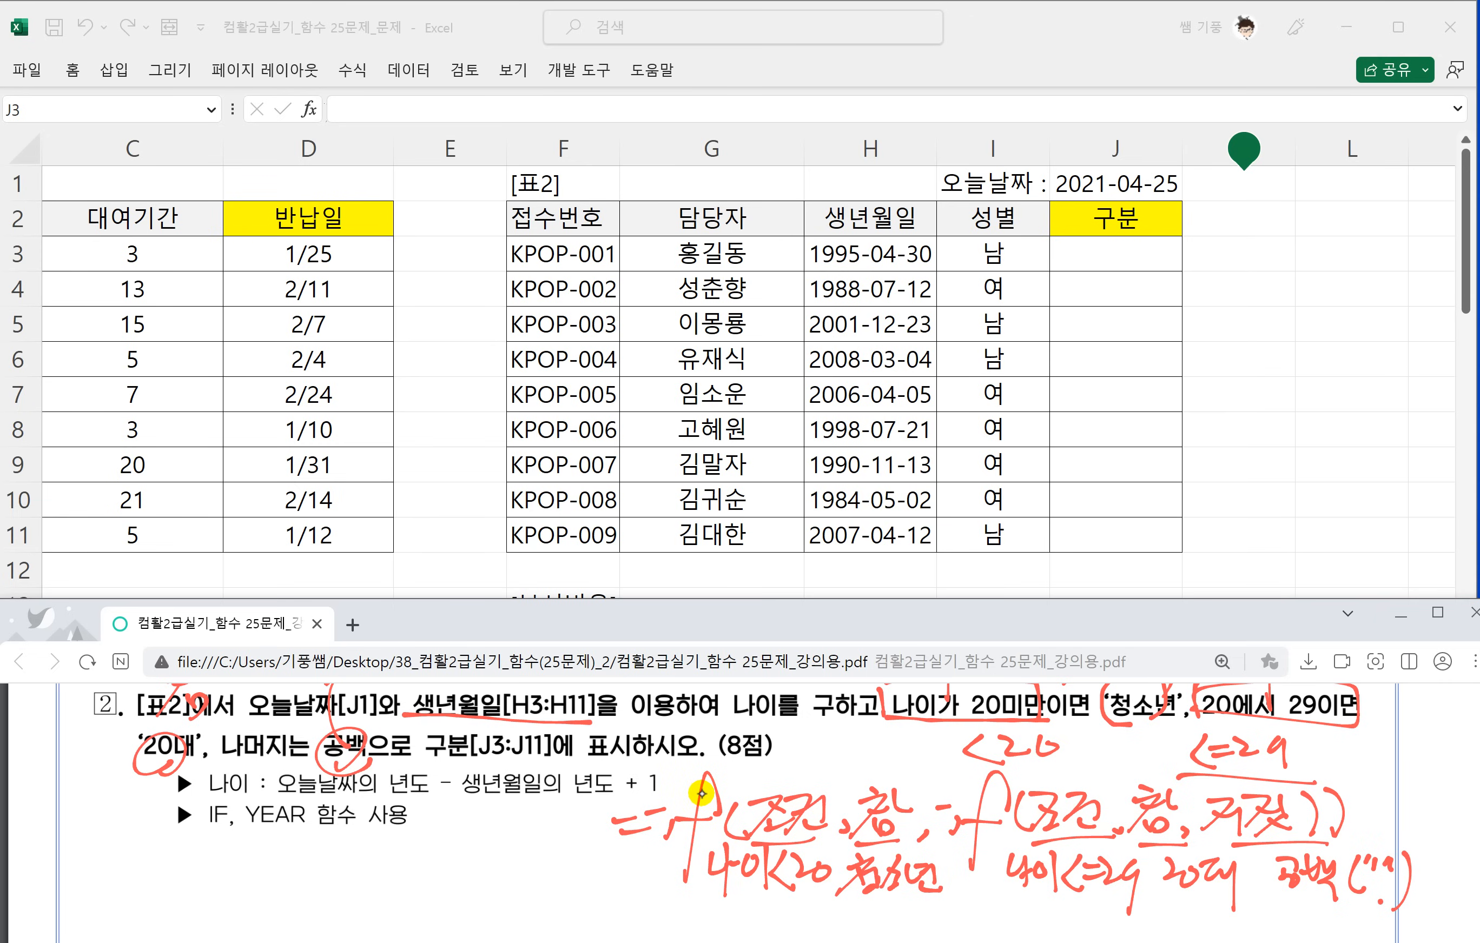
{"action": "left_click_drag", "start_coordinate": [1240, 907], "coordinate": [1393, 905]}
Begin the formula in J3 with =YEAR($J$1), using an absolute reference to today's date.
{"action": "left_click", "coordinate": [1105, 257]}
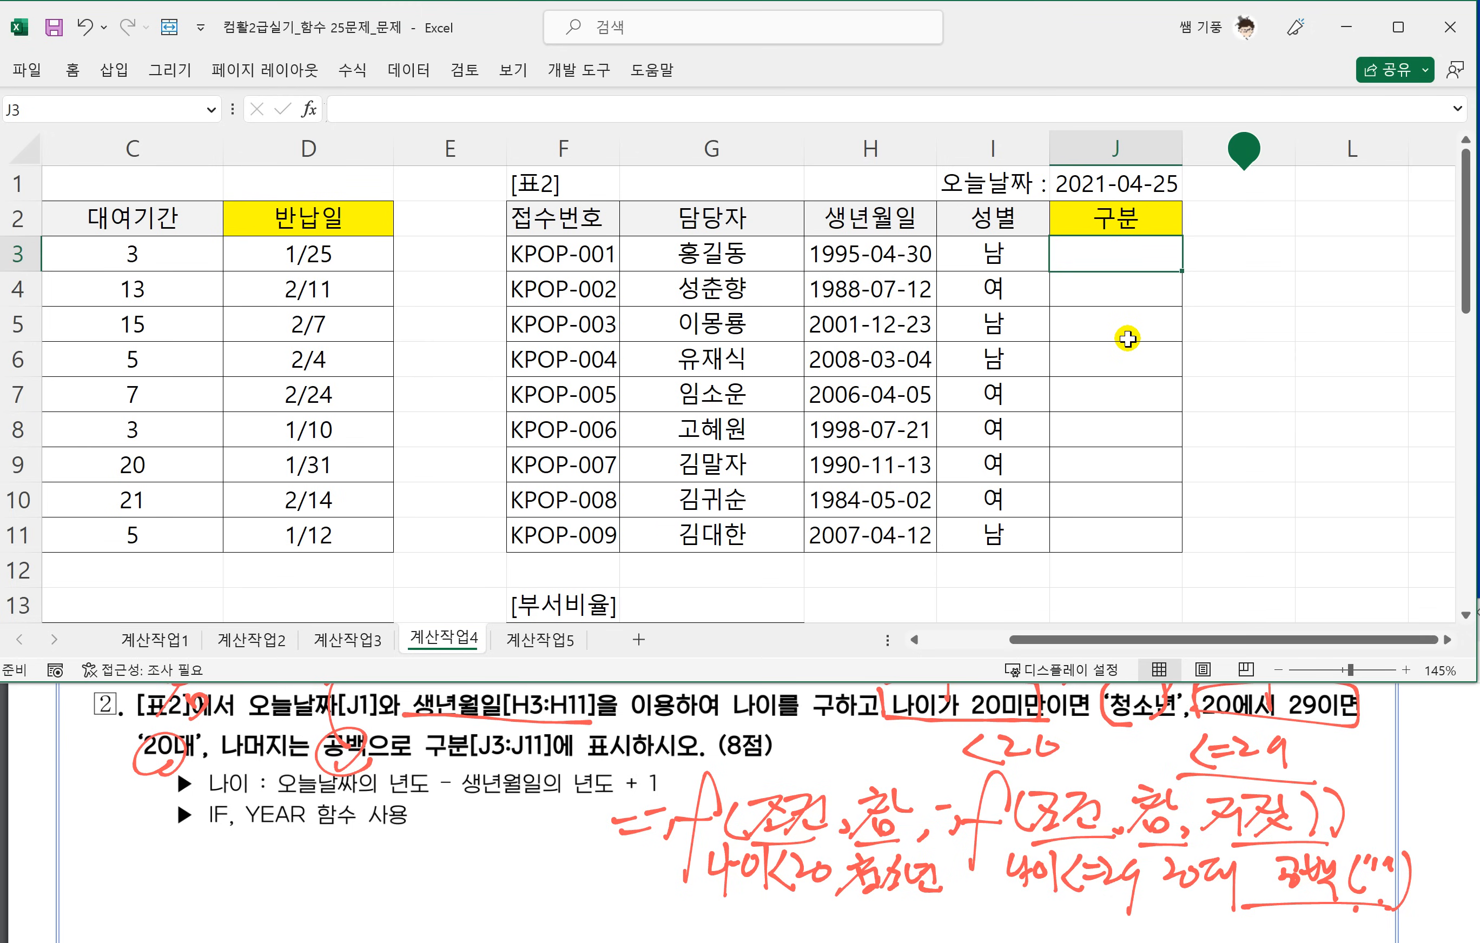
{"action": "type", "text": "="}
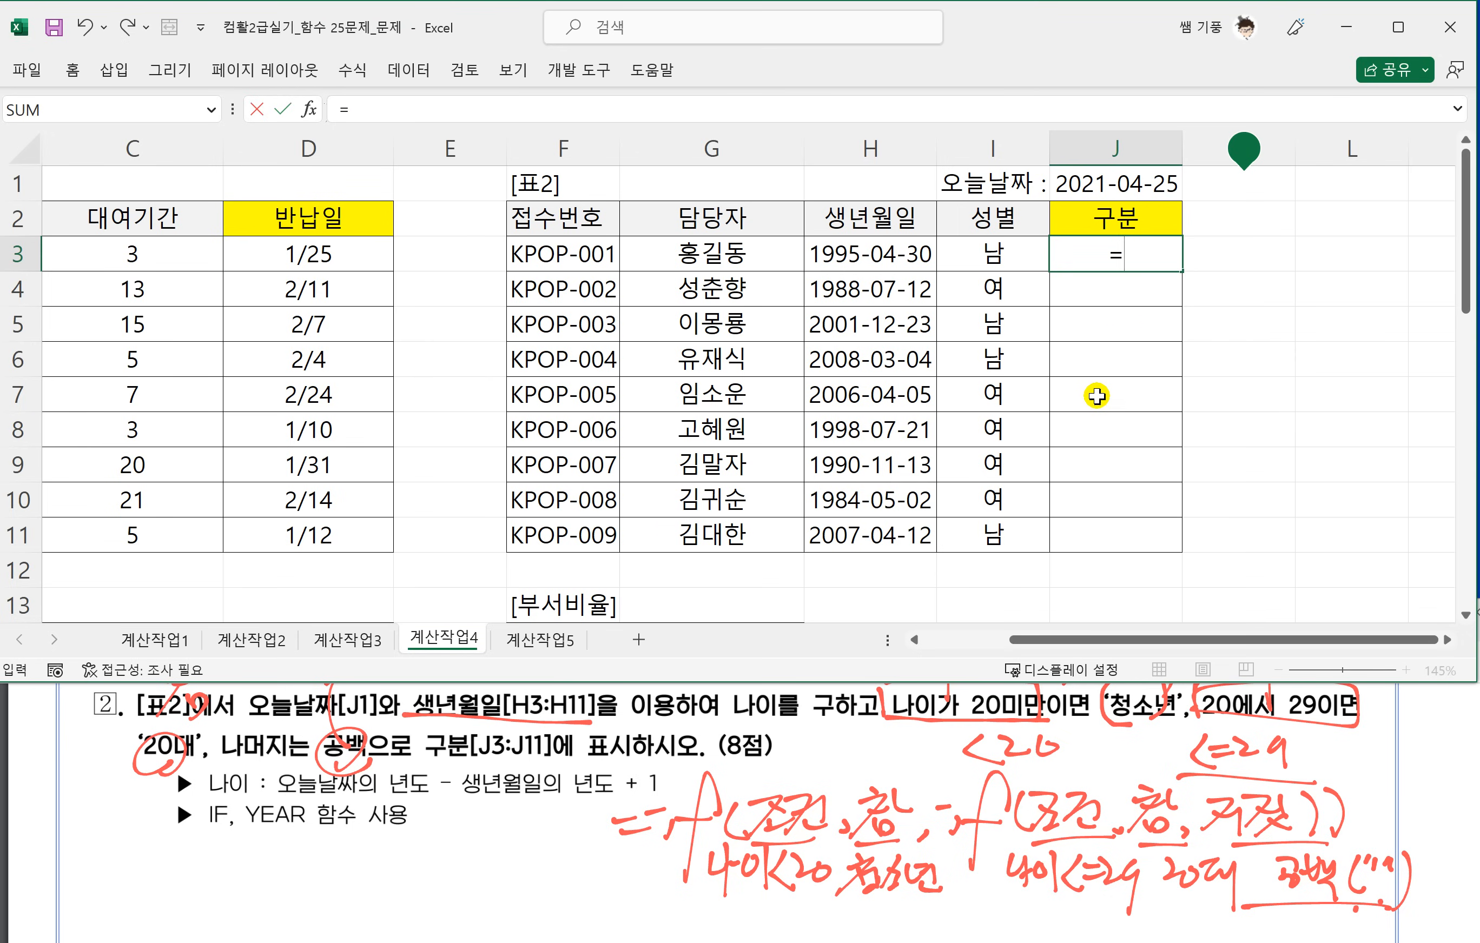
{"action": "type", "text": "YEAR("}
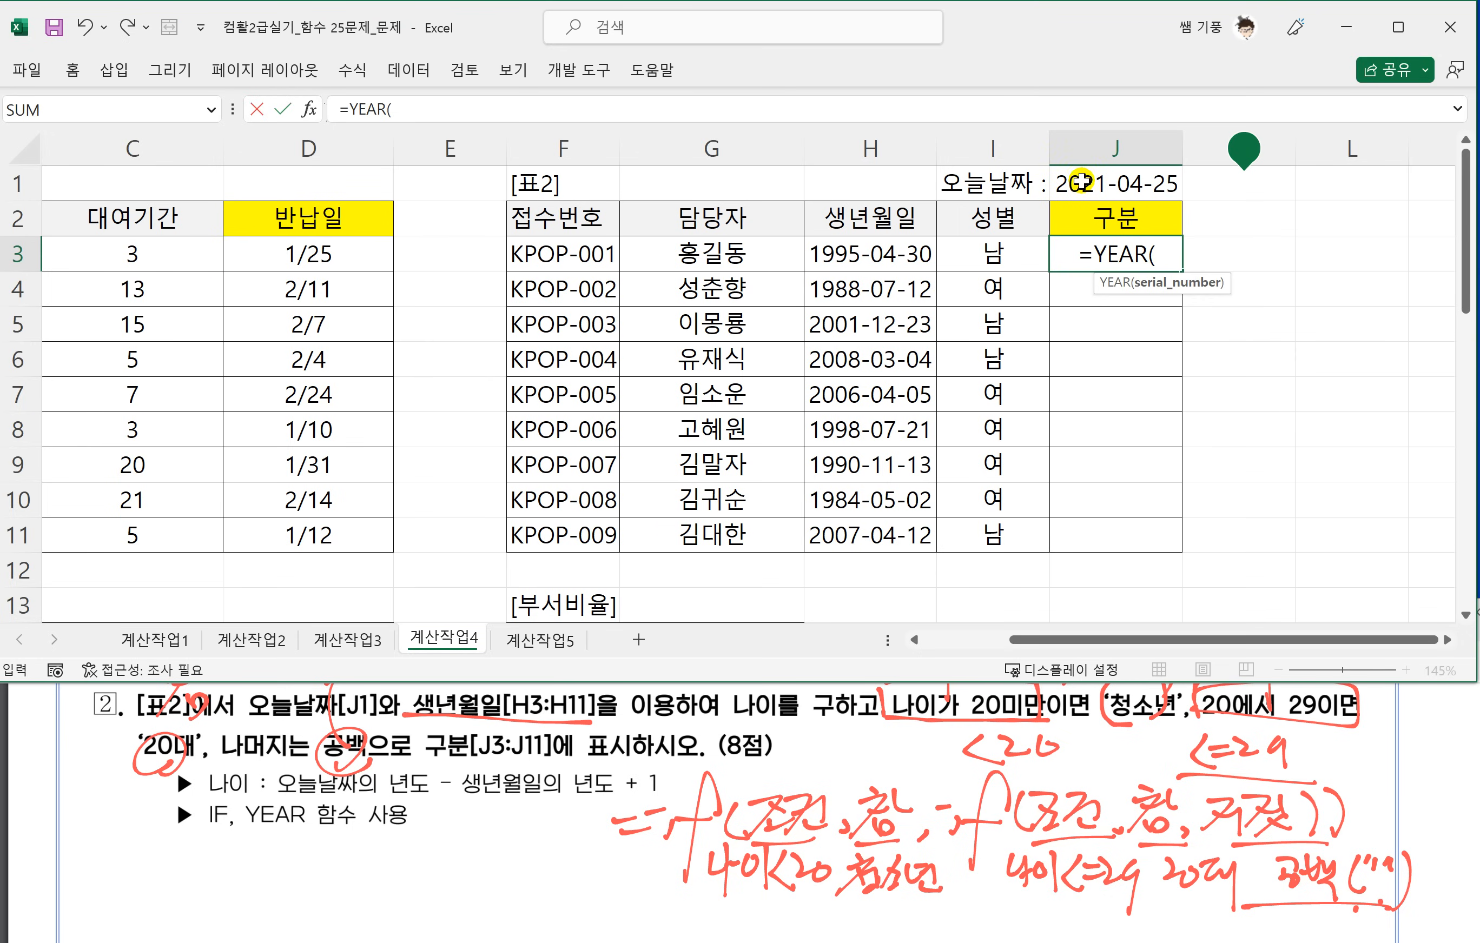
{"action": "left_click", "coordinate": [1118, 183]}
{"action": "key", "text": "F4"}
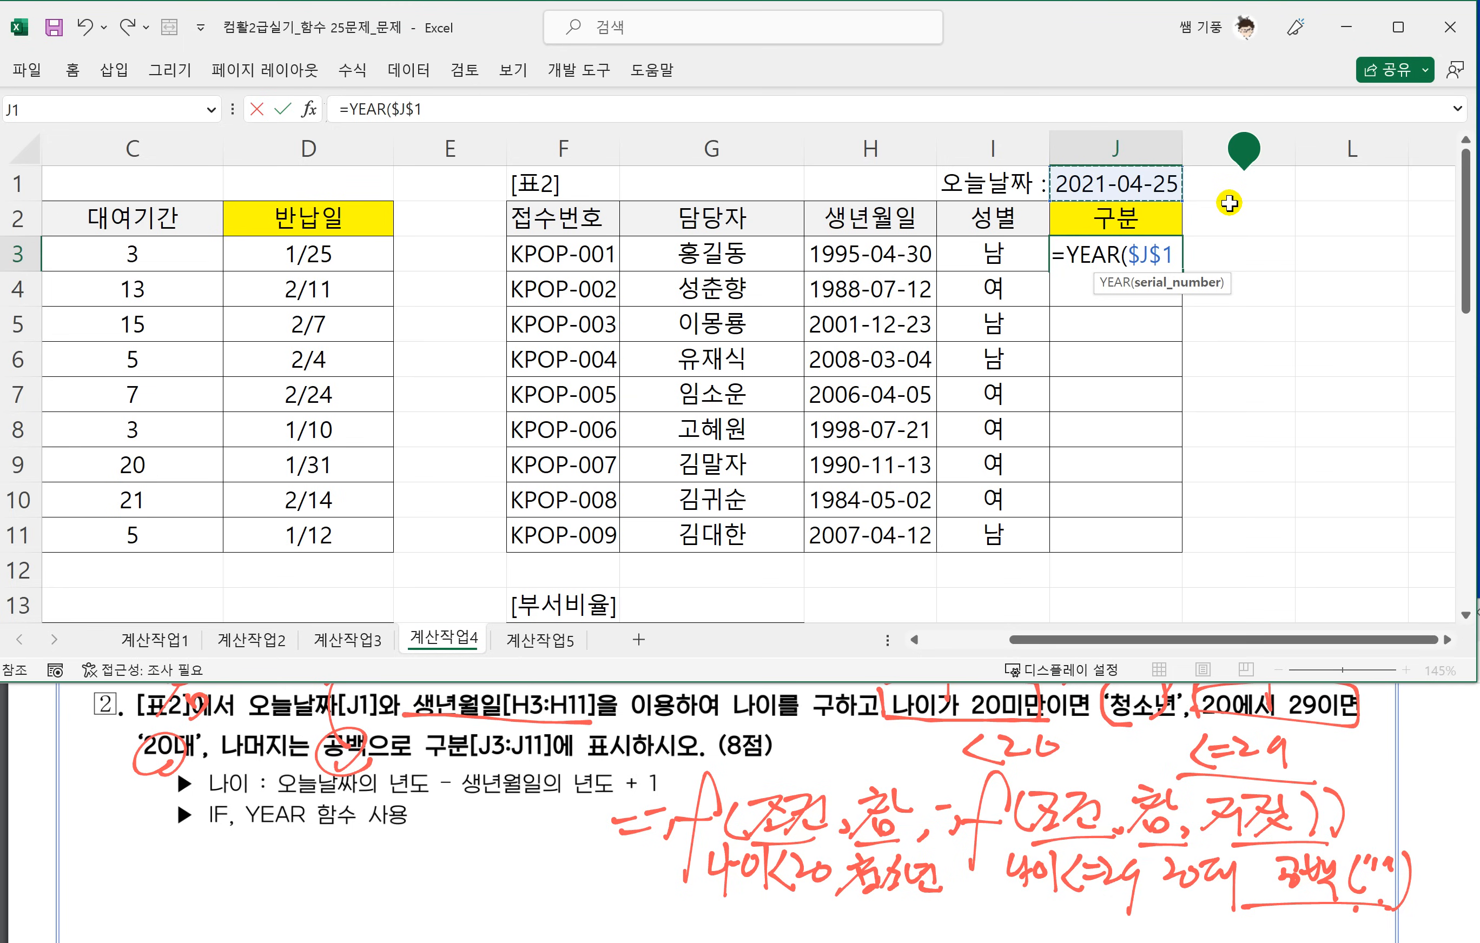
{"action": "type", "text": ")"}
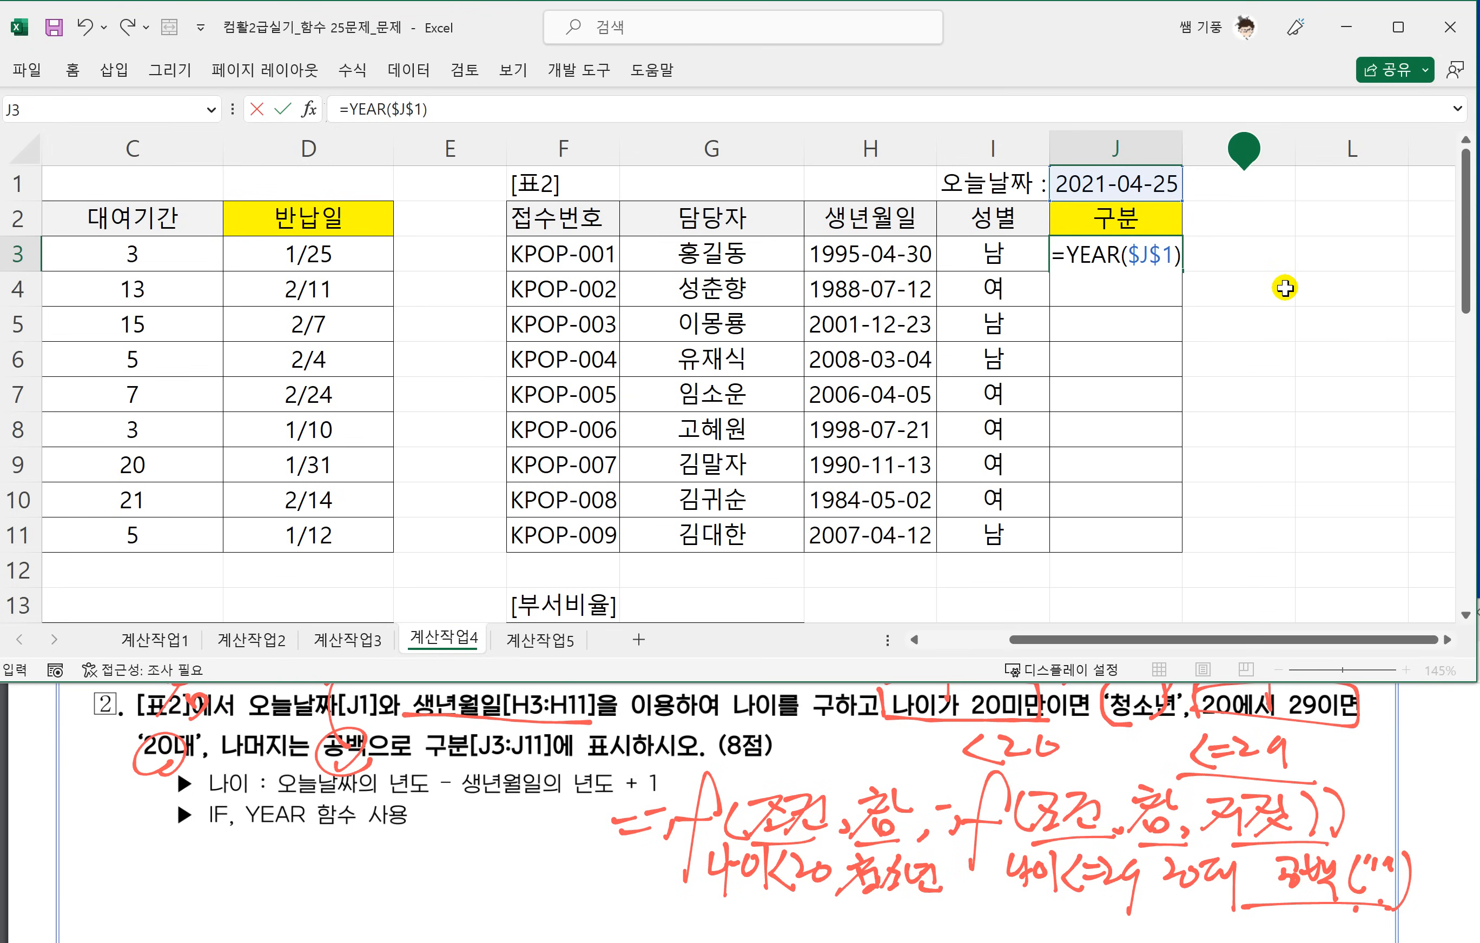
Complete the J3 age formula by subtracting YEAR(H3) and adding 1, and enter it.
{"action": "type", "text": "-"}
{"action": "type", "text": "YEAR"}
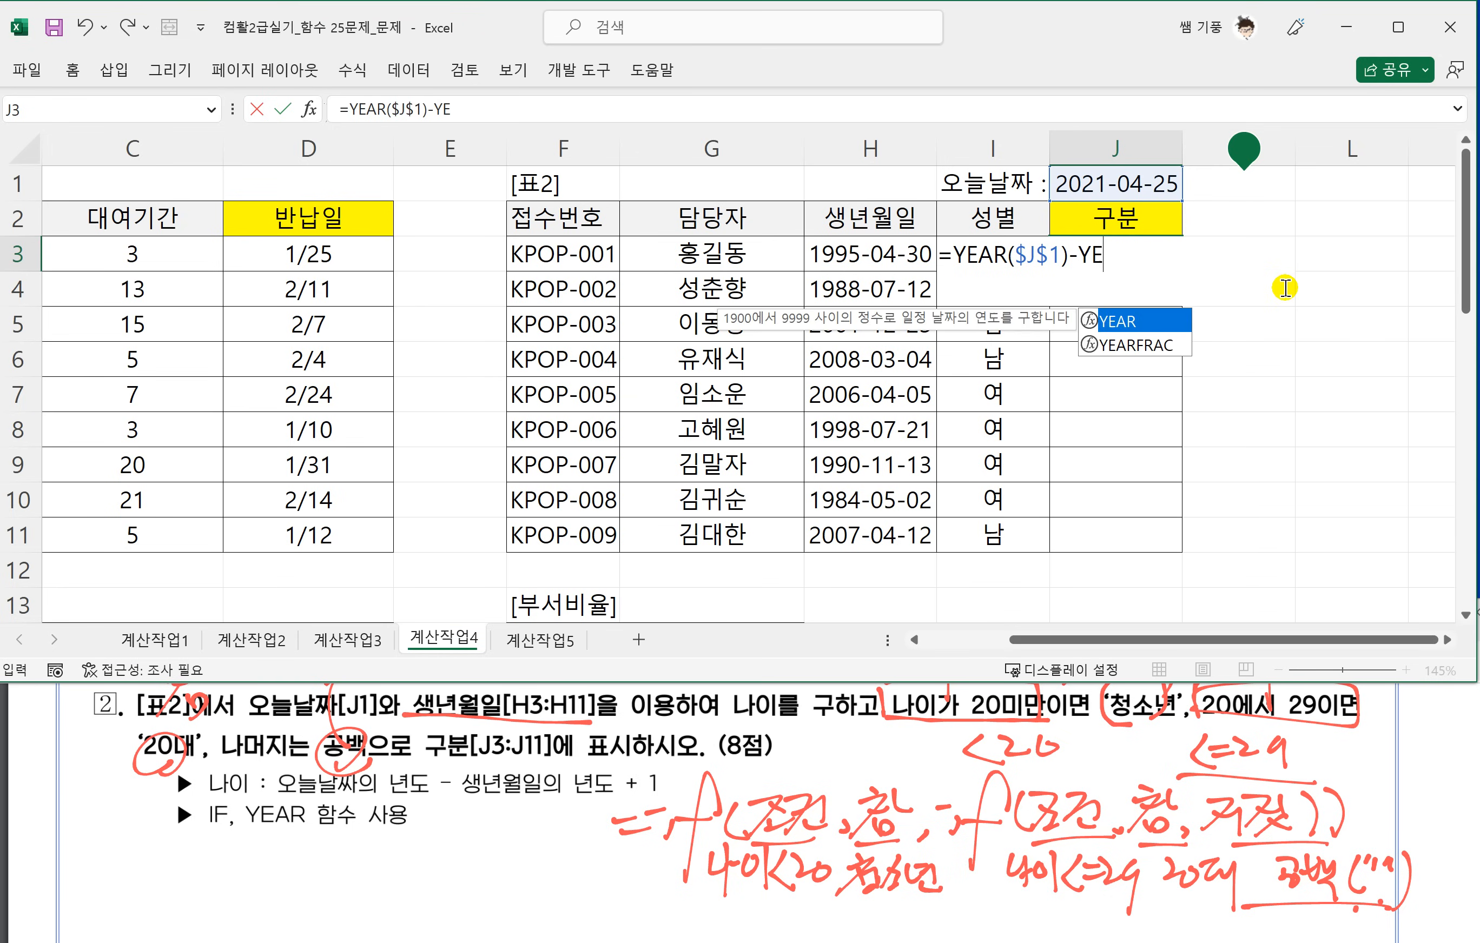
{"action": "type", "text": "("}
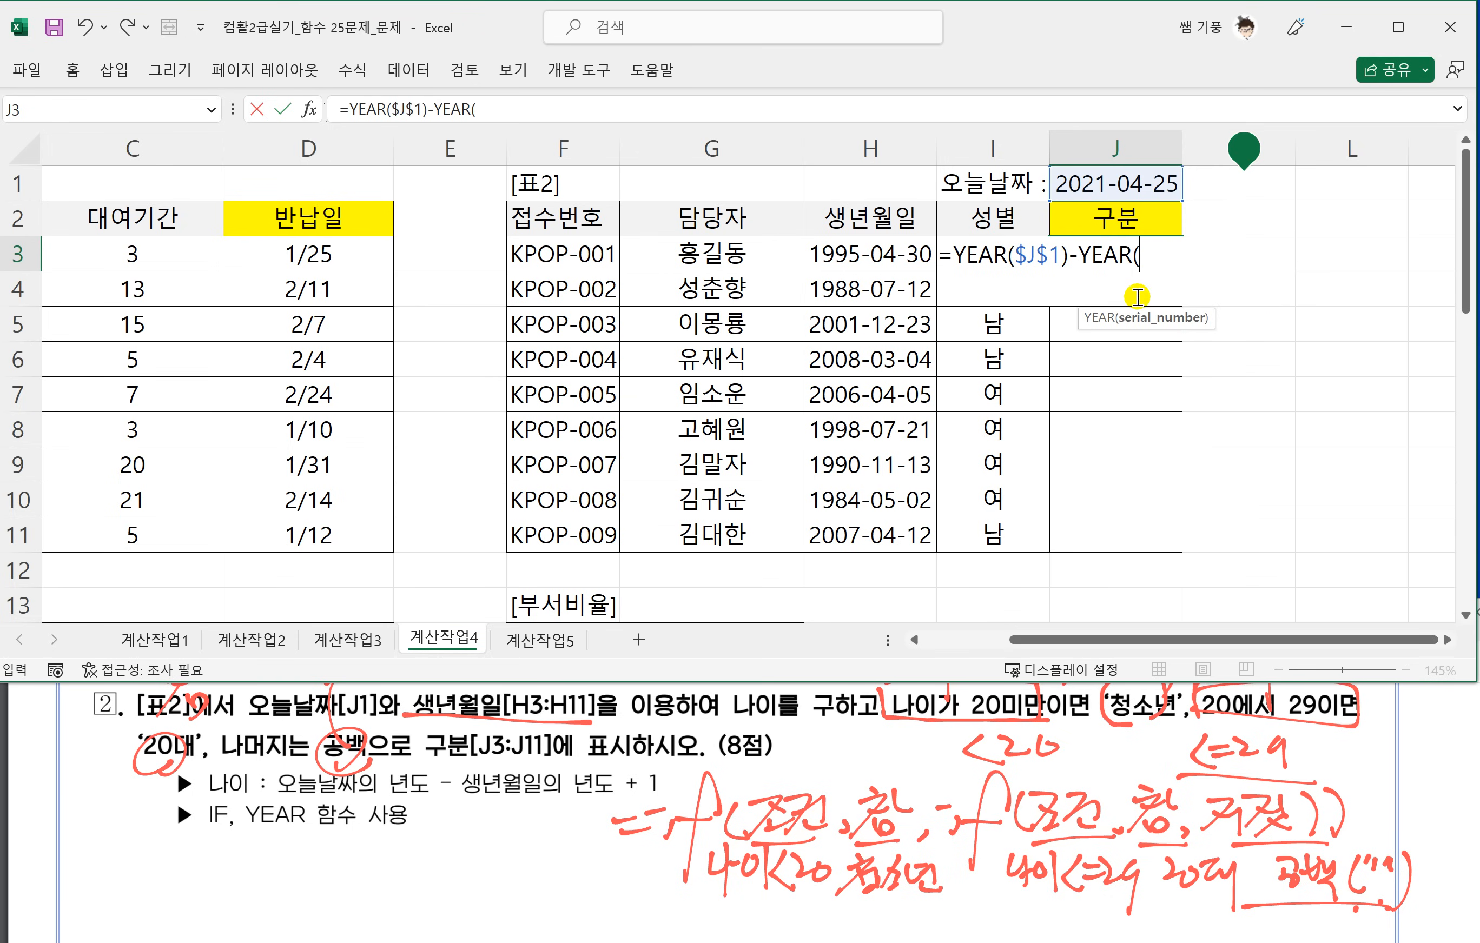
{"action": "left_click", "coordinate": [862, 260]}
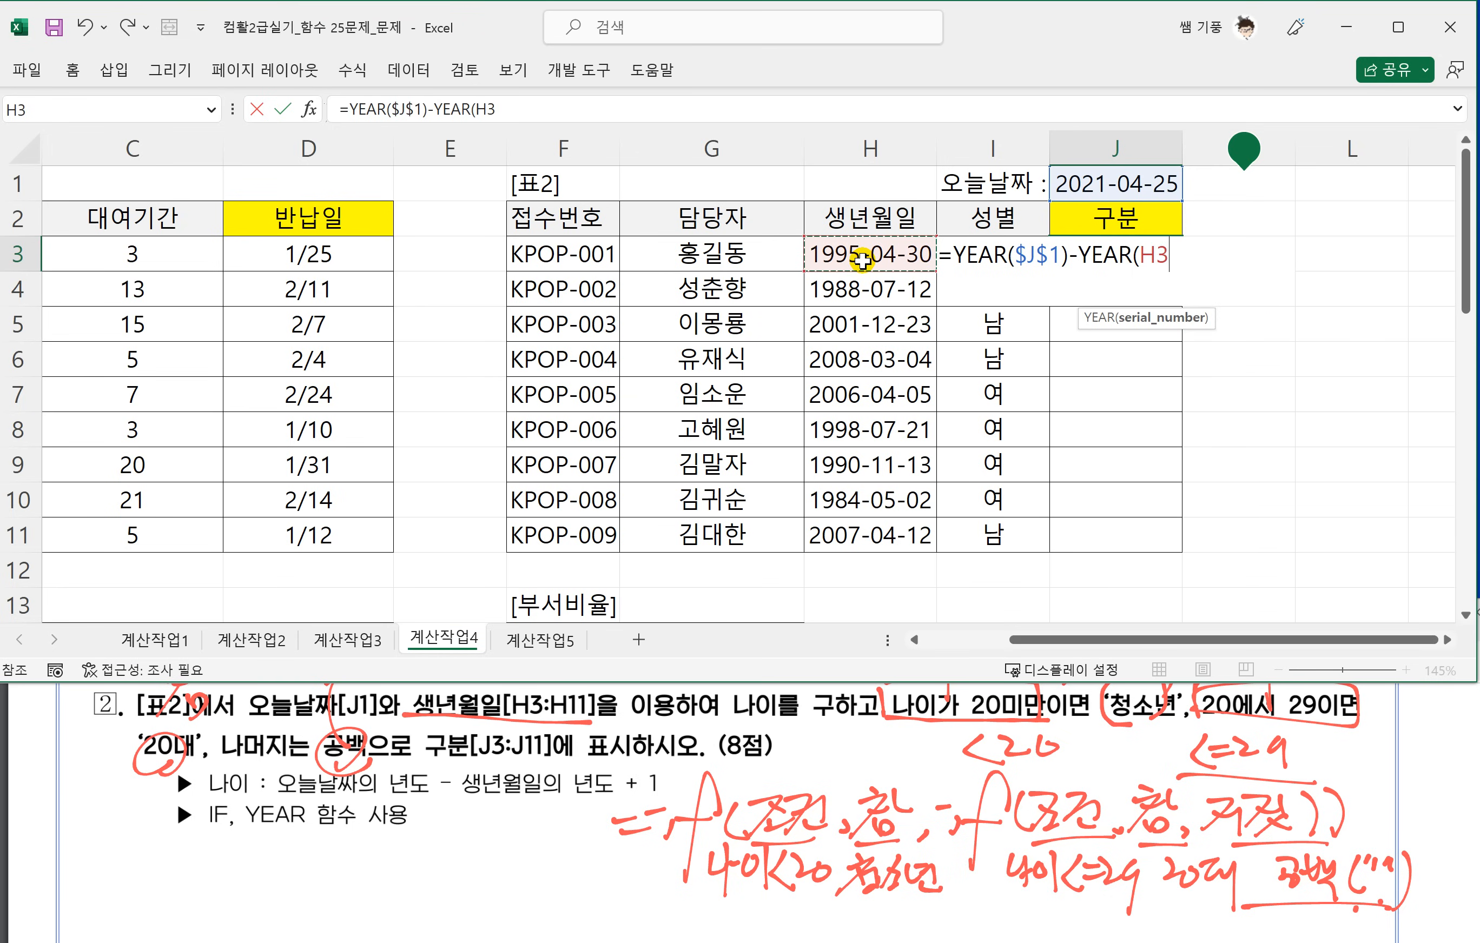
{"action": "type", "text": ")"}
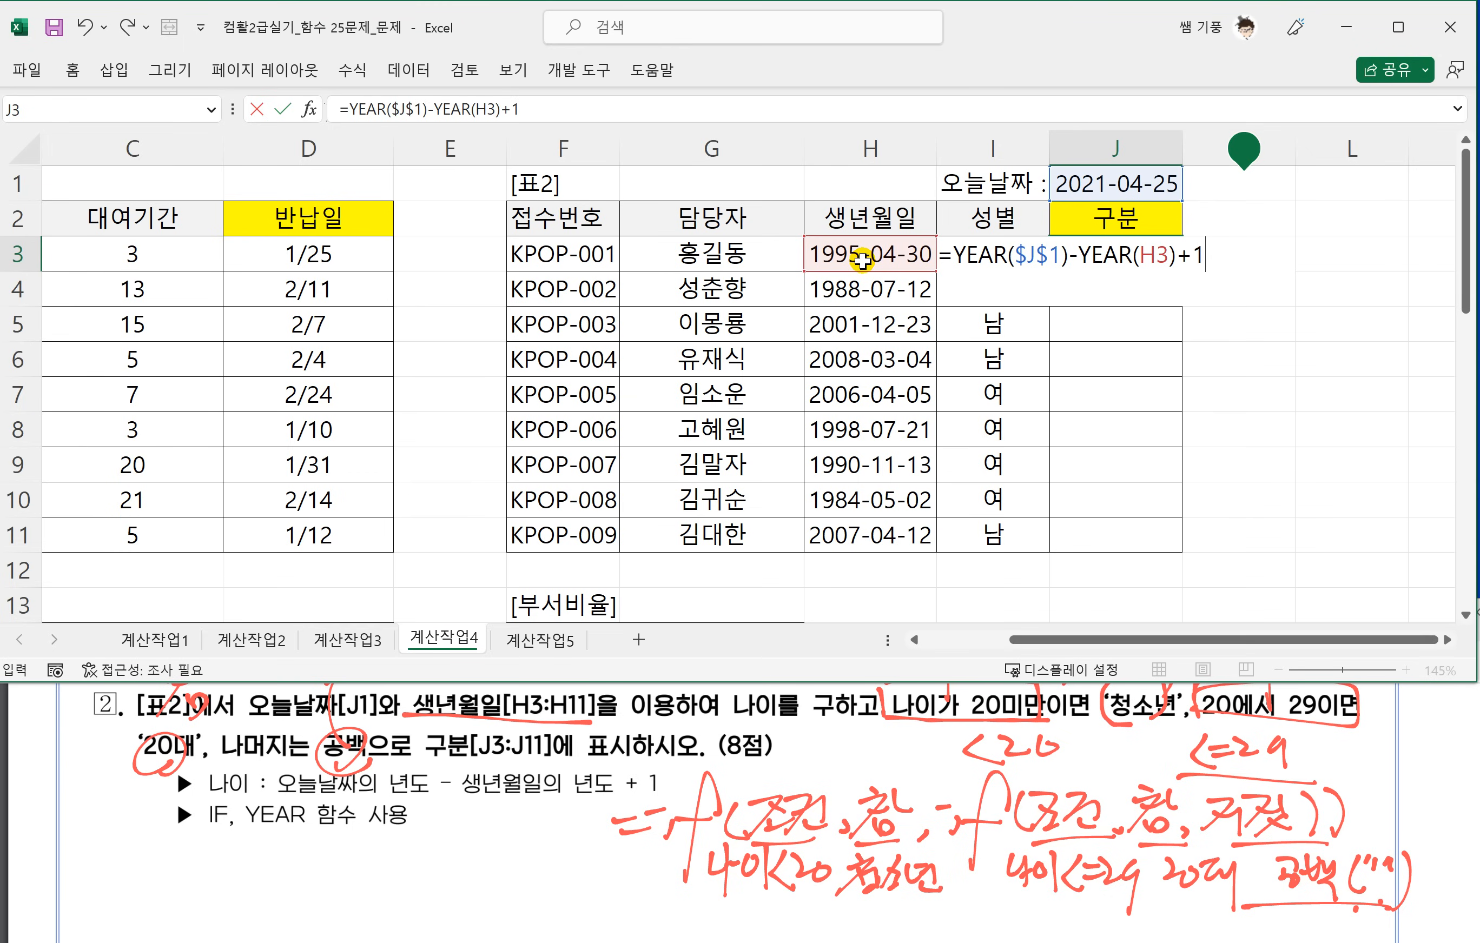
{"action": "type", "text": "+1"}
{"action": "key", "text": "Return"}
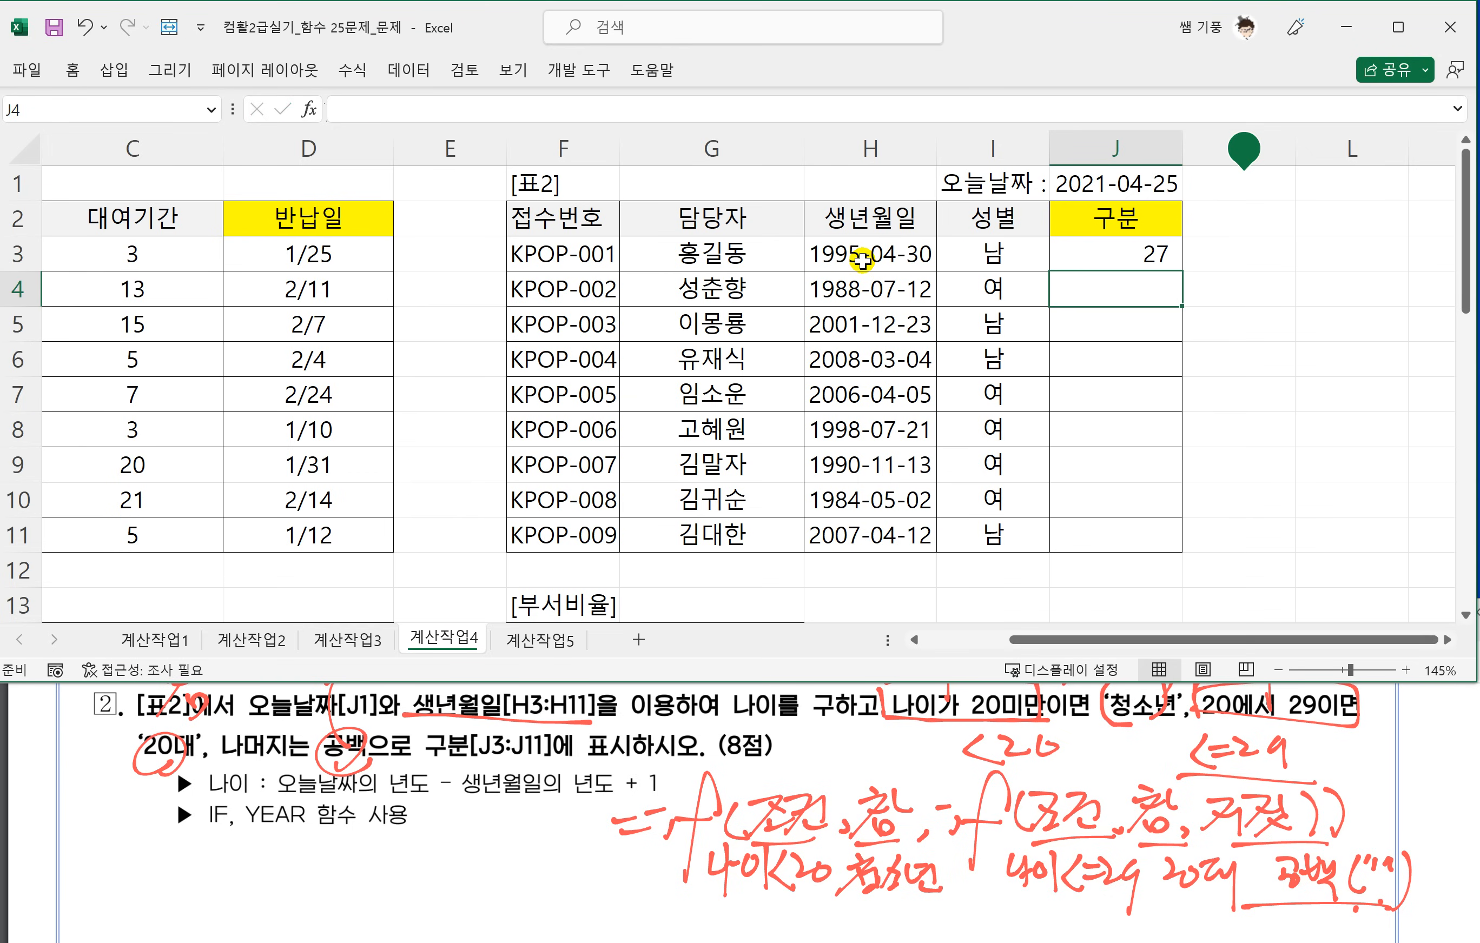
Fill the age formula from J3 down to J11 and reselect J3.
{"action": "left_click", "coordinate": [1147, 249]}
{"action": "left_click_drag", "start_coordinate": [1182, 271], "coordinate": [1169, 547]}
{"action": "left_click", "coordinate": [1148, 258]}
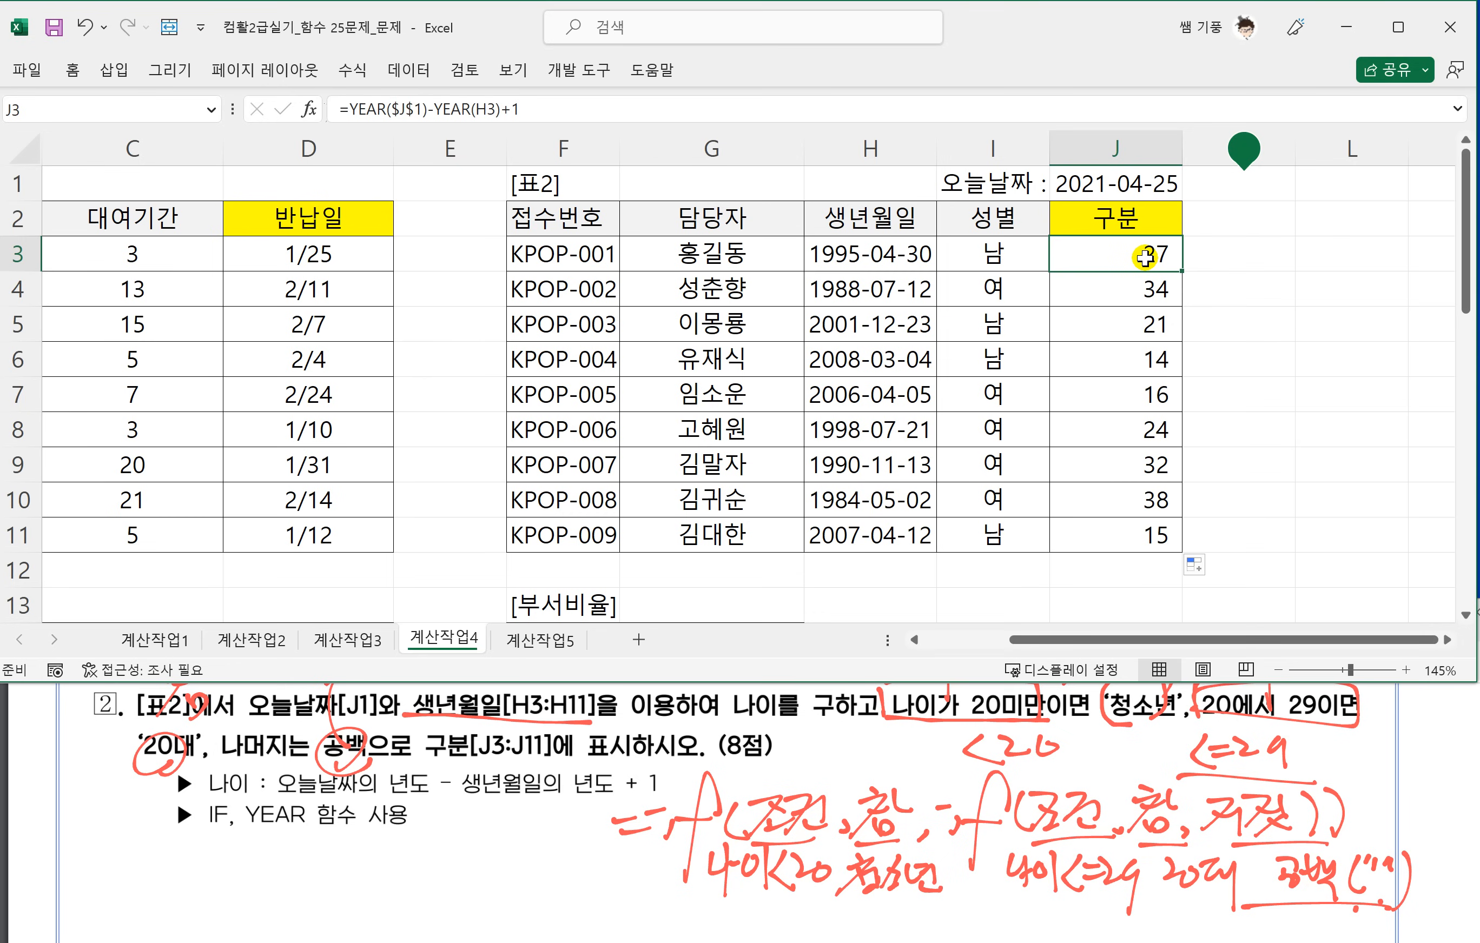
Copy the age expression YEAR($J$1)-YEAR(H3)+1 from the J3 formula and return to editing right after the equals sign.
{"action": "double_click", "coordinate": [1144, 256]}
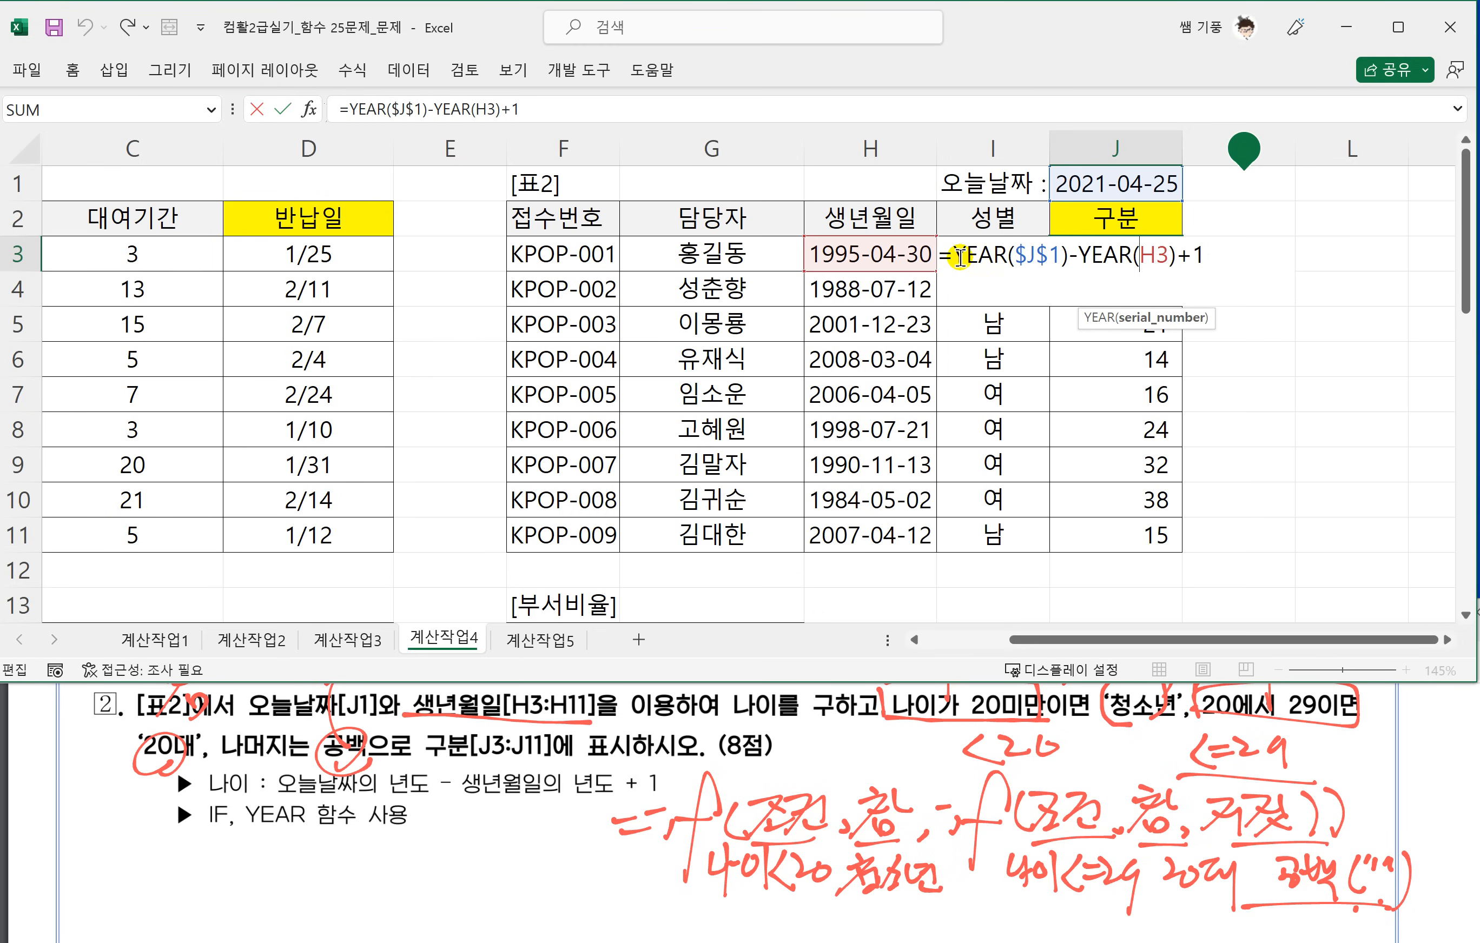
{"action": "left_click_drag", "start_coordinate": [958, 256], "coordinate": [1449, 646]}
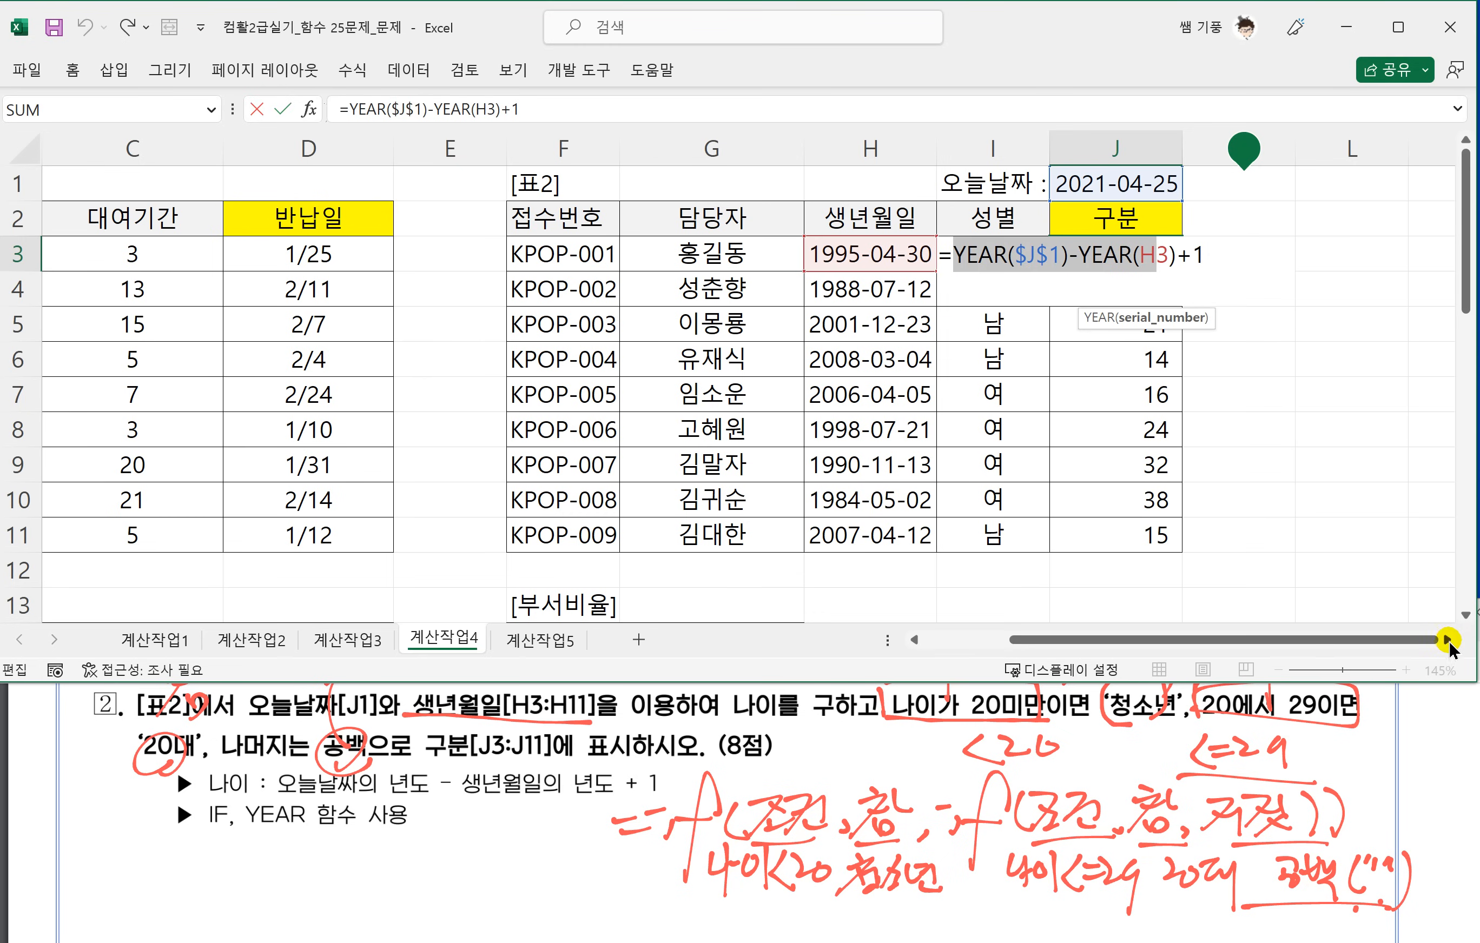
{"action": "left_click", "coordinate": [1448, 642]}
{"action": "left_click", "coordinate": [1448, 641]}
{"action": "left_click", "coordinate": [1448, 641]}
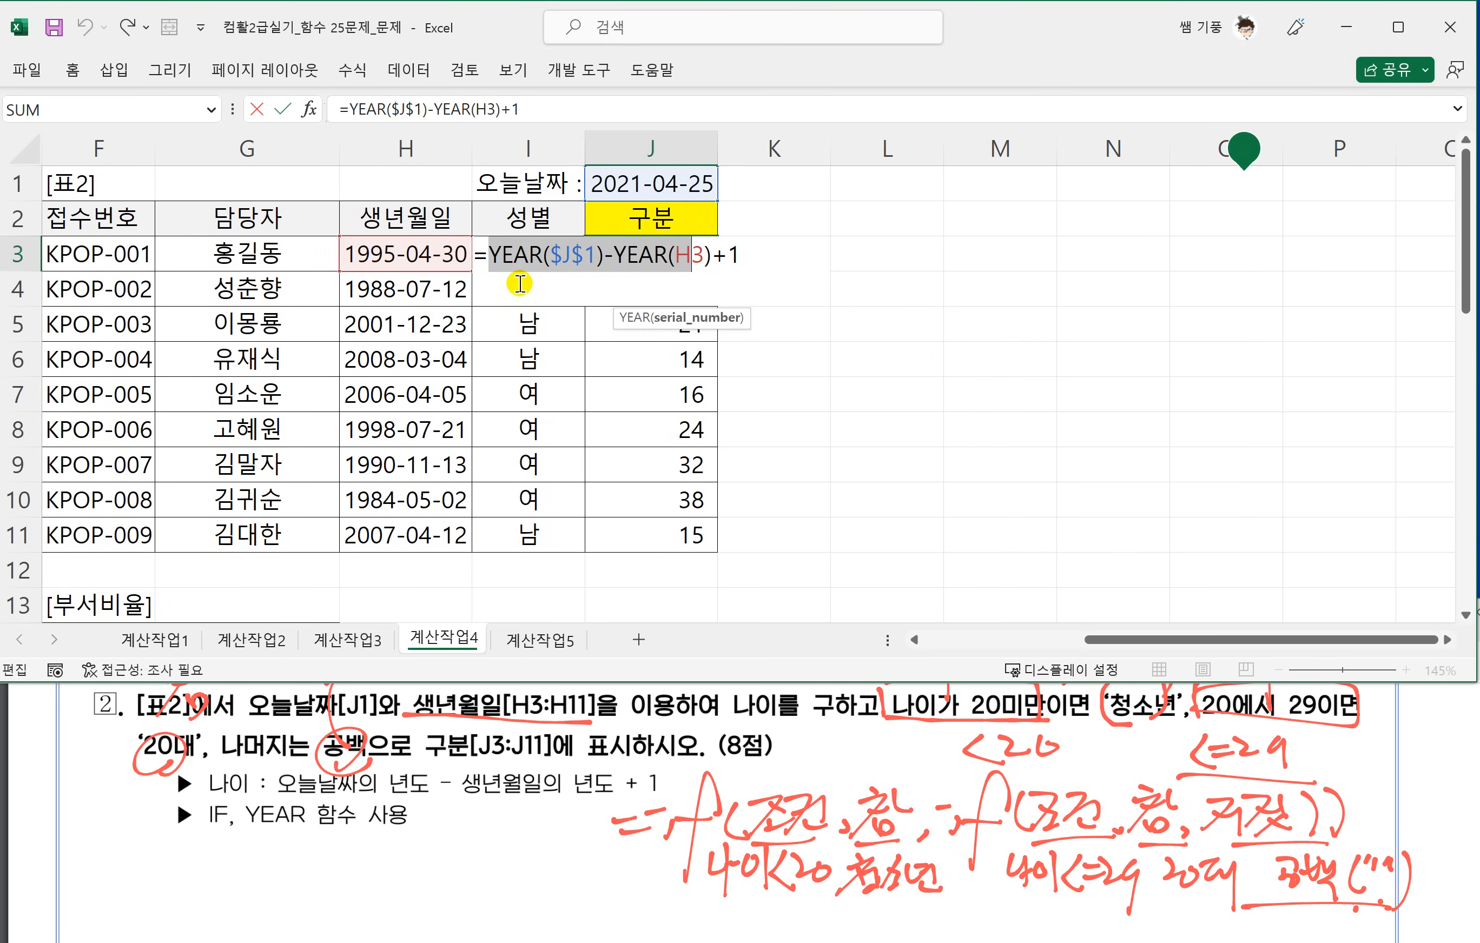
{"action": "left_click_drag", "start_coordinate": [740, 255], "coordinate": [491, 260]}
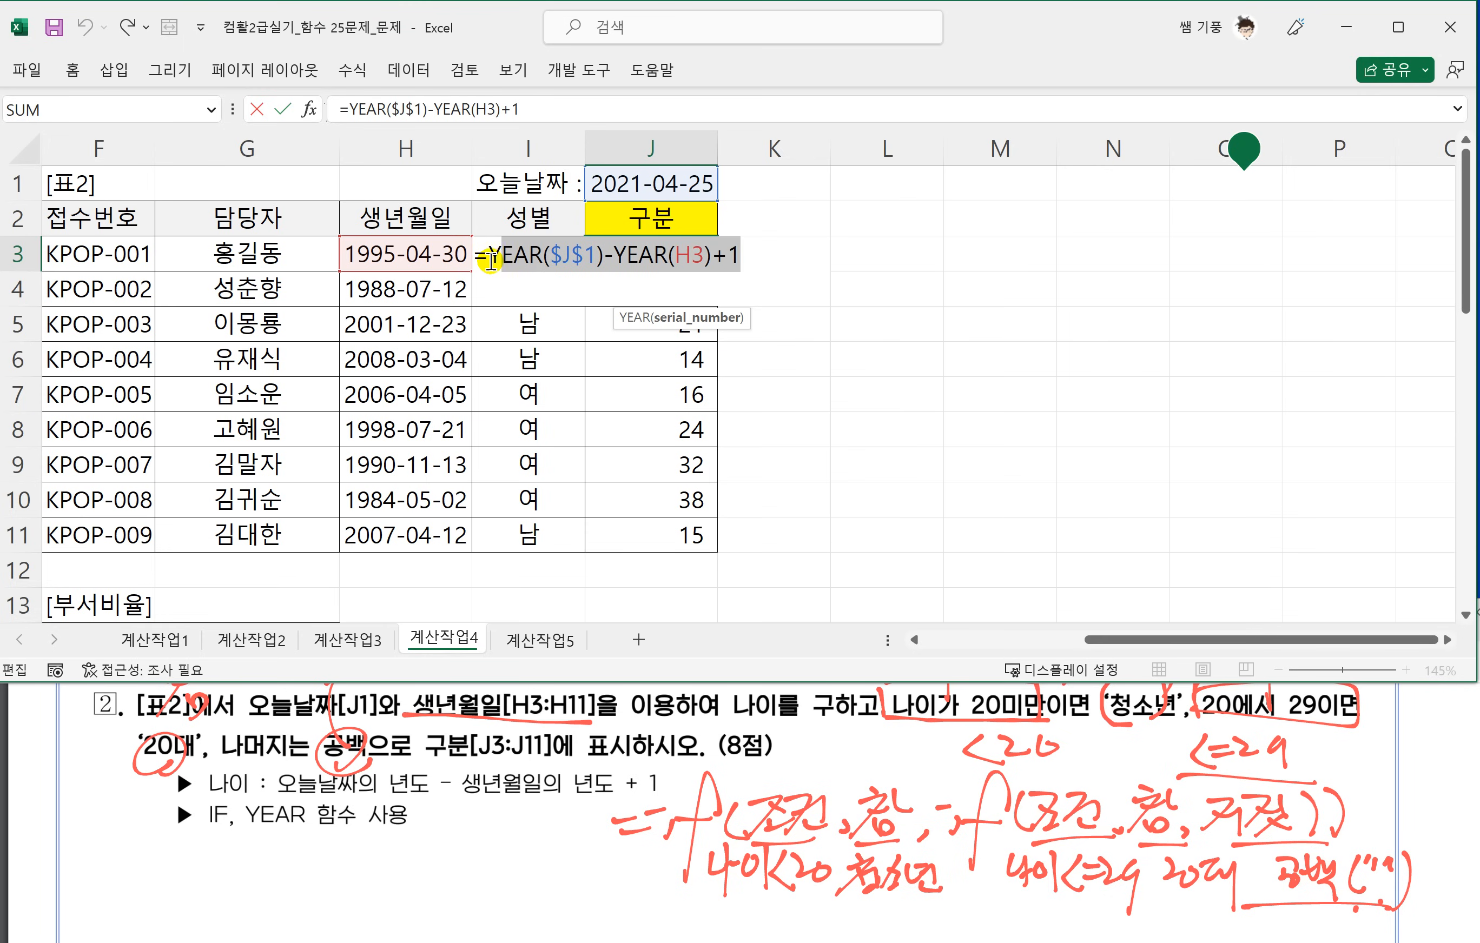
{"action": "left_click", "coordinate": [536, 258]}
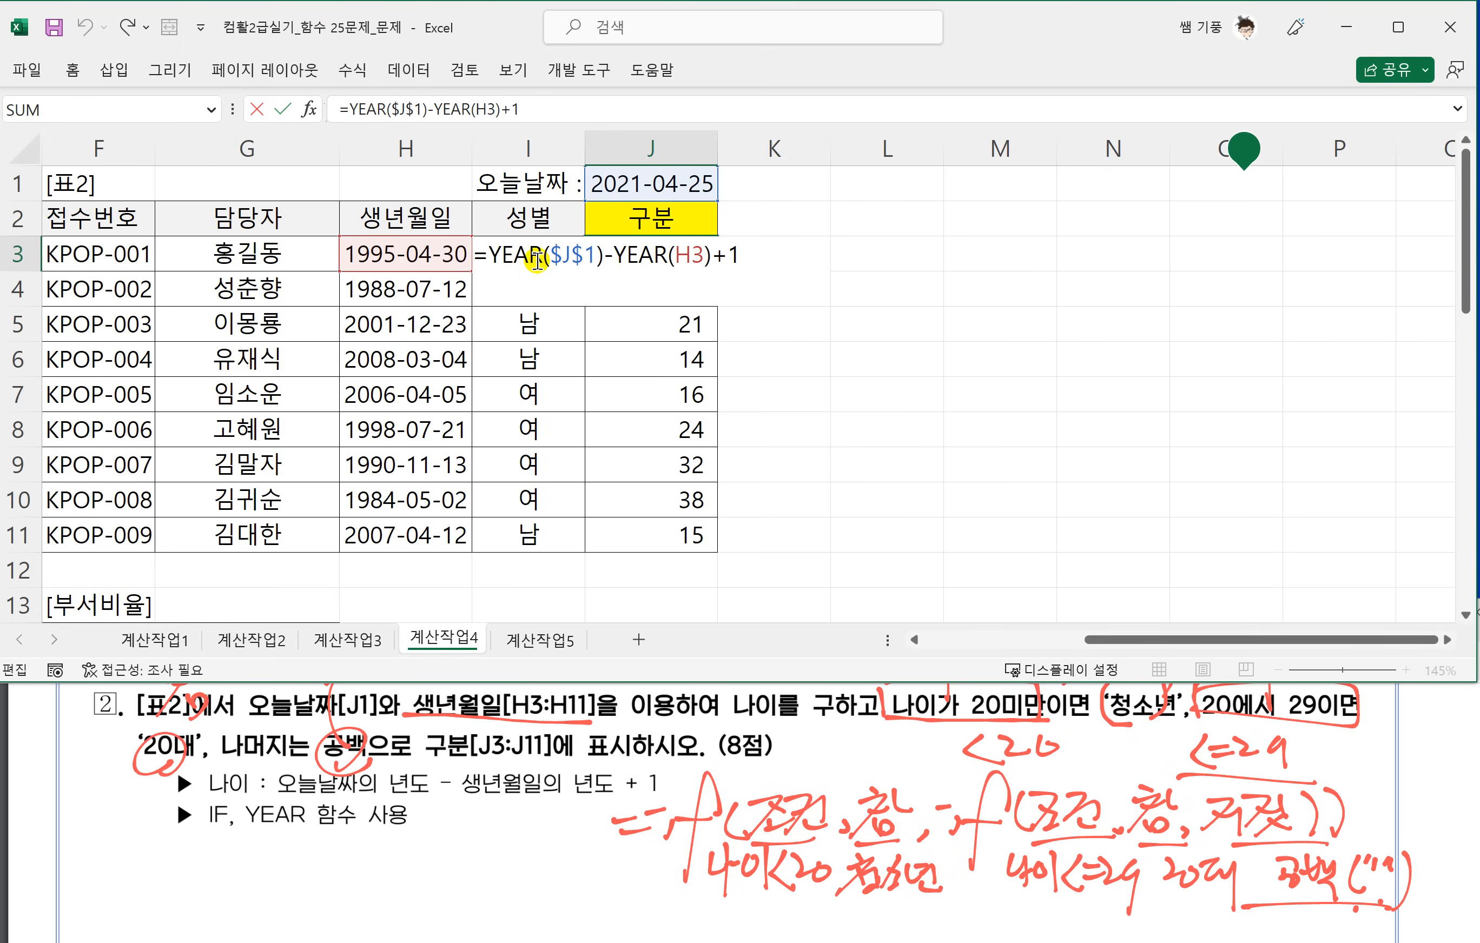
Wrap the J3 age expression in an IF testing <20, with "청소년" as the true value.
{"action": "type", "text": "IF"}
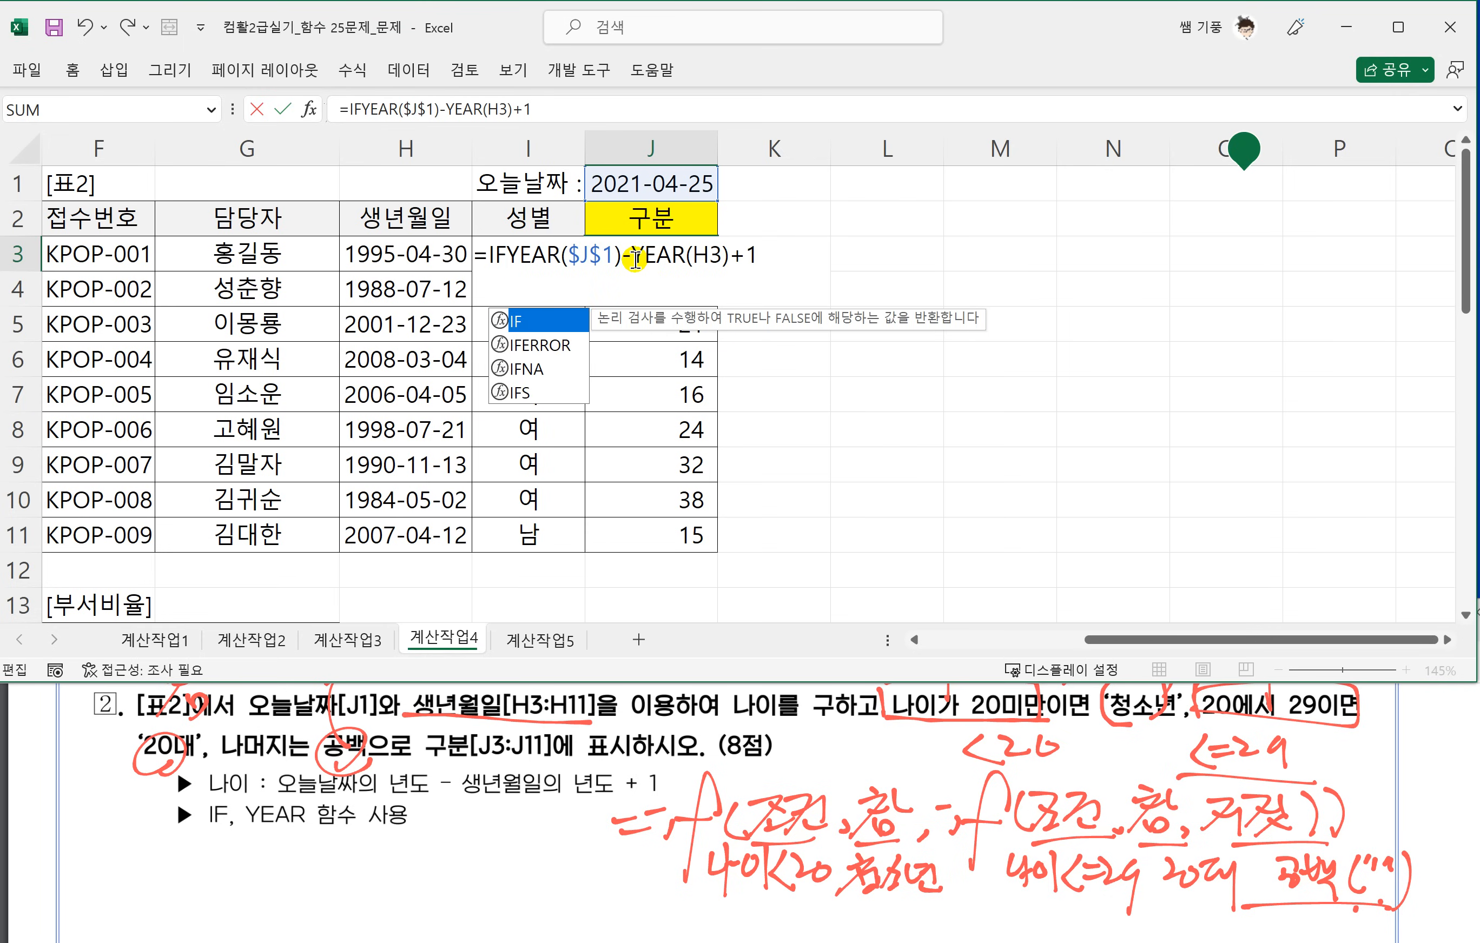
{"action": "type", "text": "("}
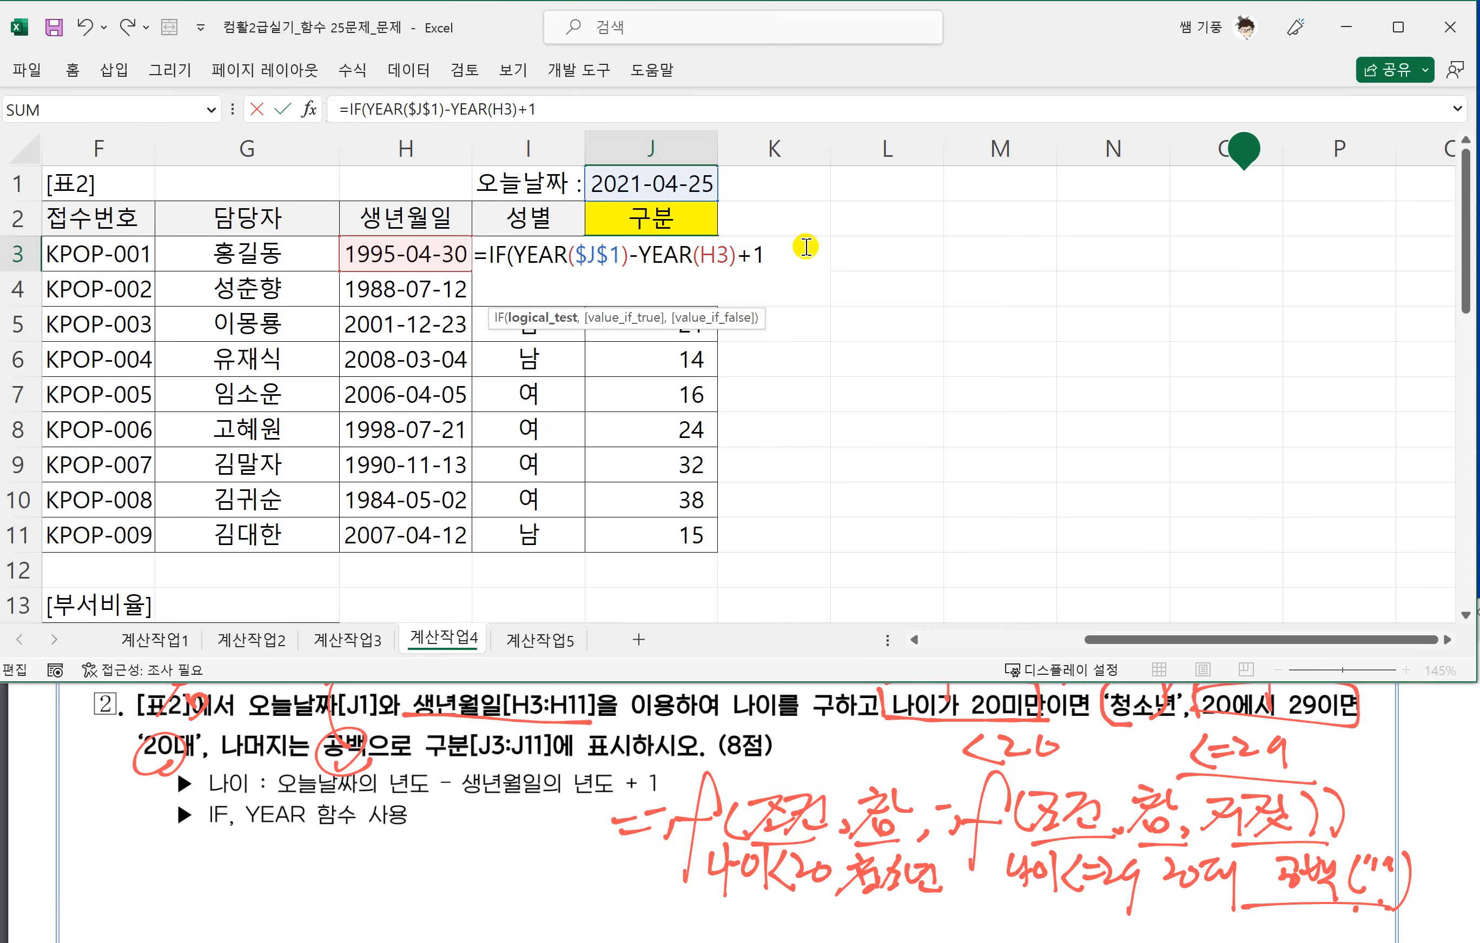
{"action": "type", "text": "20,"}
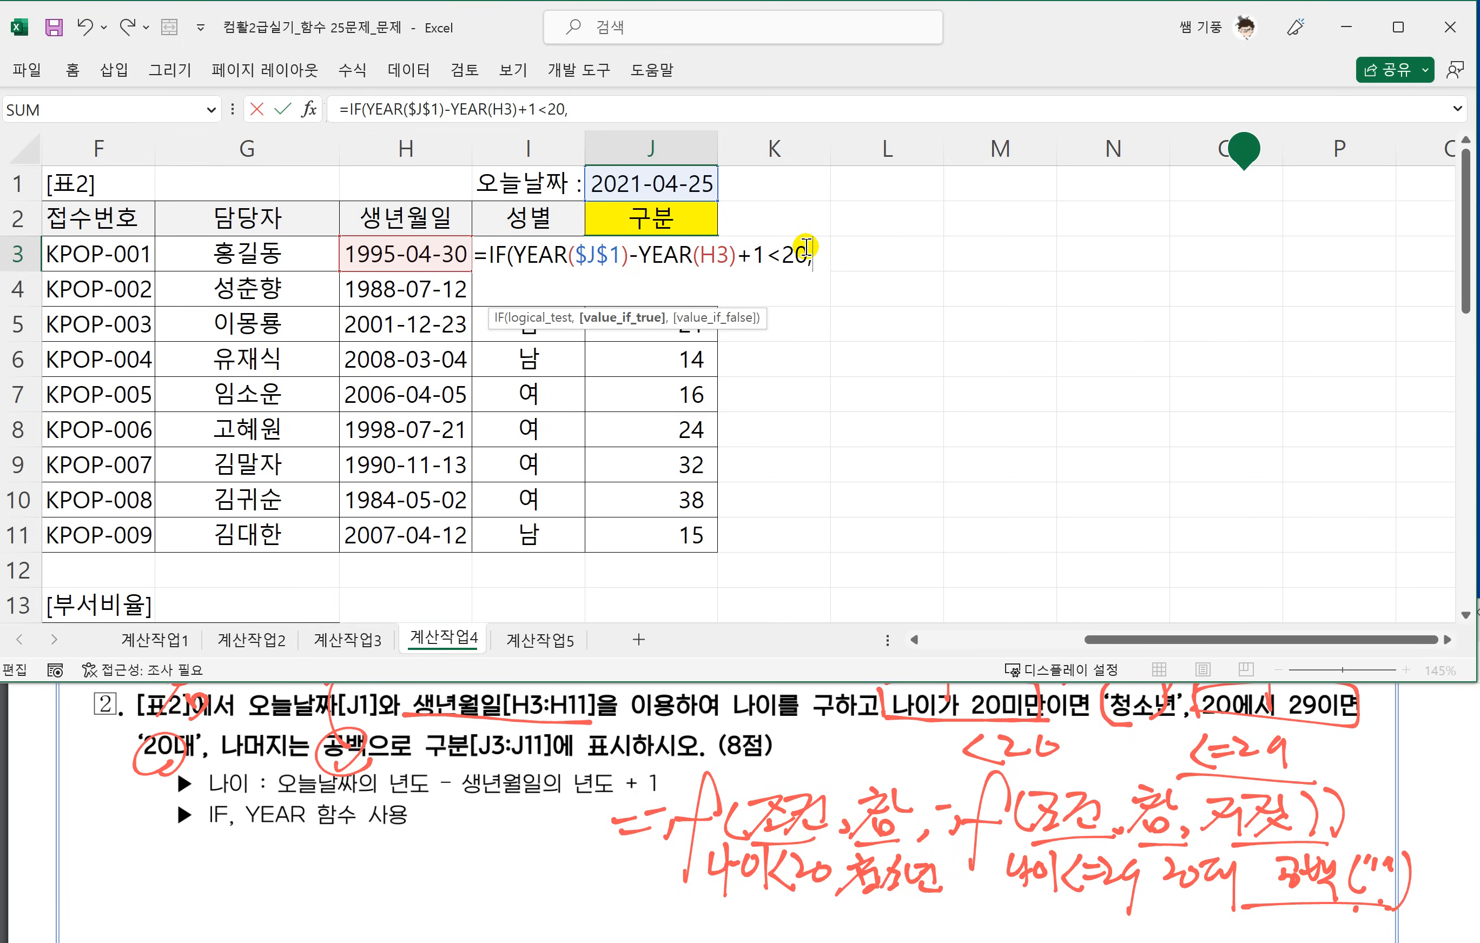
{"action": "type", "text": "\"청소년"}
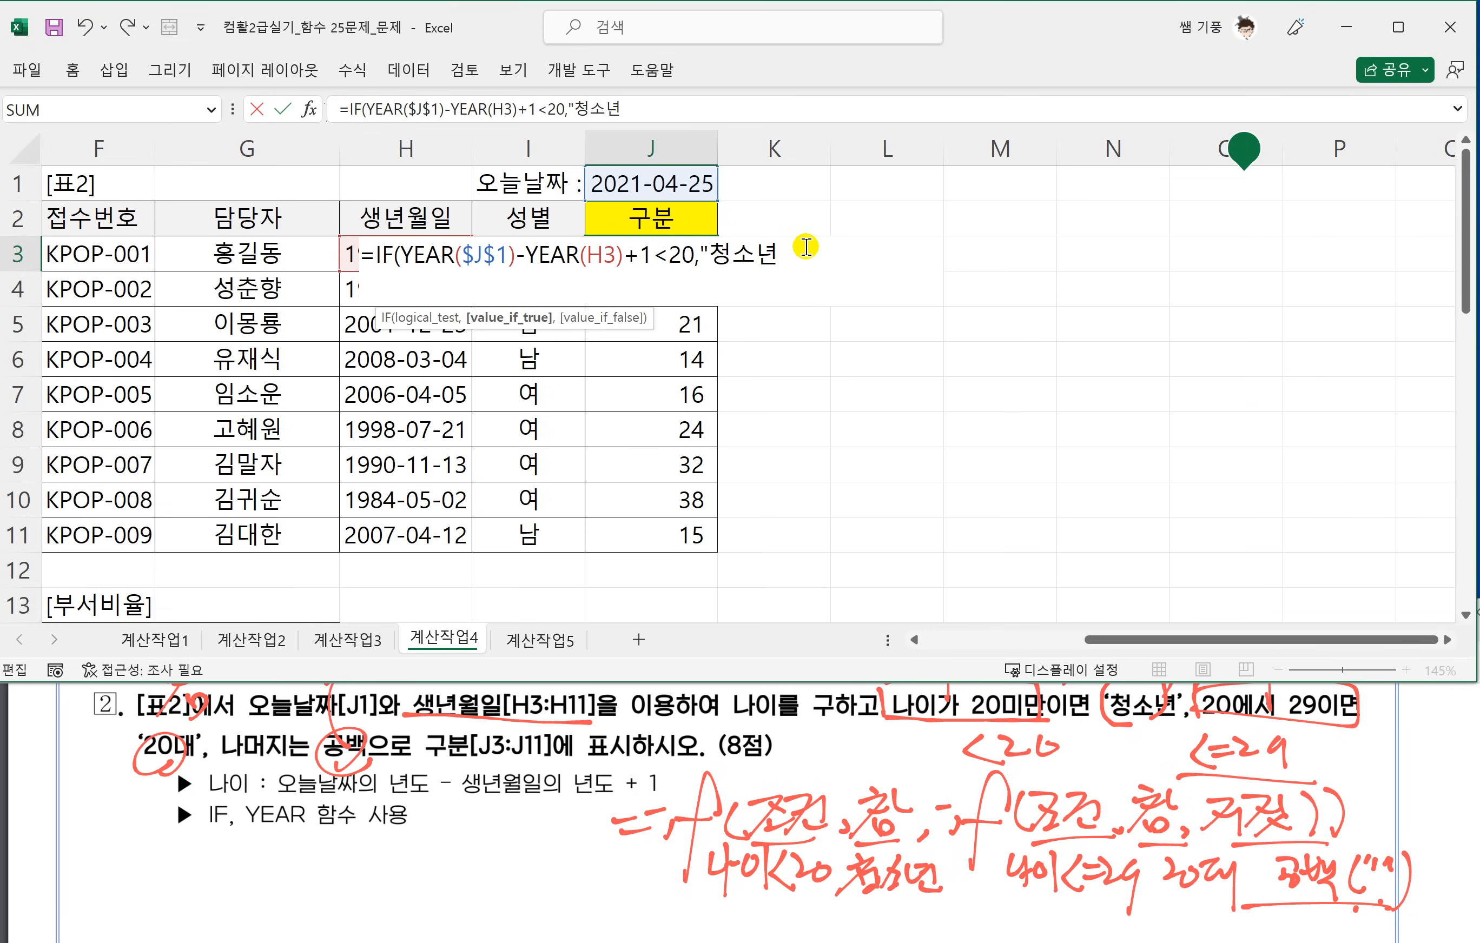
{"action": "type", "text": "\","}
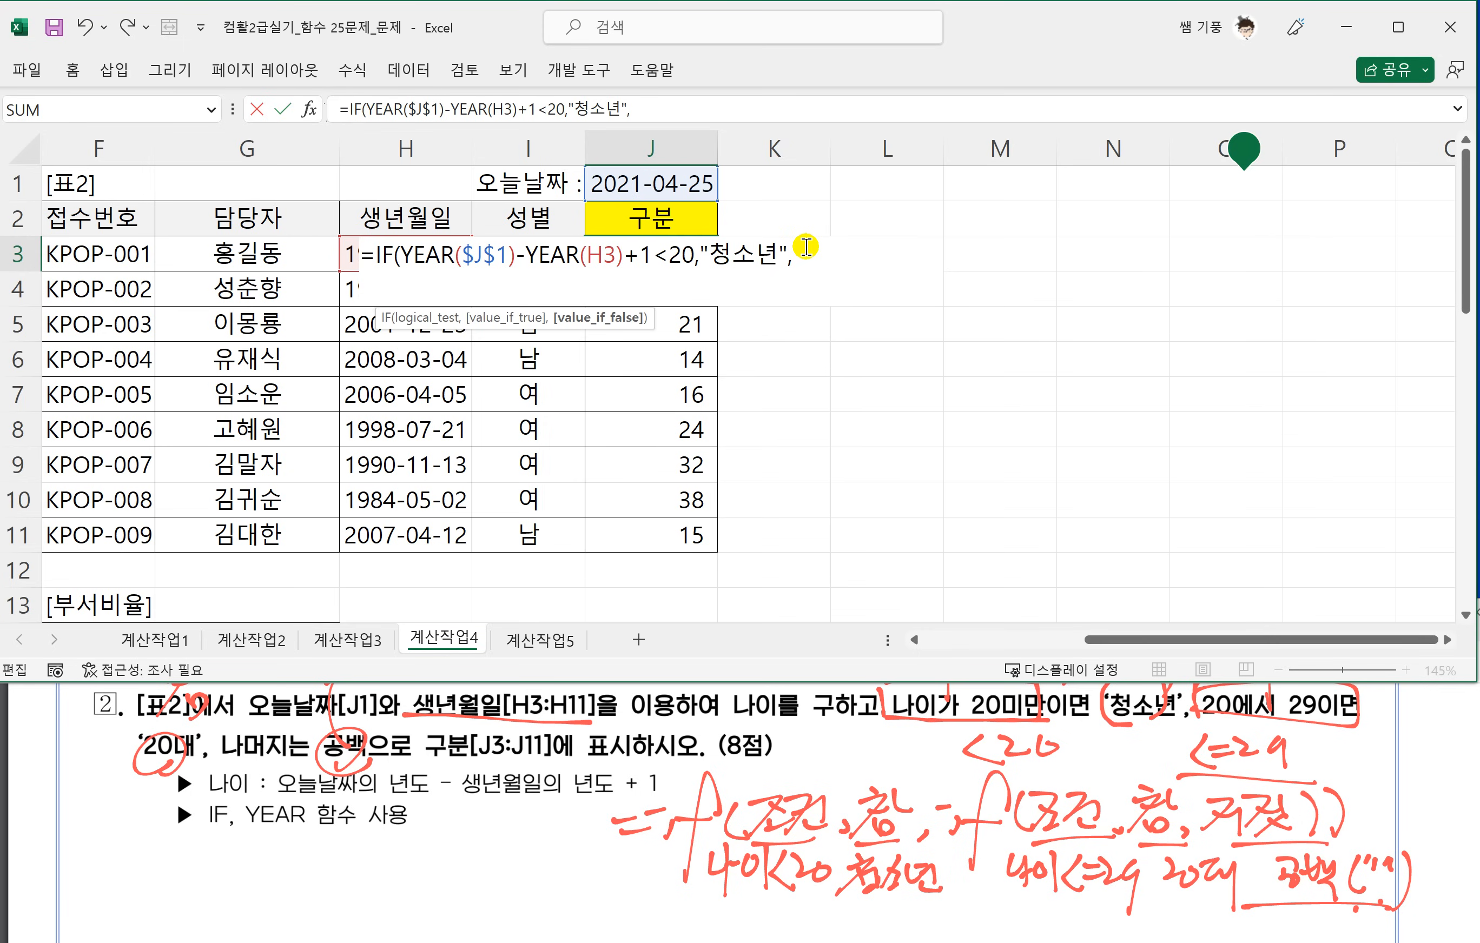
Nest a second IF as the false value, reusing the copied age expression with the condition <=29.
{"action": "type", "text": "IF"}
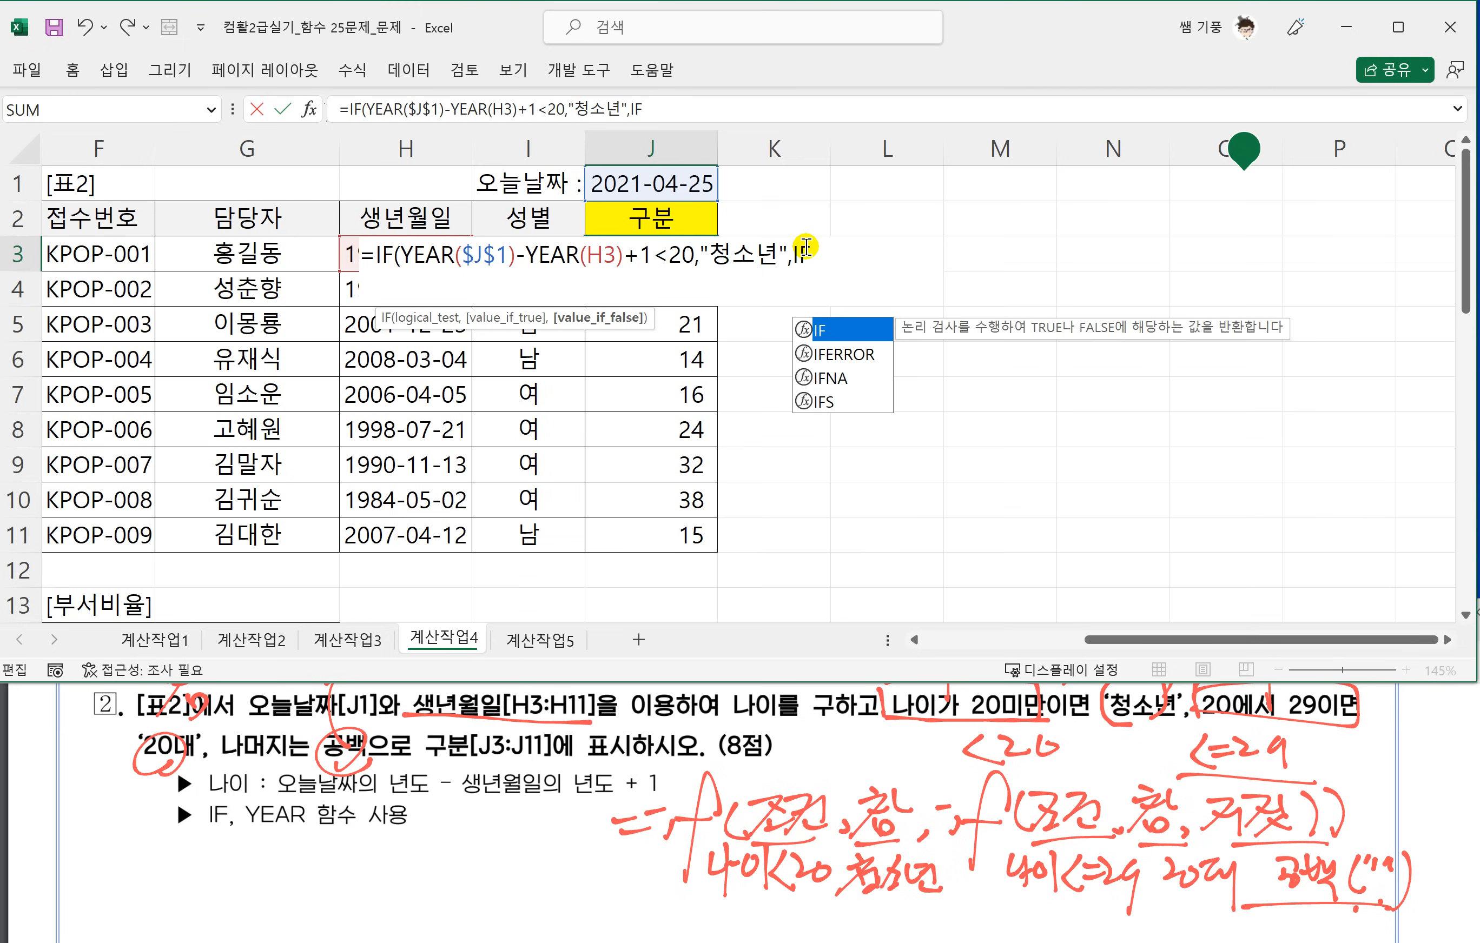
{"action": "type", "text": "("}
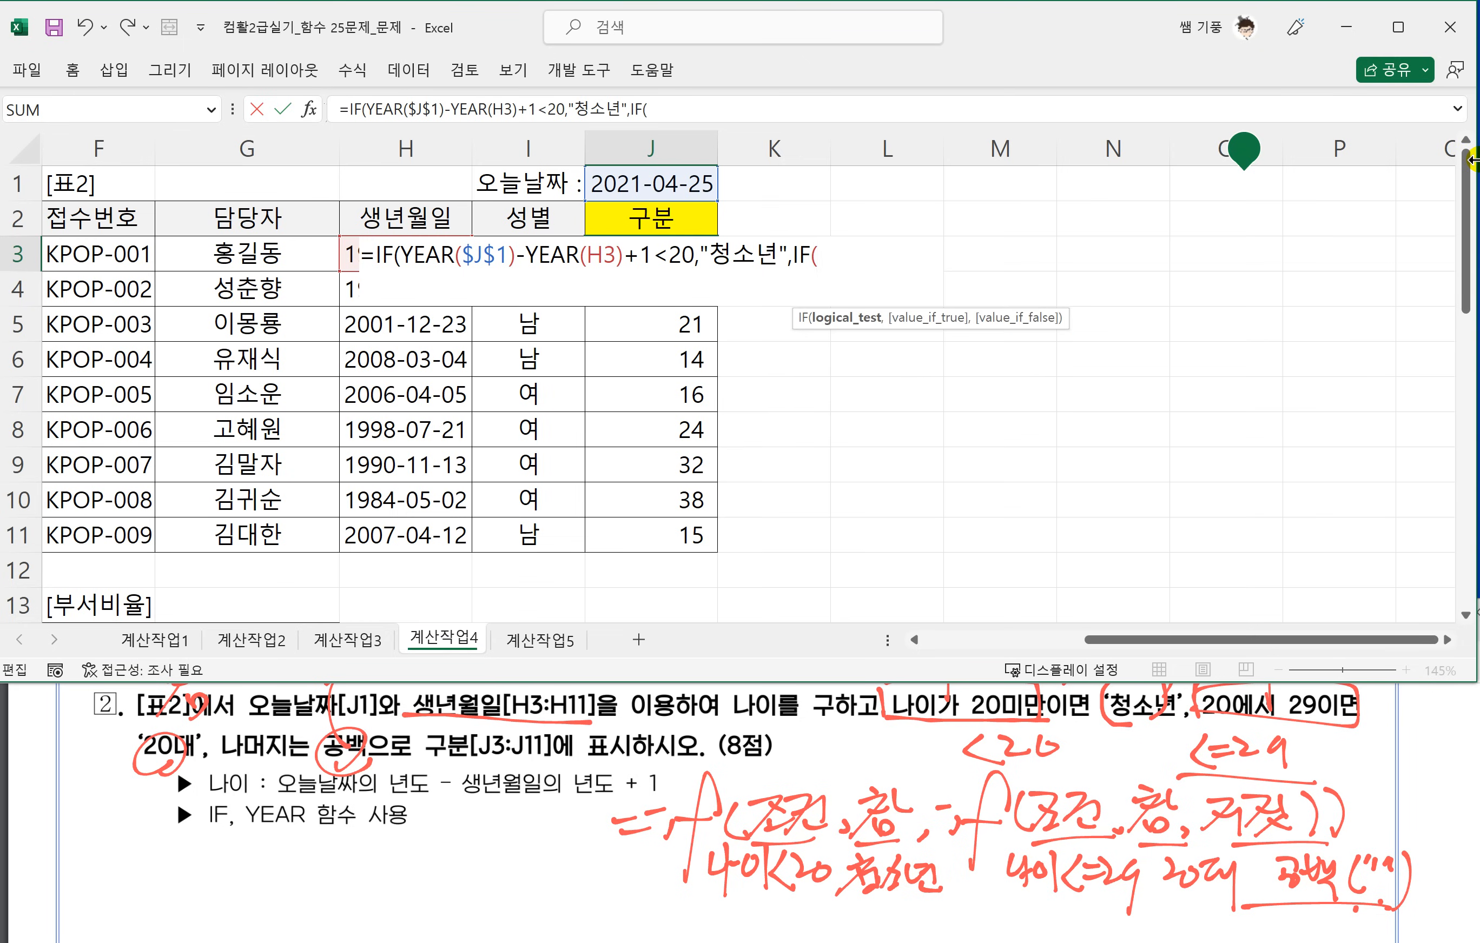
{"action": "type", "text": "YEAR($J$1)-YEAR(H3)+1"}
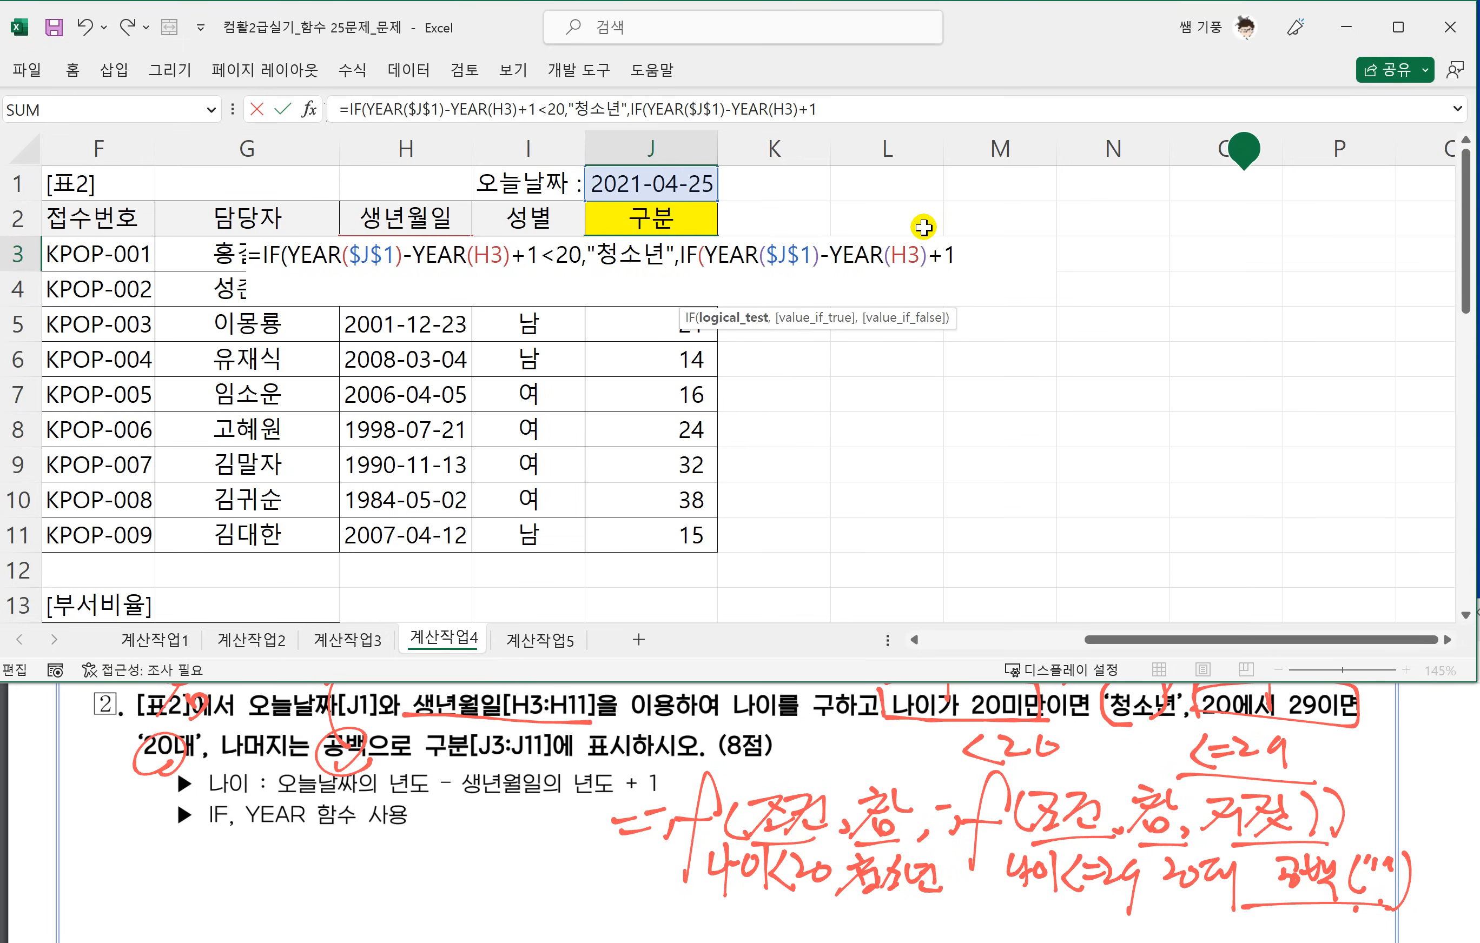
{"action": "type", "text": "<=29,\""}
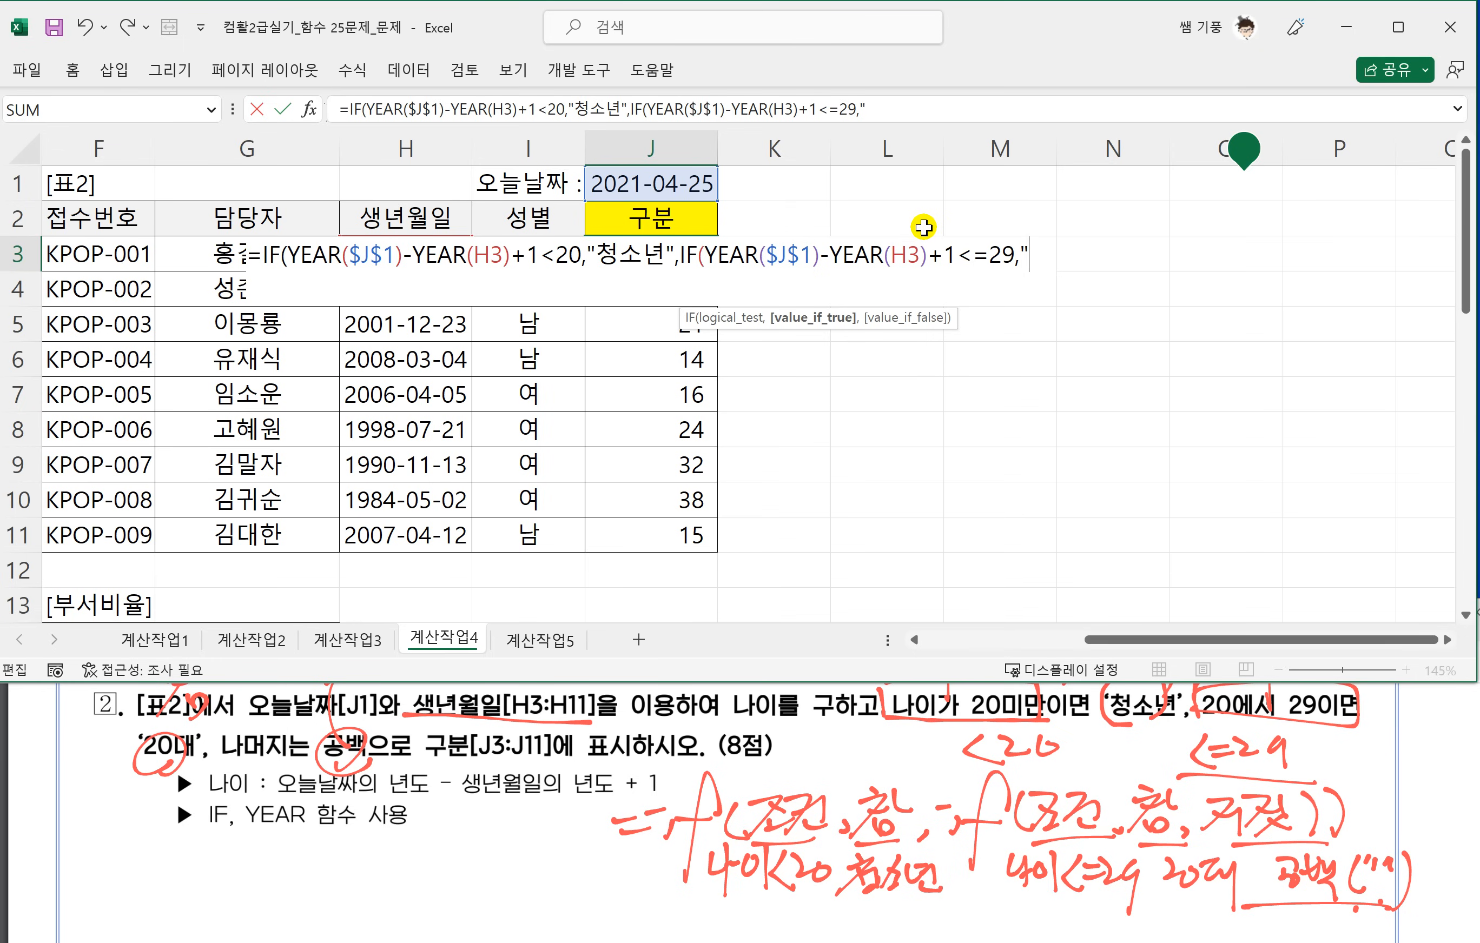
{"action": "type", "text": "20"}
{"action": "type", "text": "EO"}
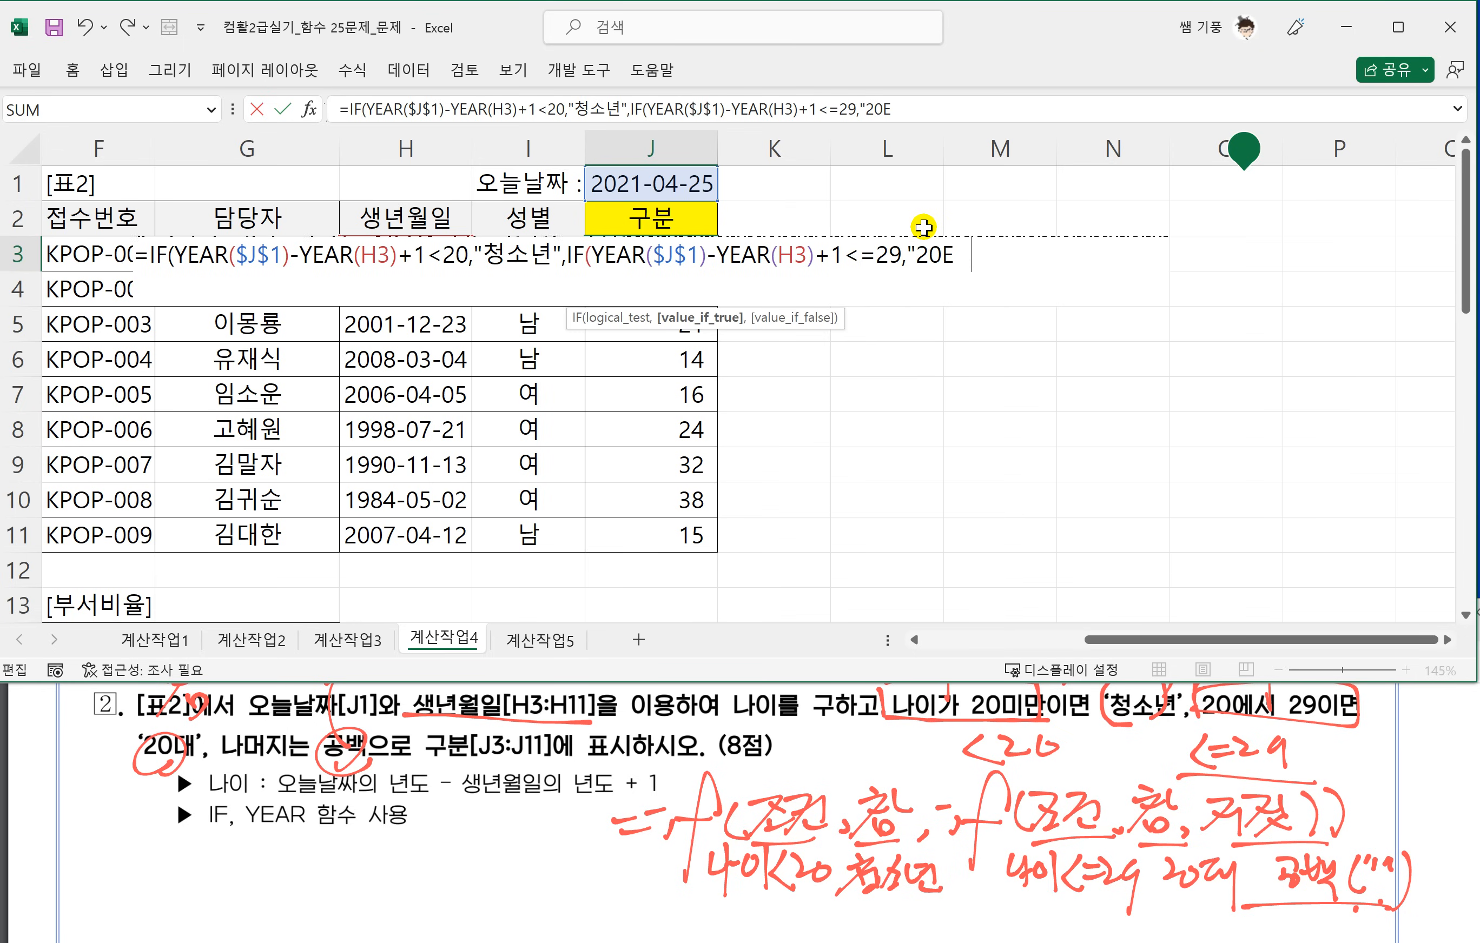
Give the nested IF the results "20대" and "", close both functions and enter the J3 formula.
{"action": "key", "text": "BackSpace"}
{"action": "key", "text": "BackSpace"}
{"action": "key", "text": "Hangul"}
{"action": "type", "text": "대\","}
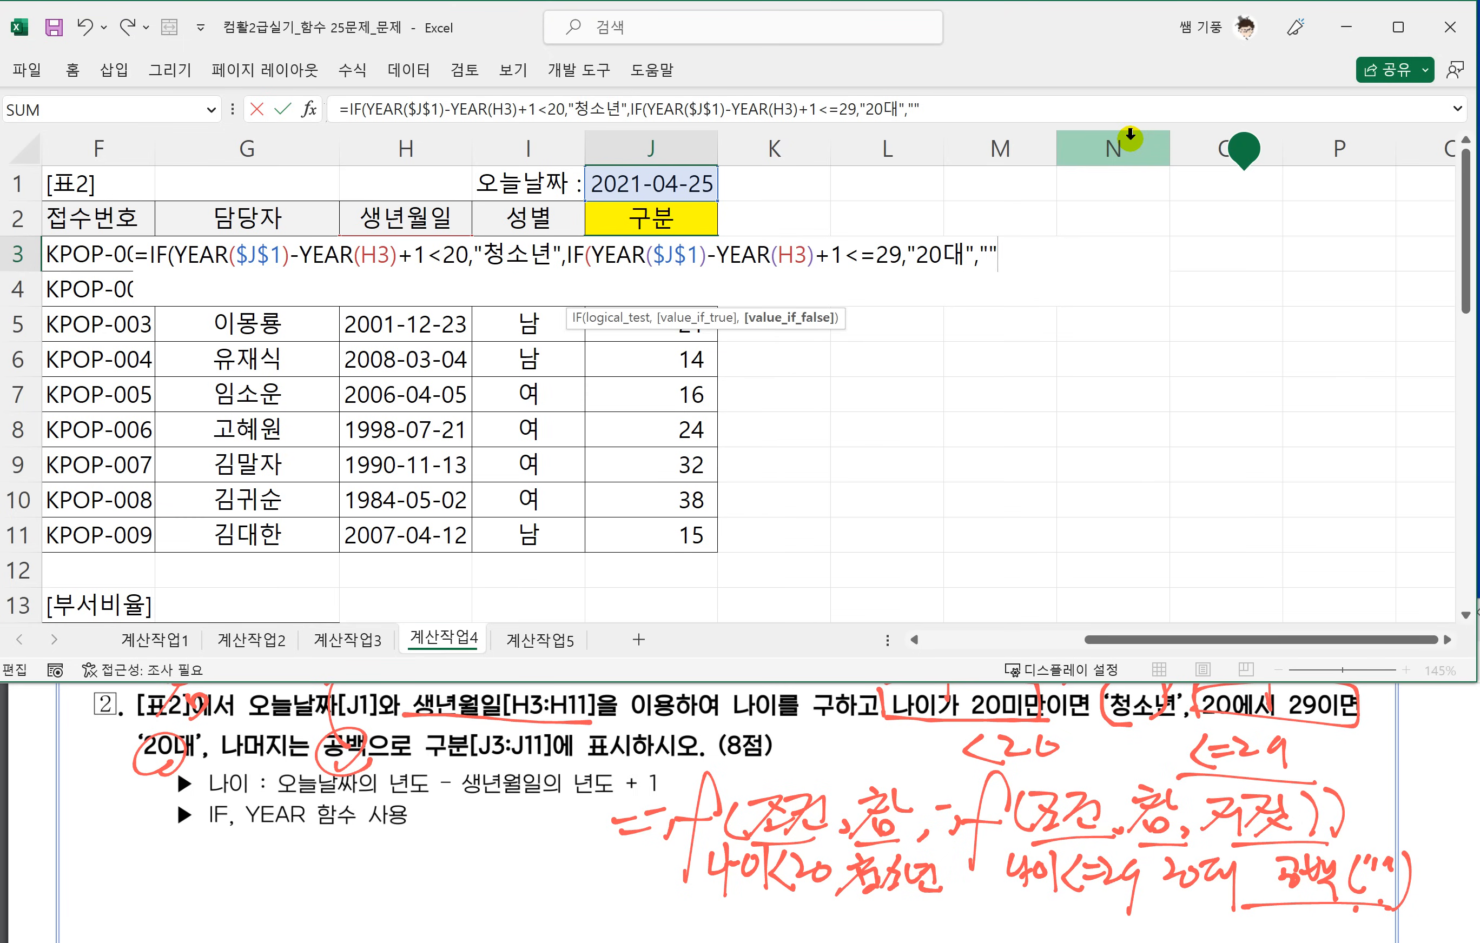
{"action": "type", "text": "\"\"))"}
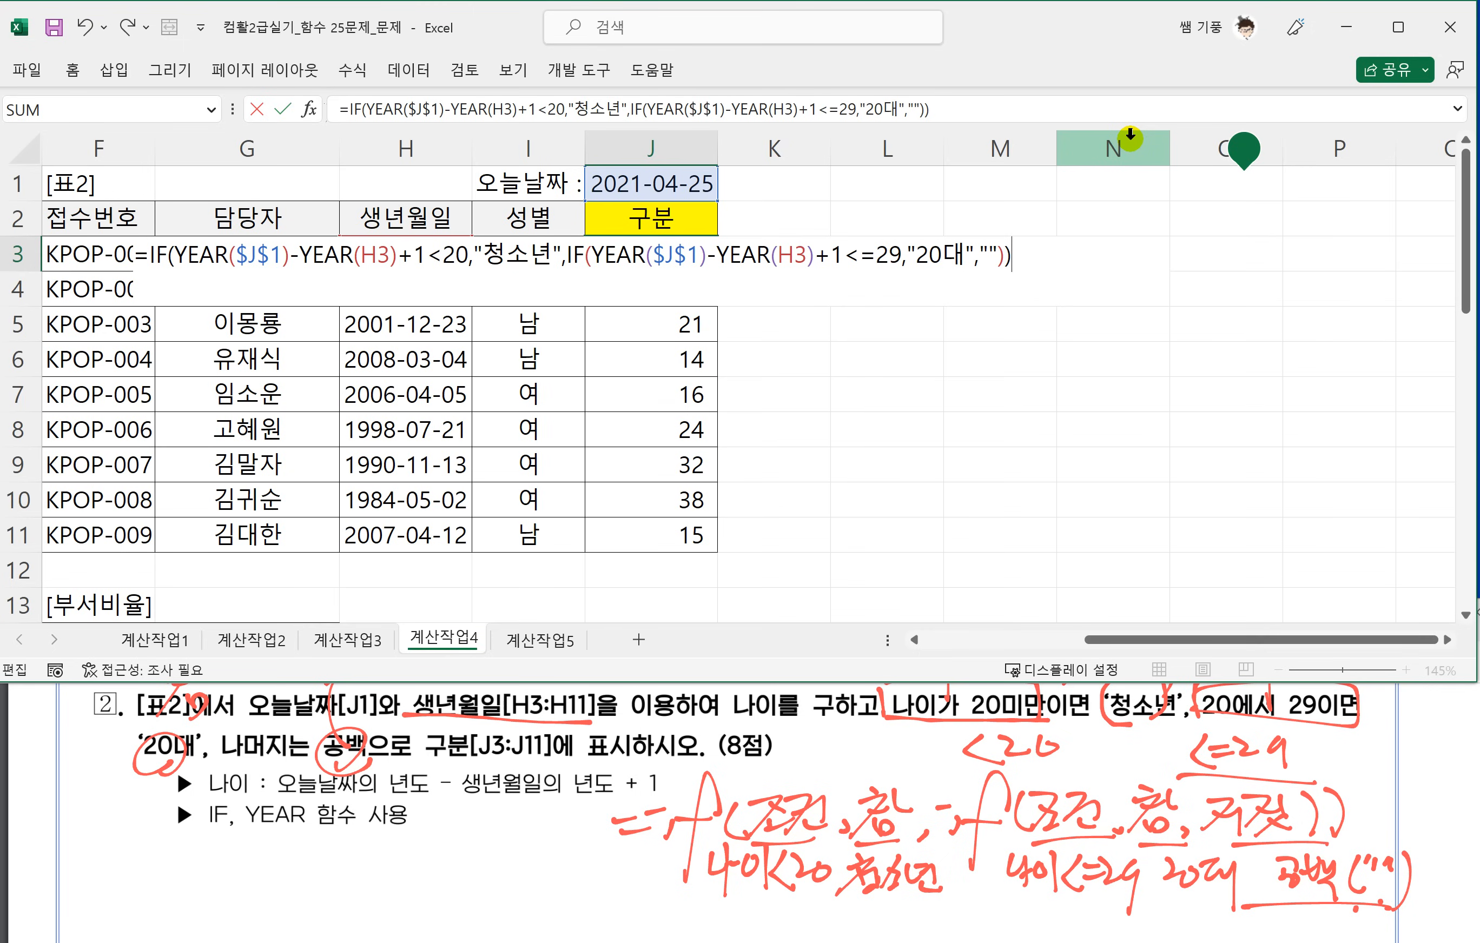
{"action": "key", "text": "Return"}
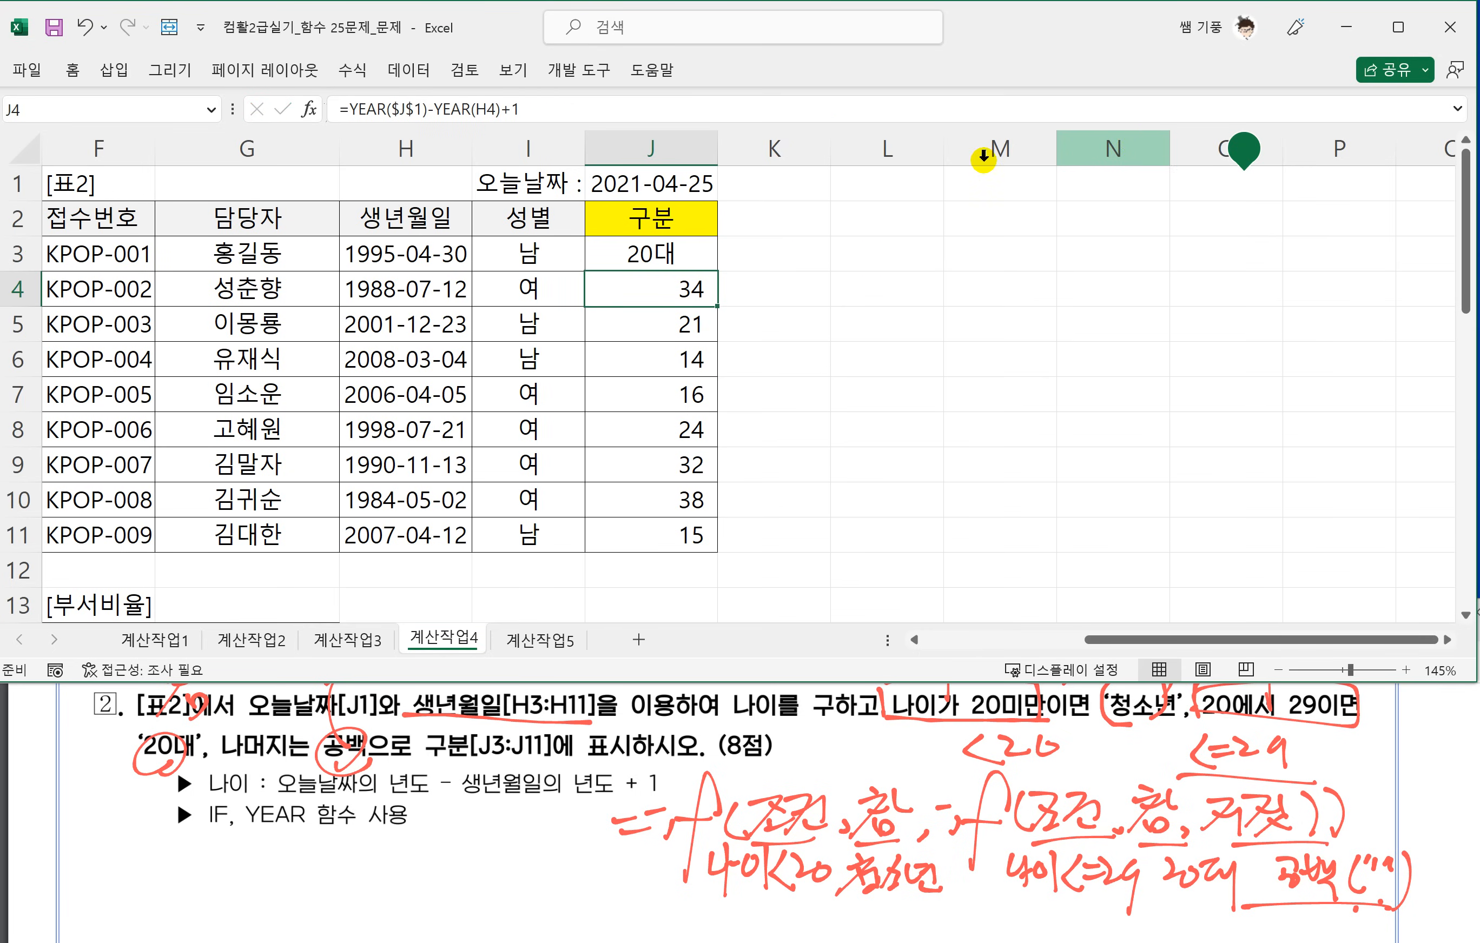
Fill the nested IF formula from J3 down to J11.
{"action": "left_click", "coordinate": [710, 263]}
{"action": "left_click_drag", "start_coordinate": [715, 271], "coordinate": [710, 539]}
{"action": "left_click", "coordinate": [802, 439]}
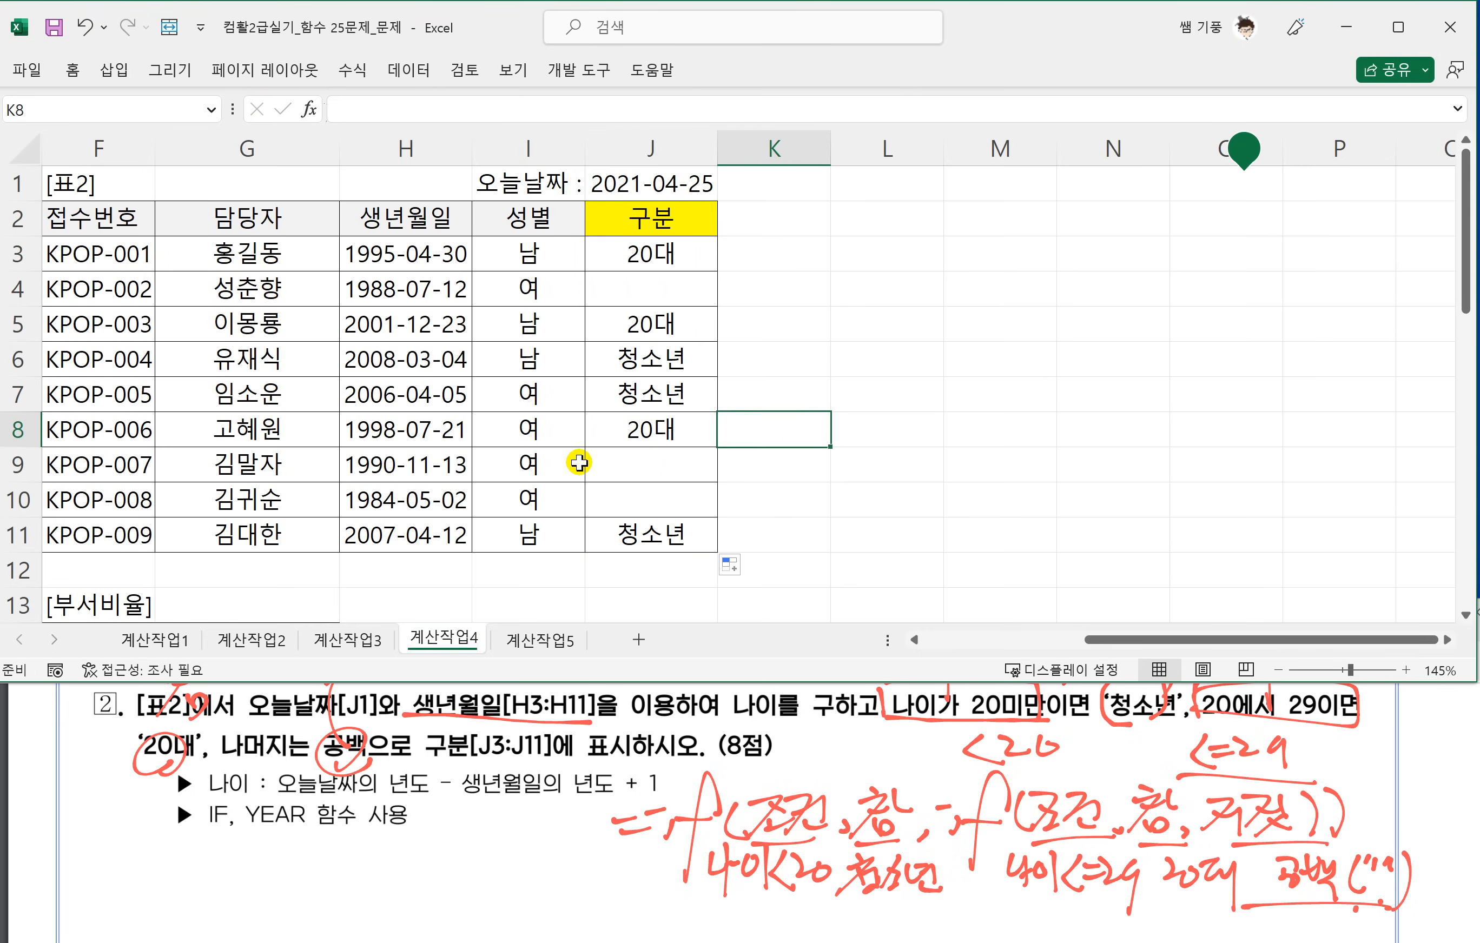
Read task 3 in the PDF and look over the 표3 and 부서비율 tables on the sheet.
{"action": "left_click", "coordinate": [469, 806]}
{"action": "scroll", "coordinate": [466, 807], "scroll_direction": "down", "scroll_amount": 1}
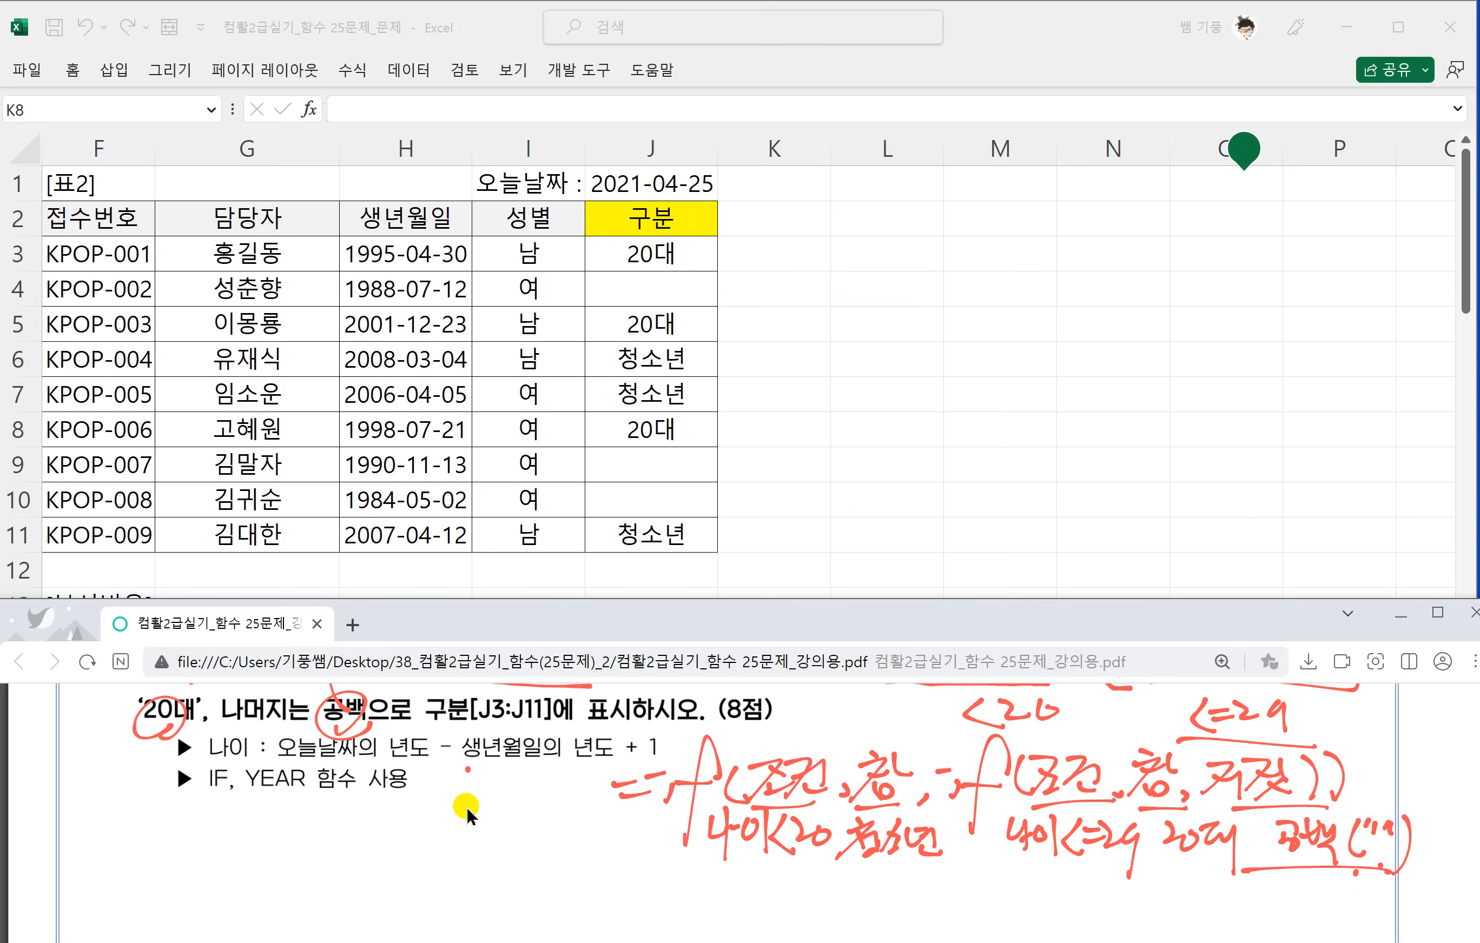
{"action": "scroll", "coordinate": [463, 807], "scroll_direction": "down", "scroll_amount": 5}
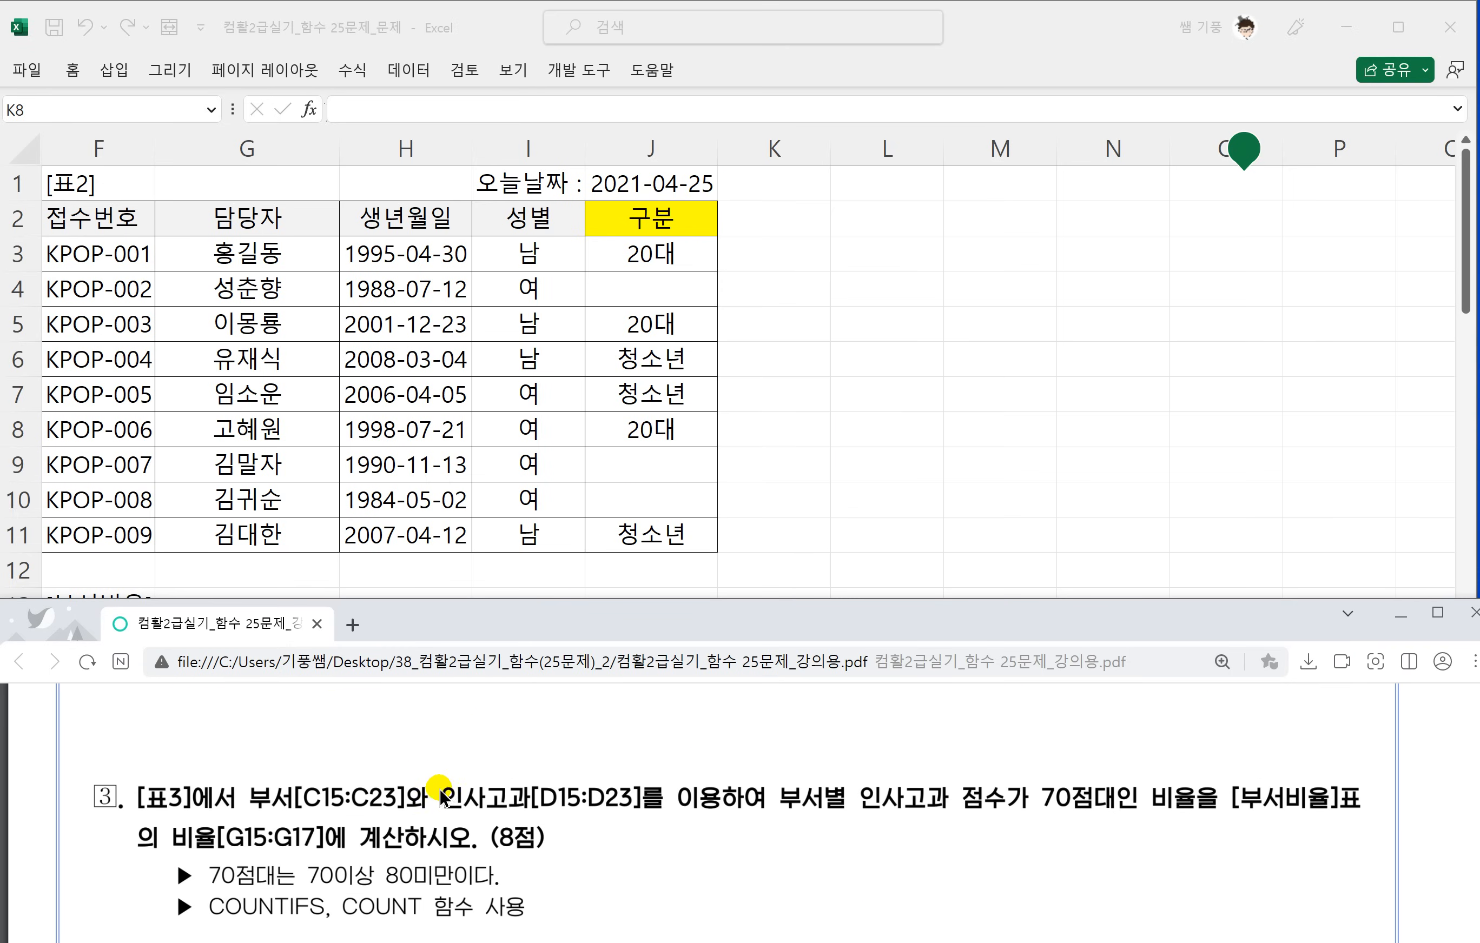
{"action": "left_click", "coordinate": [272, 501]}
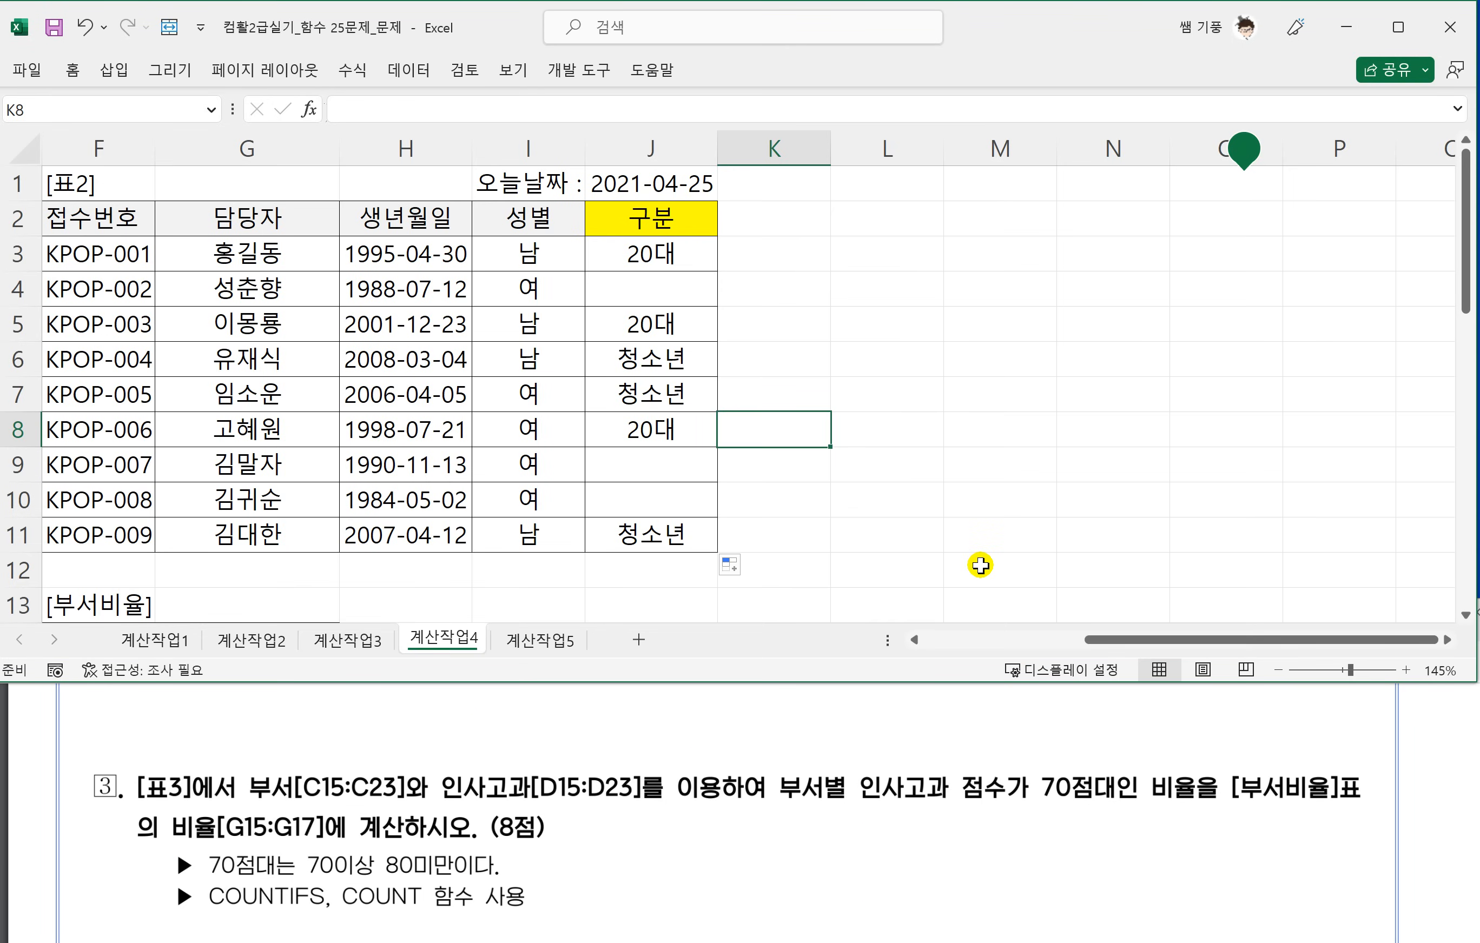
{"action": "scroll", "coordinate": [980, 565], "scroll_direction": "left", "scroll_amount": 1}
{"action": "scroll", "coordinate": [981, 565], "scroll_direction": "left", "scroll_amount": 4}
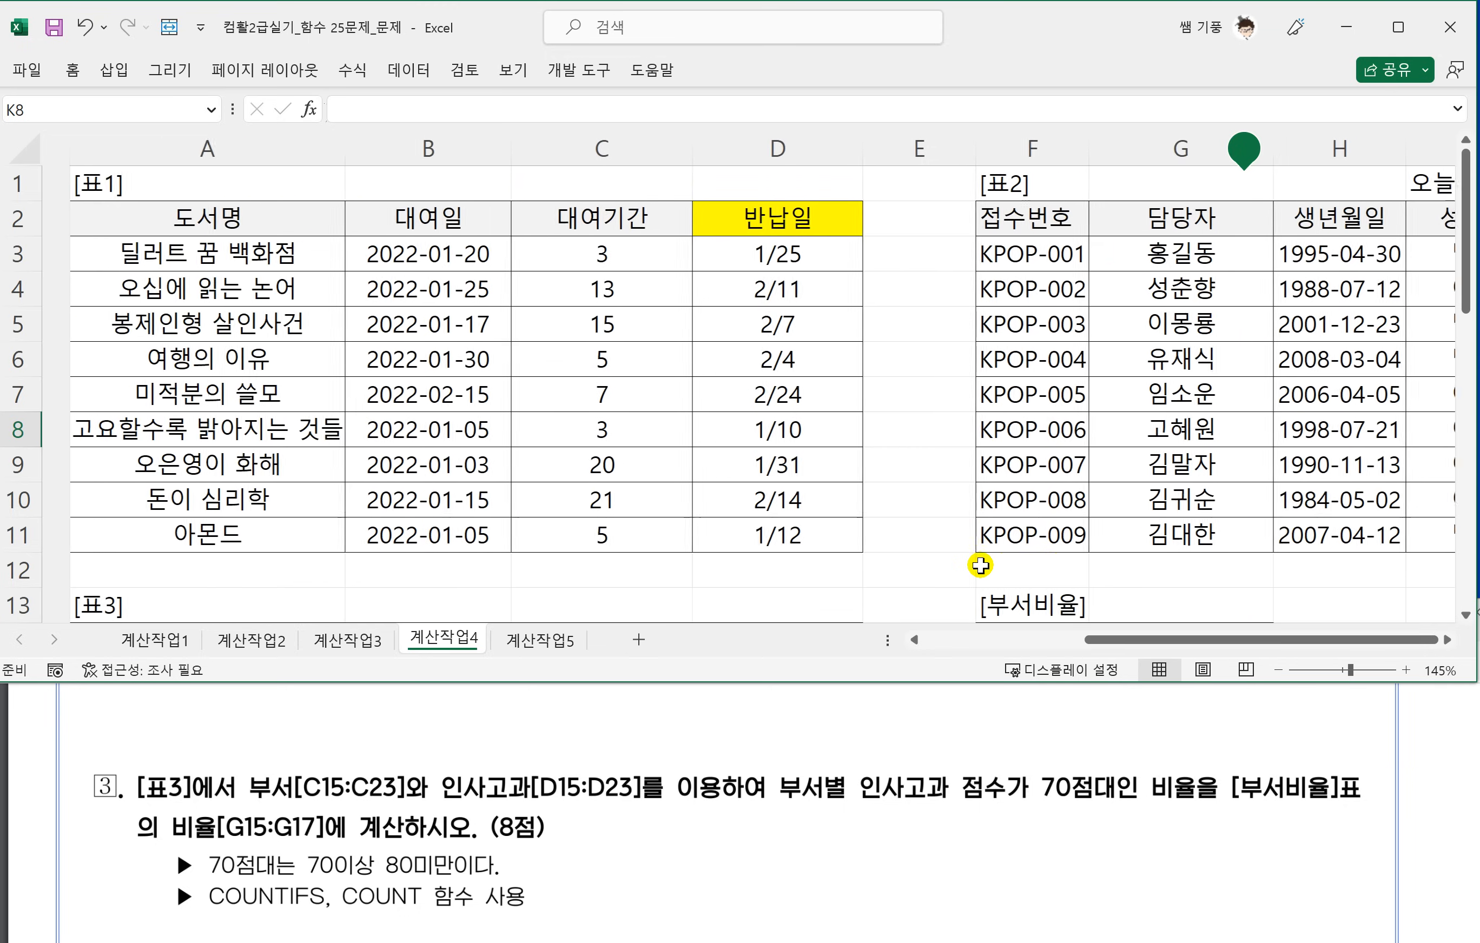
{"action": "scroll", "coordinate": [981, 566], "scroll_direction": "down", "scroll_amount": 4}
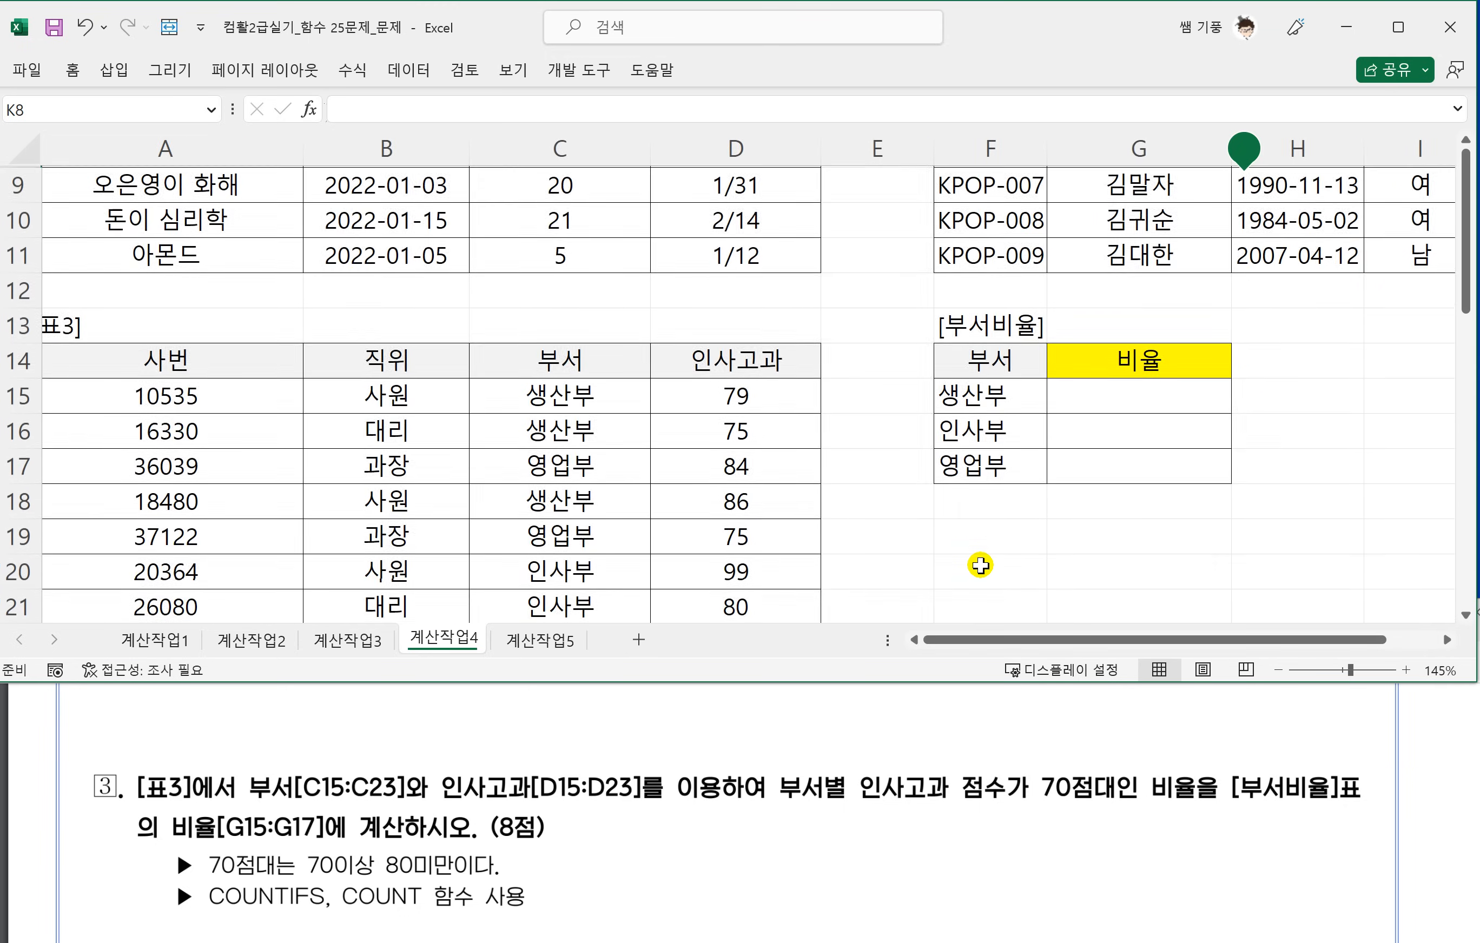
{"action": "scroll", "coordinate": [981, 566], "scroll_direction": "left", "scroll_amount": 1}
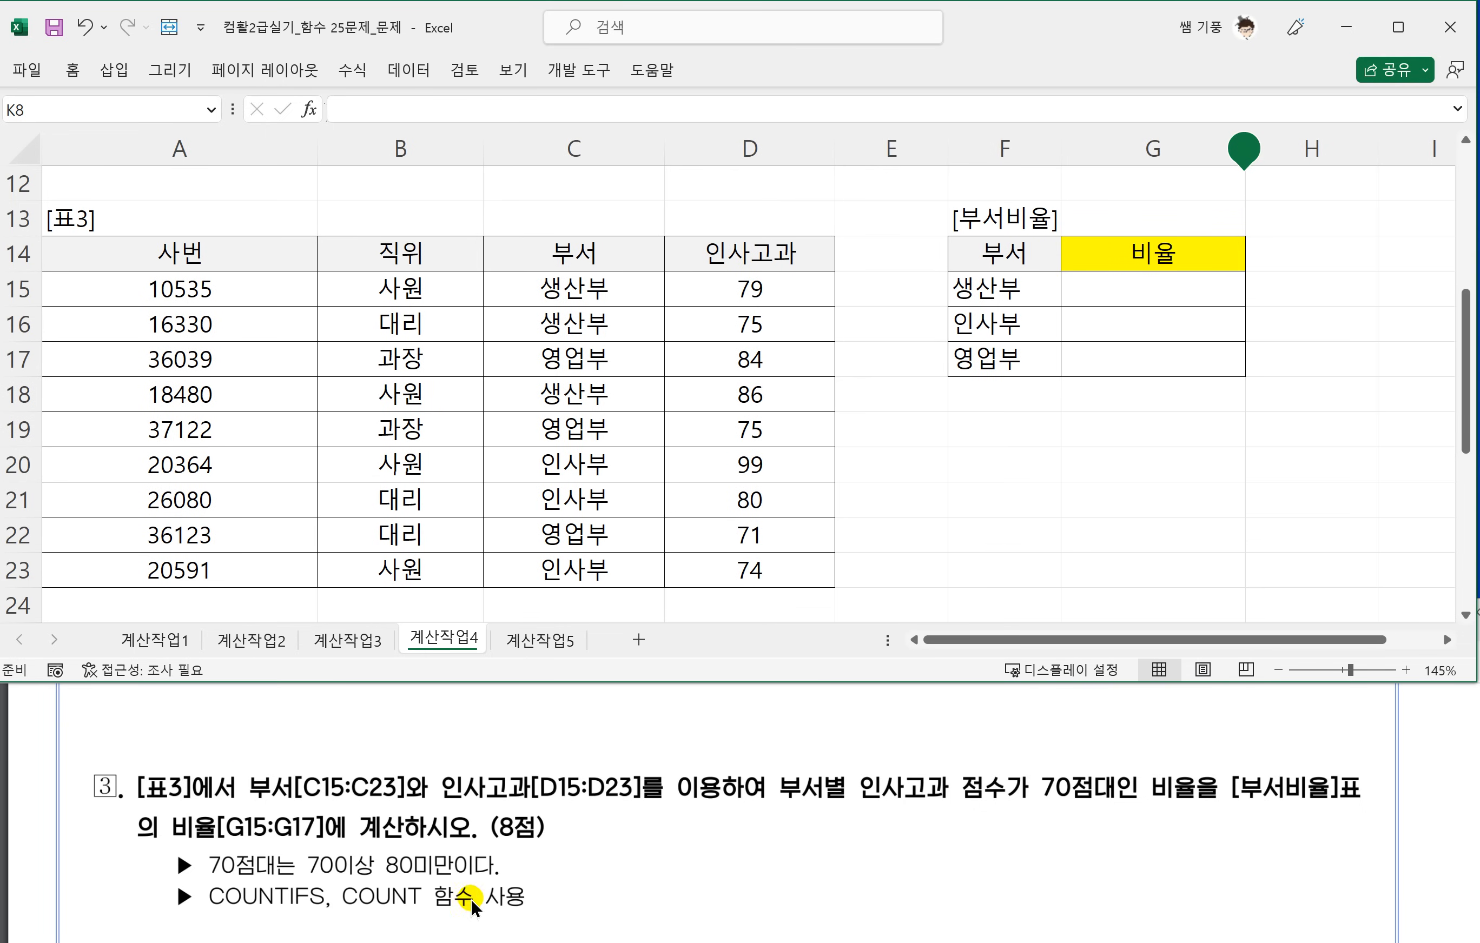
Underline in red task 3's ranges and 70점대 ratio wording, the 70이상 80미만 condition and the COUNTIFS, COUNT functions.
{"action": "left_click", "coordinate": [254, 798]}
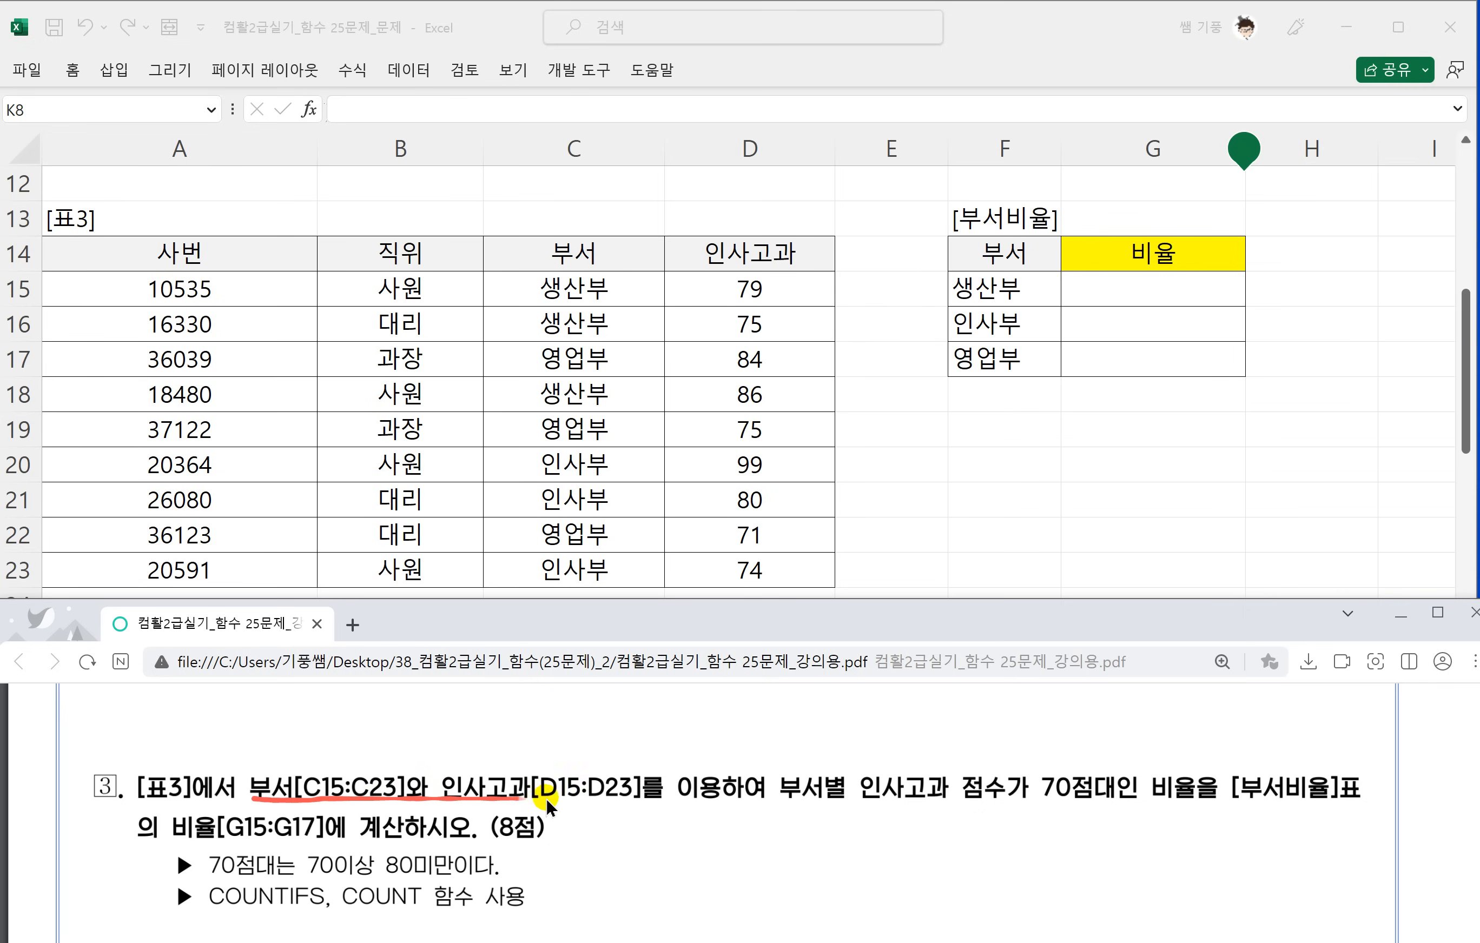
{"action": "left_click_drag", "start_coordinate": [694, 798], "coordinate": [770, 801]}
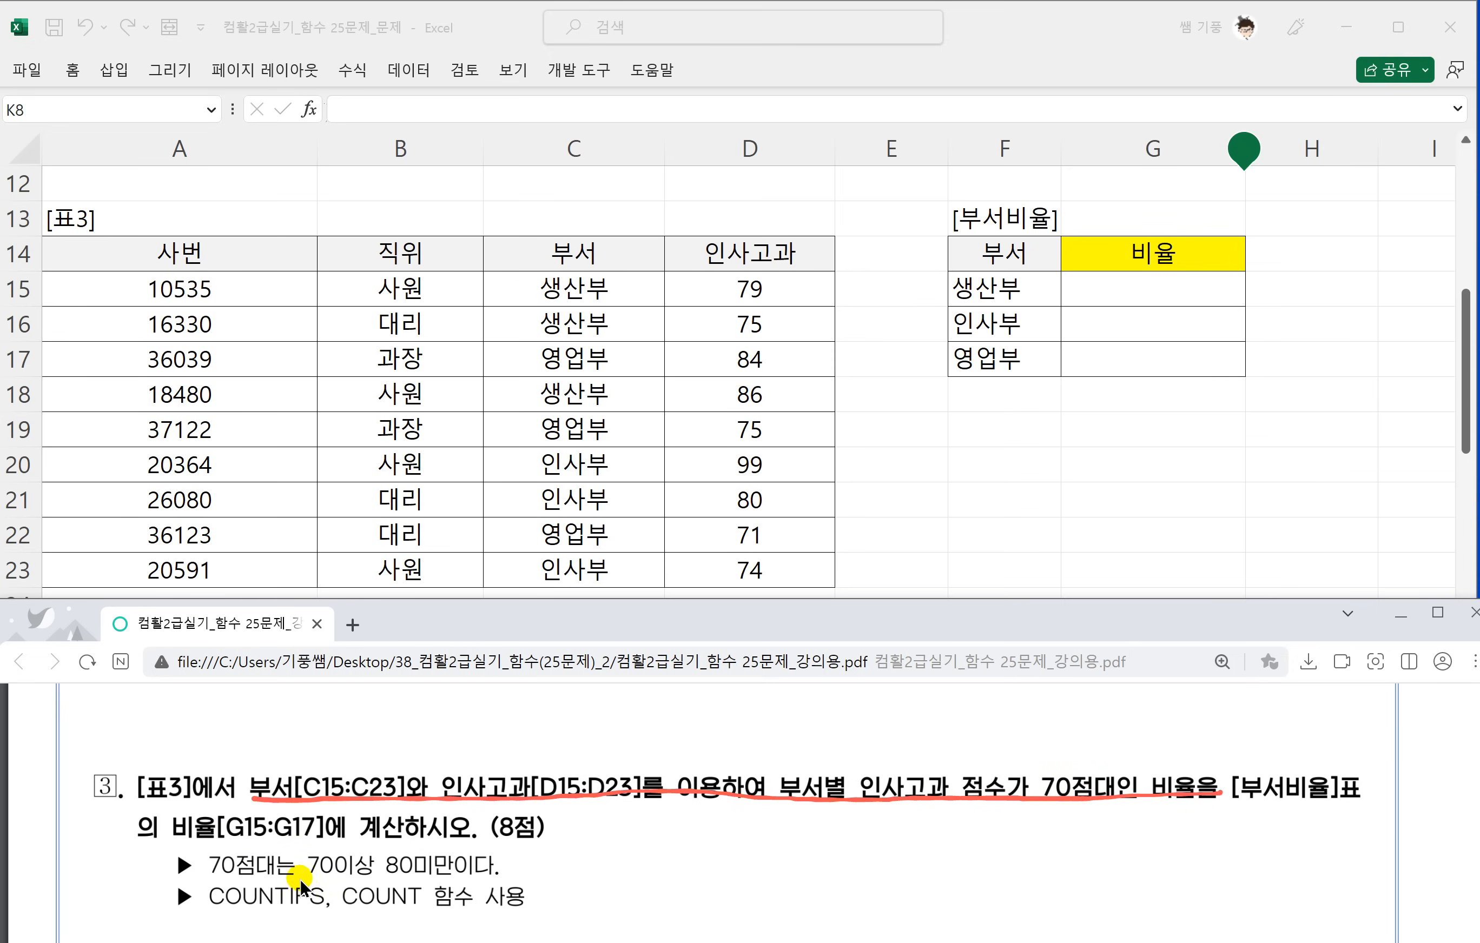
{"action": "left_click_drag", "start_coordinate": [209, 882], "coordinate": [498, 881]}
Write the example counts 남 15 and 여 16 in red ink beside the task 3 notes.
{"action": "scroll", "coordinate": [291, 876], "scroll_direction": "down", "scroll_amount": 1}
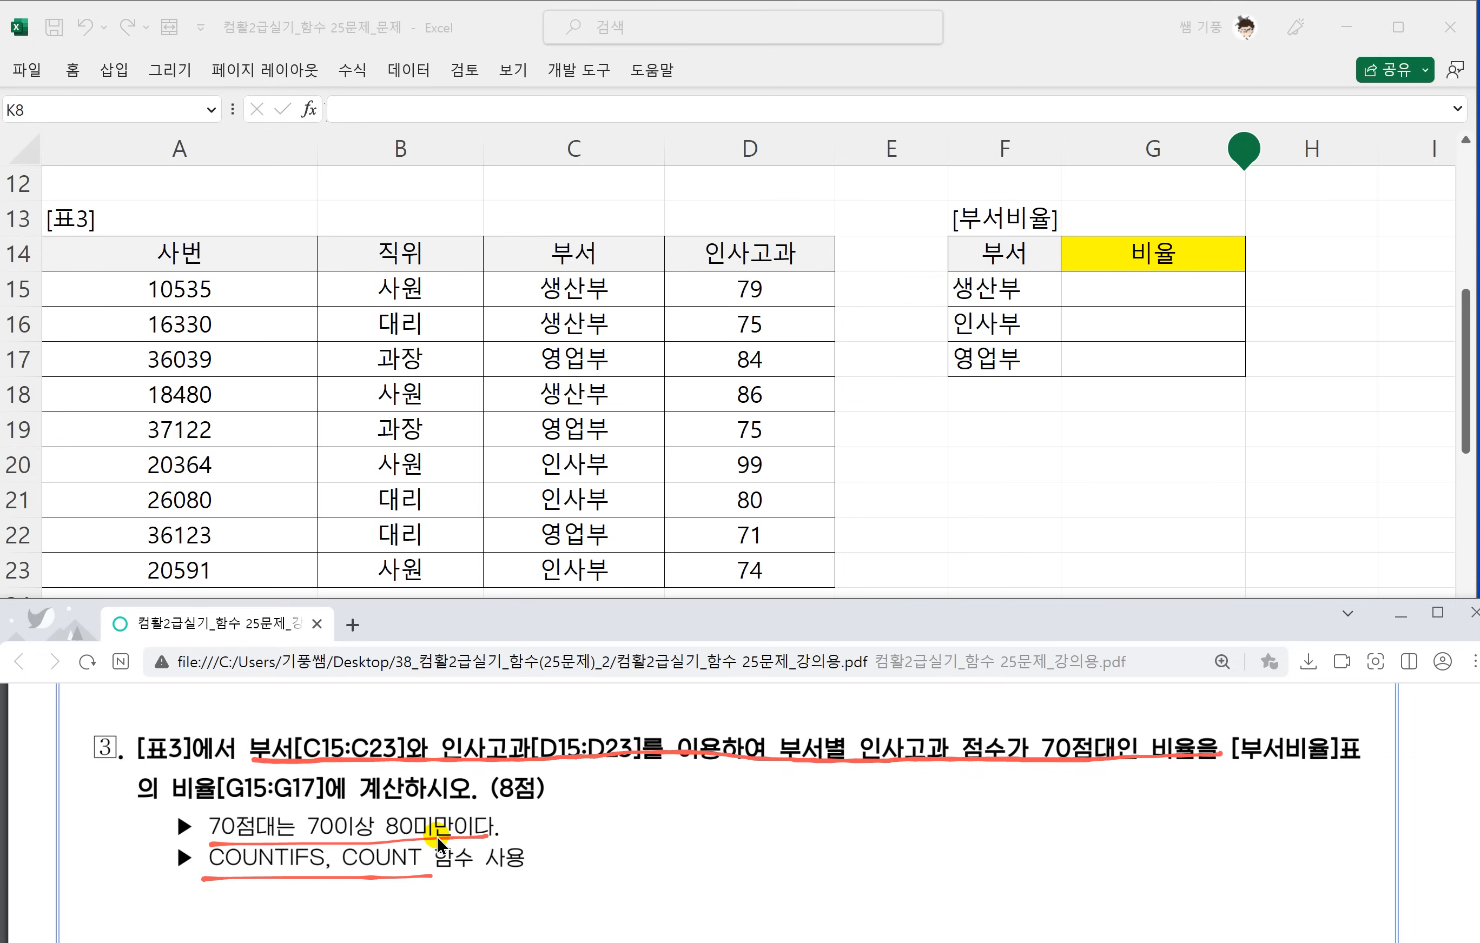
{"action": "mouse_move", "coordinate": [832, 789]}
{"action": "left_mouse_down"}
{"action": "mouse_move", "coordinate": [839, 803]}
{"action": "mouse_move", "coordinate": [876, 798]}
{"action": "mouse_move", "coordinate": [861, 826]}
{"action": "mouse_move", "coordinate": [884, 825]}
{"action": "left_mouse_up"}
{"action": "mouse_move", "coordinate": [913, 788]}
{"action": "left_mouse_down"}
{"action": "mouse_move", "coordinate": [899, 821]}
{"action": "mouse_move", "coordinate": [941, 792]}
{"action": "left_mouse_up"}
{"action": "left_click_drag", "start_coordinate": [844, 844], "coordinate": [847, 860]}
{"action": "mouse_move", "coordinate": [851, 856]}
{"action": "left_mouse_down"}
{"action": "mouse_move", "coordinate": [865, 848]}
{"action": "mouse_move", "coordinate": [865, 880]}
{"action": "left_mouse_up"}
{"action": "mouse_move", "coordinate": [888, 843]}
{"action": "left_mouse_down"}
{"action": "mouse_move", "coordinate": [880, 872]}
{"action": "mouse_move", "coordinate": [901, 863]}
{"action": "left_mouse_up"}
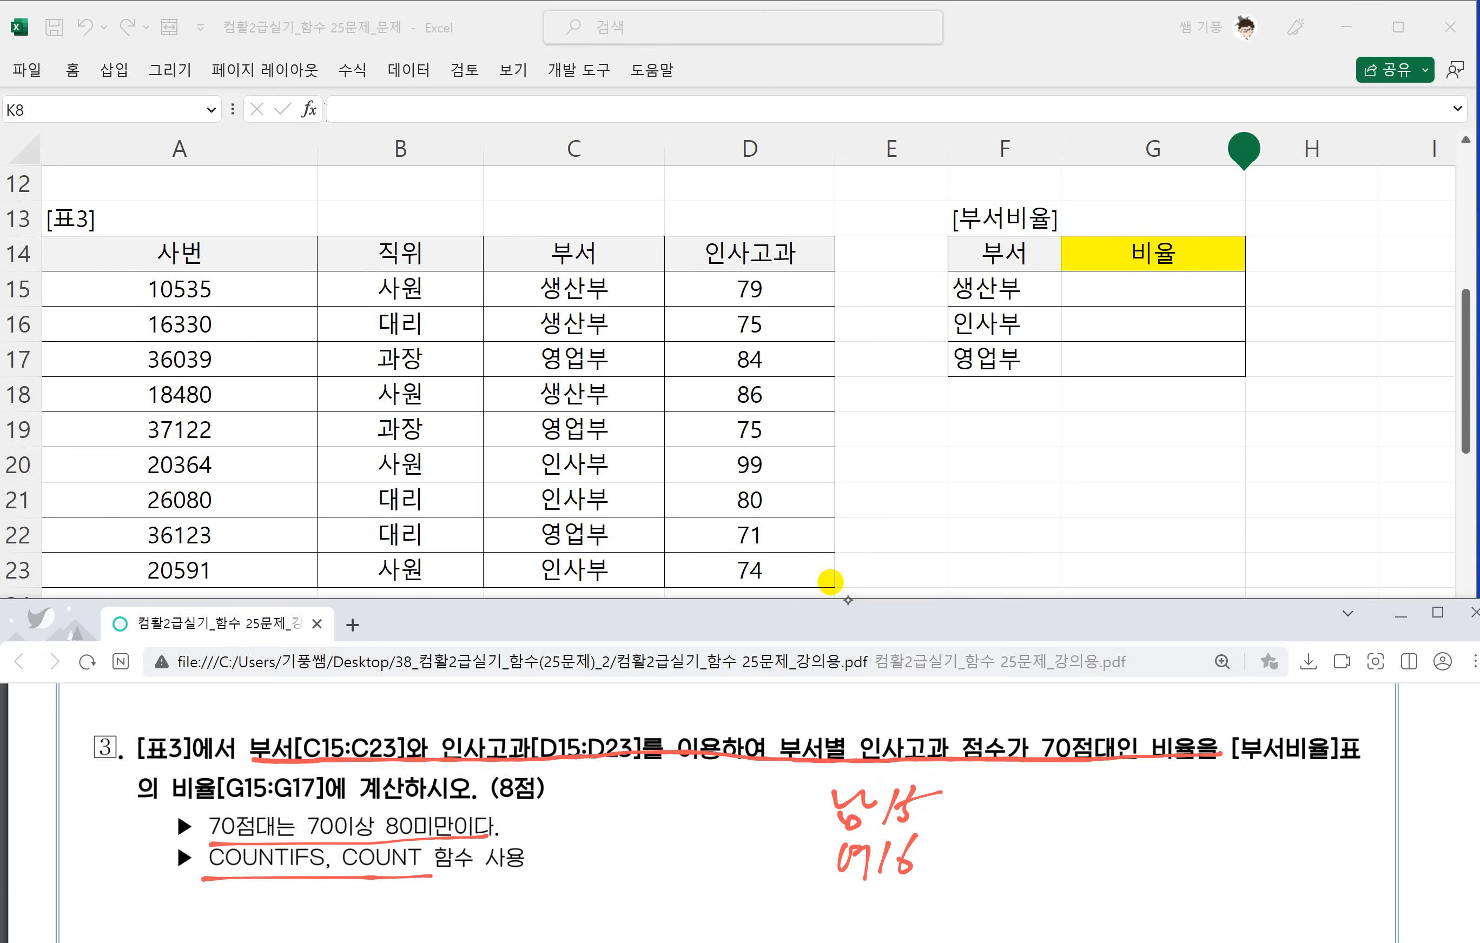
Write the ratio 15/31 beside the example counts, underline 31 and circle the numbers 15 and 16.
{"action": "left_click_drag", "start_coordinate": [993, 788], "coordinate": [980, 826]}
{"action": "left_click_drag", "start_coordinate": [1008, 784], "coordinate": [1003, 831]}
{"action": "mouse_move", "coordinate": [995, 805]}
{"action": "left_mouse_down"}
{"action": "mouse_move", "coordinate": [1022, 803]}
{"action": "mouse_move", "coordinate": [1018, 856]}
{"action": "left_mouse_up"}
{"action": "mouse_move", "coordinate": [1049, 797]}
{"action": "left_mouse_down"}
{"action": "mouse_move", "coordinate": [1051, 831]}
{"action": "mouse_move", "coordinate": [1099, 833]}
{"action": "left_mouse_up"}
{"action": "mouse_move", "coordinate": [915, 895]}
{"action": "left_mouse_down"}
{"action": "mouse_move", "coordinate": [867, 877]}
{"action": "mouse_move", "coordinate": [911, 891]}
{"action": "left_mouse_up"}
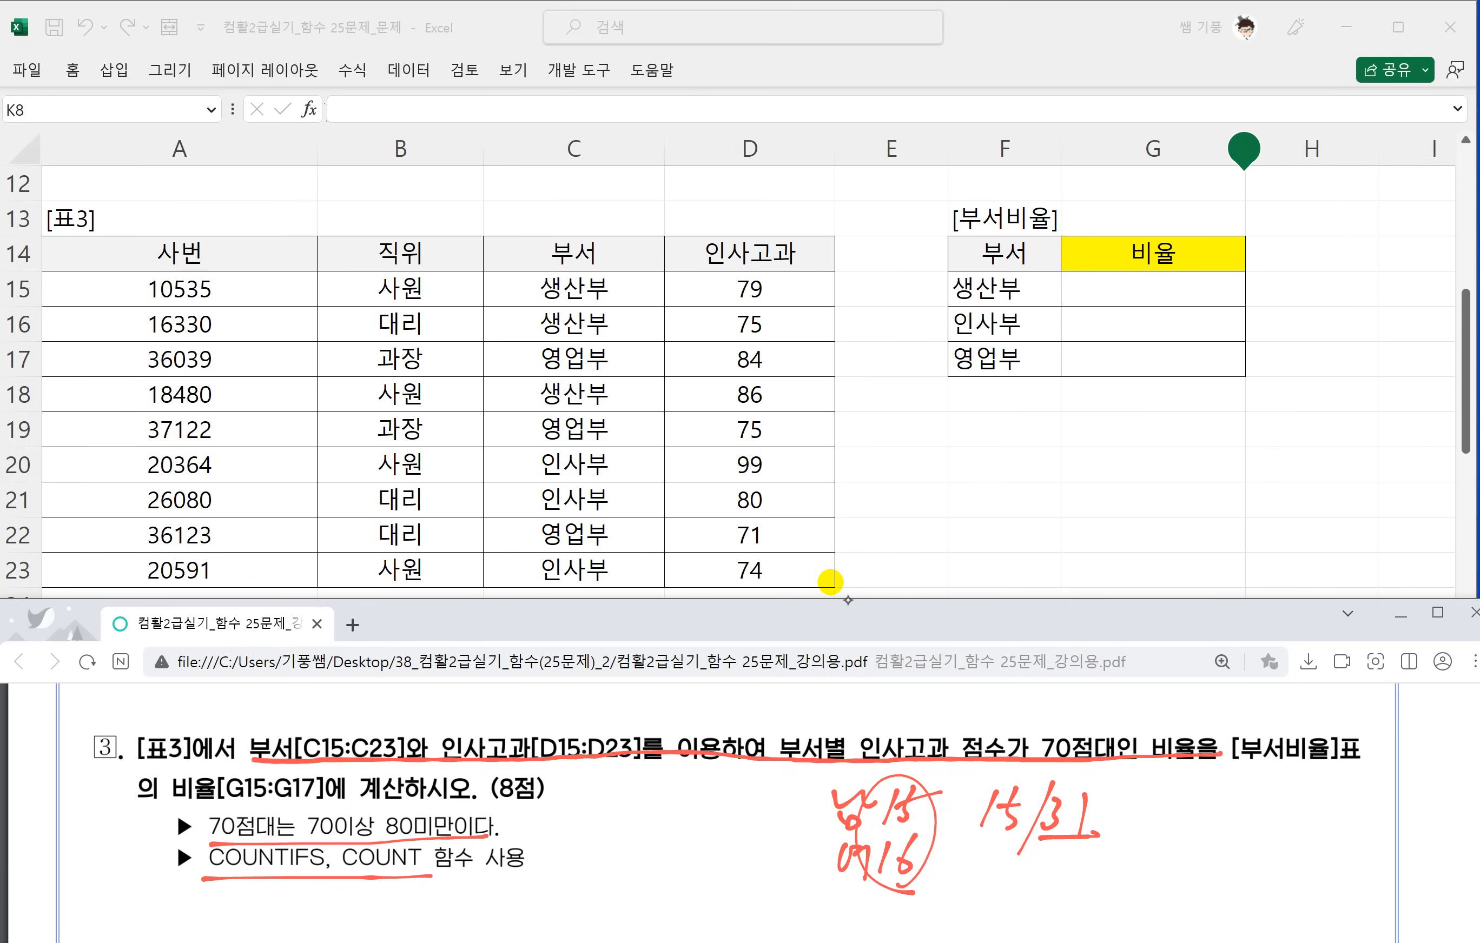
Write 16/31 below the first ratio and add arrows from the two ratios to 남 and 여.
{"action": "mouse_move", "coordinate": [986, 854]}
{"action": "left_mouse_down"}
{"action": "mouse_move", "coordinate": [970, 888]}
{"action": "mouse_move", "coordinate": [993, 873]}
{"action": "mouse_move", "coordinate": [1001, 904]}
{"action": "left_mouse_up"}
{"action": "left_click_drag", "start_coordinate": [1031, 861], "coordinate": [1026, 898]}
{"action": "left_click_drag", "start_coordinate": [1073, 859], "coordinate": [1064, 893]}
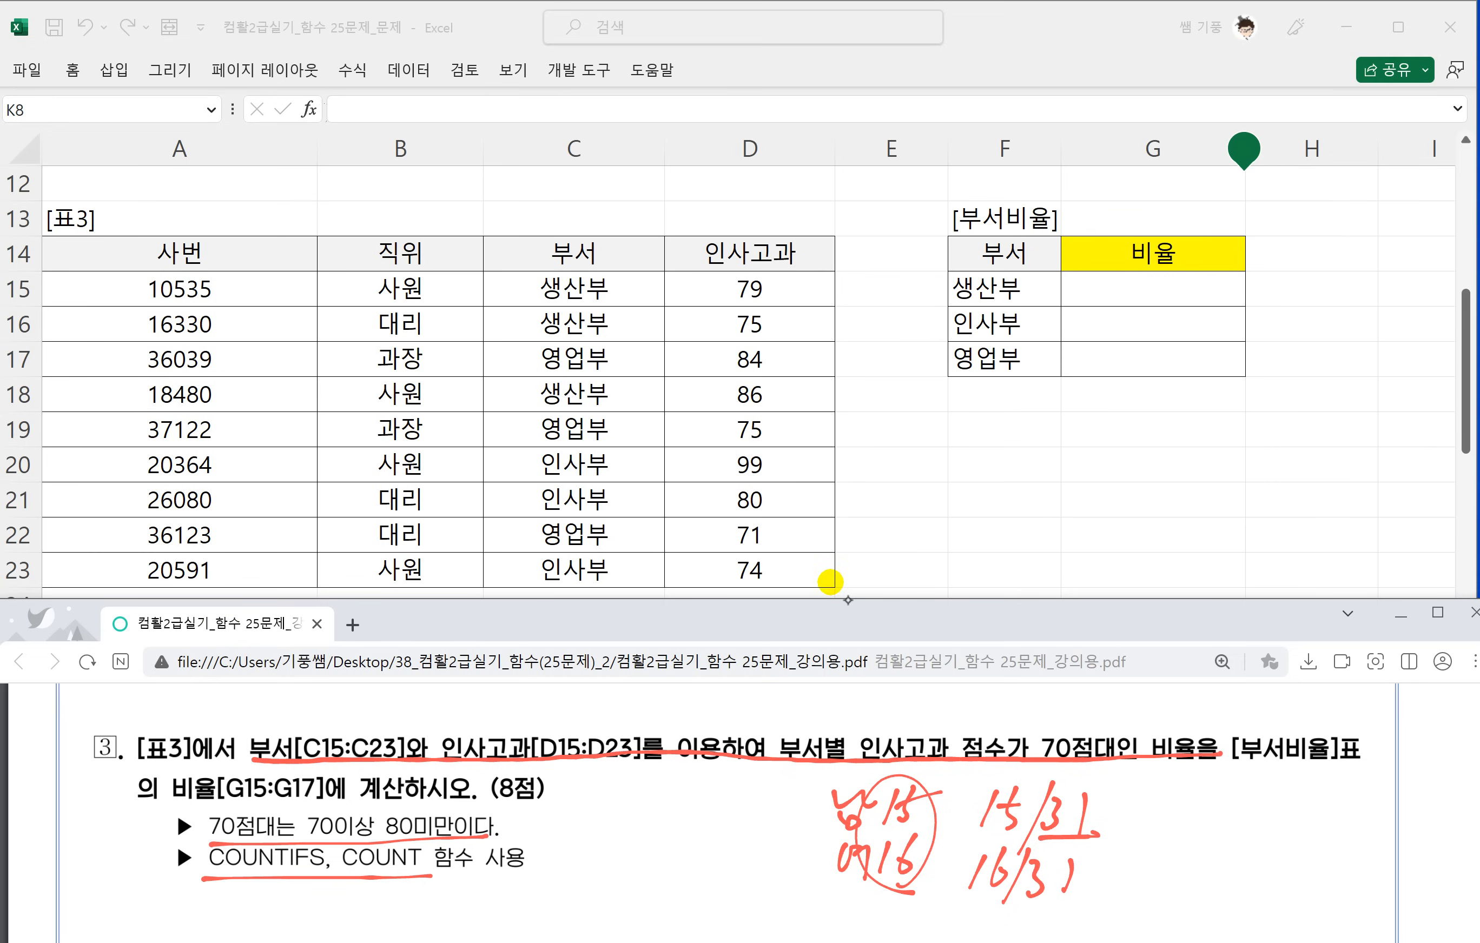
{"action": "left_click_drag", "start_coordinate": [1115, 826], "coordinate": [1146, 819]}
{"action": "left_click_drag", "start_coordinate": [1145, 819], "coordinate": [1135, 832]}
{"action": "left_click_drag", "start_coordinate": [1162, 796], "coordinate": [1201, 807]}
{"action": "left_click_drag", "start_coordinate": [1164, 818], "coordinate": [1189, 833]}
{"action": "left_click_drag", "start_coordinate": [1096, 877], "coordinate": [1129, 873]}
{"action": "mouse_move", "coordinate": [1114, 863]}
{"action": "left_mouse_down"}
{"action": "mouse_move", "coordinate": [1117, 884]}
{"action": "mouse_move", "coordinate": [1162, 881]}
{"action": "left_mouse_up"}
{"action": "mouse_move", "coordinate": [1162, 882]}
{"action": "left_mouse_down"}
{"action": "mouse_move", "coordinate": [1182, 867]}
{"action": "mouse_move", "coordinate": [1194, 893]}
{"action": "left_mouse_up"}
{"action": "left_click_drag", "start_coordinate": [1219, 892], "coordinate": [1217, 901]}
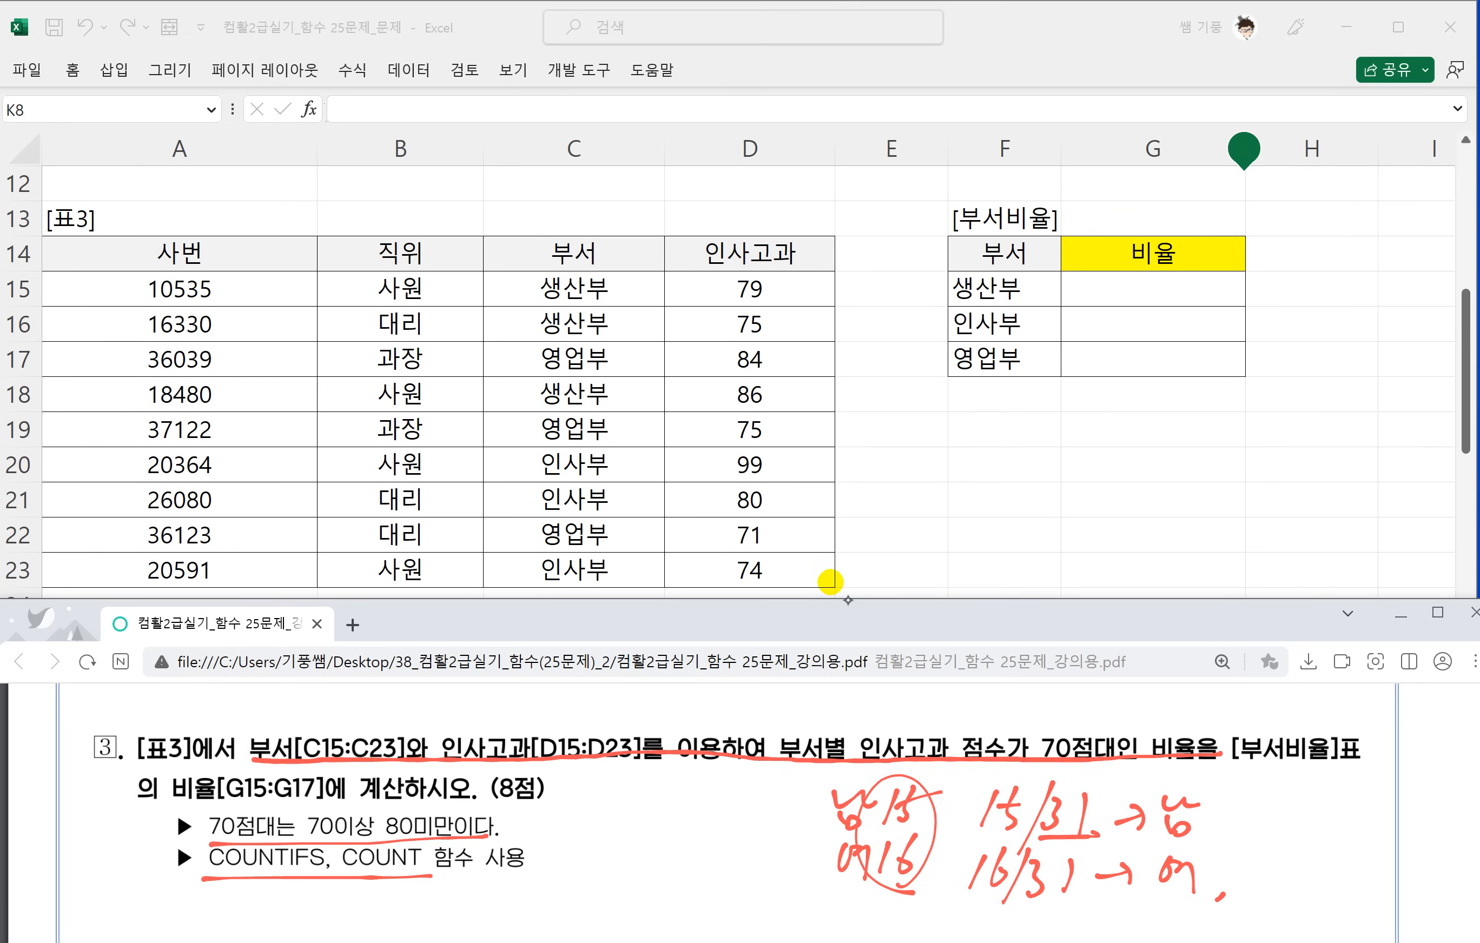
Write =countifs( in red ink below the task 3 function note.
{"action": "scroll", "coordinate": [685, 709], "scroll_direction": "down", "scroll_amount": 2}
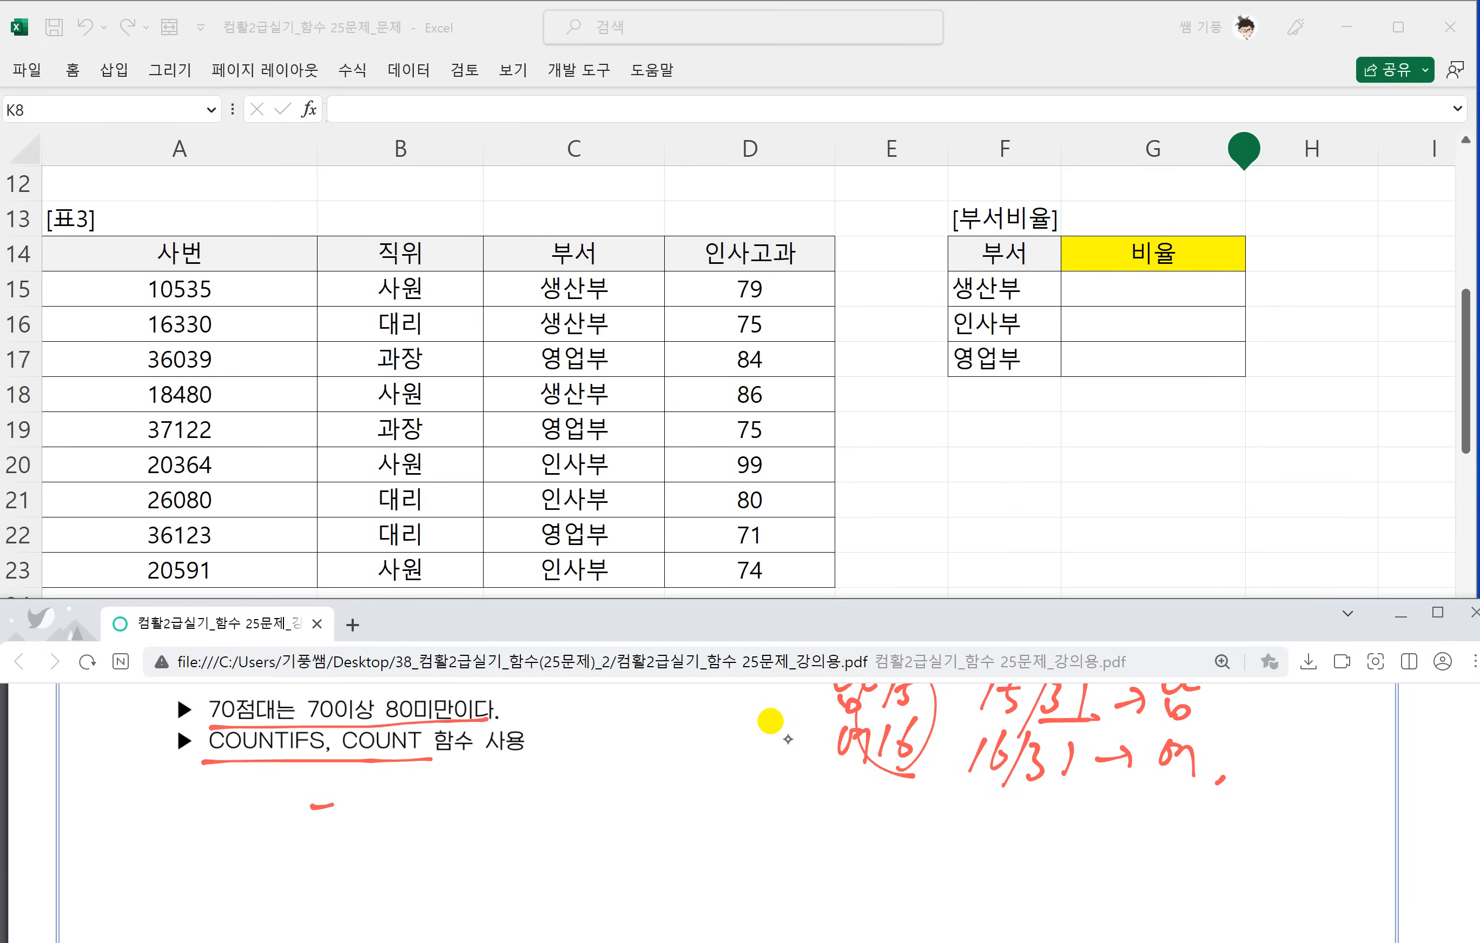
{"action": "left_click_drag", "start_coordinate": [315, 825], "coordinate": [349, 819]}
{"action": "mouse_move", "coordinate": [375, 787]}
{"action": "left_mouse_down"}
{"action": "mouse_move", "coordinate": [359, 827]}
{"action": "mouse_move", "coordinate": [384, 798]}
{"action": "left_mouse_up"}
{"action": "mouse_move", "coordinate": [408, 790]}
{"action": "left_mouse_down"}
{"action": "mouse_move", "coordinate": [408, 818]}
{"action": "mouse_move", "coordinate": [443, 796]}
{"action": "mouse_move", "coordinate": [451, 815]}
{"action": "mouse_move", "coordinate": [482, 817]}
{"action": "mouse_move", "coordinate": [513, 785]}
{"action": "left_mouse_up"}
{"action": "mouse_move", "coordinate": [494, 779]}
{"action": "left_mouse_down"}
{"action": "mouse_move", "coordinate": [496, 827]}
{"action": "mouse_move", "coordinate": [533, 785]}
{"action": "left_mouse_up"}
{"action": "left_click_drag", "start_coordinate": [562, 761], "coordinate": [532, 864]}
{"action": "mouse_move", "coordinate": [524, 805]}
{"action": "left_mouse_down"}
{"action": "mouse_move", "coordinate": [569, 802]}
{"action": "mouse_move", "coordinate": [569, 827]}
{"action": "left_mouse_up"}
{"action": "mouse_move", "coordinate": [612, 781]}
{"action": "left_mouse_down"}
{"action": "mouse_move", "coordinate": [597, 814]}
{"action": "mouse_move", "coordinate": [622, 828]}
{"action": "left_mouse_up"}
Write the first argument pair 범위1, 조건1 after the handwritten countifs bracket.
{"action": "mouse_move", "coordinate": [628, 769]}
{"action": "left_mouse_down"}
{"action": "mouse_move", "coordinate": [637, 819]}
{"action": "mouse_move", "coordinate": [658, 760]}
{"action": "left_mouse_up"}
{"action": "mouse_move", "coordinate": [614, 808]}
{"action": "left_mouse_down"}
{"action": "mouse_move", "coordinate": [691, 769]}
{"action": "mouse_move", "coordinate": [687, 821]}
{"action": "left_mouse_up"}
{"action": "mouse_move", "coordinate": [661, 807]}
{"action": "left_mouse_down"}
{"action": "mouse_move", "coordinate": [677, 811]}
{"action": "mouse_move", "coordinate": [664, 823]}
{"action": "left_mouse_up"}
{"action": "left_click_drag", "start_coordinate": [703, 781], "coordinate": [705, 819]}
{"action": "left_click_drag", "start_coordinate": [729, 773], "coordinate": [734, 827]}
{"action": "left_click_drag", "start_coordinate": [767, 817], "coordinate": [751, 835]}
{"action": "left_click_drag", "start_coordinate": [782, 790], "coordinate": [777, 838]}
{"action": "left_click_drag", "start_coordinate": [797, 806], "coordinate": [825, 819]}
{"action": "left_click_drag", "start_coordinate": [818, 790], "coordinate": [868, 836]}
Write the second argument pair 범위2, 조건2 in the handwritten countifs, undoing the first stroke of 조건2 and redrawing it.
{"action": "mouse_move", "coordinate": [901, 821]}
{"action": "left_mouse_down"}
{"action": "mouse_move", "coordinate": [892, 840]}
{"action": "mouse_move", "coordinate": [932, 836]}
{"action": "left_mouse_up"}
{"action": "mouse_move", "coordinate": [933, 836]}
{"action": "left_mouse_down"}
{"action": "mouse_move", "coordinate": [951, 776]}
{"action": "mouse_move", "coordinate": [968, 801]}
{"action": "left_mouse_up"}
{"action": "left_click_drag", "start_coordinate": [943, 824], "coordinate": [965, 840]}
{"action": "left_click_drag", "start_coordinate": [979, 801], "coordinate": [997, 819]}
{"action": "left_click_drag", "start_coordinate": [1002, 798], "coordinate": [1008, 848]}
{"action": "left_click_drag", "start_coordinate": [1014, 808], "coordinate": [1054, 844]}
{"action": "mouse_move", "coordinate": [1074, 794]}
{"action": "left_mouse_down"}
{"action": "mouse_move", "coordinate": [1098, 808]}
{"action": "mouse_move", "coordinate": [1102, 785]}
{"action": "left_mouse_up"}
{"action": "key", "text": "ctrl+z"}
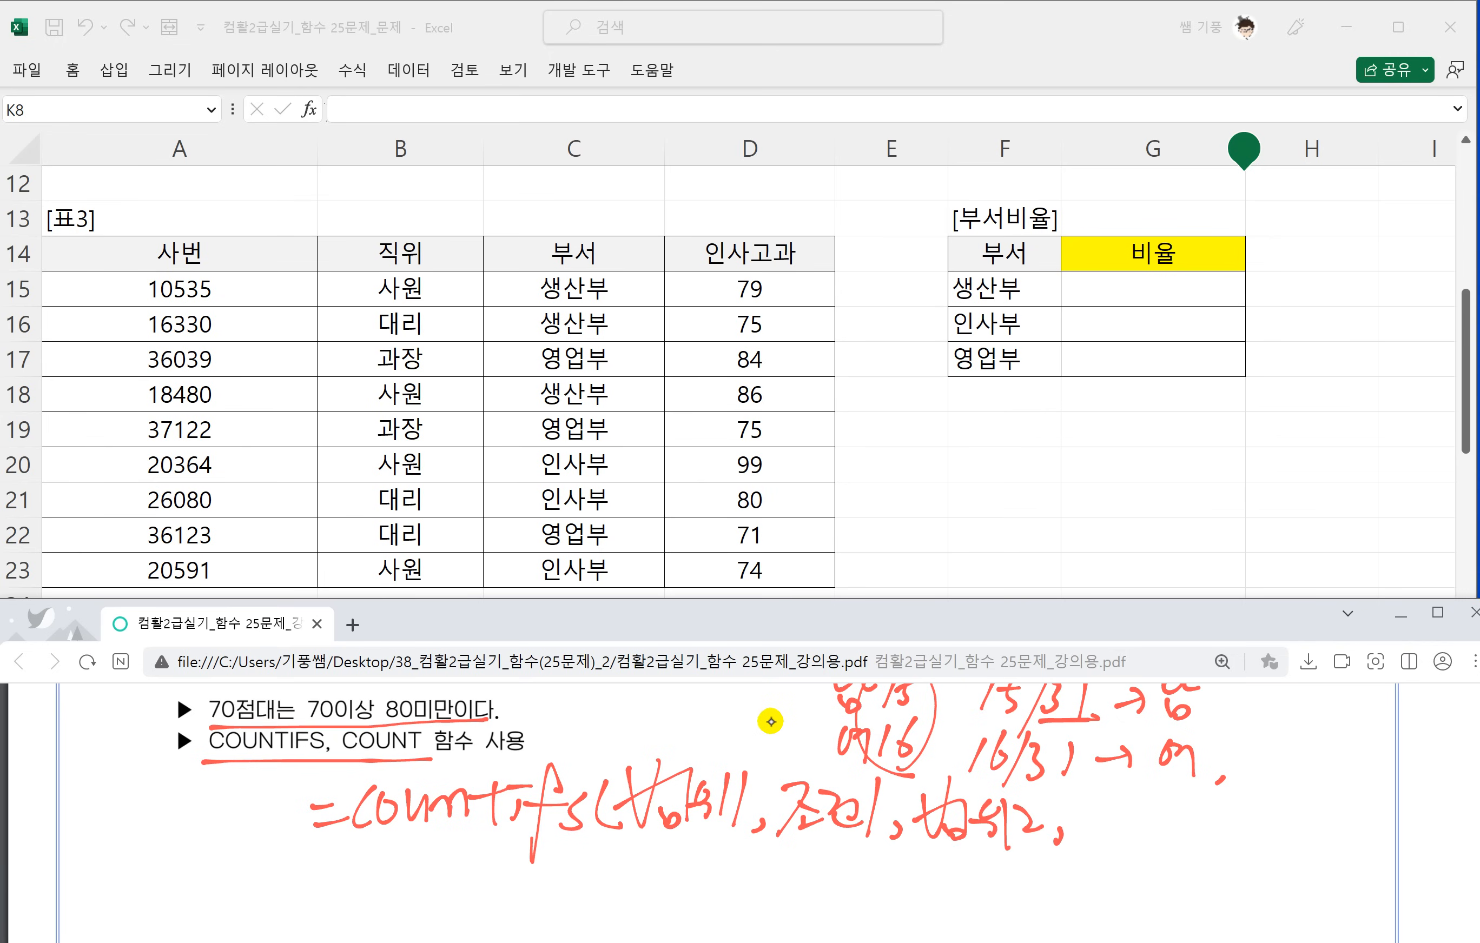
{"action": "left_click_drag", "start_coordinate": [1073, 801], "coordinate": [1108, 798]}
{"action": "left_click_drag", "start_coordinate": [1108, 798], "coordinate": [1084, 830]}
{"action": "left_click_drag", "start_coordinate": [1097, 811], "coordinate": [1129, 827]}
{"action": "left_click_drag", "start_coordinate": [1118, 802], "coordinate": [1156, 808]}
{"action": "mouse_move", "coordinate": [1136, 824]}
{"action": "left_mouse_down"}
{"action": "mouse_move", "coordinate": [1137, 842]}
{"action": "mouse_move", "coordinate": [1157, 839]}
{"action": "left_mouse_up"}
{"action": "left_click_drag", "start_coordinate": [1163, 805], "coordinate": [1195, 845]}
Write the third argument pair 범위3, 조건3 and close the handwritten countifs bracket.
{"action": "left_click_drag", "start_coordinate": [1213, 808], "coordinate": [1234, 831]}
{"action": "mouse_move", "coordinate": [1209, 801]}
{"action": "left_mouse_down"}
{"action": "mouse_move", "coordinate": [1251, 842]}
{"action": "mouse_move", "coordinate": [1256, 818]}
{"action": "left_mouse_up"}
{"action": "left_click_drag", "start_coordinate": [1252, 827], "coordinate": [1284, 842]}
{"action": "mouse_move", "coordinate": [1296, 798]}
{"action": "left_mouse_down"}
{"action": "mouse_move", "coordinate": [1308, 819]}
{"action": "mouse_move", "coordinate": [1347, 824]}
{"action": "left_mouse_up"}
{"action": "left_click_drag", "start_coordinate": [1338, 809], "coordinate": [1354, 816]}
{"action": "mouse_move", "coordinate": [1352, 798]}
{"action": "left_mouse_down"}
{"action": "mouse_move", "coordinate": [1377, 793]}
{"action": "mouse_move", "coordinate": [1362, 817]}
{"action": "left_mouse_up"}
{"action": "left_click_drag", "start_coordinate": [1381, 801], "coordinate": [1395, 828]}
{"action": "mouse_move", "coordinate": [1394, 802]}
{"action": "left_mouse_down"}
{"action": "mouse_move", "coordinate": [1411, 796]}
{"action": "mouse_move", "coordinate": [1407, 827]}
{"action": "left_mouse_up"}
{"action": "left_click_drag", "start_coordinate": [1422, 783], "coordinate": [1425, 829]}
Underline the countifs range and condition pairs and link them underneath with a handwritten "and" between each pair.
{"action": "left_click_drag", "start_coordinate": [630, 831], "coordinate": [844, 837]}
{"action": "left_click_drag", "start_coordinate": [898, 849], "coordinate": [1055, 843]}
{"action": "left_click_drag", "start_coordinate": [1207, 847], "coordinate": [1323, 839]}
{"action": "mouse_move", "coordinate": [808, 843]}
{"action": "left_mouse_down"}
{"action": "mouse_move", "coordinate": [810, 888]}
{"action": "mouse_move", "coordinate": [844, 890]}
{"action": "left_mouse_up"}
{"action": "mouse_move", "coordinate": [868, 886]}
{"action": "left_mouse_down"}
{"action": "mouse_move", "coordinate": [931, 899]}
{"action": "mouse_move", "coordinate": [958, 879]}
{"action": "mouse_move", "coordinate": [945, 898]}
{"action": "mouse_move", "coordinate": [1113, 884]}
{"action": "mouse_move", "coordinate": [1146, 898]}
{"action": "left_mouse_up"}
{"action": "left_click_drag", "start_coordinate": [1175, 845], "coordinate": [1155, 894]}
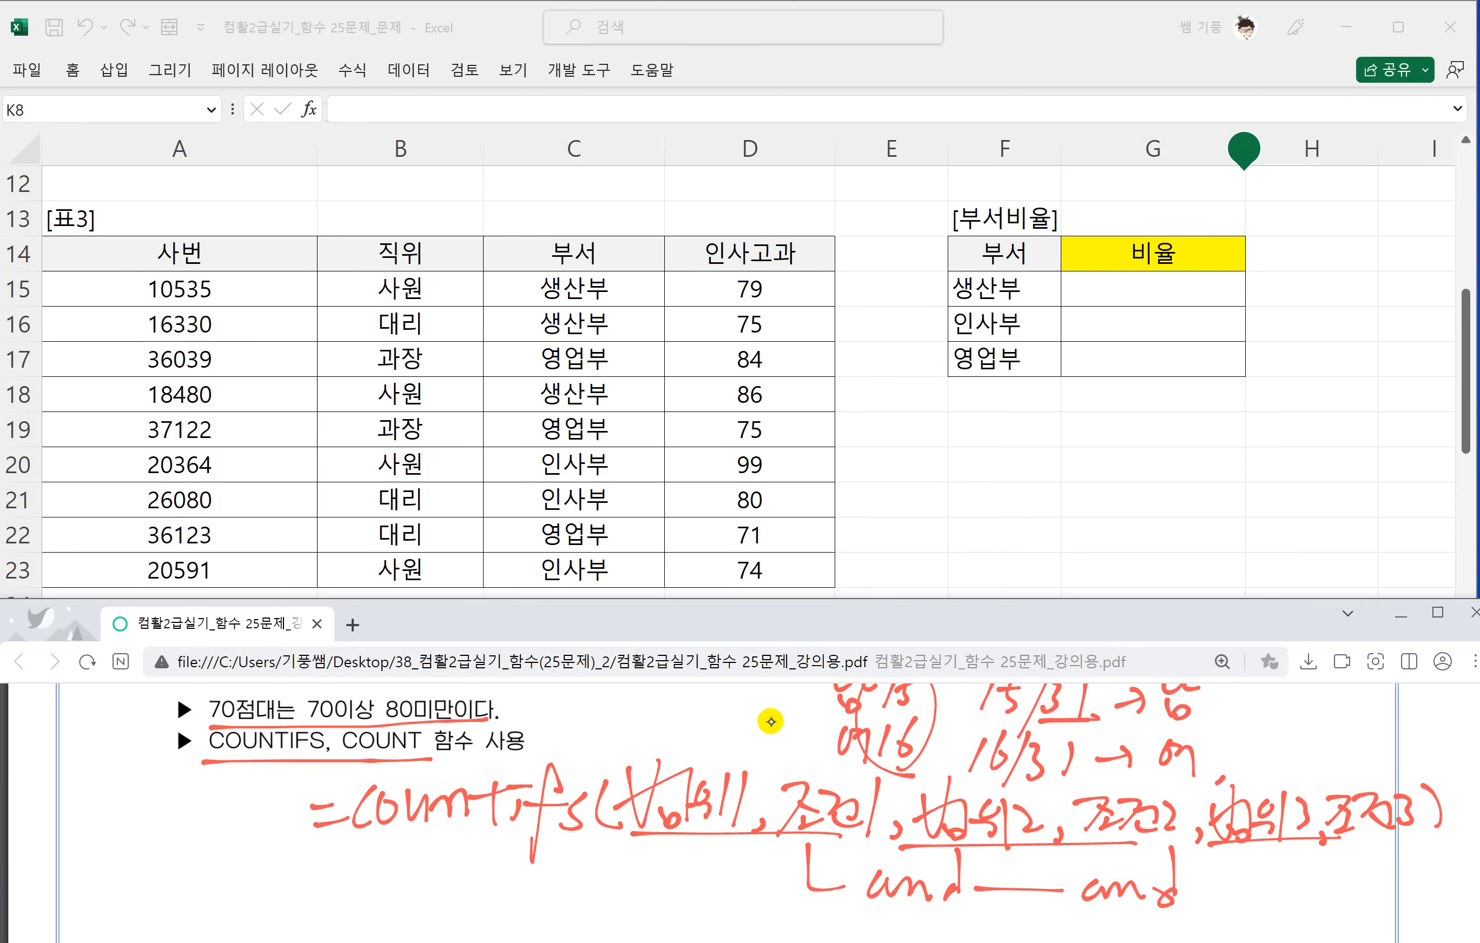
Complete the handwritten "and" connectors beneath the second and third argument pairs, and circle COUNT in the question text.
{"action": "left_click_drag", "start_coordinate": [1044, 851], "coordinate": [1044, 890]}
{"action": "left_click_drag", "start_coordinate": [1189, 894], "coordinate": [1279, 849]}
{"action": "mouse_move", "coordinate": [373, 718]}
{"action": "left_mouse_down"}
{"action": "mouse_move", "coordinate": [404, 774]}
{"action": "mouse_move", "coordinate": [394, 793]}
{"action": "left_mouse_up"}
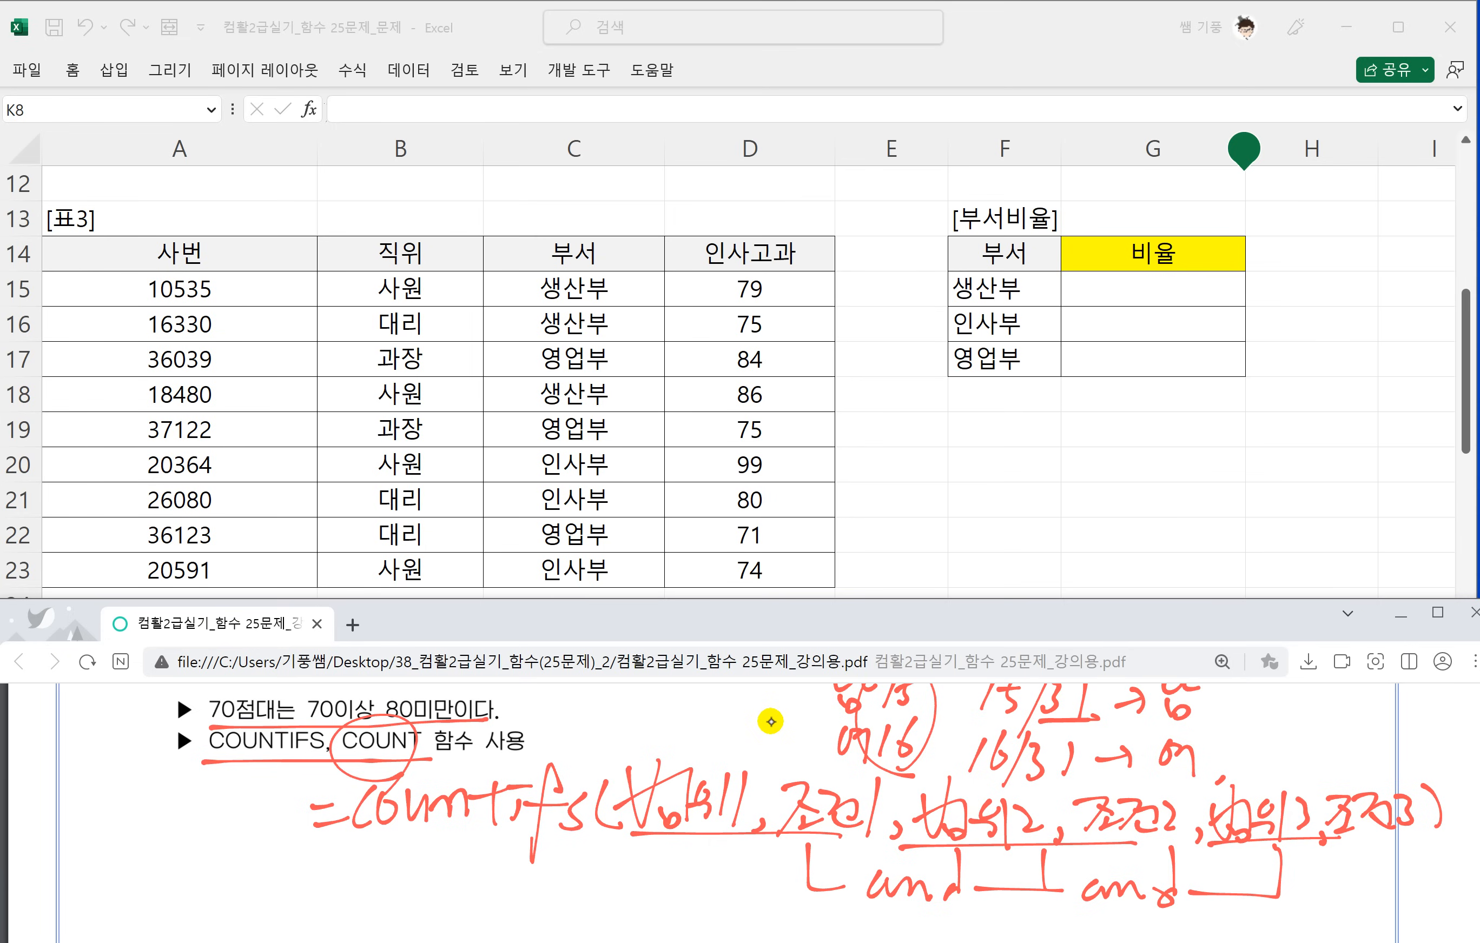
Start a COUNTIF formula in H15 beside the 비율 column, with question 3 visible in the problem sheet.
{"action": "left_click", "coordinate": [1085, 284]}
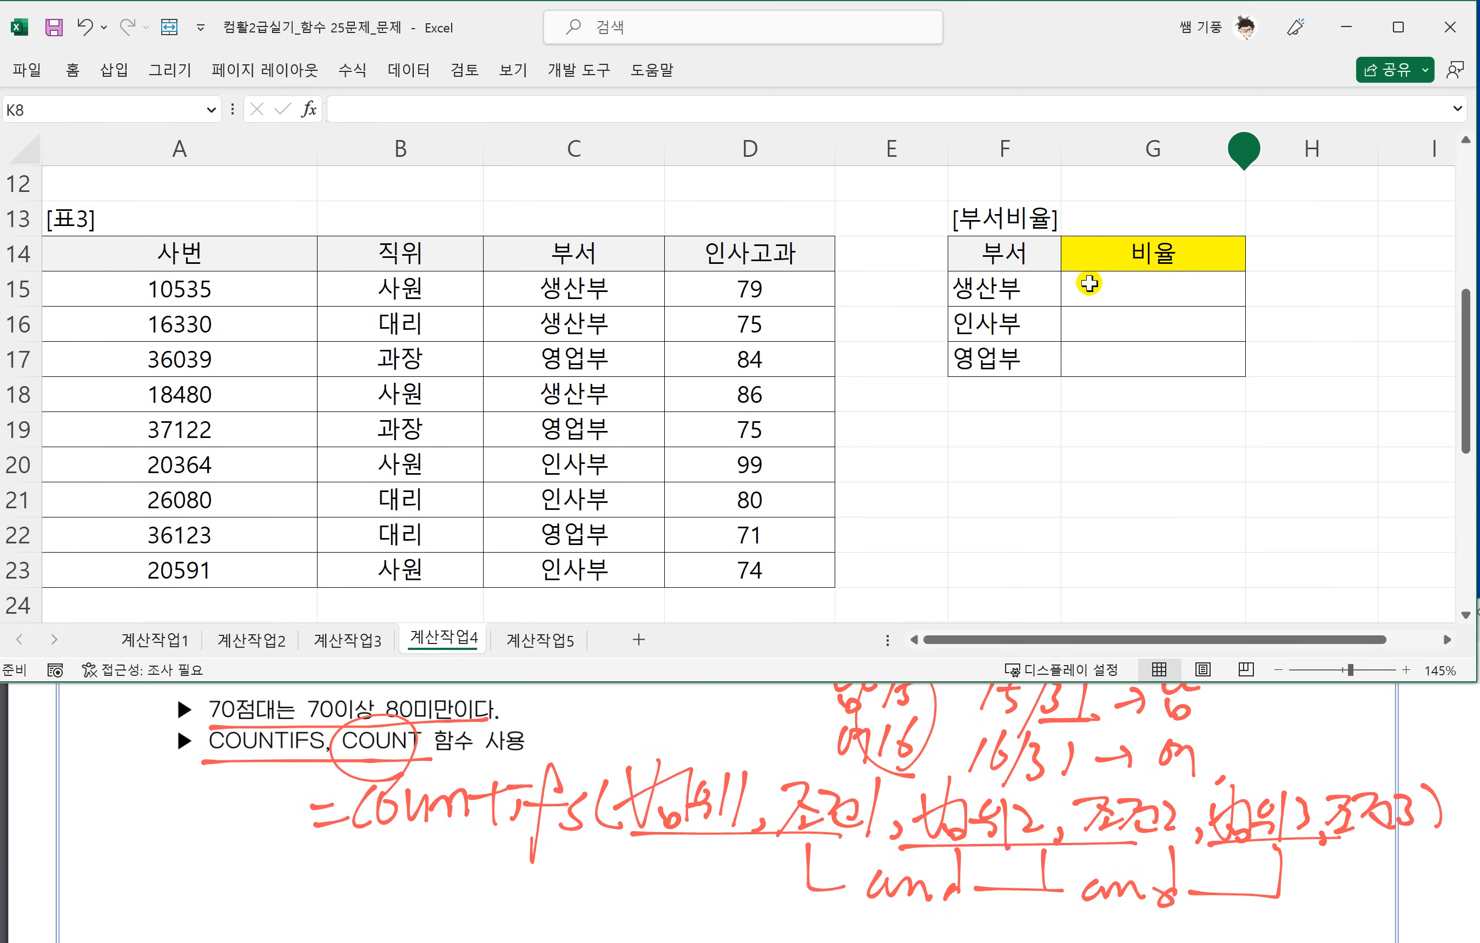
{"action": "left_click", "coordinate": [1088, 283]}
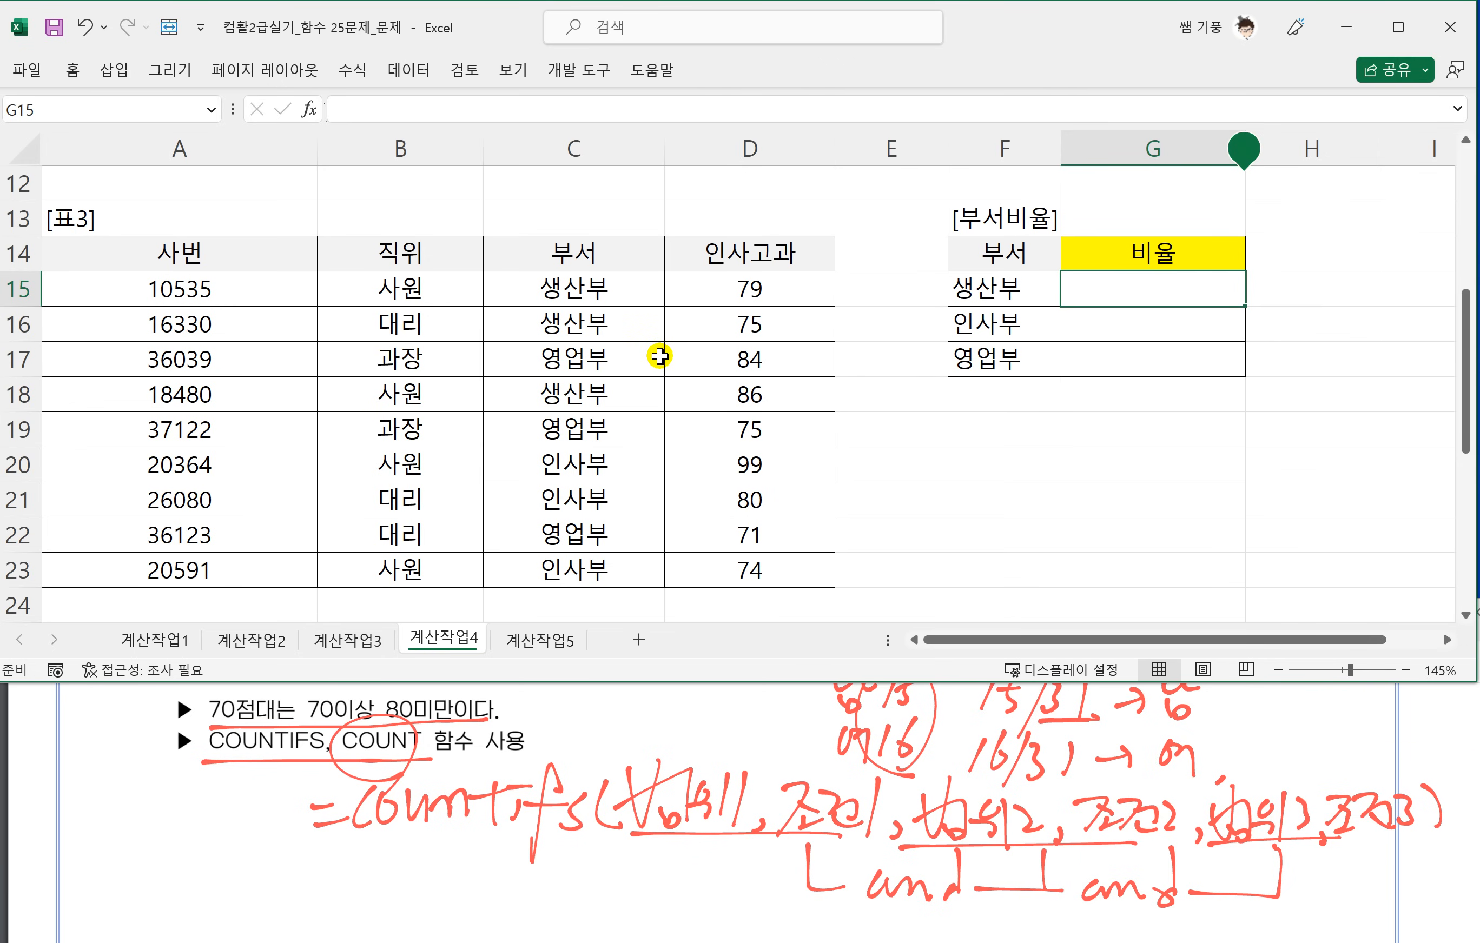
{"action": "left_click", "coordinate": [604, 744]}
{"action": "scroll", "coordinate": [568, 785], "scroll_direction": "down", "scroll_amount": 1}
{"action": "scroll", "coordinate": [423, 786], "scroll_direction": "up", "scroll_amount": 2}
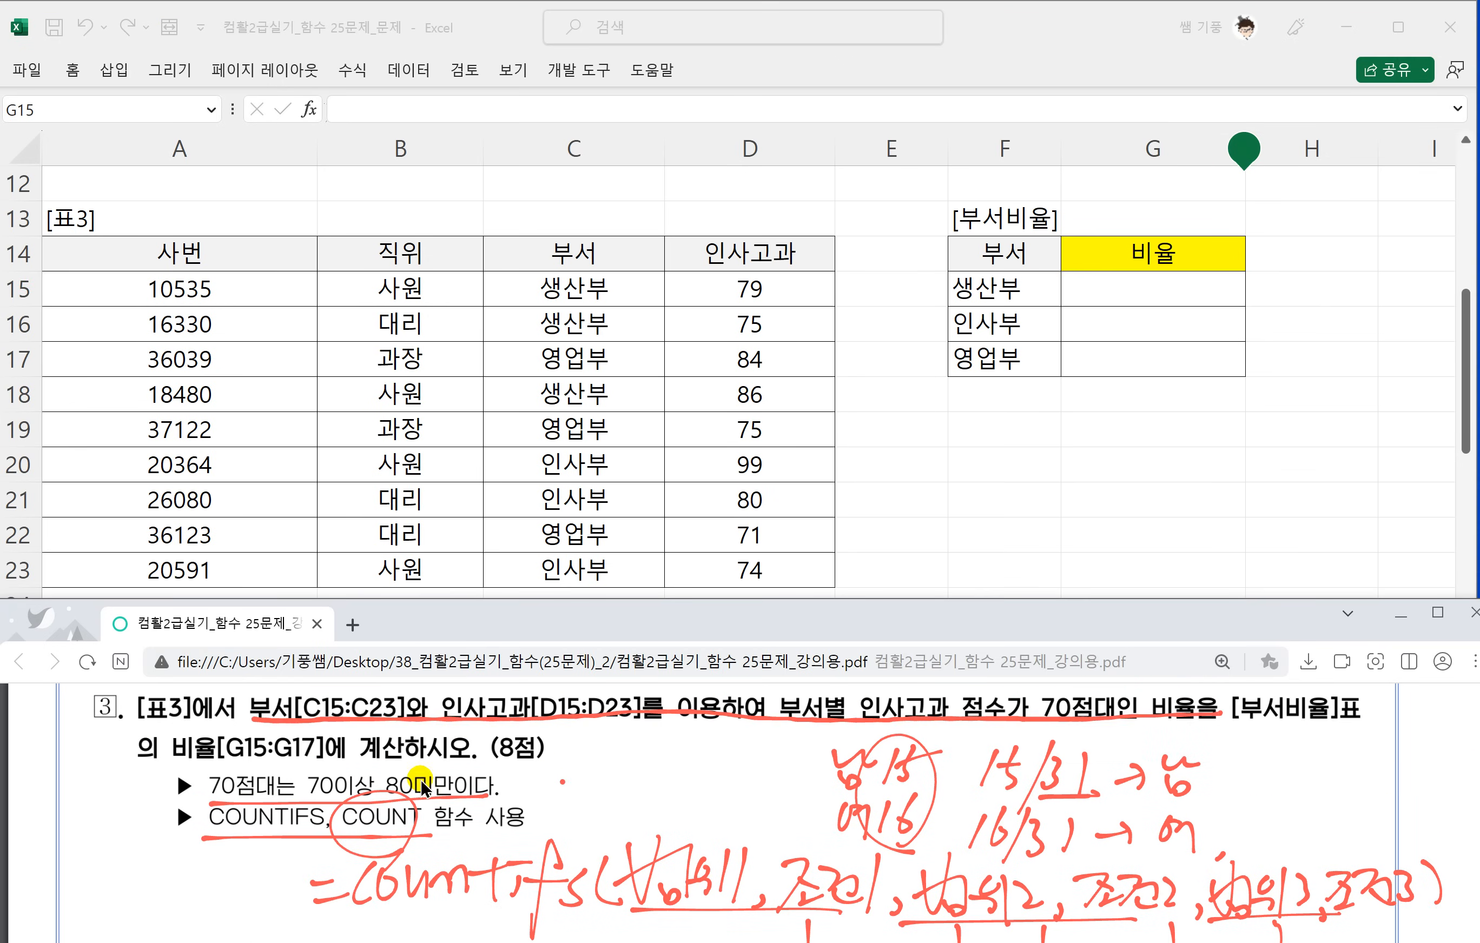
{"action": "left_click", "coordinate": [1127, 289]}
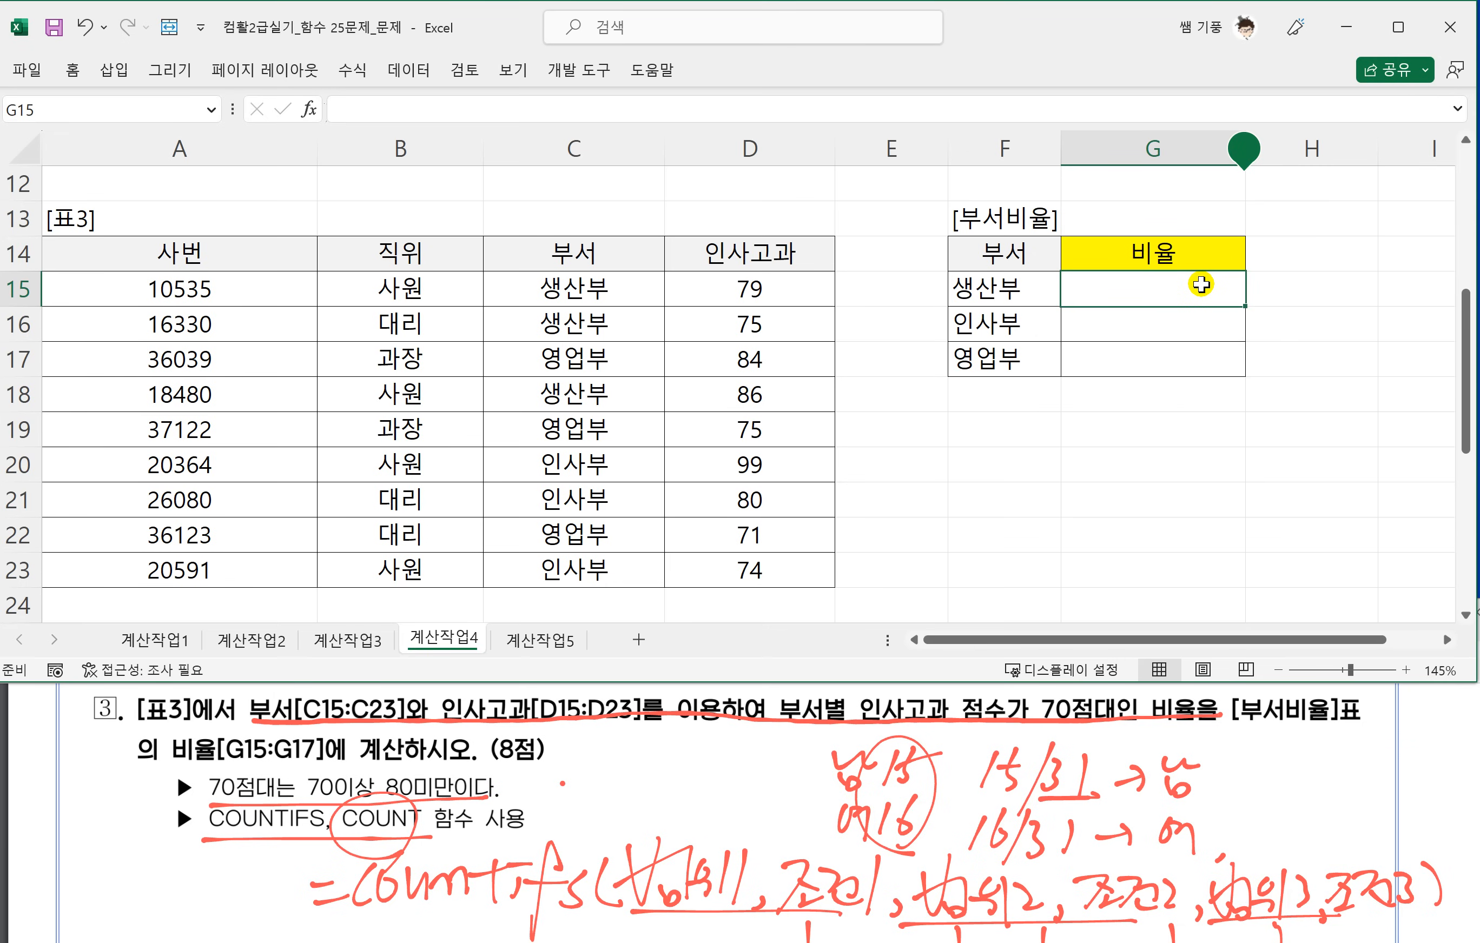
{"action": "left_click", "coordinate": [1283, 289]}
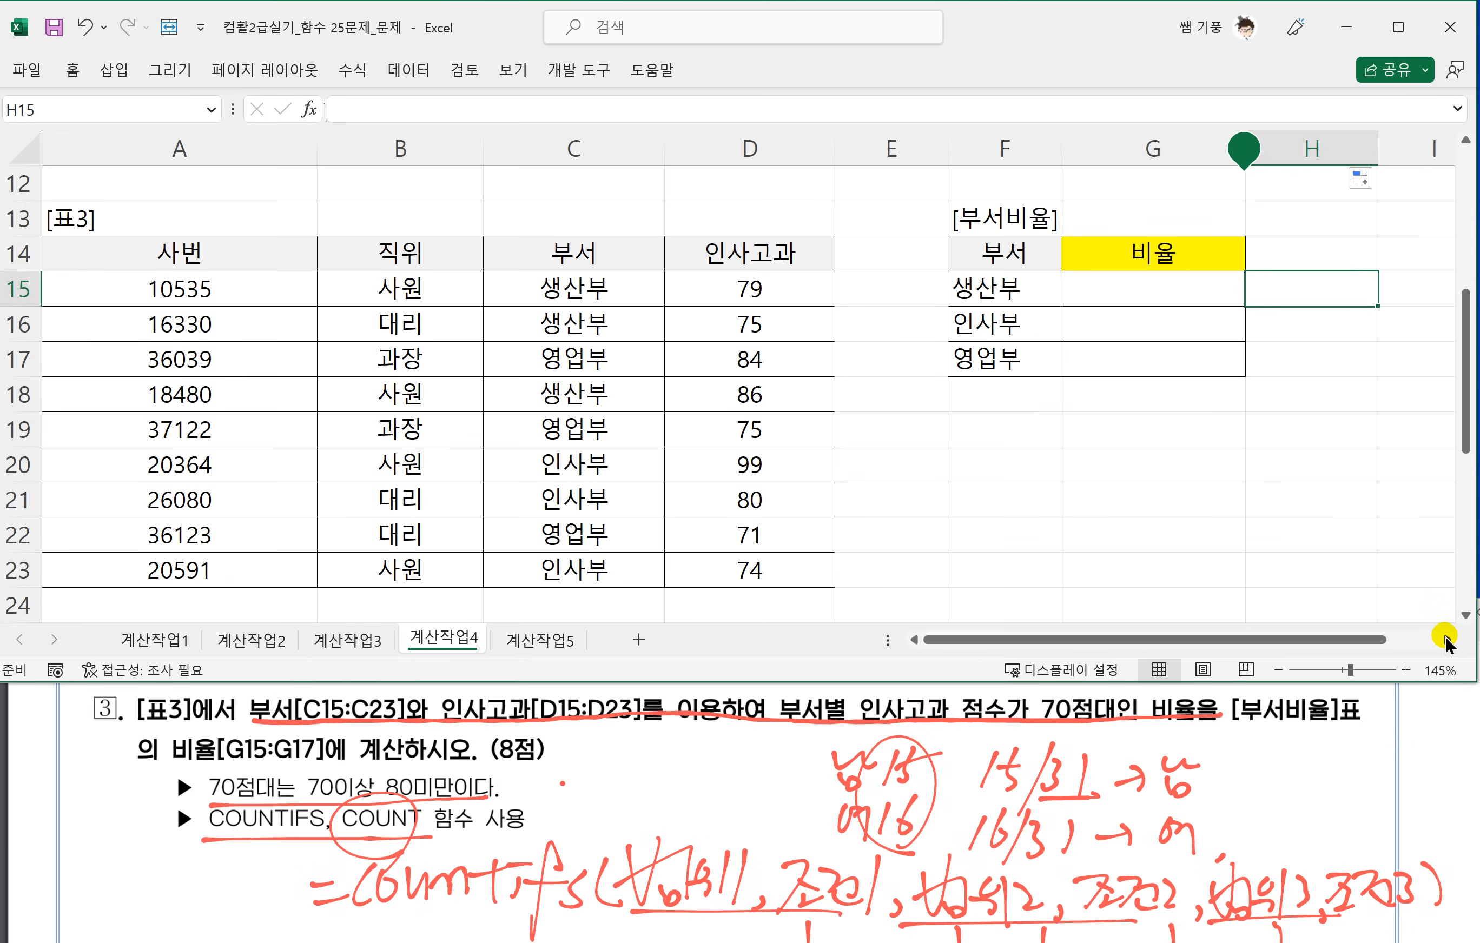
{"action": "left_click", "coordinate": [1446, 640]}
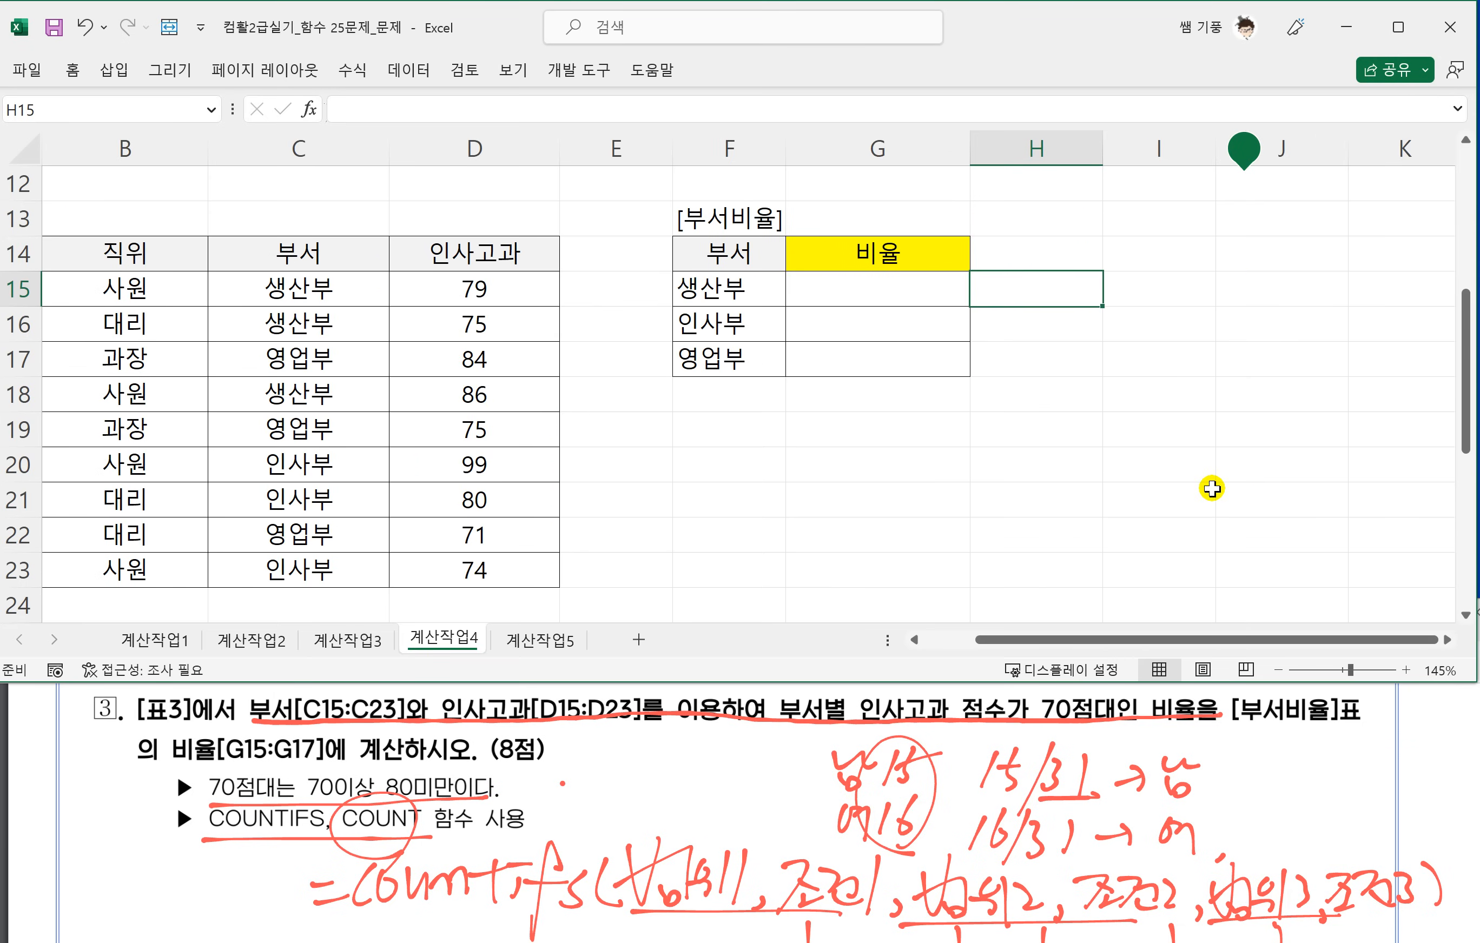
{"action": "type", "text": "=ㅊ"}
{"action": "key", "text": "BackSpace"}
{"action": "type", "text": "C"}
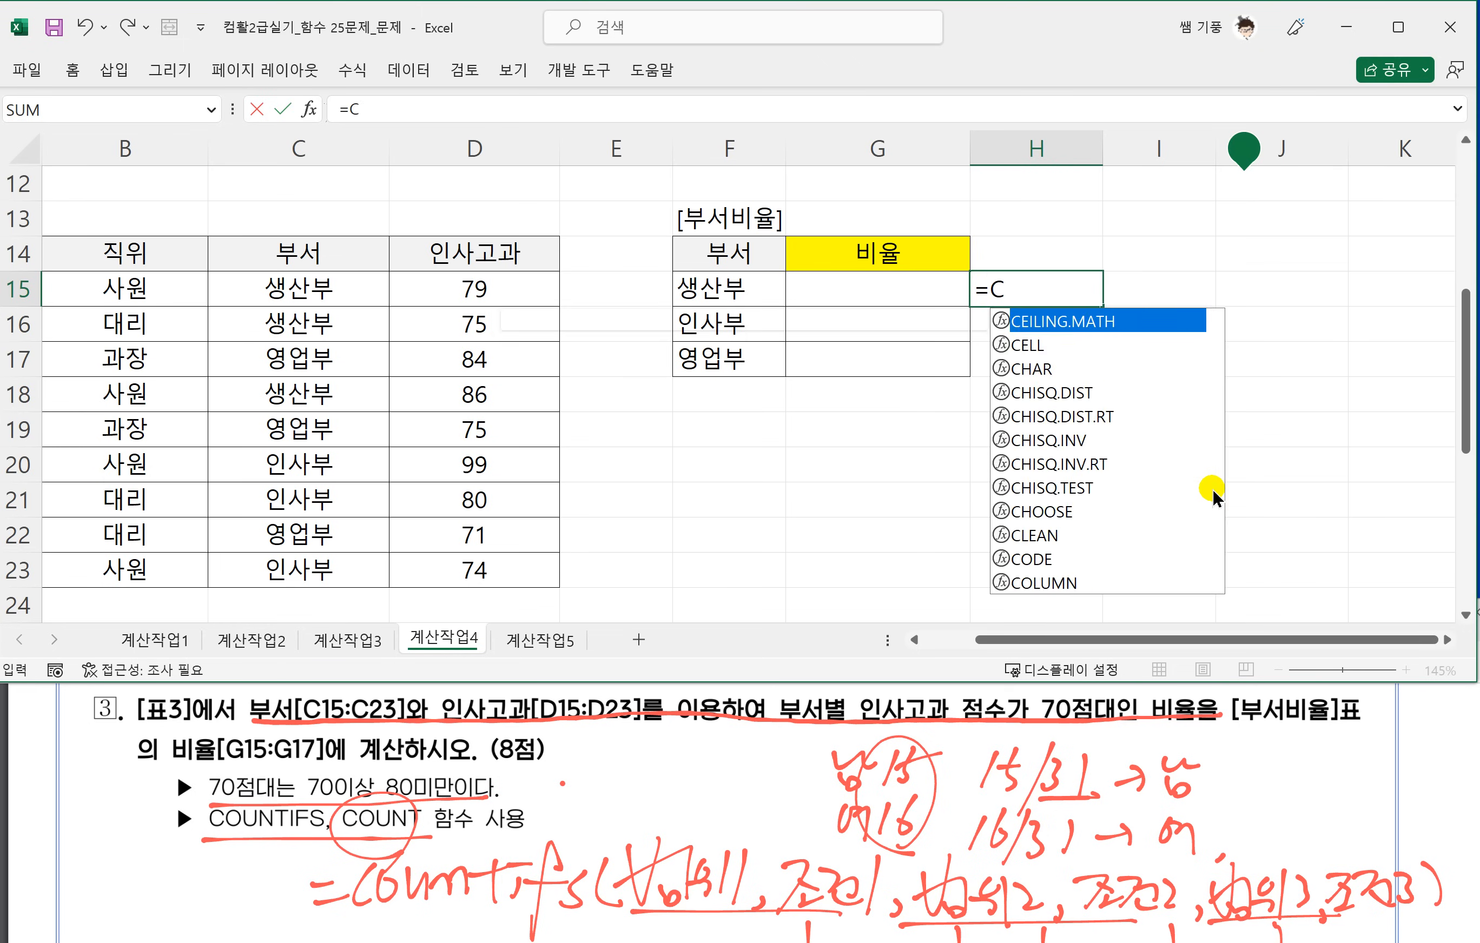
{"action": "type", "text": "OUNTIF("}
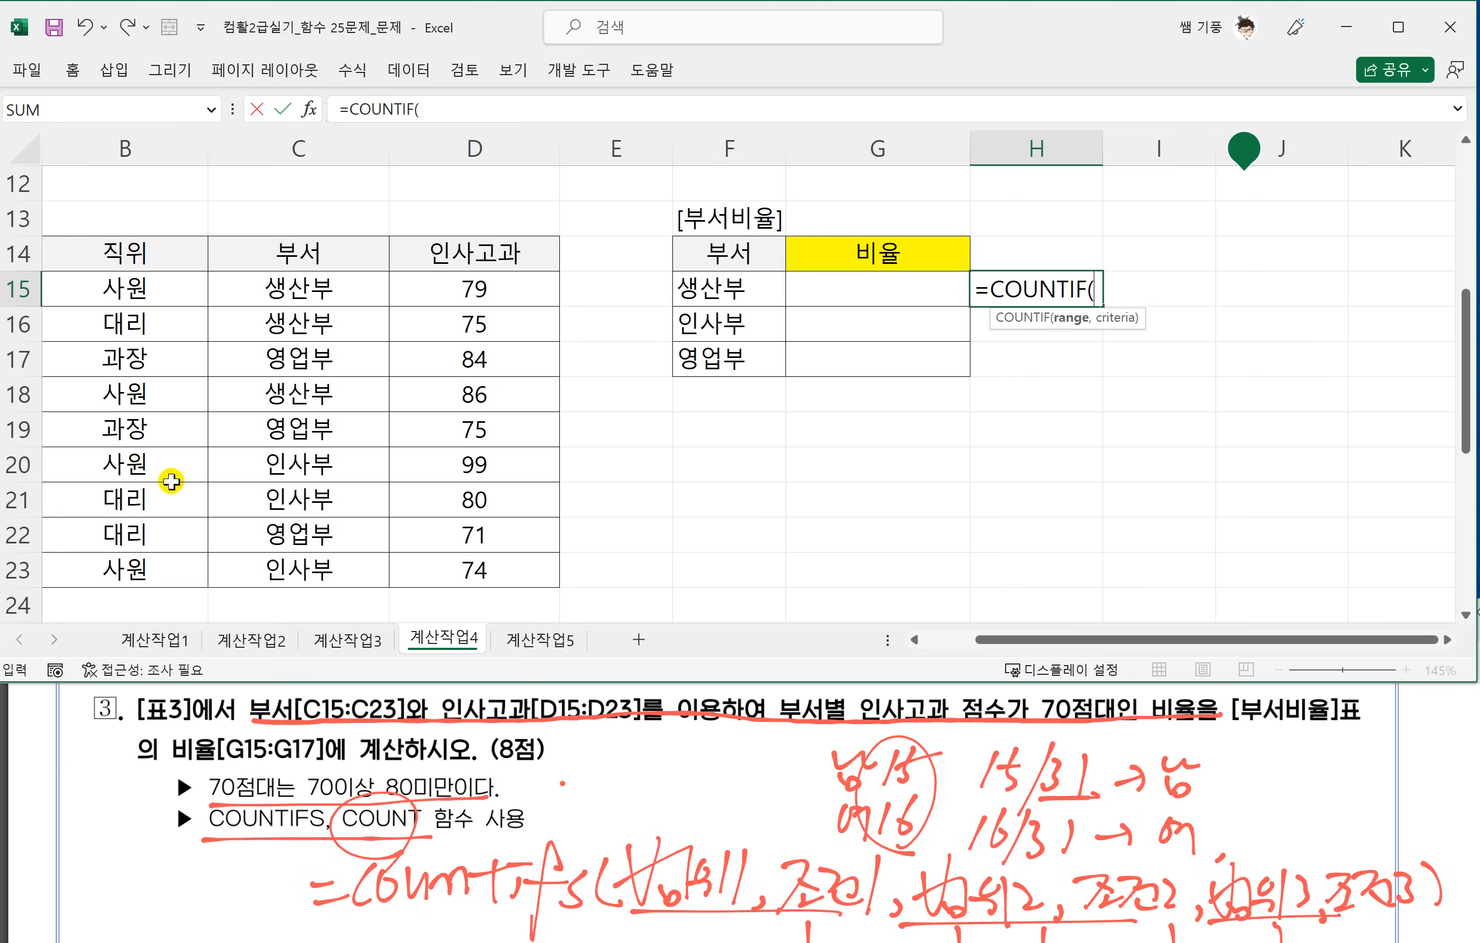
Add the absolute department range $C$15:$C$23 and the criterion F15 as the first argument pair of the H15 formula.
{"action": "left_click_drag", "start_coordinate": [295, 288], "coordinate": [294, 560]}
{"action": "key", "text": "F4"}
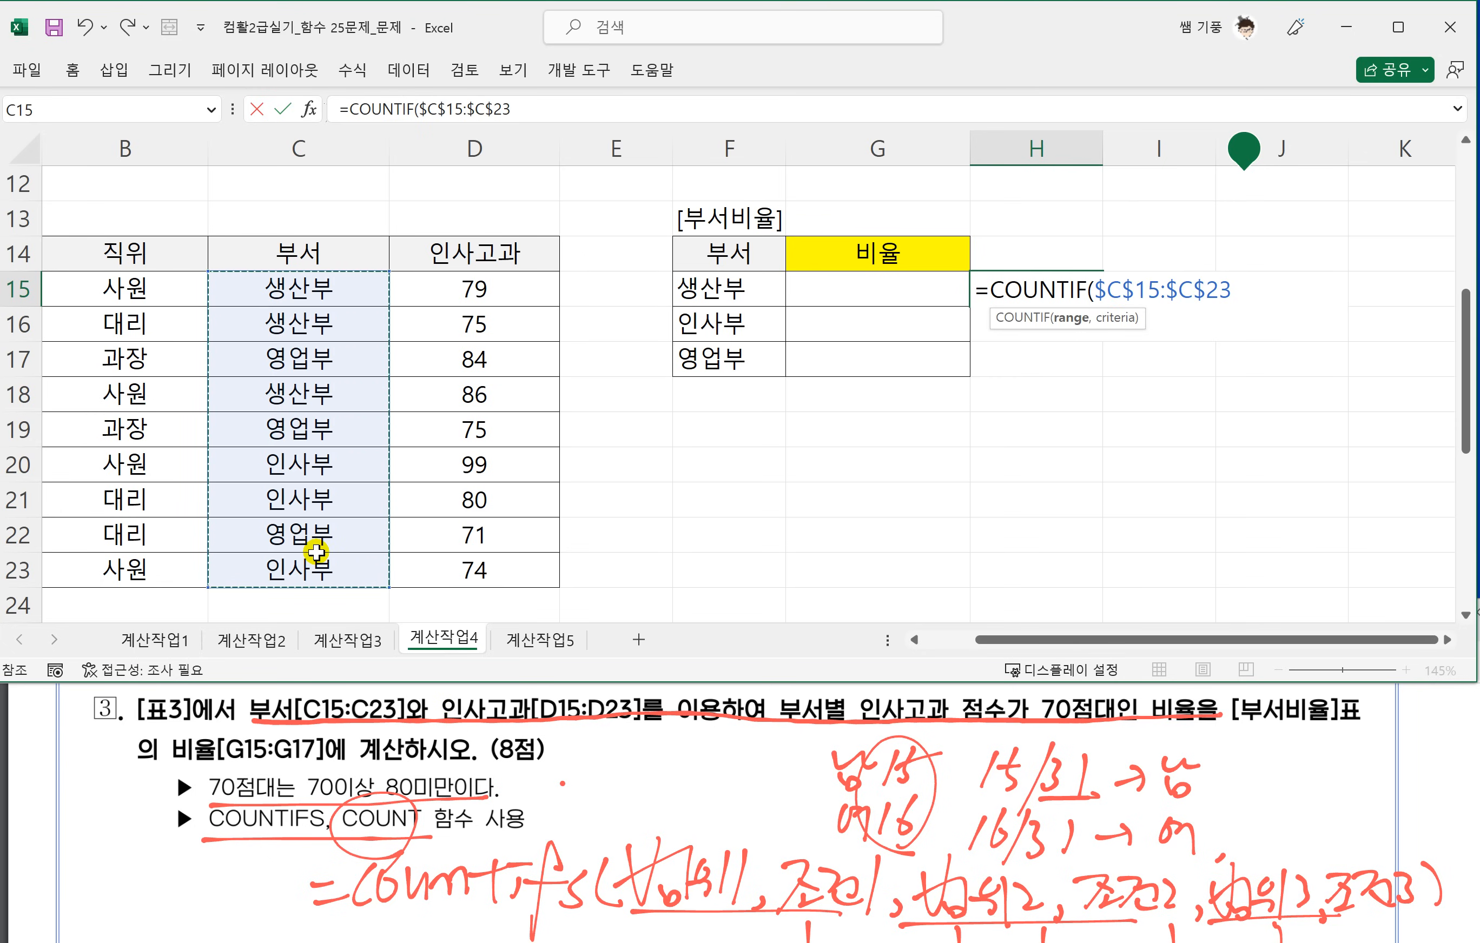
{"action": "type", "text": ","}
{"action": "left_click", "coordinate": [714, 291]}
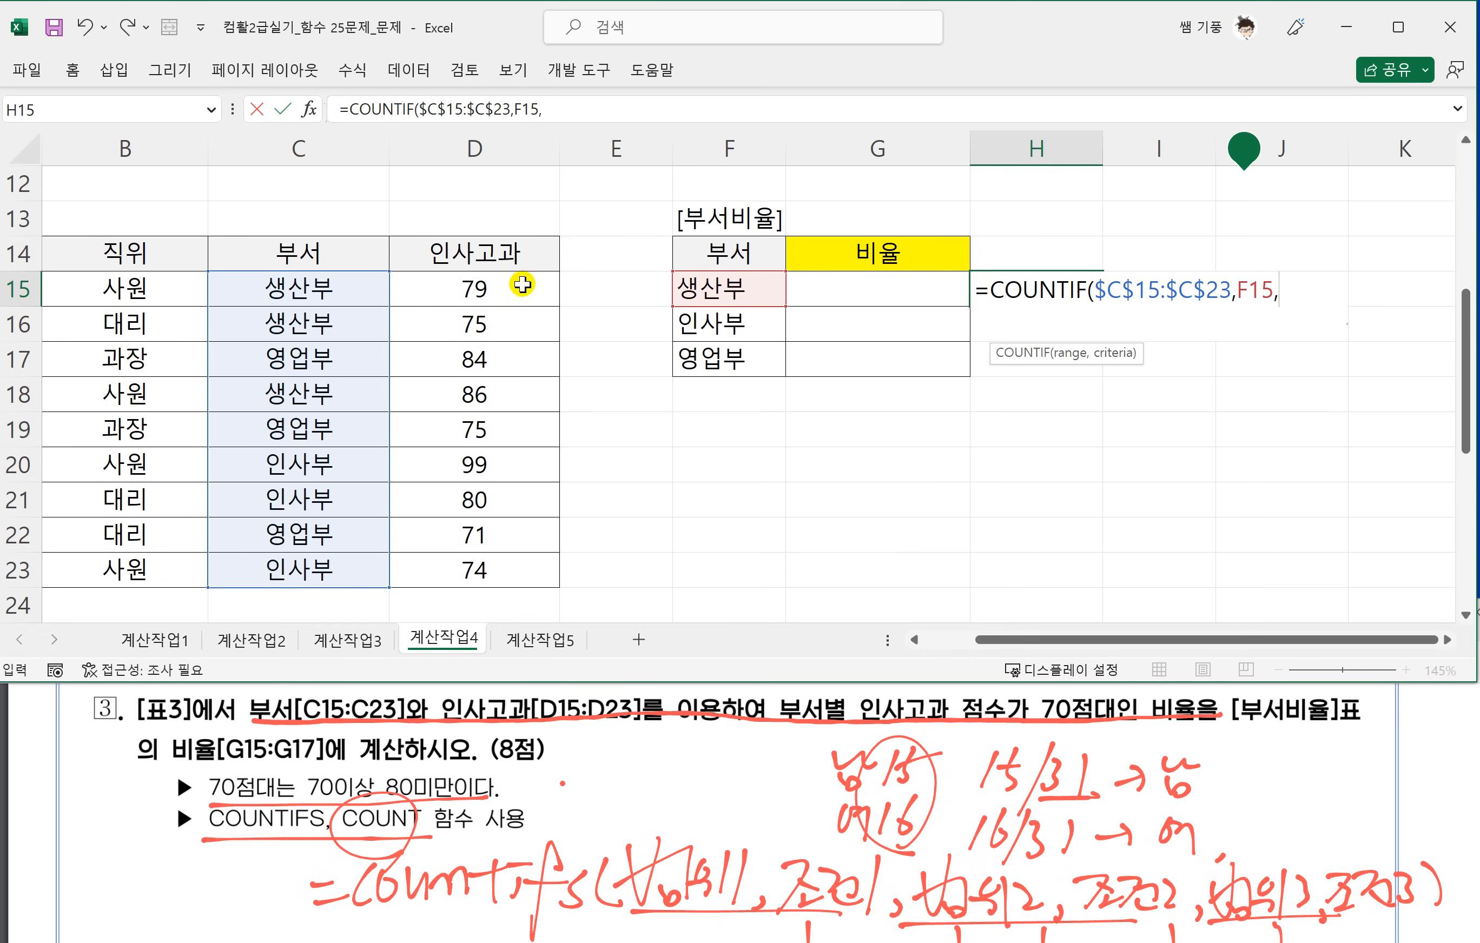
Add the absolute 인사고과 range $D$15:$D$23 with the criterion ">=70" as the second argument pair of the formula.
{"action": "left_click_drag", "start_coordinate": [471, 287], "coordinate": [461, 569]}
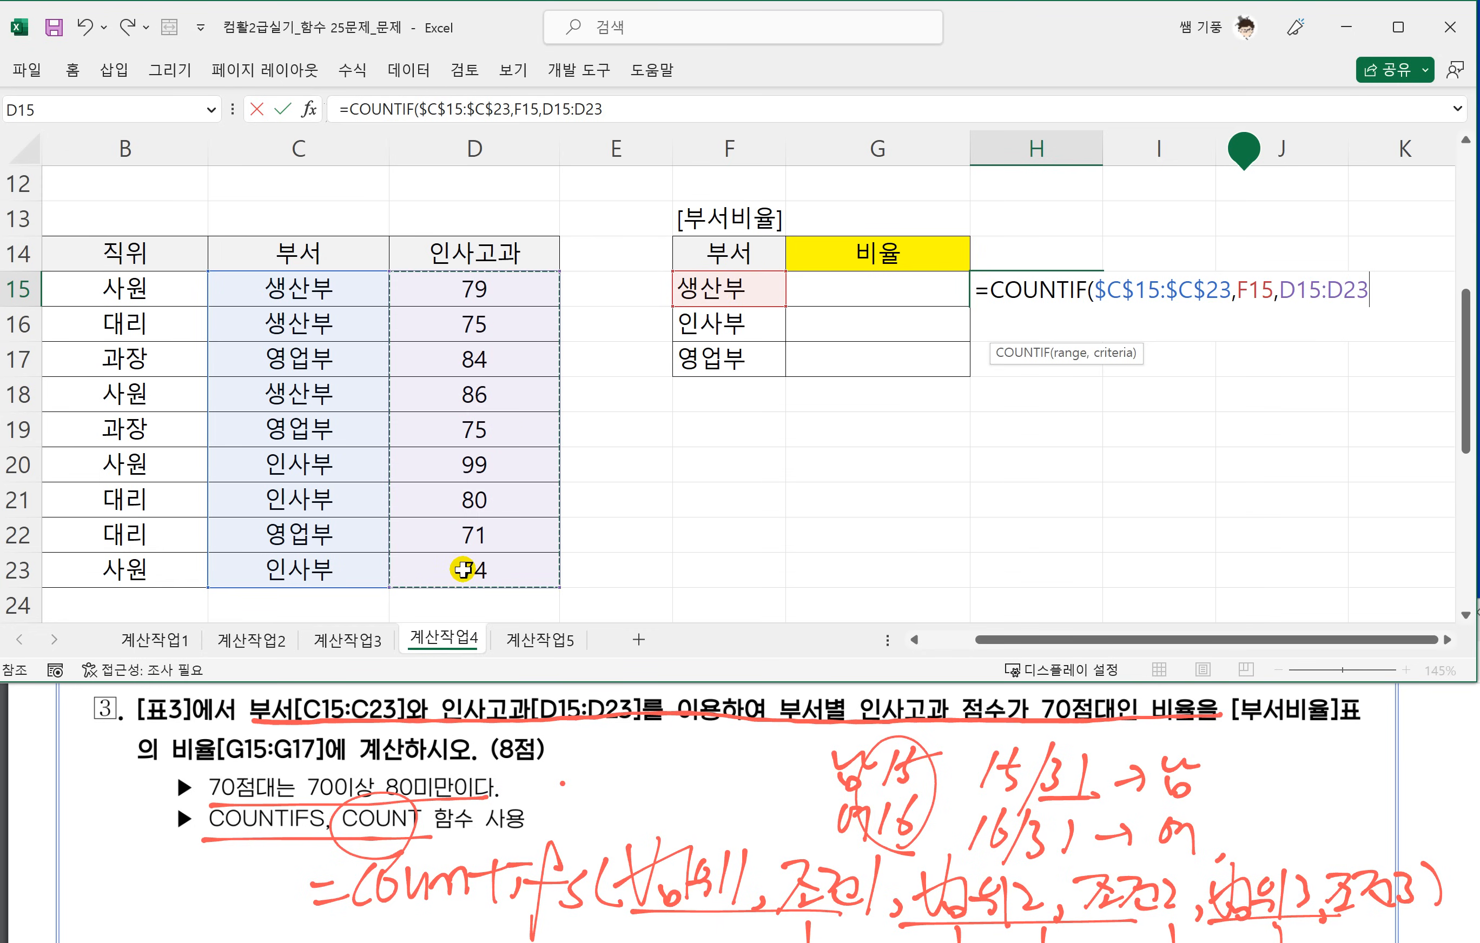
{"action": "key", "text": "F4"}
{"action": "type", "text": ","}
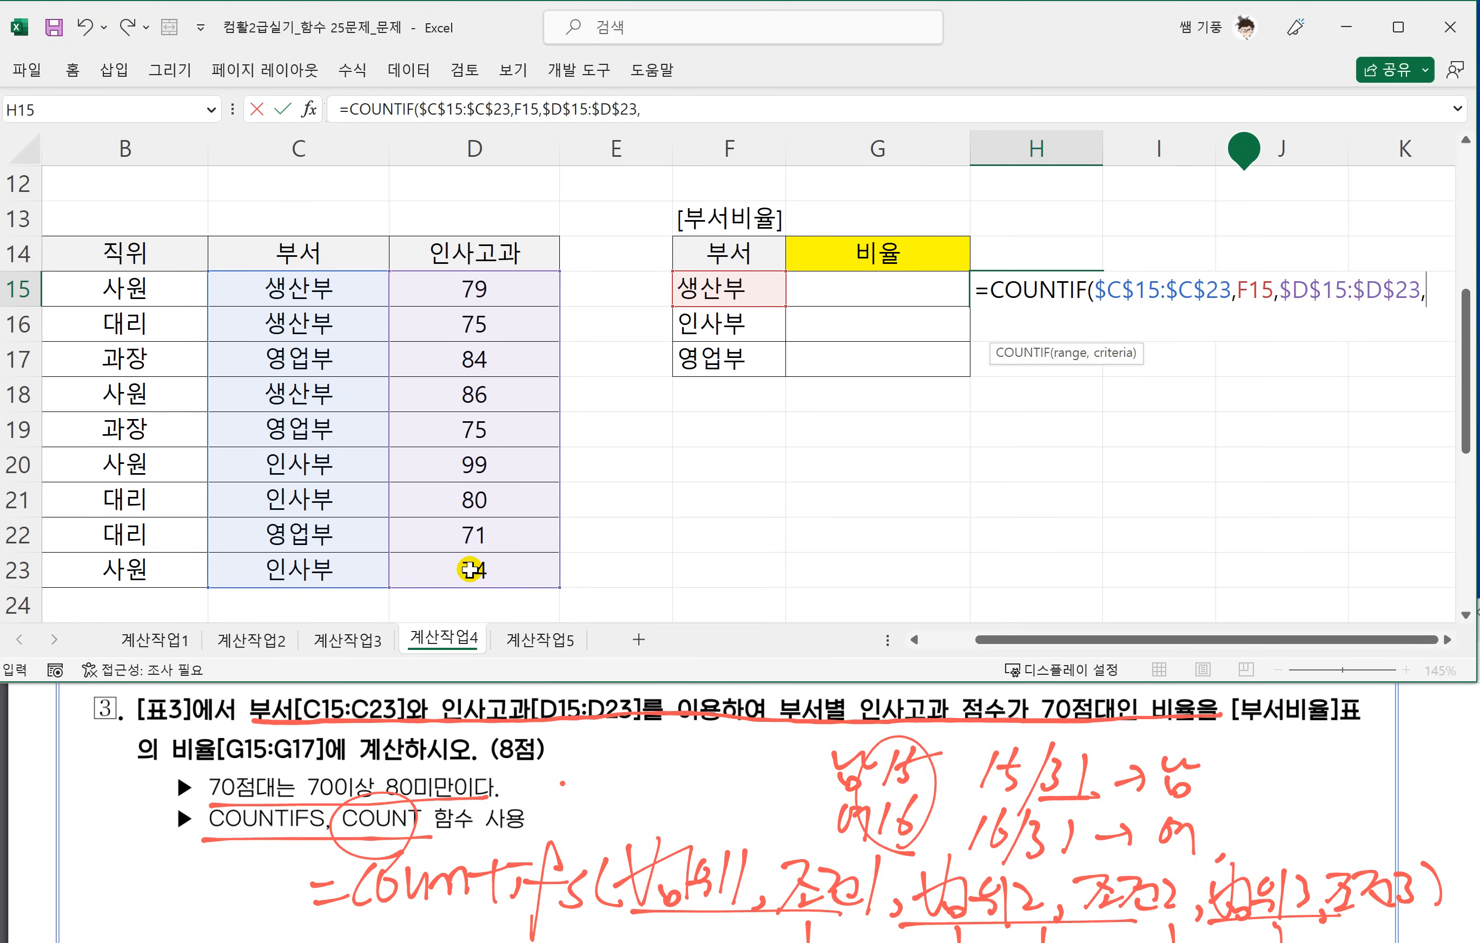
{"action": "type", "text": "\">=70\","}
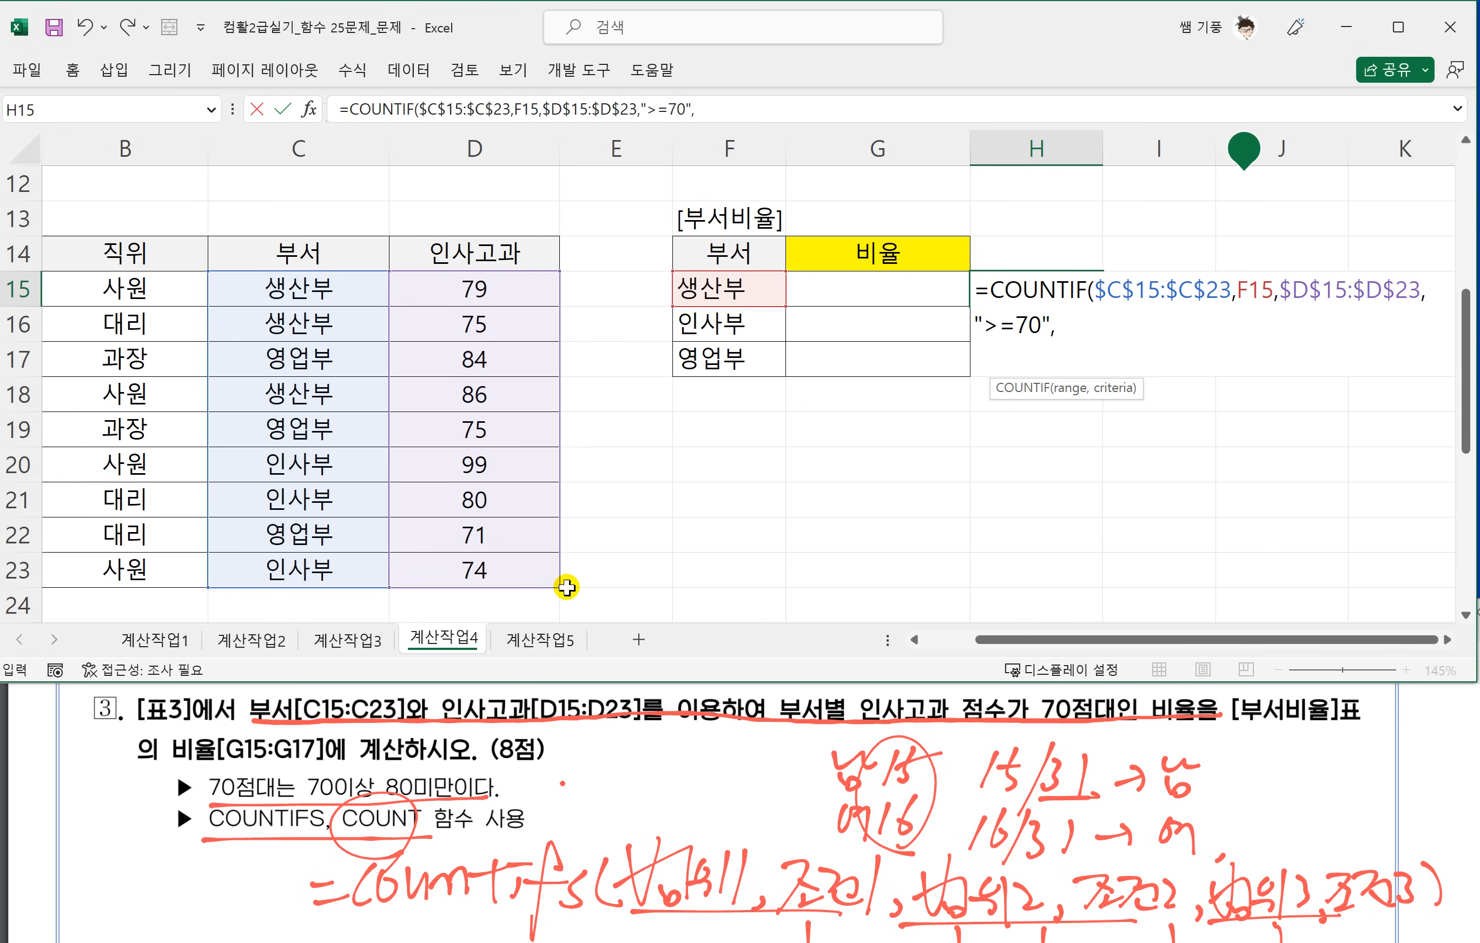
Add D15:D23 with the criterion "<80" as the third pair, close the bracket and try to enter the COUNTIF formula.
{"action": "left_click_drag", "start_coordinate": [443, 291], "coordinate": [479, 568]}
{"action": "type", "text": ",\"<80"}
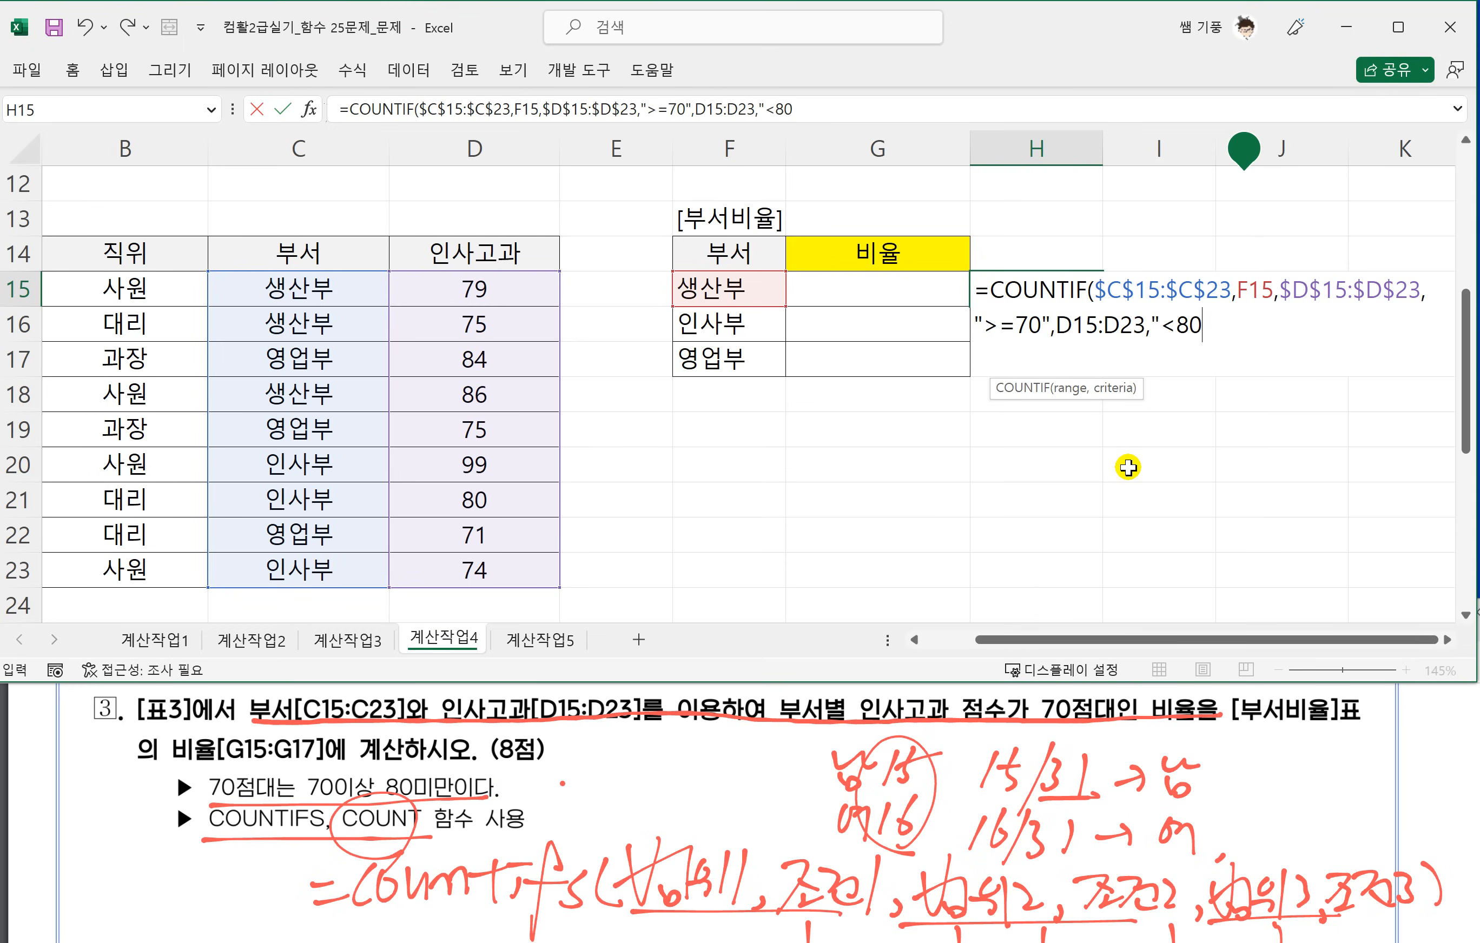
{"action": "type", "text": "\")"}
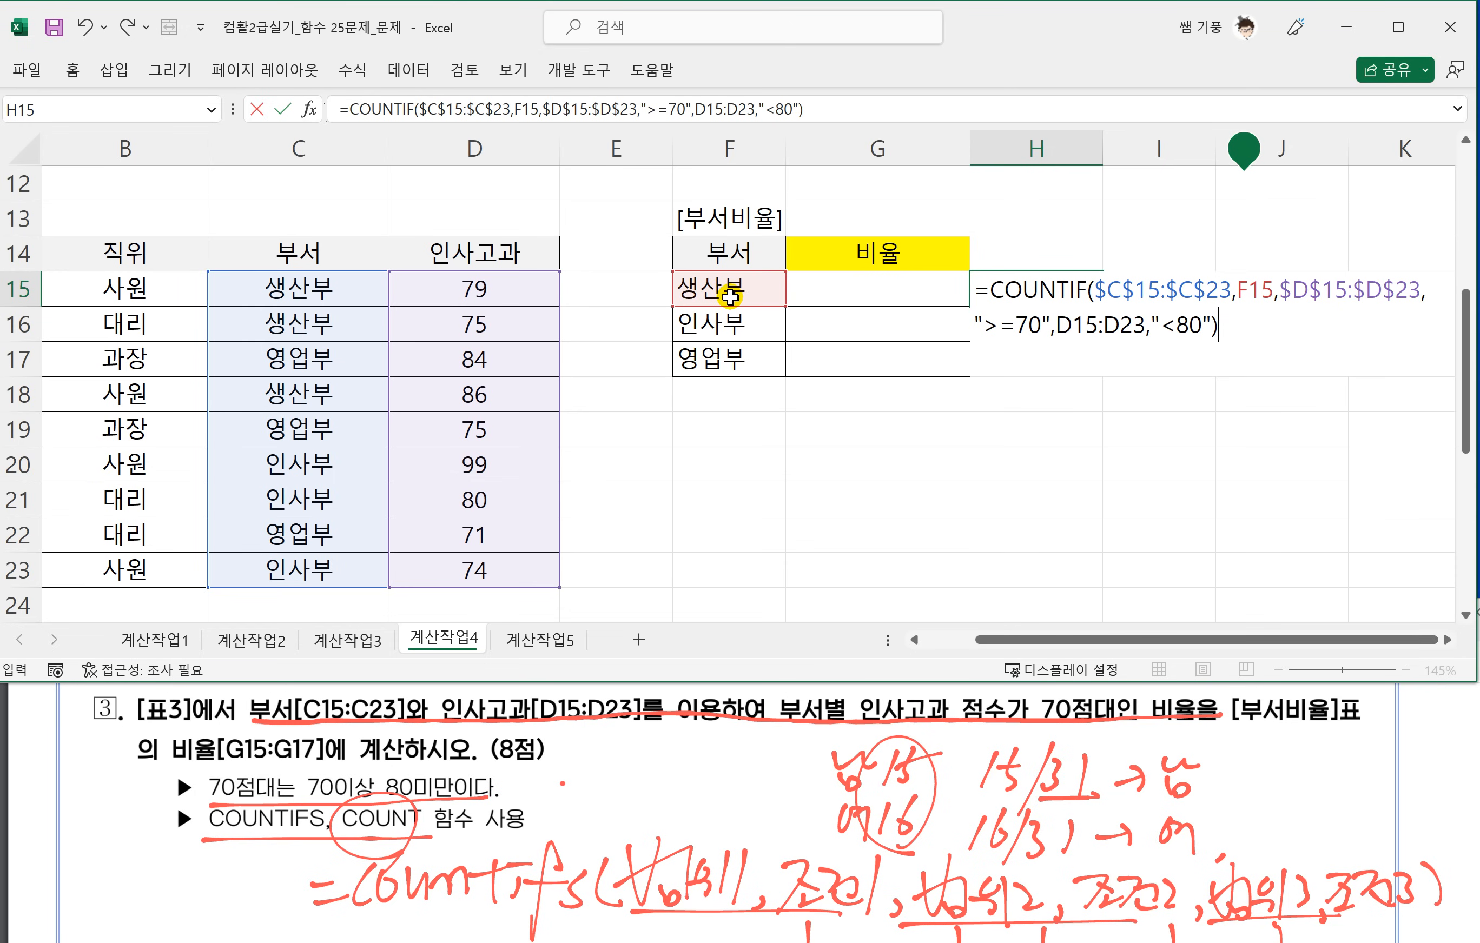
{"action": "key", "text": "Return"}
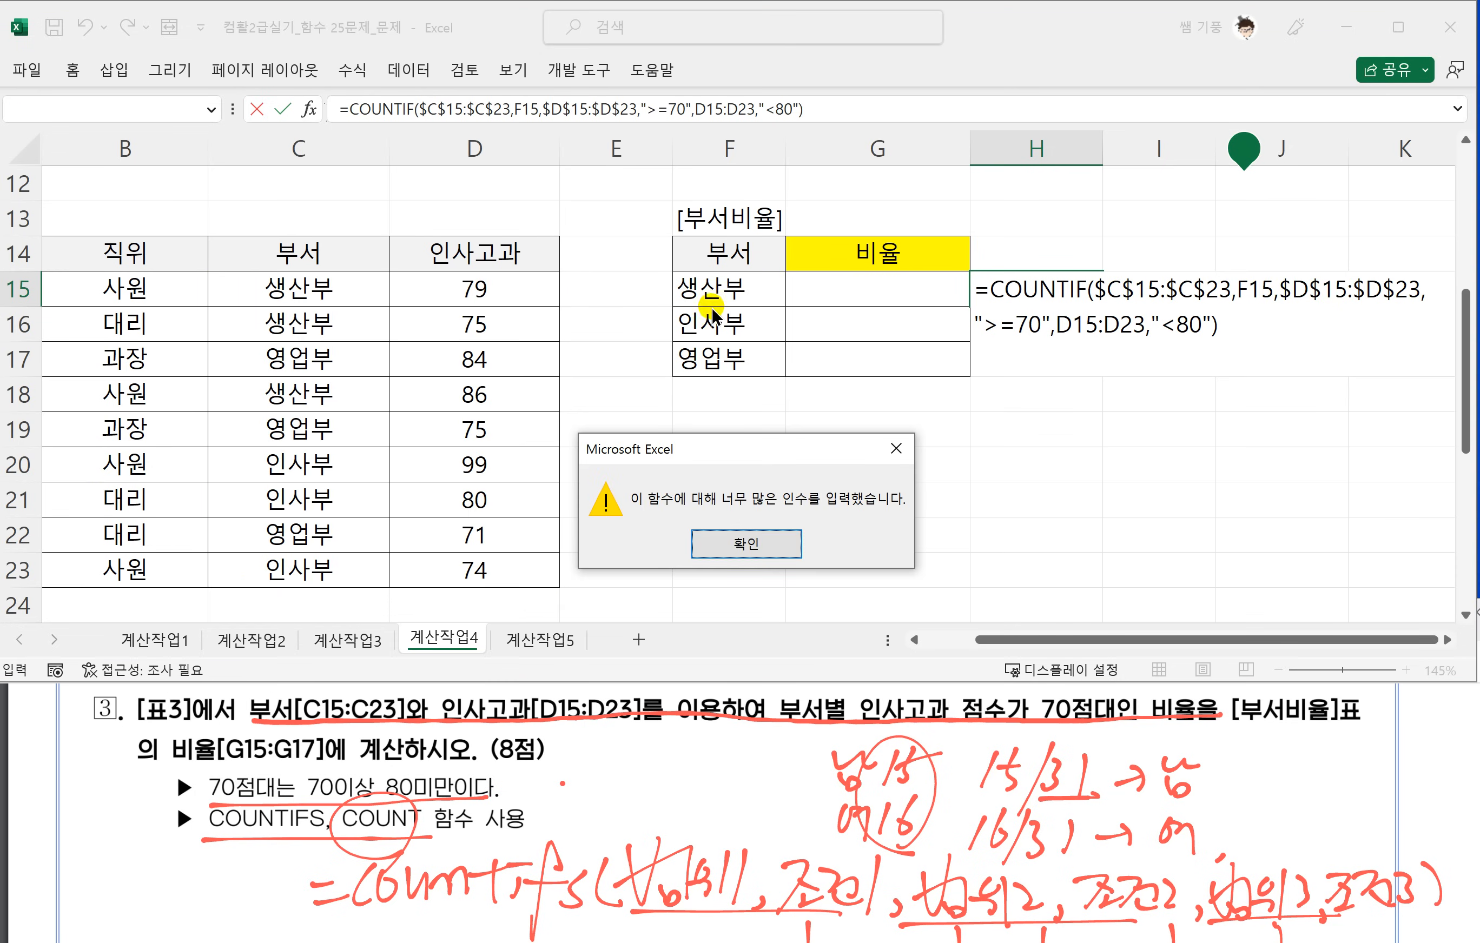
{"action": "left_click", "coordinate": [768, 549]}
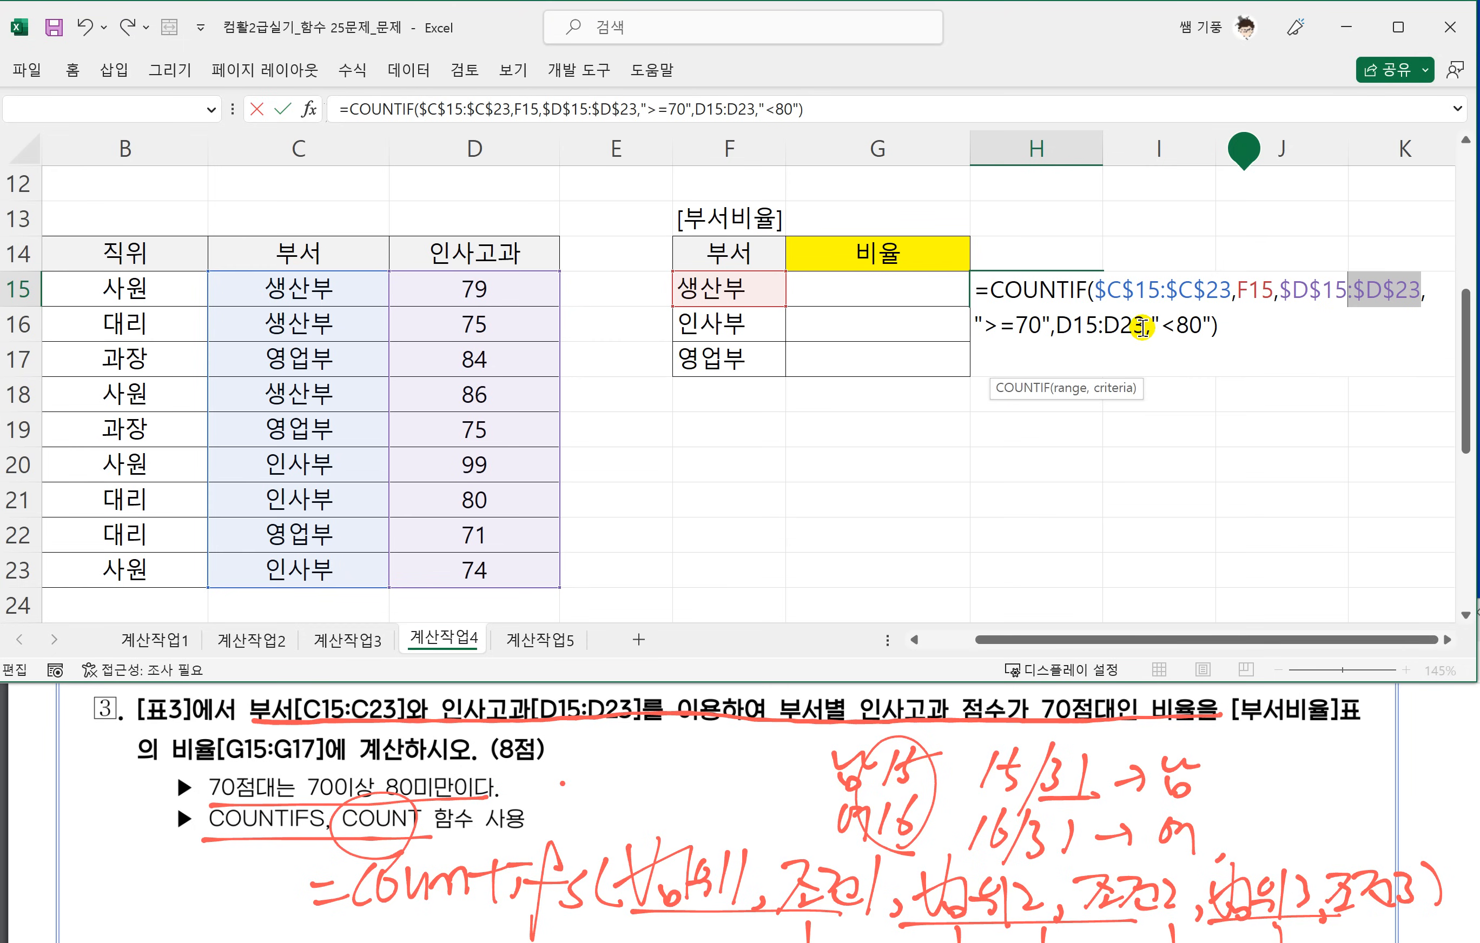
Make the third range in the H15 formula absolute as $D$15:$D$23.
{"action": "left_click_drag", "start_coordinate": [1141, 327], "coordinate": [1061, 334]}
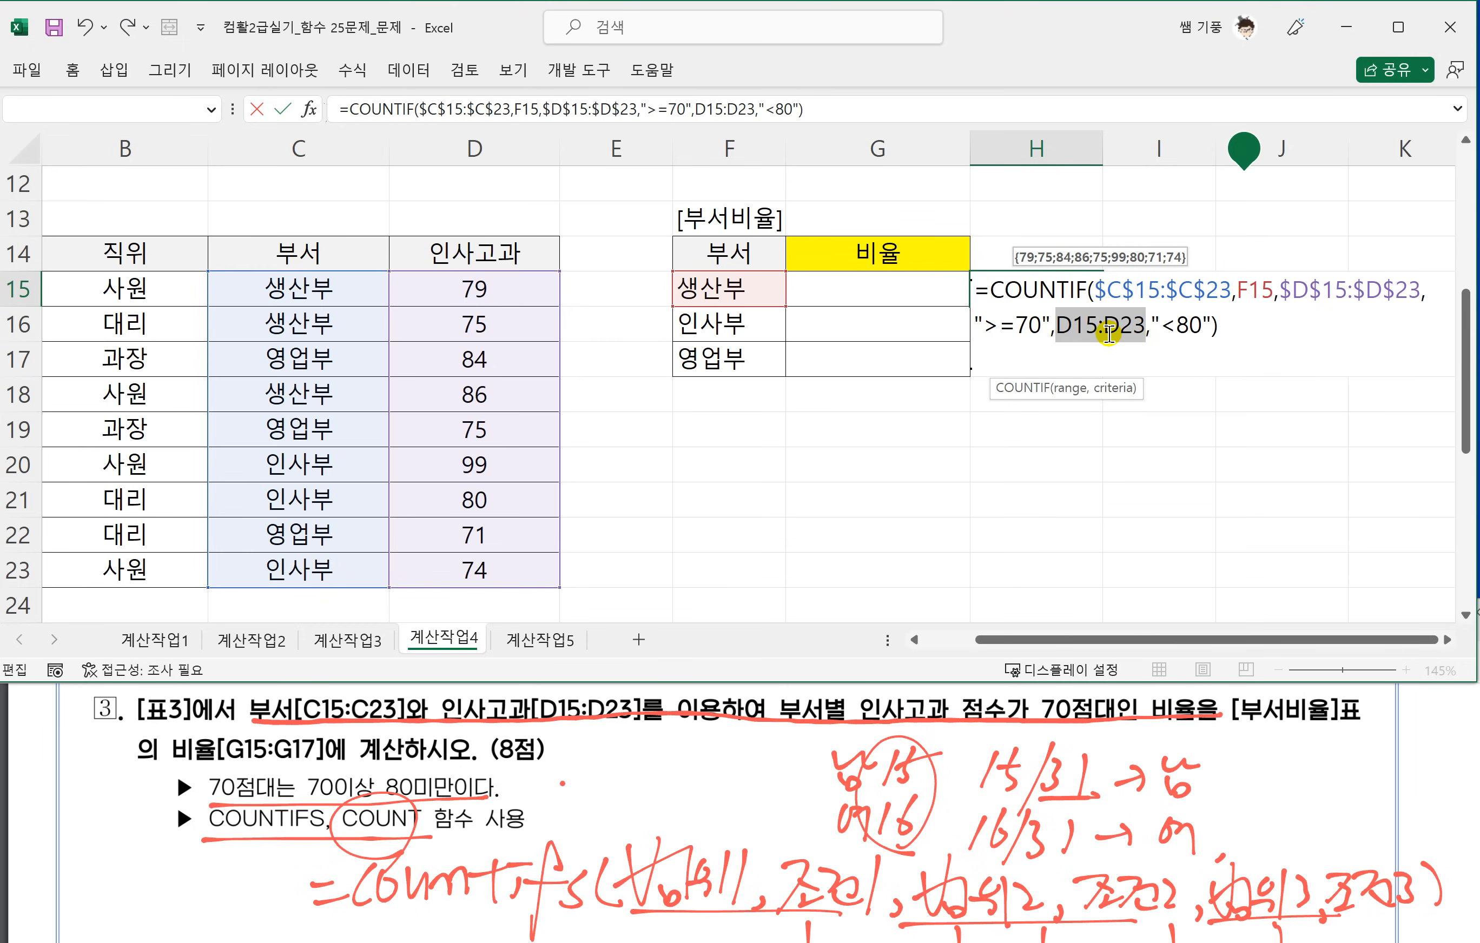
{"action": "key", "text": "F4"}
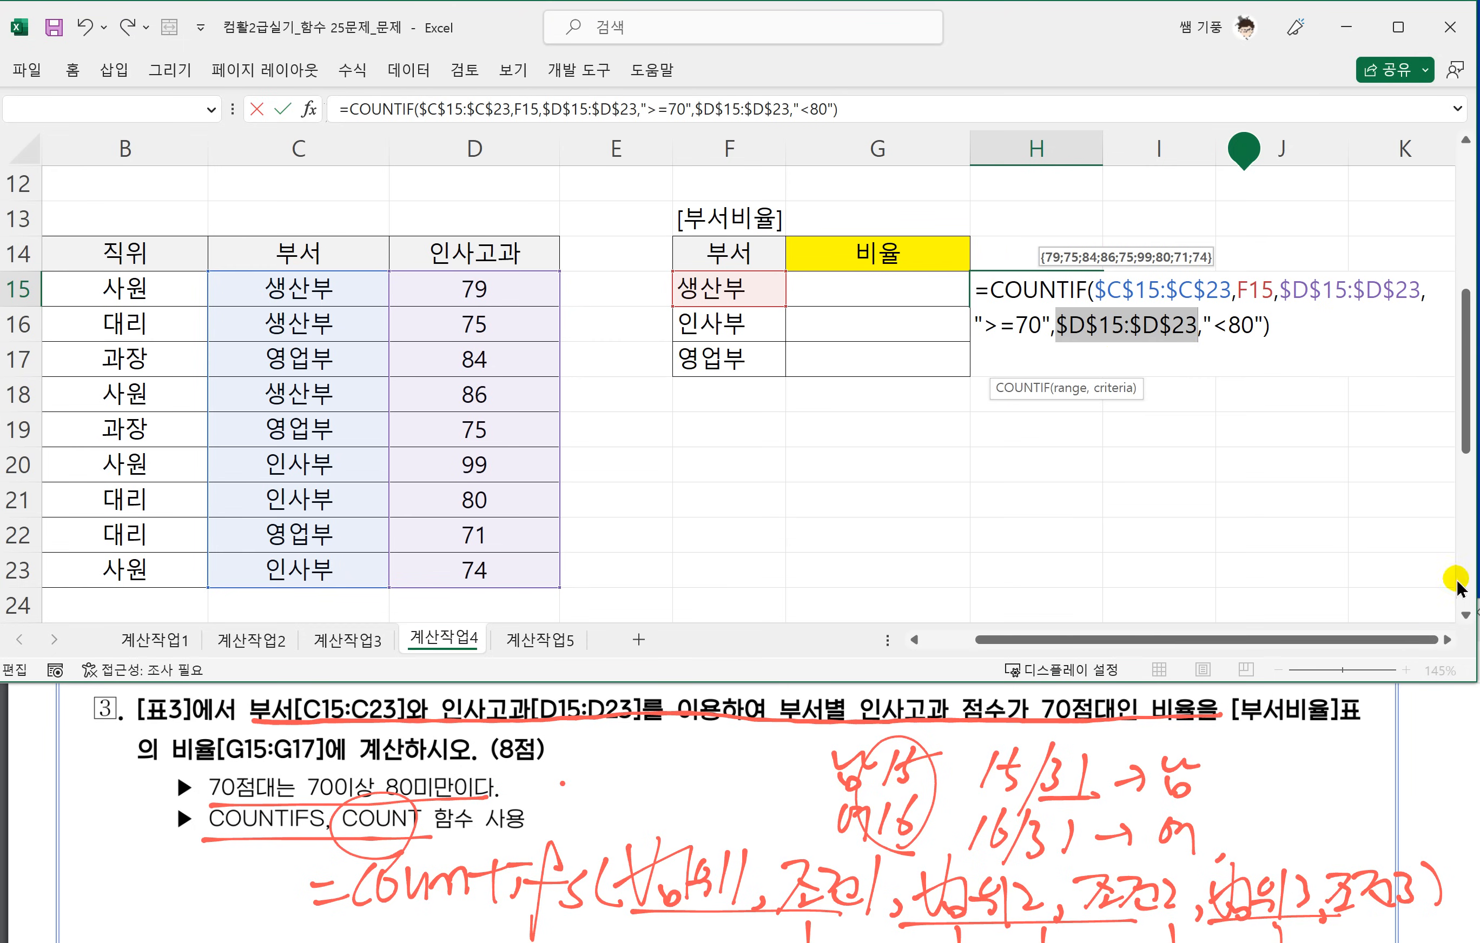
{"action": "left_click", "coordinate": [1447, 640]}
{"action": "left_click", "coordinate": [1447, 640]}
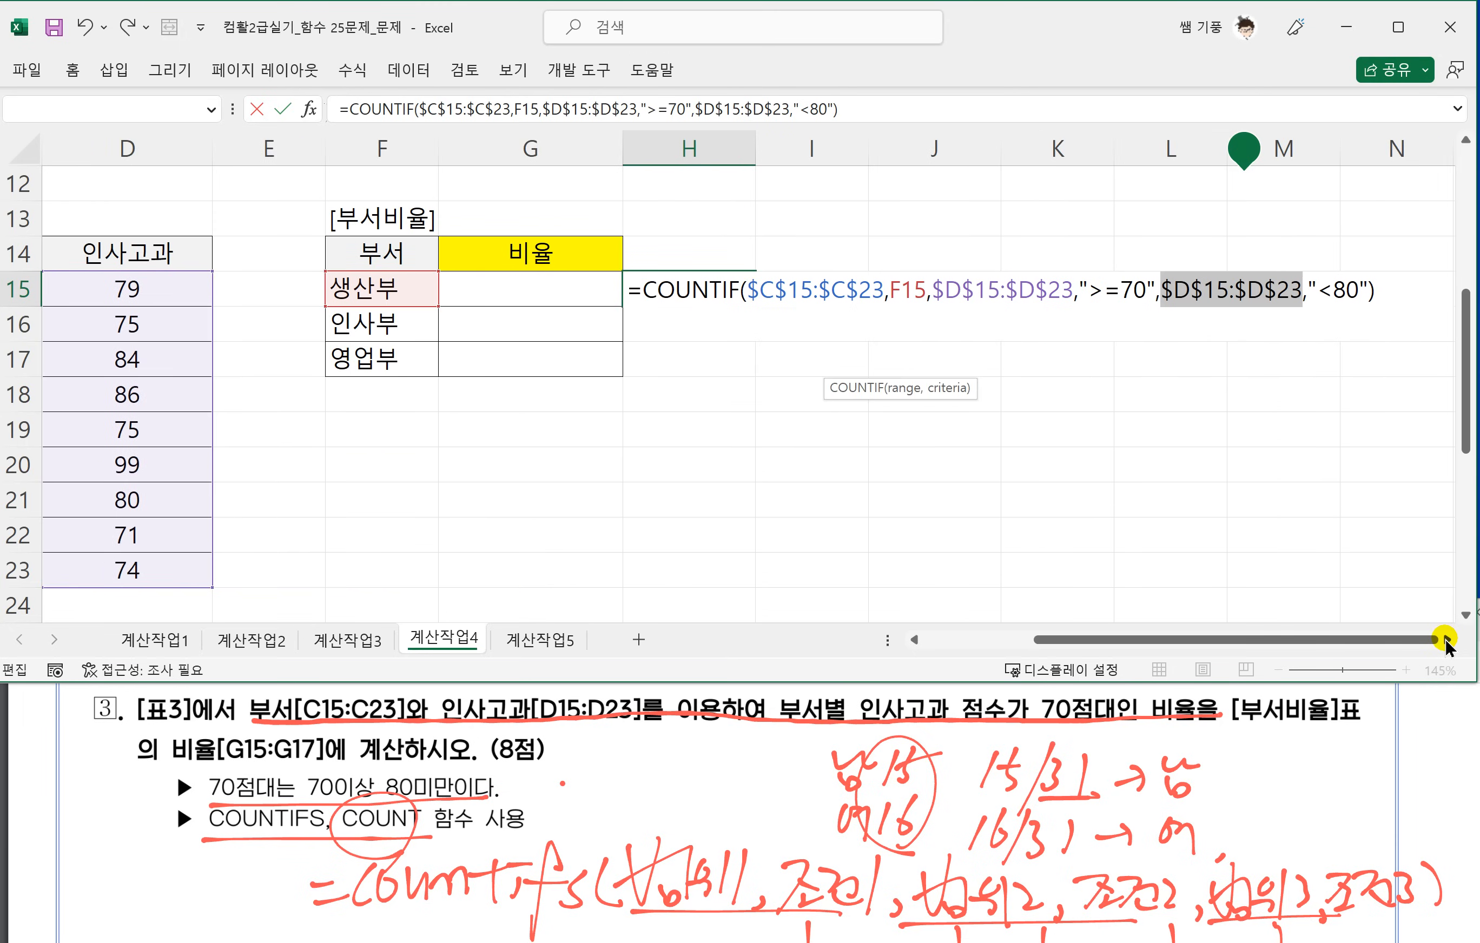
{"action": "left_click", "coordinate": [1447, 639]}
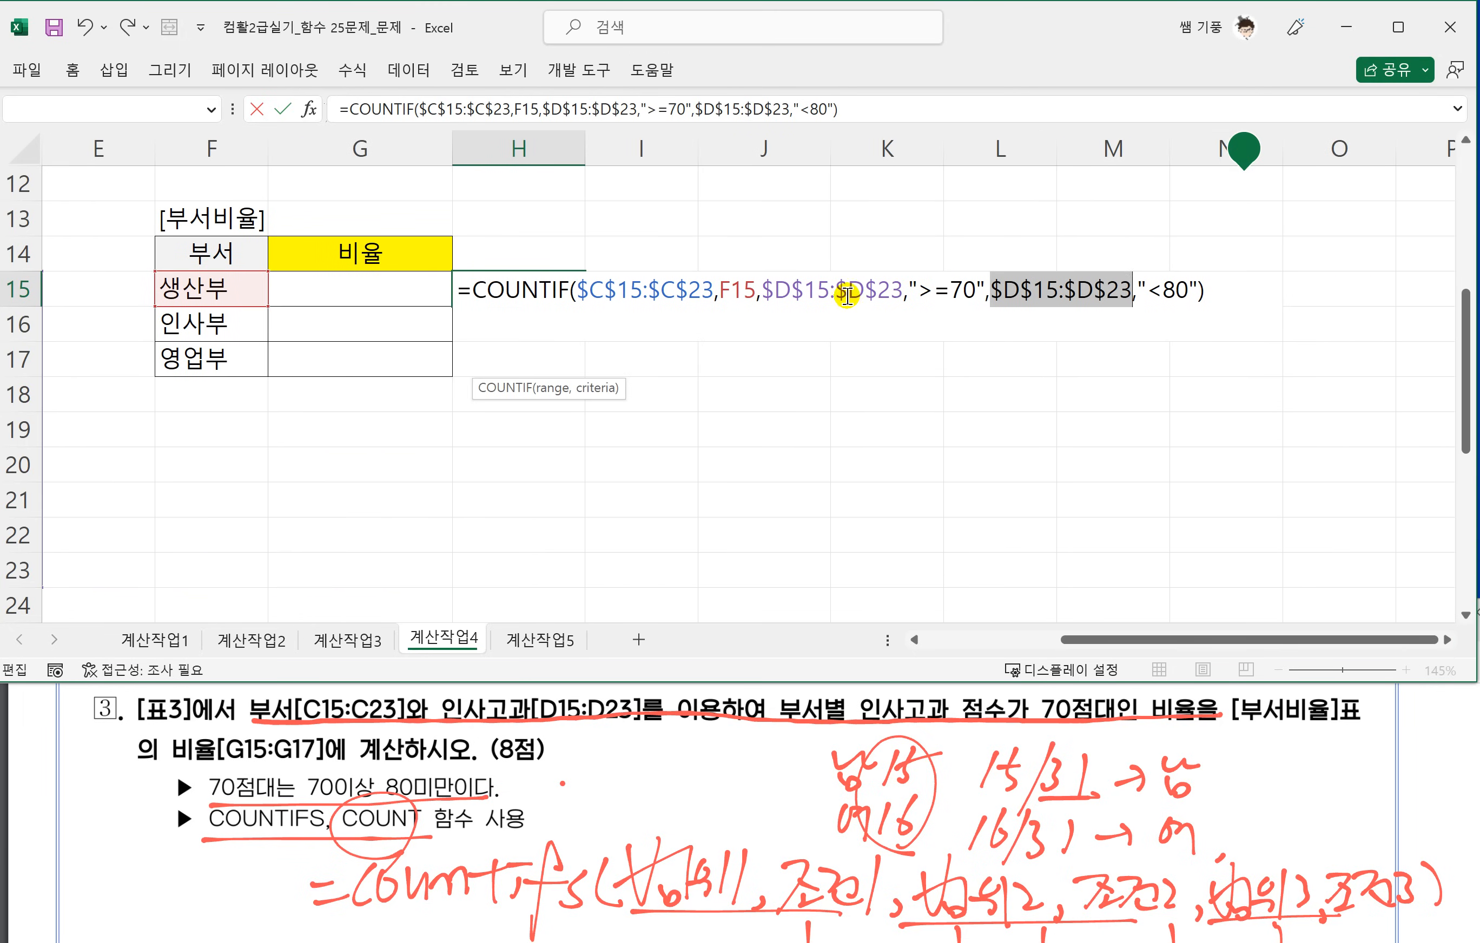
Delete the third range from the H15 formula and reselect D15:D23 from the 인사고과 column in its place.
{"action": "left_click", "coordinate": [896, 289]}
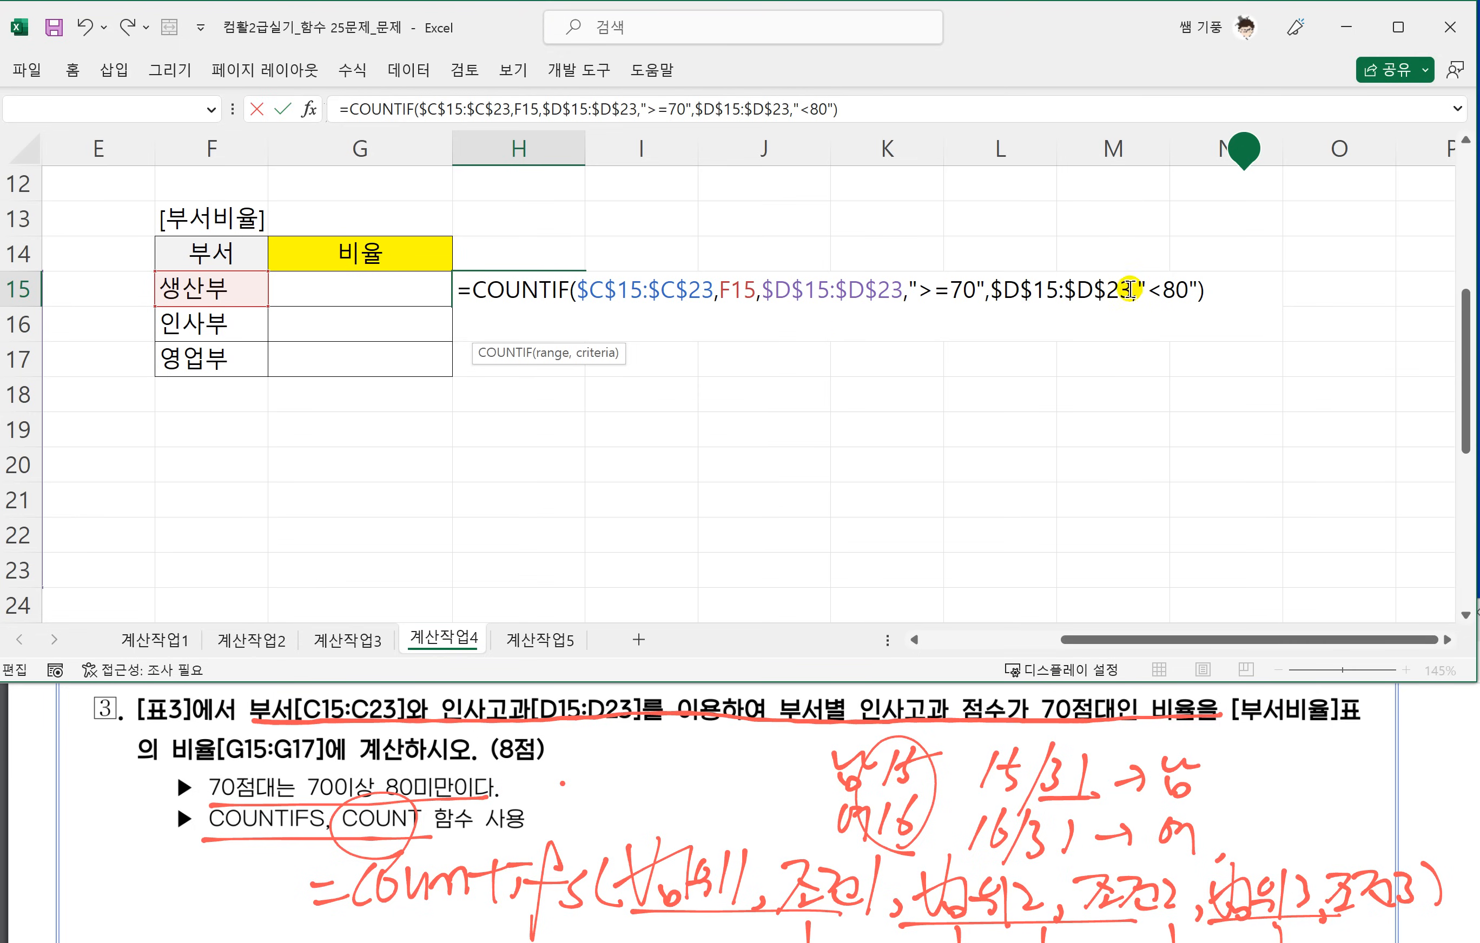
{"action": "left_click_drag", "start_coordinate": [1129, 289], "coordinate": [995, 292]}
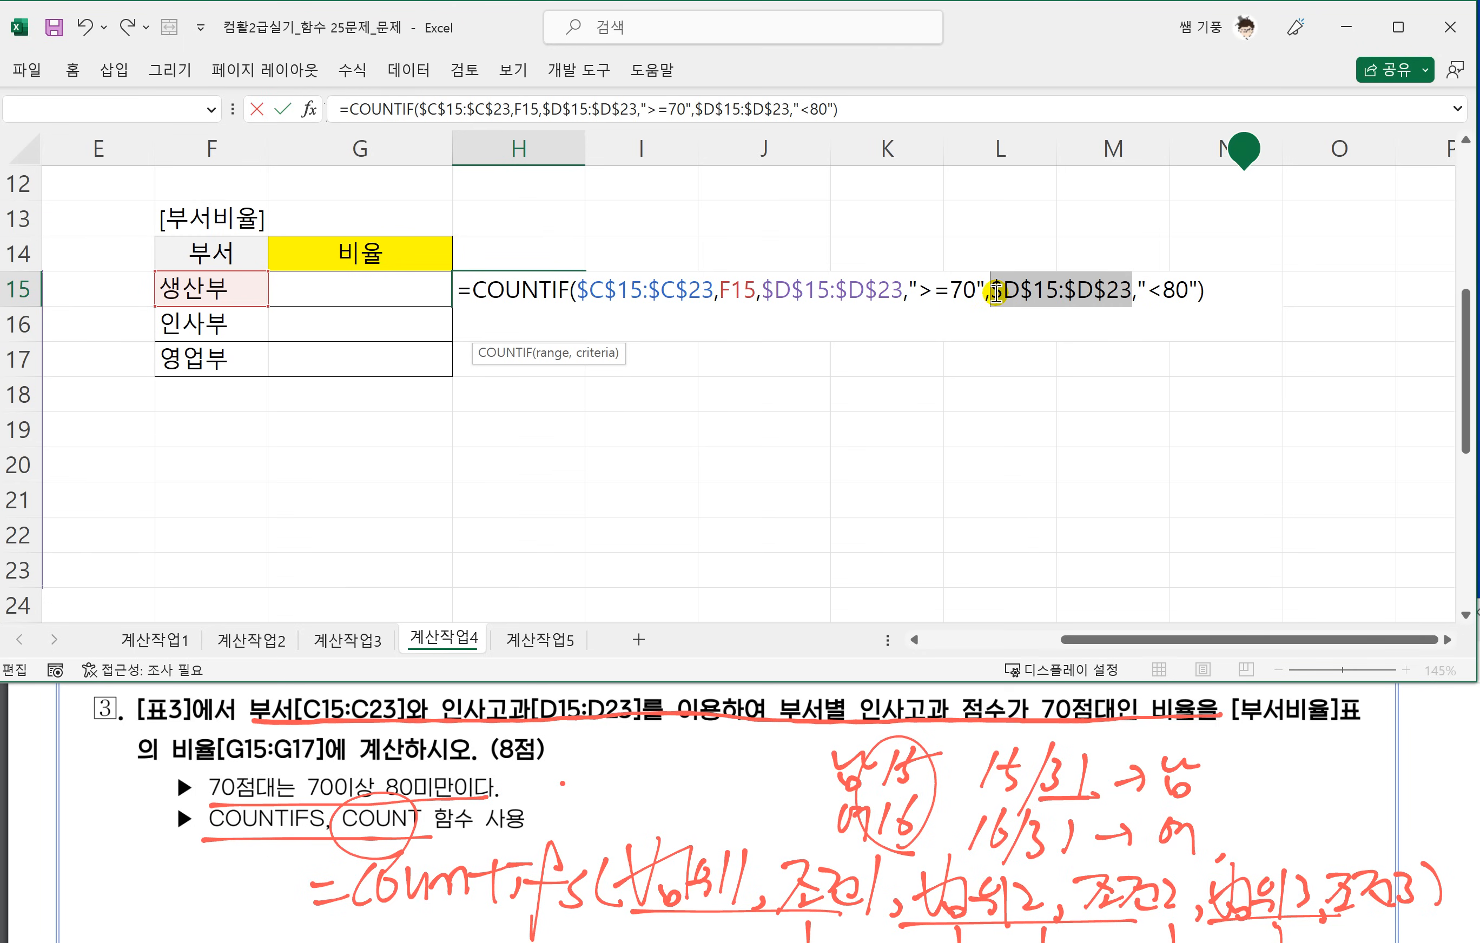
{"action": "key", "text": "Delete"}
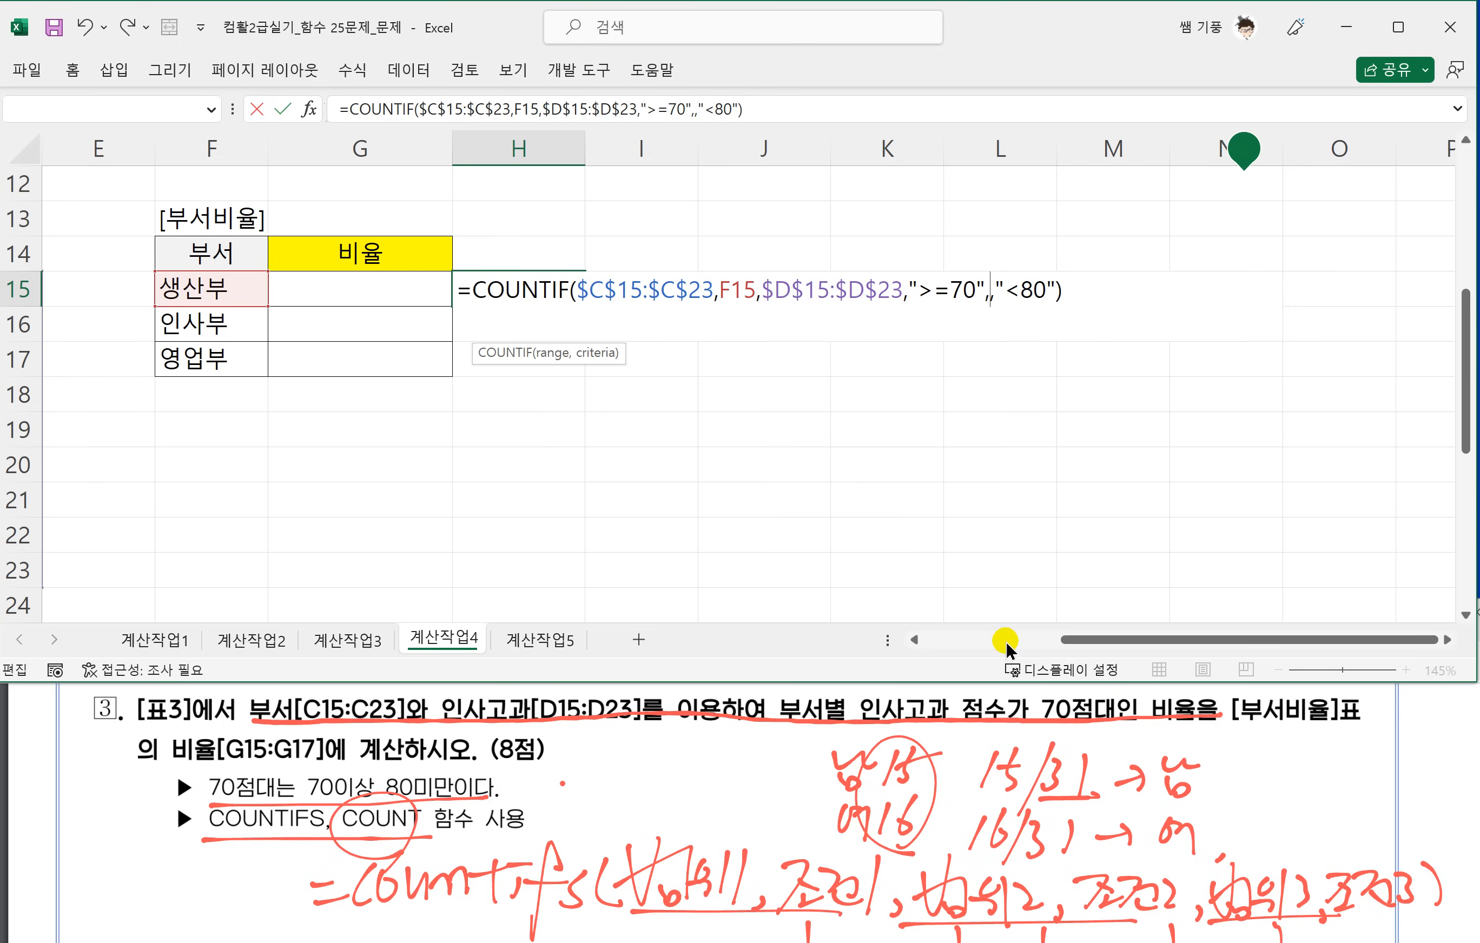
{"action": "left_click", "coordinate": [912, 639]}
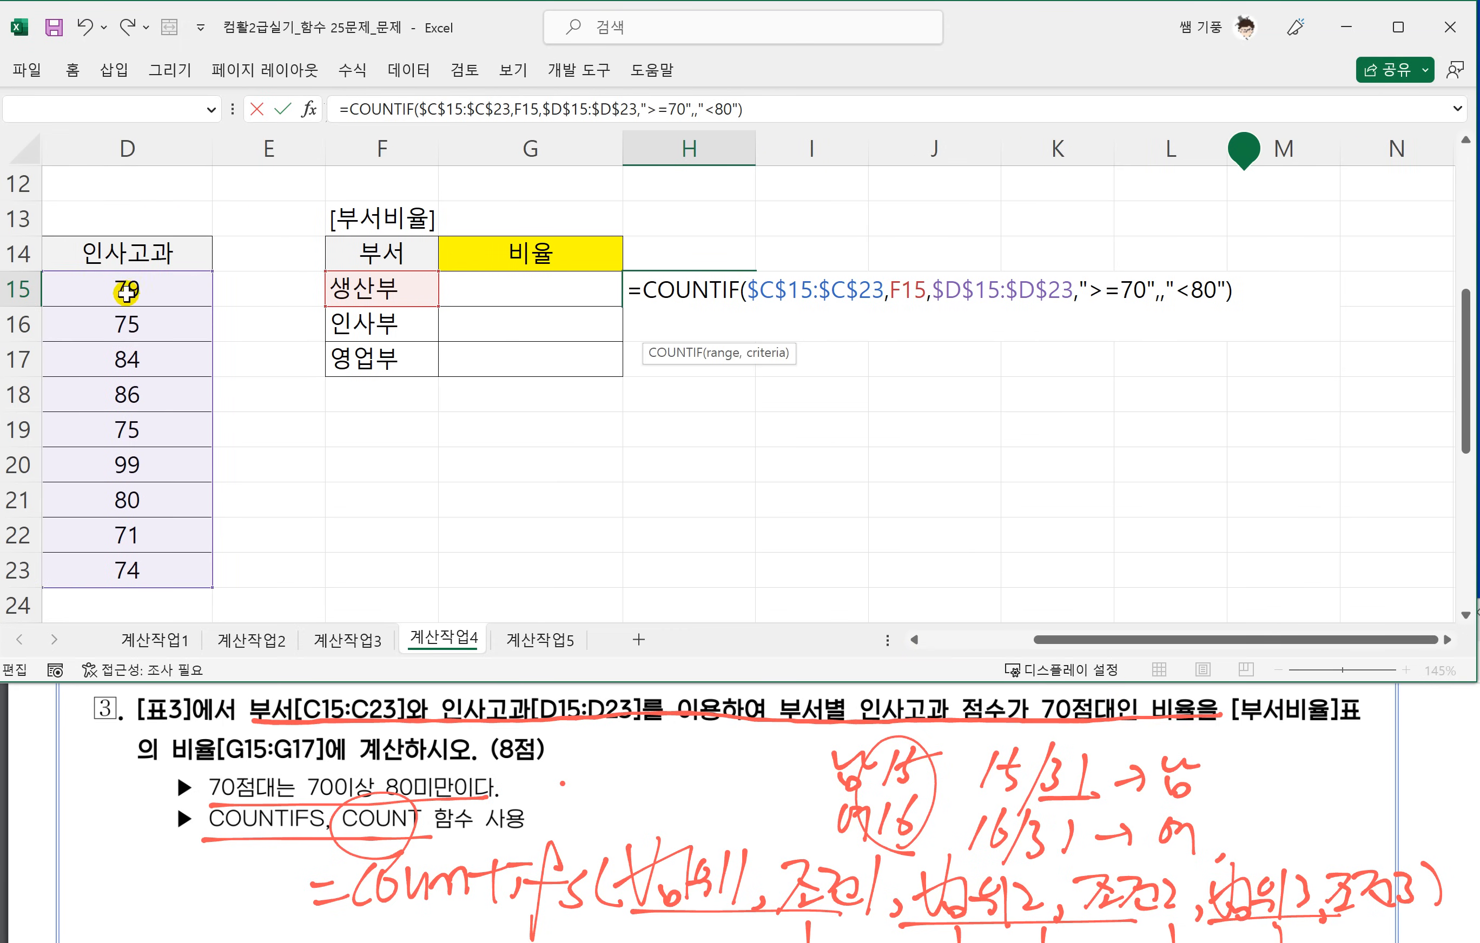
{"action": "left_click_drag", "start_coordinate": [127, 289], "coordinate": [130, 570]}
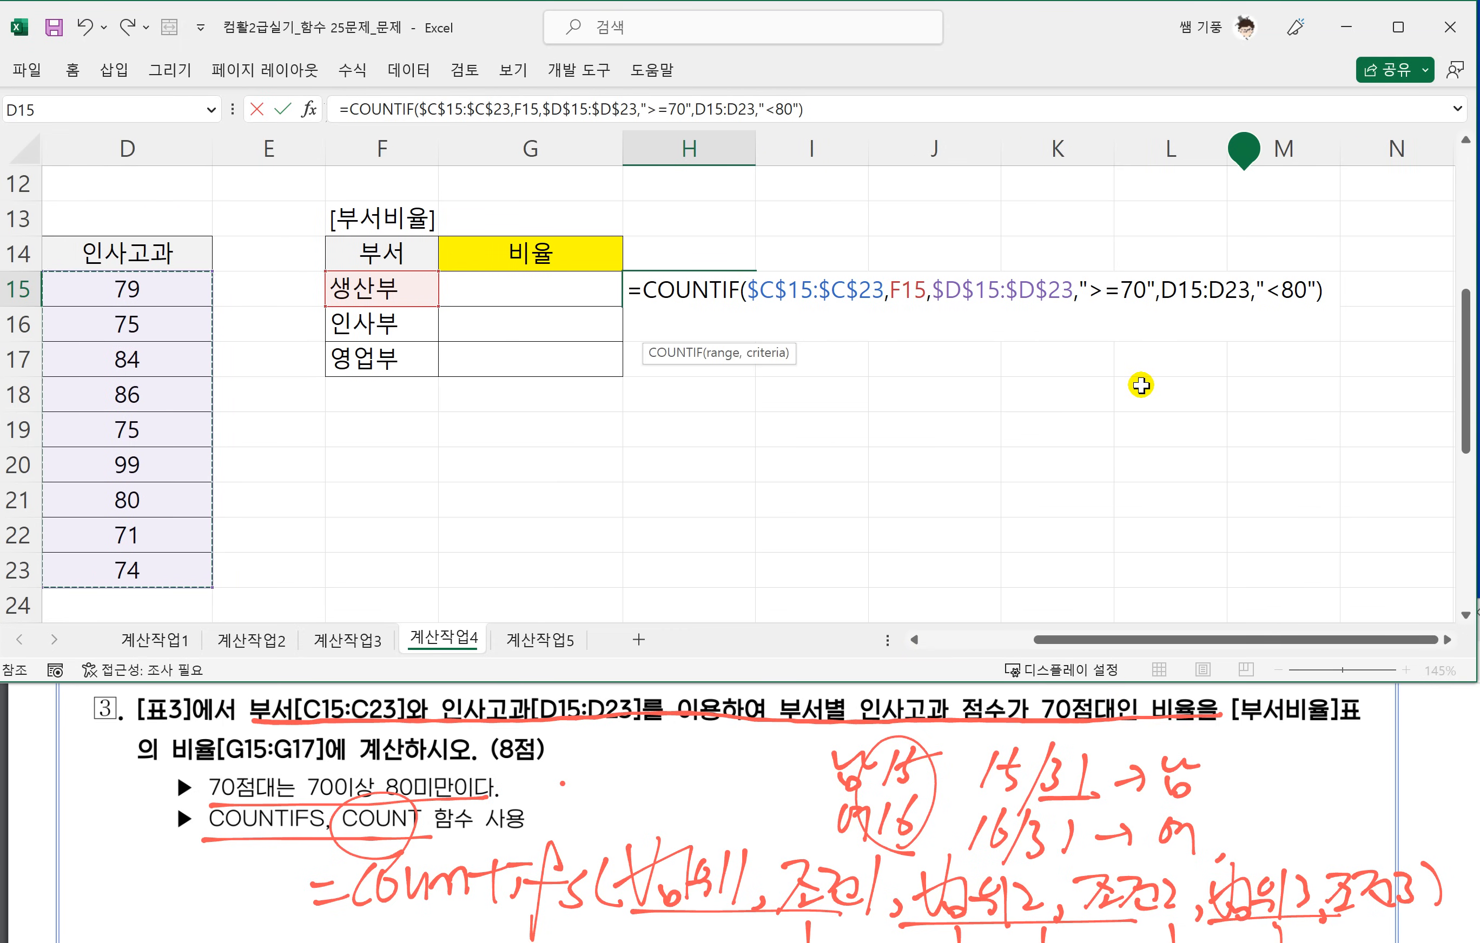
Change the function name to COUNTIF2, convert the reselected range to $D$15:$D$23 and enter the formula.
{"action": "left_click", "coordinate": [737, 291]}
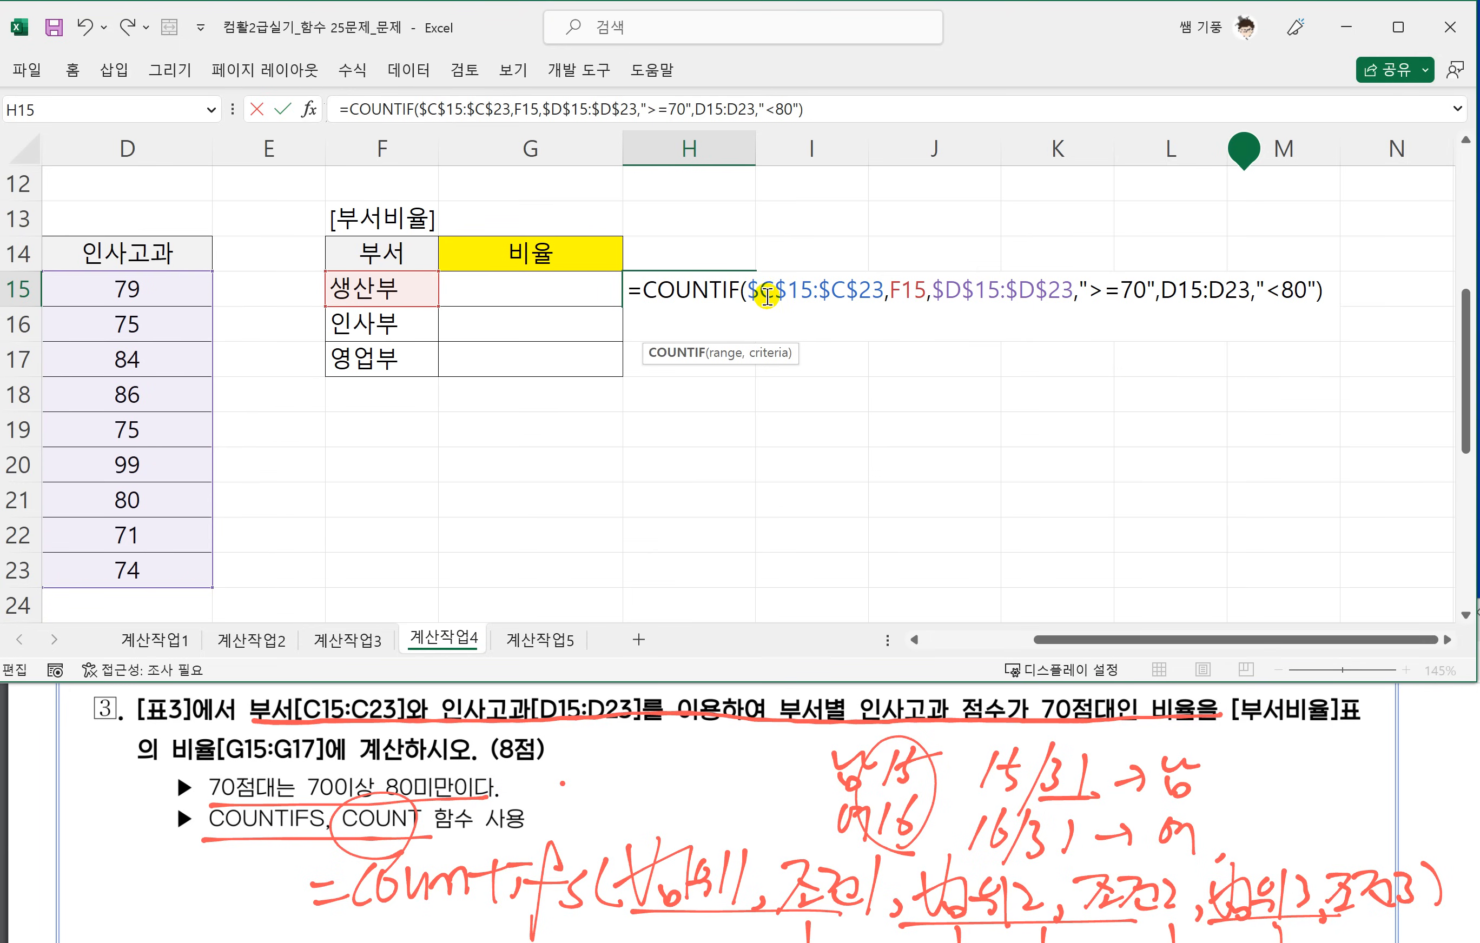
{"action": "type", "text": "2"}
{"action": "left_click_drag", "start_coordinate": [1175, 293], "coordinate": [1252, 295]}
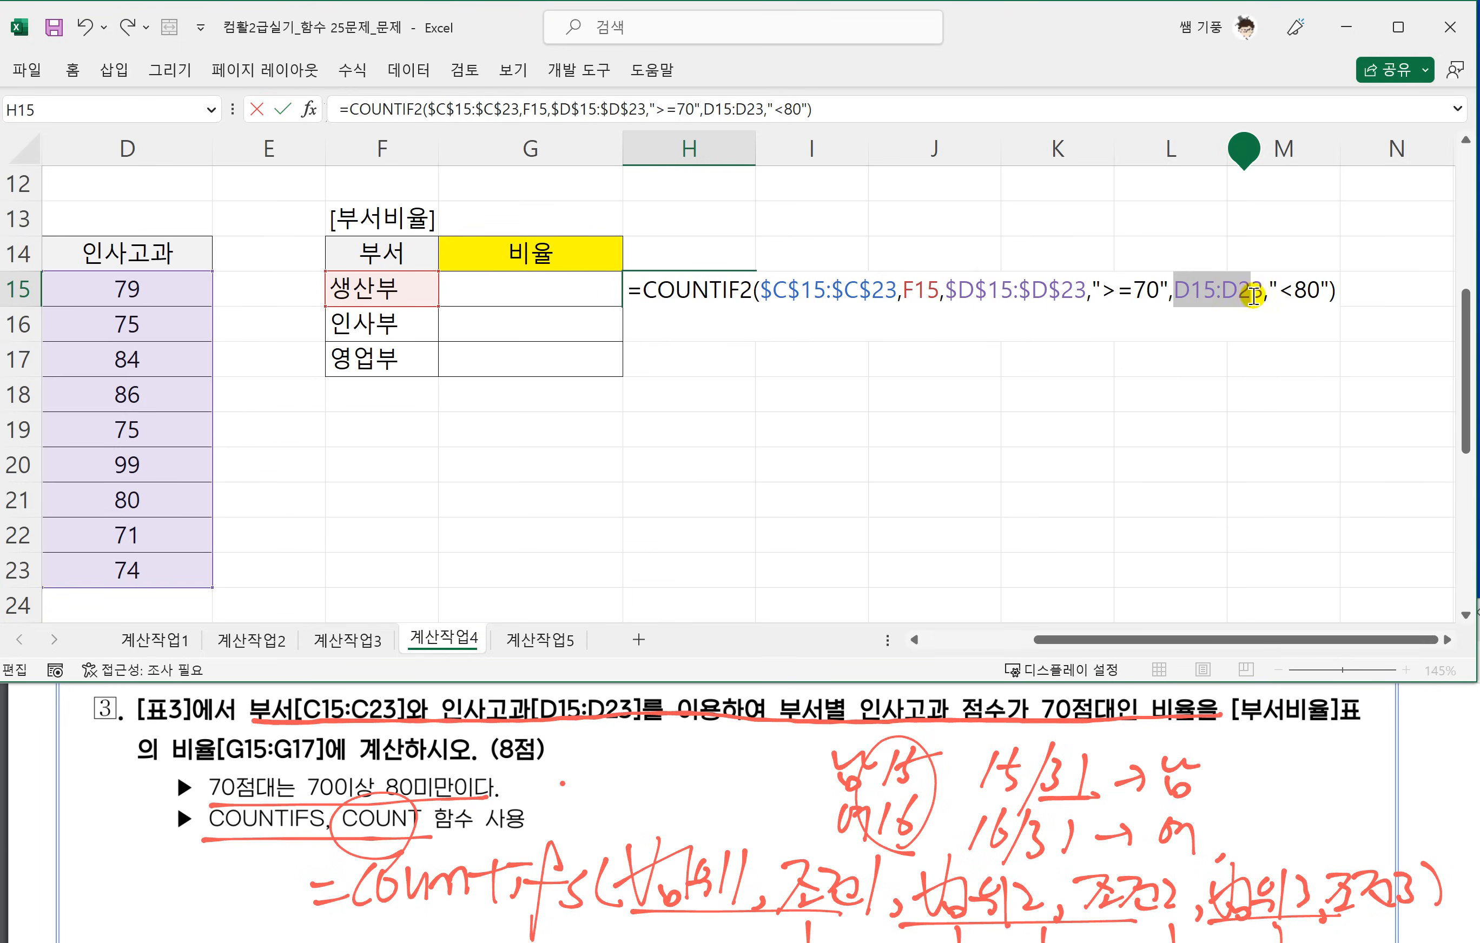
{"action": "key", "text": "F4"}
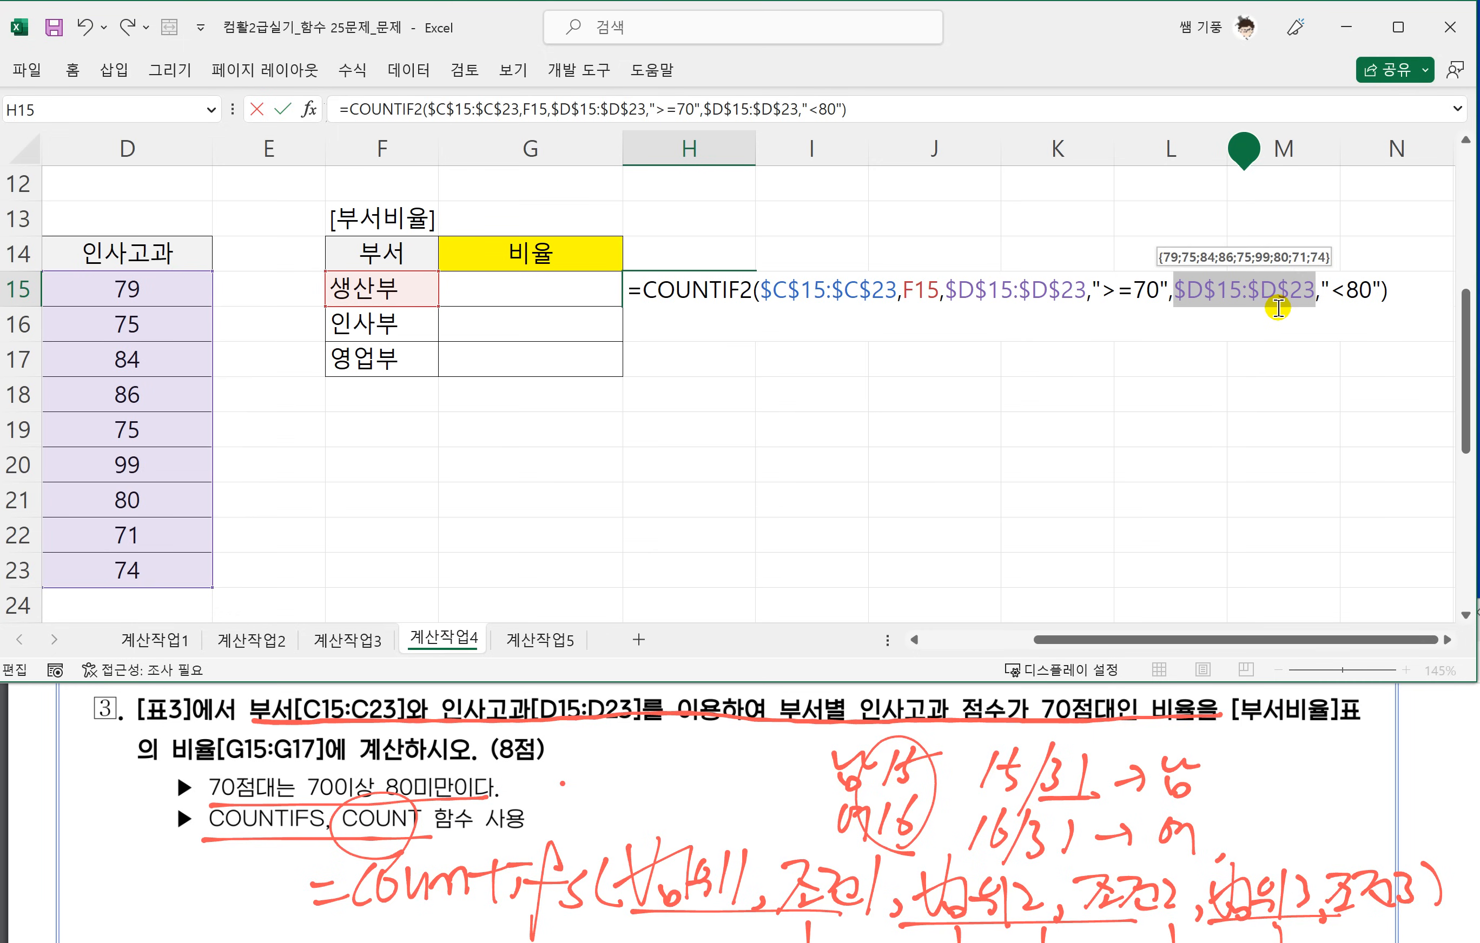
{"action": "key", "text": "Return"}
Correct the function name in the H15 formula to COUNTIFS and enter it.
{"action": "left_click", "coordinate": [697, 290]}
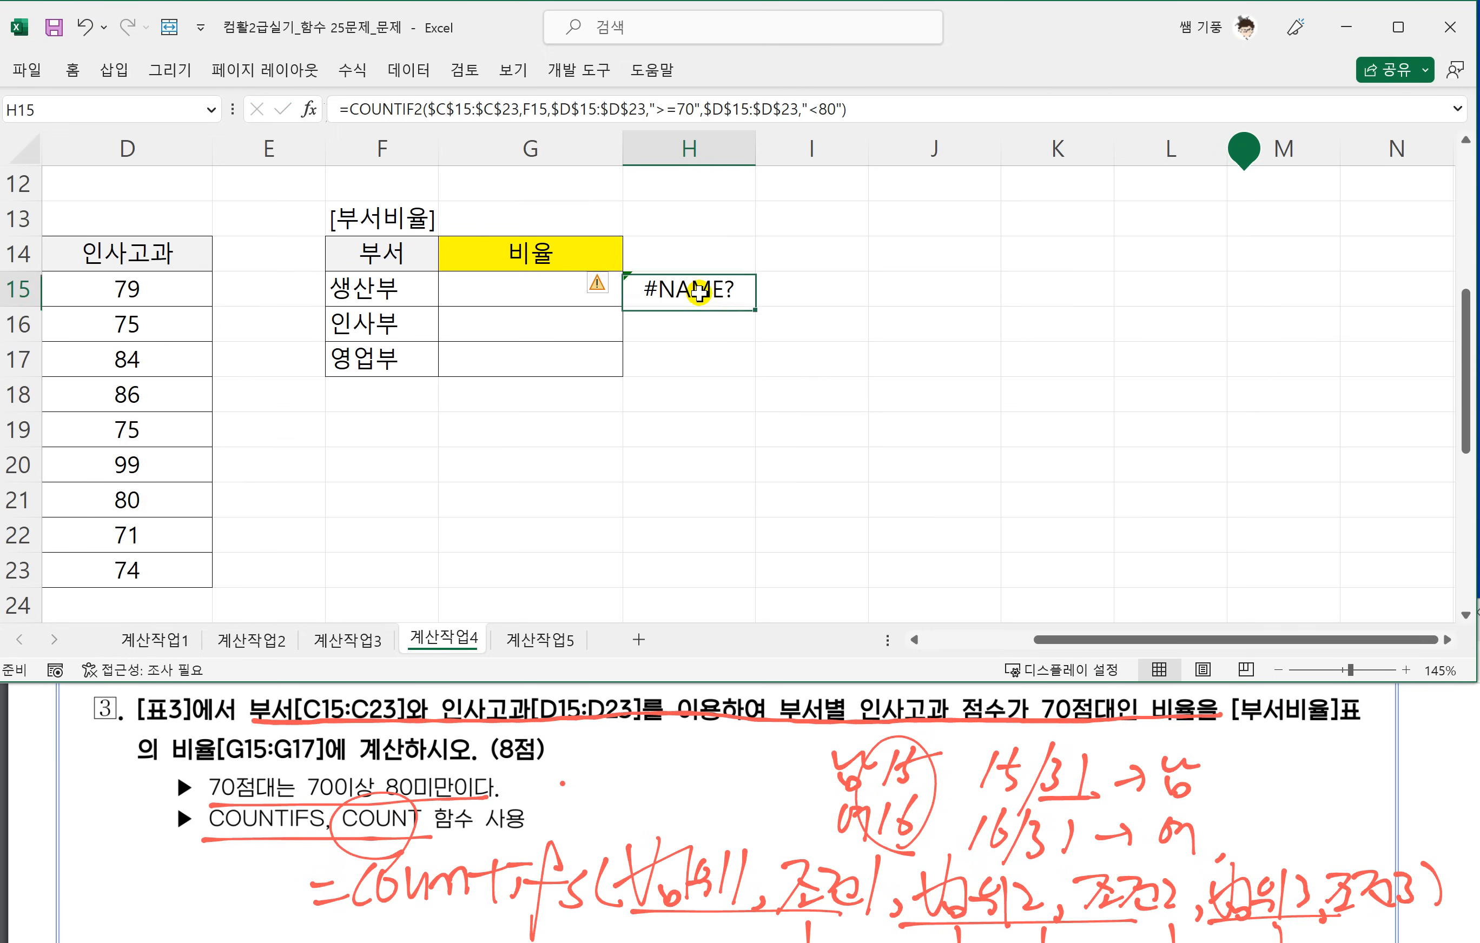
{"action": "double_click", "coordinate": [694, 291]}
{"action": "left_click", "coordinate": [754, 292]}
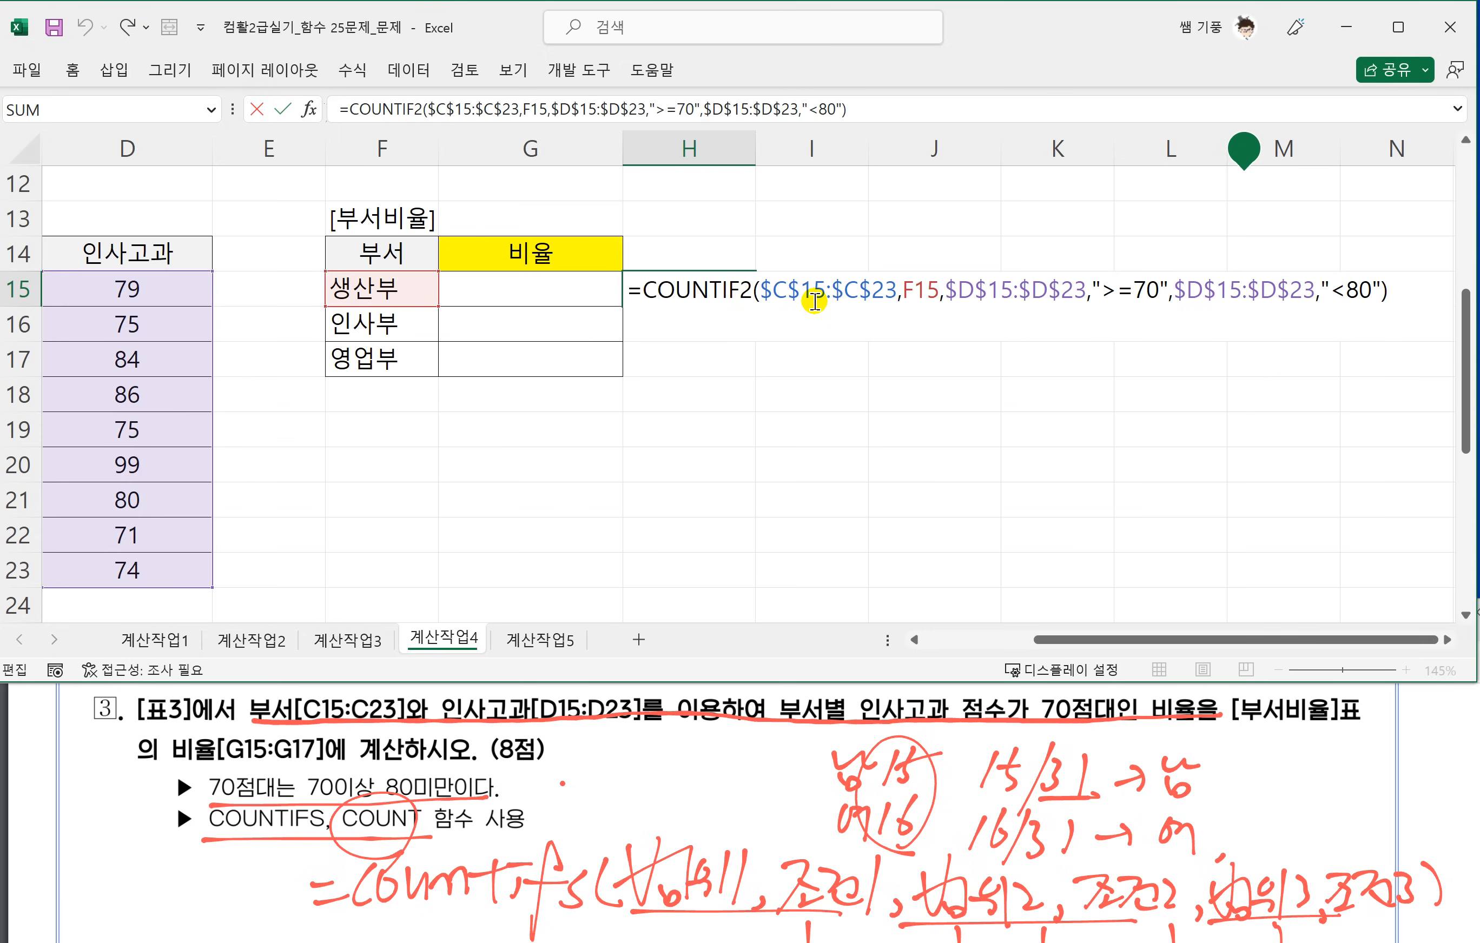
{"action": "key", "text": "BackSpace"}
{"action": "type", "text": "S"}
{"action": "key", "text": "Return"}
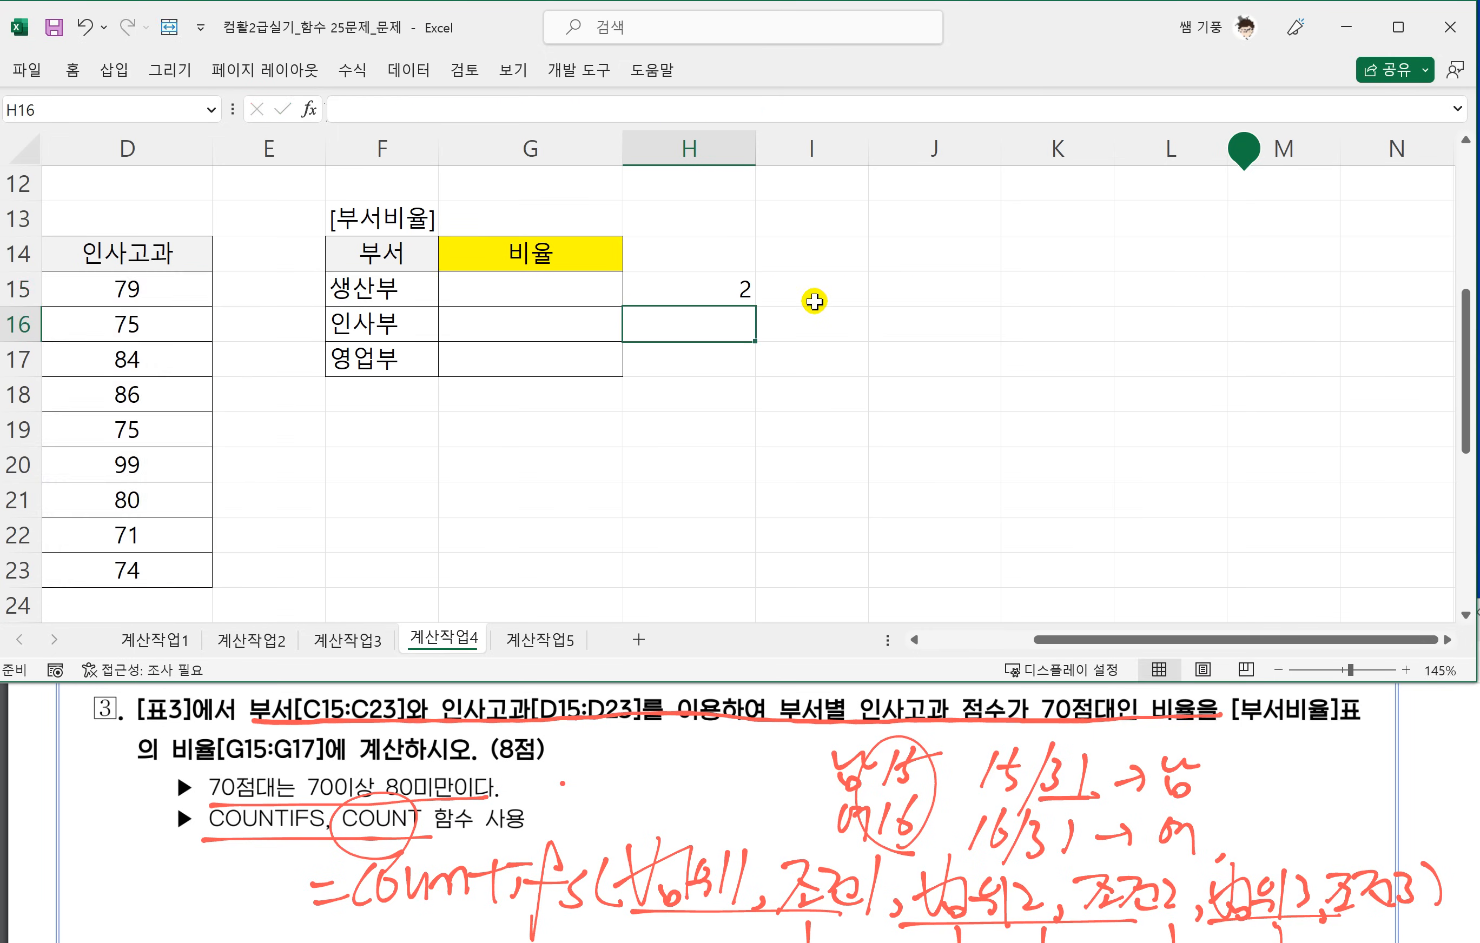
Fill the COUNTIFS formula from H15 down to H17, and select G15 in the 비율 column.
{"action": "left_click", "coordinate": [745, 293]}
{"action": "left_click_drag", "start_coordinate": [750, 305], "coordinate": [749, 370]}
{"action": "left_click_drag", "start_coordinate": [1053, 639], "coordinate": [967, 647]}
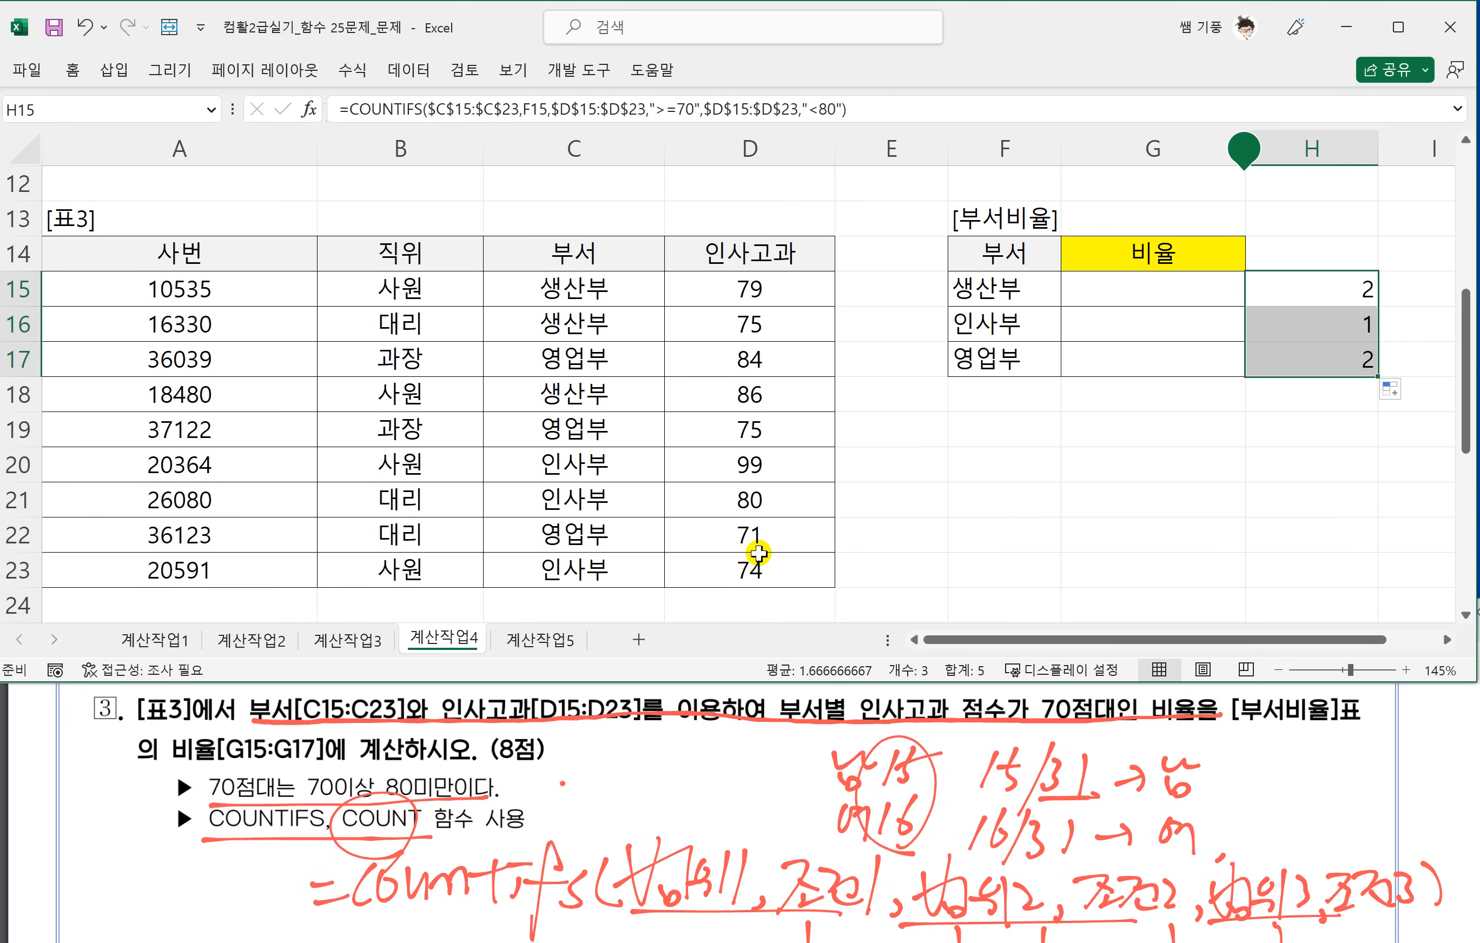
{"action": "left_click", "coordinate": [1135, 284]}
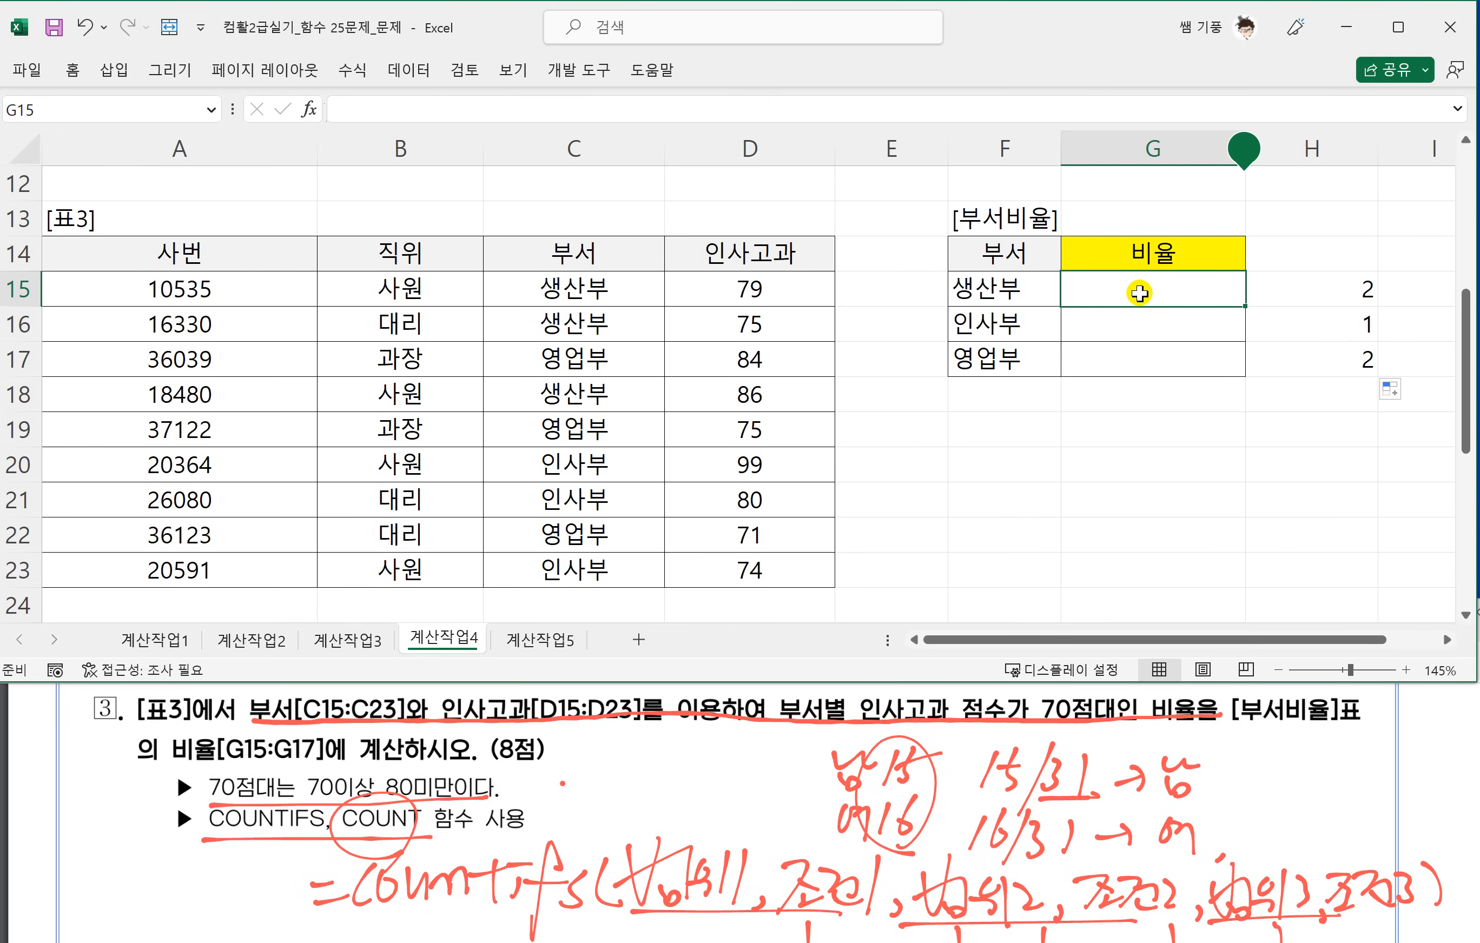
{"action": "type", "text": "="}
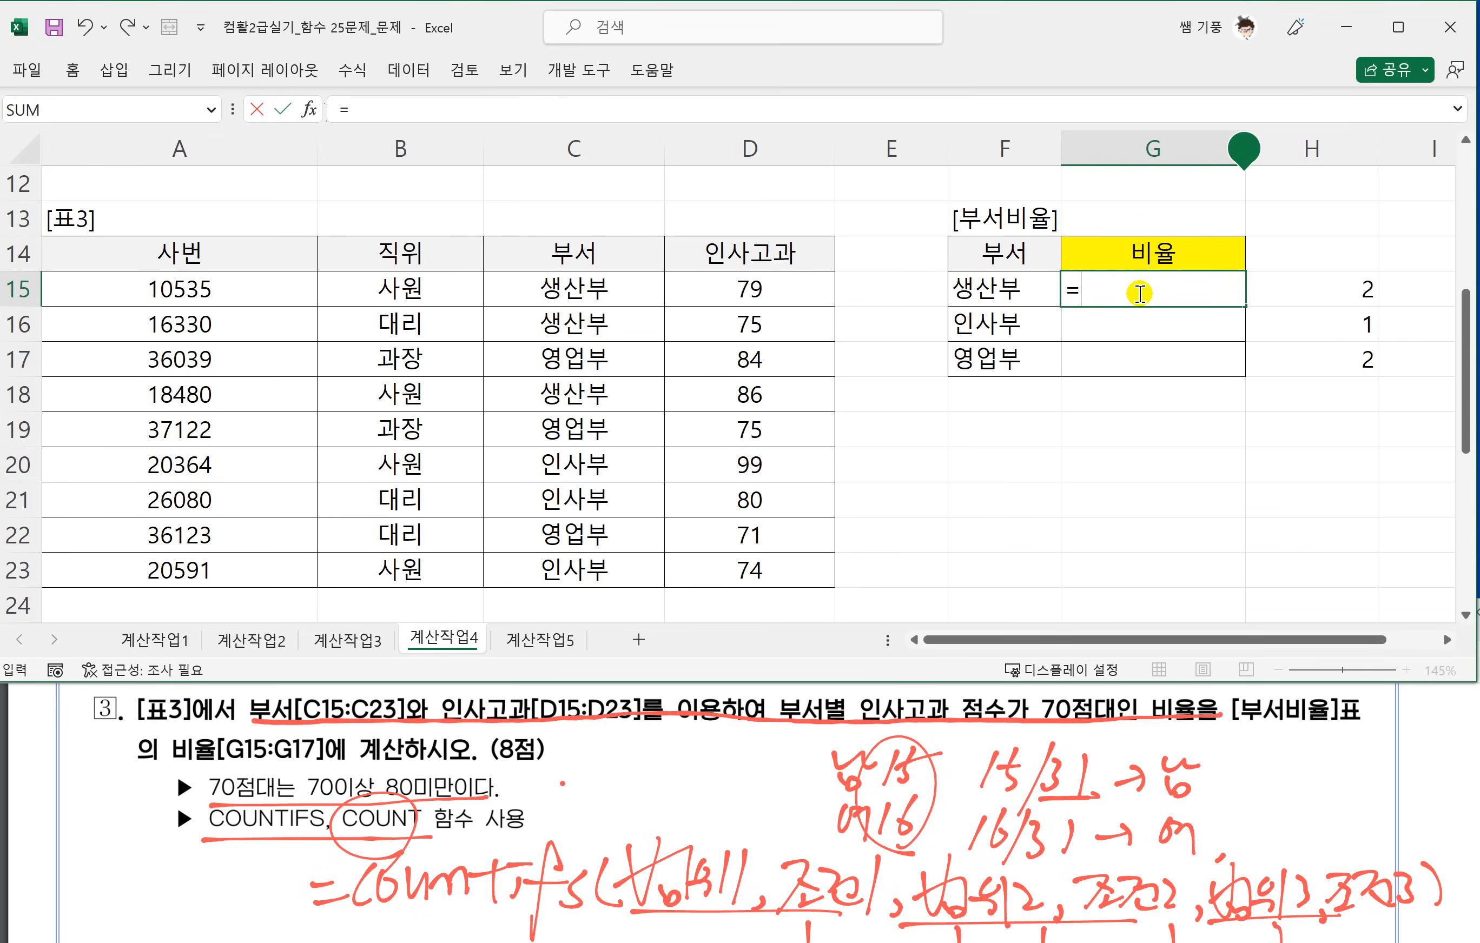
{"action": "left_click", "coordinate": [1447, 639]}
{"action": "left_click", "coordinate": [1447, 639]}
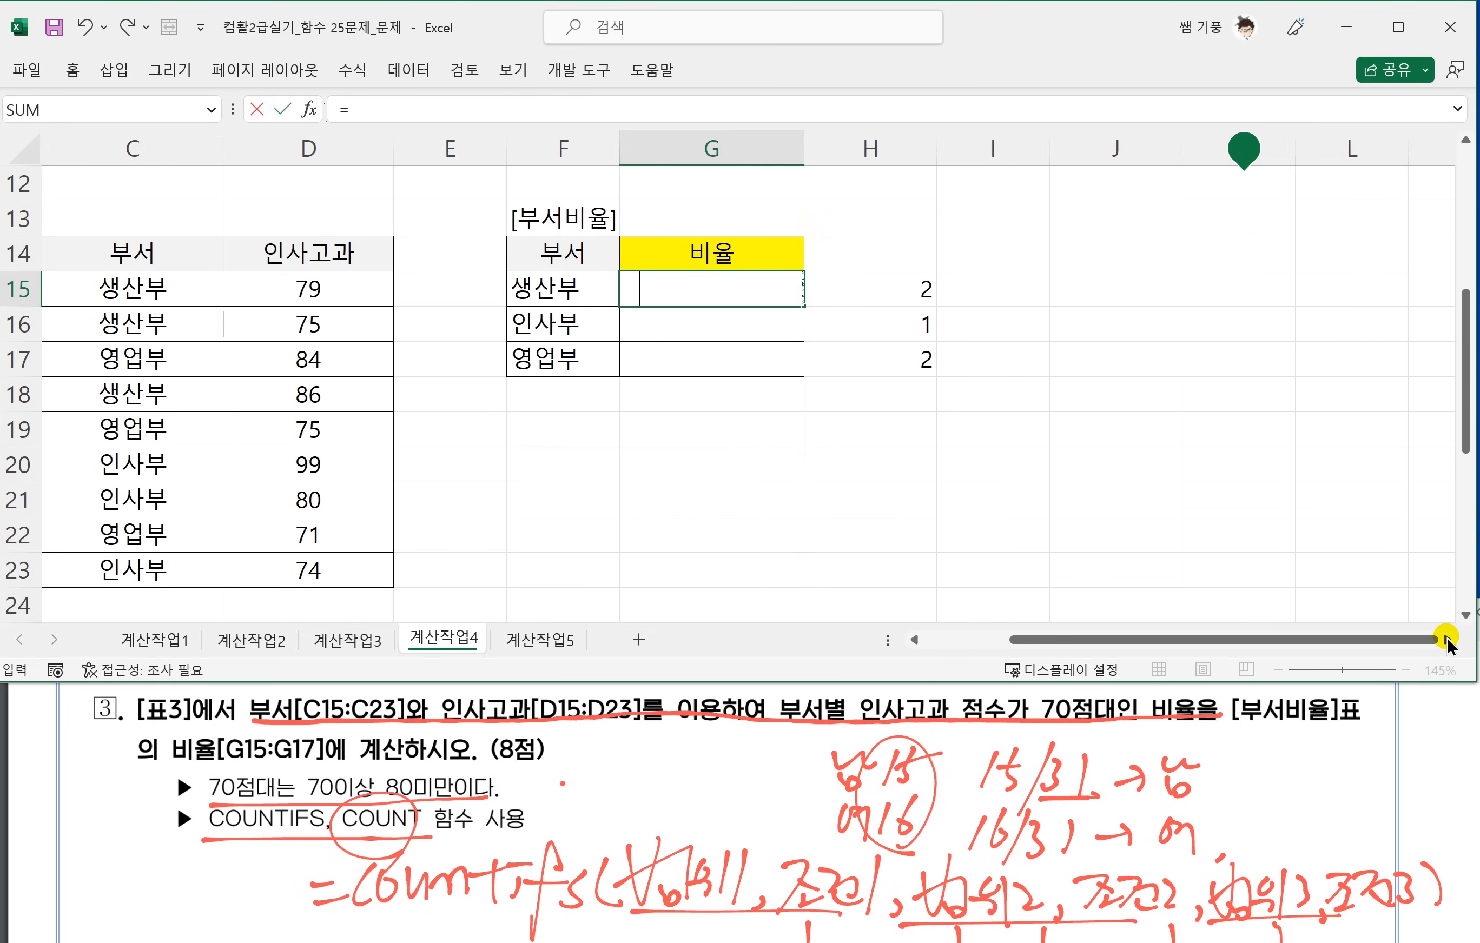
{"action": "type", "text": "CO"}
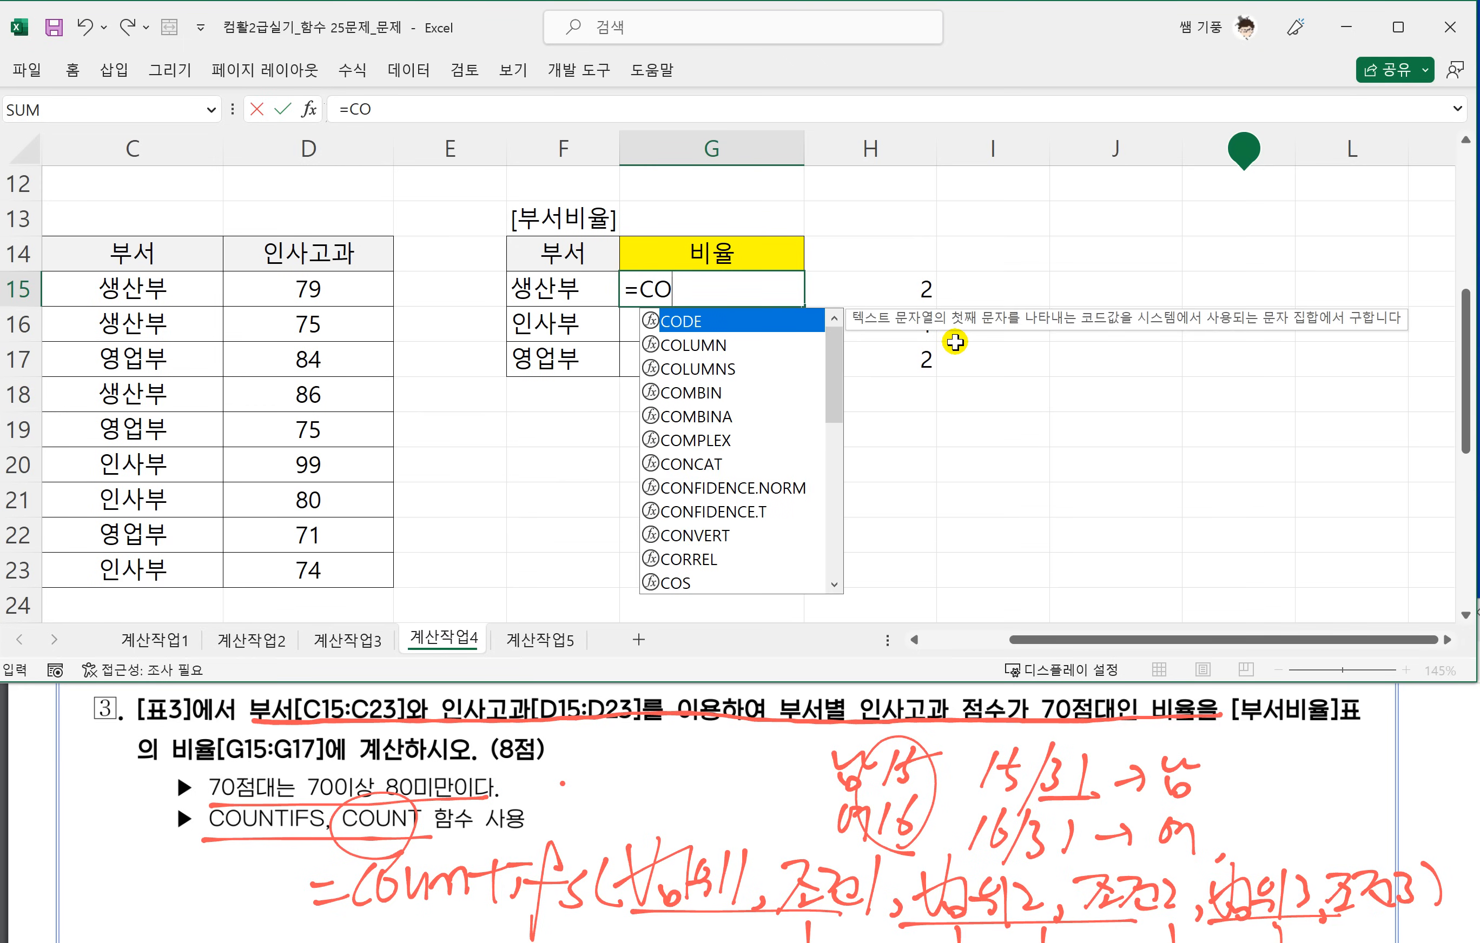
{"action": "type", "text": "NTIF"}
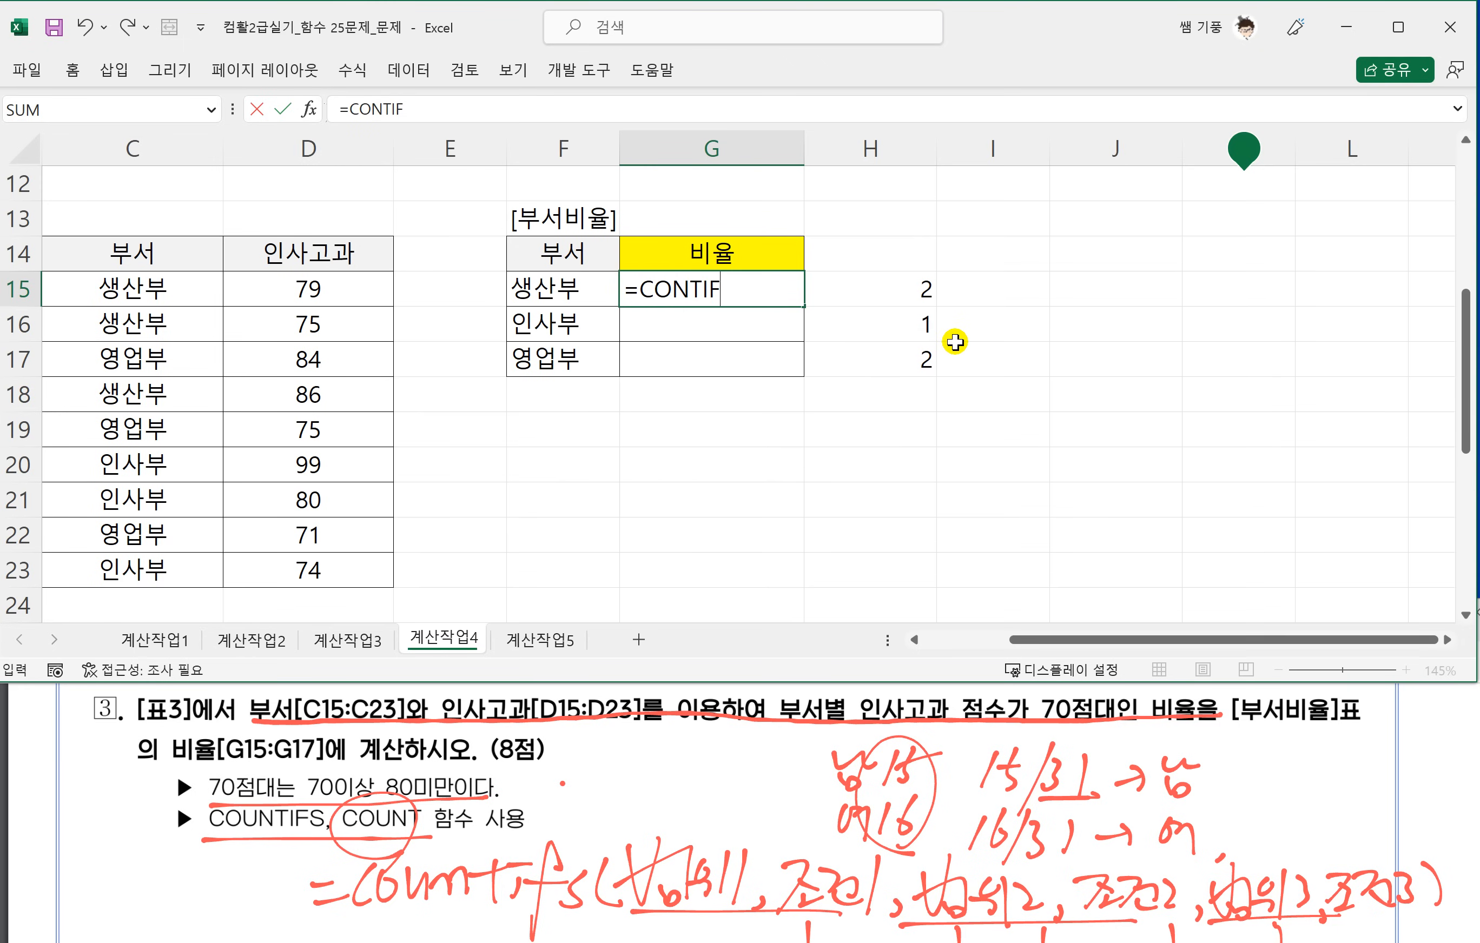
{"action": "left_click", "coordinate": [955, 342]}
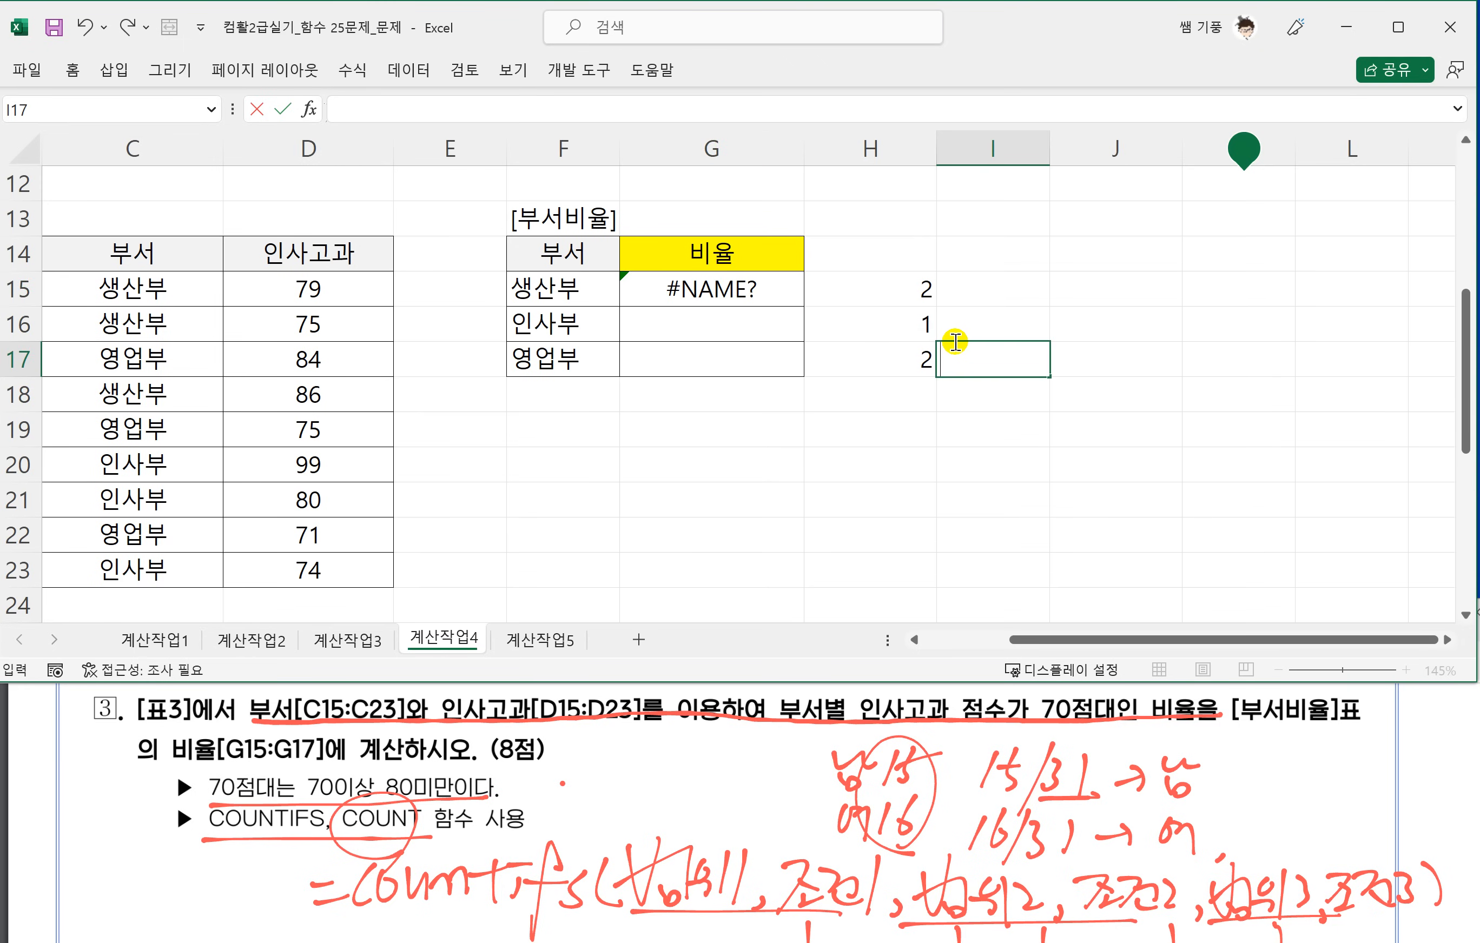
Start a COUNTIFS formula in G15 with the absolute range $C$15:$C$23 and F15 as its criterion.
{"action": "left_click", "coordinate": [760, 291]}
{"action": "type", "text": "=COUNTIFS"}
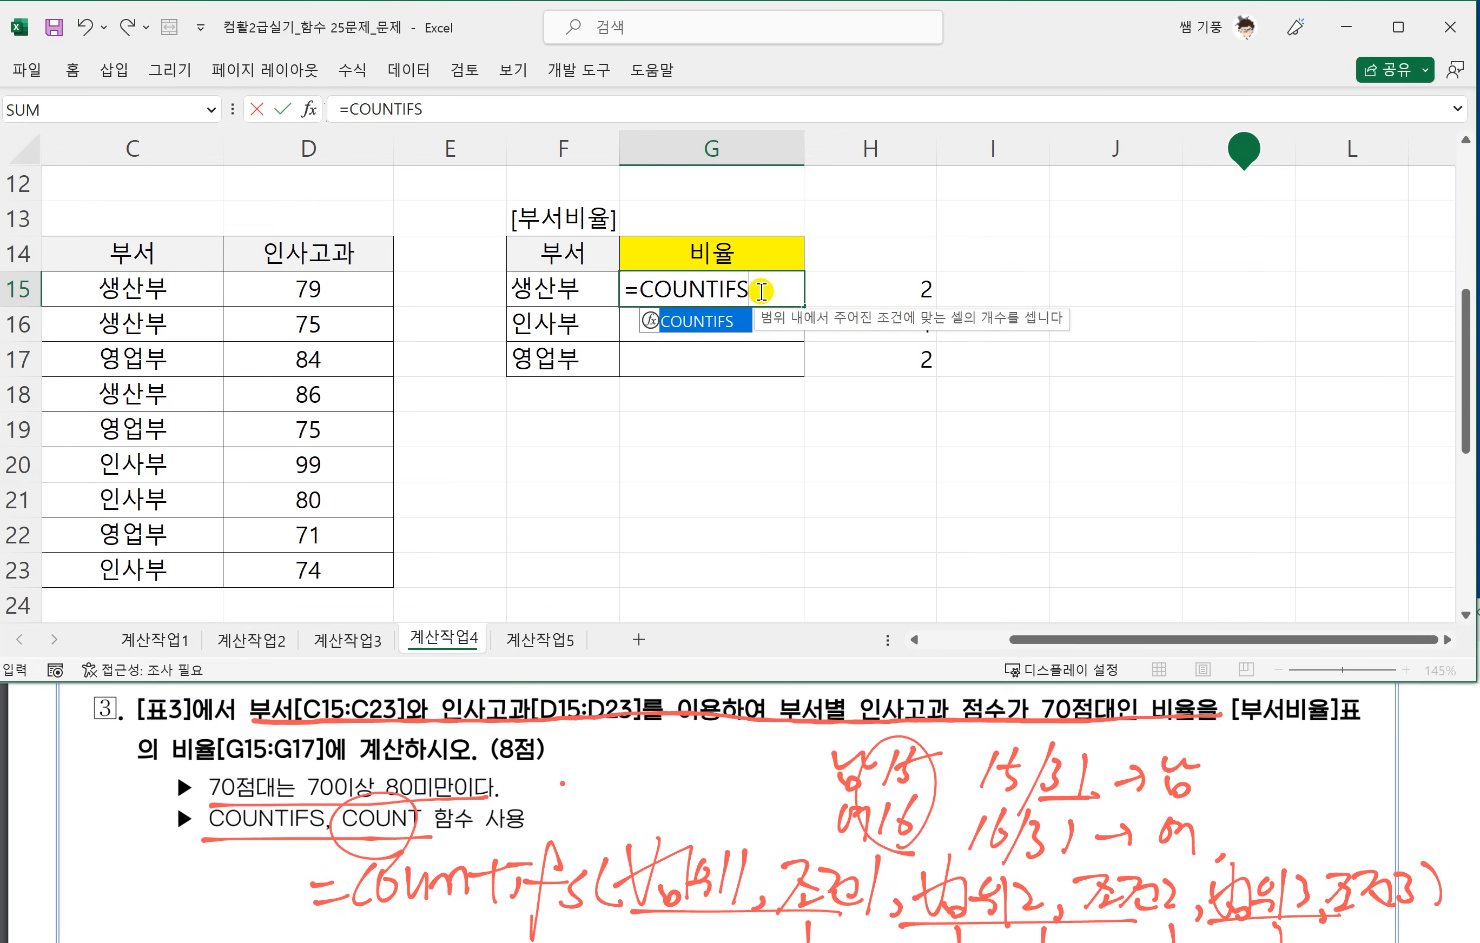
{"action": "type", "text": "("}
{"action": "left_click_drag", "start_coordinate": [107, 287], "coordinate": [134, 575]}
{"action": "key", "text": "F4"}
{"action": "type", "text": ","}
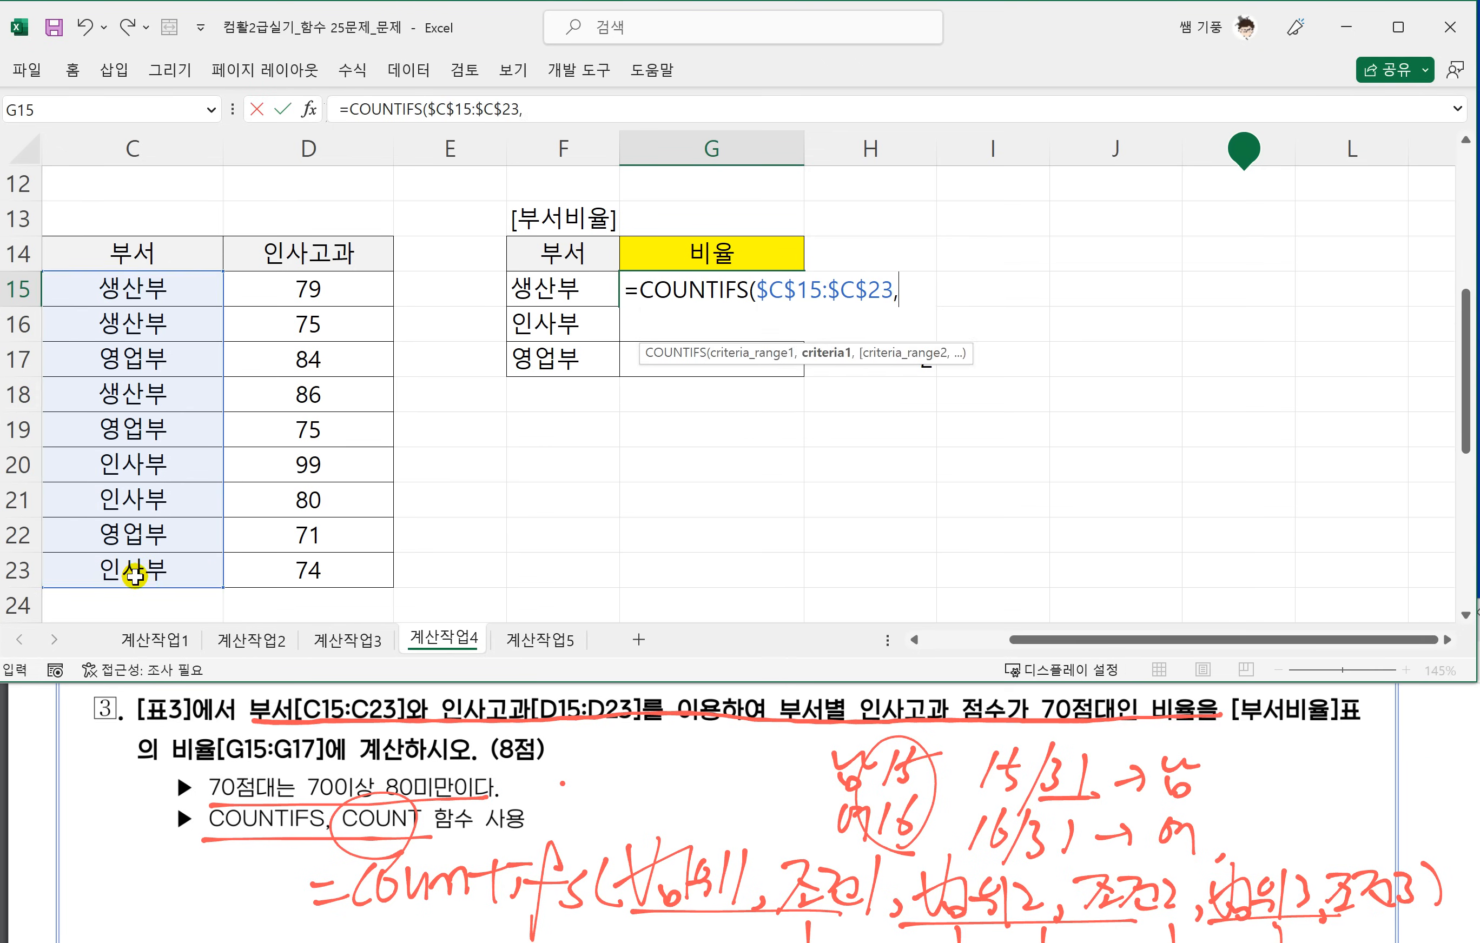
{"action": "left_click", "coordinate": [526, 291]}
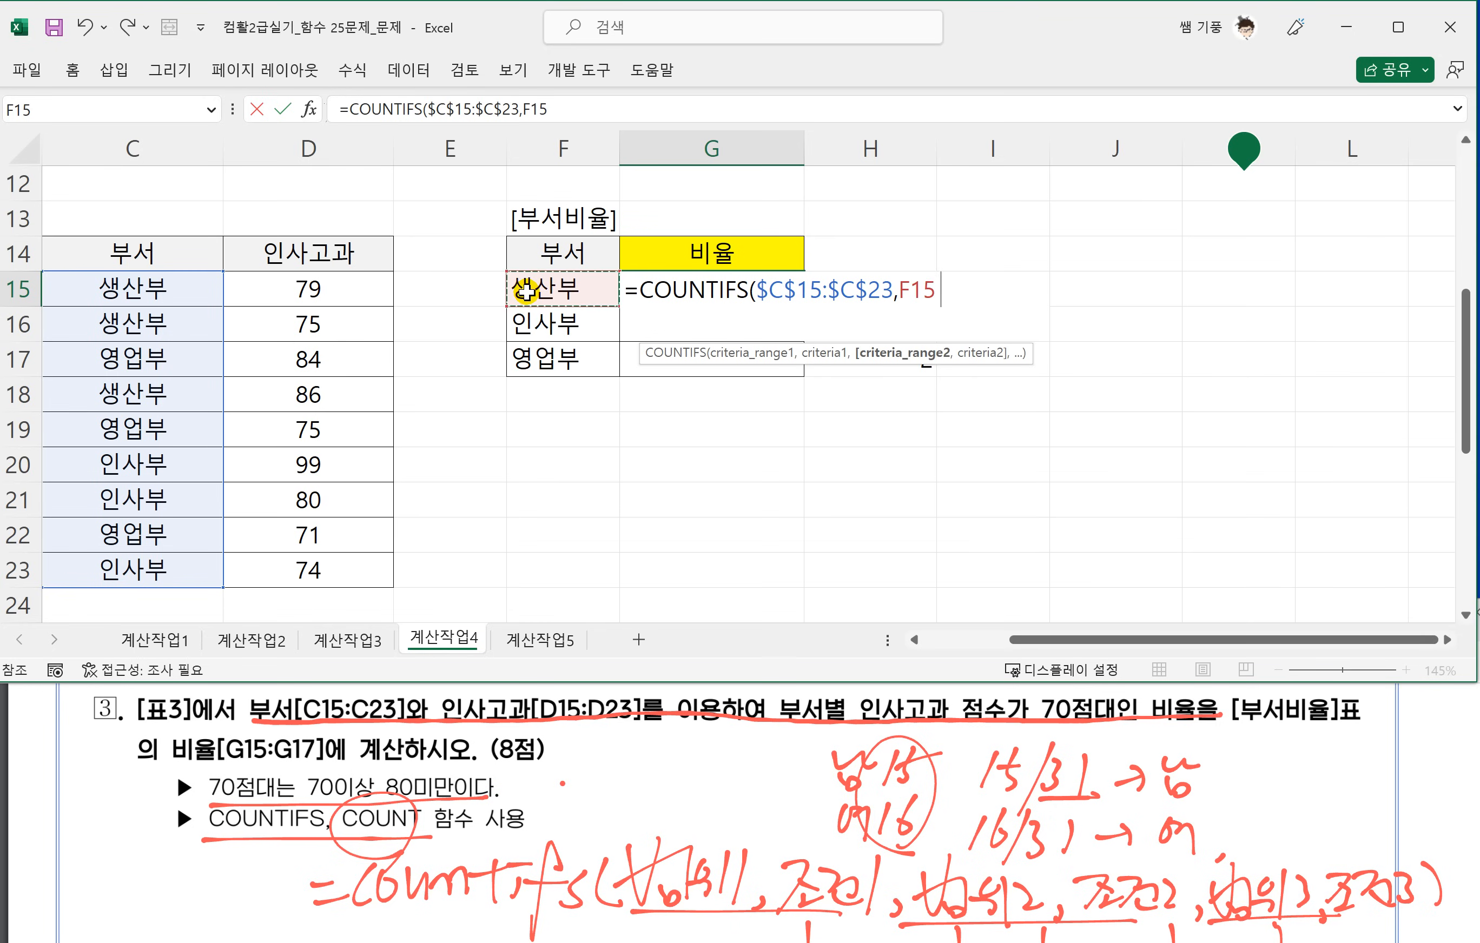
Add the absolute range $D$15:$D$23 to the COUNTIFS formula as the second range, with the condition >=70.
{"action": "type", "text": ","}
{"action": "left_click_drag", "start_coordinate": [307, 291], "coordinate": [302, 567]}
{"action": "key", "text": "F4"}
{"action": "type", "text": ","}
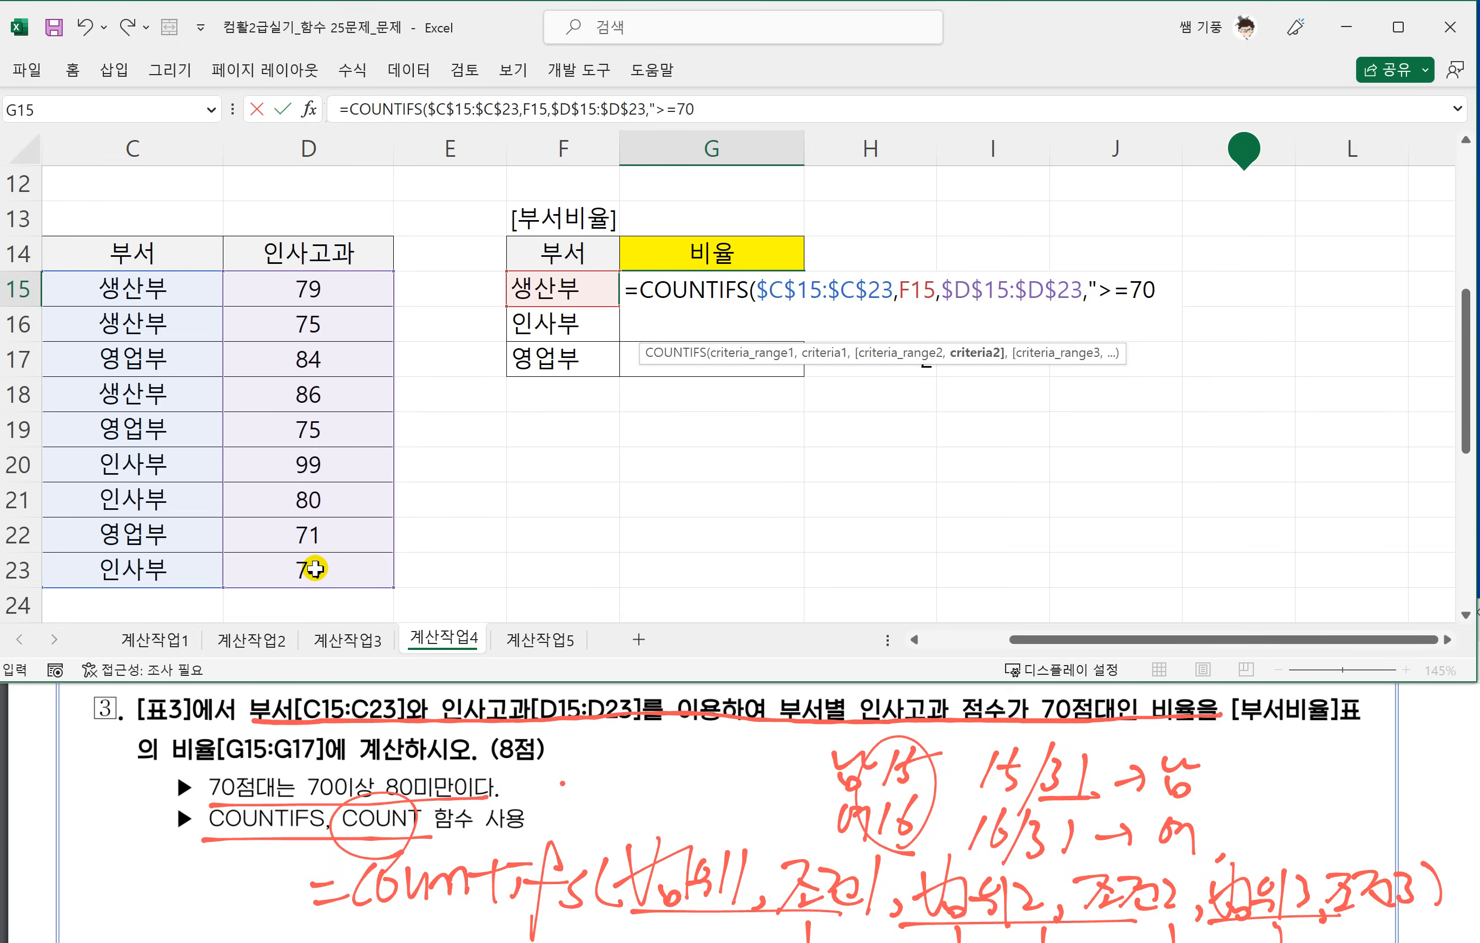
Add $D$15:$D$23 as the third range with the criterion "<80", fixing the missing quote after >=70 and closing the COUNTIFS function.
{"action": "left_click_drag", "start_coordinate": [361, 290], "coordinate": [353, 574]}
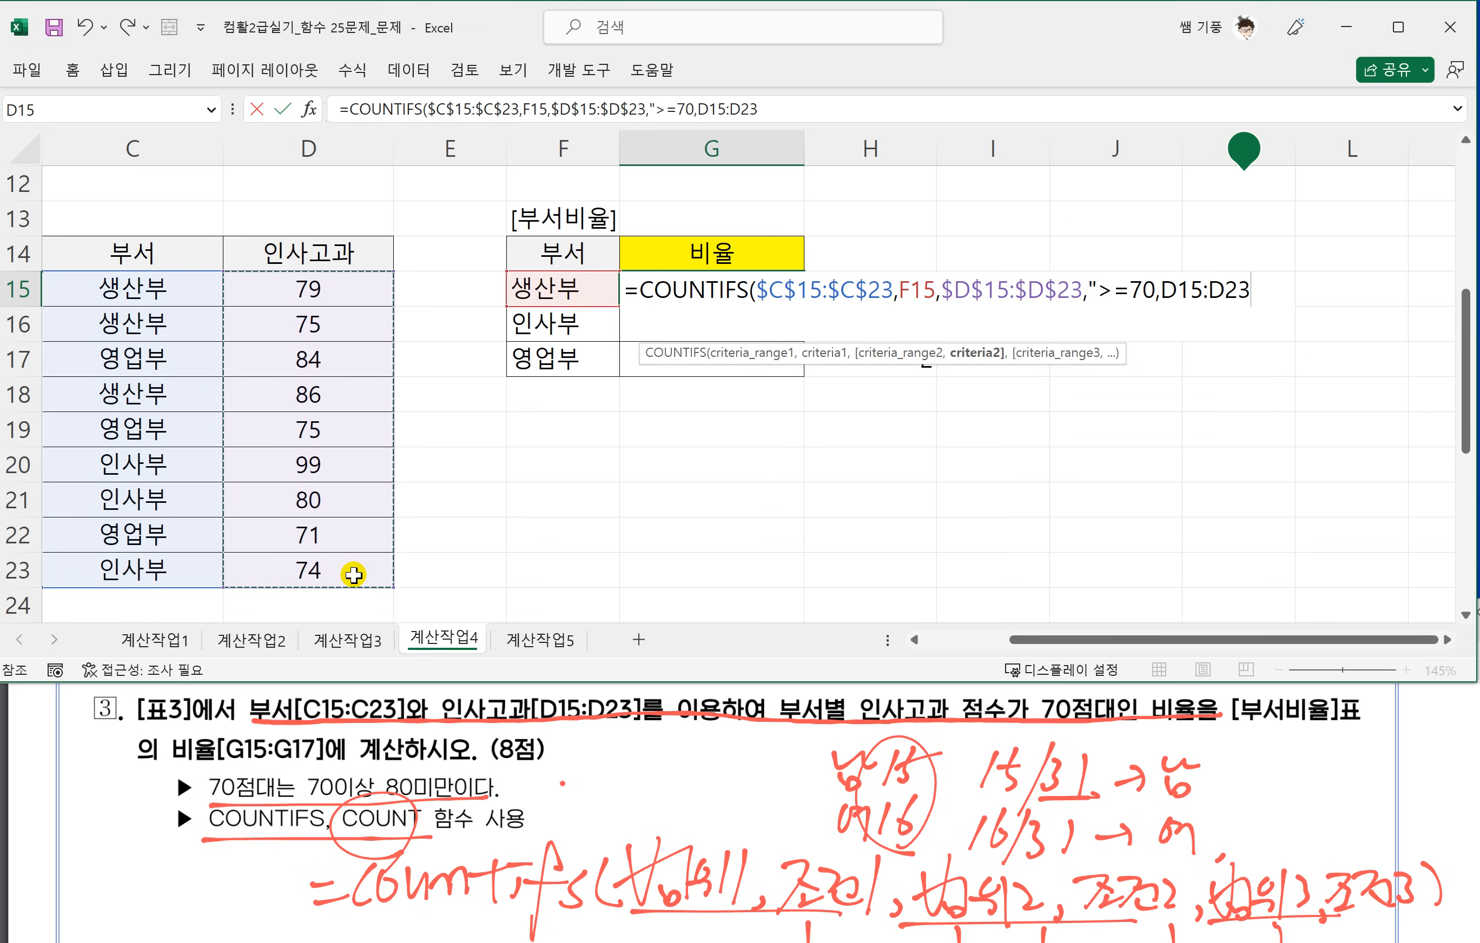
{"action": "key", "text": "F4"}
{"action": "type", "text": ","}
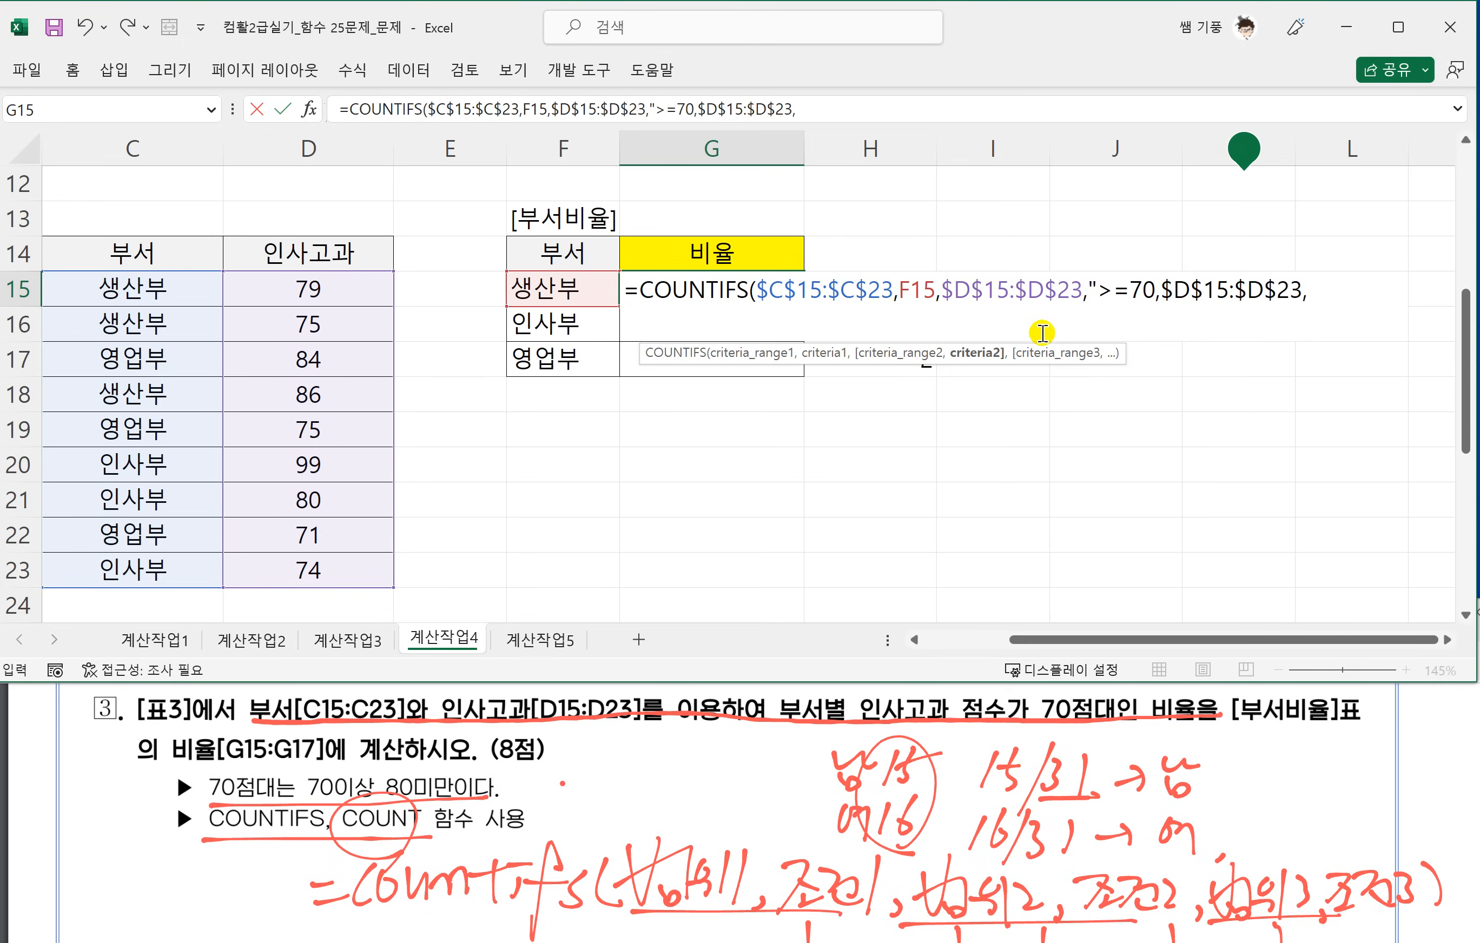
{"action": "left_click", "coordinate": [1152, 293]}
{"action": "type", "text": "\""}
{"action": "left_click", "coordinate": [1359, 291]}
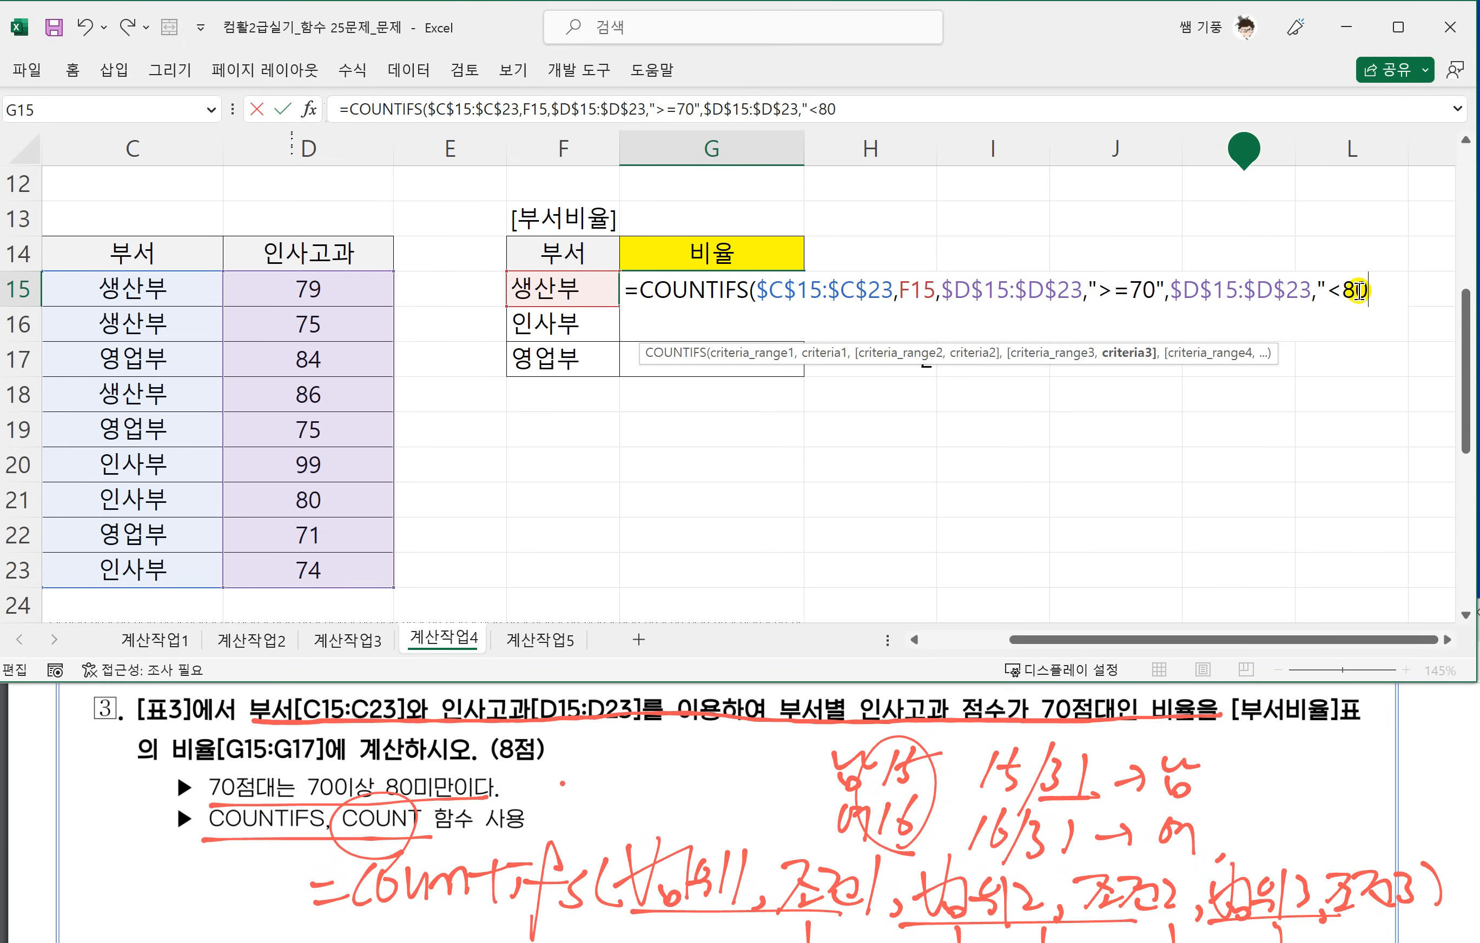
{"action": "type", "text": ")"}
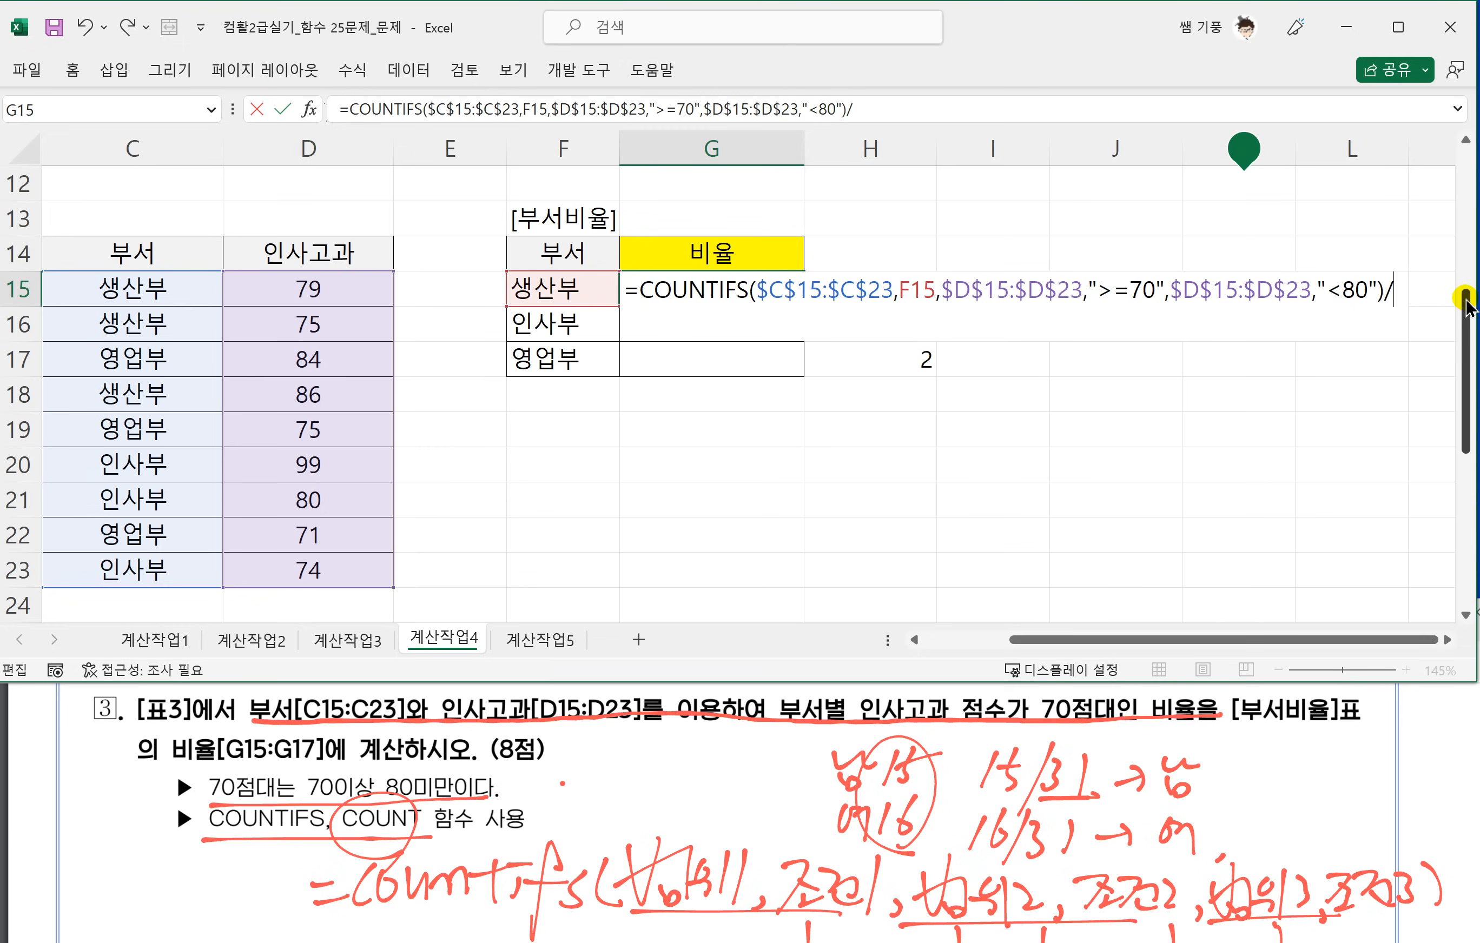
{"action": "type", "text": "/CO"}
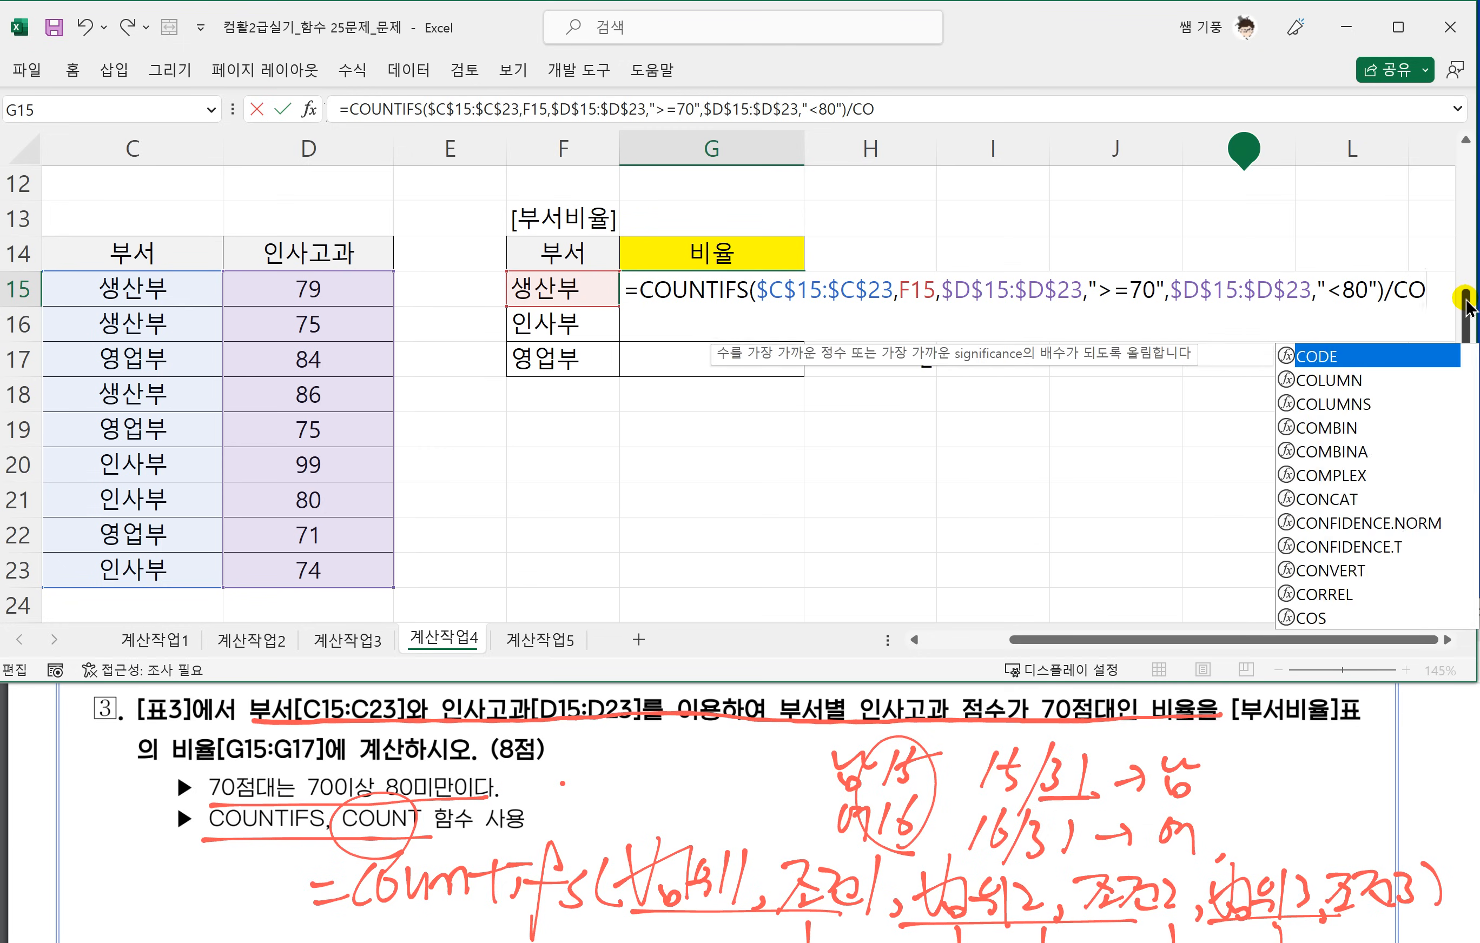
{"action": "type", "text": "UNT("}
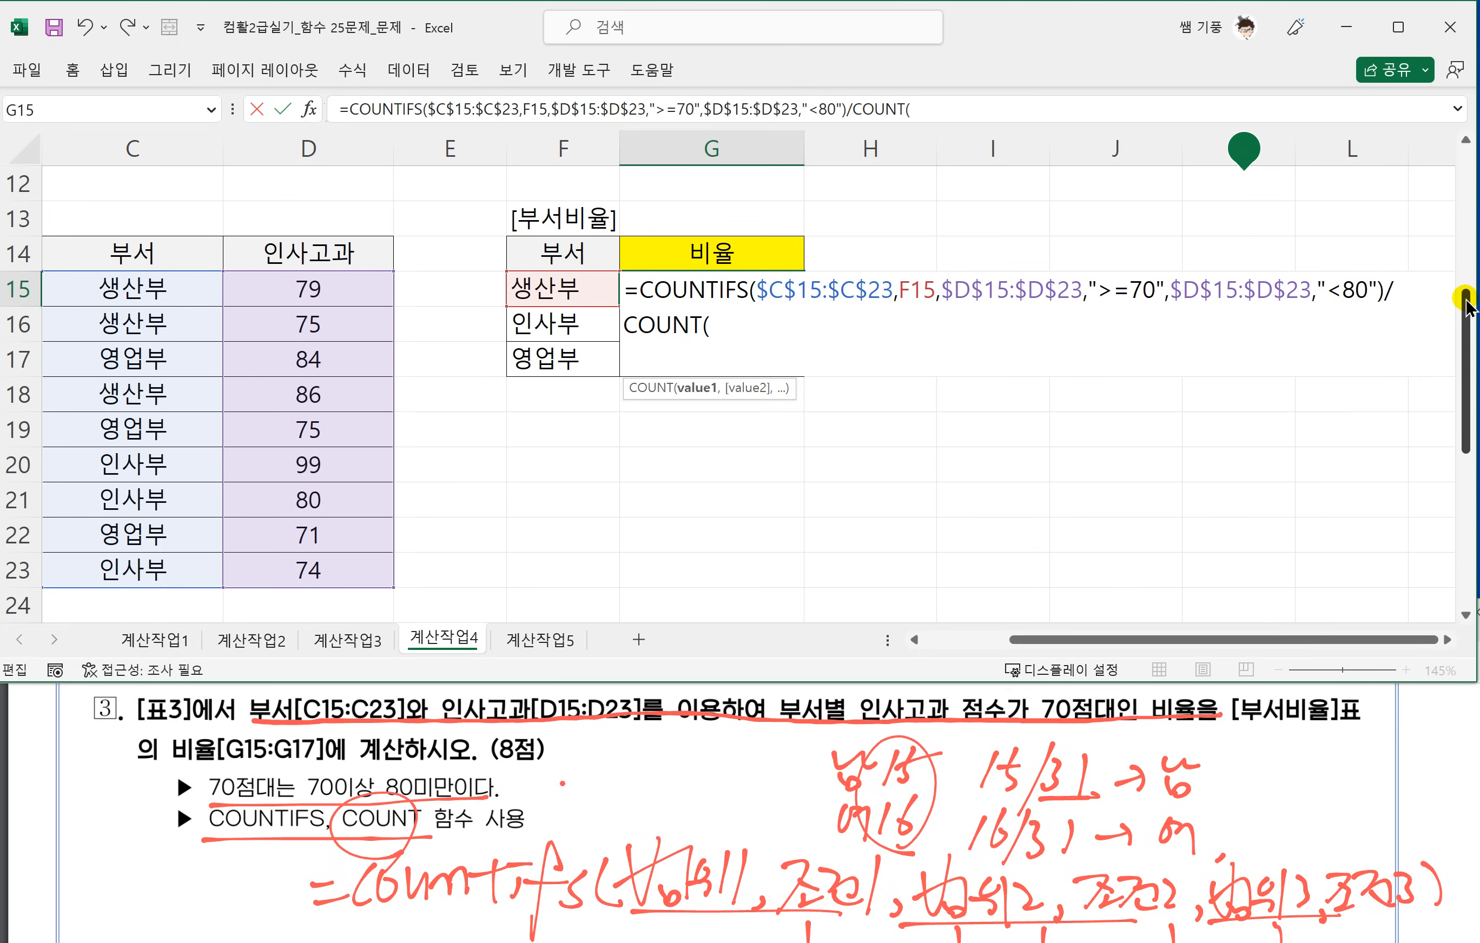
Divide the COUNTIFS result by COUNT($D$15:$D$23) and enter the formula.
{"action": "left_click", "coordinate": [290, 291]}
{"action": "left_click_drag", "start_coordinate": [291, 291], "coordinate": [305, 569]}
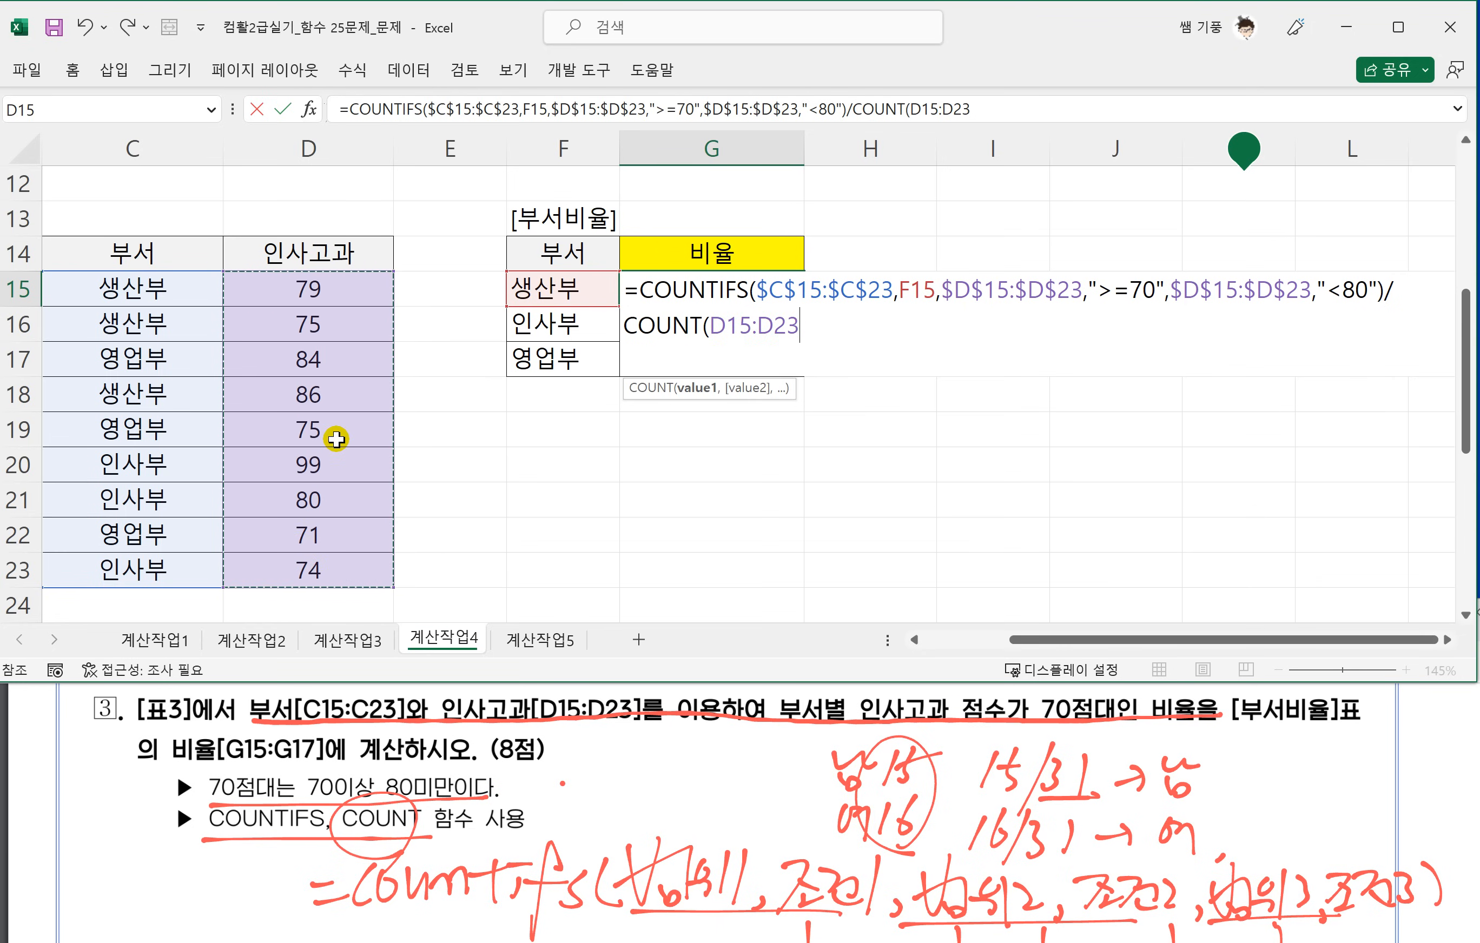
{"action": "key", "text": "F4"}
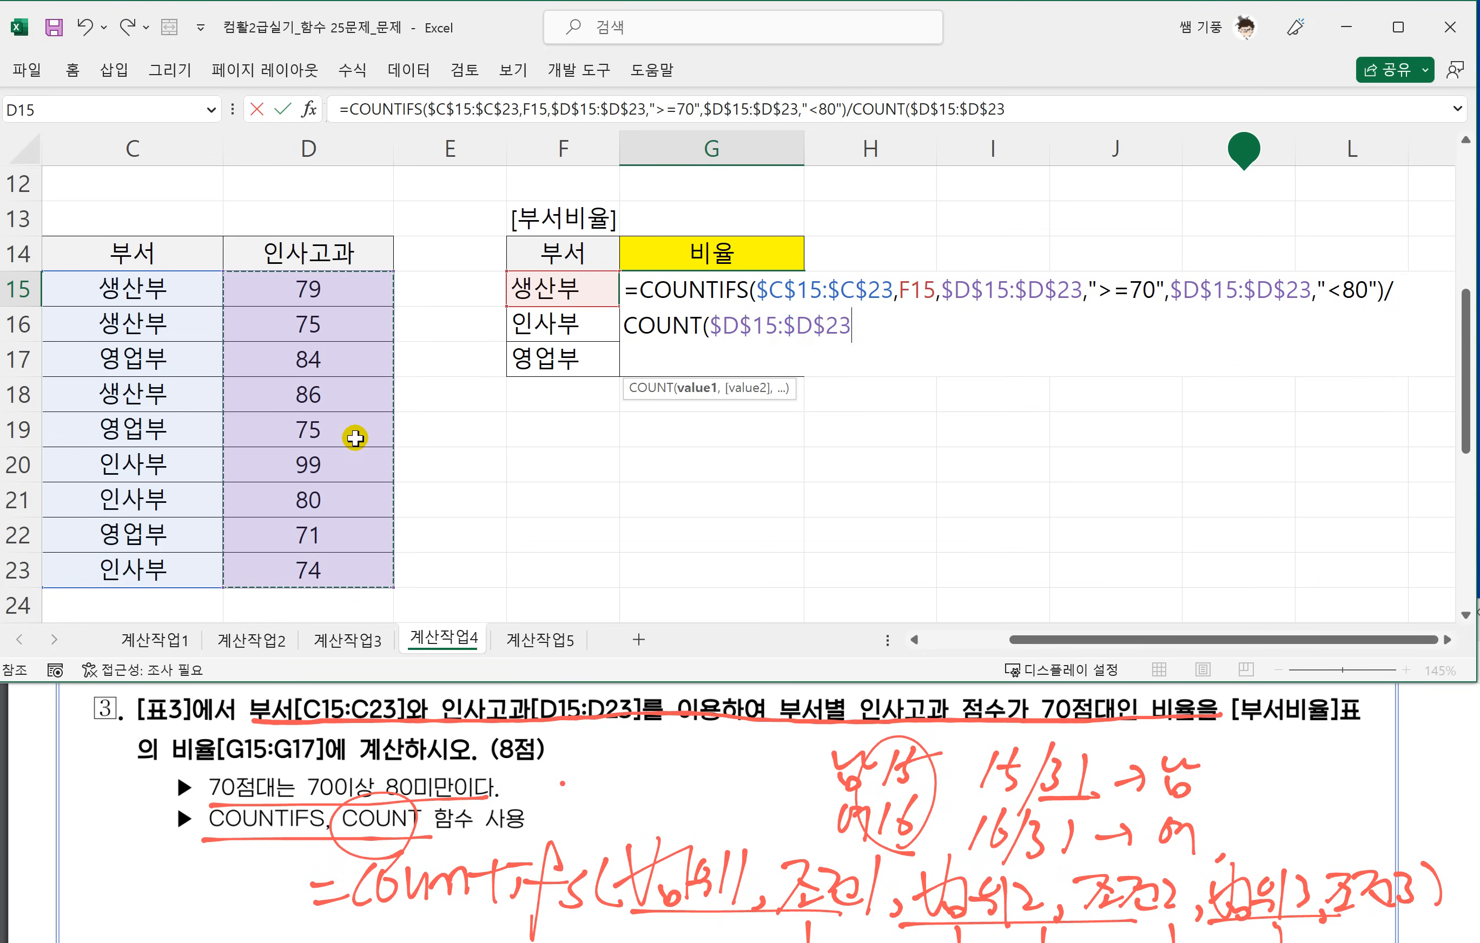
{"action": "type", "text": ")"}
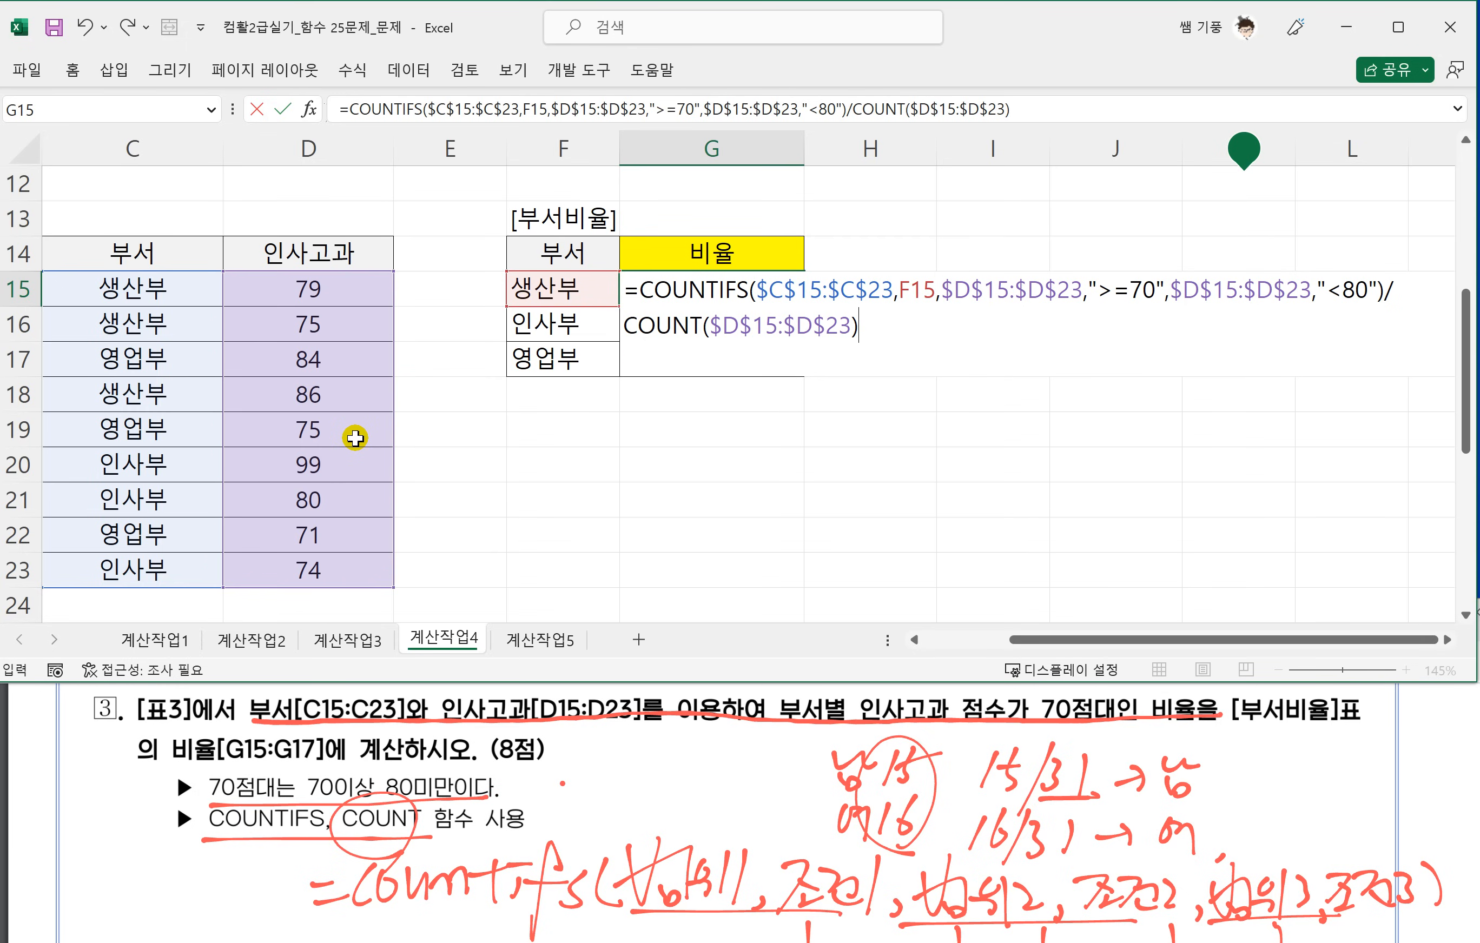
{"action": "key", "text": "Return"}
Fill the 비율 formula from G15 down to G17.
{"action": "left_click", "coordinate": [684, 298]}
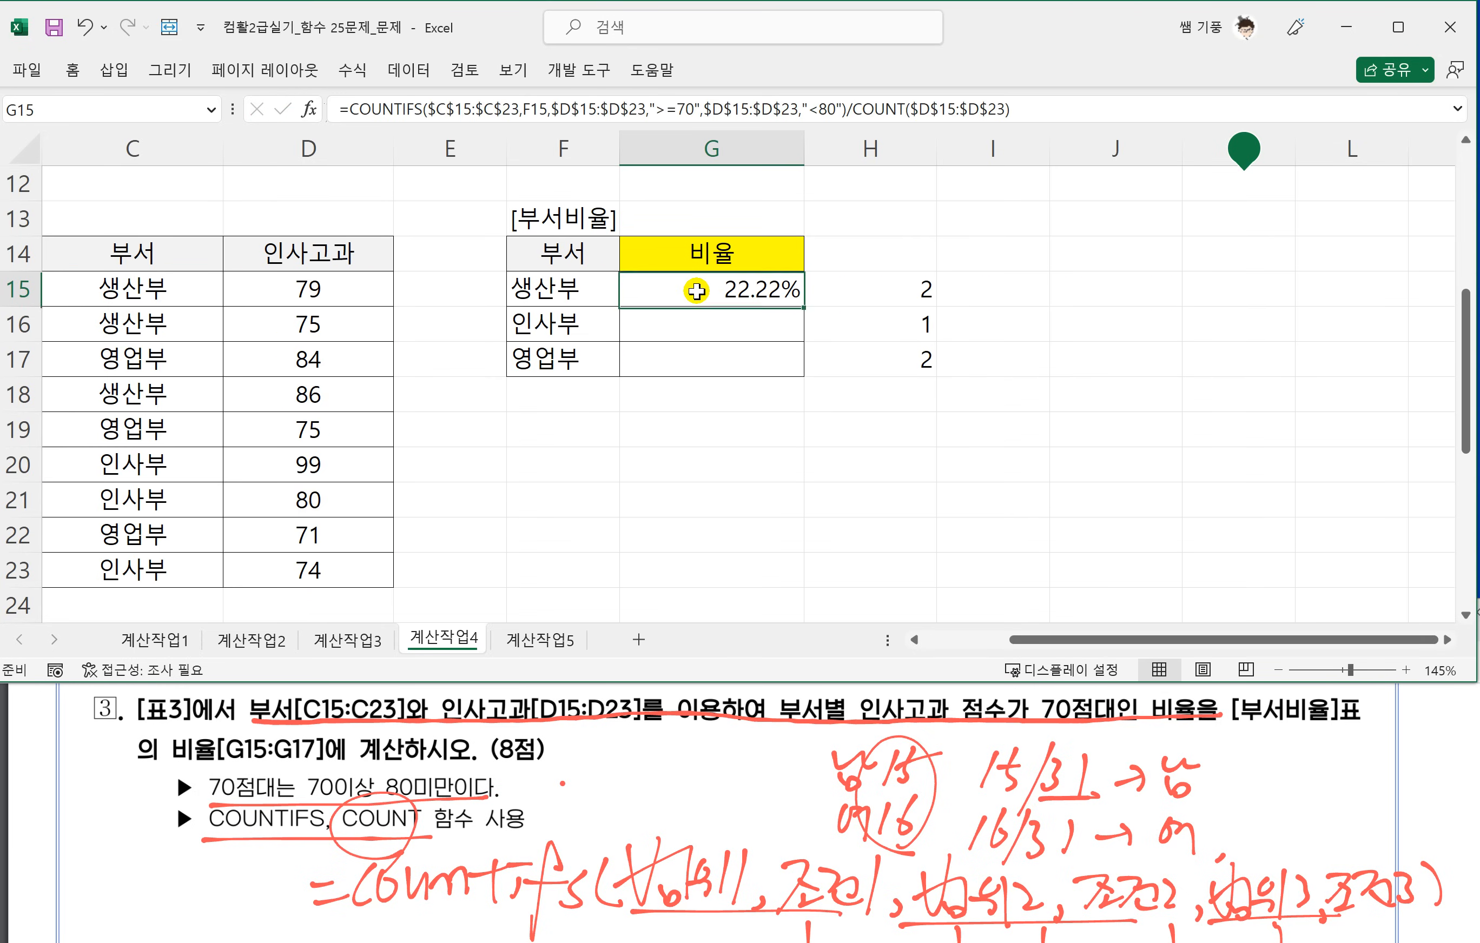
{"action": "left_click_drag", "start_coordinate": [804, 303], "coordinate": [793, 366]}
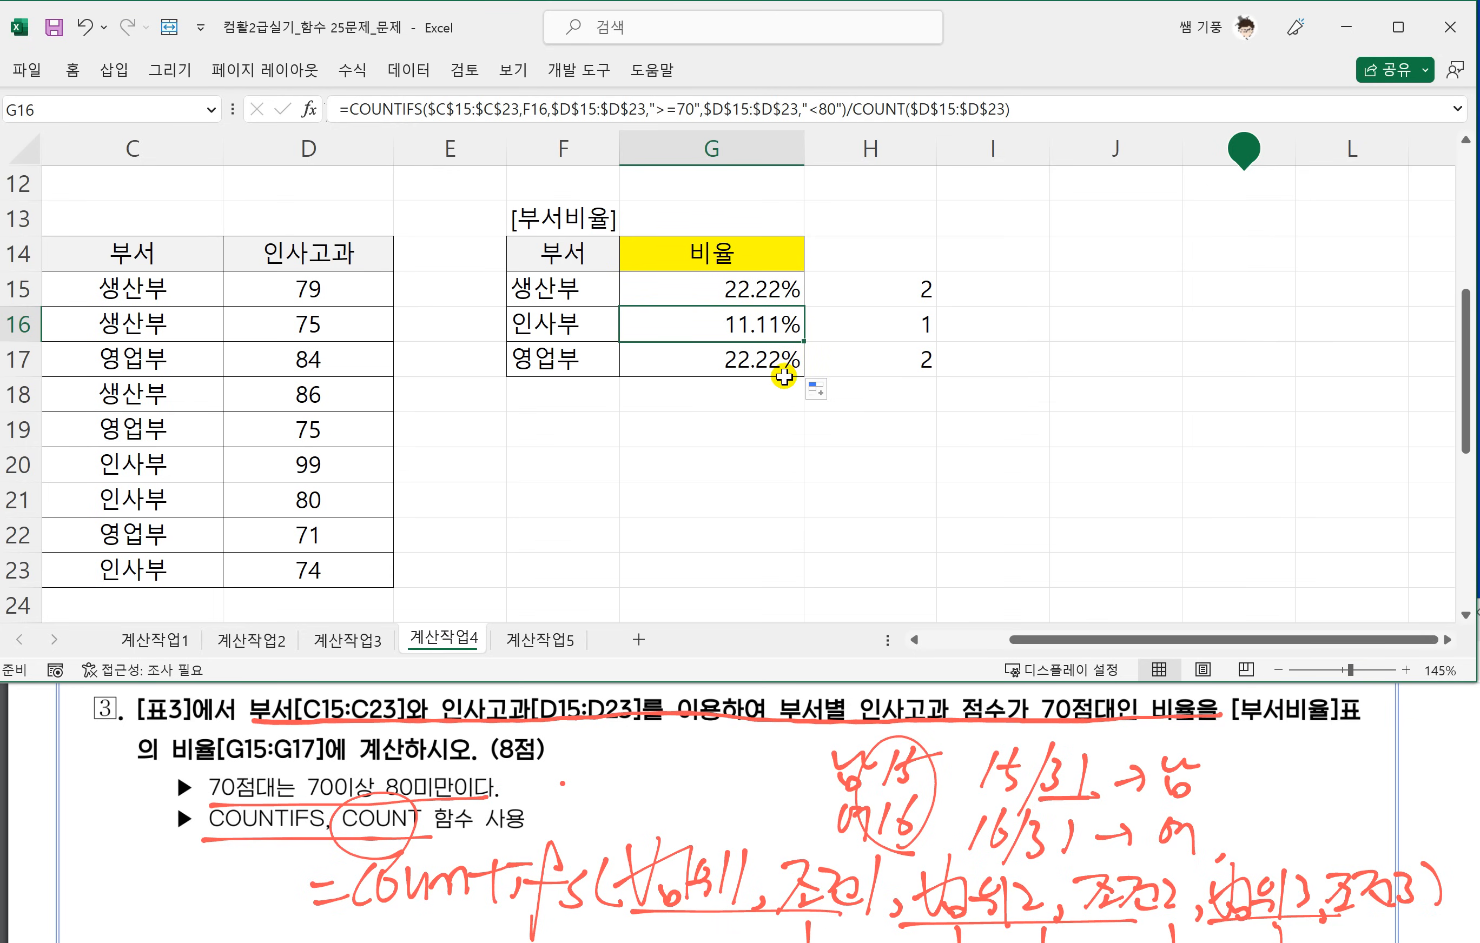
{"action": "left_click", "coordinate": [781, 370]}
Check the 인사고과 scores in D15:D23 against the ratio formula in G15.
{"action": "left_click_drag", "start_coordinate": [363, 297], "coordinate": [327, 575]}
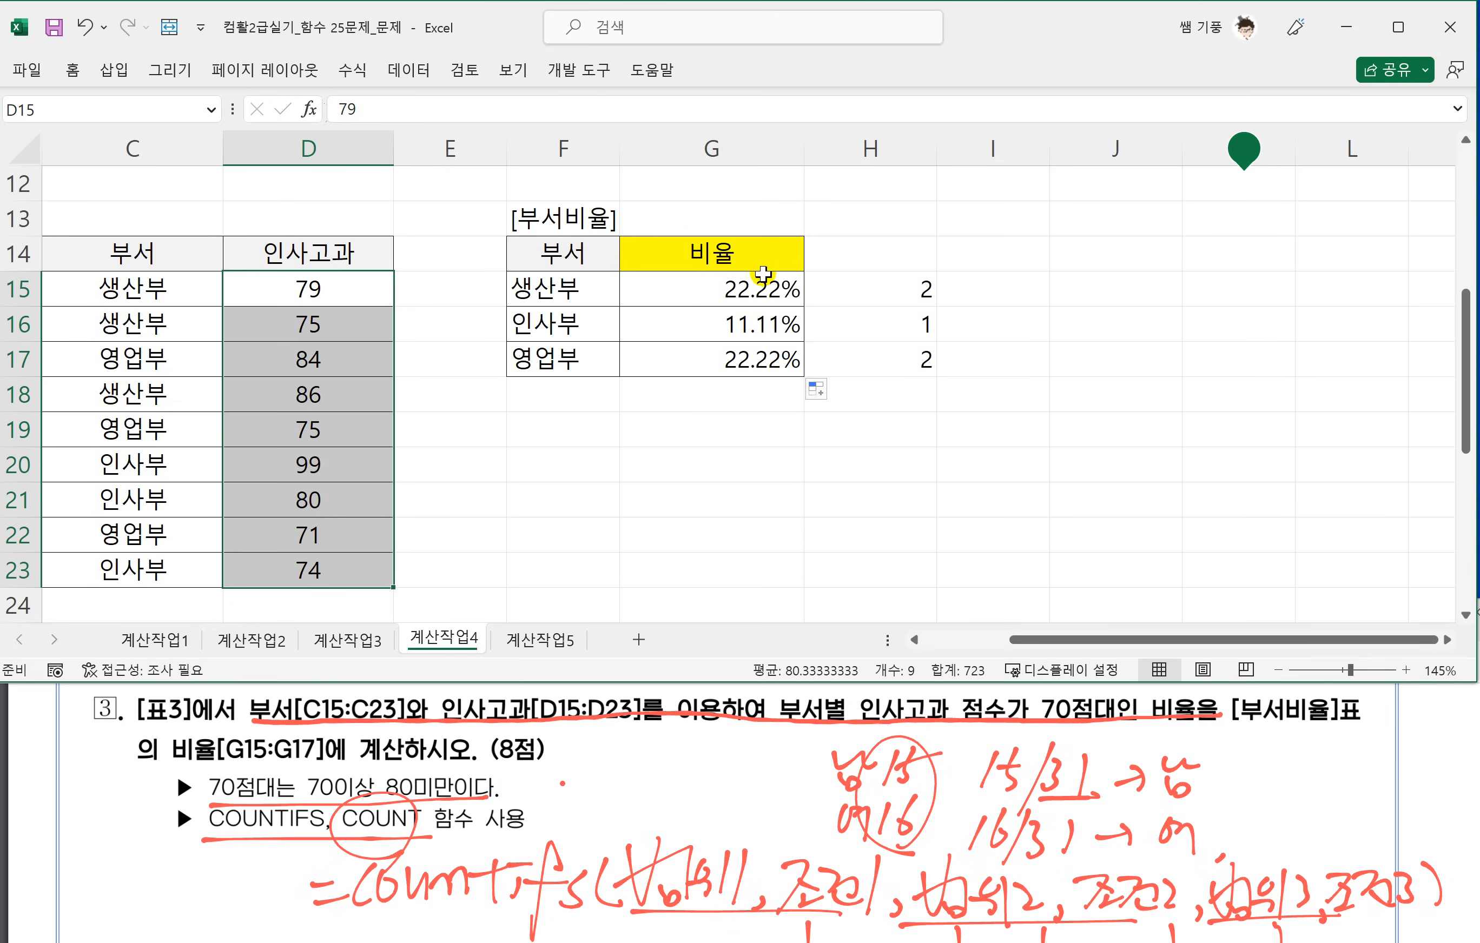
{"action": "left_click", "coordinate": [754, 298]}
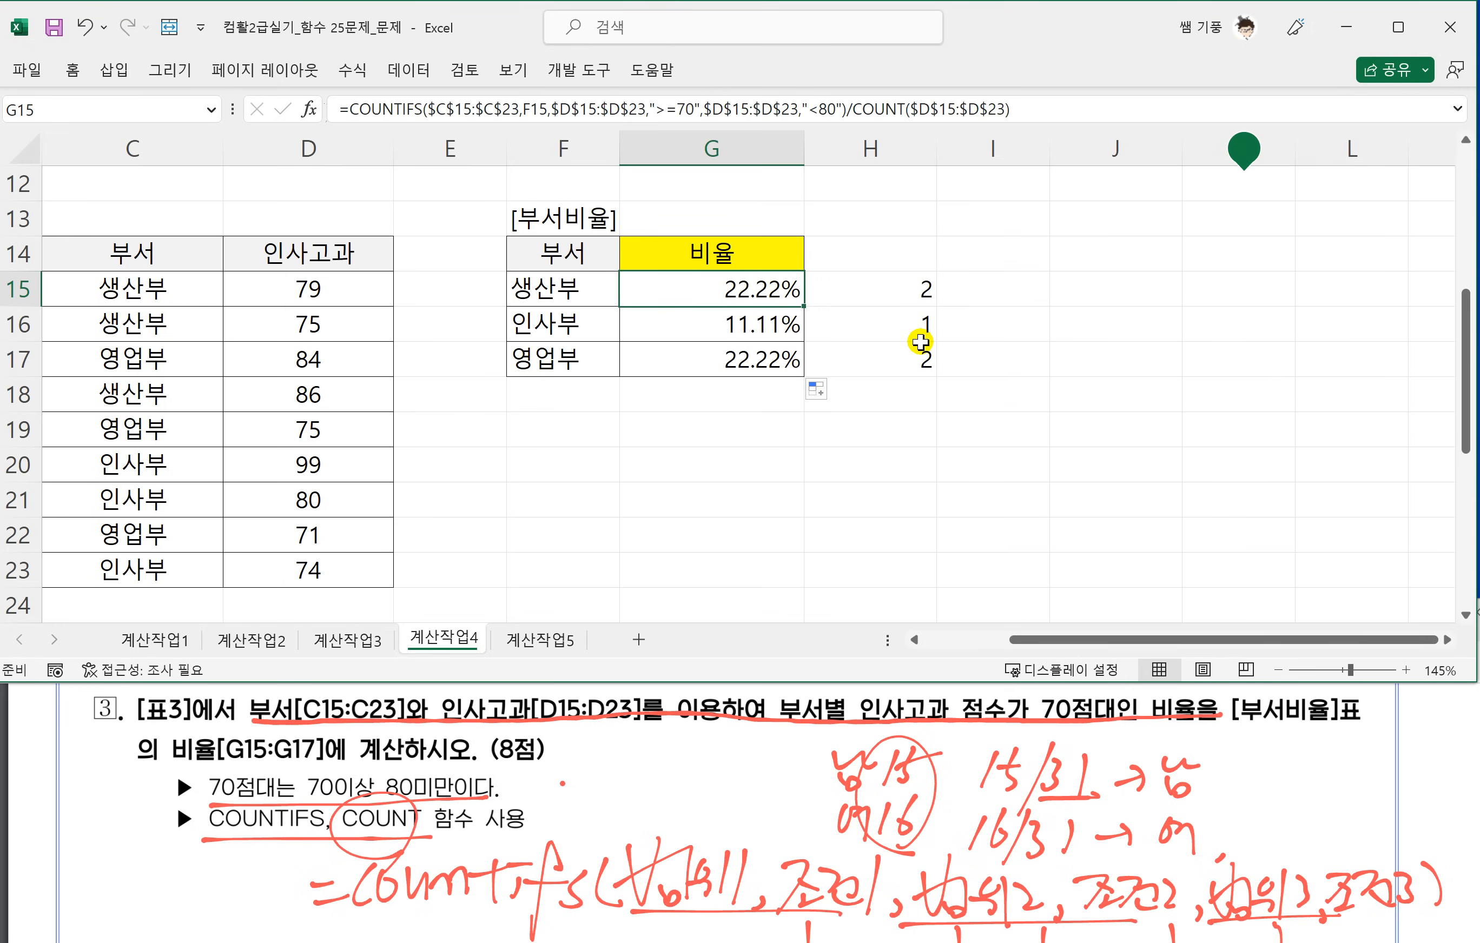
{"action": "left_click", "coordinate": [488, 527]}
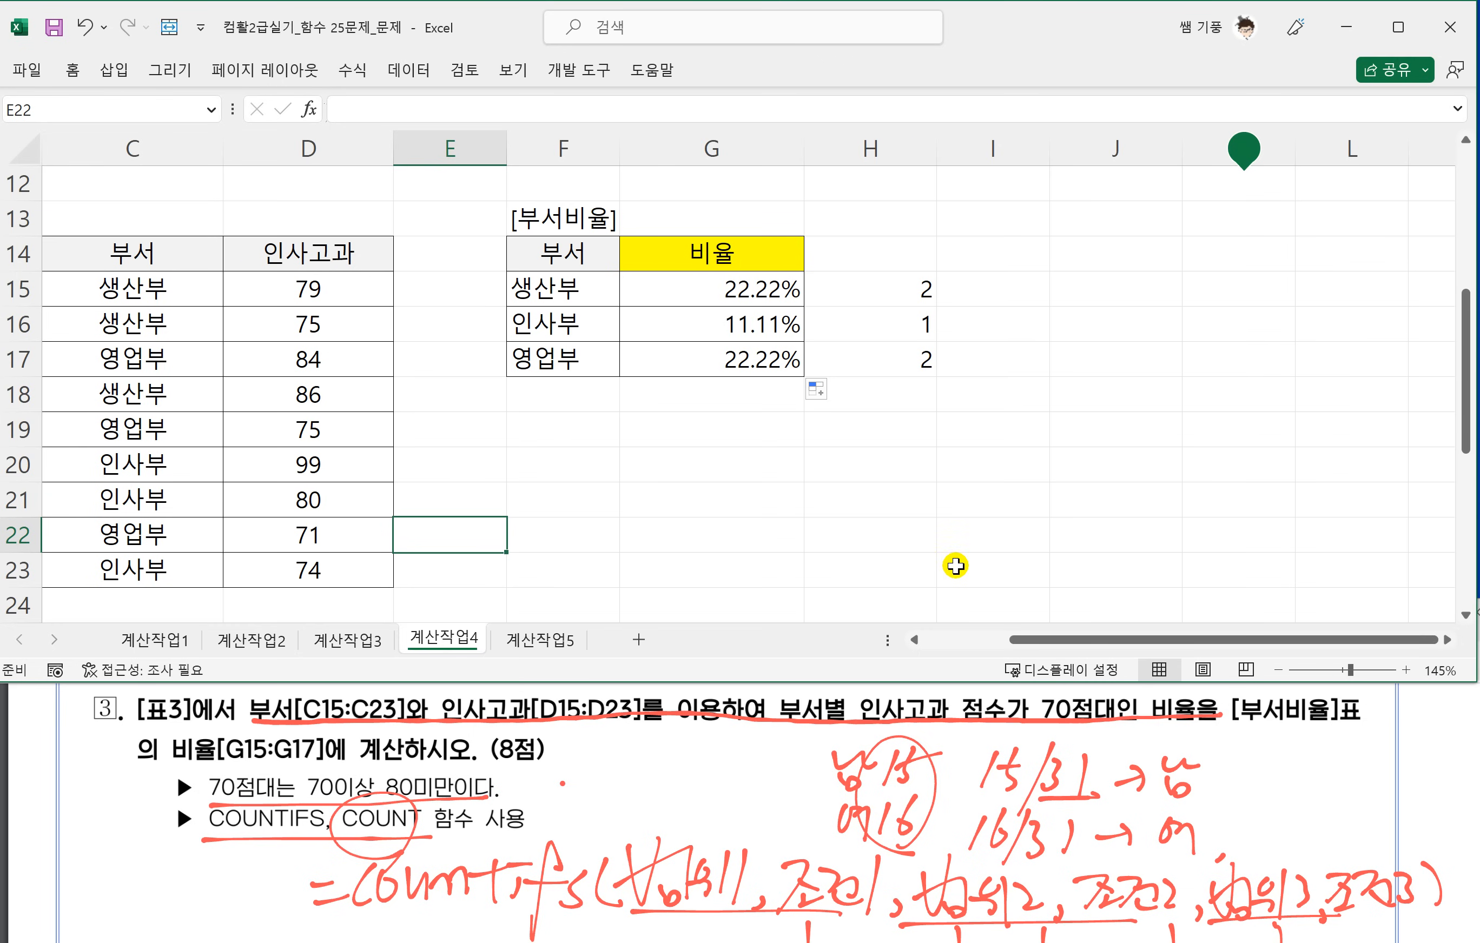
Switch to the problem PDF to find question 4, and return to the worksheet to show 표4.
{"action": "left_click", "coordinate": [331, 813]}
{"action": "scroll", "coordinate": [331, 813], "scroll_direction": "down", "scroll_amount": 4}
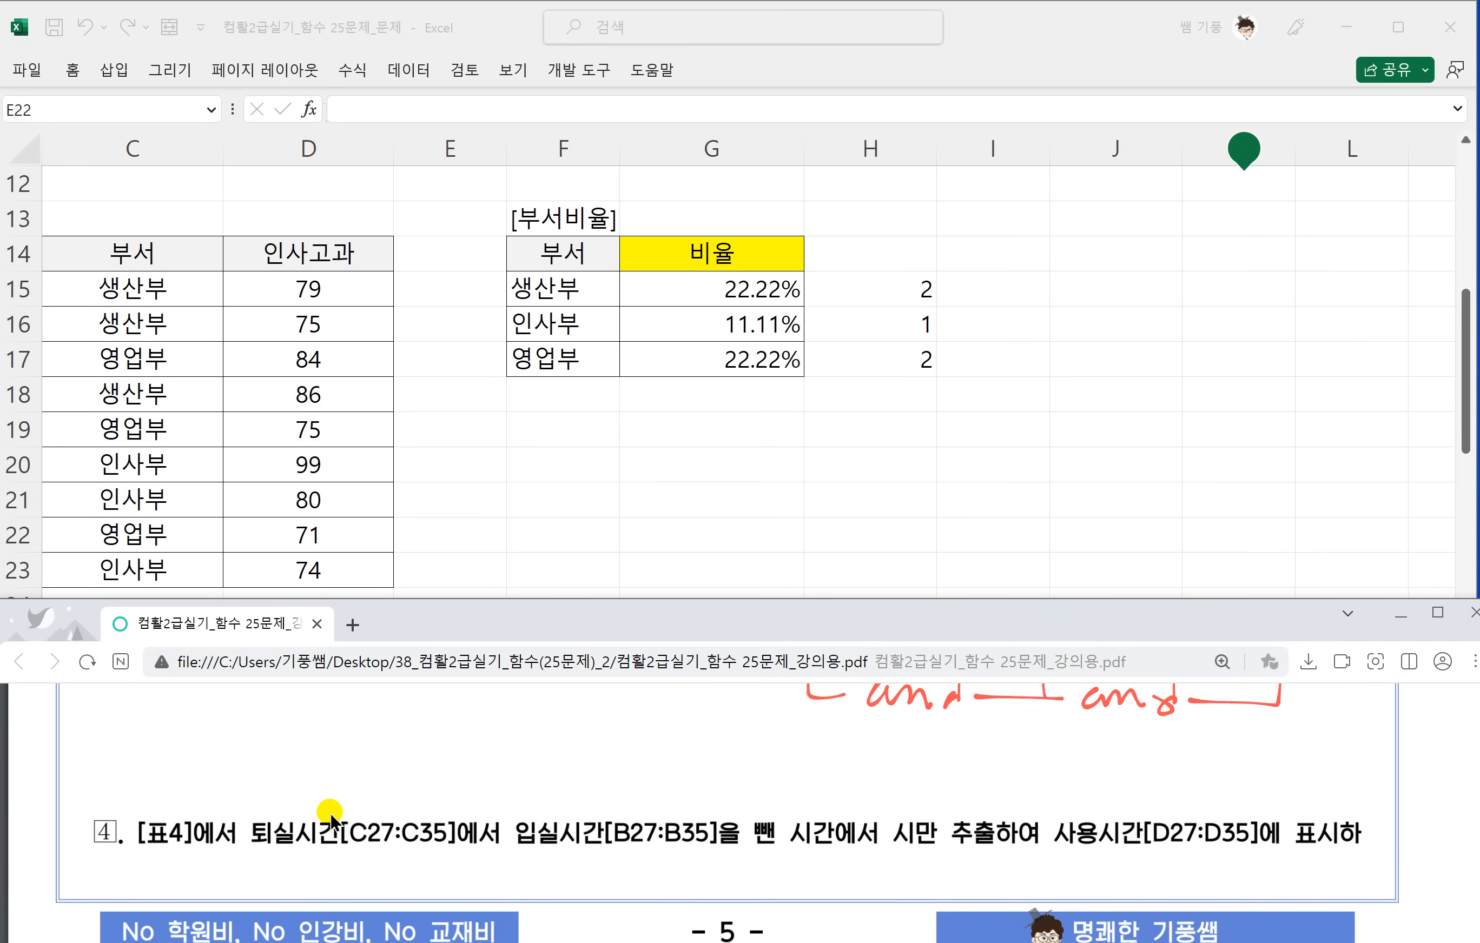
{"action": "key", "text": "alt+Tab"}
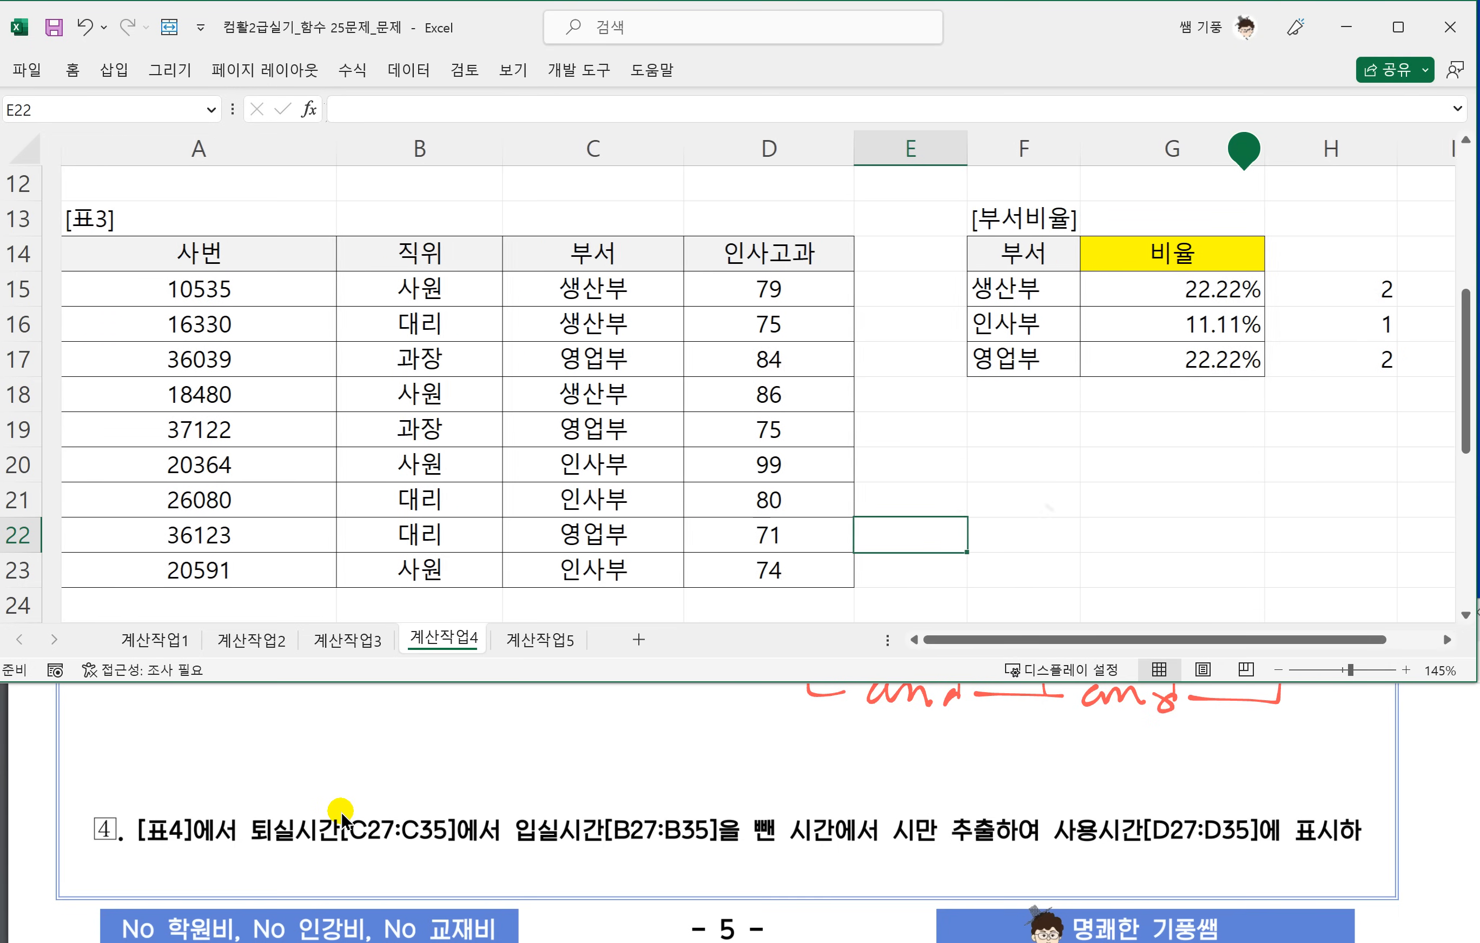
{"action": "scroll", "coordinate": [341, 821], "scroll_direction": "down", "scroll_amount": 1}
{"action": "scroll", "coordinate": [641, 483], "scroll_direction": "down", "scroll_amount": 4}
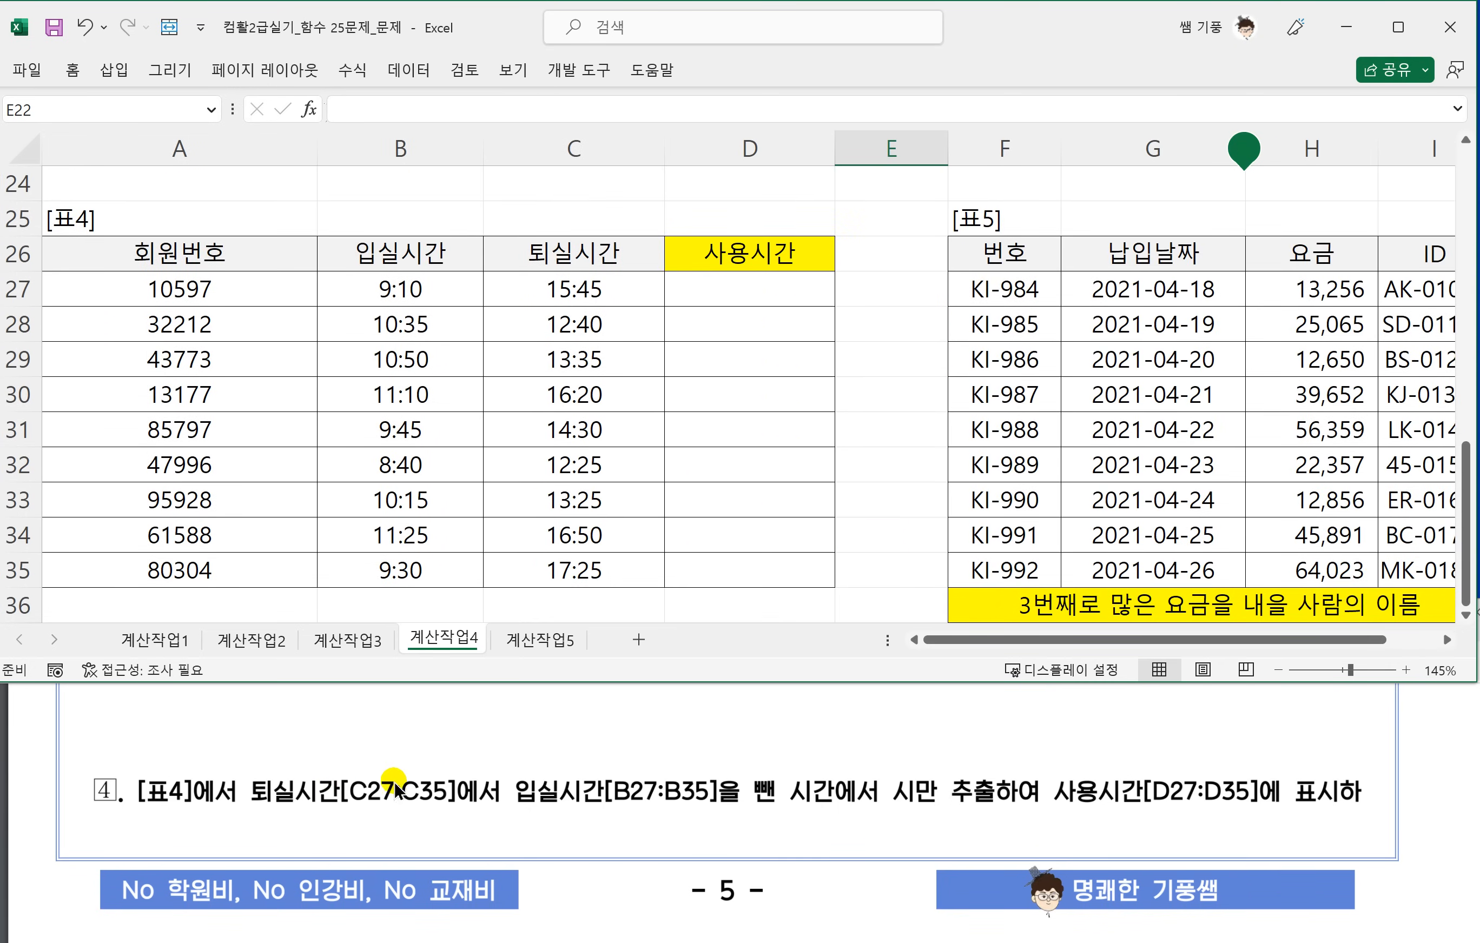
Underline question 4's 퇴실시간, 입실시간 and hour-extraction wording, the 30분 conditions and the display examples in the PDF.
{"action": "left_click", "coordinate": [390, 758]}
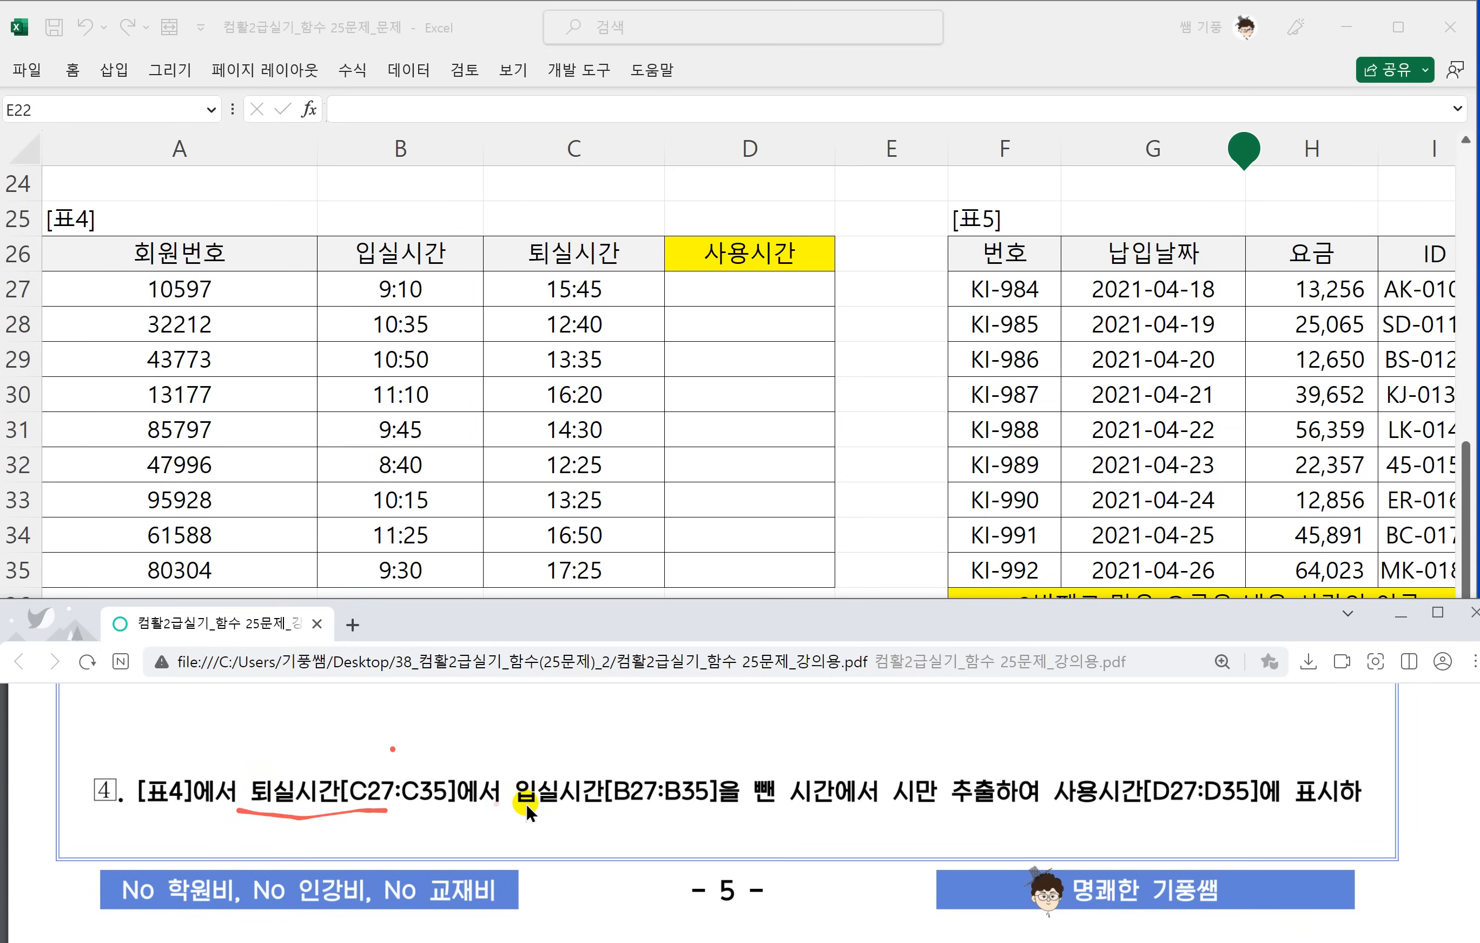
{"action": "left_click_drag", "start_coordinate": [832, 801], "coordinate": [1037, 806]}
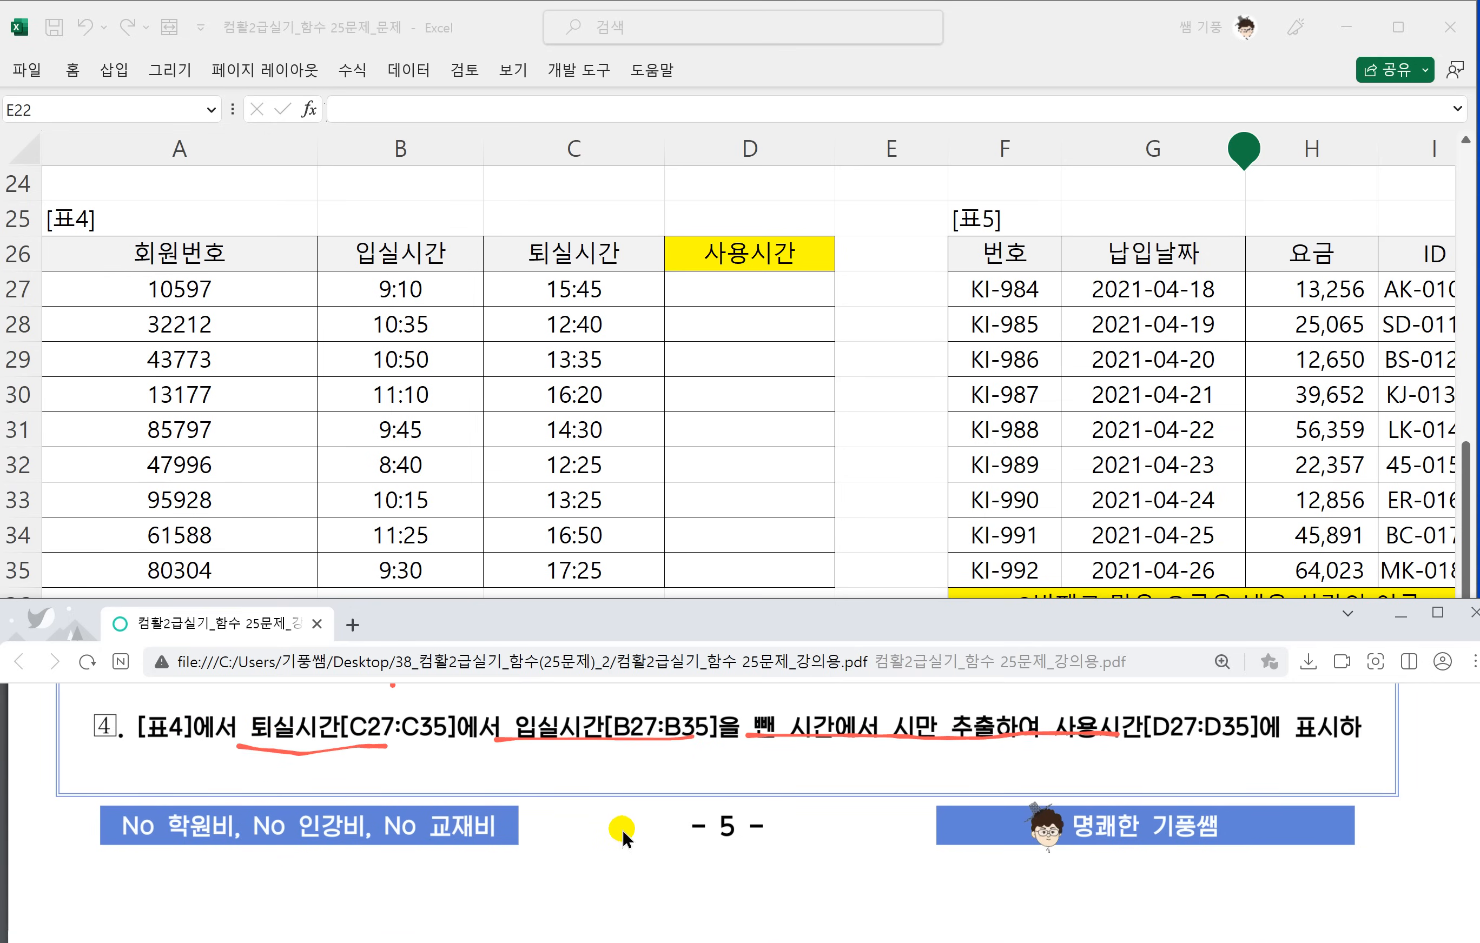
{"action": "scroll", "coordinate": [622, 828], "scroll_direction": "down", "scroll_amount": 5}
{"action": "scroll", "coordinate": [466, 808], "scroll_direction": "down", "scroll_amount": 1}
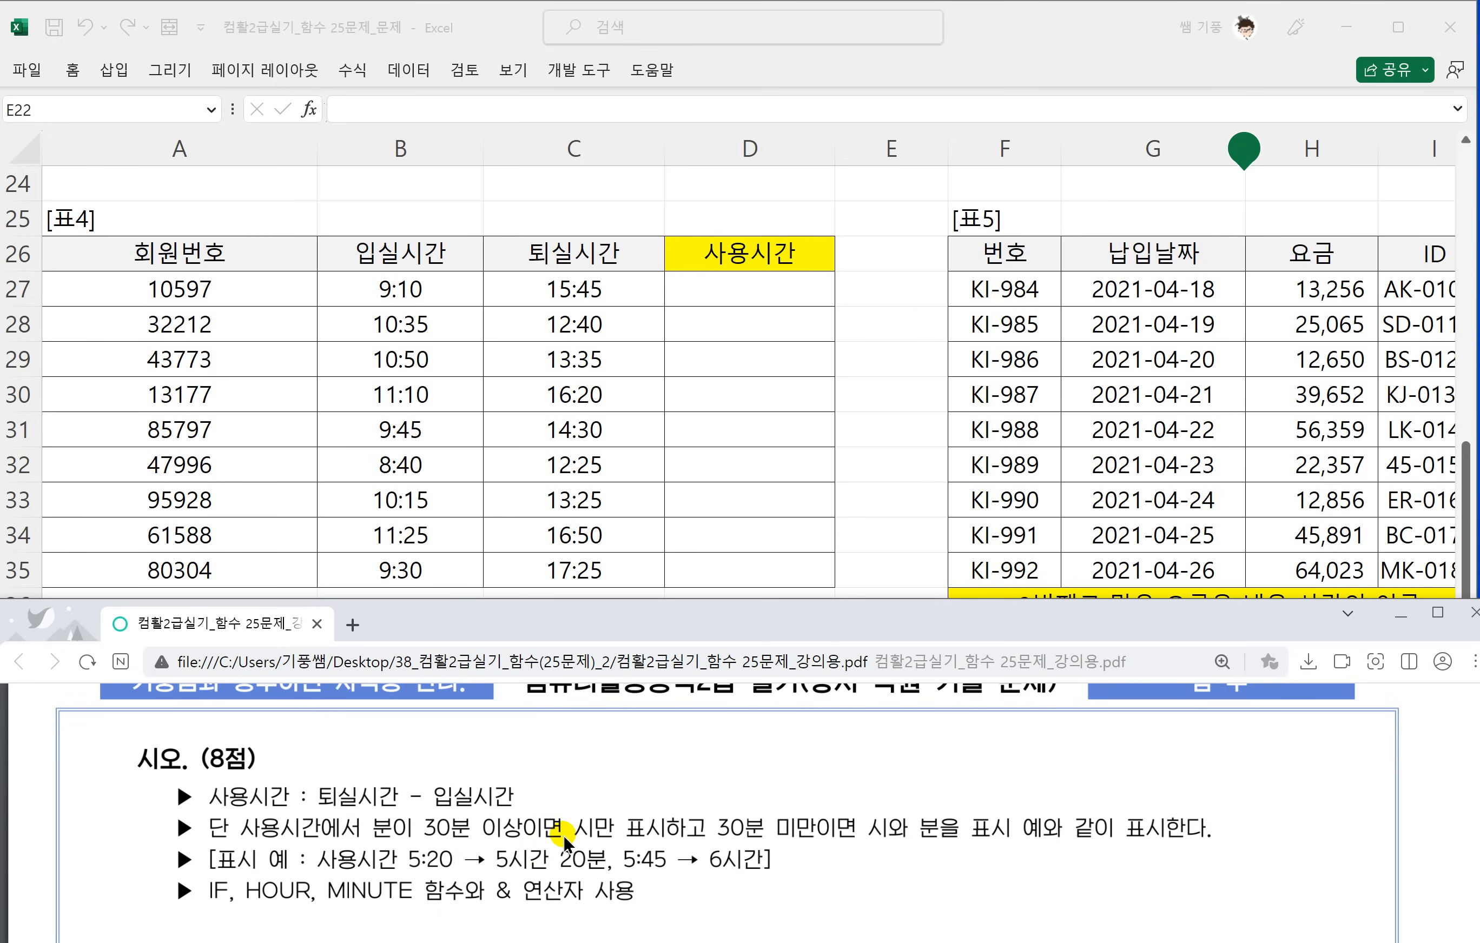
{"action": "left_click_drag", "start_coordinate": [424, 840], "coordinate": [537, 840]}
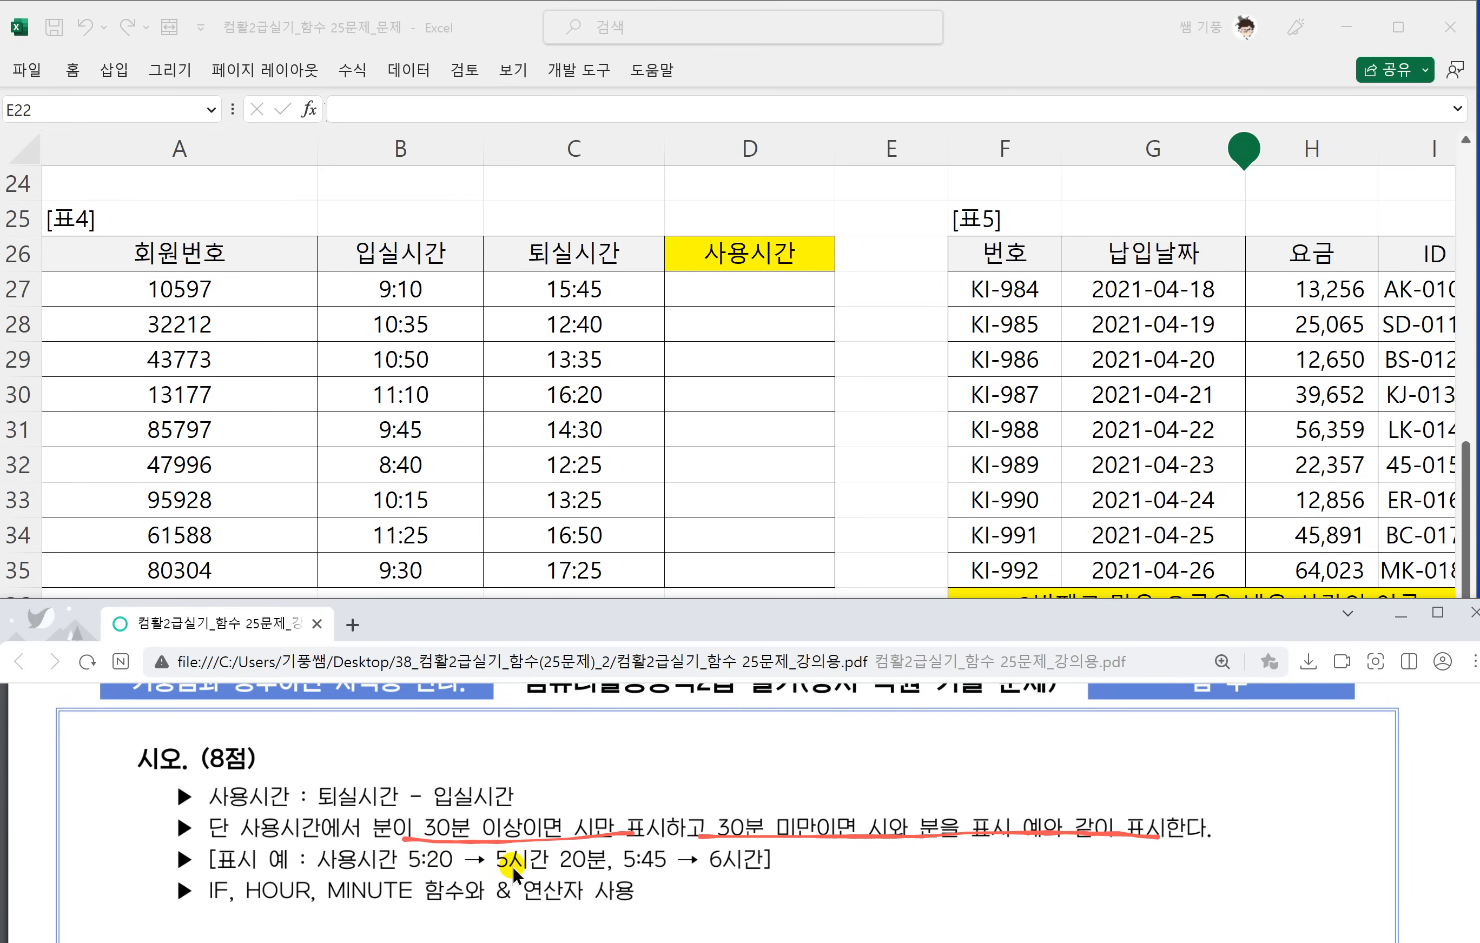
{"action": "left_click_drag", "start_coordinate": [490, 872], "coordinate": [603, 870]}
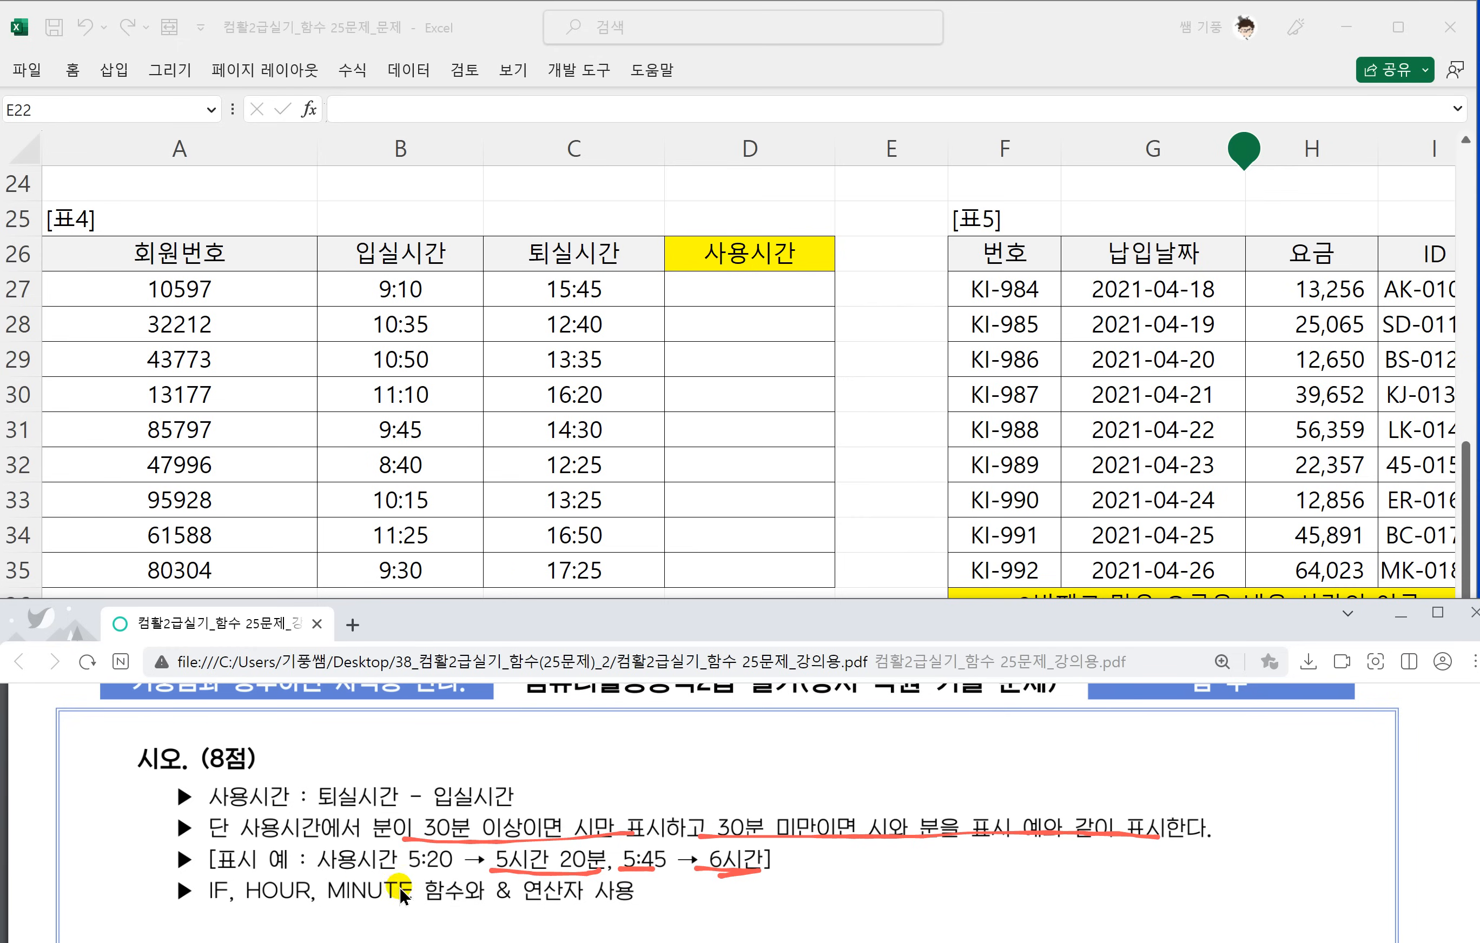
Outline the 30분 이상 and 30분 미만 conditions in question 4 and mark their display results, 시 and 시와 분.
{"action": "scroll", "coordinate": [598, 885], "scroll_direction": "down", "scroll_amount": 2}
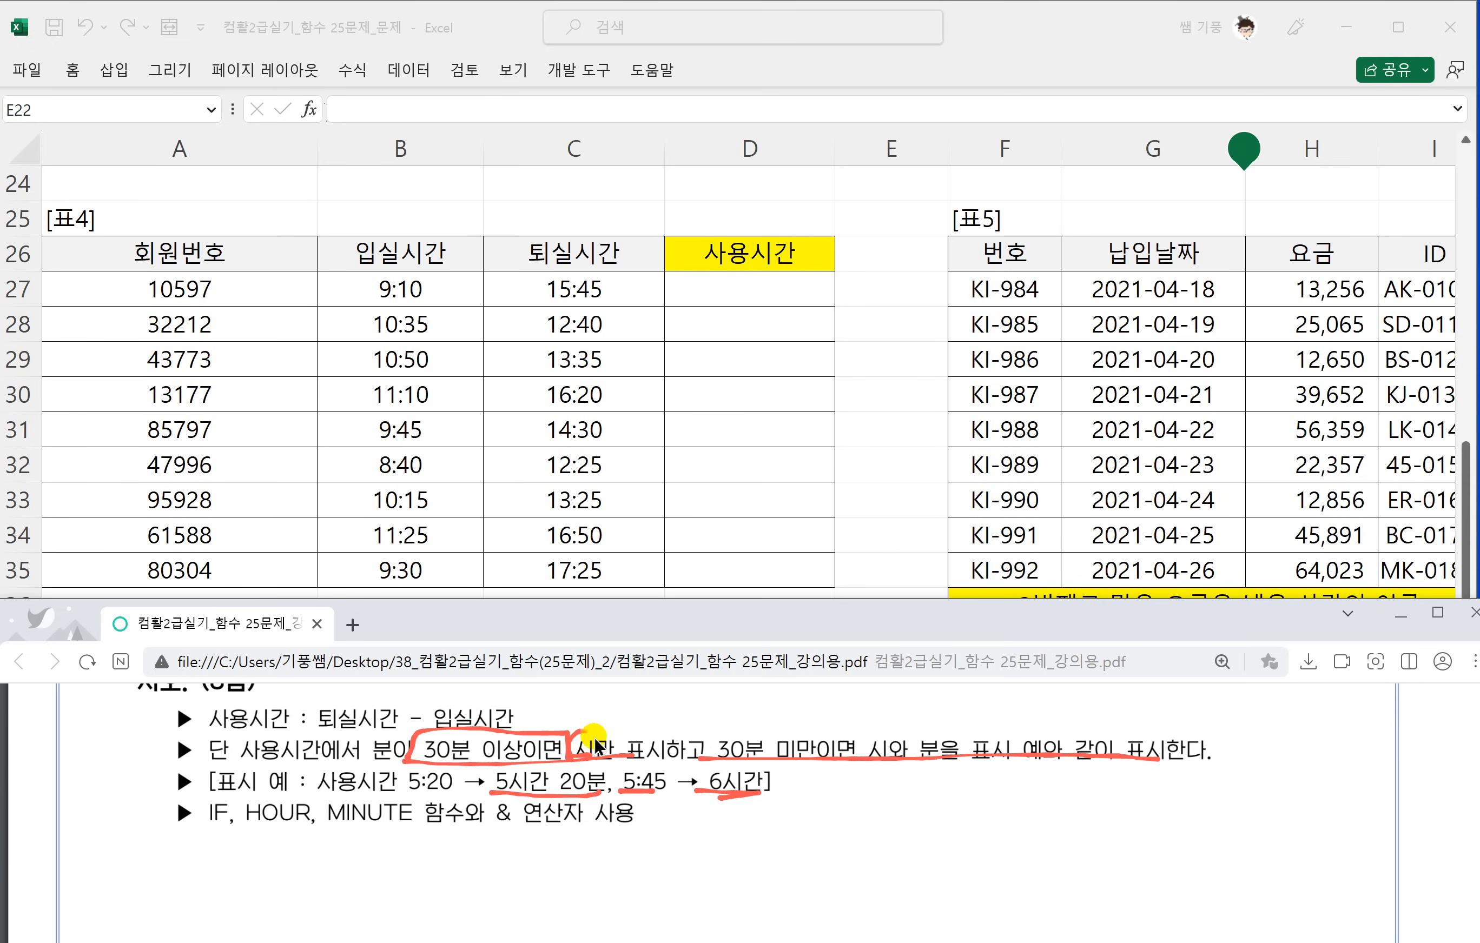
{"action": "left_click_drag", "start_coordinate": [594, 743], "coordinate": [599, 753]}
{"action": "left_click_drag", "start_coordinate": [934, 735], "coordinate": [934, 750]}
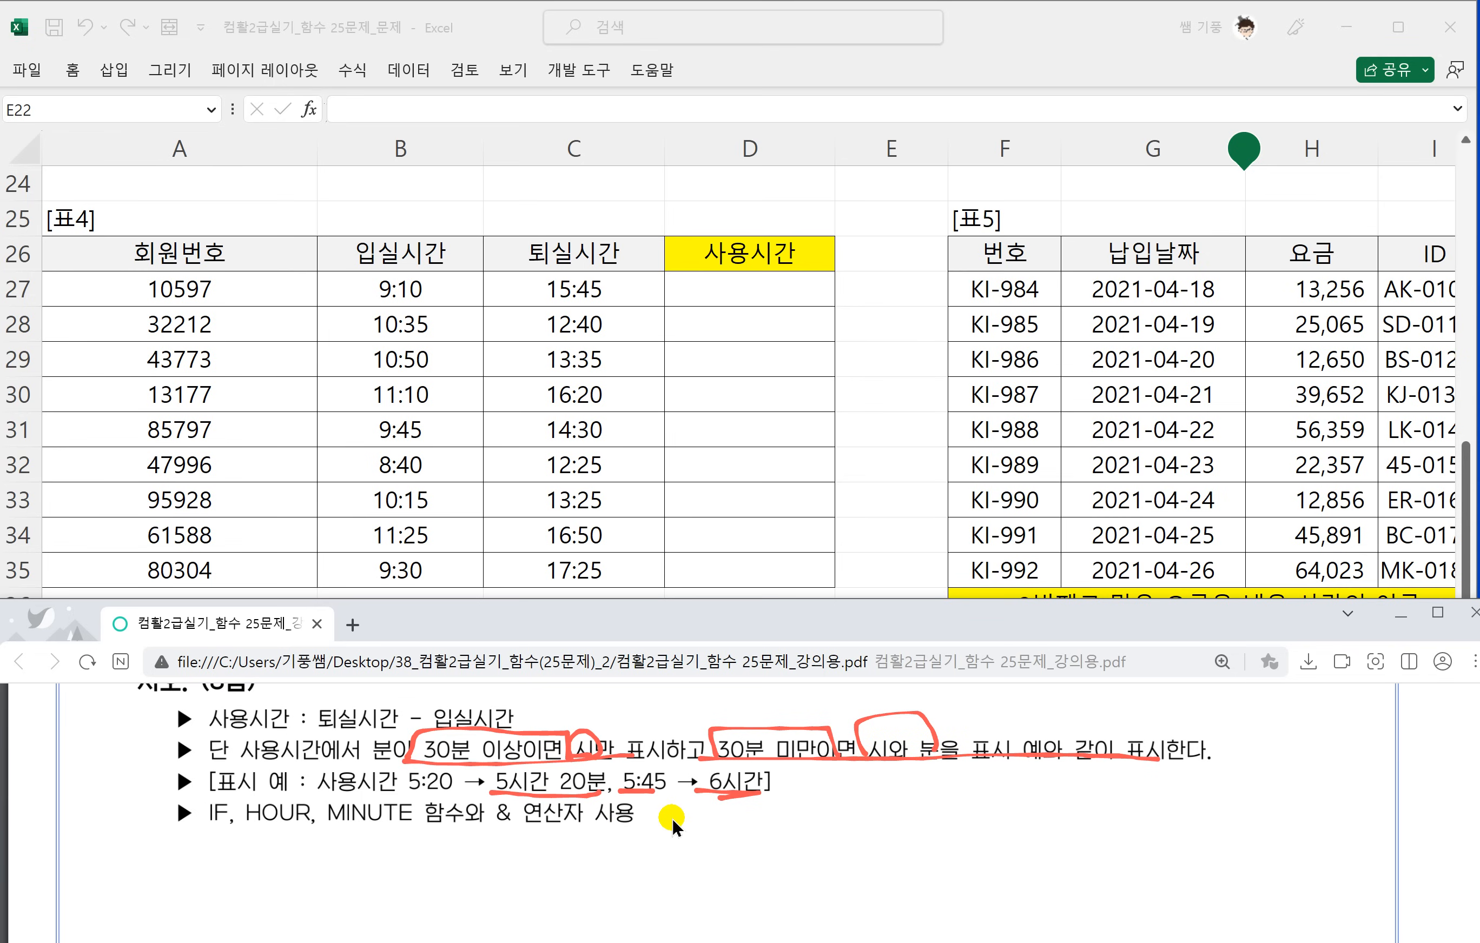
Handwrite the syntax =if(조건,참,거짓) beside the function list in the PDF and underline its three arguments.
{"action": "mouse_move", "coordinate": [827, 809]}
{"action": "left_mouse_down"}
{"action": "mouse_move", "coordinate": [852, 809]}
{"action": "mouse_move", "coordinate": [853, 823]}
{"action": "left_mouse_up"}
{"action": "mouse_move", "coordinate": [881, 811]}
{"action": "left_mouse_down"}
{"action": "mouse_move", "coordinate": [874, 831]}
{"action": "mouse_move", "coordinate": [881, 788]}
{"action": "left_mouse_up"}
{"action": "left_click_drag", "start_coordinate": [944, 803], "coordinate": [893, 882]}
{"action": "left_click_drag", "start_coordinate": [886, 824], "coordinate": [957, 833]}
{"action": "mouse_move", "coordinate": [968, 802]}
{"action": "left_mouse_down"}
{"action": "mouse_move", "coordinate": [1005, 796]}
{"action": "mouse_move", "coordinate": [962, 844]}
{"action": "left_mouse_up"}
{"action": "left_click_drag", "start_coordinate": [982, 803], "coordinate": [1007, 836]}
{"action": "mouse_move", "coordinate": [1022, 816]}
{"action": "left_mouse_down"}
{"action": "mouse_move", "coordinate": [1044, 813]}
{"action": "mouse_move", "coordinate": [1049, 830]}
{"action": "left_mouse_up"}
{"action": "left_click_drag", "start_coordinate": [1031, 822], "coordinate": [1050, 833]}
{"action": "left_click_drag", "start_coordinate": [1064, 830], "coordinate": [1100, 793]}
{"action": "mouse_move", "coordinate": [1080, 805]}
{"action": "left_mouse_down"}
{"action": "mouse_move", "coordinate": [1106, 801]}
{"action": "mouse_move", "coordinate": [1085, 821]}
{"action": "left_mouse_up"}
{"action": "left_click_drag", "start_coordinate": [1096, 808], "coordinate": [1123, 819]}
{"action": "left_click_drag", "start_coordinate": [1124, 806], "coordinate": [1134, 806]}
{"action": "mouse_move", "coordinate": [1092, 824]}
{"action": "left_mouse_down"}
{"action": "mouse_move", "coordinate": [1149, 830]}
{"action": "mouse_move", "coordinate": [1192, 809]}
{"action": "left_mouse_up"}
{"action": "mouse_move", "coordinate": [1190, 795]}
{"action": "left_mouse_down"}
{"action": "mouse_move", "coordinate": [1217, 792]}
{"action": "mouse_move", "coordinate": [1190, 822]}
{"action": "left_mouse_up"}
{"action": "mouse_move", "coordinate": [1233, 786]}
{"action": "left_mouse_down"}
{"action": "mouse_move", "coordinate": [1209, 816]}
{"action": "mouse_move", "coordinate": [1236, 810]}
{"action": "left_mouse_up"}
{"action": "left_click_drag", "start_coordinate": [1208, 828], "coordinate": [1250, 830]}
{"action": "left_click_drag", "start_coordinate": [971, 846], "coordinate": [1243, 835]}
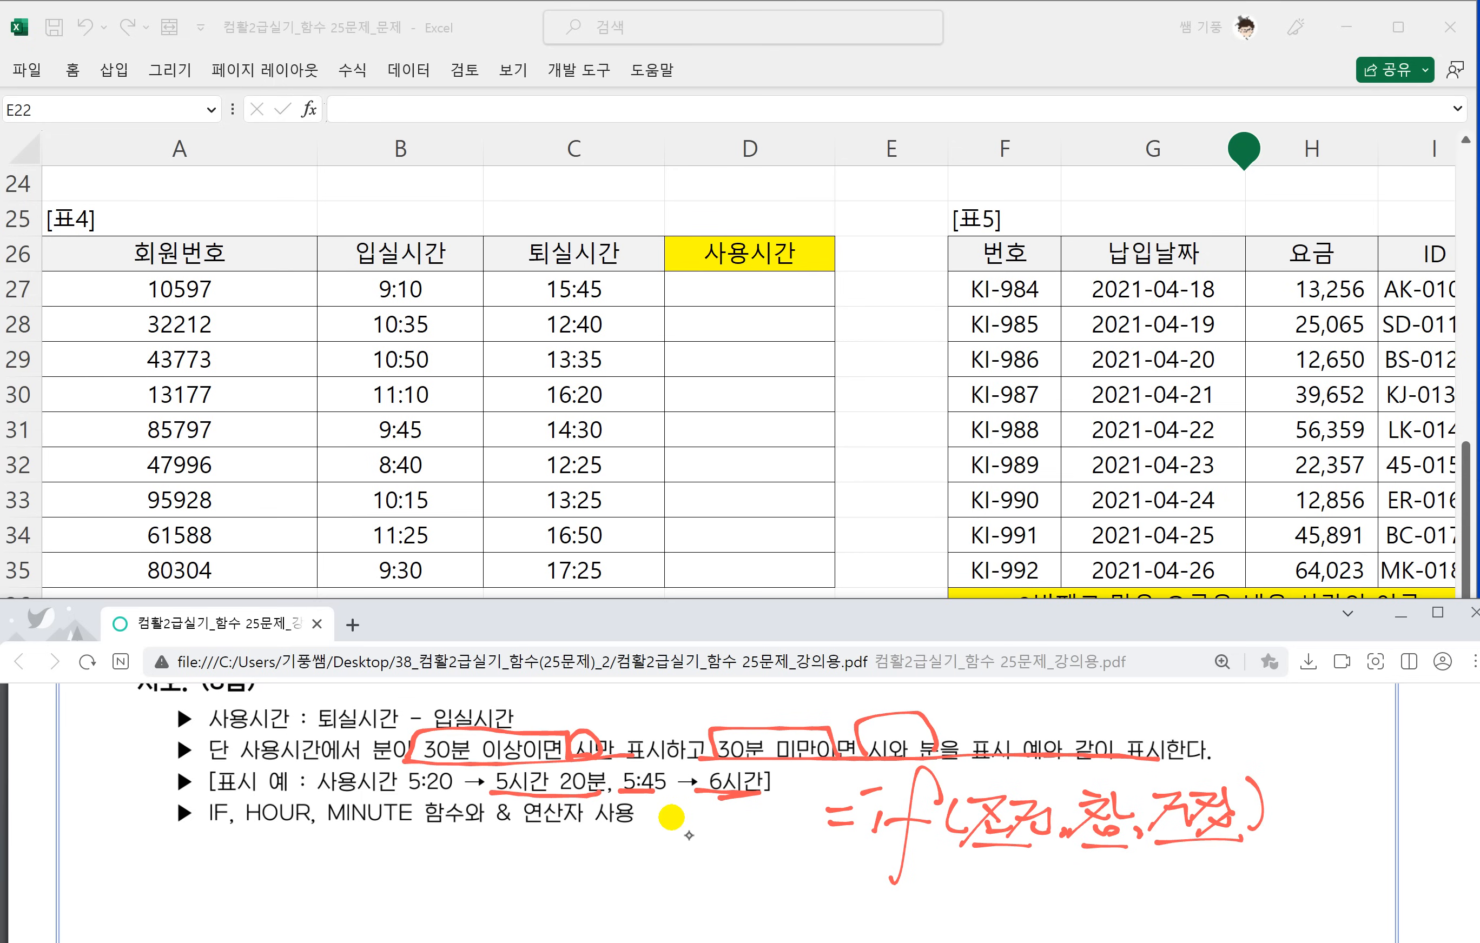
Handwrite the note =Hour(시간) → 시만 below the function list in the PDF.
{"action": "left_click_drag", "start_coordinate": [382, 853], "coordinate": [407, 855]}
{"action": "left_click_drag", "start_coordinate": [392, 865], "coordinate": [407, 867]}
{"action": "mouse_move", "coordinate": [443, 834]}
{"action": "left_mouse_down"}
{"action": "mouse_move", "coordinate": [411, 889]}
{"action": "mouse_move", "coordinate": [448, 855]}
{"action": "left_mouse_up"}
{"action": "mouse_move", "coordinate": [457, 829]}
{"action": "left_mouse_down"}
{"action": "mouse_move", "coordinate": [435, 888]}
{"action": "mouse_move", "coordinate": [466, 856]}
{"action": "mouse_move", "coordinate": [498, 877]}
{"action": "left_mouse_up"}
{"action": "mouse_move", "coordinate": [501, 880]}
{"action": "left_mouse_down"}
{"action": "mouse_move", "coordinate": [507, 855]}
{"action": "mouse_move", "coordinate": [528, 865]}
{"action": "left_mouse_up"}
{"action": "mouse_move", "coordinate": [548, 835]}
{"action": "left_mouse_down"}
{"action": "mouse_move", "coordinate": [546, 890]}
{"action": "mouse_move", "coordinate": [548, 869]}
{"action": "mouse_move", "coordinate": [573, 862]}
{"action": "left_mouse_up"}
{"action": "mouse_move", "coordinate": [581, 837]}
{"action": "left_mouse_down"}
{"action": "mouse_move", "coordinate": [585, 875]}
{"action": "mouse_move", "coordinate": [599, 873]}
{"action": "left_mouse_up"}
{"action": "mouse_move", "coordinate": [618, 828]}
{"action": "left_mouse_down"}
{"action": "mouse_move", "coordinate": [615, 864]}
{"action": "mouse_move", "coordinate": [631, 851]}
{"action": "left_mouse_up"}
{"action": "mouse_move", "coordinate": [600, 865]}
{"action": "left_mouse_down"}
{"action": "mouse_move", "coordinate": [635, 889]}
{"action": "mouse_move", "coordinate": [693, 858]}
{"action": "mouse_move", "coordinate": [687, 877]}
{"action": "left_mouse_up"}
{"action": "mouse_move", "coordinate": [722, 844]}
{"action": "left_mouse_down"}
{"action": "mouse_move", "coordinate": [702, 876]}
{"action": "mouse_move", "coordinate": [734, 868]}
{"action": "left_mouse_up"}
{"action": "left_click_drag", "start_coordinate": [738, 836], "coordinate": [736, 882]}
{"action": "mouse_move", "coordinate": [745, 845]}
{"action": "left_mouse_down"}
{"action": "mouse_move", "coordinate": [746, 866]}
{"action": "mouse_move", "coordinate": [772, 874]}
{"action": "left_mouse_up"}
{"action": "left_click_drag", "start_coordinate": [771, 857], "coordinate": [784, 854]}
{"action": "left_click_drag", "start_coordinate": [760, 872], "coordinate": [786, 880]}
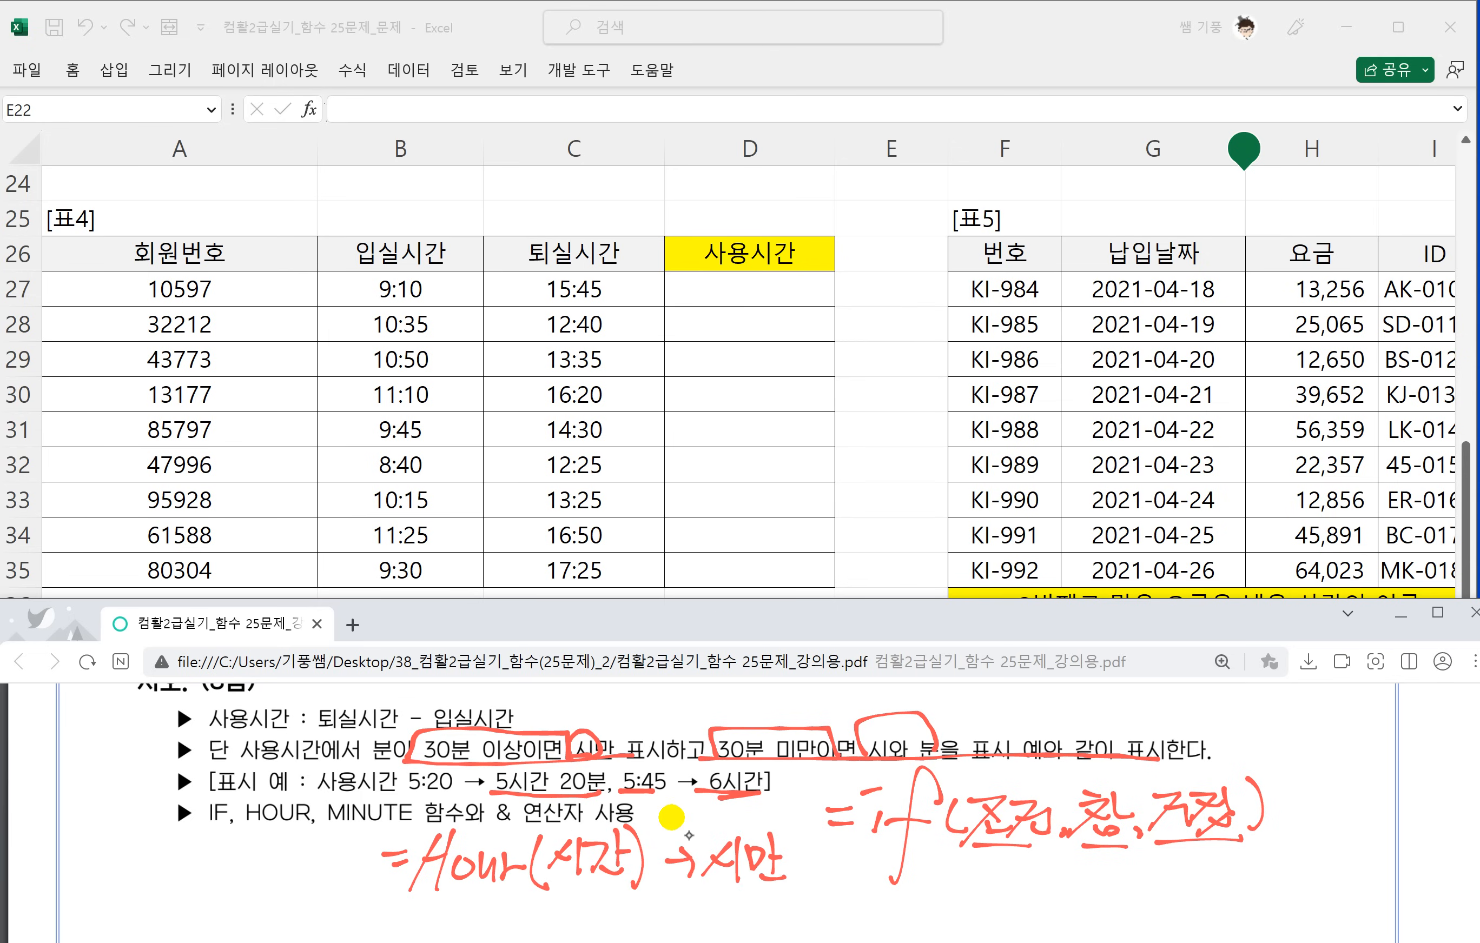
Handwrite 표시 after 시만 to complete the HOUR function note in the PDF.
{"action": "scroll", "coordinate": [689, 835], "scroll_direction": "up", "scroll_amount": 1}
{"action": "scroll", "coordinate": [732, 796], "scroll_direction": "down", "scroll_amount": 2}
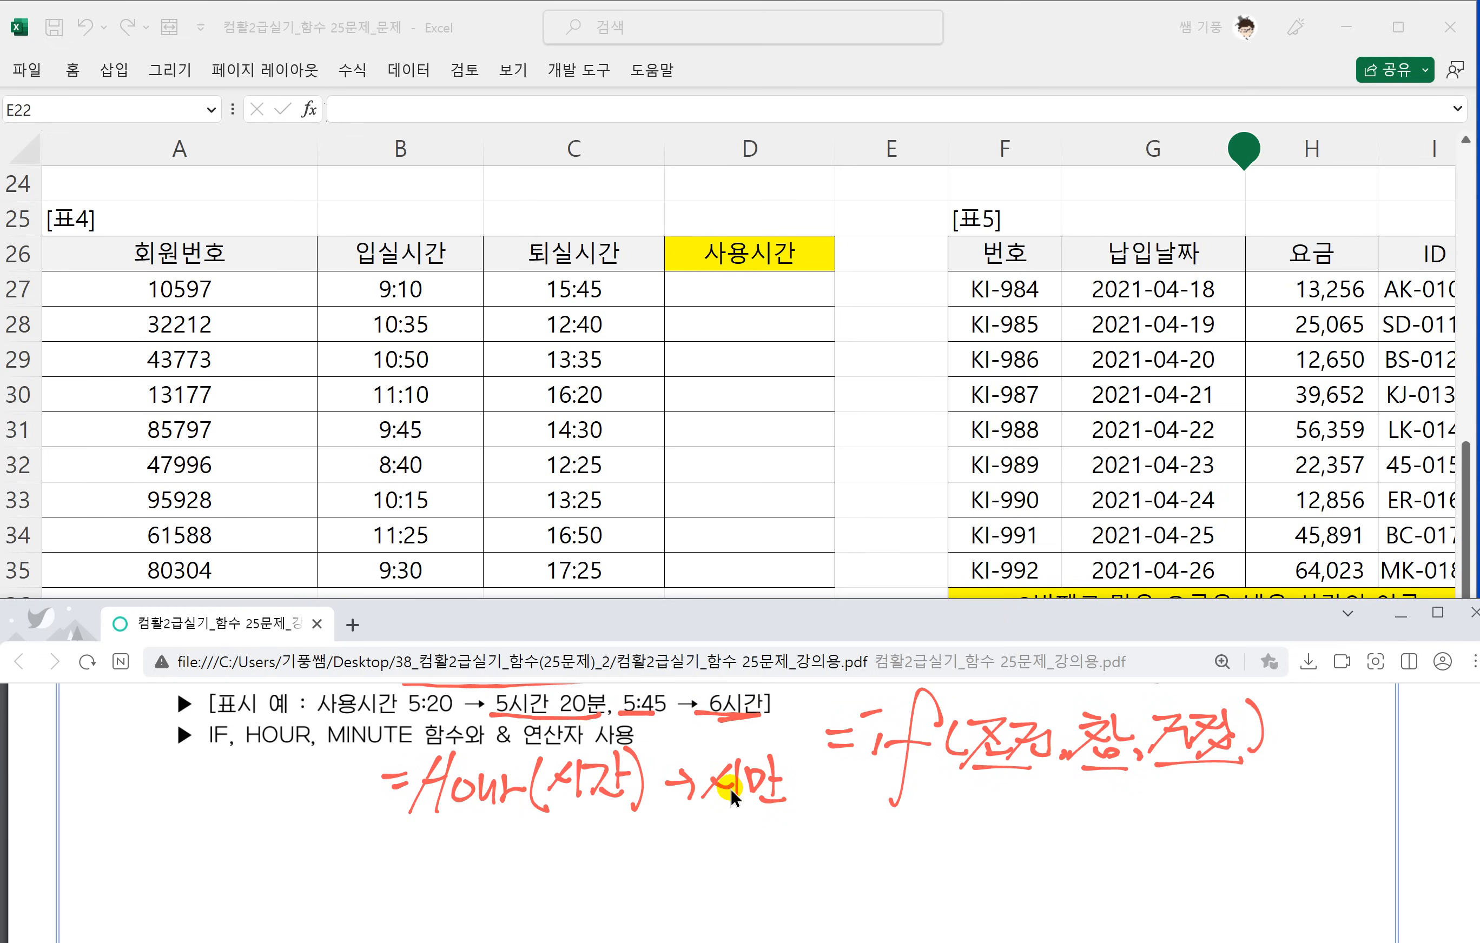
{"action": "mouse_move", "coordinate": [786, 765]}
{"action": "left_mouse_down"}
{"action": "mouse_move", "coordinate": [816, 760]}
{"action": "mouse_move", "coordinate": [806, 784]}
{"action": "left_mouse_up"}
{"action": "left_click_drag", "start_coordinate": [796, 787], "coordinate": [832, 796]}
{"action": "mouse_move", "coordinate": [838, 762]}
{"action": "left_mouse_down"}
{"action": "mouse_move", "coordinate": [816, 806]}
{"action": "mouse_move", "coordinate": [857, 778]}
{"action": "left_mouse_up"}
{"action": "left_click_drag", "start_coordinate": [862, 751], "coordinate": [856, 824]}
Handwrite the note =minute(시간) → 분만 표시 below the HOUR note in the PDF.
{"action": "left_click_drag", "start_coordinate": [375, 859], "coordinate": [399, 859]}
{"action": "mouse_move", "coordinate": [378, 875]}
{"action": "left_mouse_down"}
{"action": "mouse_move", "coordinate": [553, 855]}
{"action": "mouse_move", "coordinate": [524, 902]}
{"action": "left_mouse_up"}
{"action": "mouse_move", "coordinate": [542, 870]}
{"action": "left_mouse_down"}
{"action": "mouse_move", "coordinate": [573, 860]}
{"action": "mouse_move", "coordinate": [576, 888]}
{"action": "left_mouse_up"}
{"action": "left_click_drag", "start_coordinate": [602, 847], "coordinate": [600, 888]}
{"action": "left_click_drag", "start_coordinate": [610, 868], "coordinate": [632, 885]}
{"action": "mouse_move", "coordinate": [637, 851]}
{"action": "left_mouse_down"}
{"action": "mouse_move", "coordinate": [650, 877]}
{"action": "mouse_move", "coordinate": [665, 868]}
{"action": "left_mouse_up"}
{"action": "left_click_drag", "start_coordinate": [647, 873], "coordinate": [682, 886]}
{"action": "mouse_move", "coordinate": [699, 861]}
{"action": "left_mouse_down"}
{"action": "mouse_move", "coordinate": [720, 859]}
{"action": "mouse_move", "coordinate": [707, 876]}
{"action": "left_mouse_up"}
{"action": "left_click_drag", "start_coordinate": [740, 839], "coordinate": [762, 863]}
{"action": "left_click_drag", "start_coordinate": [728, 875], "coordinate": [767, 881]}
{"action": "left_click_drag", "start_coordinate": [767, 850], "coordinate": [791, 865]}
{"action": "mouse_move", "coordinate": [795, 835]}
{"action": "left_mouse_down"}
{"action": "mouse_move", "coordinate": [797, 873]}
{"action": "mouse_move", "coordinate": [806, 855]}
{"action": "left_mouse_up"}
{"action": "left_click_drag", "start_coordinate": [777, 869], "coordinate": [802, 879]}
{"action": "mouse_move", "coordinate": [806, 847]}
{"action": "left_mouse_down"}
{"action": "mouse_move", "coordinate": [833, 838]}
{"action": "mouse_move", "coordinate": [828, 872]}
{"action": "left_mouse_up"}
{"action": "left_click_drag", "start_coordinate": [820, 877], "coordinate": [836, 868]}
{"action": "mouse_move", "coordinate": [844, 860]}
{"action": "left_mouse_down"}
{"action": "mouse_move", "coordinate": [862, 854]}
{"action": "mouse_move", "coordinate": [865, 890]}
{"action": "left_mouse_up"}
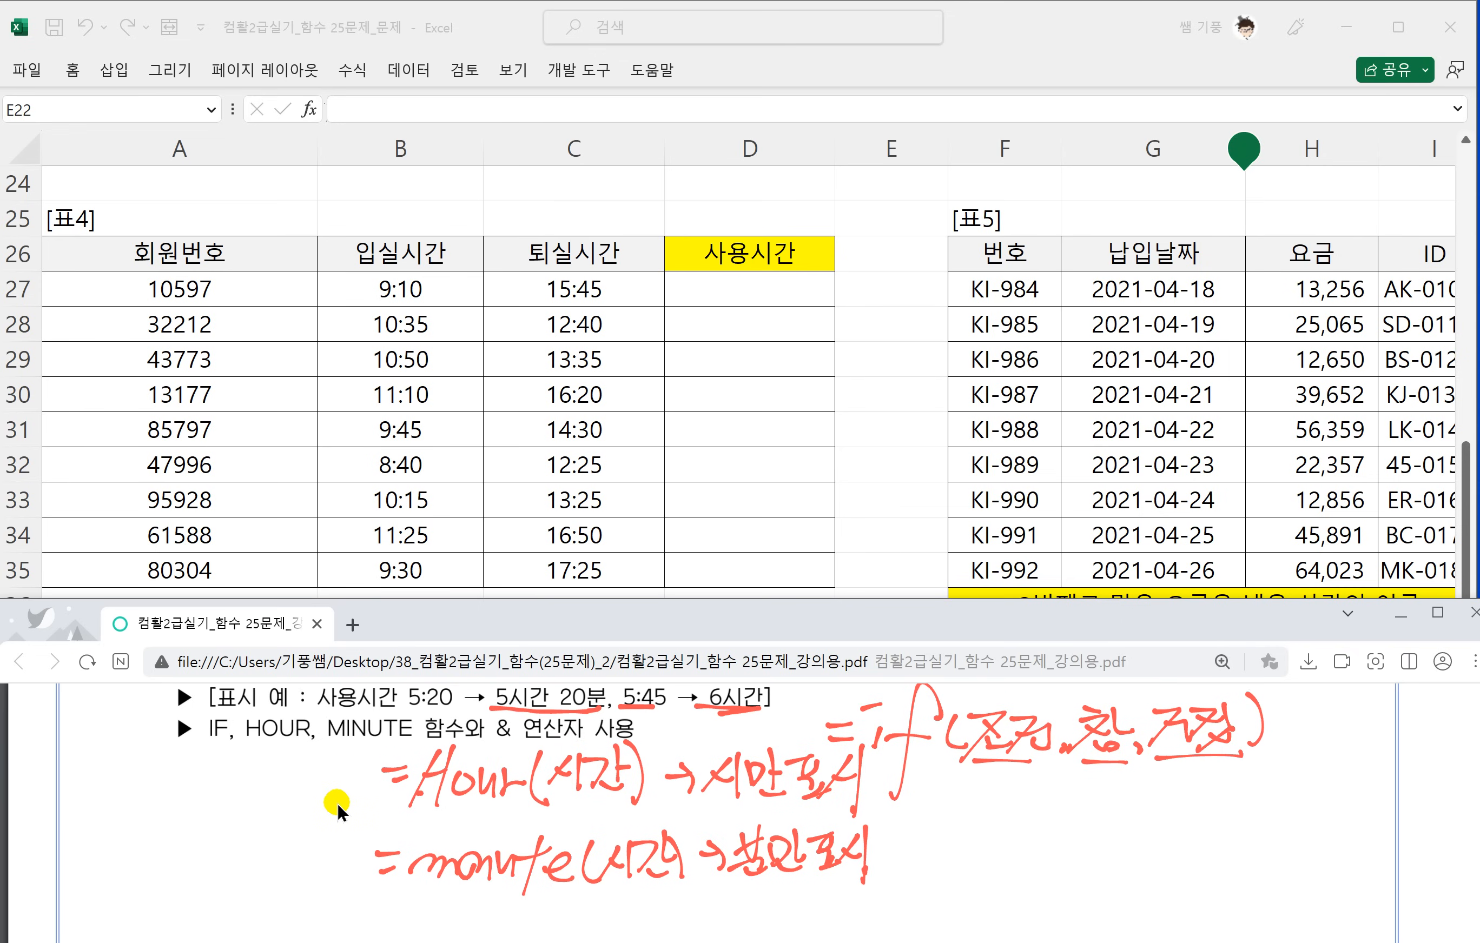
Start an IF formula in cell D27, the first 사용시간 cell of 표4.
{"action": "scroll", "coordinate": [337, 802], "scroll_direction": "up", "scroll_amount": 3}
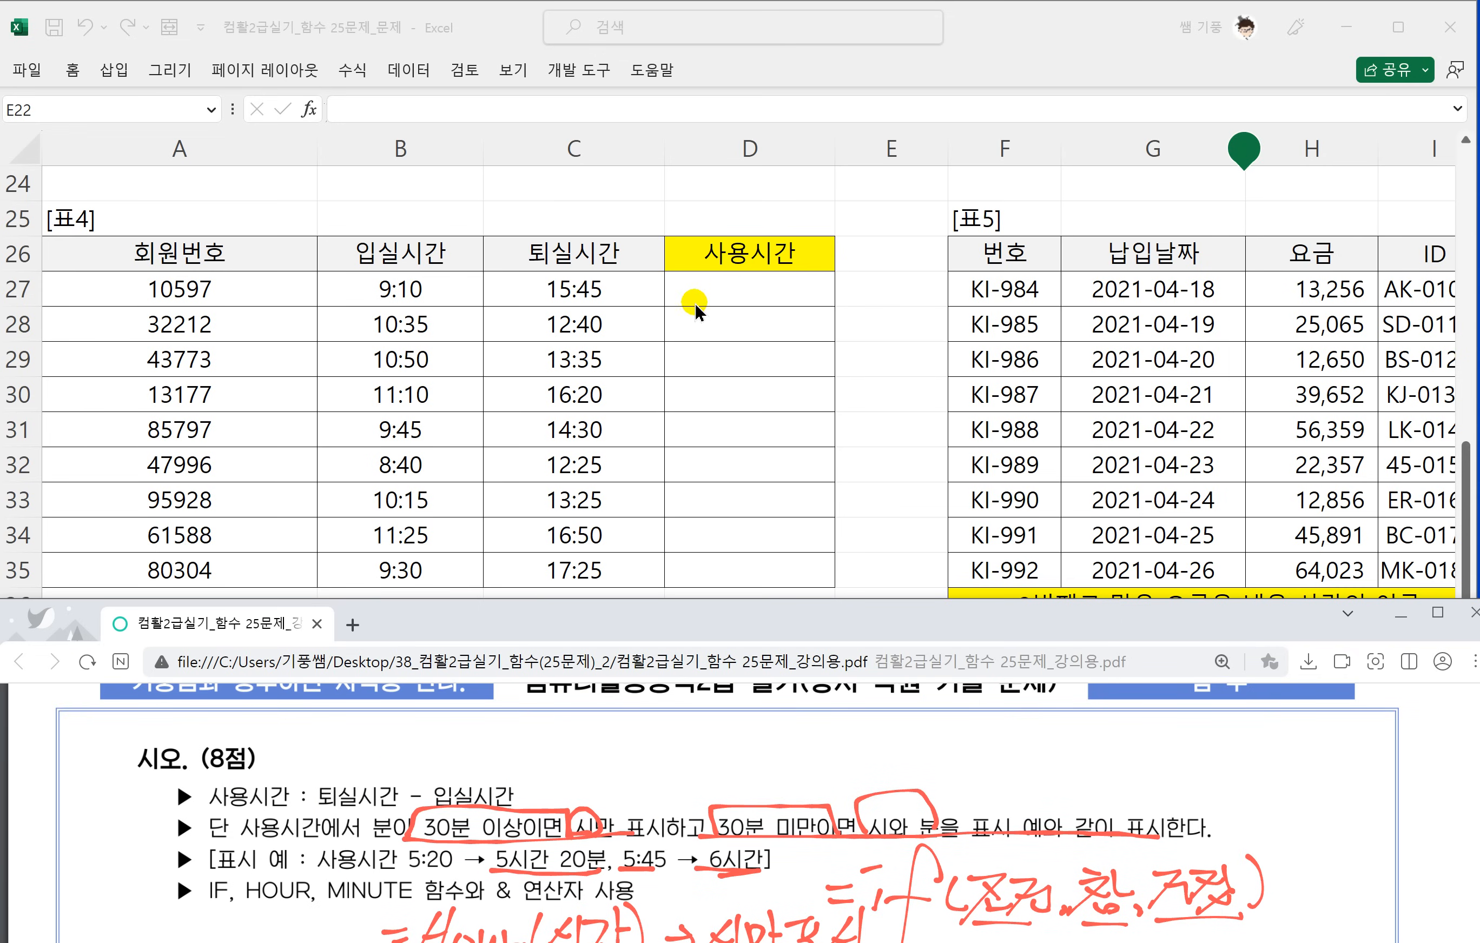
{"action": "left_click", "coordinate": [745, 285]}
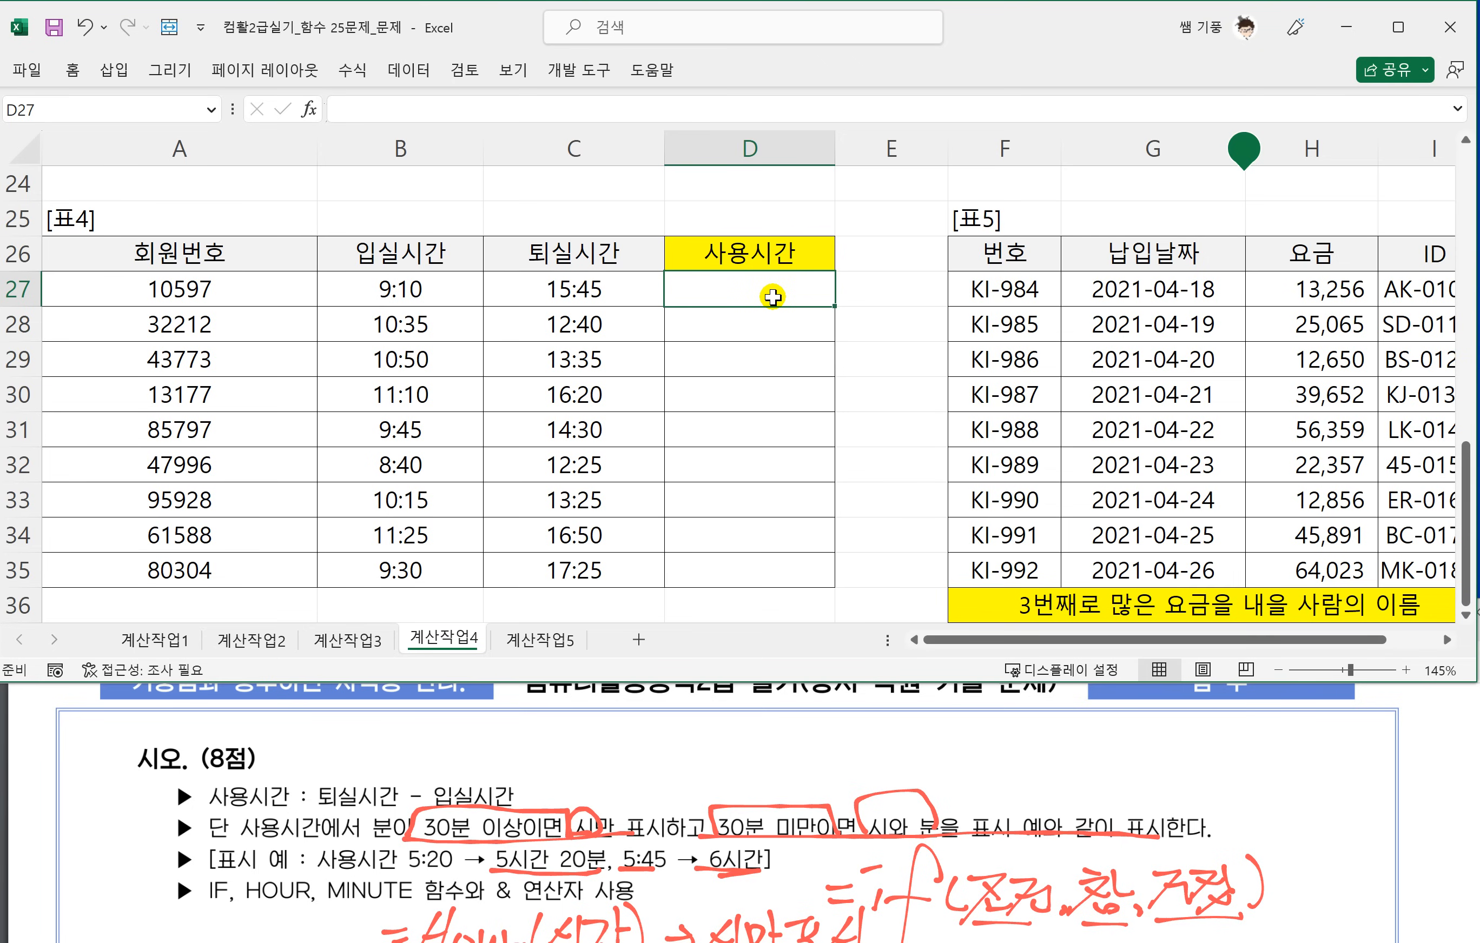
{"action": "type", "text": "=IF"}
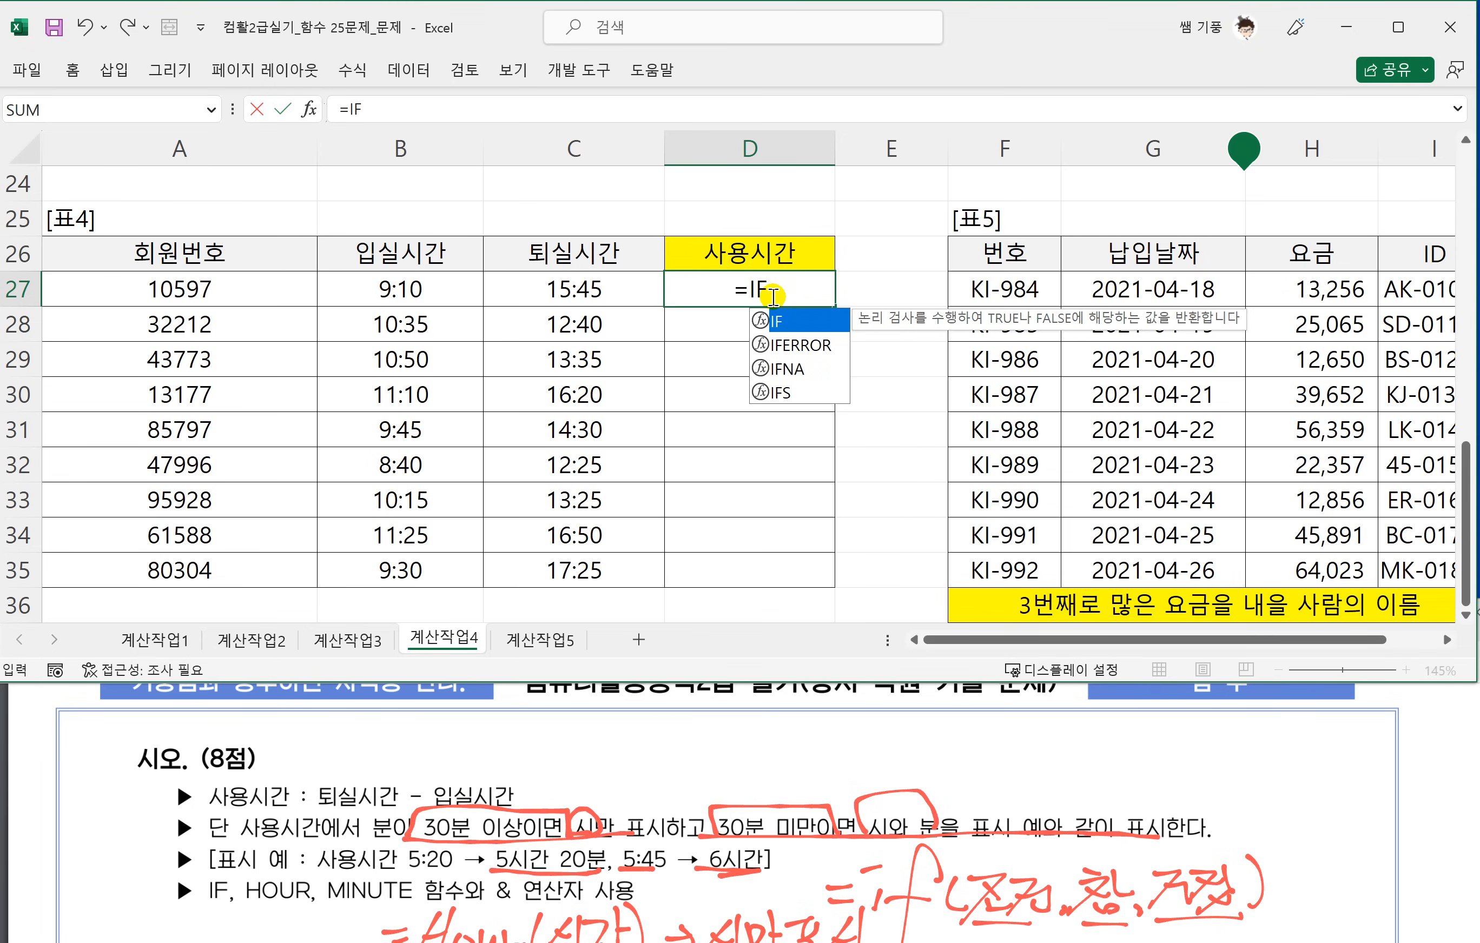
{"action": "type", "text": "(HOUR"}
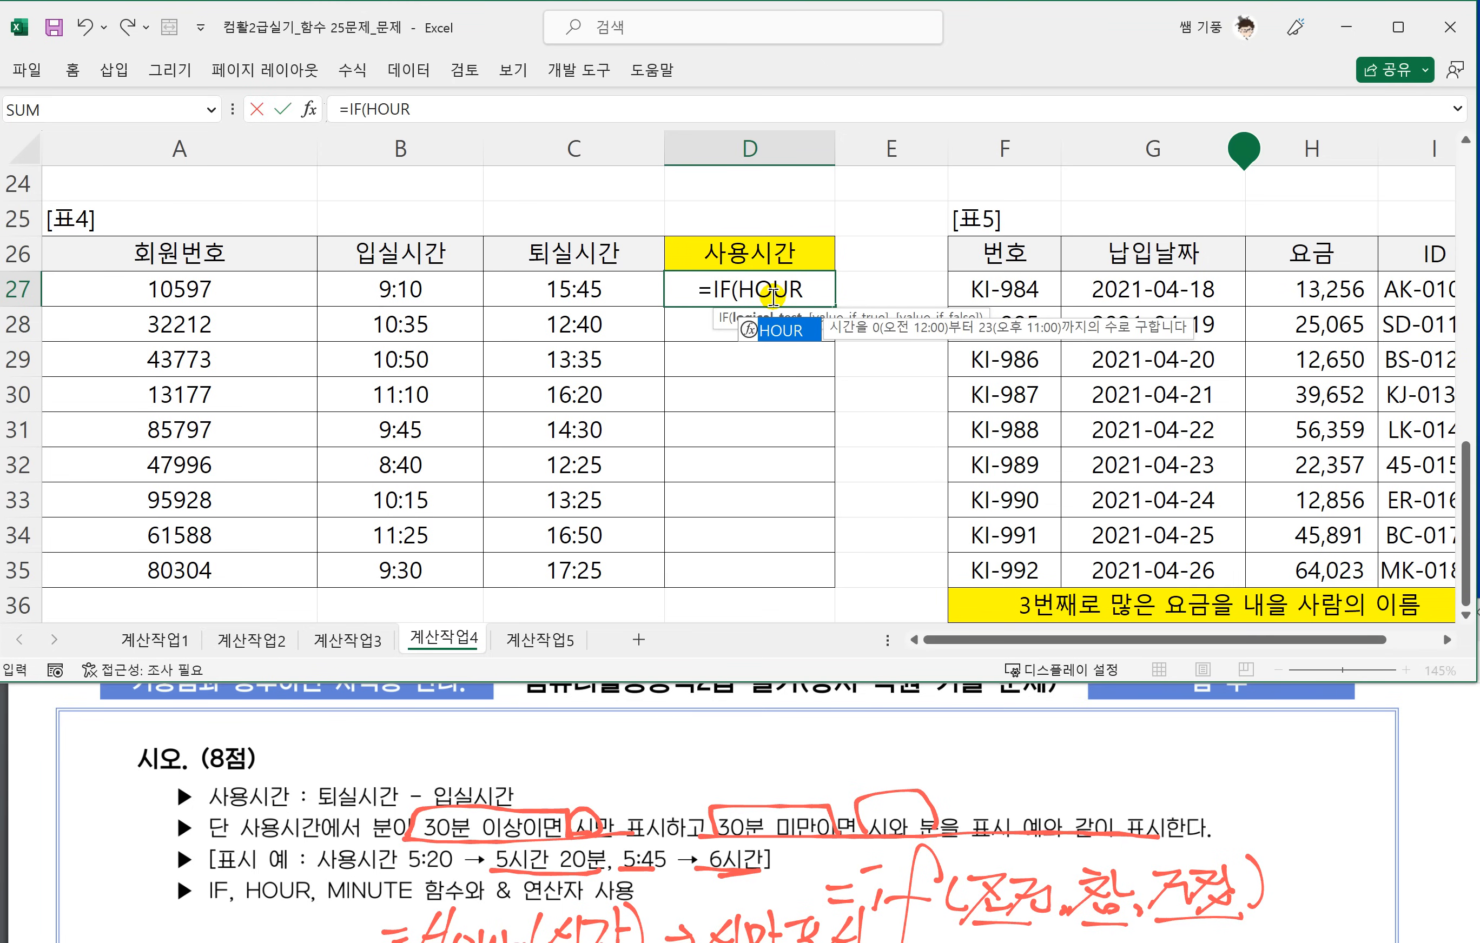
{"action": "type", "text": "("}
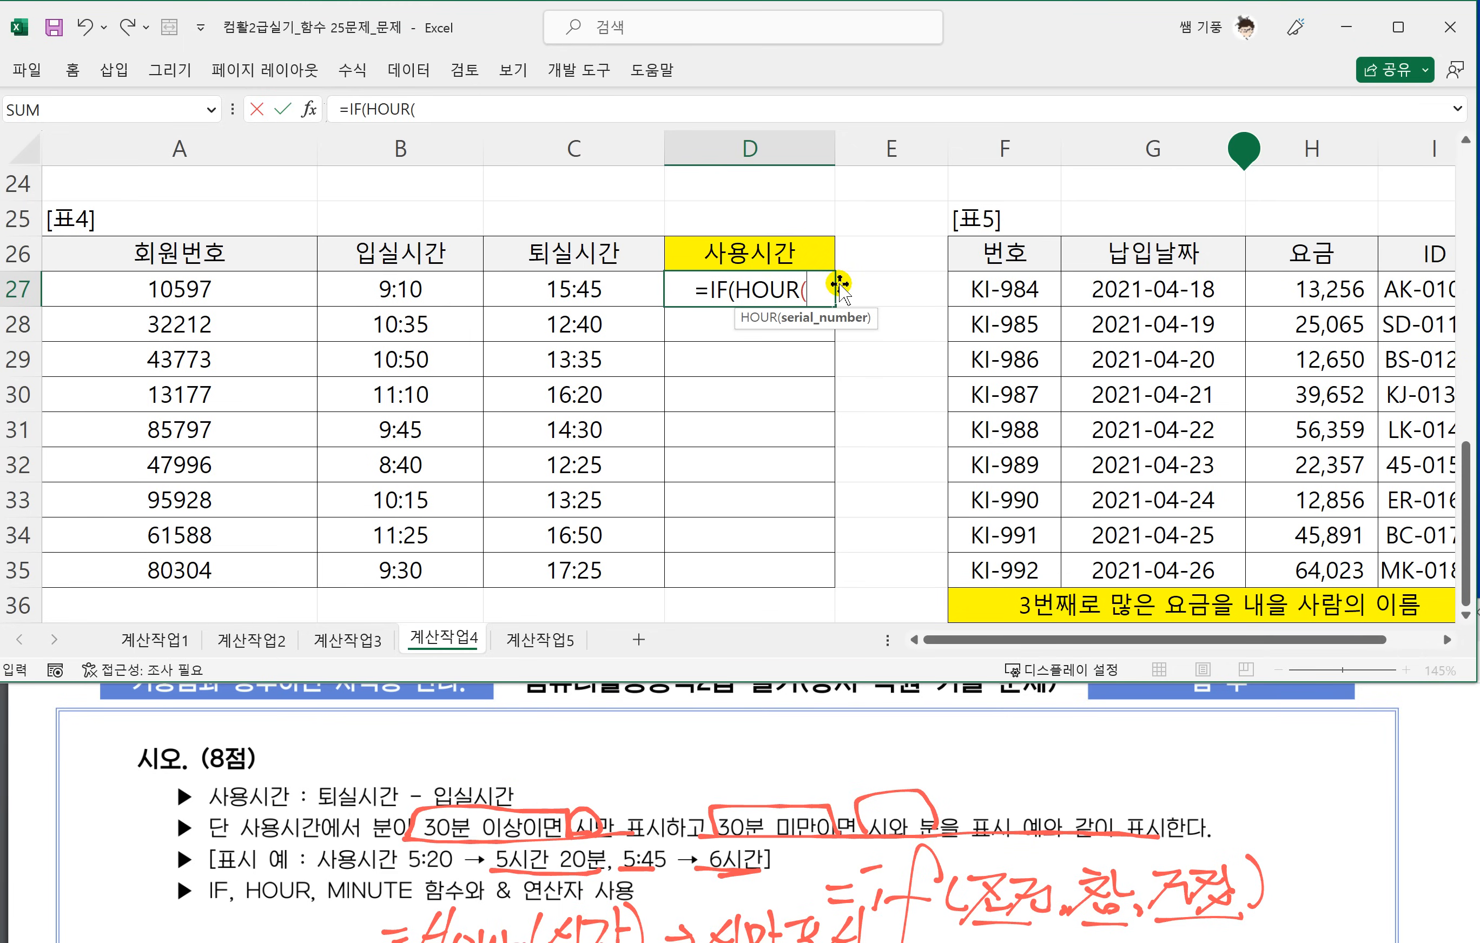
{"action": "key", "text": "BackSpace"}
{"action": "key", "text": "BackSpace"}
{"action": "key", "text": "BackSpace"}
{"action": "key", "text": "BackSpace"}
{"action": "key", "text": "BackSpace"}
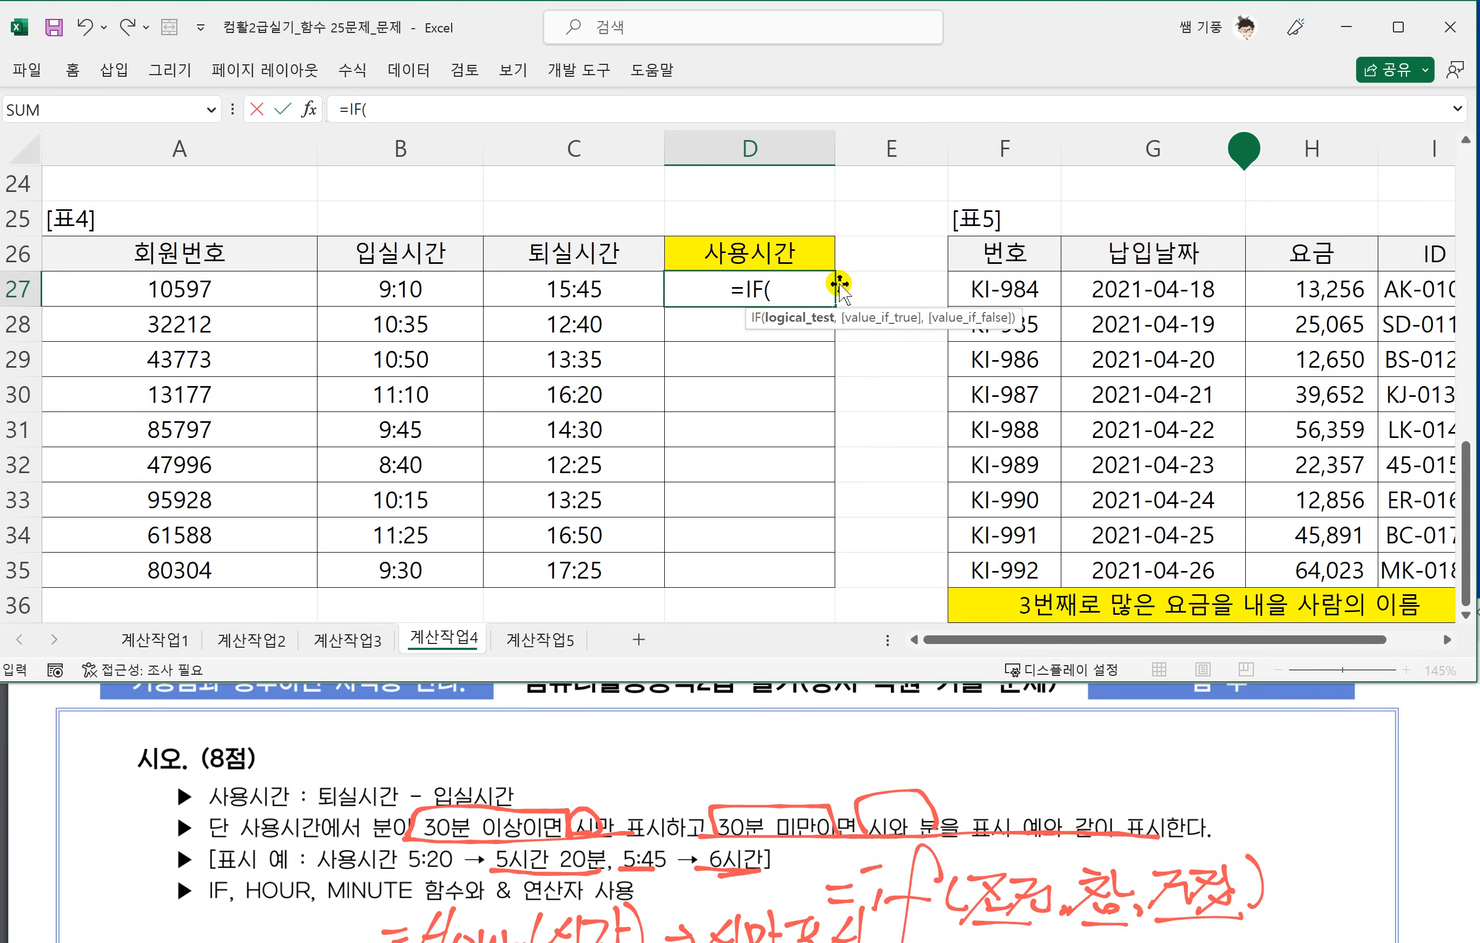
{"action": "type", "text": "ㅡㅑㅜ"}
{"action": "key", "text": "Hangul"}
{"action": "key", "text": "BackSpace"}
{"action": "key", "text": "BackSpace"}
{"action": "key", "text": "BackSpace"}
Enter MINUTE(C27-B27)>=30 as the condition of the IF formula in D27.
{"action": "type", "text": "MI"}
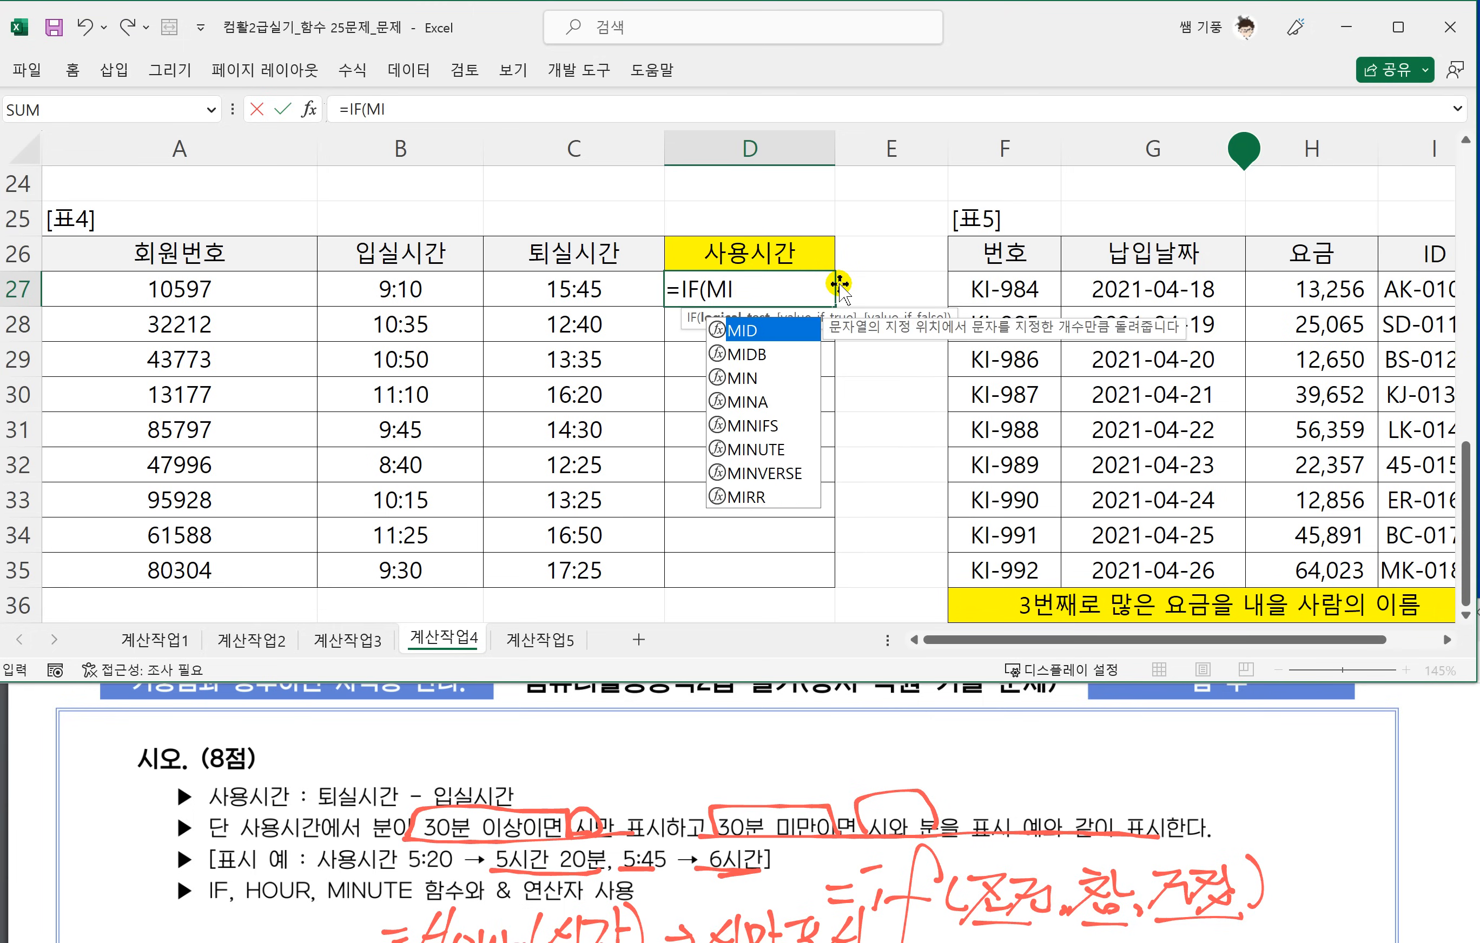
{"action": "type", "text": "NUTE("}
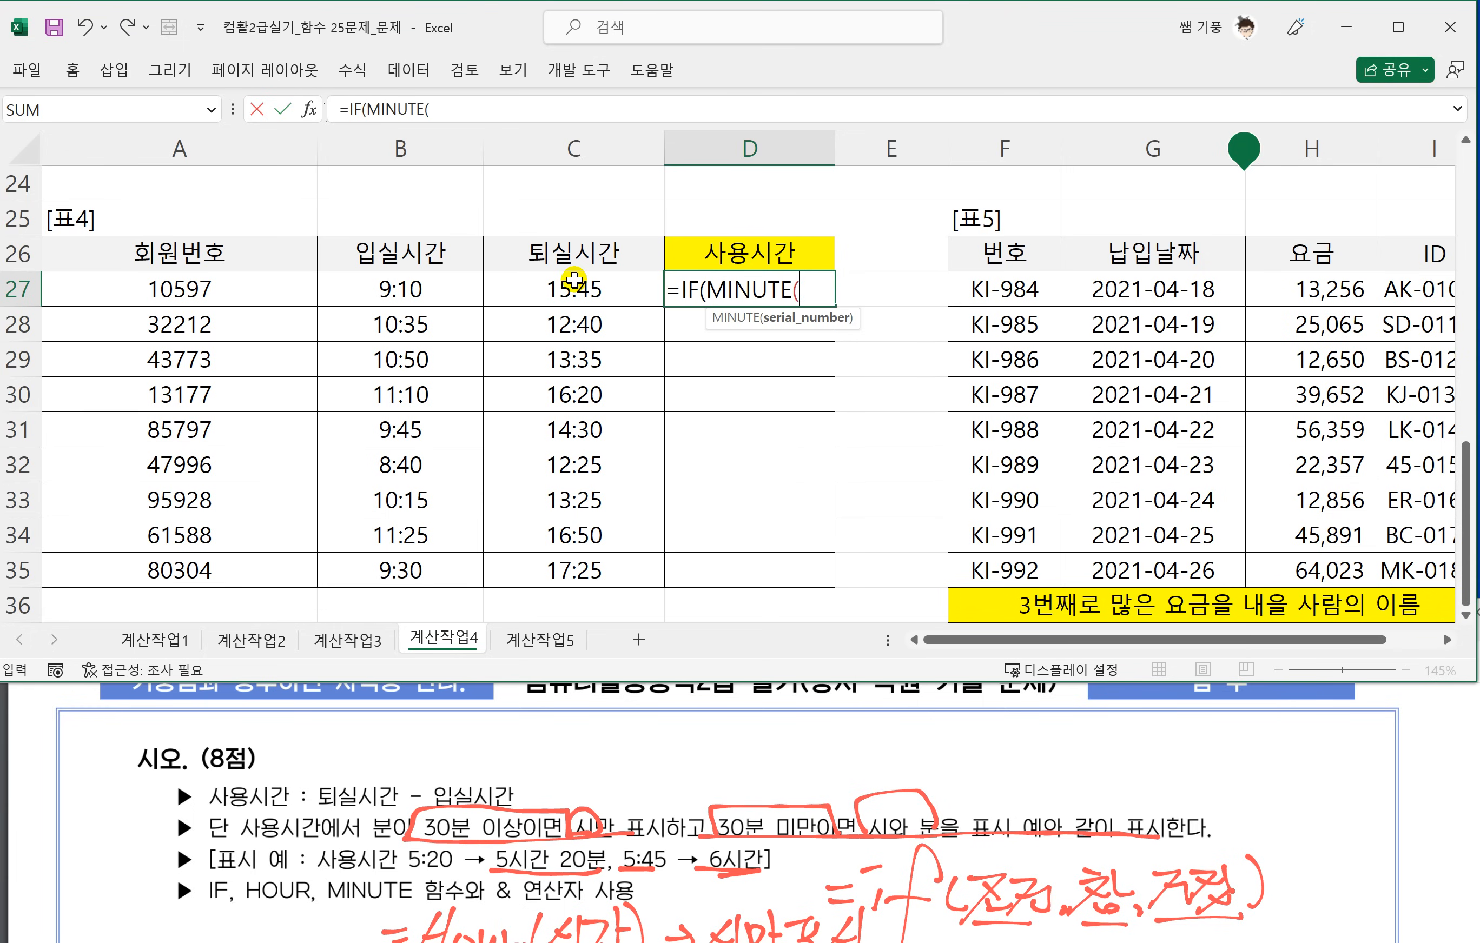
{"action": "left_click", "coordinate": [566, 284]}
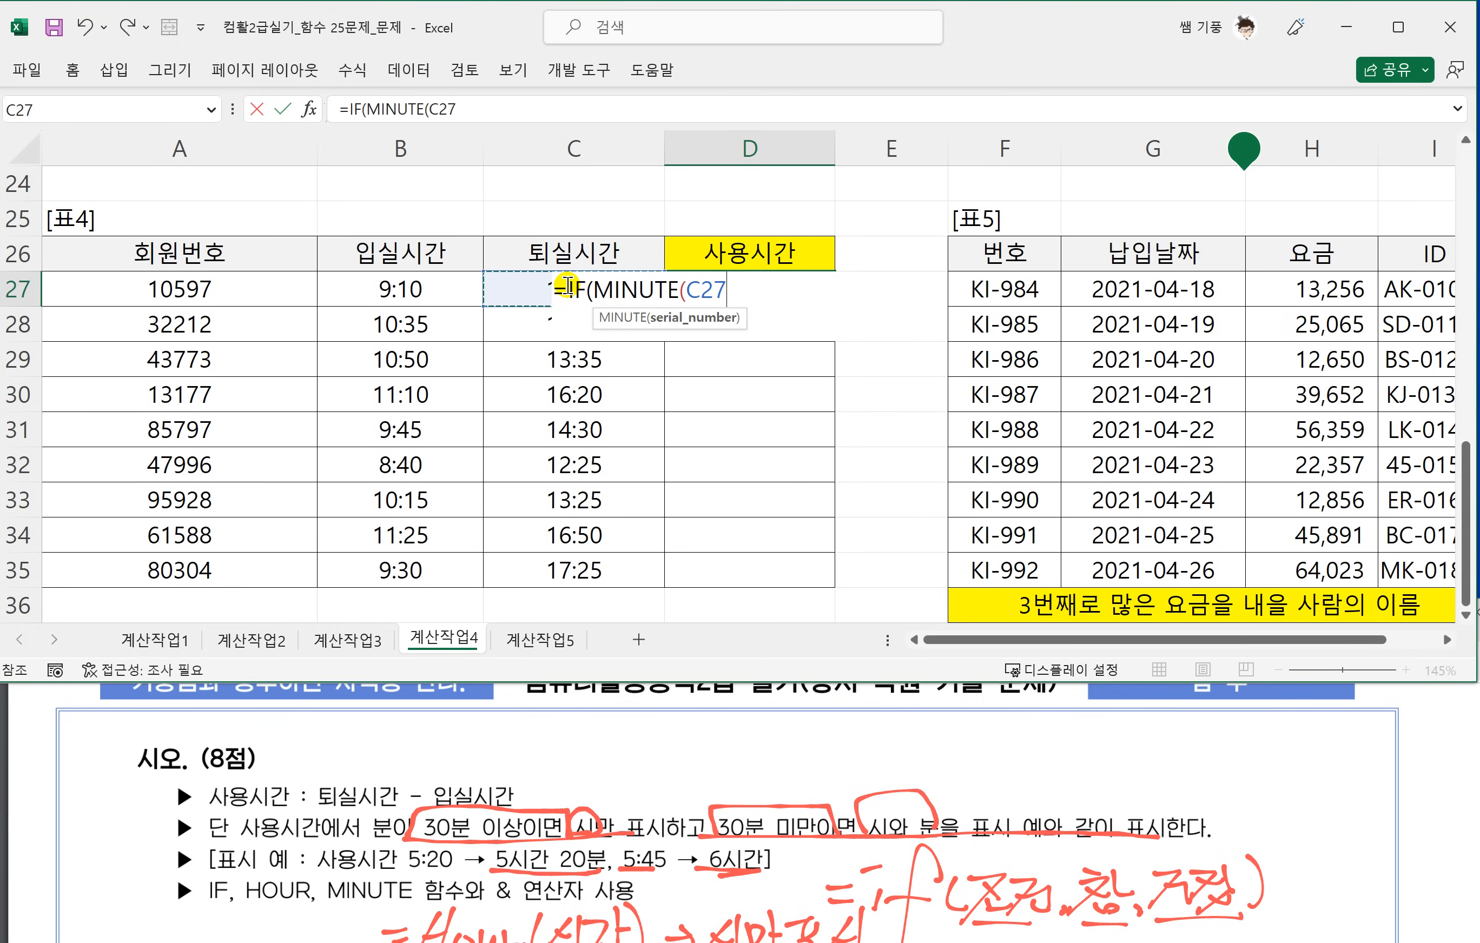
{"action": "type", "text": "-"}
{"action": "left_click", "coordinate": [400, 286]}
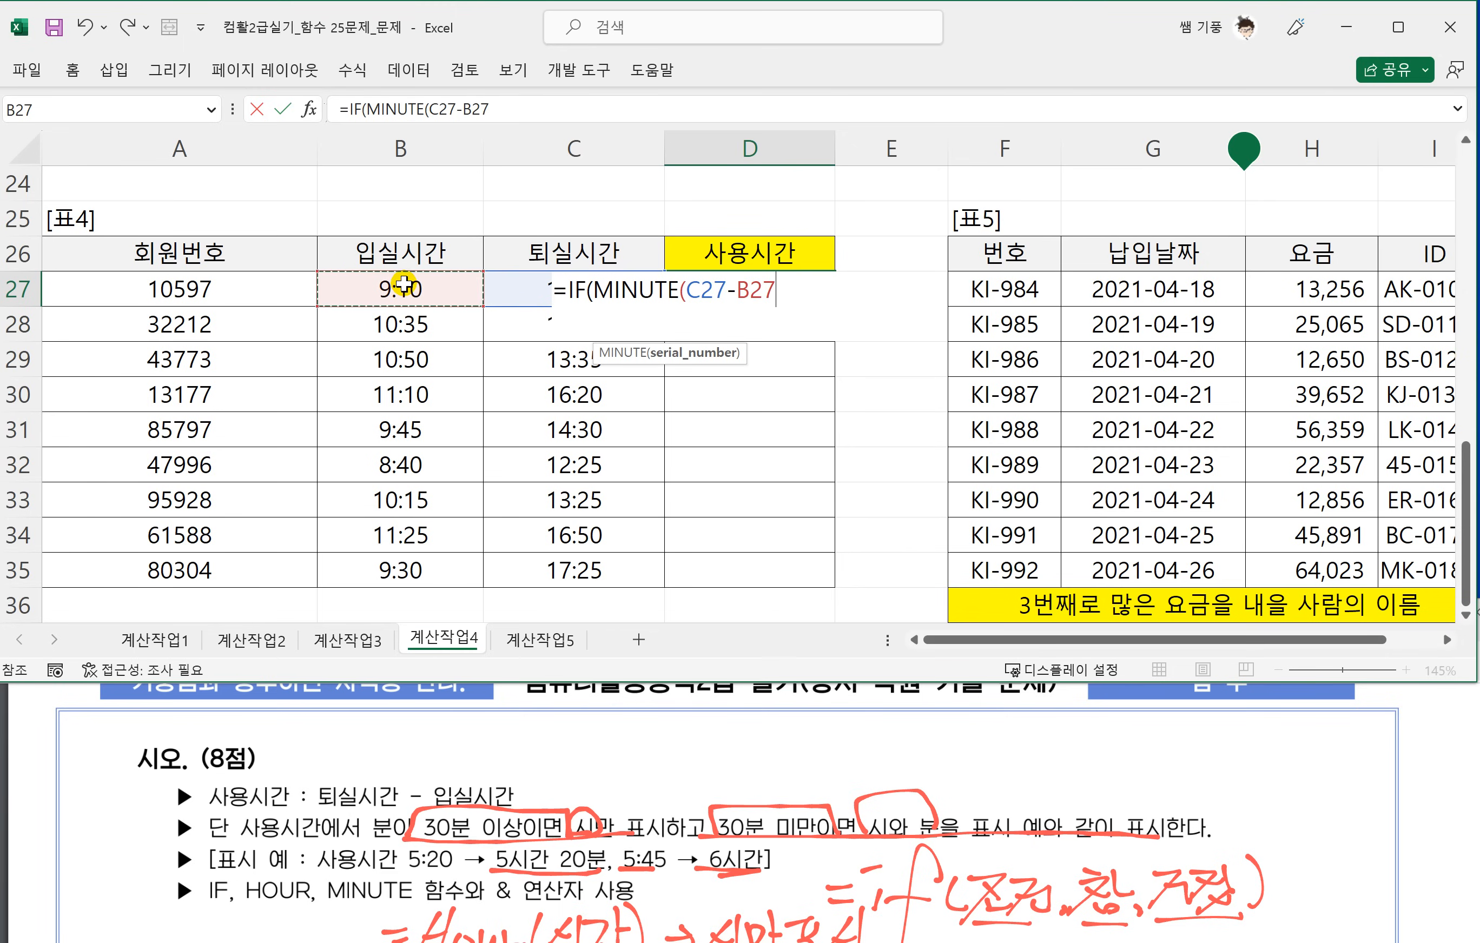
{"action": "type", "text": ")"}
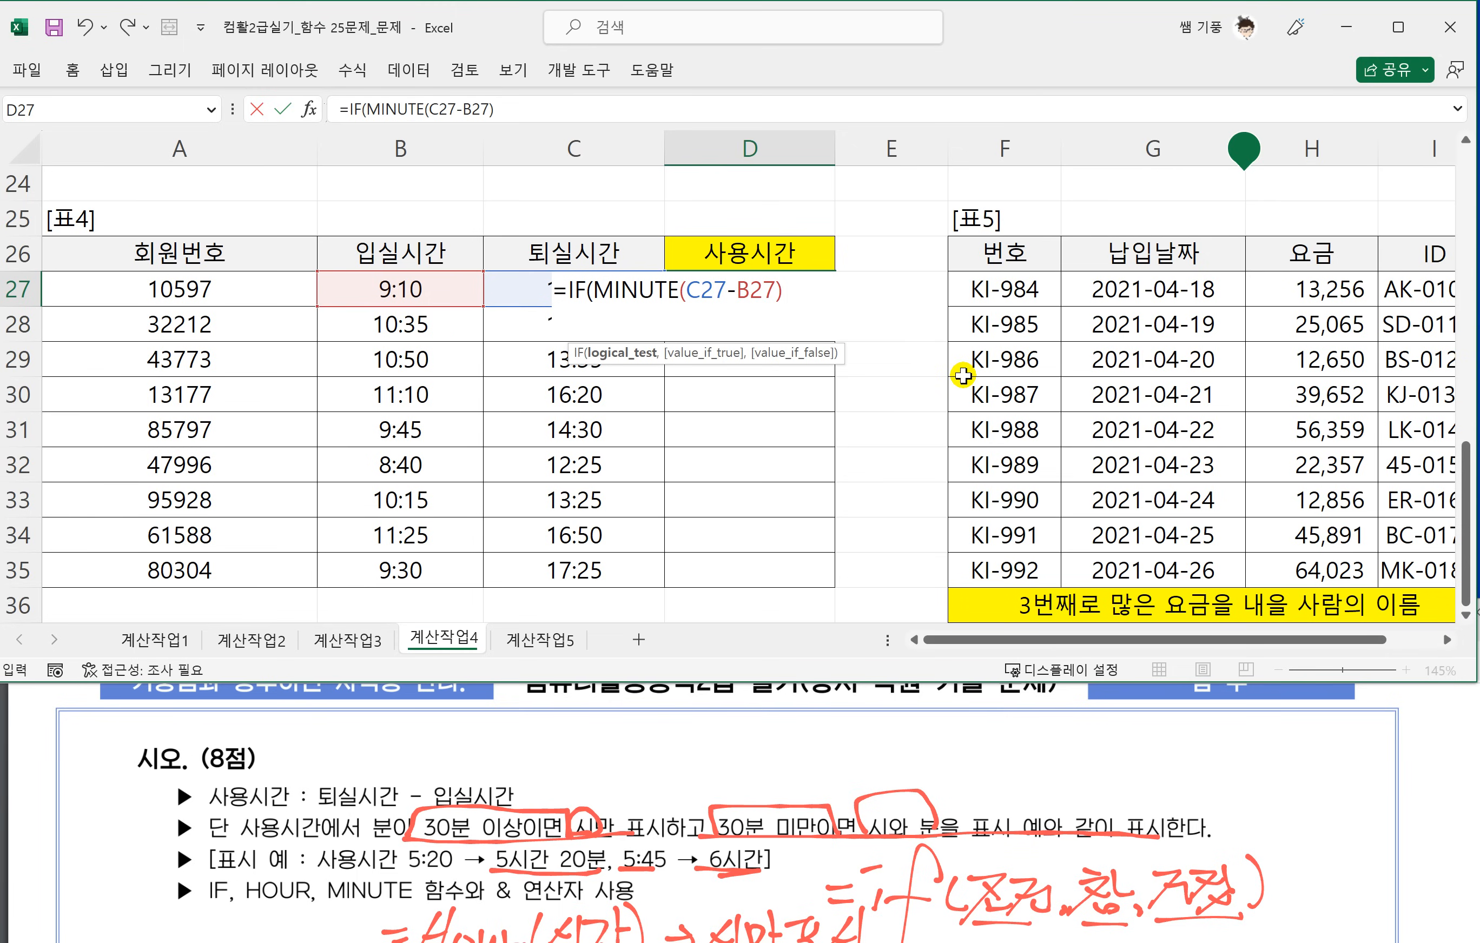
{"action": "type", "text": ">=30,"}
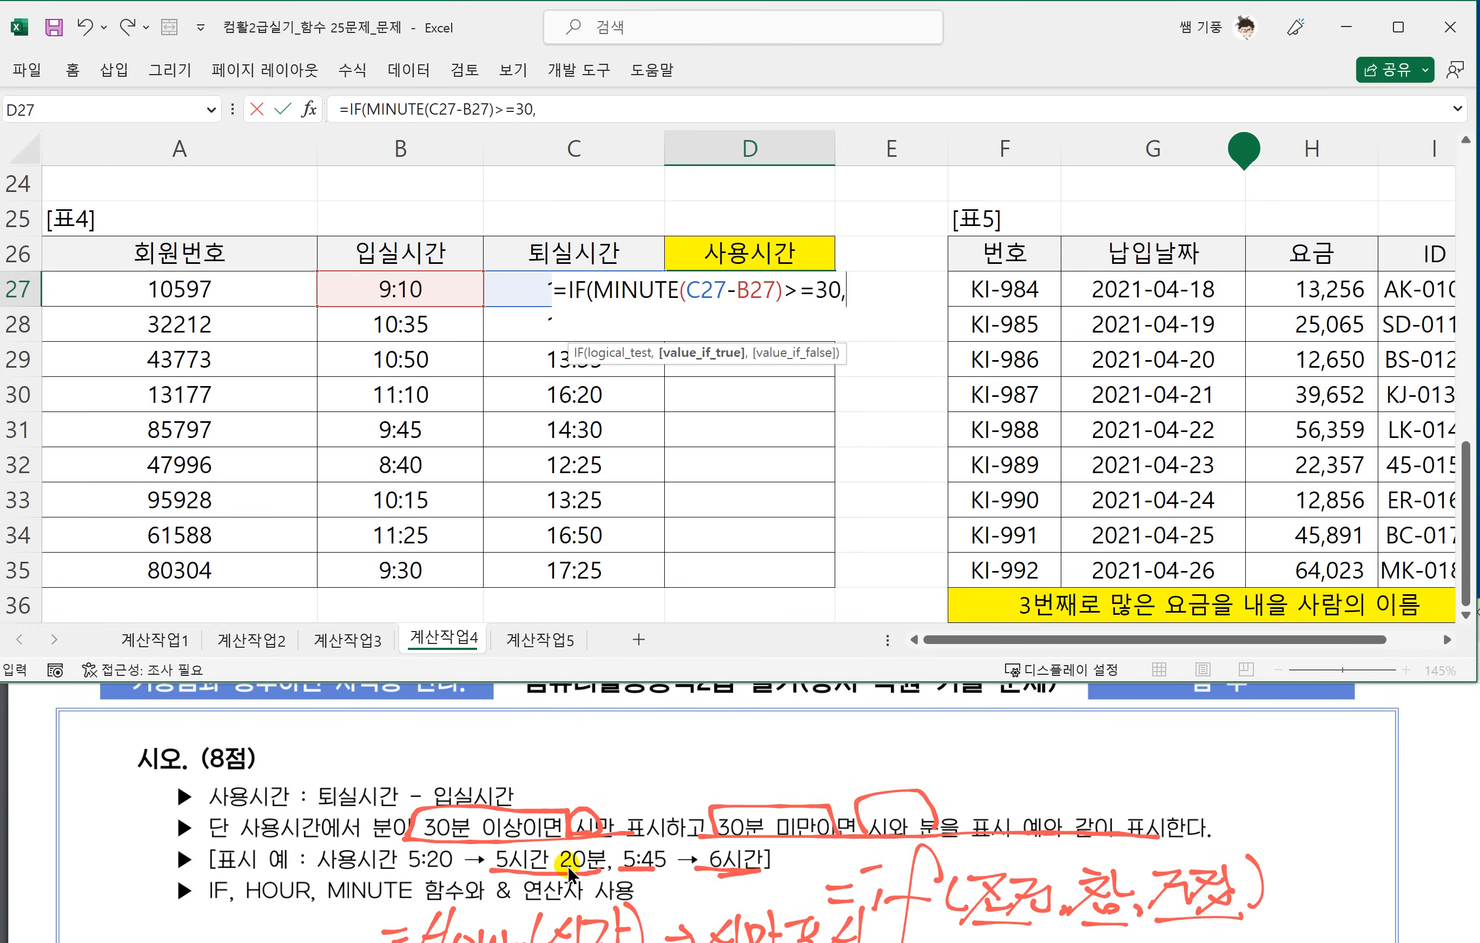
Enter HOUR(C27-B27)+1&"시간" as the value-if-true argument of the IF formula in D27.
{"action": "scroll", "coordinate": [524, 832], "scroll_direction": "up", "scroll_amount": 2}
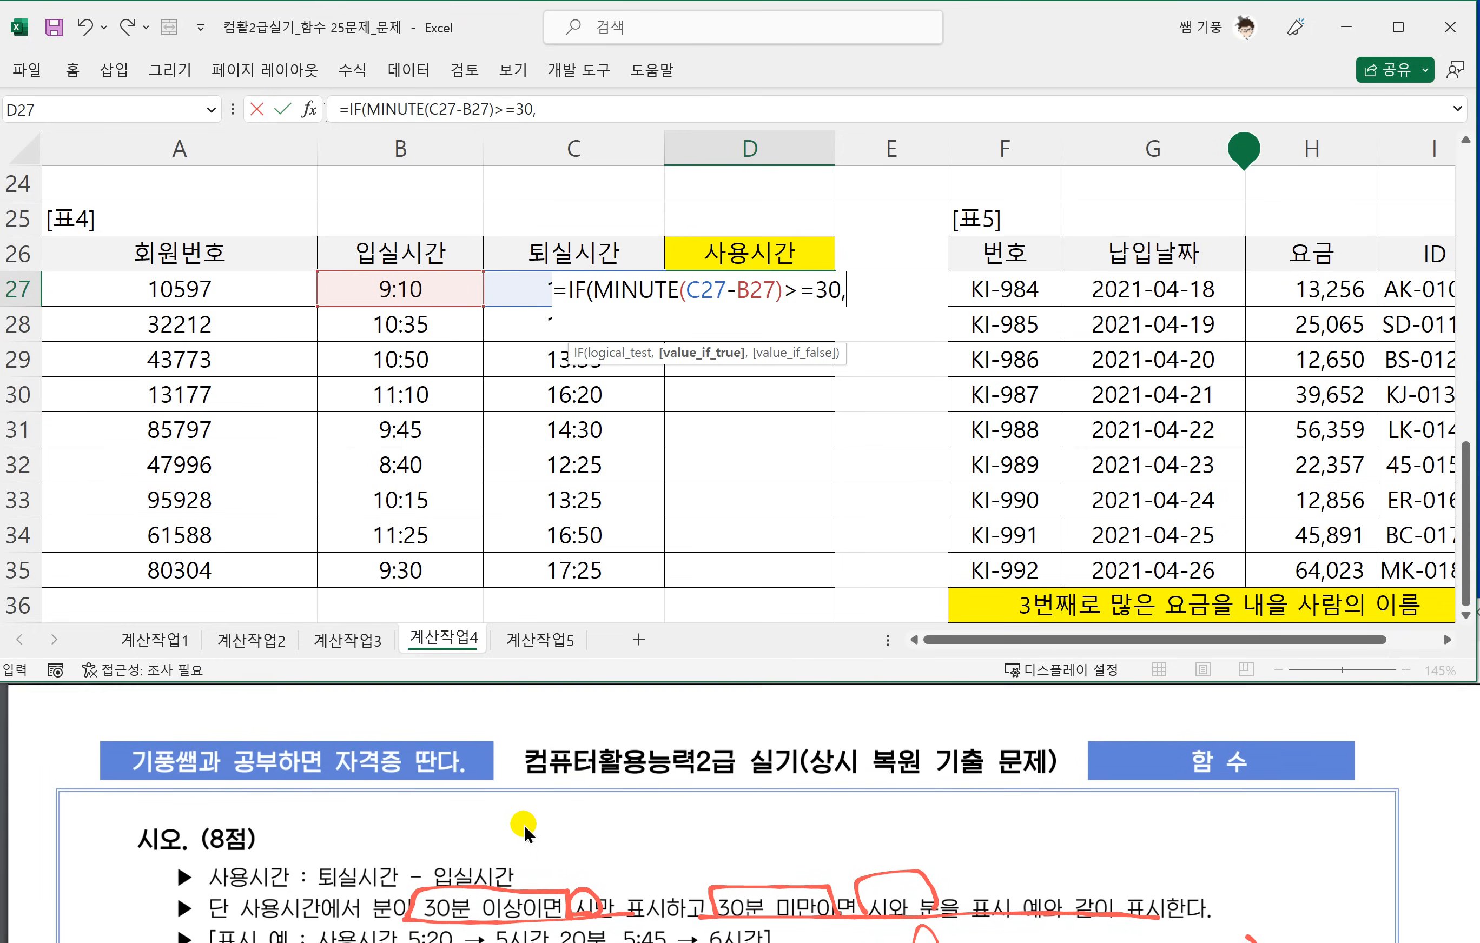
{"action": "scroll", "coordinate": [604, 782], "scroll_direction": "up", "scroll_amount": 5}
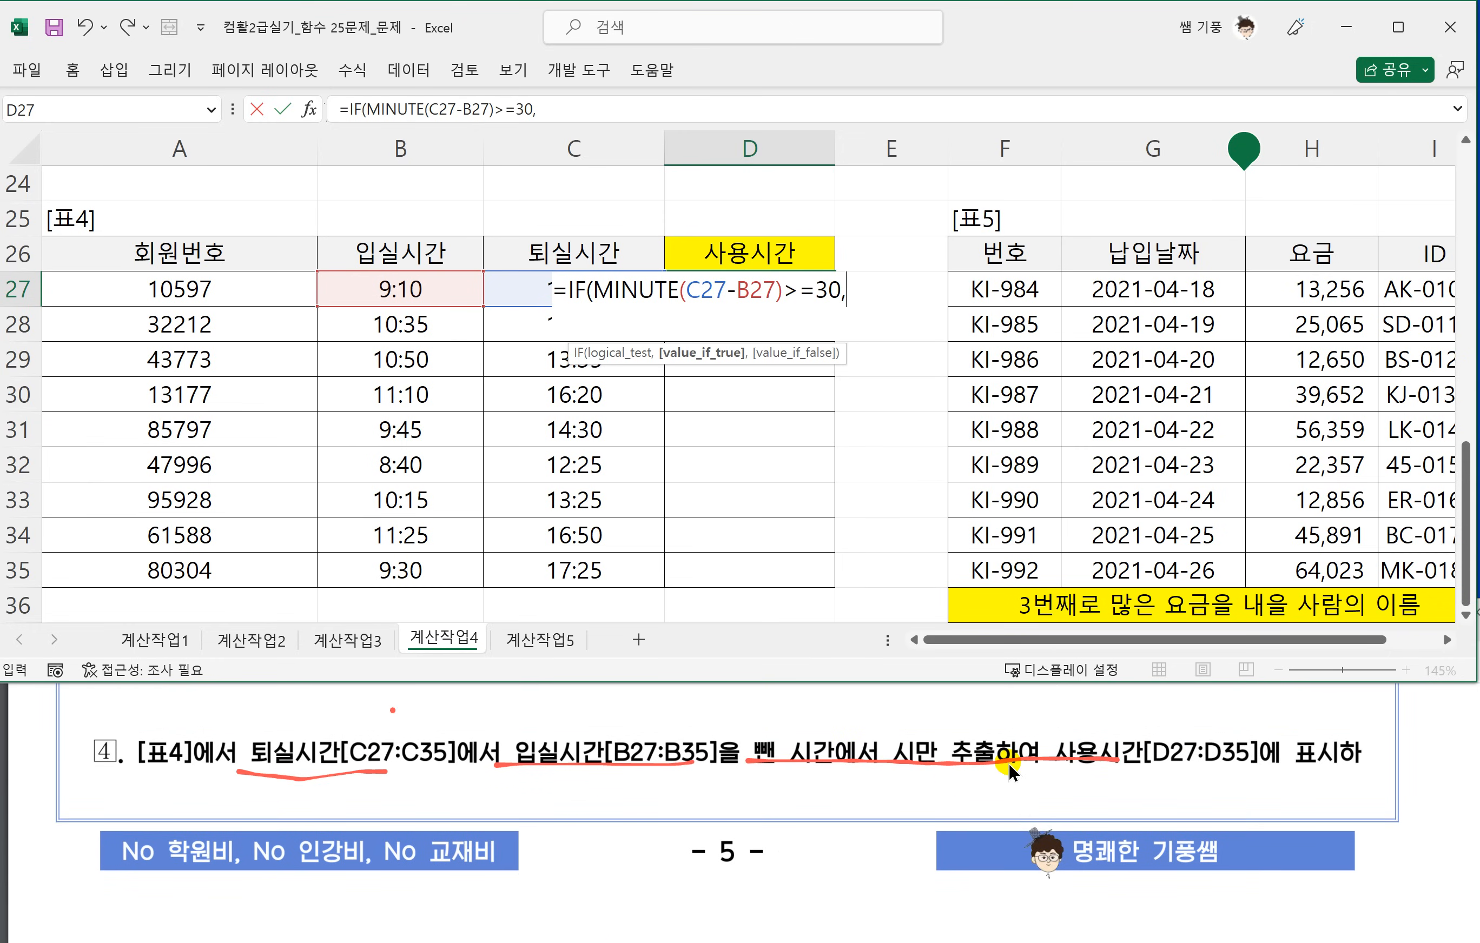
{"action": "scroll", "coordinate": [682, 796], "scroll_direction": "down", "scroll_amount": 3}
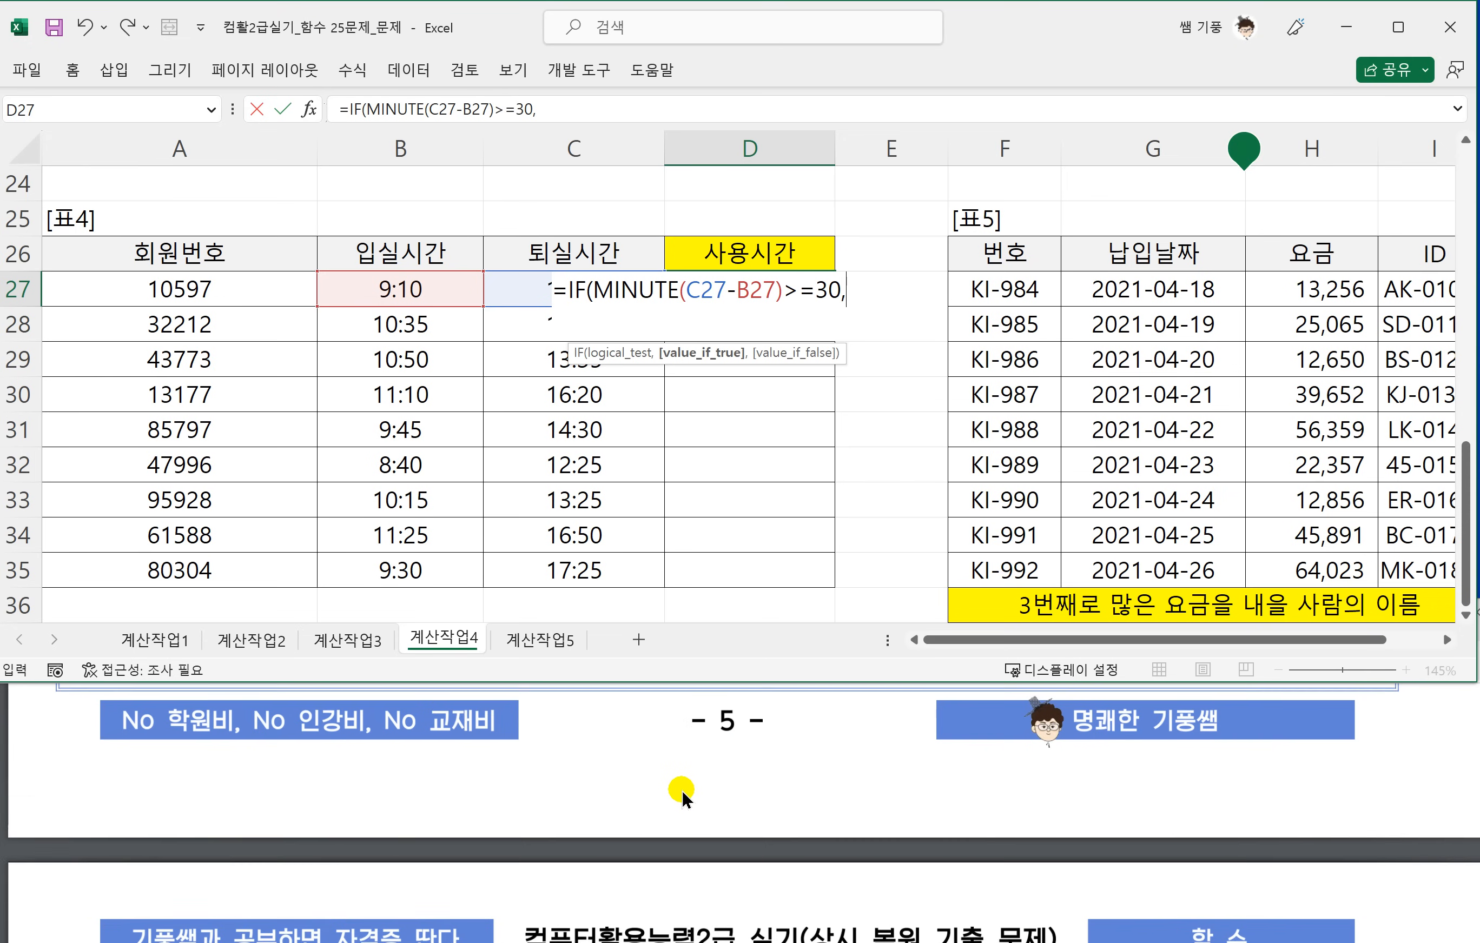
{"action": "scroll", "coordinate": [682, 795], "scroll_direction": "down", "scroll_amount": 5}
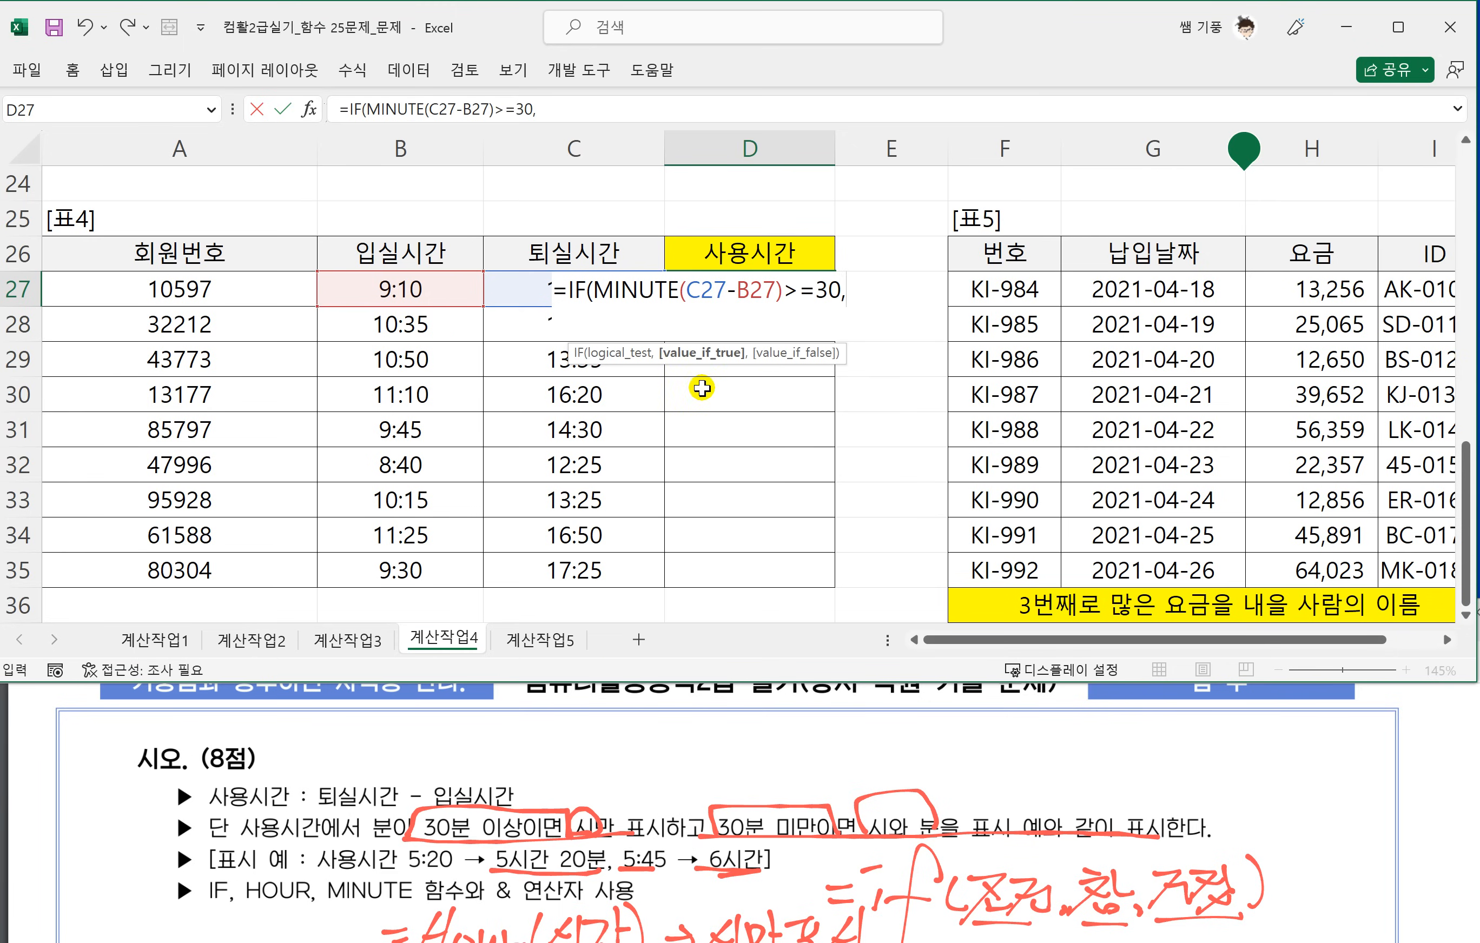
{"action": "left_click", "coordinate": [861, 297]}
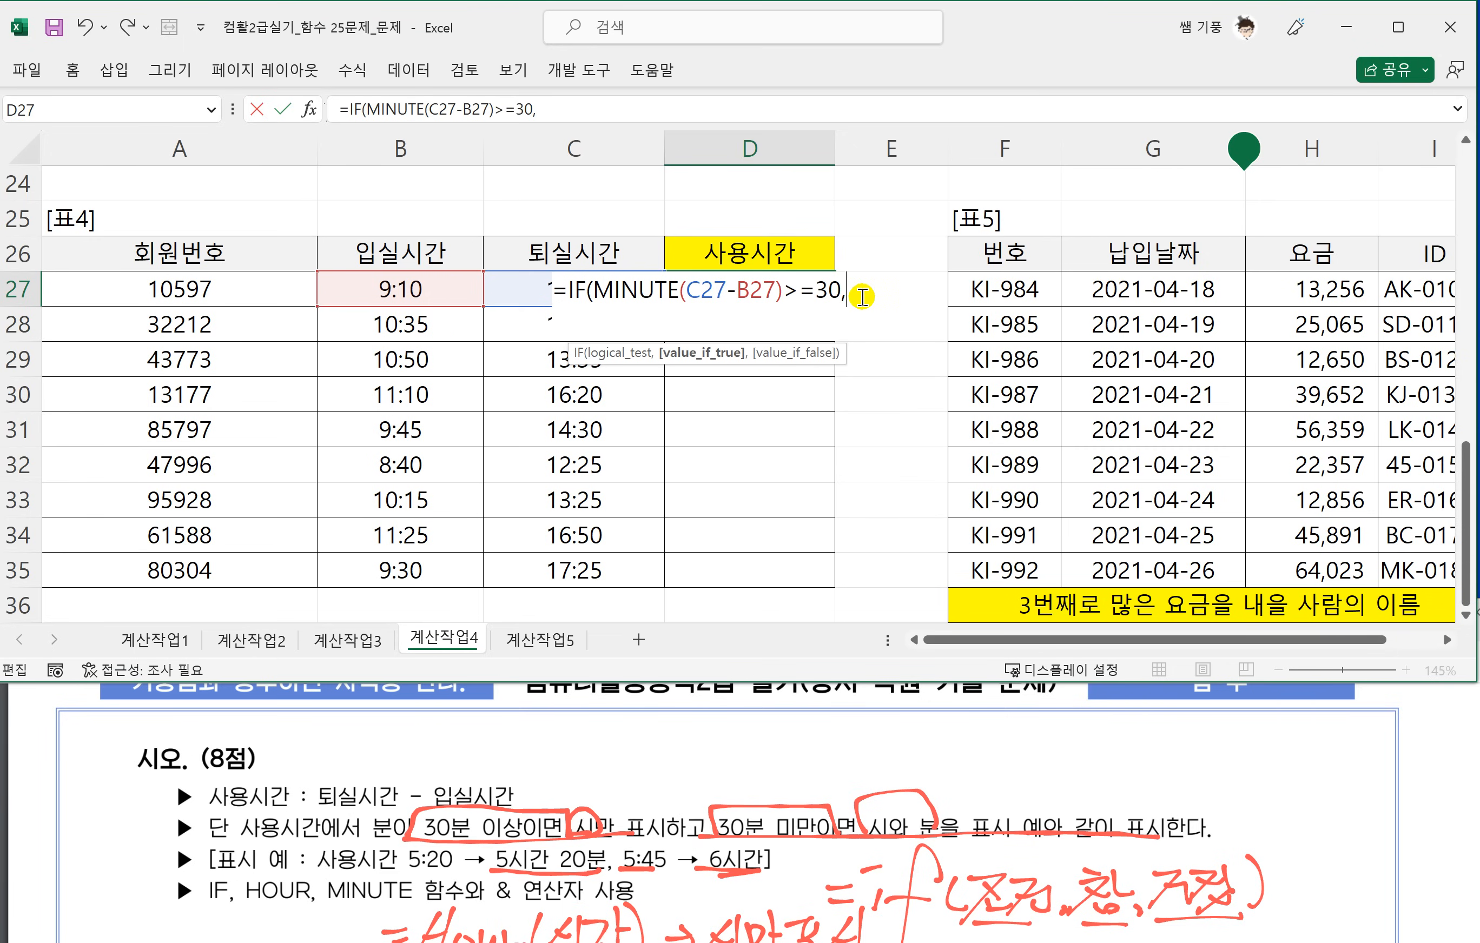
{"action": "type", "text": "HOUR"}
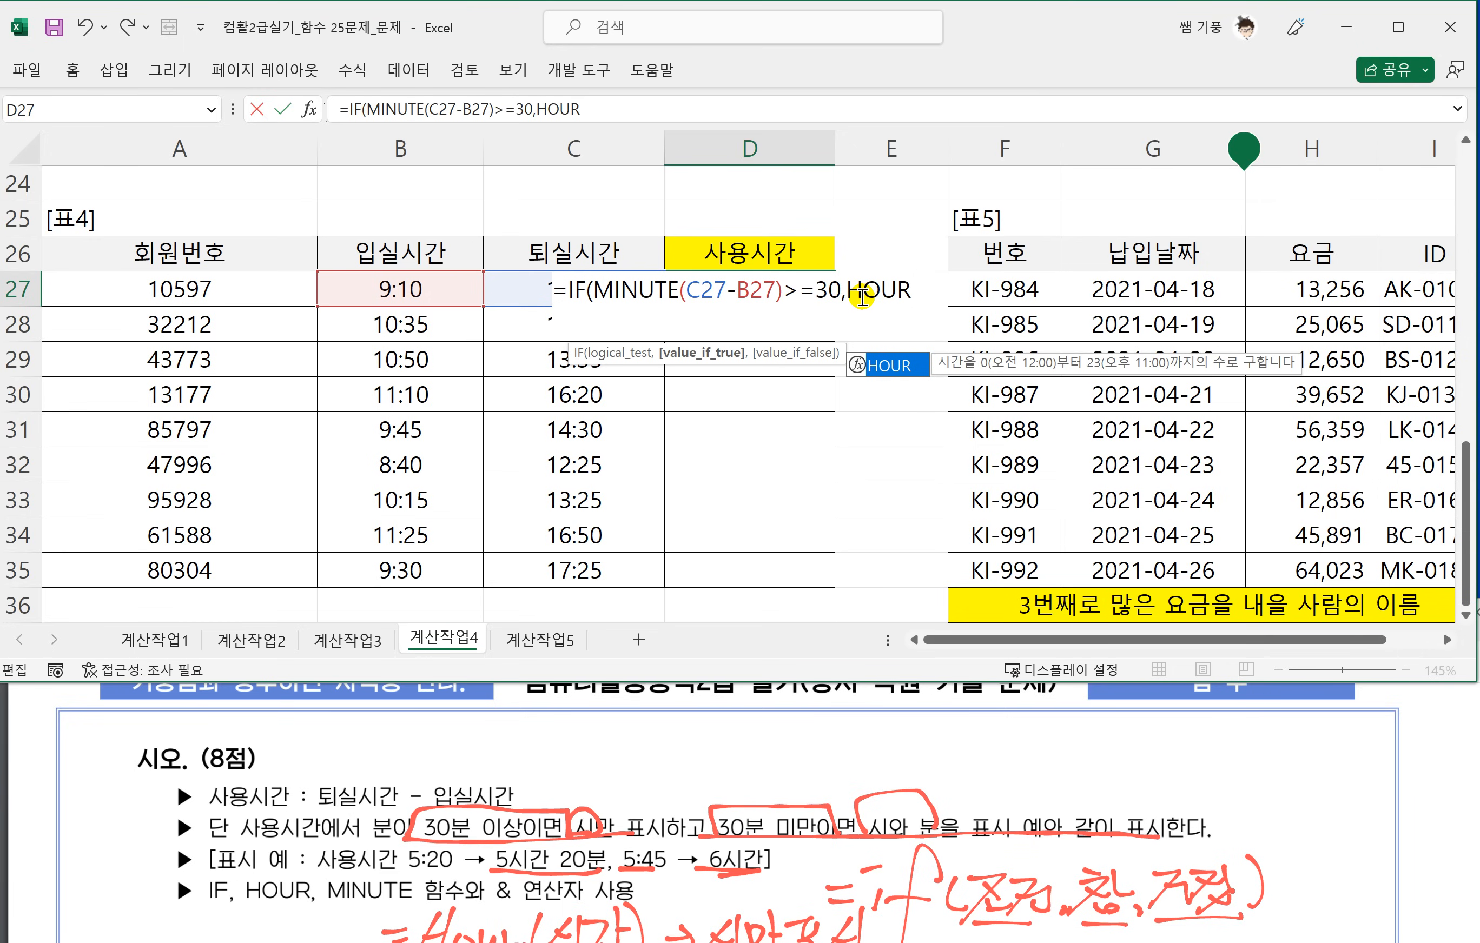
{"action": "type", "text": "("}
{"action": "left_click", "coordinate": [513, 291]}
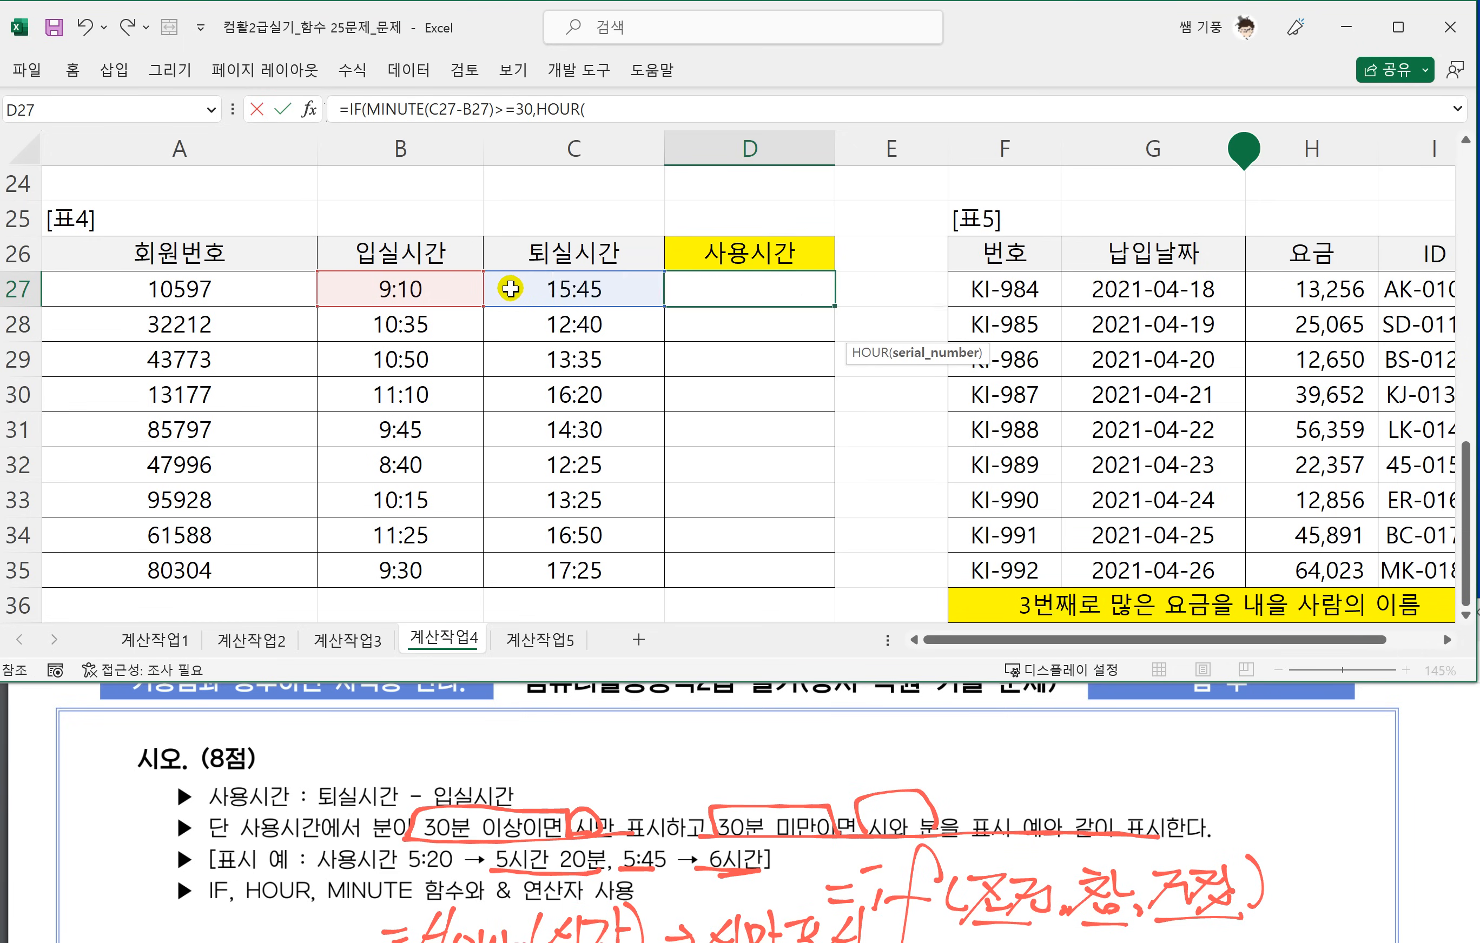
{"action": "type", "text": "-"}
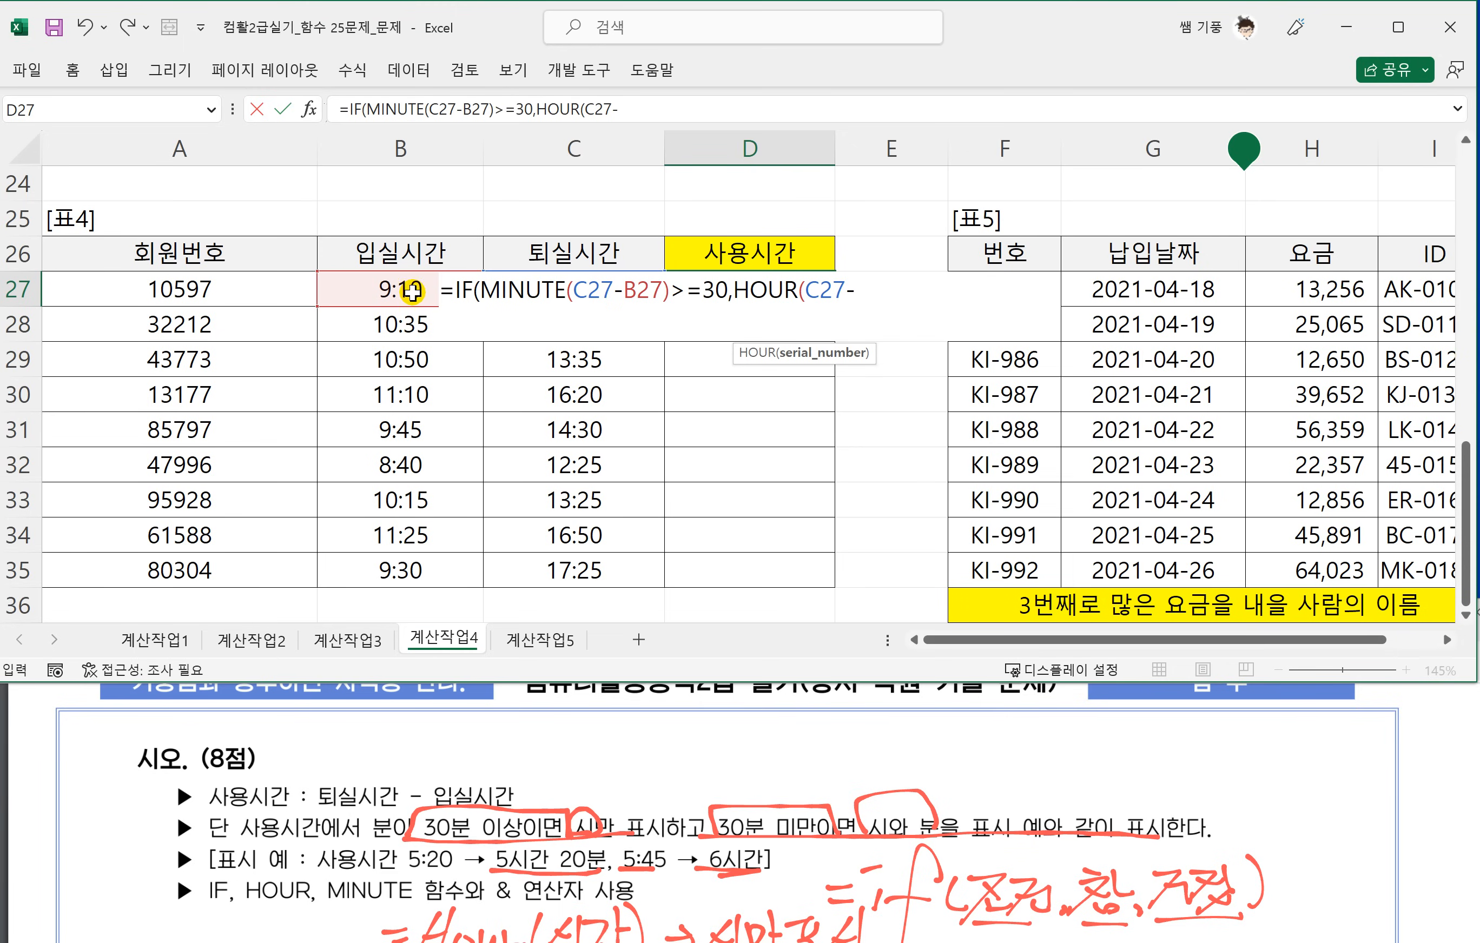
{"action": "left_click", "coordinate": [378, 287]}
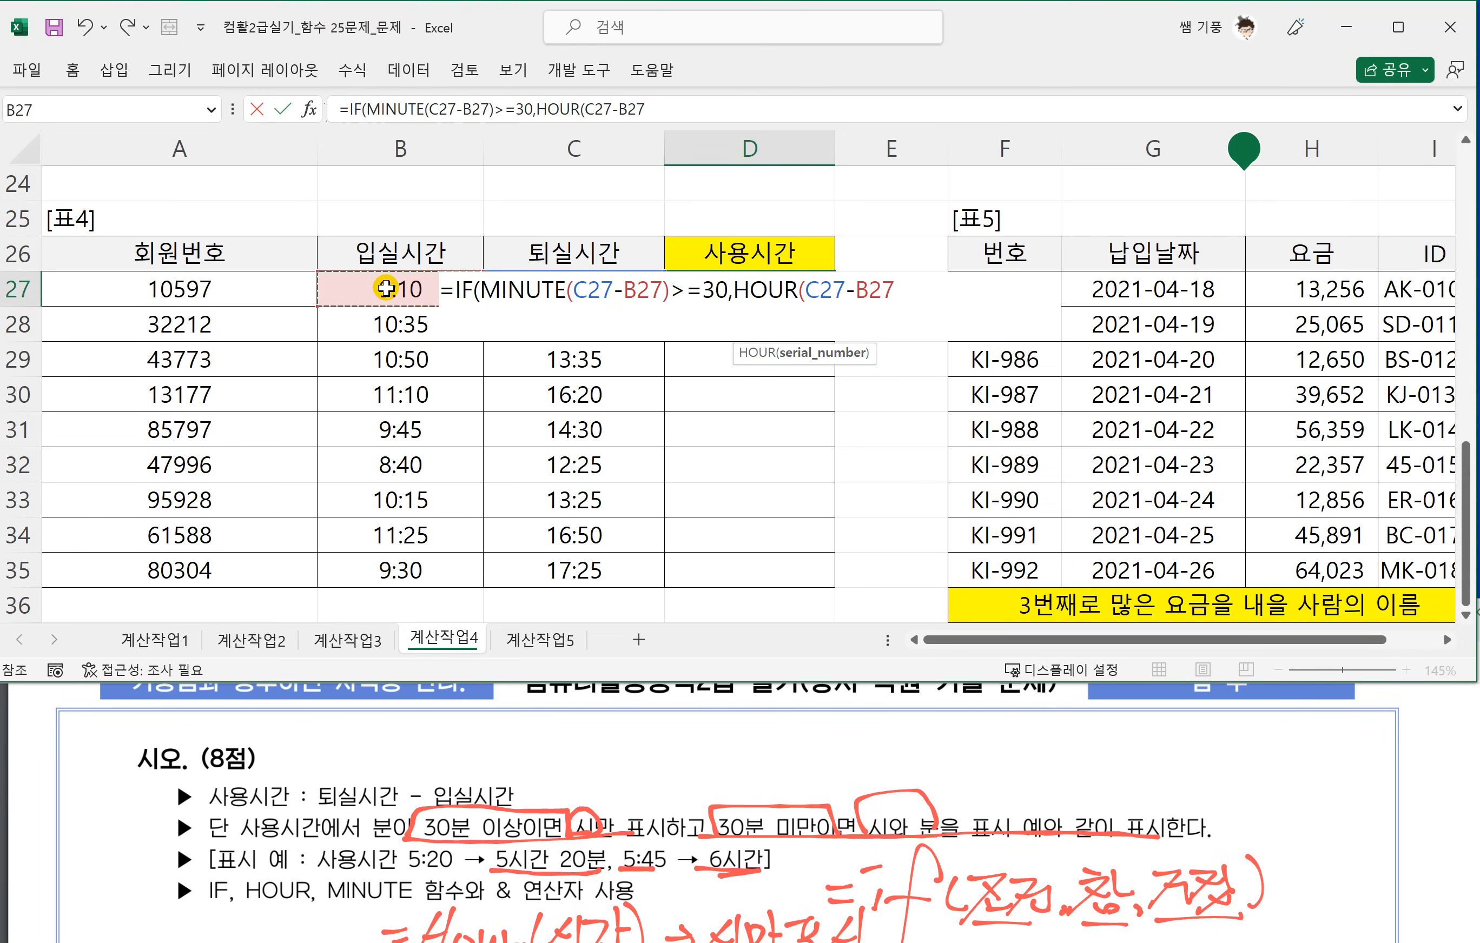
{"action": "type", "text": ")+"}
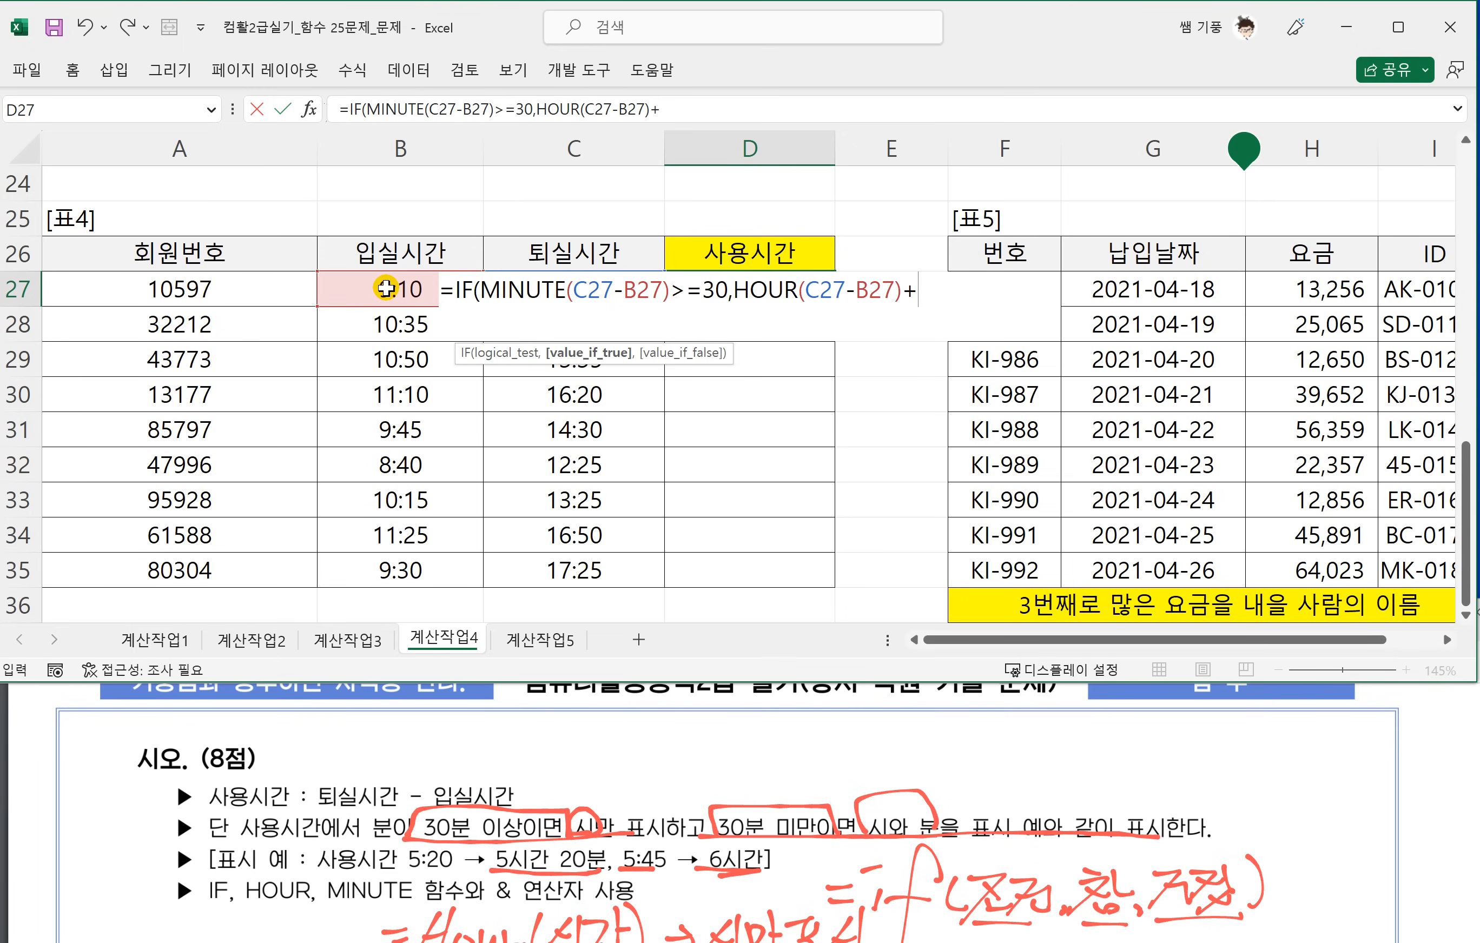
{"action": "type", "text": "1&"}
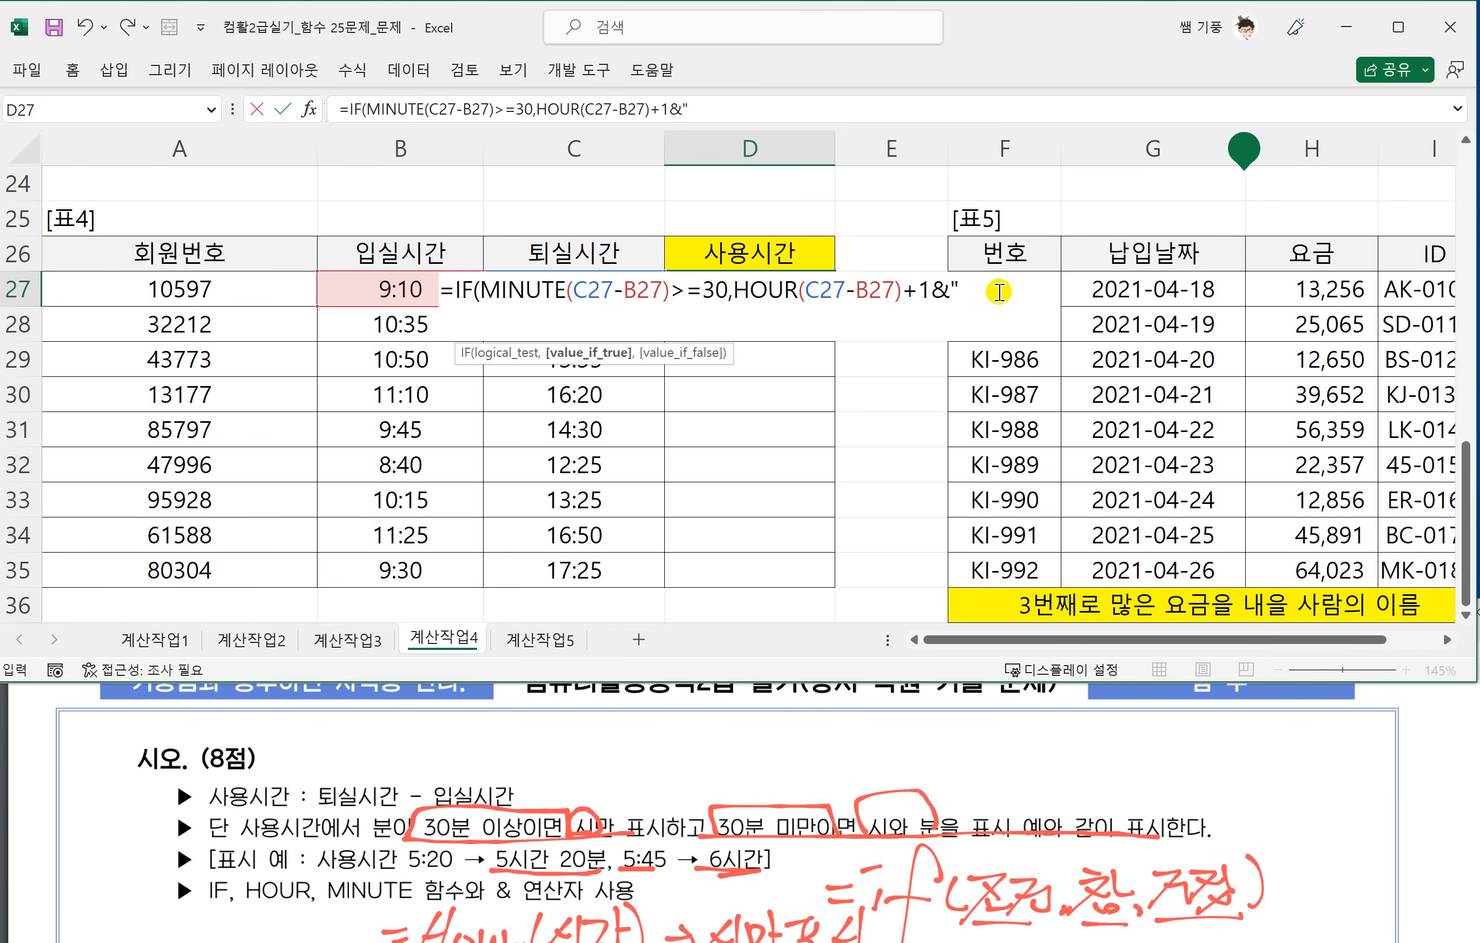
{"action": "type", "text": "시간"}
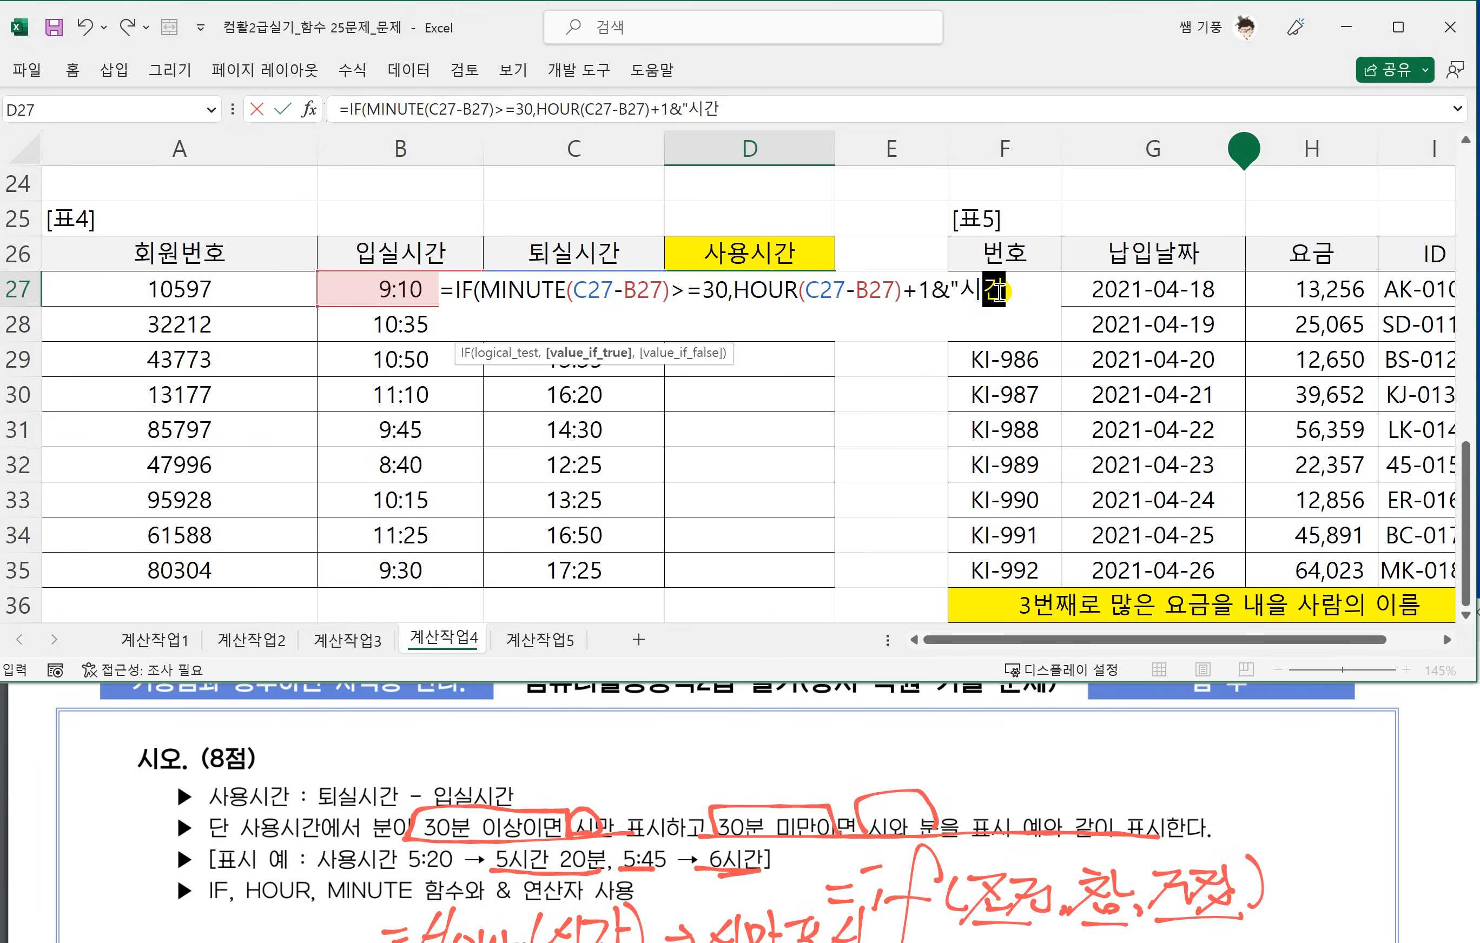
{"action": "type", "text": "\""}
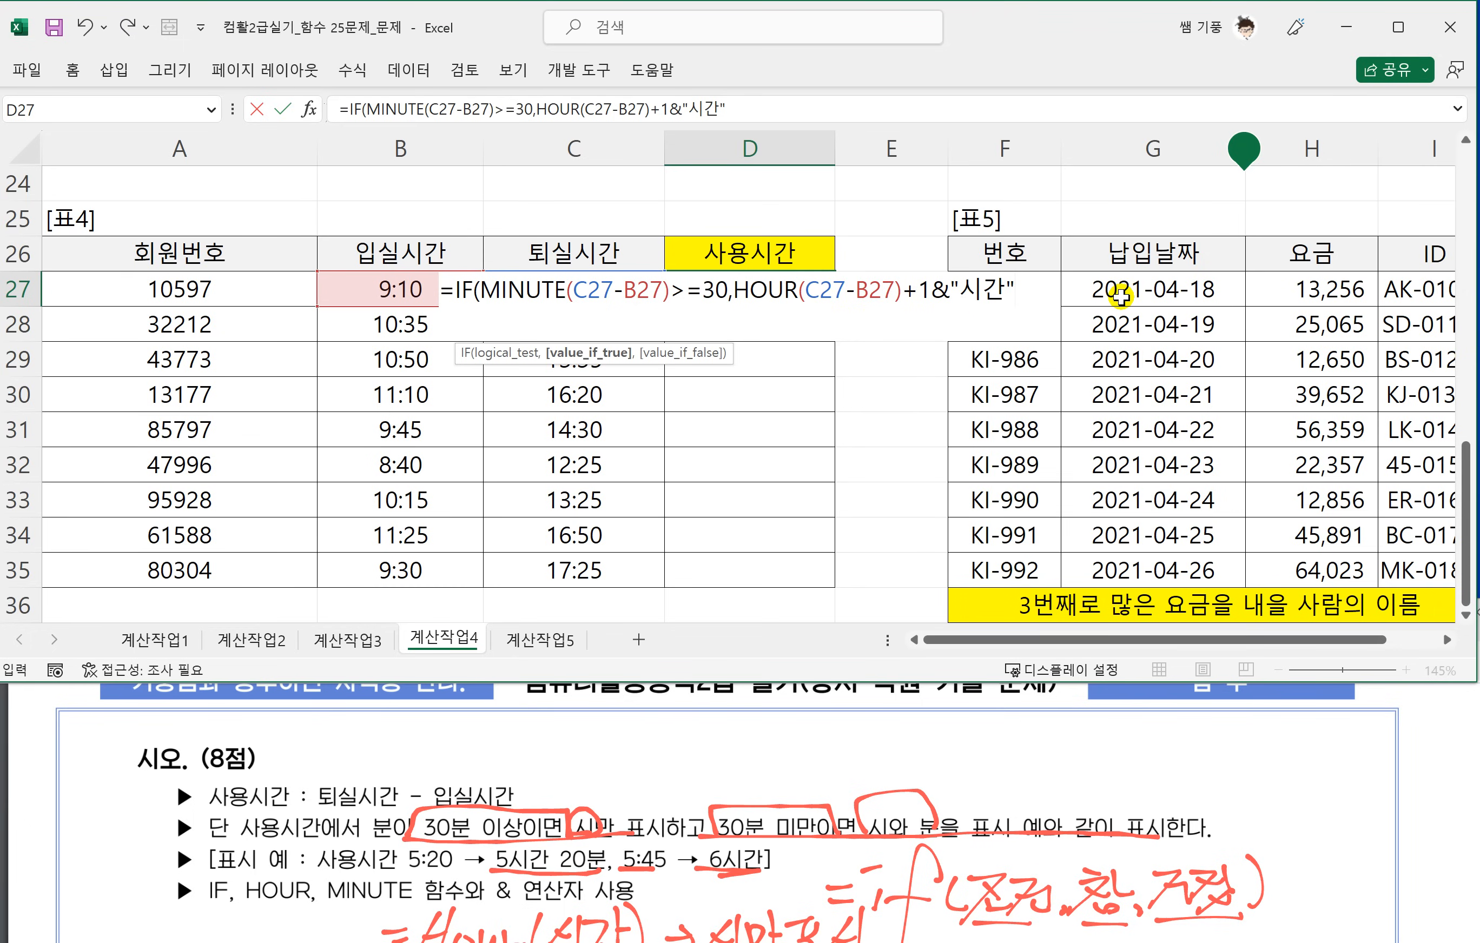
{"action": "type", "text": ","}
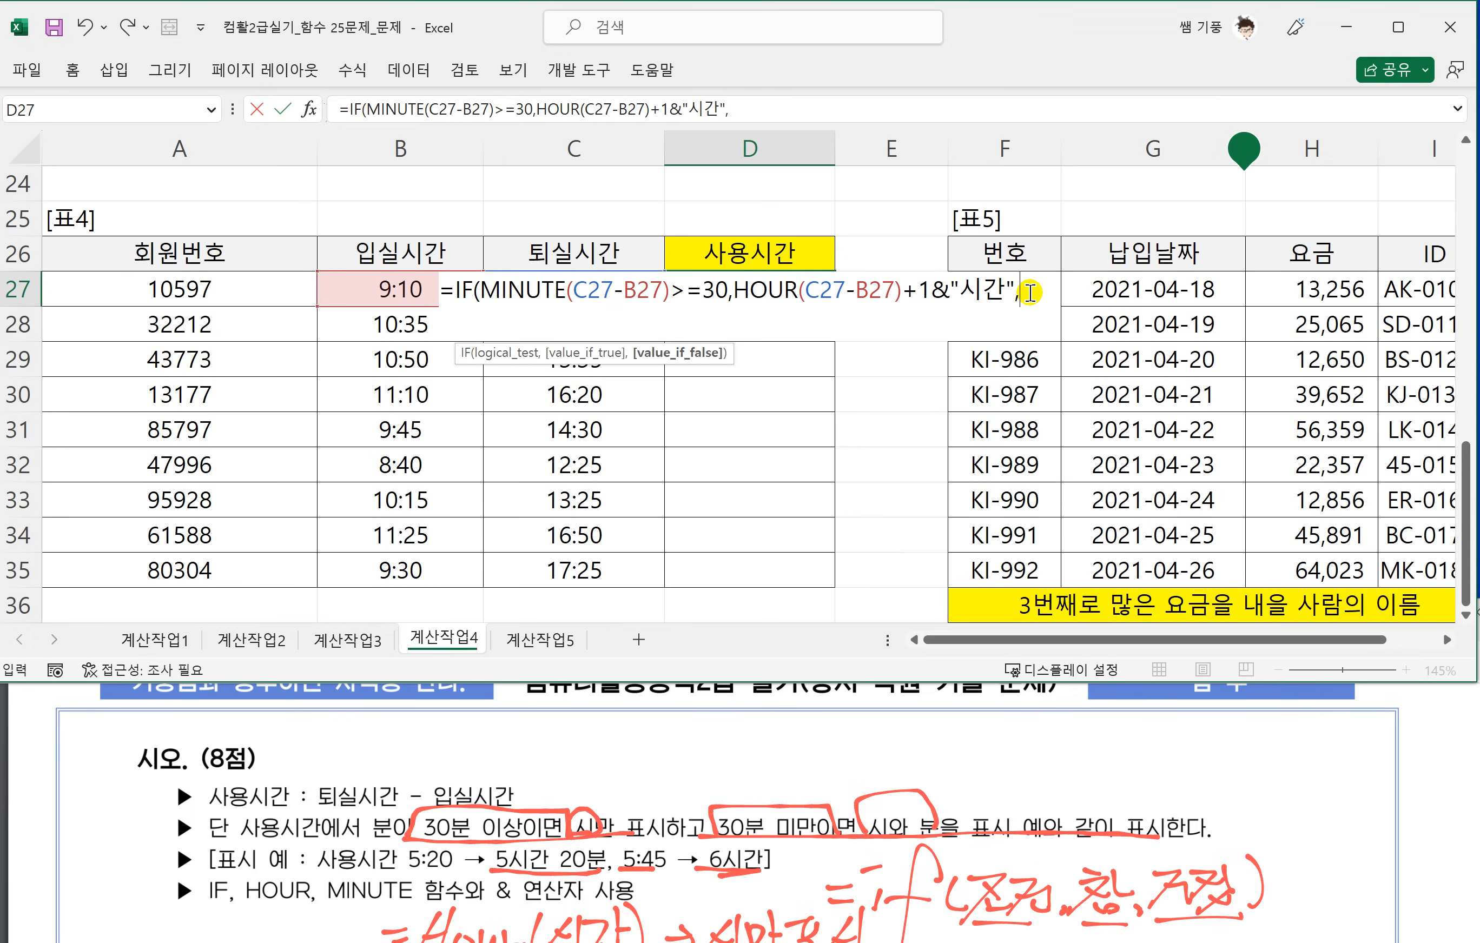
Enter HOUR(C26-B26)&"시간 " as the first part of the value-if-false argument of the IF formula in D27.
{"action": "type", "text": "ㅐㅔㅓ"}
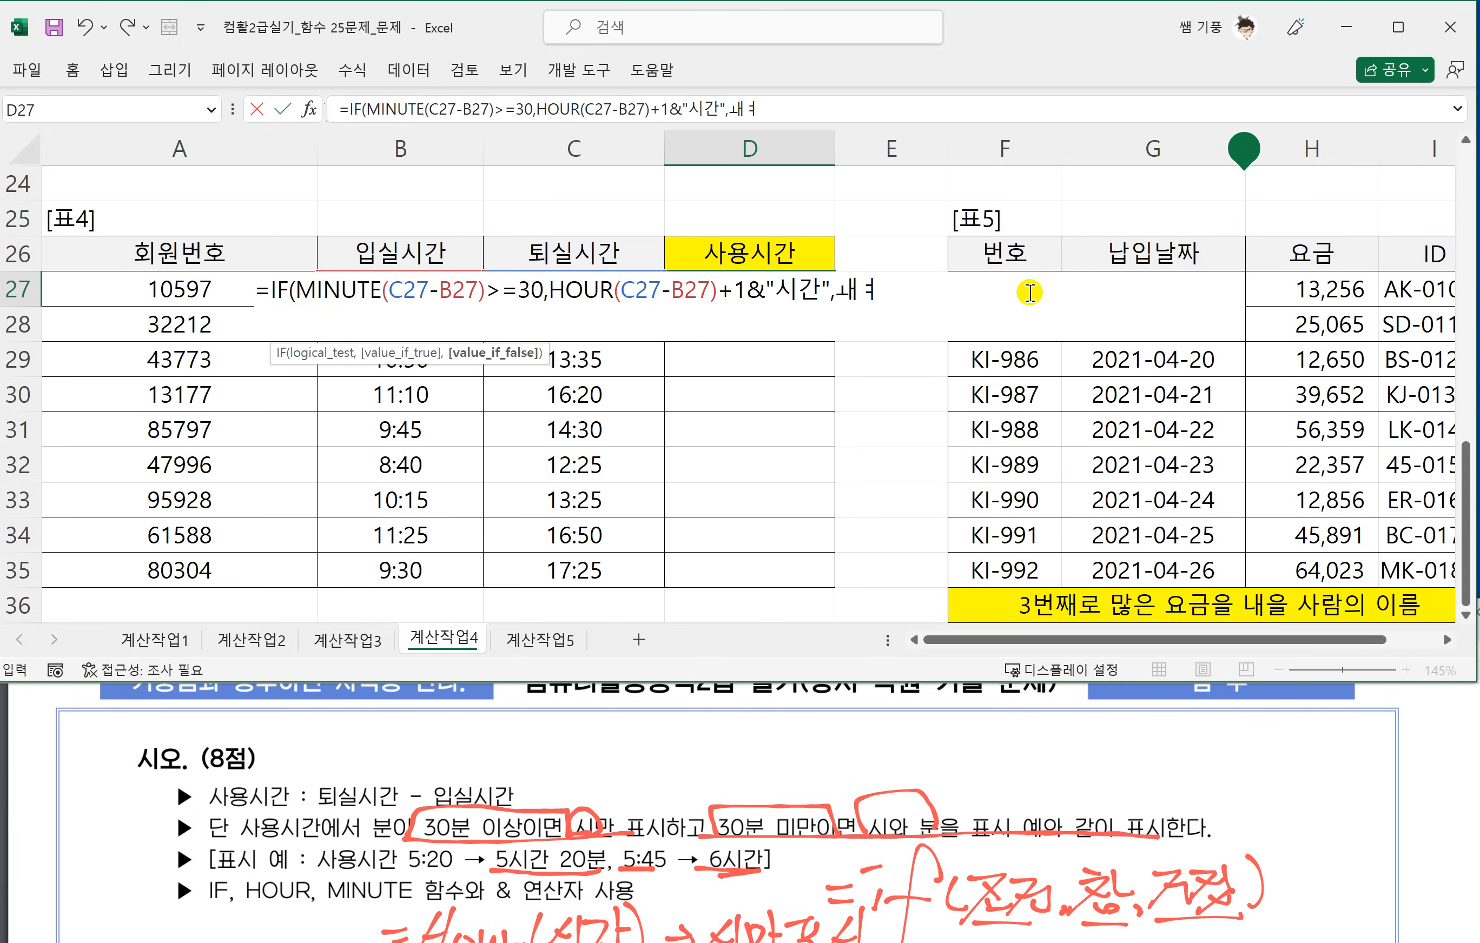
{"action": "key", "text": "BackSpace"}
{"action": "key", "text": "BackSpace"}
{"action": "key", "text": "BackSpace"}
{"action": "type", "text": "HOU"}
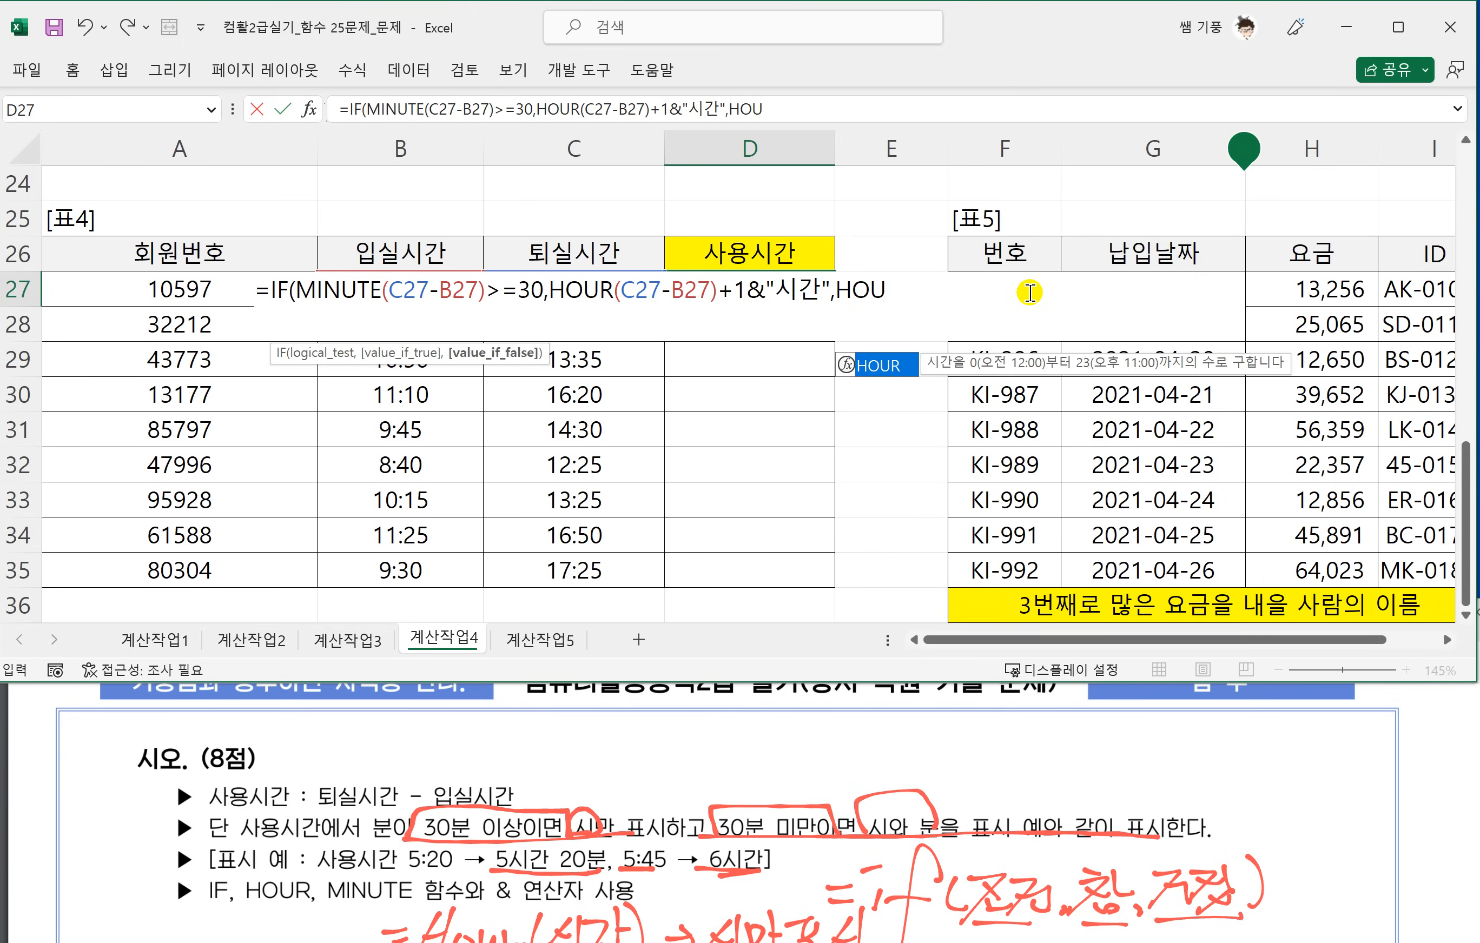
{"action": "type", "text": "R("}
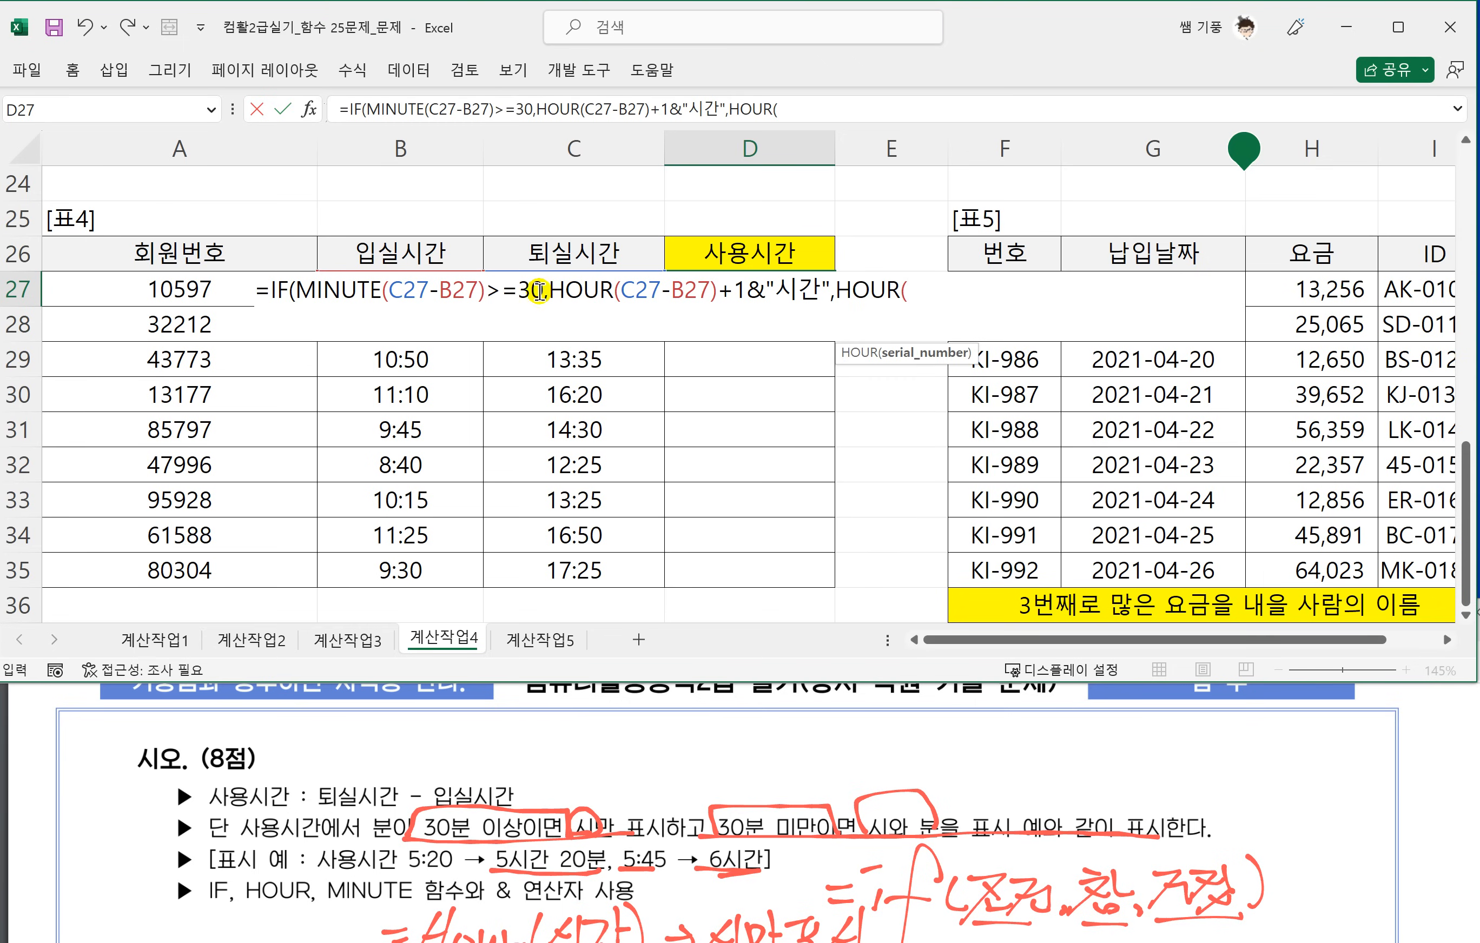
{"action": "left_click", "coordinate": [531, 253]}
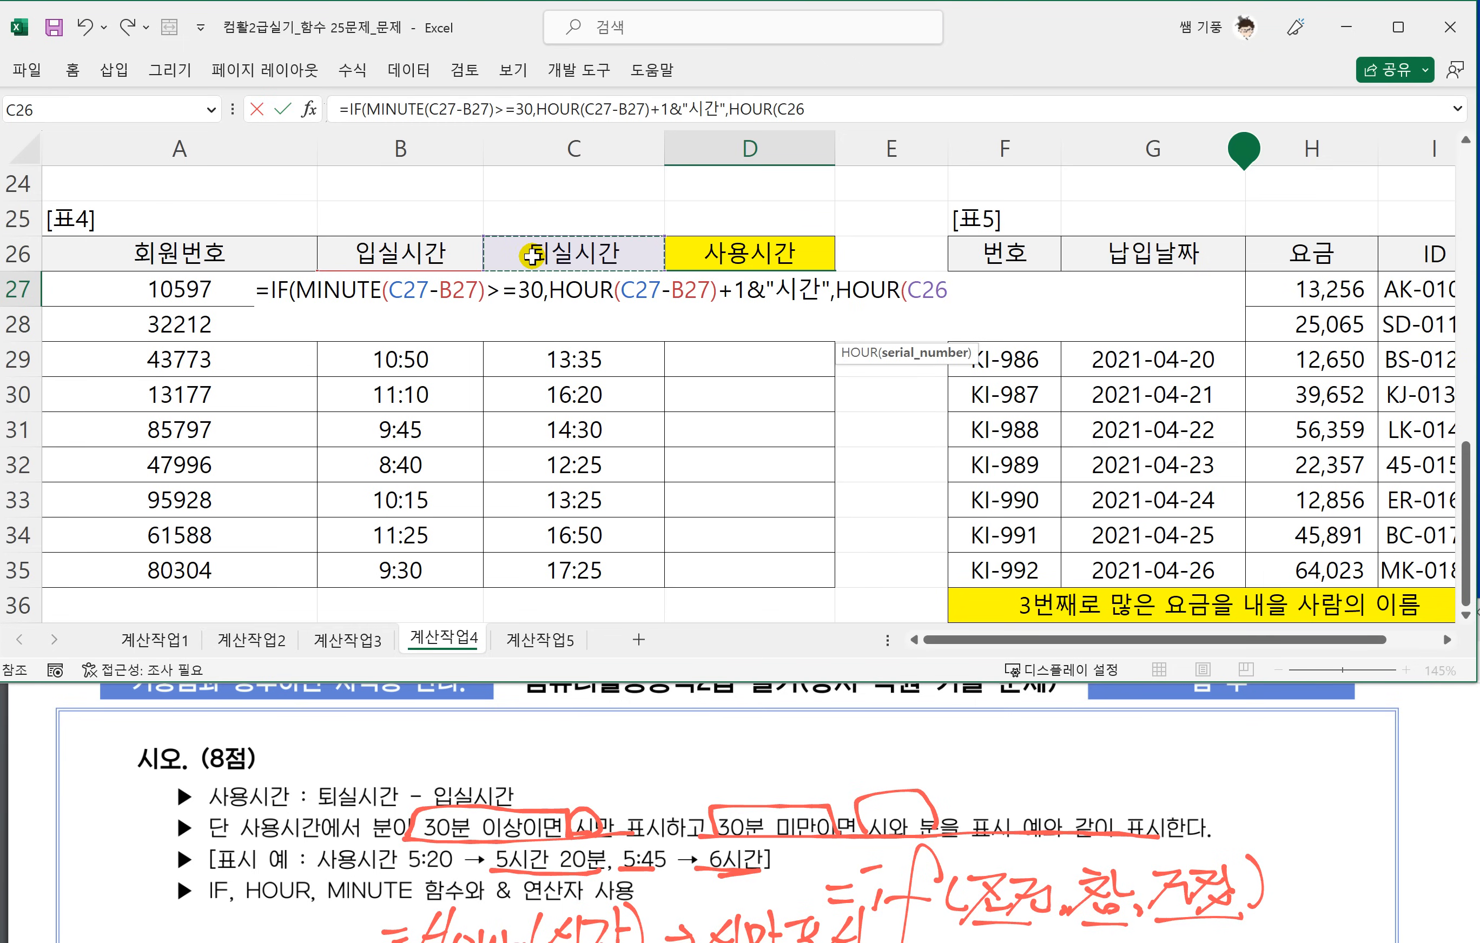
{"action": "type", "text": "-"}
{"action": "left_click", "coordinate": [423, 252]}
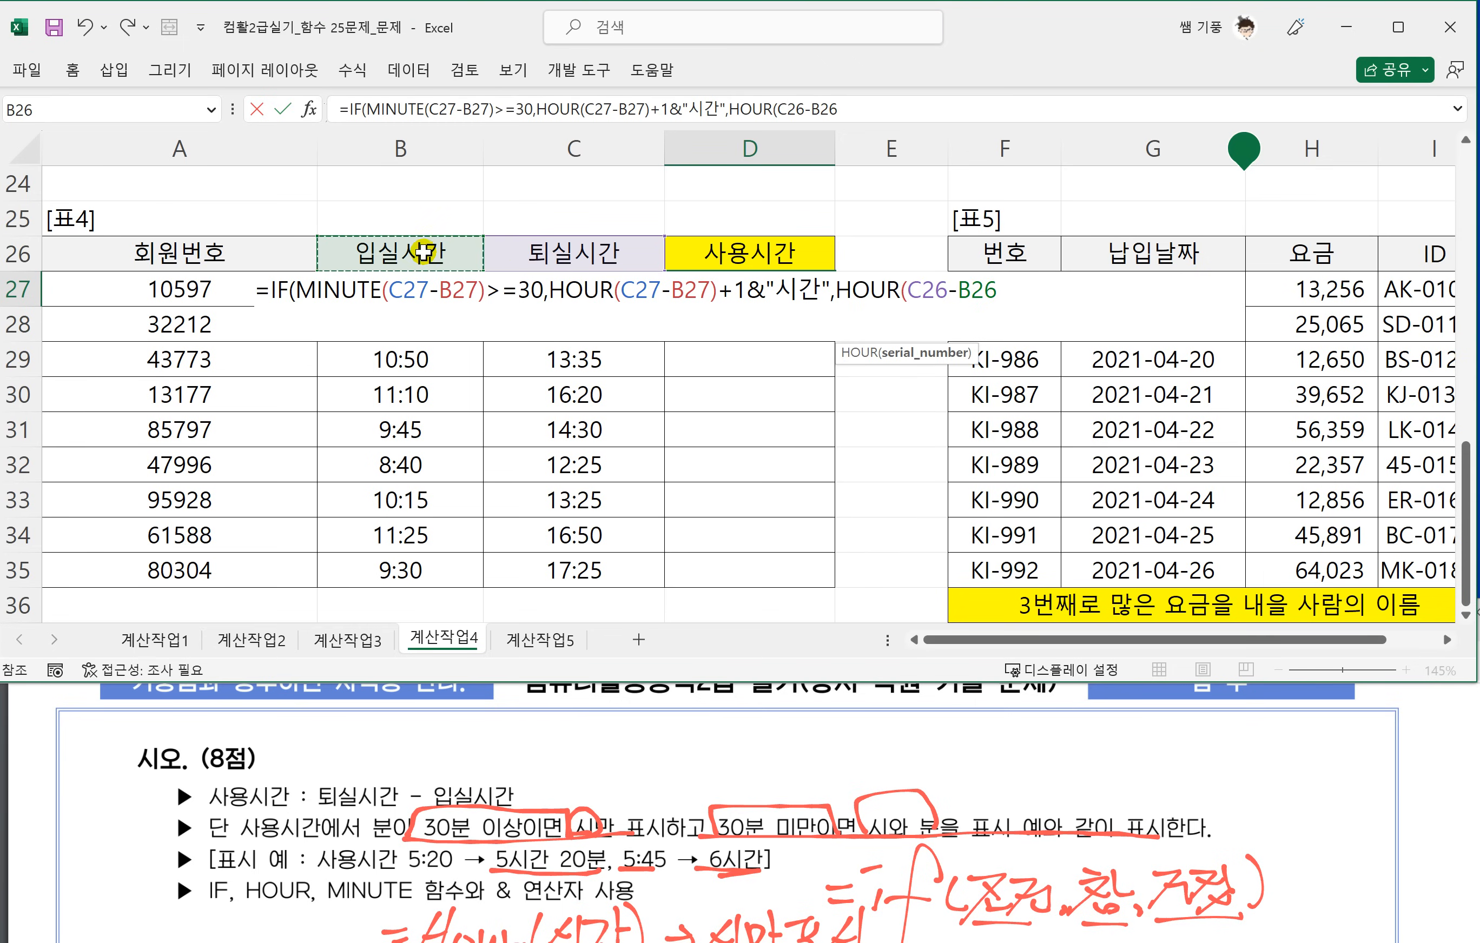
{"action": "left_click_drag", "start_coordinate": [1020, 292], "coordinate": [906, 289]}
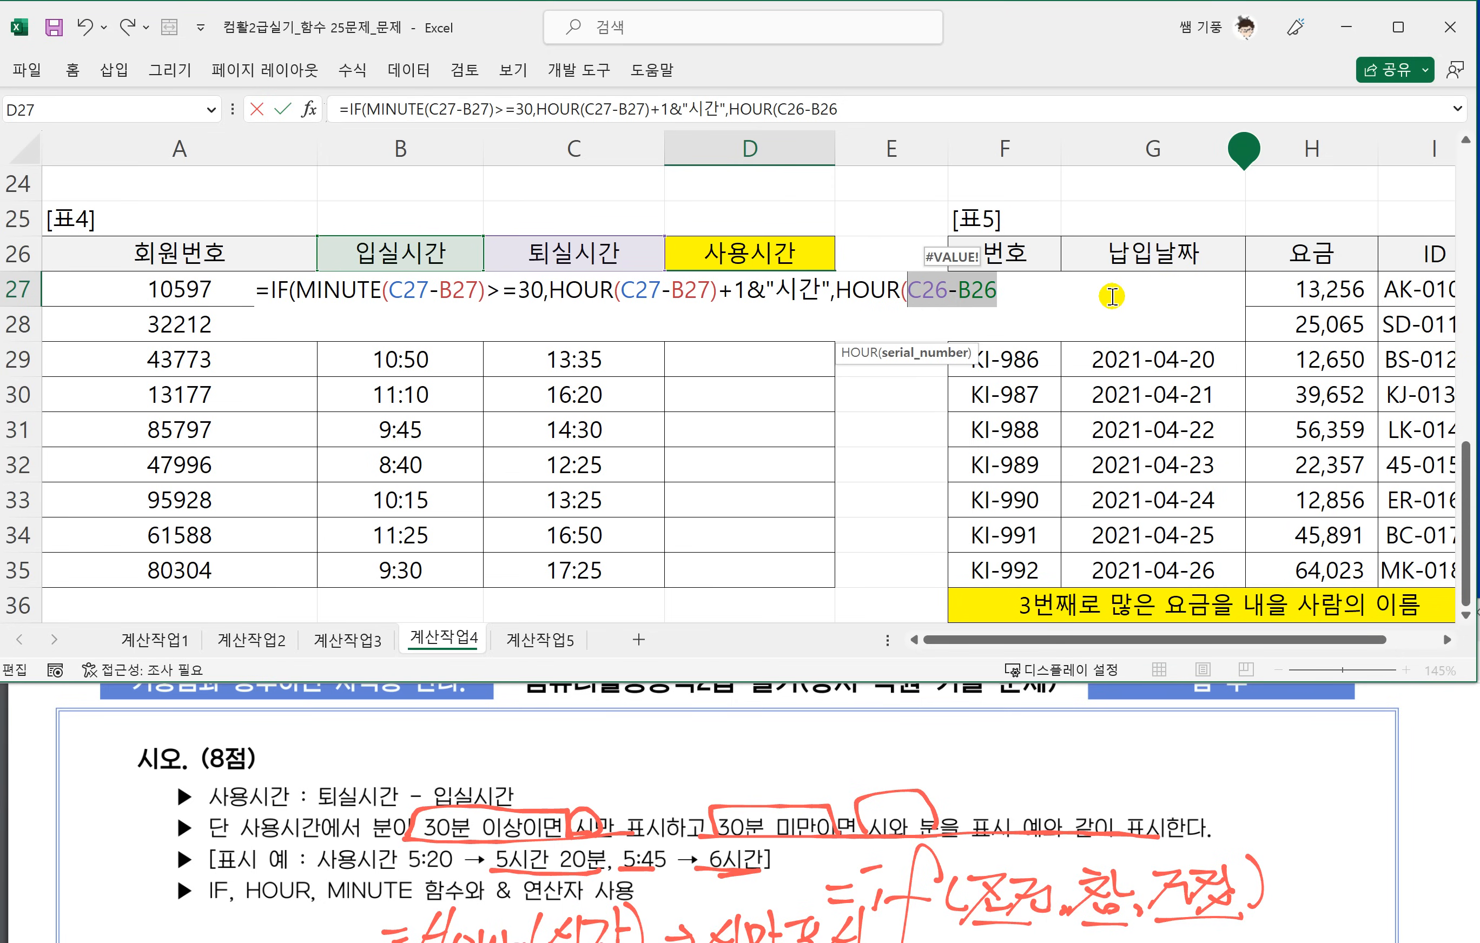
{"action": "left_click", "coordinate": [1030, 295]}
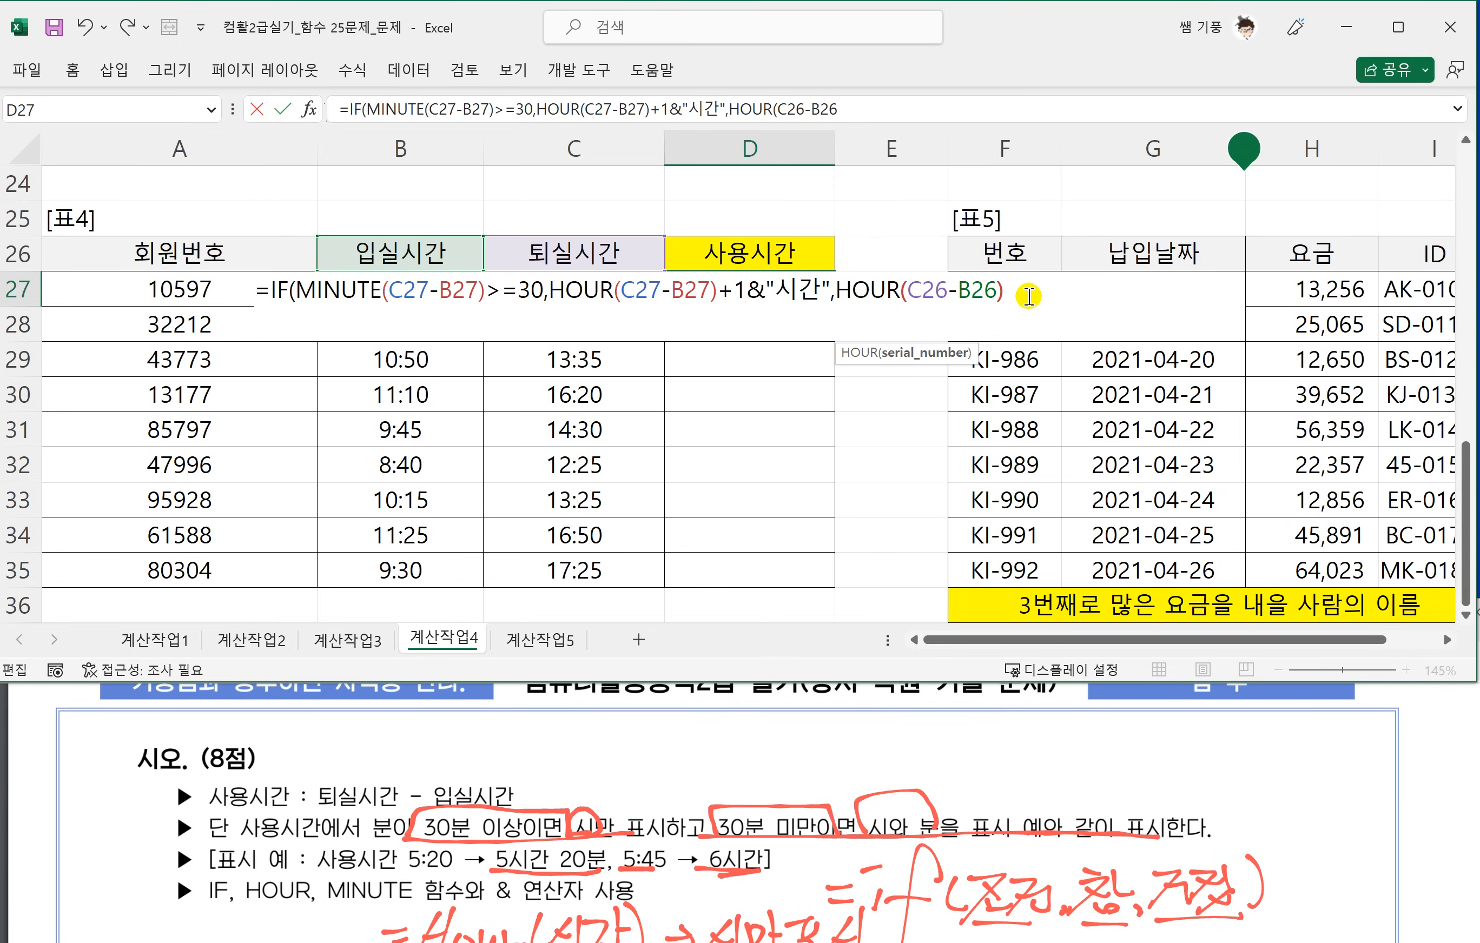
{"action": "type", "text": ")&"}
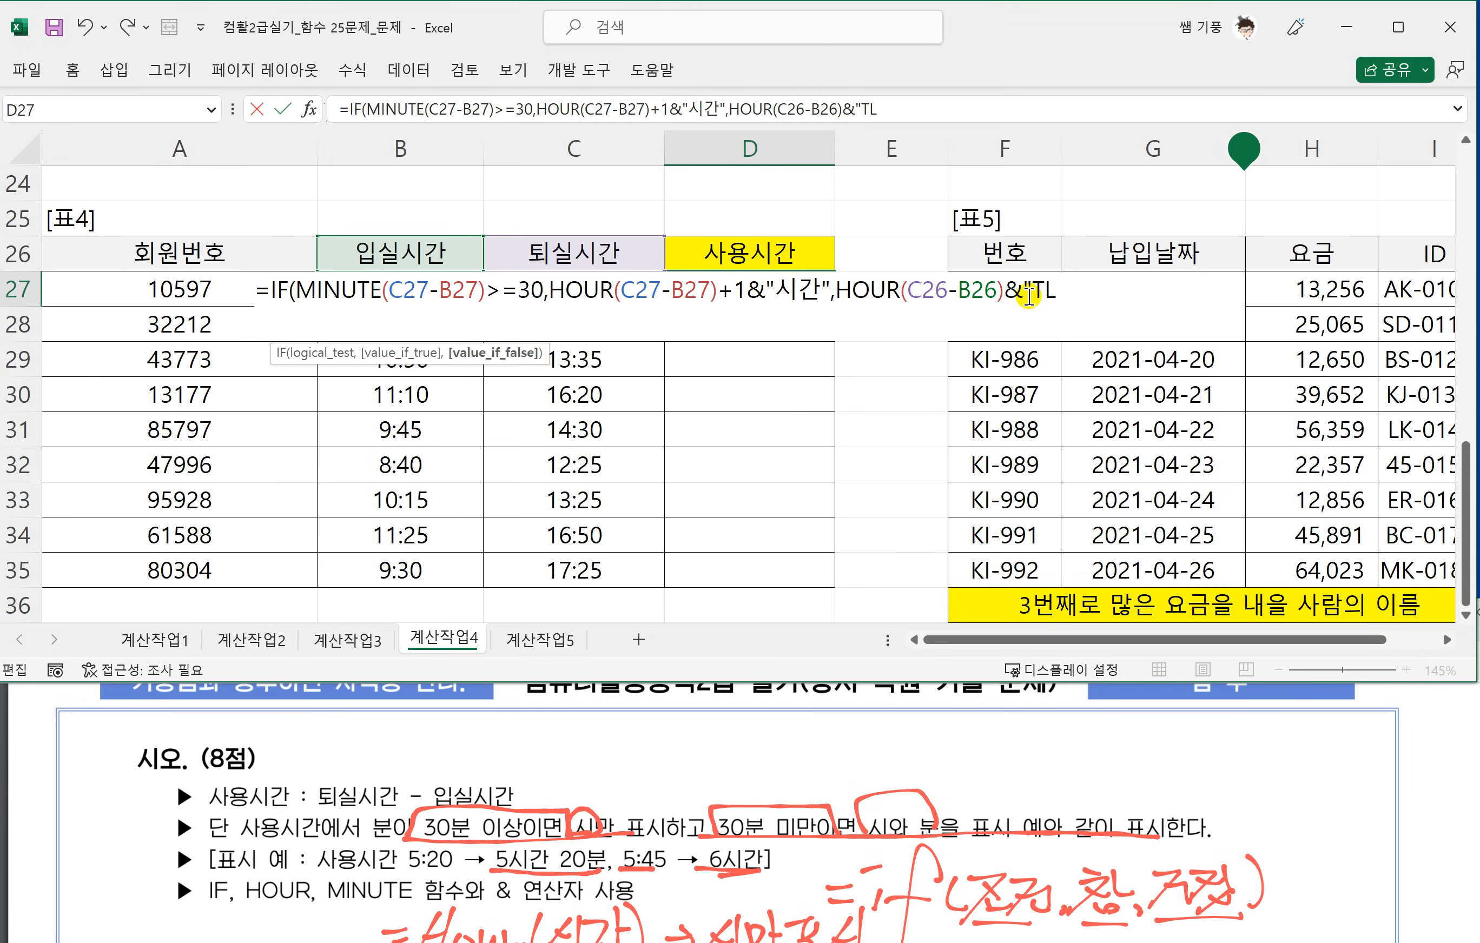
{"action": "type", "text": "\"시간"}
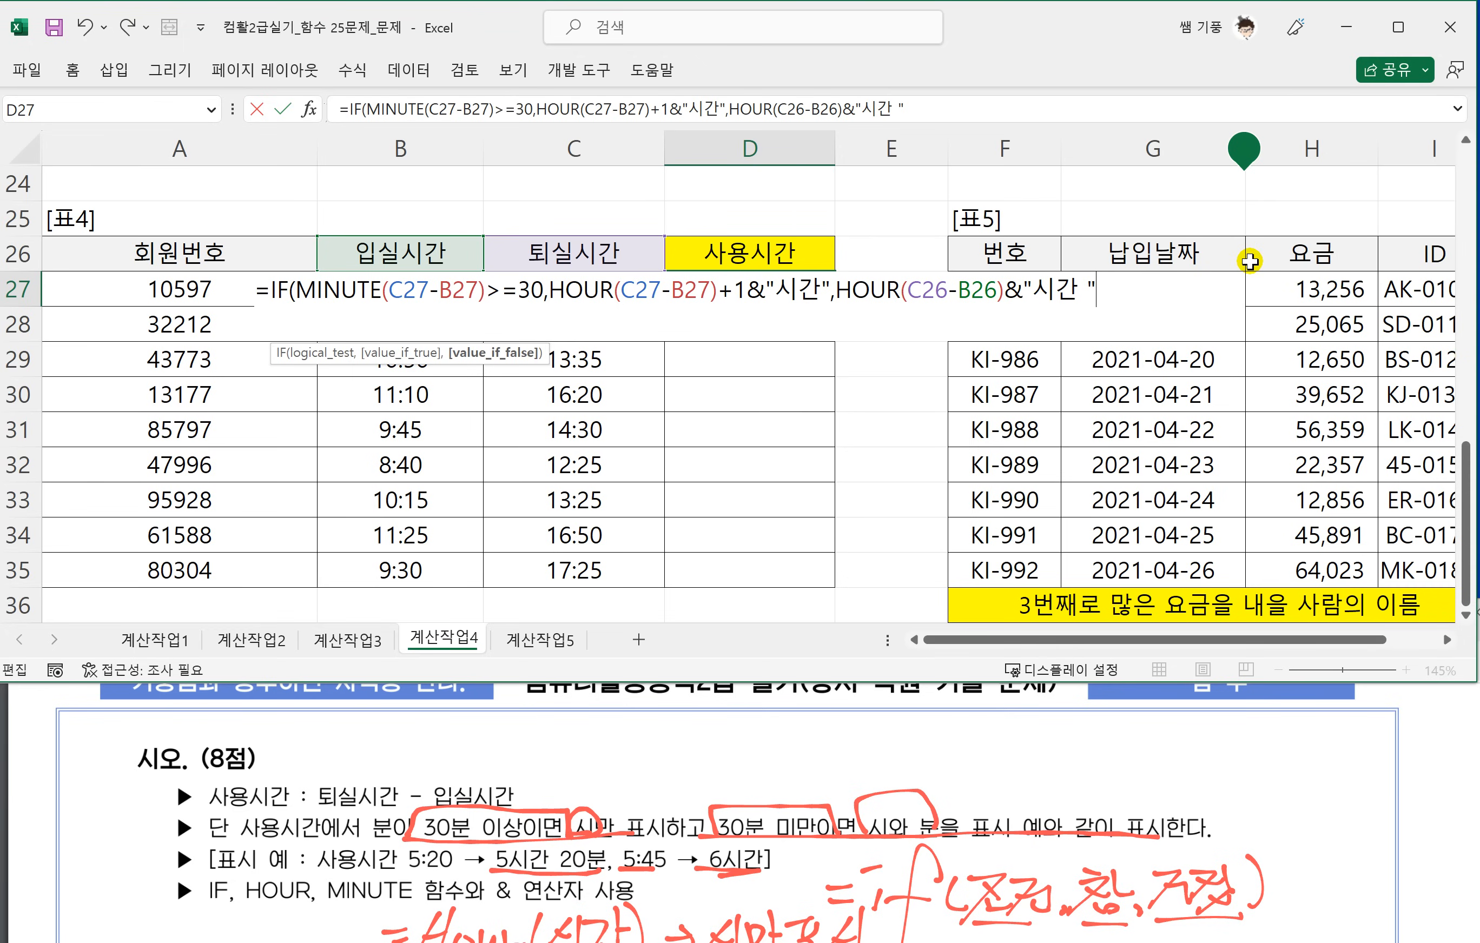
{"action": "type", "text": "\"&"}
{"action": "type", "text": "ㅡㅑ"}
{"action": "type", "text": "MINUT"}
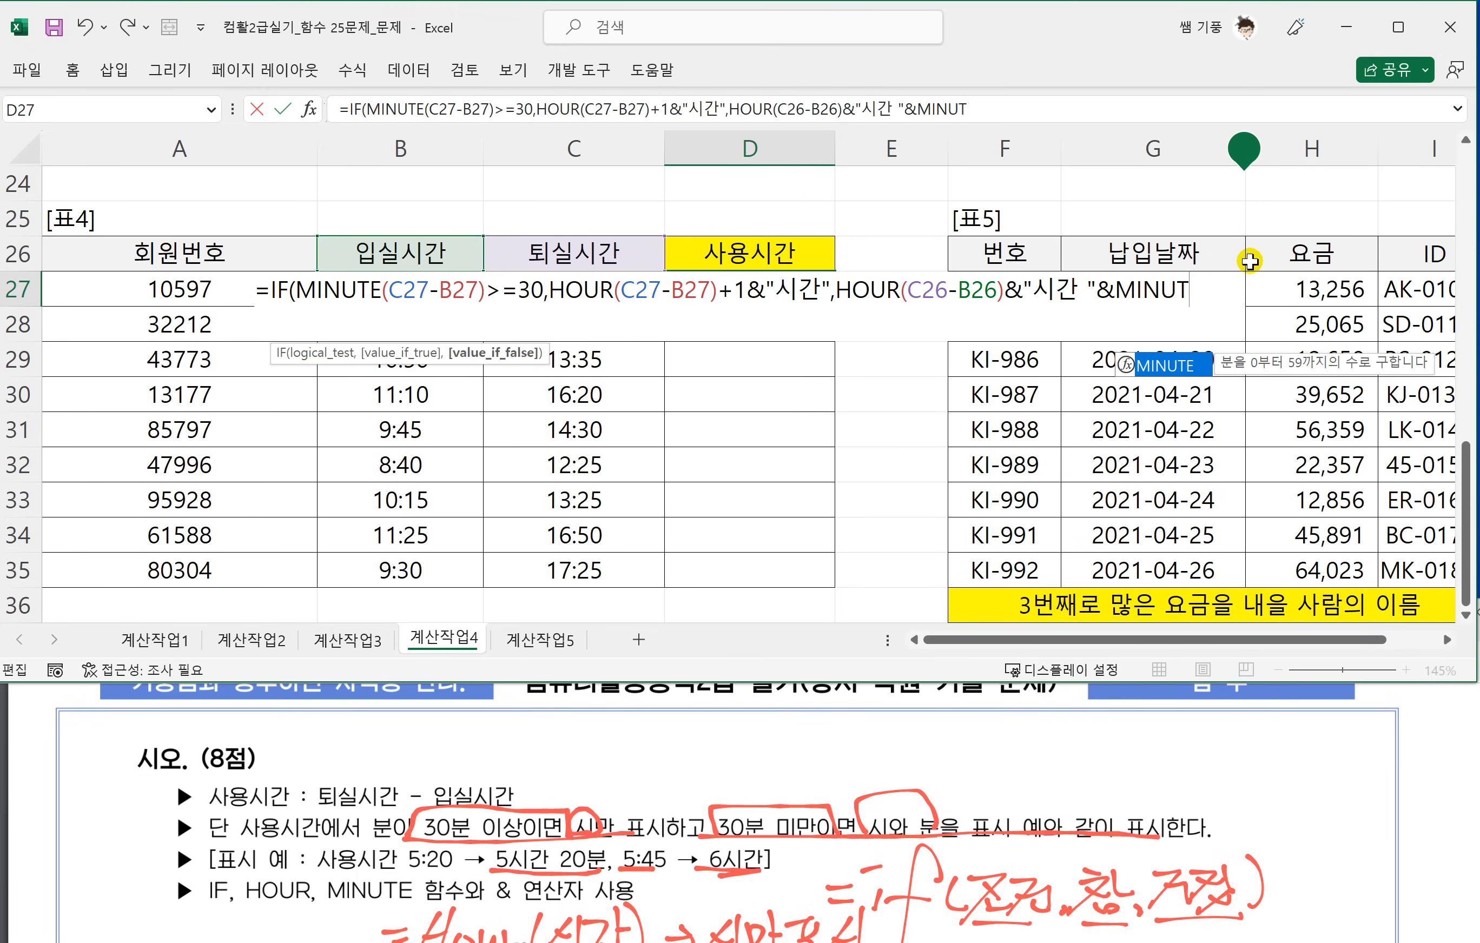
{"action": "type", "text": "E(C26-B26"}
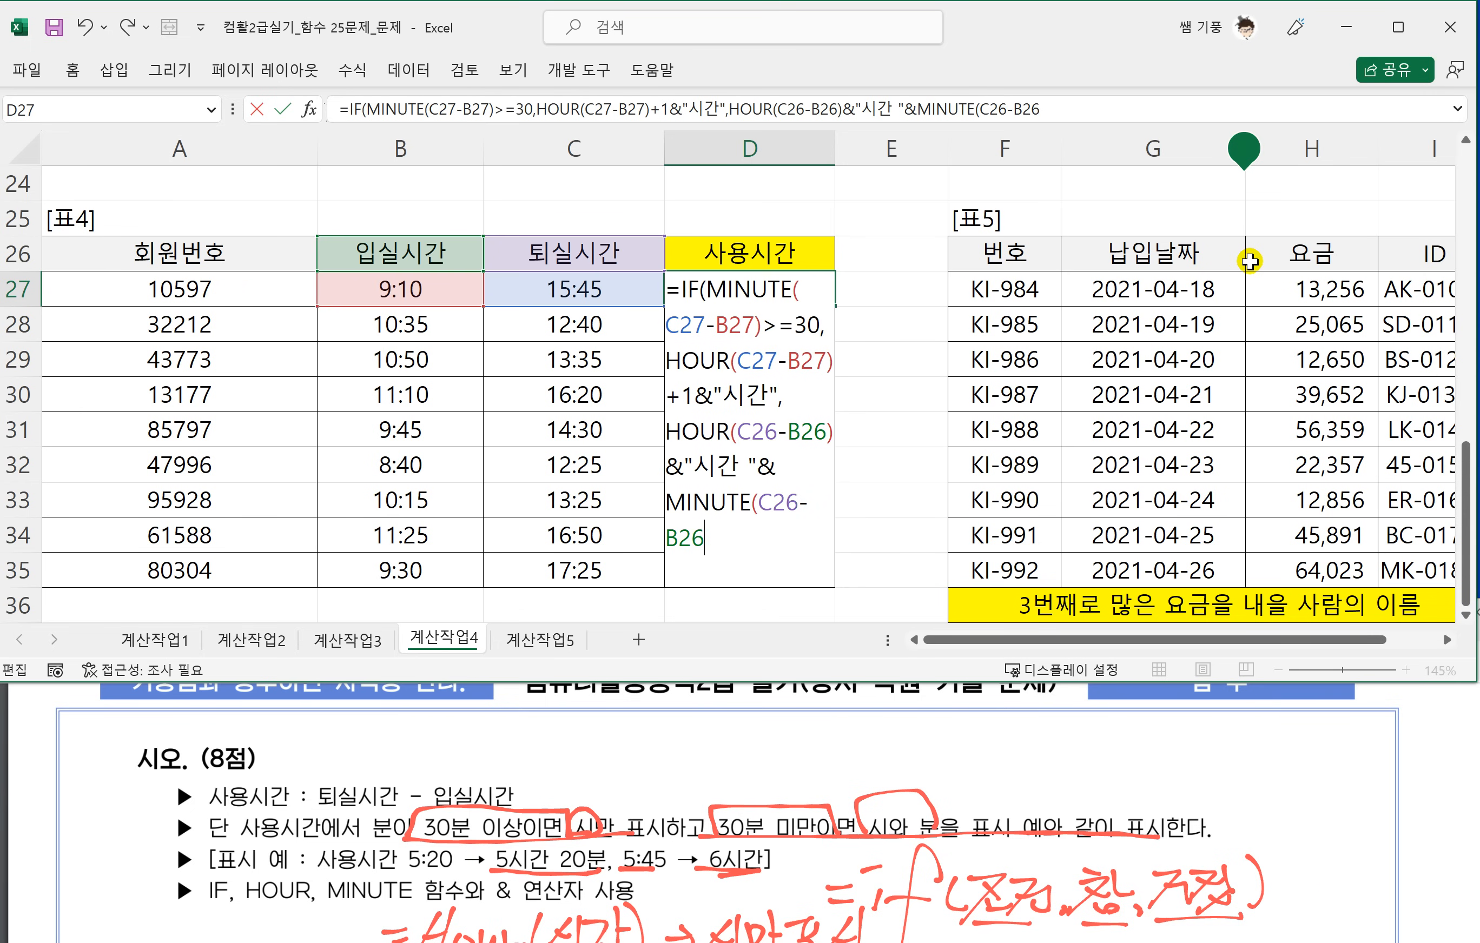
Append &MINUTE(C26-B26) to the value-if-false argument in D27, reusing the copied time difference.
{"action": "left_click", "coordinate": [1446, 639]}
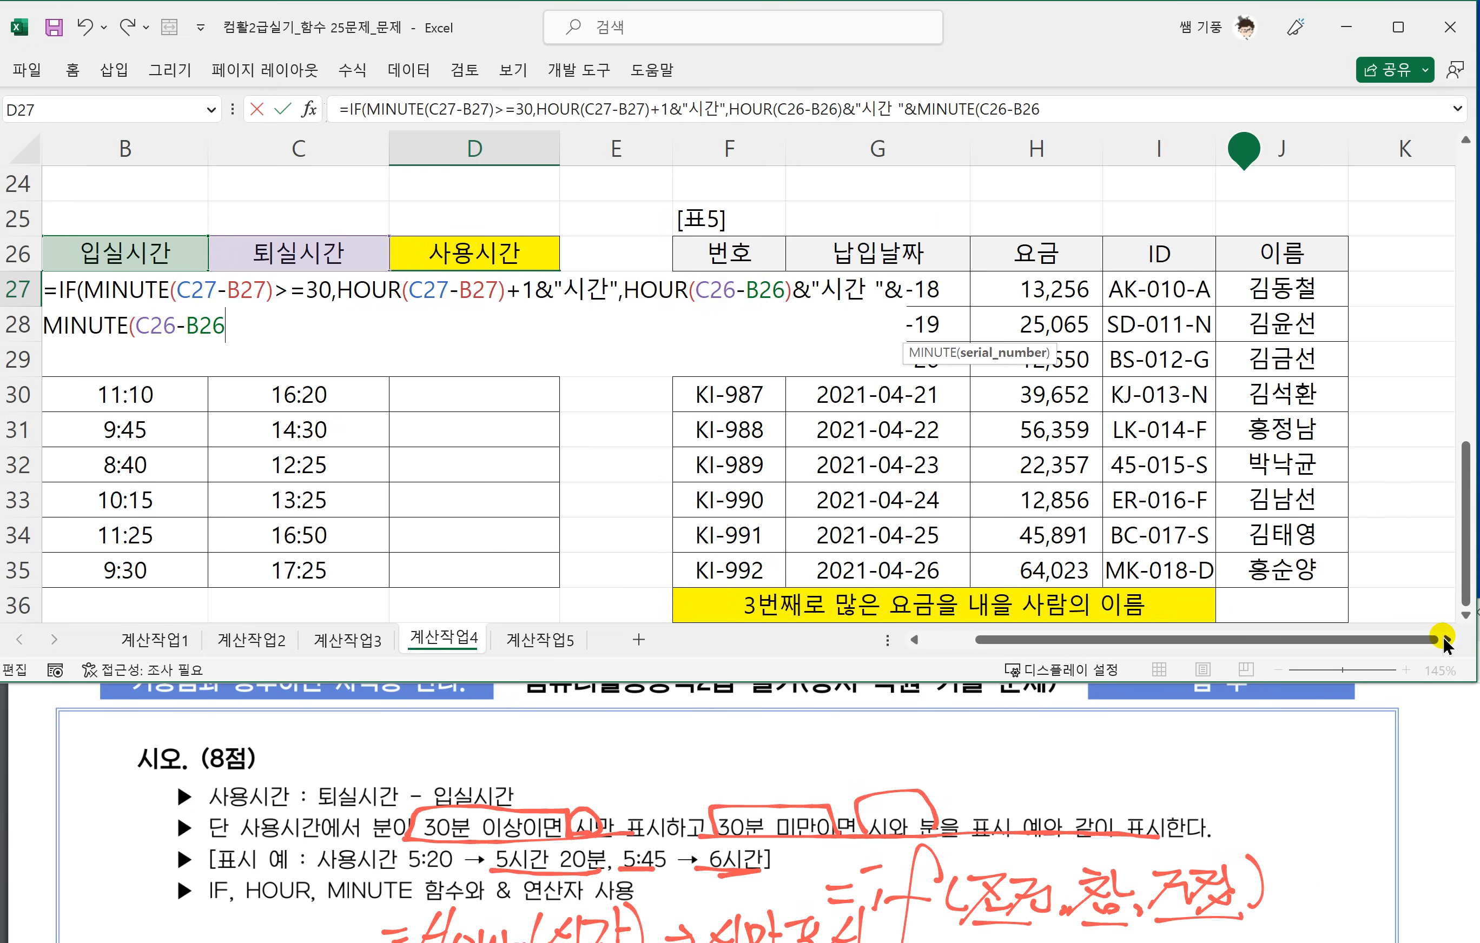
{"action": "left_click", "coordinate": [1446, 639]}
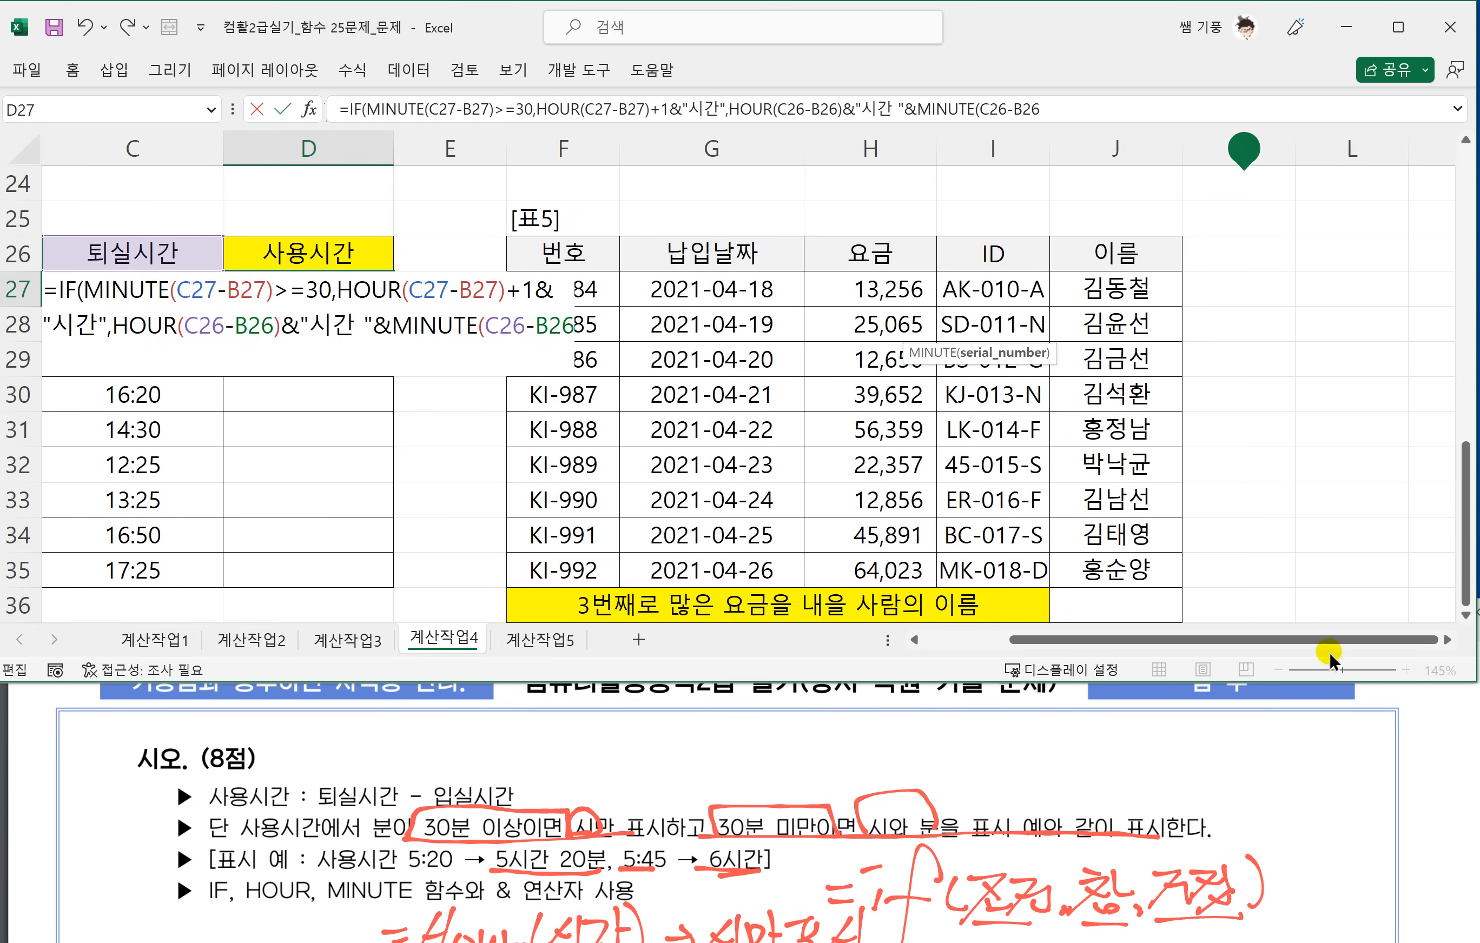
{"action": "left_click", "coordinate": [907, 638]}
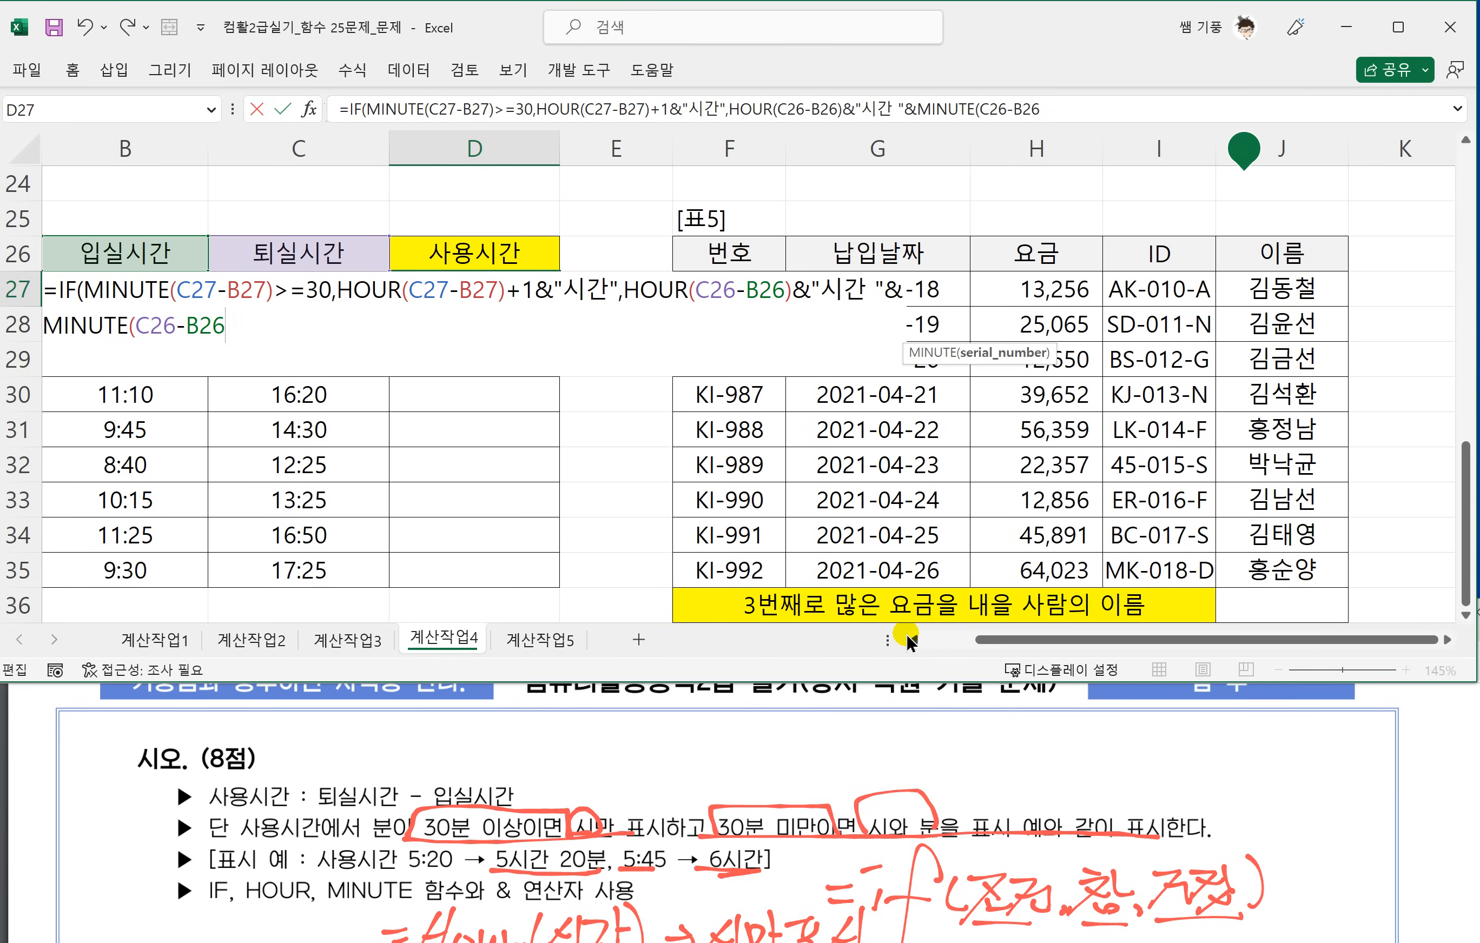
{"action": "left_click", "coordinate": [908, 639]}
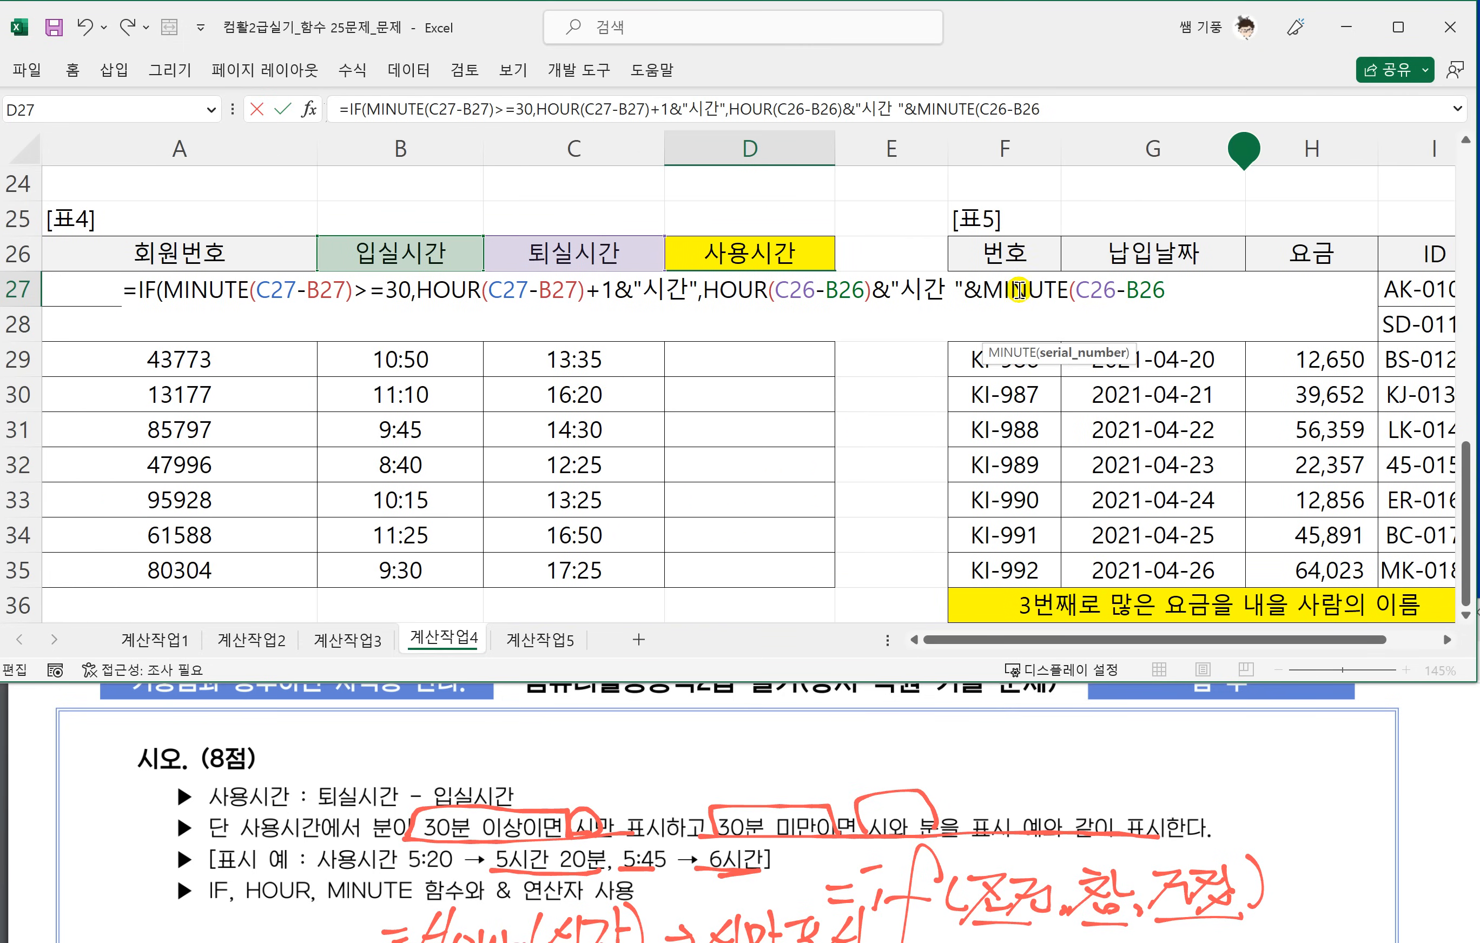
{"action": "type", "text": ")&\""}
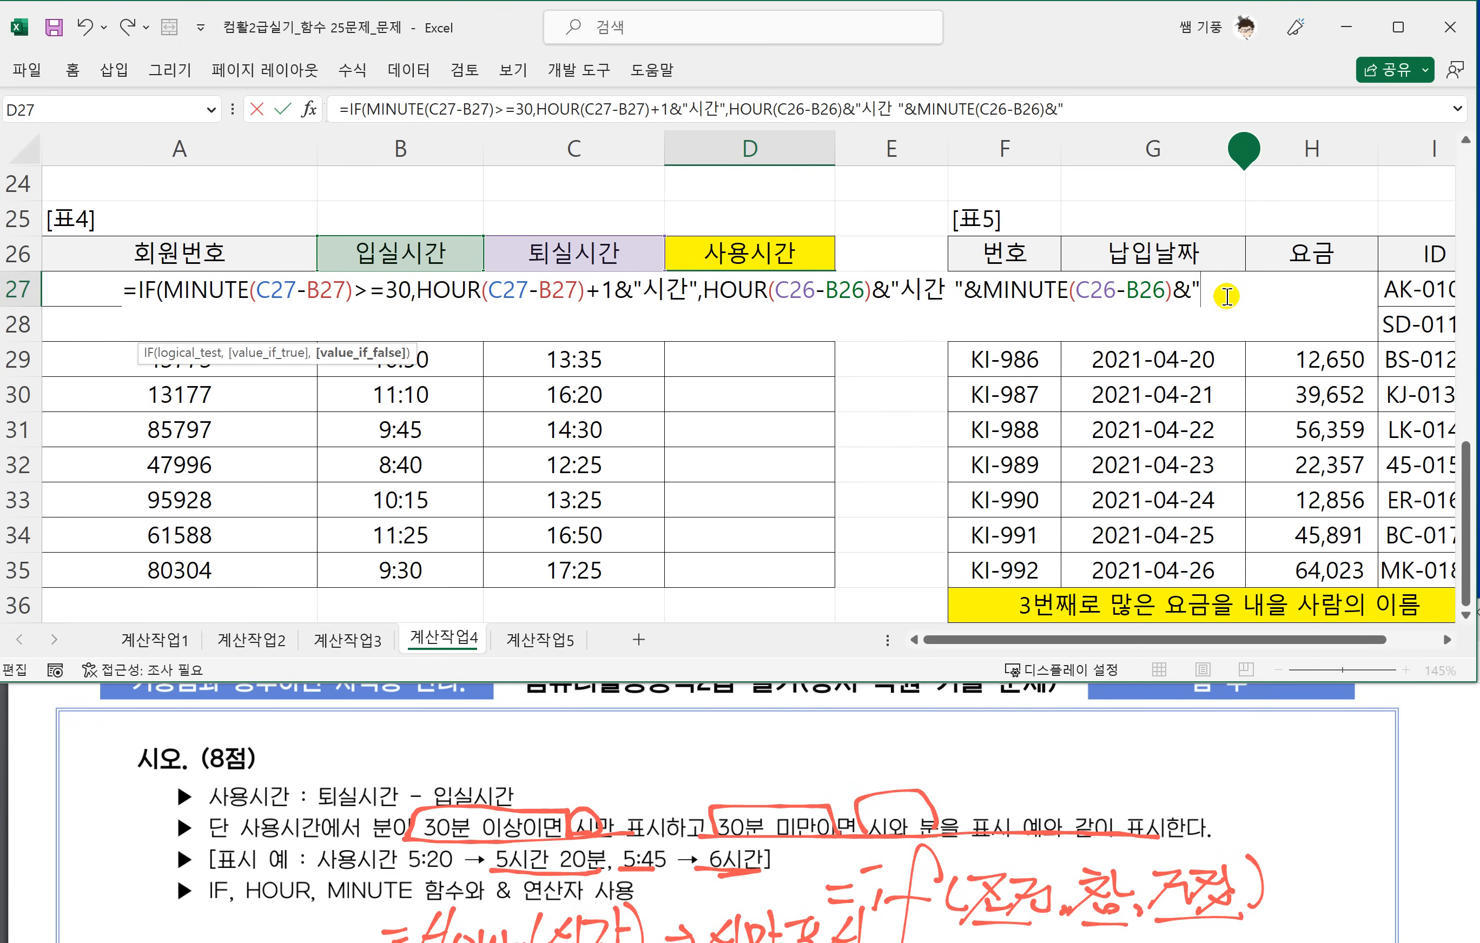
{"action": "type", "text": "분\")"}
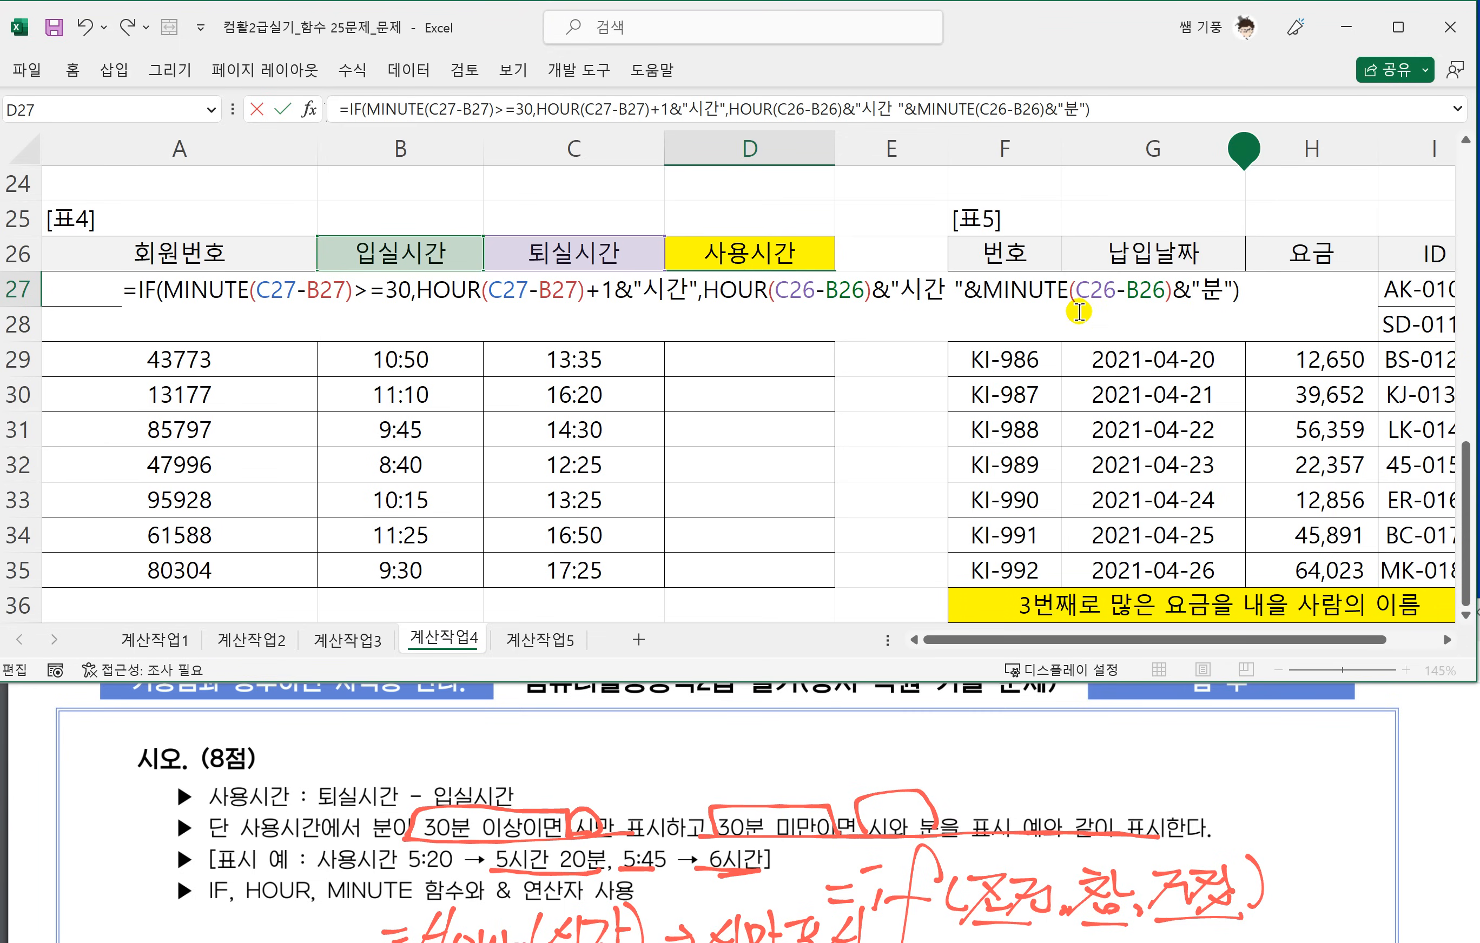
Complete the D27 formula with &"분" and a closing parenthesis, and fill it down through D35.
{"action": "key", "text": "Return"}
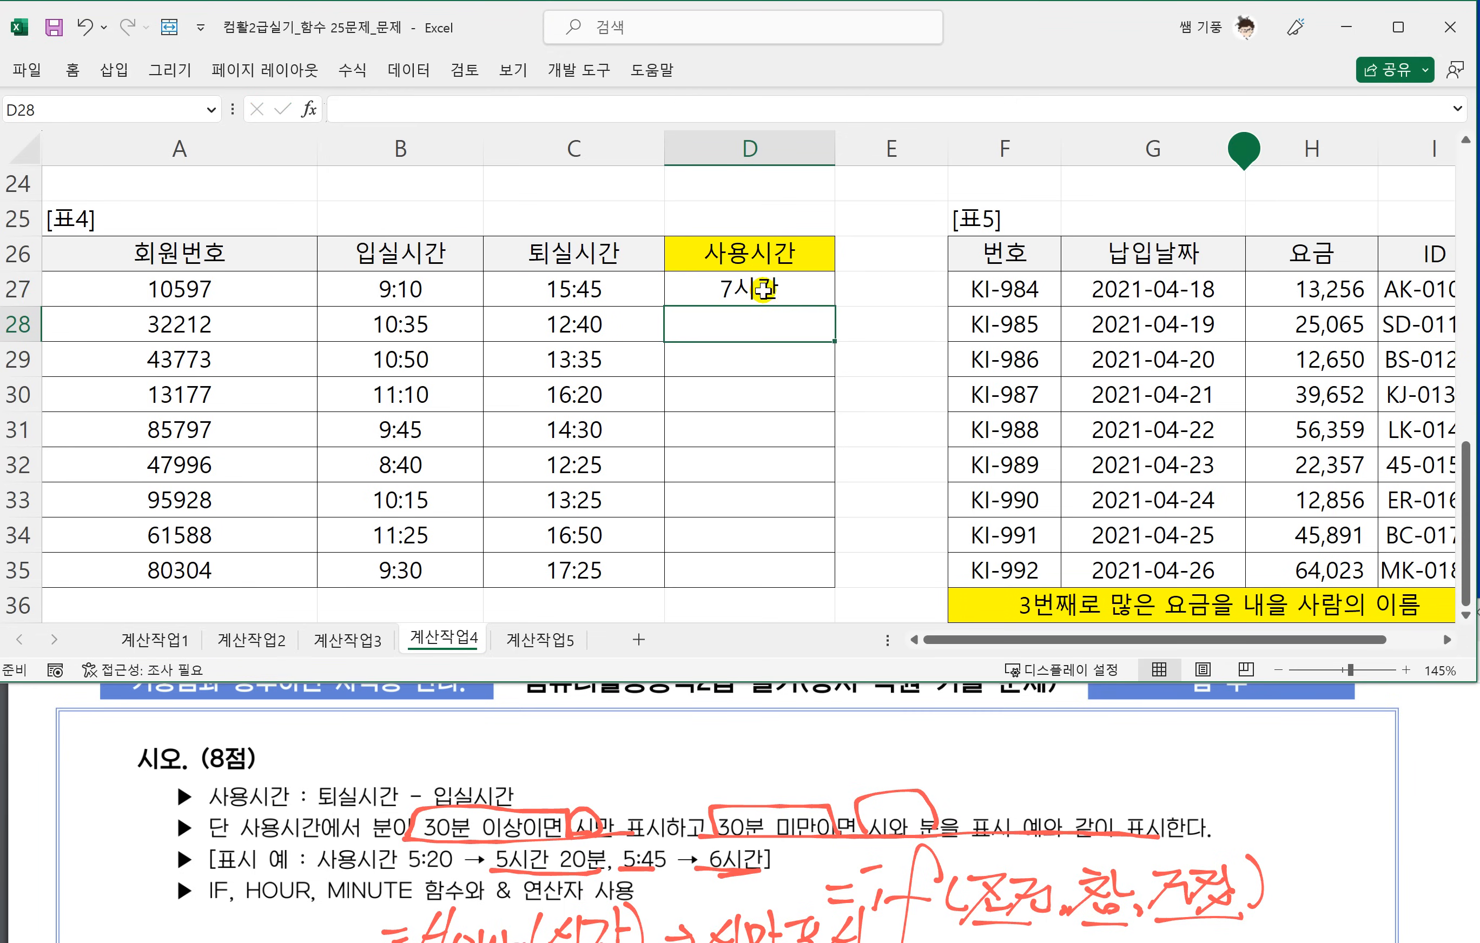
{"action": "left_click", "coordinate": [765, 289]}
{"action": "left_click_drag", "start_coordinate": [837, 307], "coordinate": [824, 576]}
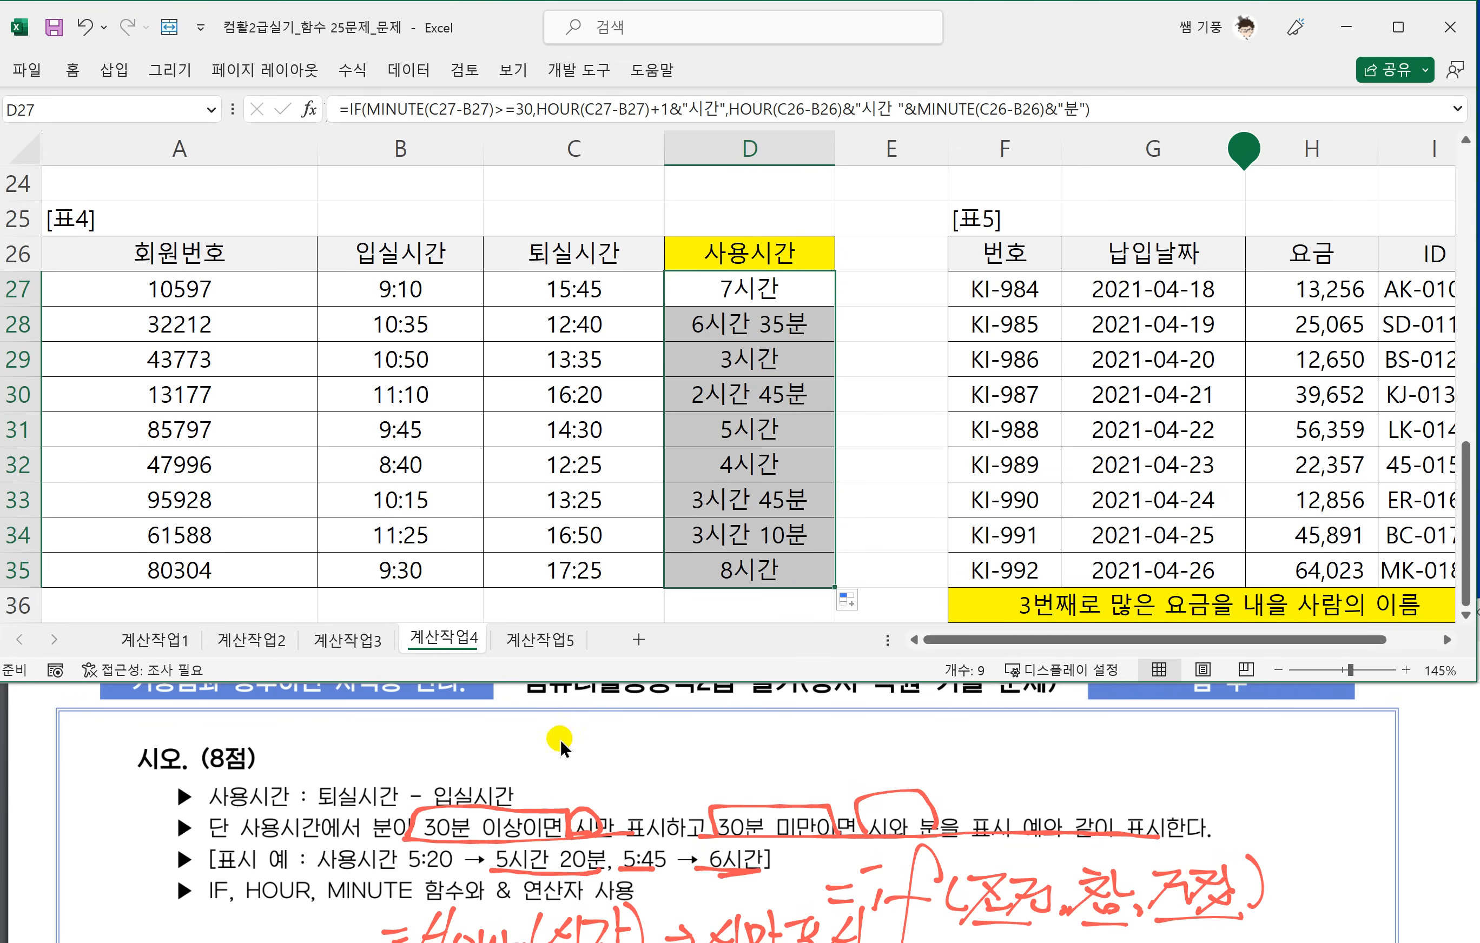
Read question 5 in the exam PDF in the browser and examine all columns of [표5] on the worksheet.
{"action": "left_click", "coordinate": [548, 840]}
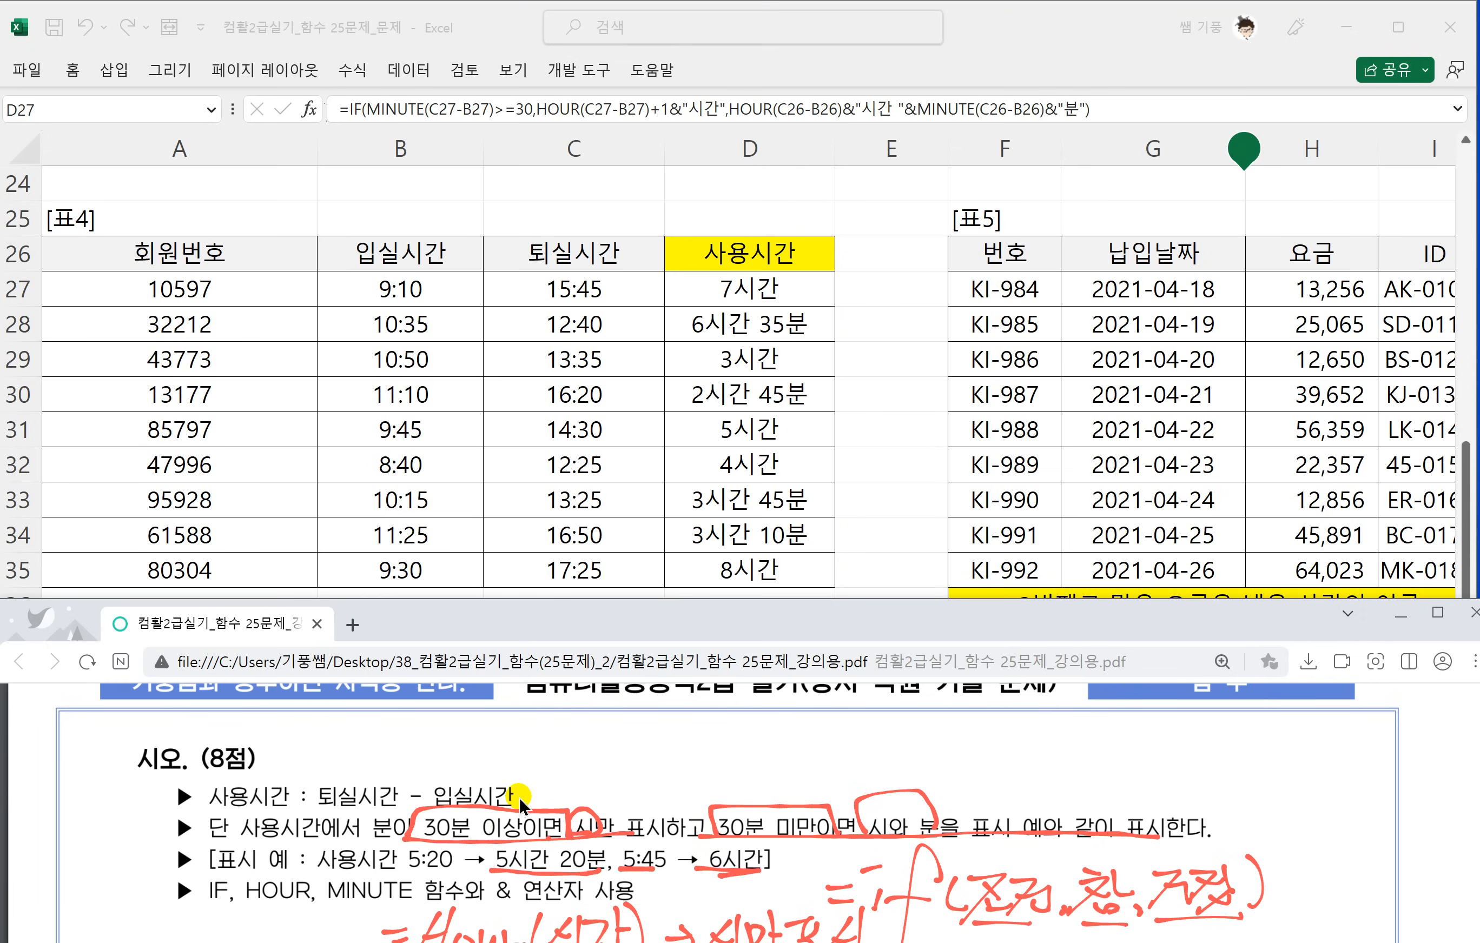
{"action": "scroll", "coordinate": [520, 796], "scroll_direction": "down", "scroll_amount": 4}
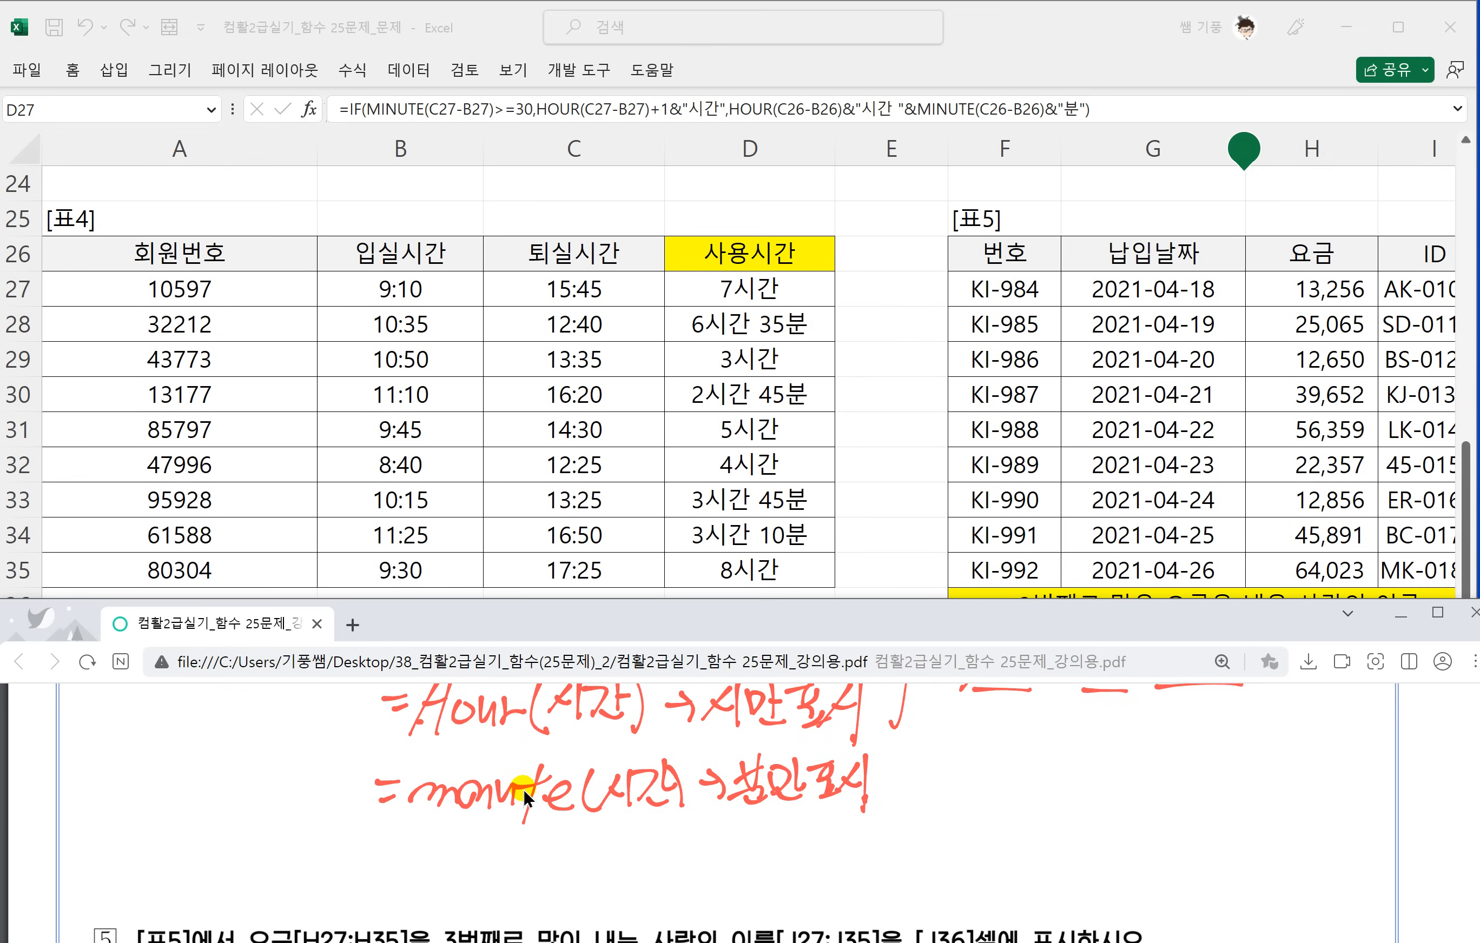
{"action": "scroll", "coordinate": [524, 786], "scroll_direction": "down", "scroll_amount": 4}
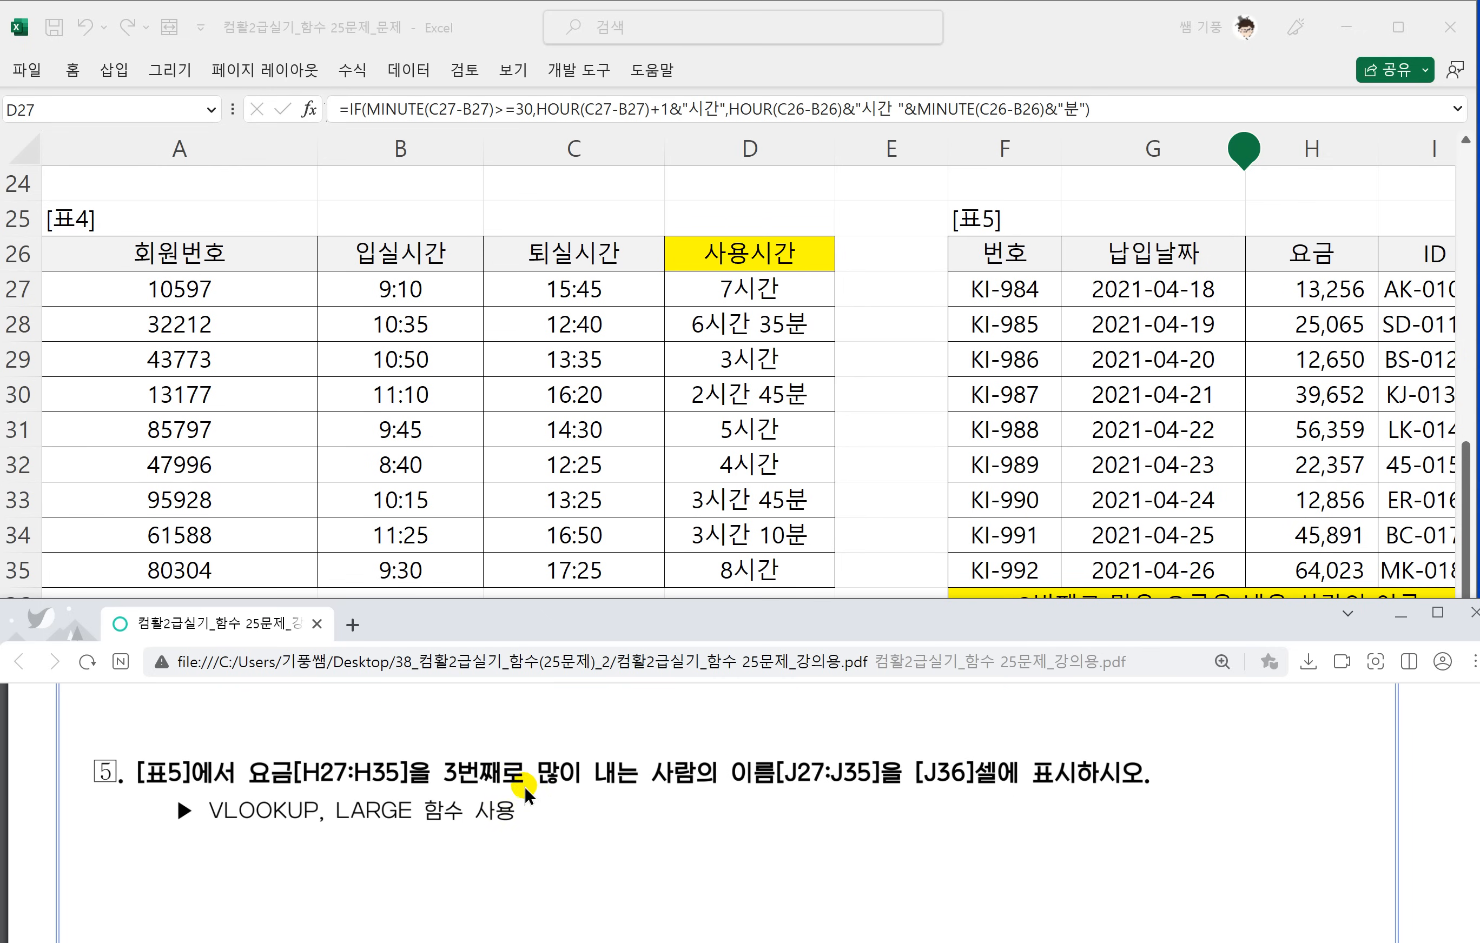
{"action": "left_click", "coordinate": [1089, 433]}
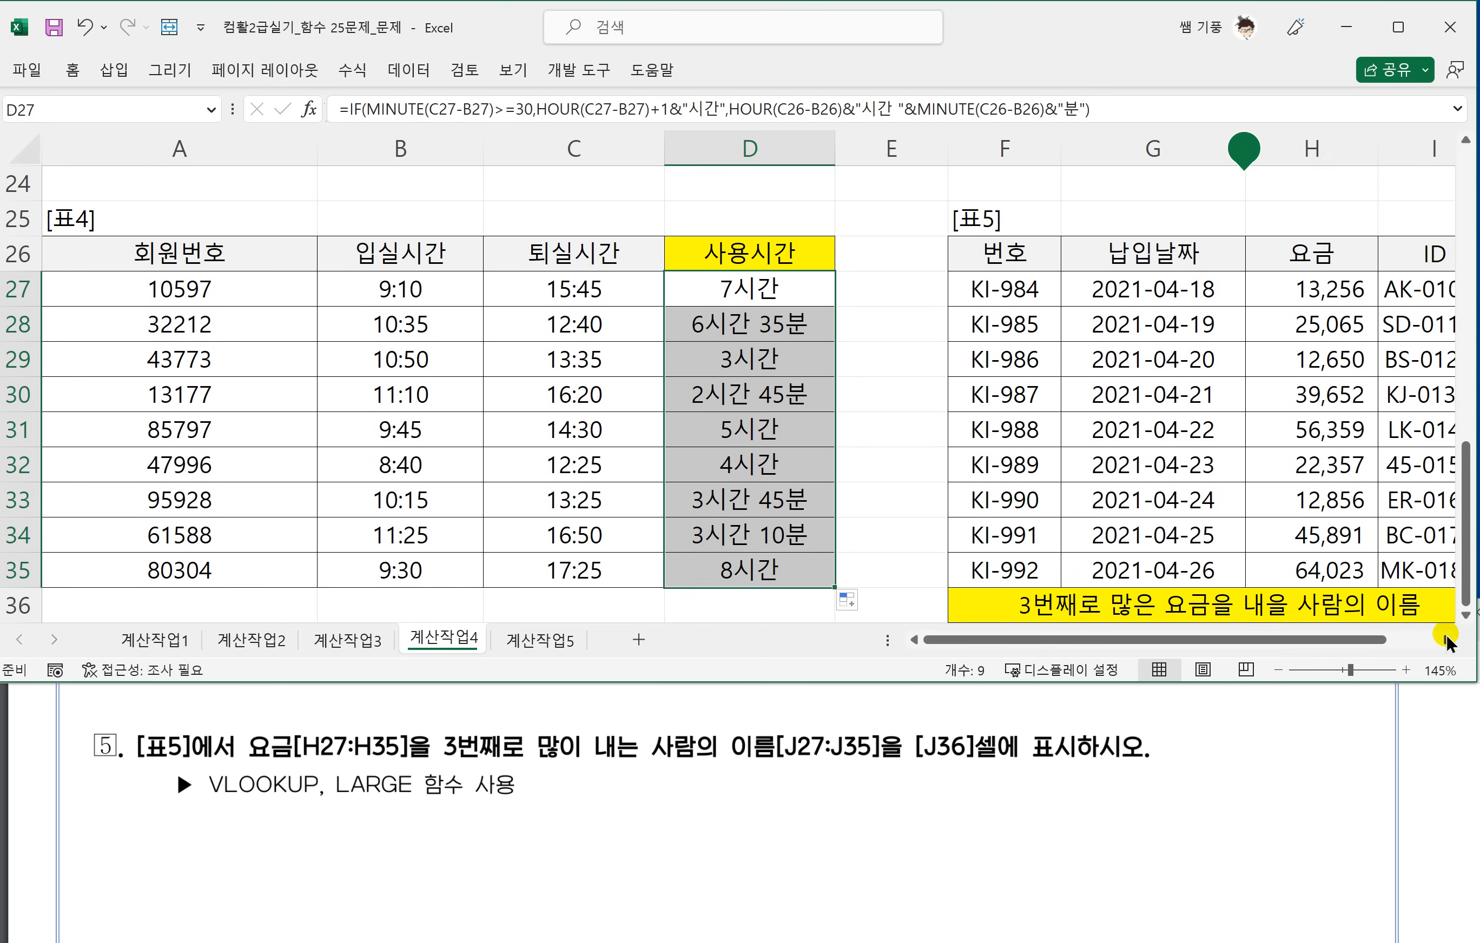
{"action": "left_click", "coordinate": [1446, 640]}
{"action": "left_click", "coordinate": [1446, 640]}
{"action": "scroll", "coordinate": [1197, 569], "scroll_direction": "down", "scroll_amount": 1}
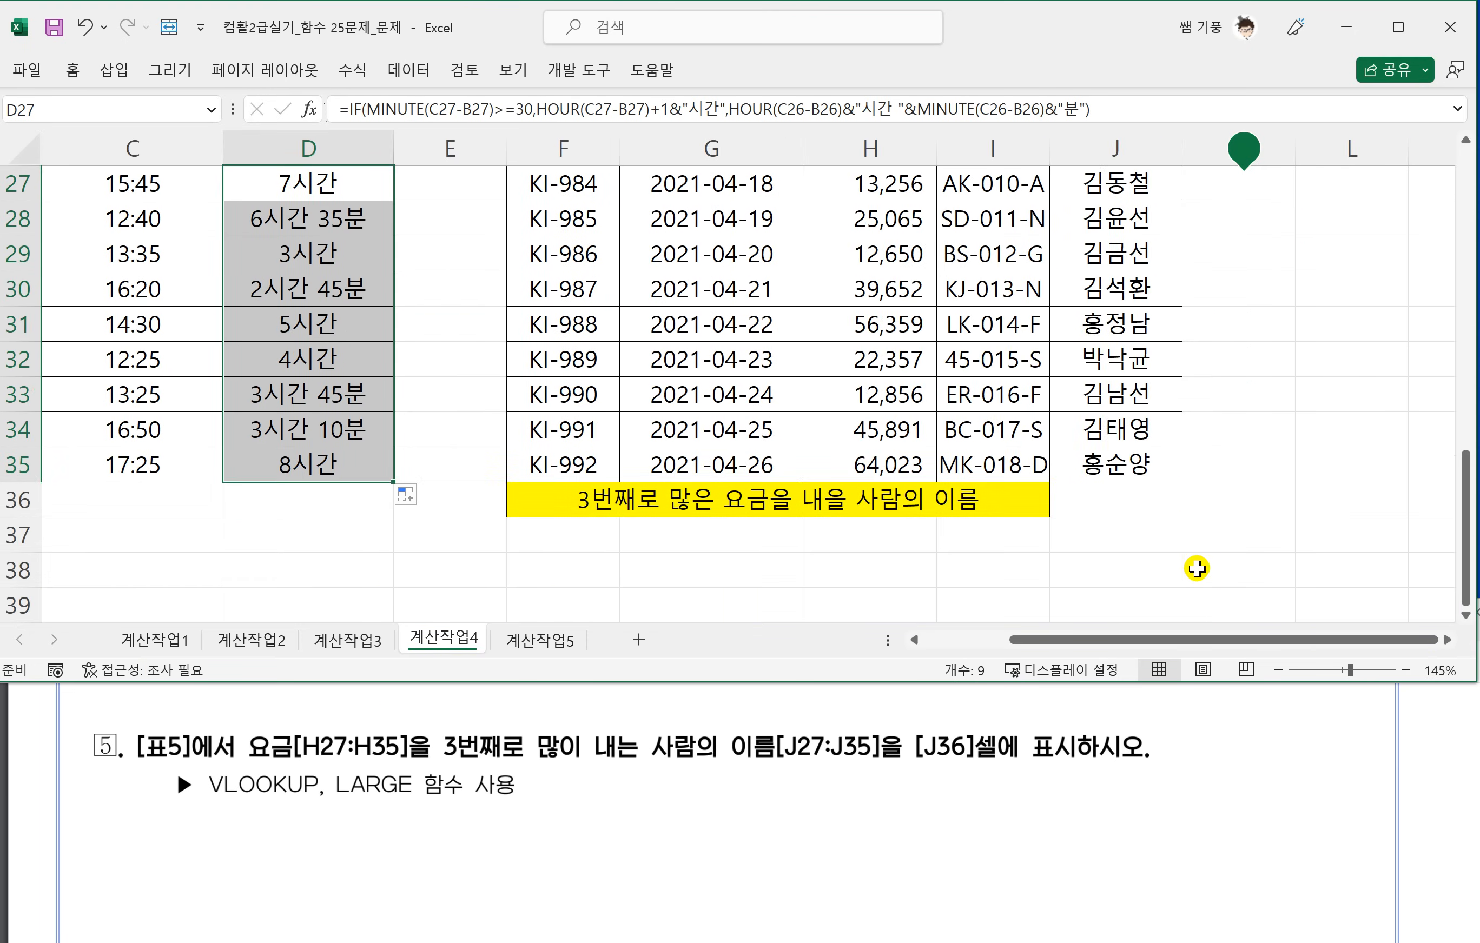
{"action": "scroll", "coordinate": [1194, 569], "scroll_direction": "up", "scroll_amount": 1}
{"action": "scroll", "coordinate": [1184, 571], "scroll_direction": "down", "scroll_amount": 1}
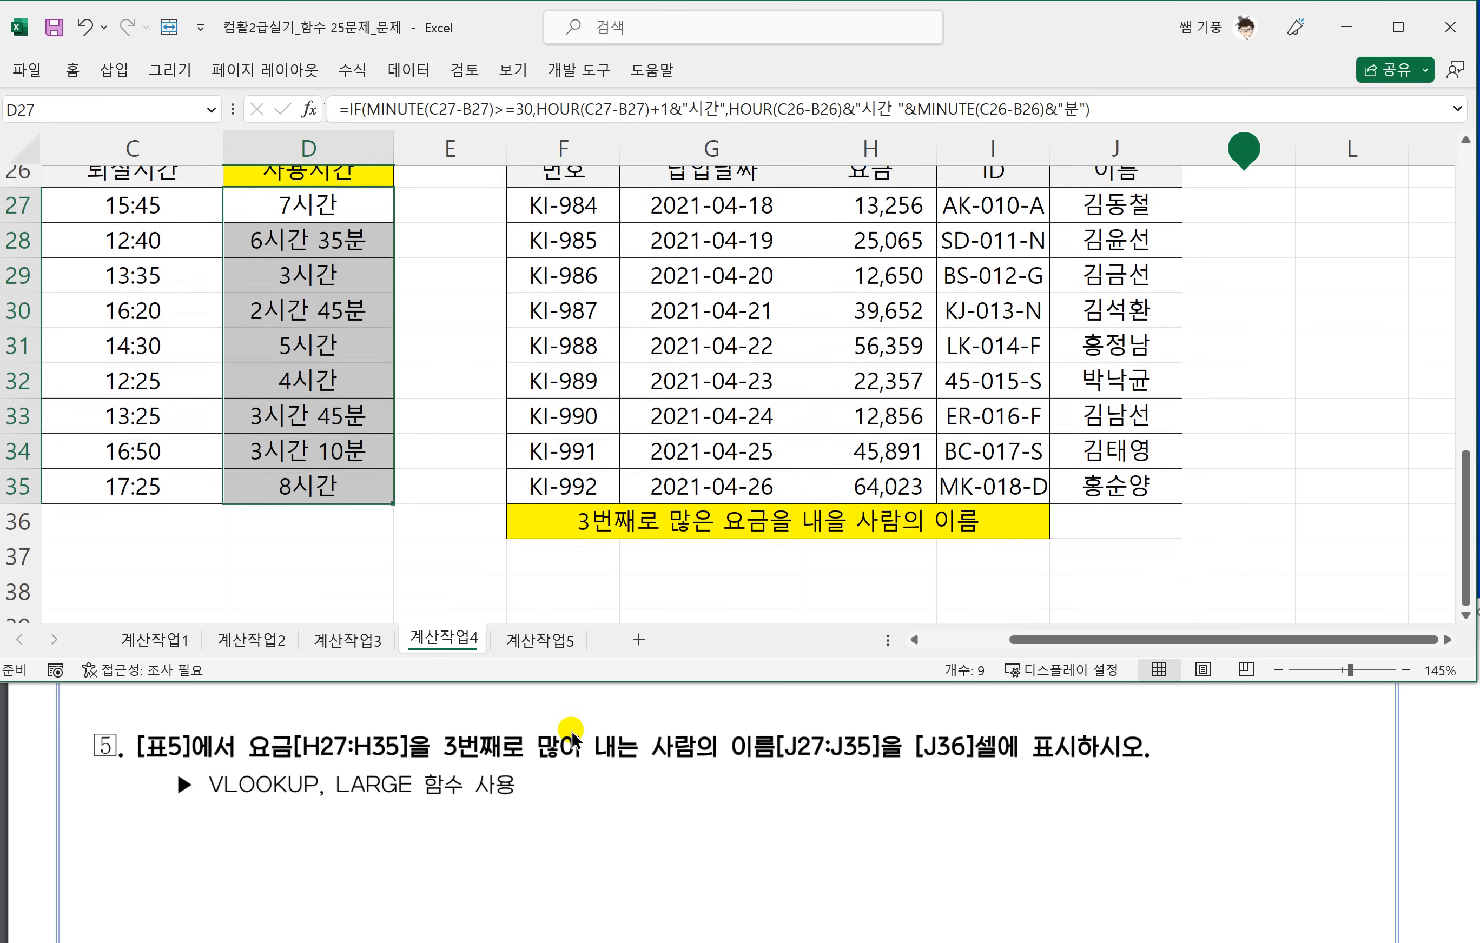
{"action": "scroll", "coordinate": [608, 546], "scroll_direction": "up", "scroll_amount": 1}
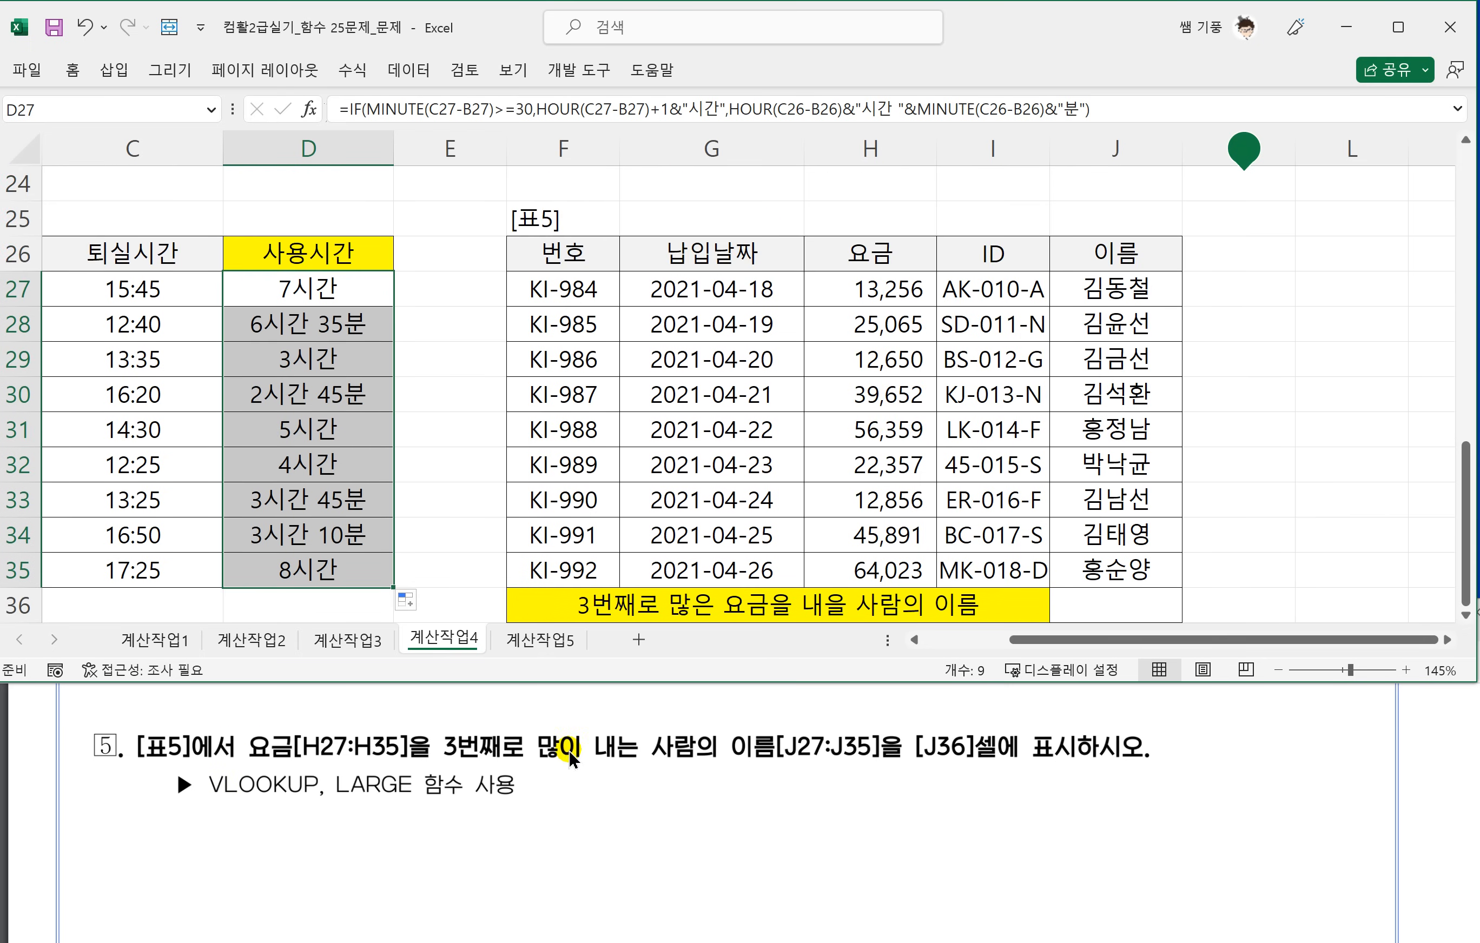
Underline the name range J27:J35 and target cell J36 in the PDF's question 5, and select cell J36 in the worksheet.
{"action": "left_click", "coordinate": [764, 757]}
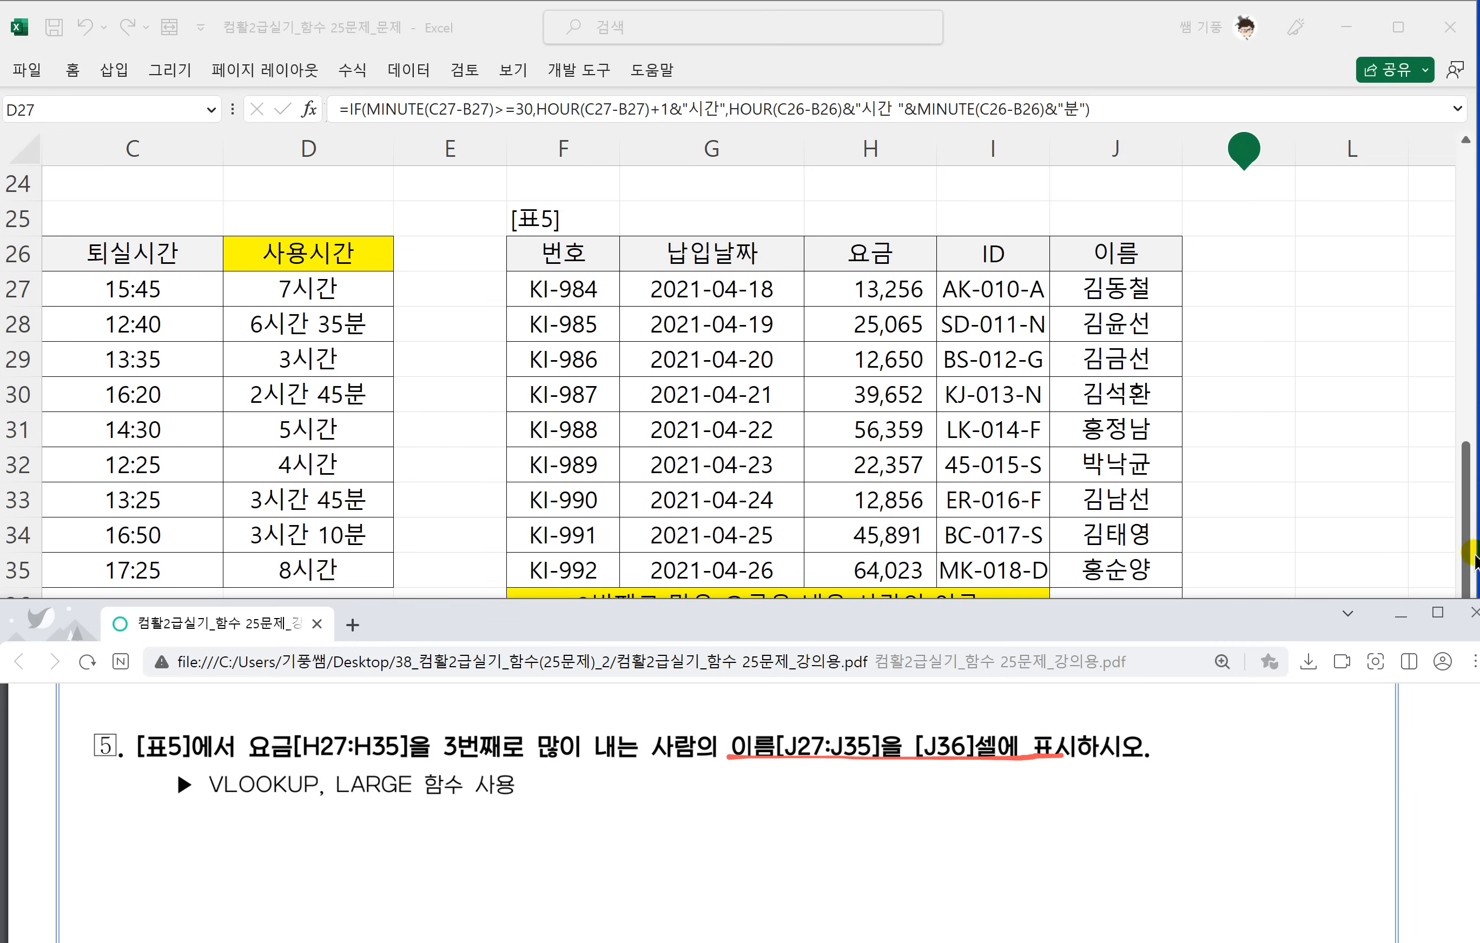
{"action": "left_click", "coordinate": [1464, 514]}
{"action": "left_click", "coordinate": [1466, 615]}
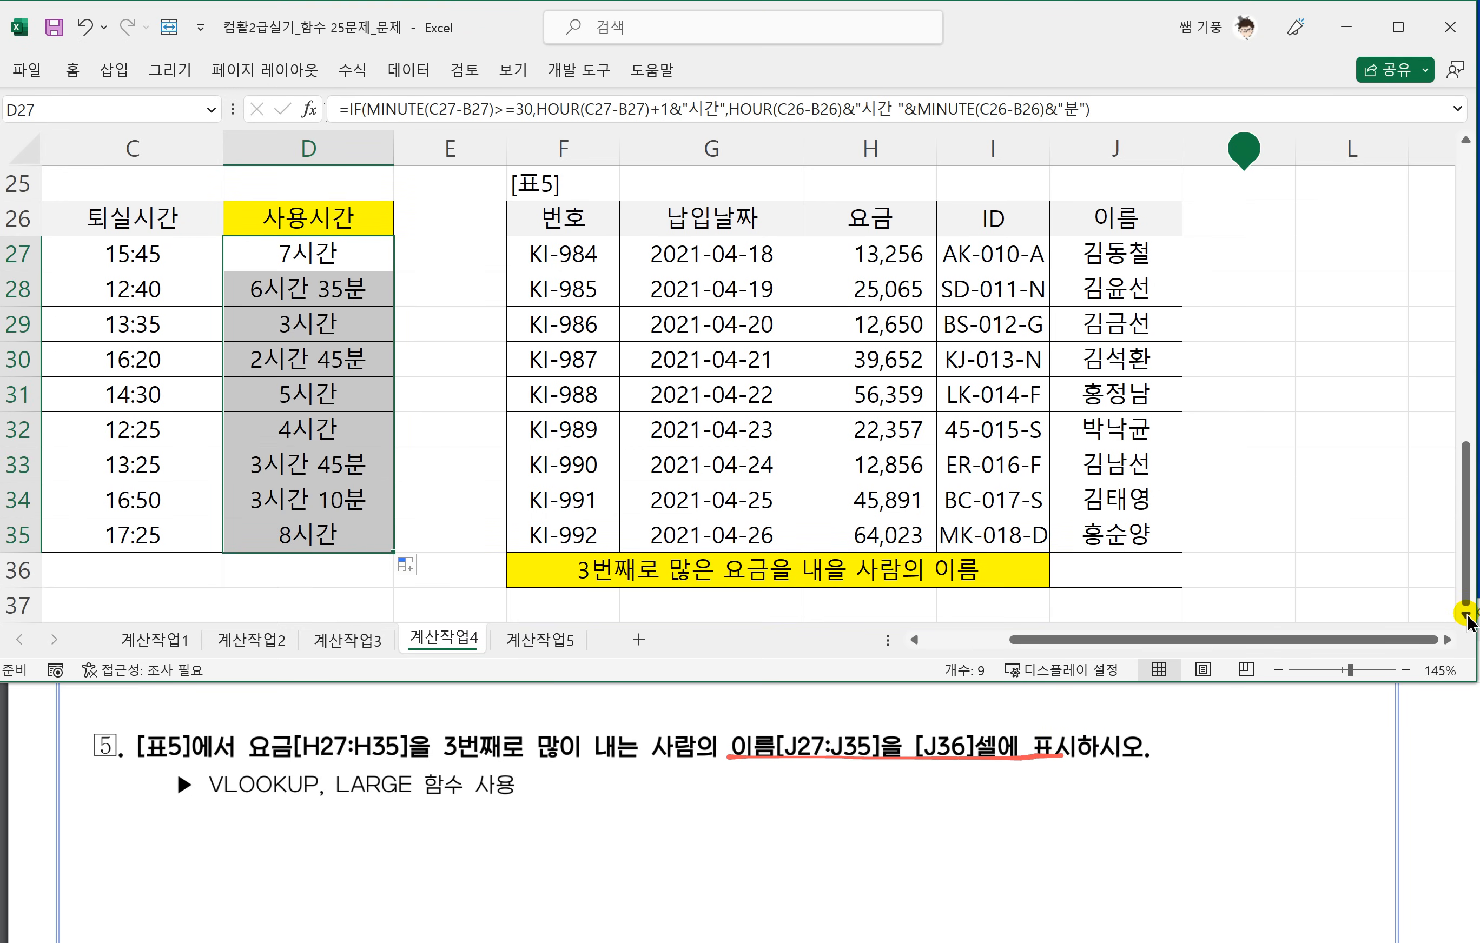
{"action": "left_click", "coordinate": [1466, 615]}
{"action": "left_click", "coordinate": [1098, 550]}
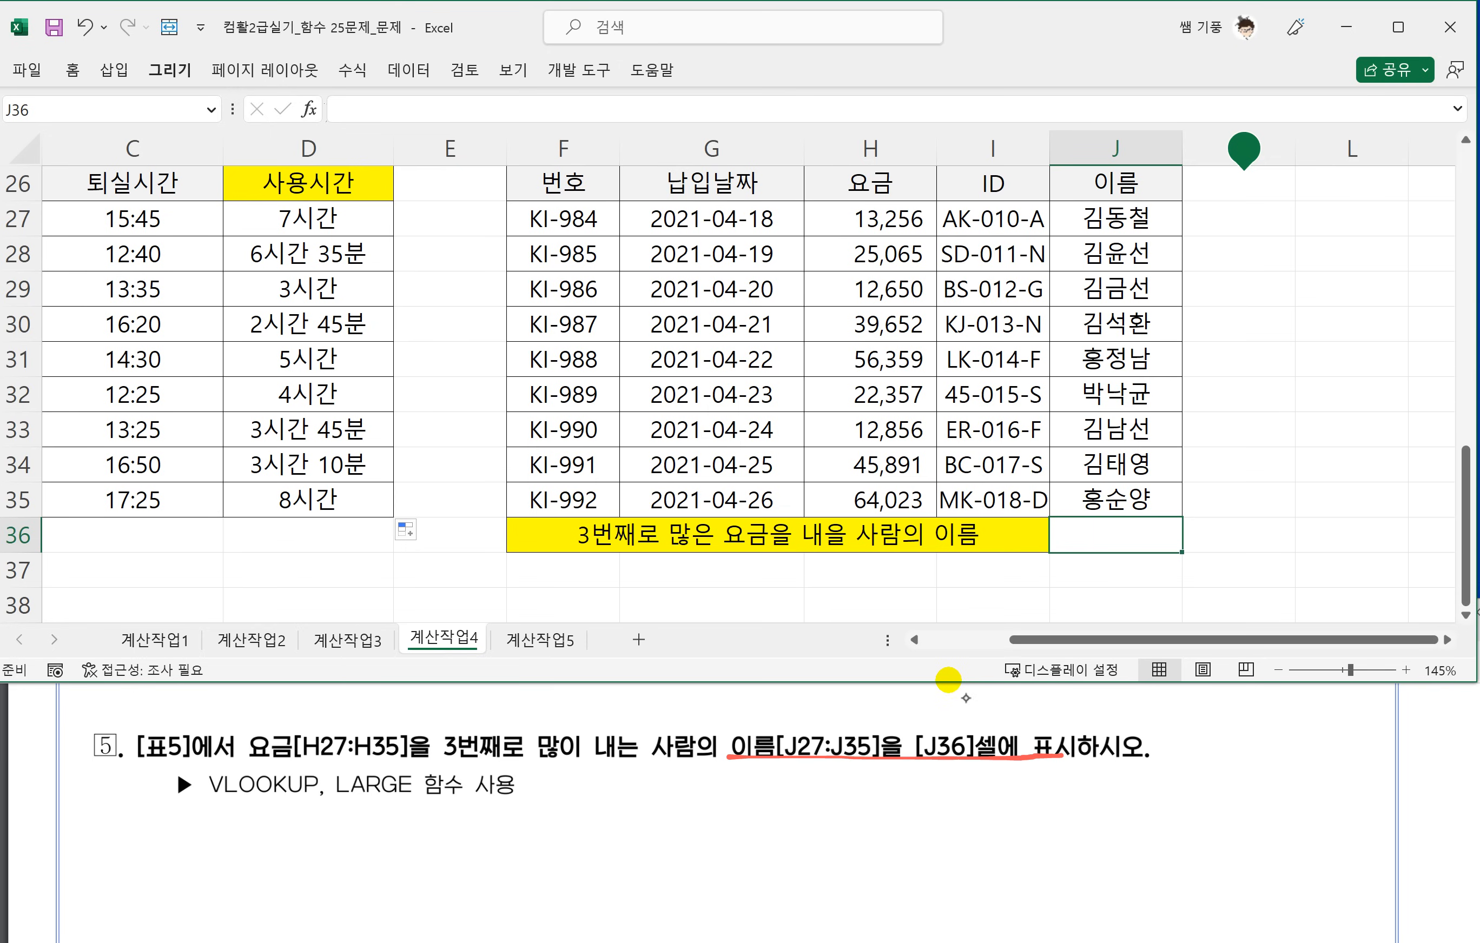
Handwrite the syntax =vlookup(기준셀,참조범위,열번호,0) in red below question 5 in the PDF and add a line beneath its final argument.
{"action": "left_click_drag", "start_coordinate": [576, 805], "coordinate": [606, 810]}
{"action": "mouse_move", "coordinate": [625, 798]}
{"action": "left_mouse_down"}
{"action": "mouse_move", "coordinate": [632, 824]}
{"action": "mouse_move", "coordinate": [648, 787]}
{"action": "left_mouse_up"}
{"action": "mouse_move", "coordinate": [673, 755]}
{"action": "left_mouse_down"}
{"action": "mouse_move", "coordinate": [650, 830]}
{"action": "mouse_move", "coordinate": [694, 796]}
{"action": "left_mouse_up"}
{"action": "mouse_move", "coordinate": [718, 763]}
{"action": "left_mouse_down"}
{"action": "mouse_move", "coordinate": [708, 832]}
{"action": "mouse_move", "coordinate": [764, 810]}
{"action": "left_mouse_up"}
{"action": "mouse_move", "coordinate": [786, 777]}
{"action": "left_mouse_down"}
{"action": "mouse_move", "coordinate": [757, 880]}
{"action": "mouse_move", "coordinate": [778, 811]}
{"action": "left_mouse_up"}
{"action": "mouse_move", "coordinate": [814, 784]}
{"action": "left_mouse_down"}
{"action": "mouse_move", "coordinate": [822, 820]}
{"action": "mouse_move", "coordinate": [849, 832]}
{"action": "mouse_move", "coordinate": [926, 808]}
{"action": "left_mouse_up"}
{"action": "mouse_move", "coordinate": [897, 809]}
{"action": "left_mouse_down"}
{"action": "mouse_move", "coordinate": [931, 826]}
{"action": "mouse_move", "coordinate": [968, 784]}
{"action": "left_mouse_up"}
{"action": "mouse_move", "coordinate": [955, 795]}
{"action": "left_mouse_down"}
{"action": "mouse_move", "coordinate": [953, 809]}
{"action": "mouse_move", "coordinate": [986, 805]}
{"action": "left_mouse_up"}
{"action": "mouse_move", "coordinate": [988, 798]}
{"action": "left_mouse_down"}
{"action": "mouse_move", "coordinate": [999, 793]}
{"action": "mouse_move", "coordinate": [982, 823]}
{"action": "left_mouse_up"}
{"action": "left_click_drag", "start_coordinate": [1001, 790], "coordinate": [1028, 798]}
{"action": "mouse_move", "coordinate": [1027, 785]}
{"action": "left_mouse_down"}
{"action": "mouse_move", "coordinate": [1047, 820]}
{"action": "mouse_move", "coordinate": [1092, 796]}
{"action": "mouse_move", "coordinate": [1140, 819]}
{"action": "mouse_move", "coordinate": [1159, 796]}
{"action": "left_mouse_up"}
{"action": "mouse_move", "coordinate": [1173, 780]}
{"action": "left_mouse_down"}
{"action": "mouse_move", "coordinate": [1181, 814]}
{"action": "mouse_move", "coordinate": [1254, 803]}
{"action": "left_mouse_up"}
{"action": "mouse_move", "coordinate": [1263, 806]}
{"action": "left_mouse_down"}
{"action": "mouse_move", "coordinate": [1259, 819]}
{"action": "mouse_move", "coordinate": [1298, 780]}
{"action": "mouse_move", "coordinate": [1312, 811]}
{"action": "mouse_move", "coordinate": [1286, 852]}
{"action": "left_mouse_up"}
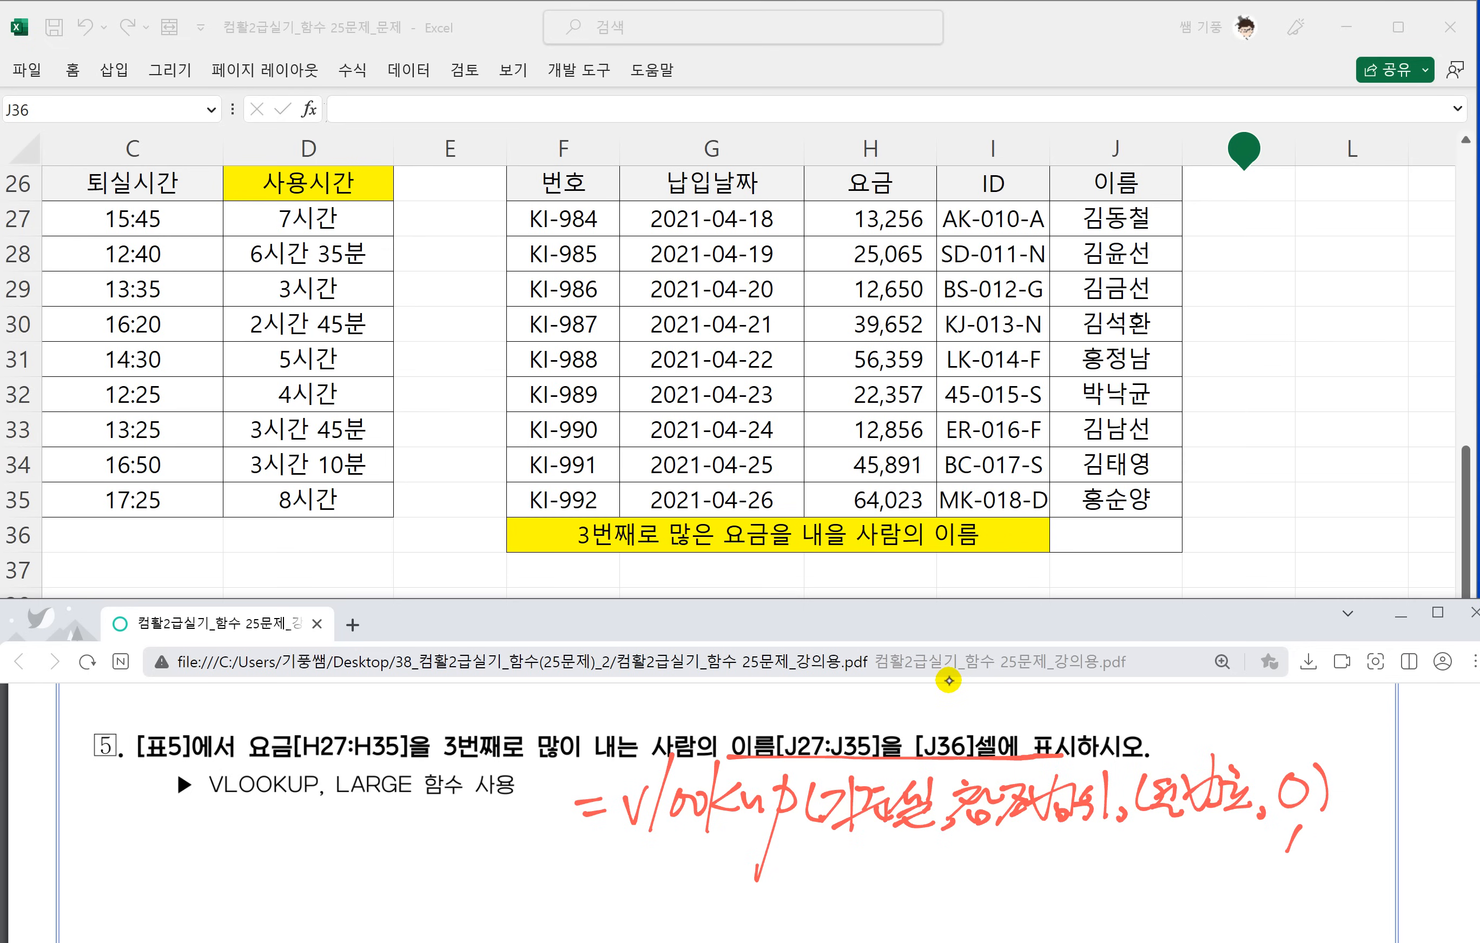
{"action": "left_click_drag", "start_coordinate": [1172, 867], "coordinate": [1330, 864]}
Handwrite the syntax =large(범위,k) in red under the VLOOKUP note in the PDF.
{"action": "left_click_drag", "start_coordinate": [612, 876], "coordinate": [636, 871]}
{"action": "mouse_move", "coordinate": [613, 892]}
{"action": "left_mouse_down"}
{"action": "mouse_move", "coordinate": [647, 886]}
{"action": "mouse_move", "coordinate": [660, 902]}
{"action": "left_mouse_up"}
{"action": "left_click_drag", "start_coordinate": [694, 870], "coordinate": [822, 893]}
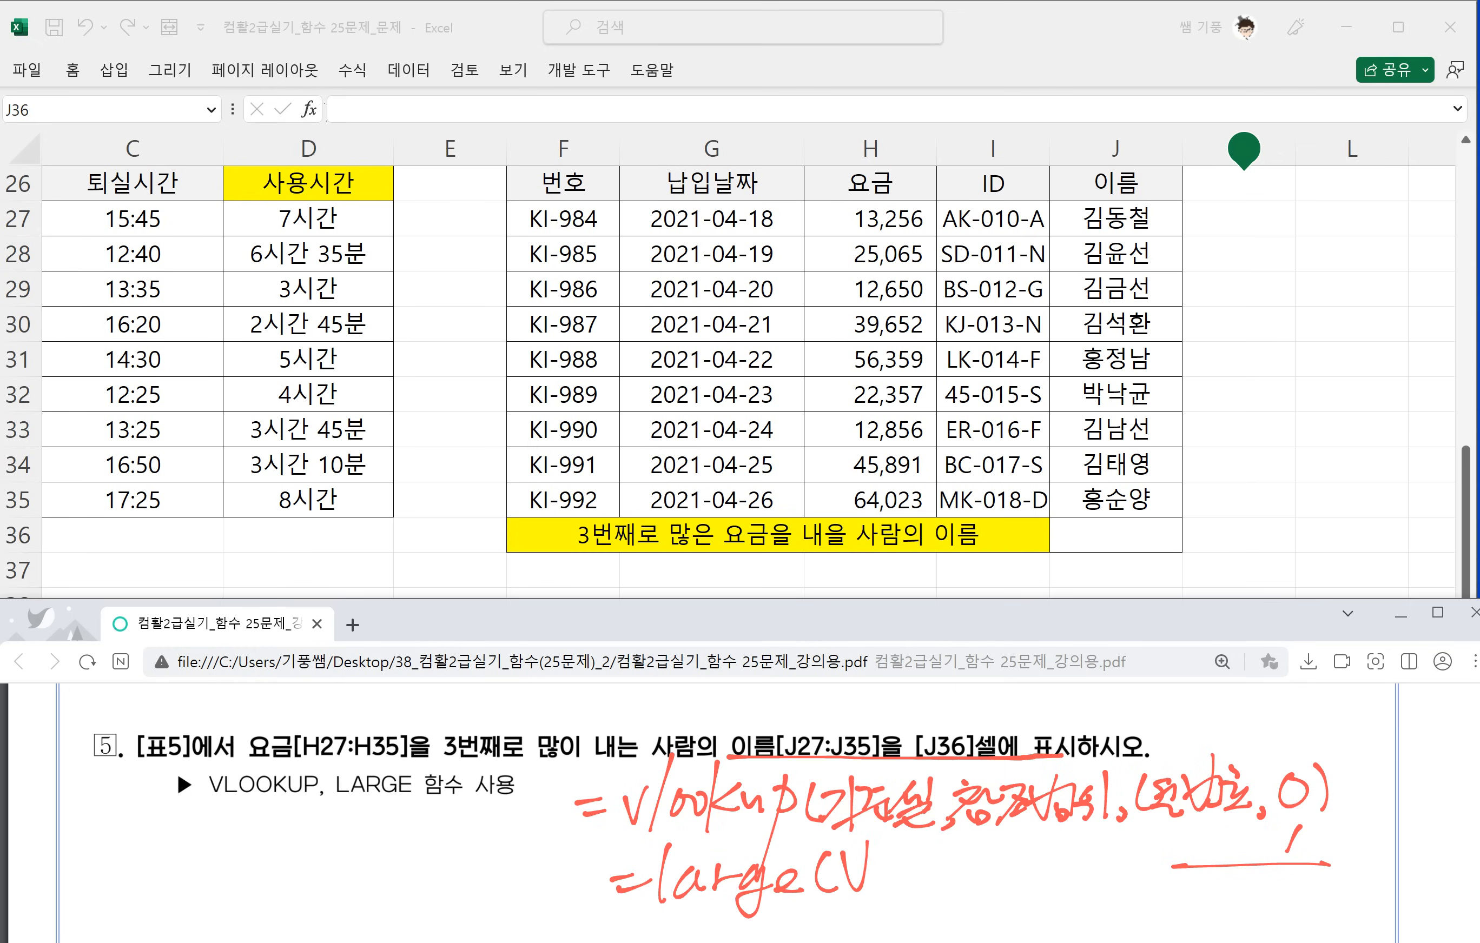
{"action": "mouse_move", "coordinate": [911, 856]}
{"action": "left_mouse_down"}
{"action": "mouse_move", "coordinate": [903, 872]}
{"action": "mouse_move", "coordinate": [944, 897]}
{"action": "left_mouse_up"}
{"action": "mouse_move", "coordinate": [961, 851]}
{"action": "left_mouse_down"}
{"action": "mouse_move", "coordinate": [959, 898]}
{"action": "mouse_move", "coordinate": [989, 884]}
{"action": "left_mouse_up"}
{"action": "mouse_move", "coordinate": [995, 840]}
{"action": "left_mouse_down"}
{"action": "mouse_move", "coordinate": [1007, 855]}
{"action": "mouse_move", "coordinate": [993, 897]}
{"action": "left_mouse_up"}
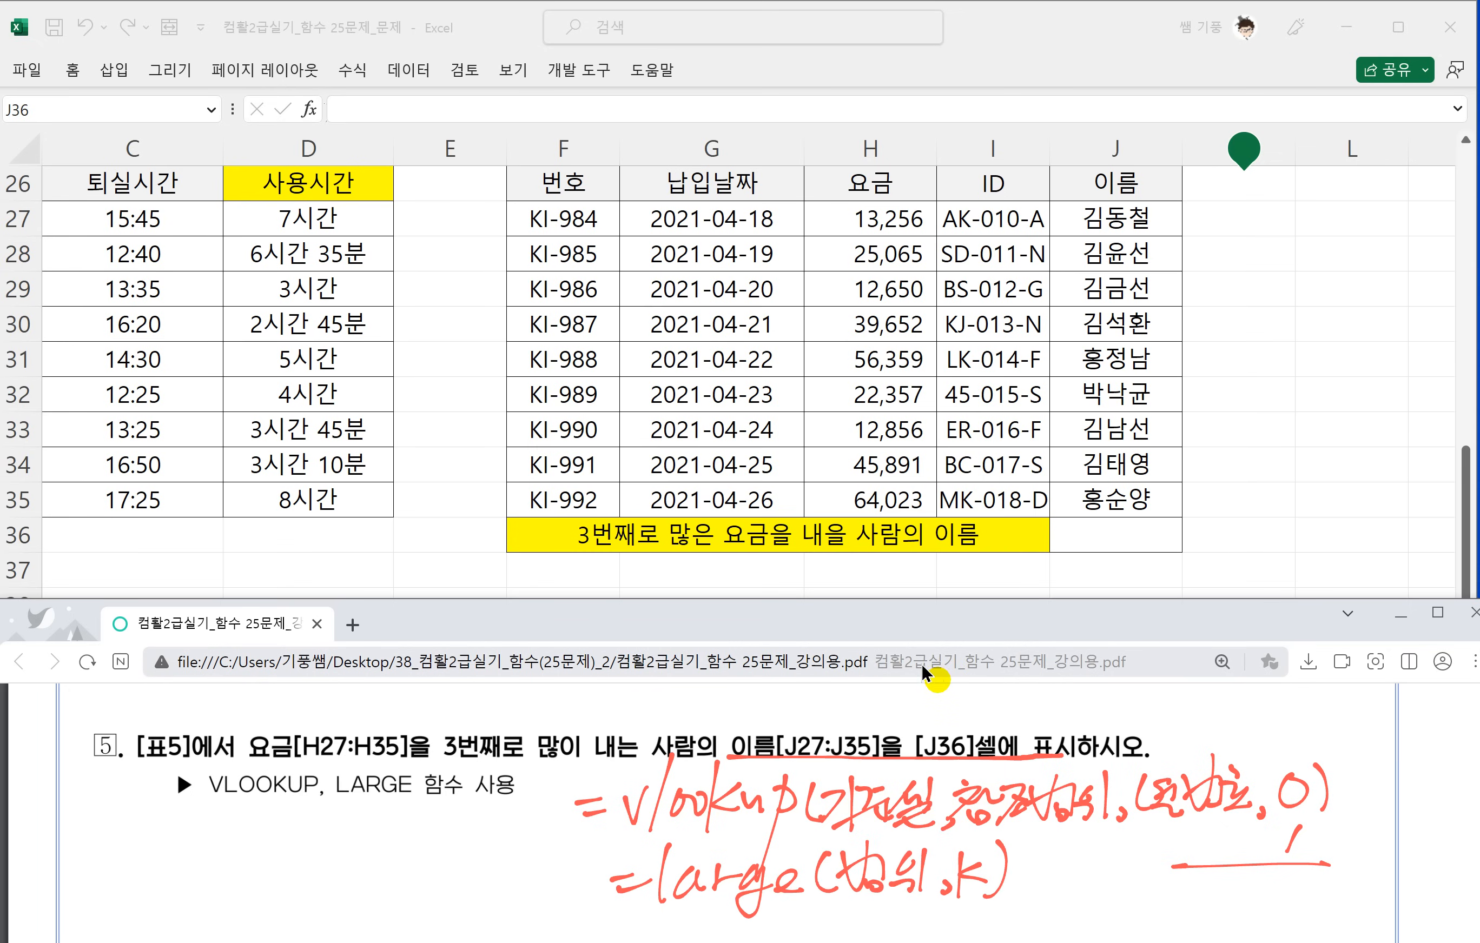
Enter the formula =LARGE(H27:H35,3) in cell J36 of the worksheet to find the third-highest fee.
{"action": "left_click", "coordinate": [1093, 539]}
{"action": "type", "text": "="}
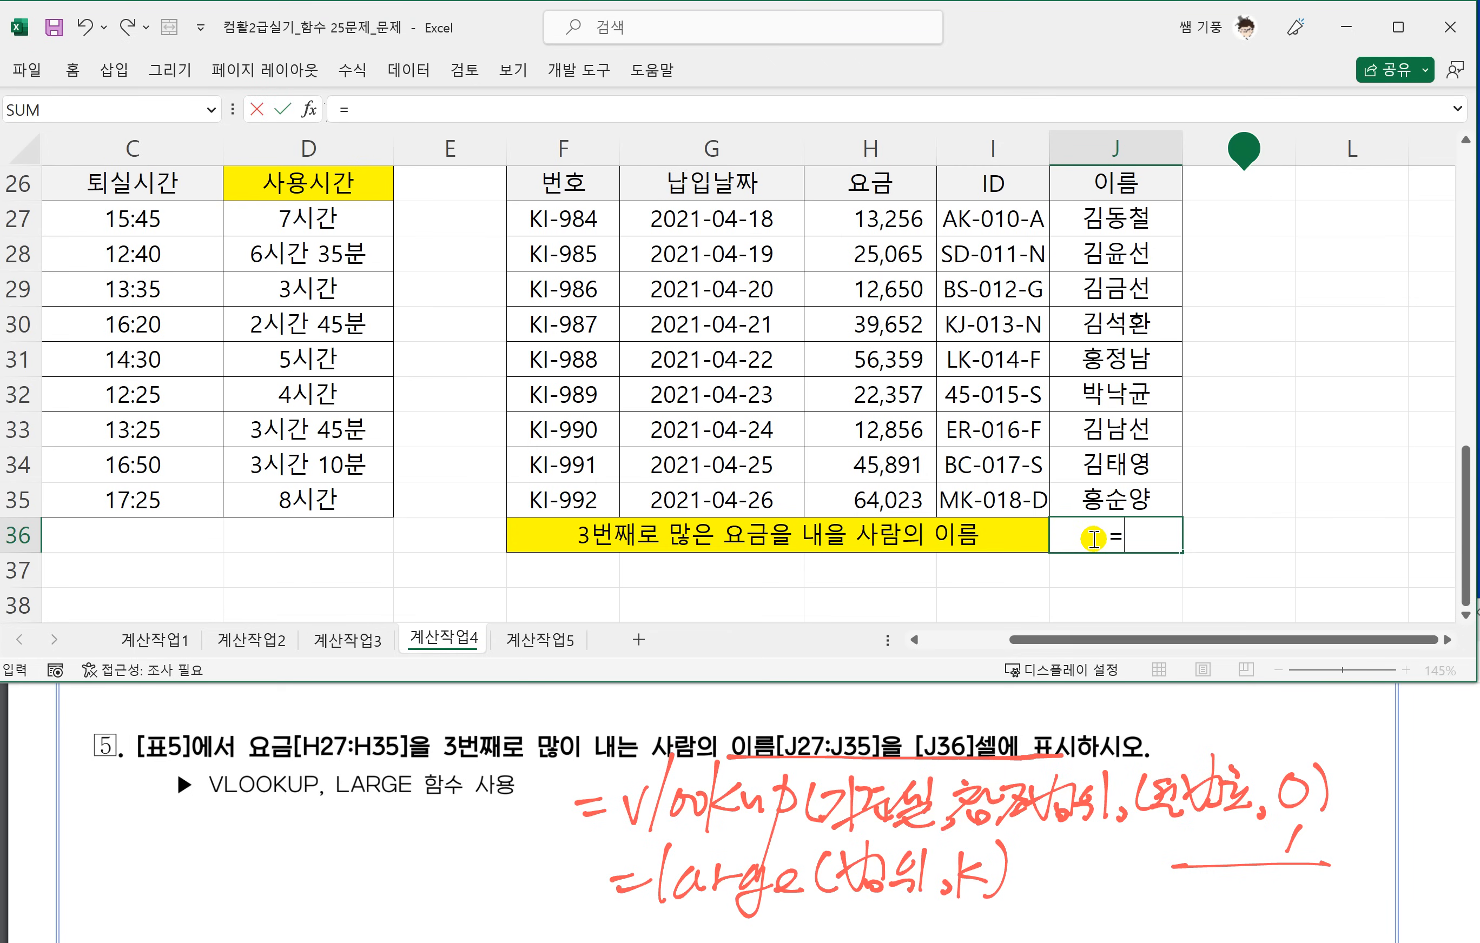
{"action": "type", "text": "ㅣ"}
{"action": "type", "text": "LARGE"}
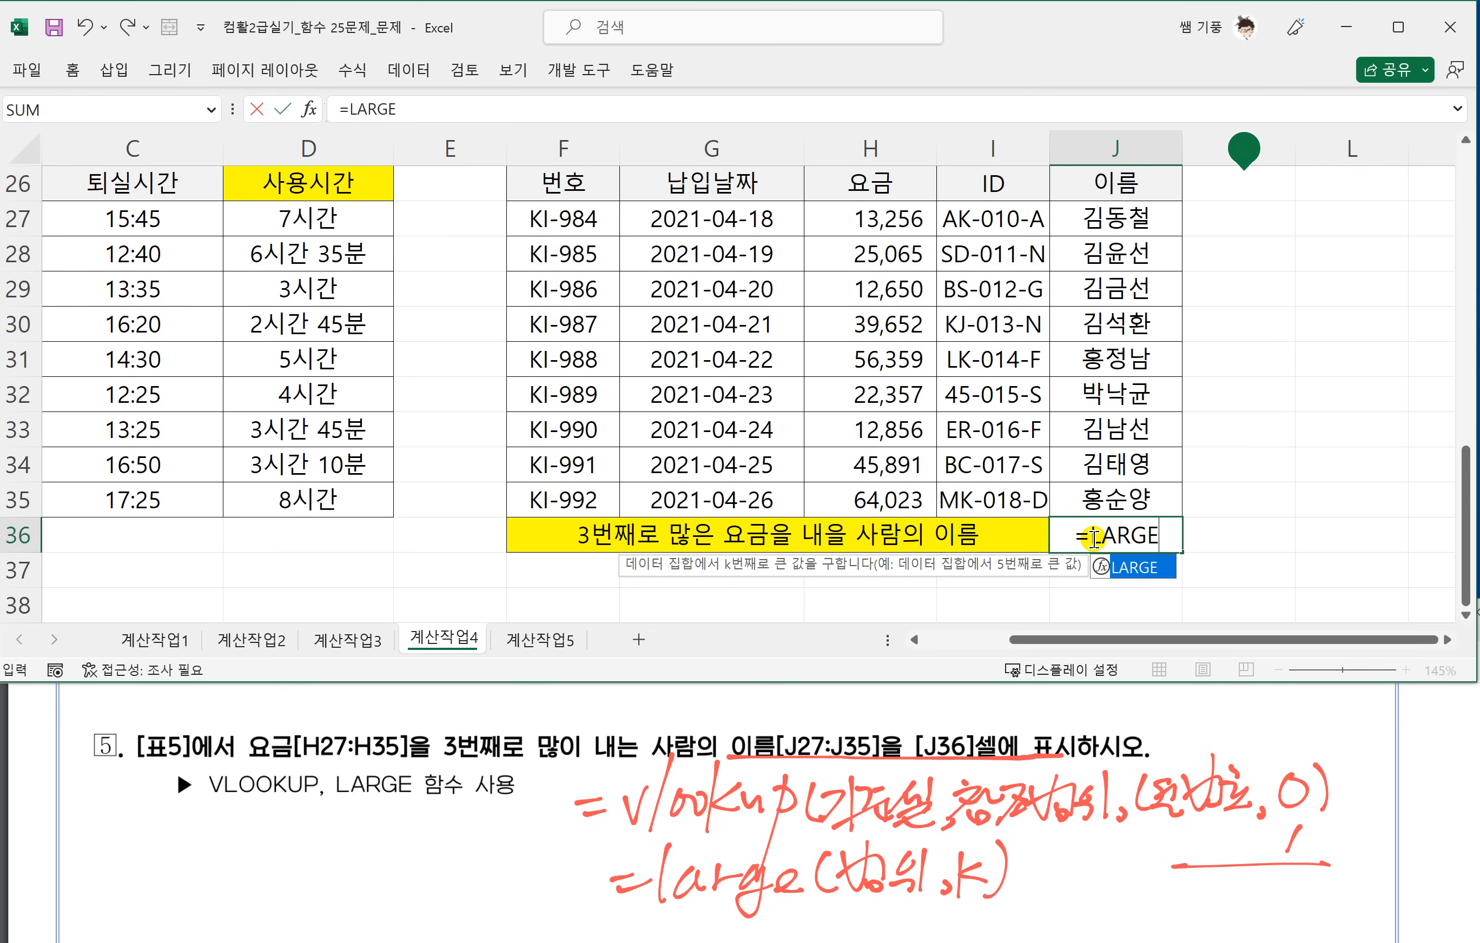
{"action": "type", "text": "("}
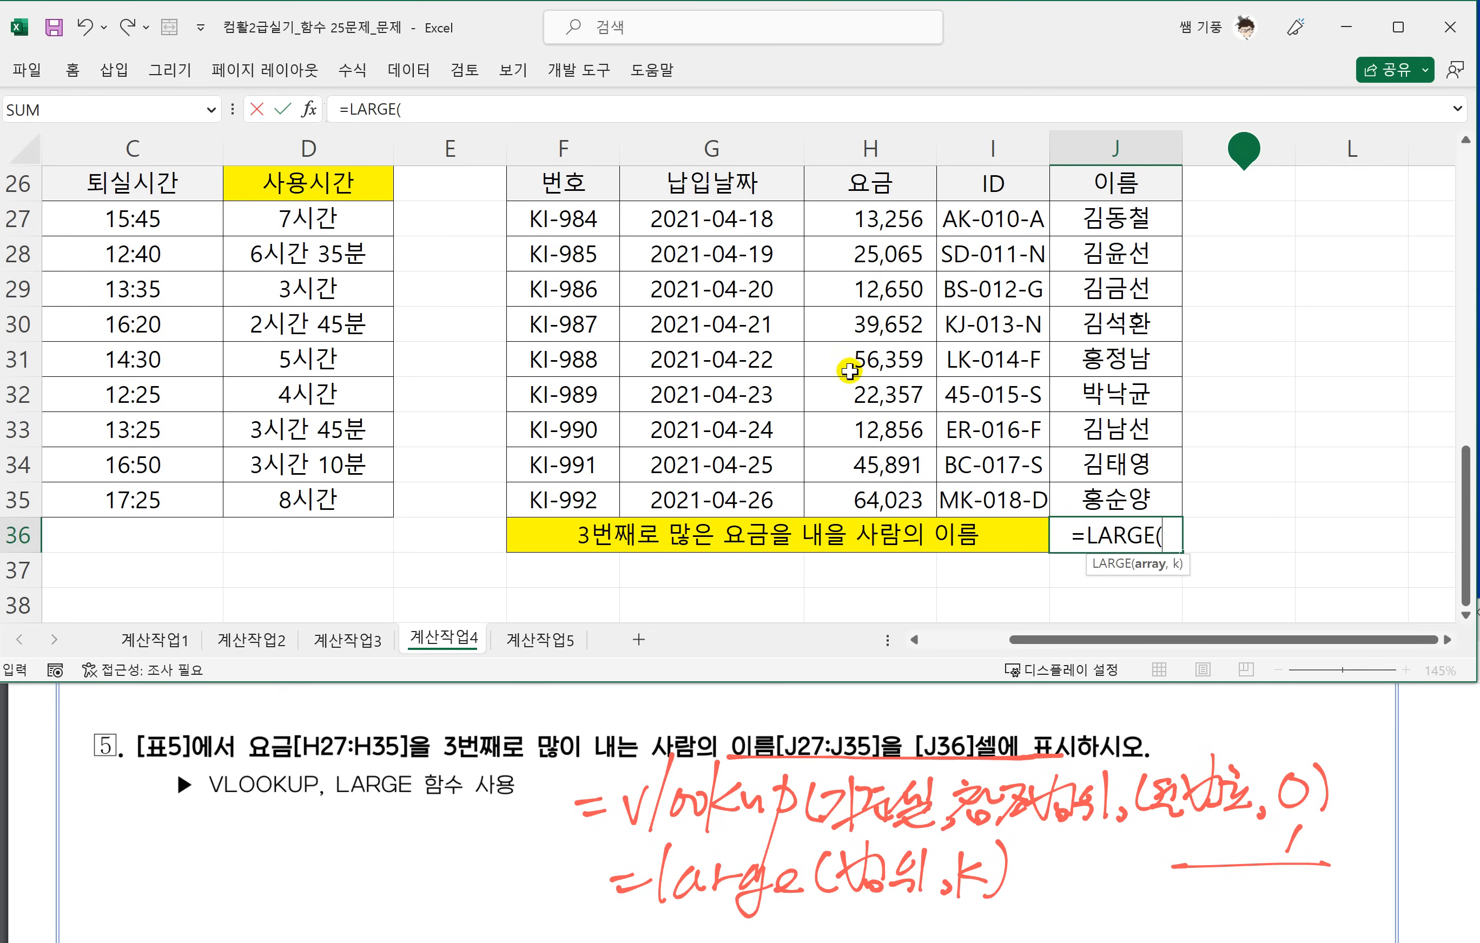
{"action": "left_click_drag", "start_coordinate": [871, 218], "coordinate": [872, 494]}
{"action": "type", "text": ",3"}
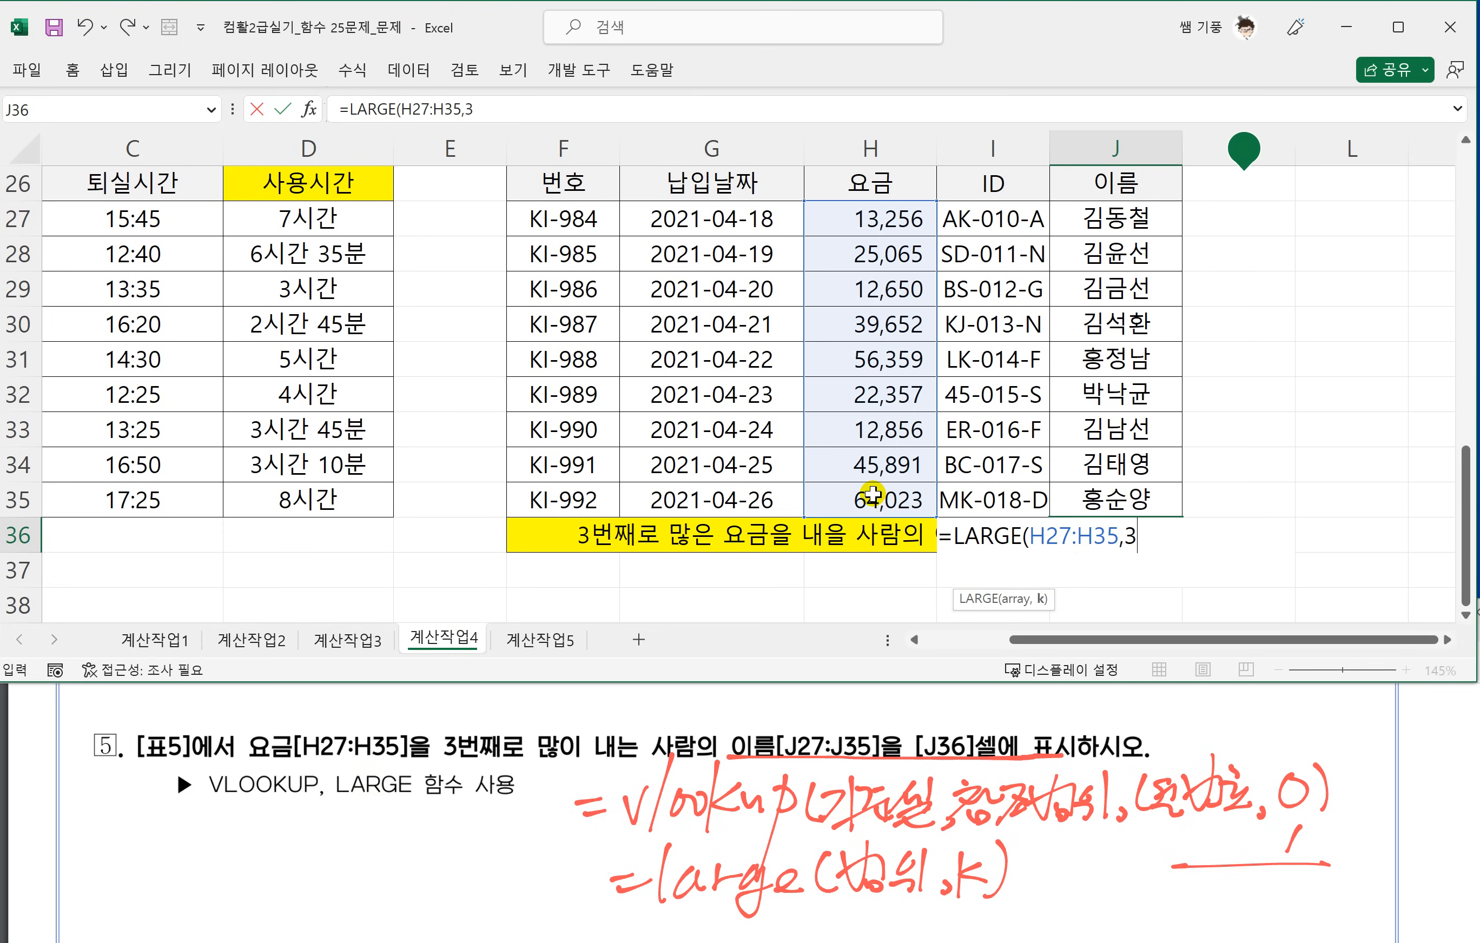
{"action": "key", "text": "Return"}
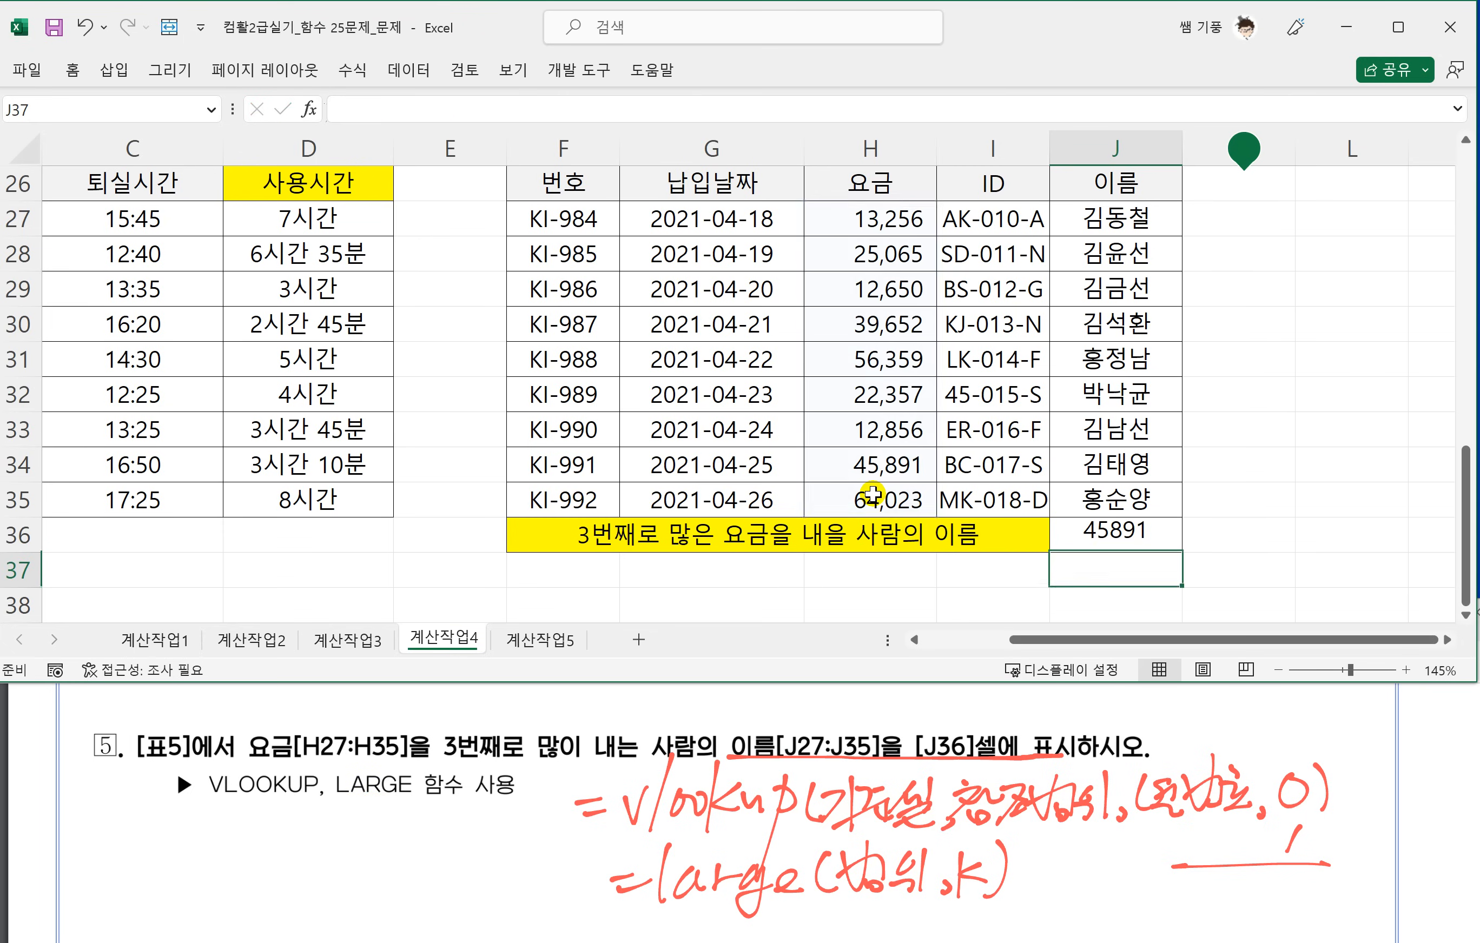
Annotate J36 as 기준셀 and H27:J35 as 참조범위 in ink, number the range's columns 1 to 3, and delete the ink.
{"action": "left_click", "coordinate": [1084, 527]}
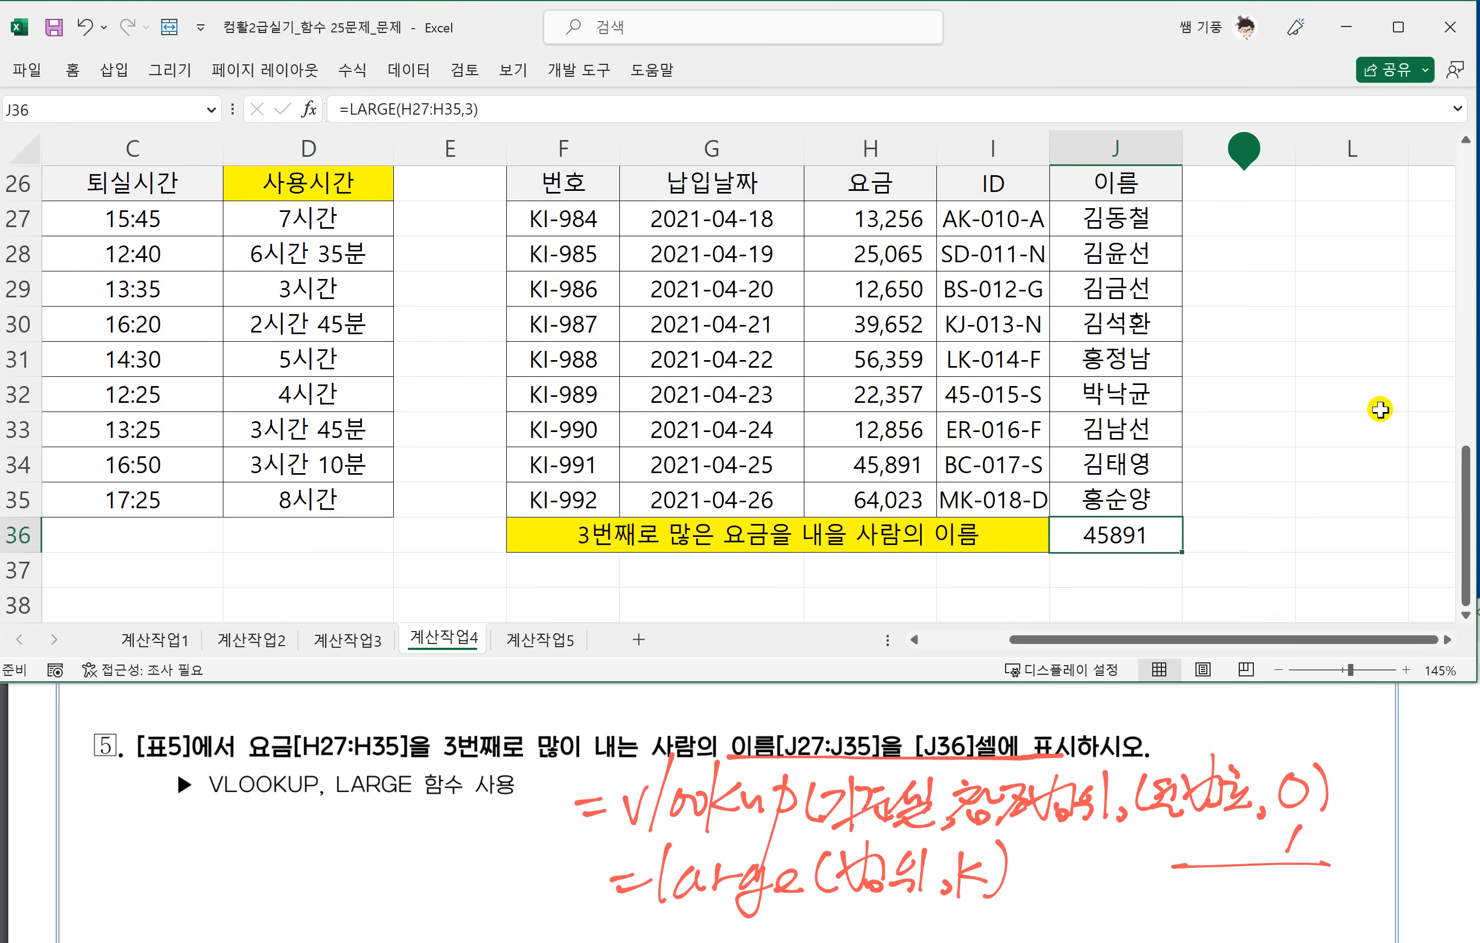
{"action": "mouse_move", "coordinate": [1052, 550]}
{"action": "left_mouse_down"}
{"action": "mouse_move", "coordinate": [1162, 511]}
{"action": "mouse_move", "coordinate": [1071, 524]}
{"action": "left_mouse_up"}
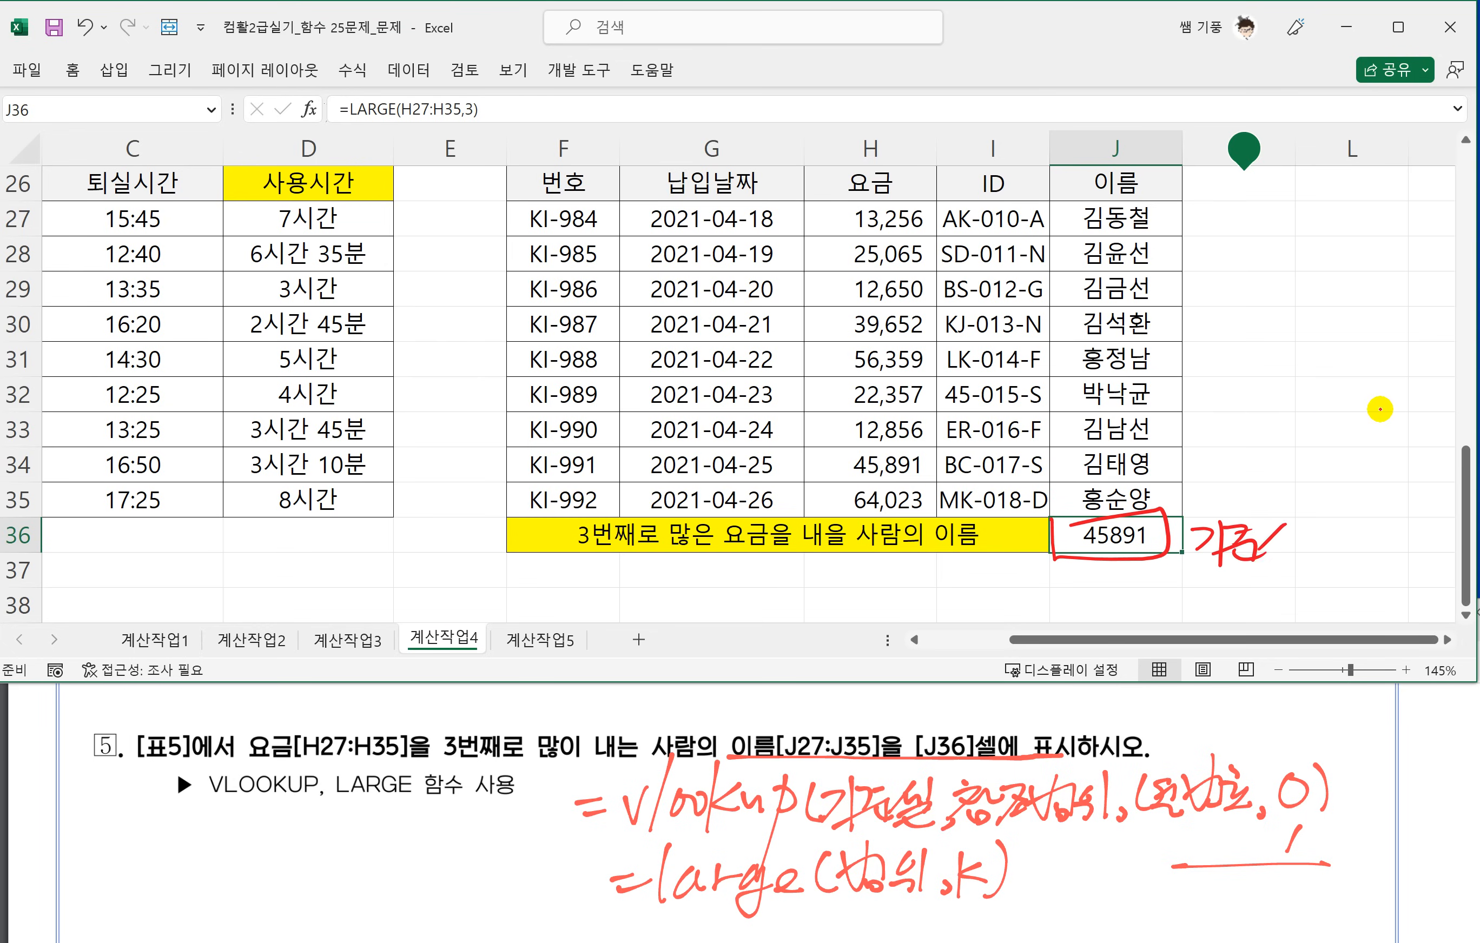
{"action": "mouse_move", "coordinate": [805, 180]}
{"action": "left_mouse_down"}
{"action": "mouse_move", "coordinate": [810, 513]}
{"action": "mouse_move", "coordinate": [1103, 513]}
{"action": "mouse_move", "coordinate": [1195, 342]}
{"action": "mouse_move", "coordinate": [835, 204]}
{"action": "left_mouse_up"}
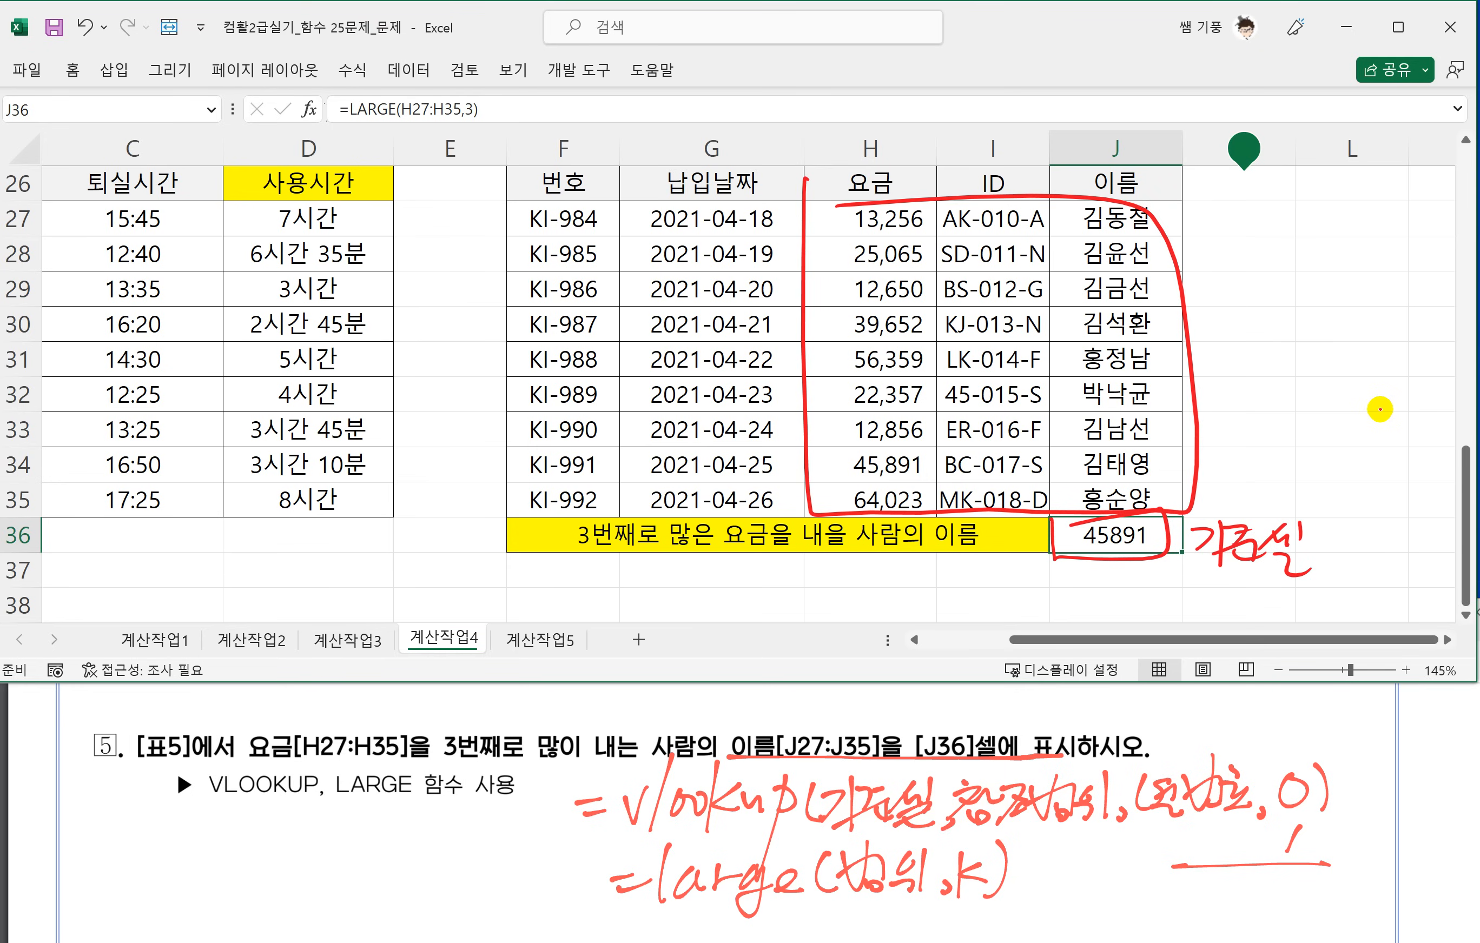
{"action": "left_click_drag", "start_coordinate": [1073, 547], "coordinate": [886, 546]}
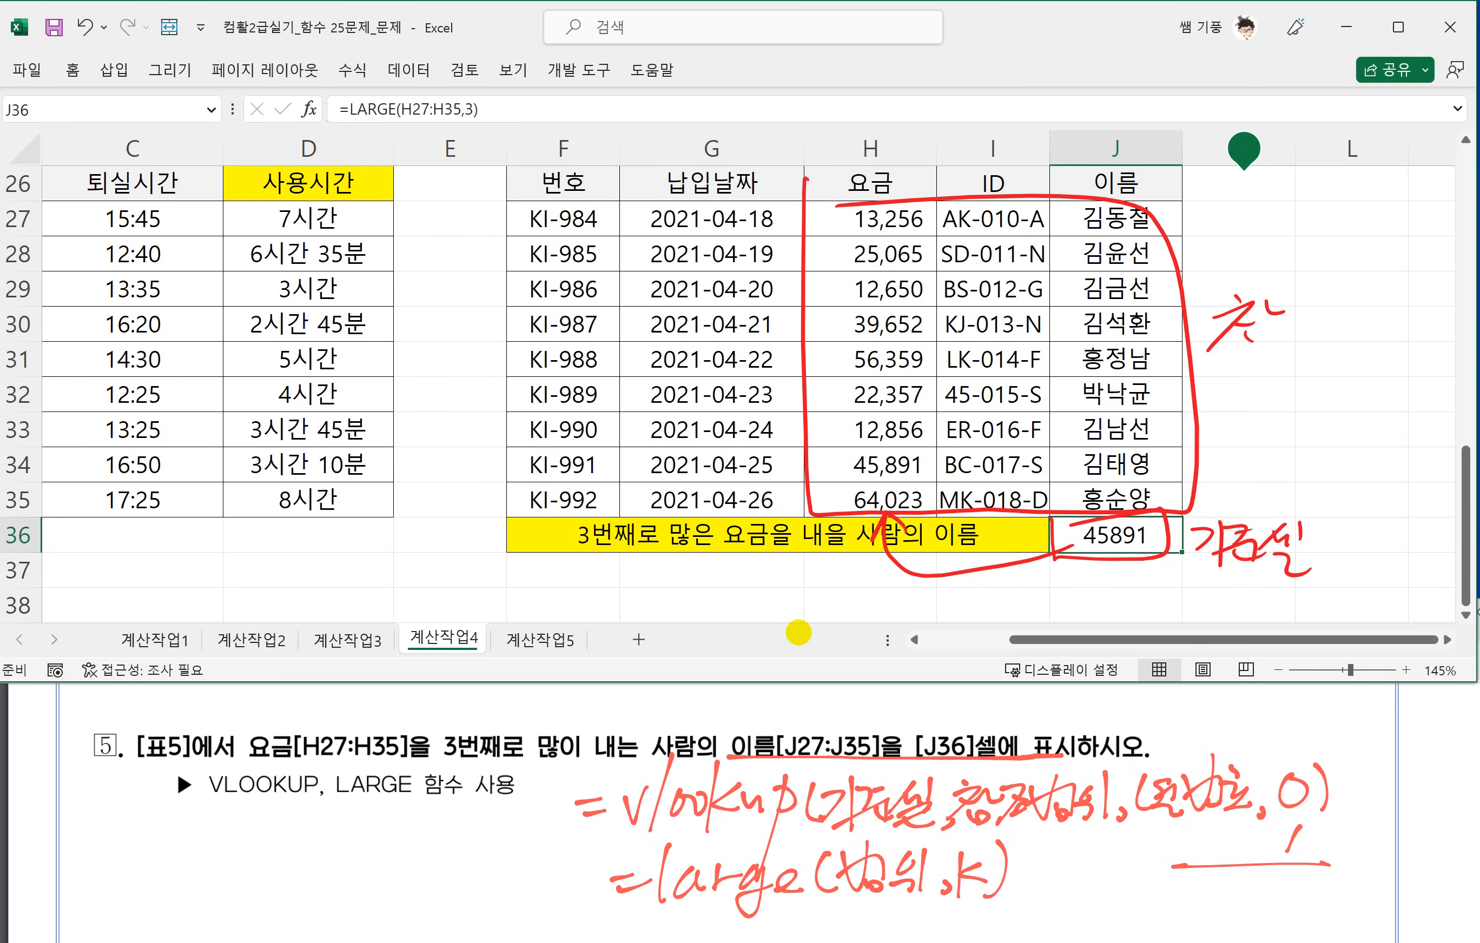
{"action": "left_click_drag", "start_coordinate": [1293, 298], "coordinate": [1277, 339]}
{"action": "left_click_drag", "start_coordinate": [1306, 310], "coordinate": [1301, 337]}
{"action": "left_click_drag", "start_coordinate": [1328, 303], "coordinate": [1352, 283]}
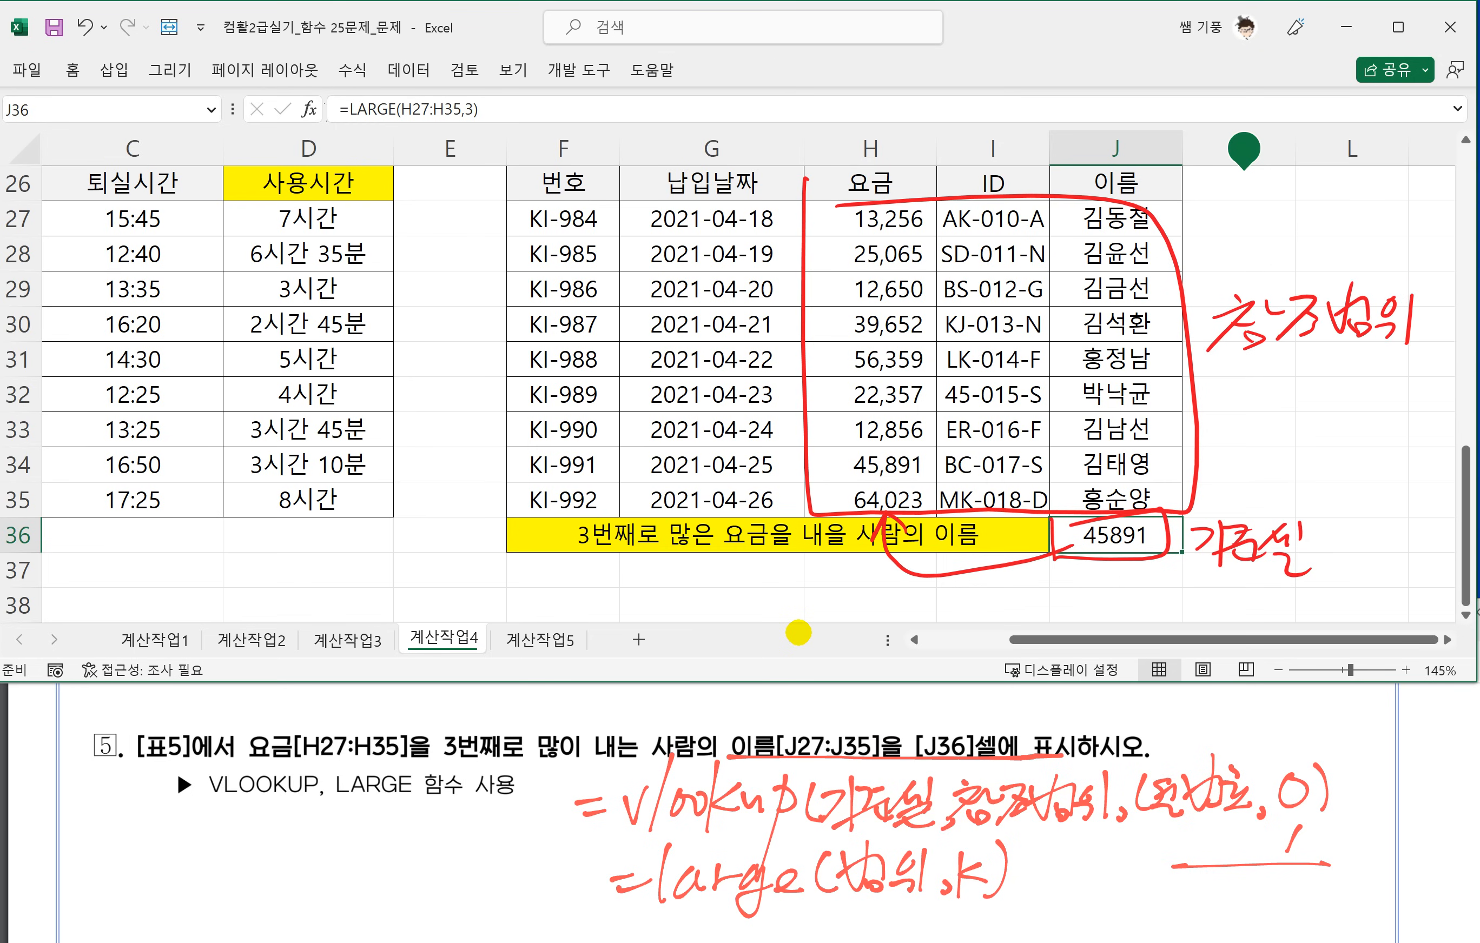
{"action": "left_click_drag", "start_coordinate": [1116, 176], "coordinate": [1119, 207]}
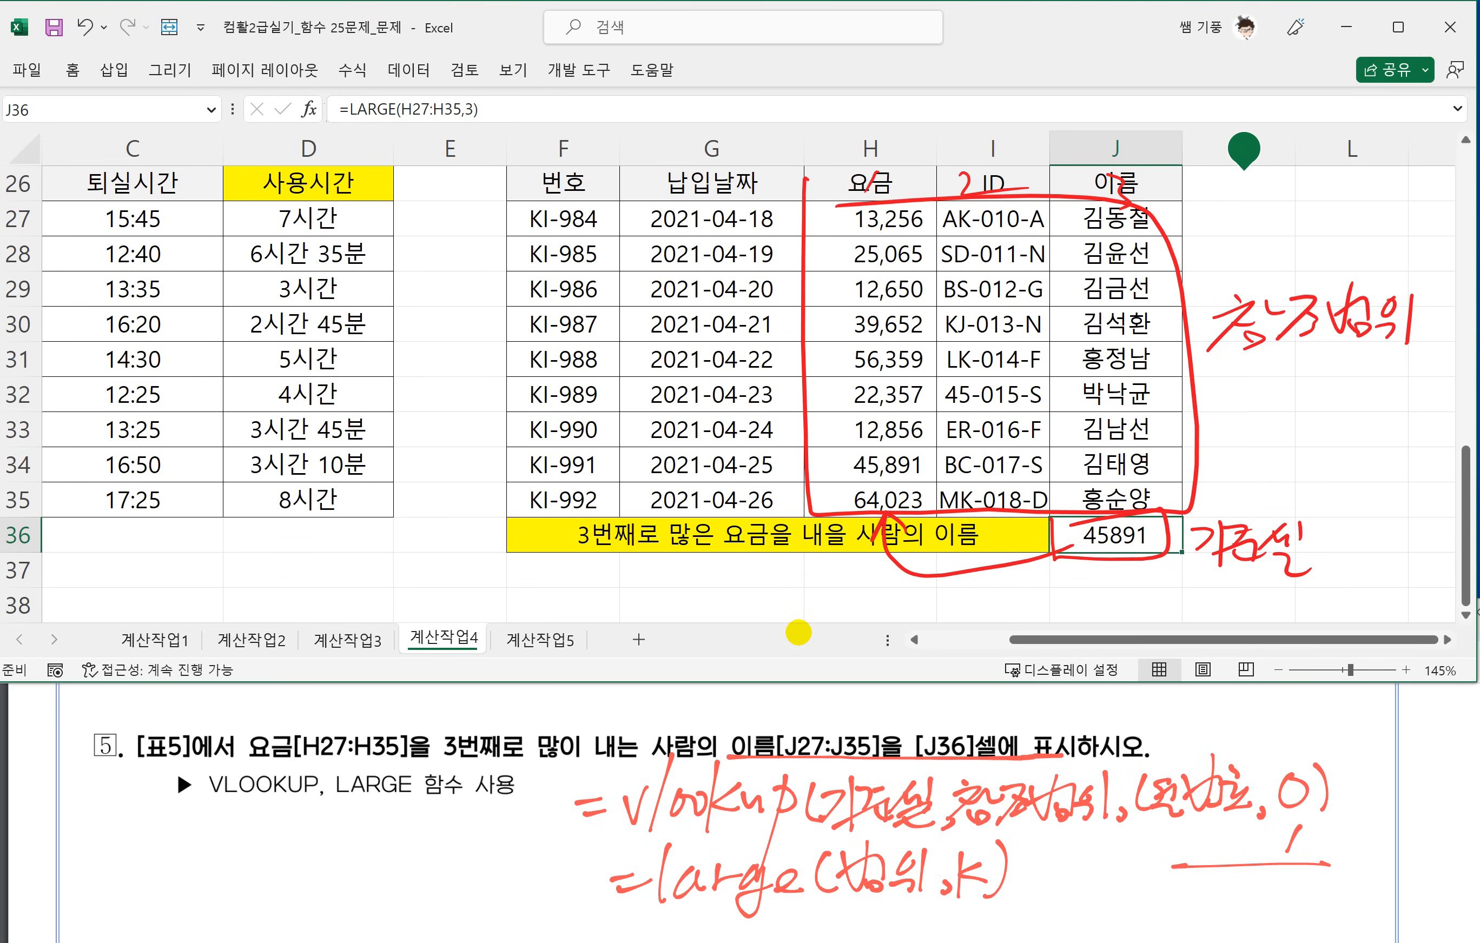
{"action": "left_click", "coordinate": [1135, 561]}
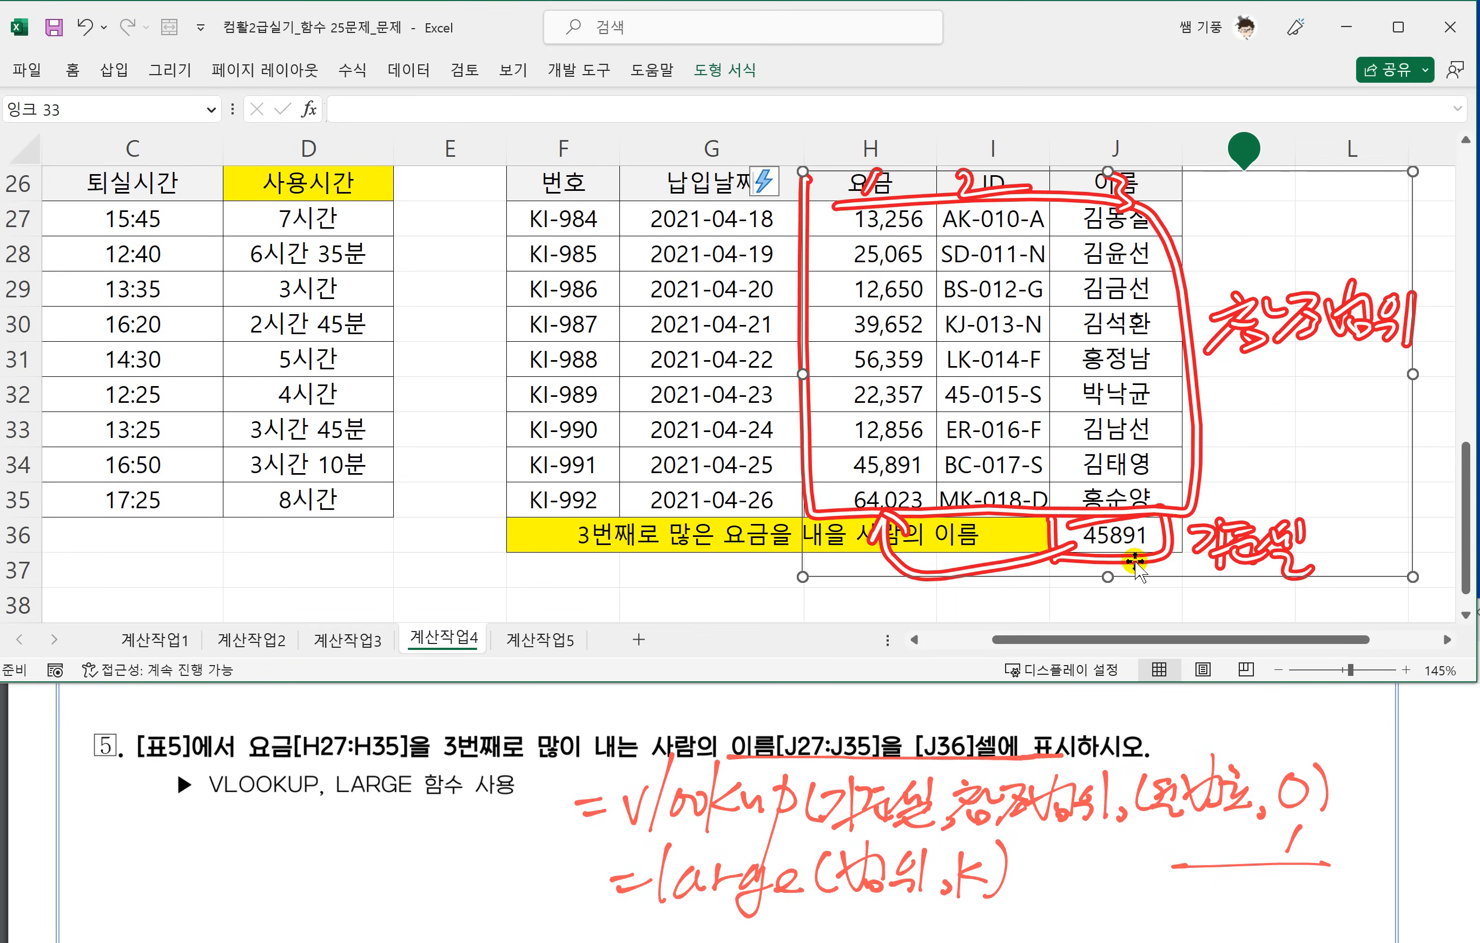
{"action": "key", "text": "Delete"}
Wrap the LARGE formula in J36 in a VLOOKUP function so that it serves as the lookup value.
{"action": "double_click", "coordinate": [1097, 546]}
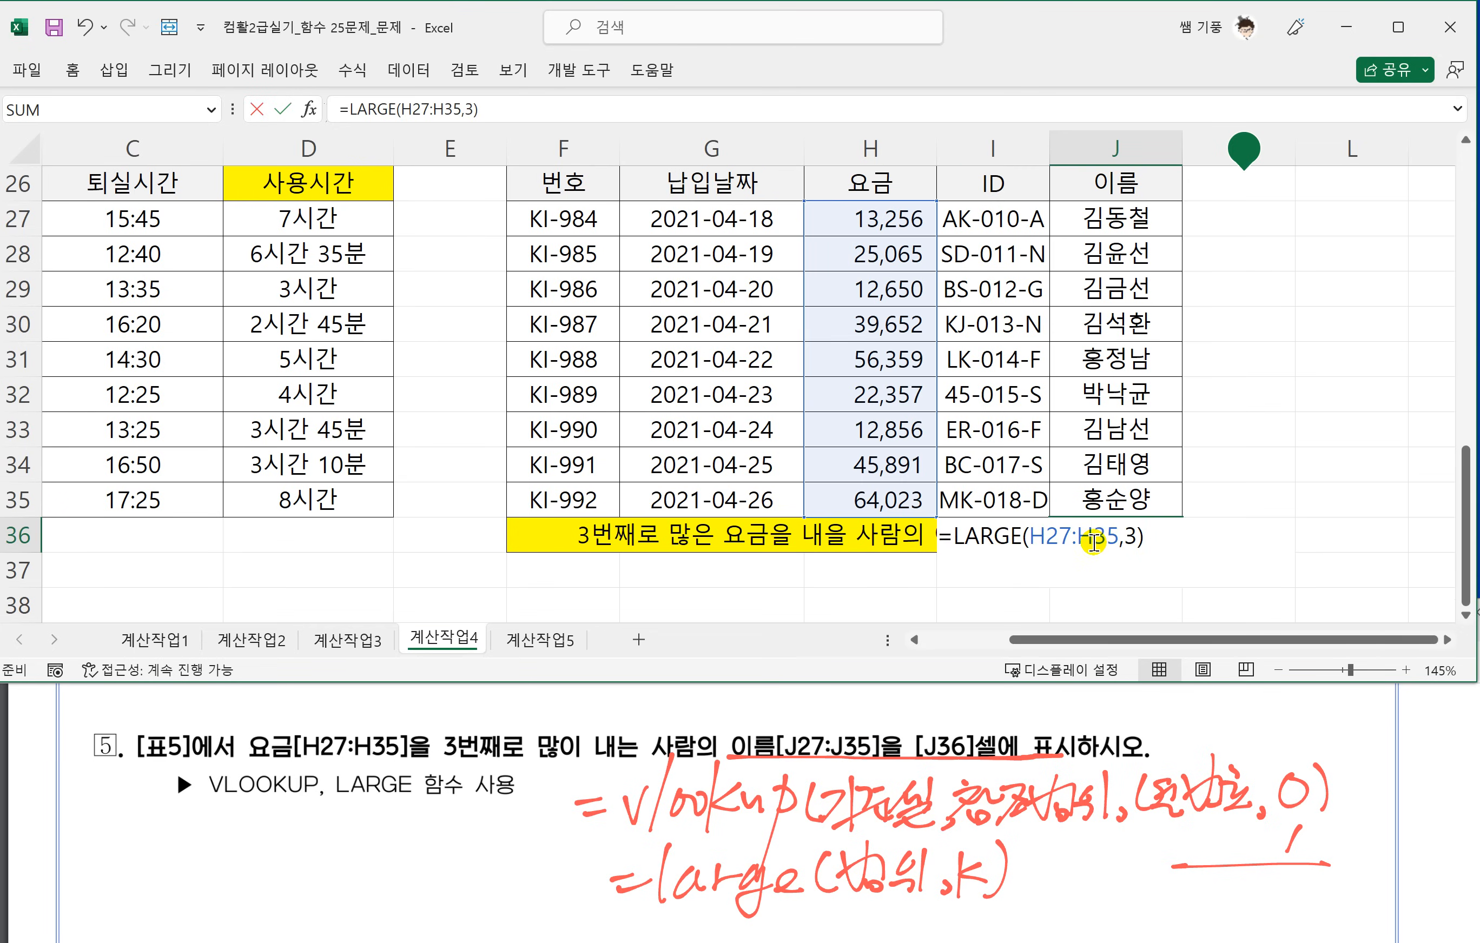
{"action": "left_click", "coordinate": [955, 535]}
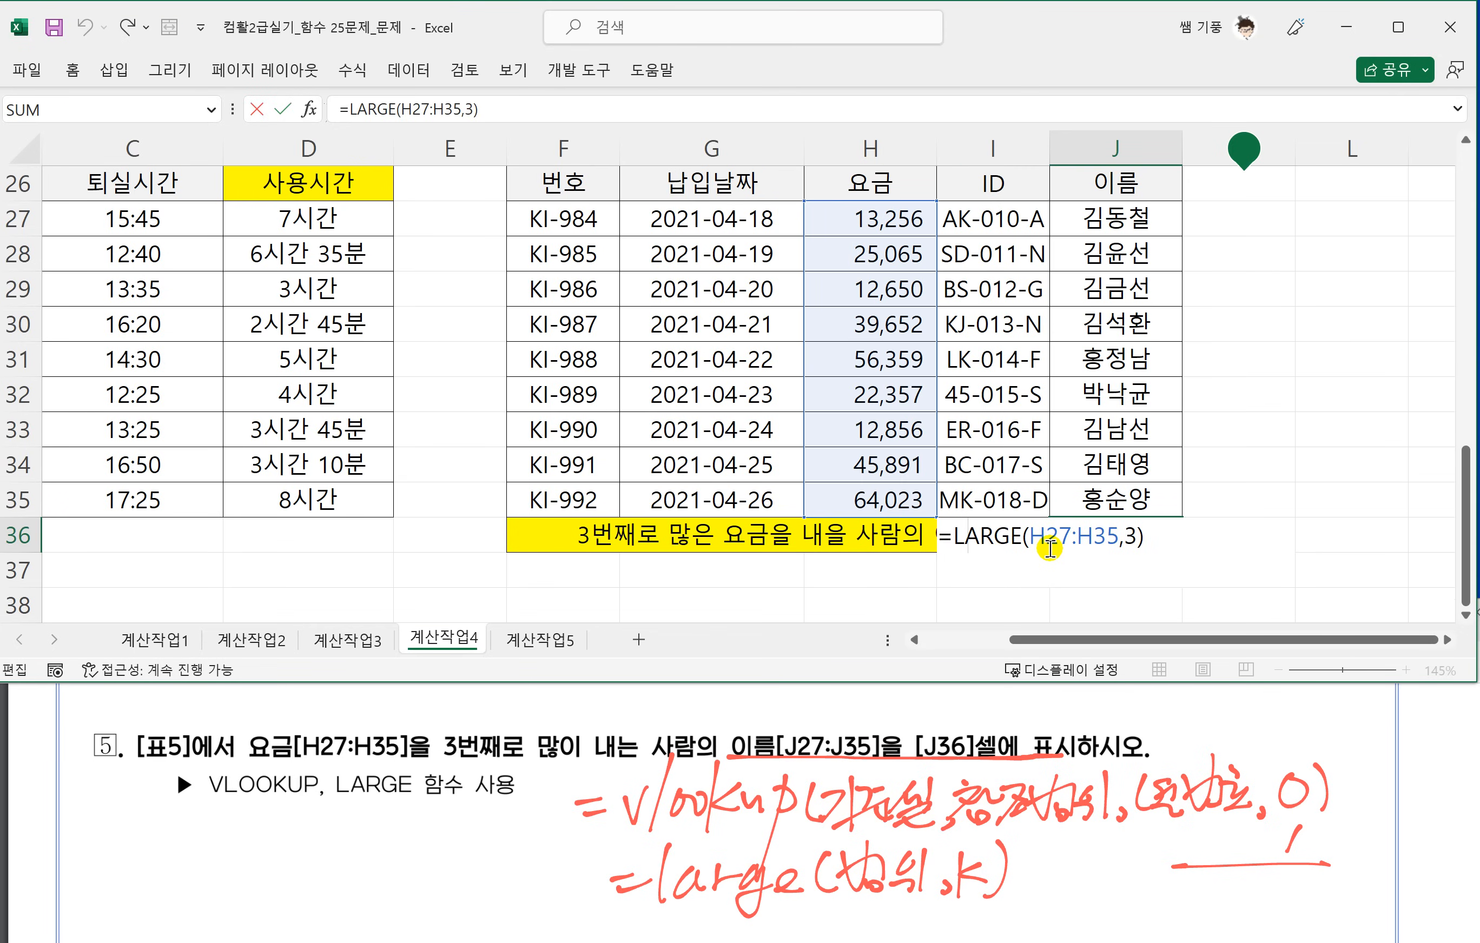
{"action": "type", "text": "VL"}
{"action": "key", "text": "Tab"}
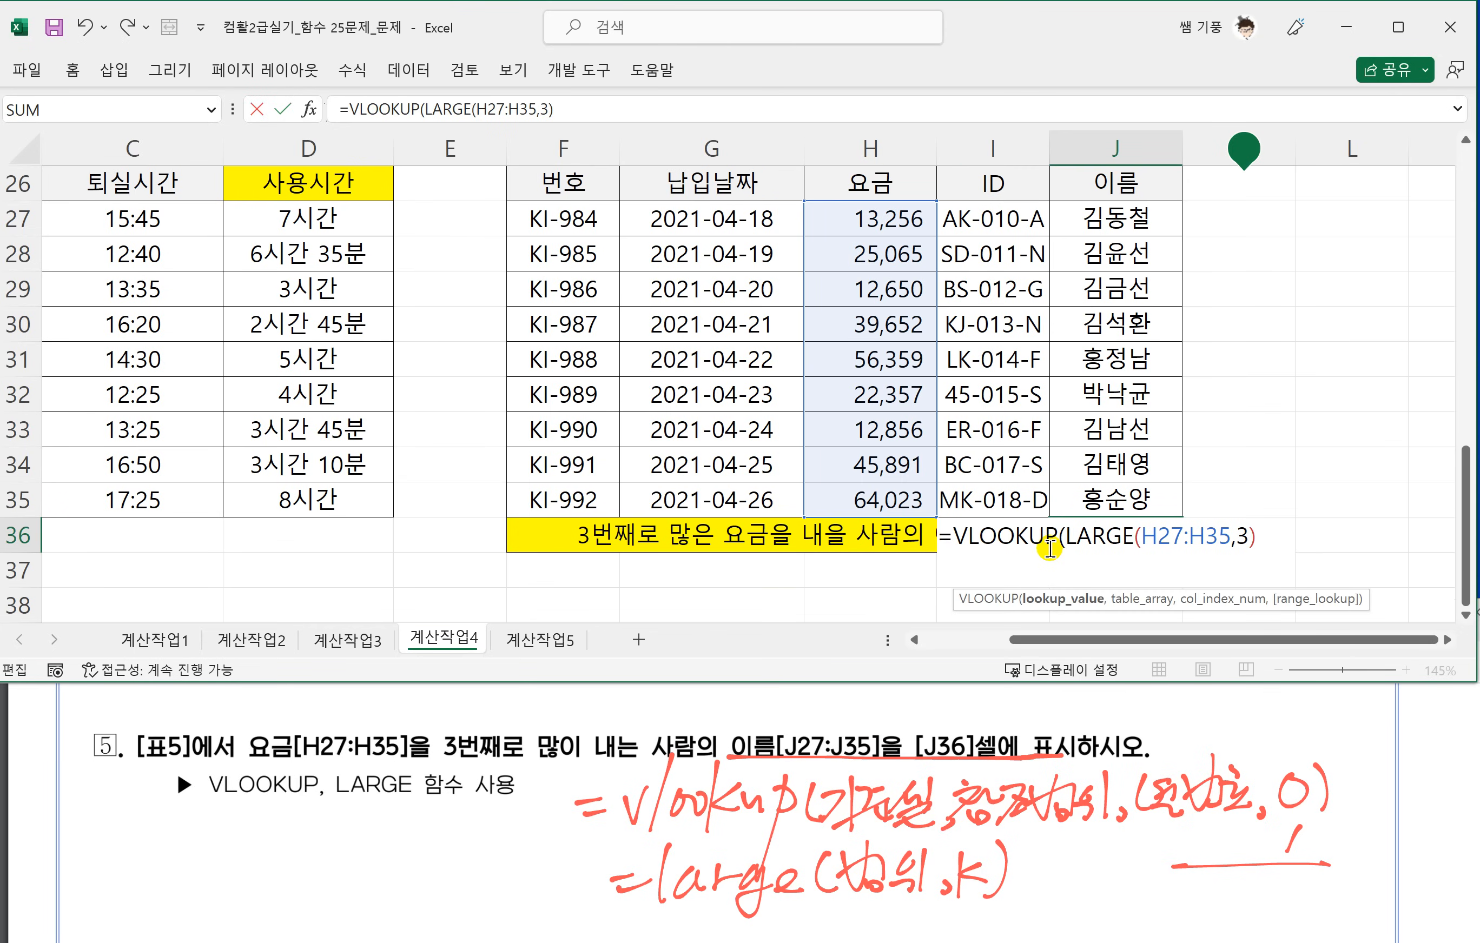
{"action": "left_click", "coordinate": [1265, 538]}
Complete J36's VLOOKUP with the absolute range $H$27:$J$35, column 3 and exact match 0.
{"action": "type", "text": ","}
{"action": "left_click_drag", "start_coordinate": [868, 225], "coordinate": [1116, 489]}
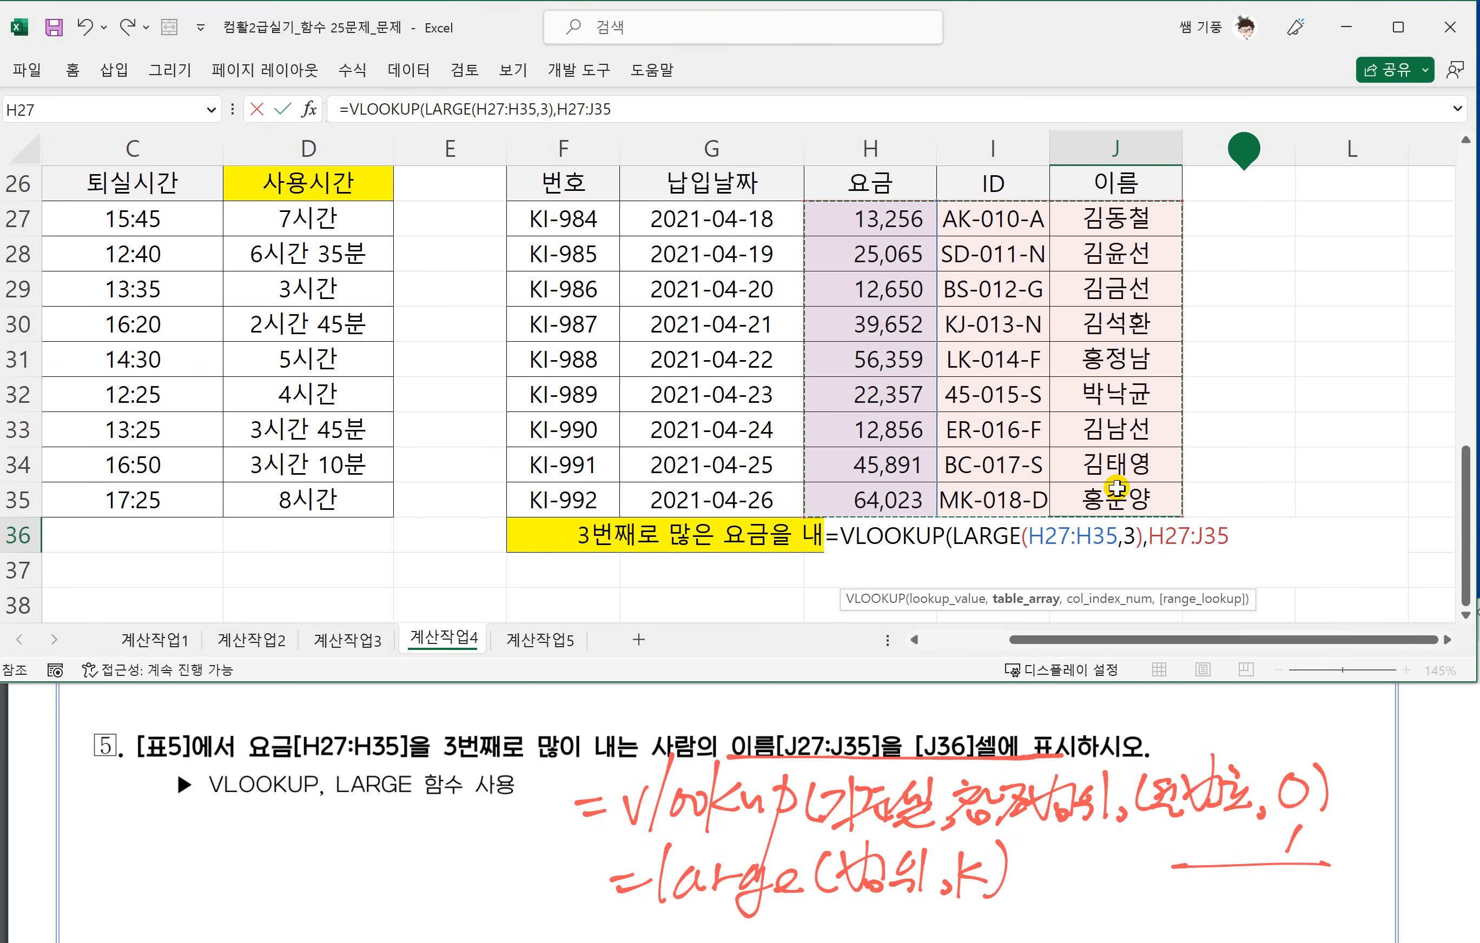
{"action": "key", "text": "F4"}
{"action": "type", "text": ","}
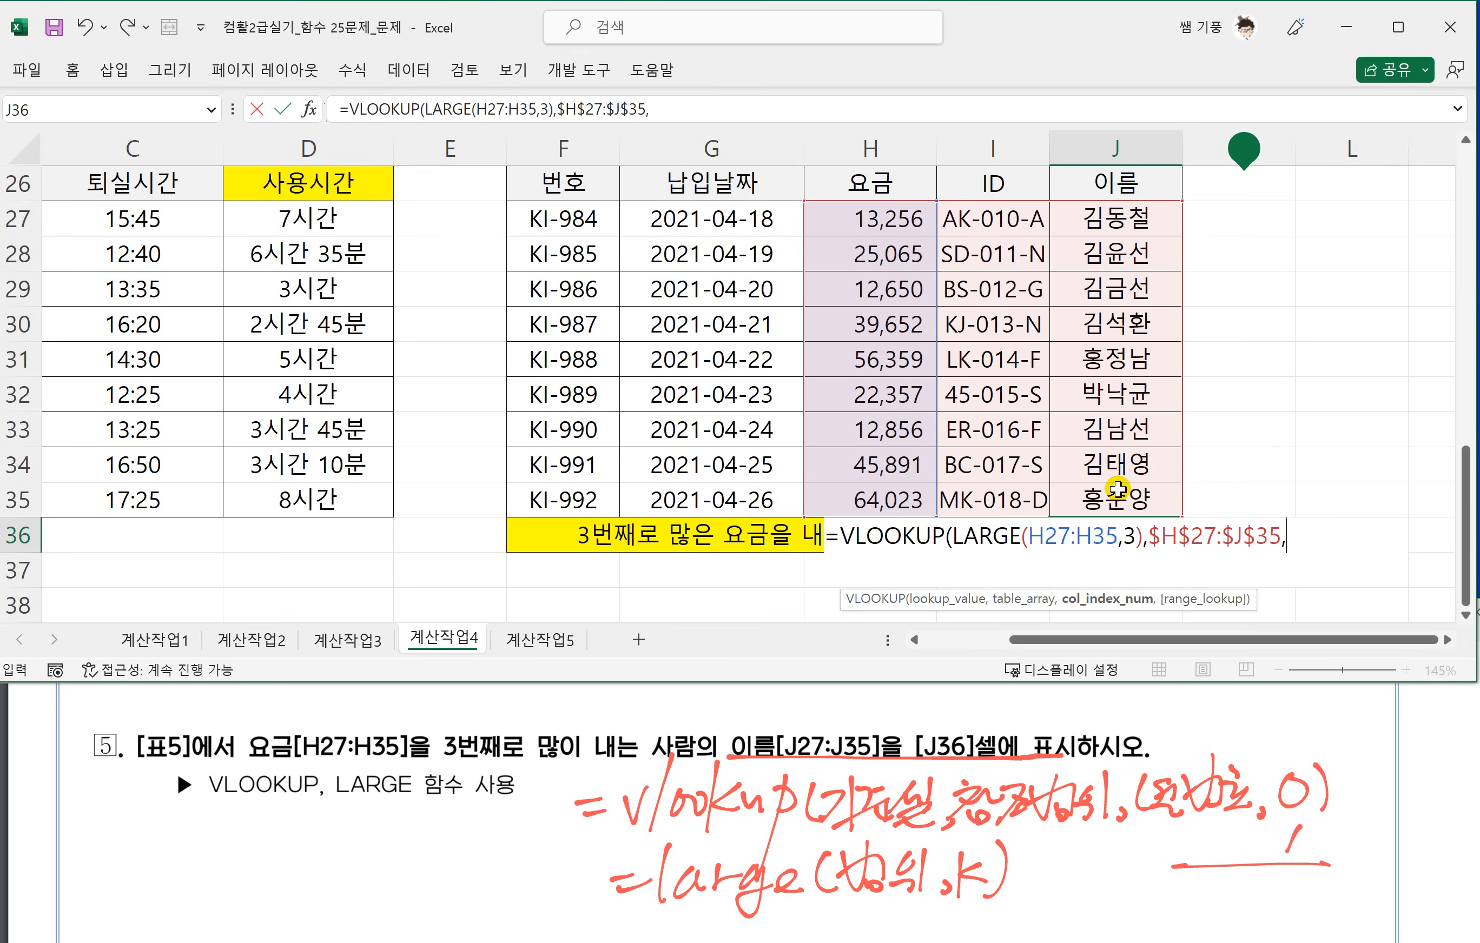
{"action": "type", "text": "3,0)"}
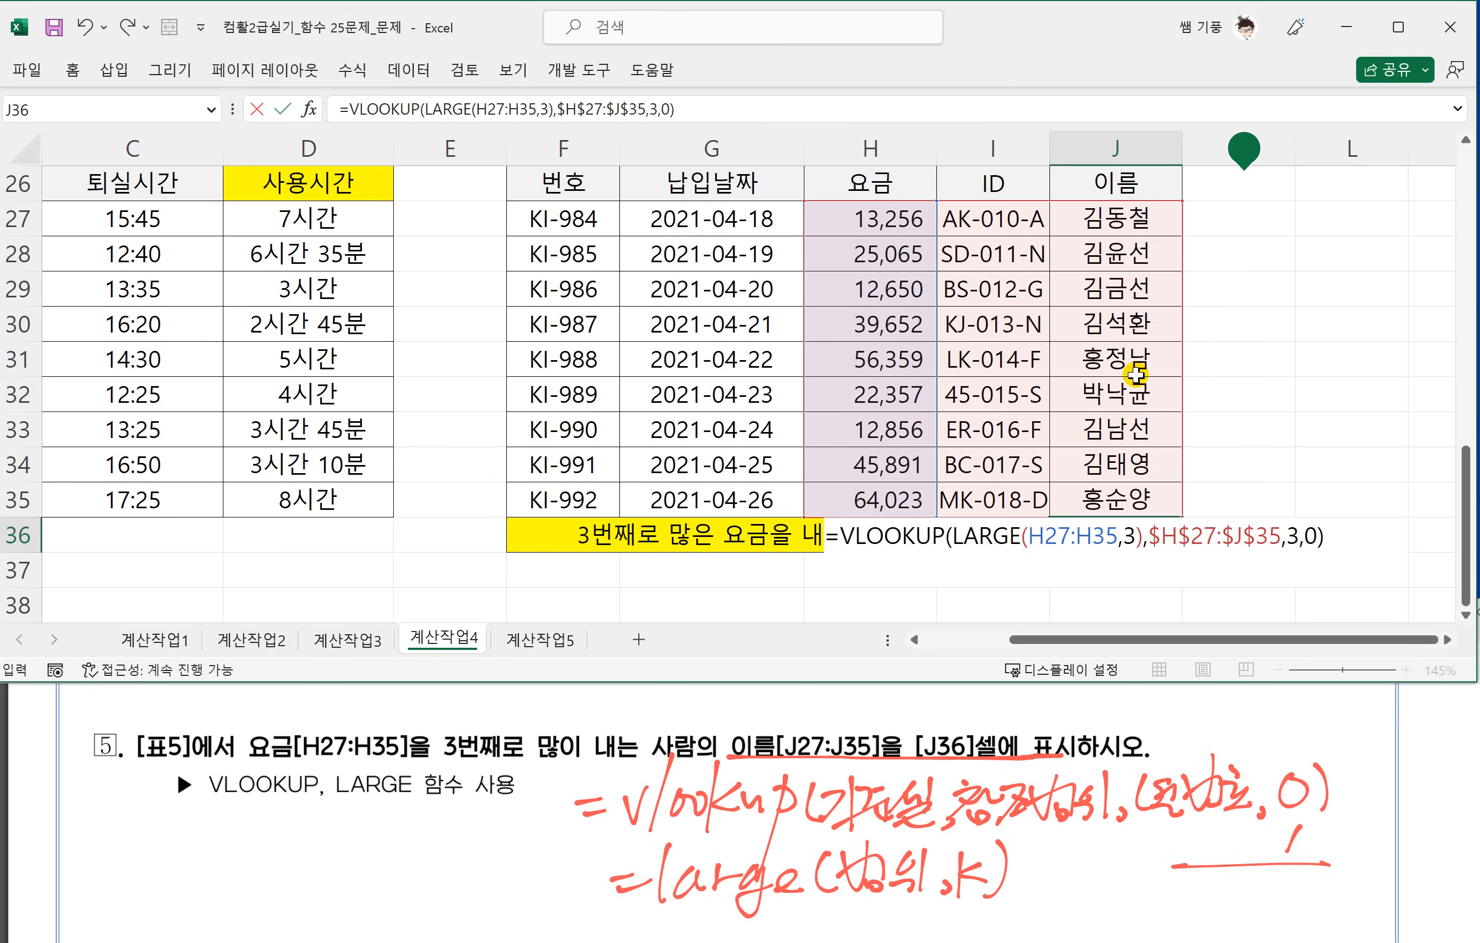
{"action": "key", "text": "Return"}
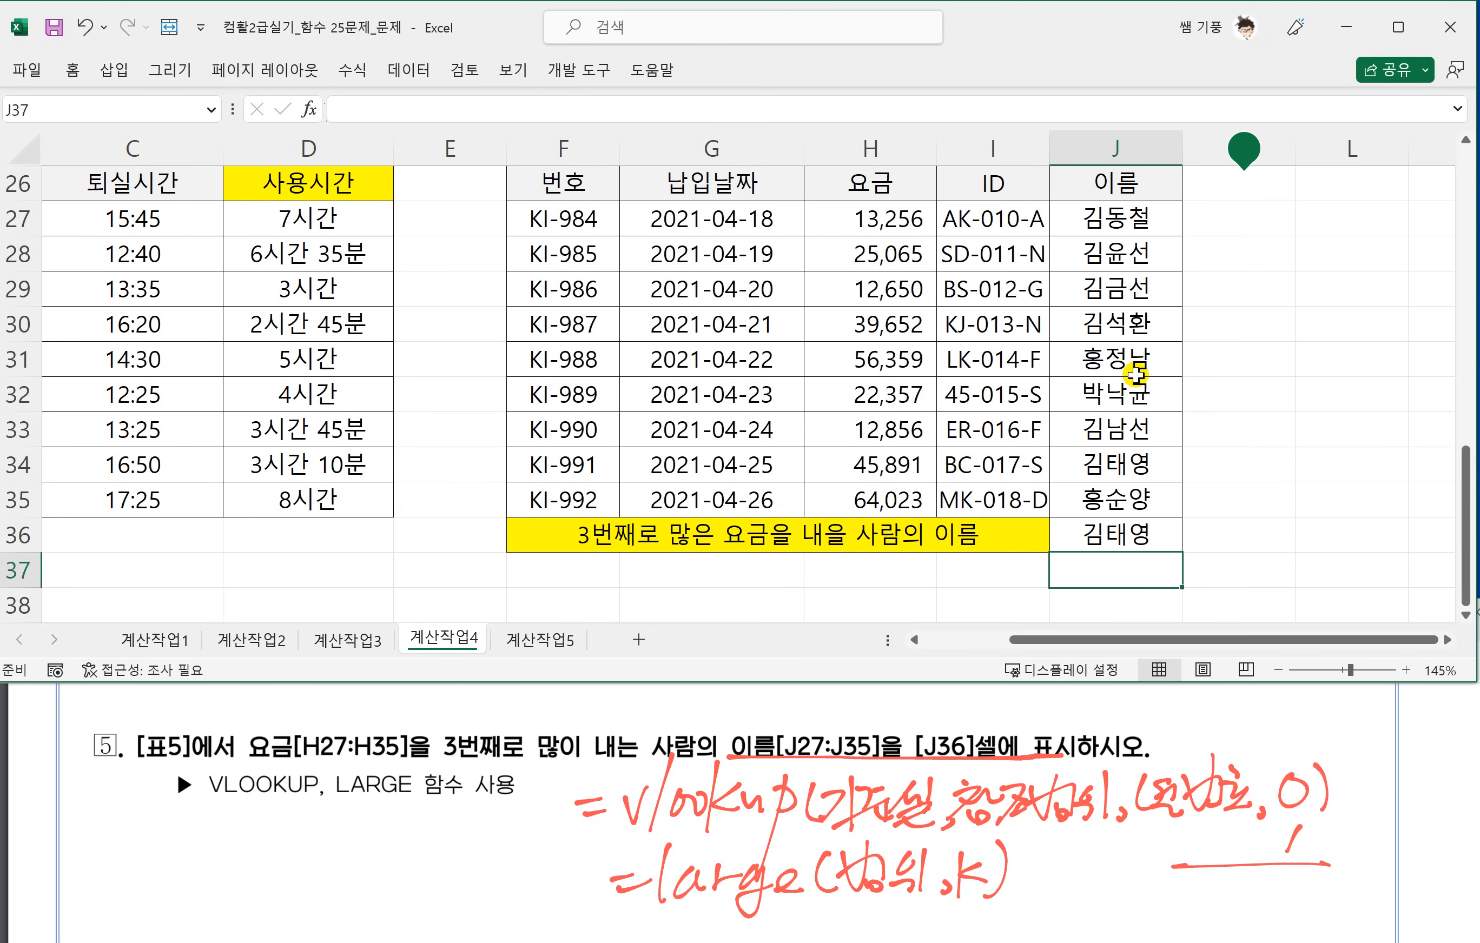
Switch to the 계산작업5 worksheet.
{"action": "left_click", "coordinate": [932, 568]}
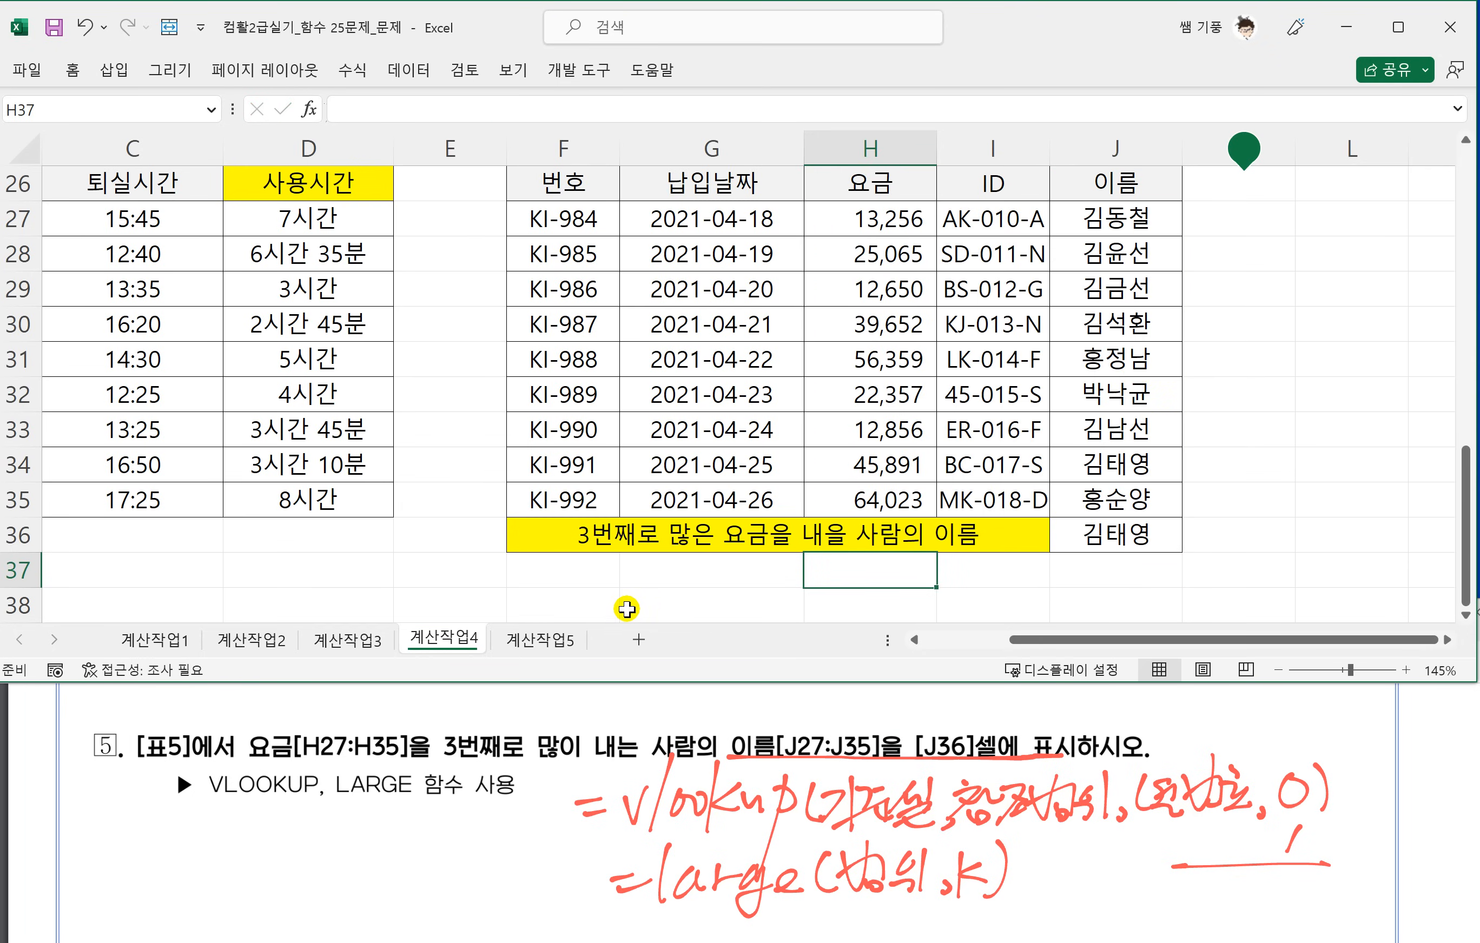
{"action": "left_click", "coordinate": [445, 585]}
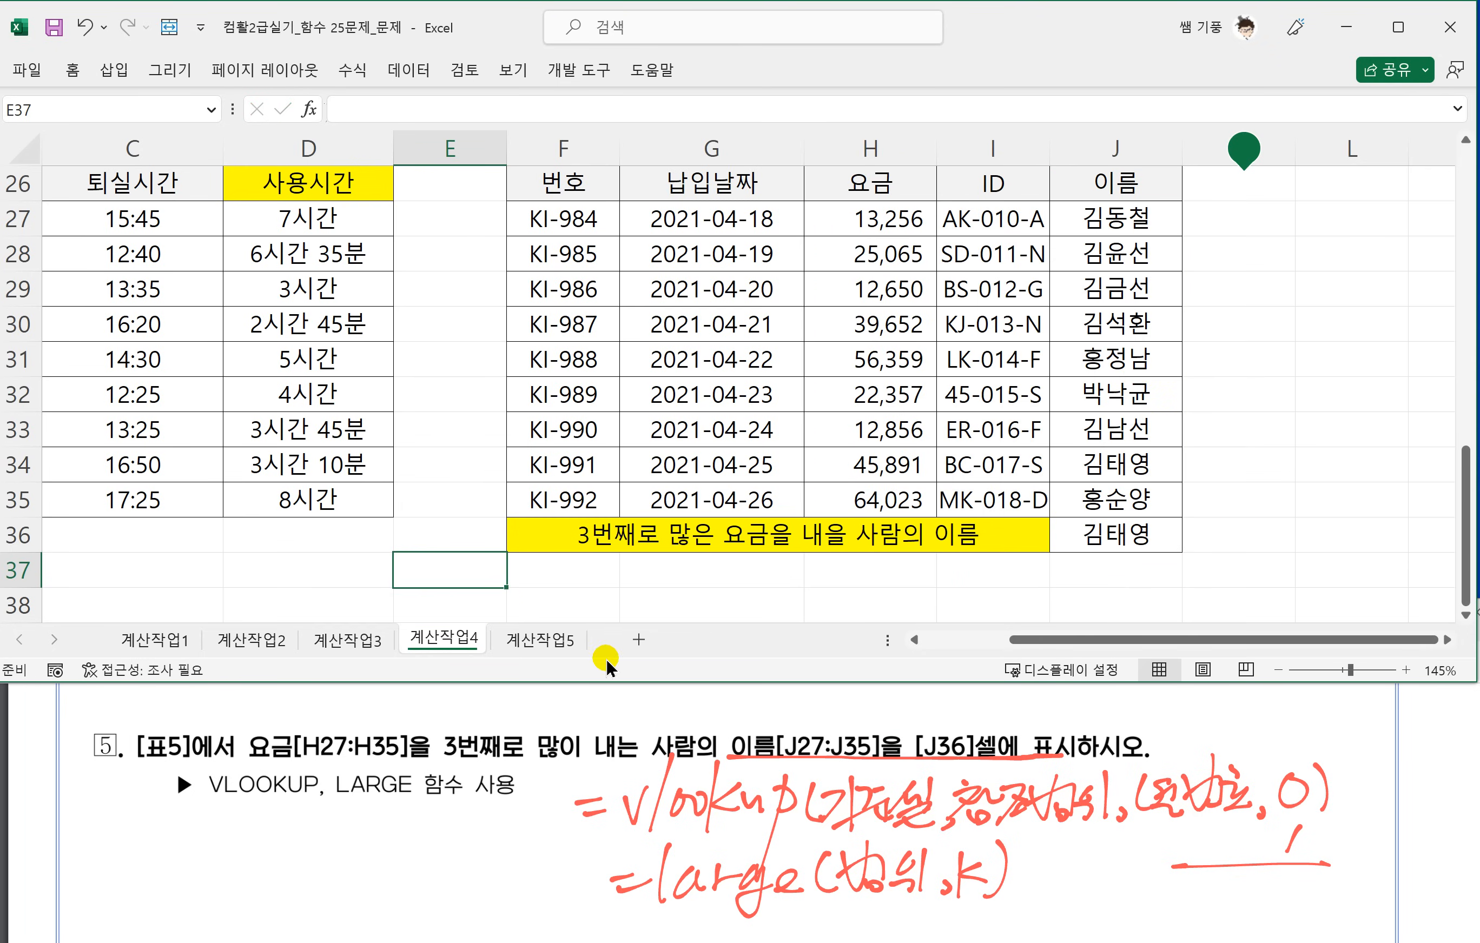
{"action": "left_click", "coordinate": [533, 643]}
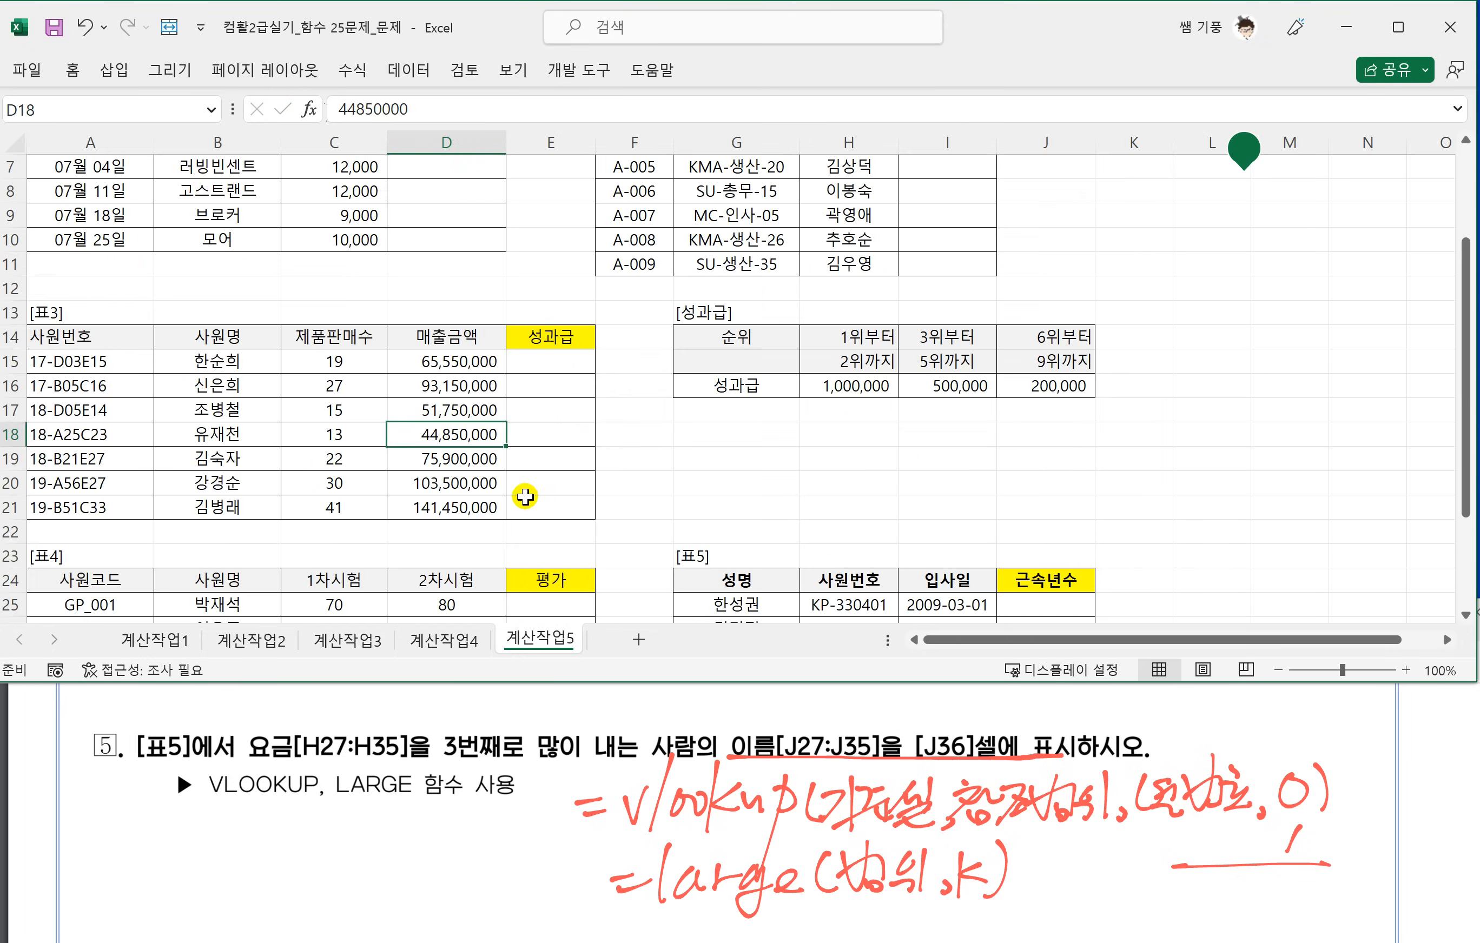
Bring up 표1 and exercise 1 of the 계산작업5 section in the PDF, underlining its cumulative-total and grade conditions in red ink.
{"action": "left_click", "coordinate": [525, 492]}
{"action": "scroll", "coordinate": [510, 457], "scroll_direction": "up", "scroll_amount": 2}
{"action": "scroll", "coordinate": [511, 457], "scroll_direction": "up", "scroll_amount": 4}
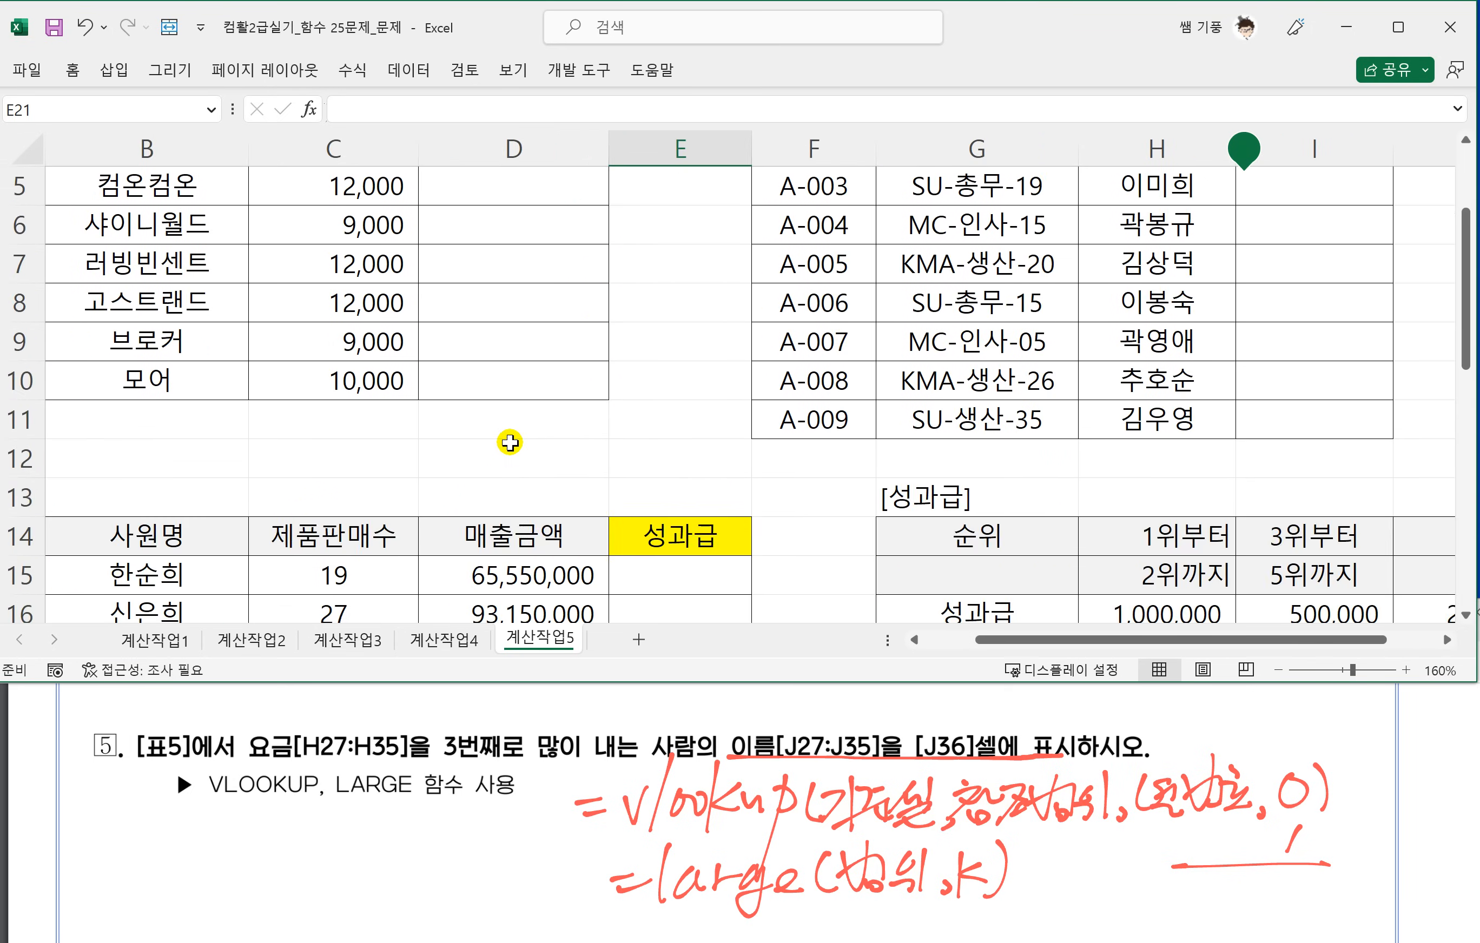
{"action": "left_click_drag", "start_coordinate": [1005, 639], "coordinate": [945, 641]}
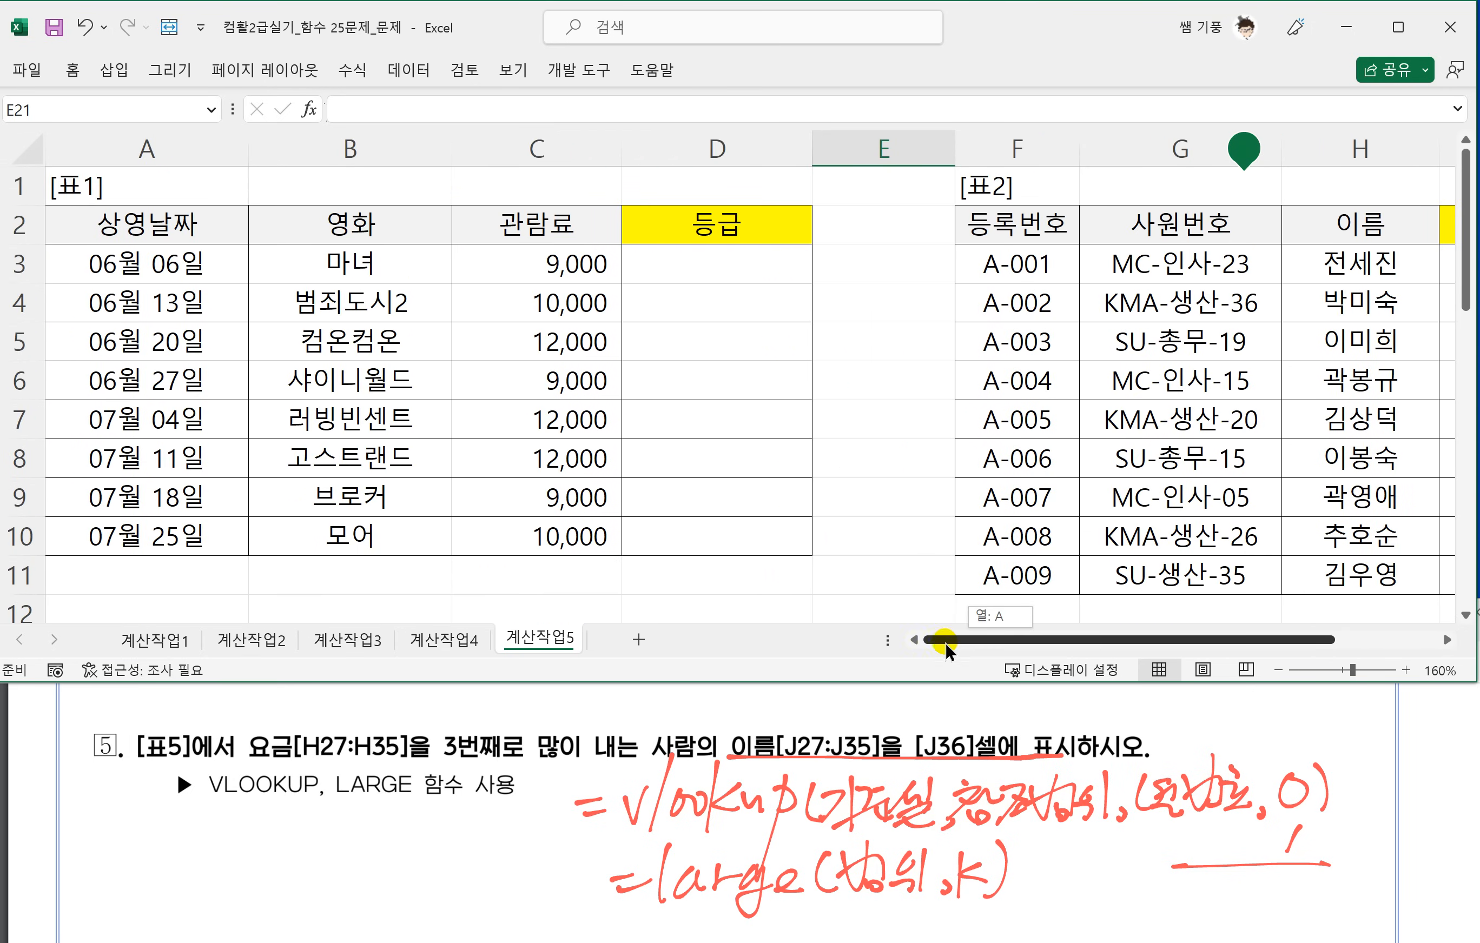
{"action": "left_click", "coordinate": [529, 833]}
{"action": "scroll", "coordinate": [487, 834], "scroll_direction": "down", "scroll_amount": 10}
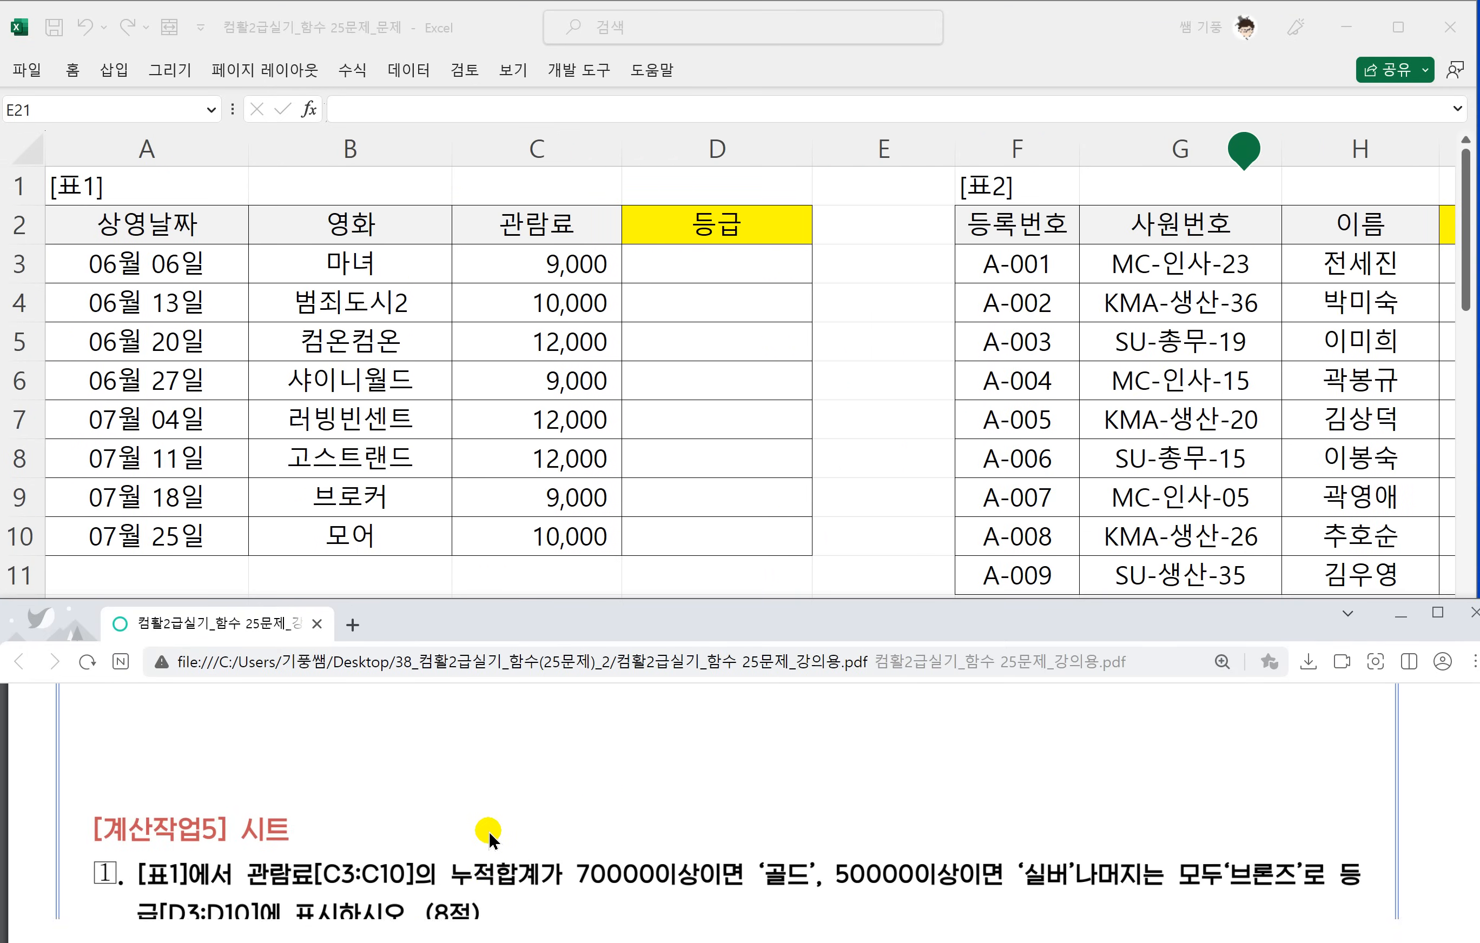
{"action": "scroll", "coordinate": [490, 833], "scroll_direction": "up", "scroll_amount": 1}
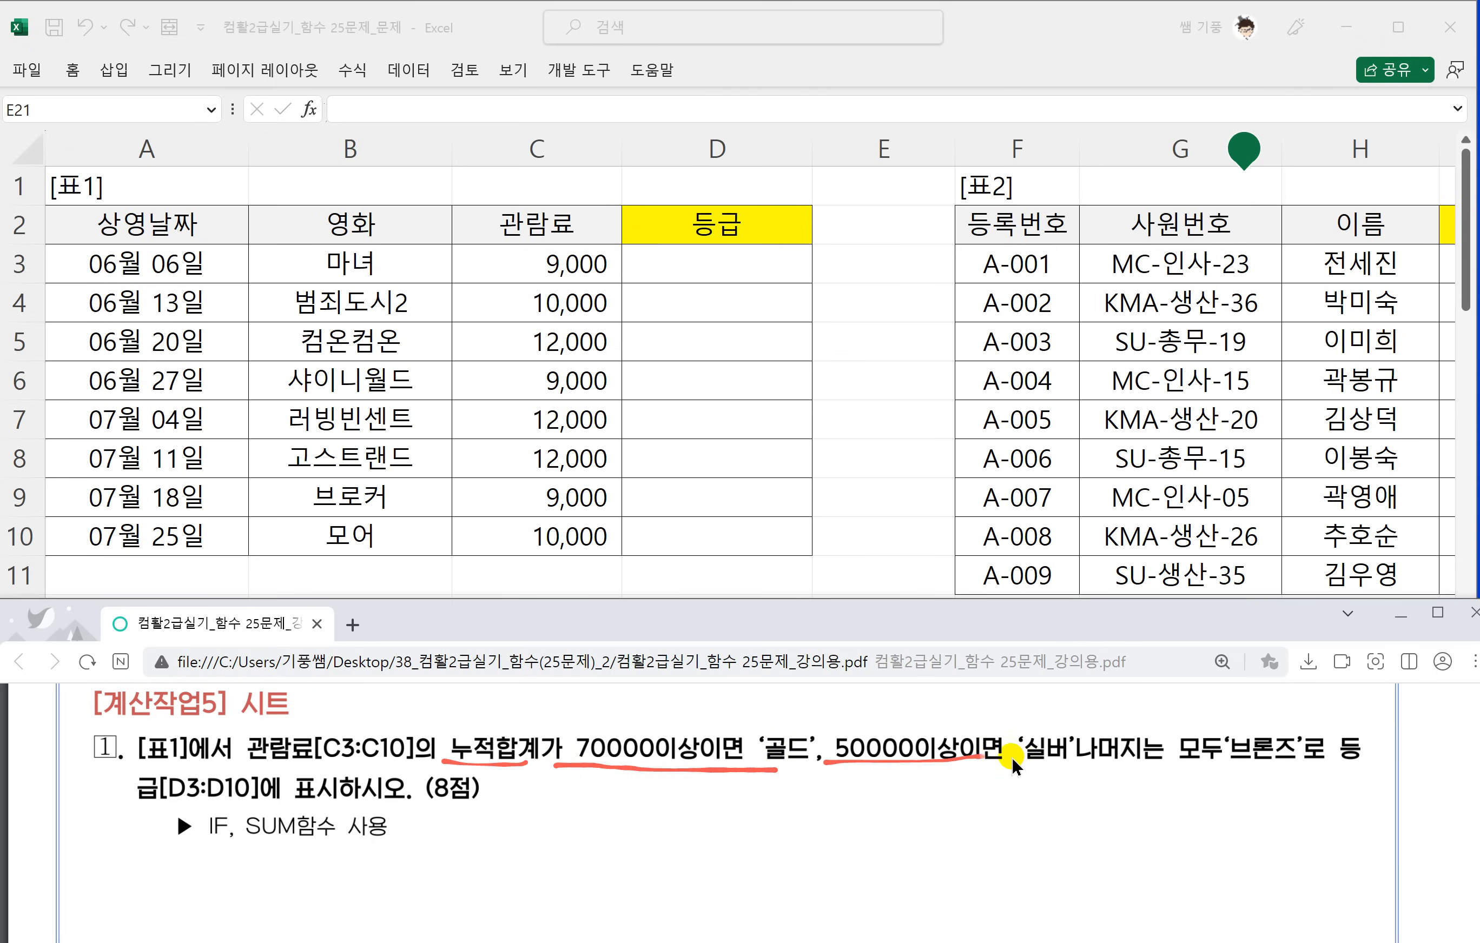
{"action": "left_click_drag", "start_coordinate": [1180, 757], "coordinate": [1362, 754]}
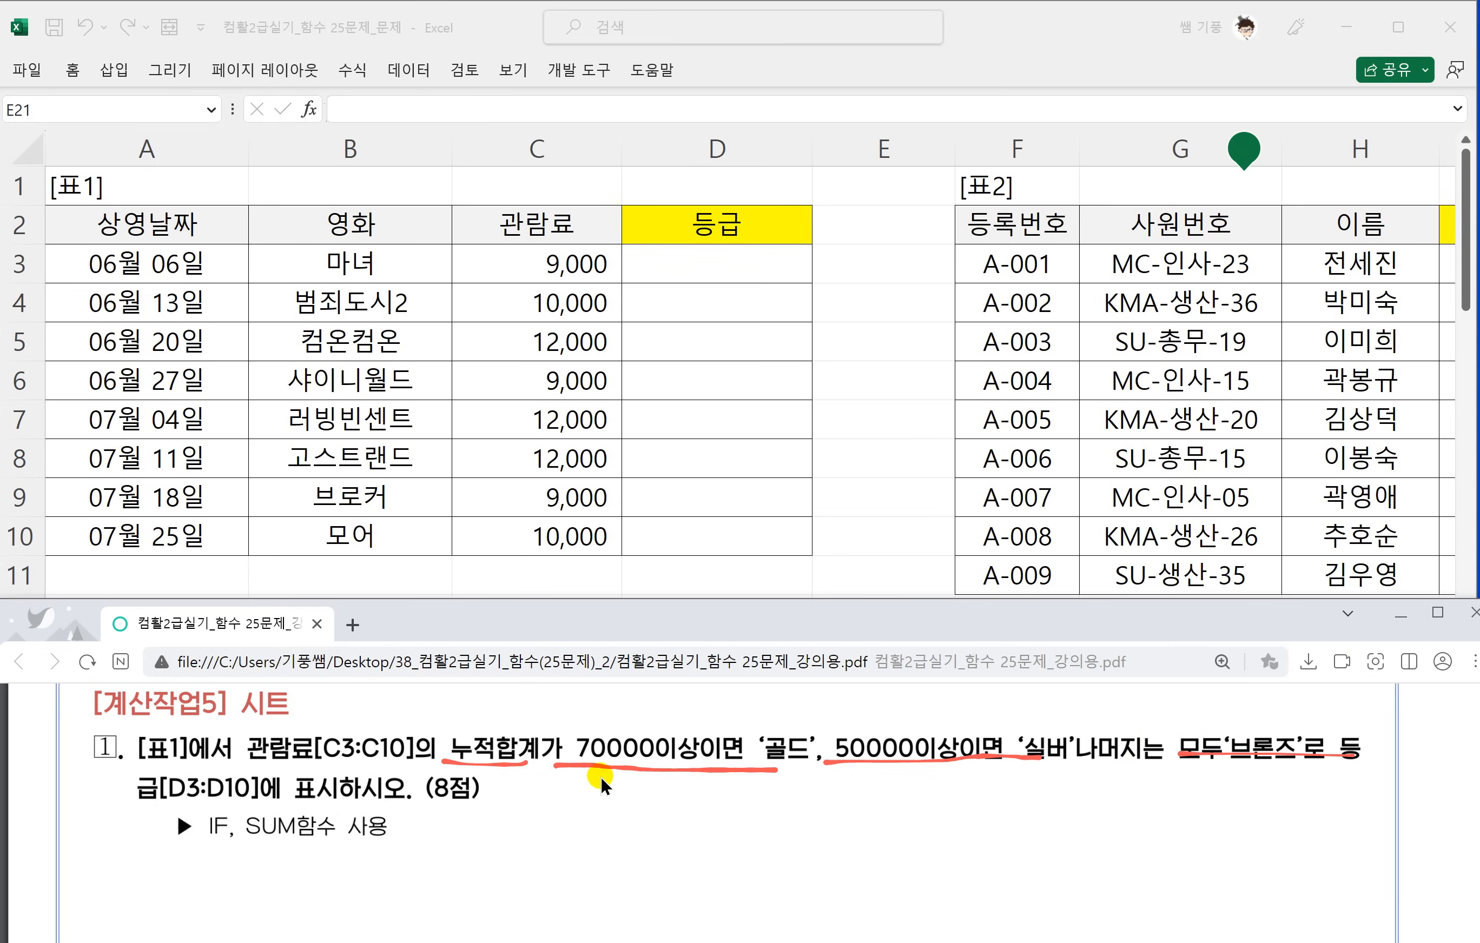
Start a SUM formula in D3 over the range C3:C3.
{"action": "left_click", "coordinate": [703, 256]}
{"action": "scroll", "coordinate": [703, 256], "scroll_direction": "down", "scroll_amount": 3}
{"action": "scroll", "coordinate": [703, 256], "scroll_direction": "up", "scroll_amount": 4}
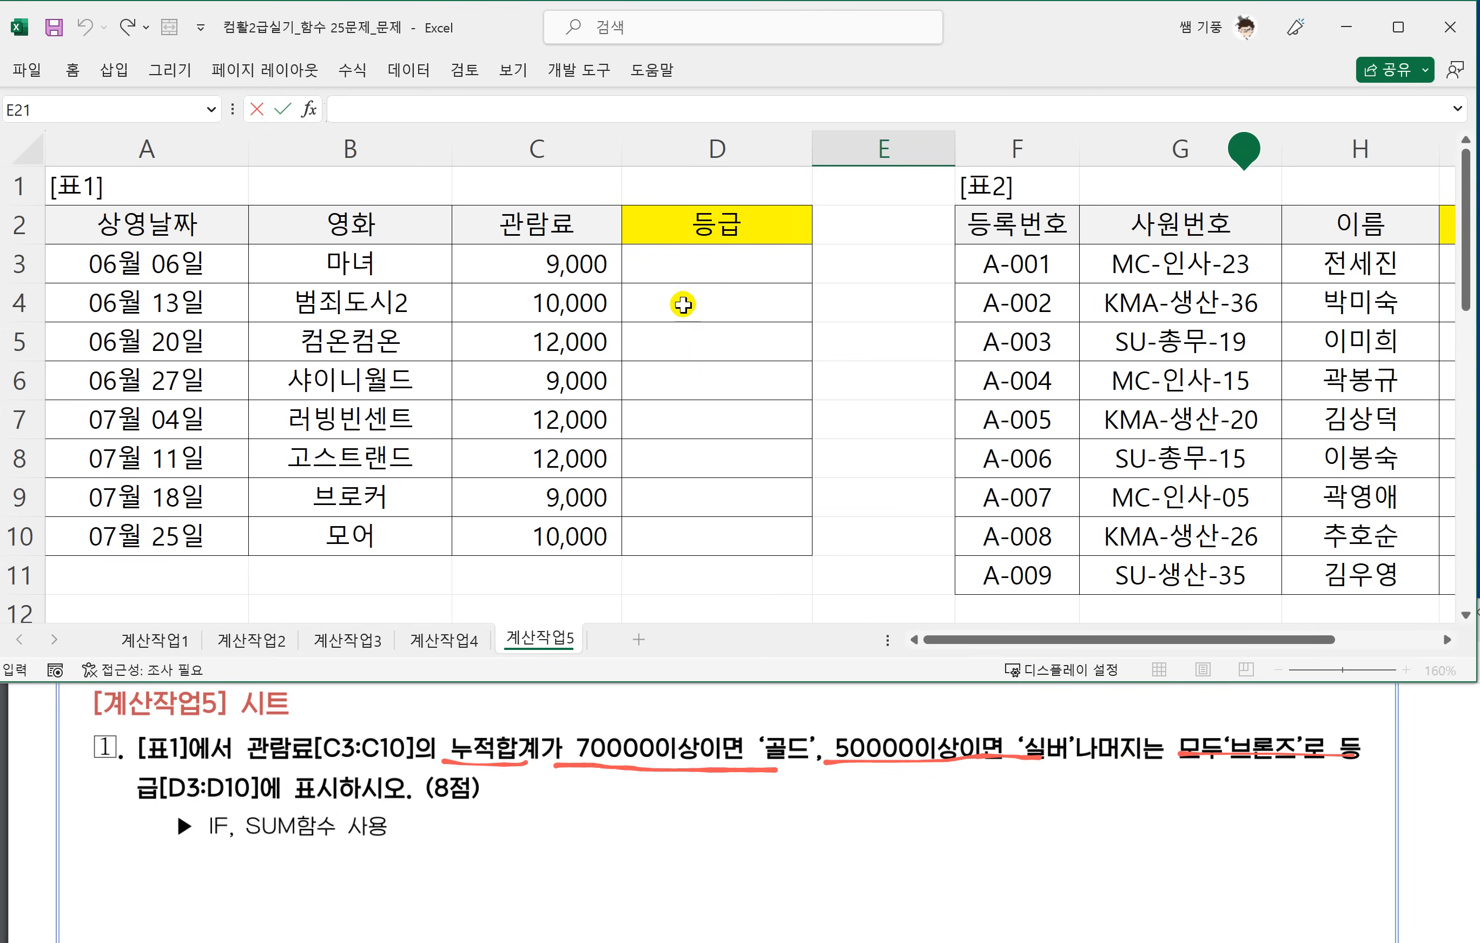
{"action": "left_click", "coordinate": [710, 270]}
{"action": "type", "text": "="}
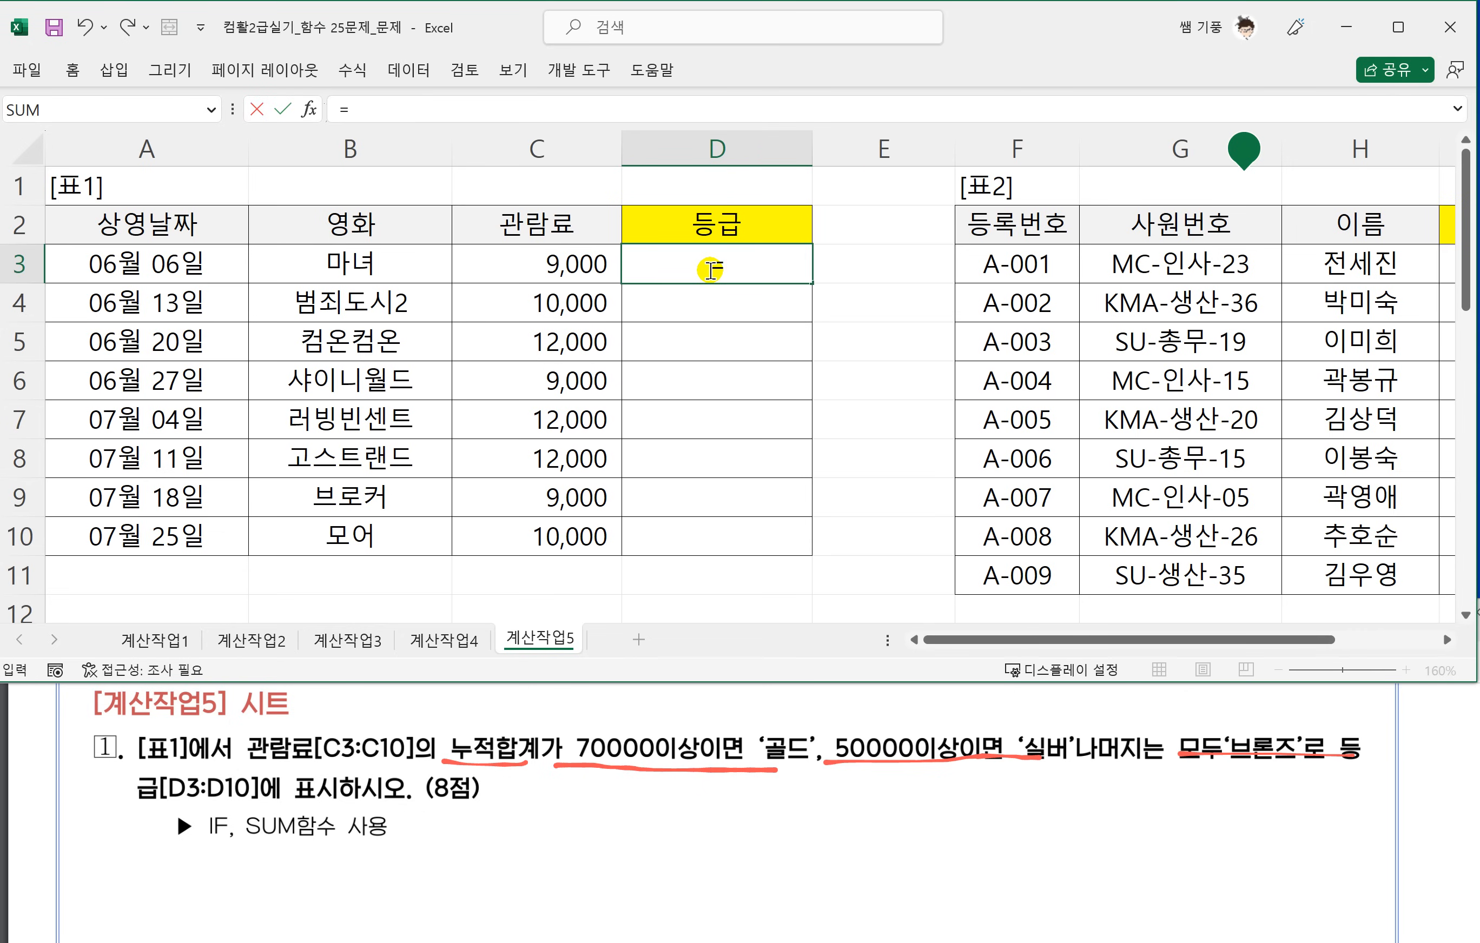
{"action": "type", "text": "SUM("}
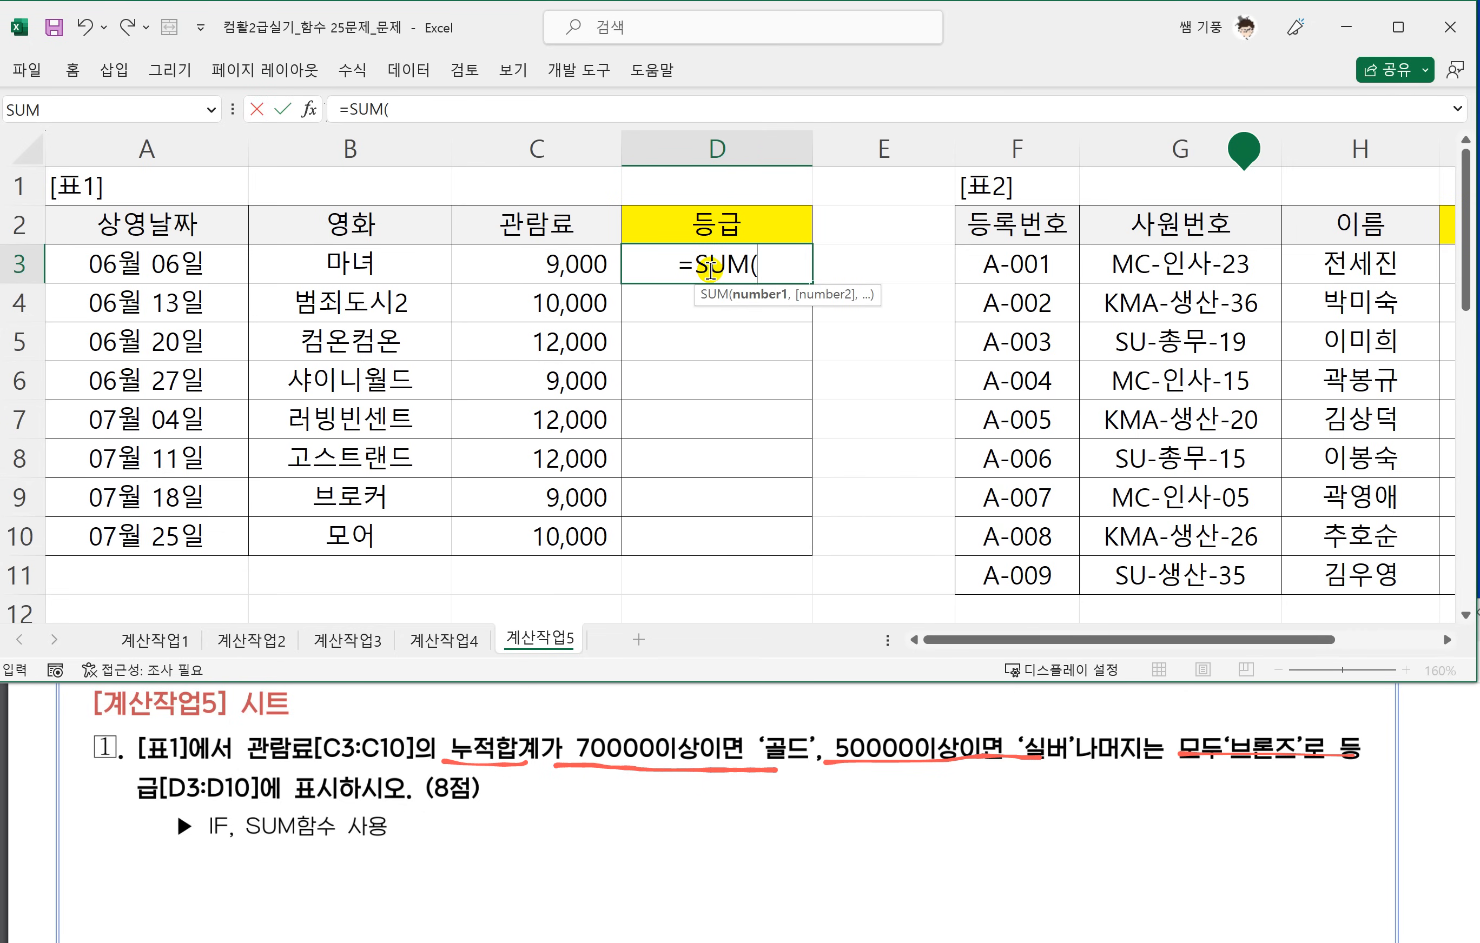
{"action": "left_click", "coordinate": [563, 261]}
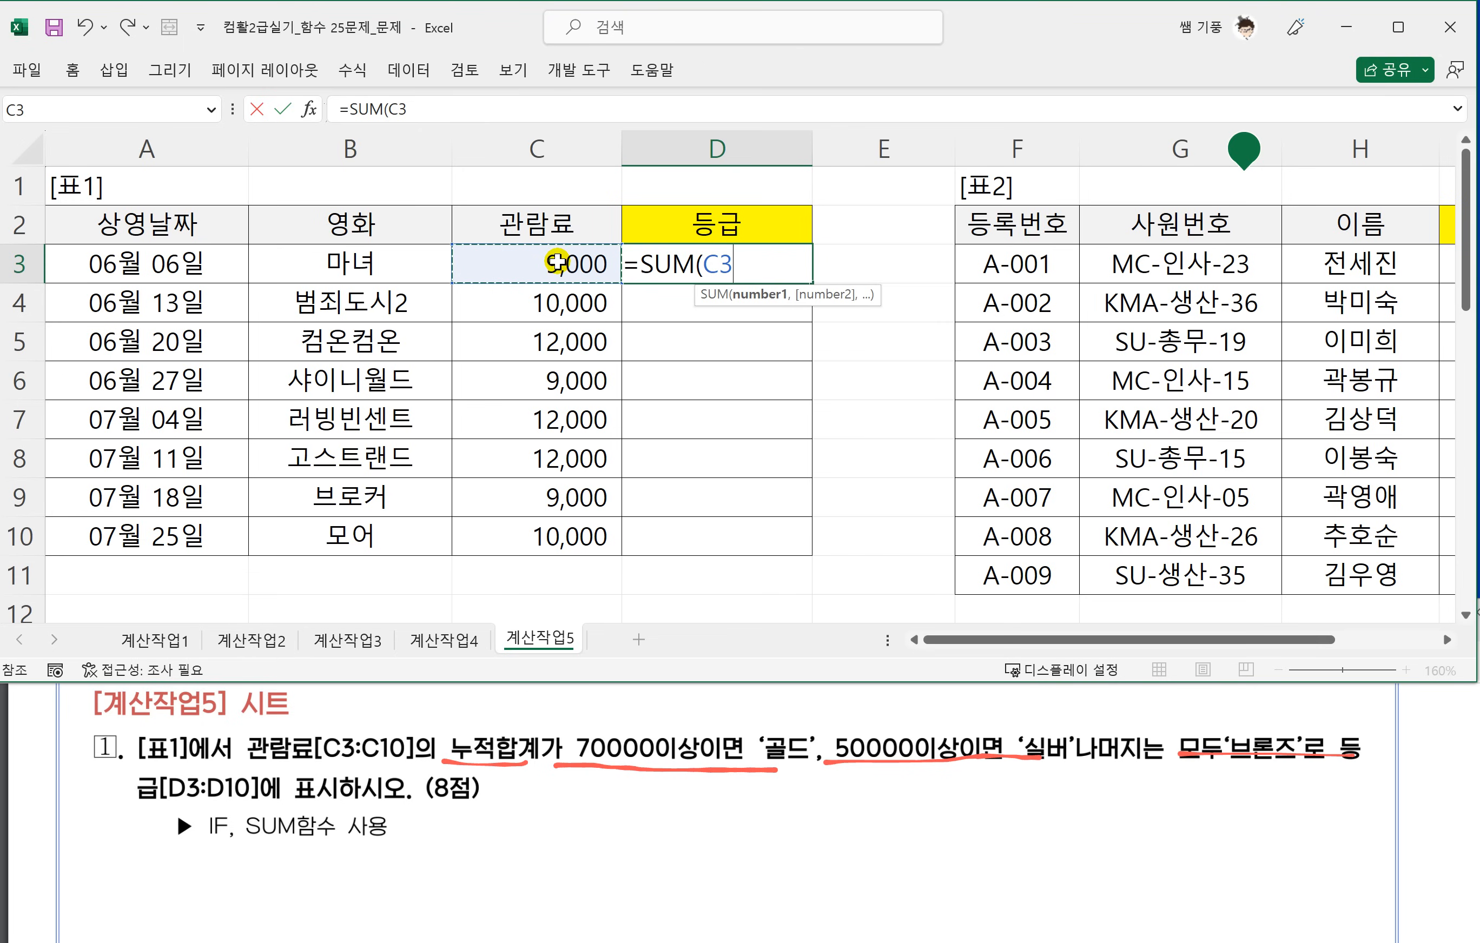
{"action": "key", "text": "F8"}
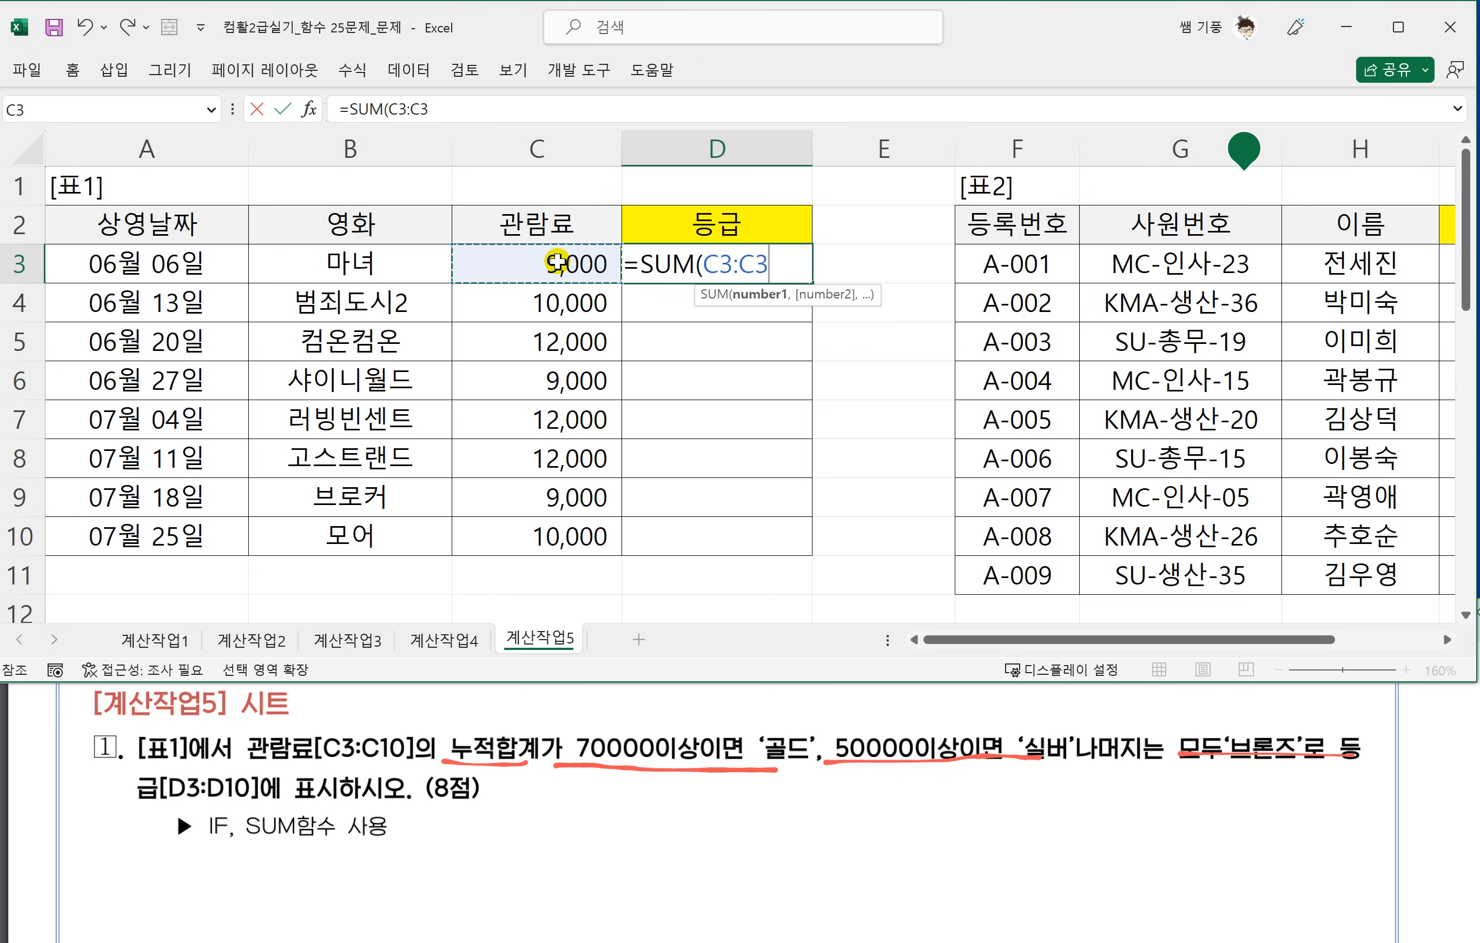
Make the range's starting cell absolute so that D3 holds =SUM($C$3:C3), and enter the formula.
{"action": "left_click", "coordinate": [715, 267]}
{"action": "left_click", "coordinate": [718, 265]}
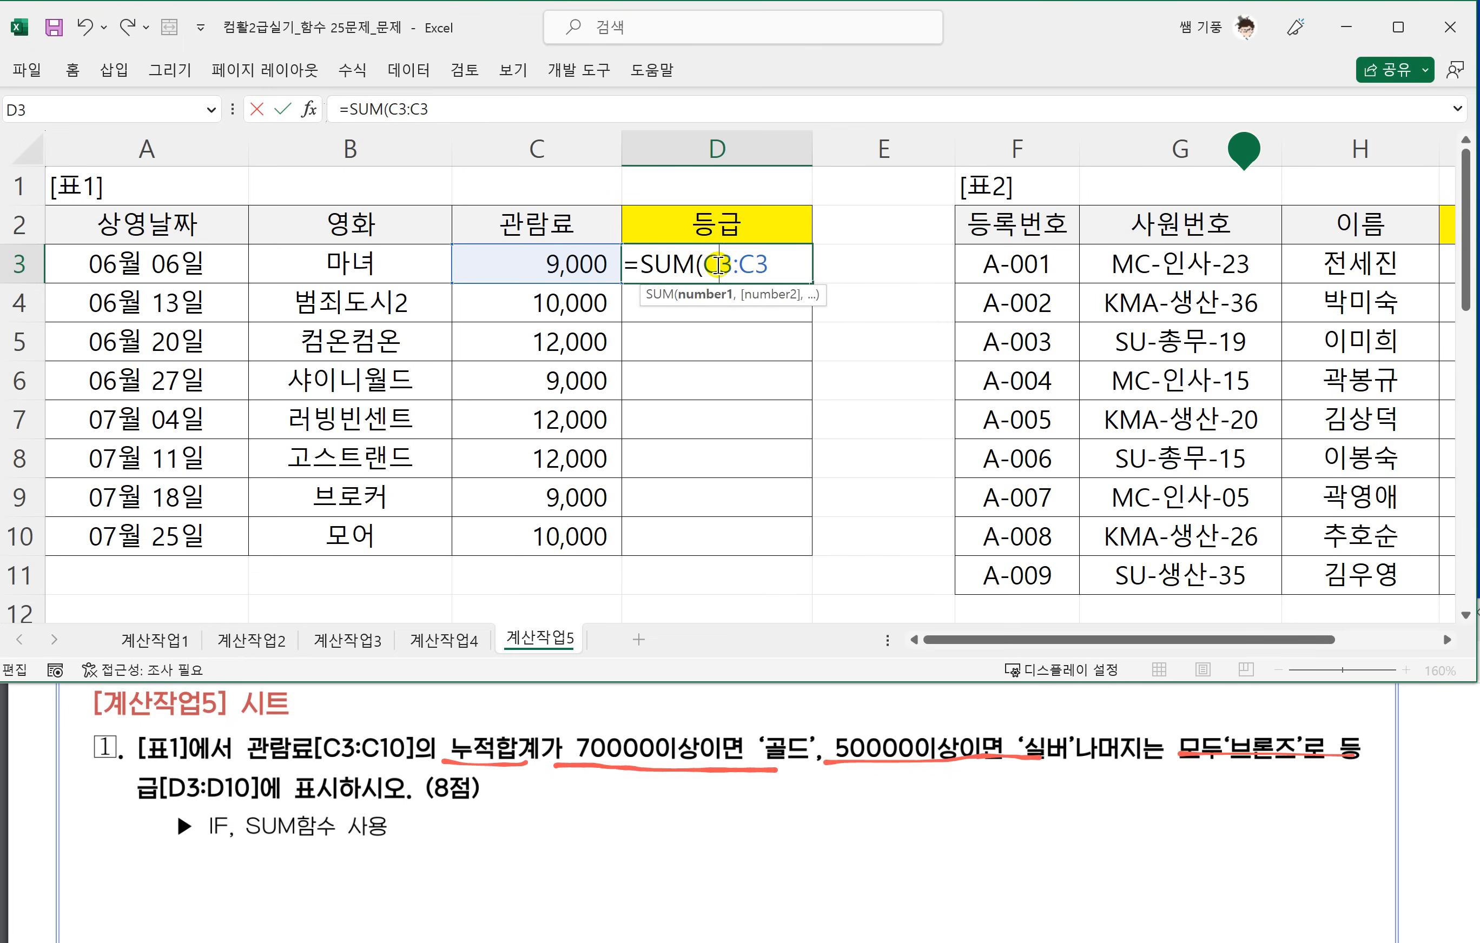
{"action": "key", "text": "F4"}
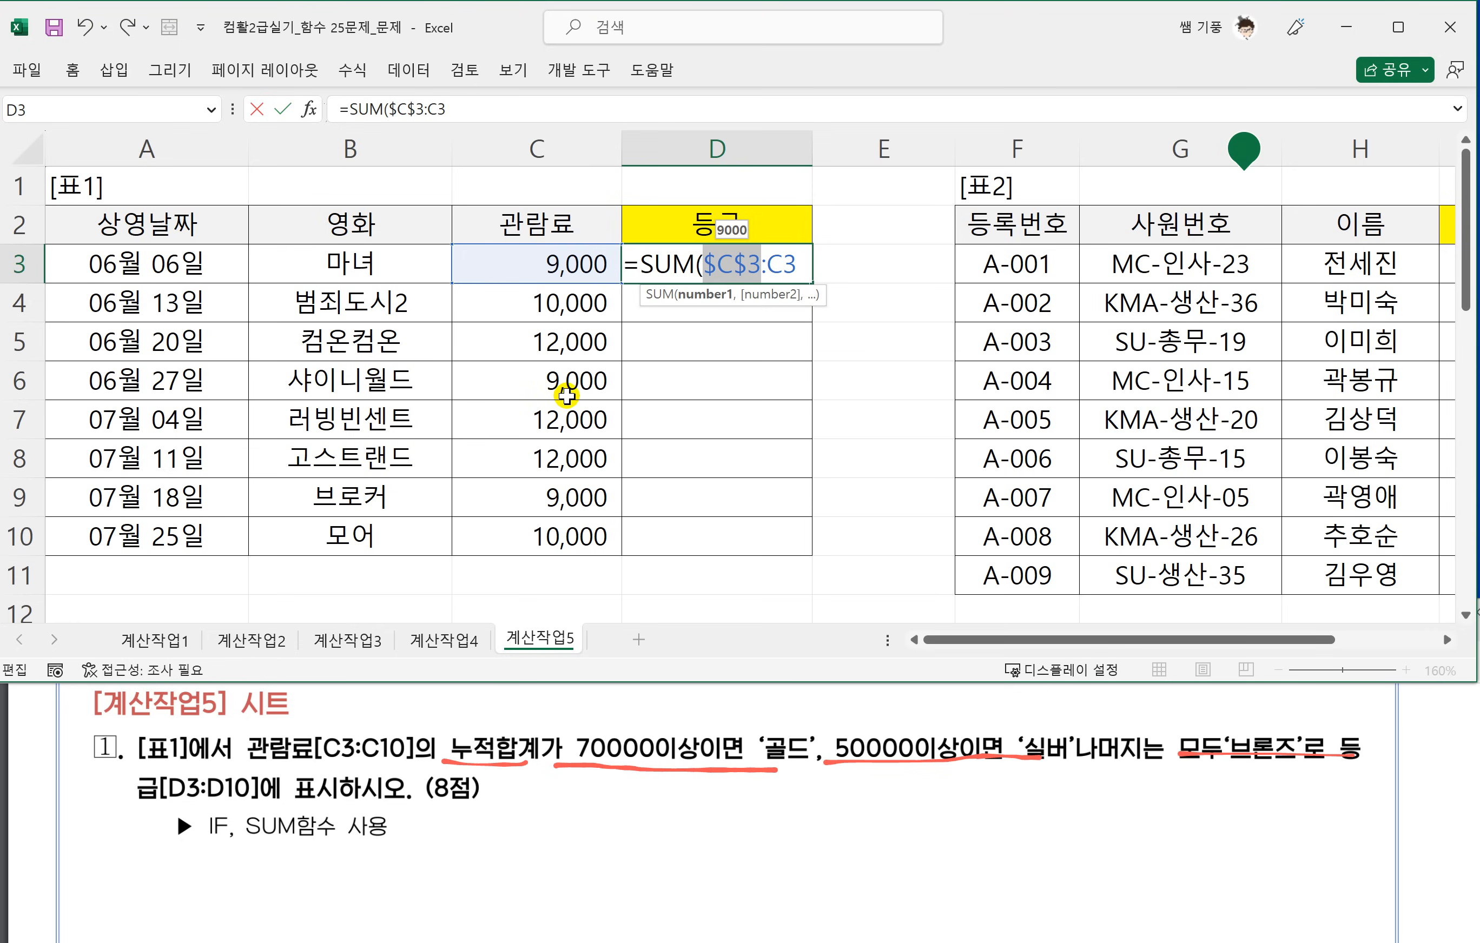
{"action": "left_click", "coordinate": [802, 262]}
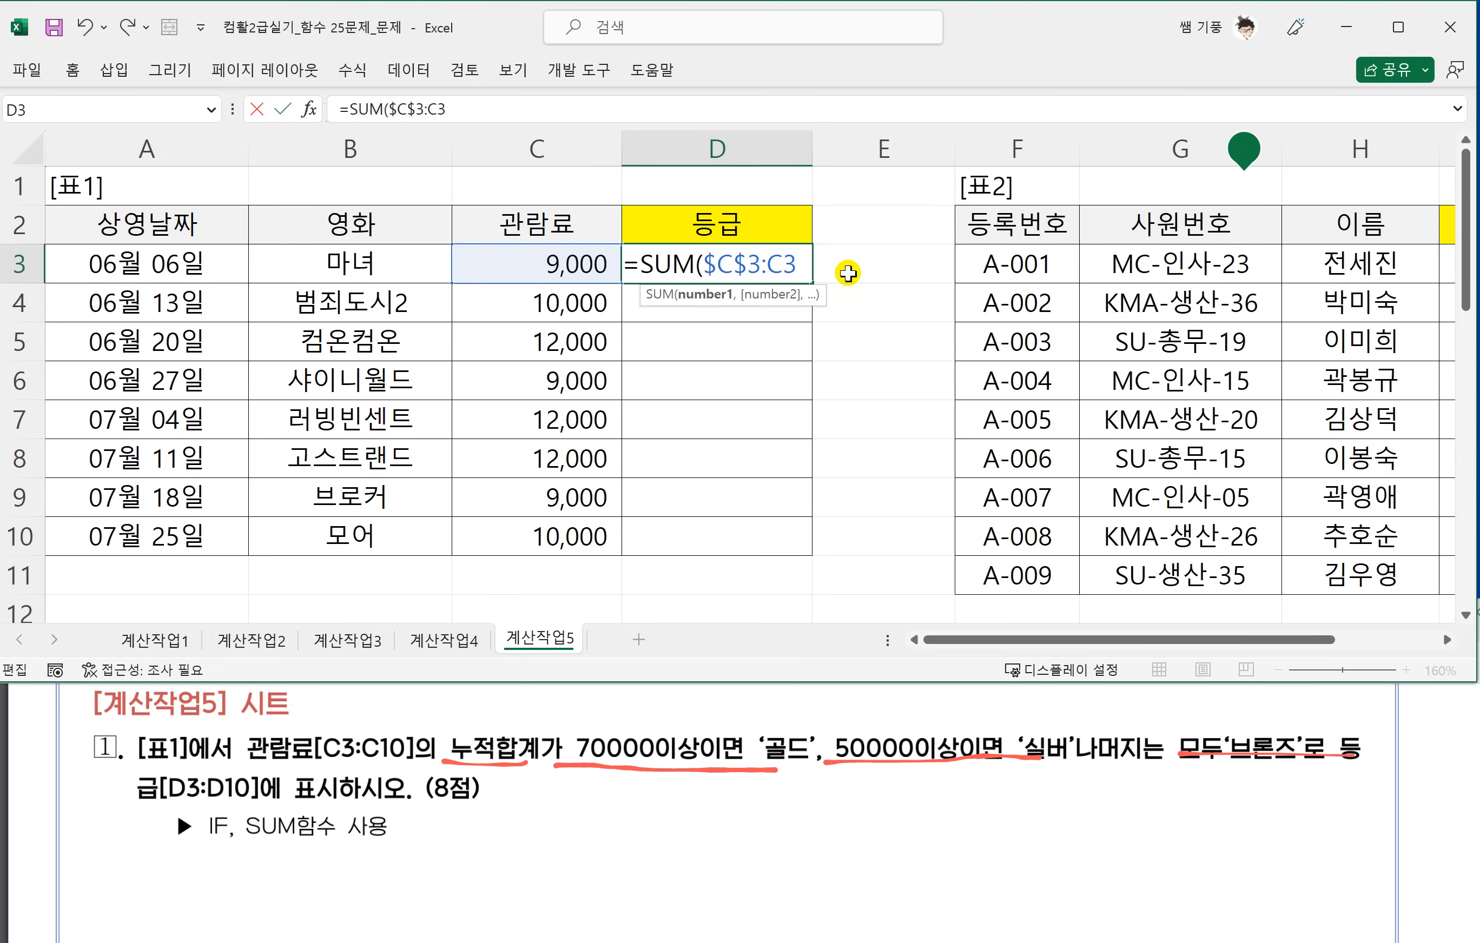
{"action": "type", "text": ")"}
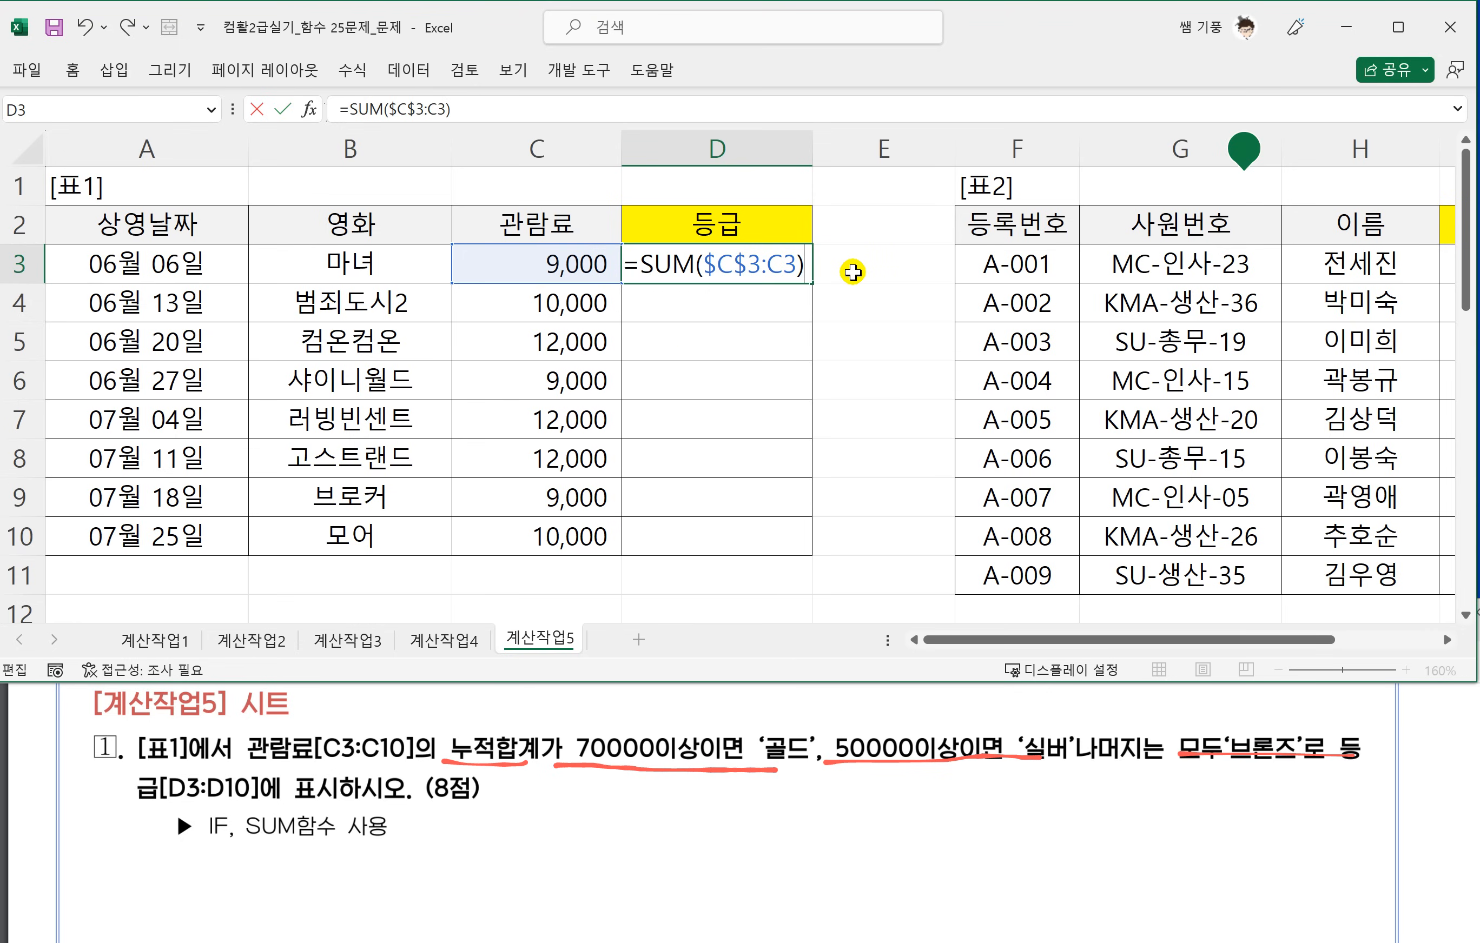
{"action": "key", "text": "Return"}
Format D3:D10 with the 숫자 number category and fill D3's cumulative SUM down to D10.
{"action": "left_click_drag", "start_coordinate": [724, 272], "coordinate": [748, 526]}
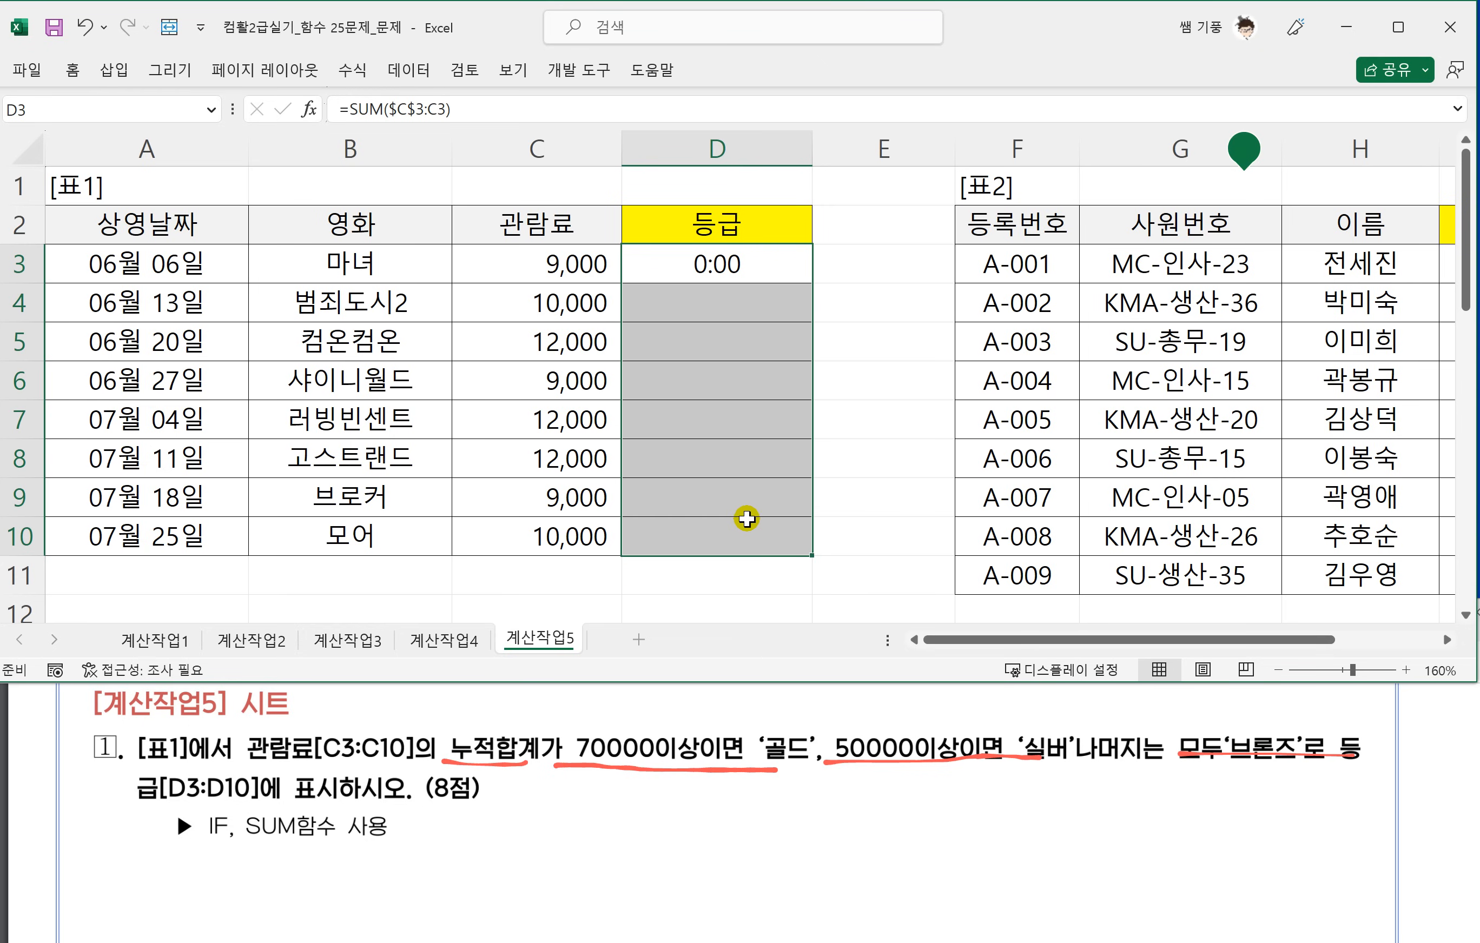
{"action": "key", "text": "ctrl+1"}
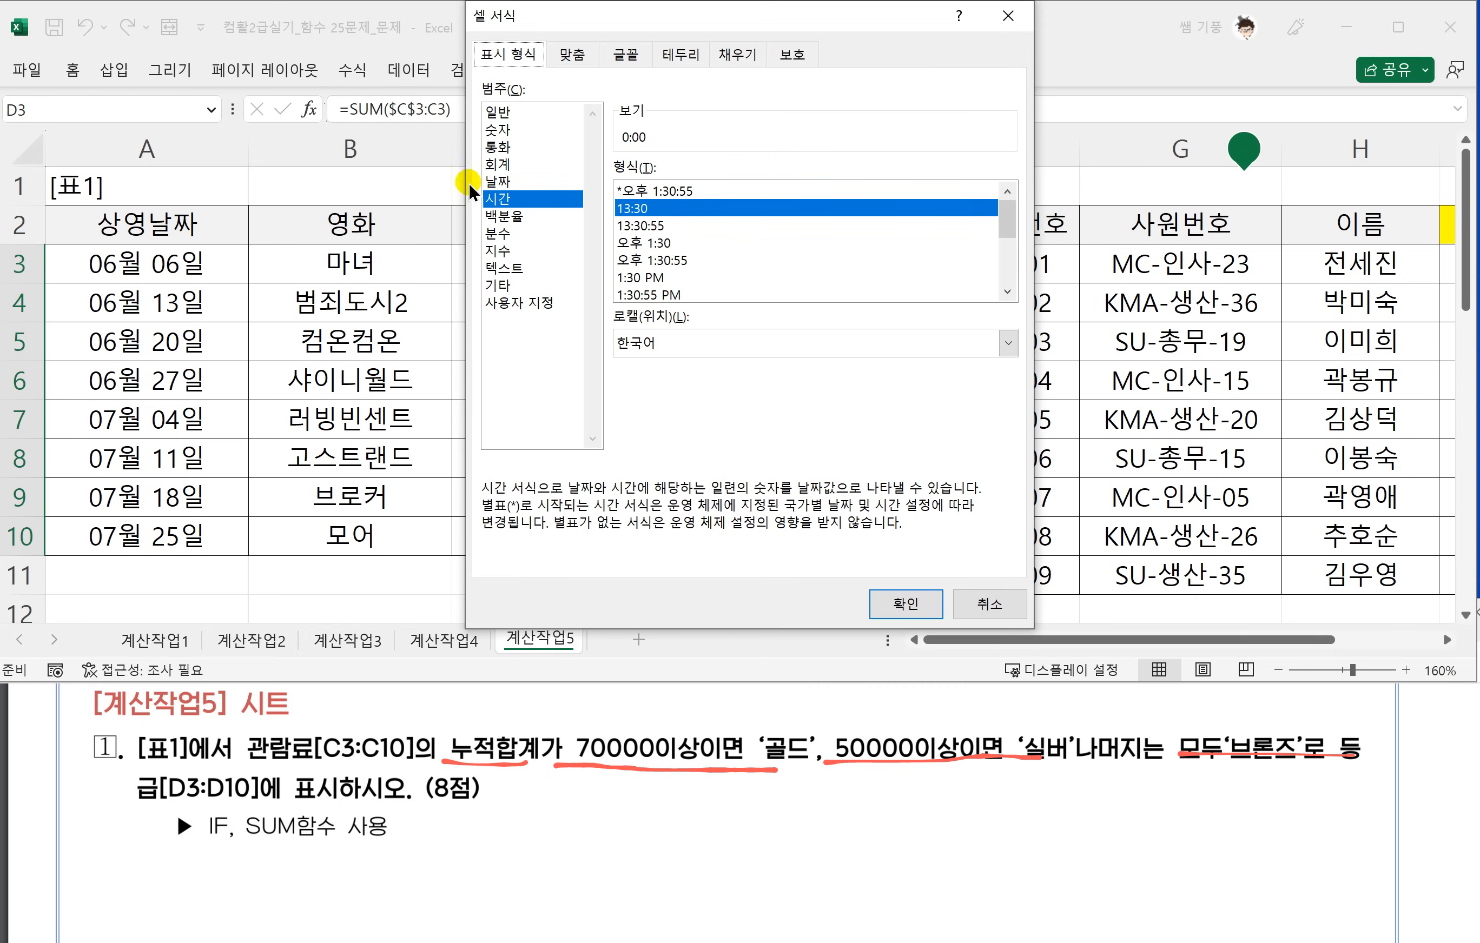
{"action": "left_click", "coordinate": [508, 112]}
{"action": "left_click", "coordinate": [506, 128]}
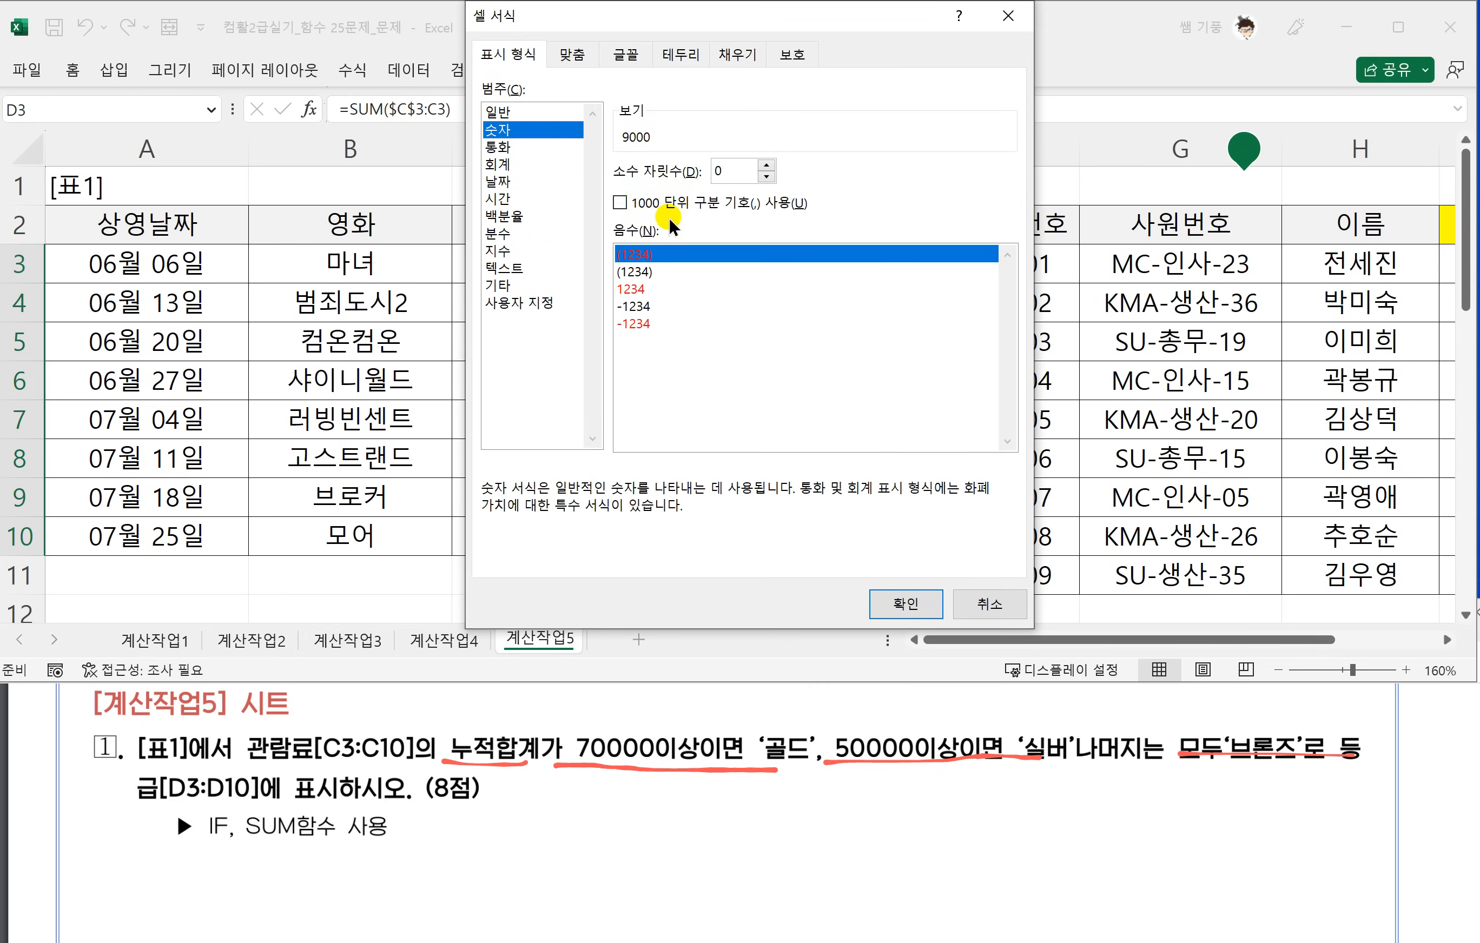
{"action": "left_click", "coordinate": [497, 112]}
{"action": "left_click", "coordinate": [503, 129]}
{"action": "left_click", "coordinate": [910, 601]}
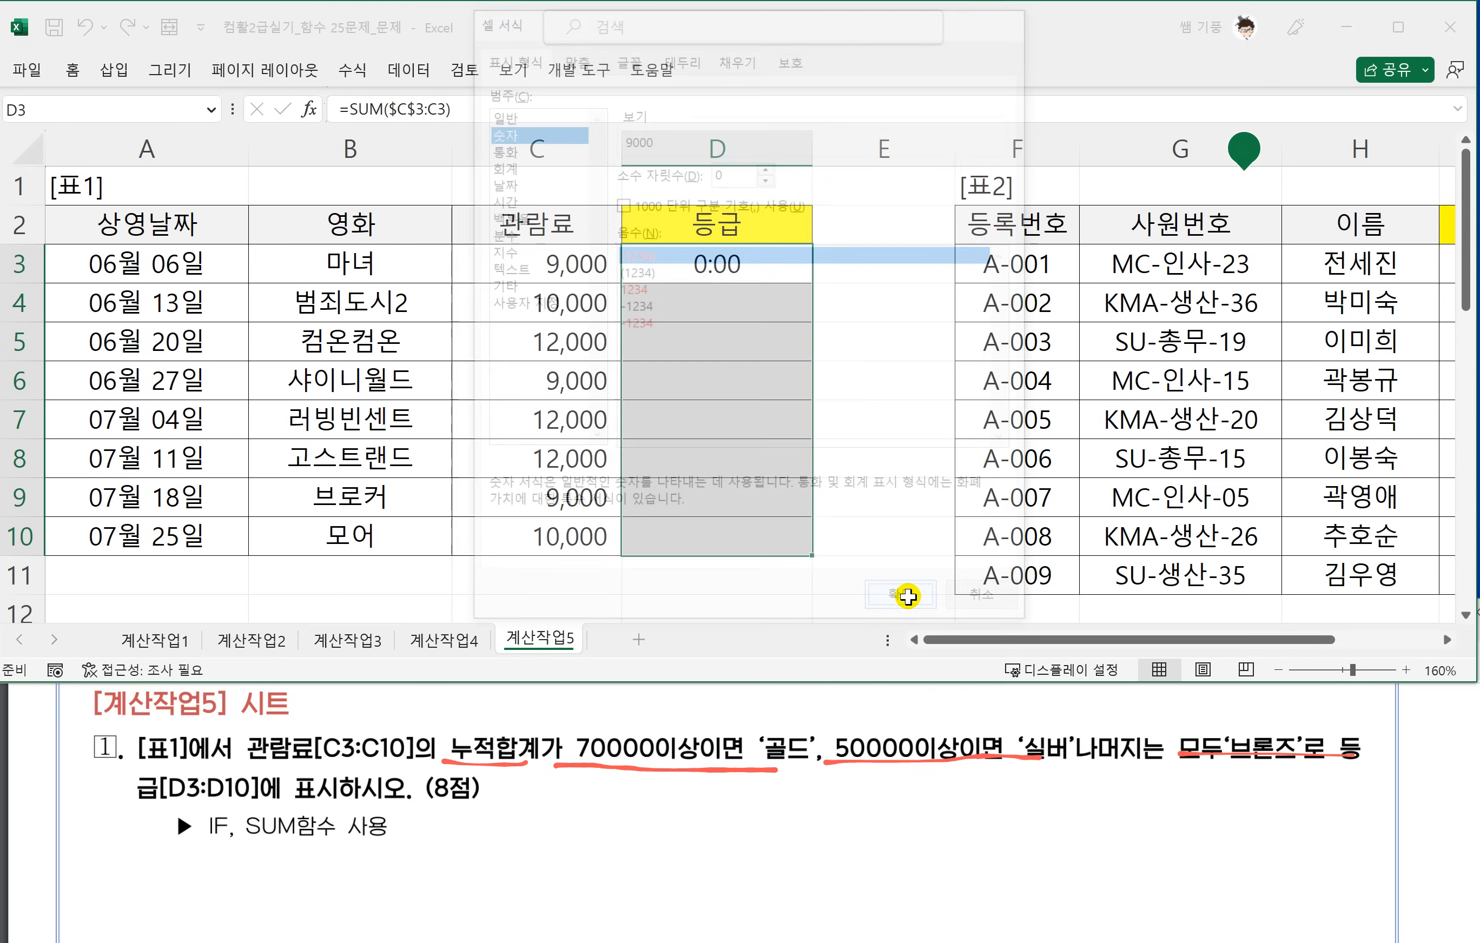
{"action": "left_click", "coordinate": [723, 272]}
{"action": "left_click_drag", "start_coordinate": [810, 283], "coordinate": [810, 555]}
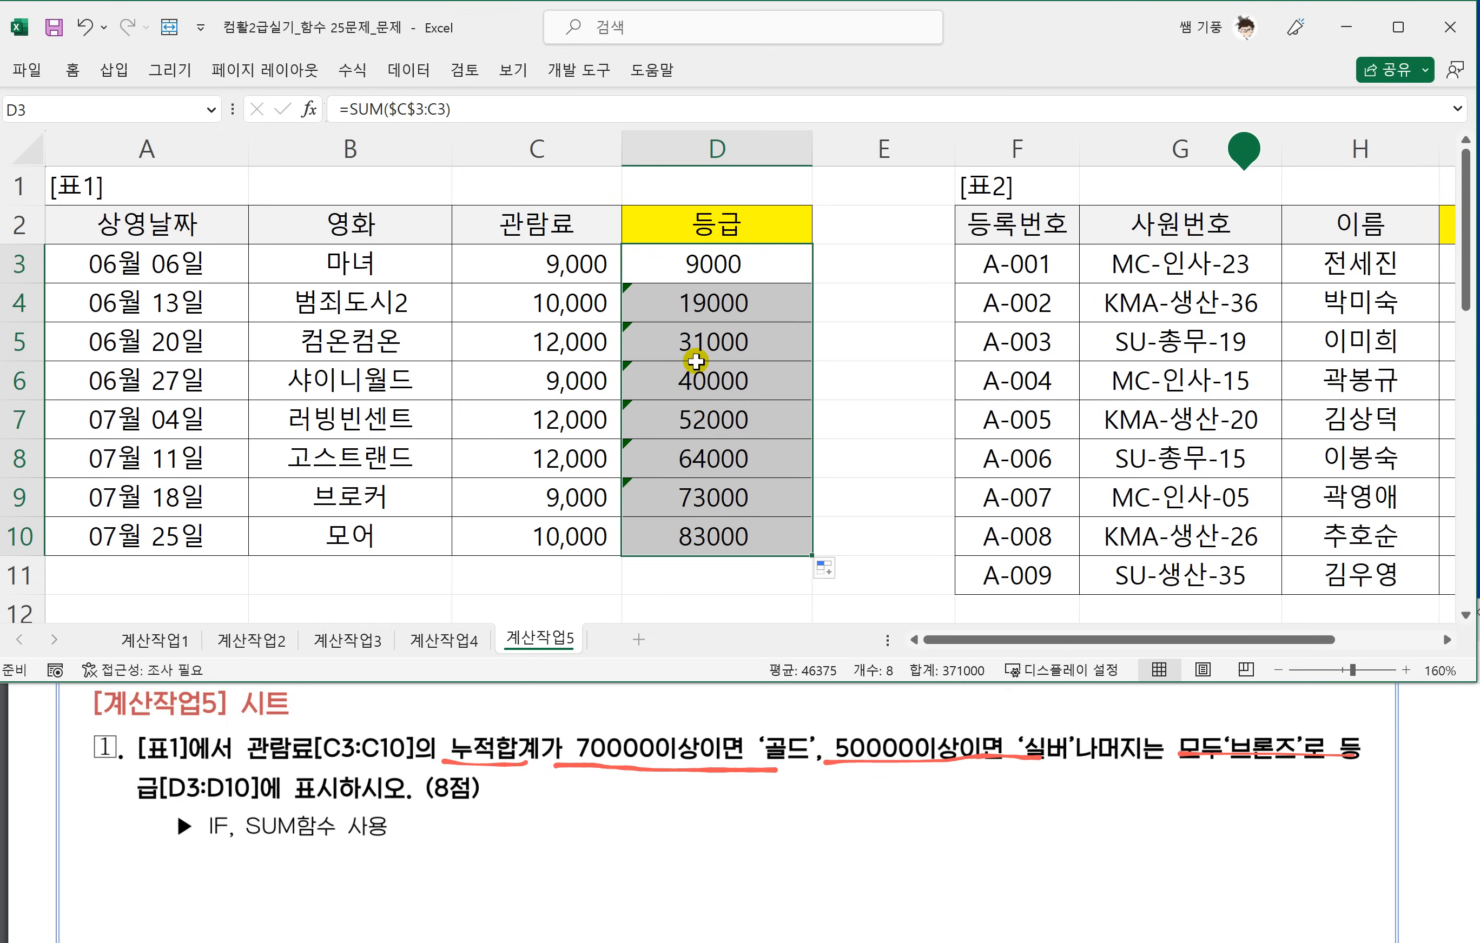
Wrap D3's SUM in an IF that tests for >=70000 and returns "골드" when true.
{"action": "left_click", "coordinate": [689, 278]}
{"action": "double_click", "coordinate": [684, 267]}
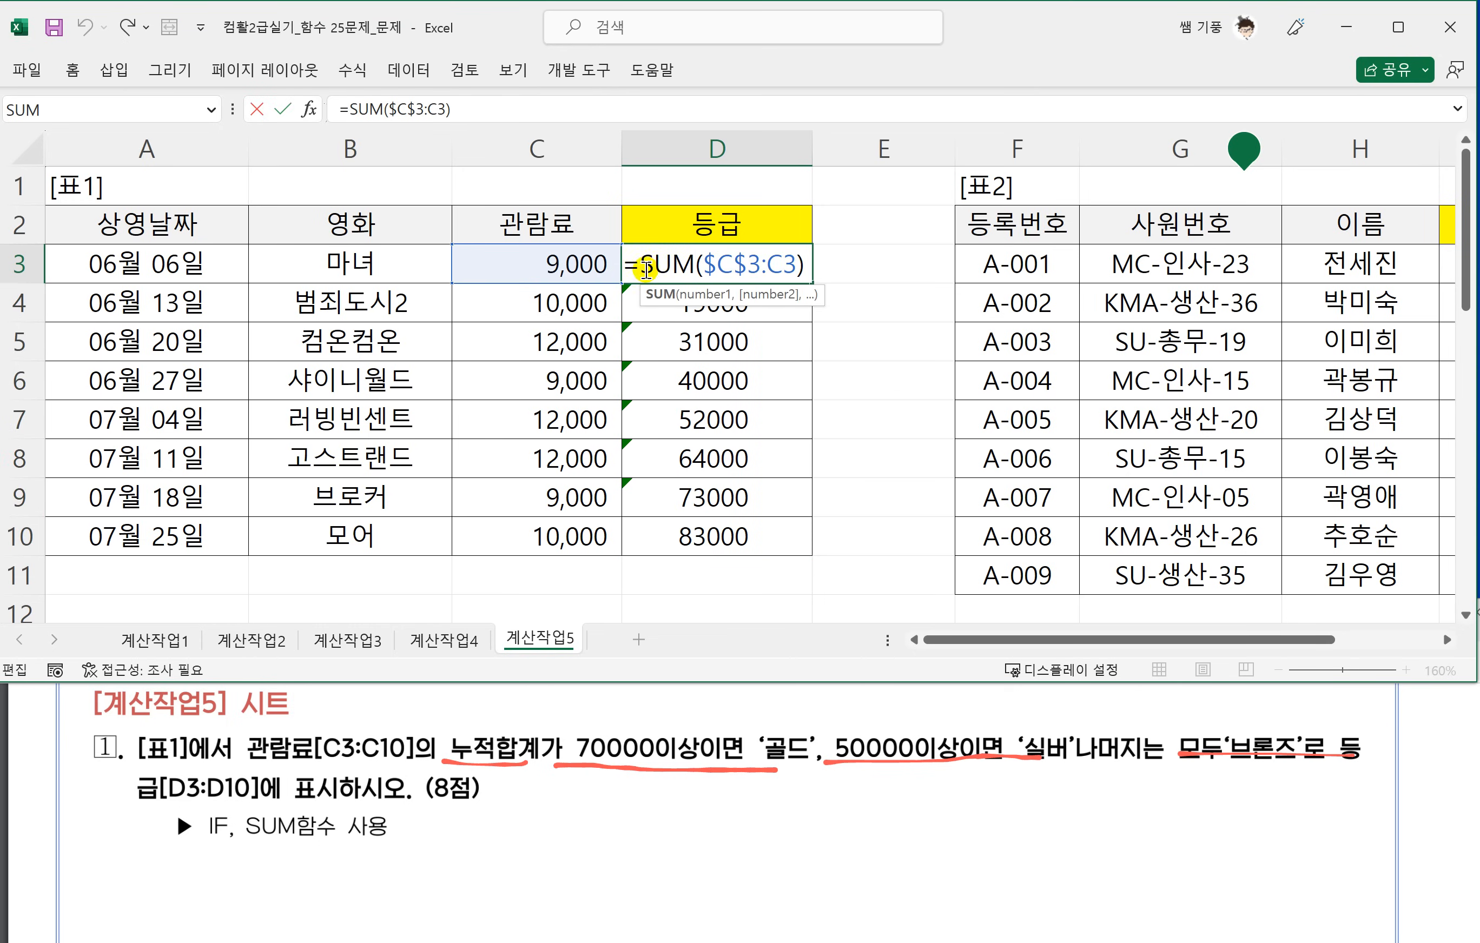
{"action": "type", "text": "IF("}
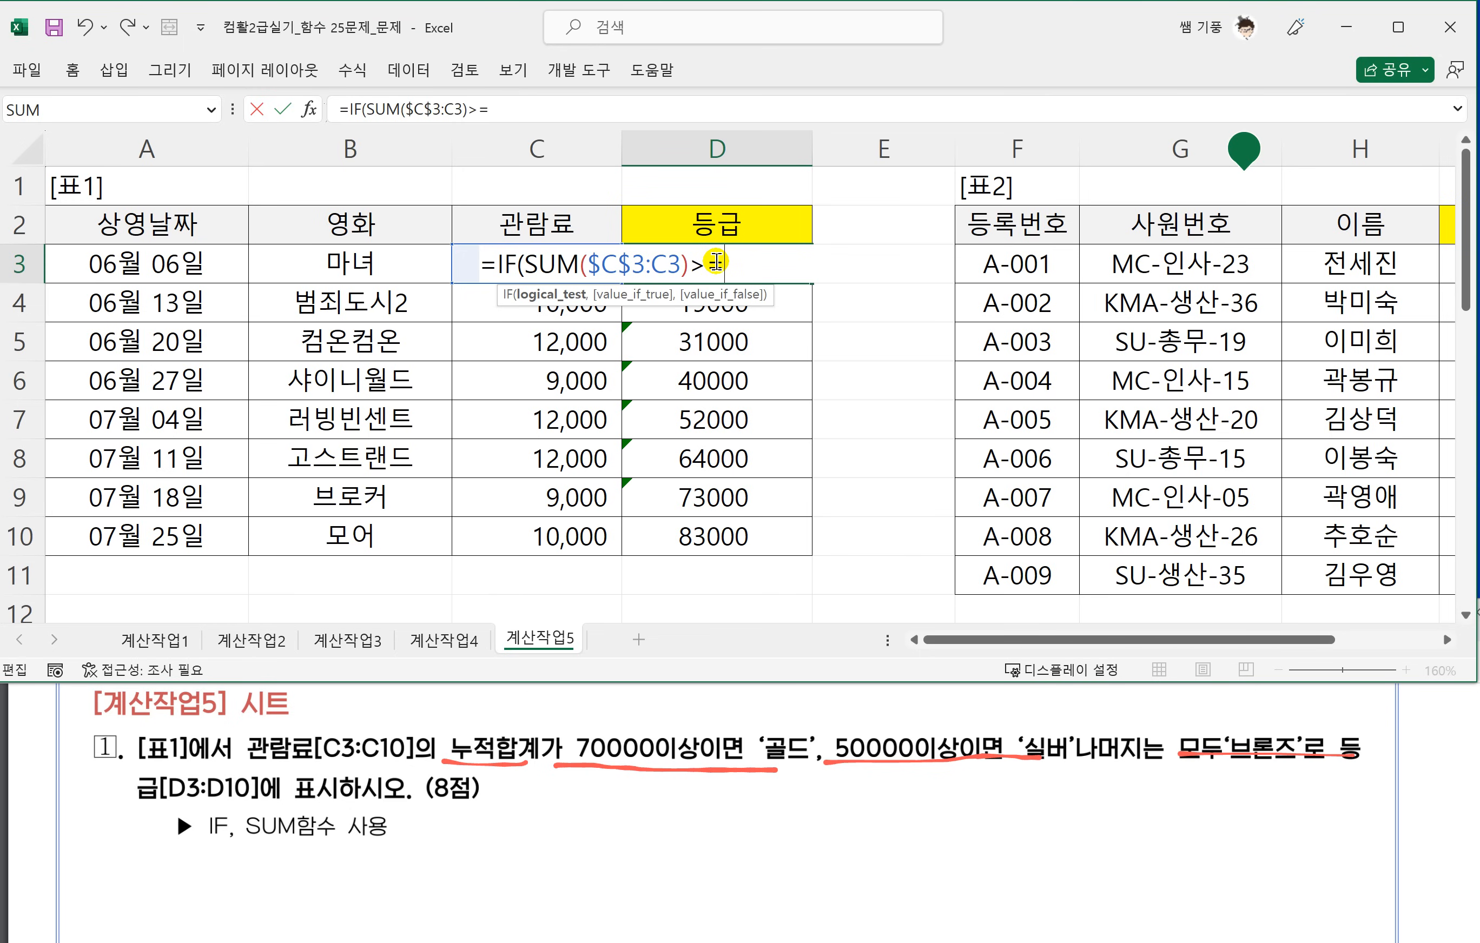
{"action": "type", "text": ">=70000"}
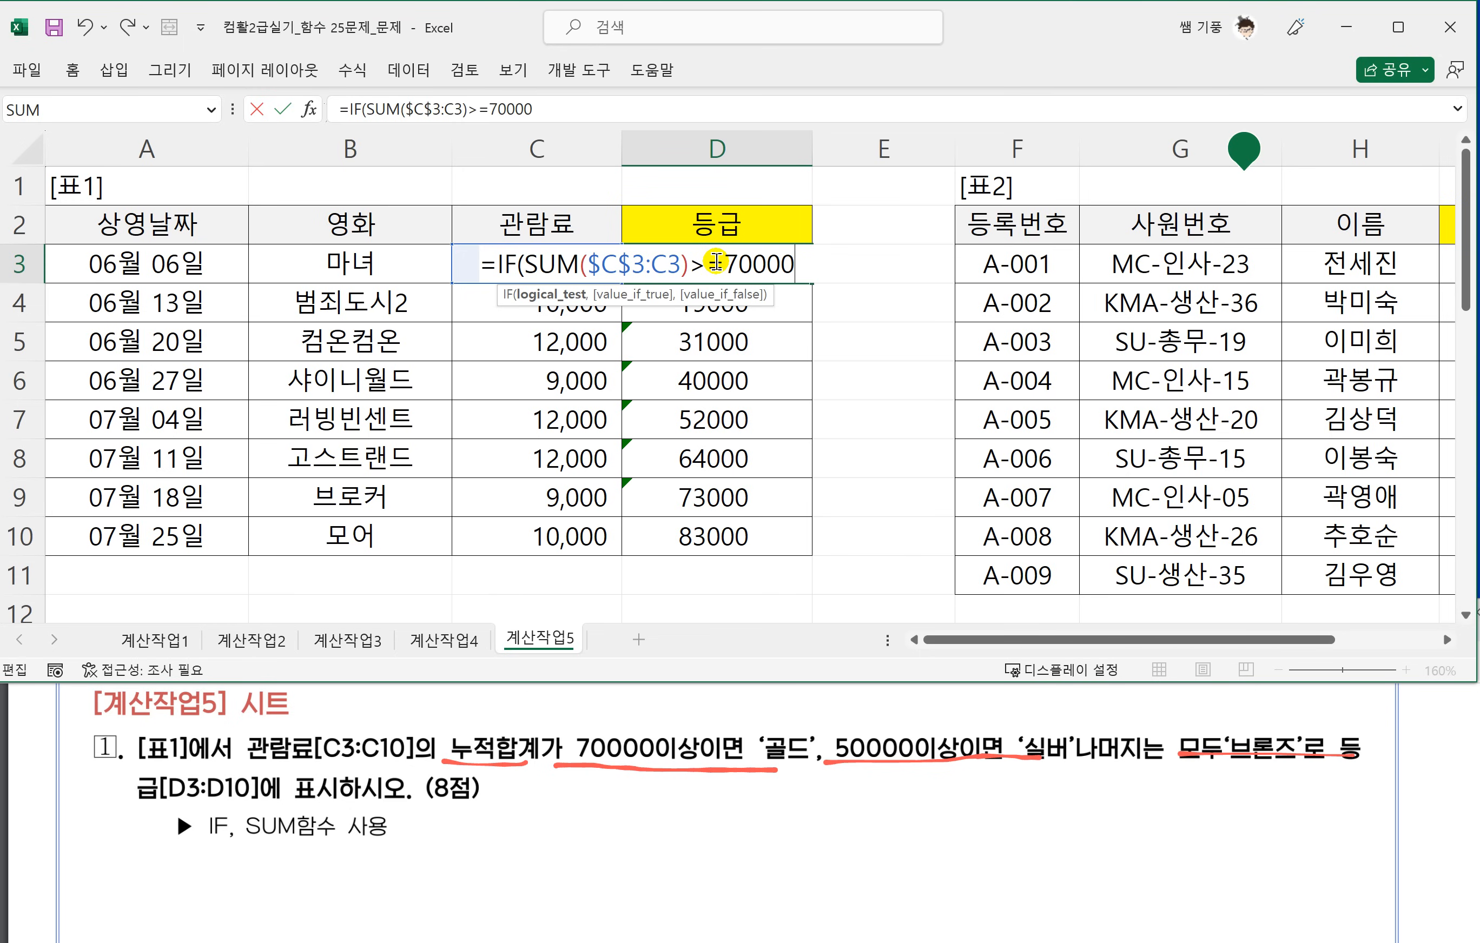
{"action": "type", "text": ",\"골"}
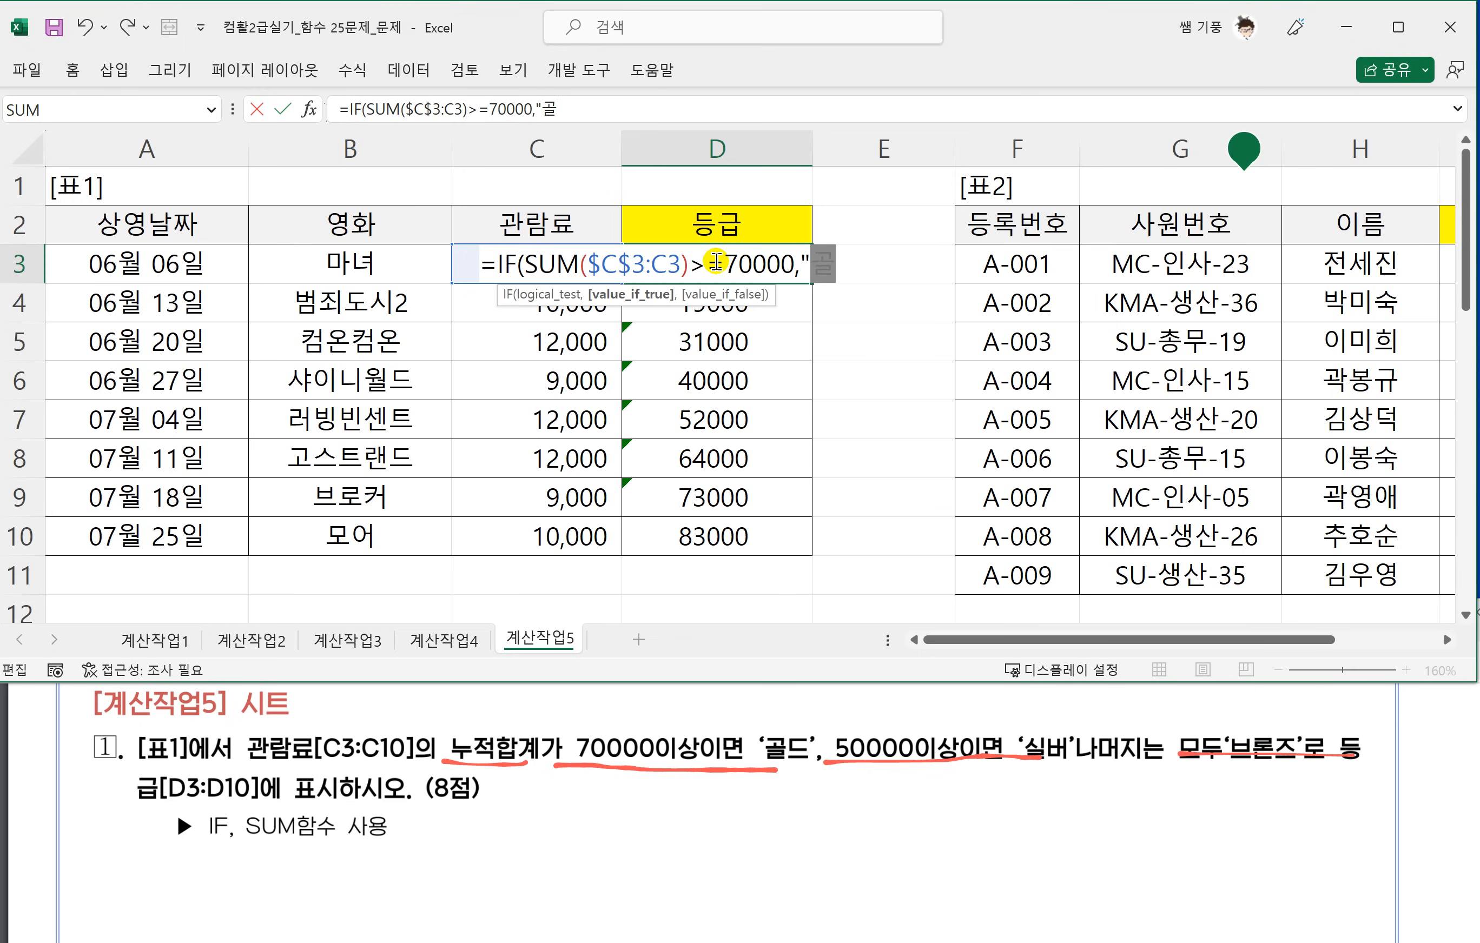
{"action": "type", "text": "드\","}
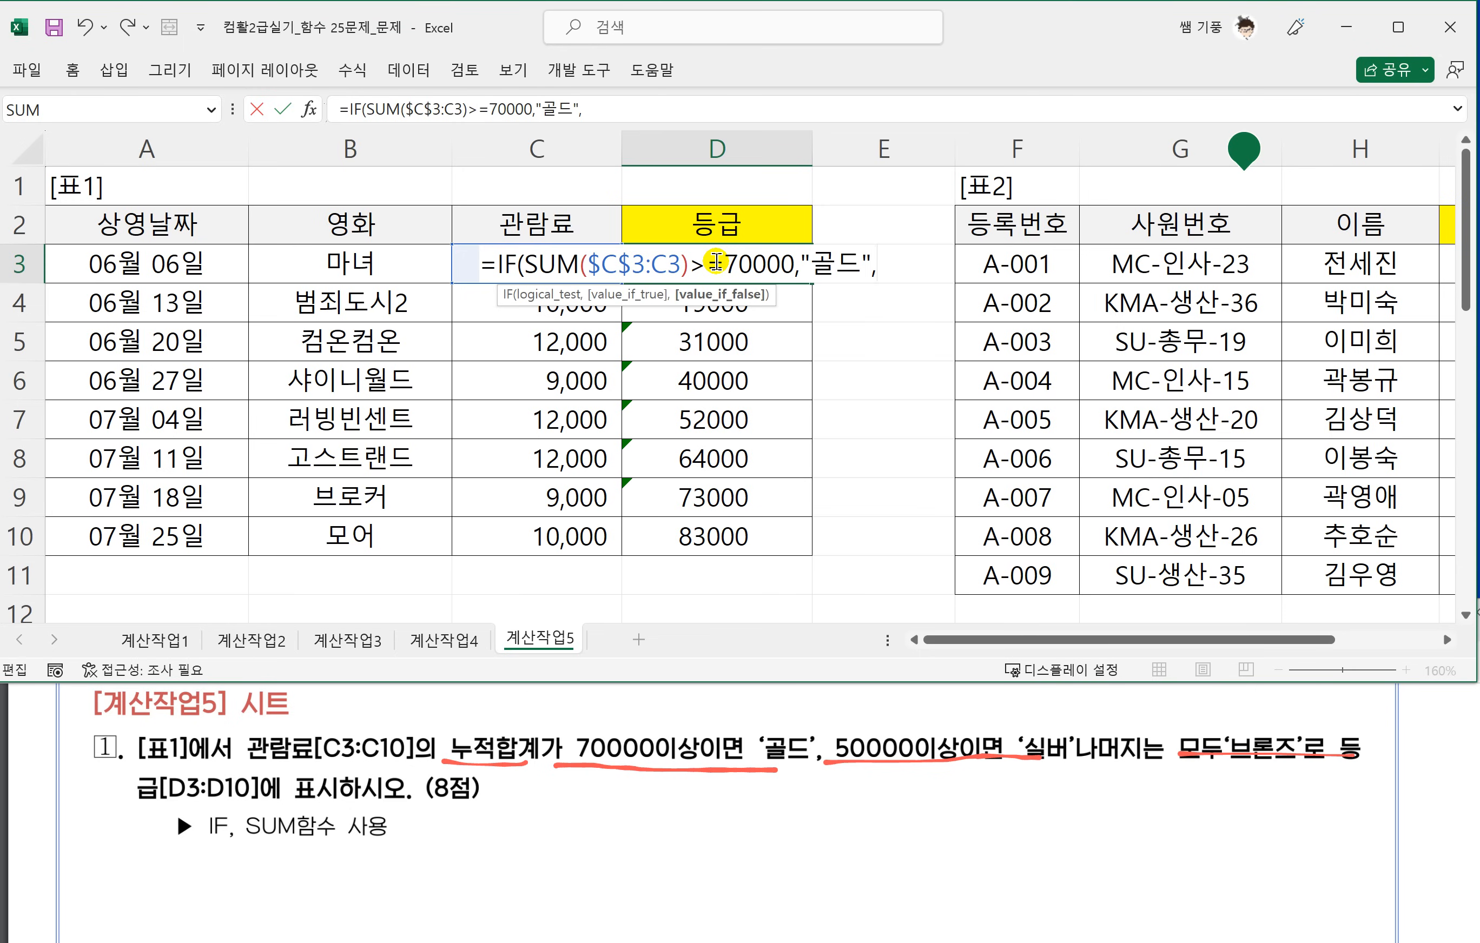
{"action": "type", "text": "IF("}
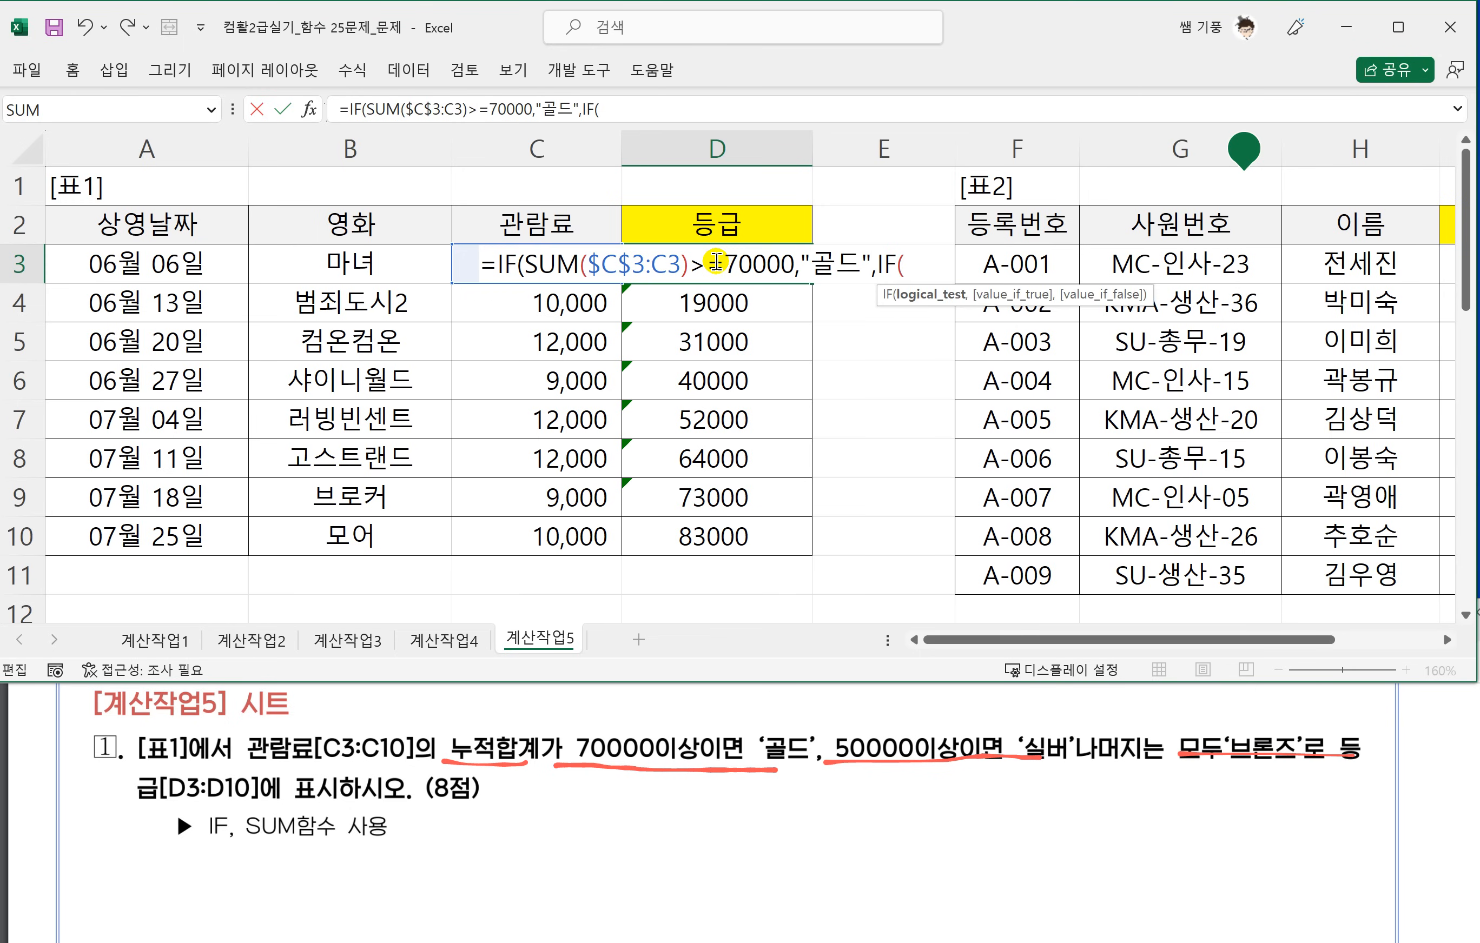
Nest a second IF as the false argument, reusing SUM($C$3:C3) with >=50000 and returning "실버" when true.
{"action": "left_click_drag", "start_coordinate": [529, 266], "coordinate": [686, 273]}
{"action": "key", "text": "ctrl+c"}
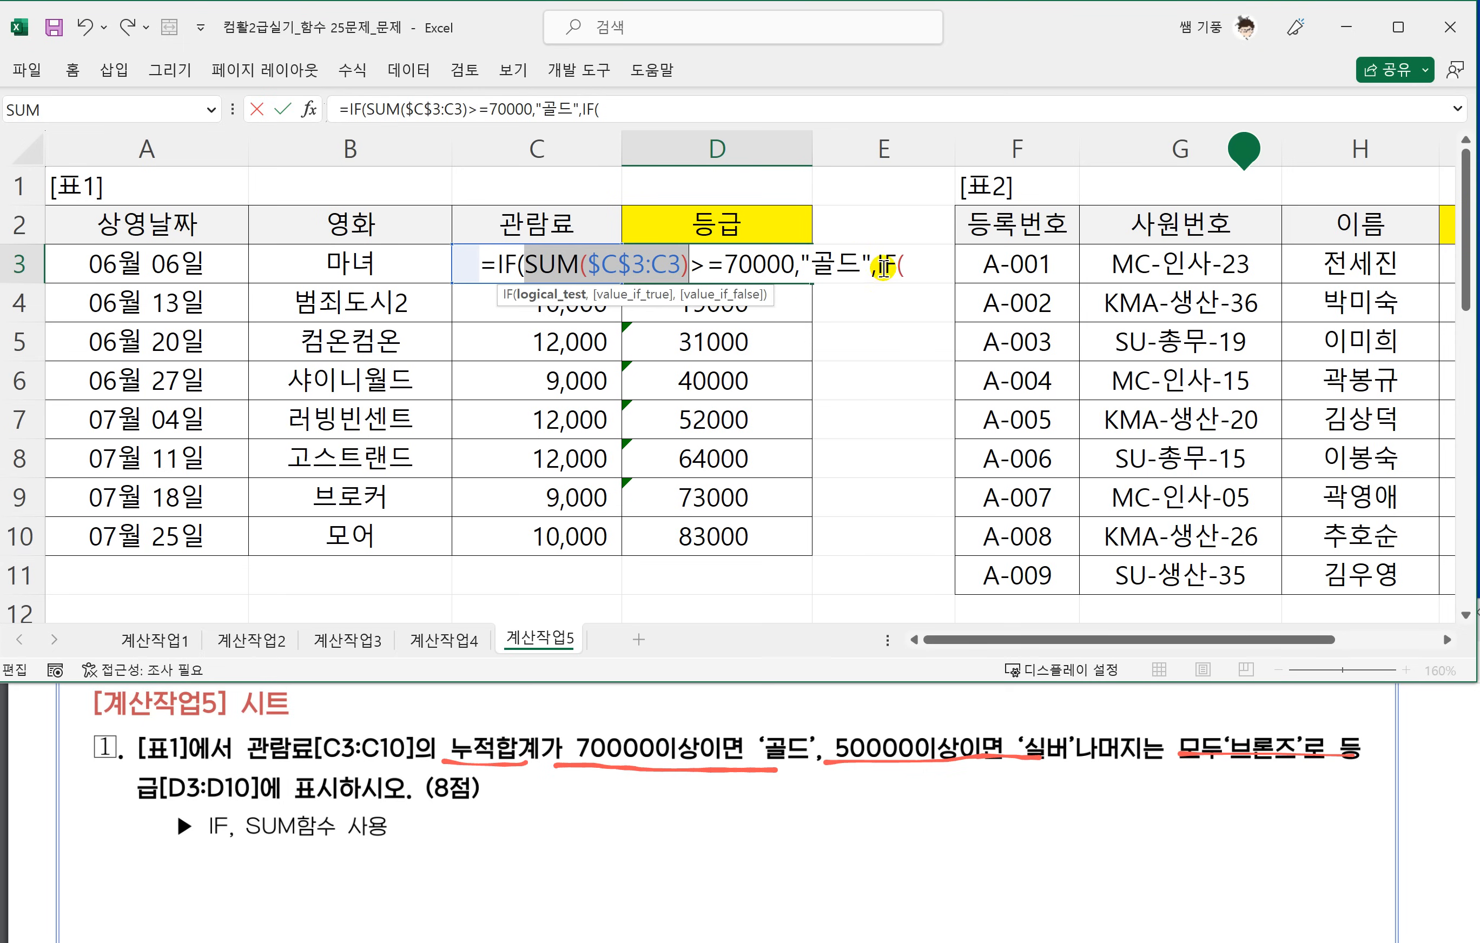
{"action": "left_click", "coordinate": [911, 271]}
{"action": "key", "text": "ctrl+v"}
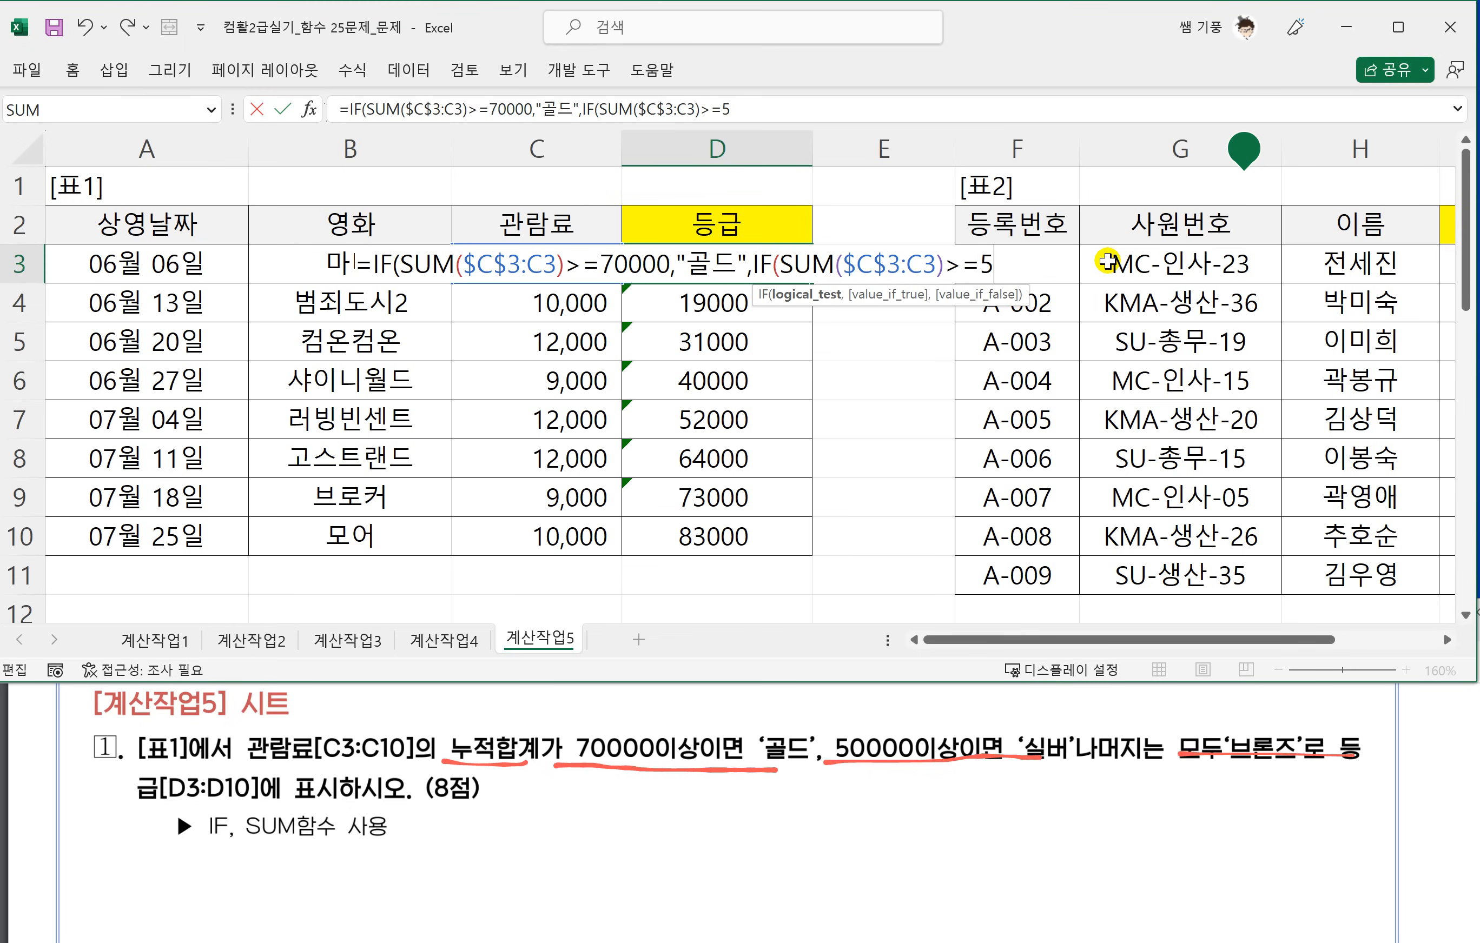
{"action": "type", "text": ">=50000,"}
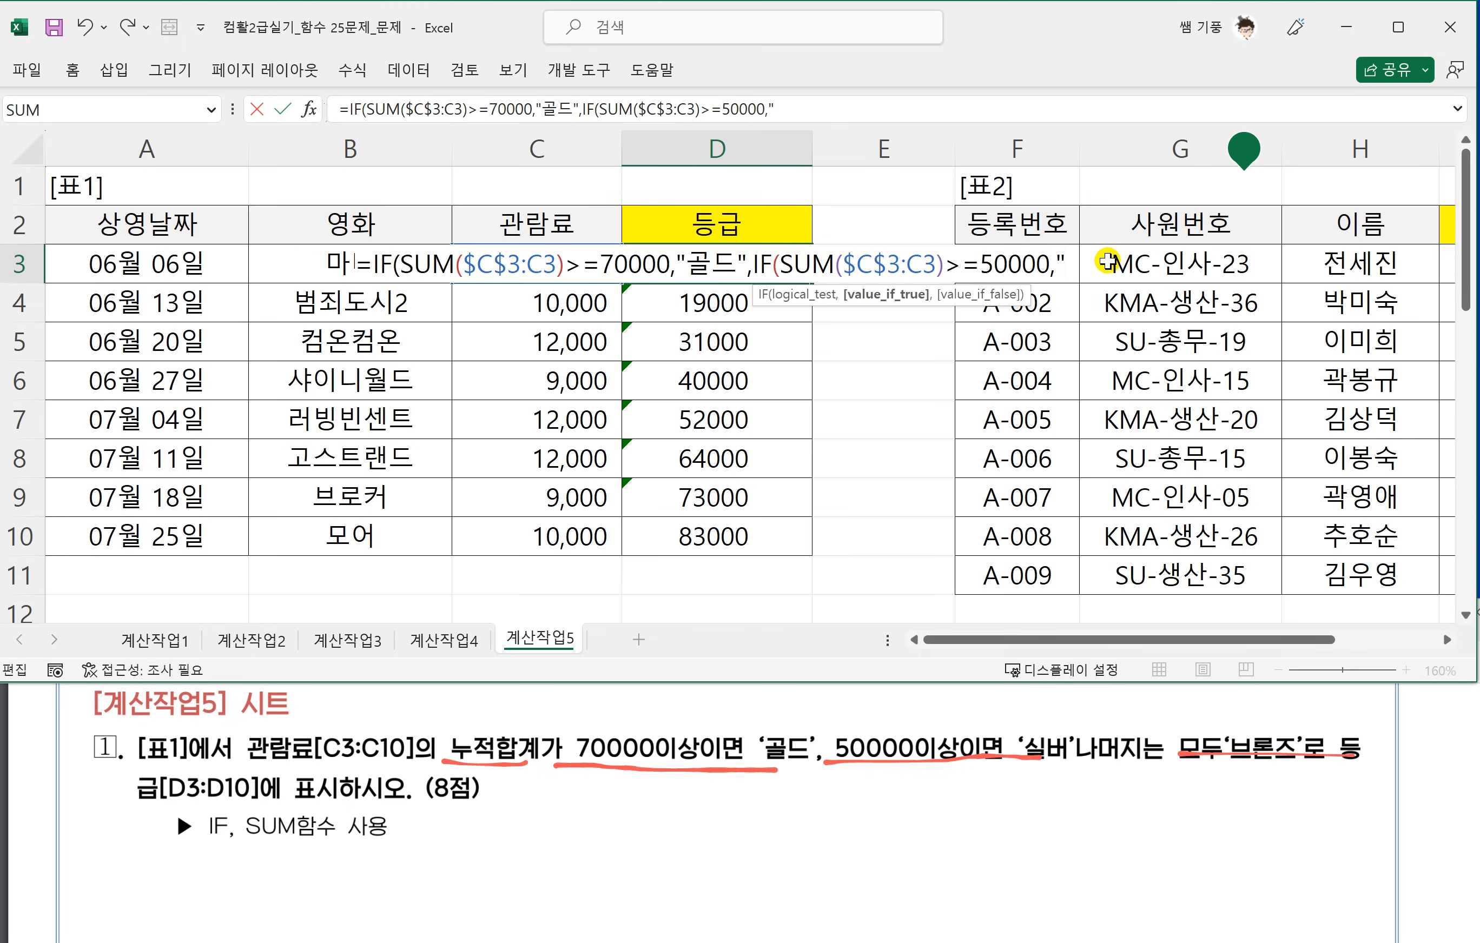
{"action": "type", "text": "\"실버"}
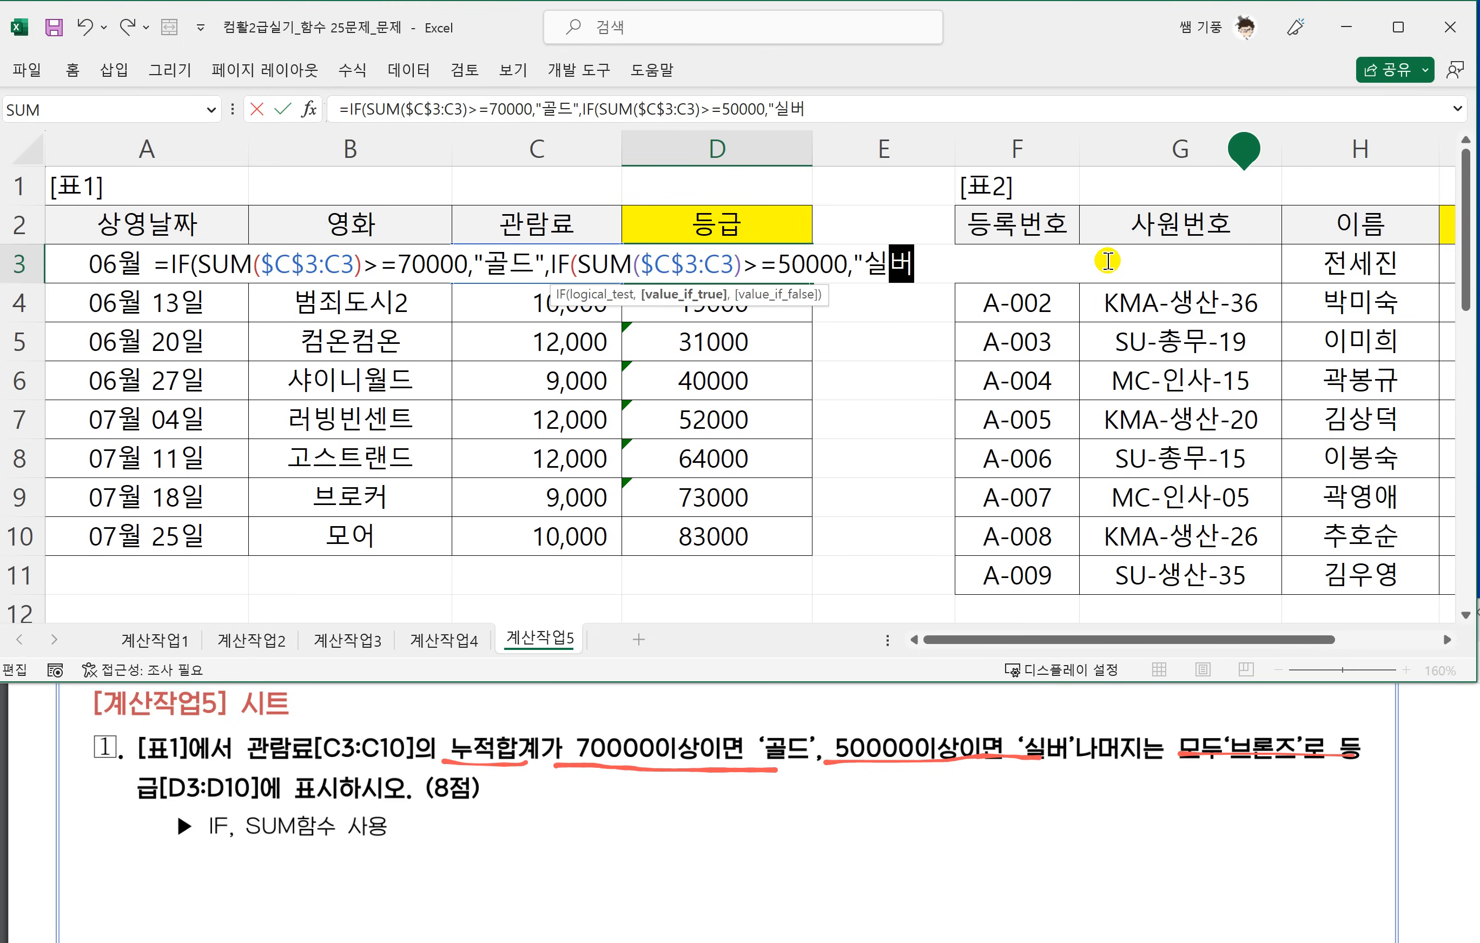
{"action": "type", "text": "\","}
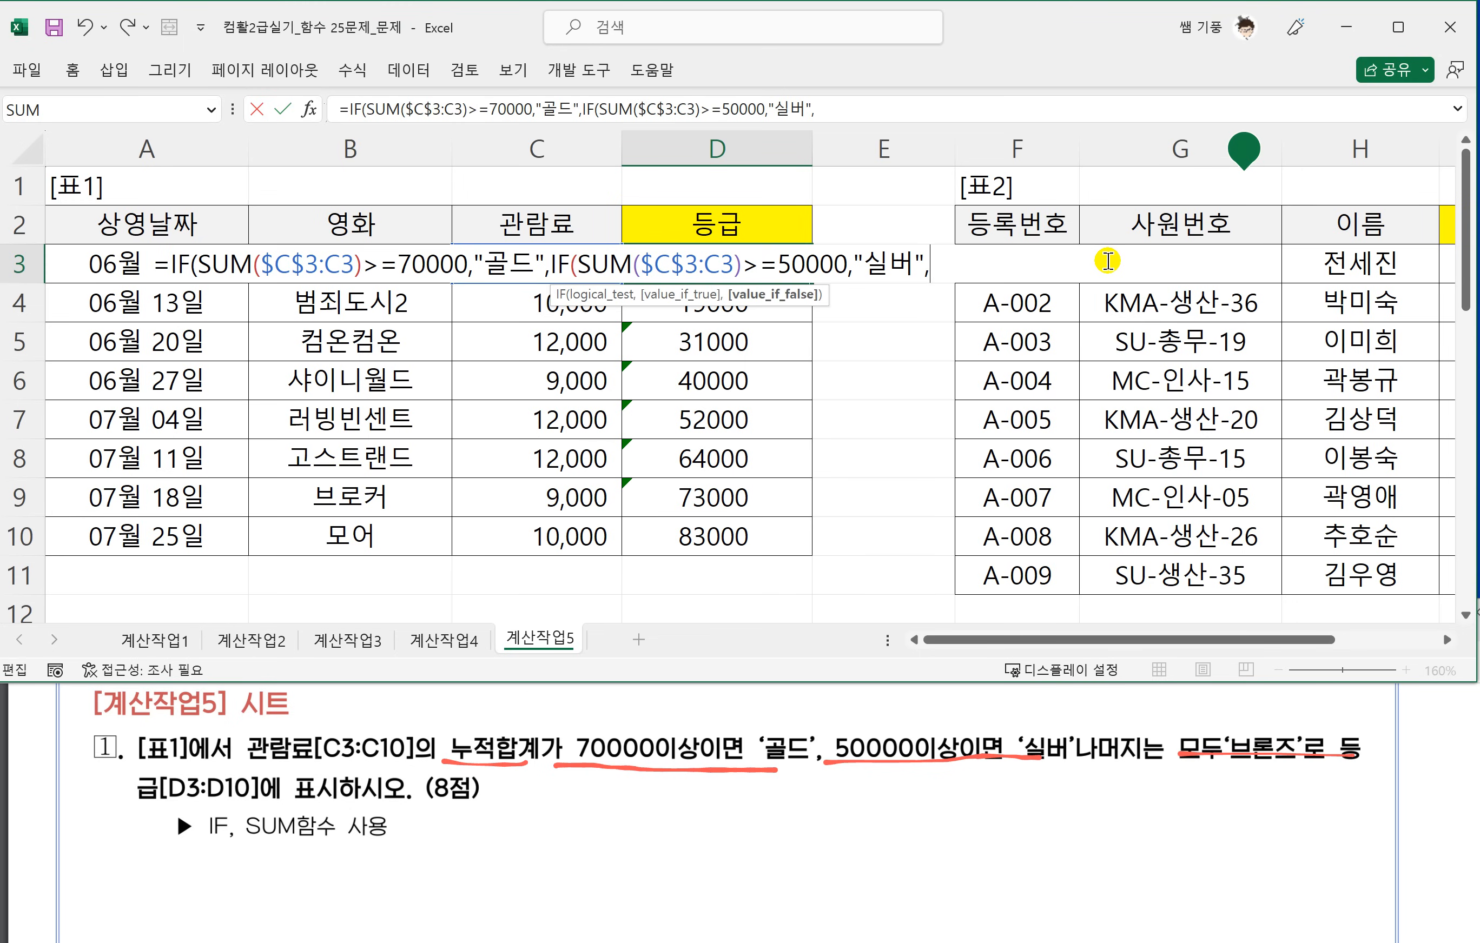
{"action": "type", "text": "\"브론즈"}
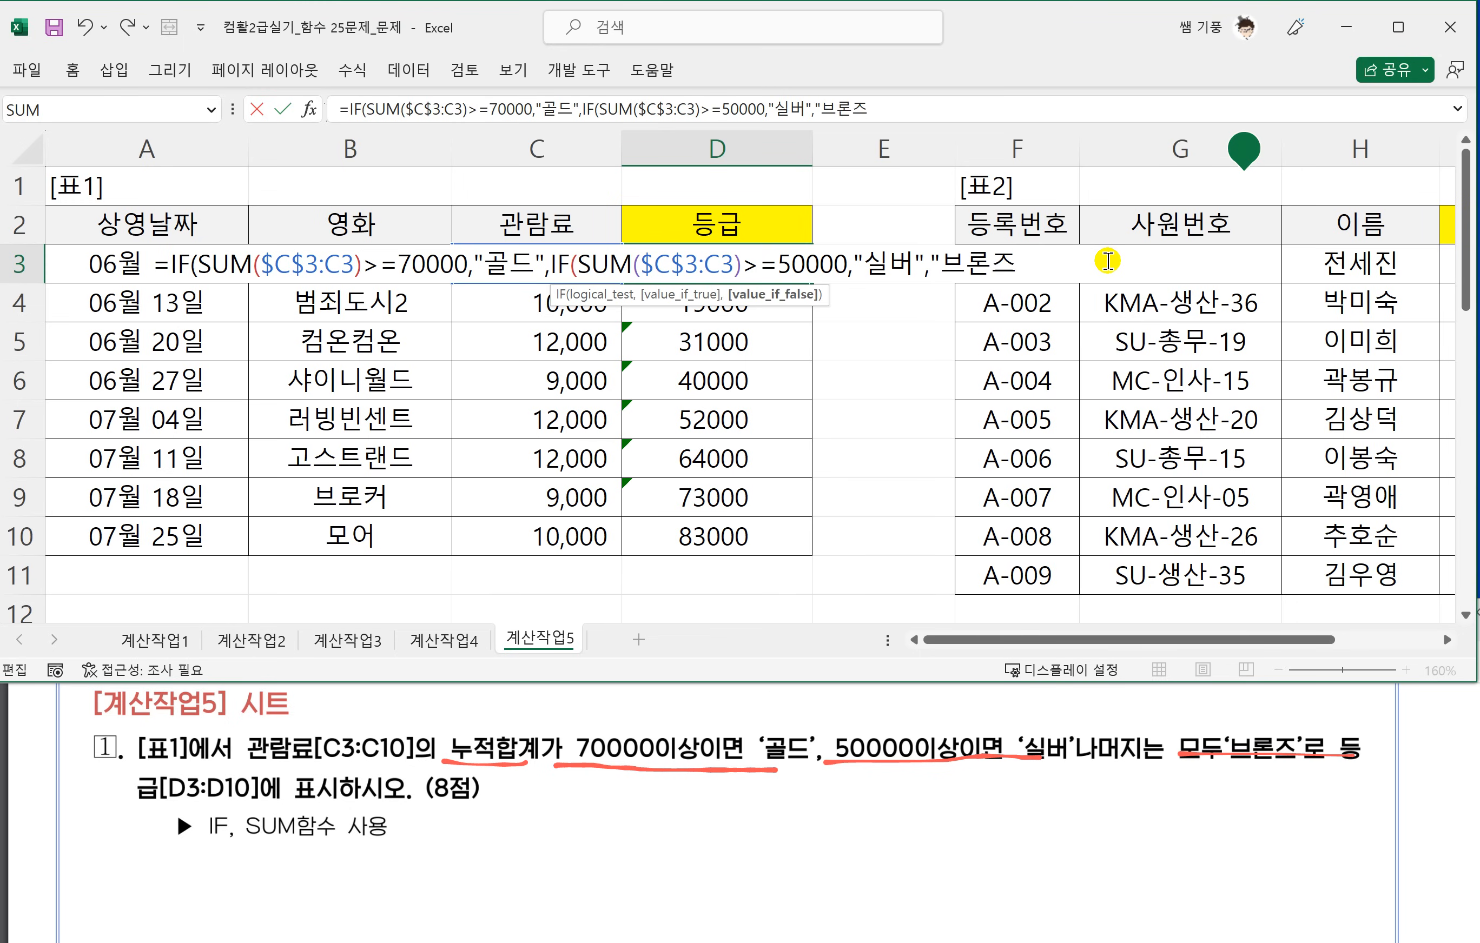
{"action": "type", "text": "\")"}
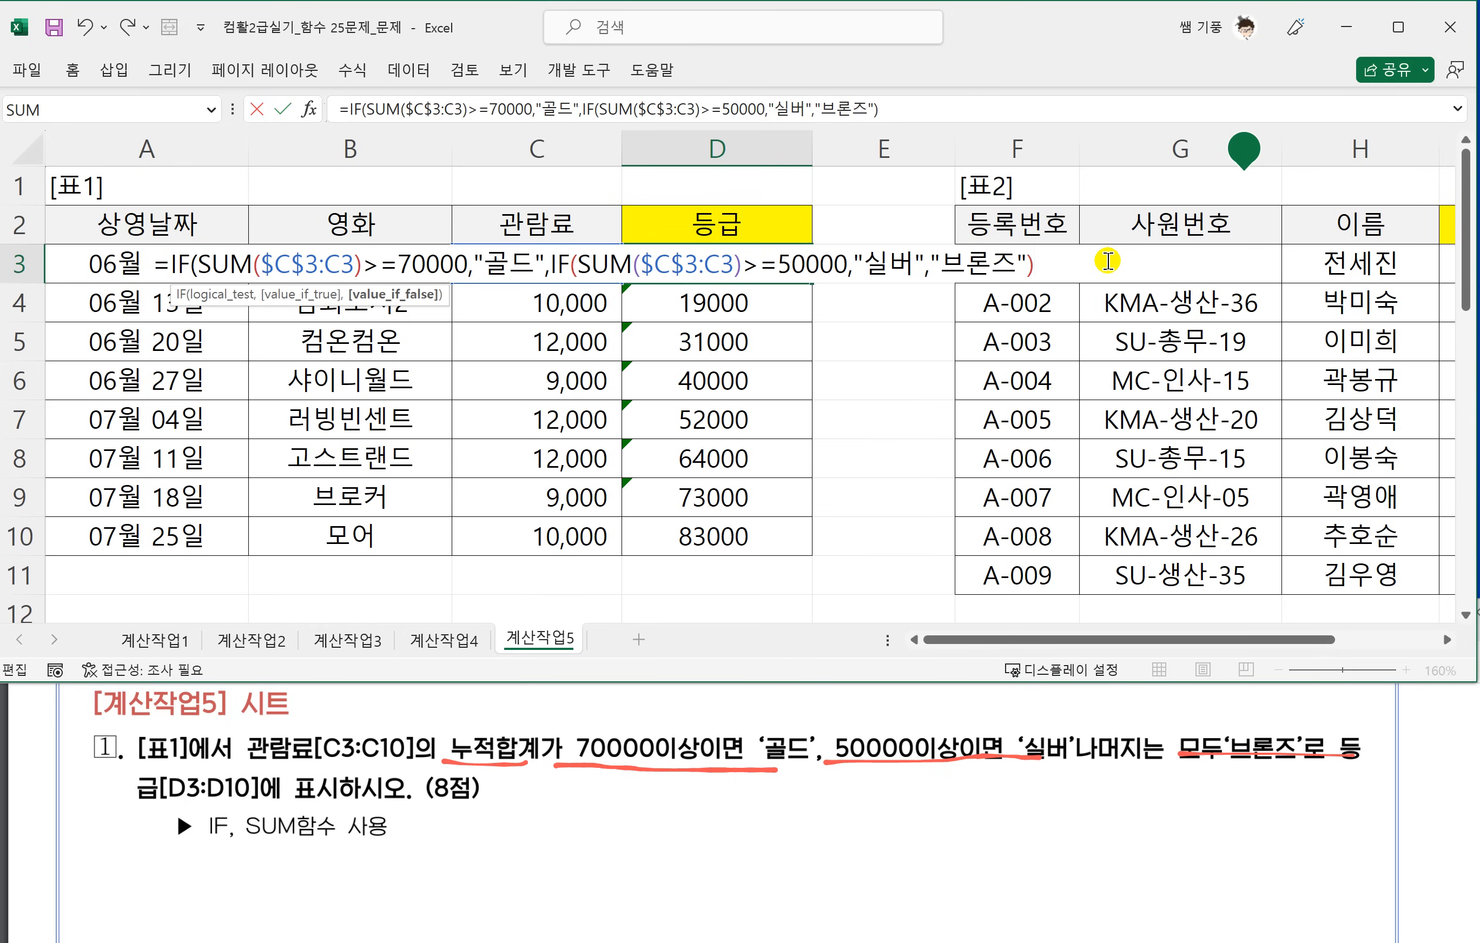
{"action": "type", "text": ")"}
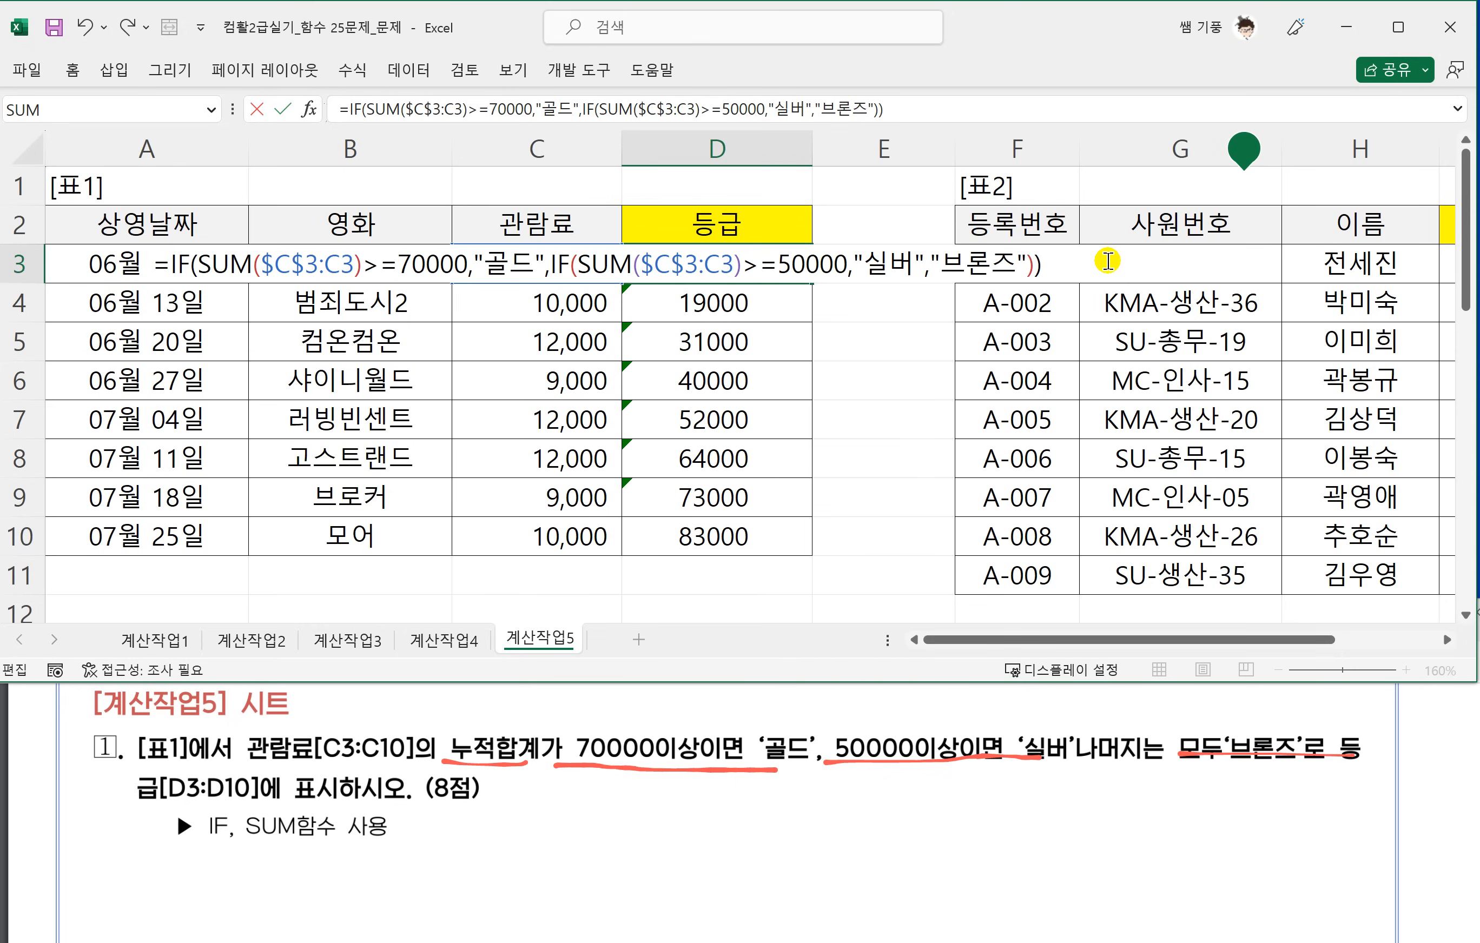
Complete D3's nested IF with "브론즈" as the remaining result, and fill the formula down to D10.
{"action": "key", "text": "Return"}
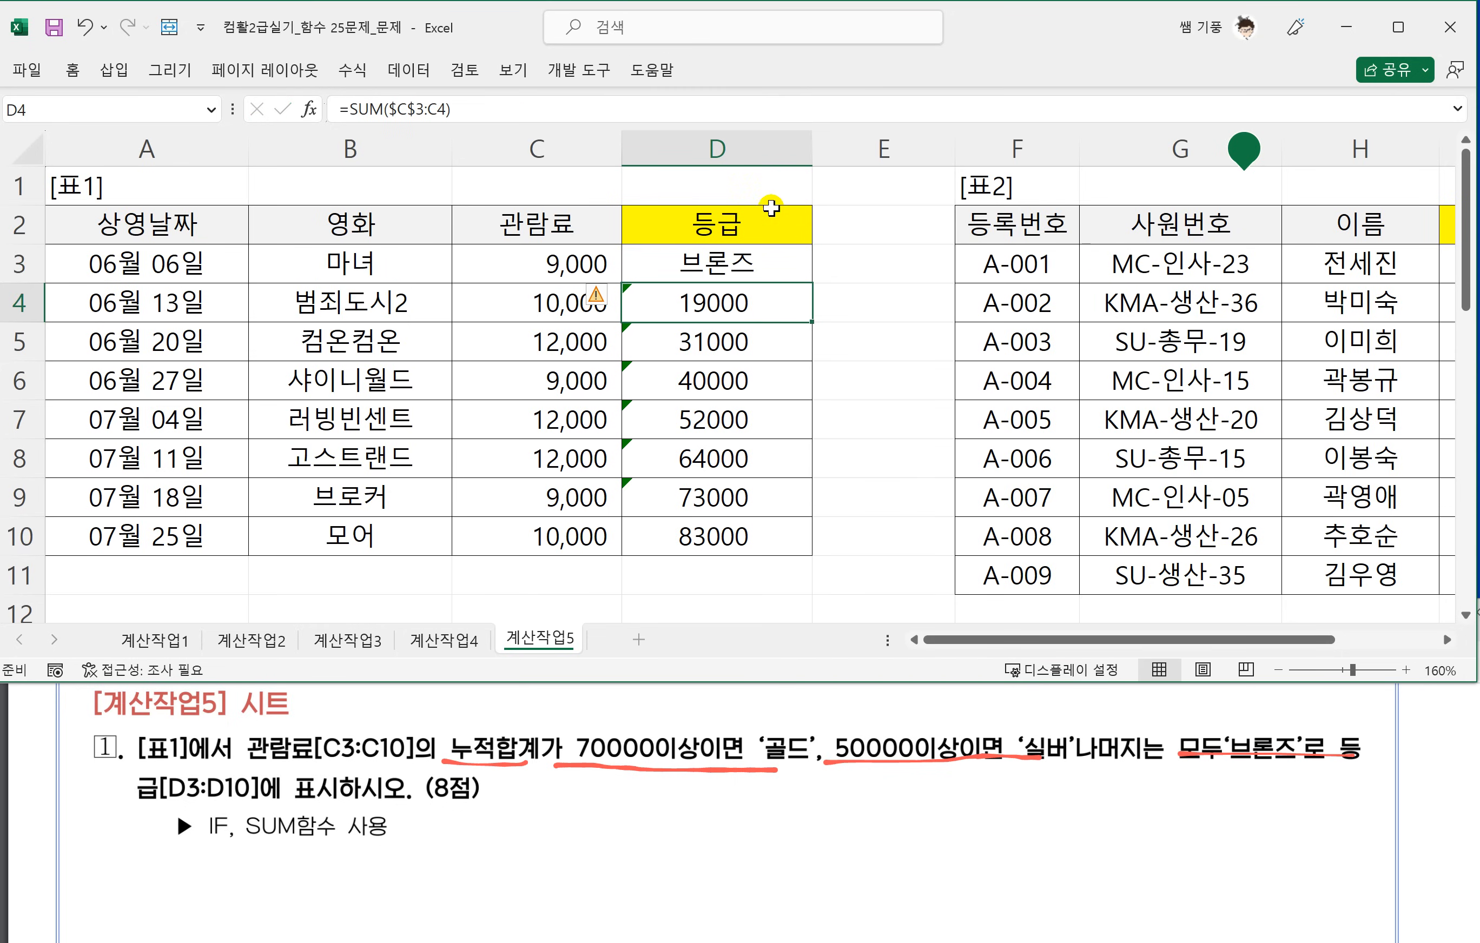
{"action": "left_click", "coordinate": [757, 269]}
{"action": "left_click_drag", "start_coordinate": [810, 285], "coordinate": [825, 525]}
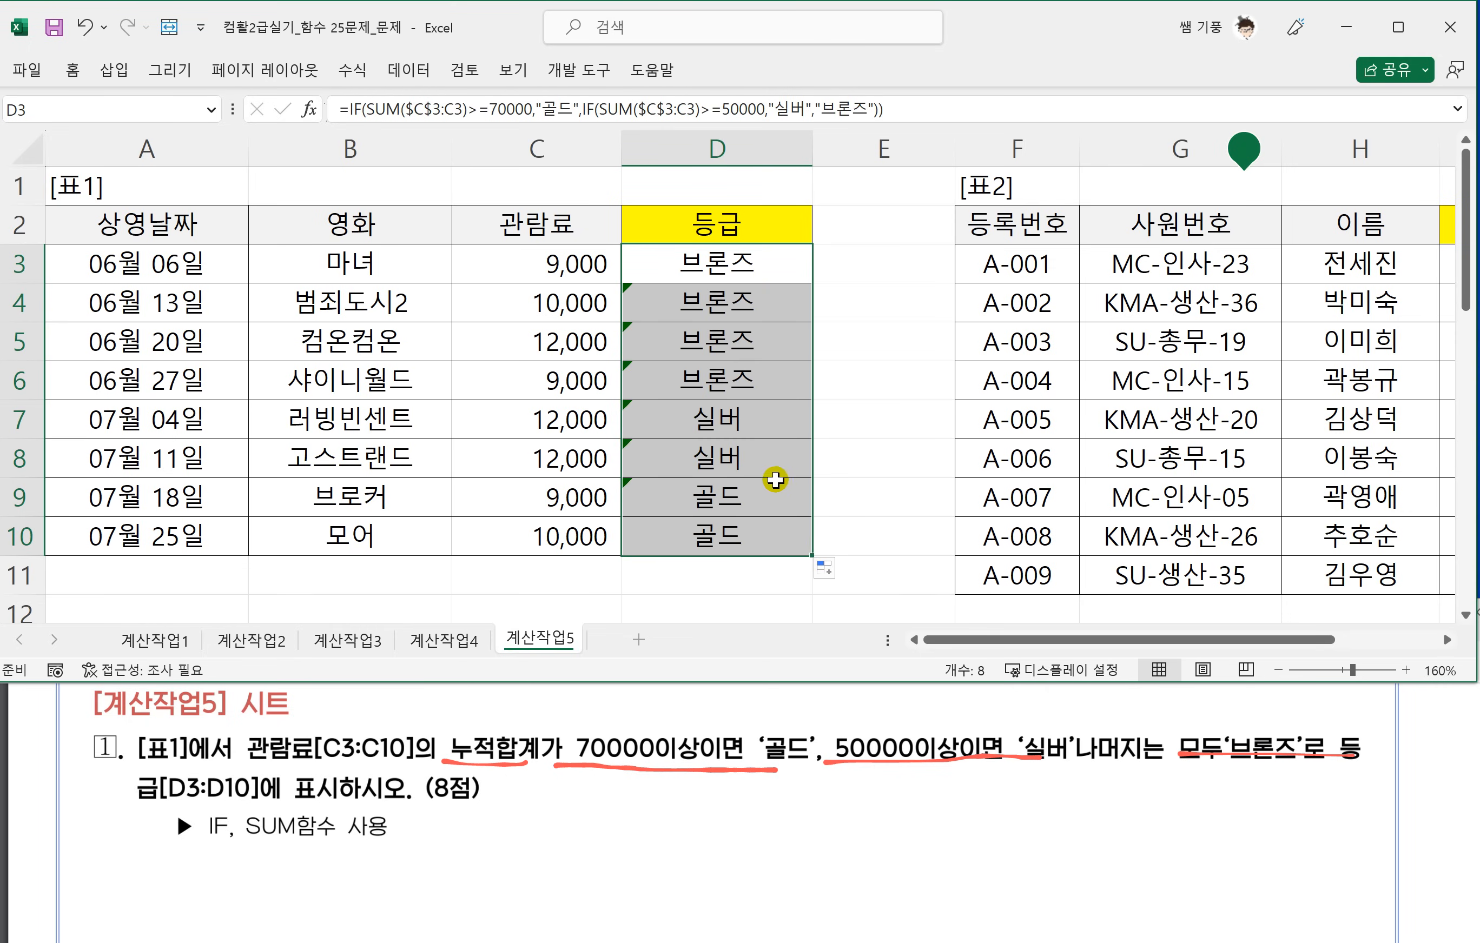
Bring question 2 and 표2 into view together, and underline the PDF's extraction requirement, the MC-인사-23 example and the SEARCH hint.
{"action": "left_click", "coordinate": [495, 753]}
{"action": "scroll", "coordinate": [514, 768], "scroll_direction": "down", "scroll_amount": 5}
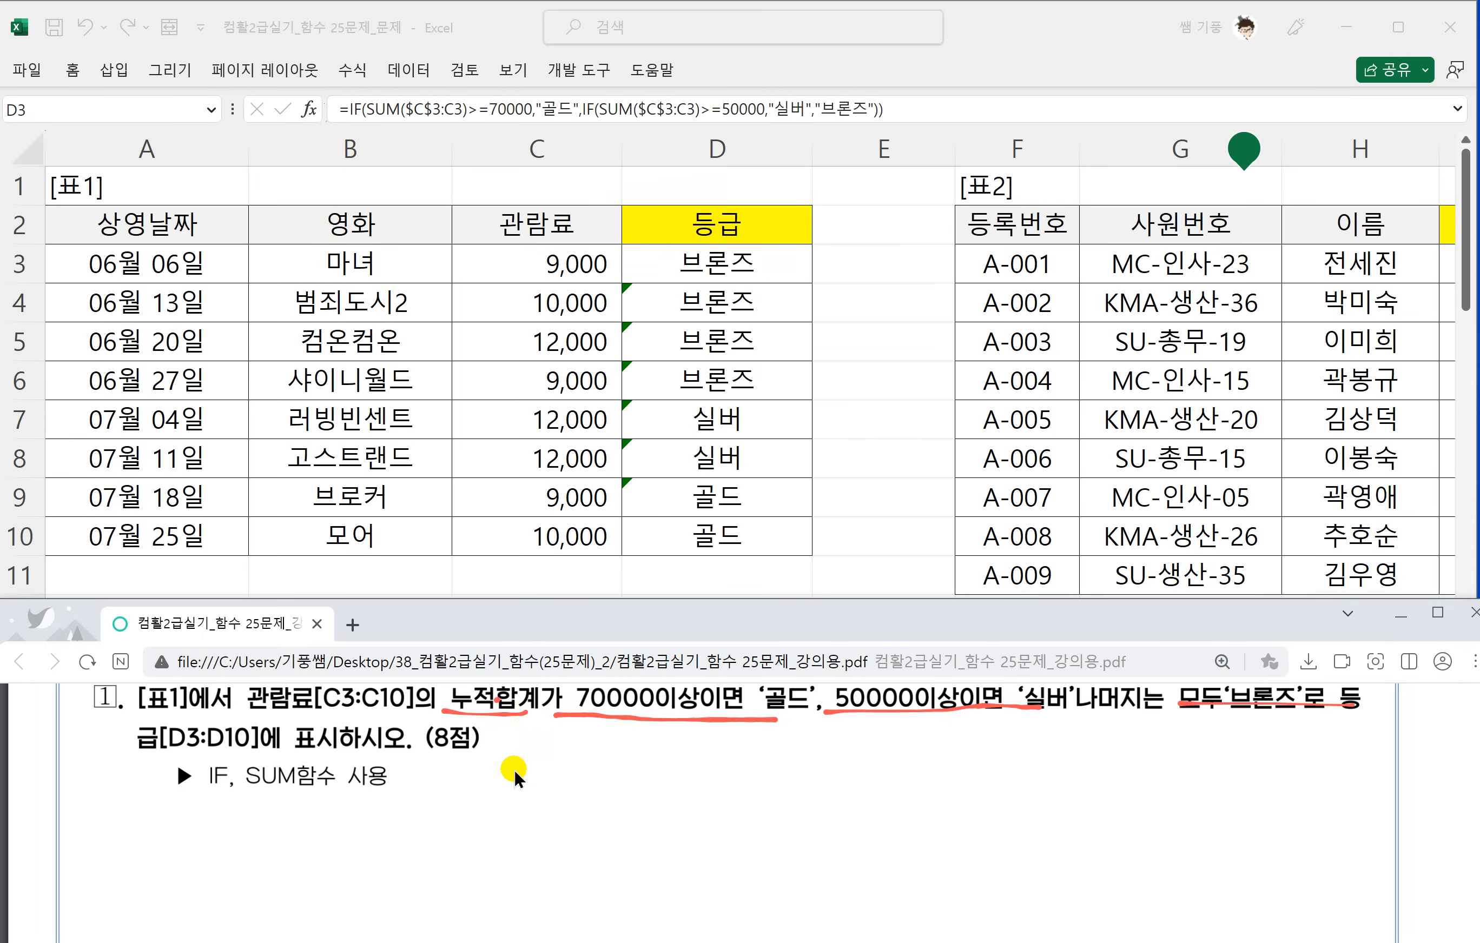
{"action": "scroll", "coordinate": [540, 758], "scroll_direction": "down", "scroll_amount": 3}
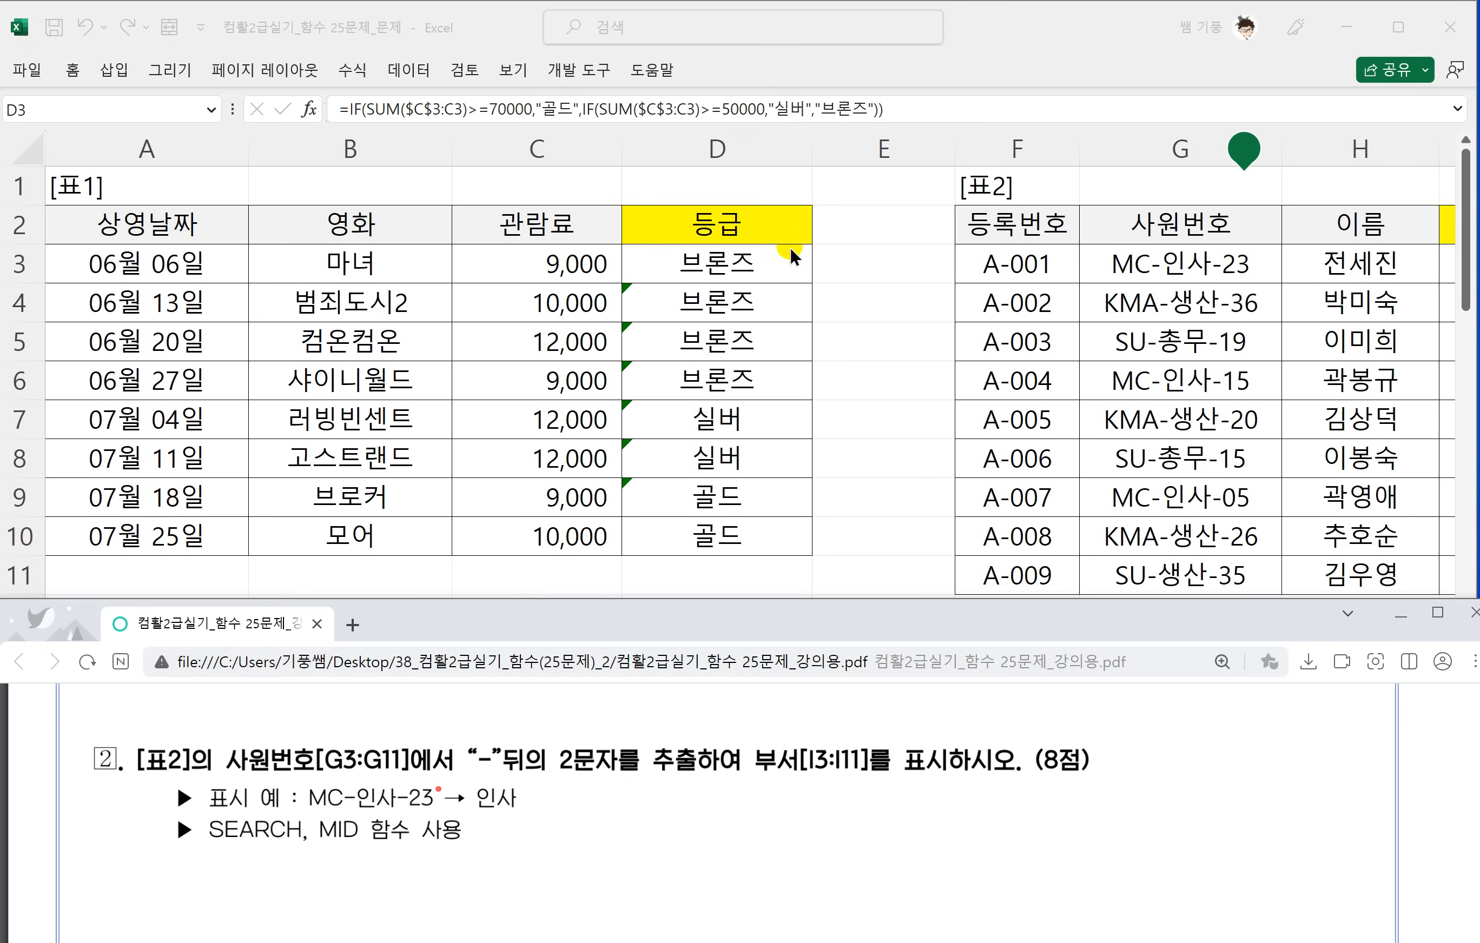
{"action": "left_click", "coordinate": [1333, 516]}
{"action": "left_click", "coordinate": [1444, 641]}
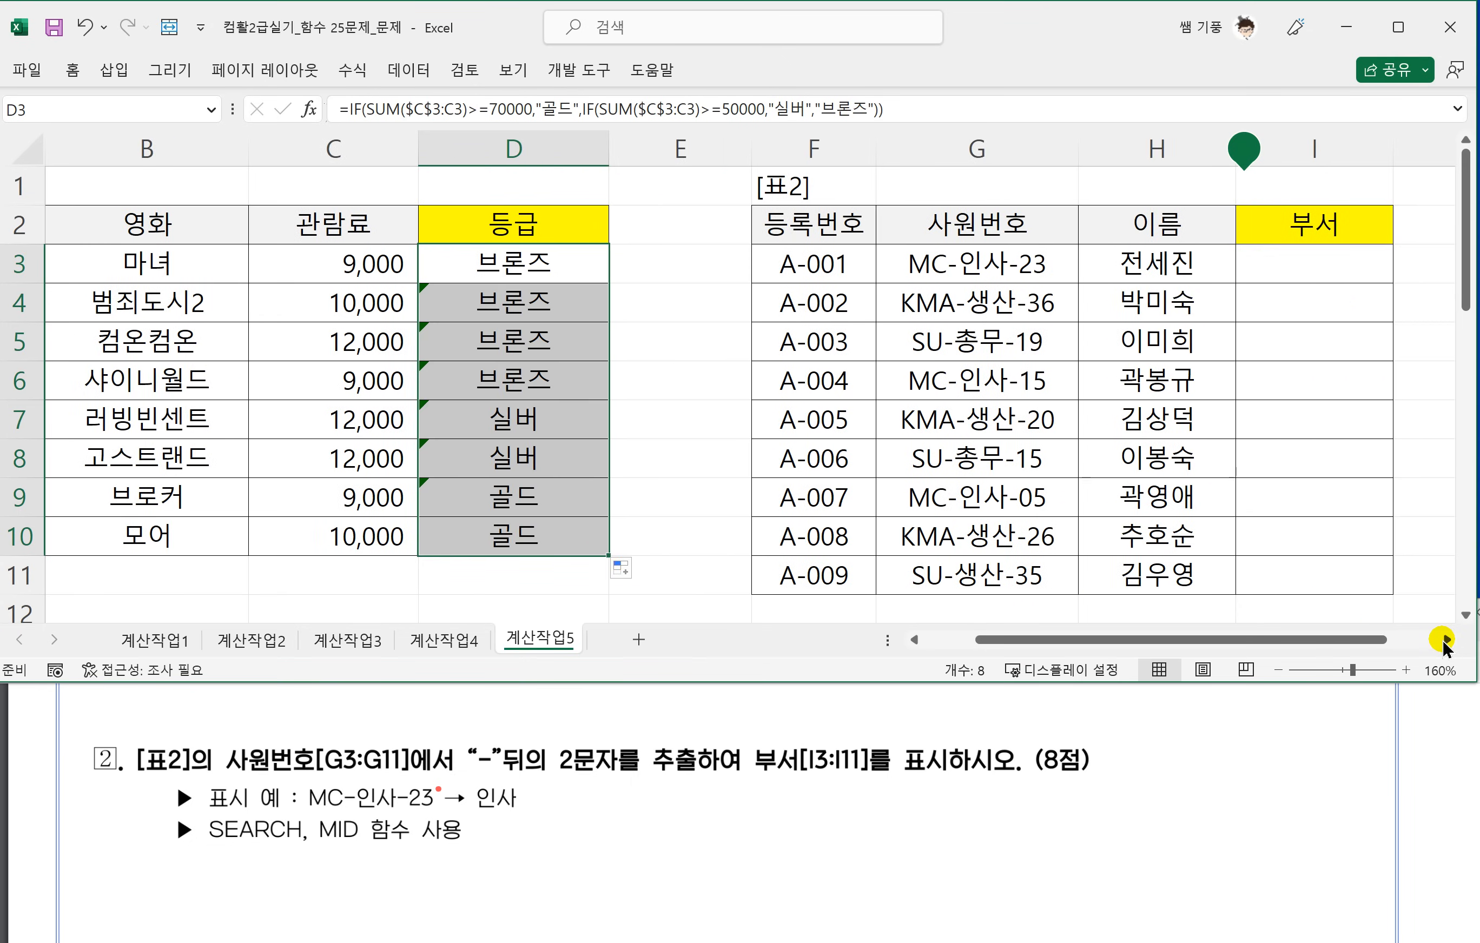
{"action": "left_click", "coordinate": [1427, 638]}
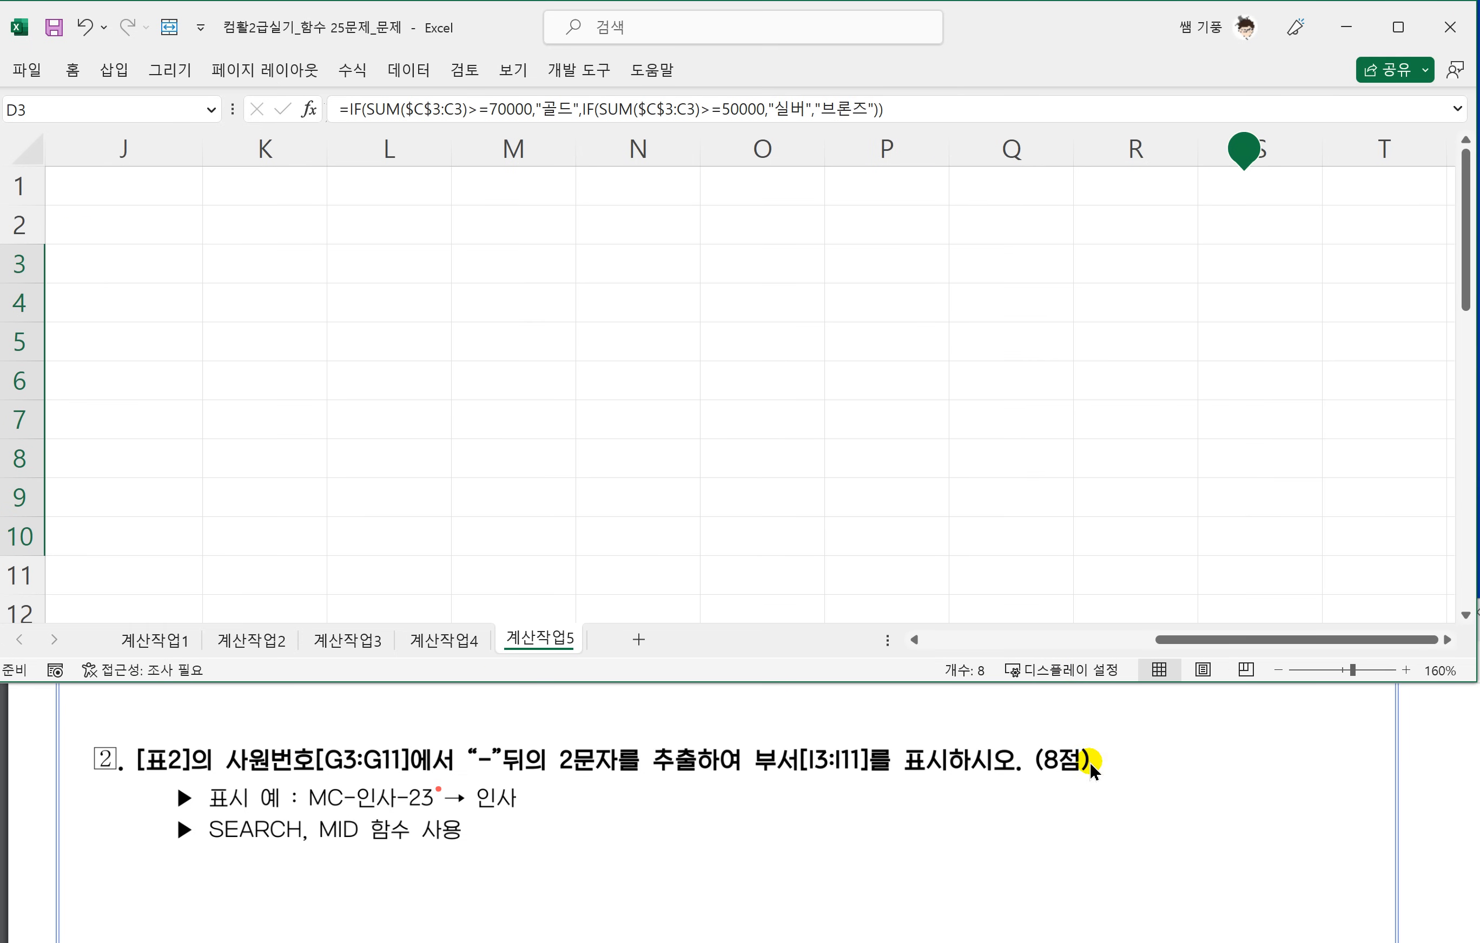
{"action": "left_click", "coordinate": [1023, 634]}
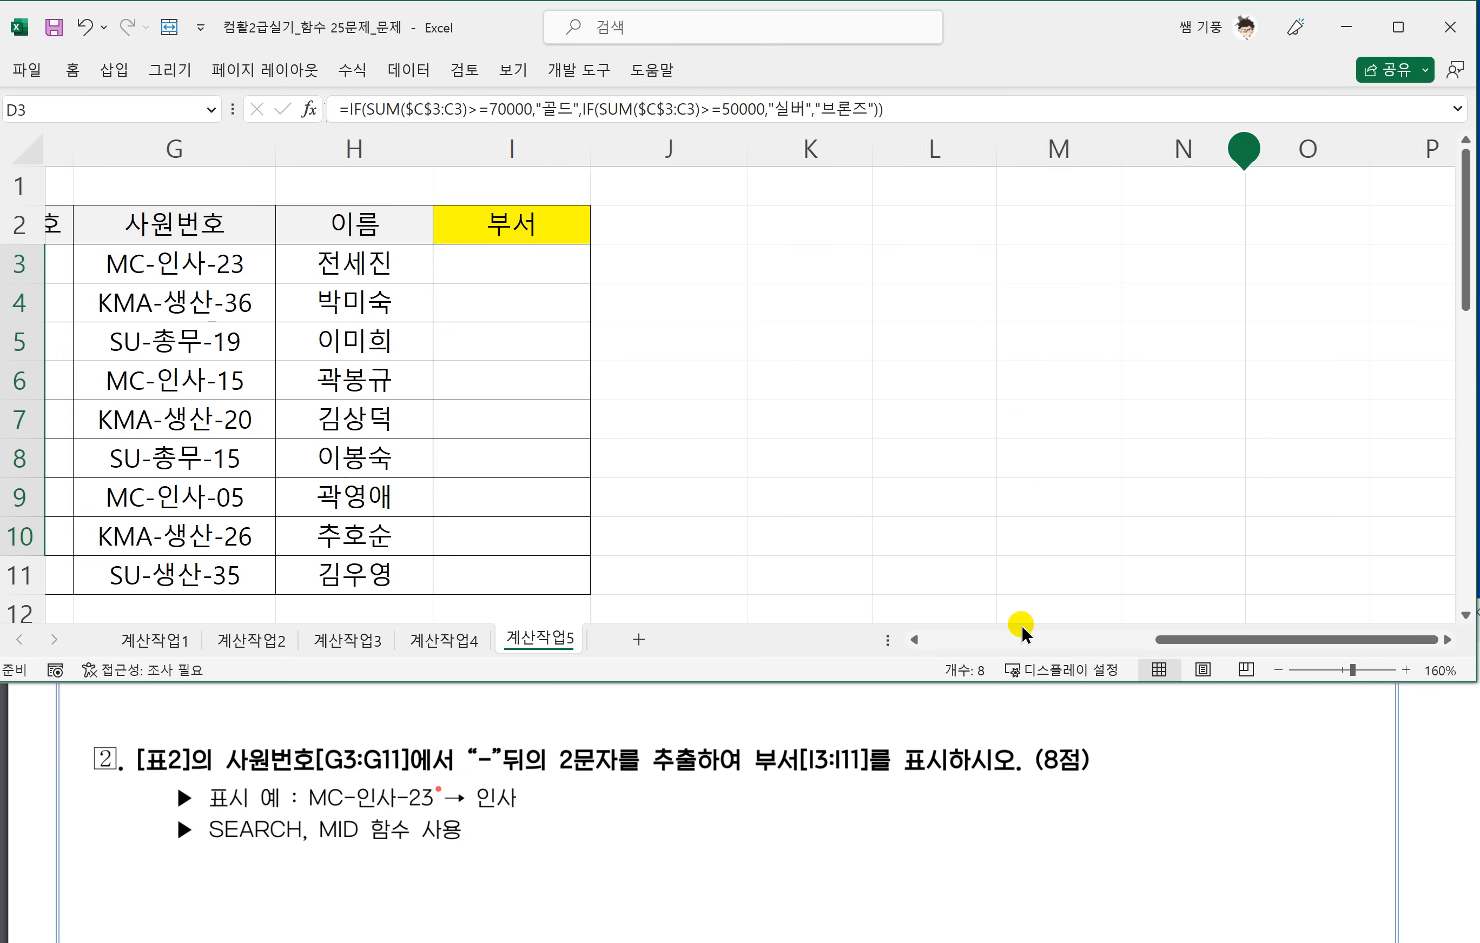
{"action": "left_click", "coordinate": [1023, 634]}
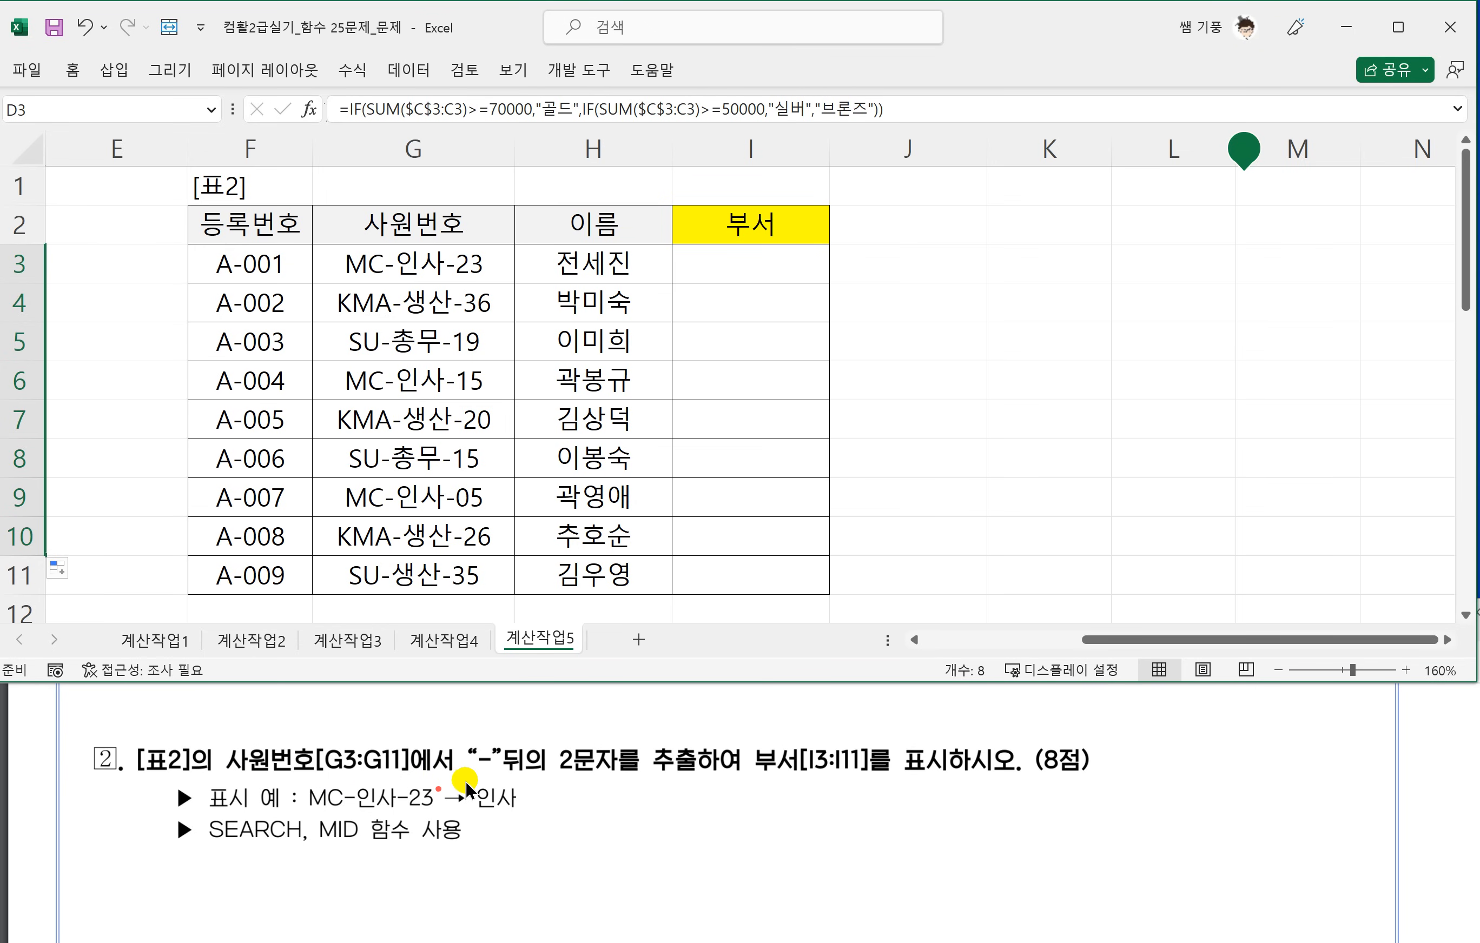
{"action": "left_click_drag", "start_coordinate": [465, 777], "coordinate": [546, 778]}
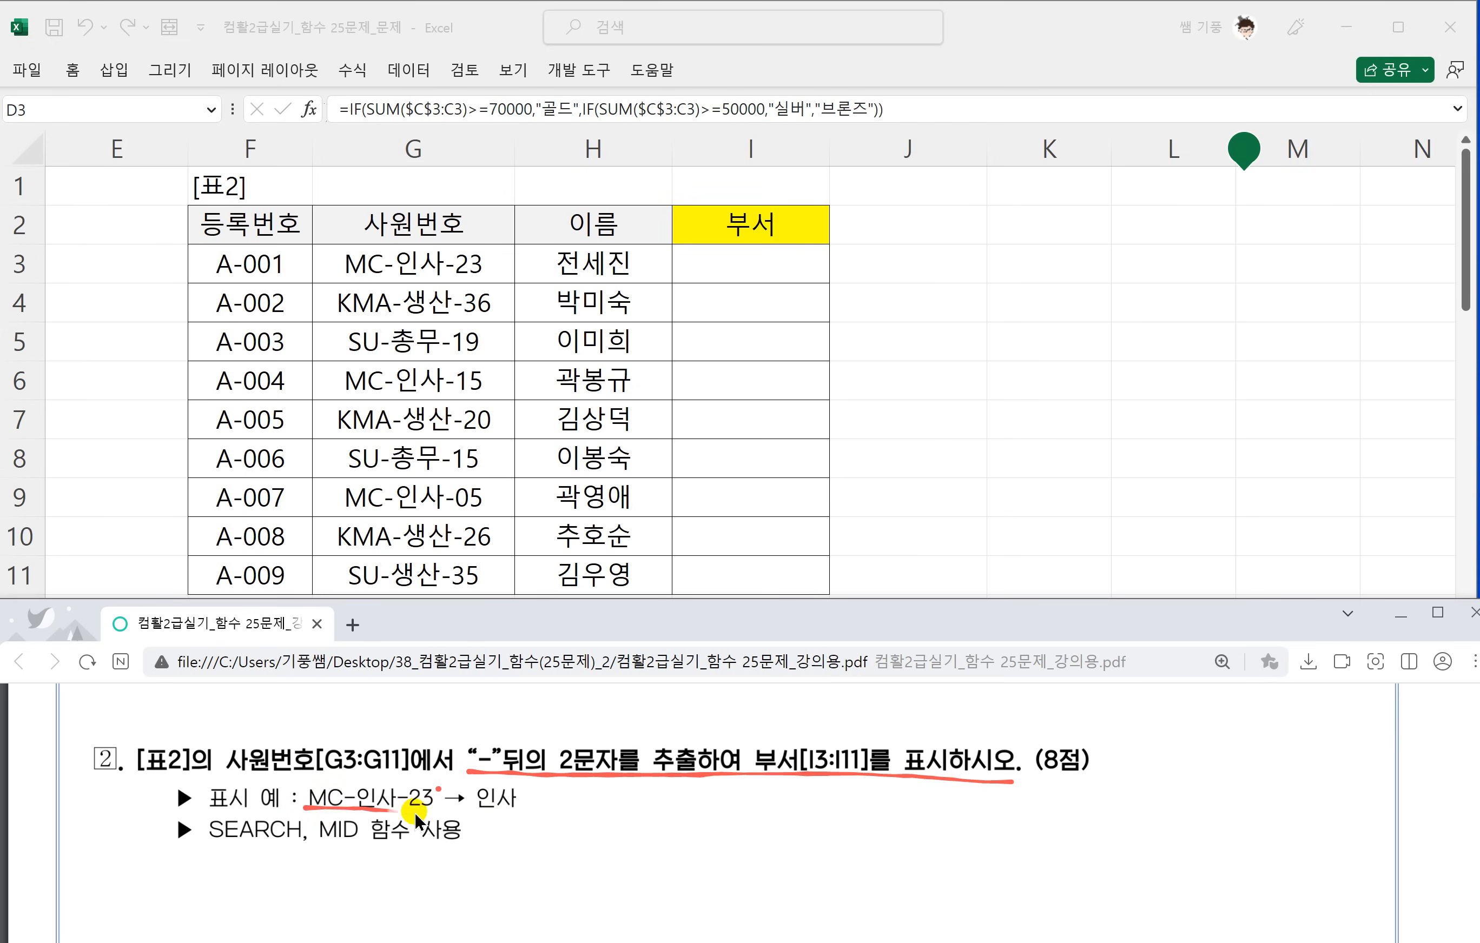
{"action": "mouse_move", "coordinate": [414, 813]}
{"action": "left_mouse_down"}
{"action": "mouse_move", "coordinate": [439, 783]}
{"action": "mouse_move", "coordinate": [317, 800]}
{"action": "left_mouse_up"}
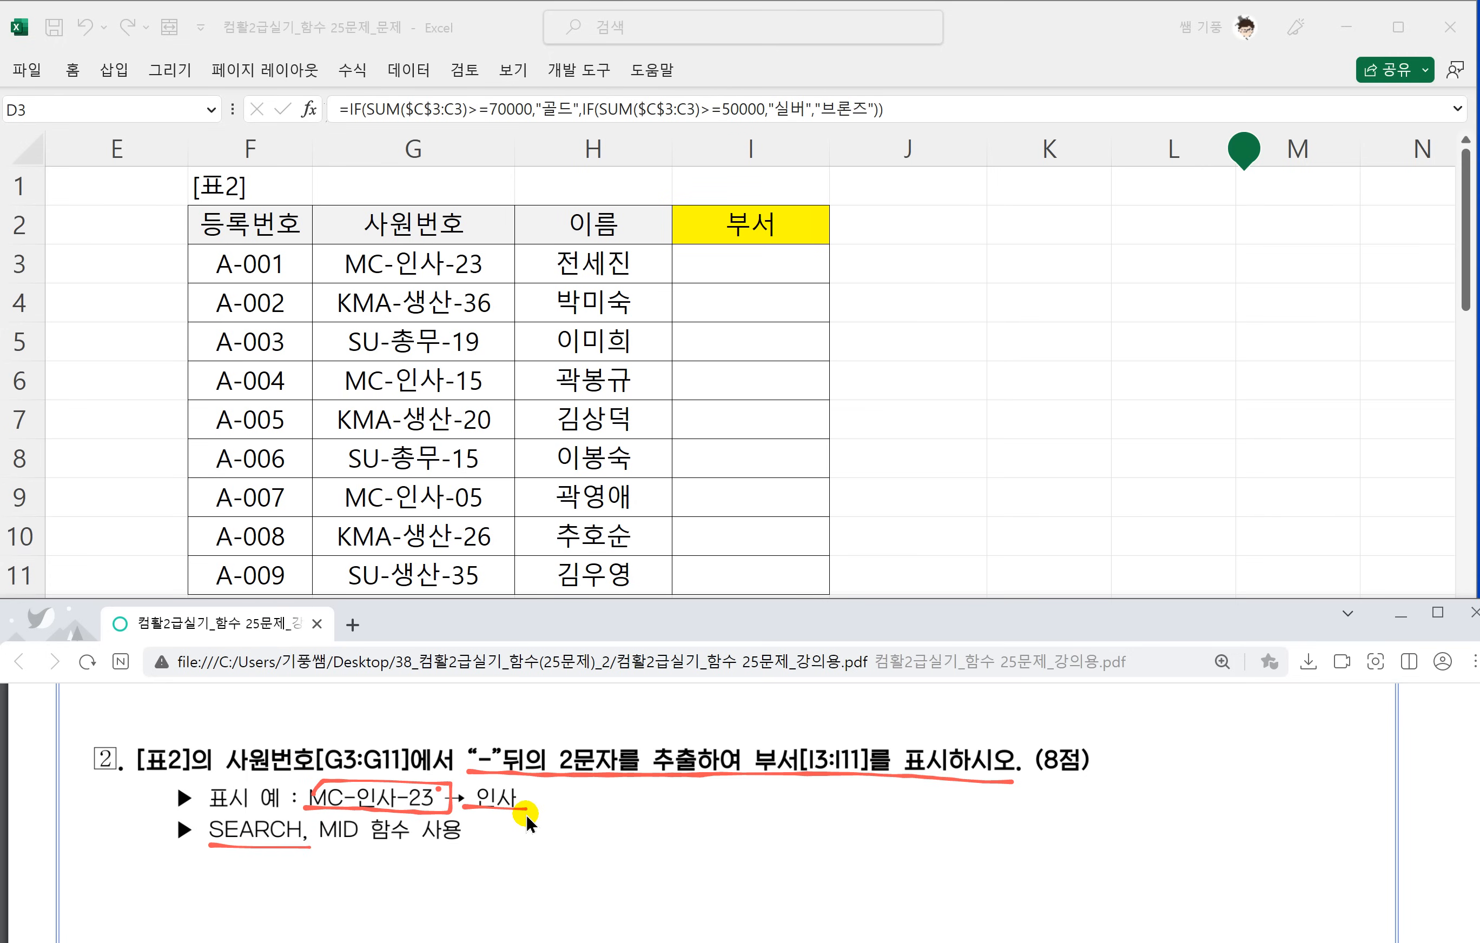
Handwrite the start of the SEARCH syntax, =search(찾을, in the blank area beside question 2's function hint.
{"action": "mouse_move", "coordinate": [704, 820]}
{"action": "left_mouse_down"}
{"action": "mouse_move", "coordinate": [729, 816]}
{"action": "mouse_move", "coordinate": [727, 834]}
{"action": "left_mouse_up"}
{"action": "left_click_drag", "start_coordinate": [776, 812], "coordinate": [746, 851]}
{"action": "mouse_move", "coordinate": [777, 834]}
{"action": "left_mouse_down"}
{"action": "mouse_move", "coordinate": [854, 828]}
{"action": "mouse_move", "coordinate": [870, 848]}
{"action": "left_mouse_up"}
{"action": "mouse_move", "coordinate": [888, 777]}
{"action": "left_mouse_down"}
{"action": "mouse_move", "coordinate": [877, 850]}
{"action": "mouse_move", "coordinate": [899, 851]}
{"action": "left_mouse_up"}
{"action": "mouse_move", "coordinate": [919, 805]}
{"action": "left_mouse_down"}
{"action": "mouse_move", "coordinate": [906, 836]}
{"action": "mouse_move", "coordinate": [920, 852]}
{"action": "mouse_move", "coordinate": [968, 806]}
{"action": "left_mouse_up"}
{"action": "mouse_move", "coordinate": [953, 816]}
{"action": "left_mouse_down"}
{"action": "mouse_move", "coordinate": [919, 844]}
{"action": "mouse_move", "coordinate": [970, 835]}
{"action": "left_mouse_up"}
{"action": "mouse_move", "coordinate": [971, 819]}
{"action": "left_mouse_down"}
{"action": "mouse_move", "coordinate": [991, 815]}
{"action": "mouse_move", "coordinate": [980, 828]}
{"action": "left_mouse_up"}
{"action": "mouse_move", "coordinate": [980, 833]}
{"action": "left_mouse_down"}
{"action": "mouse_move", "coordinate": [938, 868]}
{"action": "mouse_move", "coordinate": [1005, 811]}
{"action": "mouse_move", "coordinate": [1015, 828]}
{"action": "left_mouse_up"}
{"action": "mouse_move", "coordinate": [998, 834]}
{"action": "left_mouse_down"}
{"action": "mouse_move", "coordinate": [1028, 843]}
{"action": "mouse_move", "coordinate": [1019, 829]}
{"action": "left_mouse_up"}
{"action": "mouse_move", "coordinate": [1055, 799]}
{"action": "left_mouse_down"}
{"action": "mouse_move", "coordinate": [1060, 822]}
{"action": "mouse_move", "coordinate": [1030, 846]}
{"action": "left_mouse_up"}
{"action": "left_click_drag", "start_coordinate": [1045, 823], "coordinate": [1033, 848]}
{"action": "mouse_move", "coordinate": [1031, 837]}
{"action": "left_mouse_down"}
{"action": "mouse_move", "coordinate": [1067, 828]}
{"action": "mouse_move", "coordinate": [1037, 866]}
{"action": "left_mouse_up"}
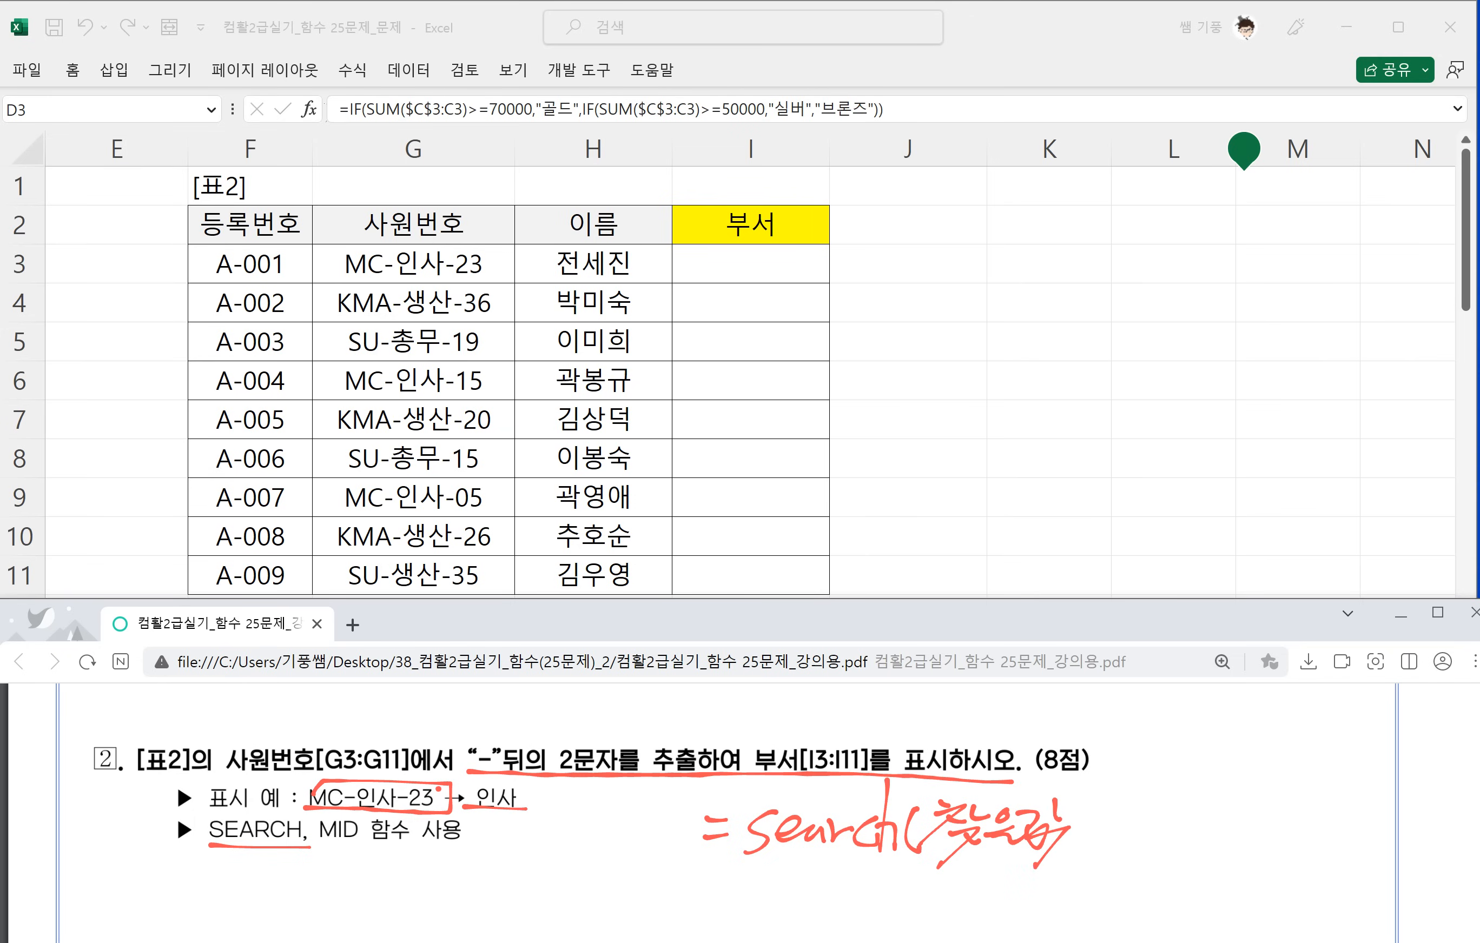
{"action": "key", "text": "ctrl+z"}
{"action": "key", "text": "ctrl+z"}
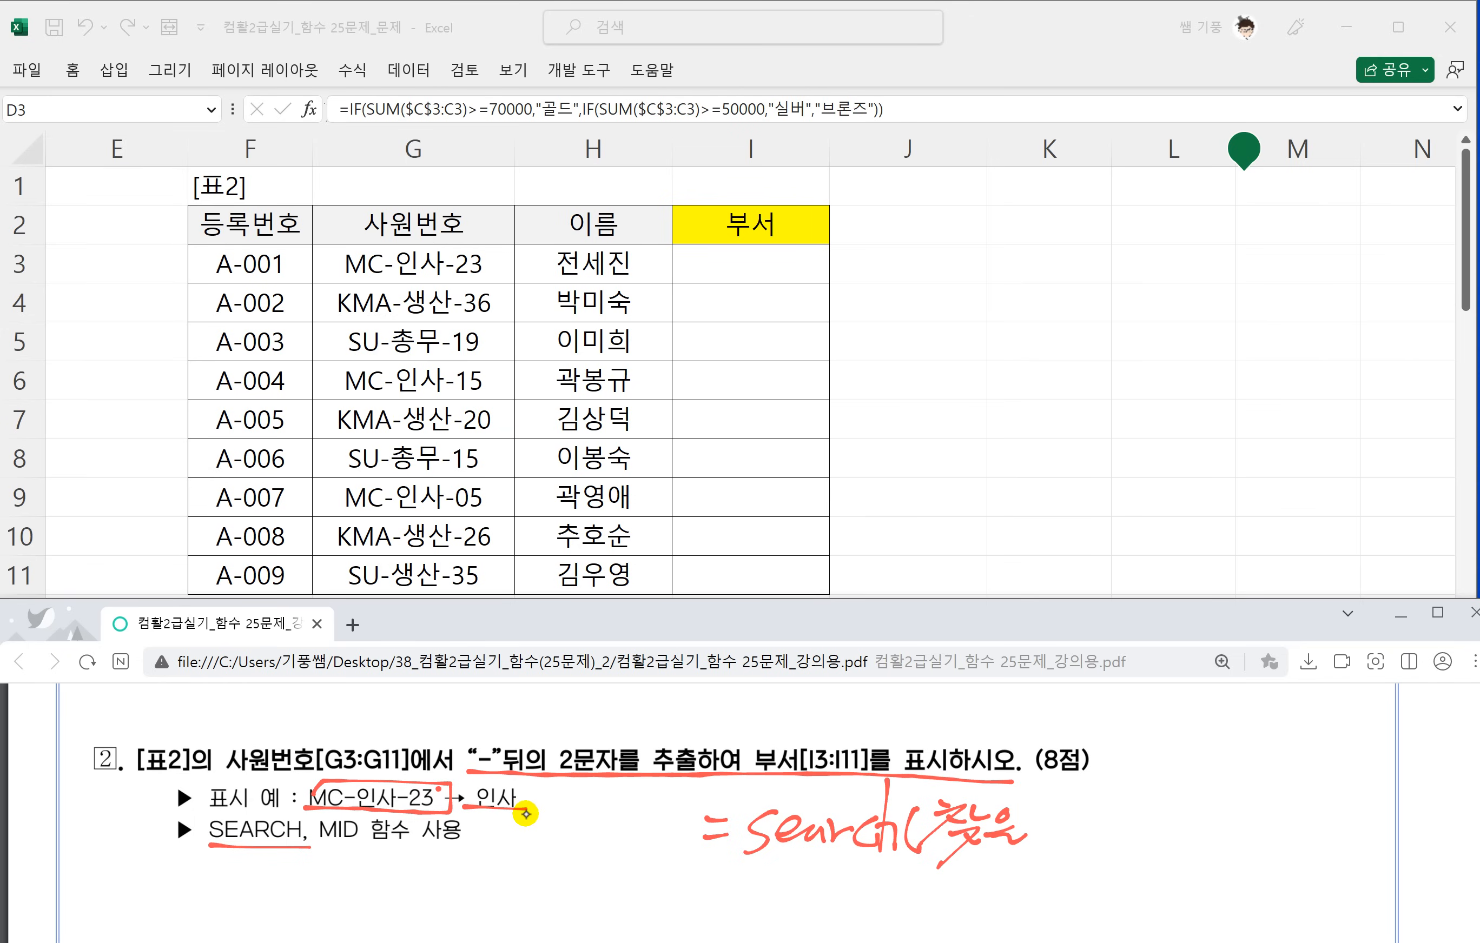
Complete the handwritten SEARCH syntax so it reads =search(찾을문자,문자).
{"action": "mouse_move", "coordinate": [1039, 810]}
{"action": "left_mouse_down"}
{"action": "mouse_move", "coordinate": [1034, 834]}
{"action": "mouse_move", "coordinate": [1062, 827]}
{"action": "mouse_move", "coordinate": [1057, 851]}
{"action": "mouse_move", "coordinate": [1088, 837]}
{"action": "left_mouse_up"}
{"action": "mouse_move", "coordinate": [1090, 802]}
{"action": "left_mouse_down"}
{"action": "mouse_move", "coordinate": [1090, 861]}
{"action": "mouse_move", "coordinate": [1102, 827]}
{"action": "left_mouse_up"}
{"action": "mouse_move", "coordinate": [1119, 840]}
{"action": "left_mouse_down"}
{"action": "mouse_move", "coordinate": [1116, 856]}
{"action": "mouse_move", "coordinate": [1166, 819]}
{"action": "left_mouse_up"}
{"action": "left_click_drag", "start_coordinate": [1137, 827], "coordinate": [1168, 833]}
{"action": "left_click_drag", "start_coordinate": [1150, 840], "coordinate": [1182, 842]}
{"action": "left_click_drag", "start_coordinate": [1178, 822], "coordinate": [1193, 850]}
{"action": "left_click_drag", "start_coordinate": [1193, 829], "coordinate": [1223, 837]}
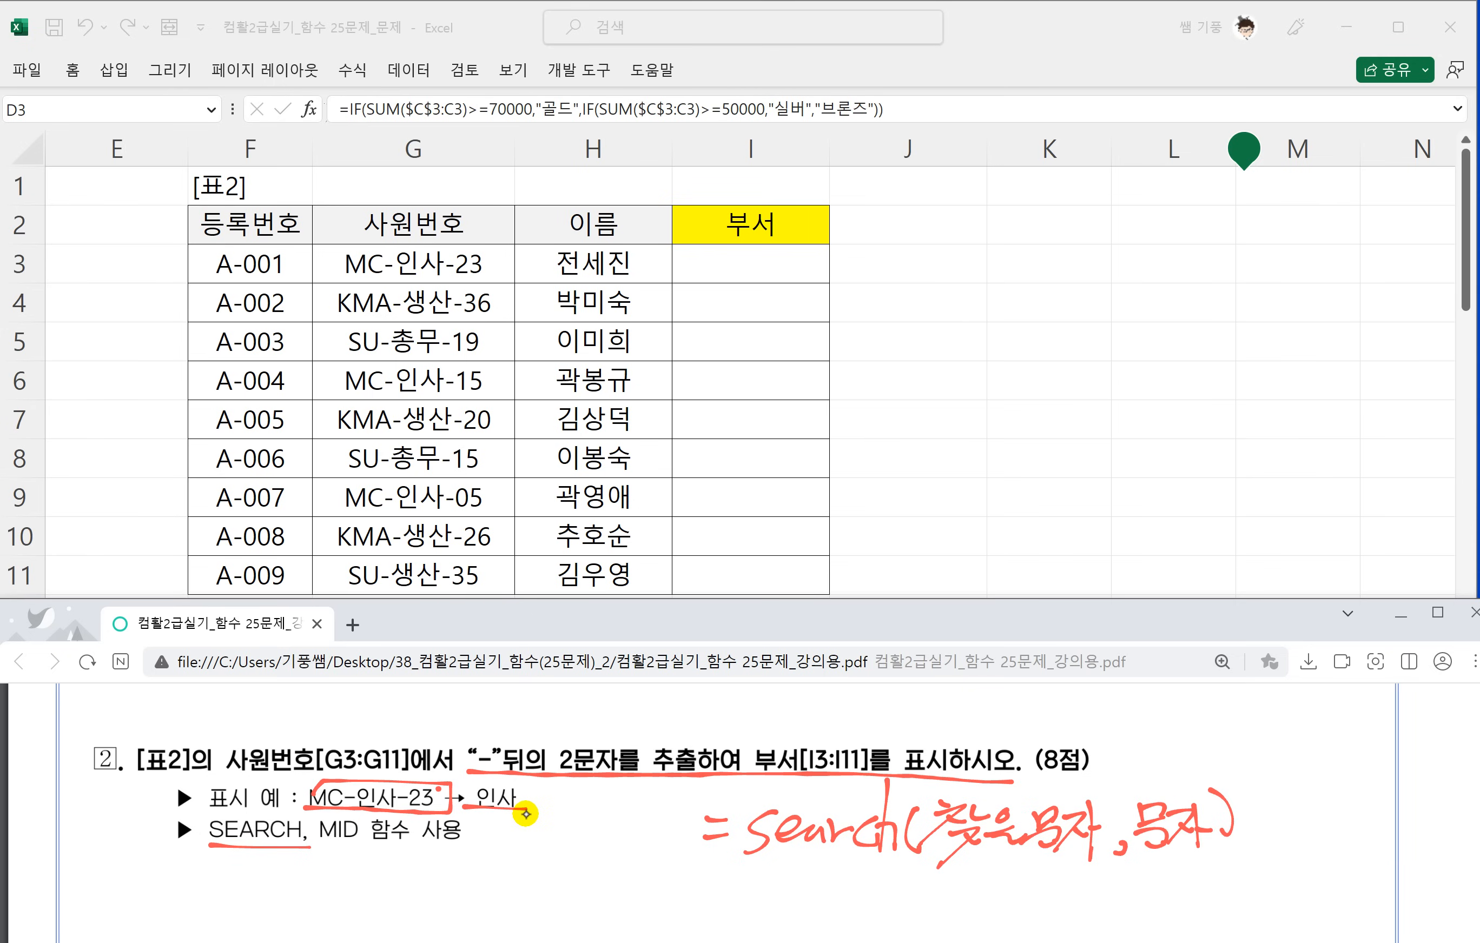
Handwrite the example =search("A-B-C-D","C") with a result arrow below the SEARCH syntax in the PDF.
{"action": "scroll", "coordinate": [560, 808], "scroll_direction": "down", "scroll_amount": 1}
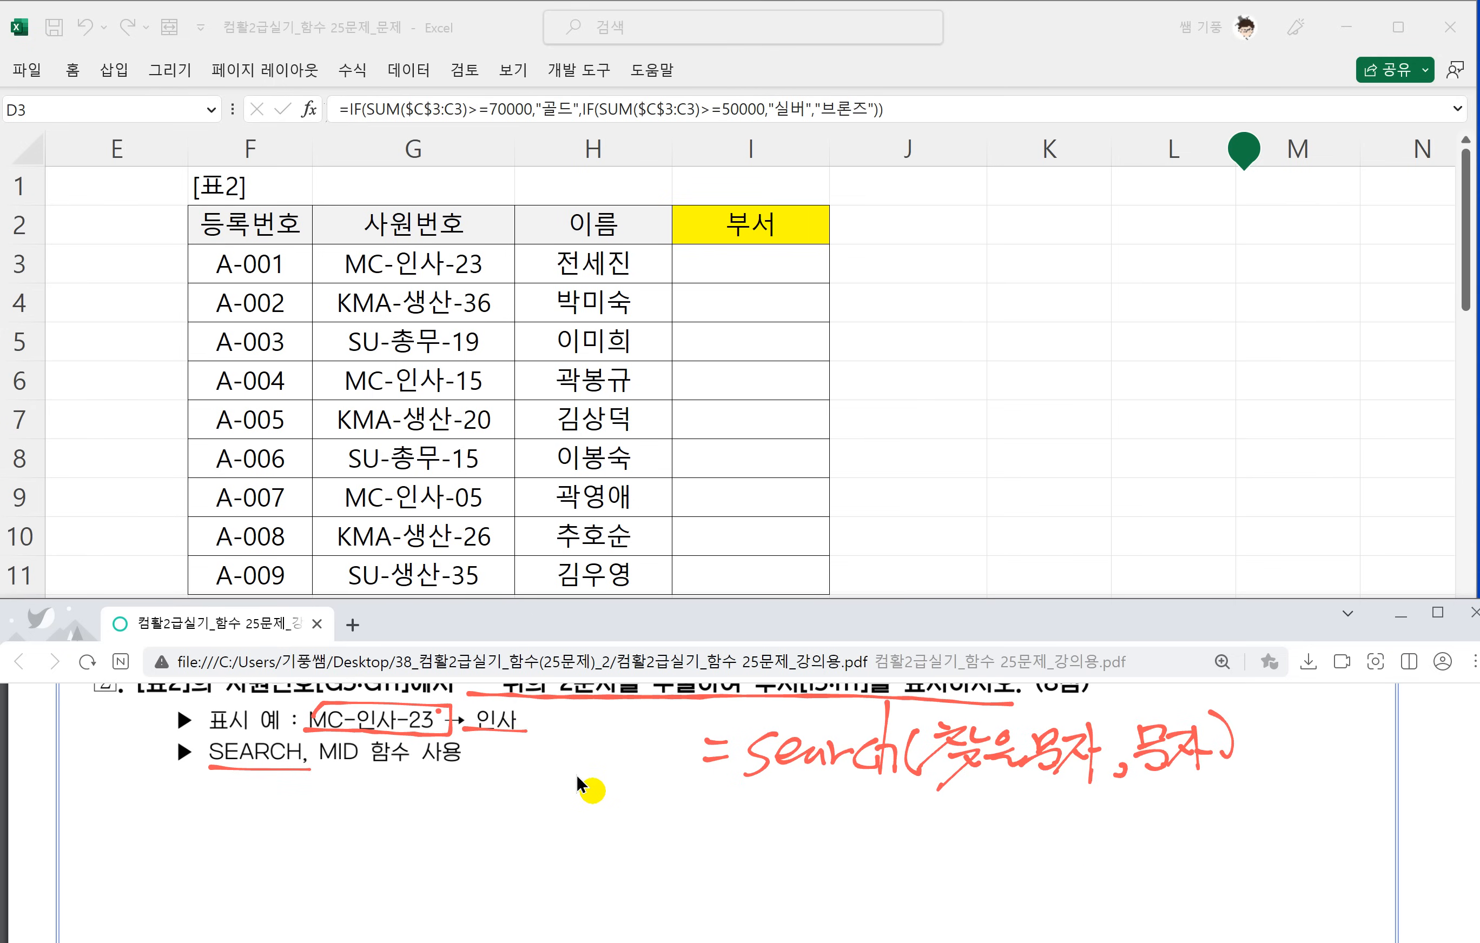
{"action": "left_click_drag", "start_coordinate": [625, 810], "coordinate": [662, 813]}
{"action": "mouse_move", "coordinate": [639, 830]}
{"action": "left_mouse_down"}
{"action": "mouse_move", "coordinate": [669, 824]}
{"action": "mouse_move", "coordinate": [684, 848]}
{"action": "mouse_move", "coordinate": [754, 844]}
{"action": "left_mouse_up"}
{"action": "mouse_move", "coordinate": [755, 844]}
{"action": "left_mouse_down"}
{"action": "mouse_move", "coordinate": [770, 823]}
{"action": "mouse_move", "coordinate": [770, 846]}
{"action": "left_mouse_up"}
{"action": "mouse_move", "coordinate": [810, 781]}
{"action": "left_mouse_down"}
{"action": "mouse_move", "coordinate": [796, 832]}
{"action": "mouse_move", "coordinate": [817, 850]}
{"action": "left_mouse_up"}
{"action": "left_click_drag", "start_coordinate": [838, 806], "coordinate": [828, 849]}
{"action": "left_click_drag", "start_coordinate": [847, 802], "coordinate": [844, 813]}
{"action": "mouse_move", "coordinate": [856, 799]}
{"action": "left_mouse_down"}
{"action": "mouse_move", "coordinate": [879, 818]}
{"action": "mouse_move", "coordinate": [868, 844]}
{"action": "left_mouse_up"}
{"action": "left_click_drag", "start_coordinate": [886, 800], "coordinate": [897, 838]}
{"action": "left_click_drag", "start_coordinate": [867, 835], "coordinate": [890, 827]}
{"action": "left_click_drag", "start_coordinate": [902, 827], "coordinate": [953, 836]}
{"action": "left_click_drag", "start_coordinate": [956, 824], "coordinate": [981, 821]}
{"action": "mouse_move", "coordinate": [1009, 810]}
{"action": "left_mouse_down"}
{"action": "mouse_move", "coordinate": [1020, 836]}
{"action": "mouse_move", "coordinate": [1048, 821]}
{"action": "mouse_move", "coordinate": [1053, 847]}
{"action": "left_mouse_up"}
{"action": "mouse_move", "coordinate": [1051, 810]}
{"action": "left_mouse_down"}
{"action": "mouse_move", "coordinate": [1076, 819]}
{"action": "mouse_move", "coordinate": [1057, 840]}
{"action": "left_mouse_up"}
{"action": "left_click_drag", "start_coordinate": [1082, 799], "coordinate": [1084, 811]}
{"action": "mouse_move", "coordinate": [1124, 834]}
{"action": "left_mouse_down"}
{"action": "mouse_move", "coordinate": [1104, 849]}
{"action": "mouse_move", "coordinate": [1134, 819]}
{"action": "left_mouse_up"}
{"action": "mouse_move", "coordinate": [1157, 806]}
{"action": "left_mouse_down"}
{"action": "mouse_move", "coordinate": [1148, 823]}
{"action": "mouse_move", "coordinate": [1182, 847]}
{"action": "mouse_move", "coordinate": [1181, 813]}
{"action": "left_mouse_up"}
{"action": "mouse_move", "coordinate": [1196, 803]}
{"action": "left_mouse_down"}
{"action": "mouse_move", "coordinate": [1192, 819]}
{"action": "mouse_move", "coordinate": [1226, 845]}
{"action": "mouse_move", "coordinate": [1281, 818]}
{"action": "left_mouse_up"}
{"action": "left_click_drag", "start_coordinate": [1259, 797], "coordinate": [1264, 836]}
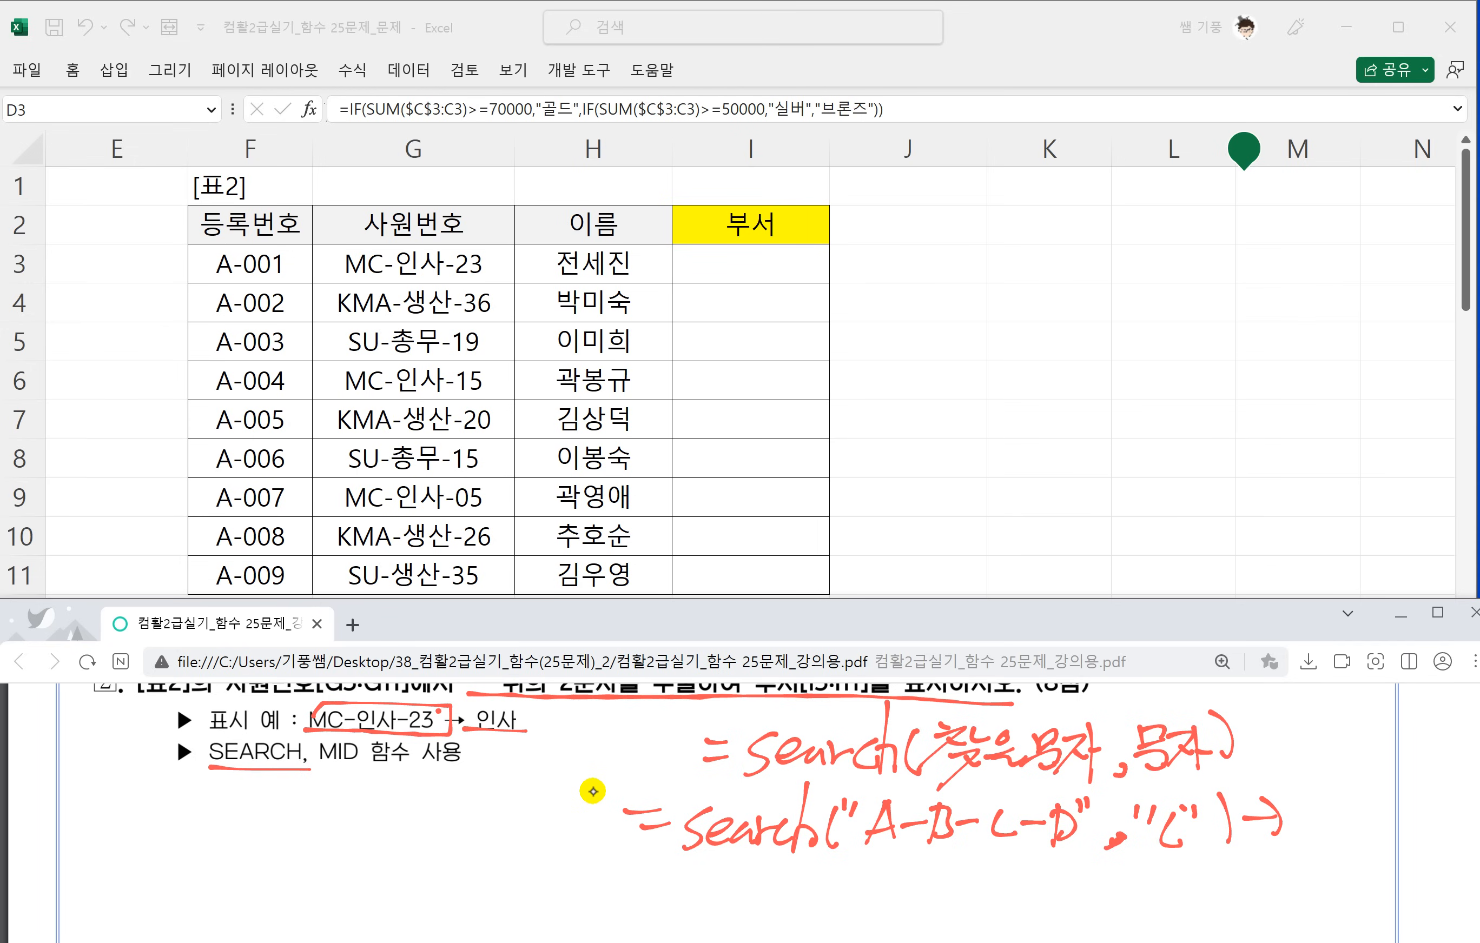
Erase the SEARCH example's arguments and rewrite them as "C","A-B-C-D", marking the character positions and adding 5 after the arrow.
{"action": "mouse_move", "coordinate": [1198, 809]}
{"action": "left_mouse_down"}
{"action": "mouse_move", "coordinate": [931, 823]}
{"action": "mouse_move", "coordinate": [853, 813]}
{"action": "left_mouse_up"}
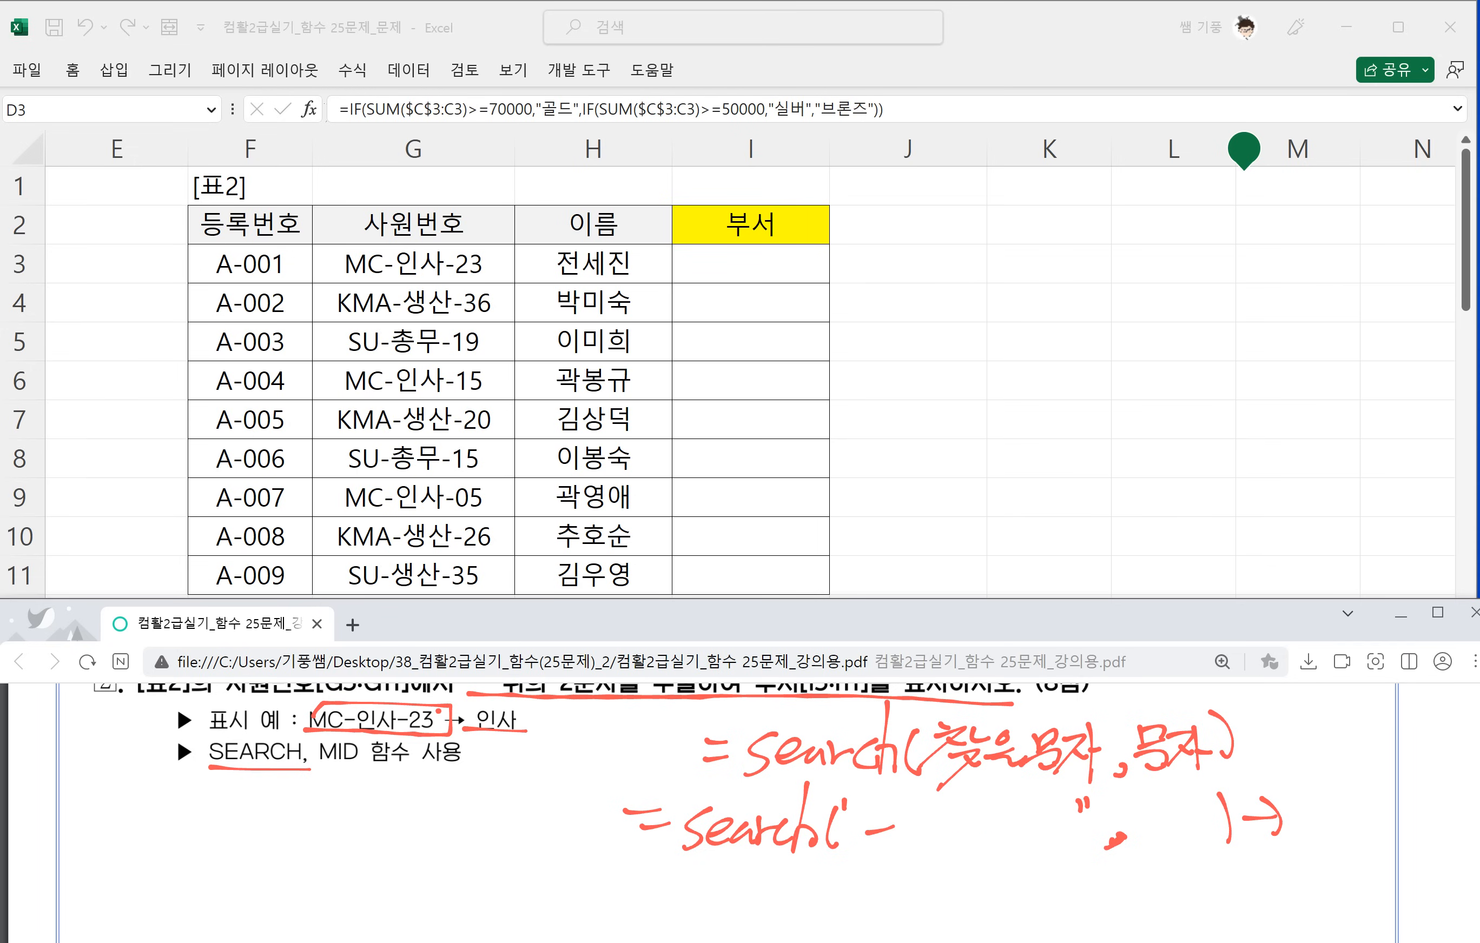
{"action": "left_click_drag", "start_coordinate": [1124, 835], "coordinate": [1109, 846]}
{"action": "left_click_drag", "start_coordinate": [891, 827], "coordinate": [830, 833]}
{"action": "left_click_drag", "start_coordinate": [867, 761], "coordinate": [885, 740]}
{"action": "left_click_drag", "start_coordinate": [853, 801], "coordinate": [835, 847]}
{"action": "left_click_drag", "start_coordinate": [868, 801], "coordinate": [915, 844]}
{"action": "left_click_drag", "start_coordinate": [924, 802], "coordinate": [945, 856]}
{"action": "left_click_drag", "start_coordinate": [968, 802], "coordinate": [973, 817]}
{"action": "mouse_move", "coordinate": [1002, 803]}
{"action": "left_mouse_down"}
{"action": "mouse_move", "coordinate": [980, 842]}
{"action": "mouse_move", "coordinate": [1003, 845]}
{"action": "left_mouse_up"}
{"action": "left_click_drag", "start_coordinate": [982, 832], "coordinate": [1032, 821]}
{"action": "mouse_move", "coordinate": [1023, 802]}
{"action": "left_mouse_down"}
{"action": "mouse_move", "coordinate": [1026, 843]}
{"action": "mouse_move", "coordinate": [1086, 821]}
{"action": "left_mouse_up"}
{"action": "mouse_move", "coordinate": [1107, 811]}
{"action": "left_mouse_down"}
{"action": "mouse_move", "coordinate": [1092, 836]}
{"action": "mouse_move", "coordinate": [1114, 836]}
{"action": "left_mouse_up"}
{"action": "mouse_move", "coordinate": [1107, 822]}
{"action": "left_mouse_down"}
{"action": "mouse_move", "coordinate": [1131, 819]}
{"action": "mouse_move", "coordinate": [1133, 837]}
{"action": "left_mouse_up"}
{"action": "mouse_move", "coordinate": [1135, 803]}
{"action": "left_mouse_down"}
{"action": "mouse_move", "coordinate": [1151, 836]}
{"action": "mouse_move", "coordinate": [1169, 808]}
{"action": "left_mouse_up"}
{"action": "left_click_drag", "start_coordinate": [1184, 796], "coordinate": [1178, 819]}
{"action": "mouse_move", "coordinate": [989, 843]}
{"action": "left_mouse_down"}
{"action": "mouse_move", "coordinate": [986, 867]}
{"action": "mouse_move", "coordinate": [1049, 856]}
{"action": "left_mouse_up"}
{"action": "left_click_drag", "start_coordinate": [1079, 844], "coordinate": [1100, 855]}
{"action": "mouse_move", "coordinate": [1304, 791]}
{"action": "left_mouse_down"}
{"action": "mouse_move", "coordinate": [1300, 833]}
{"action": "mouse_move", "coordinate": [1351, 809]}
{"action": "left_mouse_up"}
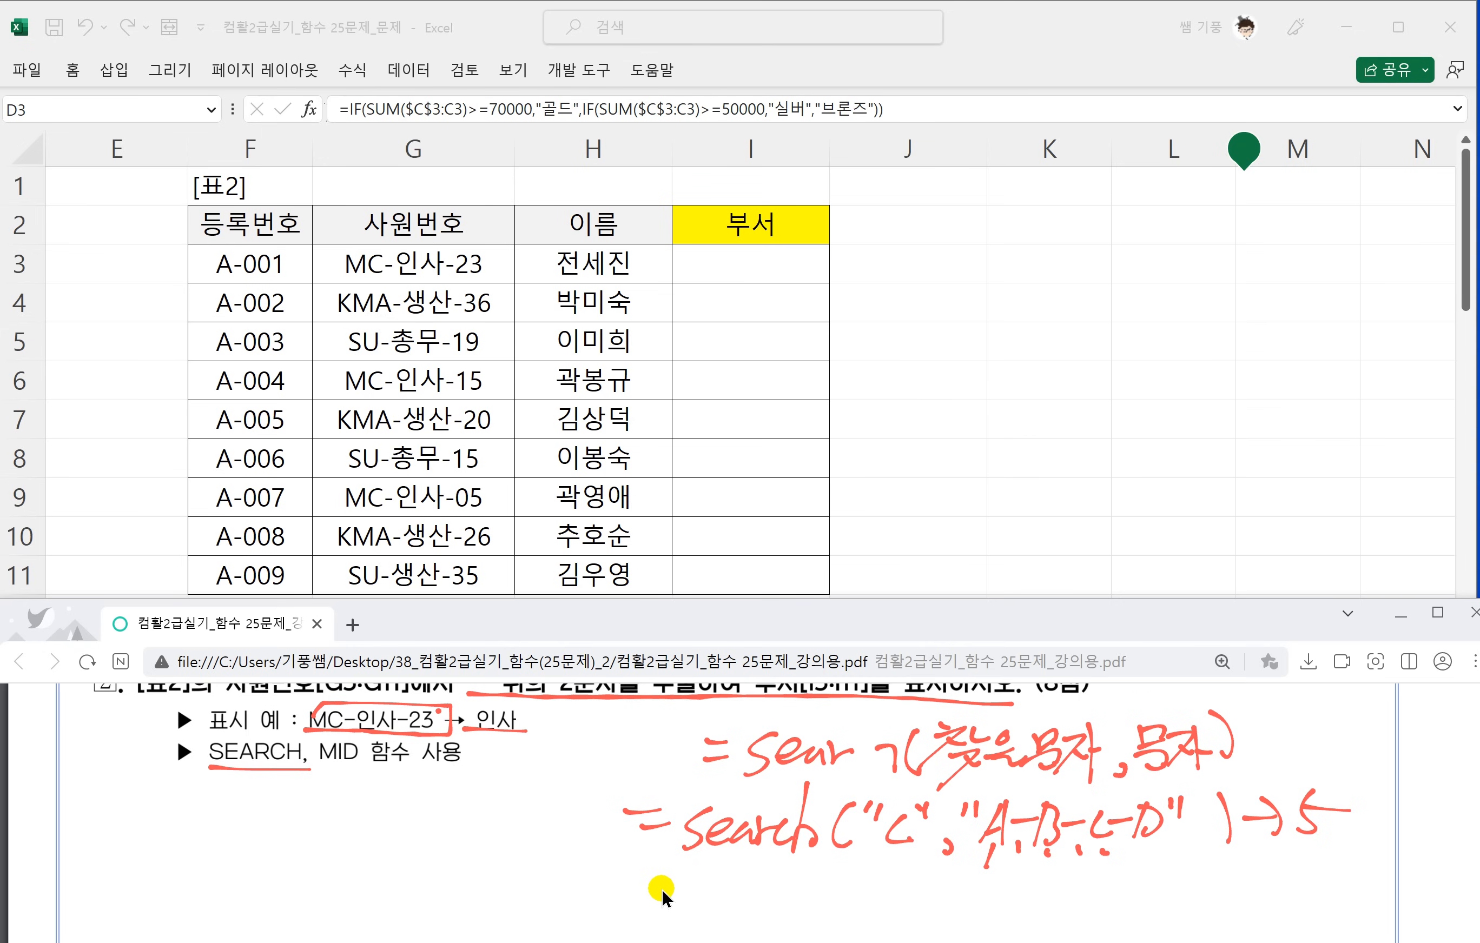
Handwrite the MID syntax =mid(문자,시작위치,K) below the SEARCH example, and underline its start position and K arguments.
{"action": "scroll", "coordinate": [651, 864], "scroll_direction": "down", "scroll_amount": 2}
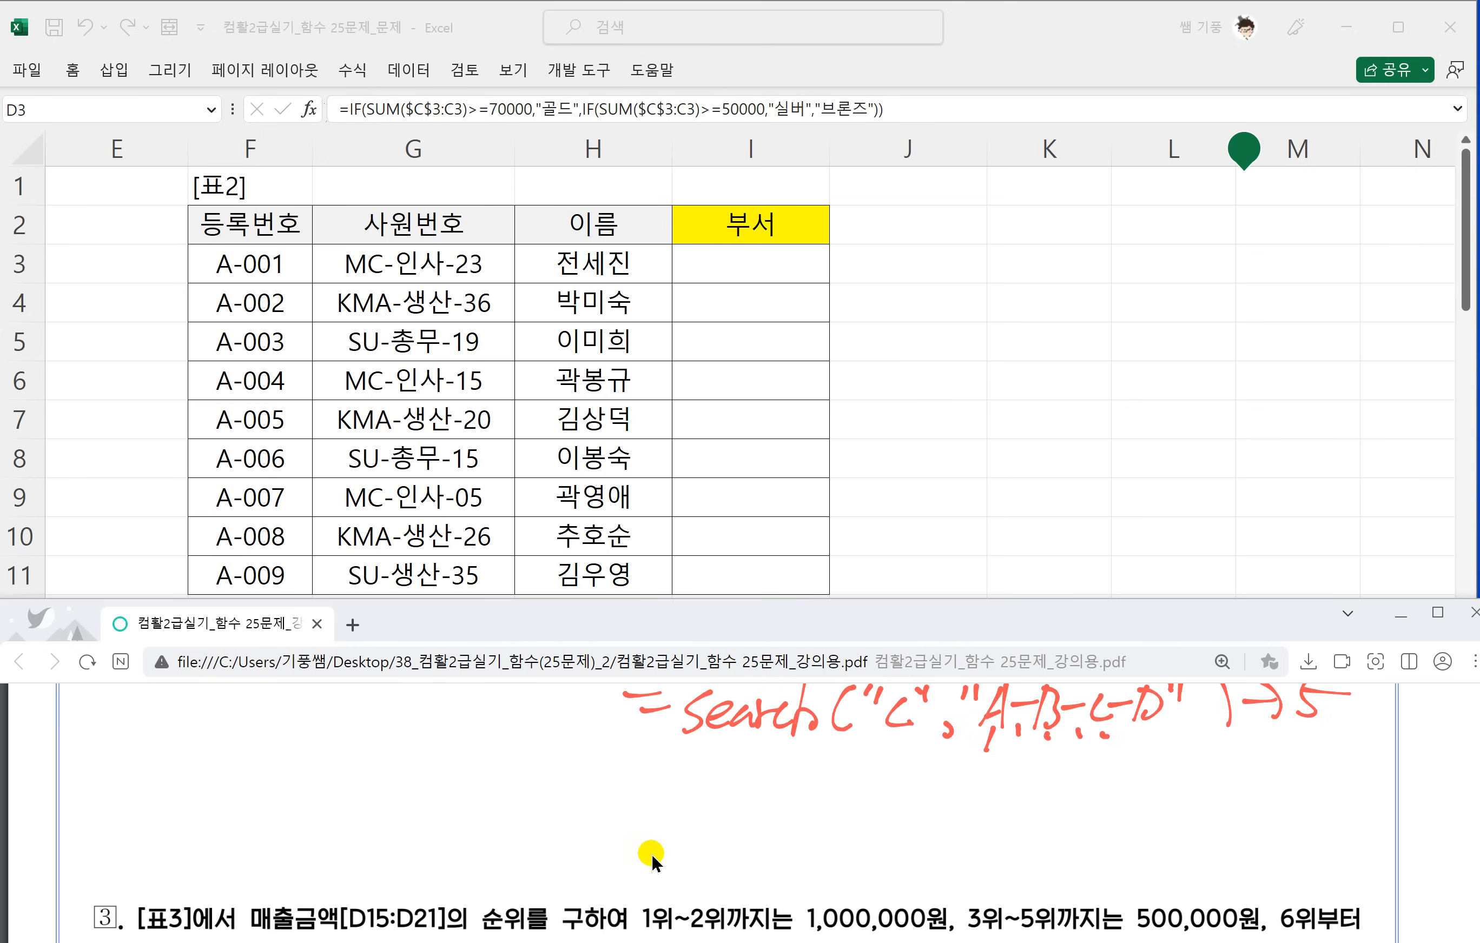
{"action": "left_click_drag", "start_coordinate": [241, 752], "coordinate": [261, 751]}
{"action": "left_click_drag", "start_coordinate": [242, 771], "coordinate": [264, 766]}
{"action": "left_click_drag", "start_coordinate": [282, 764], "coordinate": [337, 773]}
{"action": "mouse_move", "coordinate": [330, 739]}
{"action": "left_mouse_down"}
{"action": "mouse_move", "coordinate": [356, 738]}
{"action": "mouse_move", "coordinate": [373, 774]}
{"action": "left_mouse_up"}
{"action": "mouse_move", "coordinate": [370, 756]}
{"action": "left_mouse_down"}
{"action": "mouse_move", "coordinate": [399, 780]}
{"action": "mouse_move", "coordinate": [429, 763]}
{"action": "mouse_move", "coordinate": [439, 785]}
{"action": "left_mouse_up"}
{"action": "mouse_move", "coordinate": [438, 740]}
{"action": "left_mouse_down"}
{"action": "mouse_move", "coordinate": [429, 783]}
{"action": "mouse_move", "coordinate": [467, 759]}
{"action": "left_mouse_up"}
{"action": "mouse_move", "coordinate": [475, 731]}
{"action": "left_mouse_down"}
{"action": "mouse_move", "coordinate": [477, 785]}
{"action": "mouse_move", "coordinate": [482, 754]}
{"action": "left_mouse_up"}
{"action": "mouse_move", "coordinate": [501, 769]}
{"action": "left_mouse_down"}
{"action": "mouse_move", "coordinate": [494, 784]}
{"action": "mouse_move", "coordinate": [537, 759]}
{"action": "left_mouse_up"}
{"action": "mouse_move", "coordinate": [540, 740]}
{"action": "left_mouse_down"}
{"action": "mouse_move", "coordinate": [545, 782]}
{"action": "mouse_move", "coordinate": [575, 773]}
{"action": "mouse_move", "coordinate": [572, 755]}
{"action": "left_mouse_up"}
{"action": "left_click_drag", "start_coordinate": [575, 740], "coordinate": [579, 771]}
{"action": "left_click_drag", "start_coordinate": [597, 745], "coordinate": [609, 755]}
{"action": "mouse_move", "coordinate": [572, 773]}
{"action": "left_mouse_down"}
{"action": "mouse_move", "coordinate": [585, 787]}
{"action": "mouse_move", "coordinate": [615, 762]}
{"action": "left_mouse_up"}
{"action": "mouse_move", "coordinate": [584, 771]}
{"action": "left_mouse_down"}
{"action": "mouse_move", "coordinate": [620, 787]}
{"action": "mouse_move", "coordinate": [647, 753]}
{"action": "left_mouse_up"}
{"action": "mouse_move", "coordinate": [637, 759]}
{"action": "left_mouse_down"}
{"action": "mouse_move", "coordinate": [625, 786]}
{"action": "mouse_move", "coordinate": [652, 780]}
{"action": "left_mouse_up"}
{"action": "mouse_move", "coordinate": [655, 738]}
{"action": "left_mouse_down"}
{"action": "mouse_move", "coordinate": [656, 789]}
{"action": "mouse_move", "coordinate": [697, 786]}
{"action": "left_mouse_up"}
{"action": "left_click_drag", "start_coordinate": [719, 748], "coordinate": [725, 789]}
{"action": "left_click_drag", "start_coordinate": [518, 790], "coordinate": [737, 789]}
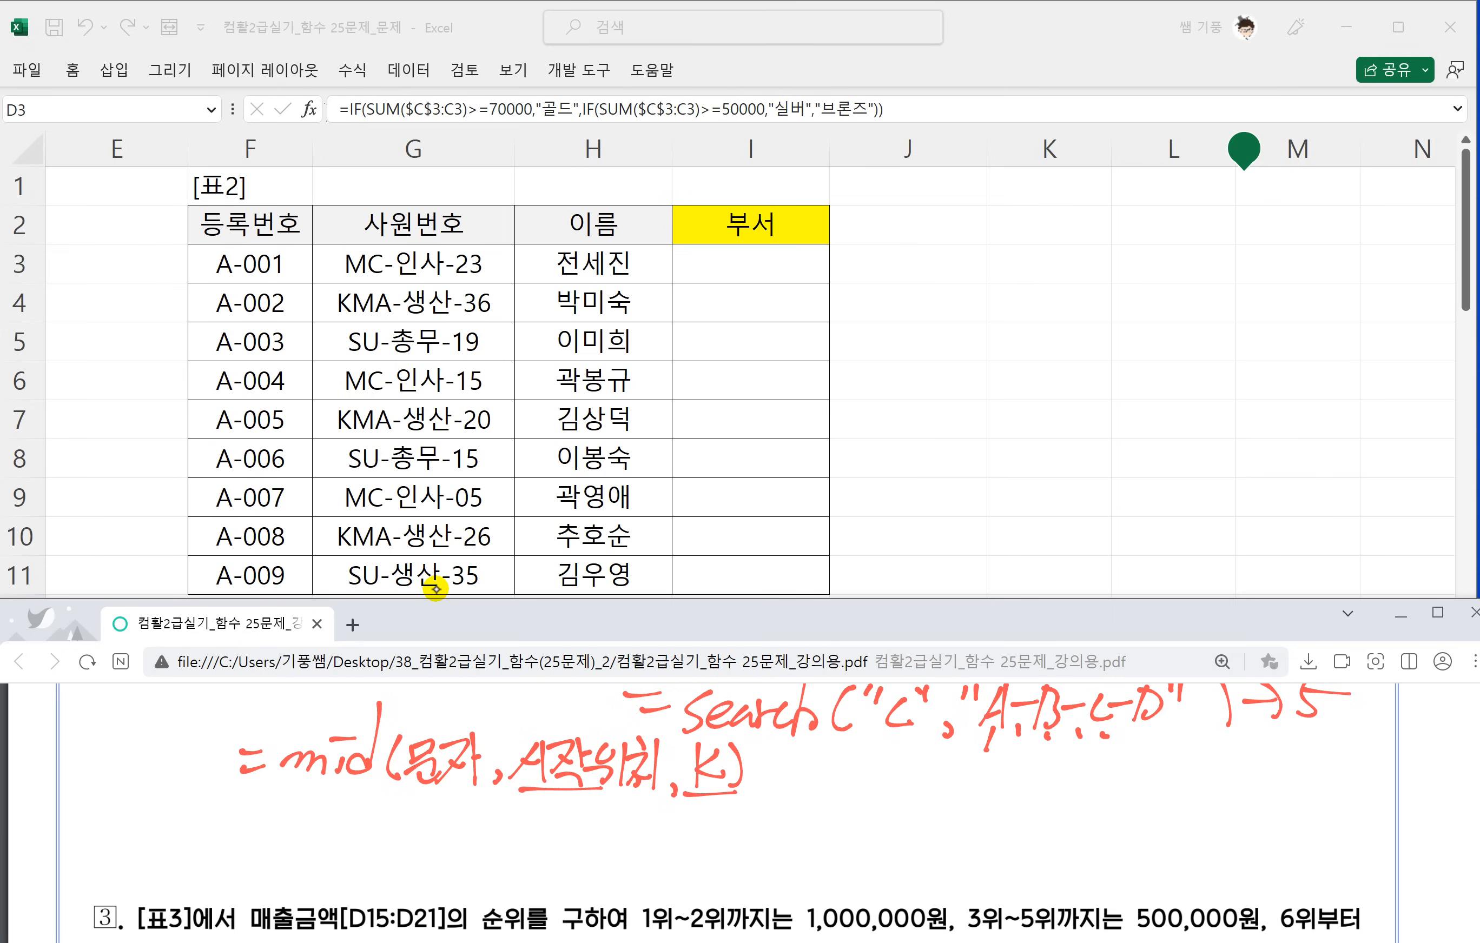
Handwrite a MID example on a quoted phrase with start 4 and length 2, add its two-character result, and box the extracted characters.
{"action": "left_click_drag", "start_coordinate": [783, 766], "coordinate": [805, 764]}
{"action": "left_click_drag", "start_coordinate": [787, 780], "coordinate": [849, 782]}
{"action": "mouse_move", "coordinate": [866, 772]}
{"action": "left_mouse_down"}
{"action": "mouse_move", "coordinate": [860, 787]}
{"action": "mouse_move", "coordinate": [873, 762]}
{"action": "left_mouse_up"}
{"action": "mouse_move", "coordinate": [898, 732]}
{"action": "left_mouse_down"}
{"action": "mouse_move", "coordinate": [889, 789]}
{"action": "mouse_move", "coordinate": [874, 791]}
{"action": "mouse_move", "coordinate": [918, 798]}
{"action": "mouse_move", "coordinate": [954, 771]}
{"action": "left_mouse_up"}
{"action": "mouse_move", "coordinate": [957, 763]}
{"action": "left_mouse_down"}
{"action": "mouse_move", "coordinate": [935, 819]}
{"action": "mouse_move", "coordinate": [977, 789]}
{"action": "left_mouse_up"}
{"action": "left_click_drag", "start_coordinate": [989, 773], "coordinate": [1007, 800]}
{"action": "left_click_drag", "start_coordinate": [1015, 763], "coordinate": [1032, 787]}
{"action": "mouse_move", "coordinate": [1038, 752]}
{"action": "left_mouse_down"}
{"action": "mouse_move", "coordinate": [1037, 807]}
{"action": "mouse_move", "coordinate": [1049, 798]}
{"action": "left_mouse_up"}
{"action": "left_click_drag", "start_coordinate": [1046, 764], "coordinate": [1071, 801]}
{"action": "mouse_move", "coordinate": [1076, 767]}
{"action": "left_mouse_down"}
{"action": "mouse_move", "coordinate": [1095, 760]}
{"action": "mouse_move", "coordinate": [1087, 776]}
{"action": "left_mouse_up"}
{"action": "left_click_drag", "start_coordinate": [1096, 761], "coordinate": [1099, 781]}
{"action": "mouse_move", "coordinate": [1089, 784]}
{"action": "left_mouse_down"}
{"action": "mouse_move", "coordinate": [1091, 805]}
{"action": "mouse_move", "coordinate": [1101, 782]}
{"action": "left_mouse_up"}
{"action": "left_click_drag", "start_coordinate": [1110, 768], "coordinate": [1112, 784]}
{"action": "left_click_drag", "start_coordinate": [1126, 769], "coordinate": [1146, 786]}
{"action": "left_click_drag", "start_coordinate": [1127, 785], "coordinate": [1148, 797]}
{"action": "mouse_move", "coordinate": [1163, 757]}
{"action": "left_mouse_down"}
{"action": "mouse_move", "coordinate": [1167, 801]}
{"action": "mouse_move", "coordinate": [1214, 781]}
{"action": "left_mouse_up"}
{"action": "left_click_drag", "start_coordinate": [1220, 748], "coordinate": [1197, 806]}
{"action": "mouse_move", "coordinate": [1234, 792]}
{"action": "left_mouse_down"}
{"action": "mouse_move", "coordinate": [1229, 802]}
{"action": "mouse_move", "coordinate": [1276, 783]}
{"action": "left_mouse_up"}
{"action": "left_click_drag", "start_coordinate": [1270, 749], "coordinate": [1282, 798]}
{"action": "left_click_drag", "start_coordinate": [1296, 778], "coordinate": [1328, 784]}
{"action": "mouse_move", "coordinate": [956, 808]}
{"action": "left_mouse_down"}
{"action": "mouse_move", "coordinate": [1077, 803]}
{"action": "mouse_move", "coordinate": [1107, 742]}
{"action": "mouse_move", "coordinate": [1045, 790]}
{"action": "left_mouse_up"}
{"action": "mouse_move", "coordinate": [1285, 778]}
{"action": "left_mouse_down"}
{"action": "mouse_move", "coordinate": [1319, 775]}
{"action": "mouse_move", "coordinate": [1313, 797]}
{"action": "mouse_move", "coordinate": [1364, 765]}
{"action": "mouse_move", "coordinate": [1340, 798]}
{"action": "left_mouse_up"}
{"action": "left_click_drag", "start_coordinate": [1373, 743], "coordinate": [1372, 801]}
{"action": "mouse_move", "coordinate": [1381, 755]}
{"action": "left_mouse_down"}
{"action": "mouse_move", "coordinate": [1402, 750]}
{"action": "mouse_move", "coordinate": [1391, 768]}
{"action": "left_mouse_up"}
{"action": "left_click_drag", "start_coordinate": [1400, 754], "coordinate": [1398, 768]}
{"action": "left_click_drag", "start_coordinate": [1384, 769], "coordinate": [1406, 767]}
{"action": "left_click_drag", "start_coordinate": [1363, 783], "coordinate": [1405, 775]}
{"action": "mouse_move", "coordinate": [1393, 778]}
{"action": "left_mouse_down"}
{"action": "mouse_move", "coordinate": [1399, 800]}
{"action": "mouse_move", "coordinate": [1425, 743]}
{"action": "mouse_move", "coordinate": [1337, 806]}
{"action": "left_mouse_up"}
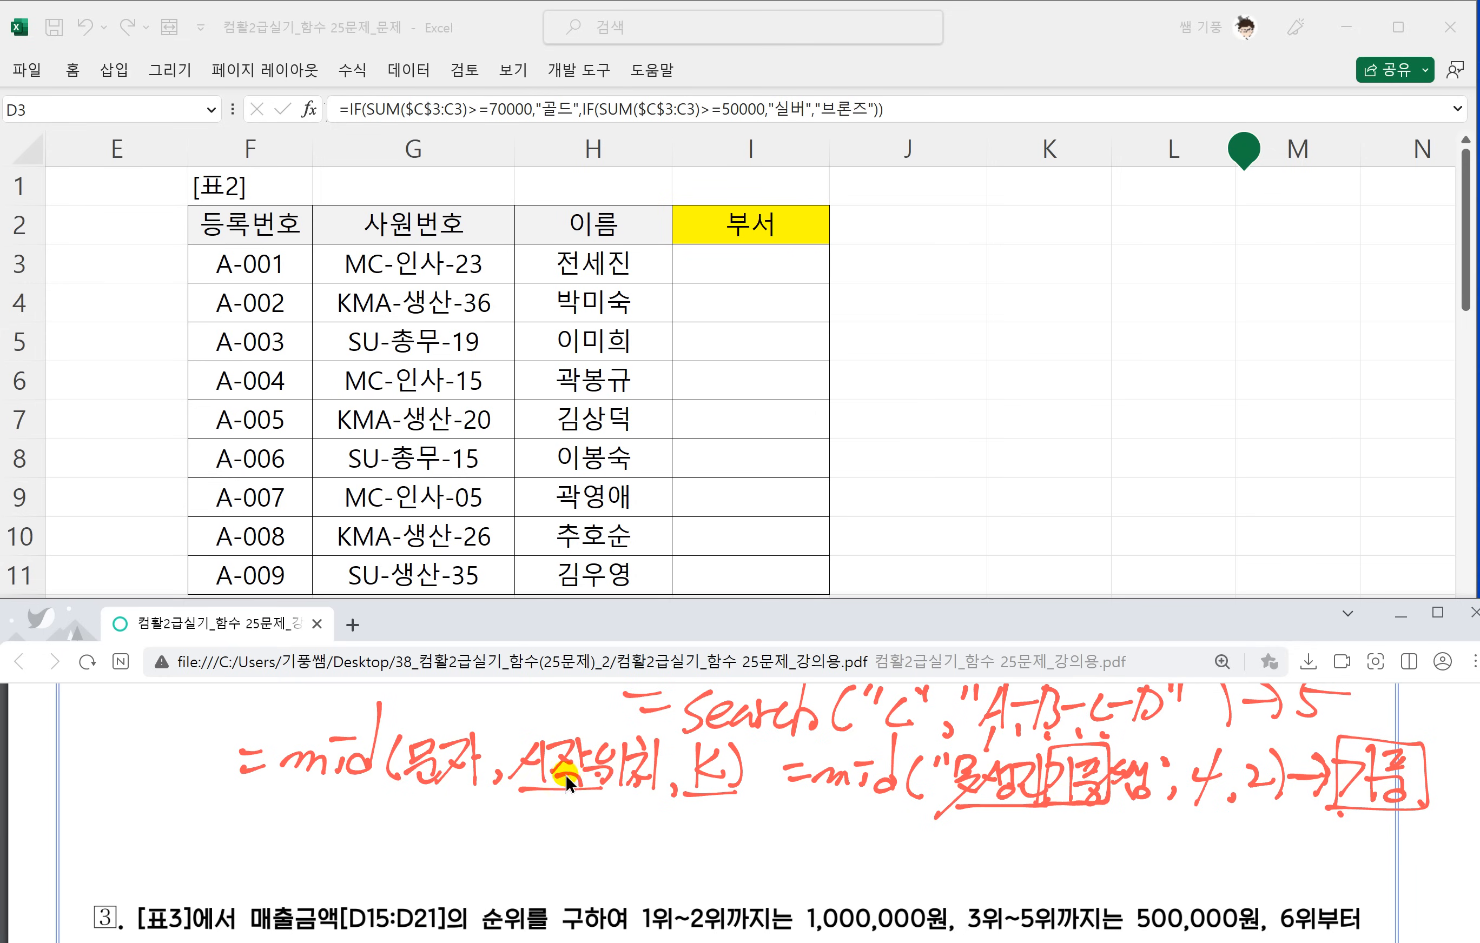
Enter =SEARCH("-",G3) in 표2's I3 to locate the first hyphen, and fill it down to I11.
{"action": "scroll", "coordinate": [566, 775], "scroll_direction": "up", "scroll_amount": 3}
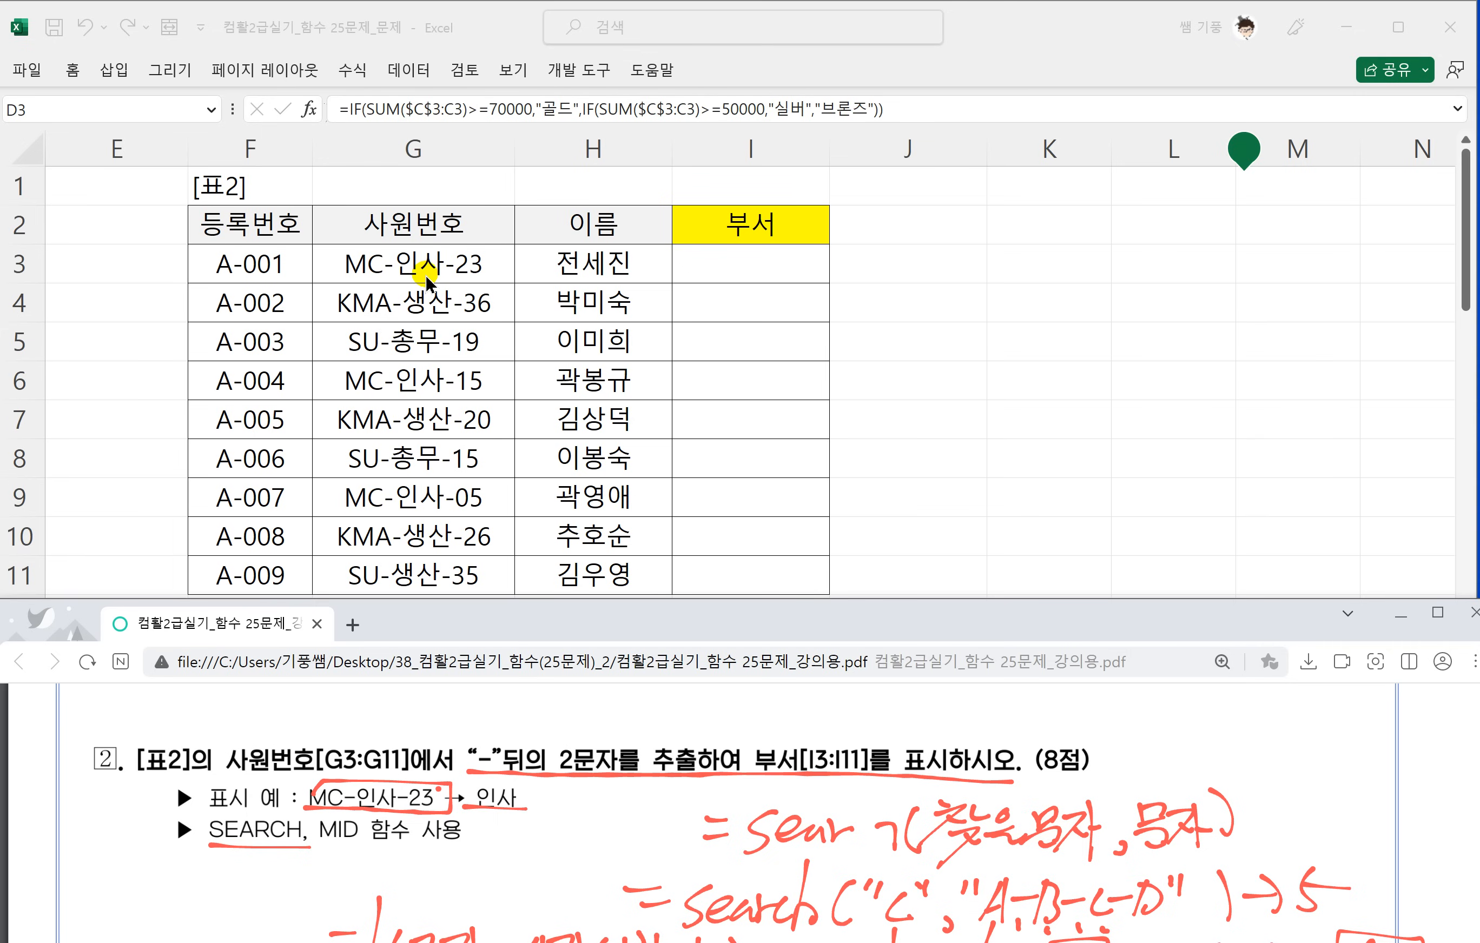
{"action": "left_click", "coordinate": [715, 264]}
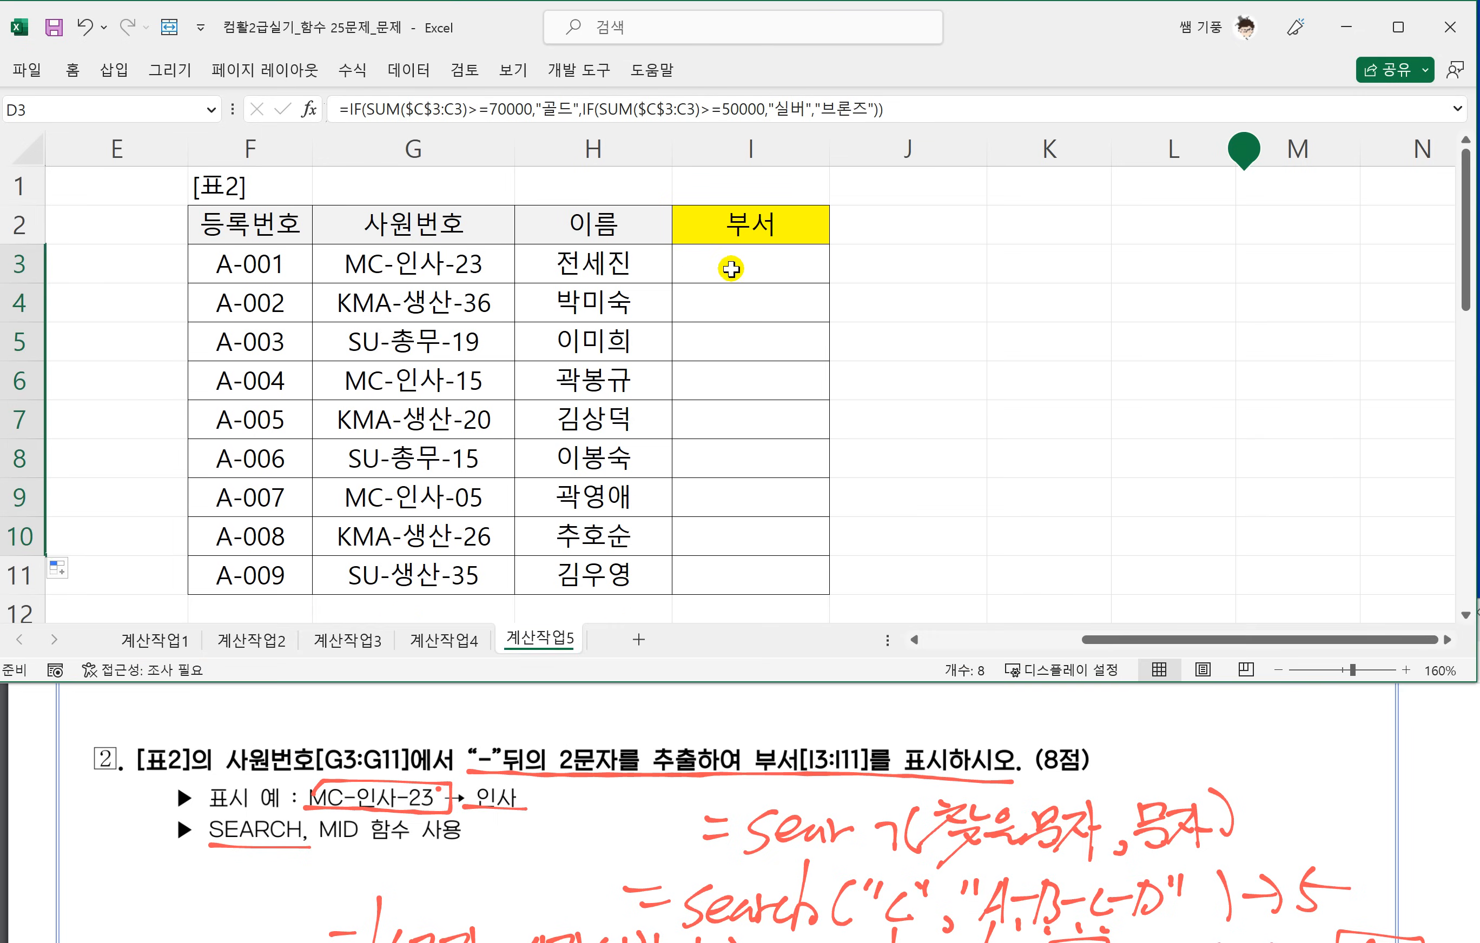
{"action": "type", "text": "="}
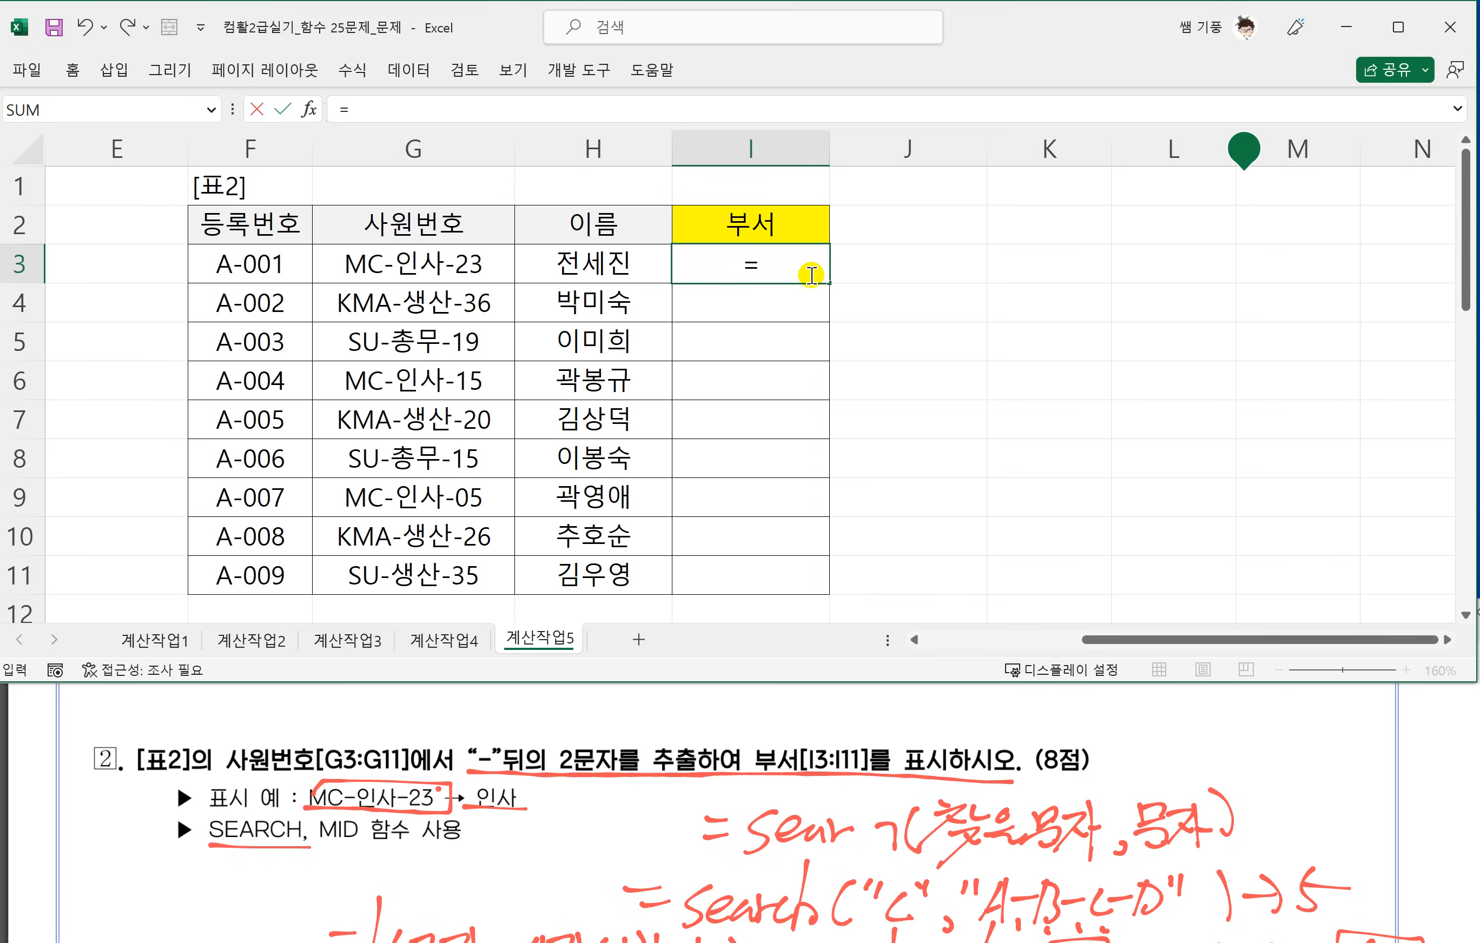
{"action": "type", "text": "ㄴ"}
{"action": "key", "text": "BackSpace"}
{"action": "key", "text": "Hangul"}
{"action": "type", "text": "SE"}
{"action": "key", "text": "Tab"}
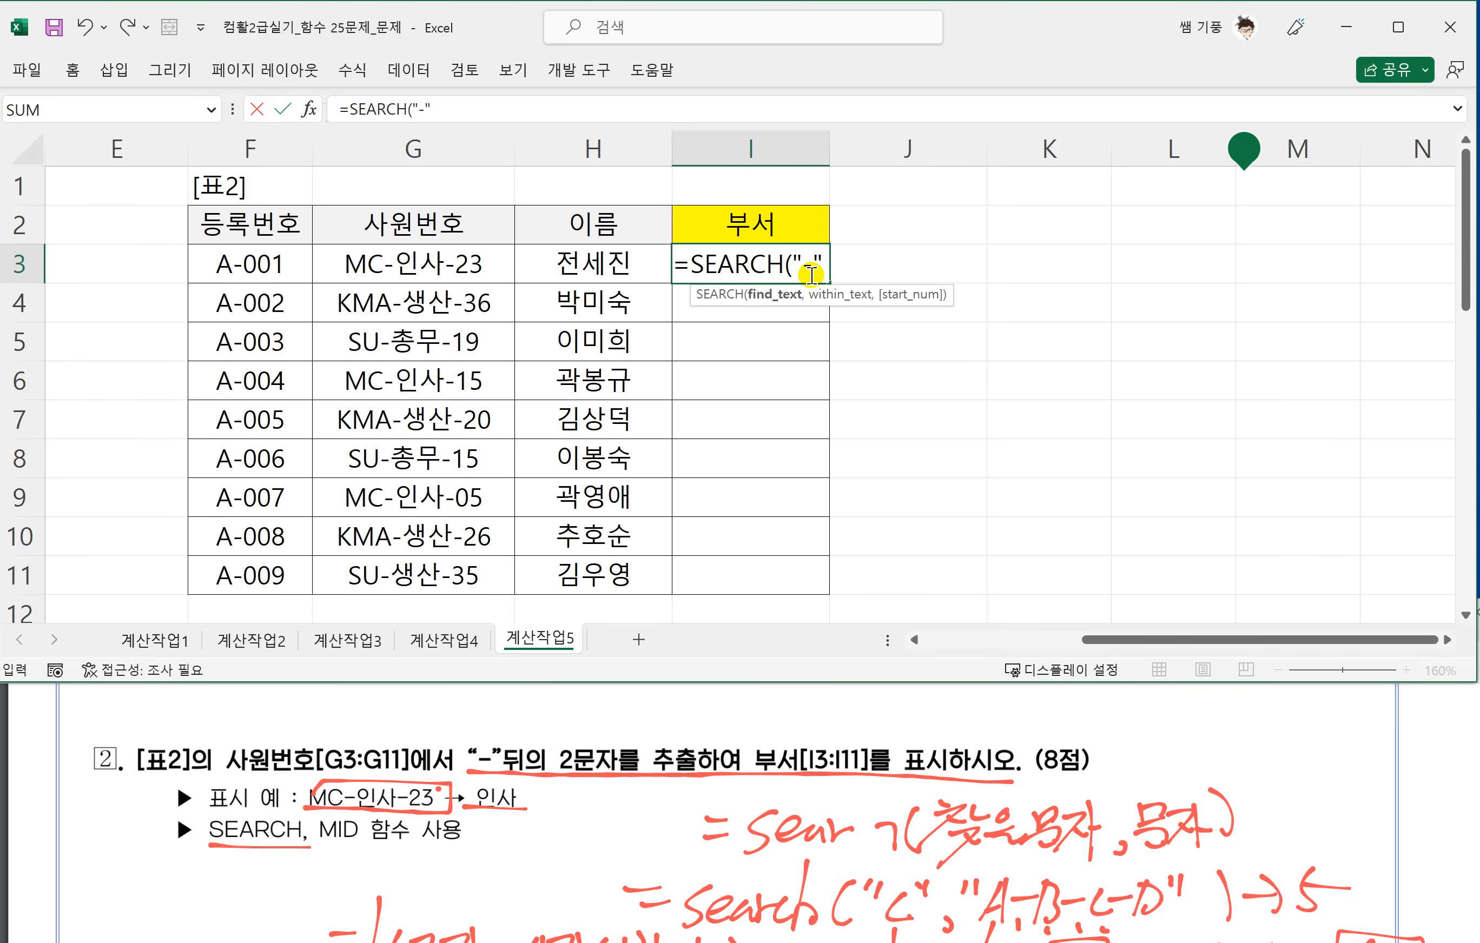
{"action": "type", "text": "\"-\","}
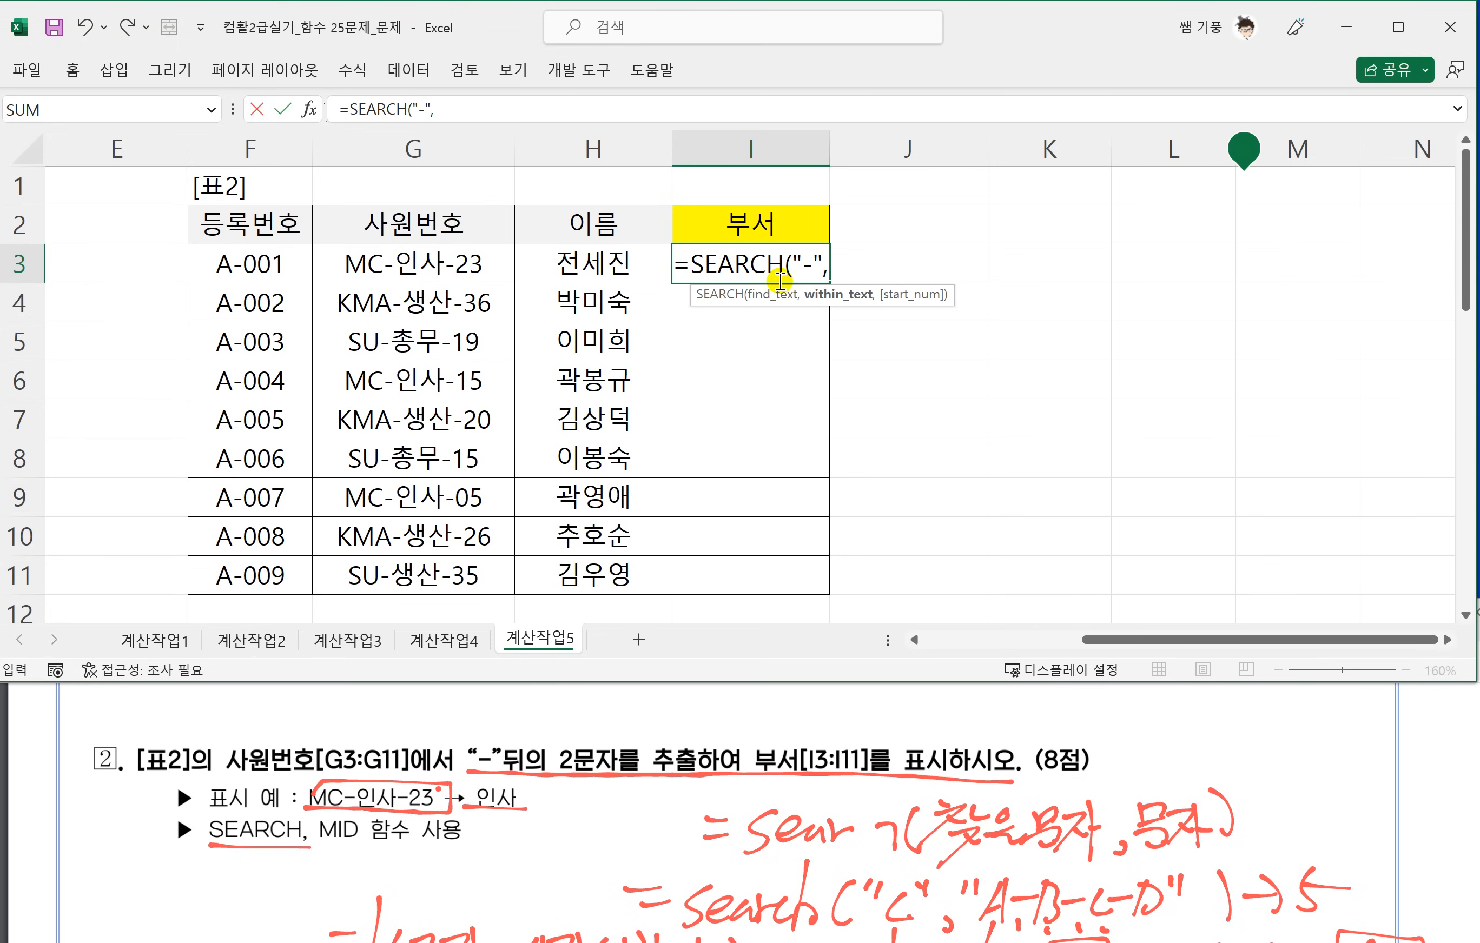
{"action": "left_click", "coordinate": [422, 266]}
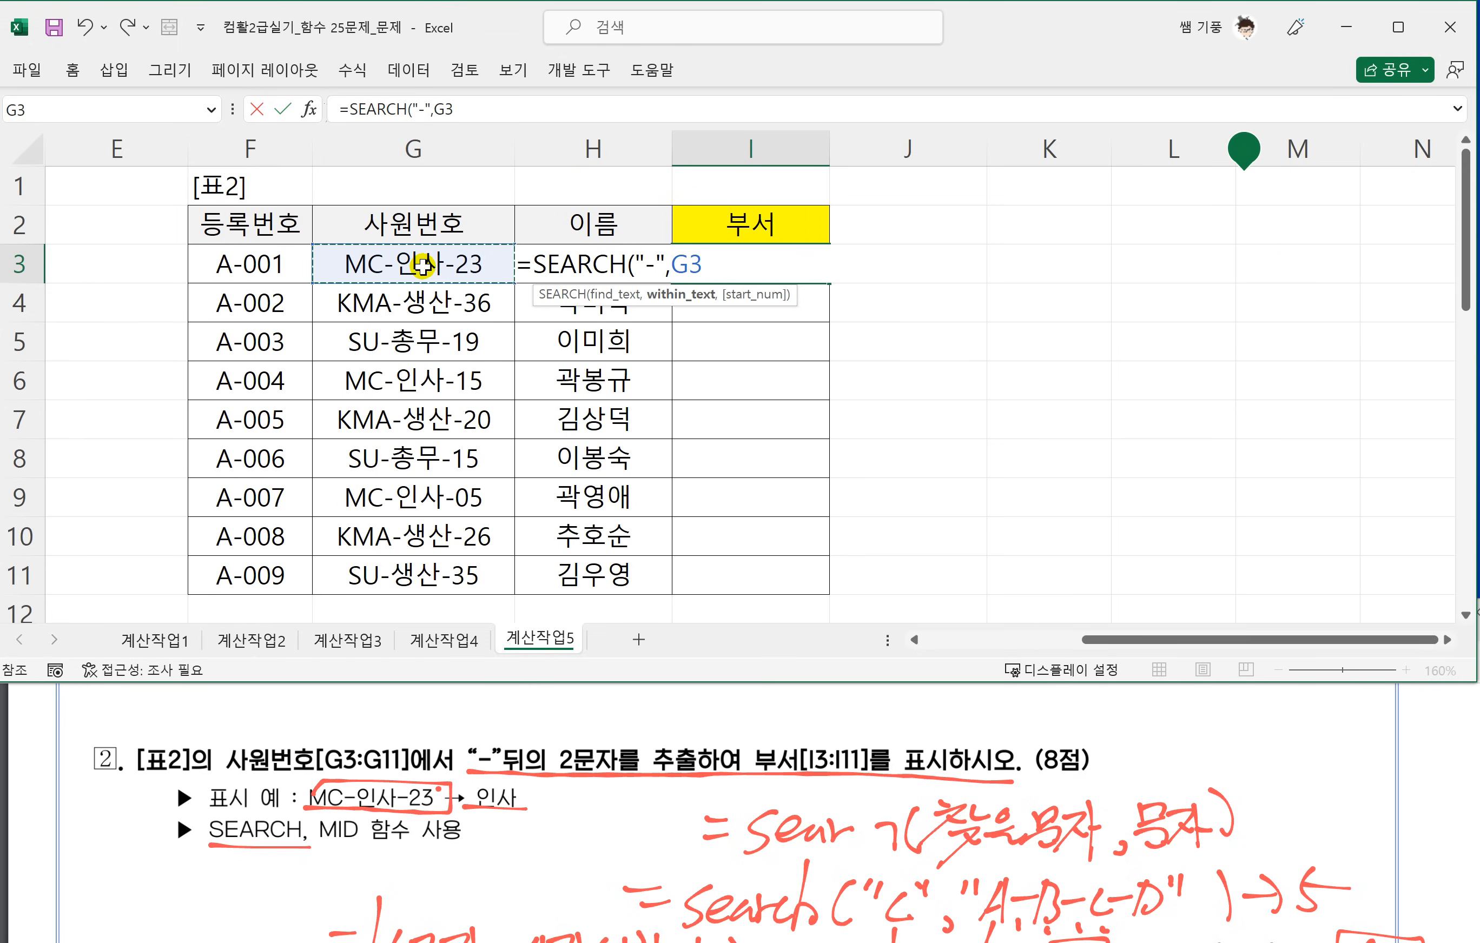
{"action": "type", "text": ")"}
{"action": "key", "text": "Return"}
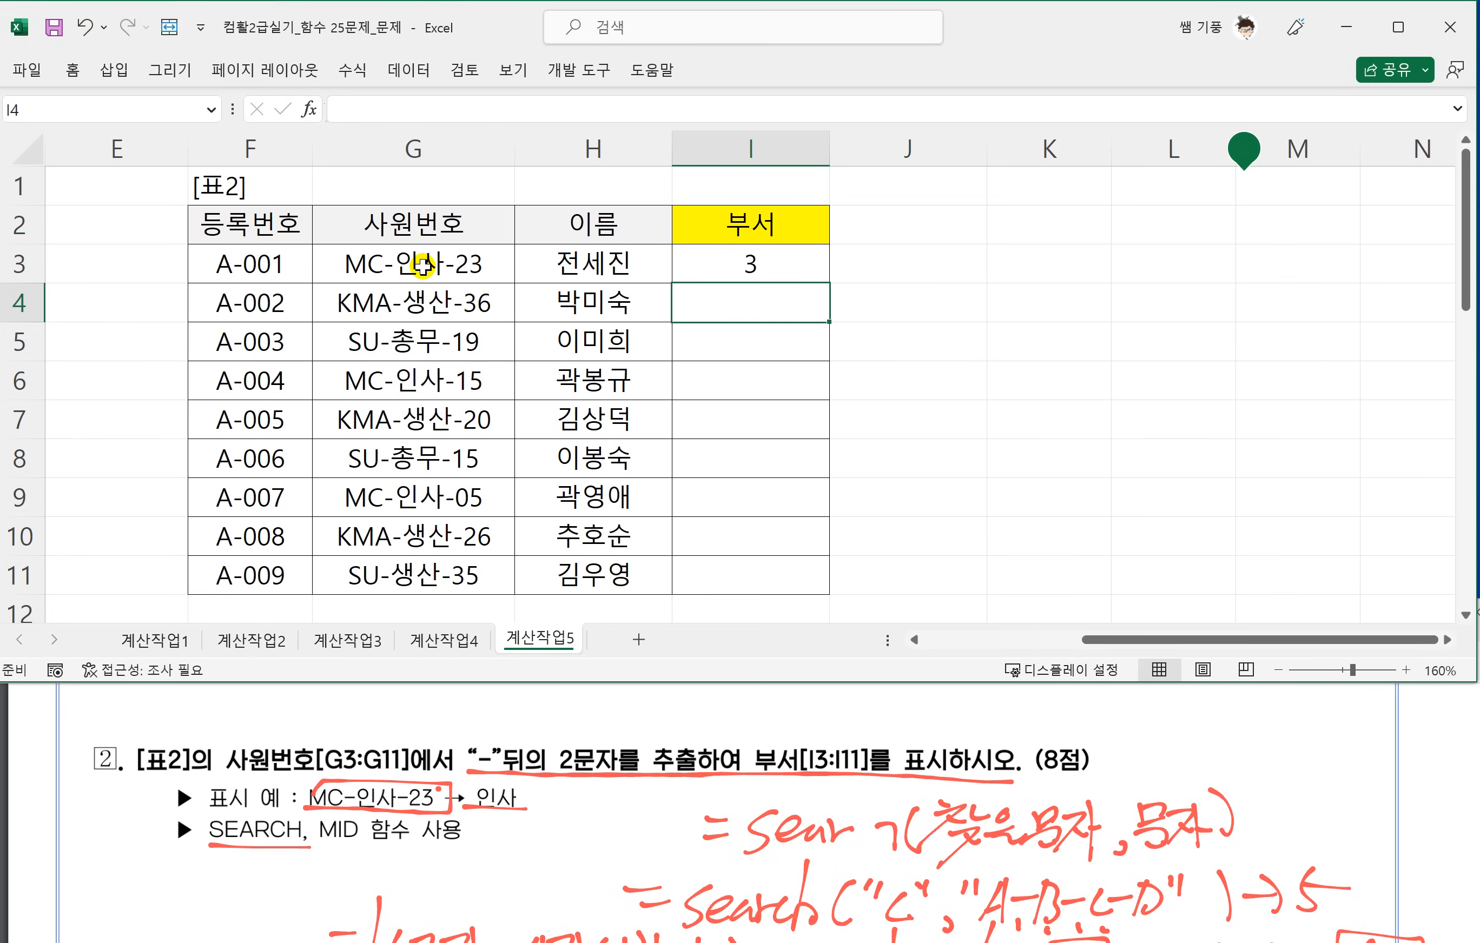
{"action": "left_click", "coordinate": [787, 264]}
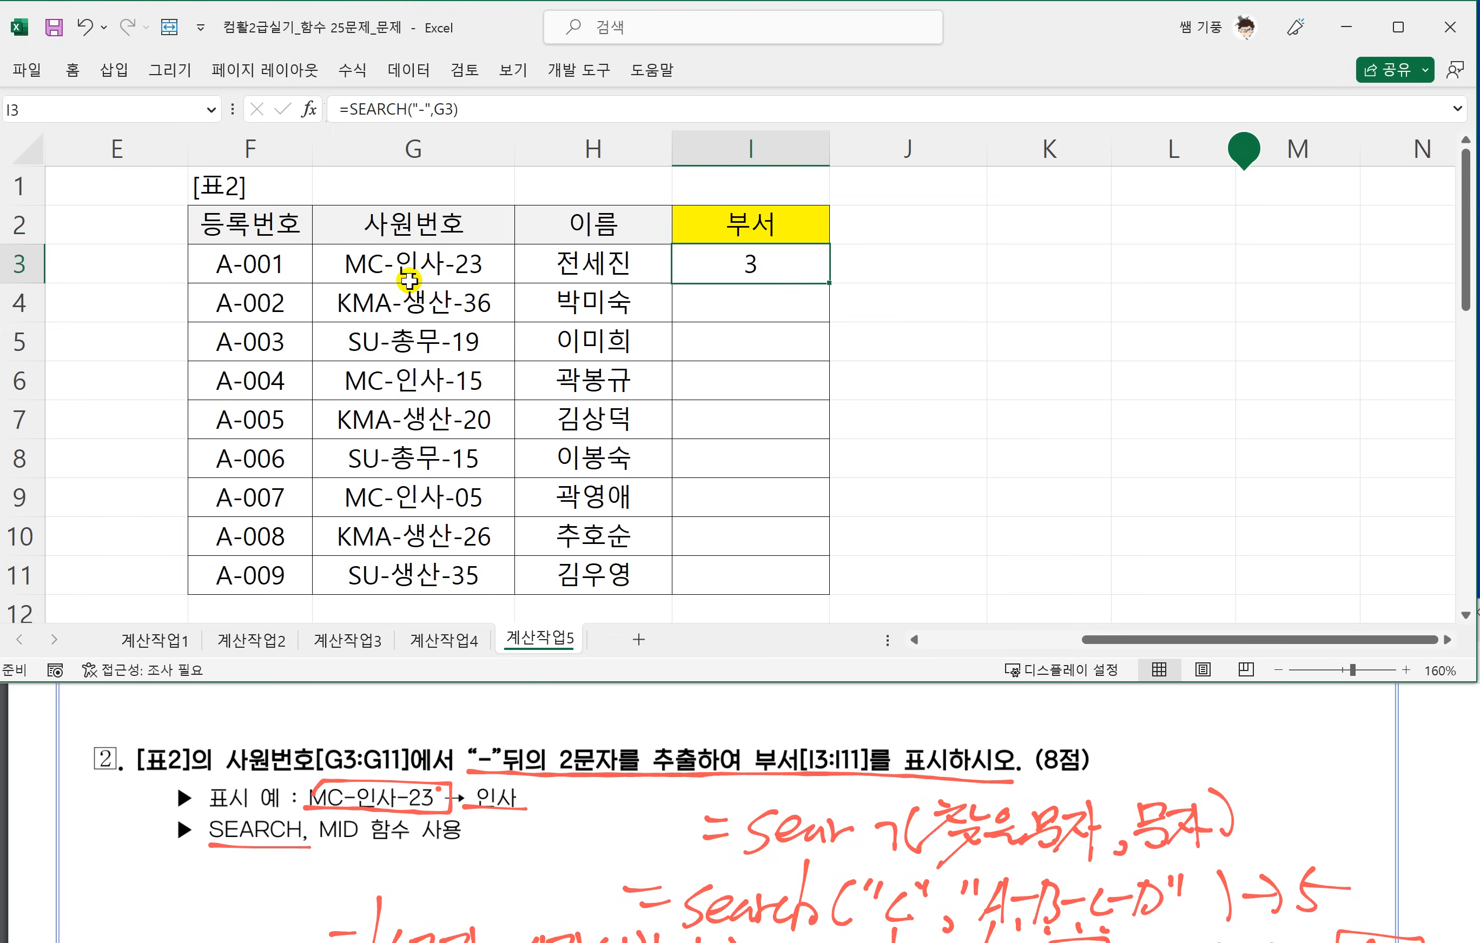
{"action": "left_click_drag", "start_coordinate": [830, 284], "coordinate": [827, 593]}
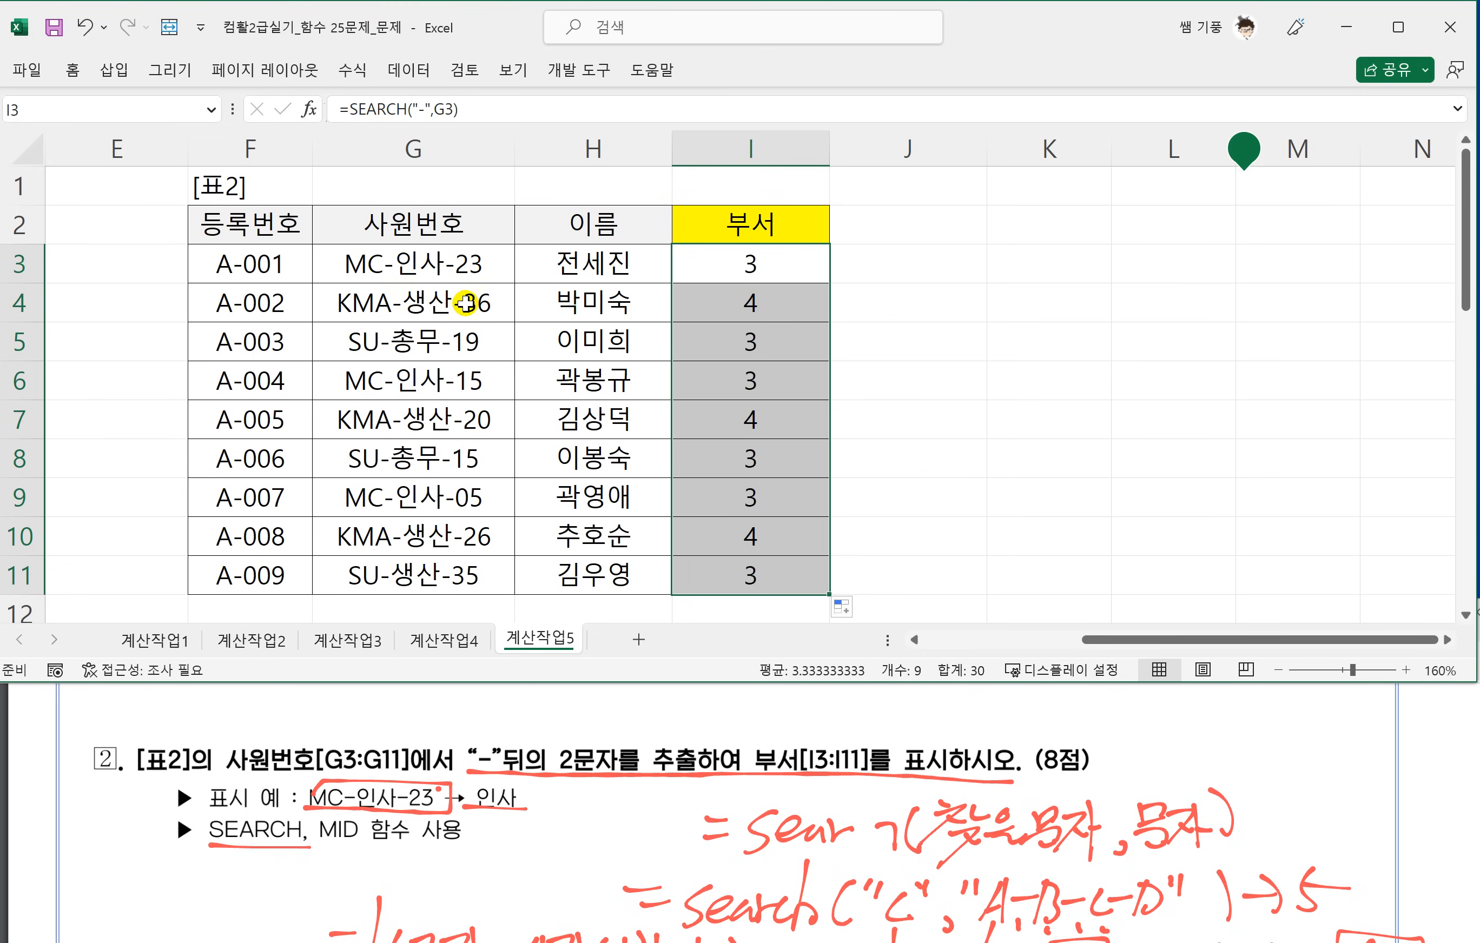
Wrap I3's SEARCH in a MID function with G3 as the text and the SEARCH as the start position.
{"action": "double_click", "coordinate": [754, 268]}
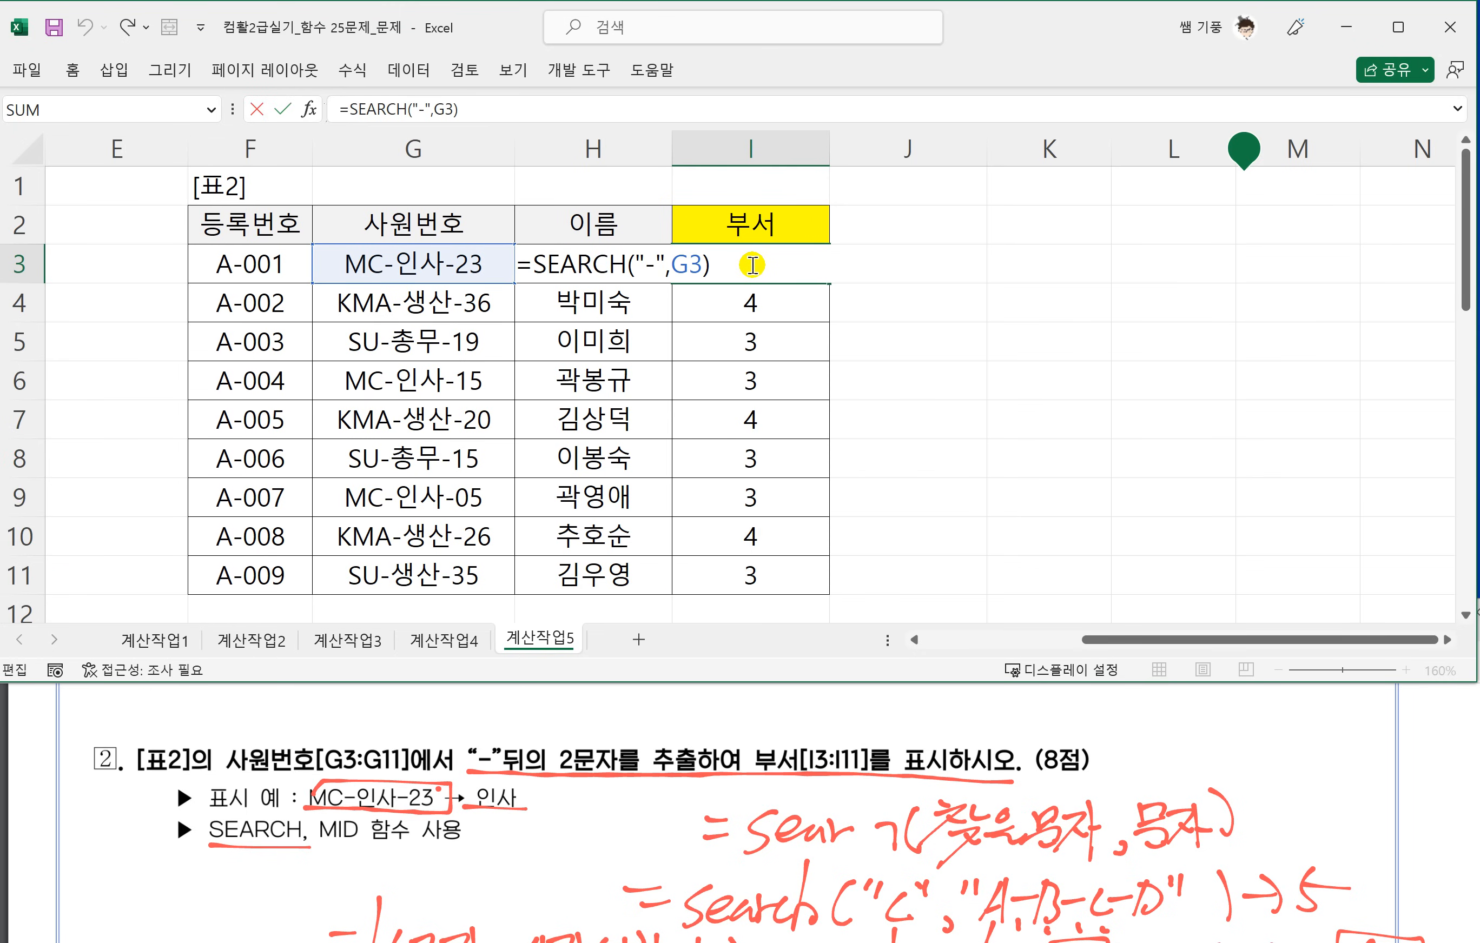
{"action": "left_click", "coordinate": [531, 264]}
{"action": "type", "text": "MID"}
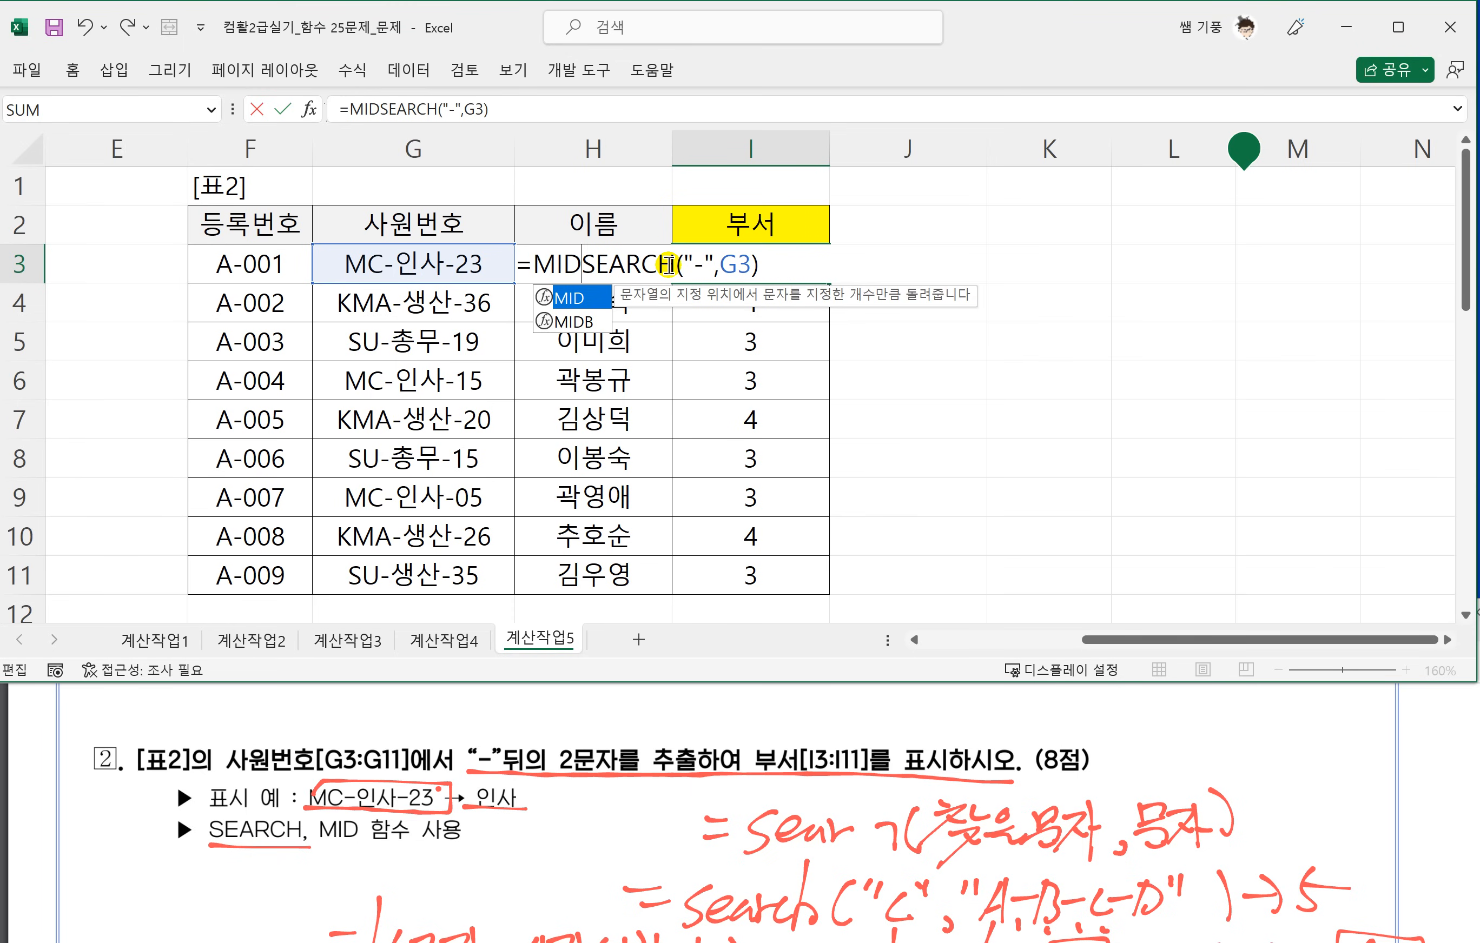
{"action": "type", "text": "("}
{"action": "left_click", "coordinate": [411, 264]}
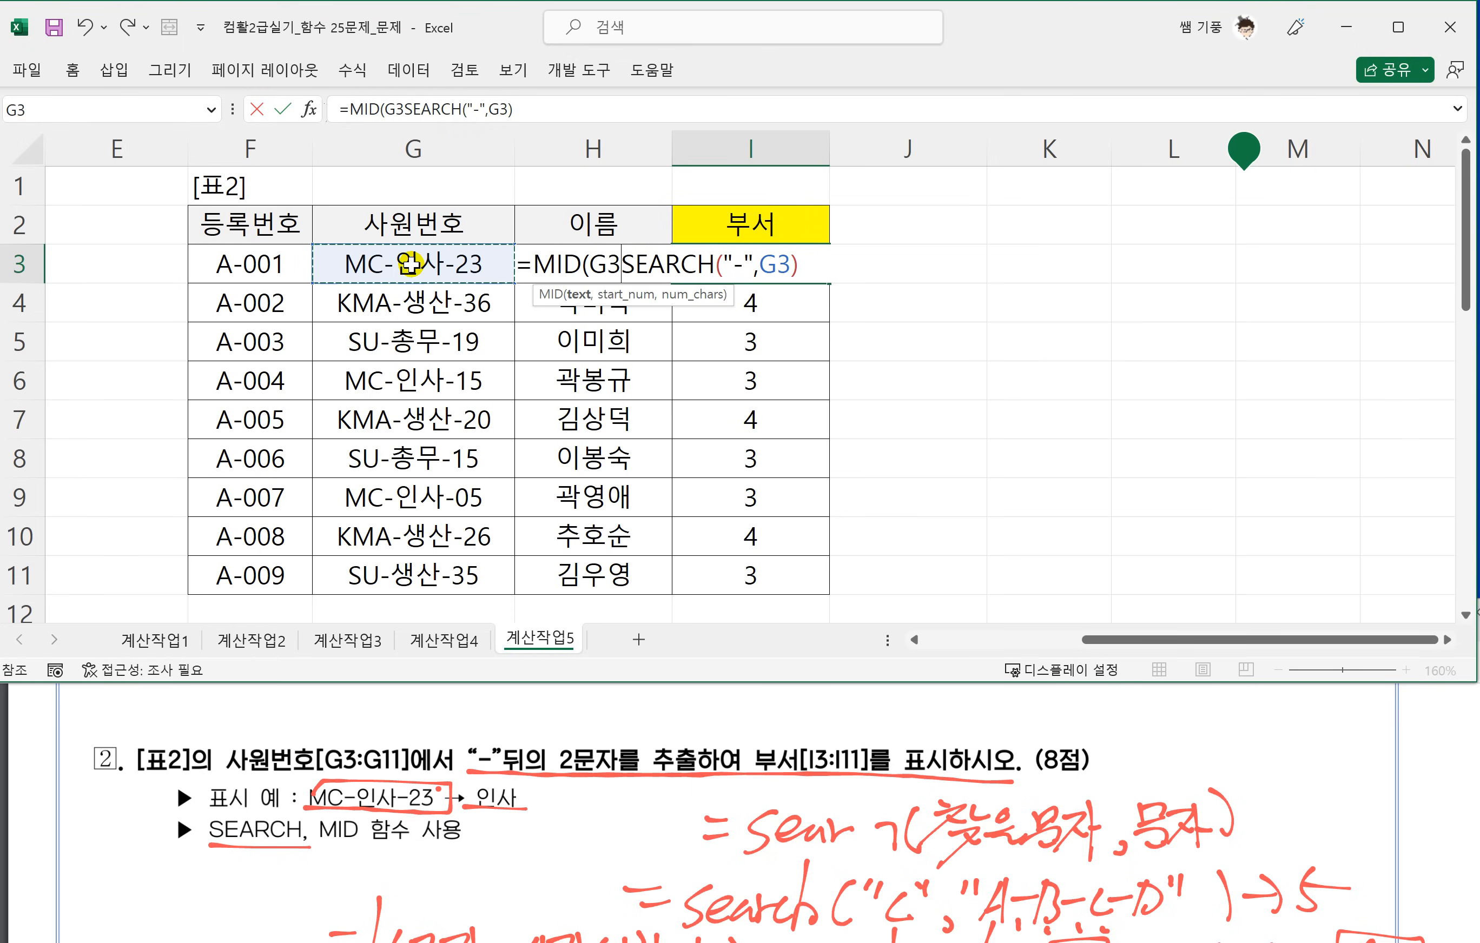
{"action": "type", "text": ","}
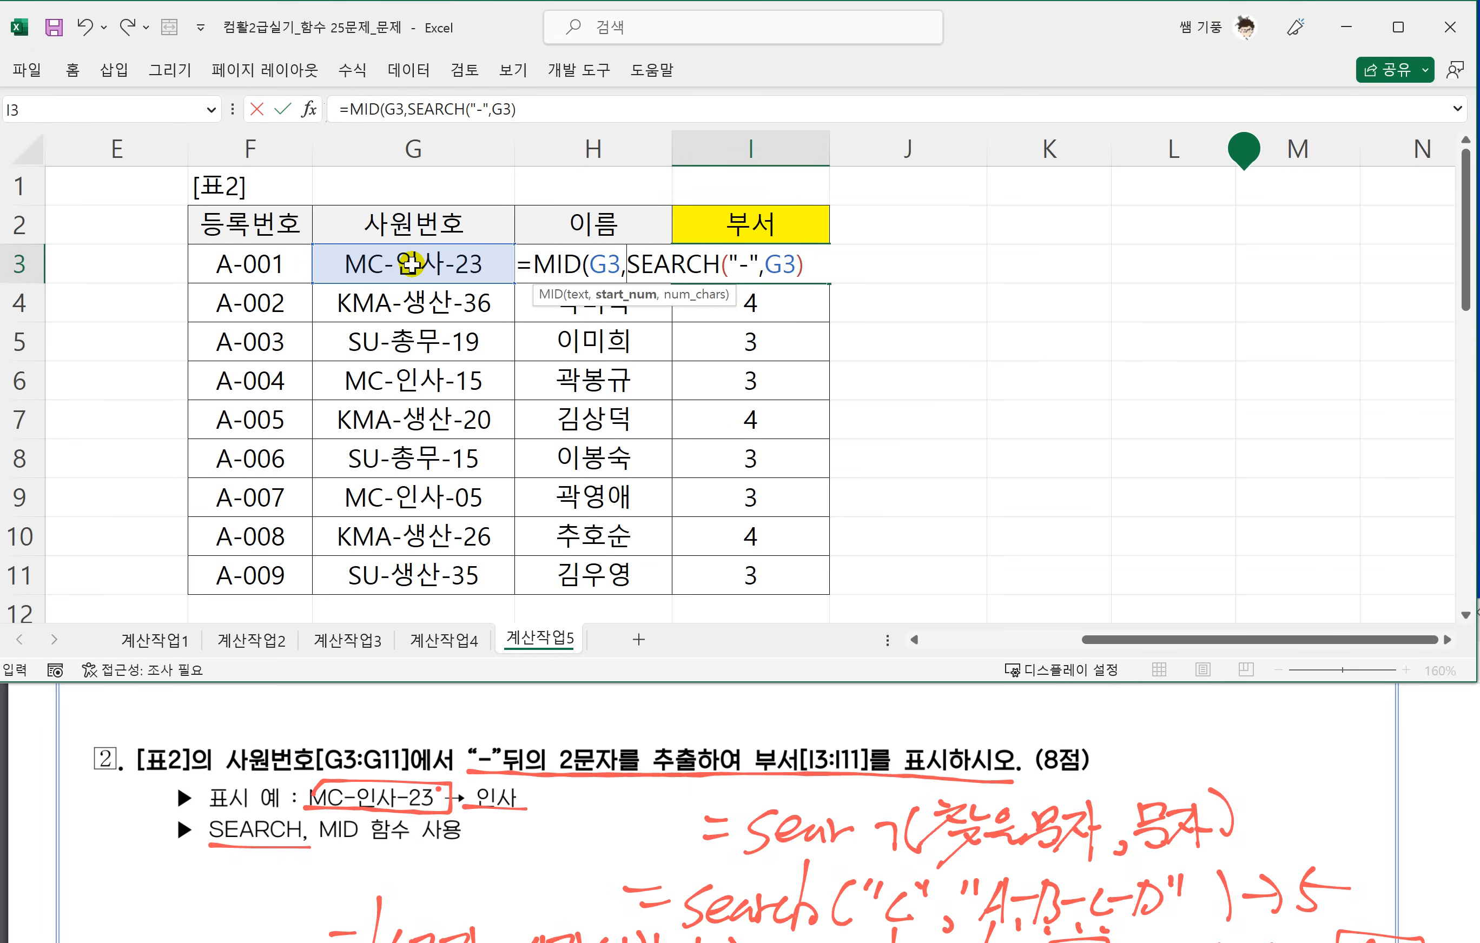
Complete I3 as =MID(G3,SEARCH("-",G3)+1,2) and fill the formula down to I11.
{"action": "left_click", "coordinate": [821, 264]}
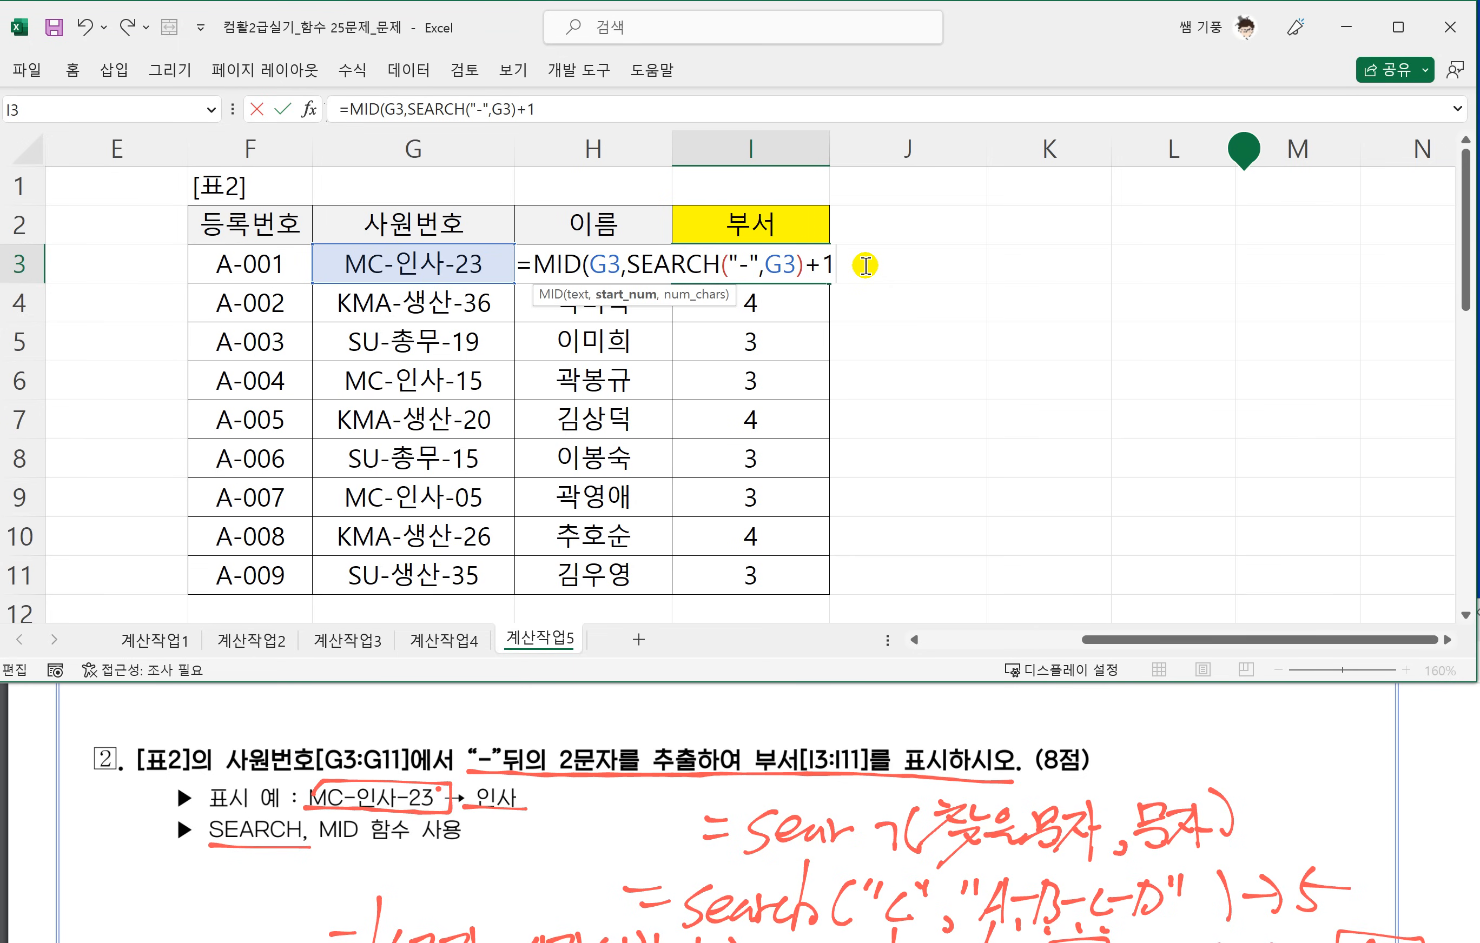
{"action": "type", "text": "+1,2)"}
{"action": "key", "text": "Return"}
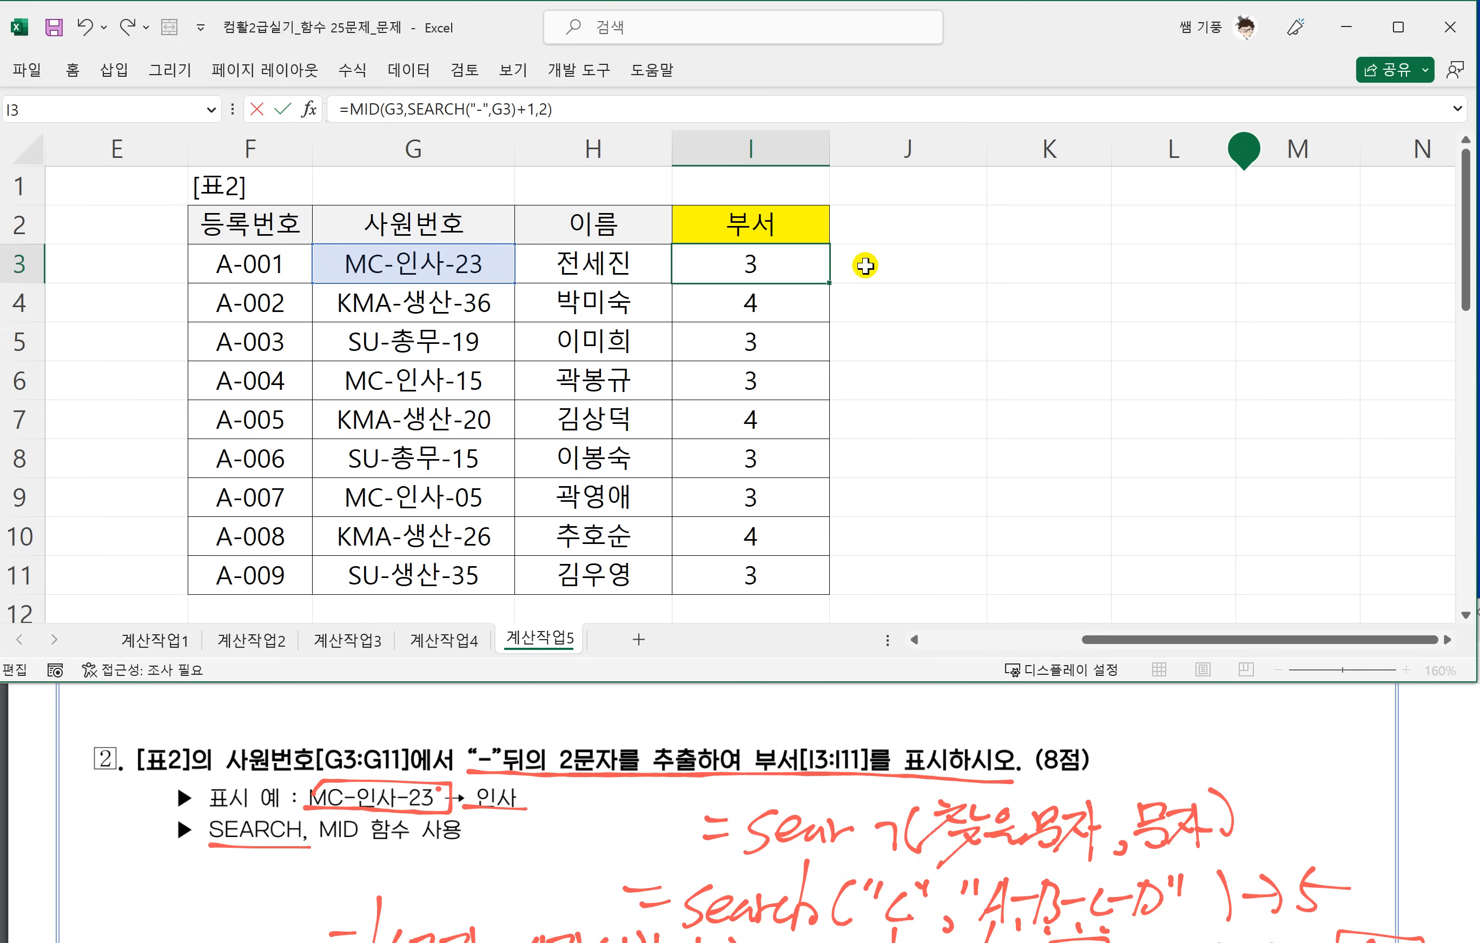
{"action": "left_click", "coordinate": [760, 249]}
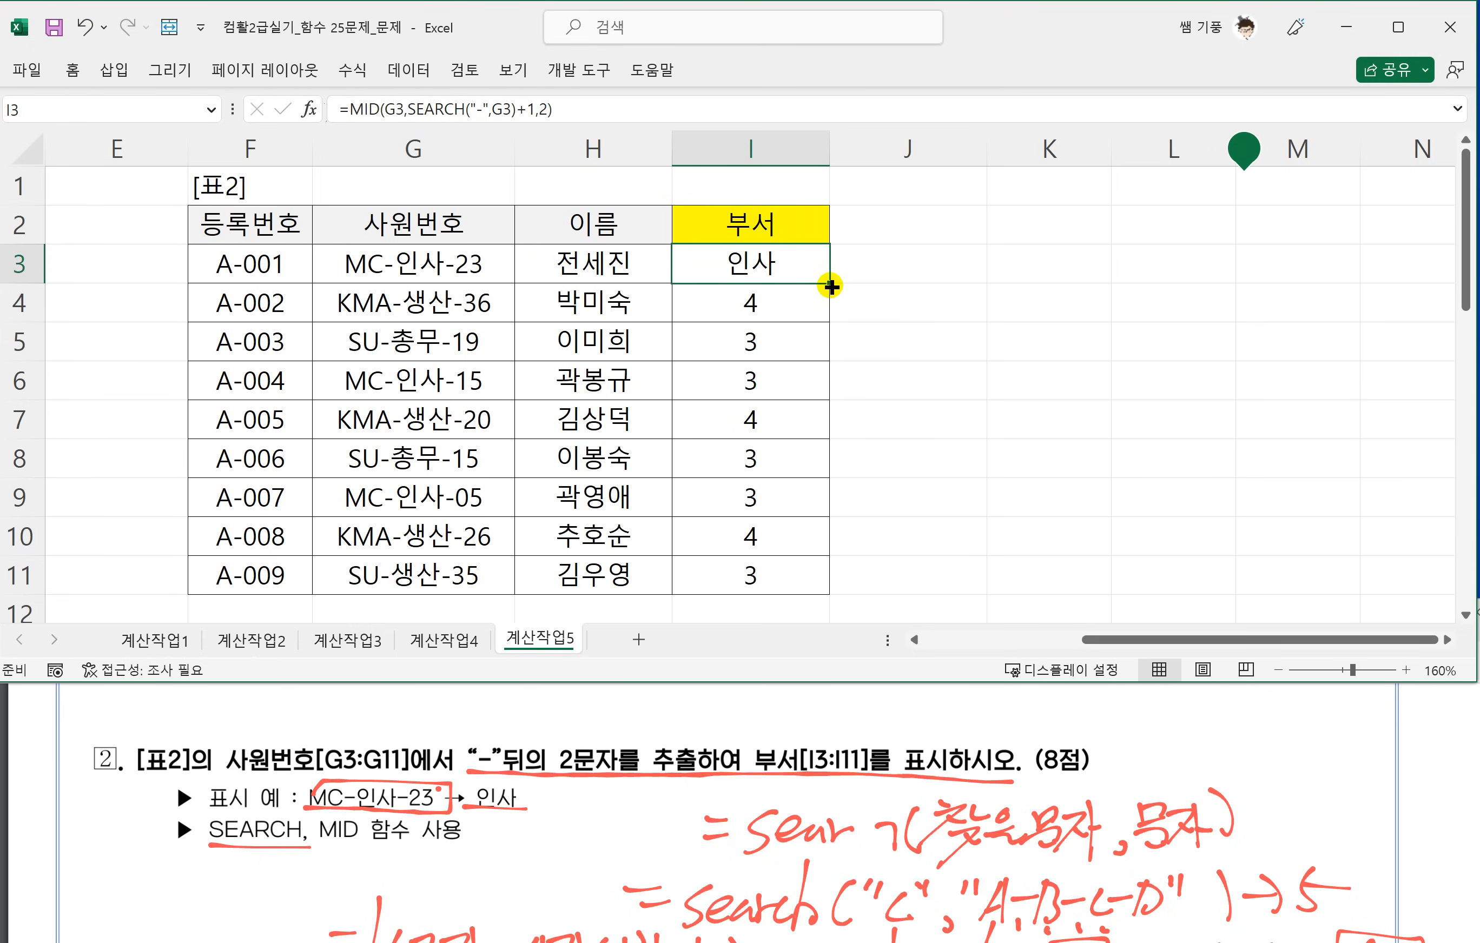
{"action": "left_click_drag", "start_coordinate": [831, 286], "coordinate": [815, 594]}
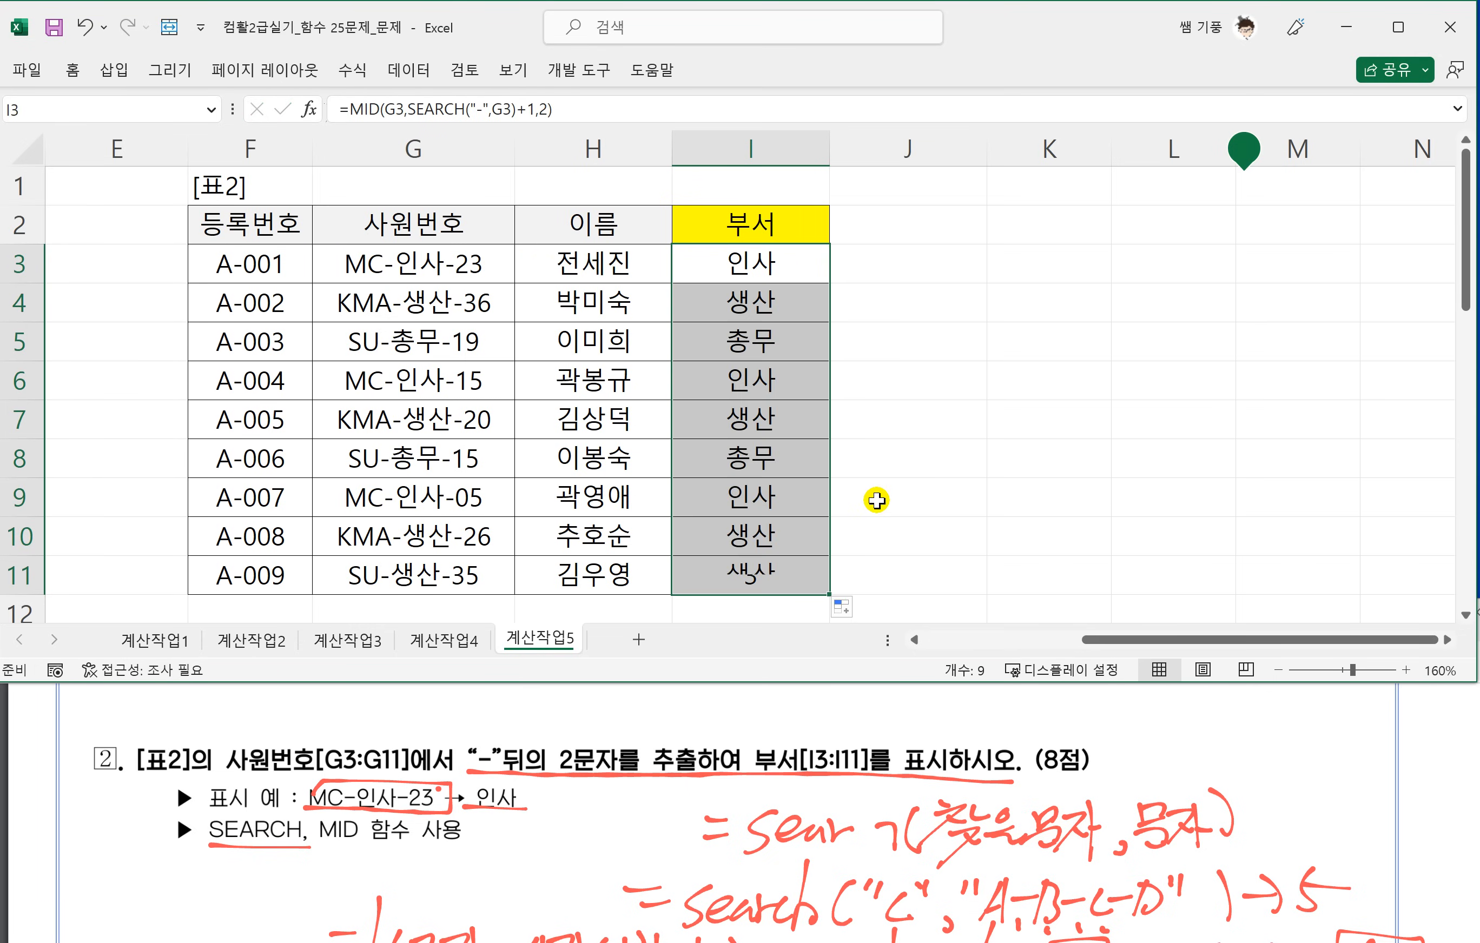
Go to 표3 and underline exercise 3's bonus rules in the PDF: ranks 1–2 for 1,000,000, 3–5 for 500,000, 6–9 for 200,000.
{"action": "left_click", "coordinate": [864, 489]}
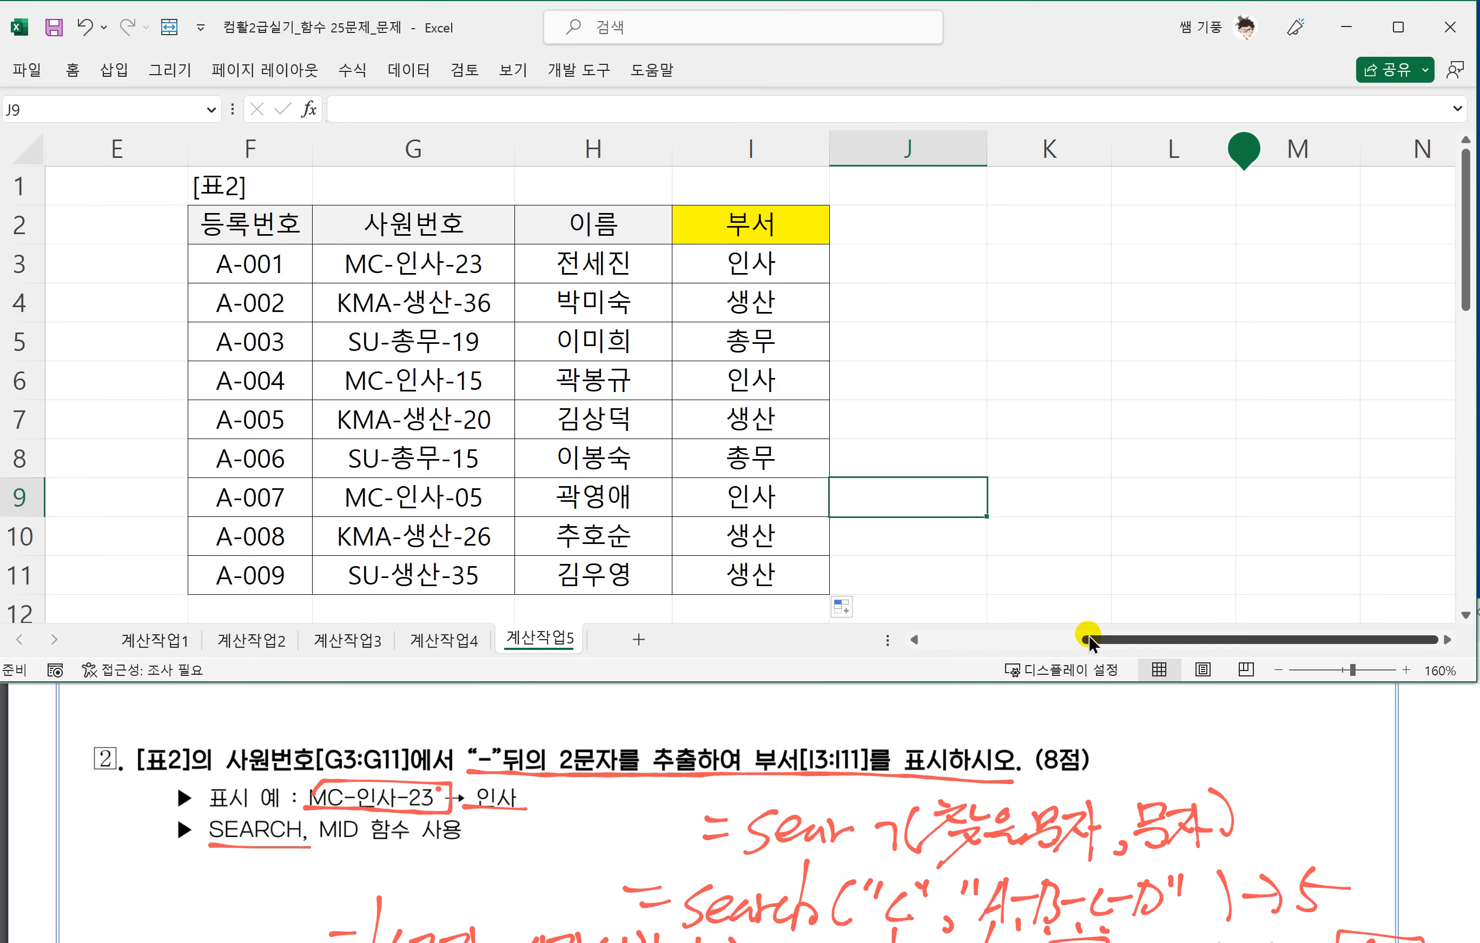
{"action": "left_click_drag", "start_coordinate": [1090, 646], "coordinate": [925, 640]}
{"action": "scroll", "coordinate": [371, 474], "scroll_direction": "down", "scroll_amount": 3}
{"action": "scroll", "coordinate": [371, 474], "scroll_direction": "down", "scroll_amount": 2}
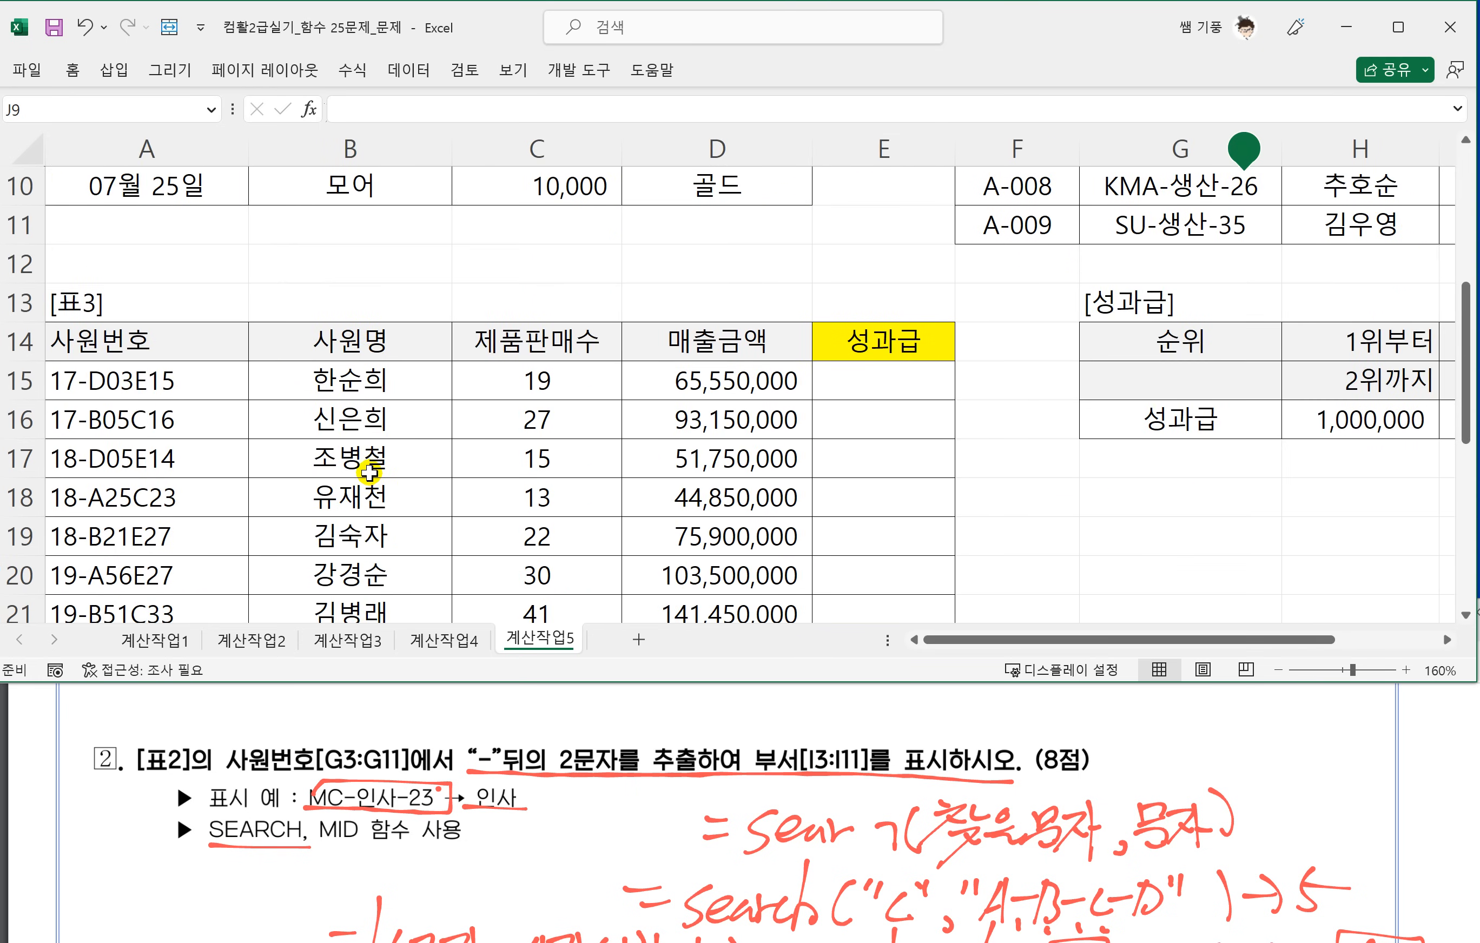
{"action": "left_click", "coordinate": [502, 368]}
{"action": "left_click", "coordinate": [416, 792]}
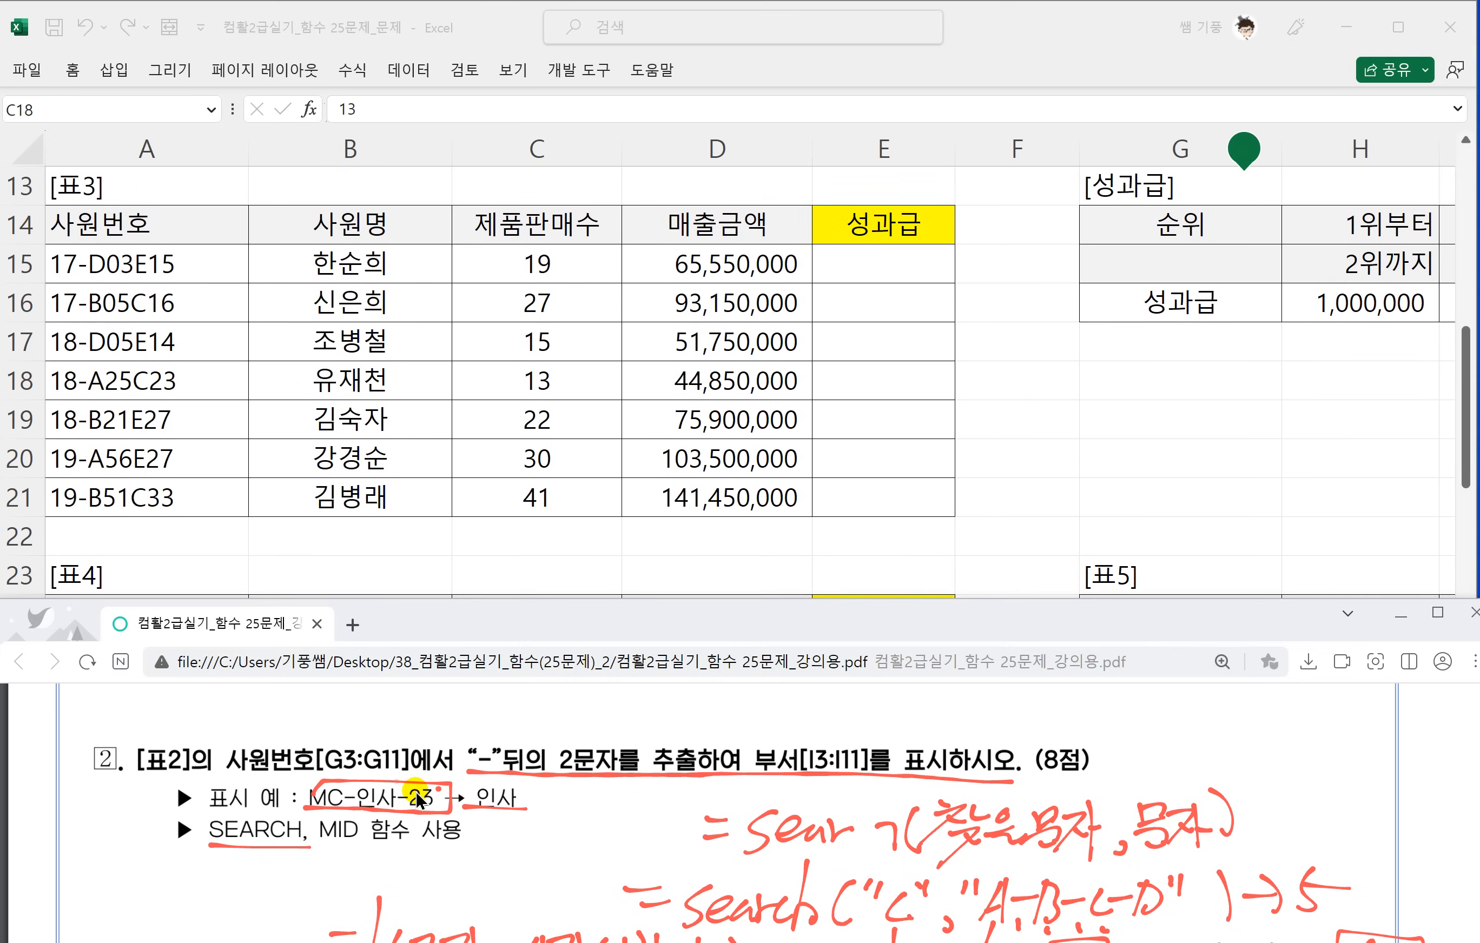
{"action": "scroll", "coordinate": [421, 803], "scroll_direction": "down", "scroll_amount": 5}
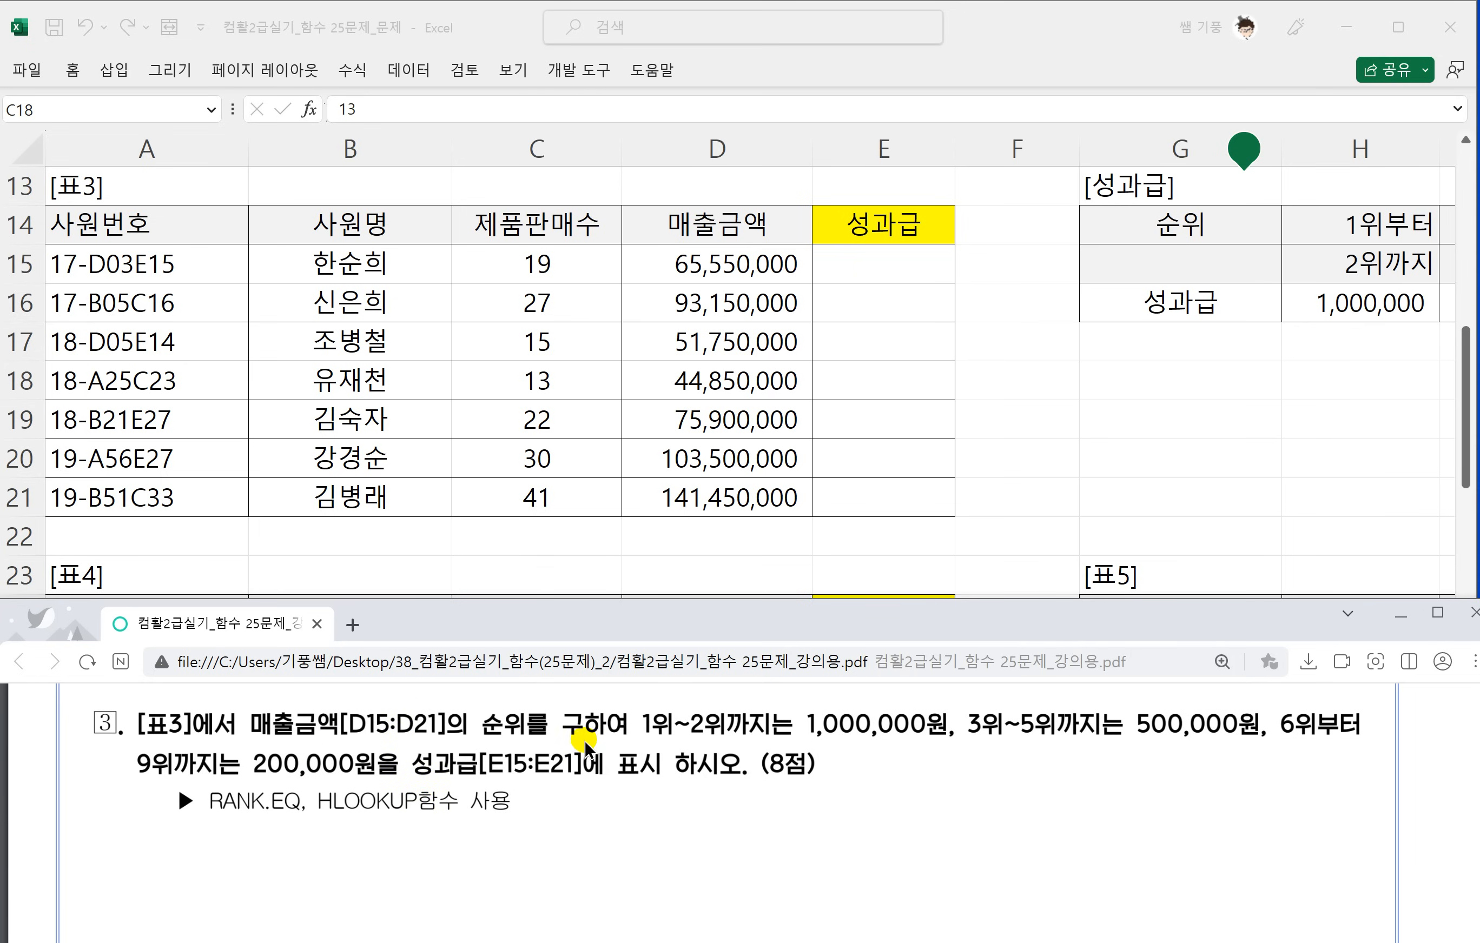
{"action": "left_click_drag", "start_coordinate": [725, 741], "coordinate": [861, 739]}
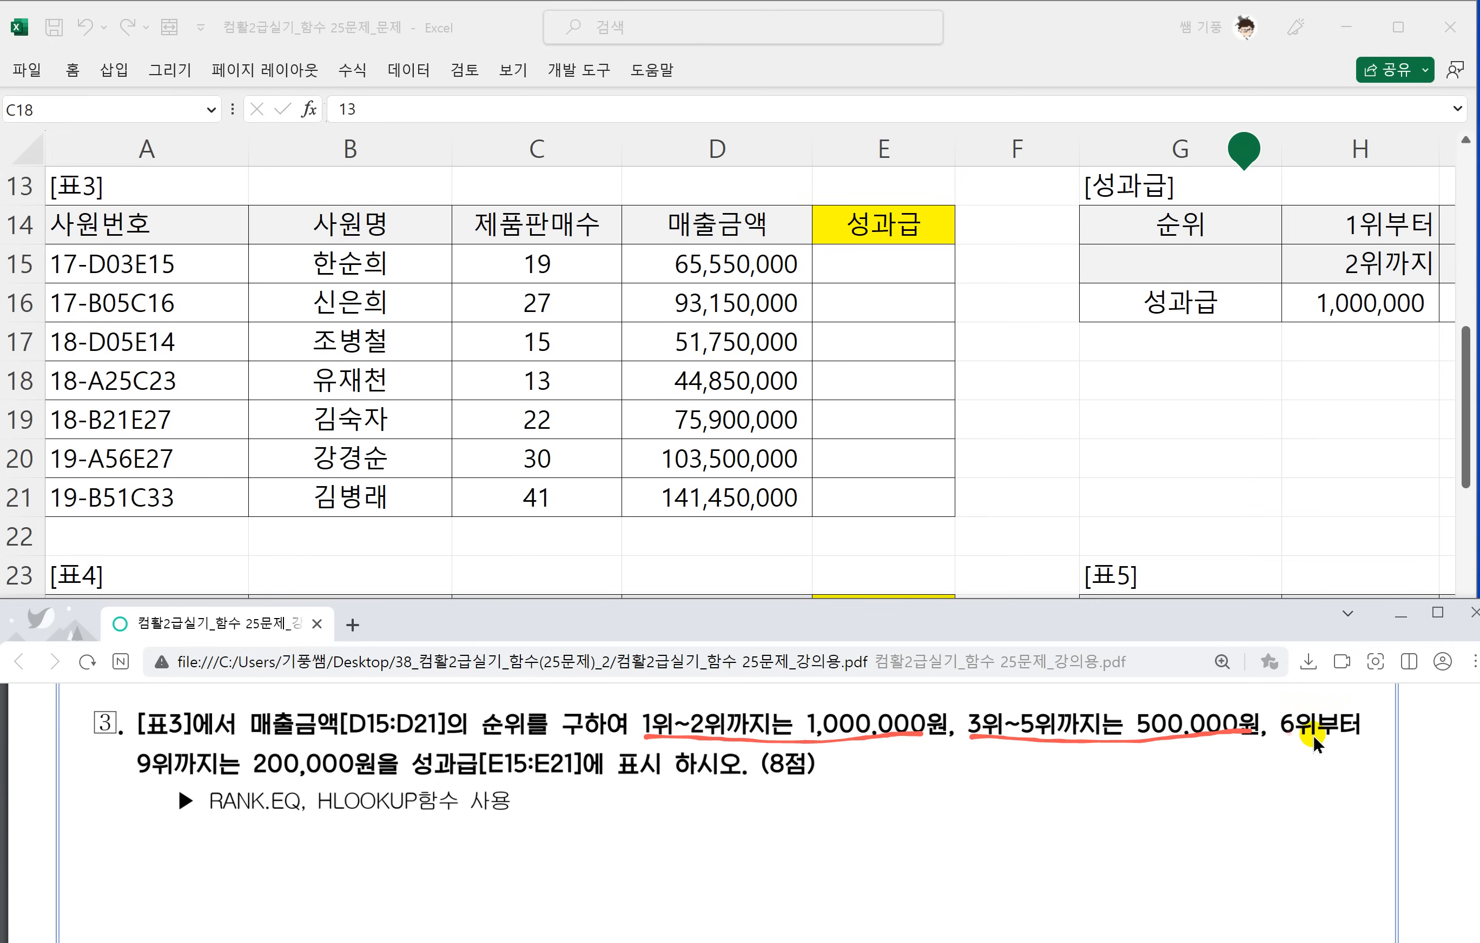
{"action": "left_click_drag", "start_coordinate": [1312, 734], "coordinate": [1353, 734]}
{"action": "left_click_drag", "start_coordinate": [143, 782], "coordinate": [401, 784]}
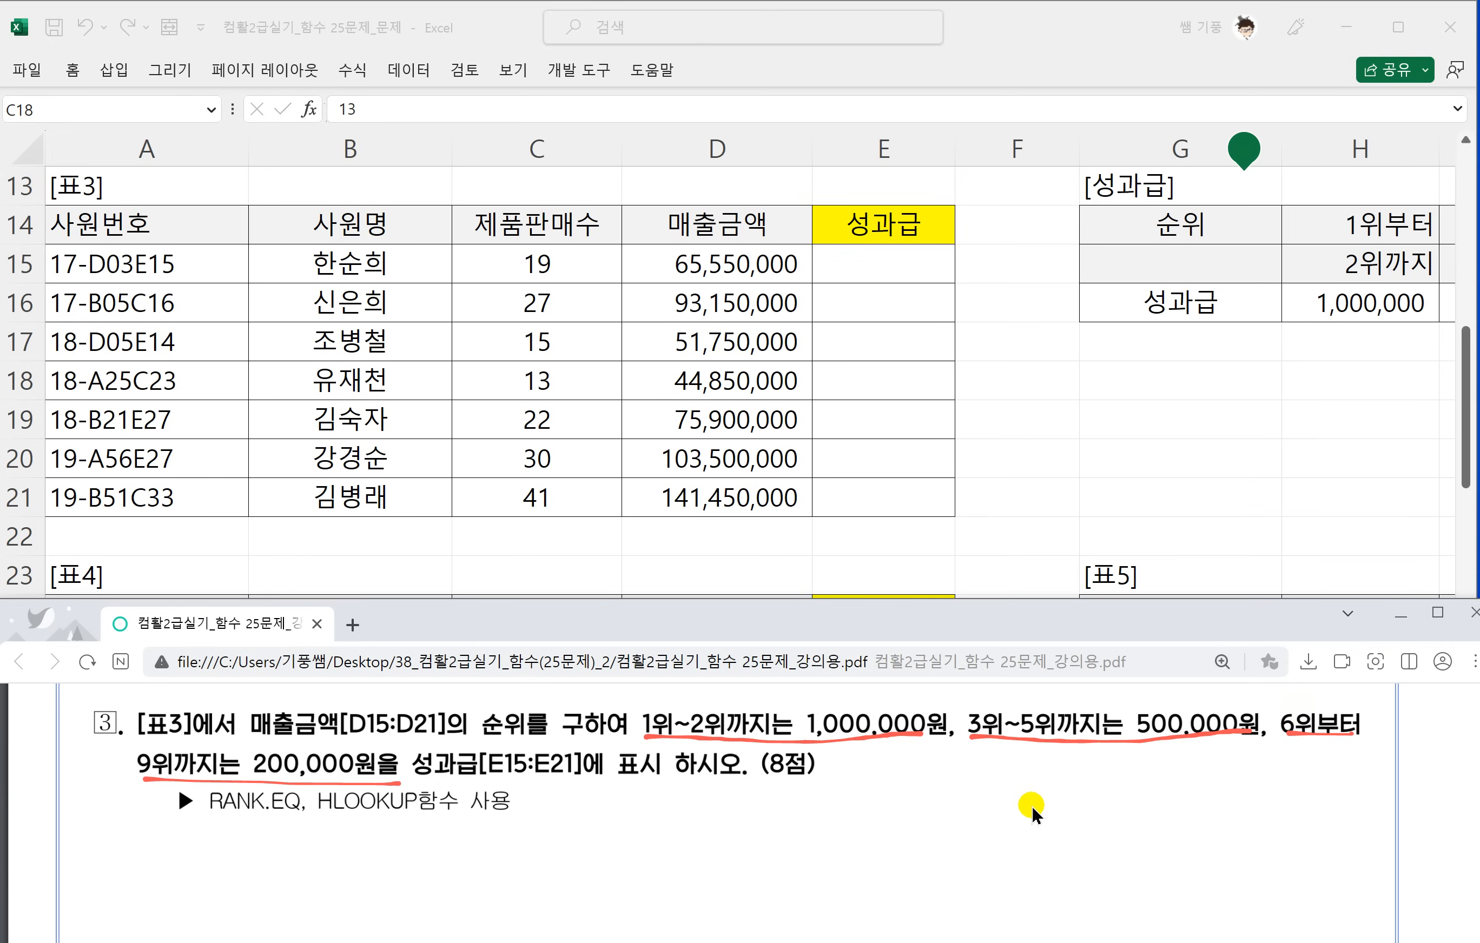
Handwrite the syntax =Rank.eq(기준셀, 범위, 0) beside exercise 3 in the PDF, with 1 as the alternative order option below the 0.
{"action": "key", "text": "alt+Tab"}
{"action": "scroll", "coordinate": [1051, 802], "scroll_direction": "right", "scroll_amount": 5}
{"action": "scroll", "coordinate": [1240, 508], "scroll_direction": "left", "scroll_amount": 3}
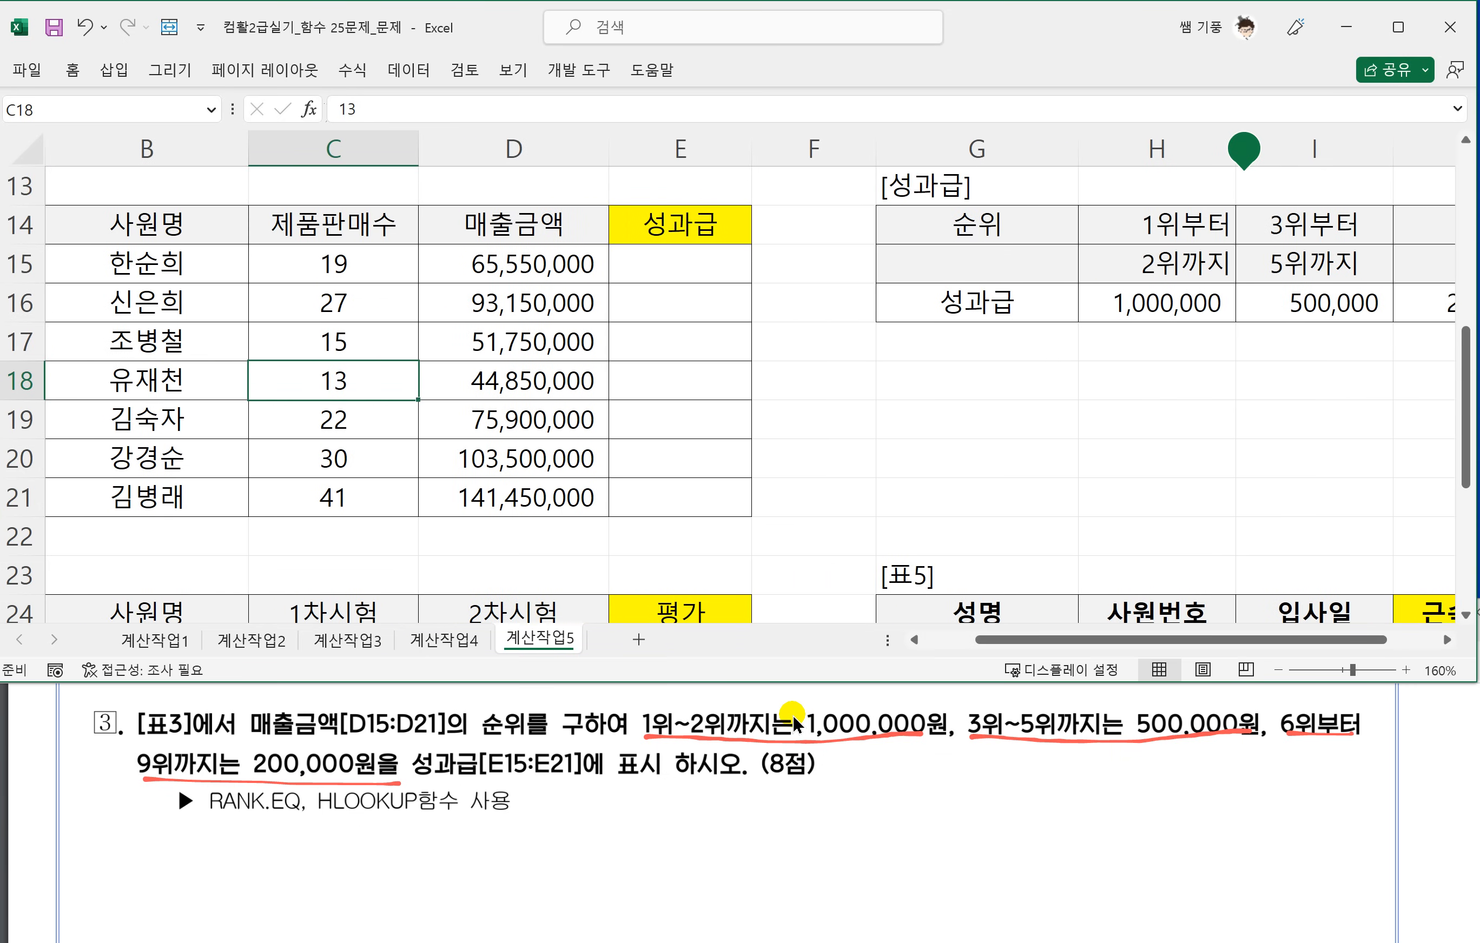
{"action": "left_click_drag", "start_coordinate": [703, 807], "coordinate": [719, 815]}
{"action": "left_click_drag", "start_coordinate": [751, 793], "coordinate": [722, 853]}
{"action": "mouse_move", "coordinate": [749, 788]}
{"action": "left_mouse_down"}
{"action": "mouse_move", "coordinate": [741, 817]}
{"action": "mouse_move", "coordinate": [764, 838]}
{"action": "left_mouse_up"}
{"action": "mouse_move", "coordinate": [769, 831]}
{"action": "left_mouse_down"}
{"action": "mouse_move", "coordinate": [784, 815]}
{"action": "mouse_move", "coordinate": [812, 836]}
{"action": "left_mouse_up"}
{"action": "mouse_move", "coordinate": [829, 780]}
{"action": "left_mouse_down"}
{"action": "mouse_move", "coordinate": [822, 838]}
{"action": "mouse_move", "coordinate": [821, 815]}
{"action": "left_mouse_up"}
{"action": "mouse_move", "coordinate": [821, 815]}
{"action": "left_mouse_down"}
{"action": "mouse_move", "coordinate": [843, 831]}
{"action": "mouse_move", "coordinate": [942, 832]}
{"action": "mouse_move", "coordinate": [949, 815]}
{"action": "left_mouse_up"}
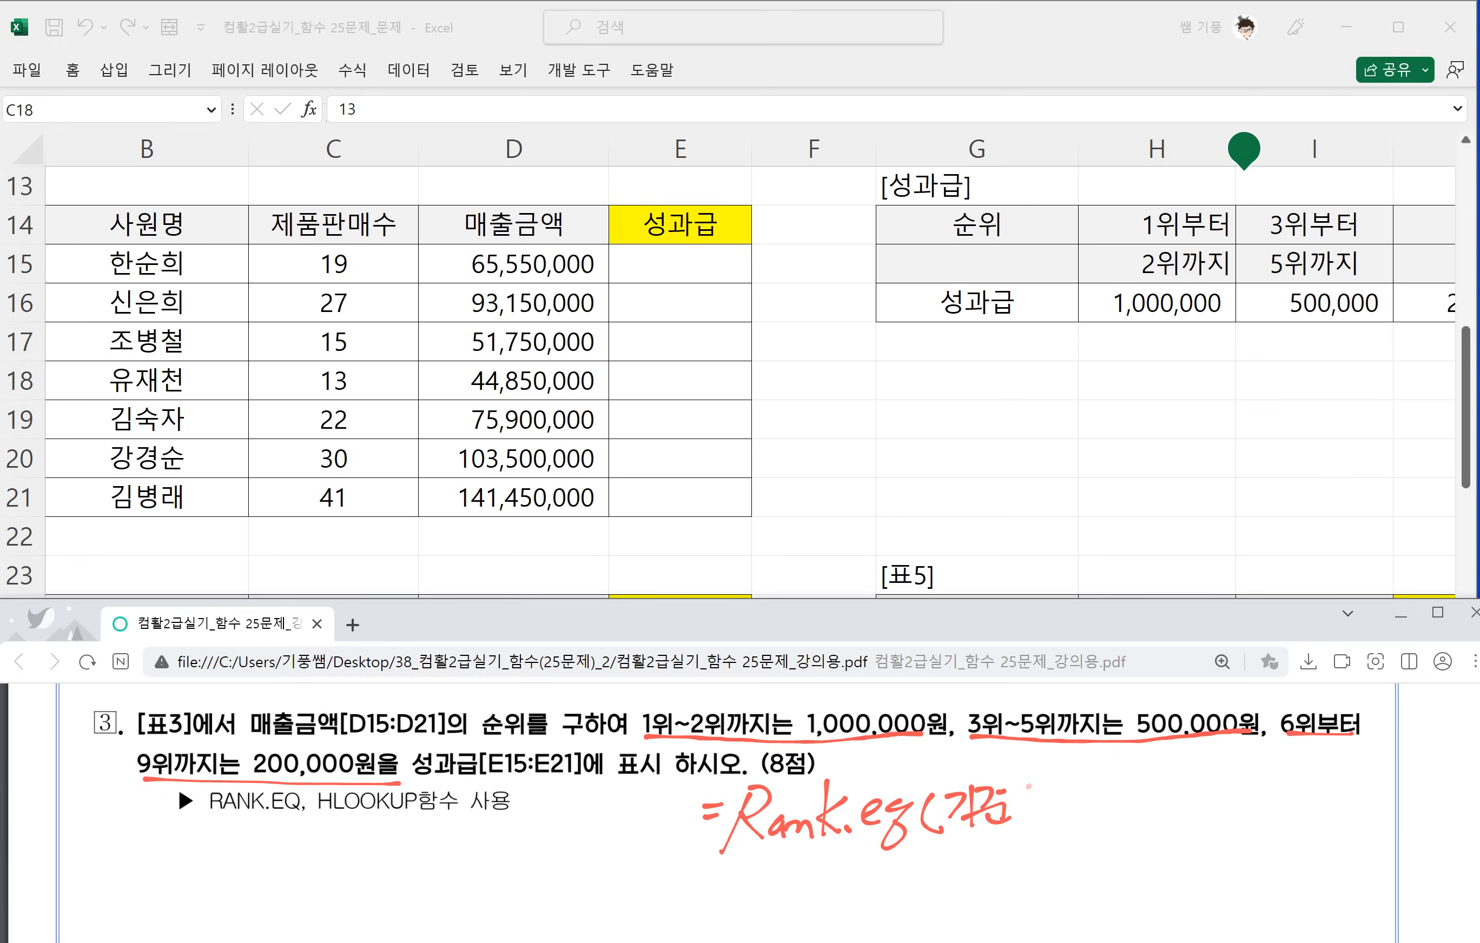
{"action": "left_click_drag", "start_coordinate": [1042, 783], "coordinate": [1043, 806]}
{"action": "mouse_move", "coordinate": [1015, 807]}
{"action": "left_mouse_down"}
{"action": "mouse_move", "coordinate": [1049, 823]}
{"action": "mouse_move", "coordinate": [1113, 808]}
{"action": "mouse_move", "coordinate": [1116, 827]}
{"action": "mouse_move", "coordinate": [1147, 808]}
{"action": "mouse_move", "coordinate": [1155, 819]}
{"action": "left_mouse_up"}
{"action": "mouse_move", "coordinate": [1161, 776]}
{"action": "left_mouse_down"}
{"action": "mouse_move", "coordinate": [1165, 817]}
{"action": "mouse_move", "coordinate": [1184, 825]}
{"action": "left_mouse_up"}
{"action": "mouse_move", "coordinate": [1235, 771]}
{"action": "left_mouse_down"}
{"action": "mouse_move", "coordinate": [1241, 819]}
{"action": "mouse_move", "coordinate": [1205, 867]}
{"action": "left_mouse_up"}
{"action": "mouse_move", "coordinate": [1223, 802]}
{"action": "left_mouse_down"}
{"action": "mouse_move", "coordinate": [1262, 797]}
{"action": "mouse_move", "coordinate": [1261, 814]}
{"action": "left_mouse_up"}
{"action": "left_click_drag", "start_coordinate": [1219, 853], "coordinate": [1248, 850]}
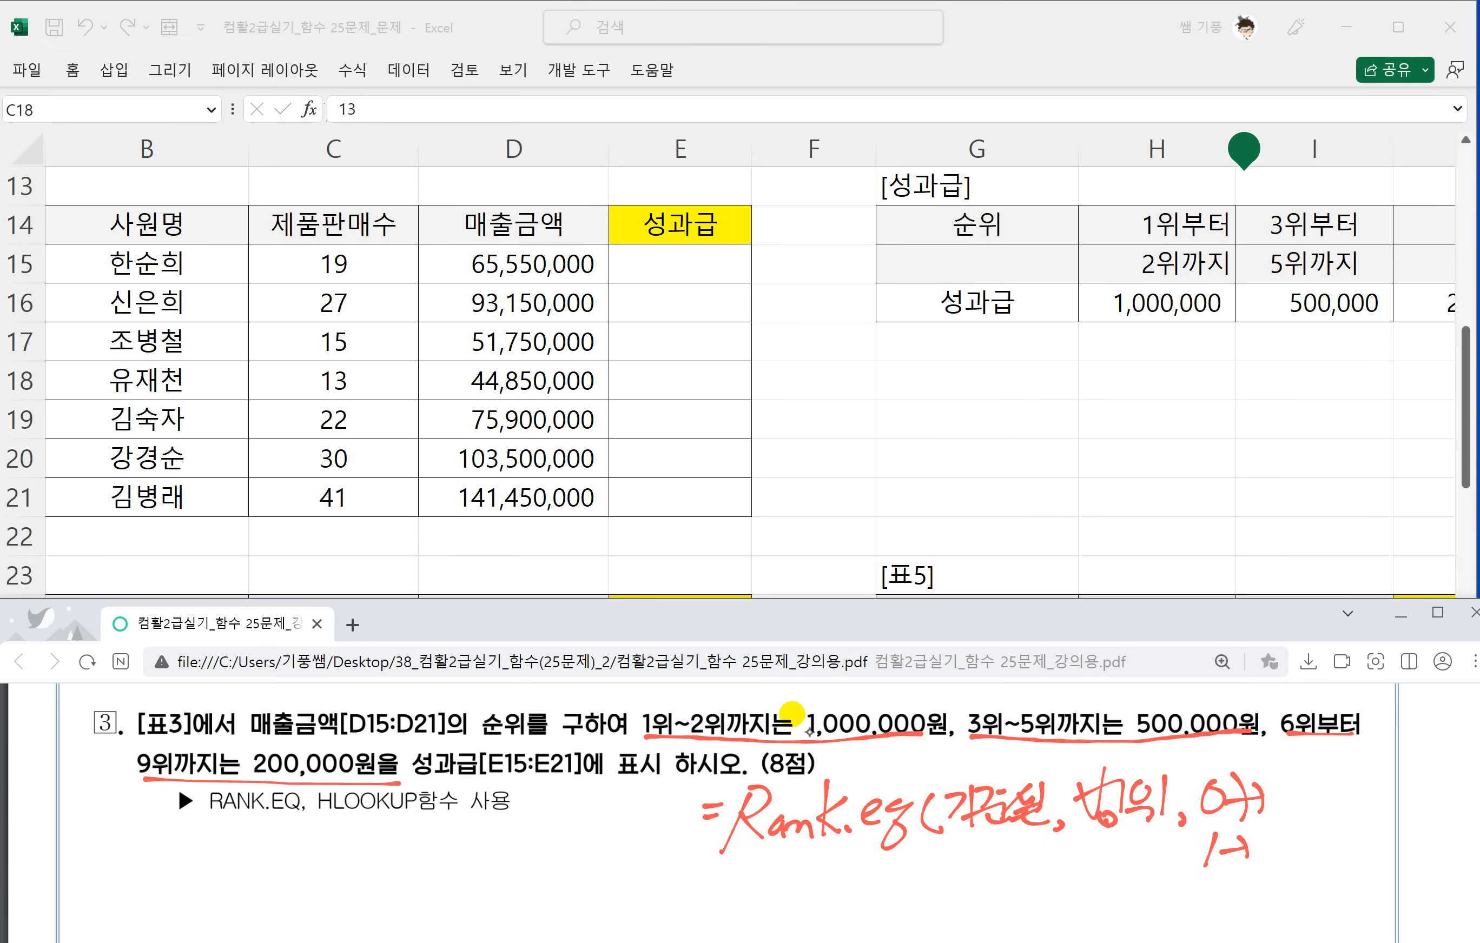
Annotate the handwritten order options, labelling 0 as 내림차순 and 1 as 오름차순.
{"action": "left_click_drag", "start_coordinate": [1273, 782], "coordinate": [1296, 802]}
{"action": "mouse_move", "coordinate": [1307, 773]}
{"action": "left_mouse_down"}
{"action": "mouse_move", "coordinate": [1305, 817]}
{"action": "mouse_move", "coordinate": [1367, 787]}
{"action": "left_mouse_up"}
{"action": "mouse_move", "coordinate": [1338, 782]}
{"action": "left_mouse_down"}
{"action": "mouse_move", "coordinate": [1368, 814]}
{"action": "mouse_move", "coordinate": [1368, 783]}
{"action": "left_mouse_up"}
{"action": "left_click_drag", "start_coordinate": [1352, 797], "coordinate": [1396, 794]}
{"action": "left_click_drag", "start_coordinate": [1399, 774], "coordinate": [1413, 769]}
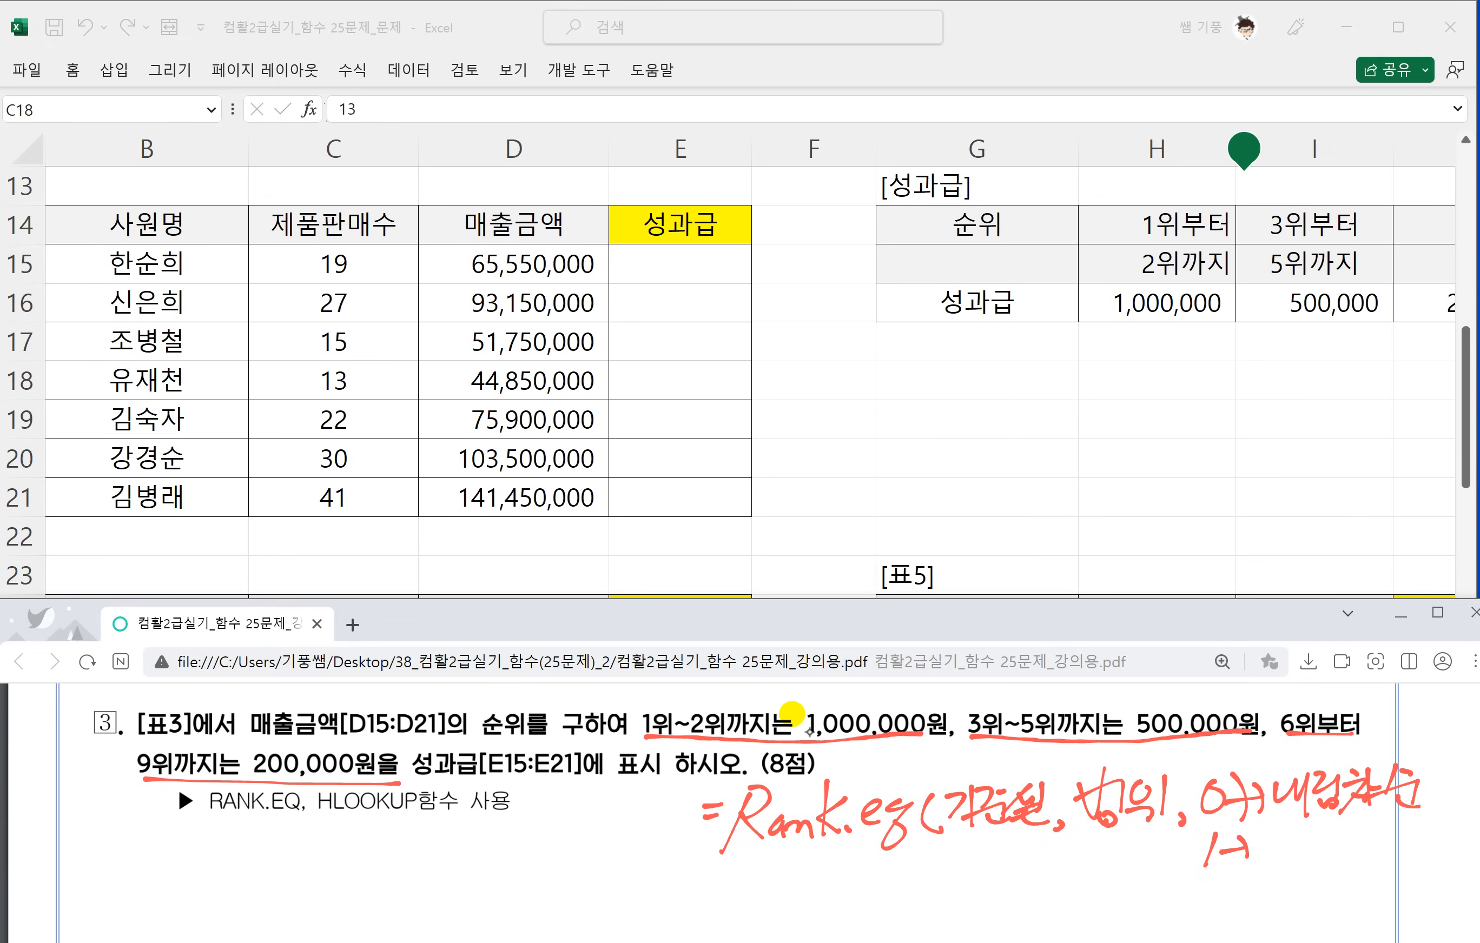
{"action": "left_click_drag", "start_coordinate": [1288, 834], "coordinate": [1317, 842]}
{"action": "mouse_move", "coordinate": [1285, 852]}
{"action": "left_mouse_down"}
{"action": "mouse_move", "coordinate": [1368, 832]}
{"action": "mouse_move", "coordinate": [1411, 881]}
{"action": "left_mouse_up"}
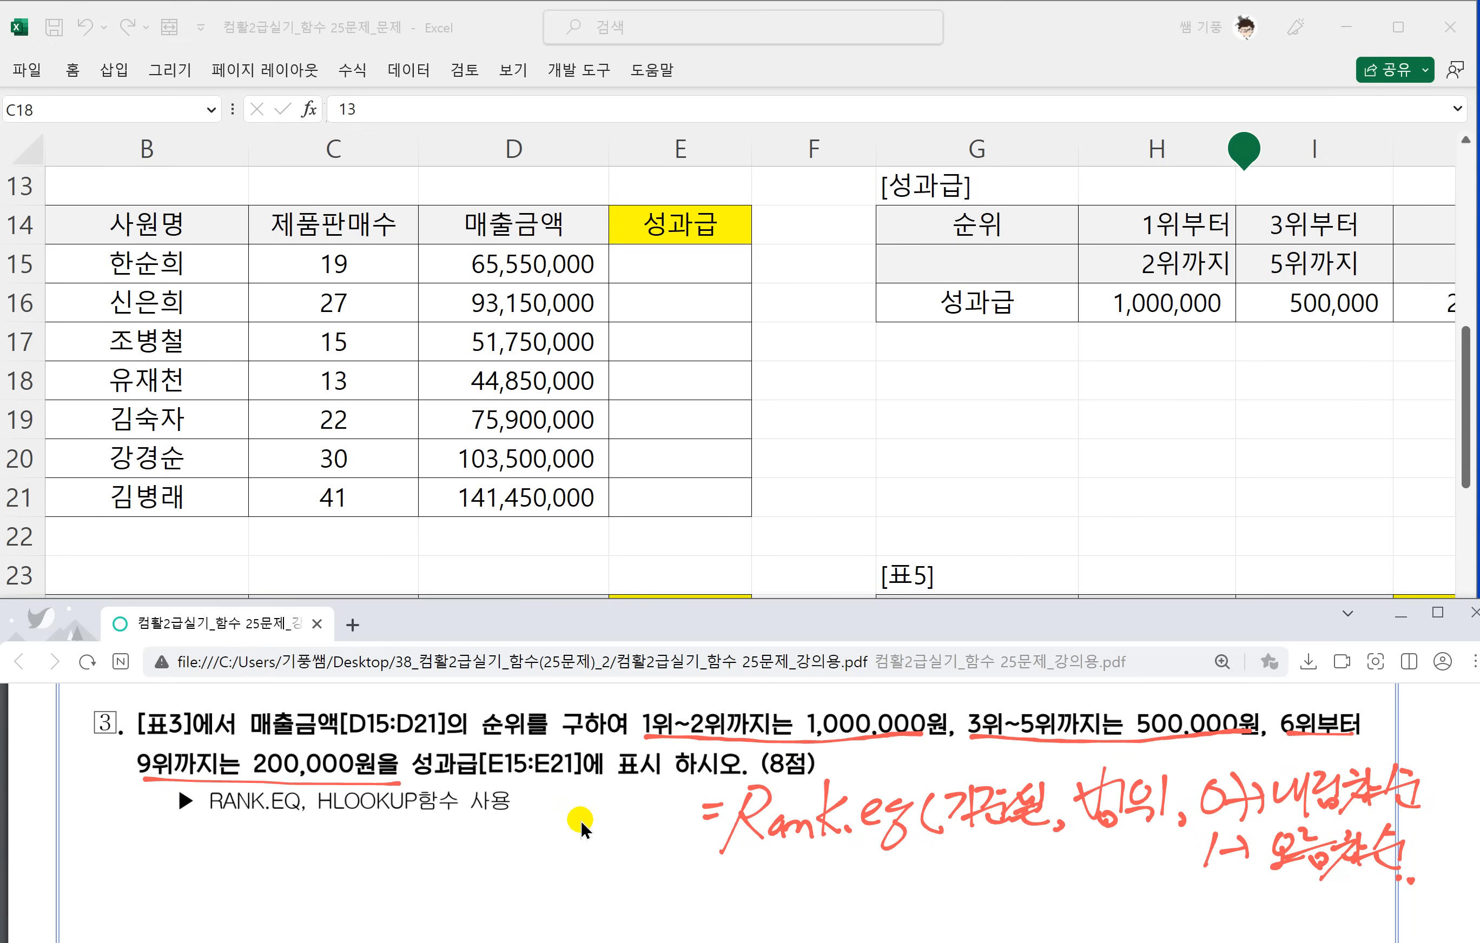
Handwrite the syntax =Hlookup(기준셀, 참조범위, 행번호, 0) below the RANK.EQ note in the PDF.
{"action": "scroll", "coordinate": [582, 825], "scroll_direction": "down", "scroll_amount": 1}
{"action": "left_click_drag", "start_coordinate": [701, 839], "coordinate": [725, 834]}
{"action": "left_click_drag", "start_coordinate": [699, 851], "coordinate": [737, 851]}
{"action": "mouse_move", "coordinate": [745, 835]}
{"action": "left_mouse_down"}
{"action": "mouse_move", "coordinate": [776, 819]}
{"action": "mouse_move", "coordinate": [752, 862]}
{"action": "left_mouse_up"}
{"action": "mouse_move", "coordinate": [796, 803]}
{"action": "left_mouse_down"}
{"action": "mouse_move", "coordinate": [768, 867]}
{"action": "mouse_move", "coordinate": [818, 836]}
{"action": "left_mouse_up"}
{"action": "mouse_move", "coordinate": [833, 796]}
{"action": "left_mouse_down"}
{"action": "mouse_move", "coordinate": [826, 857]}
{"action": "mouse_move", "coordinate": [855, 850]}
{"action": "left_mouse_up"}
{"action": "mouse_move", "coordinate": [858, 829]}
{"action": "left_mouse_down"}
{"action": "mouse_move", "coordinate": [874, 842]}
{"action": "mouse_move", "coordinate": [856, 906]}
{"action": "mouse_move", "coordinate": [880, 851]}
{"action": "left_mouse_up"}
{"action": "mouse_move", "coordinate": [908, 823]}
{"action": "left_mouse_down"}
{"action": "mouse_move", "coordinate": [914, 857]}
{"action": "mouse_move", "coordinate": [947, 825]}
{"action": "mouse_move", "coordinate": [986, 836]}
{"action": "left_mouse_up"}
{"action": "mouse_move", "coordinate": [969, 844]}
{"action": "left_mouse_down"}
{"action": "mouse_move", "coordinate": [991, 853]}
{"action": "mouse_move", "coordinate": [1015, 821]}
{"action": "mouse_move", "coordinate": [1029, 865]}
{"action": "mouse_move", "coordinate": [1082, 819]}
{"action": "mouse_move", "coordinate": [1037, 873]}
{"action": "left_mouse_up"}
{"action": "mouse_move", "coordinate": [1060, 840]}
{"action": "left_mouse_down"}
{"action": "mouse_move", "coordinate": [1085, 844]}
{"action": "mouse_move", "coordinate": [1076, 865]}
{"action": "left_mouse_up"}
{"action": "mouse_move", "coordinate": [1098, 826]}
{"action": "left_mouse_down"}
{"action": "mouse_move", "coordinate": [1123, 828]}
{"action": "mouse_move", "coordinate": [1128, 847]}
{"action": "left_mouse_up"}
{"action": "mouse_move", "coordinate": [1127, 822]}
{"action": "left_mouse_down"}
{"action": "mouse_move", "coordinate": [1155, 822]}
{"action": "mouse_move", "coordinate": [1211, 867]}
{"action": "mouse_move", "coordinate": [1239, 835]}
{"action": "mouse_move", "coordinate": [1230, 860]}
{"action": "left_mouse_up"}
{"action": "left_click_drag", "start_coordinate": [1247, 835], "coordinate": [1255, 856]}
{"action": "left_click_drag", "start_coordinate": [1254, 852], "coordinate": [1276, 862]}
{"action": "mouse_move", "coordinate": [1282, 826]}
{"action": "left_mouse_down"}
{"action": "mouse_move", "coordinate": [1281, 864]}
{"action": "mouse_move", "coordinate": [1314, 836]}
{"action": "mouse_move", "coordinate": [1334, 875]}
{"action": "left_mouse_up"}
{"action": "left_click_drag", "start_coordinate": [1359, 836], "coordinate": [1383, 872]}
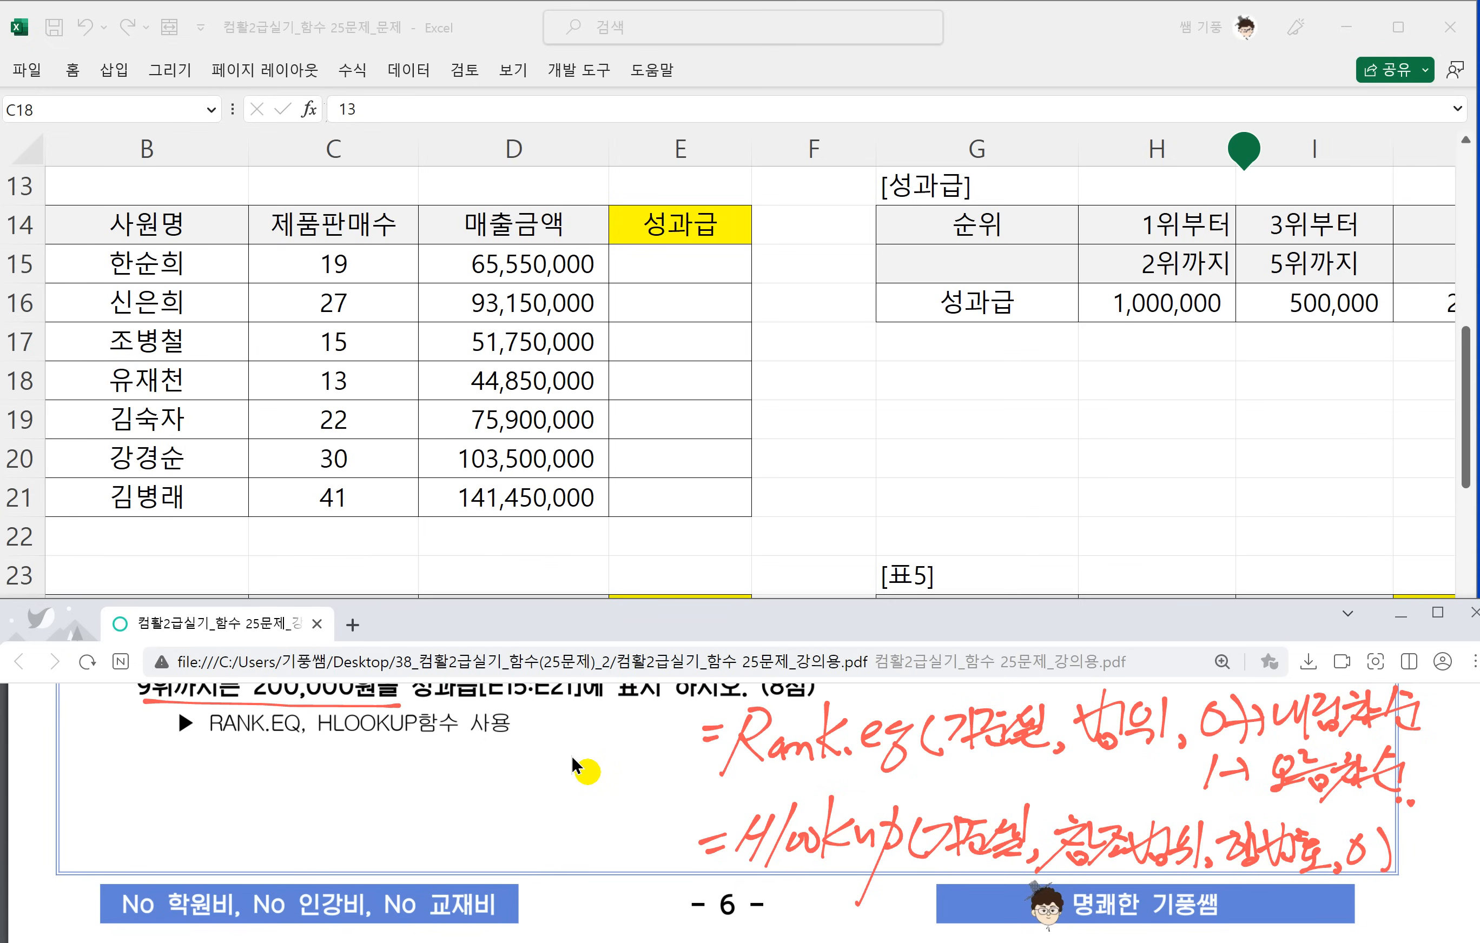
Start a RANK.EQ formula in 표3's E15 with the sales amount D15 as its number argument.
{"action": "scroll", "coordinate": [574, 755], "scroll_direction": "up", "scroll_amount": 2}
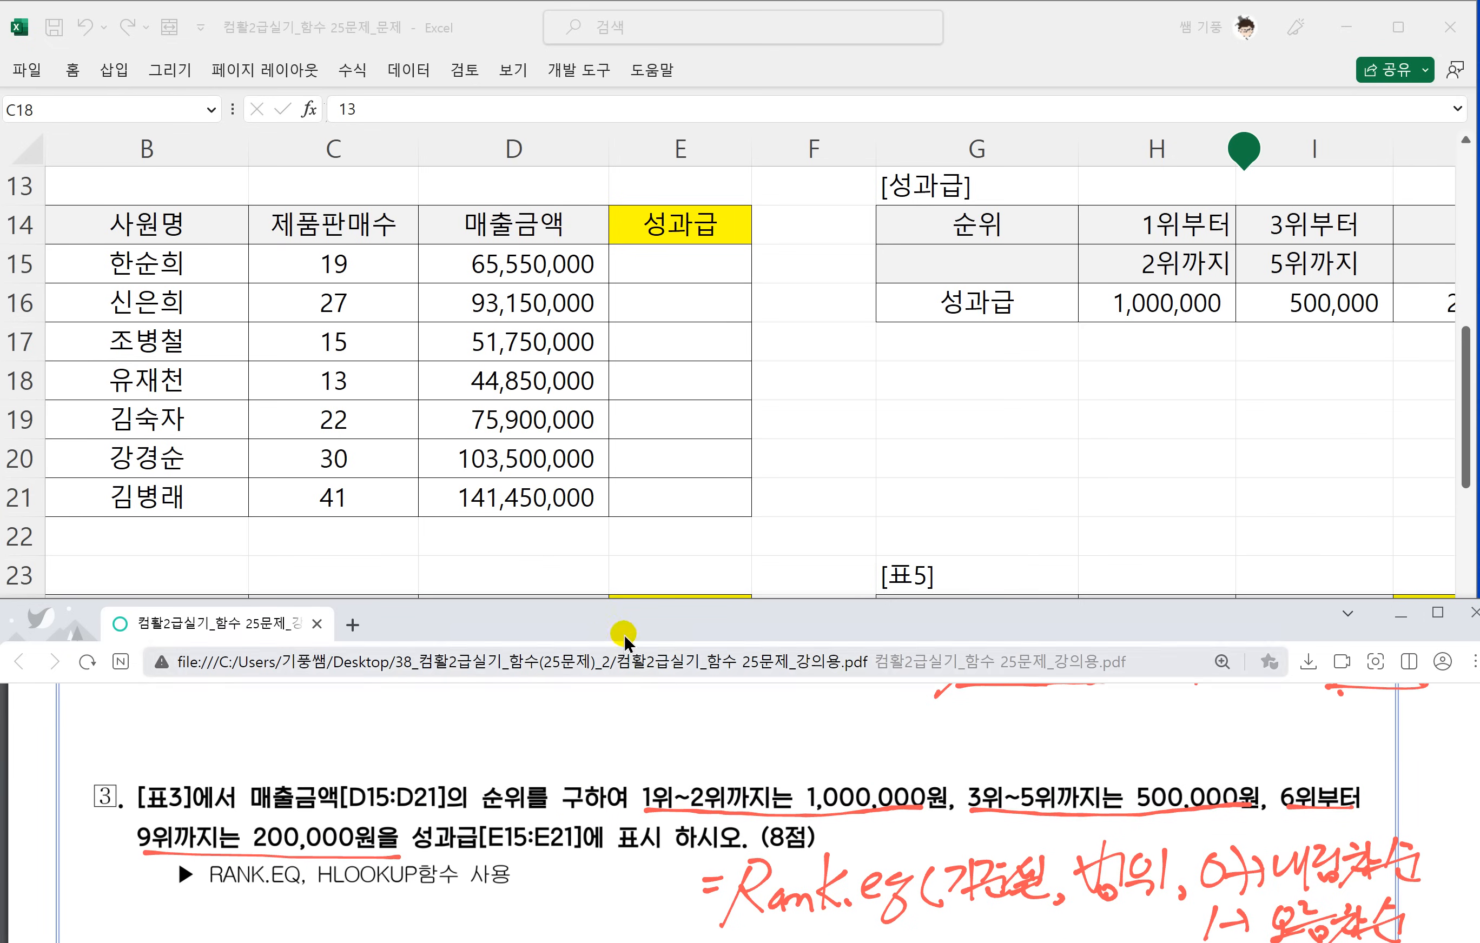
{"action": "left_click", "coordinate": [666, 404]}
{"action": "left_click", "coordinate": [661, 418]}
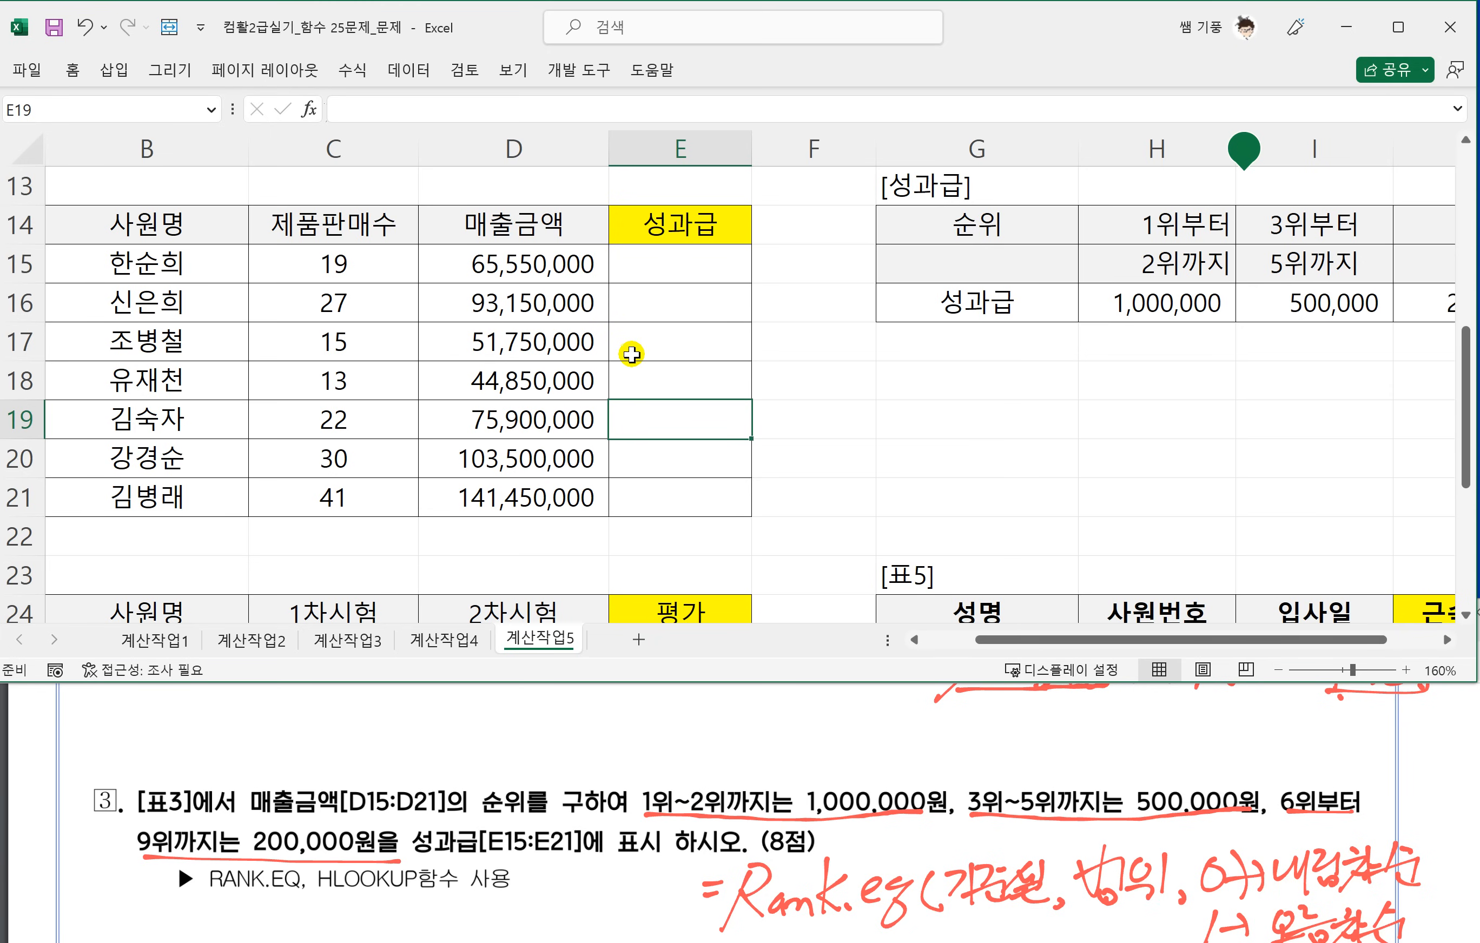
{"action": "scroll", "coordinate": [1157, 502], "scroll_direction": "right", "scroll_amount": 1}
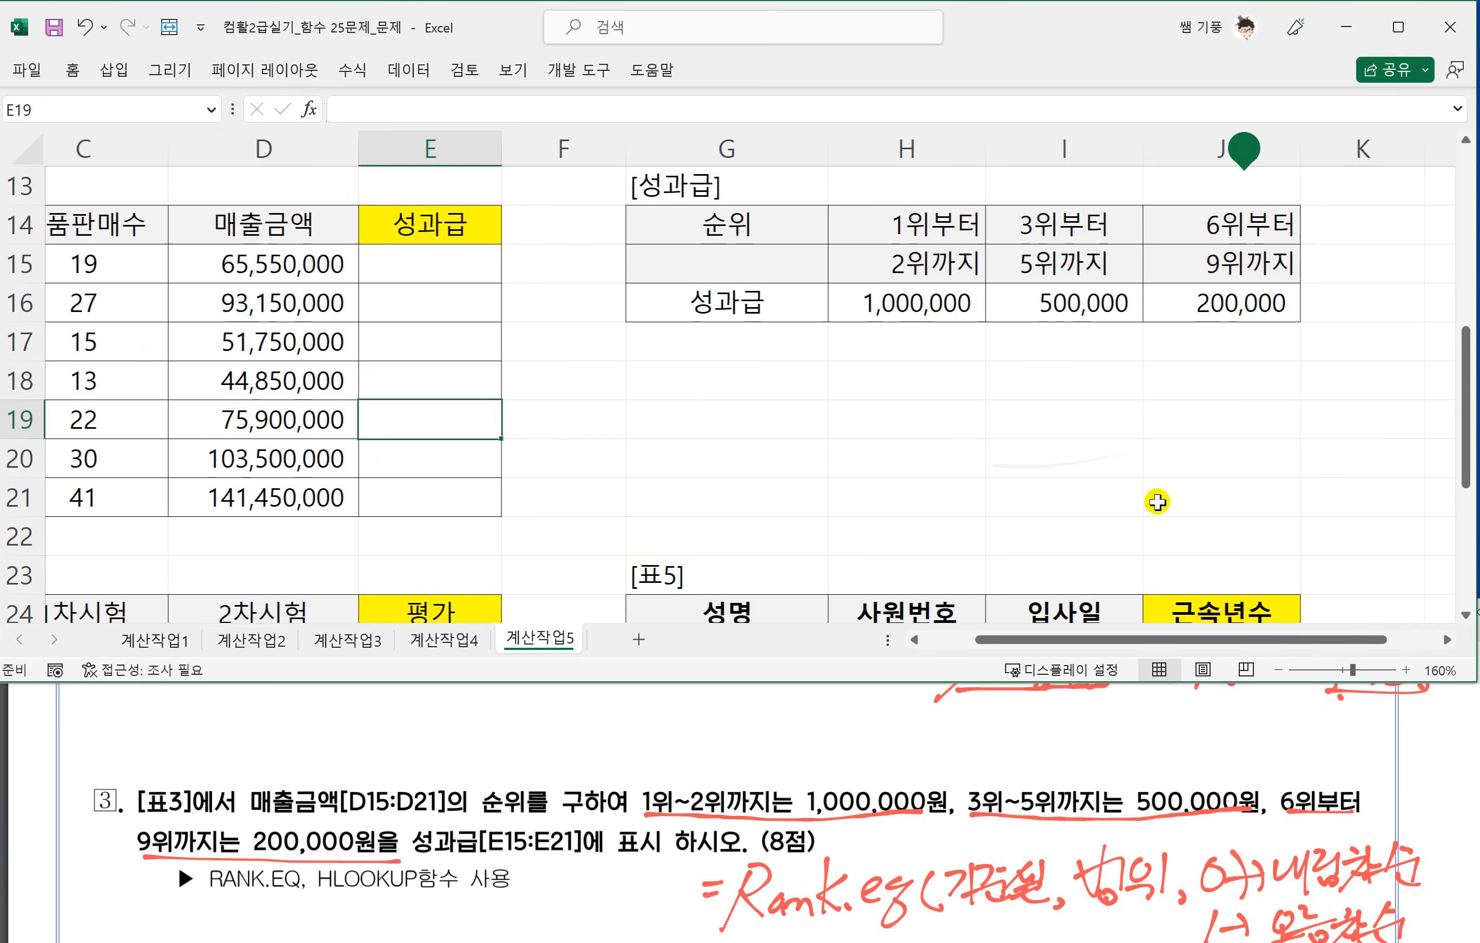
{"action": "scroll", "coordinate": [1157, 502], "scroll_direction": "right", "scroll_amount": 1}
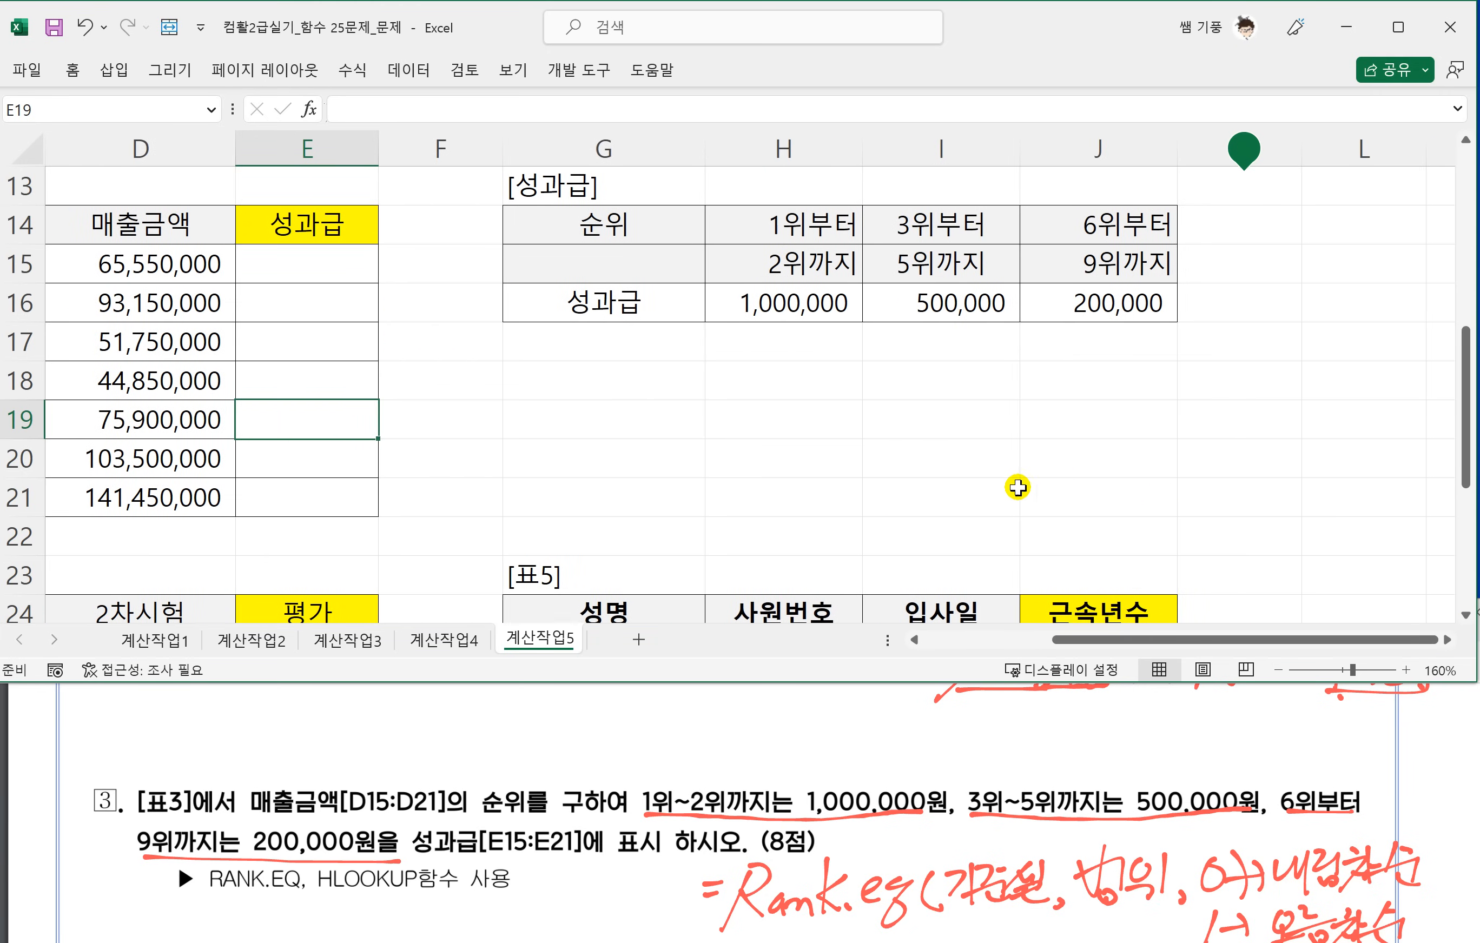
{"action": "left_click", "coordinate": [291, 269]}
{"action": "type", "text": "="}
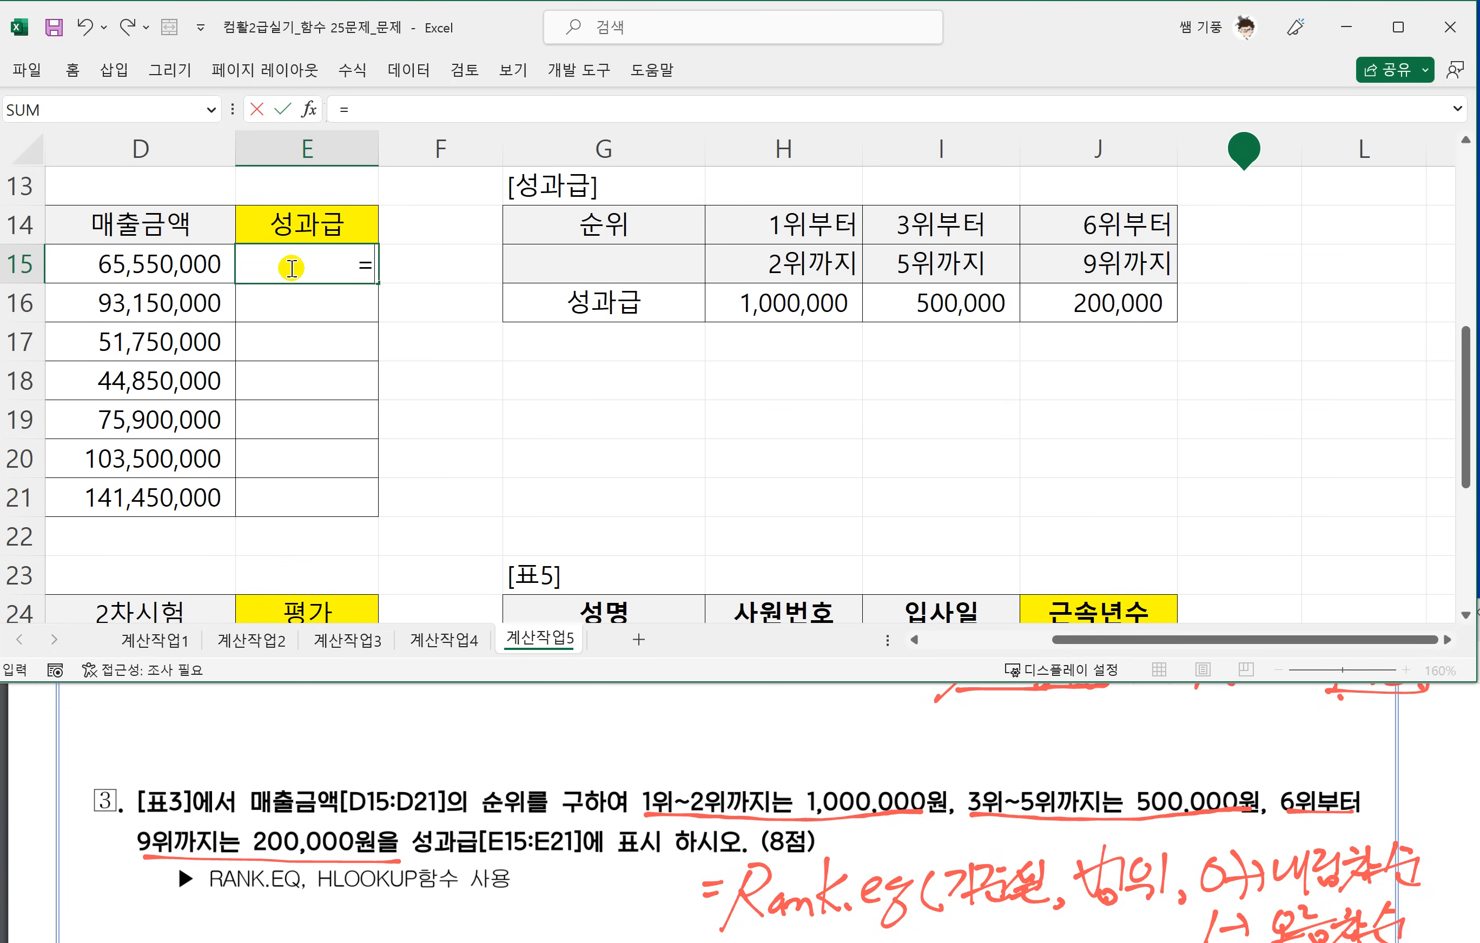
{"action": "type", "text": "RANK.E"}
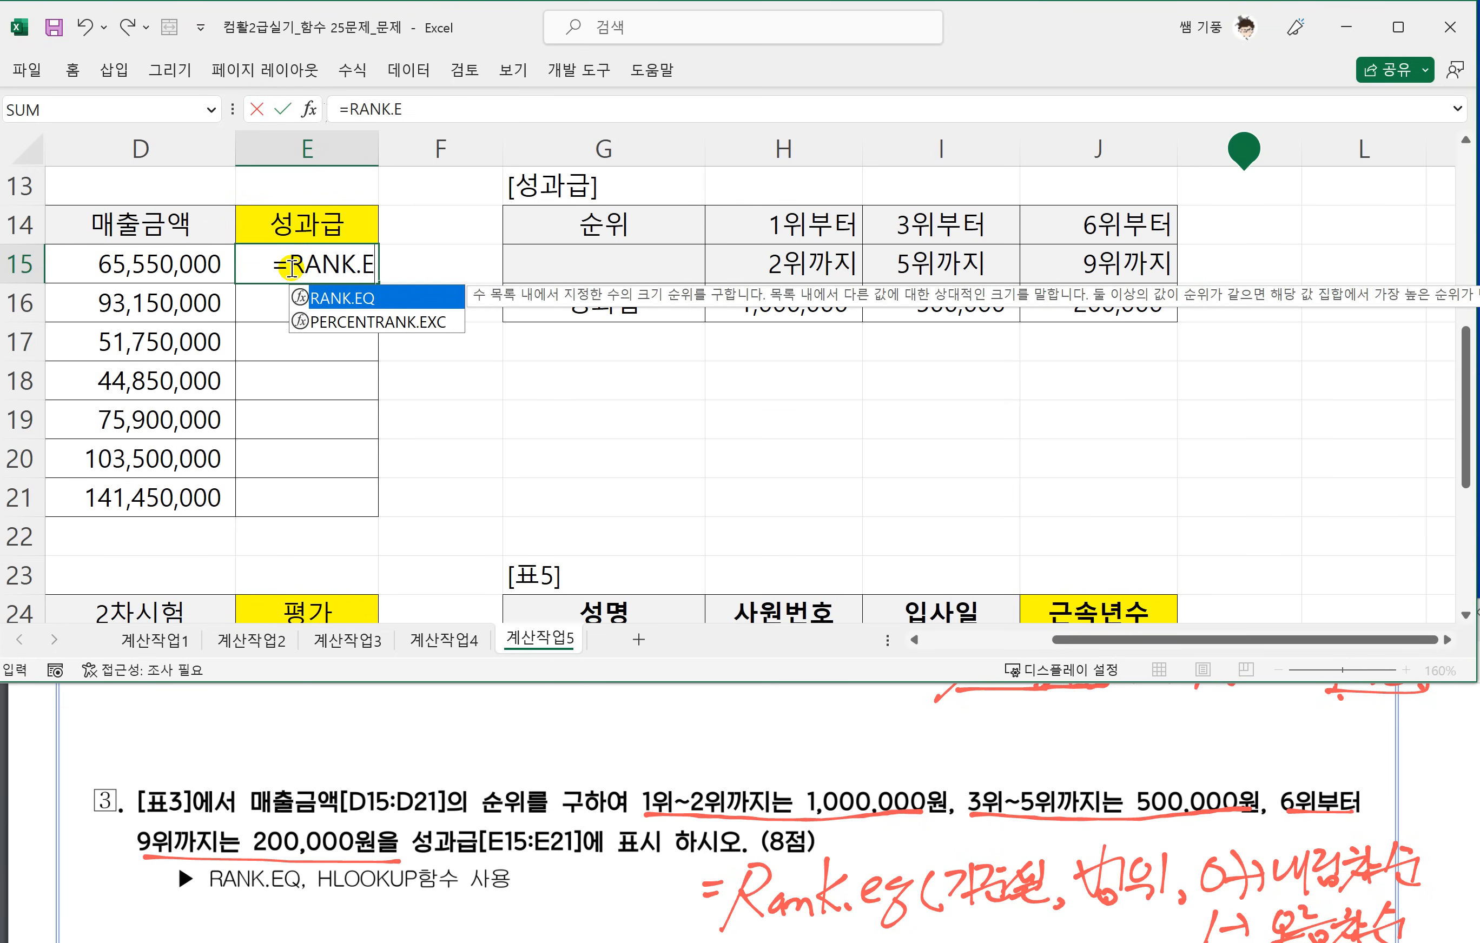
{"action": "type", "text": "Q("}
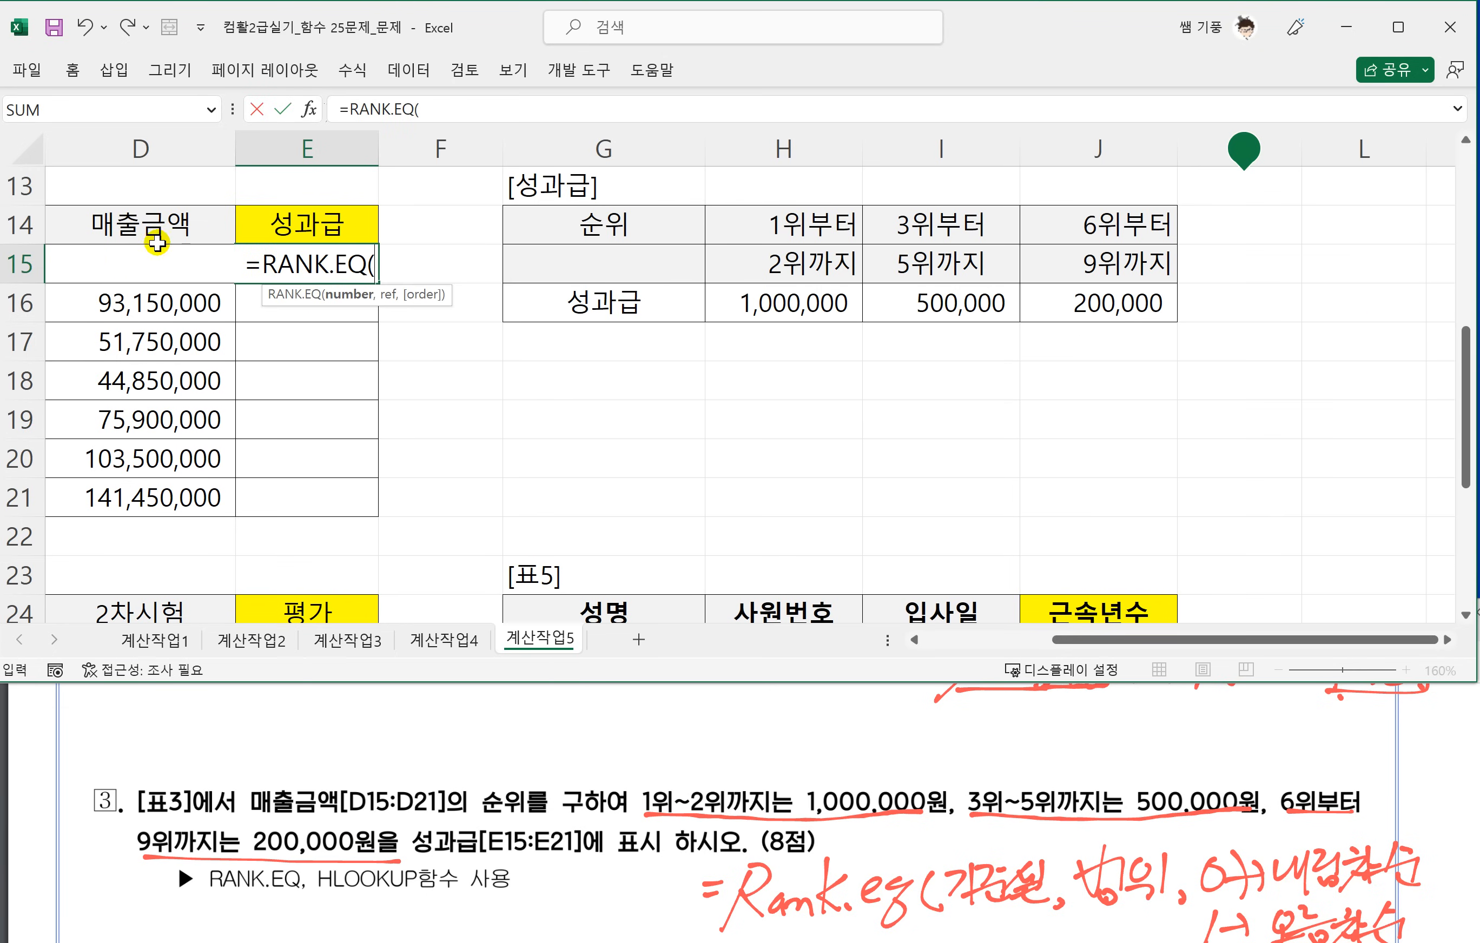
{"action": "left_click", "coordinate": [138, 224]}
{"action": "key", "text": "Down"}
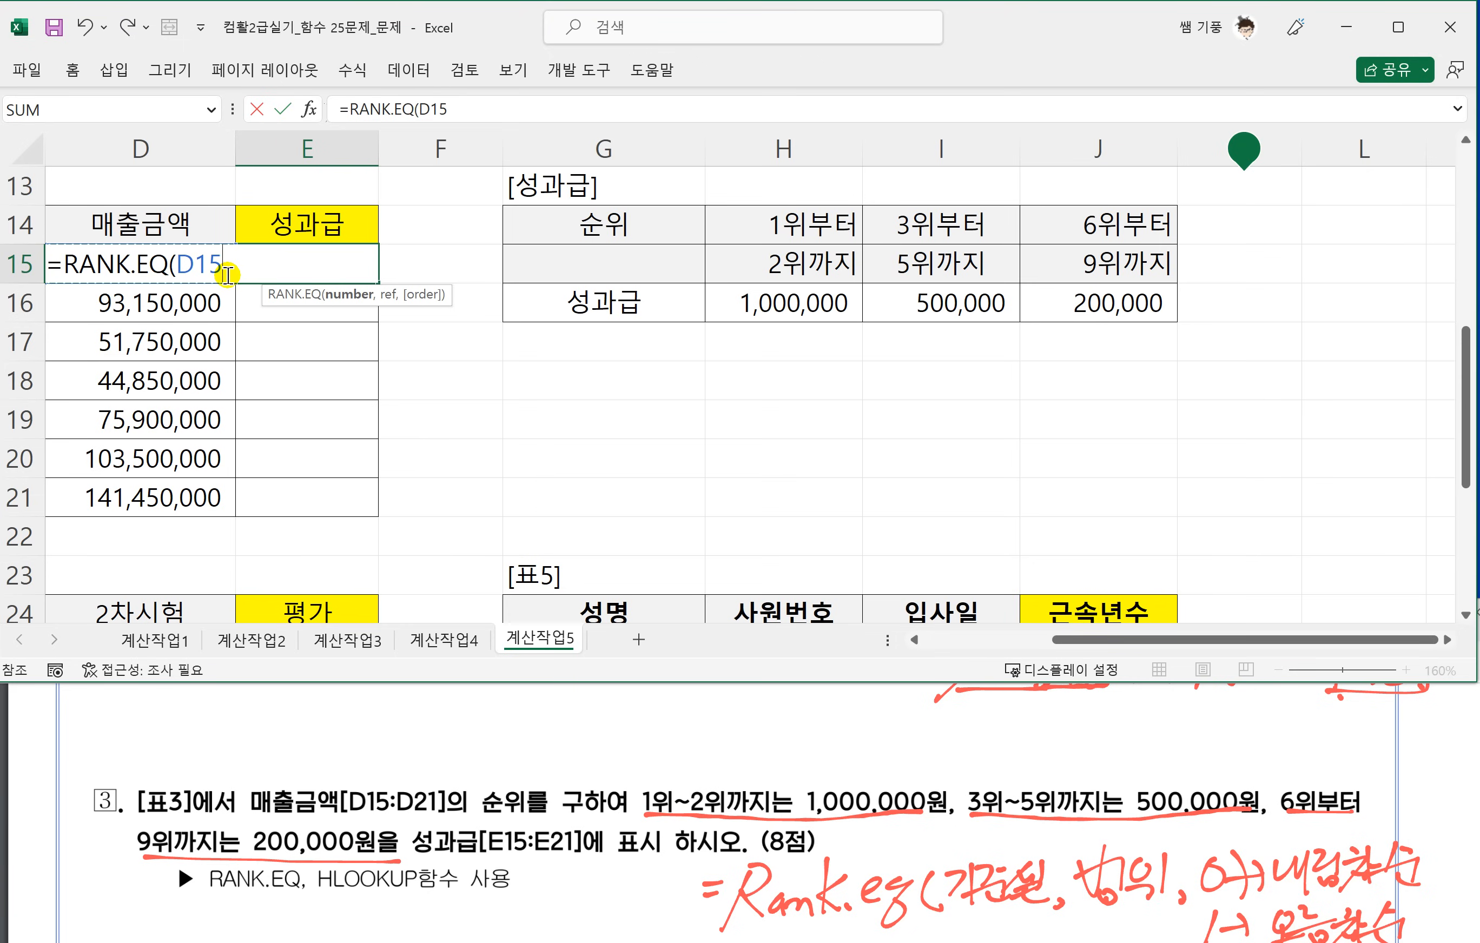
Complete E15 as =RANK.EQ(D15,$D$15:$D$21,0) and fill the formula down to E21.
{"action": "type", "text": ","}
{"action": "left_click_drag", "start_coordinate": [164, 497], "coordinate": [175, 264]}
{"action": "key", "text": "F4"}
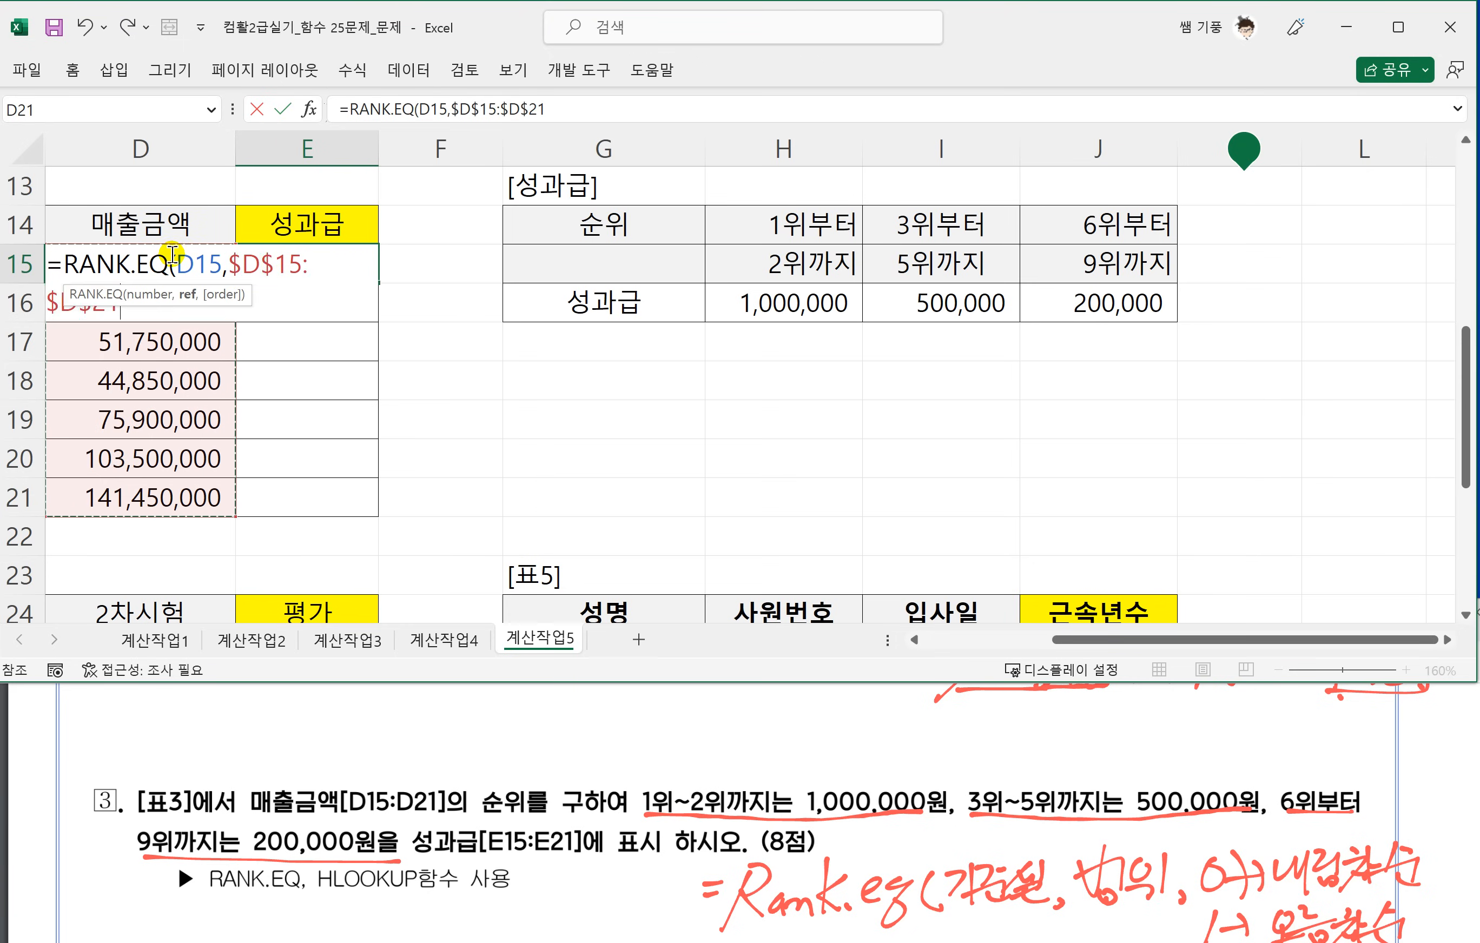
{"action": "type", "text": ",0"}
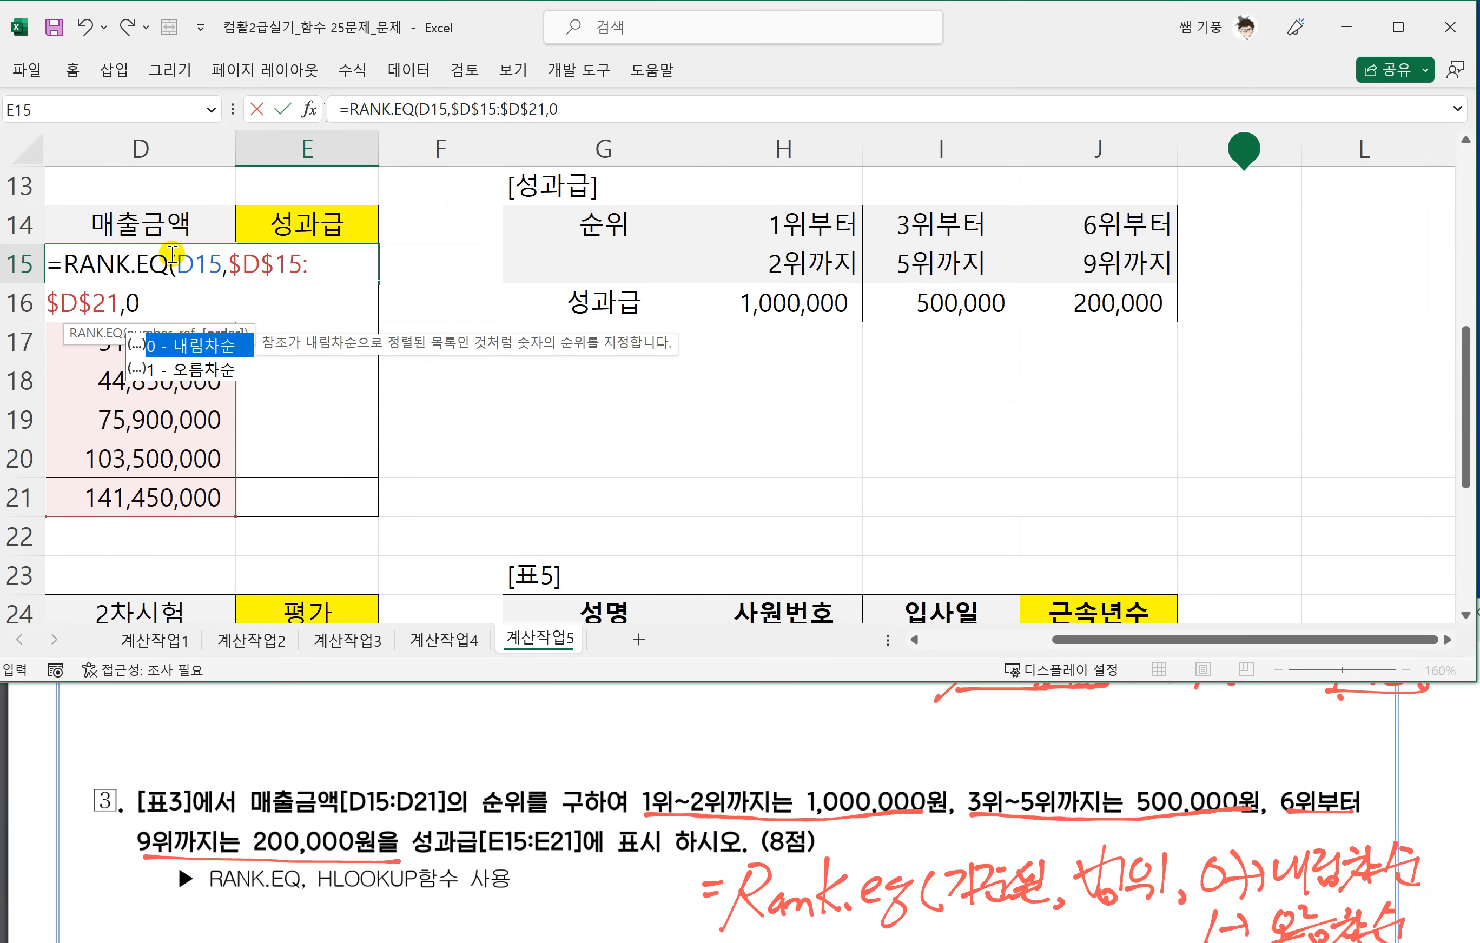
{"action": "type", "text": ")"}
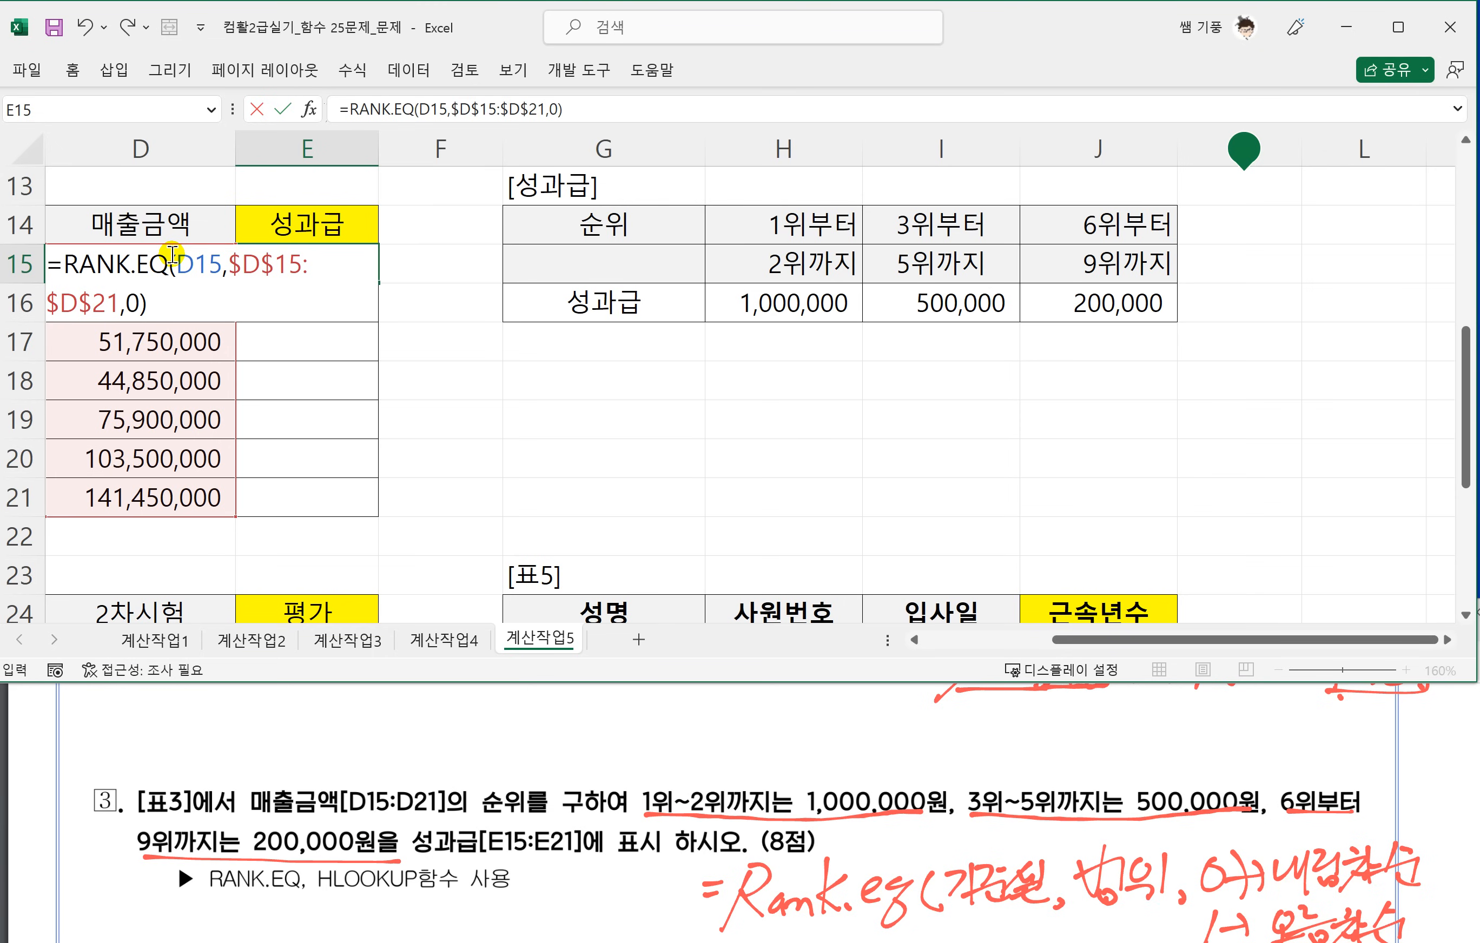
{"action": "key", "text": "Return"}
{"action": "left_click", "coordinate": [300, 263]}
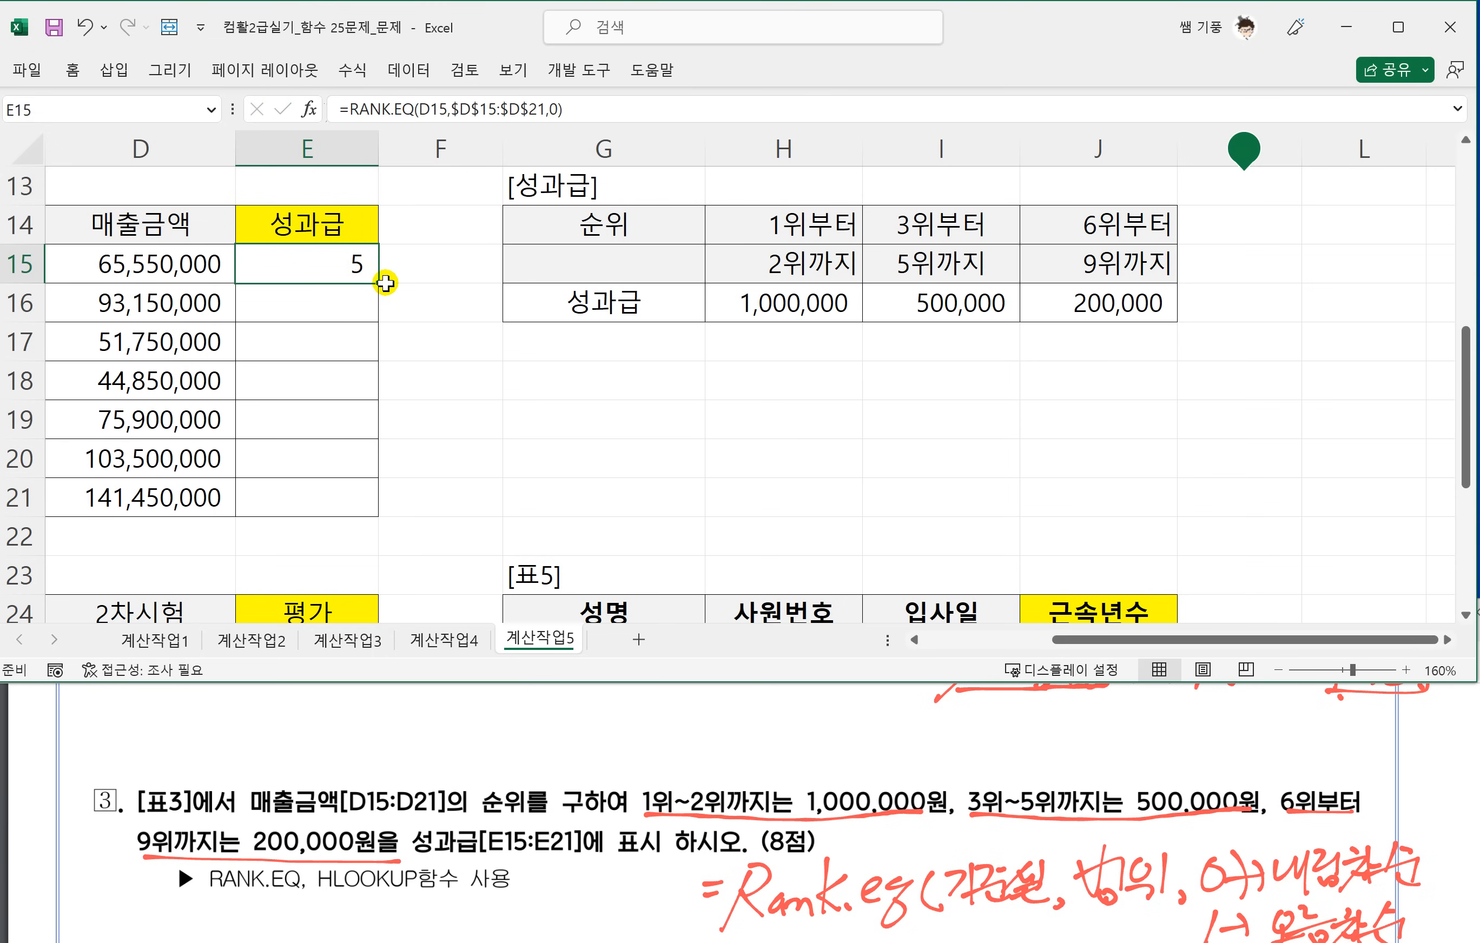
{"action": "left_click_drag", "start_coordinate": [379, 283], "coordinate": [363, 497]}
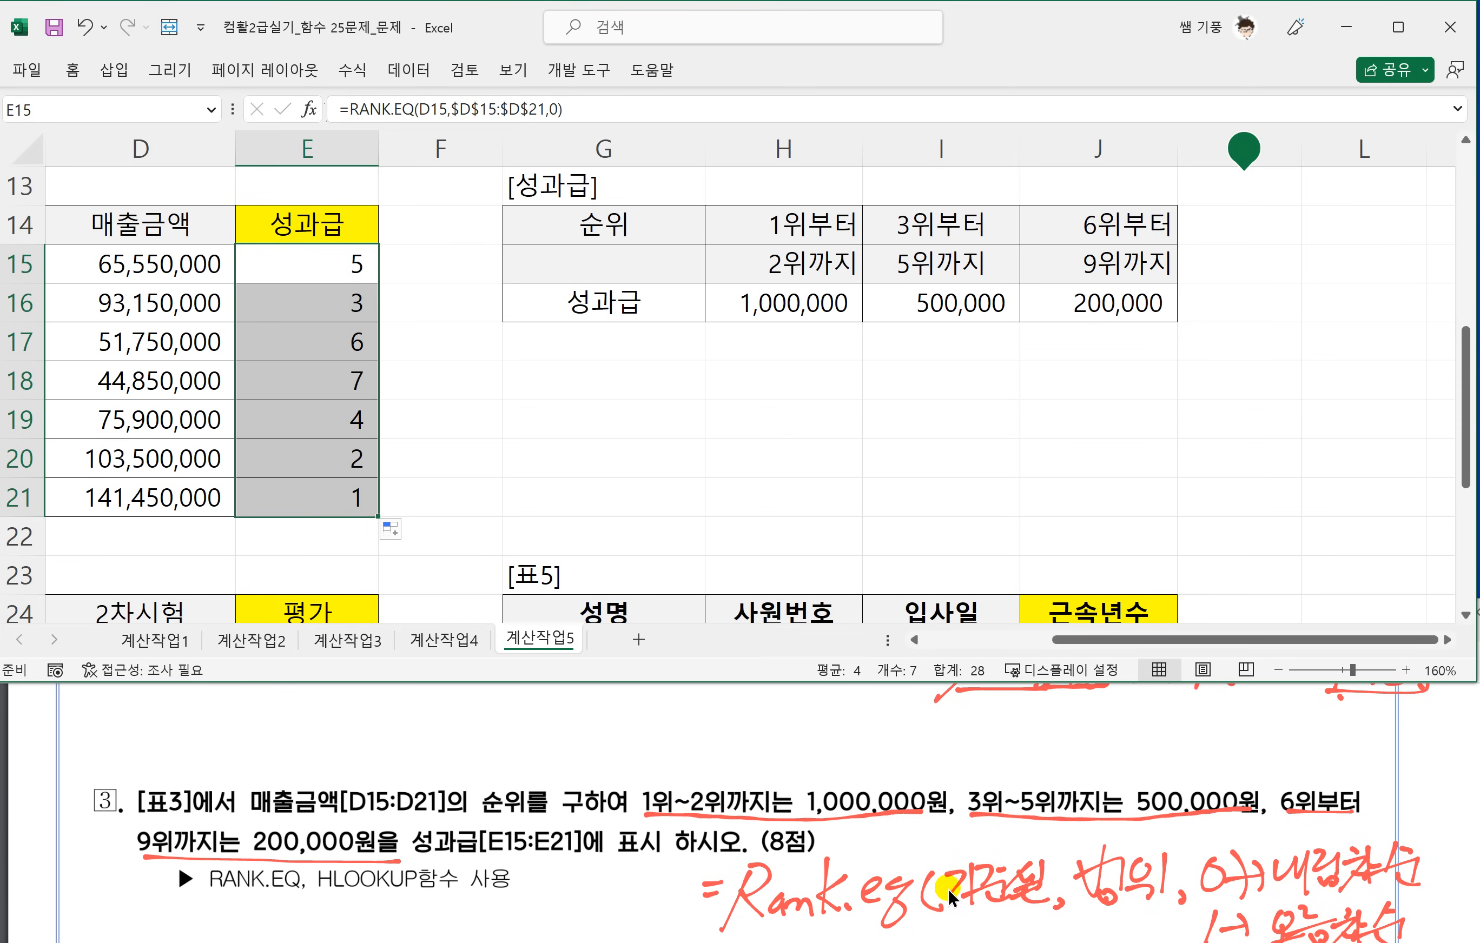
Circle the rank in E15 with ink and label it 기준셀.
{"action": "scroll", "coordinate": [1001, 831], "scroll_direction": "down", "scroll_amount": 3}
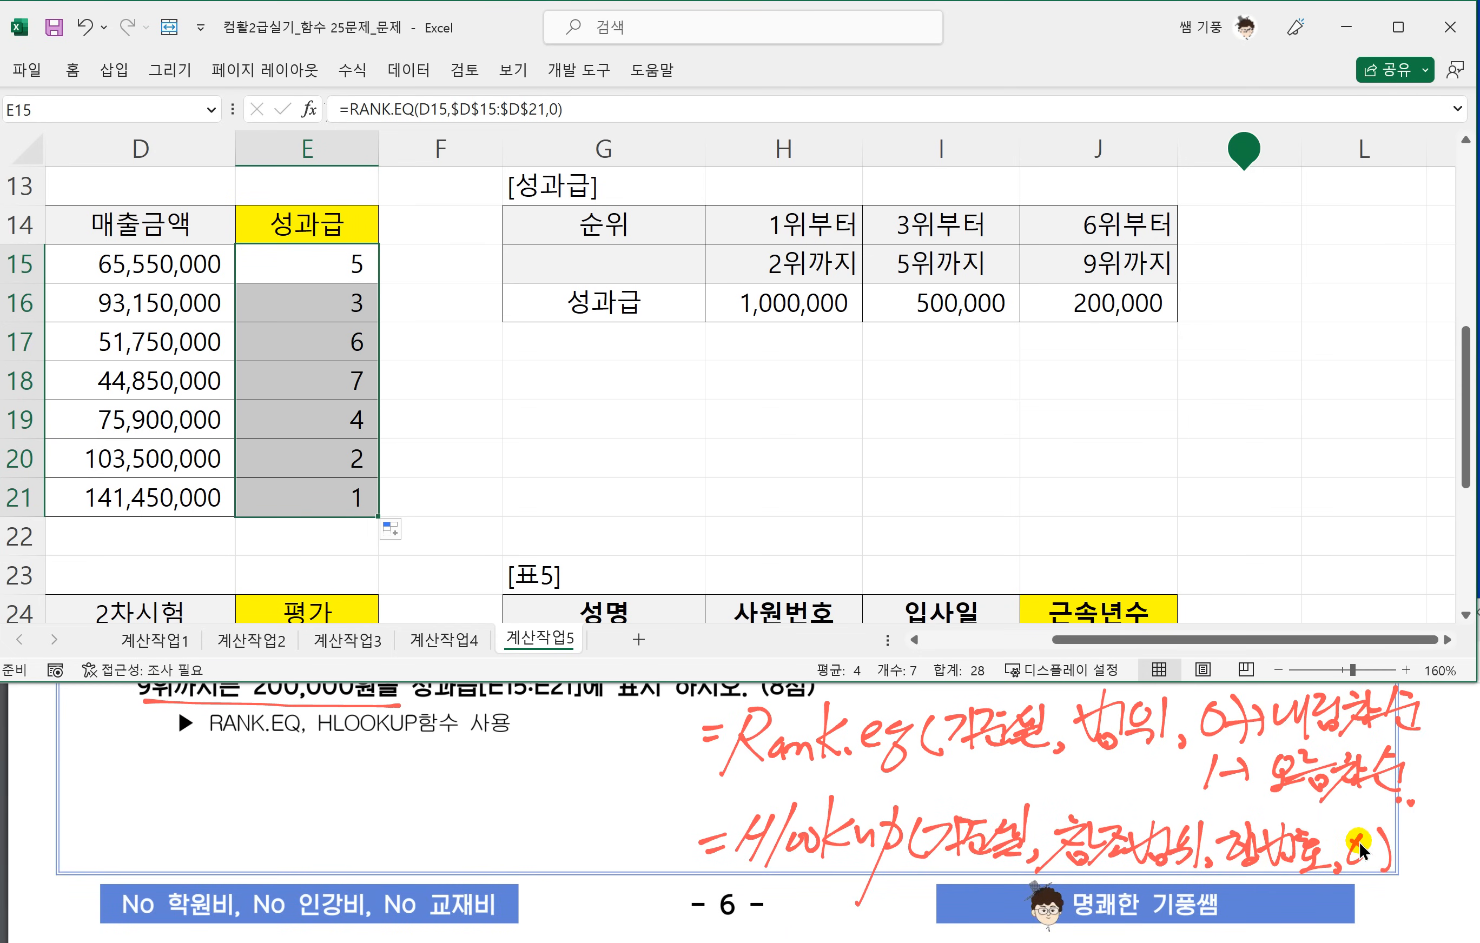
{"action": "left_click", "coordinate": [758, 502]}
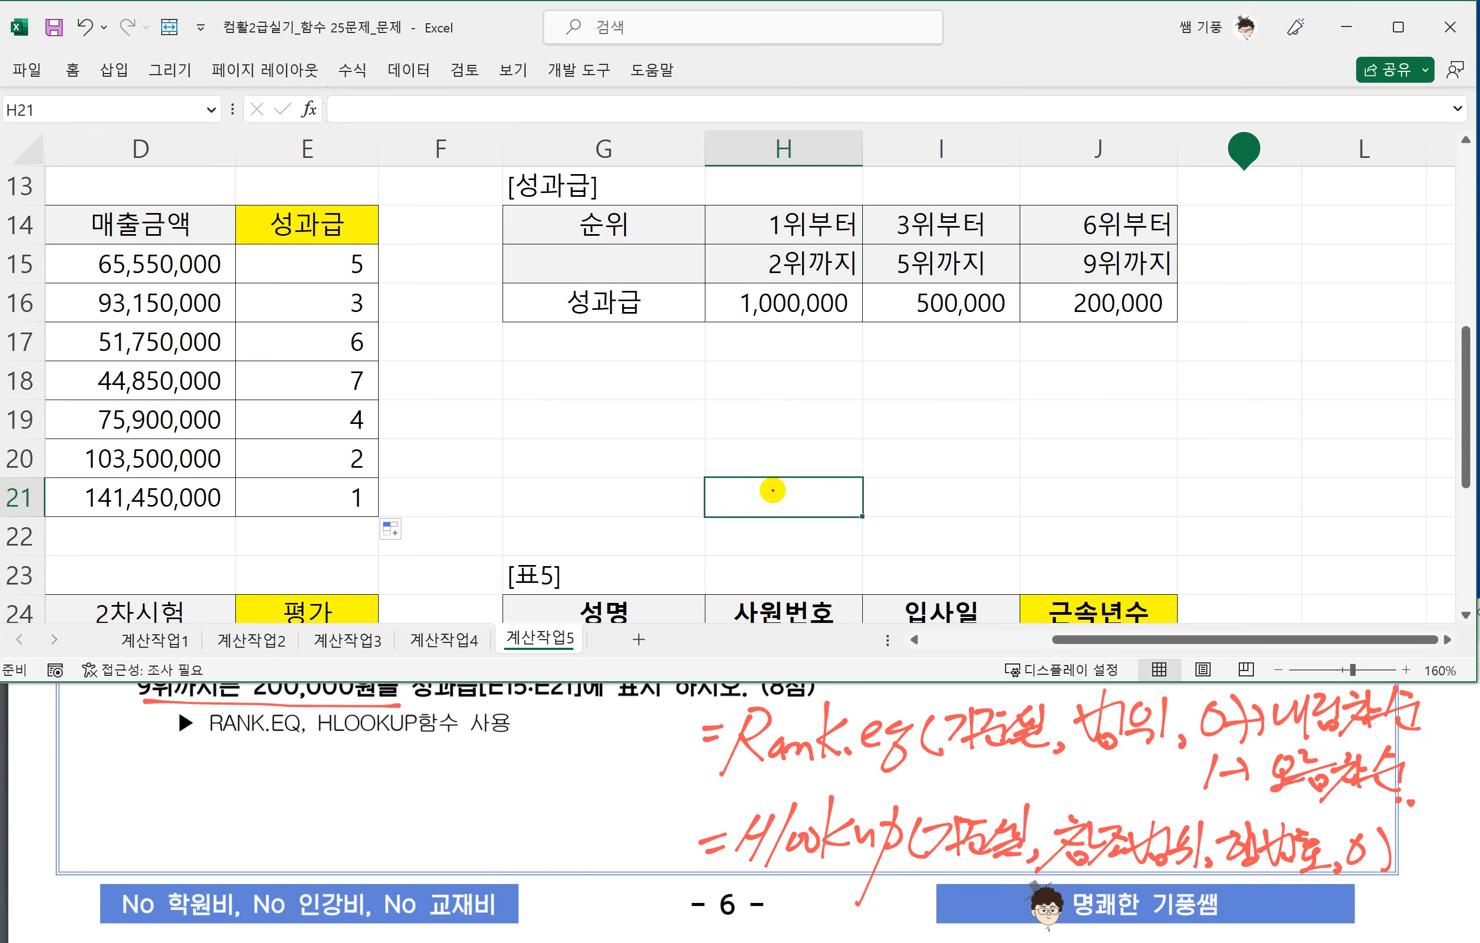
{"action": "left_click_drag", "start_coordinate": [357, 283], "coordinate": [353, 297]}
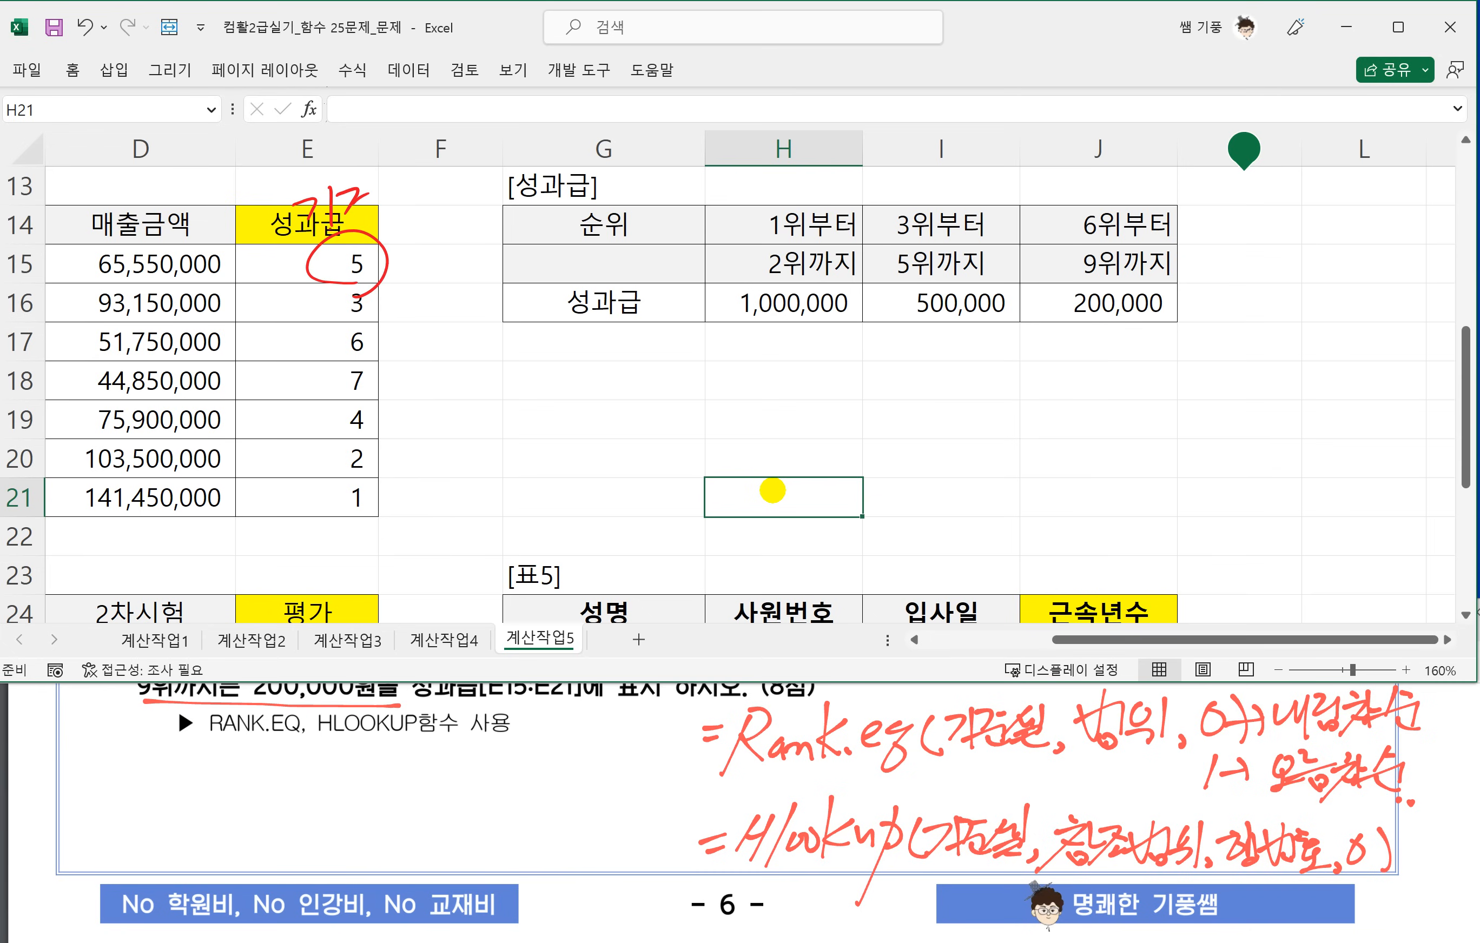
{"action": "left_click_drag", "start_coordinate": [414, 183], "coordinate": [414, 201]}
{"action": "left_click_drag", "start_coordinate": [386, 213], "coordinate": [432, 236]}
Draw an ink box around H14:J16 in the 성과급 table and label it 참조범위.
{"action": "mouse_move", "coordinate": [690, 200]}
{"action": "left_mouse_down"}
{"action": "mouse_move", "coordinate": [703, 292]}
{"action": "mouse_move", "coordinate": [1158, 325]}
{"action": "mouse_move", "coordinate": [1038, 202]}
{"action": "mouse_move", "coordinate": [697, 219]}
{"action": "left_mouse_up"}
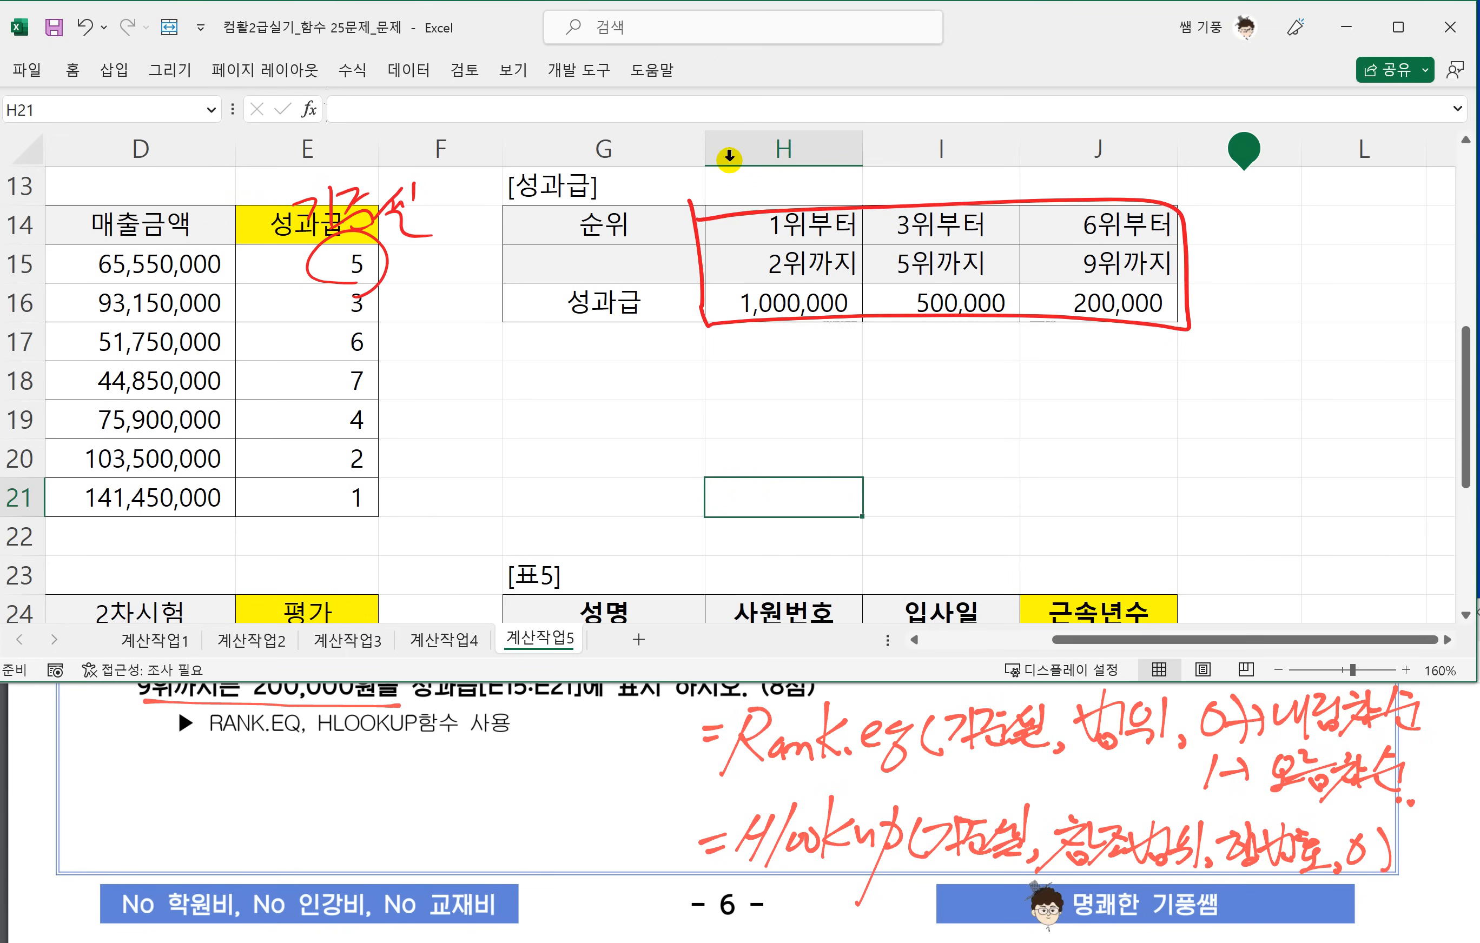
{"action": "mouse_move", "coordinate": [904, 348]}
{"action": "left_mouse_down"}
{"action": "mouse_move", "coordinate": [877, 402]}
{"action": "mouse_move", "coordinate": [947, 373]}
{"action": "left_mouse_up"}
{"action": "mouse_move", "coordinate": [965, 348]}
{"action": "left_mouse_down"}
{"action": "mouse_move", "coordinate": [968, 376]}
{"action": "mouse_move", "coordinate": [1005, 365]}
{"action": "left_mouse_up"}
{"action": "left_click_drag", "start_coordinate": [1013, 346], "coordinate": [1018, 382]}
{"action": "mouse_move", "coordinate": [1037, 333]}
{"action": "left_mouse_down"}
{"action": "mouse_move", "coordinate": [1017, 366]}
{"action": "mouse_move", "coordinate": [1057, 362]}
{"action": "left_mouse_up"}
{"action": "left_click_drag", "start_coordinate": [1062, 345], "coordinate": [1064, 377]}
{"action": "left_click_drag", "start_coordinate": [1040, 376], "coordinate": [1096, 377]}
{"action": "left_click_drag", "start_coordinate": [1126, 330], "coordinate": [1101, 381]}
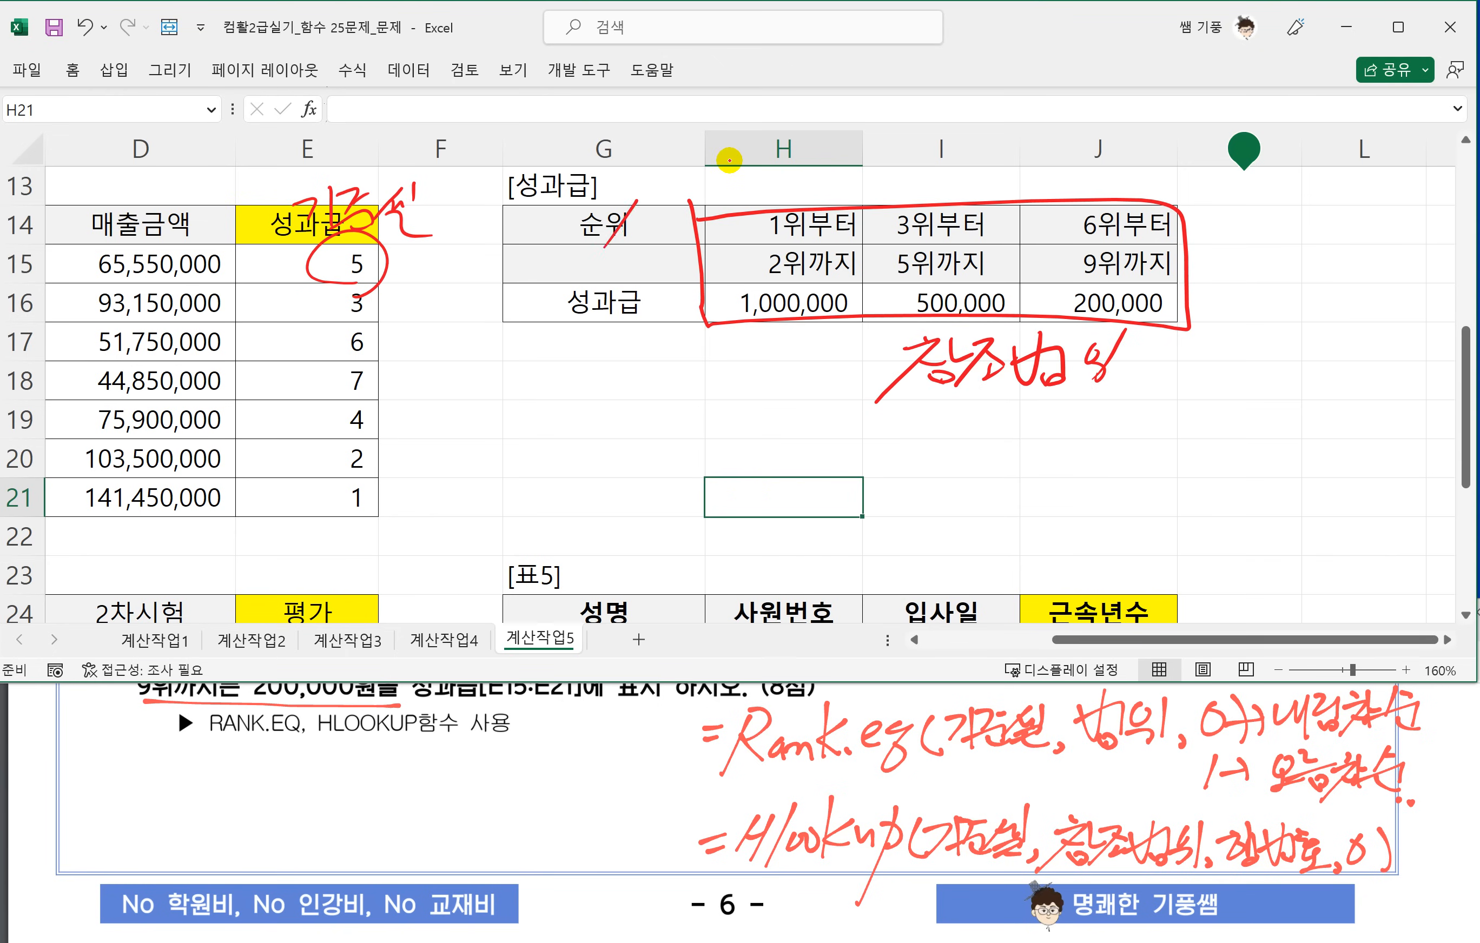
Number the 성과급 table's rows 1 to 3 in ink, circle the 3, and label it 행번호 with an arrow.
{"action": "left_click_drag", "start_coordinate": [600, 254], "coordinate": [660, 260]}
{"action": "left_click_drag", "start_coordinate": [588, 366], "coordinate": [645, 356]}
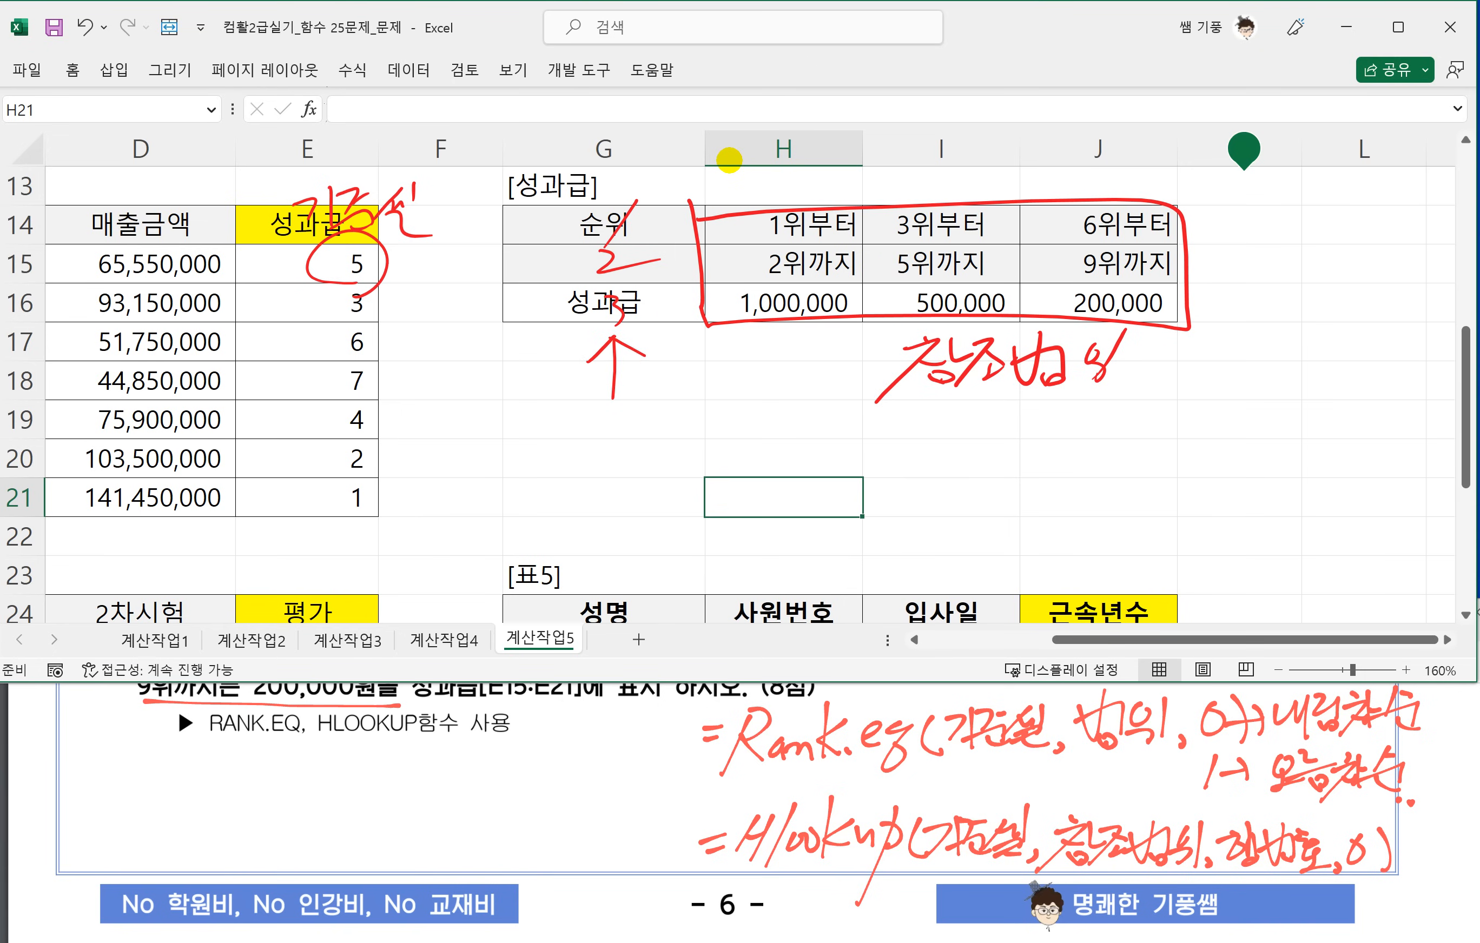
{"action": "mouse_move", "coordinate": [569, 429]}
{"action": "left_mouse_down"}
{"action": "mouse_move", "coordinate": [622, 457]}
{"action": "mouse_move", "coordinate": [675, 447]}
{"action": "left_mouse_up"}
{"action": "left_click_drag", "start_coordinate": [641, 314], "coordinate": [638, 337]}
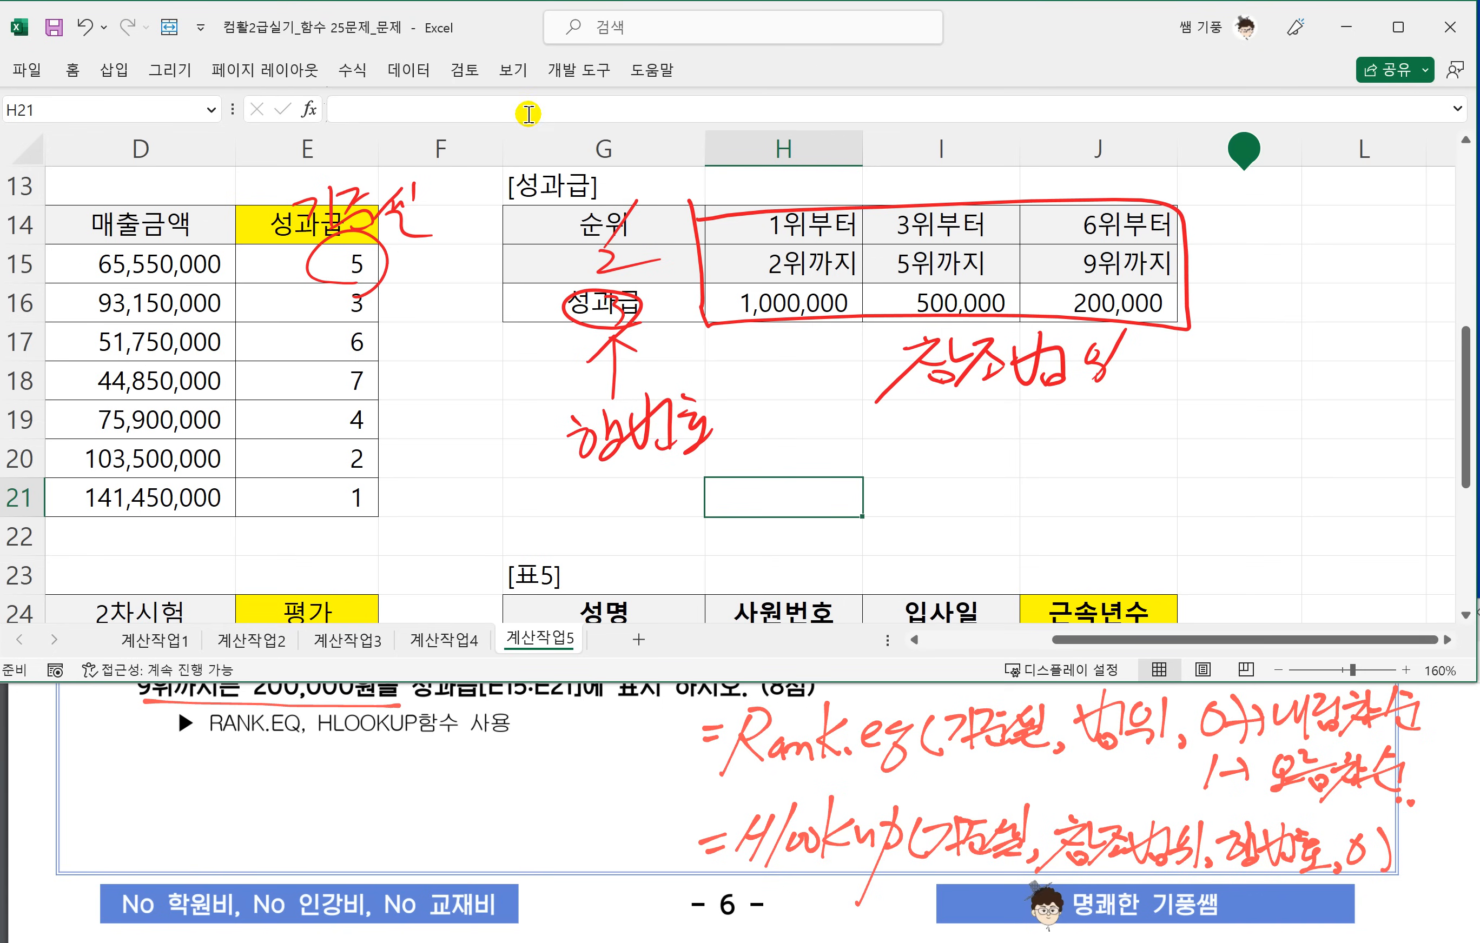
Delete the 기준셀 ink annotation over E15 and nest that cell's RANK.EQ formula inside HLOOKUP as the lookup value.
{"action": "left_click", "coordinate": [406, 231]}
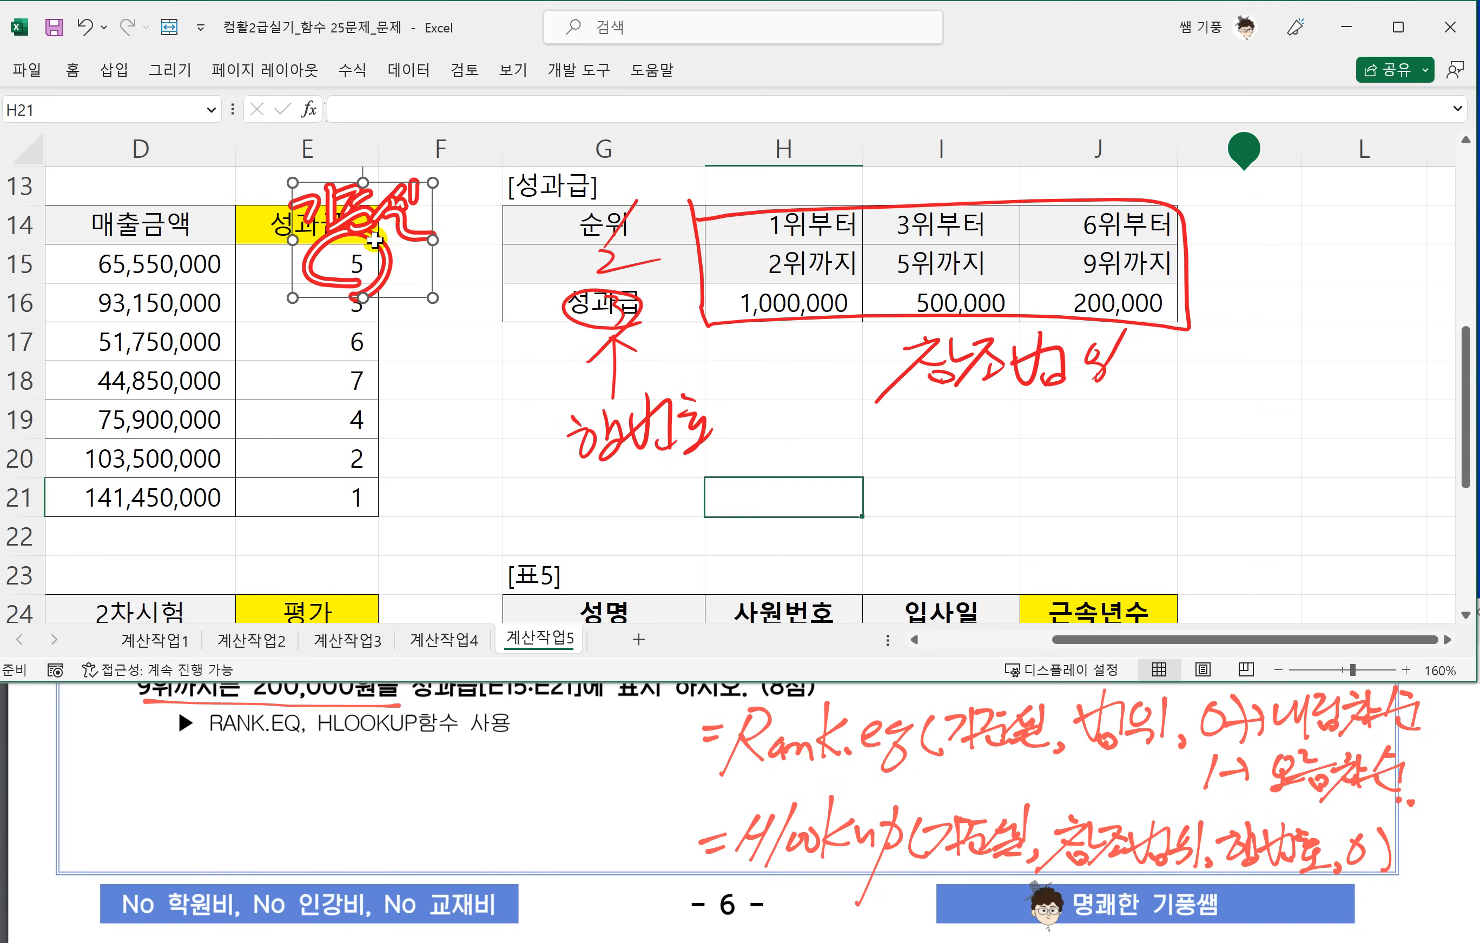
{"action": "key", "text": "Delete"}
{"action": "left_click", "coordinate": [341, 261]}
{"action": "double_click", "coordinate": [341, 262]}
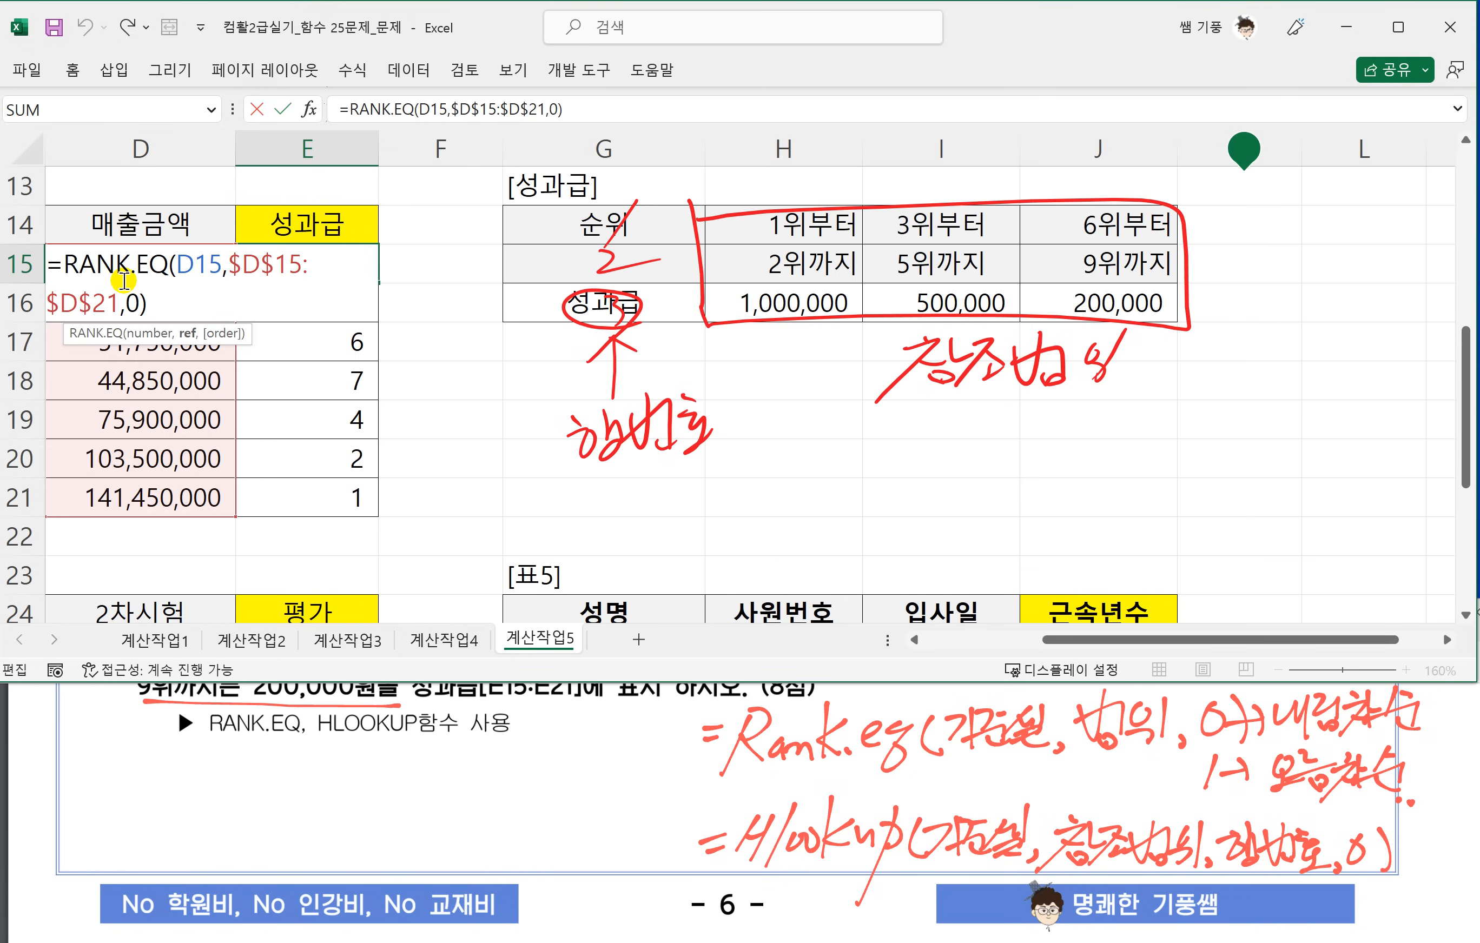
{"action": "left_click", "coordinate": [65, 266]}
{"action": "type", "text": "HL"}
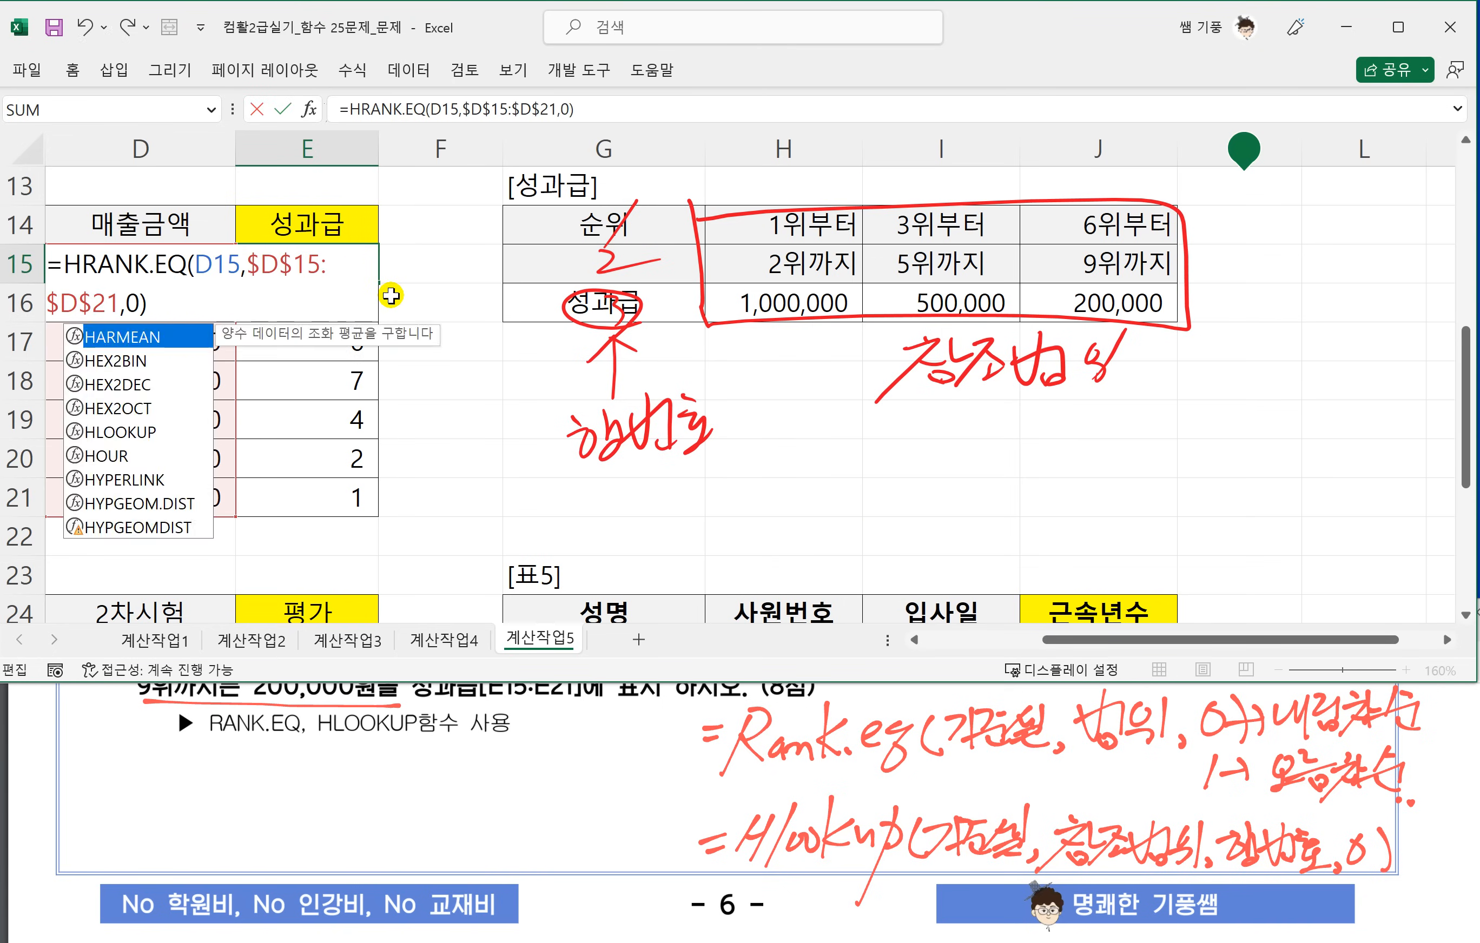
{"action": "key", "text": "Tab"}
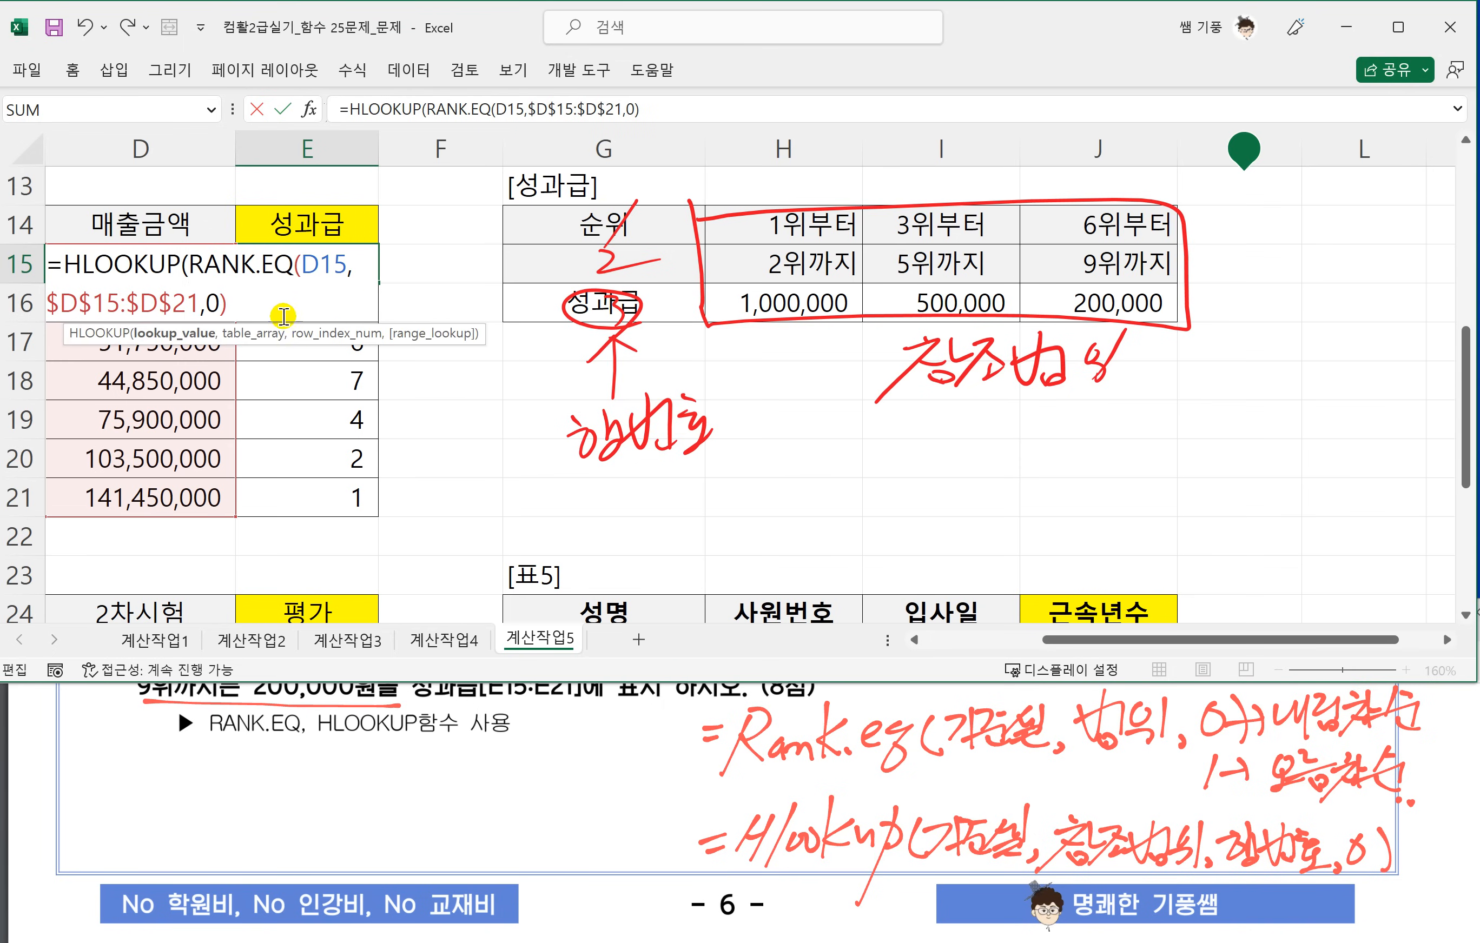
Add the absolute range $H$14:$J$16 as the table argument of E15's HLOOKUP.
{"action": "left_click", "coordinate": [299, 294]}
{"action": "type", "text": ","}
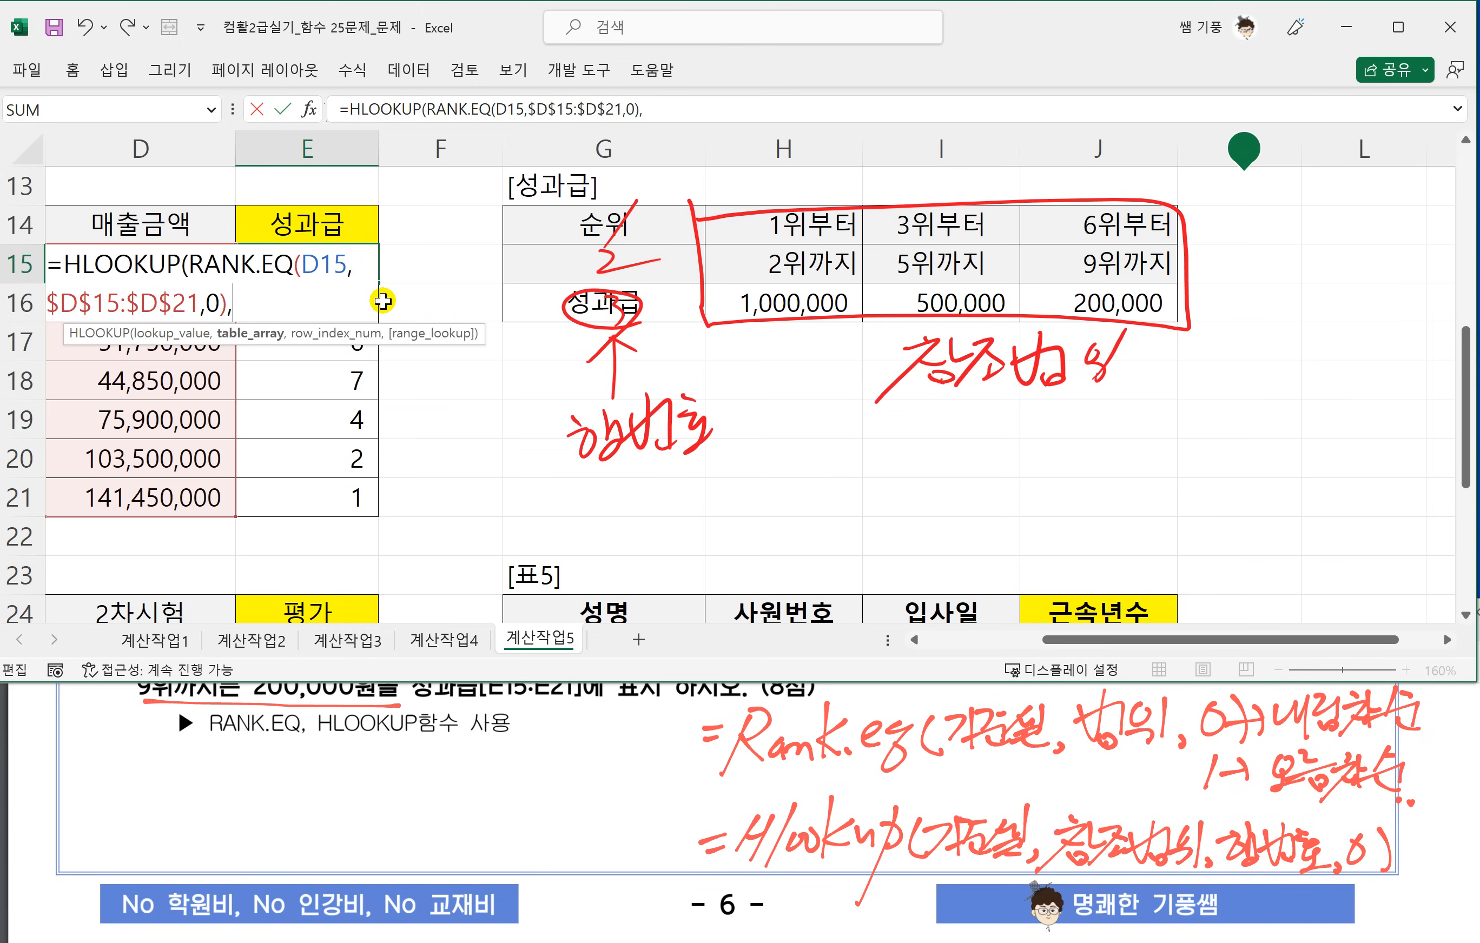
{"action": "left_click_drag", "start_coordinate": [774, 227], "coordinate": [1084, 291]}
{"action": "key", "text": "F4"}
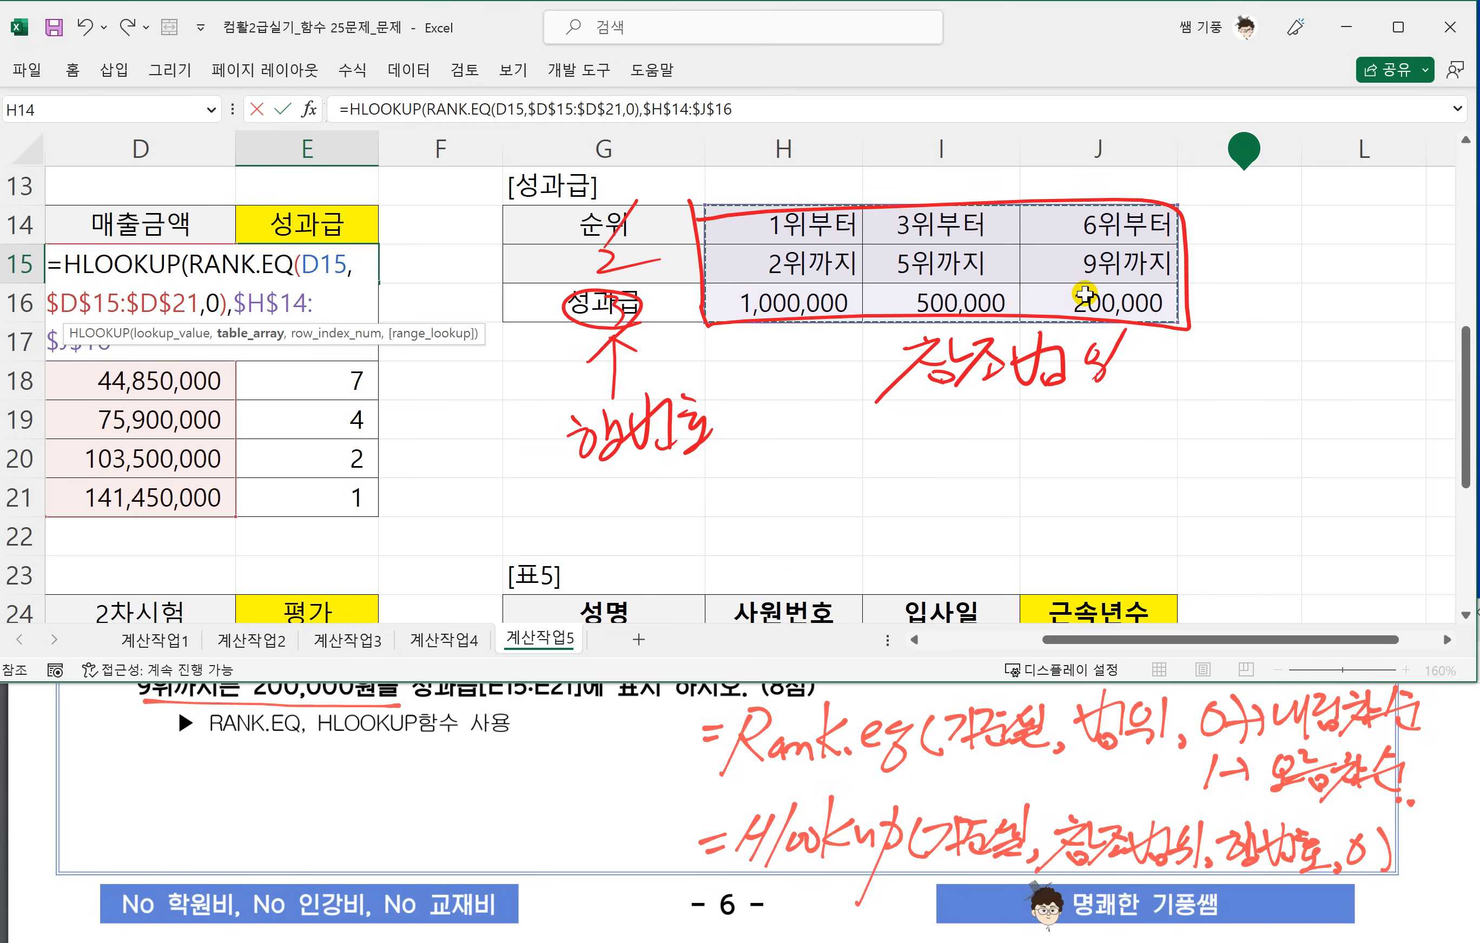
{"action": "type", "text": ","}
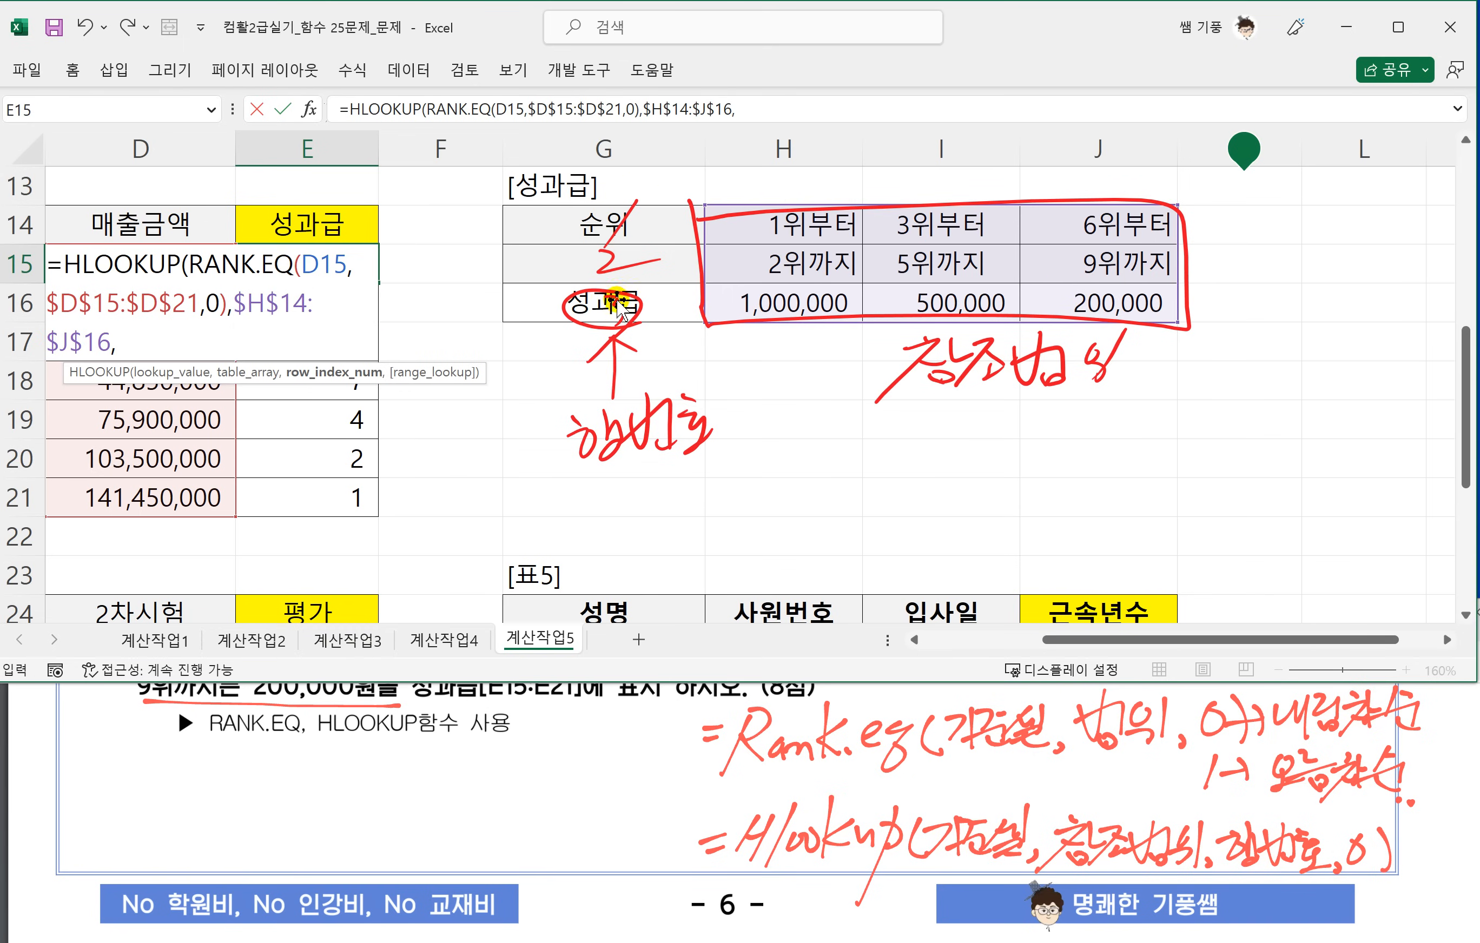
{"action": "type", "text": "3,"}
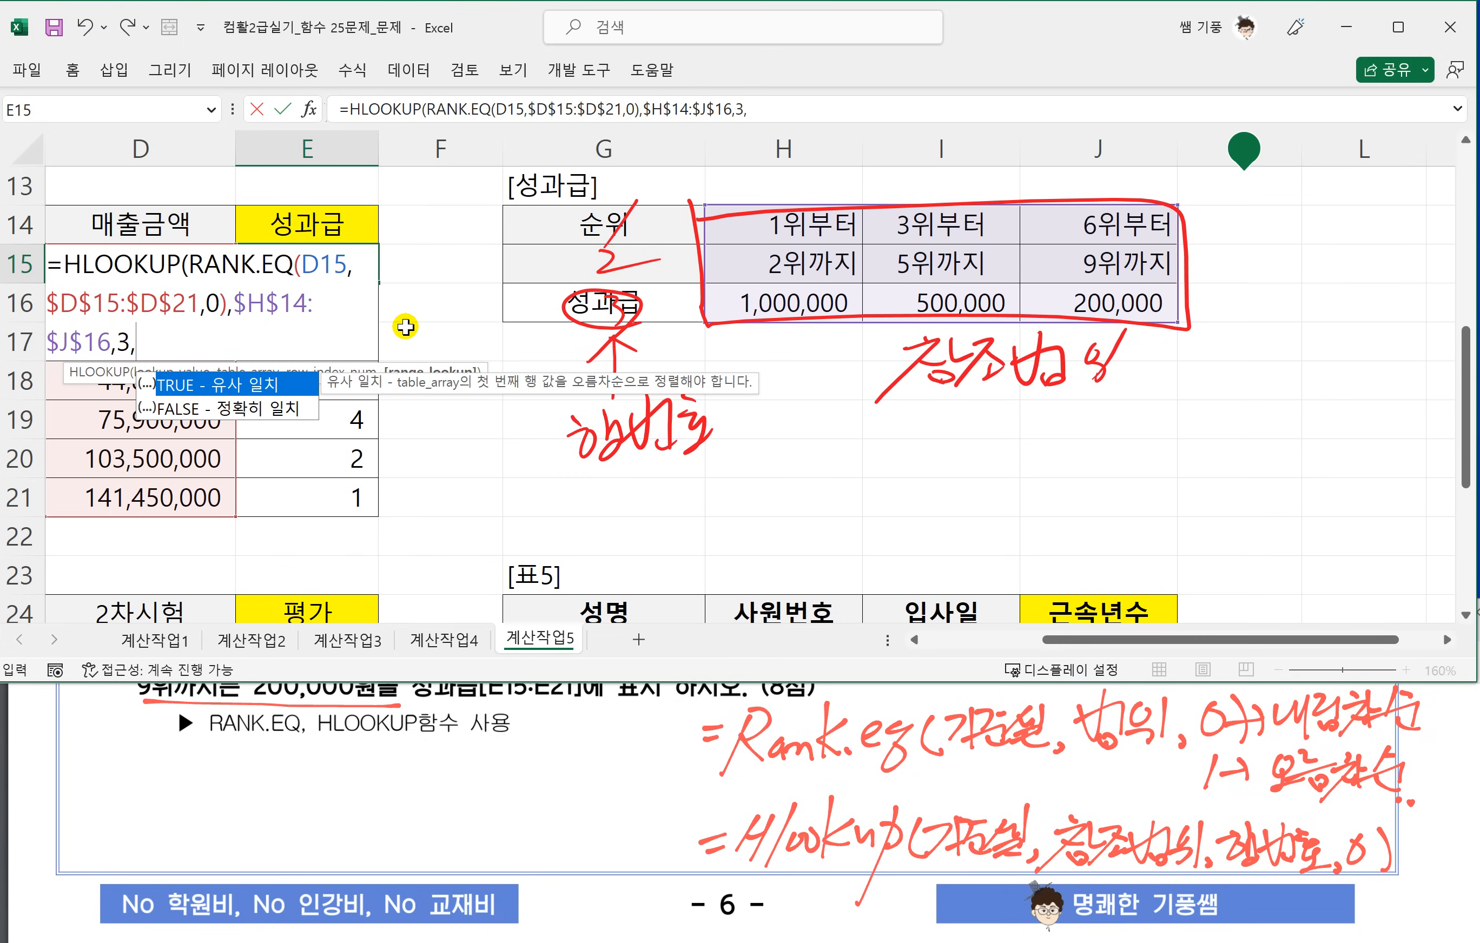
{"action": "type", "text": "1)"}
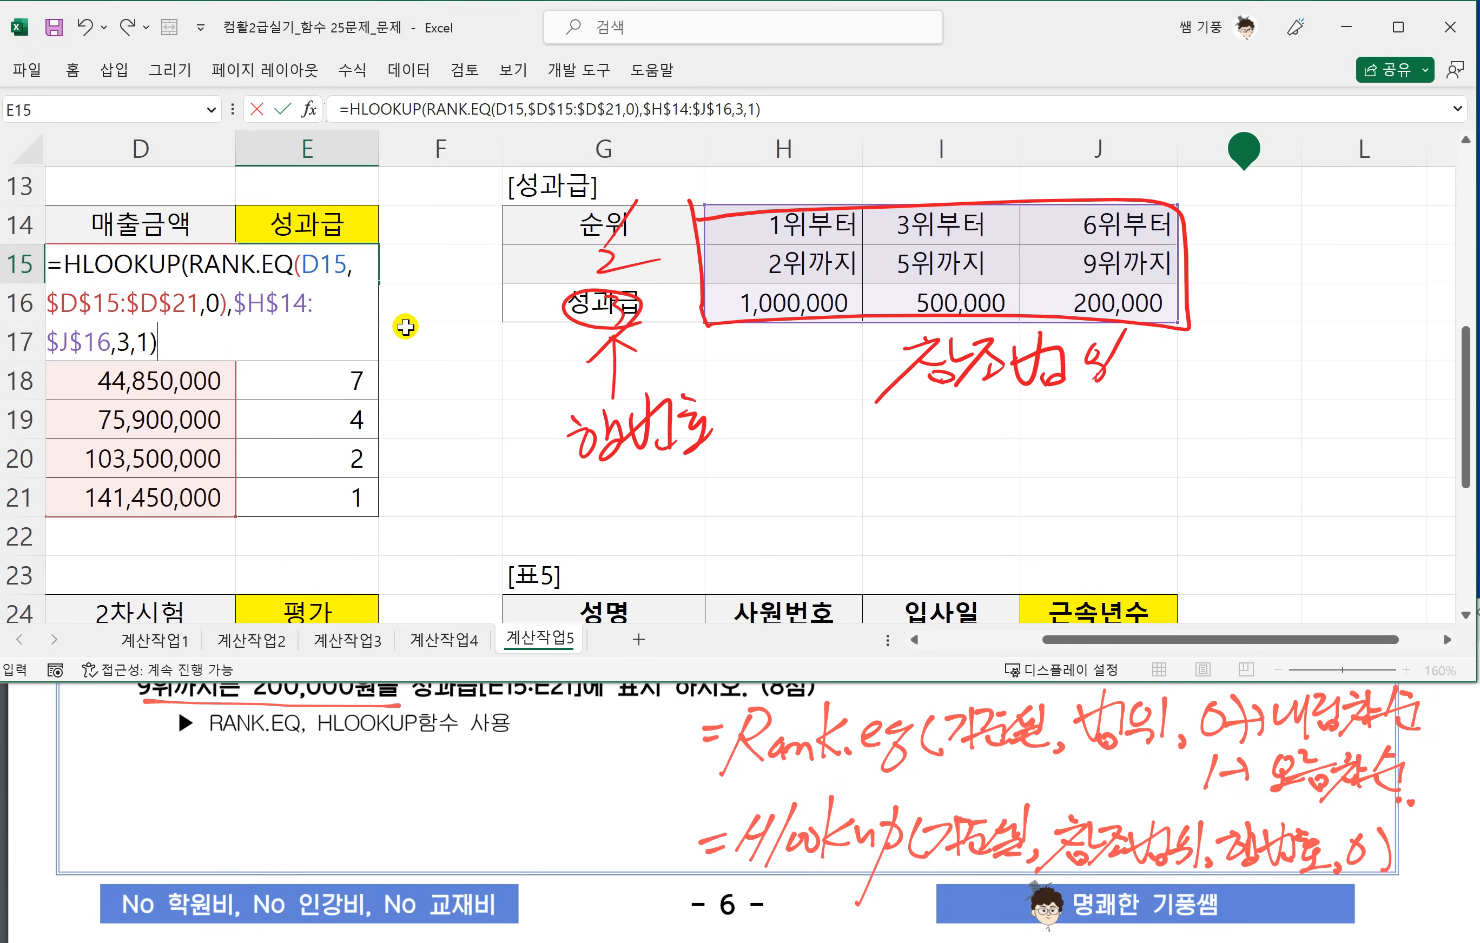
Finish E15's HLOOKUP with row number 3 and match type 1, and fill the formula down to E21.
{"action": "key", "text": "Return"}
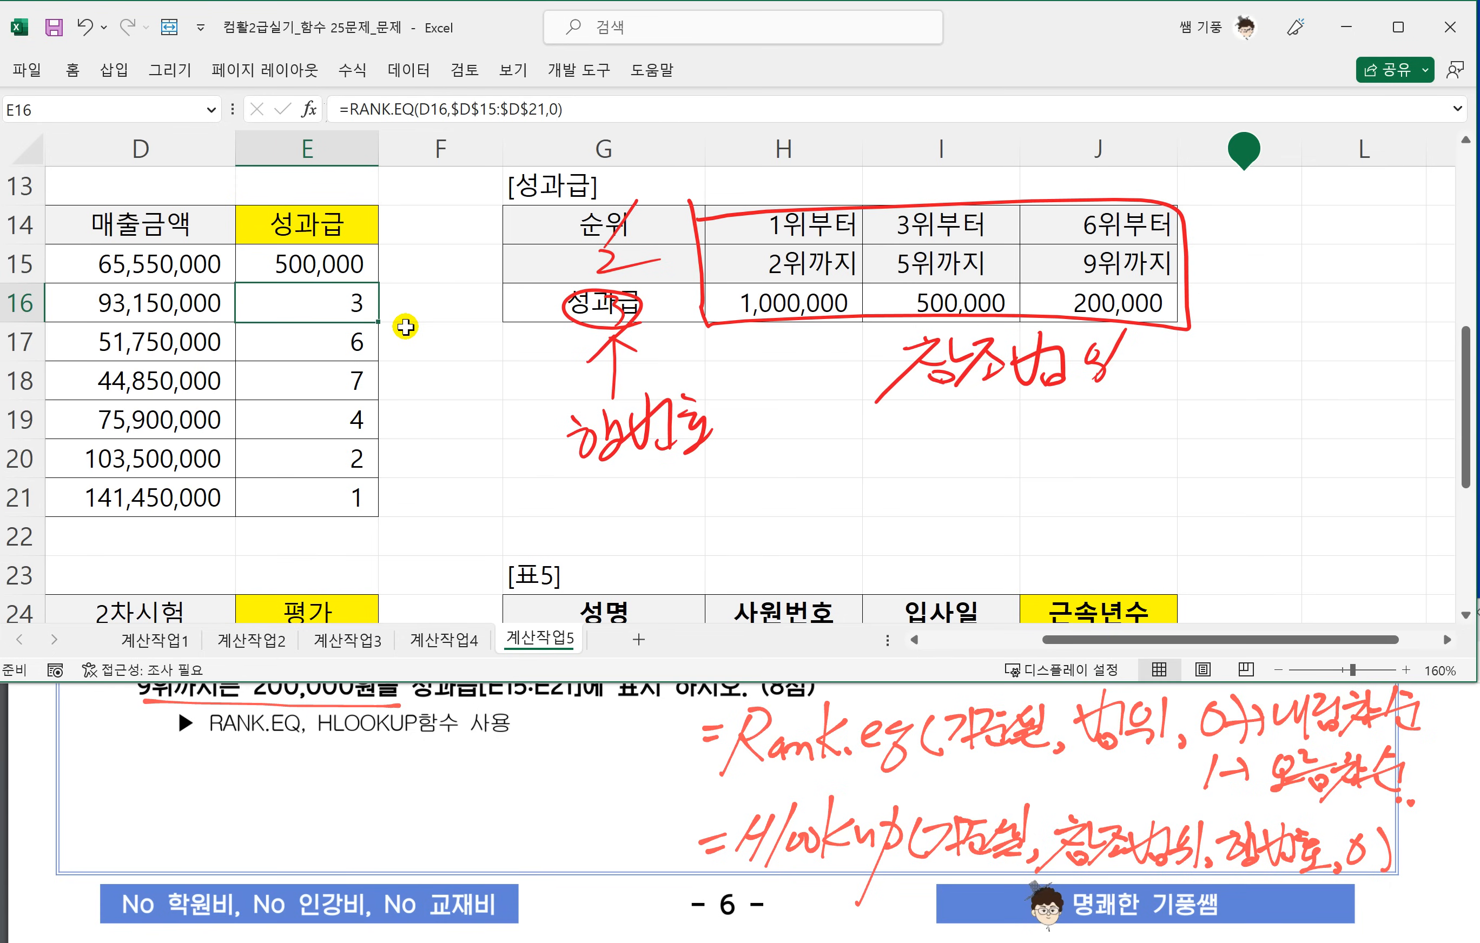
{"action": "left_click", "coordinate": [353, 264]}
{"action": "left_click_drag", "start_coordinate": [378, 283], "coordinate": [358, 498]}
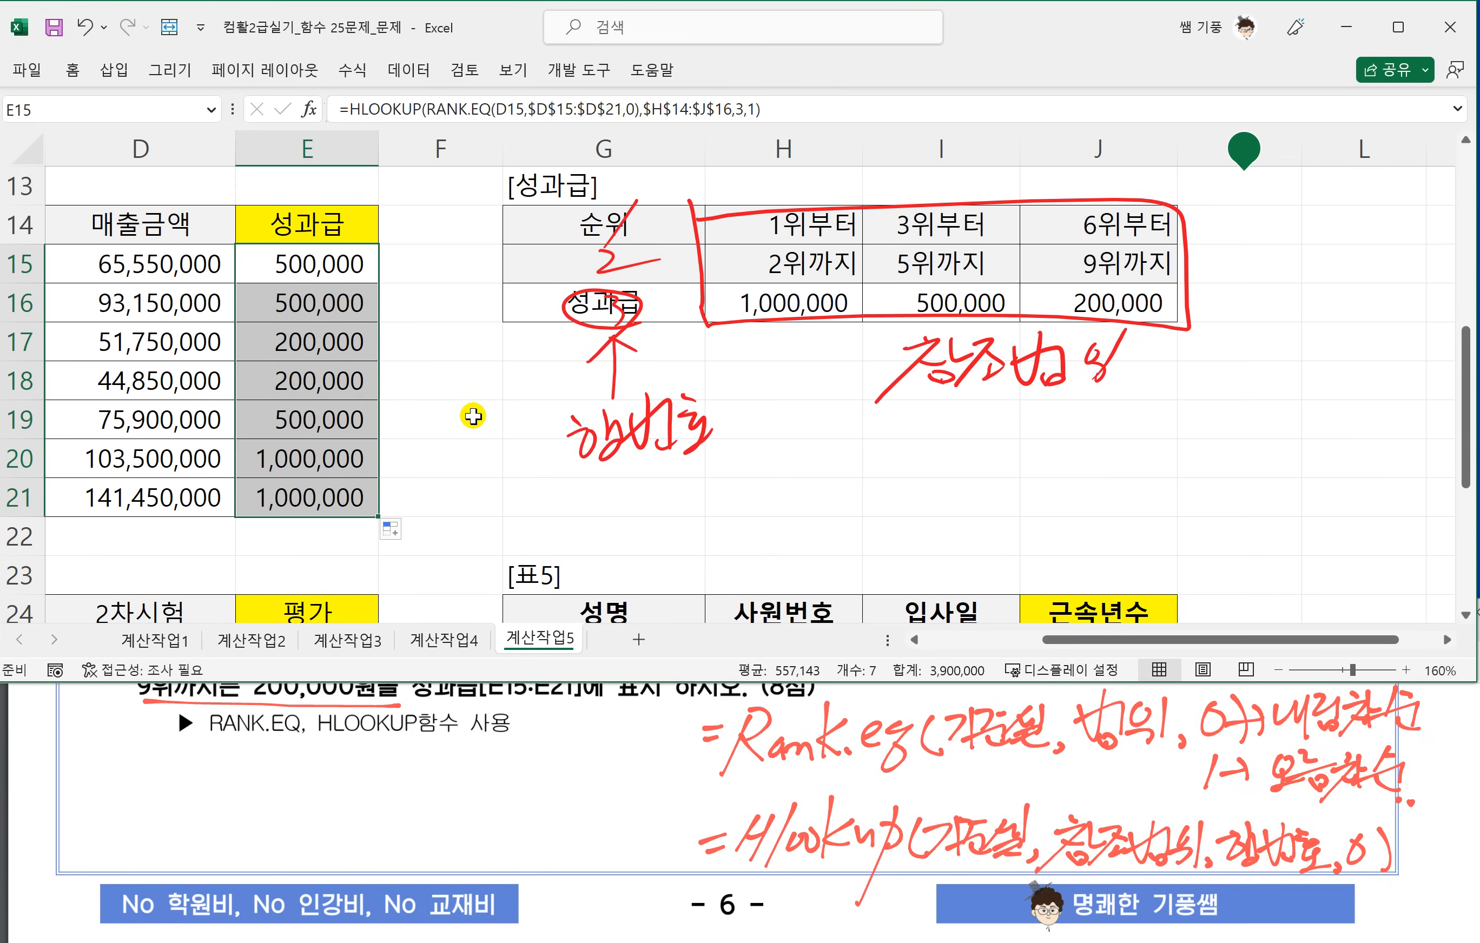
Bring up question 4 in the exam PDF together with 표4 in the worksheet.
{"action": "left_click", "coordinate": [374, 752]}
{"action": "scroll", "coordinate": [401, 768], "scroll_direction": "down", "scroll_amount": 5}
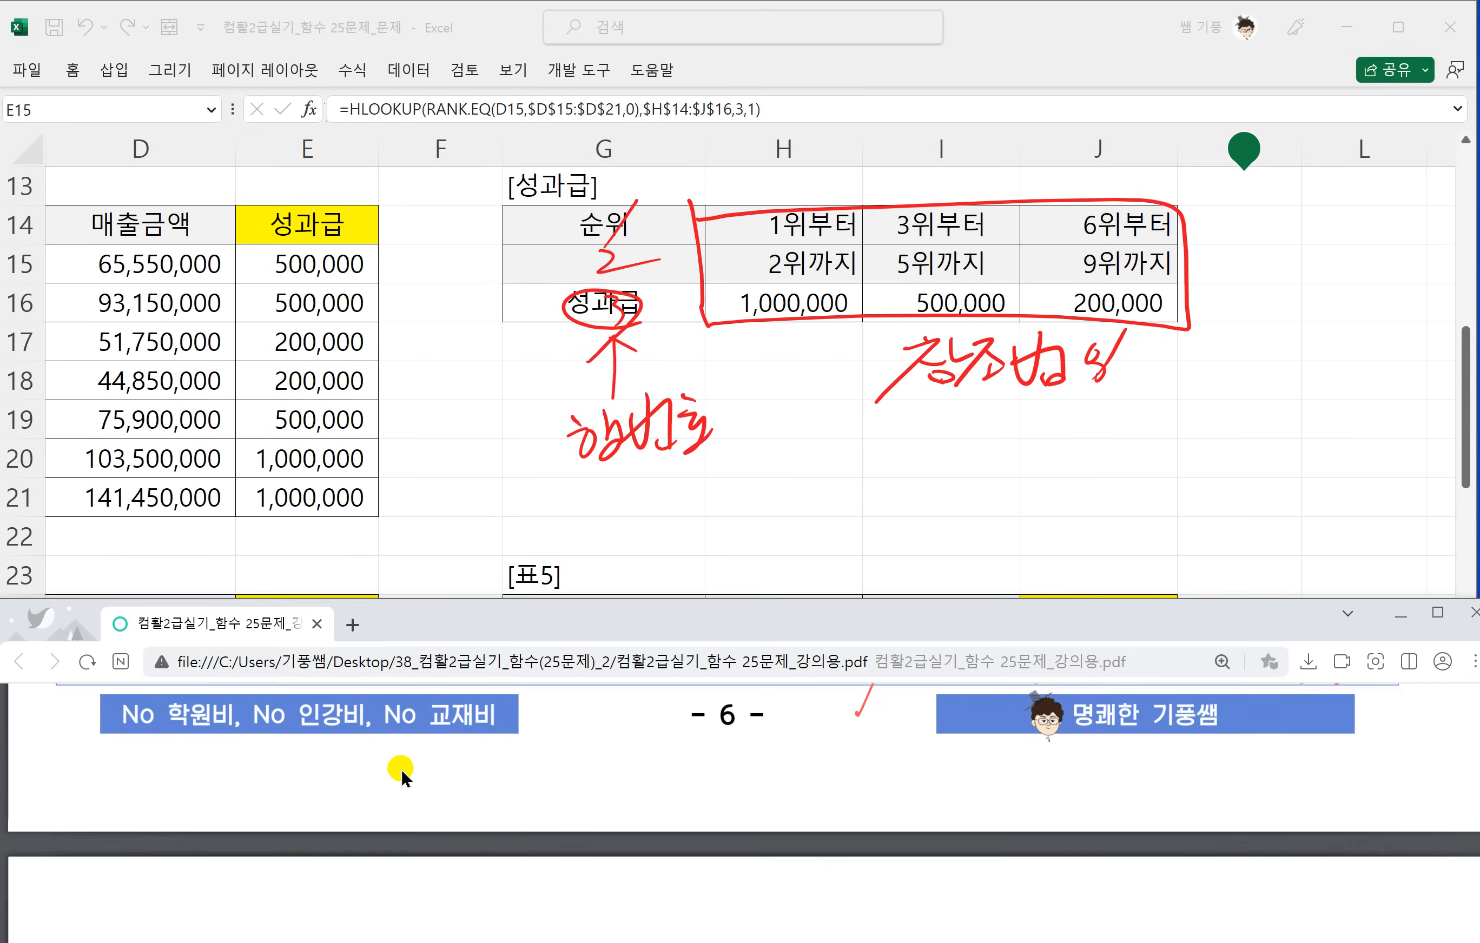
{"action": "scroll", "coordinate": [401, 773], "scroll_direction": "down", "scroll_amount": 1}
{"action": "key", "text": "alt+Tab"}
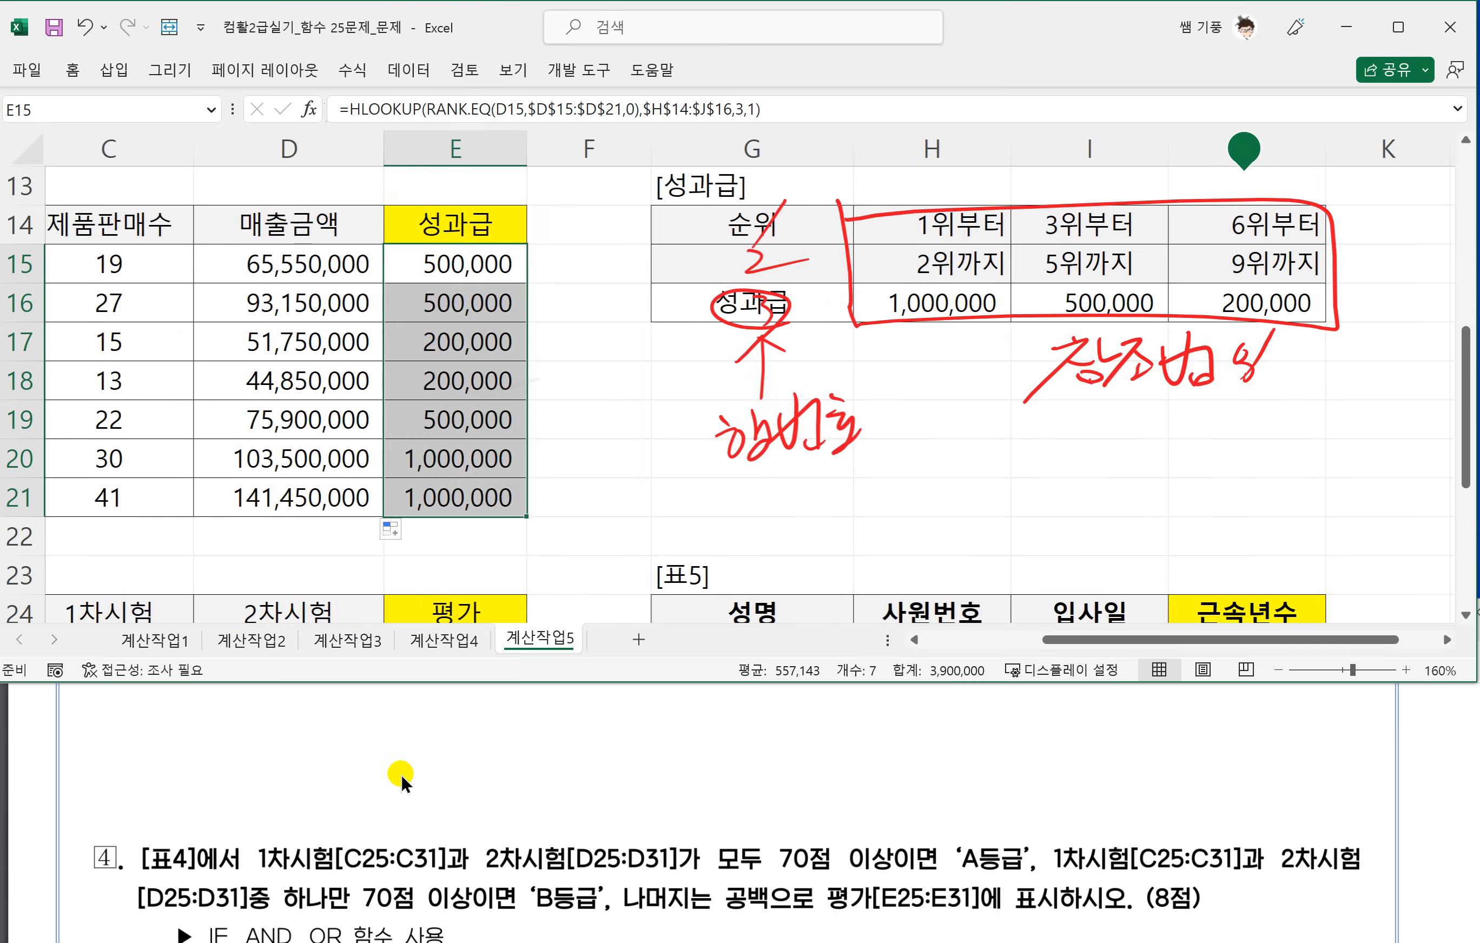
{"action": "scroll", "coordinate": [749, 395], "scroll_direction": "right", "scroll_amount": 3}
{"action": "scroll", "coordinate": [749, 395], "scroll_direction": "up", "scroll_amount": 2}
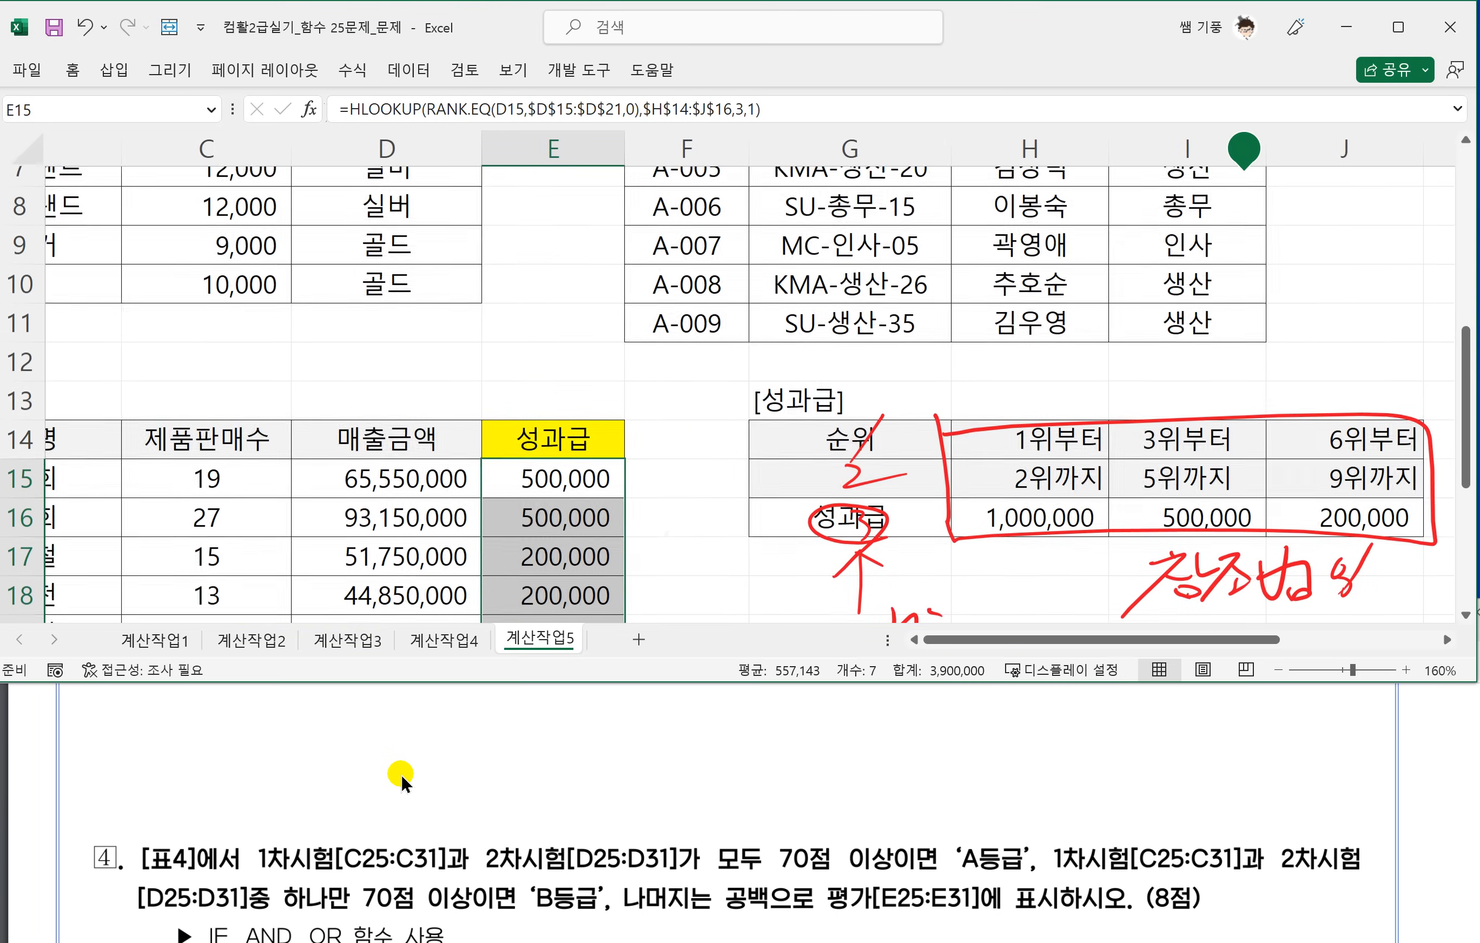
{"action": "scroll", "coordinate": [750, 395], "scroll_direction": "left", "scroll_amount": 3}
{"action": "scroll", "coordinate": [749, 396], "scroll_direction": "down", "scroll_amount": 2}
{"action": "scroll", "coordinate": [732, 395], "scroll_direction": "down", "scroll_amount": 3}
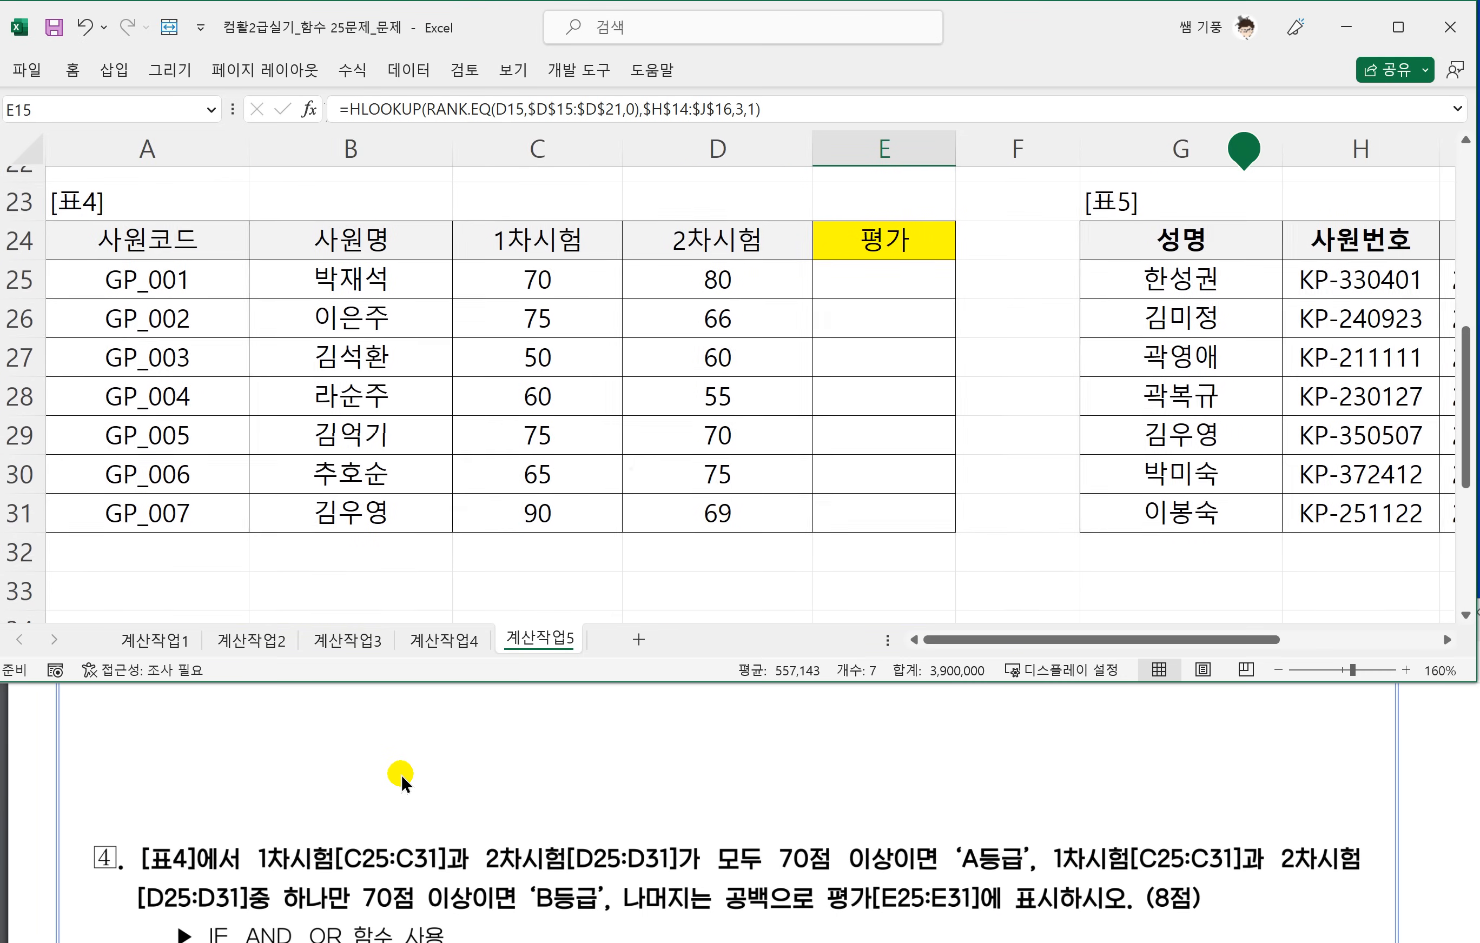
Underline question 4's grading conditions in the PDF with ink and circle 'A등급' and 'B등급'.
{"action": "left_click", "coordinate": [291, 799]}
{"action": "scroll", "coordinate": [308, 819], "scroll_direction": "down", "scroll_amount": 1}
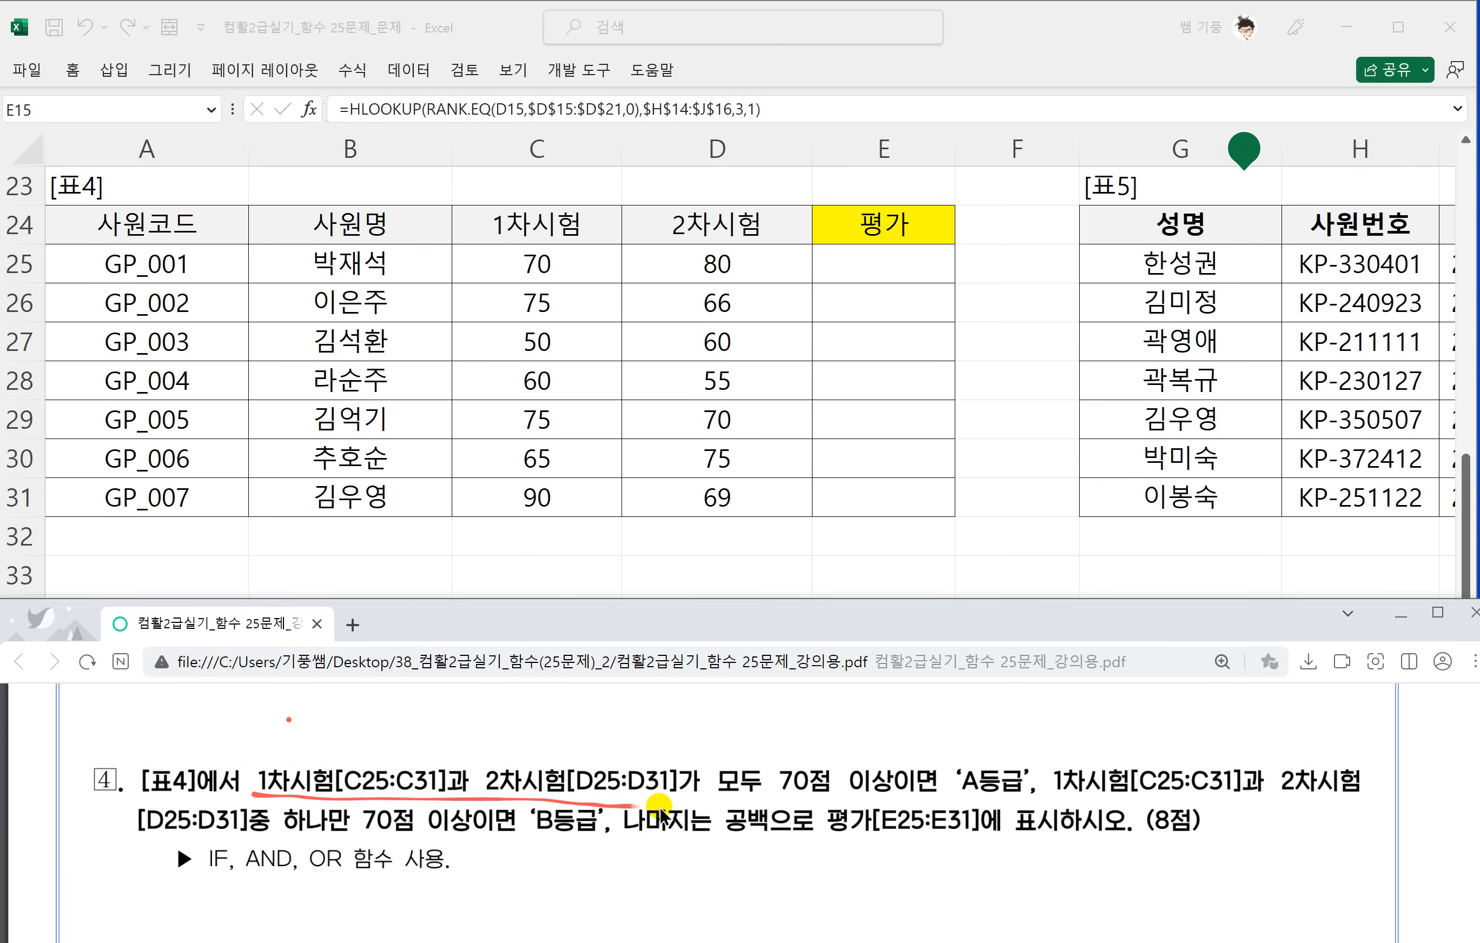
{"action": "left_click_drag", "start_coordinate": [660, 806], "coordinate": [833, 795]}
{"action": "mouse_move", "coordinate": [926, 797]}
{"action": "left_mouse_down"}
{"action": "mouse_move", "coordinate": [979, 799]}
{"action": "mouse_move", "coordinate": [969, 757]}
{"action": "mouse_move", "coordinate": [983, 804]}
{"action": "mouse_move", "coordinate": [1314, 789]}
{"action": "left_mouse_up"}
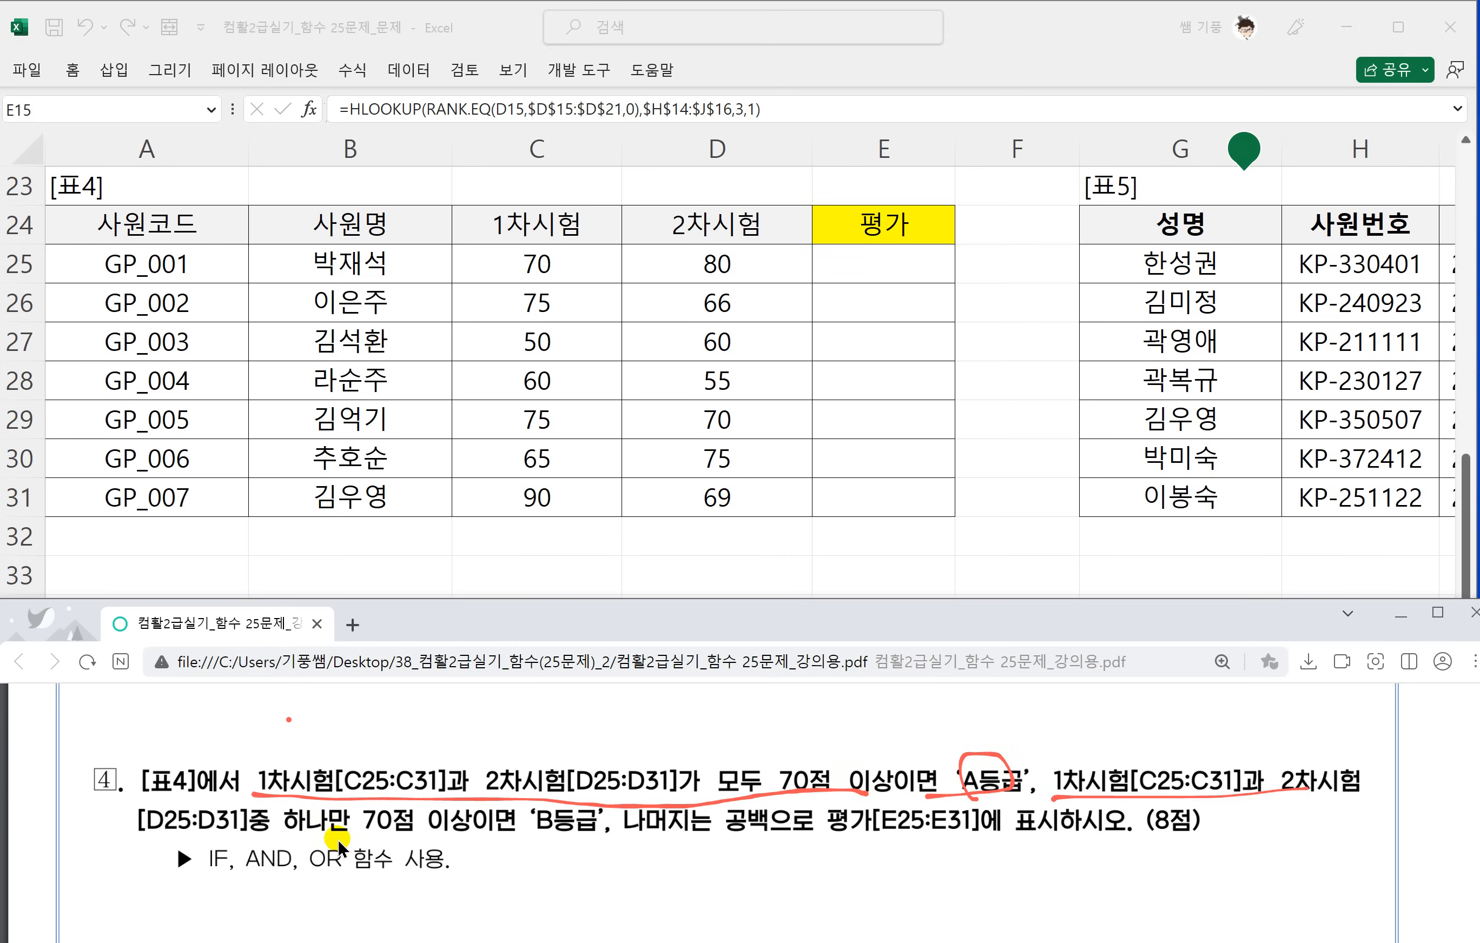
{"action": "left_click_drag", "start_coordinate": [287, 838], "coordinate": [413, 840]}
{"action": "left_click_drag", "start_coordinate": [620, 839], "coordinate": [1018, 821]}
Write =and(조건1, 조건2) in ink below question 4 in the PDF.
{"action": "scroll", "coordinate": [1045, 821], "scroll_direction": "down", "scroll_amount": 1}
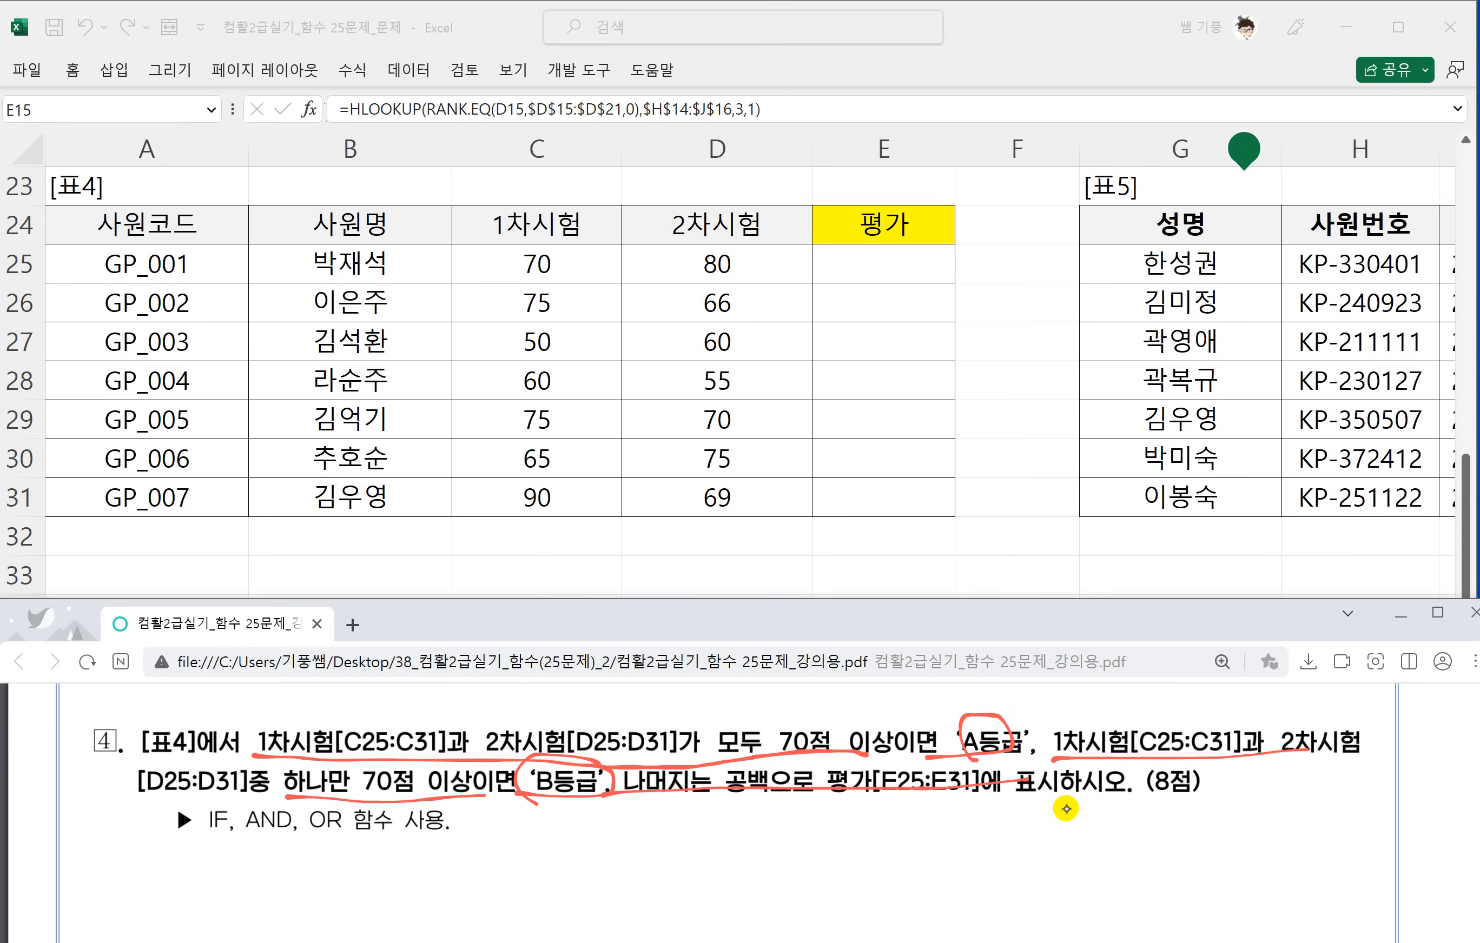
{"action": "mouse_move", "coordinate": [698, 825]}
{"action": "left_mouse_down"}
{"action": "mouse_move", "coordinate": [711, 850]}
{"action": "mouse_move", "coordinate": [741, 852]}
{"action": "left_mouse_up"}
{"action": "mouse_move", "coordinate": [773, 785]}
{"action": "left_mouse_down"}
{"action": "mouse_move", "coordinate": [775, 841]}
{"action": "mouse_move", "coordinate": [818, 845]}
{"action": "left_mouse_up"}
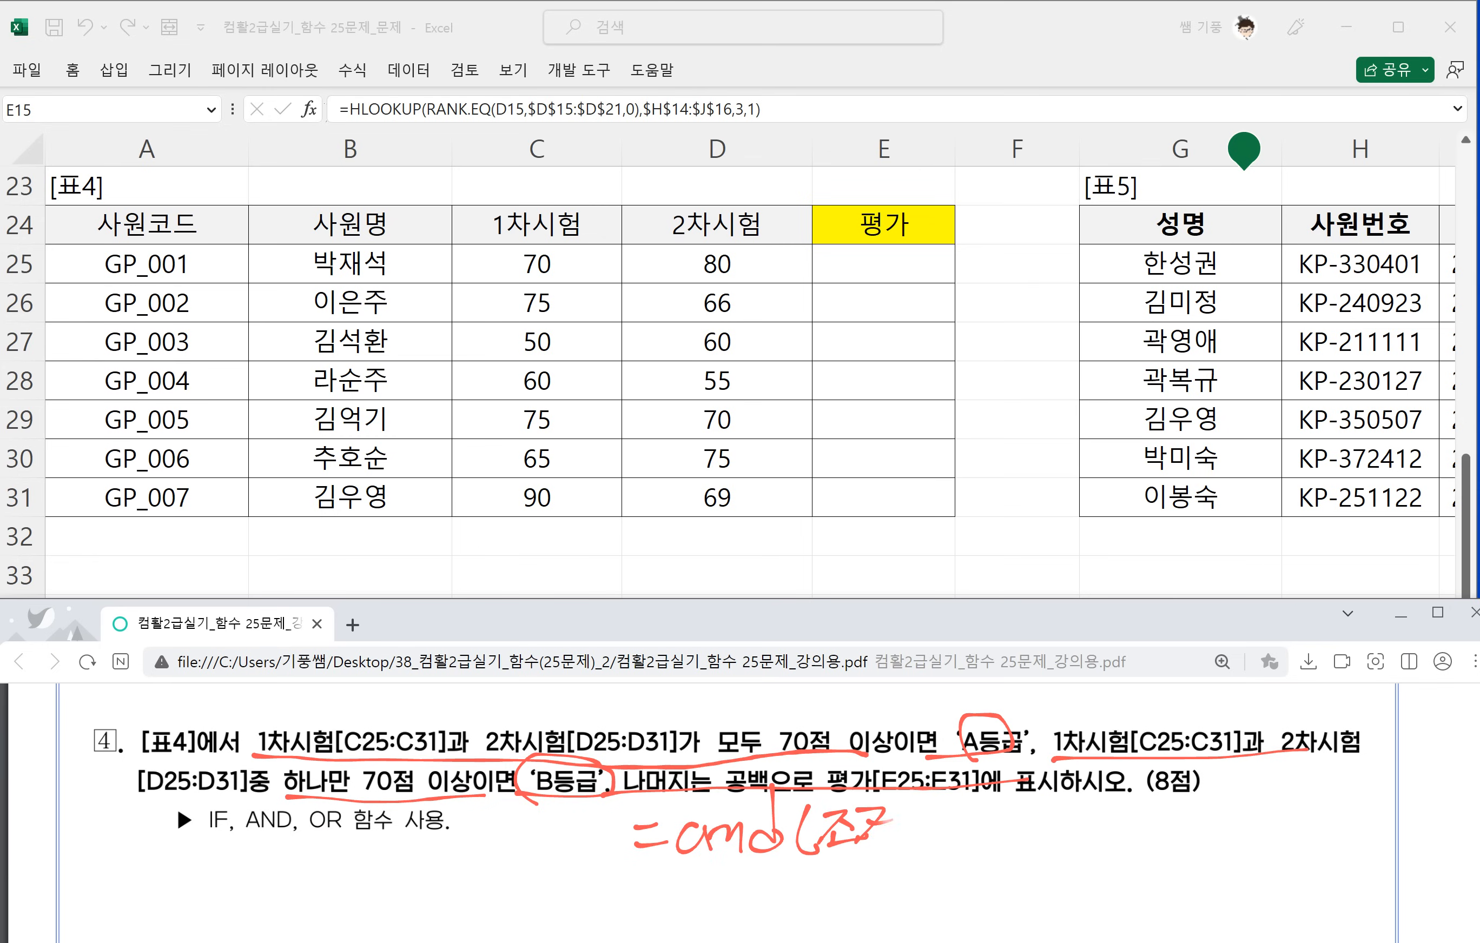
{"action": "left_click_drag", "start_coordinate": [901, 816], "coordinate": [902, 839]}
{"action": "left_click_drag", "start_coordinate": [878, 829], "coordinate": [989, 833]}
{"action": "mouse_move", "coordinate": [989, 815]}
{"action": "left_mouse_down"}
{"action": "mouse_move", "coordinate": [957, 838]}
{"action": "mouse_move", "coordinate": [973, 844]}
{"action": "left_mouse_up"}
{"action": "mouse_move", "coordinate": [977, 842]}
{"action": "left_mouse_down"}
{"action": "mouse_move", "coordinate": [1013, 826]}
{"action": "mouse_move", "coordinate": [1040, 844]}
{"action": "left_mouse_up"}
{"action": "left_click_drag", "start_coordinate": [1042, 808], "coordinate": [1082, 840]}
Underline both conditions of the handwritten AND formula, label each 참, and add an arrow to the result 참.
{"action": "left_click_drag", "start_coordinate": [814, 863], "coordinate": [899, 856]}
{"action": "mouse_move", "coordinate": [895, 861]}
{"action": "left_mouse_down"}
{"action": "mouse_move", "coordinate": [862, 895]}
{"action": "mouse_move", "coordinate": [907, 868]}
{"action": "left_mouse_up"}
{"action": "mouse_move", "coordinate": [909, 856]}
{"action": "left_mouse_down"}
{"action": "mouse_move", "coordinate": [925, 871]}
{"action": "mouse_move", "coordinate": [1048, 845]}
{"action": "left_mouse_up"}
{"action": "mouse_move", "coordinate": [1017, 857]}
{"action": "left_mouse_down"}
{"action": "mouse_move", "coordinate": [1029, 866]}
{"action": "mouse_move", "coordinate": [993, 893]}
{"action": "left_mouse_up"}
{"action": "left_click_drag", "start_coordinate": [988, 876], "coordinate": [1051, 873]}
{"action": "left_click_drag", "start_coordinate": [1018, 885], "coordinate": [1042, 898]}
{"action": "left_click_drag", "start_coordinate": [1104, 829], "coordinate": [1174, 811]}
{"action": "left_click_drag", "start_coordinate": [1142, 841], "coordinate": [1182, 806]}
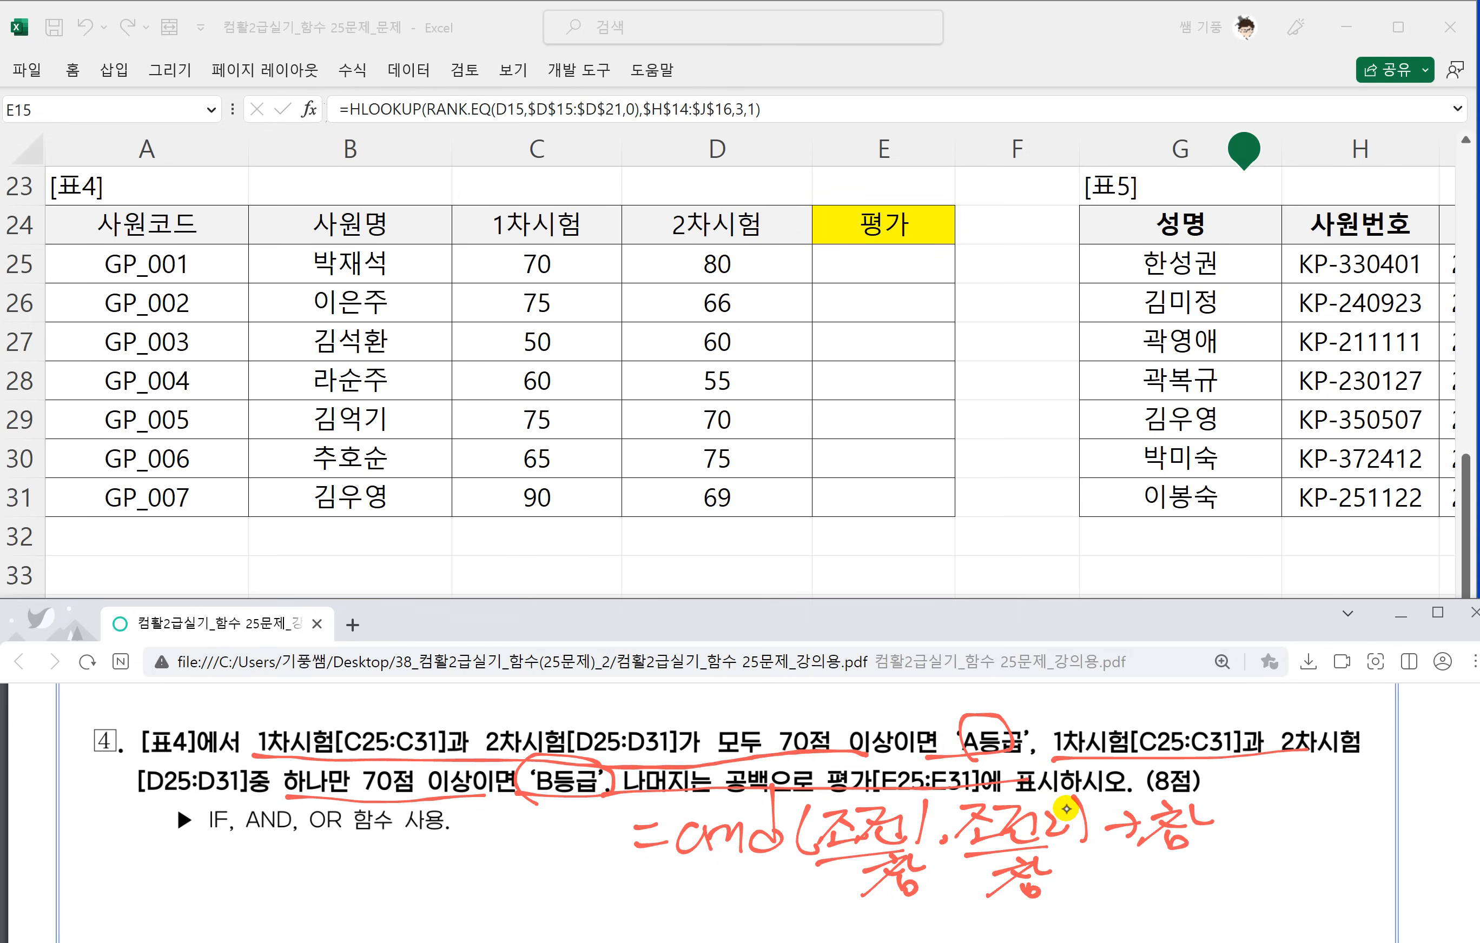
Write =or(조건1, 조건2) in ink beneath the AND formula, followed by an arrow and its result.
{"action": "scroll", "coordinate": [1065, 809], "scroll_direction": "down", "scroll_amount": 2}
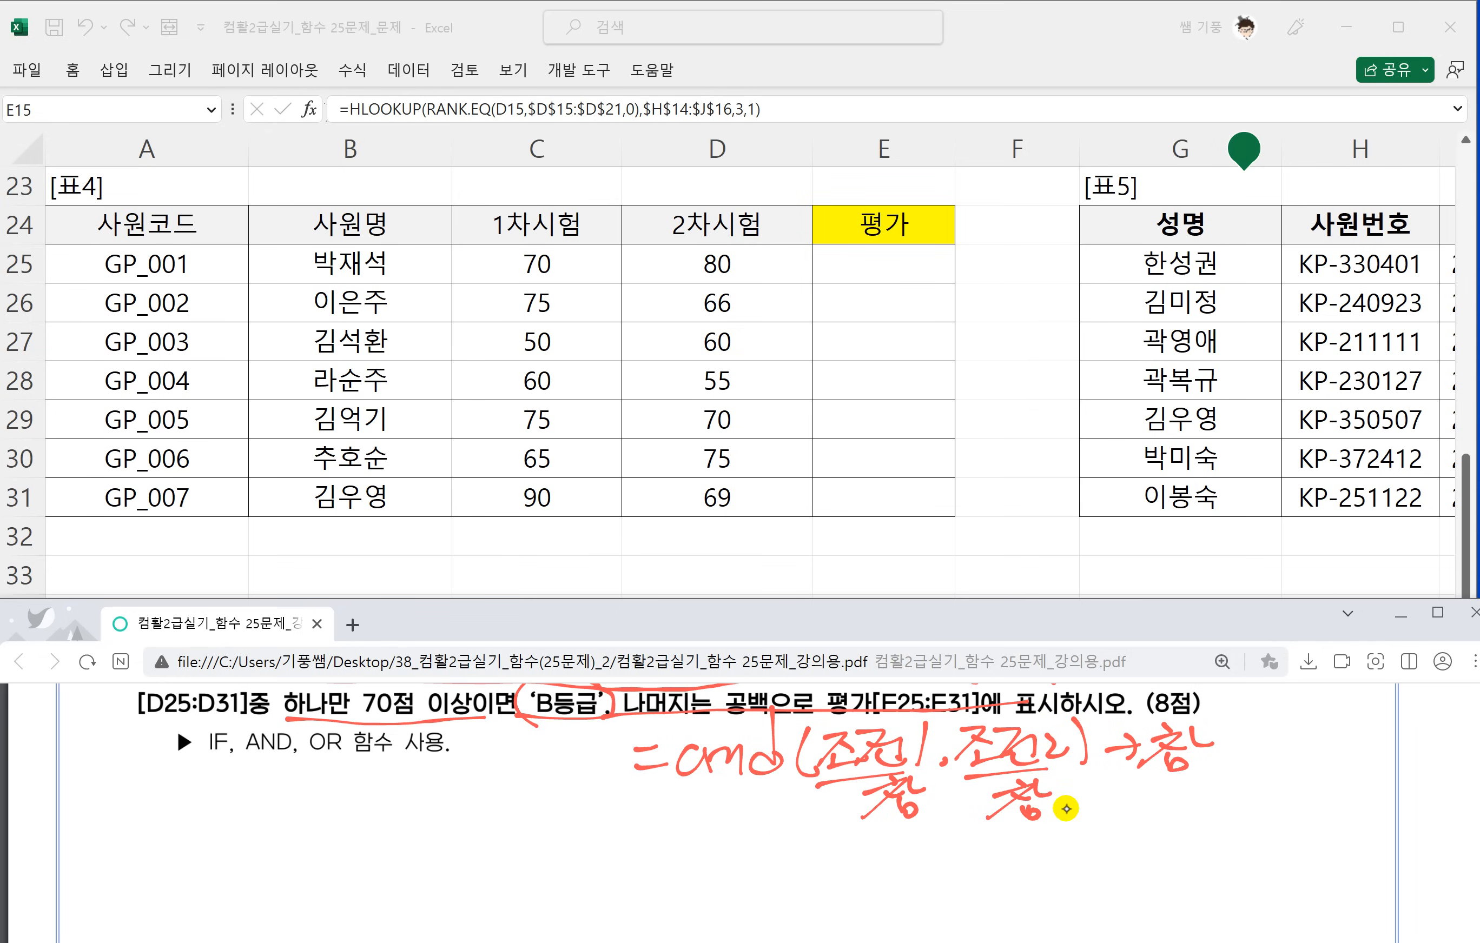
{"action": "left_click_drag", "start_coordinate": [679, 860], "coordinate": [722, 872]}
{"action": "left_click_drag", "start_coordinate": [750, 852], "coordinate": [772, 885]}
{"action": "left_click_drag", "start_coordinate": [774, 869], "coordinate": [816, 885]}
{"action": "left_click_drag", "start_coordinate": [819, 852], "coordinate": [890, 876]}
{"action": "mouse_move", "coordinate": [907, 840]}
{"action": "left_mouse_down"}
{"action": "mouse_move", "coordinate": [893, 885]}
{"action": "mouse_move", "coordinate": [934, 879]}
{"action": "left_mouse_up"}
{"action": "left_click_drag", "start_coordinate": [950, 850], "coordinate": [1035, 871]}
{"action": "left_click_drag", "start_coordinate": [1040, 836], "coordinate": [1051, 880]}
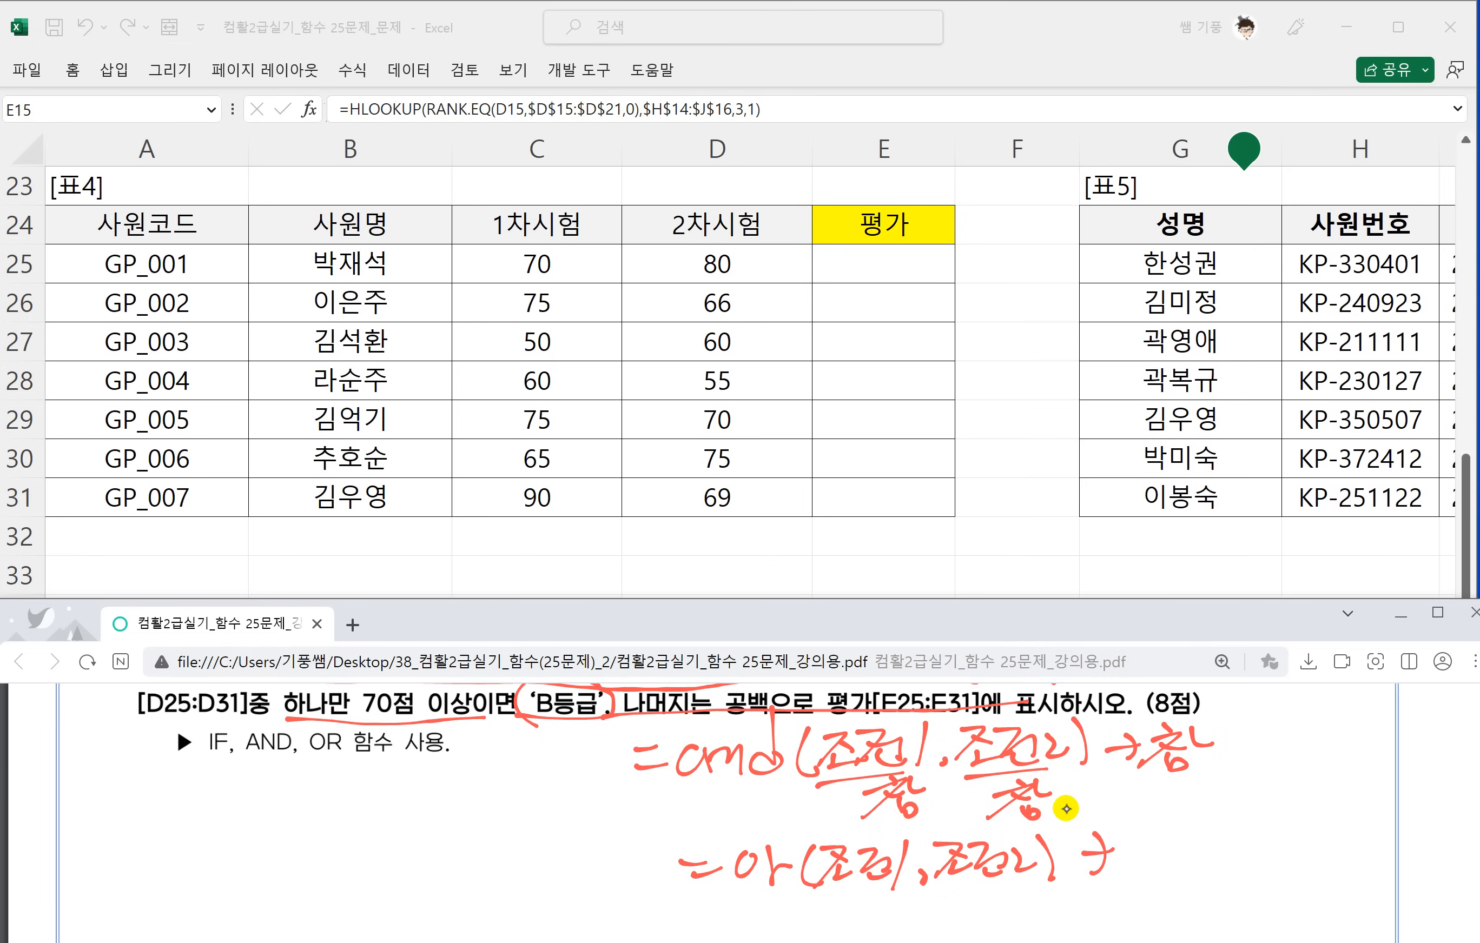
{"action": "mouse_move", "coordinate": [1121, 872]}
{"action": "left_mouse_down"}
{"action": "mouse_move", "coordinate": [1158, 836]}
{"action": "mouse_move", "coordinate": [1175, 849]}
{"action": "mouse_move", "coordinate": [1169, 881]}
{"action": "left_mouse_up"}
Switch back to the worksheet and start the 평가 formula in E25 with =IF(AND(.
{"action": "scroll", "coordinate": [715, 845], "scroll_direction": "up", "scroll_amount": 3}
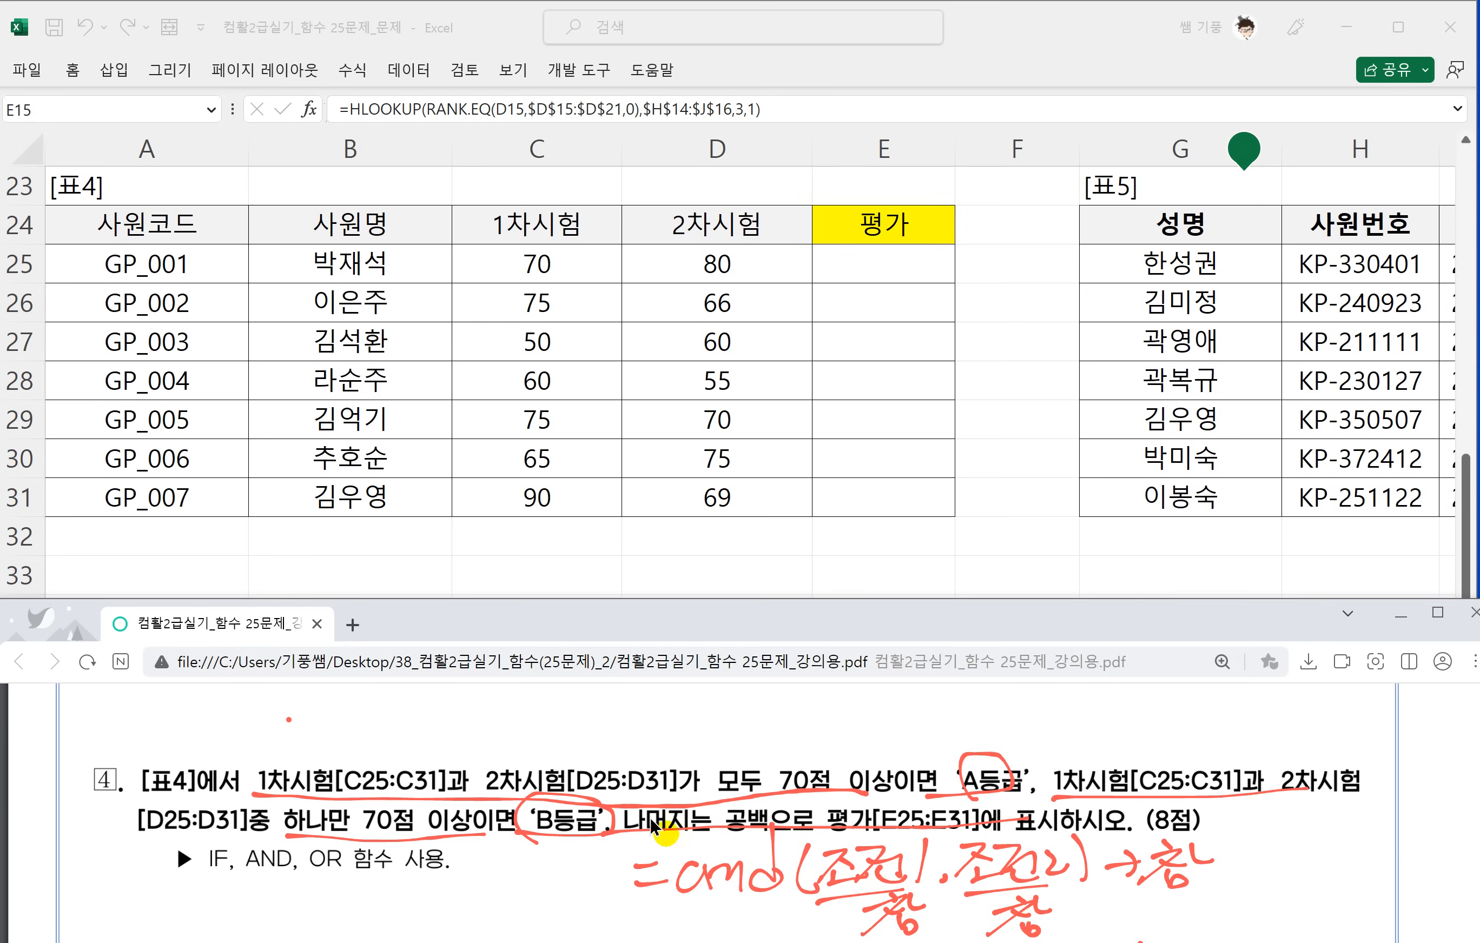
{"action": "left_click", "coordinate": [880, 253]}
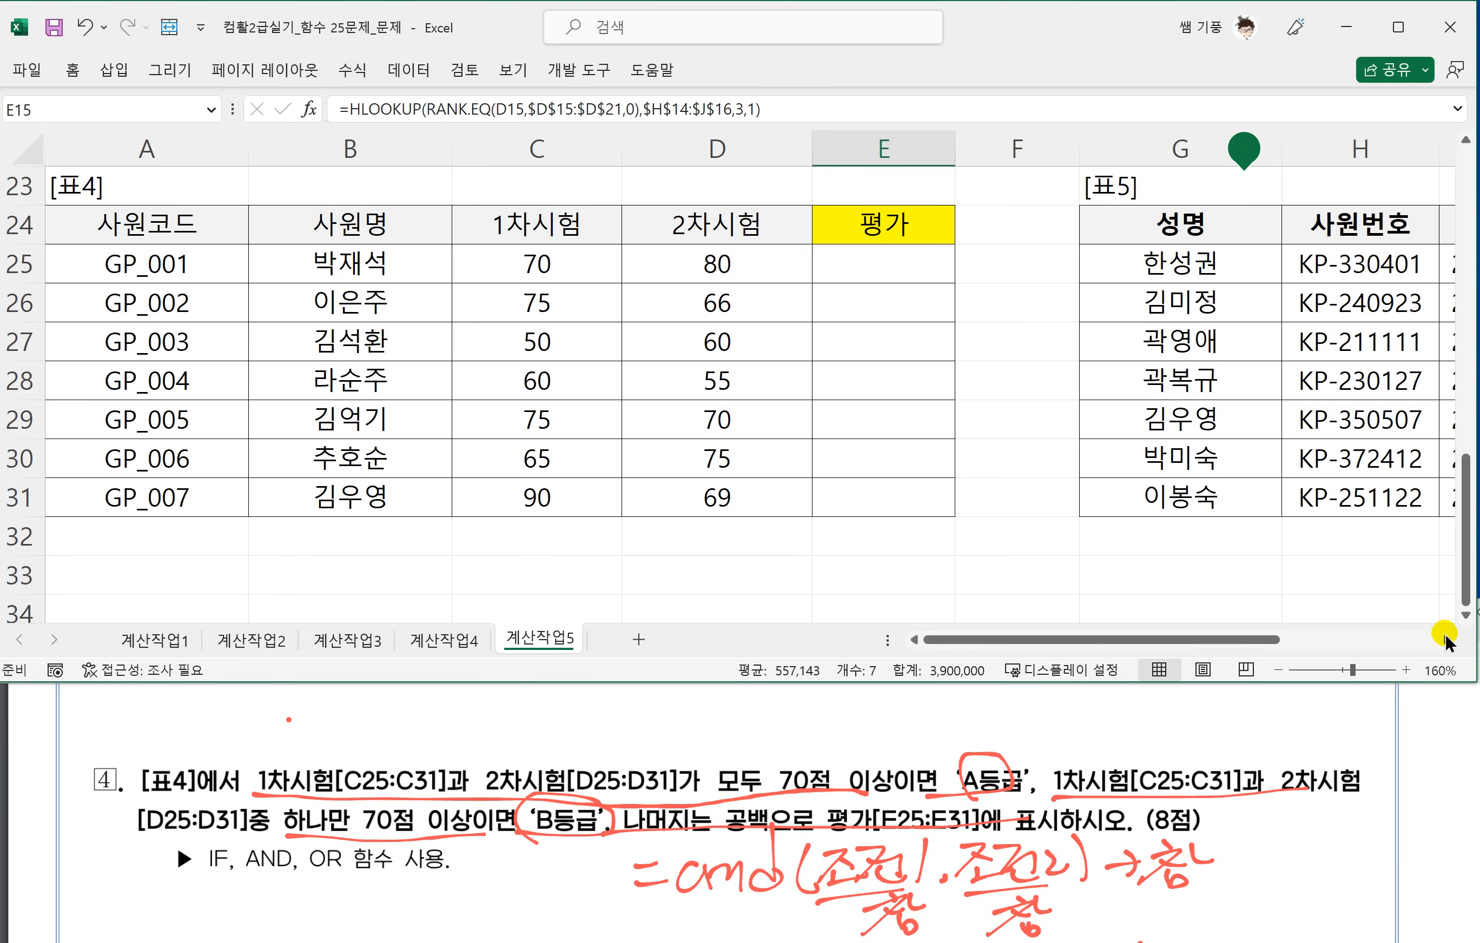
{"action": "left_click", "coordinate": [1446, 640]}
{"action": "left_click", "coordinate": [1447, 640]}
{"action": "left_click", "coordinate": [473, 258]}
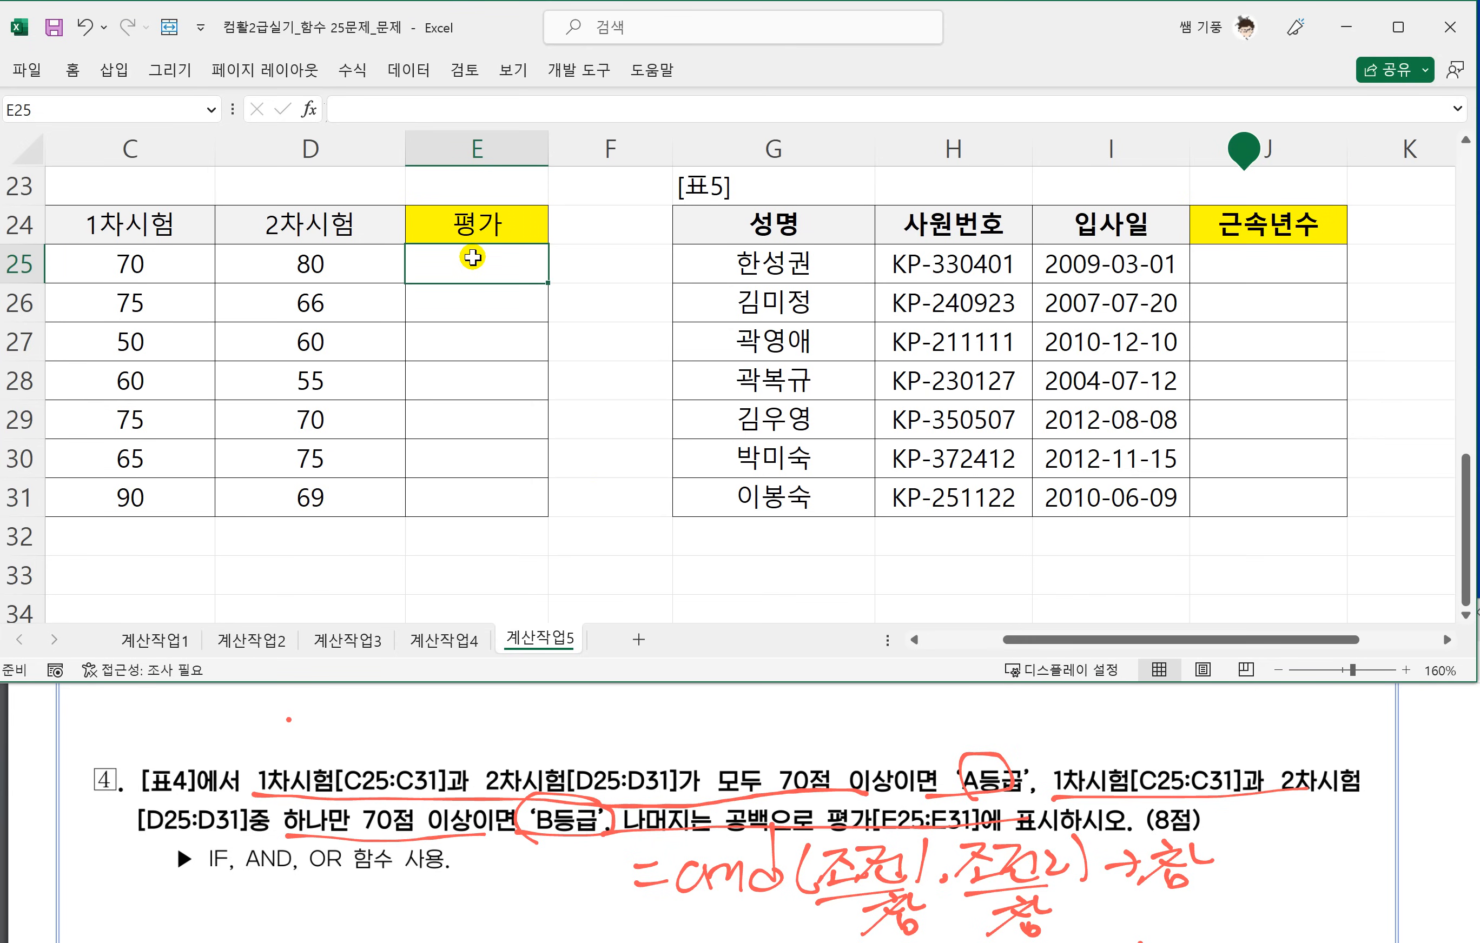
{"action": "type", "text": "=IF"}
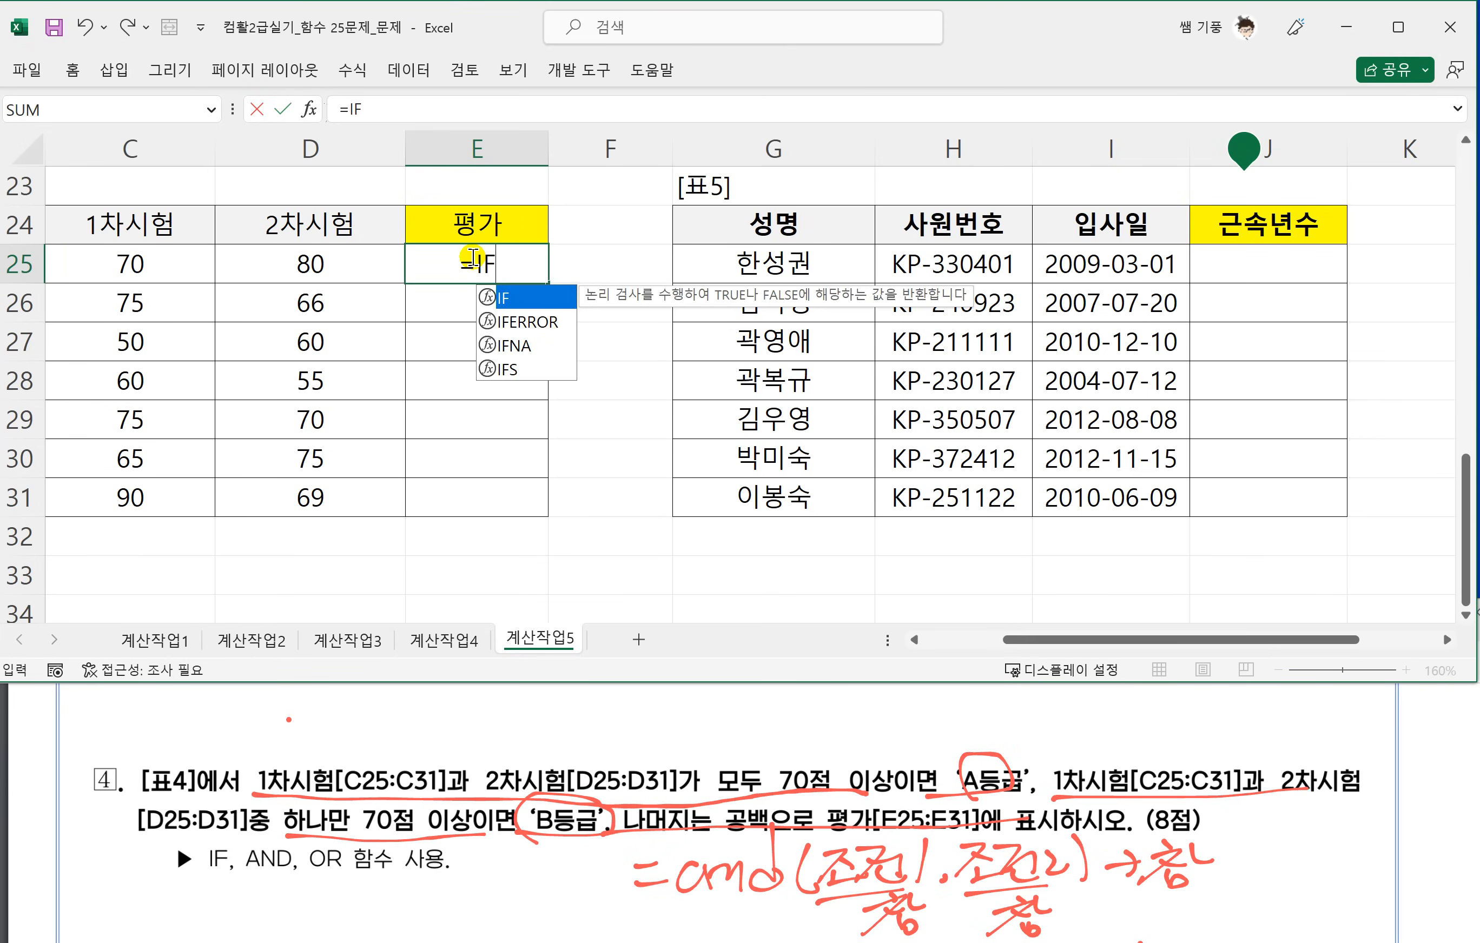
{"action": "type", "text": "(AND("}
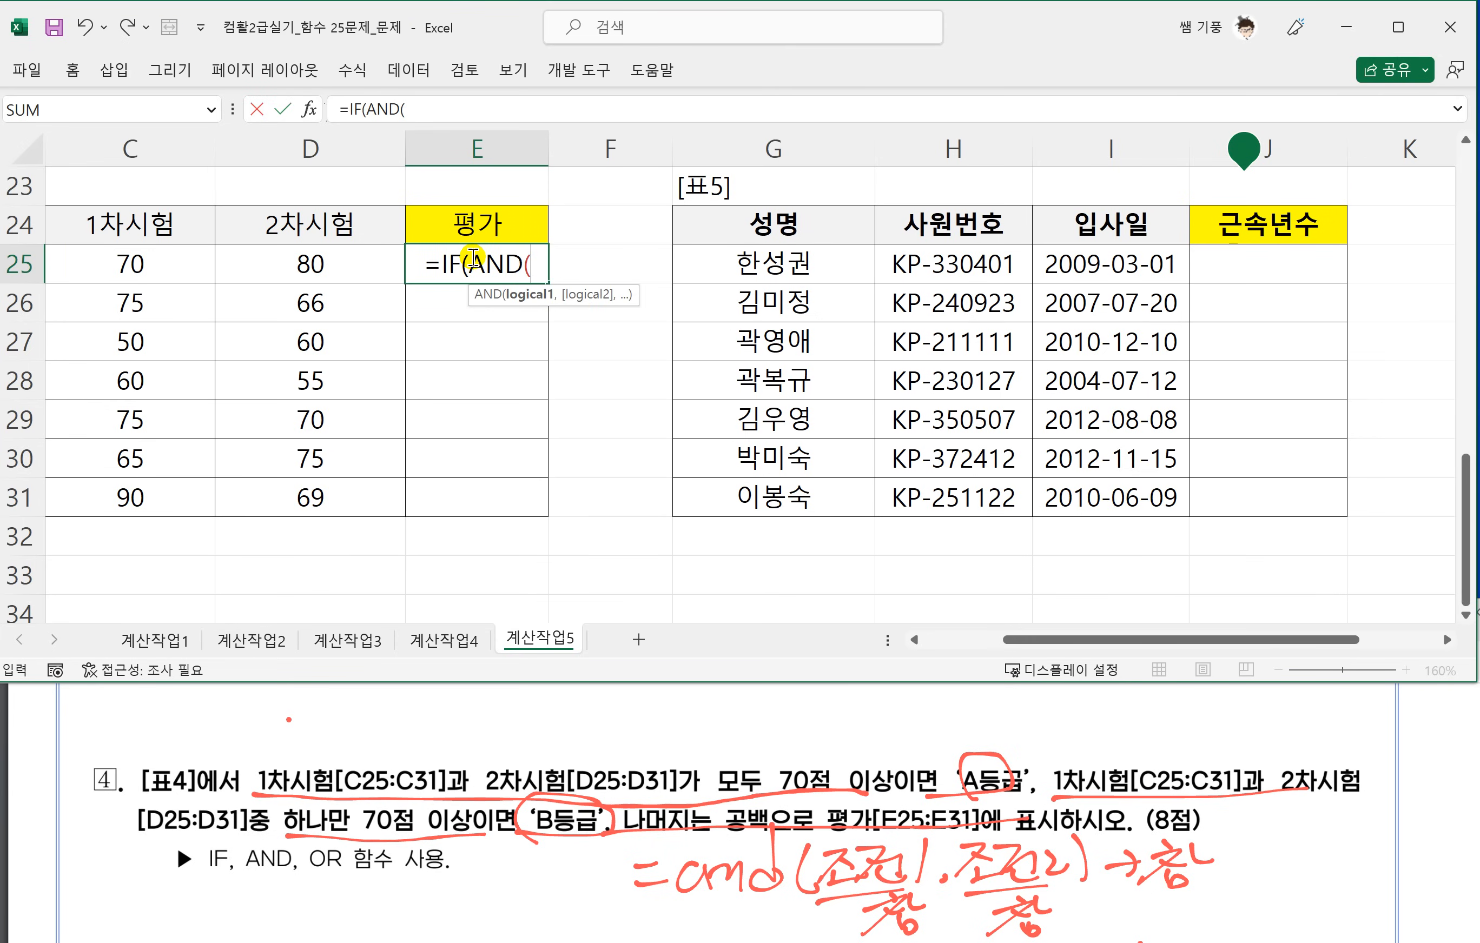
Enter C25>=70 and D25>=70 as the AND conditions in E25's formula and close the AND function.
{"action": "left_click", "coordinate": [135, 274]}
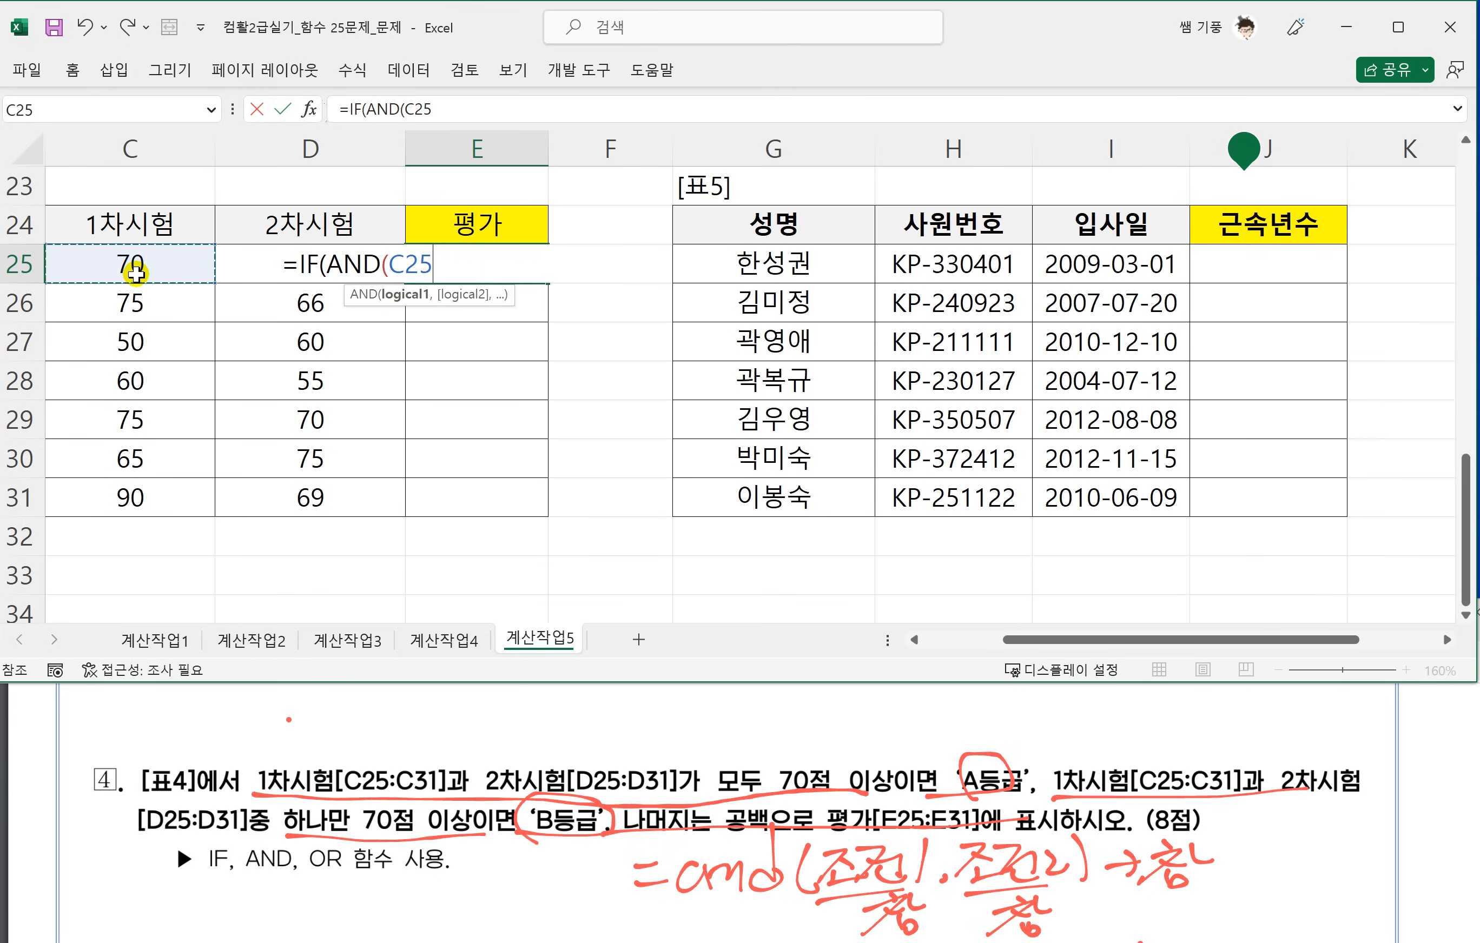
{"action": "type", "text": ">=70"}
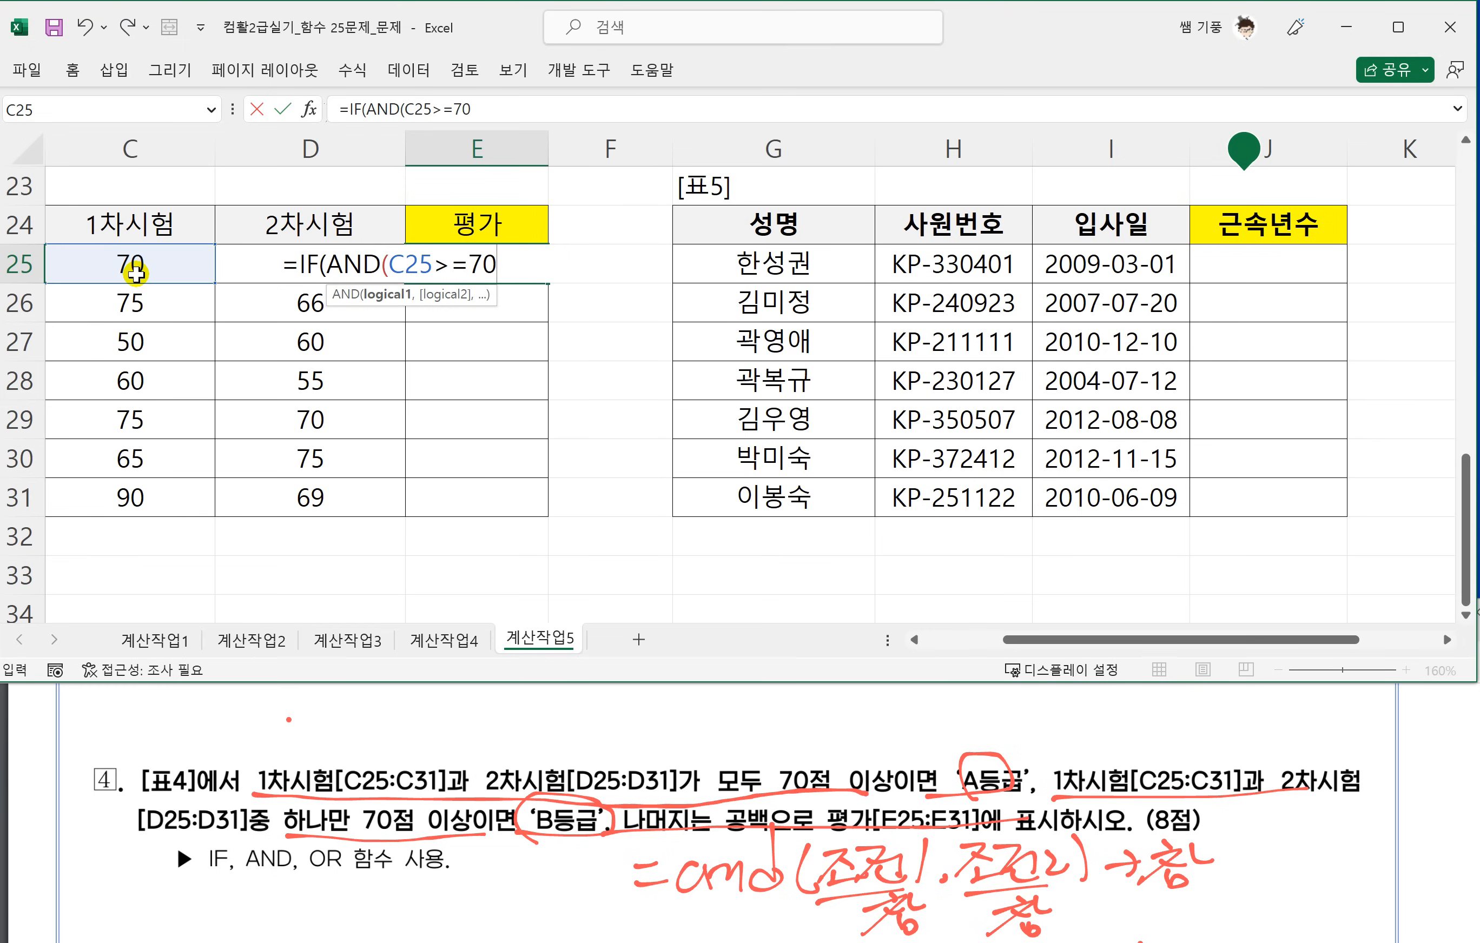
{"action": "type", "text": ","}
{"action": "left_click", "coordinate": [237, 258]}
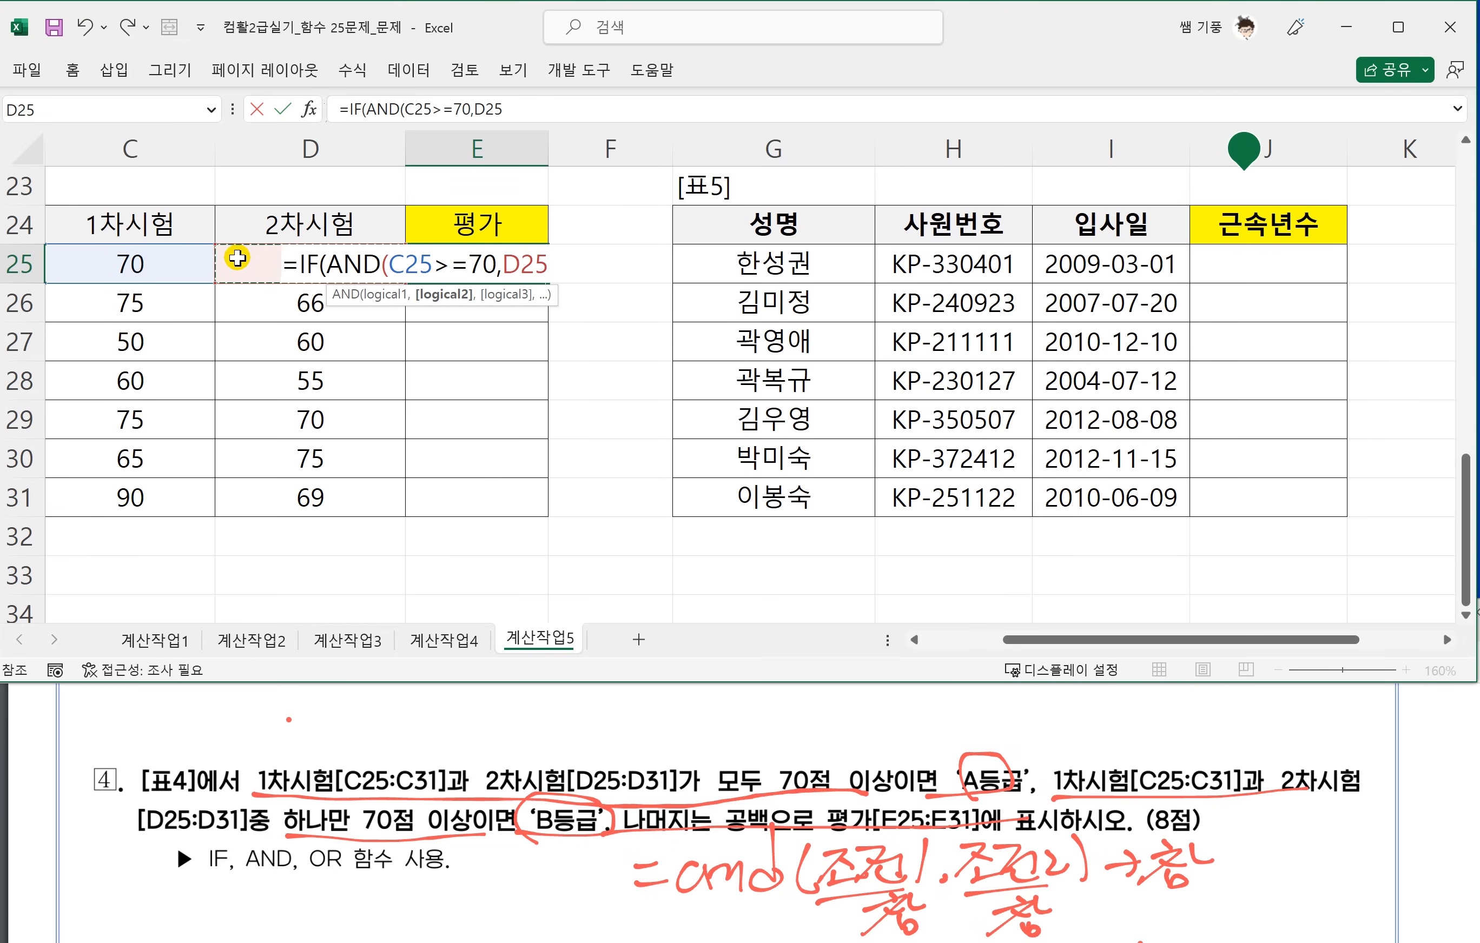
{"action": "type", "text": ">"}
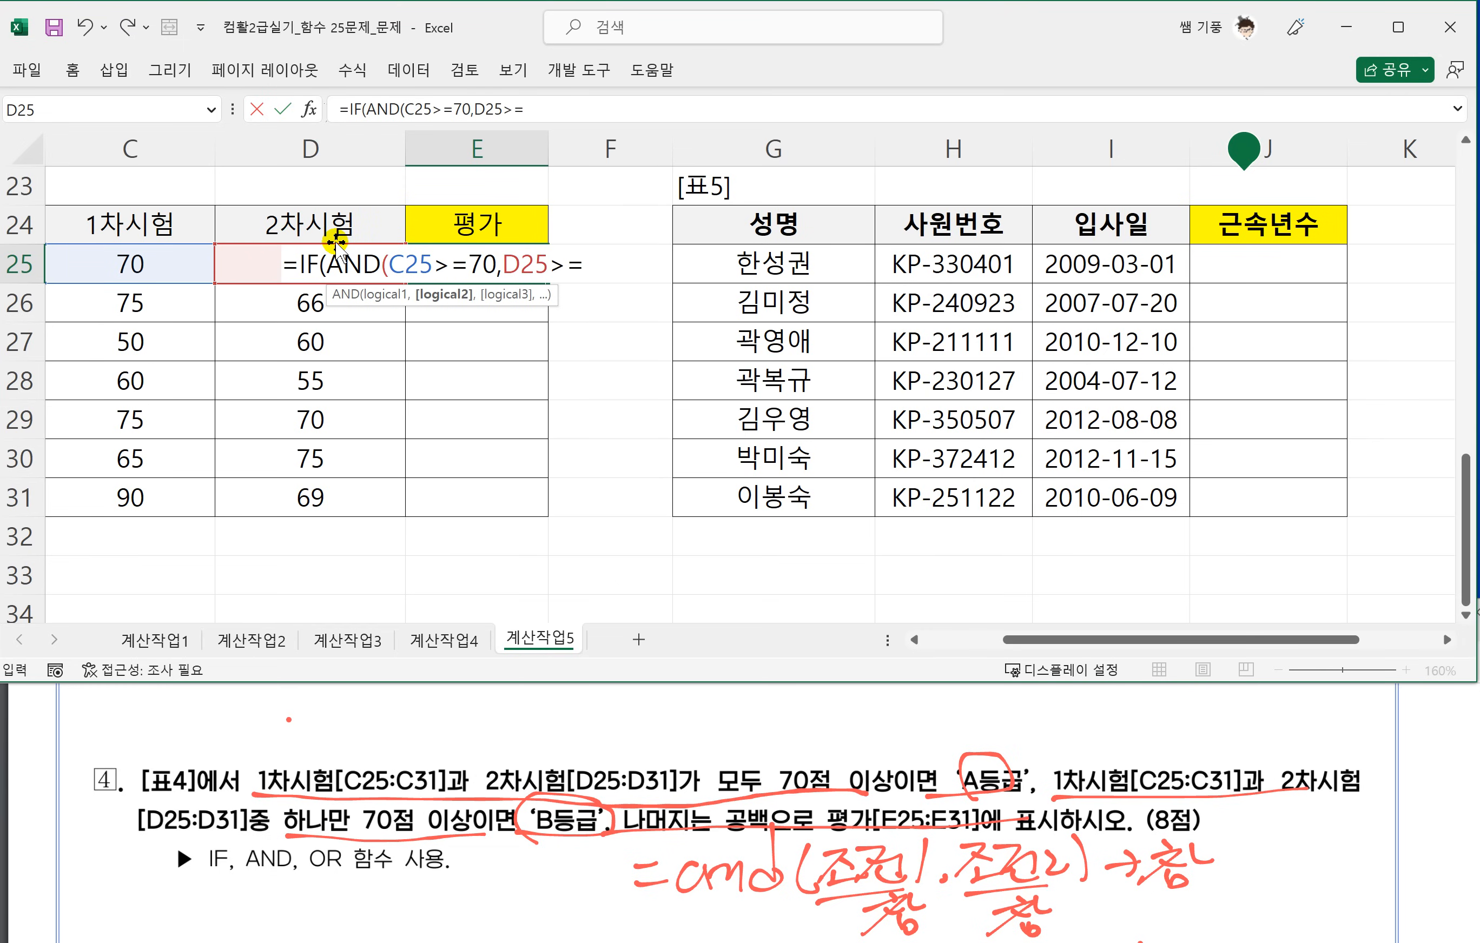
{"action": "type", "text": "=70)"}
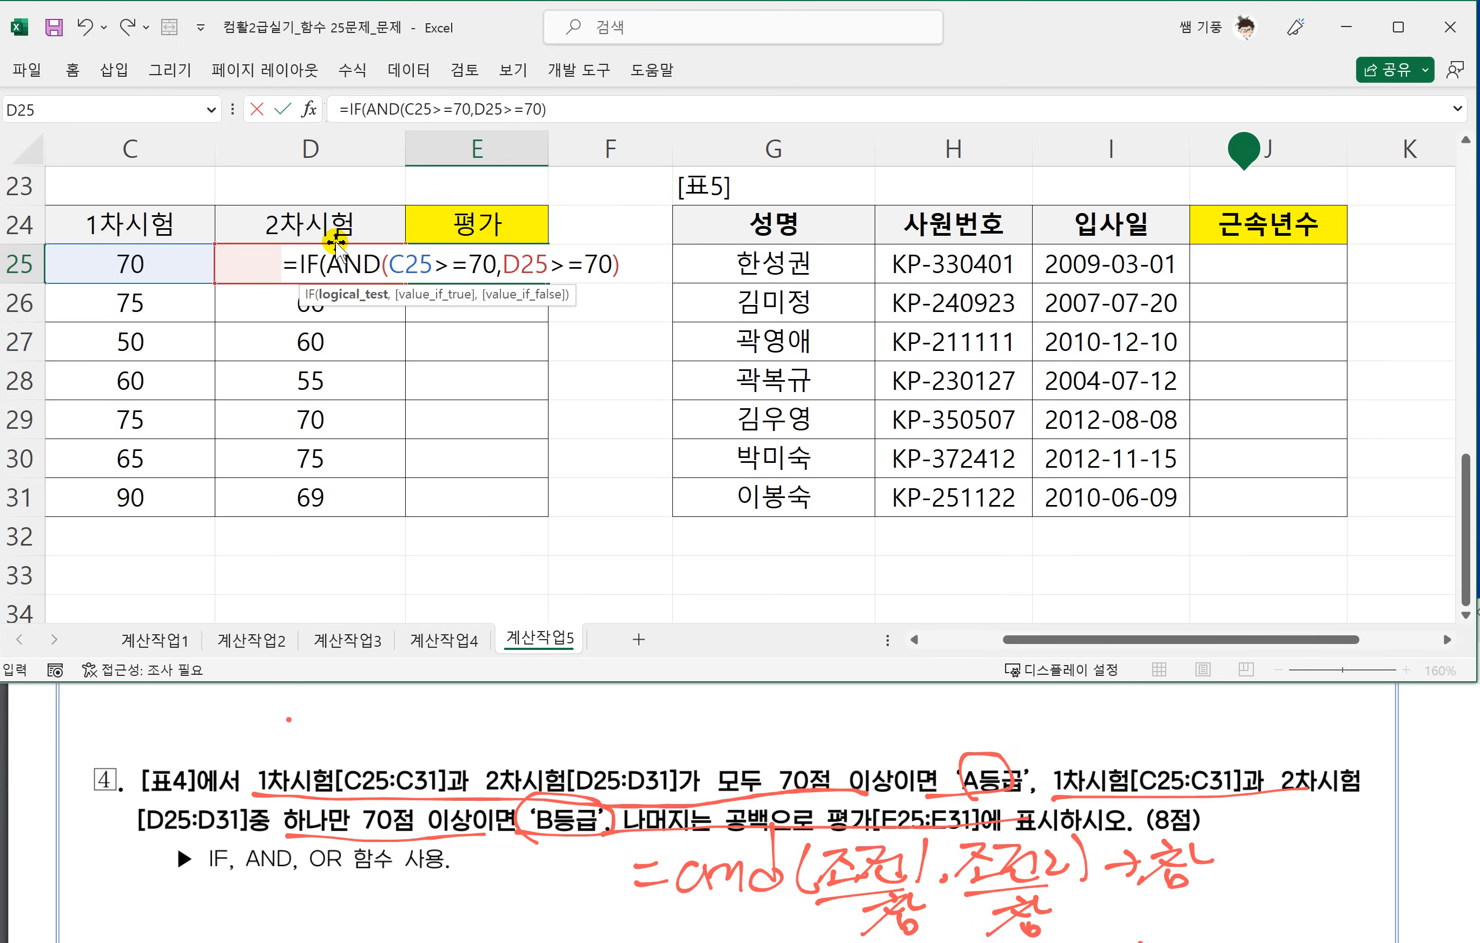
Copy the parenthesised AND conditions in E25's formula and enter "A등급" as the IF's value if true.
{"action": "left_click_drag", "start_coordinate": [622, 264], "coordinate": [381, 270]}
{"action": "key", "text": "ctrl+c"}
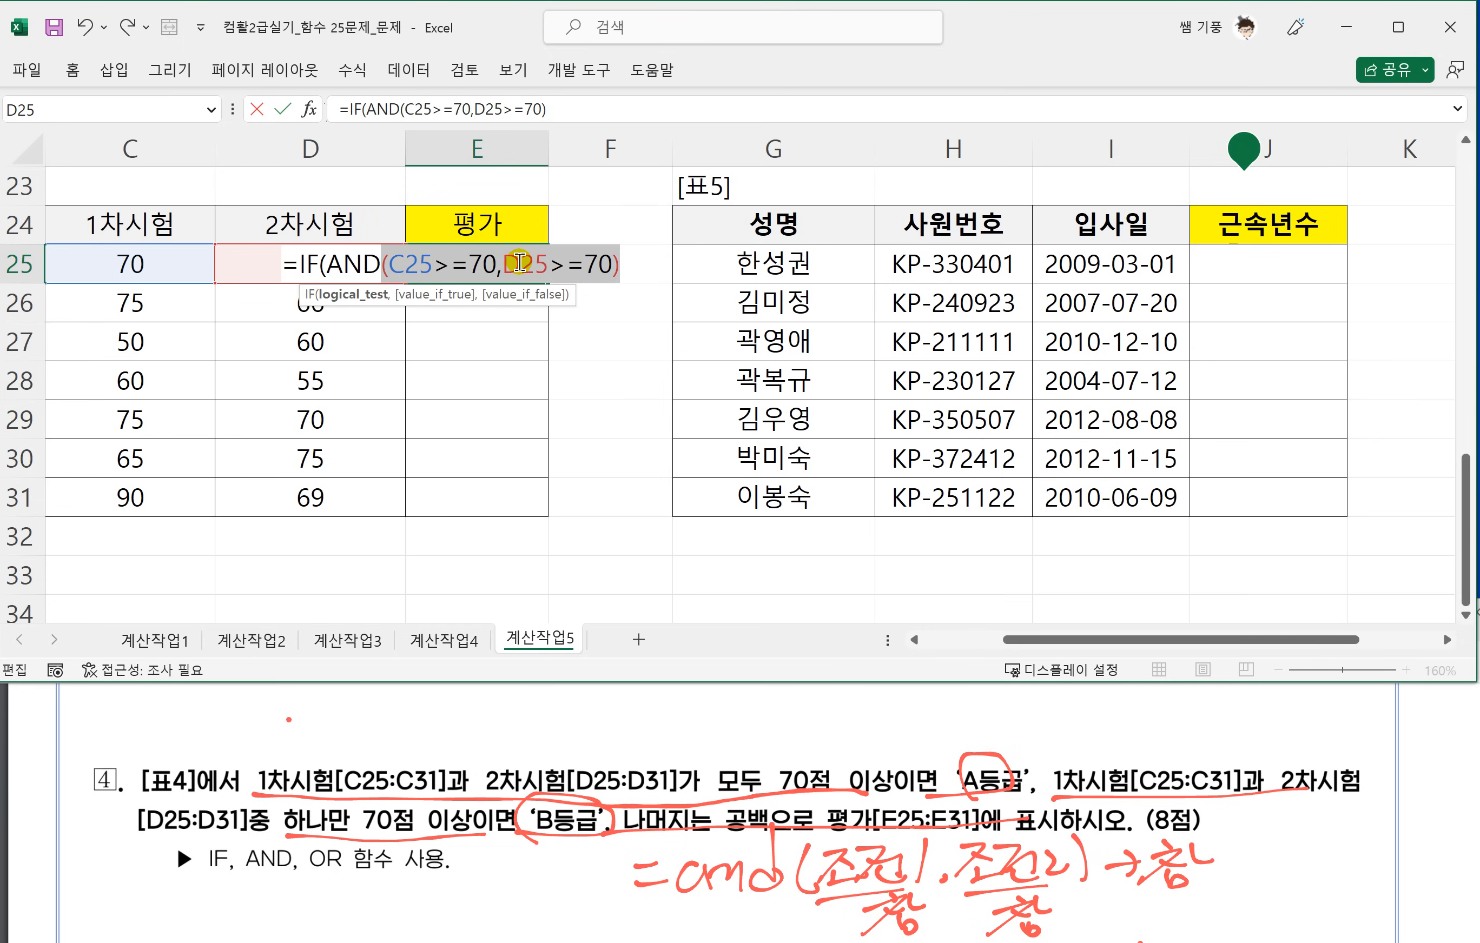
{"action": "left_click", "coordinate": [618, 268]}
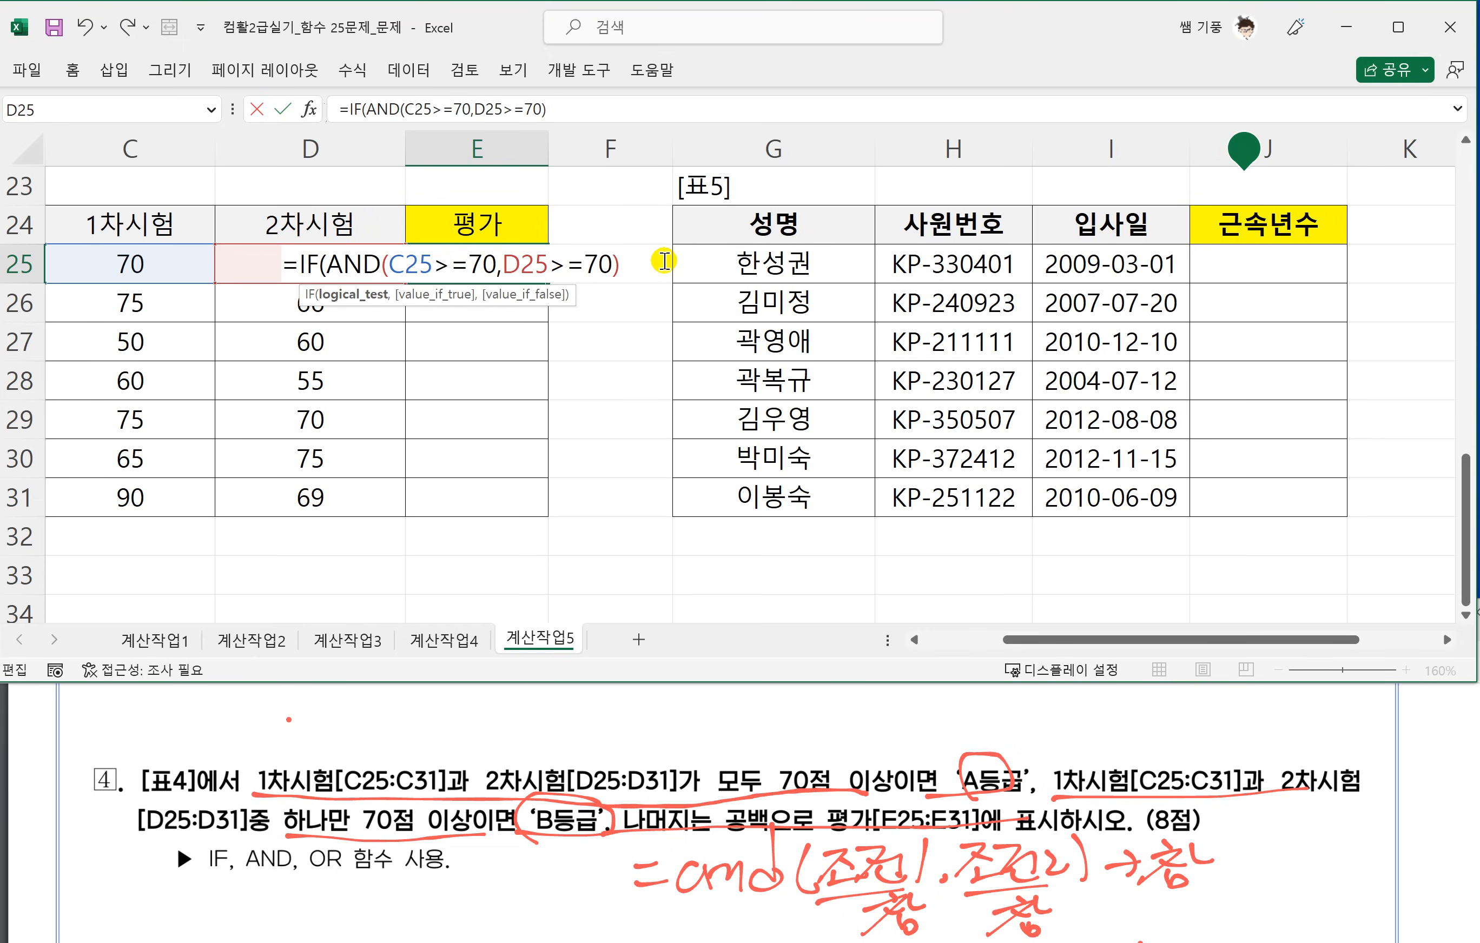
{"action": "type", "text": ",\"a"}
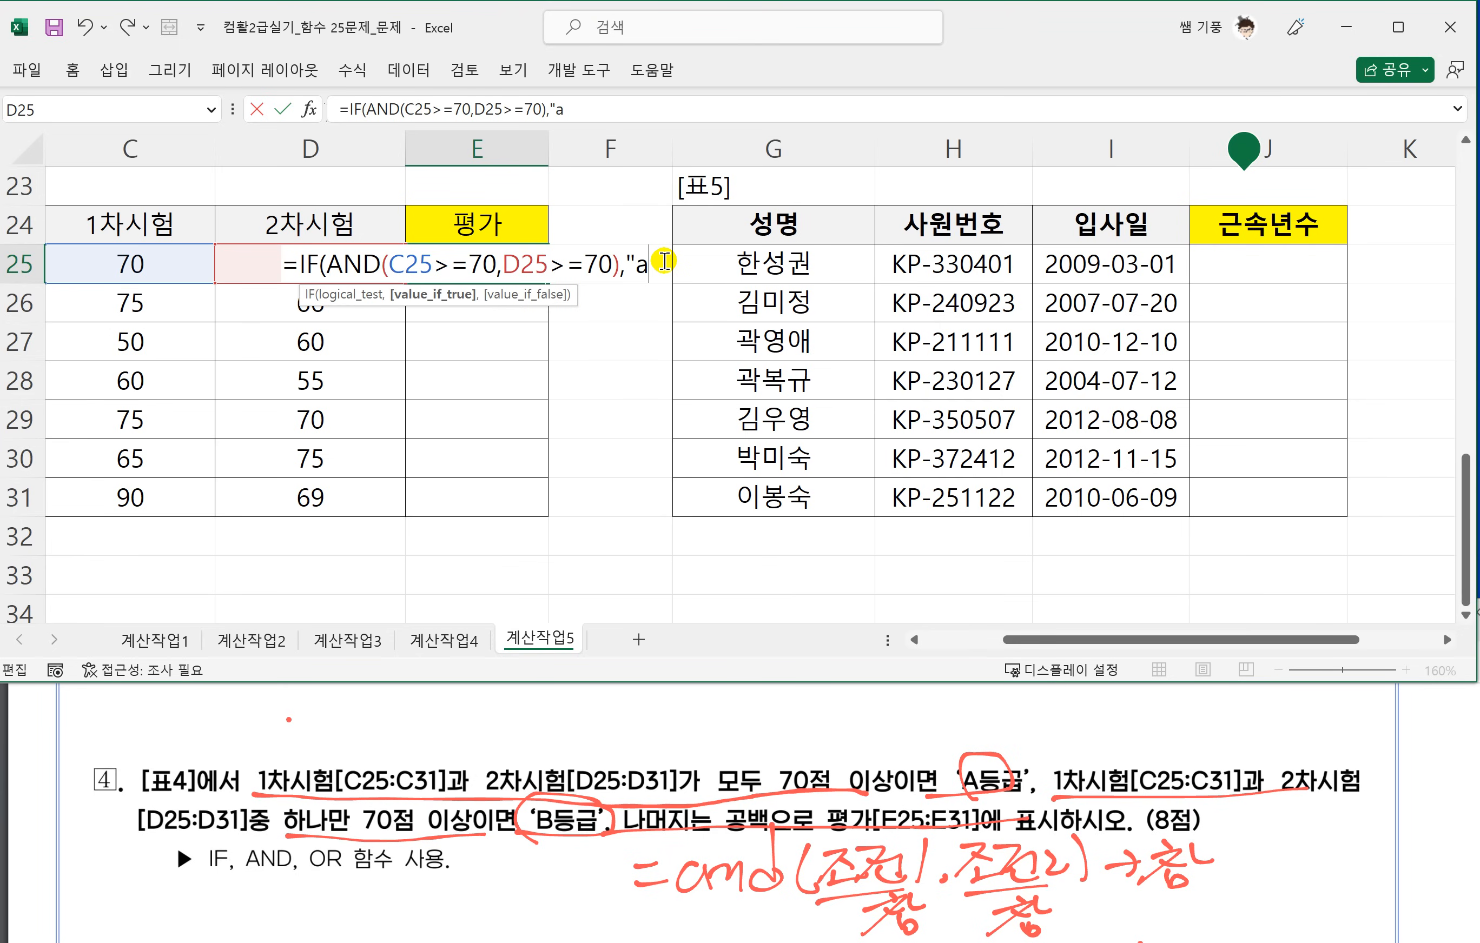
{"action": "key", "text": "BackSpace"}
{"action": "type", "text": "A등급"}
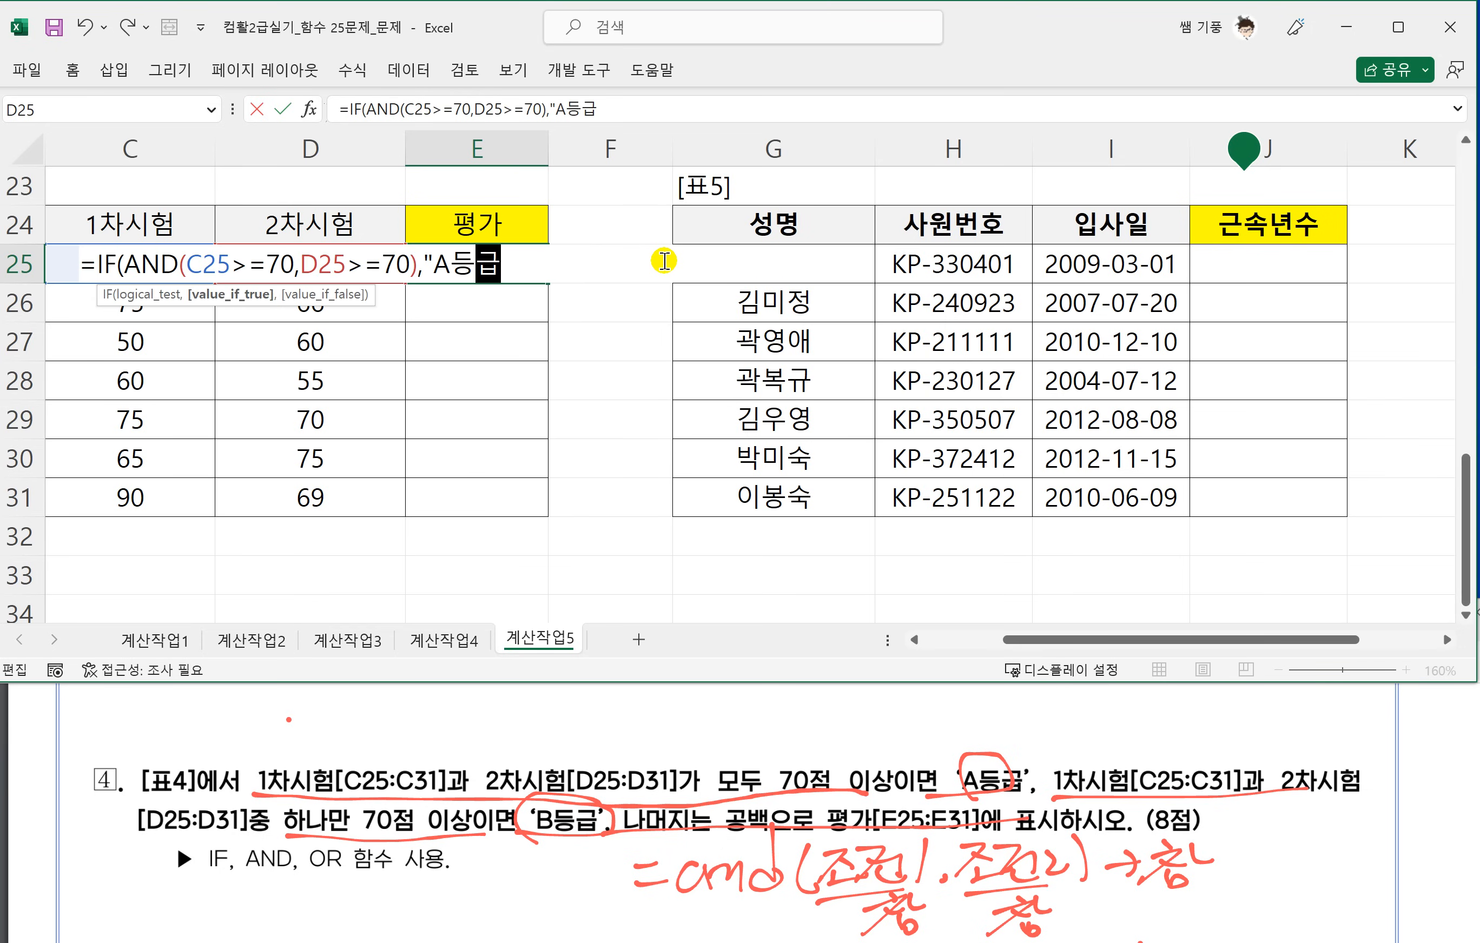
{"action": "type", "text": "\",FI"}
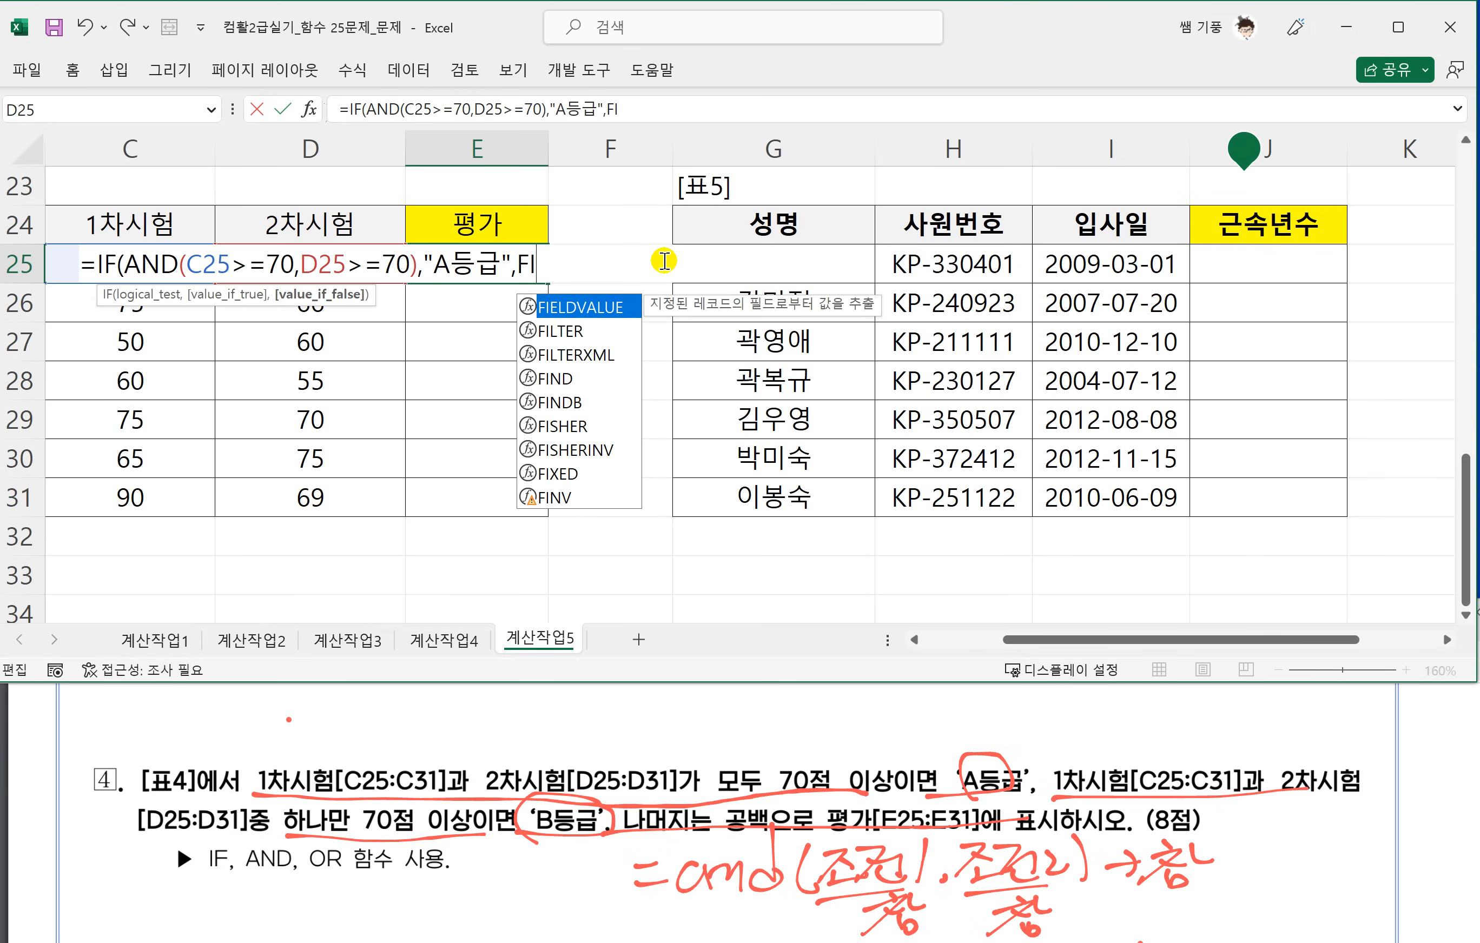
Nest IF(OR( as the false value in E25's formula, reusing the copied conditions C25>=70 and D25>=70 without the duplicate opening parenthesis.
{"action": "key", "text": "BackSpace"}
{"action": "key", "text": "BackSpace"}
{"action": "type", "text": "IF"}
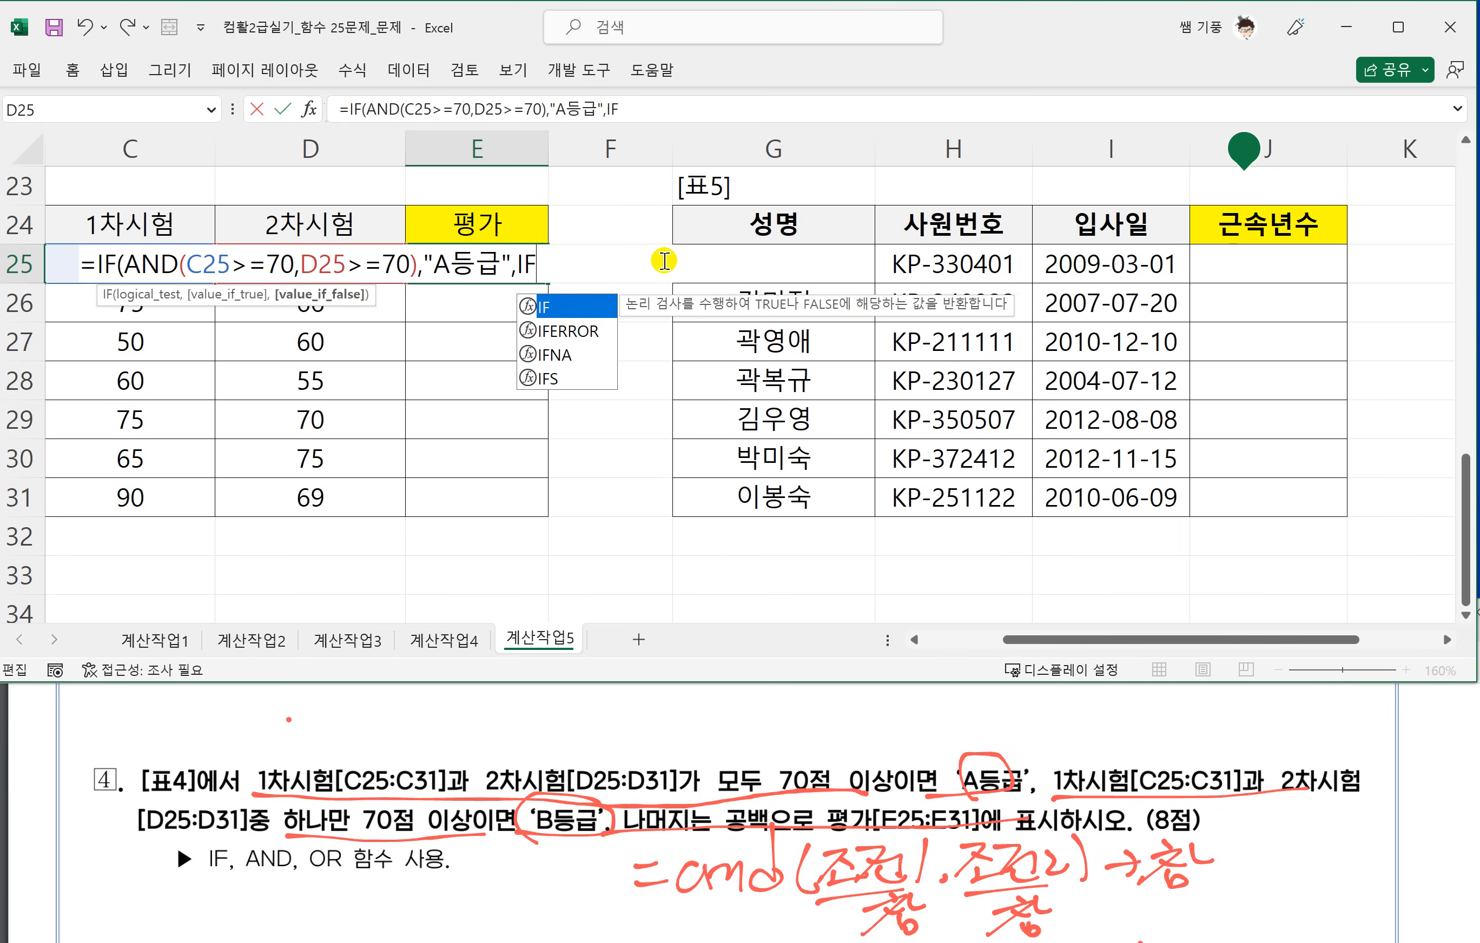
{"action": "type", "text": "(OR("}
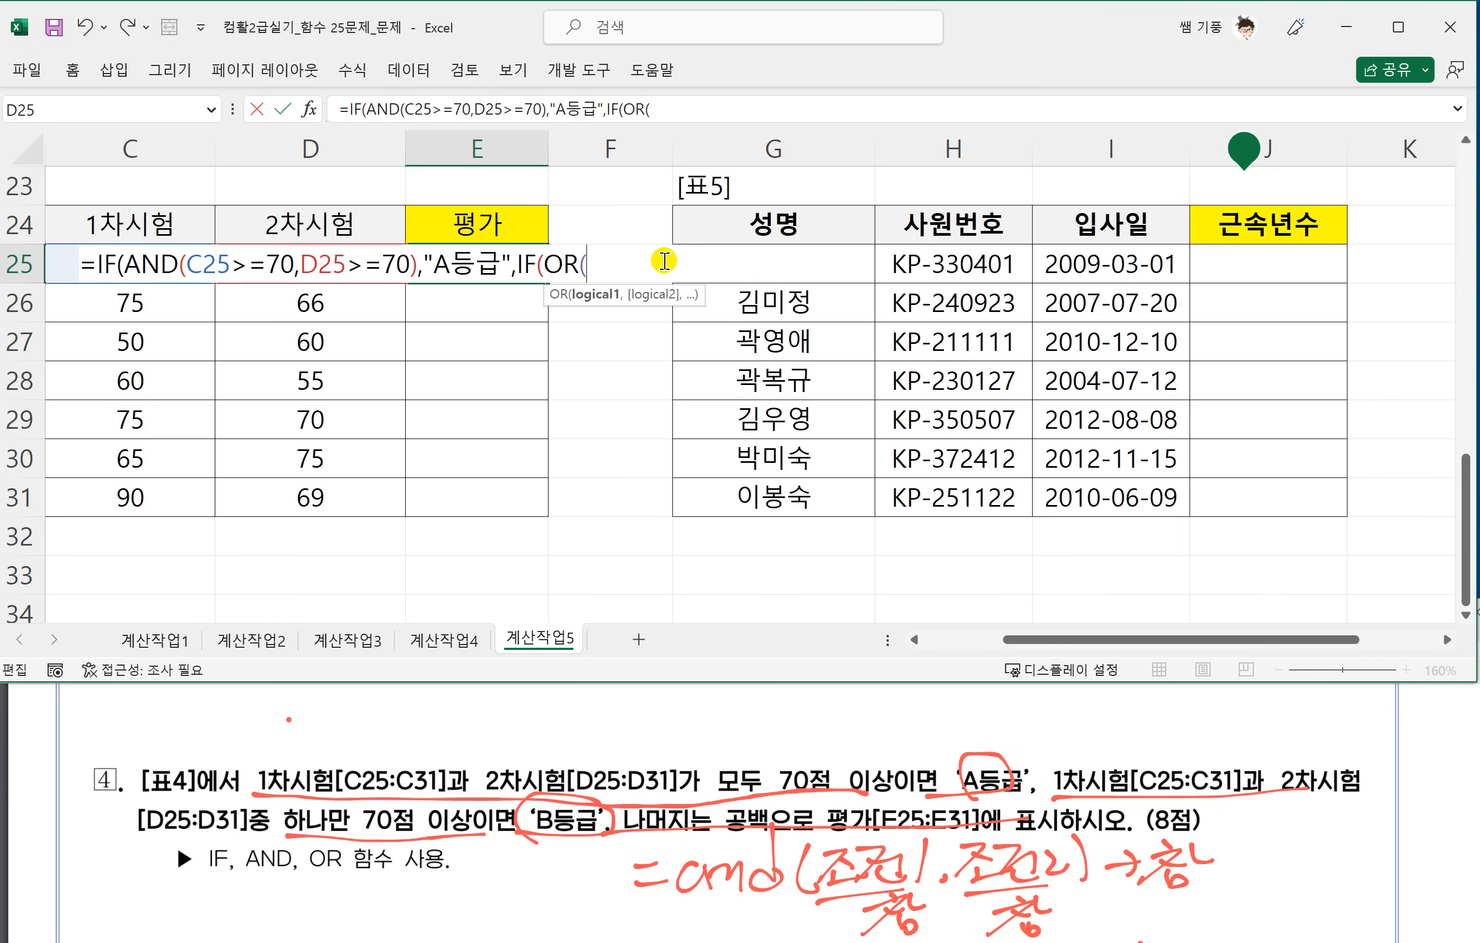
{"action": "key", "text": "ctrl+v"}
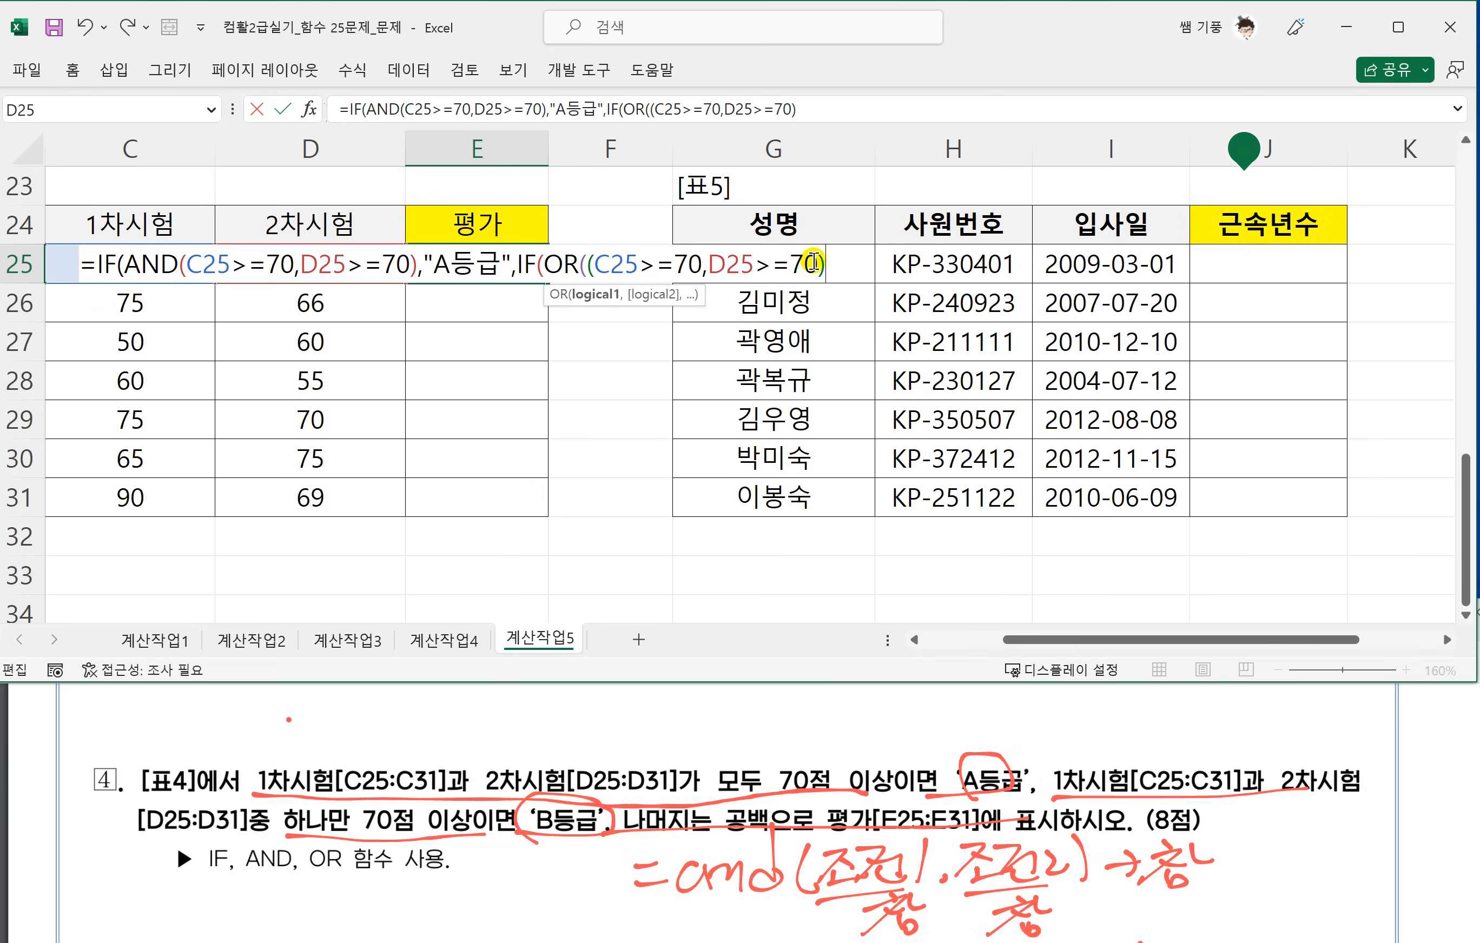
{"action": "left_click", "coordinate": [586, 266]}
{"action": "key", "text": "BackSpace"}
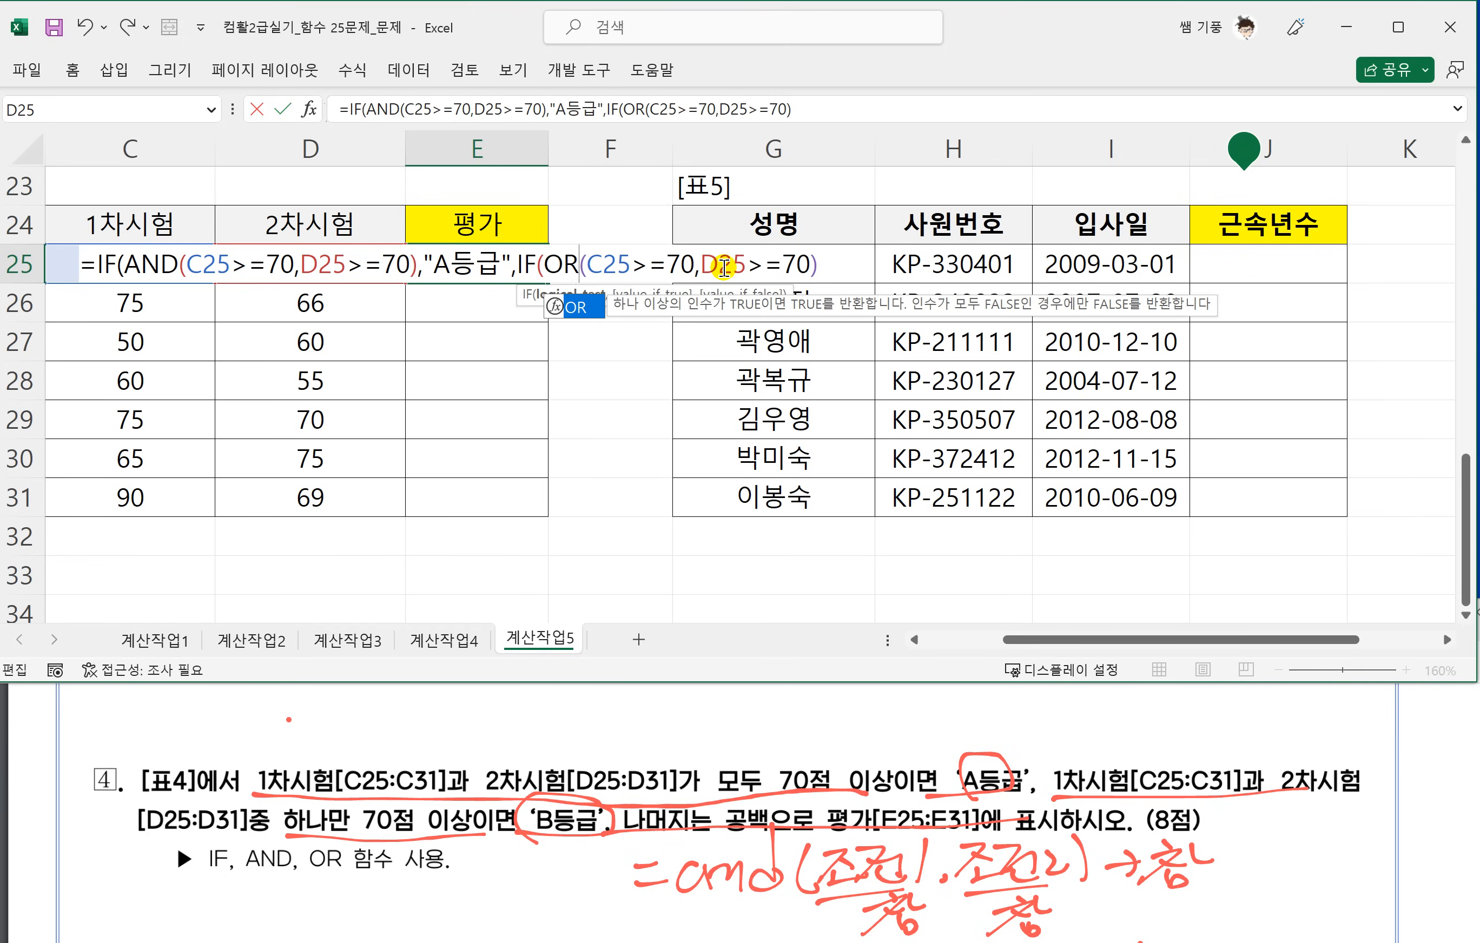
Enter "B등급" and "" as the nested IF's true and false values and close both IF functions in E25.
{"action": "left_click", "coordinate": [844, 265]}
{"action": "type", "text": ","}
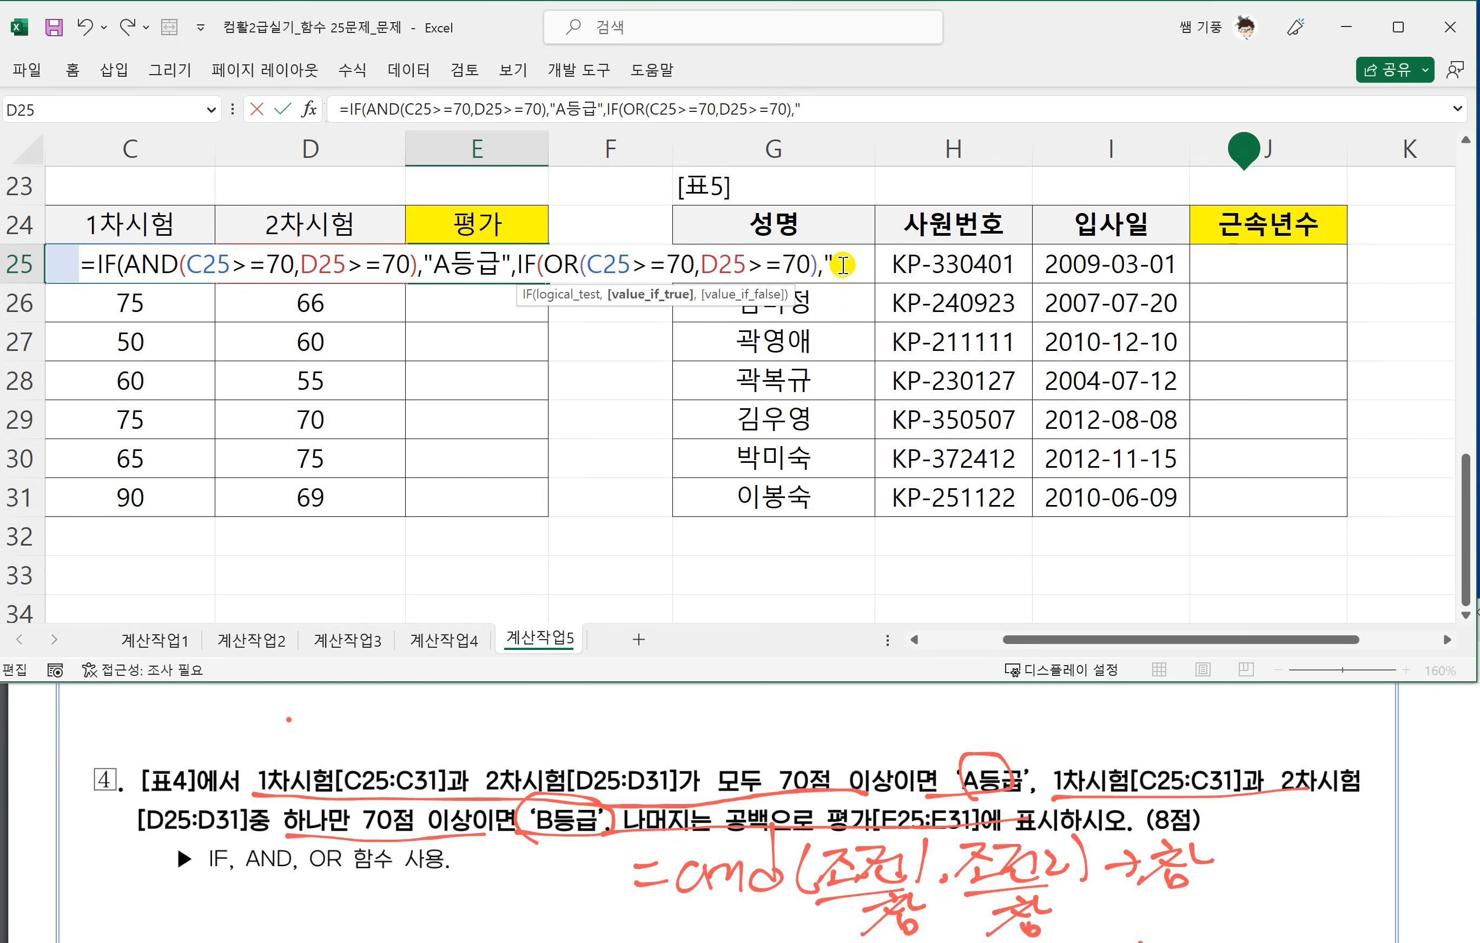
{"action": "type", "text": "\"ㅠ"}
{"action": "type", "text": "등급"}
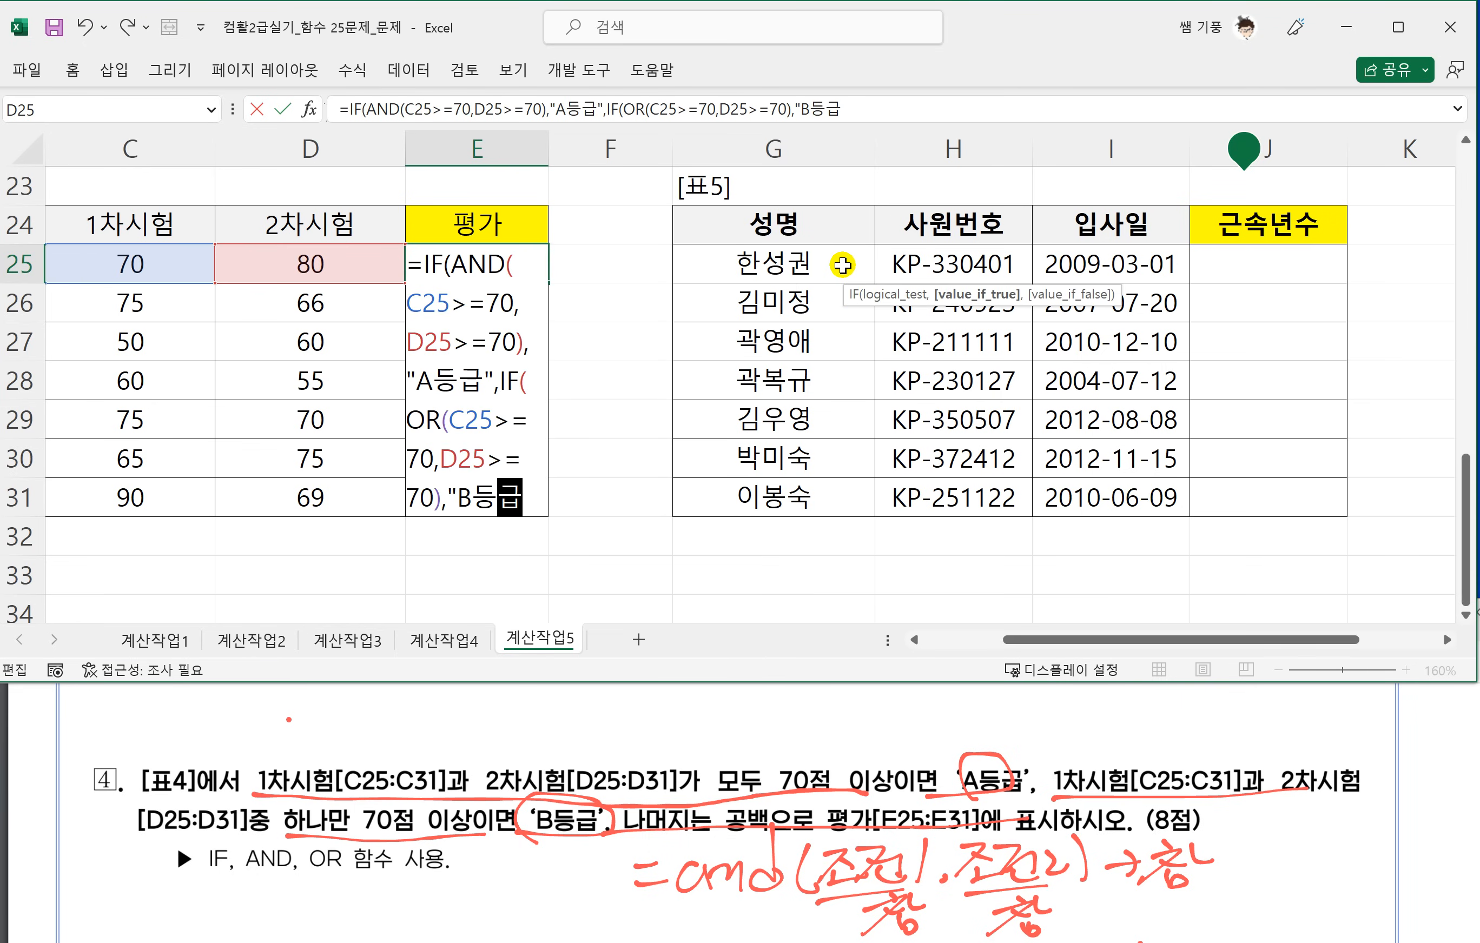
{"action": "type", "text": "\",\"\"))"}
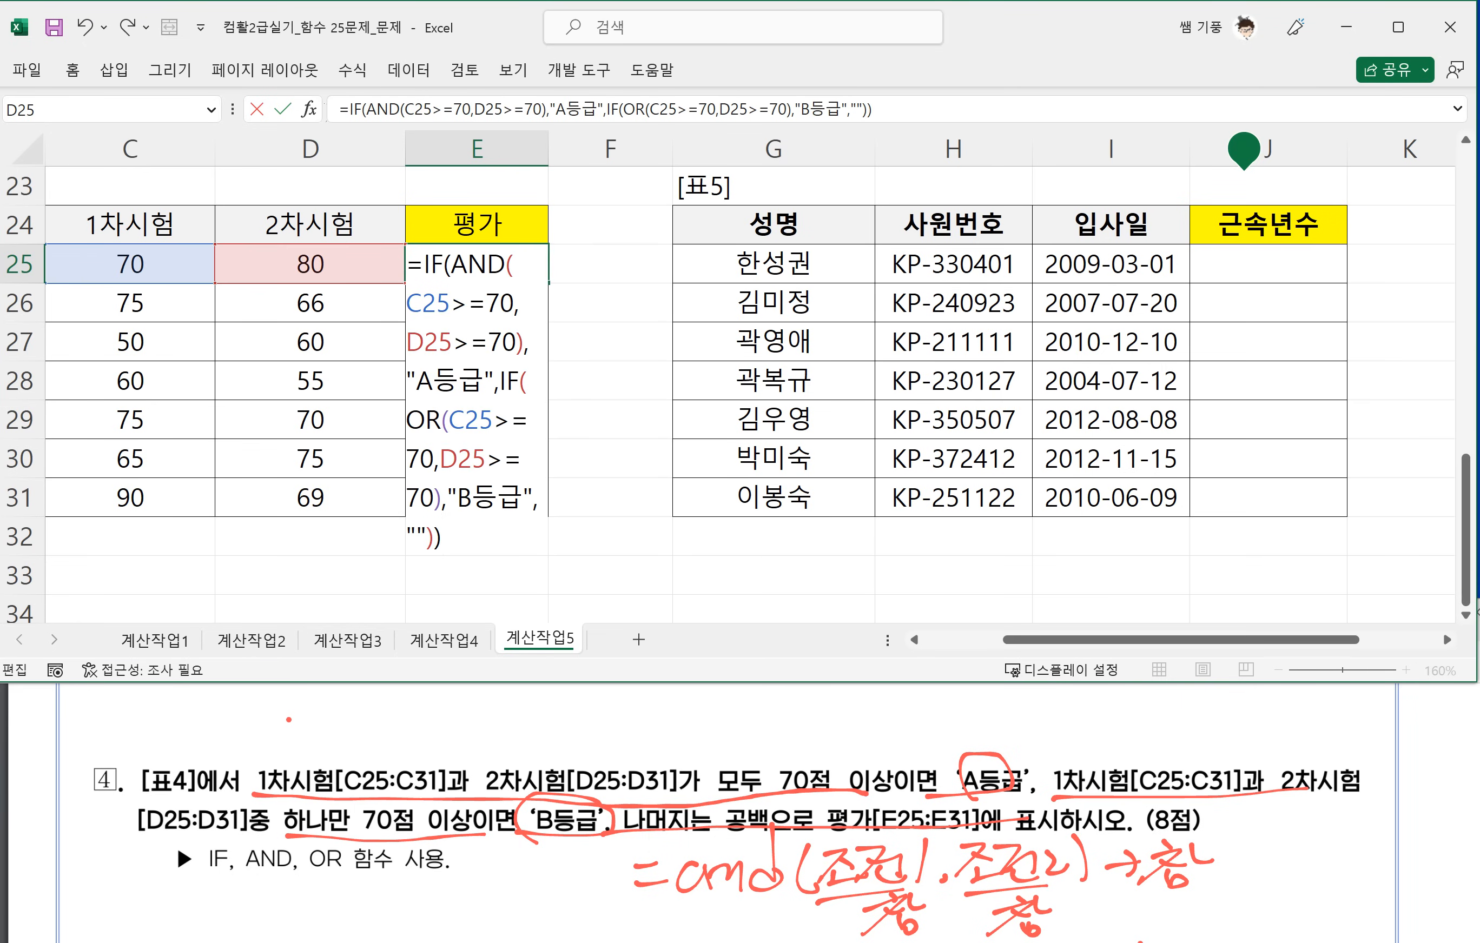
Commit the 평가 formula in E25 and fill it down to E31.
{"action": "left_click", "coordinate": [1442, 641]}
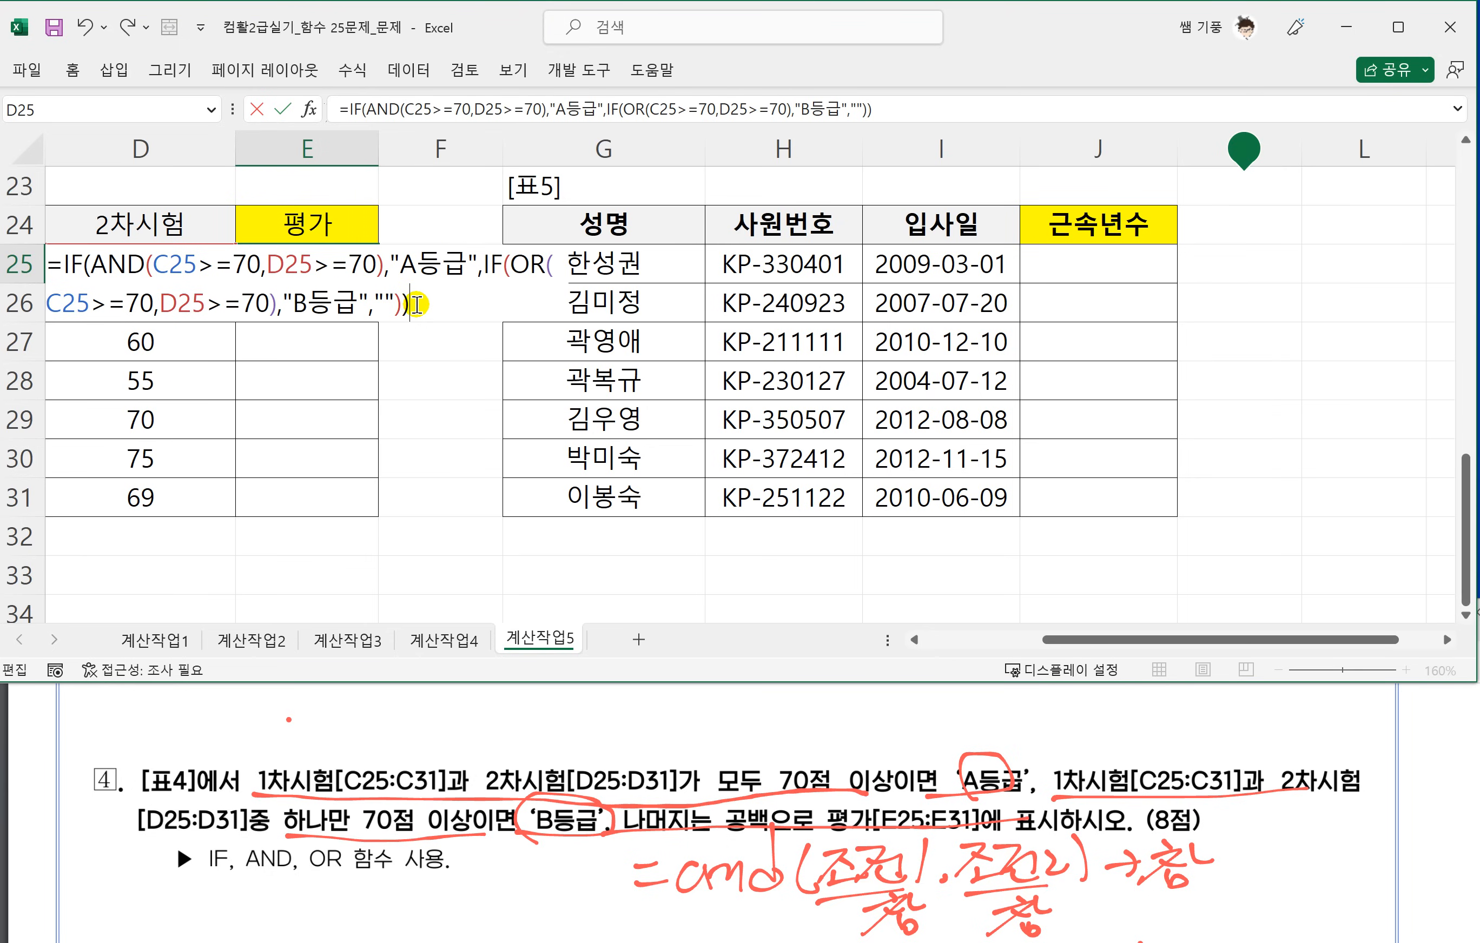
{"action": "key", "text": "Return"}
{"action": "left_click", "coordinate": [367, 271]}
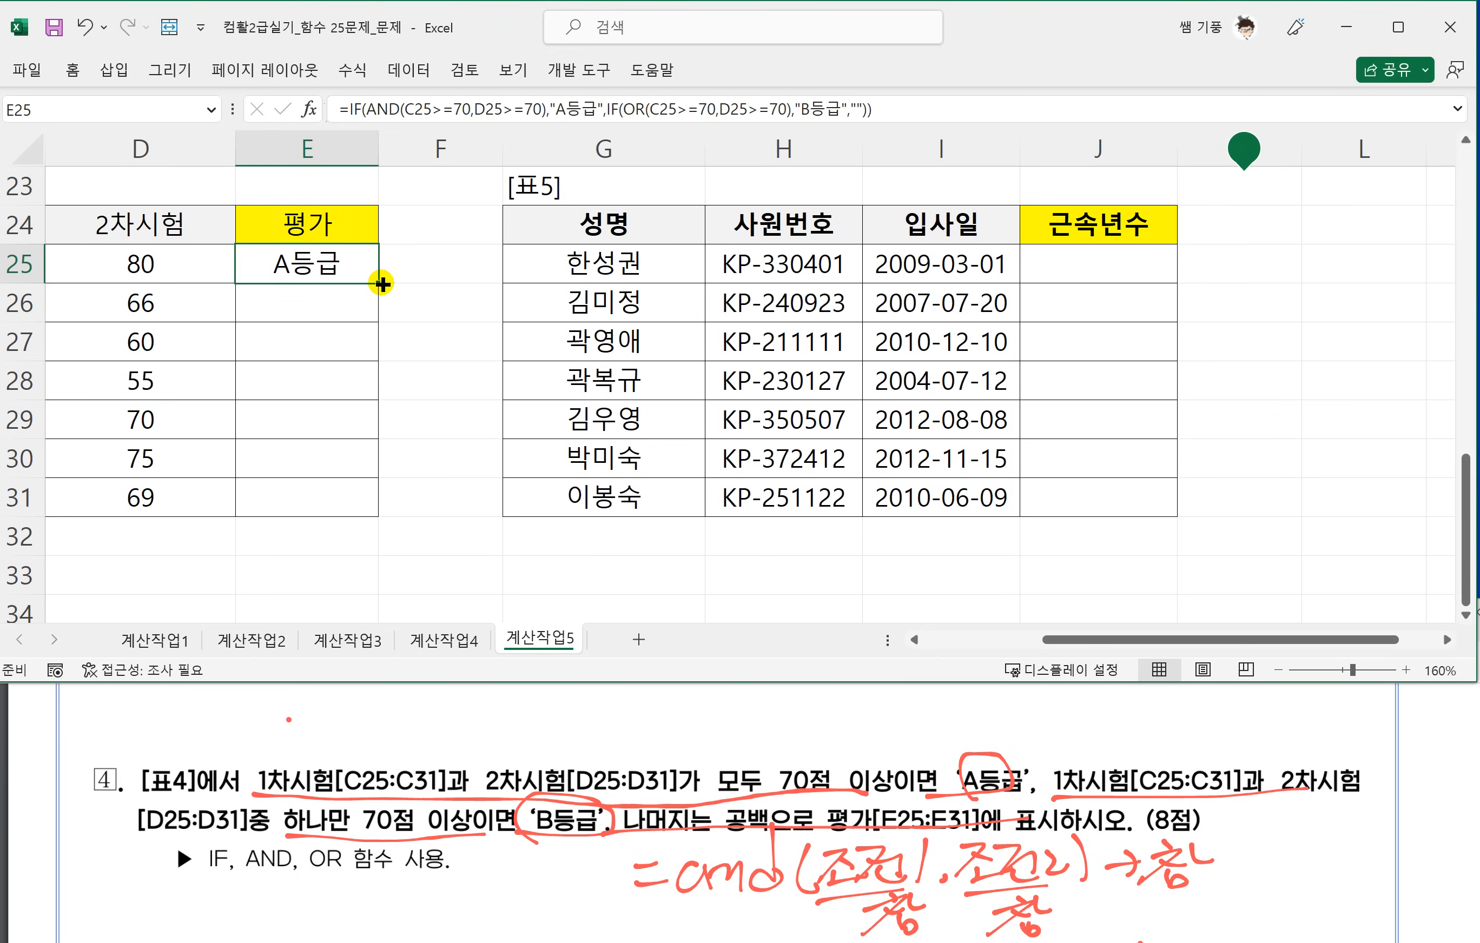
{"action": "left_click_drag", "start_coordinate": [382, 284], "coordinate": [385, 516]}
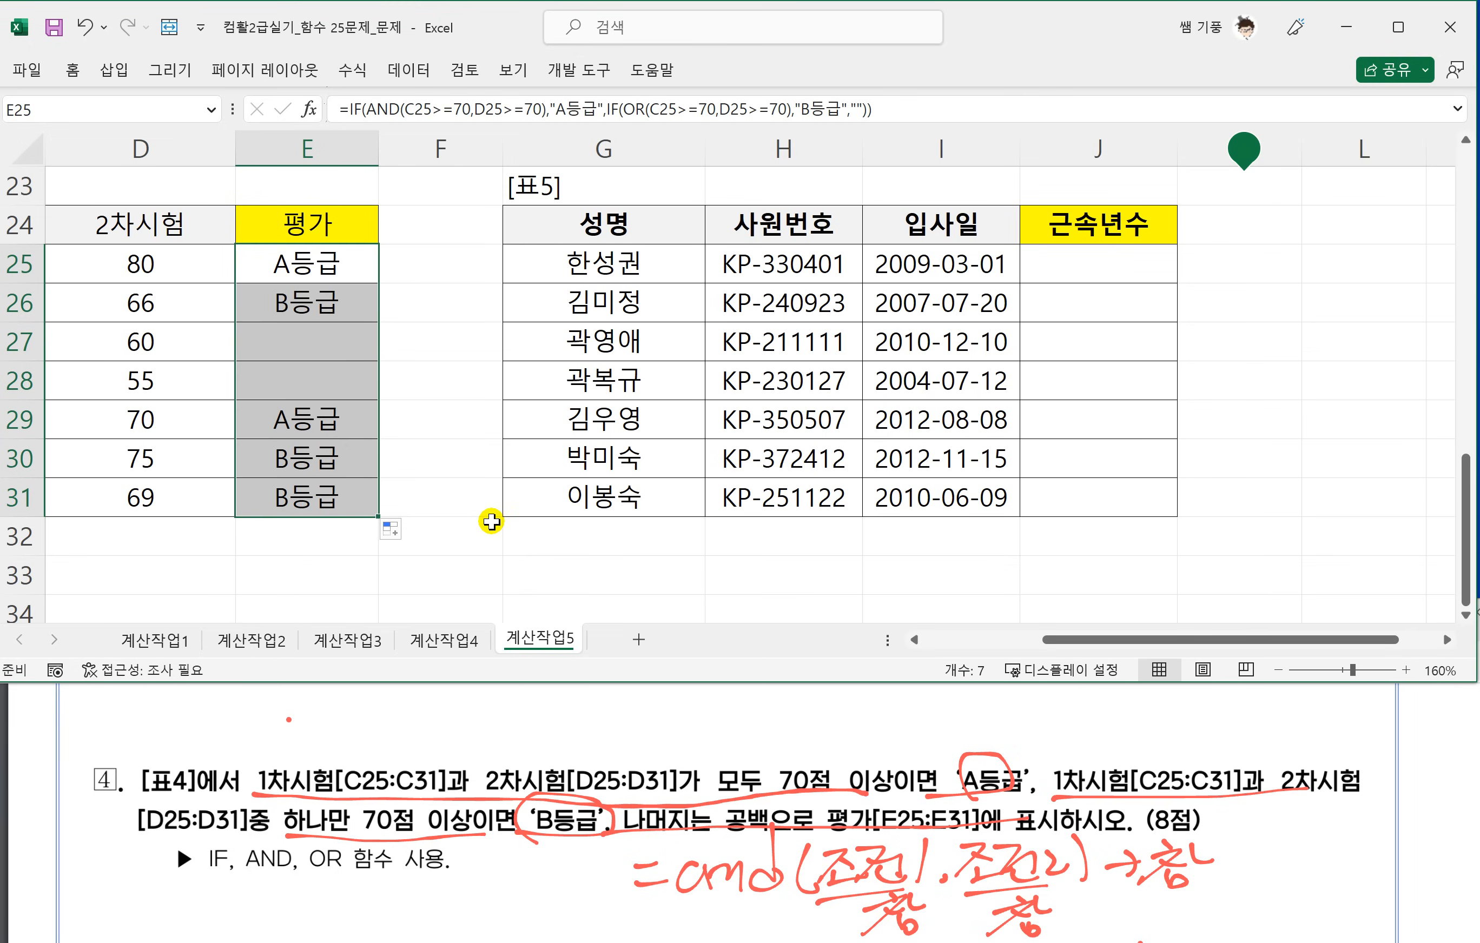
Switch to the exam PDF and underline 사원번호, 4번째와 5번째글자, 입사일 and MID, YEAR in problem 5.
{"action": "left_click", "coordinate": [439, 821]}
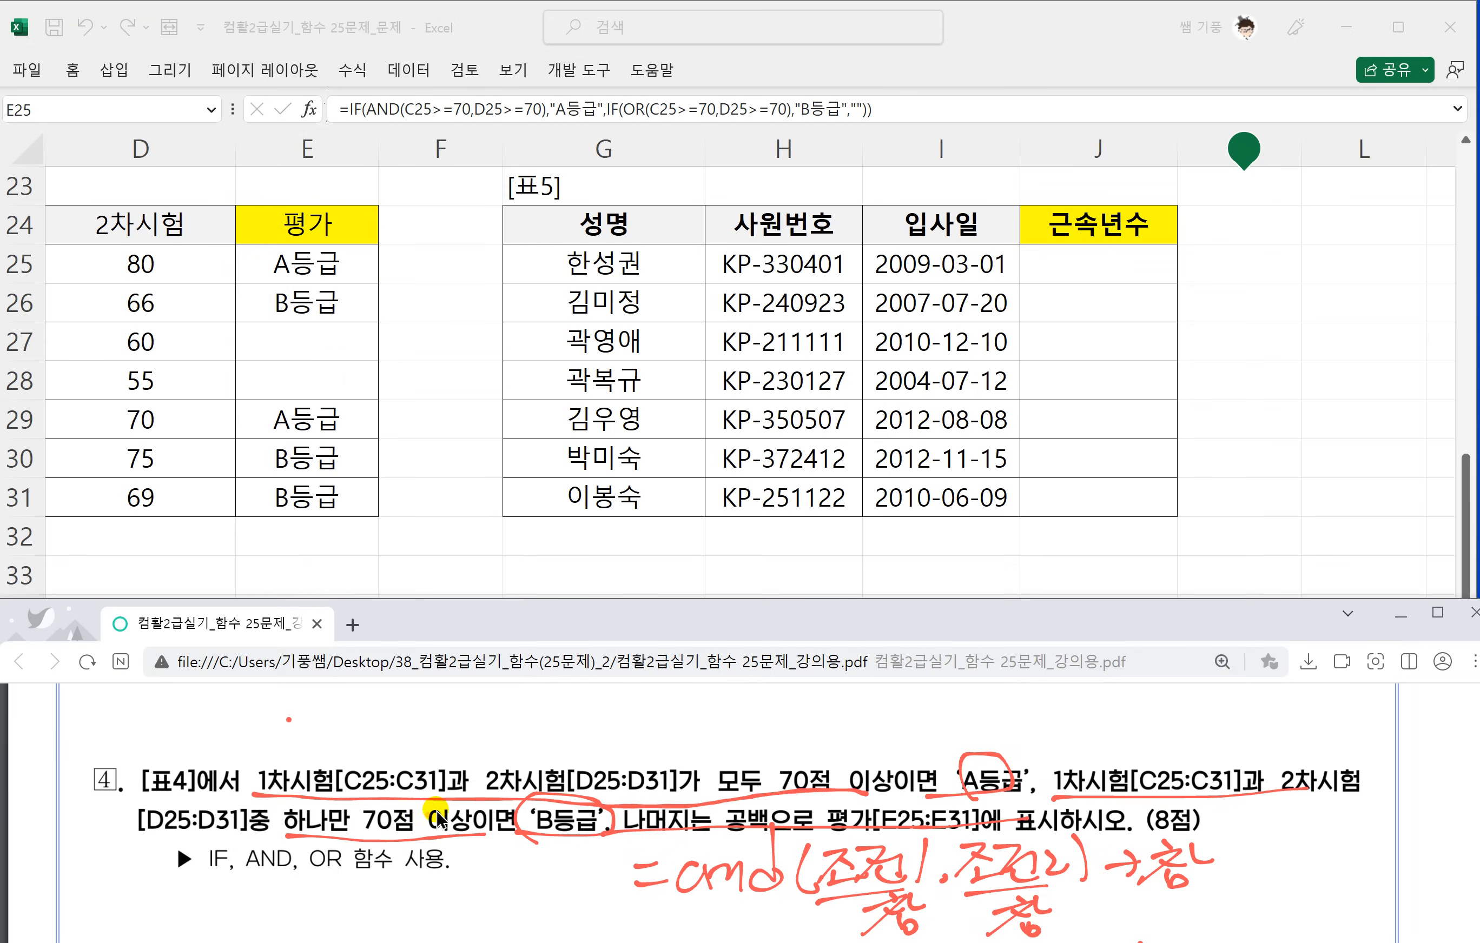
{"action": "scroll", "coordinate": [438, 821], "scroll_direction": "down", "scroll_amount": 5}
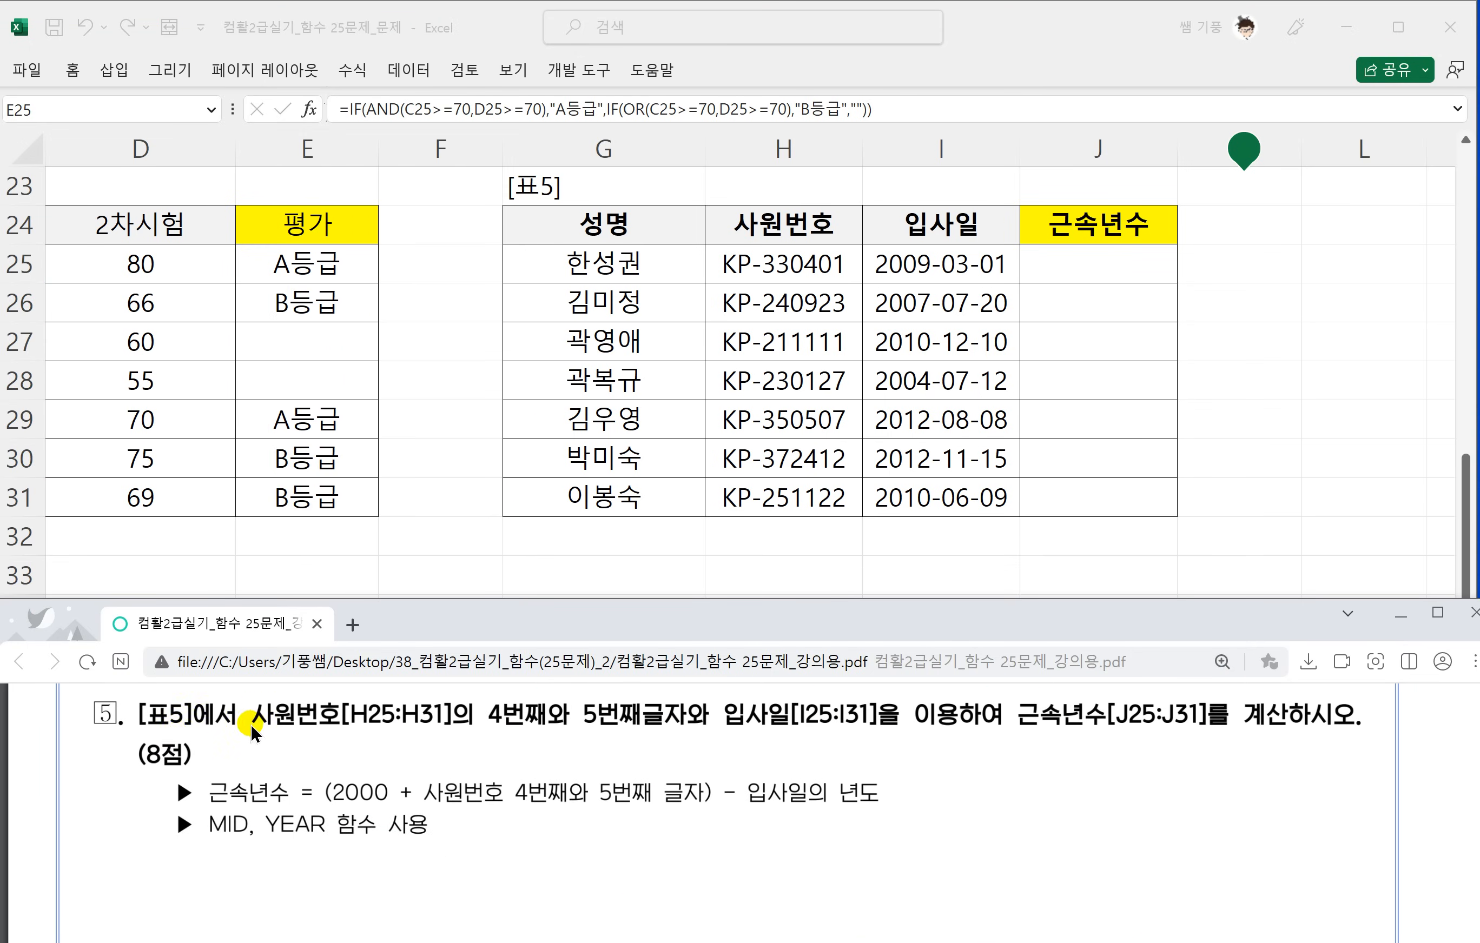
{"action": "left_click_drag", "start_coordinate": [252, 726], "coordinate": [911, 738]}
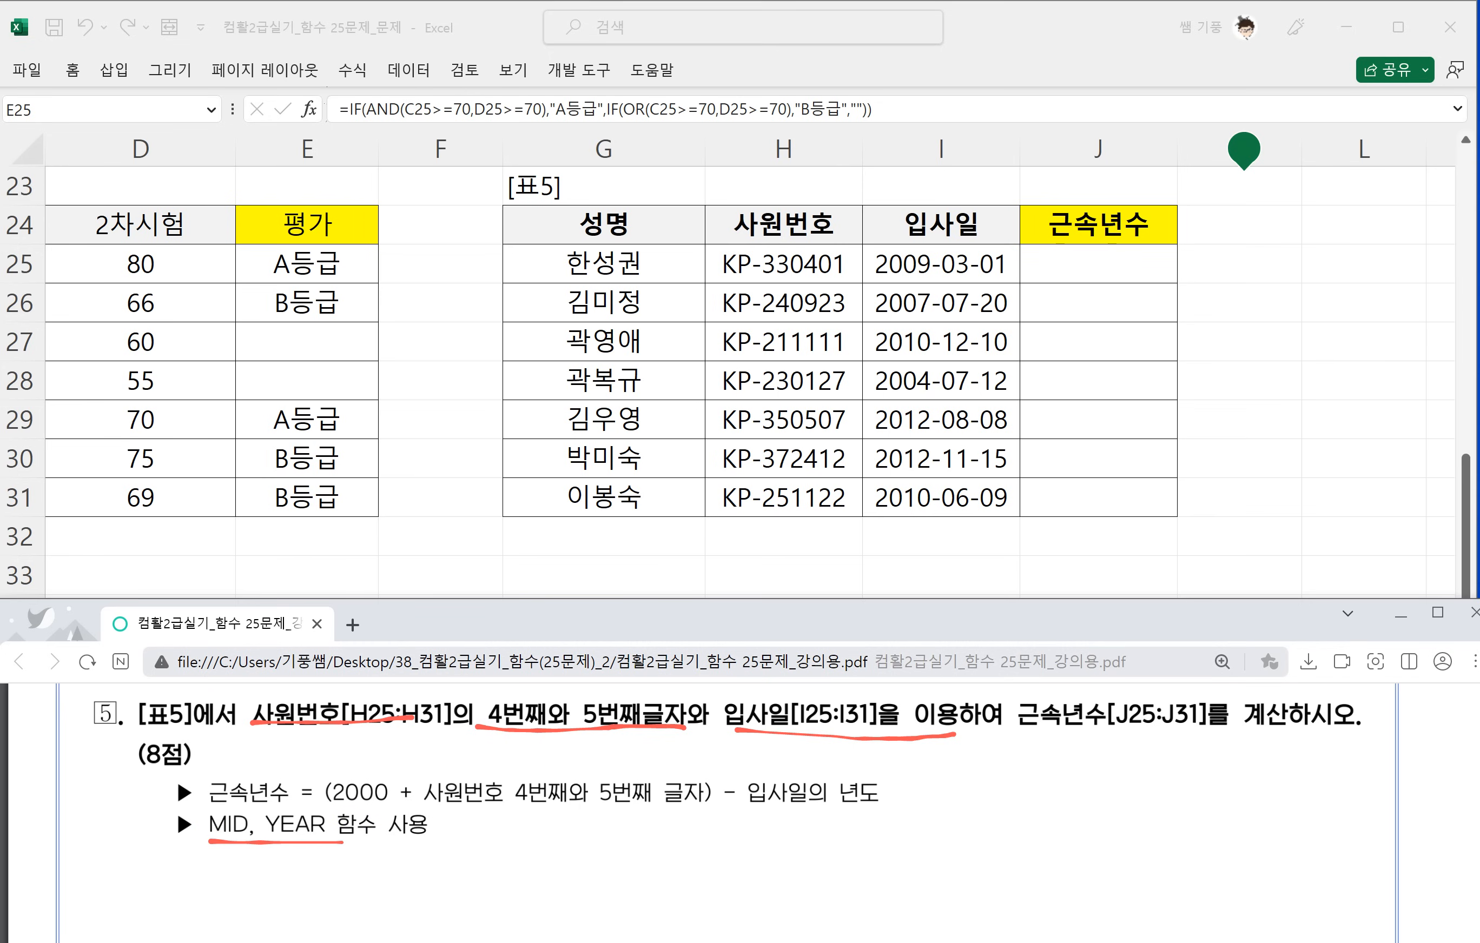
Draw an ink box around 4번째와 5번째글자 in problem 5 and write MID beneath it.
{"action": "mouse_move", "coordinate": [487, 701]}
{"action": "left_mouse_down"}
{"action": "mouse_move", "coordinate": [615, 728]}
{"action": "mouse_move", "coordinate": [659, 694]}
{"action": "mouse_move", "coordinate": [494, 701]}
{"action": "left_mouse_up"}
{"action": "left_click_drag", "start_coordinate": [518, 757], "coordinate": [551, 770]}
{"action": "mouse_move", "coordinate": [566, 752]}
{"action": "left_mouse_down"}
{"action": "mouse_move", "coordinate": [565, 765]}
{"action": "mouse_move", "coordinate": [576, 749]}
{"action": "left_mouse_up"}
{"action": "left_click_drag", "start_coordinate": [598, 762], "coordinate": [598, 720]}
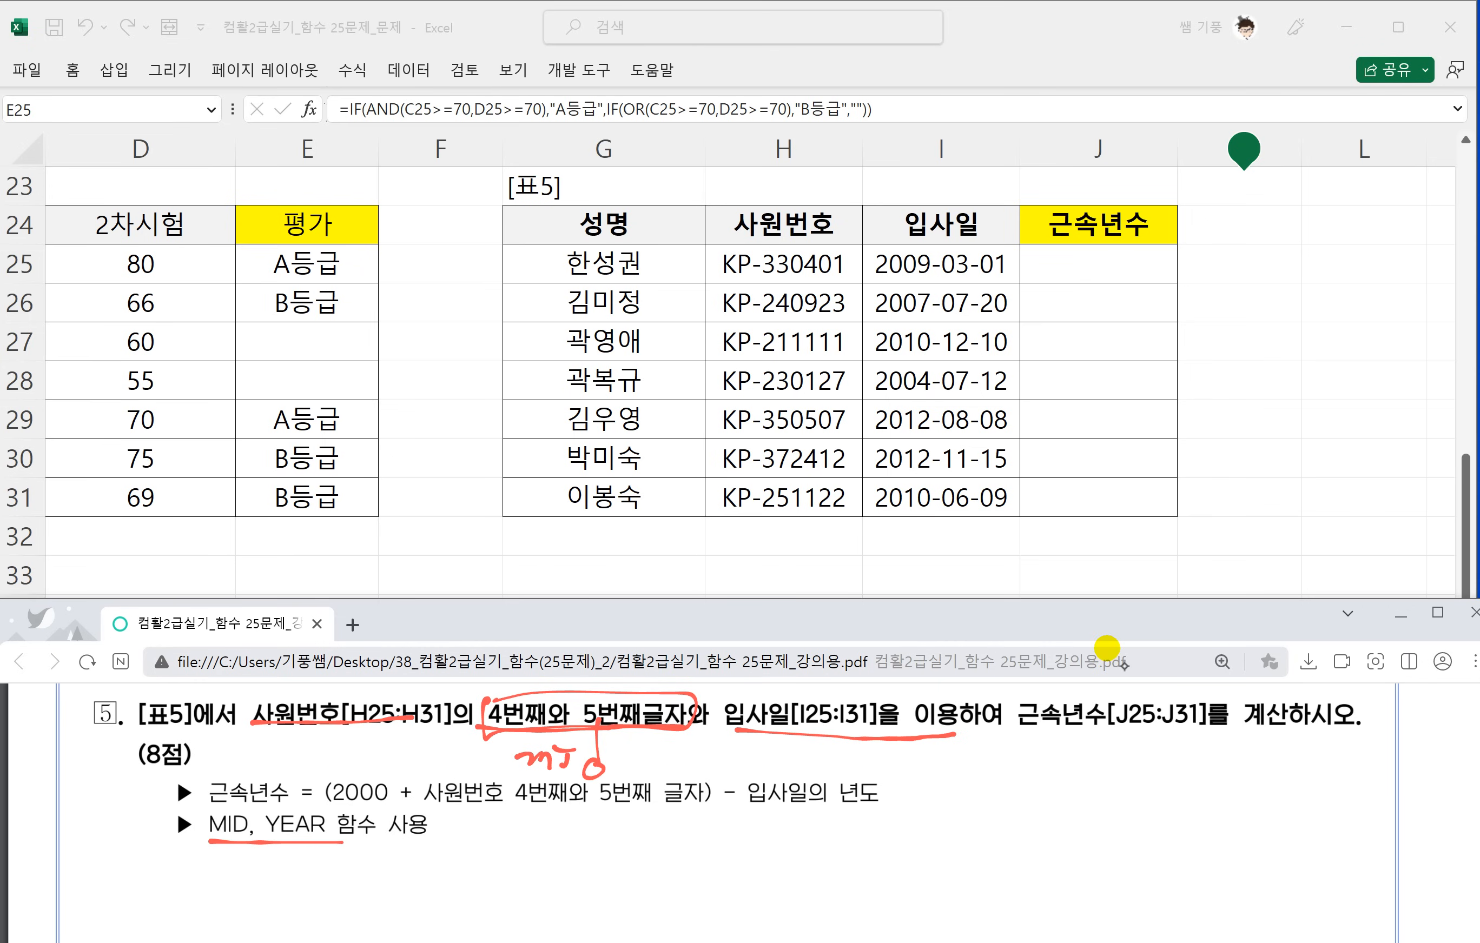
Box 입사일[I25:I31] and 입사일의 년도 in ink, and draw an arrow from the latter to a handwritten year.
{"action": "mouse_move", "coordinate": [725, 727]}
{"action": "left_mouse_down"}
{"action": "mouse_move", "coordinate": [723, 695]}
{"action": "mouse_move", "coordinate": [956, 697]}
{"action": "left_mouse_up"}
{"action": "mouse_move", "coordinate": [734, 776]}
{"action": "left_mouse_down"}
{"action": "mouse_move", "coordinate": [735, 811]}
{"action": "mouse_move", "coordinate": [889, 813]}
{"action": "mouse_move", "coordinate": [748, 802]}
{"action": "left_mouse_up"}
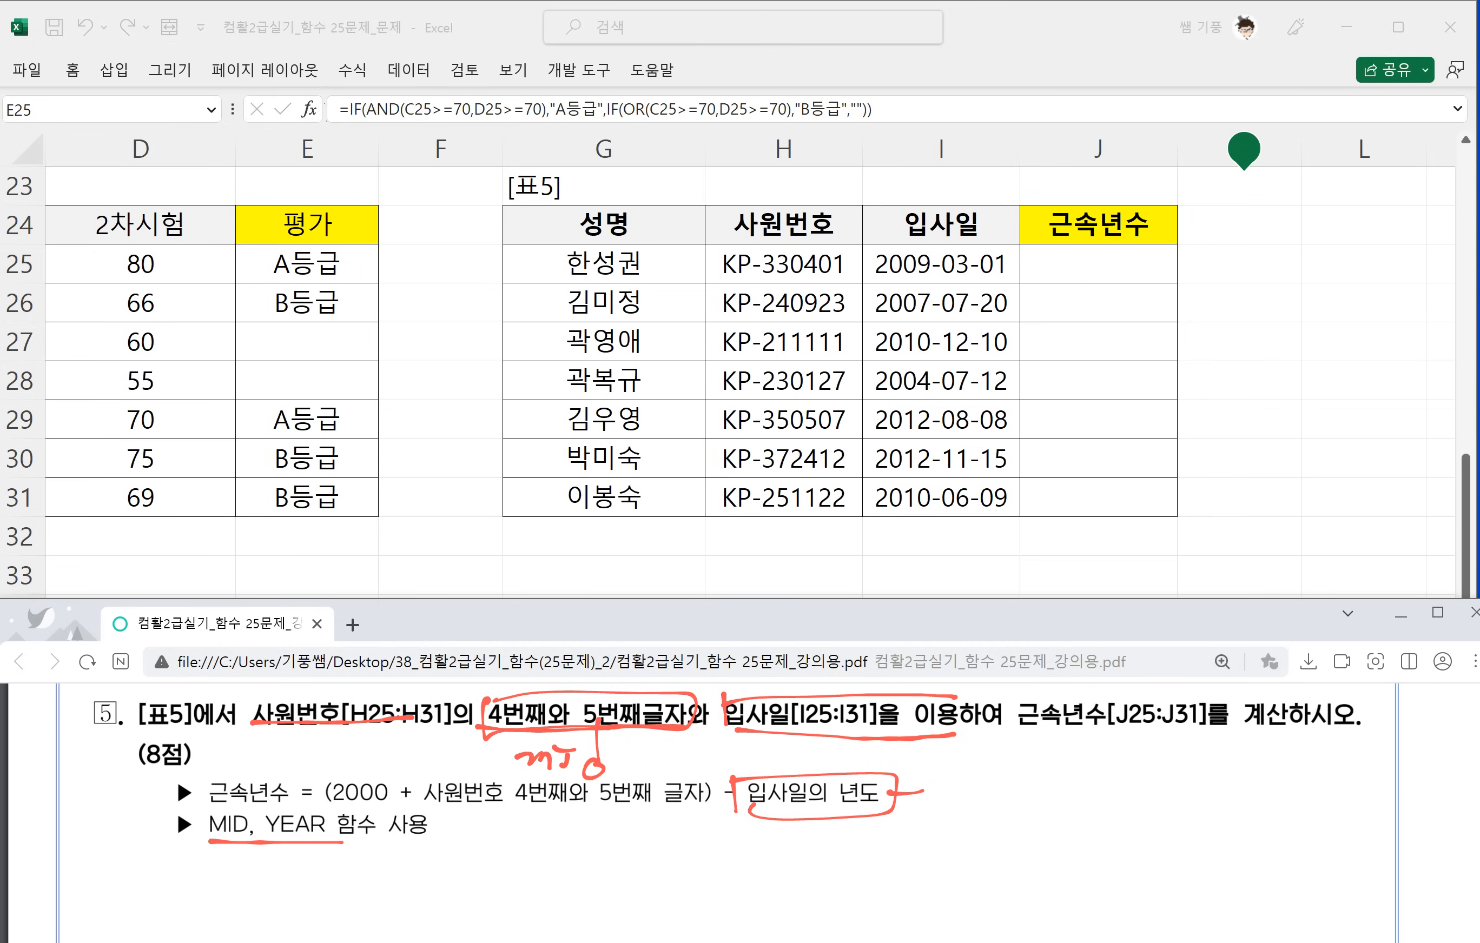
{"action": "left_click_drag", "start_coordinate": [890, 793], "coordinate": [923, 803]}
{"action": "mouse_move", "coordinate": [936, 786]}
{"action": "left_mouse_down"}
{"action": "mouse_move", "coordinate": [967, 784]}
{"action": "mouse_move", "coordinate": [909, 828]}
{"action": "left_mouse_up"}
{"action": "mouse_move", "coordinate": [973, 786]}
{"action": "left_mouse_down"}
{"action": "mouse_move", "coordinate": [1041, 792]}
{"action": "mouse_move", "coordinate": [1057, 824]}
{"action": "left_mouse_up"}
Circle 사원번호 4번째와 5번째 글자 in the 근속년수 formula line and write MID below it in ink.
{"action": "mouse_move", "coordinate": [431, 765]}
{"action": "left_mouse_down"}
{"action": "mouse_move", "coordinate": [429, 817]}
{"action": "mouse_move", "coordinate": [709, 808]}
{"action": "mouse_move", "coordinate": [435, 770]}
{"action": "left_mouse_up"}
{"action": "left_click_drag", "start_coordinate": [521, 847], "coordinate": [562, 847]}
{"action": "mouse_move", "coordinate": [582, 836]}
{"action": "left_mouse_down"}
{"action": "mouse_move", "coordinate": [576, 851]}
{"action": "mouse_move", "coordinate": [585, 827]}
{"action": "left_mouse_up"}
{"action": "mouse_move", "coordinate": [609, 804]}
{"action": "left_mouse_down"}
{"action": "mouse_move", "coordinate": [596, 854]}
{"action": "mouse_move", "coordinate": [615, 849]}
{"action": "left_mouse_up"}
{"action": "left_click_drag", "start_coordinate": [657, 862], "coordinate": [661, 864]}
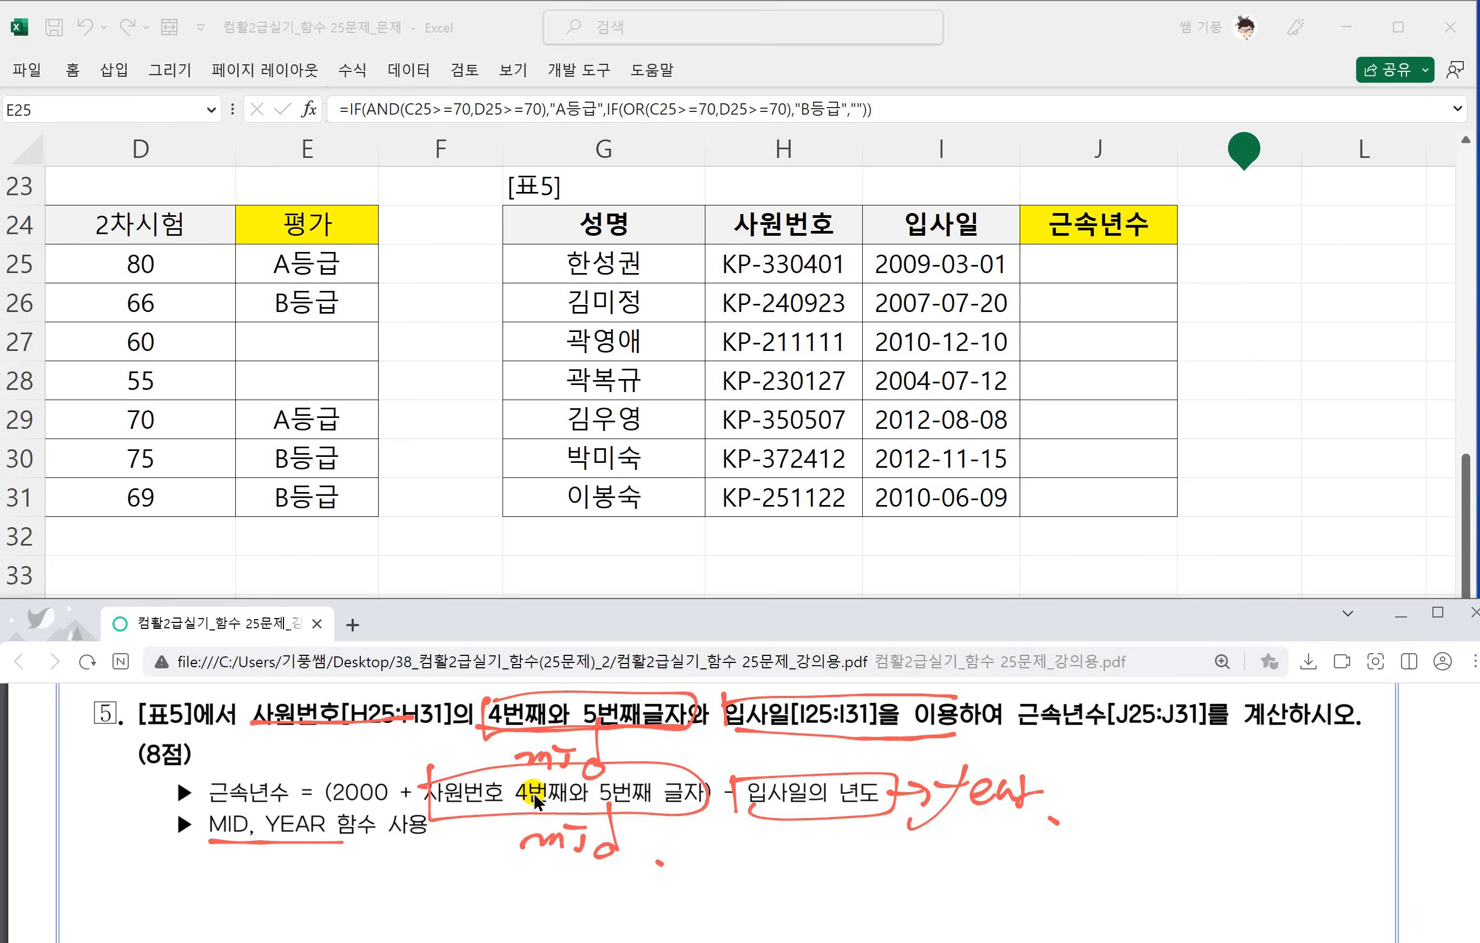
Switch back to the worksheet and start the 근속년수 formula in J25 with =(2000+MID(.
{"action": "left_click", "coordinate": [1084, 266]}
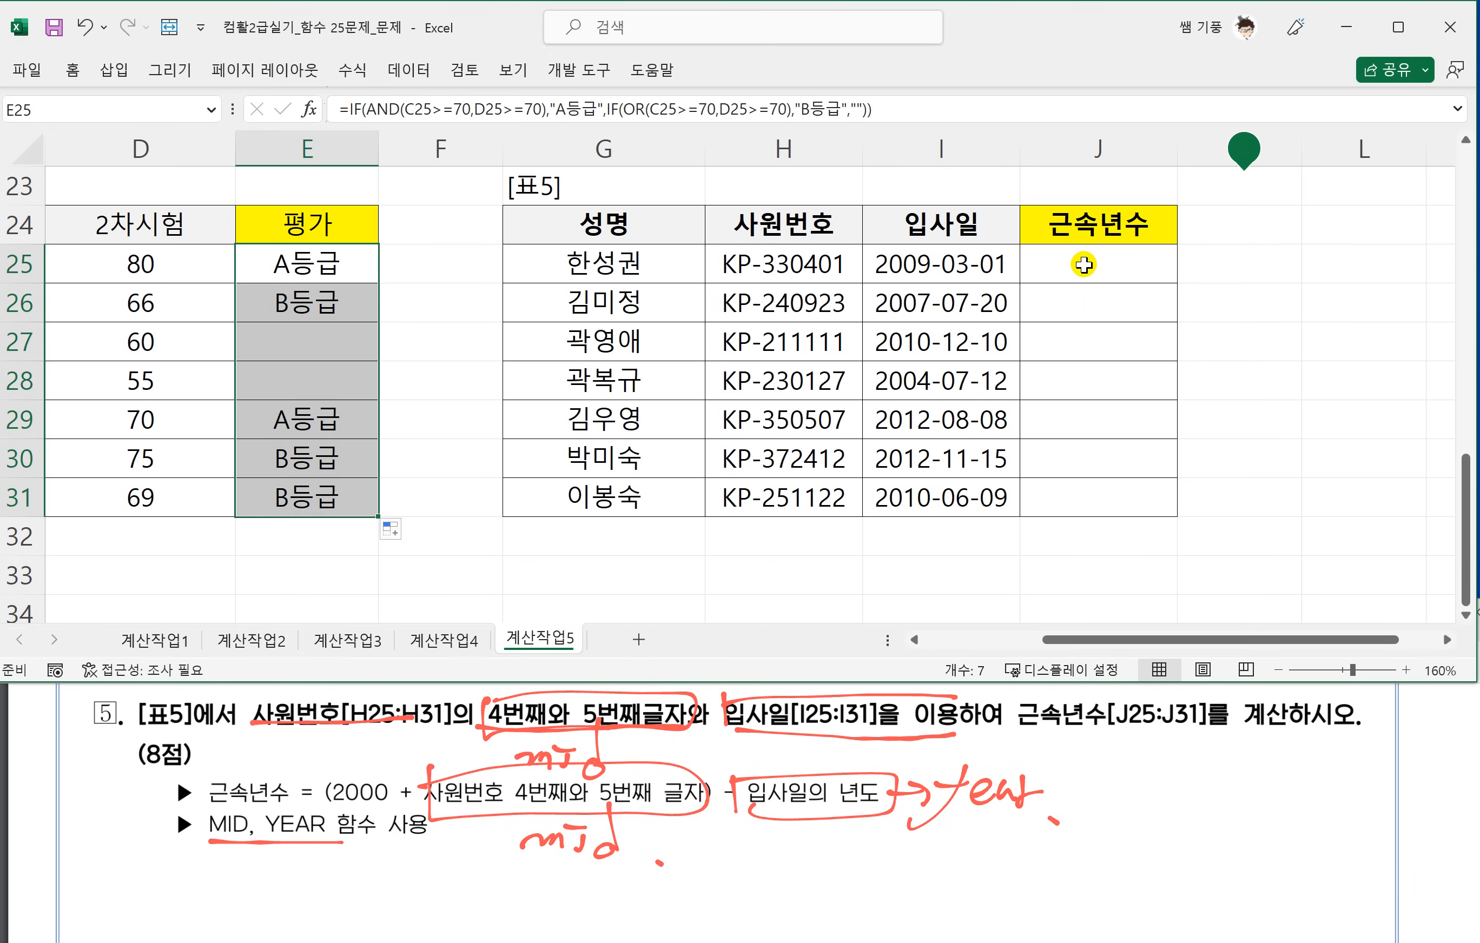
{"action": "left_click", "coordinate": [1084, 265]}
{"action": "left_click", "coordinate": [1445, 640]}
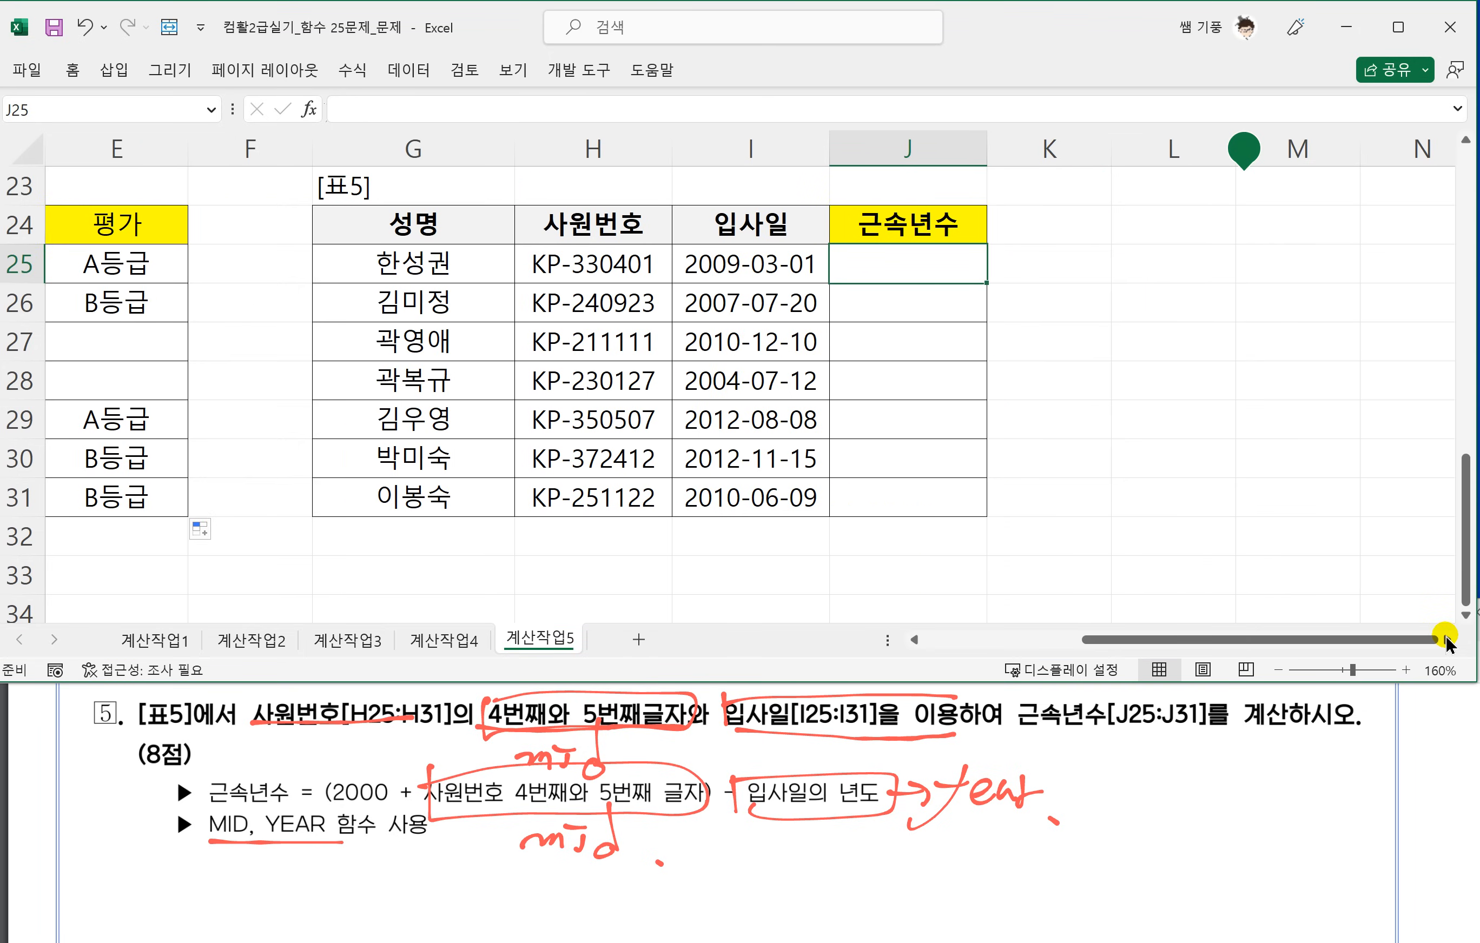
{"action": "left_click", "coordinate": [1446, 640]}
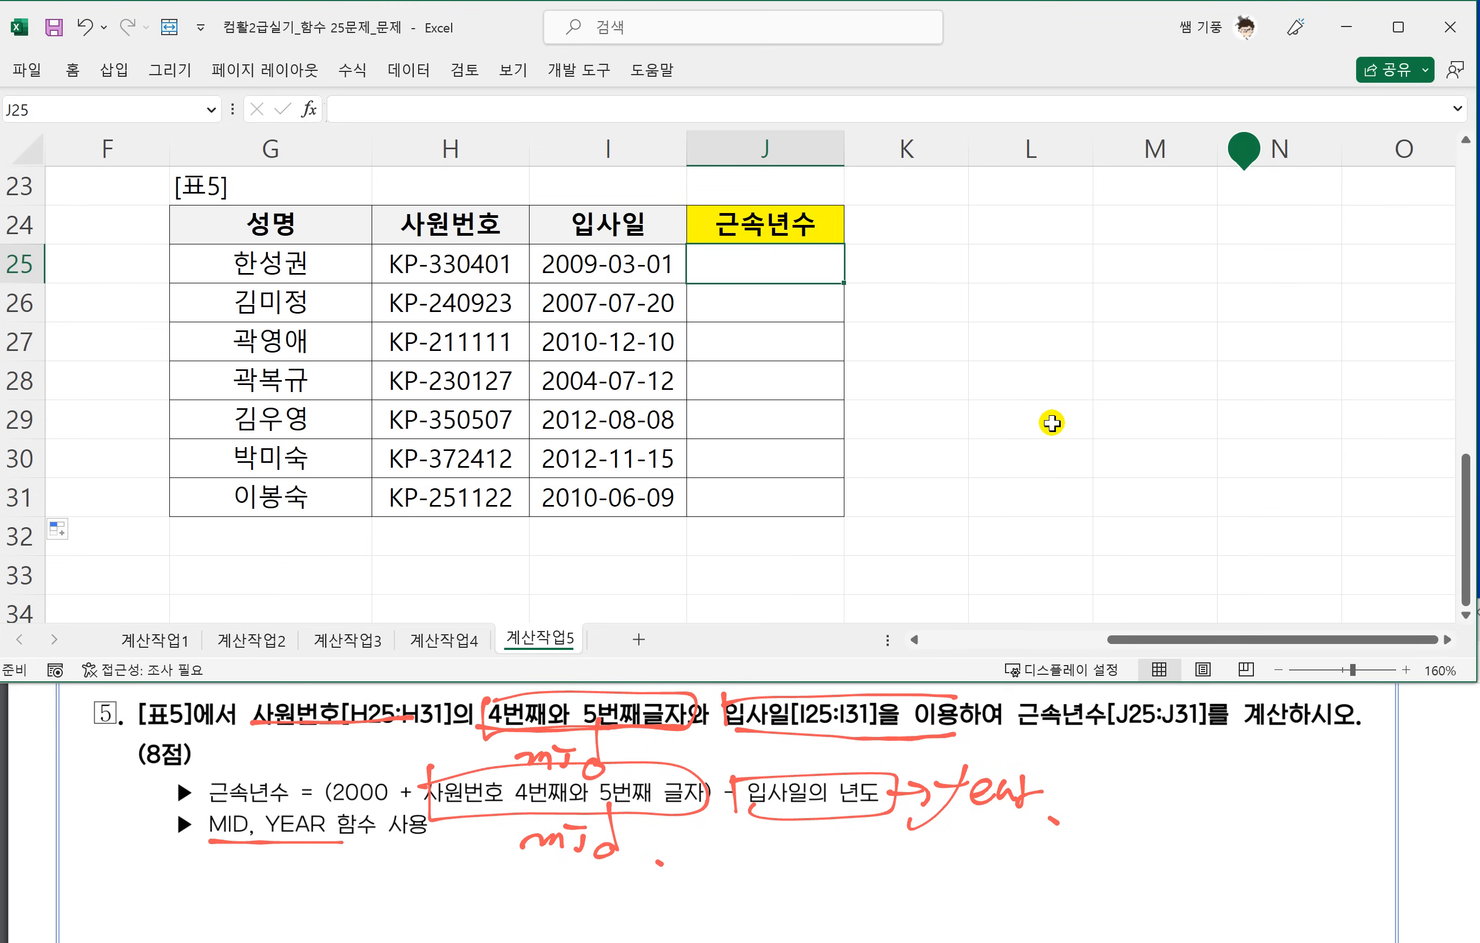
{"action": "type", "text": "=("}
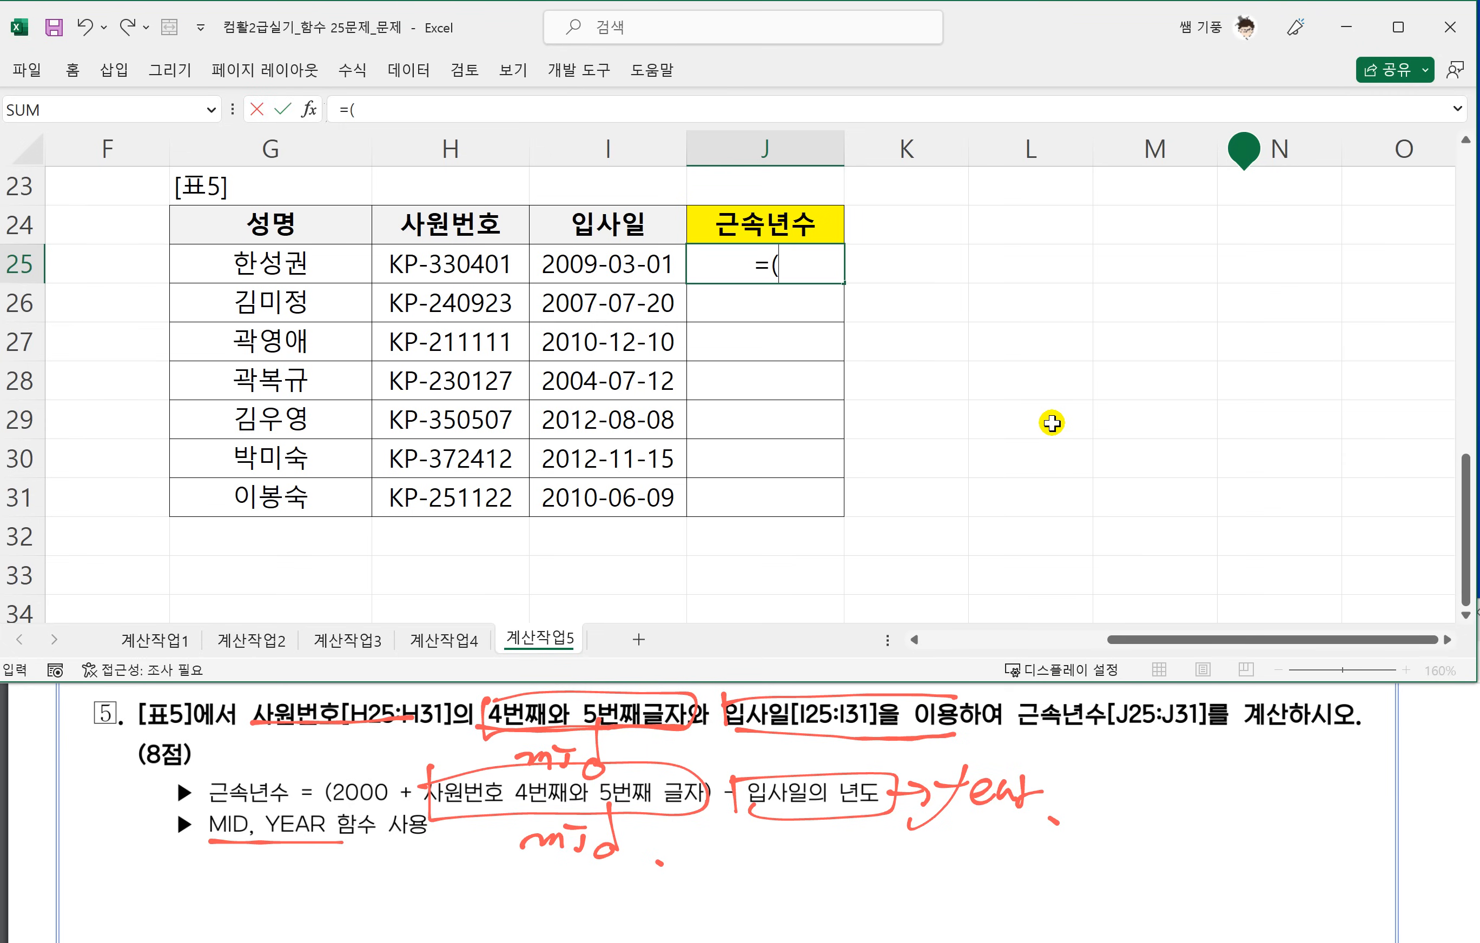
{"action": "type", "text": "2000"}
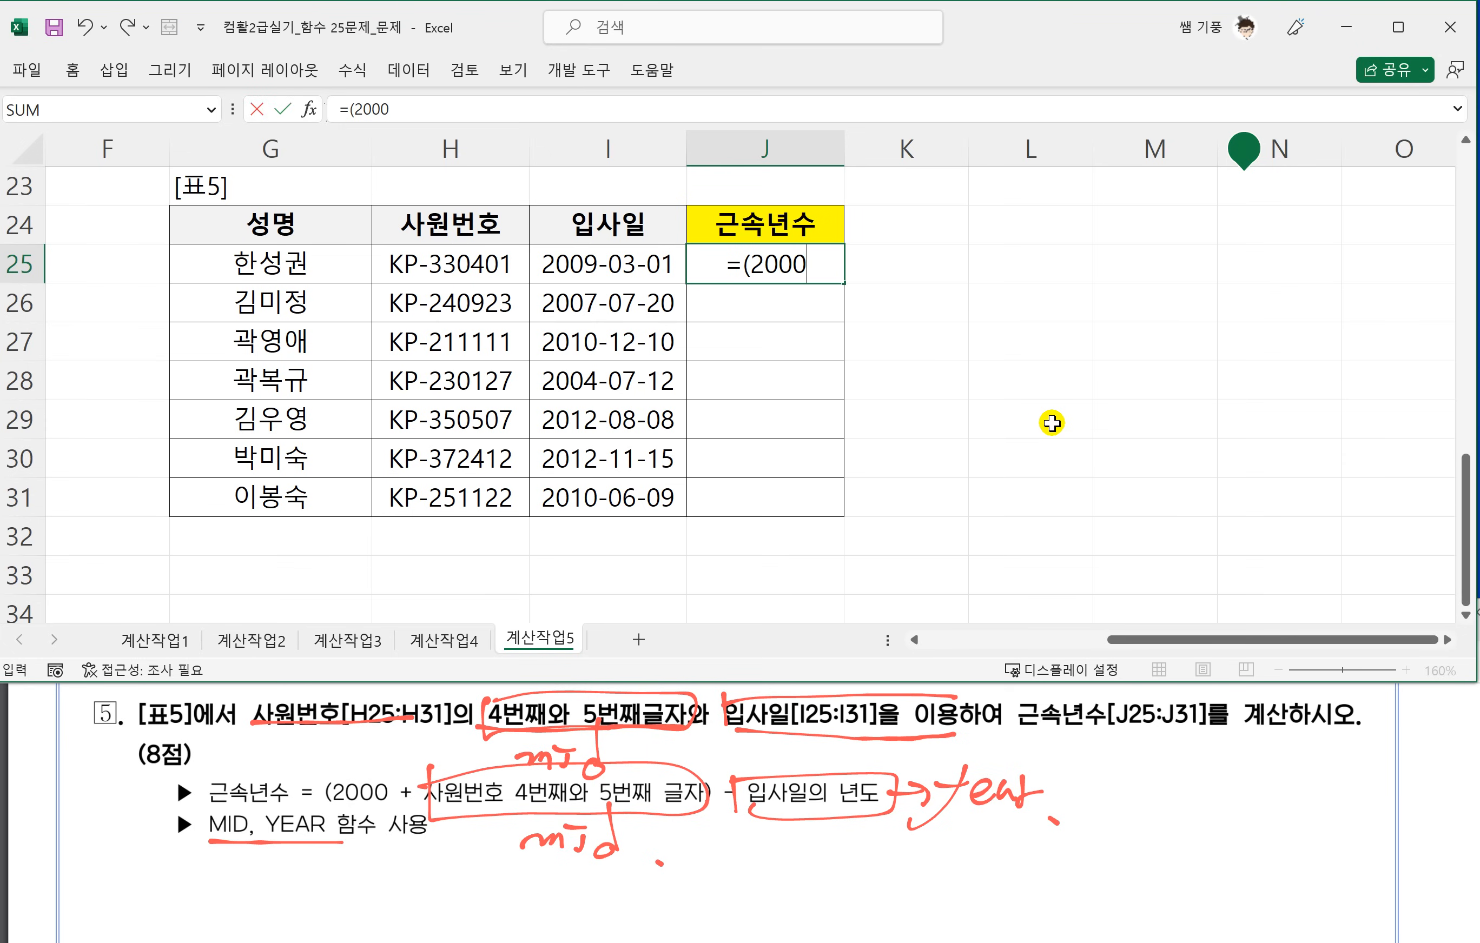
{"action": "type", "text": "+"}
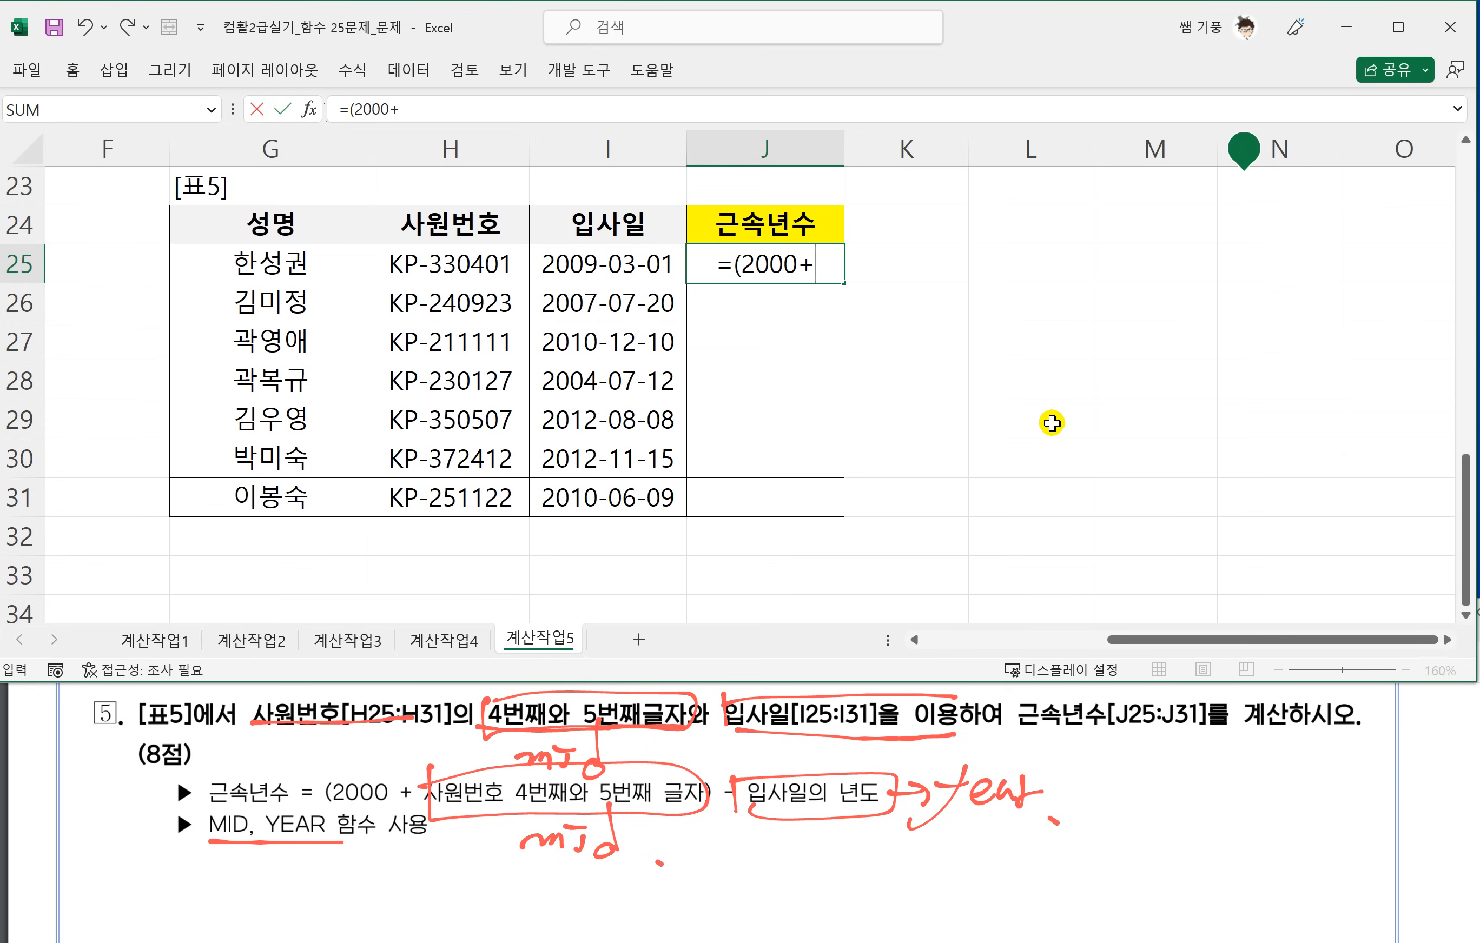
{"action": "type", "text": "ㅡ"}
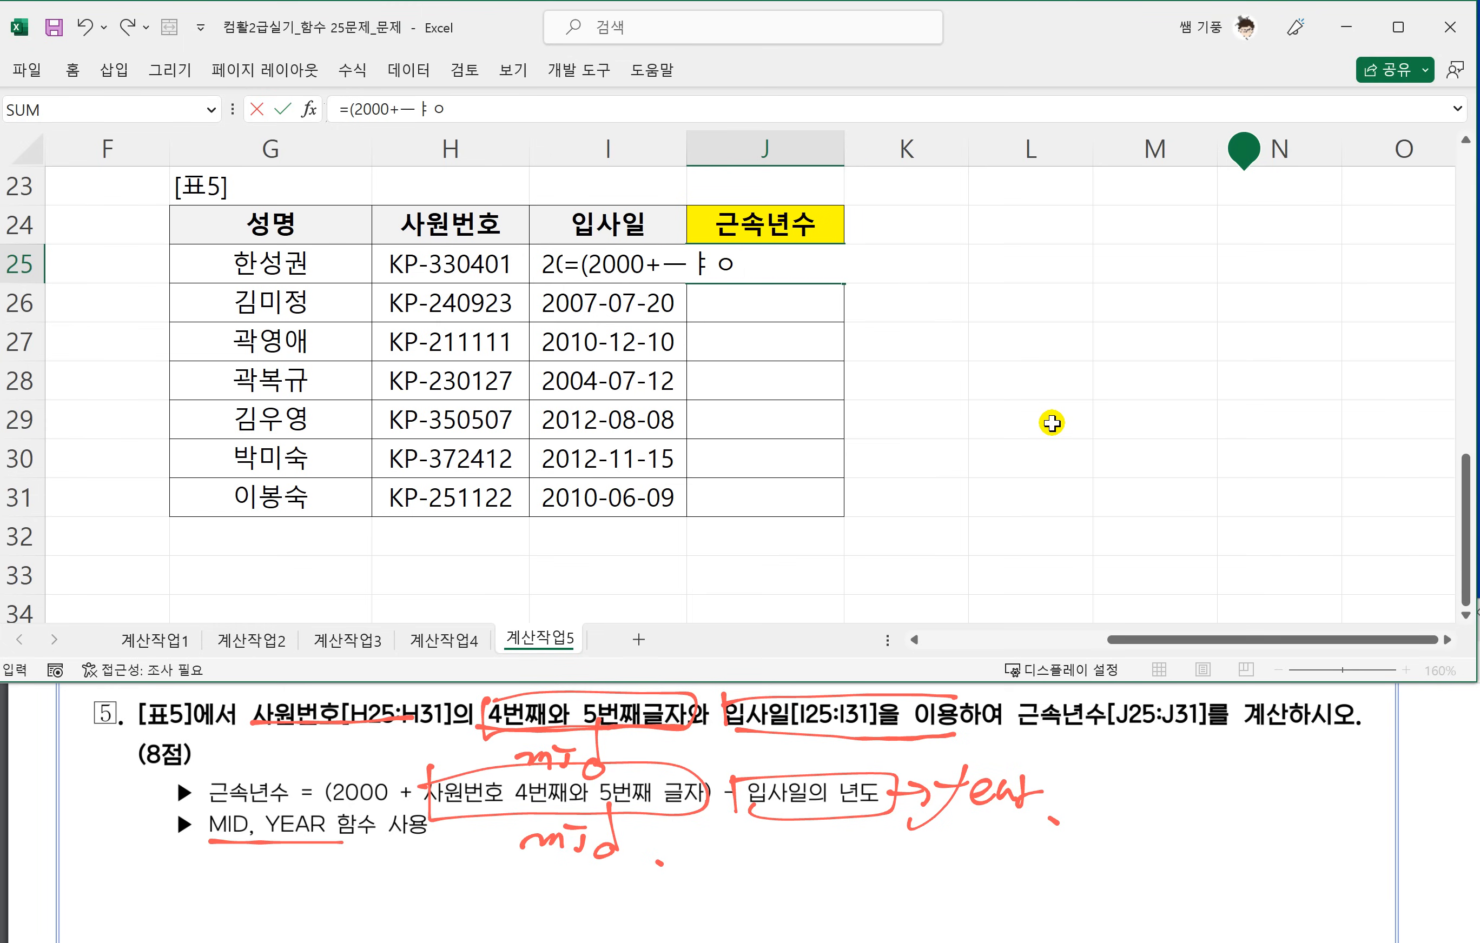
{"action": "key", "text": "BackSpace"}
{"action": "type", "text": "MI"}
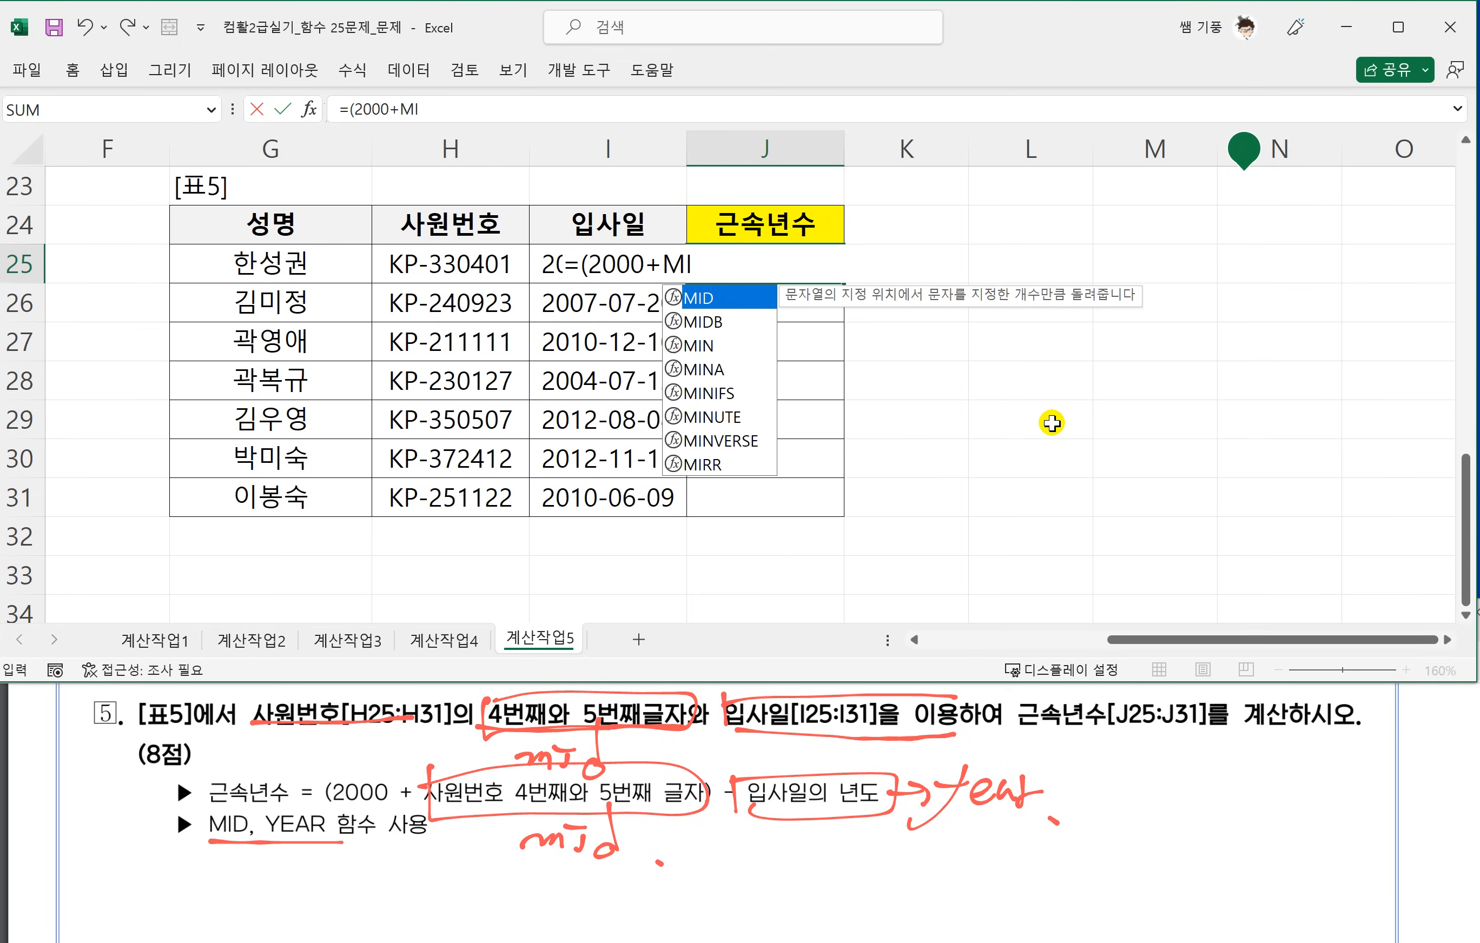
{"action": "type", "text": "D("}
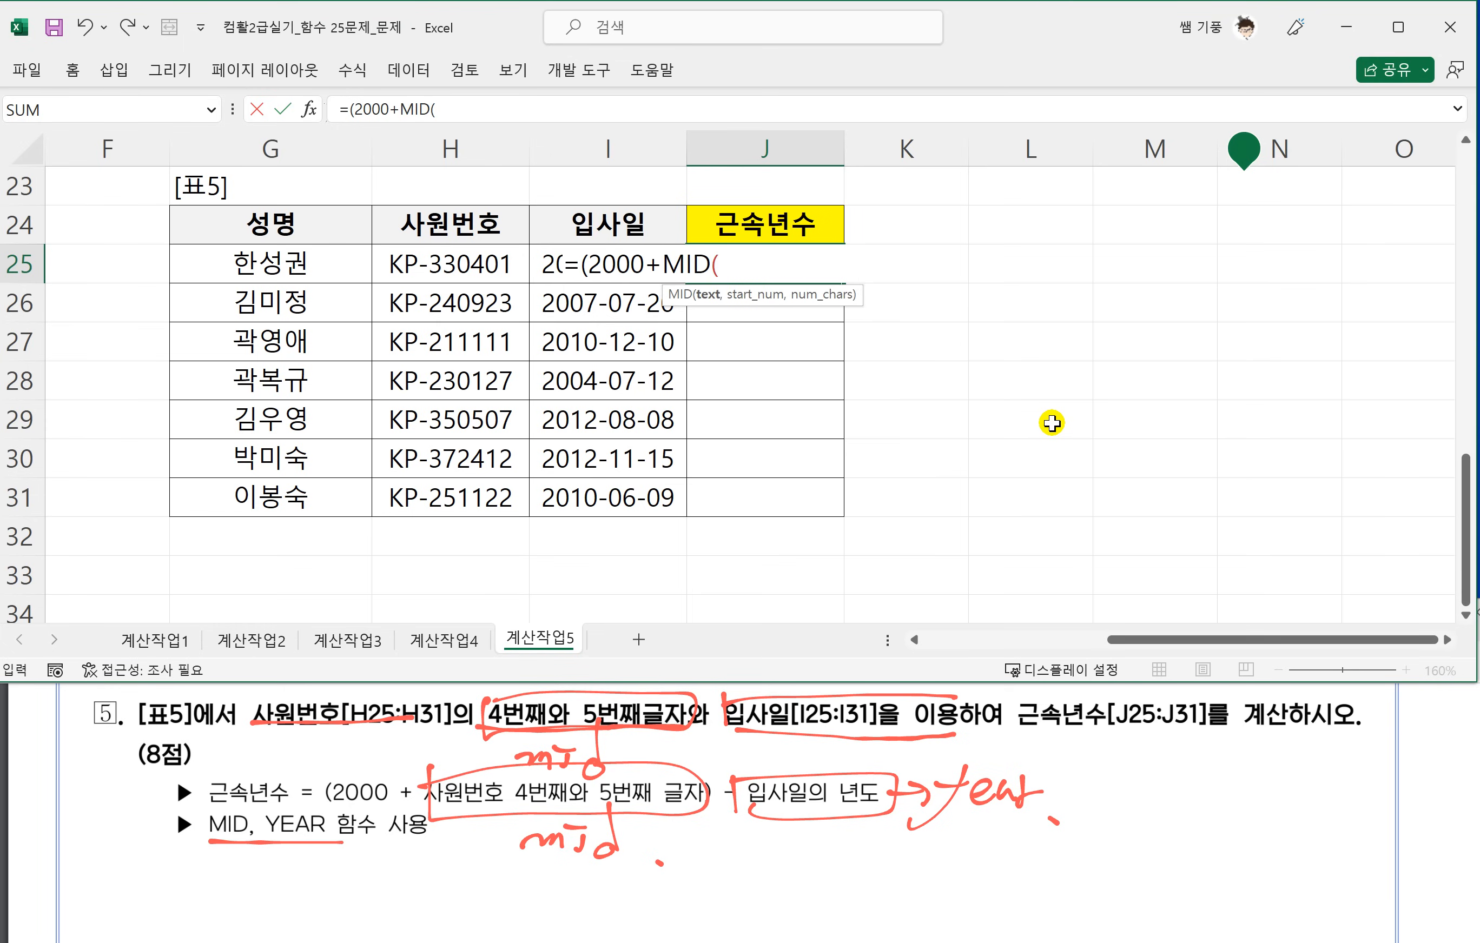
Enter H25, 4 and 2 as the MID arguments in J25's formula and close both parentheses.
{"action": "left_click", "coordinate": [450, 266]}
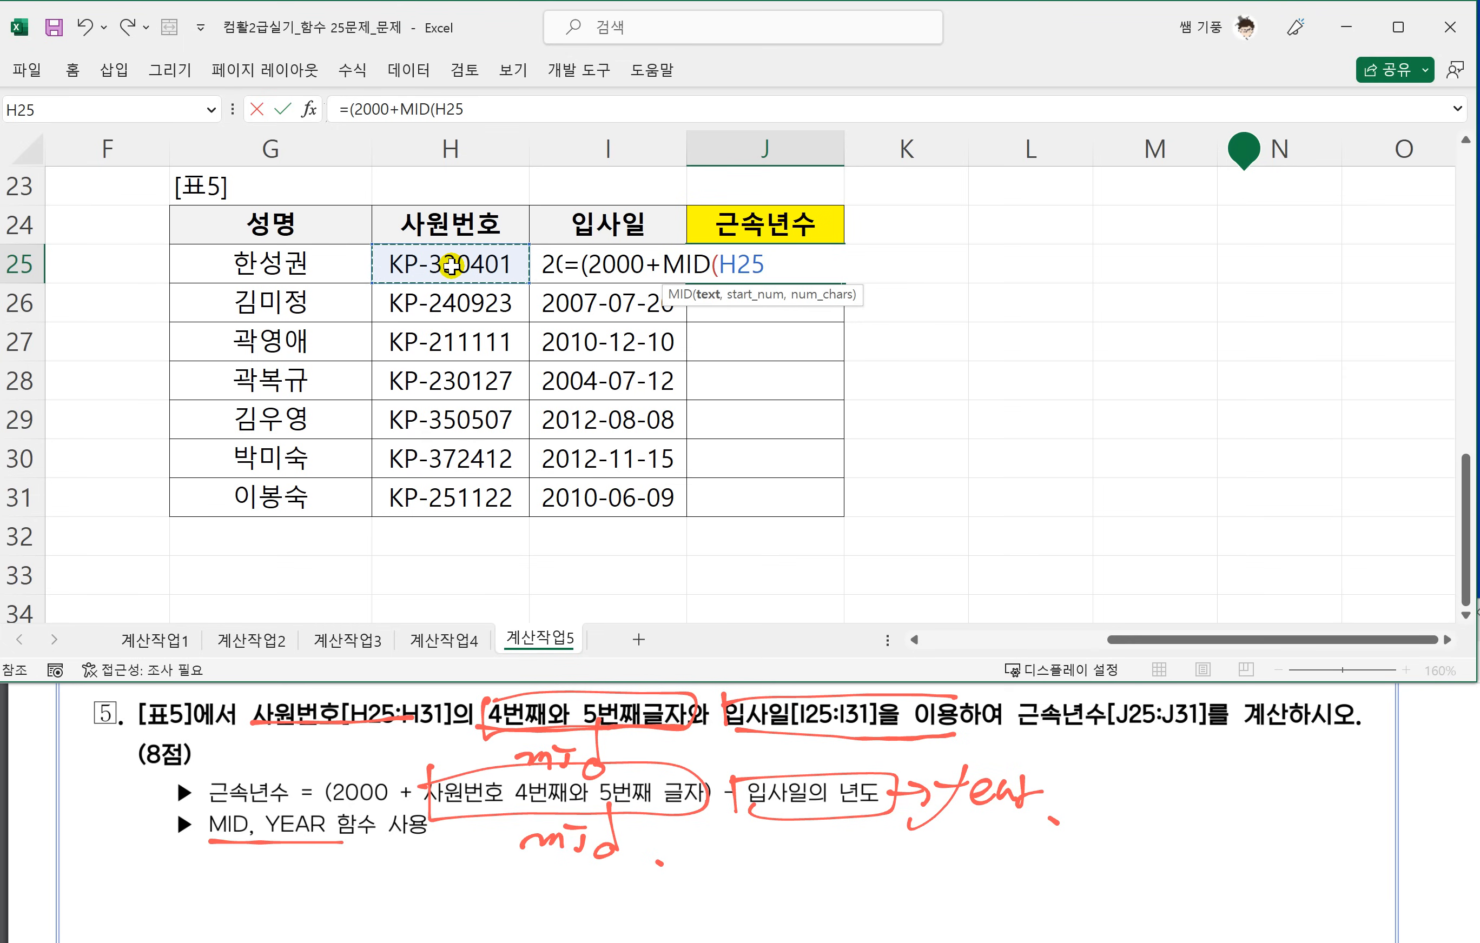
{"action": "type", "text": ",4,"}
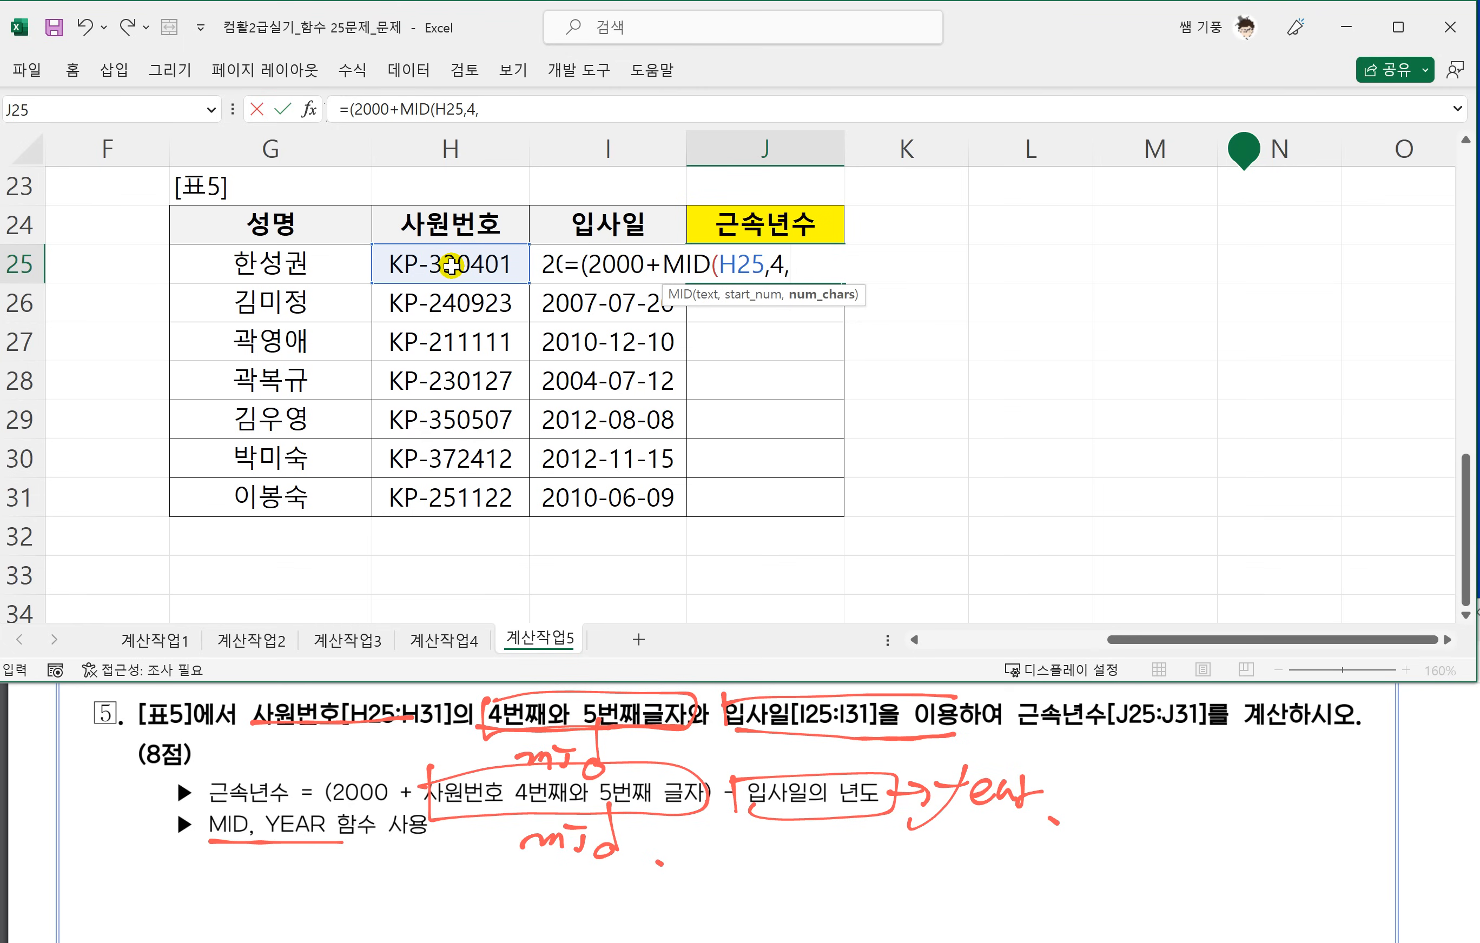
{"action": "type", "text": "2))"}
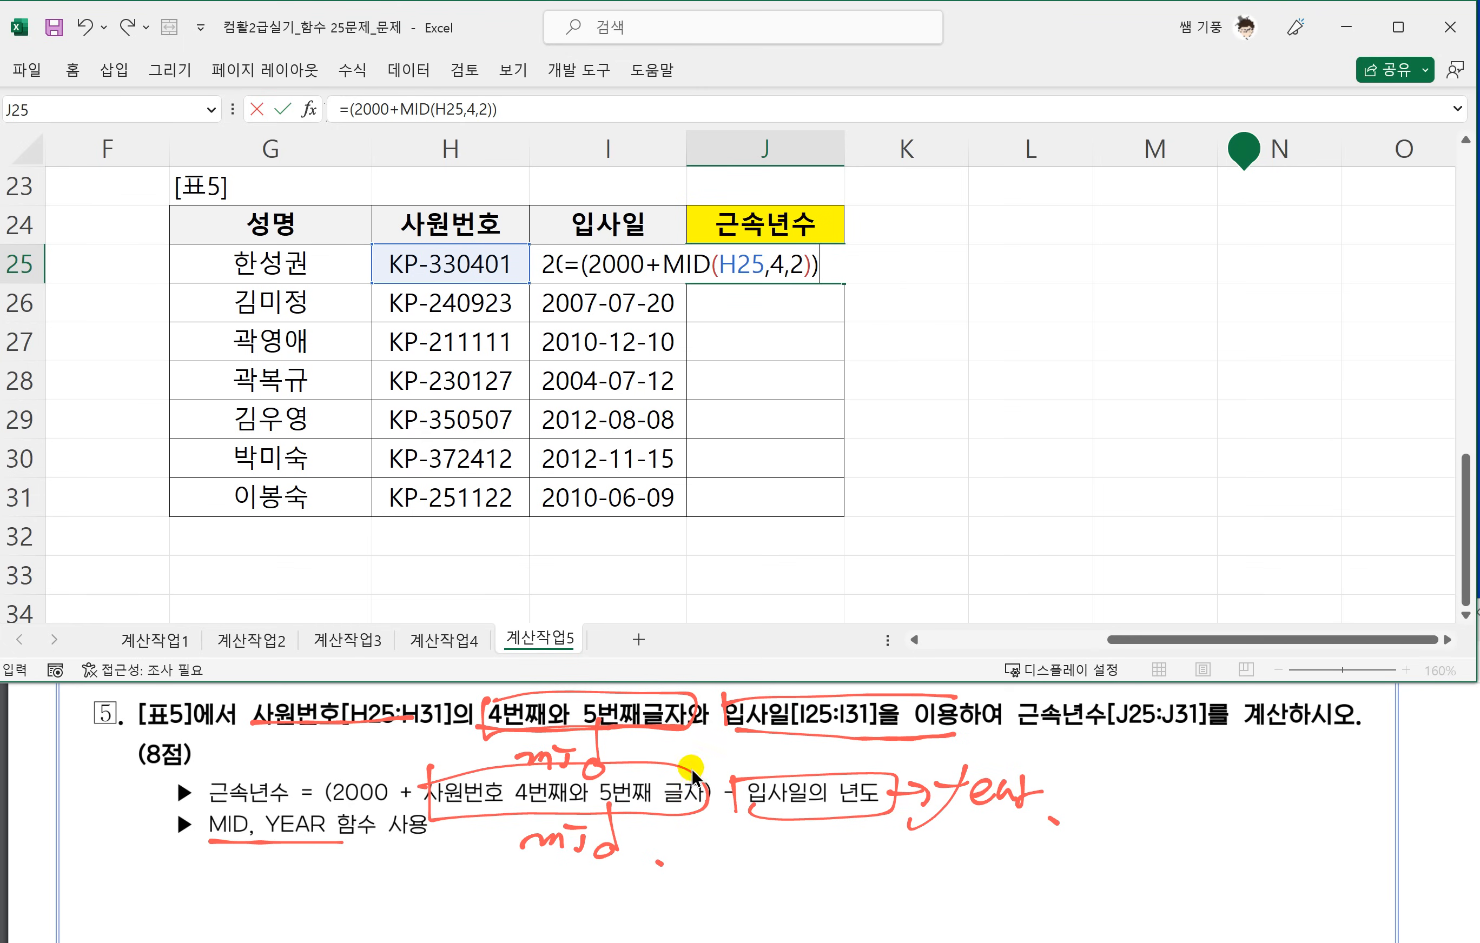
{"action": "type", "text": "-"}
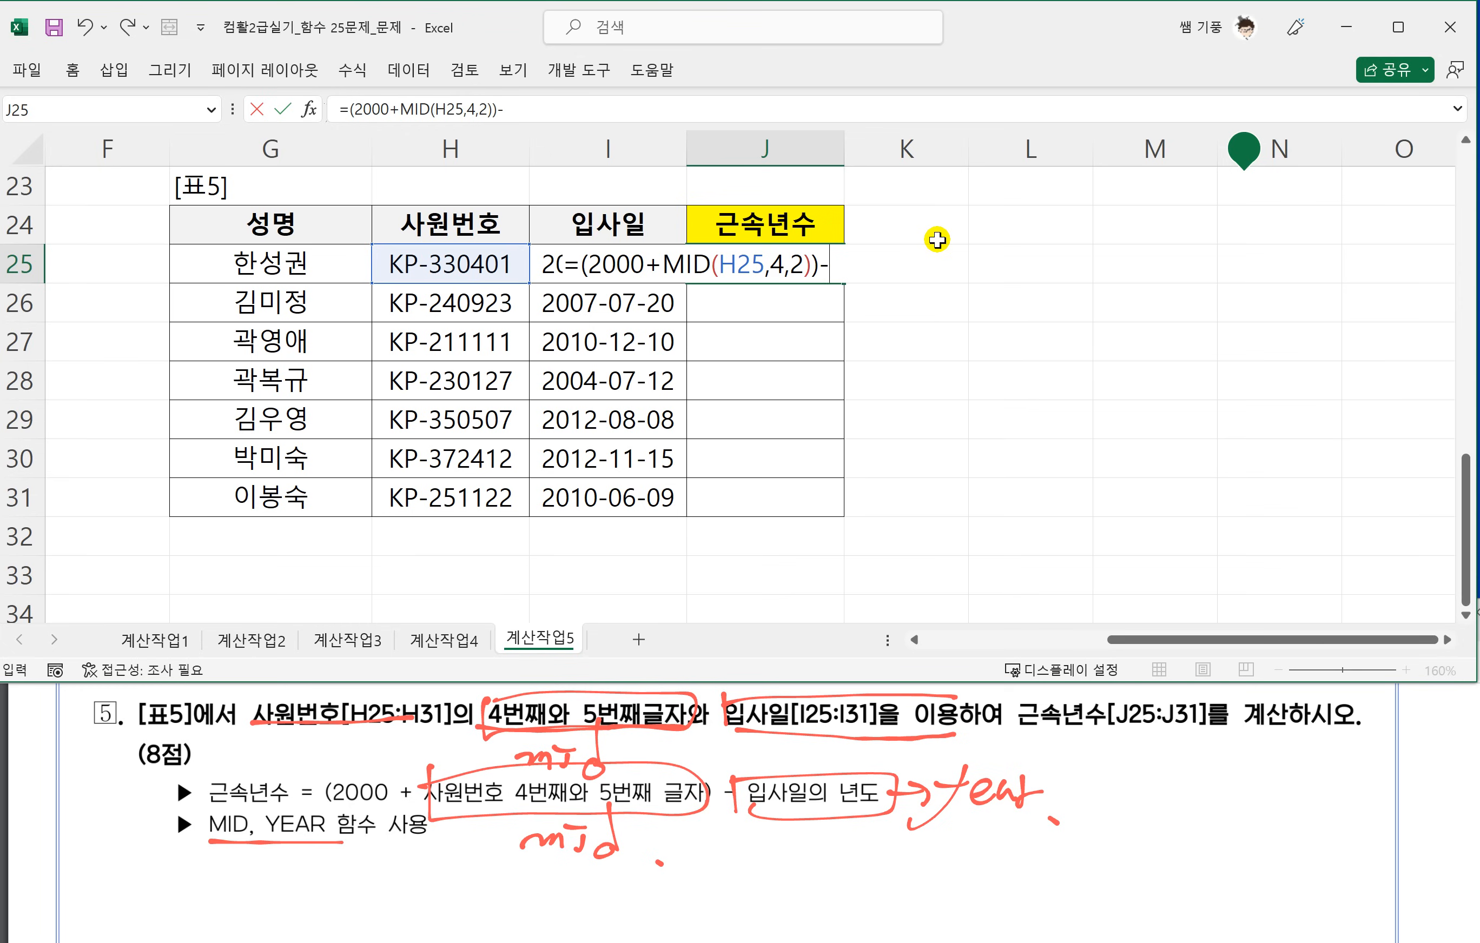
{"action": "type", "text": "YEA"}
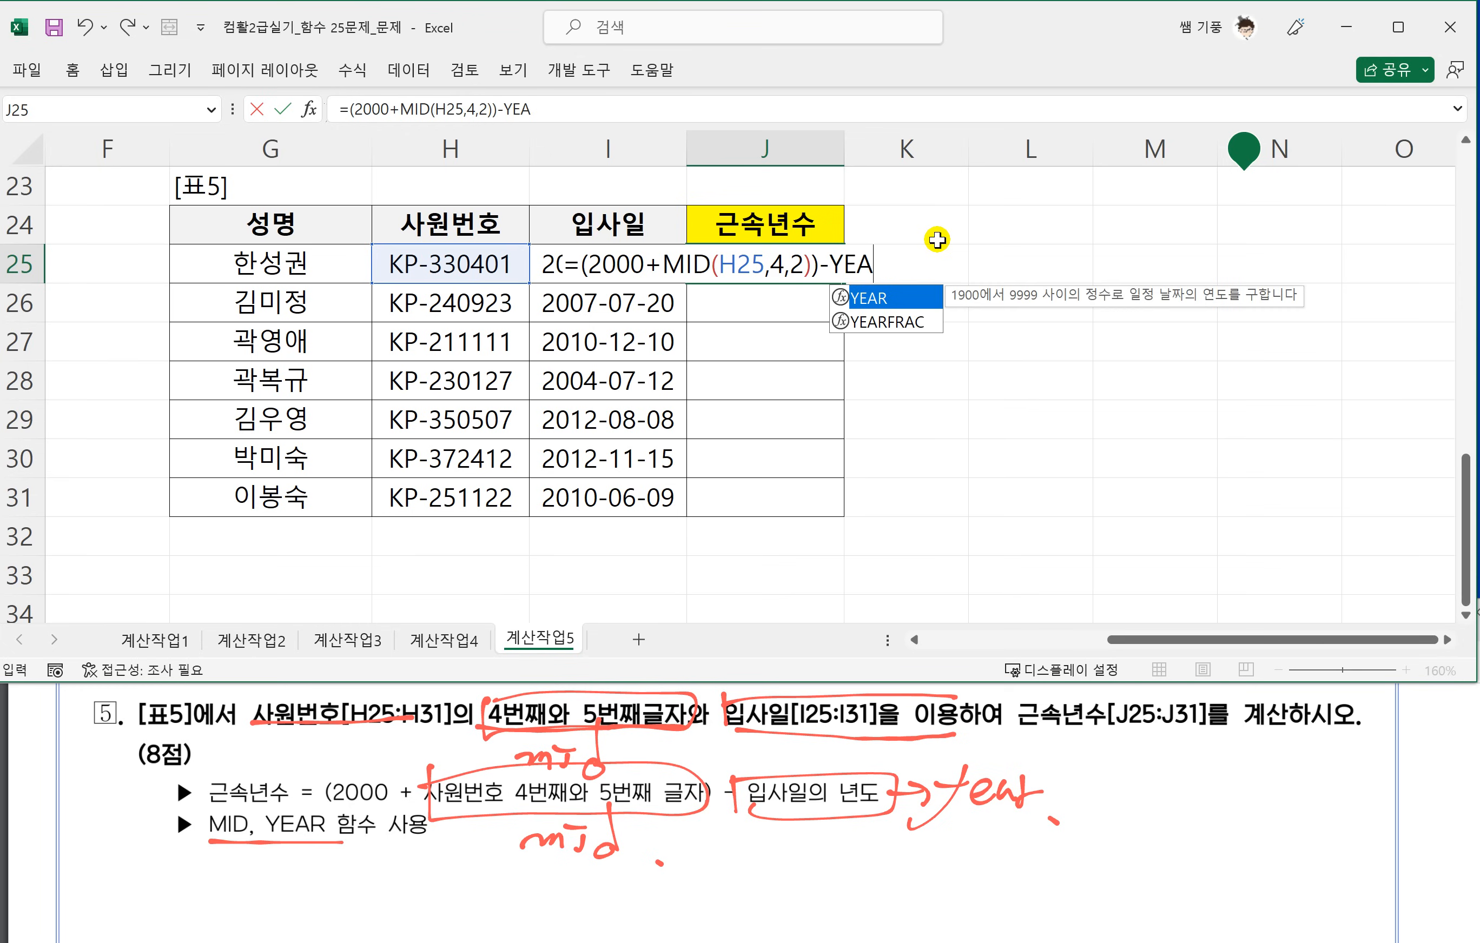
{"action": "type", "text": "R("}
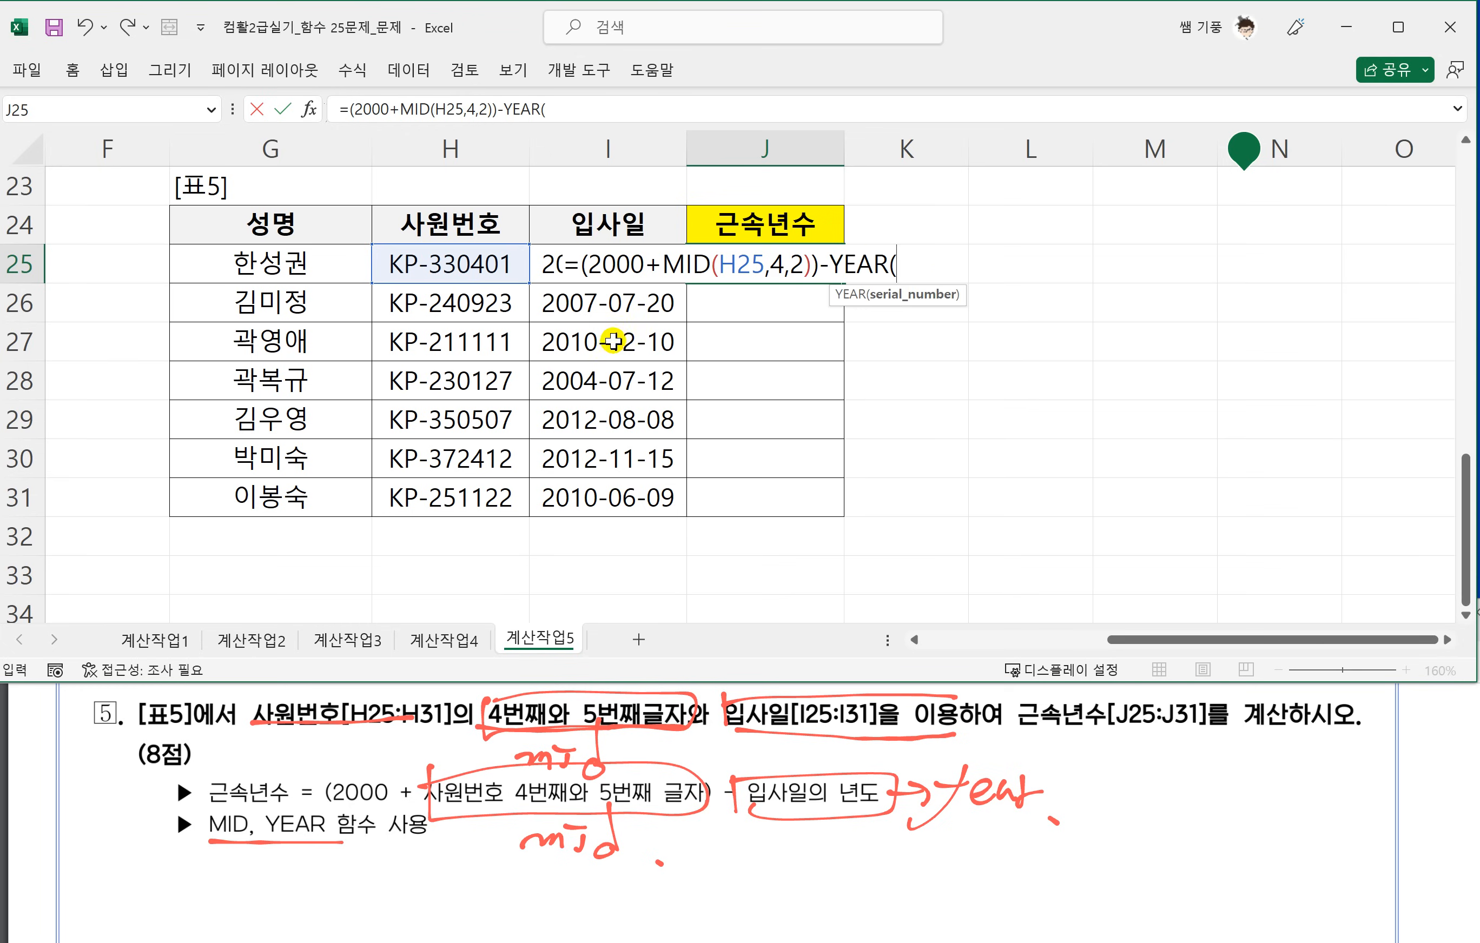
Complete J25's 근속년수 formula by subtracting YEAR(I25) and commit it.
{"action": "left_click", "coordinate": [603, 237]}
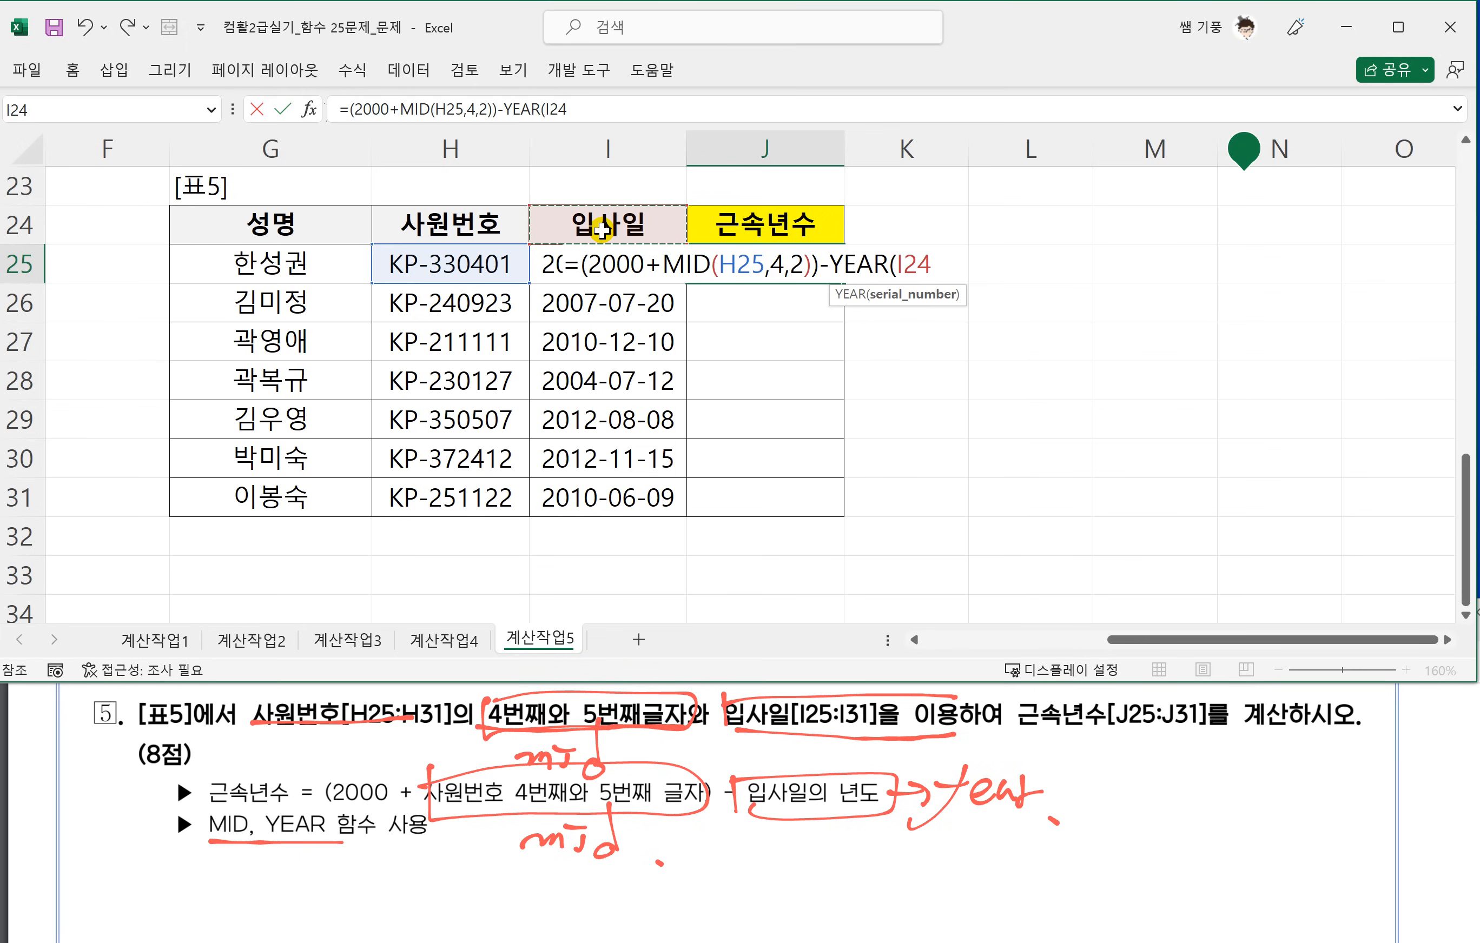
{"action": "type", "text": ")"}
{"action": "key", "text": "Return"}
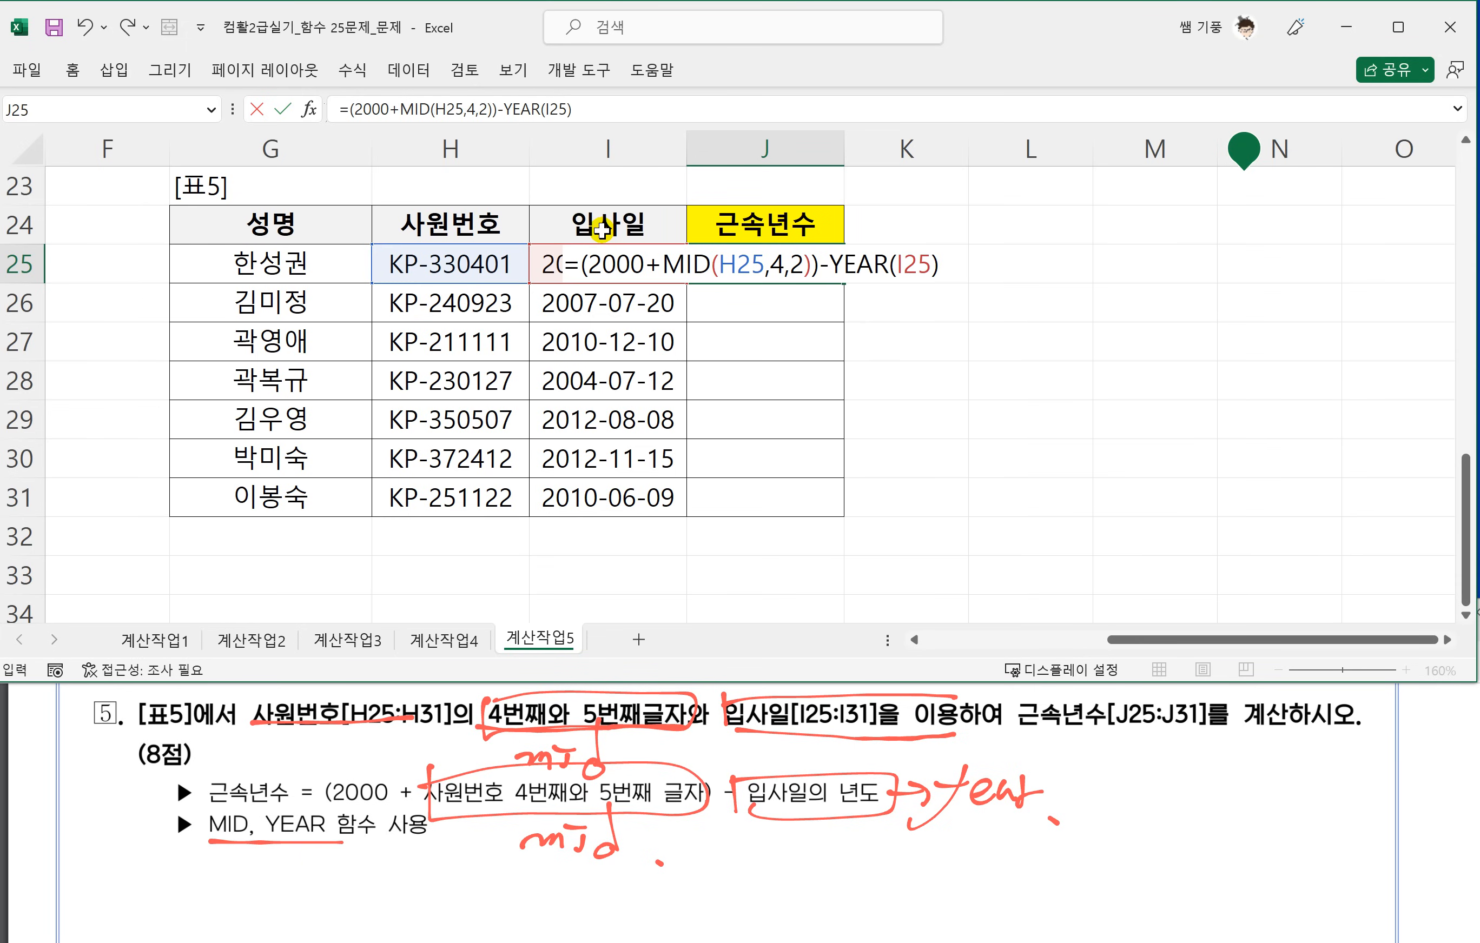
Fill the 근속년수 formula from J25 down through J31.
{"action": "left_click", "coordinate": [766, 268]}
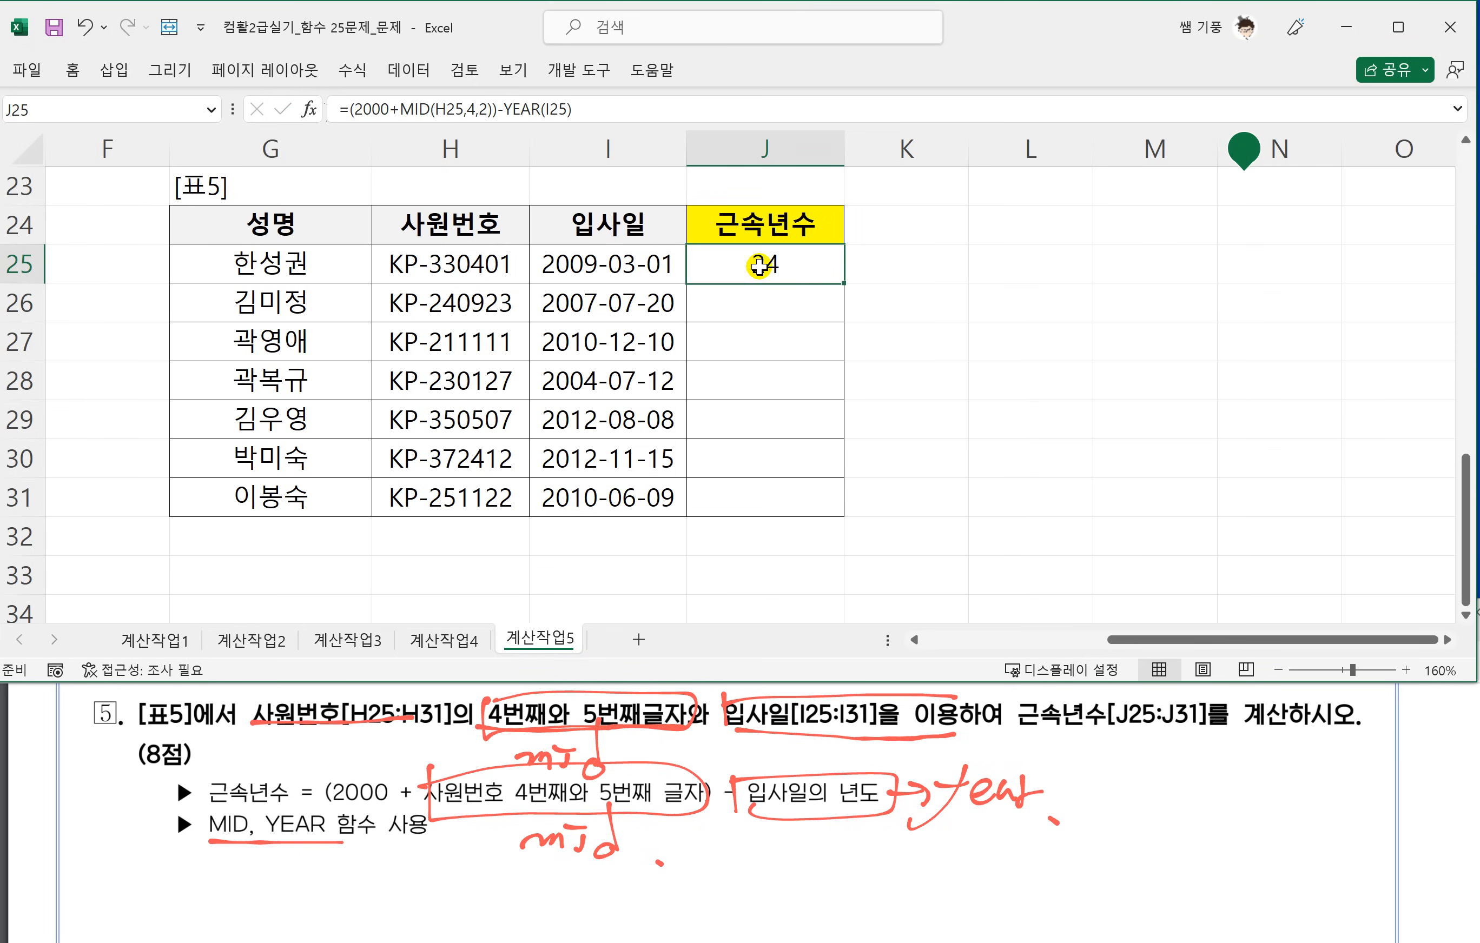
{"action": "left_click_drag", "start_coordinate": [840, 289], "coordinate": [819, 506]}
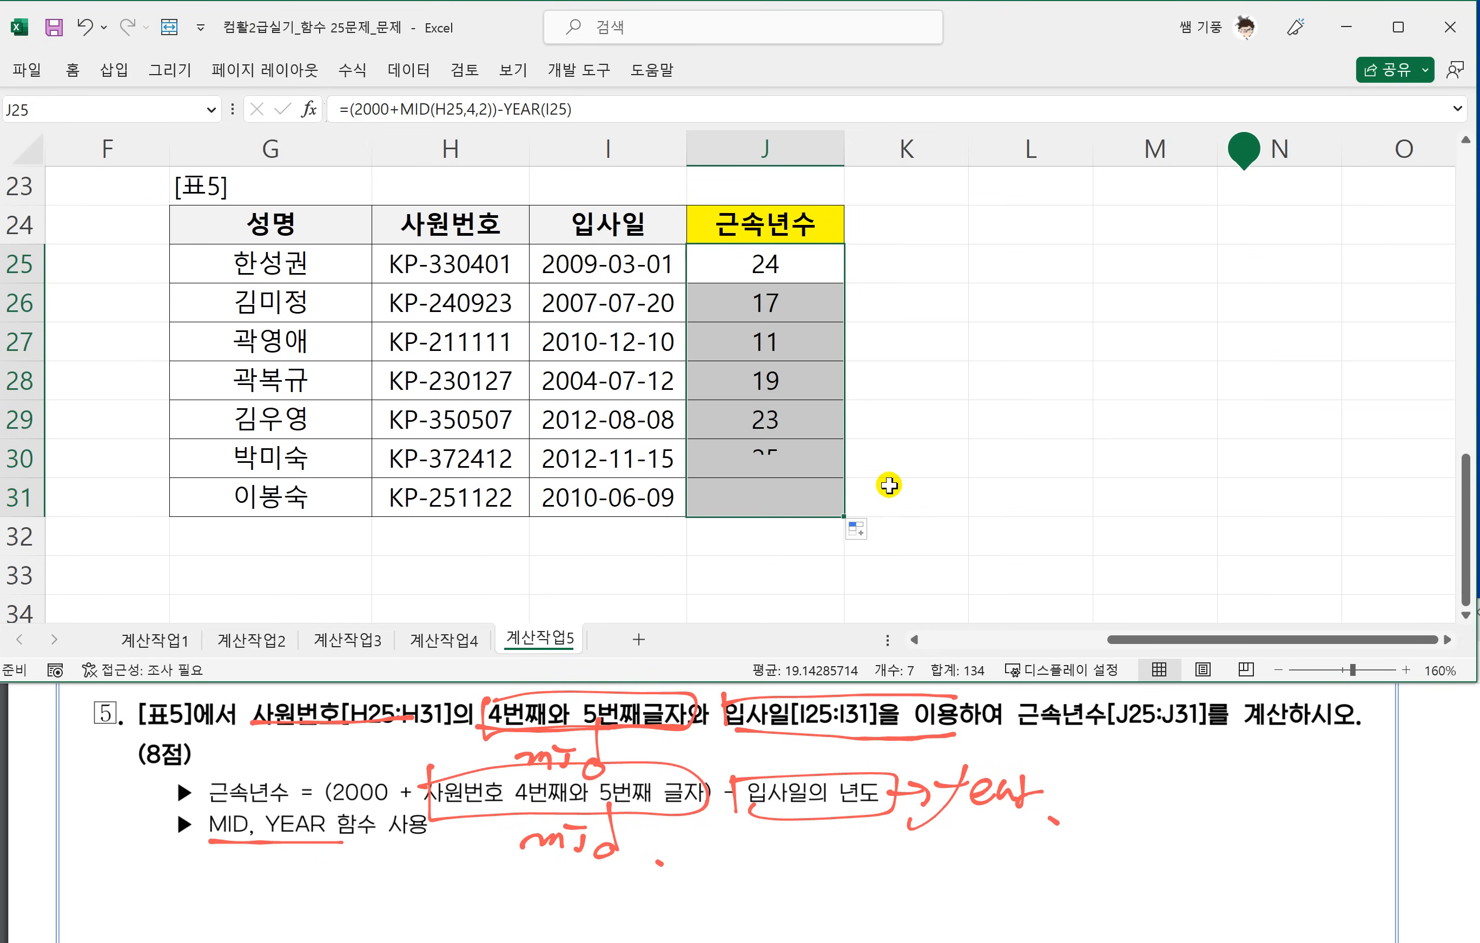
{"action": "left_click", "coordinate": [931, 493]}
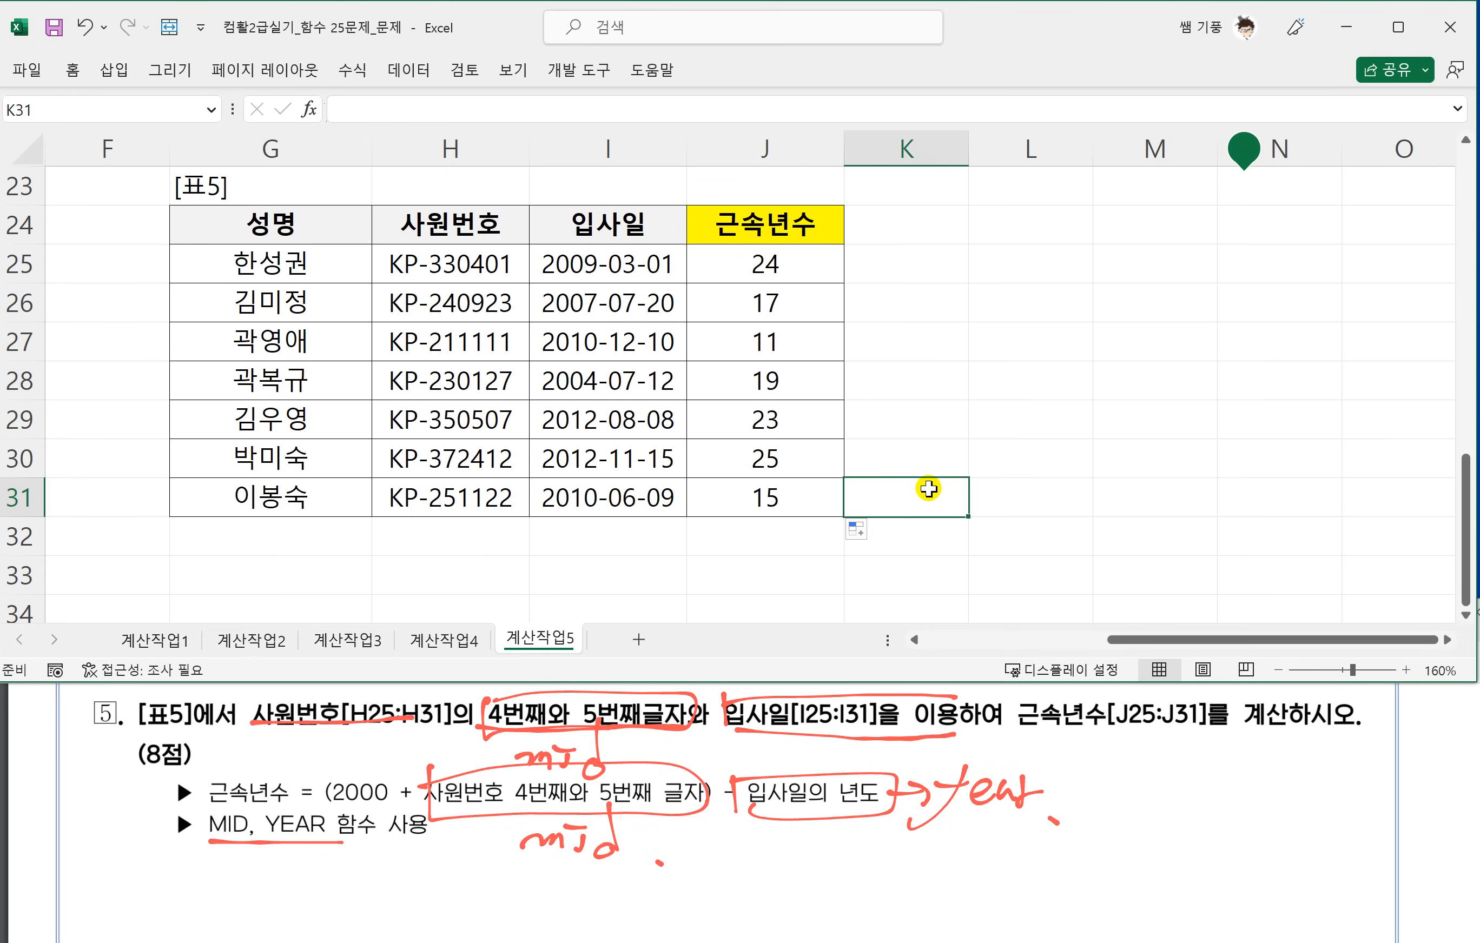